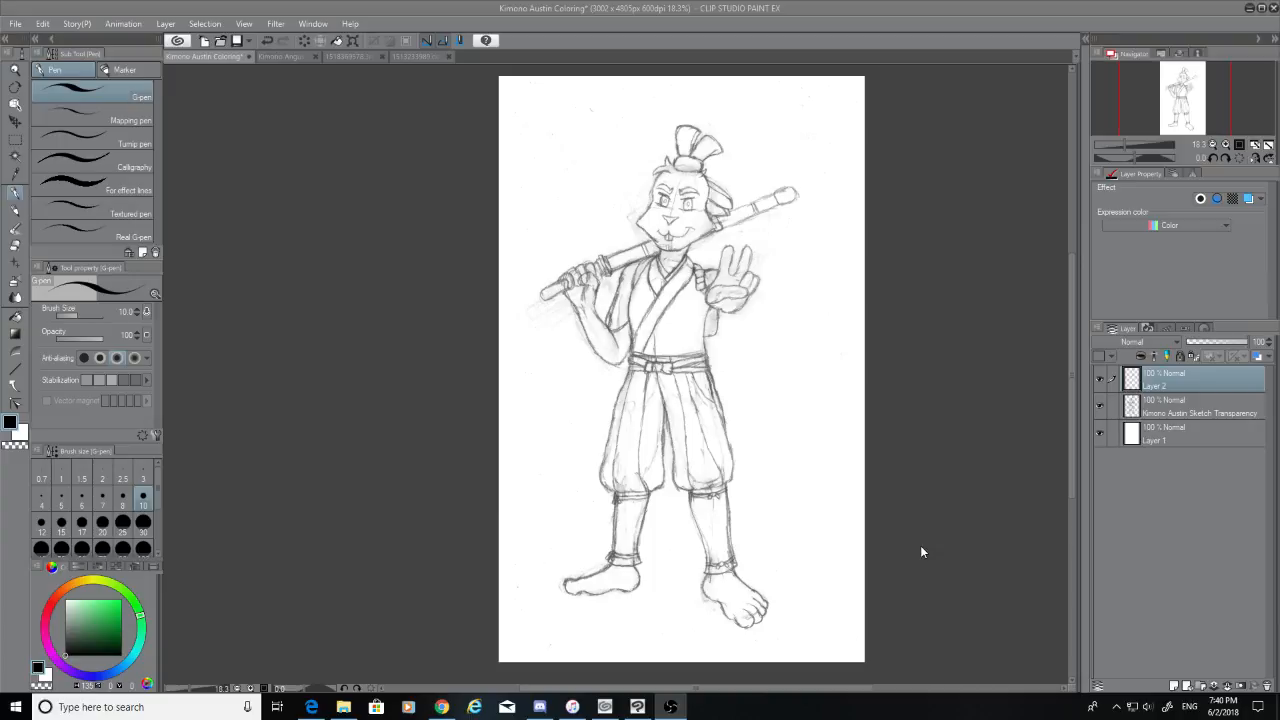
Look over the Austin and Pembroke color references and the Kimono Angus sketch, ending back on the Kimono Austin Coloring drawing
{"action": "left_click", "coordinate": [357, 57]}
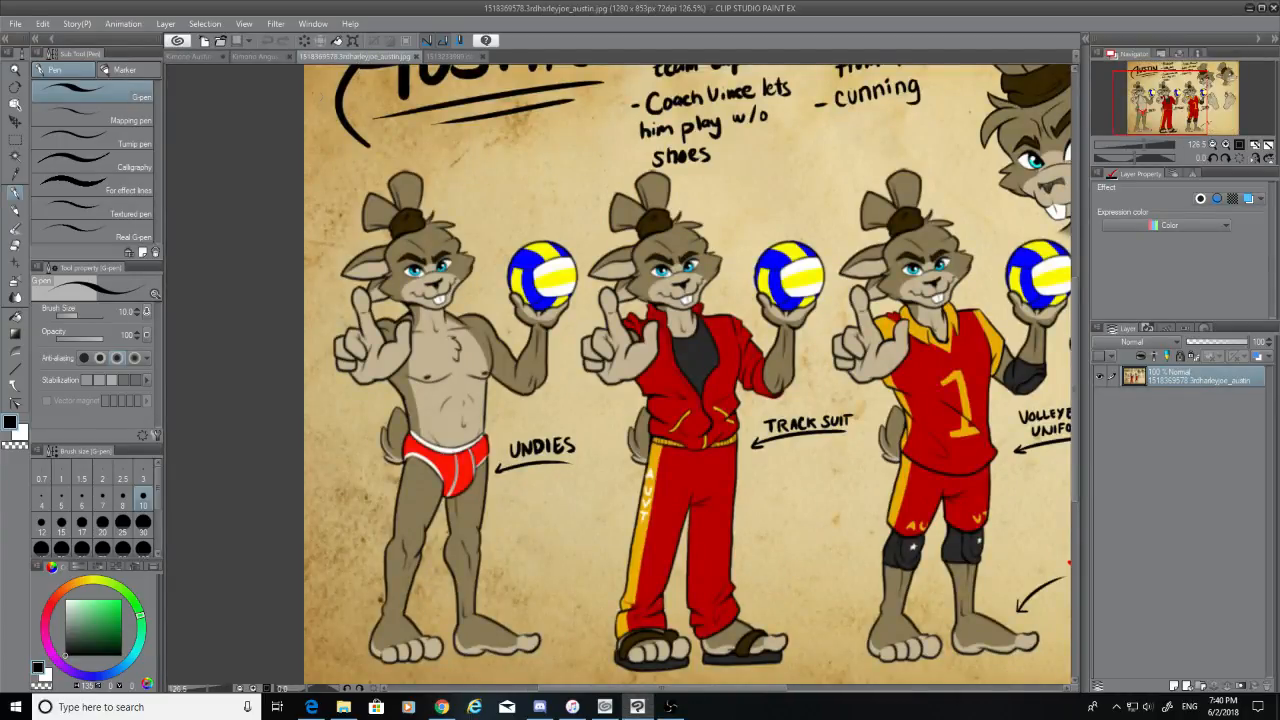
{"action": "left_click", "coordinate": [194, 57]}
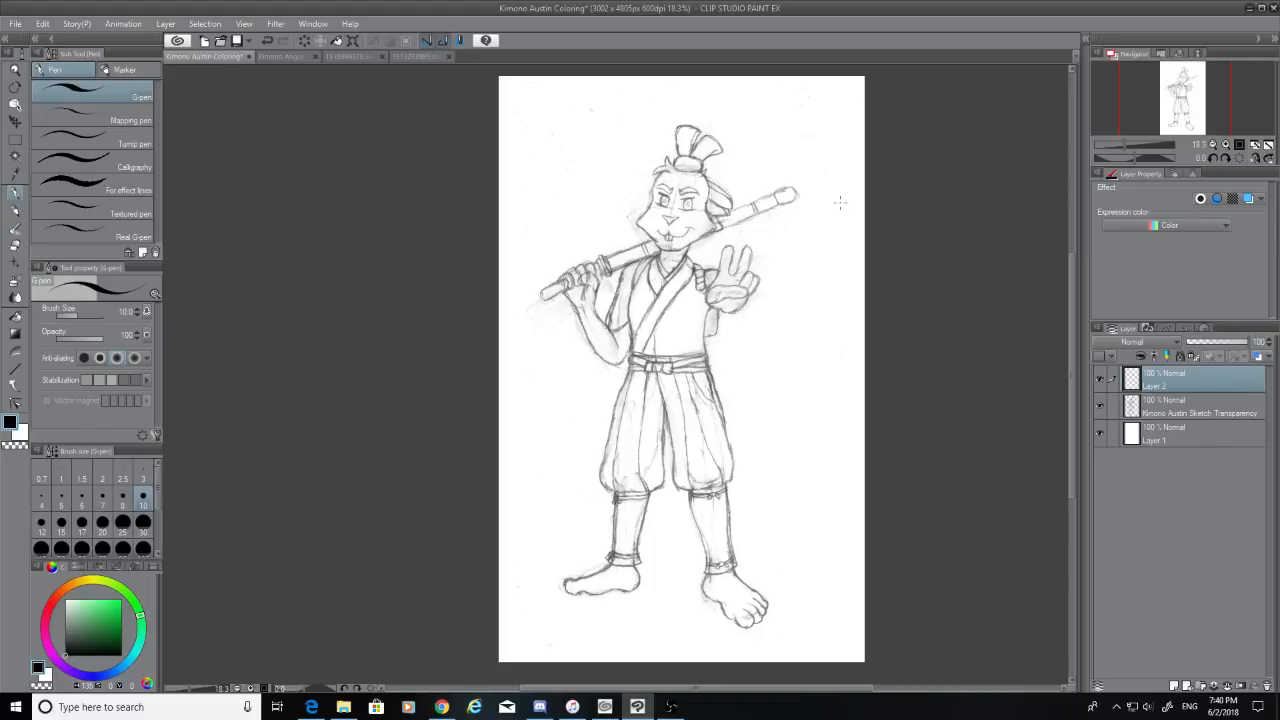
{"action": "left_click", "coordinate": [282, 55]}
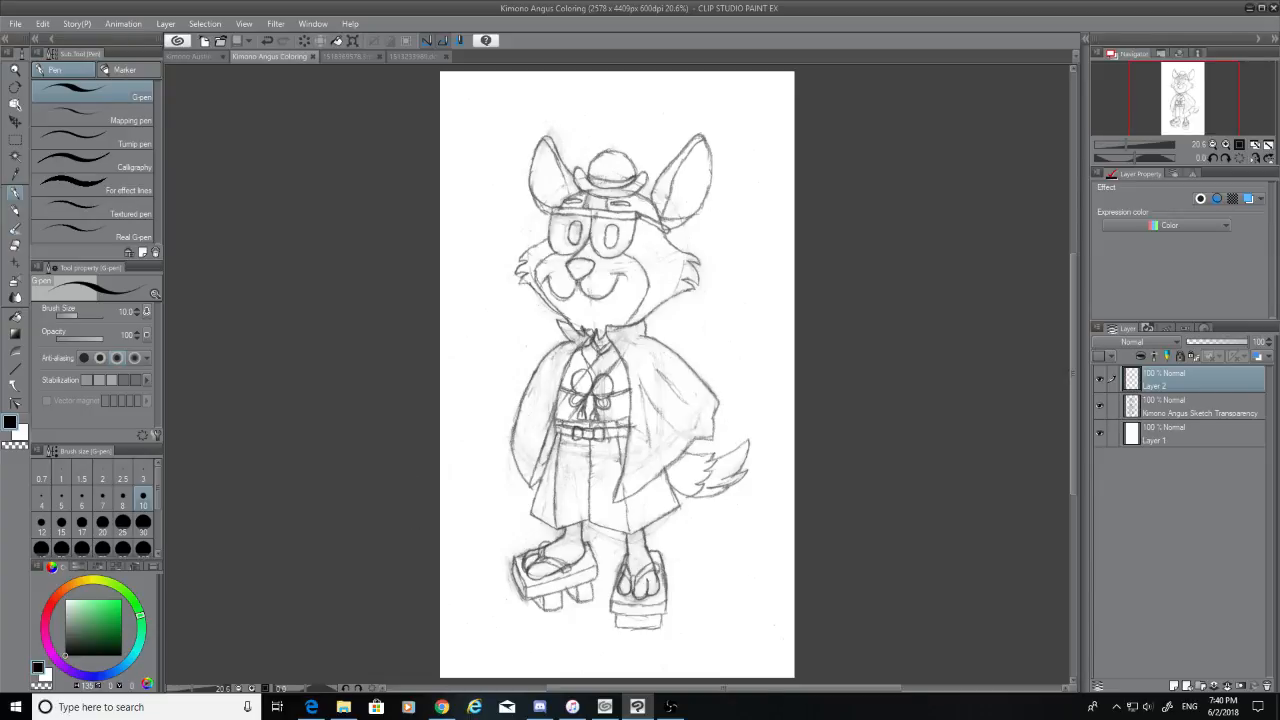
{"action": "left_click", "coordinate": [423, 55]}
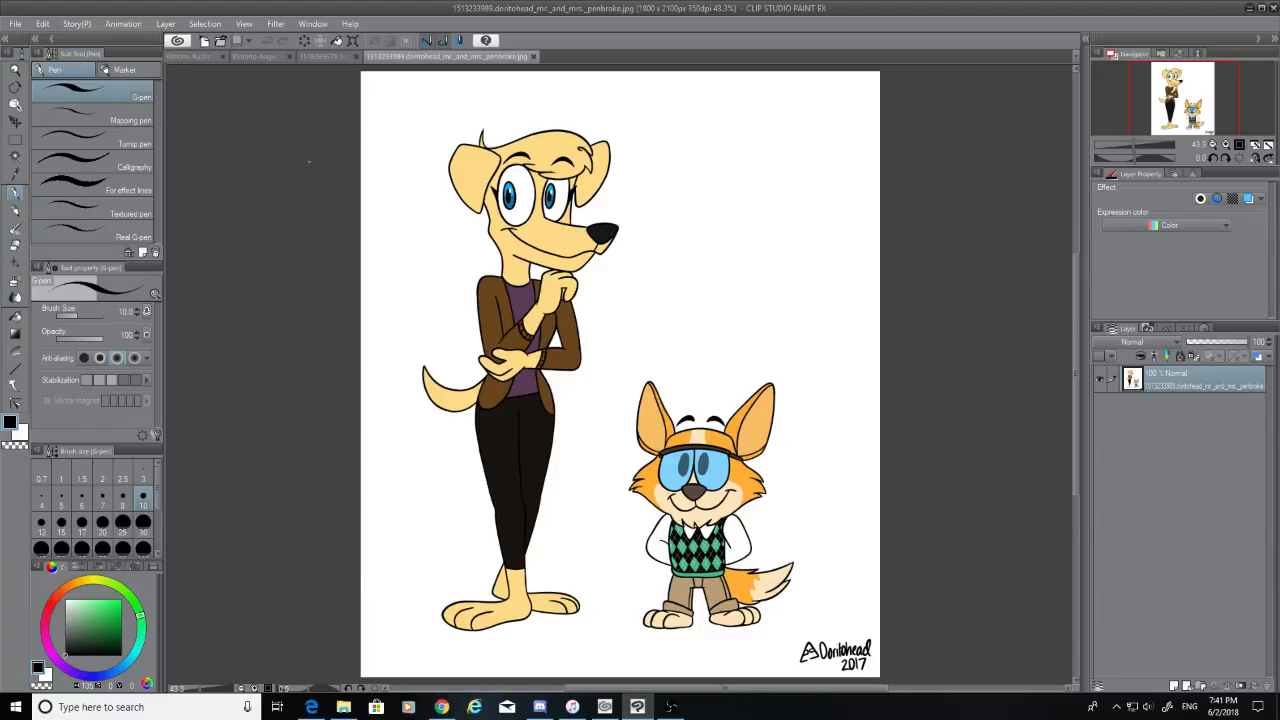
{"action": "left_click", "coordinate": [197, 56]}
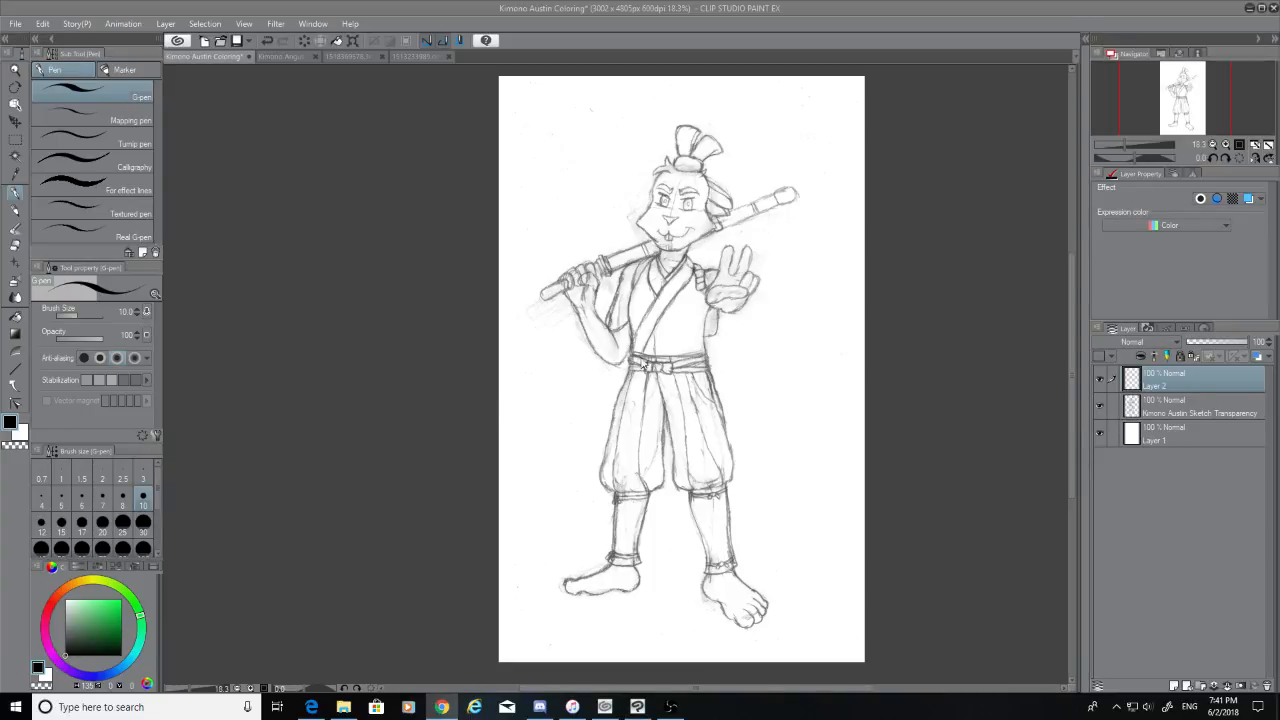
Ink the two long parallel edges of the scabbard on Layer 2 with straight black G-pen lines from the guard to the end cap
{"action": "scroll", "coordinate": [720, 300], "scroll_direction": "up", "scroll_amount": 2}
{"action": "scroll", "coordinate": [698, 282], "scroll_direction": "up", "scroll_amount": 4}
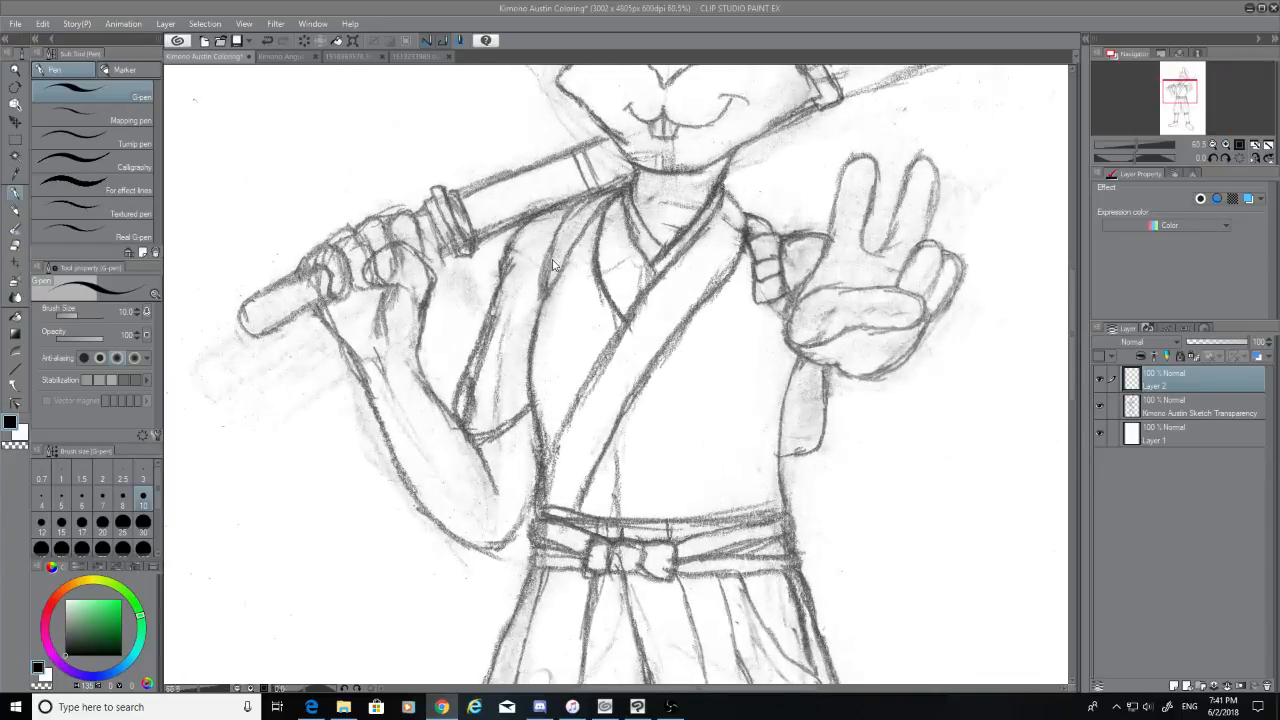
{"action": "scroll", "coordinate": [553, 263], "scroll_direction": "up", "scroll_amount": 2}
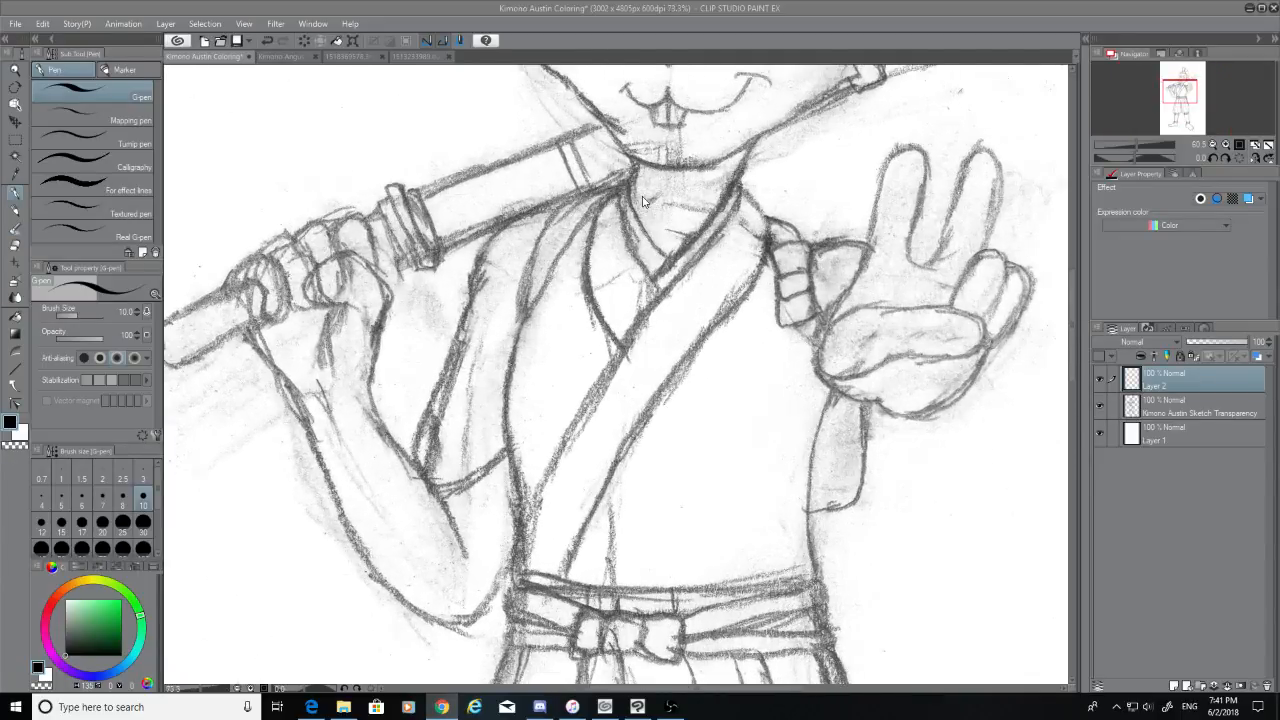
{"action": "scroll", "coordinate": [880, 314], "scroll_direction": "down", "scroll_amount": 3}
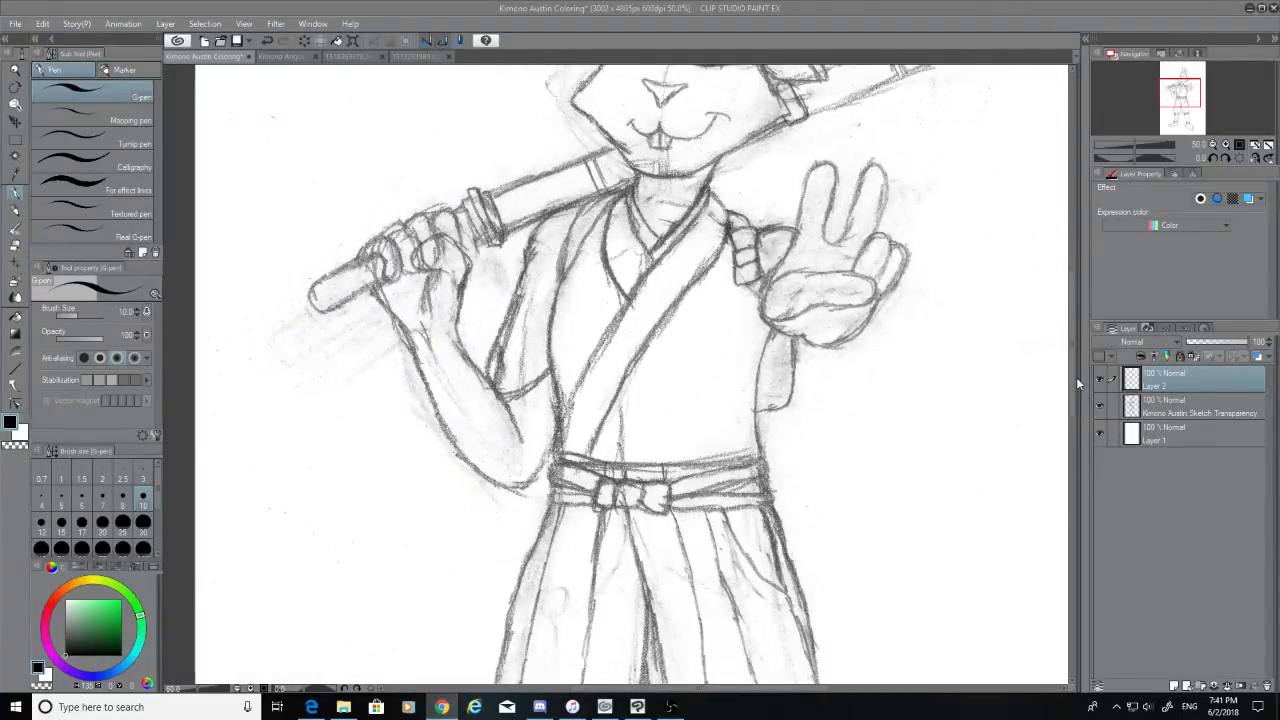
{"action": "left_click_drag", "start_coordinate": [1075, 376], "coordinate": [1084, 335]}
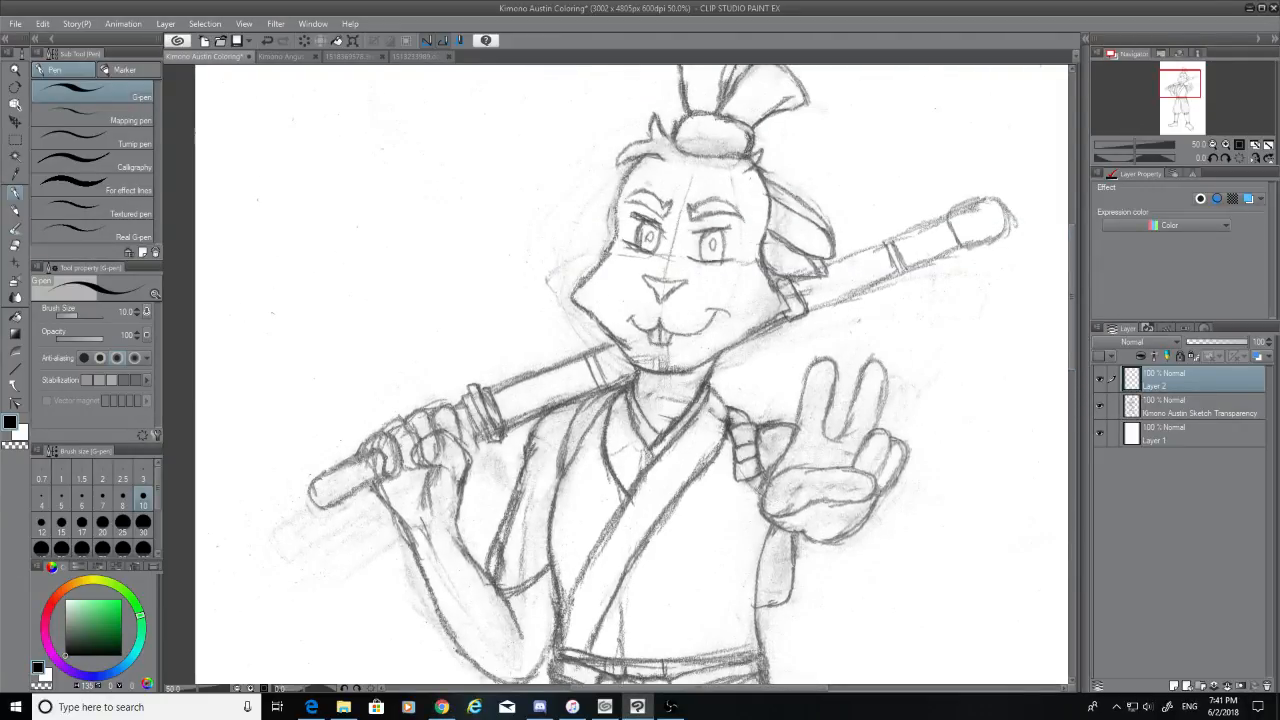
{"action": "mouse_move", "coordinate": [500, 432]}
{"action": "left_mouse_down"}
{"action": "mouse_move", "coordinate": [948, 278]}
{"action": "mouse_move", "coordinate": [975, 243]}
{"action": "left_mouse_up"}
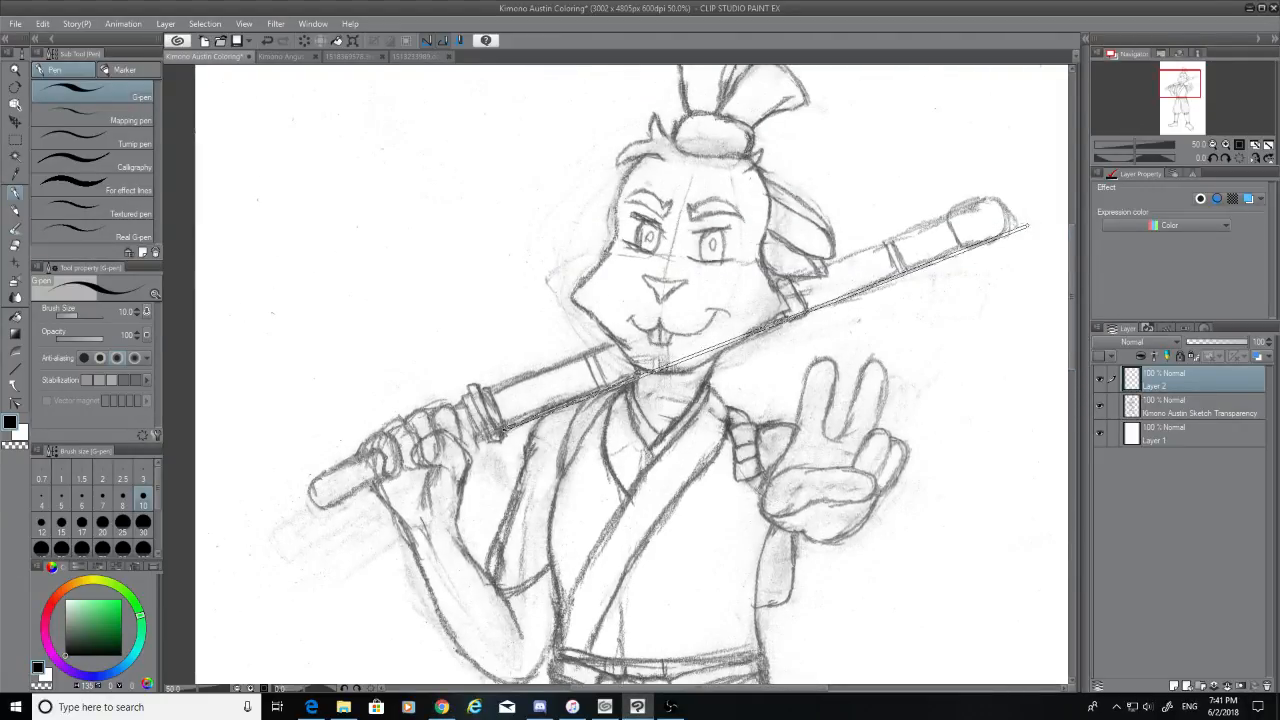
{"action": "left_click", "coordinate": [961, 247], "text": "shift"}
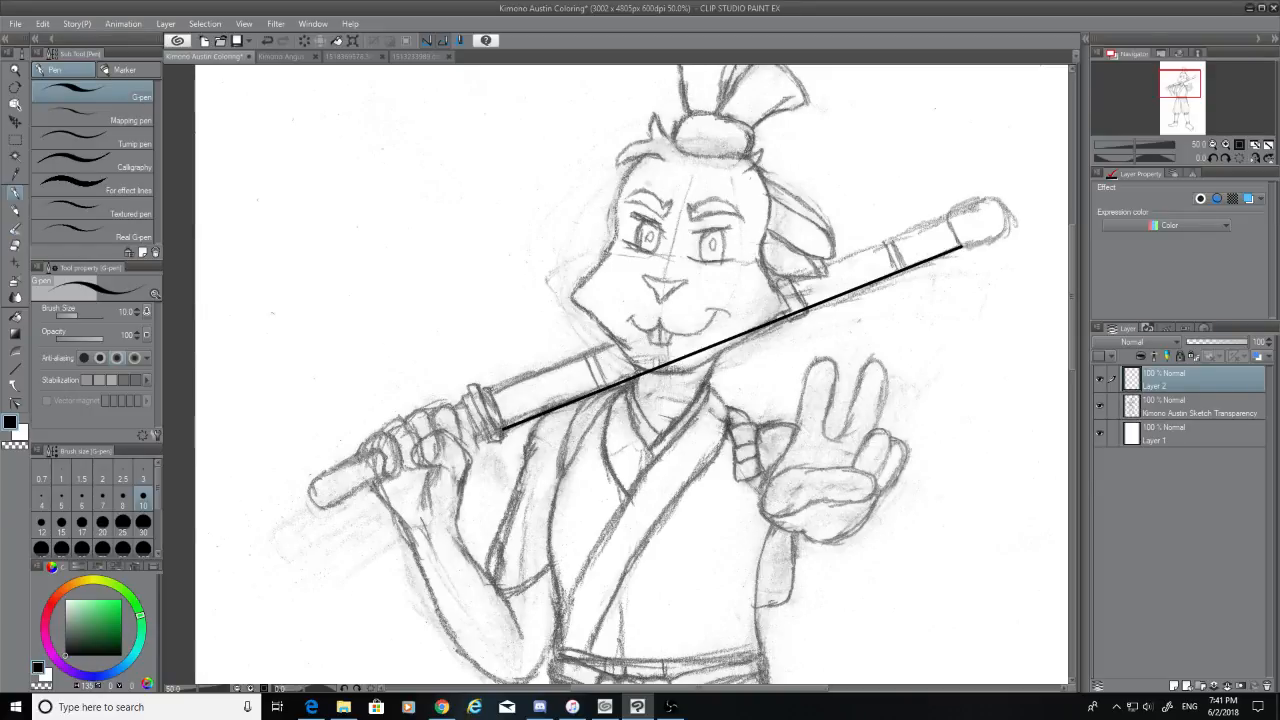
{"action": "left_click", "coordinate": [492, 390]}
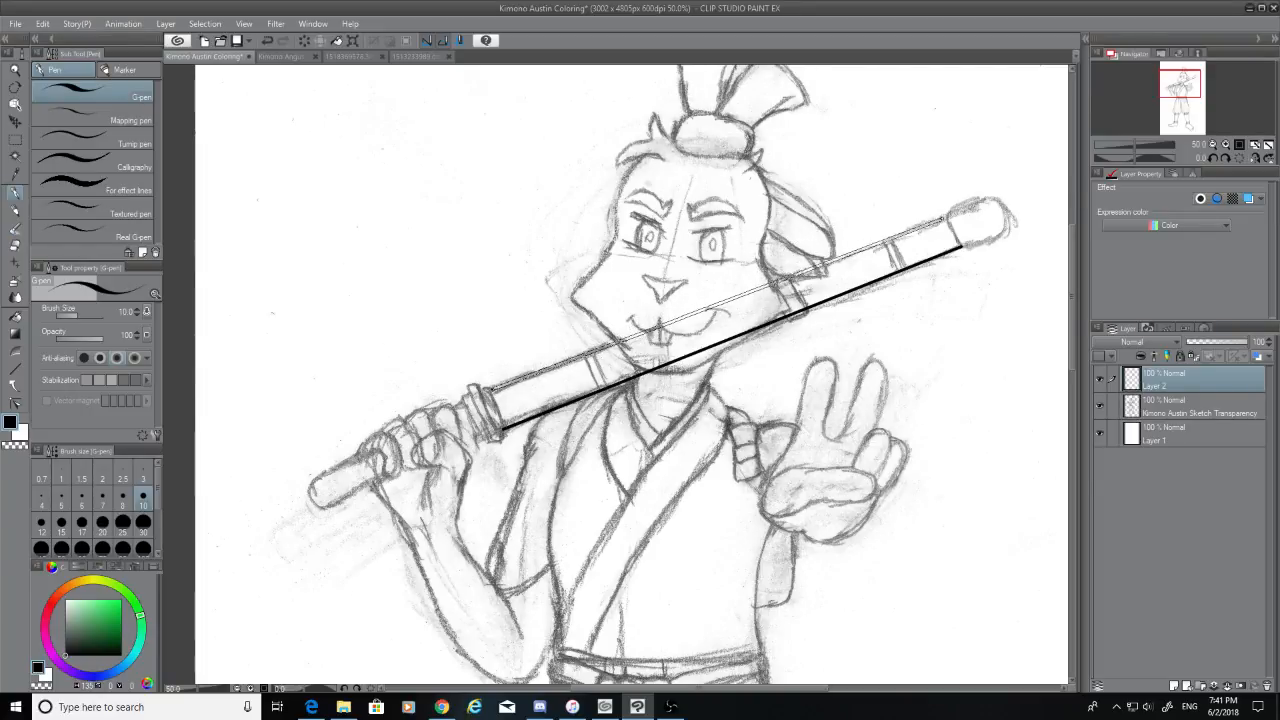
{"action": "left_click", "coordinate": [948, 216], "text": "shift"}
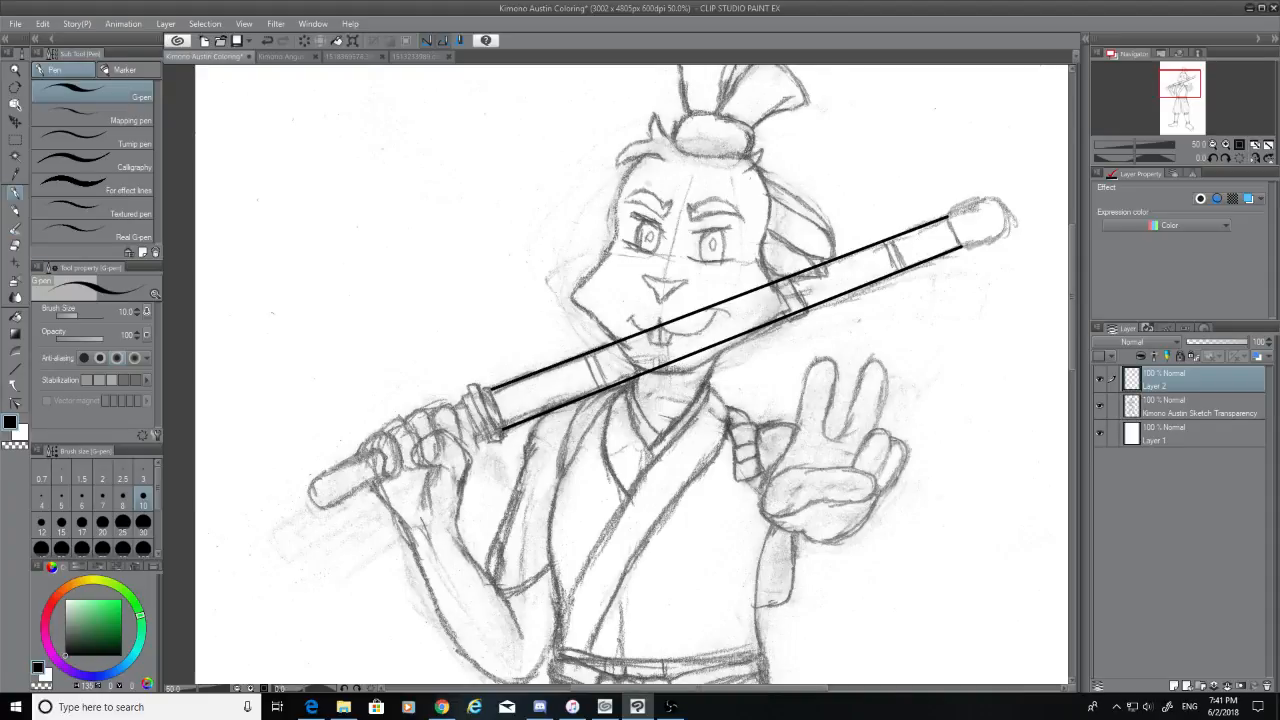
{"action": "scroll", "coordinate": [441, 476], "scroll_direction": "up", "scroll_amount": 4}
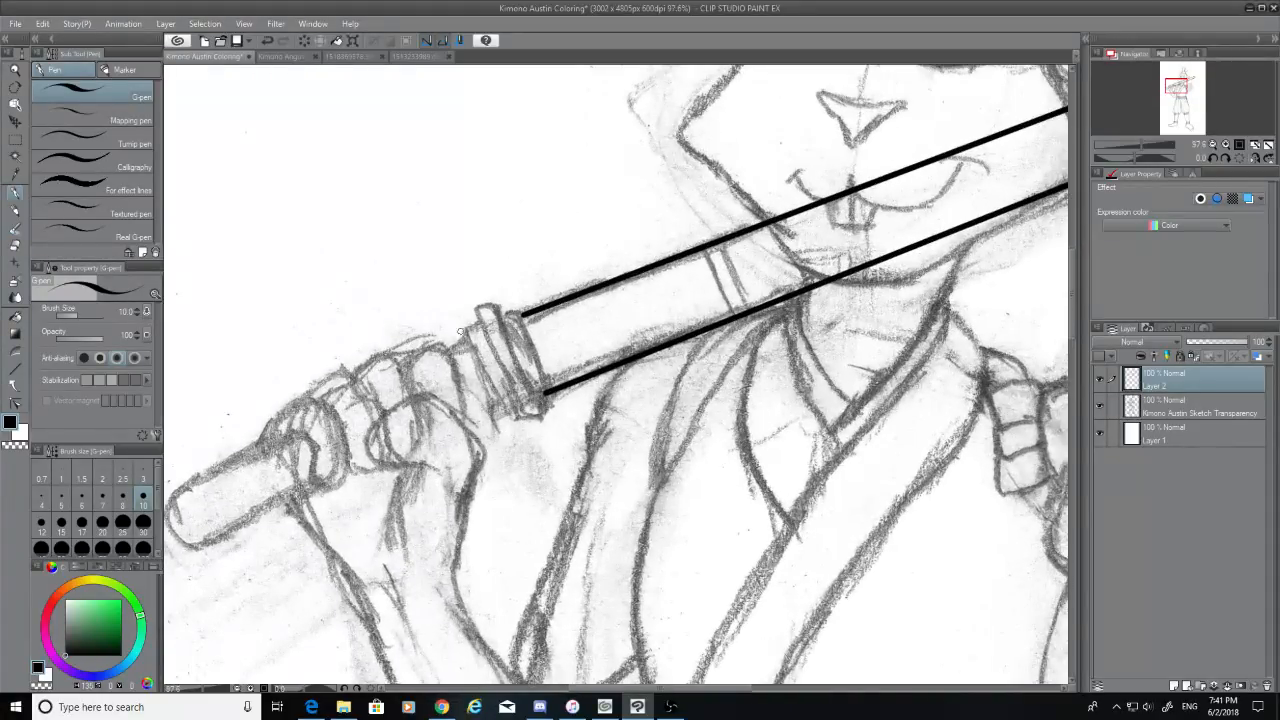
{"action": "left_click", "coordinate": [468, 341]}
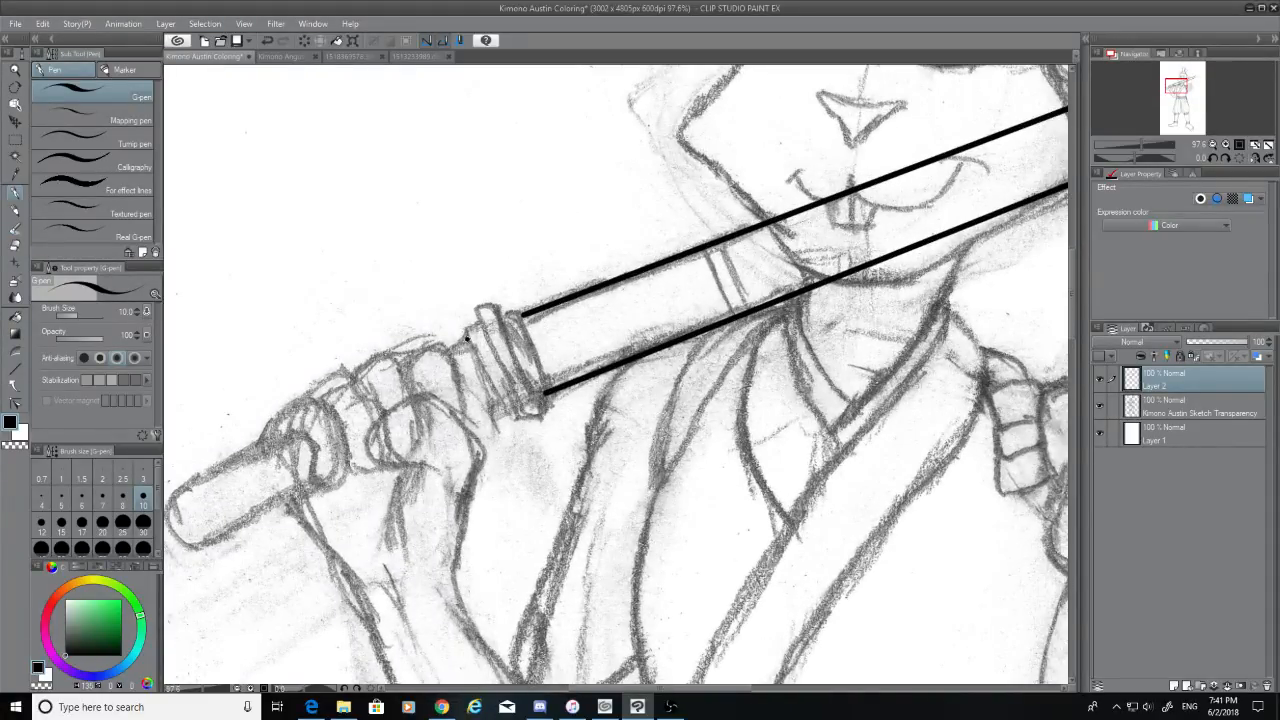
{"action": "left_click", "coordinate": [170, 474], "text": "shift"}
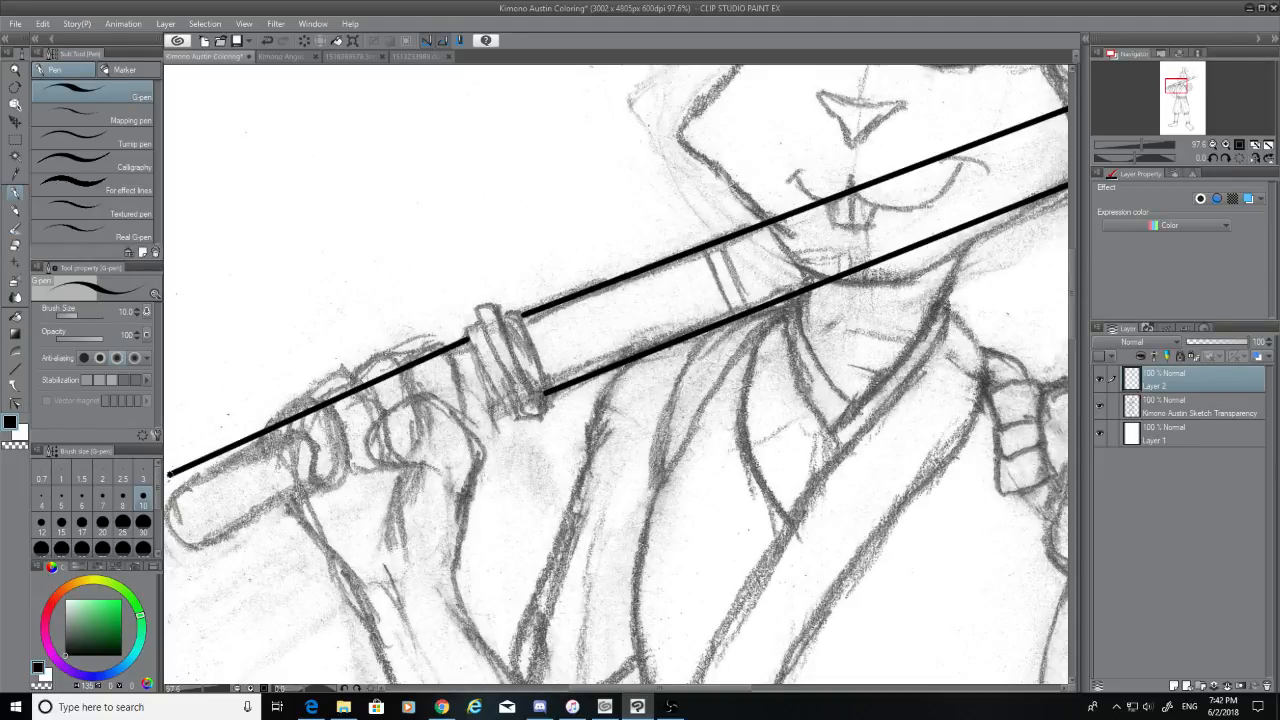
{"action": "scroll", "coordinate": [170, 474], "scroll_direction": "down", "scroll_amount": 4}
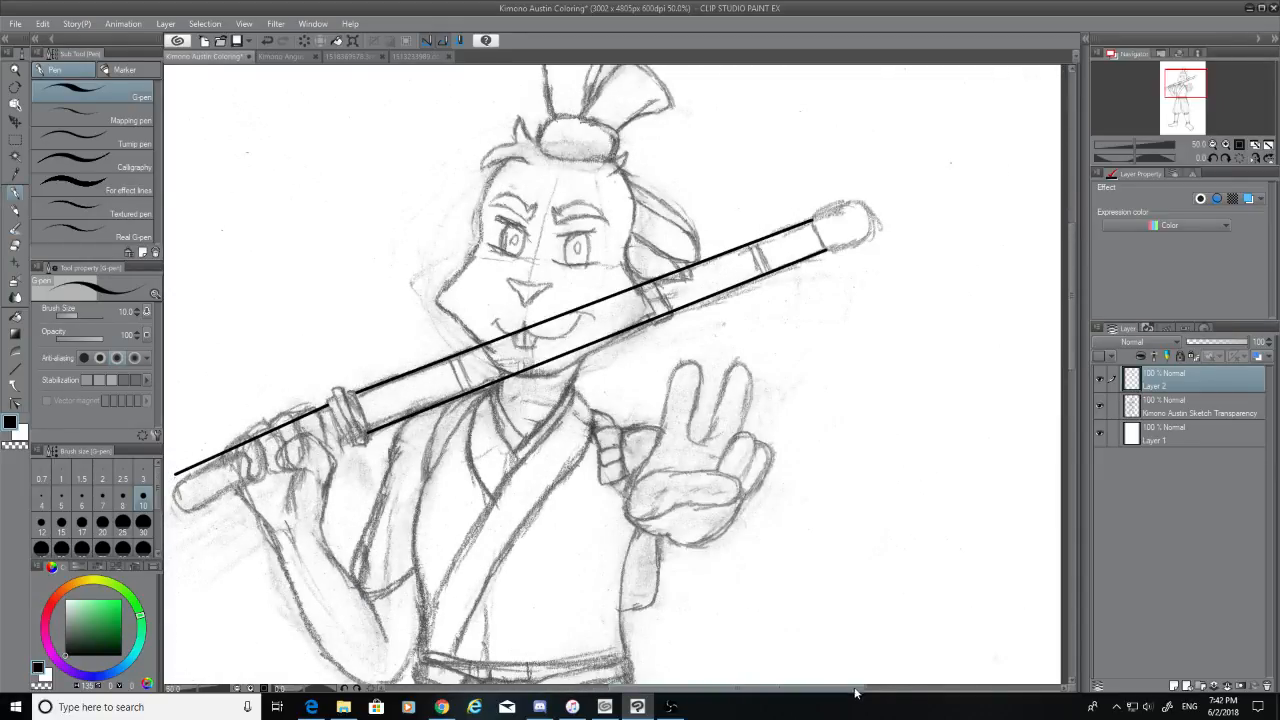
{"action": "left_click_drag", "start_coordinate": [858, 688], "coordinate": [782, 688]}
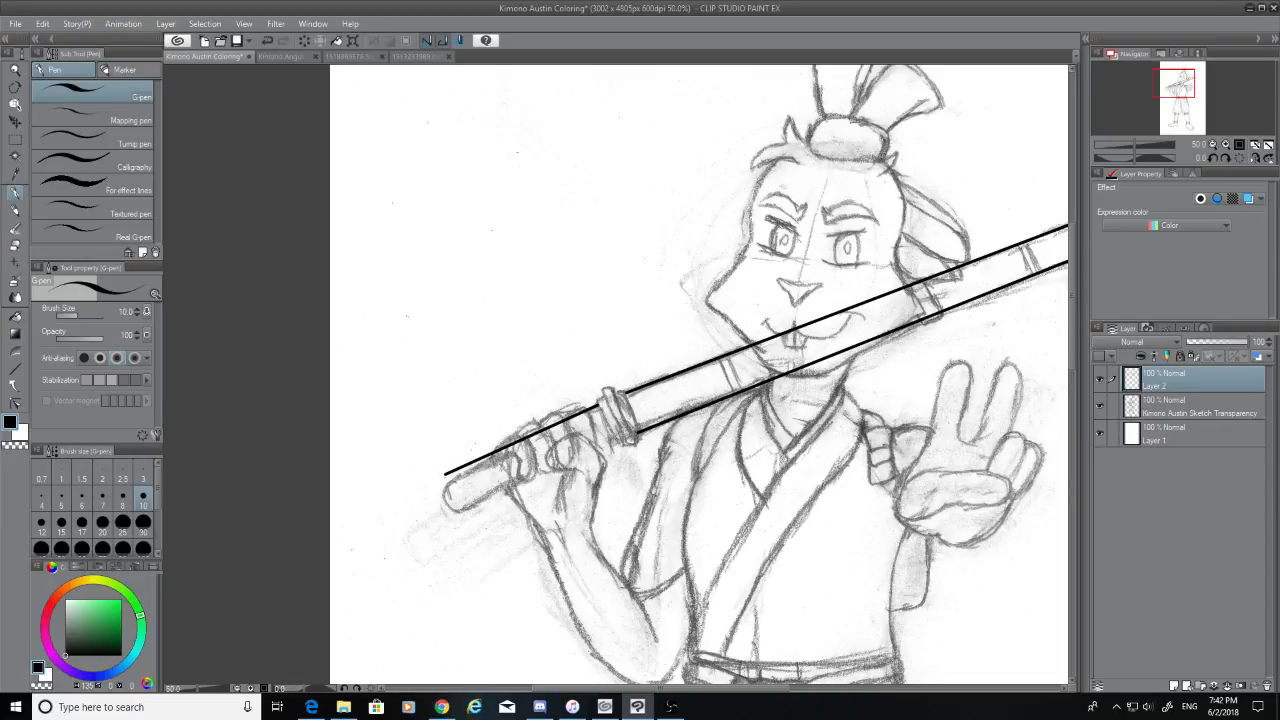
{"action": "left_click_drag", "start_coordinate": [615, 440], "coordinate": [457, 503]}
{"action": "key", "text": "ctrl+z"}
{"action": "left_click_drag", "start_coordinate": [455, 507], "coordinate": [620, 438]}
{"action": "key", "text": "alt+Tab"}
{"action": "scroll", "coordinate": [530, 470], "scroll_direction": "up", "scroll_amount": 1}
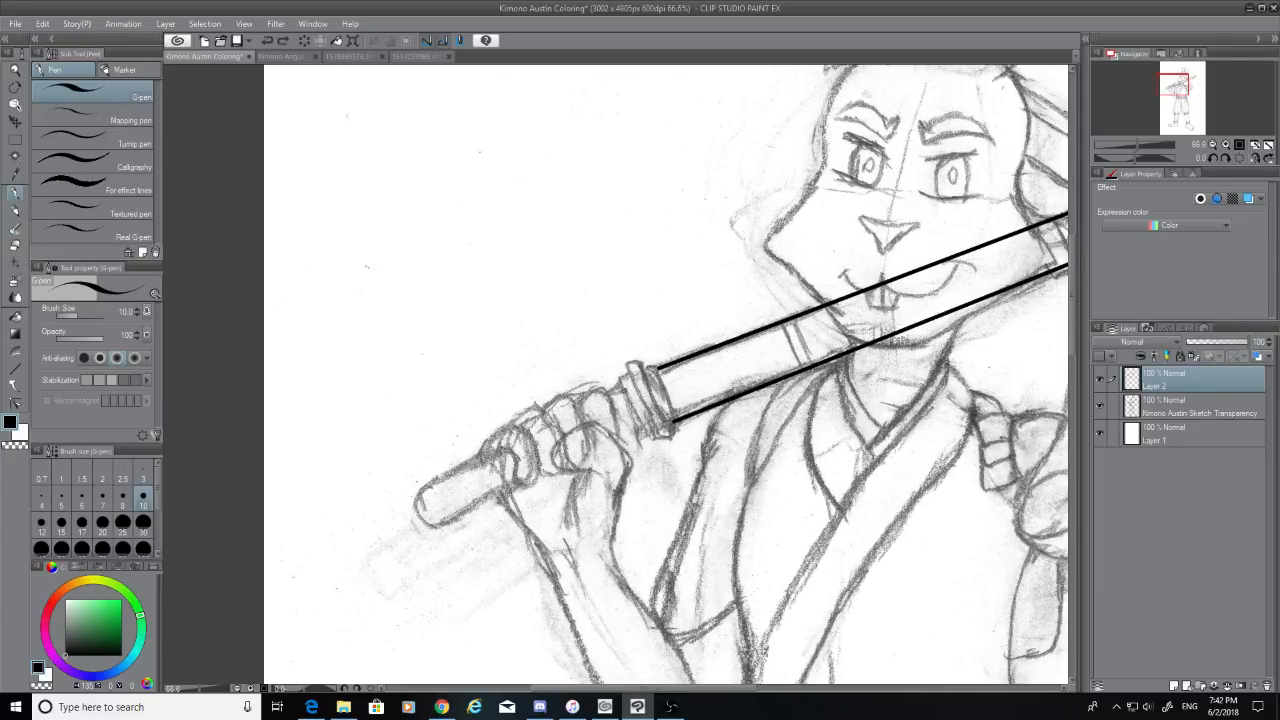
{"action": "mouse_move", "coordinate": [624, 391]}
{"action": "left_mouse_down"}
{"action": "mouse_move", "coordinate": [357, 491]}
{"action": "mouse_move", "coordinate": [422, 488]}
{"action": "left_mouse_up"}
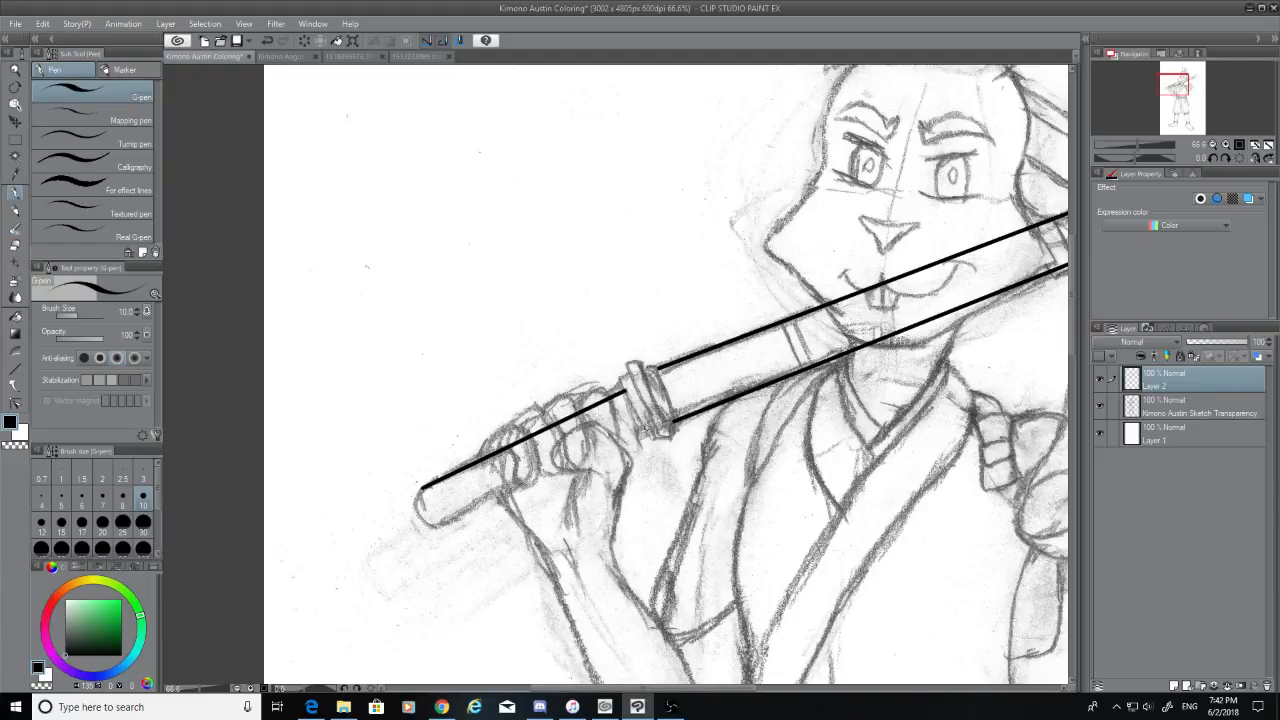
{"action": "mouse_move", "coordinate": [645, 427]}
{"action": "left_mouse_down"}
{"action": "mouse_move", "coordinate": [422, 512]}
{"action": "mouse_move", "coordinate": [434, 521]}
{"action": "left_mouse_up"}
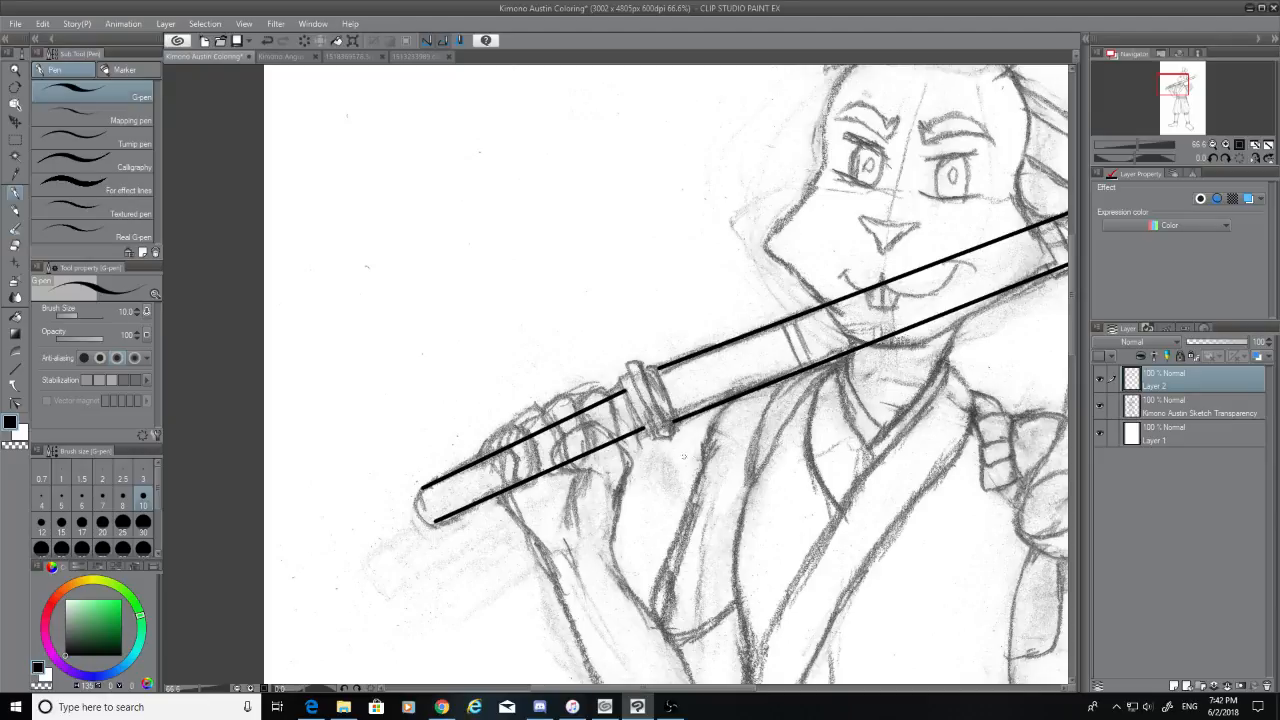
{"action": "key", "text": "ctrl+z"}
{"action": "key", "text": "ctrl+z"}
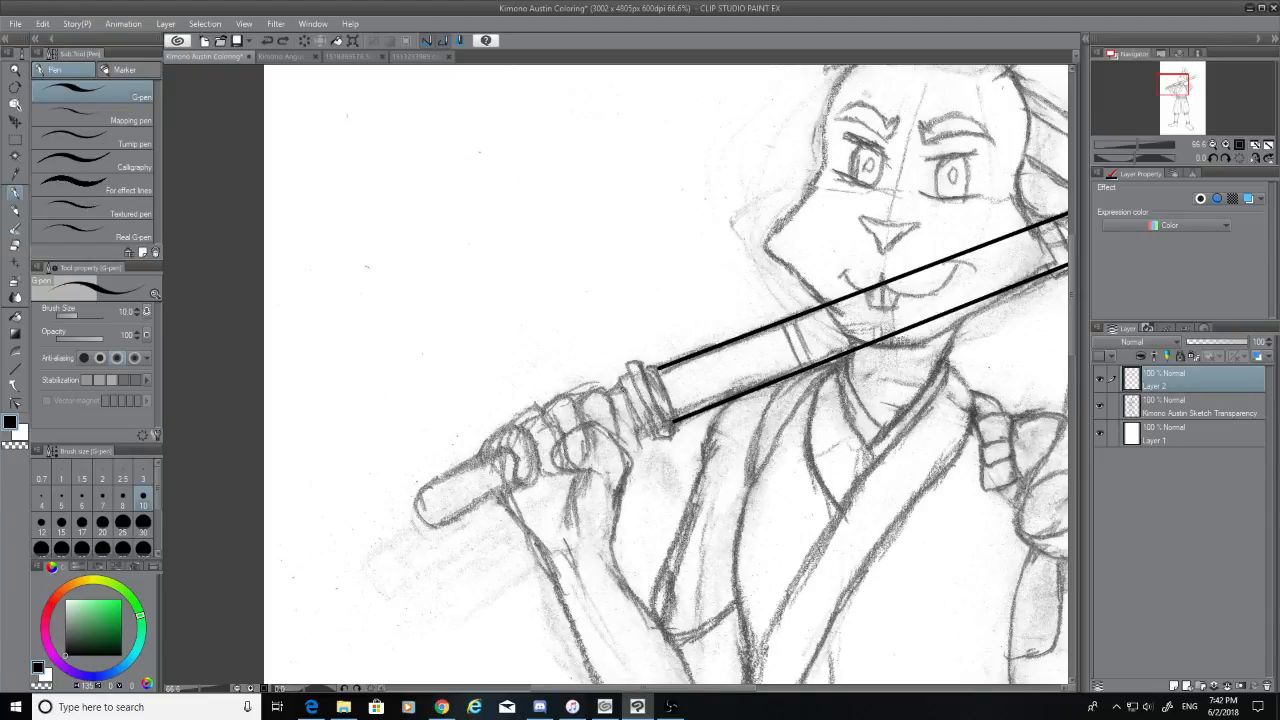
Ink the upper and lower edges of the sword handle with straight lines running from the guard through the gripping hand
{"action": "left_click_drag", "start_coordinate": [626, 389], "coordinate": [421, 485]}
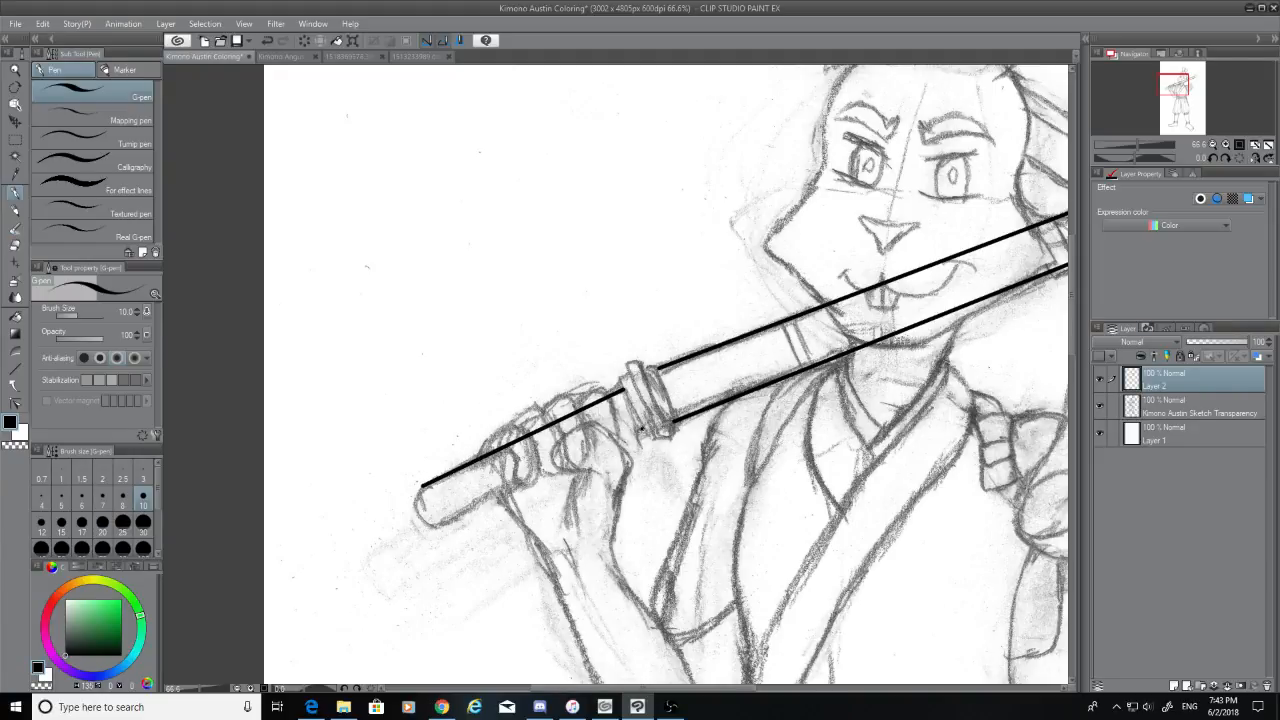
{"action": "left_click_drag", "start_coordinate": [642, 428], "coordinate": [438, 519]}
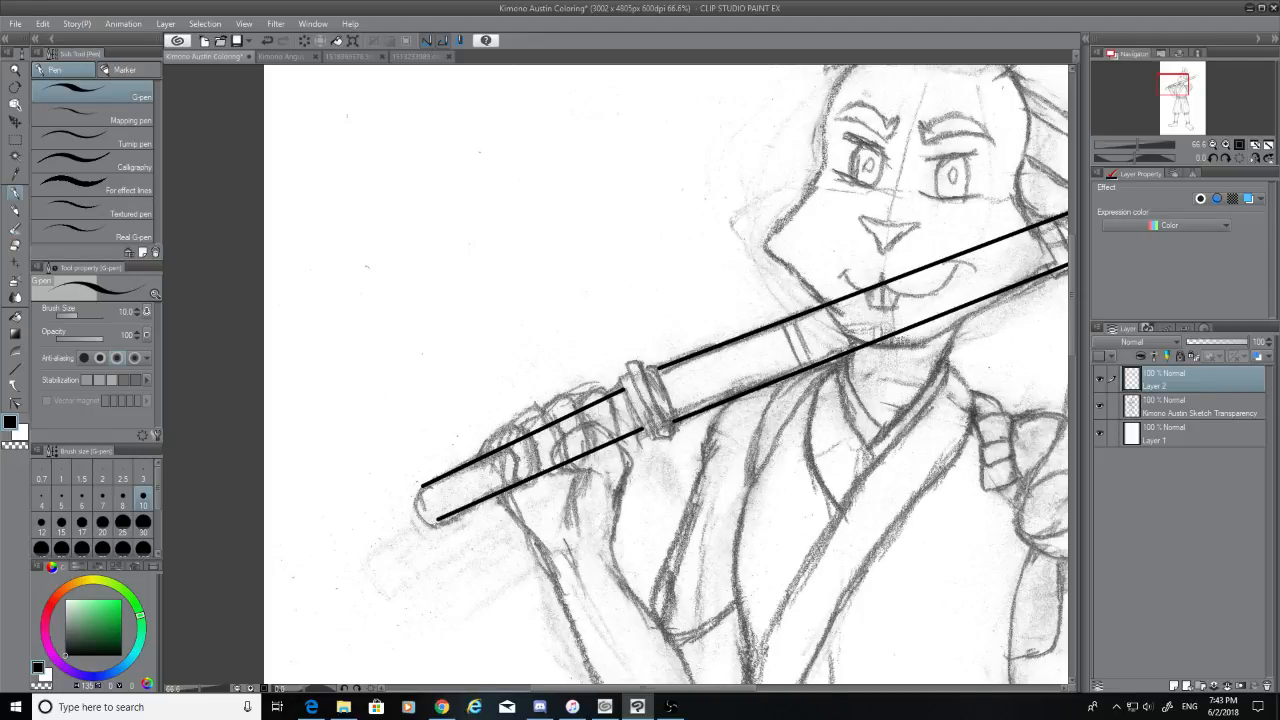
{"action": "key", "text": "ctrl+z"}
{"action": "left_click_drag", "start_coordinate": [642, 428], "coordinate": [436, 521]}
Ink the handle-side edge and short lower end of the guard's first narrow plate, where it meets the handle
{"action": "scroll", "coordinate": [840, 448], "scroll_direction": "up", "scroll_amount": 1}
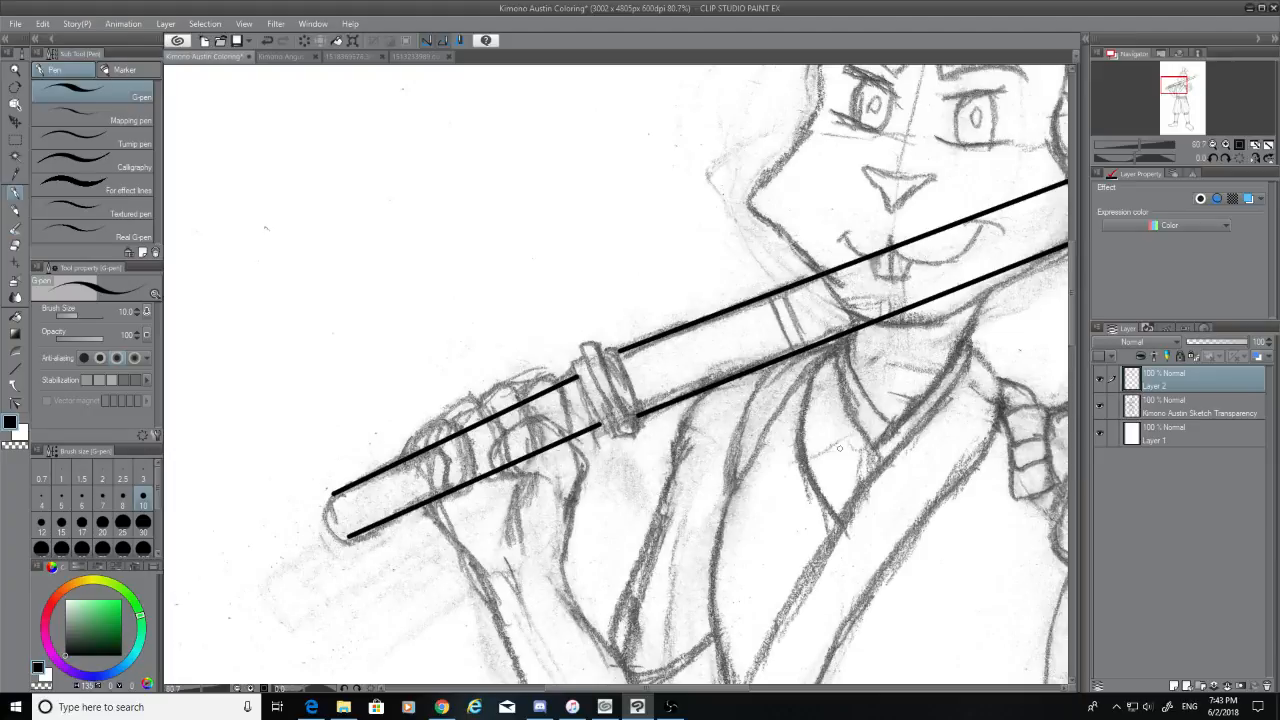
{"action": "scroll", "coordinate": [673, 413], "scroll_direction": "up", "scroll_amount": 4}
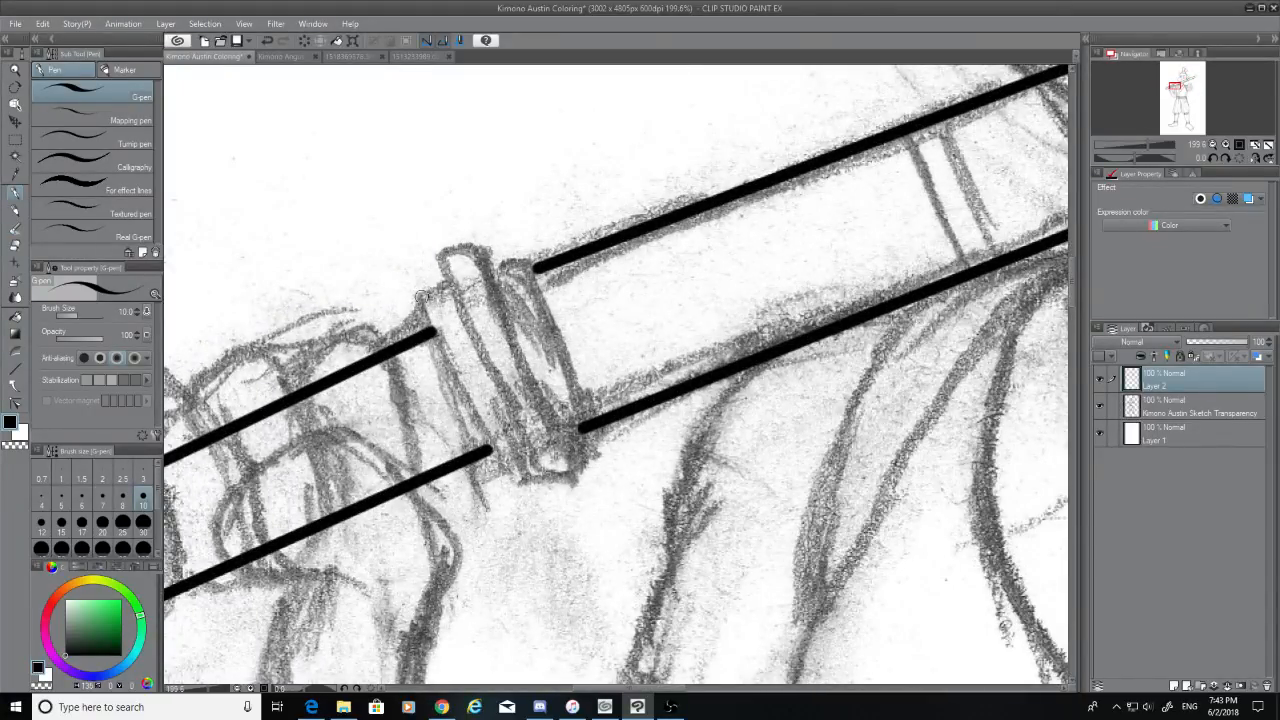
{"action": "mouse_move", "coordinate": [421, 301]}
{"action": "left_mouse_down"}
{"action": "mouse_move", "coordinate": [512, 480]}
{"action": "mouse_move", "coordinate": [490, 466]}
{"action": "mouse_move", "coordinate": [497, 482]}
{"action": "left_mouse_up"}
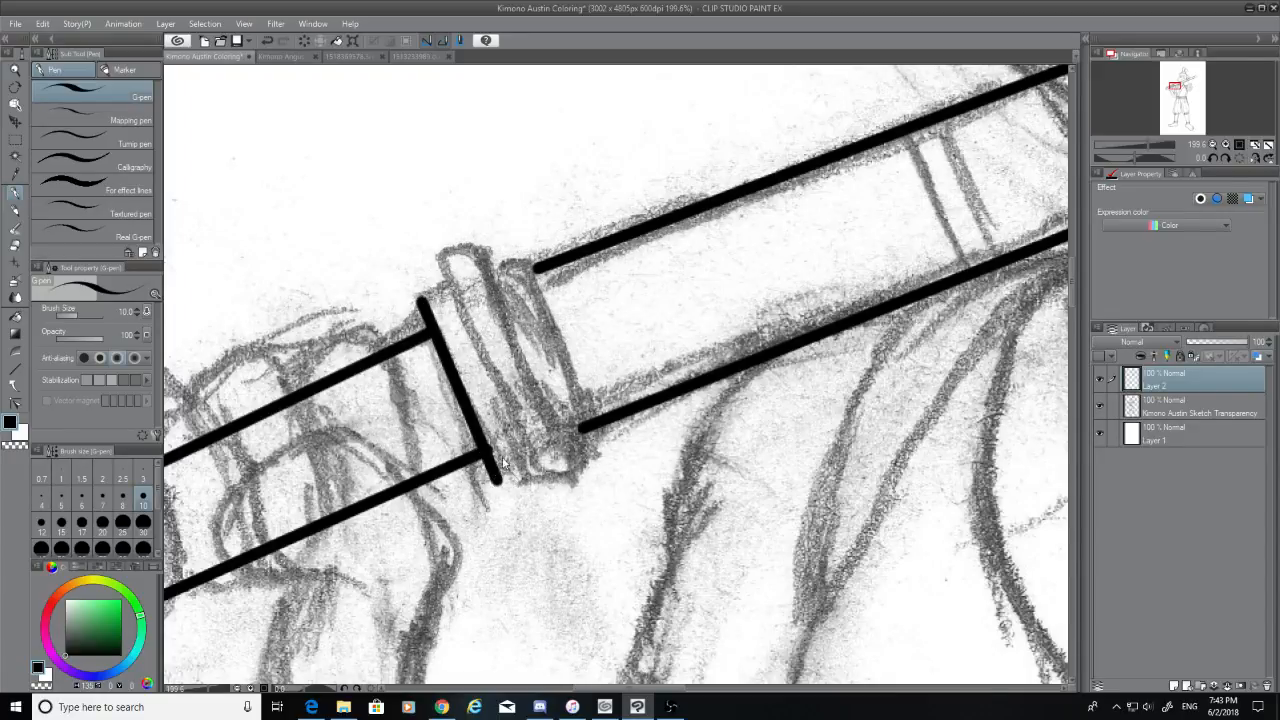
{"action": "key", "text": "ctrl+z"}
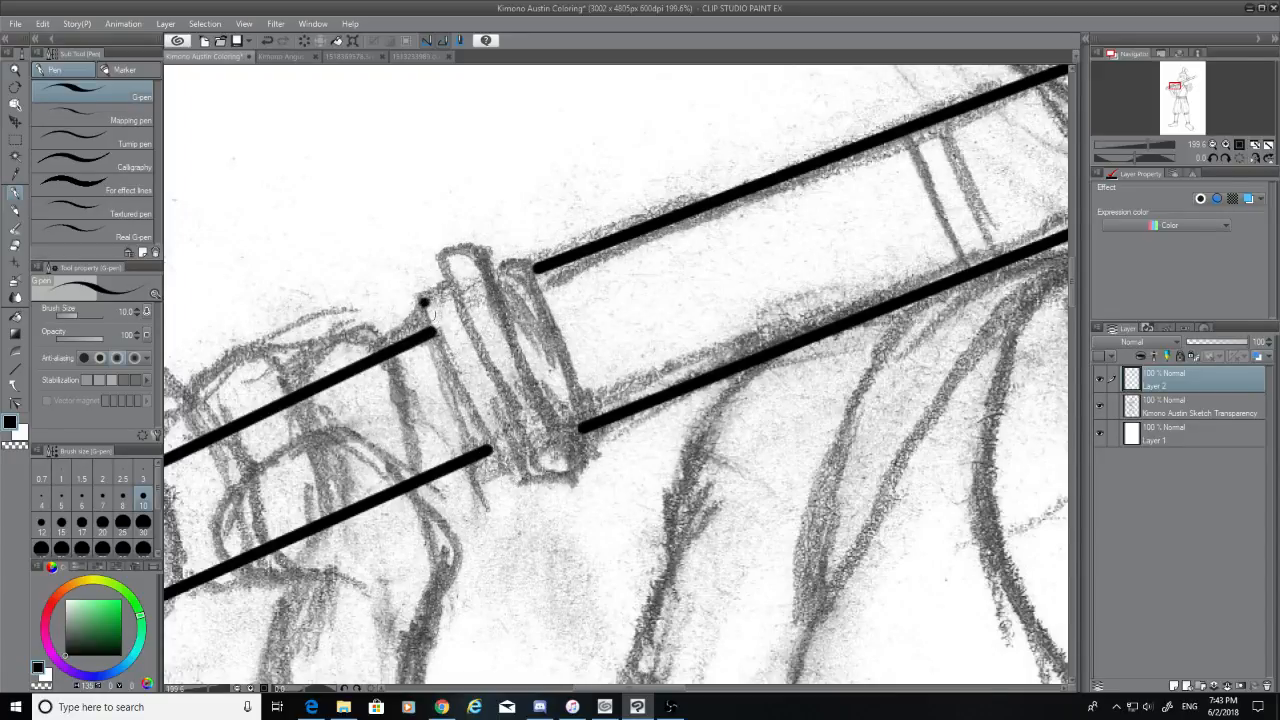
{"action": "left_click_drag", "start_coordinate": [421, 300], "coordinate": [538, 474]}
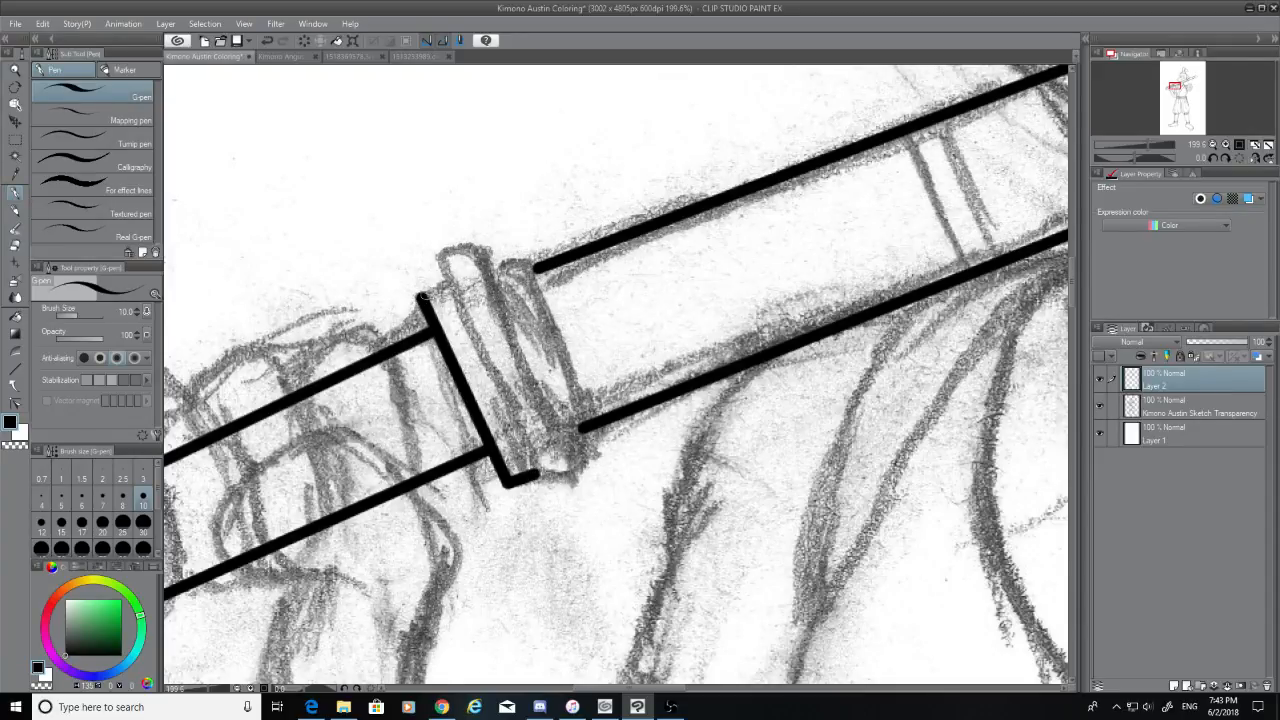
Close the top of the guard's first plate and ink the longer rectangular plate next to it with straight lines
{"action": "mouse_move", "coordinate": [421, 297]}
{"action": "left_mouse_down"}
{"action": "mouse_move", "coordinate": [452, 284]}
{"action": "mouse_move", "coordinate": [545, 490]}
{"action": "mouse_move", "coordinate": [584, 478]}
{"action": "left_mouse_up"}
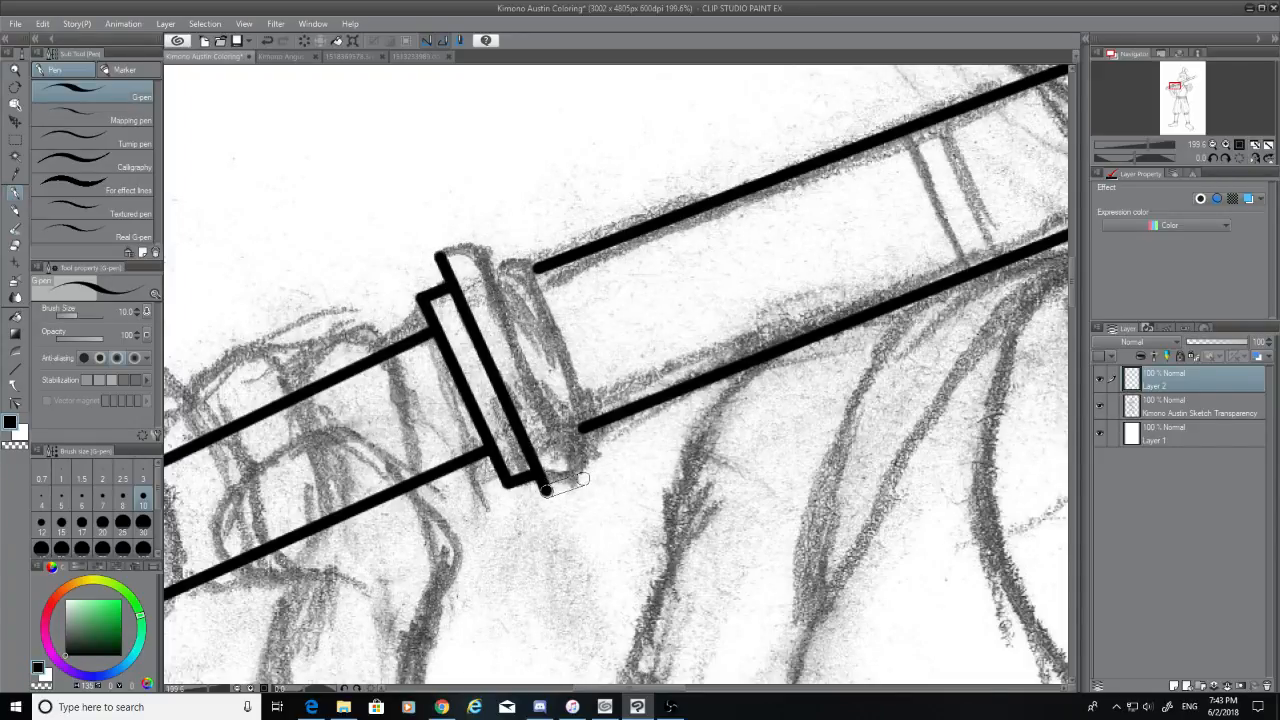
{"action": "left_click", "coordinate": [583, 479], "text": "shift"}
{"action": "key", "text": "ctrl+z"}
{"action": "left_click", "coordinate": [582, 477], "text": "shift"}
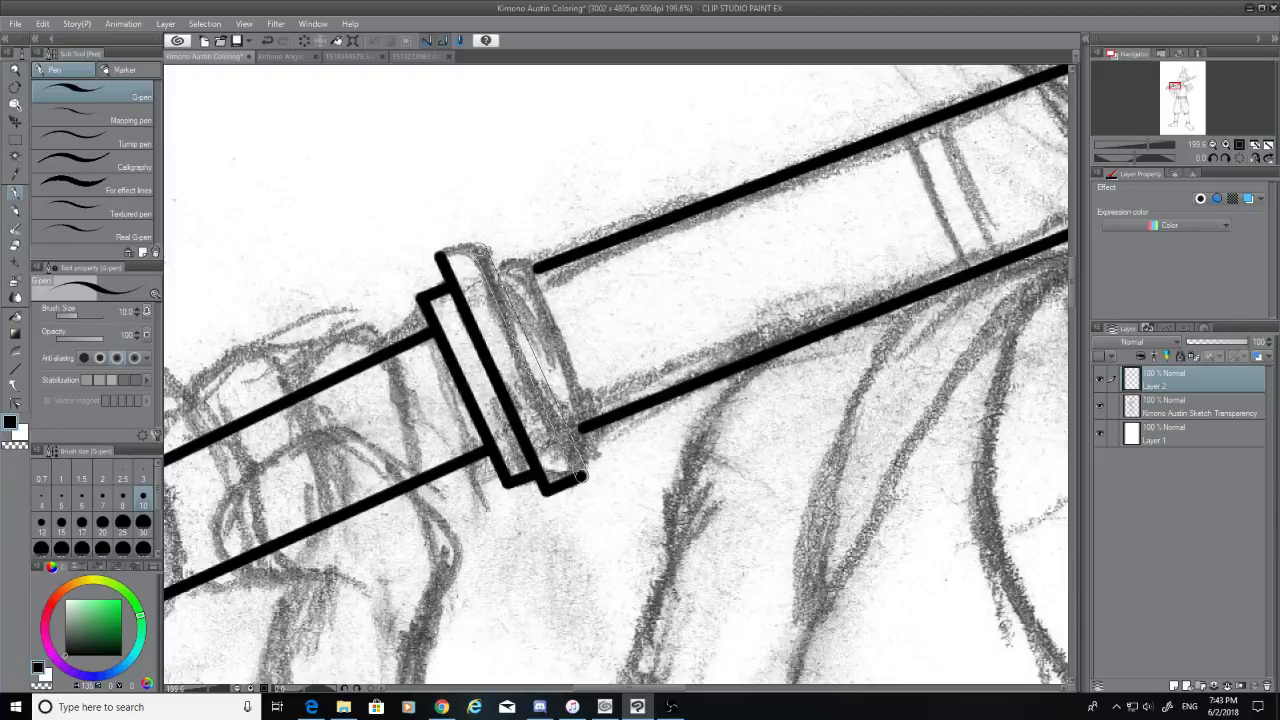
{"action": "left_click", "coordinate": [481, 244], "text": "shift"}
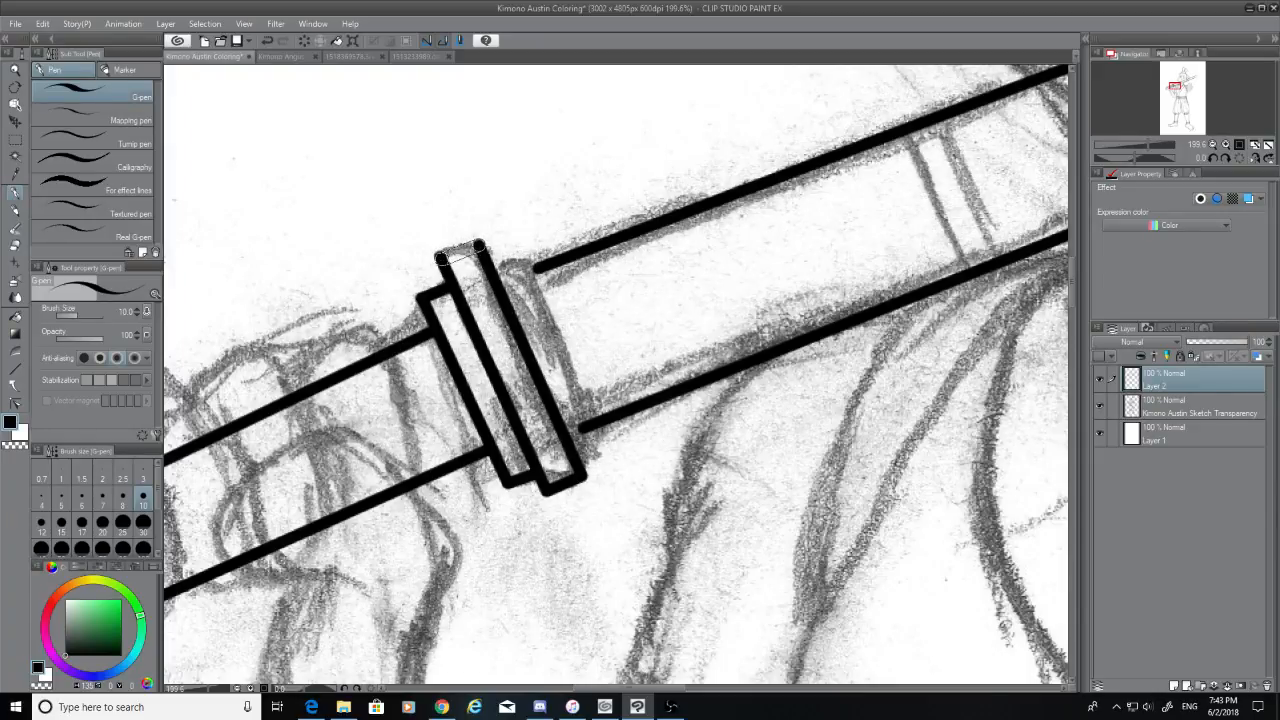
{"action": "left_click", "coordinate": [442, 257], "text": "shift"}
{"action": "left_click", "coordinate": [15, 245]}
{"action": "scroll", "coordinate": [432, 263], "scroll_direction": "up", "scroll_amount": 2}
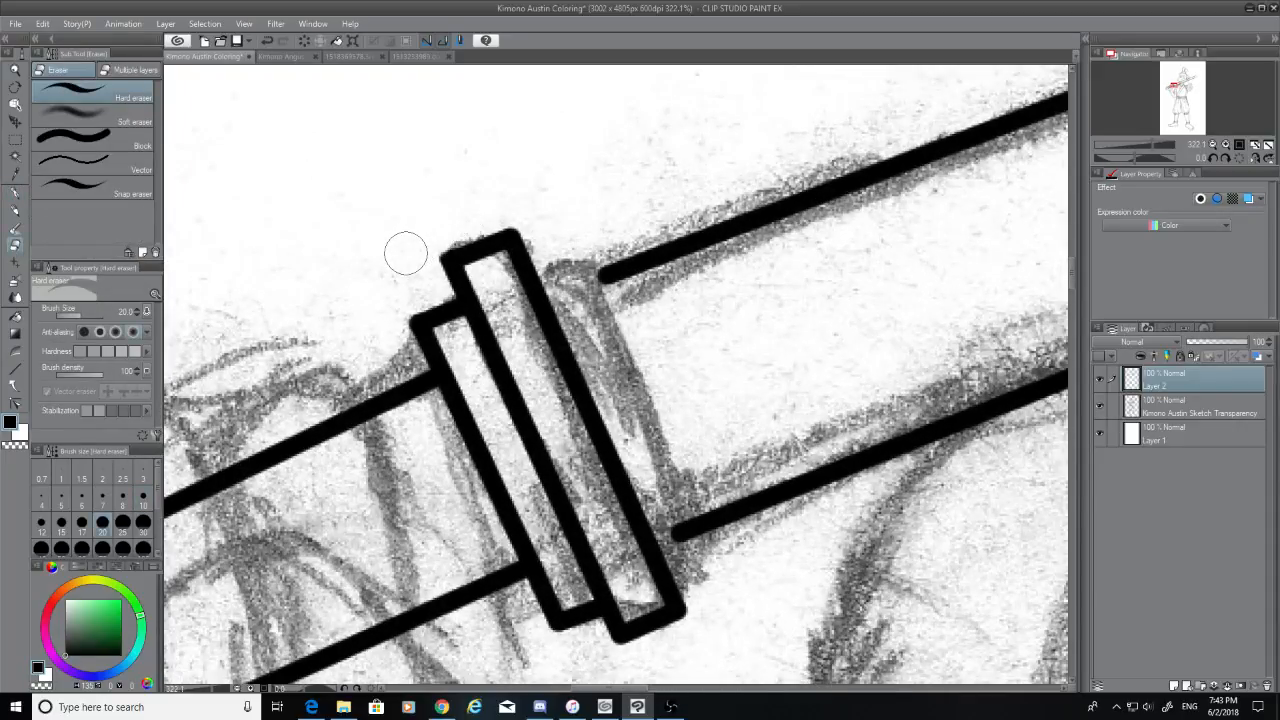
{"action": "left_click", "coordinate": [15, 192]}
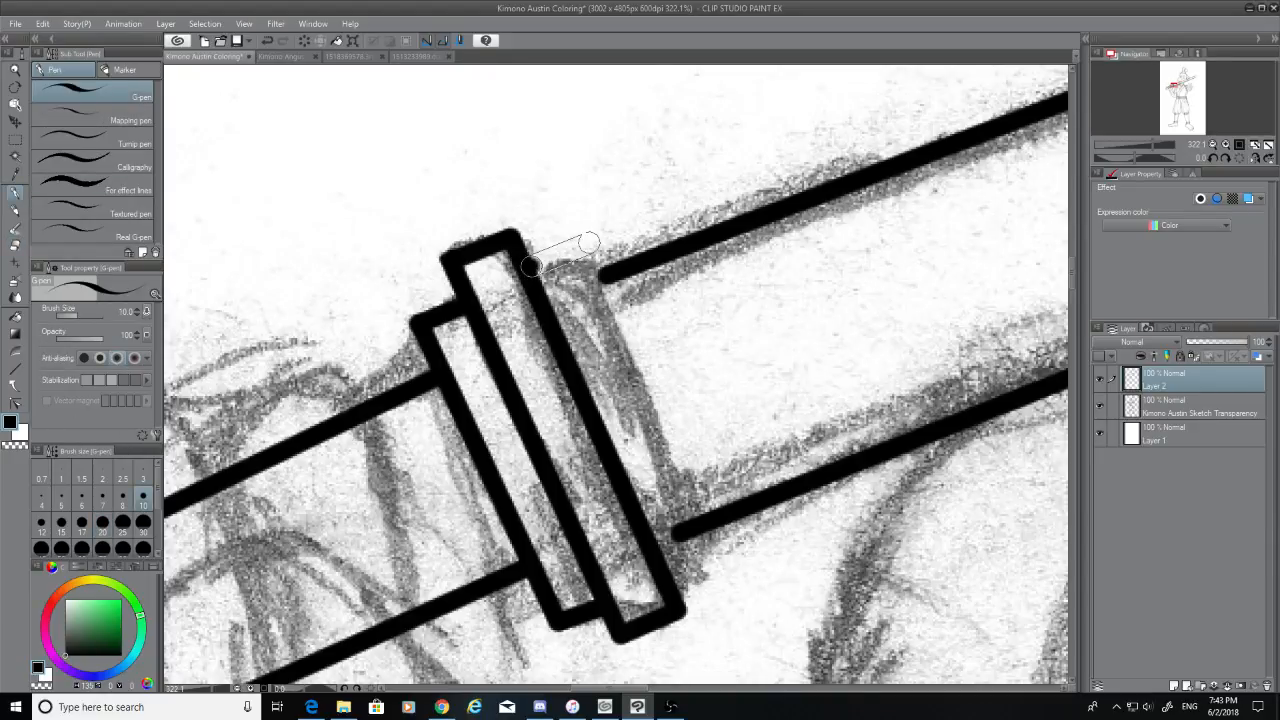
{"action": "left_click", "coordinate": [588, 242], "text": "shift"}
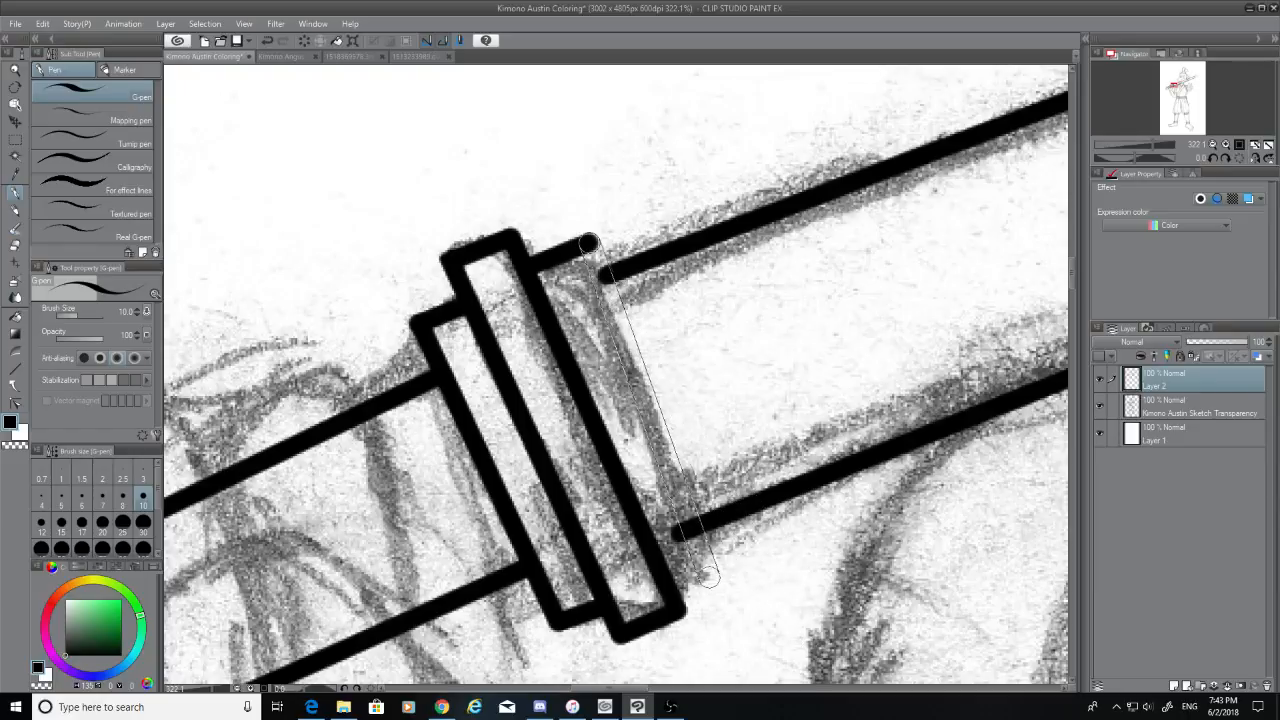
{"action": "left_click", "coordinate": [719, 561], "text": "shift"}
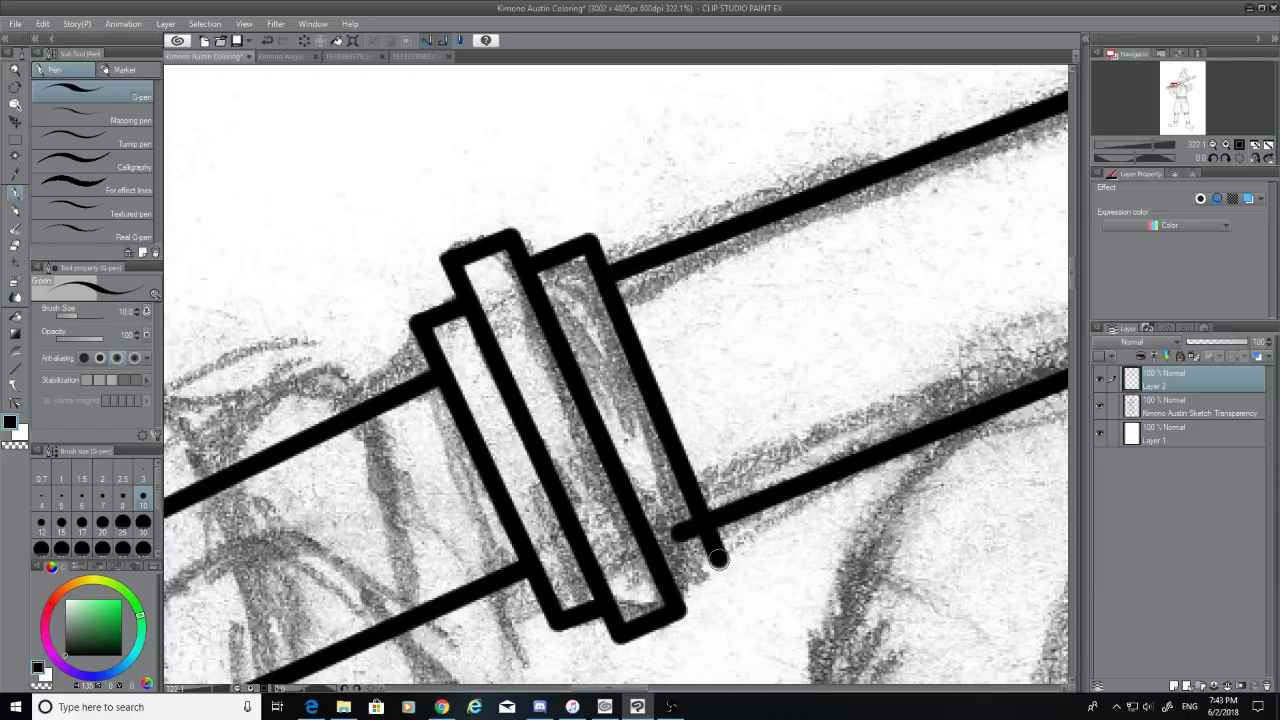
{"action": "key", "text": "ctrl+z"}
{"action": "key", "text": "ctrl+z"}
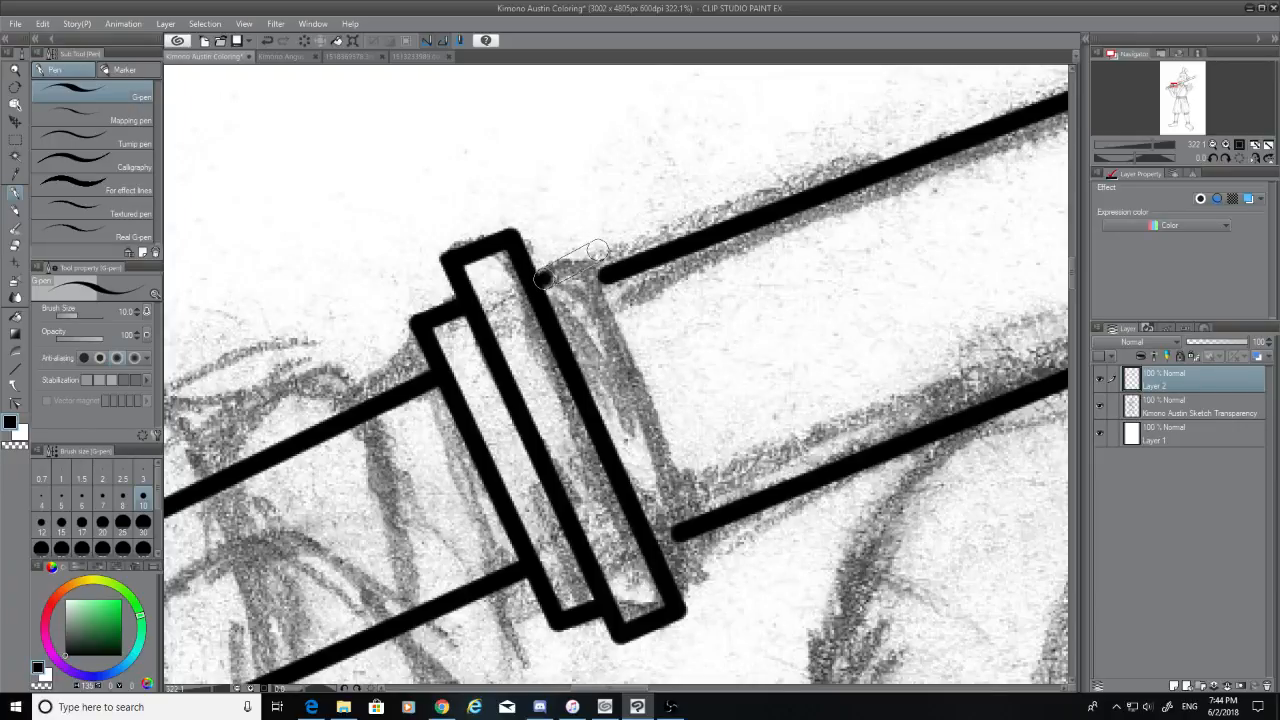
Ink the guard's third plate on the scabbard side with straight G-pen lines for its top, outer edge and bottom
{"action": "left_click", "coordinate": [593, 257], "text": "shift"}
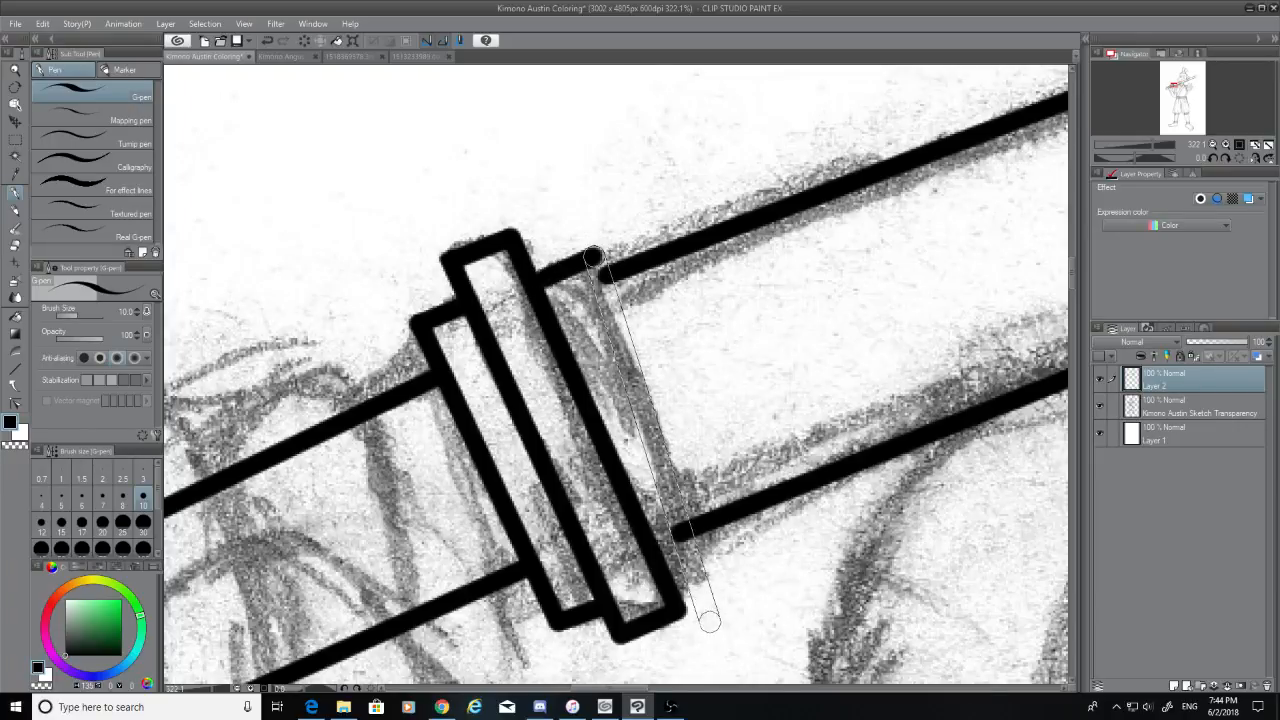
{"action": "left_click", "coordinate": [715, 567], "text": "shift"}
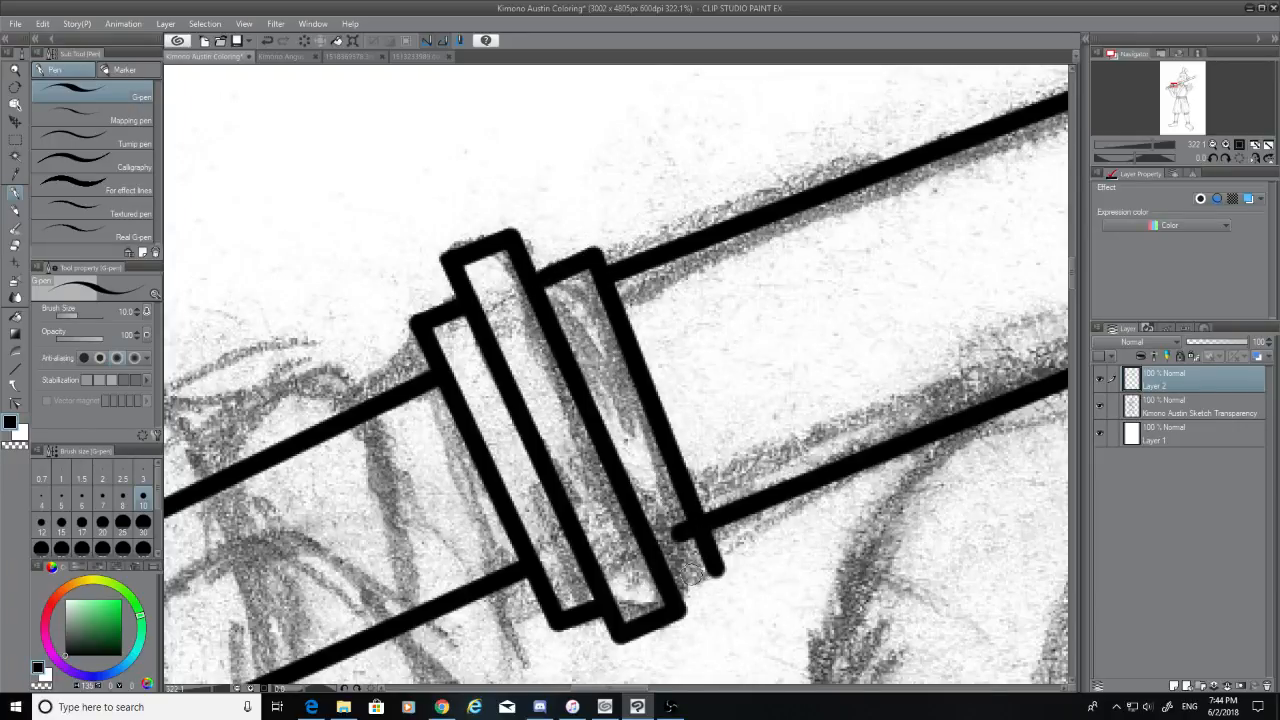
{"action": "key", "text": "ctrl+z"}
{"action": "left_click", "coordinate": [708, 570], "text": "shift"}
{"action": "key", "text": "ctrl+z"}
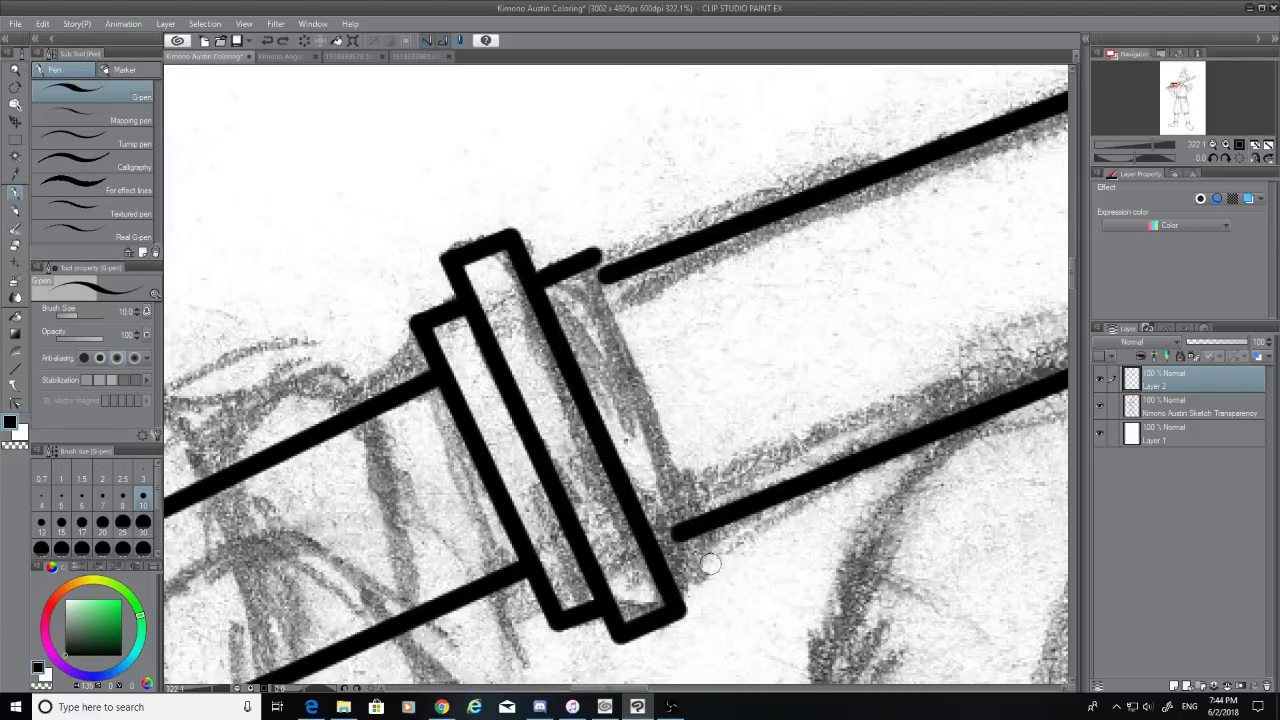
{"action": "left_click", "coordinate": [718, 563], "text": "shift"}
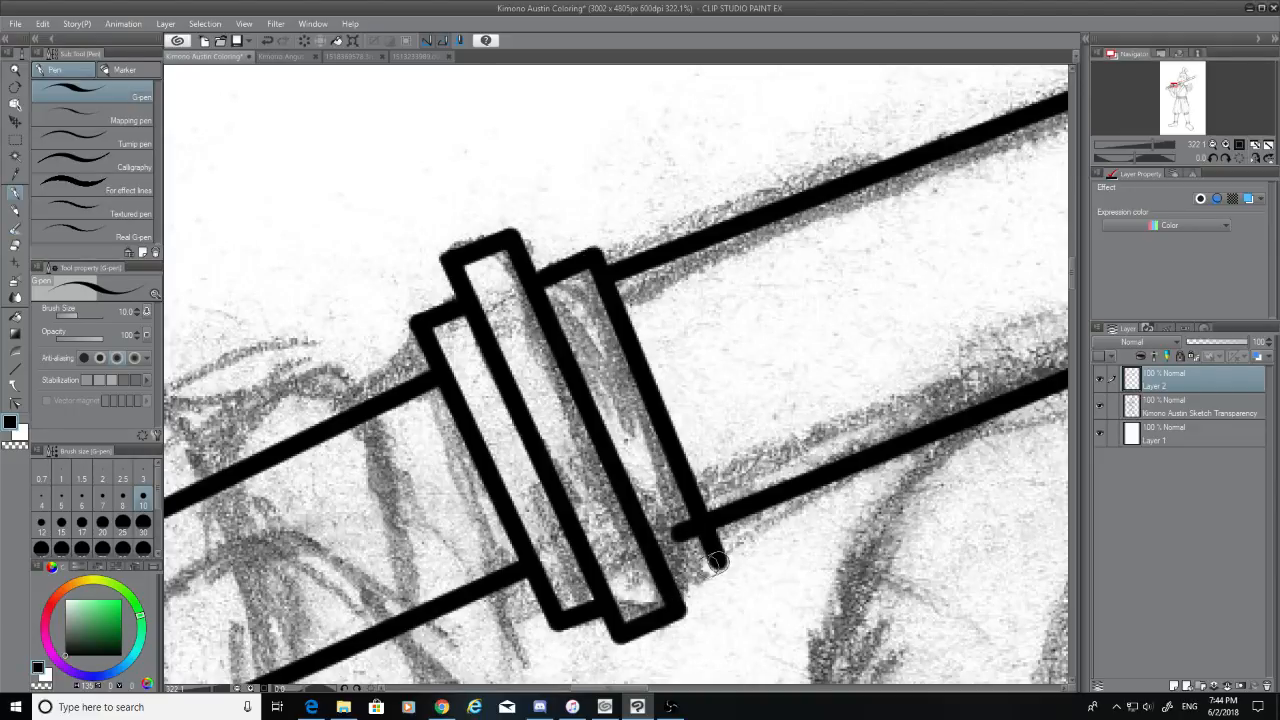
{"action": "left_click", "coordinate": [672, 587], "text": "shift"}
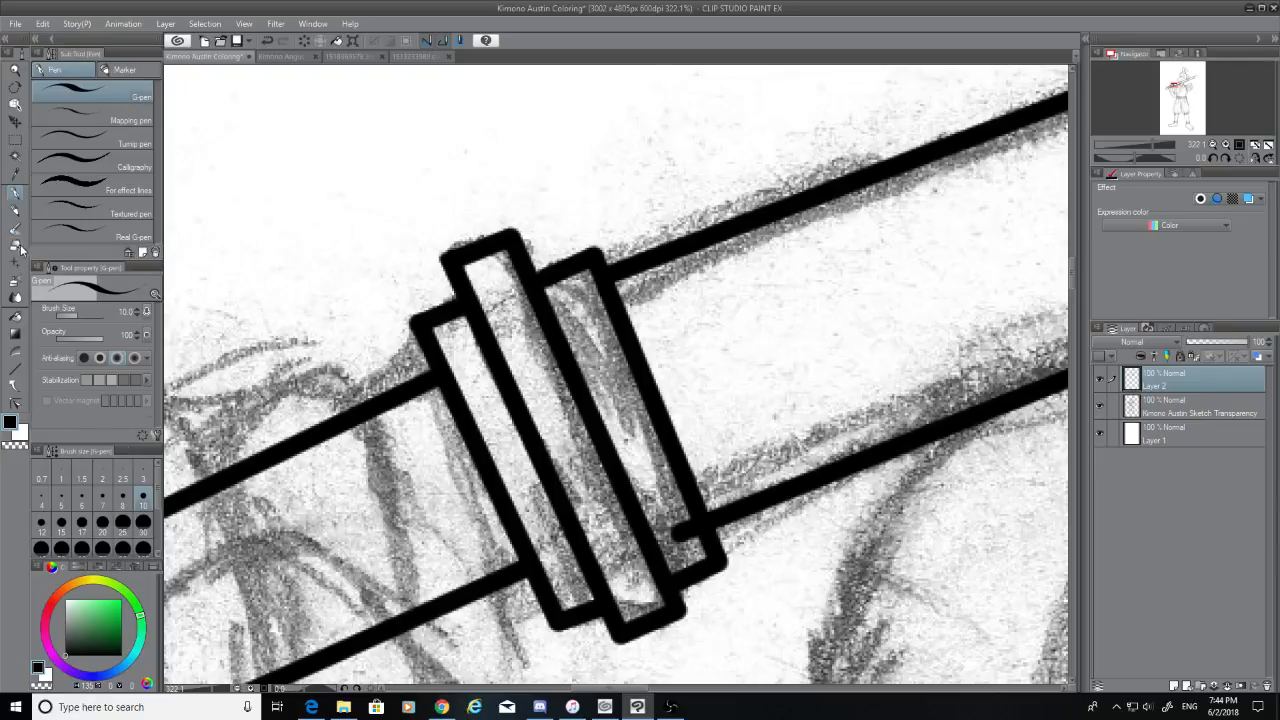
Erase the end of the scabbard's lower line that protrudes into the third plate, using the Hard eraser at size 7
{"action": "left_click", "coordinate": [15, 246]}
{"action": "scroll", "coordinate": [872, 597], "scroll_direction": "up", "scroll_amount": 1}
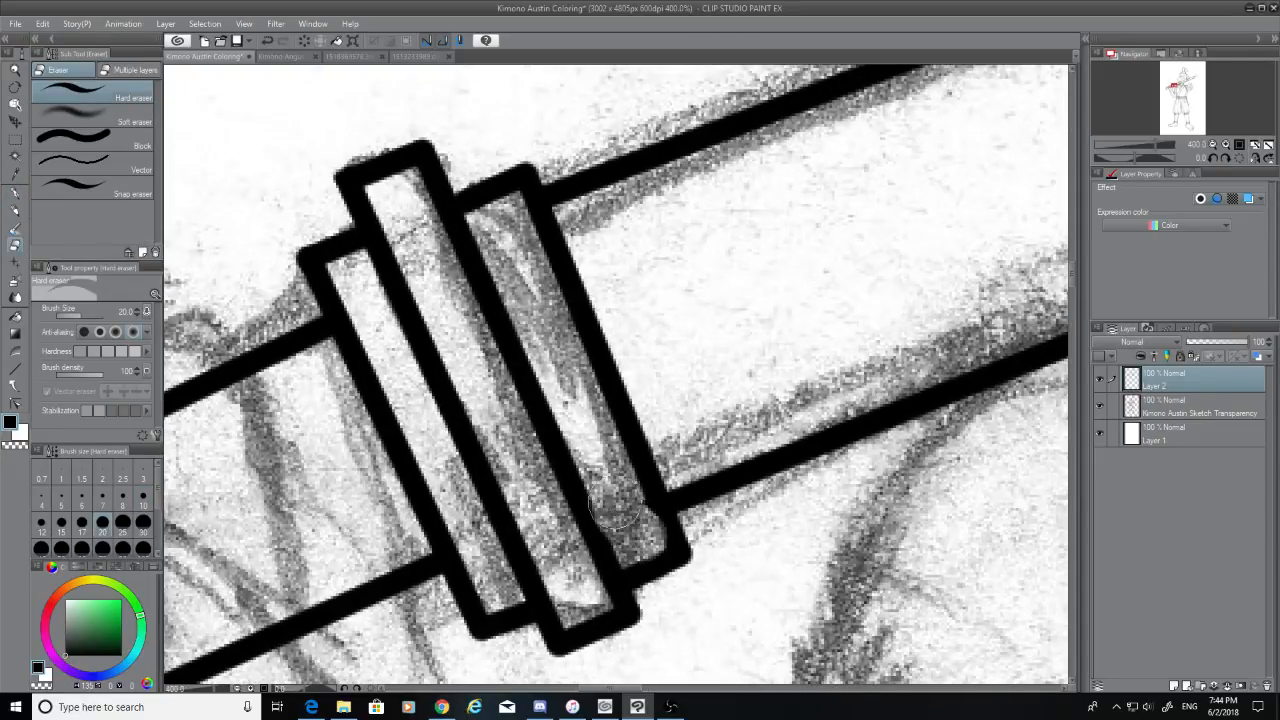
{"action": "key", "text": "ctrl+z"}
{"action": "left_click", "coordinate": [110, 505]}
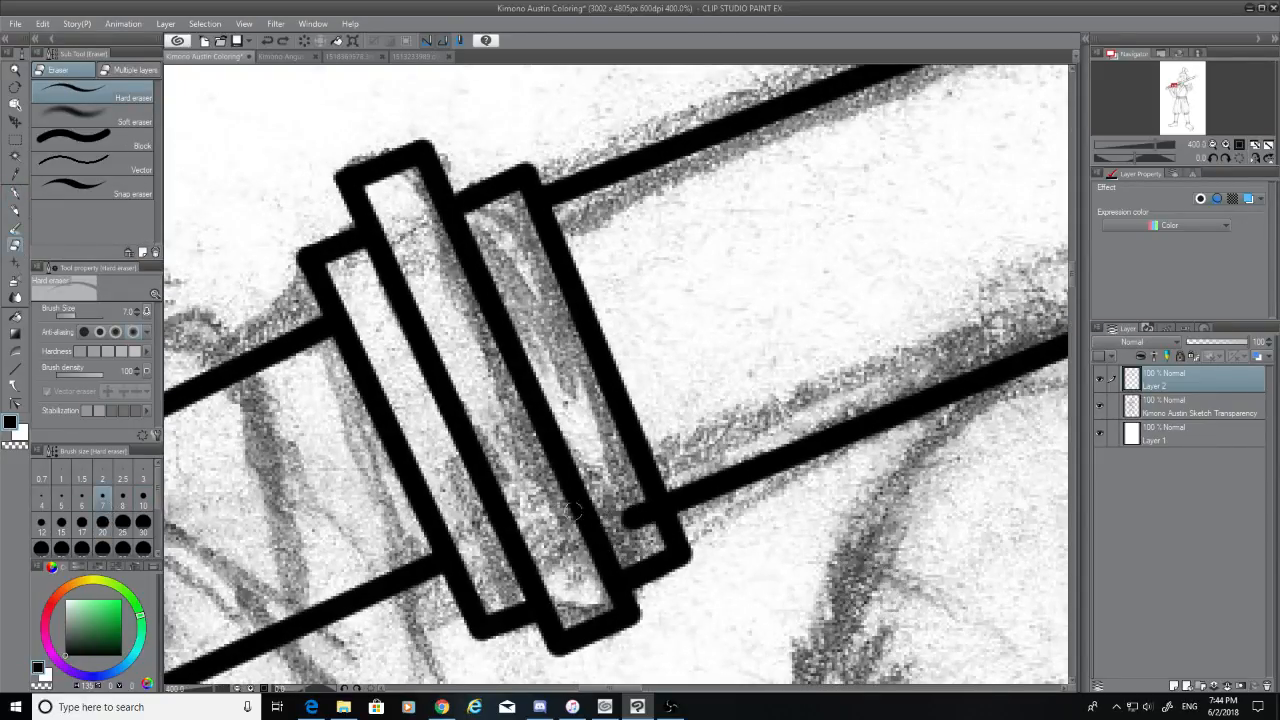
{"action": "mouse_move", "coordinate": [574, 510]}
{"action": "left_mouse_down"}
{"action": "mouse_move", "coordinate": [636, 520]}
{"action": "mouse_move", "coordinate": [624, 506]}
{"action": "mouse_move", "coordinate": [638, 516]}
{"action": "mouse_move", "coordinate": [634, 498]}
{"action": "mouse_move", "coordinate": [645, 523]}
{"action": "mouse_move", "coordinate": [636, 508]}
{"action": "left_mouse_up"}
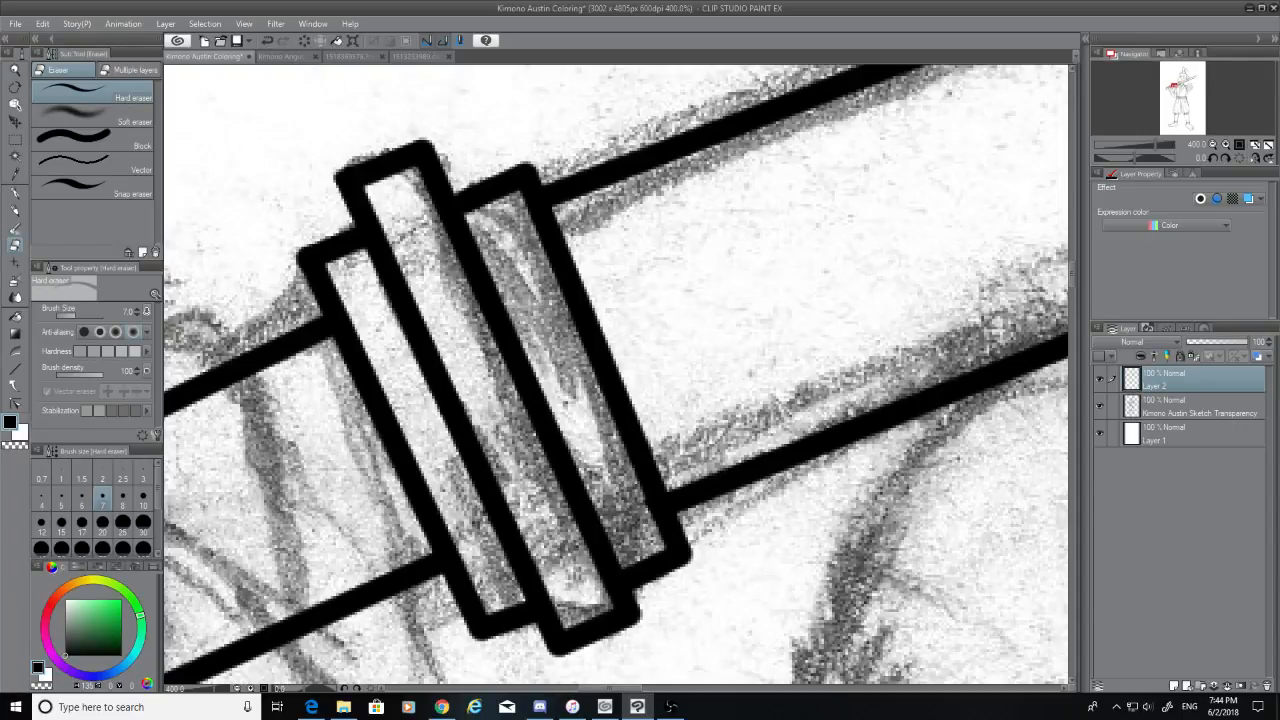
Hide the sketch layer, erase the leftover specks inside the guard's third plate, and show the sketch again
{"action": "left_click", "coordinate": [1100, 405]}
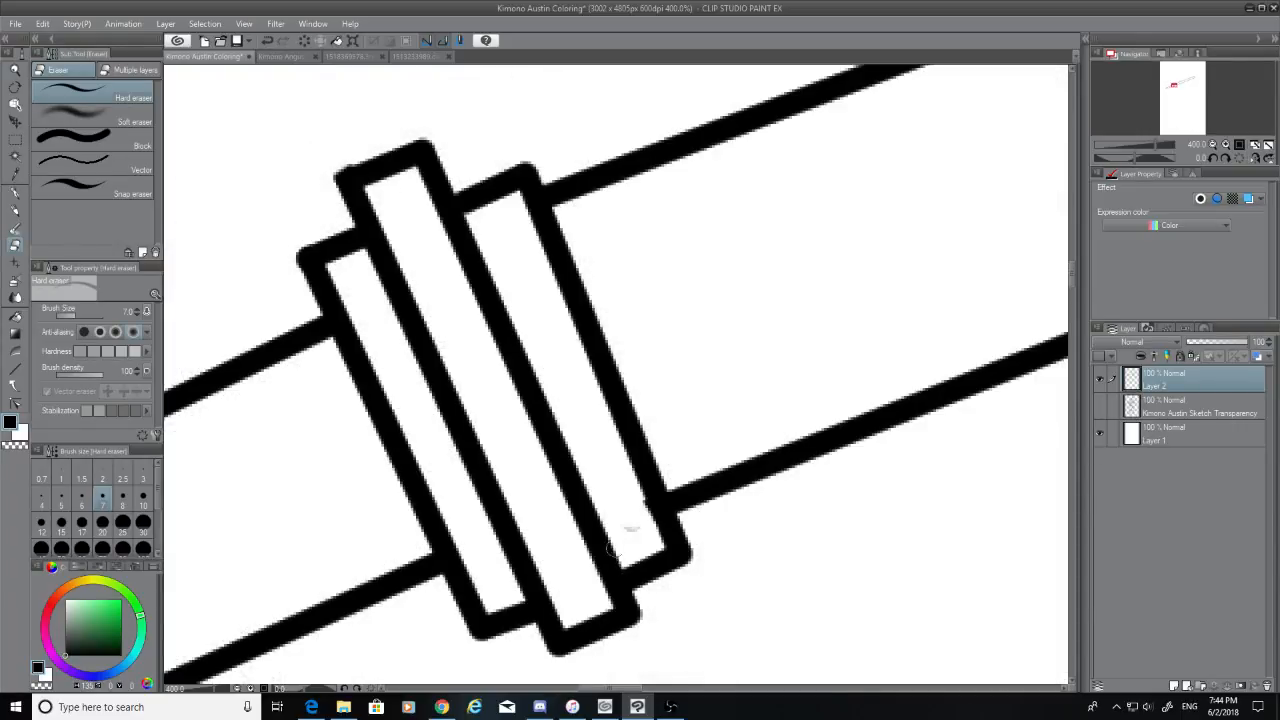
{"action": "left_click_drag", "start_coordinate": [614, 548], "coordinate": [625, 497]}
{"action": "scroll", "coordinate": [309, 191], "scroll_direction": "down", "scroll_amount": 4}
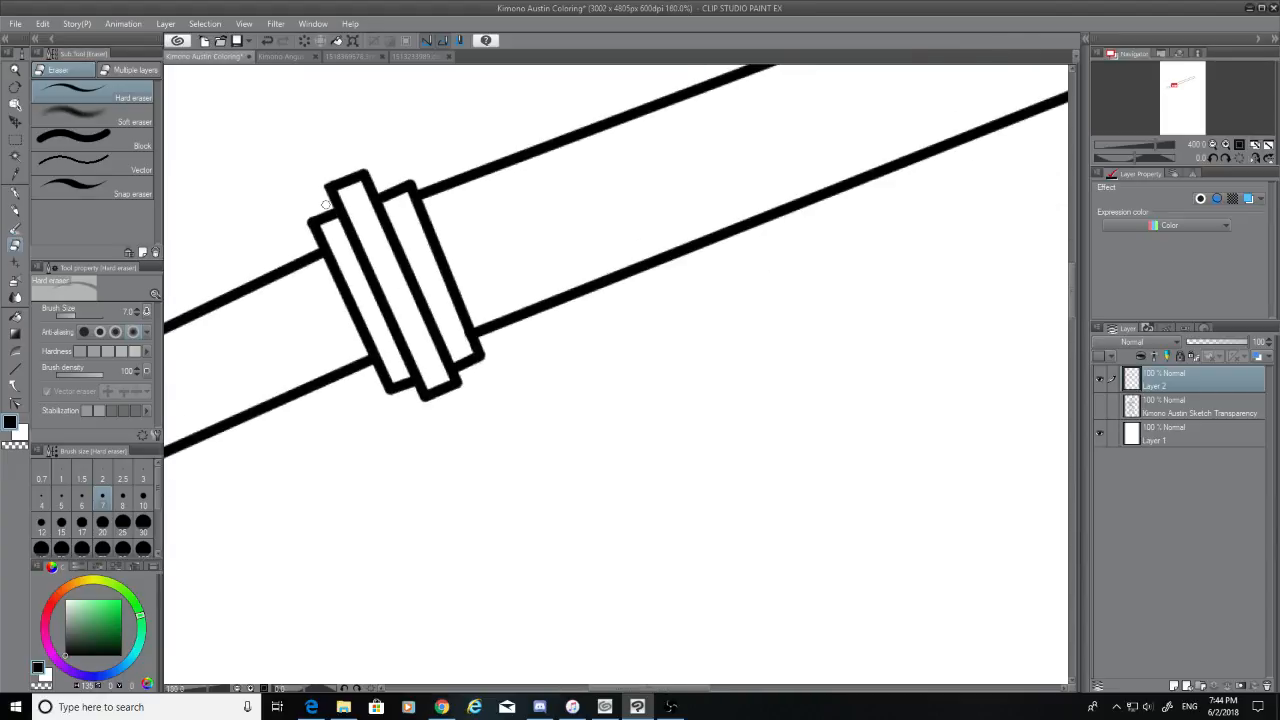
{"action": "scroll", "coordinate": [325, 204], "scroll_direction": "down", "scroll_amount": 5}
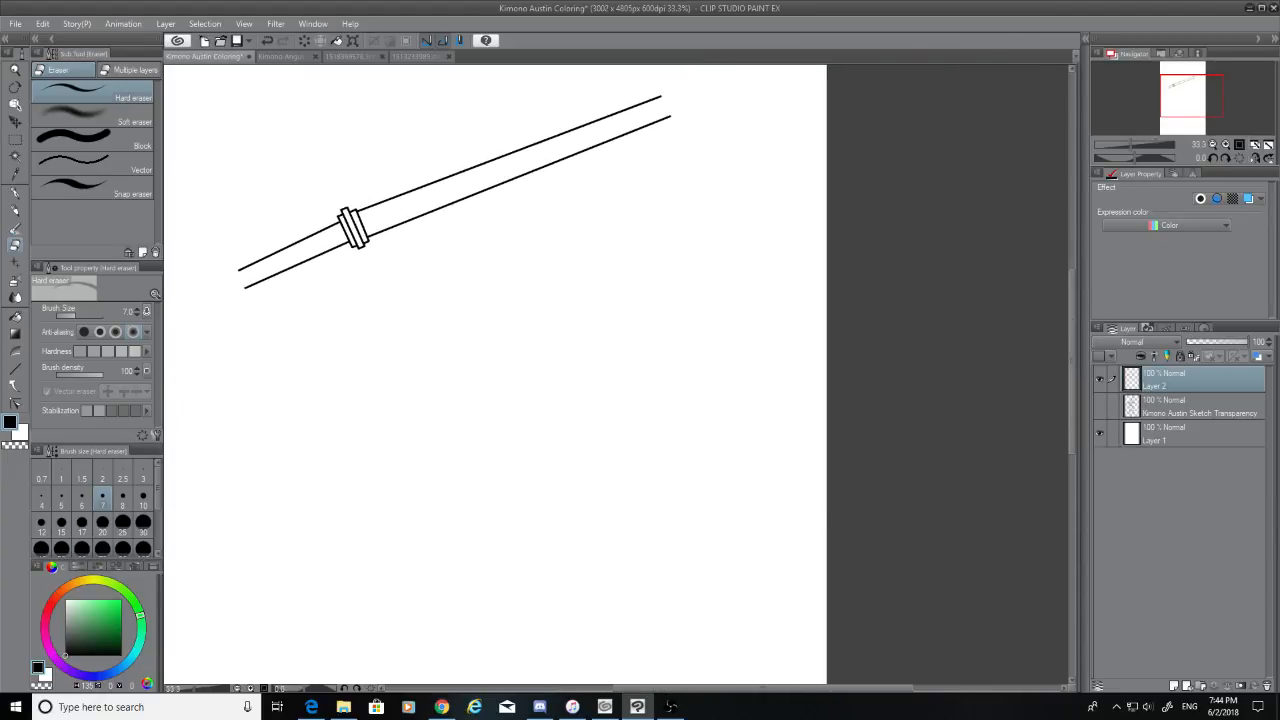
{"action": "scroll", "coordinate": [343, 213], "scroll_direction": "up", "scroll_amount": 6}
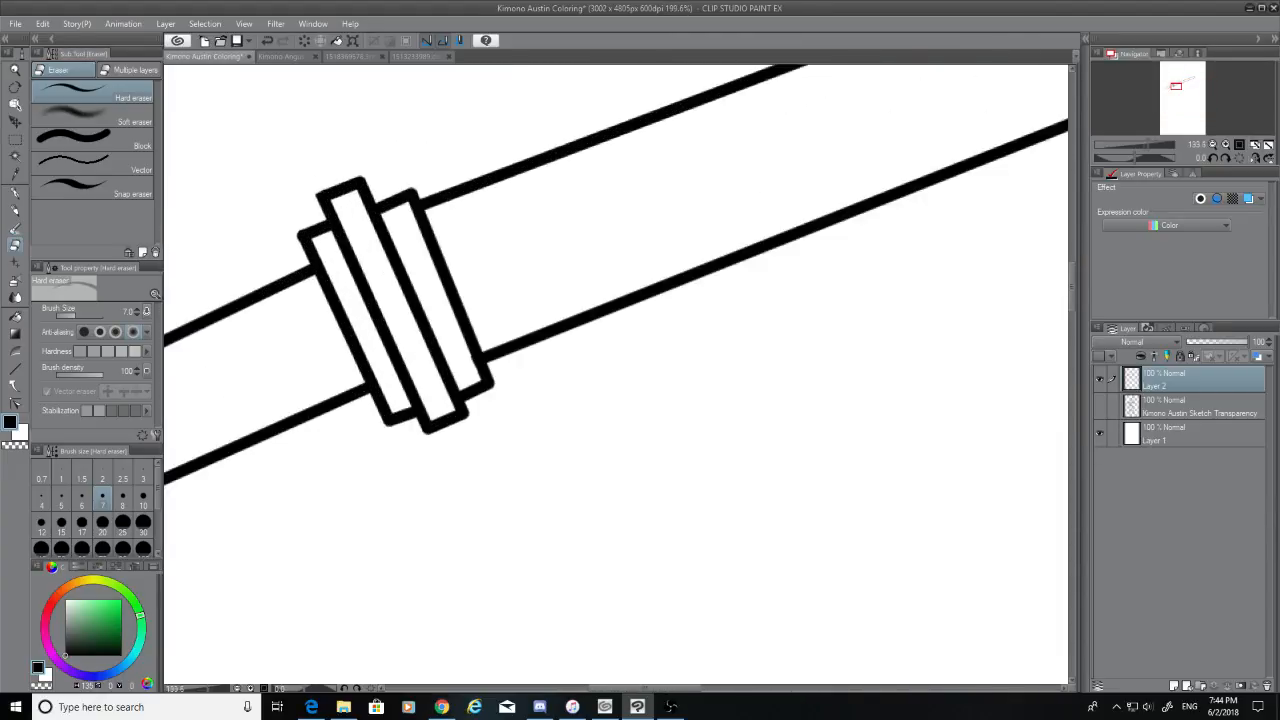
{"action": "scroll", "coordinate": [632, 374], "scroll_direction": "up", "scroll_amount": 2}
{"action": "scroll", "coordinate": [840, 380], "scroll_direction": "down", "scroll_amount": 3}
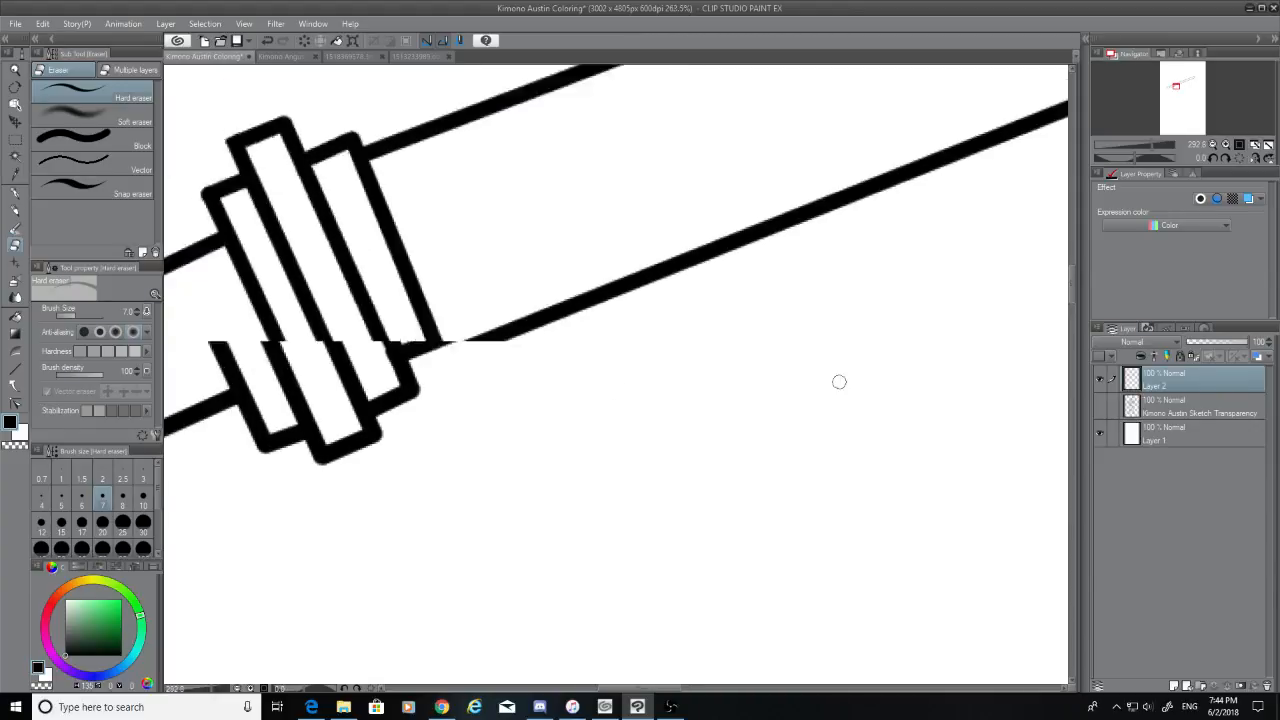
{"action": "left_click", "coordinate": [1100, 408]}
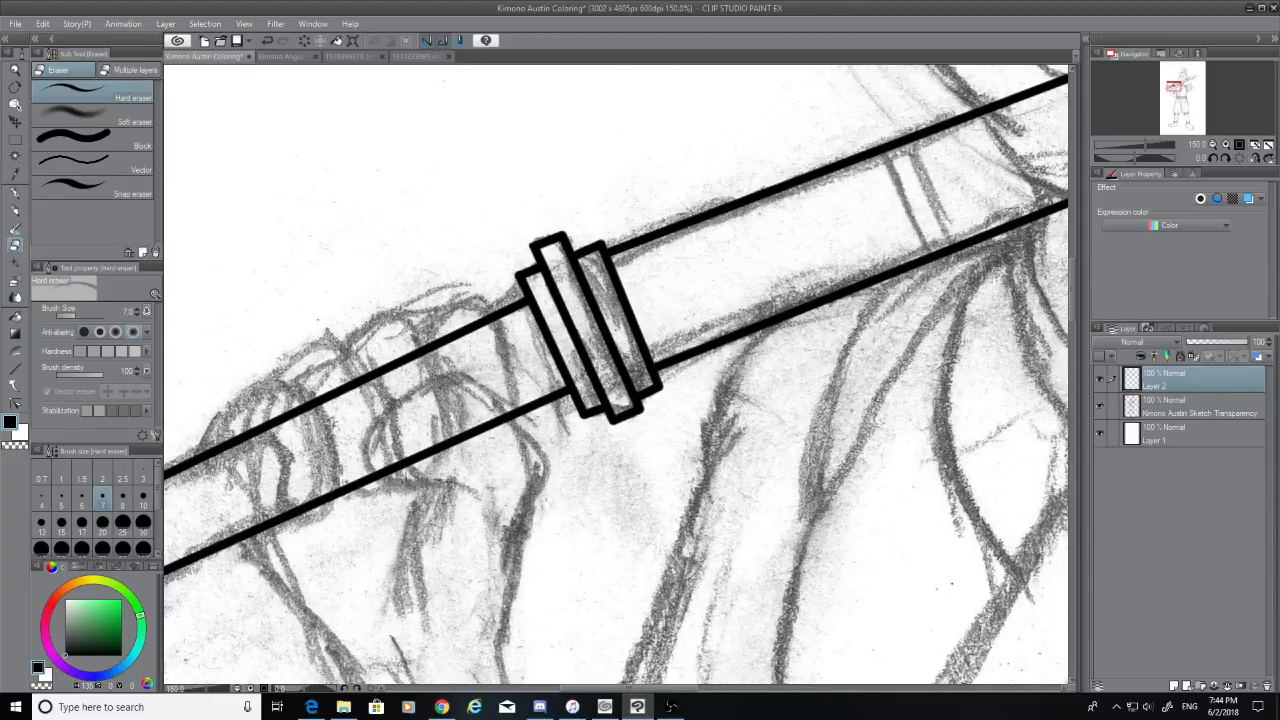
{"action": "left_click", "coordinate": [144, 504]}
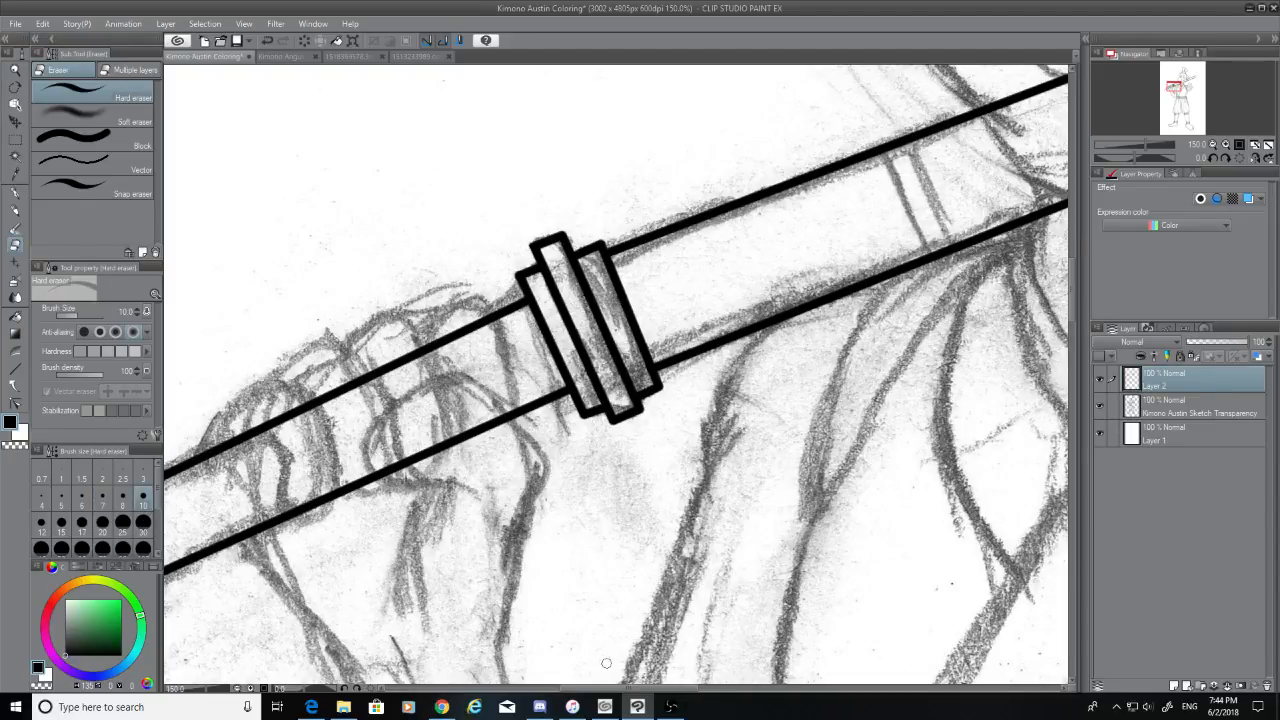
{"action": "left_click_drag", "start_coordinate": [656, 687], "coordinate": [702, 687]}
{"action": "scroll", "coordinate": [572, 122], "scroll_direction": "up", "scroll_amount": 9}
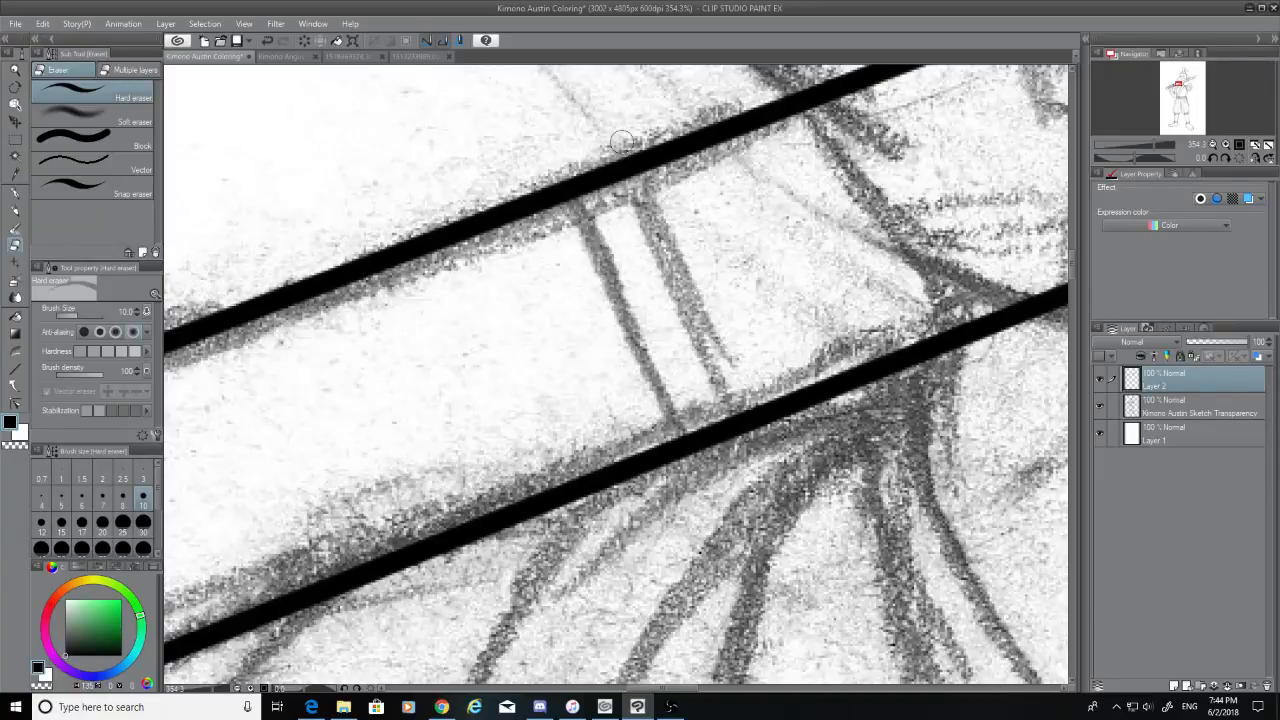
{"action": "mouse_move", "coordinate": [621, 141]}
{"action": "left_mouse_down"}
{"action": "mouse_move", "coordinate": [687, 348]}
{"action": "mouse_move", "coordinate": [733, 420]}
{"action": "left_mouse_up"}
{"action": "key", "text": "ctrl+z"}
Ink the sketched curve running just beneath the scabbard's lower edge, below the two band lines, with the G-pen at size 10
{"action": "left_click", "coordinate": [16, 194]}
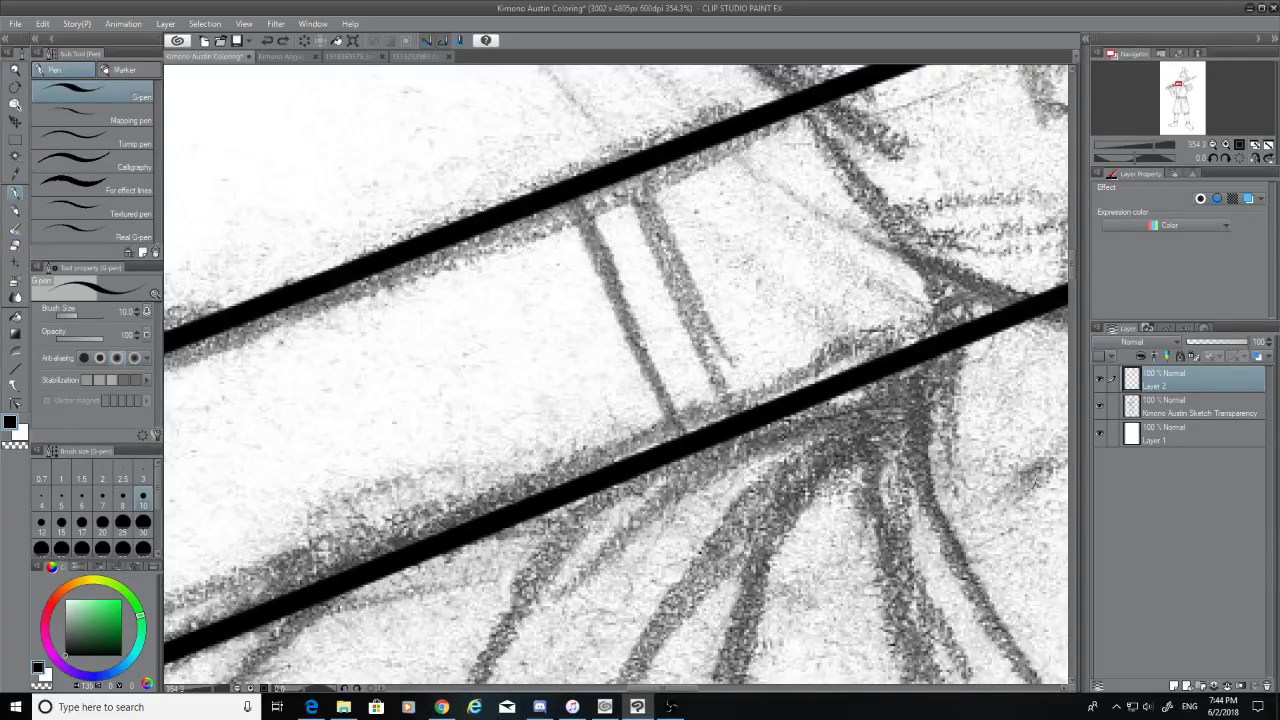
{"action": "left_click_drag", "start_coordinate": [556, 536], "coordinate": [872, 410]}
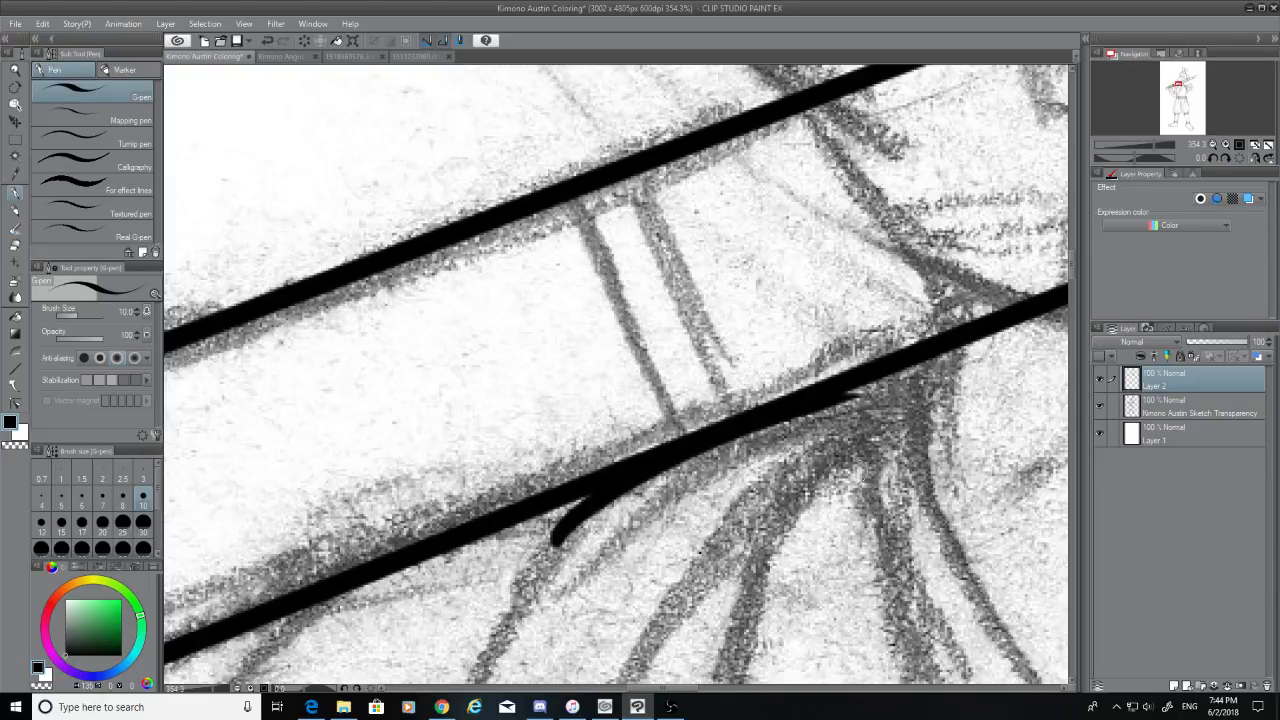
{"action": "key", "text": "ctrl+z"}
{"action": "left_click_drag", "start_coordinate": [556, 534], "coordinate": [888, 430]}
{"action": "key", "text": "ctrl+z"}
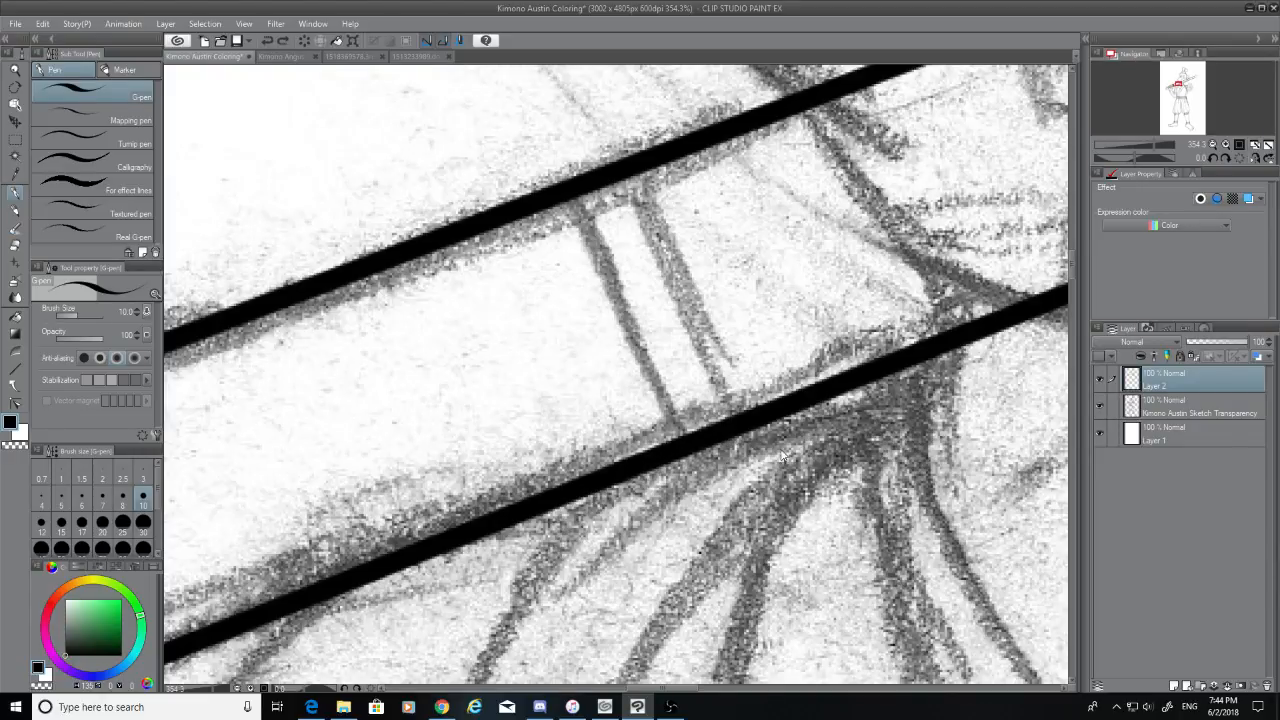
{"action": "mouse_move", "coordinate": [556, 536]}
{"action": "left_mouse_down"}
{"action": "mouse_move", "coordinate": [814, 412]}
{"action": "mouse_move", "coordinate": [905, 405]}
{"action": "left_mouse_up"}
{"action": "key", "text": "ctrl+z"}
{"action": "left_click_drag", "start_coordinate": [552, 540], "coordinate": [930, 408]}
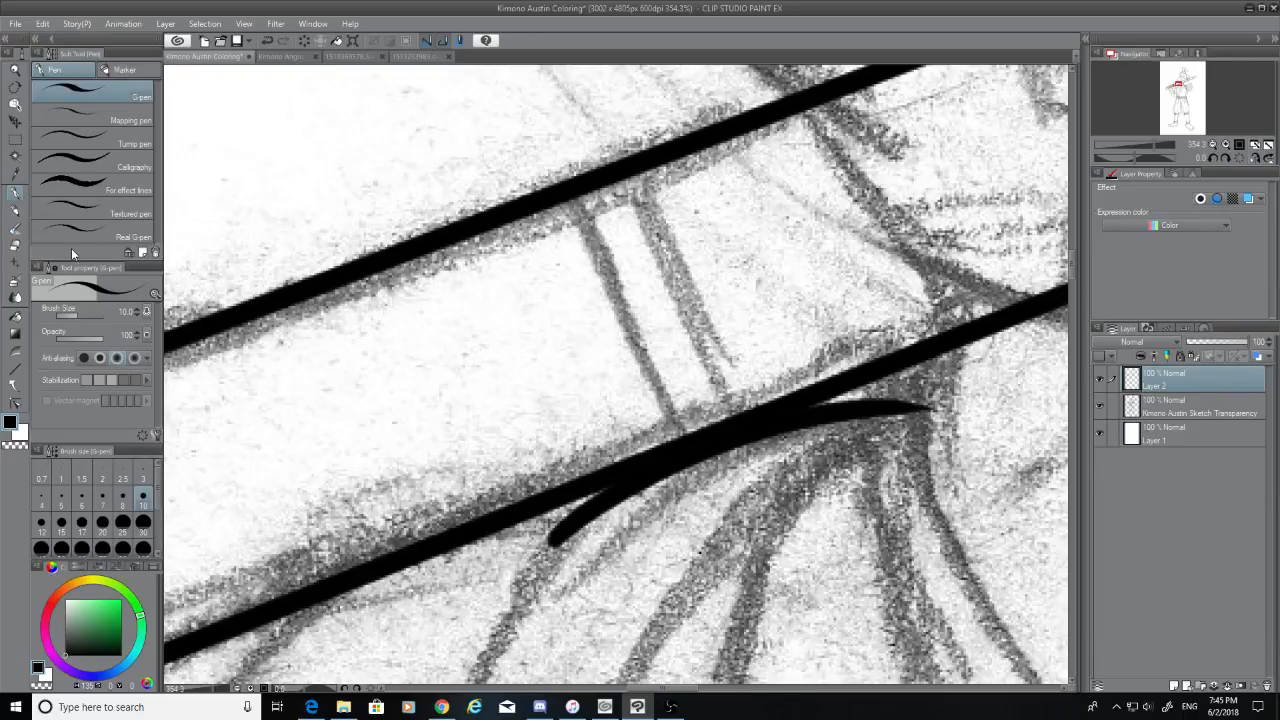
Erase the tapered tip of the curve beneath the scabbard and redraw its end angling up toward the scabbard's lower edge
{"action": "left_click", "coordinate": [15, 247]}
{"action": "mouse_move", "coordinate": [932, 416]}
{"action": "left_mouse_down"}
{"action": "mouse_move", "coordinate": [885, 404]}
{"action": "mouse_move", "coordinate": [940, 372]}
{"action": "left_mouse_up"}
{"action": "left_click", "coordinate": [15, 195]}
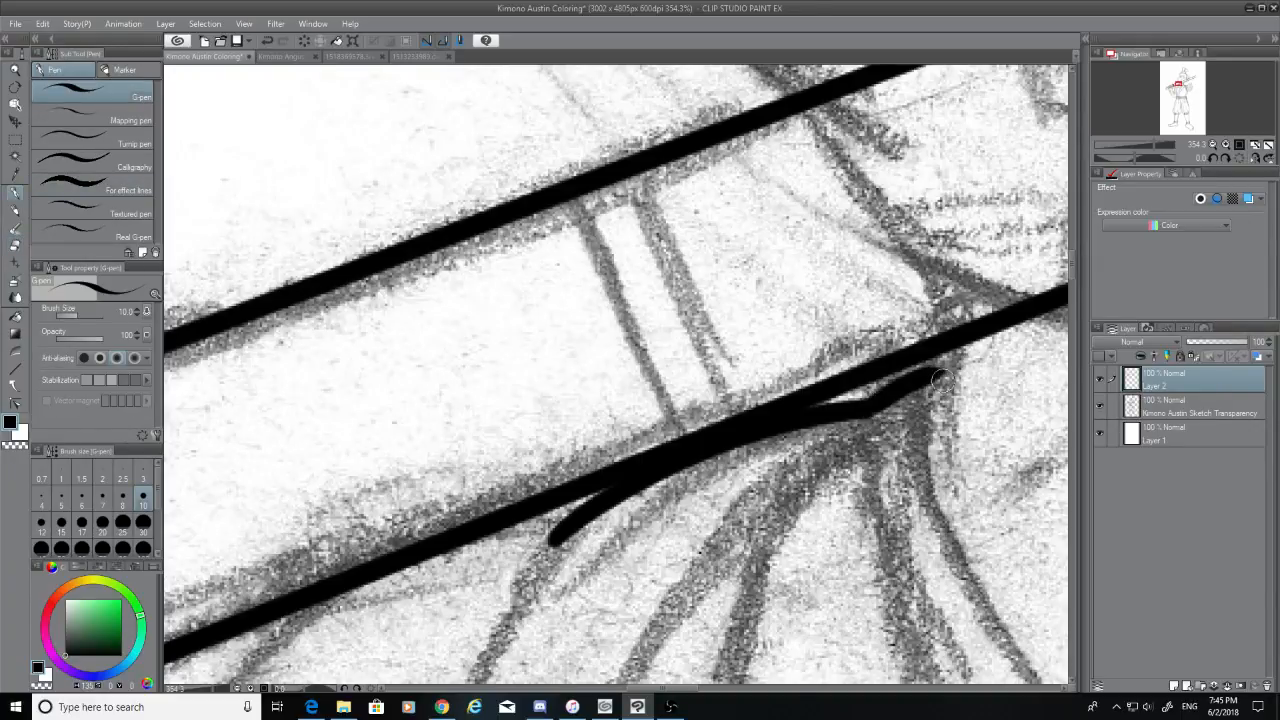
{"action": "left_click", "coordinate": [15, 245]}
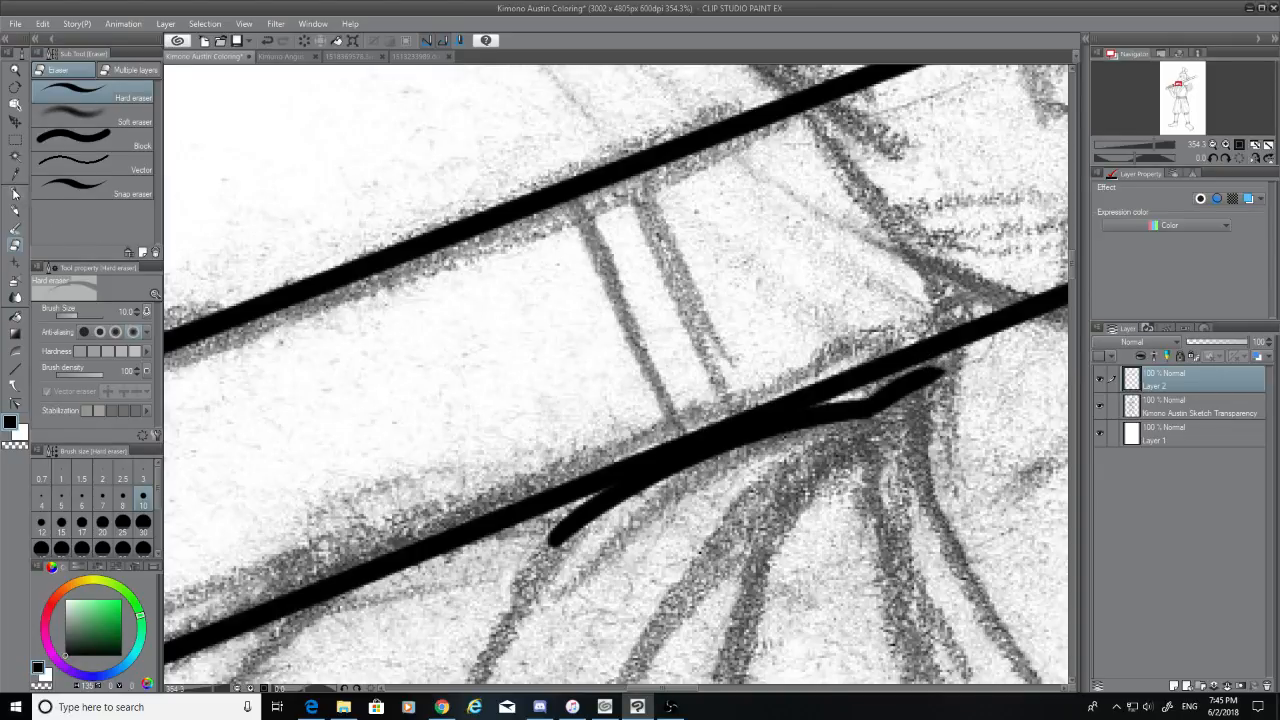
Ink the garment edge crossing the scabbard from its upper line down to the end of the curve beneath it
{"action": "key", "text": "p"}
{"action": "mouse_move", "coordinate": [940, 378]}
{"action": "left_mouse_down"}
{"action": "mouse_move", "coordinate": [948, 305]}
{"action": "mouse_move", "coordinate": [973, 289]}
{"action": "mouse_move", "coordinate": [918, 236]}
{"action": "left_mouse_up"}
{"action": "key", "text": "ctrl+z"}
{"action": "key", "text": "ctrl+z"}
{"action": "left_click_drag", "start_coordinate": [933, 374], "coordinate": [895, 213]}
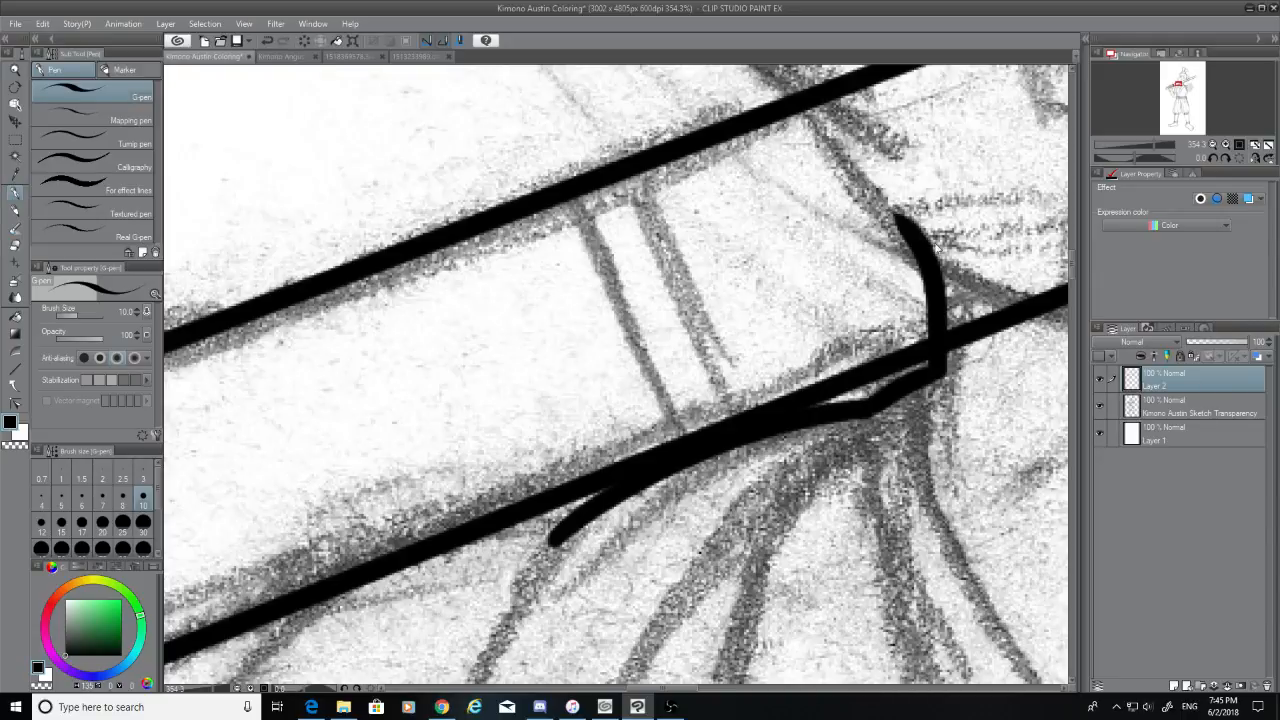
{"action": "key", "text": "ctrl+z"}
{"action": "mouse_move", "coordinate": [795, 110]}
{"action": "left_mouse_down"}
{"action": "mouse_move", "coordinate": [945, 322]}
{"action": "mouse_move", "coordinate": [932, 370]}
{"action": "left_mouse_up"}
{"action": "key", "text": "ctrl+z"}
{"action": "left_click_drag", "start_coordinate": [938, 290], "coordinate": [932, 372]}
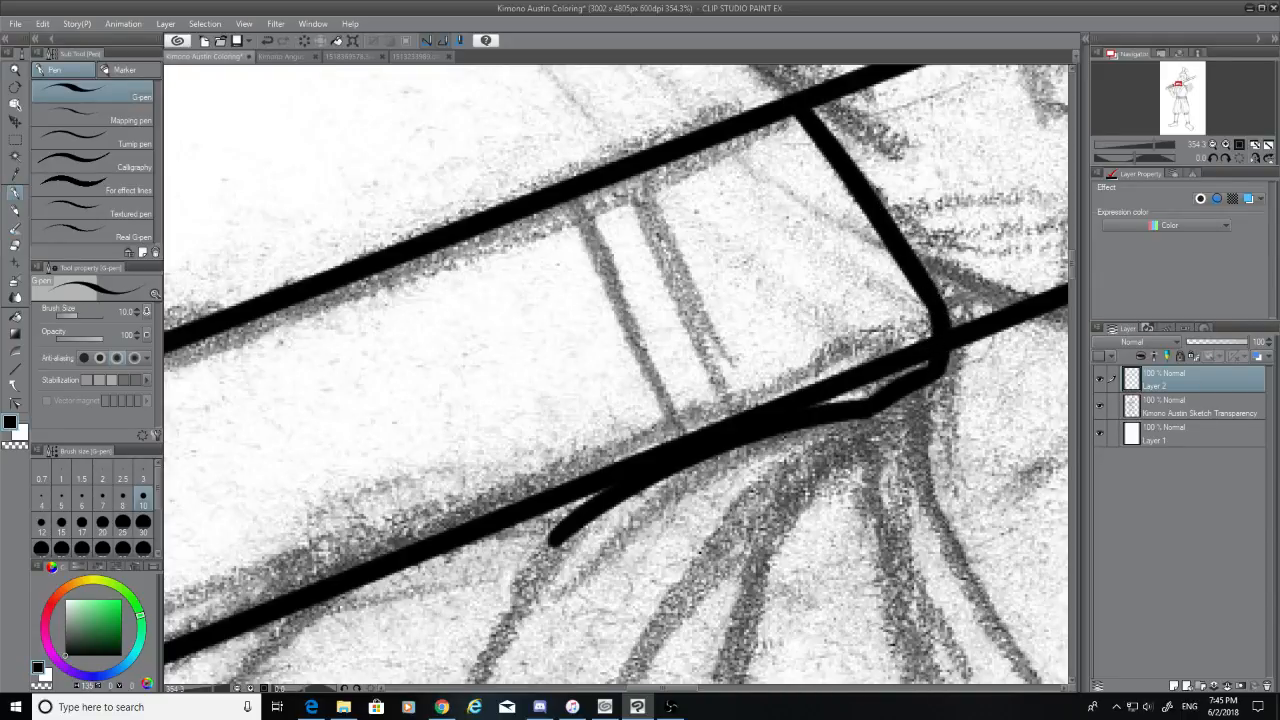
Ink the sketched neckline as one long curve from the garment edge, passing across and beneath the scabbard's lower line
{"action": "left_click_drag", "start_coordinate": [675, 688], "coordinate": [716, 688]}
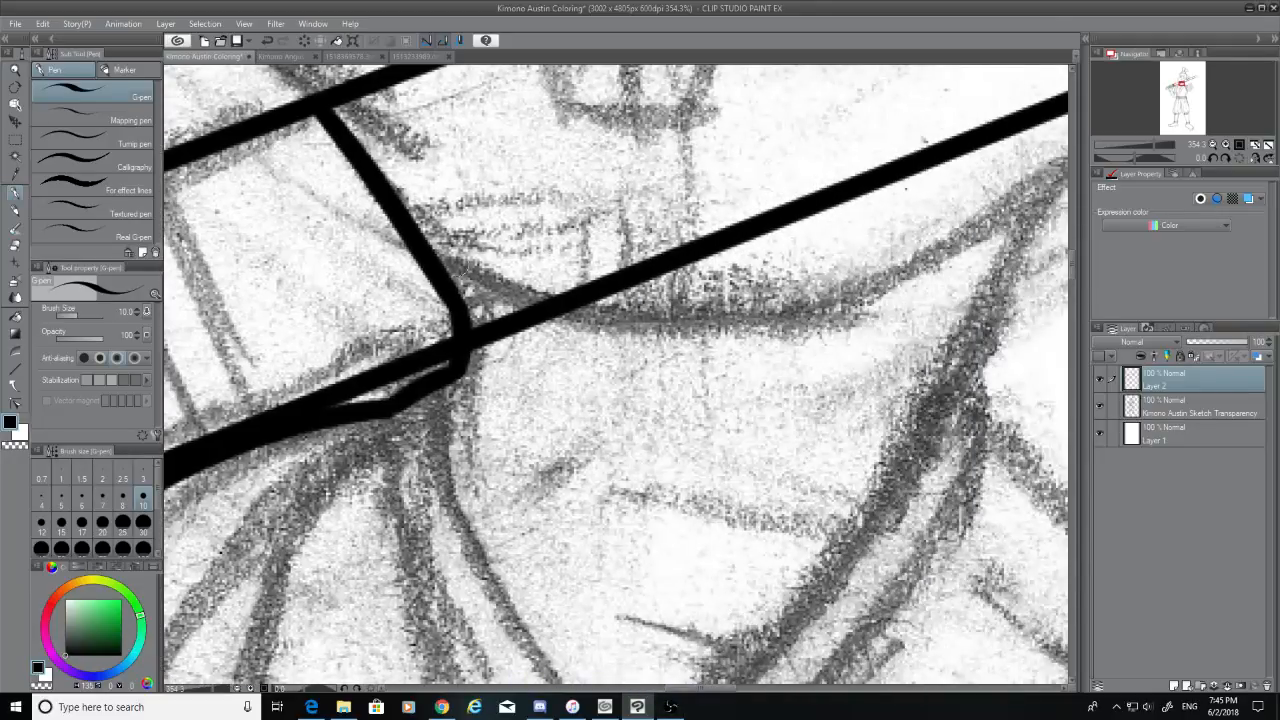
{"action": "left_click_drag", "start_coordinate": [430, 252], "coordinate": [1024, 262]}
{"action": "key", "text": "ctrl+z"}
{"action": "mouse_move", "coordinate": [425, 252]}
{"action": "left_mouse_down"}
{"action": "mouse_move", "coordinate": [535, 292]}
{"action": "mouse_move", "coordinate": [1066, 188]}
{"action": "left_mouse_up"}
Extend the neckline curve from its tapered tip along the sketched edge beneath the scabbard toward the shoulder
{"action": "left_click_drag", "start_coordinate": [675, 688], "coordinate": [720, 688]}
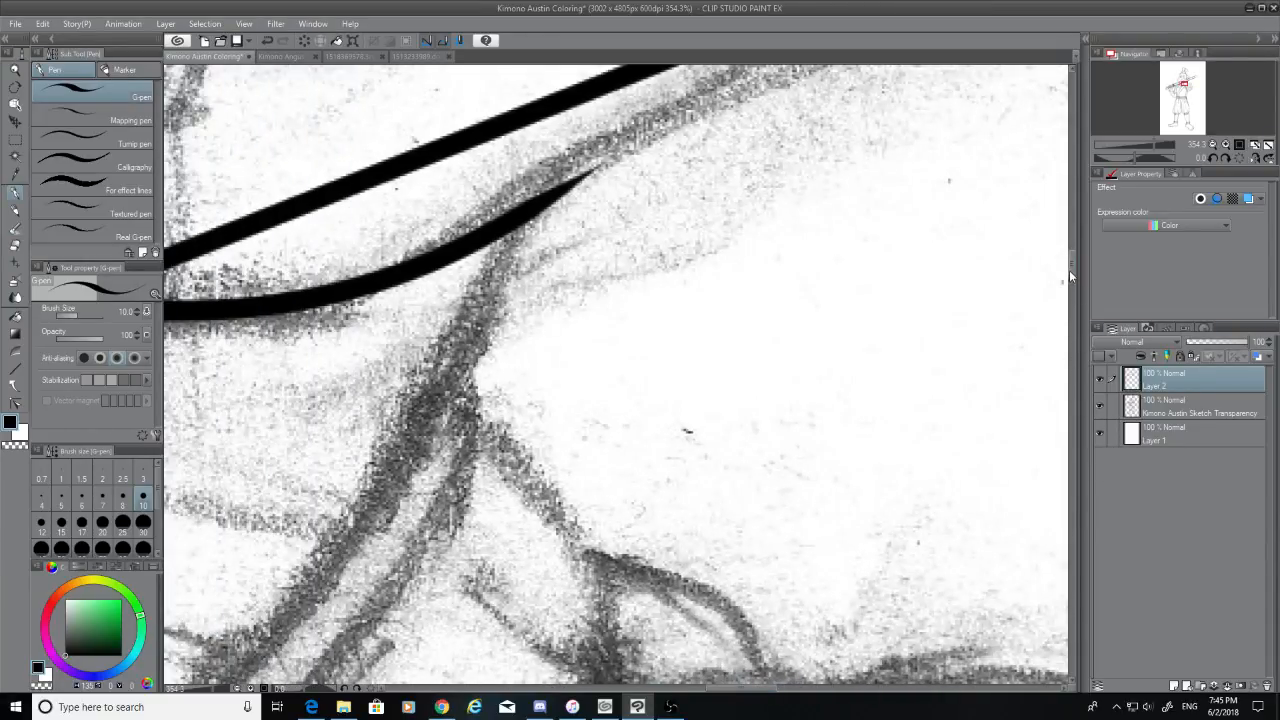
{"action": "left_click_drag", "start_coordinate": [1069, 271], "coordinate": [1071, 264]}
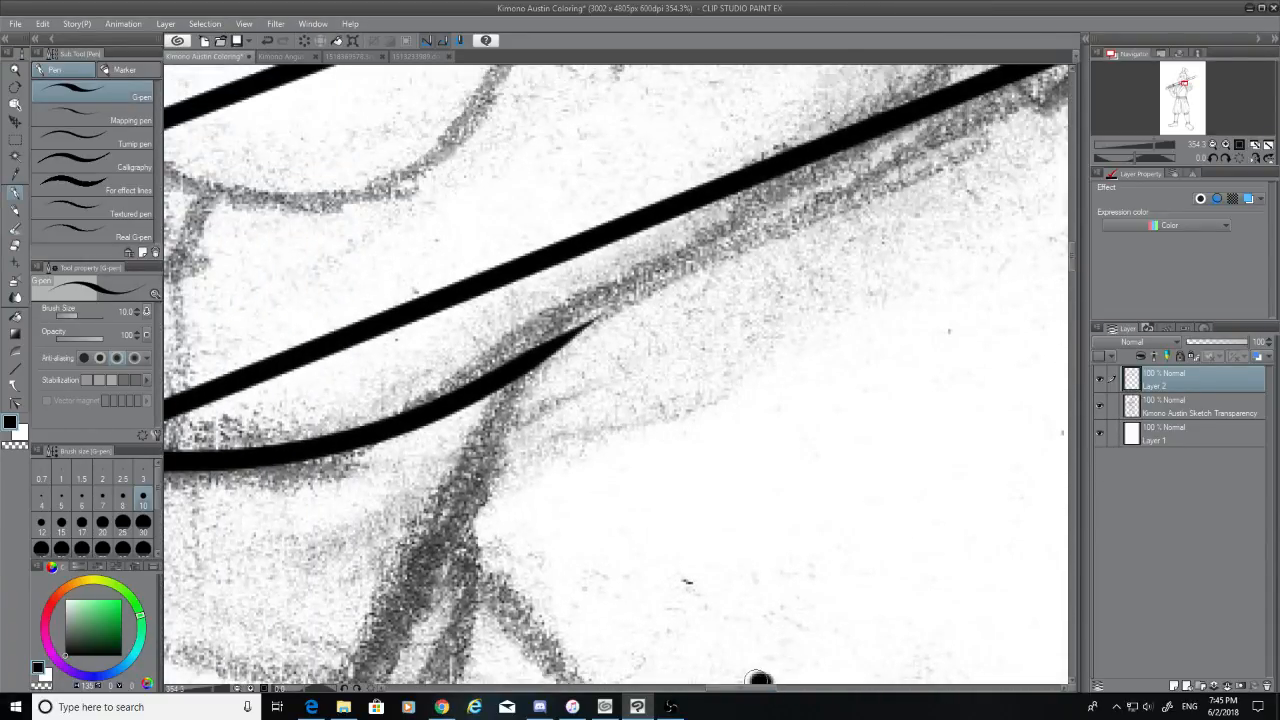
{"action": "left_click_drag", "start_coordinate": [760, 688], "coordinate": [745, 688]}
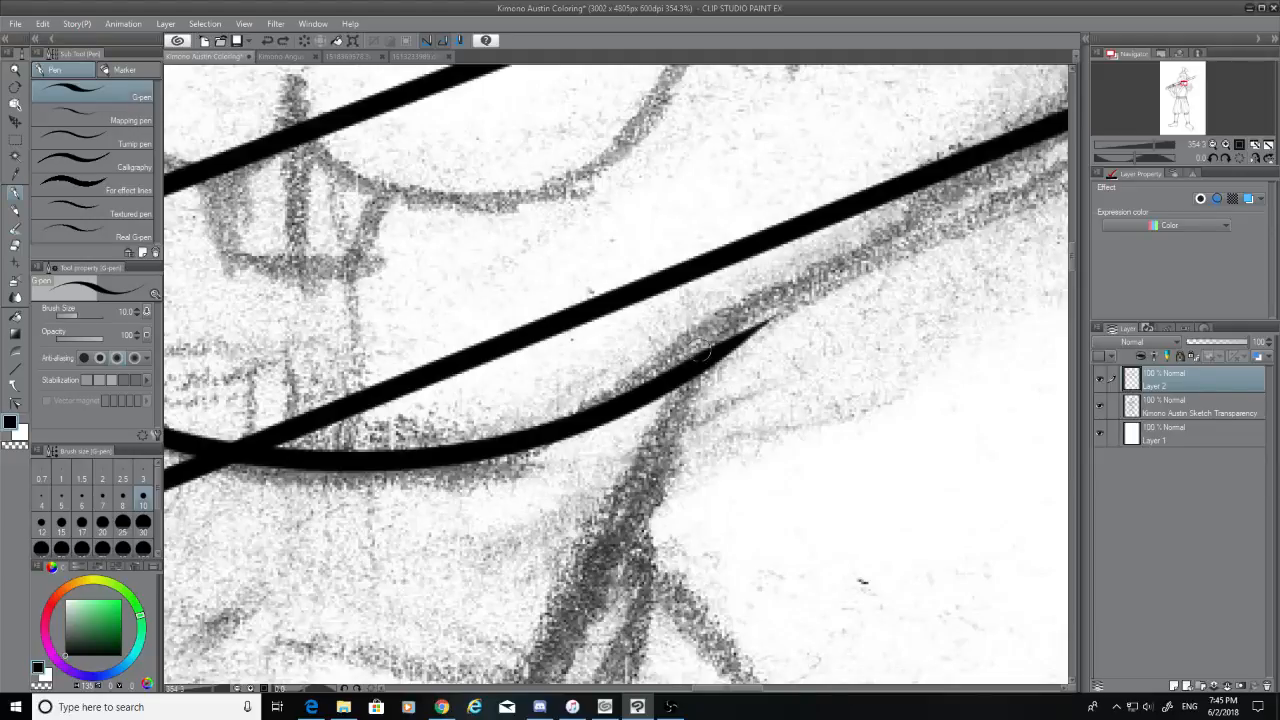
{"action": "left_click_drag", "start_coordinate": [706, 350], "coordinate": [1205, 226]}
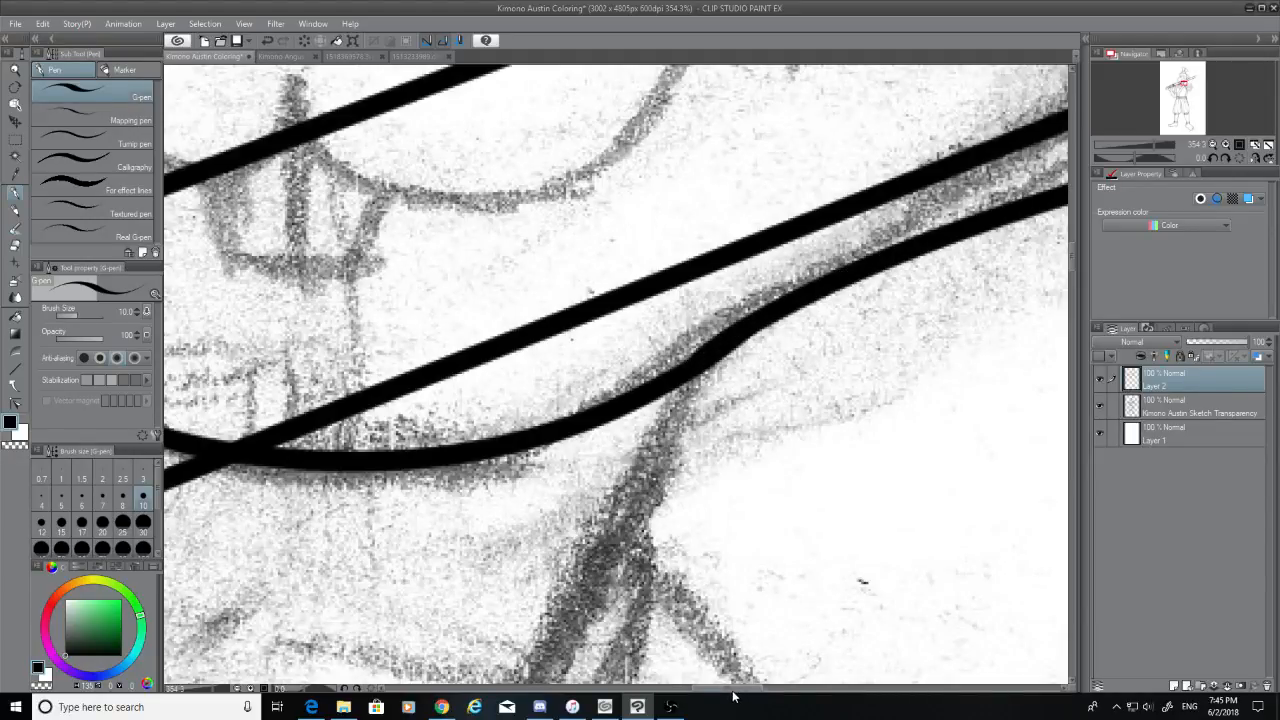
{"action": "left_click_drag", "start_coordinate": [735, 690], "coordinate": [760, 690]}
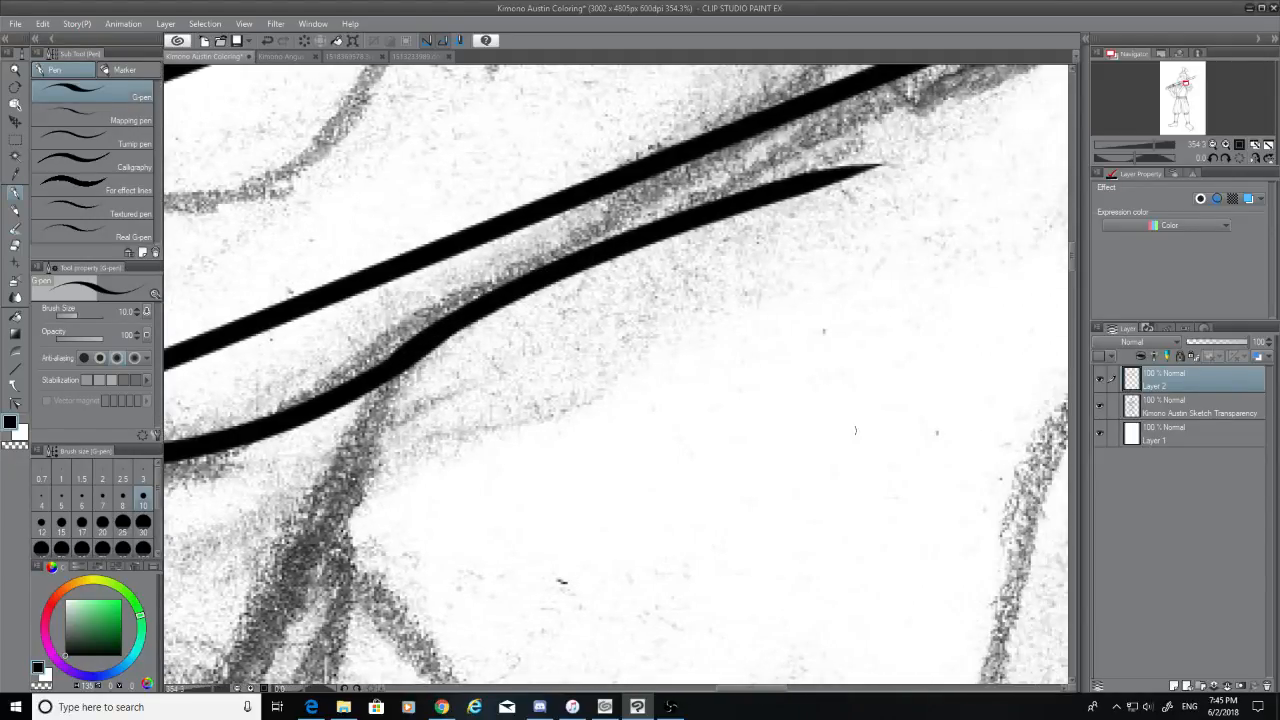
Try extending the curve beneath the scabbard along the sketched edge up to the scabbard's lower line
{"action": "key", "text": "ctrl+z"}
{"action": "mouse_move", "coordinate": [405, 367]}
{"action": "left_mouse_down"}
{"action": "mouse_move", "coordinate": [814, 129]}
{"action": "mouse_move", "coordinate": [895, 108]}
{"action": "left_mouse_up"}
{"action": "key", "text": "ctrl+z"}
{"action": "left_click_drag", "start_coordinate": [1071, 293], "coordinate": [1072, 243]}
{"action": "left_click_drag", "start_coordinate": [853, 447], "coordinate": [1060, 318]}
{"action": "key", "text": "ctrl+z"}
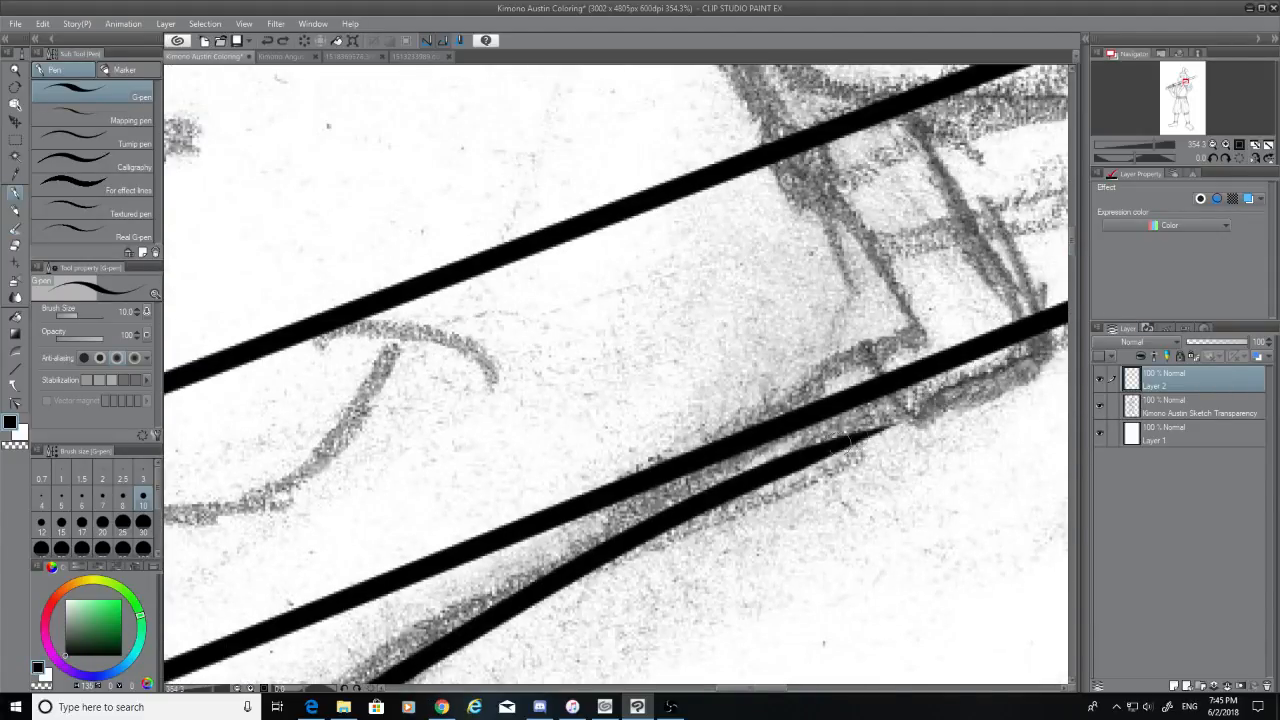
{"action": "left_click_drag", "start_coordinate": [822, 452], "coordinate": [1062, 315]}
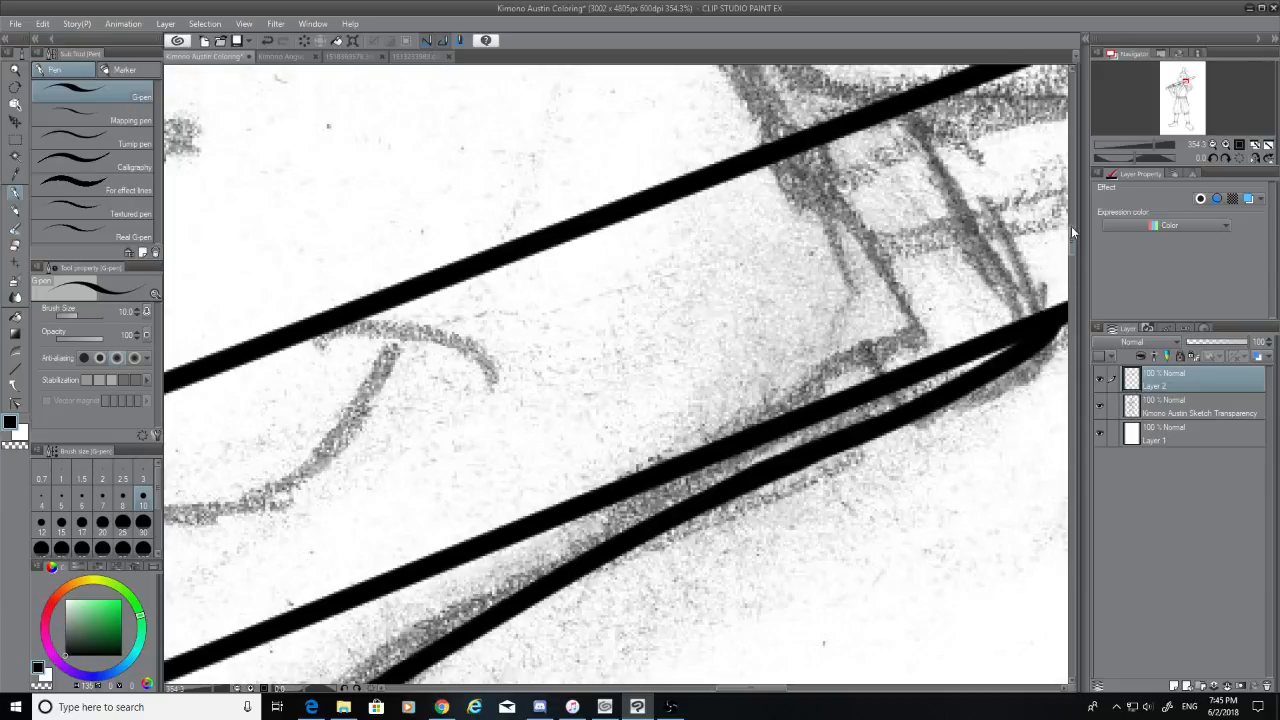
Try a stroke along the sketched side of the face across the scabbard, and undo it with the curve's extension
{"action": "left_click_drag", "start_coordinate": [1071, 226], "coordinate": [1071, 220]}
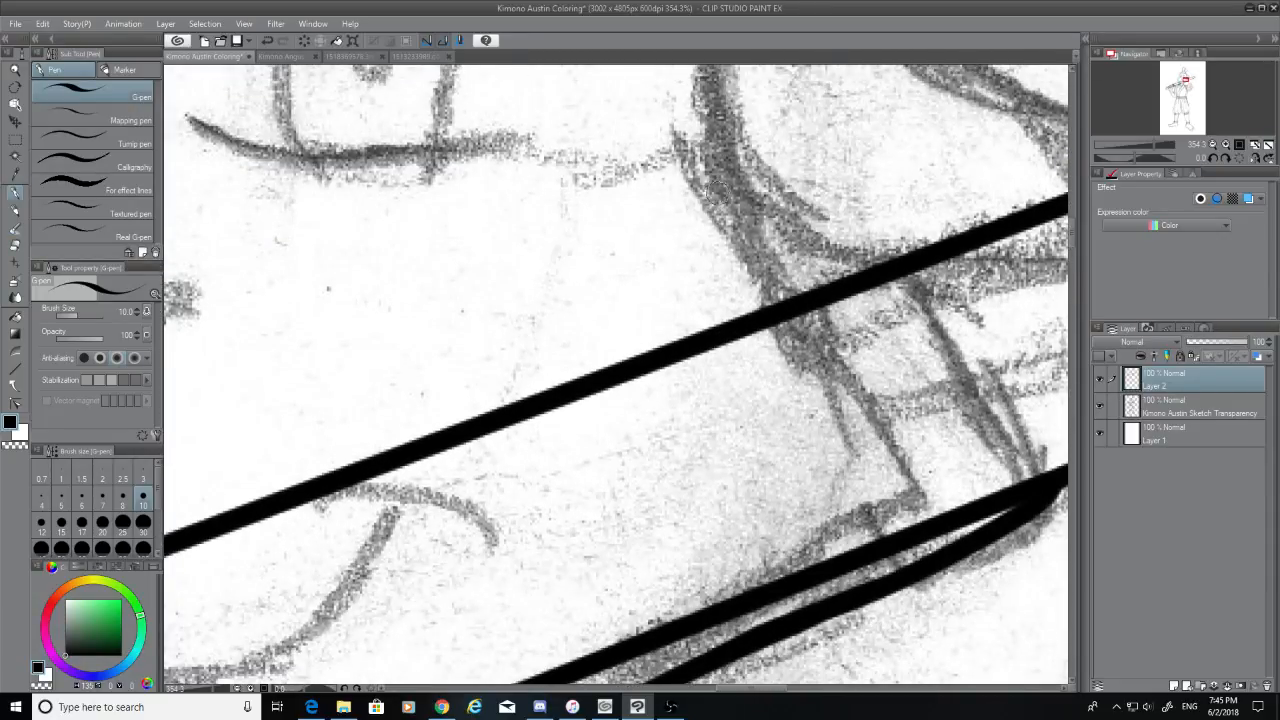
{"action": "left_click_drag", "start_coordinate": [716, 192], "coordinate": [905, 440]}
{"action": "key", "text": "ctrl+z"}
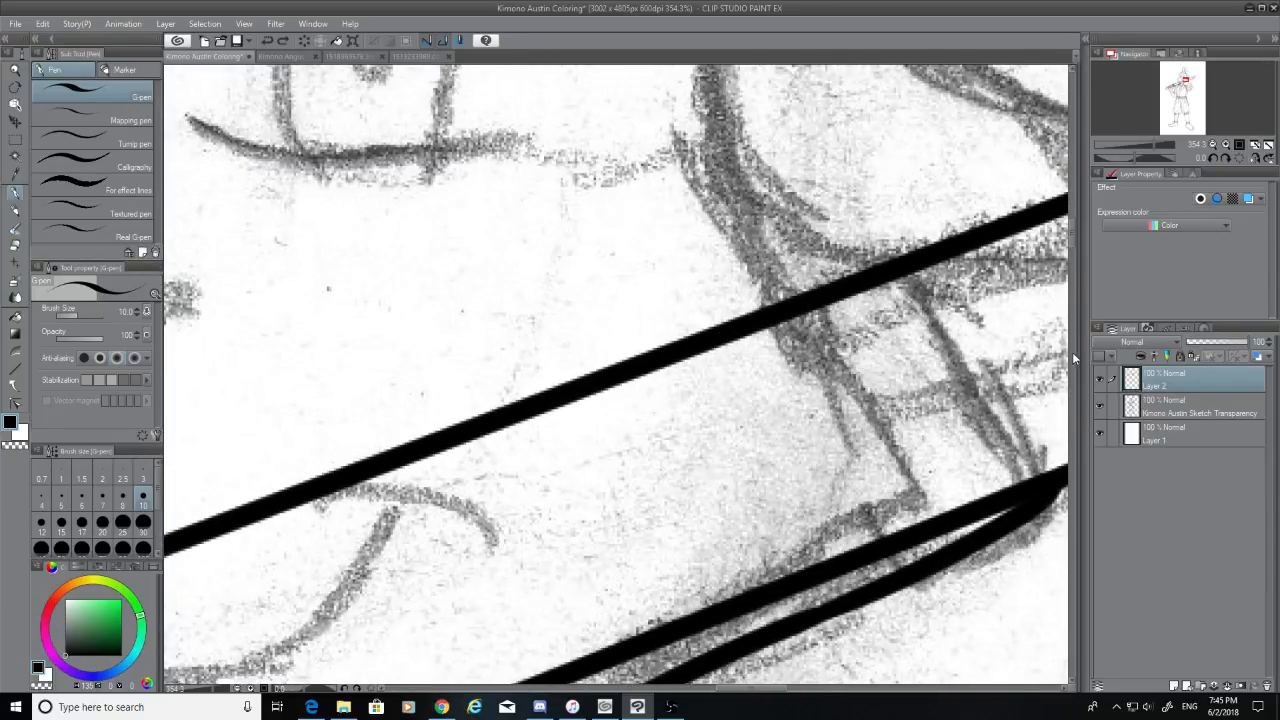
{"action": "mouse_move", "coordinate": [1070, 237]}
{"action": "left_mouse_down"}
{"action": "mouse_move", "coordinate": [1069, 256]}
{"action": "mouse_move", "coordinate": [1072, 242]}
{"action": "left_mouse_up"}
{"action": "key", "text": "ctrl+z"}
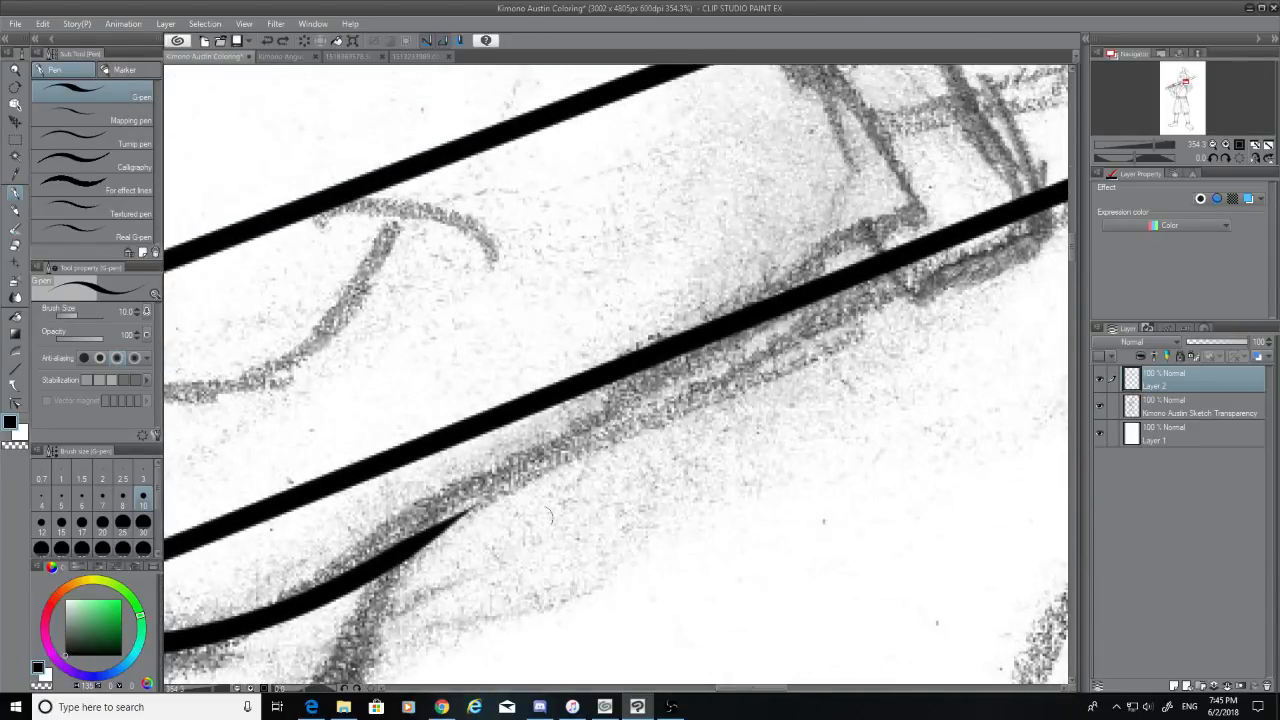
Ink the jawline from the curve's tapered tip across the scabbard's lower line up to the sketched jaw corner
{"action": "left_click_drag", "start_coordinate": [420, 548], "coordinate": [882, 274]}
{"action": "key", "text": "ctrl+z"}
{"action": "left_click_drag", "start_coordinate": [916, 212], "coordinate": [466, 530]}
{"action": "key", "text": "ctrl+z"}
{"action": "mouse_move", "coordinate": [916, 210]}
{"action": "left_mouse_down"}
{"action": "mouse_move", "coordinate": [462, 540]}
{"action": "mouse_move", "coordinate": [935, 213]}
{"action": "left_mouse_up"}
{"action": "key", "text": "ctrl+z"}
{"action": "key", "text": "ctrl+z"}
{"action": "left_click_drag", "start_coordinate": [420, 550], "coordinate": [930, 252]}
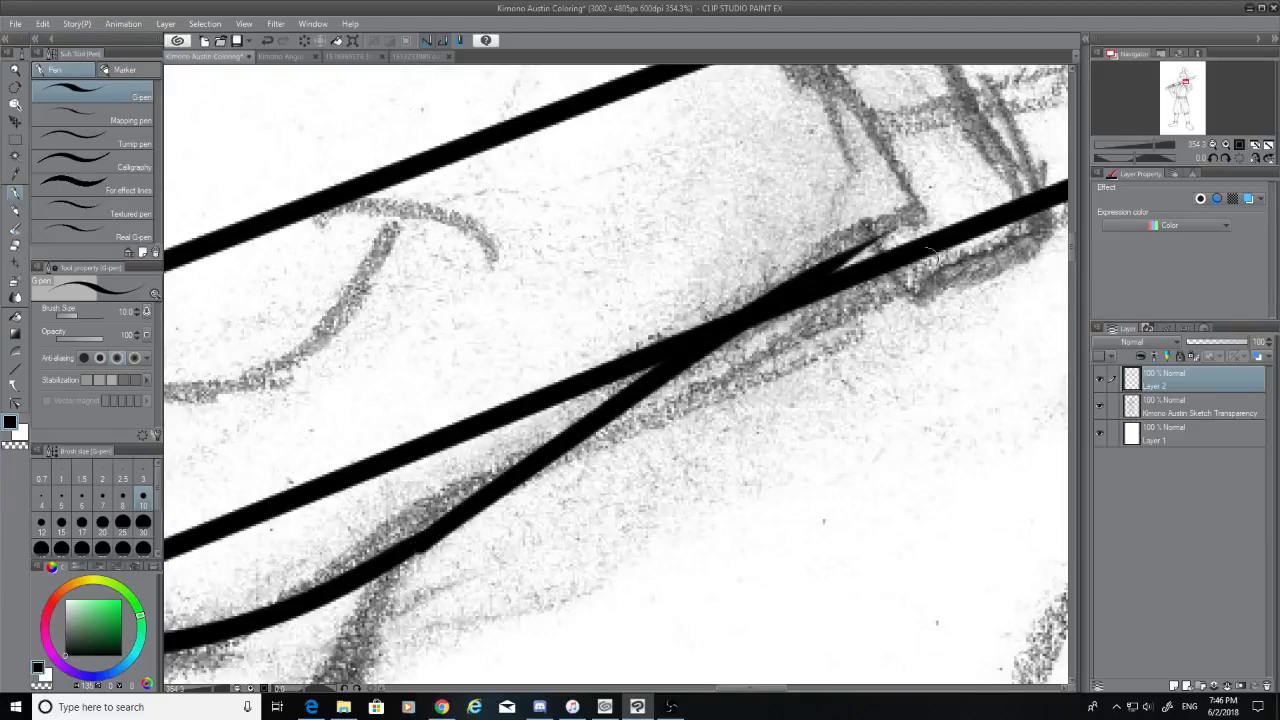
{"action": "key", "text": "ctrl+z"}
{"action": "left_click_drag", "start_coordinate": [418, 548], "coordinate": [920, 206]}
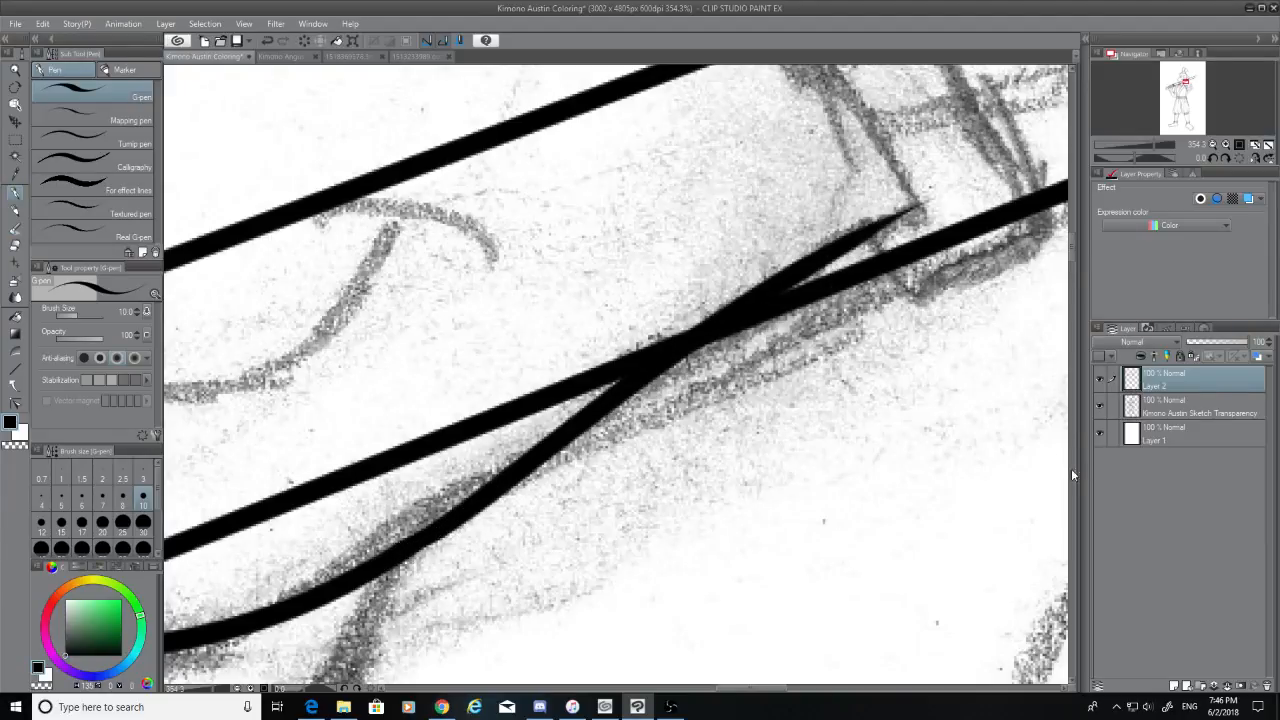
Ink the jaw's side from above the scabbard's upper line down to the jaw corner, and erase the overshoot there
{"action": "scroll", "coordinate": [1071, 248], "scroll_direction": "up", "scroll_amount": 3}
{"action": "left_click_drag", "start_coordinate": [918, 342], "coordinate": [860, 384]}
{"action": "left_click_drag", "start_coordinate": [768, 140], "coordinate": [927, 373]}
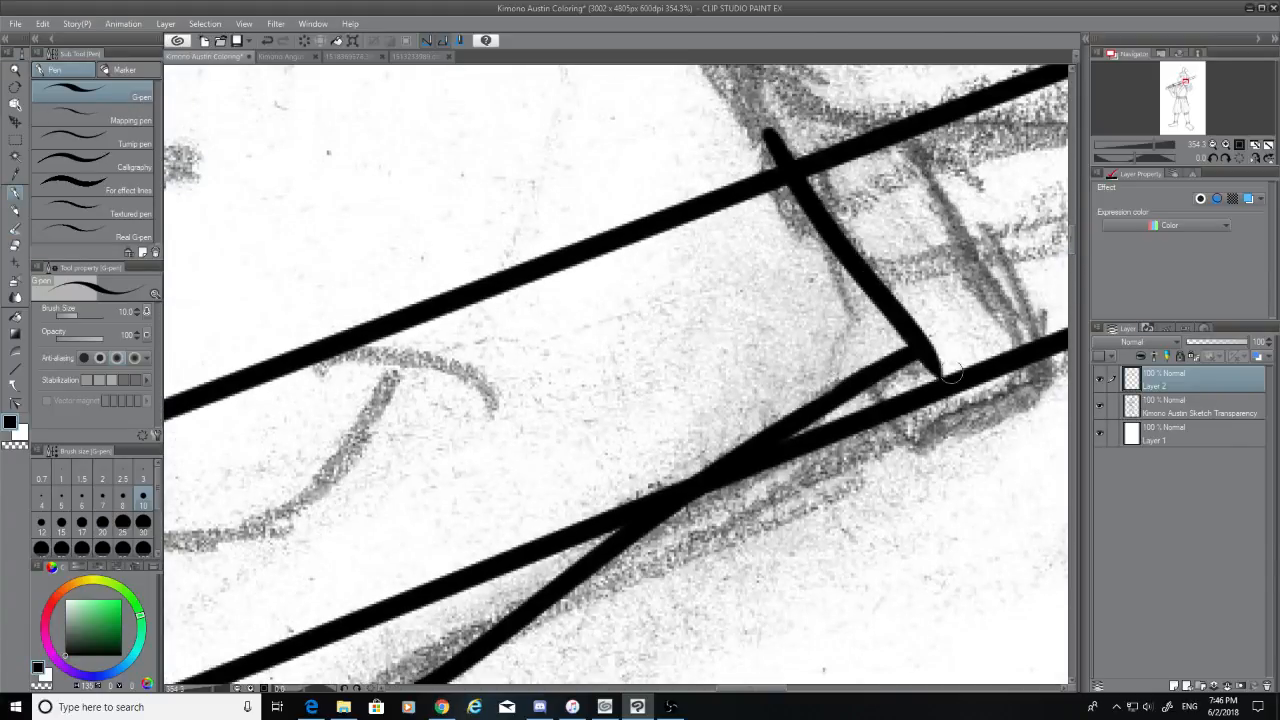
{"action": "key", "text": "ctrl+z"}
{"action": "mouse_move", "coordinate": [782, 136]}
{"action": "left_mouse_down"}
{"action": "mouse_move", "coordinate": [871, 320]}
{"action": "mouse_move", "coordinate": [928, 377]}
{"action": "mouse_move", "coordinate": [790, 150]}
{"action": "mouse_move", "coordinate": [925, 372]}
{"action": "left_mouse_up"}
{"action": "key", "text": "ctrl+z"}
{"action": "key", "text": "ctrl+z"}
{"action": "left_click_drag", "start_coordinate": [766, 130], "coordinate": [901, 322]}
{"action": "key", "text": "ctrl+z"}
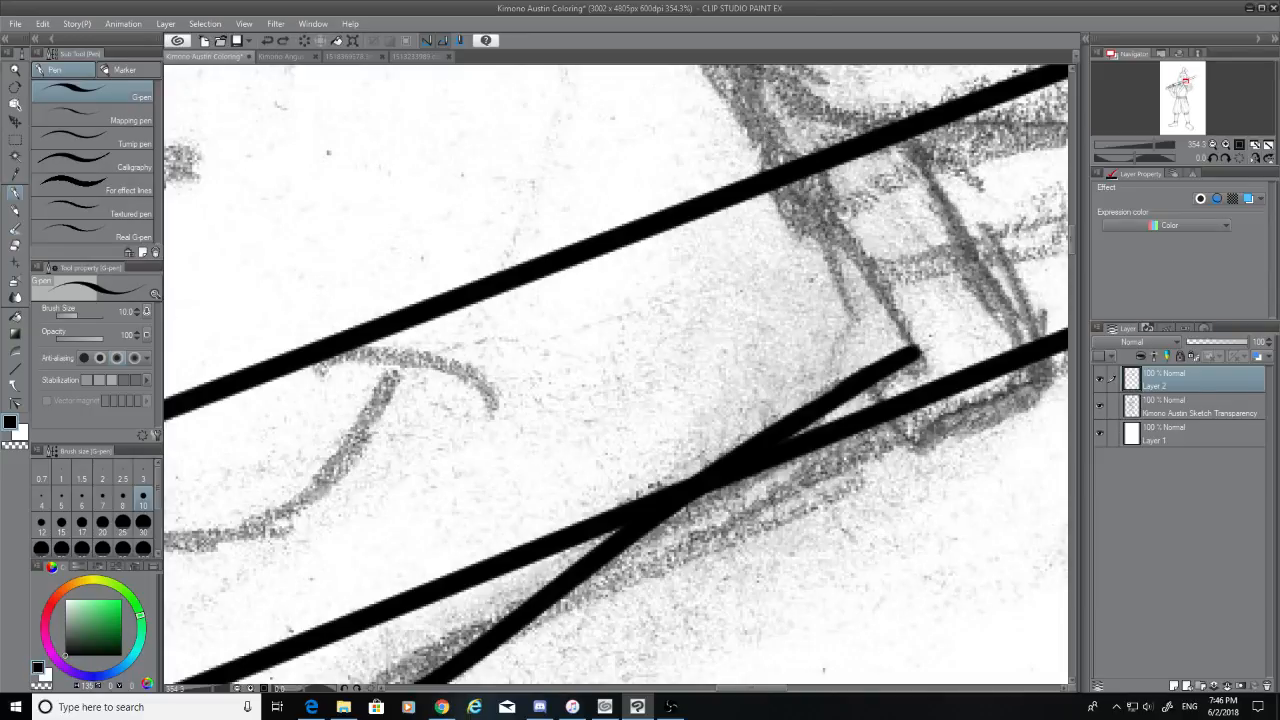
{"action": "left_click_drag", "start_coordinate": [770, 133], "coordinate": [928, 358]}
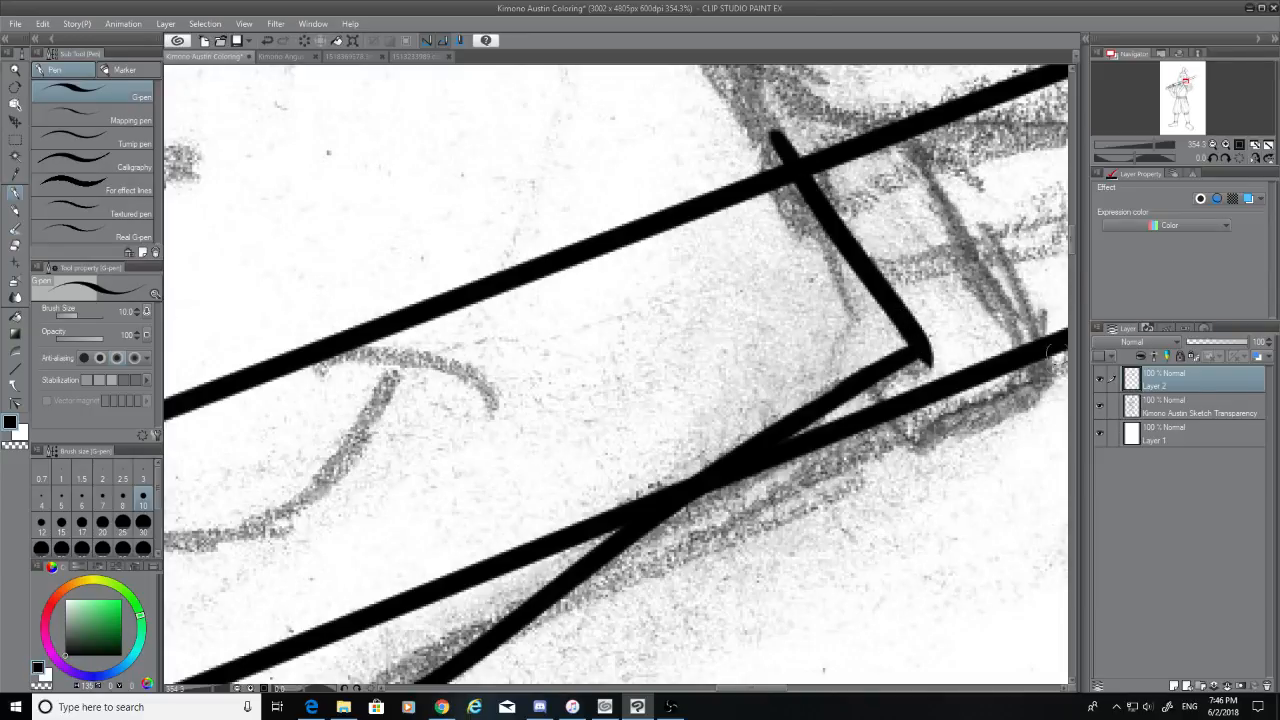
{"action": "key", "text": "e"}
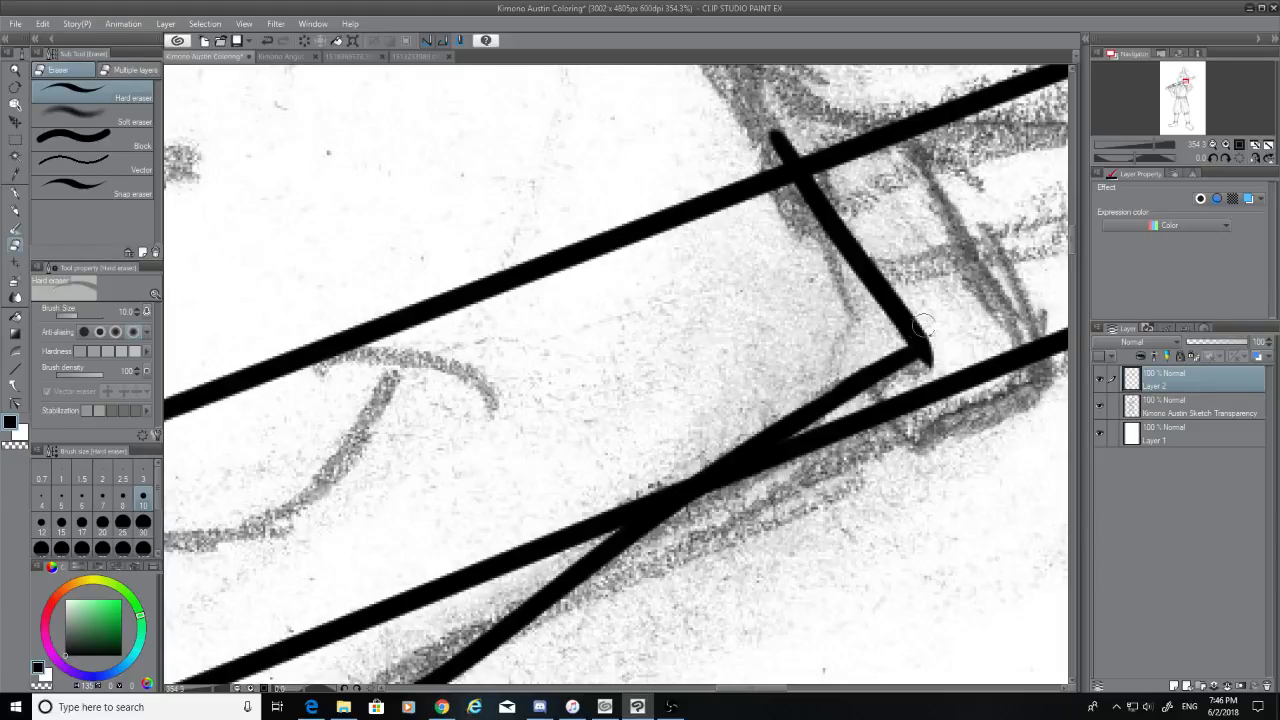
{"action": "left_click_drag", "start_coordinate": [924, 323], "coordinate": [928, 368]}
Ink the side of the face from the scabbard's upper line, curving up past the level of the eye
{"action": "scroll", "coordinate": [1072, 237], "scroll_direction": "up", "scroll_amount": 5}
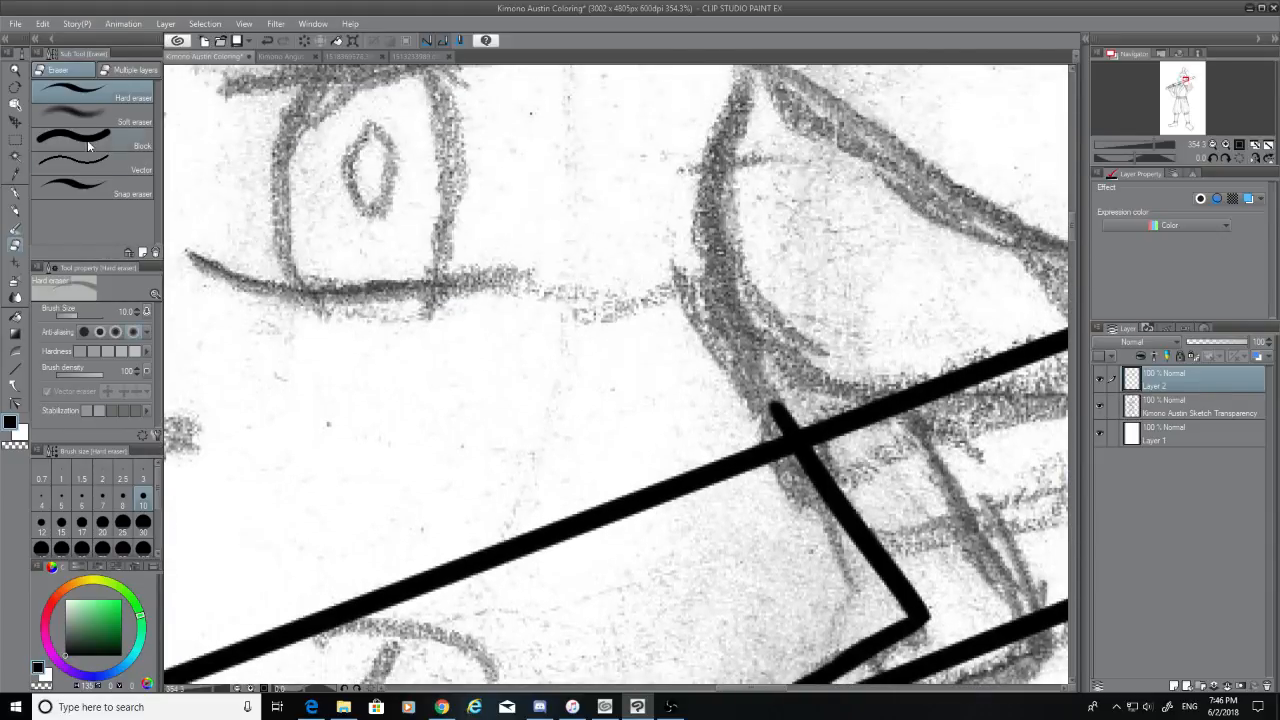
{"action": "left_click", "coordinate": [14, 193]}
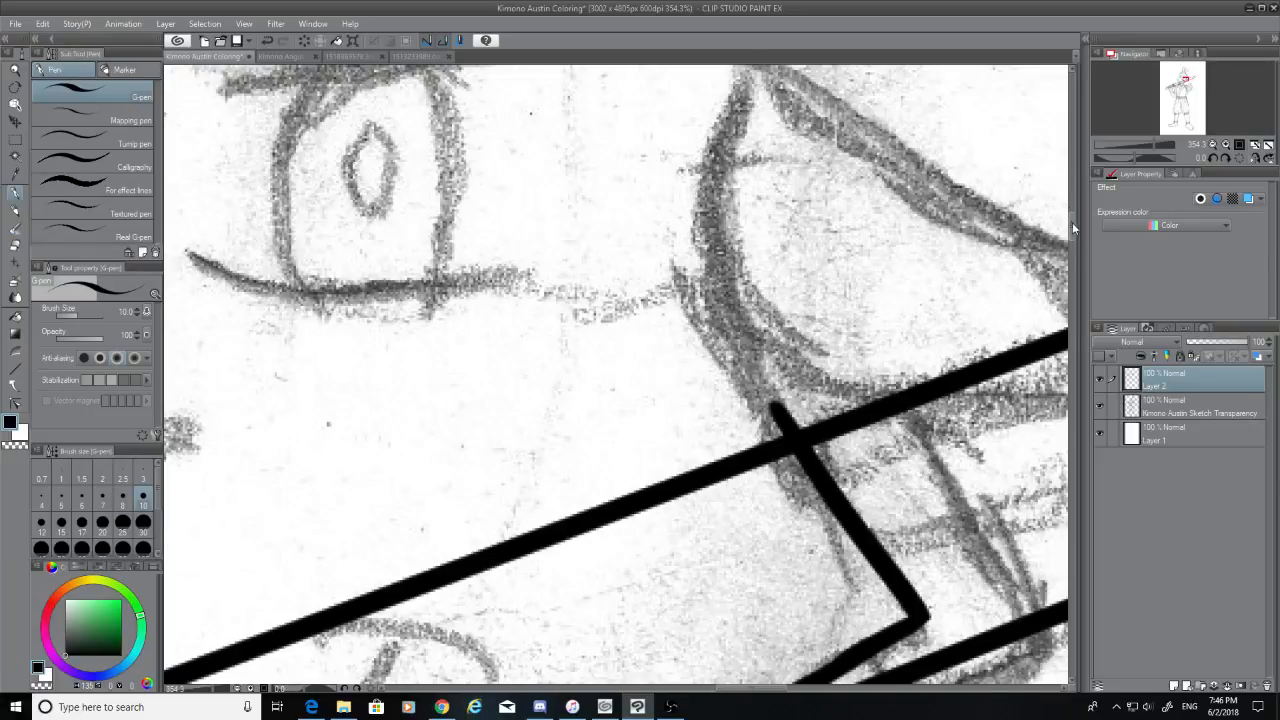
{"action": "scroll", "coordinate": [1072, 228], "scroll_direction": "up", "scroll_amount": 3}
{"action": "mouse_move", "coordinate": [792, 590]}
{"action": "left_mouse_down"}
{"action": "mouse_move", "coordinate": [737, 268]}
{"action": "mouse_move", "coordinate": [746, 192]}
{"action": "mouse_move", "coordinate": [730, 383]}
{"action": "mouse_move", "coordinate": [750, 180]}
{"action": "left_mouse_up"}
{"action": "key", "text": "ctrl+z"}
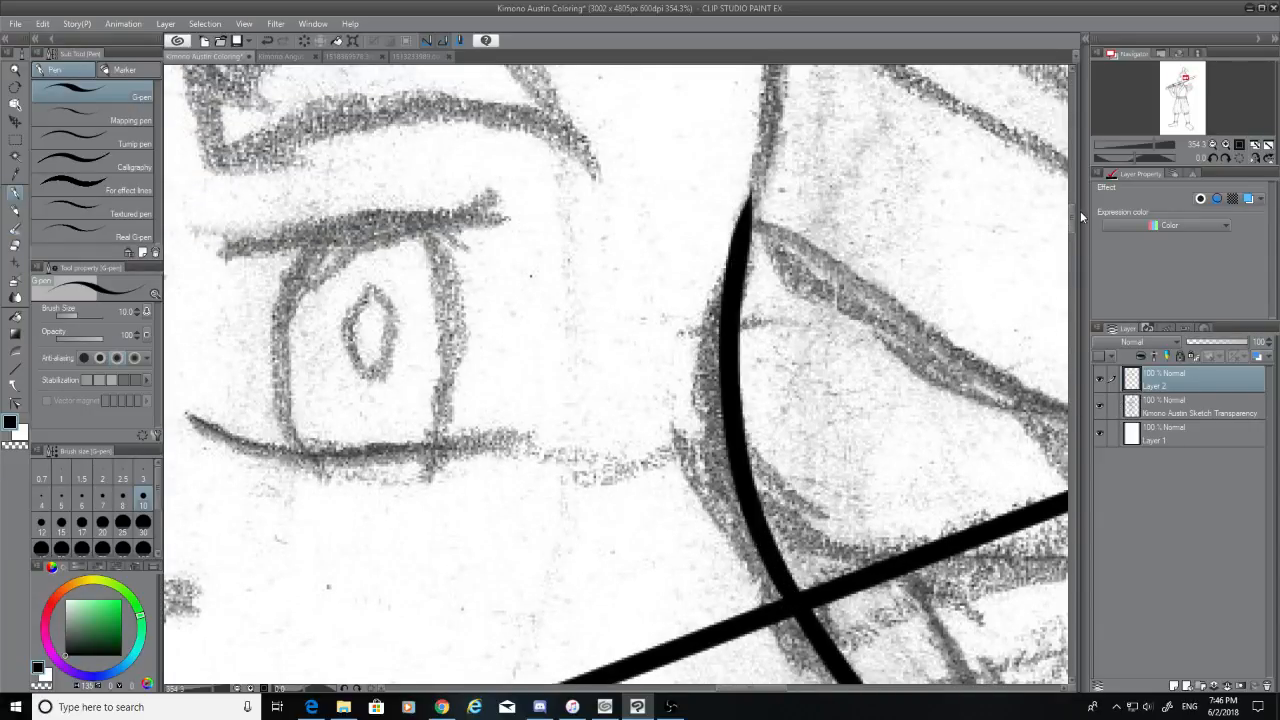
Ink the temple as one curve from the sketched crossing above the eyebrow down into the tapered face outline
{"action": "scroll", "coordinate": [1072, 210], "scroll_direction": "up", "scroll_amount": 6}
{"action": "left_click_drag", "start_coordinate": [680, 140], "coordinate": [755, 560]}
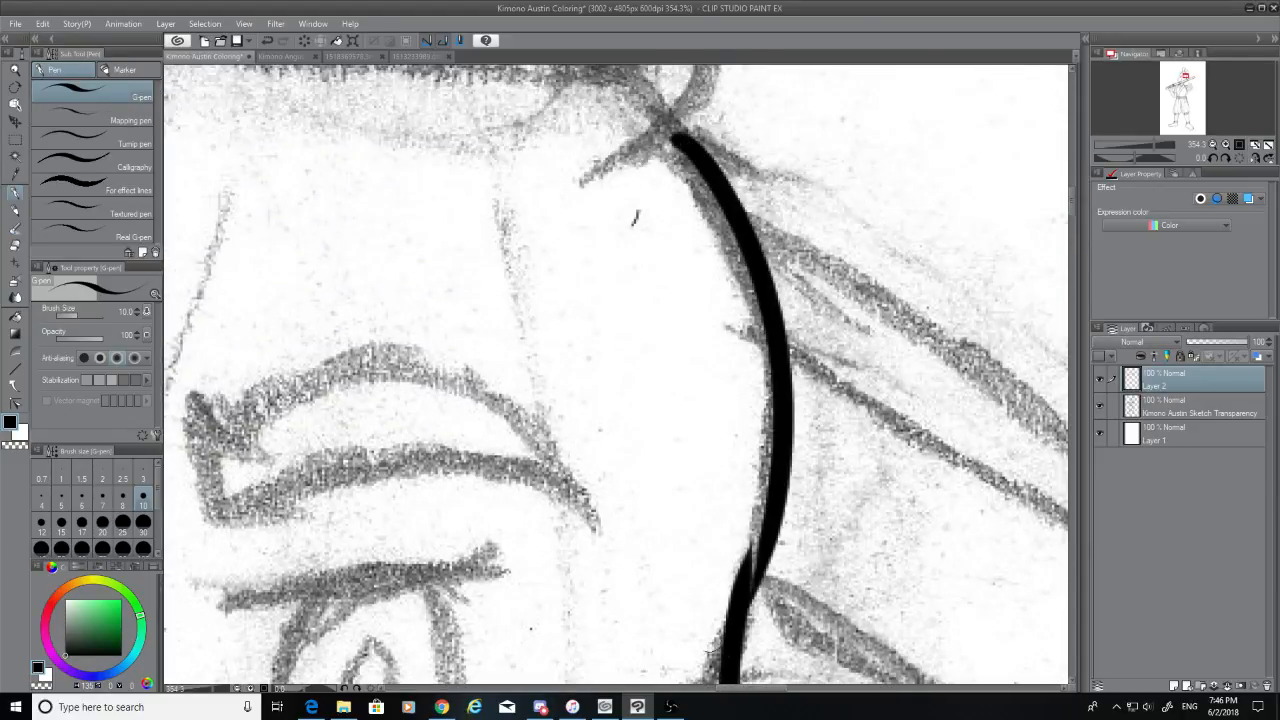
{"action": "key", "text": "ctrl+z"}
{"action": "mouse_move", "coordinate": [680, 140]}
{"action": "left_mouse_down"}
{"action": "mouse_move", "coordinate": [766, 434]}
{"action": "mouse_move", "coordinate": [758, 590]}
{"action": "left_mouse_up"}
{"action": "key", "text": "ctrl+z"}
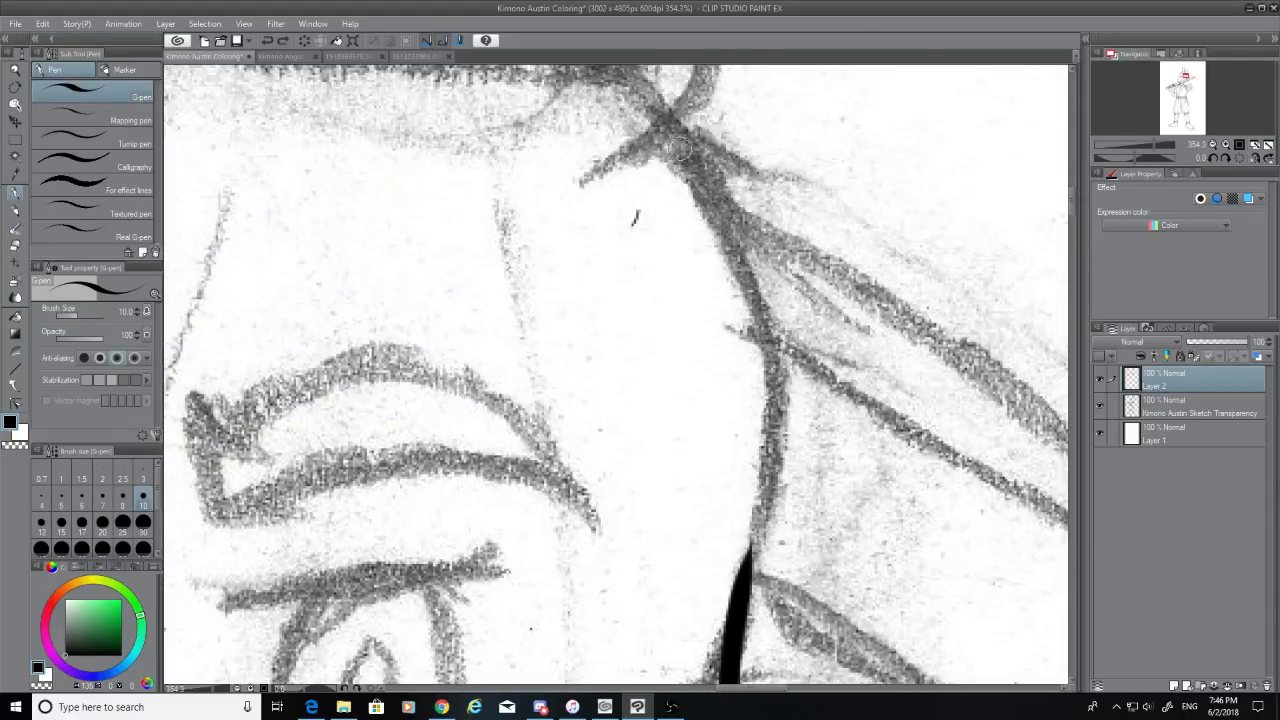
{"action": "left_click_drag", "start_coordinate": [679, 145], "coordinate": [757, 608]}
{"action": "key", "text": "ctrl+z"}
{"action": "mouse_move", "coordinate": [679, 142]}
{"action": "left_mouse_down"}
{"action": "mouse_move", "coordinate": [714, 182]}
{"action": "mouse_move", "coordinate": [757, 612]}
{"action": "left_mouse_up"}
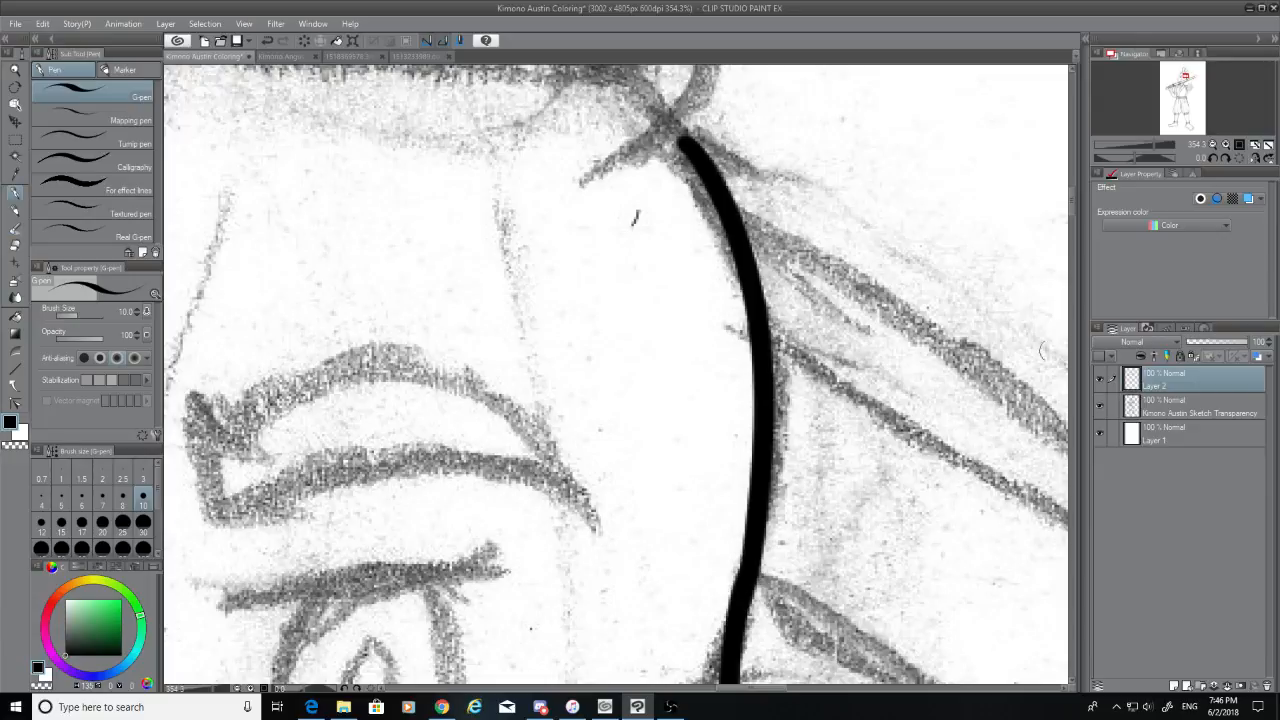
Ink the opposite cheek from the scabbard's upper line up to the sketched cheek corner
{"action": "left_click_drag", "start_coordinate": [1074, 196], "coordinate": [1077, 234]}
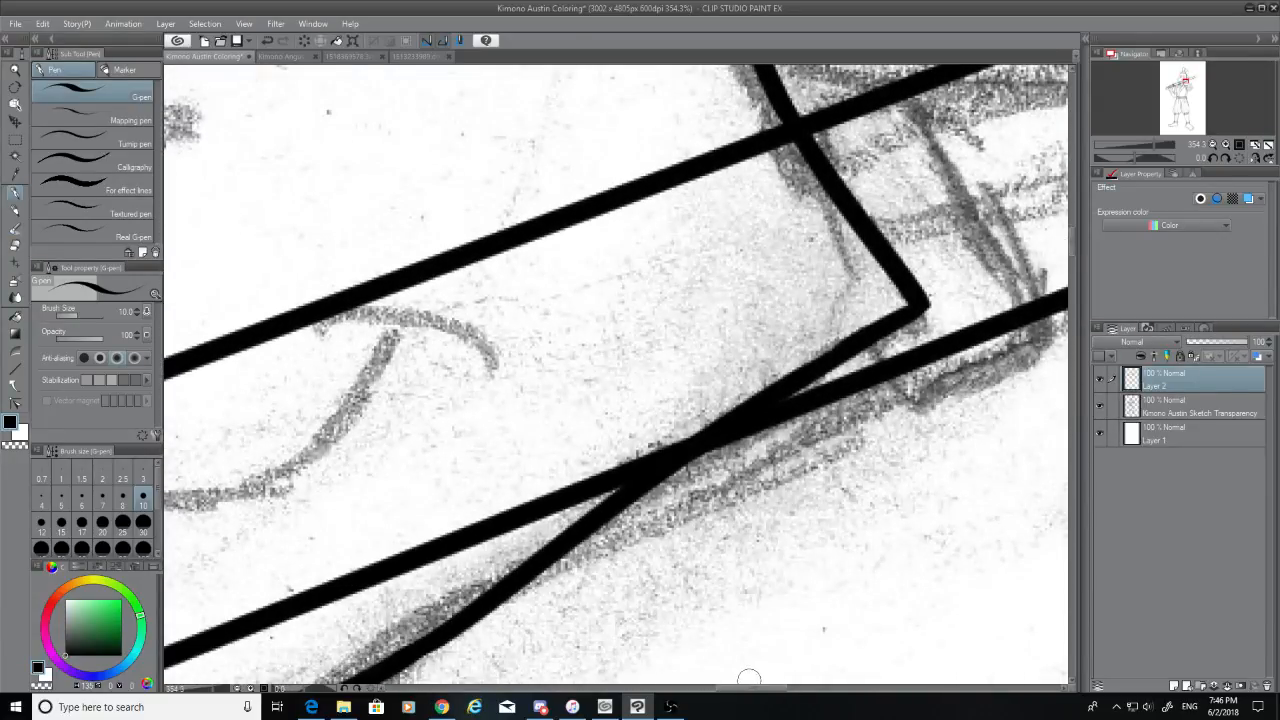
{"action": "left_click_drag", "start_coordinate": [749, 687], "coordinate": [687, 690]}
{"action": "left_click_drag", "start_coordinate": [729, 537], "coordinate": [449, 340]}
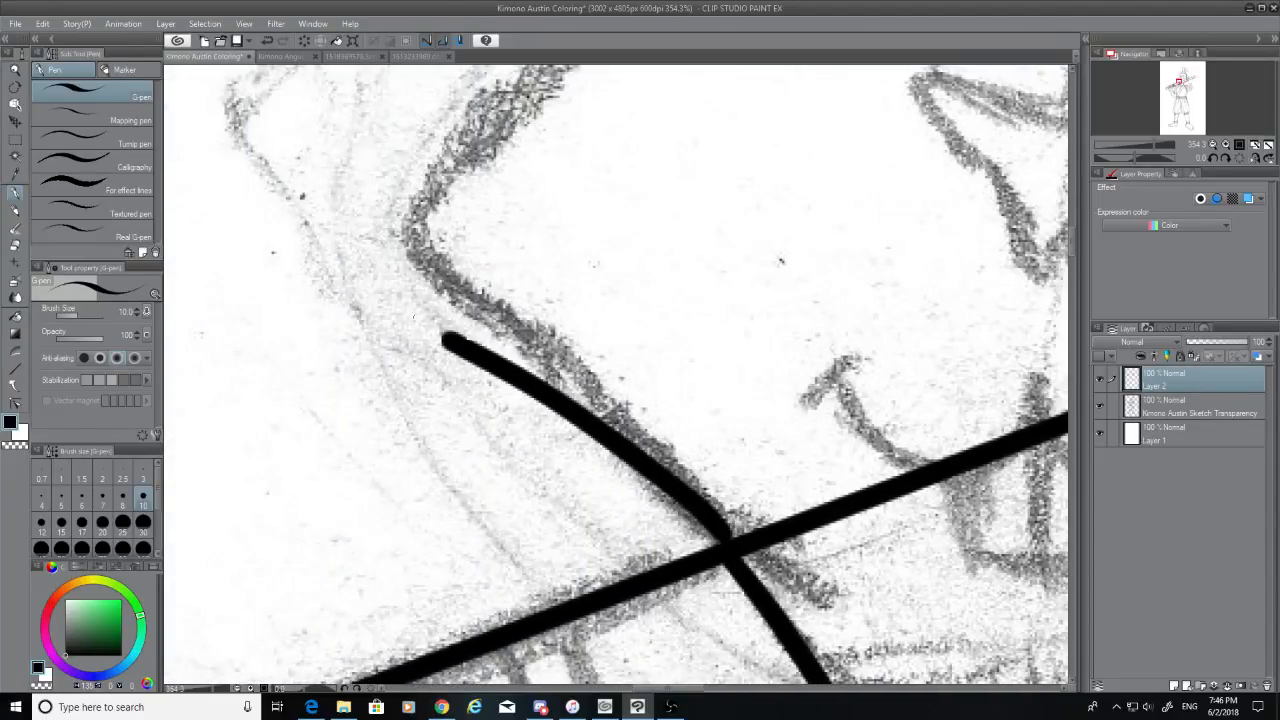
{"action": "key", "text": "ctrl+z"}
{"action": "mouse_move", "coordinate": [413, 252]}
{"action": "left_mouse_down"}
{"action": "mouse_move", "coordinate": [614, 414]}
{"action": "mouse_move", "coordinate": [740, 543]}
{"action": "mouse_move", "coordinate": [482, 305]}
{"action": "mouse_move", "coordinate": [745, 570]}
{"action": "left_mouse_up"}
{"action": "key", "text": "ctrl+z"}
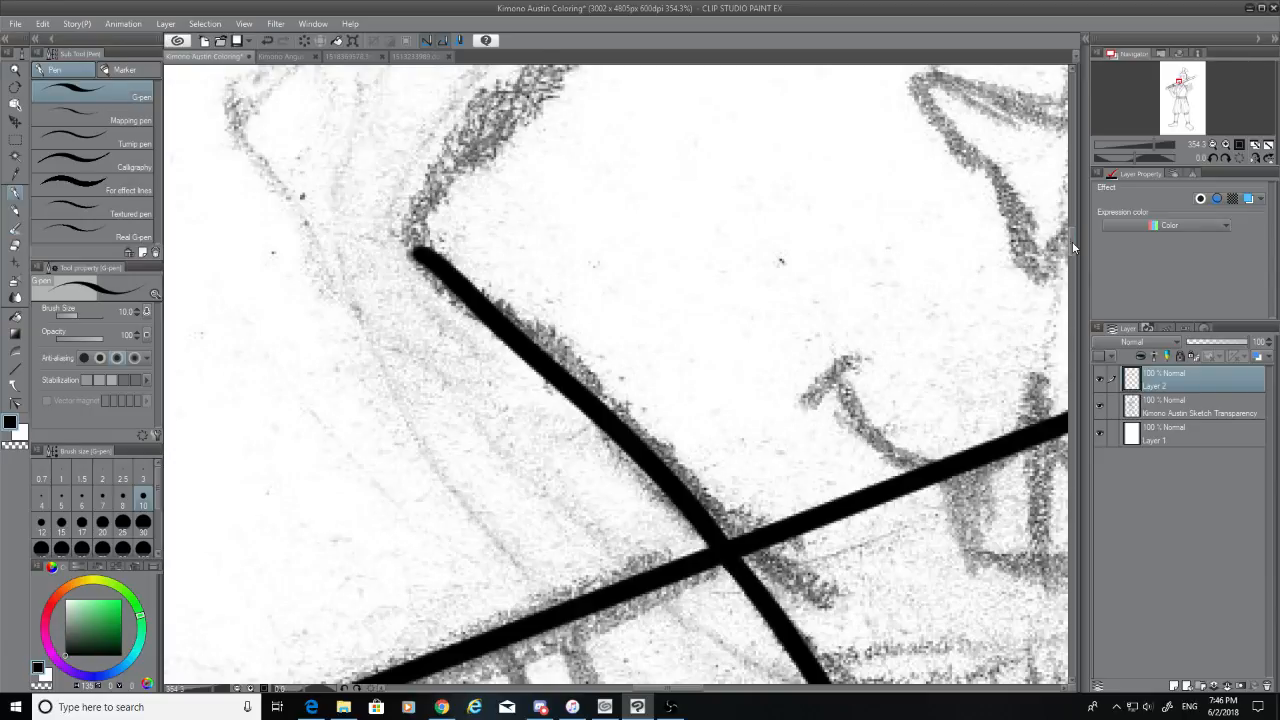
Ink the cheek edge from the cheek corner diagonally up along the sketch toward the eye
{"action": "left_click_drag", "start_coordinate": [1073, 247], "coordinate": [1056, 233]}
{"action": "left_click_drag", "start_coordinate": [410, 614], "coordinate": [775, 216]}
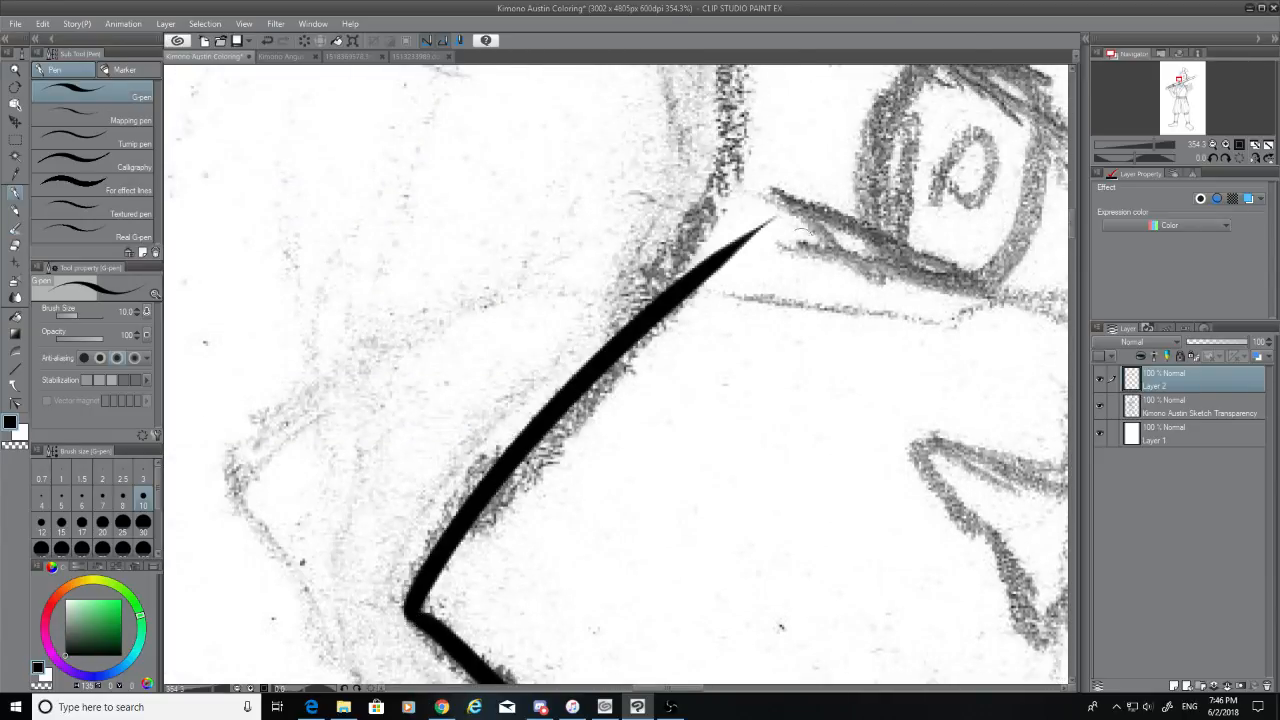
{"action": "key", "text": "ctrl+z"}
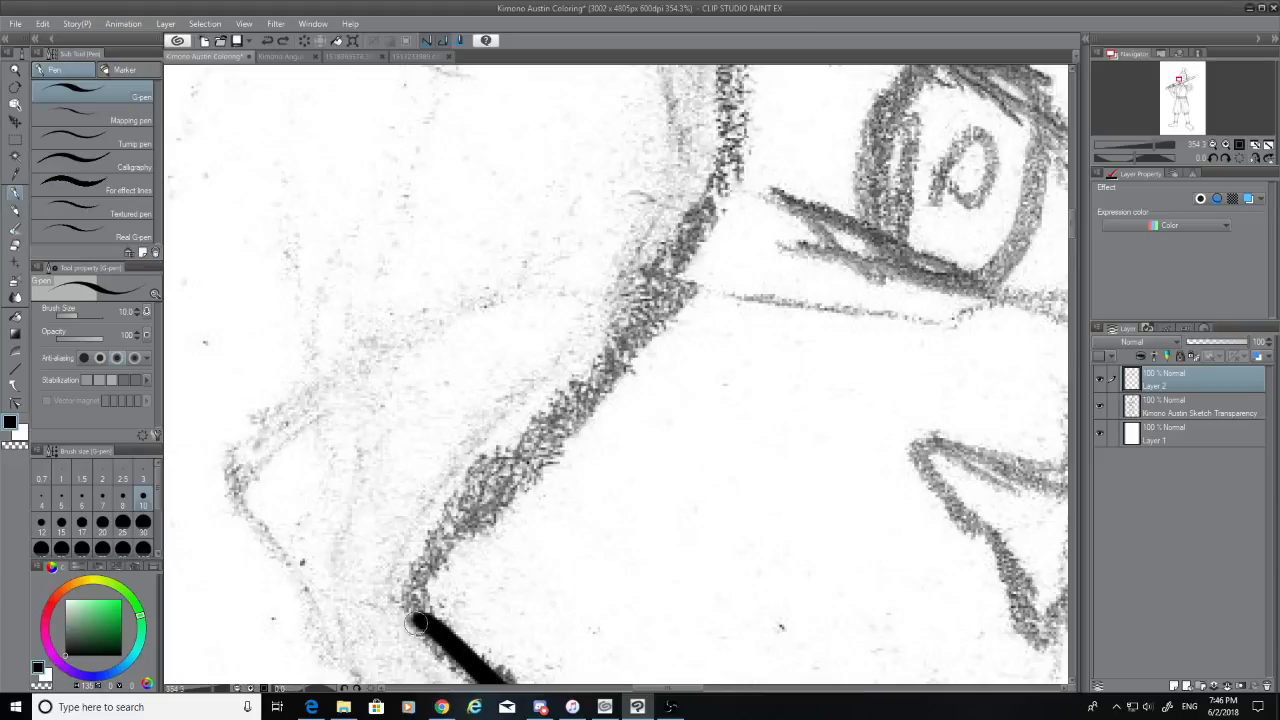
{"action": "left_click_drag", "start_coordinate": [401, 604], "coordinate": [688, 222]}
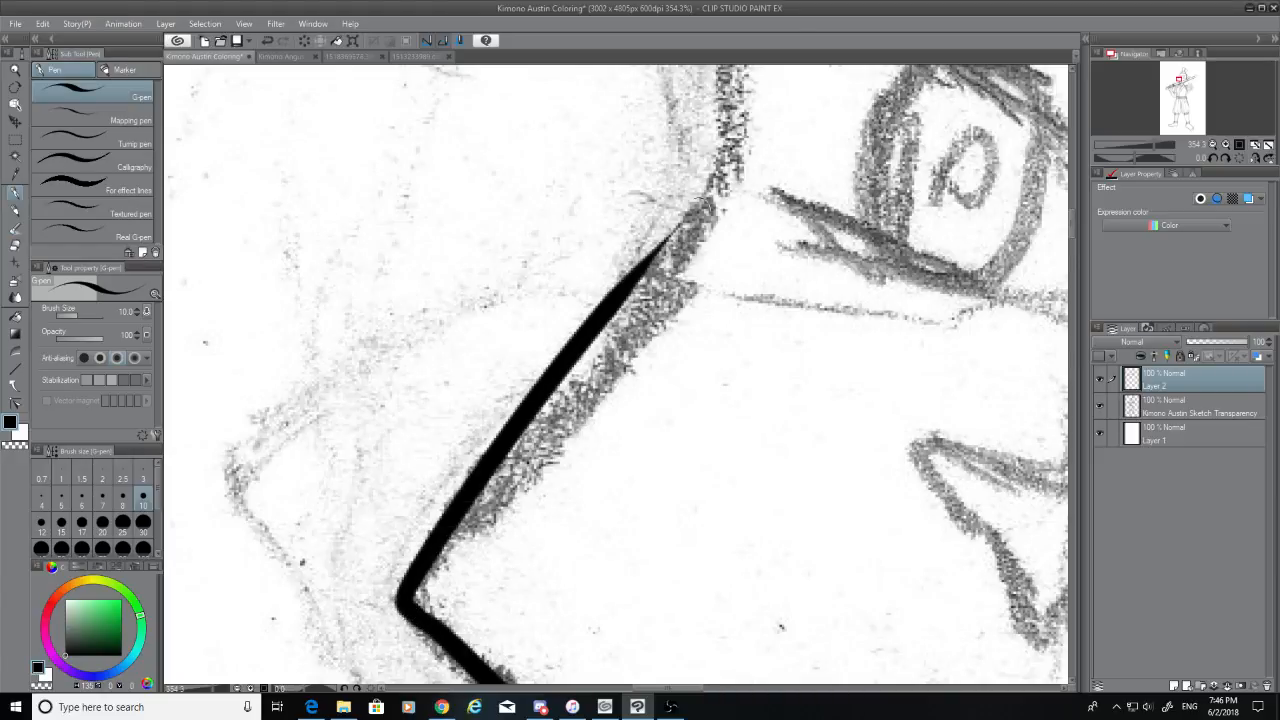
{"action": "key", "text": "ctrl+z"}
{"action": "left_click_drag", "start_coordinate": [401, 604], "coordinate": [672, 270]}
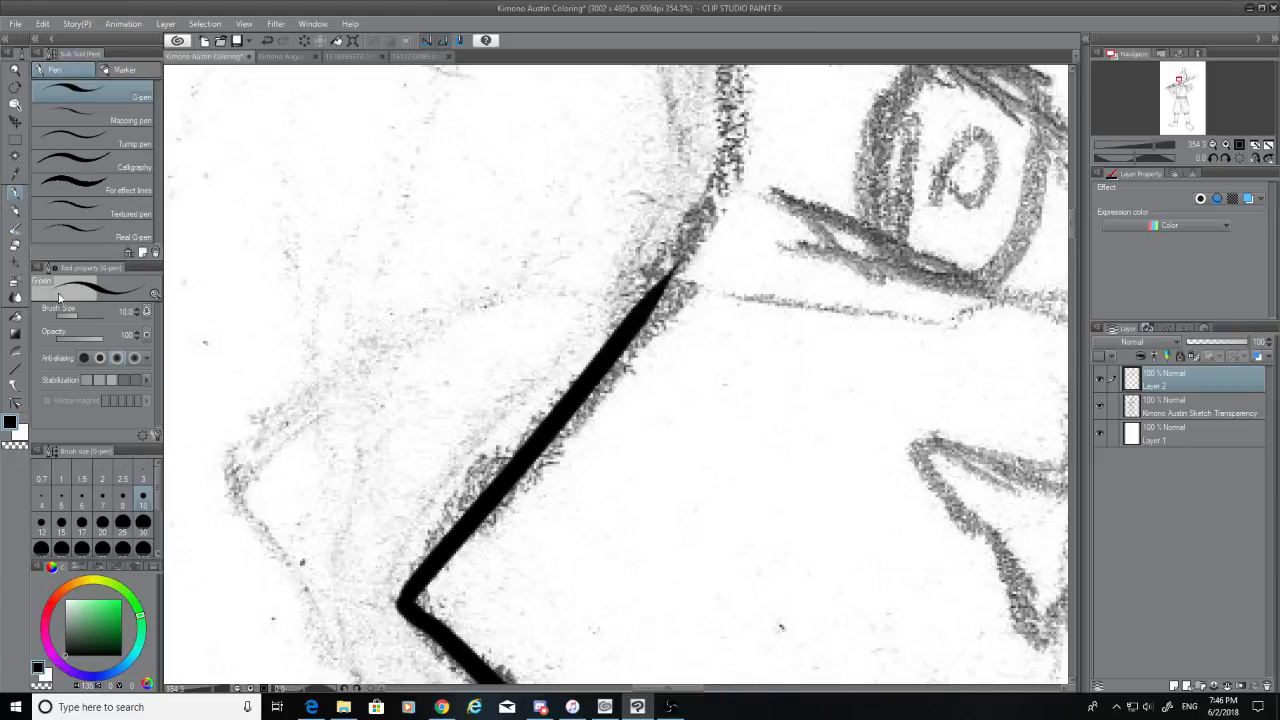
Extend the diagonal cheek edge past its tapered tip to the sketched bend beside the eye
{"action": "left_click", "coordinate": [15, 245]}
{"action": "left_click", "coordinate": [15, 192]}
{"action": "left_click_drag", "start_coordinate": [728, 136], "coordinate": [650, 320]}
{"action": "key", "text": "ctrl+z"}
{"action": "left_click_drag", "start_coordinate": [736, 140], "coordinate": [672, 282]}
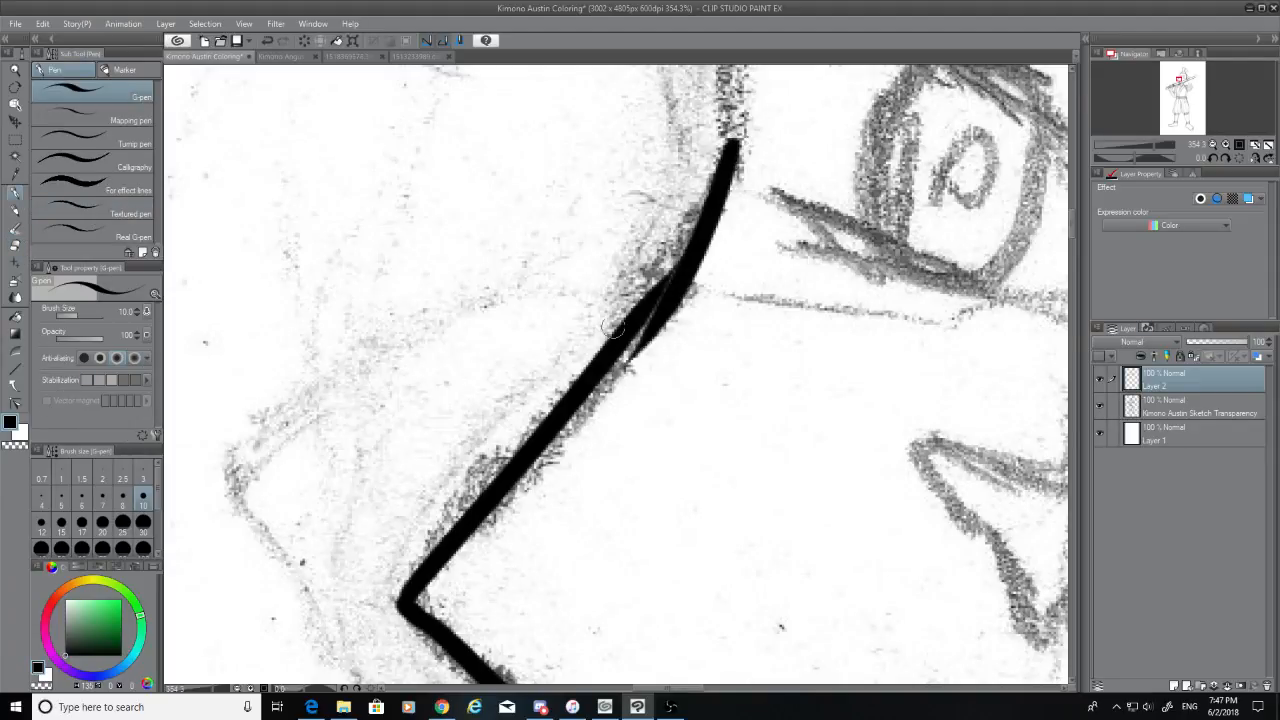
{"action": "key", "text": "ctrl+z"}
{"action": "left_click_drag", "start_coordinate": [729, 155], "coordinate": [674, 284]}
{"action": "key", "text": "ctrl+z"}
{"action": "left_click", "coordinate": [726, 180]}
{"action": "key", "text": "ctrl+z"}
{"action": "left_click_drag", "start_coordinate": [726, 180], "coordinate": [622, 338]}
Ink the face outline from the bend beside the eye up to the curved shape above the forehead, and erase its tapered tip
{"action": "scroll", "coordinate": [1071, 217], "scroll_direction": "up", "scroll_amount": 5}
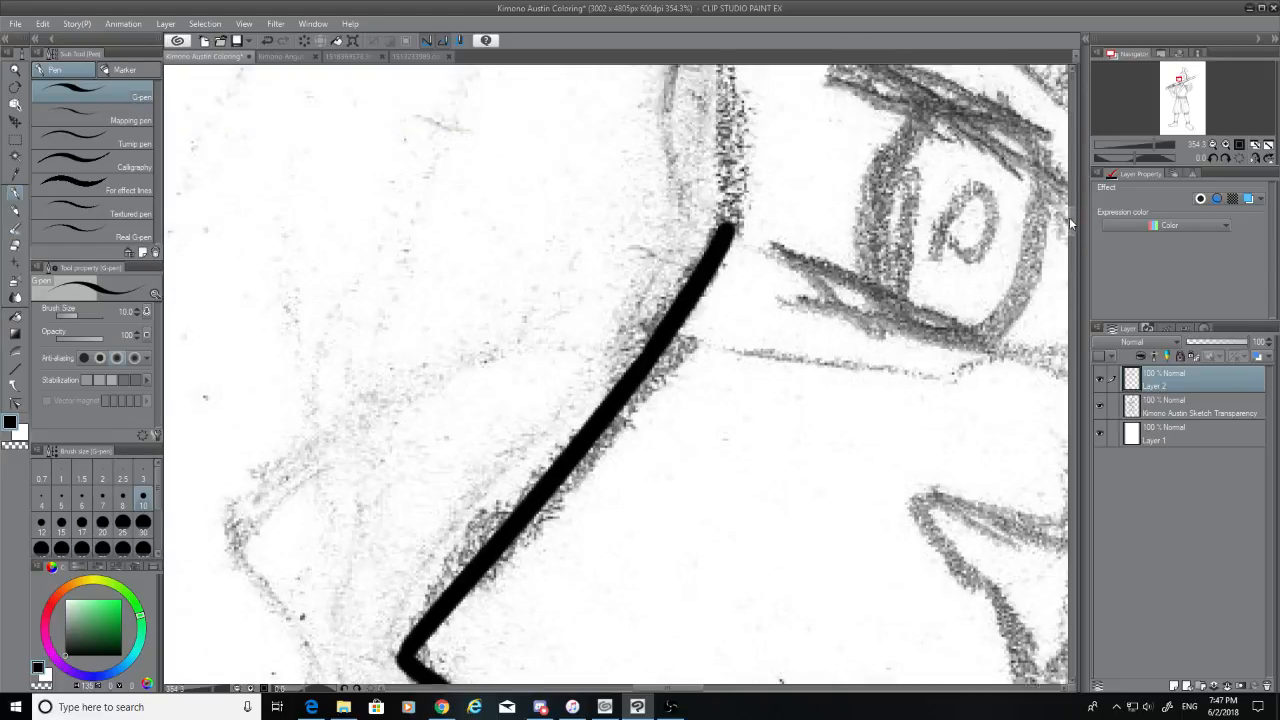
{"action": "left_click_drag", "start_coordinate": [733, 478], "coordinate": [757, 172]}
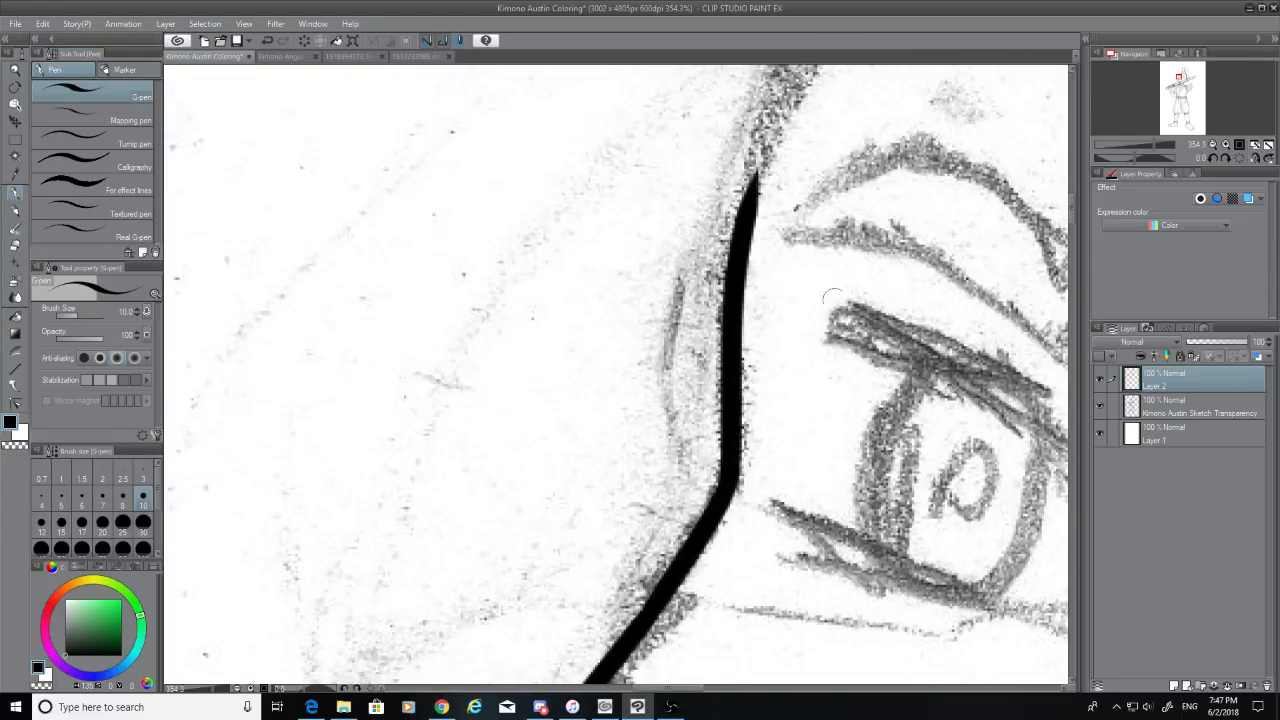
{"action": "scroll", "coordinate": [1070, 213], "scroll_direction": "up", "scroll_amount": 5}
{"action": "left_click_drag", "start_coordinate": [743, 598], "coordinate": [959, 316]}
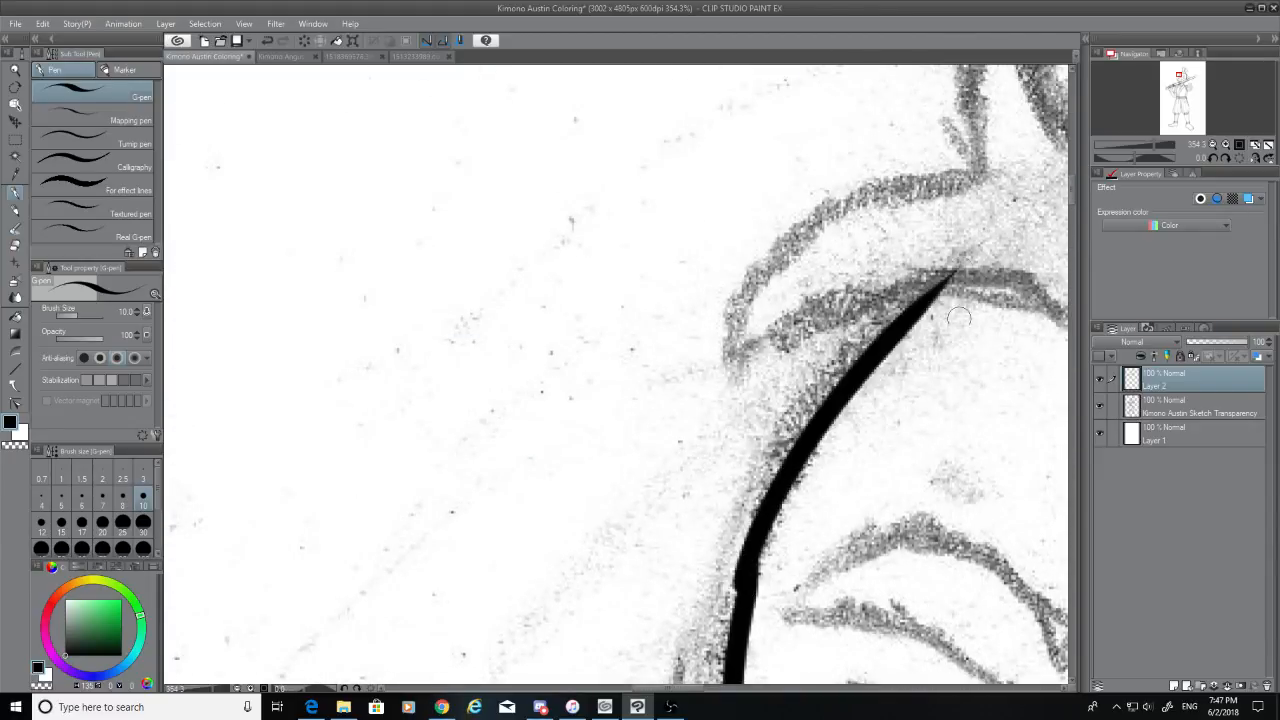
{"action": "key", "text": "ctrl+z"}
{"action": "left_click_drag", "start_coordinate": [750, 585], "coordinate": [1018, 254]}
{"action": "key", "text": "ctrl+z"}
{"action": "mouse_move", "coordinate": [766, 551]}
{"action": "left_mouse_down"}
{"action": "mouse_move", "coordinate": [766, 529]}
{"action": "mouse_move", "coordinate": [920, 296]}
{"action": "left_mouse_up"}
{"action": "key", "text": "ctrl+z"}
{"action": "left_click_drag", "start_coordinate": [745, 598], "coordinate": [945, 265]}
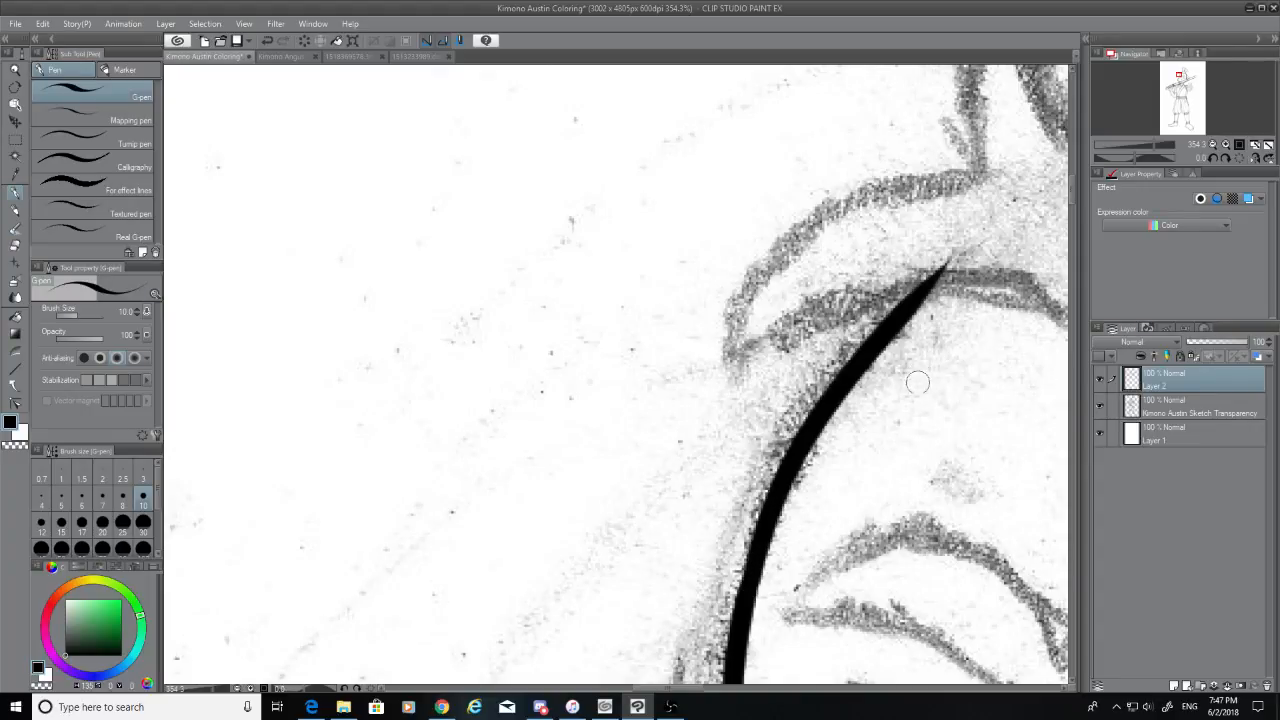
{"action": "left_click", "coordinate": [16, 245]}
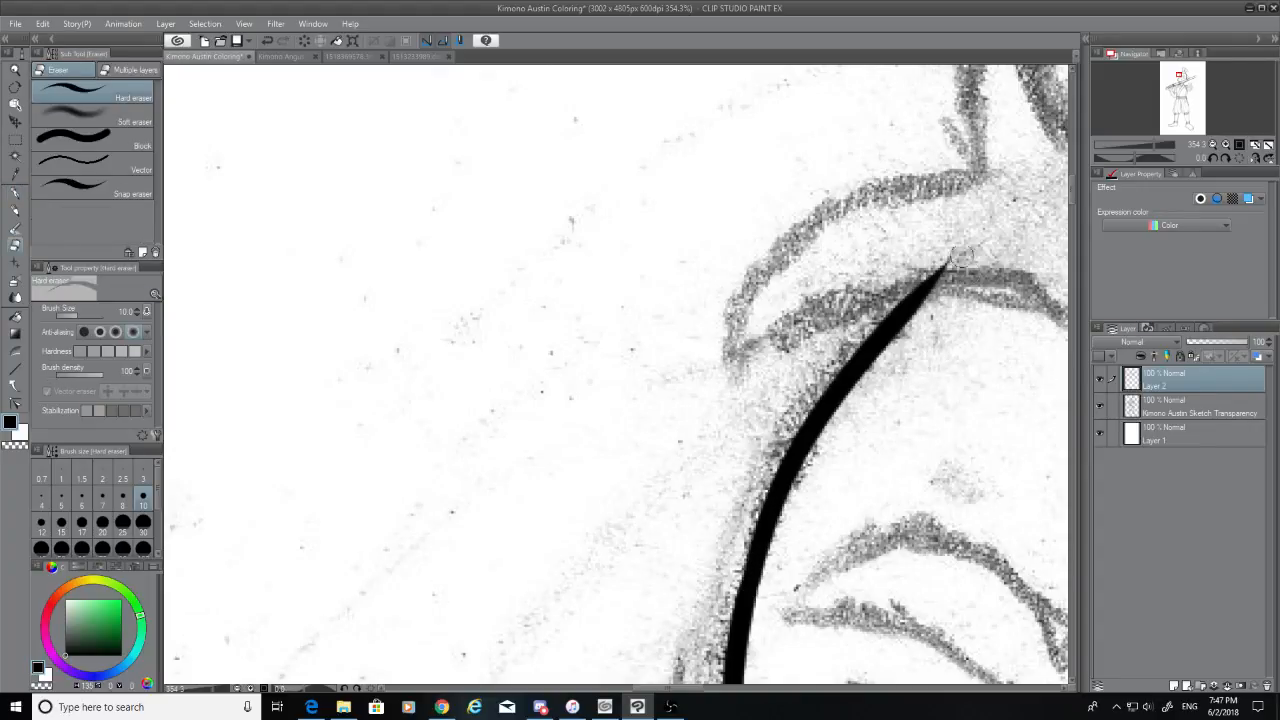
{"action": "left_click_drag", "start_coordinate": [943, 284], "coordinate": [936, 274]}
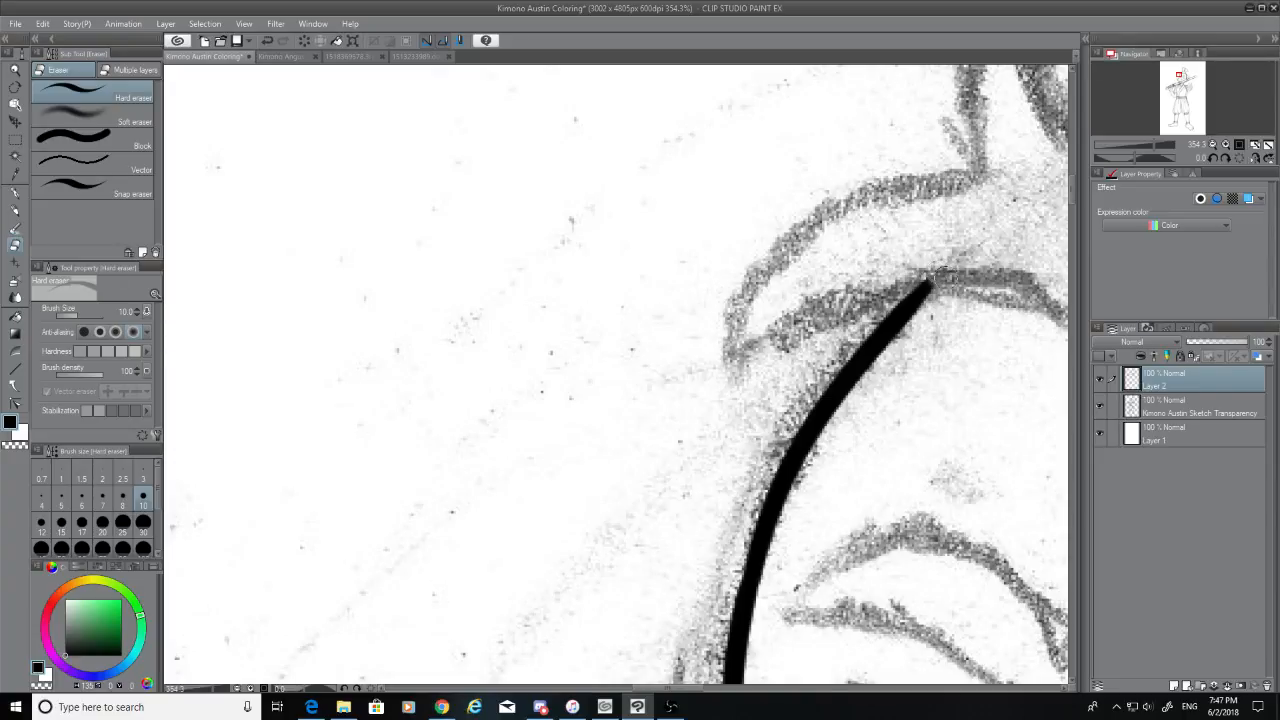
Ink the lower edge of the curved shape above the forehead as one arc crossing the top of the face outline
{"action": "left_click", "coordinate": [16, 193]}
{"action": "left_click_drag", "start_coordinate": [655, 688], "coordinate": [700, 688]}
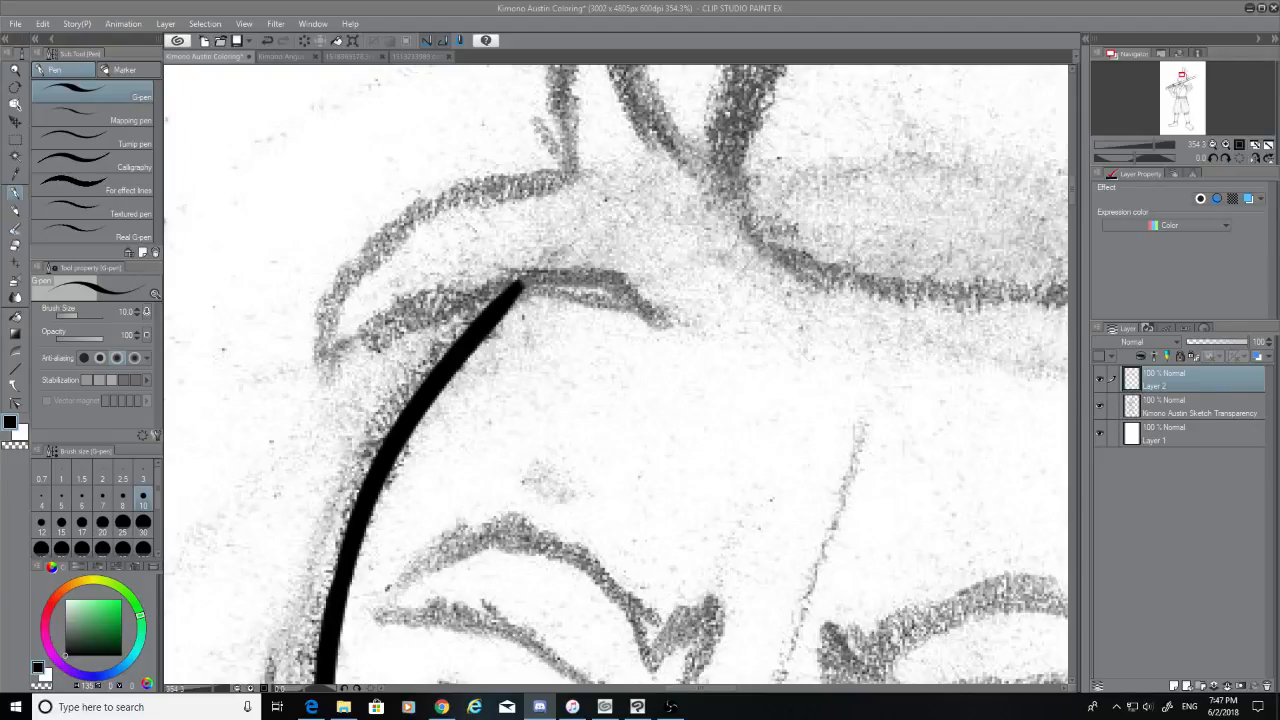
{"action": "key", "text": "alt+Tab"}
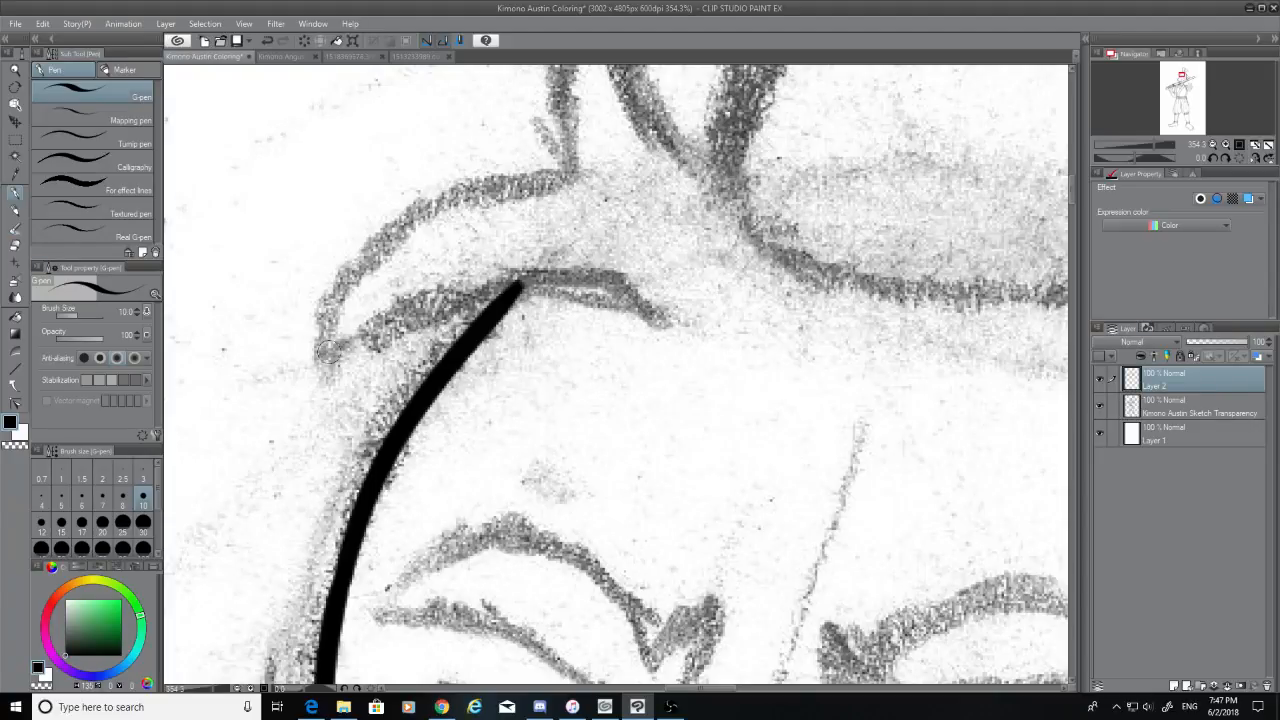
{"action": "left_click_drag", "start_coordinate": [325, 350], "coordinate": [705, 282]}
{"action": "key", "text": "ctrl+z"}
{"action": "mouse_move", "coordinate": [314, 350]}
{"action": "left_mouse_down"}
{"action": "mouse_move", "coordinate": [514, 285]}
{"action": "mouse_move", "coordinate": [630, 280]}
{"action": "left_mouse_up"}
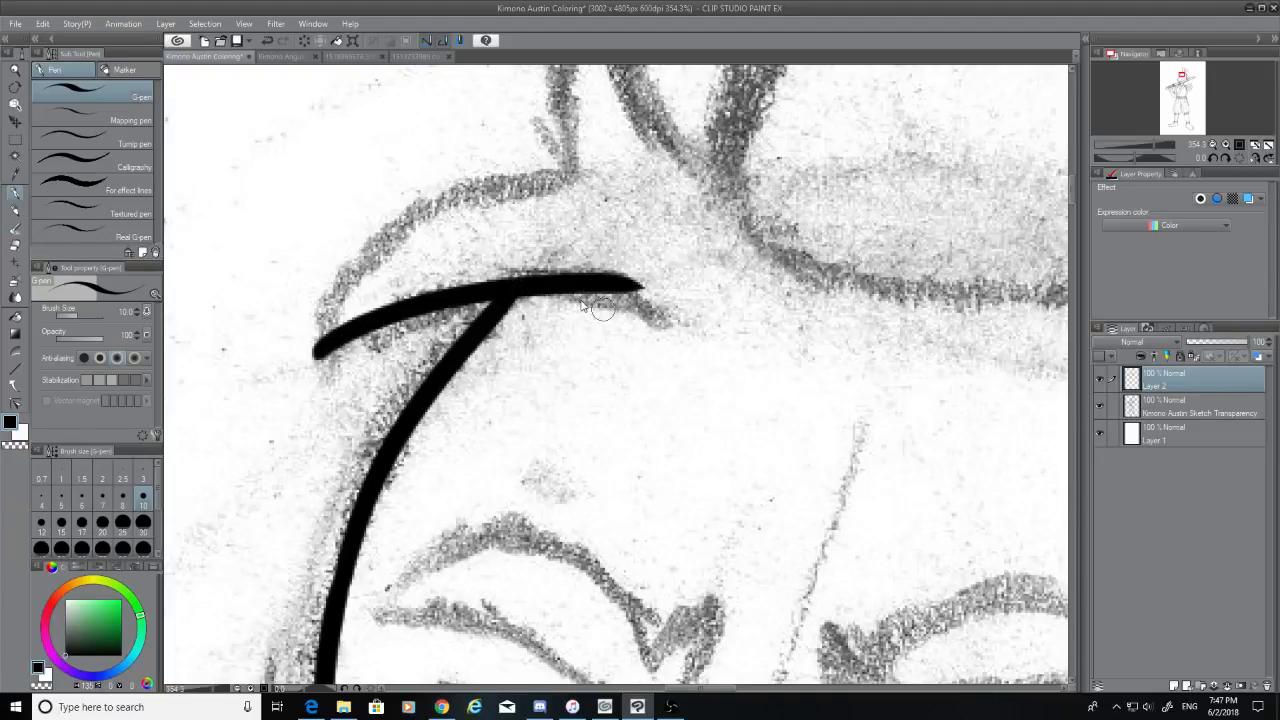
{"action": "key", "text": "ctrl+z"}
{"action": "left_click_drag", "start_coordinate": [314, 347], "coordinate": [686, 316]}
{"action": "key", "text": "ctrl+z"}
{"action": "left_click_drag", "start_coordinate": [324, 350], "coordinate": [668, 316]}
{"action": "scroll", "coordinate": [1069, 178], "scroll_direction": "up", "scroll_amount": 5}
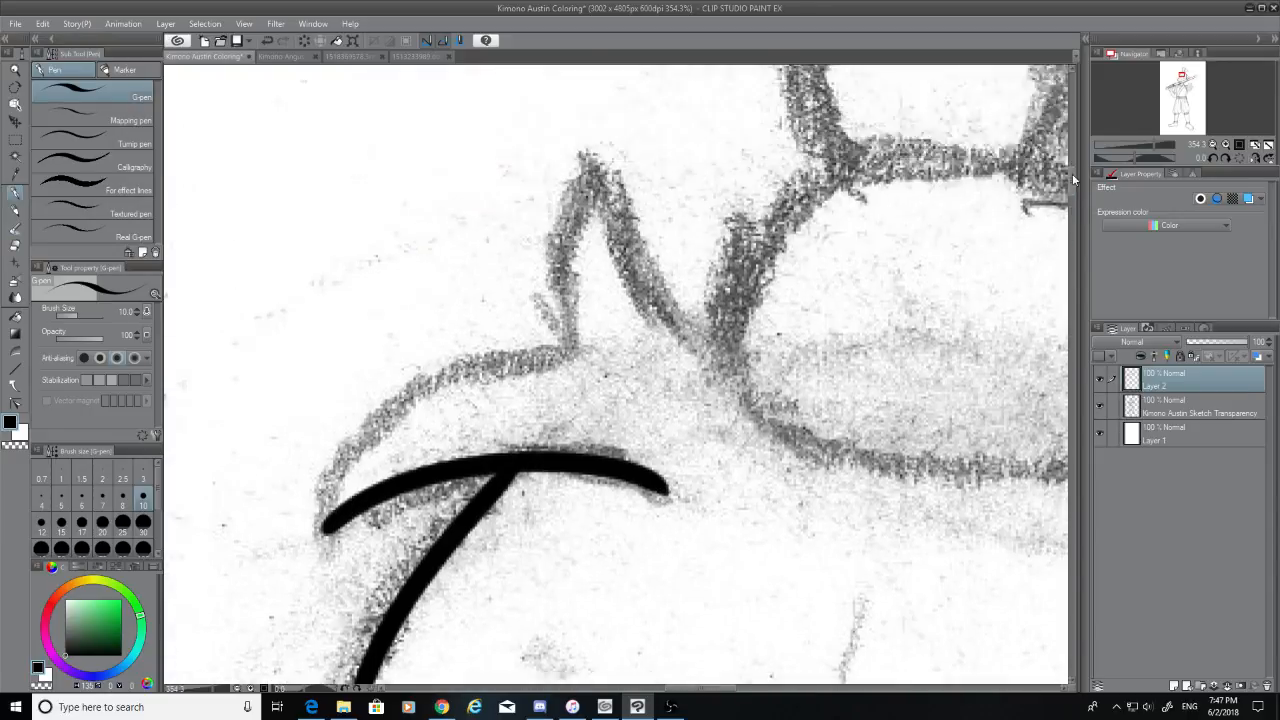
Ink the upper edge of the curved shape above the forehead, from its pointed outer end along the sketched arc
{"action": "left_click_drag", "start_coordinate": [325, 638], "coordinate": [580, 420]}
{"action": "key", "text": "ctrl+z"}
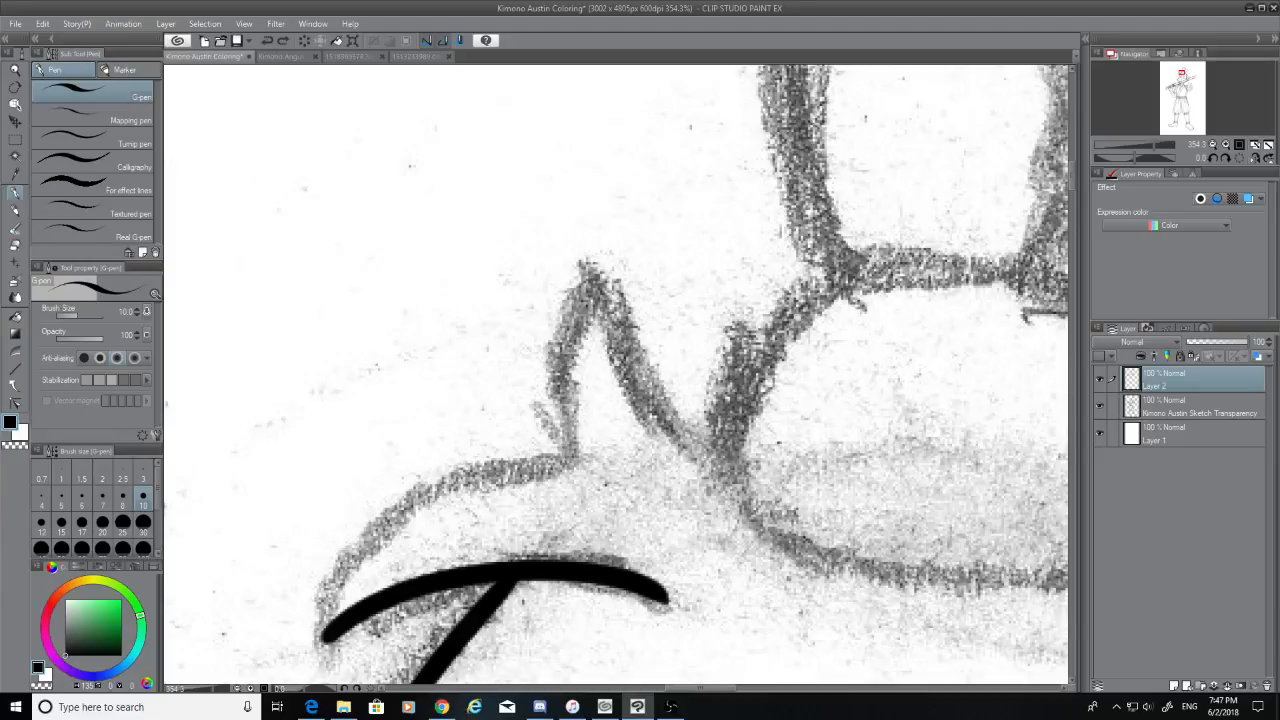
{"action": "left_click_drag", "start_coordinate": [320, 636], "coordinate": [576, 423]}
{"action": "key", "text": "ctrl+z"}
{"action": "mouse_move", "coordinate": [320, 640]}
{"action": "left_mouse_down"}
{"action": "mouse_move", "coordinate": [378, 530]}
{"action": "mouse_move", "coordinate": [570, 452]}
{"action": "left_mouse_up"}
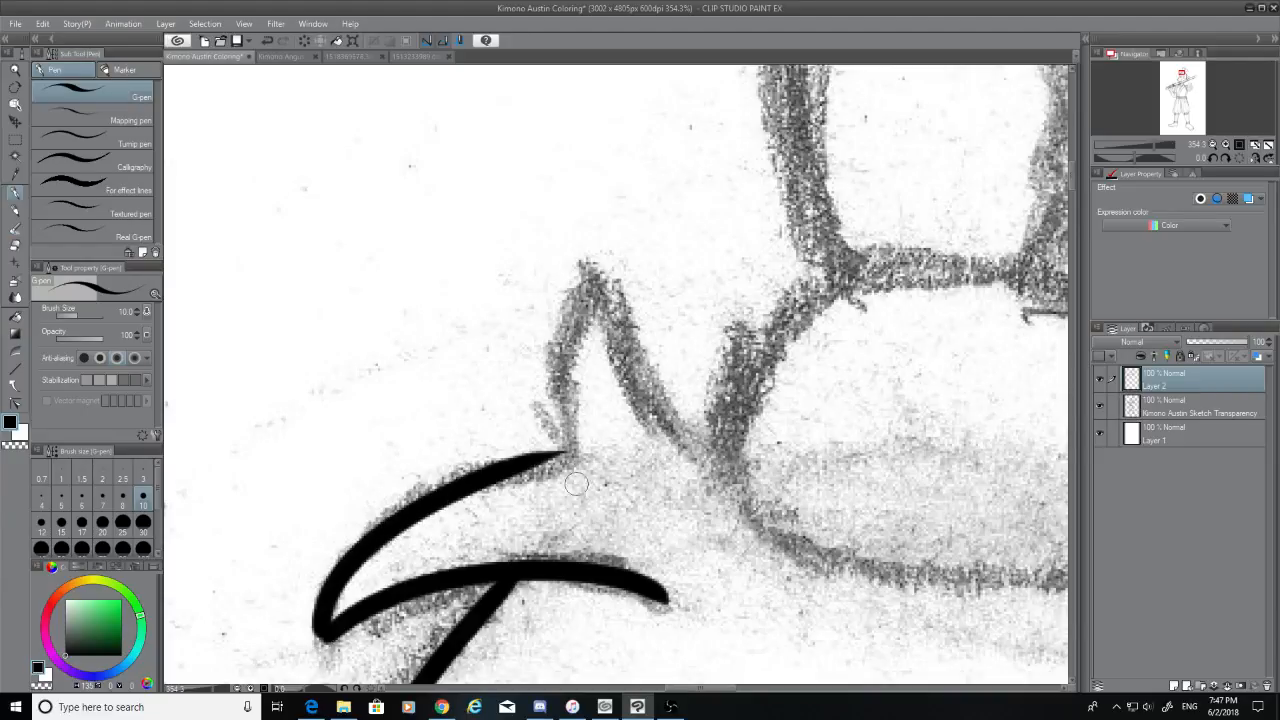
{"action": "key", "text": "ctrl+z"}
{"action": "left_click_drag", "start_coordinate": [318, 640], "coordinate": [565, 455]}
{"action": "key", "text": "ctrl+z"}
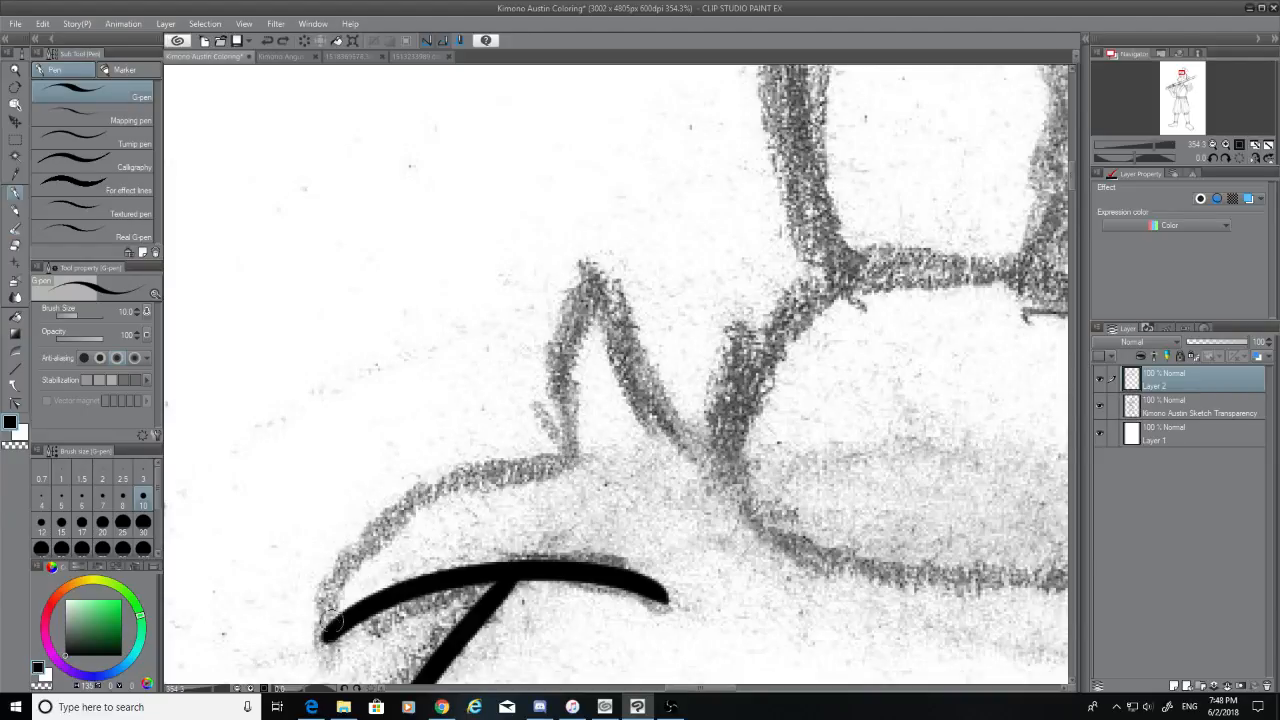
{"action": "left_click_drag", "start_coordinate": [322, 636], "coordinate": [530, 452]}
{"action": "key", "text": "ctrl+z"}
{"action": "left_click_drag", "start_coordinate": [326, 638], "coordinate": [522, 461]}
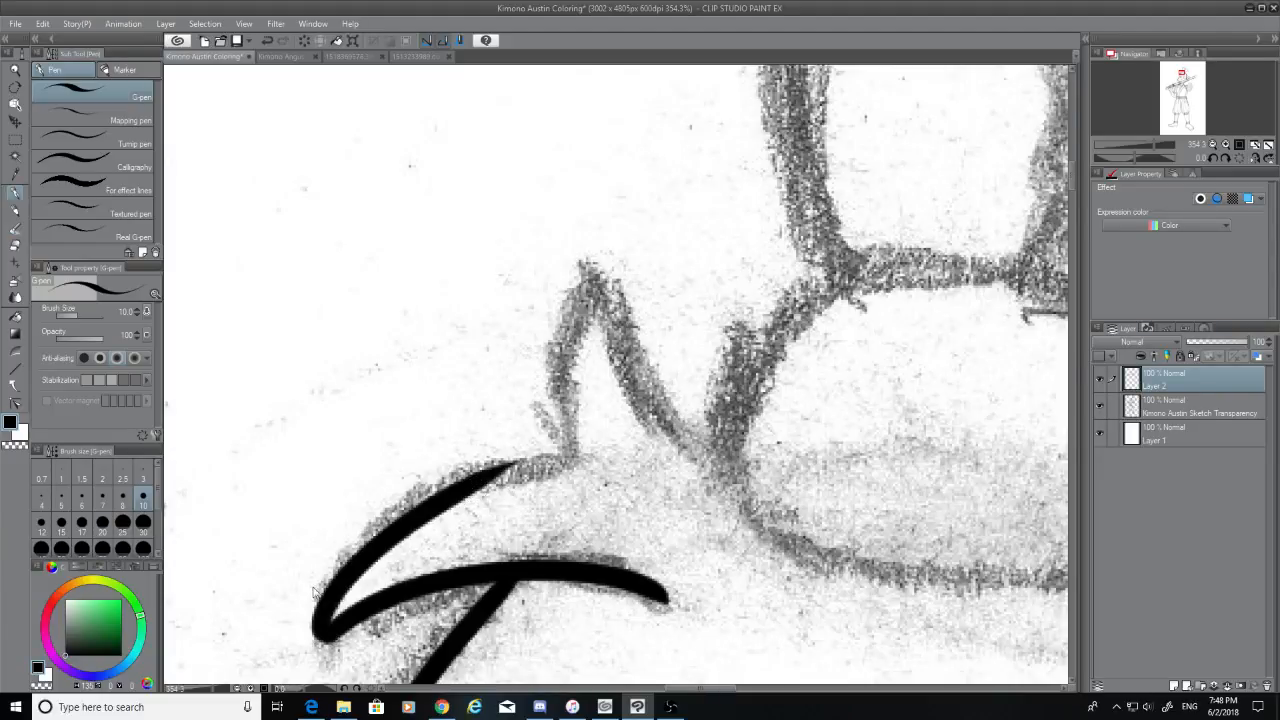
Extend that upper edge to the base of the sketched spike, and ink the spike up to its peak and down to the oval
{"action": "left_click_drag", "start_coordinate": [496, 470], "coordinate": [578, 458]}
{"action": "key", "text": "ctrl+z"}
{"action": "mouse_move", "coordinate": [478, 476]}
{"action": "left_mouse_down"}
{"action": "mouse_move", "coordinate": [582, 452]}
{"action": "mouse_move", "coordinate": [613, 262]}
{"action": "mouse_move", "coordinate": [729, 448]}
{"action": "left_mouse_up"}
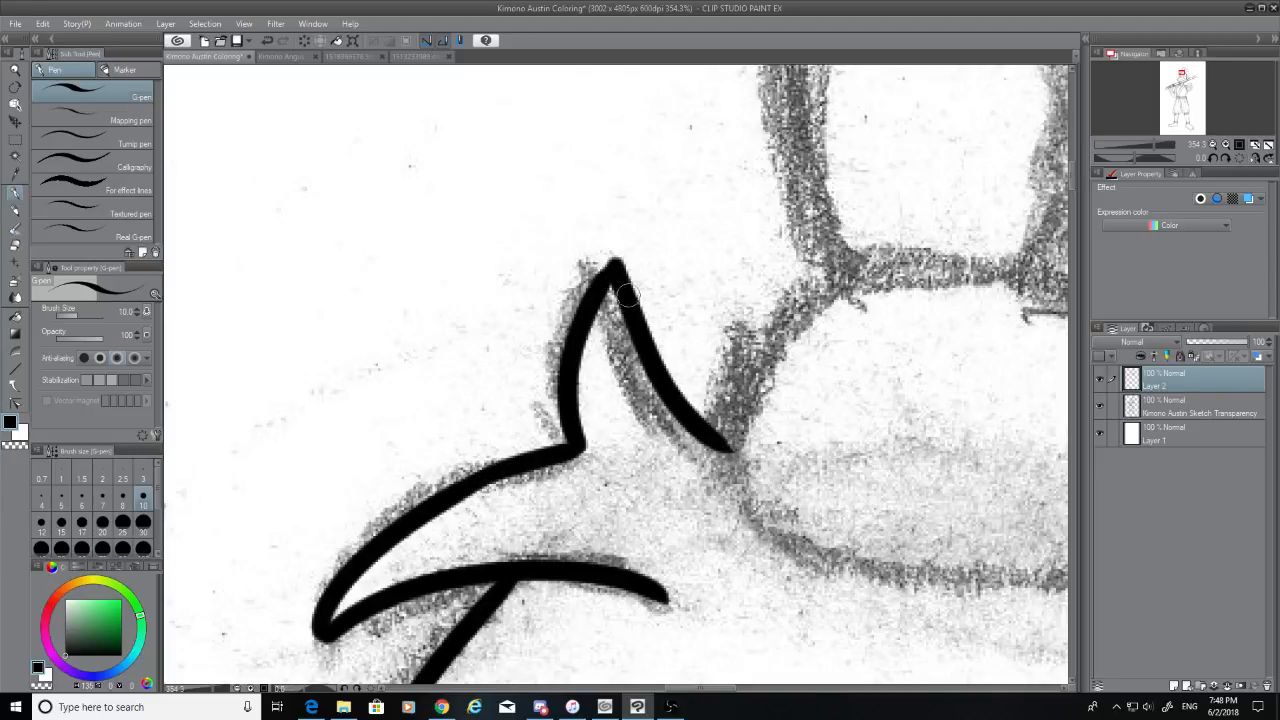
Redraw the spike's inner side as a smoother curve from its peak down to the oval, and trim the stroke's end
{"action": "key", "text": "ctrl+z"}
{"action": "mouse_move", "coordinate": [612, 262]}
{"action": "left_mouse_down"}
{"action": "mouse_move", "coordinate": [665, 427]}
{"action": "mouse_move", "coordinate": [708, 458]}
{"action": "left_mouse_up"}
{"action": "key", "text": "ctrl+z"}
{"action": "mouse_move", "coordinate": [610, 264]}
{"action": "left_mouse_down"}
{"action": "mouse_move", "coordinate": [740, 455]}
{"action": "mouse_move", "coordinate": [728, 464]}
{"action": "left_mouse_up"}
{"action": "key", "text": "e"}
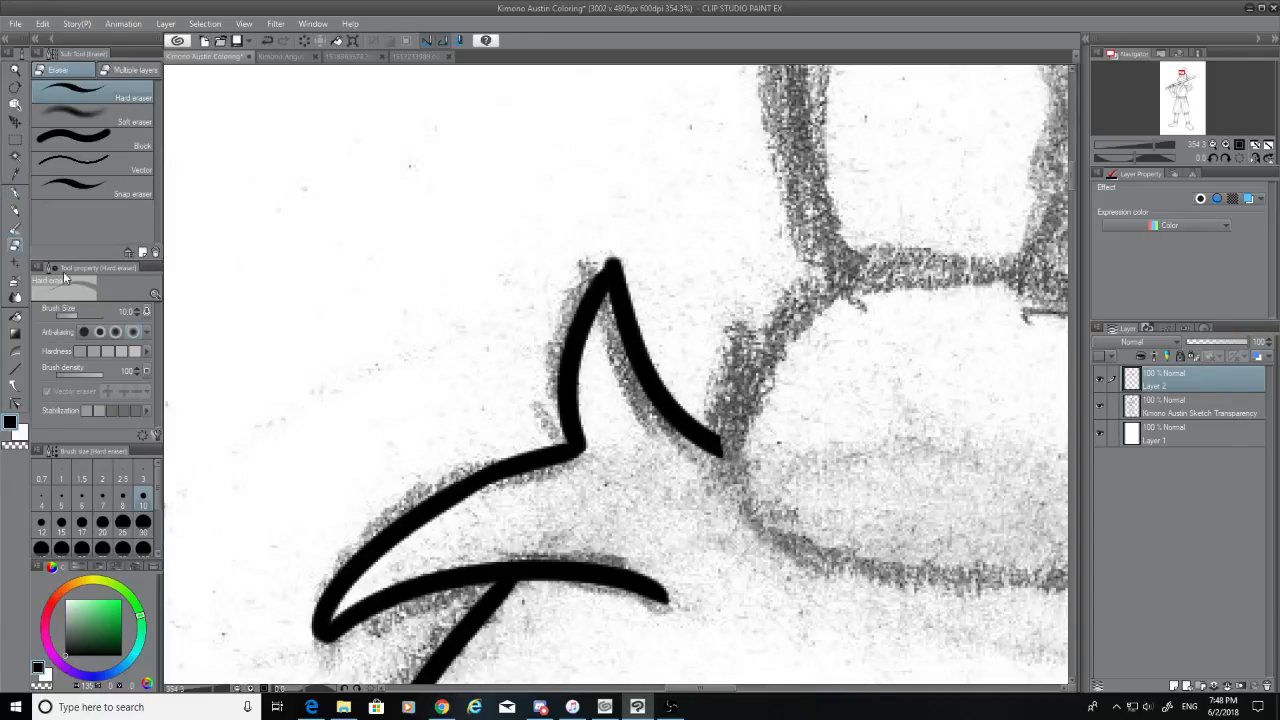
Ink the oval's outline with the G-pen from the end of the spike up and onto its sketched top edge
{"action": "left_click", "coordinate": [15, 192]}
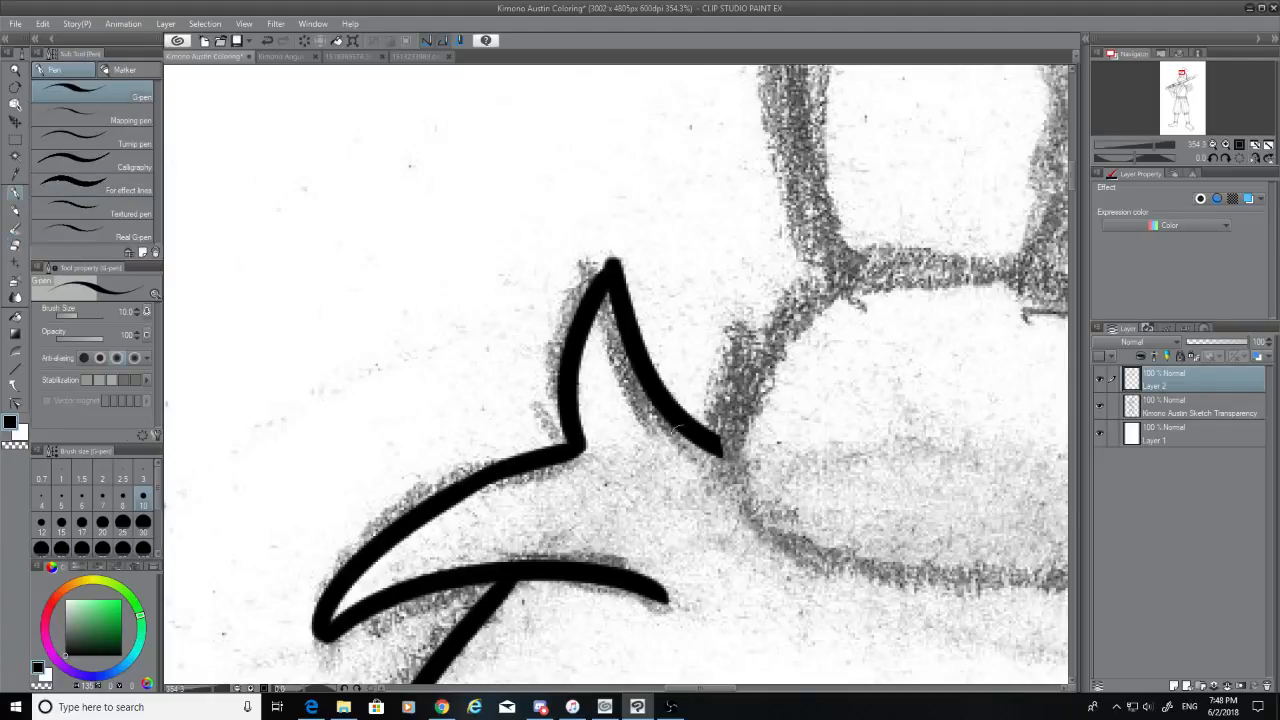
{"action": "mouse_move", "coordinate": [720, 456]}
{"action": "left_mouse_down"}
{"action": "mouse_move", "coordinate": [824, 304]}
{"action": "mouse_move", "coordinate": [880, 270]}
{"action": "mouse_move", "coordinate": [768, 352]}
{"action": "mouse_move", "coordinate": [880, 264]}
{"action": "left_mouse_up"}
{"action": "key", "text": "ctrl+z"}
{"action": "key", "text": "ctrl+z"}
{"action": "mouse_move", "coordinate": [720, 456]}
{"action": "left_mouse_down"}
{"action": "mouse_move", "coordinate": [836, 282]}
{"action": "mouse_move", "coordinate": [968, 262]}
{"action": "left_mouse_up"}
Extend the oval's top edge along the sketch to the corner where the fan-shaped lobe's lower edge meets it
{"action": "left_click_drag", "start_coordinate": [736, 688], "coordinate": [764, 688]}
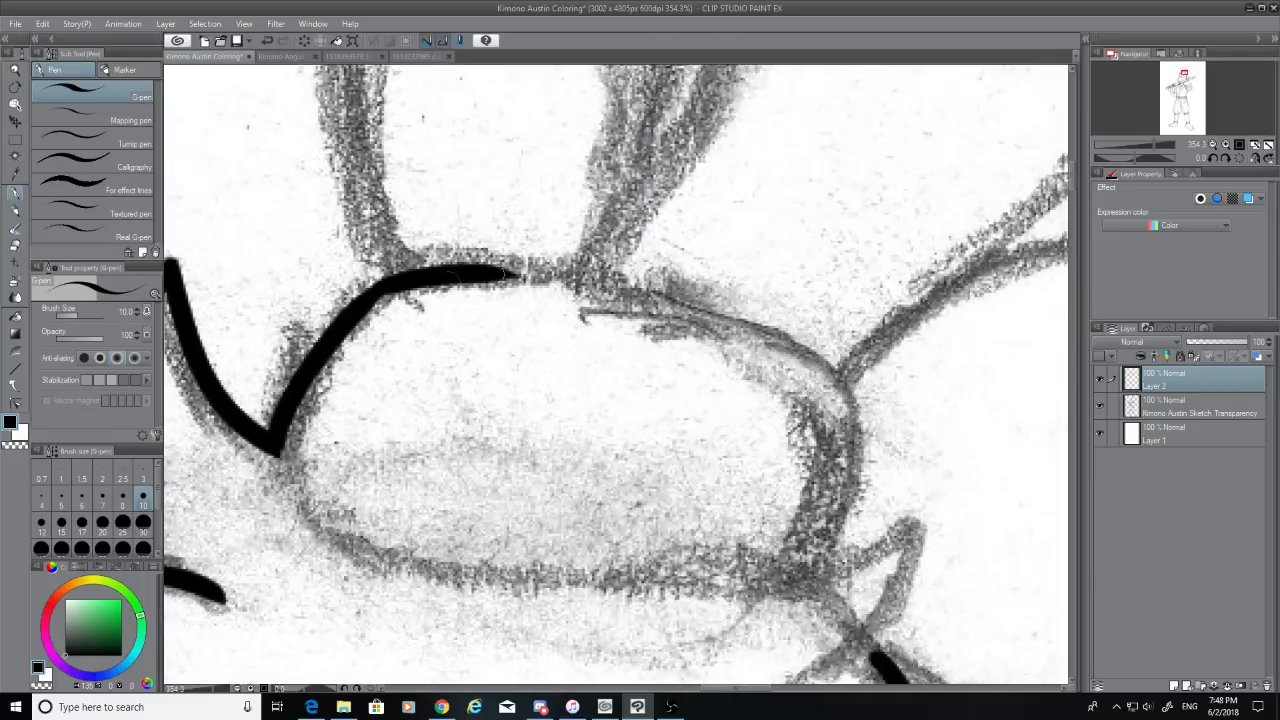
{"action": "left_click_drag", "start_coordinate": [392, 276], "coordinate": [372, 295]}
{"action": "left_click_drag", "start_coordinate": [480, 272], "coordinate": [840, 384]}
{"action": "key", "text": "ctrl+z"}
{"action": "mouse_move", "coordinate": [470, 268]}
{"action": "left_mouse_down"}
{"action": "mouse_move", "coordinate": [690, 292]}
{"action": "mouse_move", "coordinate": [804, 370]}
{"action": "left_mouse_up"}
{"action": "key", "text": "ctrl+z"}
{"action": "mouse_move", "coordinate": [480, 270]}
{"action": "left_mouse_down"}
{"action": "mouse_move", "coordinate": [877, 428]}
{"action": "mouse_move", "coordinate": [857, 518]}
{"action": "left_mouse_up"}
{"action": "key", "text": "ctrl+z"}
Ink the oval's far side as a rounded curve from the end of its top edge down to the lower corner
{"action": "left_click_drag", "start_coordinate": [820, 370], "coordinate": [840, 548]}
{"action": "key", "text": "ctrl+z"}
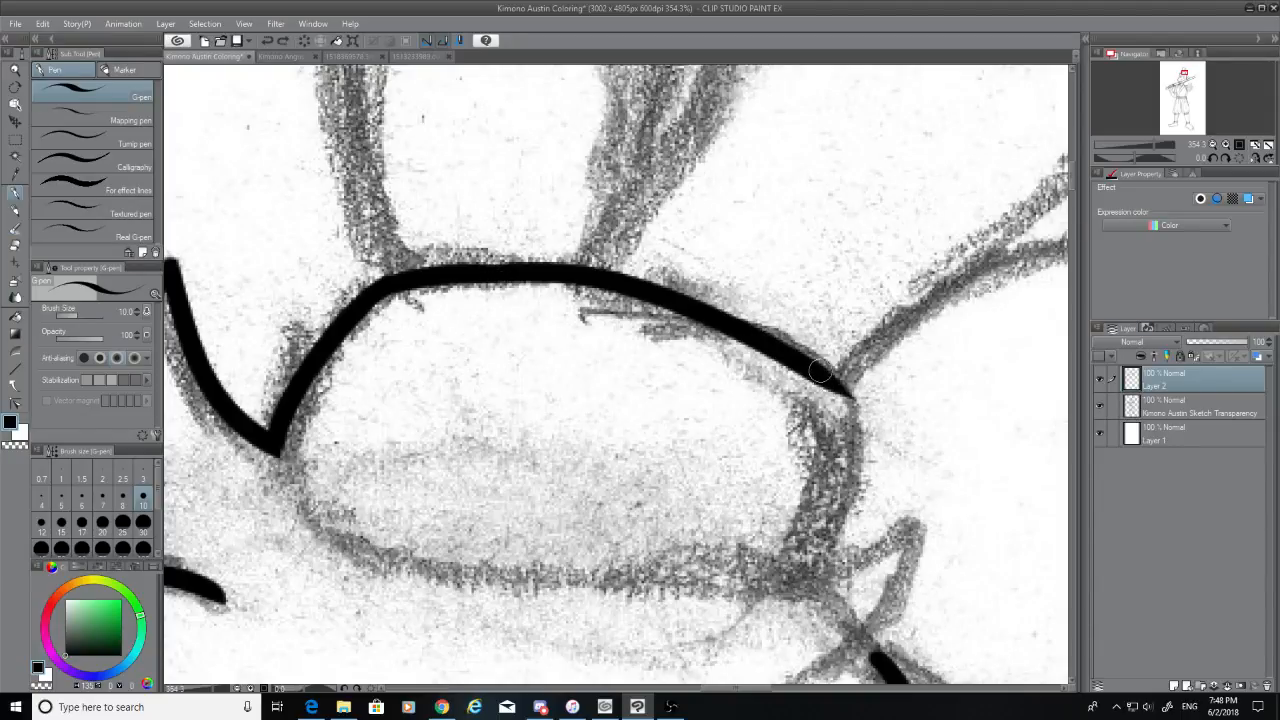
{"action": "mouse_move", "coordinate": [820, 370]}
{"action": "left_mouse_down"}
{"action": "mouse_move", "coordinate": [863, 480]}
{"action": "mouse_move", "coordinate": [838, 545]}
{"action": "left_mouse_up"}
{"action": "key", "text": "ctrl+z"}
{"action": "mouse_move", "coordinate": [815, 366]}
{"action": "left_mouse_down"}
{"action": "mouse_move", "coordinate": [853, 509]}
{"action": "mouse_move", "coordinate": [816, 568]}
{"action": "left_mouse_up"}
{"action": "key", "text": "ctrl+z"}
{"action": "mouse_move", "coordinate": [815, 370]}
{"action": "left_mouse_down"}
{"action": "mouse_move", "coordinate": [837, 398]}
{"action": "mouse_move", "coordinate": [810, 585]}
{"action": "left_mouse_up"}
{"action": "key", "text": "ctrl+z"}
{"action": "left_click_drag", "start_coordinate": [815, 368], "coordinate": [818, 553]}
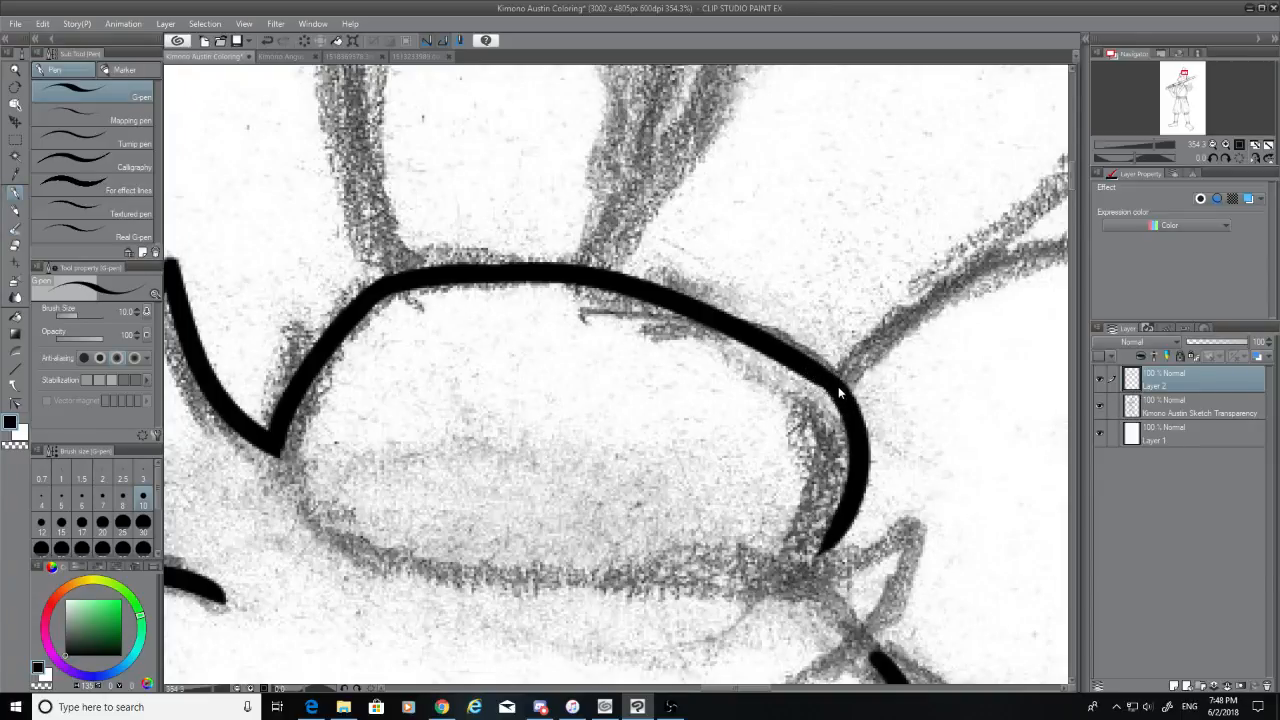
{"action": "key", "text": "ctrl+z"}
{"action": "mouse_move", "coordinate": [815, 366]}
{"action": "left_mouse_down"}
{"action": "mouse_move", "coordinate": [845, 395]}
{"action": "mouse_move", "coordinate": [803, 582]}
{"action": "left_mouse_up"}
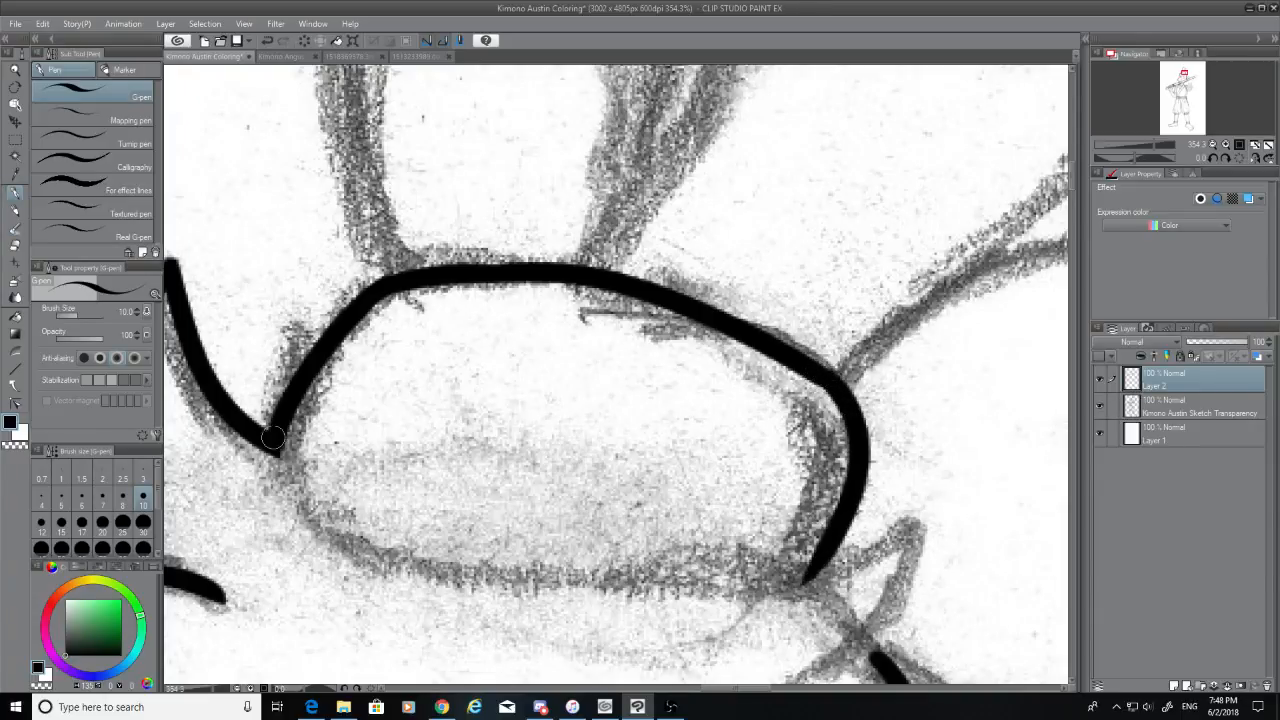
Ink the oval's lower edge as a shallow arc from the spike junction toward the opposite lower corner
{"action": "mouse_move", "coordinate": [272, 445]}
{"action": "left_mouse_down"}
{"action": "mouse_move", "coordinate": [585, 564]}
{"action": "mouse_move", "coordinate": [710, 578]}
{"action": "left_mouse_up"}
{"action": "key", "text": "ctrl+z"}
{"action": "mouse_move", "coordinate": [273, 435]}
{"action": "left_mouse_down"}
{"action": "mouse_move", "coordinate": [445, 581]}
{"action": "mouse_move", "coordinate": [798, 578]}
{"action": "left_mouse_up"}
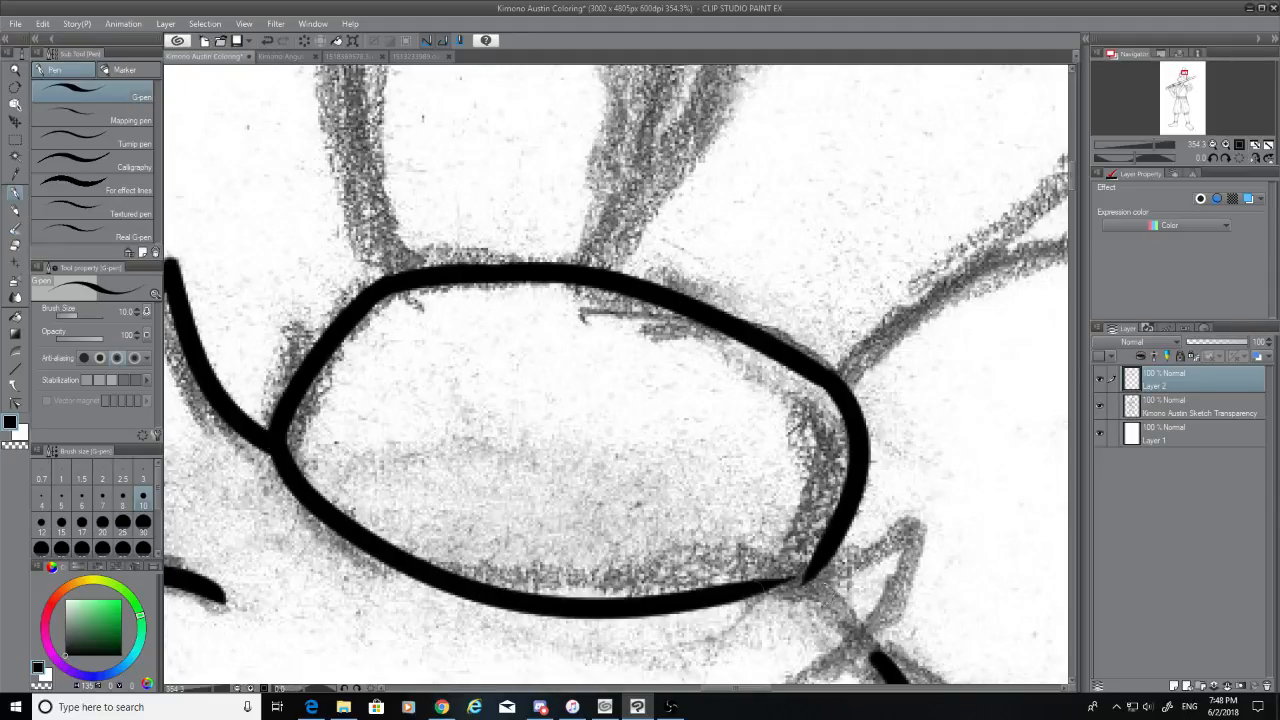
{"action": "key", "text": "ctrl+z"}
{"action": "mouse_move", "coordinate": [275, 440]}
{"action": "left_mouse_down"}
{"action": "mouse_move", "coordinate": [710, 572]}
{"action": "mouse_move", "coordinate": [800, 578]}
{"action": "left_mouse_up"}
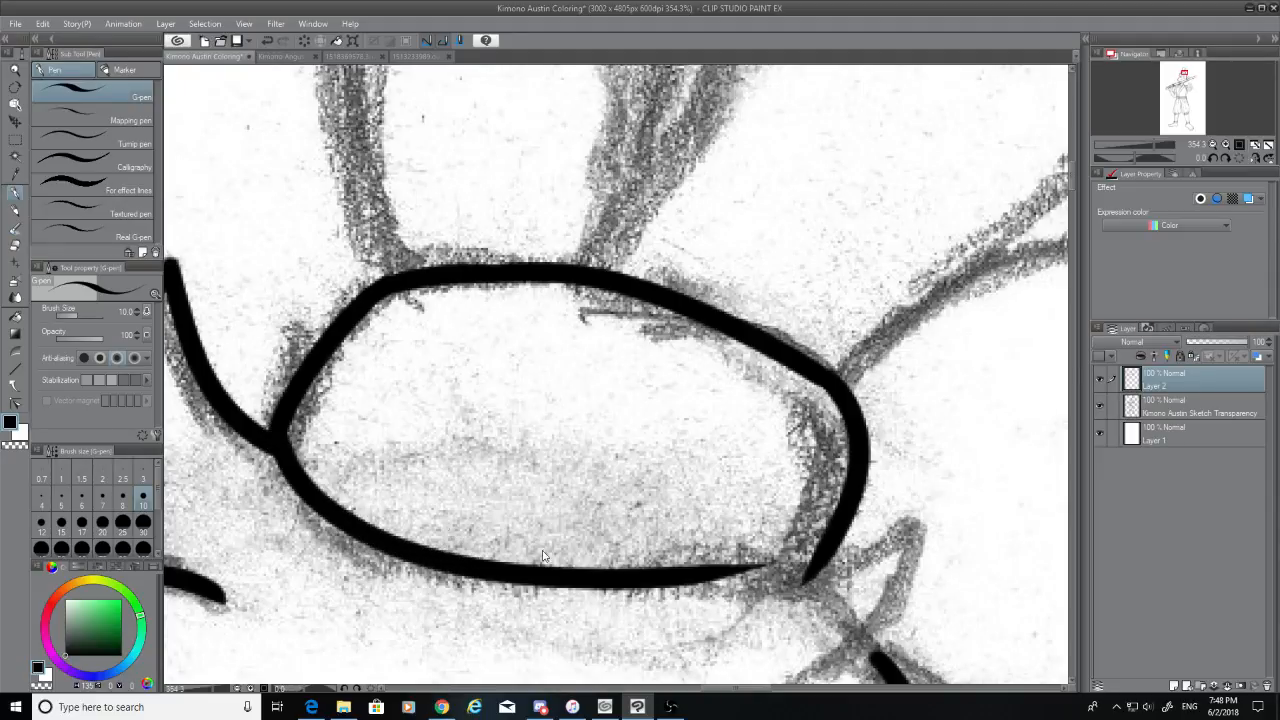
{"action": "key", "text": "ctrl+z"}
{"action": "mouse_move", "coordinate": [279, 445]}
{"action": "left_mouse_down"}
{"action": "mouse_move", "coordinate": [600, 594]}
{"action": "mouse_move", "coordinate": [780, 586]}
{"action": "mouse_move", "coordinate": [700, 600]}
{"action": "left_mouse_up"}
{"action": "key", "text": "ctrl+z"}
Close the oval by inking from its lower corner back over the tapered end of the lower edge
{"action": "left_click_drag", "start_coordinate": [818, 580], "coordinate": [690, 602]}
{"action": "key", "text": "ctrl+z"}
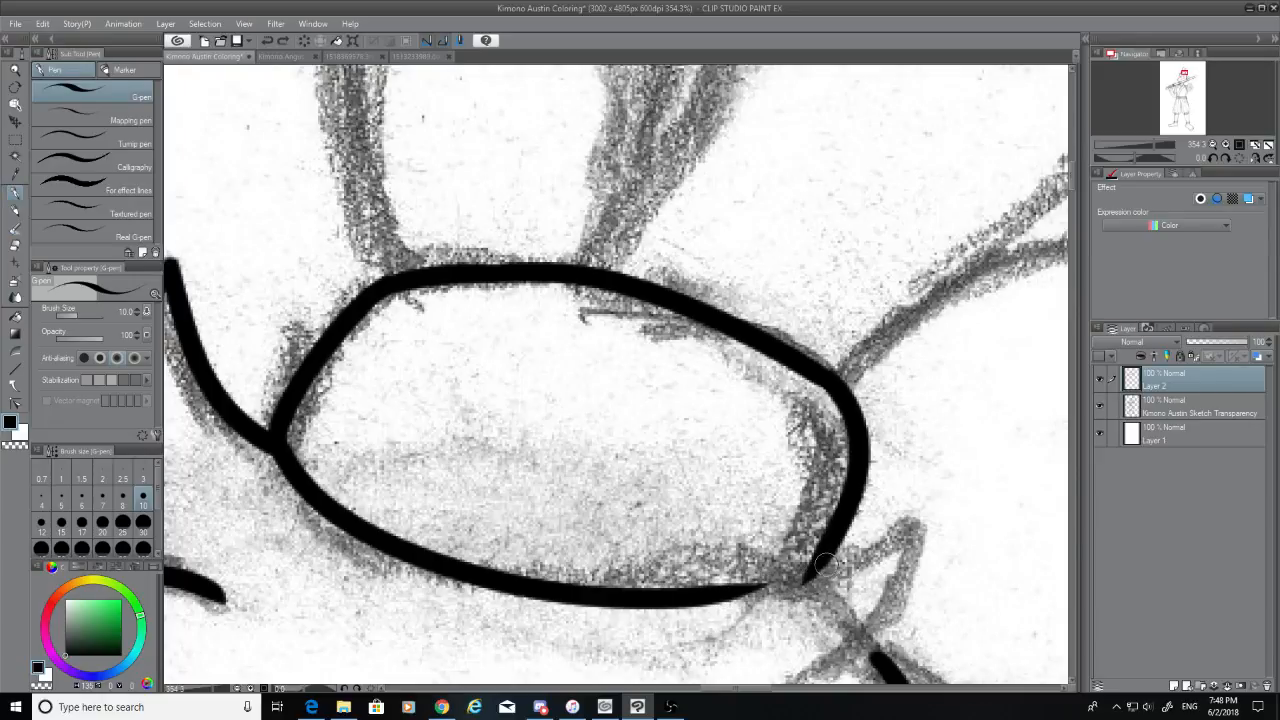
{"action": "left_click_drag", "start_coordinate": [832, 558], "coordinate": [663, 588]}
{"action": "key", "text": "ctrl+z"}
{"action": "left_click_drag", "start_coordinate": [832, 556], "coordinate": [706, 600]}
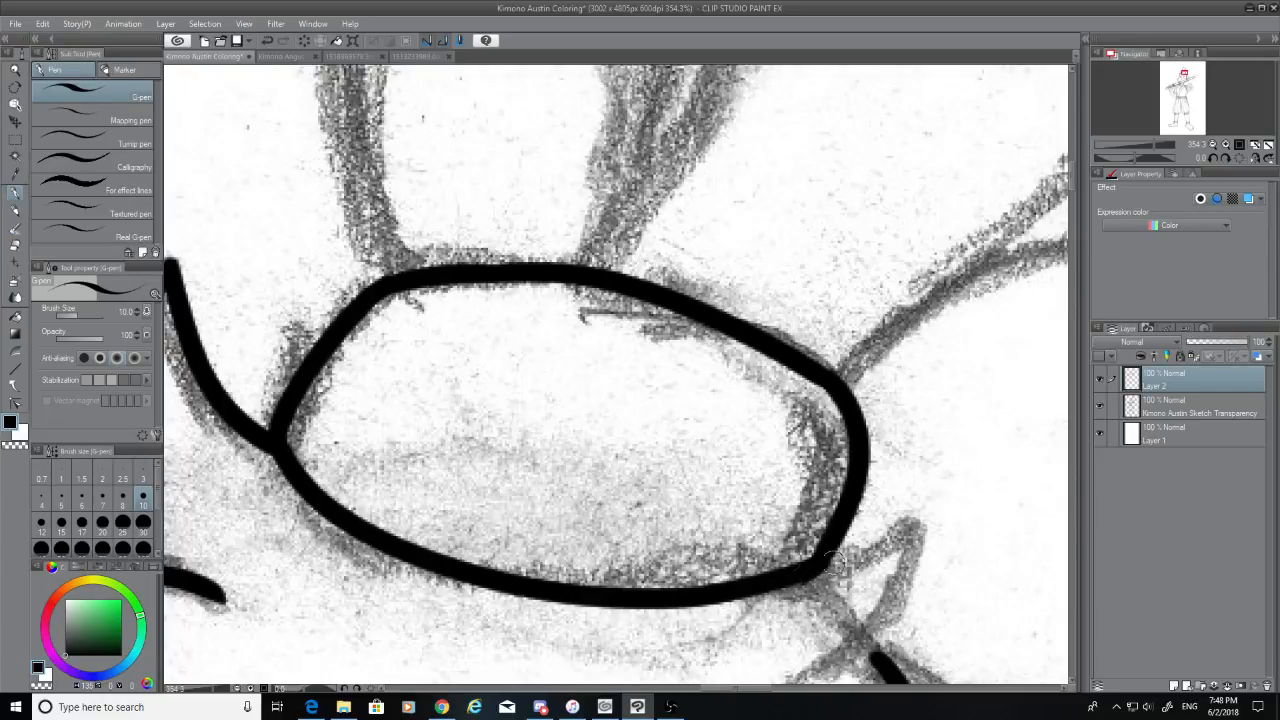
{"action": "key", "text": "ctrl+z"}
{"action": "mouse_move", "coordinate": [828, 556]}
{"action": "left_mouse_down"}
{"action": "mouse_move", "coordinate": [716, 596]}
{"action": "mouse_move", "coordinate": [663, 590]}
{"action": "left_mouse_up"}
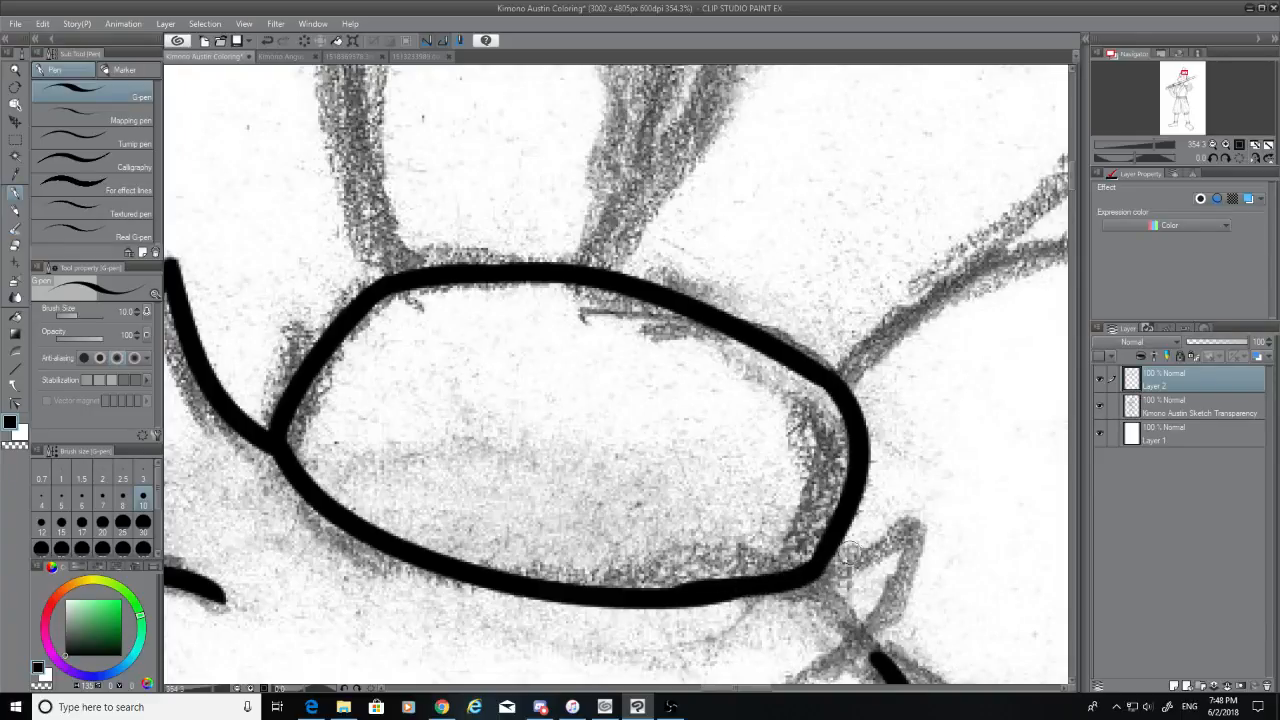
{"action": "key", "text": "ctrl+z"}
{"action": "left_click_drag", "start_coordinate": [812, 566], "coordinate": [672, 600]}
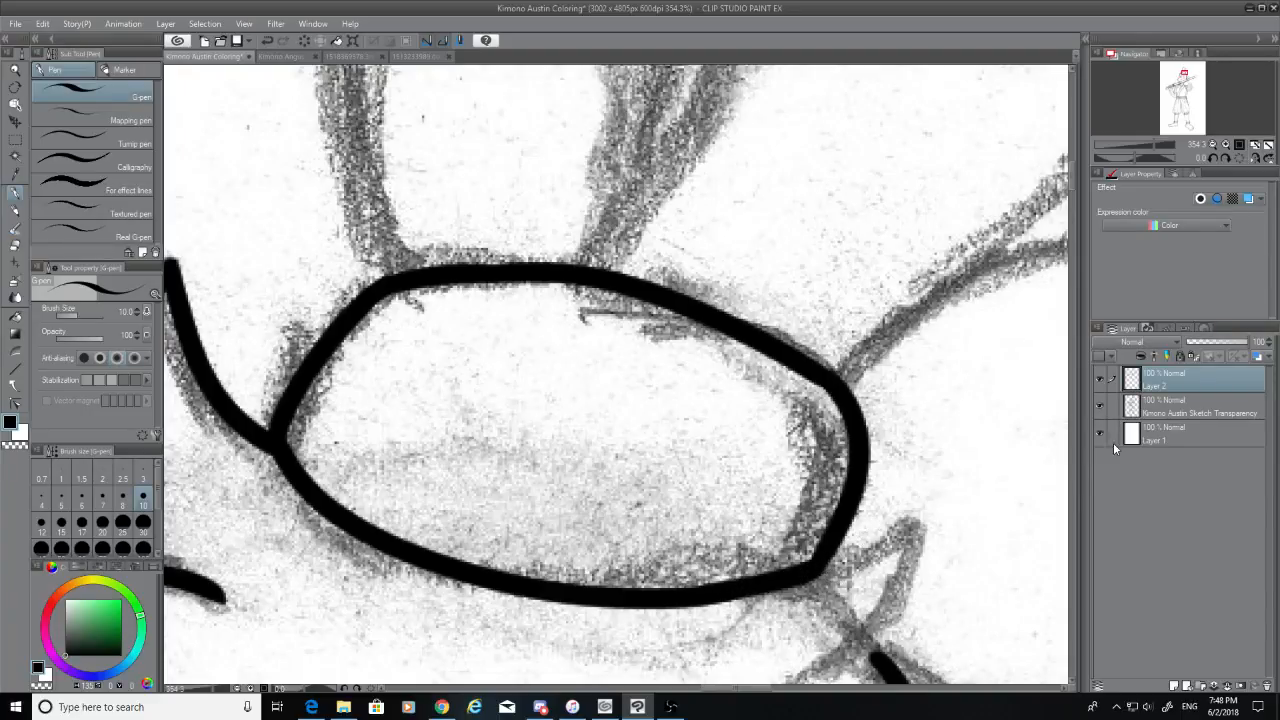
Ink the inner edge of the fan-shaped lobe from the oval's top edge up along the sketch to the lobe's peak
{"action": "left_click_drag", "start_coordinate": [1071, 182], "coordinate": [1072, 170]}
{"action": "left_click_drag", "start_coordinate": [600, 562], "coordinate": [994, 106]}
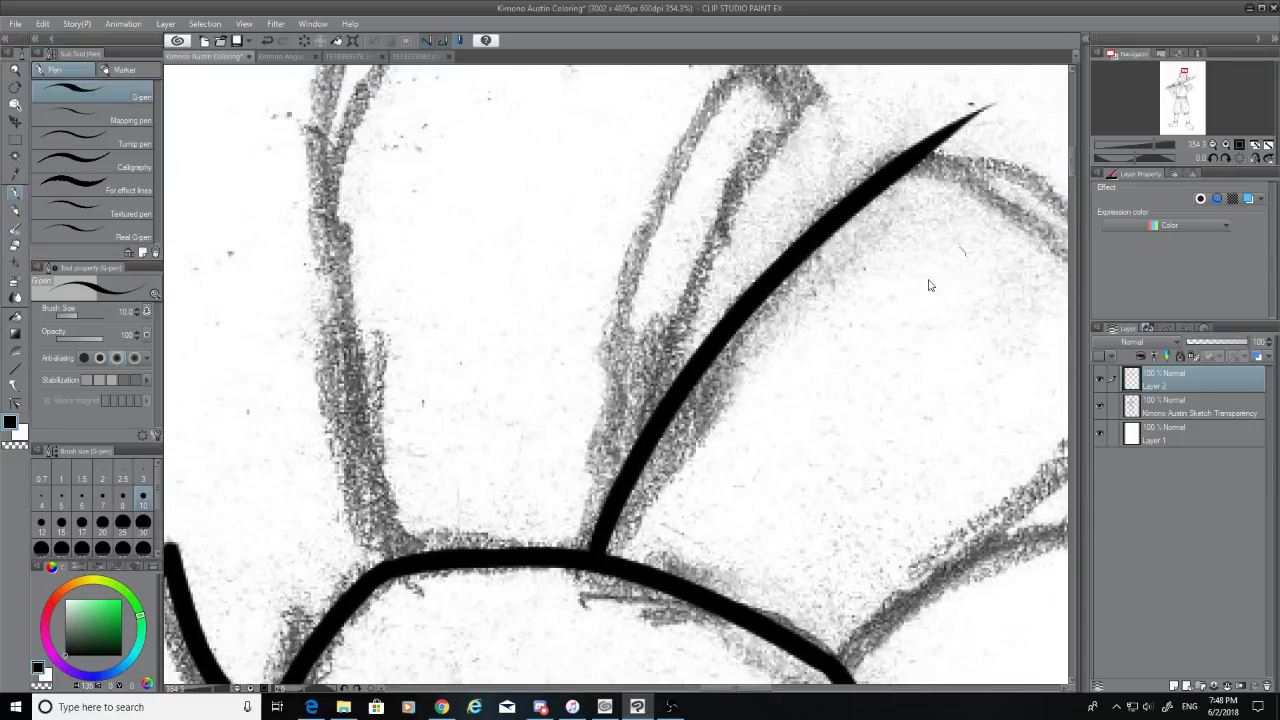
{"action": "key", "text": "ctrl+z"}
{"action": "left_click_drag", "start_coordinate": [600, 556], "coordinate": [1044, 138]}
{"action": "key", "text": "ctrl+z"}
{"action": "left_click_drag", "start_coordinate": [602, 550], "coordinate": [945, 152]}
{"action": "key", "text": "ctrl+z"}
{"action": "left_click_drag", "start_coordinate": [600, 553], "coordinate": [885, 180]}
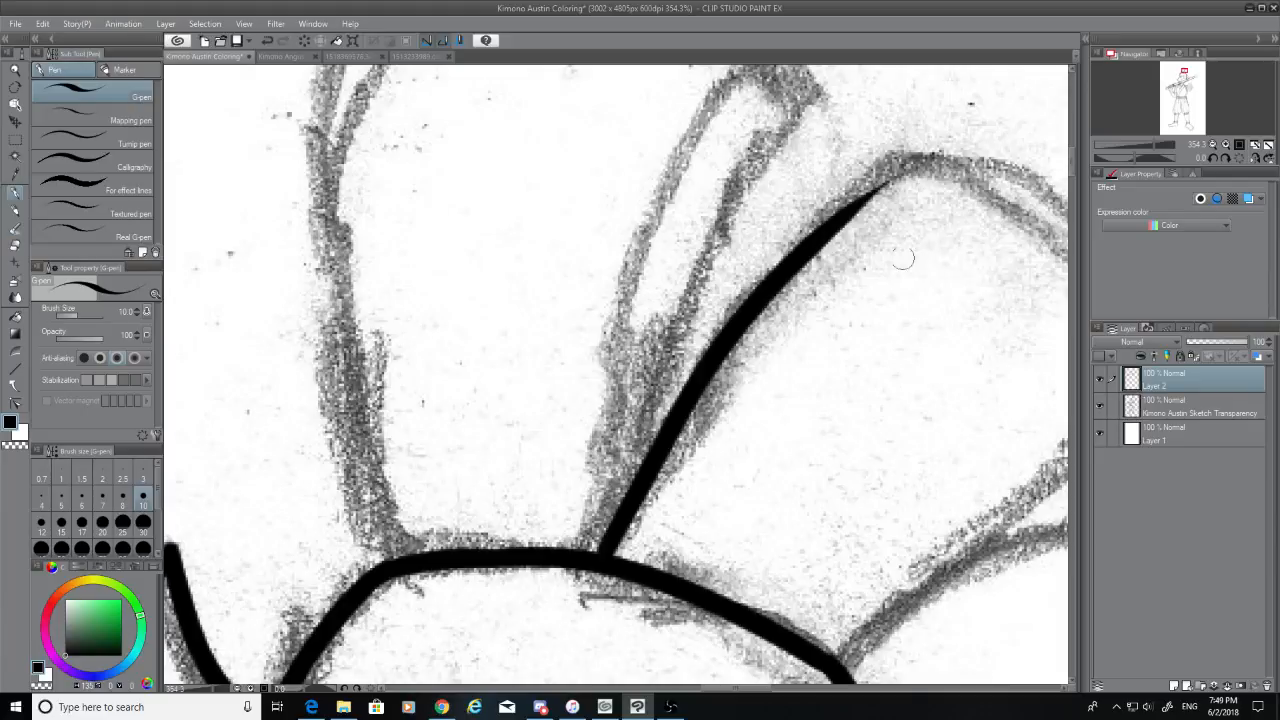
{"action": "key", "text": "ctrl+z"}
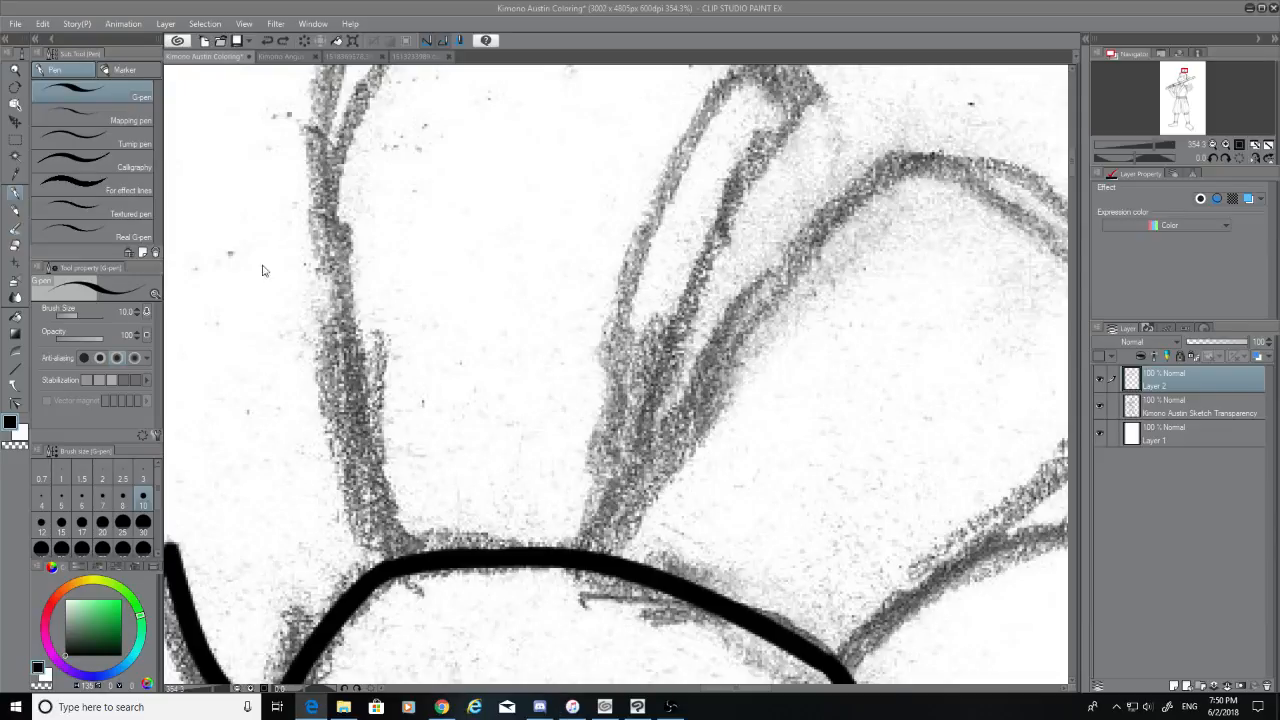
{"action": "left_click_drag", "start_coordinate": [596, 552], "coordinate": [893, 197]}
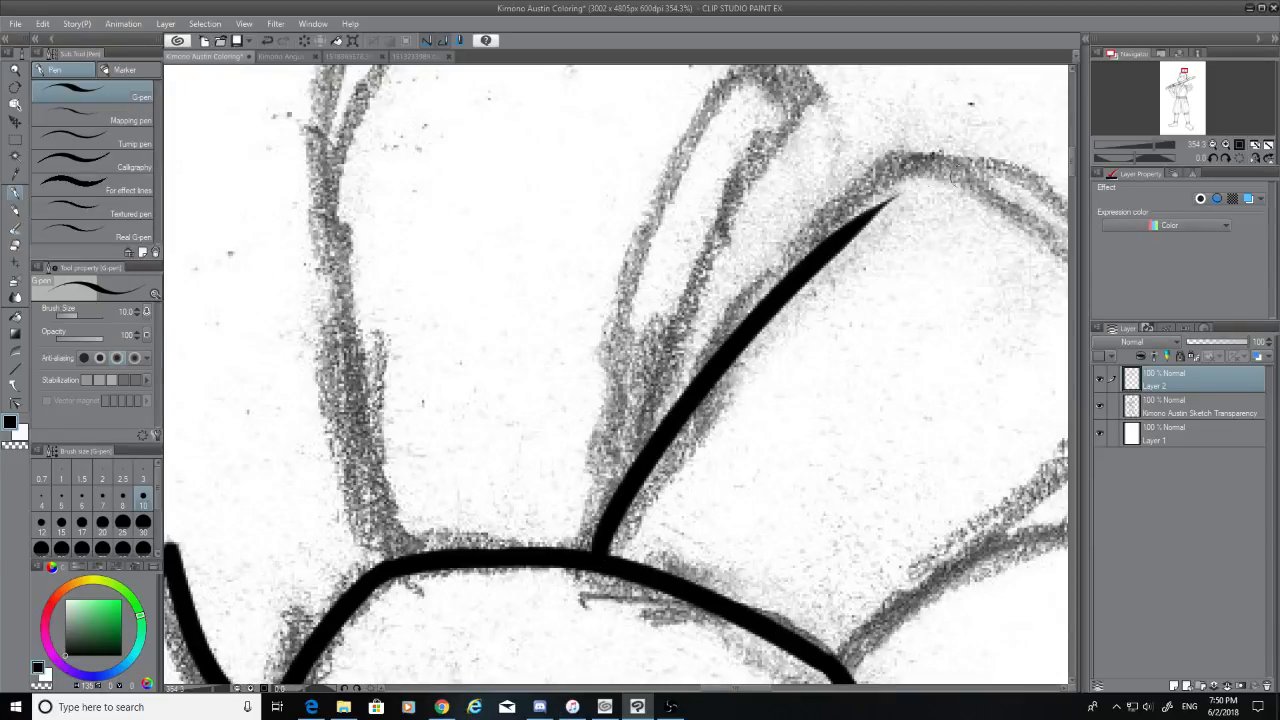
{"action": "key", "text": "ctrl+z"}
{"action": "left_click_drag", "start_coordinate": [594, 555], "coordinate": [960, 135]}
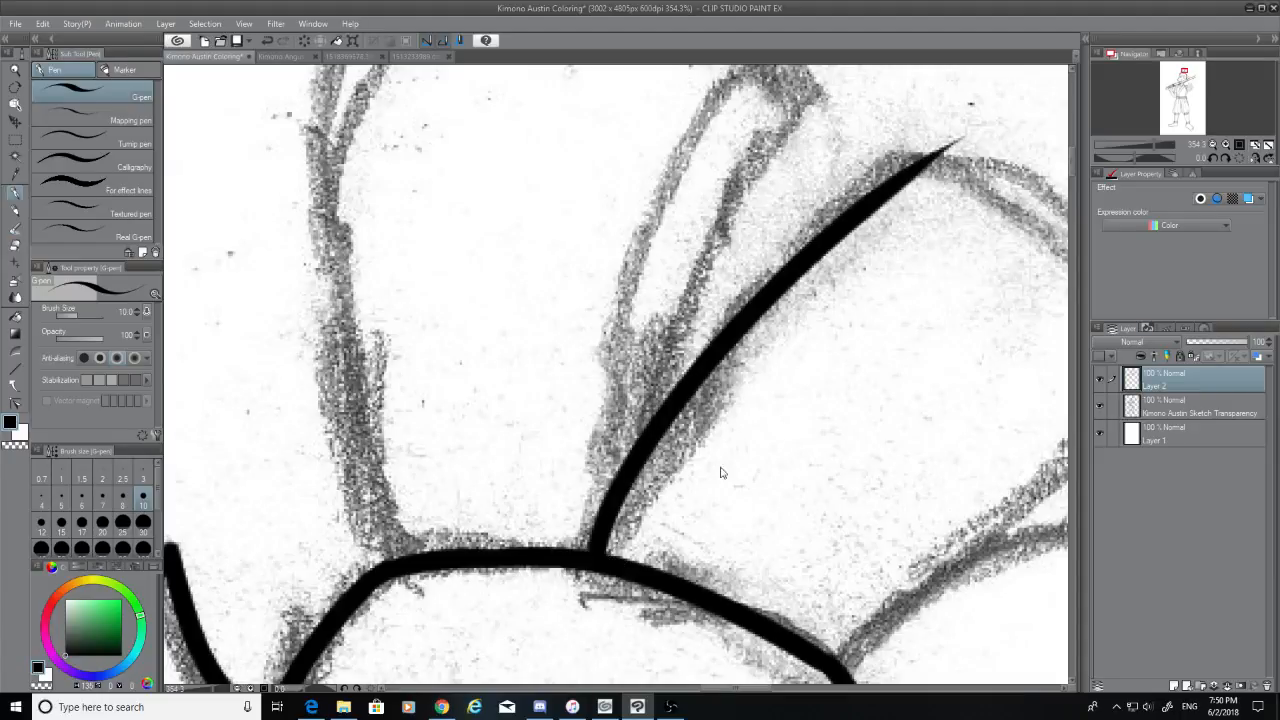
{"action": "key", "text": "ctrl+z"}
{"action": "left_click_drag", "start_coordinate": [587, 560], "coordinate": [1010, 112]}
{"action": "key", "text": "ctrl+z"}
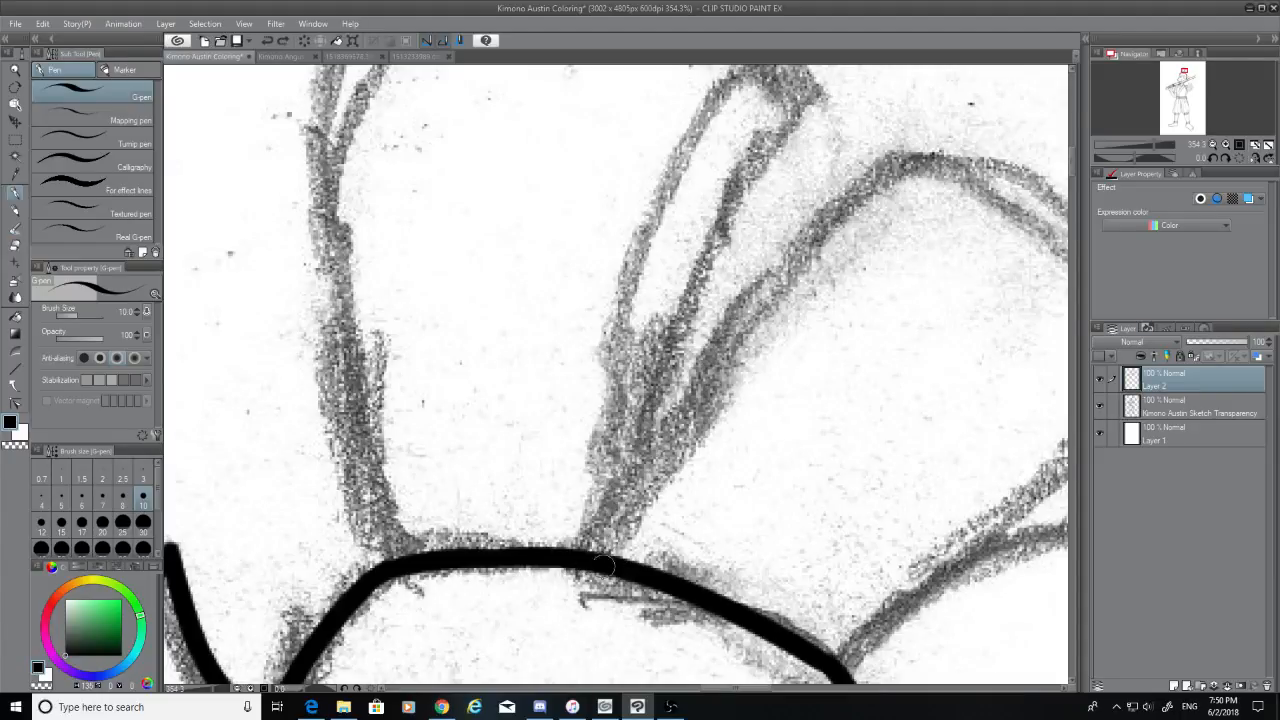
{"action": "mouse_move", "coordinate": [598, 548]}
{"action": "left_mouse_down"}
{"action": "mouse_move", "coordinate": [732, 352]}
{"action": "mouse_move", "coordinate": [948, 142]}
{"action": "left_mouse_up"}
{"action": "key", "text": "ctrl+z"}
{"action": "left_click_drag", "start_coordinate": [605, 553], "coordinate": [922, 152]}
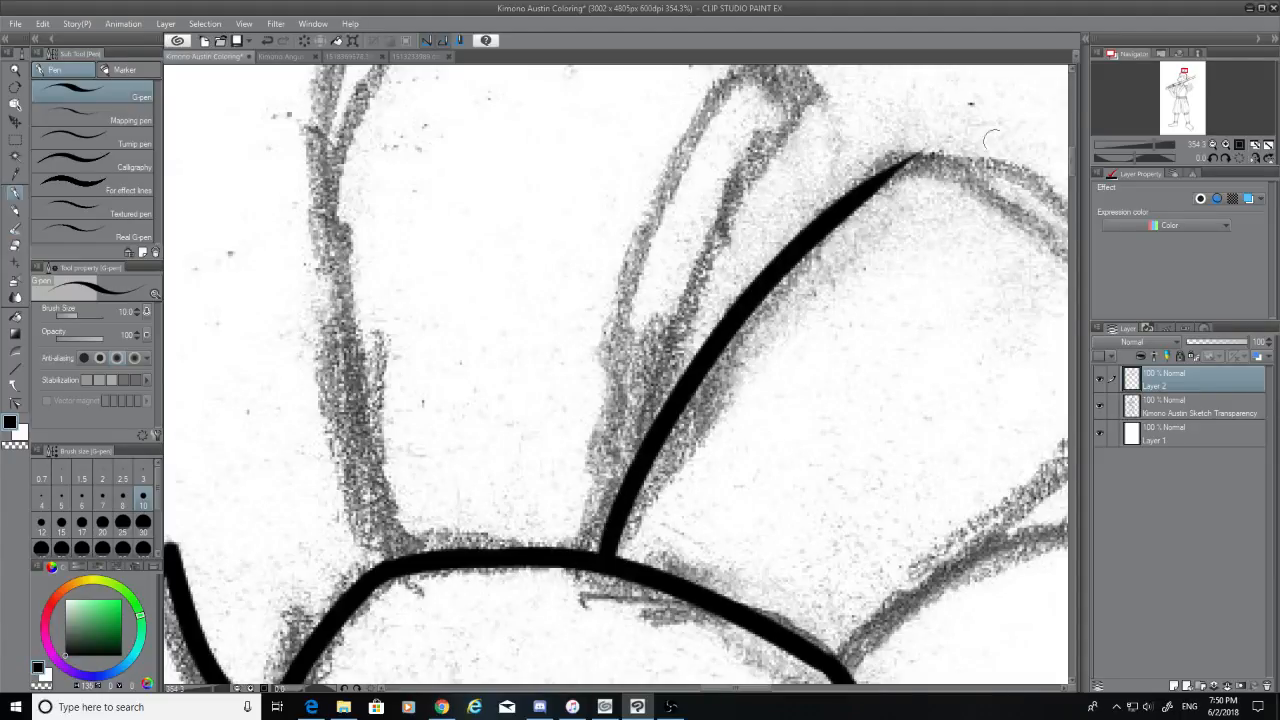
{"action": "left_click_drag", "start_coordinate": [857, 200], "coordinate": [955, 148]}
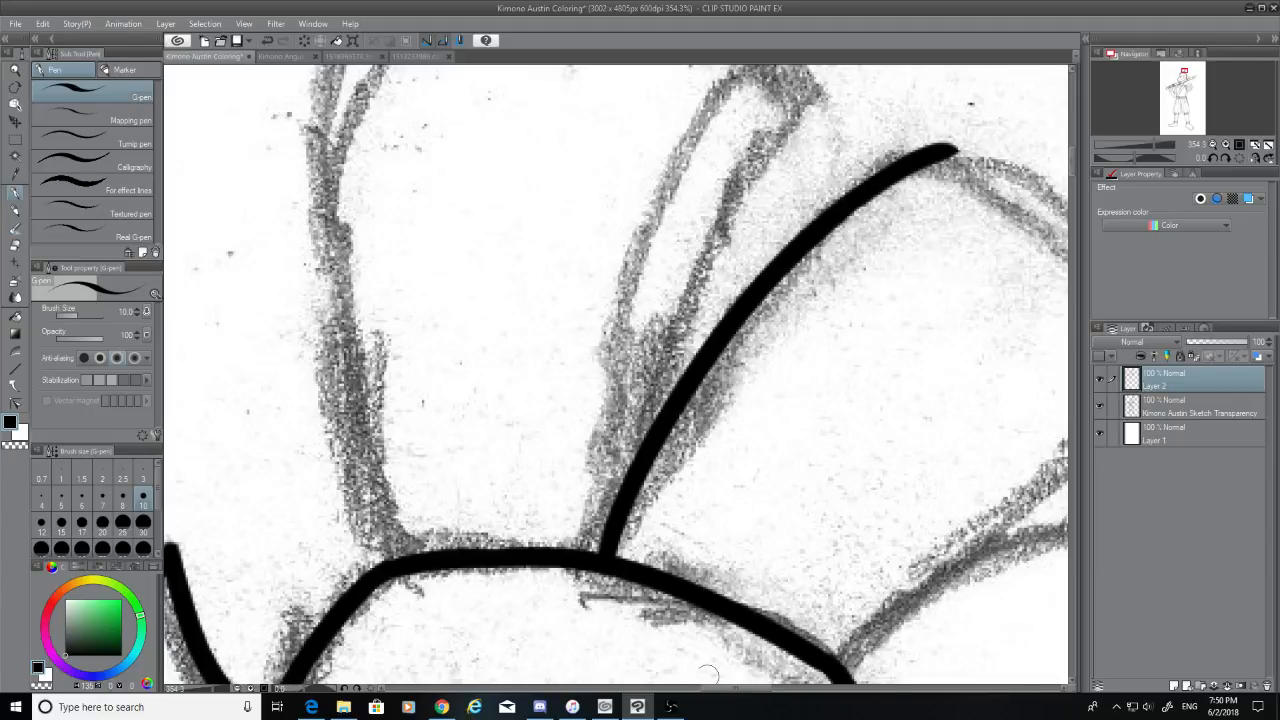
Ink the fan-shaped lobe's outer edge from its peak down the sketched curve and around the lower corner
{"action": "left_click_drag", "start_coordinate": [720, 689], "coordinate": [755, 689]}
{"action": "mouse_move", "coordinate": [568, 148]}
{"action": "left_mouse_down"}
{"action": "mouse_move", "coordinate": [588, 150]}
{"action": "mouse_move", "coordinate": [800, 405]}
{"action": "left_mouse_up"}
{"action": "key", "text": "ctrl+z"}
{"action": "left_click_drag", "start_coordinate": [568, 148], "coordinate": [850, 418]}
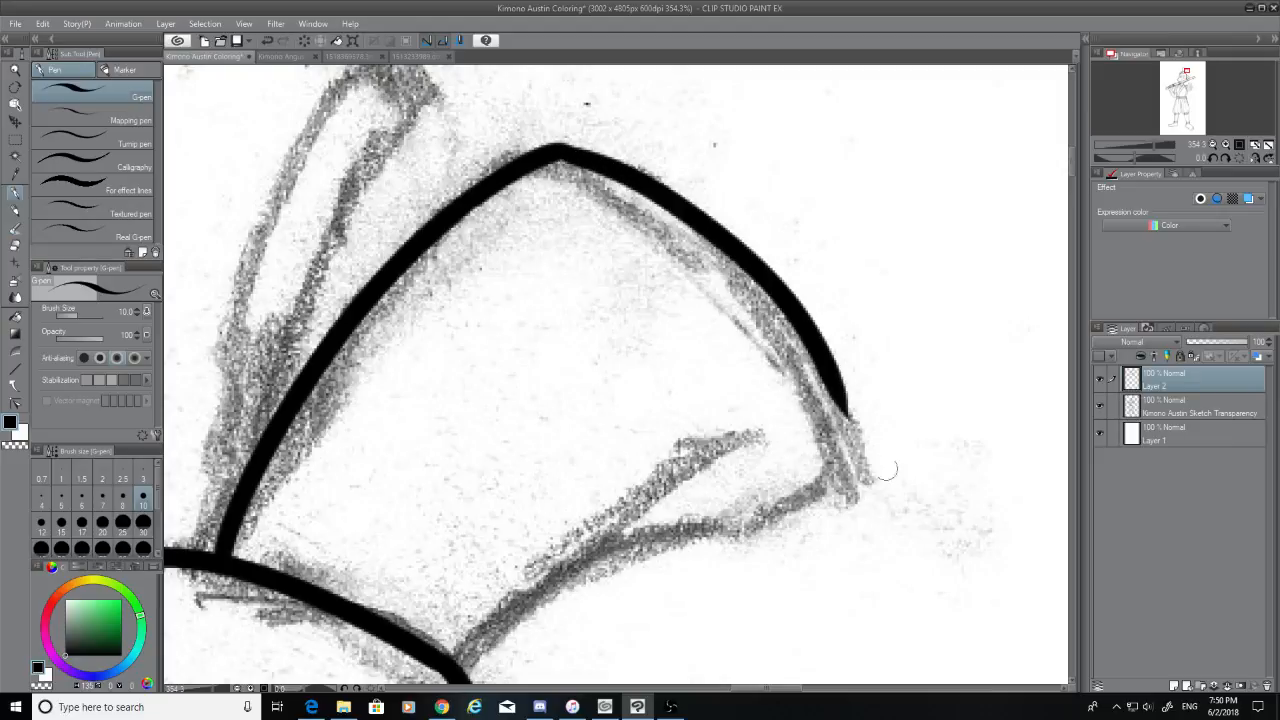
{"action": "key", "text": "ctrl+z"}
{"action": "mouse_move", "coordinate": [568, 148]}
{"action": "left_mouse_down"}
{"action": "mouse_move", "coordinate": [645, 190]}
{"action": "mouse_move", "coordinate": [890, 475]}
{"action": "left_mouse_up"}
{"action": "key", "text": "ctrl+z"}
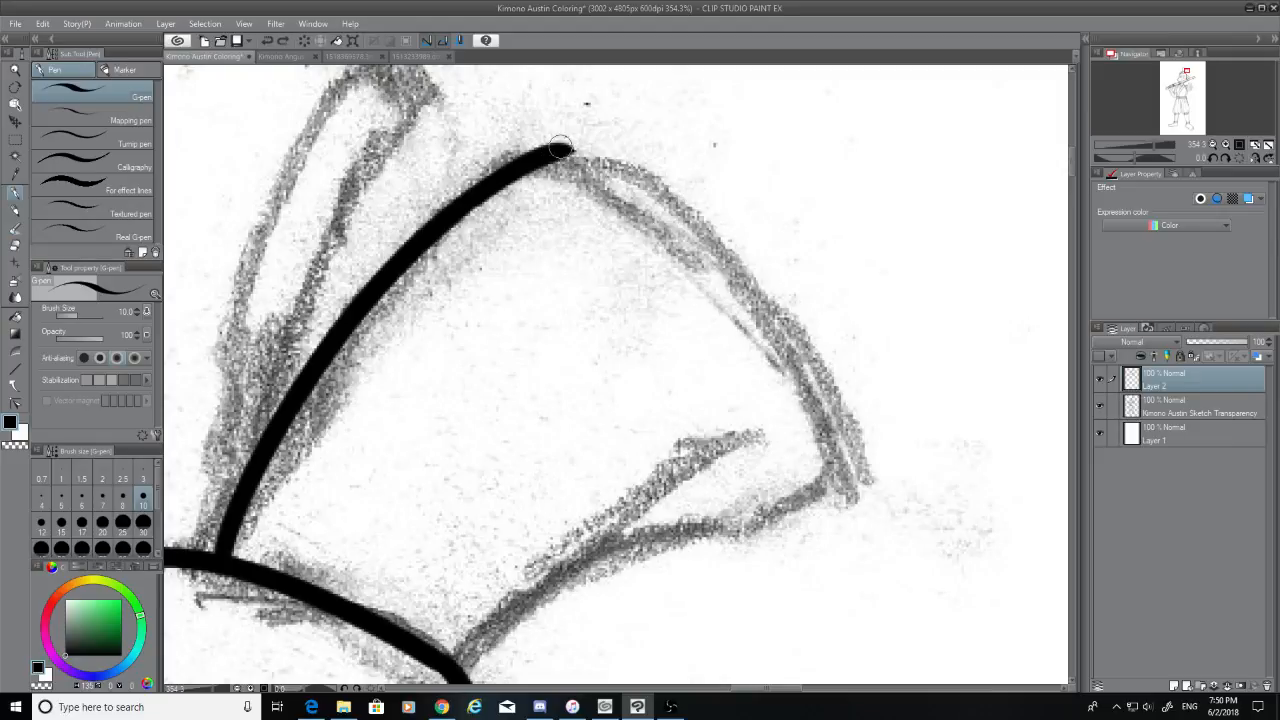
{"action": "left_click_drag", "start_coordinate": [568, 148], "coordinate": [866, 535]}
{"action": "key", "text": "ctrl+z"}
{"action": "mouse_move", "coordinate": [565, 150]}
{"action": "left_mouse_down"}
{"action": "mouse_move", "coordinate": [697, 231]}
{"action": "mouse_move", "coordinate": [868, 490]}
{"action": "left_mouse_up"}
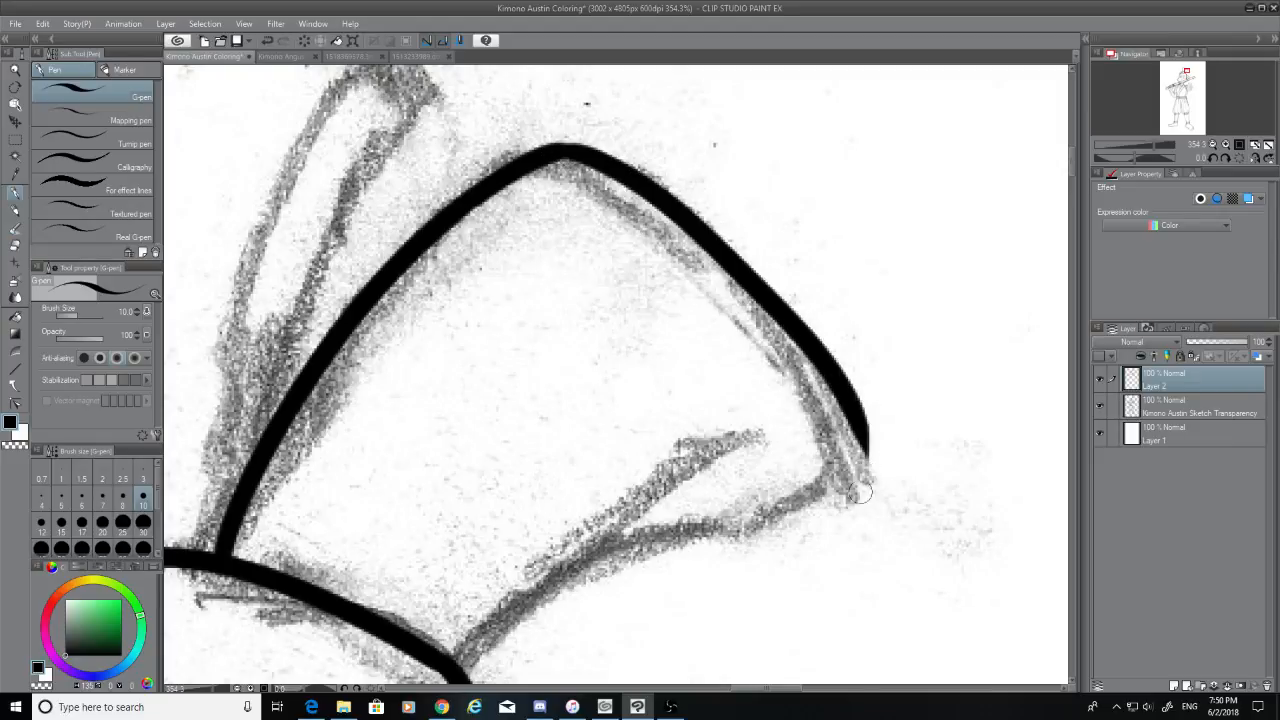
{"action": "key", "text": "ctrl+z"}
{"action": "mouse_move", "coordinate": [565, 150]}
{"action": "left_mouse_down"}
{"action": "mouse_move", "coordinate": [613, 155]}
{"action": "mouse_move", "coordinate": [872, 490]}
{"action": "left_mouse_up"}
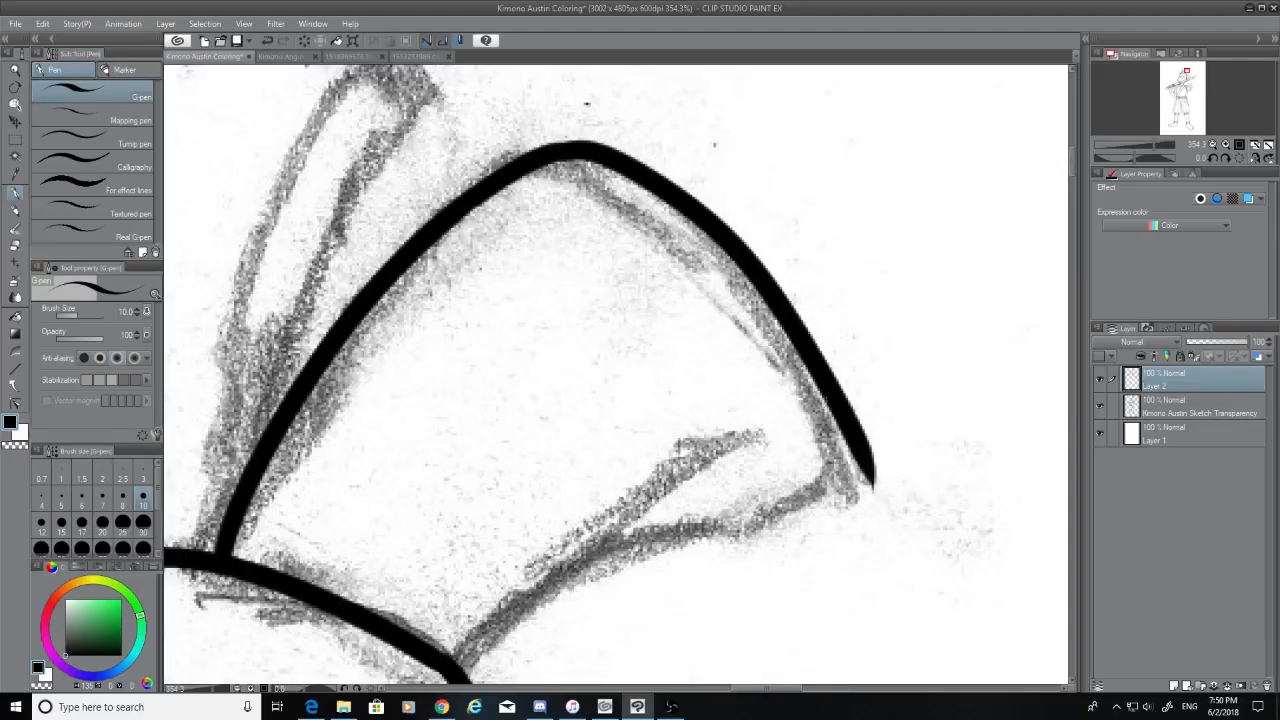
{"action": "key", "text": "ctrl+z"}
{"action": "mouse_move", "coordinate": [566, 149]}
{"action": "left_mouse_down"}
{"action": "mouse_move", "coordinate": [745, 255]}
{"action": "mouse_move", "coordinate": [828, 503]}
{"action": "mouse_move", "coordinate": [703, 515]}
{"action": "mouse_move", "coordinate": [764, 522]}
{"action": "mouse_move", "coordinate": [748, 515]}
{"action": "mouse_move", "coordinate": [440, 645]}
{"action": "left_mouse_up"}
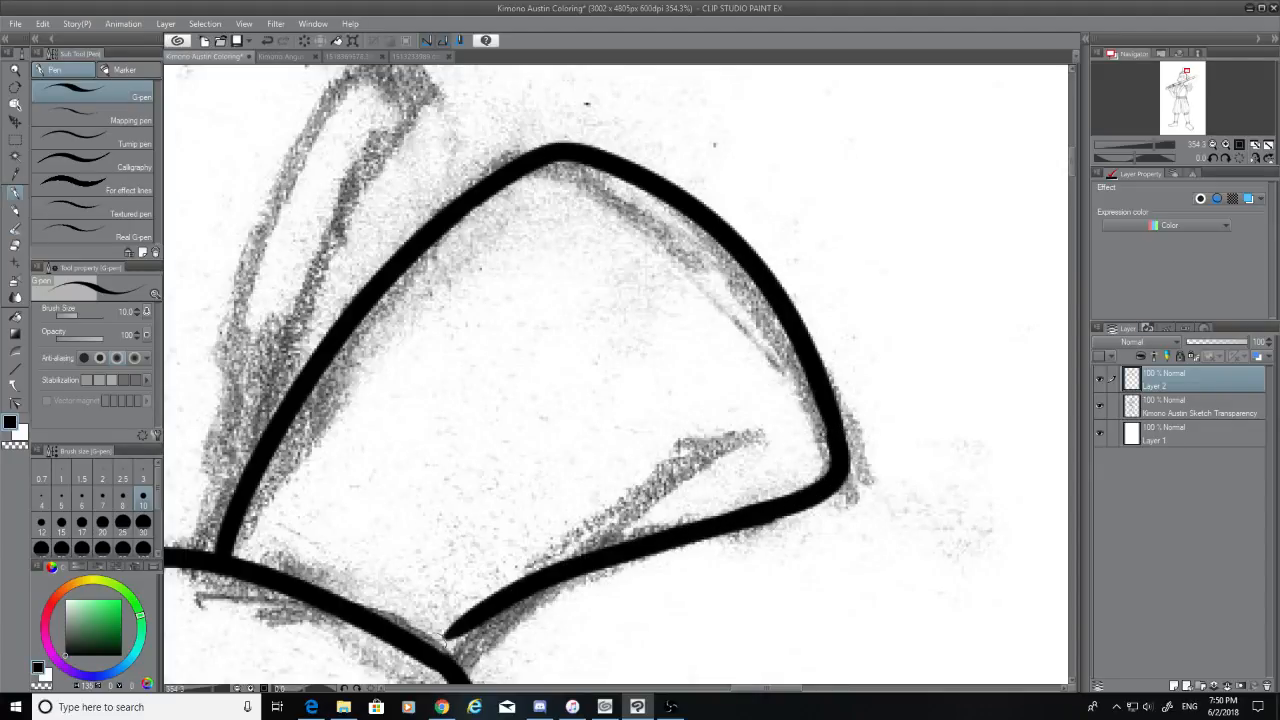
Redraw the fan-shaped lobe's lower edge from its rounded corner back to the oval's corner, closing the lobe
{"action": "key", "text": "ctrl+z"}
{"action": "mouse_move", "coordinate": [780, 508]}
{"action": "left_mouse_down"}
{"action": "mouse_move", "coordinate": [500, 625]}
{"action": "mouse_move", "coordinate": [405, 682]}
{"action": "left_mouse_up"}
{"action": "key", "text": "ctrl+z"}
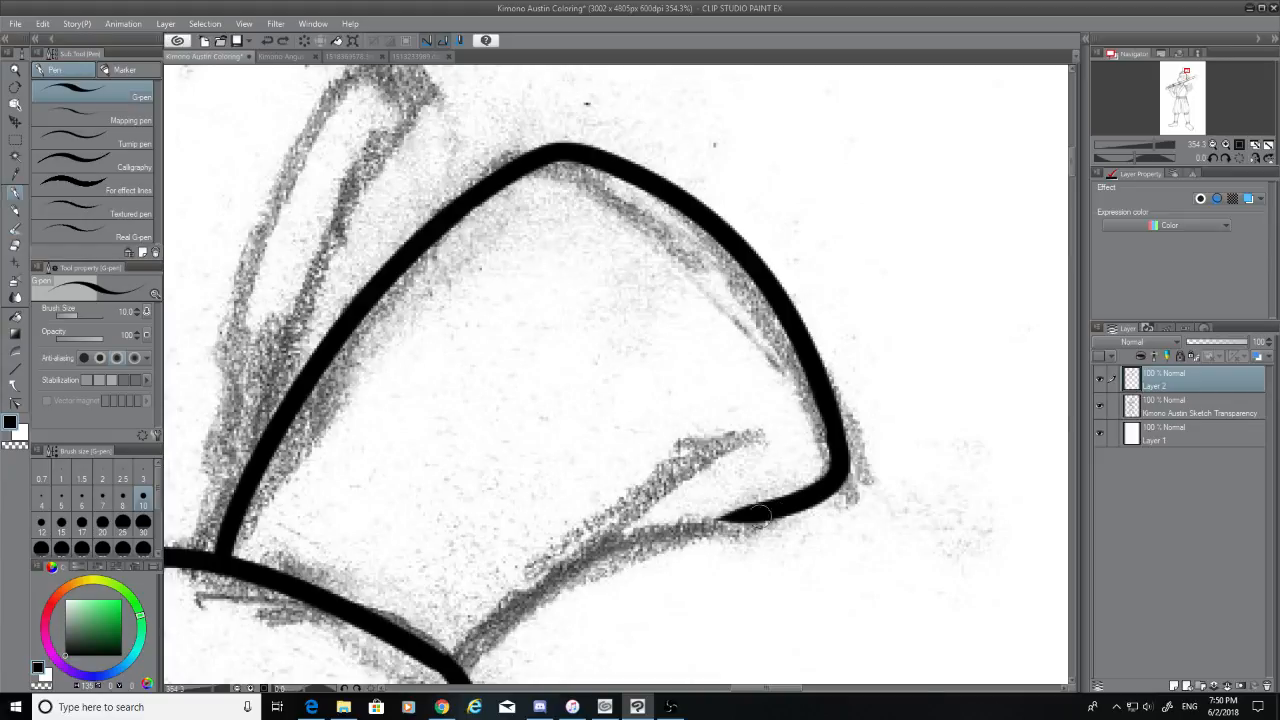
{"action": "left_click_drag", "start_coordinate": [760, 513], "coordinate": [458, 657]}
{"action": "key", "text": "ctrl+z"}
{"action": "mouse_move", "coordinate": [752, 513]}
{"action": "left_mouse_down"}
{"action": "mouse_move", "coordinate": [475, 655]}
{"action": "mouse_move", "coordinate": [849, 517]}
{"action": "left_mouse_up"}
{"action": "key", "text": "ctrl+z"}
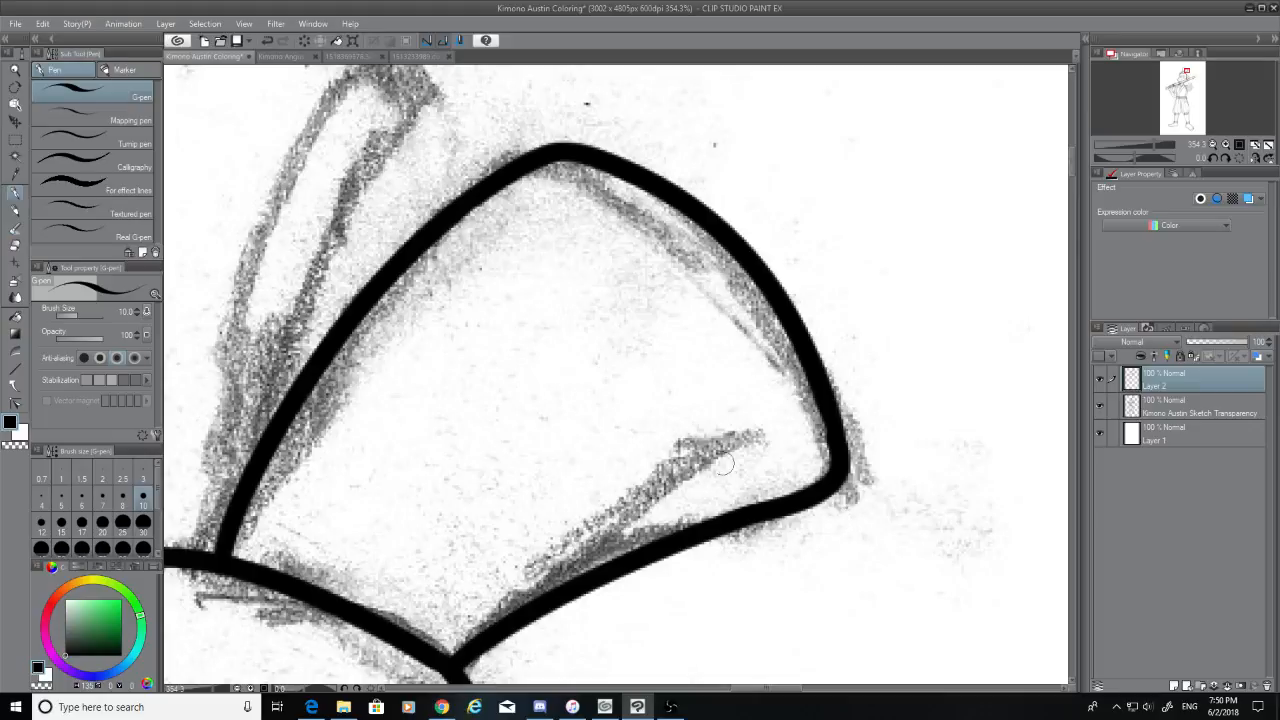
Ink both long sides of the tall upright lobe beside the fan-shaped lobe, from the oval's top edge up along the sketch
{"action": "mouse_move", "coordinate": [782, 688]}
{"action": "left_mouse_down"}
{"action": "mouse_move", "coordinate": [736, 690]}
{"action": "mouse_move", "coordinate": [776, 660]}
{"action": "mouse_move", "coordinate": [778, 560]}
{"action": "mouse_move", "coordinate": [952, 172]}
{"action": "left_mouse_up"}
{"action": "scroll", "coordinate": [1060, 176], "scroll_direction": "up", "scroll_amount": 3}
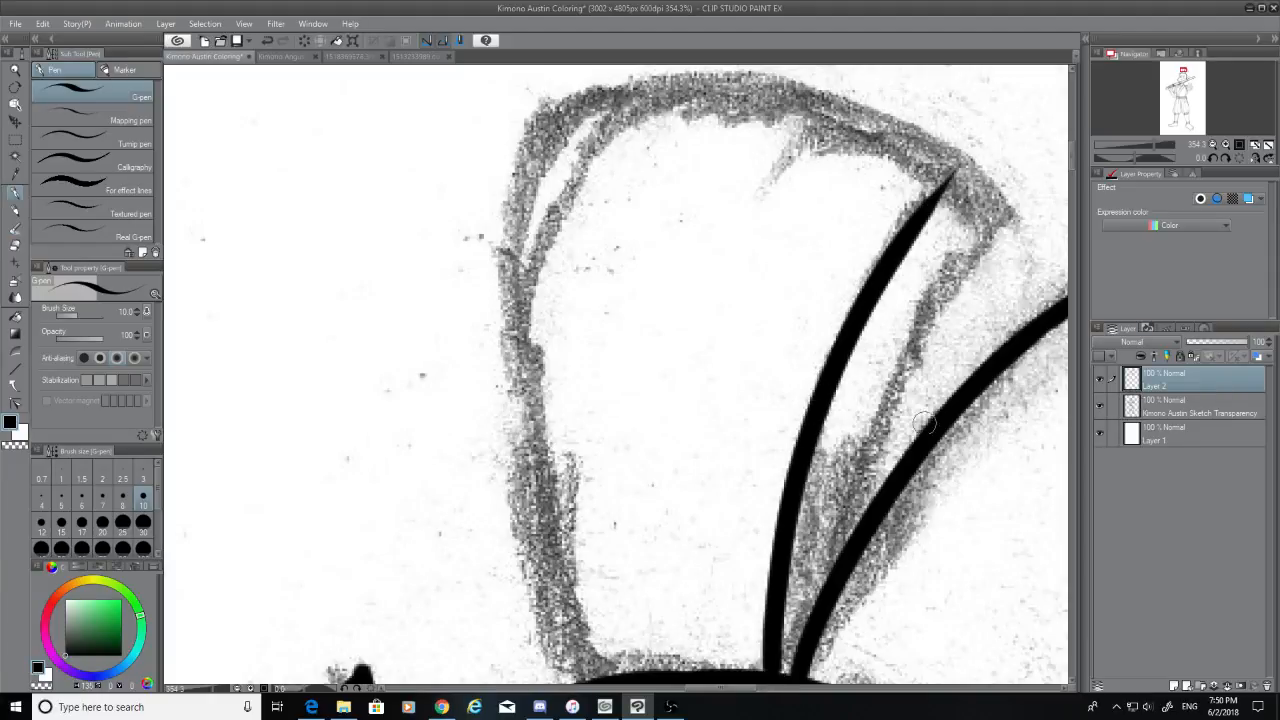
{"action": "left_click_drag", "start_coordinate": [592, 672], "coordinate": [548, 188]}
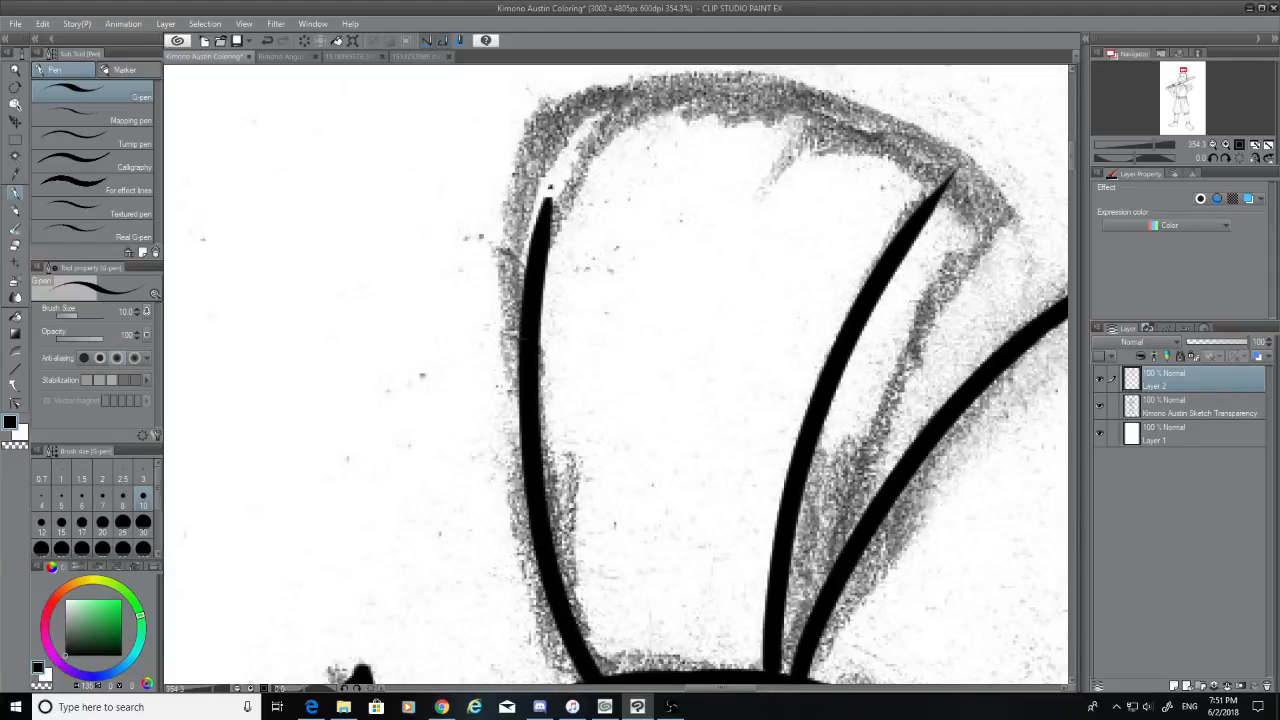
{"action": "key", "text": "ctrl+z"}
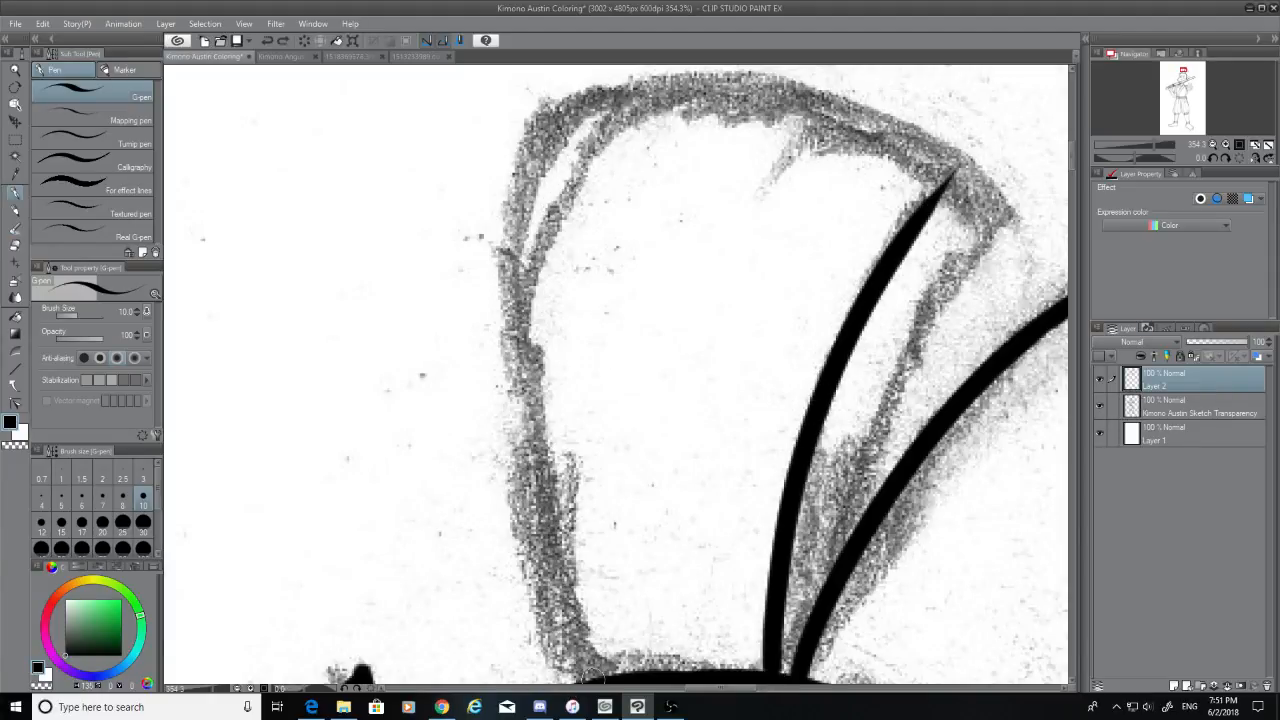
{"action": "mouse_move", "coordinate": [591, 668]}
{"action": "left_mouse_down"}
{"action": "mouse_move", "coordinate": [504, 236]}
{"action": "mouse_move", "coordinate": [524, 136]}
{"action": "left_mouse_up"}
Try to ink the tall lobe's rounded outer corner and top edge as one continuous stroke
{"action": "left_click_drag", "start_coordinate": [505, 222], "coordinate": [620, 86]}
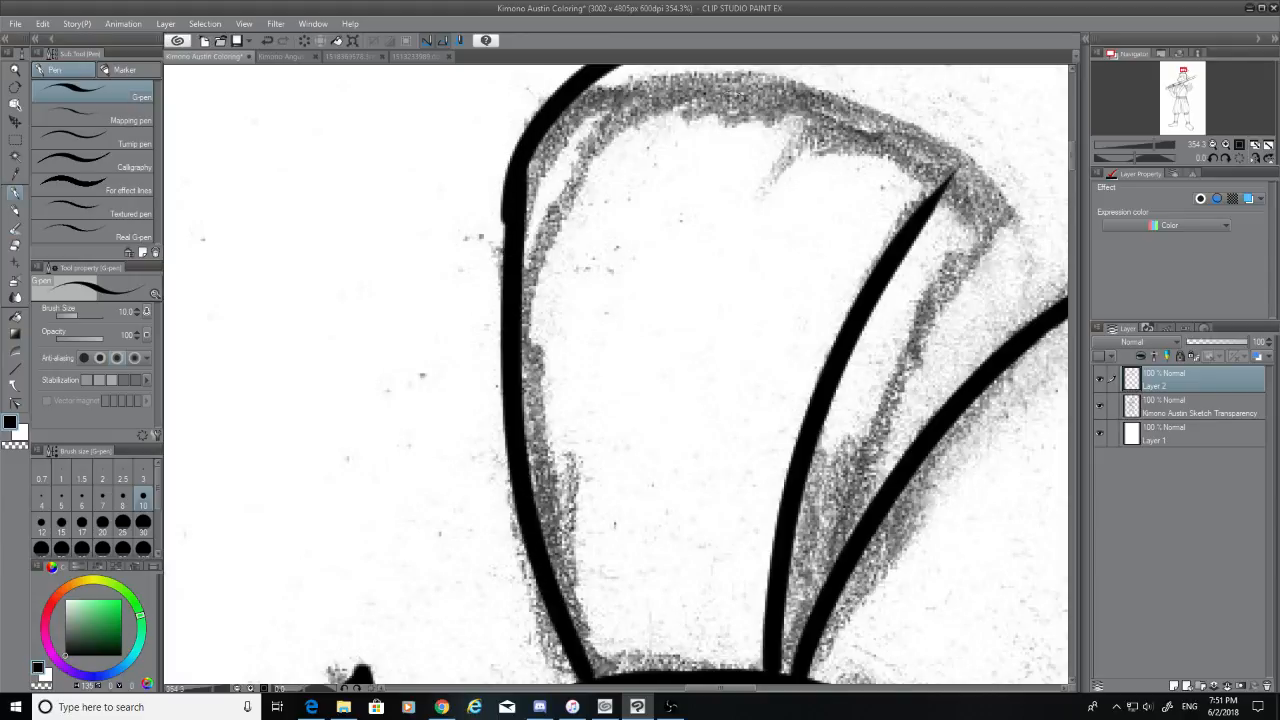
{"action": "key", "text": "ctrl+z"}
{"action": "mouse_move", "coordinate": [510, 200]}
{"action": "left_mouse_down"}
{"action": "mouse_move", "coordinate": [530, 125]}
{"action": "mouse_move", "coordinate": [648, 90]}
{"action": "left_mouse_up"}
{"action": "key", "text": "ctrl+z"}
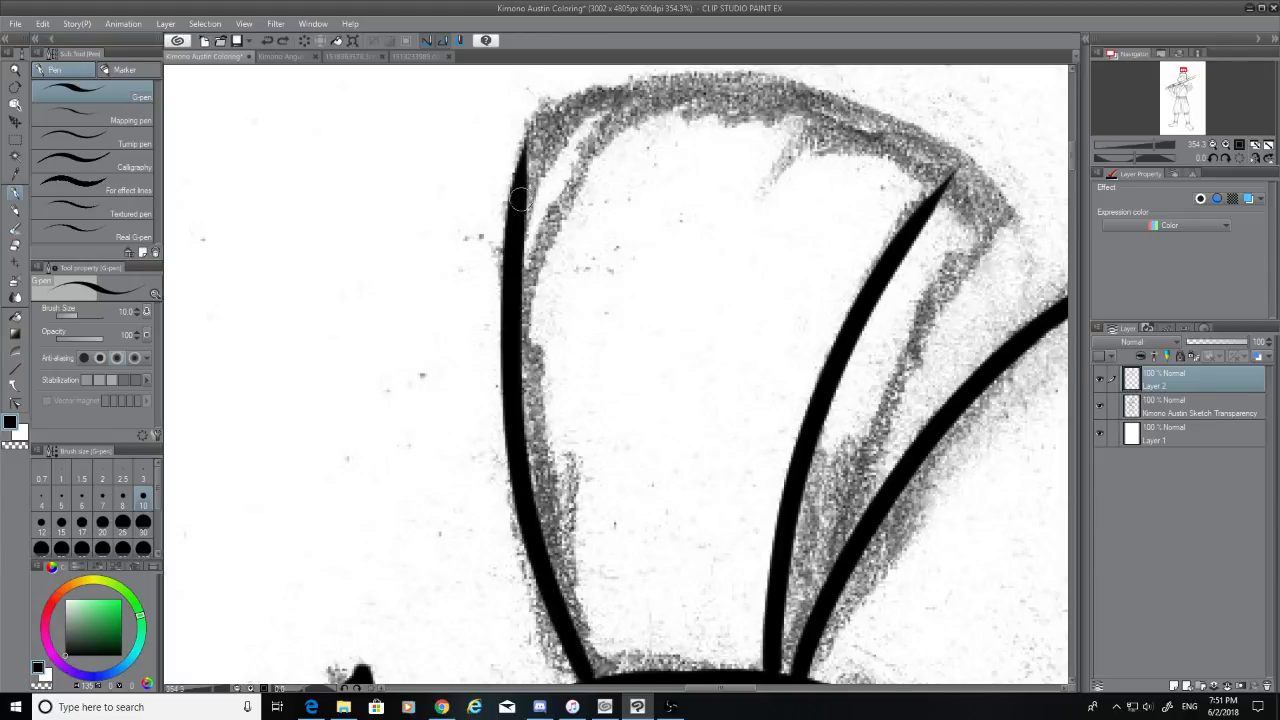
{"action": "left_click_drag", "start_coordinate": [510, 205], "coordinate": [620, 86]}
{"action": "key", "text": "ctrl+z"}
{"action": "left_click_drag", "start_coordinate": [506, 198], "coordinate": [645, 88]}
{"action": "key", "text": "ctrl+z"}
{"action": "mouse_move", "coordinate": [510, 196]}
{"action": "left_mouse_down"}
{"action": "mouse_move", "coordinate": [524, 146]}
{"action": "mouse_move", "coordinate": [800, 108]}
{"action": "left_mouse_up"}
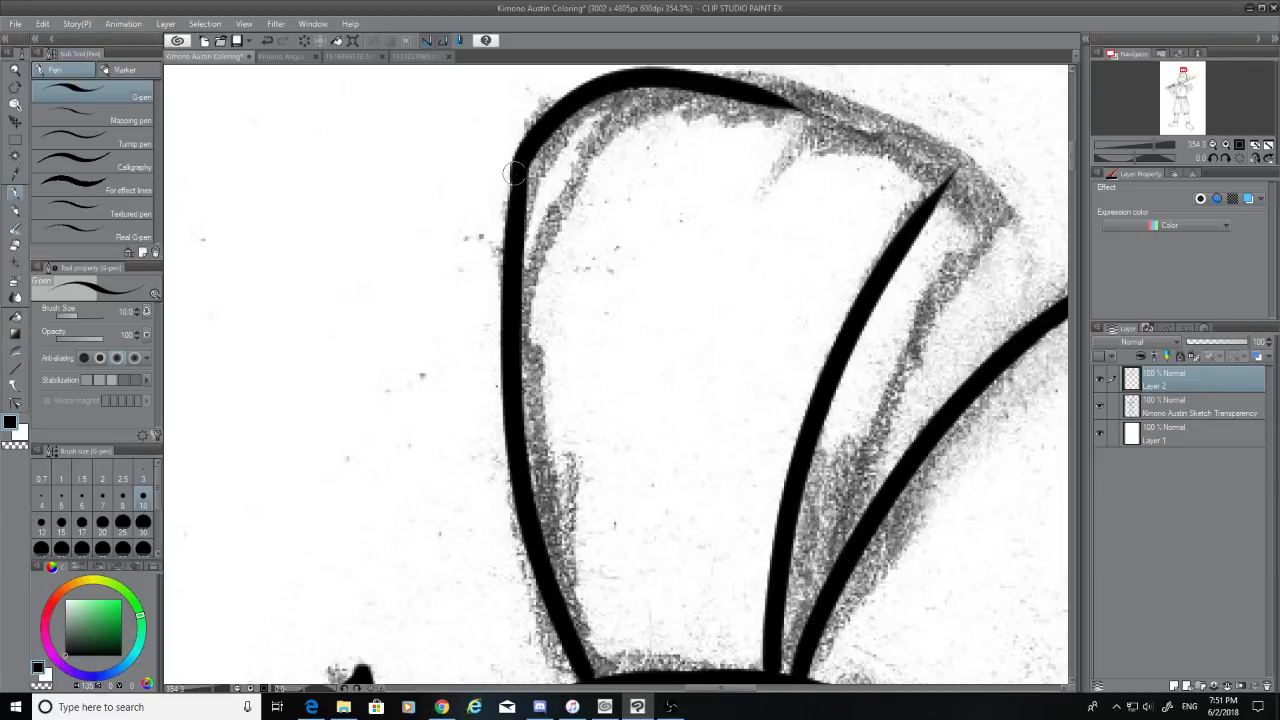
{"action": "left_click_drag", "start_coordinate": [514, 173], "coordinate": [515, 211]}
{"action": "key", "text": "ctrl+z"}
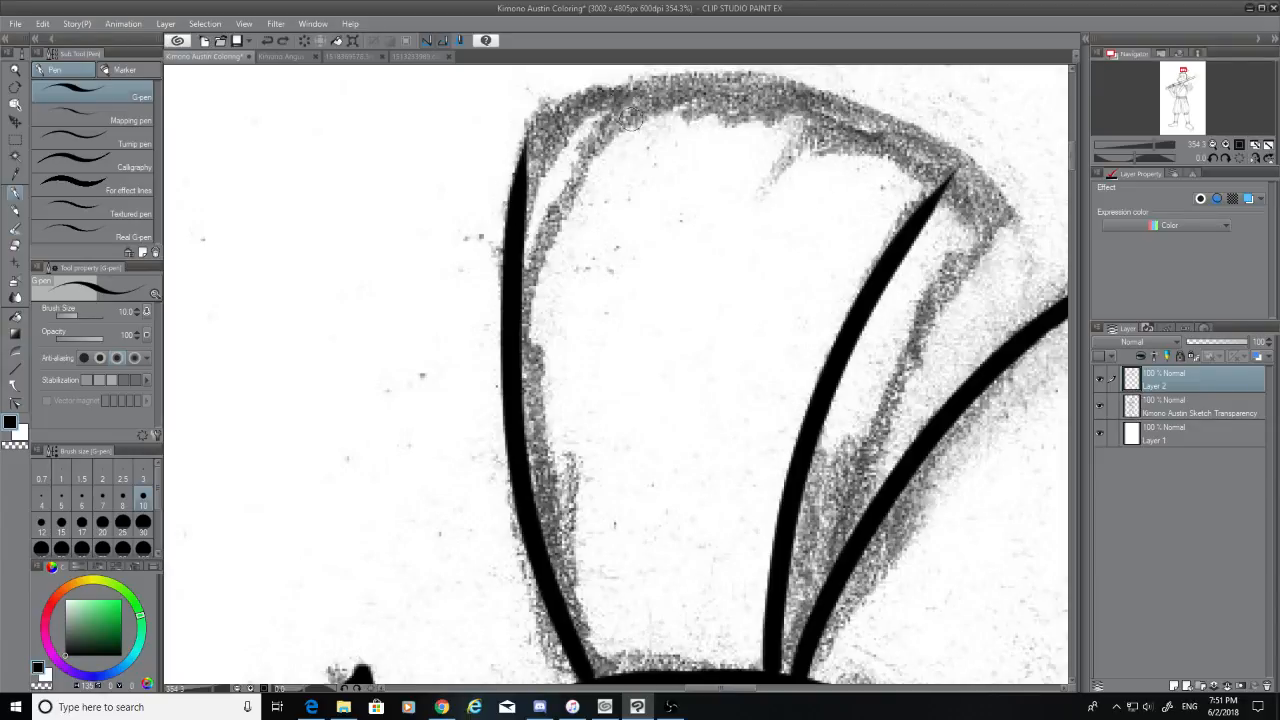
{"action": "scroll", "coordinate": [1074, 140], "scroll_direction": "up", "scroll_amount": 3}
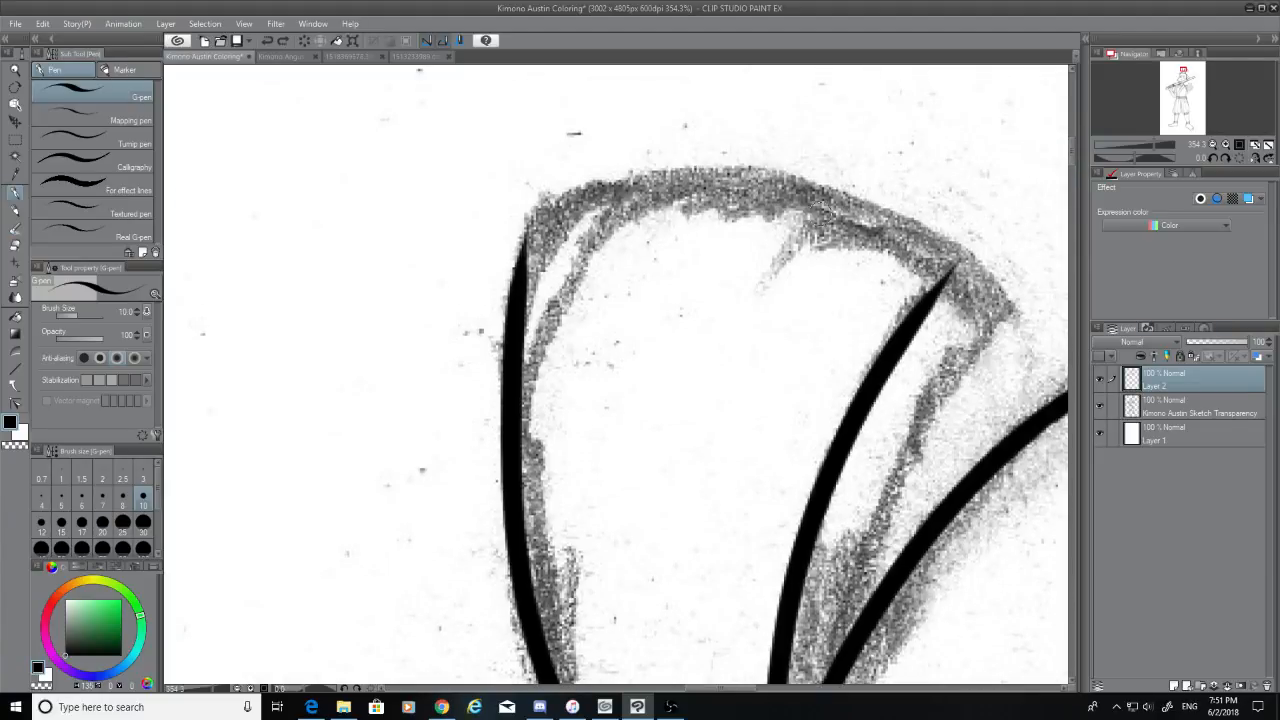
{"action": "mouse_move", "coordinate": [519, 270]}
{"action": "left_mouse_down"}
{"action": "mouse_move", "coordinate": [729, 165]}
{"action": "mouse_move", "coordinate": [906, 266]}
{"action": "left_mouse_up"}
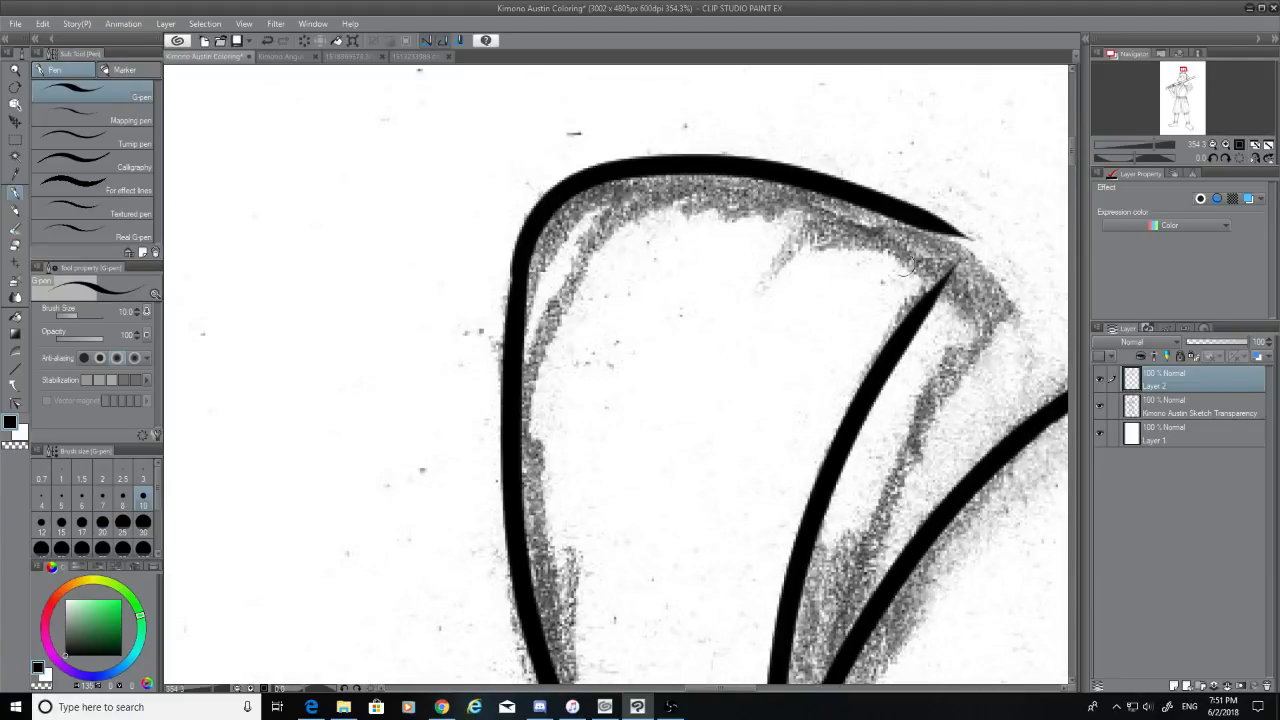
{"action": "key", "text": "ctrl+z"}
{"action": "left_click_drag", "start_coordinate": [513, 288], "coordinate": [985, 300]}
{"action": "key", "text": "ctrl+z"}
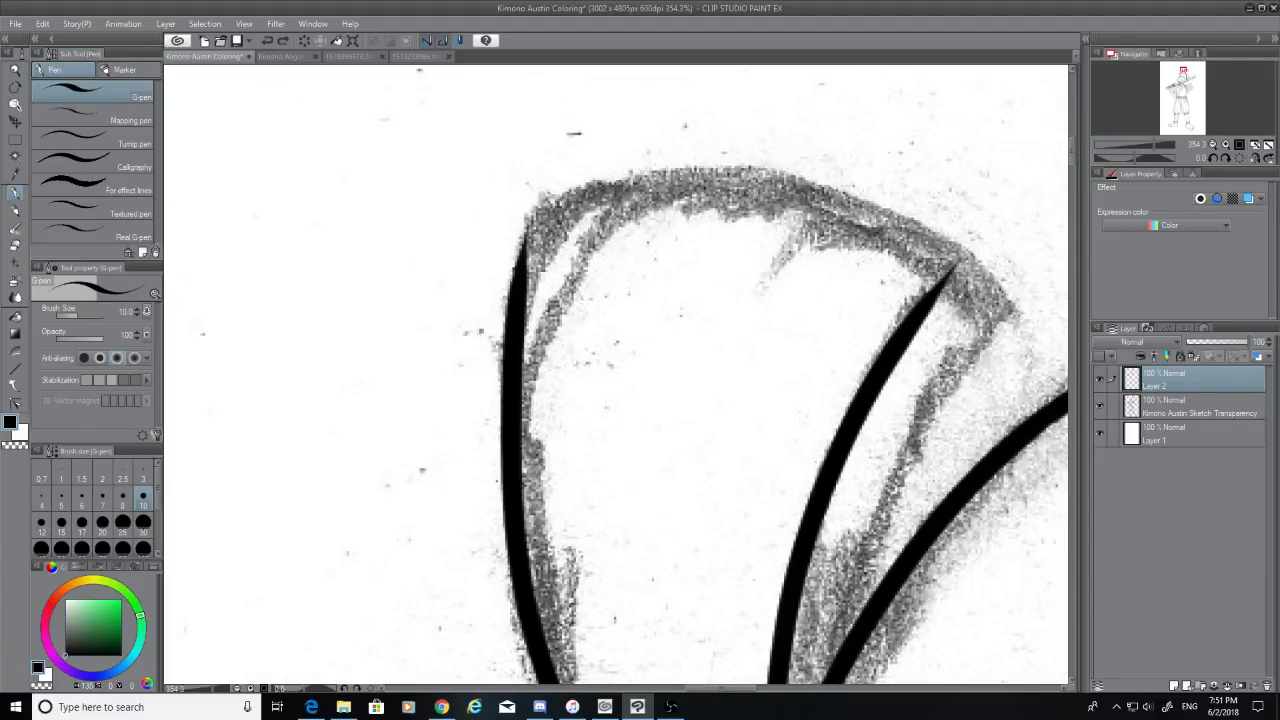
Extend the tall lobe's outer side up to its sketched upper corner
{"action": "mouse_move", "coordinate": [519, 286]}
{"action": "left_mouse_down"}
{"action": "mouse_move", "coordinate": [527, 240]}
{"action": "mouse_move", "coordinate": [560, 185]}
{"action": "left_mouse_up"}
{"action": "key", "text": "ctrl+z"}
{"action": "mouse_move", "coordinate": [518, 283]}
{"action": "left_mouse_down"}
{"action": "mouse_move", "coordinate": [547, 203]}
{"action": "mouse_move", "coordinate": [990, 288]}
{"action": "left_mouse_up"}
{"action": "key", "text": "ctrl+z"}
{"action": "key", "text": "ctrl+z"}
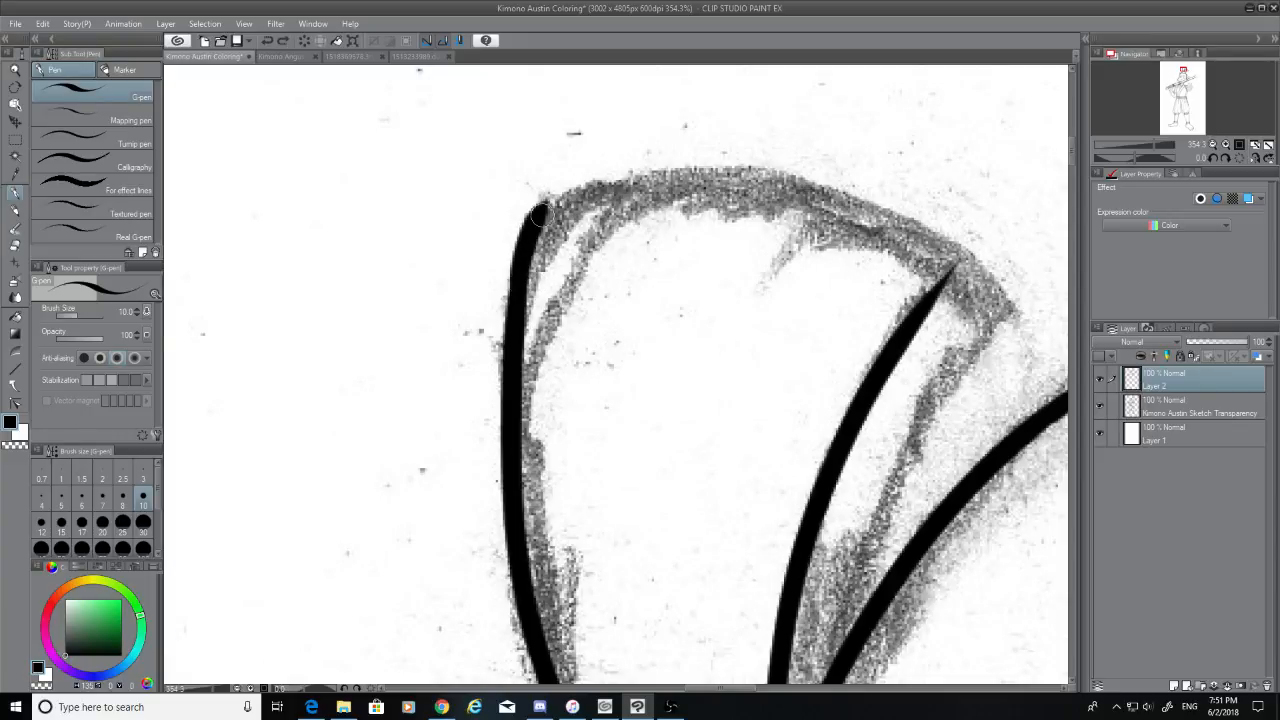
Ink the tall lobe's top edge from the outer corner down past the inner side, and thicken the inner side's tip to meet it
{"action": "left_click_drag", "start_coordinate": [533, 212], "coordinate": [1020, 318]}
{"action": "key", "text": "ctrl+z"}
{"action": "mouse_move", "coordinate": [533, 212]}
{"action": "left_mouse_down"}
{"action": "mouse_move", "coordinate": [785, 183]}
{"action": "mouse_move", "coordinate": [1018, 325]}
{"action": "left_mouse_up"}
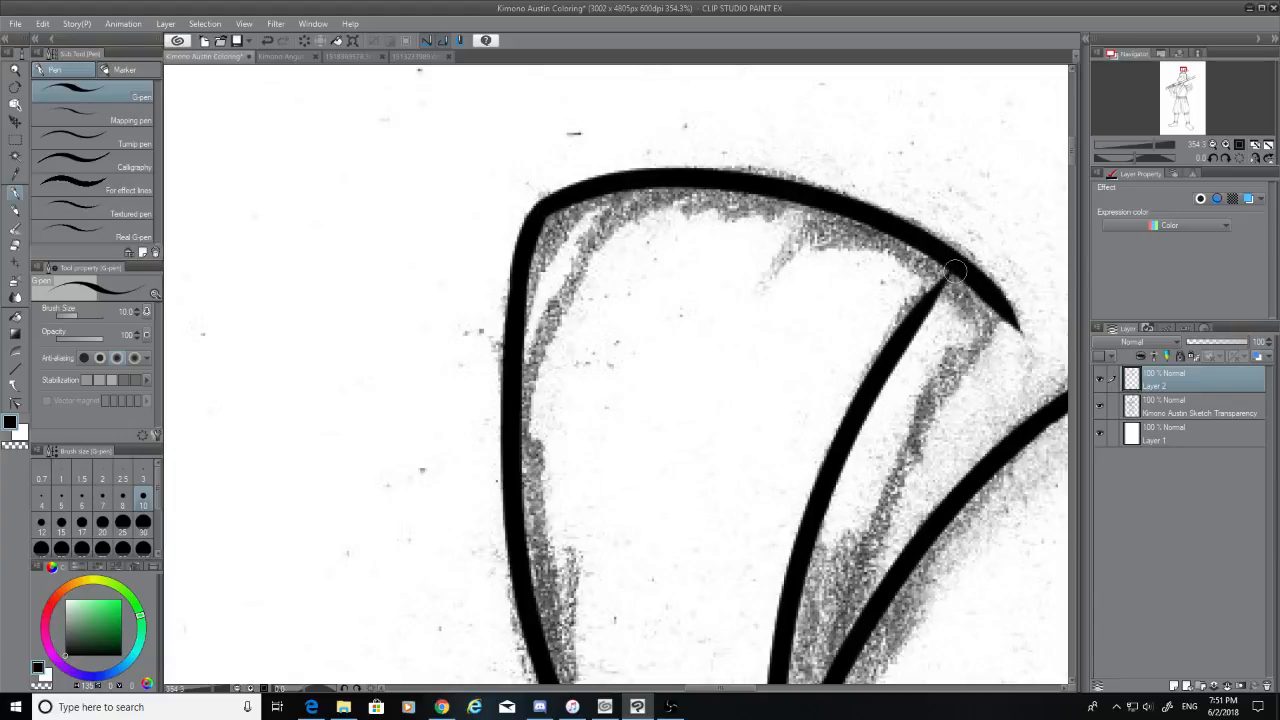
{"action": "left_click_drag", "start_coordinate": [955, 270], "coordinate": [908, 324]}
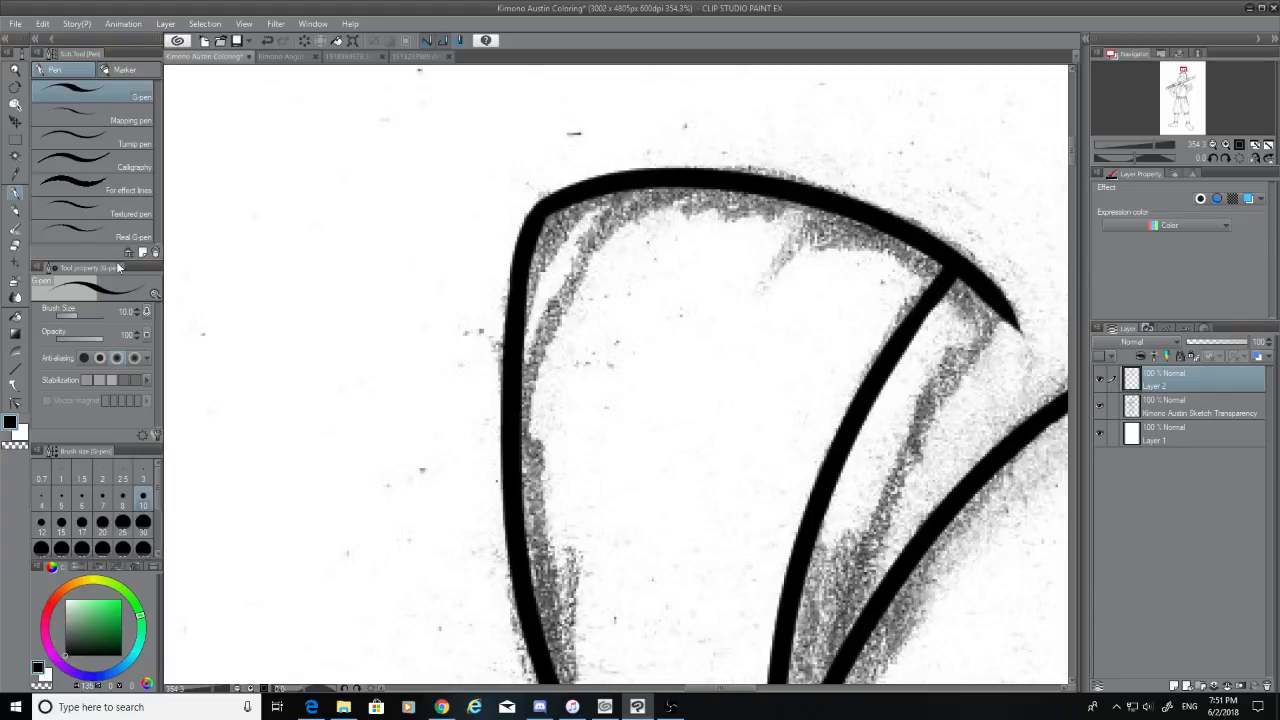
Trim the top edge's overshooting end with the Hard eraser and ink the narrow side strip's outer edge down along the sketch with the G-pen
{"action": "left_click", "coordinate": [15, 247]}
{"action": "left_click_drag", "start_coordinate": [1012, 320], "coordinate": [1002, 312]}
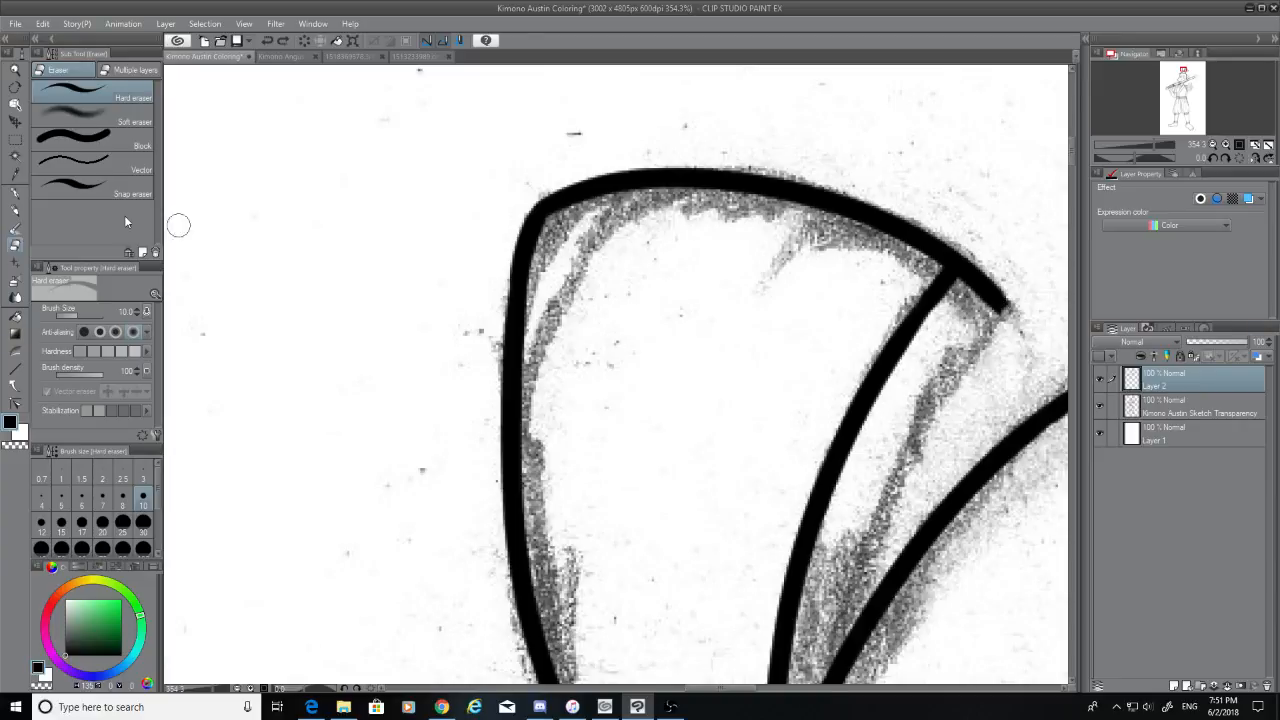
{"action": "left_click", "coordinate": [18, 192]}
{"action": "mouse_move", "coordinate": [1003, 310]}
{"action": "left_mouse_down"}
{"action": "mouse_move", "coordinate": [958, 375]}
{"action": "mouse_move", "coordinate": [830, 622]}
{"action": "left_mouse_up"}
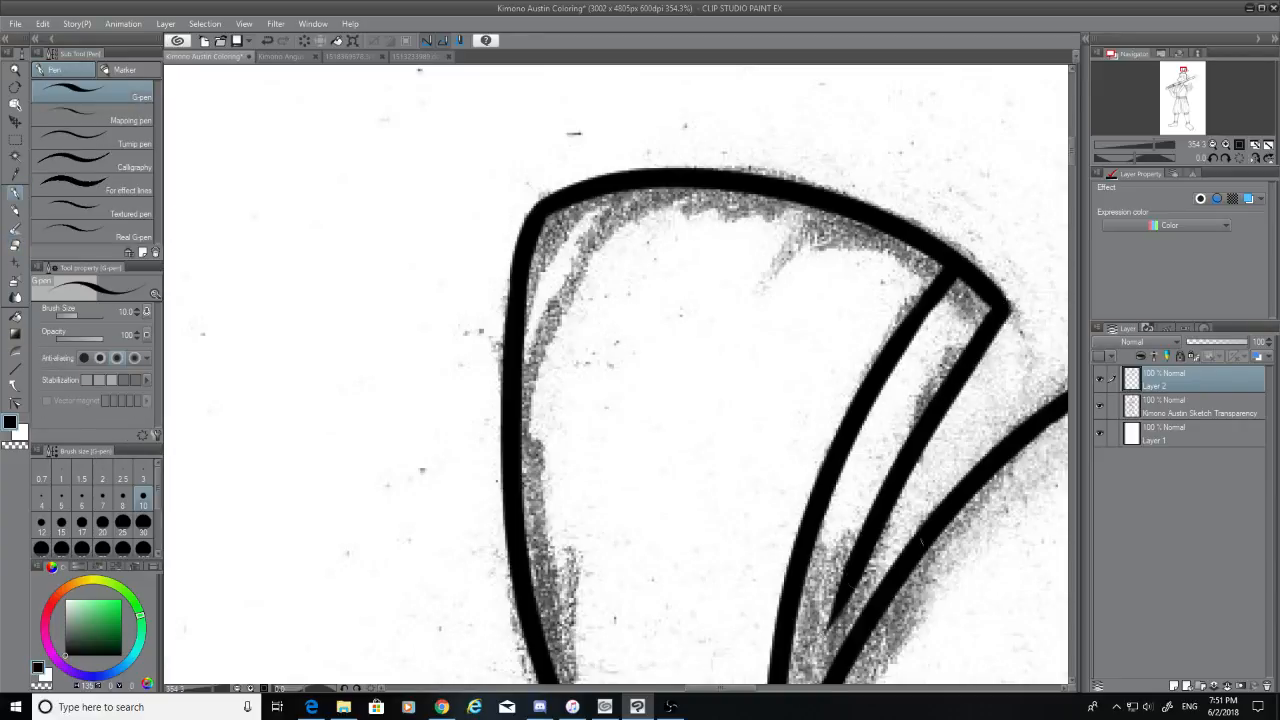
Try to extend the narrow strip's tapered edge down to the oval's top edge
{"action": "scroll", "coordinate": [1075, 155], "scroll_direction": "down", "scroll_amount": 5}
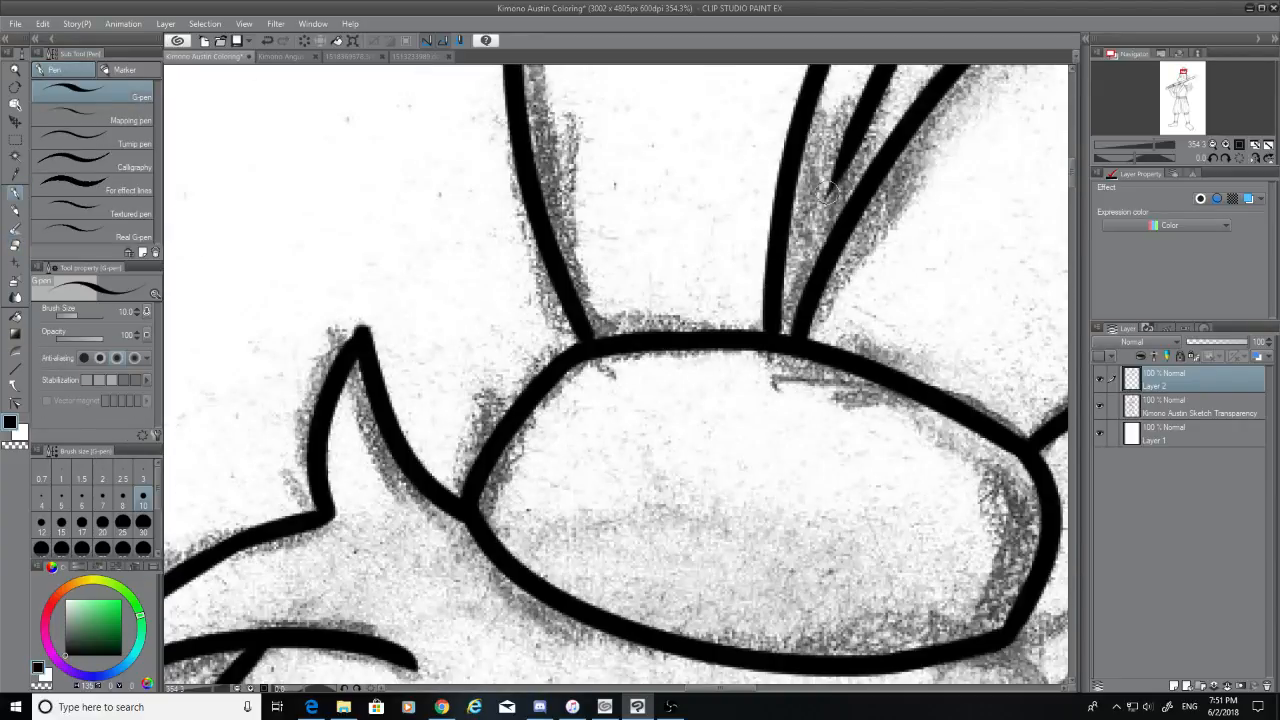
{"action": "mouse_move", "coordinate": [858, 147]}
{"action": "left_mouse_down"}
{"action": "mouse_move", "coordinate": [792, 300]}
{"action": "mouse_move", "coordinate": [780, 368]}
{"action": "left_mouse_up"}
{"action": "key", "text": "ctrl+z"}
{"action": "left_click_drag", "start_coordinate": [856, 143], "coordinate": [797, 335]}
{"action": "key", "text": "ctrl+z"}
{"action": "left_click_drag", "start_coordinate": [857, 140], "coordinate": [795, 345]}
{"action": "key", "text": "ctrl+z"}
{"action": "left_click_drag", "start_coordinate": [856, 140], "coordinate": [813, 328]}
{"action": "key", "text": "ctrl+z"}
{"action": "left_click_drag", "start_coordinate": [857, 138], "coordinate": [808, 326]}
{"action": "key", "text": "ctrl+z"}
{"action": "left_click_drag", "start_coordinate": [858, 135], "coordinate": [797, 312]}
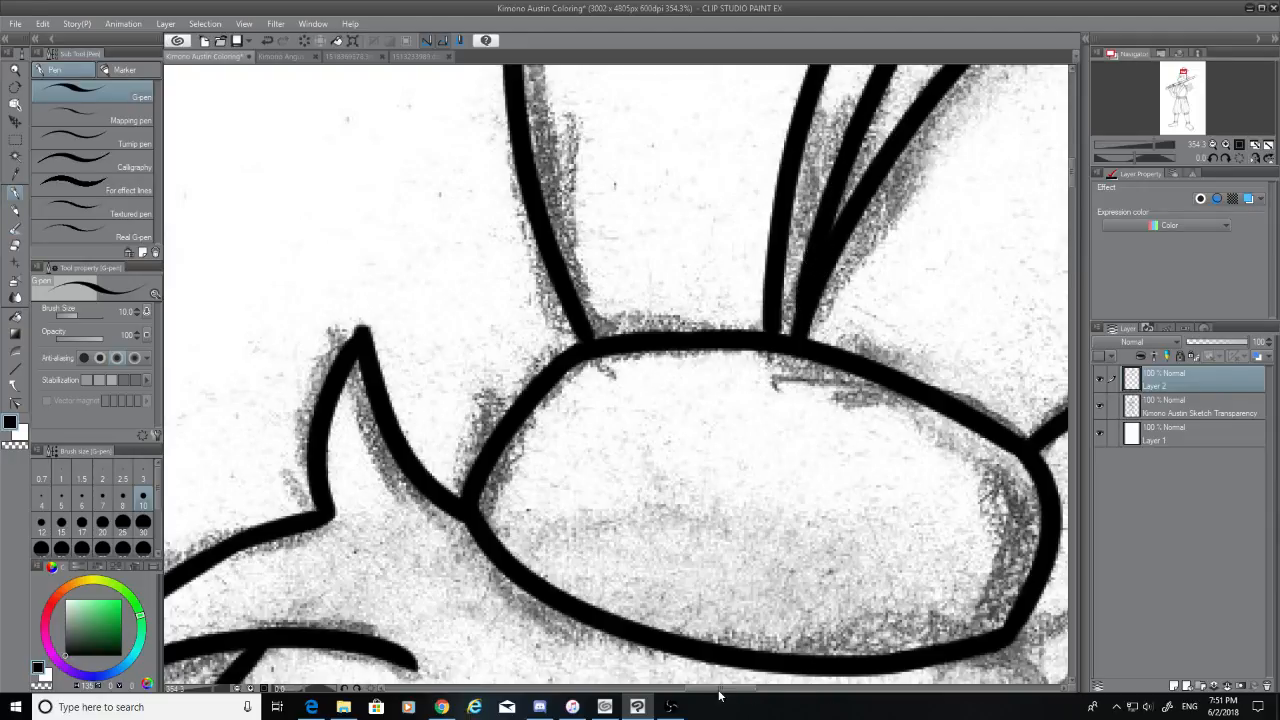
Try to rework the strip edge's tapered end with further pen strokes and the eraser
{"action": "mouse_move", "coordinate": [718, 690]}
{"action": "left_mouse_down"}
{"action": "mouse_move", "coordinate": [740, 690]}
{"action": "mouse_move", "coordinate": [728, 690]}
{"action": "left_mouse_up"}
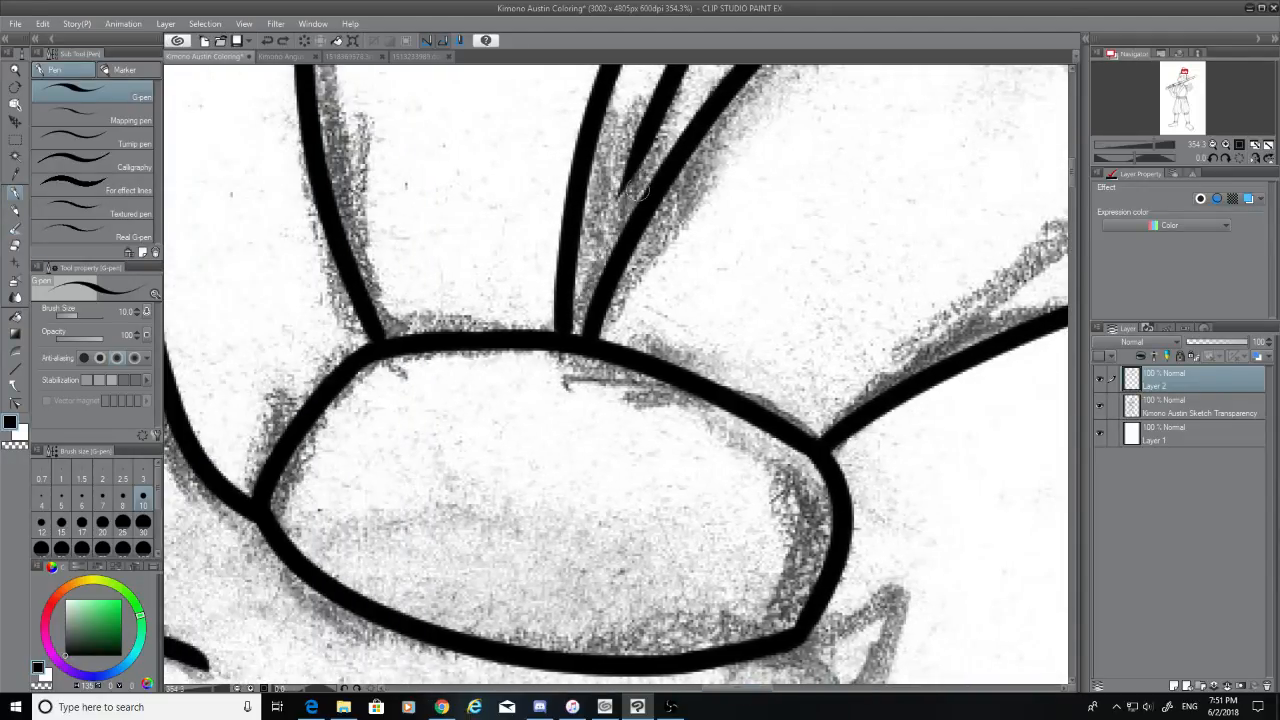
{"action": "left_click_drag", "start_coordinate": [643, 140], "coordinate": [598, 318]}
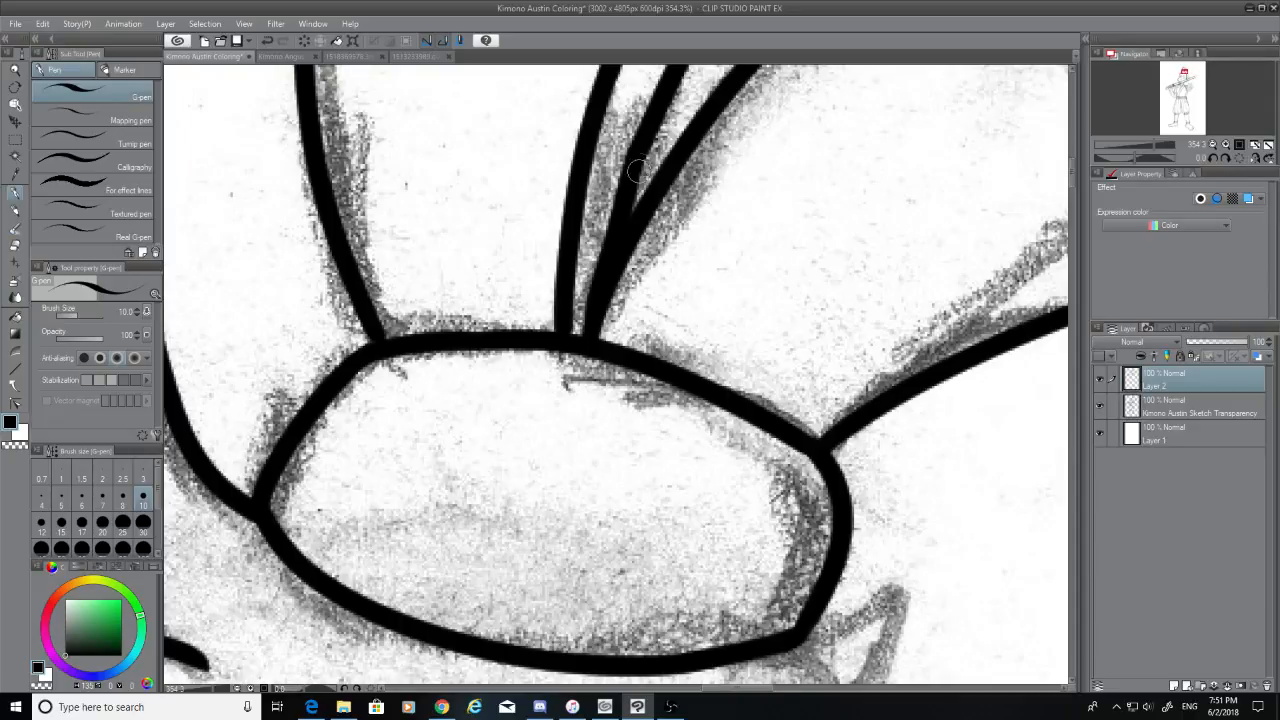
{"action": "key", "text": "ctrl+z"}
{"action": "left_click_drag", "start_coordinate": [642, 142], "coordinate": [600, 290]}
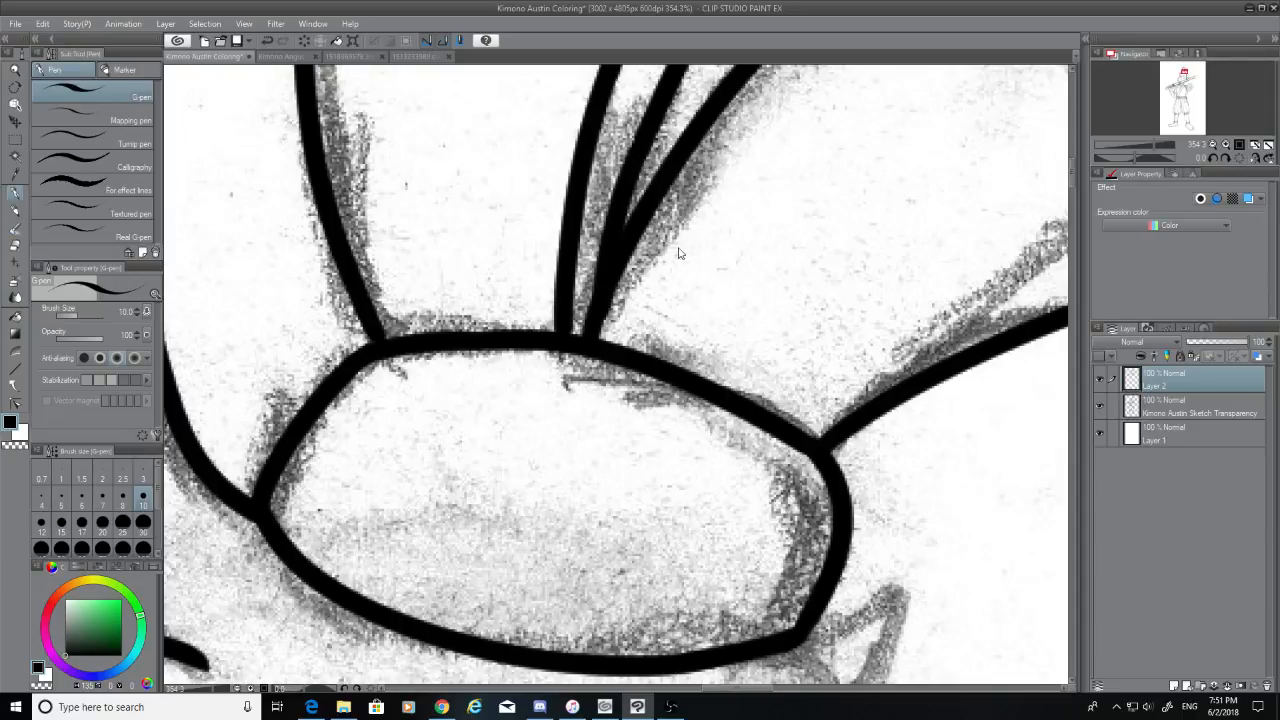
{"action": "key", "text": "ctrl+z"}
{"action": "key", "text": "ctrl+y"}
{"action": "key", "text": "ctrl+z"}
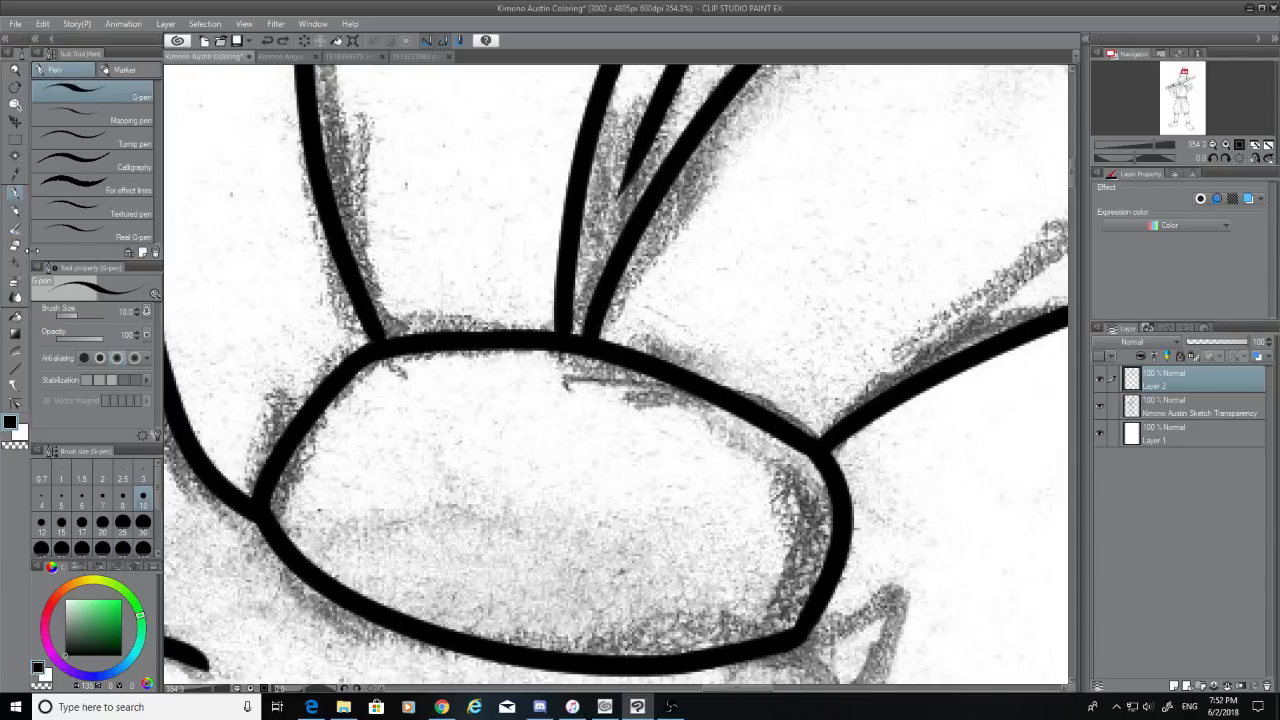
{"action": "left_click", "coordinate": [15, 245]}
{"action": "mouse_move", "coordinate": [621, 185]}
{"action": "left_mouse_down"}
{"action": "mouse_move", "coordinate": [657, 117]}
{"action": "mouse_move", "coordinate": [602, 274]}
{"action": "left_mouse_up"}
{"action": "left_click", "coordinate": [15, 192]}
{"action": "key", "text": "ctrl+z"}
Ink the strip edge's lower part from above its tapered end down into the fan-shaped lobe's inner edge near the oval
{"action": "left_click_drag", "start_coordinate": [652, 114], "coordinate": [613, 257]}
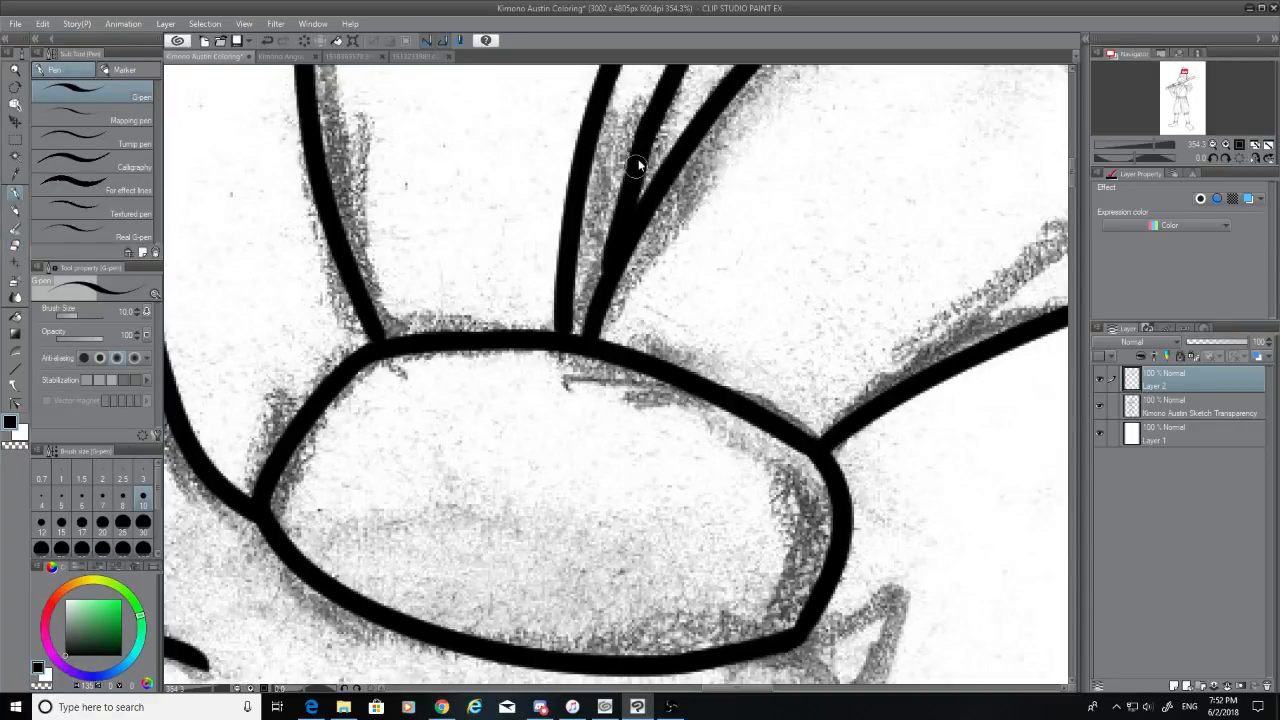
{"action": "key", "text": "ctrl+z"}
{"action": "left_click_drag", "start_coordinate": [652, 134], "coordinate": [600, 298]}
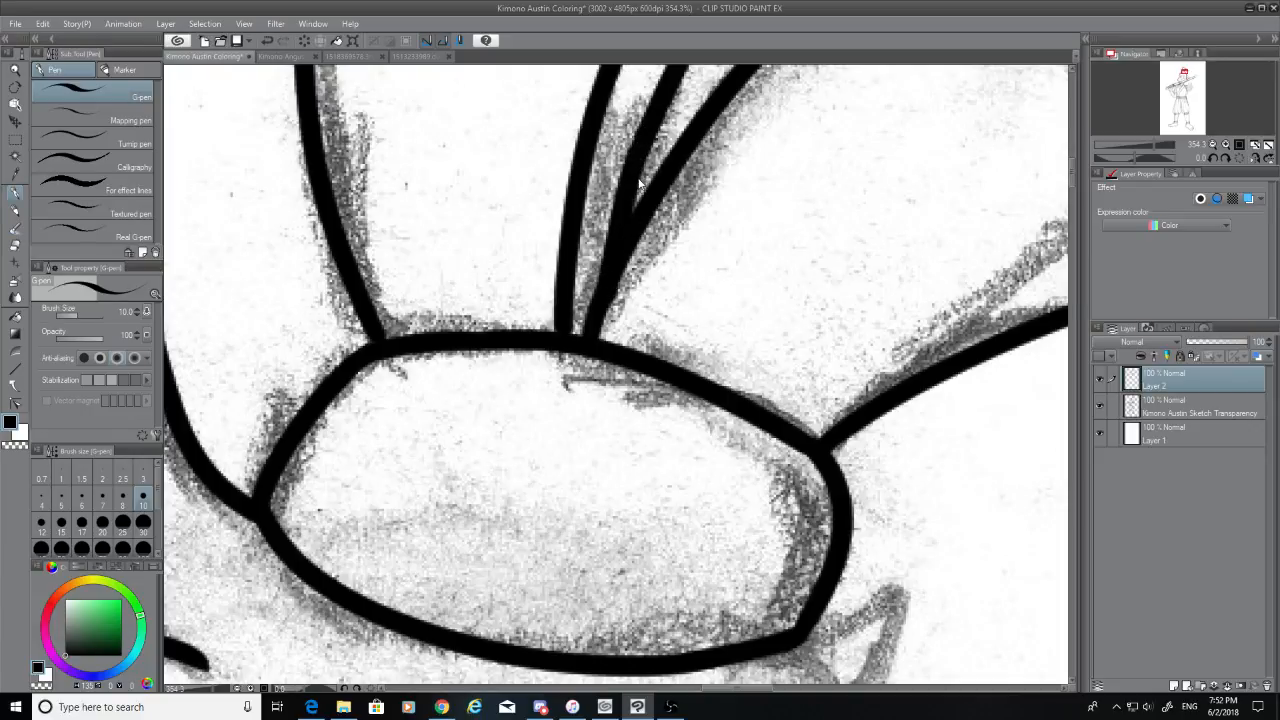
{"action": "key", "text": "ctrl+z"}
{"action": "left_click_drag", "start_coordinate": [652, 128], "coordinate": [590, 318]}
{"action": "key", "text": "ctrl+z"}
{"action": "left_click_drag", "start_coordinate": [652, 120], "coordinate": [592, 298]}
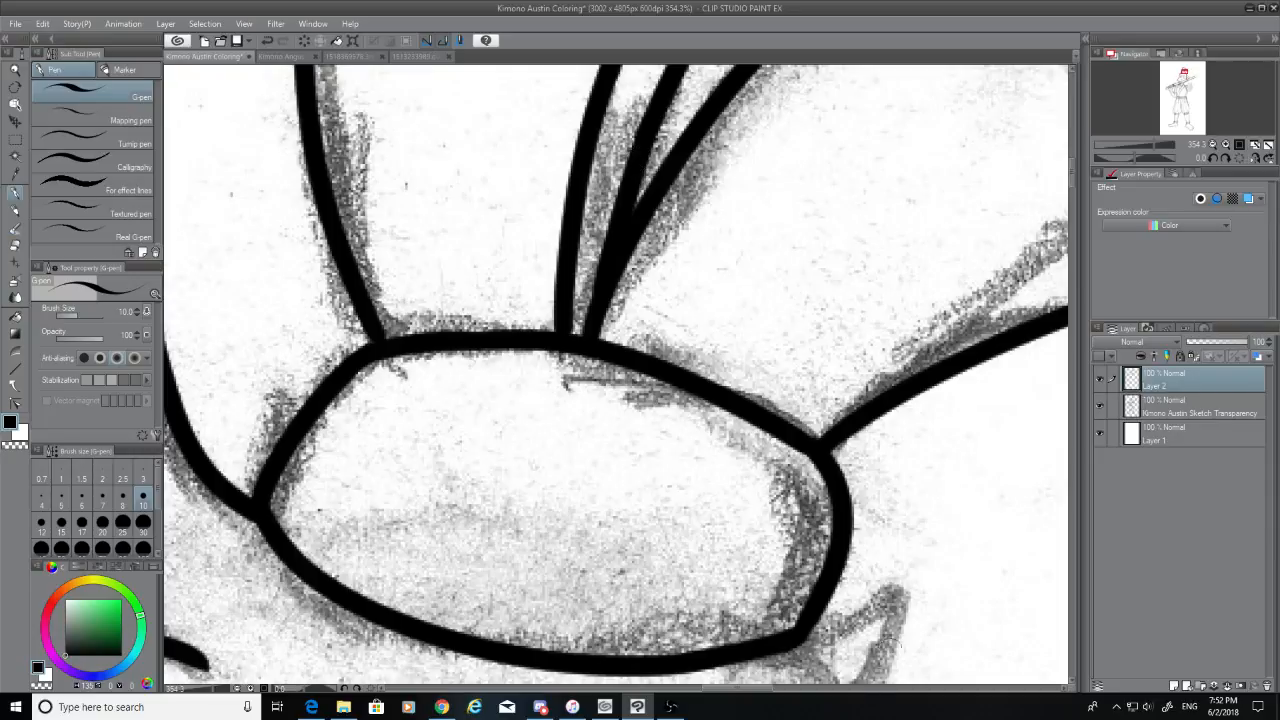
Ink the upper edge of the small spike from the oval's lower corner out to the sketched tip
{"action": "scroll", "coordinate": [1073, 178], "scroll_direction": "down", "scroll_amount": 3}
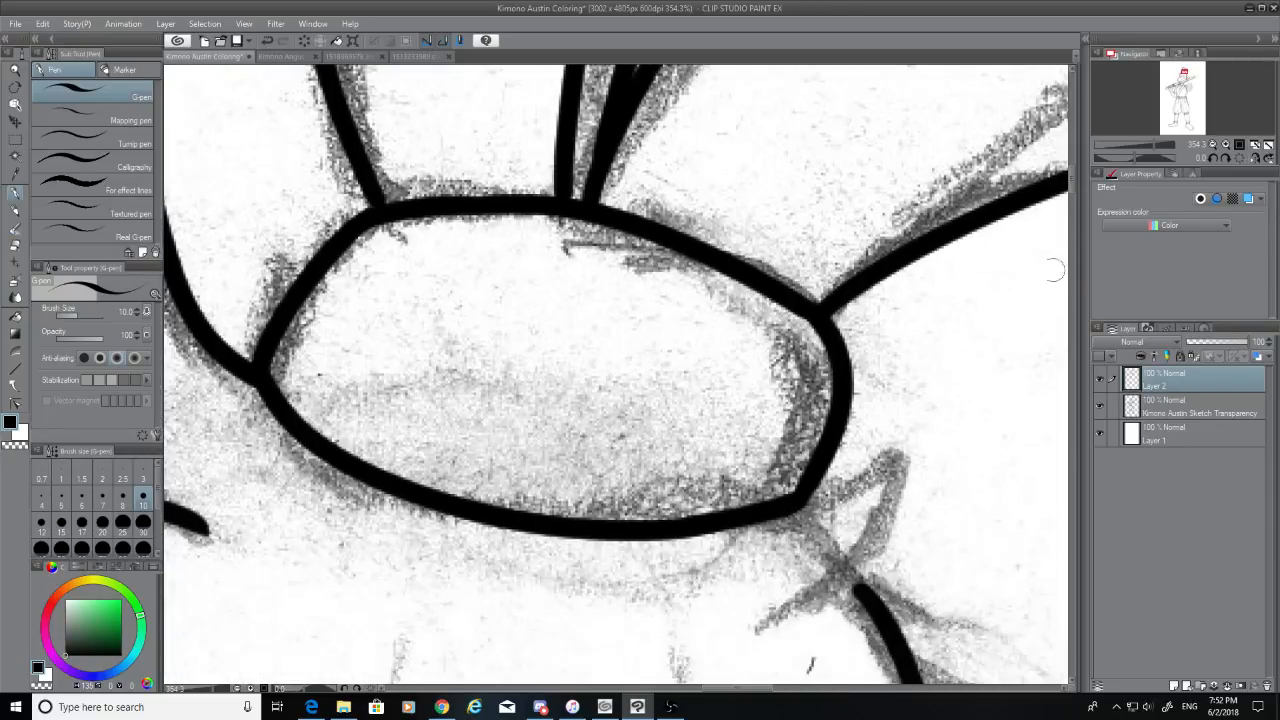
{"action": "left_click_drag", "start_coordinate": [800, 505], "coordinate": [905, 457]}
{"action": "key", "text": "ctrl+z"}
{"action": "mouse_move", "coordinate": [800, 505]}
{"action": "left_mouse_down"}
{"action": "mouse_move", "coordinate": [905, 457]}
{"action": "mouse_move", "coordinate": [827, 614]}
{"action": "left_mouse_up"}
{"action": "key", "text": "ctrl+z"}
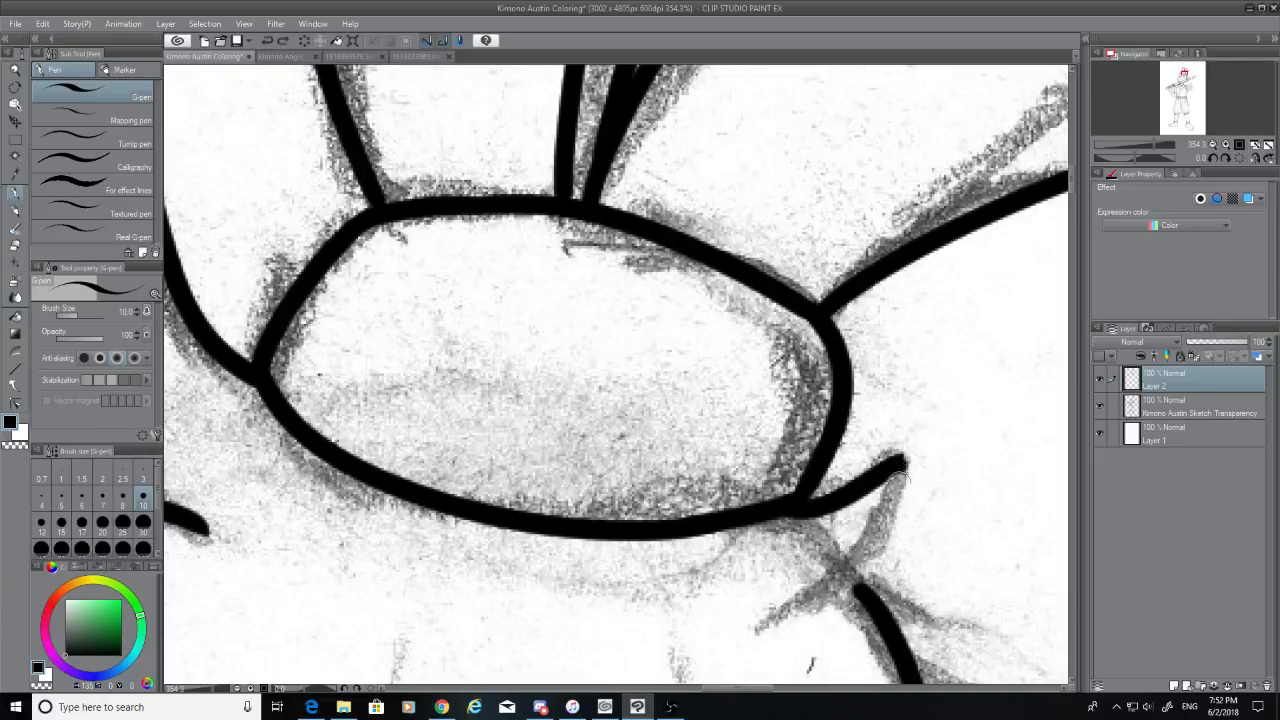
{"action": "mouse_move", "coordinate": [903, 459]}
{"action": "left_mouse_down"}
{"action": "mouse_move", "coordinate": [857, 592]}
{"action": "mouse_move", "coordinate": [900, 468]}
{"action": "left_mouse_up"}
{"action": "key", "text": "ctrl+z"}
{"action": "key", "text": "ctrl+z"}
Ink the small spike's outer edge from the end of the head outline up to the tip, closing the spike
{"action": "left_click_drag", "start_coordinate": [857, 590], "coordinate": [911, 442]}
{"action": "key", "text": "ctrl+z"}
{"action": "left_click_drag", "start_coordinate": [857, 590], "coordinate": [908, 452]}
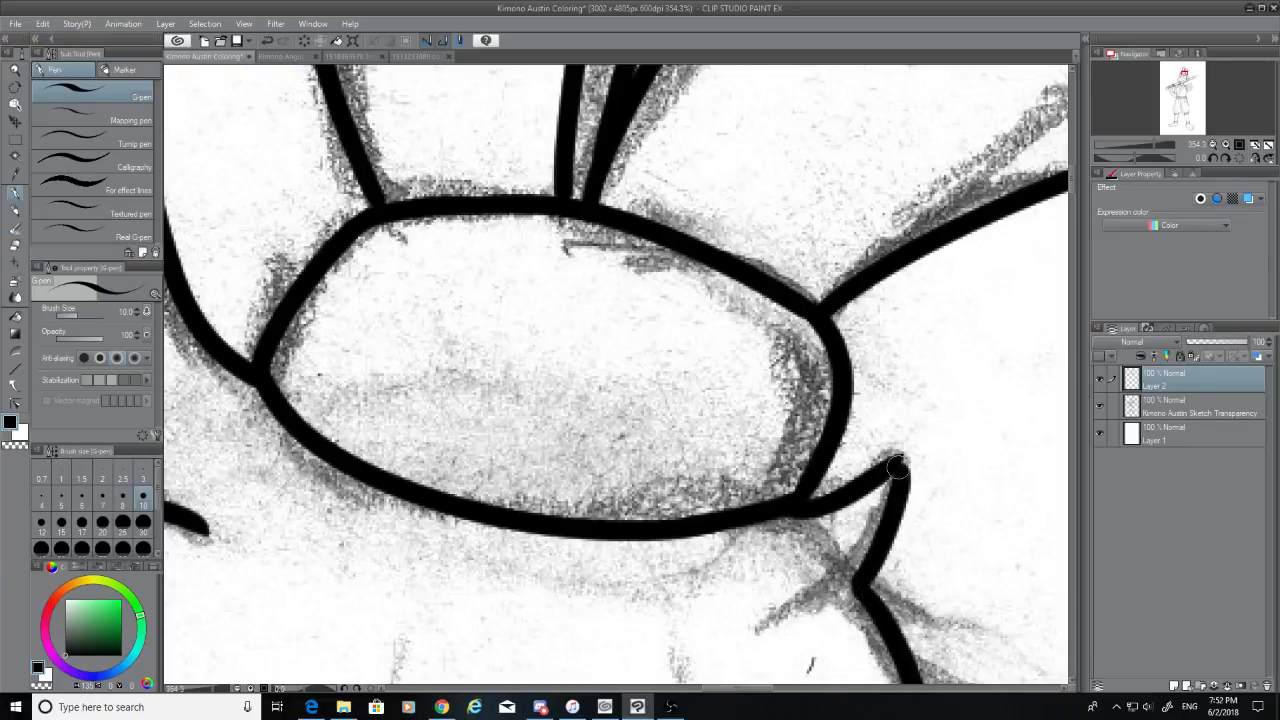
{"action": "key", "text": "ctrl+z"}
{"action": "left_click_drag", "start_coordinate": [858, 590], "coordinate": [910, 445]}
{"action": "key", "text": "ctrl+z"}
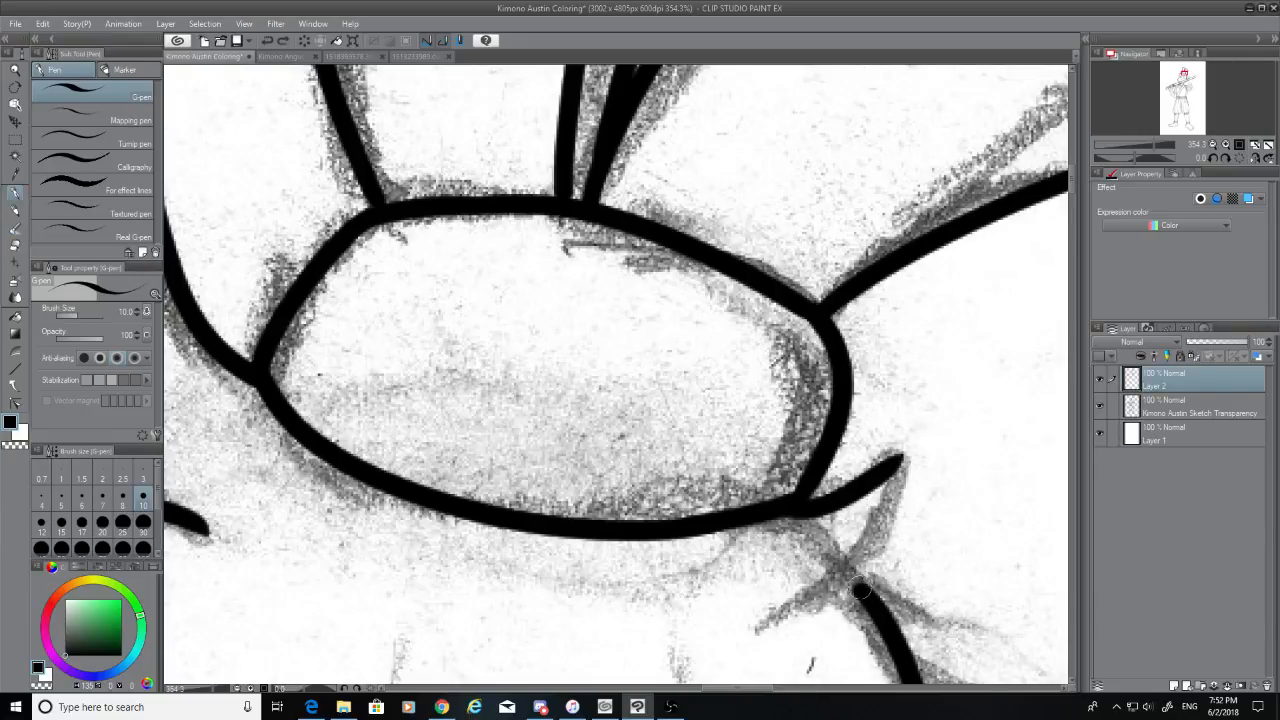
{"action": "left_click_drag", "start_coordinate": [856, 592], "coordinate": [910, 448]}
{"action": "key", "text": "ctrl+z"}
{"action": "left_click_drag", "start_coordinate": [858, 590], "coordinate": [903, 460]}
Erase the pole's upper line across the mouth area, starting at the jaw outline, using the hard eraser at size 20
{"action": "left_click_drag", "start_coordinate": [1074, 188], "coordinate": [1076, 223]}
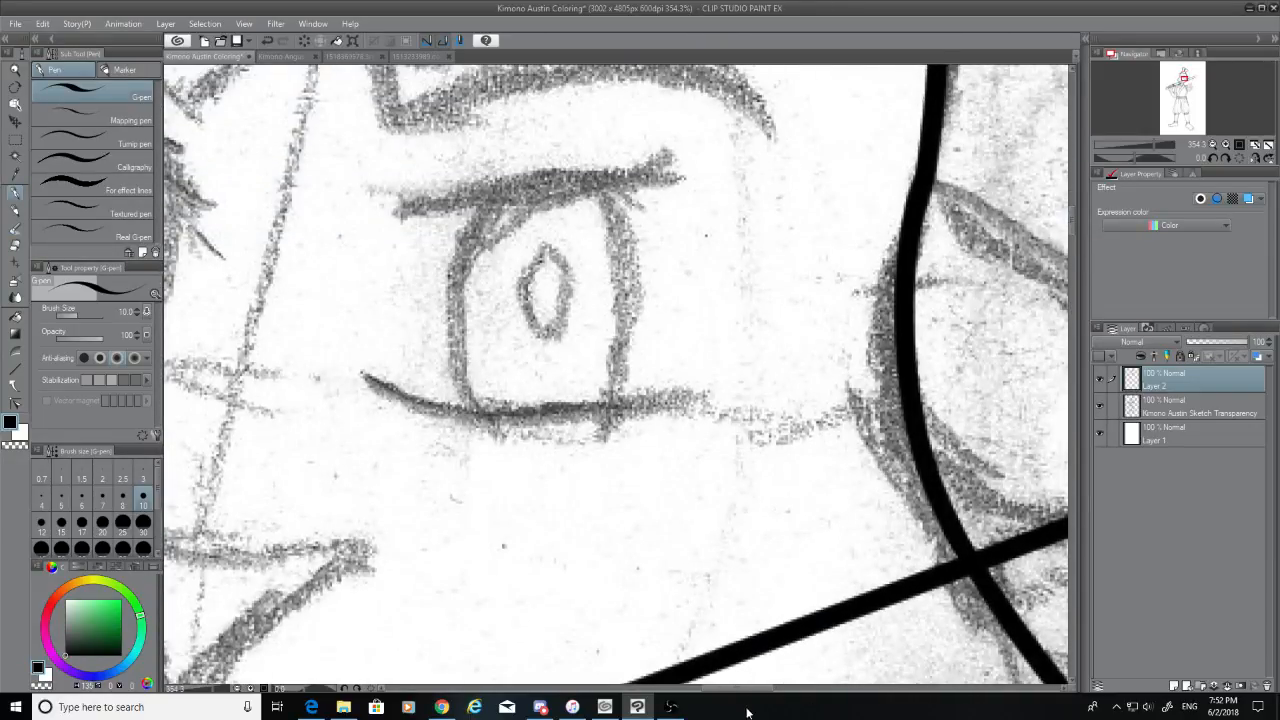
{"action": "left_click_drag", "start_coordinate": [736, 694], "coordinate": [694, 688]}
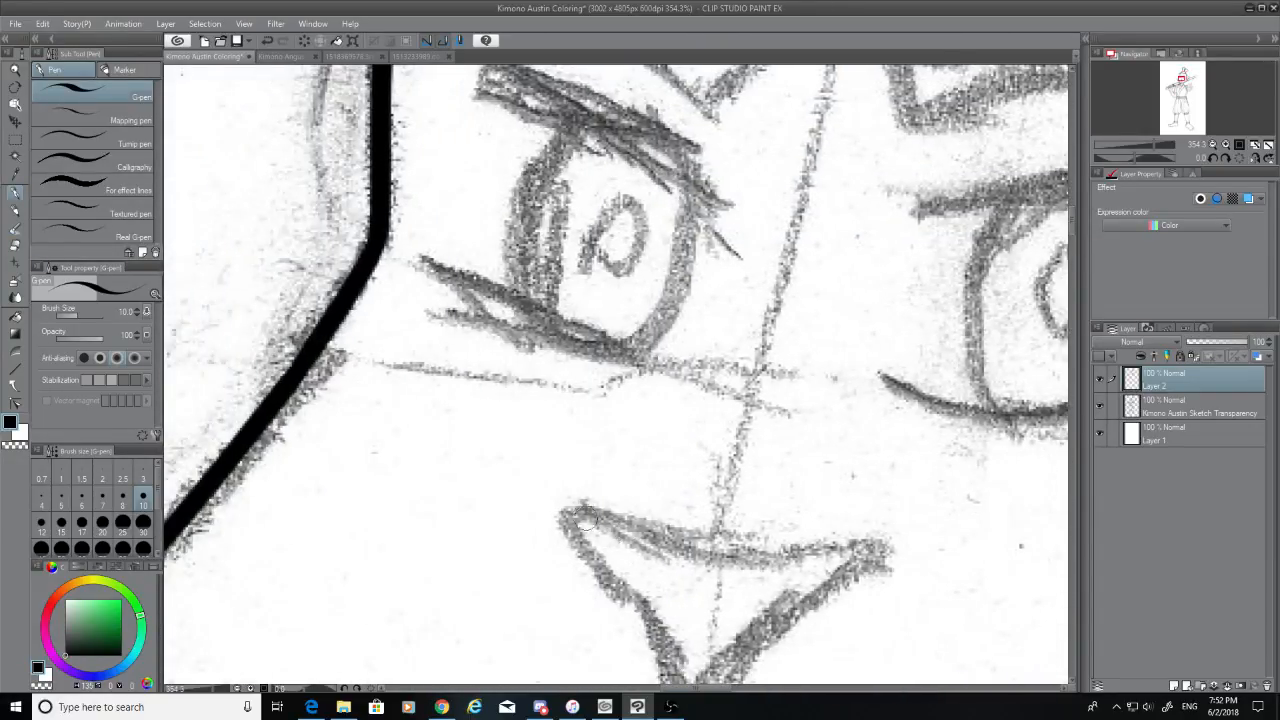
{"action": "mouse_move", "coordinate": [1072, 226]}
{"action": "left_mouse_down"}
{"action": "mouse_move", "coordinate": [1074, 188]}
{"action": "mouse_move", "coordinate": [1082, 284]}
{"action": "mouse_move", "coordinate": [1078, 254]}
{"action": "left_mouse_up"}
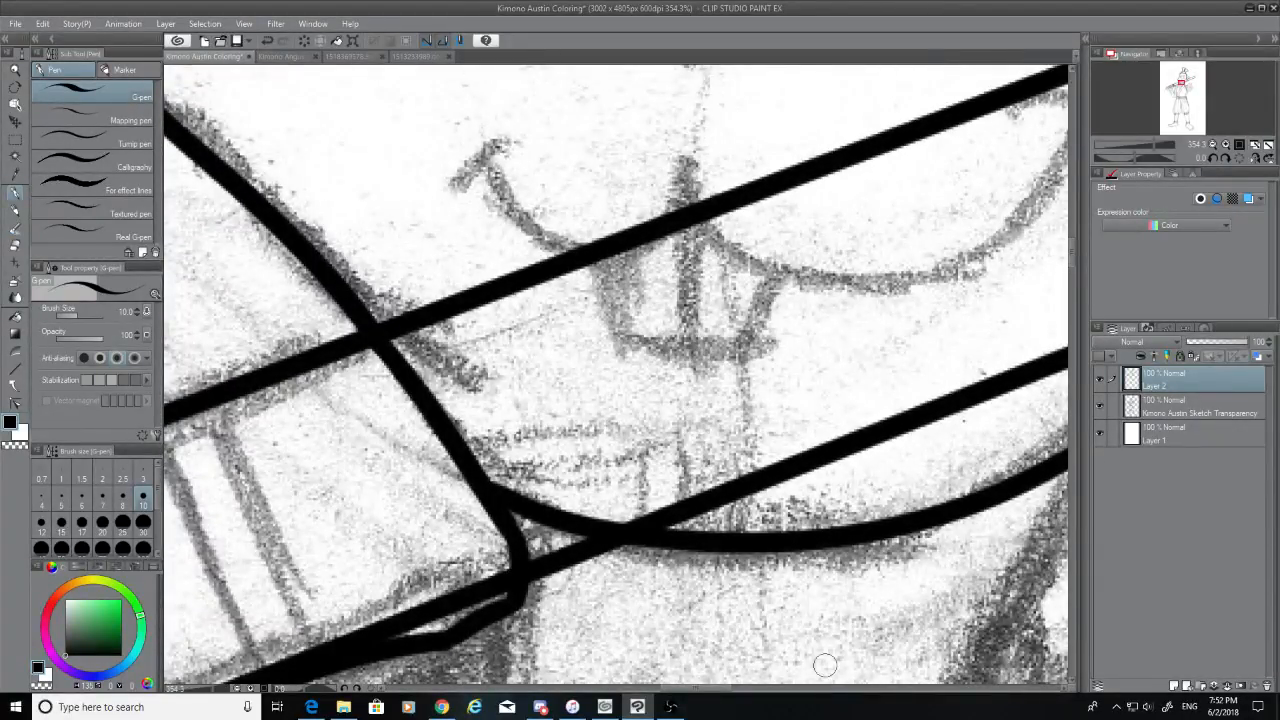
{"action": "scroll", "coordinate": [633, 526], "scroll_direction": "down", "scroll_amount": 6}
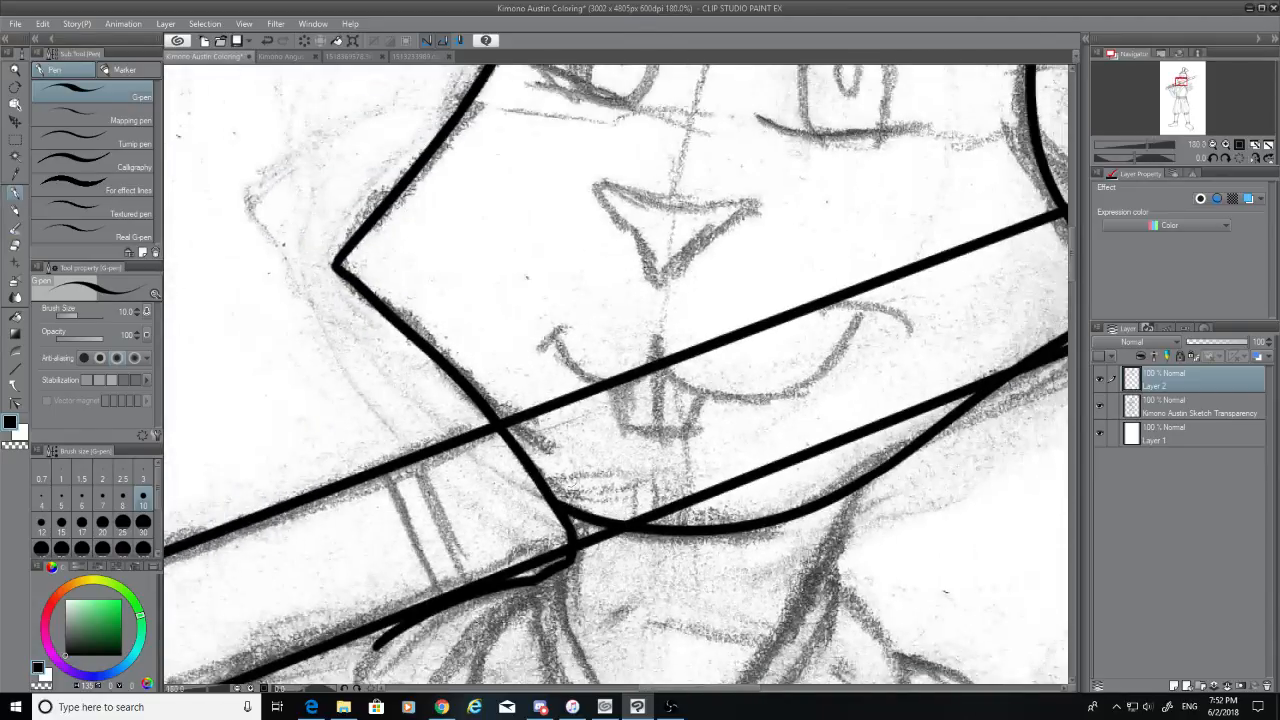
{"action": "scroll", "coordinate": [570, 520], "scroll_direction": "down", "scroll_amount": 1}
{"action": "left_click", "coordinate": [16, 245]}
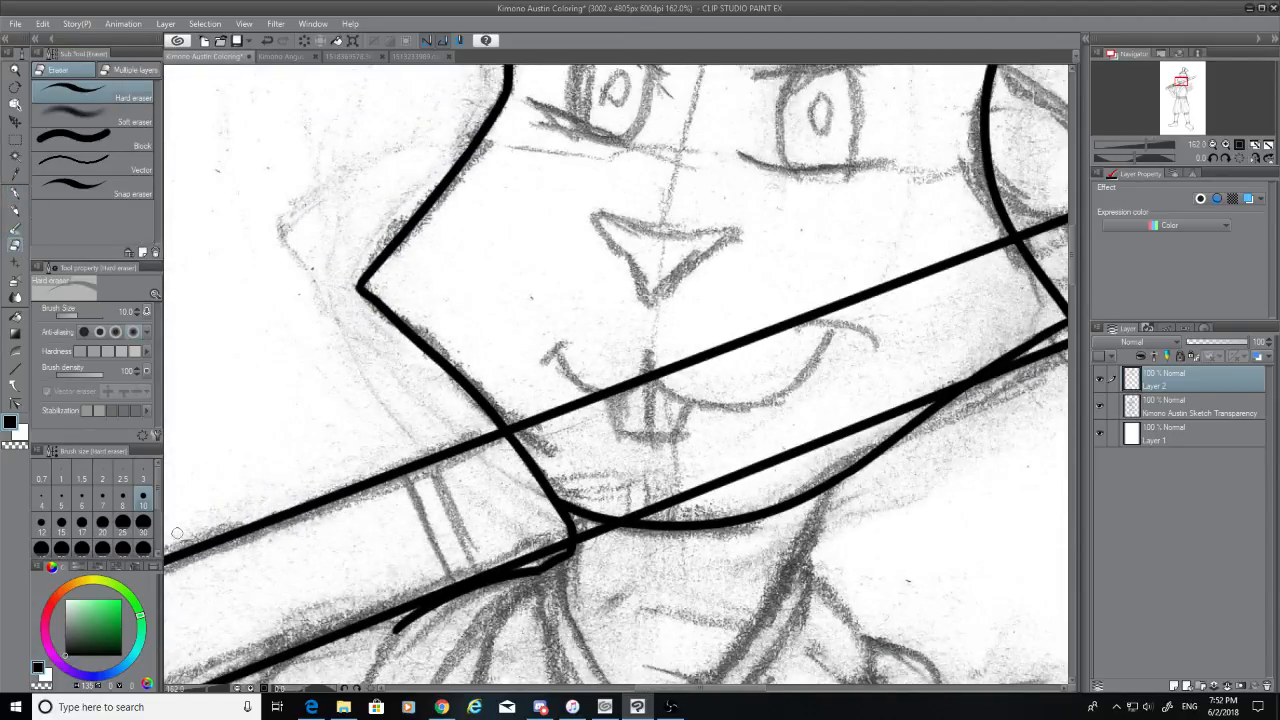
{"action": "left_click", "coordinate": [118, 527]}
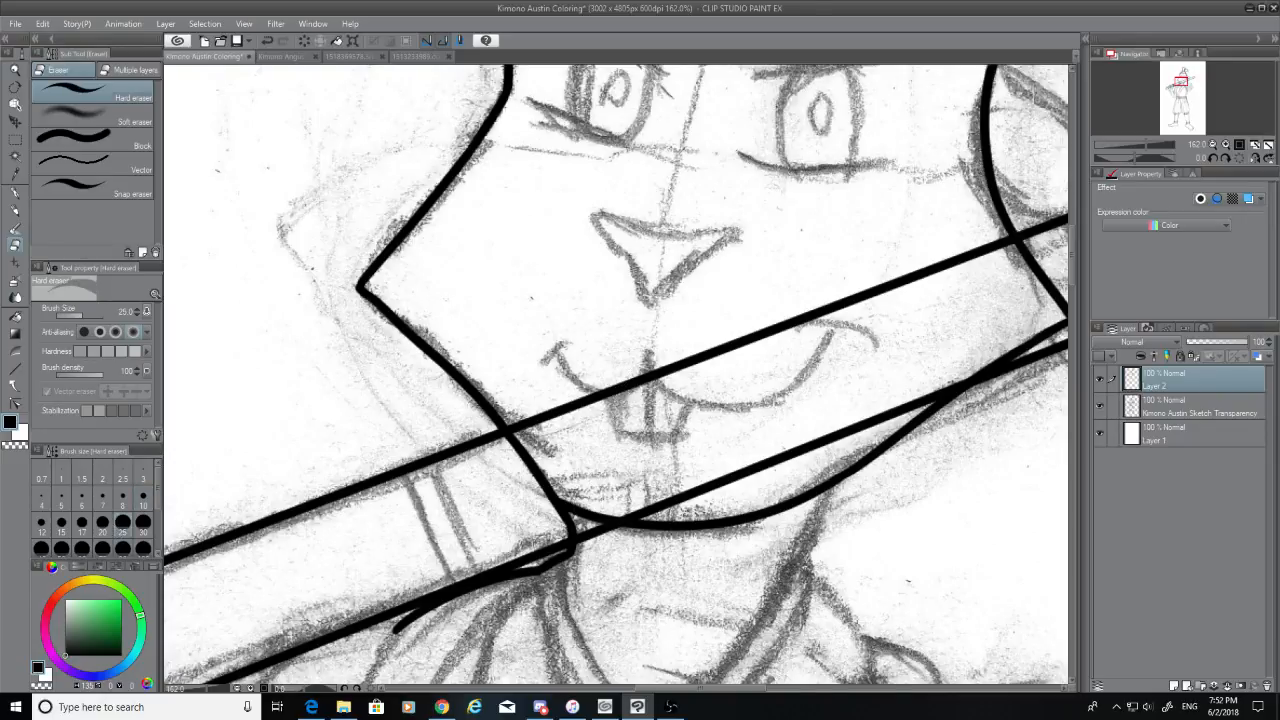
{"action": "left_click", "coordinate": [104, 522]}
{"action": "scroll", "coordinate": [529, 371], "scroll_direction": "up", "scroll_amount": 5}
{"action": "left_click_drag", "start_coordinate": [442, 317], "coordinate": [400, 327]}
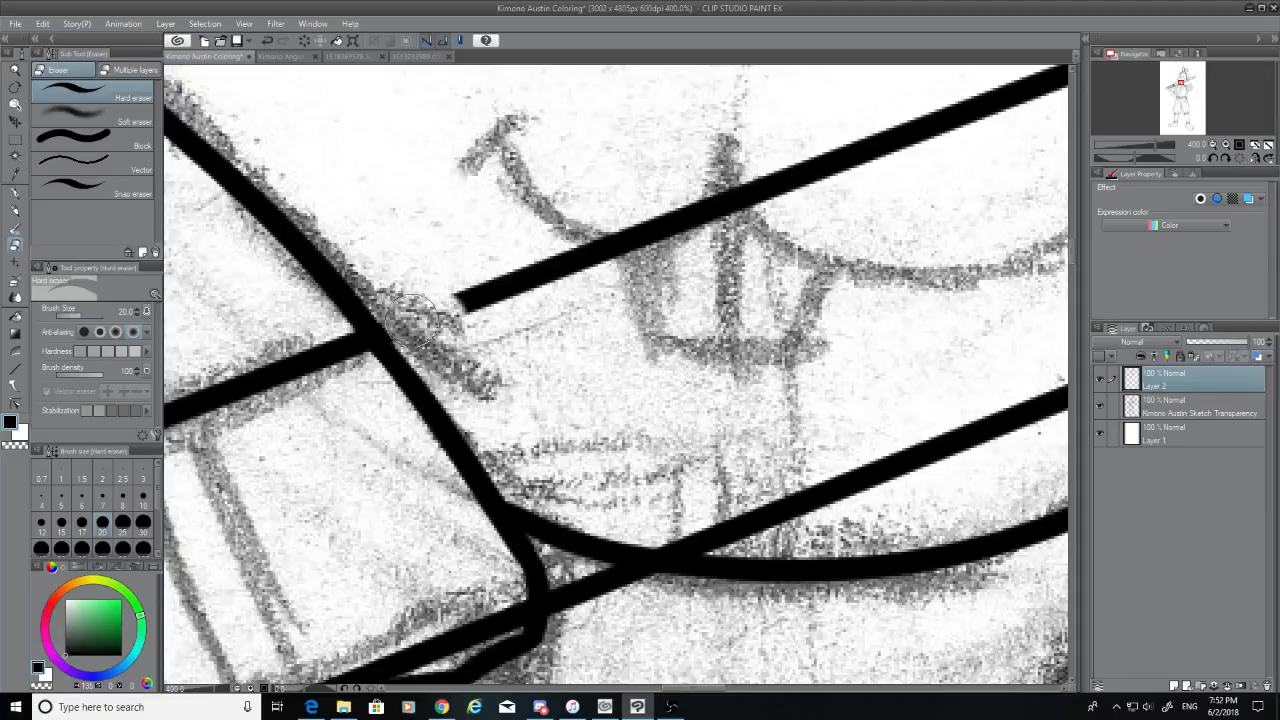
{"action": "mouse_move", "coordinate": [414, 322]}
{"action": "left_mouse_down"}
{"action": "mouse_move", "coordinate": [578, 270]}
{"action": "mouse_move", "coordinate": [630, 225]}
{"action": "mouse_move", "coordinate": [914, 114]}
{"action": "mouse_move", "coordinate": [806, 183]}
{"action": "left_mouse_up"}
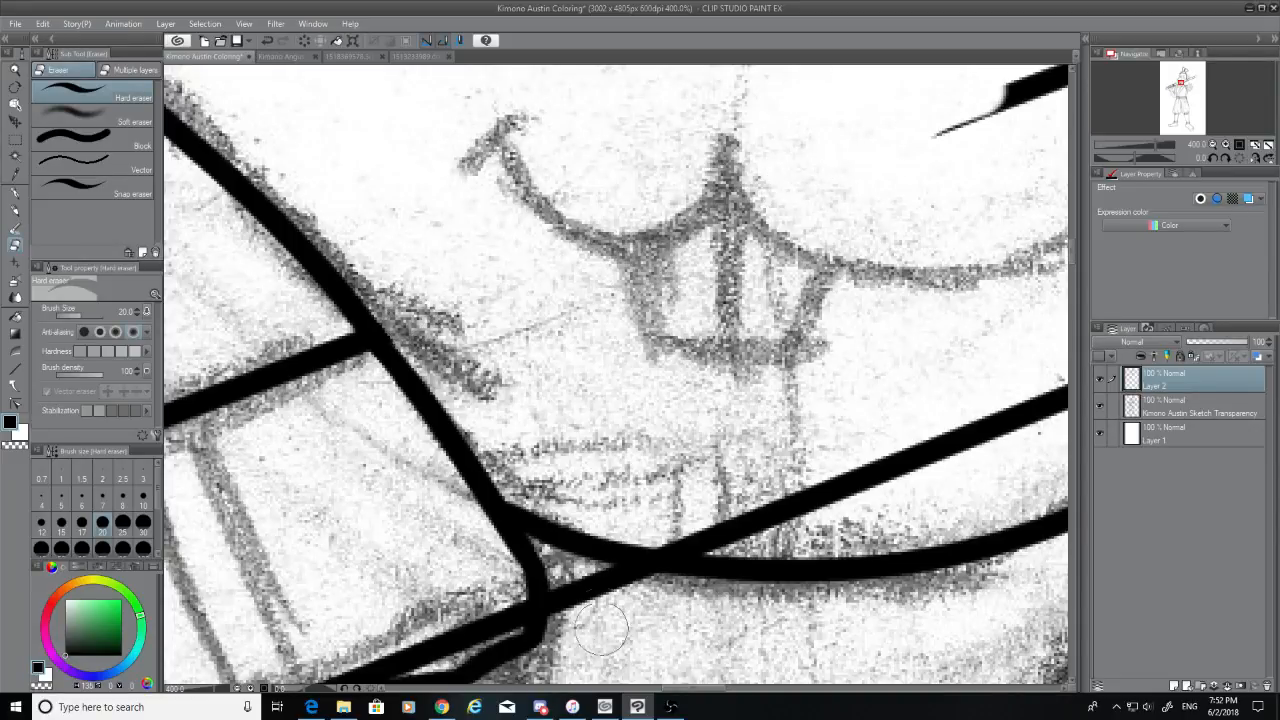
Erase the pole's lower line where it crosses the chin and cheek, up to where it merges with the jaw outline
{"action": "mouse_move", "coordinate": [640, 575]}
{"action": "left_mouse_down"}
{"action": "mouse_move", "coordinate": [590, 598]}
{"action": "mouse_move", "coordinate": [650, 602]}
{"action": "mouse_move", "coordinate": [584, 585]}
{"action": "mouse_move", "coordinate": [572, 618]}
{"action": "left_mouse_up"}
{"action": "key", "text": "ctrl+z"}
{"action": "left_click_drag", "start_coordinate": [727, 539], "coordinate": [640, 519]}
{"action": "key", "text": "ctrl+z"}
{"action": "left_click_drag", "start_coordinate": [727, 512], "coordinate": [963, 440]}
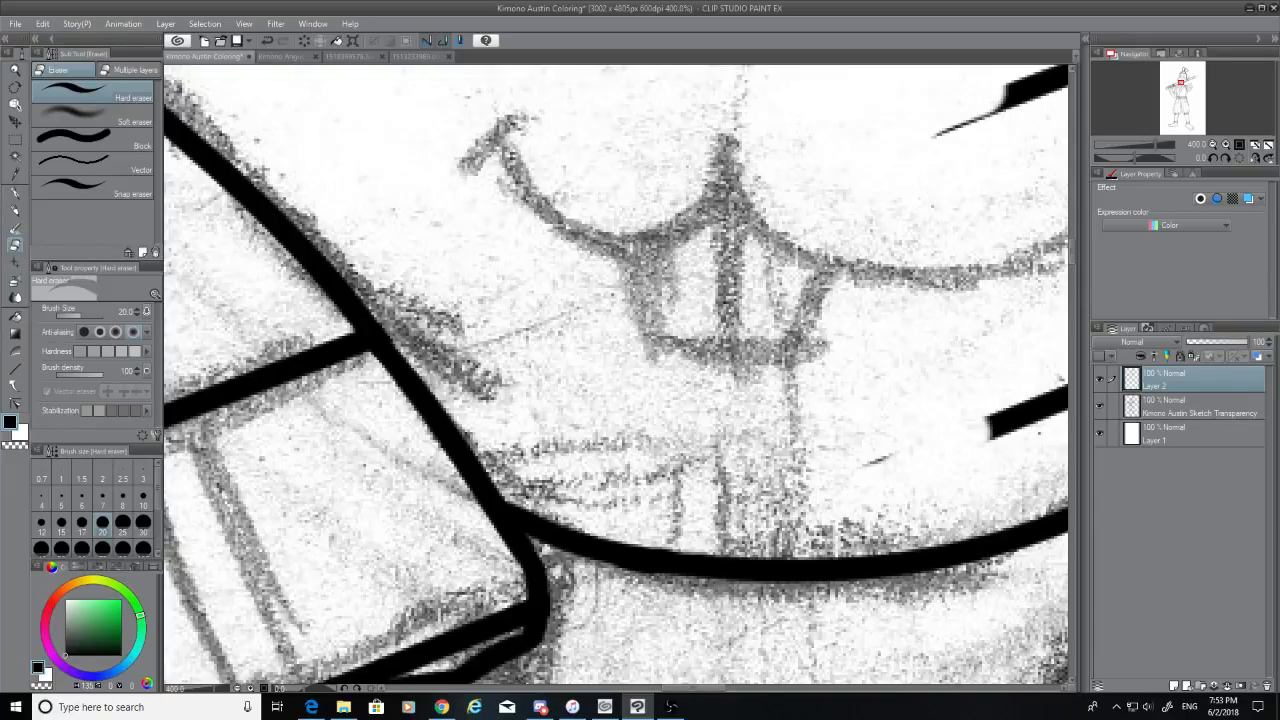
{"action": "left_click_drag", "start_coordinate": [713, 689], "coordinate": [750, 689]}
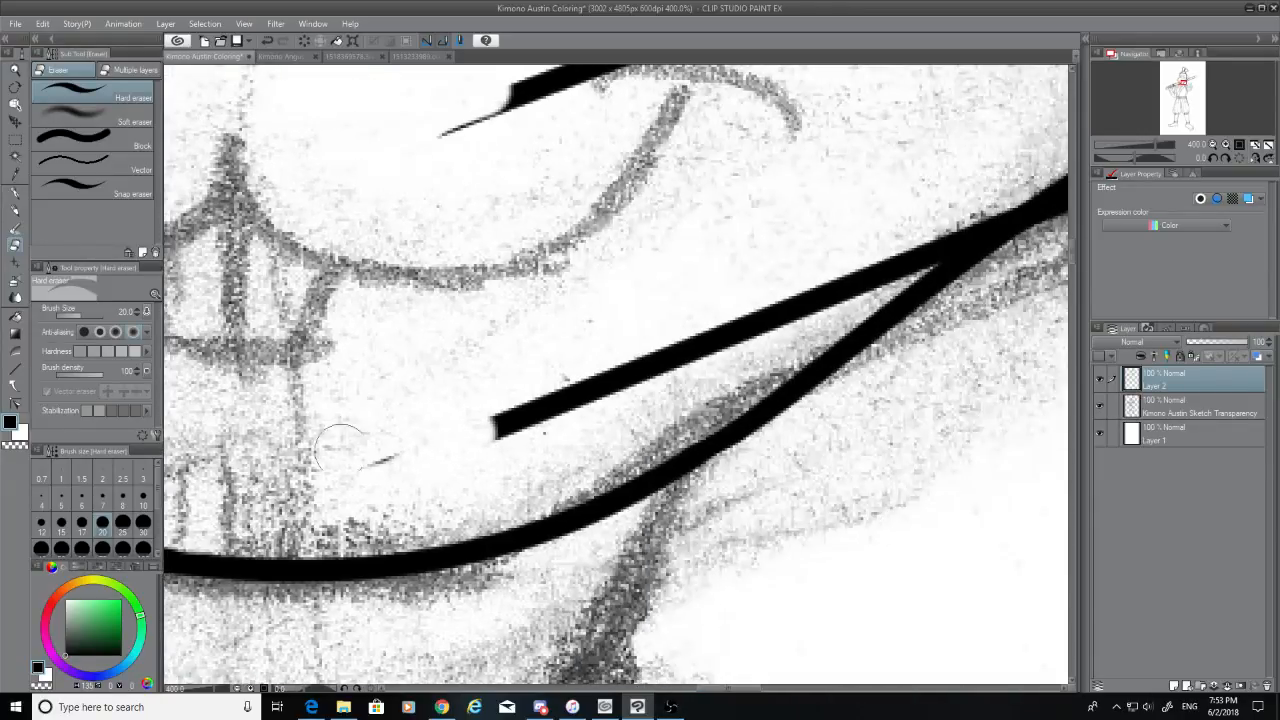
{"action": "mouse_move", "coordinate": [490, 425]}
{"action": "left_mouse_down"}
{"action": "mouse_move", "coordinate": [857, 263]}
{"action": "mouse_move", "coordinate": [955, 205]}
{"action": "left_mouse_up"}
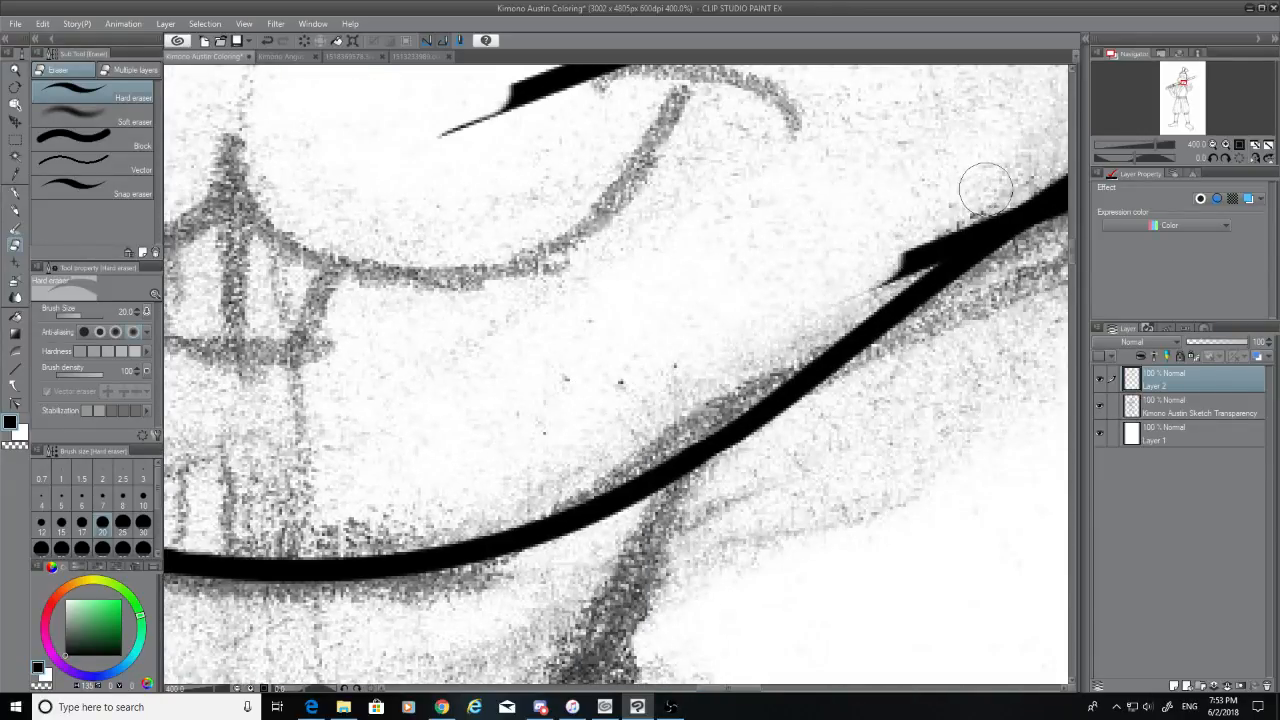
{"action": "scroll", "coordinate": [870, 235], "scroll_direction": "up", "scroll_amount": 2}
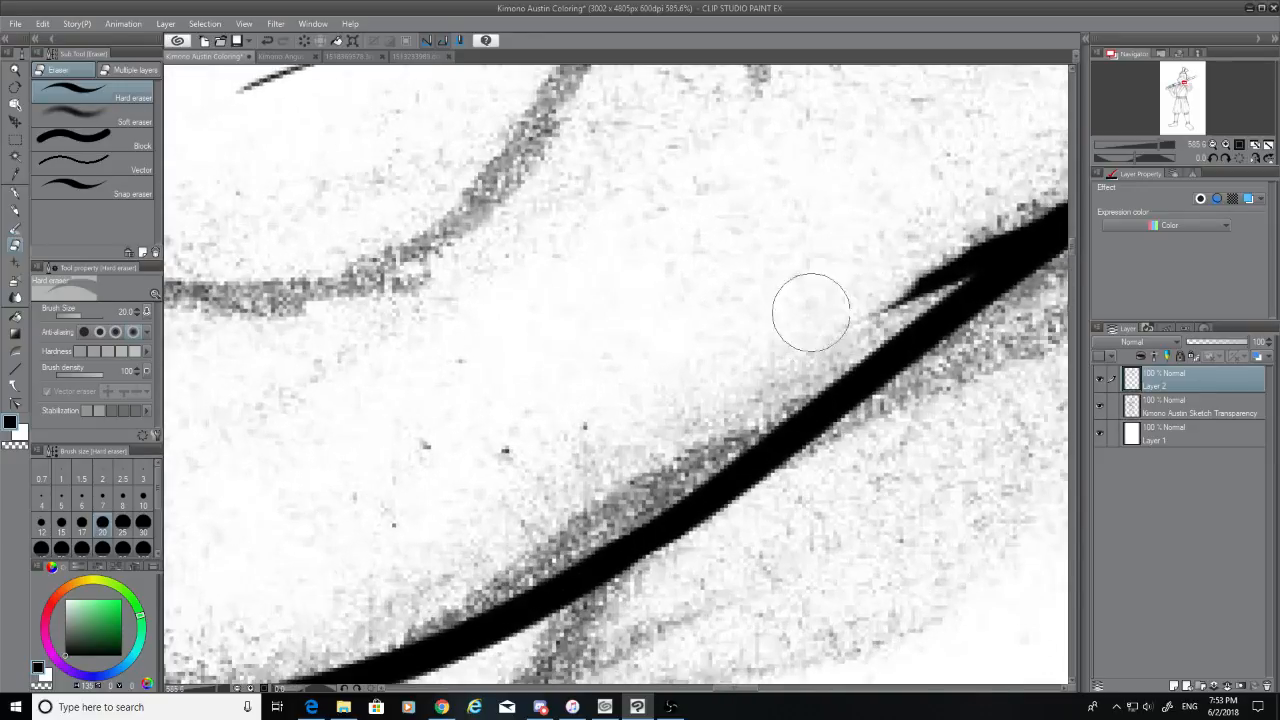
{"action": "mouse_move", "coordinate": [811, 306]}
{"action": "left_mouse_down"}
{"action": "mouse_move", "coordinate": [934, 251]}
{"action": "mouse_move", "coordinate": [1030, 150]}
{"action": "left_mouse_up"}
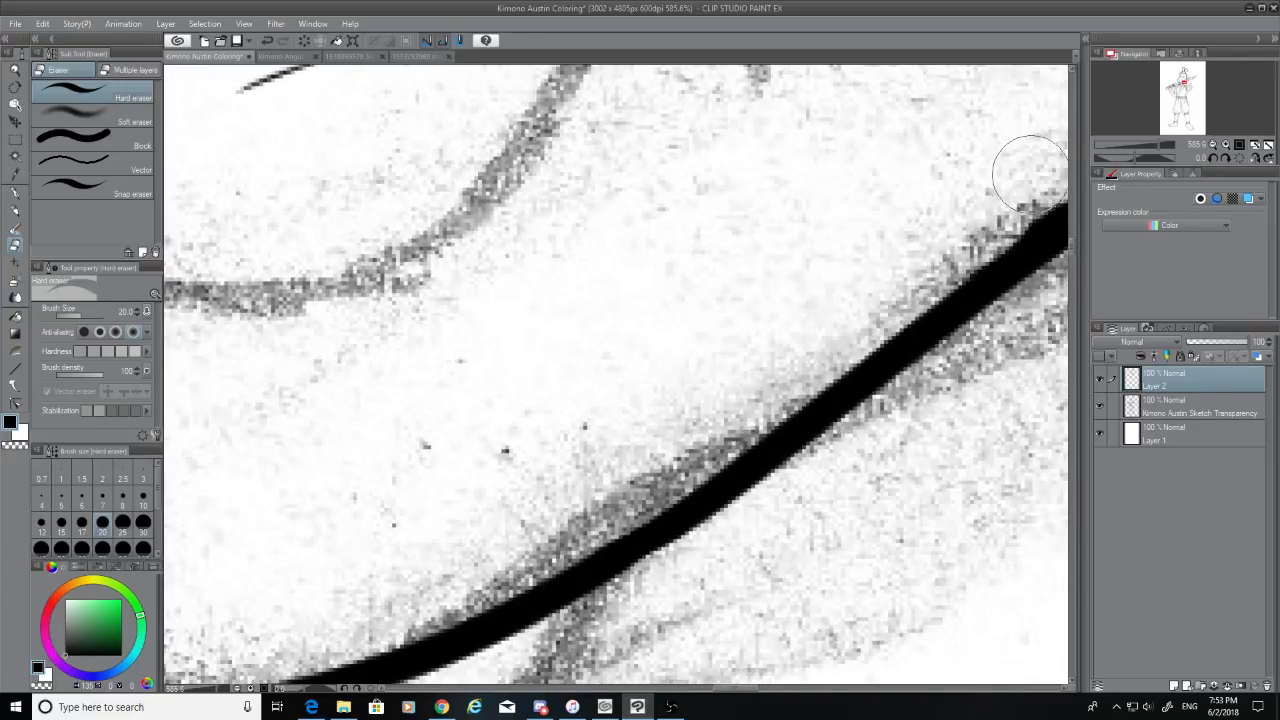
Erase the rest of the pole's upper line across the cheek, from the head outline back to the mouth
{"action": "scroll", "coordinate": [830, 235], "scroll_direction": "down", "scroll_amount": 4}
{"action": "scroll", "coordinate": [830, 235], "scroll_direction": "down", "scroll_amount": 1}
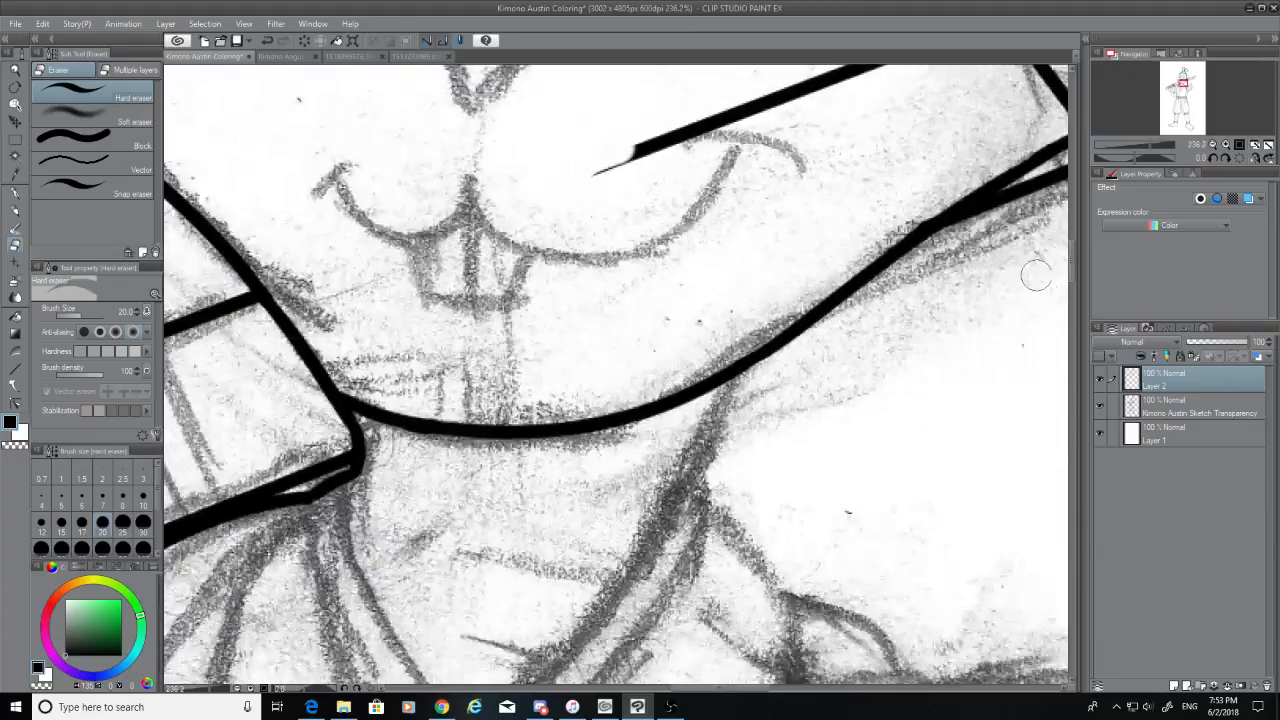
{"action": "left_click_drag", "start_coordinate": [1075, 263], "coordinate": [1075, 248]}
{"action": "scroll", "coordinate": [997, 328], "scroll_direction": "up", "scroll_amount": 7}
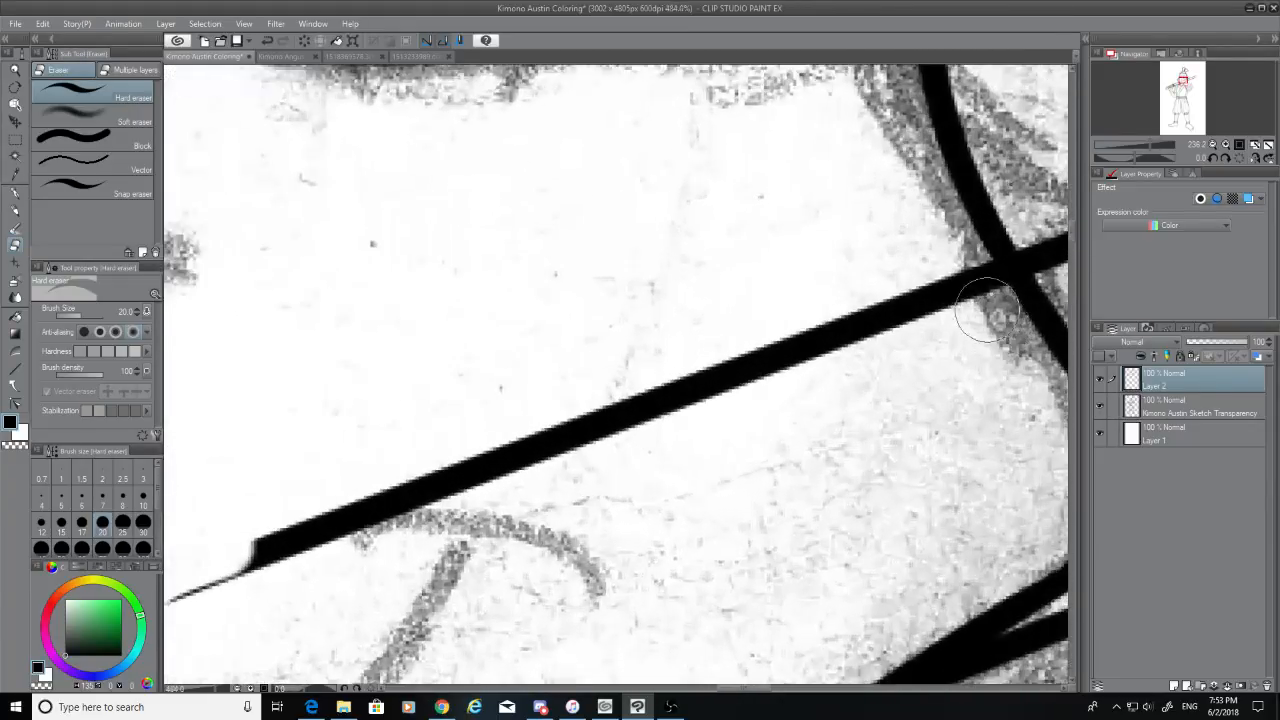
{"action": "mouse_move", "coordinate": [984, 298]}
{"action": "left_mouse_down"}
{"action": "mouse_move", "coordinate": [965, 270]}
{"action": "mouse_move", "coordinate": [948, 295]}
{"action": "mouse_move", "coordinate": [200, 551]}
{"action": "mouse_move", "coordinate": [195, 585]}
{"action": "left_mouse_up"}
{"action": "scroll", "coordinate": [938, 473], "scroll_direction": "down", "scroll_amount": 5}
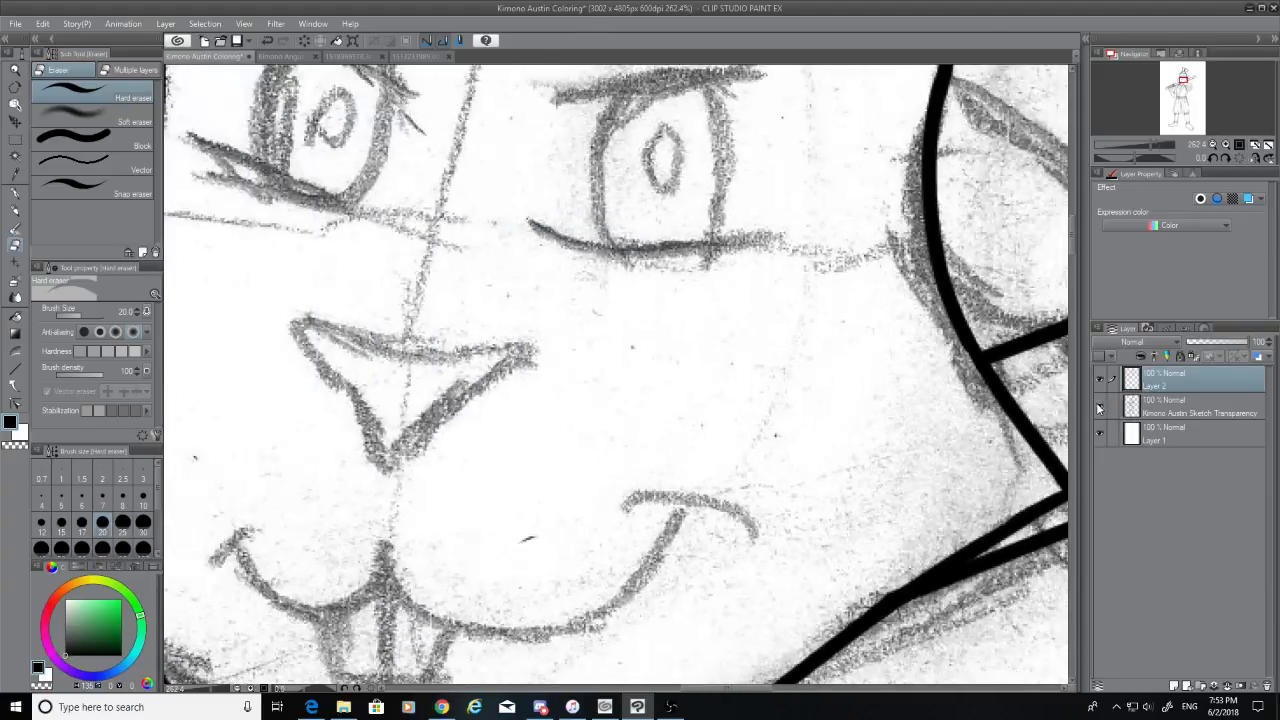
Hide the Kimono Austin sketch layer and erase the leftover specks on the face and beside the jaw line
{"action": "left_click", "coordinate": [1100, 406]}
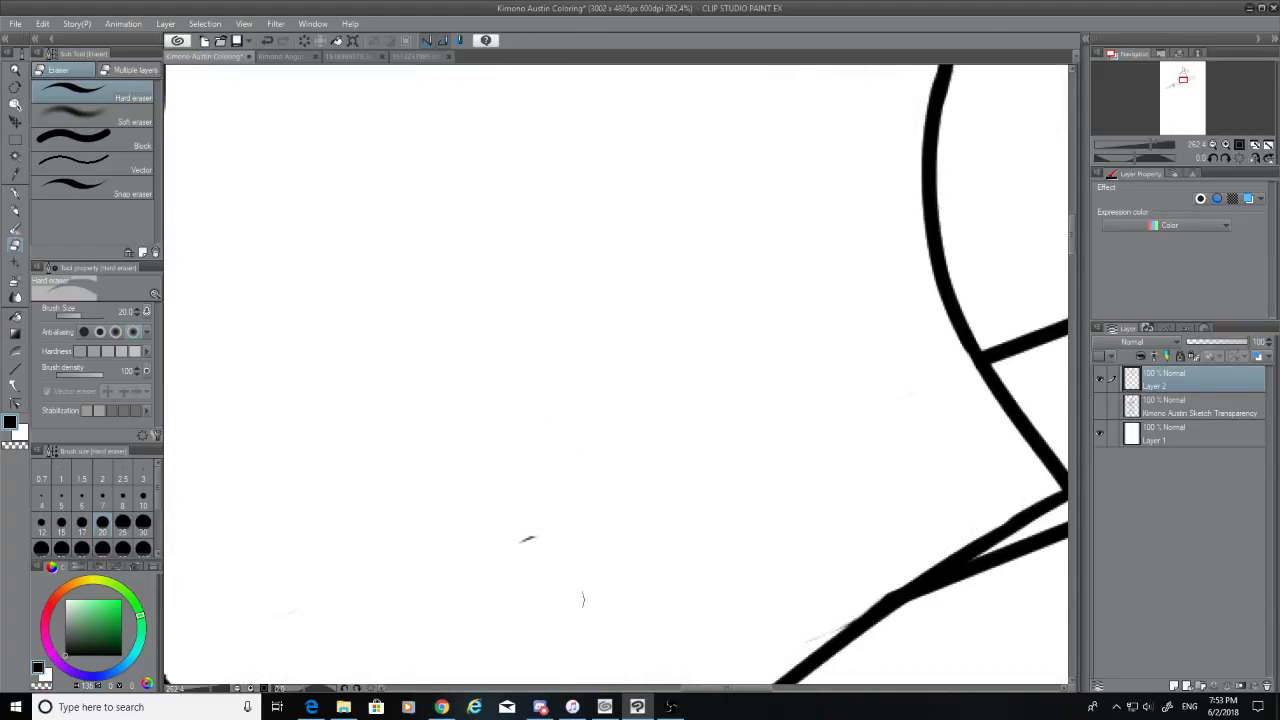
{"action": "scroll", "coordinate": [743, 473], "scroll_direction": "down", "scroll_amount": 1}
{"action": "scroll", "coordinate": [838, 541], "scroll_direction": "up", "scroll_amount": 2}
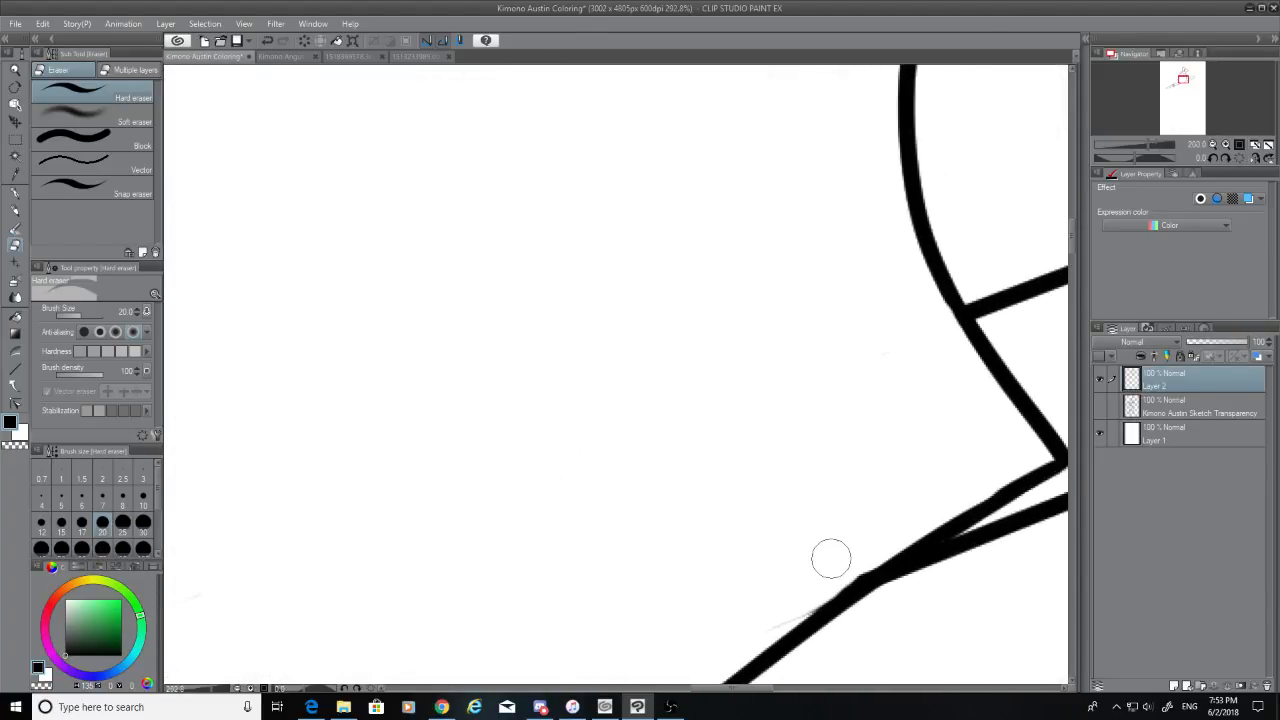
{"action": "left_click_drag", "start_coordinate": [874, 557], "coordinate": [800, 600]}
{"action": "key", "text": "ctrl+z"}
{"action": "left_click_drag", "start_coordinate": [880, 547], "coordinate": [729, 635]}
{"action": "key", "text": "ctrl+z"}
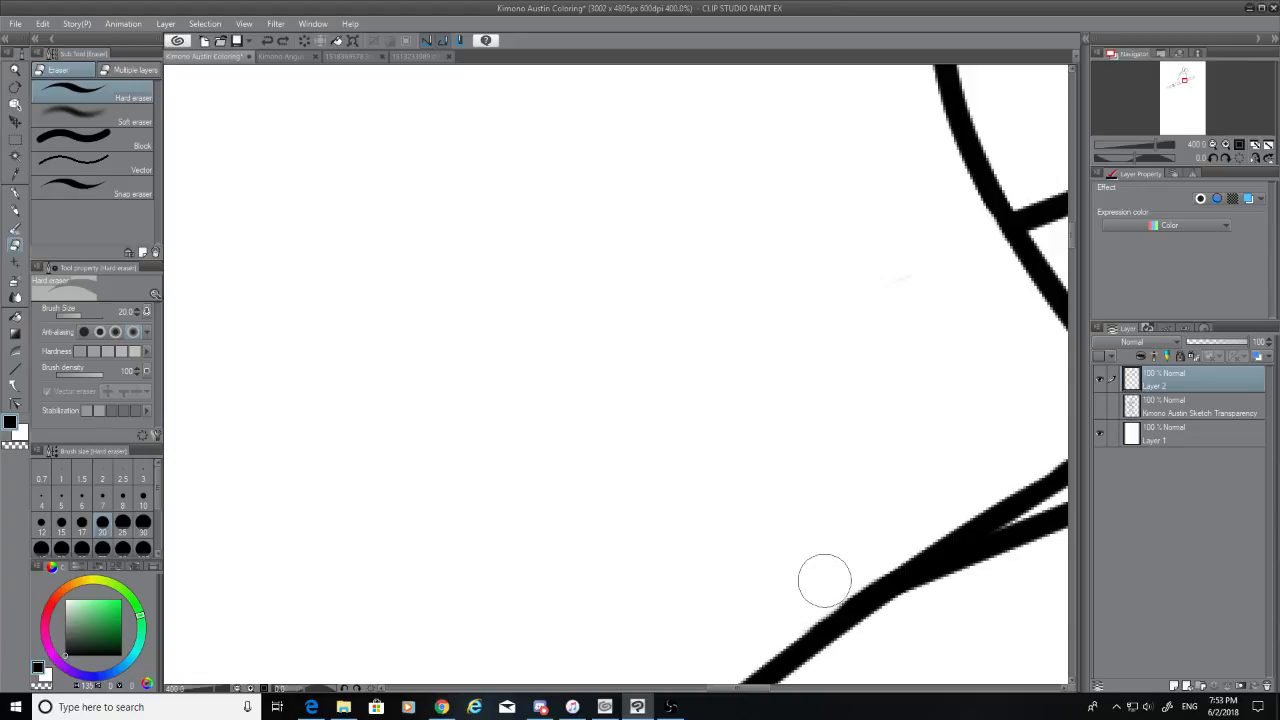
Trim the rough bump on the chin line near the jaw corner with the hard eraser
{"action": "scroll", "coordinate": [823, 378], "scroll_direction": "down", "scroll_amount": 3}
{"action": "scroll", "coordinate": [824, 381], "scroll_direction": "down", "scroll_amount": 1}
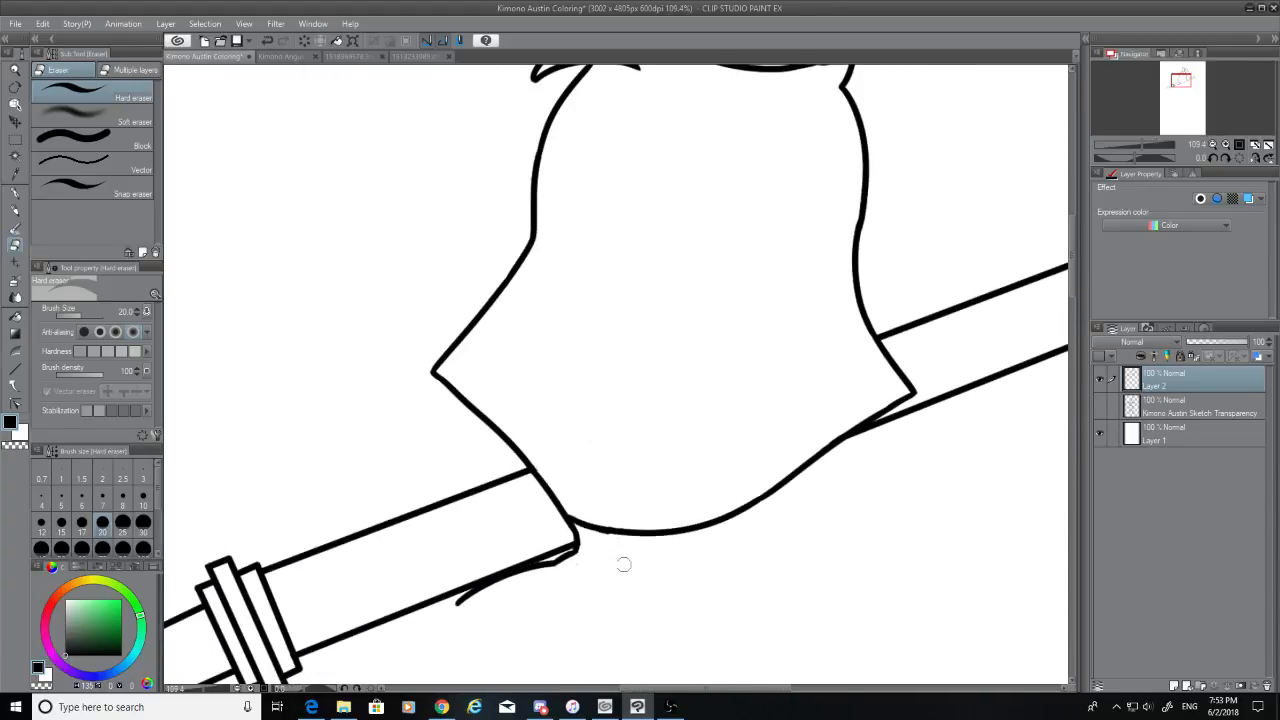
{"action": "scroll", "coordinate": [623, 564], "scroll_direction": "up", "scroll_amount": 5}
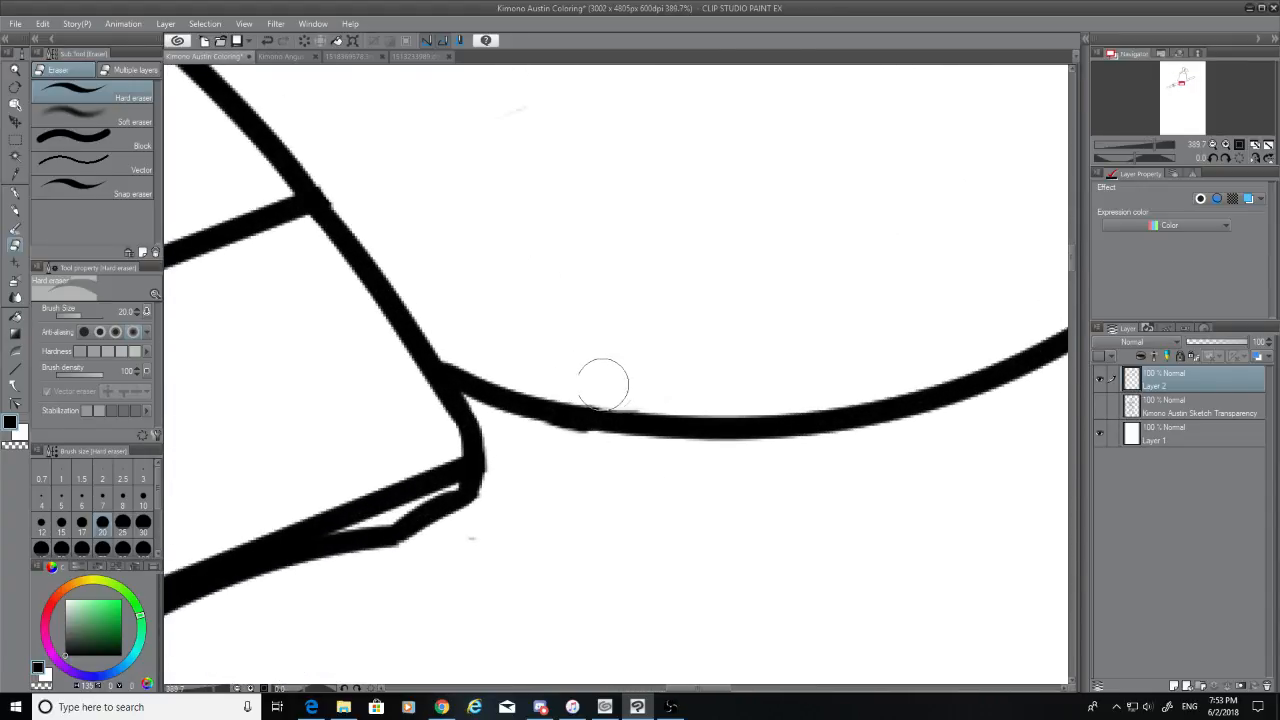
{"action": "left_click_drag", "start_coordinate": [537, 442], "coordinate": [563, 450]}
{"action": "key", "text": "ctrl+z"}
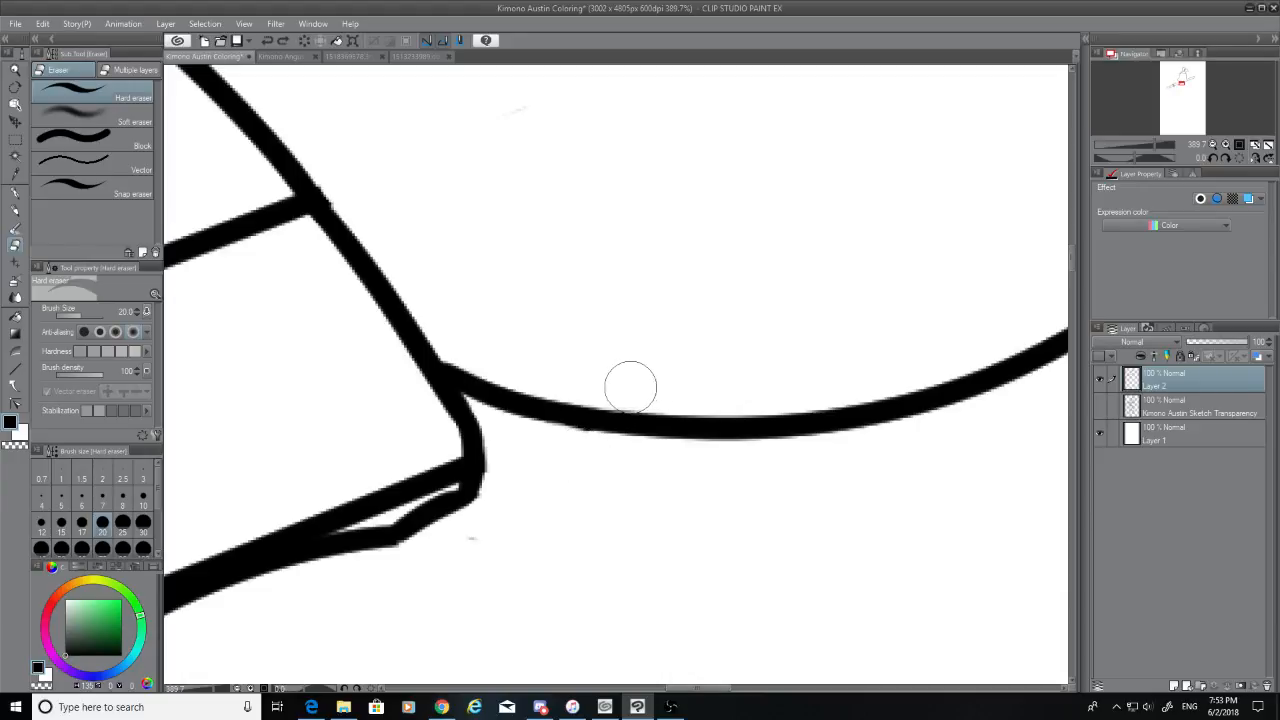
{"action": "scroll", "coordinate": [584, 562], "scroll_direction": "down", "scroll_amount": 3}
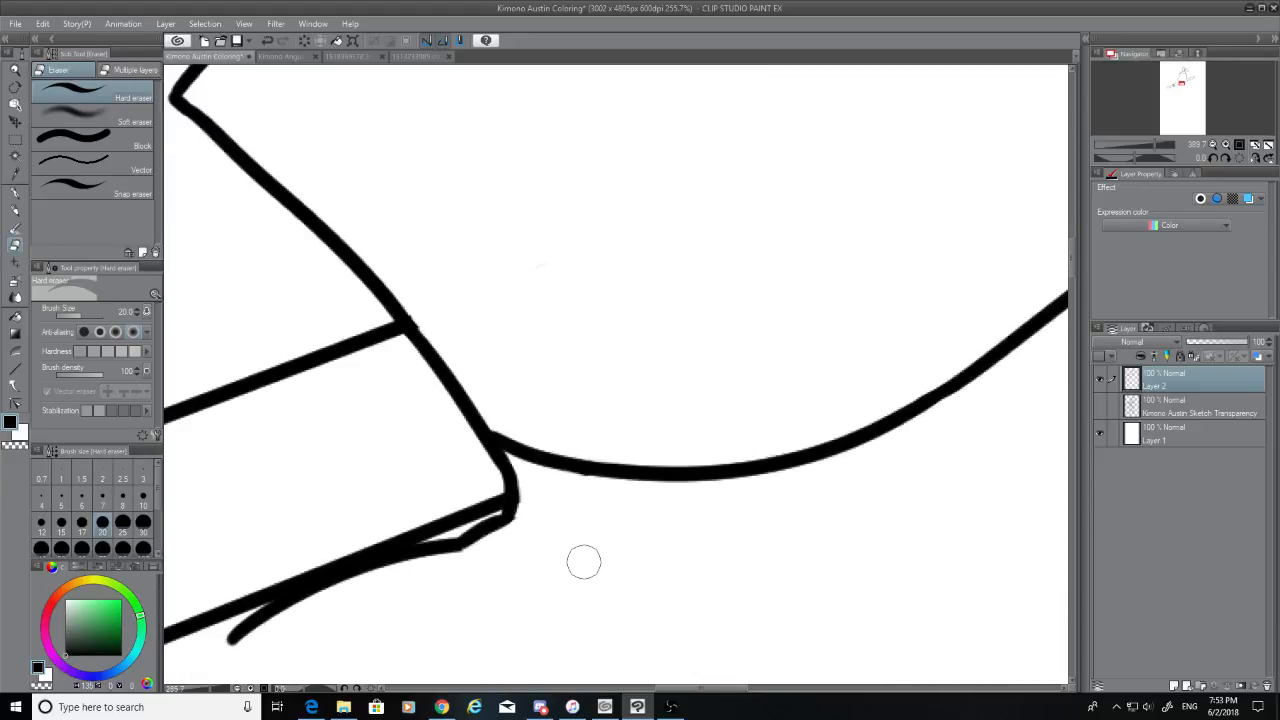
{"action": "scroll", "coordinate": [584, 562], "scroll_direction": "down", "scroll_amount": 5}
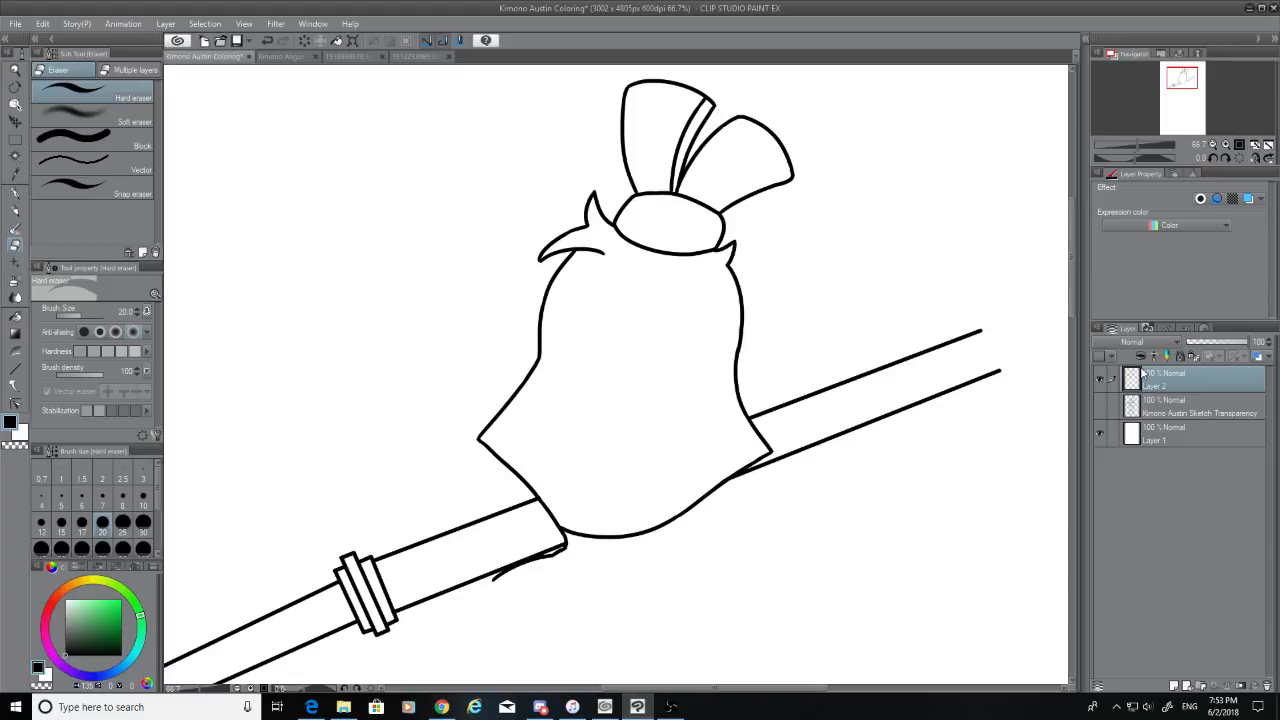
Show the sketch layer again and ink the ear's upper outer edge with the G-pen, from the head outline toward the pole
{"action": "left_click", "coordinate": [1101, 405]}
{"action": "scroll", "coordinate": [808, 316], "scroll_direction": "up", "scroll_amount": 5}
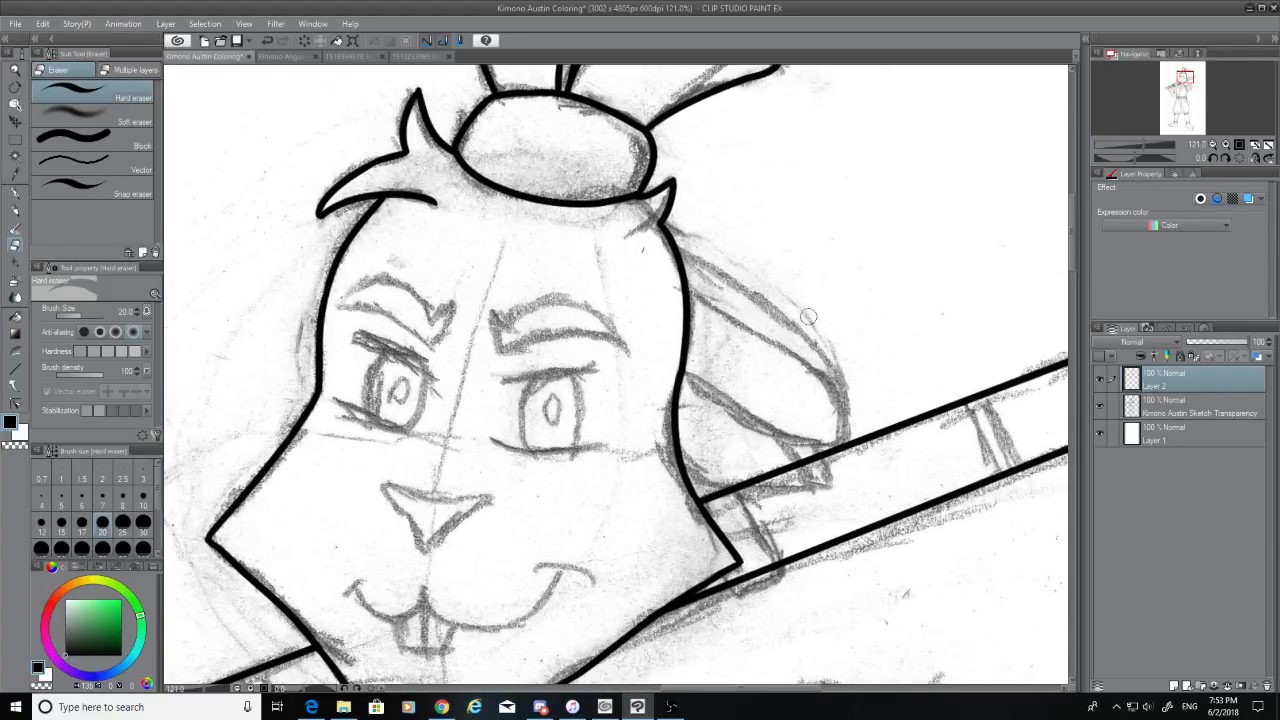
{"action": "scroll", "coordinate": [808, 316], "scroll_direction": "up", "scroll_amount": 2}
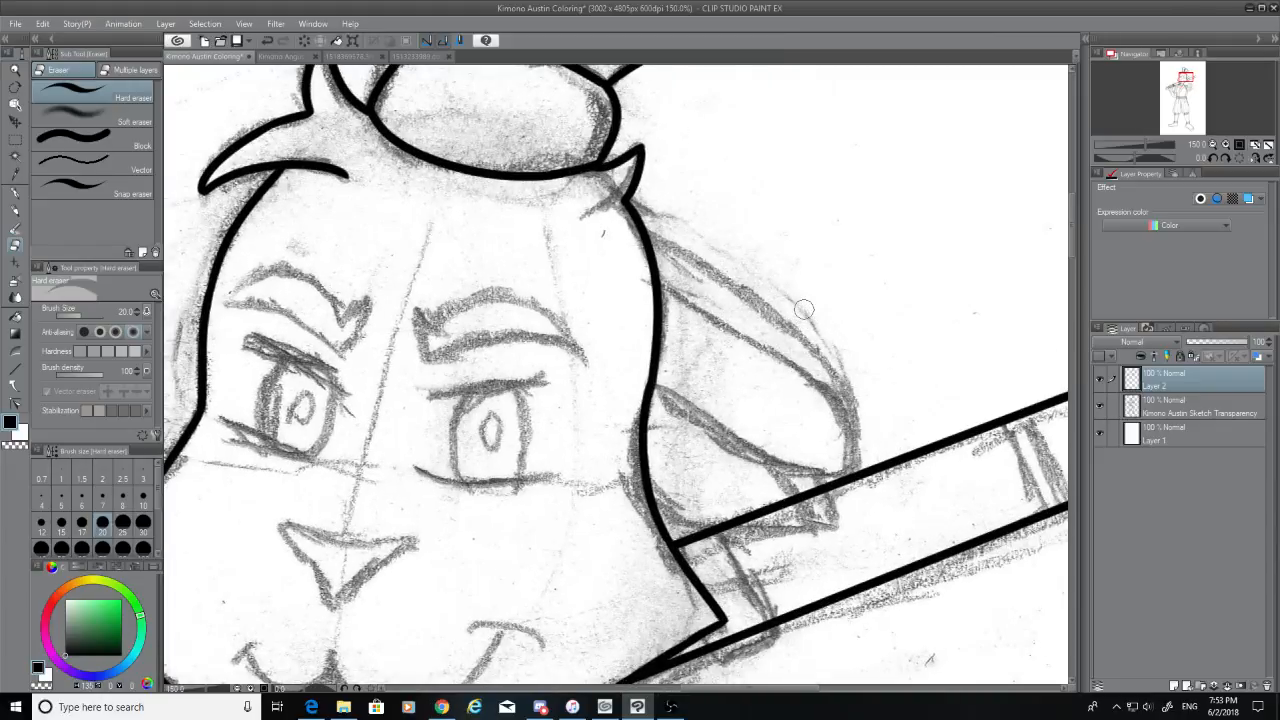
{"action": "left_click", "coordinate": [16, 208]}
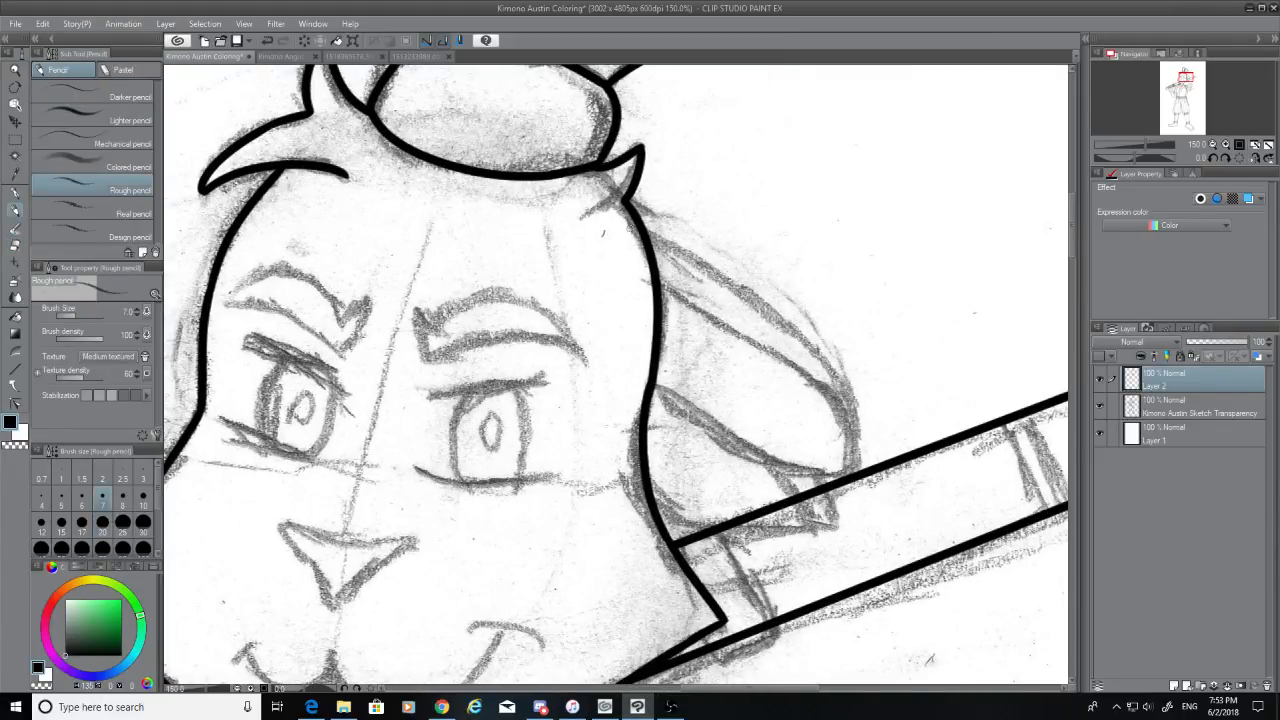
{"action": "mouse_move", "coordinate": [640, 226]}
{"action": "left_mouse_down"}
{"action": "mouse_move", "coordinate": [876, 378]}
{"action": "mouse_move", "coordinate": [916, 438]}
{"action": "left_mouse_up"}
{"action": "key", "text": "ctrl+z"}
{"action": "left_click", "coordinate": [16, 191]}
{"action": "left_click_drag", "start_coordinate": [640, 227], "coordinate": [895, 455]}
{"action": "key", "text": "ctrl+z"}
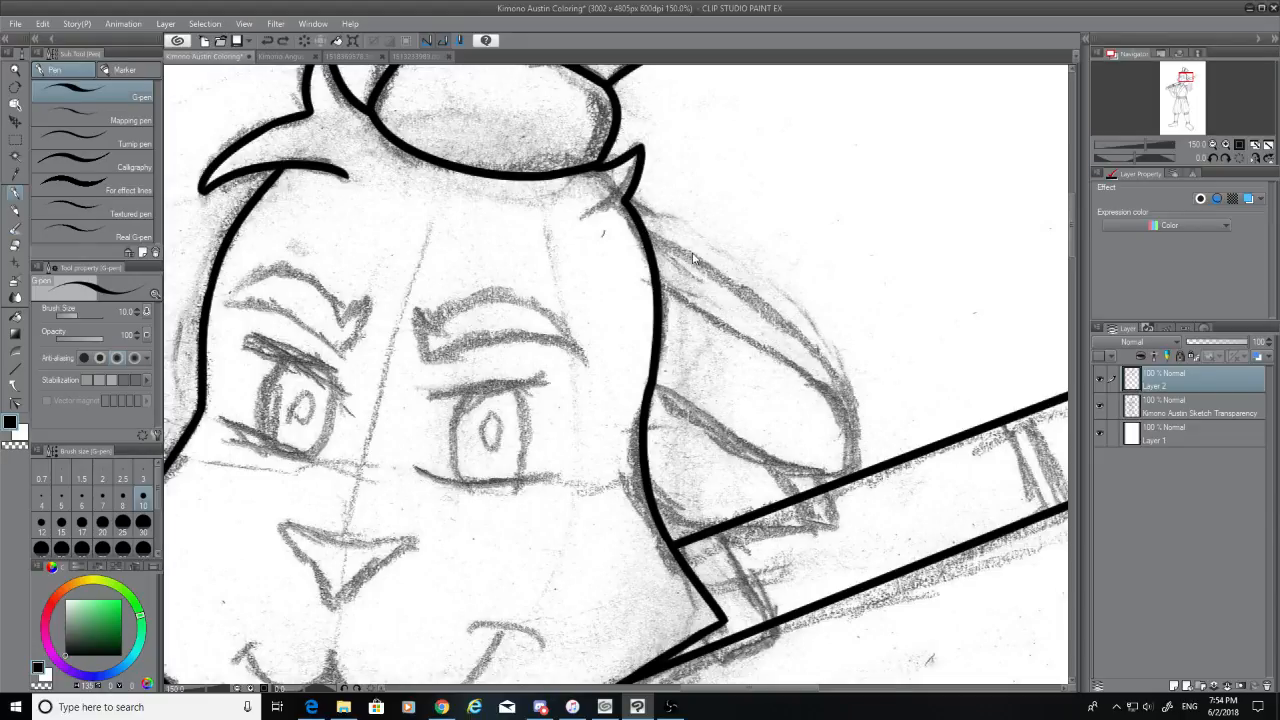
{"action": "left_click_drag", "start_coordinate": [648, 231], "coordinate": [895, 452]}
{"action": "key", "text": "ctrl+z"}
{"action": "left_click_drag", "start_coordinate": [647, 230], "coordinate": [868, 440]}
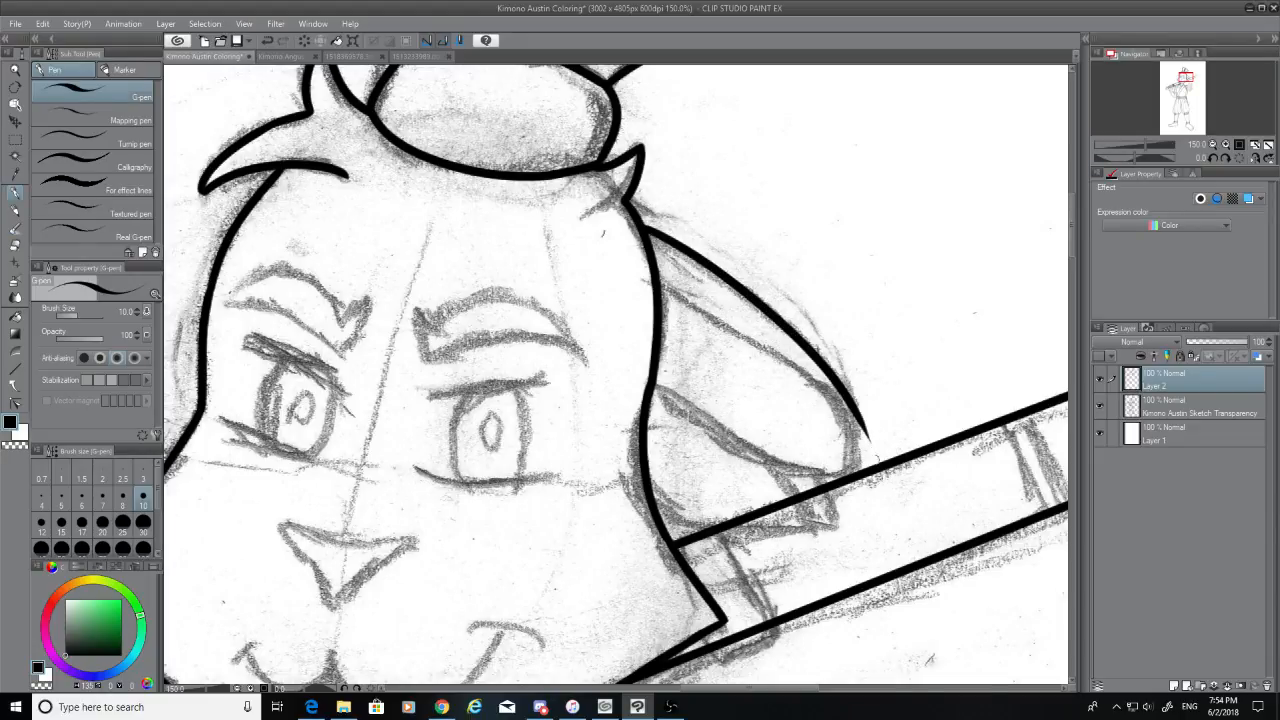
Erase the thin tapered end of the ear's outer edge above the pole
{"action": "left_click", "coordinate": [15, 245]}
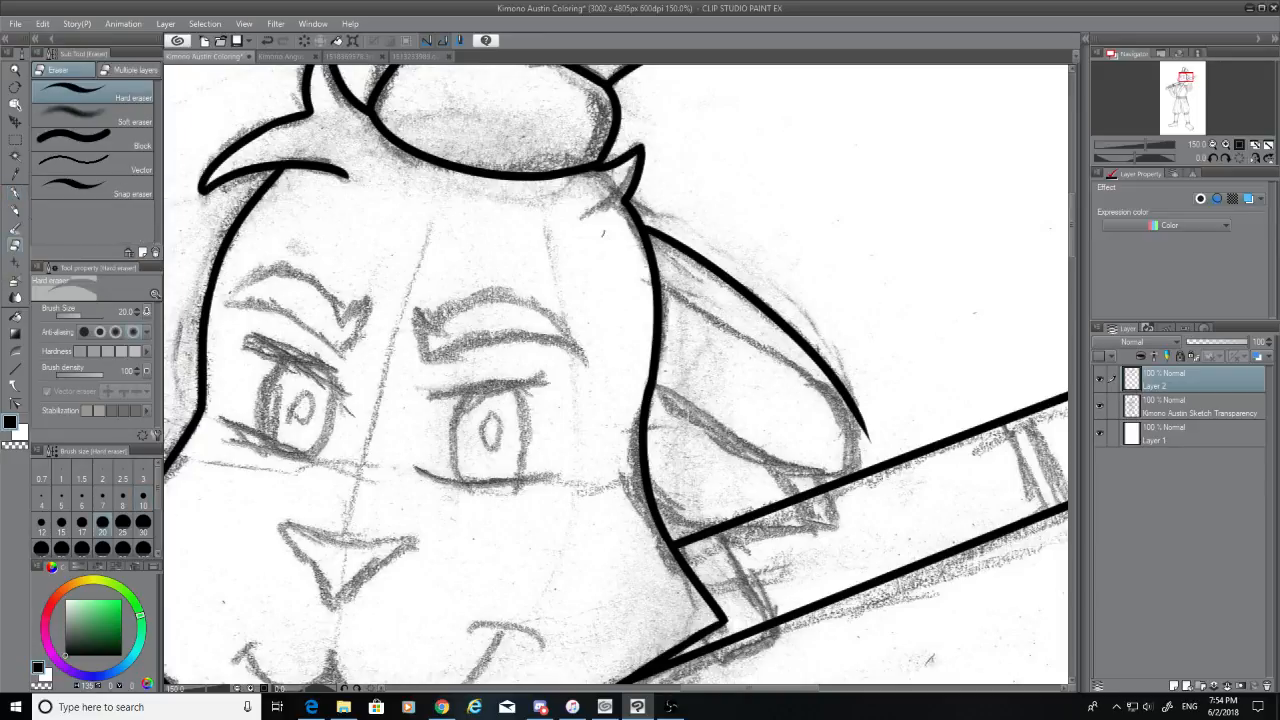
{"action": "left_click_drag", "start_coordinate": [868, 442], "coordinate": [863, 395]}
{"action": "left_click", "coordinate": [867, 437]}
{"action": "scroll", "coordinate": [858, 415], "scroll_direction": "up", "scroll_amount": 3}
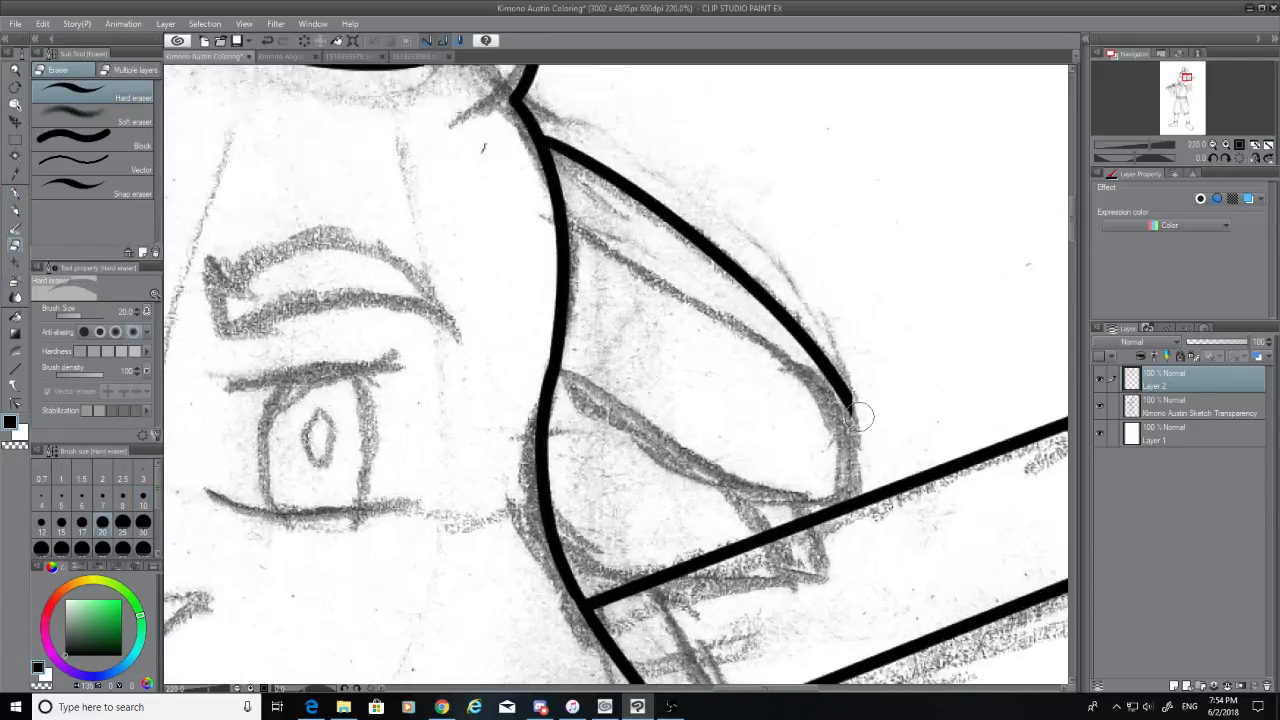
Ink the ear's rounded tip with the G-pen, continuing the outer edge down to the pole's upper line
{"action": "left_click", "coordinate": [14, 193]}
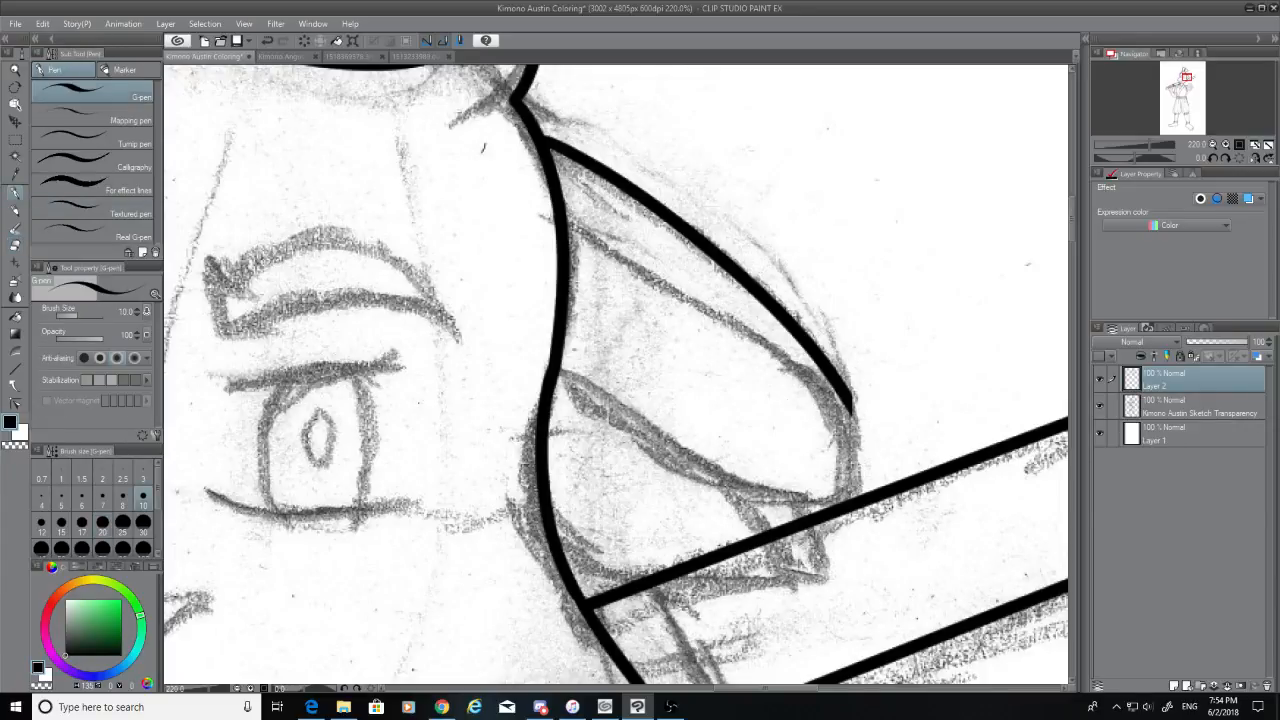
{"action": "left_click_drag", "start_coordinate": [847, 398], "coordinate": [850, 488]}
{"action": "key", "text": "ctrl+z"}
{"action": "left_click_drag", "start_coordinate": [845, 392], "coordinate": [851, 486]}
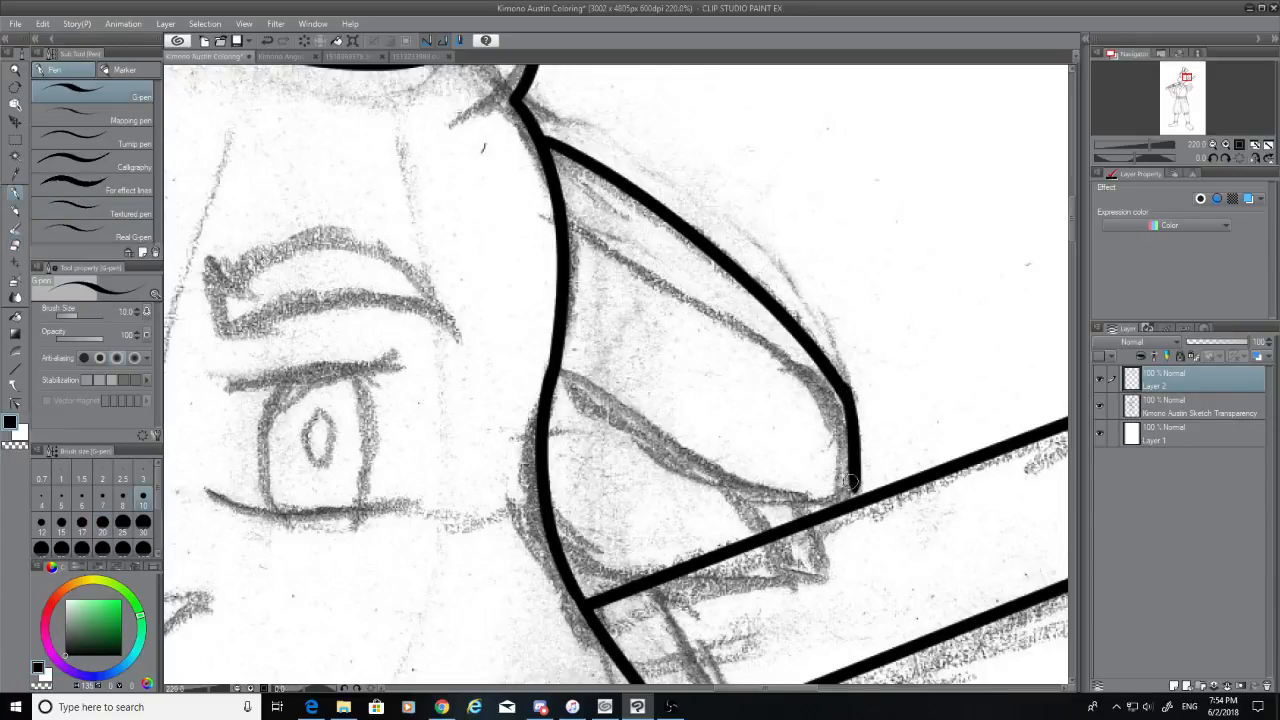
{"action": "key", "text": "ctrl+z"}
{"action": "left_click_drag", "start_coordinate": [850, 397], "coordinate": [849, 488]}
{"action": "key", "text": "ctrl+z"}
{"action": "mouse_move", "coordinate": [848, 398]}
{"action": "left_mouse_down"}
{"action": "mouse_move", "coordinate": [845, 497]}
{"action": "mouse_move", "coordinate": [550, 370]}
{"action": "mouse_move", "coordinate": [686, 450]}
{"action": "mouse_move", "coordinate": [880, 507]}
{"action": "left_mouse_up"}
{"action": "key", "text": "ctrl+z"}
{"action": "key", "text": "ctrl+z"}
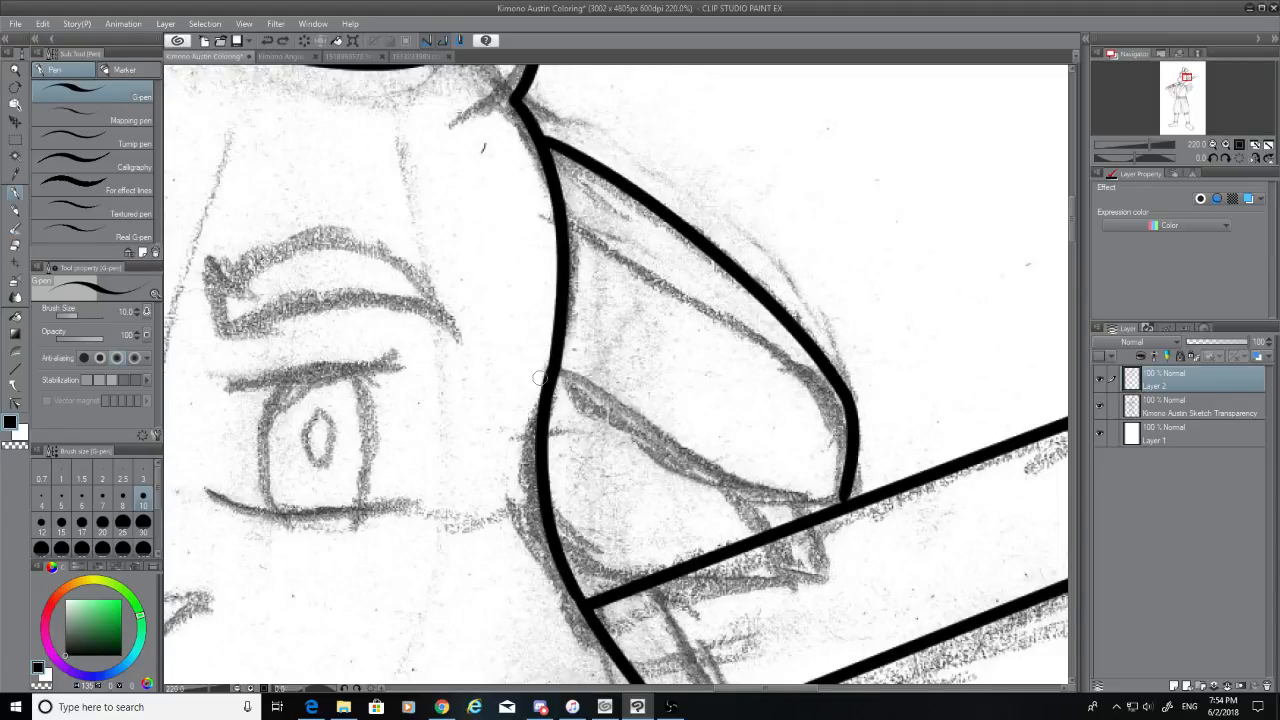
Ink the ear's lower edge from the head outline to the tip, plus a short line down to the pole beside it
{"action": "left_click_drag", "start_coordinate": [561, 370], "coordinate": [875, 500]}
{"action": "key", "text": "ctrl+z"}
{"action": "mouse_move", "coordinate": [553, 366]}
{"action": "left_mouse_down"}
{"action": "mouse_move", "coordinate": [745, 457]}
{"action": "mouse_move", "coordinate": [882, 484]}
{"action": "left_mouse_up"}
{"action": "key", "text": "ctrl+z"}
{"action": "mouse_move", "coordinate": [557, 371]}
{"action": "left_mouse_down"}
{"action": "mouse_move", "coordinate": [698, 457]}
{"action": "mouse_move", "coordinate": [852, 502]}
{"action": "mouse_move", "coordinate": [749, 471]}
{"action": "mouse_move", "coordinate": [852, 501]}
{"action": "mouse_move", "coordinate": [796, 492]}
{"action": "mouse_move", "coordinate": [843, 494]}
{"action": "mouse_move", "coordinate": [807, 496]}
{"action": "mouse_move", "coordinate": [791, 489]}
{"action": "mouse_move", "coordinate": [847, 501]}
{"action": "mouse_move", "coordinate": [784, 489]}
{"action": "mouse_move", "coordinate": [853, 494]}
{"action": "mouse_move", "coordinate": [787, 488]}
{"action": "mouse_move", "coordinate": [841, 498]}
{"action": "mouse_move", "coordinate": [807, 518]}
{"action": "left_mouse_up"}
{"action": "key", "text": "ctrl+z"}
{"action": "key", "text": "ctrl+z"}
{"action": "key", "text": "ctrl+z"}
{"action": "key", "text": "ctrl+z"}
{"action": "key", "text": "ctrl+z"}
{"action": "left_click_drag", "start_coordinate": [697, 462], "coordinate": [770, 530]}
{"action": "key", "text": "ctrl+z"}
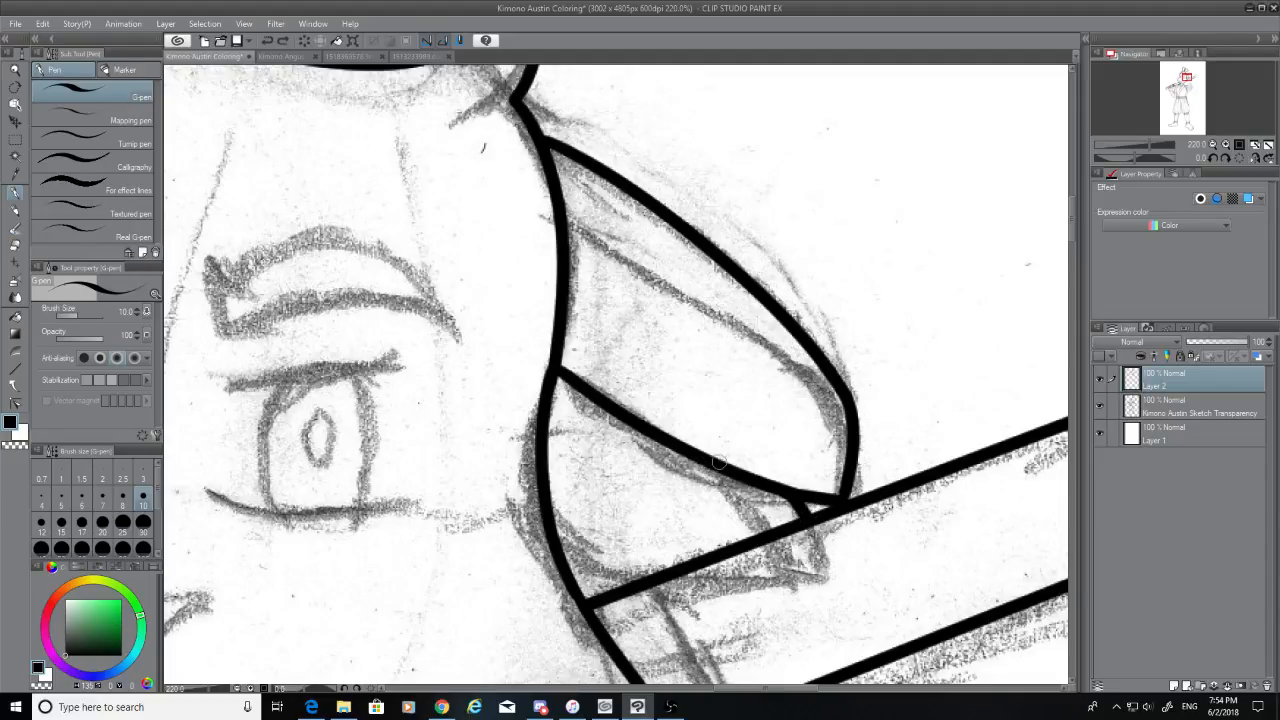
Ink two short curves under the ear with the G-pen: one from its lower edge, one from the head outline, both ending on the pole
{"action": "left_click_drag", "start_coordinate": [728, 482], "coordinate": [774, 528]}
{"action": "left_click_drag", "start_coordinate": [548, 542], "coordinate": [668, 566]}
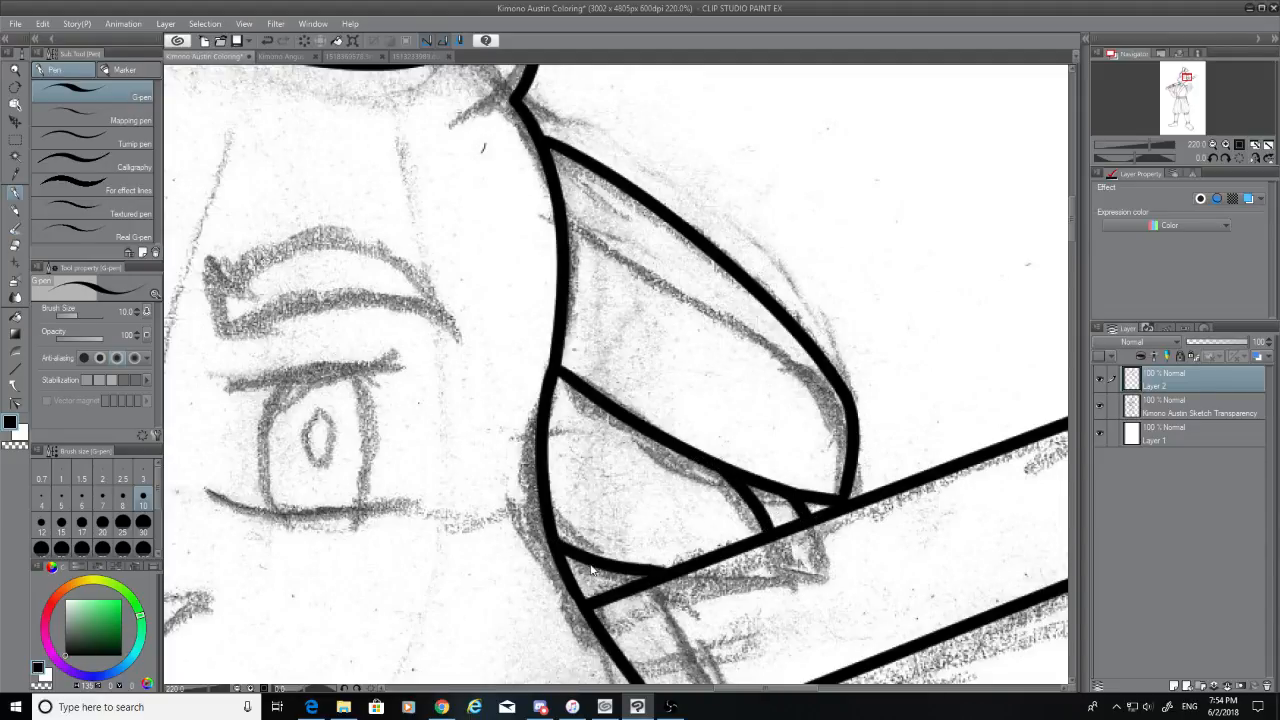
{"action": "key", "text": "ctrl+z"}
{"action": "left_click_drag", "start_coordinate": [548, 540], "coordinate": [658, 564]}
{"action": "key", "text": "ctrl+z"}
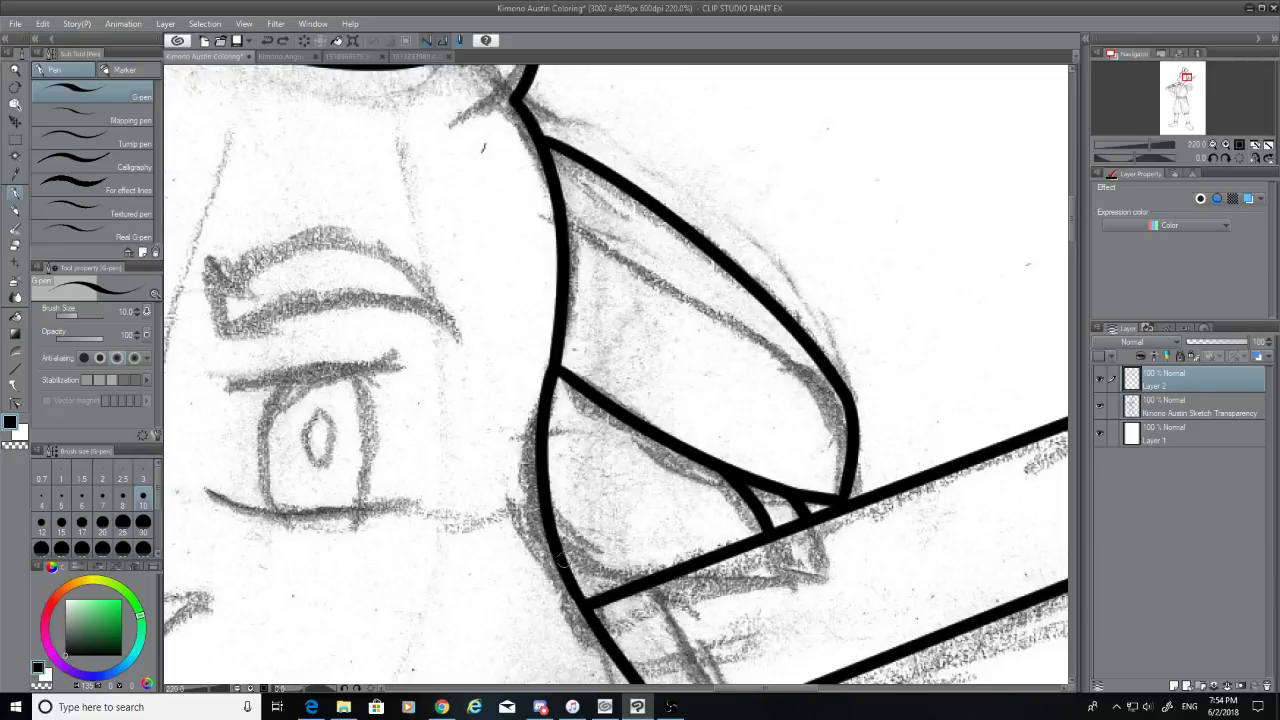
{"action": "left_click_drag", "start_coordinate": [548, 540], "coordinate": [656, 598]}
{"action": "key", "text": "ctrl+z"}
{"action": "left_click_drag", "start_coordinate": [562, 542], "coordinate": [646, 580]}
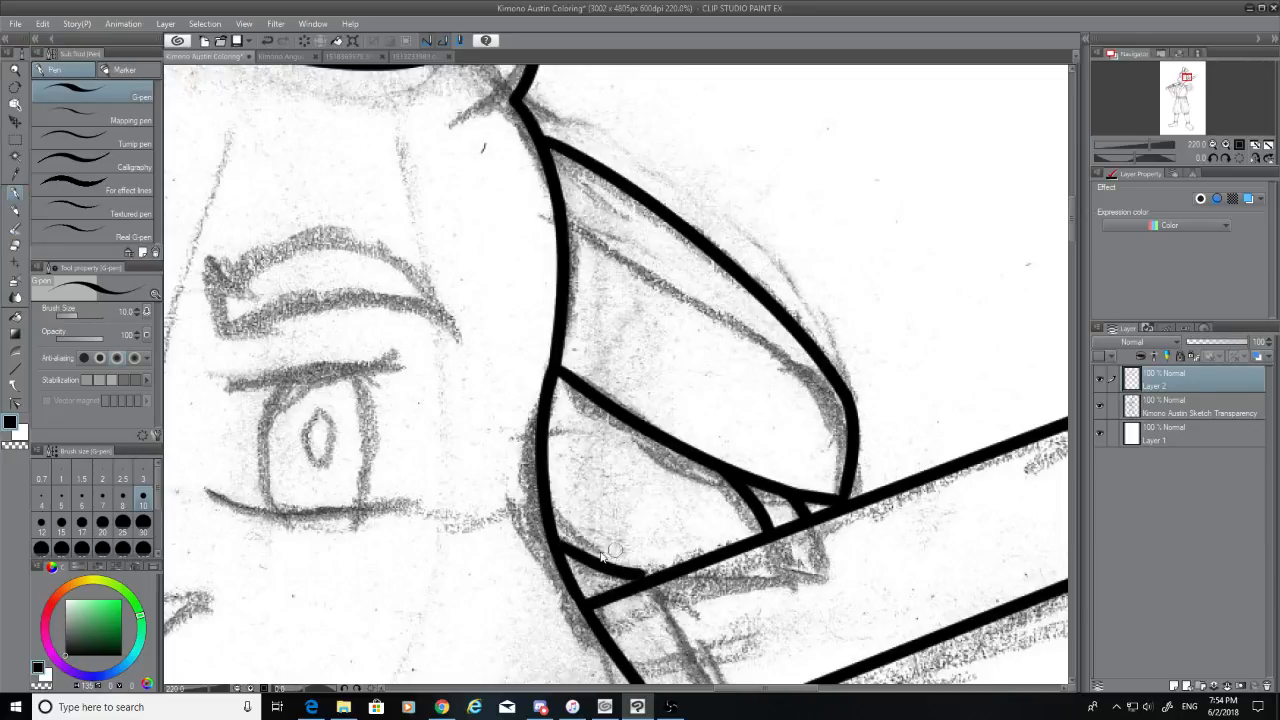
{"action": "key", "text": "ctrl+z"}
{"action": "left_click_drag", "start_coordinate": [550, 536], "coordinate": [638, 582]}
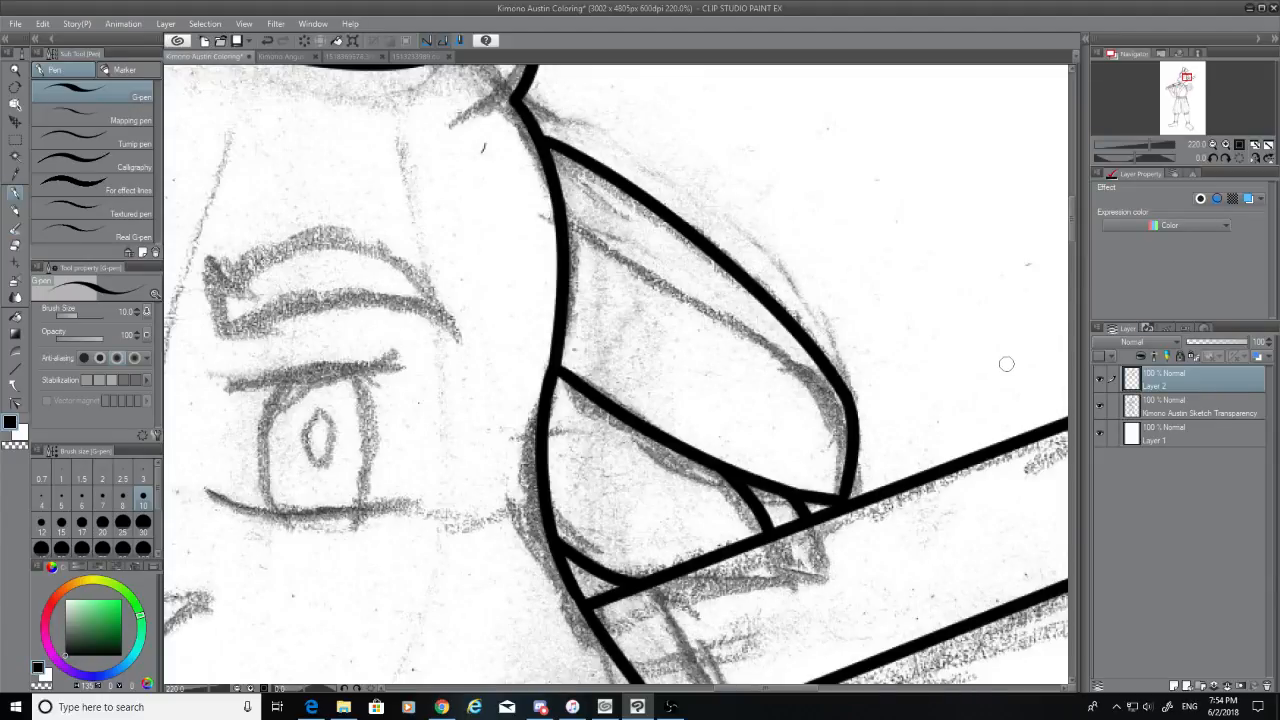
Ink the rounded cap at the pole's lower end, joining its upper and lower lines beyond the gripping hand
{"action": "scroll", "coordinate": [1006, 364], "scroll_direction": "down", "scroll_amount": 10}
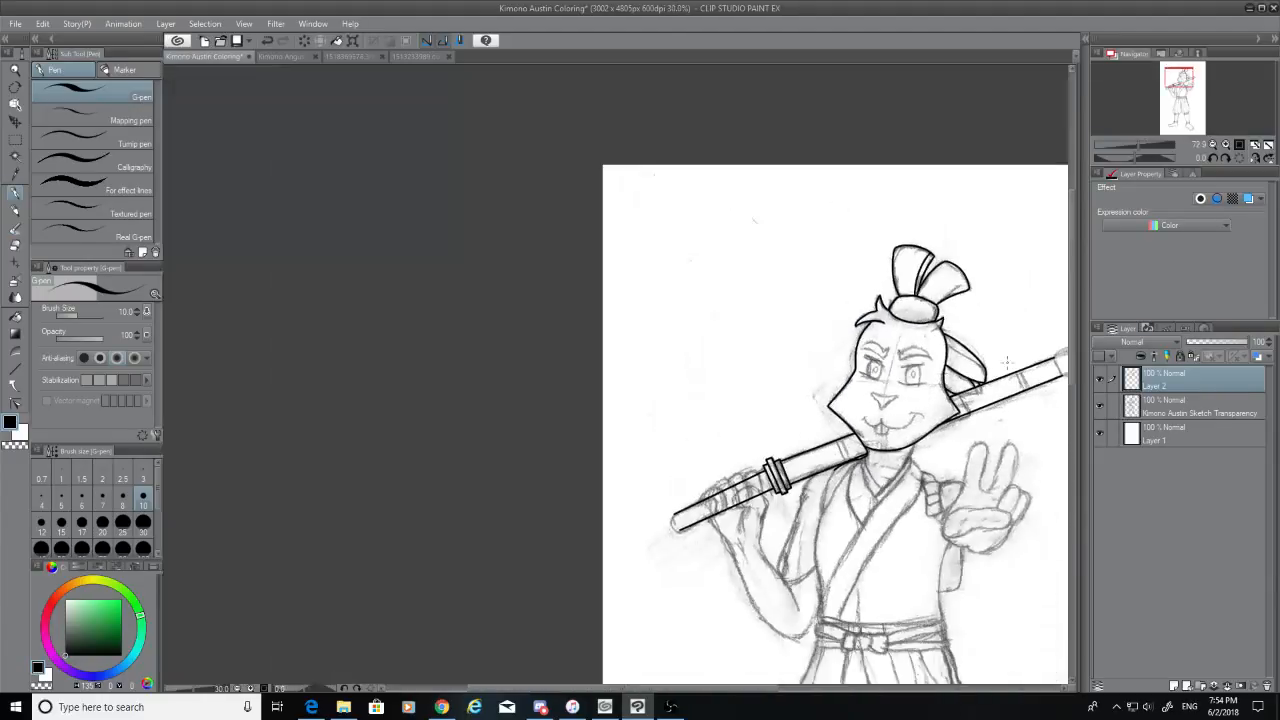
{"action": "scroll", "coordinate": [949, 514], "scroll_direction": "up", "scroll_amount": 1}
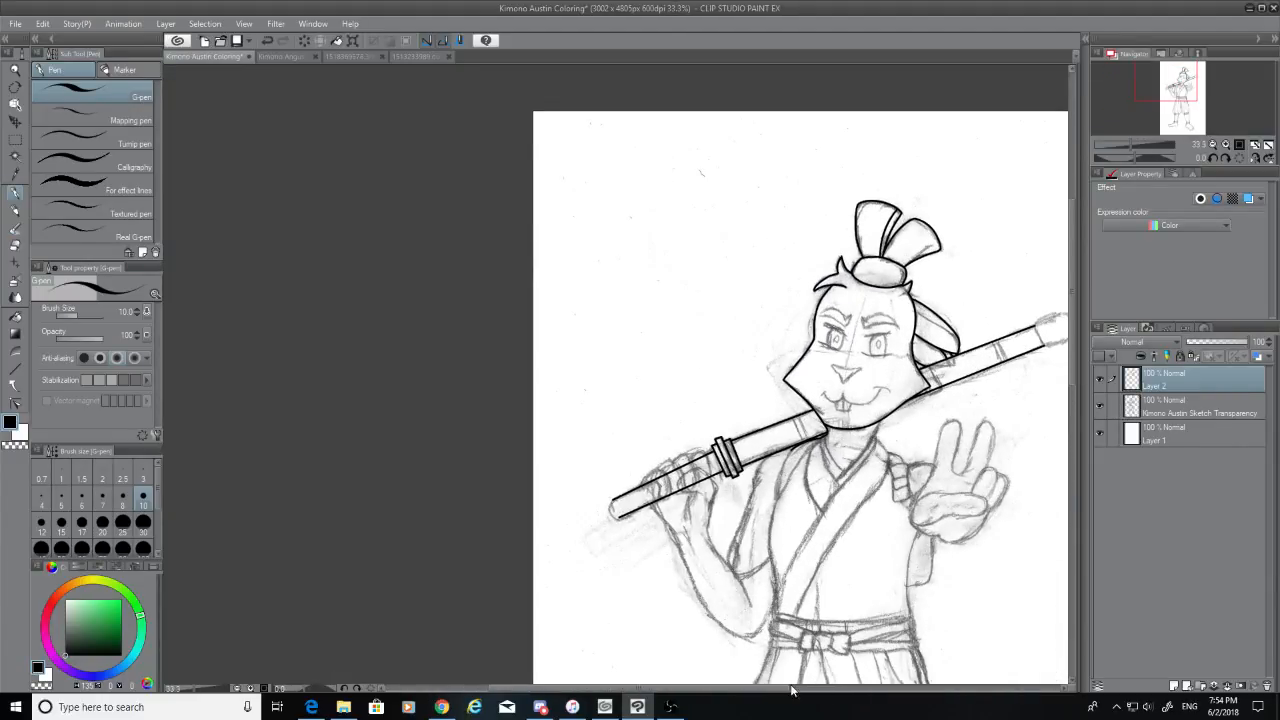
{"action": "scroll", "coordinate": [651, 418], "scroll_direction": "up", "scroll_amount": 4}
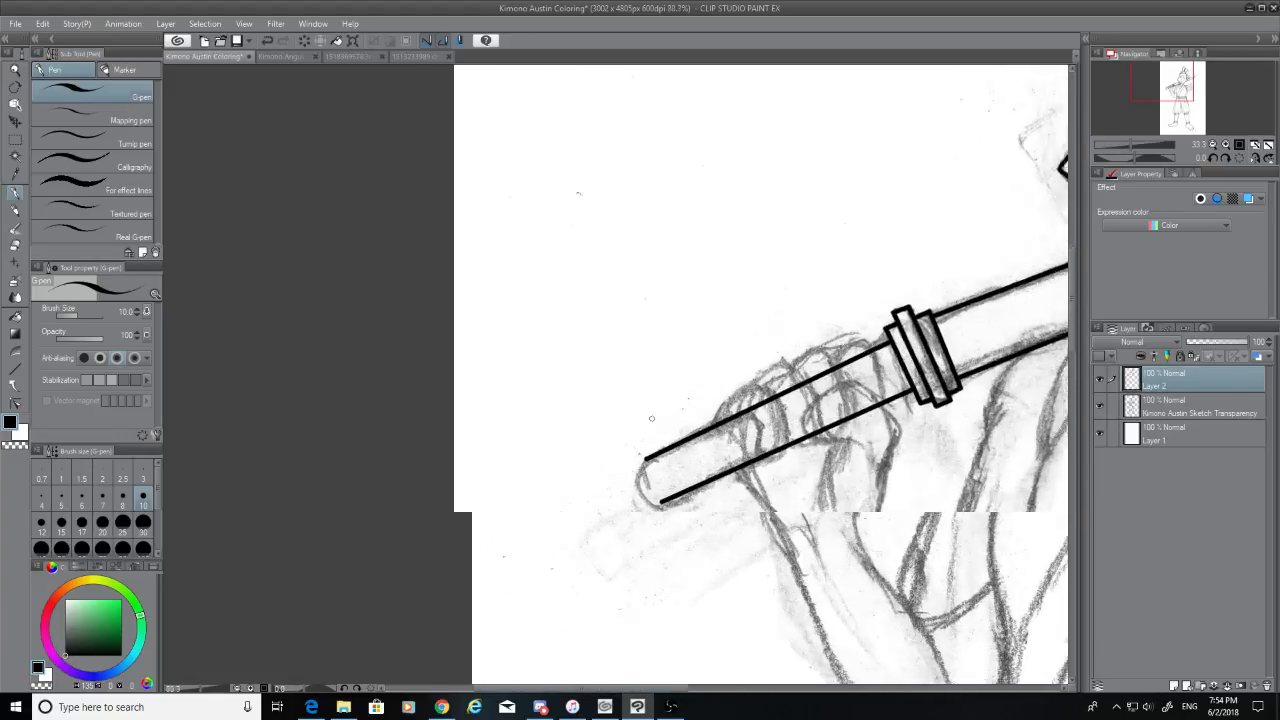
{"action": "scroll", "coordinate": [651, 418], "scroll_direction": "up", "scroll_amount": 4}
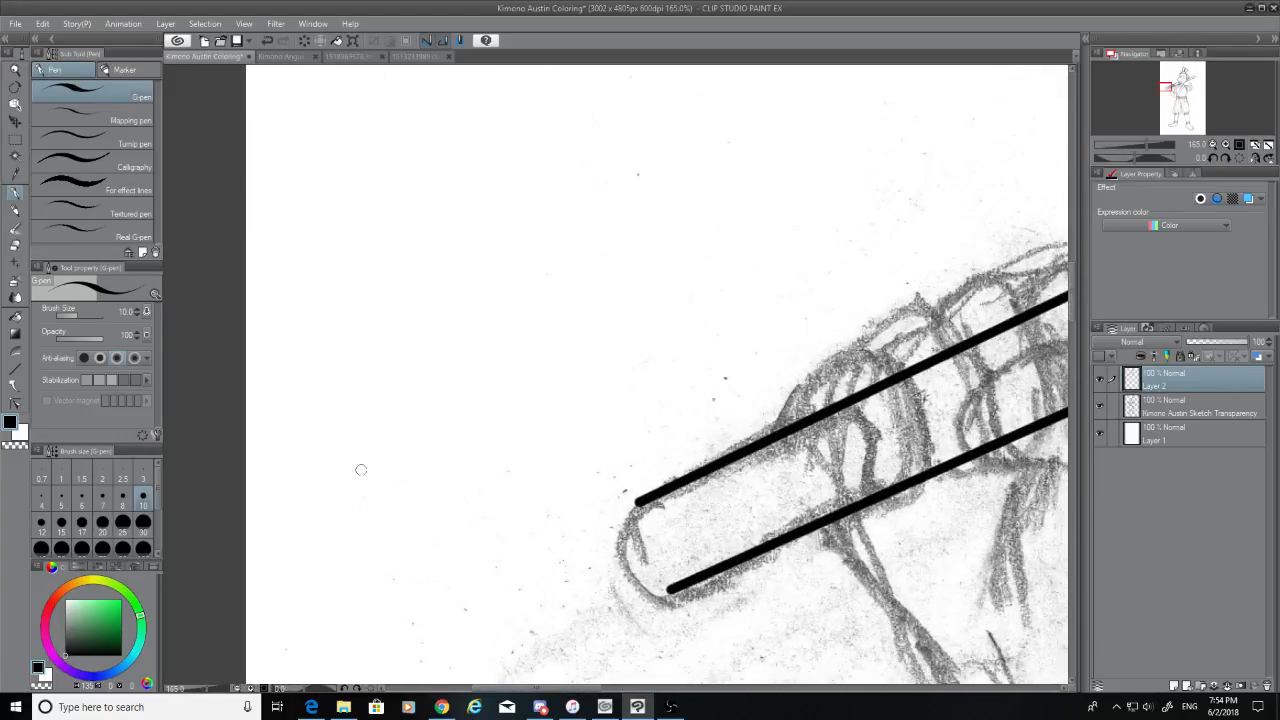
{"action": "left_click_drag", "start_coordinate": [640, 500], "coordinate": [670, 594]}
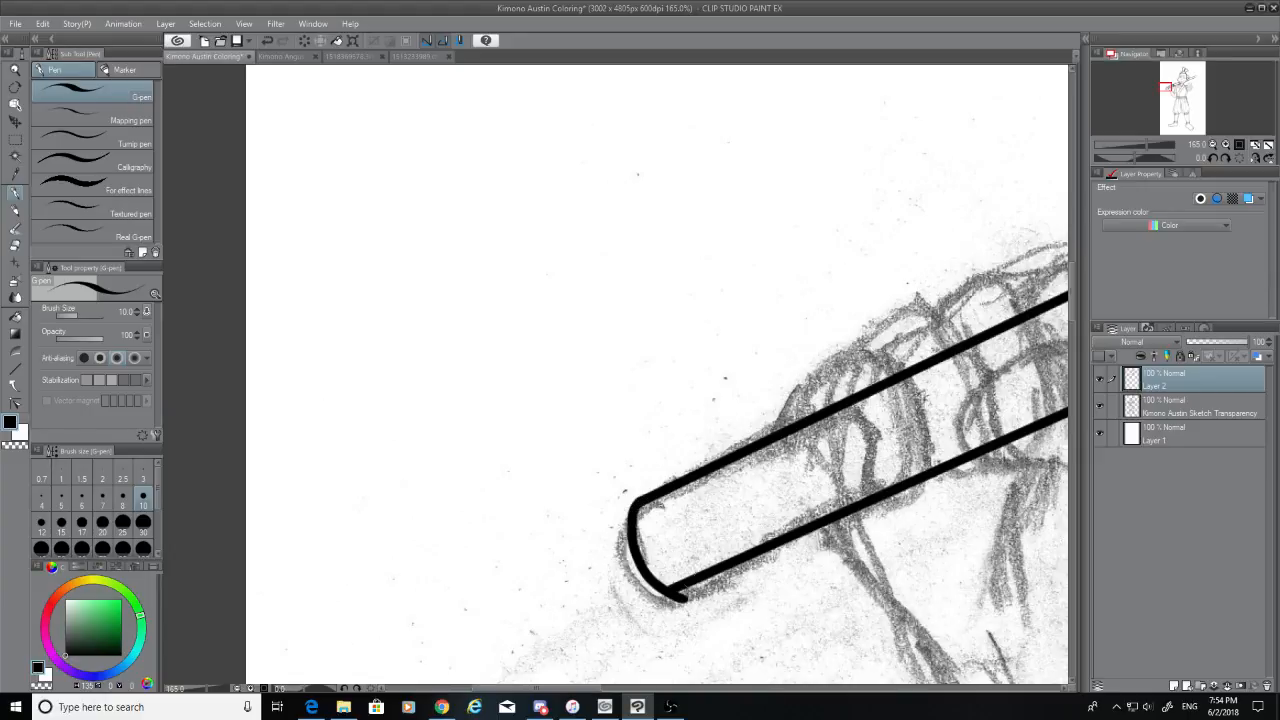
{"action": "key", "text": "ctrl+z"}
{"action": "mouse_move", "coordinate": [636, 498]}
{"action": "left_mouse_down"}
{"action": "mouse_move", "coordinate": [628, 528]}
{"action": "mouse_move", "coordinate": [686, 598]}
{"action": "left_mouse_up"}
{"action": "key", "text": "ctrl+z"}
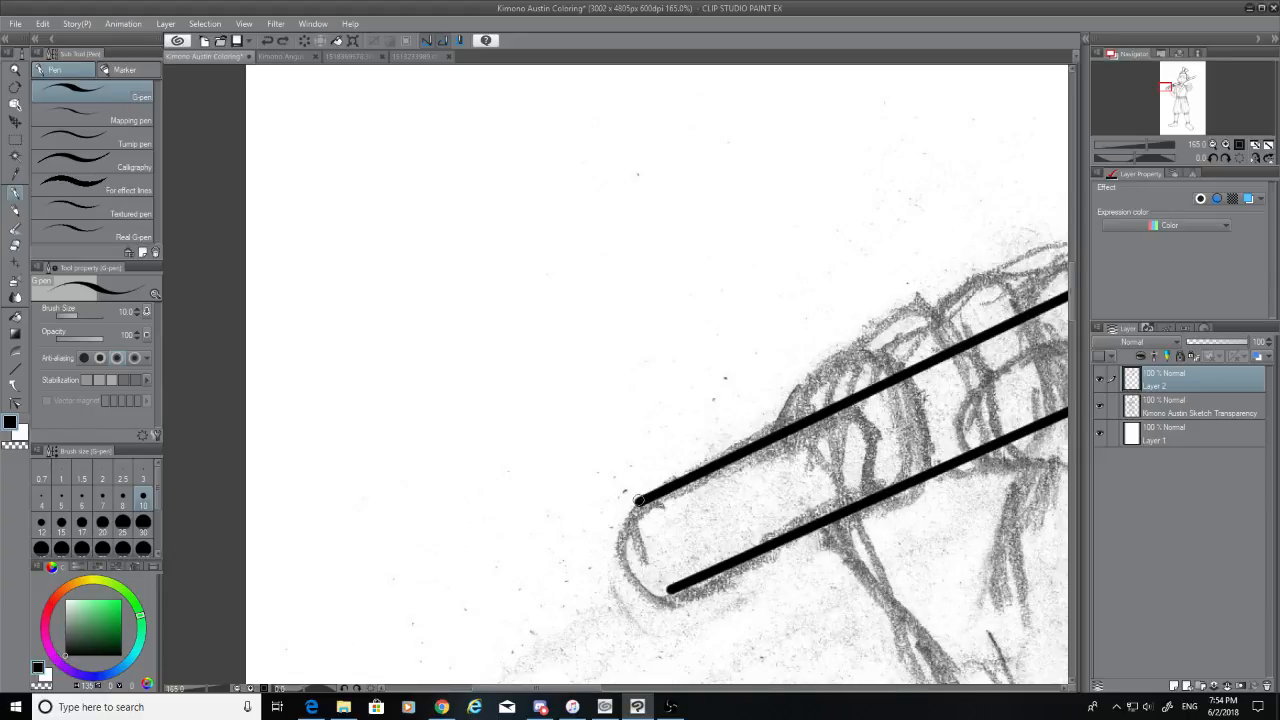
{"action": "mouse_move", "coordinate": [638, 498]}
{"action": "left_mouse_down"}
{"action": "mouse_move", "coordinate": [672, 596]}
{"action": "mouse_move", "coordinate": [686, 600]}
{"action": "left_mouse_up"}
{"action": "key", "text": "ctrl+z"}
{"action": "left_click_drag", "start_coordinate": [636, 500], "coordinate": [670, 592]}
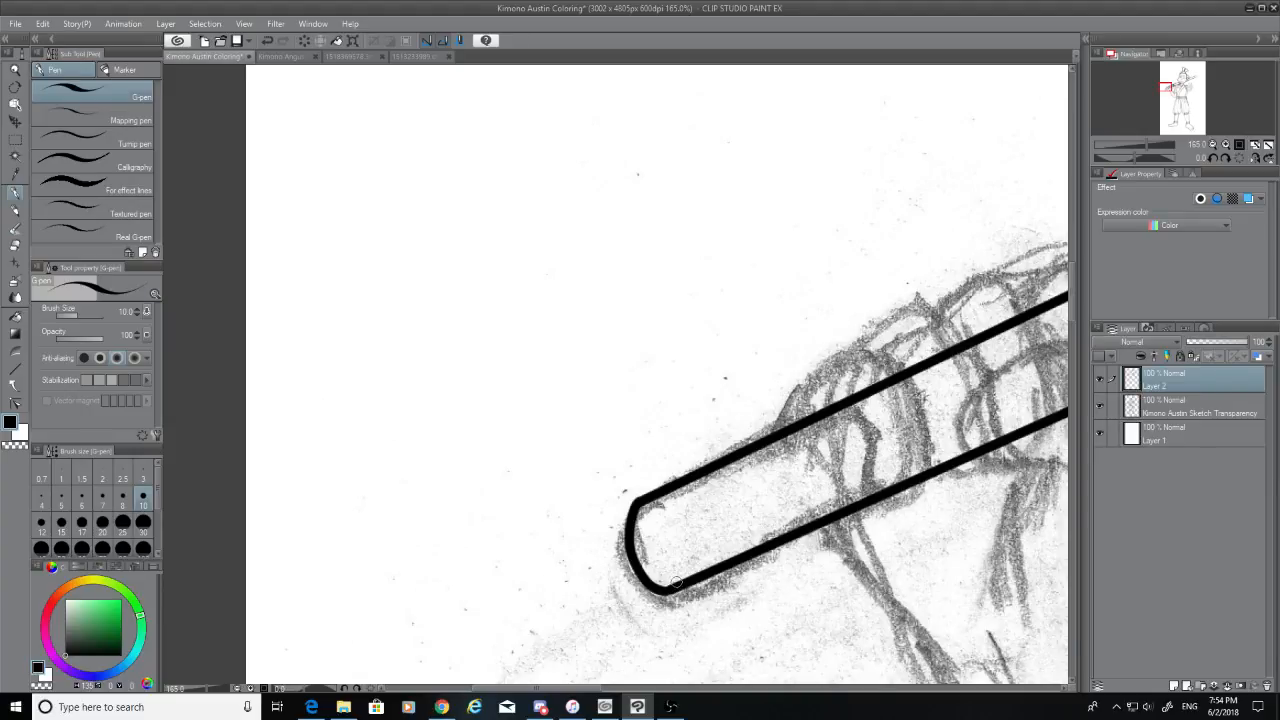
{"action": "key", "text": "ctrl+z"}
{"action": "left_click_drag", "start_coordinate": [658, 590], "coordinate": [680, 585]}
Ink the finger edge across the pole beside the guard, and the thumb's outer curve from inside the pole past its lower line
{"action": "left_click_drag", "start_coordinate": [588, 689], "coordinate": [661, 689]}
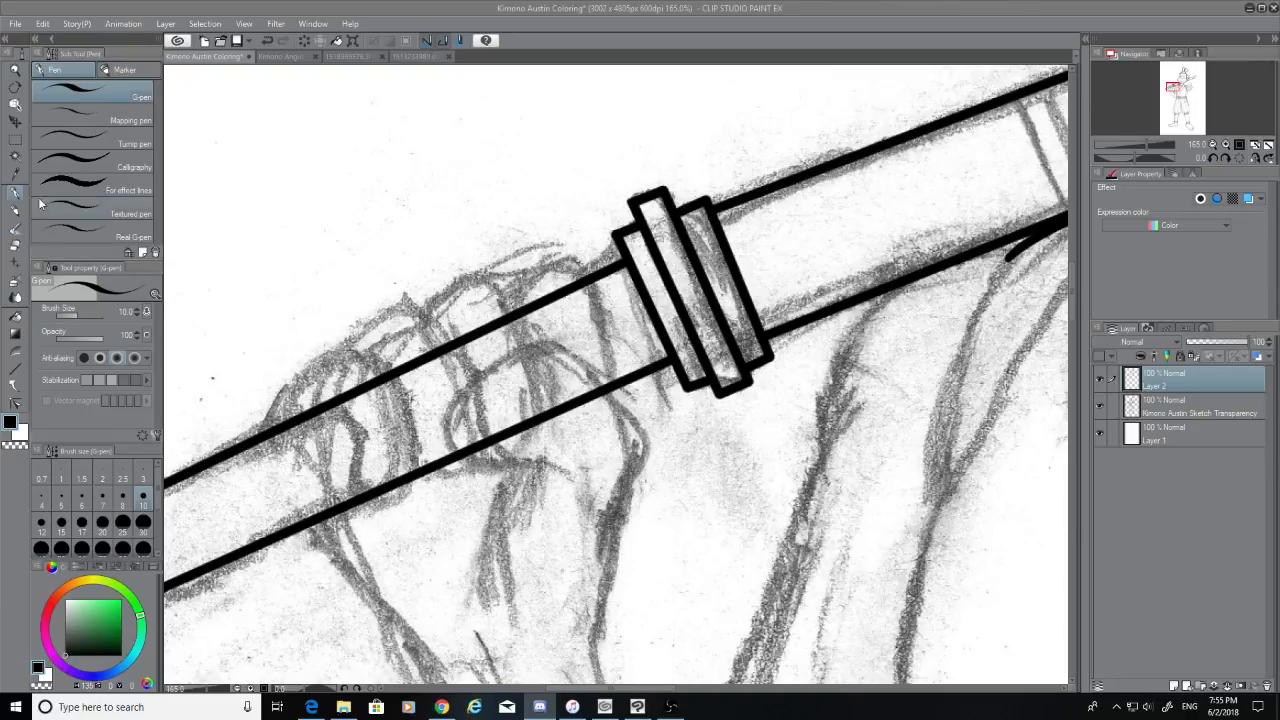
{"action": "left_click_drag", "start_coordinate": [568, 262], "coordinate": [606, 384]}
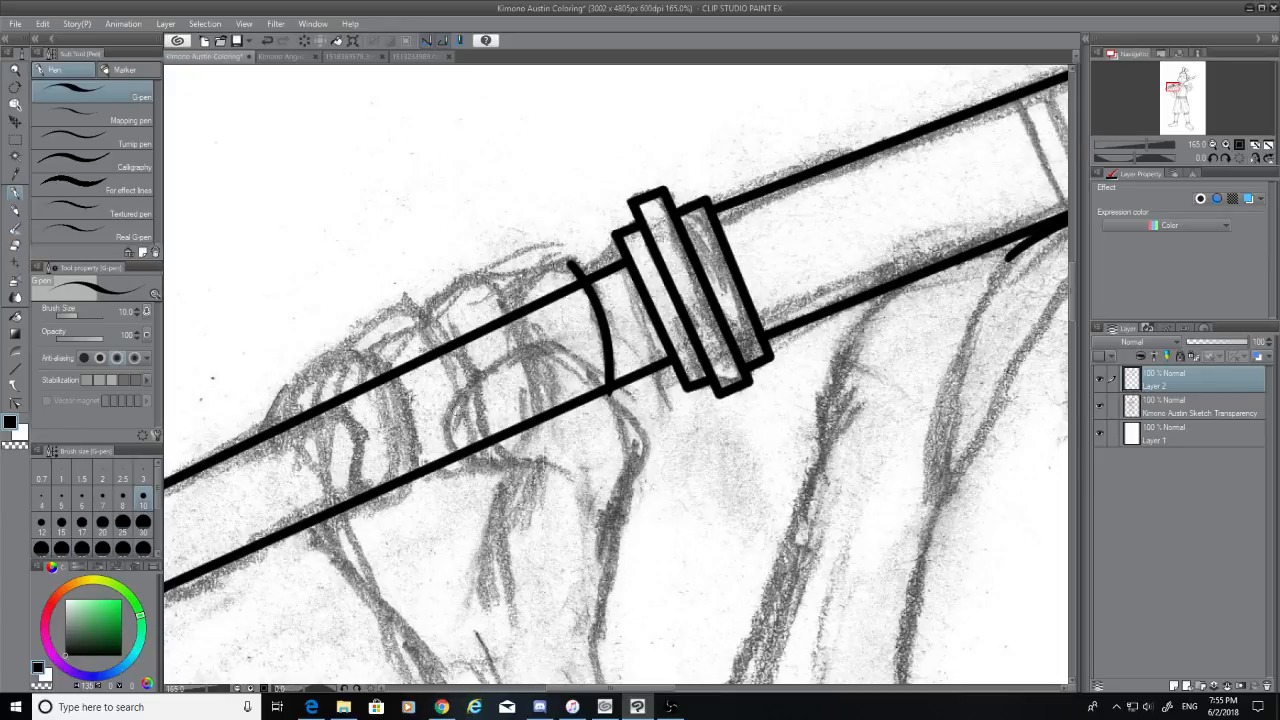
{"action": "left_click_drag", "start_coordinate": [454, 410], "coordinate": [606, 350]}
{"action": "key", "text": "ctrl+z"}
{"action": "mouse_move", "coordinate": [452, 410]}
{"action": "left_mouse_down"}
{"action": "mouse_move", "coordinate": [628, 420]}
{"action": "mouse_move", "coordinate": [632, 434]}
{"action": "left_mouse_up"}
{"action": "key", "text": "ctrl+z"}
{"action": "left_click_drag", "start_coordinate": [464, 390], "coordinate": [622, 412]}
{"action": "key", "text": "ctrl+z"}
{"action": "left_click_drag", "start_coordinate": [472, 388], "coordinate": [598, 390]}
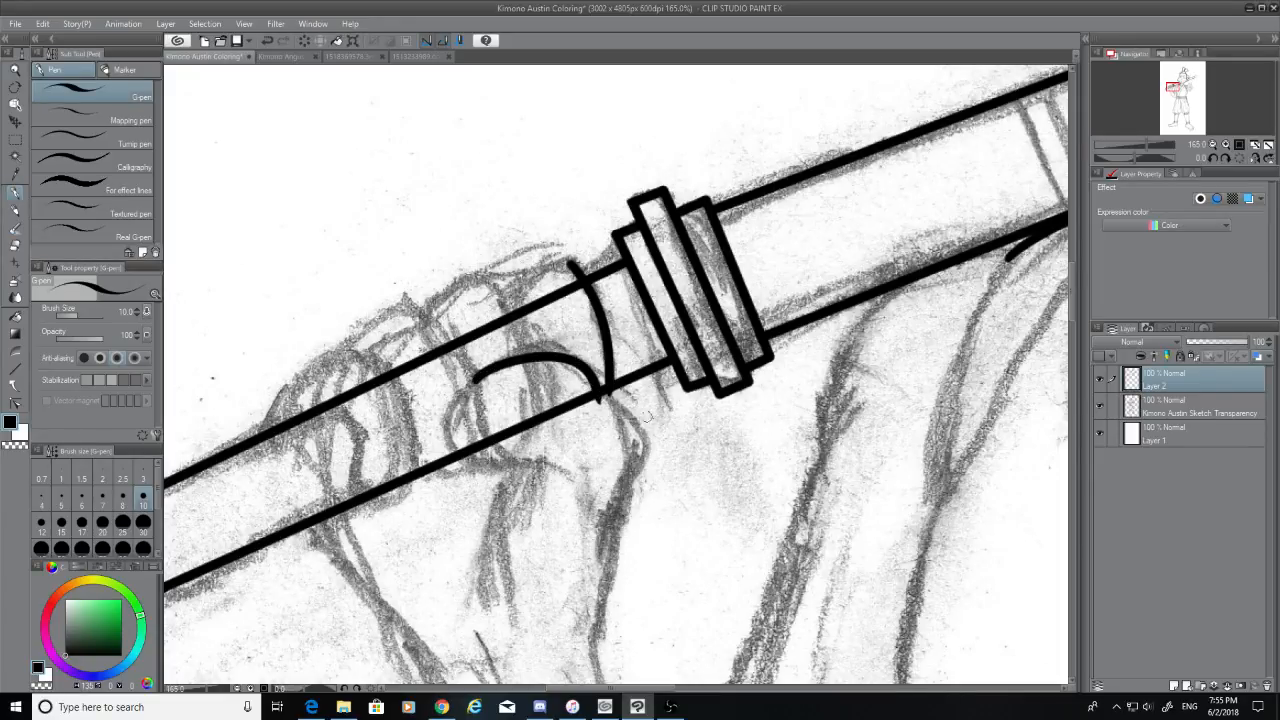
{"action": "key", "text": "ctrl+z"}
{"action": "left_click_drag", "start_coordinate": [489, 374], "coordinate": [632, 400]}
{"action": "key", "text": "ctrl+z"}
{"action": "left_click_drag", "start_coordinate": [484, 372], "coordinate": [622, 414]}
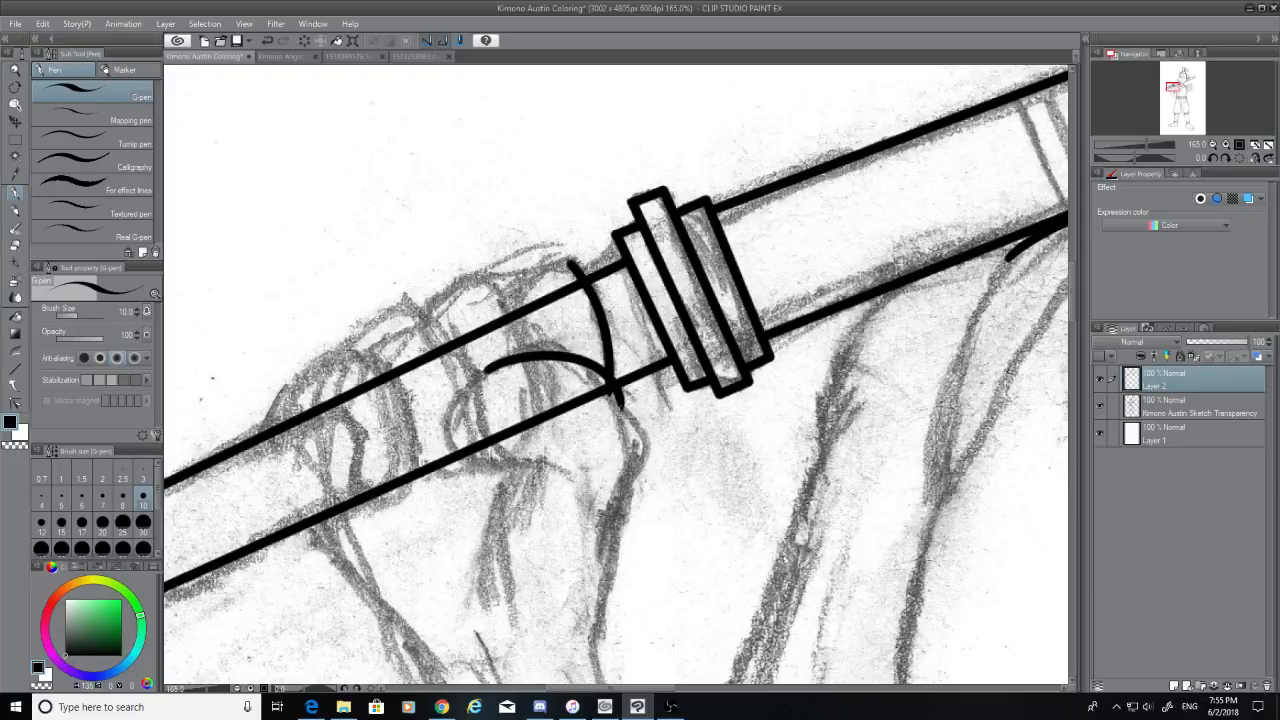
{"action": "key", "text": "ctrl+z"}
{"action": "left_click_drag", "start_coordinate": [511, 344], "coordinate": [656, 432]}
{"action": "key", "text": "ctrl+z"}
{"action": "left_click_drag", "start_coordinate": [536, 347], "coordinate": [658, 436]}
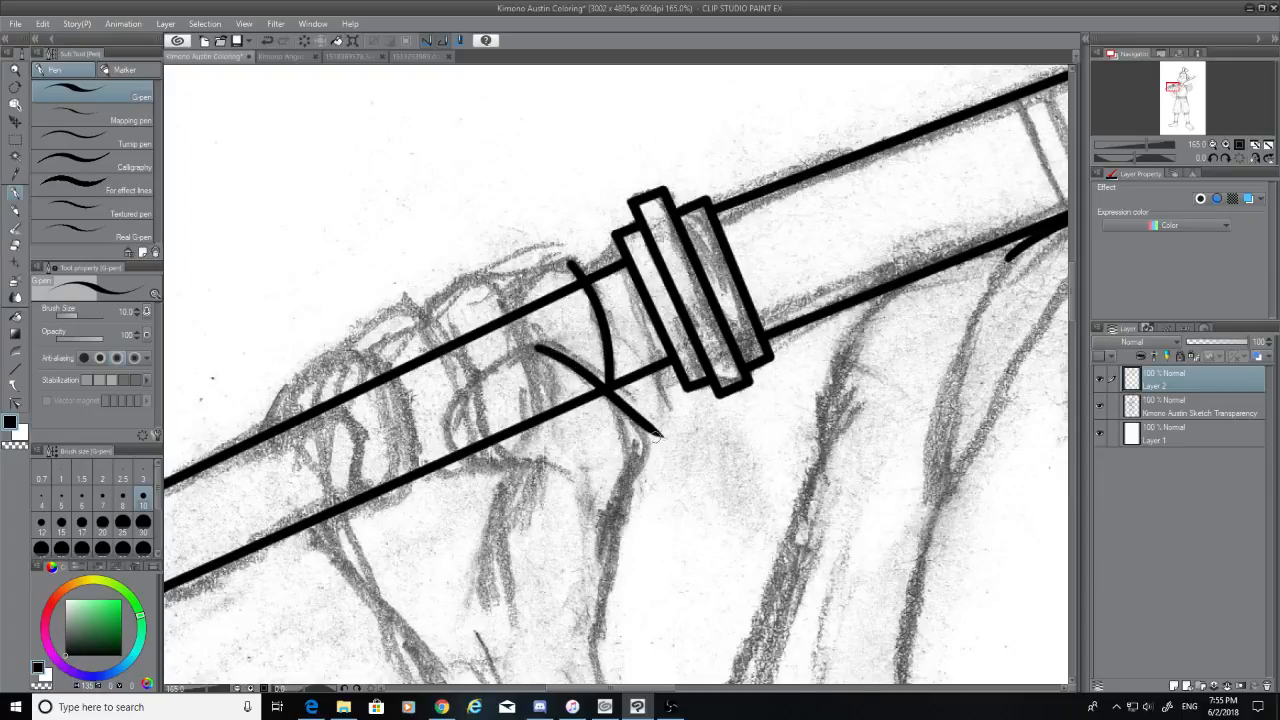
{"action": "key", "text": "ctrl+z"}
{"action": "left_click_drag", "start_coordinate": [538, 346], "coordinate": [656, 444]}
{"action": "key", "text": "ctrl+z"}
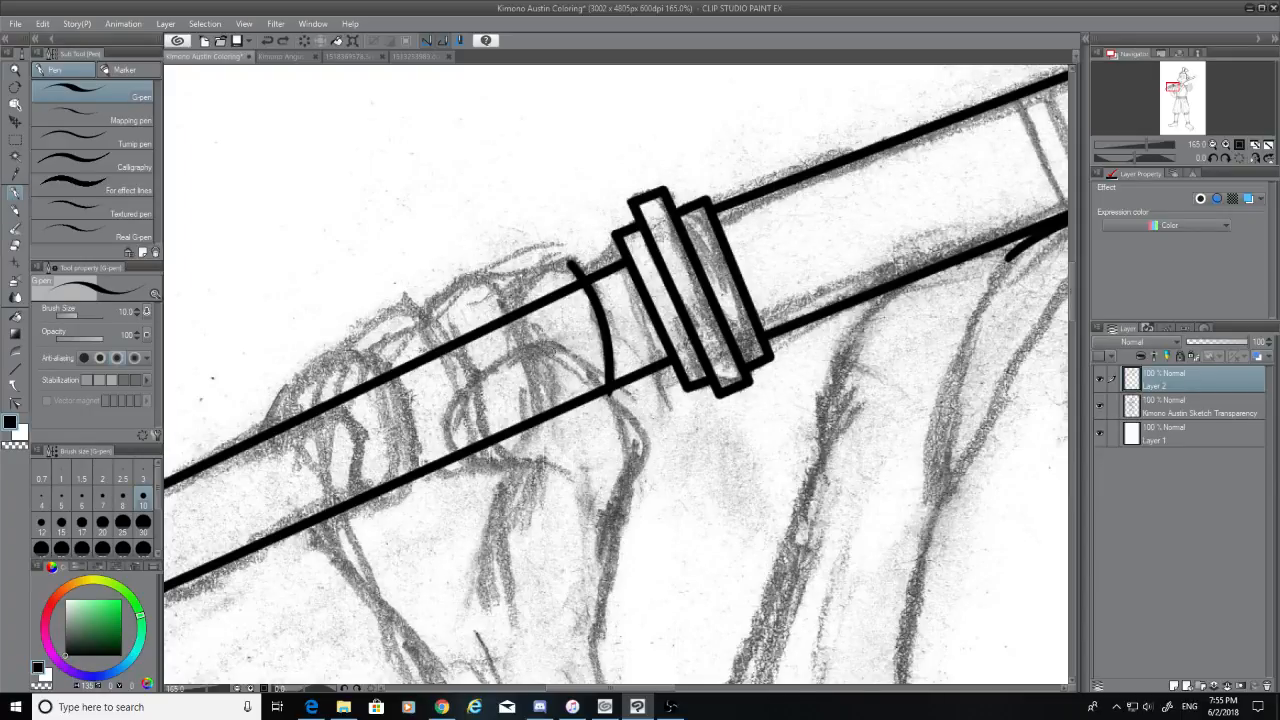
{"action": "left_click_drag", "start_coordinate": [546, 349], "coordinate": [652, 438]}
{"action": "key", "text": "ctrl+z"}
{"action": "left_click_drag", "start_coordinate": [540, 342], "coordinate": [641, 449]}
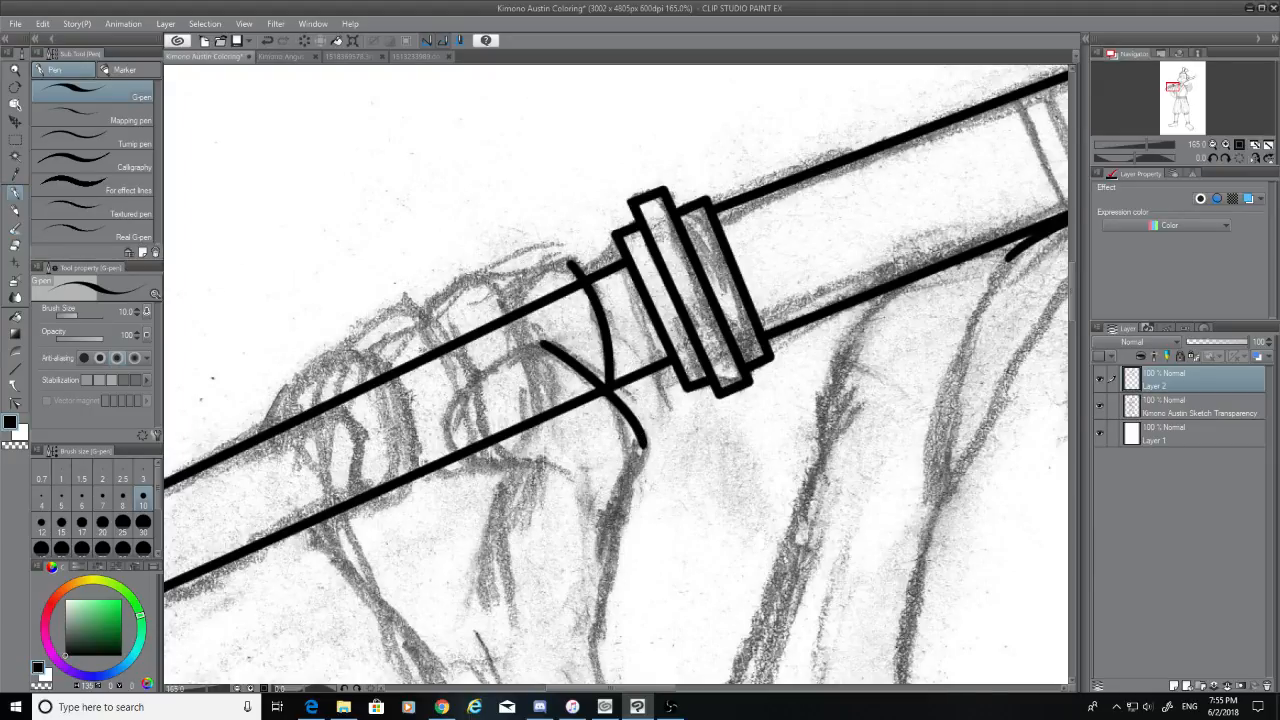
Continue the gripping hand's outer edge from the thumb's curve down to the wrist
{"action": "scroll", "coordinate": [1053, 302], "scroll_direction": "down", "scroll_amount": 5}
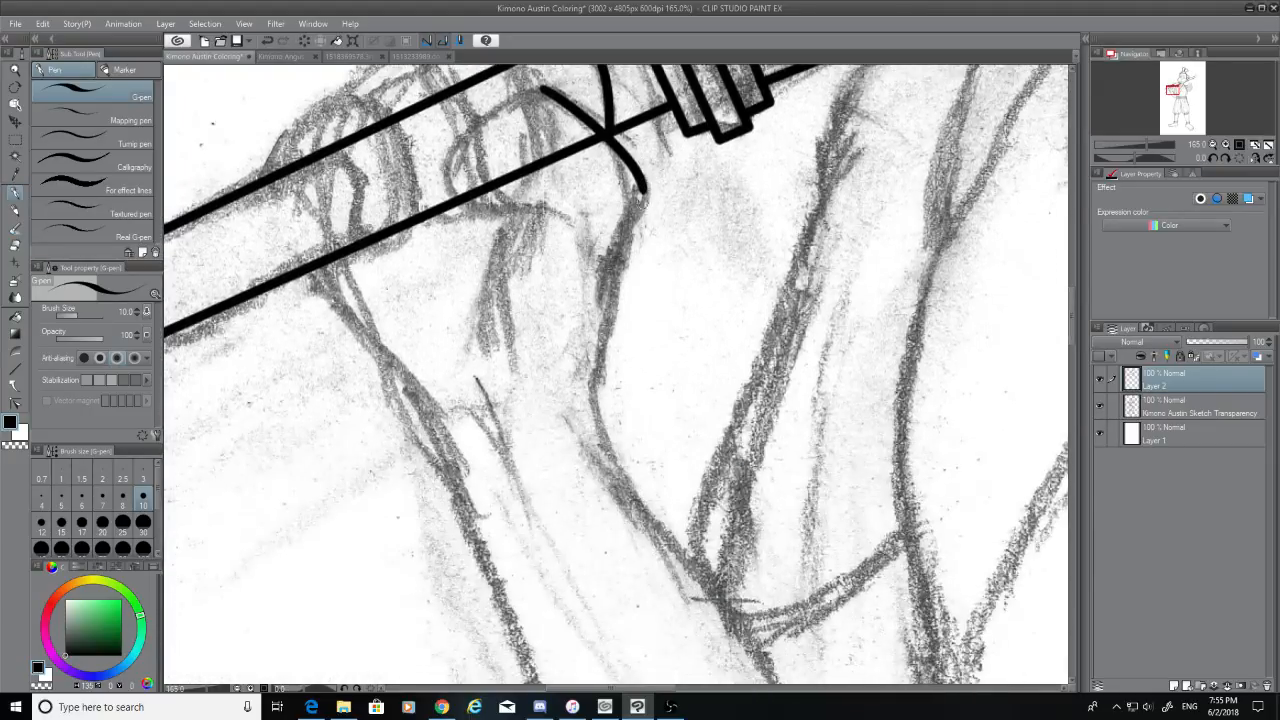
{"action": "mouse_move", "coordinate": [641, 188]}
{"action": "left_mouse_down"}
{"action": "mouse_move", "coordinate": [631, 284]}
{"action": "mouse_move", "coordinate": [593, 388]}
{"action": "left_mouse_up"}
{"action": "key", "text": "ctrl+z"}
{"action": "left_click_drag", "start_coordinate": [616, 300], "coordinate": [586, 400]}
{"action": "key", "text": "ctrl+z"}
{"action": "left_click_drag", "start_coordinate": [616, 300], "coordinate": [593, 400]}
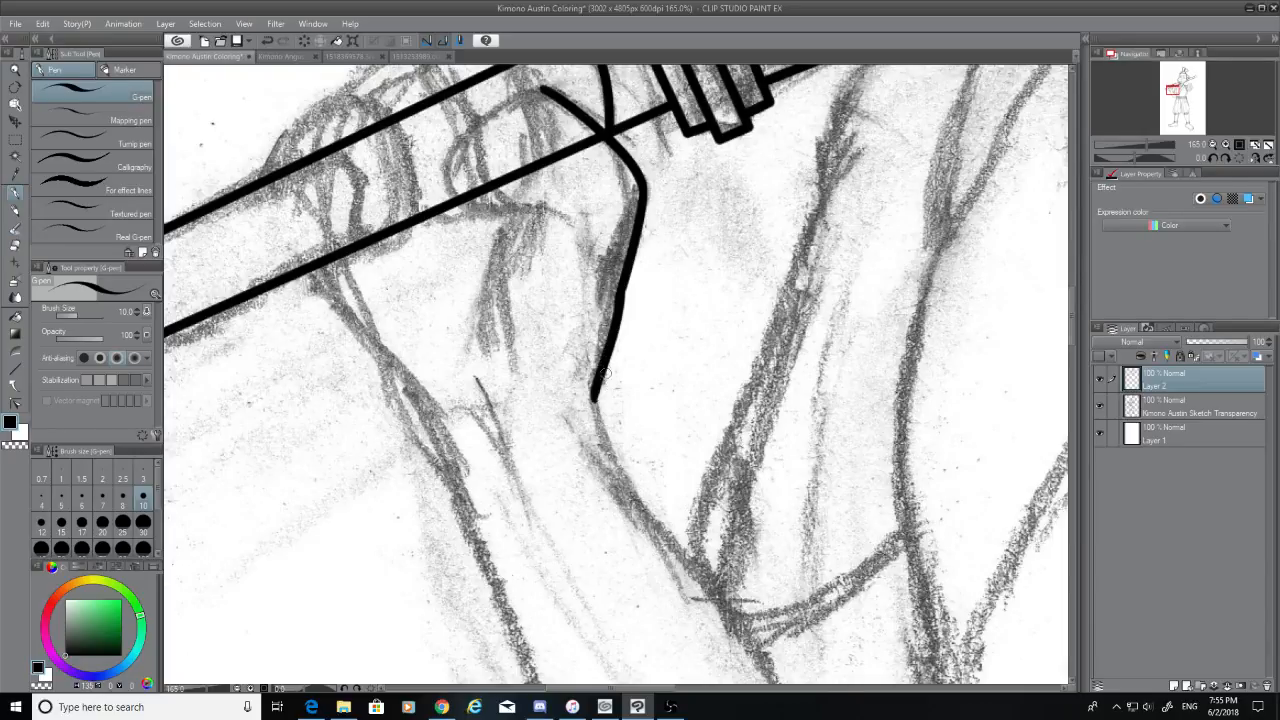
{"action": "key", "text": "ctrl+z"}
{"action": "left_click_drag", "start_coordinate": [616, 300], "coordinate": [600, 405]}
{"action": "key", "text": "ctrl+z"}
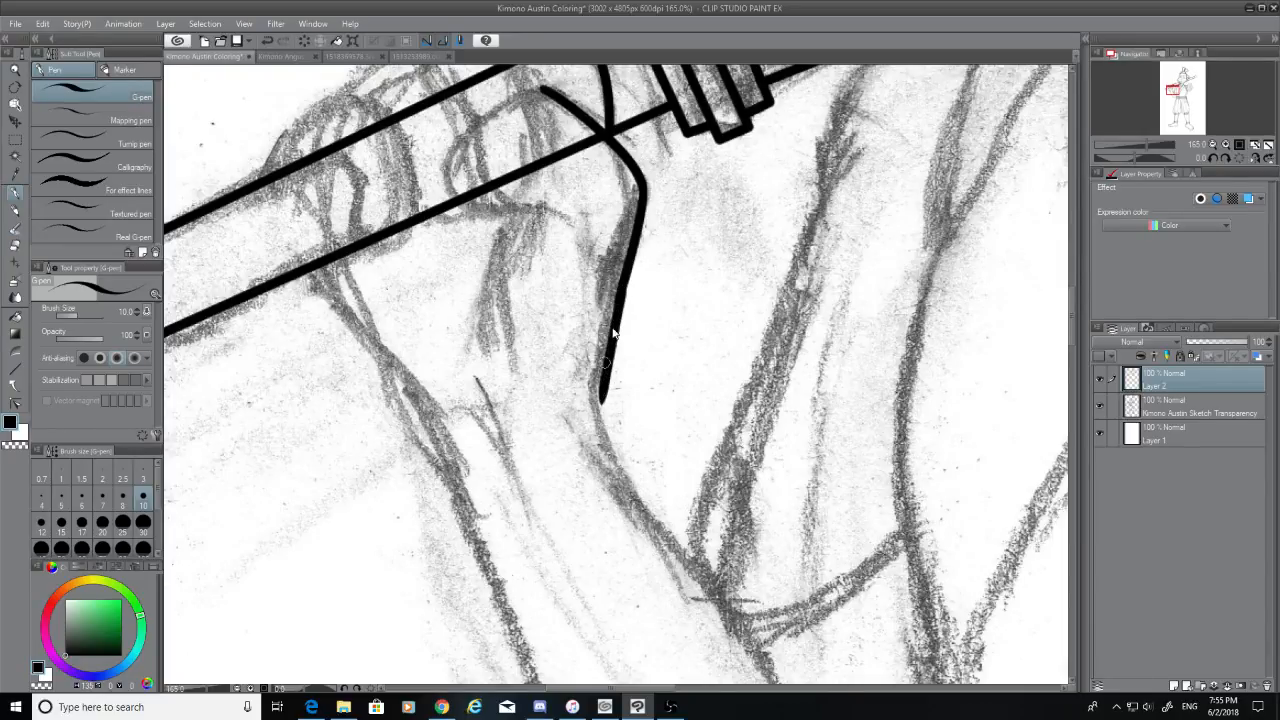
{"action": "key", "text": "ctrl+z"}
{"action": "left_click_drag", "start_coordinate": [616, 300], "coordinate": [593, 400]}
{"action": "key", "text": "ctrl+z"}
{"action": "left_click_drag", "start_coordinate": [616, 300], "coordinate": [597, 390]}
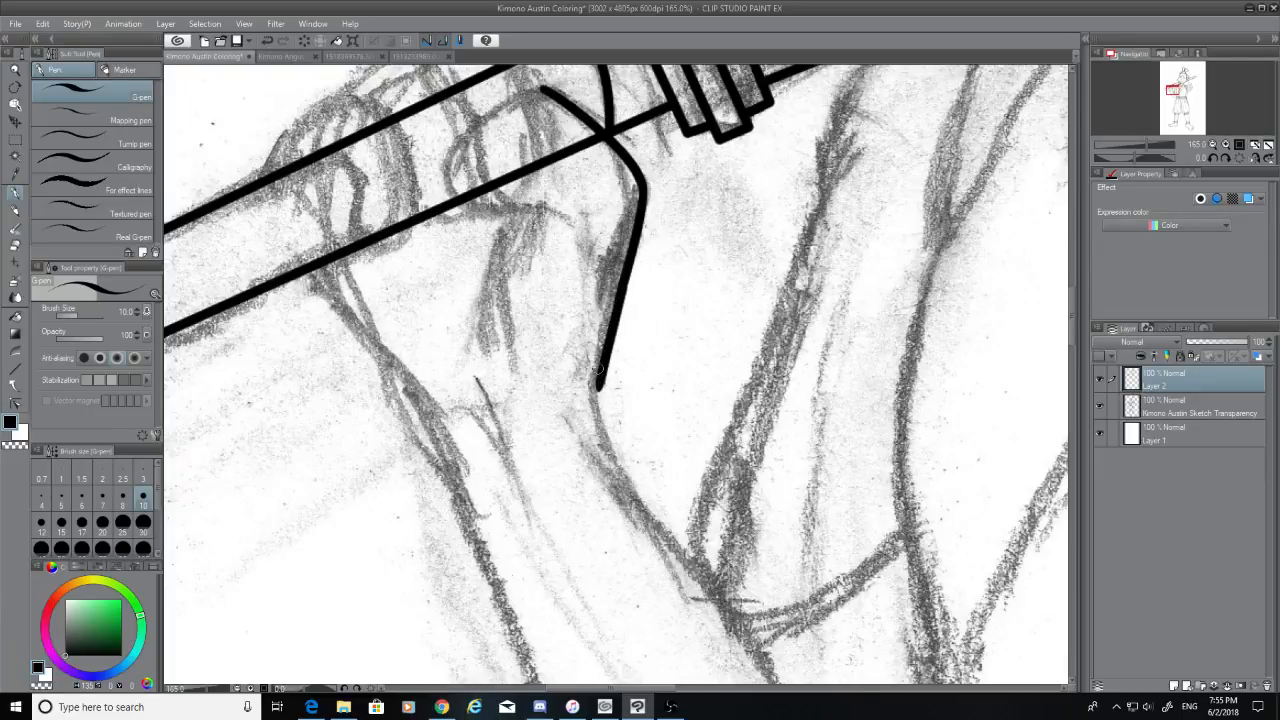
Ink the thumb's rounded tip, arcing from the top of its outer curve back to the pole's lower line
{"action": "left_click_drag", "start_coordinate": [545, 90], "coordinate": [452, 158]}
{"action": "key", "text": "ctrl+z"}
{"action": "left_click_drag", "start_coordinate": [545, 88], "coordinate": [445, 160]}
{"action": "key", "text": "ctrl+z"}
{"action": "mouse_move", "coordinate": [553, 86]}
{"action": "left_mouse_down"}
{"action": "mouse_move", "coordinate": [505, 112]}
{"action": "mouse_move", "coordinate": [462, 194]}
{"action": "left_mouse_up"}
{"action": "key", "text": "ctrl+z"}
{"action": "left_click_drag", "start_coordinate": [545, 90], "coordinate": [455, 202]}
{"action": "key", "text": "ctrl+z"}
{"action": "mouse_move", "coordinate": [548, 86]}
{"action": "left_mouse_down"}
{"action": "mouse_move", "coordinate": [500, 118]}
{"action": "mouse_move", "coordinate": [455, 197]}
{"action": "mouse_move", "coordinate": [495, 112]}
{"action": "mouse_move", "coordinate": [520, 108]}
{"action": "left_mouse_up"}
{"action": "key", "text": "ctrl+z"}
{"action": "key", "text": "ctrl+z"}
{"action": "mouse_move", "coordinate": [456, 198]}
{"action": "left_mouse_down"}
{"action": "mouse_move", "coordinate": [448, 142]}
{"action": "mouse_move", "coordinate": [500, 106]}
{"action": "mouse_move", "coordinate": [552, 104]}
{"action": "mouse_move", "coordinate": [512, 98]}
{"action": "mouse_move", "coordinate": [546, 88]}
{"action": "mouse_move", "coordinate": [476, 124]}
{"action": "left_mouse_up"}
{"action": "key", "text": "ctrl+z"}
{"action": "key", "text": "ctrl+z"}
{"action": "key", "text": "ctrl+z"}
{"action": "key", "text": "ctrl+z"}
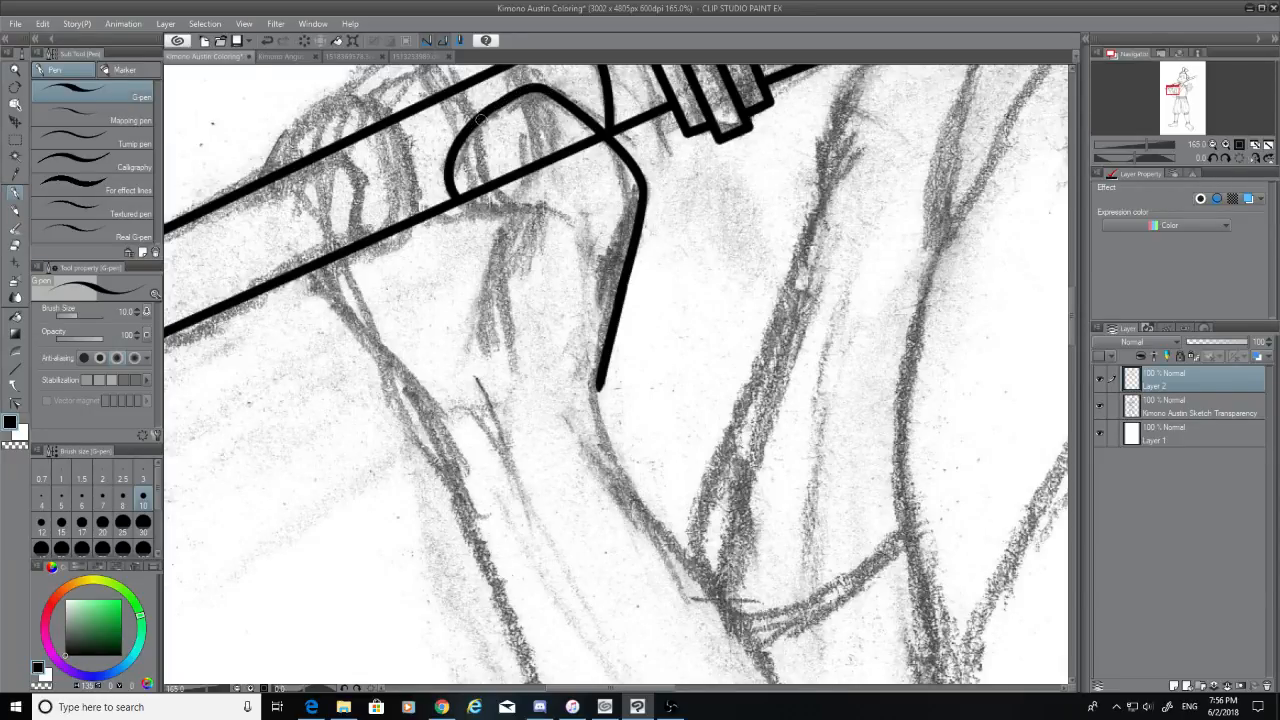
Ink the thumb's lower edge just below the pole and a crease line running from it down the palm
{"action": "left_click_drag", "start_coordinate": [460, 197], "coordinate": [590, 206]}
{"action": "key", "text": "ctrl+z"}
{"action": "left_click_drag", "start_coordinate": [456, 196], "coordinate": [578, 204]}
{"action": "key", "text": "ctrl+z"}
{"action": "left_click_drag", "start_coordinate": [458, 196], "coordinate": [546, 205]}
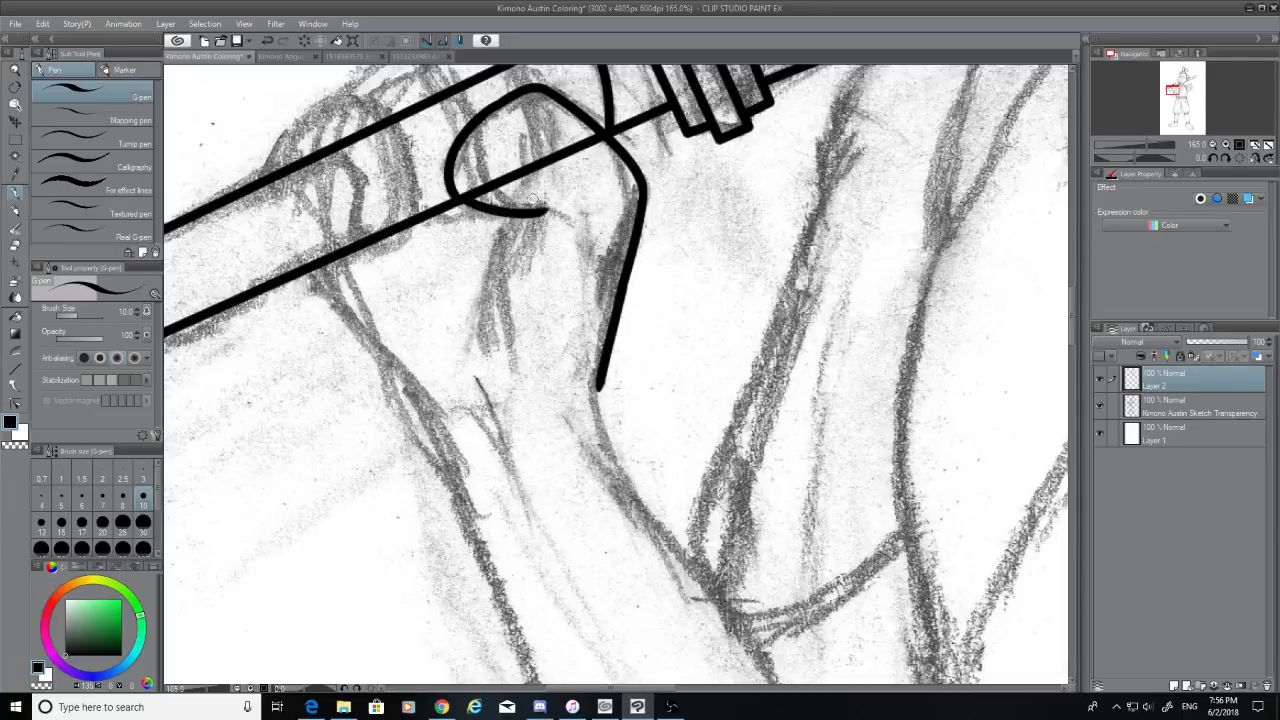
{"action": "key", "text": "ctrl+z"}
{"action": "left_click_drag", "start_coordinate": [458, 196], "coordinate": [561, 191]}
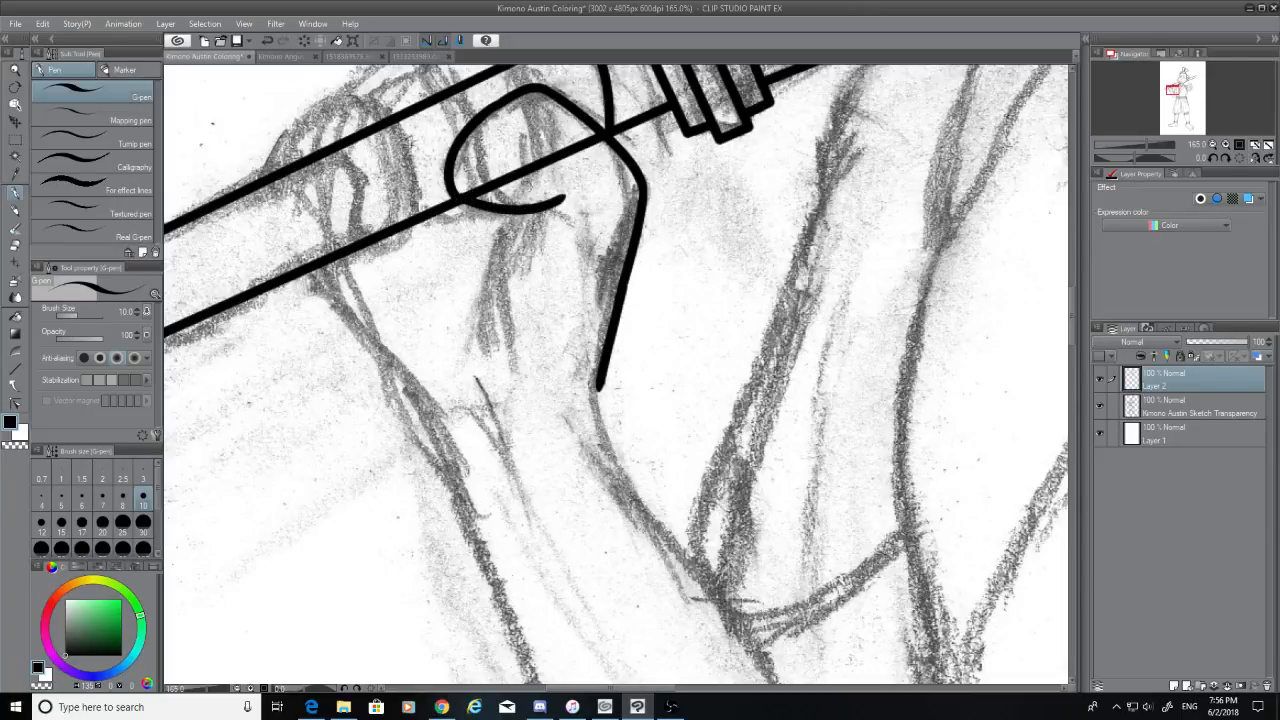
{"action": "key", "text": "ctrl+z"}
{"action": "mouse_move", "coordinate": [458, 196]}
{"action": "left_mouse_down"}
{"action": "mouse_move", "coordinate": [548, 205]}
{"action": "mouse_move", "coordinate": [471, 368]}
{"action": "left_mouse_up"}
{"action": "key", "text": "ctrl+z"}
{"action": "left_click_drag", "start_coordinate": [512, 214], "coordinate": [488, 330]}
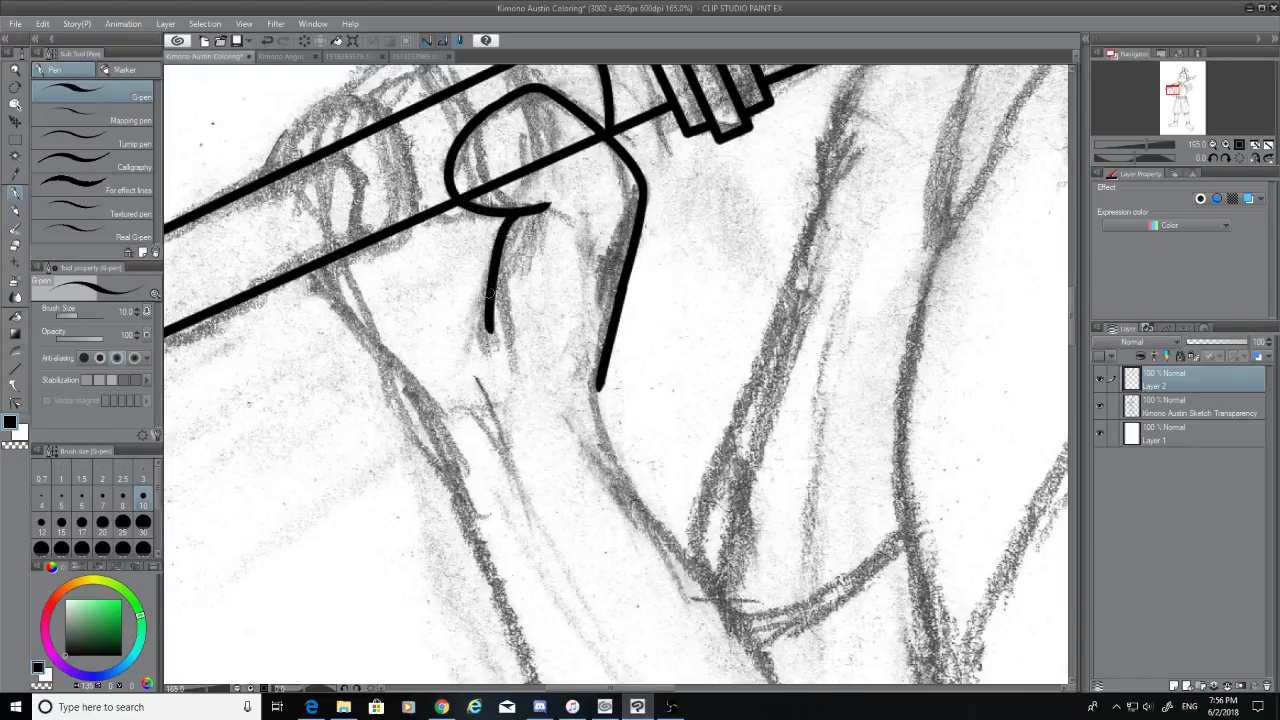
Erase the section of the pole's lower line that crosses the thumb, using the Hard eraser
{"action": "scroll", "coordinate": [628, 128], "scroll_direction": "up", "scroll_amount": 5}
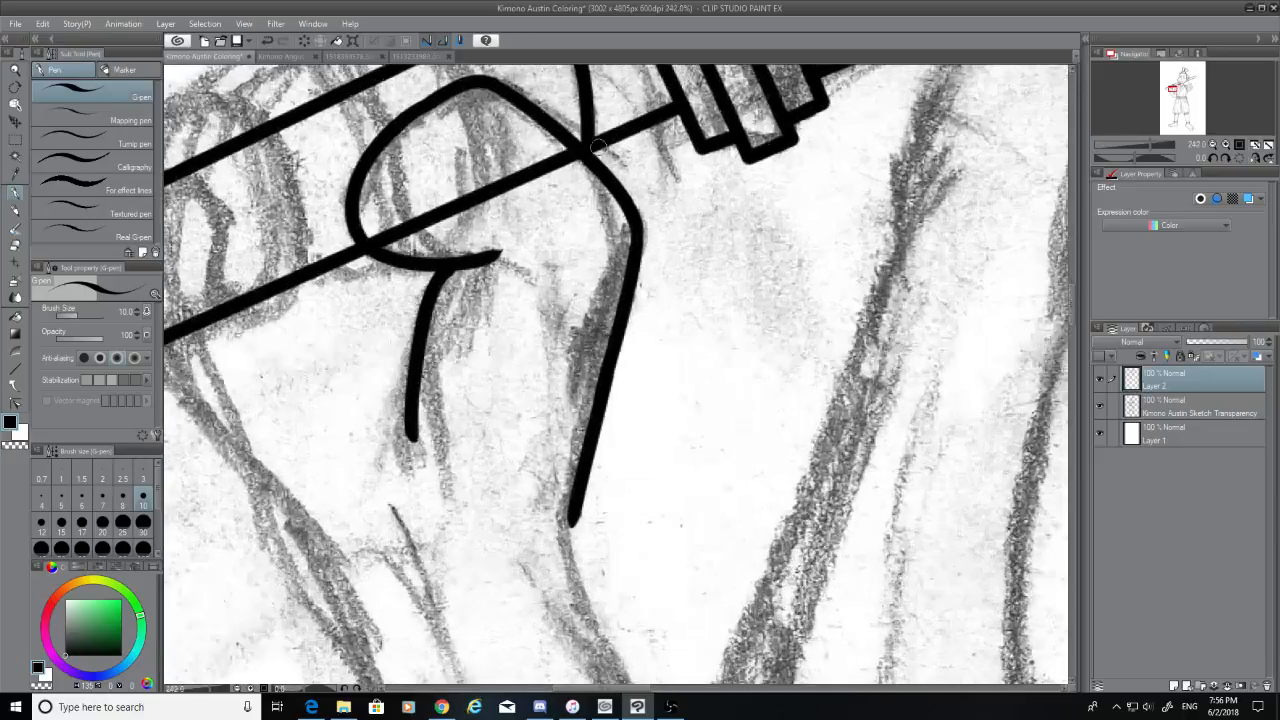
{"action": "left_click", "coordinate": [16, 245]}
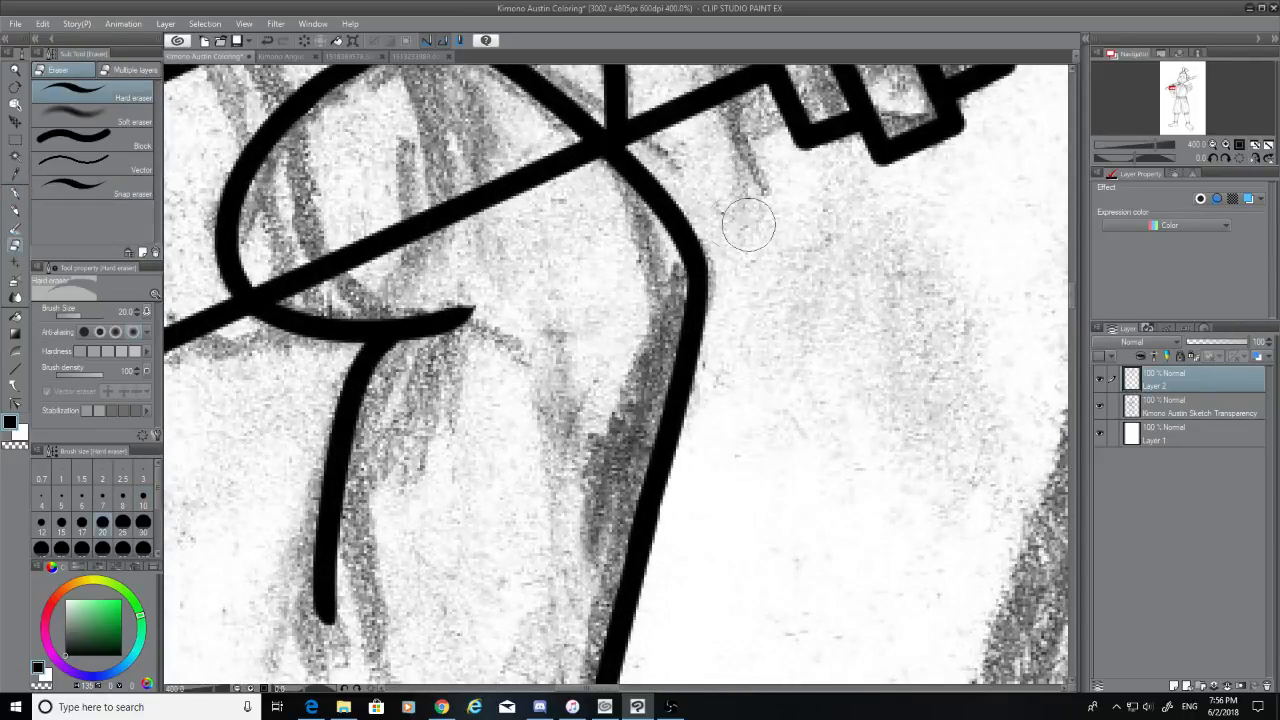
{"action": "mouse_move", "coordinate": [578, 199]}
{"action": "left_mouse_down"}
{"action": "mouse_move", "coordinate": [570, 160]}
{"action": "mouse_move", "coordinate": [577, 176]}
{"action": "mouse_move", "coordinate": [560, 168]}
{"action": "mouse_move", "coordinate": [337, 217]}
{"action": "mouse_move", "coordinate": [300, 262]}
{"action": "mouse_move", "coordinate": [506, 206]}
{"action": "left_mouse_up"}
{"action": "mouse_move", "coordinate": [313, 272]}
{"action": "left_mouse_down"}
{"action": "mouse_move", "coordinate": [284, 280]}
{"action": "mouse_move", "coordinate": [269, 263]}
{"action": "left_mouse_up"}
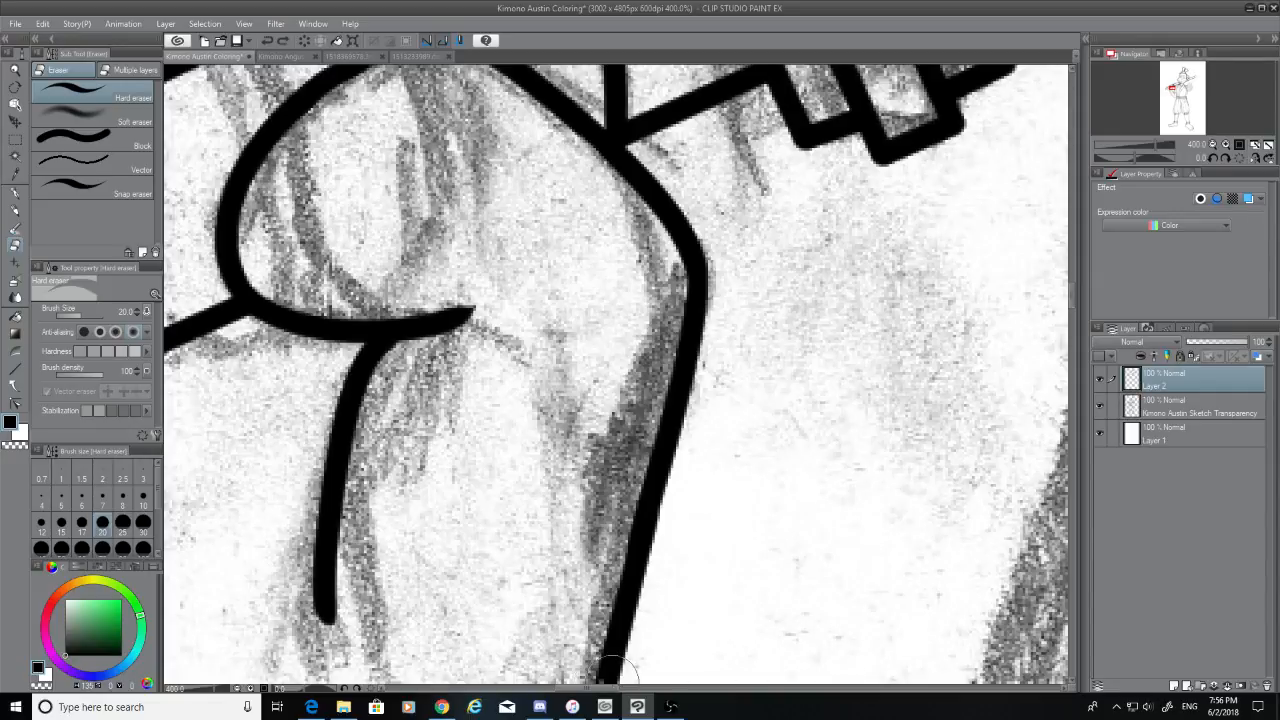
Ink the inner edge of the finger nearest the pole's capped end with the G-pen, crossing the pole to just below its lower line
{"action": "scroll", "coordinate": [590, 695], "scroll_direction": "left", "scroll_amount": 6}
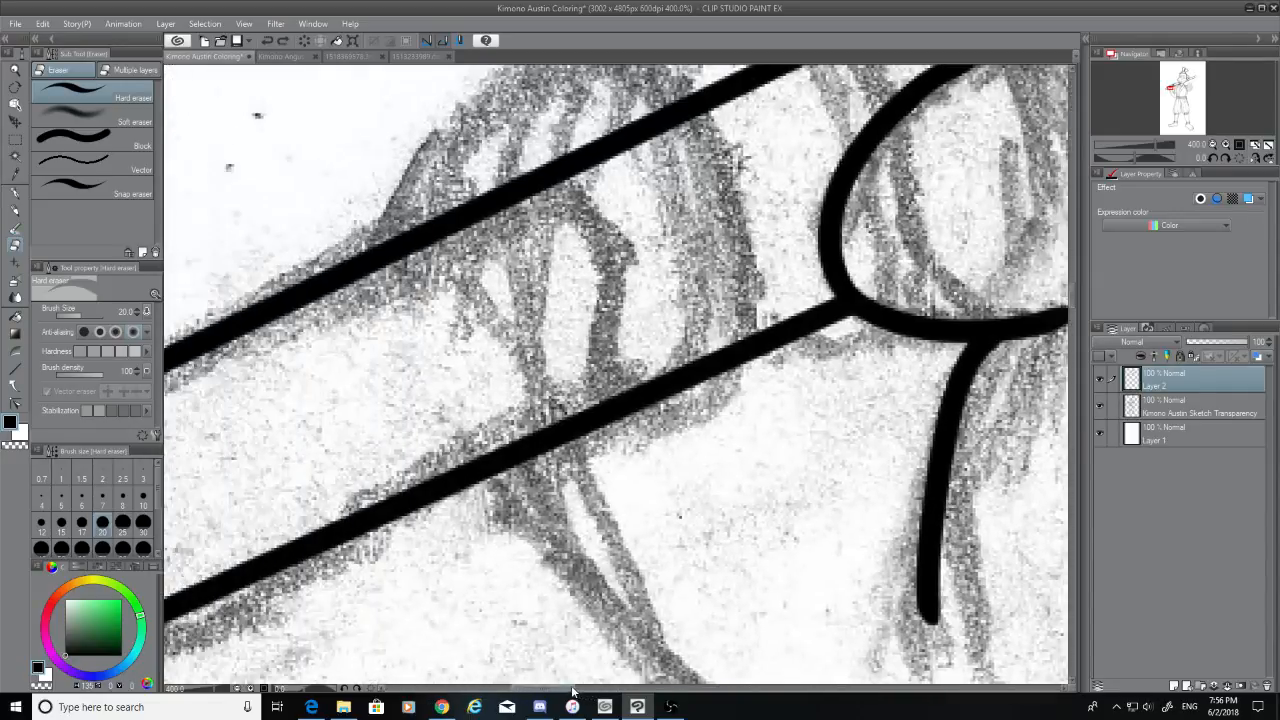
{"action": "scroll", "coordinate": [1070, 316], "scroll_direction": "up", "scroll_amount": 2}
{"action": "scroll", "coordinate": [1073, 297], "scroll_direction": "down", "scroll_amount": 2}
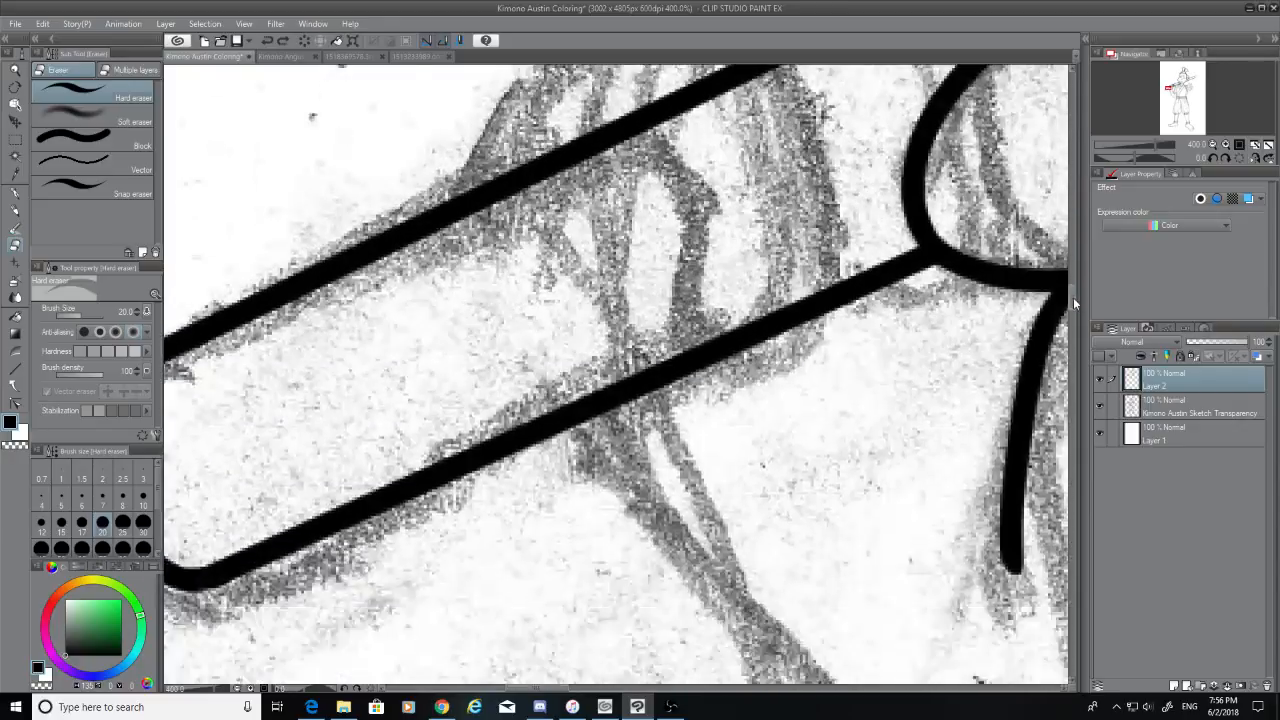
{"action": "left_click", "coordinate": [15, 193]}
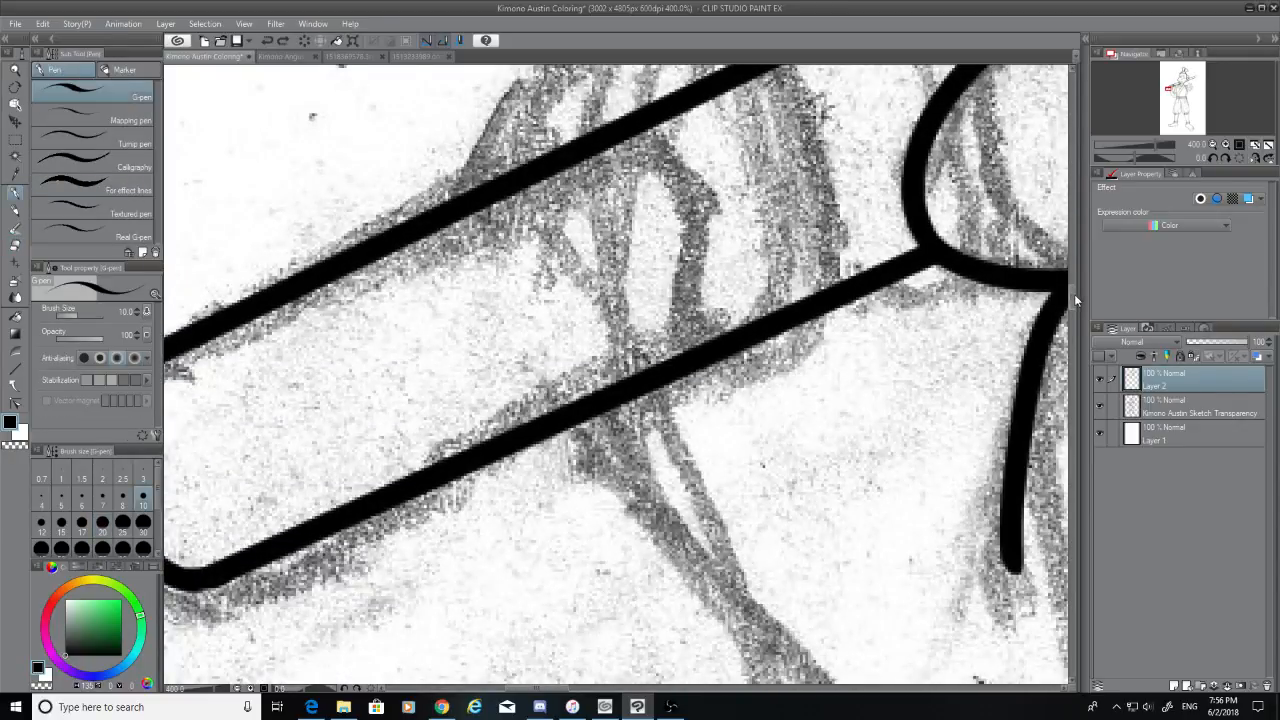
{"action": "scroll", "coordinate": [1074, 294], "scroll_direction": "up", "scroll_amount": 3}
{"action": "mouse_move", "coordinate": [452, 500]}
{"action": "left_mouse_down"}
{"action": "mouse_move", "coordinate": [566, 366]}
{"action": "mouse_move", "coordinate": [705, 325]}
{"action": "left_mouse_up"}
{"action": "key", "text": "ctrl+z"}
{"action": "left_click_drag", "start_coordinate": [452, 512], "coordinate": [735, 302]}
{"action": "key", "text": "ctrl+z"}
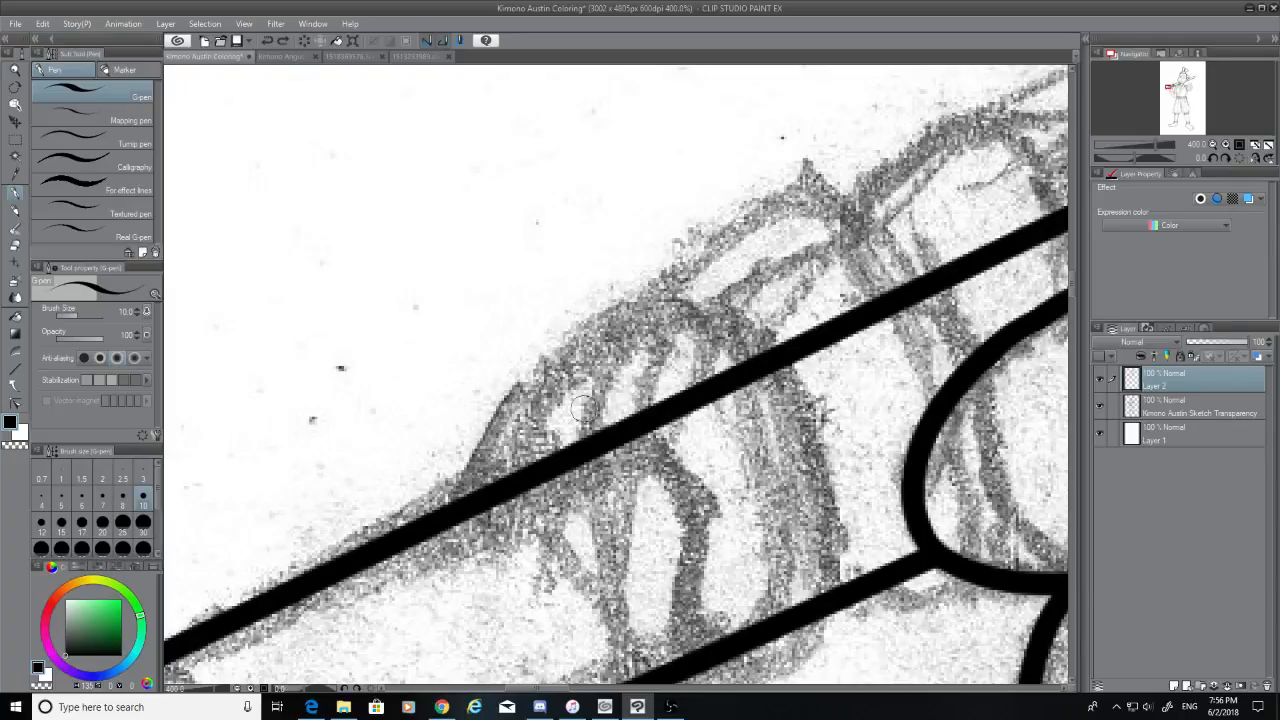
{"action": "mouse_move", "coordinate": [468, 492]}
{"action": "left_mouse_down"}
{"action": "mouse_move", "coordinate": [771, 340]}
{"action": "mouse_move", "coordinate": [828, 590]}
{"action": "left_mouse_up"}
{"action": "key", "text": "ctrl+z"}
{"action": "left_click_drag", "start_coordinate": [772, 342], "coordinate": [822, 660]}
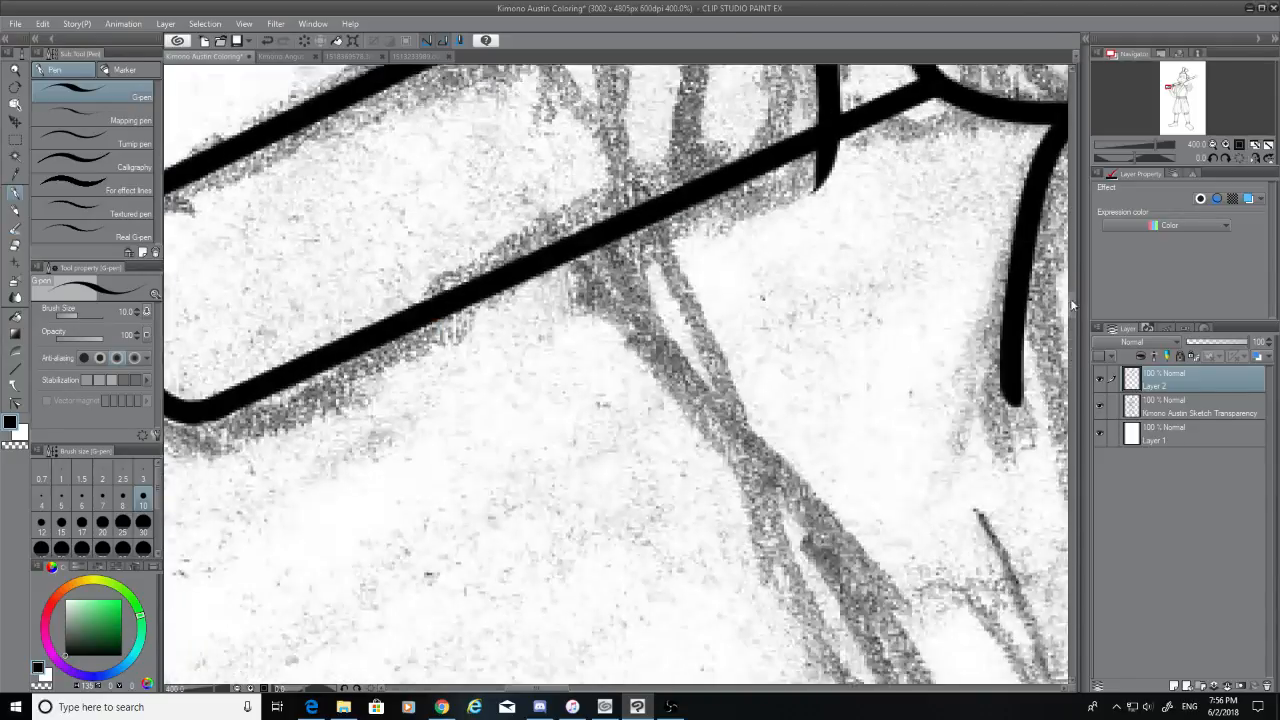
Ink the finger's rounded tip below the pole, curving from its inner edge back up to the pole's lower line
{"action": "left_click_drag", "start_coordinate": [1072, 280], "coordinate": [1074, 305]}
{"action": "key", "text": "ctrl+z"}
{"action": "mouse_move", "coordinate": [822, 128]}
{"action": "left_mouse_down"}
{"action": "mouse_move", "coordinate": [823, 157]}
{"action": "mouse_move", "coordinate": [700, 207]}
{"action": "left_mouse_up"}
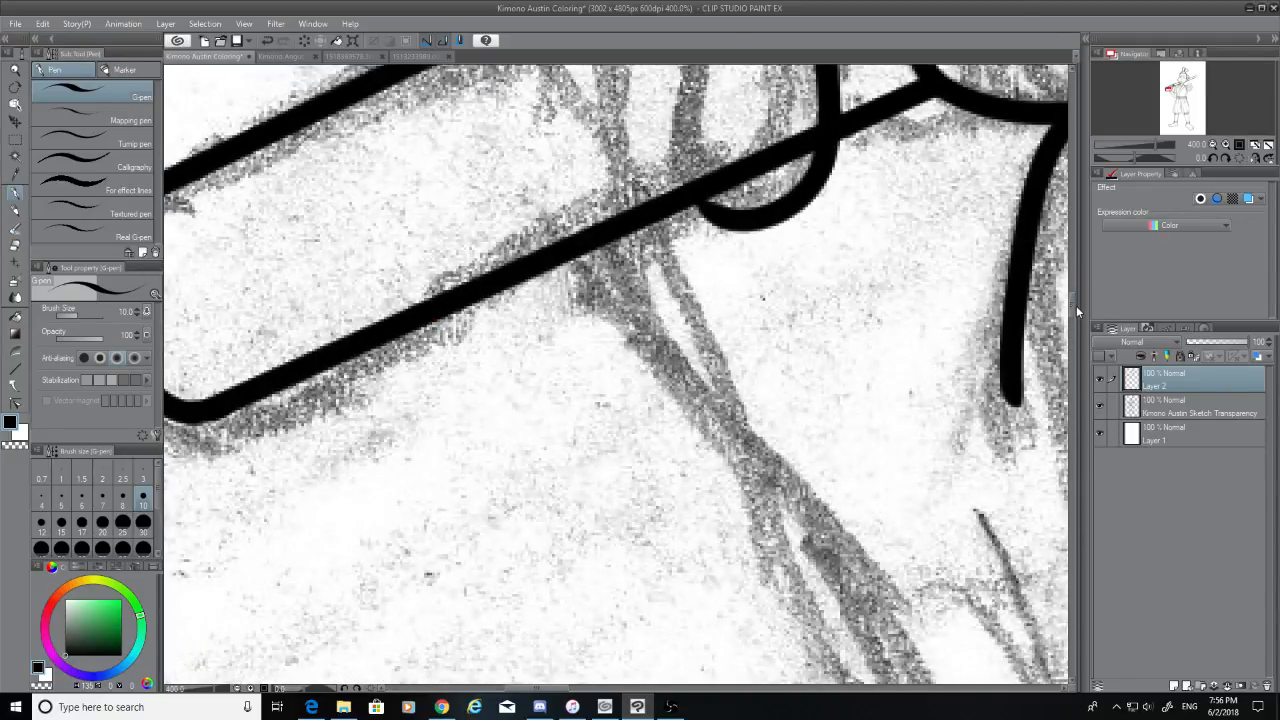
Ink the finger's remaining edge between the pole's two lines and the hand's outer edge running down from the pole's lower line
{"action": "left_click_drag", "start_coordinate": [1076, 305], "coordinate": [1068, 296]}
{"action": "mouse_move", "coordinate": [694, 418]}
{"action": "left_mouse_down"}
{"action": "mouse_move", "coordinate": [684, 236]}
{"action": "mouse_move", "coordinate": [600, 203]}
{"action": "left_mouse_up"}
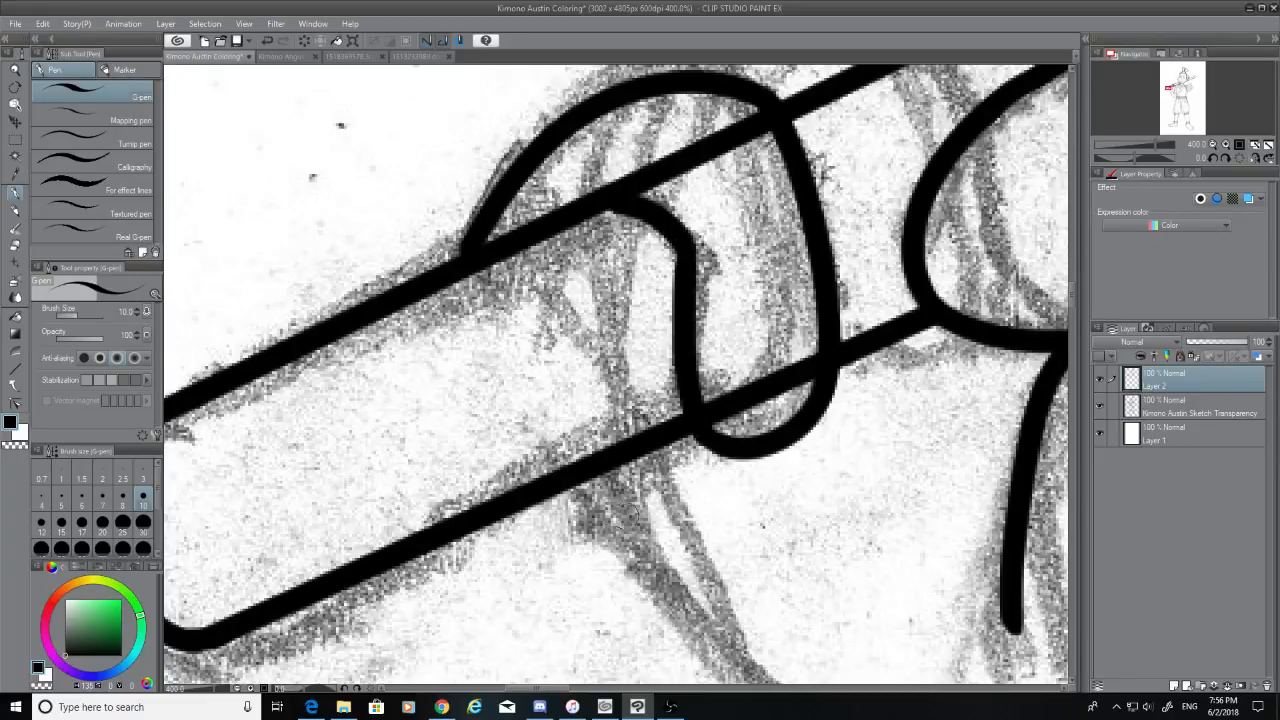
{"action": "left_click_drag", "start_coordinate": [565, 485], "coordinate": [737, 680]}
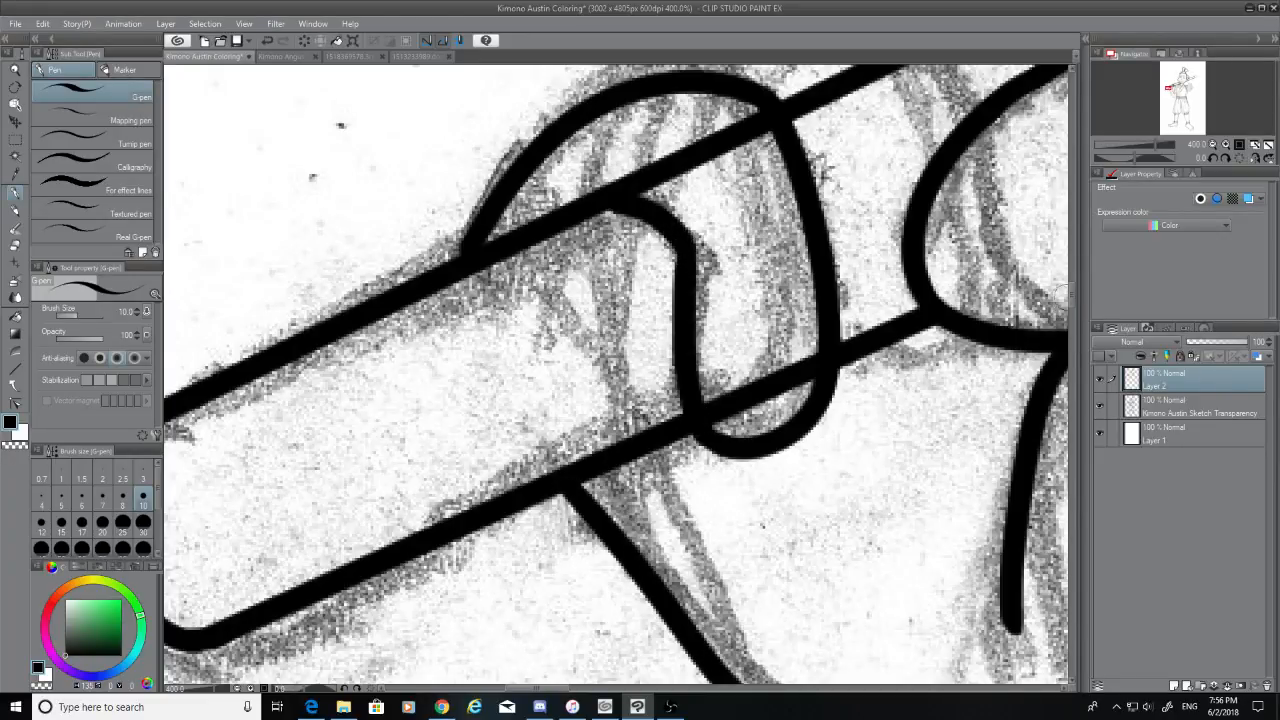
Erase the curved tail of the hand's outer edge and extend that edge down along the wrist with the G-pen
{"action": "left_click_drag", "start_coordinate": [1073, 302], "coordinate": [1073, 314]}
{"action": "left_click", "coordinate": [16, 246]}
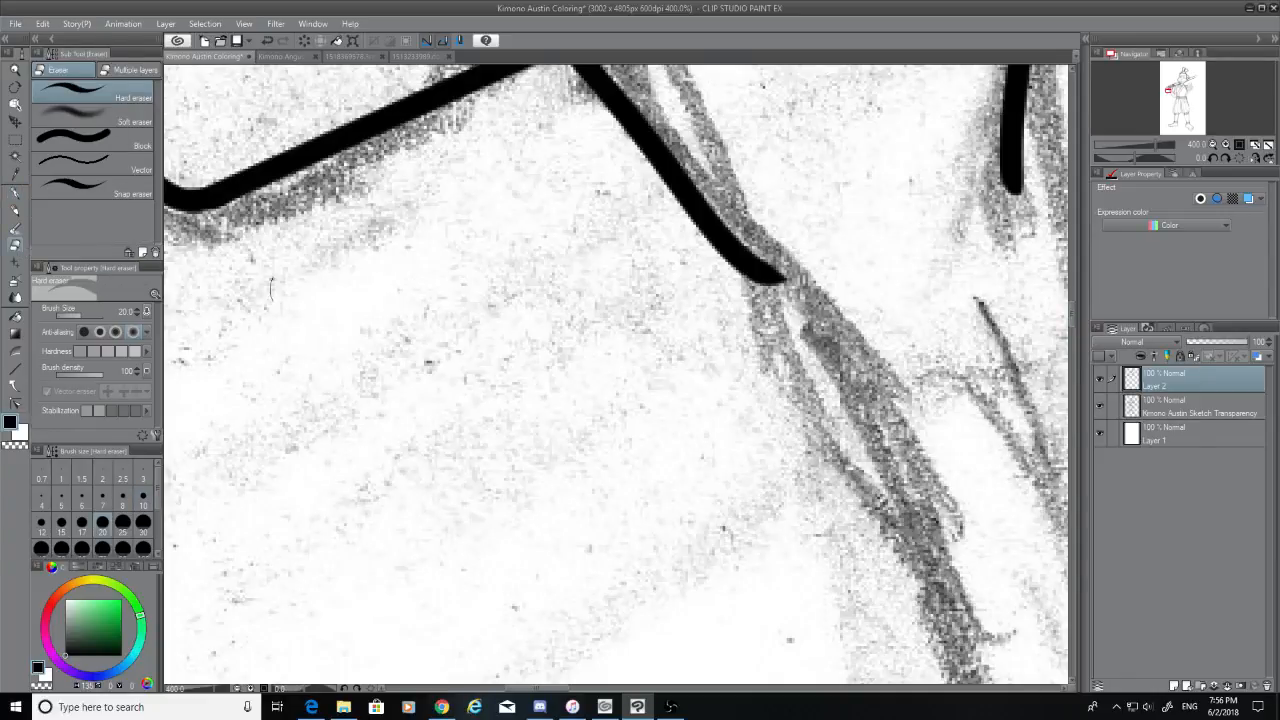
{"action": "mouse_move", "coordinate": [795, 295]}
{"action": "left_mouse_down"}
{"action": "mouse_move", "coordinate": [762, 272]}
{"action": "mouse_move", "coordinate": [785, 237]}
{"action": "mouse_move", "coordinate": [1020, 645]}
{"action": "left_mouse_up"}
{"action": "left_click", "coordinate": [15, 192]}
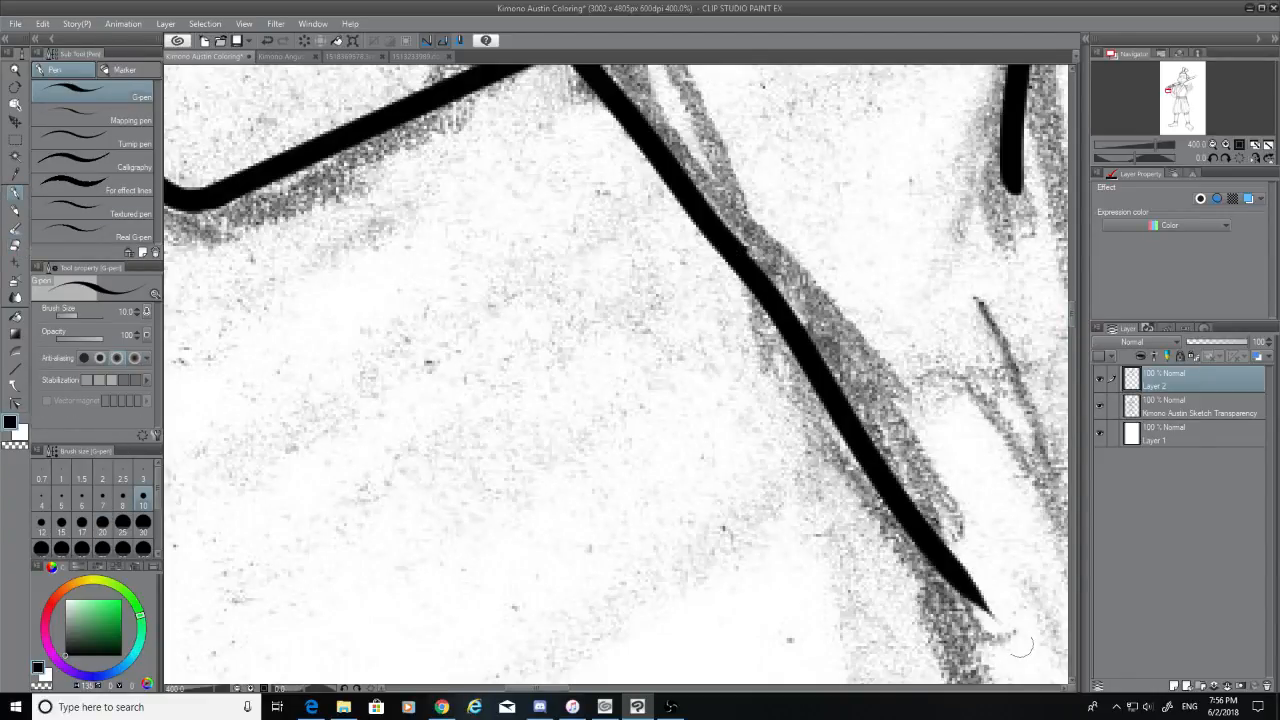
{"action": "key", "text": "ctrl+z"}
{"action": "mouse_move", "coordinate": [729, 250]}
{"action": "left_mouse_down"}
{"action": "mouse_move", "coordinate": [828, 396]}
{"action": "mouse_move", "coordinate": [975, 682]}
{"action": "left_mouse_up"}
{"action": "key", "text": "ctrl+z"}
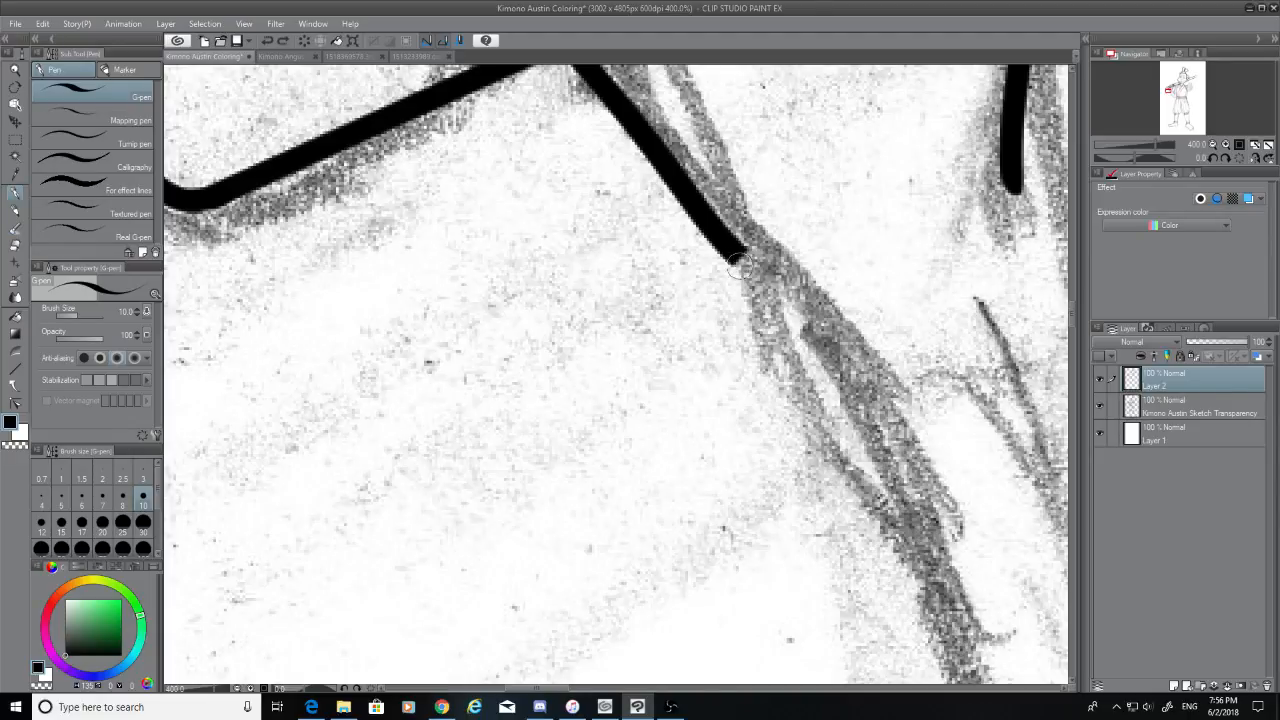
{"action": "left_click_drag", "start_coordinate": [729, 250], "coordinate": [995, 680]}
{"action": "key", "text": "ctrl+z"}
{"action": "left_click_drag", "start_coordinate": [729, 250], "coordinate": [975, 682]}
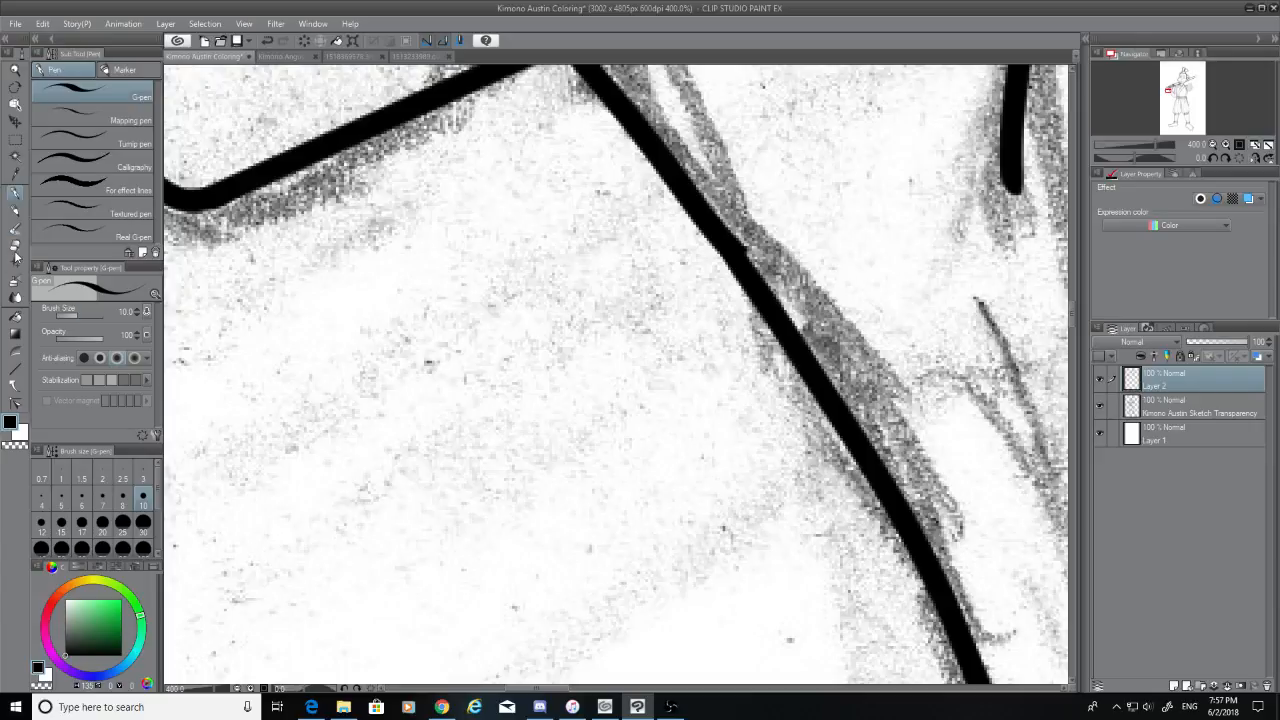
Extend the crease line below the thumb into a curve along the forearm's inner edge with the G-pen
{"action": "key", "text": "e"}
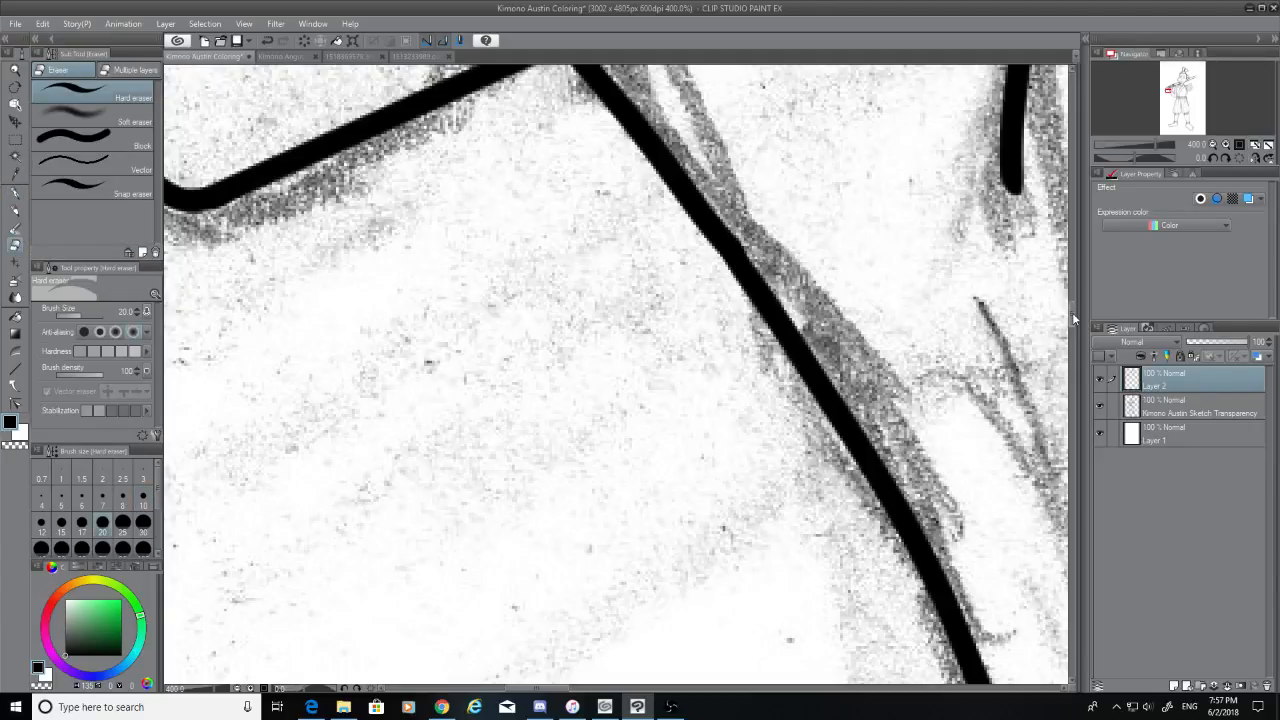
{"action": "left_click_drag", "start_coordinate": [1072, 318], "coordinate": [1075, 333]}
{"action": "left_click_drag", "start_coordinate": [536, 691], "coordinate": [604, 692]}
{"action": "left_click", "coordinate": [14, 192]}
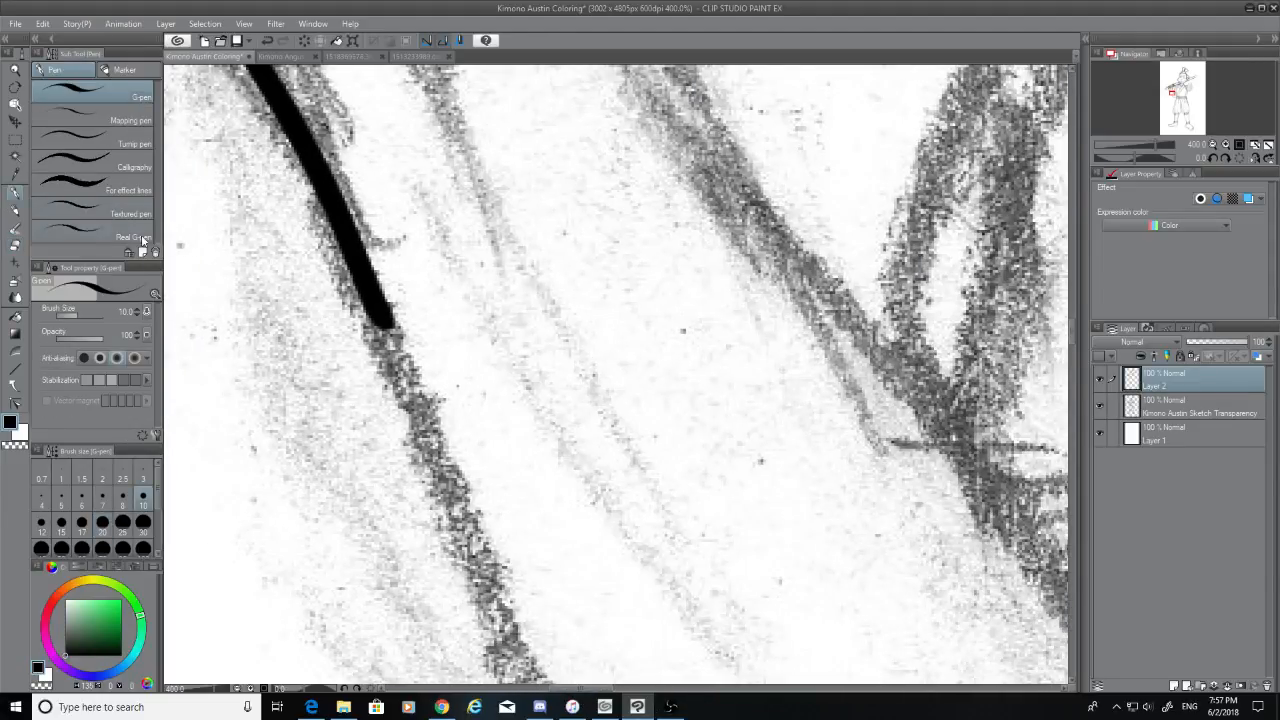
{"action": "scroll", "coordinate": [1078, 322], "scroll_direction": "up", "scroll_amount": 5}
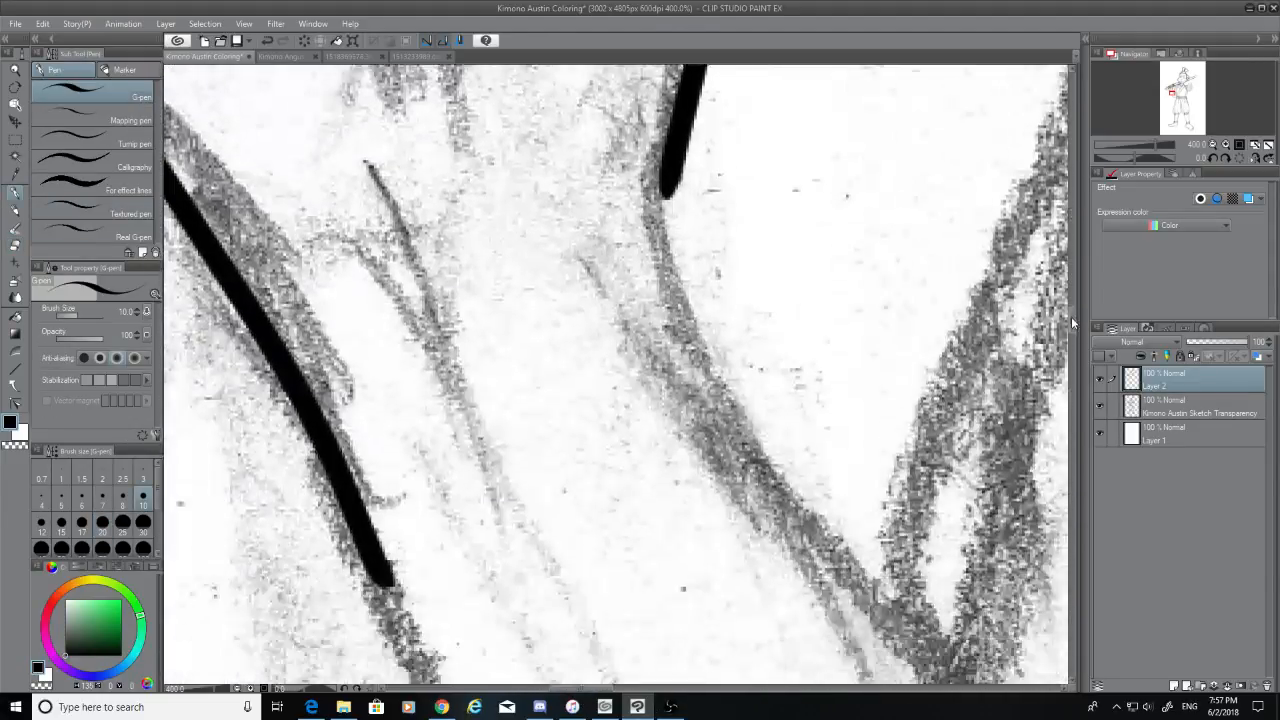
{"action": "left_click_drag", "start_coordinate": [675, 157], "coordinate": [885, 682]}
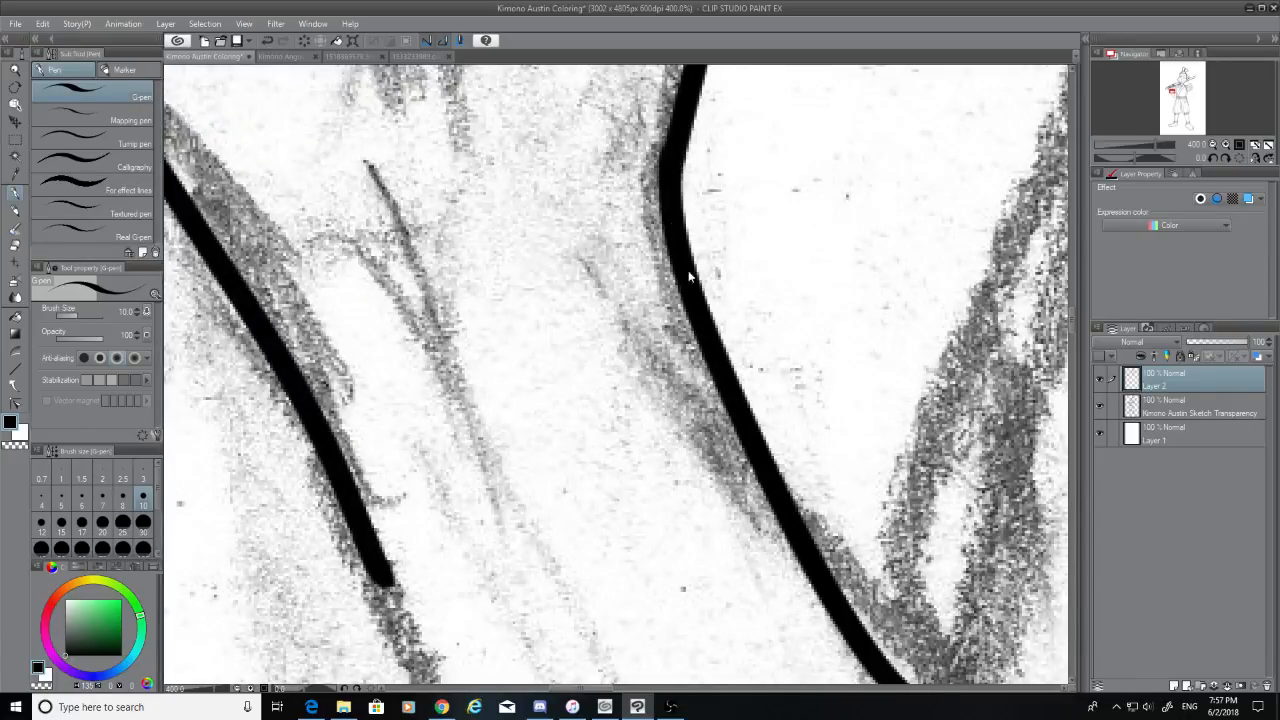
{"action": "key", "text": "ctrl+z"}
{"action": "left_click_drag", "start_coordinate": [678, 180], "coordinate": [940, 684]}
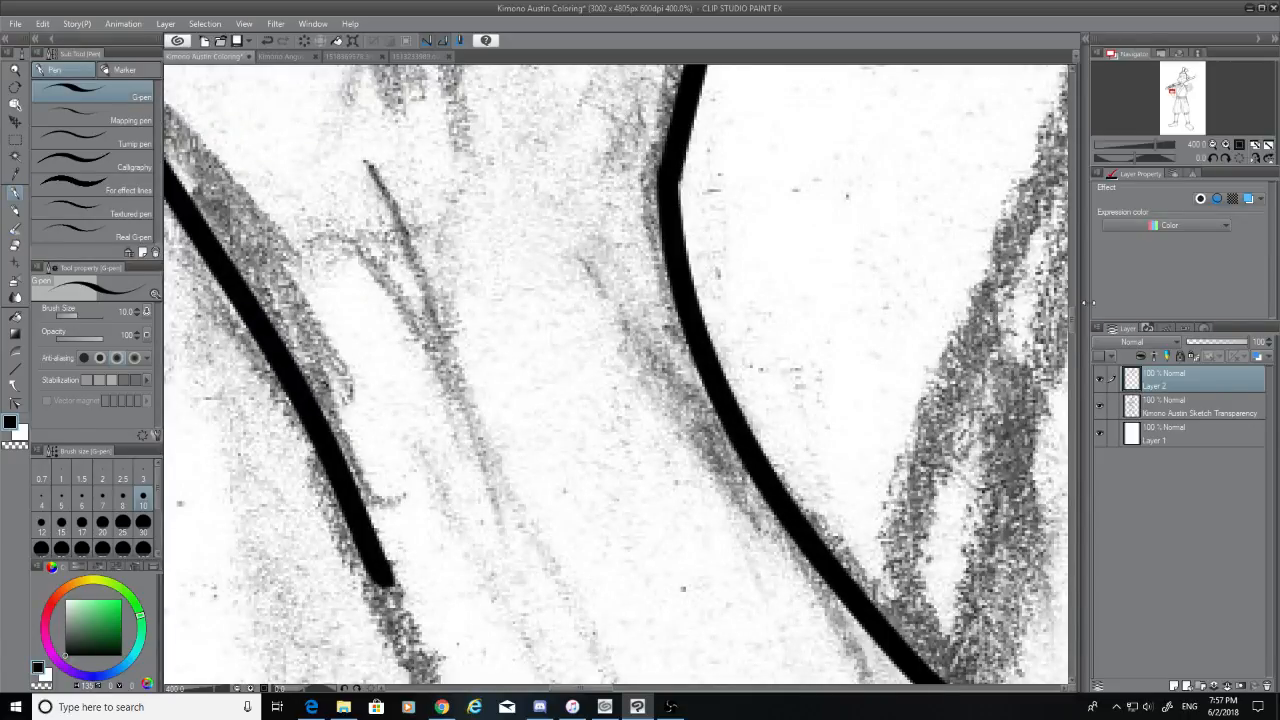
Ink the next stretch of the forearm's outer edge, following the sketch down from the wrist
{"action": "scroll", "coordinate": [1072, 345], "scroll_direction": "down", "scroll_amount": 10}
{"action": "scroll", "coordinate": [1073, 338], "scroll_direction": "up", "scroll_amount": 2}
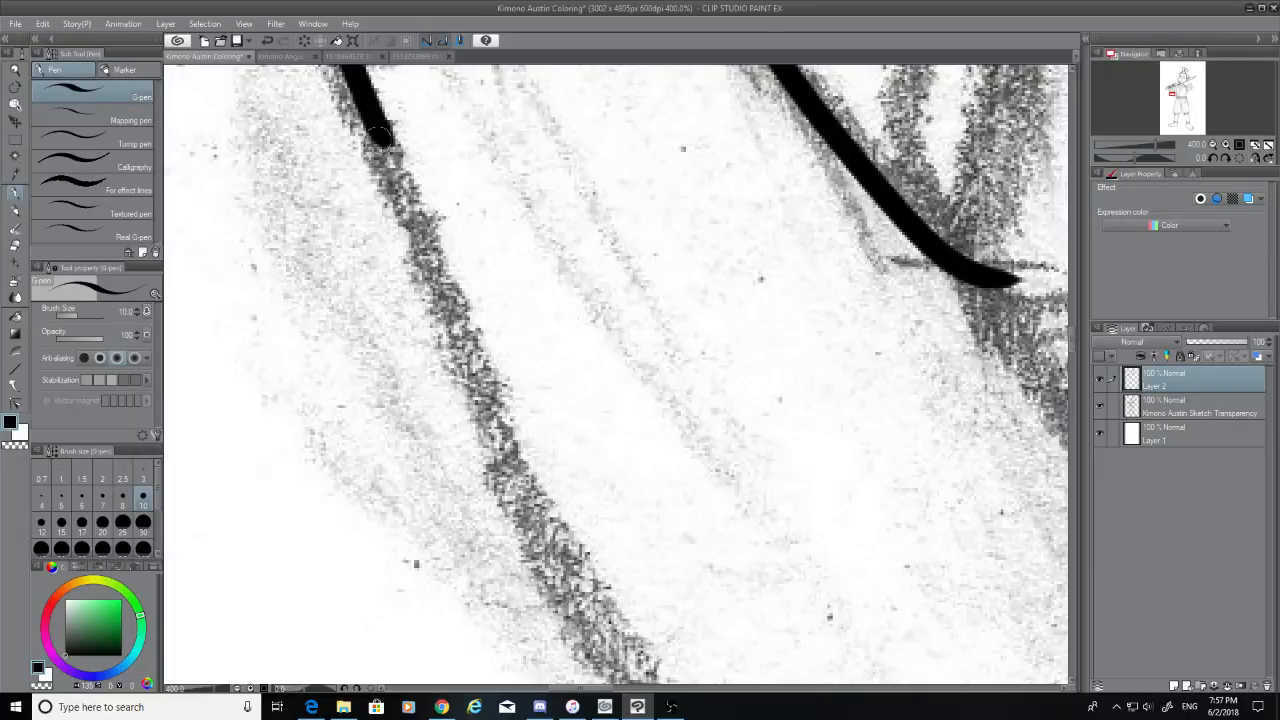
{"action": "left_click_drag", "start_coordinate": [380, 138], "coordinate": [668, 684]}
{"action": "key", "text": "ctrl+z"}
{"action": "left_click_drag", "start_coordinate": [386, 138], "coordinate": [645, 684]}
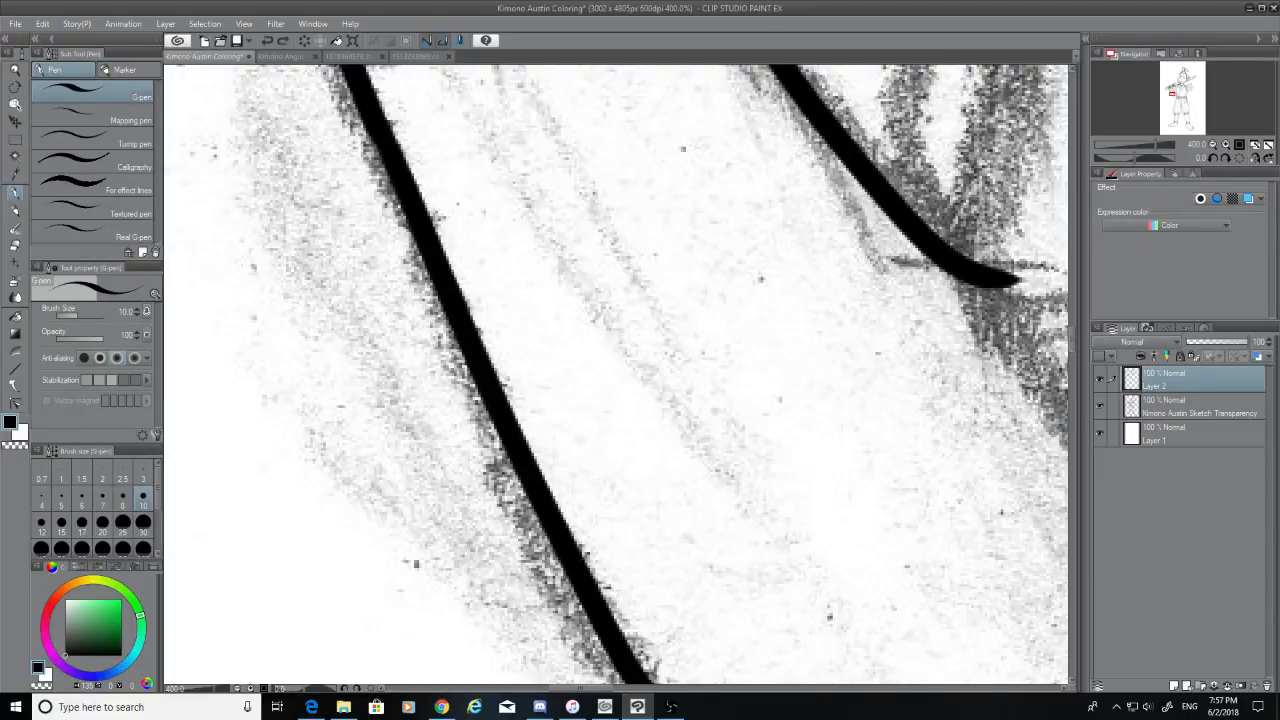
Trim the tapered ends of the forearm's inner and outer lines with the Hard eraser
{"action": "left_click", "coordinate": [18, 246]}
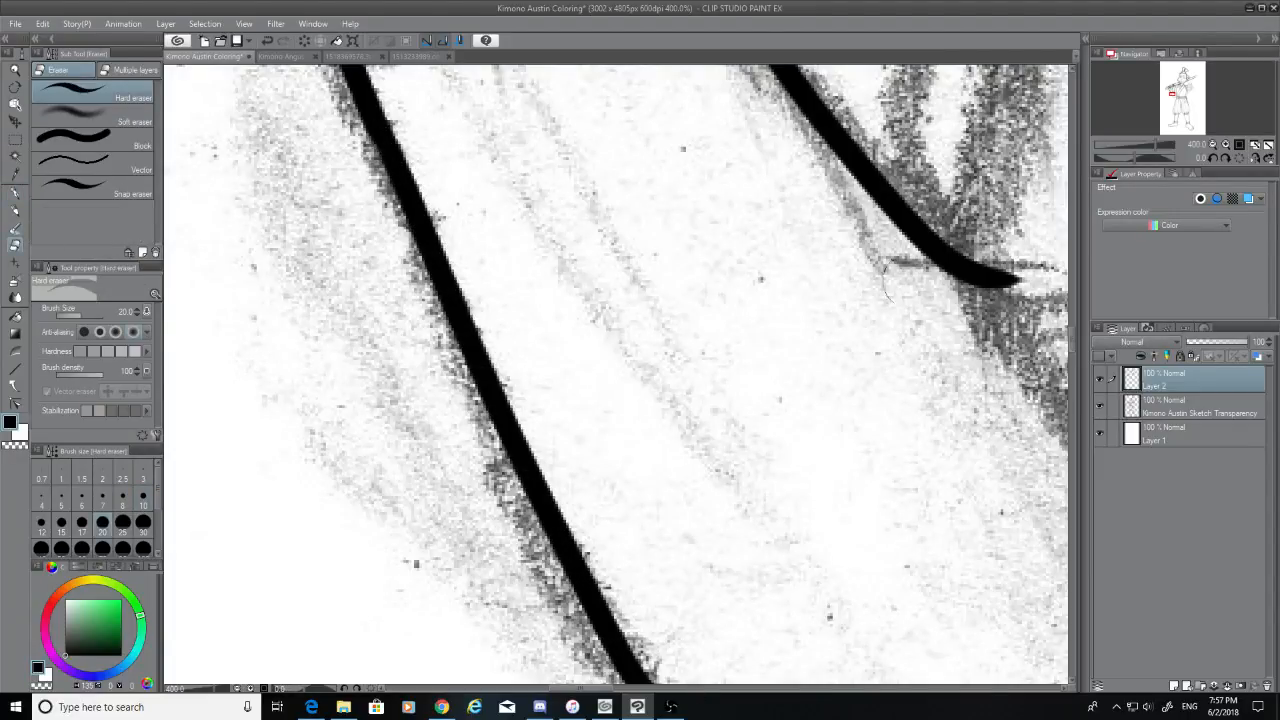
{"action": "mouse_move", "coordinate": [1015, 282]}
{"action": "left_mouse_down"}
{"action": "mouse_move", "coordinate": [950, 265]}
{"action": "mouse_move", "coordinate": [960, 262]}
{"action": "left_mouse_up"}
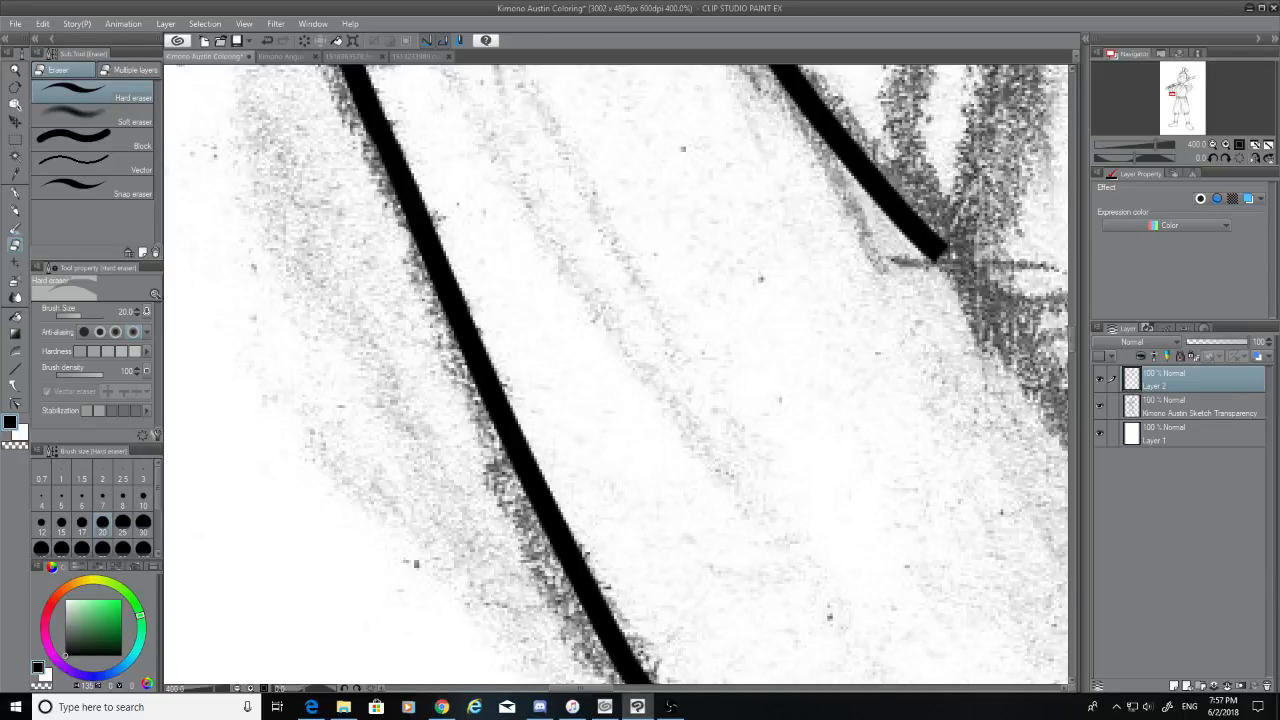
{"action": "scroll", "coordinate": [1070, 354], "scroll_direction": "down", "scroll_amount": 5}
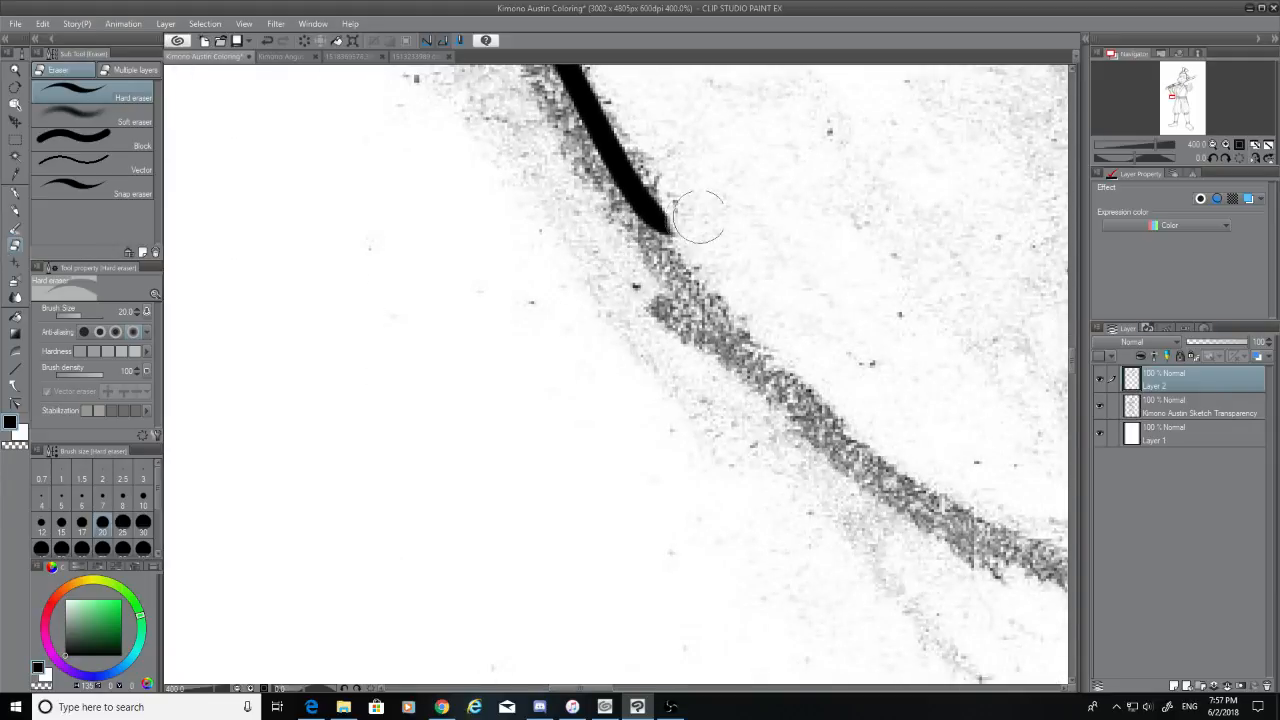
{"action": "mouse_move", "coordinate": [700, 215]}
{"action": "left_mouse_down"}
{"action": "mouse_move", "coordinate": [658, 244]}
{"action": "mouse_move", "coordinate": [677, 206]}
{"action": "left_mouse_up"}
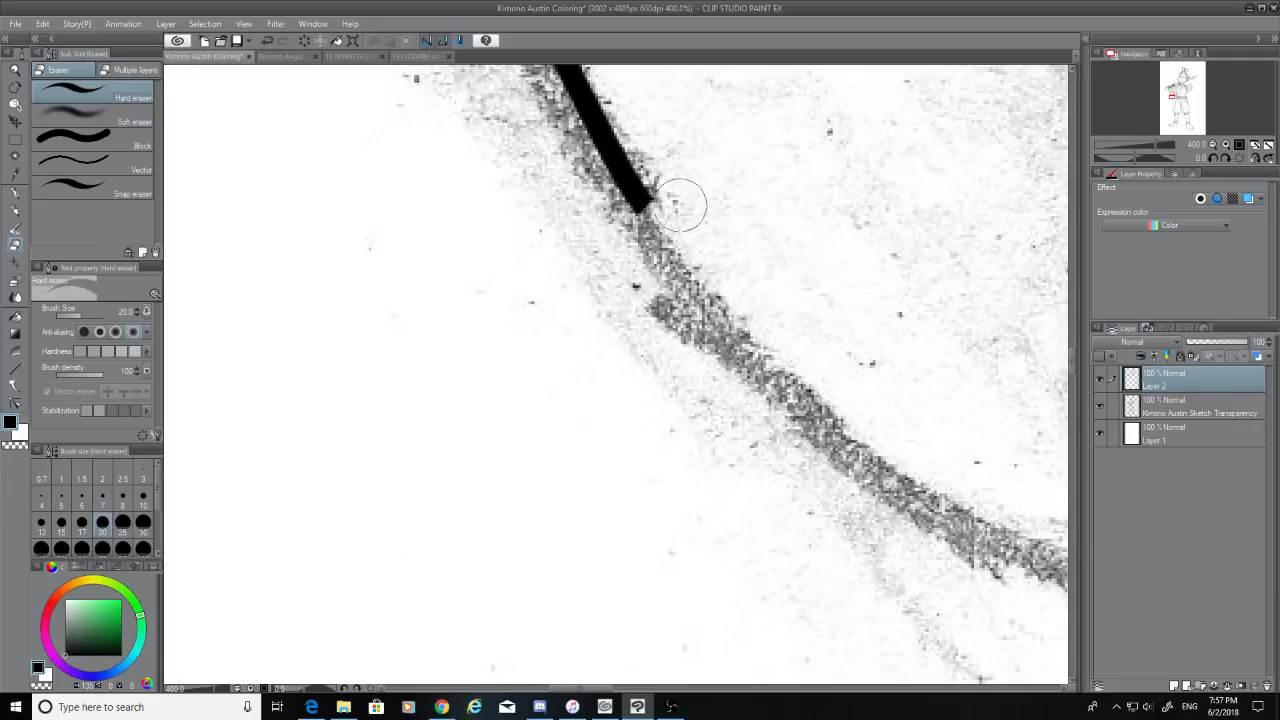
Ink the forearm's outer edge onward from its trimmed end, curving around the lowest part of the bent arm with the G-pen
{"action": "left_click", "coordinate": [14, 194]}
{"action": "scroll", "coordinate": [455, 347], "scroll_direction": "right", "scroll_amount": 5}
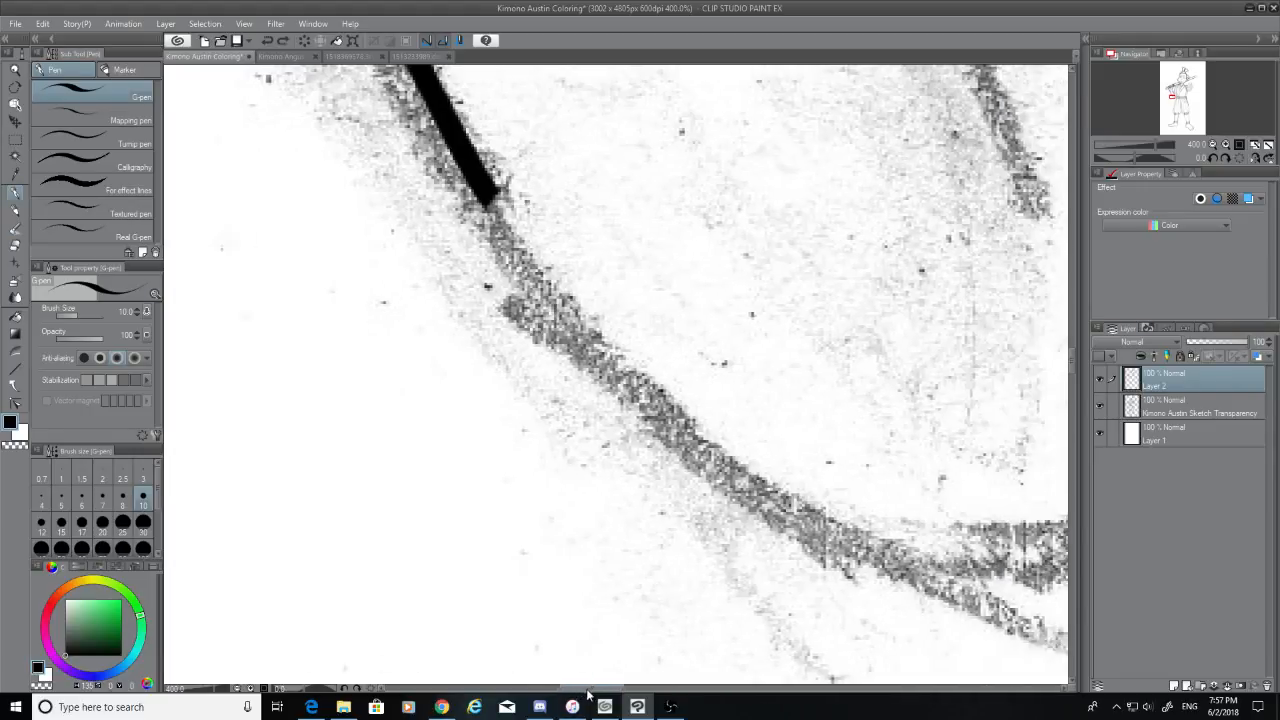
{"action": "mouse_move", "coordinate": [405, 190]}
{"action": "left_mouse_down"}
{"action": "mouse_move", "coordinate": [551, 386]}
{"action": "mouse_move", "coordinate": [986, 634]}
{"action": "left_mouse_up"}
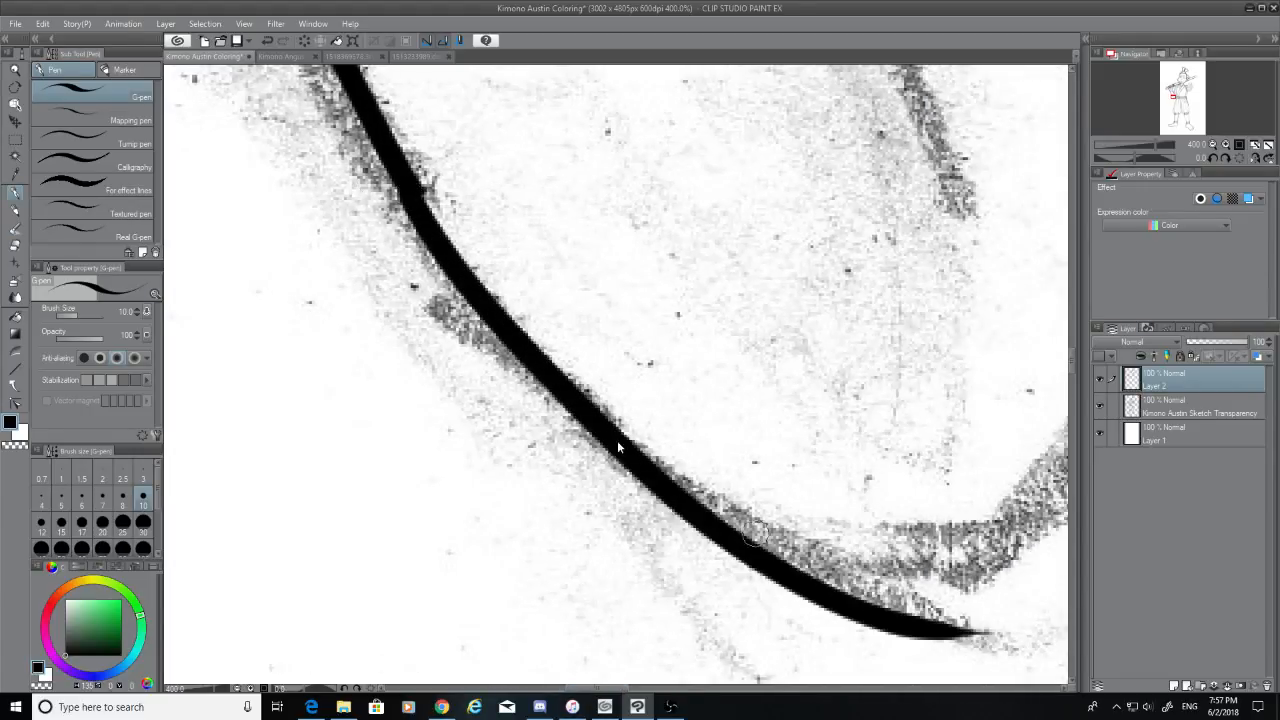
{"action": "key", "text": "ctrl+z"}
{"action": "mouse_move", "coordinate": [410, 198]}
{"action": "left_mouse_down"}
{"action": "mouse_move", "coordinate": [567, 423]}
{"action": "mouse_move", "coordinate": [1014, 560]}
{"action": "left_mouse_up"}
{"action": "key", "text": "ctrl+z"}
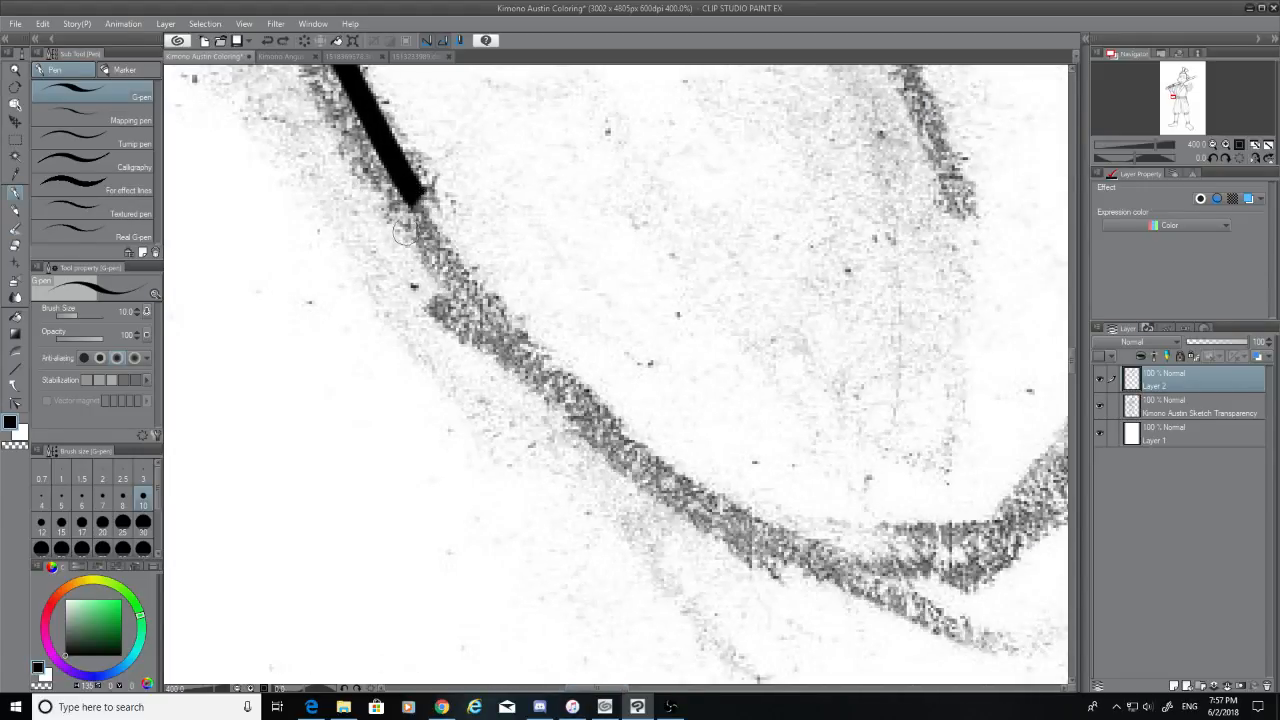
{"action": "mouse_move", "coordinate": [415, 200]}
{"action": "left_mouse_down"}
{"action": "mouse_move", "coordinate": [661, 511]}
{"action": "mouse_move", "coordinate": [1012, 560]}
{"action": "left_mouse_up"}
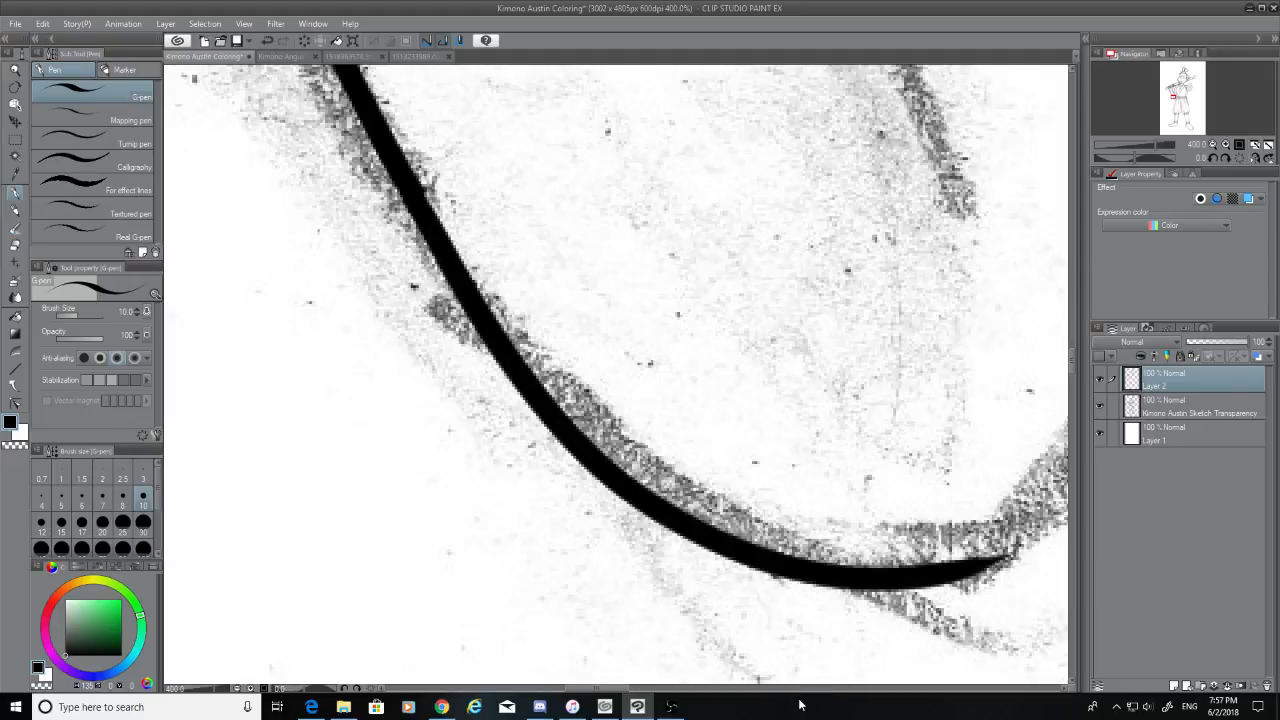
Ink the edge rising from the end of the arm's lowest curve along the opposite side, up to the dark vertical sketch lines
{"action": "left_click_drag", "start_coordinate": [627, 689], "coordinate": [664, 689]}
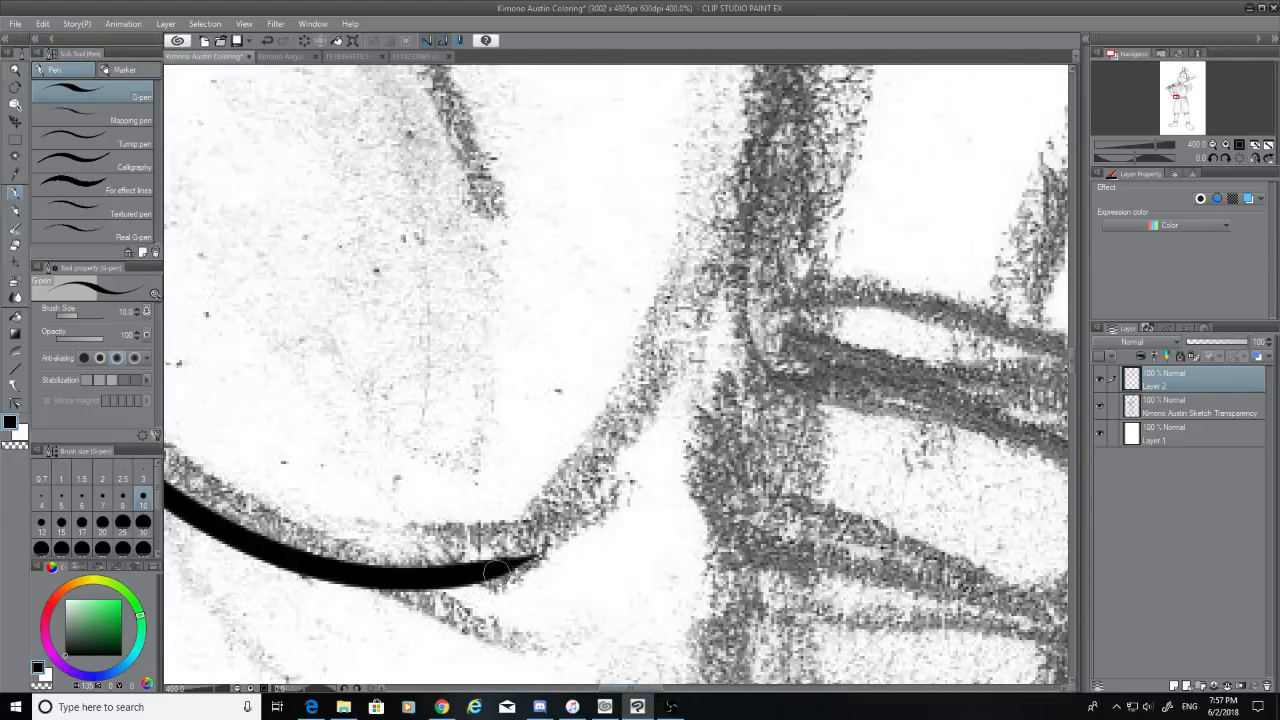
{"action": "left_click_drag", "start_coordinate": [512, 574], "coordinate": [709, 232]}
{"action": "key", "text": "ctrl+z"}
{"action": "mouse_move", "coordinate": [722, 178]}
{"action": "left_mouse_down"}
{"action": "mouse_move", "coordinate": [514, 557]}
{"action": "mouse_move", "coordinate": [709, 212]}
{"action": "left_mouse_up"}
{"action": "key", "text": "ctrl+z"}
{"action": "key", "text": "ctrl+z"}
{"action": "left_click_drag", "start_coordinate": [505, 570], "coordinate": [710, 140]}
{"action": "key", "text": "ctrl+z"}
{"action": "mouse_move", "coordinate": [505, 570]}
{"action": "left_mouse_down"}
{"action": "mouse_move", "coordinate": [709, 271]}
{"action": "mouse_move", "coordinate": [760, 125]}
{"action": "left_mouse_up"}
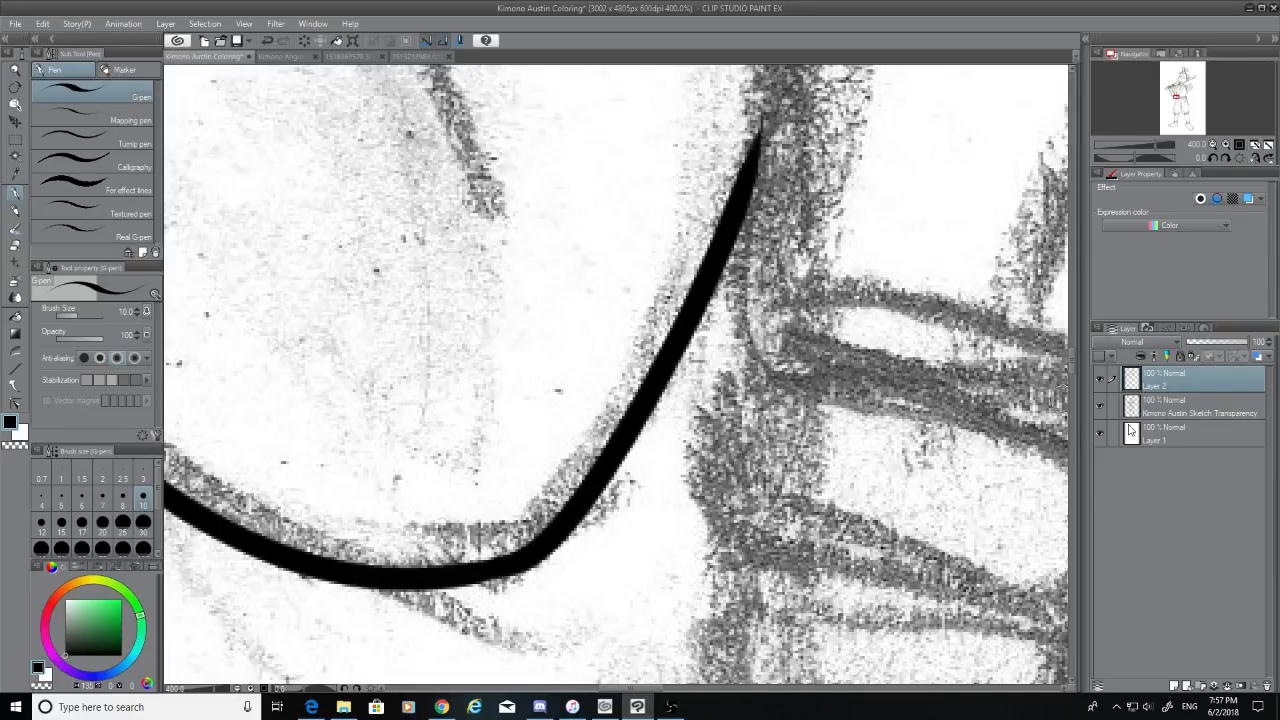
Continue the rising arm edge up to the sketched fold crossing the arm, and erase its tapered tip with the Hard eraser
{"action": "scroll", "coordinate": [1070, 361], "scroll_direction": "up", "scroll_amount": 5}
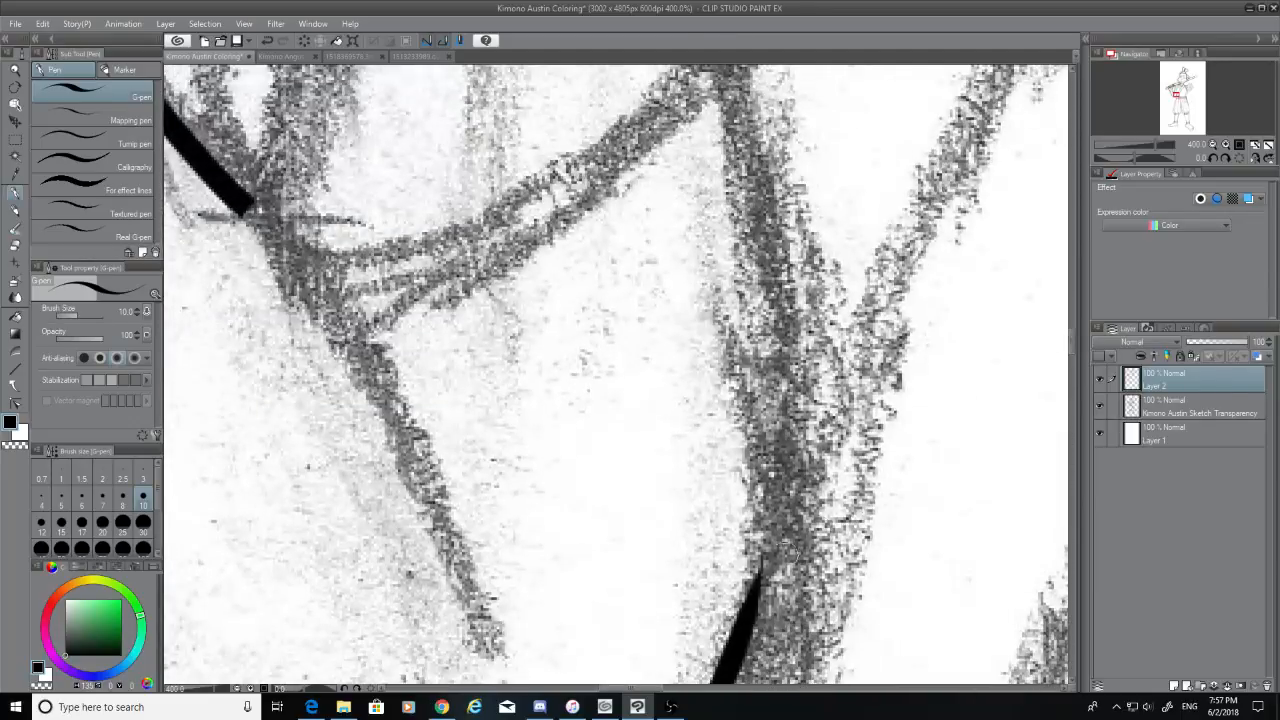
{"action": "left_click_drag", "start_coordinate": [748, 588], "coordinate": [738, 64]}
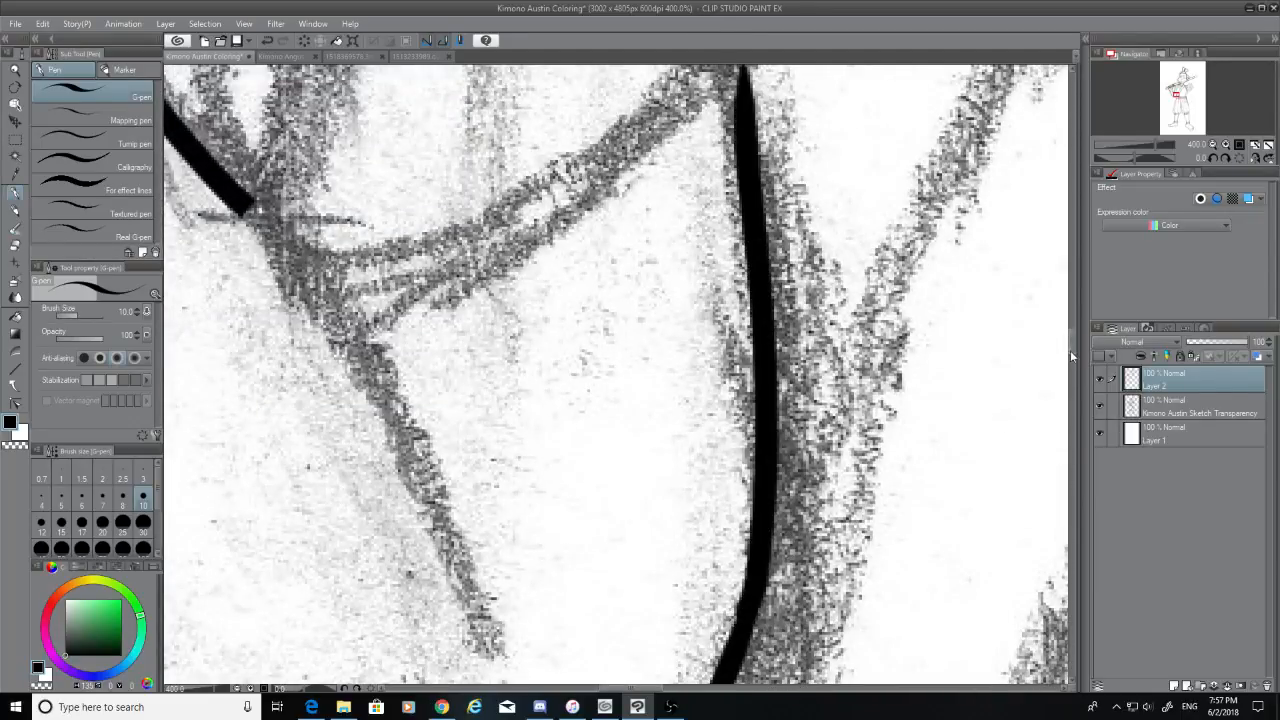
{"action": "left_click_drag", "start_coordinate": [1071, 350], "coordinate": [1073, 329]}
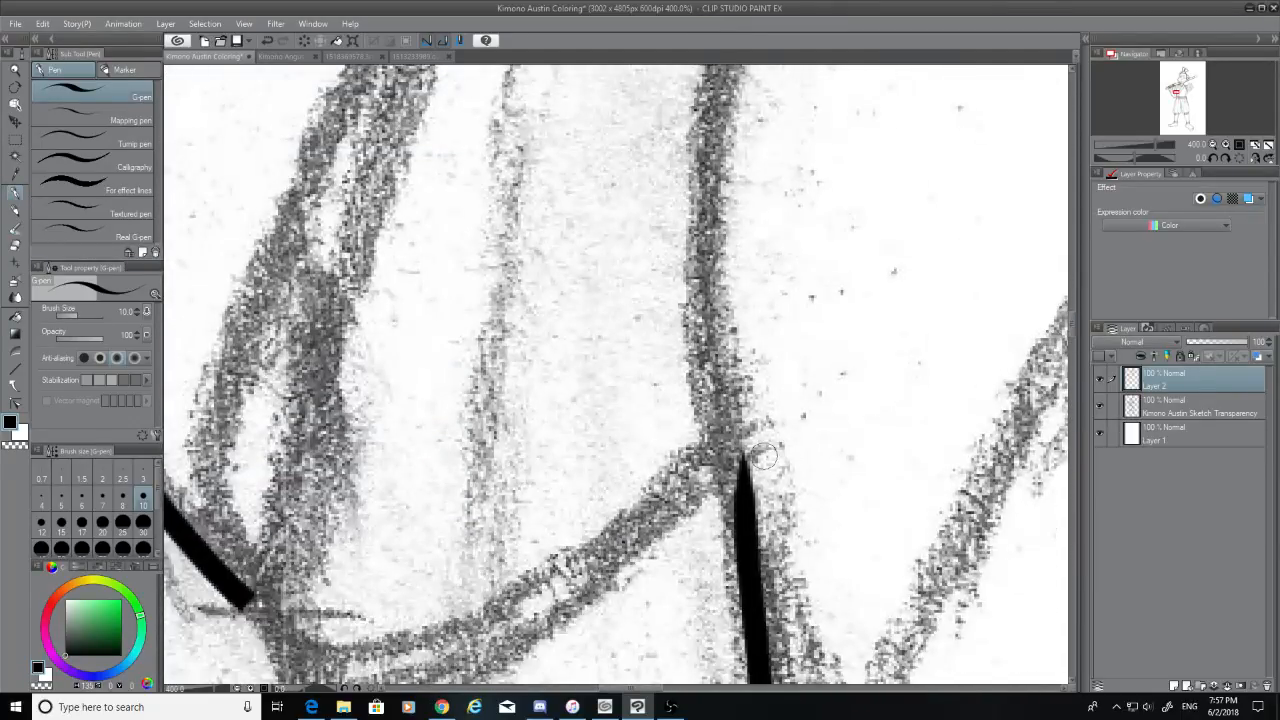
{"action": "left_click", "coordinate": [14, 249]}
{"action": "mouse_move", "coordinate": [730, 465]}
{"action": "left_mouse_down"}
{"action": "mouse_move", "coordinate": [750, 500]}
{"action": "mouse_move", "coordinate": [812, 518]}
{"action": "left_mouse_up"}
Extend the rising arm edge from its trimmed end past the sketched fold to the fork in the sketch lines, using the G-pen
{"action": "left_click", "coordinate": [15, 193]}
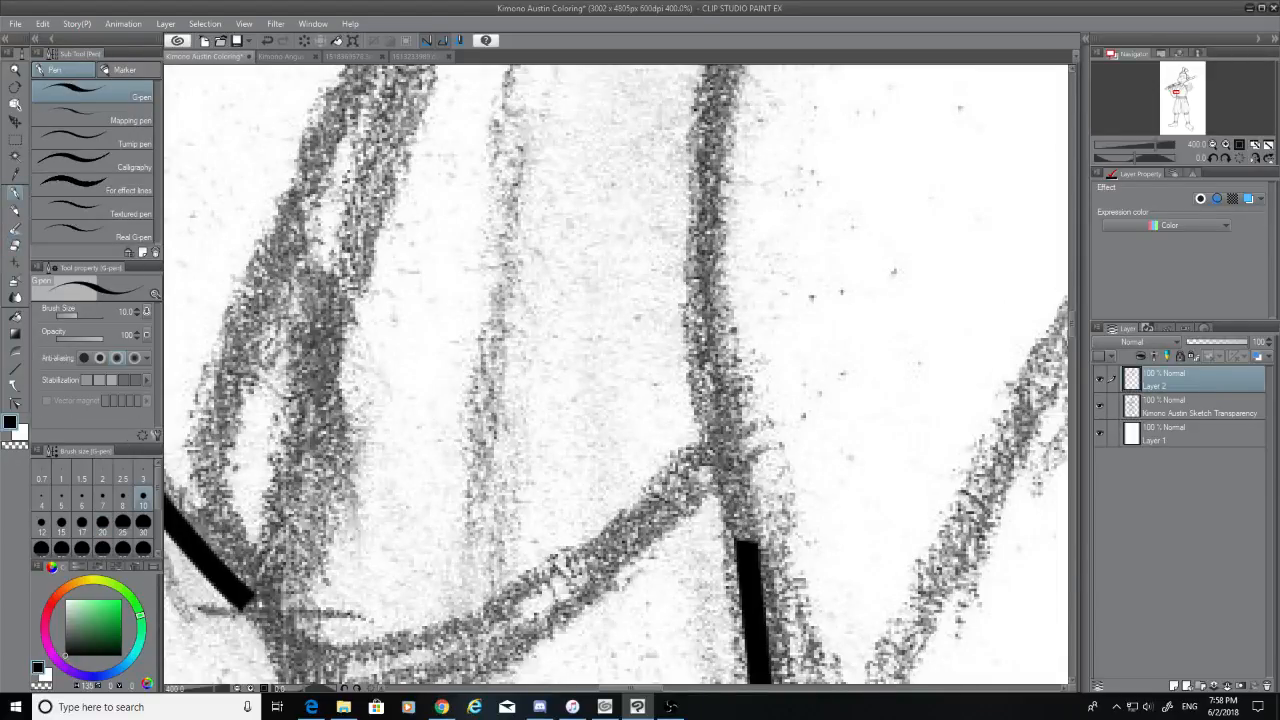
{"action": "left_click_drag", "start_coordinate": [752, 548], "coordinate": [668, 66]}
{"action": "key", "text": "ctrl+z"}
{"action": "left_click_drag", "start_coordinate": [746, 548], "coordinate": [738, 12]}
{"action": "scroll", "coordinate": [1073, 325], "scroll_direction": "down", "scroll_amount": 2}
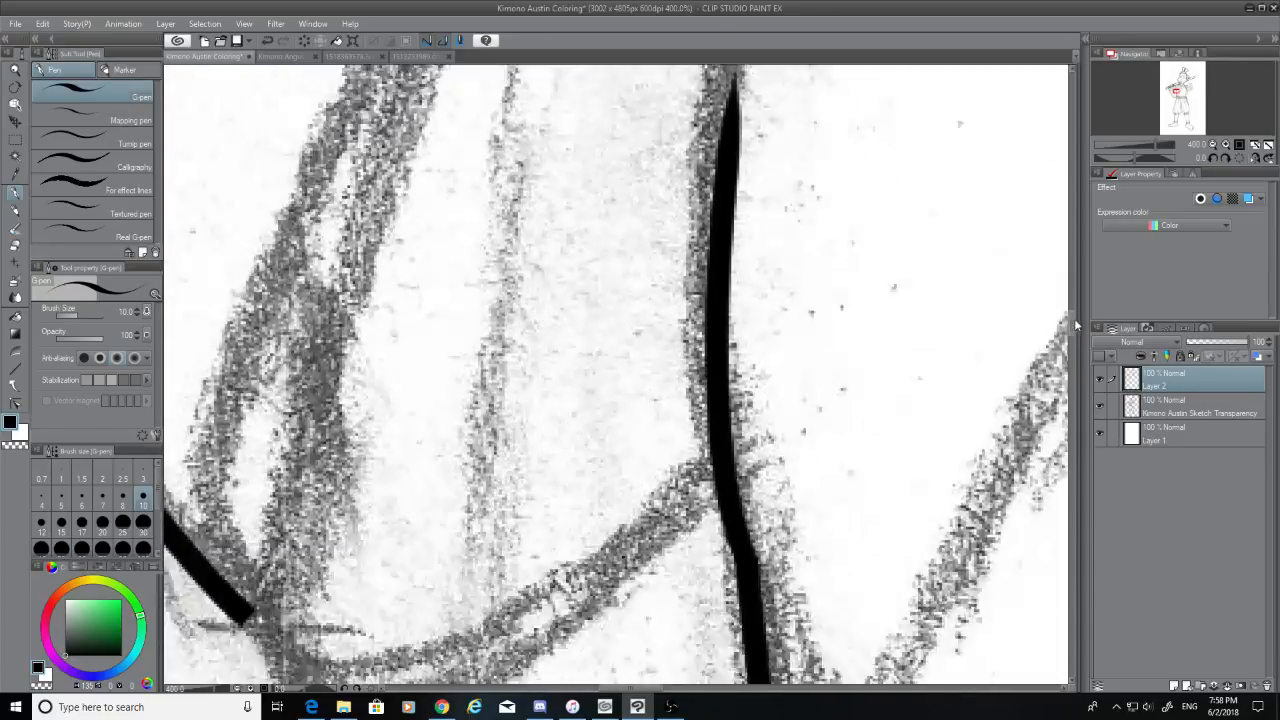
{"action": "key", "text": "ctrl+z"}
{"action": "left_click_drag", "start_coordinate": [748, 515], "coordinate": [724, 6]}
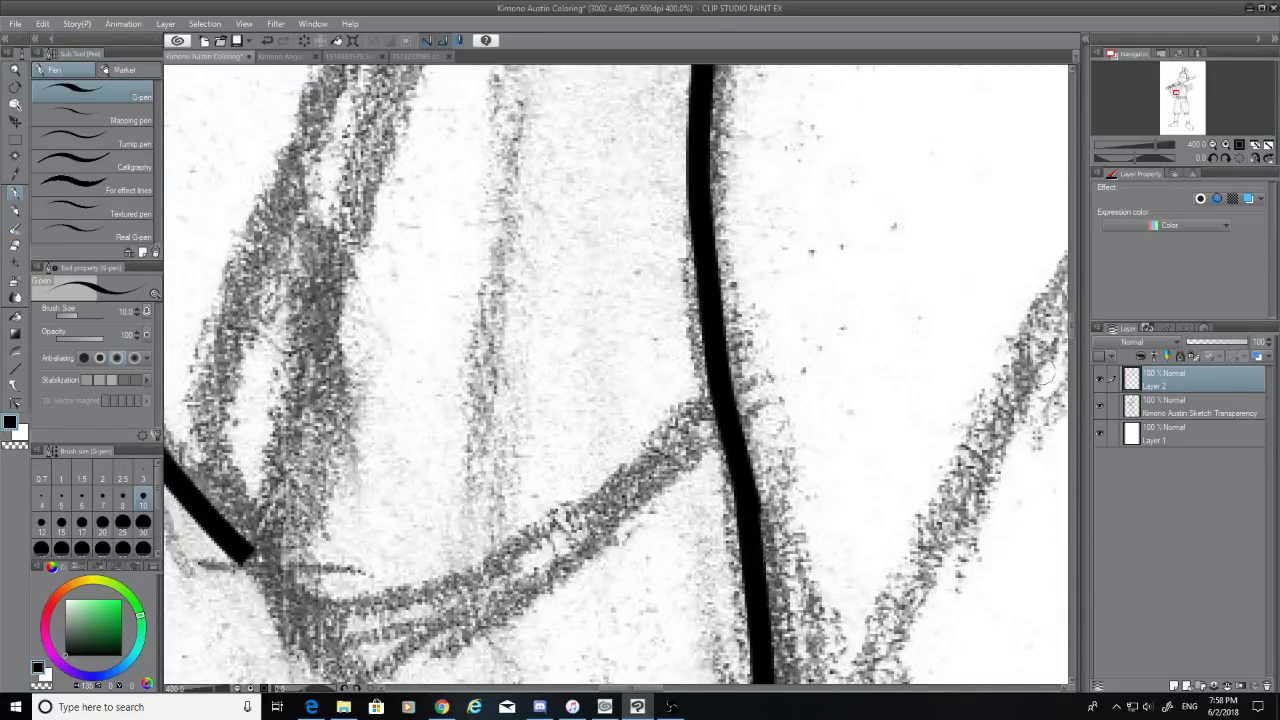
{"action": "key", "text": "ctrl+z"}
{"action": "scroll", "coordinate": [1073, 315], "scroll_direction": "down", "scroll_amount": 3}
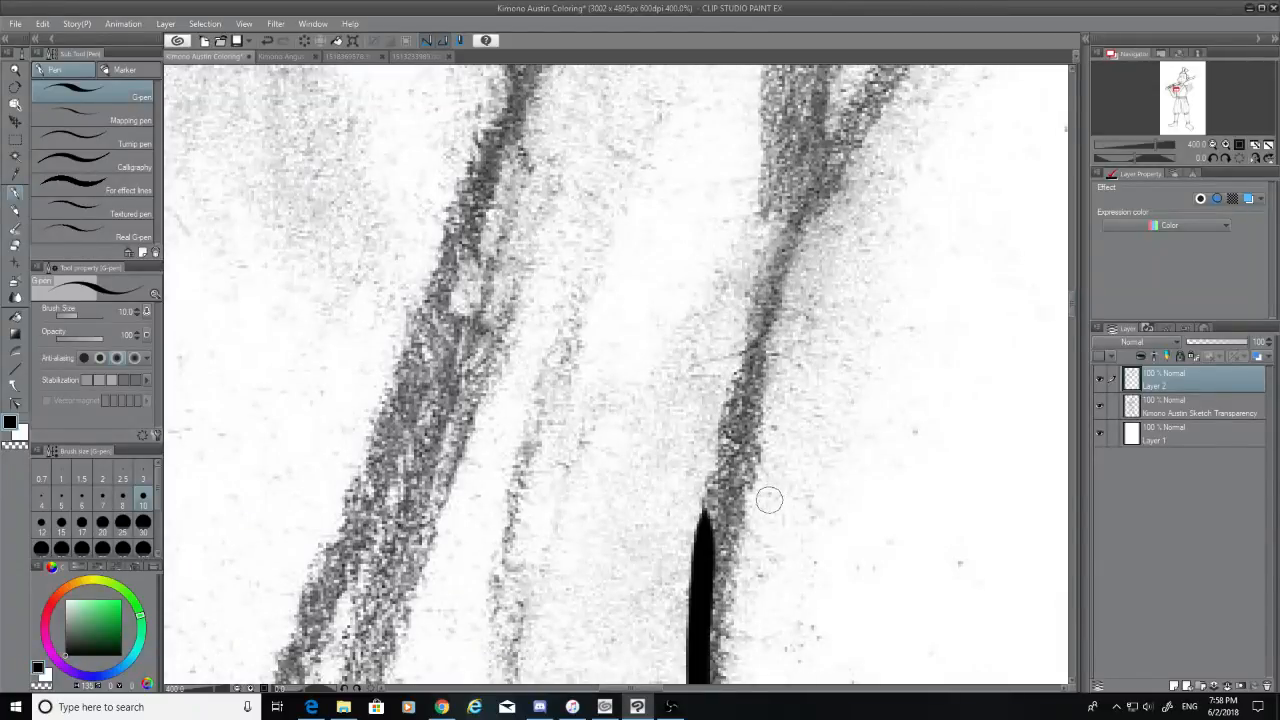
{"action": "left_click_drag", "start_coordinate": [705, 515], "coordinate": [828, 155]}
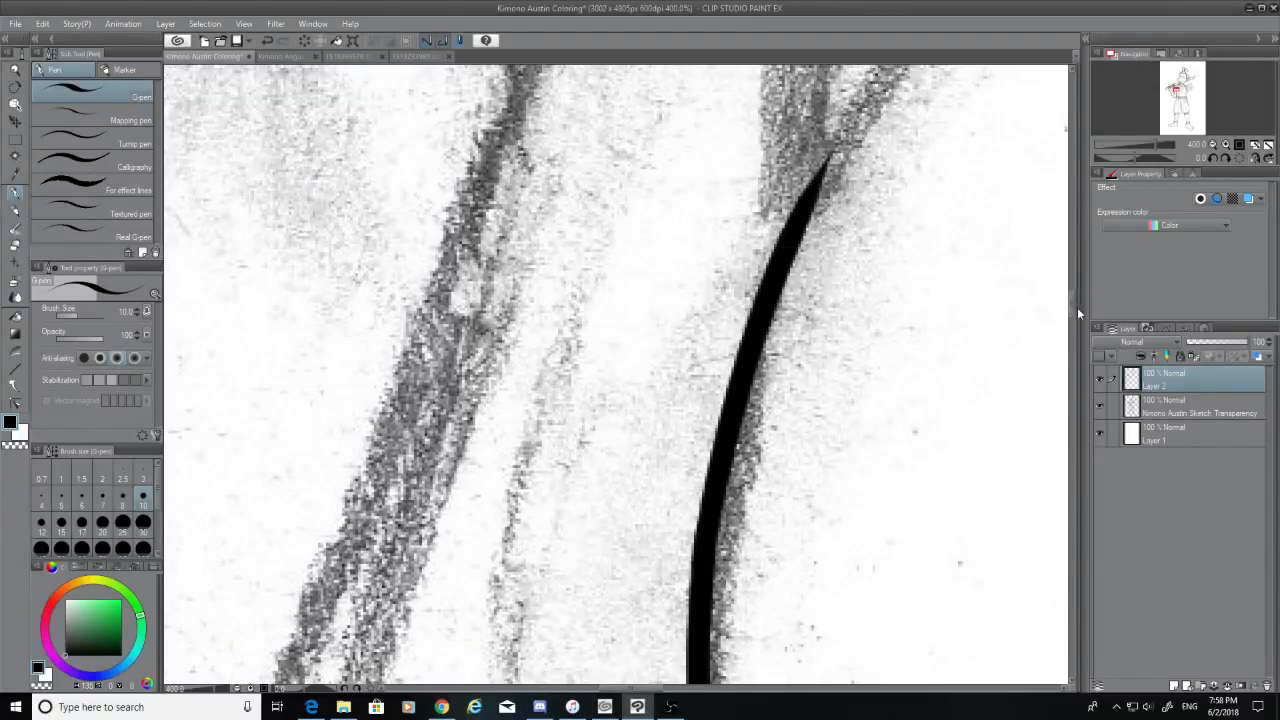
Try to extend the rising arm edge from the fork in the sketch lines farther up toward the pole
{"action": "scroll", "coordinate": [1077, 307], "scroll_direction": "up", "scroll_amount": 5}
{"action": "left_click_drag", "start_coordinate": [808, 490], "coordinate": [1040, 87]}
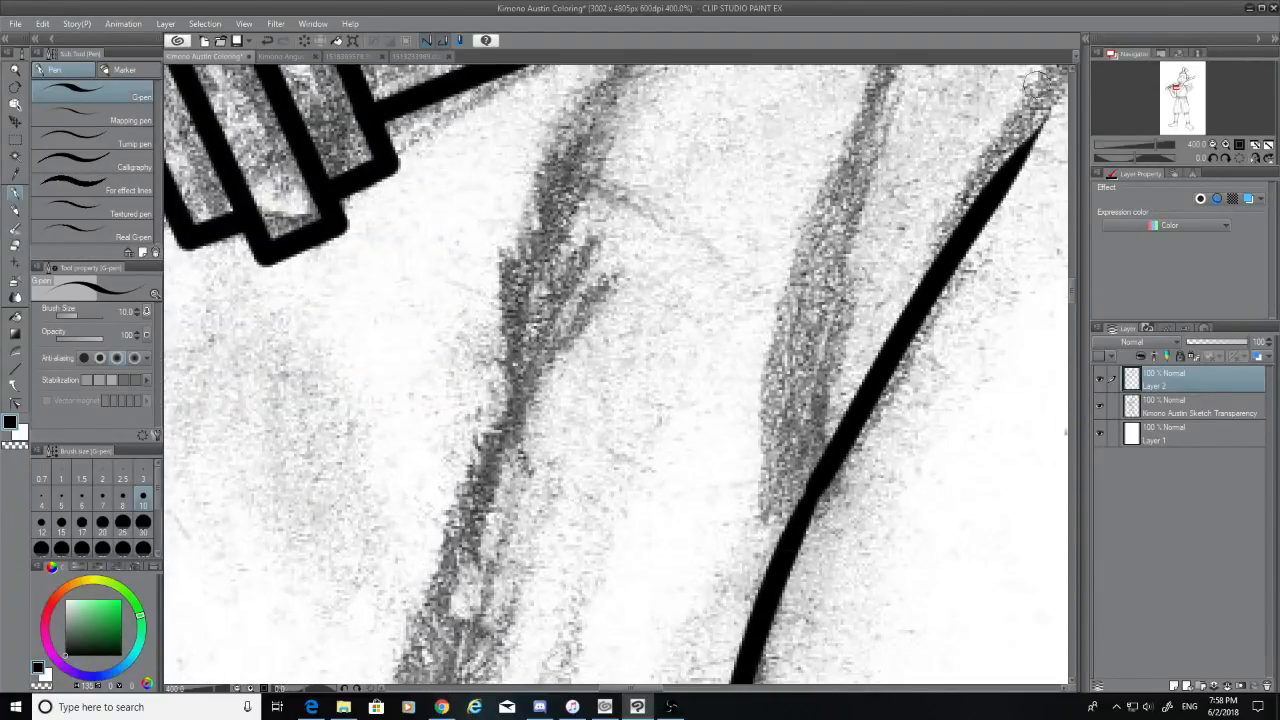
{"action": "left_click_drag", "start_coordinate": [1078, 289], "coordinate": [1069, 266]}
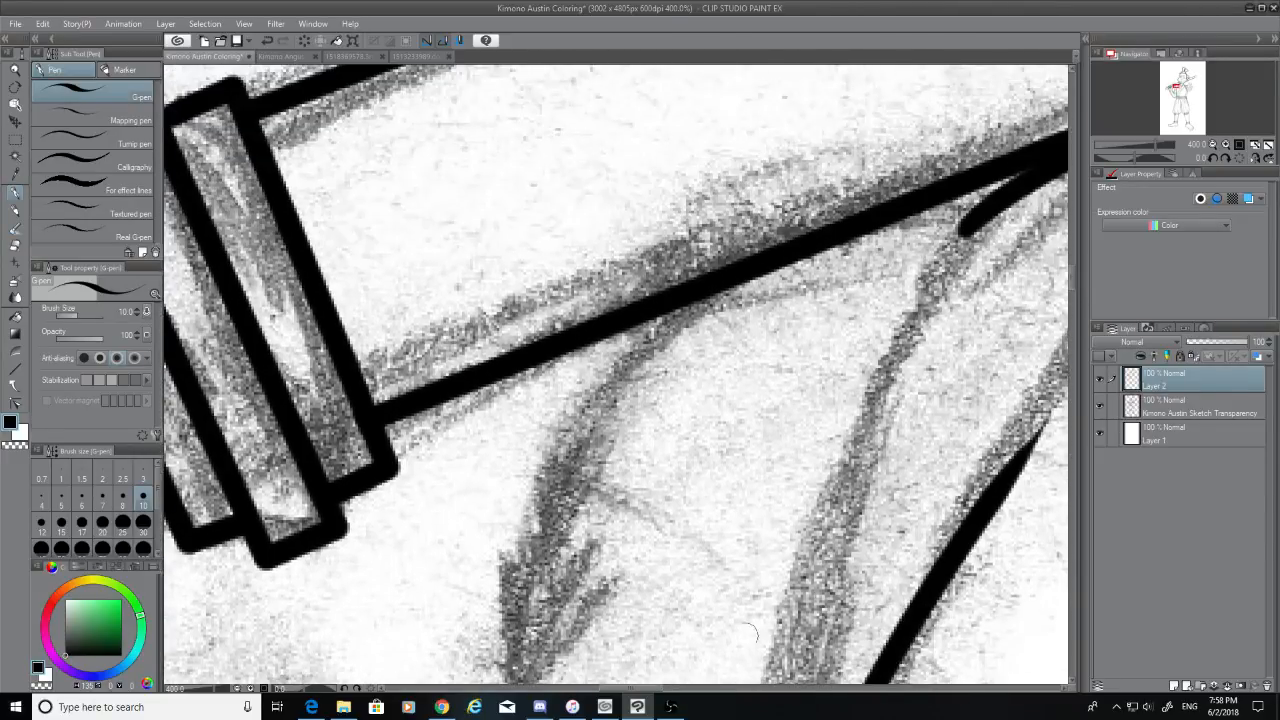
{"action": "left_click_drag", "start_coordinate": [647, 688], "coordinate": [681, 684]}
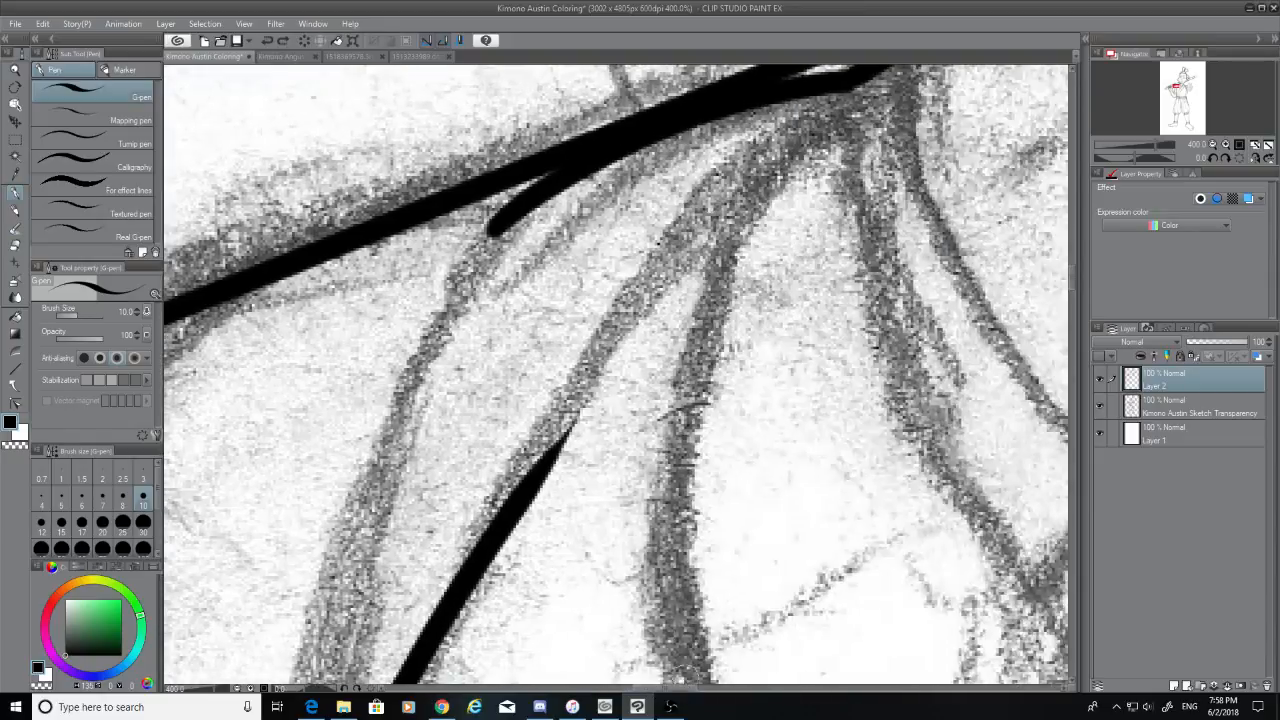
{"action": "key", "text": "ctrl+z"}
{"action": "scroll", "coordinate": [1070, 272], "scroll_direction": "up", "scroll_amount": 1}
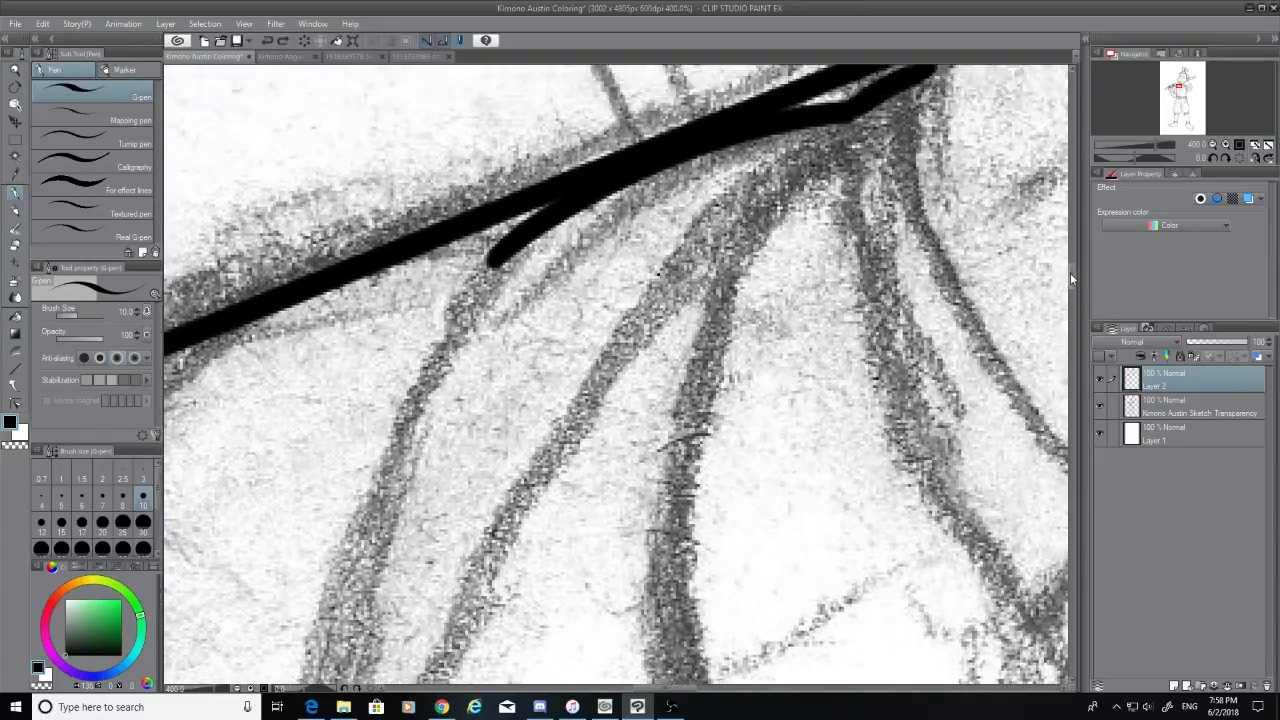
Ink the outer sketched fold line from its stub under the pole down along the arm with the G-pen
{"action": "scroll", "coordinate": [1070, 272], "scroll_direction": "down", "scroll_amount": 3}
{"action": "mouse_move", "coordinate": [490, 172]}
{"action": "left_mouse_down"}
{"action": "mouse_move", "coordinate": [457, 229]}
{"action": "mouse_move", "coordinate": [360, 635]}
{"action": "left_mouse_up"}
{"action": "key", "text": "ctrl+z"}
{"action": "left_click_drag", "start_coordinate": [520, 132], "coordinate": [355, 680]}
{"action": "key", "text": "ctrl+z"}
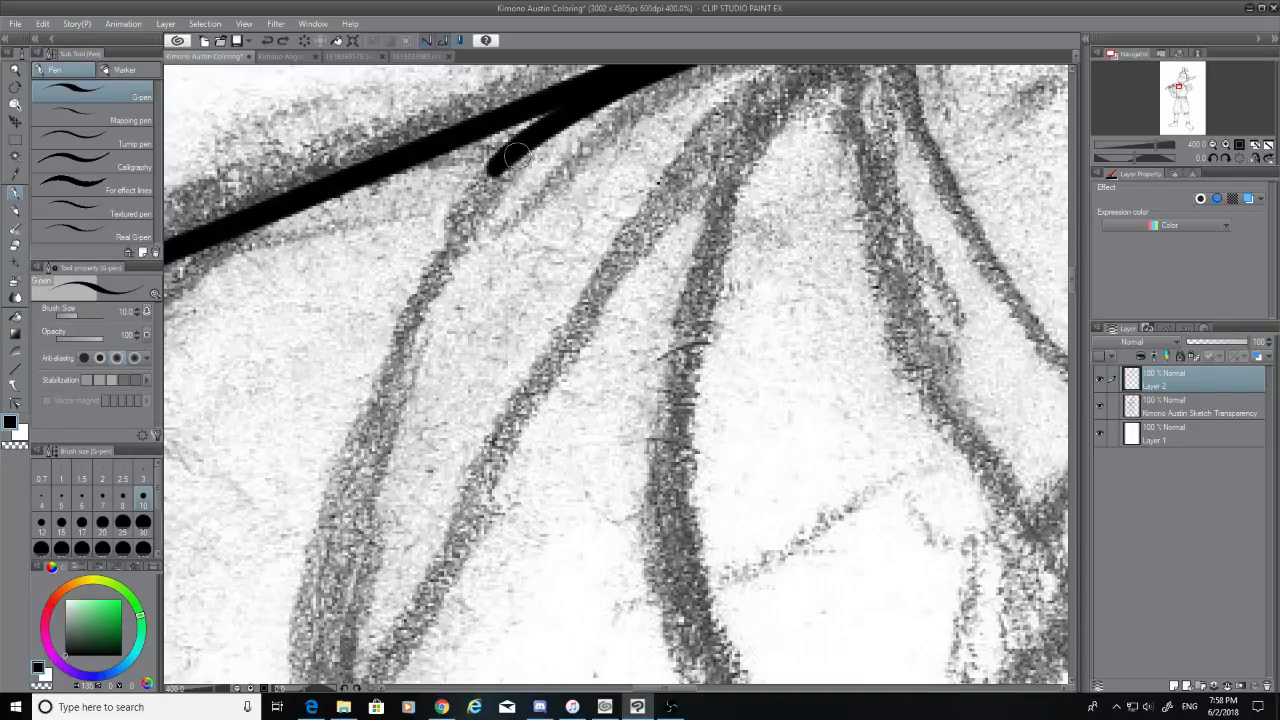
{"action": "left_click_drag", "start_coordinate": [525, 142], "coordinate": [357, 680]}
{"action": "key", "text": "ctrl+z"}
{"action": "mouse_move", "coordinate": [512, 146]}
{"action": "left_mouse_down"}
{"action": "mouse_move", "coordinate": [336, 684]}
{"action": "mouse_move", "coordinate": [423, 277]}
{"action": "mouse_move", "coordinate": [336, 684]}
{"action": "left_mouse_up"}
{"action": "key", "text": "ctrl+z"}
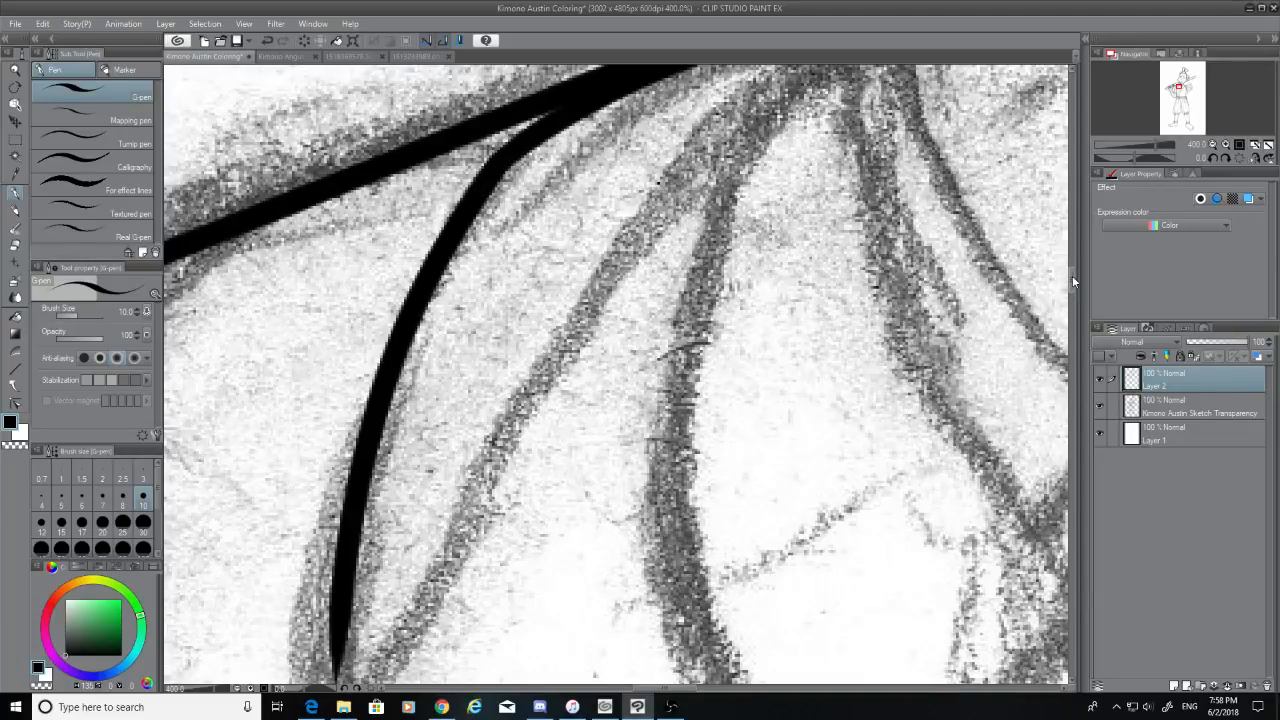
Ink the lower part of the inner fold line, branching from the bottom junction of the outer fold up toward the pole
{"action": "scroll", "coordinate": [1072, 280], "scroll_direction": "down", "scroll_amount": 3}
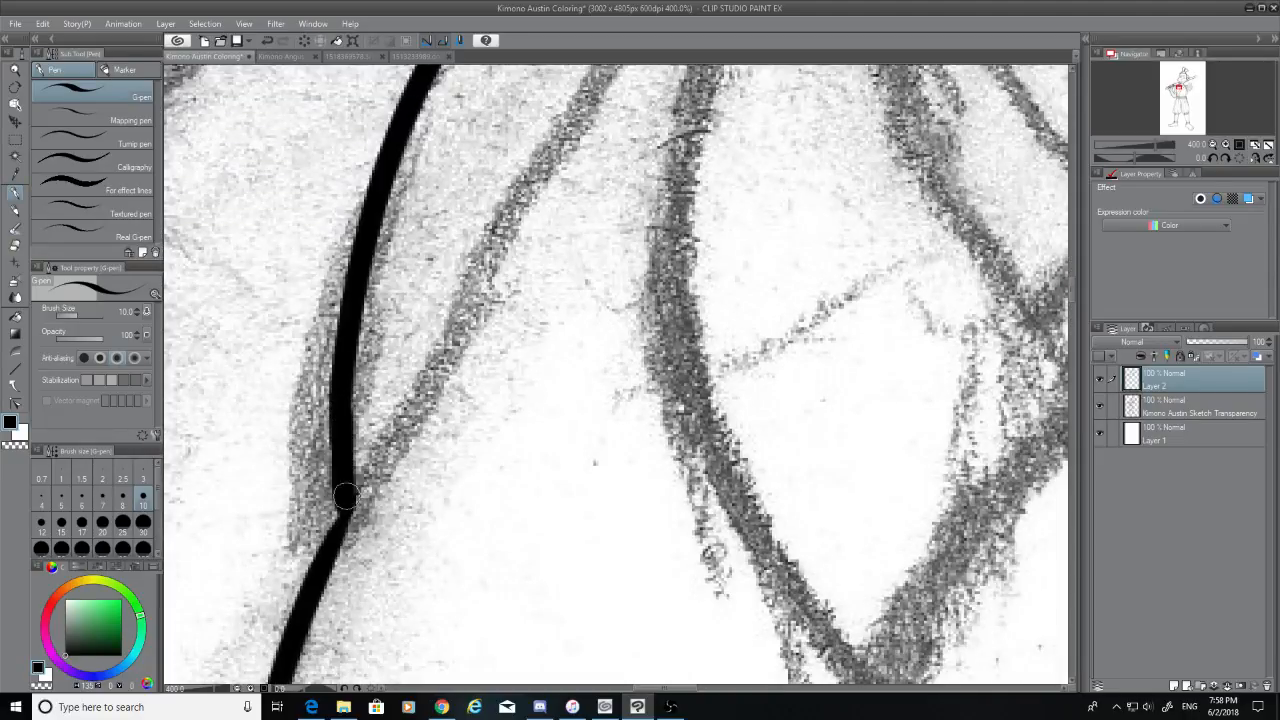
{"action": "left_click_drag", "start_coordinate": [347, 518], "coordinate": [580, 138]}
{"action": "key", "text": "ctrl+z"}
{"action": "mouse_move", "coordinate": [348, 515]}
{"action": "left_mouse_down"}
{"action": "mouse_move", "coordinate": [373, 455]}
{"action": "mouse_move", "coordinate": [555, 165]}
{"action": "left_mouse_up"}
{"action": "key", "text": "ctrl+z"}
{"action": "left_click_drag", "start_coordinate": [346, 515], "coordinate": [530, 170]}
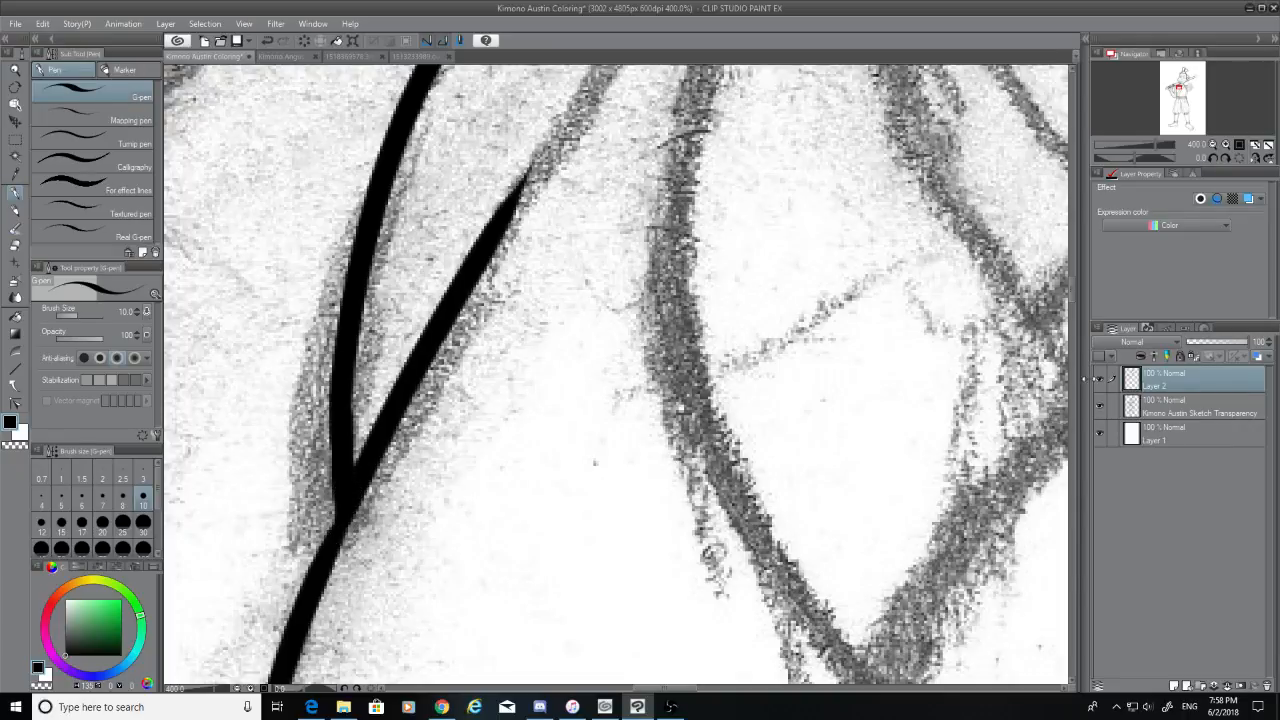
Extend the inner fold line up along the sketch and join it to the inked edge beneath the pole
{"action": "scroll", "coordinate": [1070, 282], "scroll_direction": "up", "scroll_amount": 5}
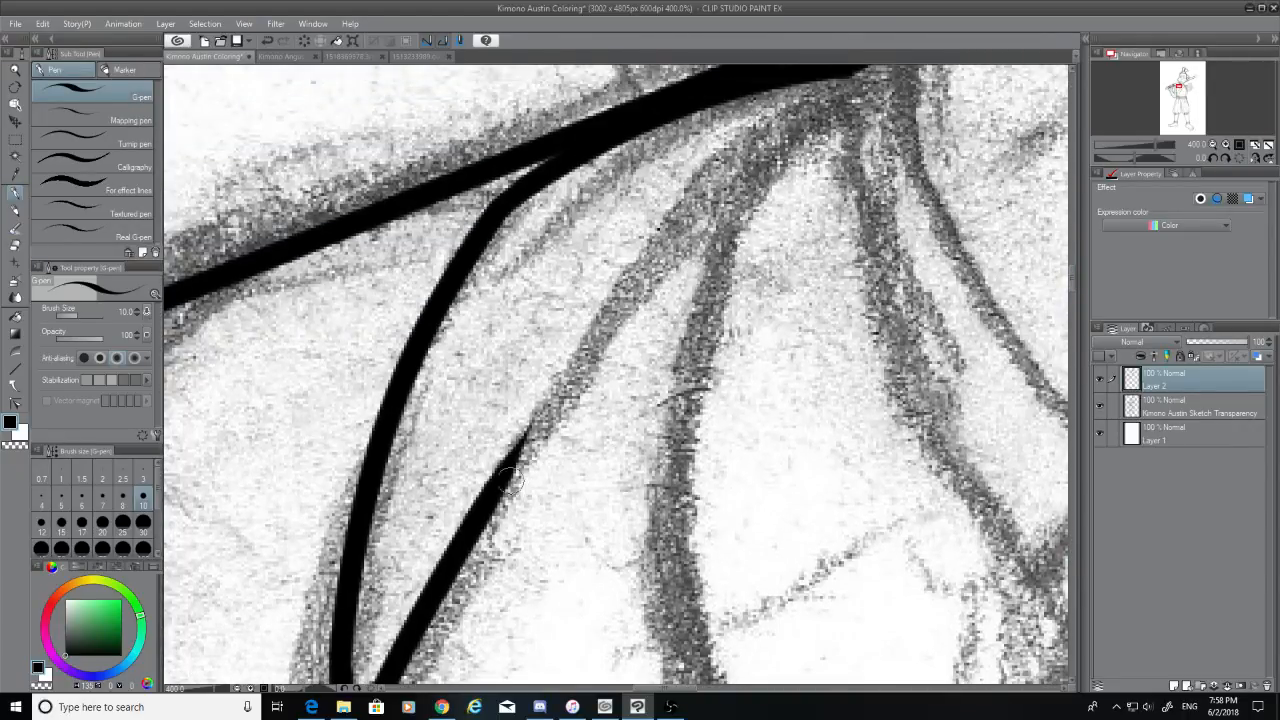
{"action": "mouse_move", "coordinate": [494, 496]}
{"action": "left_mouse_down"}
{"action": "mouse_move", "coordinate": [826, 84]}
{"action": "mouse_move", "coordinate": [870, 68]}
{"action": "left_mouse_up"}
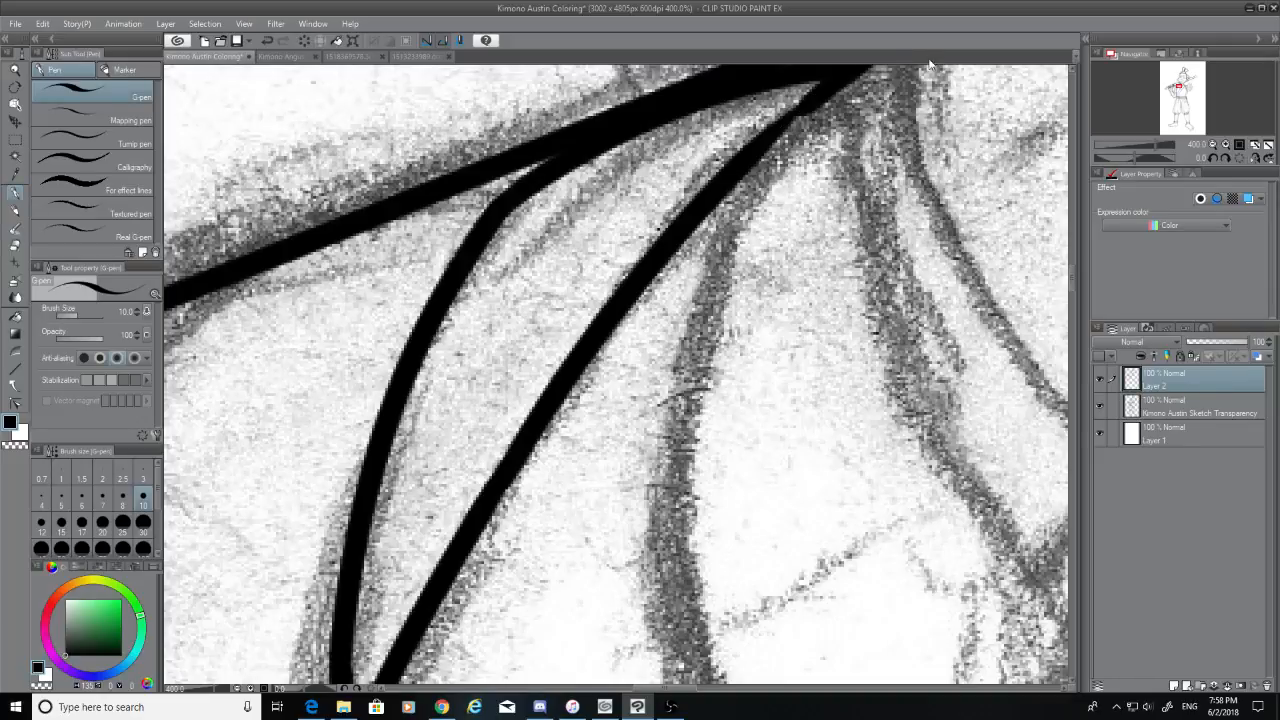
{"action": "key", "text": "ctrl+z"}
{"action": "scroll", "coordinate": [1075, 270], "scroll_direction": "up", "scroll_amount": 5}
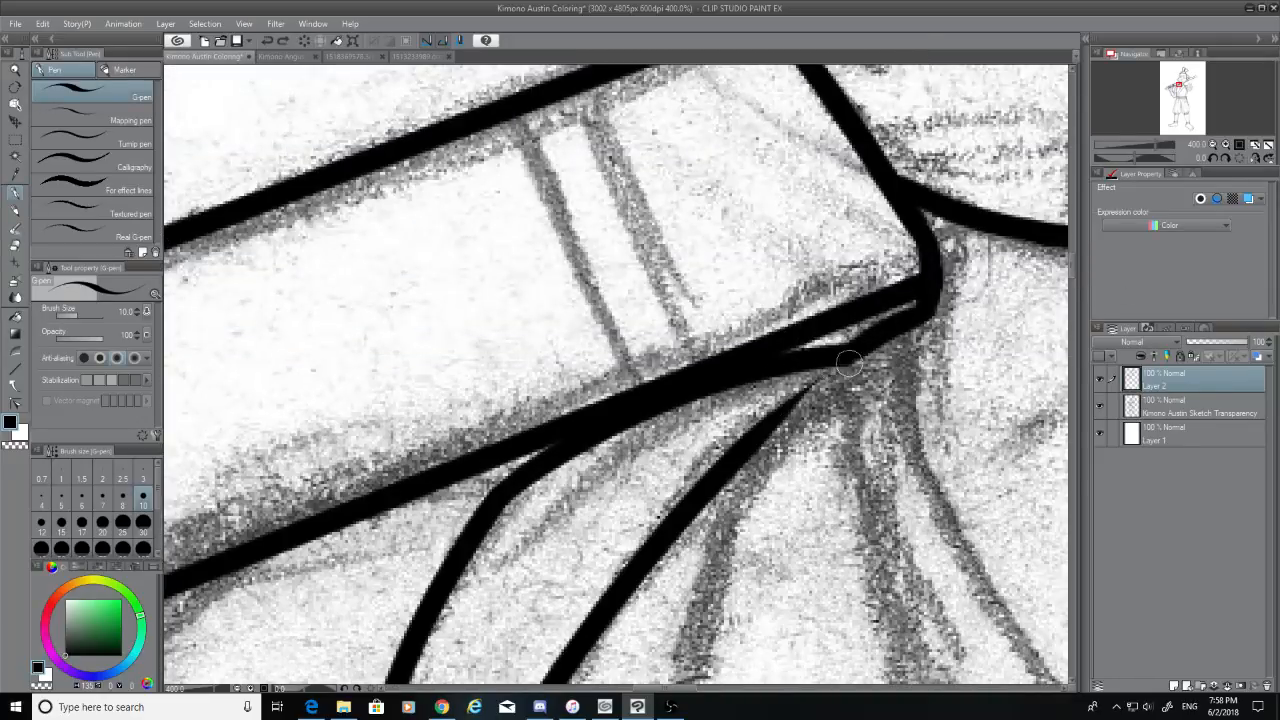
{"action": "key", "text": "ctrl+z"}
{"action": "left_click_drag", "start_coordinate": [852, 350], "coordinate": [772, 411]}
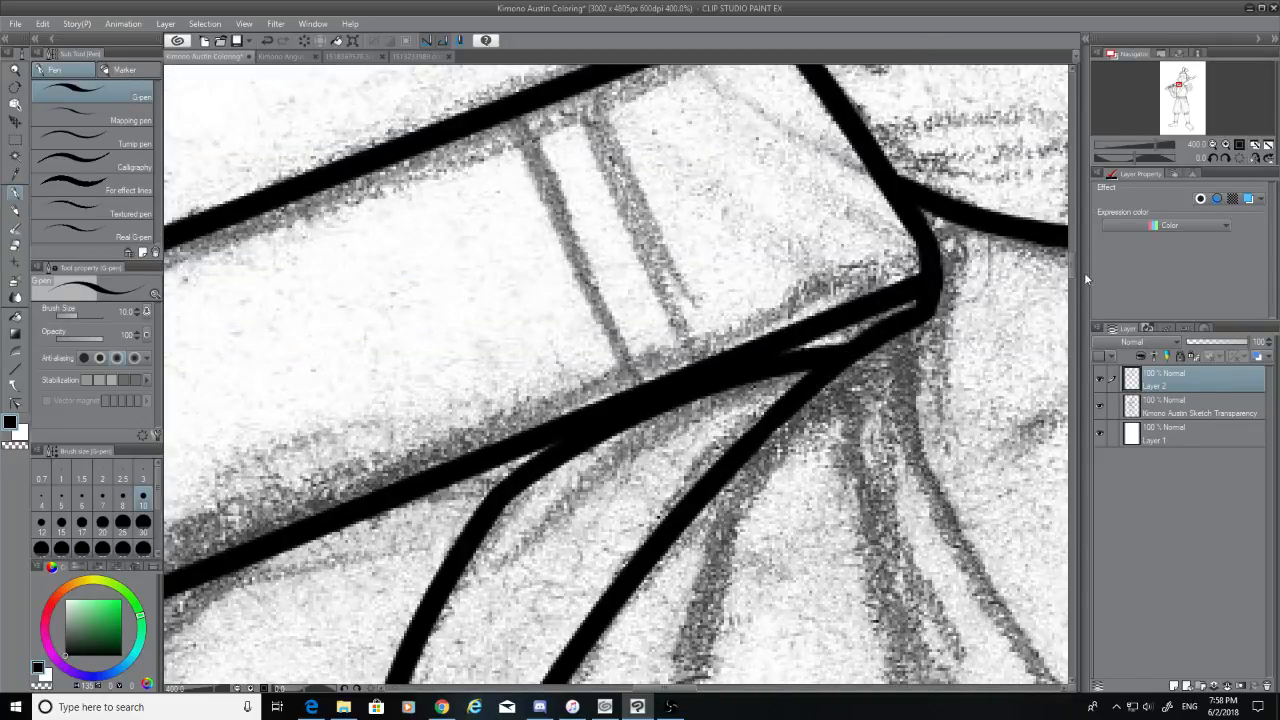
Ink a short connecting stroke from the pole's lower edge to the top of the outer fold line
{"action": "mouse_move", "coordinate": [404, 503]}
{"action": "left_mouse_down"}
{"action": "mouse_move", "coordinate": [538, 488]}
{"action": "mouse_move", "coordinate": [485, 495]}
{"action": "mouse_move", "coordinate": [534, 472]}
{"action": "left_mouse_up"}
{"action": "key", "text": "ctrl+z"}
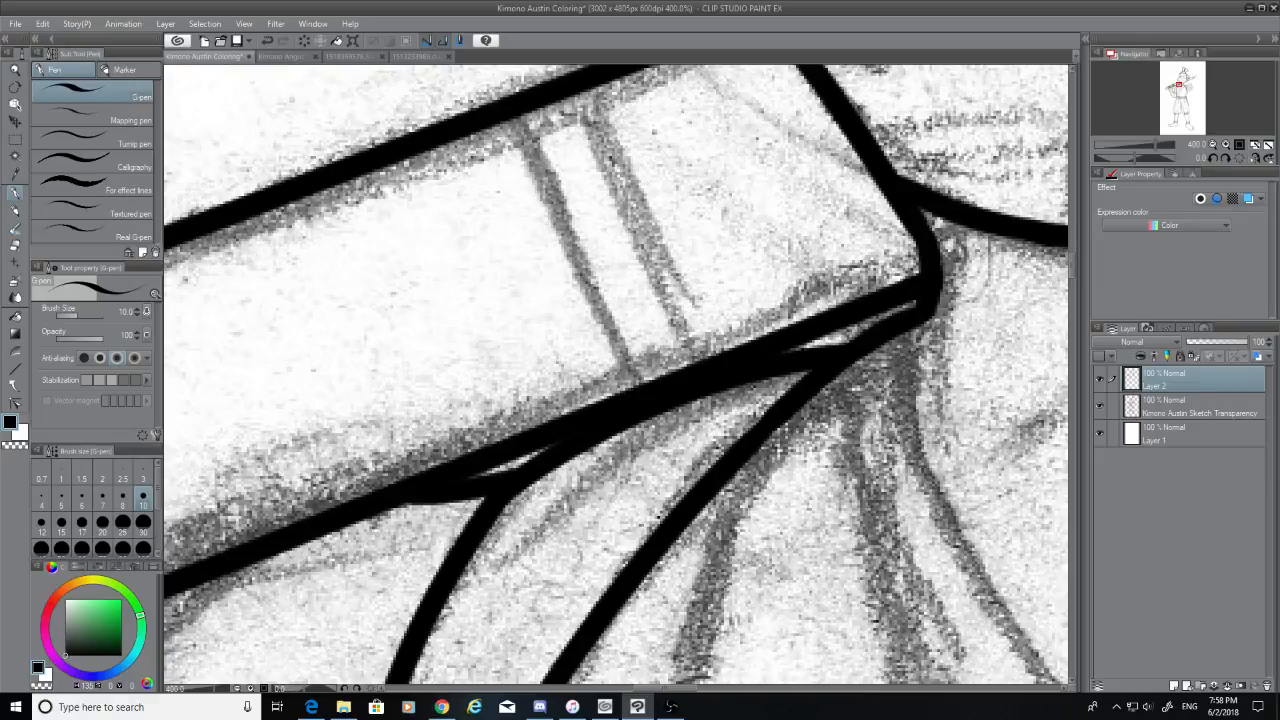
{"action": "key", "text": "alt+Tab"}
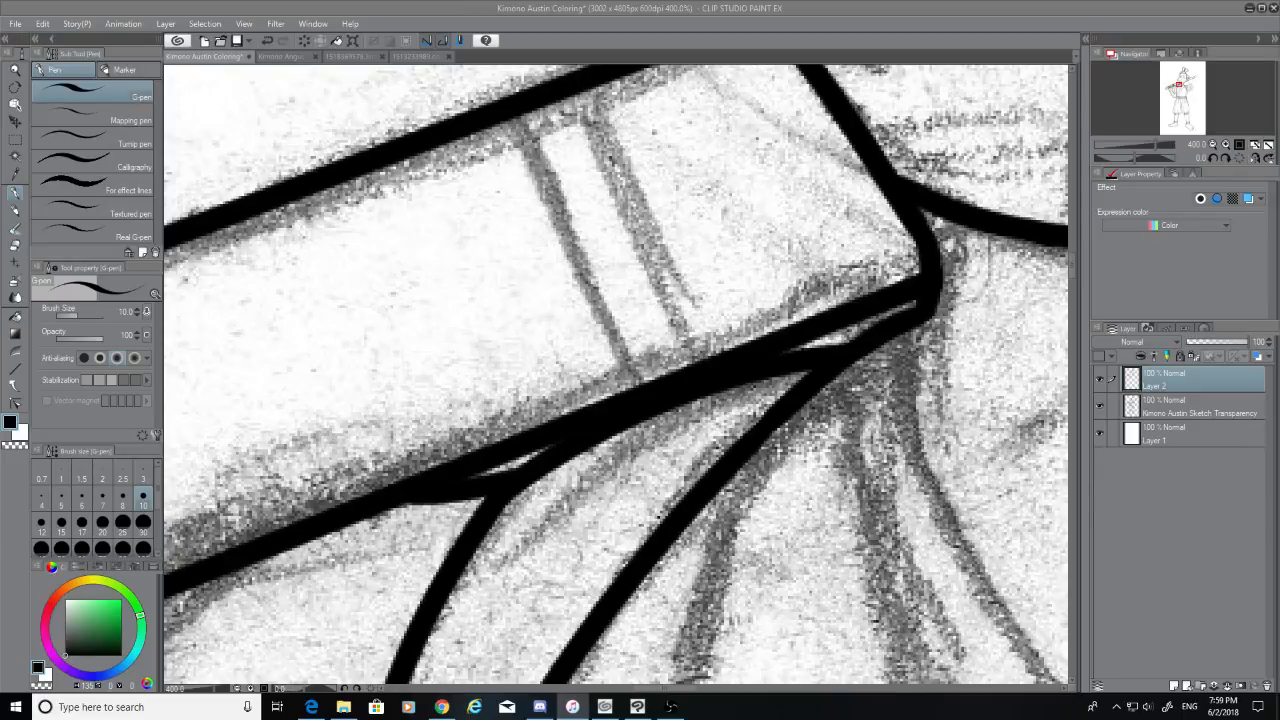
{"action": "key", "text": "alt+Tab"}
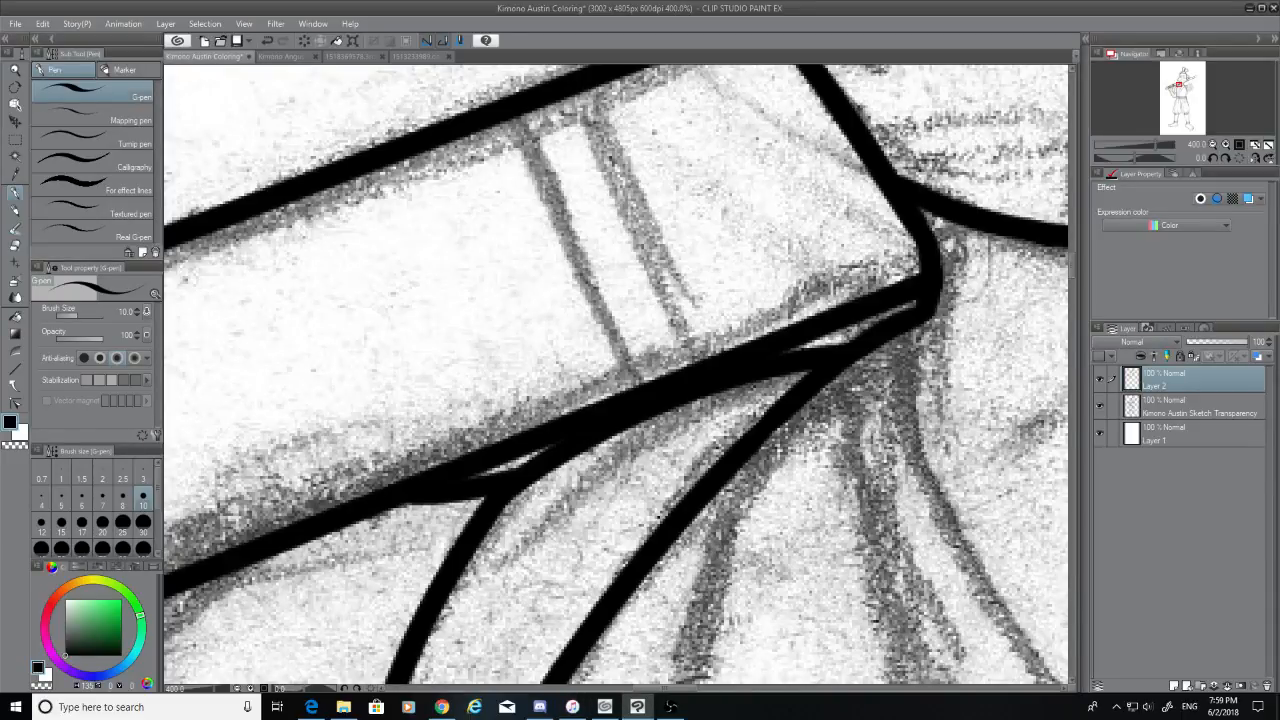
{"action": "key", "text": "alt+Tab"}
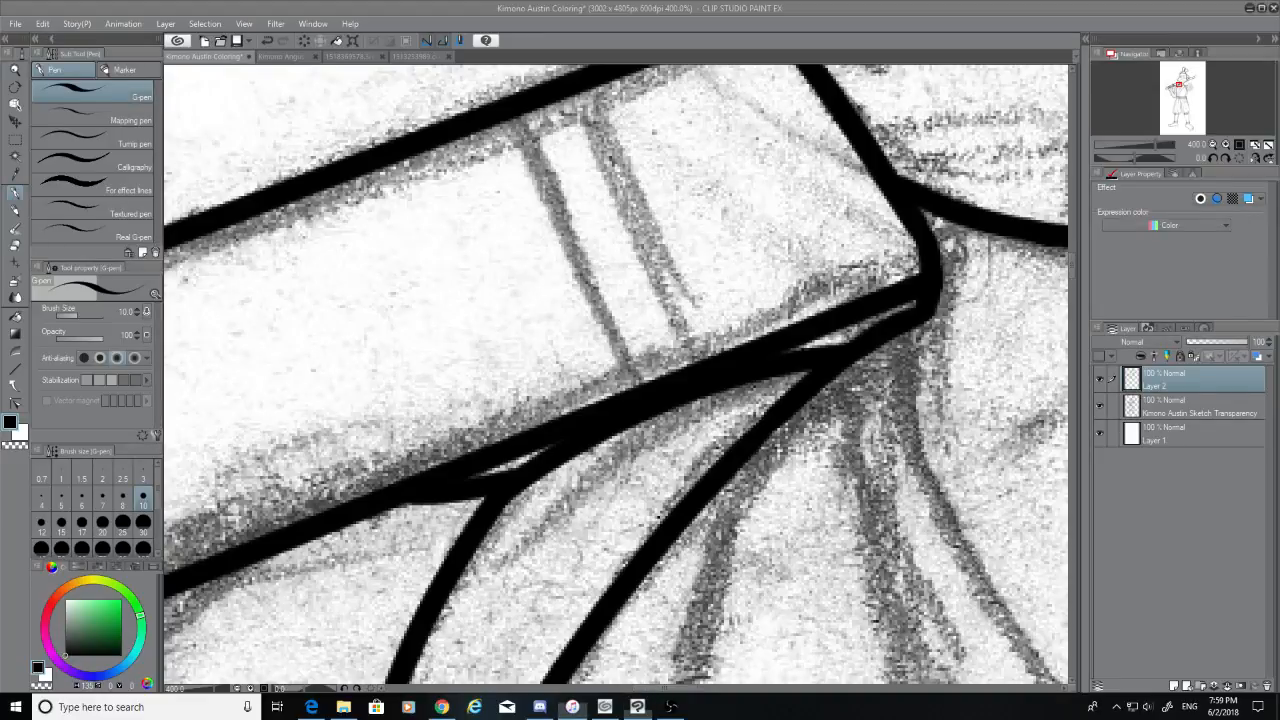
{"action": "key", "text": "alt+Tab"}
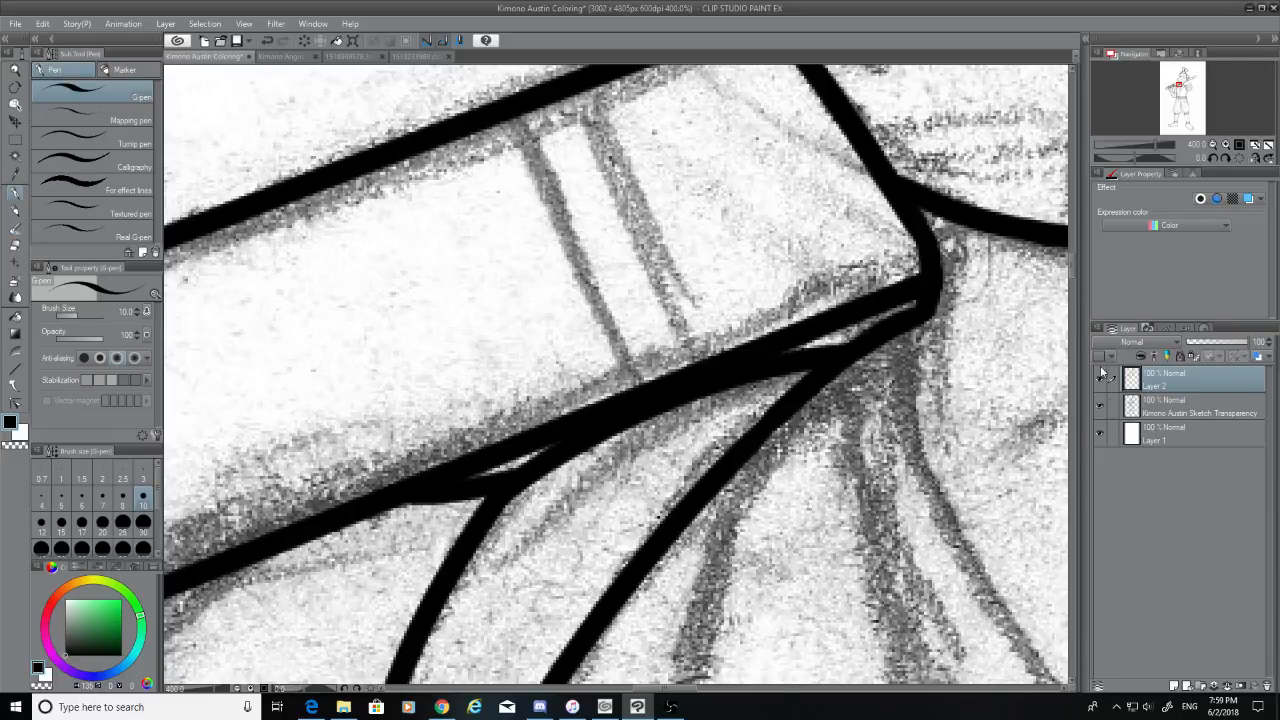
Ink the two parallel stripes across the pole beside the chin, from its upper edge to its lower edge
{"action": "scroll", "coordinate": [1072, 267], "scroll_direction": "up", "scroll_amount": 5}
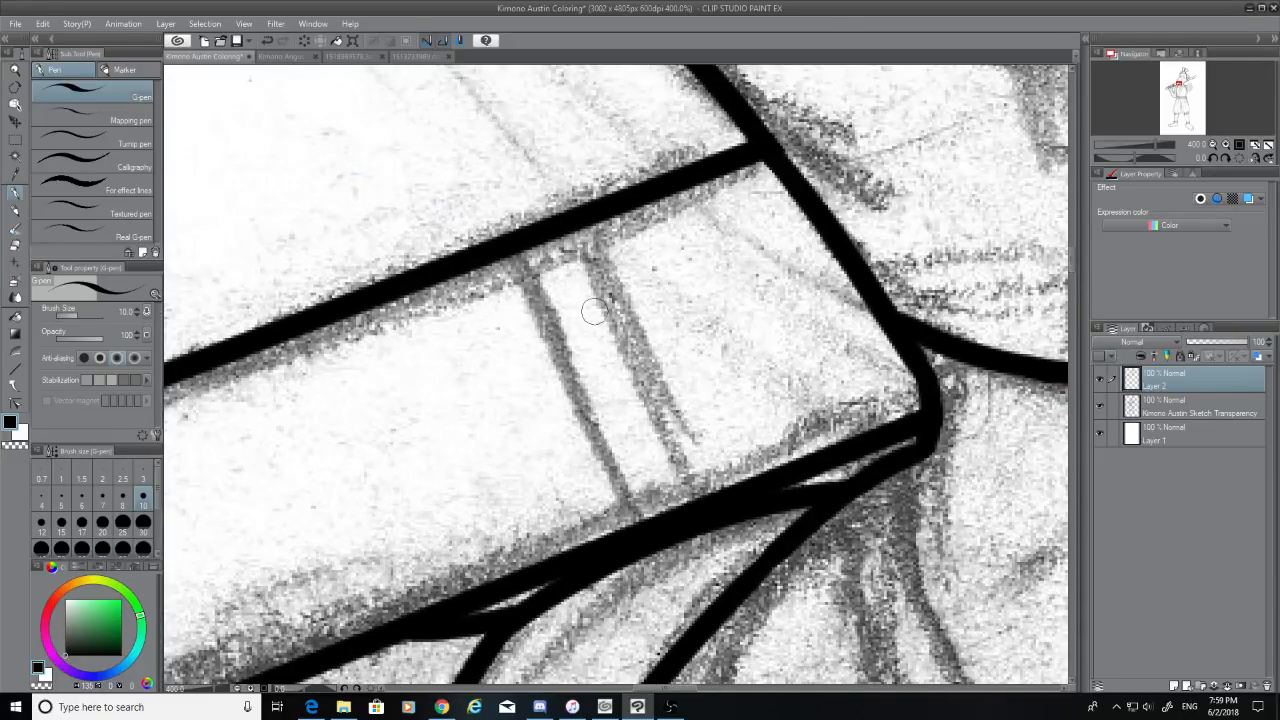
{"action": "key", "text": "ctrl+z"}
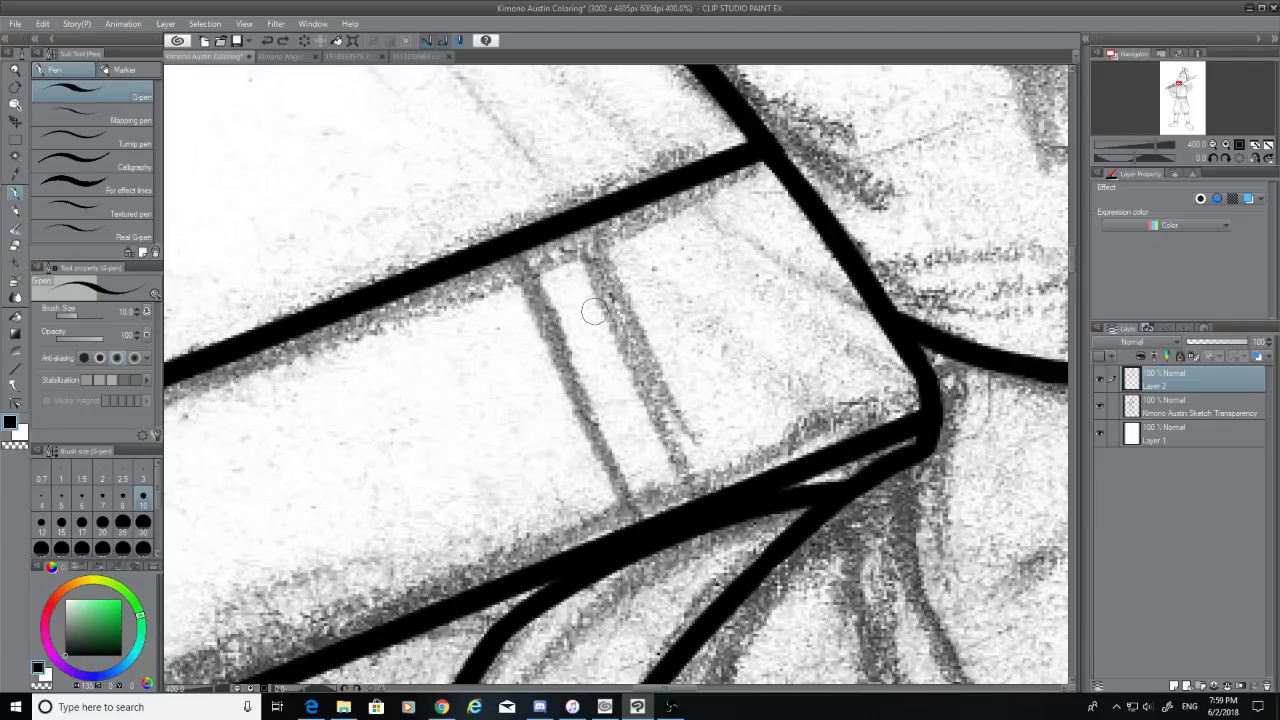
{"action": "key", "text": "ctrl+y"}
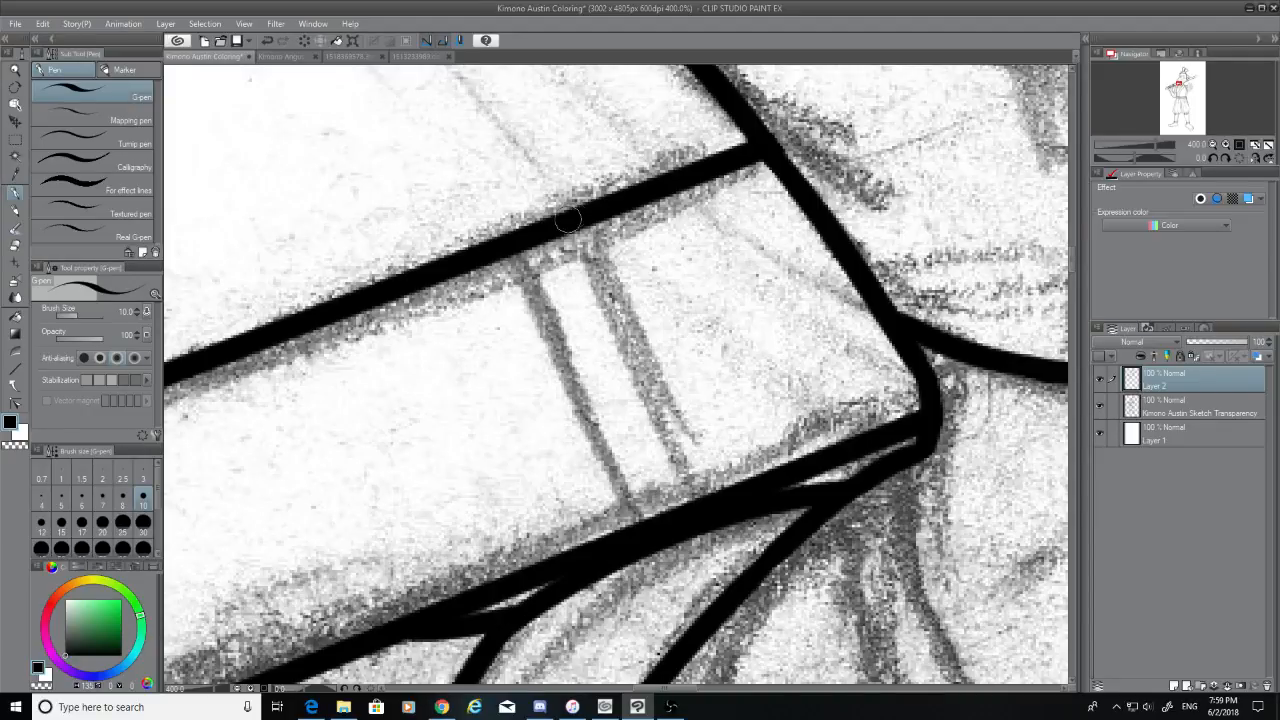
{"action": "mouse_move", "coordinate": [583, 220]}
{"action": "left_mouse_down"}
{"action": "mouse_move", "coordinate": [671, 517]}
{"action": "mouse_move", "coordinate": [700, 500]}
{"action": "left_mouse_up"}
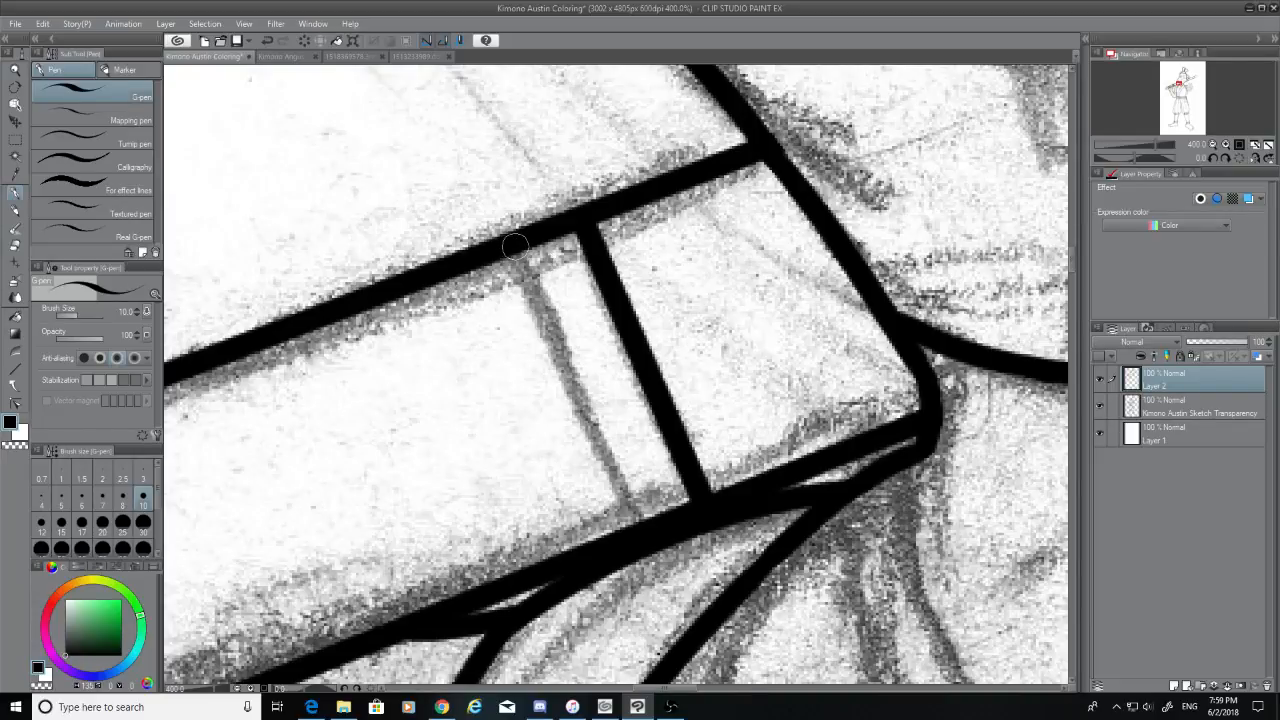
{"action": "mouse_move", "coordinate": [512, 246]}
{"action": "left_mouse_down"}
{"action": "mouse_move", "coordinate": [575, 475]}
{"action": "mouse_move", "coordinate": [620, 538]}
{"action": "mouse_move", "coordinate": [626, 528]}
{"action": "left_mouse_up"}
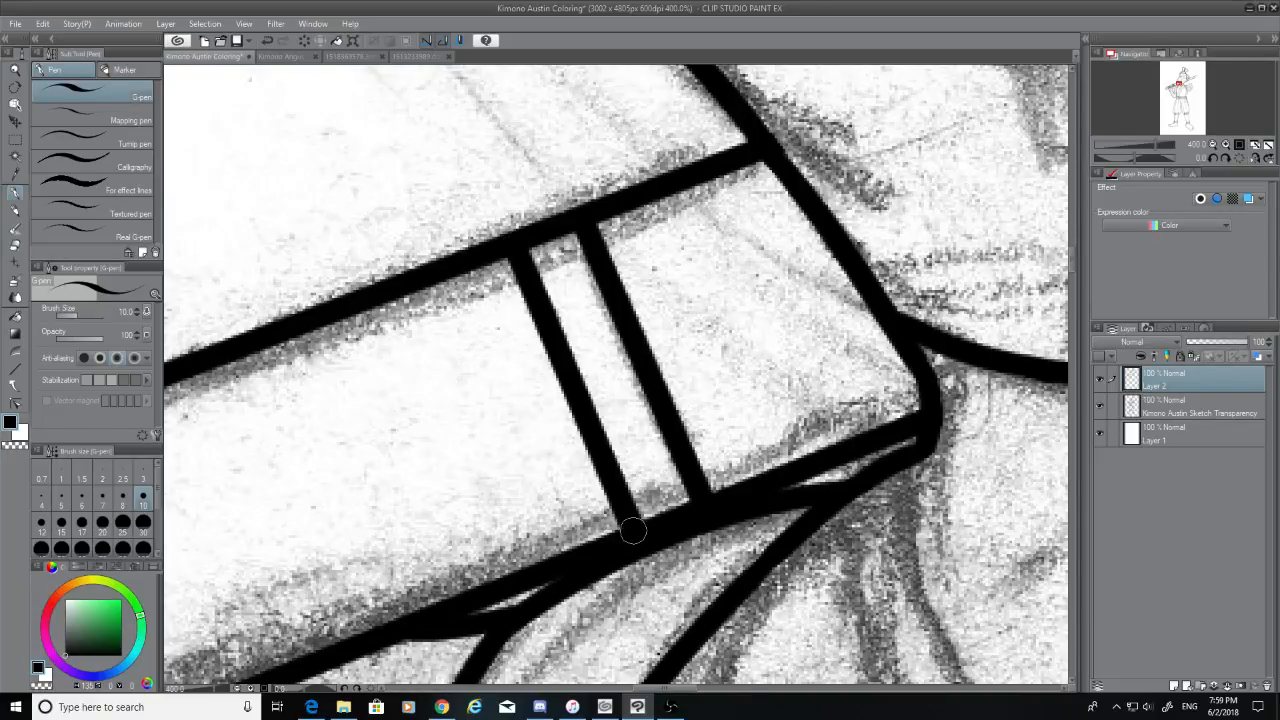
Ink the outer edge of the sketched band across the pole on the ear side of the face, slightly overshooting both pole edges
{"action": "scroll", "coordinate": [612, 522], "scroll_direction": "down", "scroll_amount": 4}
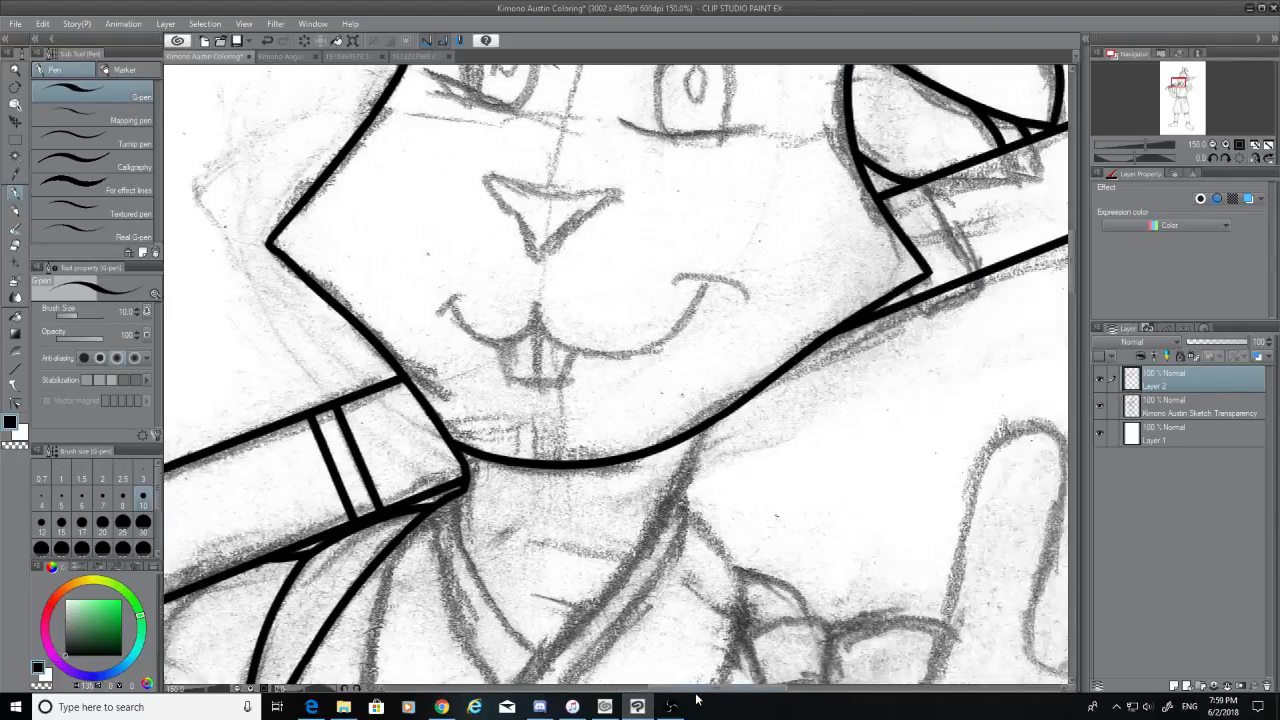
{"action": "left_click_drag", "start_coordinate": [697, 692], "coordinate": [717, 692]}
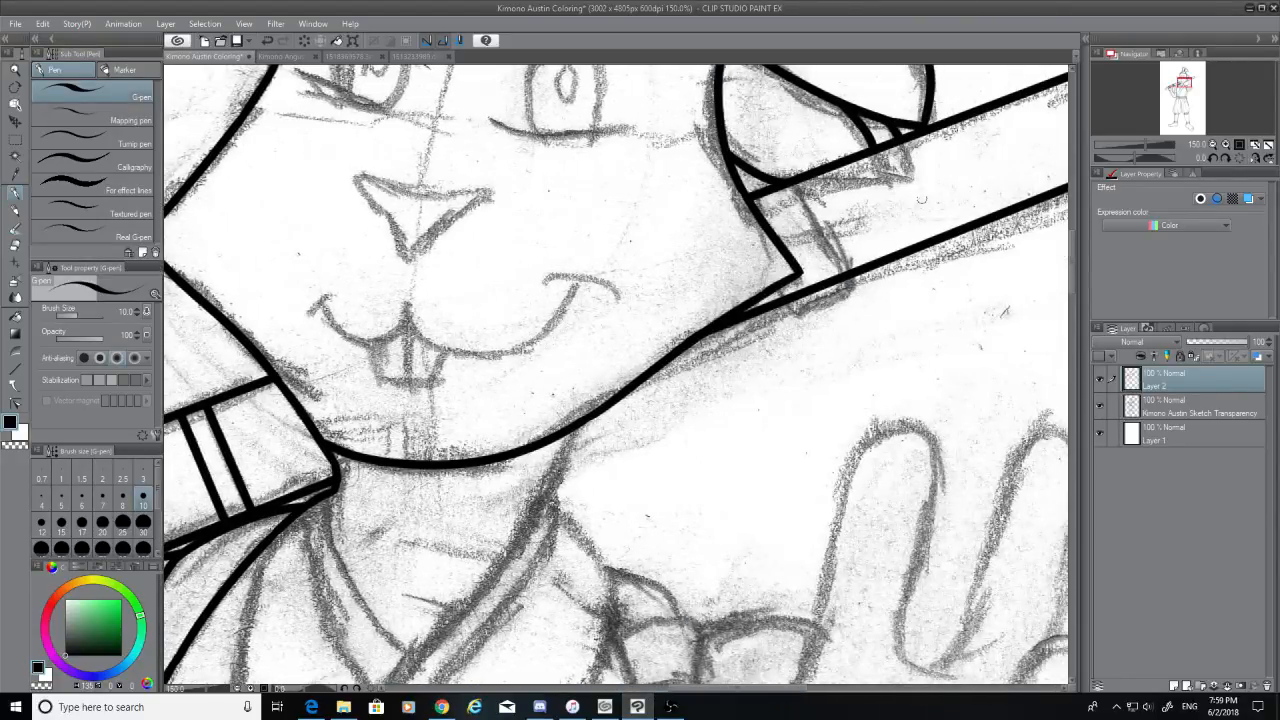
{"action": "scroll", "coordinate": [895, 170], "scroll_direction": "up", "scroll_amount": 5}
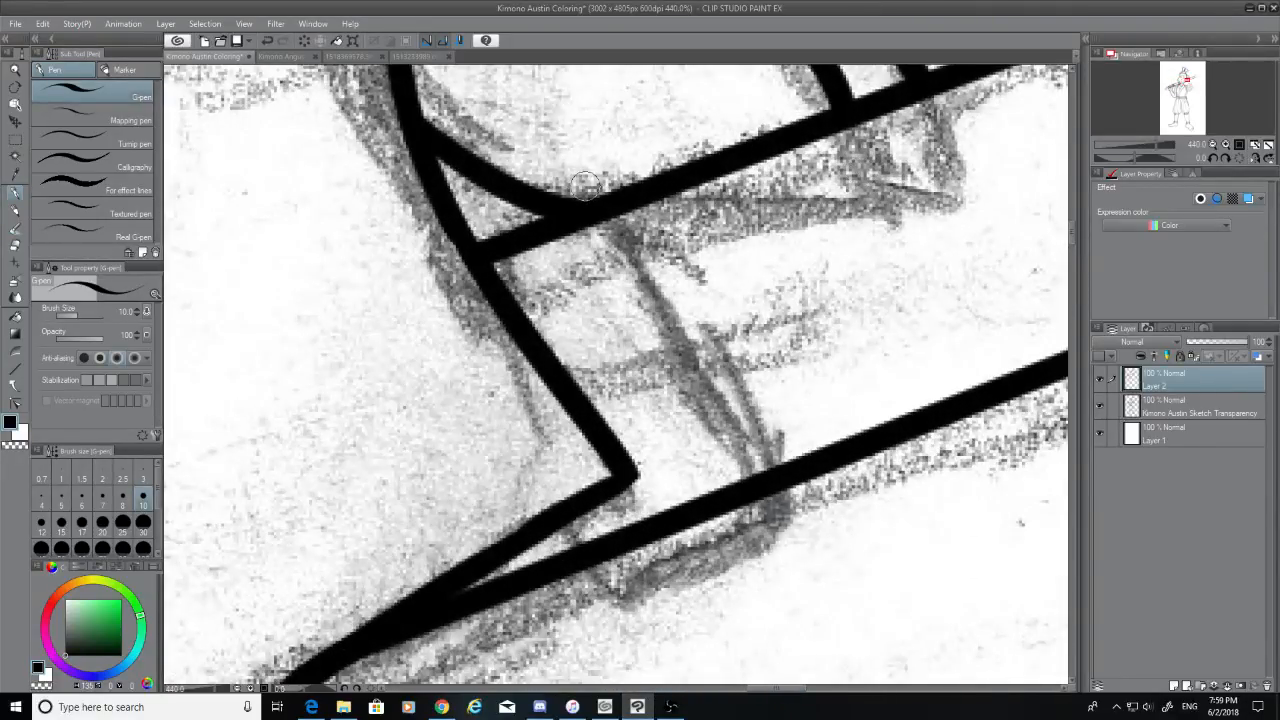
{"action": "left_click_drag", "start_coordinate": [586, 186], "coordinate": [766, 514]}
{"action": "scroll", "coordinate": [770, 514], "scroll_direction": "down", "scroll_amount": 4}
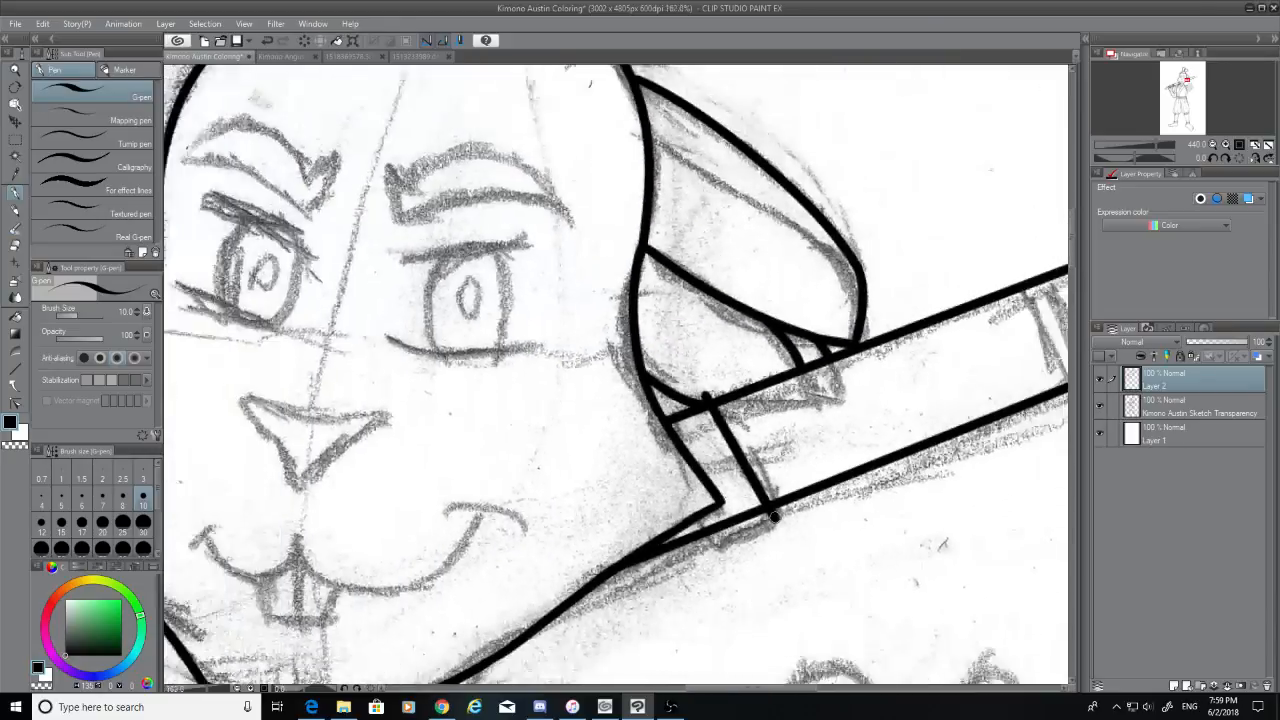
Close the band's lower end below the pole with straight segments running parallel to the pole and back up to the jaw line
{"action": "scroll", "coordinate": [773, 515], "scroll_direction": "down", "scroll_amount": 2}
{"action": "scroll", "coordinate": [773, 515], "scroll_direction": "up", "scroll_amount": 4}
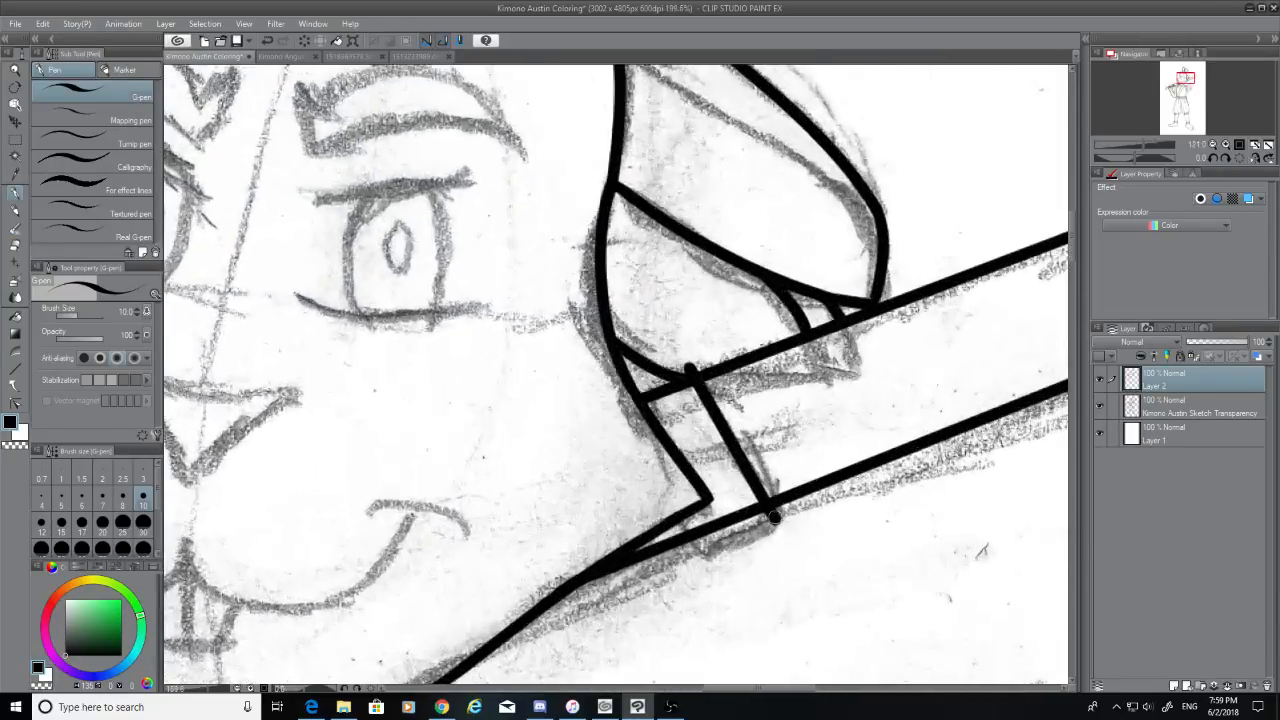
{"action": "scroll", "coordinate": [775, 517], "scroll_direction": "up", "scroll_amount": 3}
{"action": "left_click", "coordinate": [624, 583], "text": "shift"}
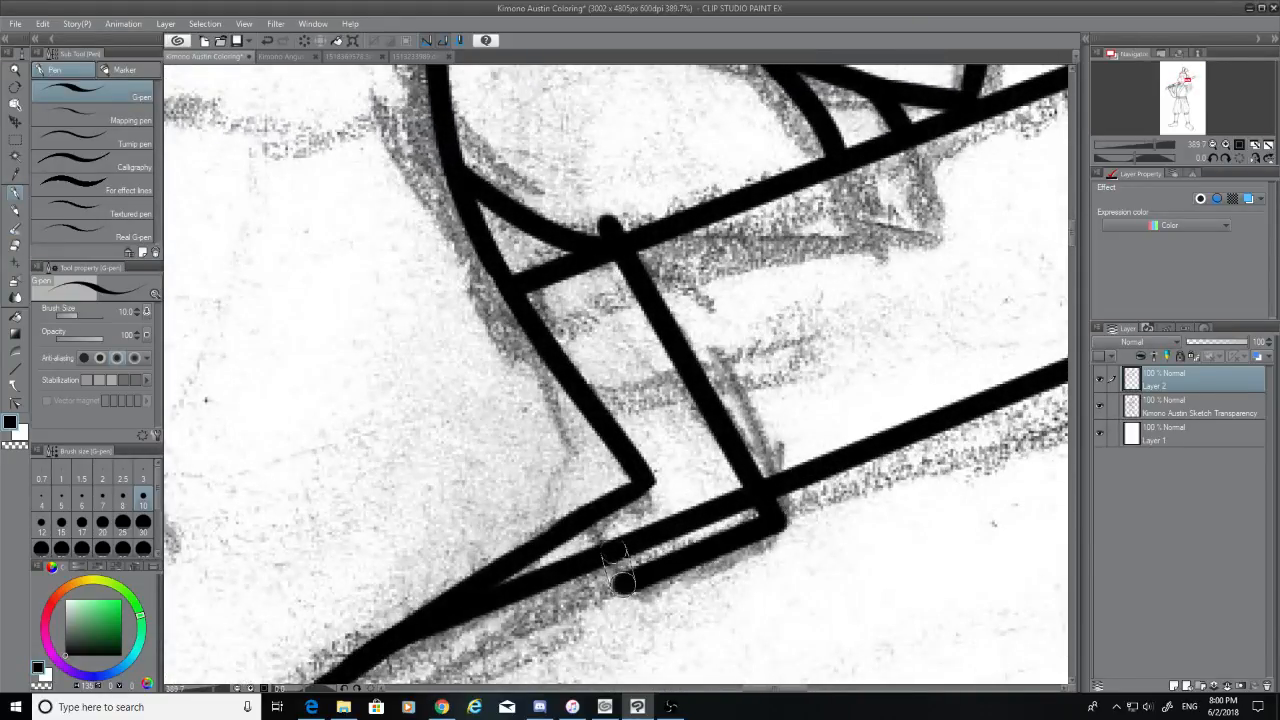
{"action": "left_click", "coordinate": [596, 520], "text": "shift"}
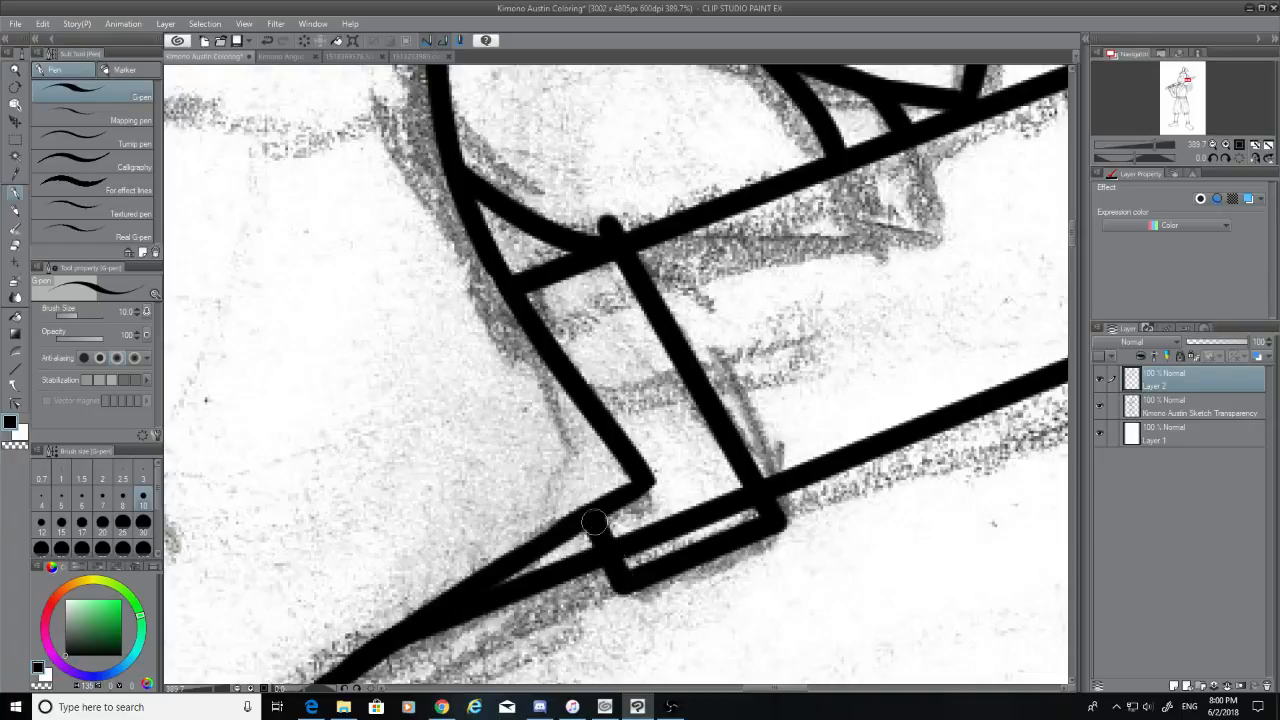
Ink the band's upper edge as a straight line just above the pole, from its outer corner to the face outline
{"action": "left_click", "coordinate": [610, 222]}
{"action": "left_click", "coordinate": [498, 258], "text": "shift"}
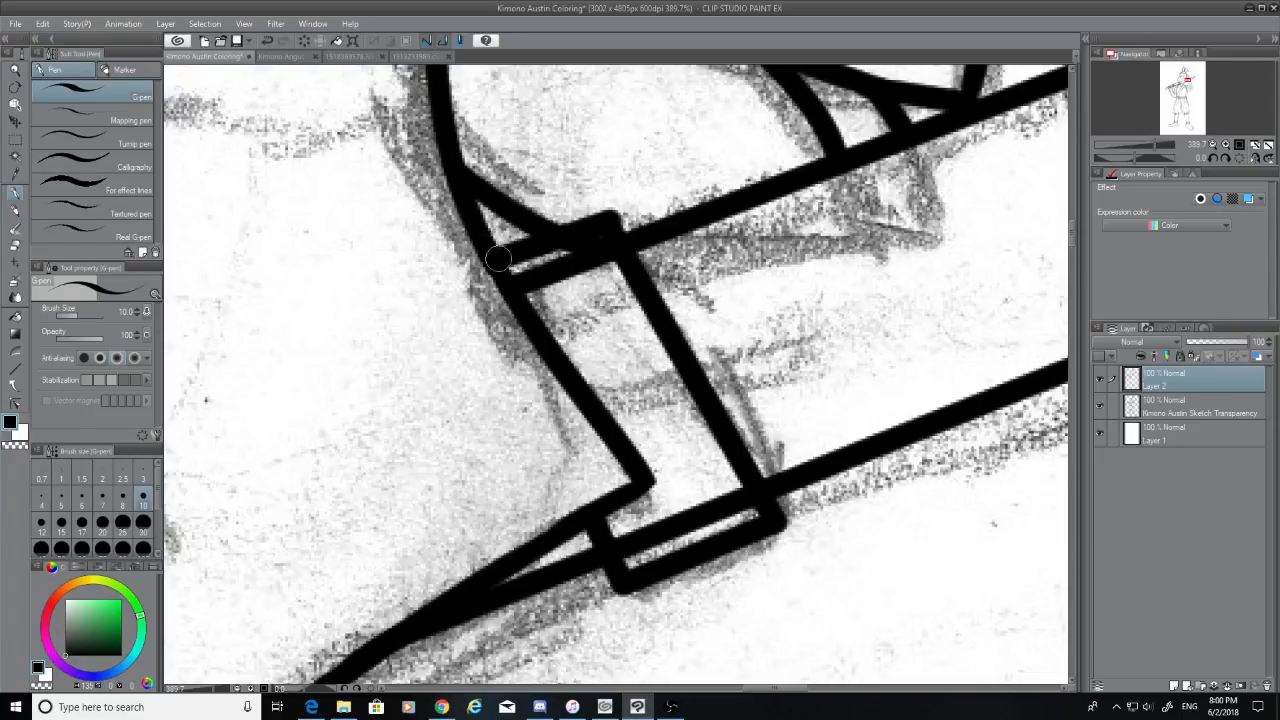
{"action": "key", "text": "ctrl+z"}
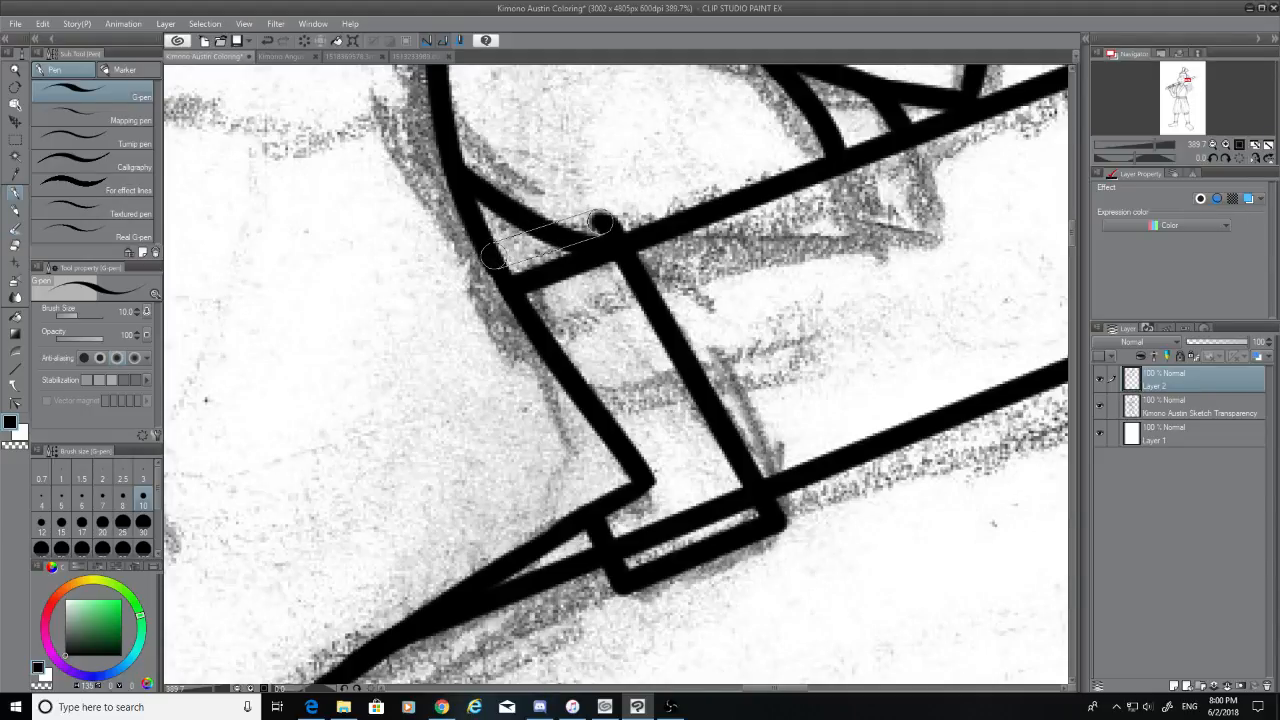
{"action": "left_click", "coordinate": [498, 259], "text": "shift"}
{"action": "key", "text": "ctrl+z"}
{"action": "left_click", "coordinate": [497, 258], "text": "shift"}
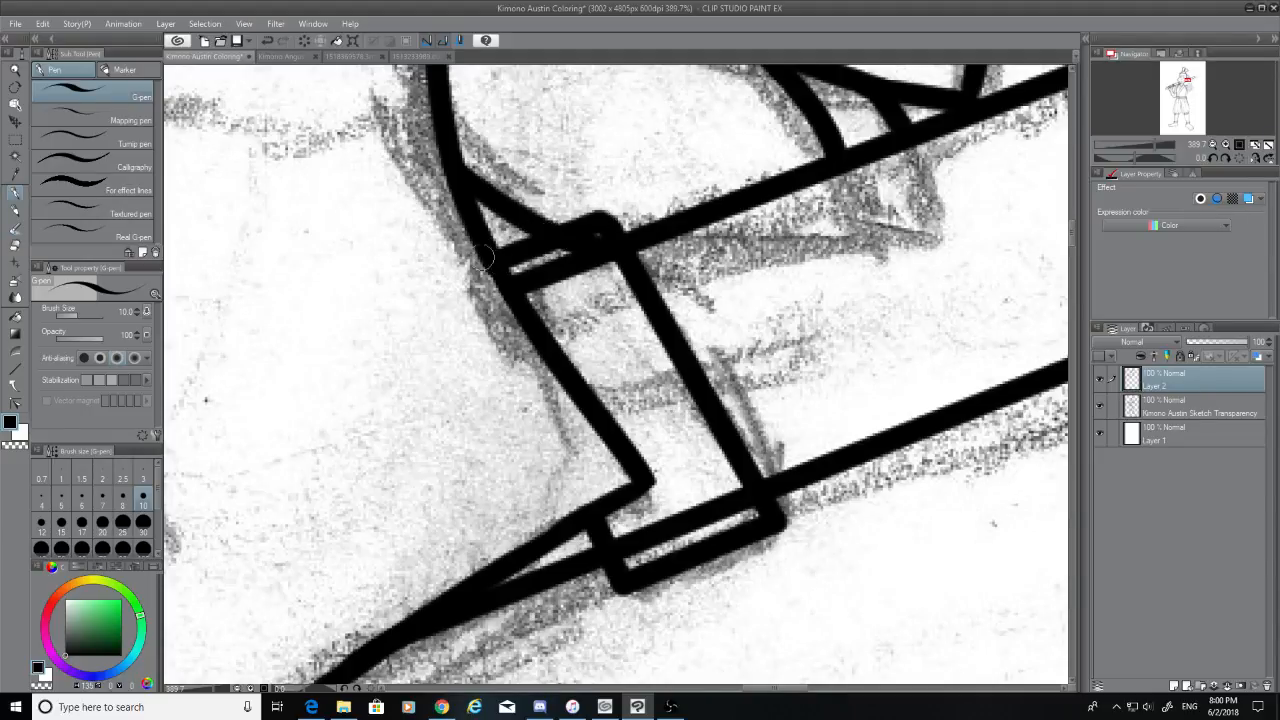
Erase the pole's upper edge inside the band with the Hard eraser at size 7, leaving the band's outline intact
{"action": "left_click", "coordinate": [14, 246]}
{"action": "scroll", "coordinate": [606, 252], "scroll_direction": "up", "scroll_amount": 5}
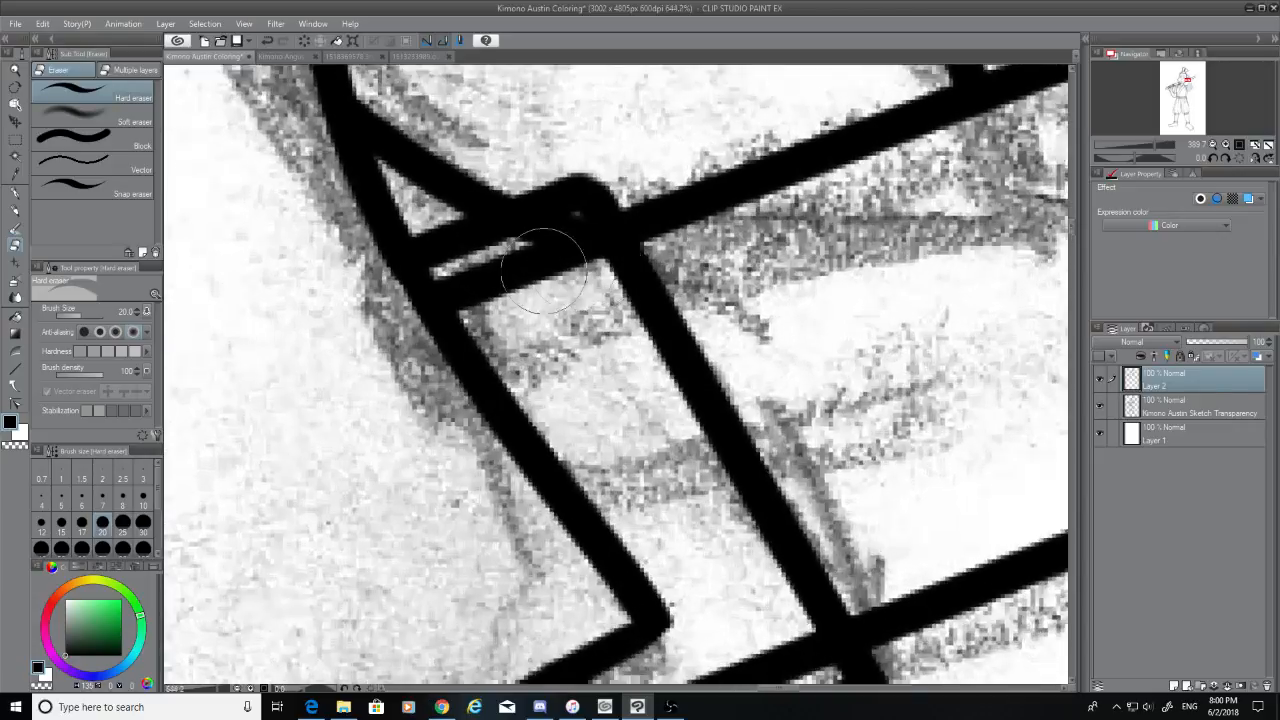
{"action": "left_click", "coordinate": [104, 499]}
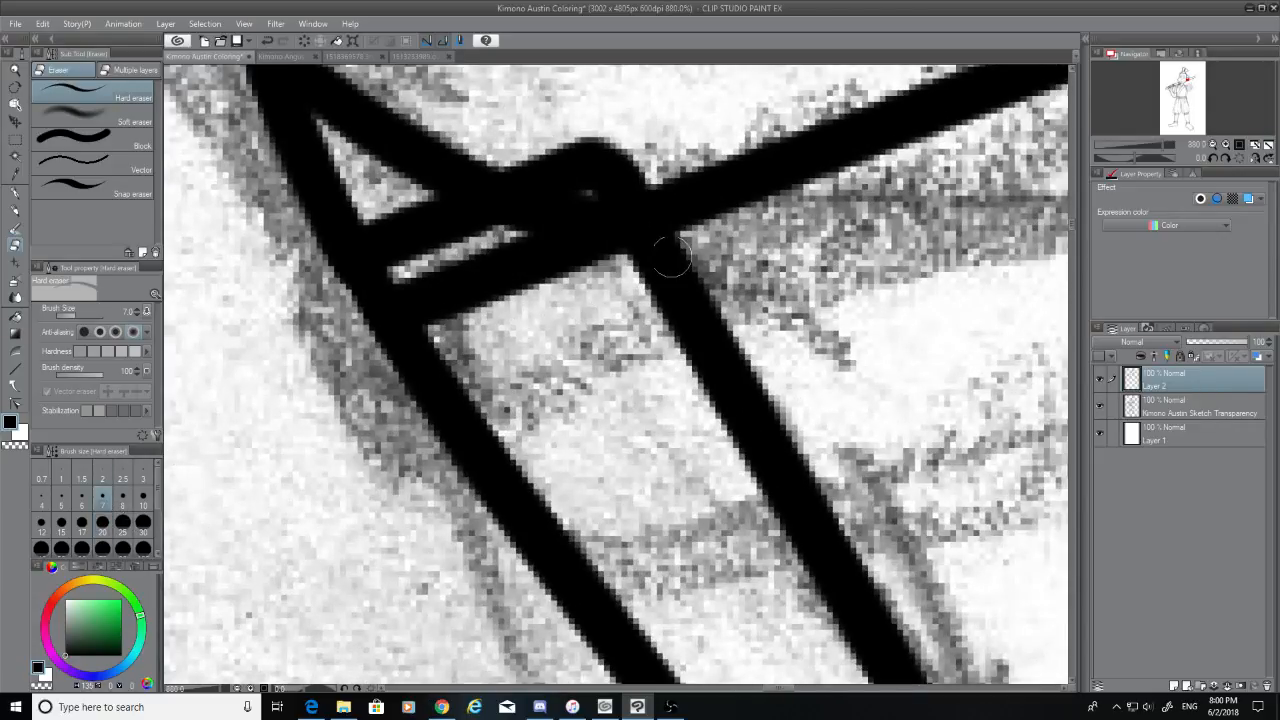
{"action": "mouse_move", "coordinate": [589, 206]}
{"action": "left_mouse_down"}
{"action": "mouse_move", "coordinate": [515, 241]}
{"action": "mouse_move", "coordinate": [536, 225]}
{"action": "mouse_move", "coordinate": [585, 238]}
{"action": "mouse_move", "coordinate": [592, 220]}
{"action": "mouse_move", "coordinate": [601, 235]}
{"action": "mouse_move", "coordinate": [576, 208]}
{"action": "mouse_move", "coordinate": [415, 285]}
{"action": "mouse_move", "coordinate": [445, 320]}
{"action": "mouse_move", "coordinate": [436, 298]}
{"action": "mouse_move", "coordinate": [547, 292]}
{"action": "mouse_move", "coordinate": [529, 277]}
{"action": "mouse_move", "coordinate": [457, 290]}
{"action": "mouse_move", "coordinate": [580, 268]}
{"action": "mouse_move", "coordinate": [596, 240]}
{"action": "mouse_move", "coordinate": [608, 253]}
{"action": "mouse_move", "coordinate": [601, 233]}
{"action": "mouse_move", "coordinate": [530, 255]}
{"action": "left_mouse_up"}
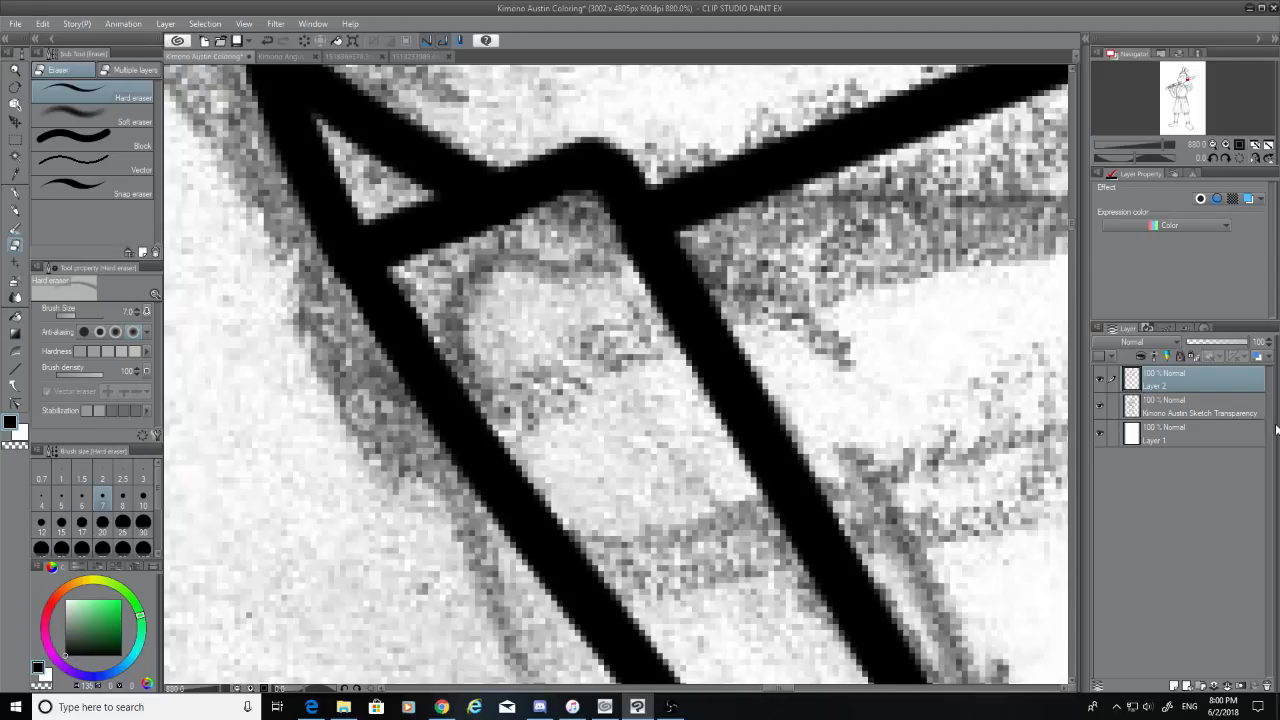
Hide the Kimono Austin Sketch Transparency layer and erase the pole's lower edge inside the band, keeping the band's outline intact
{"action": "left_click", "coordinate": [1099, 408]}
{"action": "scroll", "coordinate": [1031, 408], "scroll_direction": "down", "scroll_amount": 2}
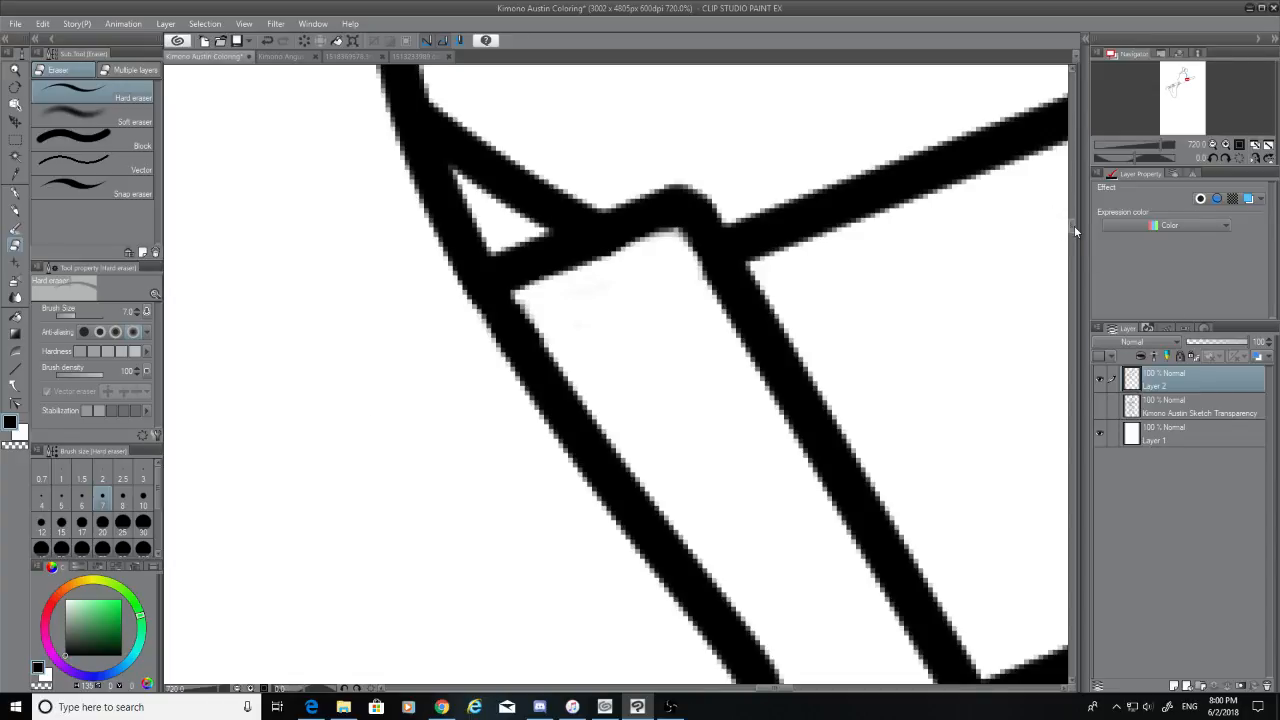
{"action": "left_click_drag", "start_coordinate": [1075, 229], "coordinate": [1083, 236]}
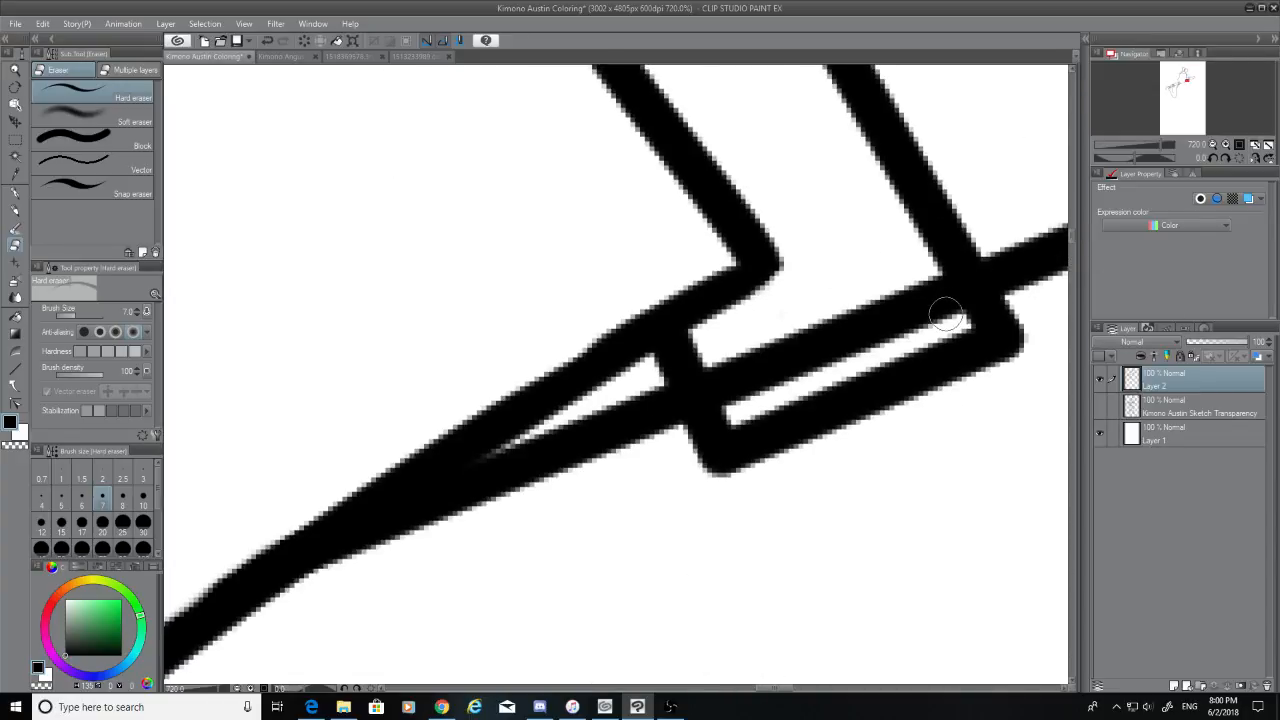
{"action": "mouse_move", "coordinate": [945, 315]}
{"action": "left_mouse_down"}
{"action": "mouse_move", "coordinate": [927, 280]}
{"action": "mouse_move", "coordinate": [953, 316]}
{"action": "mouse_move", "coordinate": [841, 319]}
{"action": "mouse_move", "coordinate": [900, 284]}
{"action": "mouse_move", "coordinate": [916, 289]}
{"action": "mouse_move", "coordinate": [911, 304]}
{"action": "mouse_move", "coordinate": [774, 362]}
{"action": "mouse_move", "coordinate": [733, 401]}
{"action": "mouse_move", "coordinate": [714, 364]}
{"action": "mouse_move", "coordinate": [786, 349]}
{"action": "mouse_move", "coordinate": [733, 376]}
{"action": "mouse_move", "coordinate": [890, 291]}
{"action": "mouse_move", "coordinate": [747, 364]}
{"action": "mouse_move", "coordinate": [861, 293]}
{"action": "mouse_move", "coordinate": [751, 371]}
{"action": "mouse_move", "coordinate": [742, 392]}
{"action": "mouse_move", "coordinate": [920, 323]}
{"action": "mouse_move", "coordinate": [852, 350]}
{"action": "left_mouse_up"}
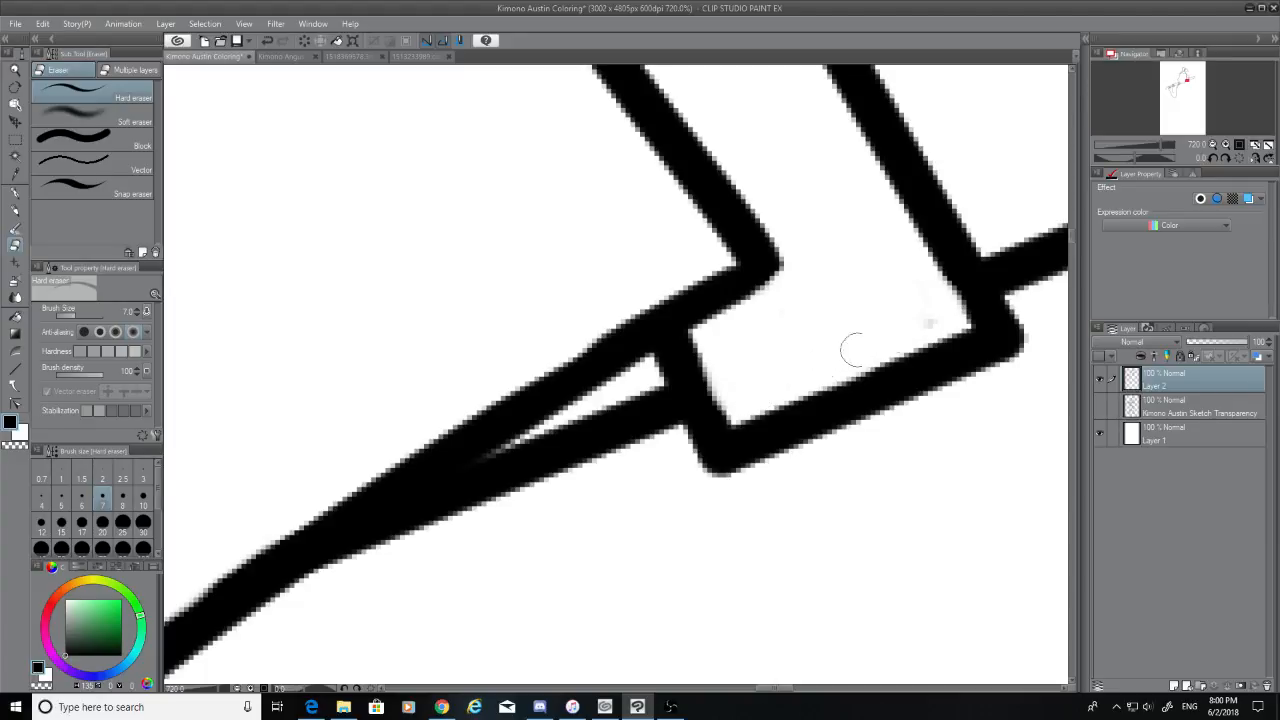
{"action": "key", "text": "ctrl+z"}
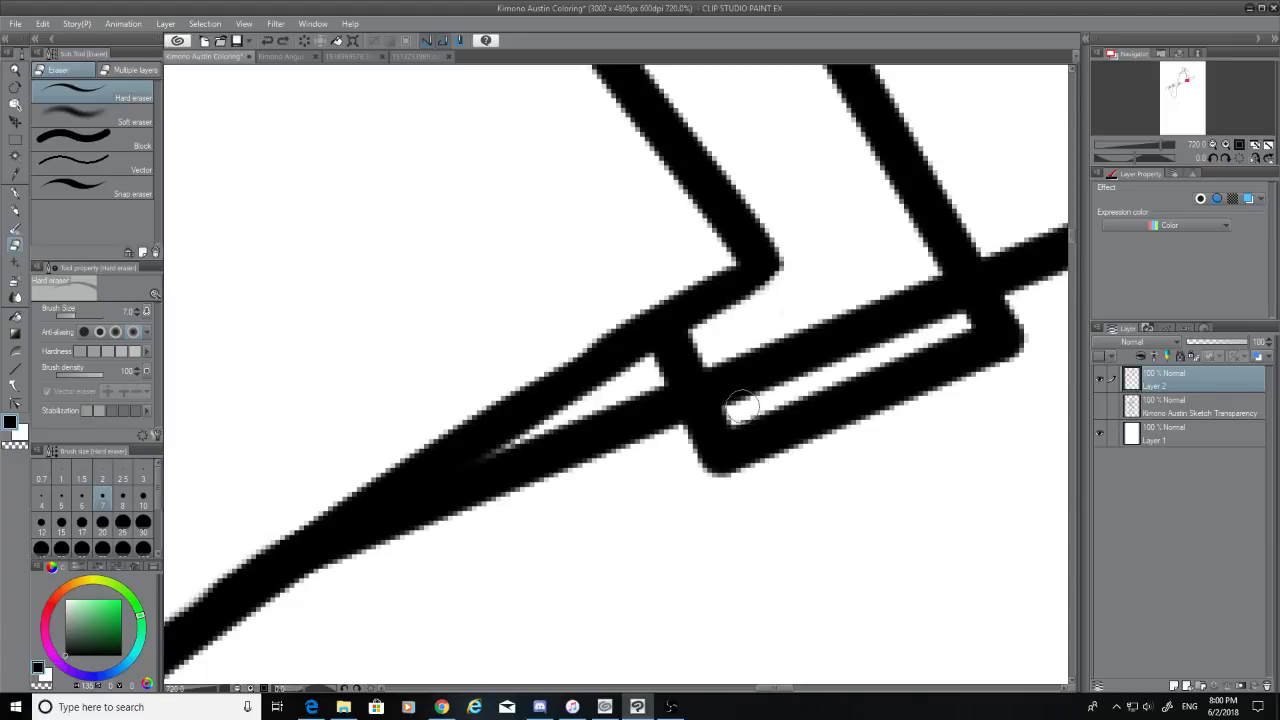
{"action": "mouse_move", "coordinate": [742, 406]}
{"action": "left_mouse_down"}
{"action": "mouse_move", "coordinate": [714, 358]}
{"action": "mouse_move", "coordinate": [900, 308]}
{"action": "mouse_move", "coordinate": [921, 283]}
{"action": "mouse_move", "coordinate": [940, 298]}
{"action": "mouse_move", "coordinate": [946, 312]}
{"action": "mouse_move", "coordinate": [870, 341]}
{"action": "mouse_move", "coordinate": [737, 369]}
{"action": "mouse_move", "coordinate": [846, 346]}
{"action": "mouse_move", "coordinate": [751, 391]}
{"action": "mouse_move", "coordinate": [740, 357]}
{"action": "mouse_move", "coordinate": [850, 311]}
{"action": "mouse_move", "coordinate": [914, 294]}
{"action": "mouse_move", "coordinate": [914, 306]}
{"action": "left_mouse_up"}
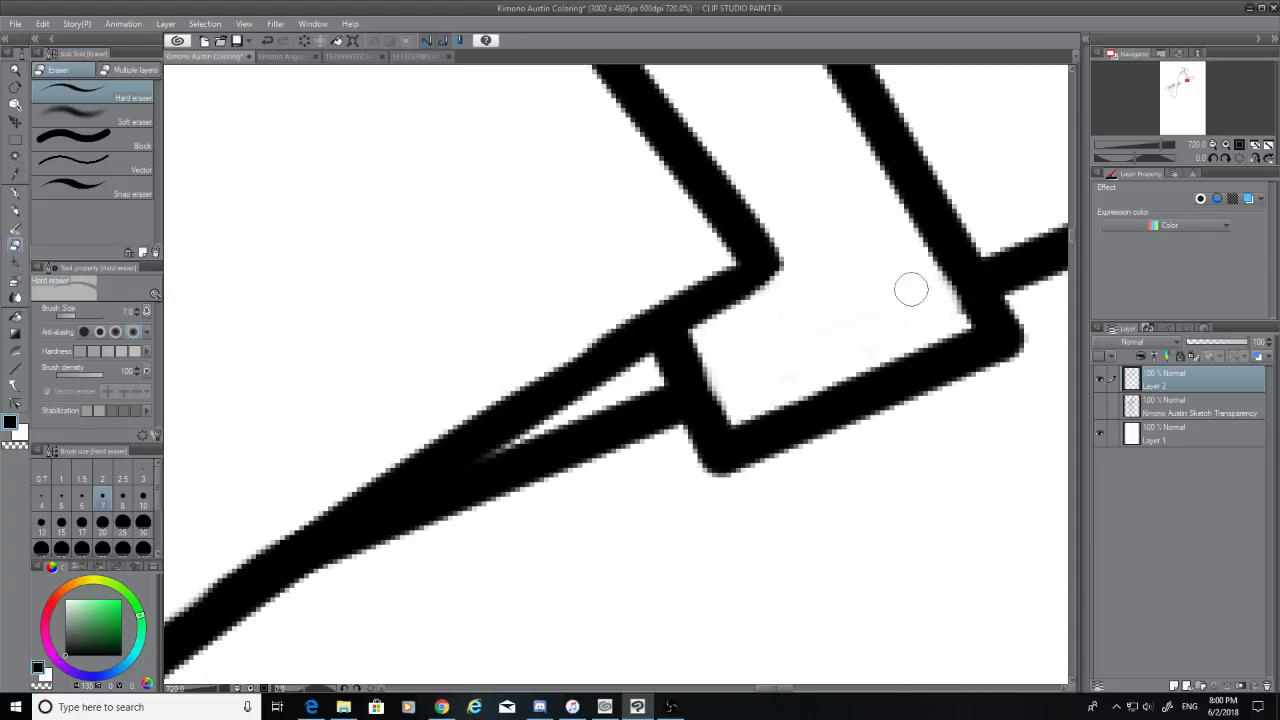
{"action": "scroll", "coordinate": [913, 299], "scroll_direction": "down", "scroll_amount": 5}
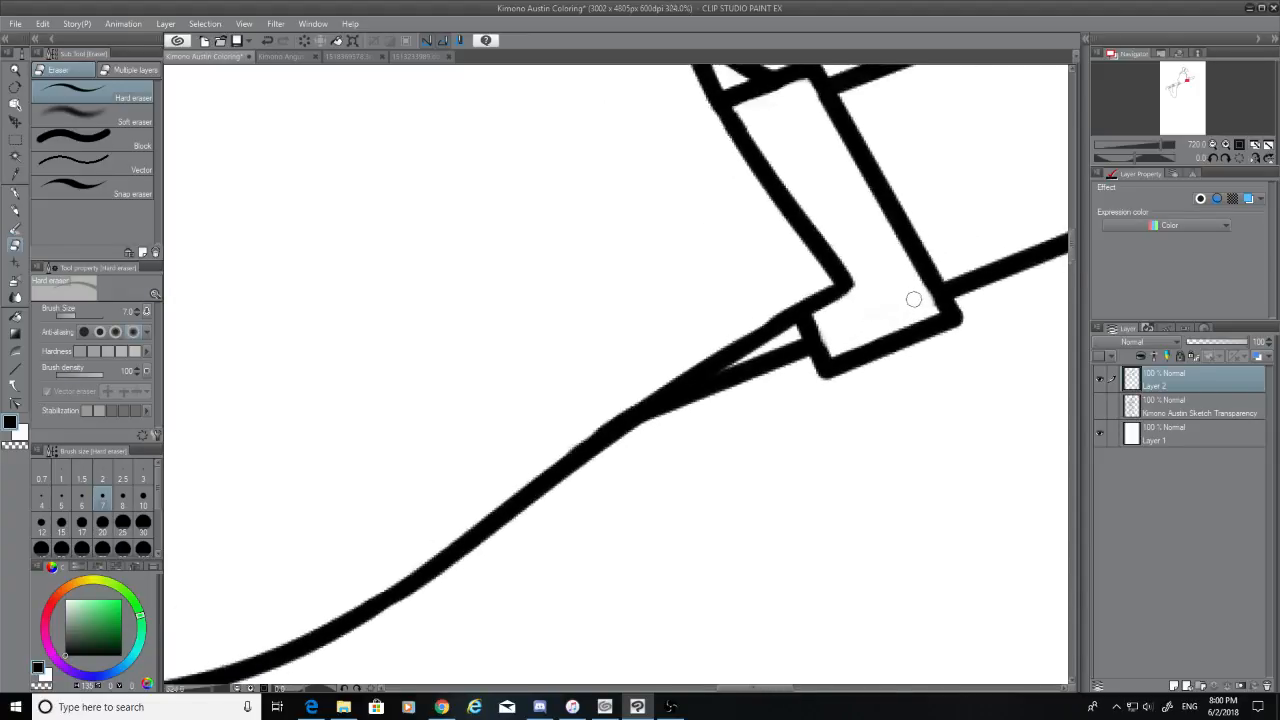
{"action": "scroll", "coordinate": [914, 299], "scroll_direction": "down", "scroll_amount": 10}
{"action": "scroll", "coordinate": [870, 219], "scroll_direction": "up", "scroll_amount": 12}
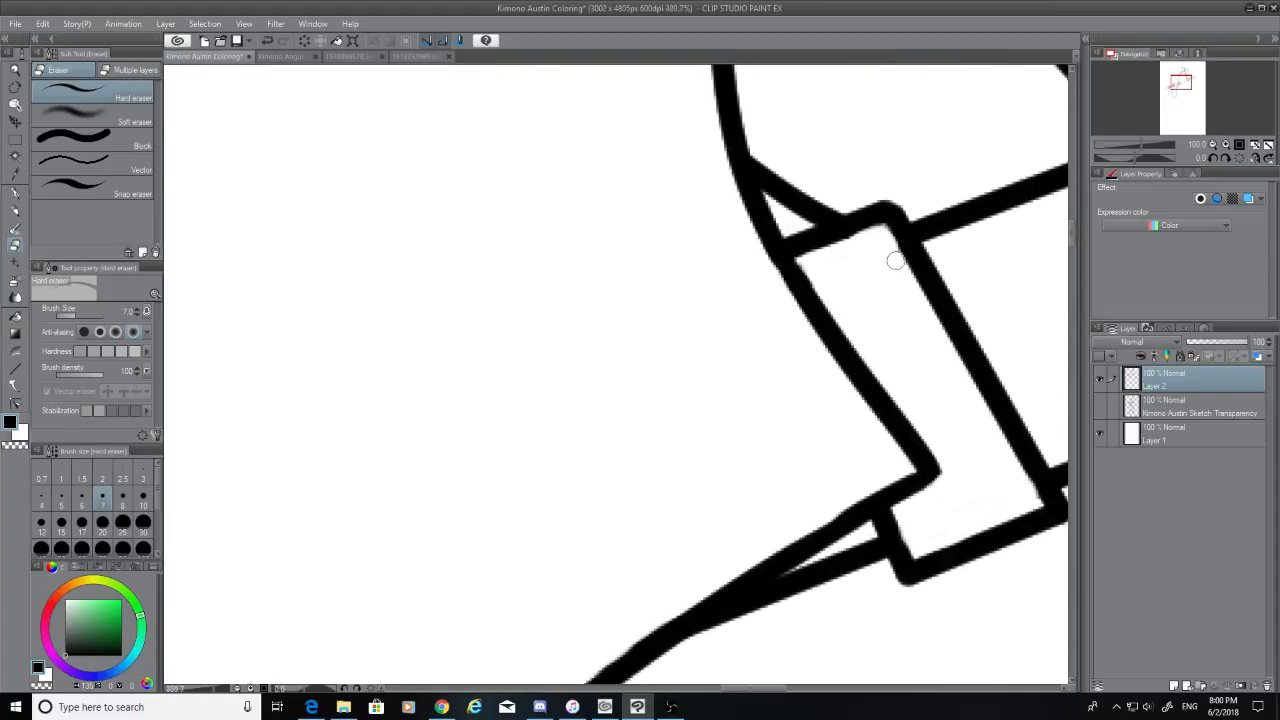
{"action": "scroll", "coordinate": [895, 260], "scroll_direction": "up", "scroll_amount": 3}
{"action": "scroll", "coordinate": [900, 271], "scroll_direction": "down", "scroll_amount": 4}
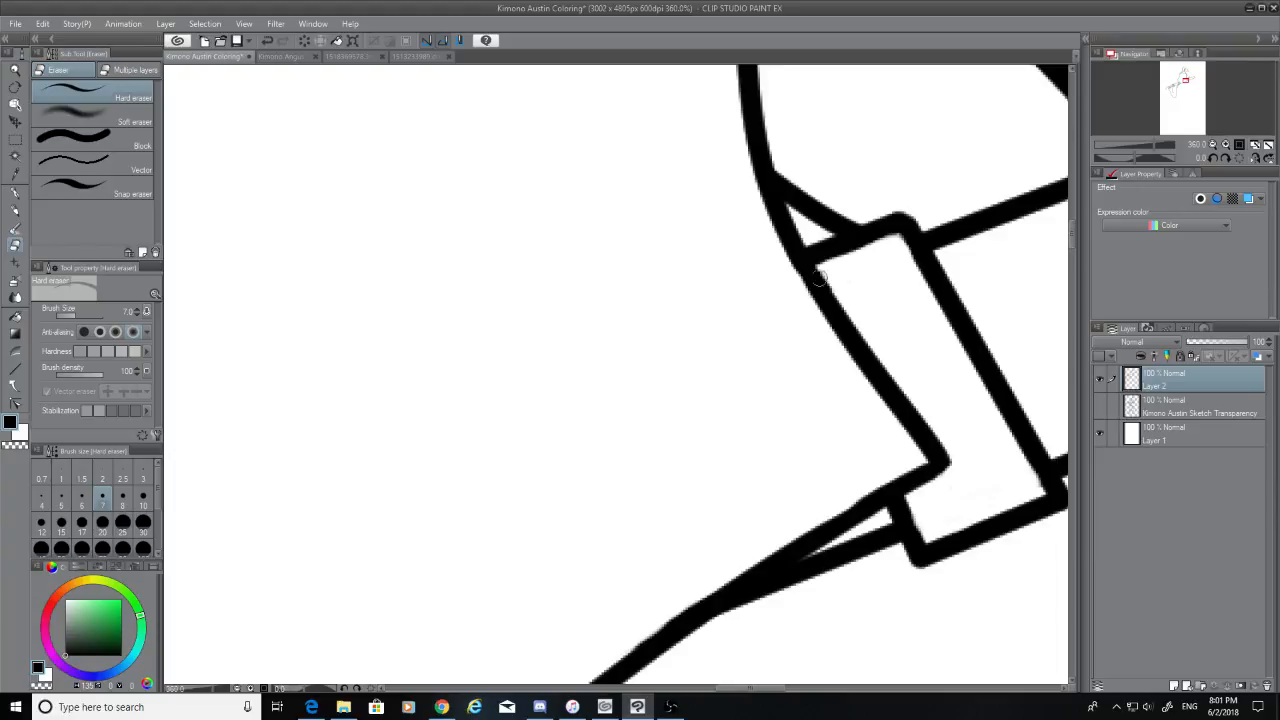
{"action": "key", "text": "ctrl+z"}
{"action": "scroll", "coordinate": [948, 330], "scroll_direction": "down", "scroll_amount": 8}
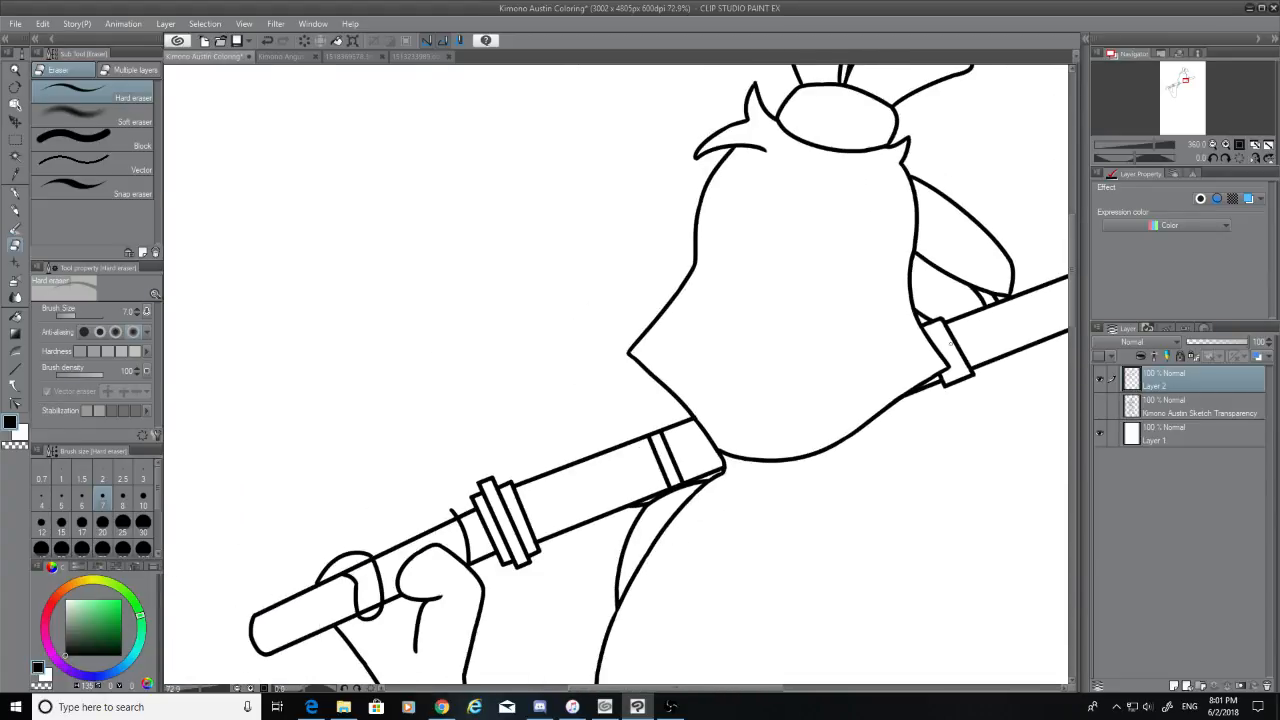
Set the Hard eraser to size 20 and try to trim the overshoot where the pole's upper edge meets the face outline
{"action": "left_click", "coordinate": [106, 524]}
{"action": "key", "text": "p"}
{"action": "scroll", "coordinate": [790, 335], "scroll_direction": "up", "scroll_amount": 3}
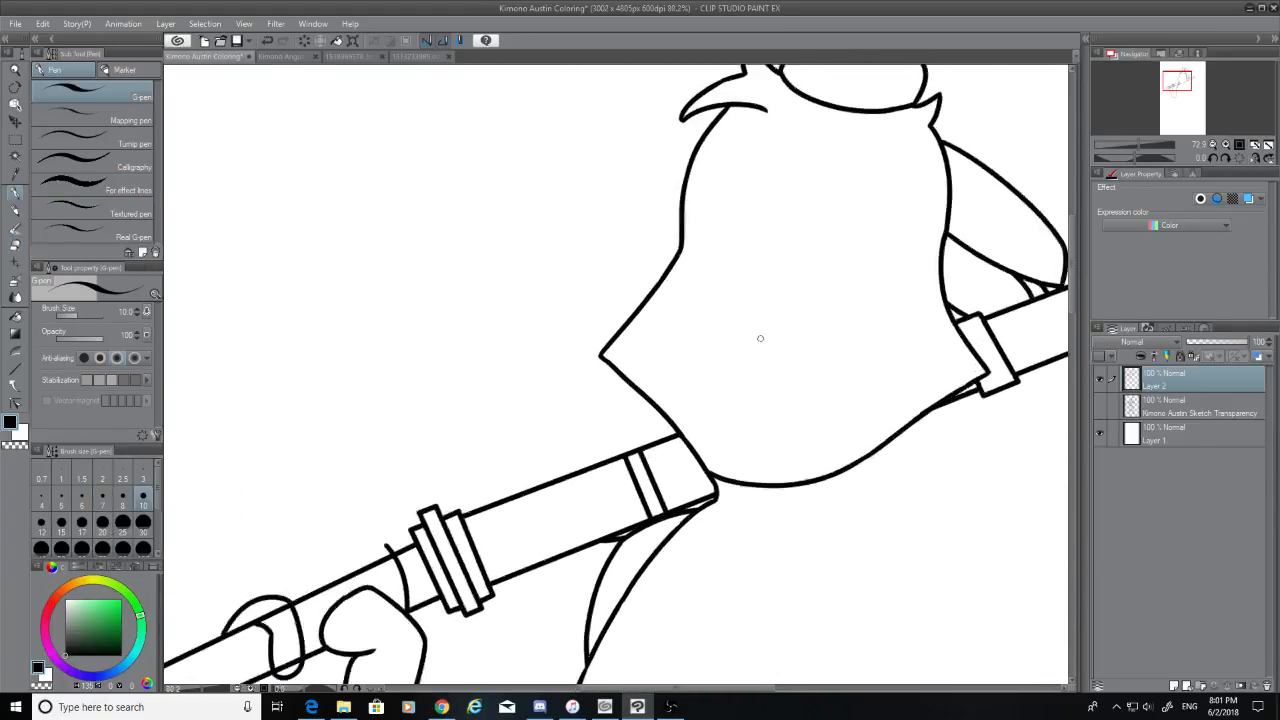
{"action": "scroll", "coordinate": [357, 449], "scroll_direction": "up", "scroll_amount": 4}
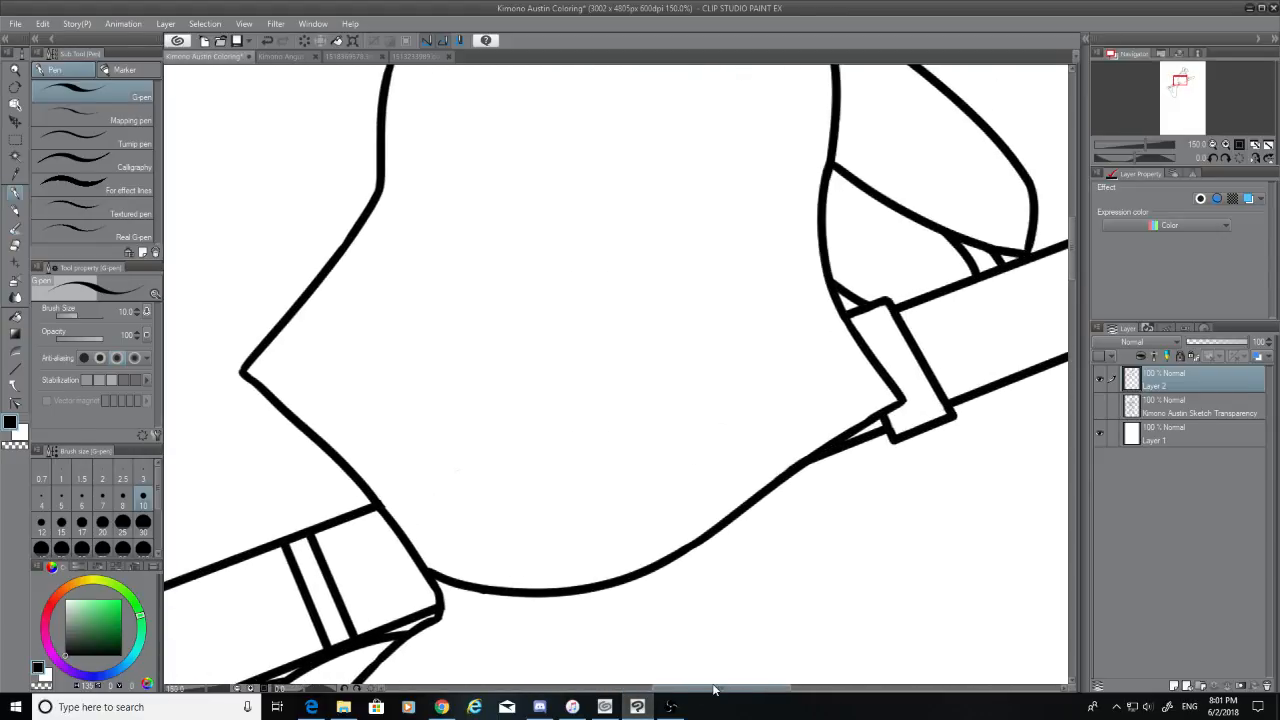
{"action": "scroll", "coordinate": [213, 342], "scroll_direction": "up", "scroll_amount": 1}
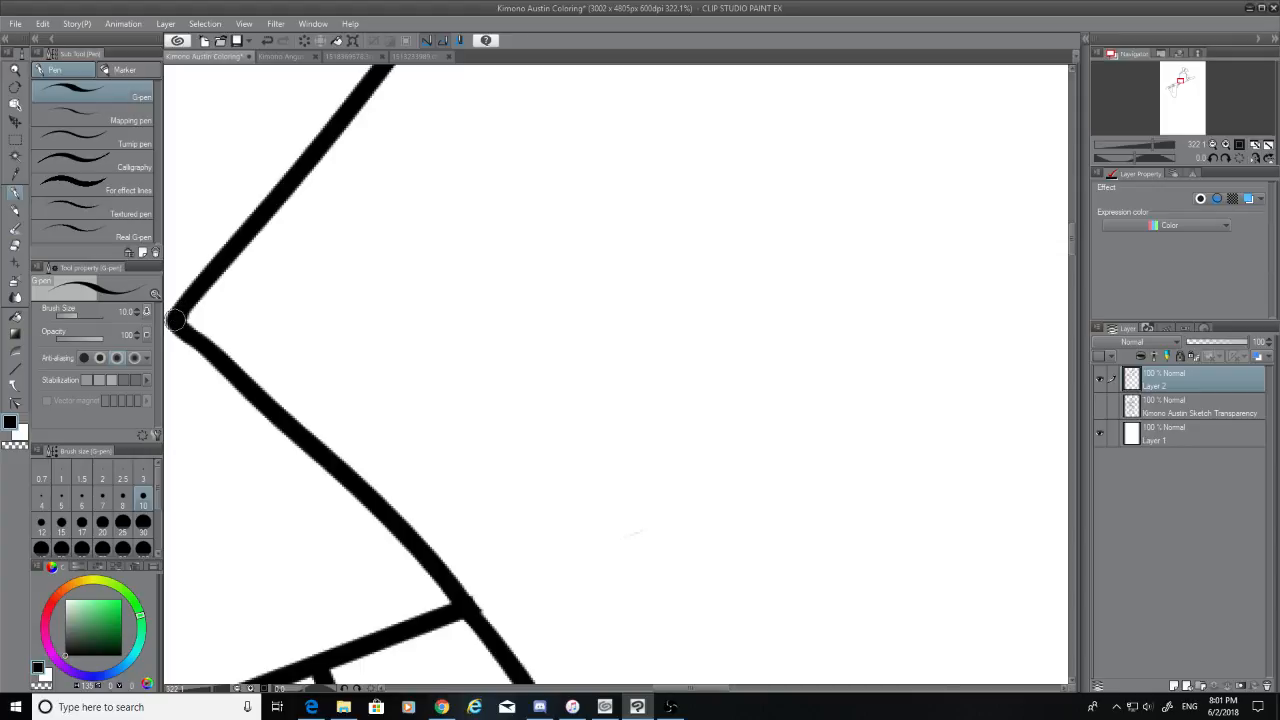
{"action": "left_click", "coordinate": [15, 245]}
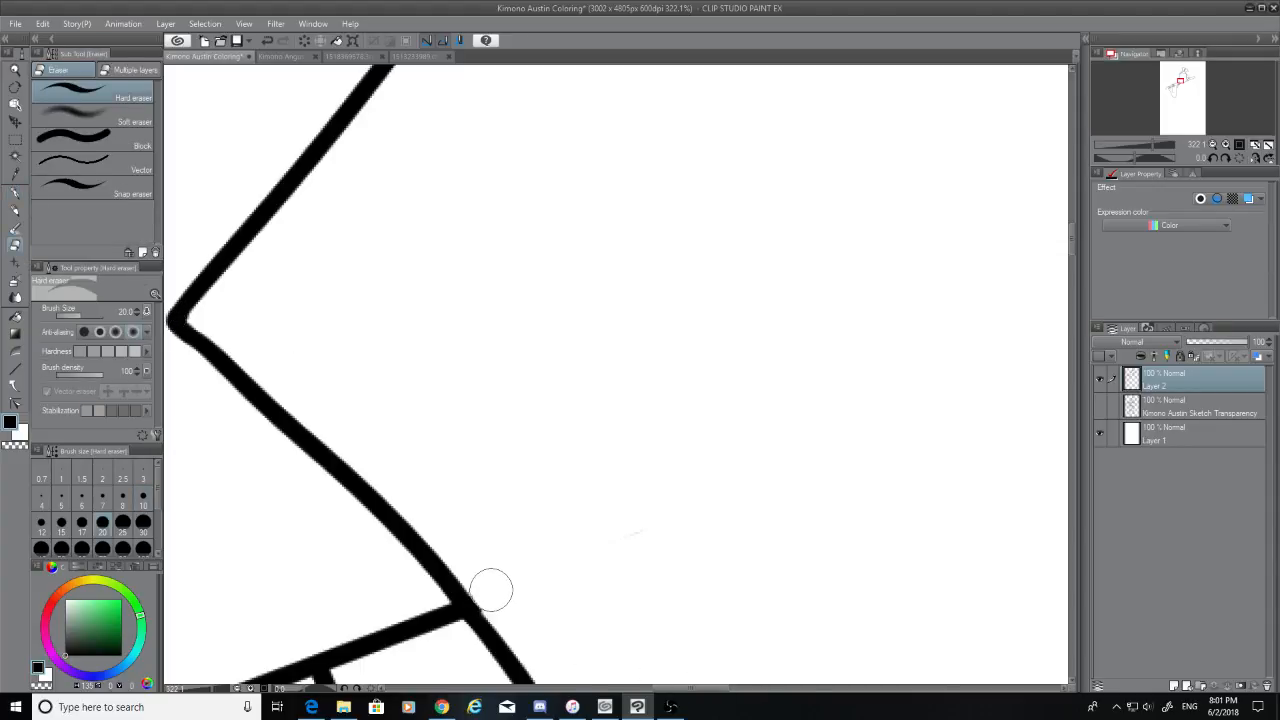
{"action": "key", "text": "ctrl+z"}
{"action": "left_click_drag", "start_coordinate": [669, 689], "coordinate": [734, 689]}
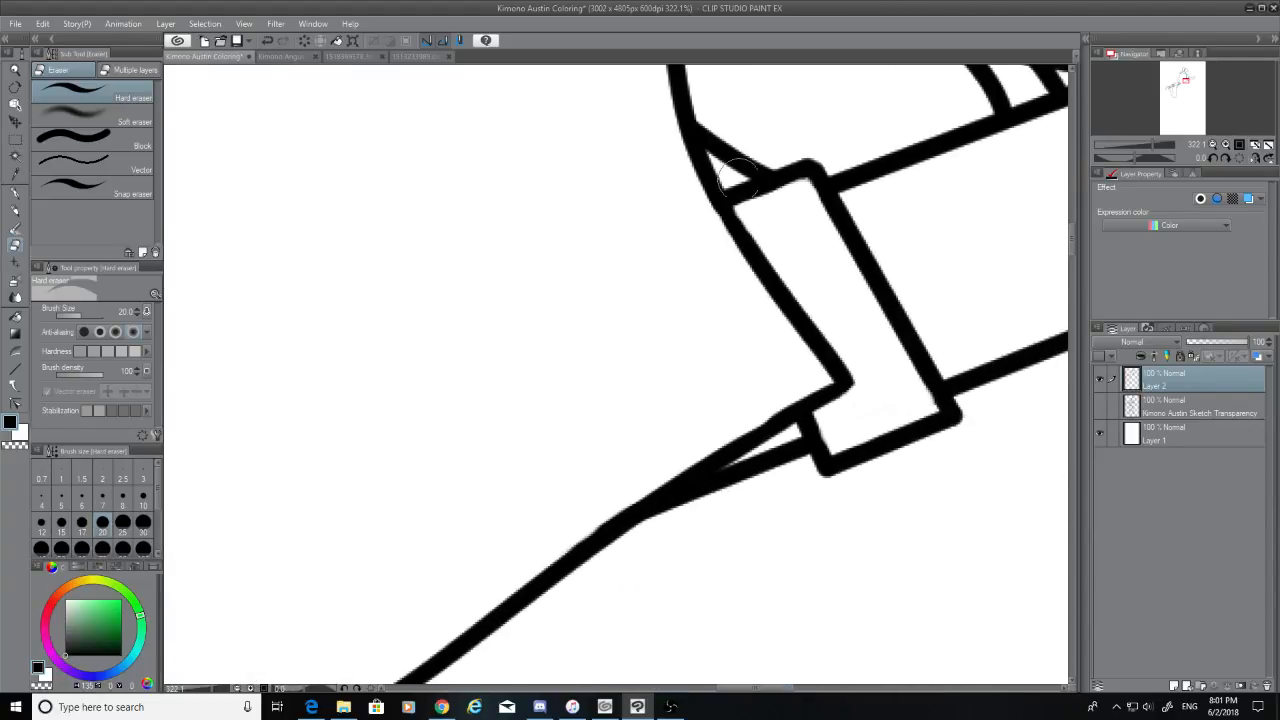
{"action": "scroll", "coordinate": [808, 243], "scroll_direction": "down", "scroll_amount": 8}
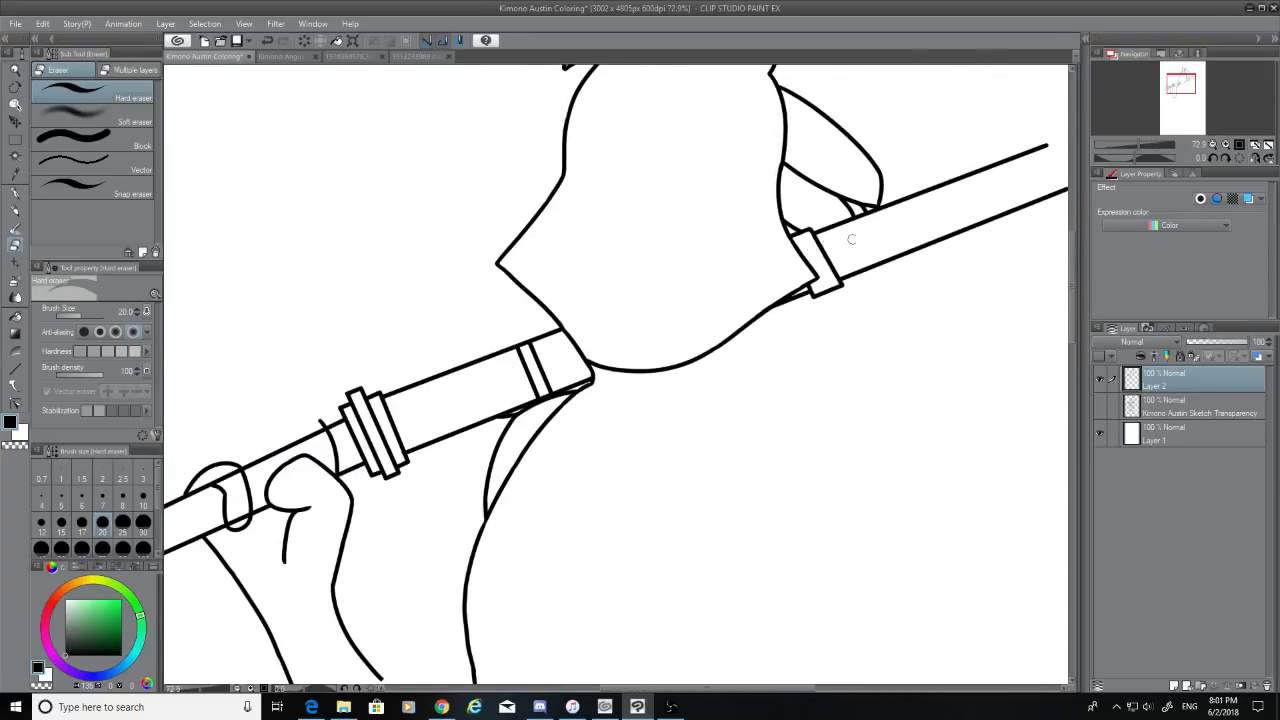
{"action": "left_click_drag", "start_coordinate": [763, 689], "coordinate": [795, 689]}
Show the sketch layer and ink the ear's inner contour with the size 10 G-pen, curving from the face outline to the ear tip
{"action": "left_click", "coordinate": [1099, 405]}
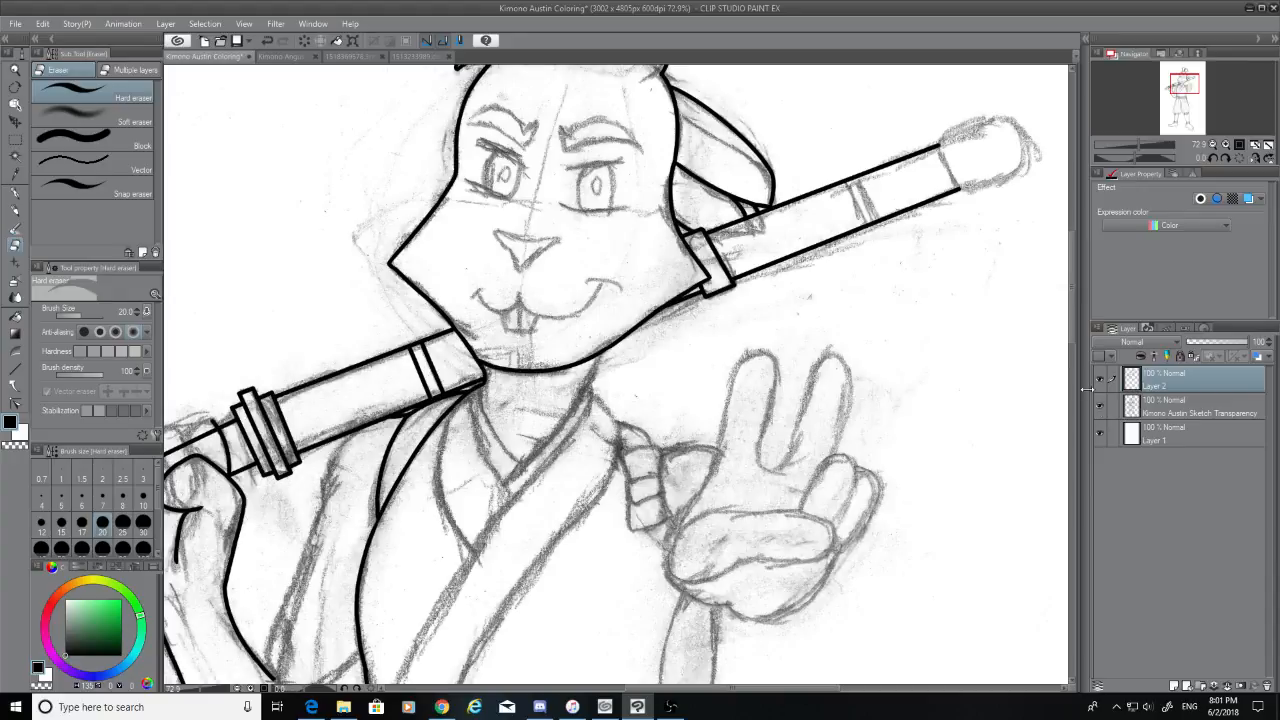
{"action": "left_click_drag", "start_coordinate": [1071, 330], "coordinate": [1071, 301]}
{"action": "scroll", "coordinate": [707, 227], "scroll_direction": "up", "scroll_amount": 4}
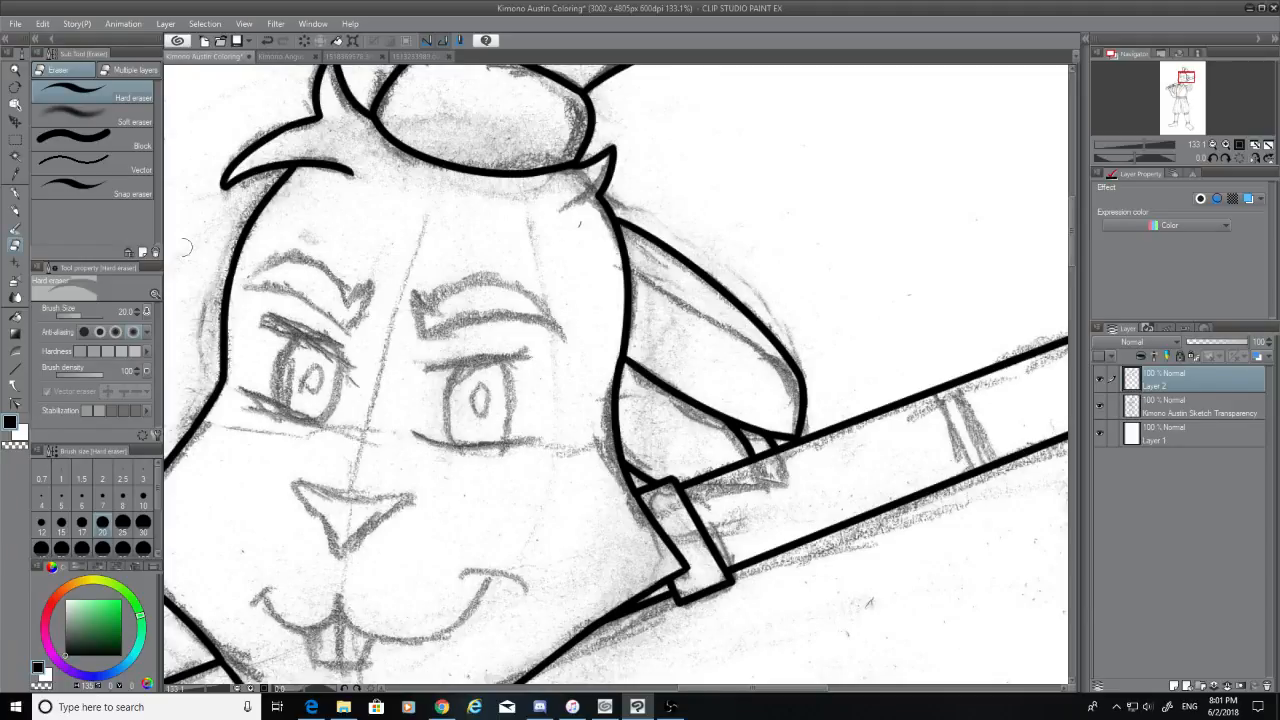
{"action": "left_click", "coordinate": [15, 193]}
{"action": "mouse_move", "coordinate": [636, 270]}
{"action": "left_mouse_down"}
{"action": "mouse_move", "coordinate": [777, 366]}
{"action": "mouse_move", "coordinate": [800, 404]}
{"action": "left_mouse_up"}
{"action": "key", "text": "ctrl+z"}
{"action": "left_click_drag", "start_coordinate": [632, 266], "coordinate": [823, 390]}
{"action": "key", "text": "ctrl+z"}
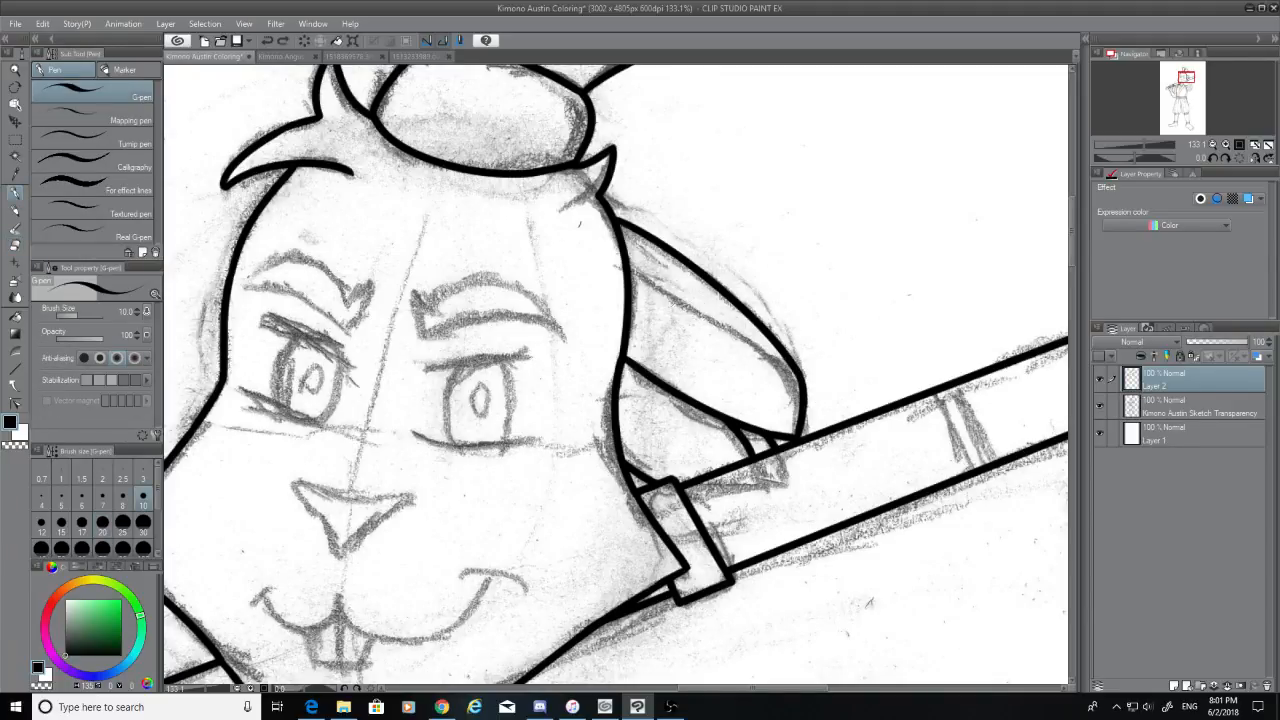
{"action": "left_click_drag", "start_coordinate": [628, 267], "coordinate": [808, 386]}
{"action": "key", "text": "ctrl+z"}
{"action": "left_click_drag", "start_coordinate": [628, 267], "coordinate": [798, 408]}
{"action": "key", "text": "ctrl+z"}
{"action": "left_click_drag", "start_coordinate": [628, 267], "coordinate": [801, 400]}
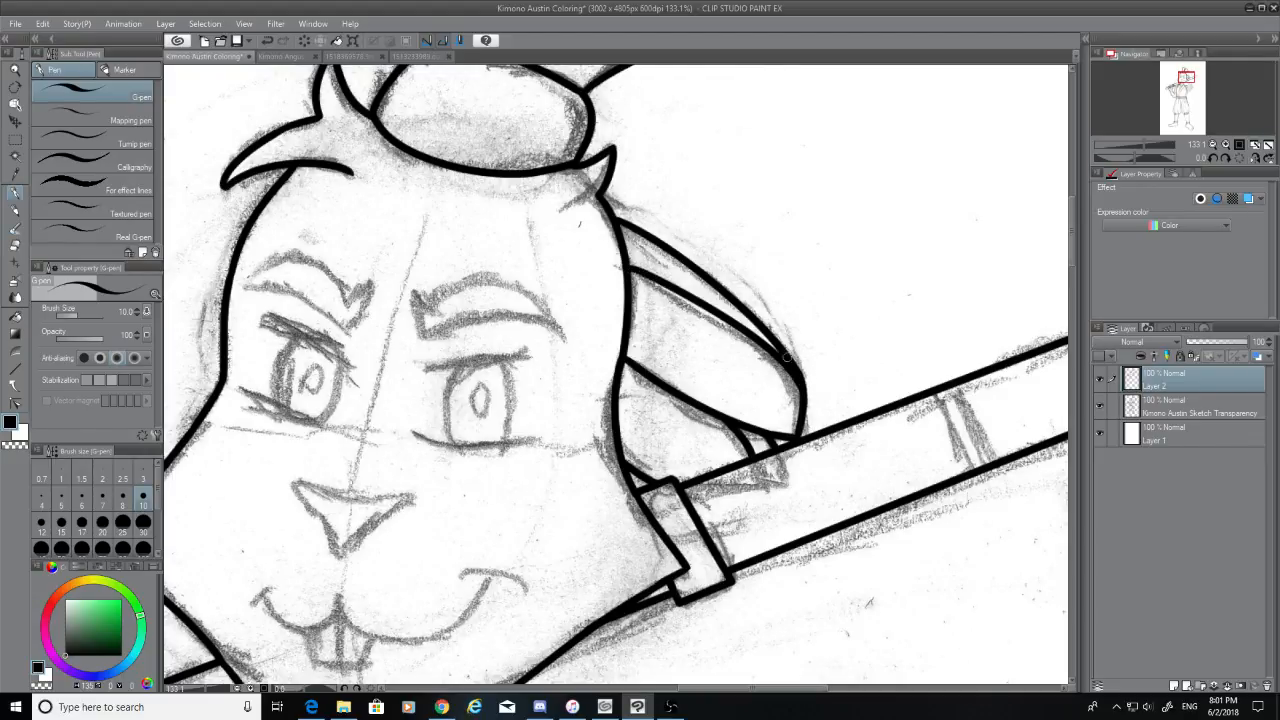
{"action": "key", "text": "ctrl+z"}
{"action": "left_click_drag", "start_coordinate": [629, 268], "coordinate": [850, 434]}
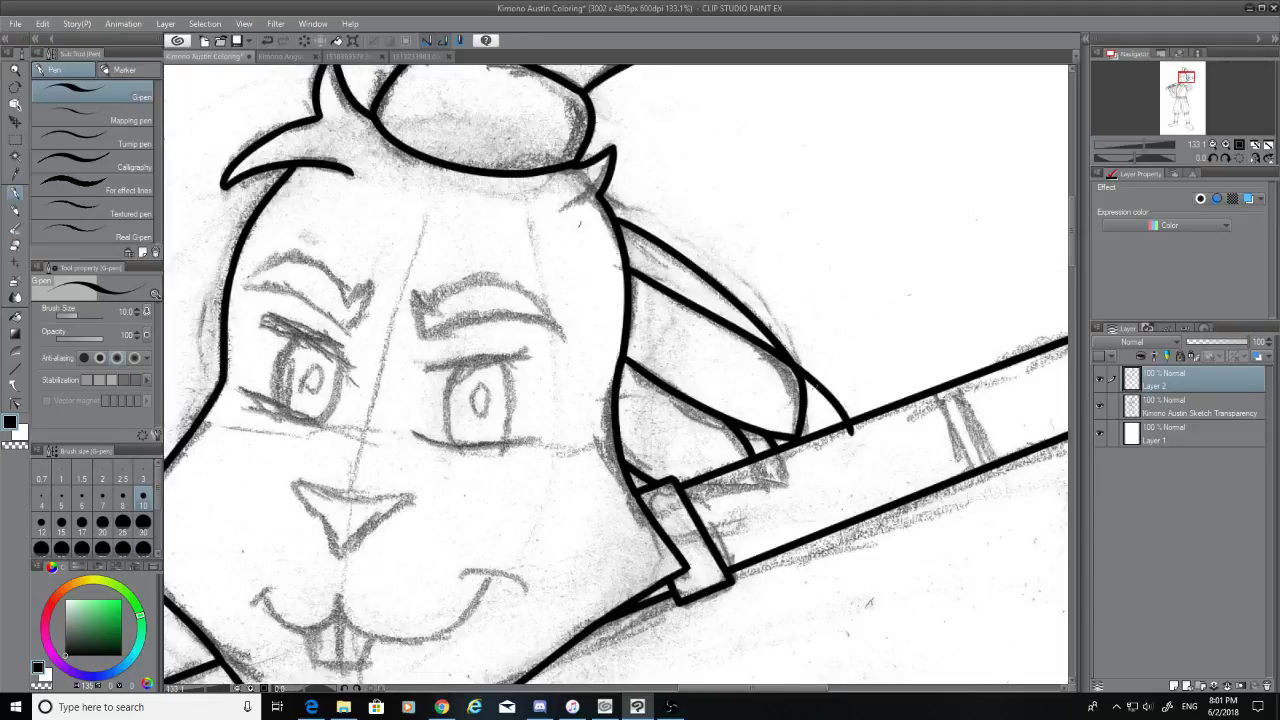
{"action": "key", "text": "ctrl+z"}
{"action": "scroll", "coordinate": [903, 396], "scroll_direction": "up", "scroll_amount": 2}
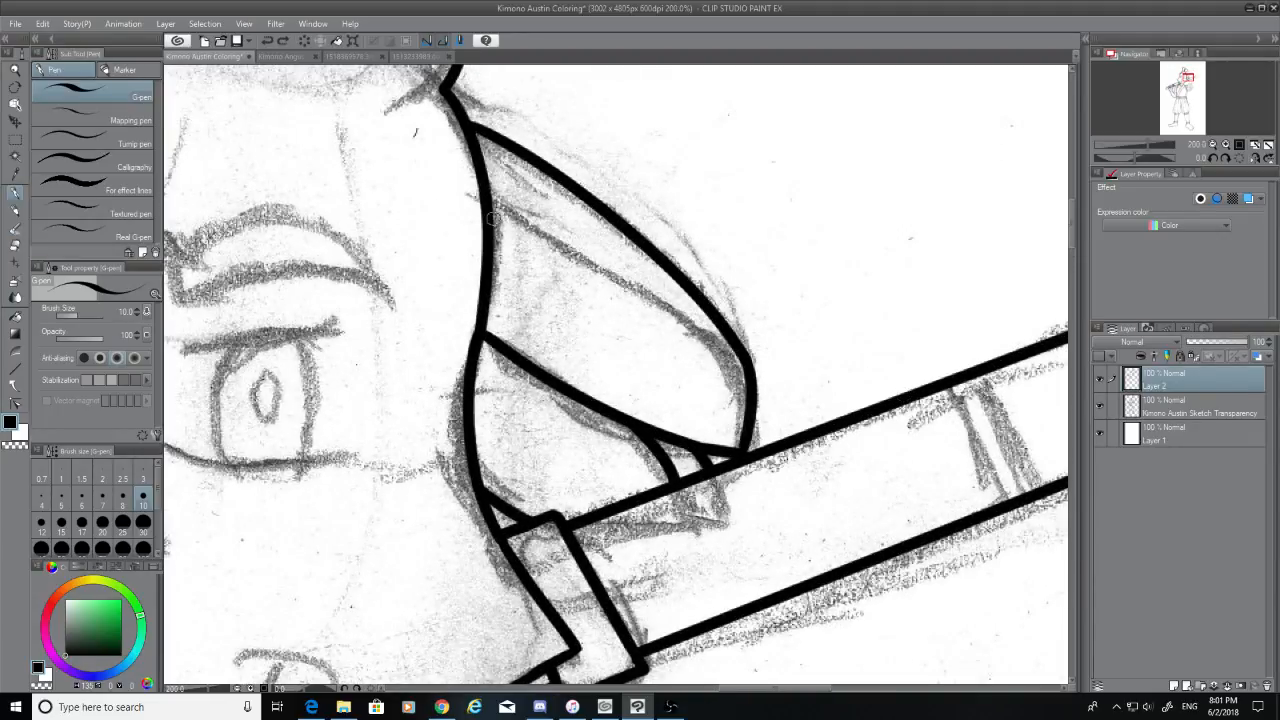
{"action": "mouse_move", "coordinate": [487, 200]}
{"action": "left_mouse_down"}
{"action": "mouse_move", "coordinate": [621, 277]}
{"action": "mouse_move", "coordinate": [738, 388]}
{"action": "left_mouse_up"}
{"action": "key", "text": "ctrl+z"}
{"action": "left_click_drag", "start_coordinate": [487, 199], "coordinate": [706, 378]}
{"action": "key", "text": "ctrl+z"}
{"action": "mouse_move", "coordinate": [483, 200]}
{"action": "left_mouse_down"}
{"action": "mouse_move", "coordinate": [674, 328]}
{"action": "mouse_move", "coordinate": [726, 390]}
{"action": "left_mouse_up"}
{"action": "key", "text": "ctrl+z"}
{"action": "mouse_move", "coordinate": [487, 200]}
{"action": "left_mouse_down"}
{"action": "mouse_move", "coordinate": [709, 356]}
{"action": "mouse_move", "coordinate": [748, 425]}
{"action": "left_mouse_up"}
{"action": "key", "text": "ctrl+z"}
{"action": "left_click_drag", "start_coordinate": [706, 358], "coordinate": [749, 423]}
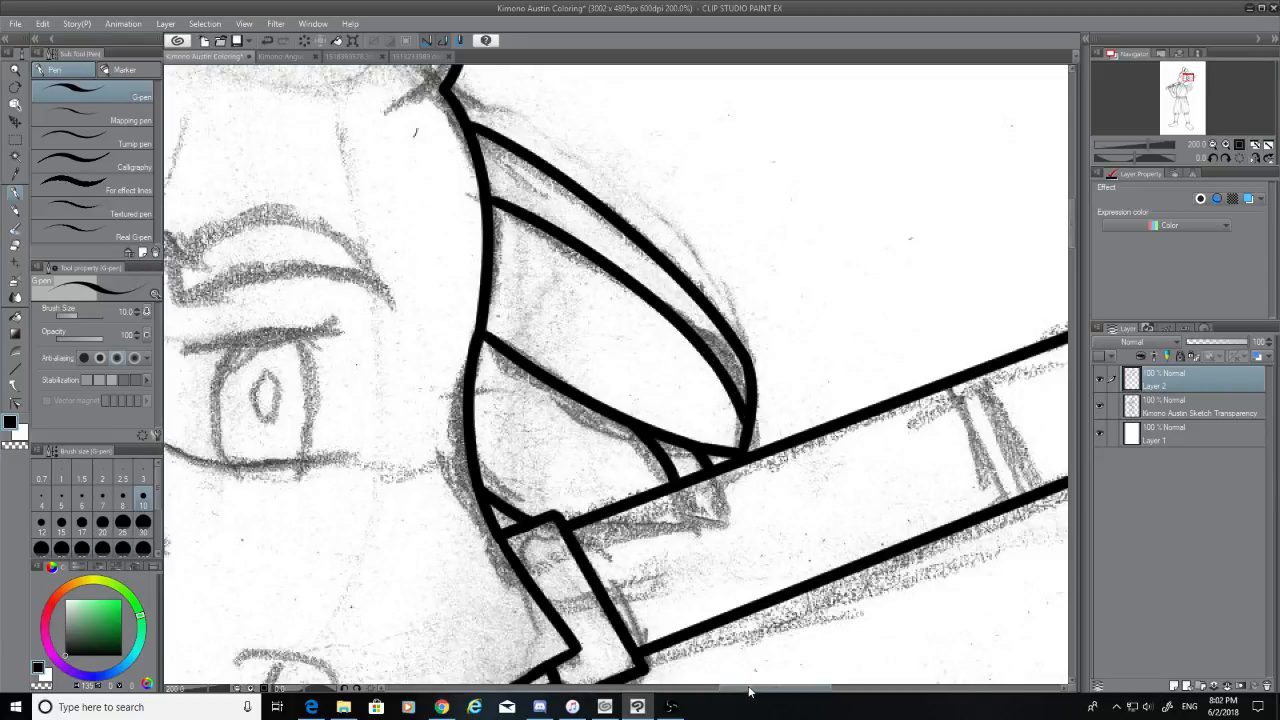
Ink the two parallel lines of the narrow sketched stripe across the pole between the ear and the pole's end
{"action": "left_click_drag", "start_coordinate": [775, 688], "coordinate": [825, 688]}
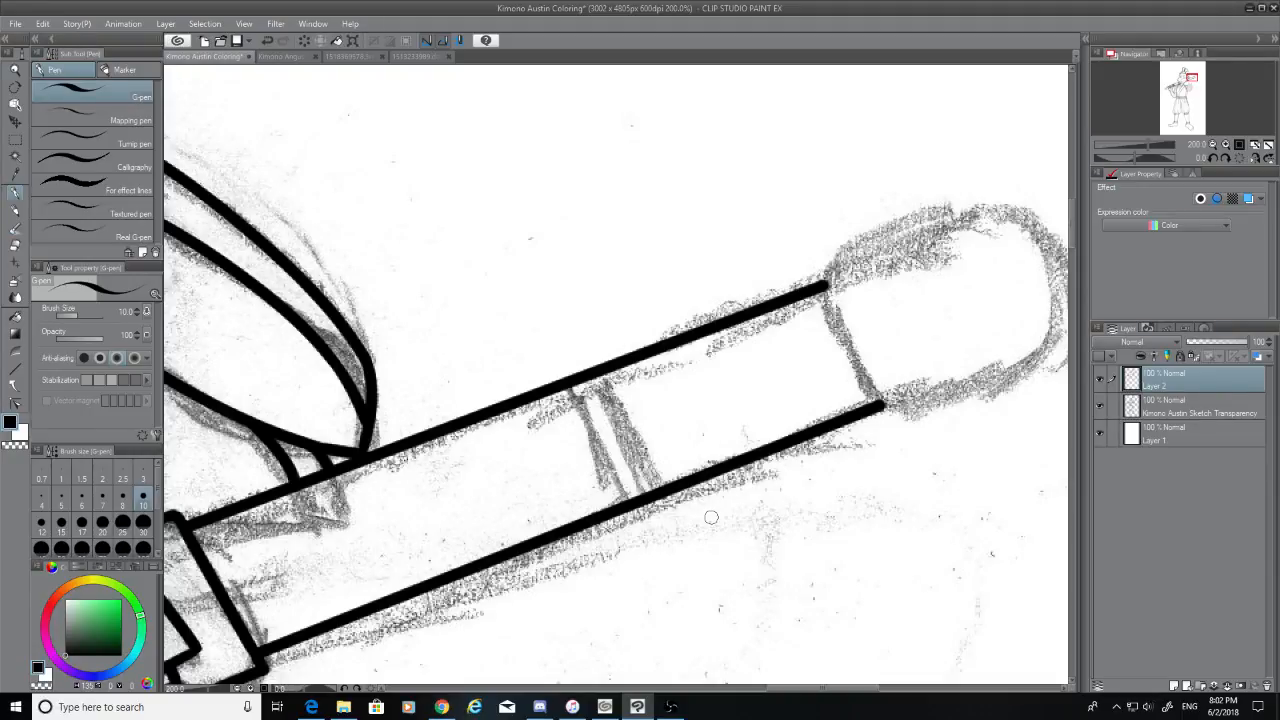
{"action": "scroll", "coordinate": [632, 382], "scroll_direction": "up", "scroll_amount": 3}
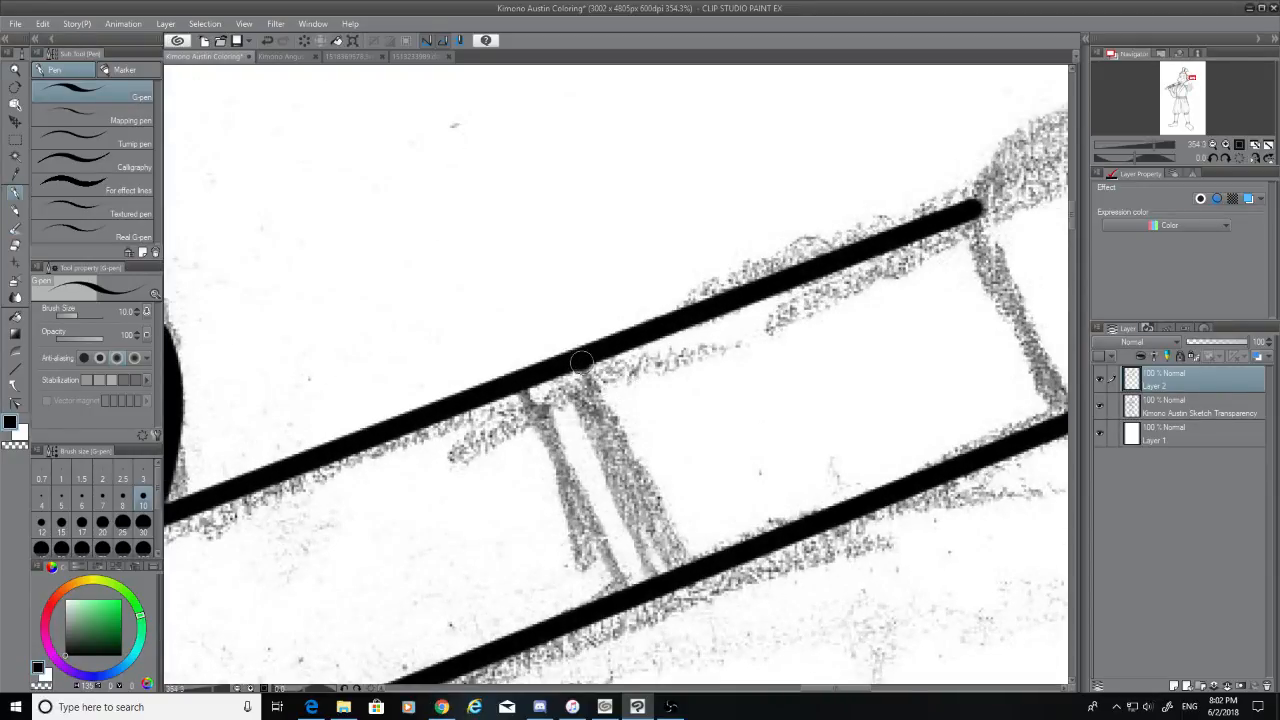
{"action": "left_click_drag", "start_coordinate": [581, 361], "coordinate": [676, 576]}
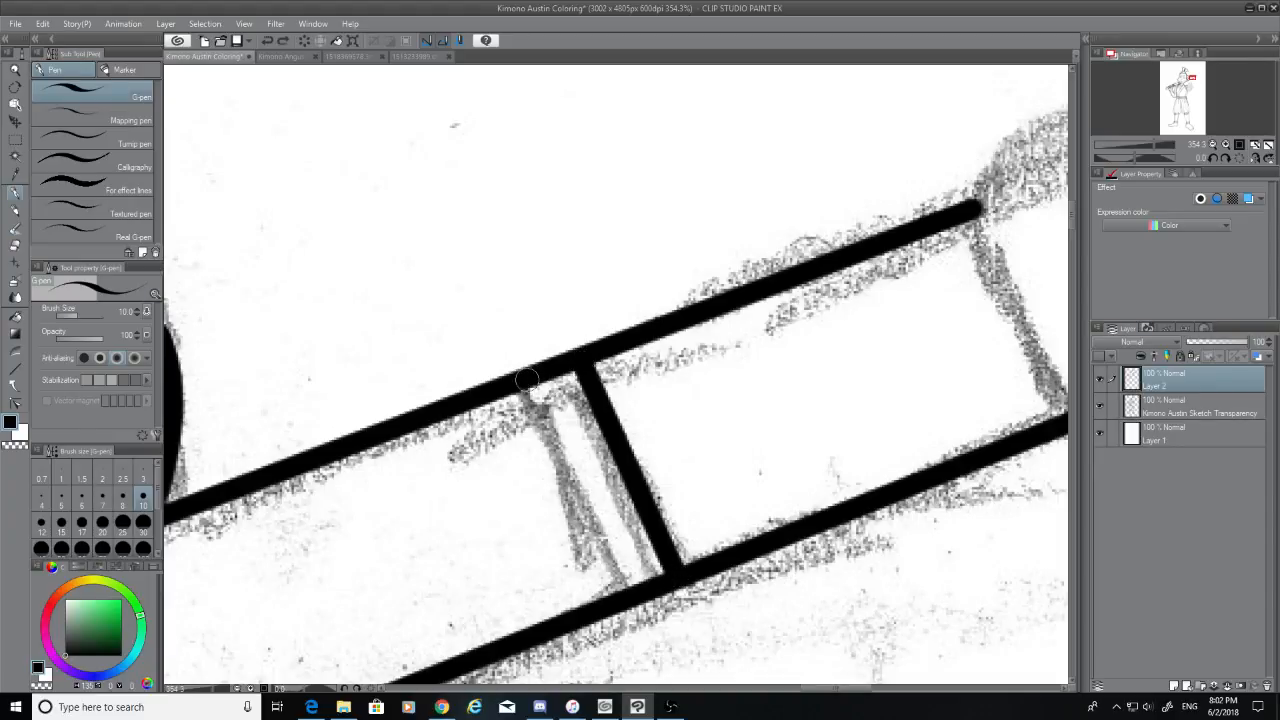
{"action": "left_click_drag", "start_coordinate": [527, 380], "coordinate": [628, 596]}
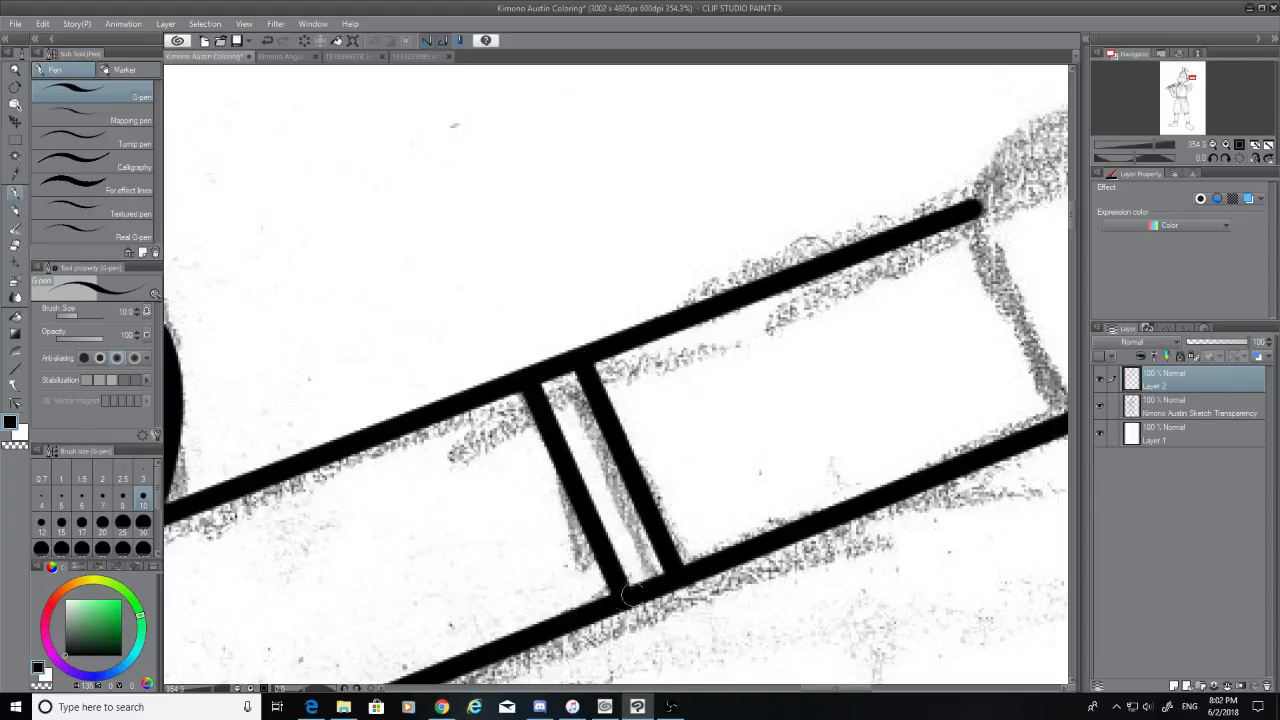
Ink the line across the pole's open end and the upper contour of the rounded cap, bulging slightly beyond the pole edge
{"action": "scroll", "coordinate": [628, 596], "scroll_direction": "down", "scroll_amount": 5}
{"action": "scroll", "coordinate": [939, 298], "scroll_direction": "right", "scroll_amount": 3}
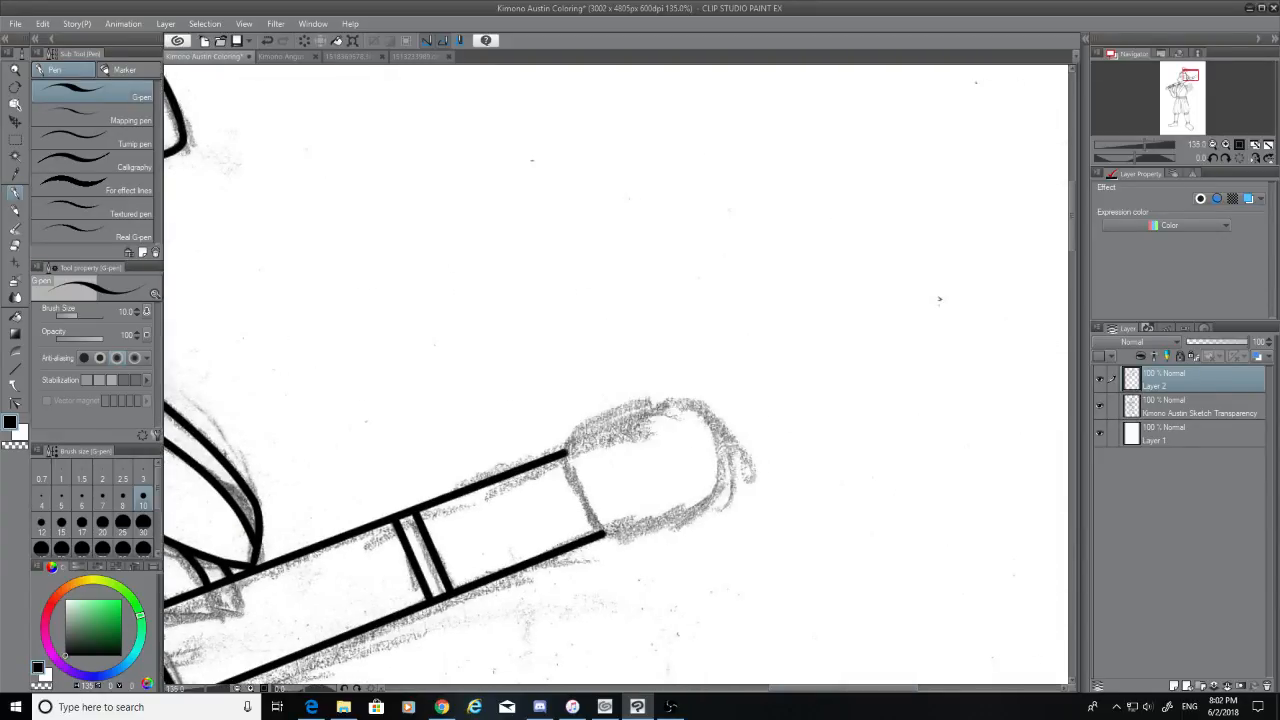
{"action": "scroll", "coordinate": [596, 562], "scroll_direction": "up", "scroll_amount": 4}
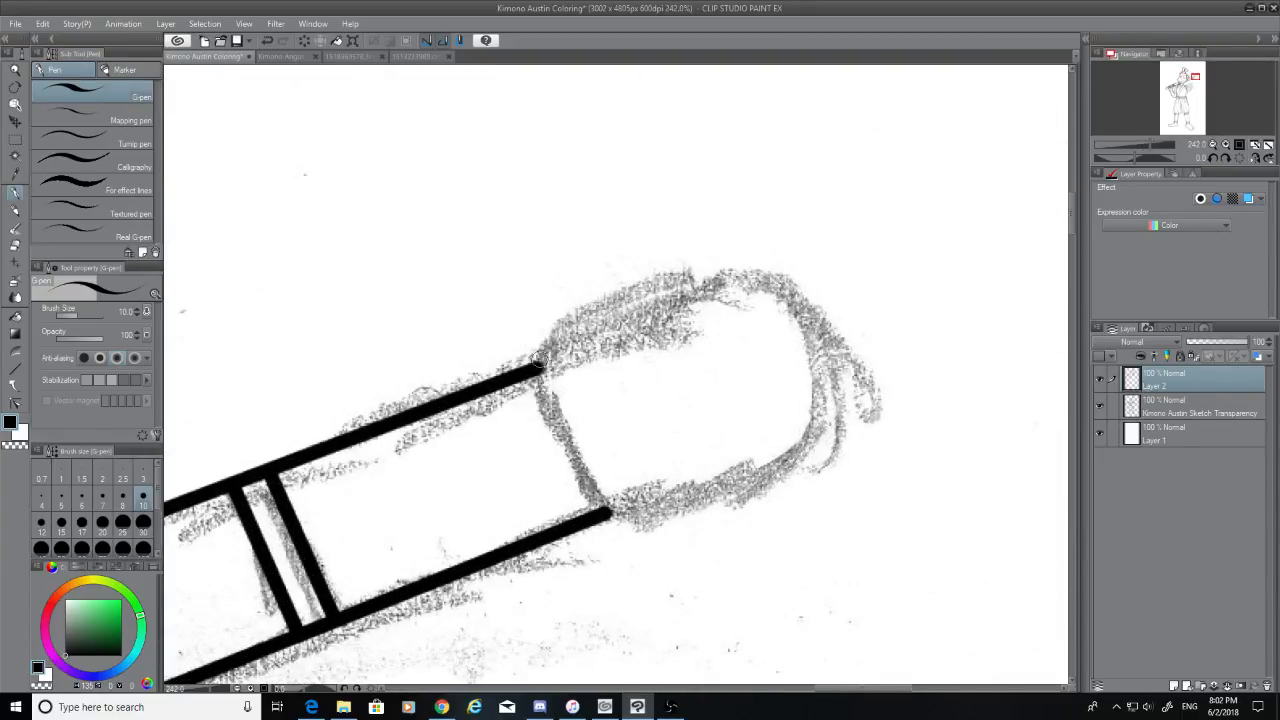
{"action": "left_click_drag", "start_coordinate": [538, 372], "coordinate": [618, 516]}
{"action": "mouse_move", "coordinate": [537, 371]}
{"action": "left_mouse_down"}
{"action": "mouse_move", "coordinate": [543, 338]}
{"action": "mouse_move", "coordinate": [540, 349]}
{"action": "mouse_move", "coordinate": [780, 255]}
{"action": "left_mouse_up"}
{"action": "key", "text": "ctrl+z"}
{"action": "left_click_drag", "start_coordinate": [540, 350], "coordinate": [790, 268]}
{"action": "key", "text": "ctrl+z"}
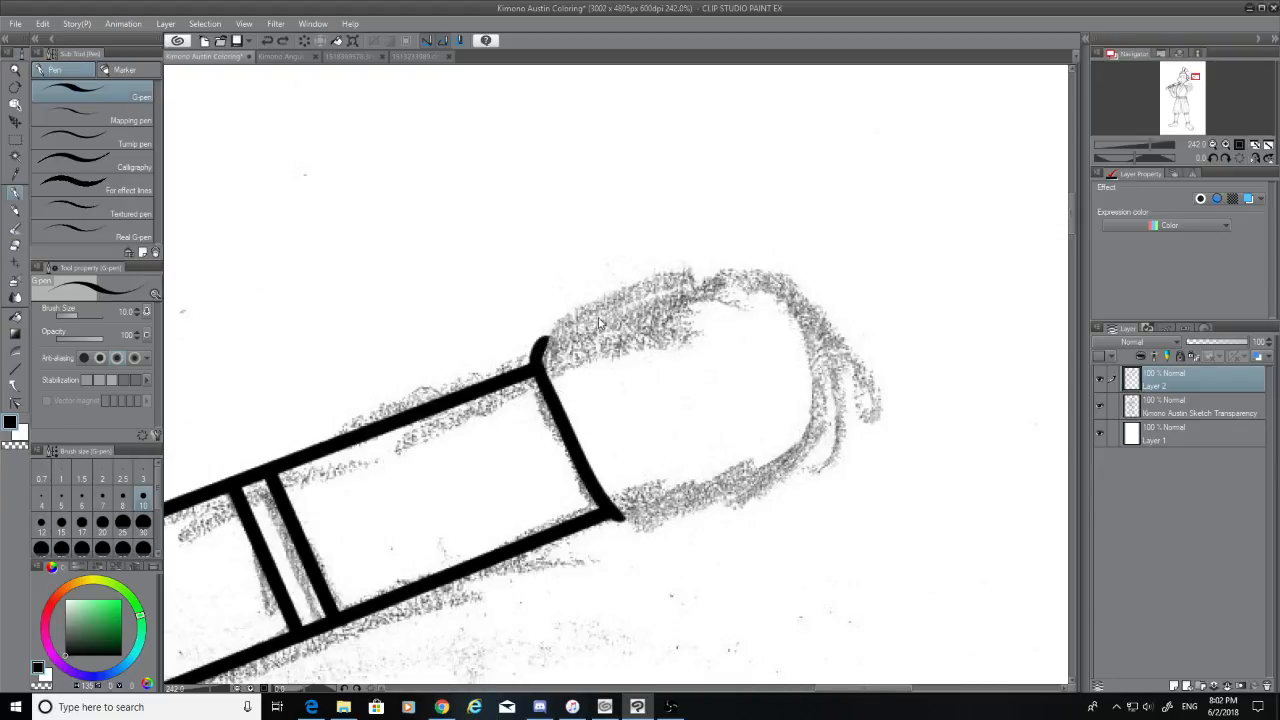
{"action": "left_click_drag", "start_coordinate": [538, 350], "coordinate": [752, 290]}
{"action": "key", "text": "ctrl+z"}
{"action": "mouse_move", "coordinate": [535, 352]}
{"action": "left_mouse_down"}
{"action": "mouse_move", "coordinate": [796, 285]}
{"action": "mouse_move", "coordinate": [832, 440]}
{"action": "left_mouse_up"}
{"action": "key", "text": "ctrl+z"}
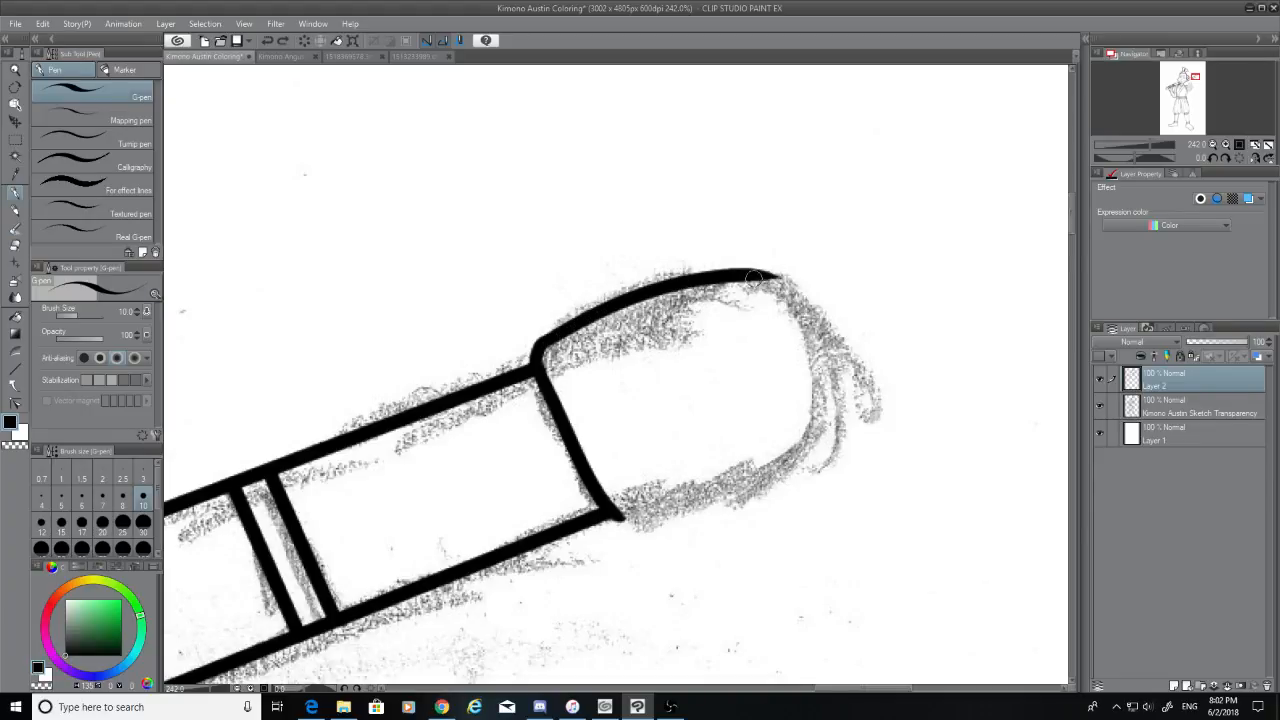
Ink the cap's rounded outer end and its lower contour back to the pole's lower edge, closing the shape
{"action": "mouse_move", "coordinate": [750, 276]}
{"action": "left_mouse_down"}
{"action": "mouse_move", "coordinate": [834, 361]}
{"action": "mouse_move", "coordinate": [834, 430]}
{"action": "left_mouse_up"}
{"action": "key", "text": "ctrl+z"}
{"action": "mouse_move", "coordinate": [761, 276]}
{"action": "left_mouse_down"}
{"action": "mouse_move", "coordinate": [828, 429]}
{"action": "mouse_move", "coordinate": [625, 516]}
{"action": "left_mouse_up"}
{"action": "key", "text": "ctrl+z"}
{"action": "mouse_move", "coordinate": [834, 402]}
{"action": "left_mouse_down"}
{"action": "mouse_move", "coordinate": [752, 480]}
{"action": "mouse_move", "coordinate": [622, 516]}
{"action": "mouse_move", "coordinate": [760, 464]}
{"action": "mouse_move", "coordinate": [900, 372]}
{"action": "left_mouse_up"}
{"action": "key", "text": "ctrl+z"}
{"action": "key", "text": "ctrl+y"}
{"action": "key", "text": "ctrl+z"}
{"action": "key", "text": "ctrl+z"}
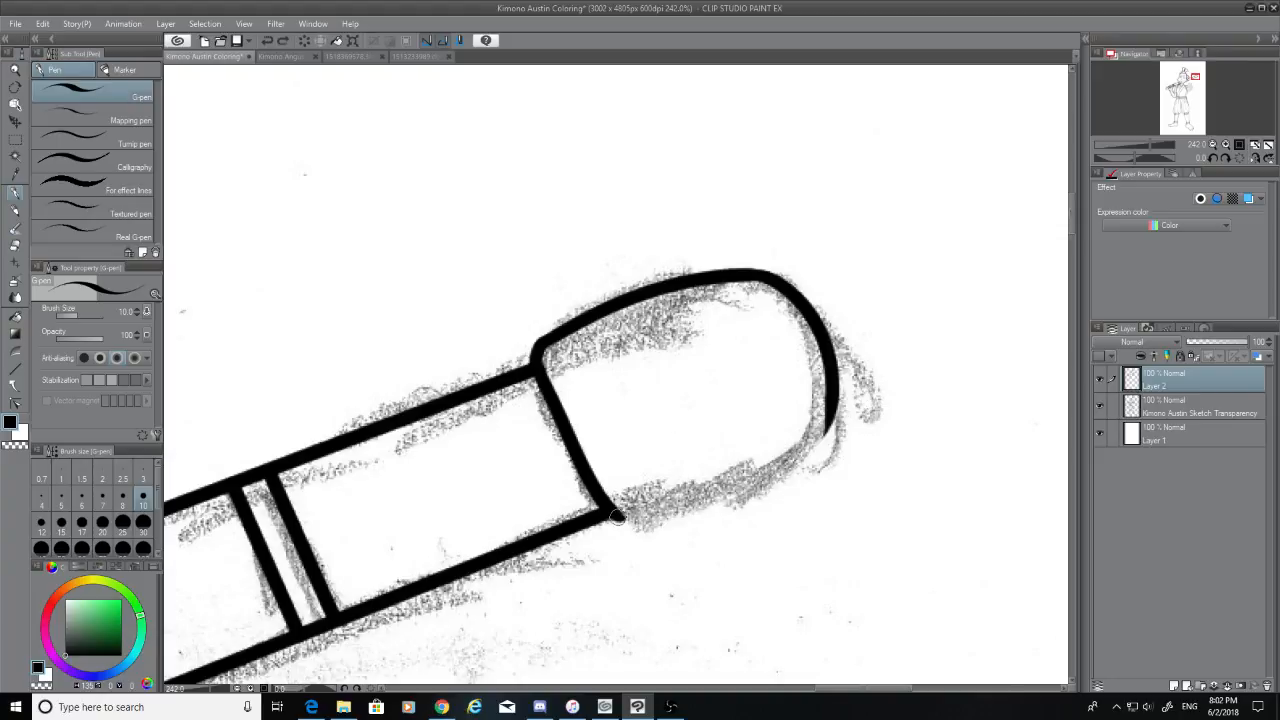
{"action": "mouse_move", "coordinate": [612, 520]}
{"action": "left_mouse_down"}
{"action": "mouse_move", "coordinate": [830, 420]}
{"action": "mouse_move", "coordinate": [614, 524]}
{"action": "left_mouse_up"}
{"action": "key", "text": "ctrl+z"}
{"action": "key", "text": "ctrl+z"}
{"action": "left_click_drag", "start_coordinate": [832, 399], "coordinate": [628, 518]}
{"action": "key", "text": "ctrl+z"}
{"action": "mouse_move", "coordinate": [834, 396]}
{"action": "left_mouse_down"}
{"action": "mouse_move", "coordinate": [607, 535]}
{"action": "mouse_move", "coordinate": [631, 523]}
{"action": "mouse_move", "coordinate": [613, 511]}
{"action": "left_mouse_up"}
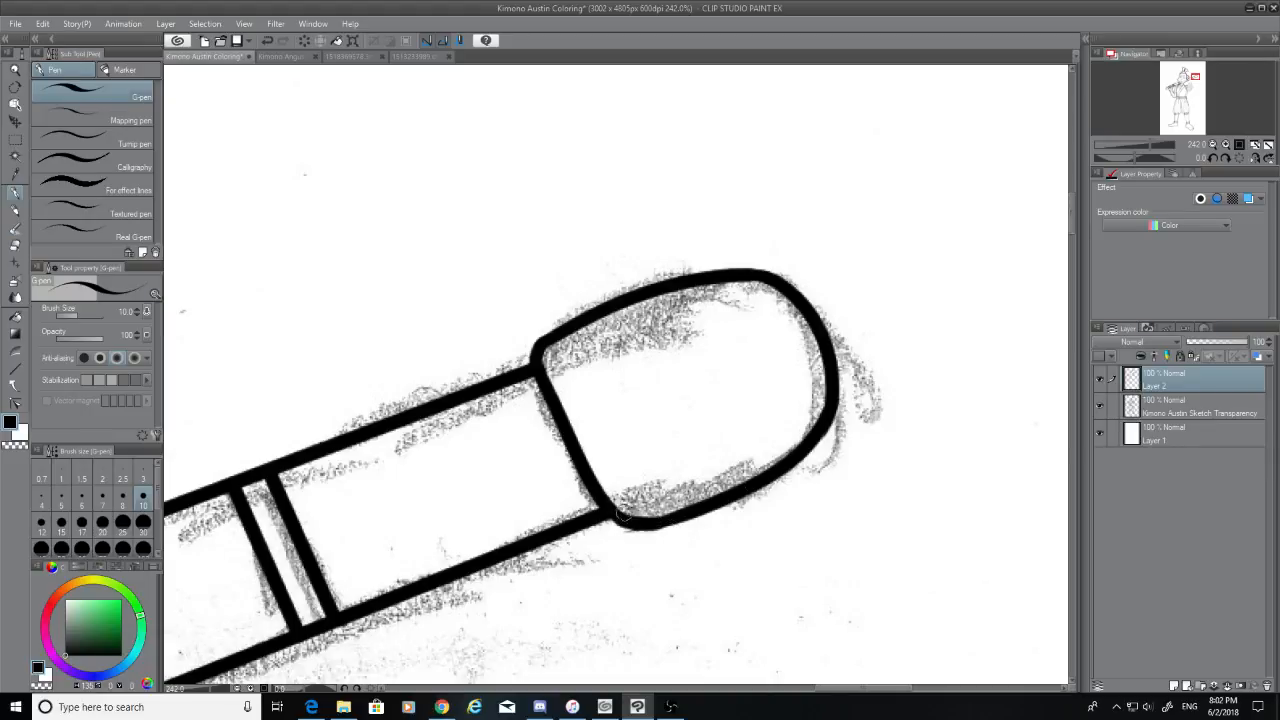
Hide the sketch layer to check the inked head and pole line art, and show the sketch again over the whole figure
{"action": "left_click", "coordinate": [16, 246]}
{"action": "left_click", "coordinate": [1100, 405]}
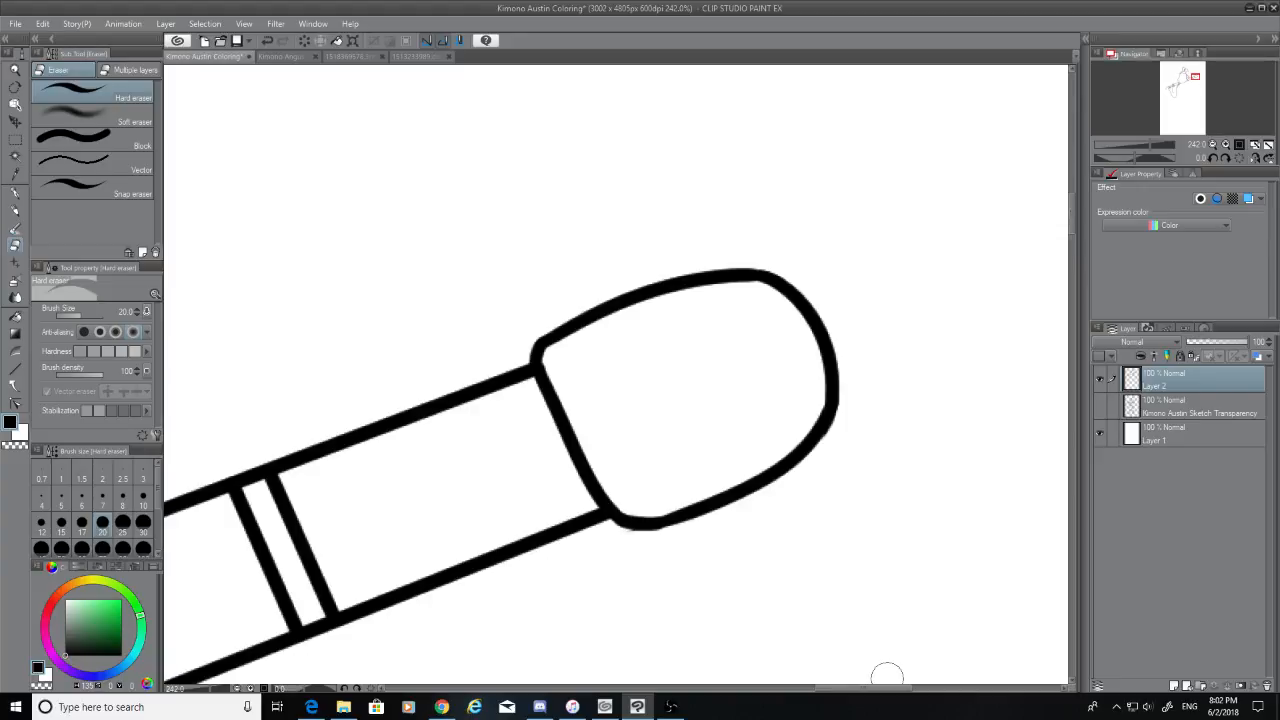
{"action": "scroll", "coordinate": [671, 577], "scroll_direction": "down", "scroll_amount": 8}
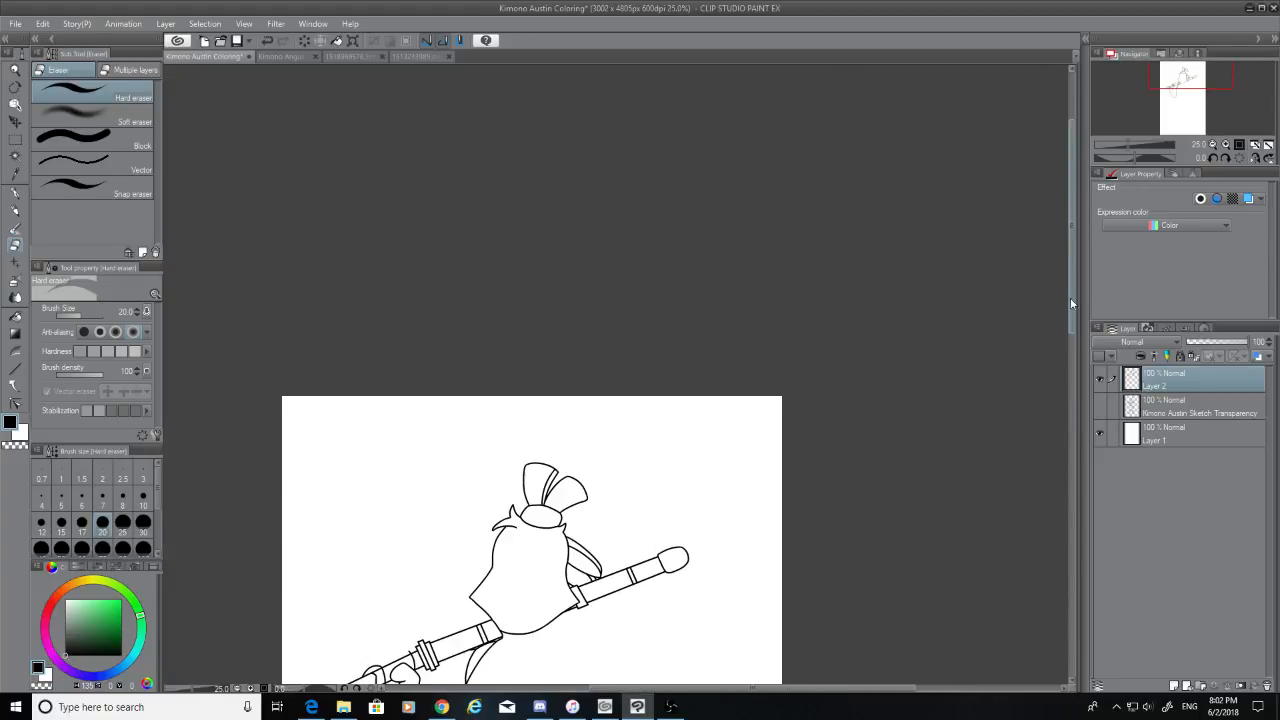
{"action": "left_click_drag", "start_coordinate": [1074, 290], "coordinate": [1078, 372]}
{"action": "left_click", "coordinate": [1100, 405]}
{"action": "scroll", "coordinate": [416, 416], "scroll_direction": "up", "scroll_amount": 7}
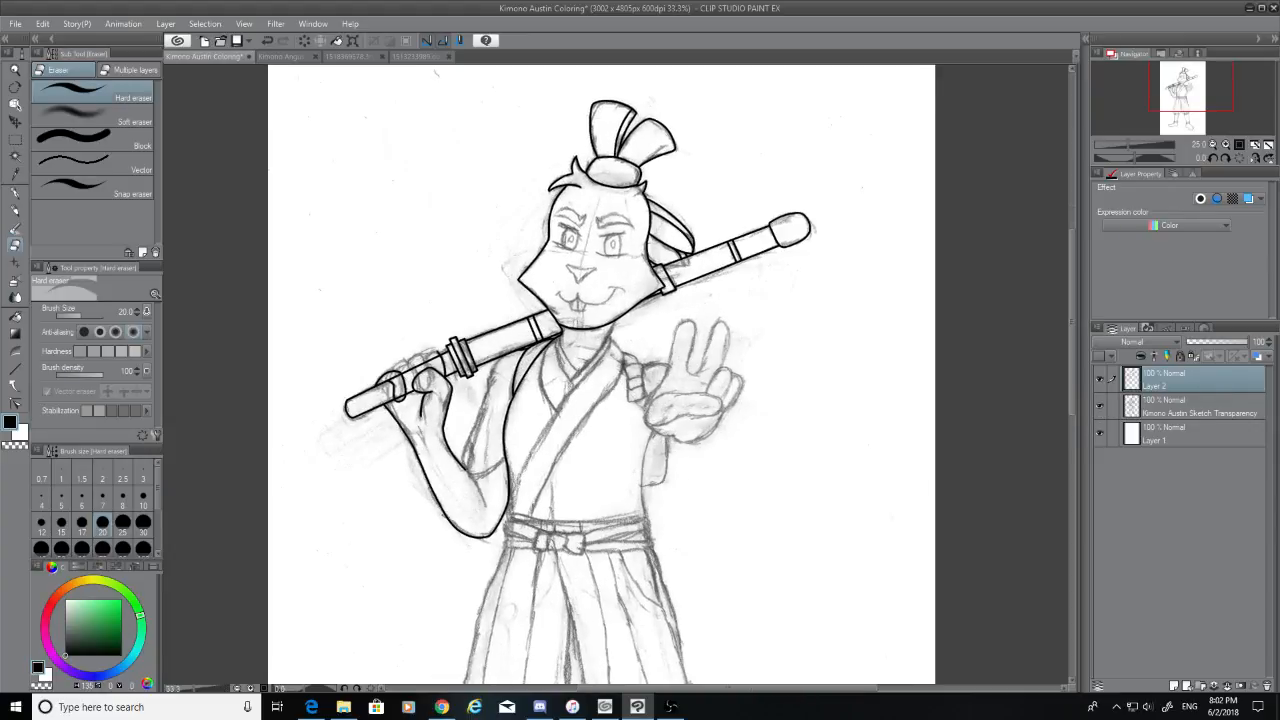
Ink the curved contour of the second finger gripping the pole, from the outermost finger over the pole to the thumb
{"action": "scroll", "coordinate": [257, 302], "scroll_direction": "up", "scroll_amount": 1}
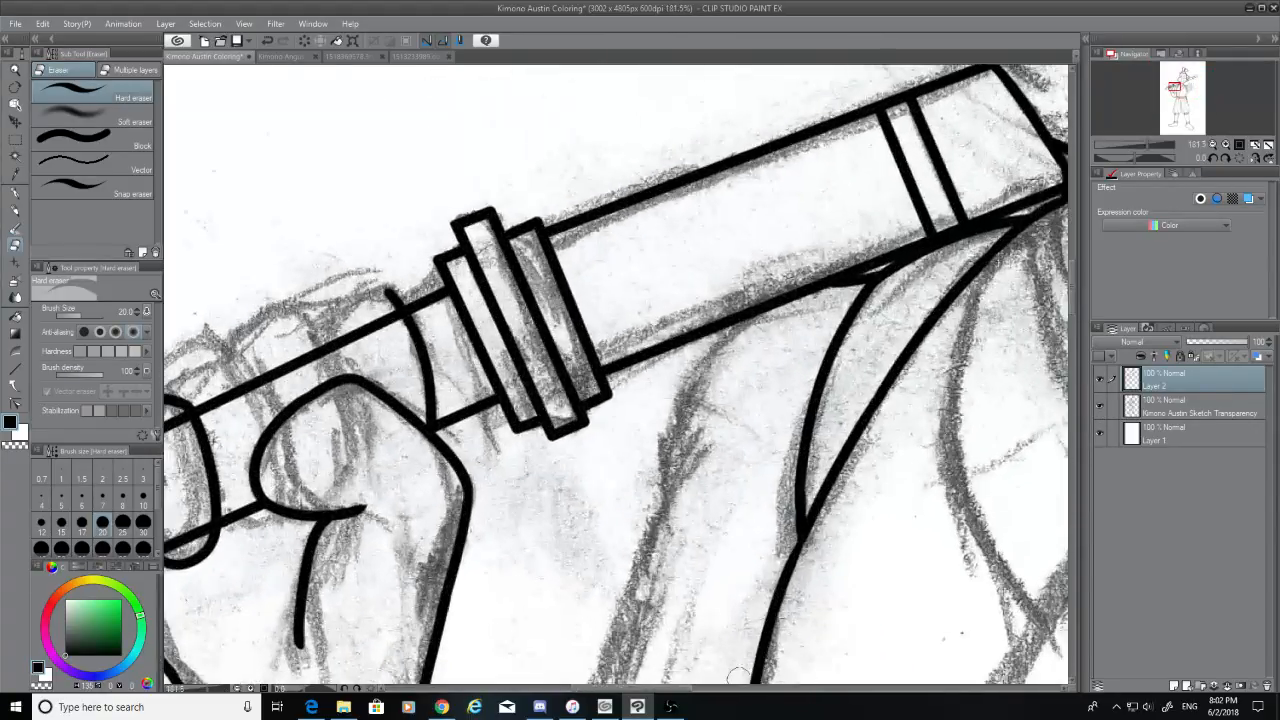
{"action": "scroll", "coordinate": [507, 513], "scroll_direction": "up", "scroll_amount": 3}
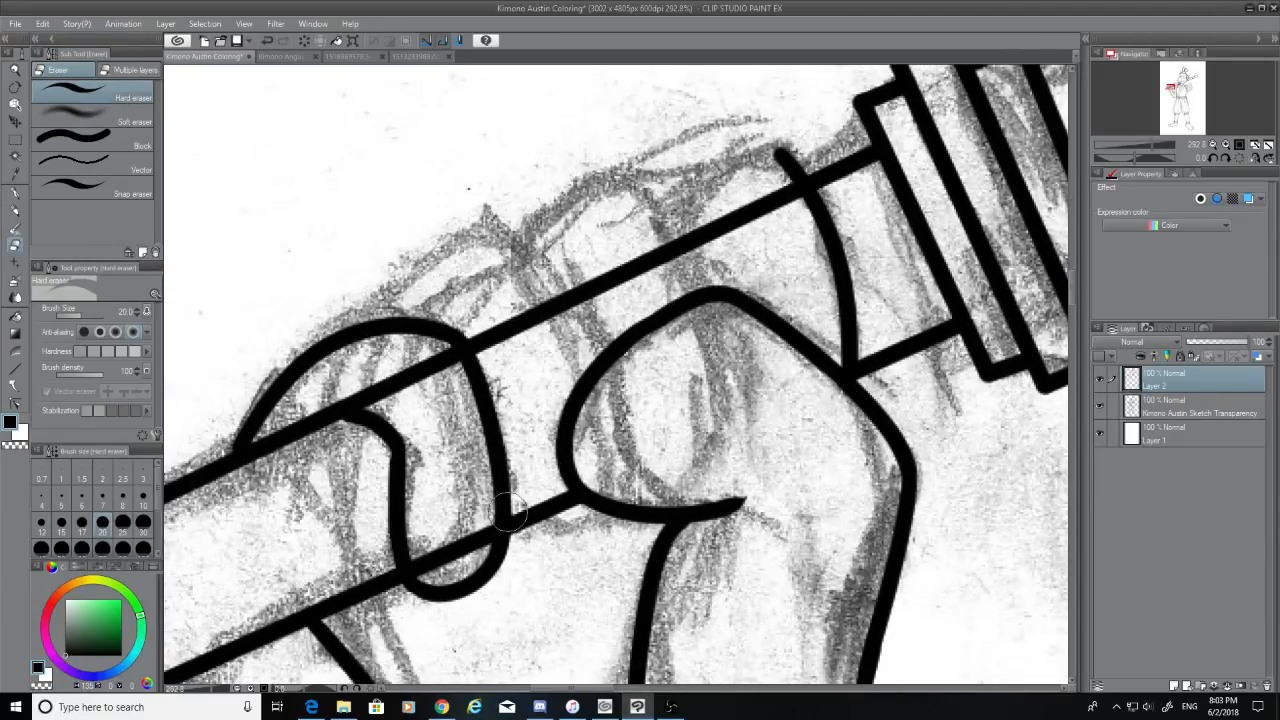
{"action": "left_click", "coordinate": [15, 192]}
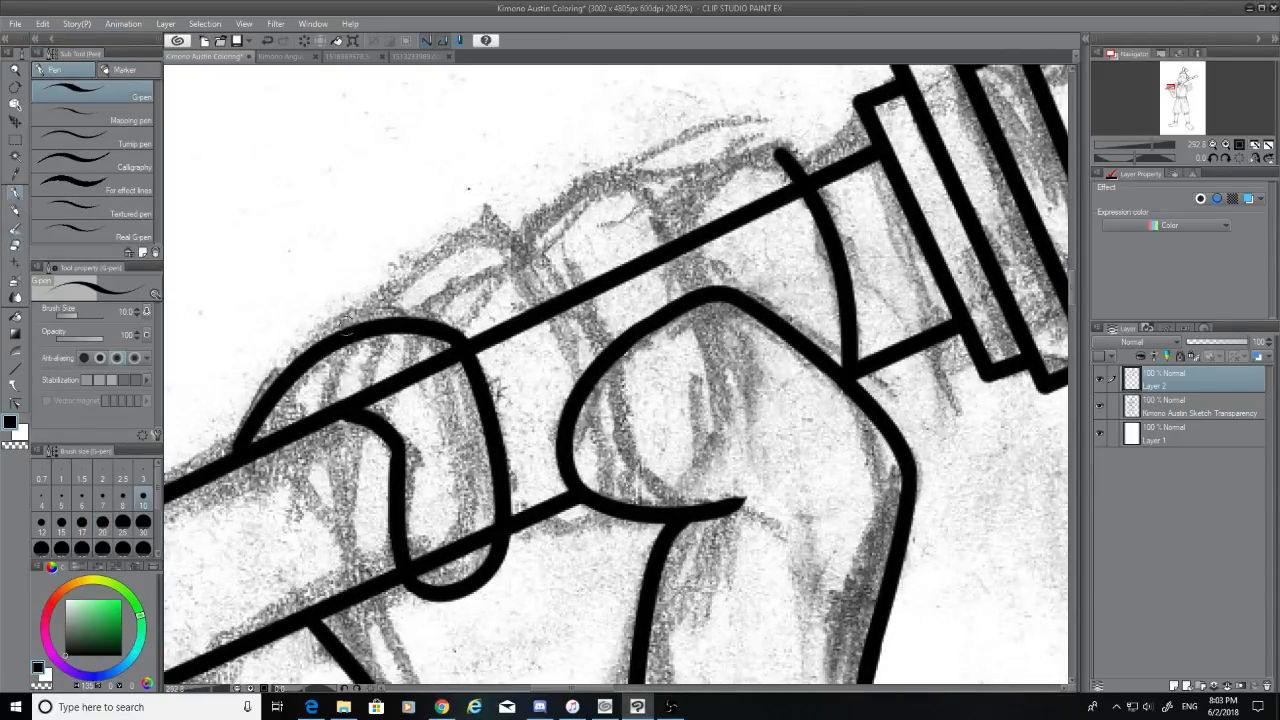
{"action": "mouse_move", "coordinate": [350, 325]}
{"action": "left_mouse_down"}
{"action": "mouse_move", "coordinate": [545, 288]}
{"action": "mouse_move", "coordinate": [550, 302]}
{"action": "left_mouse_up"}
{"action": "key", "text": "ctrl+z"}
{"action": "left_click_drag", "start_coordinate": [372, 310], "coordinate": [556, 350]}
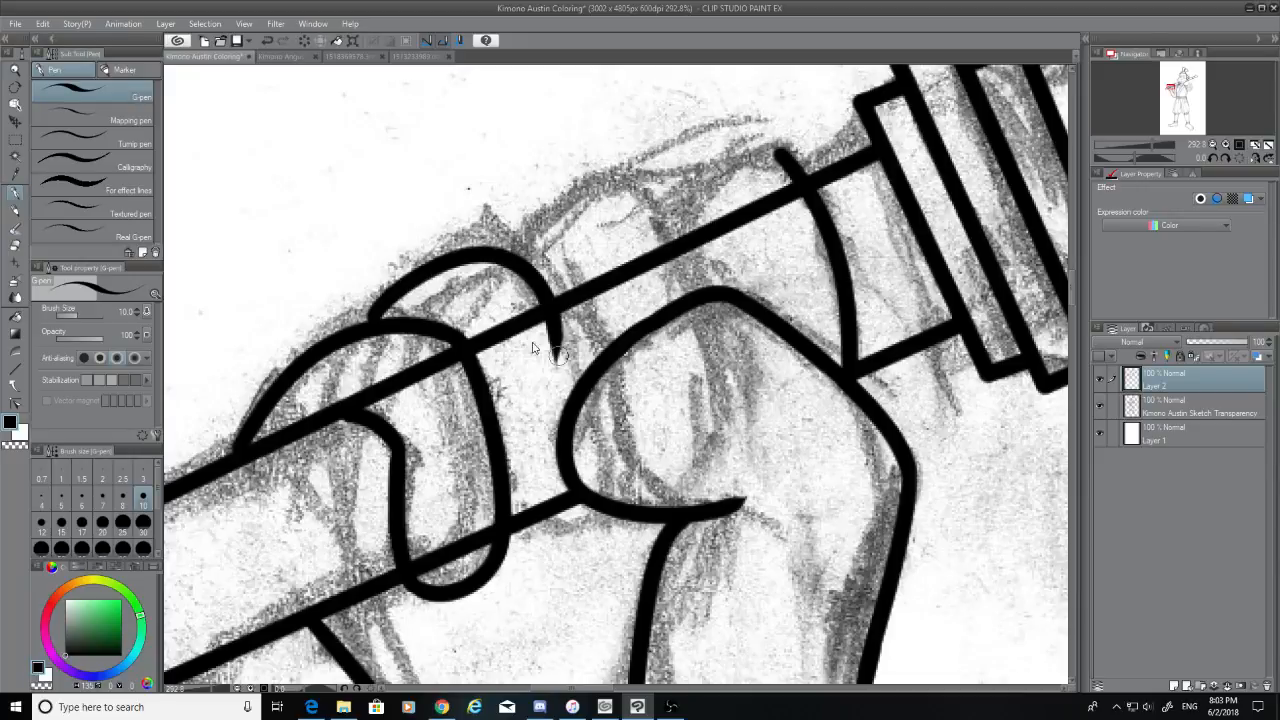
{"action": "key", "text": "ctrl+z"}
{"action": "left_click_drag", "start_coordinate": [370, 320], "coordinate": [560, 318]}
{"action": "key", "text": "ctrl+z"}
{"action": "mouse_move", "coordinate": [372, 320]}
{"action": "left_mouse_down"}
{"action": "mouse_move", "coordinate": [394, 299]}
{"action": "mouse_move", "coordinate": [577, 336]}
{"action": "mouse_move", "coordinate": [587, 380]}
{"action": "left_mouse_up"}
{"action": "key", "text": "ctrl+z"}
{"action": "left_click_drag", "start_coordinate": [568, 297], "coordinate": [586, 378]}
Ink the small rounded tip of the second finger below the pole's lower edge, between the outermost finger and the thumb
{"action": "left_click_drag", "start_coordinate": [584, 502], "coordinate": [552, 563]}
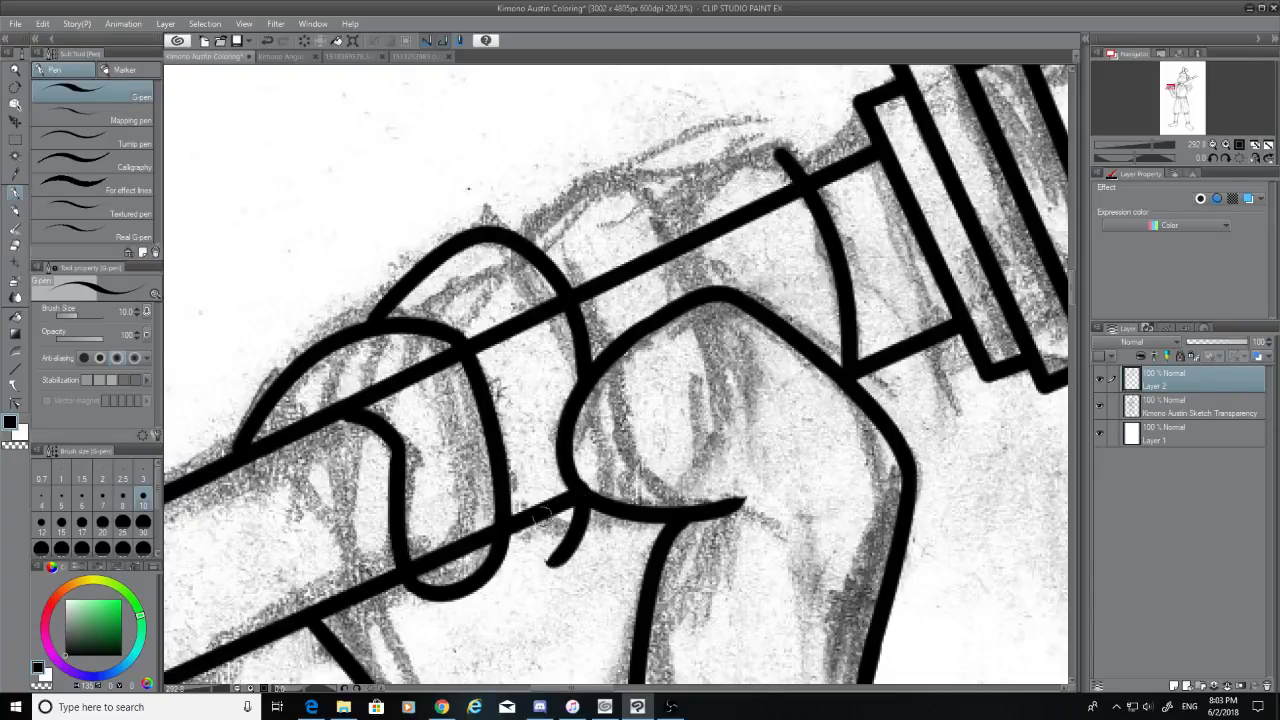
{"action": "key", "text": "ctrl+z"}
{"action": "mouse_move", "coordinate": [593, 506]}
{"action": "left_mouse_down"}
{"action": "mouse_move", "coordinate": [527, 516]}
{"action": "mouse_move", "coordinate": [580, 530]}
{"action": "mouse_move", "coordinate": [515, 543]}
{"action": "left_mouse_up"}
{"action": "key", "text": "ctrl+z"}
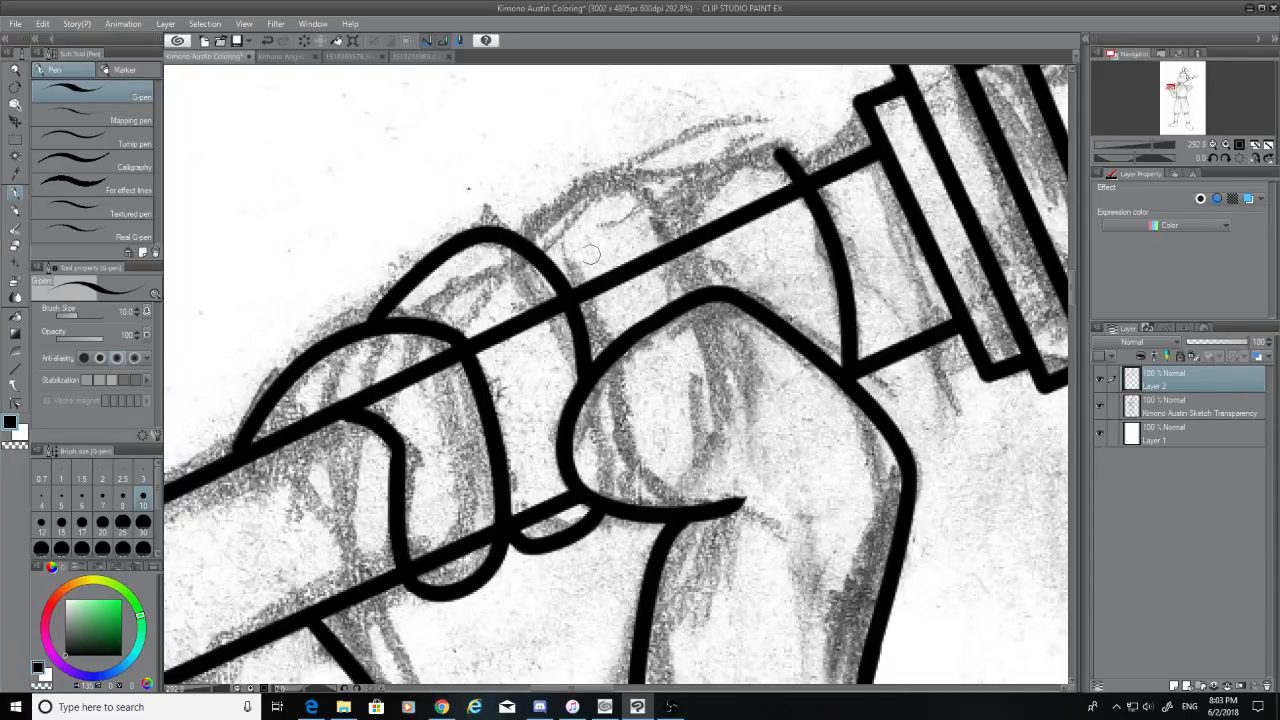
Ink the rounded contour of the third finger over the pole, from the second finger's knuckle down to the thumb
{"action": "left_click_drag", "start_coordinate": [518, 239], "coordinate": [672, 279]}
{"action": "key", "text": "ctrl+z"}
{"action": "mouse_move", "coordinate": [525, 236]}
{"action": "left_mouse_down"}
{"action": "mouse_move", "coordinate": [693, 267]}
{"action": "mouse_move", "coordinate": [705, 318]}
{"action": "mouse_move", "coordinate": [565, 198]}
{"action": "mouse_move", "coordinate": [712, 290]}
{"action": "left_mouse_up"}
{"action": "key", "text": "ctrl+z"}
{"action": "key", "text": "ctrl+z"}
{"action": "left_click_drag", "start_coordinate": [512, 238], "coordinate": [700, 292]}
{"action": "key", "text": "ctrl+z"}
{"action": "left_click_drag", "start_coordinate": [510, 245], "coordinate": [712, 290]}
{"action": "key", "text": "ctrl+z"}
{"action": "left_click_drag", "start_coordinate": [522, 248], "coordinate": [685, 297]}
{"action": "key", "text": "ctrl+z"}
{"action": "key", "text": "ctrl+z"}
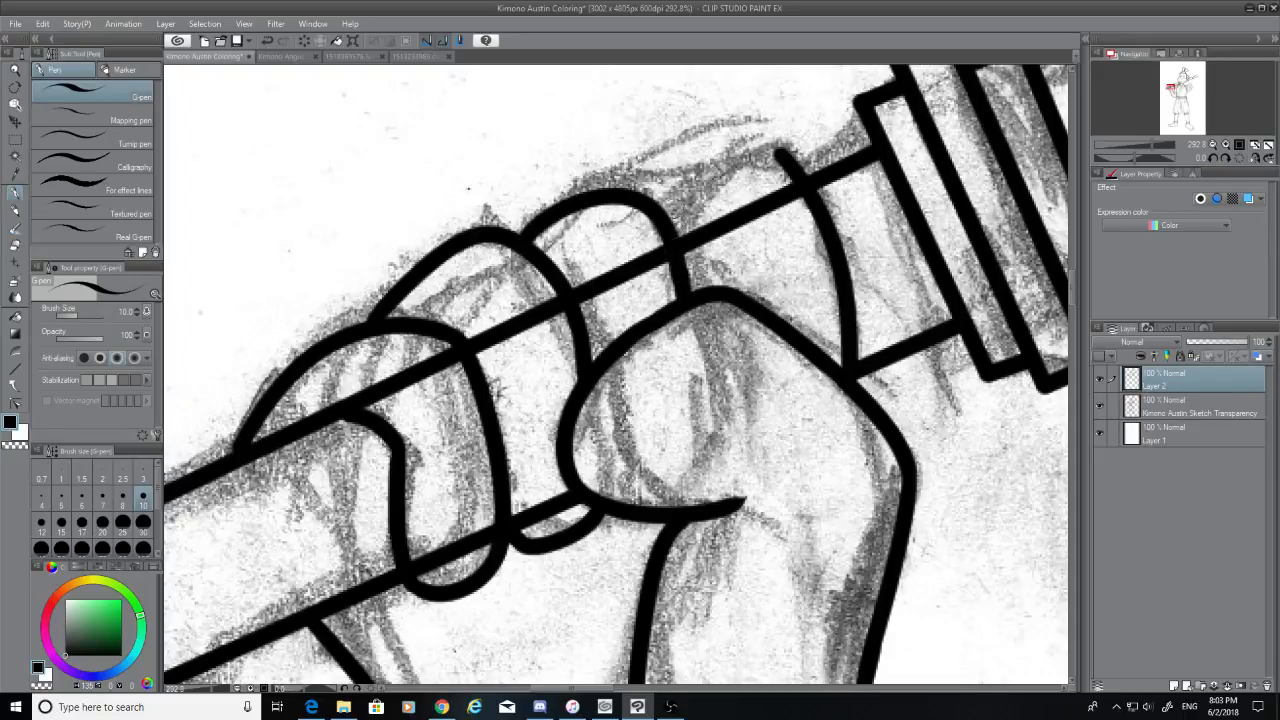
Ink the top contour of the fourth finger, joining the third finger to the inked finger line nearest the pole's bands
{"action": "mouse_move", "coordinate": [656, 204]}
{"action": "left_mouse_down"}
{"action": "mouse_move", "coordinate": [709, 164]}
{"action": "mouse_move", "coordinate": [795, 174]}
{"action": "mouse_move", "coordinate": [676, 221]}
{"action": "mouse_move", "coordinate": [800, 180]}
{"action": "mouse_move", "coordinate": [654, 210]}
{"action": "left_mouse_up"}
{"action": "key", "text": "ctrl+z"}
{"action": "key", "text": "ctrl+z"}
{"action": "key", "text": "ctrl+z"}
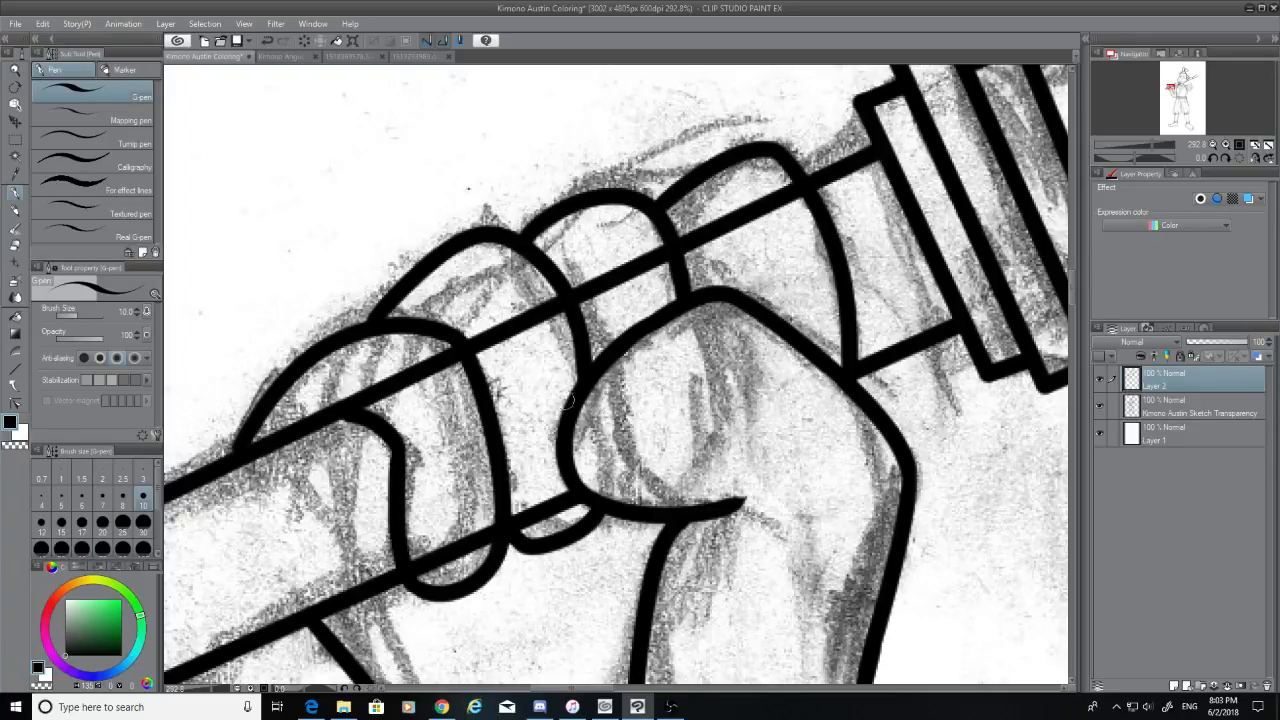
Erase the segments of the pole's upper edge that cross the four gripping fingers, using the Hard eraser
{"action": "left_click", "coordinate": [15, 246]}
{"action": "mouse_move", "coordinate": [405, 372]}
{"action": "left_mouse_down"}
{"action": "mouse_move", "coordinate": [442, 362]}
{"action": "mouse_move", "coordinate": [325, 388]}
{"action": "mouse_move", "coordinate": [438, 362]}
{"action": "left_mouse_up"}
{"action": "key", "text": "ctrl+z"}
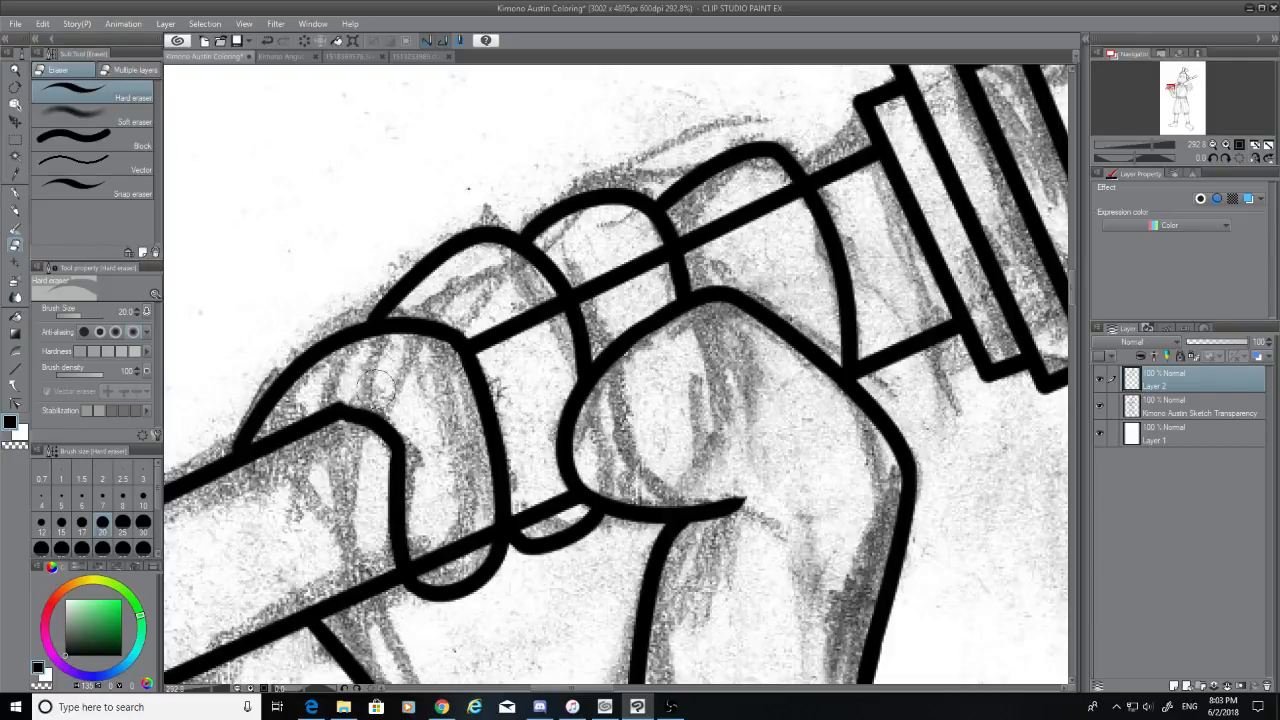
{"action": "mouse_move", "coordinate": [503, 310]}
{"action": "left_mouse_down"}
{"action": "mouse_move", "coordinate": [485, 340]}
{"action": "mouse_move", "coordinate": [555, 305]}
{"action": "mouse_move", "coordinate": [500, 340]}
{"action": "left_mouse_up"}
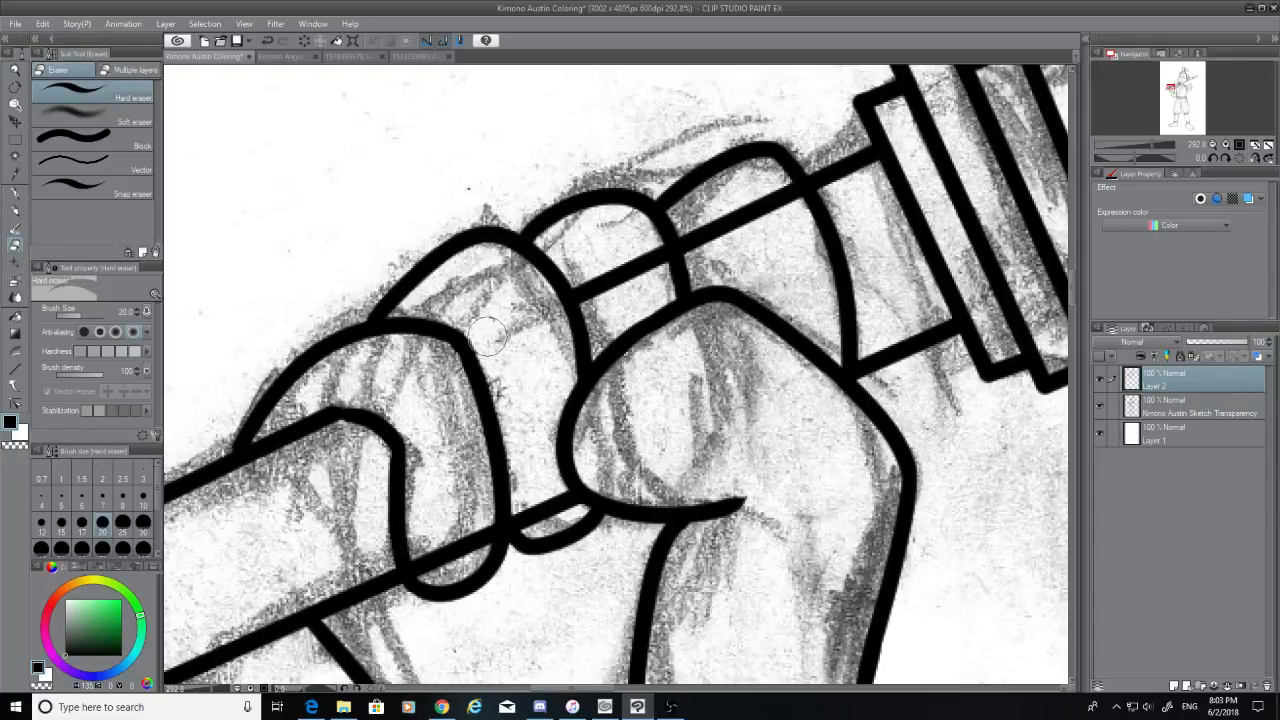
{"action": "mouse_move", "coordinate": [604, 273]}
{"action": "left_mouse_down"}
{"action": "mouse_move", "coordinate": [592, 285]}
{"action": "mouse_move", "coordinate": [792, 198]}
{"action": "mouse_move", "coordinate": [780, 200]}
{"action": "mouse_move", "coordinate": [790, 214]}
{"action": "mouse_move", "coordinate": [688, 234]}
{"action": "mouse_move", "coordinate": [712, 260]}
{"action": "left_mouse_up"}
{"action": "key", "text": "ctrl+z"}
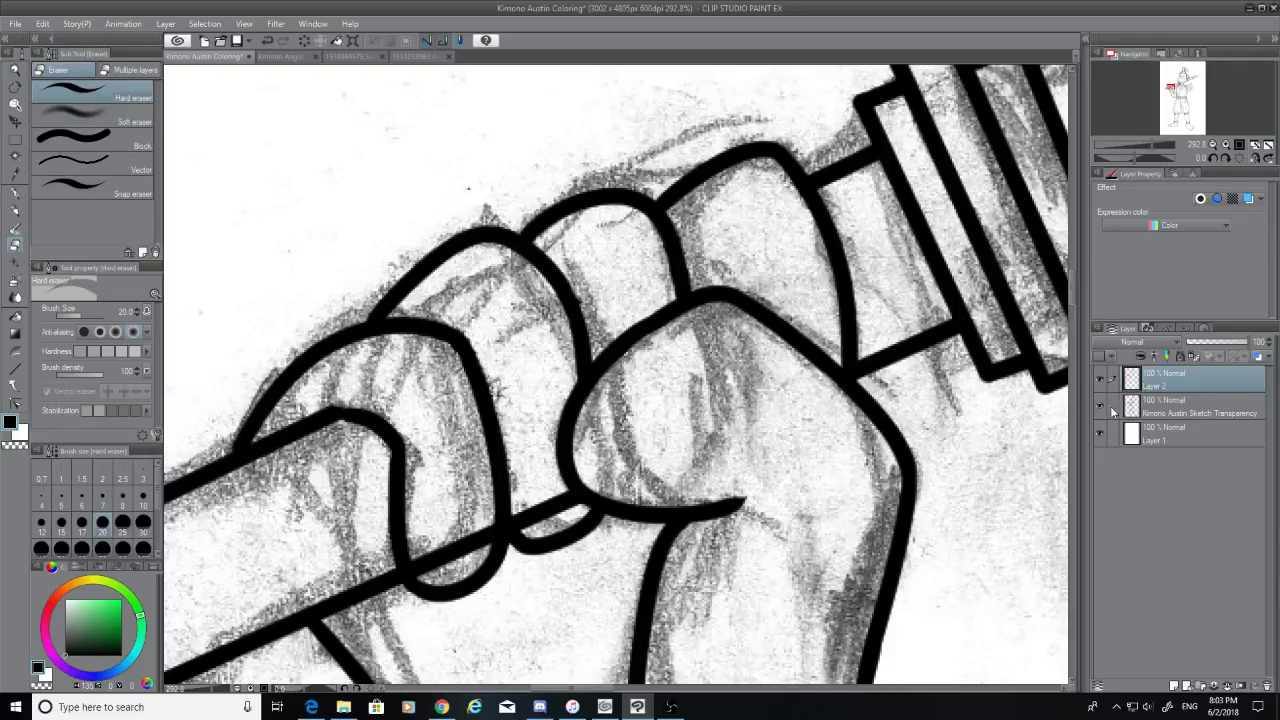
With the sketch layer hidden, erase the pole's lower edge where it crosses the two fingertips and return to the G-pen
{"action": "left_click", "coordinate": [1102, 407]}
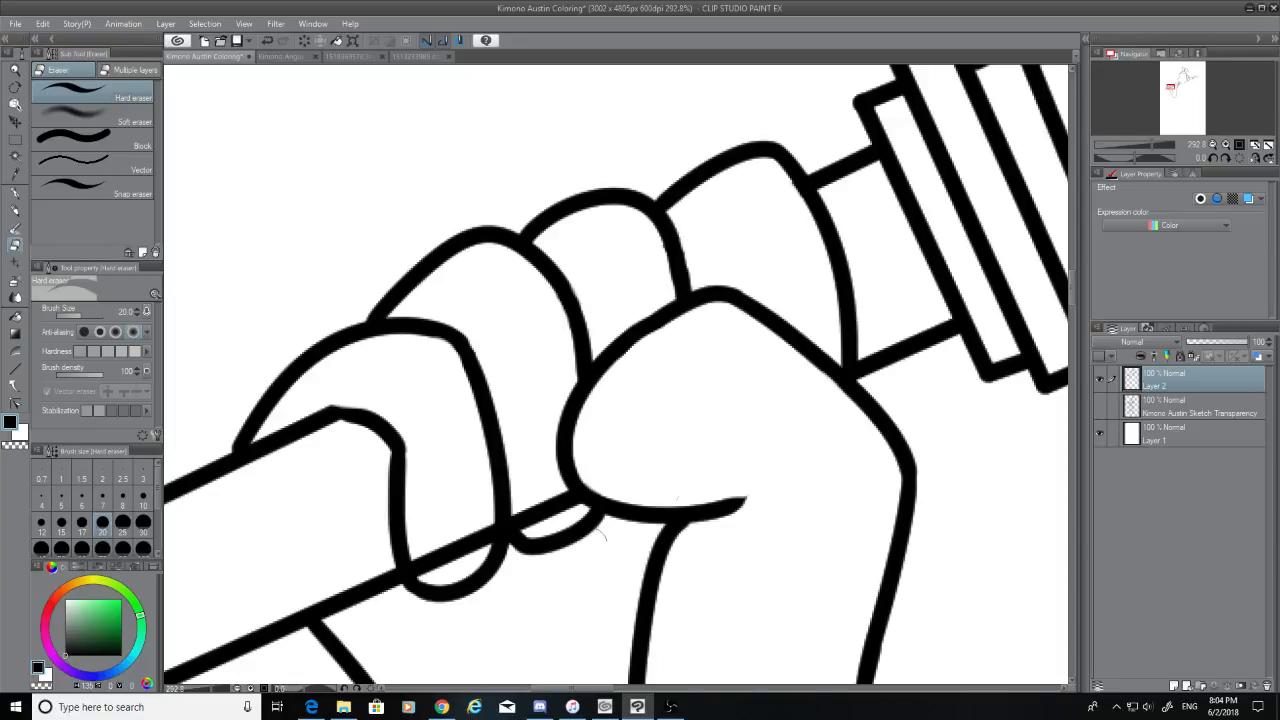
{"action": "mouse_move", "coordinate": [448, 525]}
{"action": "left_mouse_down"}
{"action": "mouse_move", "coordinate": [474, 528]}
{"action": "mouse_move", "coordinate": [429, 550]}
{"action": "mouse_move", "coordinate": [474, 523]}
{"action": "left_mouse_up"}
{"action": "key", "text": "ctrl+z"}
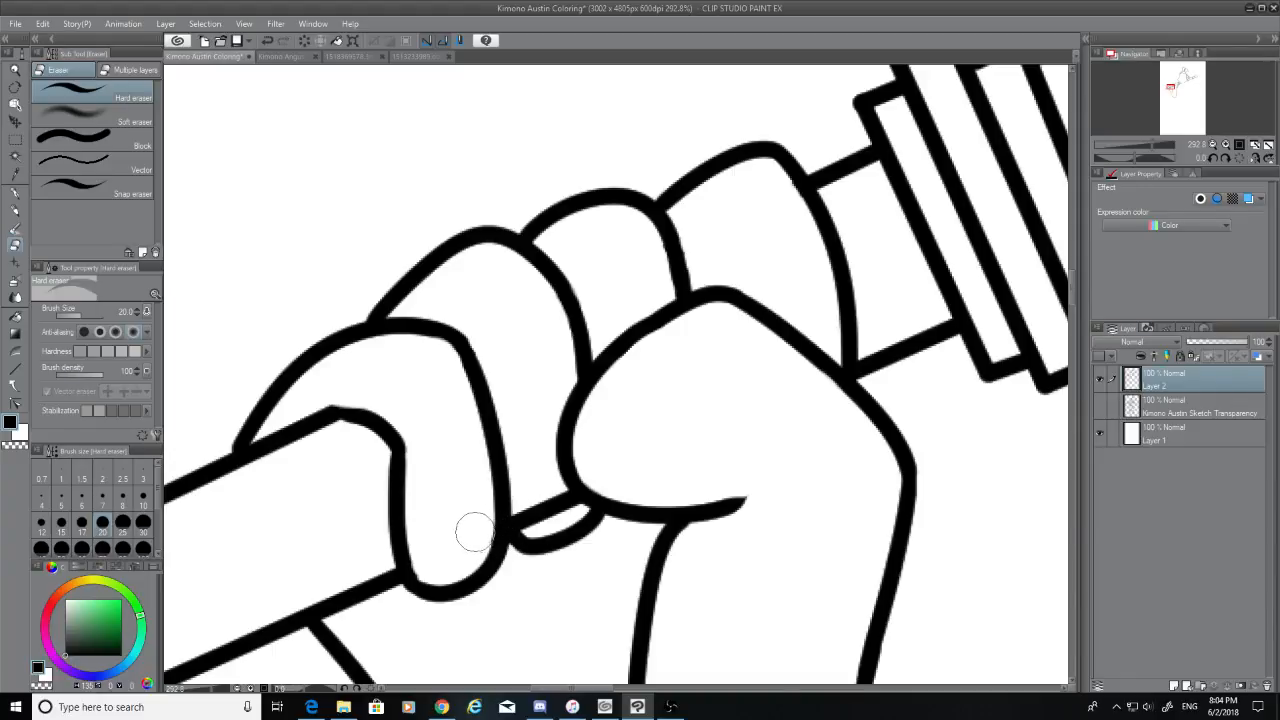
{"action": "mouse_move", "coordinate": [529, 523]}
{"action": "left_mouse_down"}
{"action": "mouse_move", "coordinate": [608, 547]}
{"action": "mouse_move", "coordinate": [596, 506]}
{"action": "left_mouse_up"}
{"action": "left_click", "coordinate": [15, 191]}
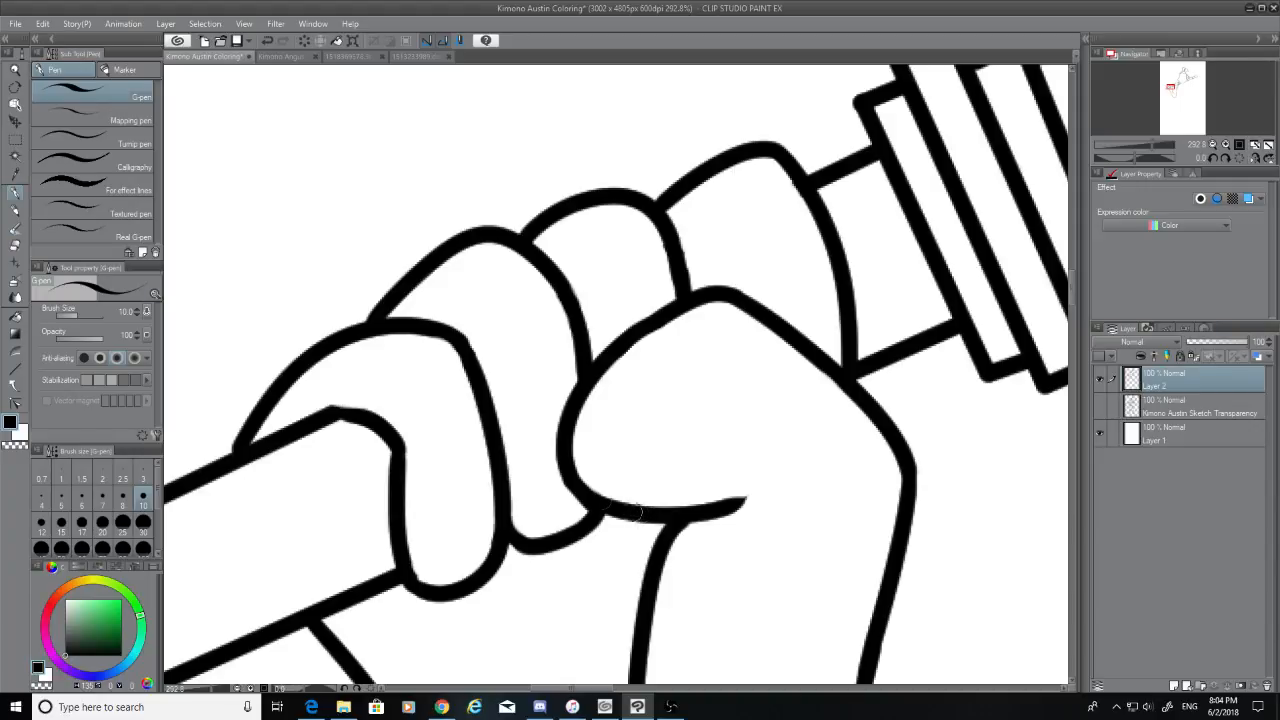
{"action": "mouse_move", "coordinate": [321, 418]}
{"action": "left_mouse_down"}
{"action": "mouse_move", "coordinate": [393, 436]}
{"action": "mouse_move", "coordinate": [358, 411]}
{"action": "mouse_move", "coordinate": [387, 431]}
{"action": "left_mouse_up"}
{"action": "key", "text": "ctrl+z"}
{"action": "key", "text": "ctrl+z"}
{"action": "key", "text": "ctrl+z"}
Ink a short curved line from the third finger's lower edge to the top of the thumb
{"action": "left_click_drag", "start_coordinate": [679, 259], "coordinate": [728, 303]}
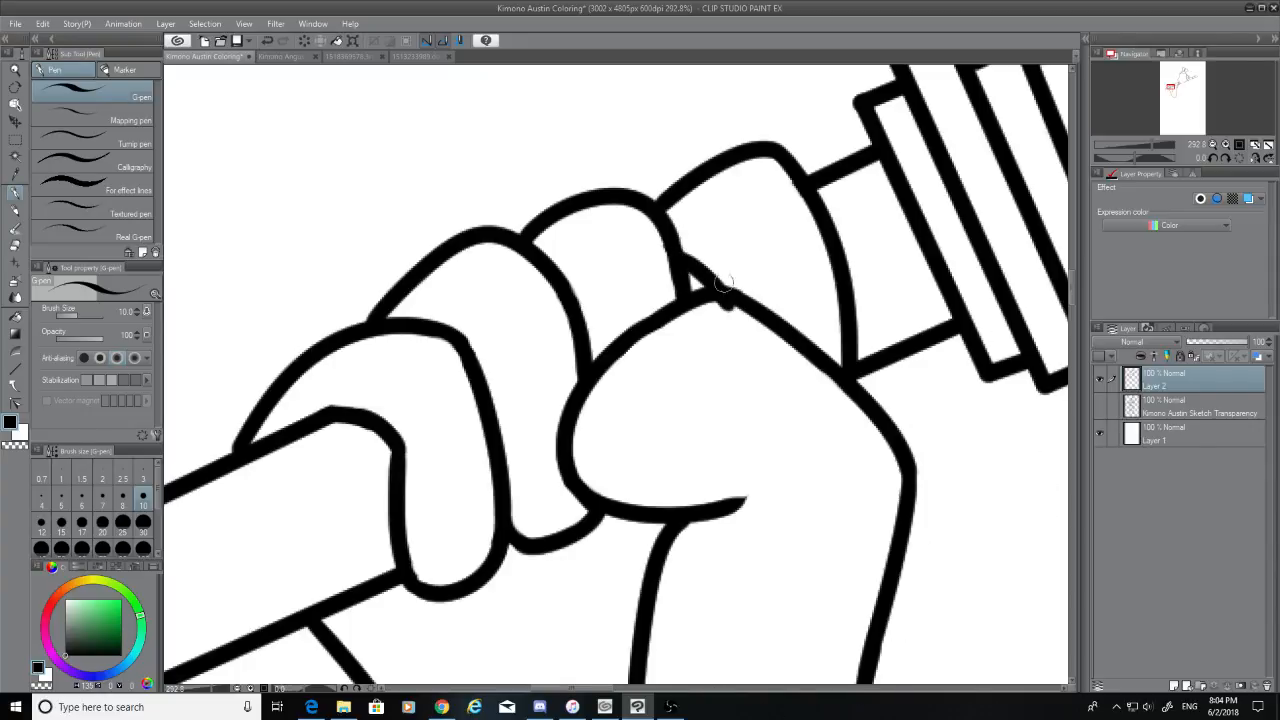
{"action": "key", "text": "ctrl+z"}
{"action": "left_click_drag", "start_coordinate": [685, 261], "coordinate": [735, 297]}
{"action": "key", "text": "ctrl+z"}
{"action": "left_click_drag", "start_coordinate": [678, 266], "coordinate": [722, 280]}
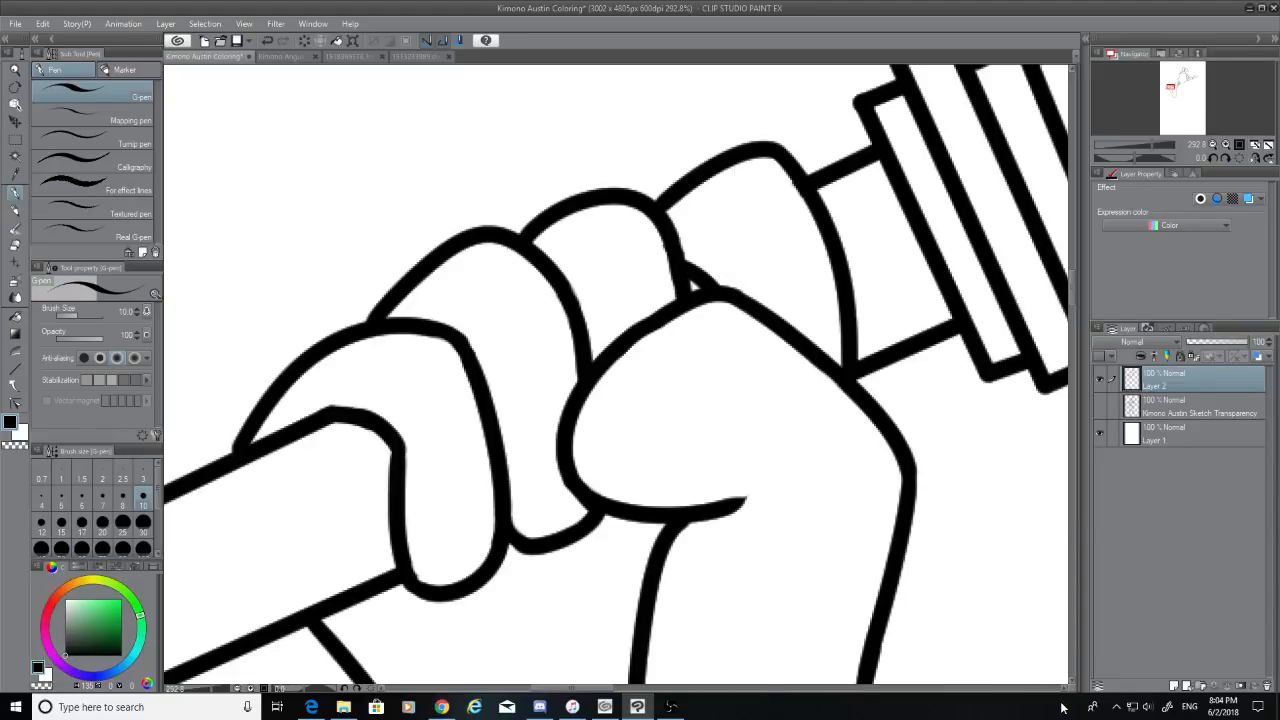
Inspect the line art where the pole meets the chin, show the sketch layer again, and check the colored Austin reference sheet
{"action": "key", "text": "ctrl+alt+0"}
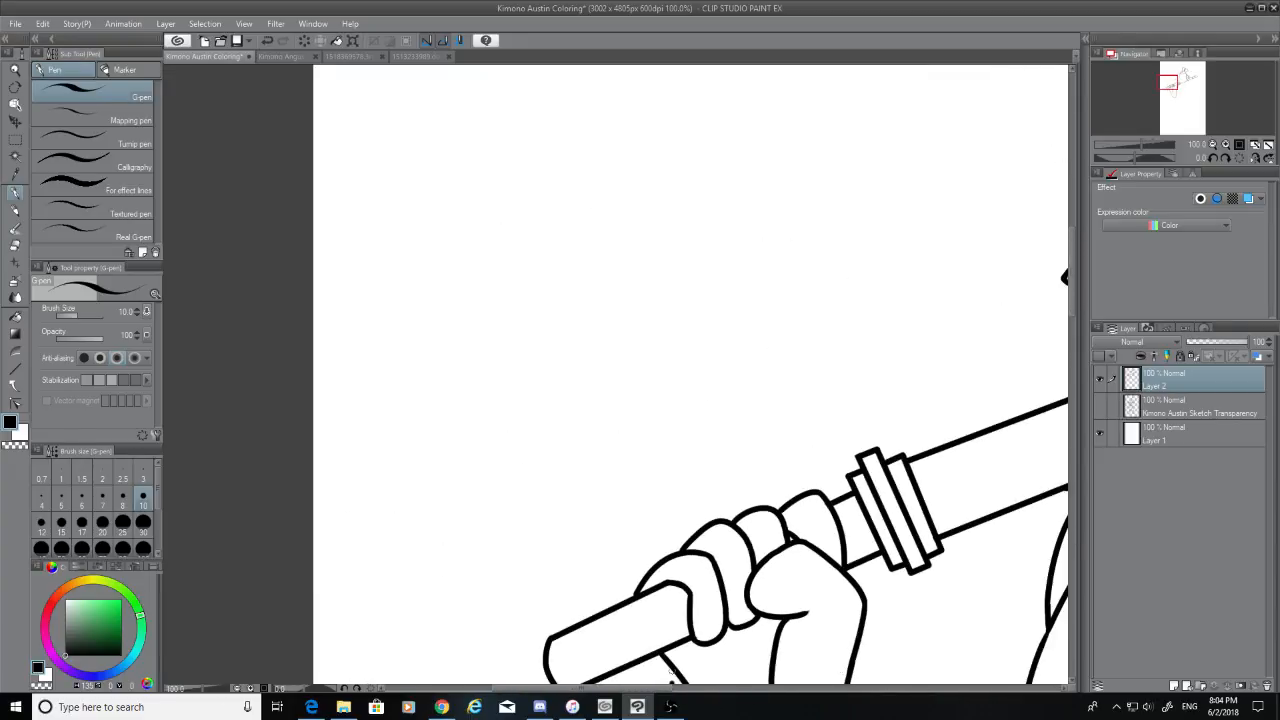
{"action": "left_click_drag", "start_coordinate": [664, 686], "coordinate": [745, 687]}
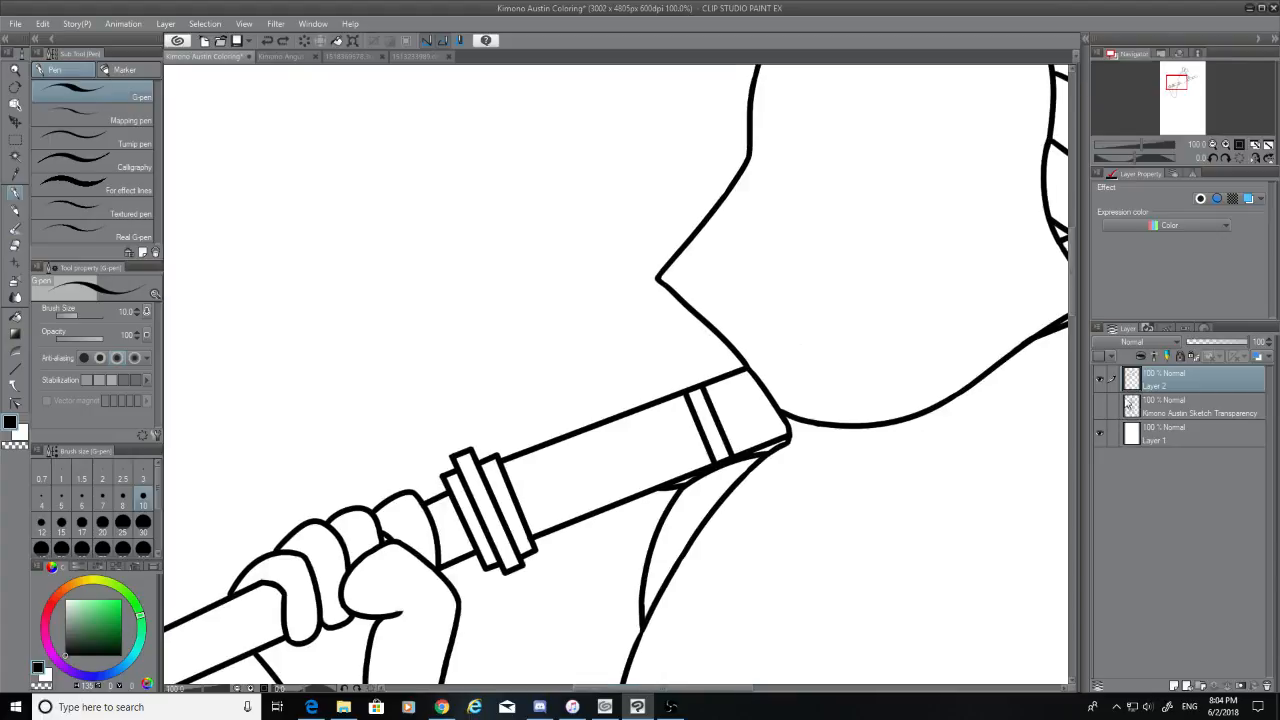
{"action": "scroll", "coordinate": [821, 415], "scroll_direction": "up", "scroll_amount": 3}
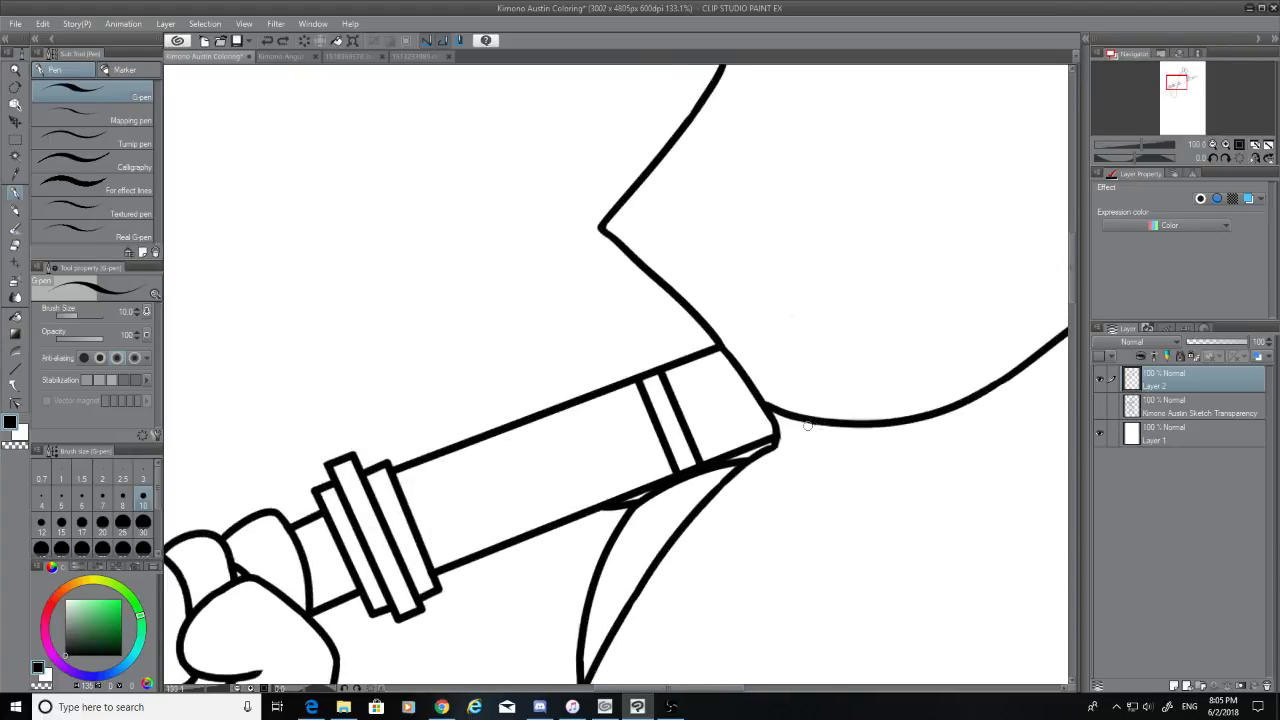
{"action": "left_click", "coordinate": [17, 245]}
{"action": "scroll", "coordinate": [797, 431], "scroll_direction": "up", "scroll_amount": 5}
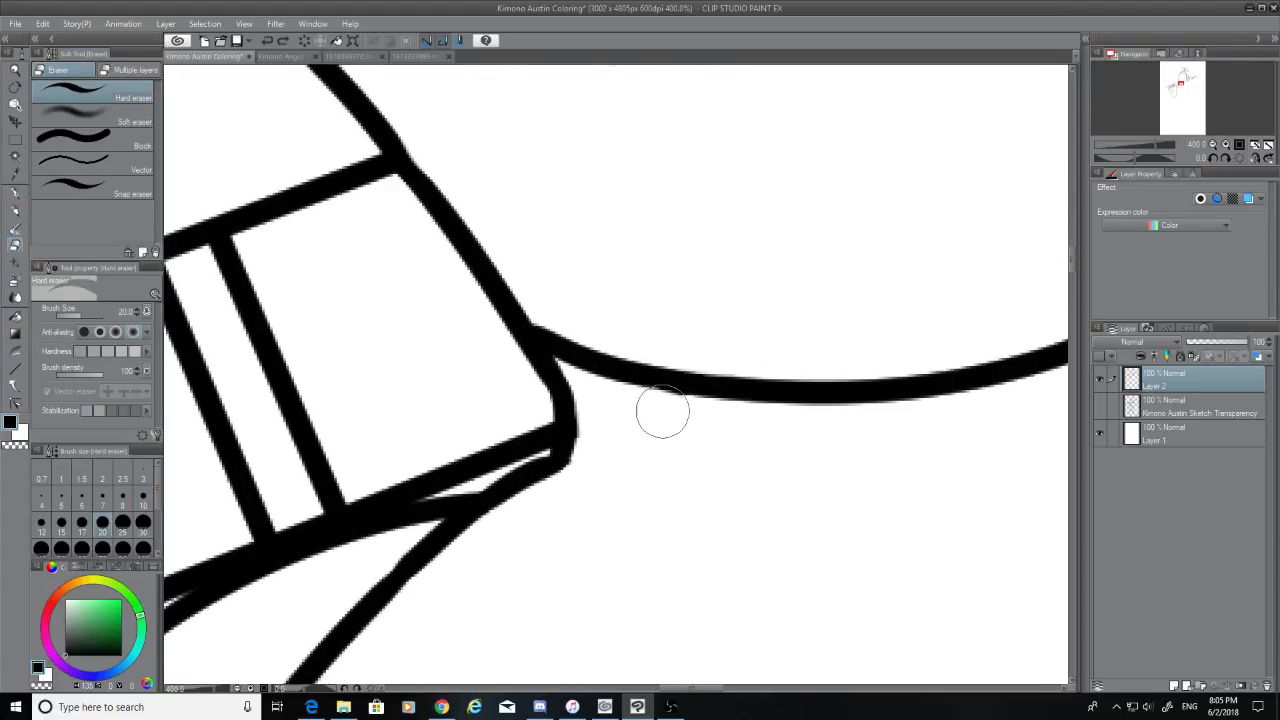
{"action": "left_click", "coordinate": [1100, 405]}
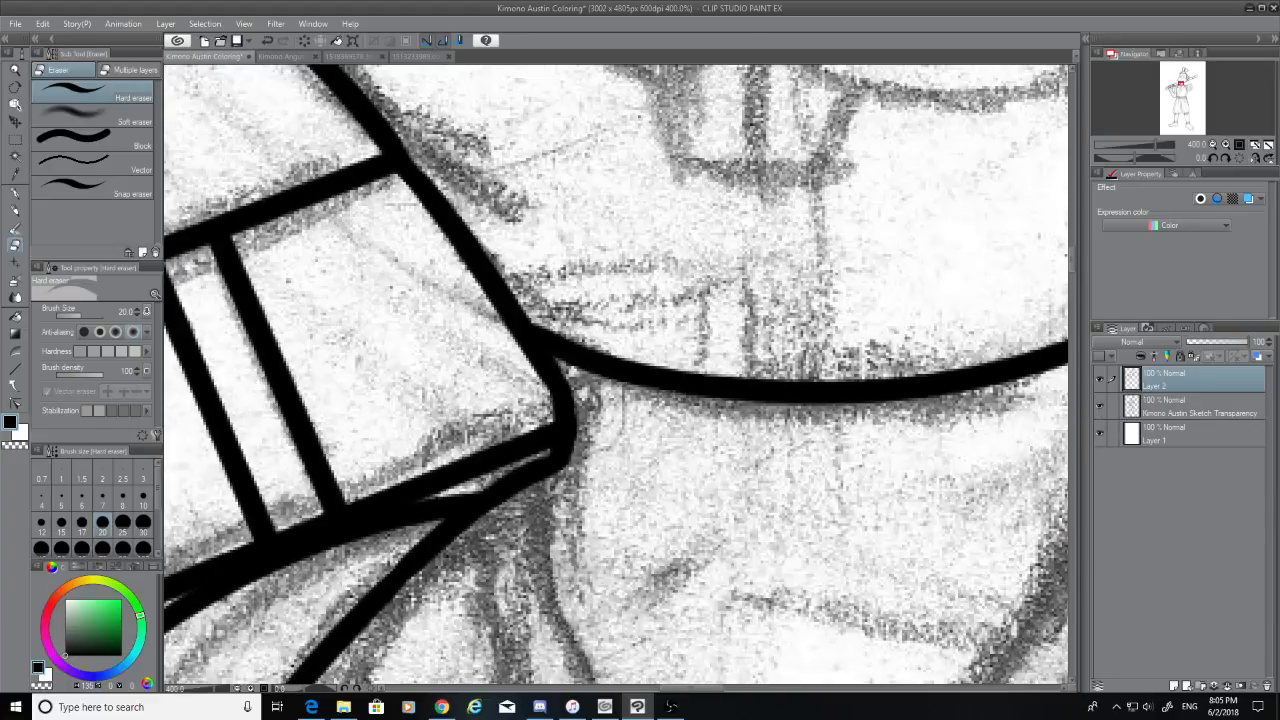
{"action": "scroll", "coordinate": [984, 462], "scroll_direction": "down", "scroll_amount": 5}
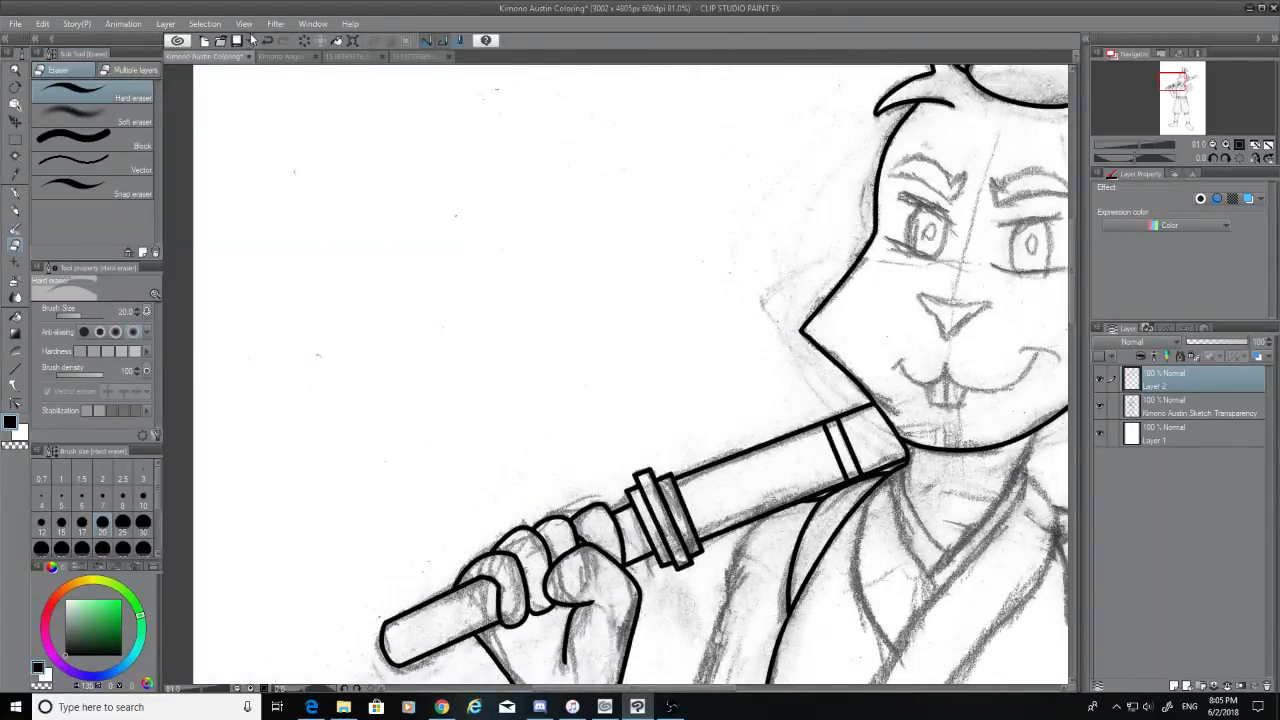
{"action": "left_click", "coordinate": [350, 56]}
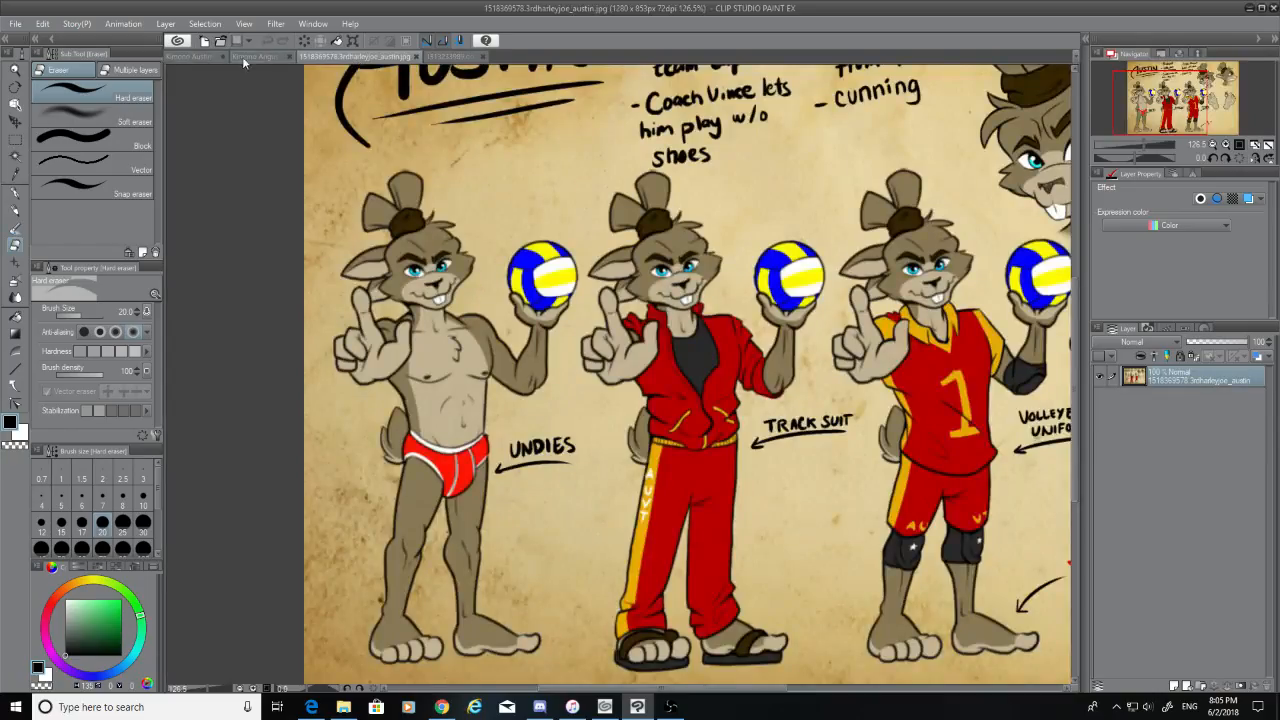
{"action": "left_click", "coordinate": [187, 56]}
Erase the pole's end line below the chin and re-ink it as a short line from the jaw curve to the pole's lower corner
{"action": "scroll", "coordinate": [1056, 448], "scroll_direction": "up", "scroll_amount": 2}
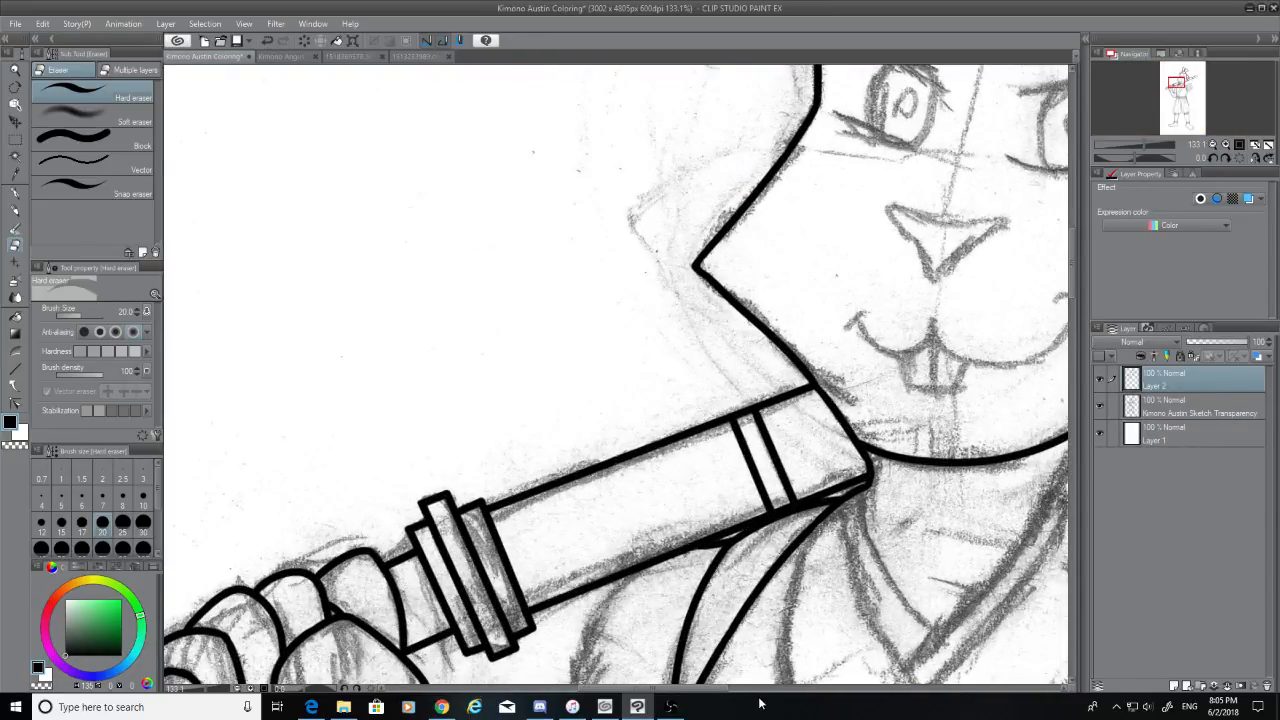
{"action": "left_click_drag", "start_coordinate": [737, 690], "coordinate": [790, 690]}
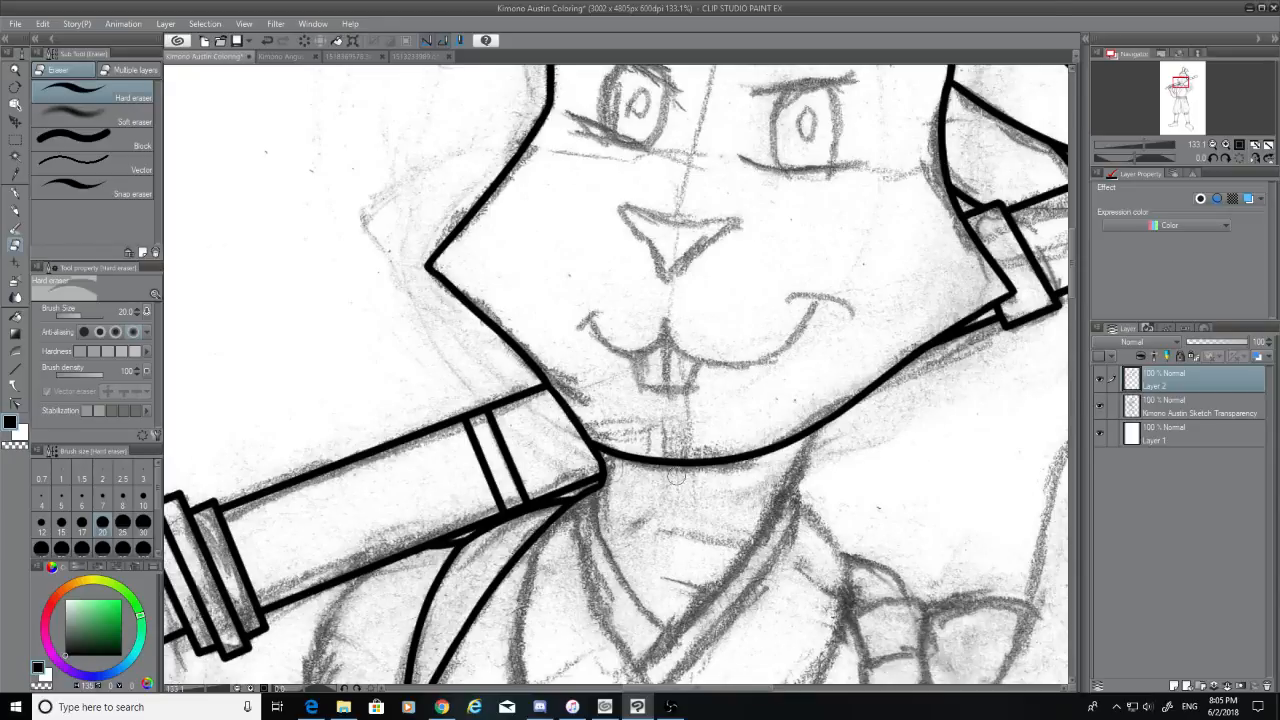
{"action": "scroll", "coordinate": [676, 478], "scroll_direction": "up", "scroll_amount": 4}
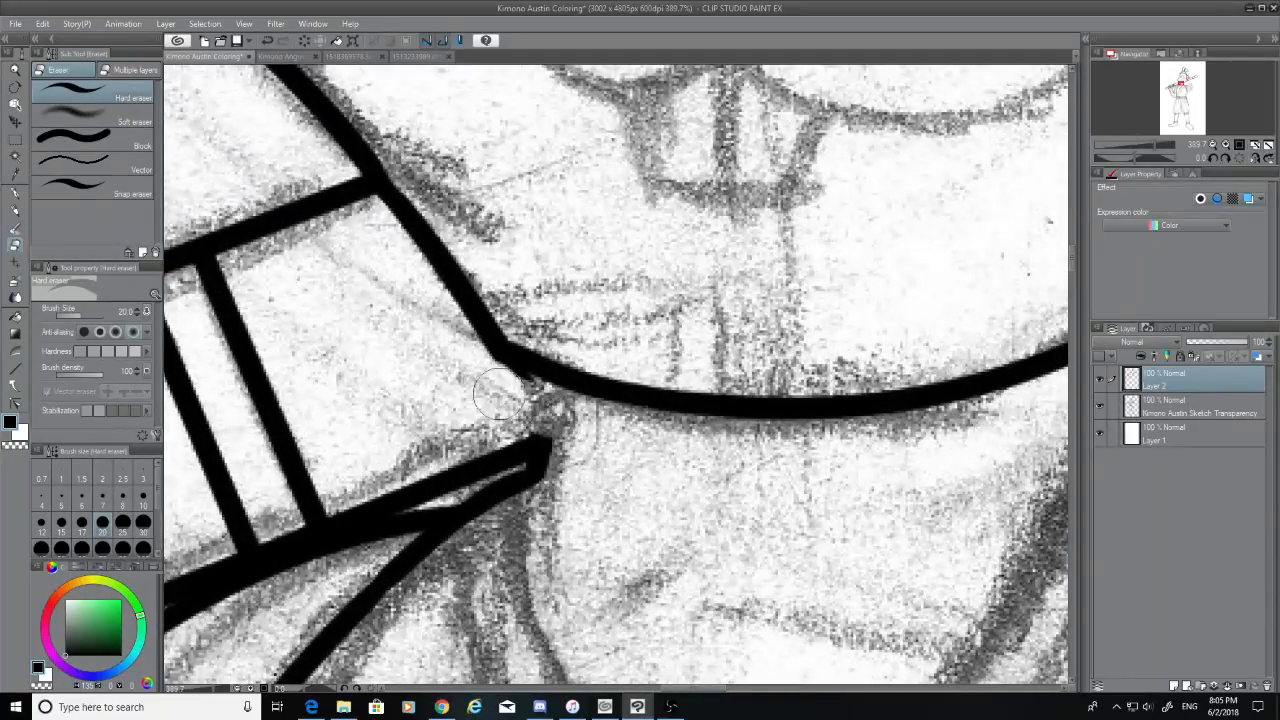
{"action": "left_click_drag", "start_coordinate": [528, 398], "coordinate": [478, 367]}
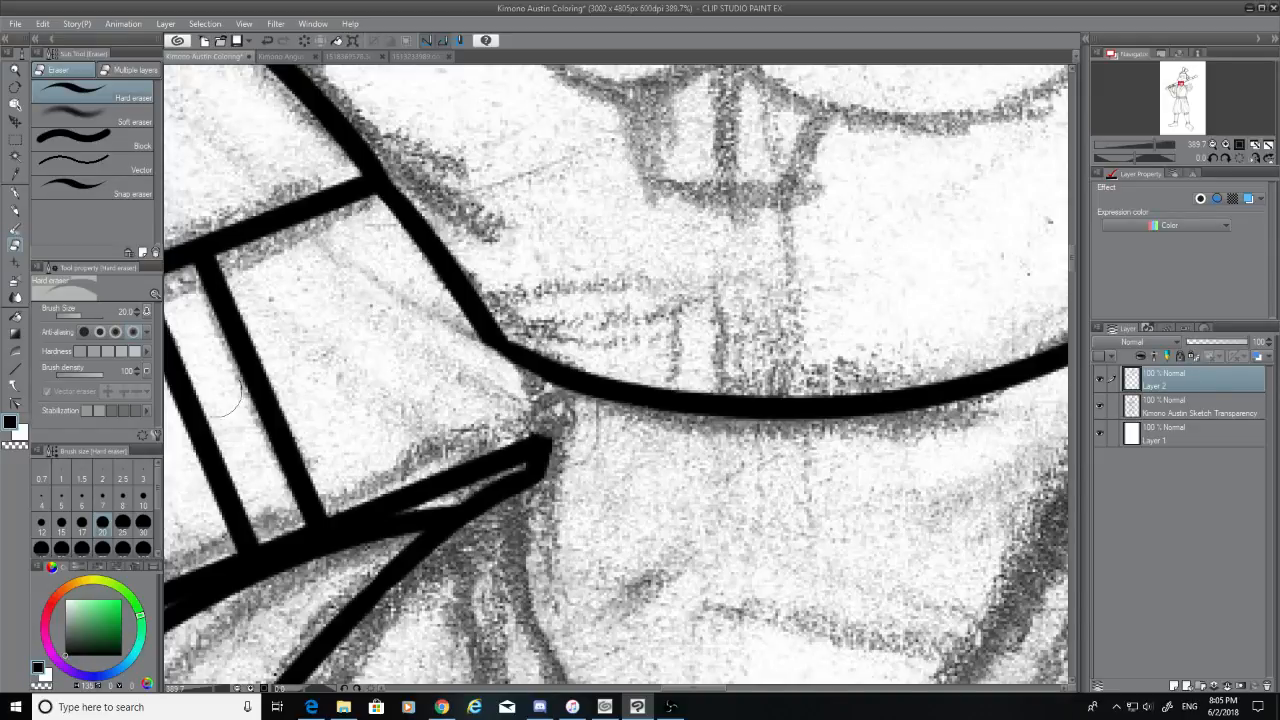
{"action": "key", "text": "p"}
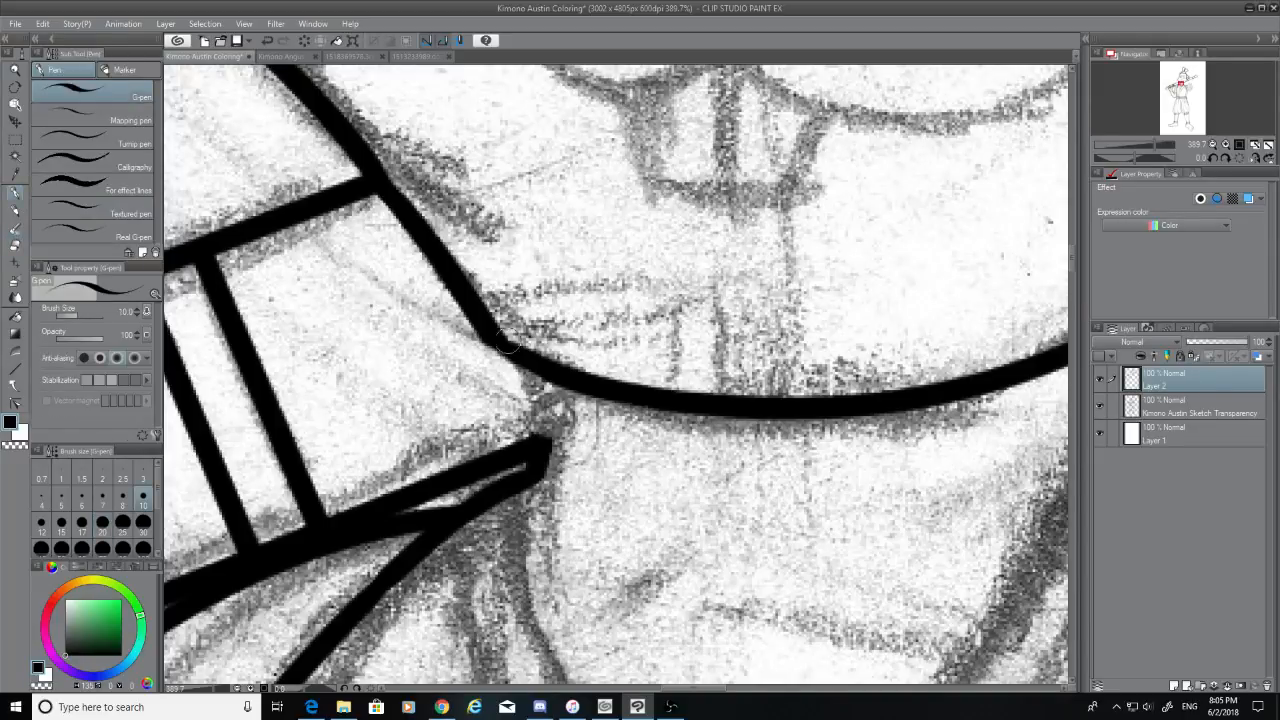
{"action": "left_click_drag", "start_coordinate": [539, 456], "coordinate": [552, 368]}
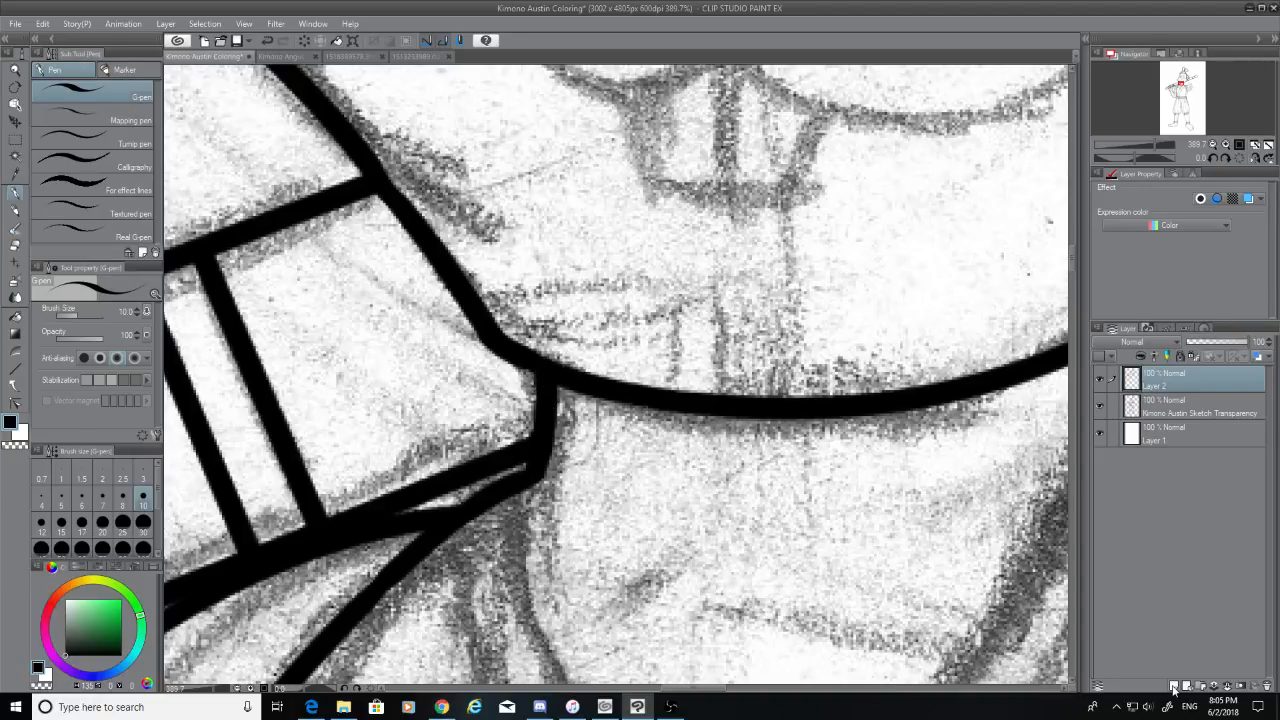
Check the head and pole line art with the sketch layer hidden and shown, and look over the uninked torso and legs
{"action": "scroll", "coordinate": [852, 527], "scroll_direction": "down", "scroll_amount": 10}
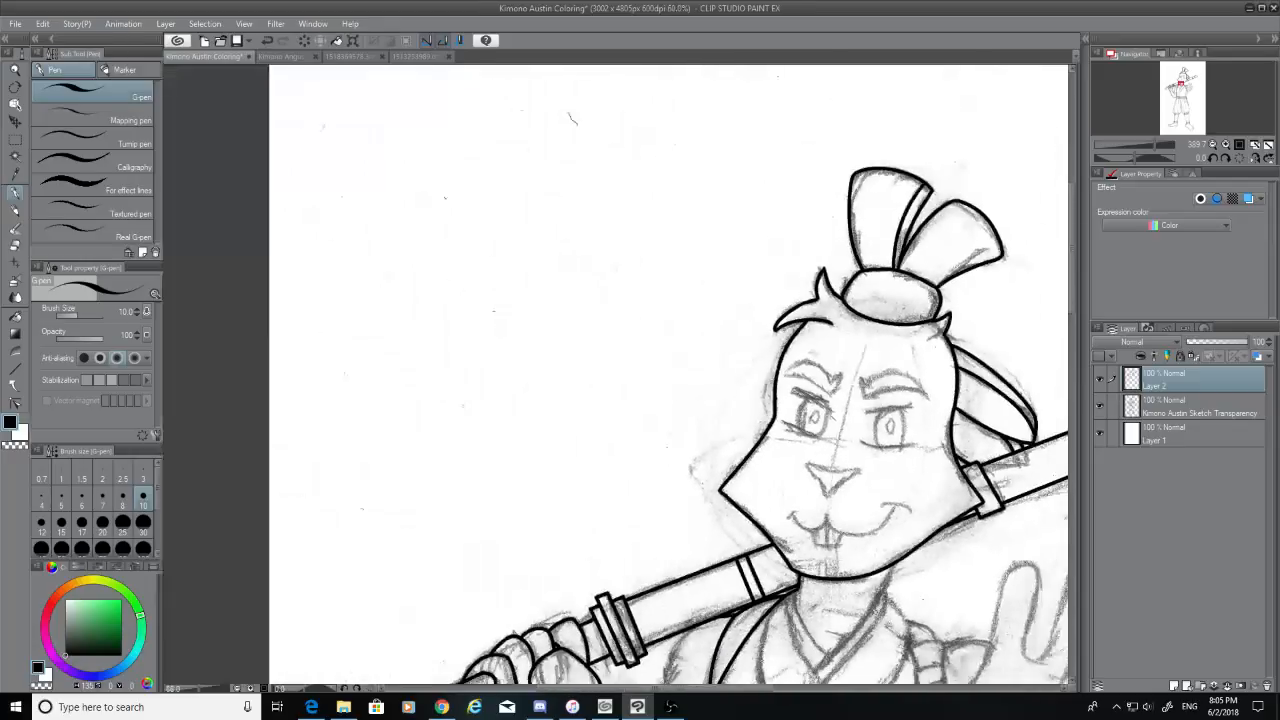
{"action": "scroll", "coordinate": [878, 610], "scroll_direction": "down", "scroll_amount": 2}
{"action": "left_click", "coordinate": [1100, 406]}
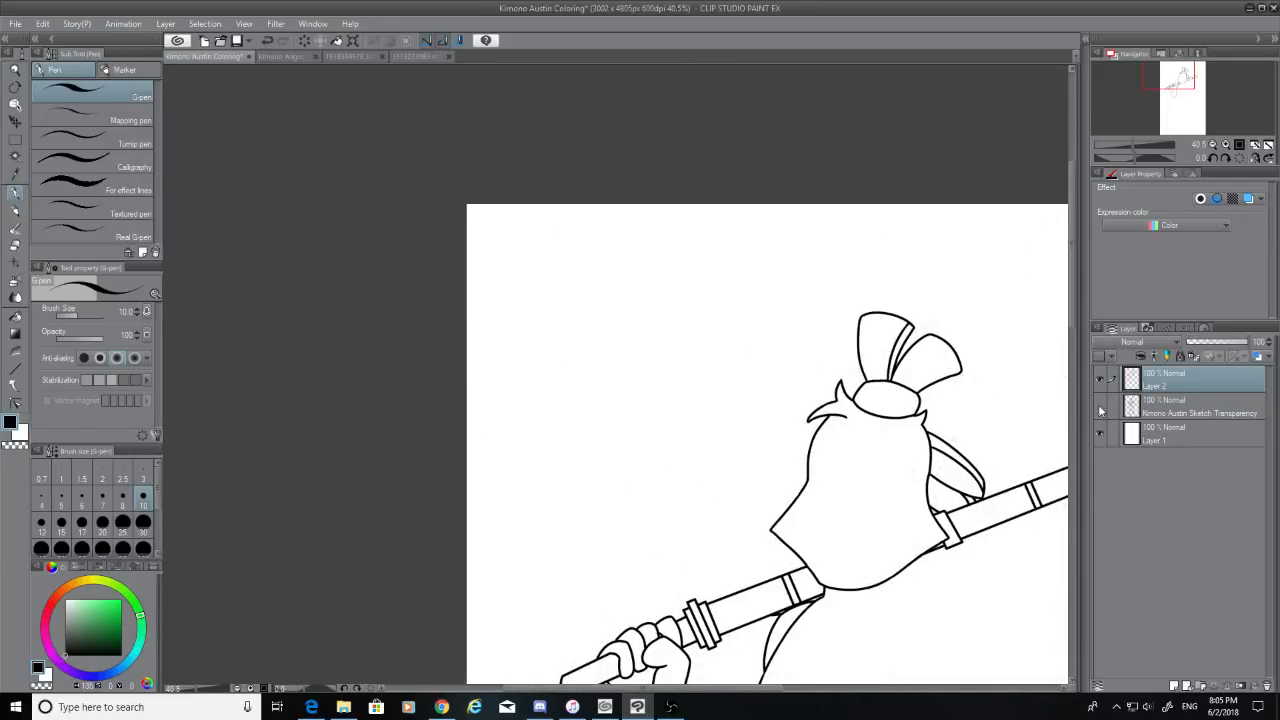
{"action": "left_click", "coordinate": [1100, 406]}
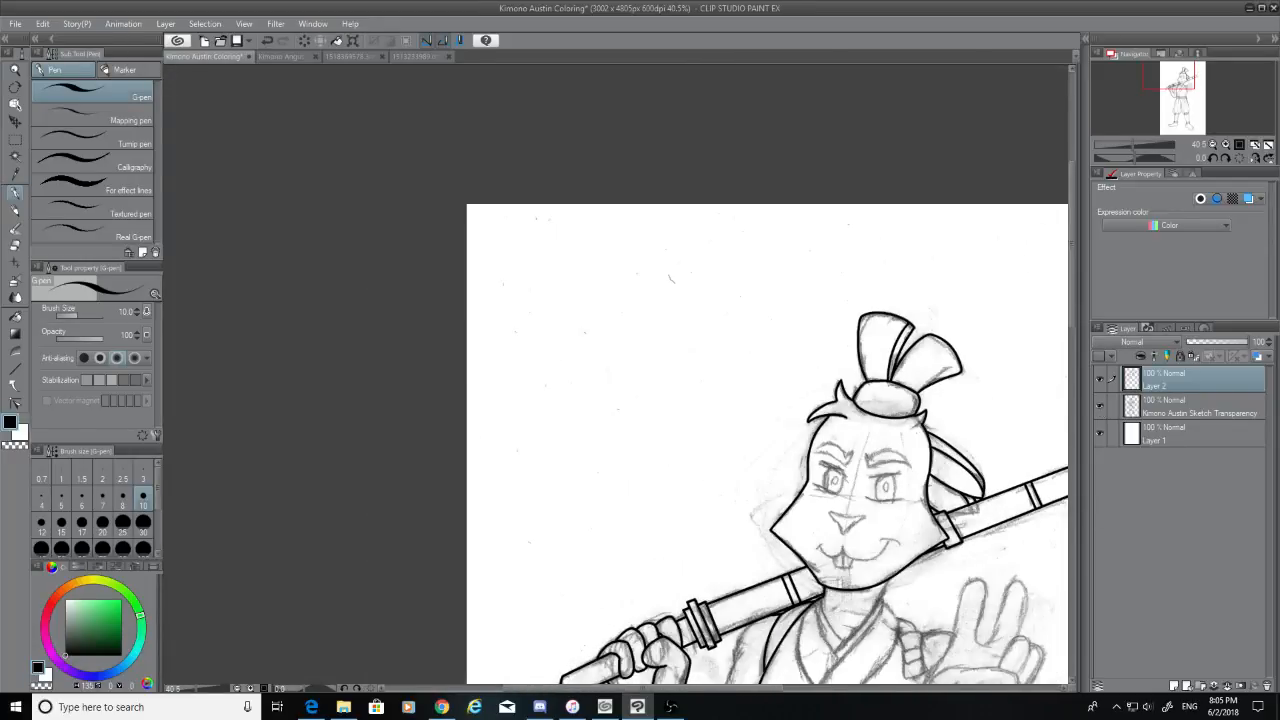
{"action": "left_click_drag", "start_coordinate": [780, 688], "coordinate": [840, 700]}
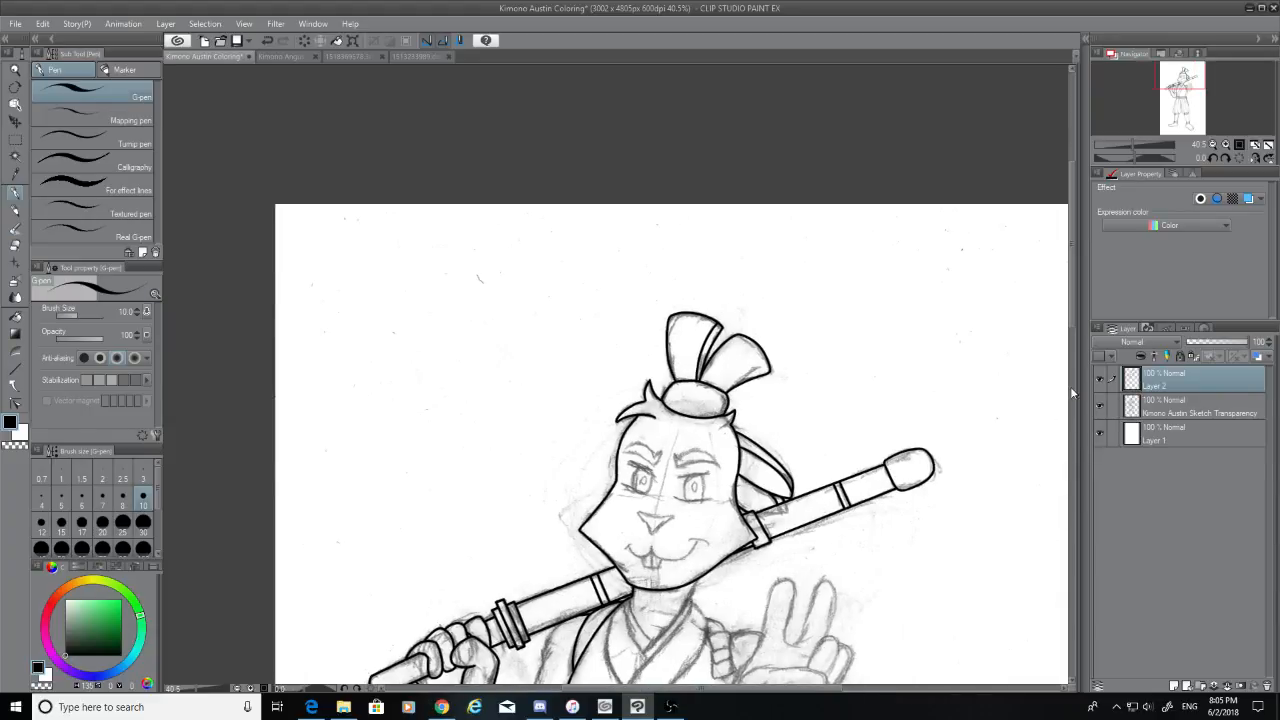
{"action": "left_click", "coordinate": [1076, 357]}
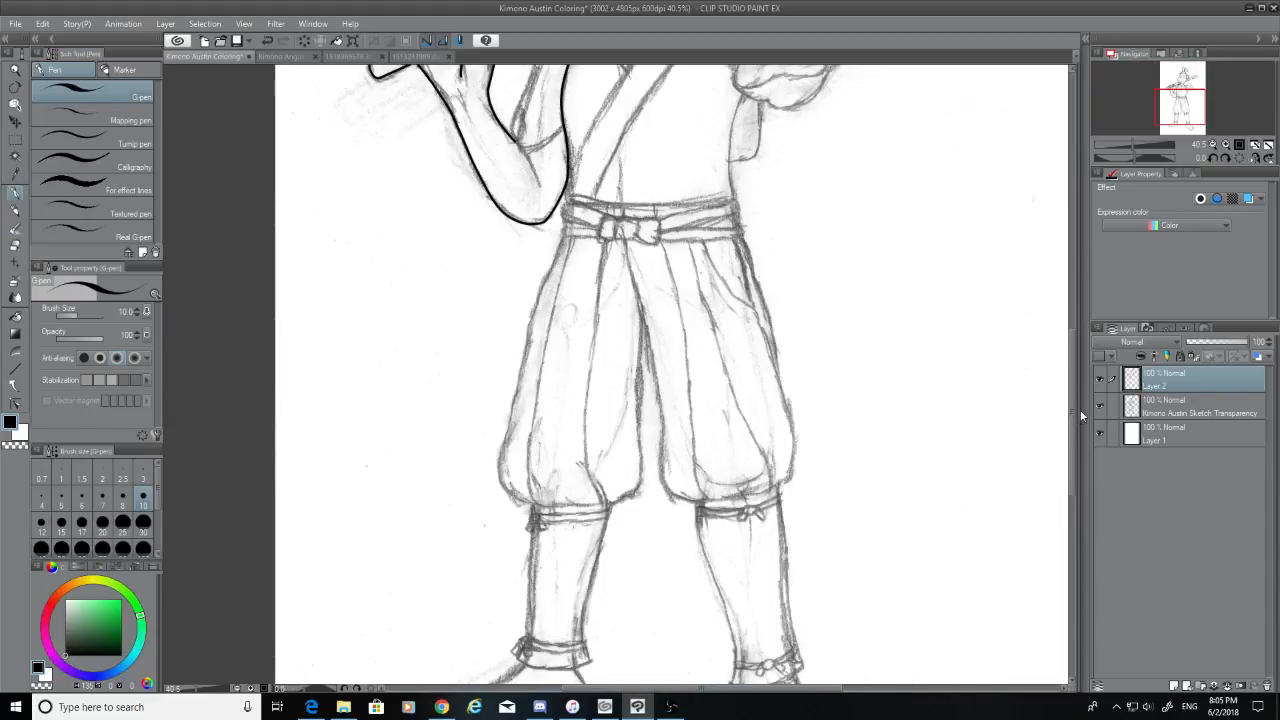
{"action": "left_click_drag", "start_coordinate": [1075, 406], "coordinate": [1076, 350]}
{"action": "scroll", "coordinate": [683, 168], "scroll_direction": "up", "scroll_amount": 3}
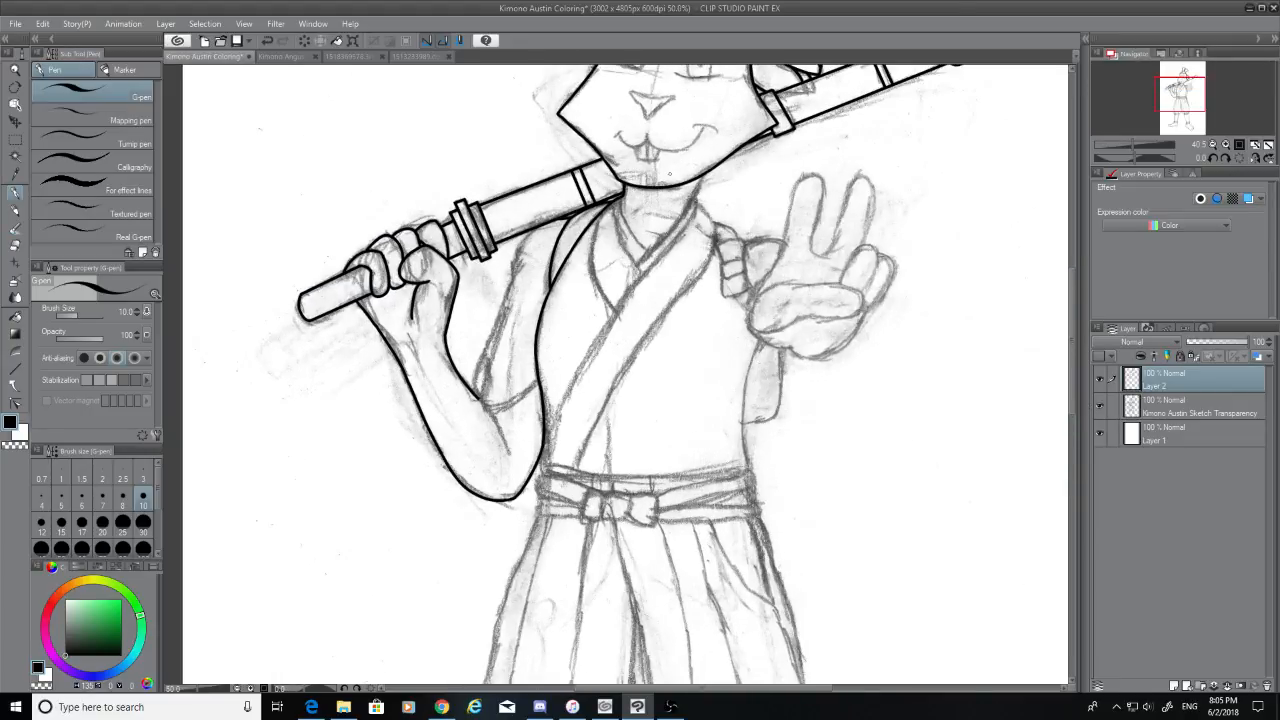
Ink the right side of the neck as one curve from the chin down to the point of the V-neck
{"action": "scroll", "coordinate": [683, 168], "scroll_direction": "up", "scroll_amount": 3}
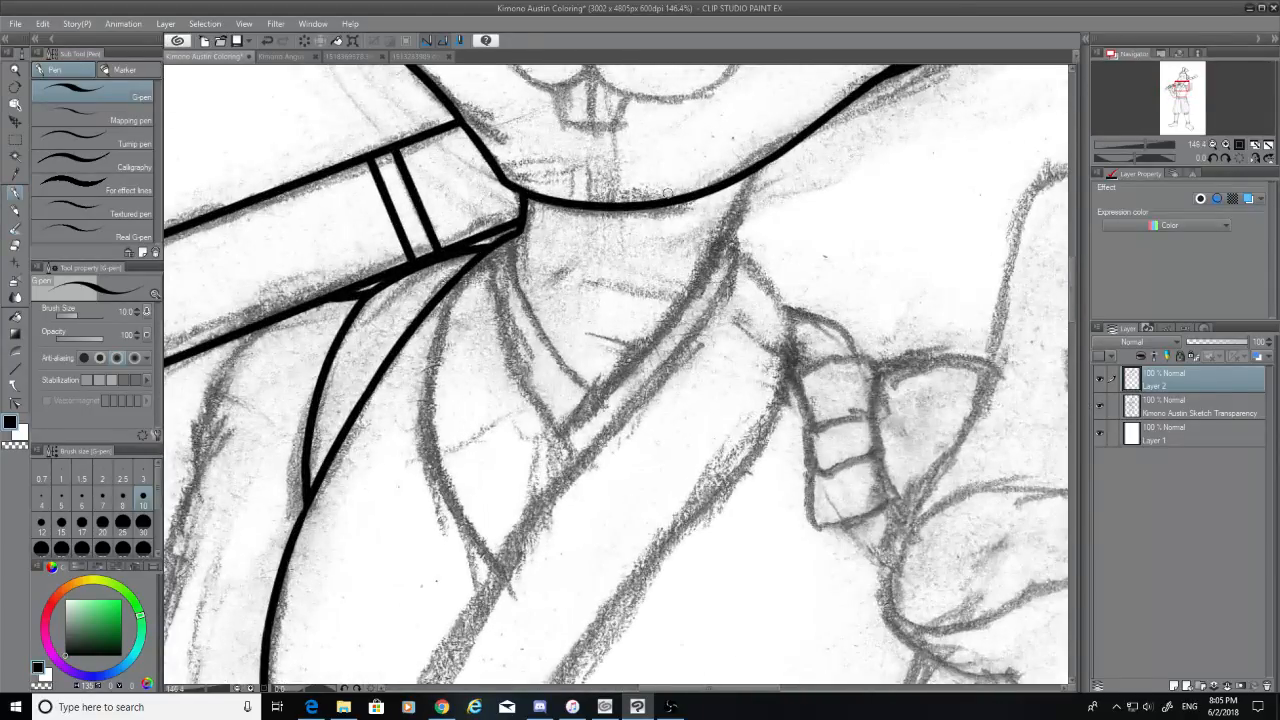
{"action": "left_click_drag", "start_coordinate": [749, 173], "coordinate": [626, 382]}
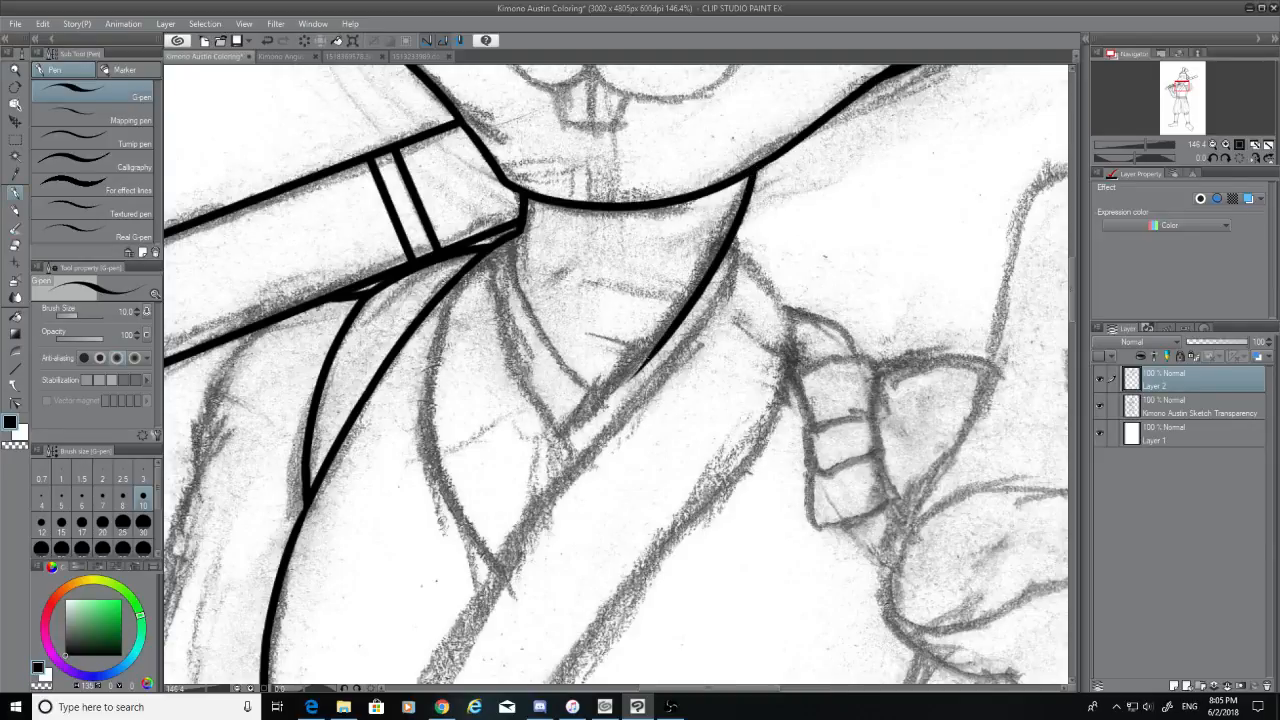
{"action": "key", "text": "ctrl+z"}
{"action": "left_click_drag", "start_coordinate": [754, 170], "coordinate": [584, 450]}
{"action": "key", "text": "ctrl+z"}
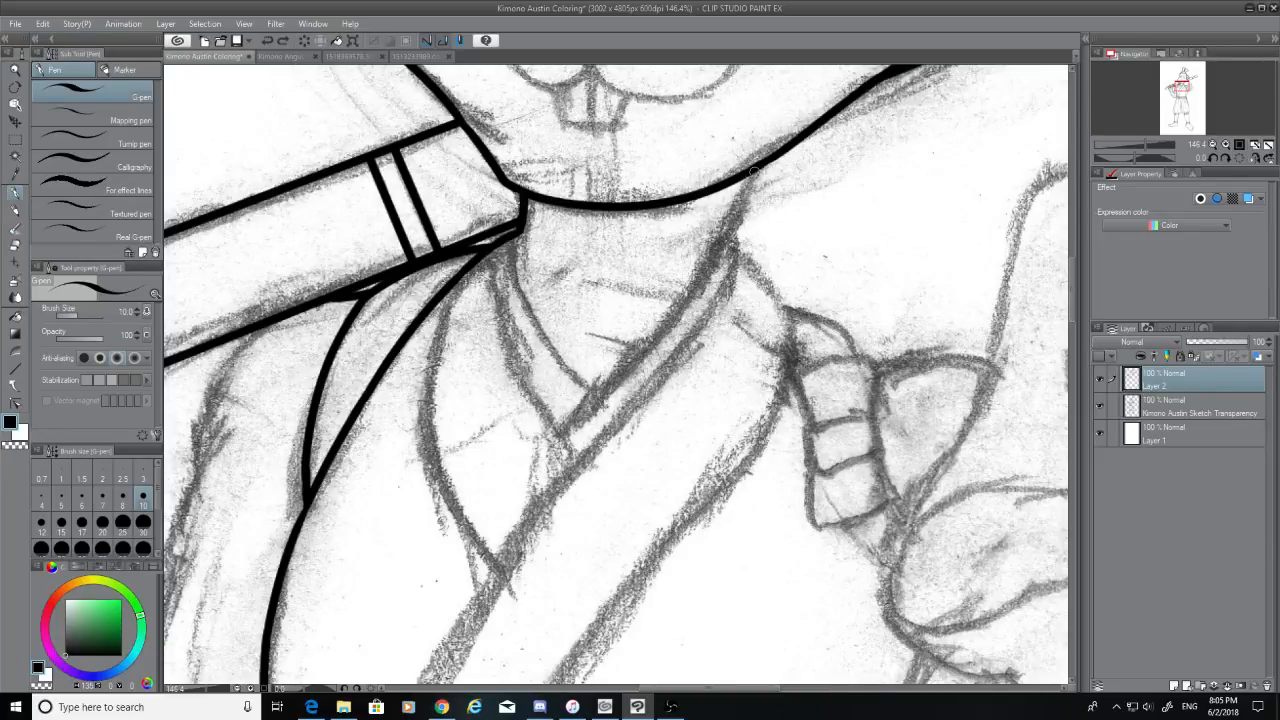
{"action": "mouse_move", "coordinate": [754, 172]}
{"action": "left_mouse_down"}
{"action": "mouse_move", "coordinate": [690, 292]}
{"action": "mouse_move", "coordinate": [601, 391]}
{"action": "left_mouse_up"}
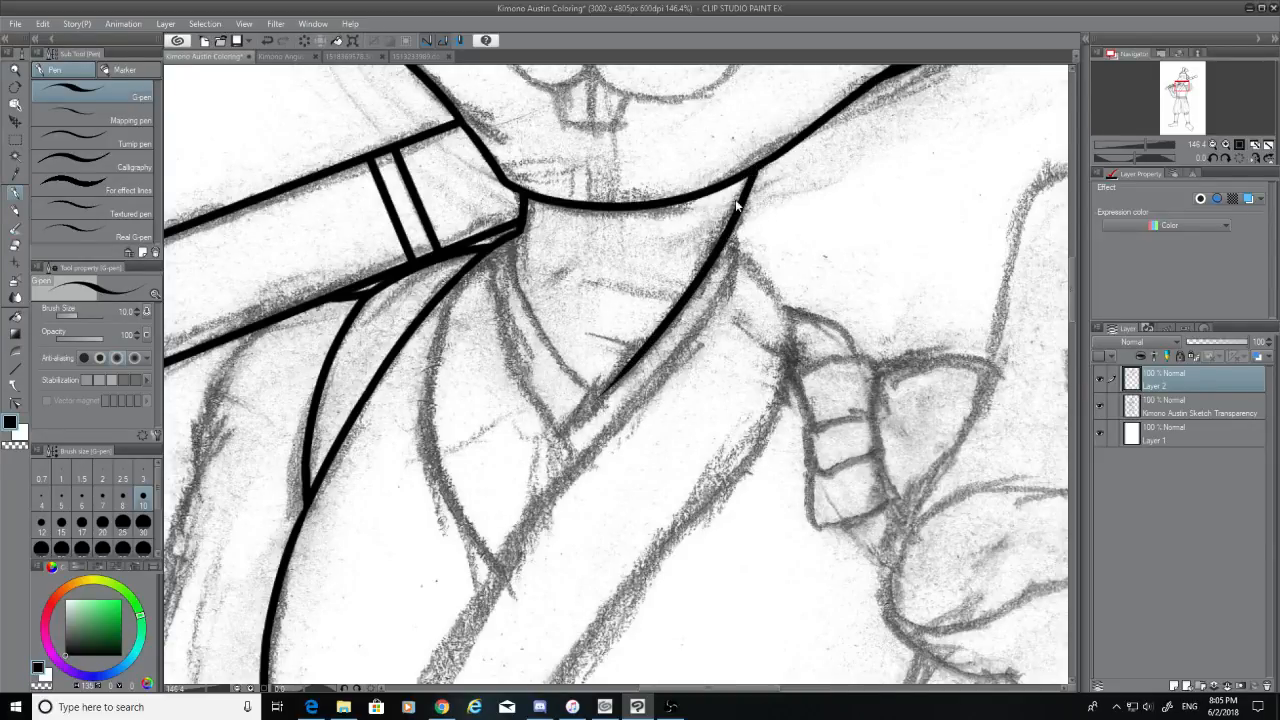
{"action": "key", "text": "ctrl+z"}
{"action": "left_click_drag", "start_coordinate": [752, 172], "coordinate": [584, 414]}
{"action": "key", "text": "ctrl+z"}
{"action": "mouse_move", "coordinate": [748, 172]}
{"action": "left_mouse_down"}
{"action": "mouse_move", "coordinate": [600, 395]}
{"action": "mouse_move", "coordinate": [562, 430]}
{"action": "left_mouse_up"}
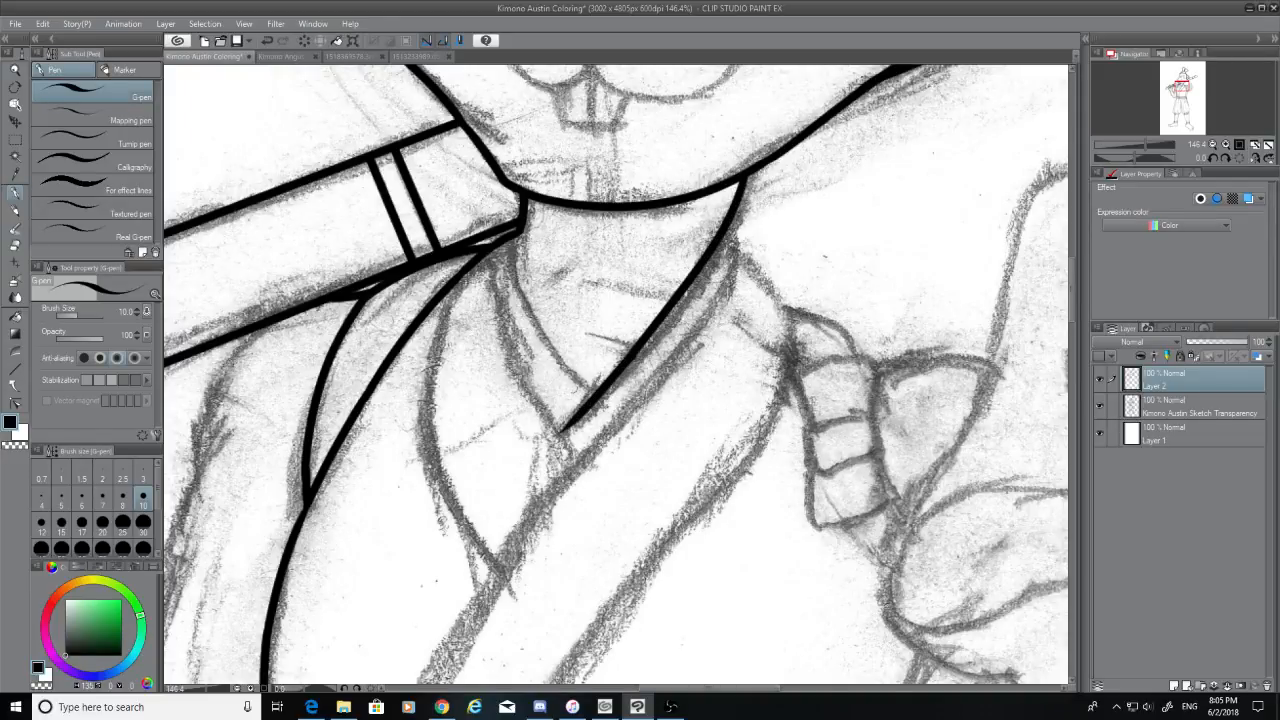
Ink the inner collar's left edge as a curve from below the sword down to the right neckline
{"action": "left_click_drag", "start_coordinate": [516, 226], "coordinate": [586, 406]}
{"action": "key", "text": "ctrl+z"}
{"action": "mouse_move", "coordinate": [518, 222]}
{"action": "left_mouse_down"}
{"action": "mouse_move", "coordinate": [531, 280]}
{"action": "mouse_move", "coordinate": [600, 392]}
{"action": "left_mouse_up"}
{"action": "key", "text": "ctrl+z"}
{"action": "left_click_drag", "start_coordinate": [518, 228], "coordinate": [596, 394]}
{"action": "key", "text": "ctrl+z"}
{"action": "key", "text": "ctrl+z"}
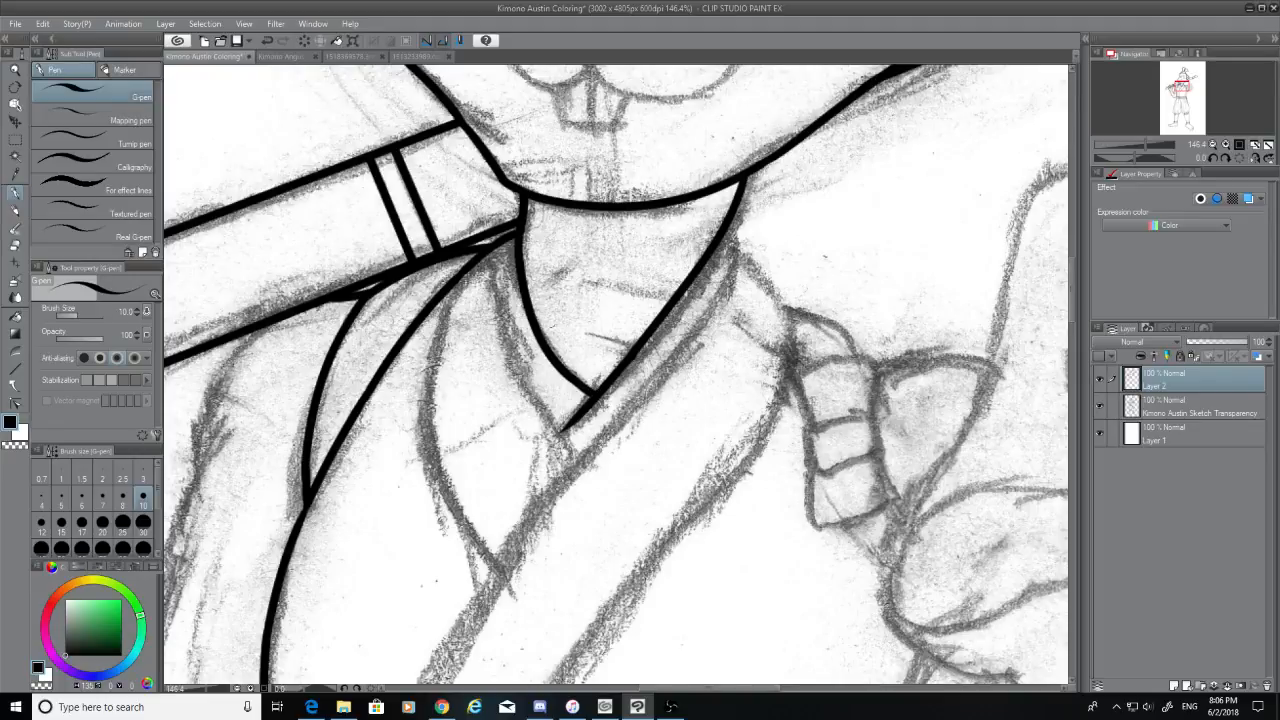
Ink the outer edge of the left collar band from the shoulder to just past the tip of the V-neck
{"action": "mouse_move", "coordinate": [492, 250]}
{"action": "left_mouse_down"}
{"action": "mouse_move", "coordinate": [564, 434]}
{"action": "mouse_move", "coordinate": [468, 574]}
{"action": "left_mouse_up"}
{"action": "key", "text": "ctrl+z"}
{"action": "key", "text": "ctrl+z"}
{"action": "key", "text": "ctrl+z"}
{"action": "key", "text": "ctrl+z"}
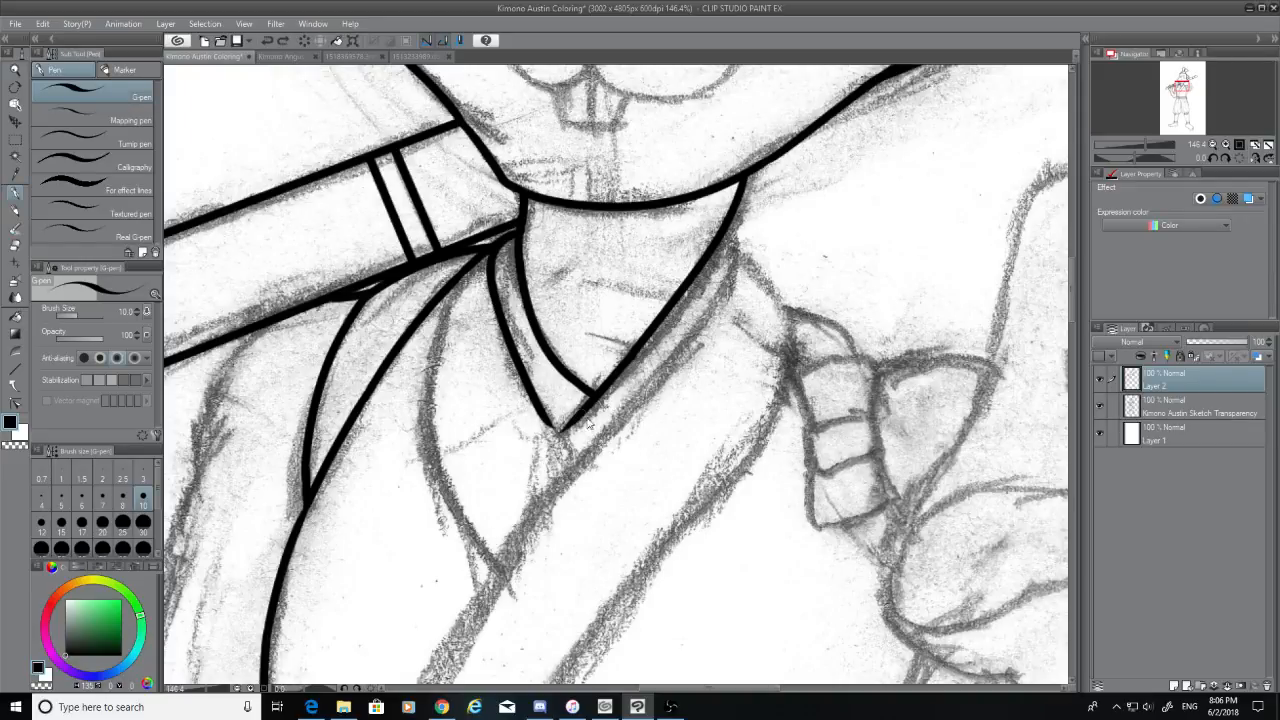
{"action": "left_click_drag", "start_coordinate": [544, 417], "coordinate": [588, 464]}
{"action": "key", "text": "ctrl+z"}
{"action": "left_click_drag", "start_coordinate": [540, 418], "coordinate": [584, 466]}
{"action": "key", "text": "ctrl+z"}
{"action": "left_click_drag", "start_coordinate": [543, 418], "coordinate": [586, 462]}
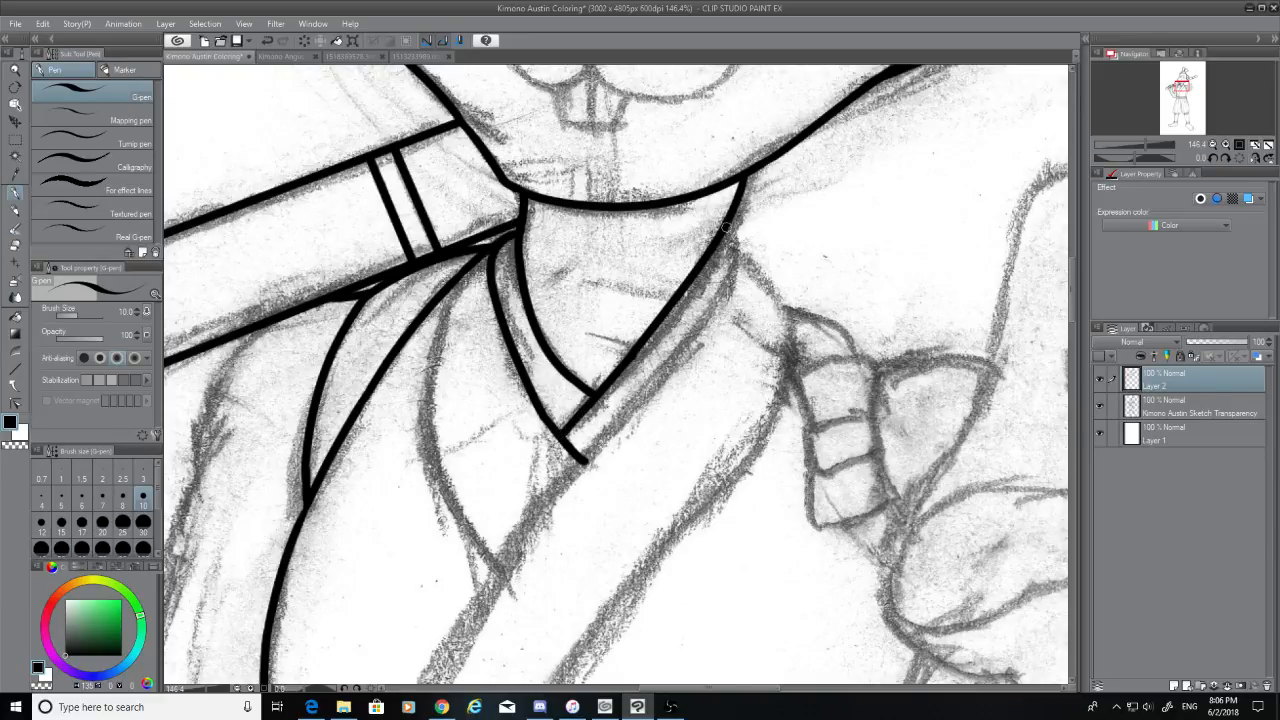
Ink the outer edge of the right collar band from the neck diagonally across the chest to the kimono overlap
{"action": "mouse_move", "coordinate": [727, 226]}
{"action": "left_mouse_down"}
{"action": "mouse_move", "coordinate": [728, 292]}
{"action": "mouse_move", "coordinate": [590, 458]}
{"action": "left_mouse_up"}
{"action": "key", "text": "ctrl+z"}
{"action": "left_click_drag", "start_coordinate": [732, 230], "coordinate": [558, 494]}
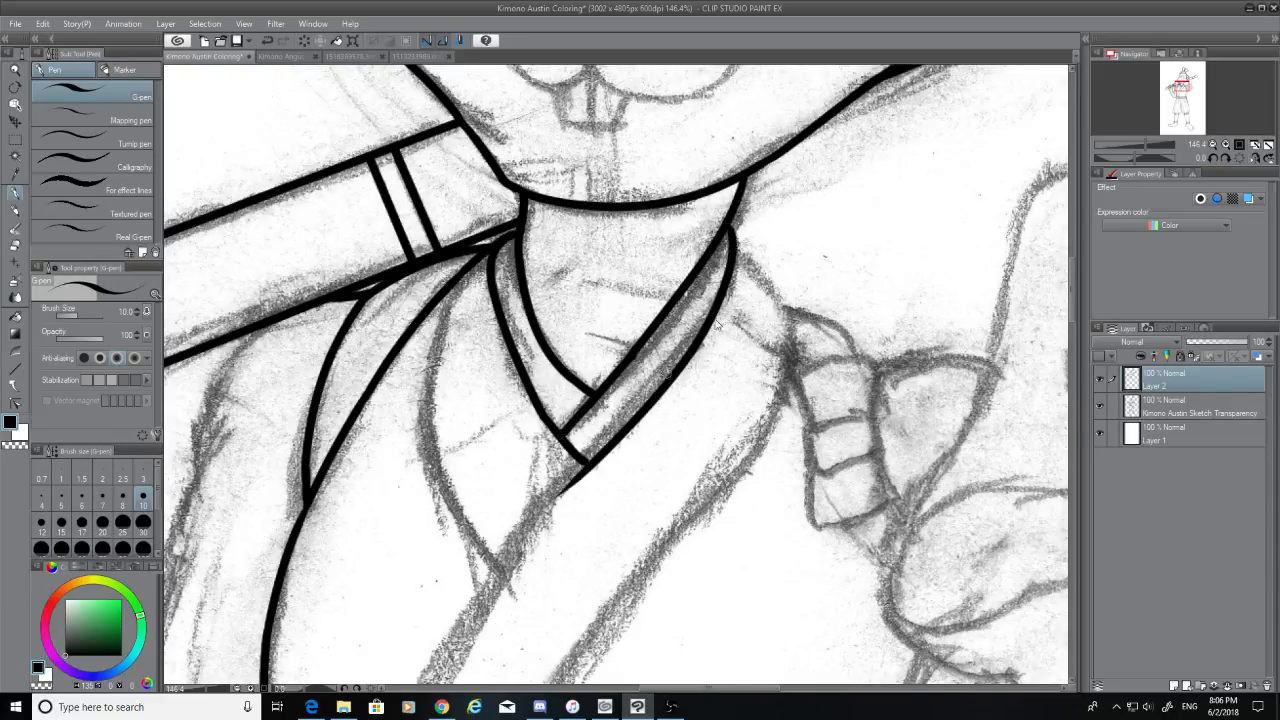
{"action": "key", "text": "ctrl+z"}
{"action": "left_click_drag", "start_coordinate": [732, 238], "coordinate": [506, 554]}
{"action": "key", "text": "ctrl+z"}
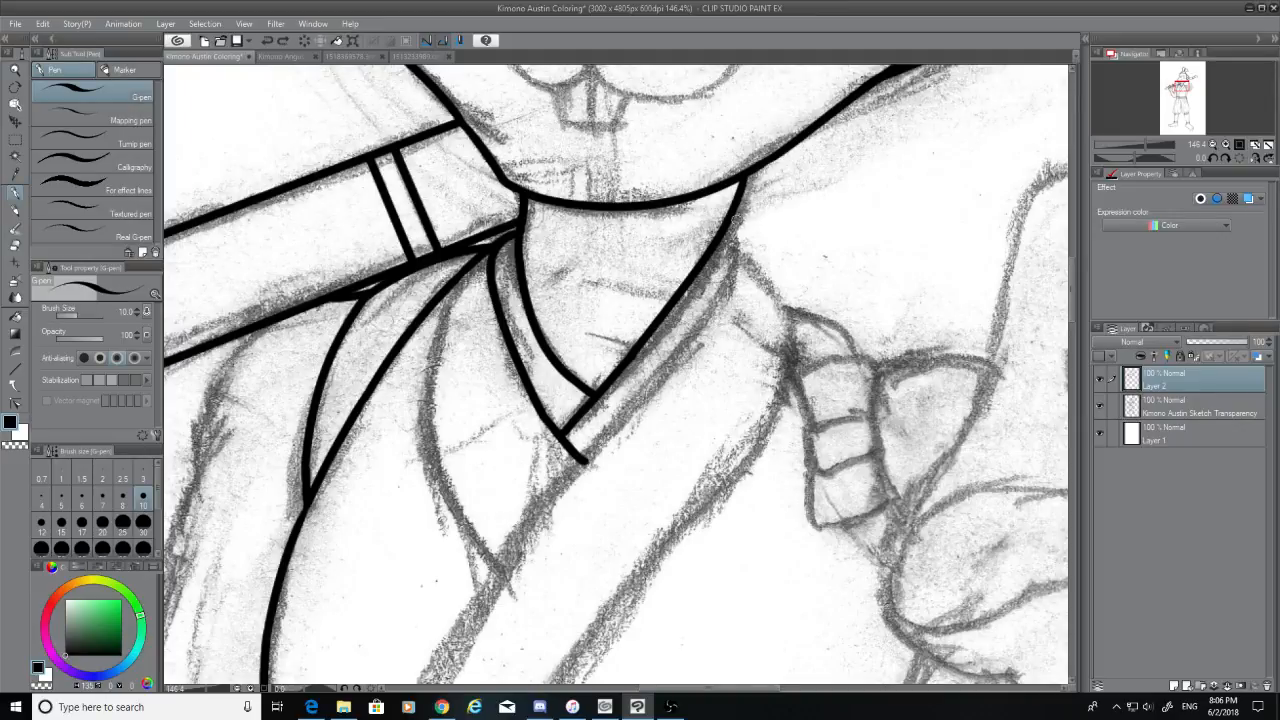
{"action": "left_click_drag", "start_coordinate": [738, 220], "coordinate": [724, 348]}
{"action": "key", "text": "ctrl+z"}
{"action": "mouse_move", "coordinate": [730, 222]}
{"action": "left_mouse_down"}
{"action": "mouse_move", "coordinate": [733, 252]}
{"action": "mouse_move", "coordinate": [518, 566]}
{"action": "left_mouse_up"}
{"action": "key", "text": "ctrl+z"}
{"action": "left_click_drag", "start_coordinate": [732, 226], "coordinate": [478, 598]}
{"action": "key", "text": "ctrl+z"}
{"action": "mouse_move", "coordinate": [734, 226]}
{"action": "left_mouse_down"}
{"action": "mouse_move", "coordinate": [633, 398]}
{"action": "mouse_move", "coordinate": [445, 582]}
{"action": "left_mouse_up"}
{"action": "key", "text": "ctrl+z"}
{"action": "left_click_drag", "start_coordinate": [732, 234], "coordinate": [470, 606]}
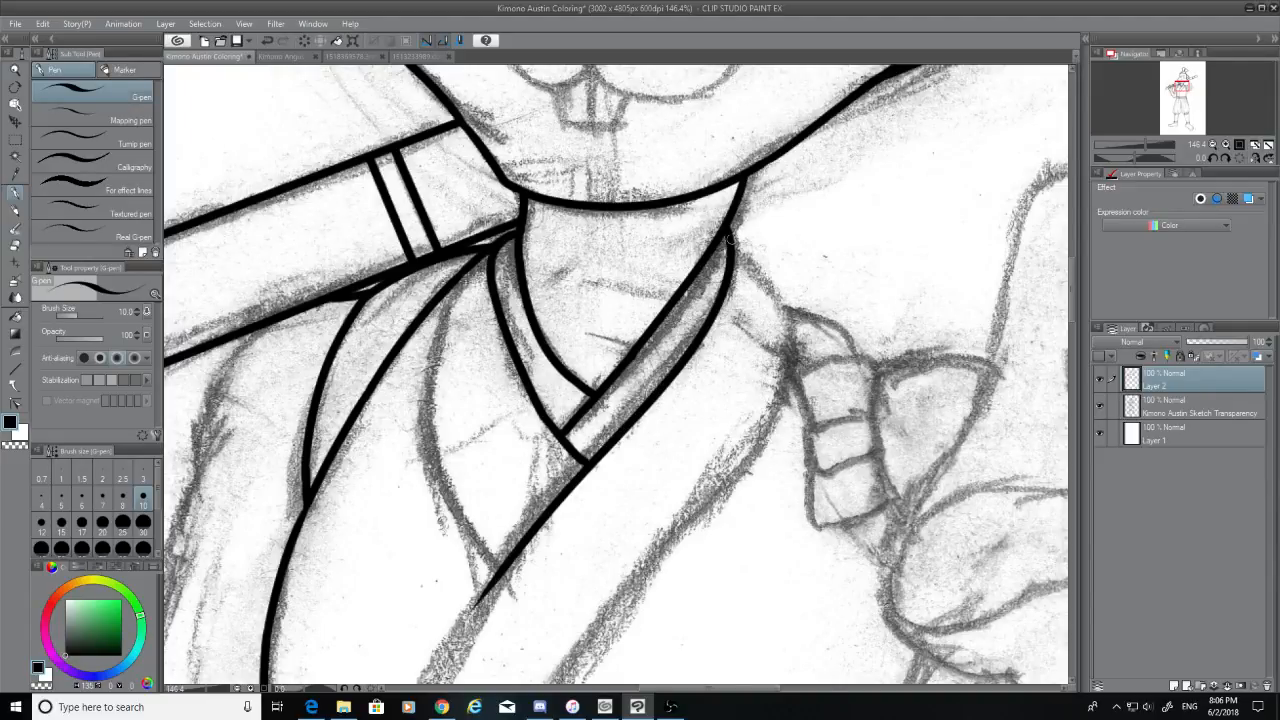
{"action": "mouse_move", "coordinate": [732, 234]}
{"action": "left_mouse_down"}
{"action": "mouse_move", "coordinate": [777, 320]}
{"action": "mouse_move", "coordinate": [796, 416]}
{"action": "left_mouse_up"}
{"action": "key", "text": "ctrl+z"}
{"action": "left_click_drag", "start_coordinate": [731, 242], "coordinate": [742, 460]}
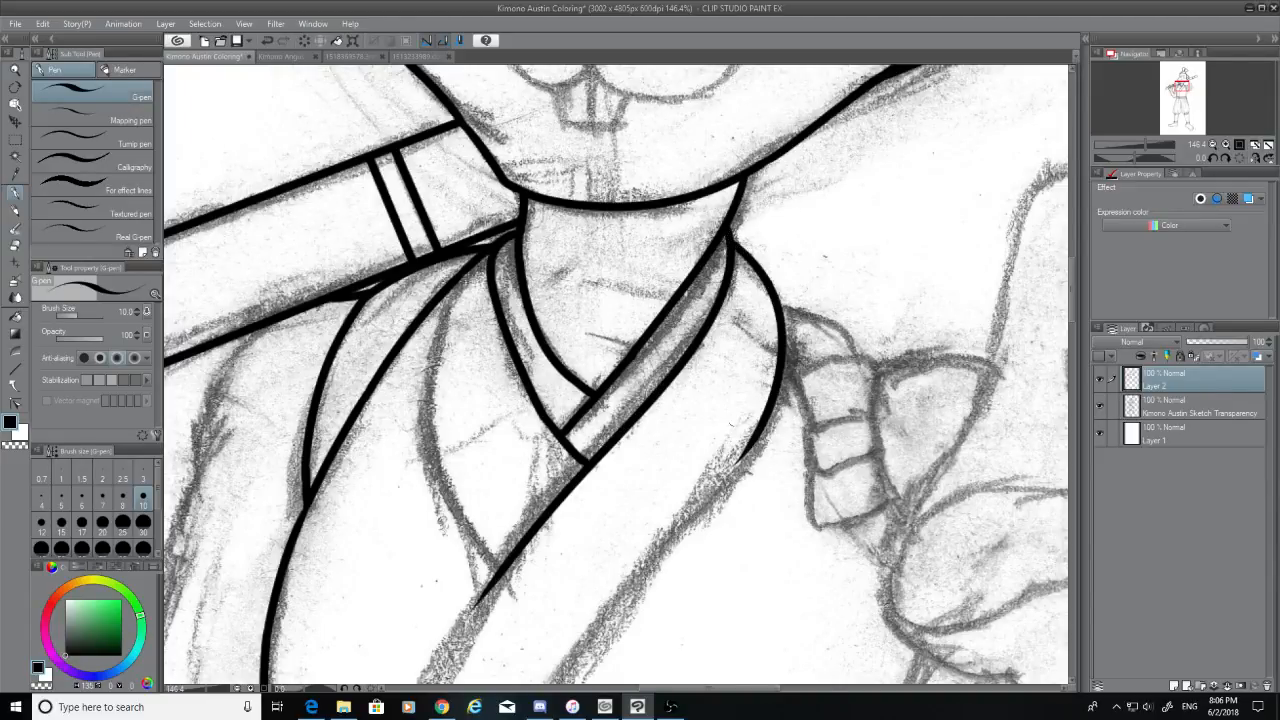
{"action": "key", "text": "ctrl+z"}
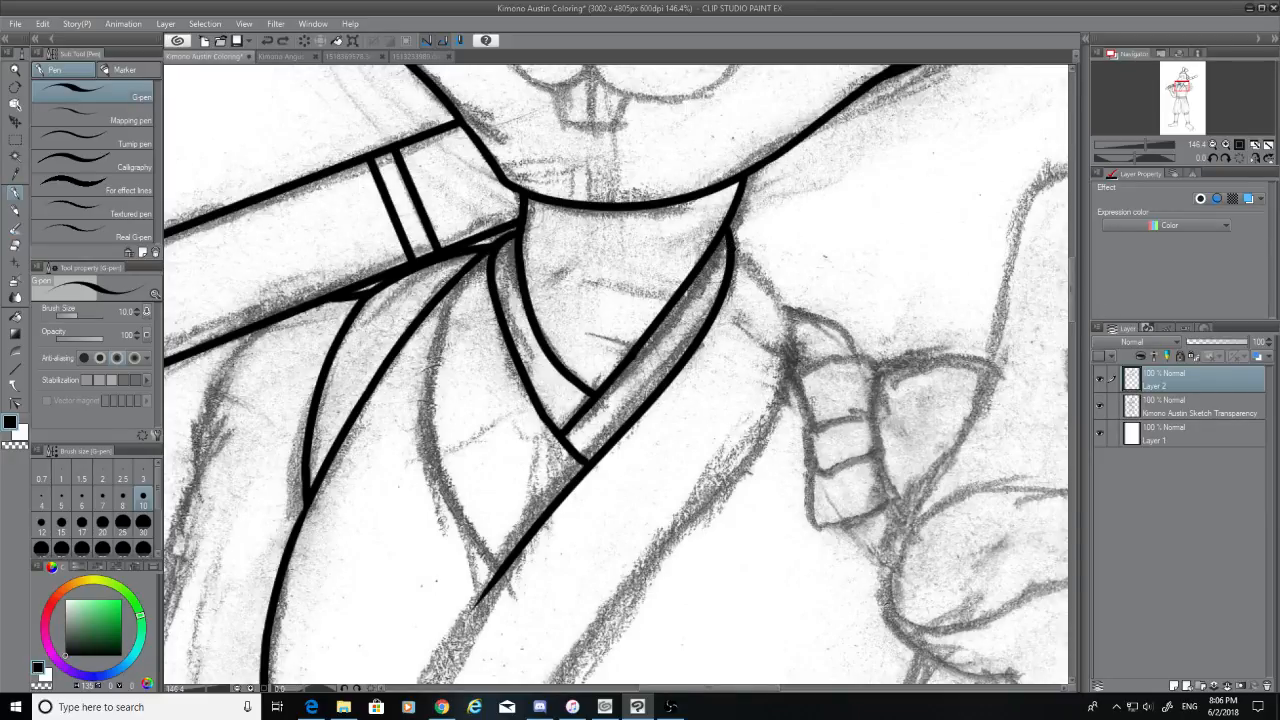
{"action": "left_click_drag", "start_coordinate": [731, 242], "coordinate": [700, 544]}
{"action": "key", "text": "ctrl+z"}
{"action": "mouse_move", "coordinate": [731, 242]}
{"action": "left_mouse_down"}
{"action": "mouse_move", "coordinate": [758, 446]}
{"action": "mouse_move", "coordinate": [636, 582]}
{"action": "left_mouse_up"}
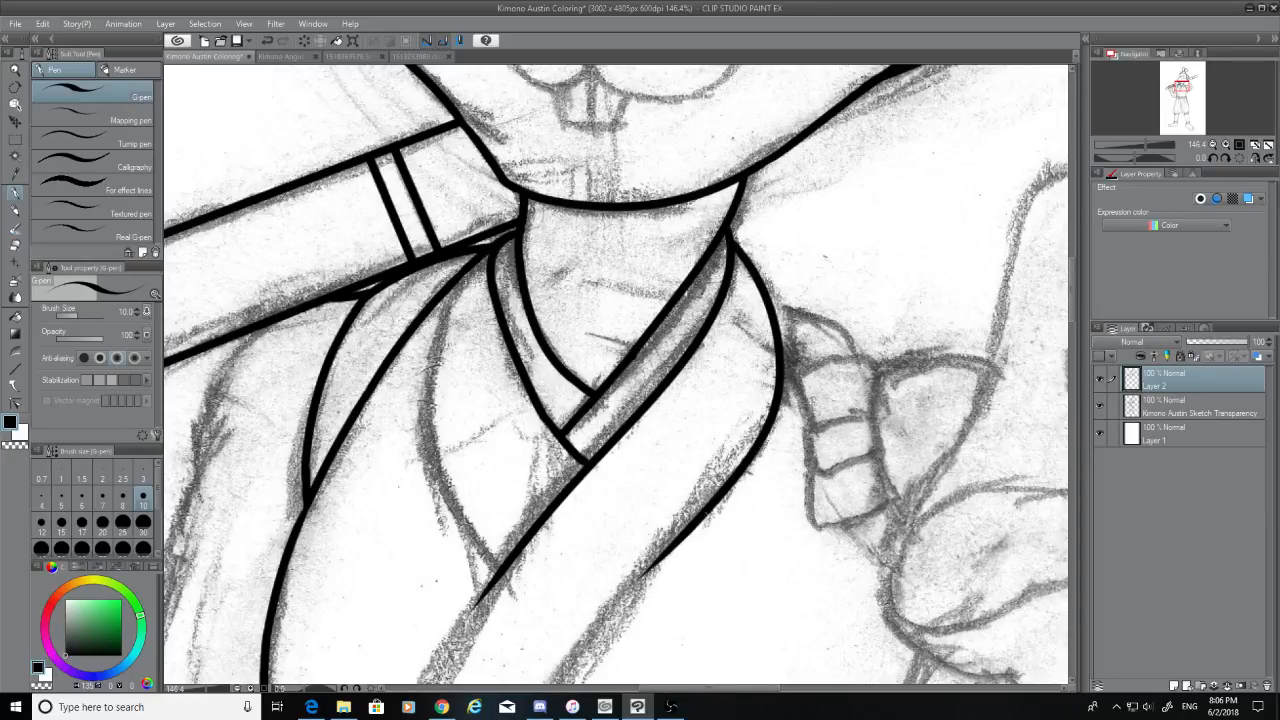
{"action": "key", "text": "ctrl+z"}
{"action": "mouse_move", "coordinate": [731, 243]}
{"action": "left_mouse_down"}
{"action": "mouse_move", "coordinate": [770, 277]}
{"action": "mouse_move", "coordinate": [692, 558]}
{"action": "left_mouse_up"}
{"action": "key", "text": "ctrl+z"}
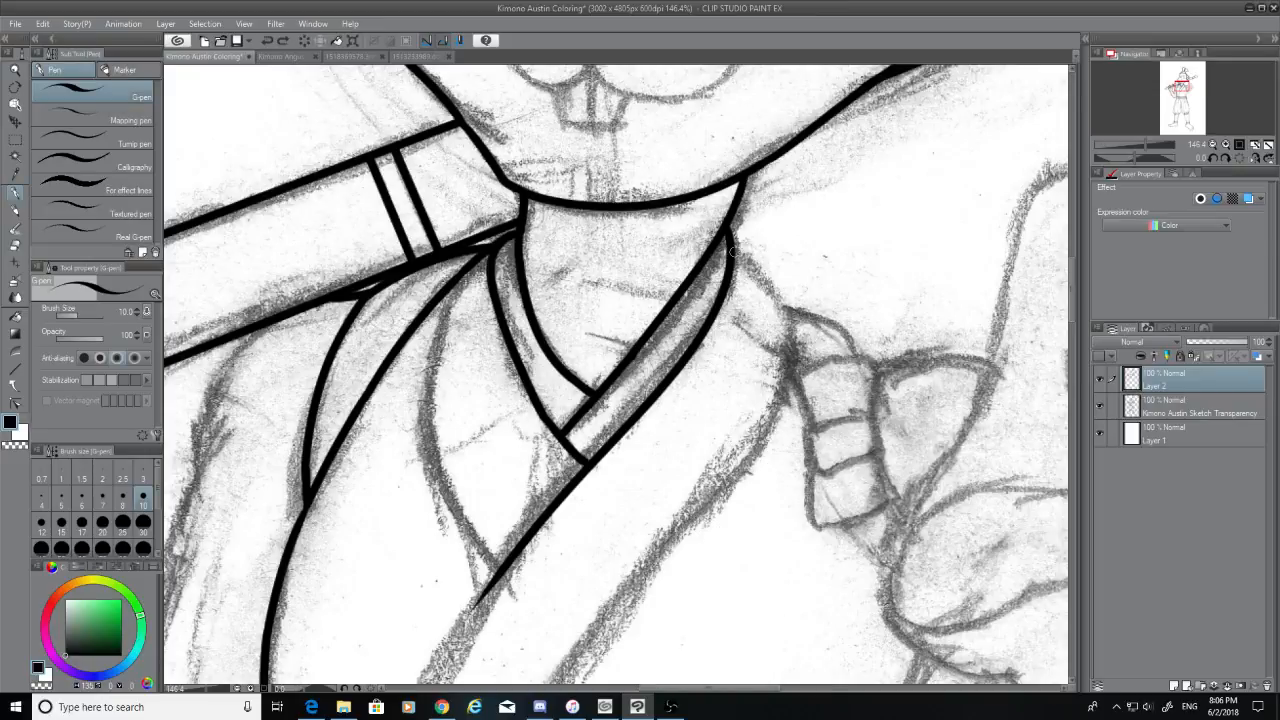
{"action": "mouse_move", "coordinate": [731, 242]}
{"action": "left_mouse_down"}
{"action": "mouse_move", "coordinate": [720, 485]}
{"action": "mouse_move", "coordinate": [644, 570]}
{"action": "left_mouse_up"}
{"action": "key", "text": "ctrl+z"}
{"action": "mouse_move", "coordinate": [731, 243]}
{"action": "left_mouse_down"}
{"action": "mouse_move", "coordinate": [713, 536]}
{"action": "mouse_move", "coordinate": [690, 558]}
{"action": "left_mouse_up"}
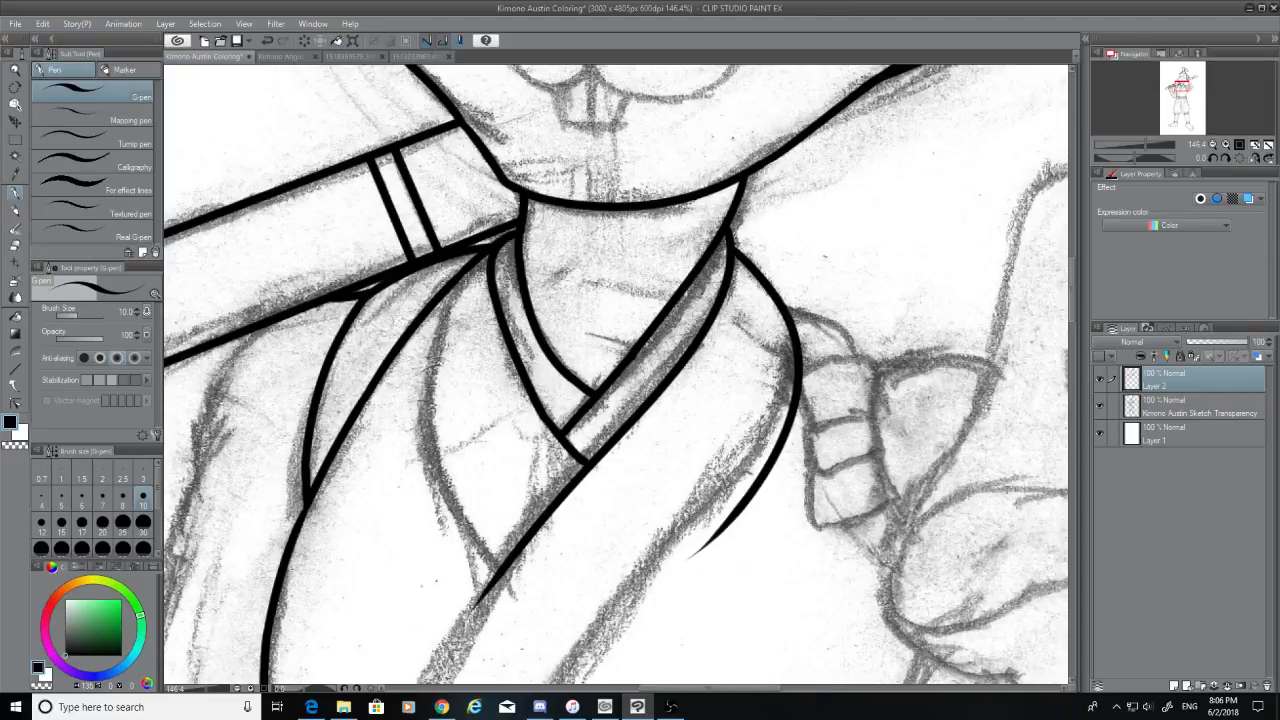
{"action": "key", "text": "ctrl+z"}
{"action": "mouse_move", "coordinate": [731, 243]}
{"action": "left_mouse_down"}
{"action": "mouse_move", "coordinate": [779, 365]}
{"action": "mouse_move", "coordinate": [598, 588]}
{"action": "left_mouse_up"}
{"action": "key", "text": "ctrl+z"}
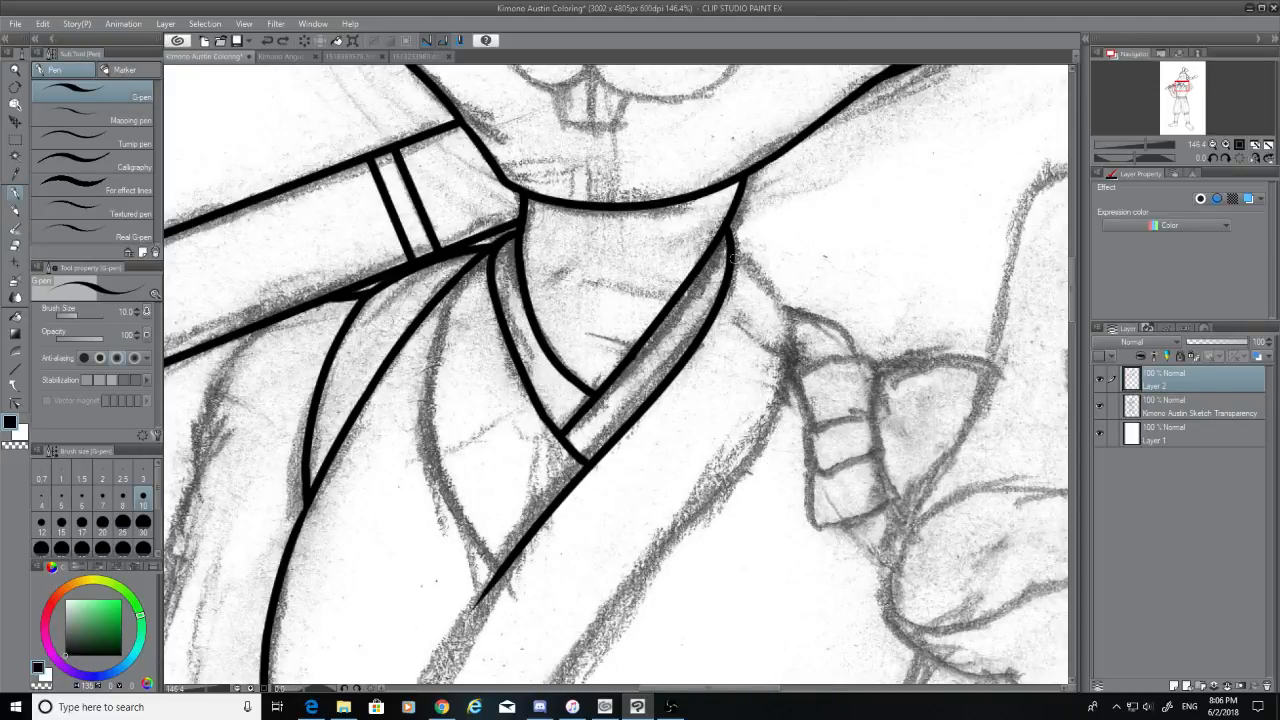
{"action": "mouse_move", "coordinate": [731, 243]}
{"action": "left_mouse_down"}
{"action": "mouse_move", "coordinate": [686, 530]}
{"action": "mouse_move", "coordinate": [622, 600]}
{"action": "mouse_move", "coordinate": [746, 261]}
{"action": "mouse_move", "coordinate": [652, 598]}
{"action": "left_mouse_up"}
{"action": "key", "text": "ctrl+z"}
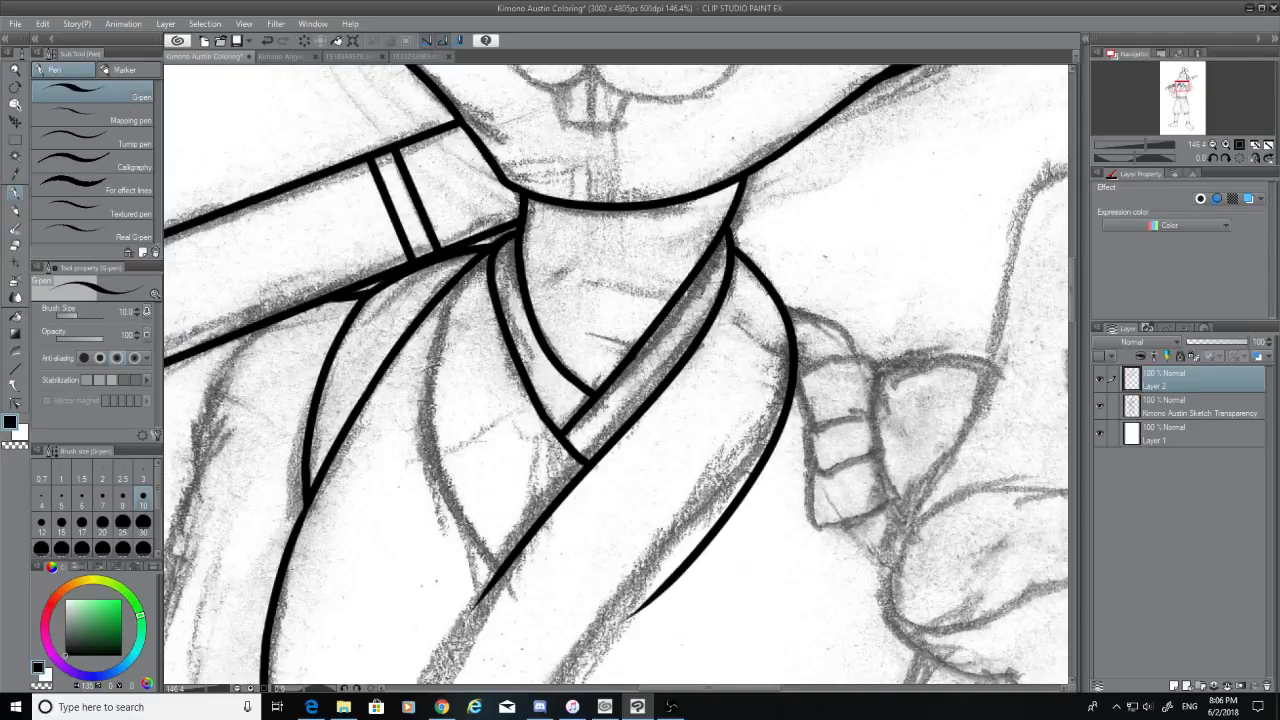
{"action": "key", "text": "ctrl+z"}
{"action": "left_click_drag", "start_coordinate": [731, 245], "coordinate": [612, 618]}
{"action": "key", "text": "ctrl+z"}
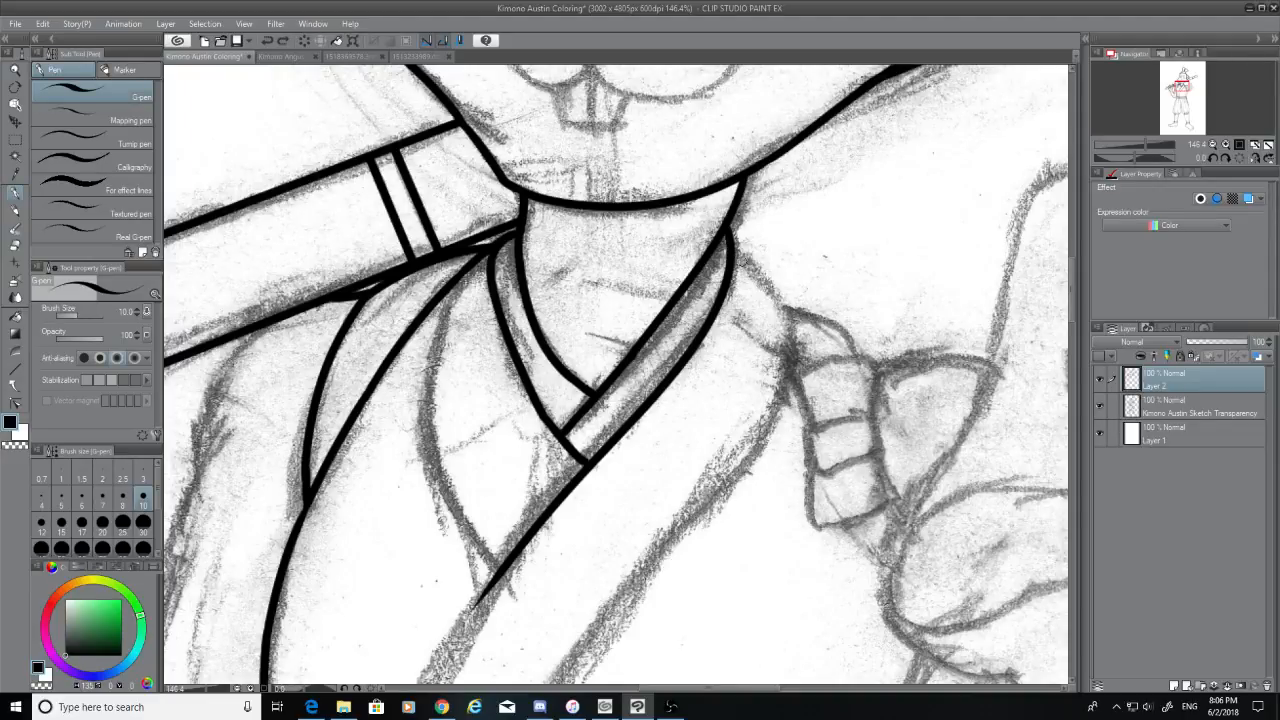
{"action": "left_click_drag", "start_coordinate": [737, 255], "coordinate": [586, 655]}
{"action": "key", "text": "ctrl+z"}
Ink the curved left kimono edge from the shoulder down to the diagonal collar line
{"action": "mouse_move", "coordinate": [462, 264]}
{"action": "left_mouse_down"}
{"action": "mouse_move", "coordinate": [457, 586]}
{"action": "mouse_move", "coordinate": [474, 606]}
{"action": "left_mouse_up"}
{"action": "key", "text": "ctrl+z"}
{"action": "left_click_drag", "start_coordinate": [469, 268], "coordinate": [481, 590]}
{"action": "key", "text": "ctrl+z"}
{"action": "mouse_move", "coordinate": [466, 265]}
{"action": "left_mouse_down"}
{"action": "mouse_move", "coordinate": [443, 491]}
{"action": "mouse_move", "coordinate": [484, 610]}
{"action": "left_mouse_up"}
{"action": "key", "text": "ctrl+z"}
{"action": "mouse_move", "coordinate": [458, 274]}
{"action": "left_mouse_down"}
{"action": "mouse_move", "coordinate": [444, 306]}
{"action": "mouse_move", "coordinate": [505, 578]}
{"action": "left_mouse_up"}
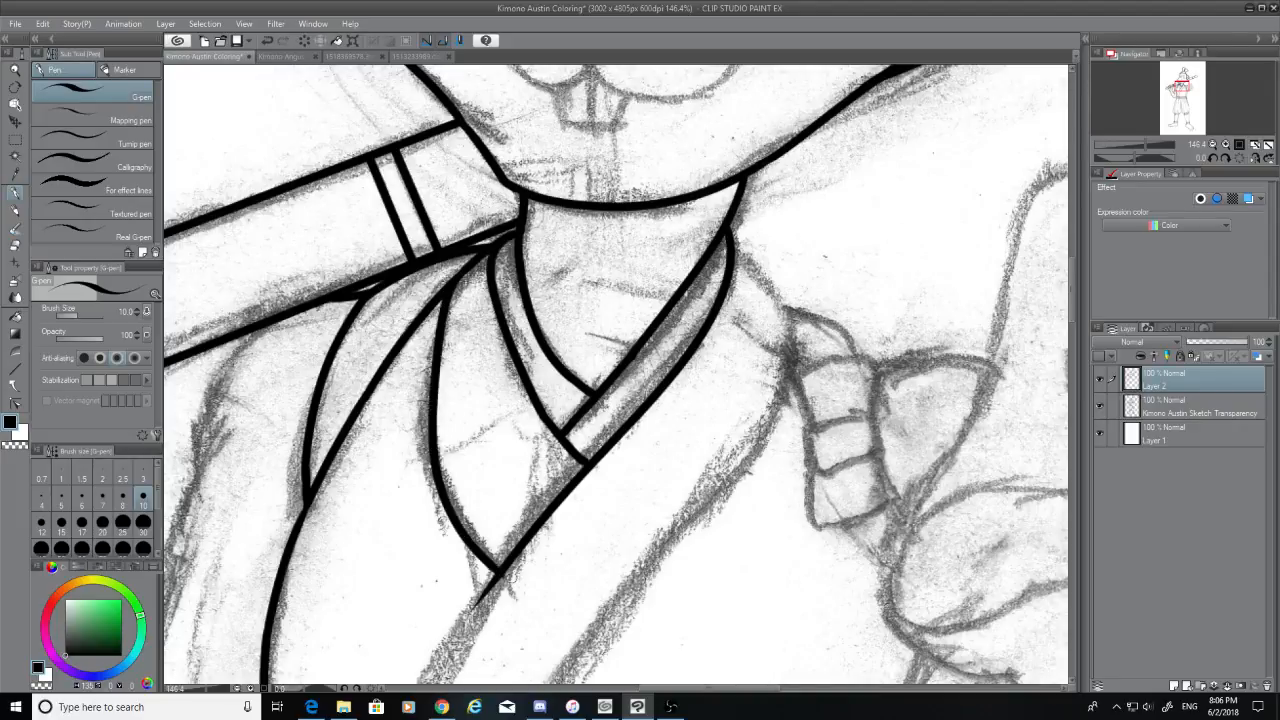
Hide the sketch layer to inspect the inked collar lines and show it again
{"action": "scroll", "coordinate": [1079, 296], "scroll_direction": "down", "scroll_amount": 3}
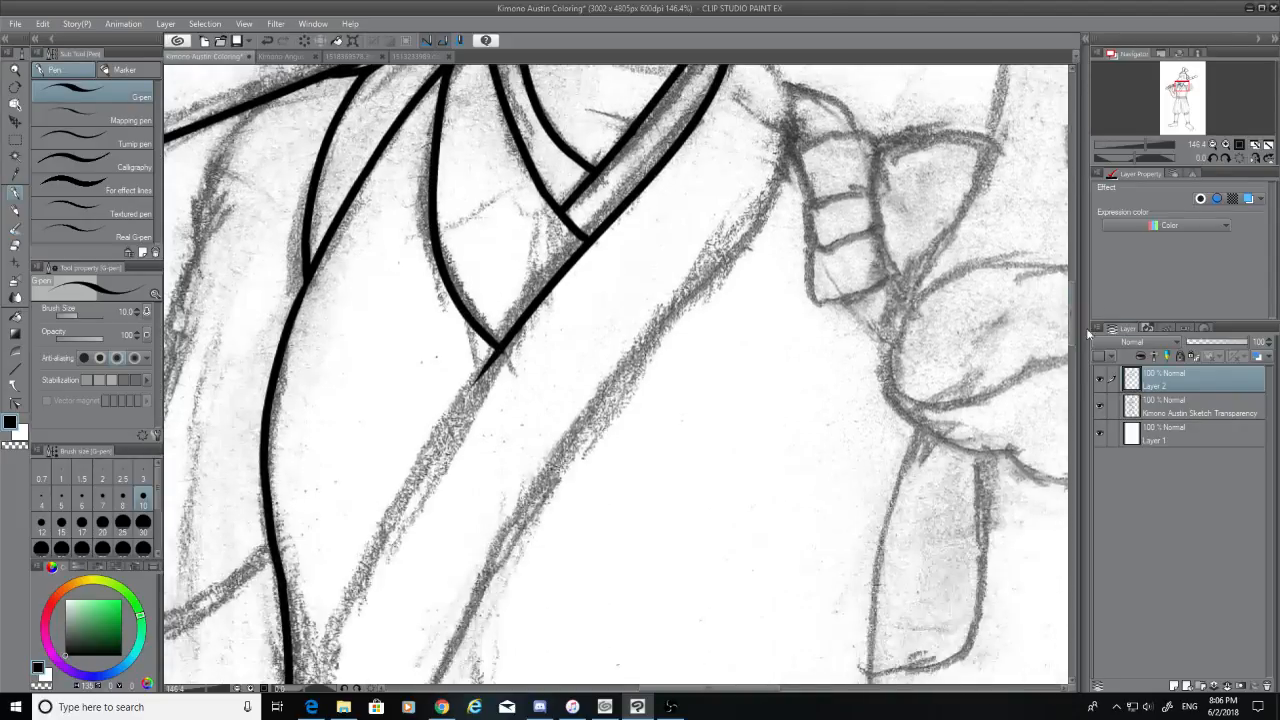
{"action": "left_click", "coordinate": [1099, 406]}
{"action": "left_click", "coordinate": [16, 246]}
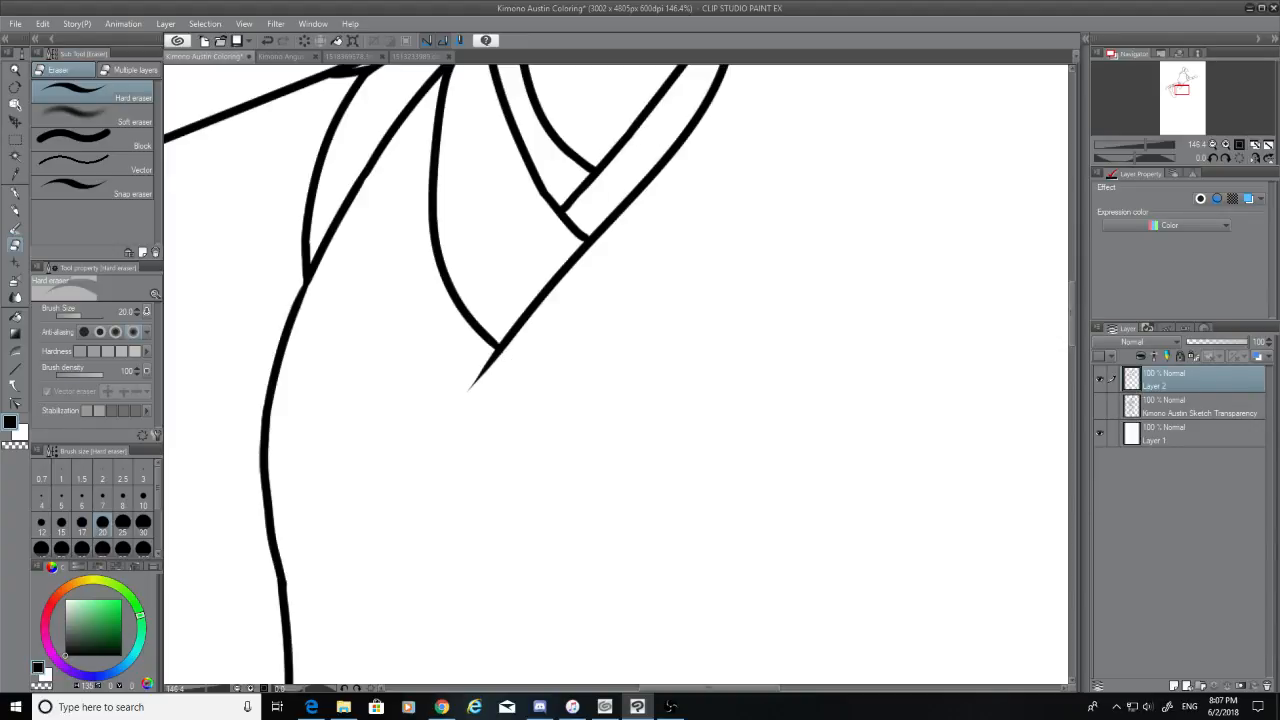
{"action": "left_click", "coordinate": [15, 192]}
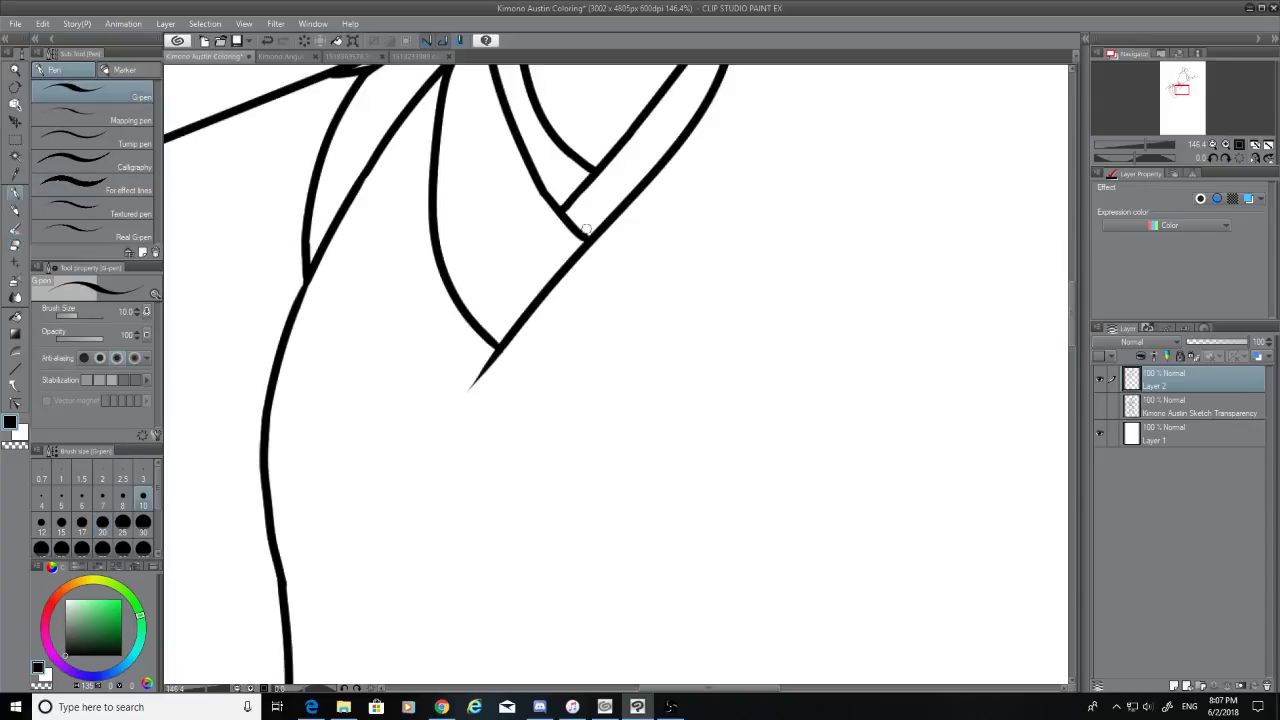
{"action": "key", "text": "ctrl+z"}
{"action": "left_click", "coordinate": [1099, 404]}
Ink the short shoulder curve of the right lapel from the neck to the top of the raised arm's sleeve
{"action": "scroll", "coordinate": [1083, 365], "scroll_direction": "up", "scroll_amount": 2}
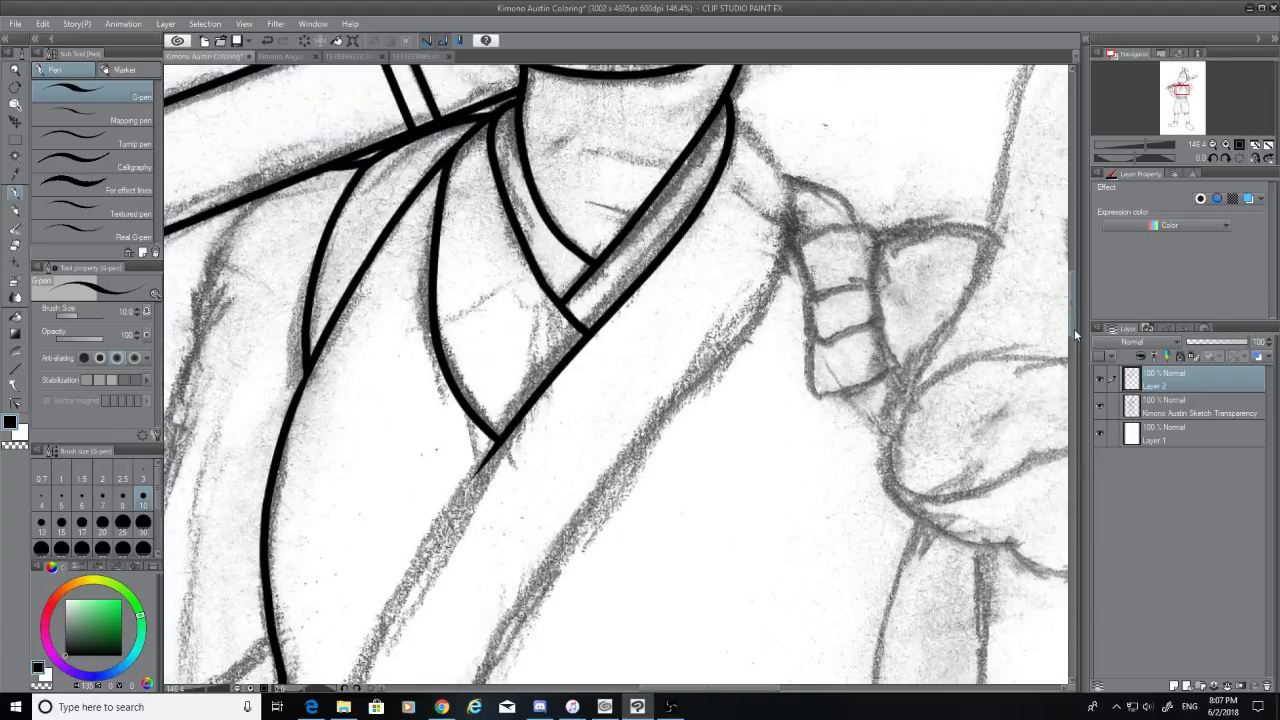
{"action": "left_click_drag", "start_coordinate": [732, 113], "coordinate": [780, 226]}
{"action": "key", "text": "ctrl+z"}
{"action": "mouse_move", "coordinate": [732, 115]}
{"action": "left_mouse_down"}
{"action": "mouse_move", "coordinate": [772, 180]}
{"action": "mouse_move", "coordinate": [778, 241]}
{"action": "left_mouse_up"}
{"action": "key", "text": "ctrl+z"}
{"action": "mouse_move", "coordinate": [729, 117]}
{"action": "left_mouse_down"}
{"action": "mouse_move", "coordinate": [782, 208]}
{"action": "mouse_move", "coordinate": [792, 242]}
{"action": "left_mouse_up"}
{"action": "key", "text": "ctrl+z"}
{"action": "left_click_drag", "start_coordinate": [733, 114], "coordinate": [795, 237]}
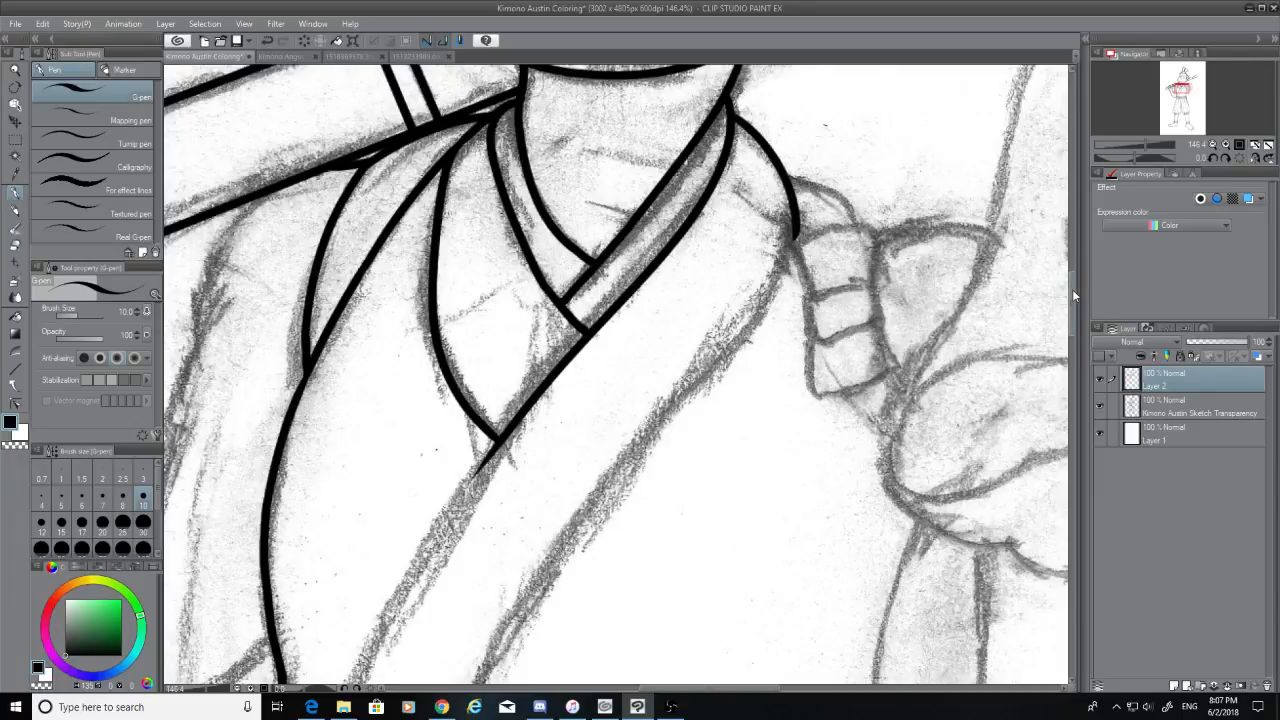
Ink the outer edge of the right lapel from the shoulder curve diagonally down across the chest
{"action": "scroll", "coordinate": [1072, 295], "scroll_direction": "down", "scroll_amount": 2}
{"action": "left_click_drag", "start_coordinate": [796, 138], "coordinate": [548, 524]}
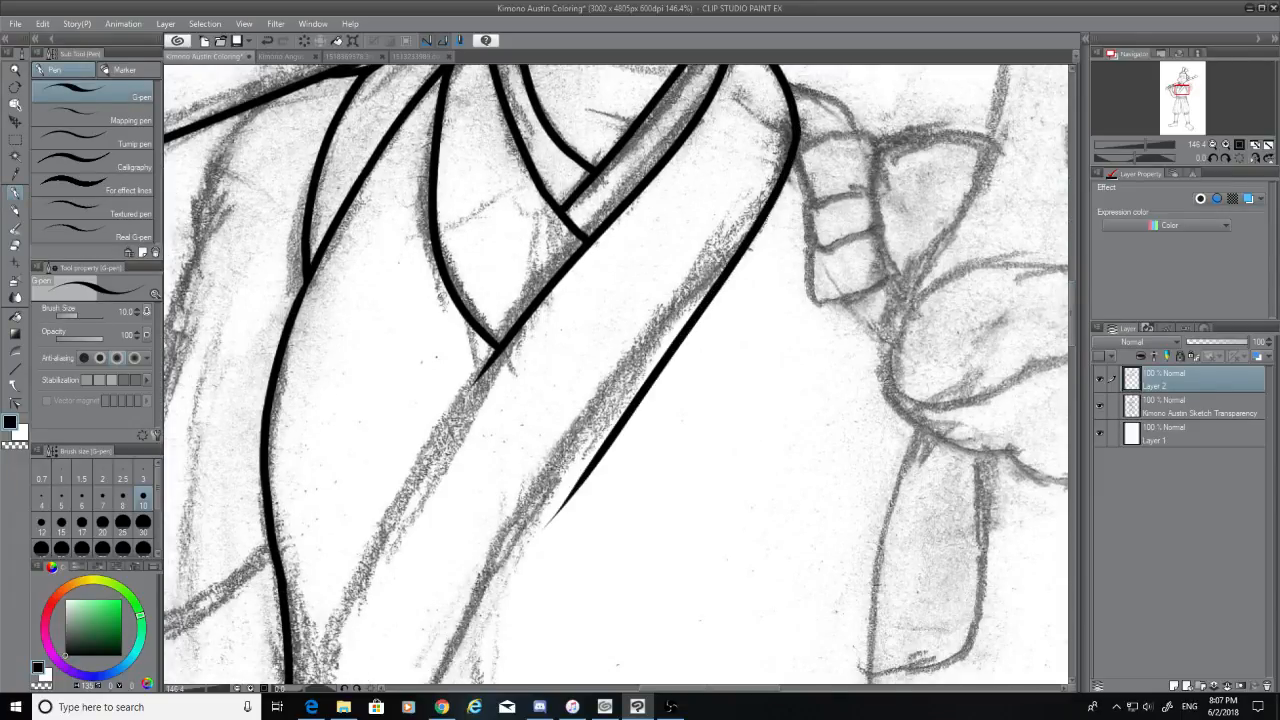
{"action": "key", "text": "ctrl+z"}
{"action": "mouse_move", "coordinate": [797, 132]}
{"action": "left_mouse_down"}
{"action": "mouse_move", "coordinate": [786, 182]}
{"action": "mouse_move", "coordinate": [492, 556]}
{"action": "left_mouse_up"}
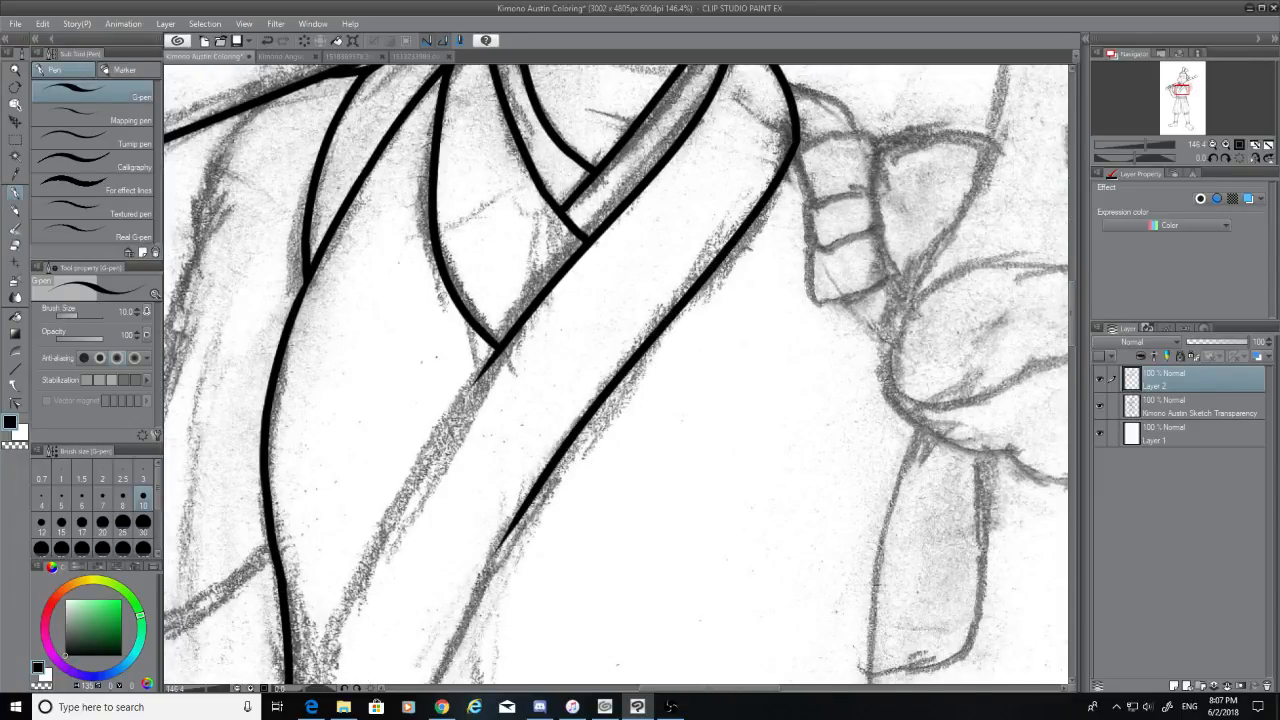
Ink the lapel's inner edge from the kimono overlap diagonally down toward the bent arm
{"action": "left_click_drag", "start_coordinate": [496, 362], "coordinate": [320, 686]}
{"action": "key", "text": "ctrl+z"}
{"action": "left_click_drag", "start_coordinate": [505, 340], "coordinate": [320, 680]}
{"action": "key", "text": "ctrl+z"}
{"action": "left_click_drag", "start_coordinate": [510, 337], "coordinate": [320, 655]}
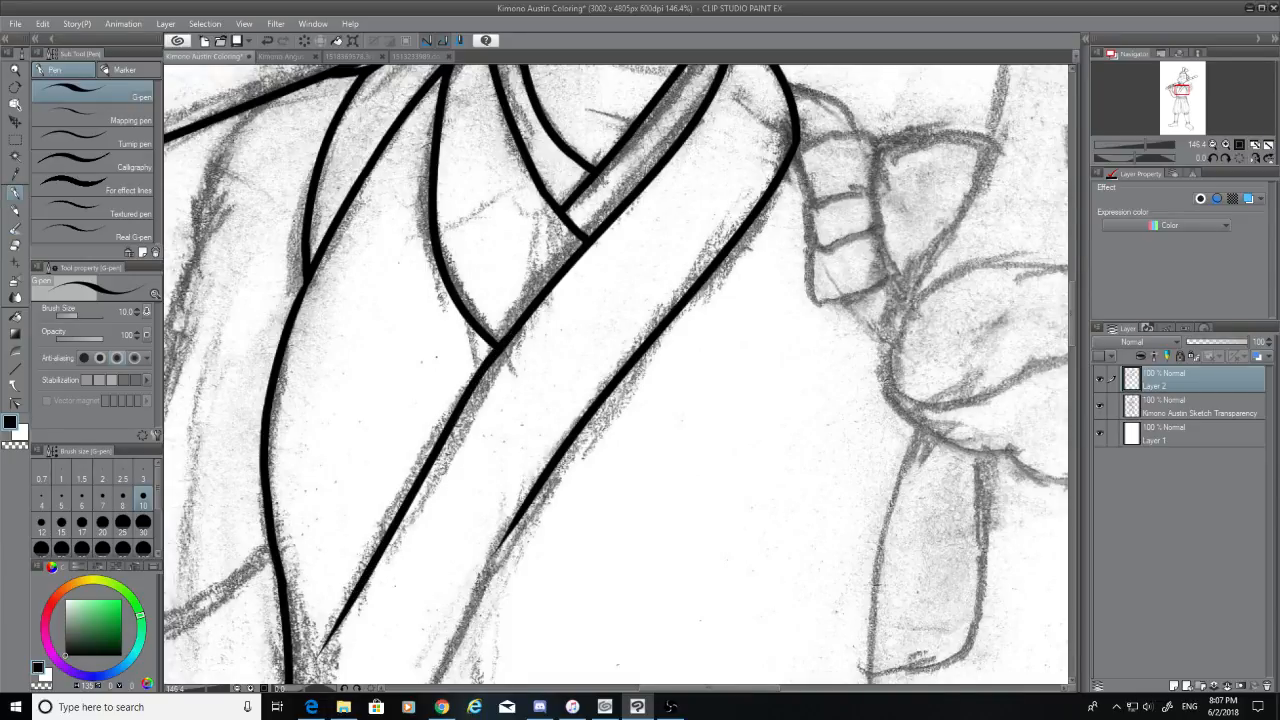
Extend the lapel's outer edge down to the belt and its inner edge down to the bent arm's outline
{"action": "scroll", "coordinate": [615, 376], "scroll_direction": "down", "scroll_amount": 5}
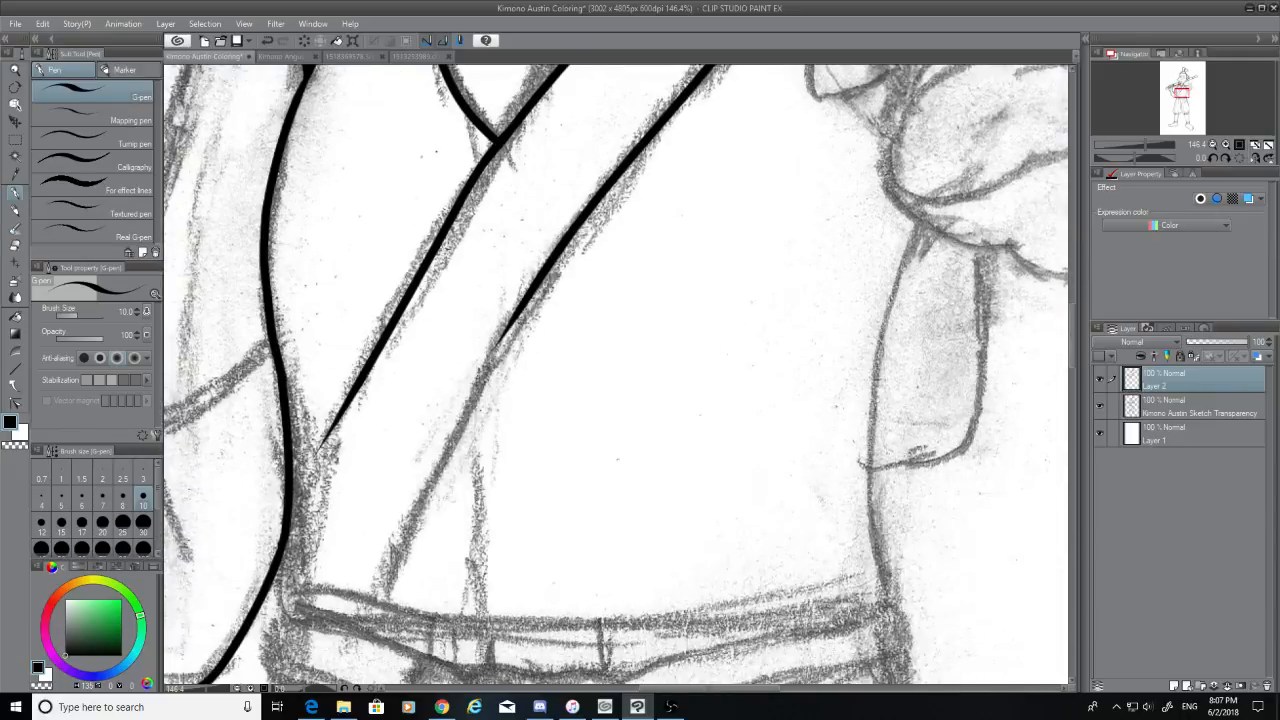
{"action": "left_click_drag", "start_coordinate": [498, 340], "coordinate": [357, 630]}
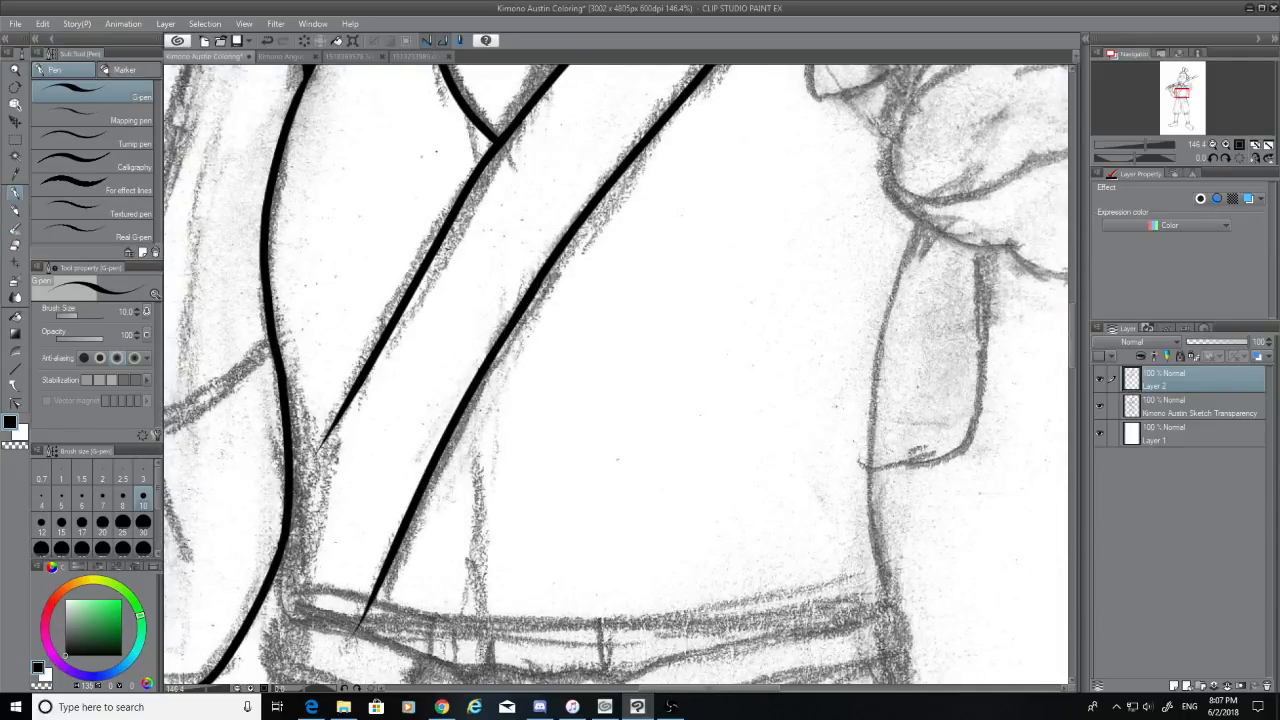
{"action": "left_click_drag", "start_coordinate": [354, 383], "coordinate": [283, 522]}
{"action": "key", "text": "ctrl+z"}
{"action": "left_click_drag", "start_coordinate": [358, 387], "coordinate": [283, 530]}
{"action": "key", "text": "ctrl+z"}
{"action": "left_click_drag", "start_coordinate": [358, 384], "coordinate": [268, 545]}
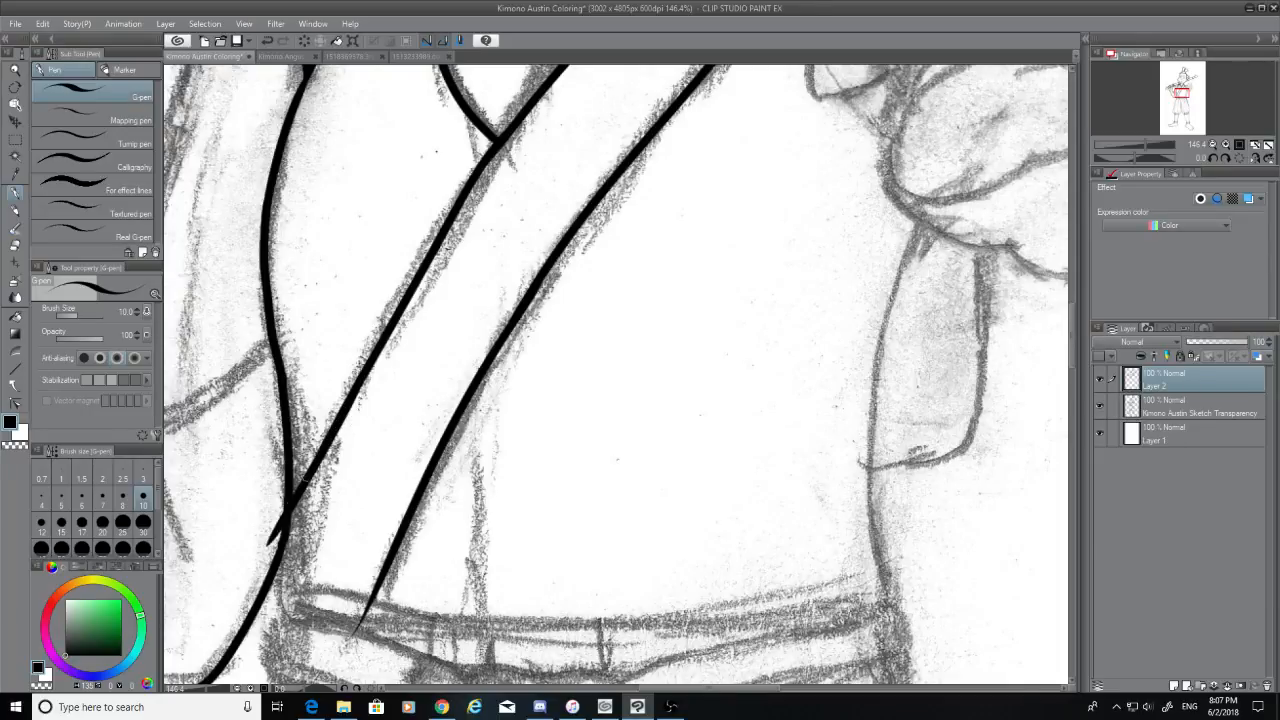
Erase the overshooting lapel line ends at the arm outline and the belt, hiding the sketch layer for the arm cleanup
{"action": "left_click", "coordinate": [16, 246]}
{"action": "left_click", "coordinate": [1100, 410]}
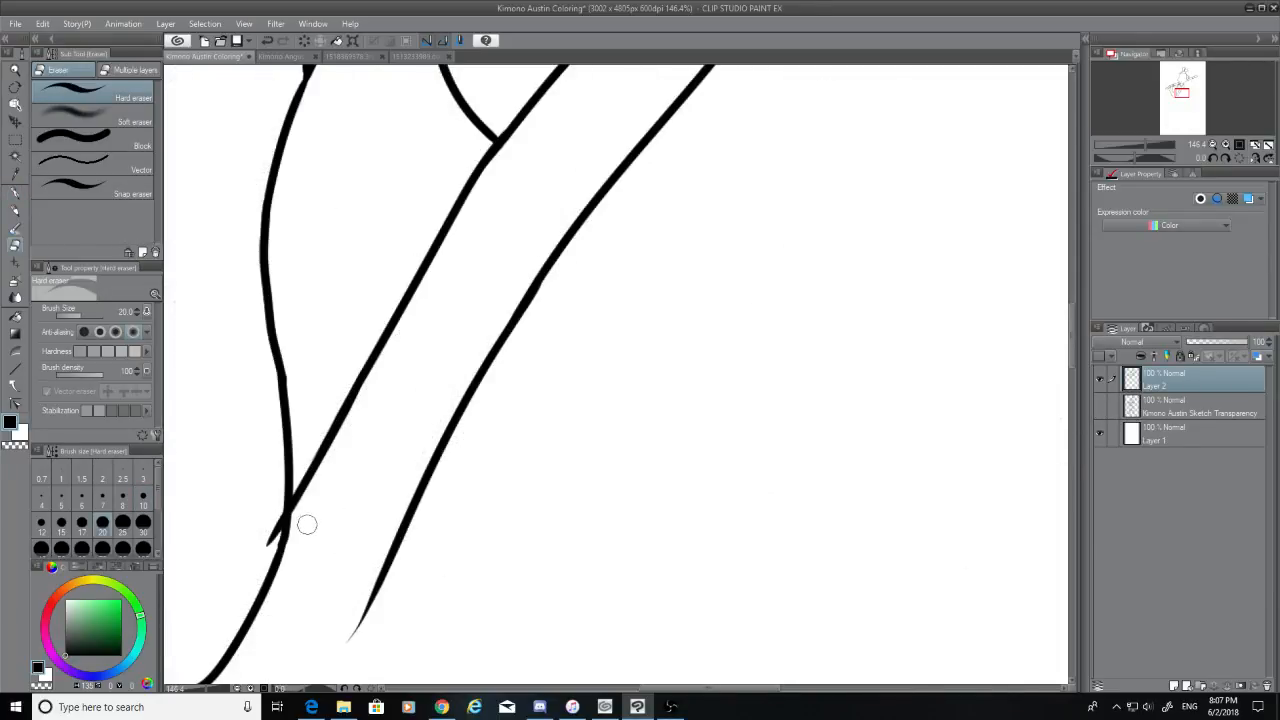
{"action": "mouse_move", "coordinate": [269, 534]}
{"action": "left_mouse_down"}
{"action": "mouse_move", "coordinate": [274, 514]}
{"action": "mouse_move", "coordinate": [262, 553]}
{"action": "left_mouse_up"}
{"action": "scroll", "coordinate": [1074, 390], "scroll_direction": "down", "scroll_amount": 3}
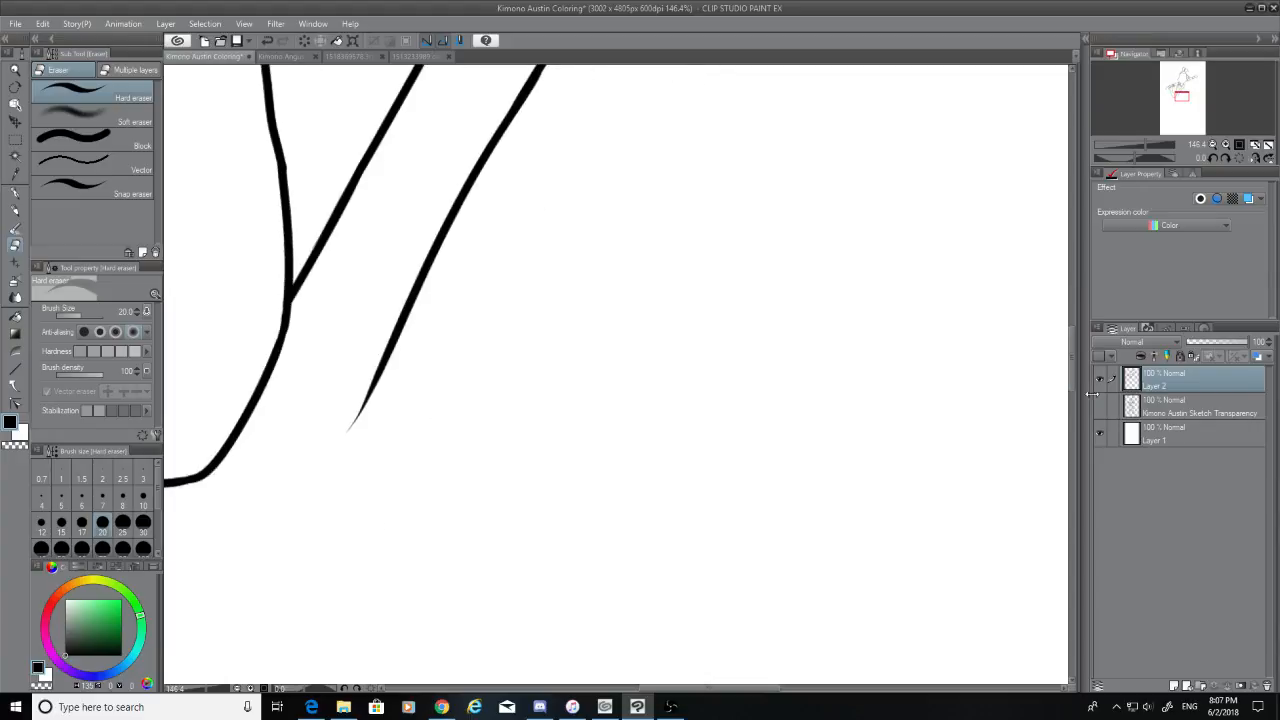
{"action": "left_click", "coordinate": [1100, 405]}
{"action": "mouse_move", "coordinate": [376, 428]}
{"action": "left_mouse_down"}
{"action": "mouse_move", "coordinate": [370, 392]}
{"action": "mouse_move", "coordinate": [350, 440]}
{"action": "left_mouse_up"}
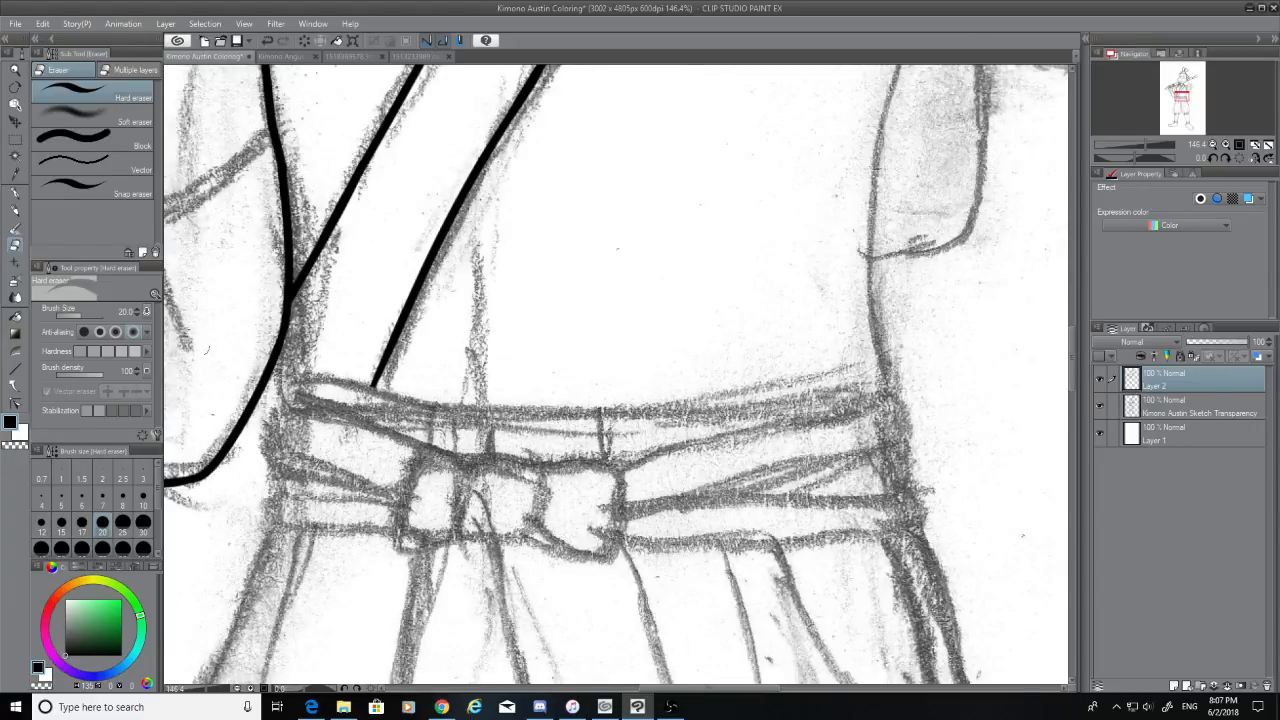
Ink the short left torso edge from the lapel and arm junction down to the belt with the G-pen
{"action": "left_click", "coordinate": [16, 193]}
{"action": "left_click_drag", "start_coordinate": [288, 294], "coordinate": [293, 377]}
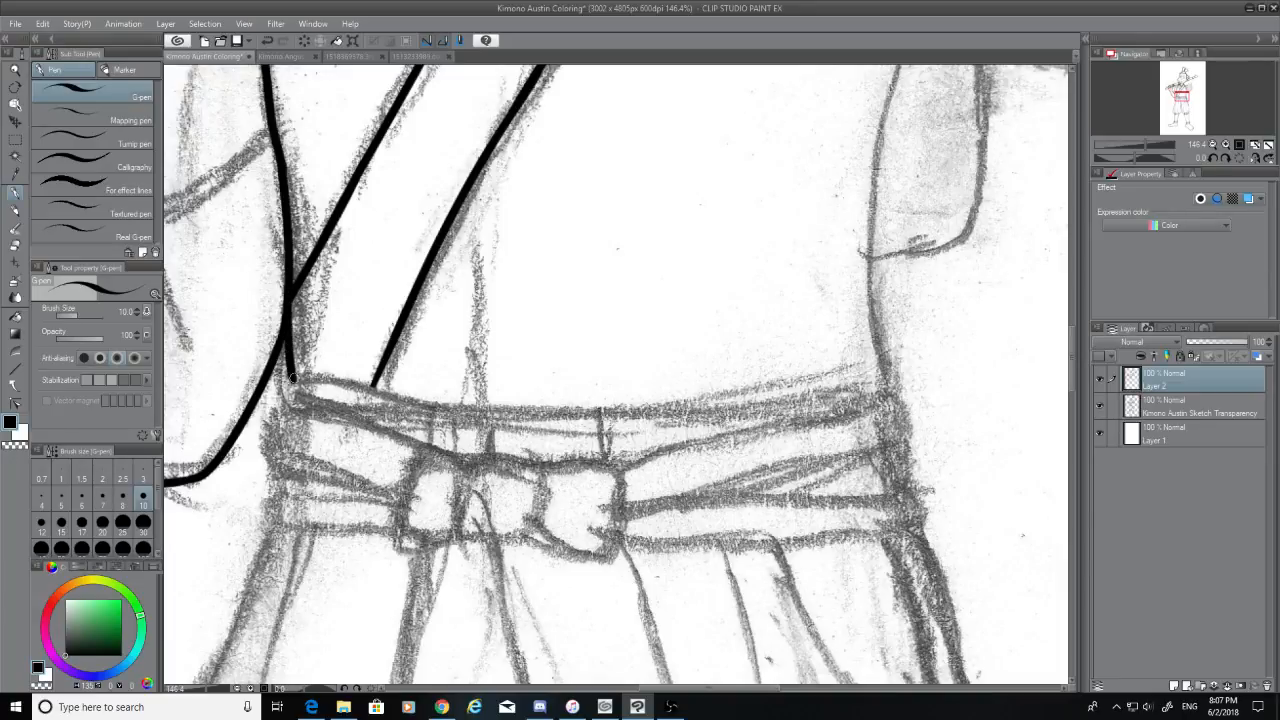
Ink the belt's curved upper edge from the left torso edge across the waist, past the sketched right side
{"action": "key", "text": "ctrl+z"}
{"action": "left_click_drag", "start_coordinate": [289, 308], "coordinate": [302, 378]}
{"action": "key", "text": "ctrl+z"}
{"action": "mouse_move", "coordinate": [287, 314]}
{"action": "left_mouse_down"}
{"action": "mouse_move", "coordinate": [299, 381]}
{"action": "mouse_move", "coordinate": [480, 410]}
{"action": "mouse_move", "coordinate": [834, 392]}
{"action": "left_mouse_up"}
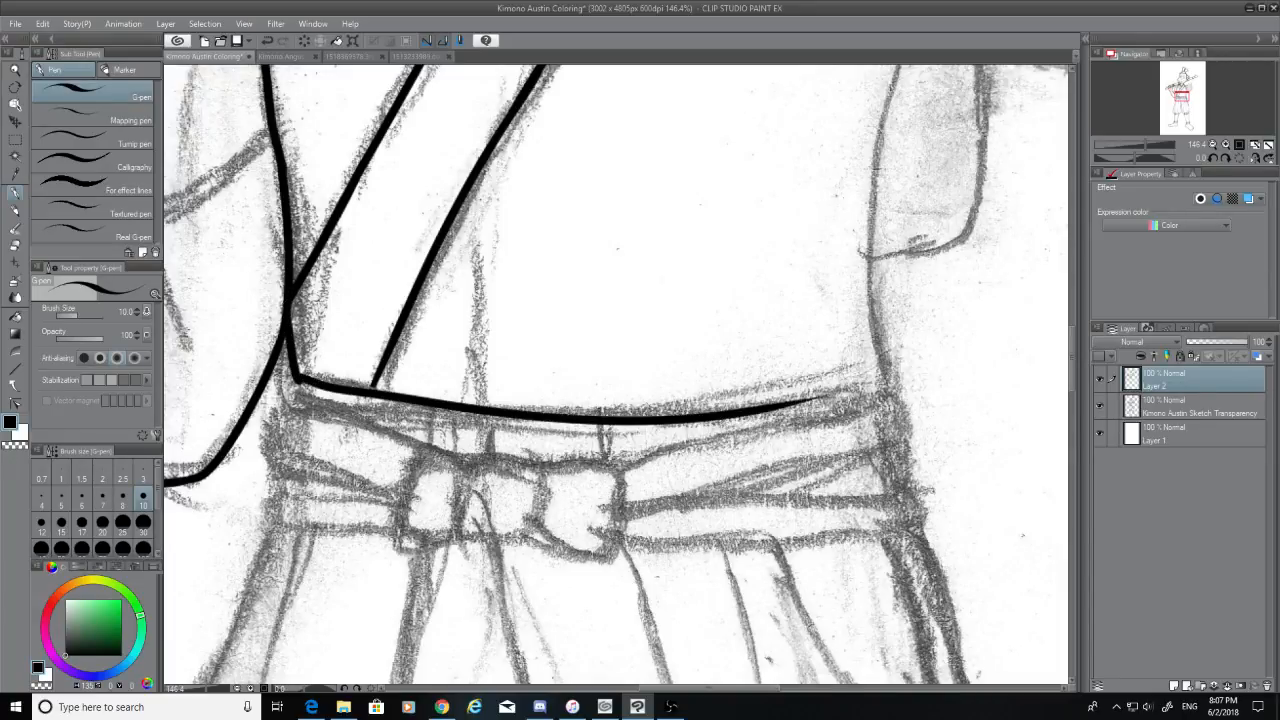
{"action": "key", "text": "ctrl+z"}
{"action": "mouse_move", "coordinate": [298, 378]}
{"action": "left_mouse_down"}
{"action": "mouse_move", "coordinate": [809, 364]}
{"action": "mouse_move", "coordinate": [866, 350]}
{"action": "left_mouse_up"}
{"action": "key", "text": "ctrl+z"}
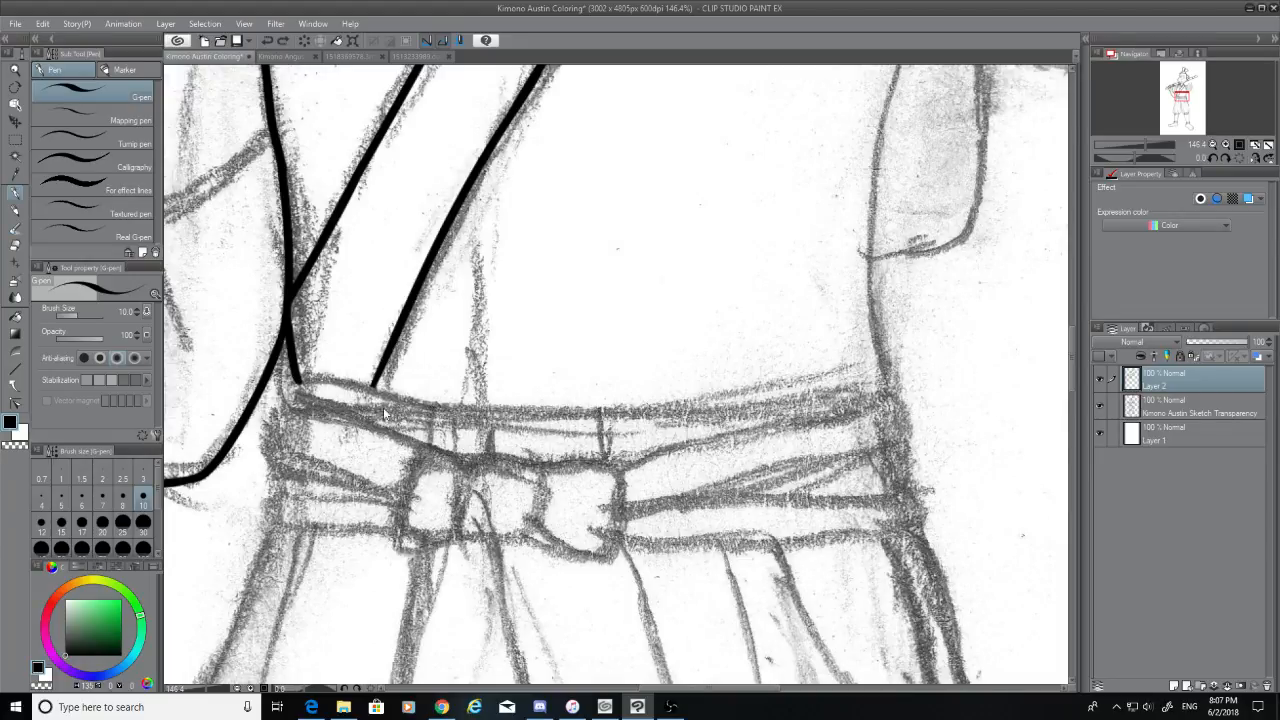
{"action": "mouse_move", "coordinate": [298, 378]}
{"action": "left_mouse_down"}
{"action": "mouse_move", "coordinate": [450, 401]}
{"action": "mouse_move", "coordinate": [945, 353]}
{"action": "left_mouse_up"}
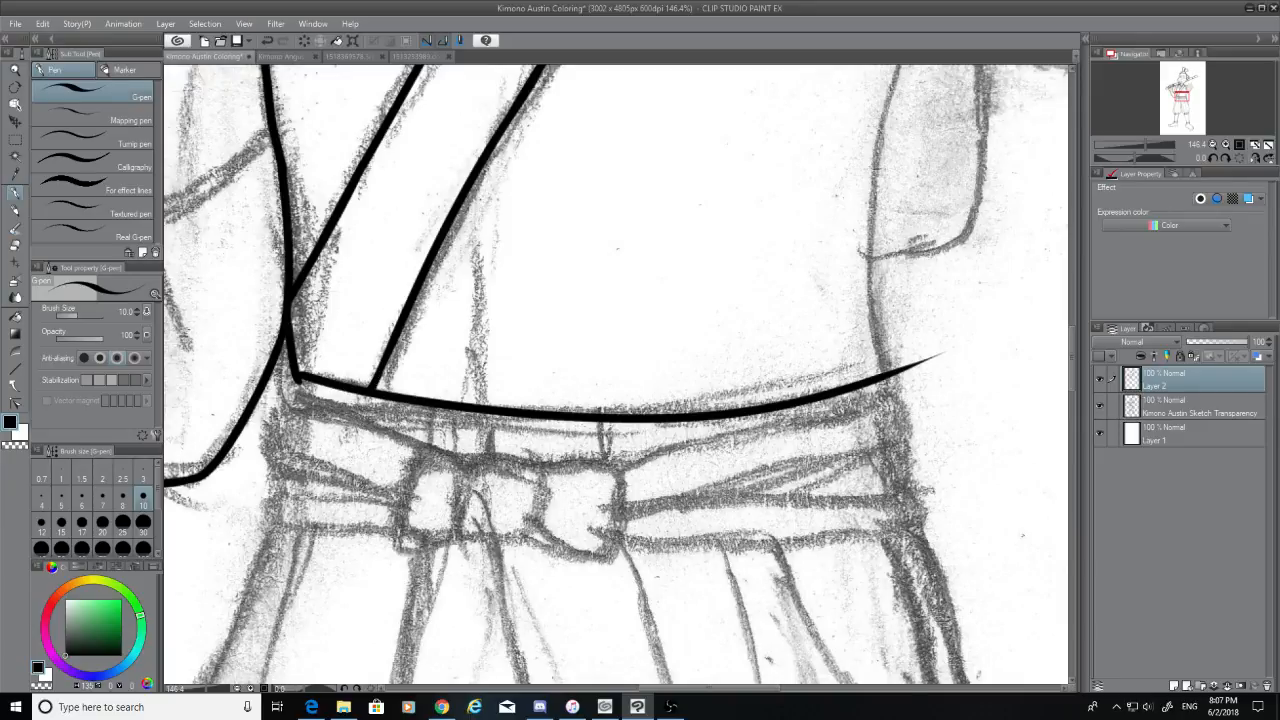
Erase the overshooting right end of the belt's upper edge and check the line art with the sketch layer hidden
{"action": "left_click", "coordinate": [16, 246]}
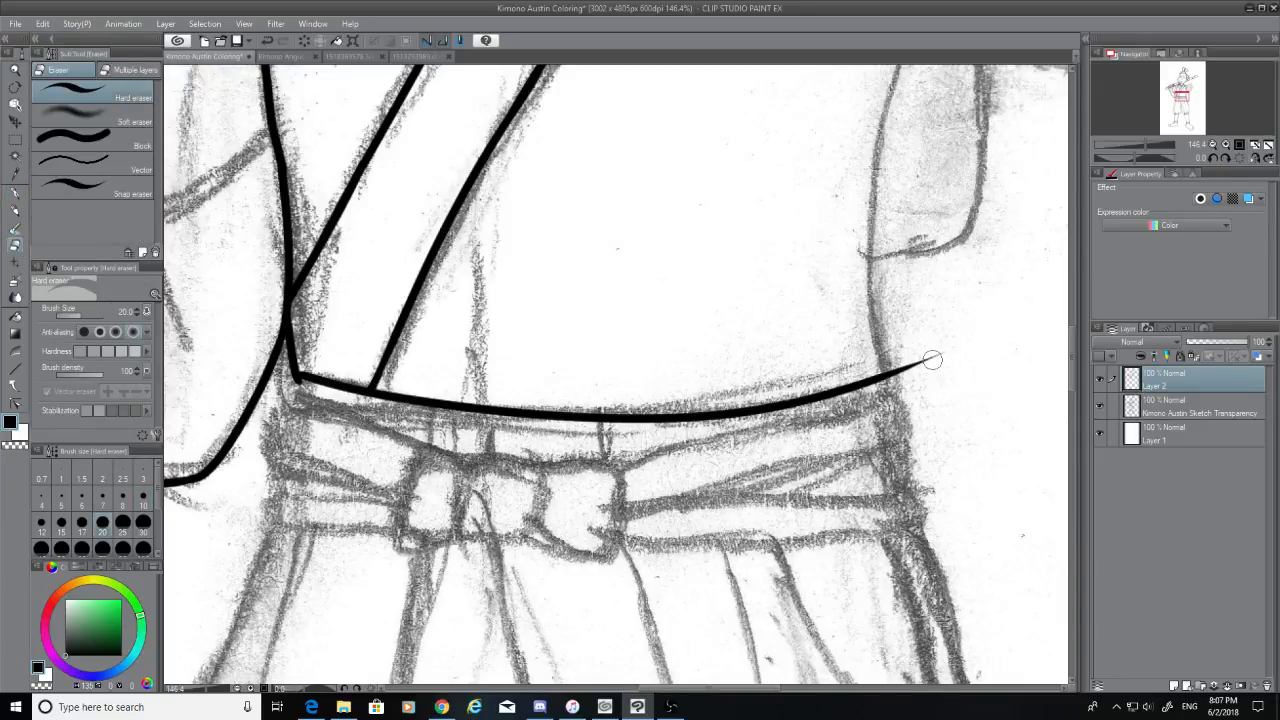
{"action": "left_click_drag", "start_coordinate": [932, 360], "coordinate": [888, 376]}
{"action": "left_click", "coordinate": [1100, 406]}
{"action": "left_click", "coordinate": [1100, 407]}
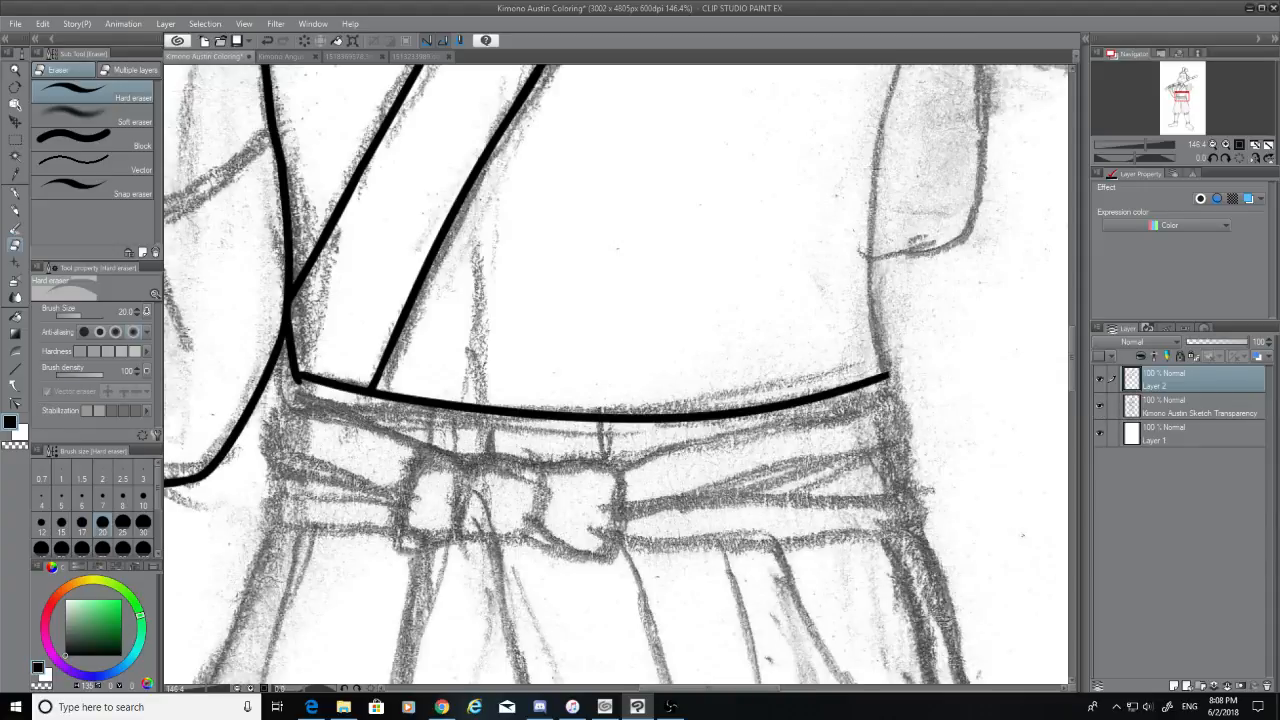
Ink short stubs down from both belt corners and the right torso edge from the belt up to the sleeve
{"action": "left_click", "coordinate": [15, 192]}
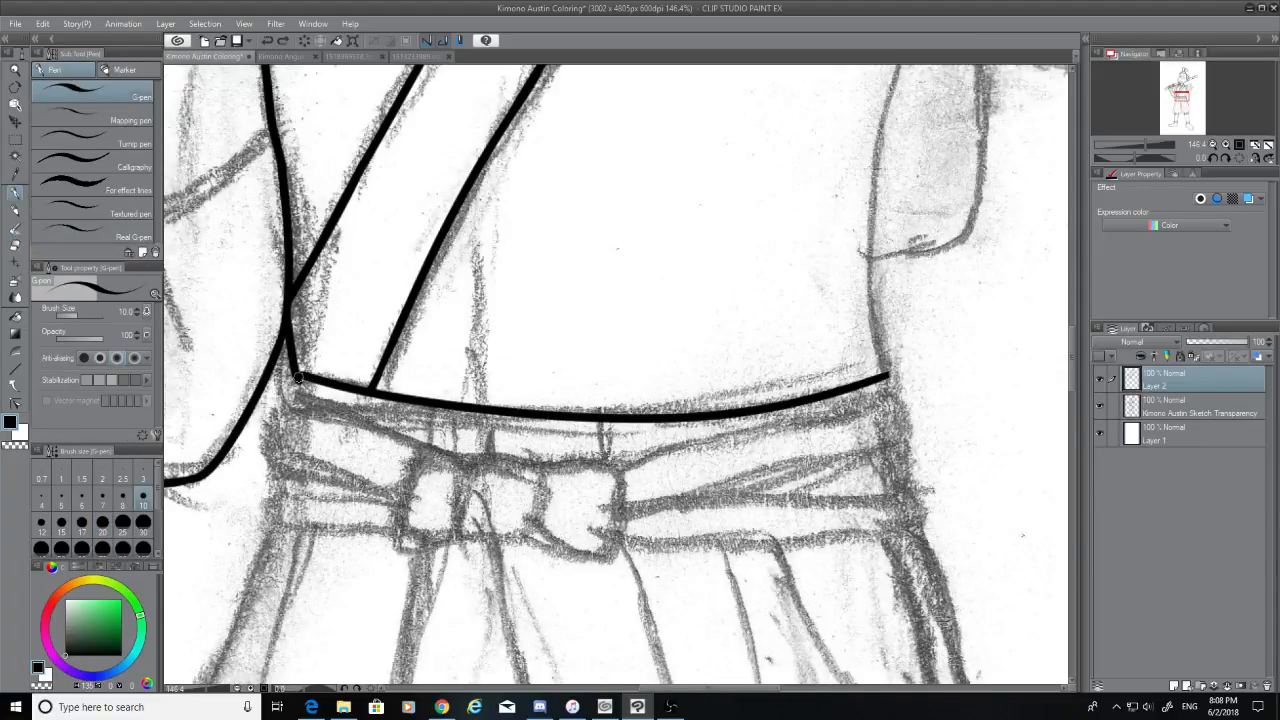
{"action": "left_click_drag", "start_coordinate": [297, 377], "coordinate": [299, 397]}
{"action": "left_click_drag", "start_coordinate": [886, 375], "coordinate": [891, 392]}
{"action": "scroll", "coordinate": [1075, 376], "scroll_direction": "up", "scroll_amount": 3}
{"action": "left_click_drag", "start_coordinate": [886, 541], "coordinate": [938, 147]}
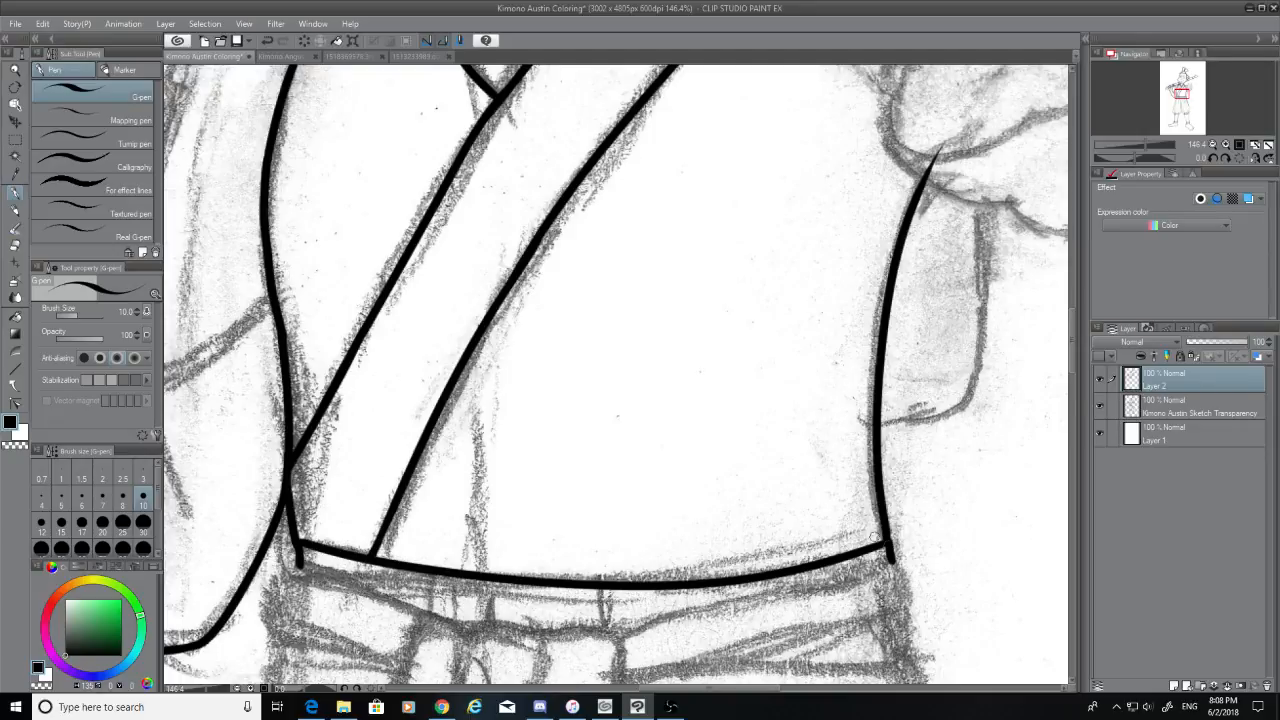
Erase the right torso line's overshoot at the sleeve and check the line art with the sketch layer hidden
{"action": "left_click", "coordinate": [15, 245]}
{"action": "mouse_move", "coordinate": [948, 143]}
{"action": "left_mouse_down"}
{"action": "mouse_move", "coordinate": [920, 176]}
{"action": "mouse_move", "coordinate": [948, 140]}
{"action": "mouse_move", "coordinate": [934, 178]}
{"action": "left_mouse_up"}
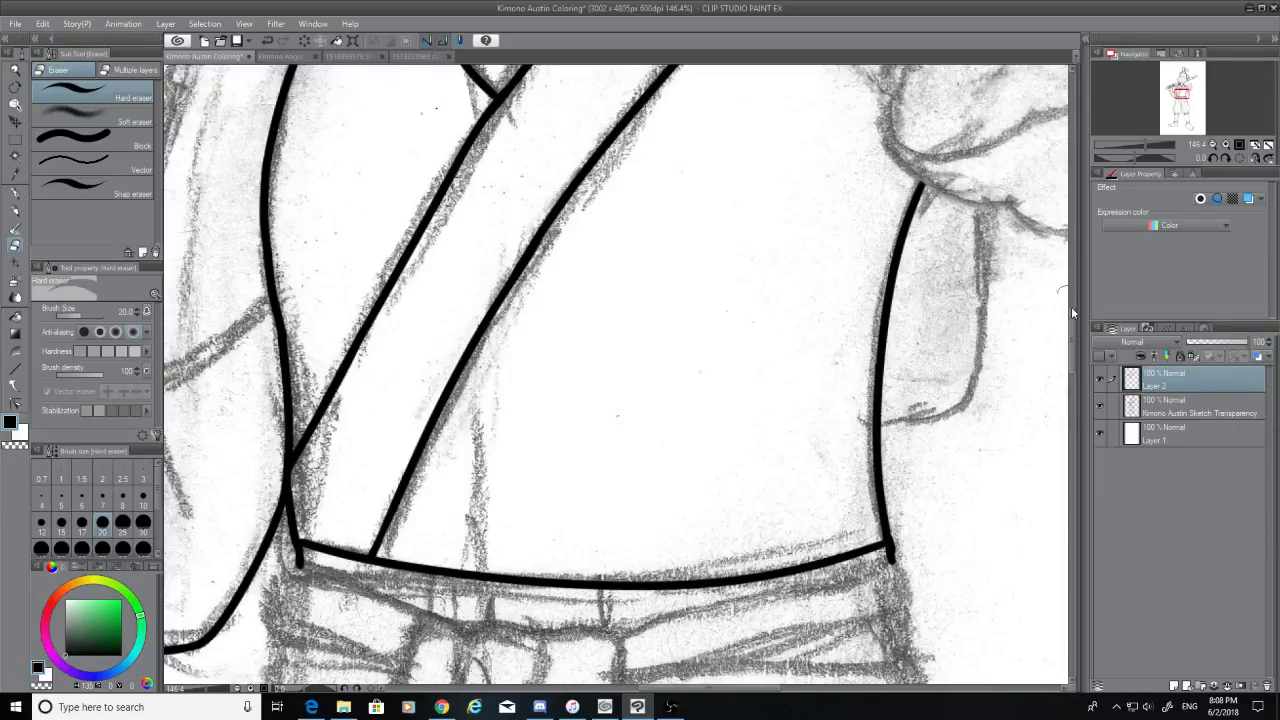
{"action": "scroll", "coordinate": [1070, 344], "scroll_direction": "up", "scroll_amount": 2}
{"action": "left_click", "coordinate": [1100, 405]}
{"action": "left_click", "coordinate": [1100, 405]}
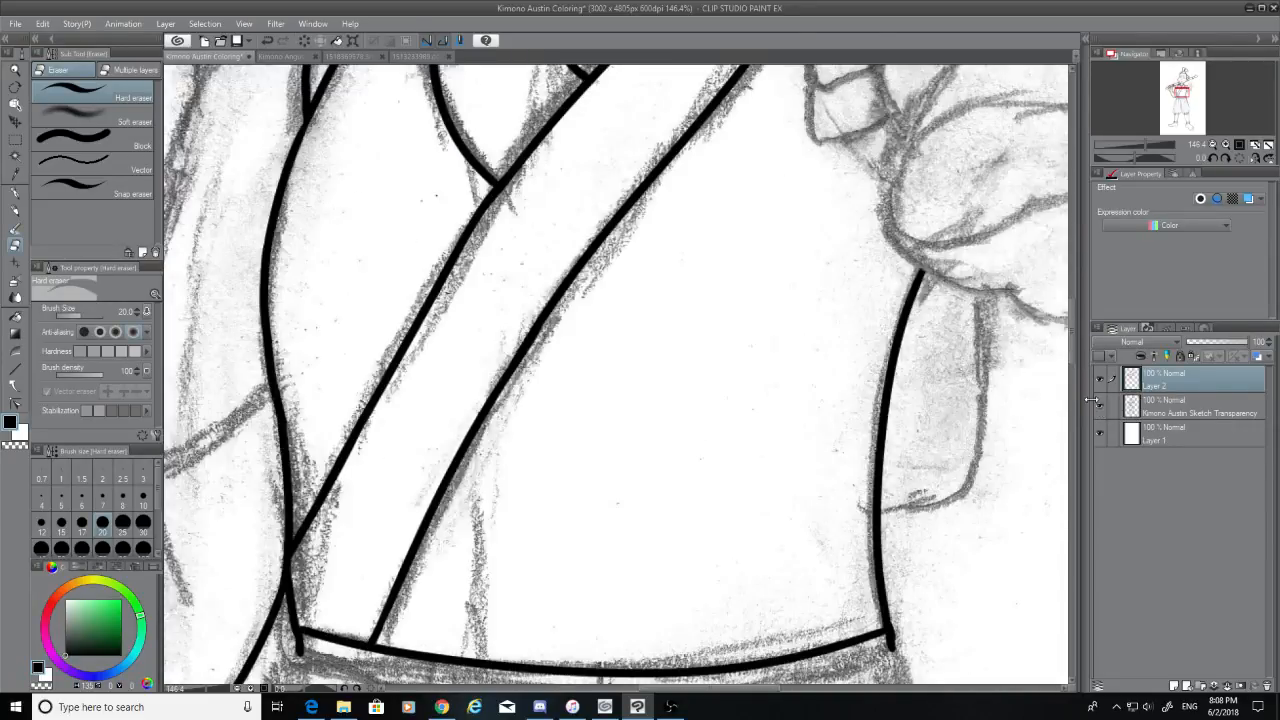
Try extending the belt's right end stub downward with the G-pen, and erase the existing stub below the corner
{"action": "left_click", "coordinate": [15, 192]}
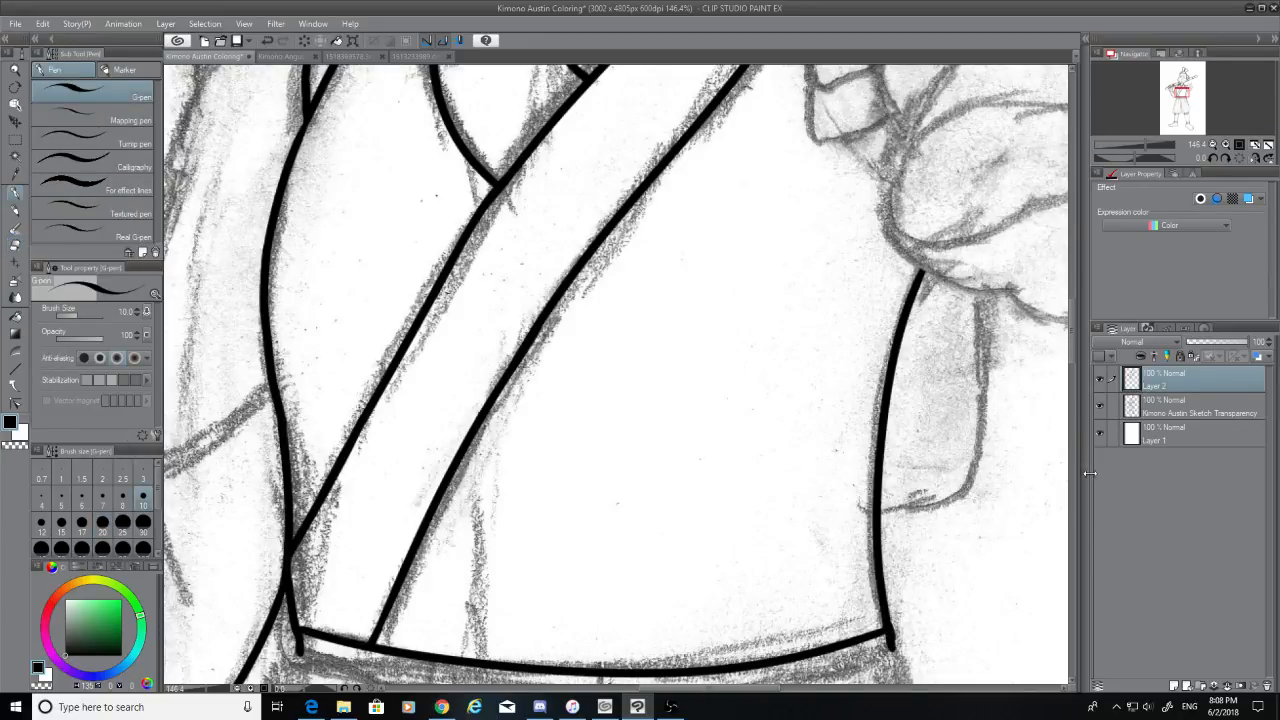
{"action": "scroll", "coordinate": [1062, 342], "scroll_direction": "down", "scroll_amount": 8}
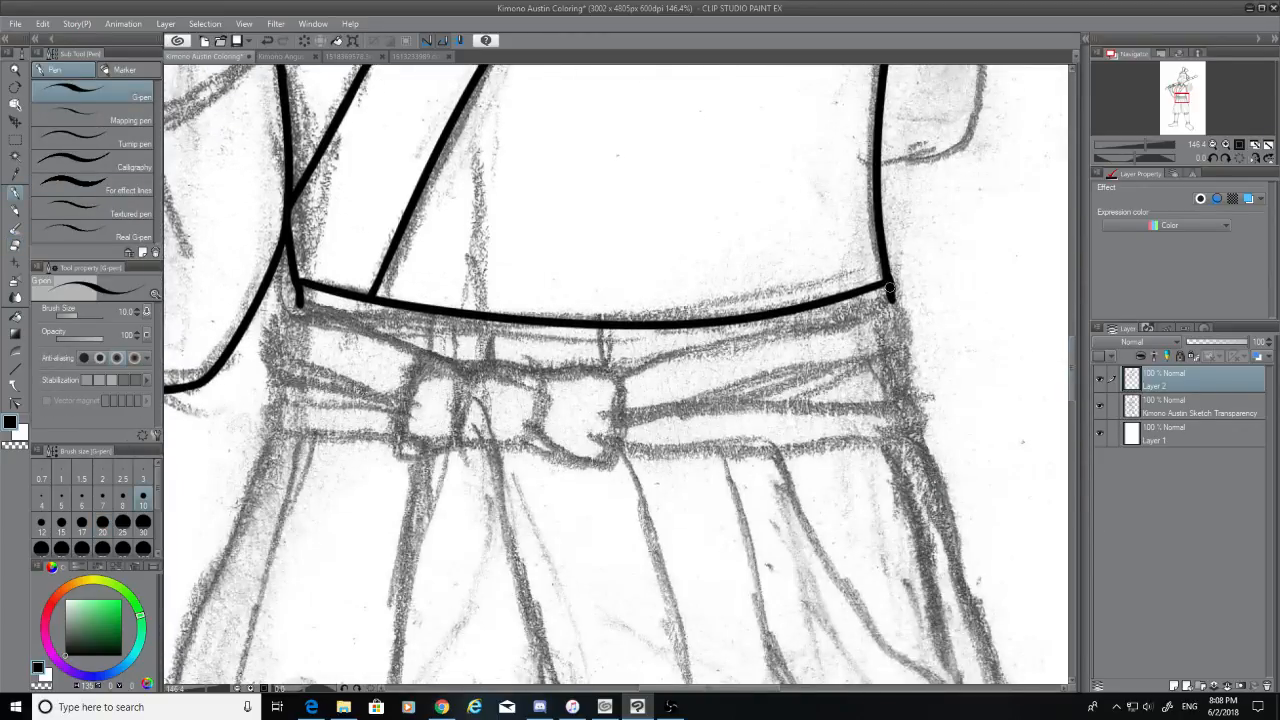
{"action": "left_click_drag", "start_coordinate": [889, 288], "coordinate": [898, 345]}
{"action": "key", "text": "ctrl+z"}
{"action": "left_click_drag", "start_coordinate": [889, 286], "coordinate": [898, 345]}
{"action": "key", "text": "ctrl+z"}
{"action": "left_click", "coordinate": [15, 245]}
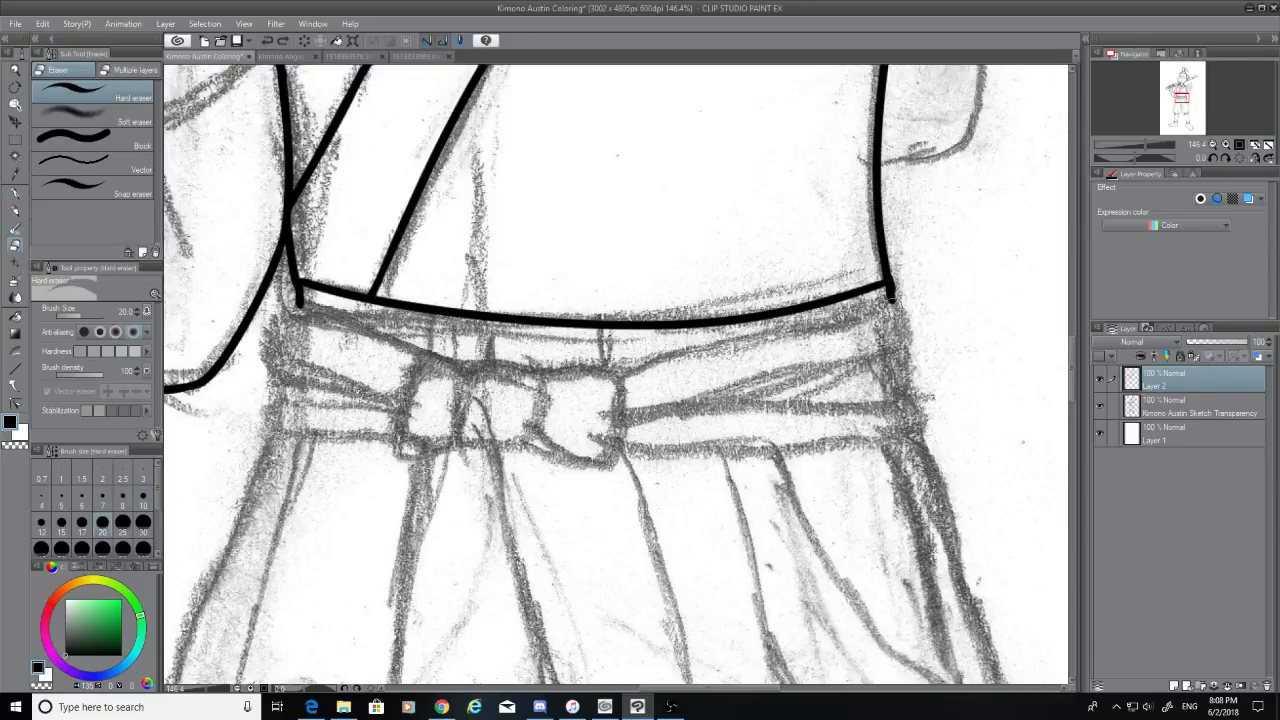
{"action": "left_click_drag", "start_coordinate": [892, 300], "coordinate": [912, 288]}
Redraw the belt's short right end line downward from the corner with the G-pen
{"action": "left_click", "coordinate": [15, 192]}
{"action": "left_click_drag", "start_coordinate": [886, 282], "coordinate": [903, 350]}
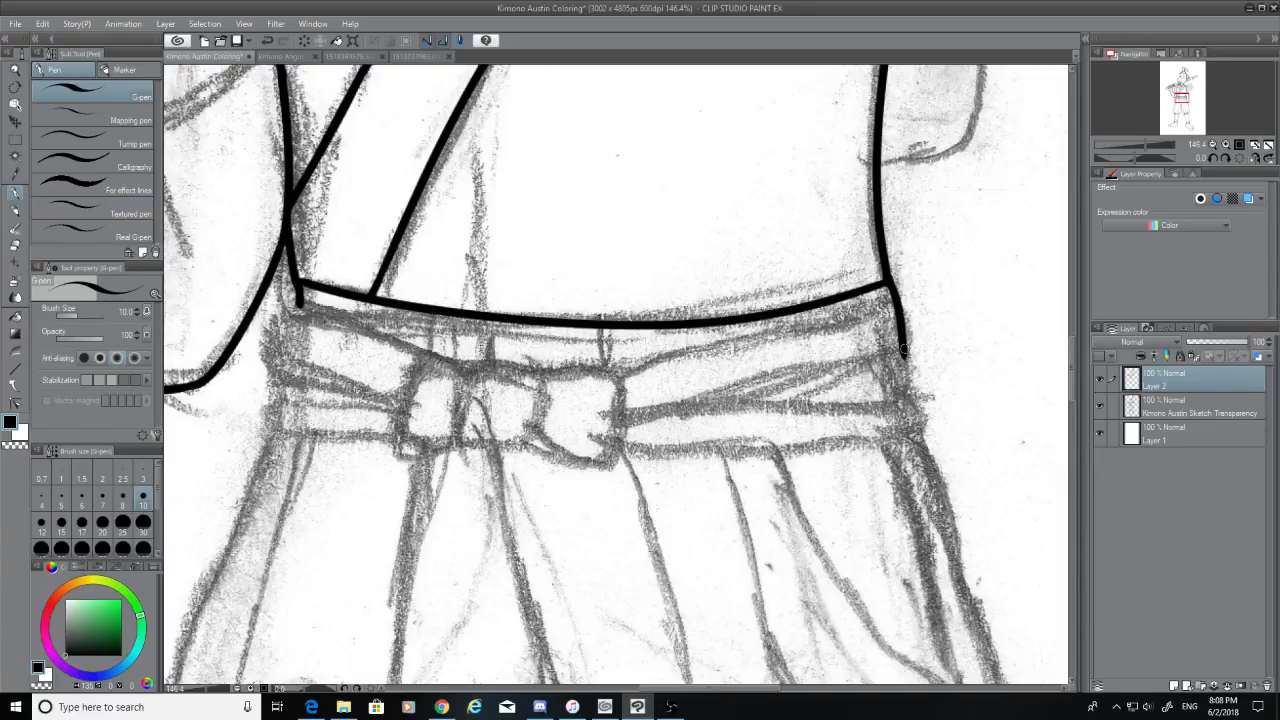
{"action": "key", "text": "ctrl+z"}
{"action": "left_click_drag", "start_coordinate": [885, 280], "coordinate": [899, 326]}
{"action": "key", "text": "ctrl+z"}
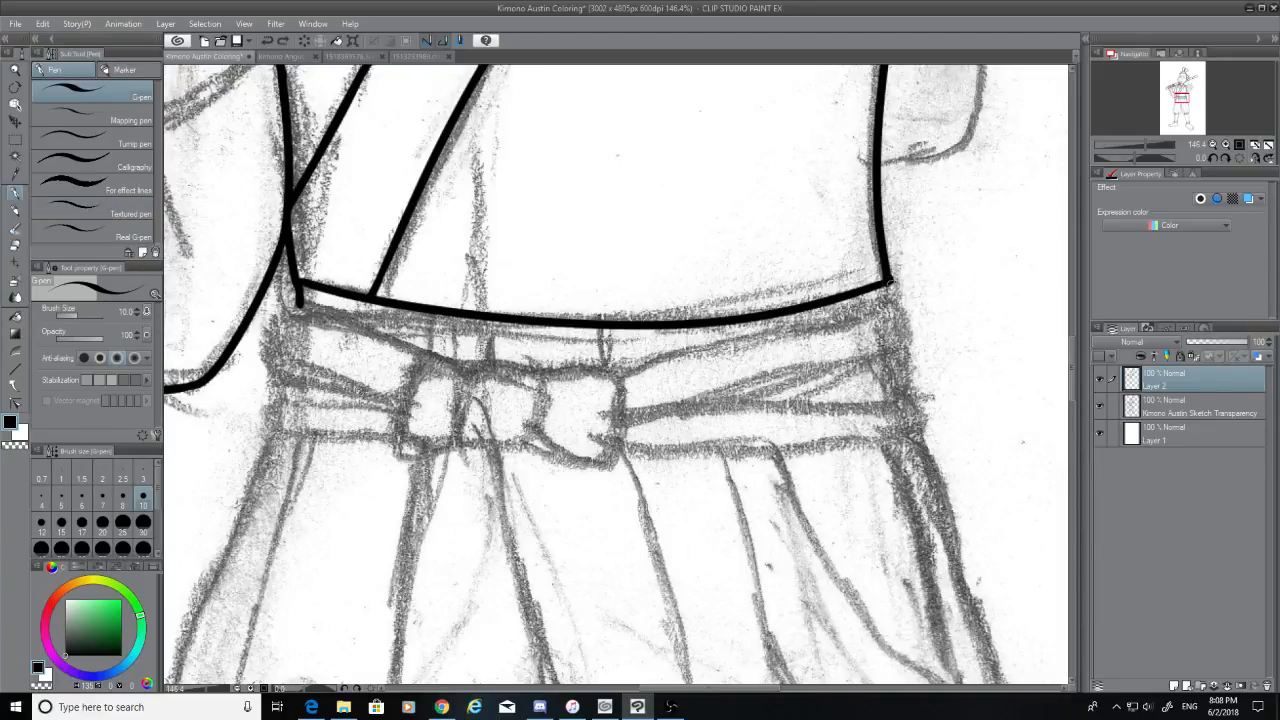
{"action": "left_click_drag", "start_coordinate": [886, 281], "coordinate": [894, 309]}
Ink the straight fold line from the belt knot's upper right corner to the lower tip of the belt's right end
{"action": "left_click_drag", "start_coordinate": [622, 377], "coordinate": [930, 292]}
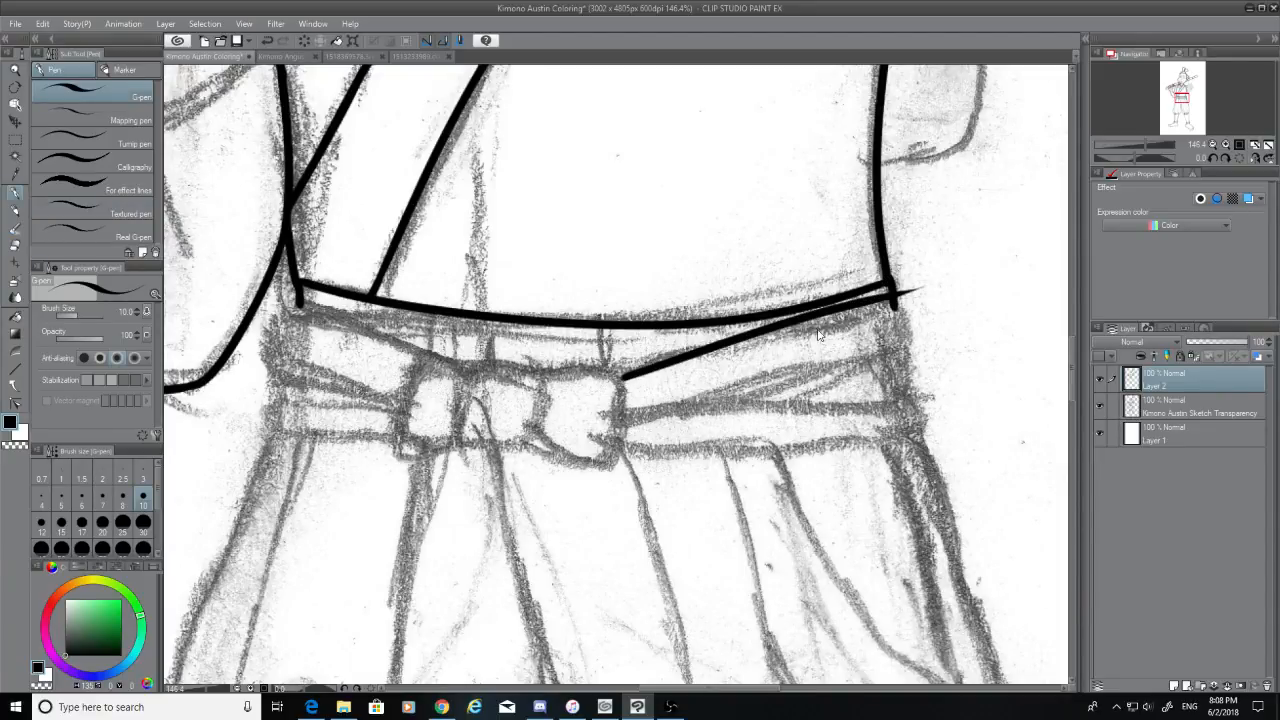
{"action": "key", "text": "ctrl+z"}
{"action": "left_click_drag", "start_coordinate": [620, 378], "coordinate": [936, 296]}
{"action": "key", "text": "ctrl+z"}
{"action": "left_click_drag", "start_coordinate": [618, 378], "coordinate": [947, 296]}
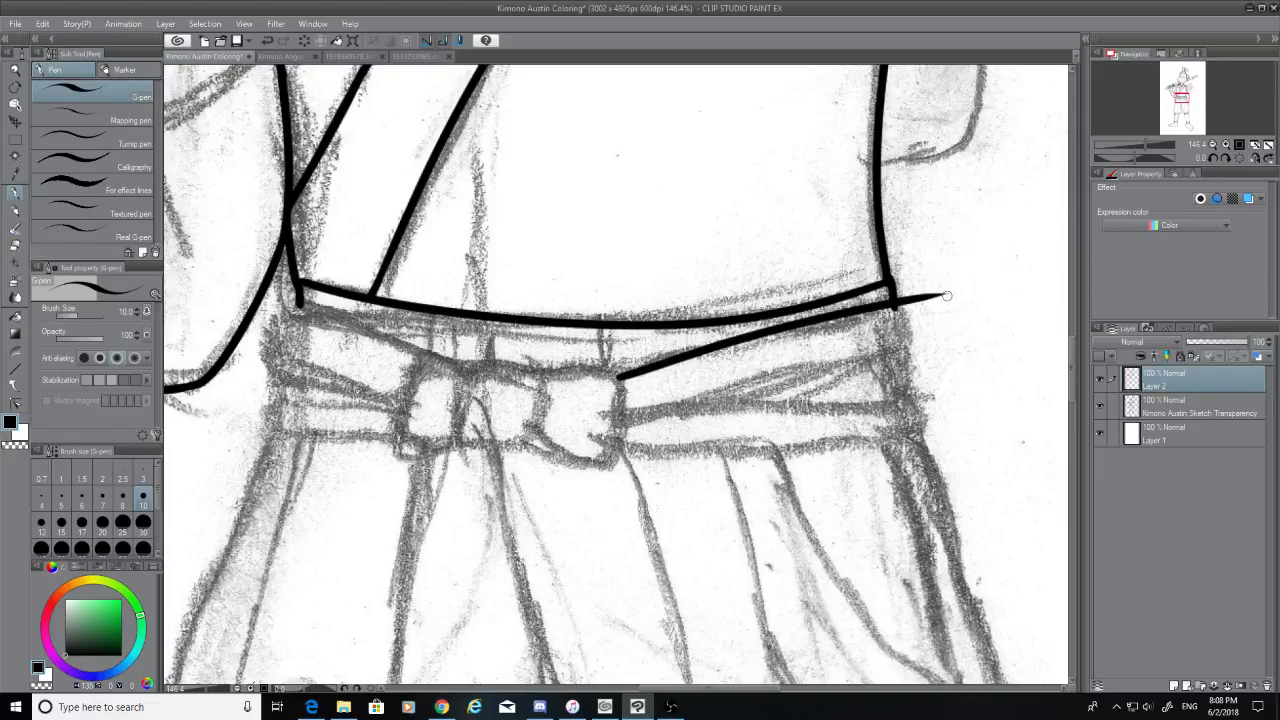
{"action": "key", "text": "ctrl+z"}
{"action": "left_click_drag", "start_coordinate": [619, 378], "coordinate": [908, 312]}
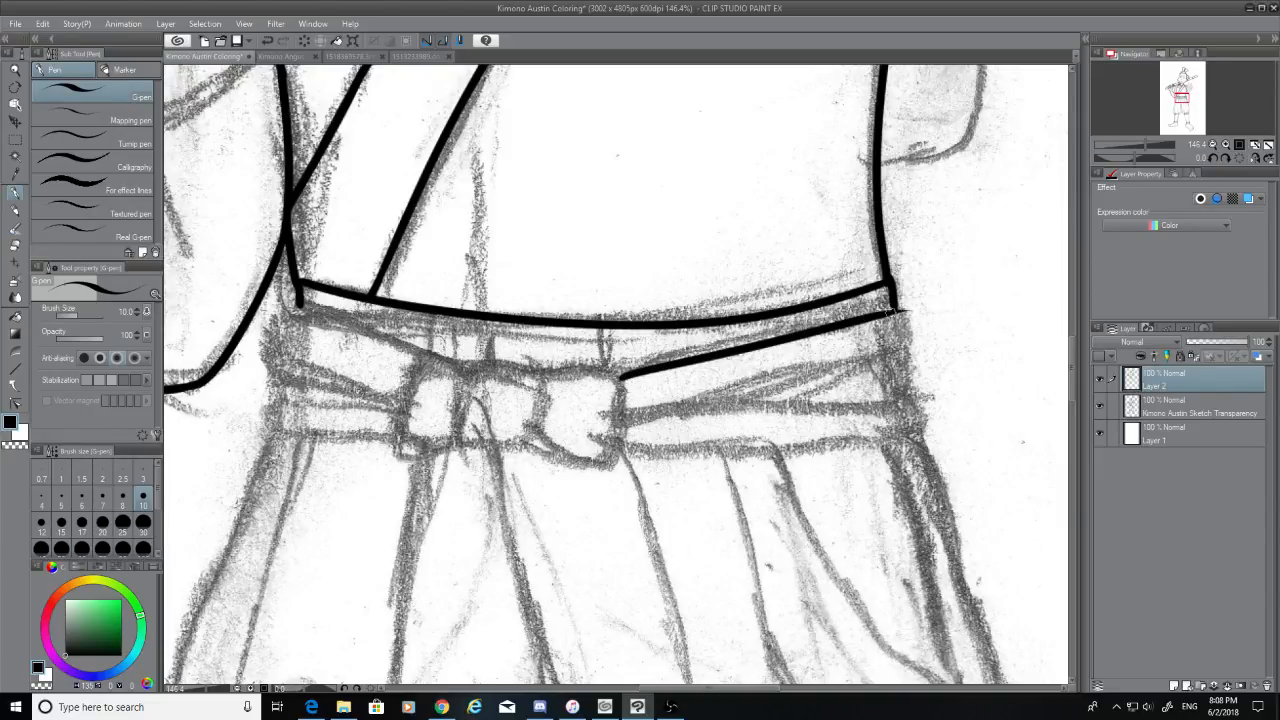
{"action": "key", "text": "ctrl+z"}
Ink the matching fold line from the lower tip of the belt's left end diagonally down to the knot
{"action": "left_click_drag", "start_coordinate": [296, 300], "coordinate": [472, 376]}
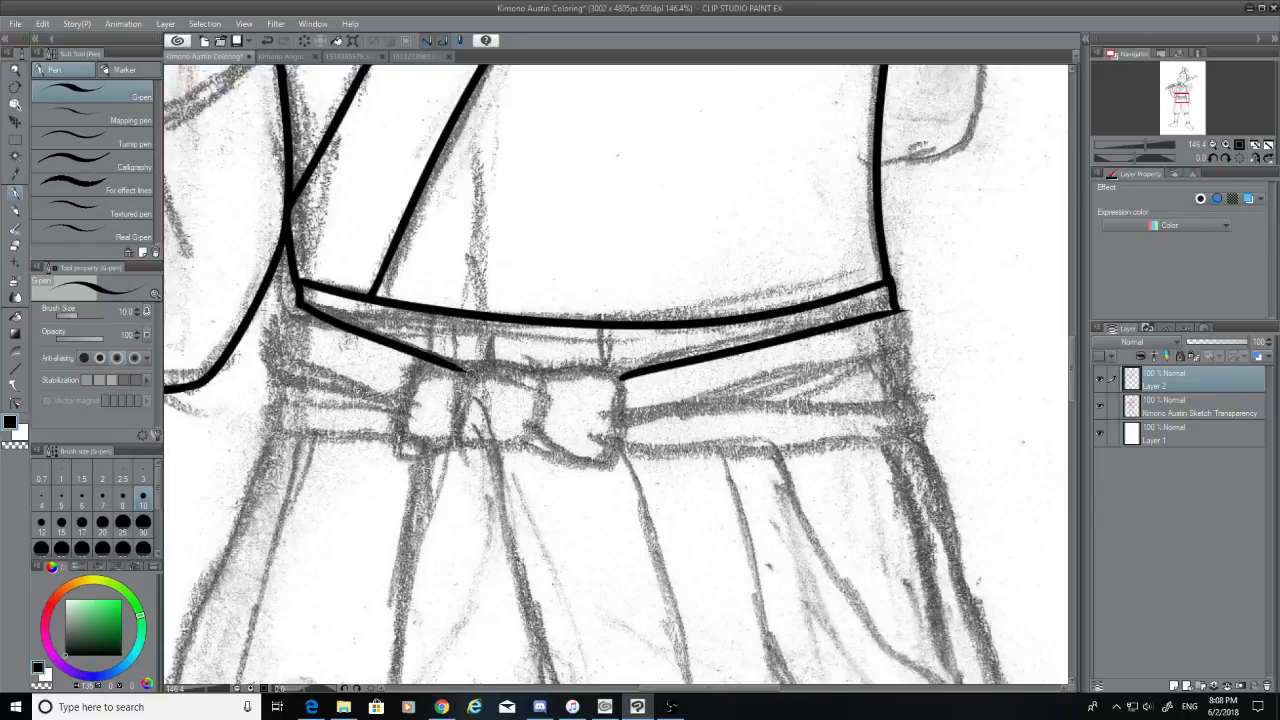
{"action": "key", "text": "ctrl+z"}
{"action": "left_click_drag", "start_coordinate": [294, 306], "coordinate": [406, 356]}
{"action": "key", "text": "ctrl+z"}
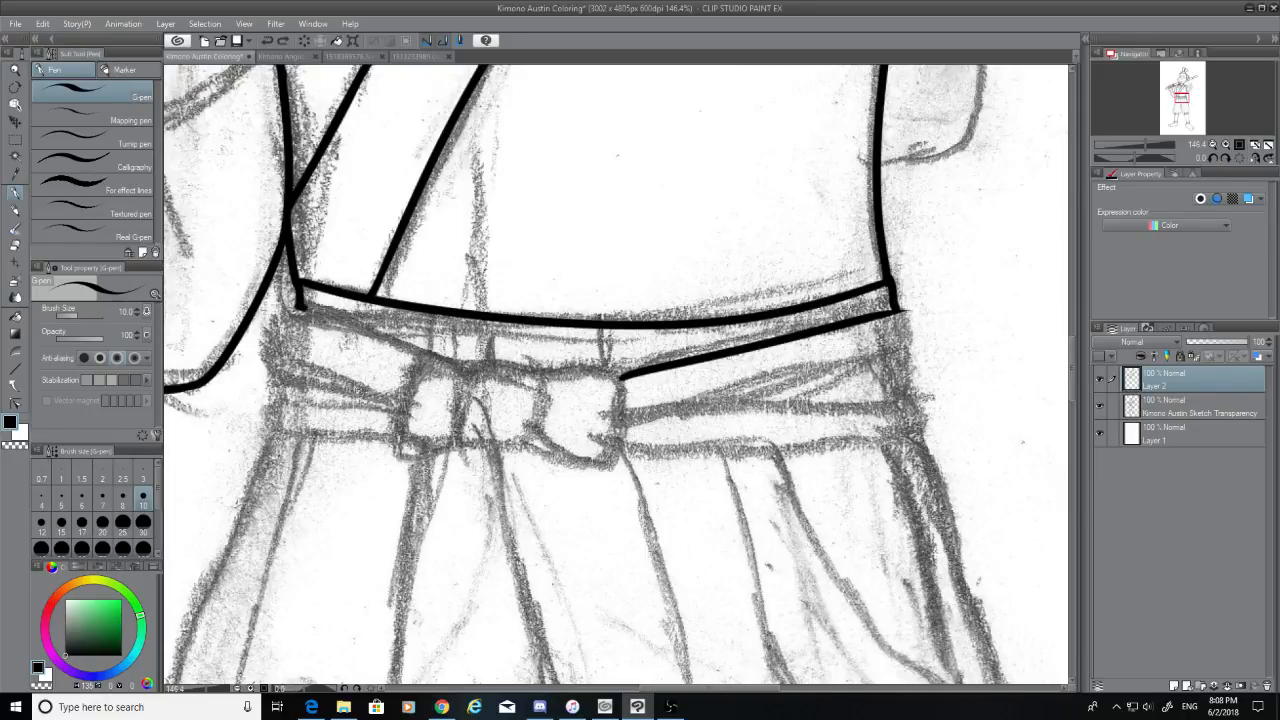
{"action": "left_click_drag", "start_coordinate": [296, 304], "coordinate": [428, 355]}
{"action": "key", "text": "ctrl+z"}
{"action": "left_click_drag", "start_coordinate": [296, 305], "coordinate": [429, 352]}
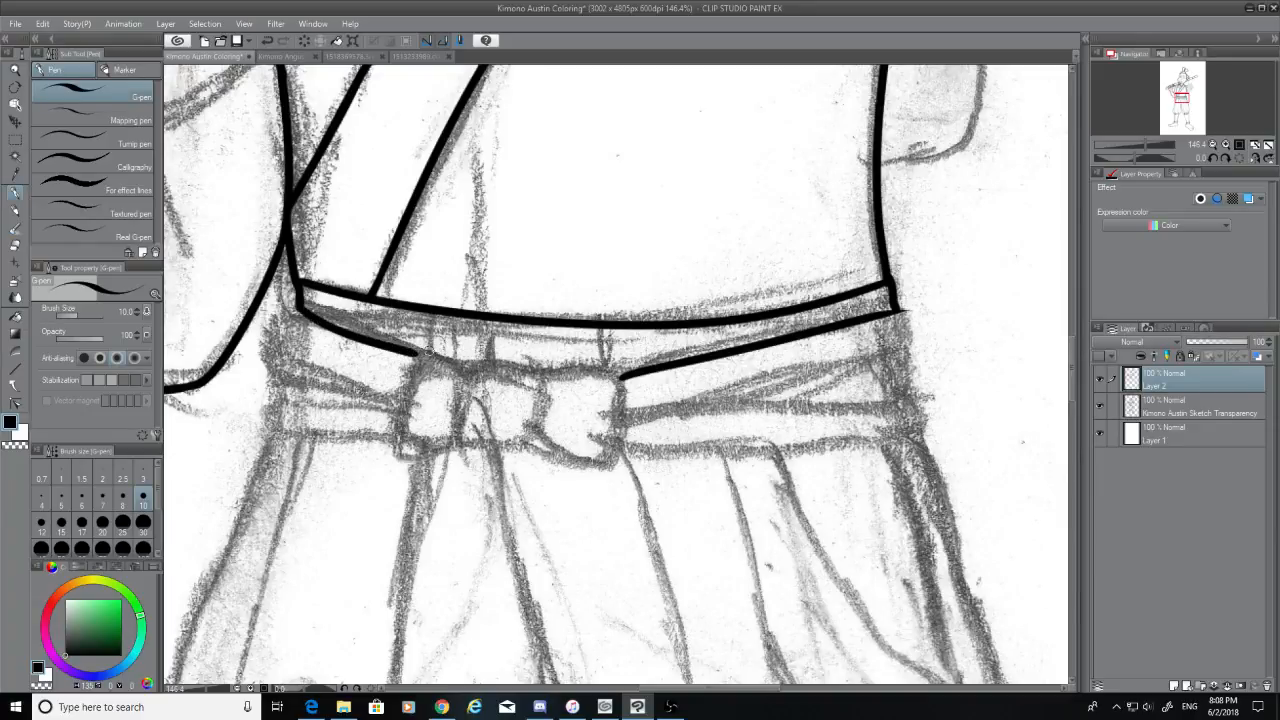
{"action": "key", "text": "ctrl+z"}
{"action": "mouse_move", "coordinate": [298, 301]}
{"action": "left_mouse_down"}
{"action": "mouse_move", "coordinate": [299, 314]}
{"action": "mouse_move", "coordinate": [420, 360]}
{"action": "mouse_move", "coordinate": [306, 318]}
{"action": "mouse_move", "coordinate": [430, 352]}
{"action": "left_mouse_up"}
{"action": "key", "text": "ctrl+z"}
{"action": "key", "text": "ctrl+z"}
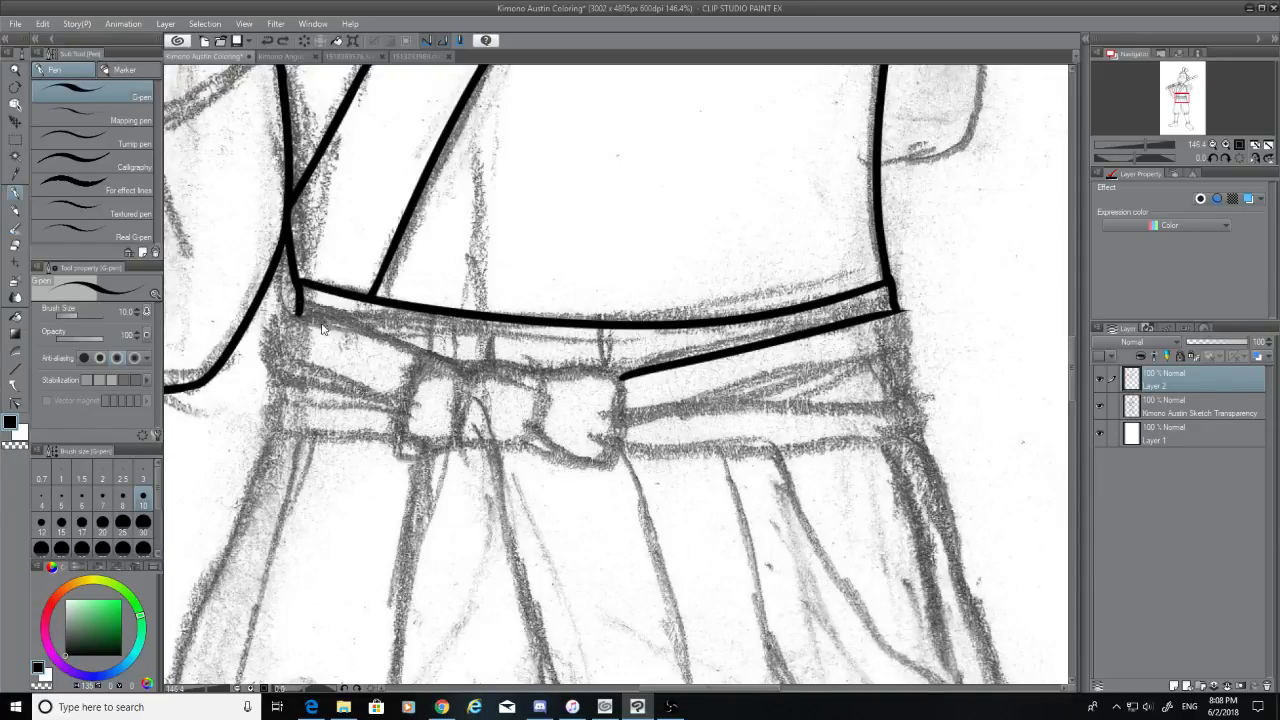
{"action": "left_click_drag", "start_coordinate": [298, 312], "coordinate": [418, 360]}
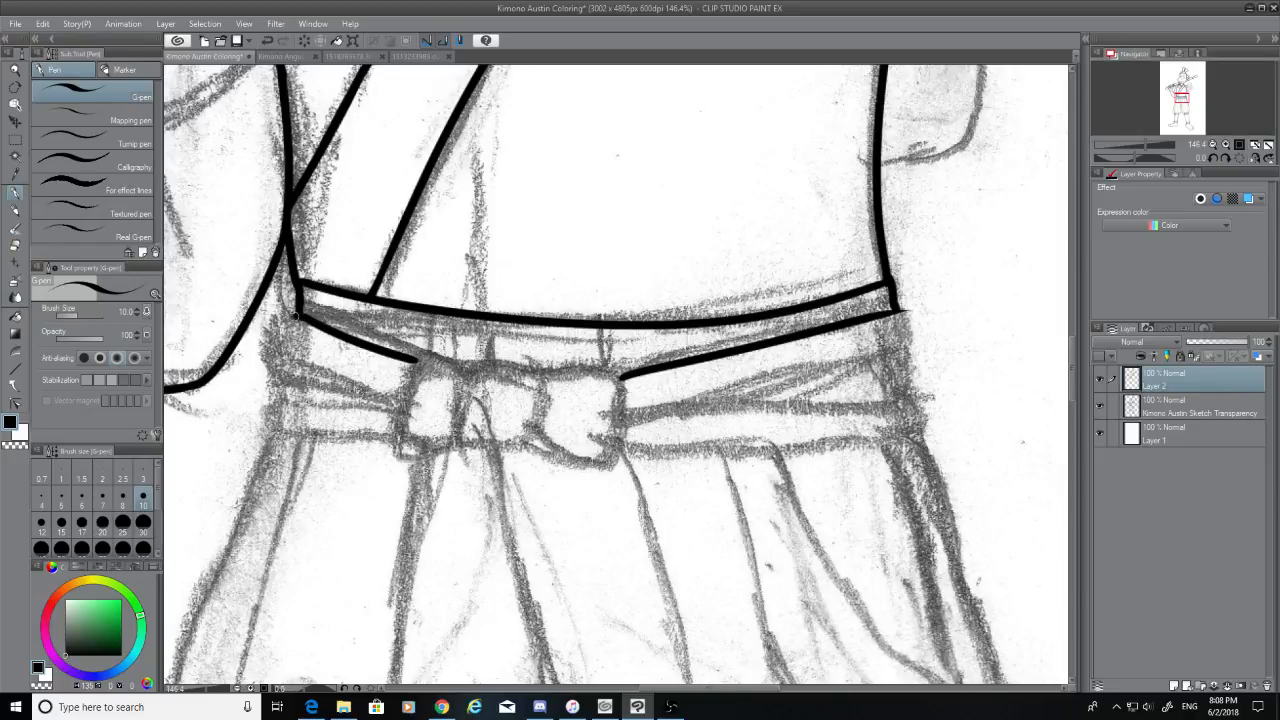
Ink the upper left belt band's side edge and lower line to the knot, trimming the line's end there
{"action": "mouse_move", "coordinate": [295, 314]}
{"action": "left_mouse_down"}
{"action": "mouse_move", "coordinate": [275, 356]}
{"action": "mouse_move", "coordinate": [404, 392]}
{"action": "left_mouse_up"}
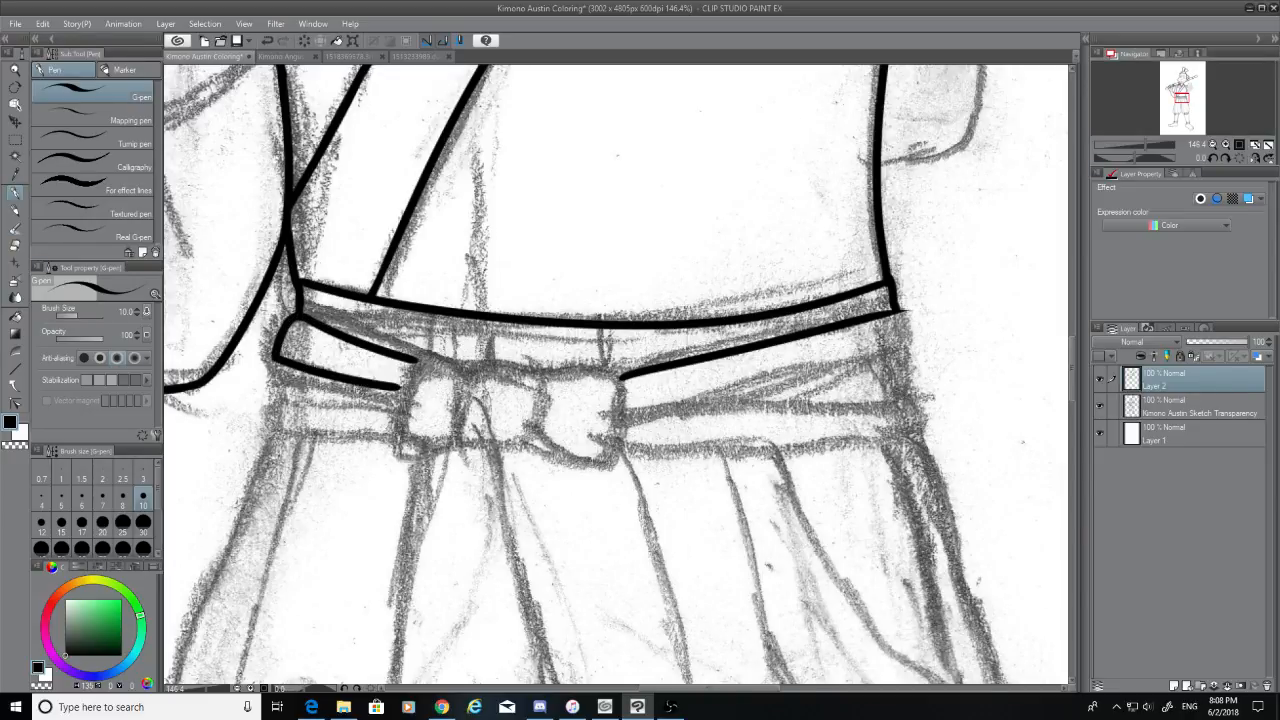
{"action": "key", "text": "ctrl+z"}
{"action": "left_click_drag", "start_coordinate": [275, 355], "coordinate": [423, 391]}
{"action": "left_click", "coordinate": [17, 244]}
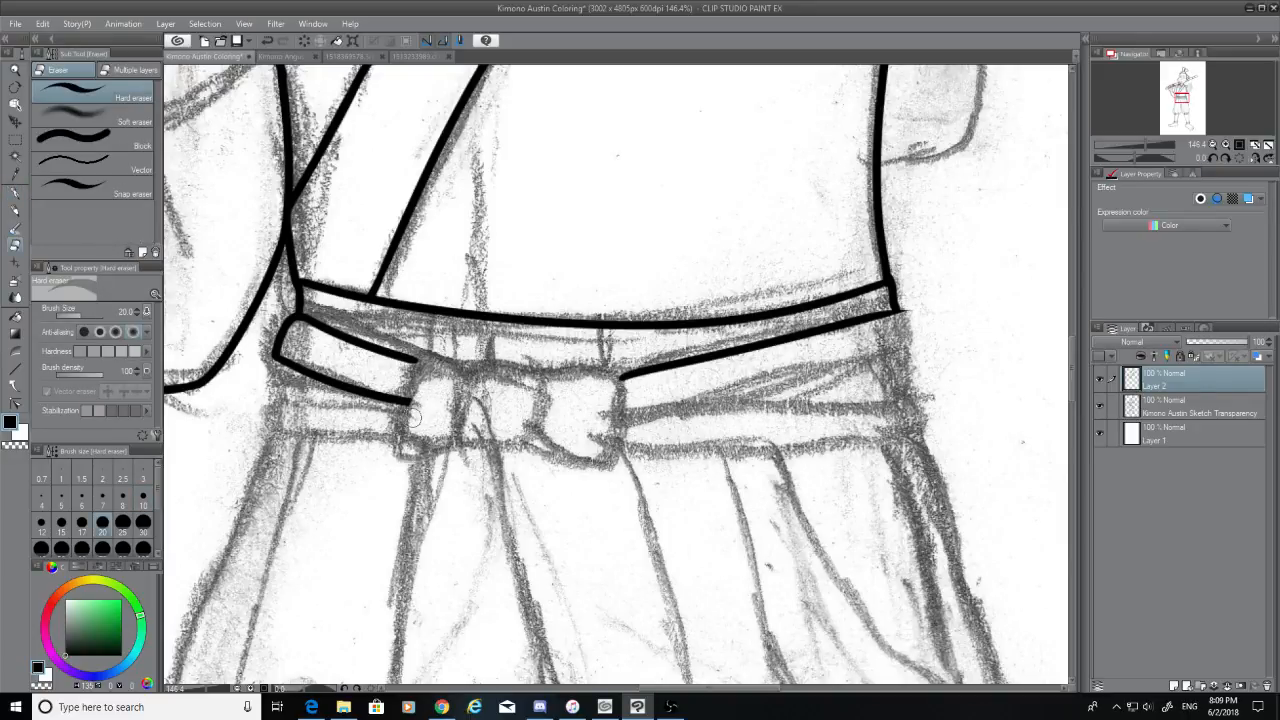
{"action": "key", "text": "p"}
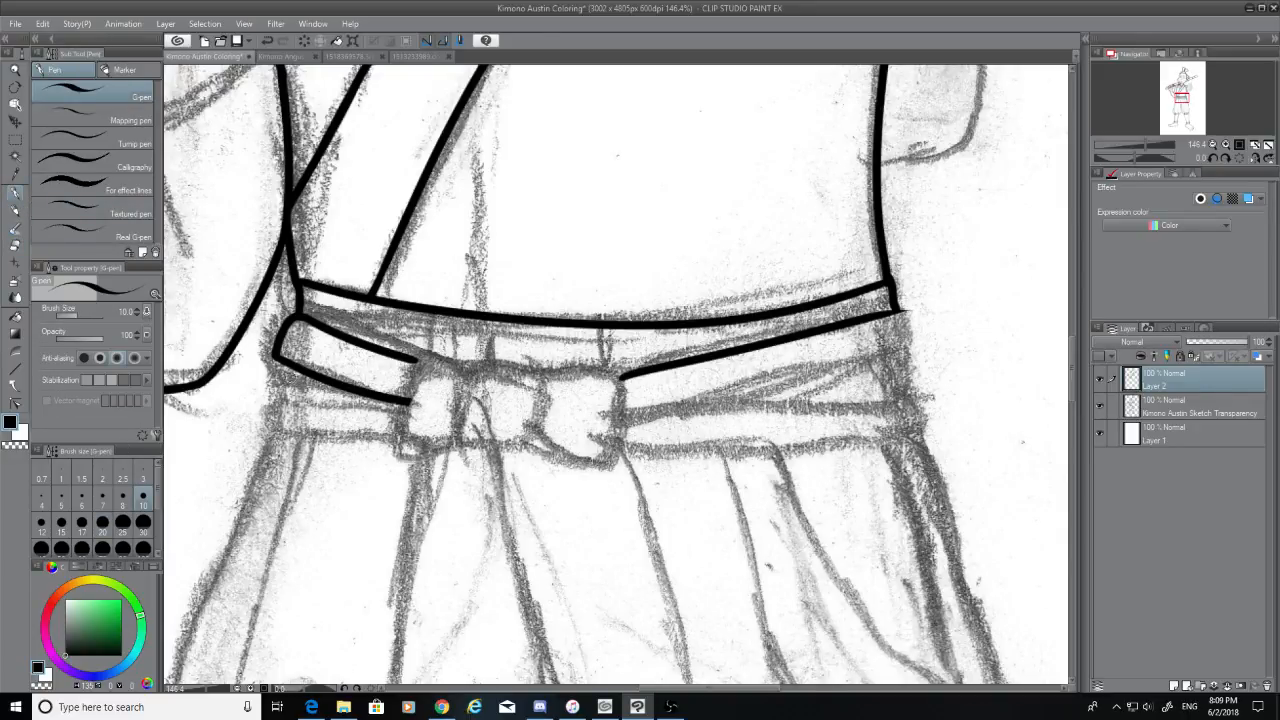
Ink the middle left belt band's short side edge and its lower line running to the knot
{"action": "left_click_drag", "start_coordinate": [289, 364], "coordinate": [287, 384]}
{"action": "key", "text": "ctrl+z"}
{"action": "mouse_move", "coordinate": [290, 372]}
{"action": "left_mouse_down"}
{"action": "mouse_move", "coordinate": [319, 417]}
{"action": "mouse_move", "coordinate": [436, 413]}
{"action": "left_mouse_up"}
{"action": "key", "text": "ctrl+z"}
{"action": "left_click_drag", "start_coordinate": [284, 386], "coordinate": [425, 414]}
{"action": "key", "text": "ctrl+z"}
{"action": "left_click_drag", "start_coordinate": [285, 393], "coordinate": [407, 418]}
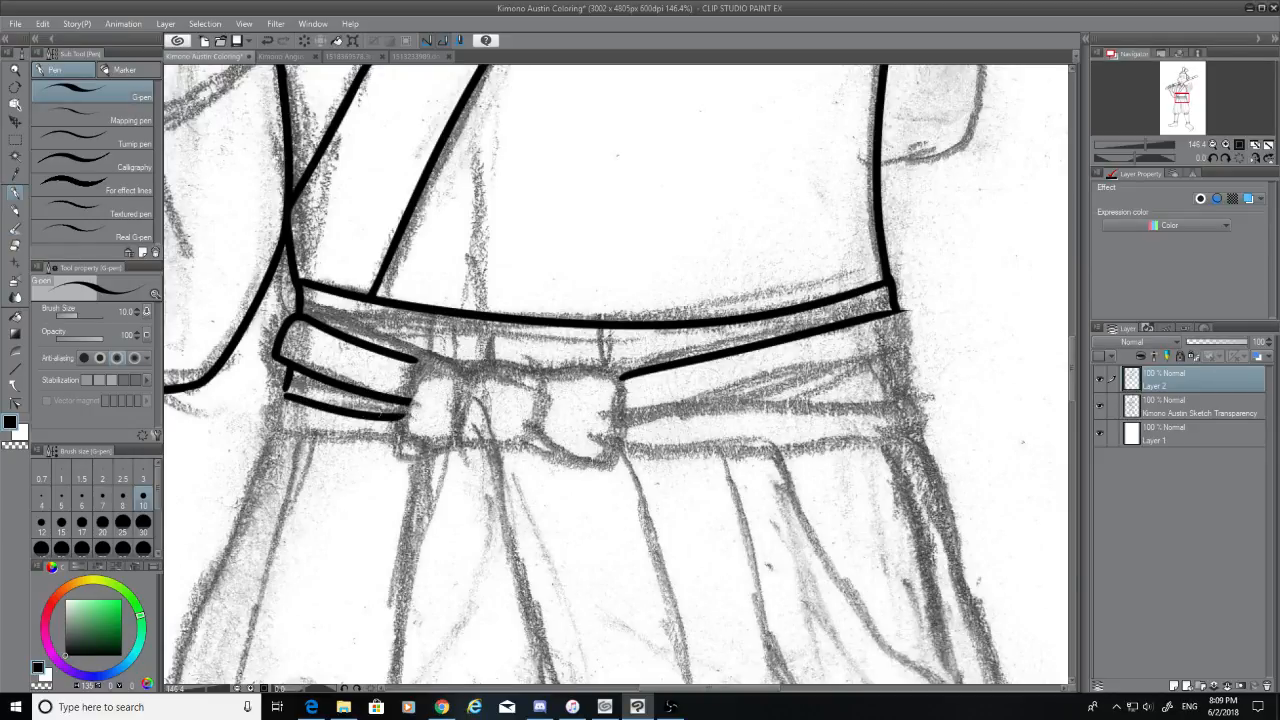
Ink the lowest left belt band with a side edge turning into a curved bottom line toward the knot
{"action": "left_click_drag", "start_coordinate": [285, 394], "coordinate": [418, 450]}
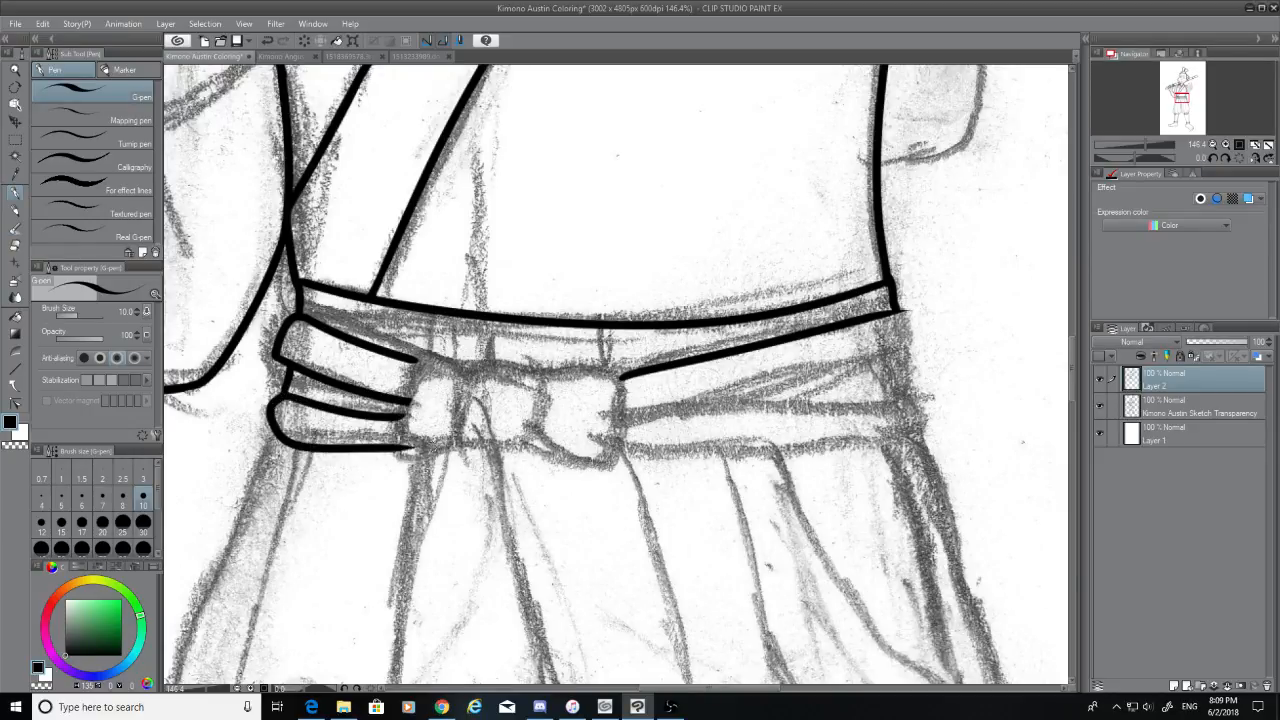
{"action": "key", "text": "ctrl+z"}
{"action": "mouse_move", "coordinate": [284, 392]}
{"action": "left_mouse_down"}
{"action": "mouse_move", "coordinate": [272, 442]}
{"action": "mouse_move", "coordinate": [272, 428]}
{"action": "mouse_move", "coordinate": [360, 449]}
{"action": "mouse_move", "coordinate": [432, 438]}
{"action": "left_mouse_up"}
{"action": "key", "text": "ctrl+z"}
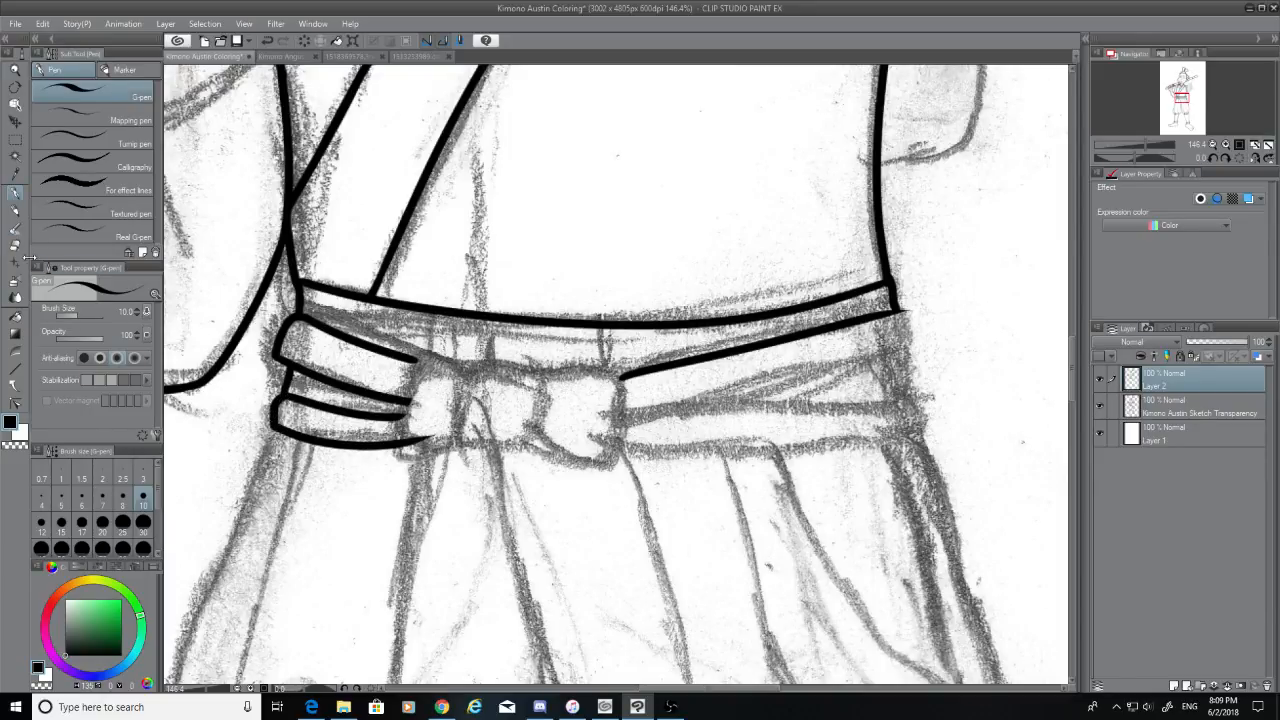
Erase the upper left belt band's side edge and redraw it as a smooth curve joining the band below
{"action": "left_click", "coordinate": [15, 244]}
{"action": "mouse_move", "coordinate": [290, 368]}
{"action": "left_mouse_down"}
{"action": "mouse_move", "coordinate": [278, 350]}
{"action": "mouse_move", "coordinate": [287, 322]}
{"action": "left_mouse_up"}
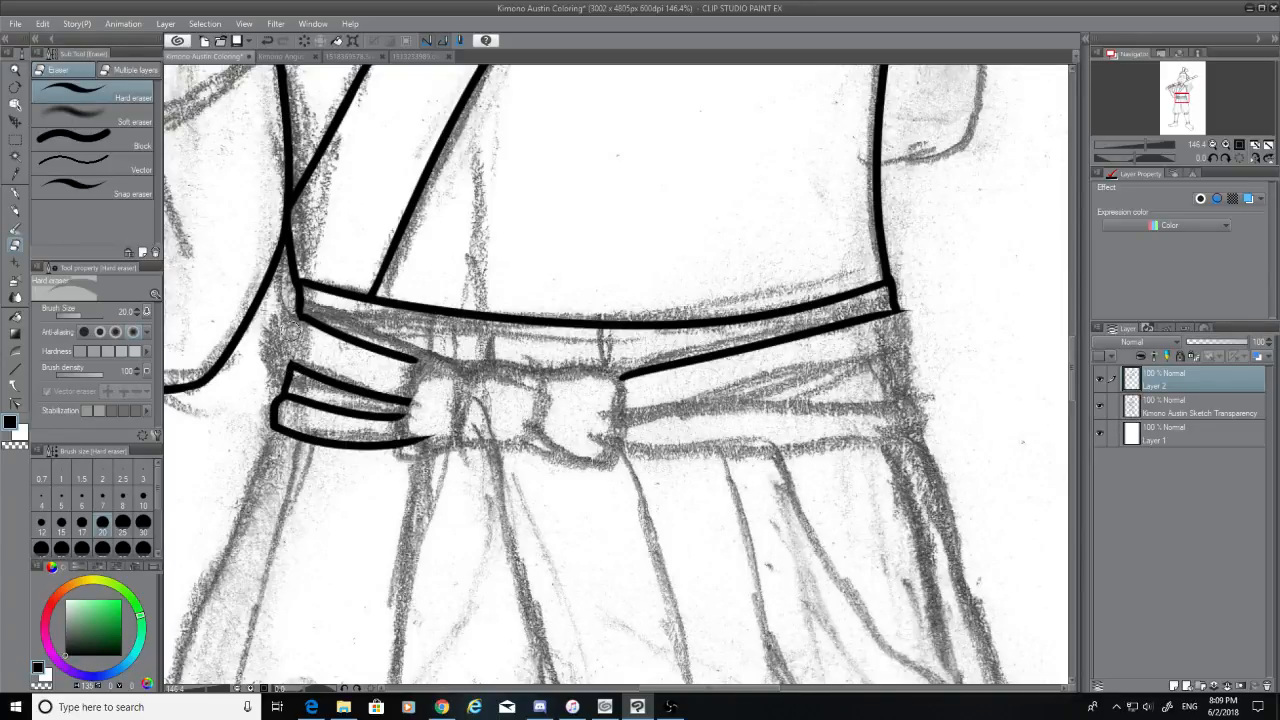
{"action": "scroll", "coordinate": [280, 380], "scroll_direction": "up", "scroll_amount": 4}
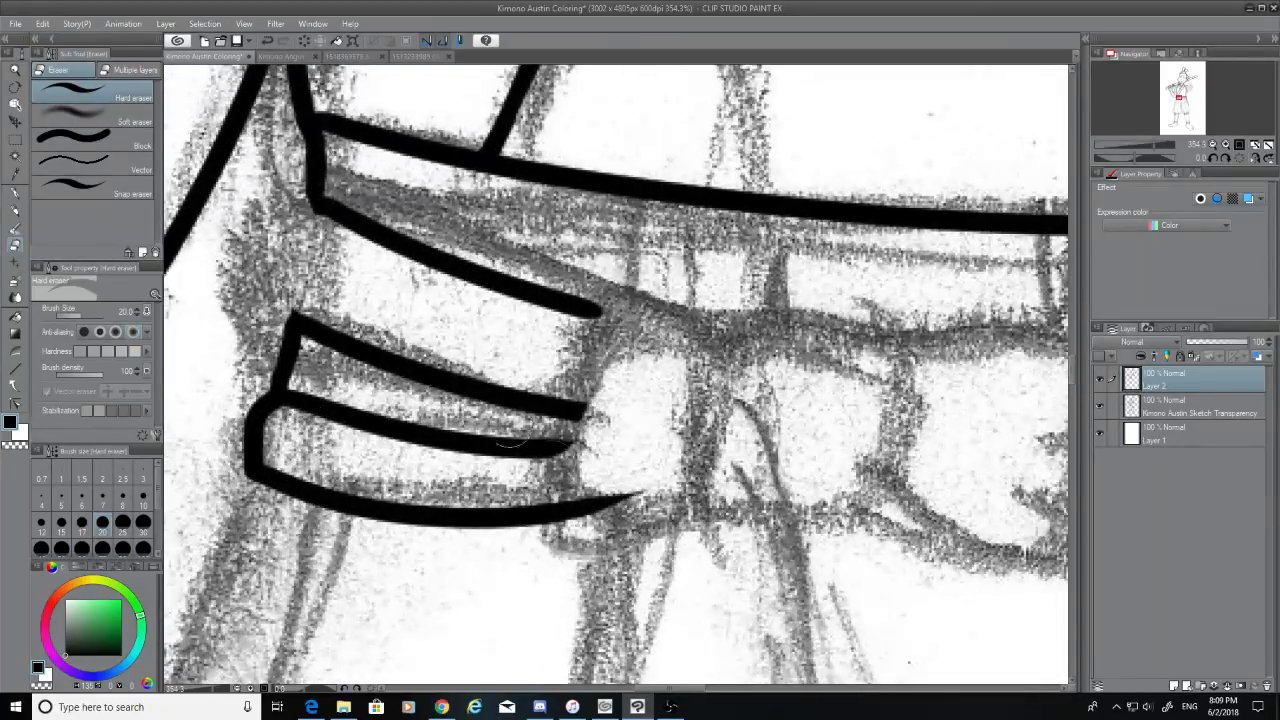
{"action": "left_click", "coordinate": [16, 193]}
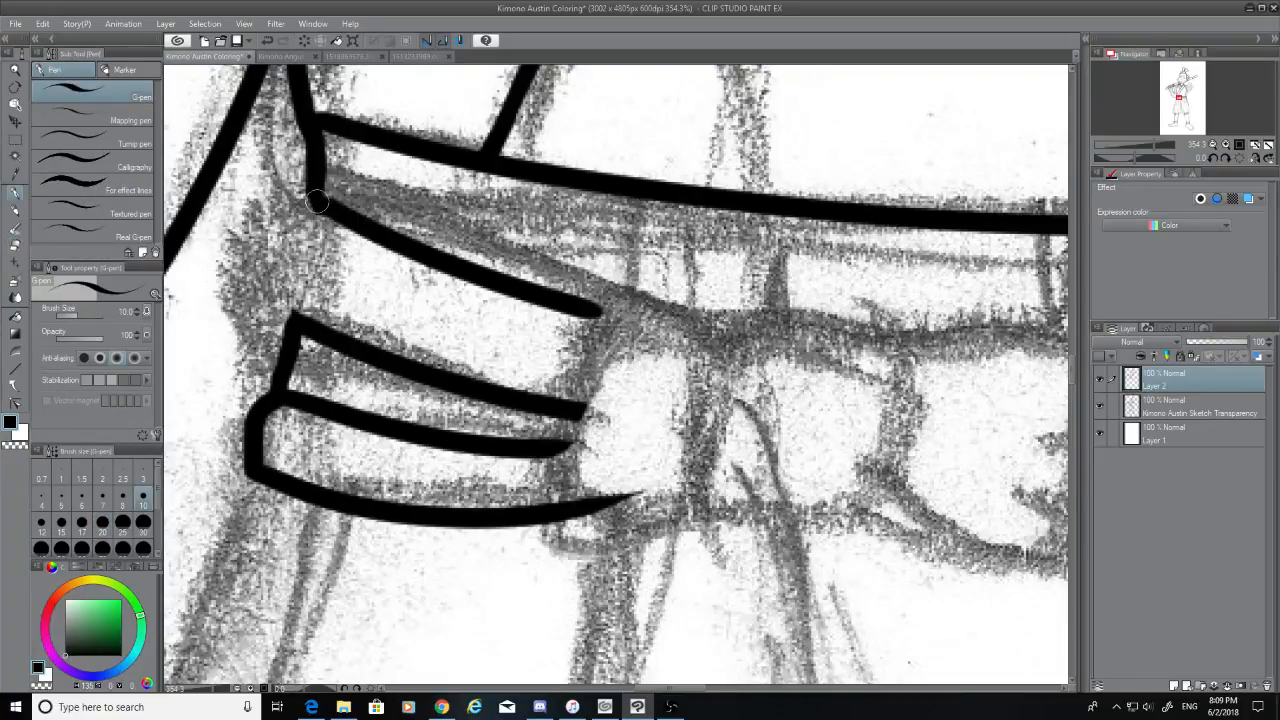
{"action": "left_click_drag", "start_coordinate": [316, 202], "coordinate": [286, 325]}
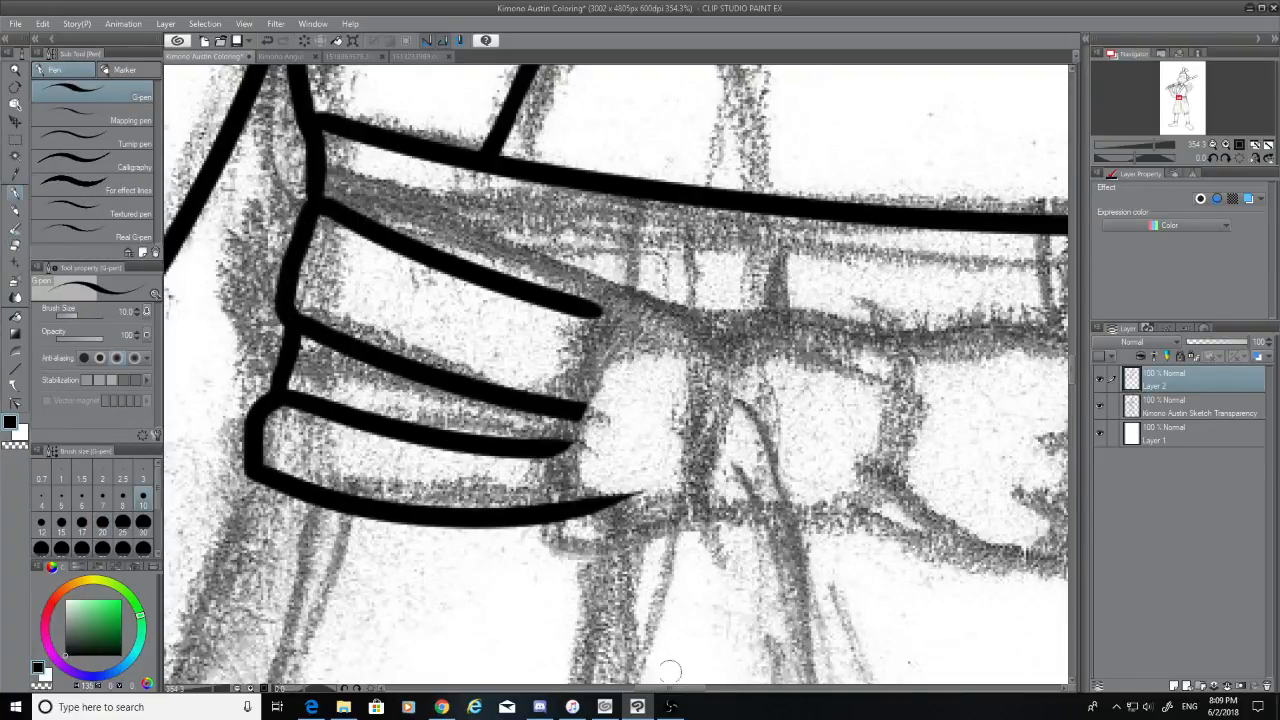
Ink the lower line of the right side's upper belt band from the knot out to the waist's right edge
{"action": "left_click_drag", "start_coordinate": [669, 688], "coordinate": [712, 691]}
{"action": "left_click_drag", "start_coordinate": [538, 440], "coordinate": [1035, 340]}
{"action": "left_click_drag", "start_coordinate": [712, 691], "coordinate": [783, 692]}
{"action": "left_click_drag", "start_coordinate": [620, 349], "coordinate": [843, 288]}
{"action": "key", "text": "ctrl+z"}
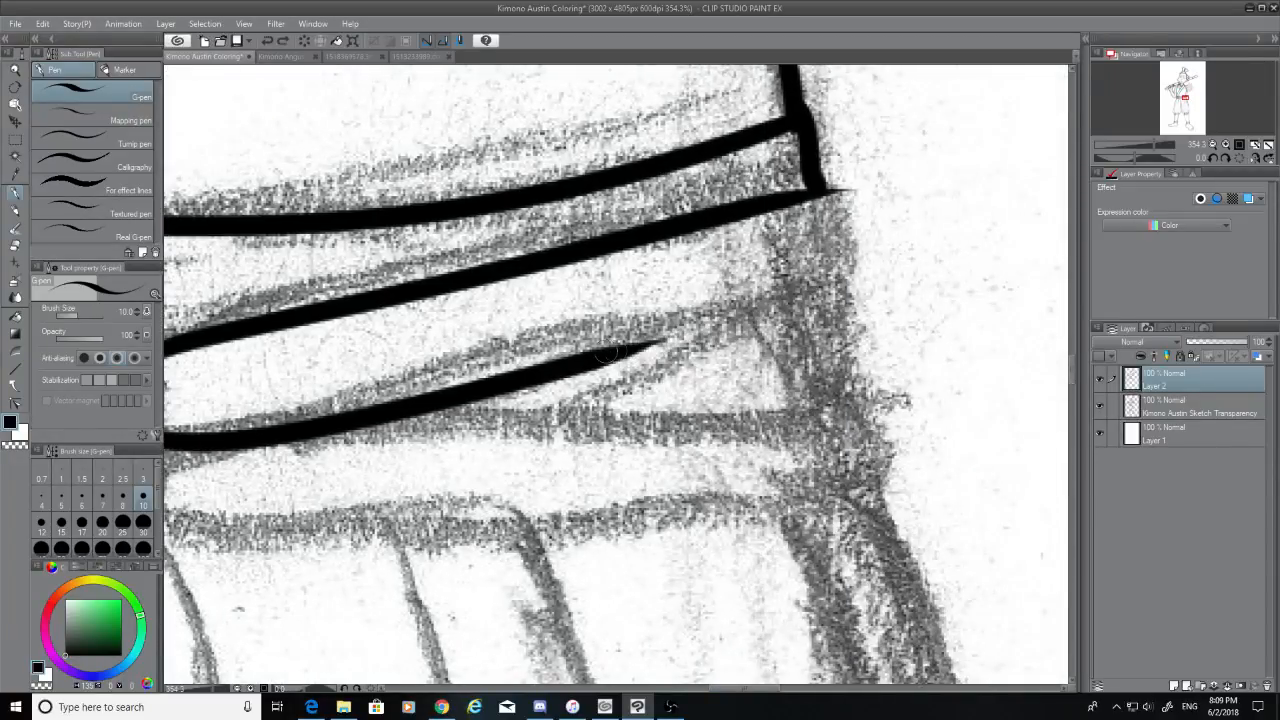
{"action": "left_click_drag", "start_coordinate": [600, 358], "coordinate": [850, 286]}
Close the right side's upper belt band with a short curved outer edge between its two lines
{"action": "left_click_drag", "start_coordinate": [814, 186], "coordinate": [845, 284]}
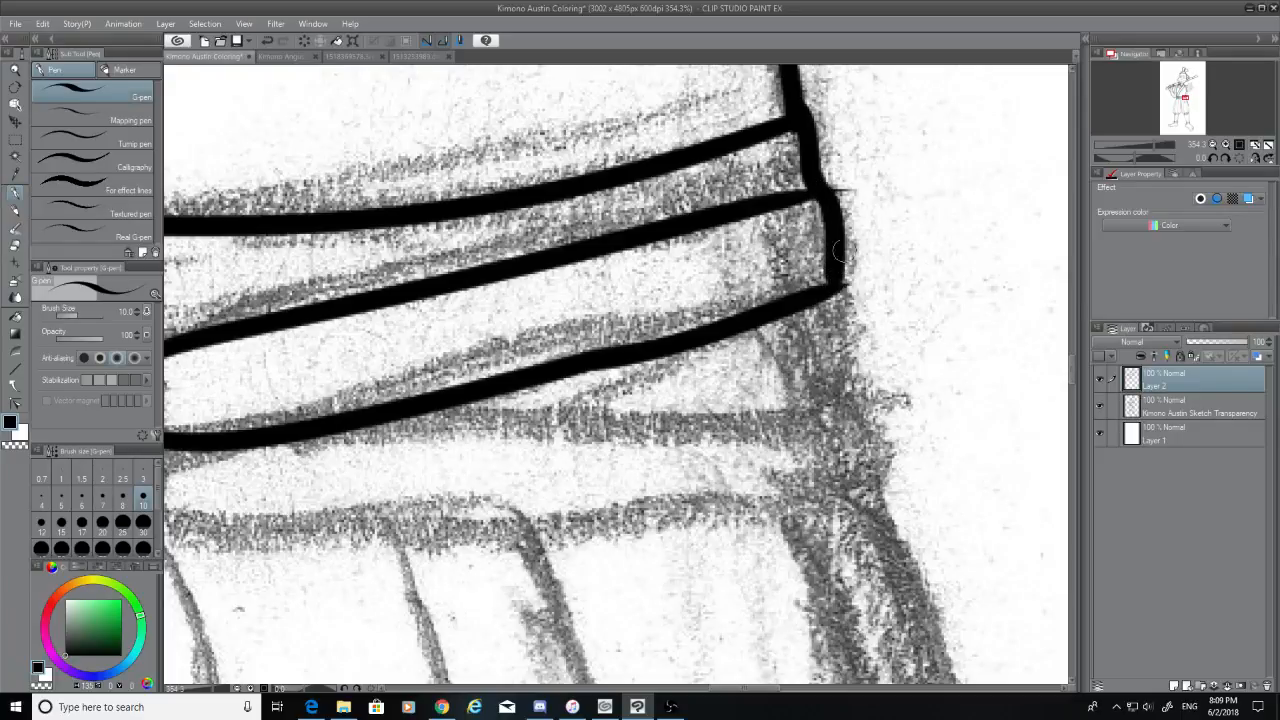
{"action": "key", "text": "ctrl+z"}
{"action": "left_click_drag", "start_coordinate": [815, 188], "coordinate": [841, 285]}
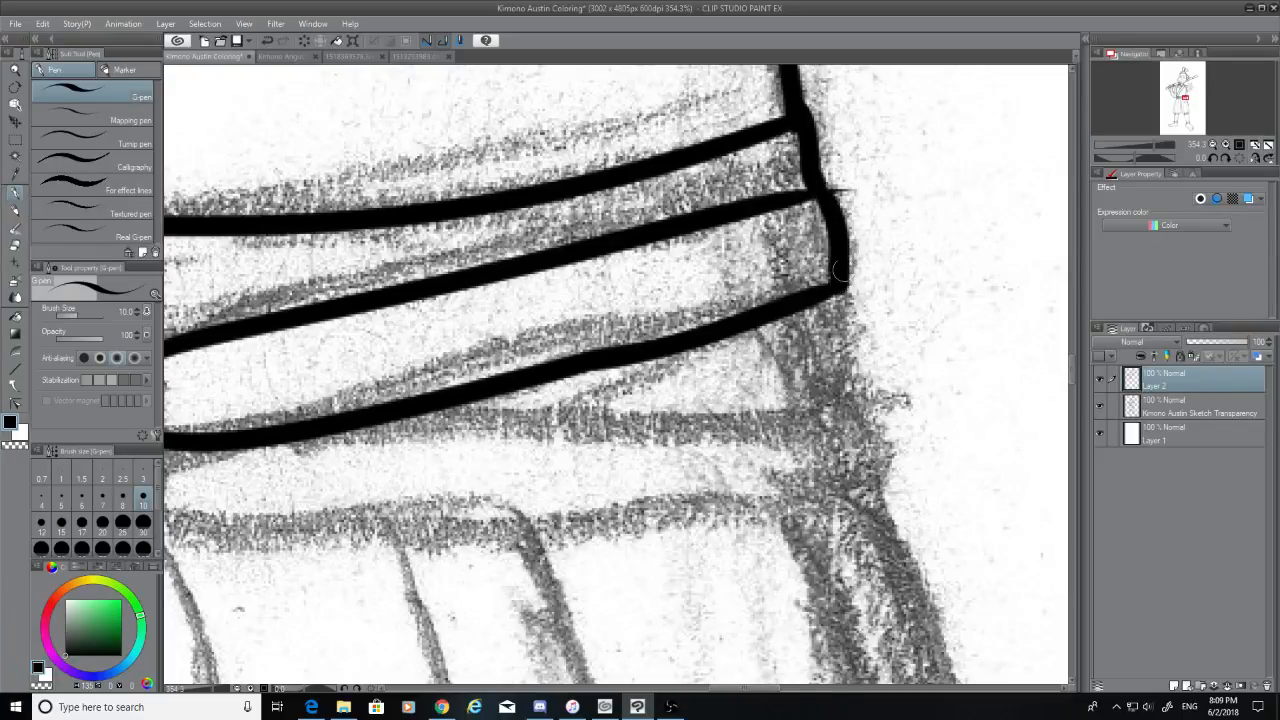
Erase the stray tip beyond the waist's right edge and ink the next belt band's outer edge downward from the corner
{"action": "left_click", "coordinate": [16, 246]}
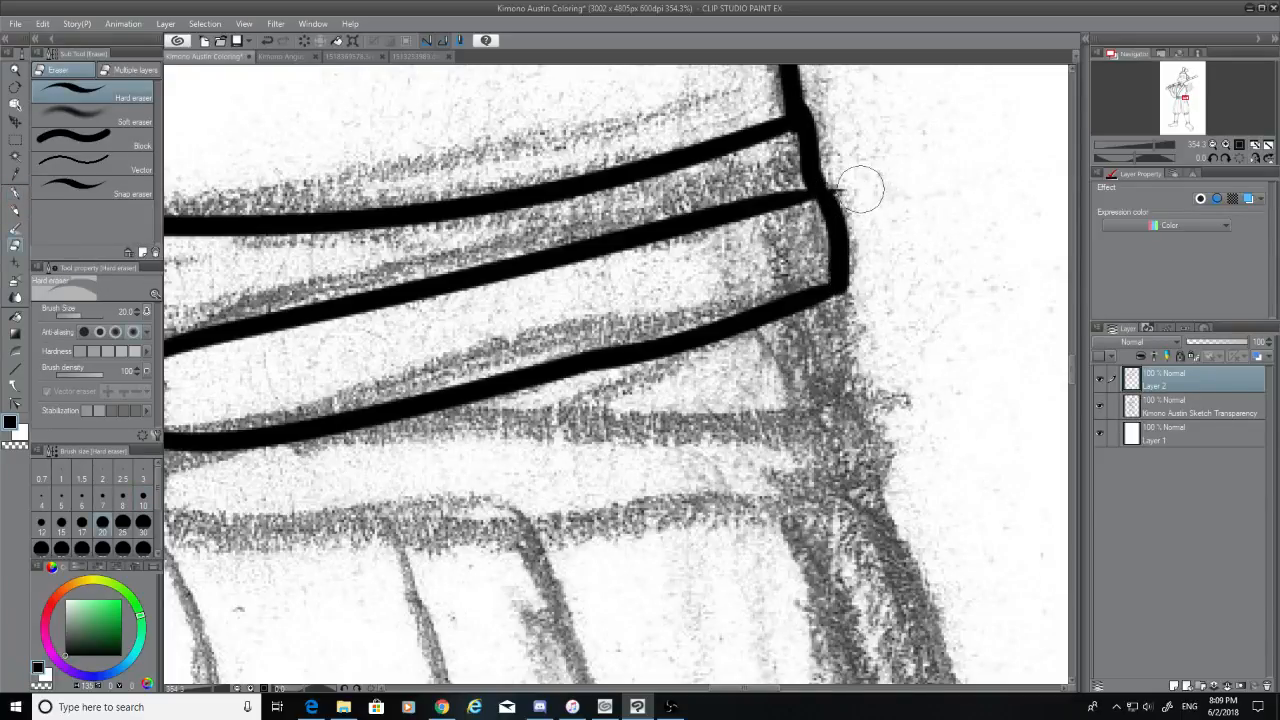
{"action": "left_click", "coordinate": [18, 193]}
{"action": "left_click_drag", "start_coordinate": [834, 292], "coordinate": [848, 385]}
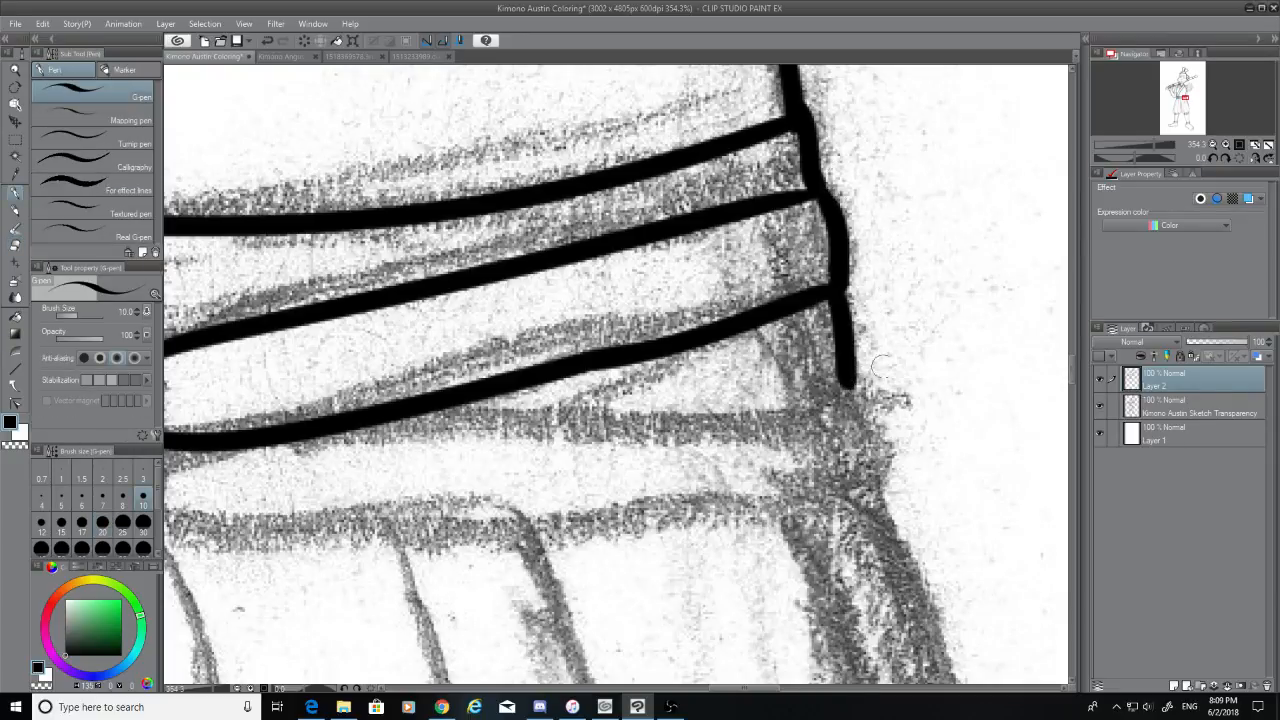
Ink the lower line of the right side's narrow middle fold, from the band line near the knot out to the waist's right edge
{"action": "scroll", "coordinate": [1072, 407], "scroll_direction": "down", "scroll_amount": 3}
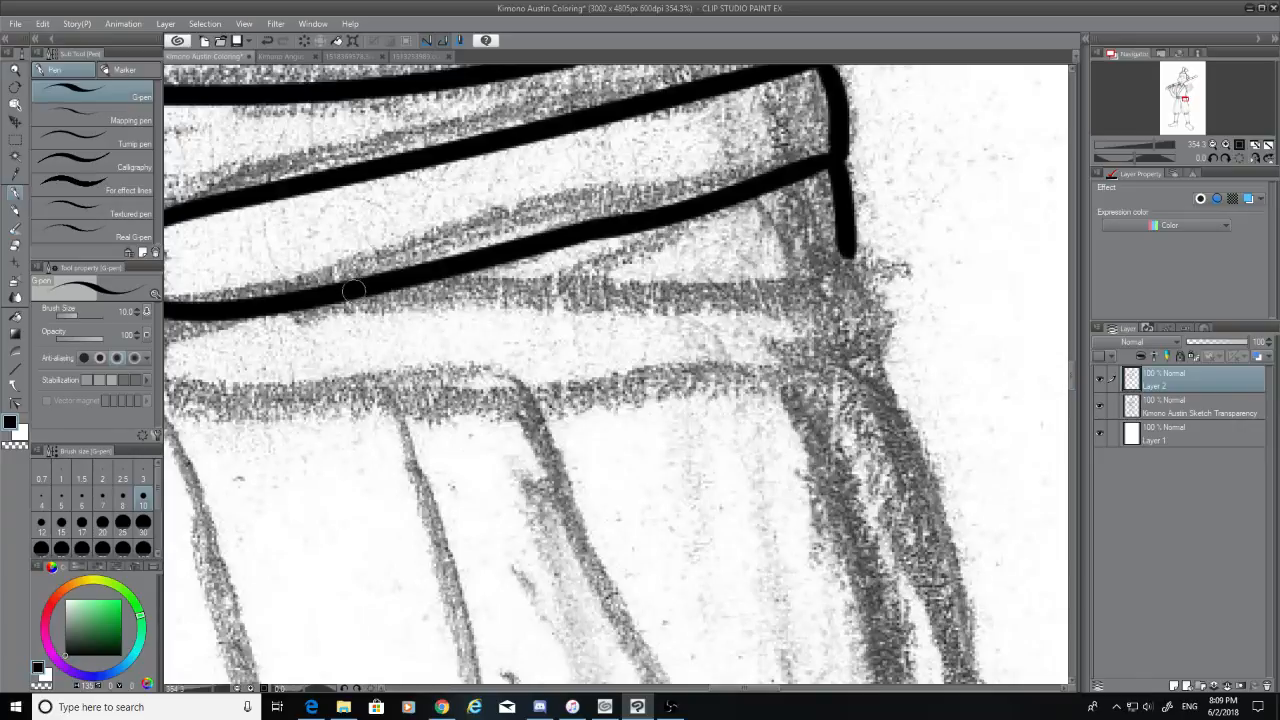
{"action": "left_click_drag", "start_coordinate": [350, 292], "coordinate": [862, 262]}
{"action": "key", "text": "ctrl+z"}
{"action": "left_click_drag", "start_coordinate": [368, 298], "coordinate": [832, 272]}
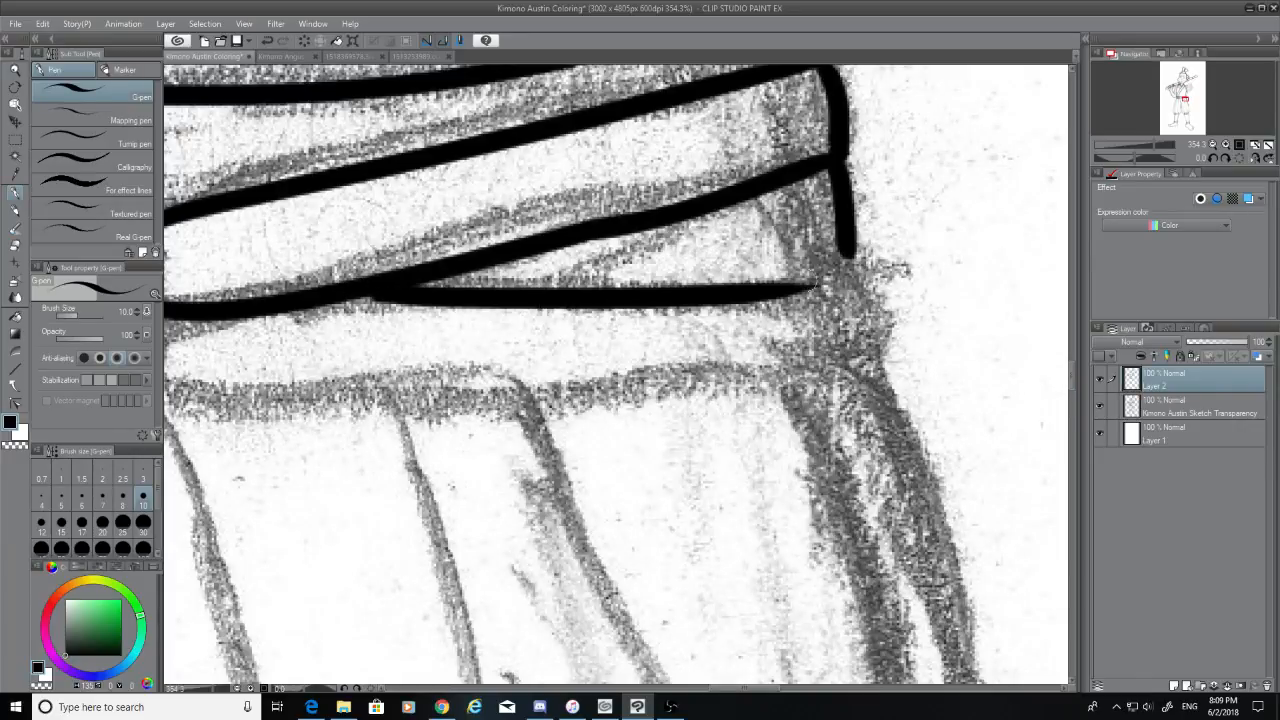
{"action": "key", "text": "ctrl+z"}
{"action": "mouse_move", "coordinate": [338, 307]}
{"action": "left_mouse_down"}
{"action": "mouse_move", "coordinate": [858, 260]}
{"action": "mouse_move", "coordinate": [866, 338]}
{"action": "left_mouse_up"}
{"action": "key", "text": "ctrl+z"}
{"action": "key", "text": "ctrl+z"}
Ink a short curved outer edge for the lowest belt band on the right side
{"action": "left_click_drag", "start_coordinate": [853, 258], "coordinate": [868, 336]}
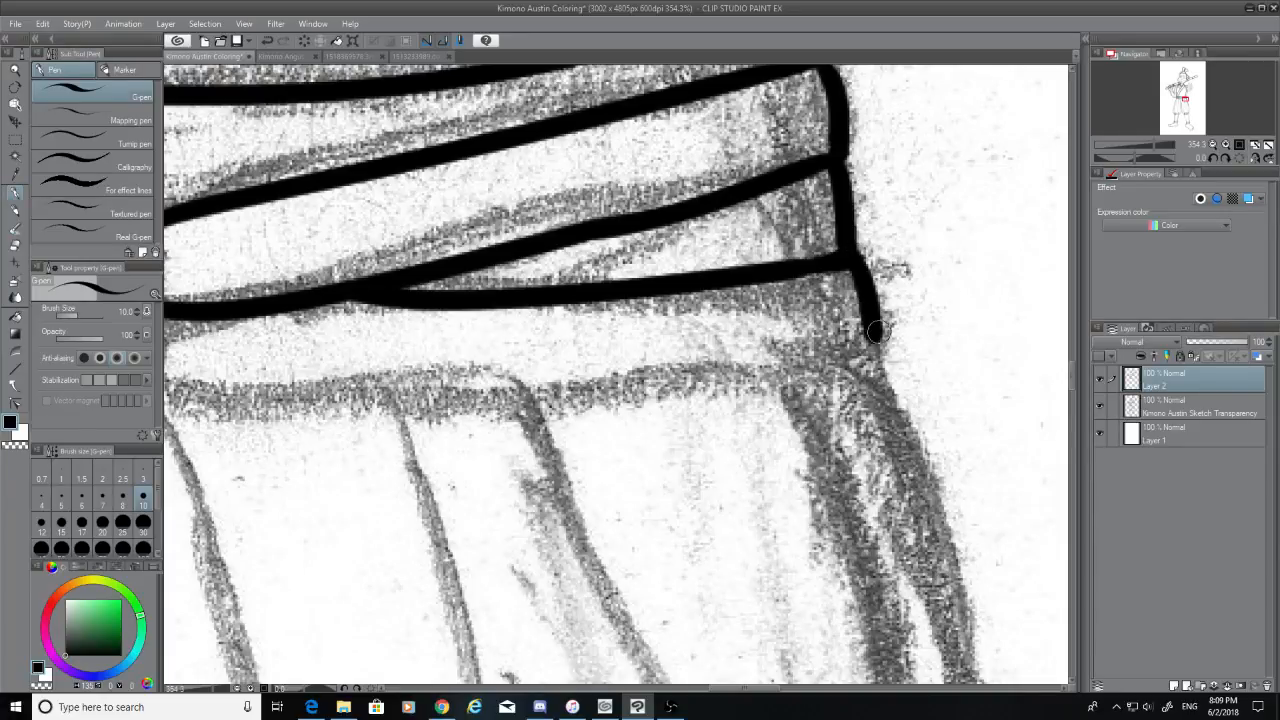
{"action": "key", "text": "ctrl+z"}
{"action": "left_click_drag", "start_coordinate": [852, 258], "coordinate": [876, 336]}
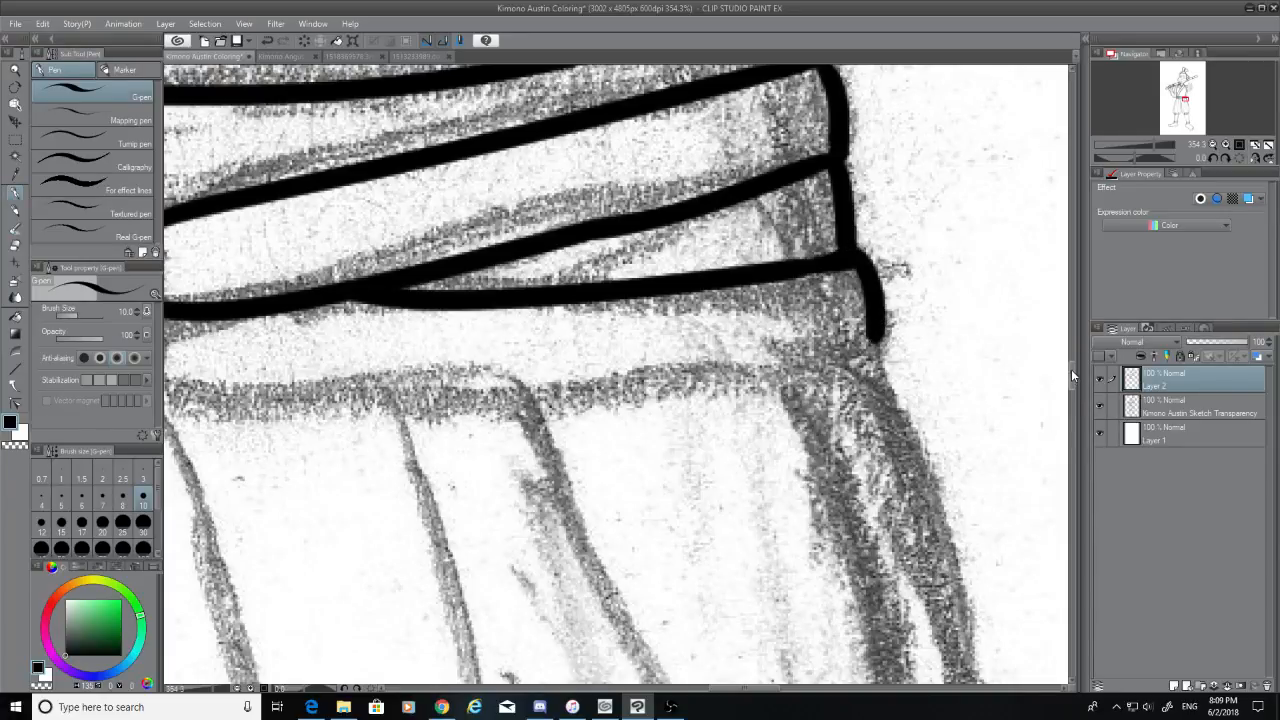
Ink the belt's bottom line on the right side from the outer edge inward to the knot
{"action": "scroll", "coordinate": [960, 328], "scroll_direction": "down", "scroll_amount": 2}
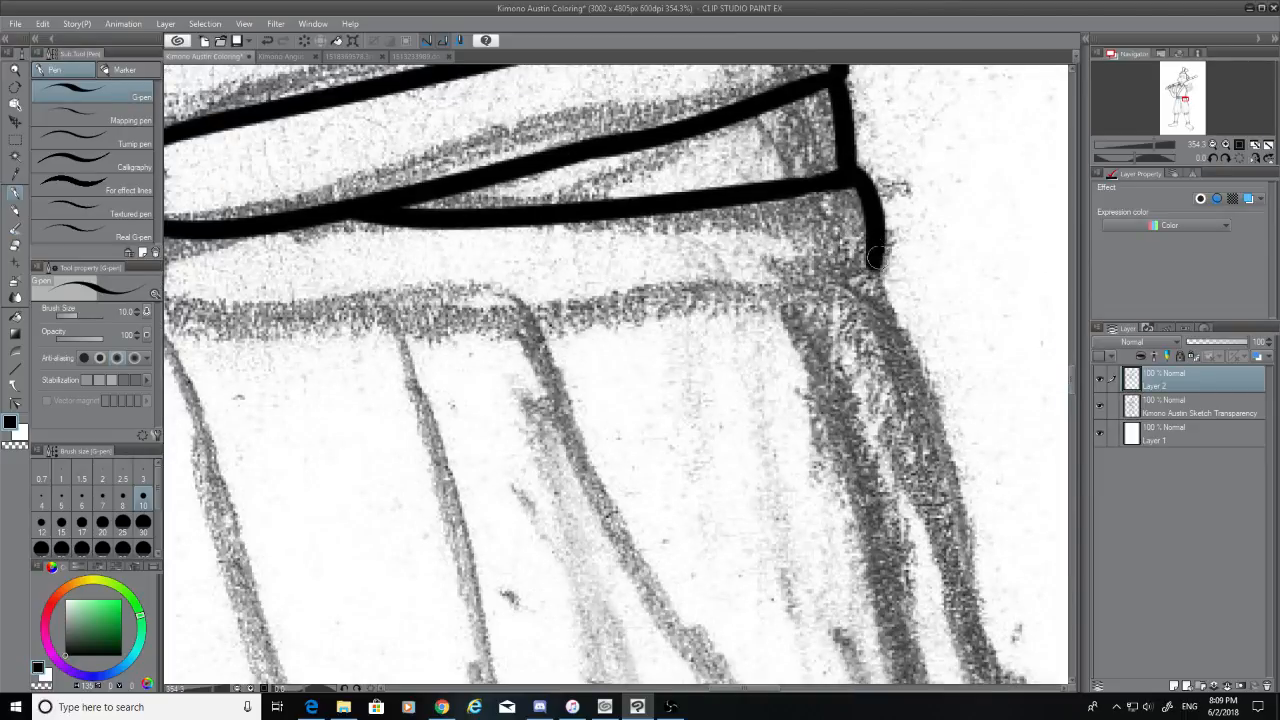
{"action": "mouse_move", "coordinate": [880, 250]}
{"action": "left_mouse_down"}
{"action": "mouse_move", "coordinate": [632, 322]}
{"action": "mouse_move", "coordinate": [404, 337]}
{"action": "left_mouse_up"}
{"action": "key", "text": "ctrl+z"}
{"action": "left_click", "coordinate": [761, 699]}
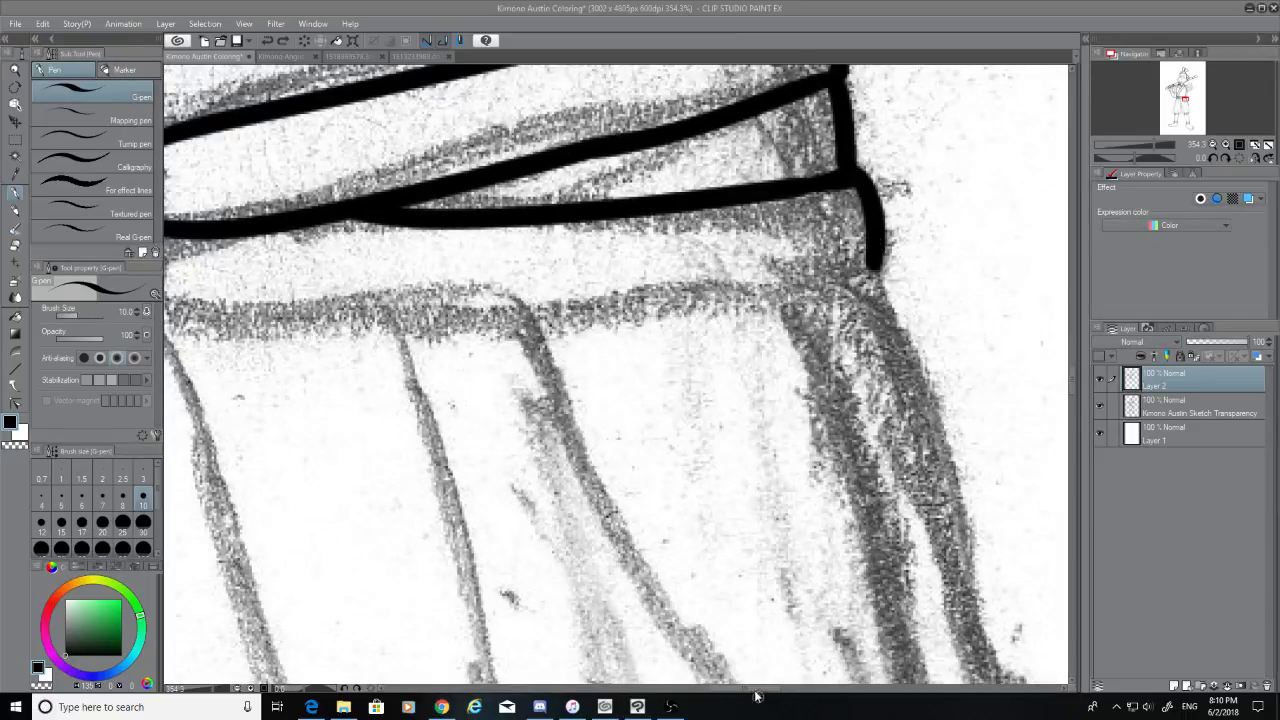
{"action": "left_click_drag", "start_coordinate": [750, 691], "coordinate": [727, 690]}
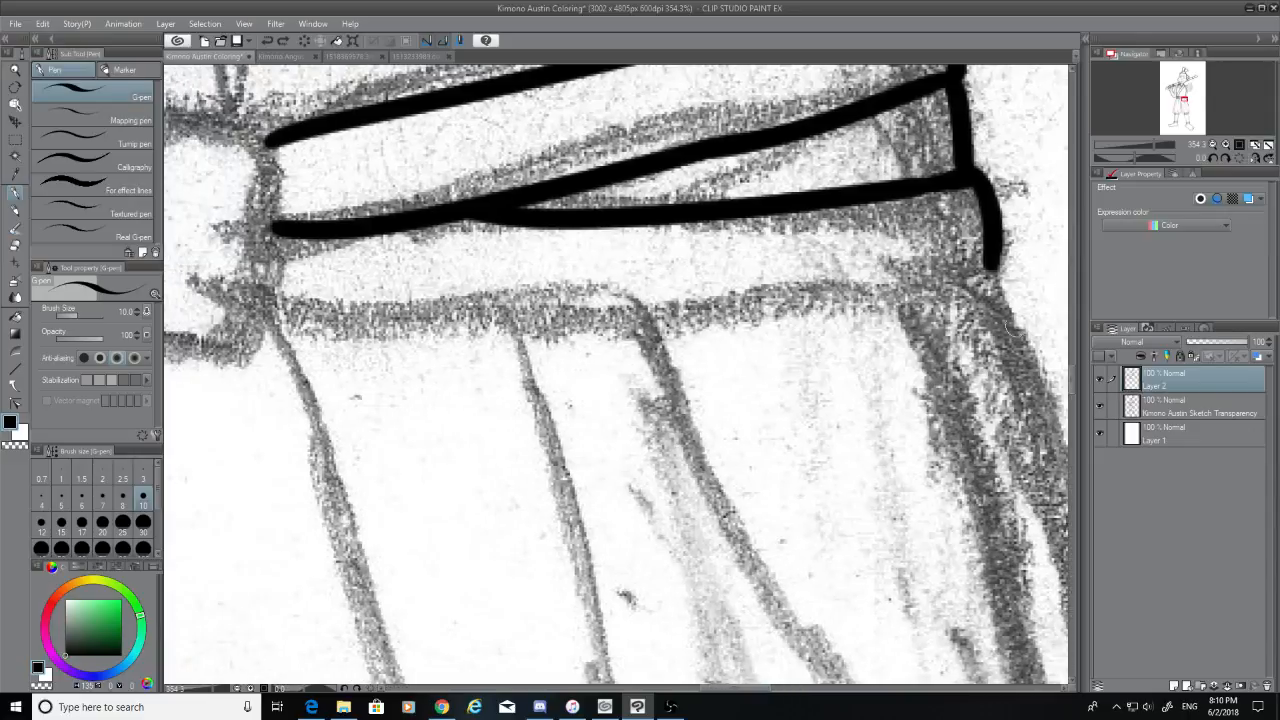
{"action": "left_click_drag", "start_coordinate": [995, 258], "coordinate": [233, 358]}
{"action": "key", "text": "ctrl+z"}
{"action": "left_click_drag", "start_coordinate": [995, 255], "coordinate": [275, 316]}
{"action": "left_click_drag", "start_coordinate": [741, 690], "coordinate": [710, 690]}
{"action": "left_click_drag", "start_coordinate": [782, 315], "coordinate": [704, 314]}
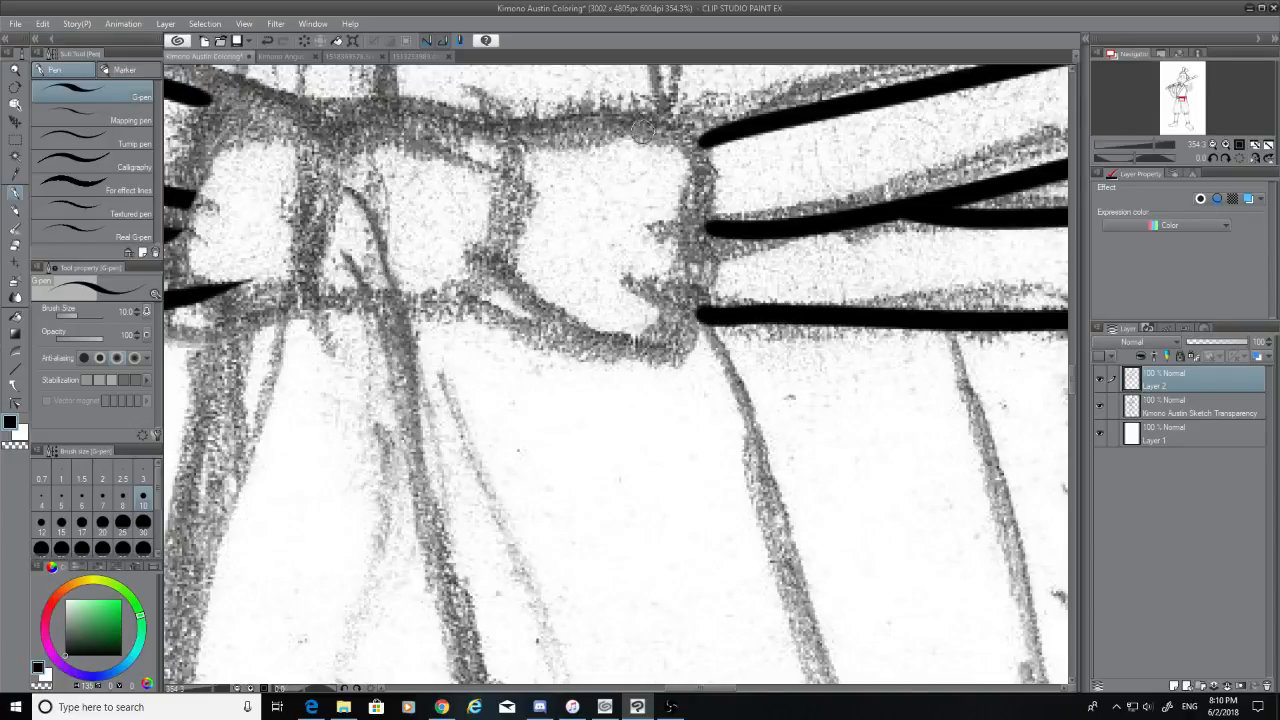
Ink the knot's right edge as a curve joining the belt bands and rounding into its bottom line
{"action": "left_click_drag", "start_coordinate": [642, 130], "coordinate": [712, 222]}
{"action": "key", "text": "ctrl+z"}
{"action": "left_click_drag", "start_coordinate": [660, 106], "coordinate": [714, 225]}
{"action": "key", "text": "ctrl+z"}
{"action": "mouse_move", "coordinate": [667, 122]}
{"action": "left_mouse_down"}
{"action": "mouse_move", "coordinate": [708, 270]}
{"action": "mouse_move", "coordinate": [573, 340]}
{"action": "left_mouse_up"}
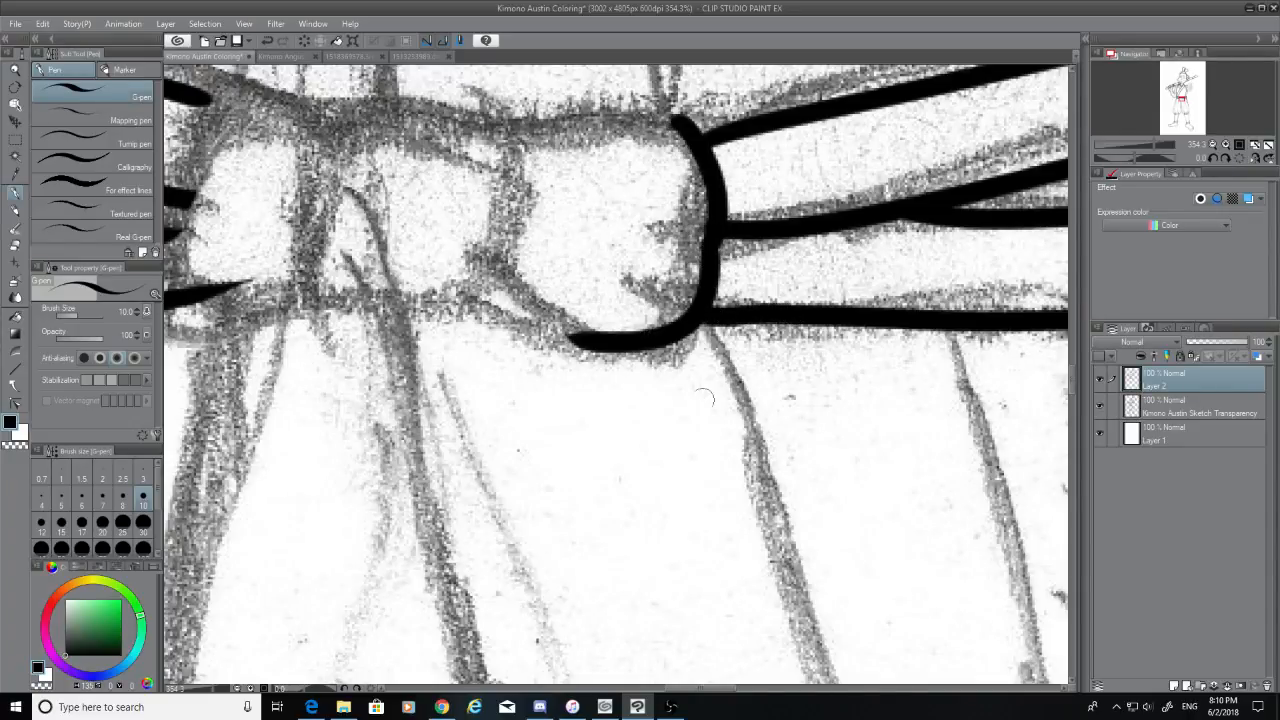
Ink the knot's left edge across the left belt bands and erase the line tips poking inside it
{"action": "left_click_drag", "start_coordinate": [720, 692], "coordinate": [700, 692]}
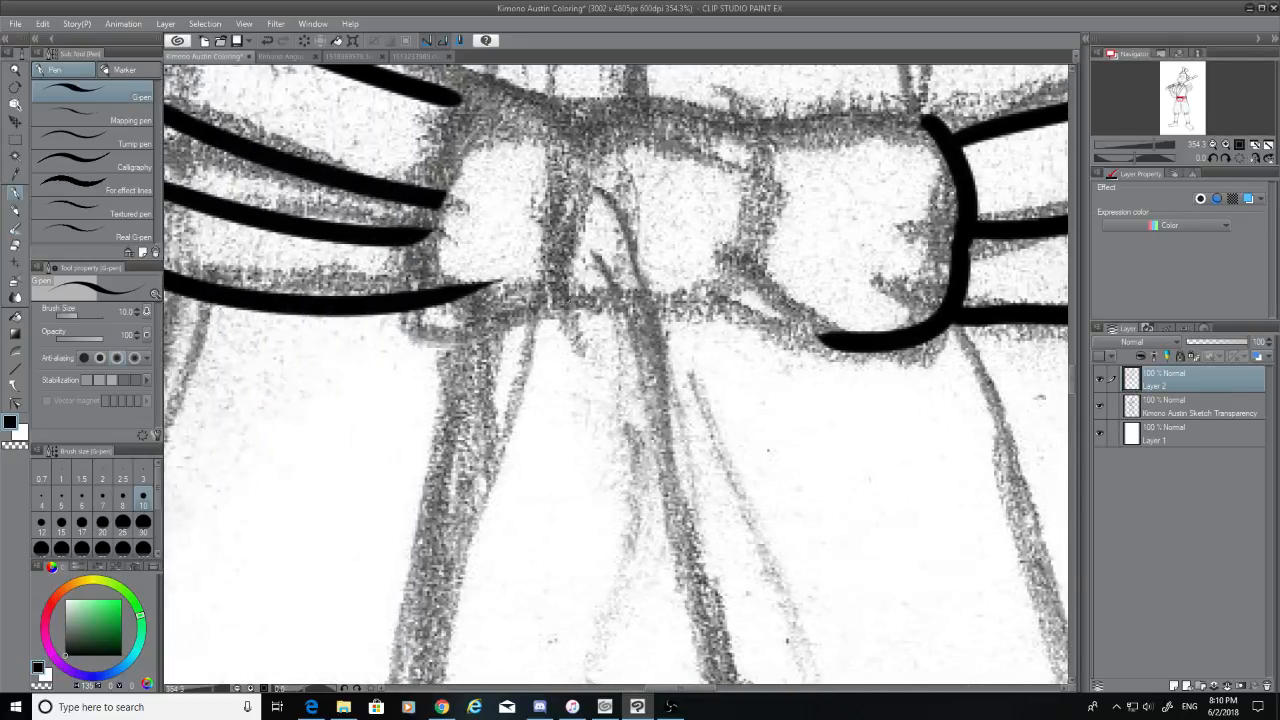
{"action": "mouse_move", "coordinate": [459, 98]}
{"action": "left_mouse_down"}
{"action": "mouse_move", "coordinate": [428, 282]}
{"action": "mouse_move", "coordinate": [501, 283]}
{"action": "mouse_move", "coordinate": [480, 270]}
{"action": "left_mouse_up"}
{"action": "left_click", "coordinate": [15, 245]}
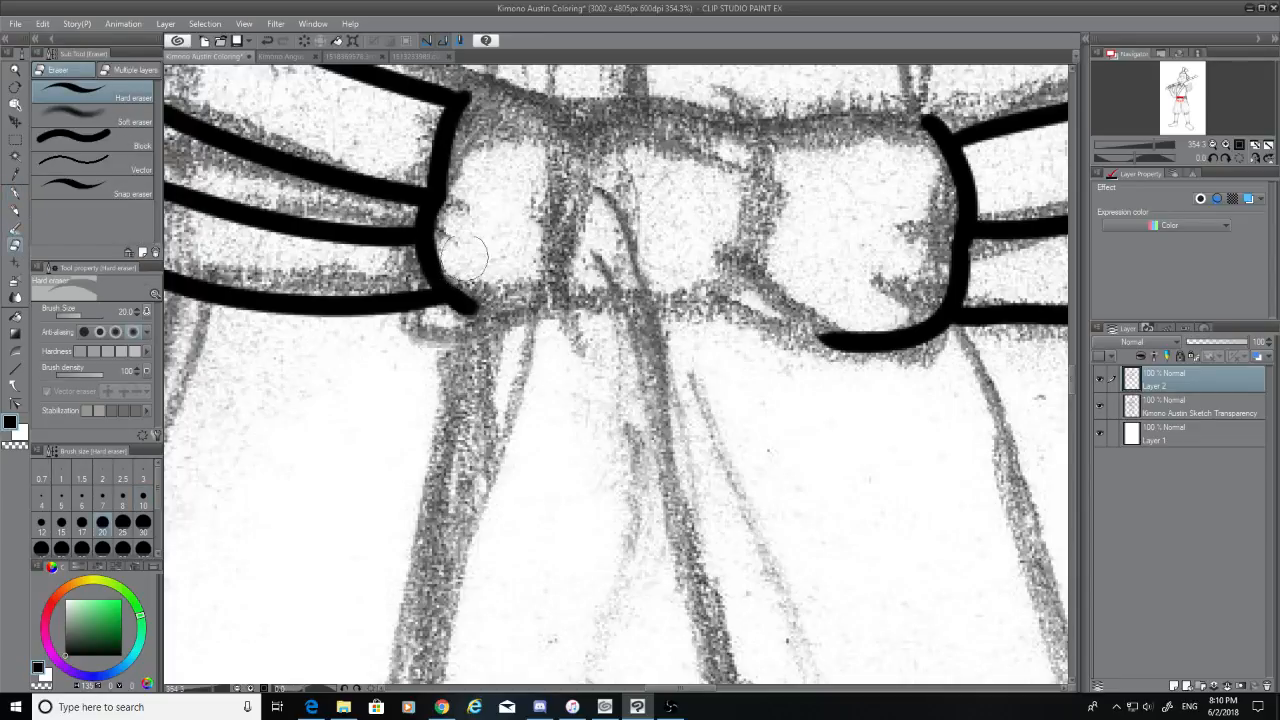
{"action": "left_click", "coordinate": [15, 193]}
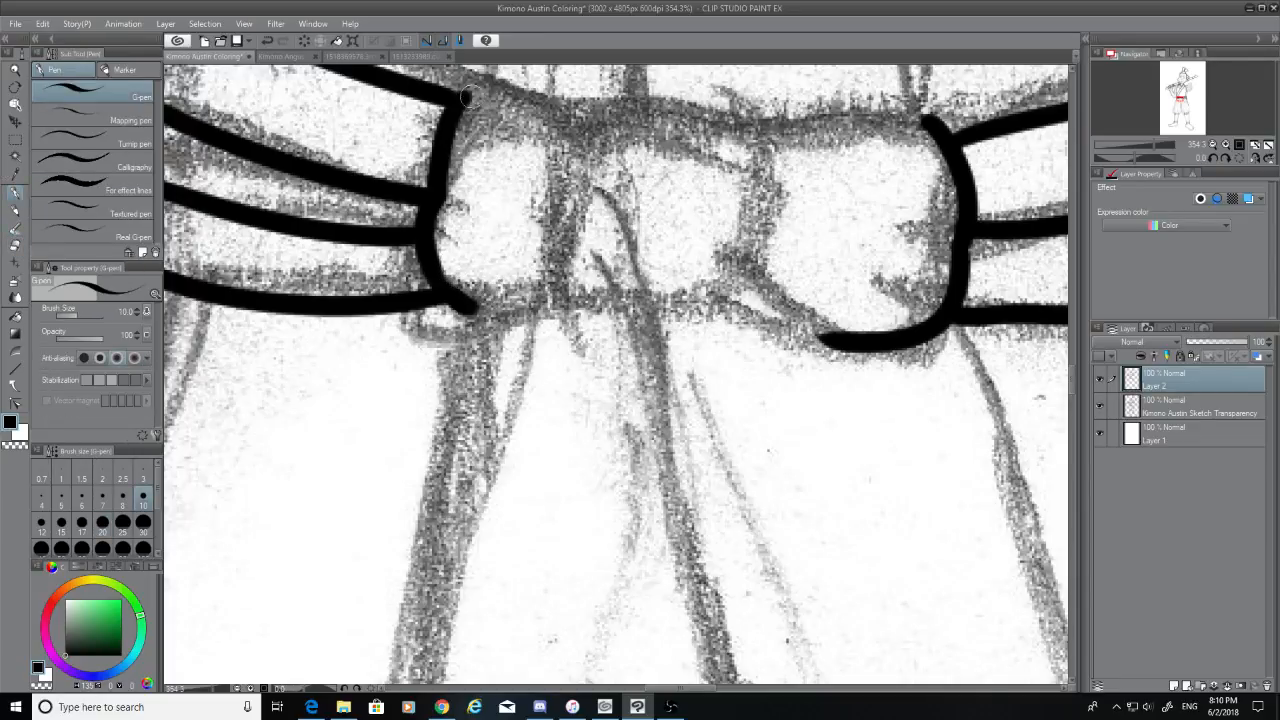
Ink the top line, right divider and bottom line that close the knot's left section
{"action": "mouse_move", "coordinate": [462, 92]}
{"action": "left_mouse_down"}
{"action": "mouse_move", "coordinate": [600, 121]}
{"action": "mouse_move", "coordinate": [606, 295]}
{"action": "mouse_move", "coordinate": [620, 265]}
{"action": "left_mouse_up"}
{"action": "key", "text": "ctrl+z"}
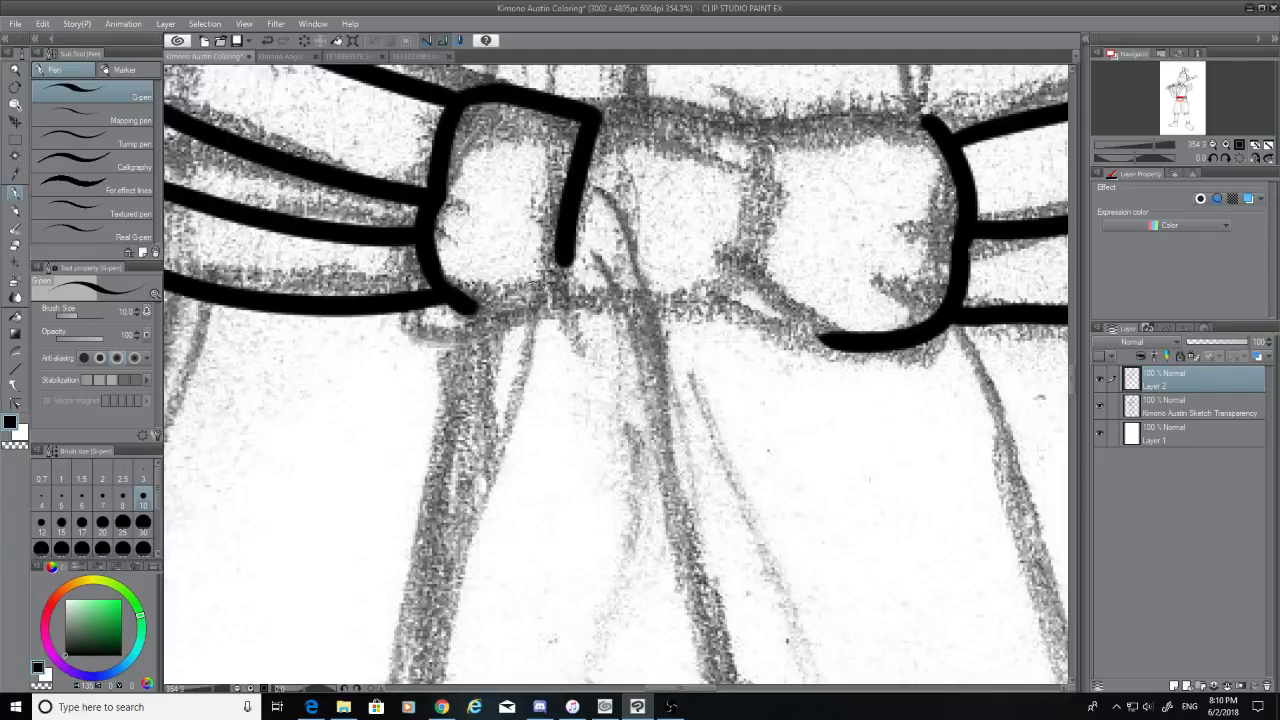
{"action": "left_click_drag", "start_coordinate": [470, 305], "coordinate": [752, 282]}
{"action": "key", "text": "ctrl+z"}
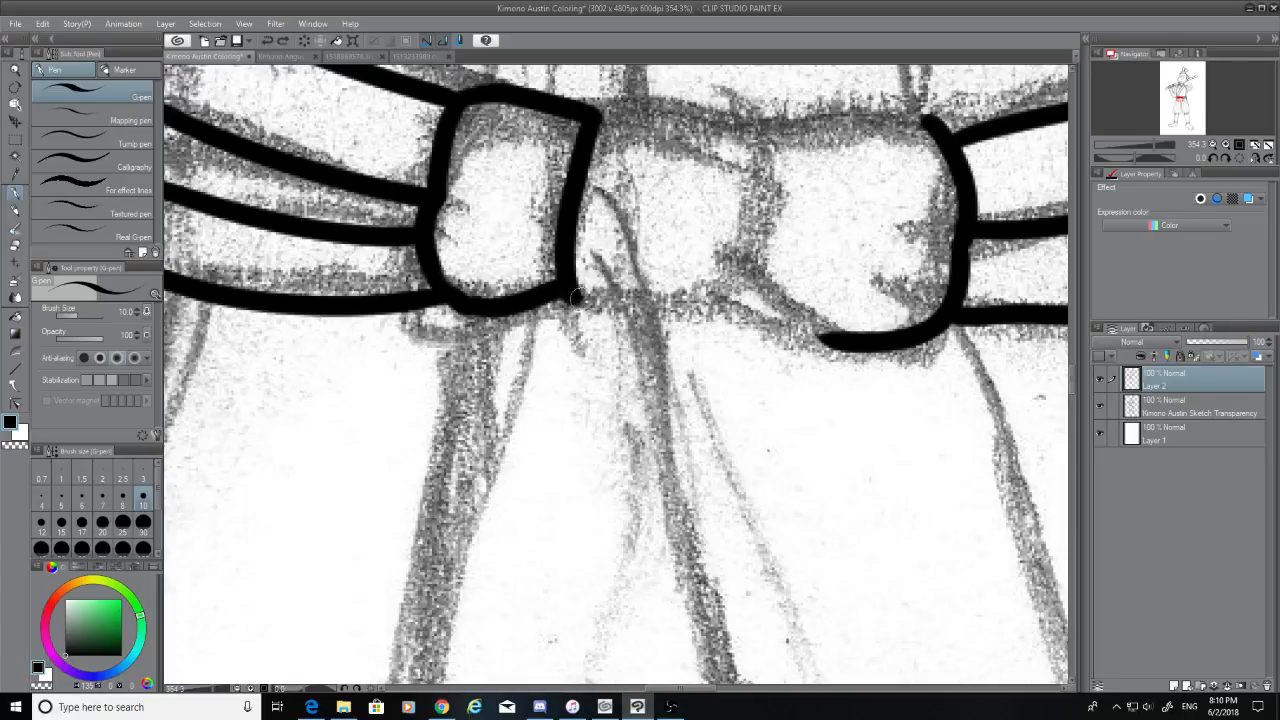
Ink the curved bottom and top lines of the knot's middle section
{"action": "left_click_drag", "start_coordinate": [574, 298], "coordinate": [712, 290]}
{"action": "left_click_drag", "start_coordinate": [590, 127], "coordinate": [755, 139]}
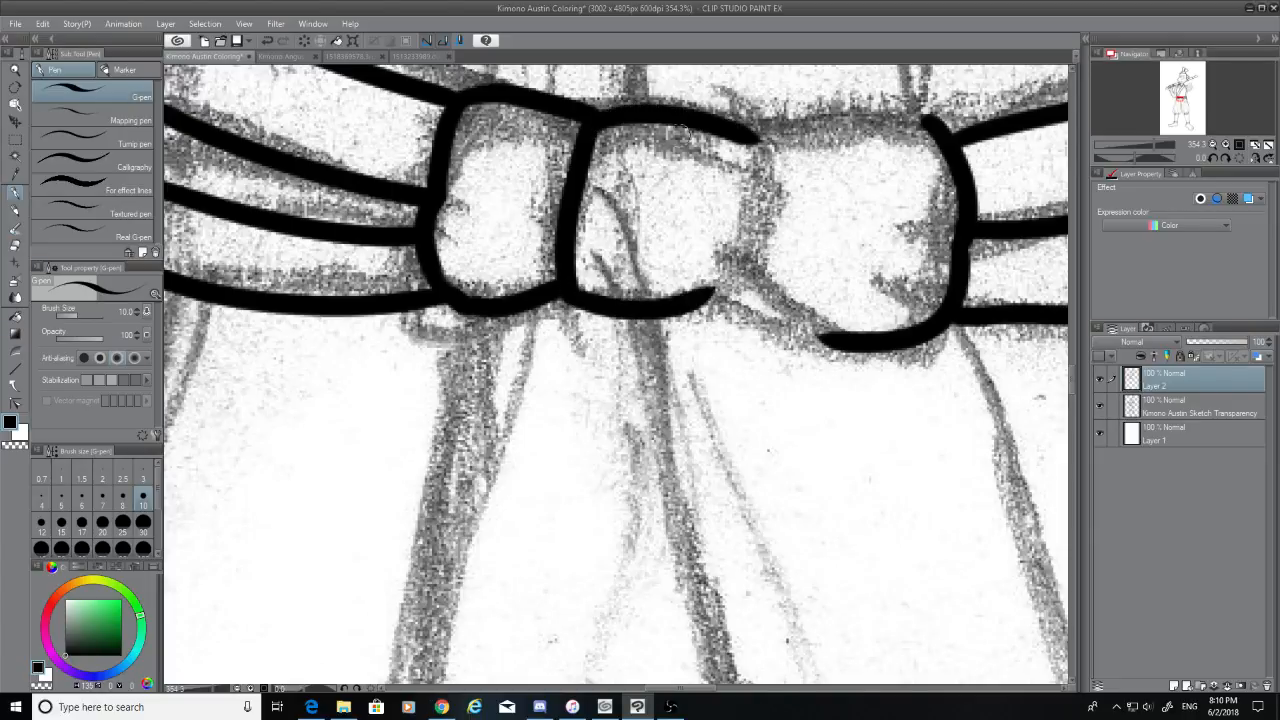
{"action": "key", "text": "ctrl+z"}
{"action": "left_click_drag", "start_coordinate": [590, 118], "coordinate": [765, 140]}
{"action": "key", "text": "ctrl+z"}
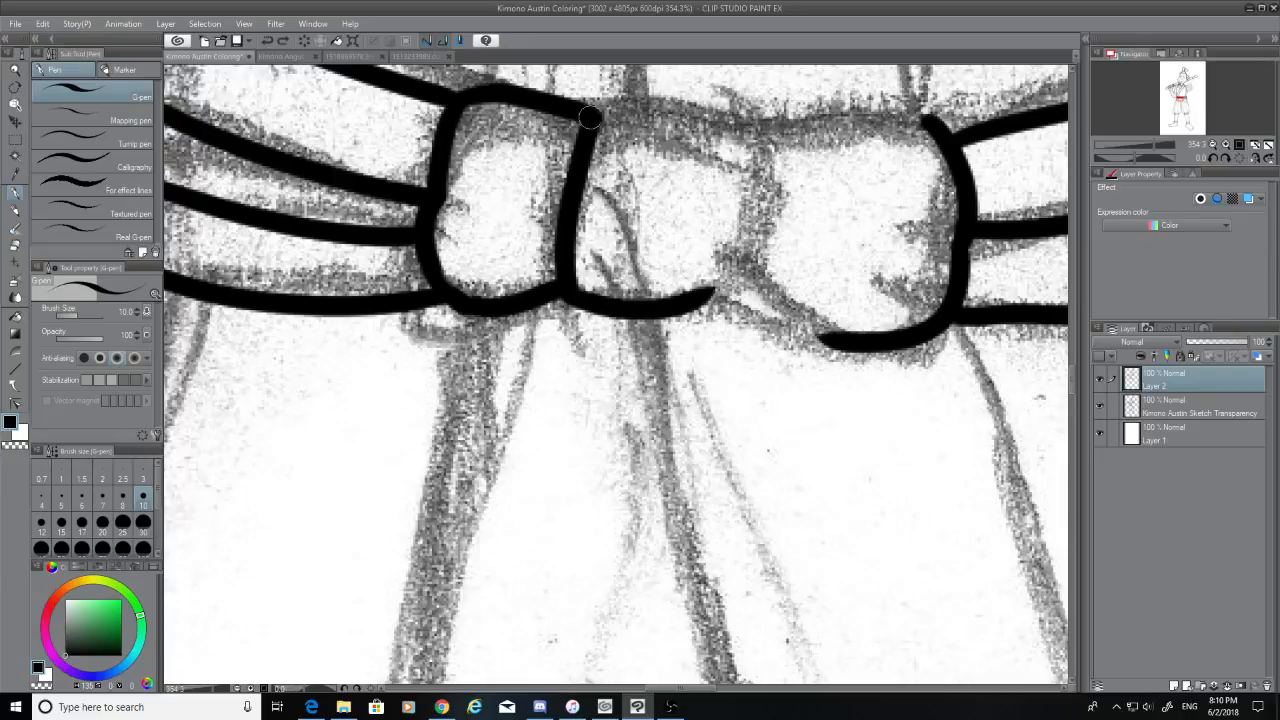
{"action": "mouse_move", "coordinate": [590, 118]}
{"action": "left_mouse_down"}
{"action": "mouse_move", "coordinate": [760, 130]}
{"action": "mouse_move", "coordinate": [880, 112]}
{"action": "mouse_move", "coordinate": [960, 125]}
{"action": "mouse_move", "coordinate": [890, 108]}
{"action": "mouse_move", "coordinate": [750, 130]}
{"action": "left_mouse_up"}
{"action": "key", "text": "ctrl+z"}
{"action": "key", "text": "ctrl+z"}
Complete the knot's right section with a top line, a divider from the middle section and a slanted lower-left edge
{"action": "mouse_move", "coordinate": [940, 125]}
{"action": "left_mouse_down"}
{"action": "mouse_move", "coordinate": [739, 125]}
{"action": "mouse_move", "coordinate": [763, 180]}
{"action": "mouse_move", "coordinate": [735, 268]}
{"action": "mouse_move", "coordinate": [744, 293]}
{"action": "mouse_move", "coordinate": [688, 306]}
{"action": "left_mouse_up"}
{"action": "key", "text": "ctrl+z"}
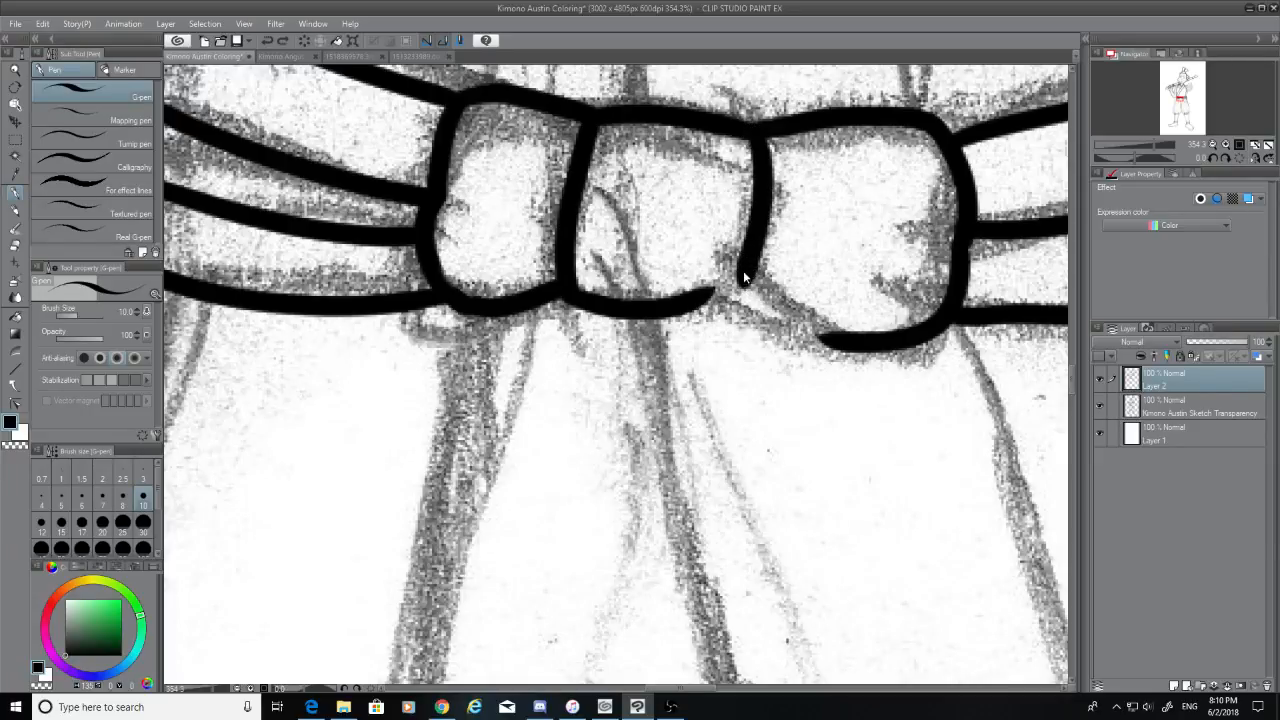
{"action": "mouse_move", "coordinate": [758, 256]}
{"action": "left_mouse_down"}
{"action": "mouse_move", "coordinate": [688, 306]}
{"action": "mouse_move", "coordinate": [749, 302]}
{"action": "mouse_move", "coordinate": [860, 335]}
{"action": "left_mouse_up"}
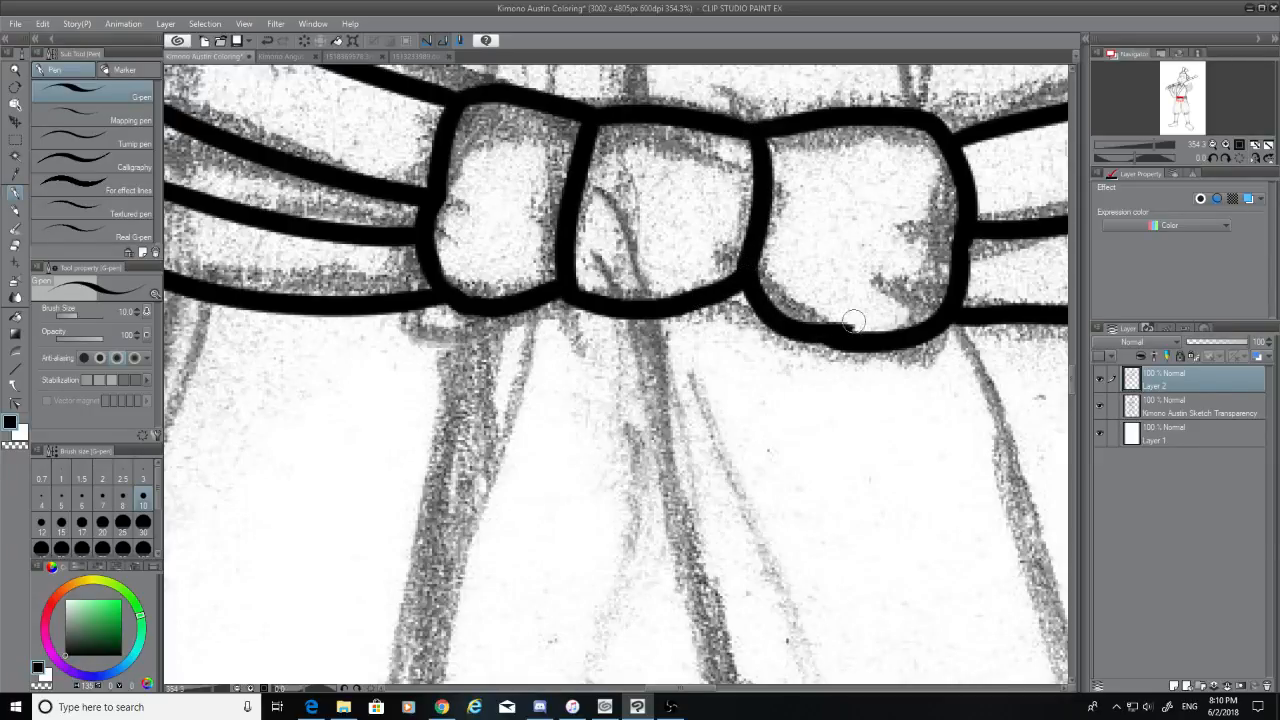
{"action": "key", "text": "ctrl+z"}
{"action": "mouse_move", "coordinate": [745, 276]}
{"action": "left_mouse_down"}
{"action": "mouse_move", "coordinate": [772, 303]}
{"action": "mouse_move", "coordinate": [860, 335]}
{"action": "left_mouse_up"}
{"action": "key", "text": "ctrl+z"}
{"action": "left_click_drag", "start_coordinate": [740, 275], "coordinate": [855, 340]}
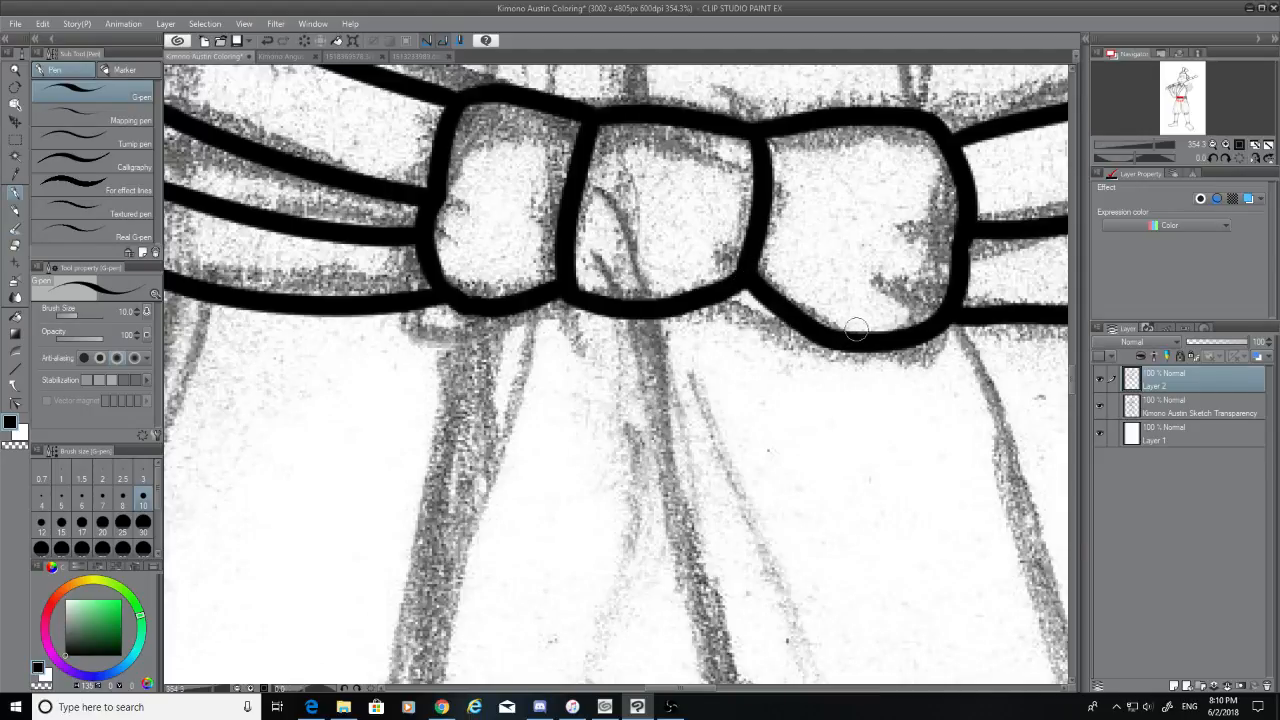
Clean up the knot's rough lower-left corner into a smooth curve with the sketch layer temporarily hidden
{"action": "left_click", "coordinate": [1099, 403]}
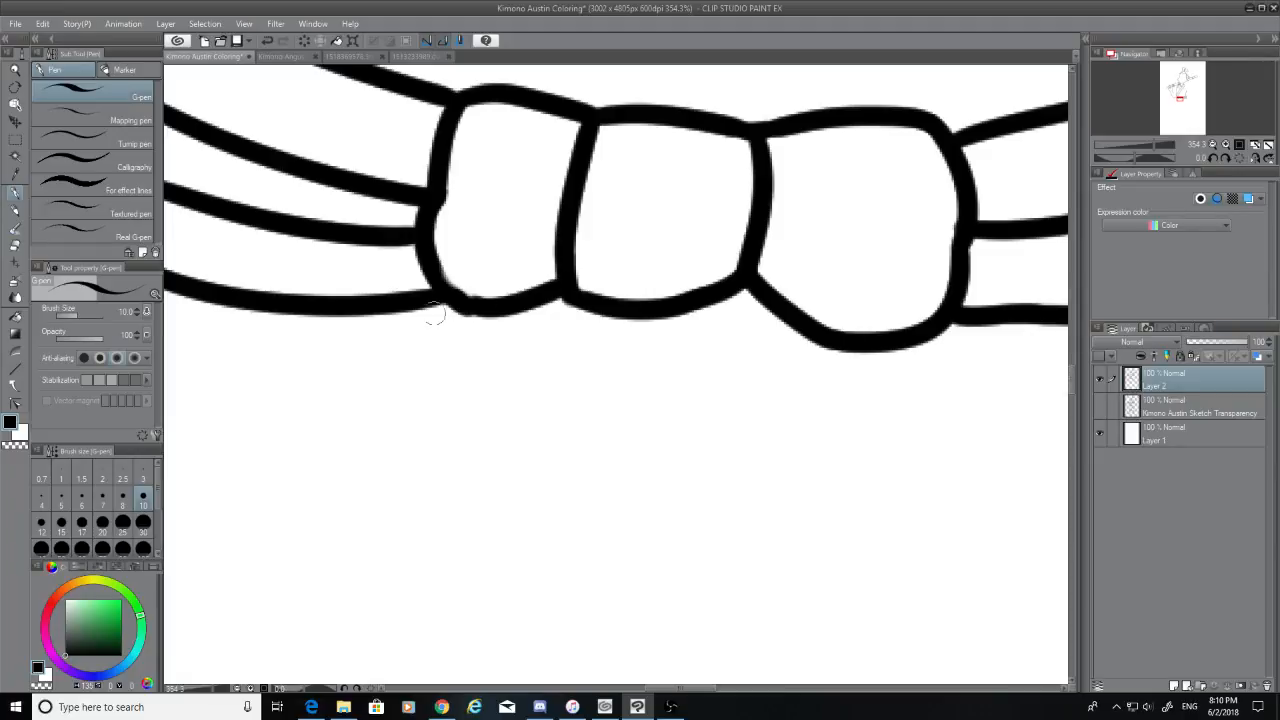
{"action": "mouse_move", "coordinate": [451, 300]}
{"action": "left_mouse_down"}
{"action": "mouse_move", "coordinate": [499, 303]}
{"action": "mouse_move", "coordinate": [480, 300]}
{"action": "mouse_move", "coordinate": [497, 289]}
{"action": "left_mouse_up"}
{"action": "key", "text": "ctrl+z"}
{"action": "key", "text": "ctrl+z"}
{"action": "left_click", "coordinate": [15, 244]}
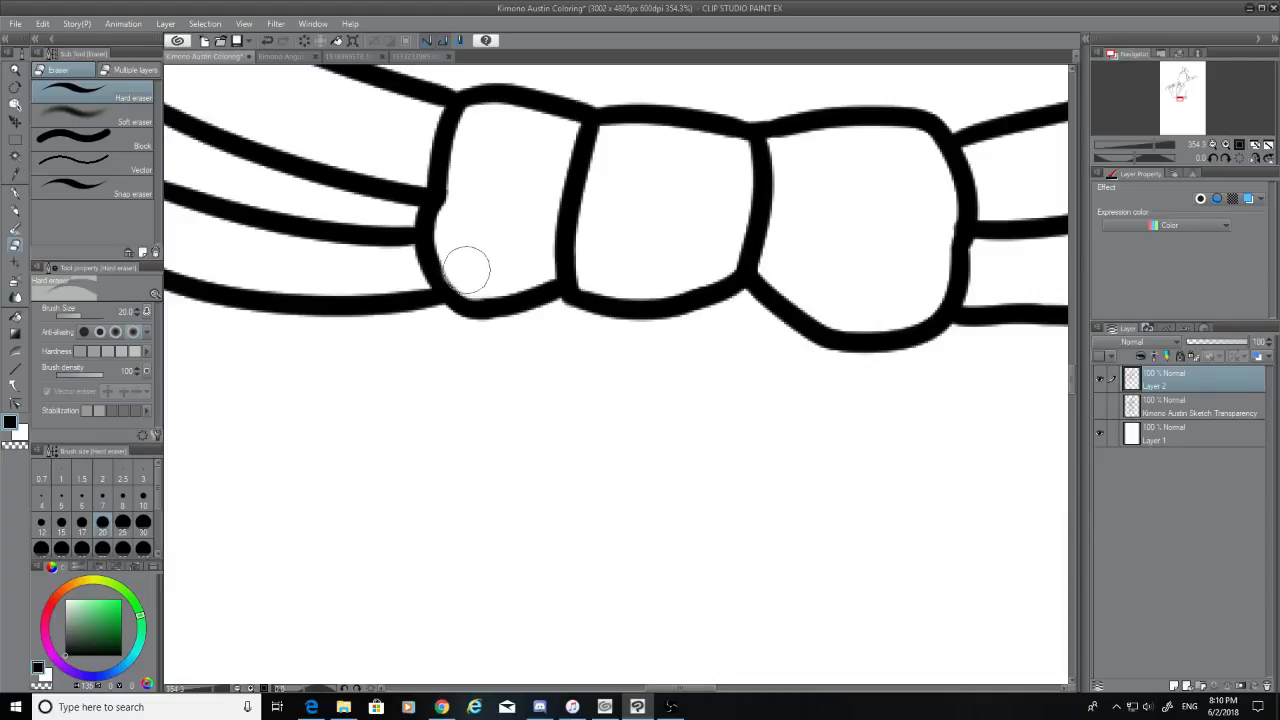
{"action": "left_click", "coordinate": [16, 193]}
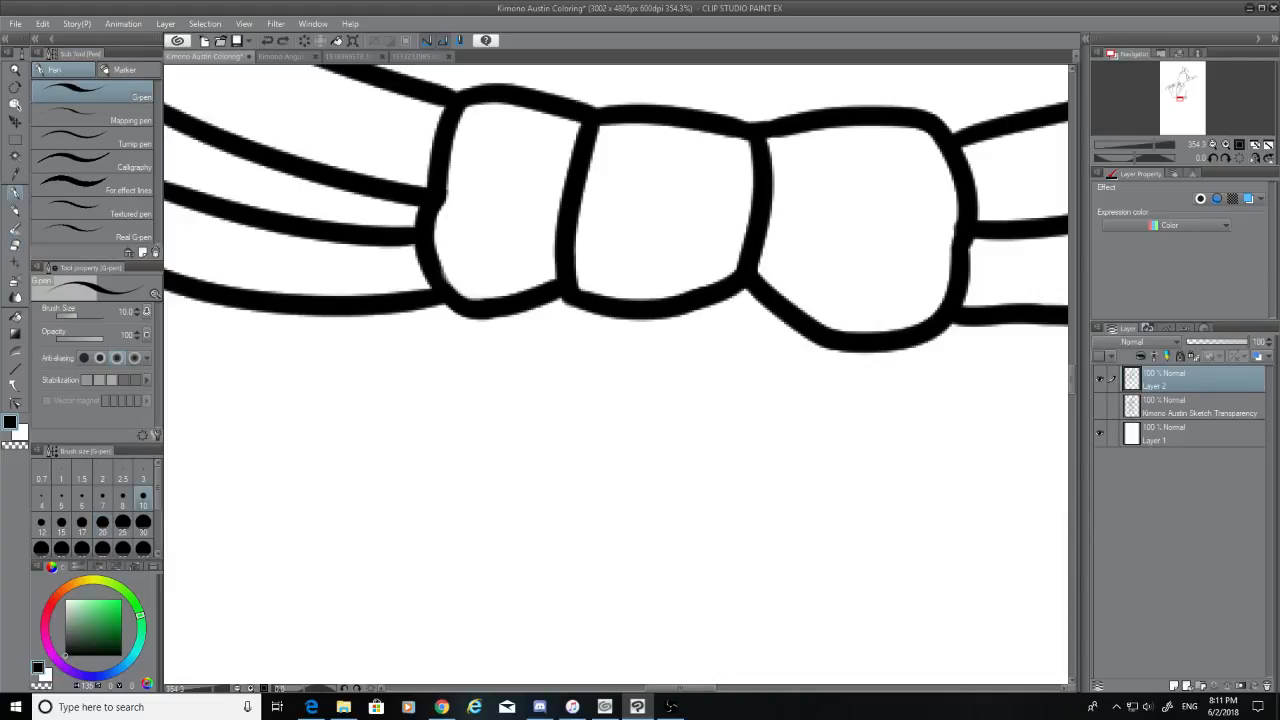
{"action": "left_click_drag", "start_coordinate": [432, 264], "coordinate": [463, 298]}
{"action": "scroll", "coordinate": [1077, 350], "scroll_direction": "up", "scroll_amount": 5}
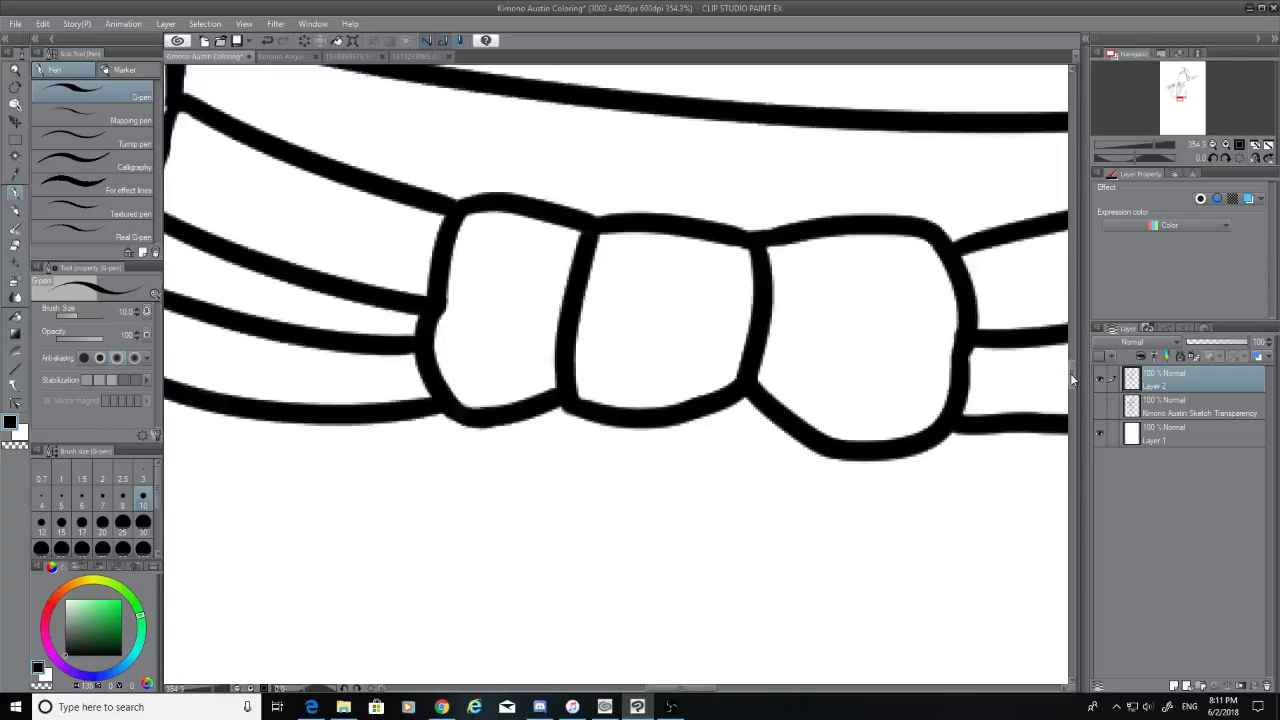
{"action": "scroll", "coordinate": [1072, 368], "scroll_direction": "down", "scroll_amount": 3}
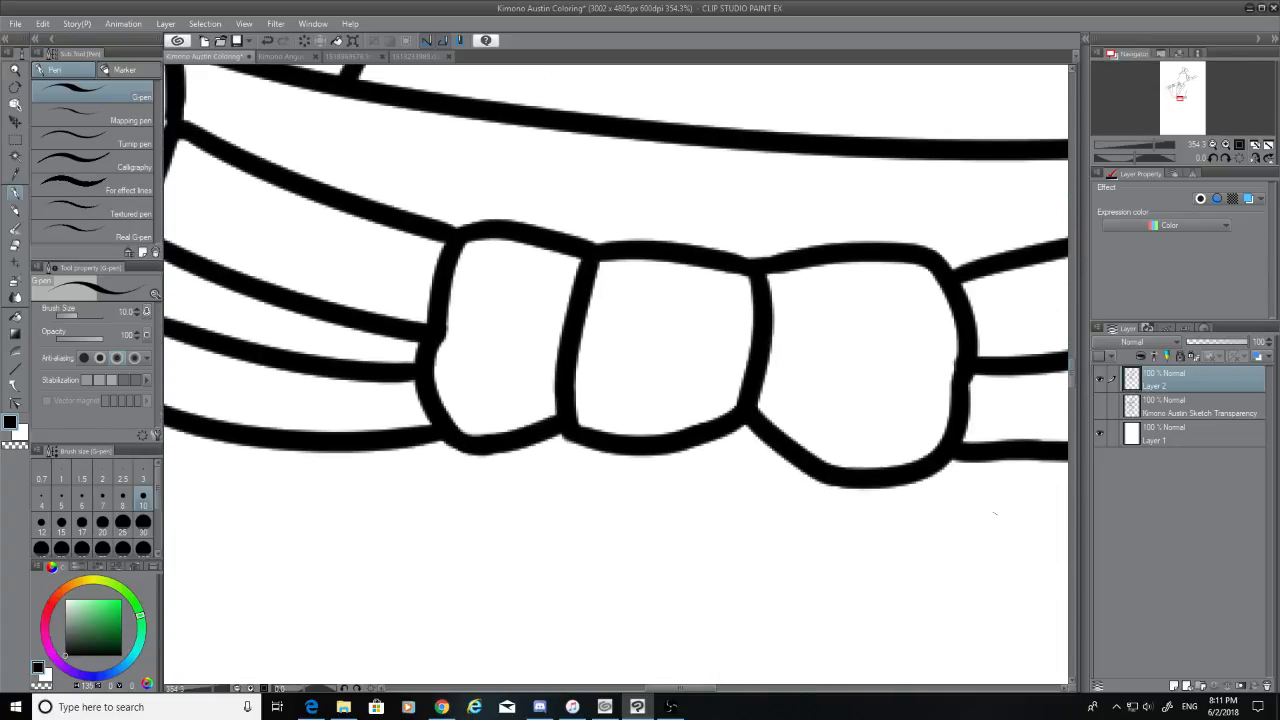
{"action": "left_click", "coordinate": [1100, 405]}
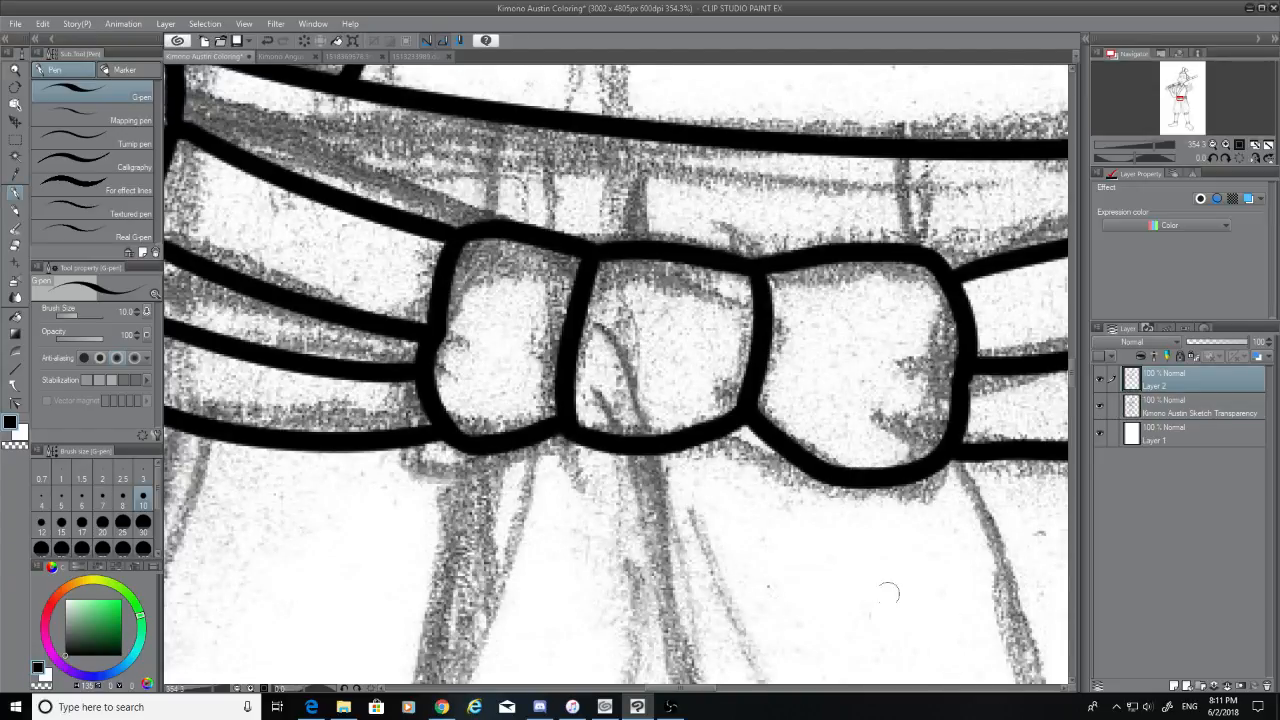
Erase the bottom junction where the knot's middle and right sections meet
{"action": "scroll", "coordinate": [786, 583], "scroll_direction": "down", "scroll_amount": 10}
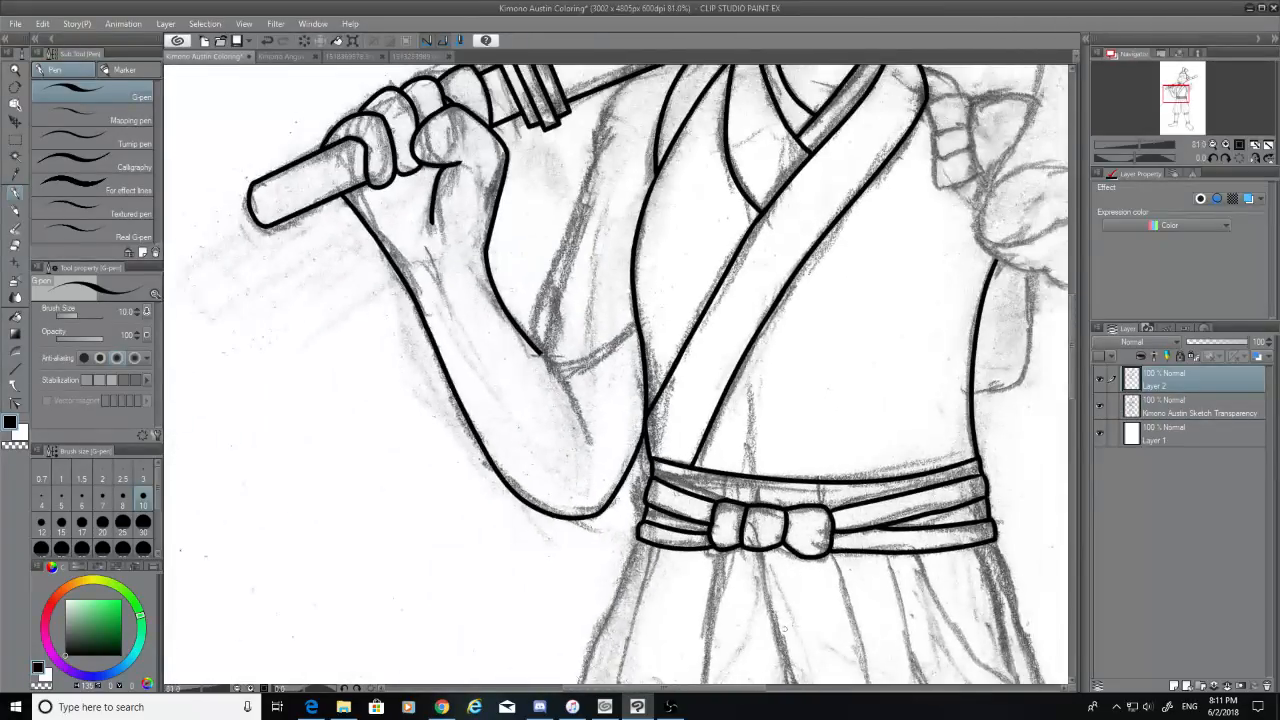
{"action": "scroll", "coordinate": [784, 629], "scroll_direction": "up", "scroll_amount": 5}
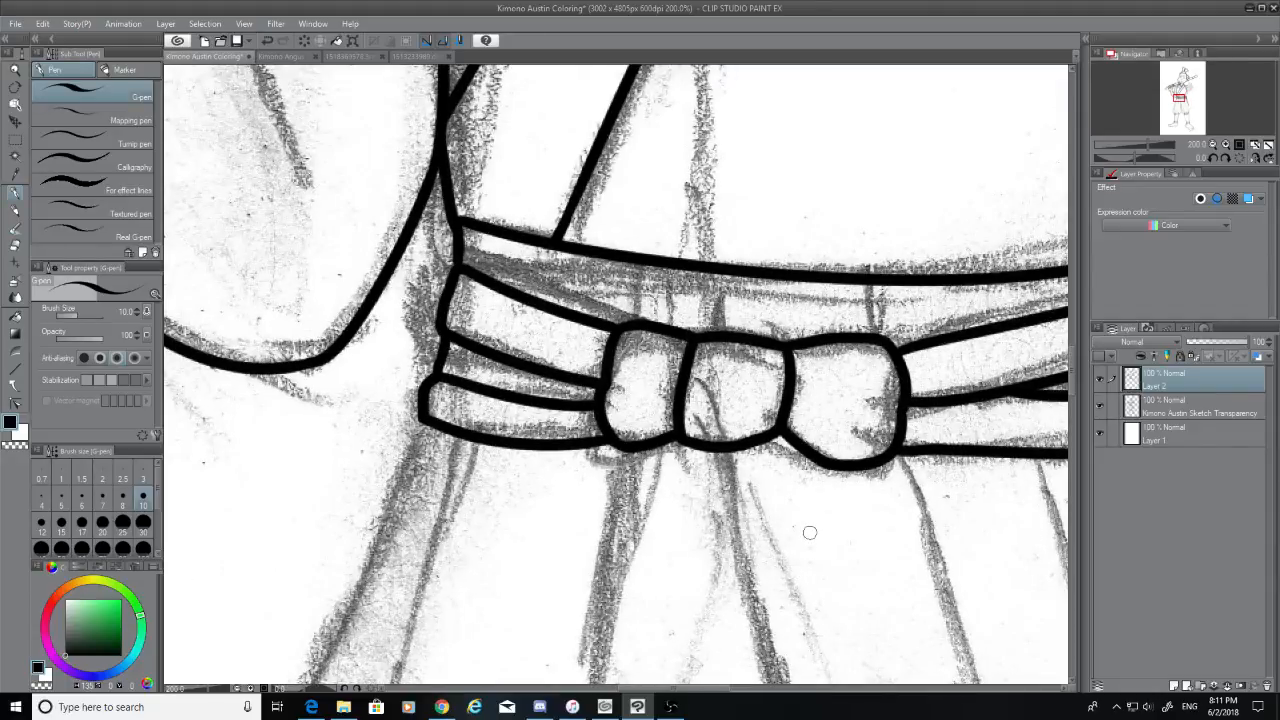
{"action": "scroll", "coordinate": [810, 533], "scroll_direction": "up", "scroll_amount": 2}
{"action": "scroll", "coordinate": [803, 472], "scroll_direction": "up", "scroll_amount": 2}
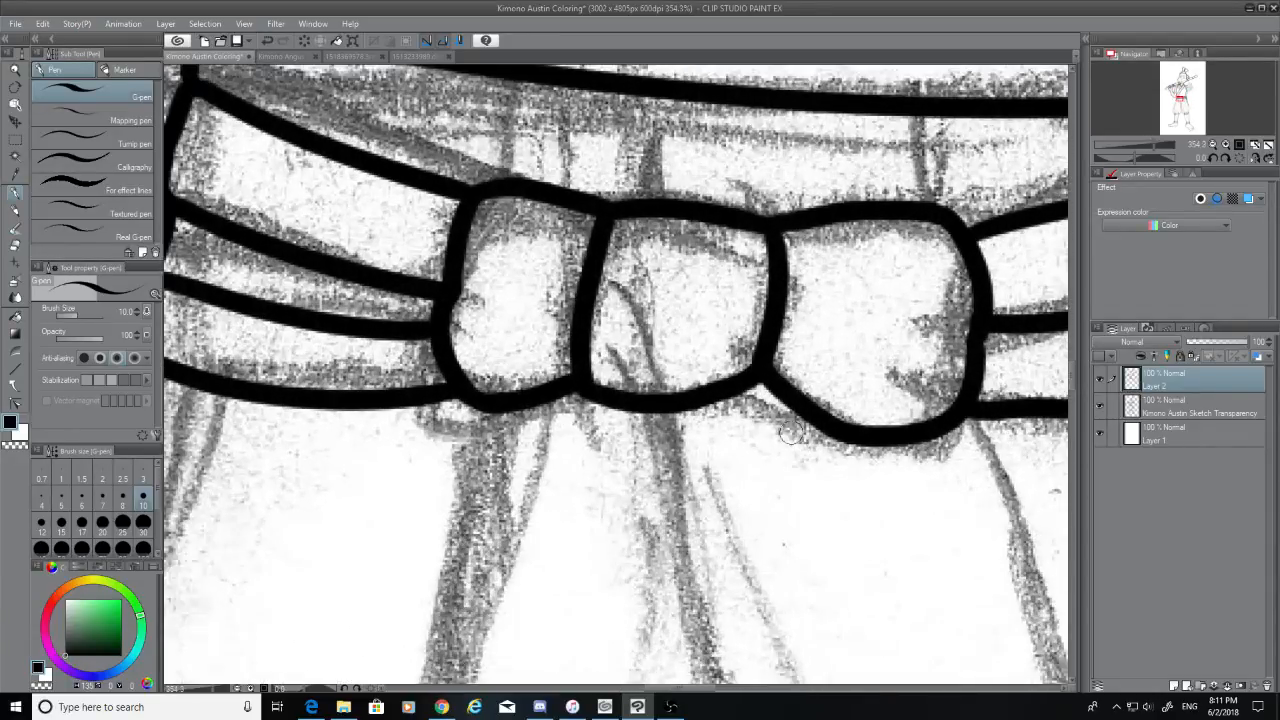
{"action": "scroll", "coordinate": [790, 432], "scroll_direction": "up", "scroll_amount": 1}
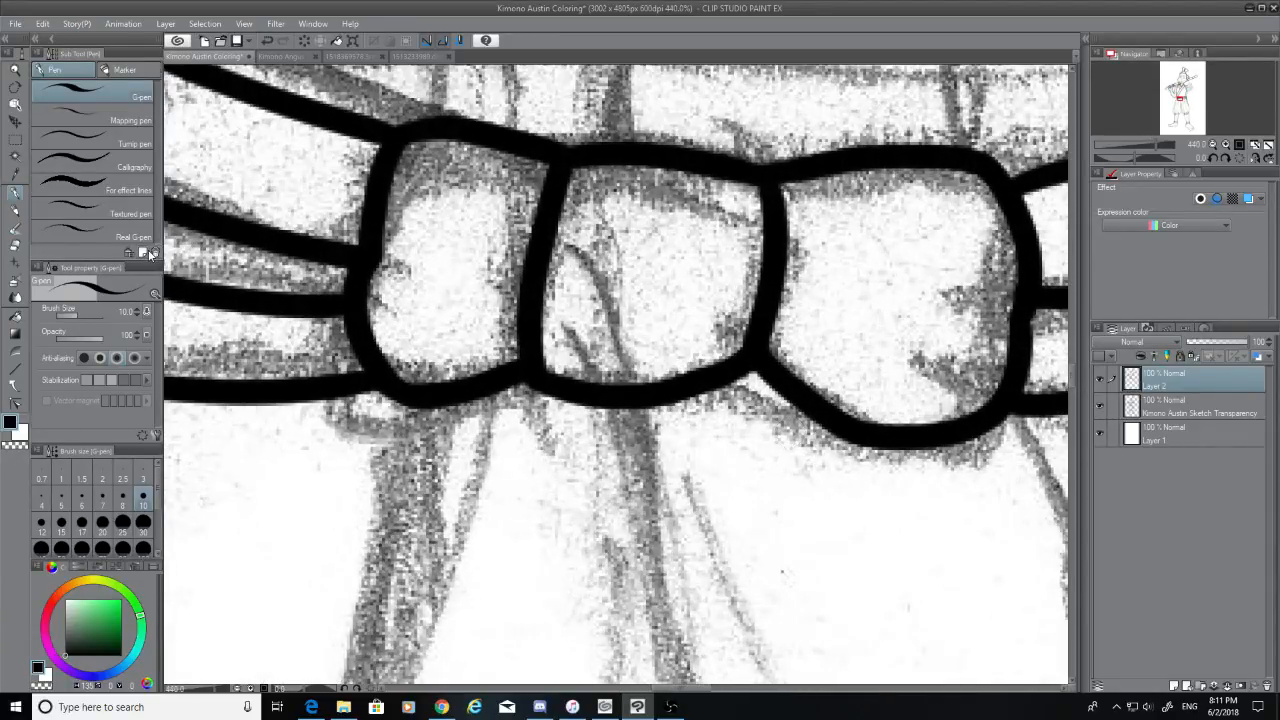
{"action": "left_click", "coordinate": [15, 244]}
{"action": "mouse_move", "coordinate": [770, 345]}
{"action": "left_mouse_down"}
{"action": "mouse_move", "coordinate": [730, 372]}
{"action": "mouse_move", "coordinate": [752, 372]}
{"action": "mouse_move", "coordinate": [800, 412]}
{"action": "mouse_move", "coordinate": [808, 349]}
{"action": "left_mouse_up"}
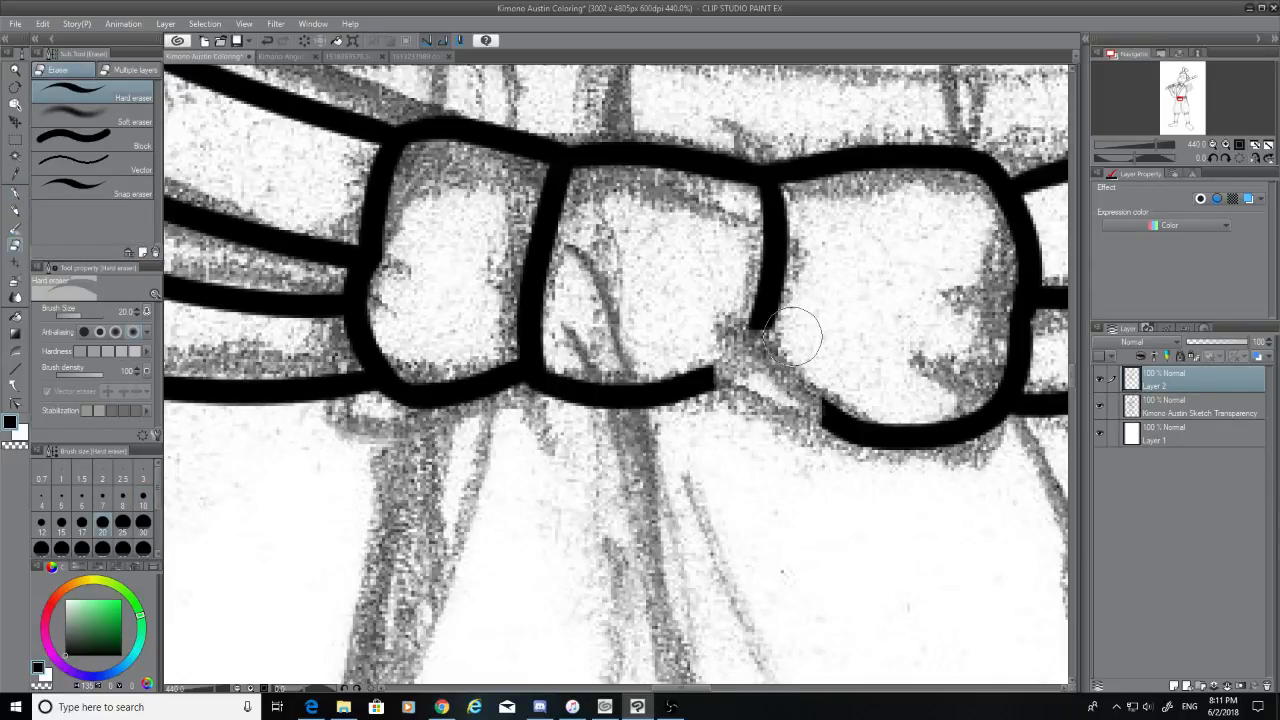
{"action": "left_click", "coordinate": [15, 192]}
{"action": "mouse_move", "coordinate": [765, 318]}
{"action": "left_mouse_down"}
{"action": "mouse_move", "coordinate": [740, 372]}
{"action": "mouse_move", "coordinate": [705, 392]}
{"action": "left_mouse_up"}
{"action": "key", "text": "ctrl+z"}
{"action": "mouse_move", "coordinate": [848, 428]}
{"action": "left_mouse_down"}
{"action": "mouse_move", "coordinate": [730, 350]}
{"action": "mouse_move", "coordinate": [778, 400]}
{"action": "mouse_move", "coordinate": [862, 418]}
{"action": "left_mouse_up"}
{"action": "key", "text": "ctrl+z"}
{"action": "key", "text": "ctrl+z"}
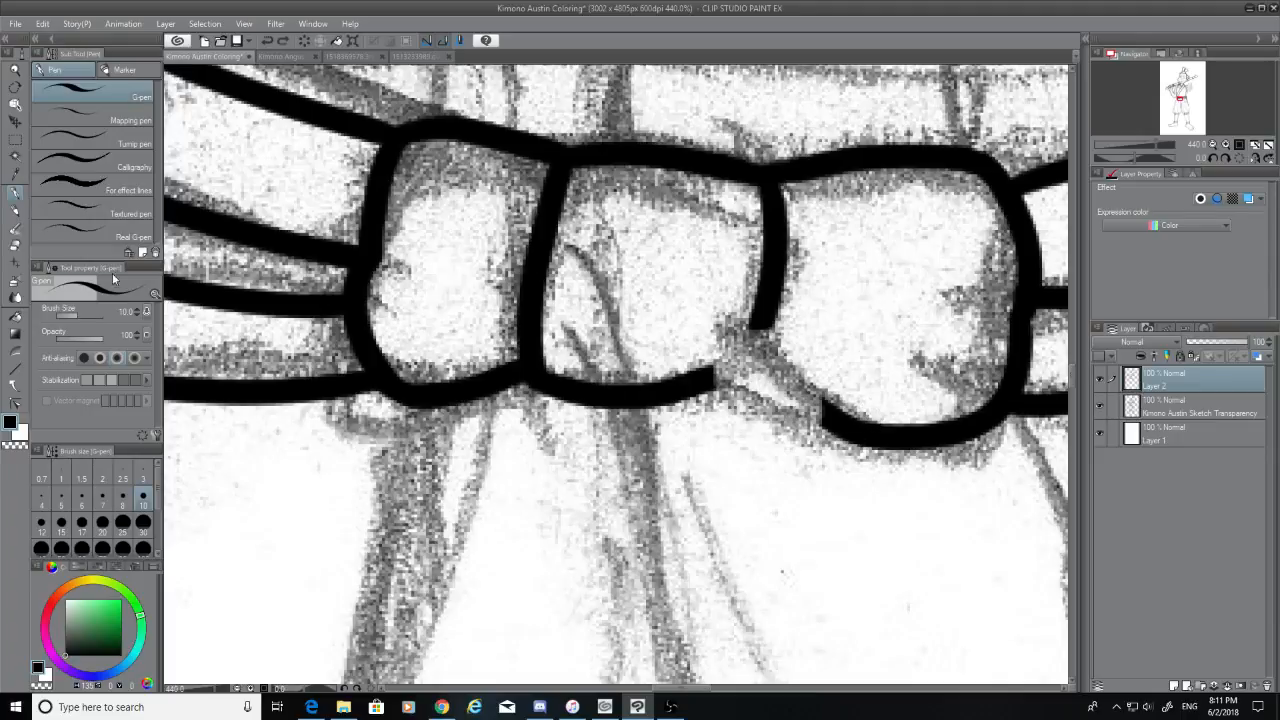
Clean the cut line ends and extend the bottom line of the knot's middle section to the right divider
{"action": "left_click", "coordinate": [16, 246]}
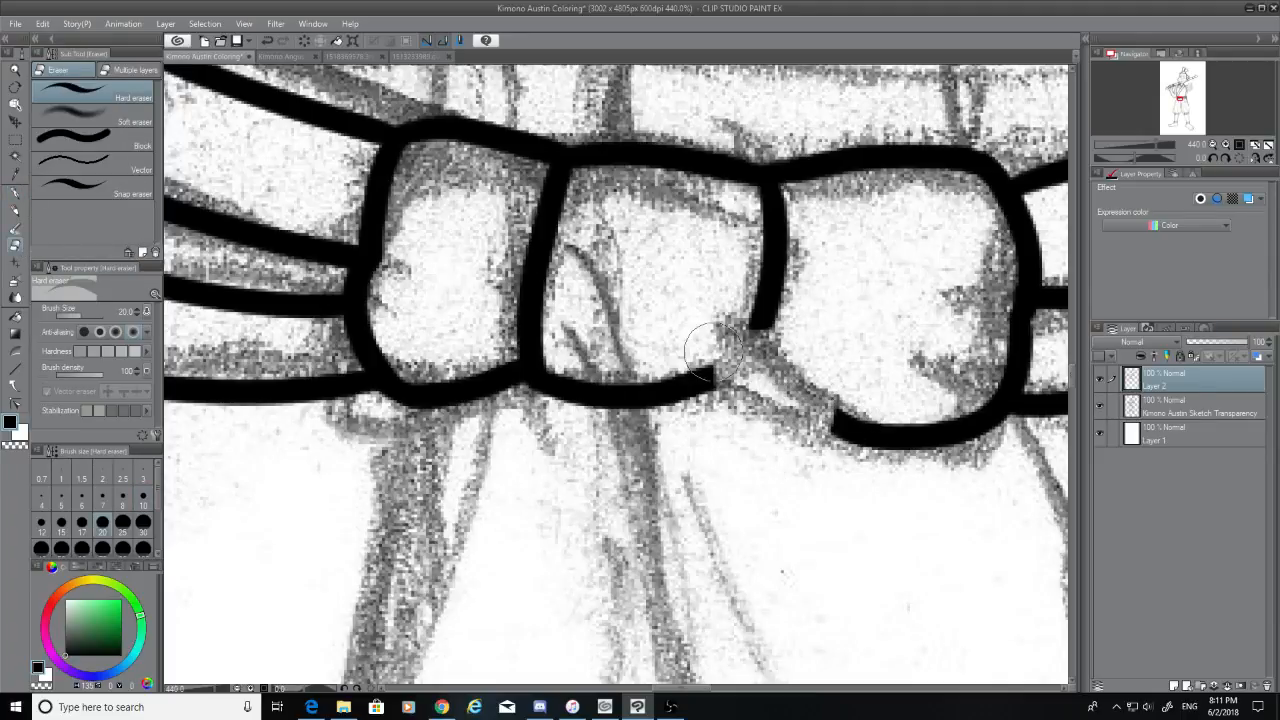
{"action": "mouse_move", "coordinate": [712, 347]}
{"action": "left_mouse_down"}
{"action": "mouse_move", "coordinate": [708, 423]}
{"action": "mouse_move", "coordinate": [674, 343]}
{"action": "mouse_move", "coordinate": [676, 398]}
{"action": "mouse_move", "coordinate": [766, 356]}
{"action": "mouse_move", "coordinate": [764, 335]}
{"action": "mouse_move", "coordinate": [728, 385]}
{"action": "mouse_move", "coordinate": [662, 402]}
{"action": "mouse_move", "coordinate": [762, 373]}
{"action": "left_mouse_up"}
{"action": "left_click", "coordinate": [14, 193]}
{"action": "key", "text": "ctrl+z"}
{"action": "key", "text": "ctrl+z"}
{"action": "left_click_drag", "start_coordinate": [762, 318], "coordinate": [760, 388]}
{"action": "key", "text": "ctrl+z"}
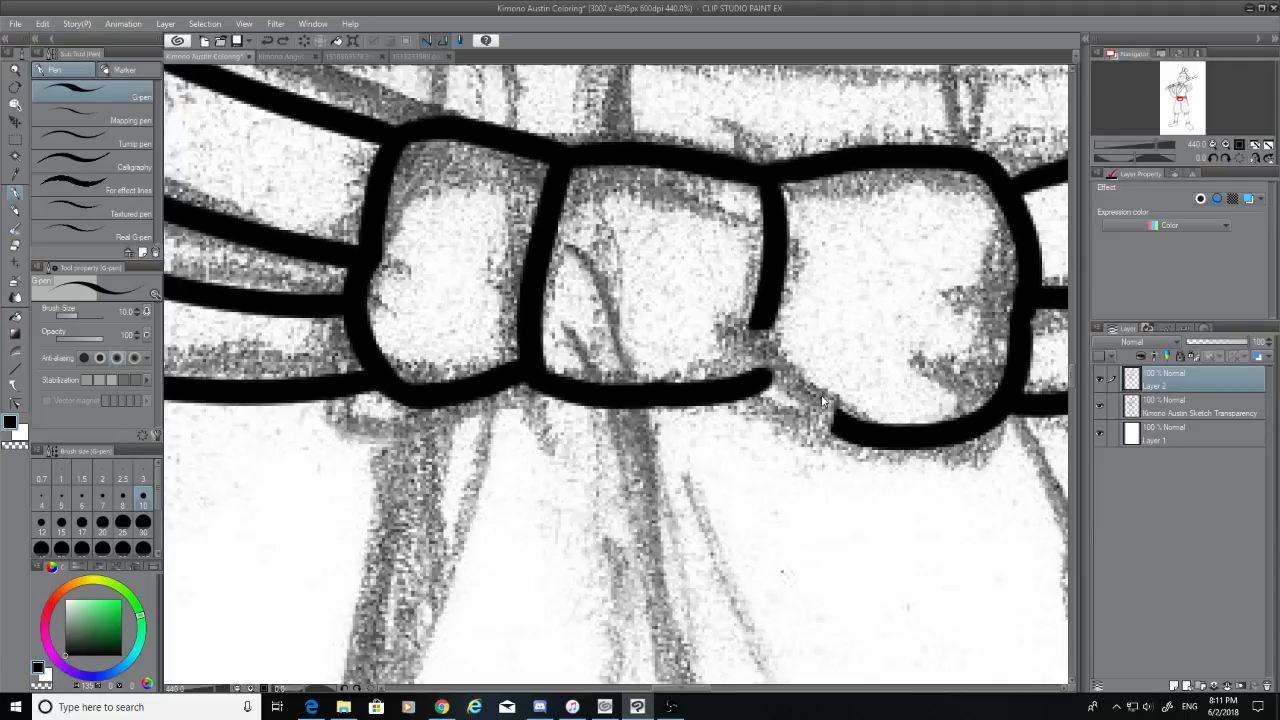
Join the divider and the right section's slanted lower-left edge at the bottom junction of the knot
{"action": "left_click_drag", "start_coordinate": [836, 427], "coordinate": [762, 342]}
{"action": "key", "text": "ctrl+z"}
{"action": "mouse_move", "coordinate": [842, 430]}
{"action": "left_mouse_down"}
{"action": "mouse_move", "coordinate": [785, 393]}
{"action": "mouse_move", "coordinate": [762, 351]}
{"action": "mouse_move", "coordinate": [764, 314]}
{"action": "mouse_move", "coordinate": [773, 392]}
{"action": "mouse_move", "coordinate": [845, 425]}
{"action": "left_mouse_up"}
{"action": "key", "text": "ctrl+z"}
Hide the sketch layer and erase the whole bottom line of the knot's right section
{"action": "left_click", "coordinate": [1100, 405]}
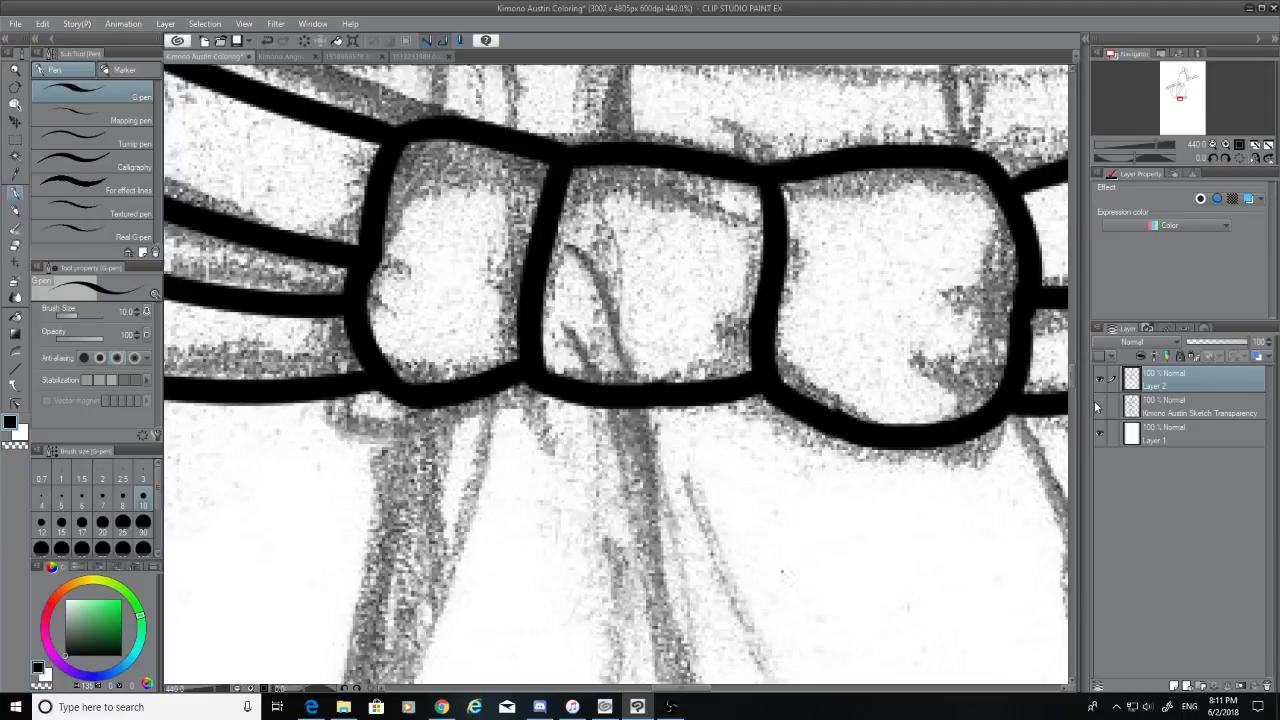
{"action": "key", "text": "e"}
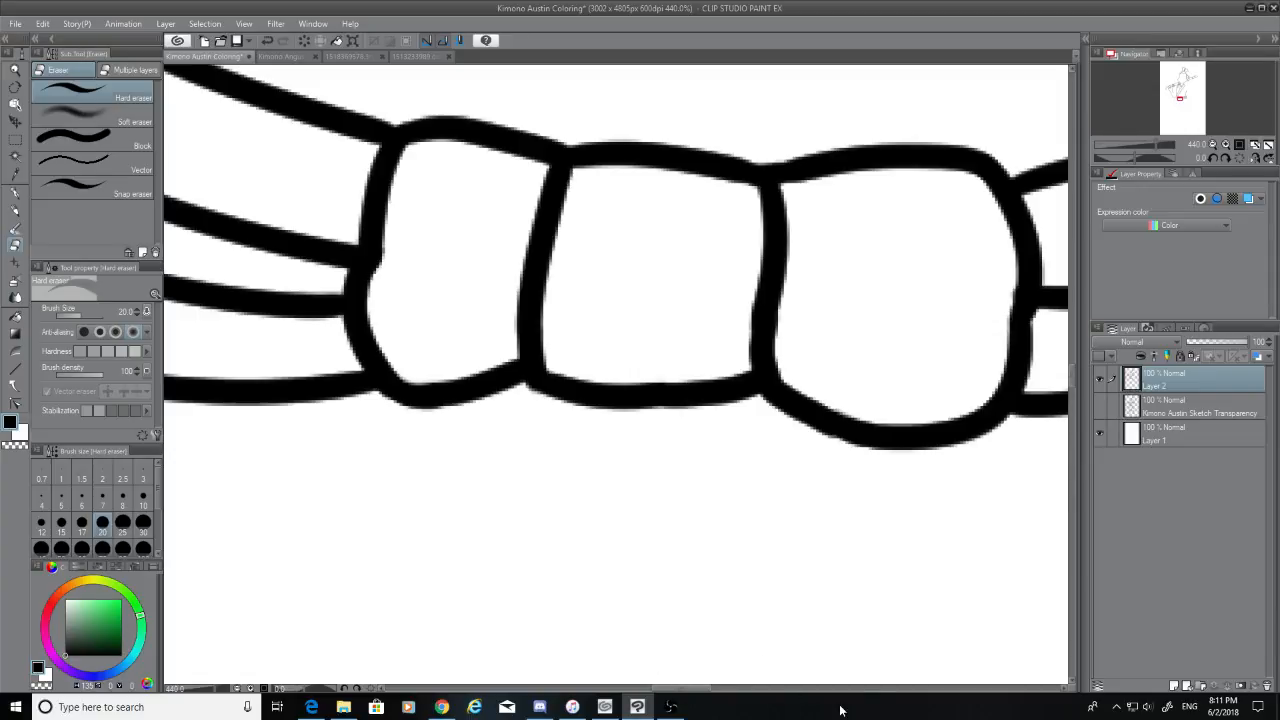
{"action": "scroll", "coordinate": [838, 655], "scroll_direction": "down", "scroll_amount": 5}
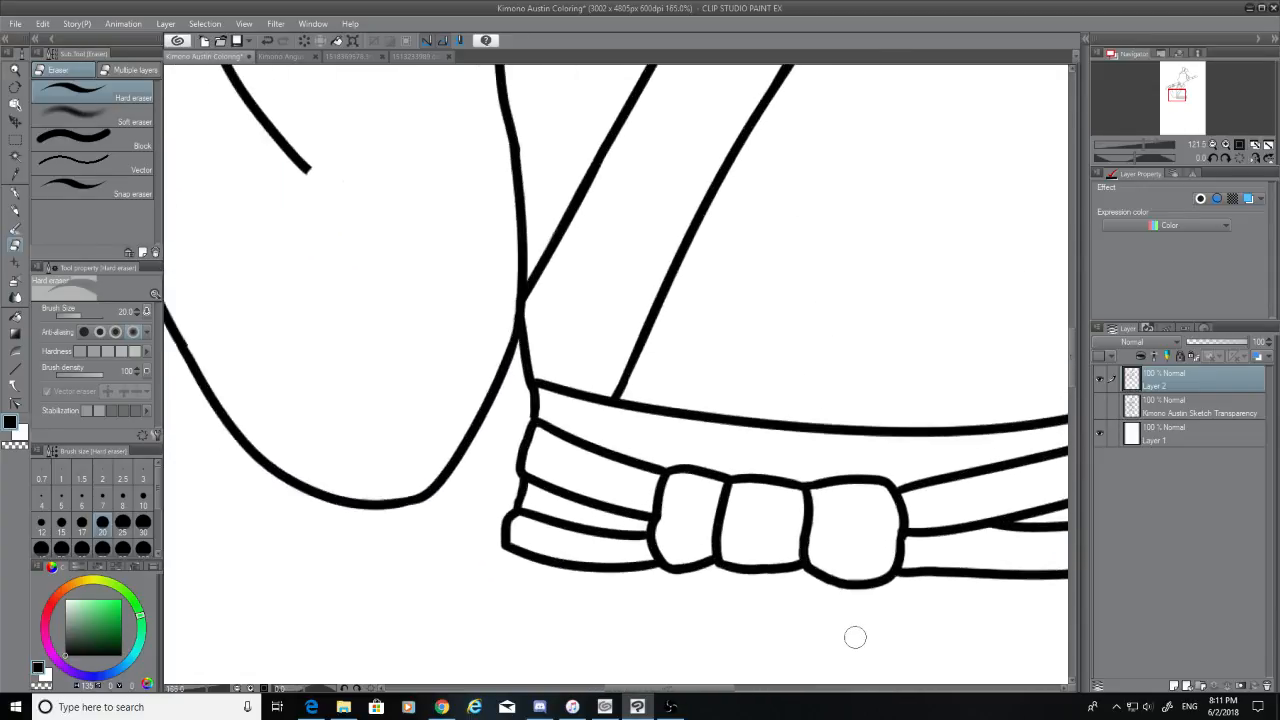
{"action": "scroll", "coordinate": [855, 637], "scroll_direction": "up", "scroll_amount": 3}
{"action": "scroll", "coordinate": [846, 551], "scroll_direction": "up", "scroll_amount": 2}
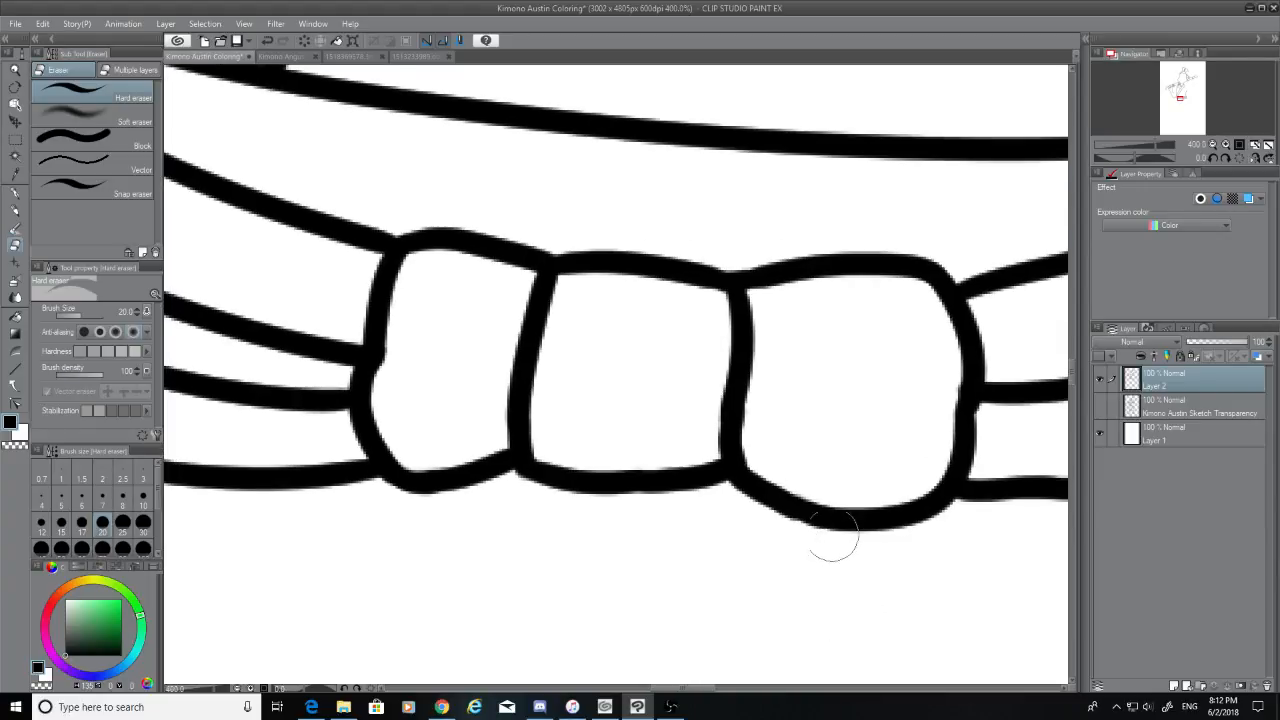
{"action": "mouse_move", "coordinate": [760, 491]}
{"action": "left_mouse_down"}
{"action": "mouse_move", "coordinate": [751, 497]}
{"action": "mouse_move", "coordinate": [923, 523]}
{"action": "mouse_move", "coordinate": [911, 491]}
{"action": "mouse_move", "coordinate": [934, 517]}
{"action": "mouse_move", "coordinate": [775, 520]}
{"action": "left_mouse_up"}
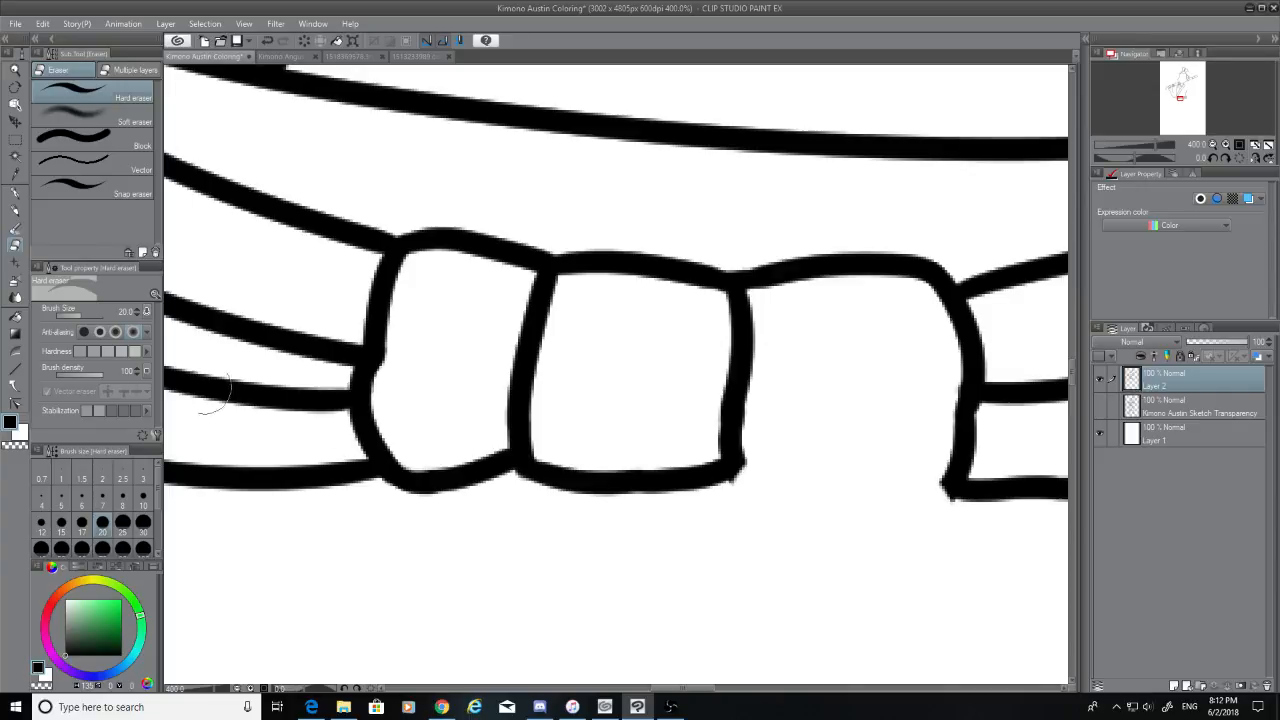
Redraw the bottom of the knot's right section as a shallower curve from the divider to its right edge
{"action": "left_click", "coordinate": [15, 193]}
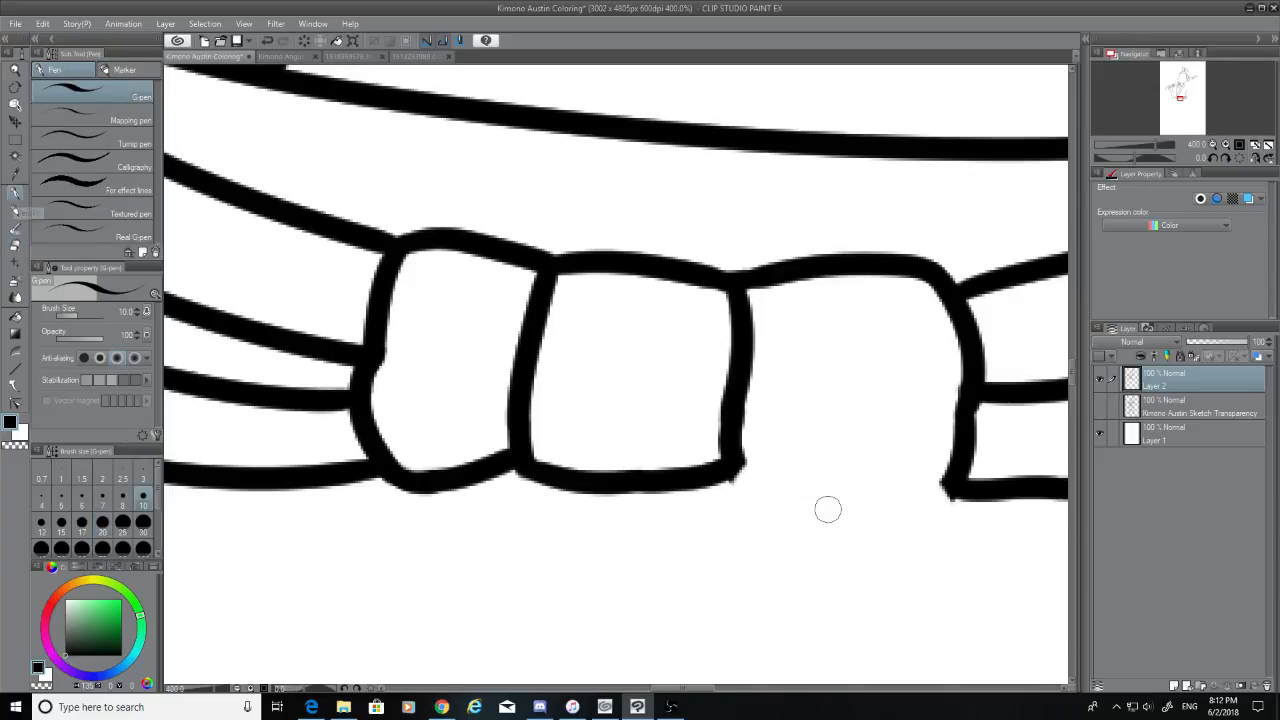
{"action": "left_click_drag", "start_coordinate": [735, 462], "coordinate": [943, 487]}
{"action": "key", "text": "ctrl+z"}
{"action": "left_click_drag", "start_coordinate": [733, 466], "coordinate": [846, 496]}
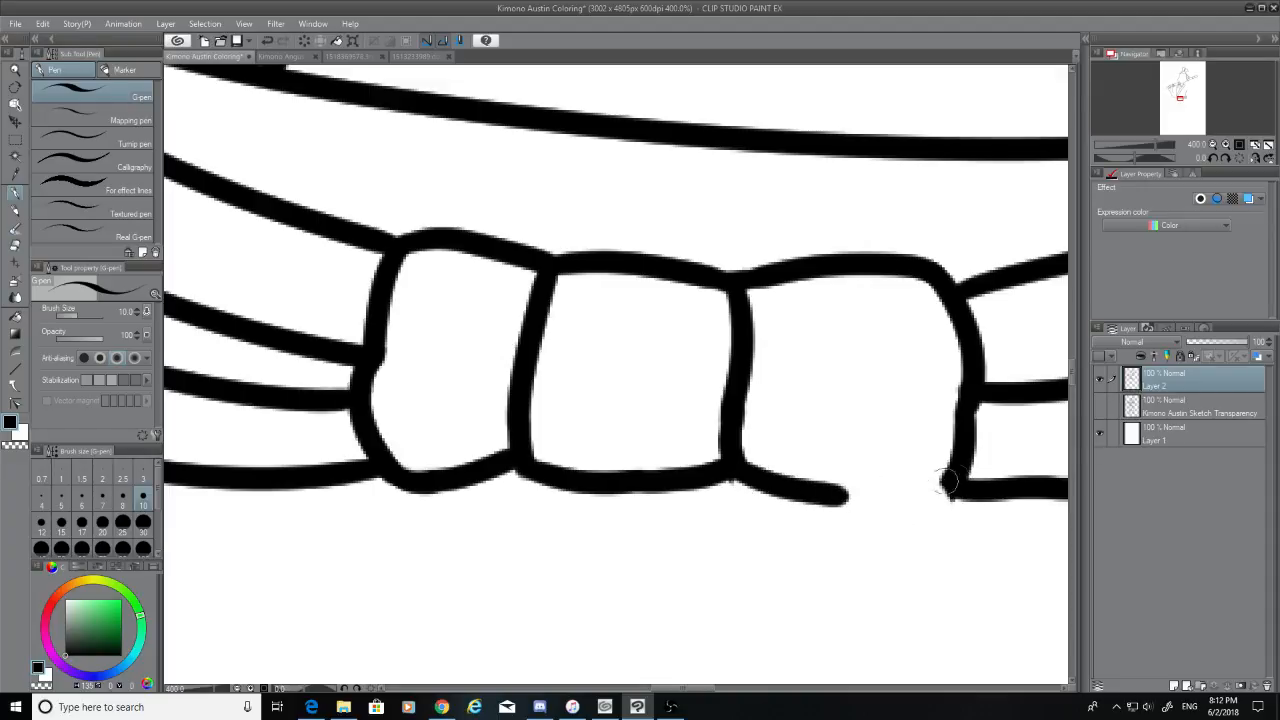
{"action": "left_click_drag", "start_coordinate": [955, 480], "coordinate": [838, 497]}
{"action": "key", "text": "ctrl+z"}
{"action": "mouse_move", "coordinate": [955, 480]}
{"action": "left_mouse_down"}
{"action": "mouse_move", "coordinate": [900, 499]}
{"action": "mouse_move", "coordinate": [862, 484]}
{"action": "left_mouse_up"}
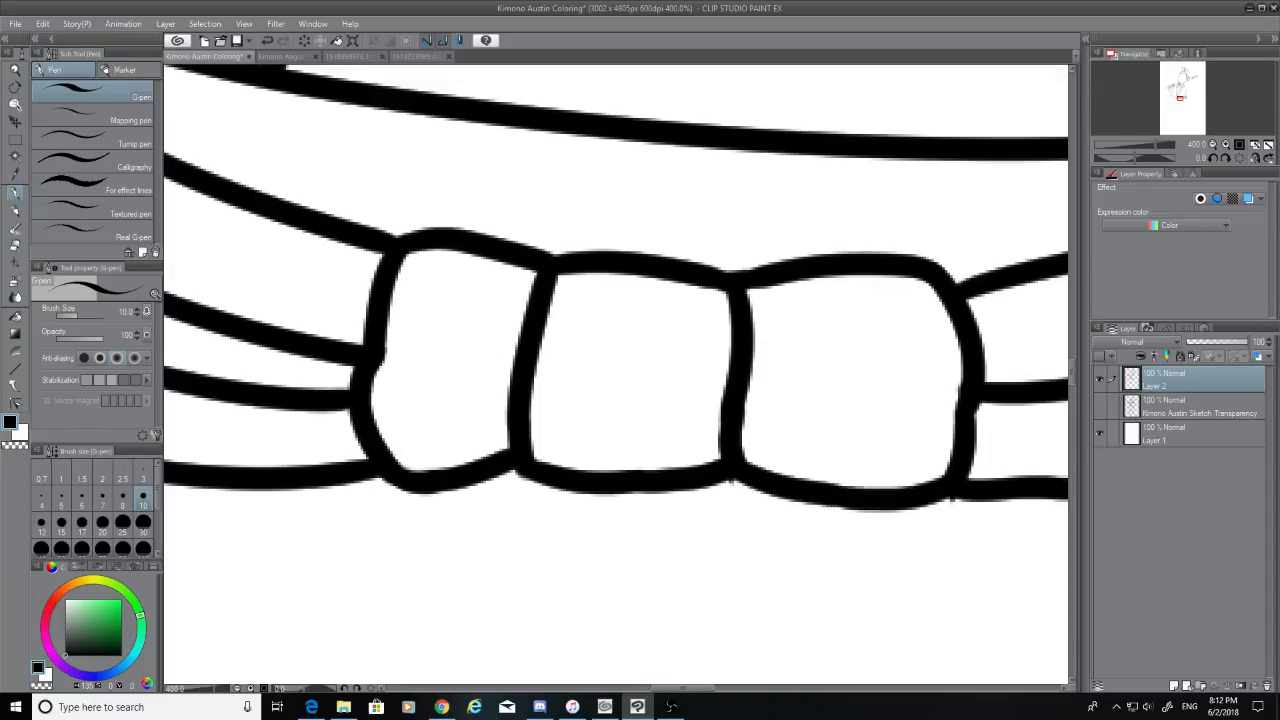
Trim the stray spikes around the right section's bottom corners with the hard eraser at size 7
{"action": "left_click", "coordinate": [14, 245]}
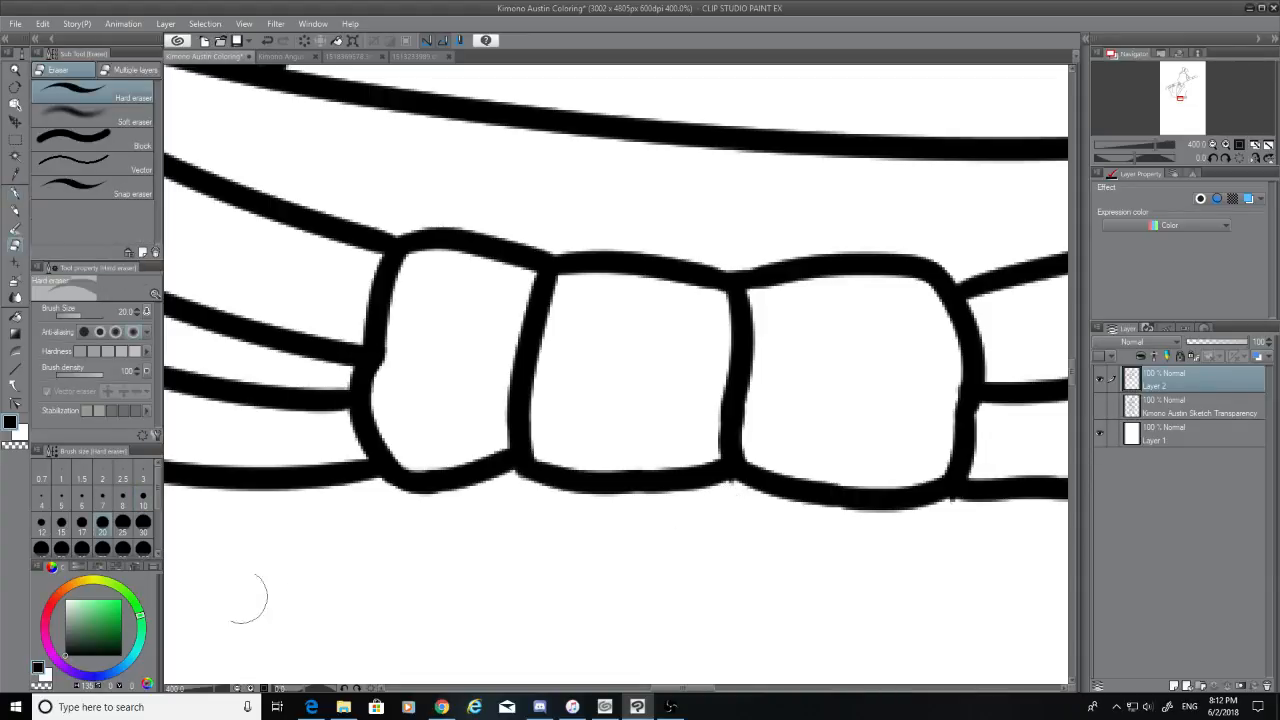
{"action": "left_click", "coordinate": [103, 502]}
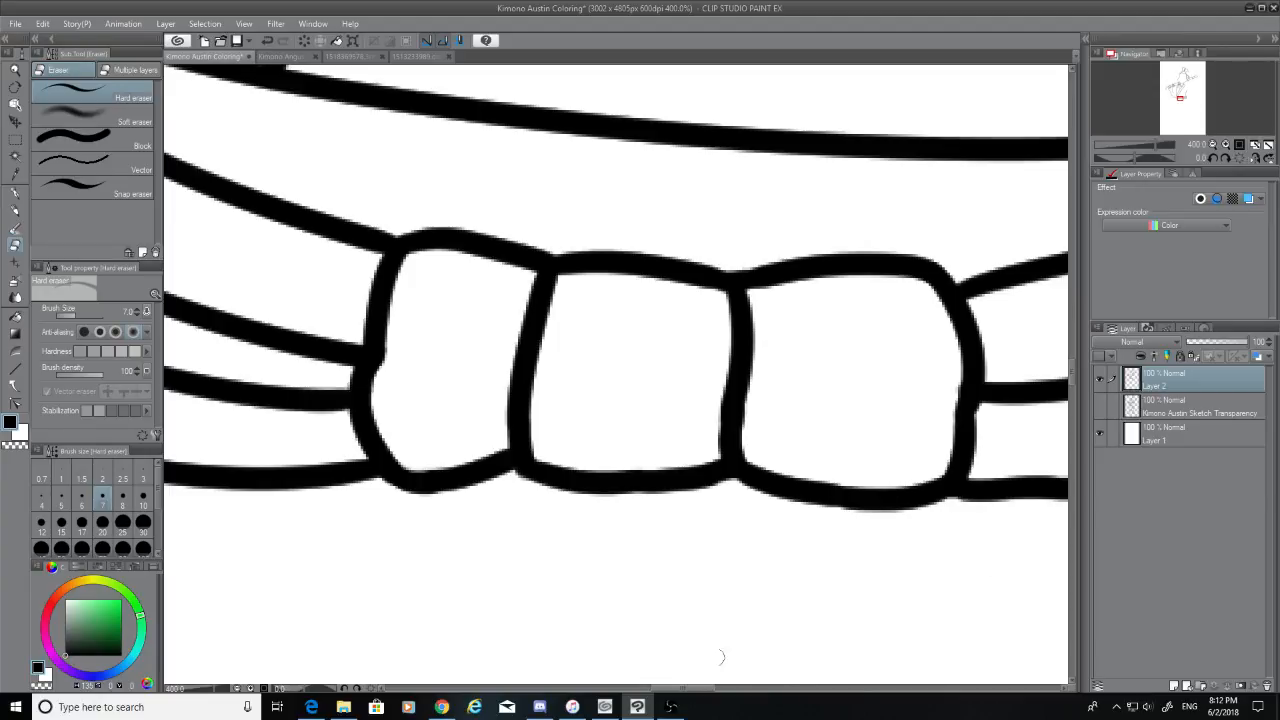
{"action": "left_click", "coordinate": [143, 499]}
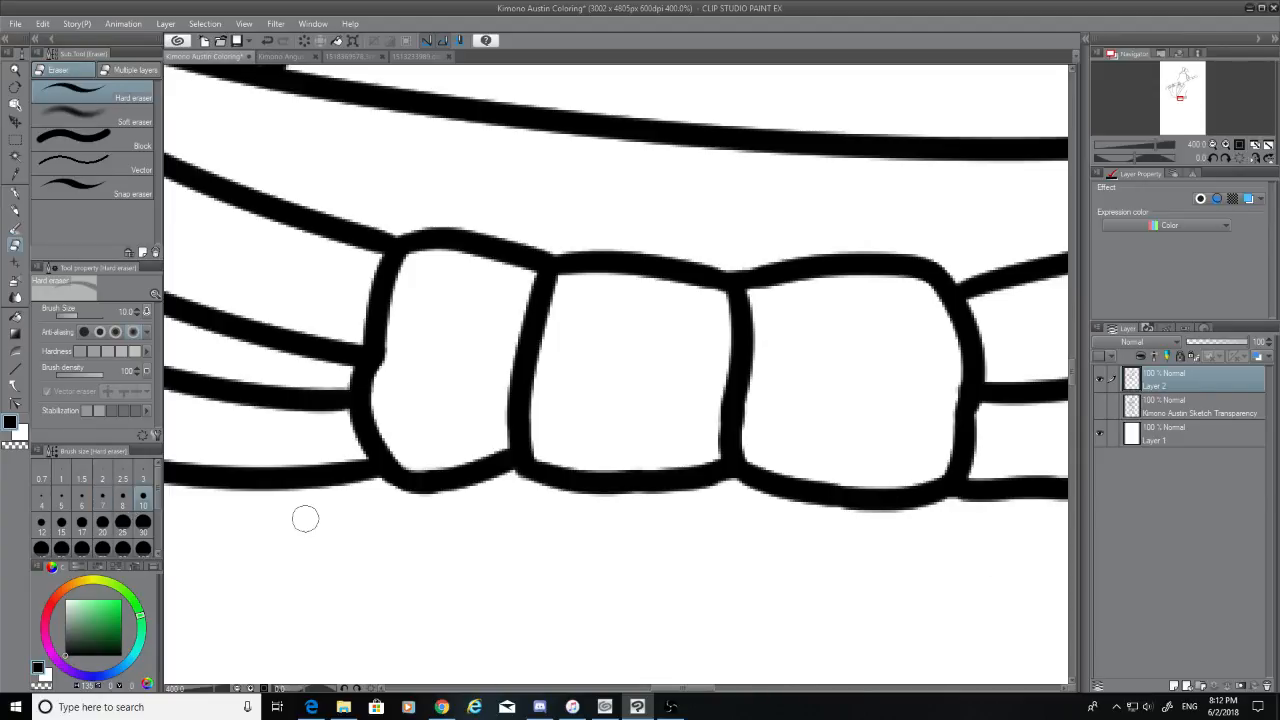
Erase the lowest left belt band's top line and upper-left corner with the hard eraser at size 20
{"action": "scroll", "coordinate": [305, 517], "scroll_direction": "down", "scroll_amount": 5}
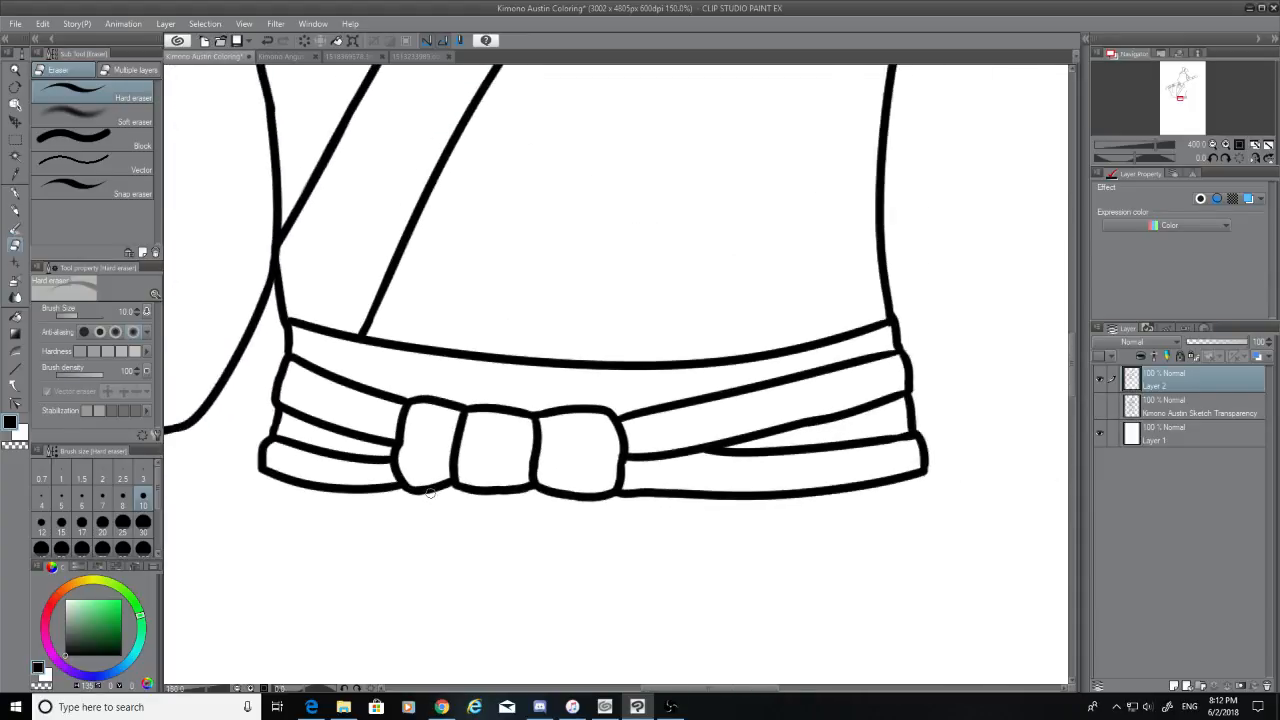
{"action": "scroll", "coordinate": [313, 452], "scroll_direction": "up", "scroll_amount": 5}
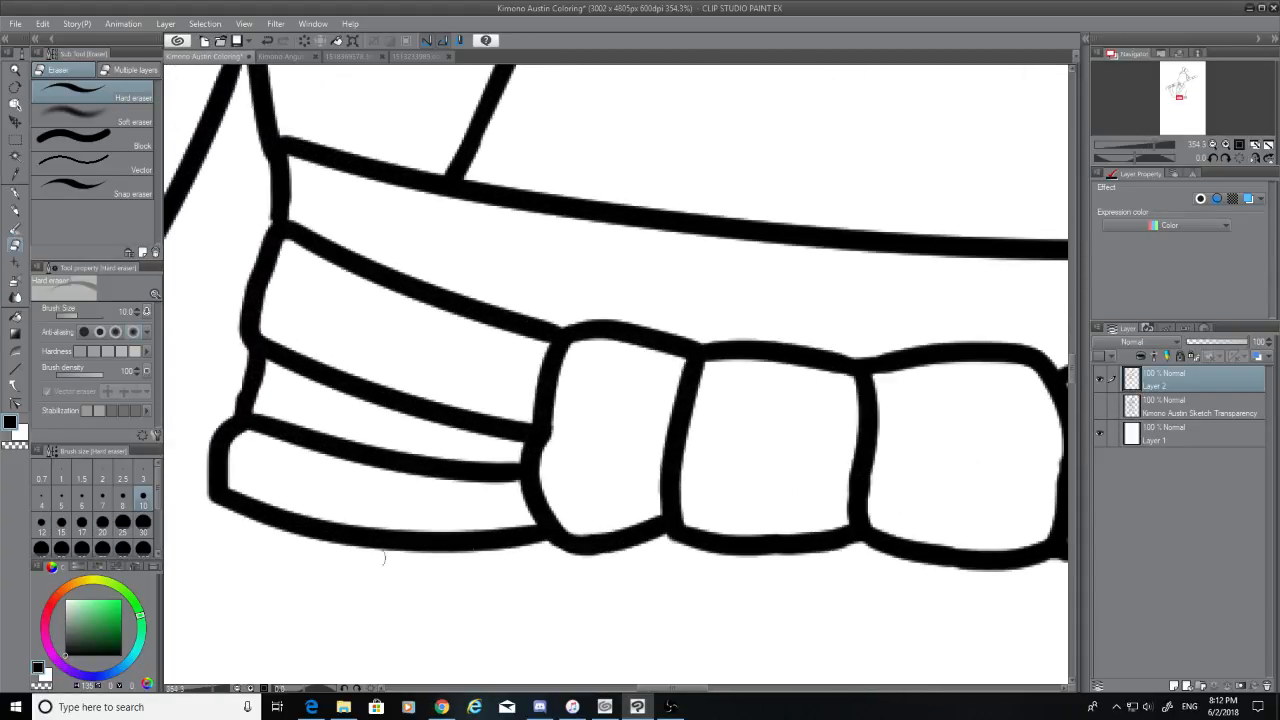
{"action": "left_click", "coordinate": [102, 521]}
{"action": "mouse_move", "coordinate": [285, 438]}
{"action": "left_mouse_down"}
{"action": "mouse_move", "coordinate": [231, 411]}
{"action": "mouse_move", "coordinate": [500, 475]}
{"action": "mouse_move", "coordinate": [490, 493]}
{"action": "mouse_move", "coordinate": [233, 435]}
{"action": "mouse_move", "coordinate": [247, 437]}
{"action": "mouse_move", "coordinate": [200, 400]}
{"action": "left_mouse_up"}
Redraw the left edge of the lowest belt band as a short stroke curving up toward the band above
{"action": "left_click", "coordinate": [16, 193]}
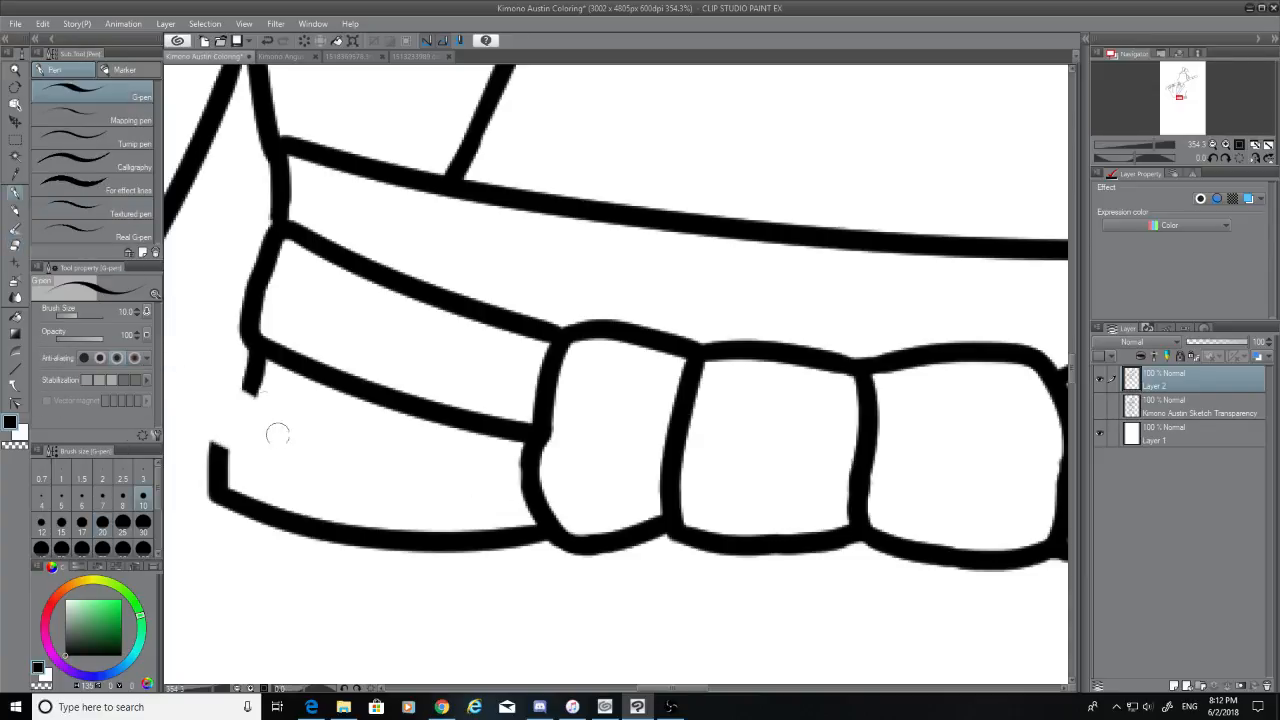
{"action": "left_click_drag", "start_coordinate": [216, 458], "coordinate": [244, 408]}
{"action": "key", "text": "ctrl+z"}
{"action": "left_click_drag", "start_coordinate": [216, 458], "coordinate": [245, 405]}
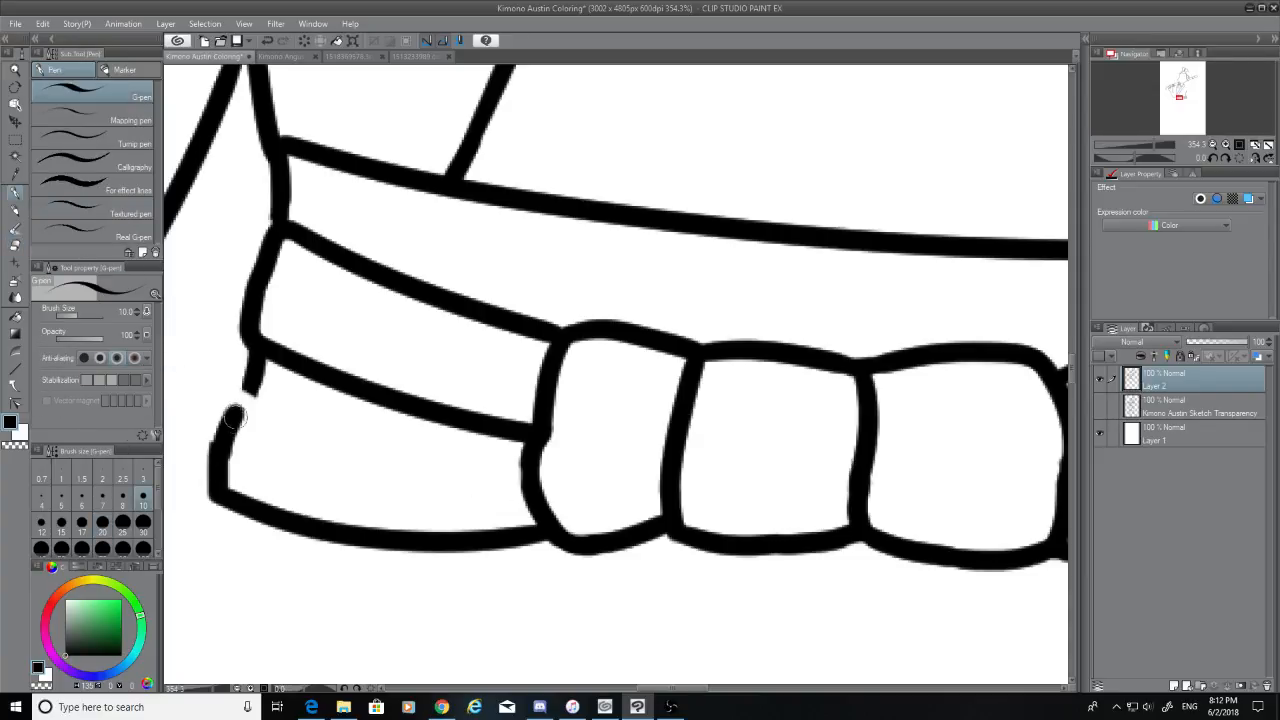
{"action": "key", "text": "ctrl+z"}
{"action": "left_click_drag", "start_coordinate": [216, 458], "coordinate": [240, 405]}
{"action": "key", "text": "ctrl+z"}
{"action": "mouse_move", "coordinate": [216, 458]}
{"action": "left_mouse_down"}
{"action": "mouse_move", "coordinate": [236, 400]}
{"action": "mouse_move", "coordinate": [534, 442]}
{"action": "left_mouse_up"}
{"action": "key", "text": "ctrl+z"}
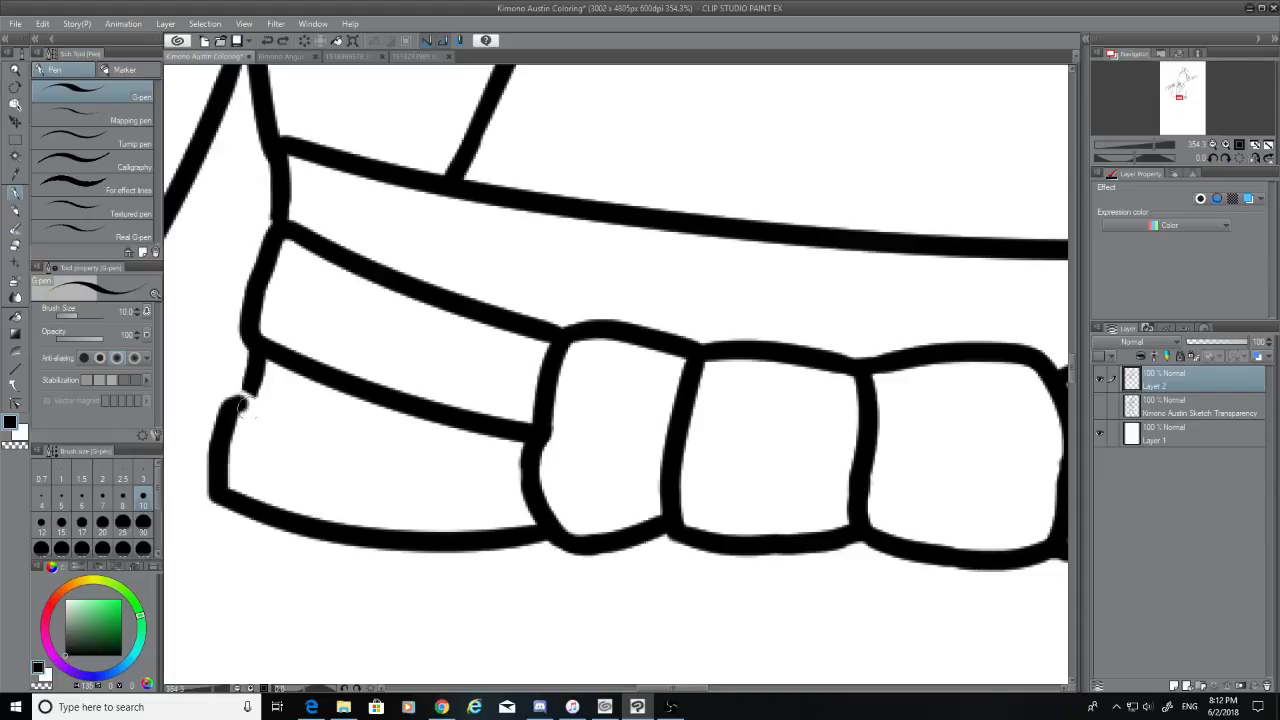
Ink a higher top line for the lowest left band to the knot and close the gap in the belt's left edge
{"action": "left_click_drag", "start_coordinate": [232, 400], "coordinate": [548, 442]}
{"action": "key", "text": "ctrl+z"}
{"action": "mouse_move", "coordinate": [234, 402]}
{"action": "left_mouse_down"}
{"action": "mouse_move", "coordinate": [413, 447]}
{"action": "mouse_move", "coordinate": [586, 459]}
{"action": "mouse_move", "coordinate": [536, 458]}
{"action": "left_mouse_up"}
{"action": "key", "text": "ctrl+z"}
{"action": "left_click_drag", "start_coordinate": [232, 402], "coordinate": [530, 450]}
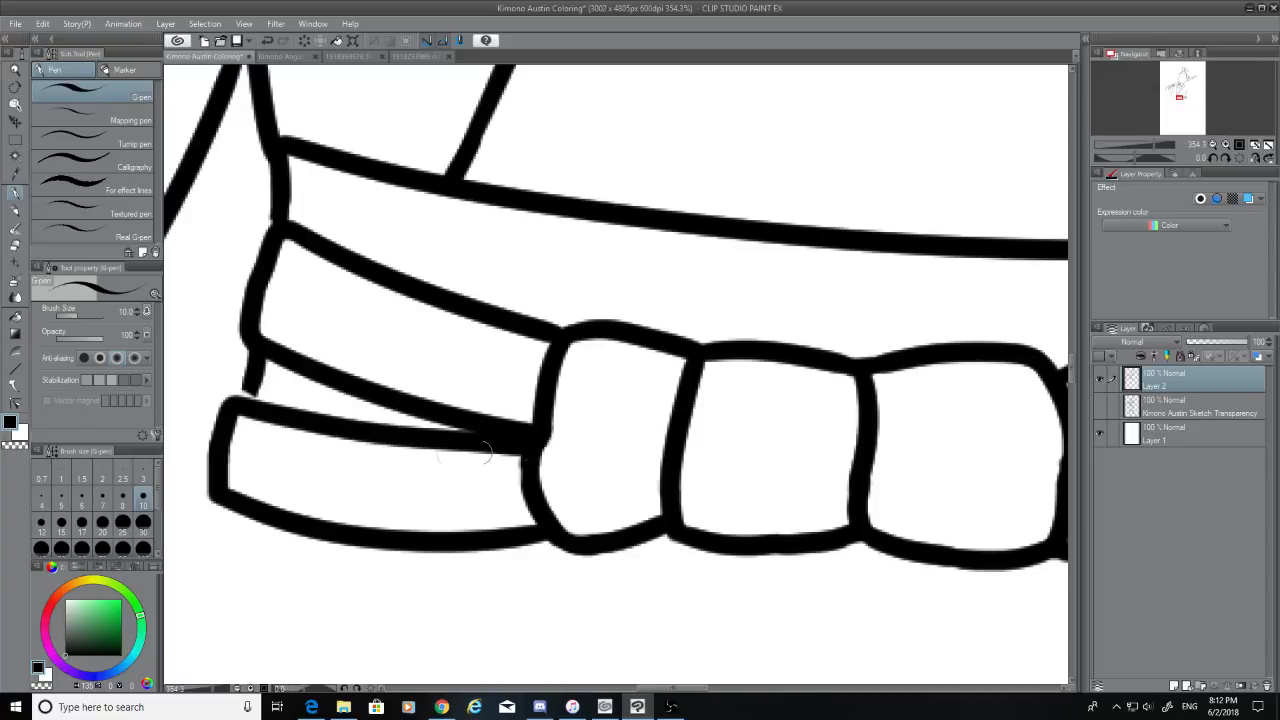
{"action": "key", "text": "ctrl+z"}
{"action": "mouse_move", "coordinate": [232, 404]}
{"action": "left_mouse_down"}
{"action": "mouse_move", "coordinate": [543, 447]}
{"action": "mouse_move", "coordinate": [560, 465]}
{"action": "left_mouse_up"}
{"action": "key", "text": "ctrl+z"}
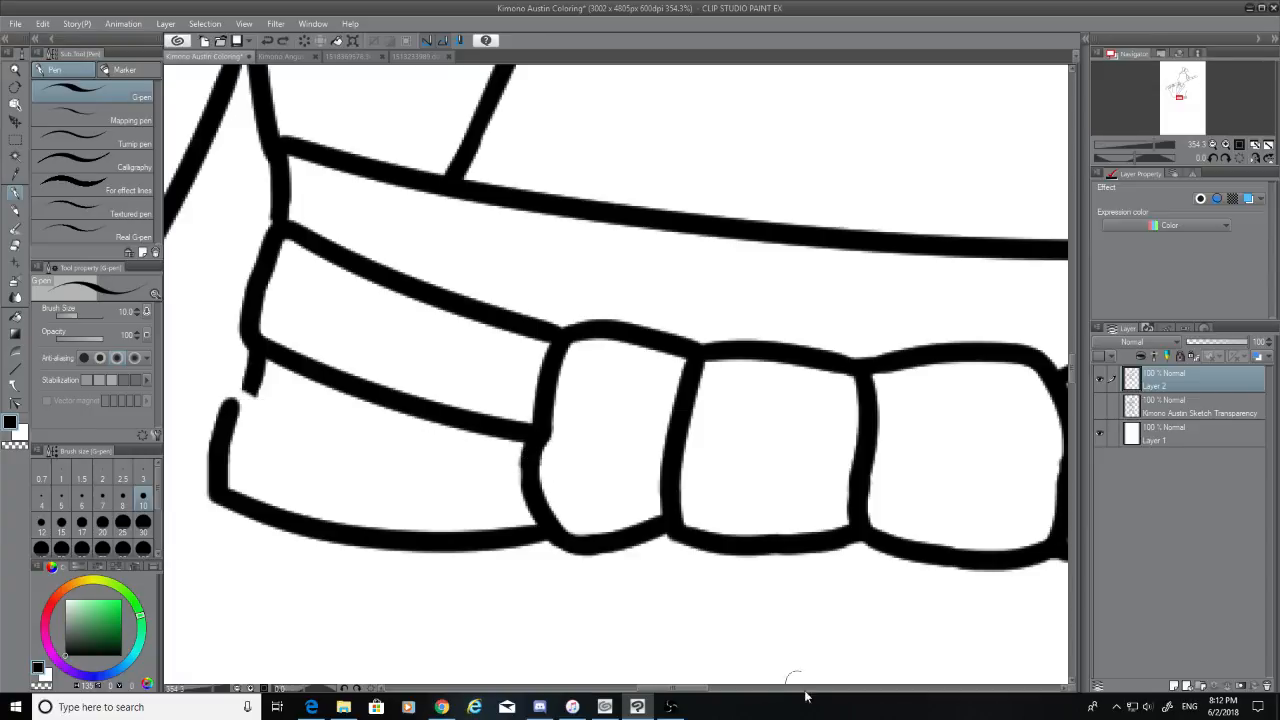
{"action": "mouse_move", "coordinate": [700, 693]}
{"action": "left_mouse_down"}
{"action": "mouse_move", "coordinate": [775, 694]}
{"action": "mouse_move", "coordinate": [678, 698]}
{"action": "left_mouse_up"}
{"action": "left_click_drag", "start_coordinate": [426, 404], "coordinate": [732, 452]}
{"action": "key", "text": "ctrl+z"}
{"action": "key", "text": "ctrl+z"}
{"action": "key", "text": "ctrl+z"}
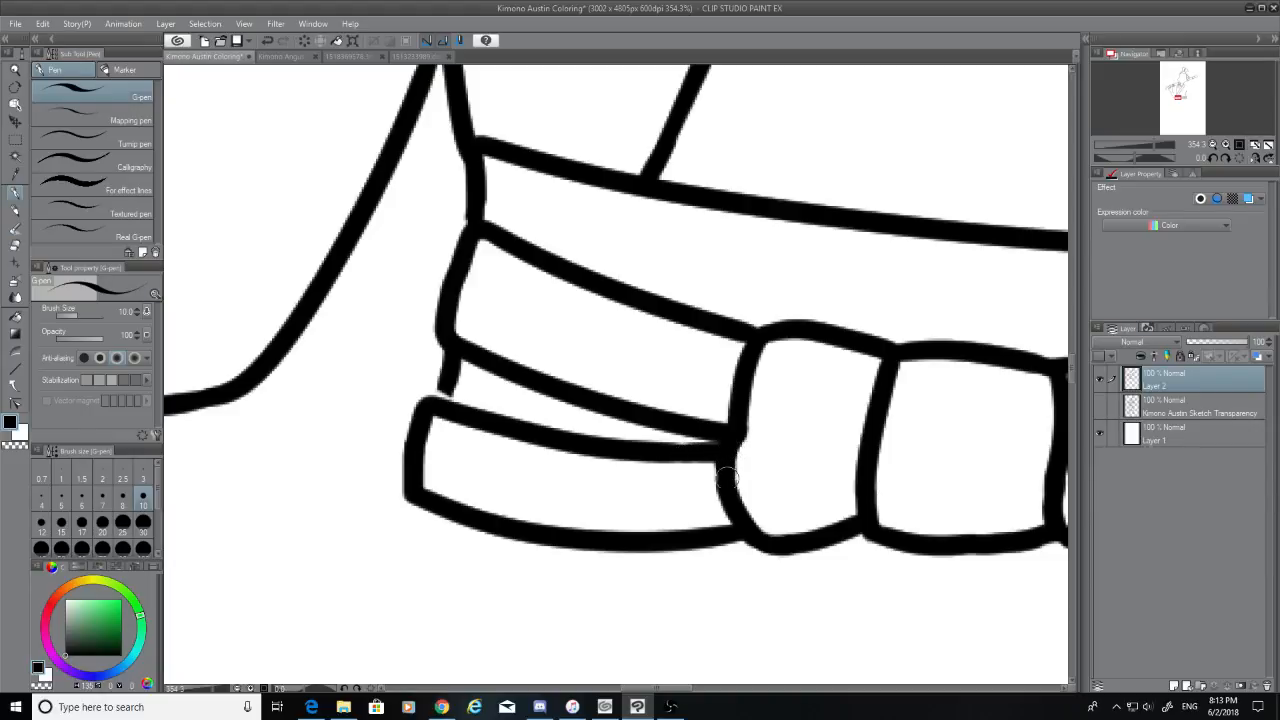
{"action": "left_click_drag", "start_coordinate": [451, 372], "coordinate": [446, 400]}
{"action": "left_click_drag", "start_coordinate": [467, 235], "coordinate": [452, 298]}
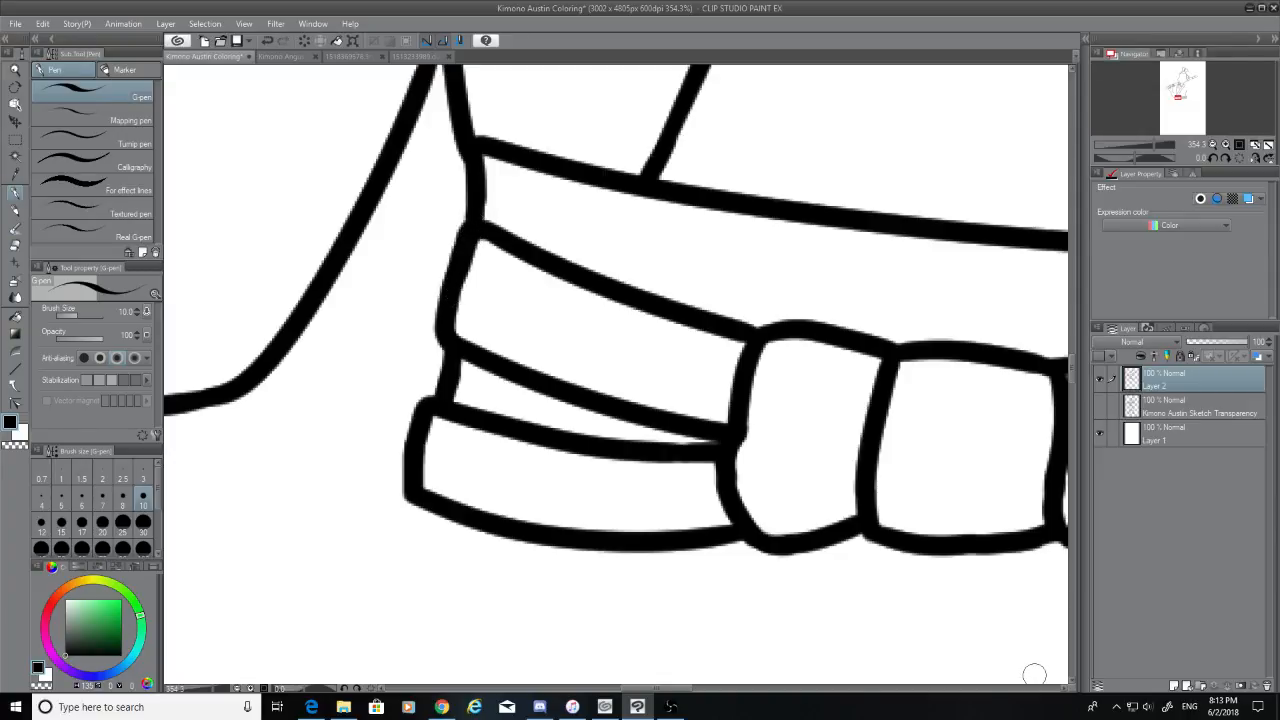
Turn the pencil sketch layer's visibility back on
{"action": "scroll", "coordinate": [1034, 675], "scroll_direction": "down", "scroll_amount": 5}
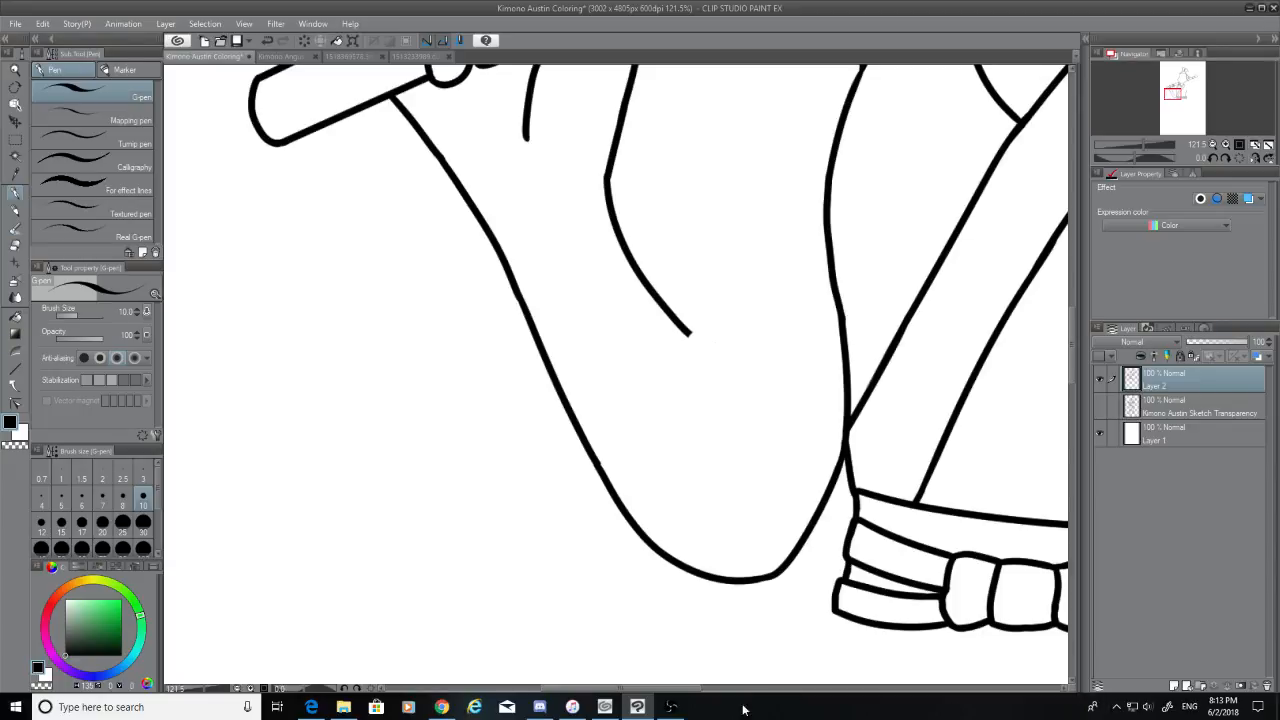
{"action": "left_click", "coordinate": [1103, 404]}
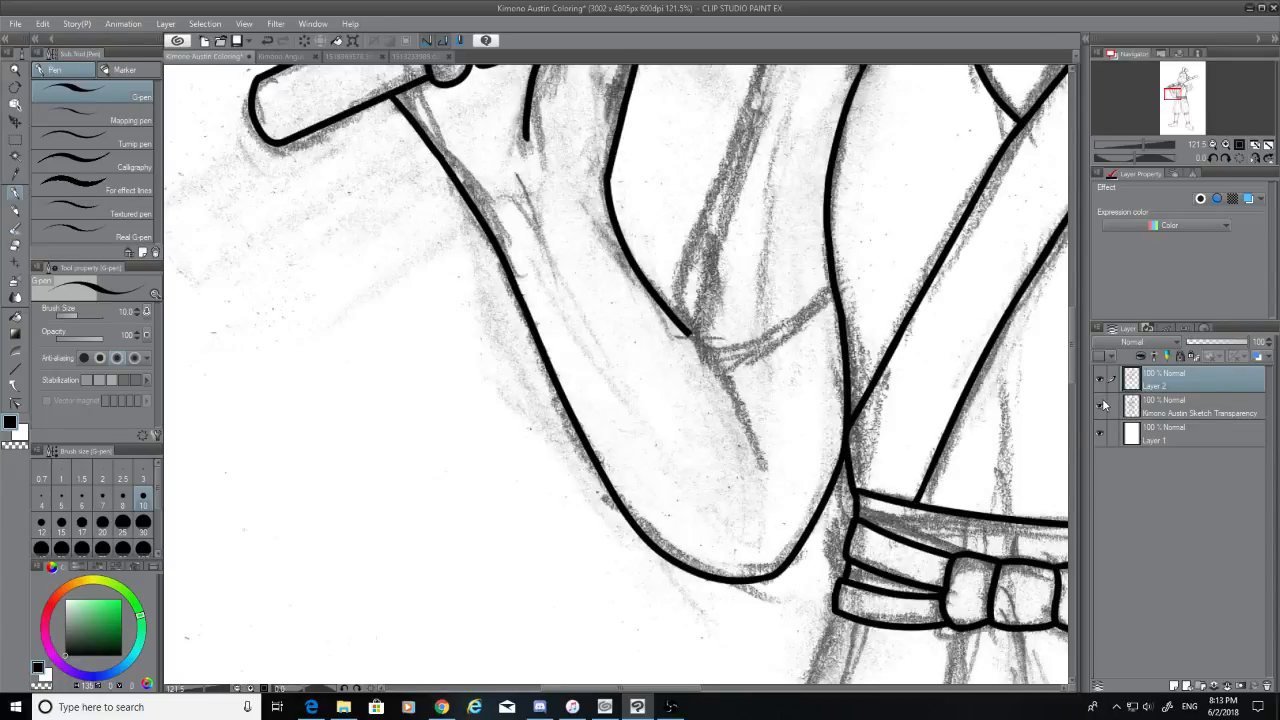
{"action": "left_click_drag", "start_coordinate": [661, 690], "coordinate": [811, 690]}
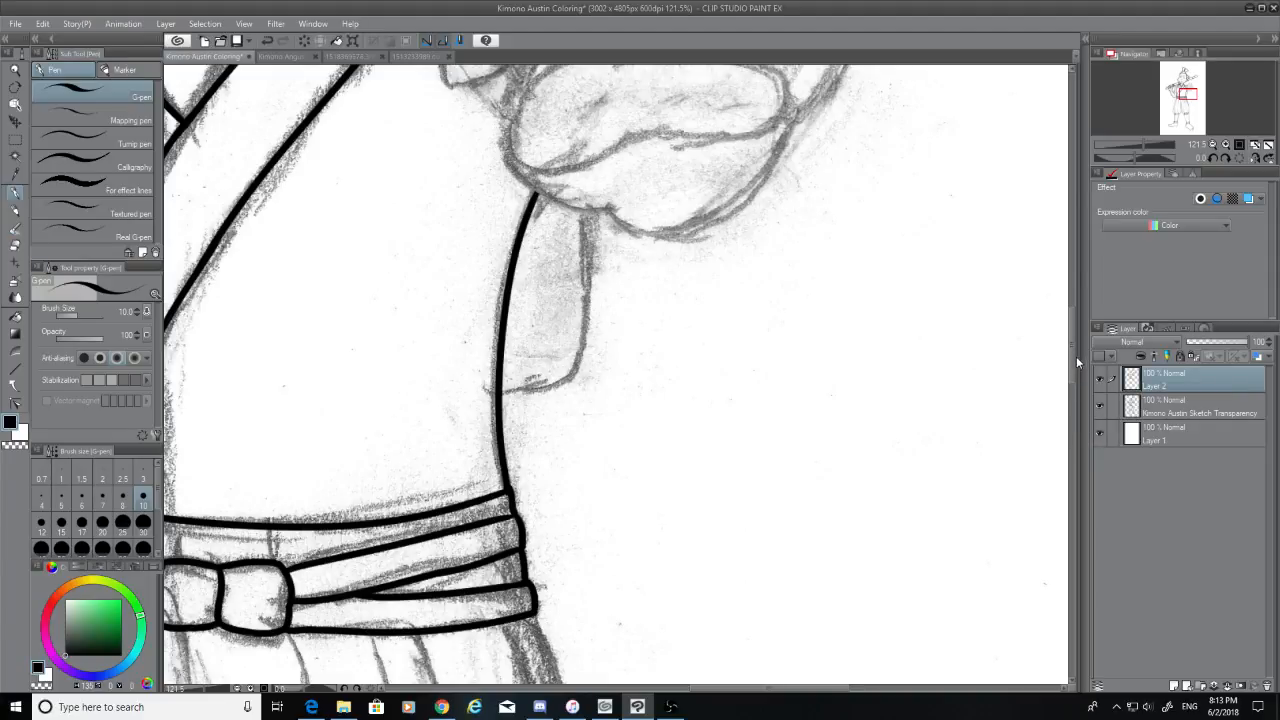
{"action": "left_click_drag", "start_coordinate": [1076, 356], "coordinate": [1069, 305]}
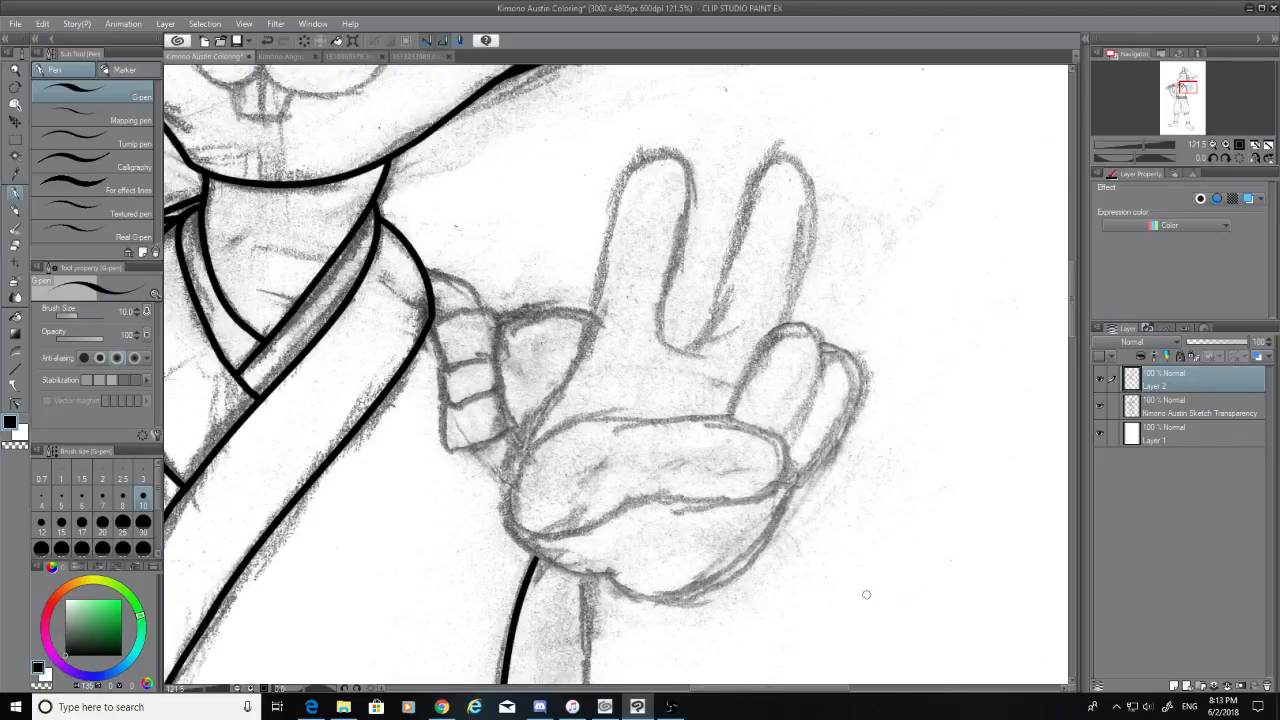
{"action": "mouse_move", "coordinate": [672, 708]}
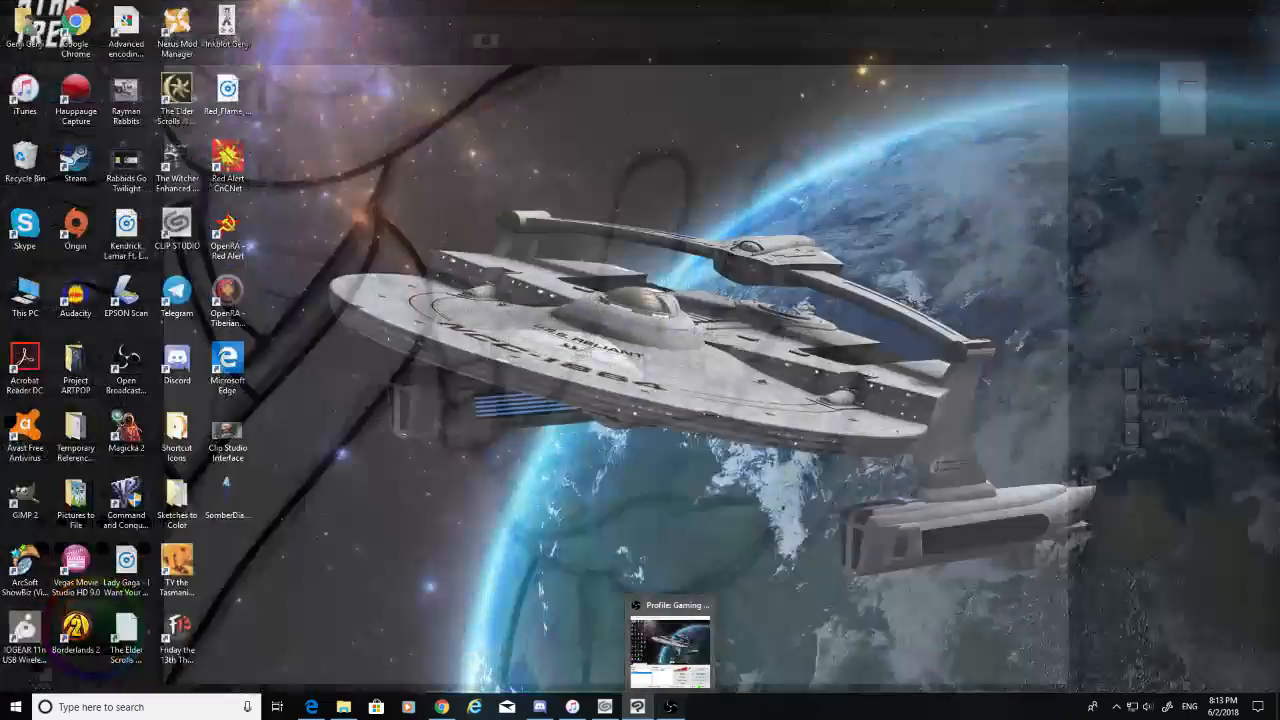
{"action": "scroll", "coordinate": [462, 292], "scroll_direction": "up", "scroll_amount": 3}
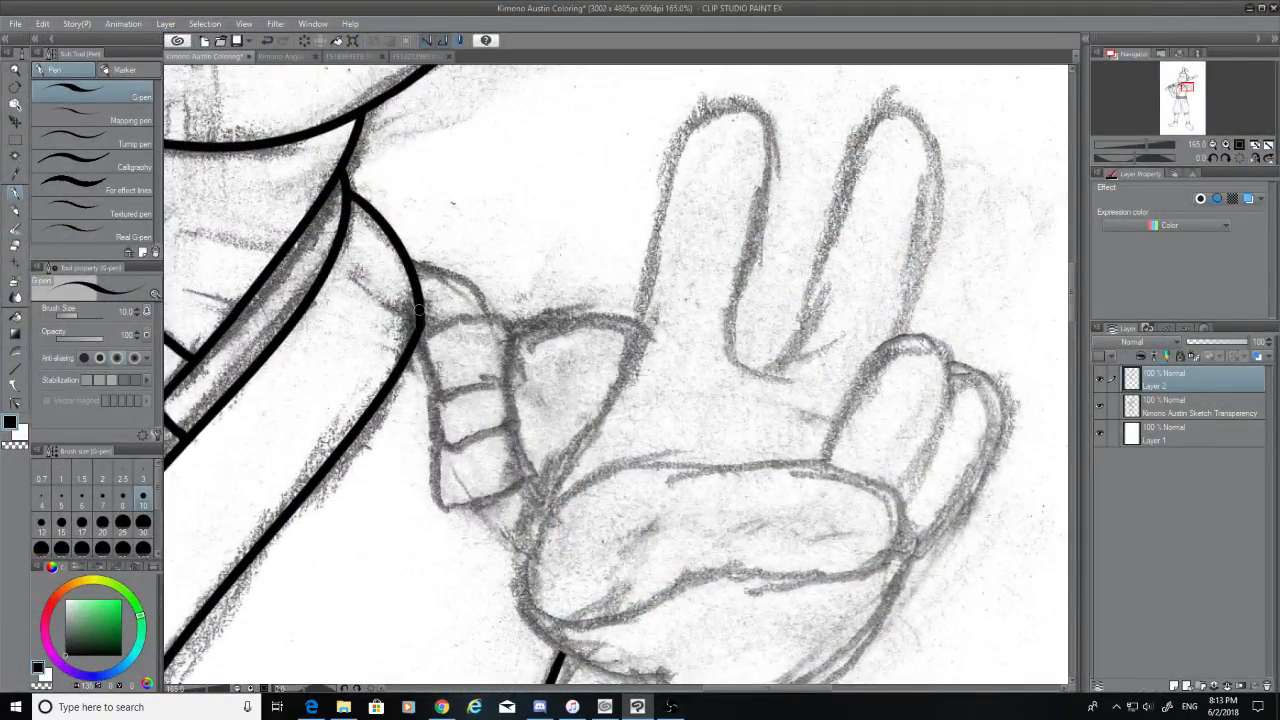
Ink the top segment of the stacked shape beside the shoulder with a curved upper edge and a bottom line
{"action": "left_click_drag", "start_coordinate": [411, 263], "coordinate": [503, 314]}
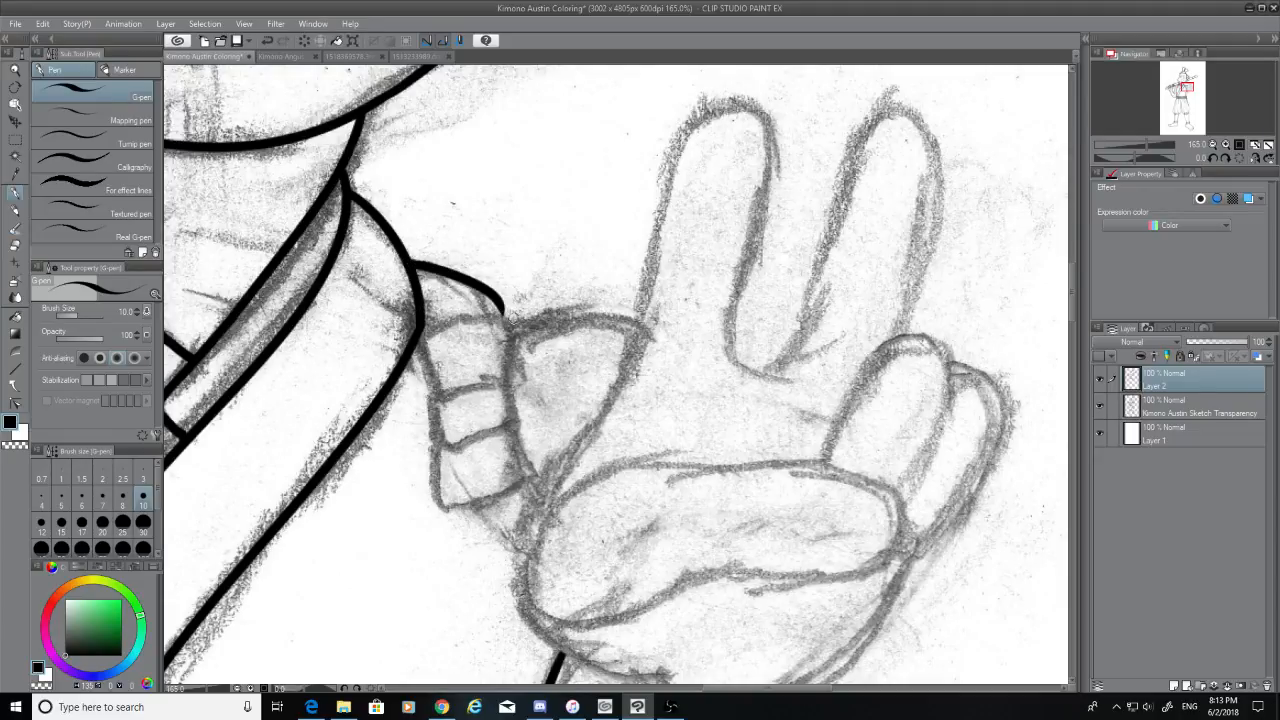
{"action": "key", "text": "ctrl+z"}
{"action": "left_click_drag", "start_coordinate": [411, 266], "coordinate": [493, 322]}
{"action": "key", "text": "ctrl+z"}
{"action": "left_click_drag", "start_coordinate": [411, 263], "coordinate": [484, 316]}
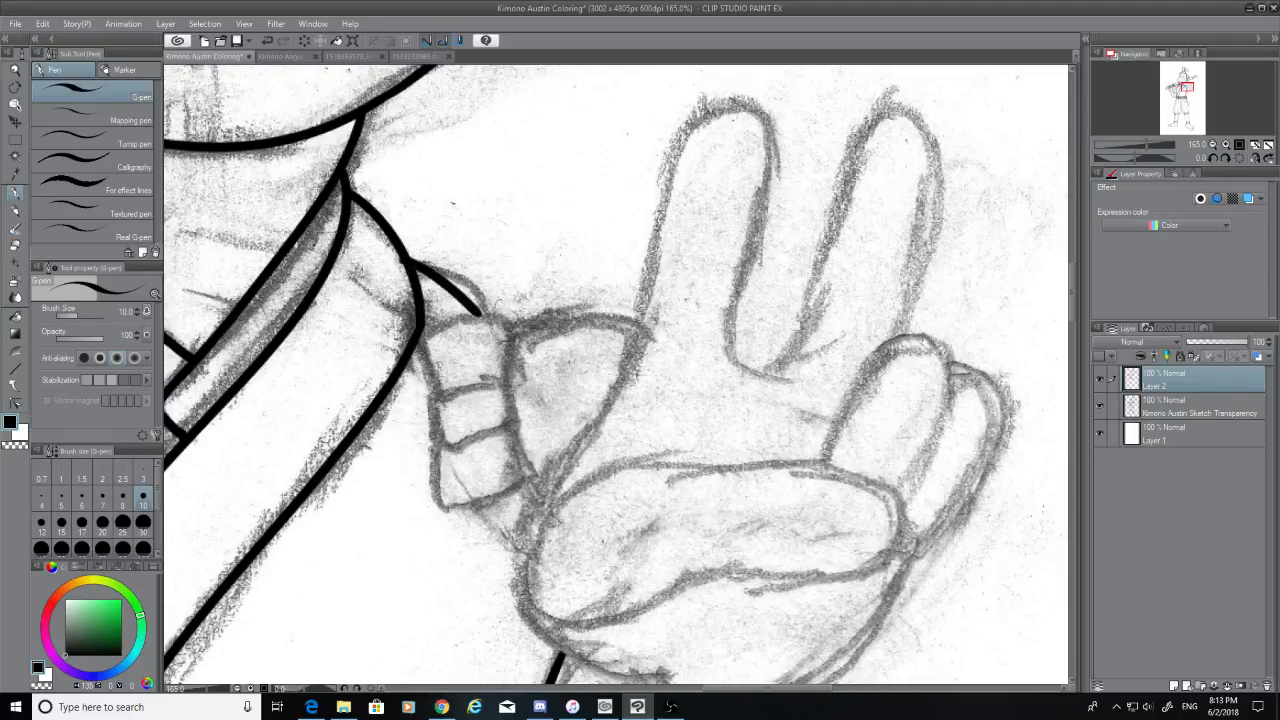
{"action": "key", "text": "ctrl+z"}
{"action": "left_click_drag", "start_coordinate": [410, 262], "coordinate": [500, 299]}
{"action": "left_click_drag", "start_coordinate": [413, 264], "coordinate": [494, 317]}
{"action": "key", "text": "ctrl+z"}
{"action": "mouse_move", "coordinate": [418, 336]}
{"action": "left_mouse_down"}
{"action": "mouse_move", "coordinate": [486, 317]}
{"action": "mouse_move", "coordinate": [511, 331]}
{"action": "mouse_move", "coordinate": [511, 380]}
{"action": "left_mouse_up"}
{"action": "key", "text": "ctrl+z"}
{"action": "key", "text": "ctrl+z"}
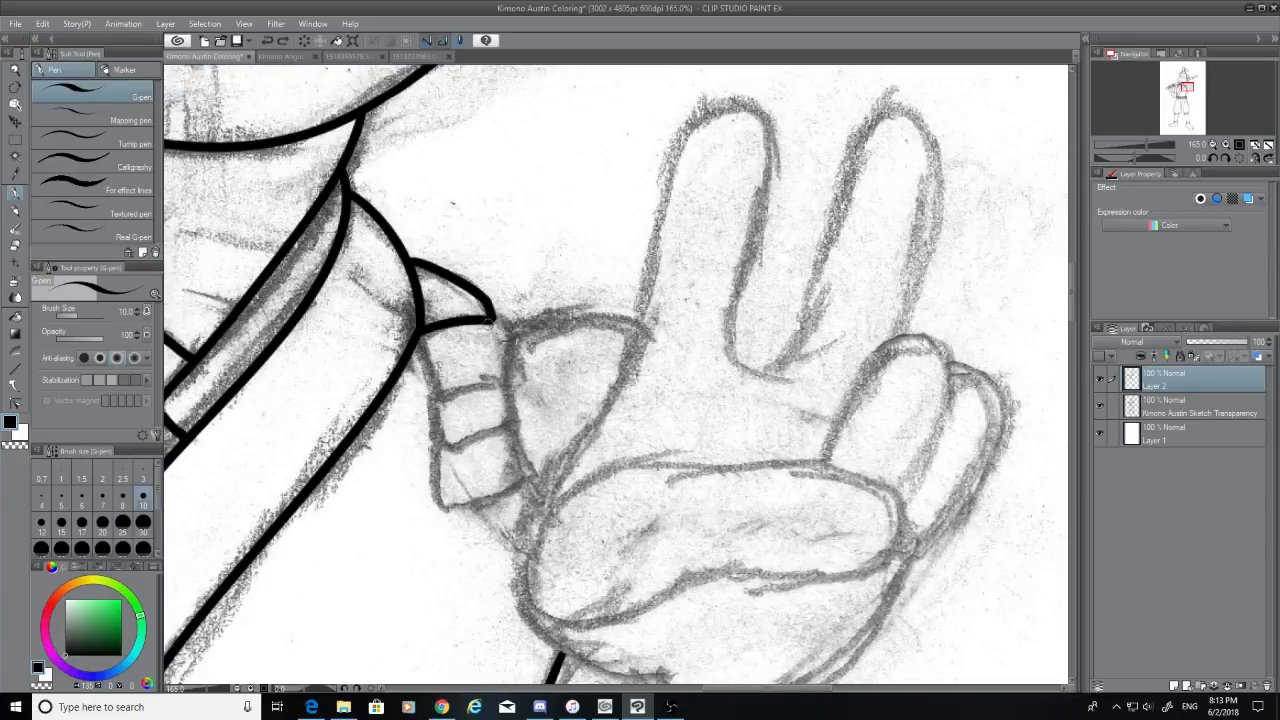
Ink the second segment beside the shoulder with a rounded right side, a slanted left side and a bottom line
{"action": "mouse_move", "coordinate": [489, 319]}
{"action": "left_mouse_down"}
{"action": "mouse_move", "coordinate": [508, 369]}
{"action": "mouse_move", "coordinate": [505, 381]}
{"action": "left_mouse_up"}
{"action": "key", "text": "ctrl+z"}
{"action": "left_click_drag", "start_coordinate": [414, 339], "coordinate": [440, 400]}
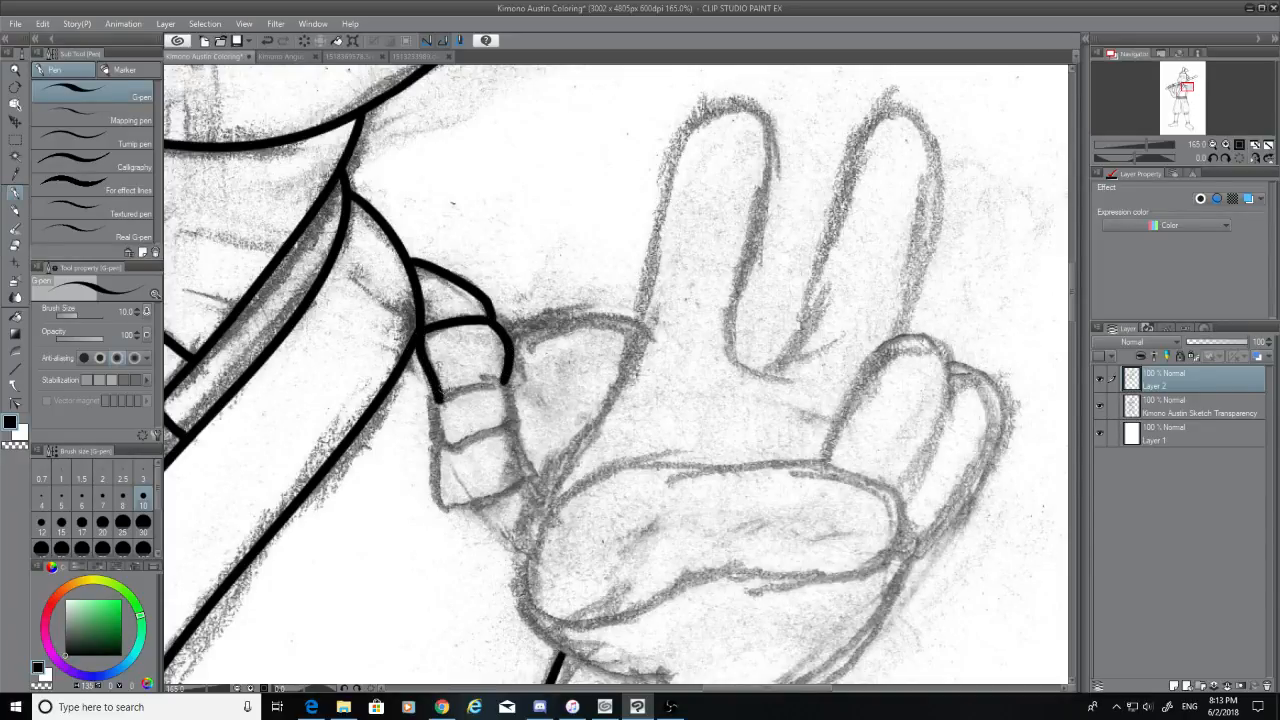
{"action": "key", "text": "ctrl+z"}
{"action": "mouse_move", "coordinate": [418, 326]}
{"action": "left_mouse_down"}
{"action": "mouse_move", "coordinate": [437, 388]}
{"action": "mouse_move", "coordinate": [512, 387]}
{"action": "left_mouse_up"}
{"action": "key", "text": "ctrl+z"}
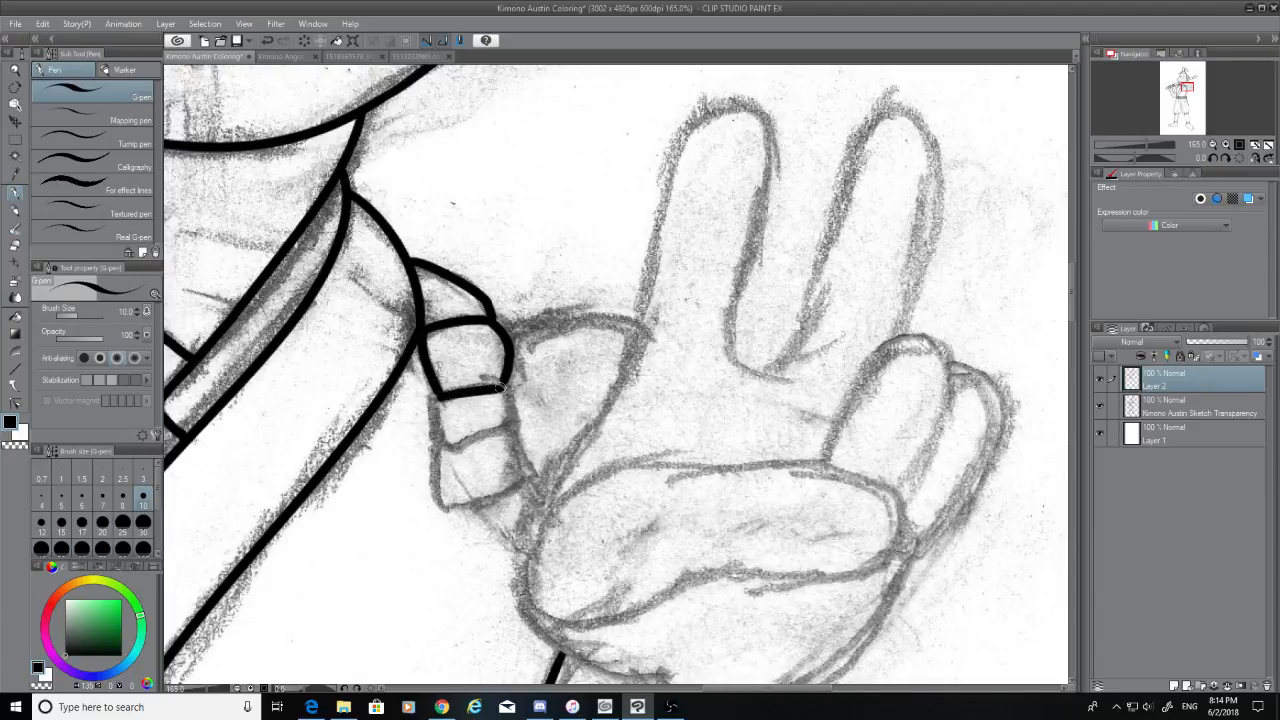
{"action": "key", "text": "ctrl+z"}
Ink the third segment and the flared lowest segment of the stacked shape, closing both sides
{"action": "mouse_move", "coordinate": [437, 397]}
{"action": "left_mouse_down"}
{"action": "mouse_move", "coordinate": [517, 387]}
{"action": "mouse_move", "coordinate": [502, 383]}
{"action": "mouse_move", "coordinate": [513, 425]}
{"action": "left_mouse_up"}
{"action": "mouse_move", "coordinate": [435, 396]}
{"action": "left_mouse_down"}
{"action": "mouse_move", "coordinate": [441, 433]}
{"action": "mouse_move", "coordinate": [512, 426]}
{"action": "mouse_move", "coordinate": [440, 460]}
{"action": "mouse_move", "coordinate": [458, 502]}
{"action": "left_mouse_up"}
{"action": "key", "text": "ctrl+z"}
{"action": "key", "text": "ctrl+z"}
{"action": "mouse_move", "coordinate": [440, 440]}
{"action": "left_mouse_down"}
{"action": "mouse_move", "coordinate": [437, 506]}
{"action": "mouse_move", "coordinate": [453, 494]}
{"action": "mouse_move", "coordinate": [436, 508]}
{"action": "mouse_move", "coordinate": [532, 466]}
{"action": "mouse_move", "coordinate": [516, 443]}
{"action": "mouse_move", "coordinate": [536, 474]}
{"action": "left_mouse_up"}
{"action": "key", "text": "ctrl+z"}
{"action": "key", "text": "ctrl+z"}
{"action": "left_click_drag", "start_coordinate": [508, 432], "coordinate": [534, 474]}
{"action": "key", "text": "ctrl+z"}
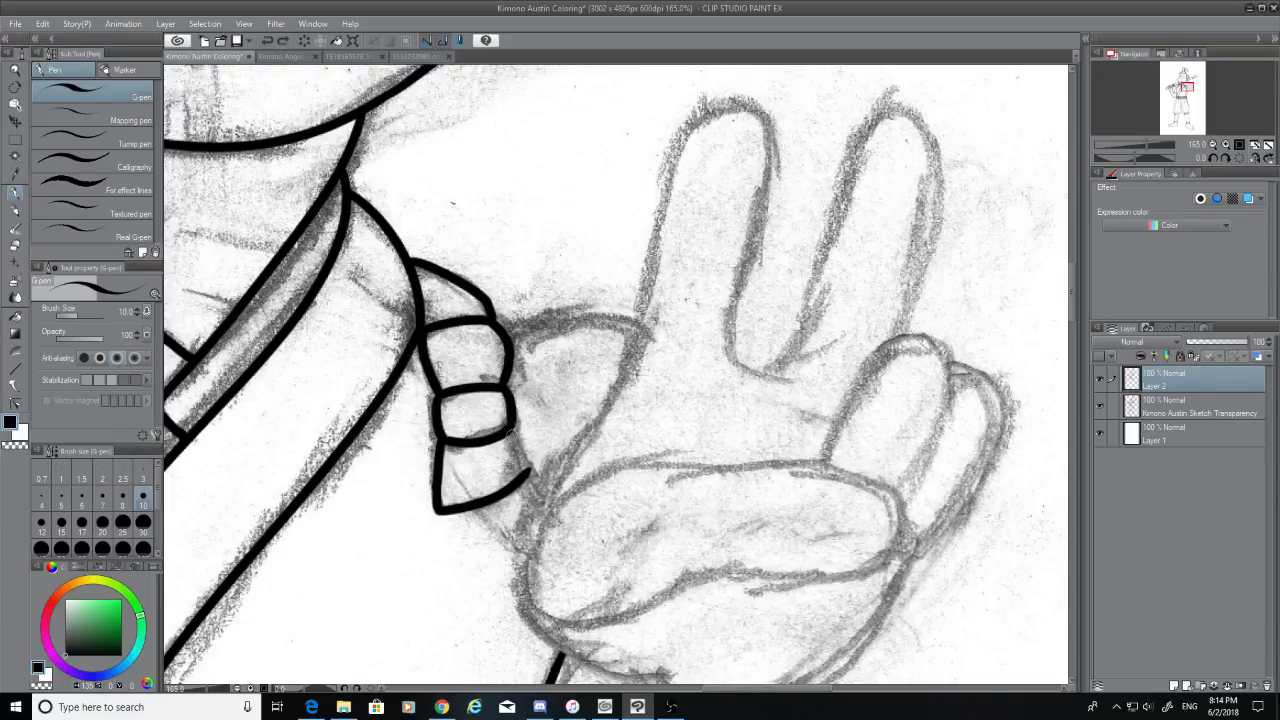
{"action": "left_click_drag", "start_coordinate": [507, 431], "coordinate": [530, 473]}
{"action": "left_click", "coordinate": [14, 246]}
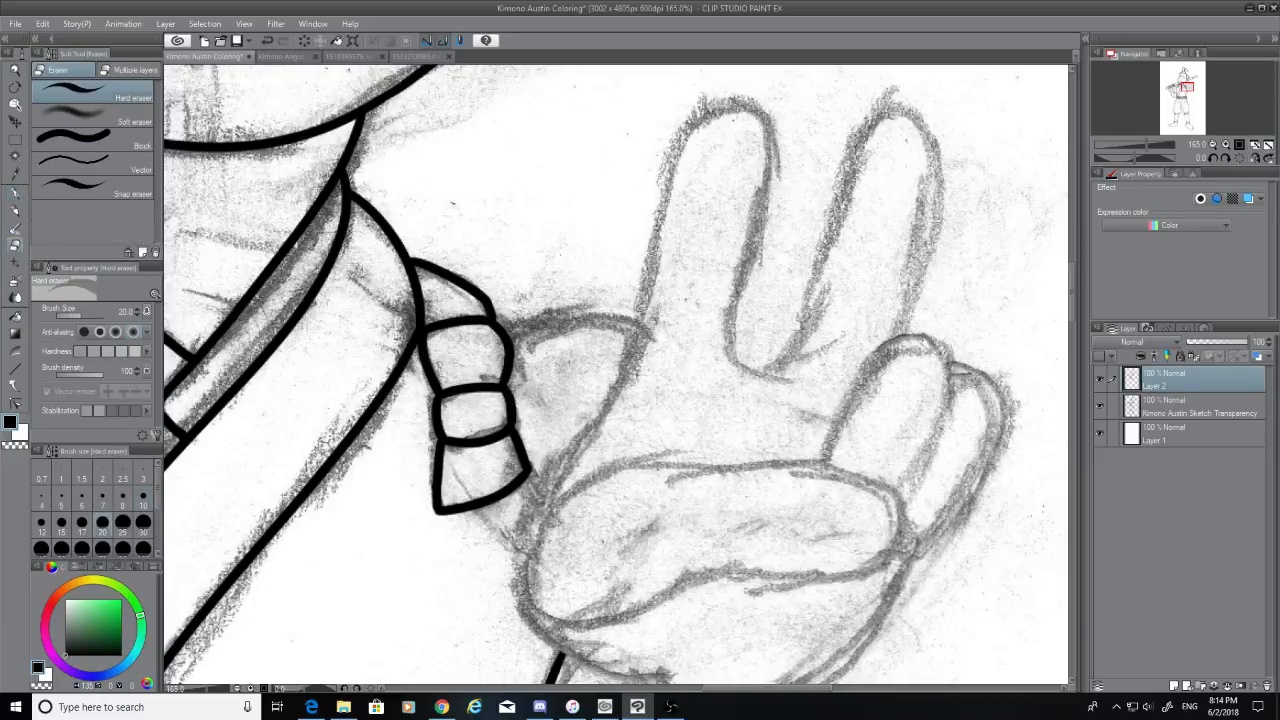
Erase the second segment's rounded right side with the pencil sketch hidden, redraw it straighter, and show the sketch again
{"action": "left_click", "coordinate": [1102, 404]}
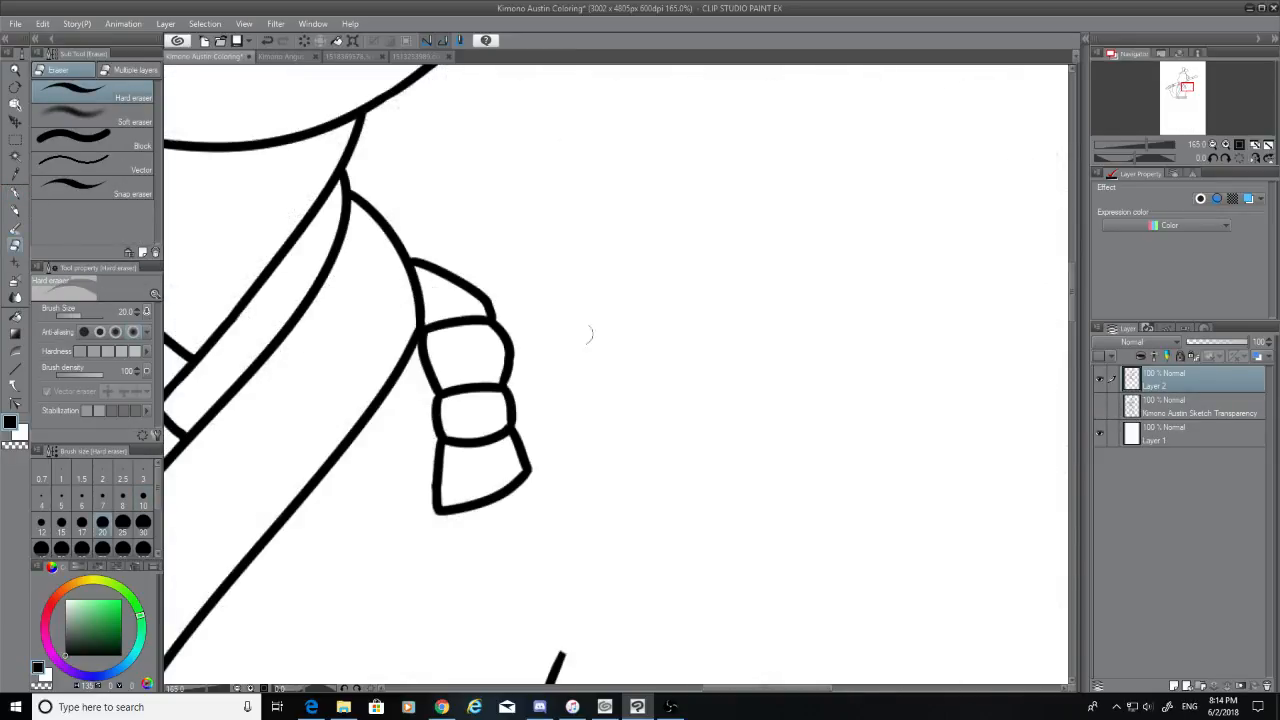
{"action": "mouse_move", "coordinate": [500, 312]}
{"action": "left_mouse_down"}
{"action": "mouse_move", "coordinate": [514, 357]}
{"action": "mouse_move", "coordinate": [494, 360]}
{"action": "mouse_move", "coordinate": [503, 369]}
{"action": "left_mouse_up"}
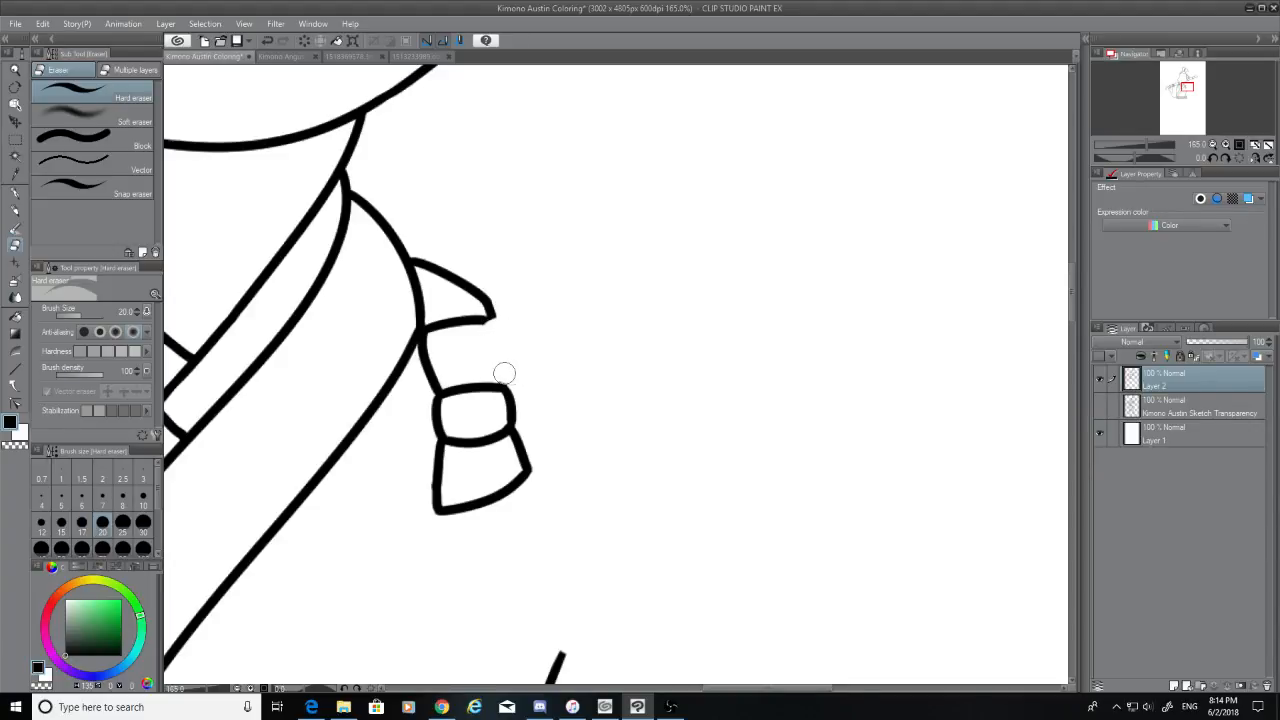
{"action": "left_click", "coordinate": [14, 195]}
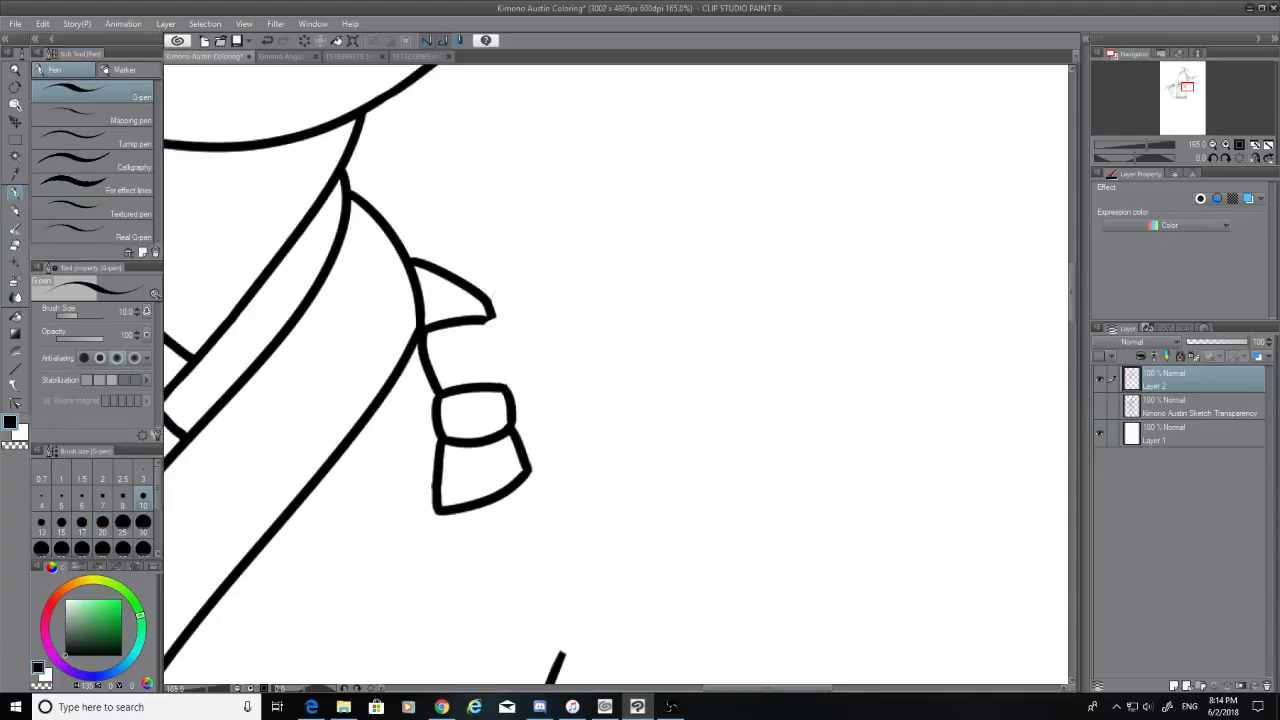
{"action": "mouse_move", "coordinate": [482, 320]}
{"action": "left_mouse_down"}
{"action": "mouse_move", "coordinate": [508, 326]}
{"action": "mouse_move", "coordinate": [509, 384]}
{"action": "left_mouse_up"}
{"action": "key", "text": "ctrl+z"}
{"action": "key", "text": "ctrl+z"}
{"action": "key", "text": "ctrl+z"}
{"action": "key", "text": "ctrl+z"}
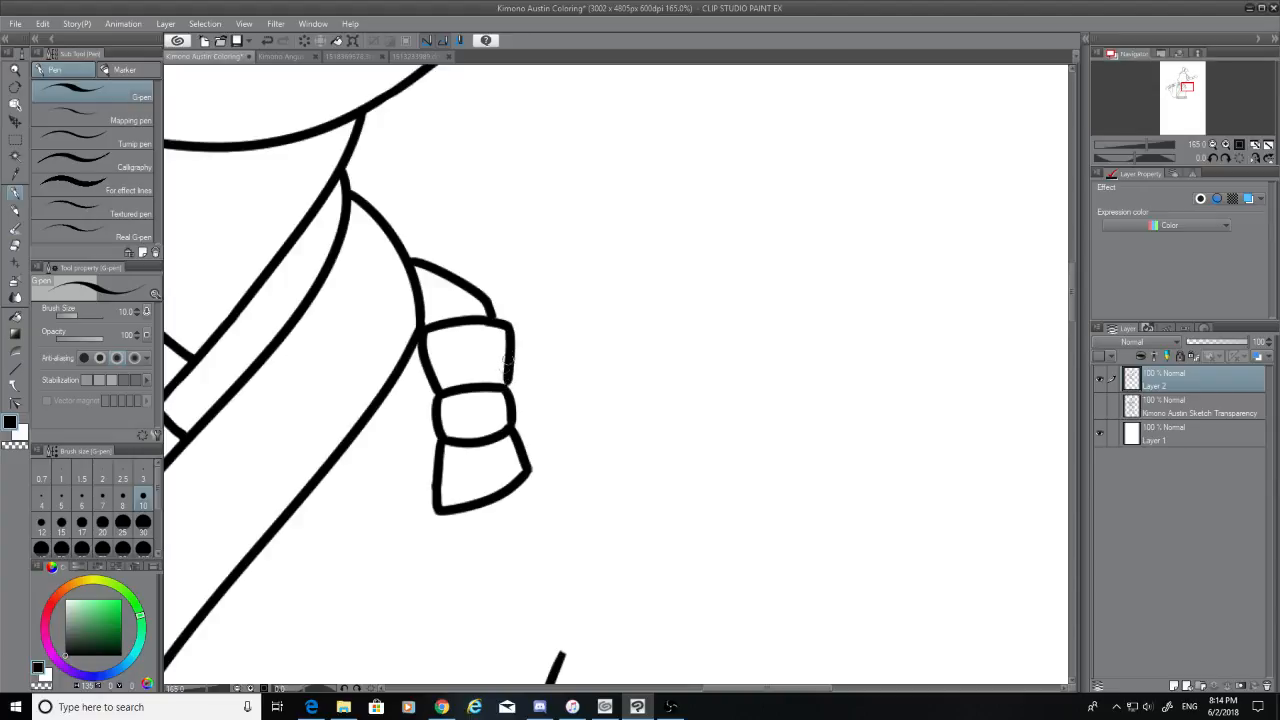
{"action": "key", "text": "ctrl+z"}
{"action": "left_click_drag", "start_coordinate": [508, 326], "coordinate": [510, 385]}
{"action": "left_click", "coordinate": [1101, 406]}
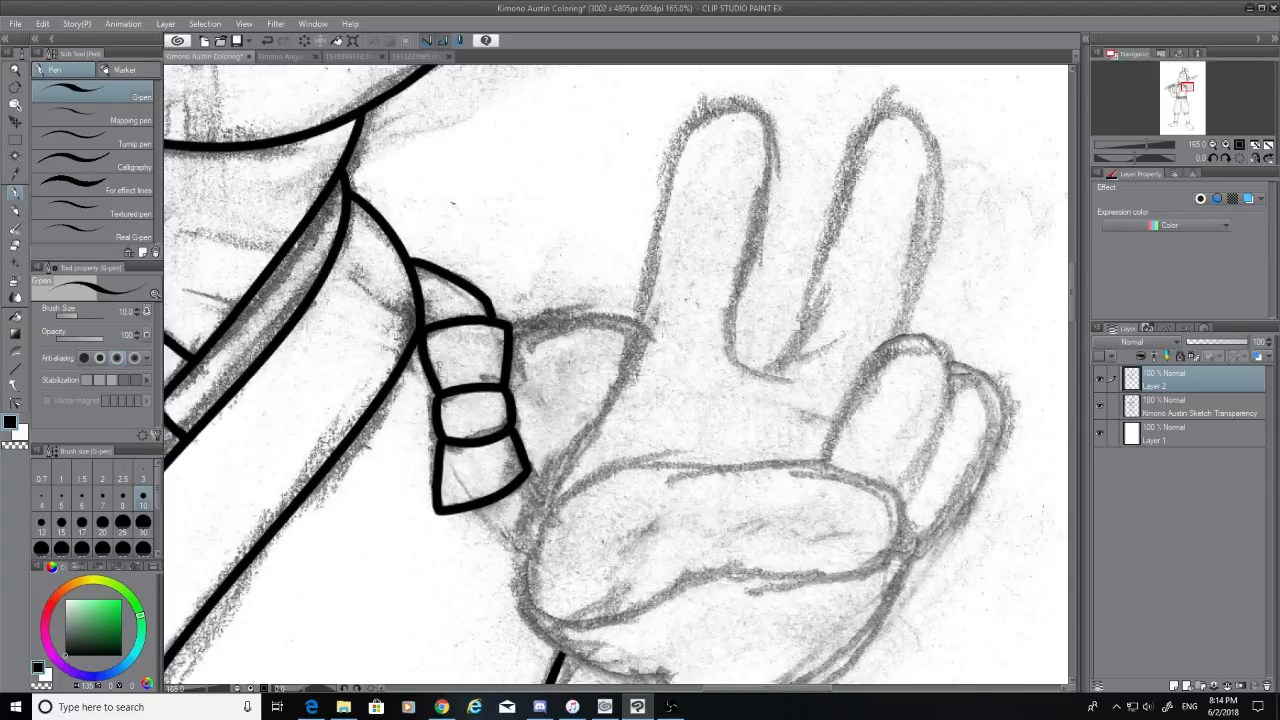
Ink the curved line from the stacked shape to the raised finger's base and the hand's left edge down to the wrist
{"action": "mouse_move", "coordinate": [509, 326]}
{"action": "left_mouse_down"}
{"action": "mouse_move", "coordinate": [588, 317]}
{"action": "mouse_move", "coordinate": [660, 329]}
{"action": "mouse_move", "coordinate": [656, 318]}
{"action": "mouse_move", "coordinate": [644, 336]}
{"action": "left_mouse_up"}
{"action": "key", "text": "e"}
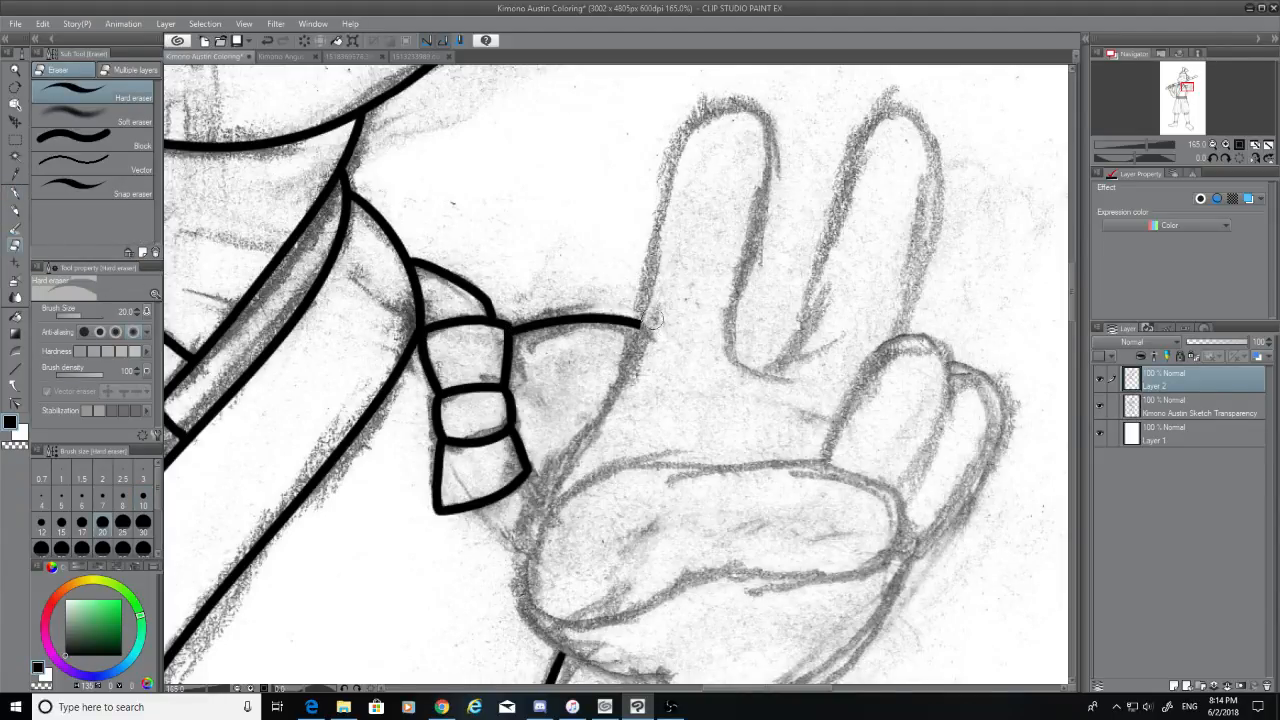
{"action": "left_click", "coordinate": [16, 192]}
{"action": "mouse_move", "coordinate": [640, 325]}
{"action": "left_mouse_down"}
{"action": "mouse_move", "coordinate": [537, 497]}
{"action": "mouse_move", "coordinate": [556, 618]}
{"action": "left_mouse_up"}
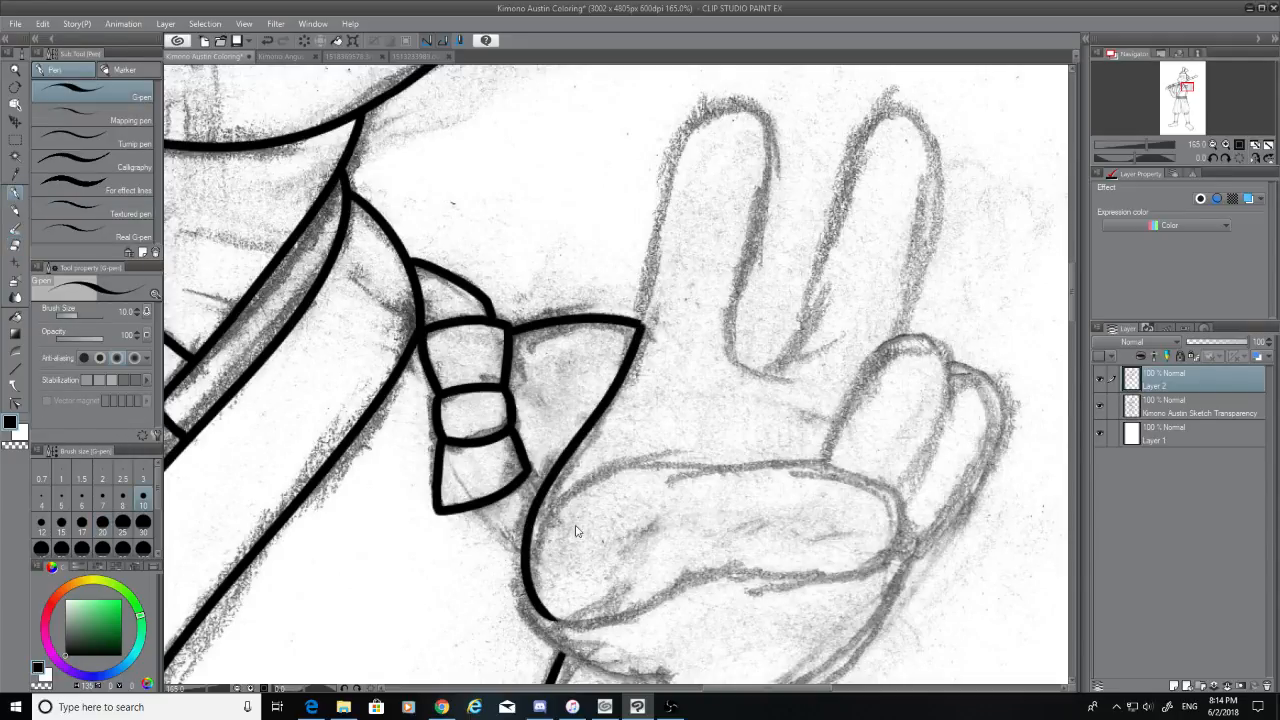
{"action": "key", "text": "ctrl+z"}
{"action": "left_click_drag", "start_coordinate": [537, 495], "coordinate": [568, 655]}
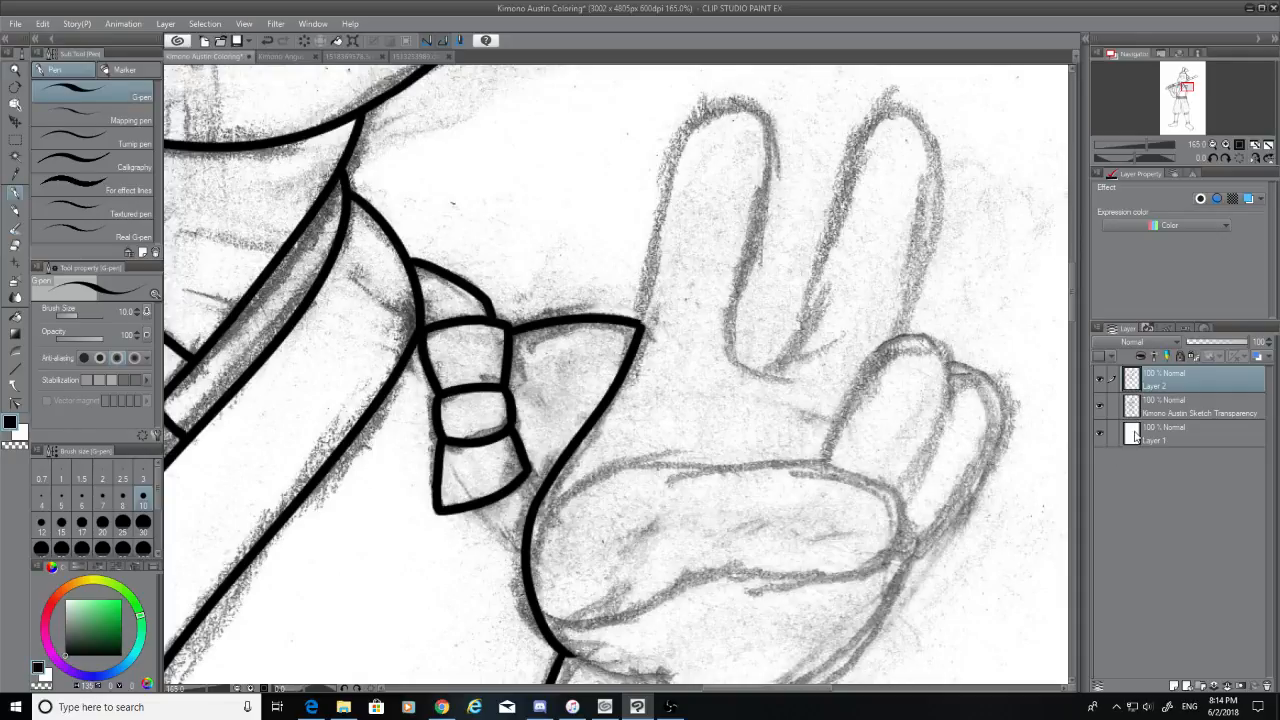
Ink the hand's lower outline from the wrist along the rounded heel and up to the base of the smallest finger
{"action": "left_click_drag", "start_coordinate": [1074, 318], "coordinate": [1074, 345]}
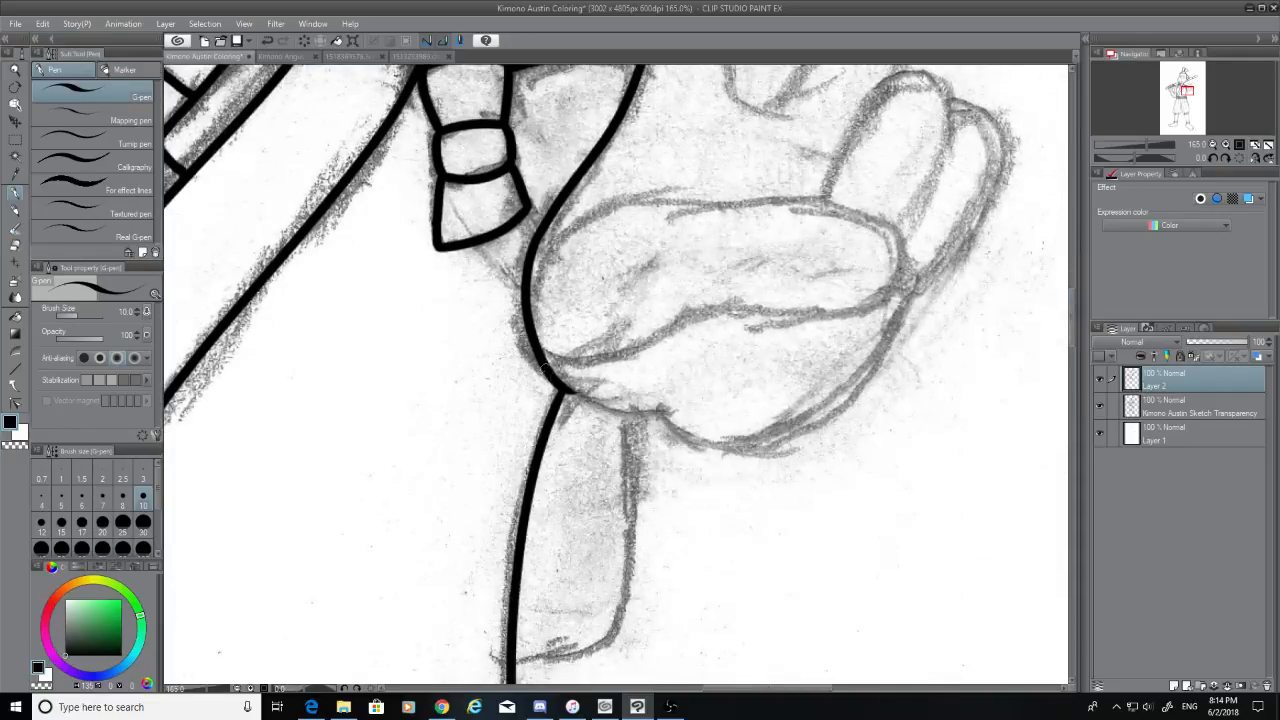
{"action": "mouse_move", "coordinate": [558, 384]}
{"action": "left_mouse_down"}
{"action": "mouse_move", "coordinate": [670, 411]}
{"action": "mouse_move", "coordinate": [596, 405]}
{"action": "mouse_move", "coordinate": [654, 414]}
{"action": "mouse_move", "coordinate": [866, 368]}
{"action": "mouse_move", "coordinate": [934, 285]}
{"action": "mouse_move", "coordinate": [822, 414]}
{"action": "left_mouse_up"}
{"action": "key", "text": "ctrl+z"}
{"action": "key", "text": "ctrl+z"}
{"action": "key", "text": "ctrl+z"}
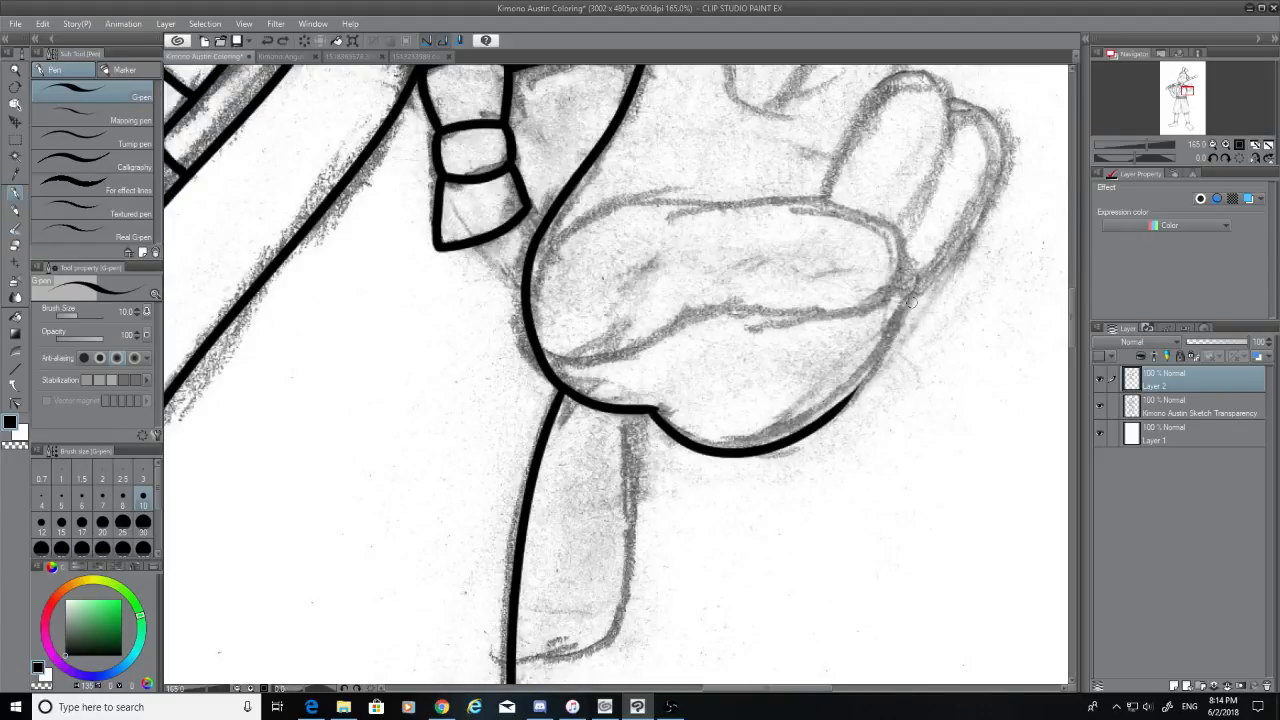
{"action": "mouse_move", "coordinate": [913, 292]}
{"action": "left_mouse_down"}
{"action": "mouse_move", "coordinate": [814, 417]}
{"action": "mouse_move", "coordinate": [919, 283]}
{"action": "left_mouse_up"}
{"action": "key", "text": "ctrl+z"}
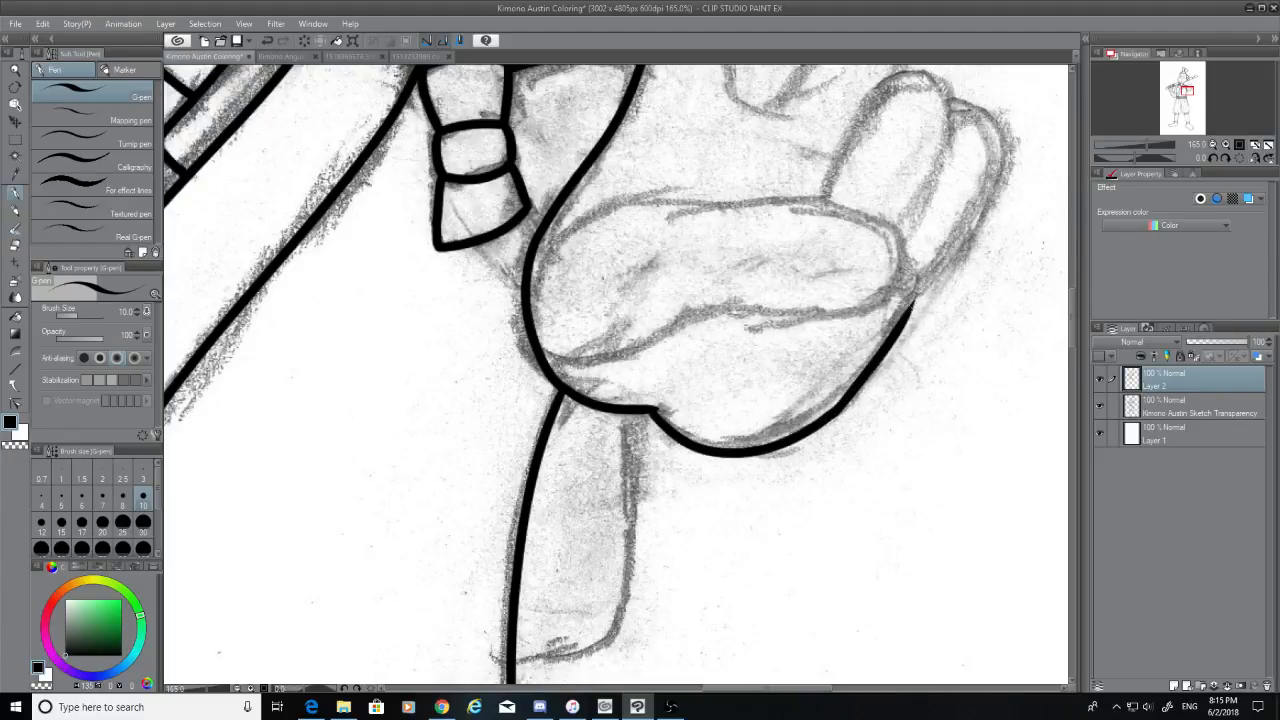
{"action": "key", "text": "ctrl+z"}
{"action": "left_click_drag", "start_coordinate": [822, 414], "coordinate": [913, 294]}
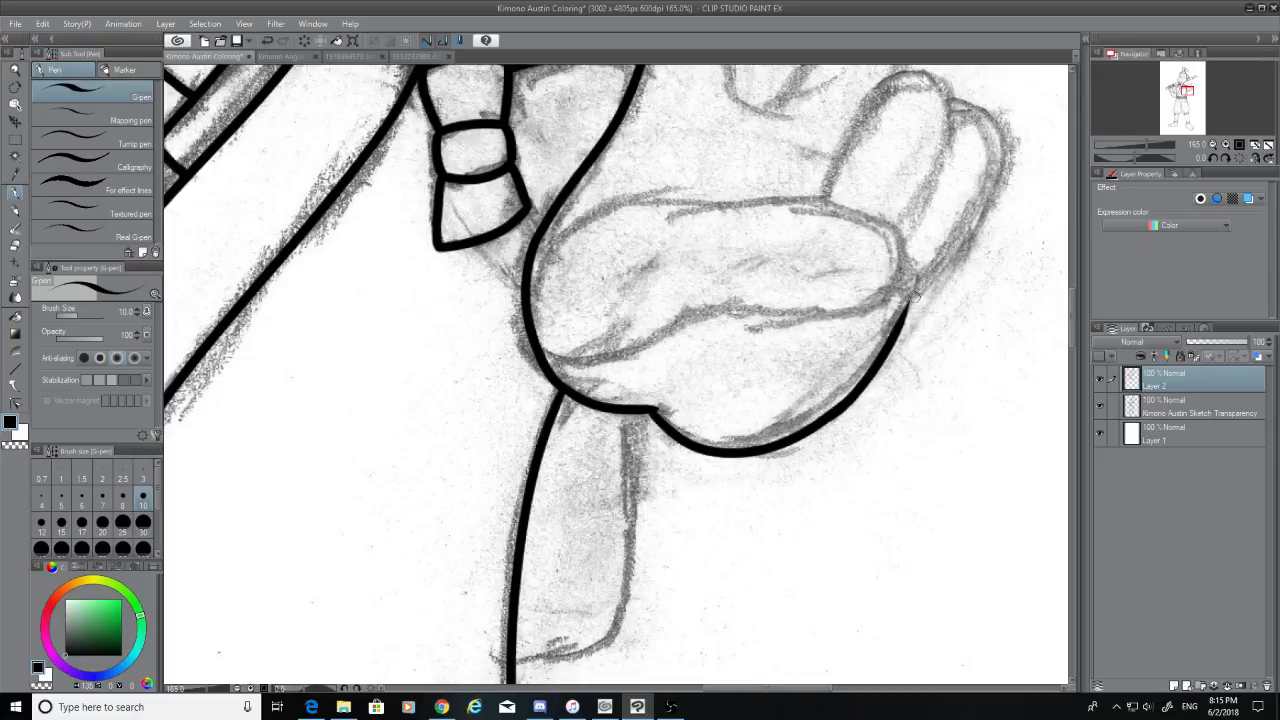
{"action": "left_click", "coordinate": [1096, 402]}
{"action": "left_click", "coordinate": [1096, 402]}
Ink the curve over the upper right end of the palm pad, starting at the base of the folded finger
{"action": "scroll", "coordinate": [1050, 340], "scroll_direction": "up", "scroll_amount": 3}
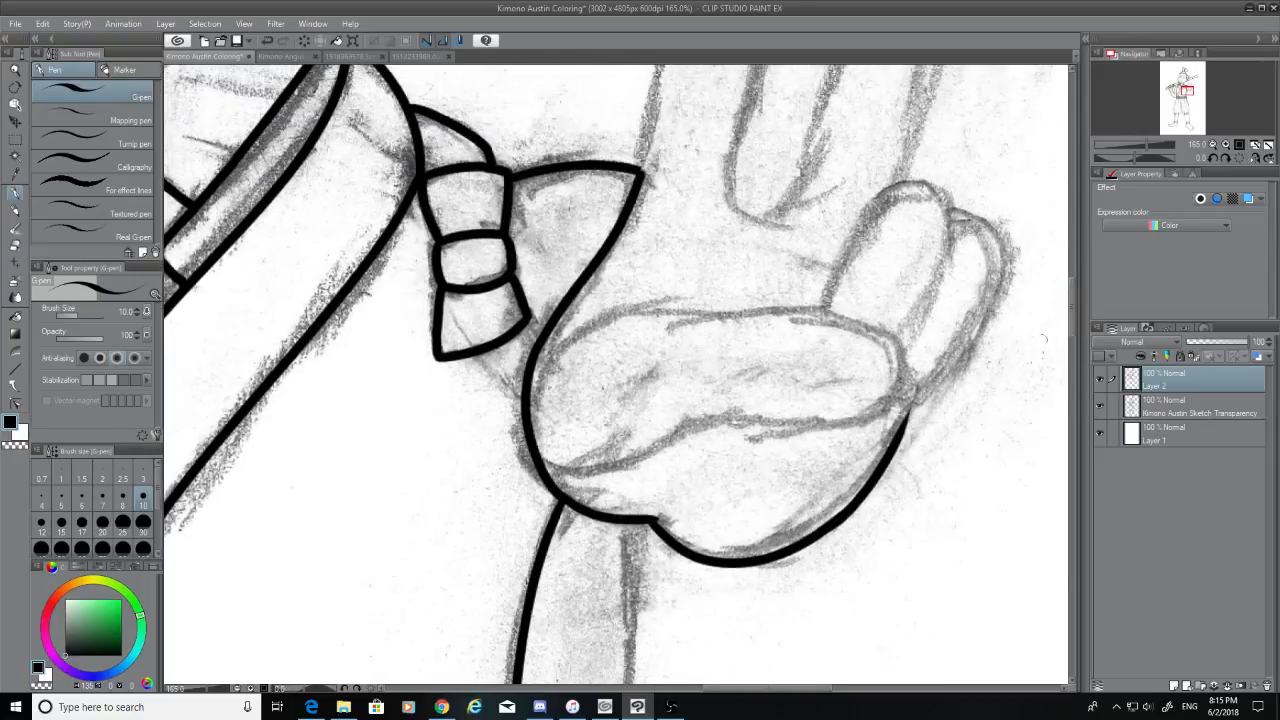
{"action": "left_click_drag", "start_coordinate": [890, 357], "coordinate": [912, 400]}
{"action": "key", "text": "ctrl+z"}
{"action": "left_click_drag", "start_coordinate": [792, 314], "coordinate": [906, 372]}
{"action": "key", "text": "ctrl+z"}
{"action": "left_click_drag", "start_coordinate": [806, 300], "coordinate": [910, 366]}
{"action": "key", "text": "ctrl+z"}
{"action": "mouse_move", "coordinate": [819, 311]}
{"action": "left_mouse_down"}
{"action": "mouse_move", "coordinate": [903, 388]}
{"action": "mouse_move", "coordinate": [904, 370]}
{"action": "mouse_move", "coordinate": [892, 389]}
{"action": "mouse_move", "coordinate": [732, 420]}
{"action": "left_mouse_up"}
{"action": "key", "text": "ctrl+z"}
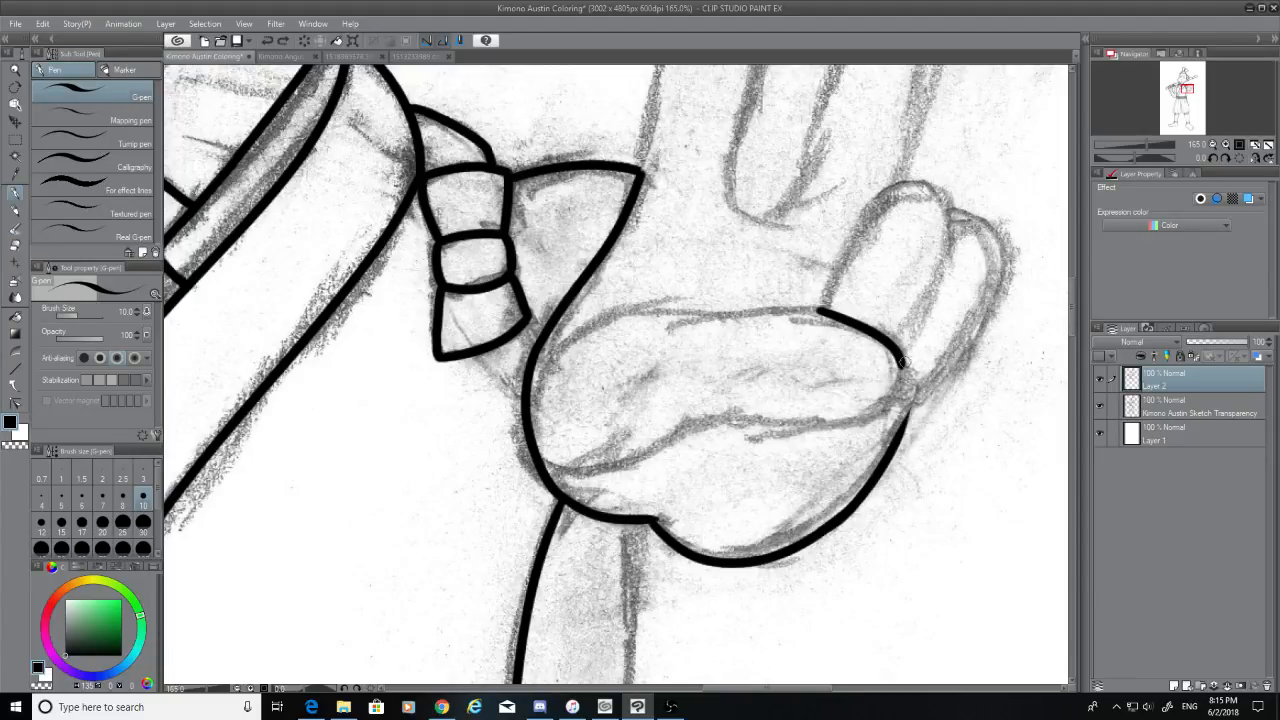
Ink the palm pad's rounded right end and its wavy lower edge across to the hand's left outline
{"action": "mouse_move", "coordinate": [902, 360]}
{"action": "left_mouse_down"}
{"action": "mouse_move", "coordinate": [844, 417]}
{"action": "mouse_move", "coordinate": [748, 418]}
{"action": "mouse_move", "coordinate": [576, 466]}
{"action": "left_mouse_up"}
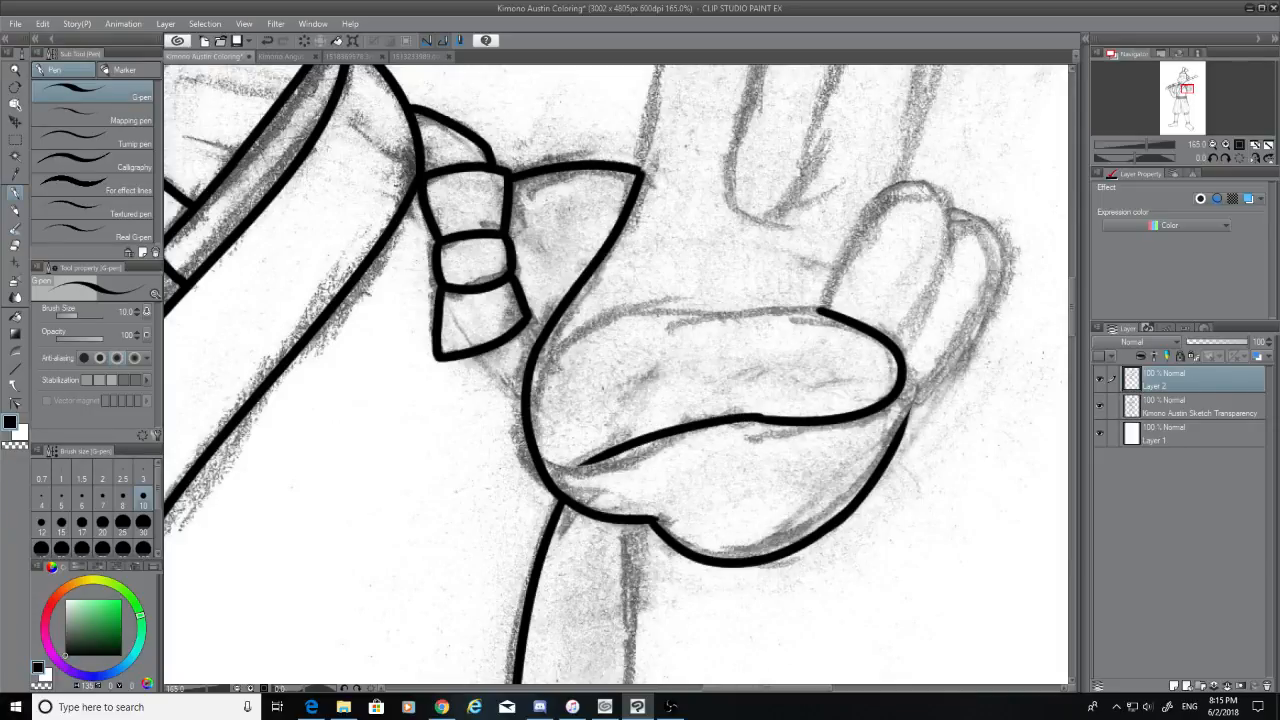
{"action": "key", "text": "ctrl+z"}
{"action": "mouse_move", "coordinate": [778, 414]}
{"action": "left_mouse_down"}
{"action": "mouse_move", "coordinate": [721, 418]}
{"action": "mouse_move", "coordinate": [561, 468]}
{"action": "mouse_move", "coordinate": [618, 468]}
{"action": "mouse_move", "coordinate": [738, 412]}
{"action": "left_mouse_up"}
{"action": "key", "text": "ctrl+z"}
{"action": "key", "text": "ctrl+z"}
{"action": "mouse_move", "coordinate": [535, 466]}
{"action": "left_mouse_down"}
{"action": "mouse_move", "coordinate": [656, 447]}
{"action": "mouse_move", "coordinate": [742, 415]}
{"action": "mouse_move", "coordinate": [700, 428]}
{"action": "left_mouse_up"}
{"action": "key", "text": "ctrl+z"}
{"action": "left_click_drag", "start_coordinate": [834, 318], "coordinate": [688, 312]}
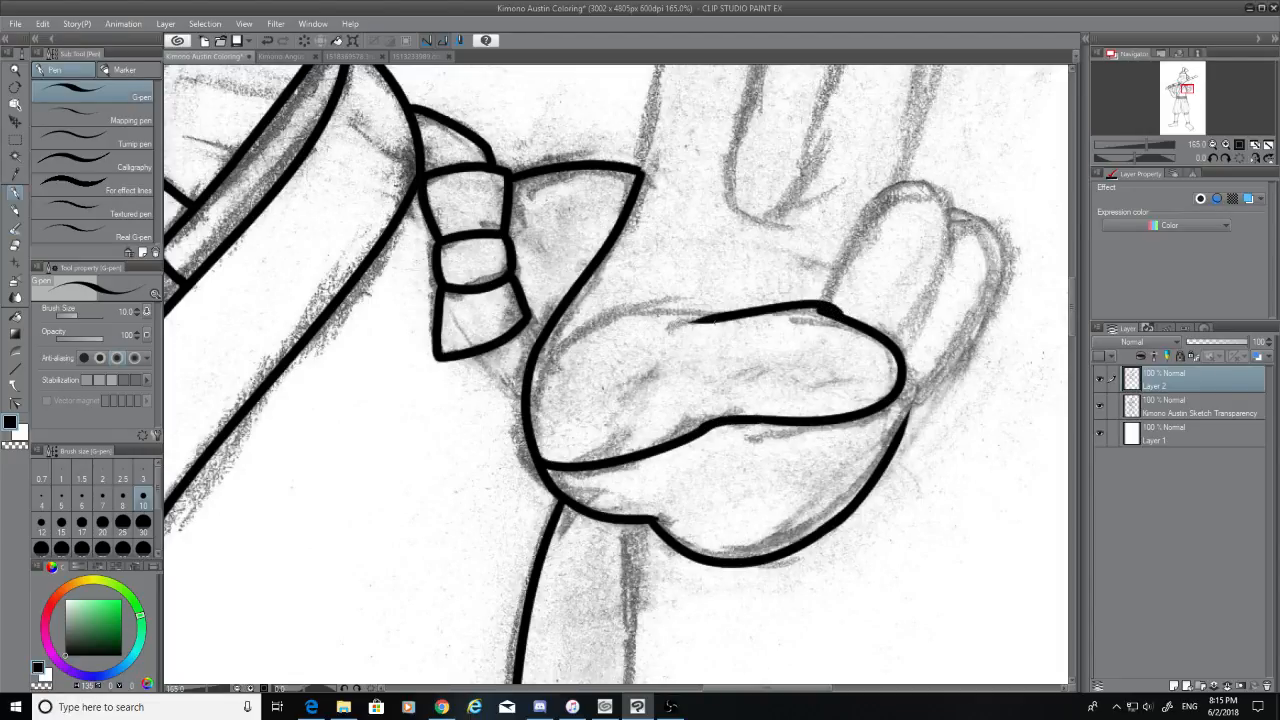
{"action": "key", "text": "ctrl+z"}
{"action": "mouse_move", "coordinate": [840, 312]}
{"action": "left_mouse_down"}
{"action": "mouse_move", "coordinate": [696, 318]}
{"action": "mouse_move", "coordinate": [854, 316]}
{"action": "mouse_move", "coordinate": [866, 330]}
{"action": "mouse_move", "coordinate": [702, 316]}
{"action": "left_mouse_up"}
{"action": "key", "text": "ctrl+z"}
{"action": "key", "text": "ctrl+z"}
{"action": "key", "text": "ctrl+z"}
{"action": "left_click_drag", "start_coordinate": [836, 313], "coordinate": [690, 318]}
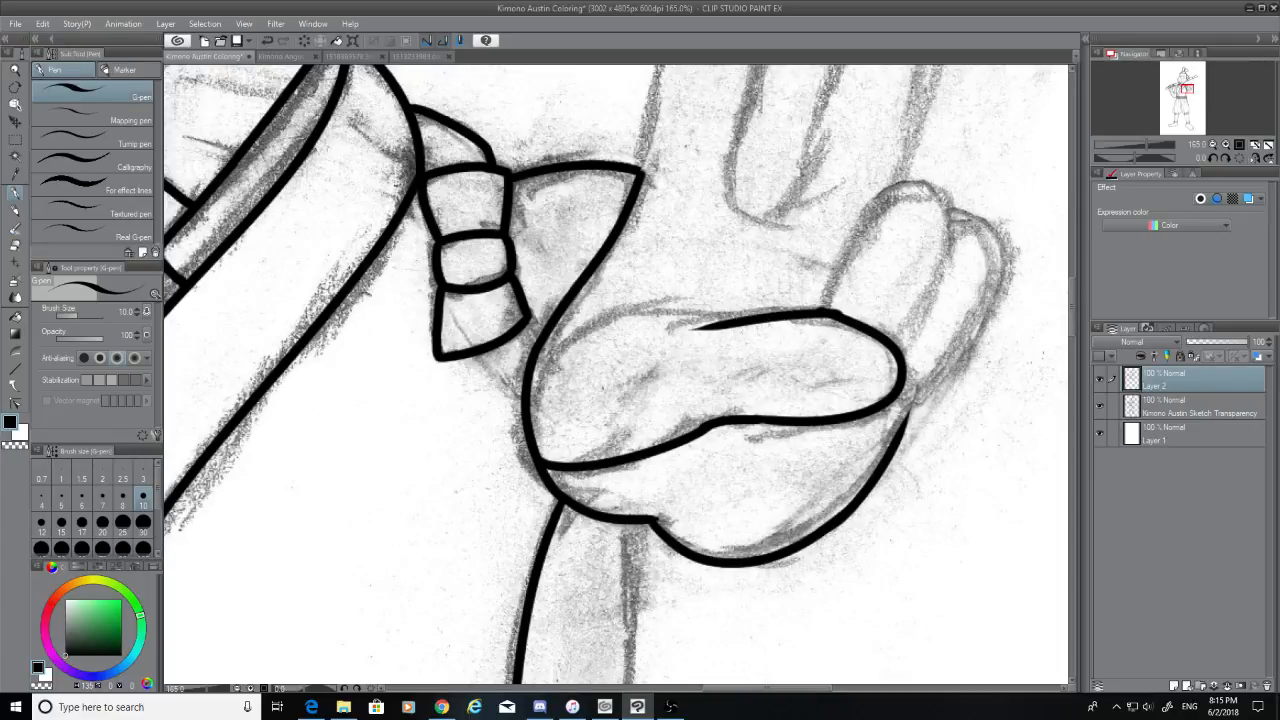
{"action": "key", "text": "ctrl+z"}
{"action": "left_click_drag", "start_coordinate": [838, 312], "coordinate": [680, 320]}
{"action": "key", "text": "ctrl+z"}
{"action": "left_click_drag", "start_coordinate": [834, 318], "coordinate": [662, 308]}
{"action": "key", "text": "ctrl+z"}
{"action": "key", "text": "ctrl+z"}
{"action": "left_click_drag", "start_coordinate": [834, 313], "coordinate": [668, 321]}
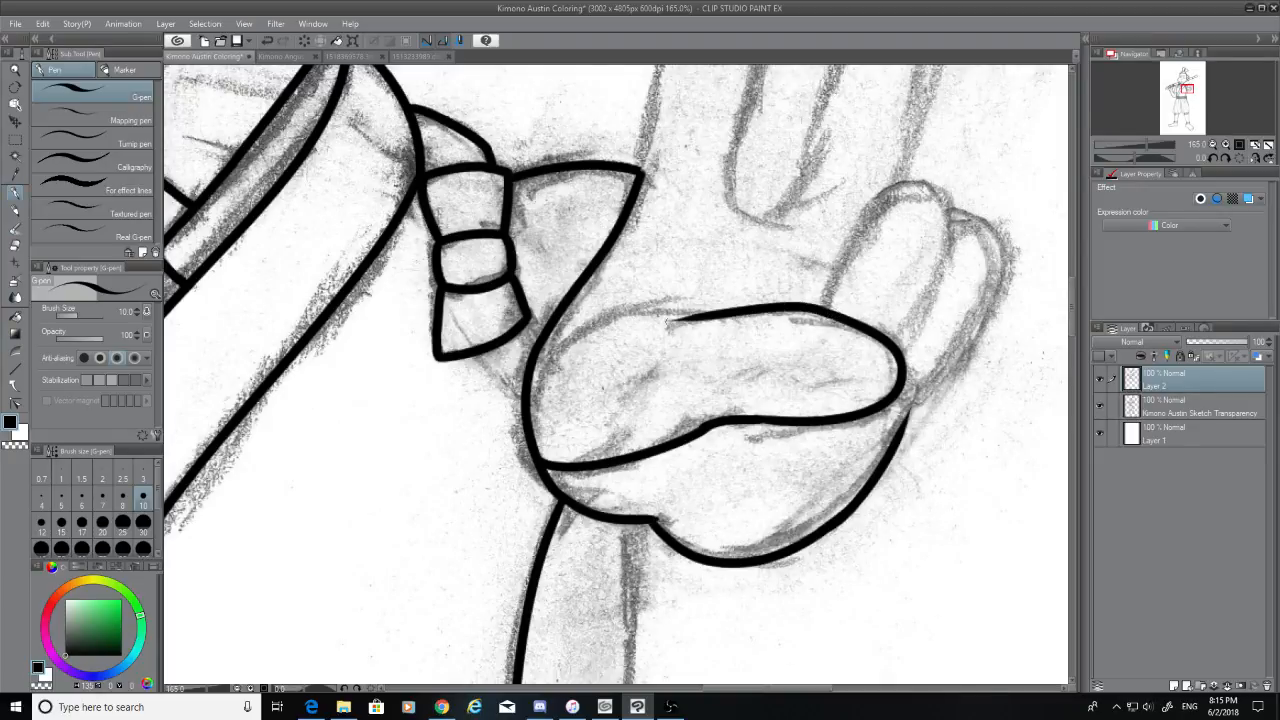
{"action": "key", "text": "ctrl+z"}
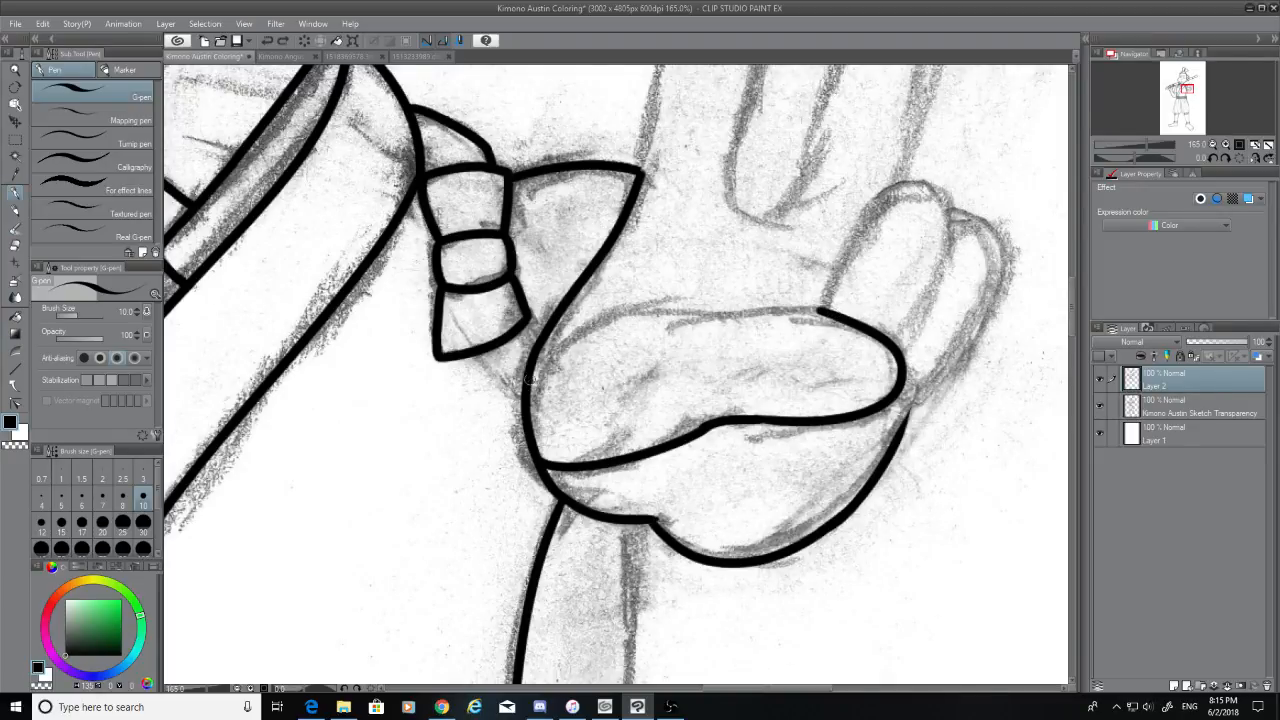
Ink the palm pad's upper edge from the hand's left outline across to the curve at the folded finger's base
{"action": "left_click_drag", "start_coordinate": [530, 378], "coordinate": [692, 318]}
{"action": "key", "text": "ctrl+z"}
{"action": "mouse_move", "coordinate": [531, 373]}
{"action": "left_mouse_down"}
{"action": "mouse_move", "coordinate": [700, 313]}
{"action": "mouse_move", "coordinate": [834, 310]}
{"action": "mouse_move", "coordinate": [661, 321]}
{"action": "left_mouse_up"}
{"action": "key", "text": "ctrl+z"}
{"action": "key", "text": "ctrl+z"}
{"action": "key", "text": "ctrl+z"}
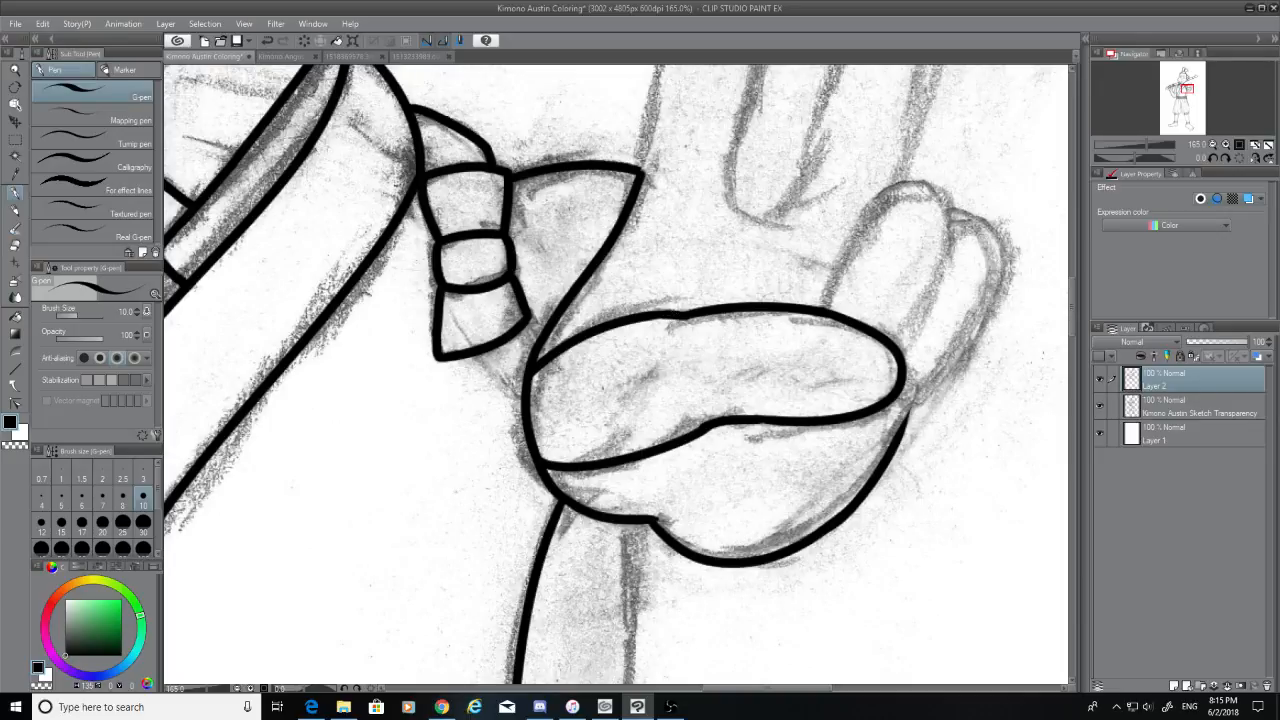
Ink the left side of the first folded finger from the palm pad up to its tip
{"action": "left_click_drag", "start_coordinate": [826, 307], "coordinate": [924, 192]}
{"action": "key", "text": "ctrl+z"}
{"action": "left_click_drag", "start_coordinate": [824, 312], "coordinate": [904, 196]}
{"action": "key", "text": "ctrl+z"}
{"action": "left_click_drag", "start_coordinate": [818, 316], "coordinate": [922, 166]}
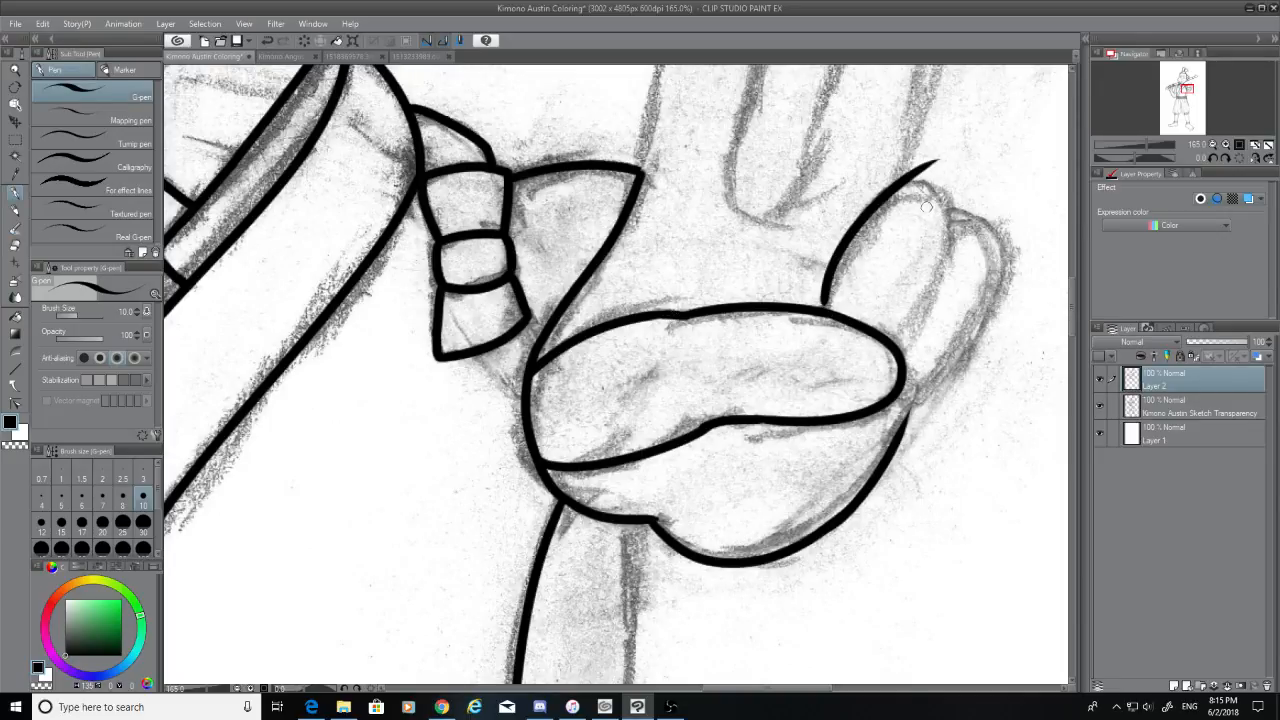
{"action": "key", "text": "ctrl+z"}
{"action": "mouse_move", "coordinate": [818, 310]}
{"action": "left_mouse_down"}
{"action": "mouse_move", "coordinate": [886, 203]}
{"action": "mouse_move", "coordinate": [824, 312]}
{"action": "left_mouse_up"}
{"action": "key", "text": "ctrl+z"}
{"action": "mouse_move", "coordinate": [880, 194]}
{"action": "left_mouse_down"}
{"action": "mouse_move", "coordinate": [911, 188]}
{"action": "mouse_move", "coordinate": [958, 250]}
{"action": "left_mouse_up"}
{"action": "key", "text": "ctrl+z"}
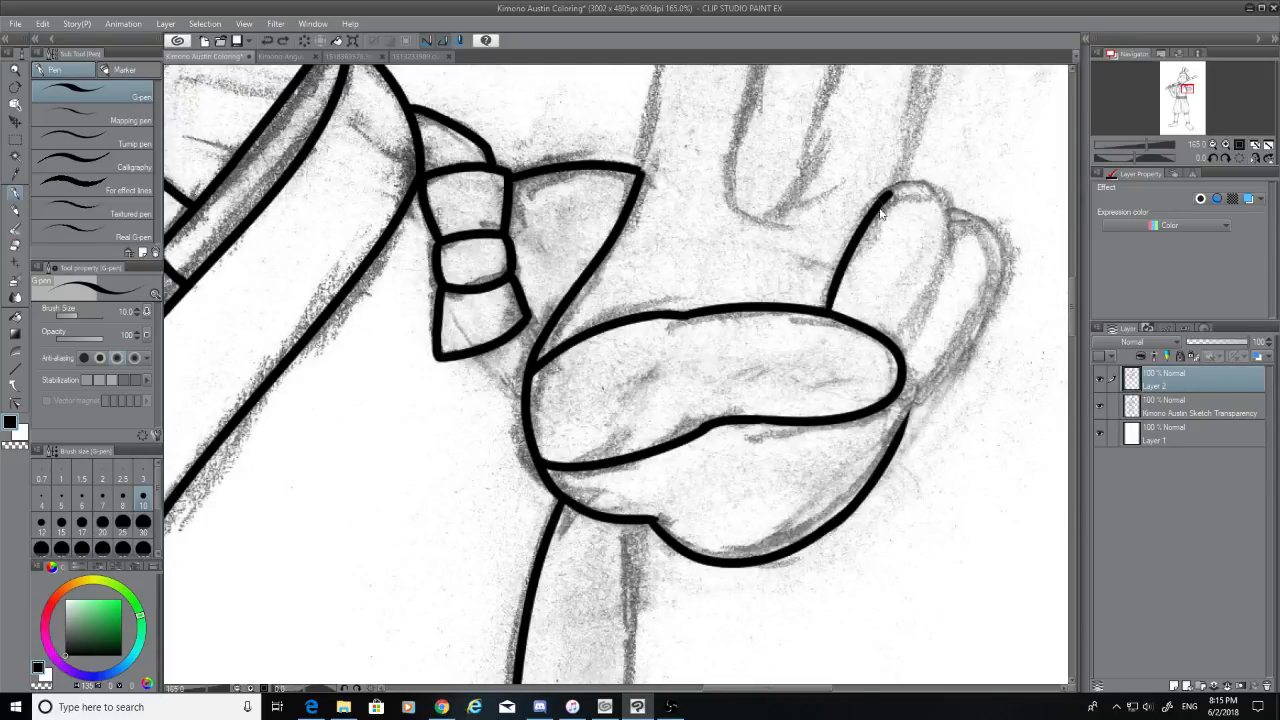
Ink the first folded finger's rounded tip and its right side down to the palm pad
{"action": "left_click_drag", "start_coordinate": [880, 192], "coordinate": [960, 258]}
{"action": "key", "text": "ctrl+z"}
{"action": "left_click_drag", "start_coordinate": [880, 192], "coordinate": [934, 296]}
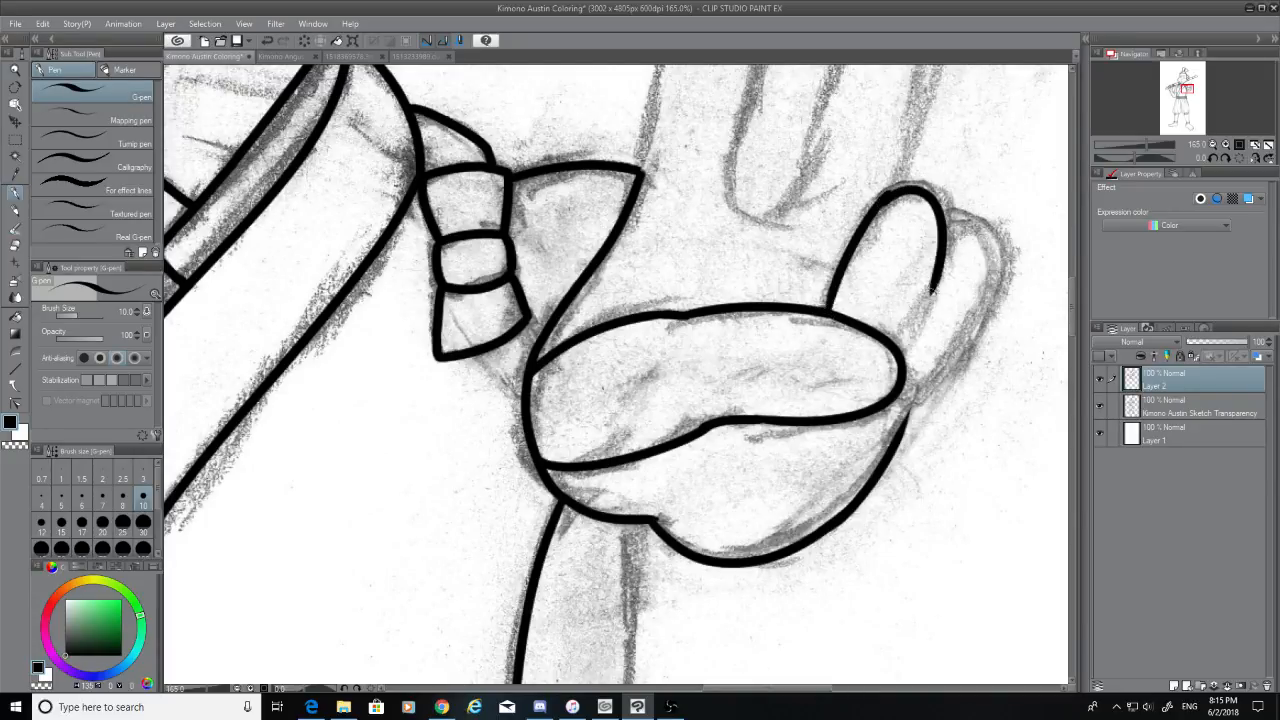
{"action": "key", "text": "ctrl+z"}
{"action": "left_click_drag", "start_coordinate": [880, 190], "coordinate": [923, 326]}
{"action": "key", "text": "ctrl+z"}
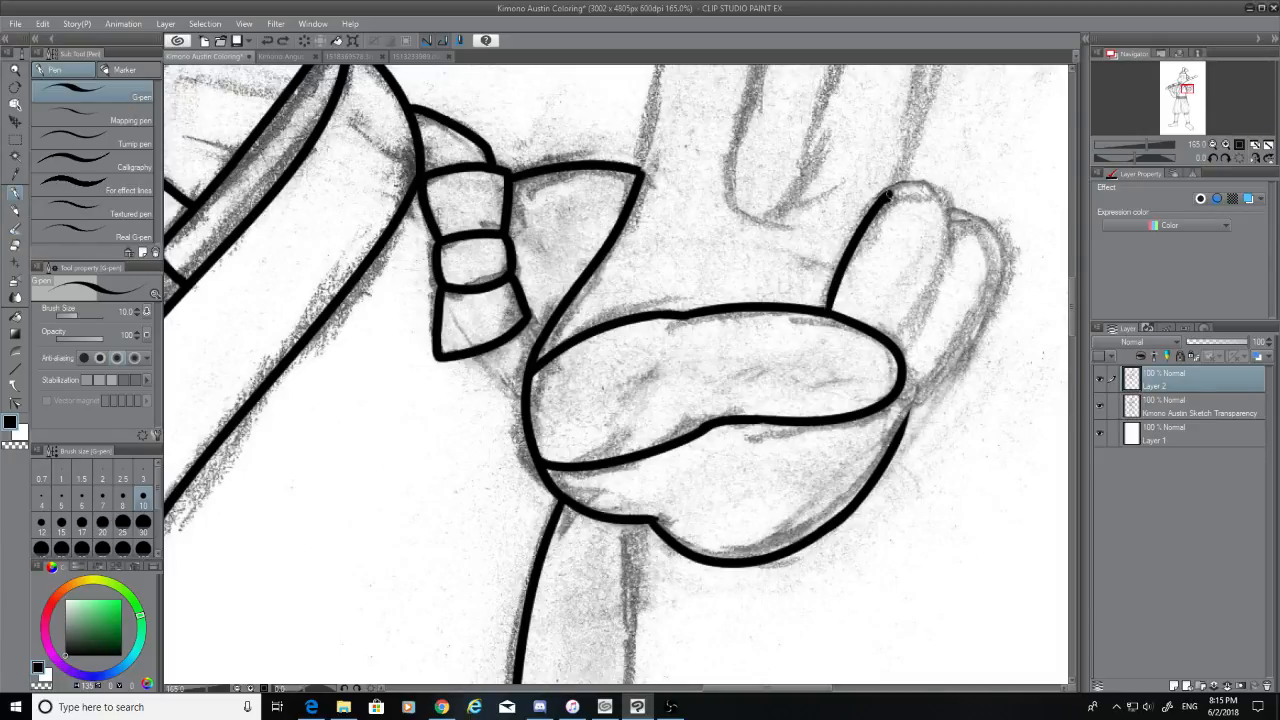
{"action": "left_click_drag", "start_coordinate": [886, 192], "coordinate": [897, 344]}
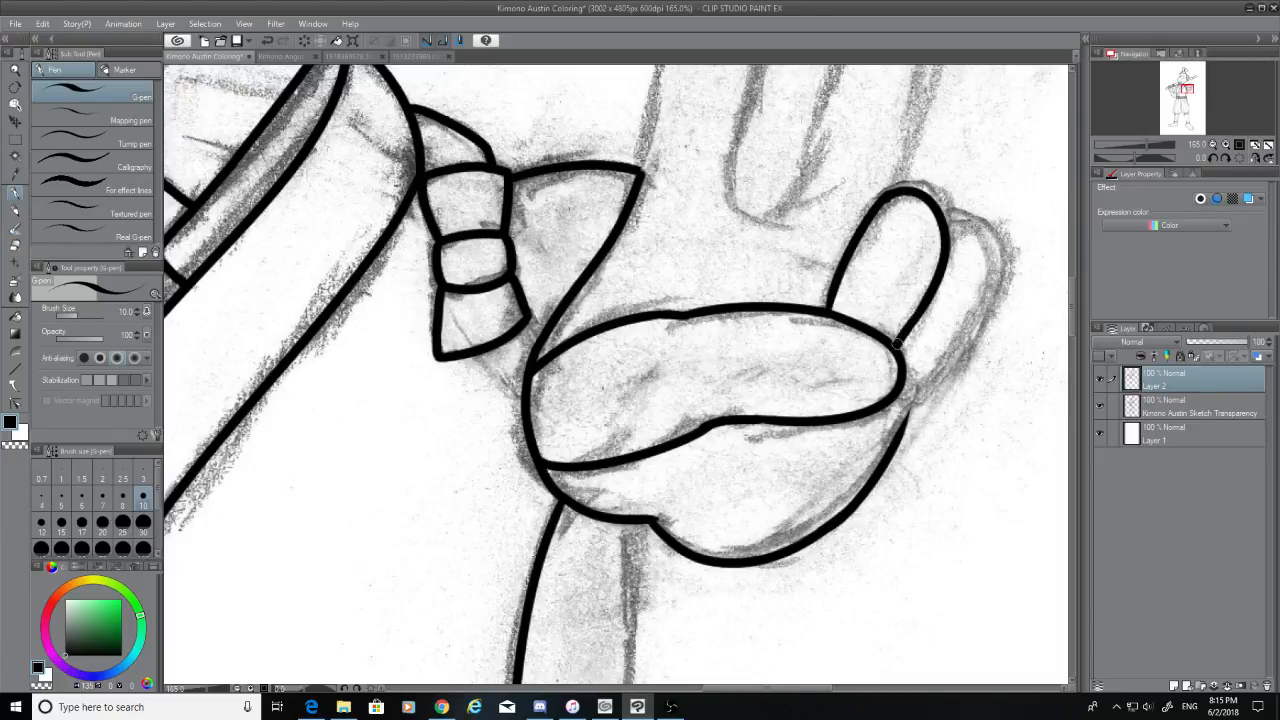
Ink the smallest finger's outer curve from beside the folded finger down to the palm pad's right end
{"action": "left_click_drag", "start_coordinate": [945, 215], "coordinate": [928, 378]}
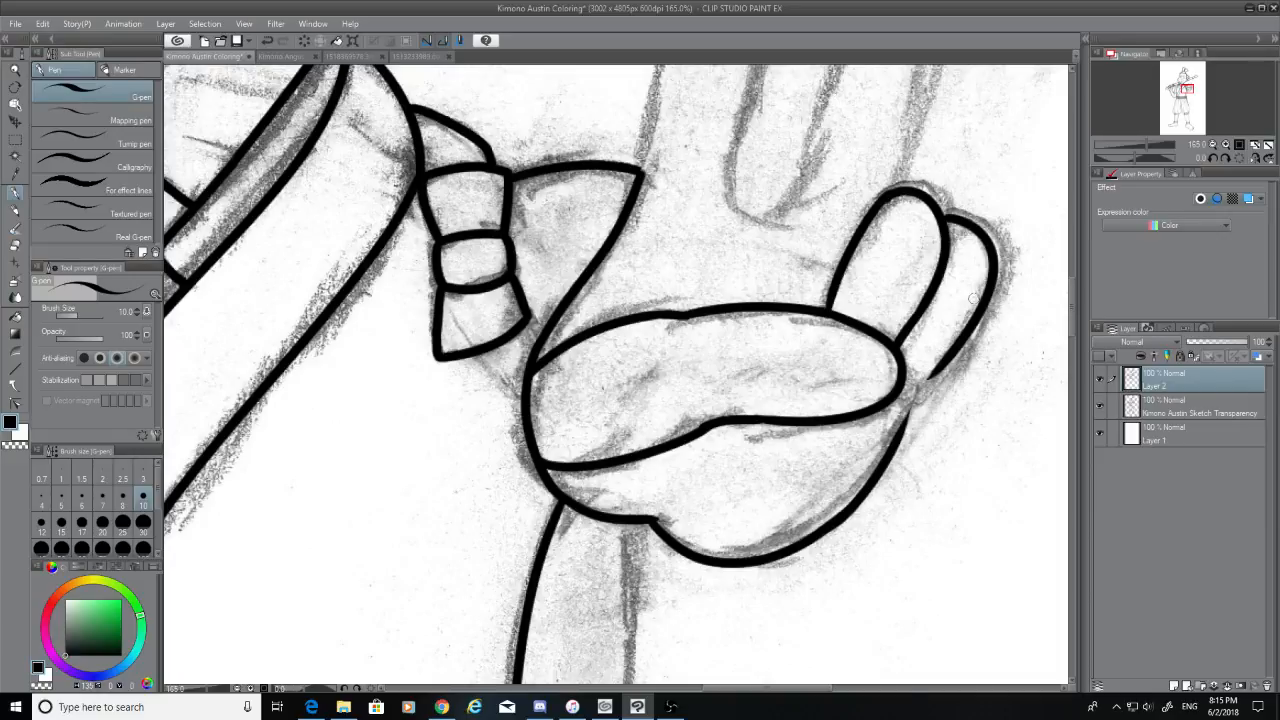
{"action": "key", "text": "ctrl+z"}
{"action": "left_click_drag", "start_coordinate": [945, 214], "coordinate": [929, 371]}
{"action": "key", "text": "ctrl+z"}
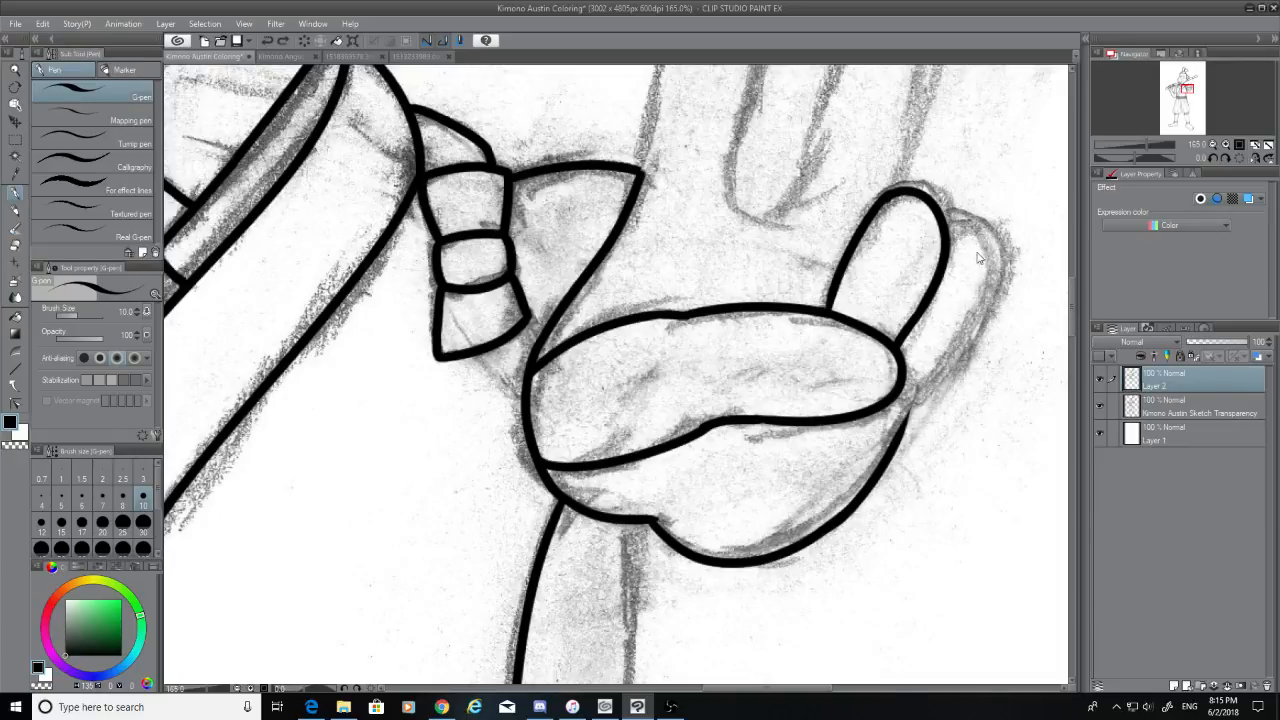
{"action": "left_click_drag", "start_coordinate": [945, 214], "coordinate": [929, 376]}
{"action": "key", "text": "ctrl+z"}
{"action": "mouse_move", "coordinate": [945, 214]}
{"action": "left_mouse_down"}
{"action": "mouse_move", "coordinate": [996, 298]}
{"action": "mouse_move", "coordinate": [924, 394]}
{"action": "left_mouse_up"}
{"action": "key", "text": "ctrl+z"}
{"action": "left_click_drag", "start_coordinate": [946, 216], "coordinate": [929, 371]}
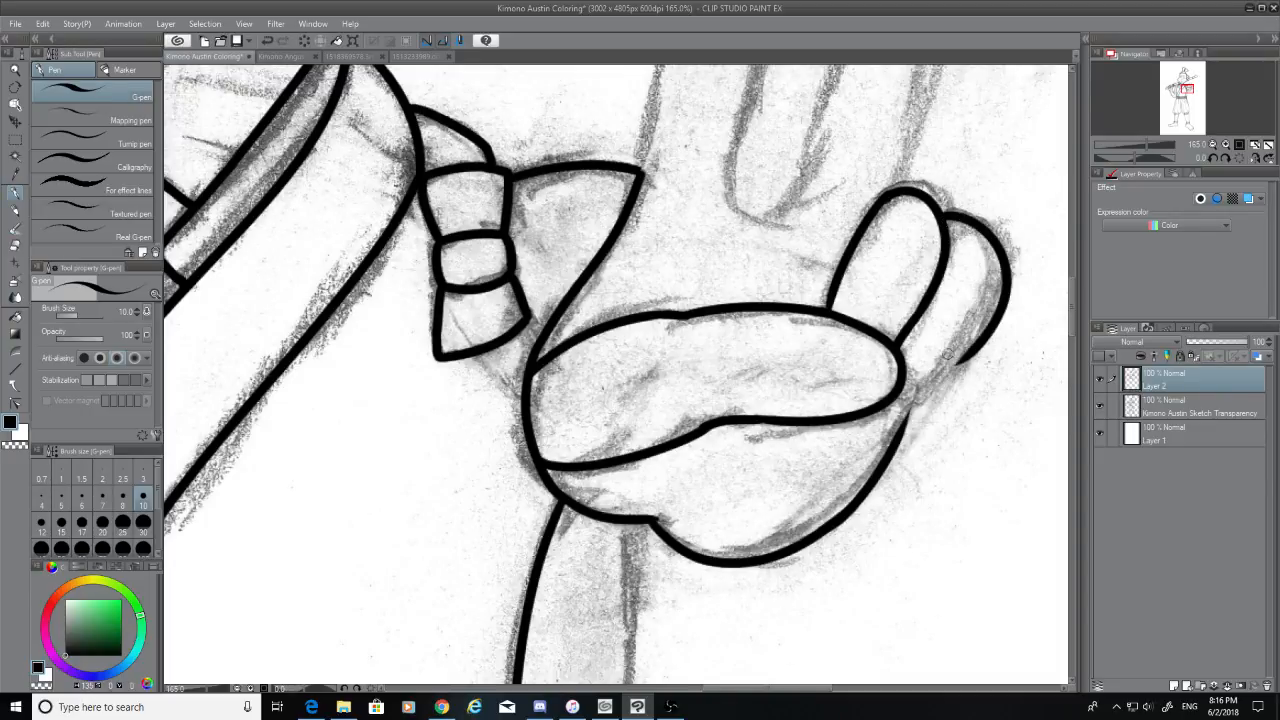
{"action": "key", "text": "ctrl+z"}
{"action": "mouse_move", "coordinate": [945, 214]}
{"action": "left_mouse_down"}
{"action": "mouse_move", "coordinate": [978, 232]}
{"action": "mouse_move", "coordinate": [929, 371]}
{"action": "mouse_move", "coordinate": [897, 392]}
{"action": "mouse_move", "coordinate": [924, 386]}
{"action": "mouse_move", "coordinate": [892, 442]}
{"action": "left_mouse_up"}
{"action": "key", "text": "ctrl+z"}
{"action": "key", "text": "ctrl+z"}
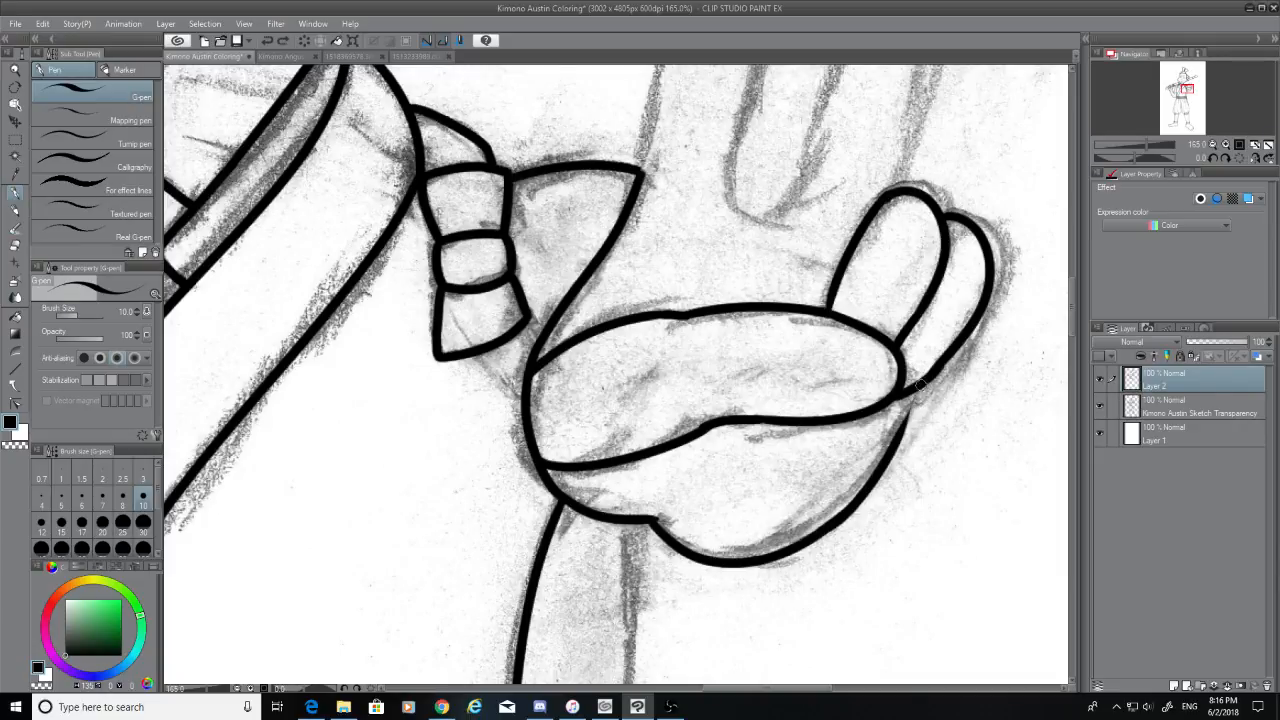
Ink a short line joining the base of the smallest finger to the palm's outer edge
{"action": "left_click_drag", "start_coordinate": [922, 382], "coordinate": [892, 444]}
{"action": "key", "text": "ctrl+z"}
{"action": "left_click_drag", "start_coordinate": [922, 382], "coordinate": [898, 442]}
{"action": "key", "text": "ctrl+z"}
{"action": "left_click_drag", "start_coordinate": [922, 383], "coordinate": [896, 442]}
Ink the right side of the right raised finger from the folded finger up to its tip
{"action": "scroll", "coordinate": [1042, 205], "scroll_direction": "up", "scroll_amount": 5}
{"action": "mouse_move", "coordinate": [887, 512]}
{"action": "left_mouse_down"}
{"action": "mouse_move", "coordinate": [922, 290]}
{"action": "mouse_move", "coordinate": [880, 523]}
{"action": "left_mouse_up"}
{"action": "key", "text": "ctrl+z"}
{"action": "key", "text": "ctrl+z"}
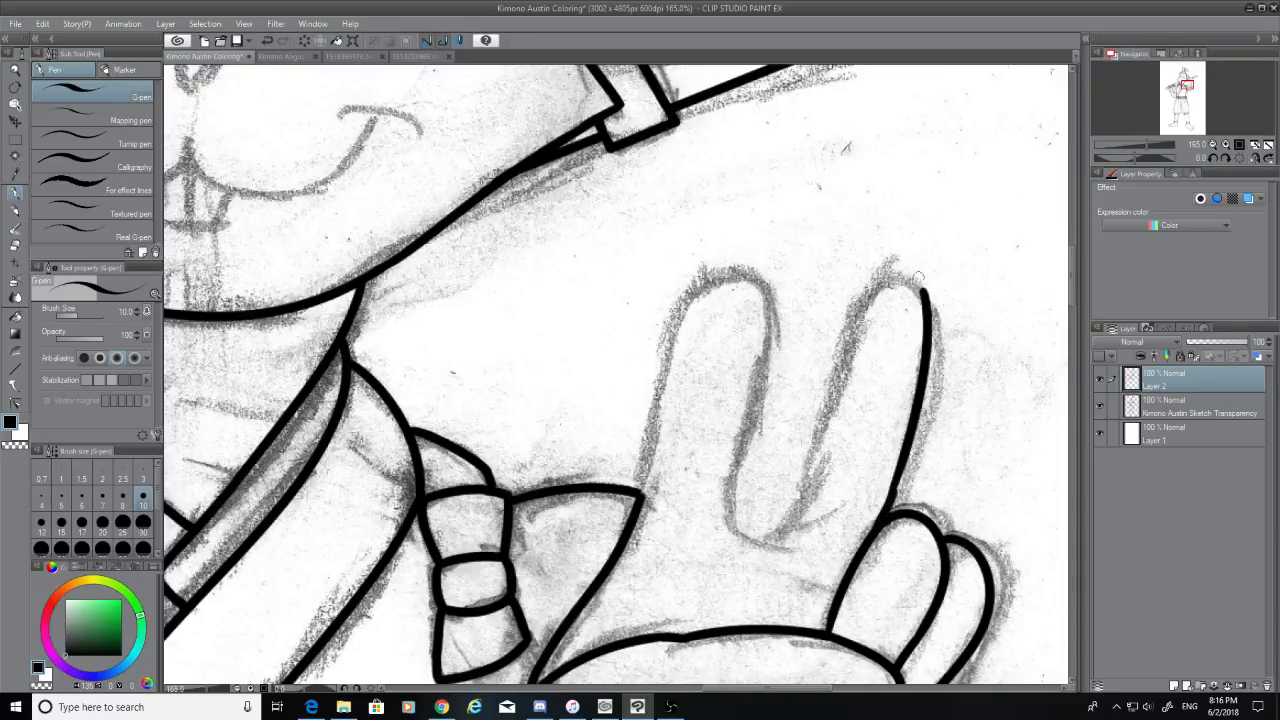
Ink the right raised finger's rounded tip and left side, continuing through the curved gap between the two raised fingers
{"action": "mouse_move", "coordinate": [921, 292]}
{"action": "left_mouse_down"}
{"action": "mouse_move", "coordinate": [903, 280]}
{"action": "mouse_move", "coordinate": [850, 314]}
{"action": "mouse_move", "coordinate": [902, 275]}
{"action": "mouse_move", "coordinate": [846, 316]}
{"action": "left_mouse_up"}
{"action": "key", "text": "ctrl+z"}
{"action": "key", "text": "ctrl+z"}
{"action": "key", "text": "ctrl+z"}
{"action": "key", "text": "ctrl+z"}
{"action": "key", "text": "ctrl+z"}
{"action": "mouse_move", "coordinate": [926, 298]}
{"action": "left_mouse_down"}
{"action": "mouse_move", "coordinate": [878, 284]}
{"action": "mouse_move", "coordinate": [846, 312]}
{"action": "left_mouse_up"}
{"action": "key", "text": "ctrl+z"}
{"action": "key", "text": "ctrl+z"}
{"action": "mouse_move", "coordinate": [928, 294]}
{"action": "left_mouse_down"}
{"action": "mouse_move", "coordinate": [872, 283]}
{"action": "mouse_move", "coordinate": [830, 368]}
{"action": "left_mouse_up"}
{"action": "key", "text": "ctrl+z"}
{"action": "key", "text": "ctrl+z"}
{"action": "mouse_move", "coordinate": [878, 282]}
{"action": "left_mouse_down"}
{"action": "mouse_move", "coordinate": [810, 463]}
{"action": "mouse_move", "coordinate": [760, 545]}
{"action": "mouse_move", "coordinate": [724, 512]}
{"action": "mouse_move", "coordinate": [749, 302]}
{"action": "left_mouse_up"}
{"action": "key", "text": "ctrl+z"}
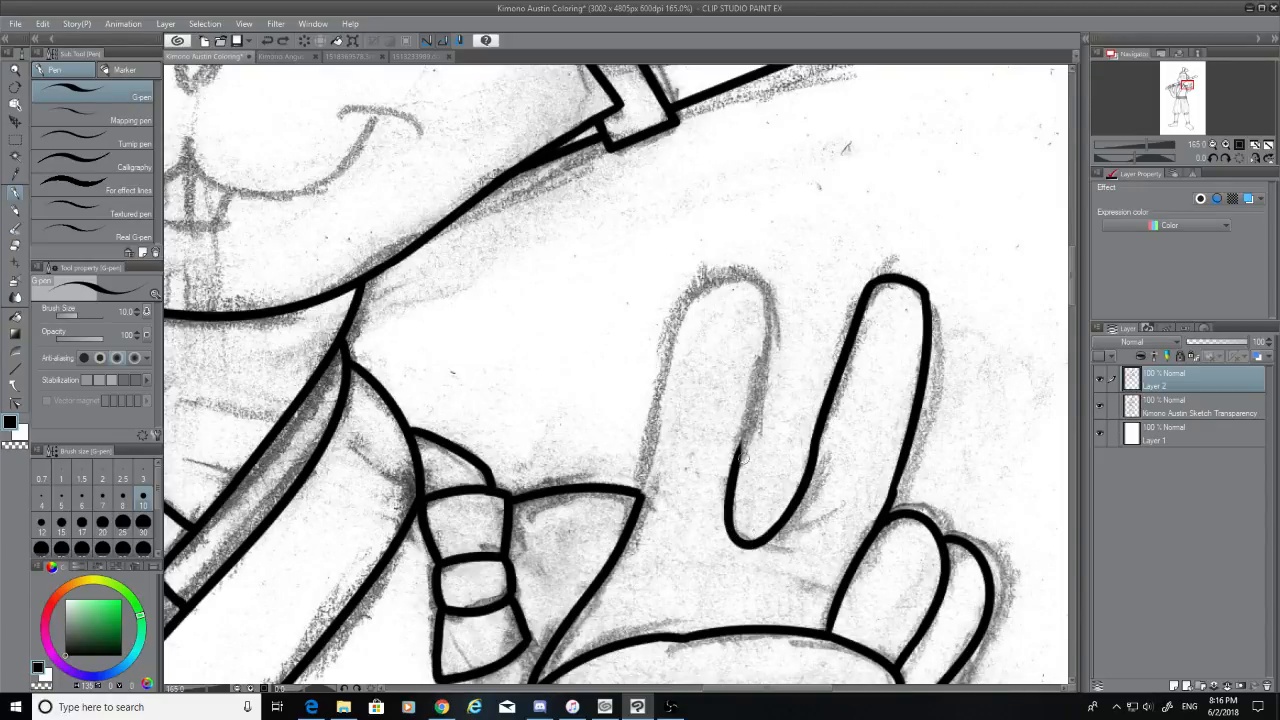
Ink the left raised finger's left side from the cuff corner up to its tip
{"action": "left_click_drag", "start_coordinate": [740, 452], "coordinate": [752, 280]}
{"action": "key", "text": "ctrl+z"}
{"action": "mouse_move", "coordinate": [643, 504]}
{"action": "left_mouse_down"}
{"action": "mouse_move", "coordinate": [737, 294]}
{"action": "mouse_move", "coordinate": [645, 484]}
{"action": "mouse_move", "coordinate": [692, 308]}
{"action": "left_mouse_up"}
{"action": "key", "text": "ctrl+z"}
{"action": "key", "text": "ctrl+z"}
{"action": "left_click_drag", "start_coordinate": [638, 510], "coordinate": [738, 244]}
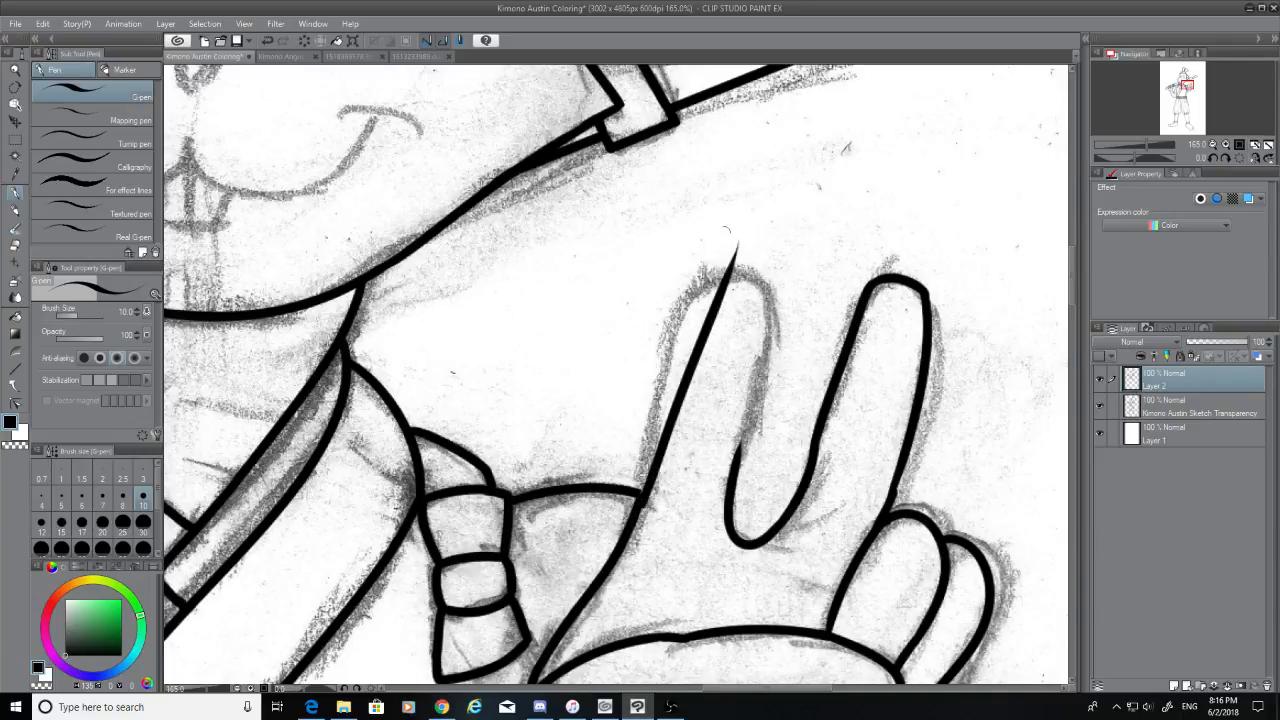
{"action": "key", "text": "ctrl+z"}
{"action": "left_click_drag", "start_coordinate": [643, 505], "coordinate": [695, 298]}
{"action": "key", "text": "ctrl+z"}
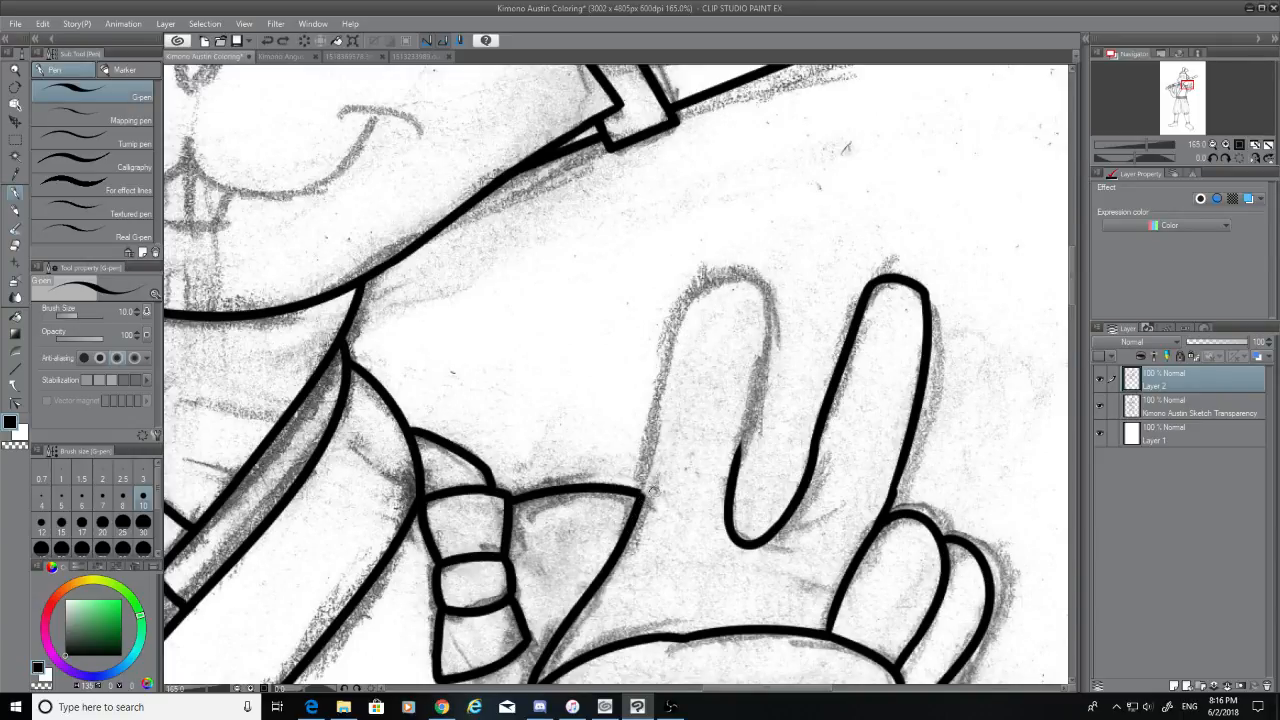
{"action": "left_click_drag", "start_coordinate": [636, 512], "coordinate": [697, 294]}
{"action": "key", "text": "ctrl+z"}
{"action": "left_click_drag", "start_coordinate": [636, 512], "coordinate": [716, 302]}
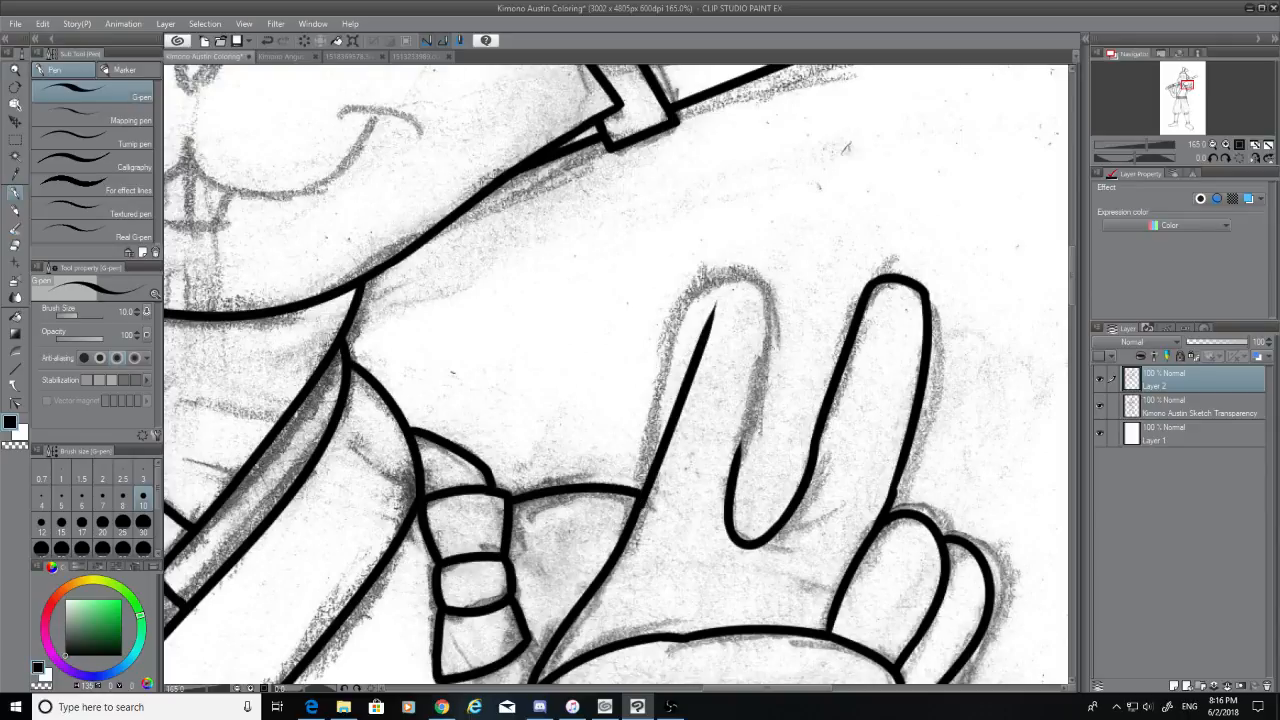
{"action": "key", "text": "ctrl+z"}
{"action": "left_click_drag", "start_coordinate": [638, 505], "coordinate": [726, 248]}
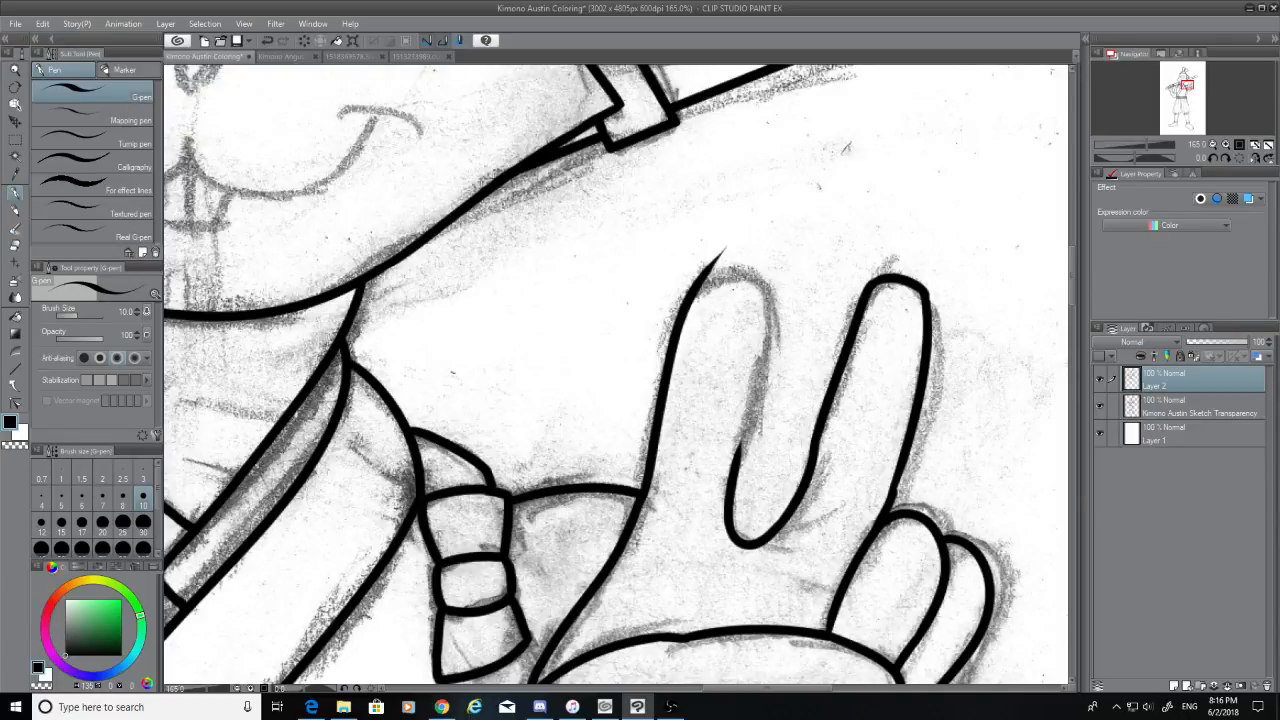
Ink the left raised finger's right side and rounded tip, trimming the overshooting line ends between them
{"action": "mouse_move", "coordinate": [743, 455]}
{"action": "left_mouse_down"}
{"action": "mouse_move", "coordinate": [737, 249]}
{"action": "mouse_move", "coordinate": [705, 278]}
{"action": "mouse_move", "coordinate": [749, 290]}
{"action": "left_mouse_up"}
{"action": "left_click", "coordinate": [15, 246]}
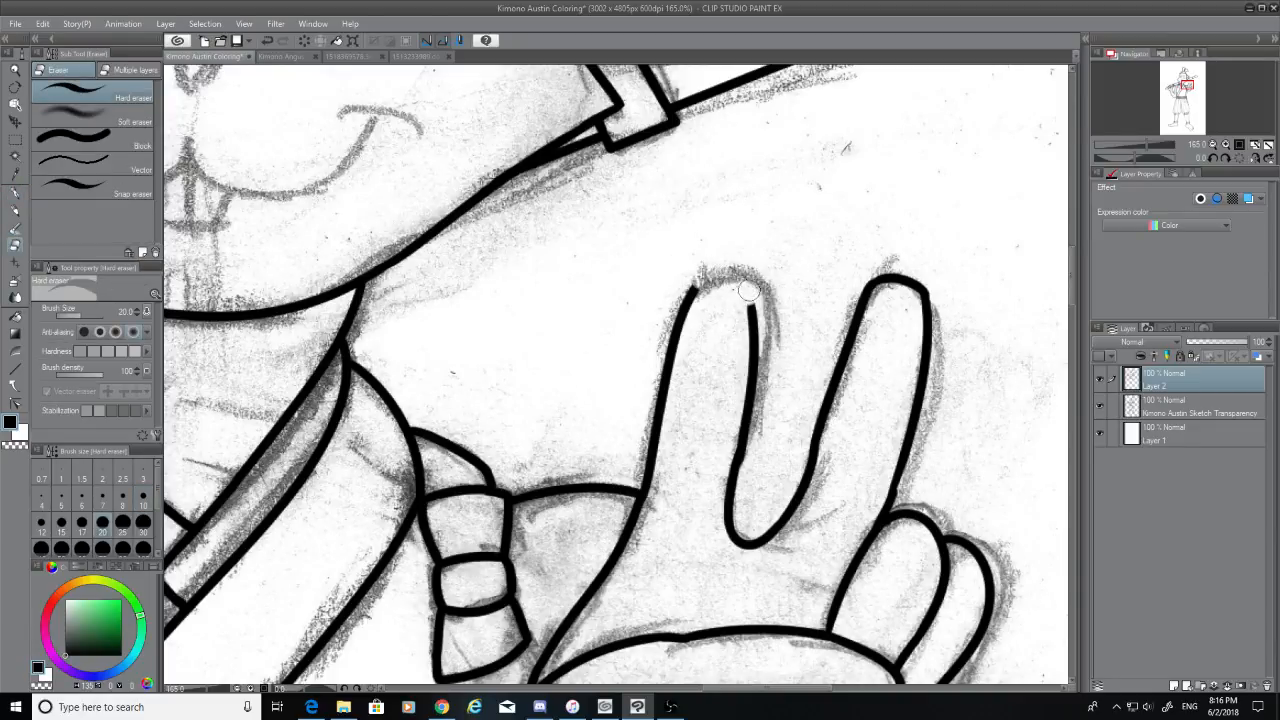
{"action": "left_click", "coordinate": [15, 193]}
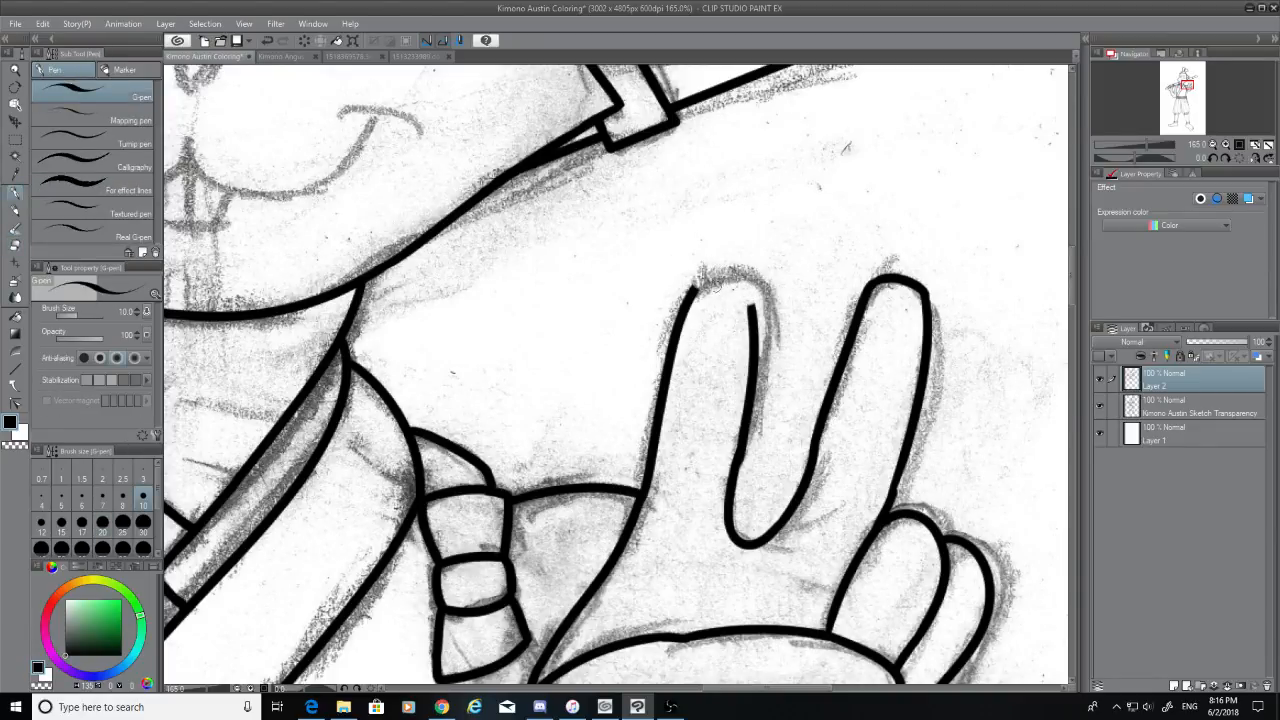
{"action": "left_click_drag", "start_coordinate": [690, 296], "coordinate": [755, 313]}
{"action": "key", "text": "ctrl+z"}
{"action": "key", "text": "ctrl+z"}
Hide the sketch layer and clean up the rough join where the right raised finger meets the folded finger
{"action": "left_click", "coordinate": [1100, 407]}
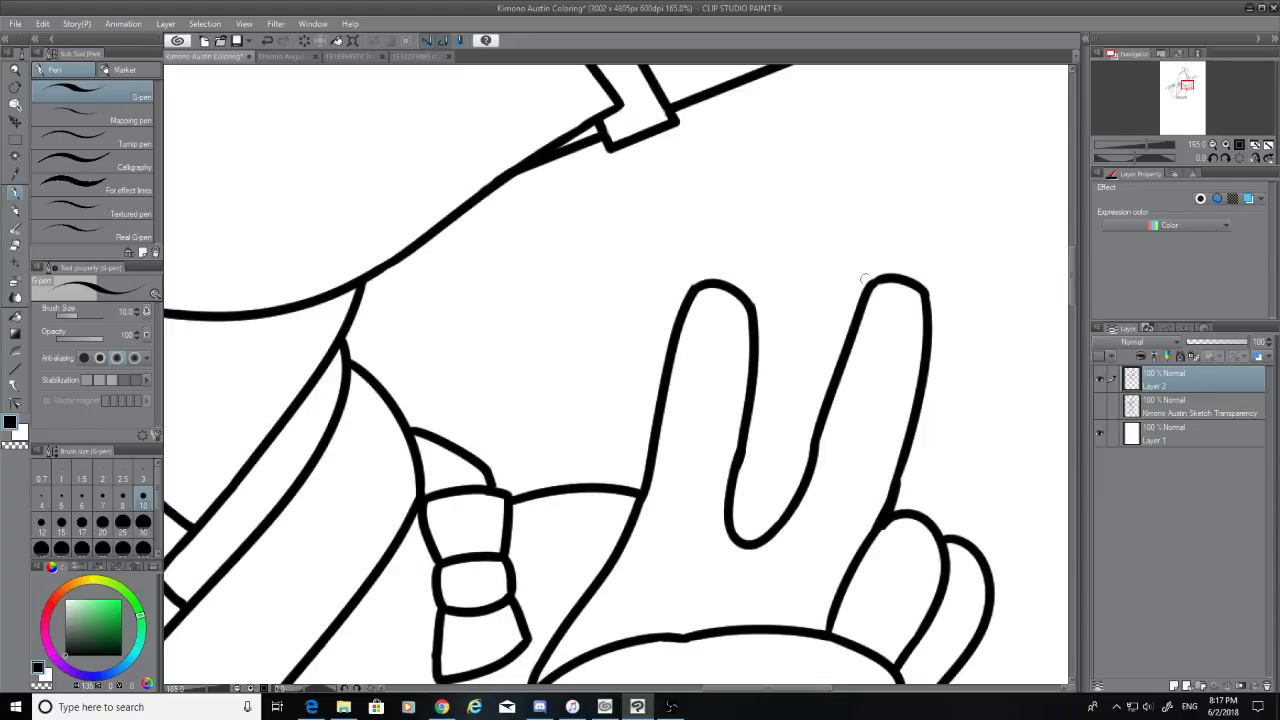
{"action": "left_click_drag", "start_coordinate": [890, 280], "coordinate": [870, 294]}
{"action": "key", "text": "ctrl+z"}
{"action": "left_click", "coordinate": [16, 246]}
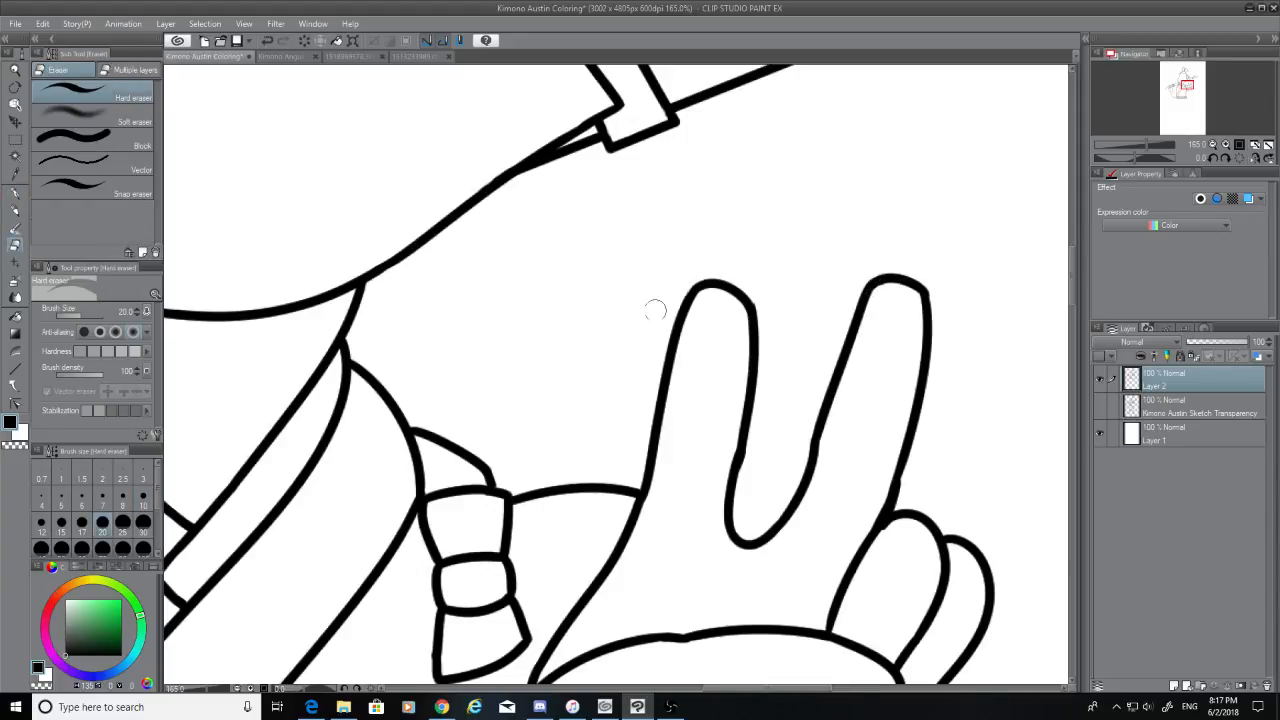
{"action": "left_click_drag", "start_coordinate": [763, 287], "coordinate": [765, 306]}
{"action": "key", "text": "ctrl+z"}
{"action": "left_click", "coordinate": [16, 193]}
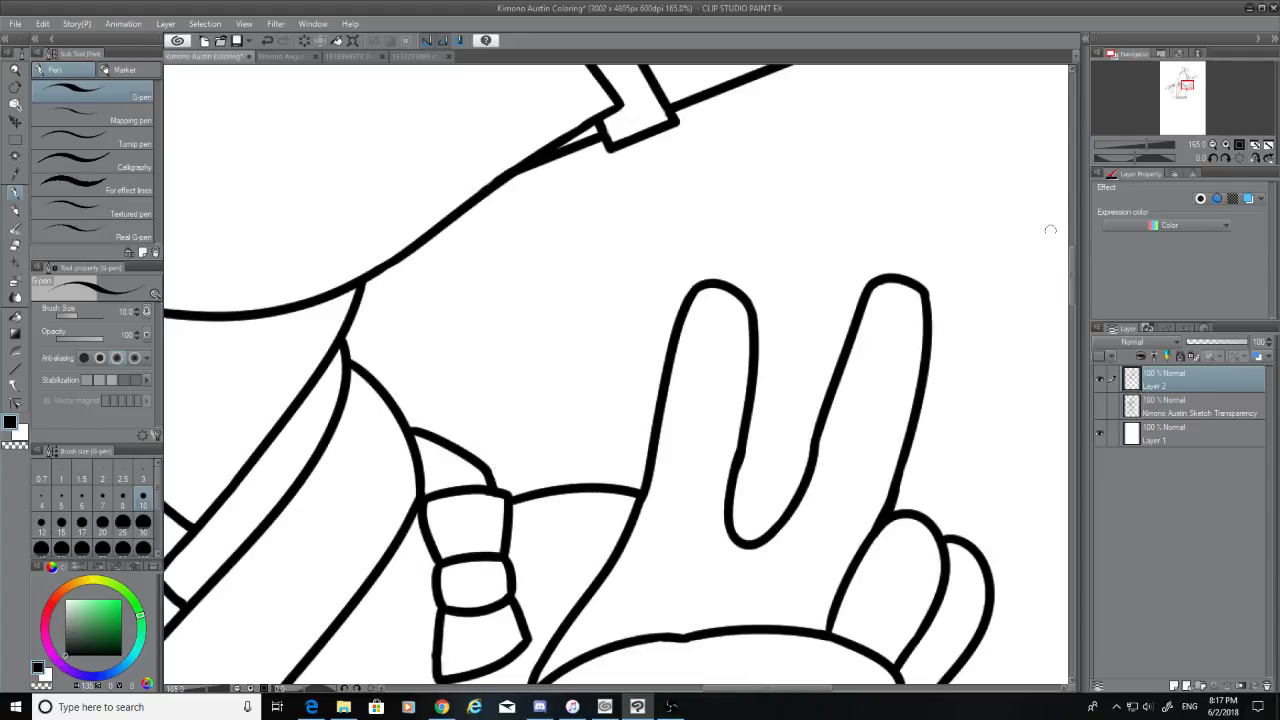
Show the sketch layer and ink the short lines joining the lower end of the banded piece to the hand
{"action": "mouse_move", "coordinate": [1070, 255]}
{"action": "left_mouse_down"}
{"action": "mouse_move", "coordinate": [1072, 318]}
{"action": "mouse_move", "coordinate": [1078, 293]}
{"action": "mouse_move", "coordinate": [1081, 310]}
{"action": "left_mouse_up"}
{"action": "left_click", "coordinate": [1100, 404]}
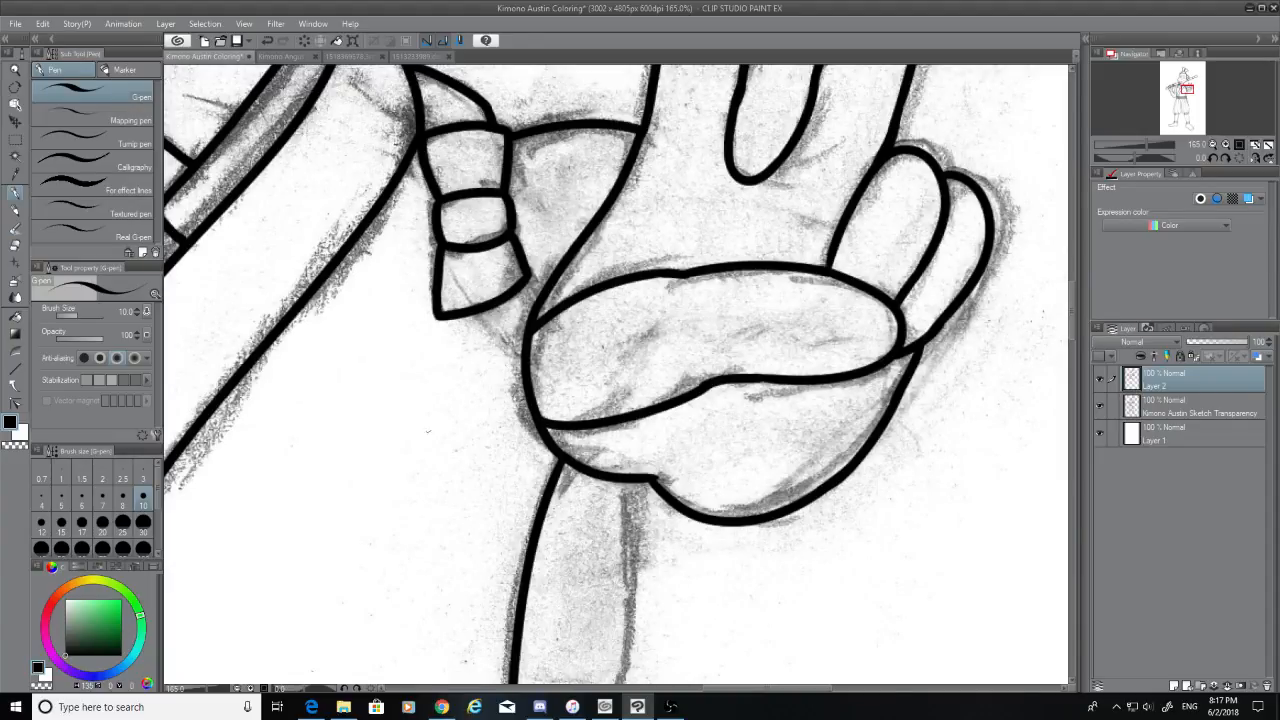
{"action": "left_click_drag", "start_coordinate": [481, 311], "coordinate": [520, 350]}
{"action": "key", "text": "ctrl+z"}
{"action": "left_click_drag", "start_coordinate": [472, 312], "coordinate": [520, 352]}
{"action": "key", "text": "ctrl+z"}
{"action": "left_click_drag", "start_coordinate": [472, 307], "coordinate": [522, 352]}
{"action": "left_click_drag", "start_coordinate": [524, 282], "coordinate": [545, 296]}
{"action": "key", "text": "ctrl+z"}
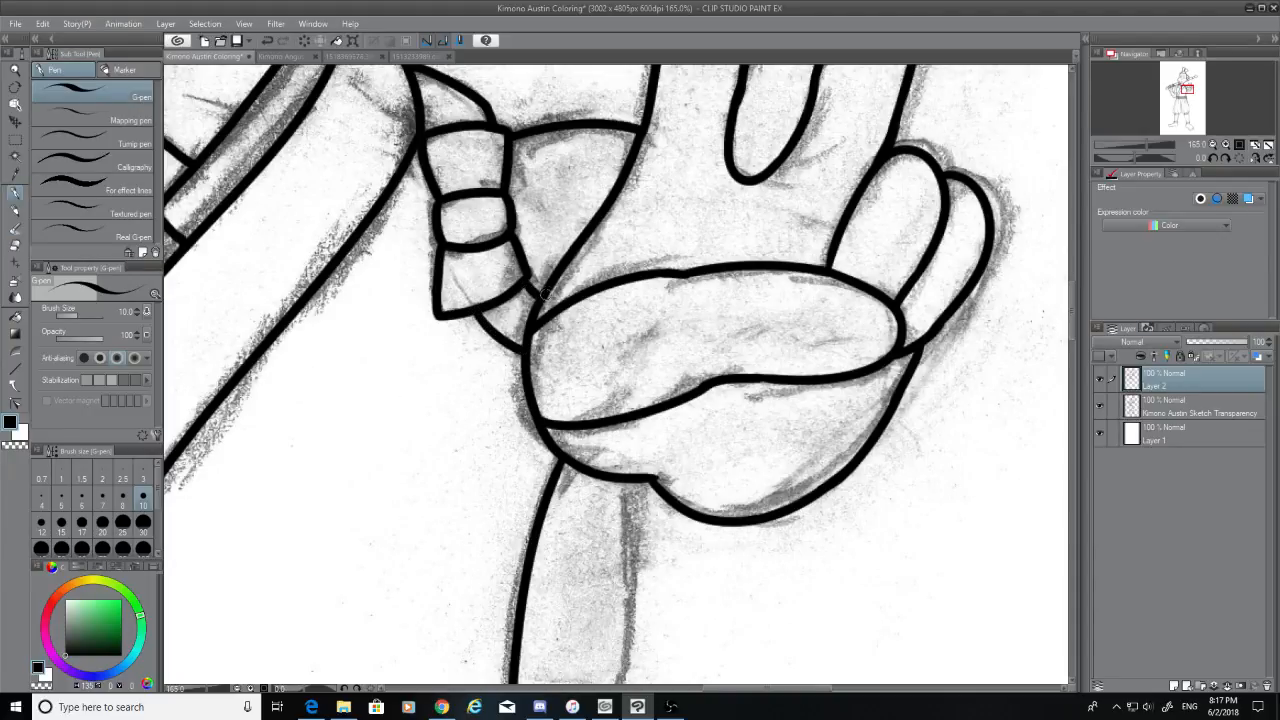
Check the inked palm outline with the sketch layer hidden, and show the sketch again
{"action": "scroll", "coordinate": [1080, 325], "scroll_direction": "down", "scroll_amount": 2}
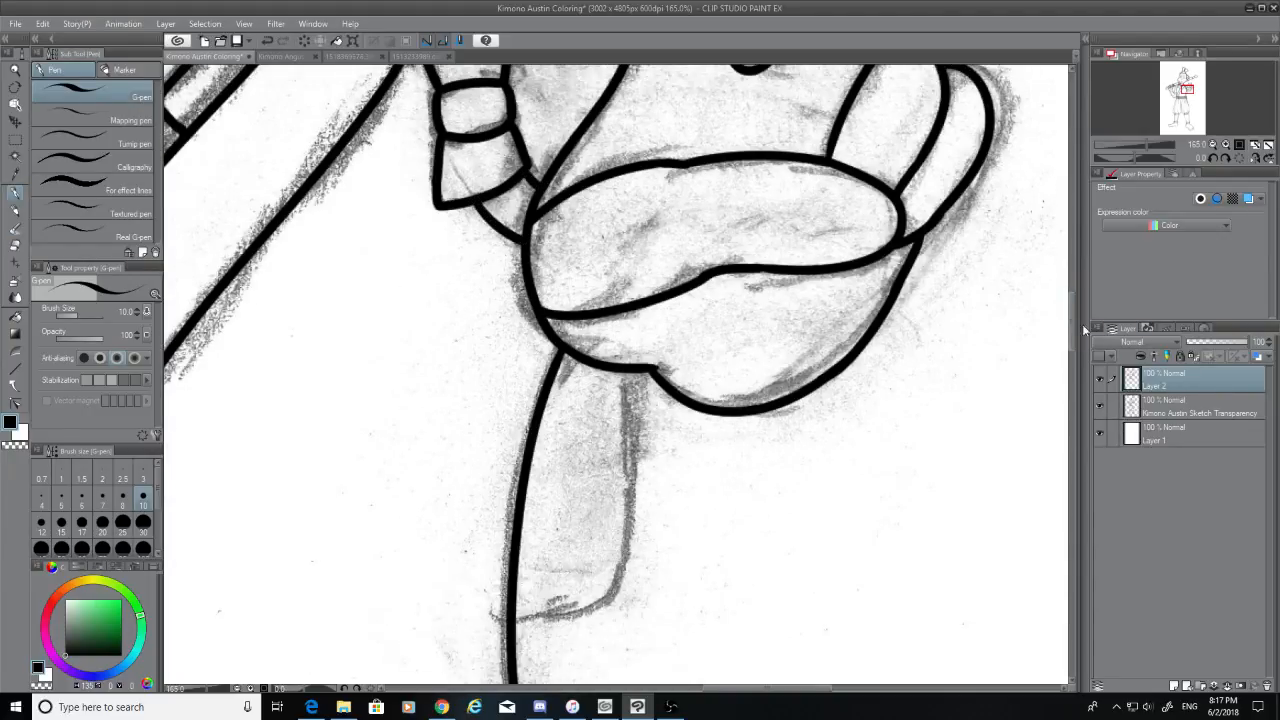
{"action": "left_click", "coordinate": [1099, 406]}
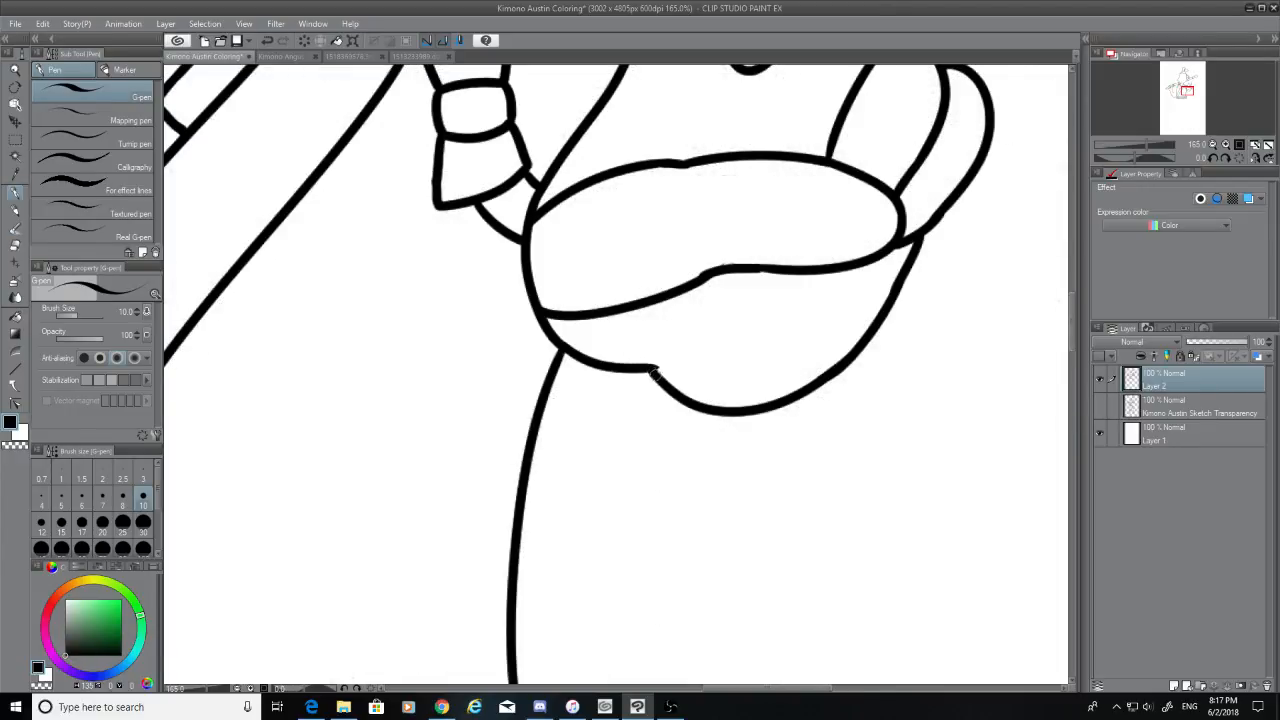
{"action": "left_click", "coordinate": [1100, 406]}
{"action": "left_click", "coordinate": [1100, 406]}
{"action": "left_click", "coordinate": [14, 247]}
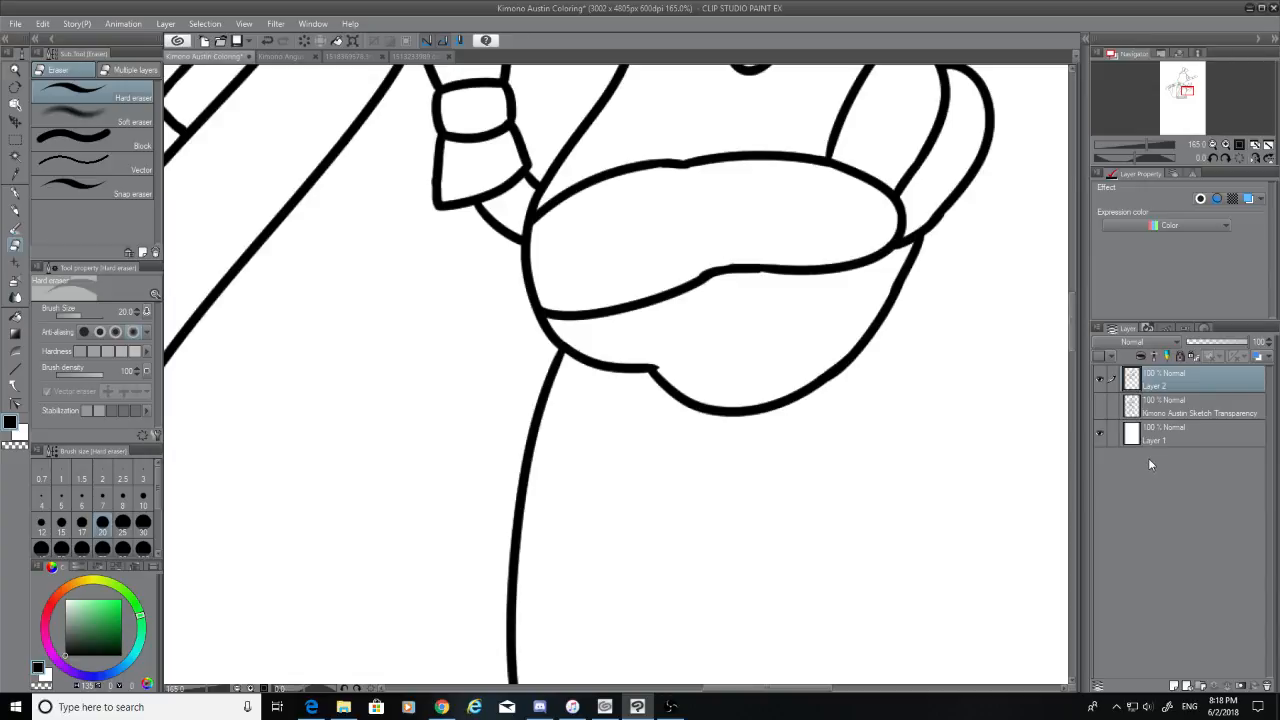
{"action": "scroll", "coordinate": [1078, 352], "scroll_direction": "down", "scroll_amount": 3}
{"action": "left_click", "coordinate": [1100, 406]}
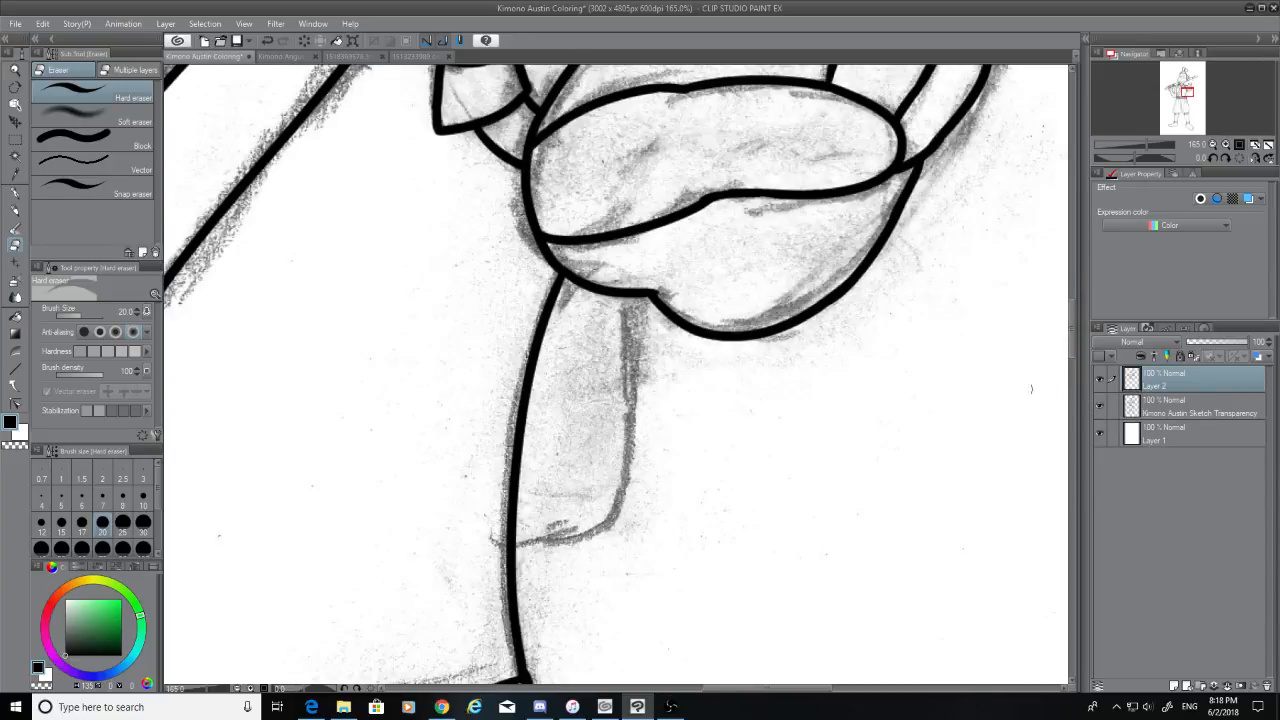
Ink the right side of the narrow shape below the palm and trim its tapered lower end
{"action": "left_click", "coordinate": [14, 193]}
{"action": "left_click_drag", "start_coordinate": [630, 292], "coordinate": [618, 568]}
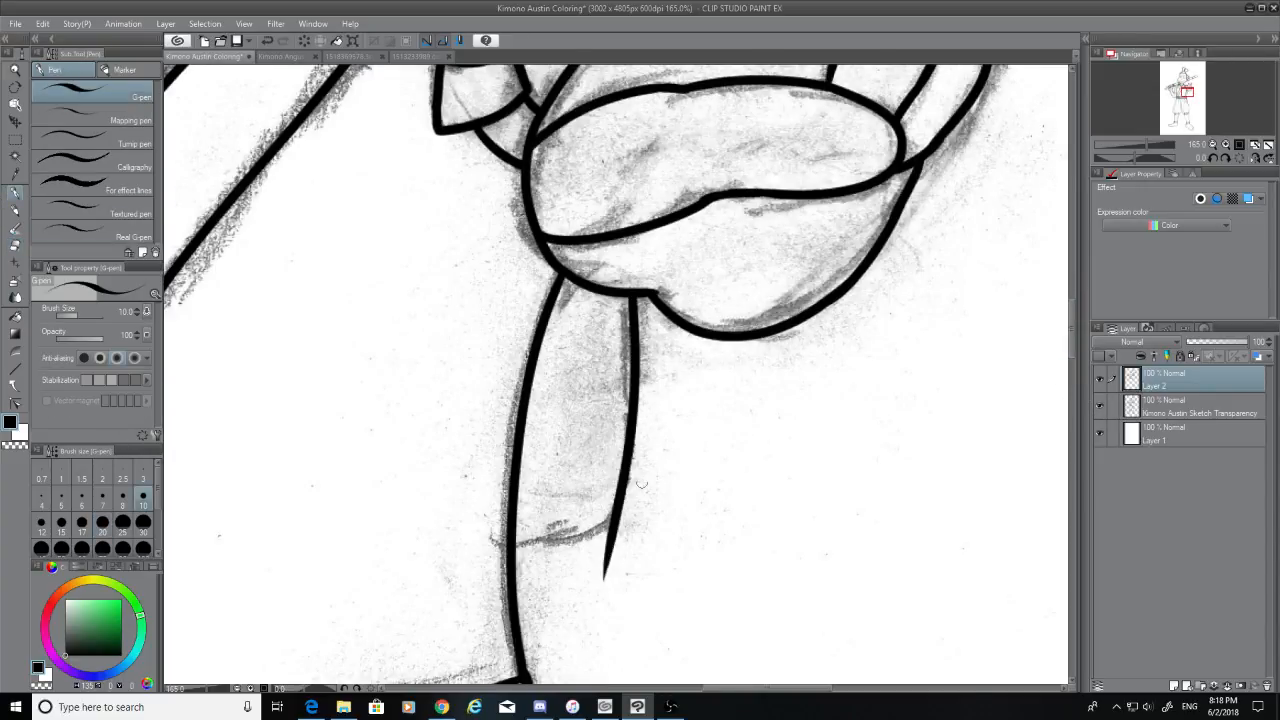
{"action": "key", "text": "ctrl+z"}
{"action": "mouse_move", "coordinate": [630, 299]}
{"action": "left_mouse_down"}
{"action": "mouse_move", "coordinate": [606, 537]}
{"action": "mouse_move", "coordinate": [556, 562]}
{"action": "left_mouse_up"}
{"action": "key", "text": "ctrl+z"}
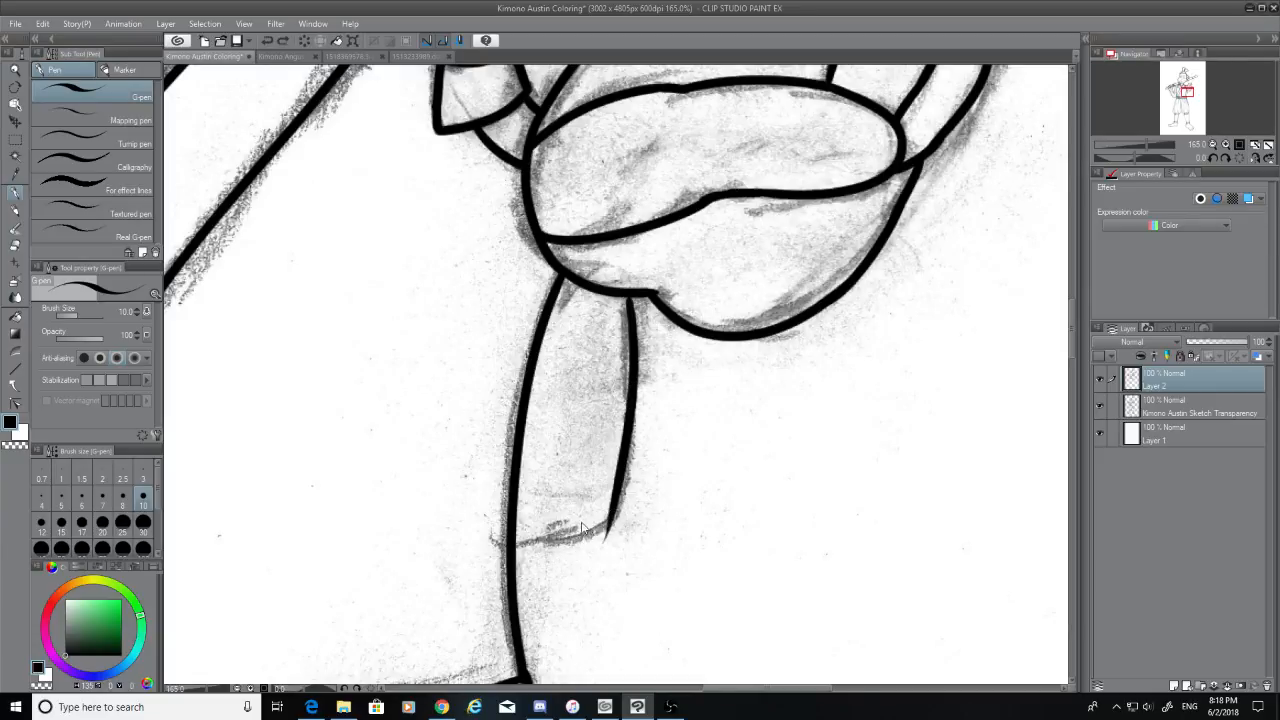
{"action": "left_click", "coordinate": [14, 246]}
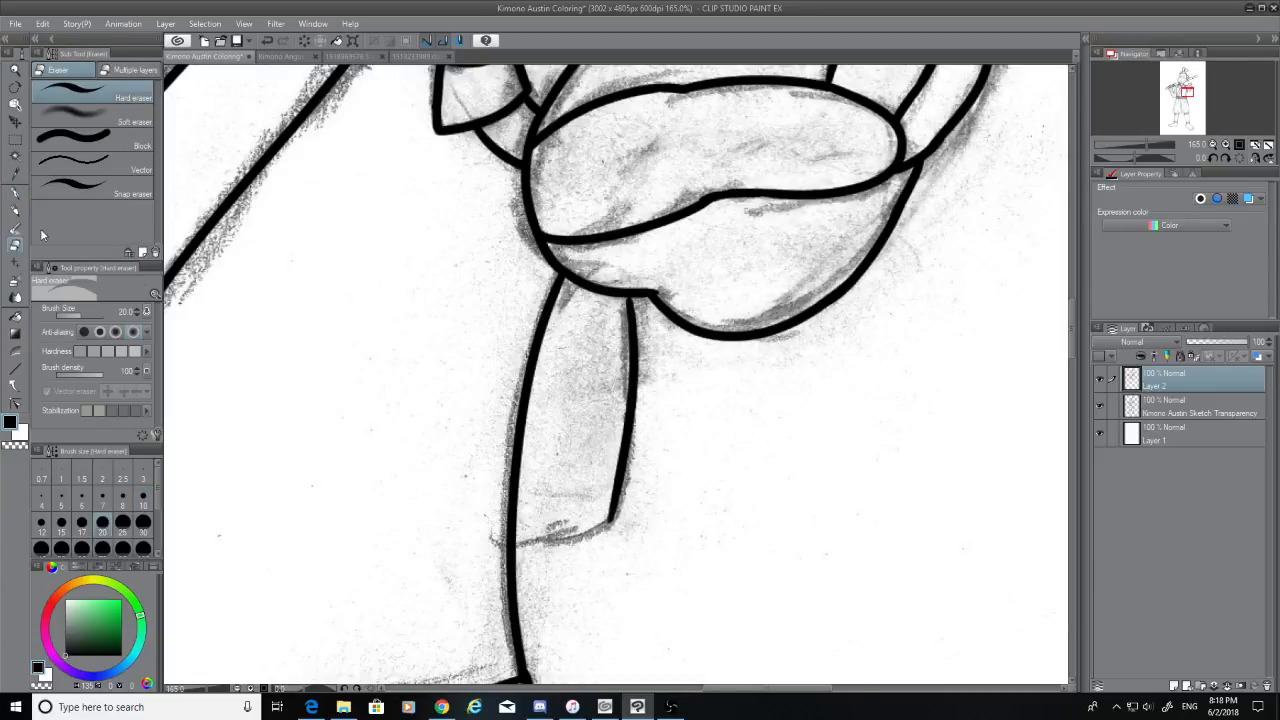
Ink the curved bottom edge of the narrow shape below the palm, joining its right side to the long left line
{"action": "left_click", "coordinate": [14, 192]}
{"action": "left_click_drag", "start_coordinate": [514, 546], "coordinate": [609, 514]}
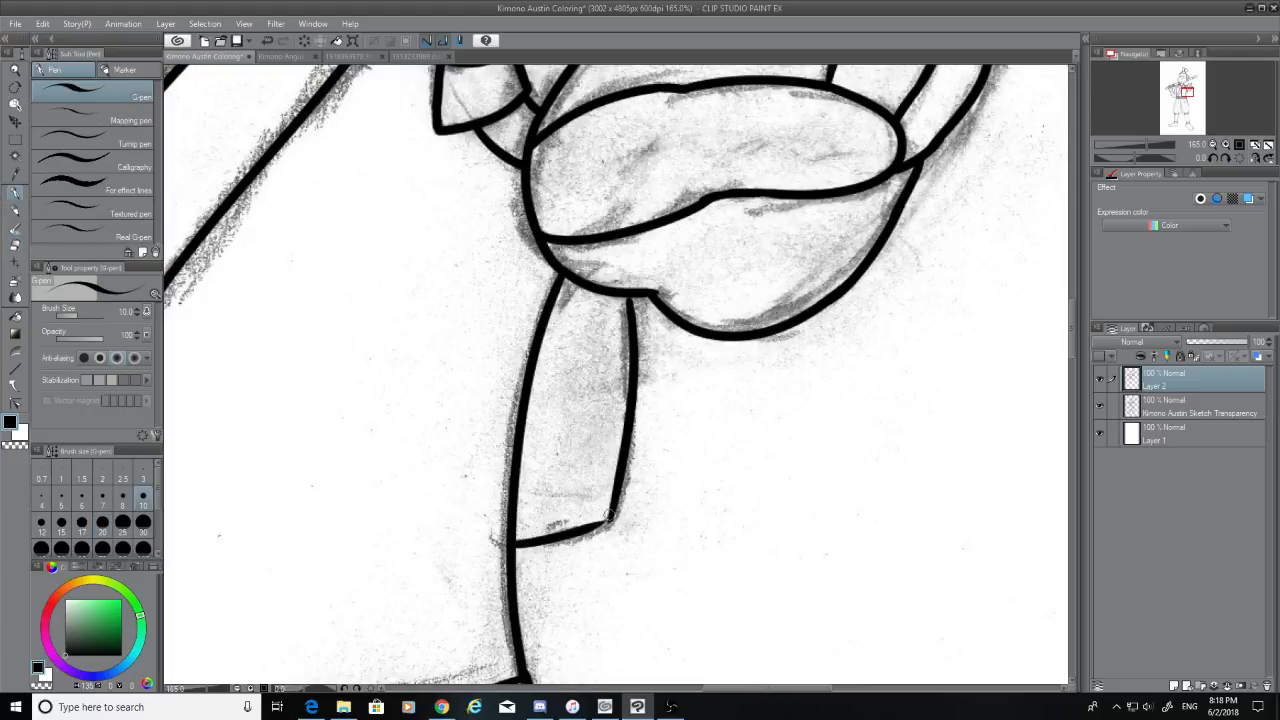
{"action": "key", "text": "ctrl+z"}
{"action": "mouse_move", "coordinate": [516, 544]}
{"action": "left_mouse_down"}
{"action": "mouse_move", "coordinate": [551, 542]}
{"action": "mouse_move", "coordinate": [492, 541]}
{"action": "left_mouse_up"}
{"action": "key", "text": "ctrl+z"}
{"action": "key", "text": "ctrl+z"}
{"action": "left_click_drag", "start_coordinate": [613, 508], "coordinate": [510, 548]}
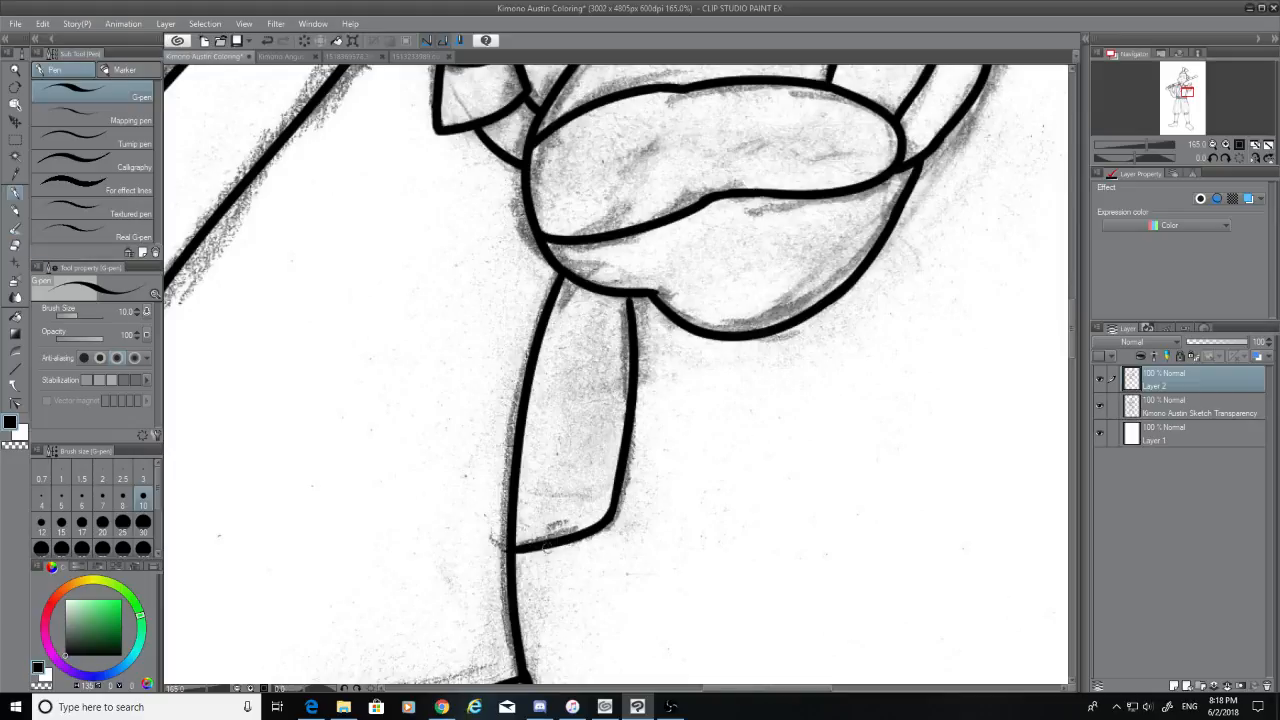
Hide the sketch layer and erase the stub of the bottom edge sticking out past the long left line
{"action": "left_click", "coordinate": [1101, 405]}
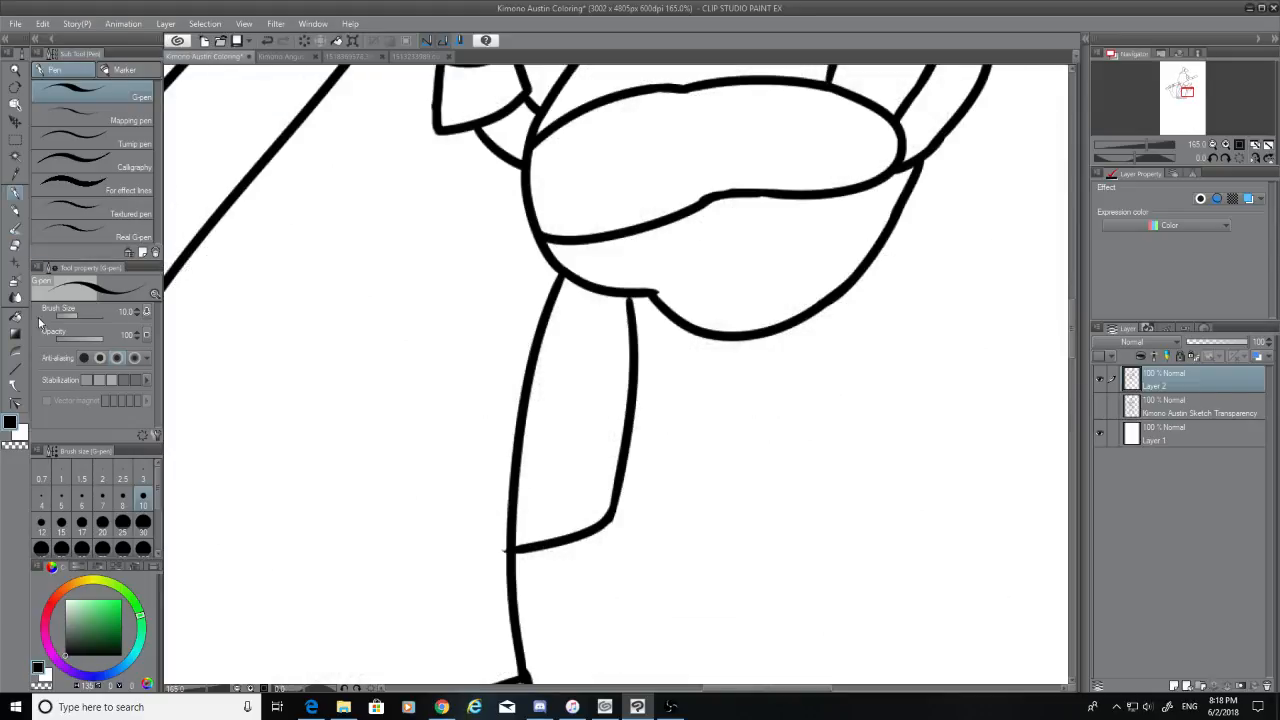
{"action": "left_click", "coordinate": [15, 245]}
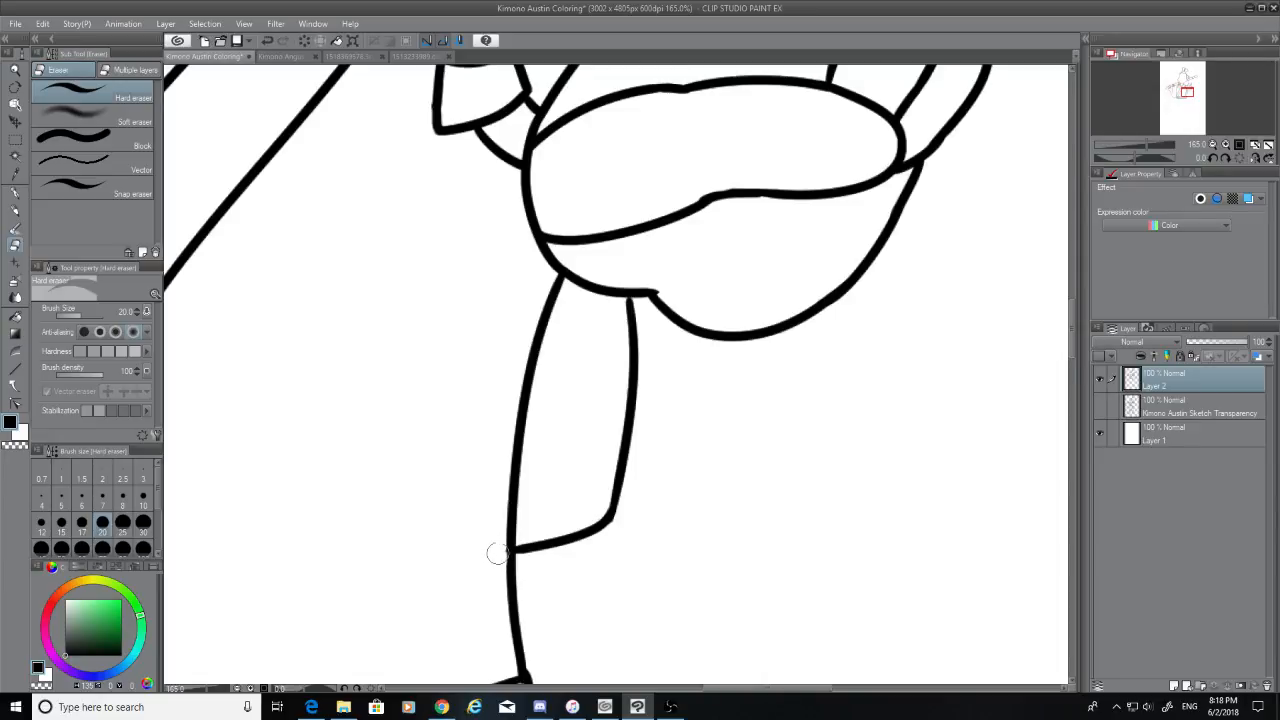
{"action": "key", "text": "ctrl+z"}
{"action": "left_click_drag", "start_coordinate": [497, 557], "coordinate": [491, 590]}
Show the sketch layer and ink the pant leg's outer right edge from the waistband corner downward
{"action": "left_click", "coordinate": [15, 193]}
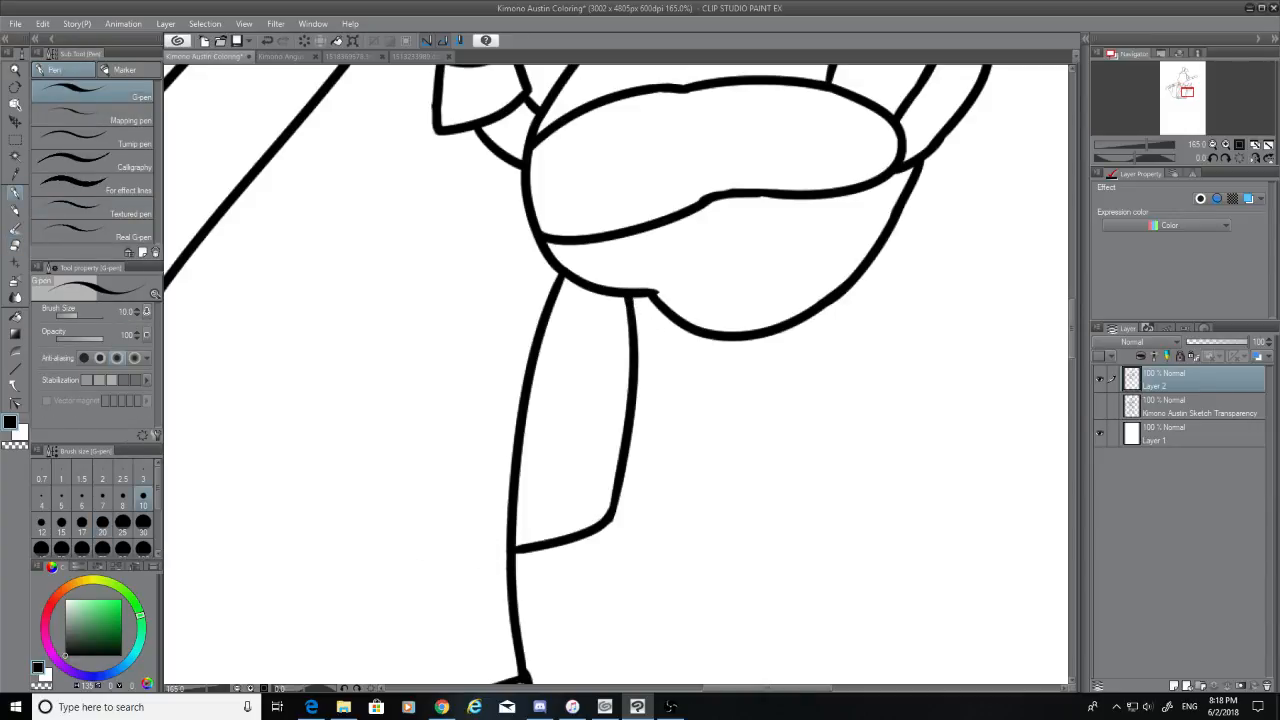
{"action": "left_click_drag", "start_coordinate": [1072, 344], "coordinate": [1074, 407]}
{"action": "left_click", "coordinate": [1100, 405]}
{"action": "left_click_drag", "start_coordinate": [558, 100], "coordinate": [700, 684]}
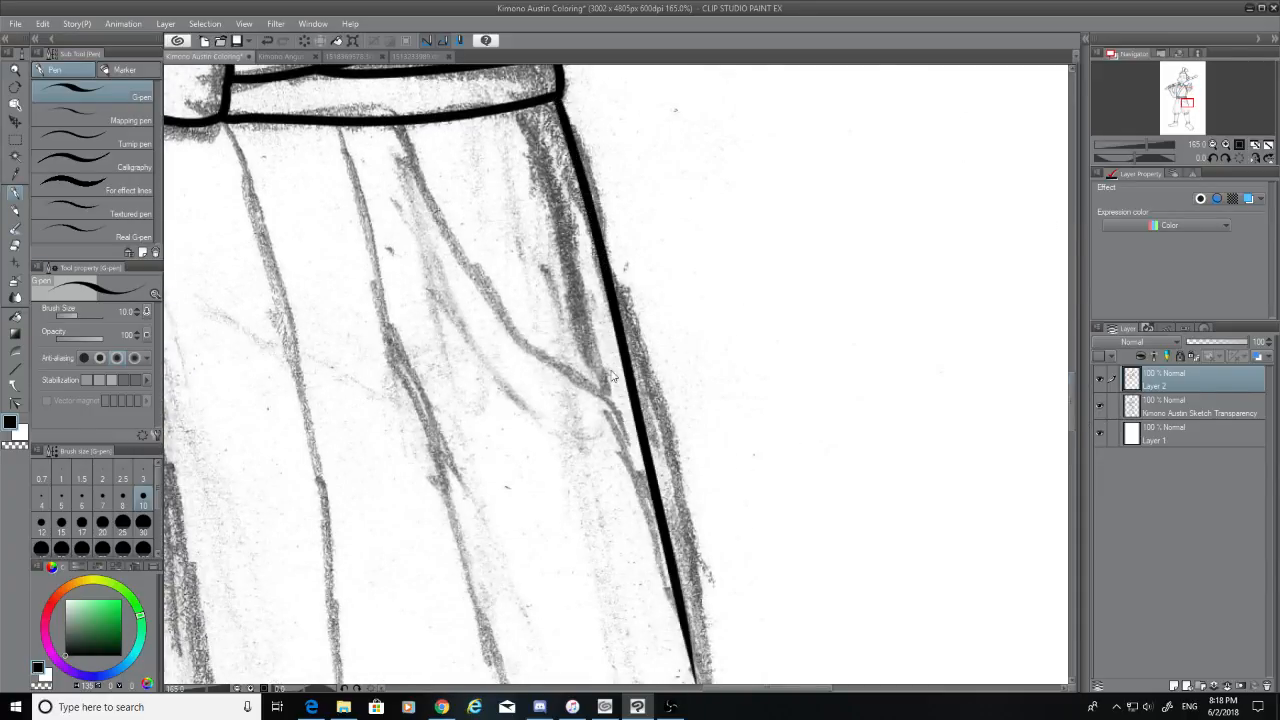
{"action": "key", "text": "ctrl+z"}
{"action": "mouse_move", "coordinate": [556, 98]}
{"action": "left_mouse_down"}
{"action": "mouse_move", "coordinate": [588, 186]}
{"action": "mouse_move", "coordinate": [676, 684]}
{"action": "left_mouse_up"}
{"action": "key", "text": "ctrl+z"}
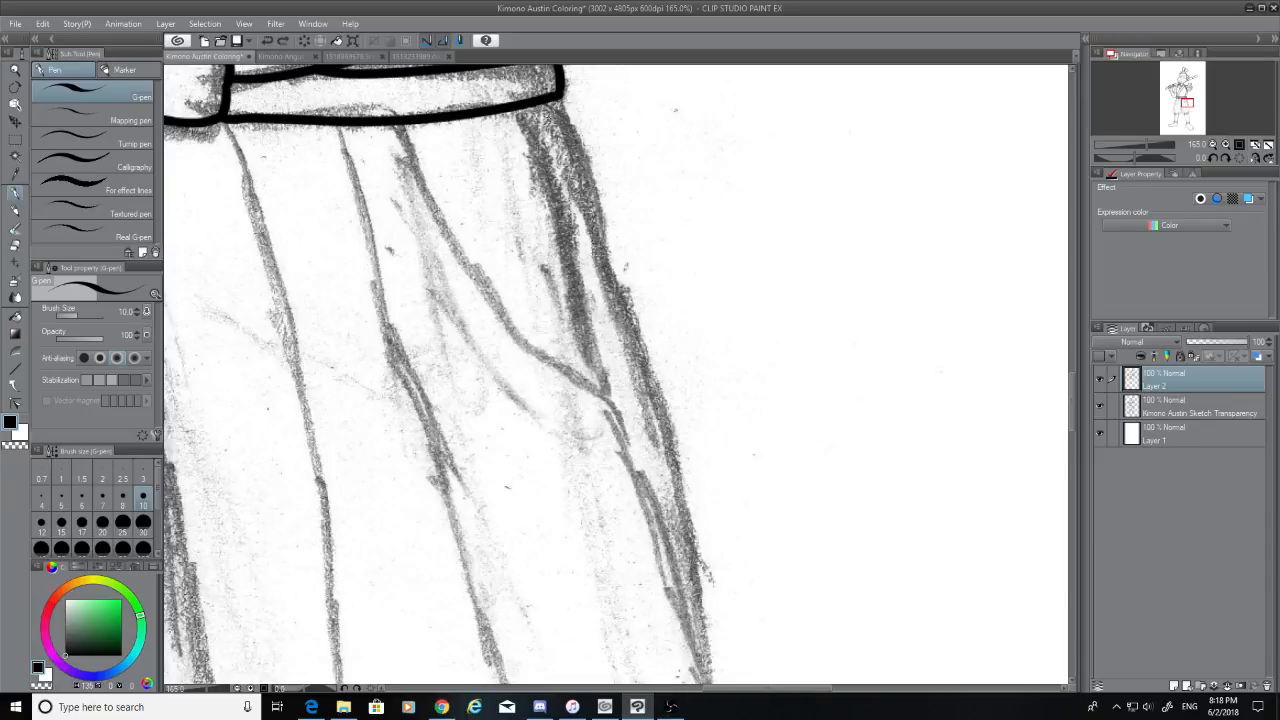
{"action": "left_click_drag", "start_coordinate": [556, 98], "coordinate": [720, 682]}
Erase the tapered lower end of the pant leg's outer right line
{"action": "left_click_drag", "start_coordinate": [1074, 402], "coordinate": [1078, 432]}
{"action": "left_click_drag", "start_coordinate": [722, 288], "coordinate": [772, 500]}
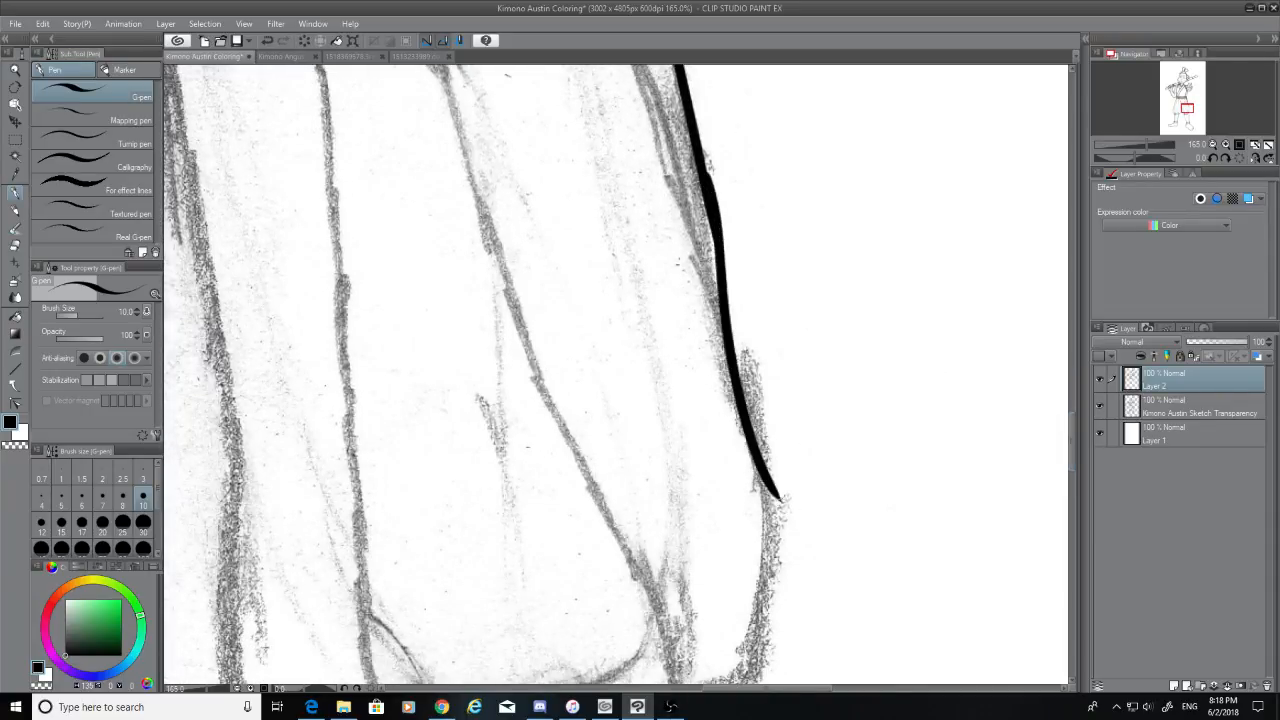
{"action": "key", "text": "ctrl+z"}
{"action": "left_click", "coordinate": [15, 244]}
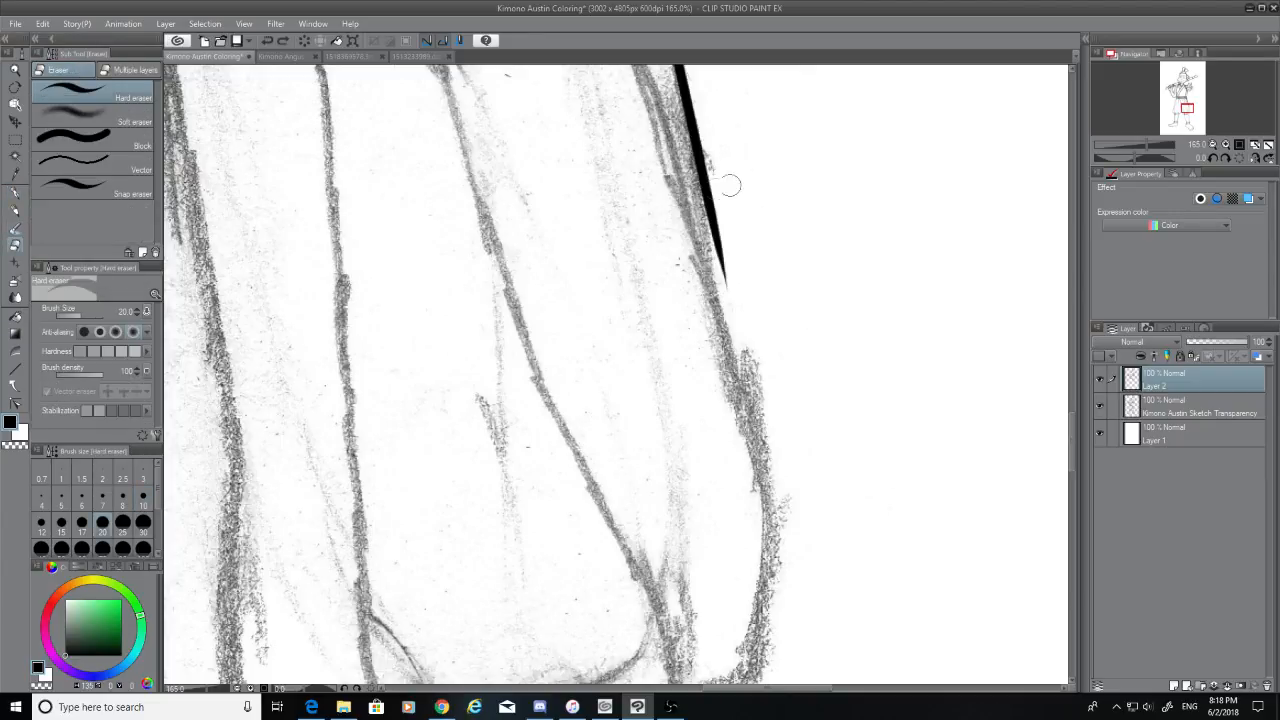
{"action": "mouse_move", "coordinate": [729, 185]}
{"action": "left_mouse_down"}
{"action": "mouse_move", "coordinate": [693, 196]}
{"action": "mouse_move", "coordinate": [740, 342]}
{"action": "left_mouse_up"}
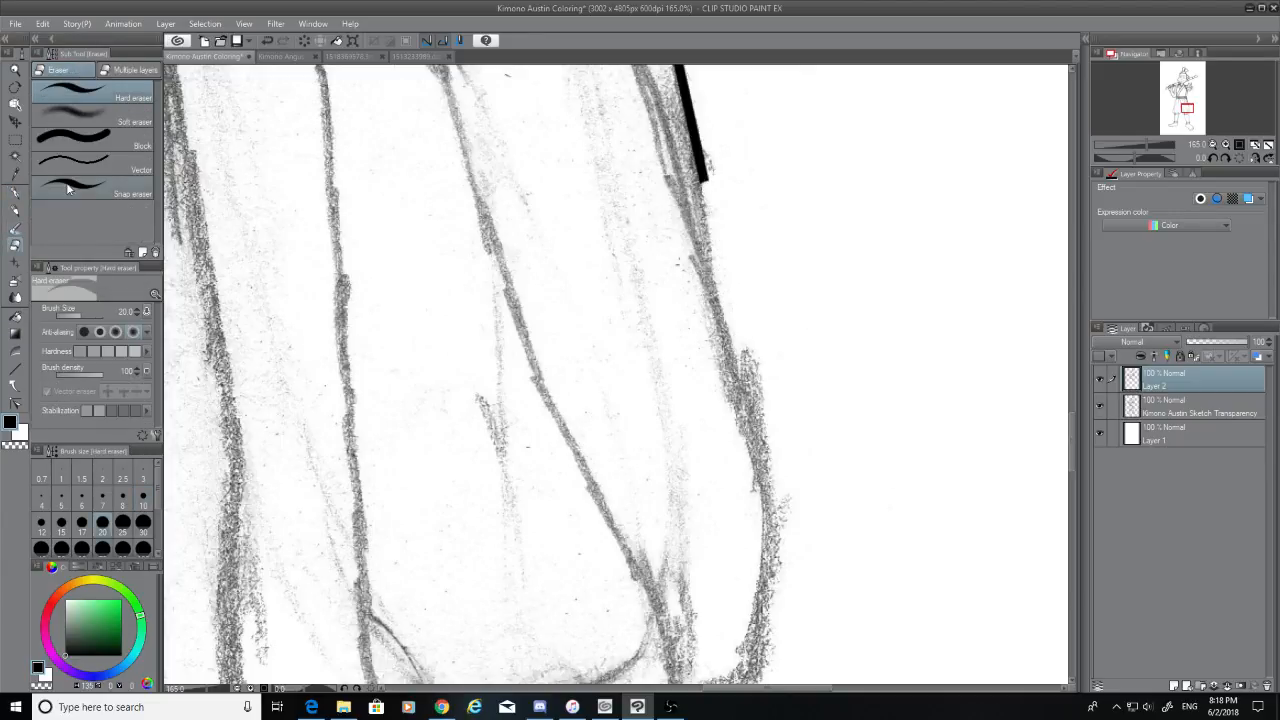
Continue the pant leg's outer right edge in a curve down to the hem and trim its overshooting end
{"action": "left_click", "coordinate": [15, 192]}
{"action": "left_click_drag", "start_coordinate": [700, 172], "coordinate": [791, 551]}
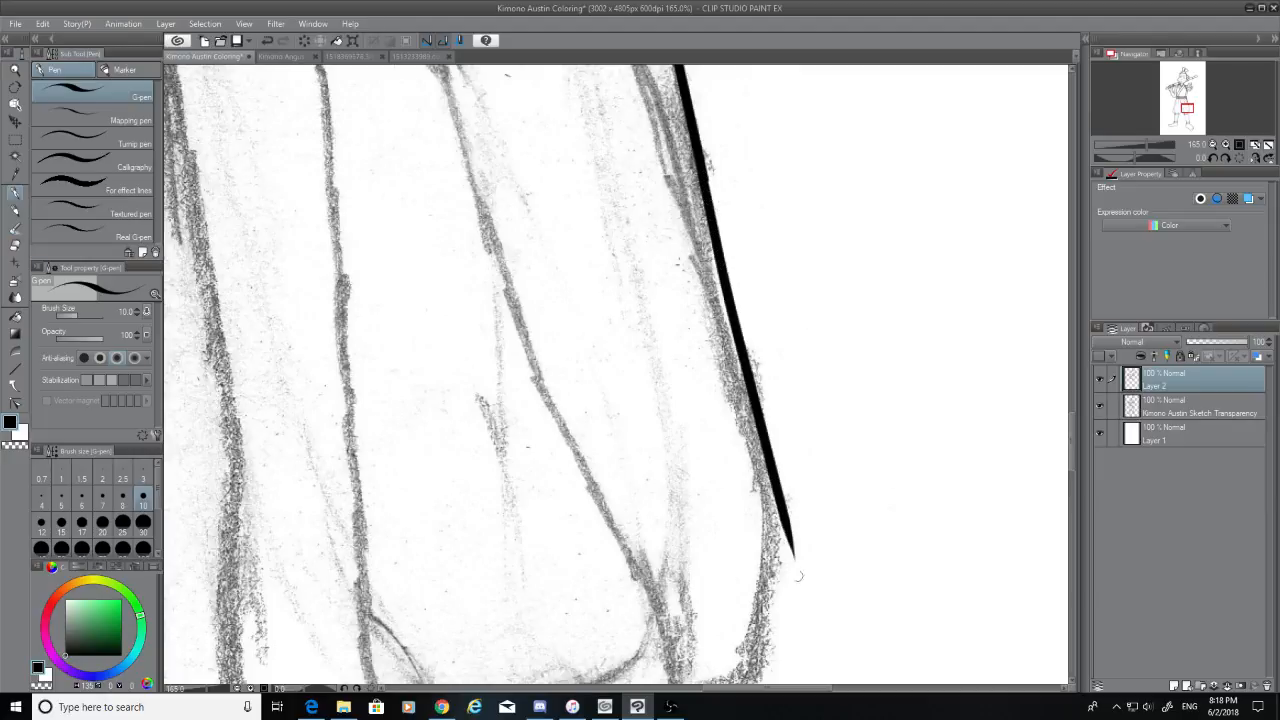
{"action": "key", "text": "ctrl+z"}
{"action": "left_click_drag", "start_coordinate": [703, 173], "coordinate": [808, 570]}
{"action": "key", "text": "ctrl+z"}
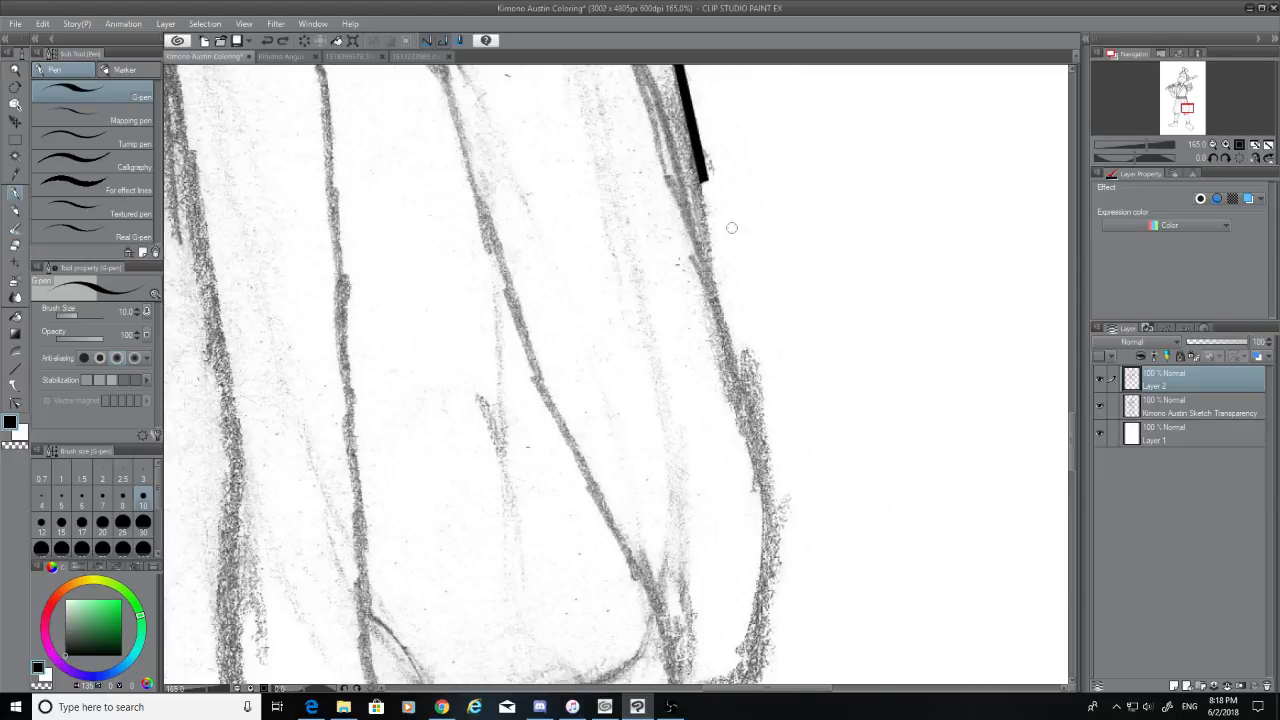
{"action": "left_click_drag", "start_coordinate": [706, 170], "coordinate": [785, 684]}
{"action": "key", "text": "ctrl+z"}
{"action": "mouse_move", "coordinate": [703, 172]}
{"action": "left_mouse_down"}
{"action": "mouse_move", "coordinate": [766, 506]}
{"action": "mouse_move", "coordinate": [758, 684]}
{"action": "left_mouse_up"}
{"action": "scroll", "coordinate": [1074, 447], "scroll_direction": "down", "scroll_amount": 5}
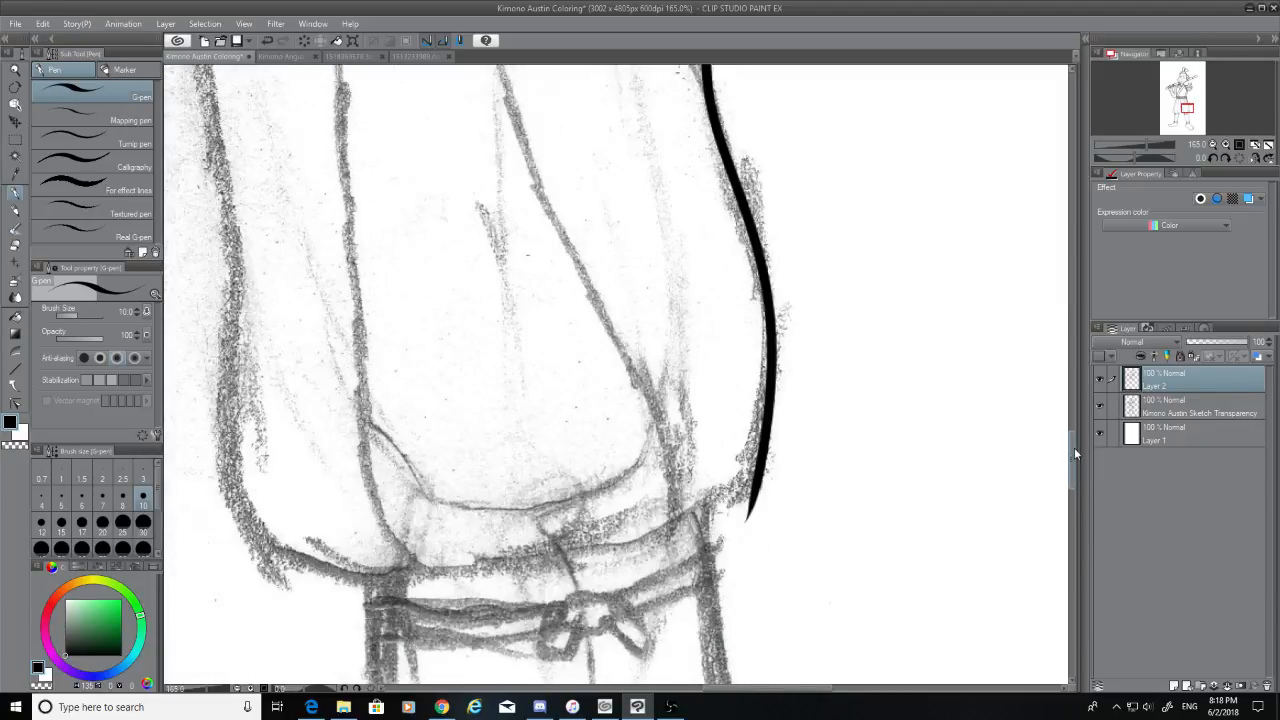
{"action": "left_click", "coordinate": [14, 245]}
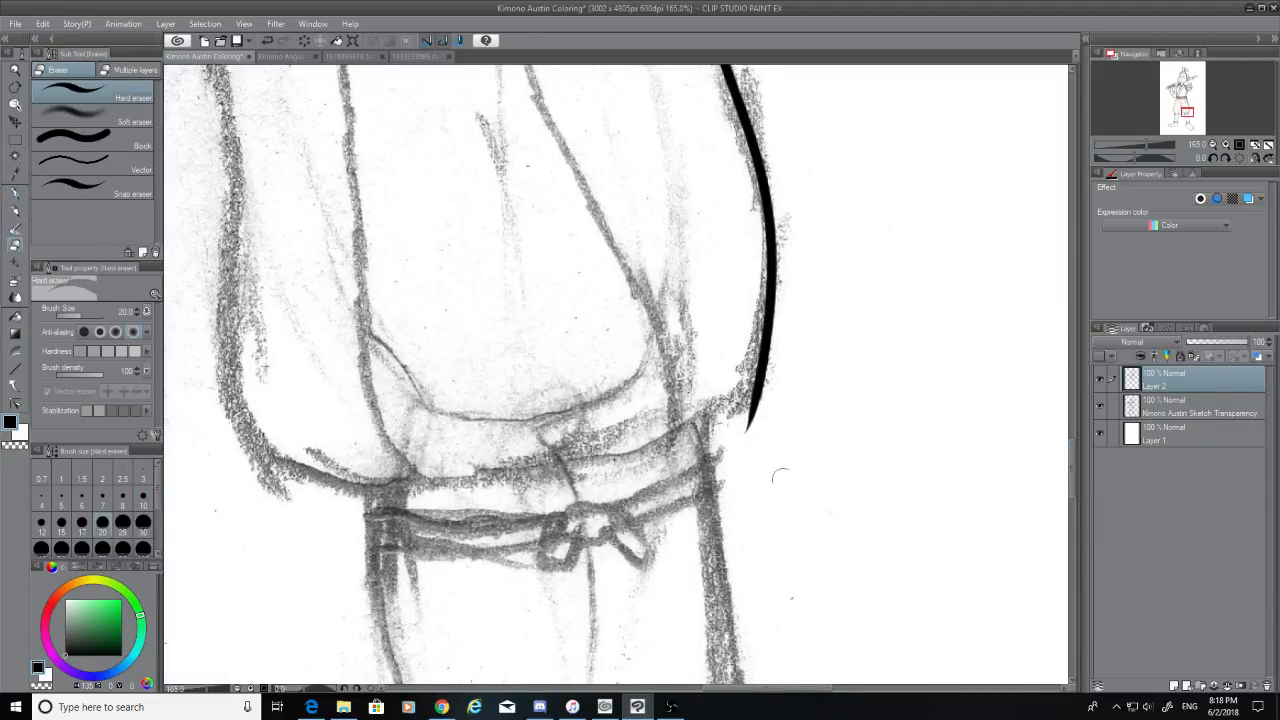
{"action": "left_click_drag", "start_coordinate": [746, 437], "coordinate": [778, 394]}
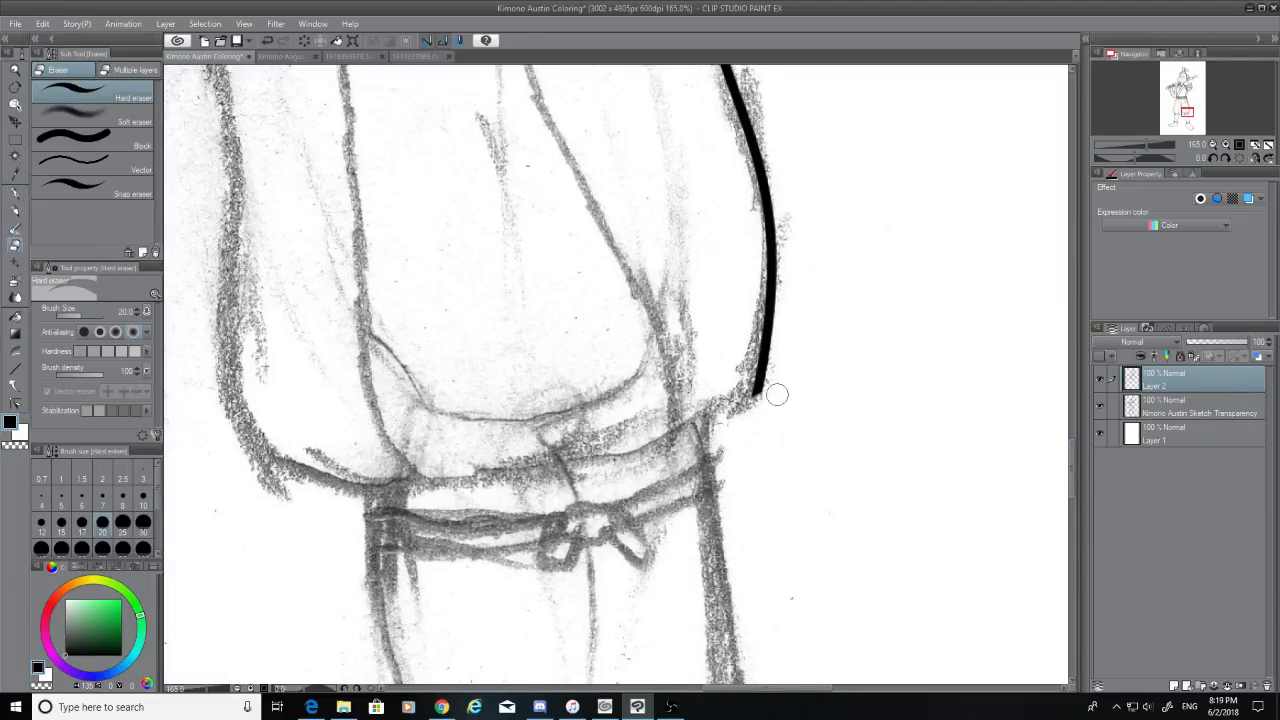
Ink the pant leg's curved bottom hem from the outer right edge across to the lower left side
{"action": "left_click", "coordinate": [14, 193]}
{"action": "mouse_move", "coordinate": [270, 466]}
{"action": "left_mouse_down"}
{"action": "mouse_move", "coordinate": [710, 404]}
{"action": "mouse_move", "coordinate": [697, 431]}
{"action": "mouse_move", "coordinate": [612, 450]}
{"action": "left_mouse_up"}
{"action": "key", "text": "ctrl+z"}
{"action": "key", "text": "ctrl+z"}
{"action": "mouse_move", "coordinate": [760, 384]}
{"action": "left_mouse_down"}
{"action": "mouse_move", "coordinate": [731, 417]}
{"action": "mouse_move", "coordinate": [616, 452]}
{"action": "mouse_move", "coordinate": [406, 485]}
{"action": "mouse_move", "coordinate": [624, 440]}
{"action": "left_mouse_up"}
{"action": "key", "text": "ctrl+z"}
{"action": "key", "text": "ctrl+z"}
{"action": "mouse_move", "coordinate": [410, 472]}
{"action": "left_mouse_down"}
{"action": "mouse_move", "coordinate": [528, 470]}
{"action": "mouse_move", "coordinate": [672, 440]}
{"action": "left_mouse_up"}
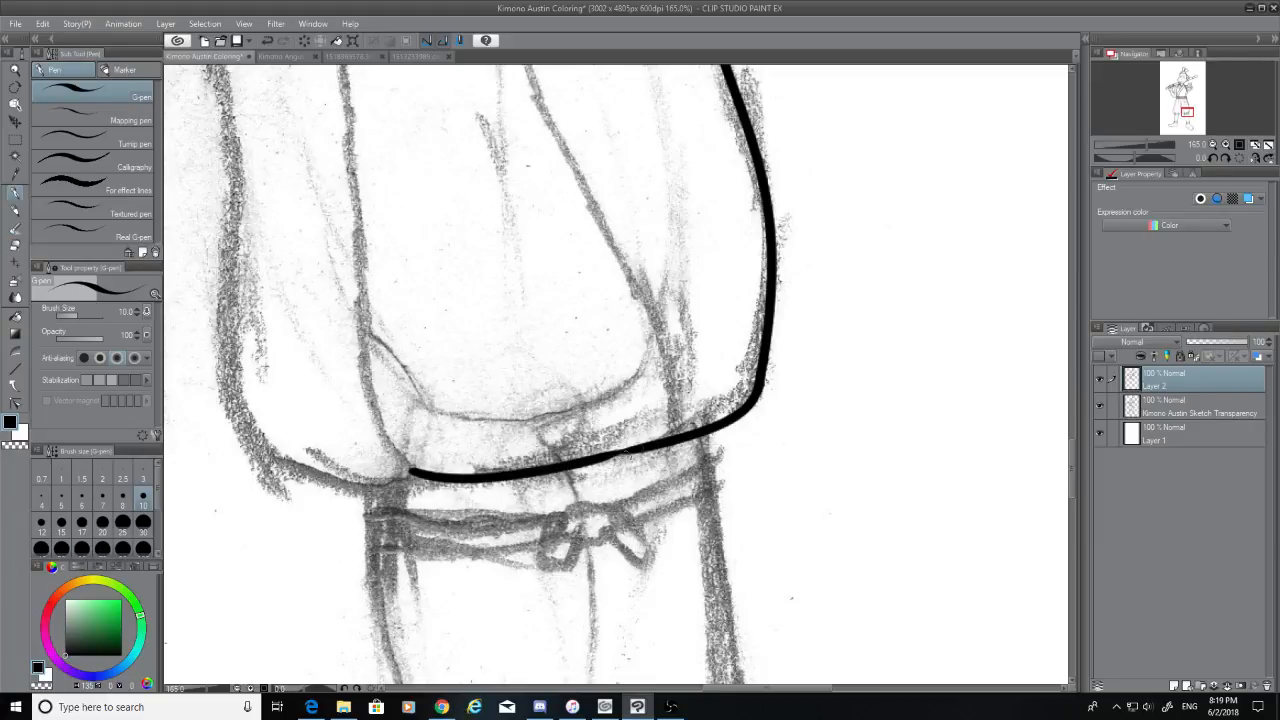
{"action": "mouse_move", "coordinate": [420, 476]}
{"action": "left_mouse_down"}
{"action": "mouse_move", "coordinate": [388, 484]}
{"action": "mouse_move", "coordinate": [240, 436]}
{"action": "left_mouse_up"}
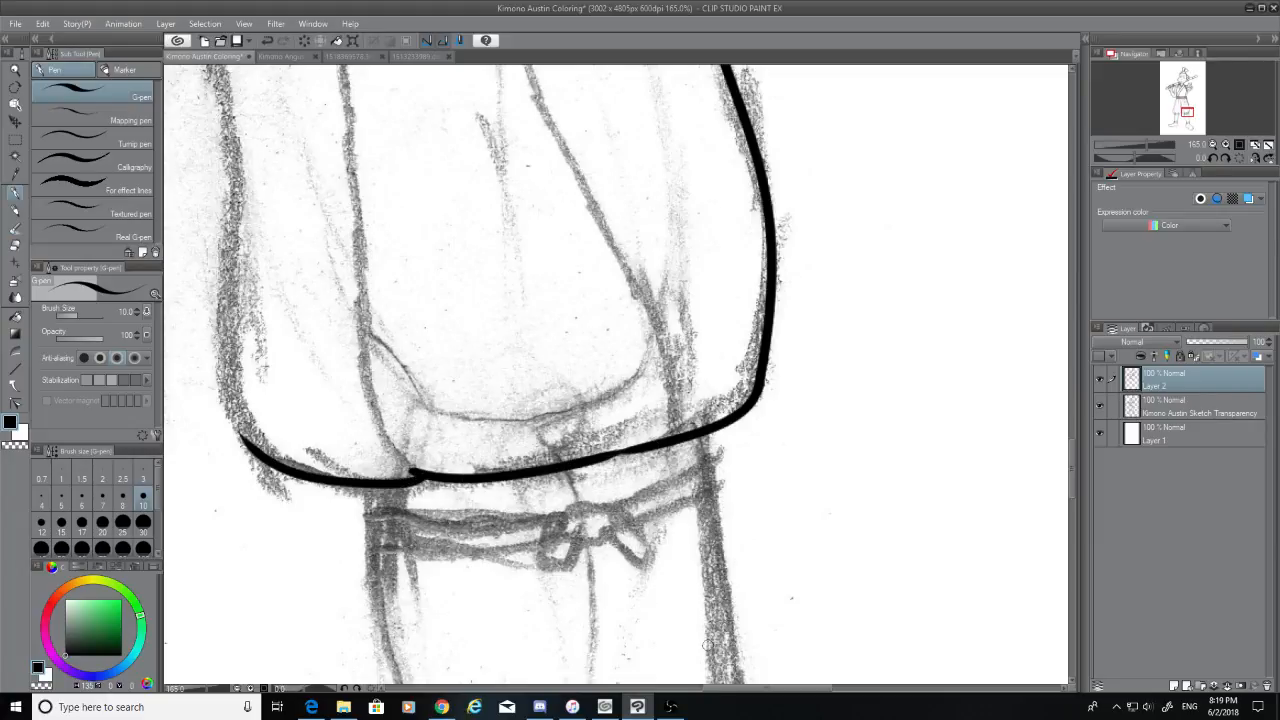
Ink the right pant leg's rounded inner corner up from the hem and continue its inner edge upward along the sketch
{"action": "left_click_drag", "start_coordinate": [754, 692], "coordinate": [698, 692]}
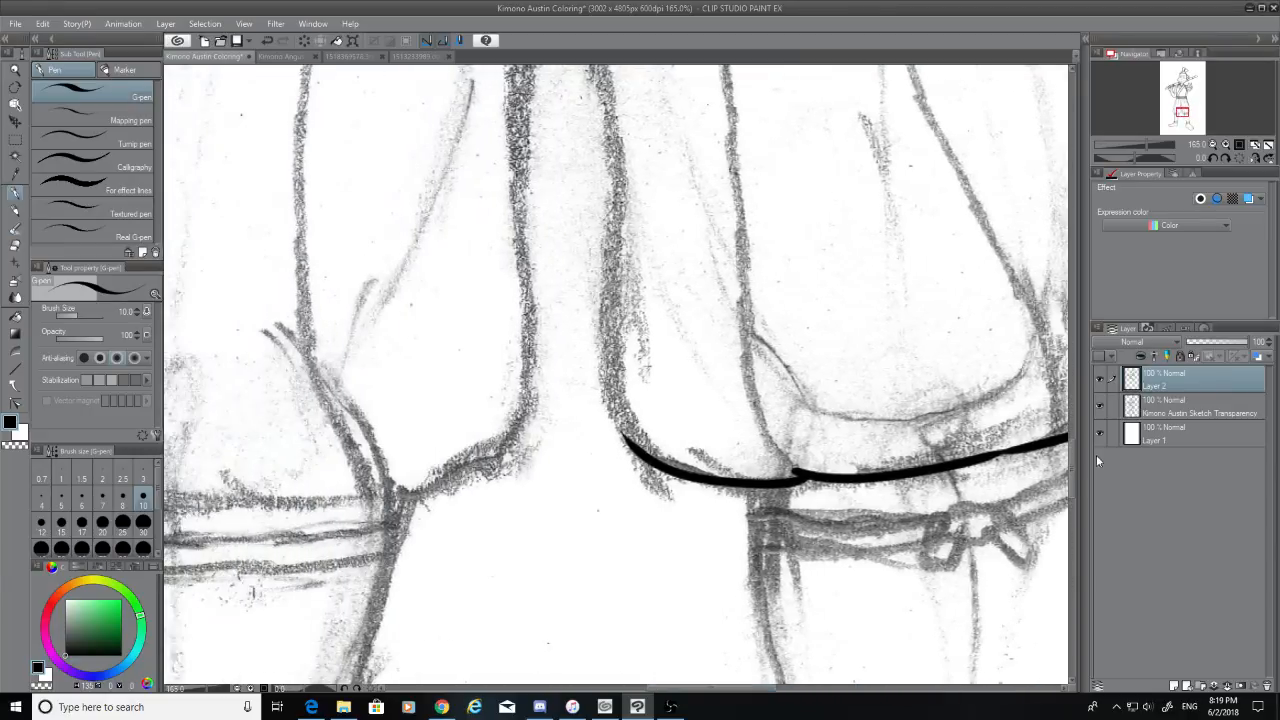
{"action": "left_click_drag", "start_coordinate": [1073, 472], "coordinate": [1073, 460]}
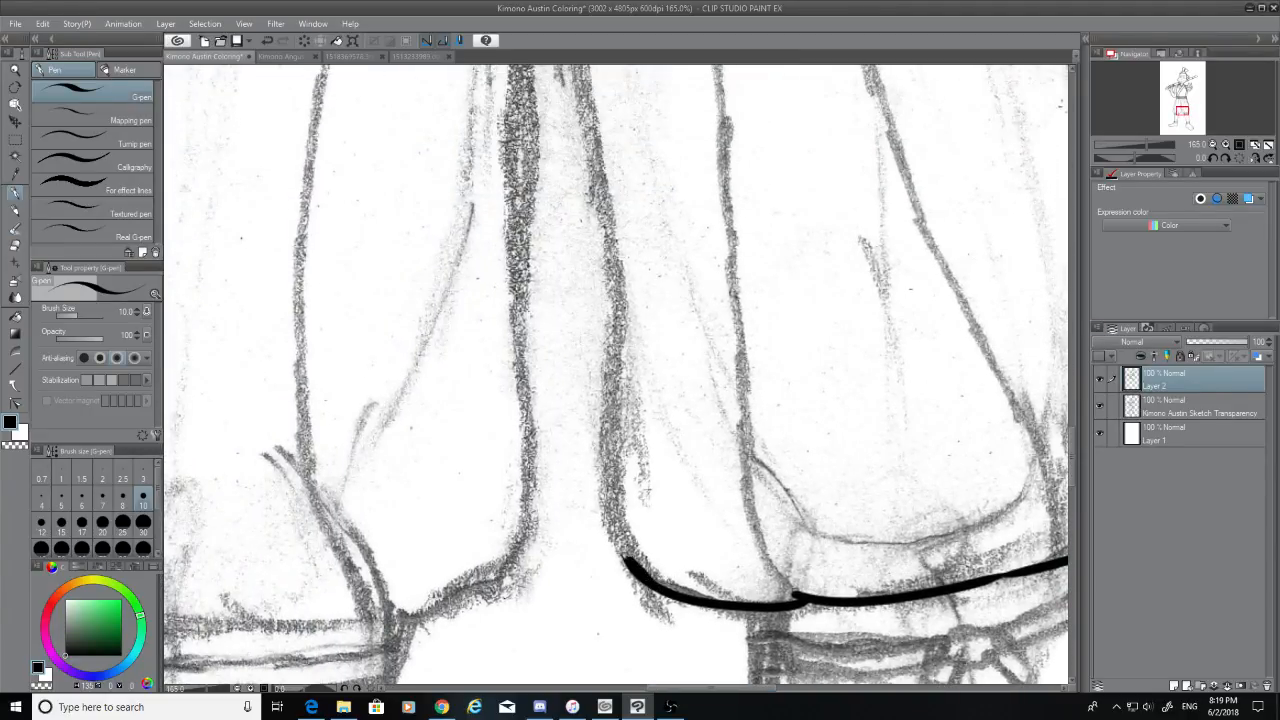
{"action": "mouse_move", "coordinate": [608, 340]}
{"action": "left_mouse_down"}
{"action": "mouse_move", "coordinate": [625, 562]}
{"action": "mouse_move", "coordinate": [645, 585]}
{"action": "left_mouse_up"}
{"action": "key", "text": "ctrl+z"}
{"action": "left_click_drag", "start_coordinate": [615, 415], "coordinate": [626, 562]}
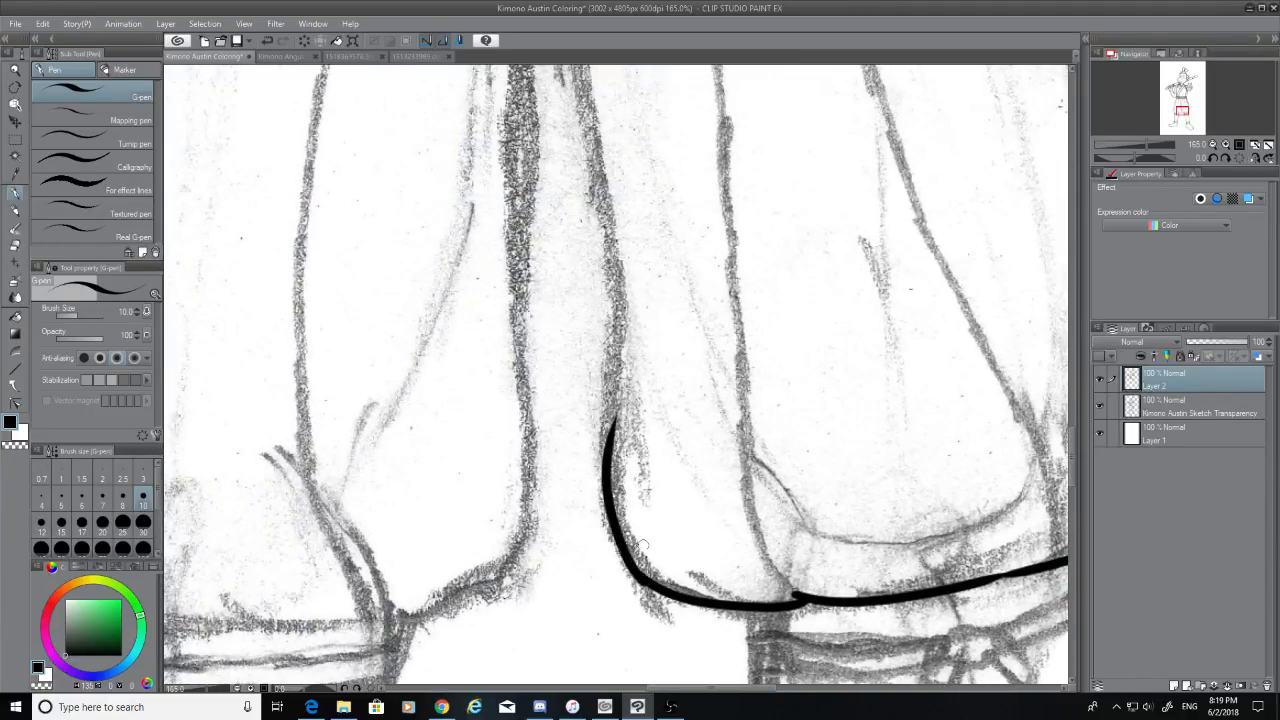
{"action": "left_click_drag", "start_coordinate": [613, 440], "coordinate": [596, 172]}
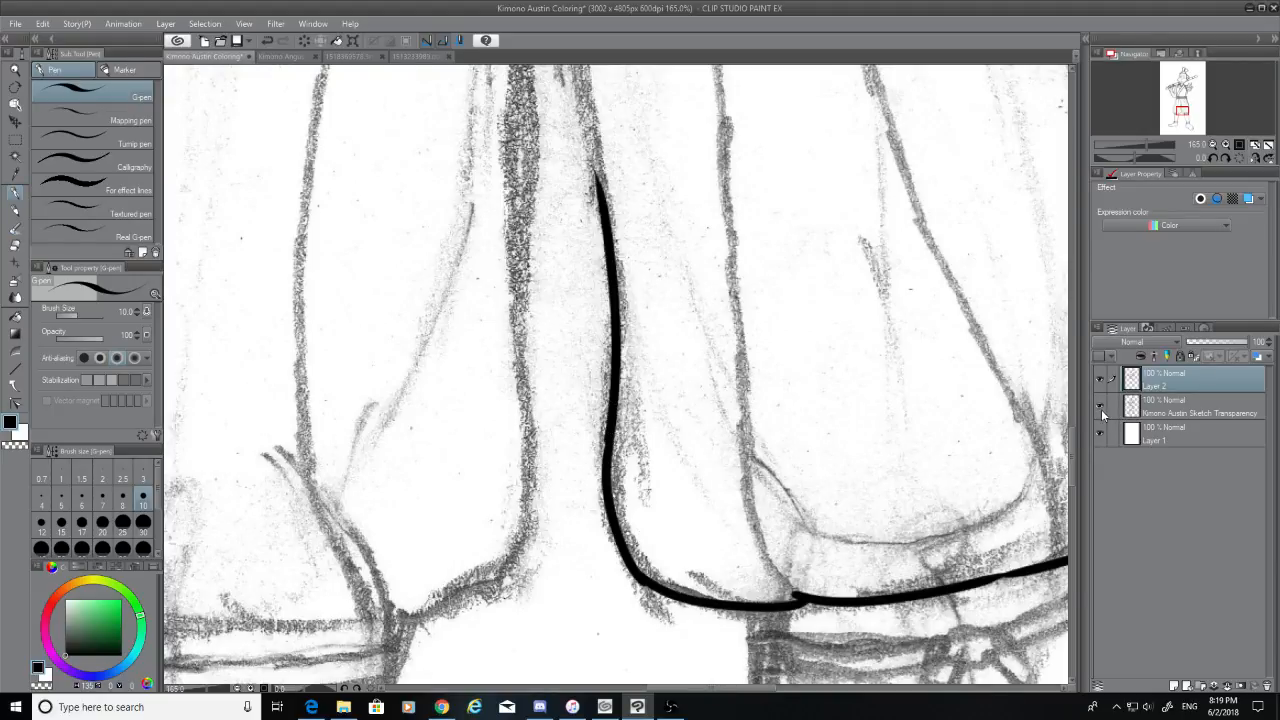
Extend the right pant leg's inner edge in one smooth stroke up to where the two legs meet
{"action": "scroll", "coordinate": [615, 376], "scroll_direction": "up", "scroll_amount": 5}
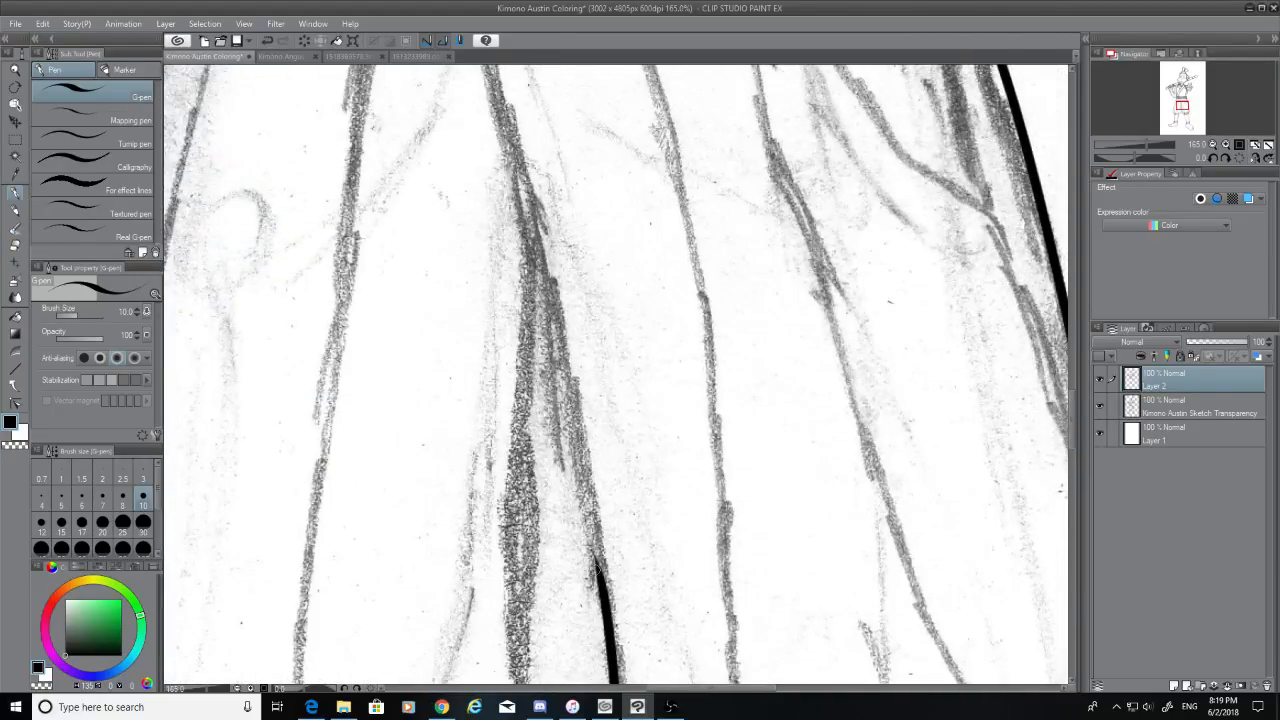
{"action": "mouse_move", "coordinate": [597, 565]}
{"action": "left_mouse_down"}
{"action": "mouse_move", "coordinate": [540, 190]}
{"action": "mouse_move", "coordinate": [523, 190]}
{"action": "mouse_move", "coordinate": [614, 635]}
{"action": "left_mouse_up"}
{"action": "key", "text": "ctrl+z"}
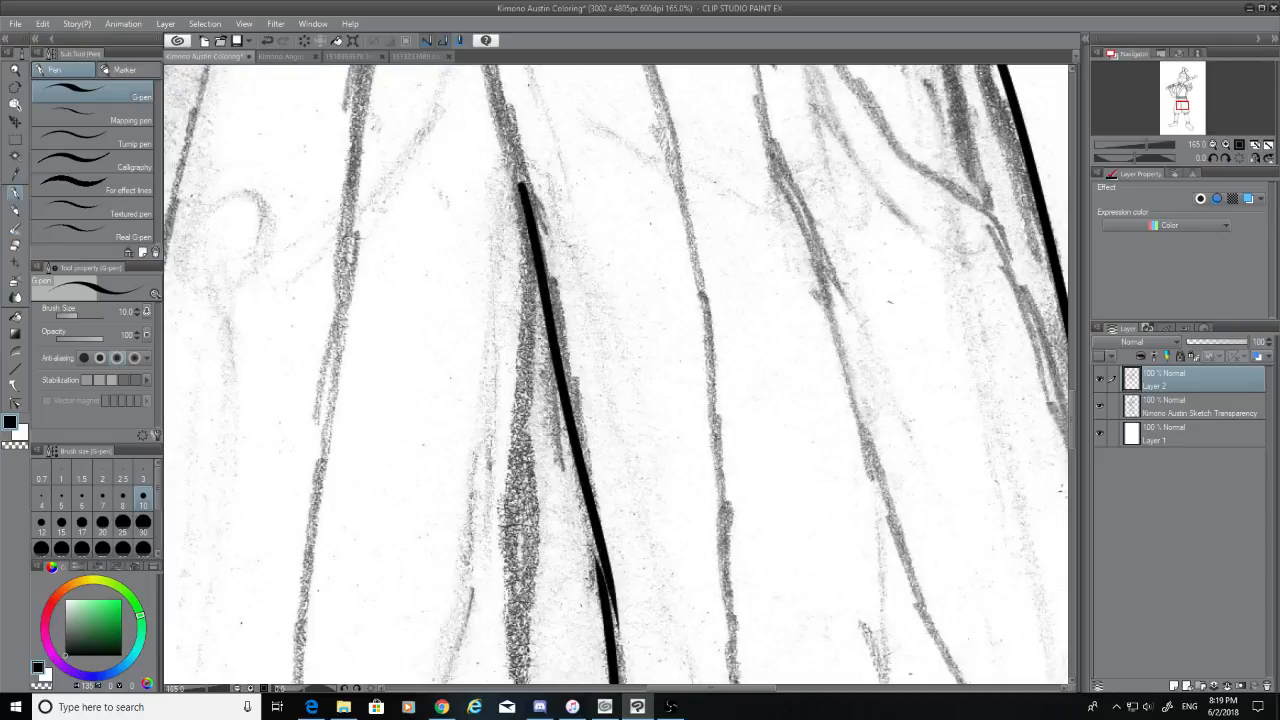
{"action": "key", "text": "ctrl+z"}
{"action": "mouse_move", "coordinate": [520, 183]}
{"action": "left_mouse_down"}
{"action": "mouse_move", "coordinate": [625, 592]}
{"action": "mouse_move", "coordinate": [559, 333]}
{"action": "mouse_move", "coordinate": [602, 650]}
{"action": "left_mouse_up"}
{"action": "key", "text": "ctrl+z"}
{"action": "key", "text": "ctrl+z"}
{"action": "key", "text": "ctrl+z"}
{"action": "left_click_drag", "start_coordinate": [610, 606], "coordinate": [538, 226]}
{"action": "key", "text": "ctrl+z"}
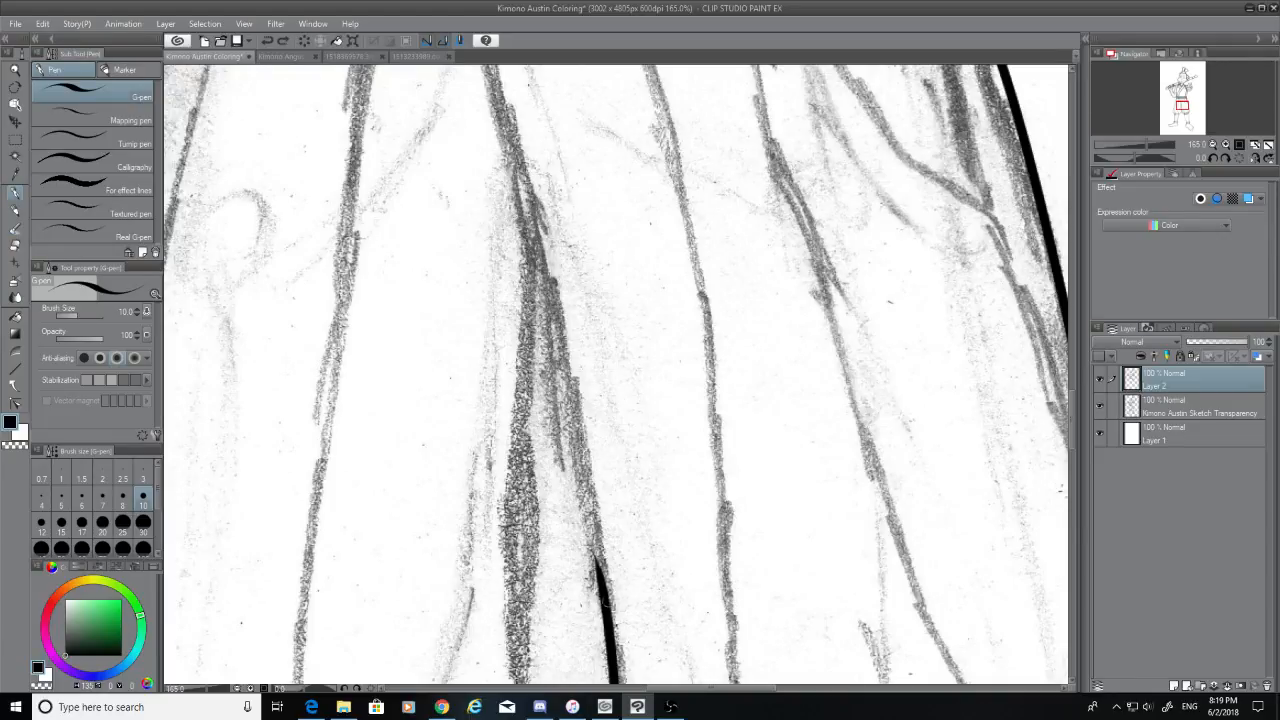
{"action": "mouse_move", "coordinate": [610, 600]}
{"action": "left_mouse_down"}
{"action": "mouse_move", "coordinate": [586, 542]}
{"action": "mouse_move", "coordinate": [531, 212]}
{"action": "left_mouse_up"}
{"action": "key", "text": "ctrl+z"}
{"action": "left_click_drag", "start_coordinate": [604, 602], "coordinate": [545, 242]}
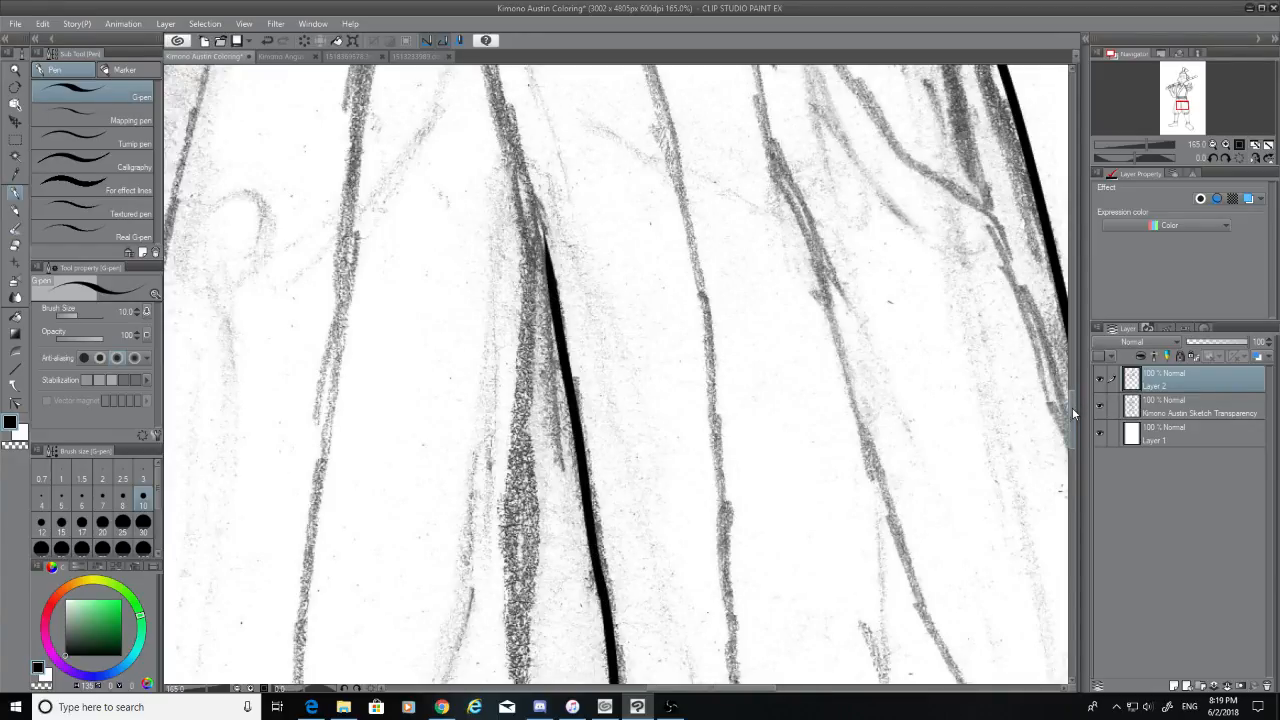
Ink the pants' center line from below the waistband knot down to the top of the right leg's inner edge
{"action": "scroll", "coordinate": [1072, 407], "scroll_direction": "up", "scroll_amount": 5}
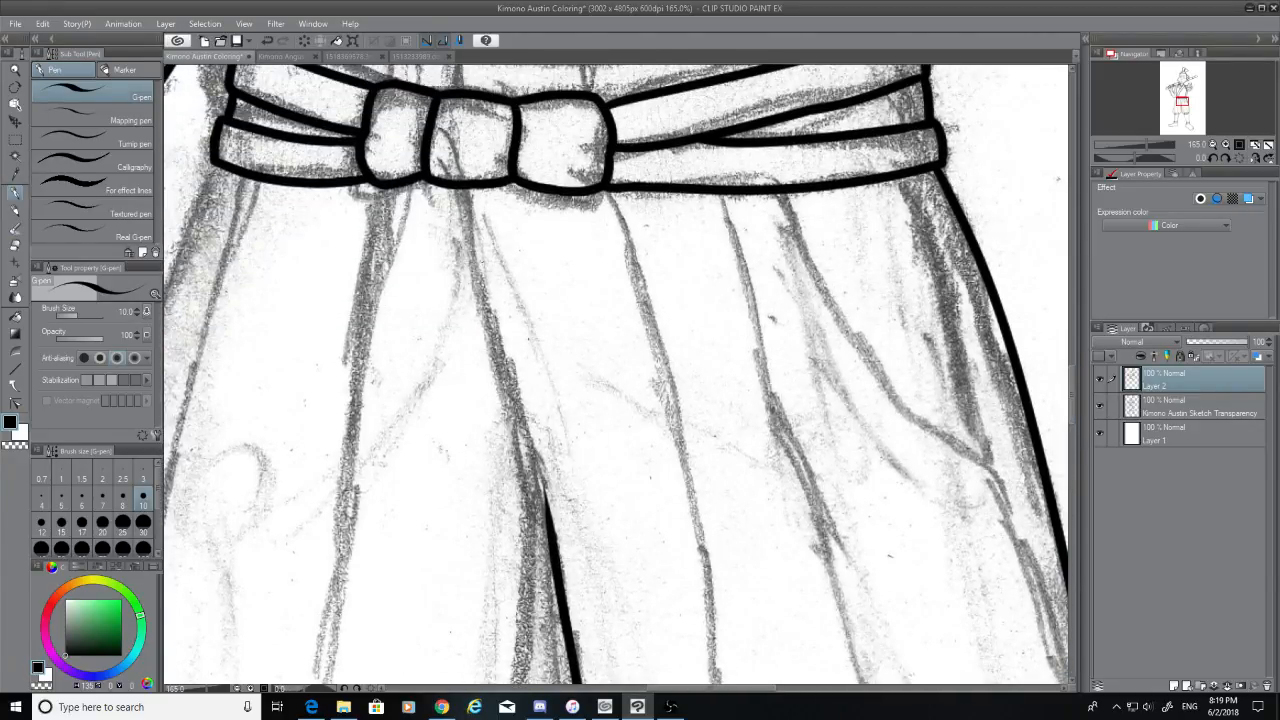
{"action": "left_click_drag", "start_coordinate": [460, 190], "coordinate": [553, 548]}
{"action": "key", "text": "ctrl+z"}
{"action": "left_click_drag", "start_coordinate": [460, 190], "coordinate": [548, 542]}
Hide the sketch layer and erase the overlapping stroke ends where the center line joins the right leg's inner edge
{"action": "scroll", "coordinate": [1078, 390], "scroll_direction": "down", "scroll_amount": 4}
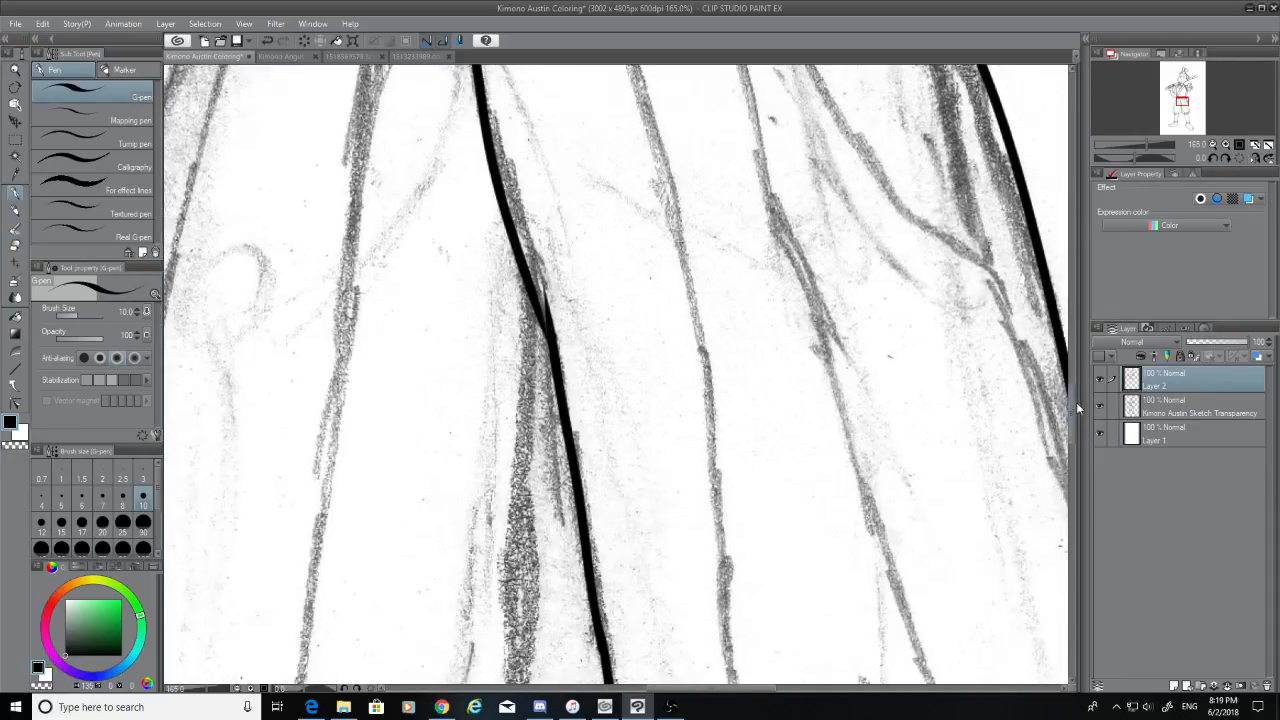
{"action": "left_click", "coordinate": [15, 245]}
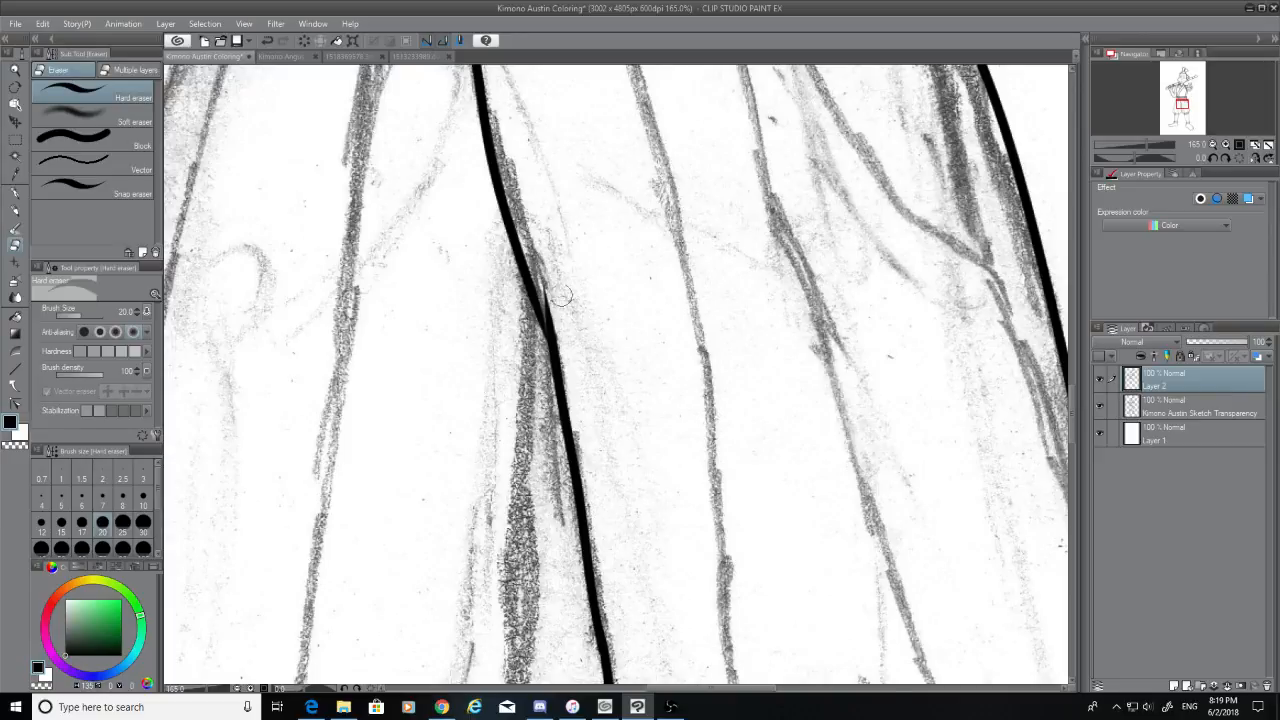
{"action": "mouse_move", "coordinate": [556, 285]}
{"action": "left_mouse_down"}
{"action": "mouse_move", "coordinate": [557, 340]}
{"action": "mouse_move", "coordinate": [584, 347]}
{"action": "left_mouse_up"}
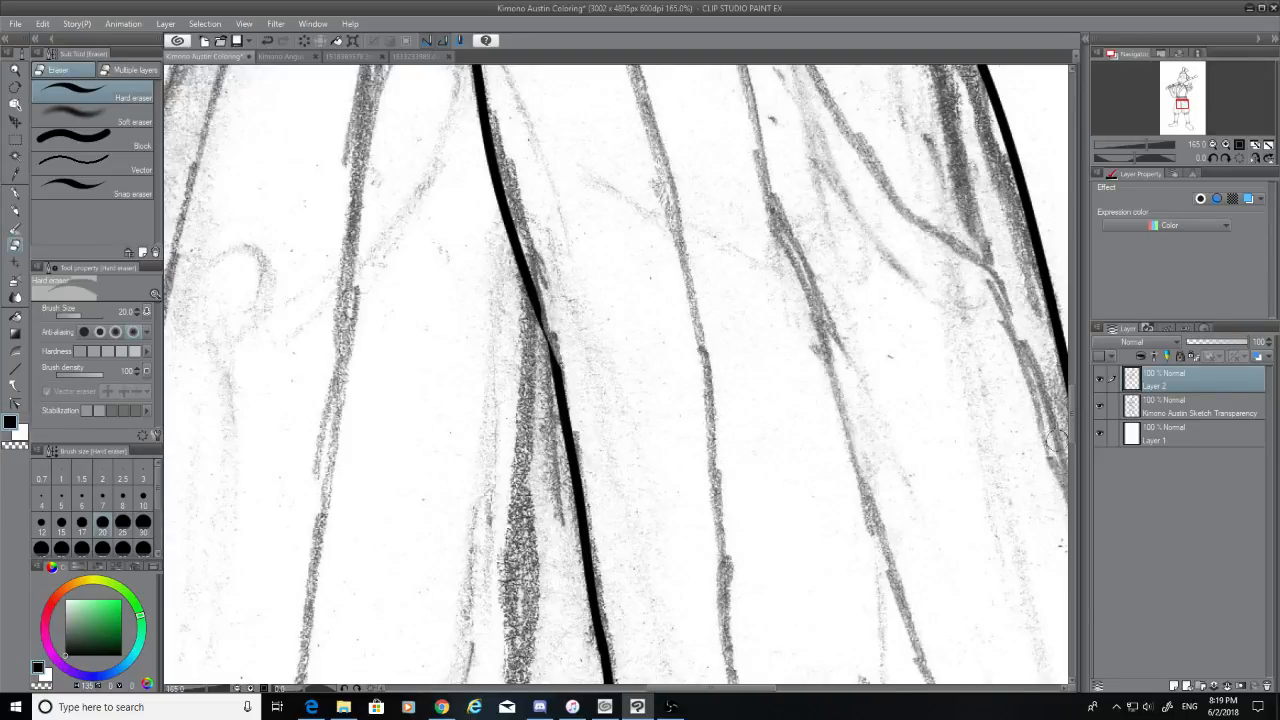
{"action": "left_click", "coordinate": [1100, 406]}
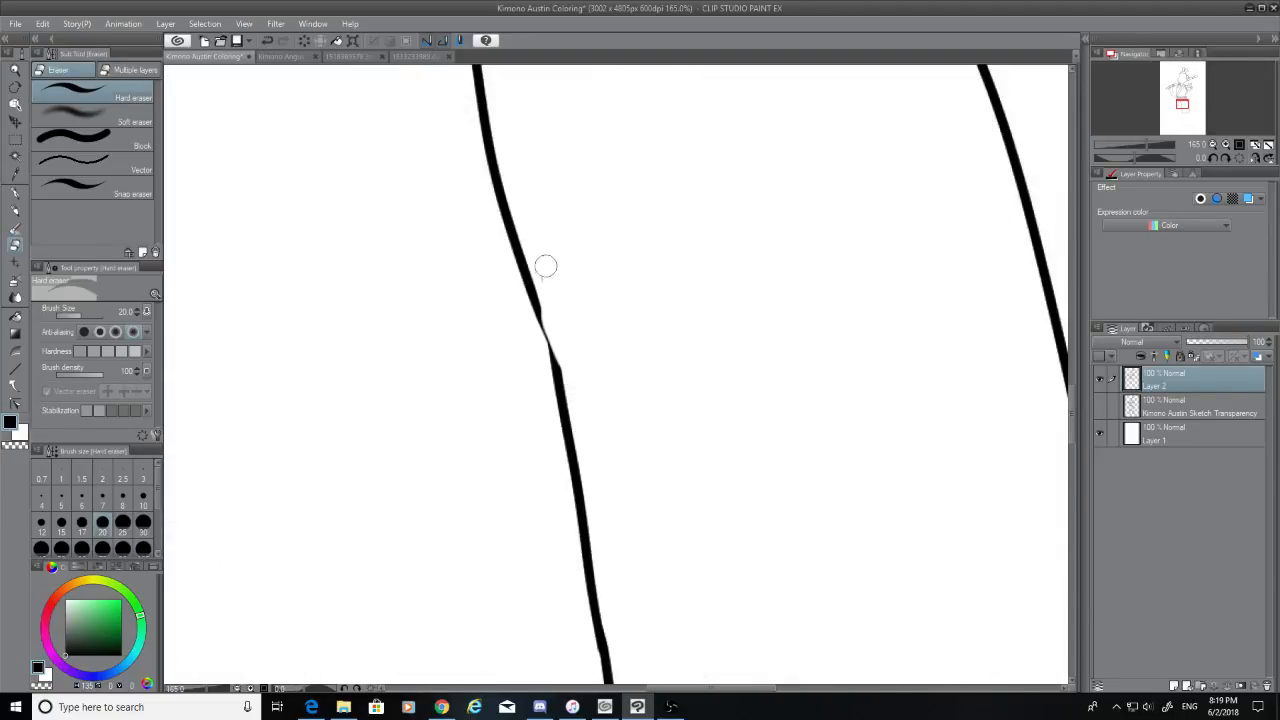
{"action": "left_click_drag", "start_coordinate": [546, 267], "coordinate": [562, 392]}
Redraw the joint between the center line and the right leg's inner edge with a short G-pen stroke
{"action": "left_click", "coordinate": [16, 194]}
{"action": "key", "text": "ctrl+z"}
{"action": "left_click_drag", "start_coordinate": [536, 296], "coordinate": [559, 416]}
{"action": "key", "text": "ctrl+z"}
{"action": "left_click_drag", "start_coordinate": [537, 298], "coordinate": [556, 392]}
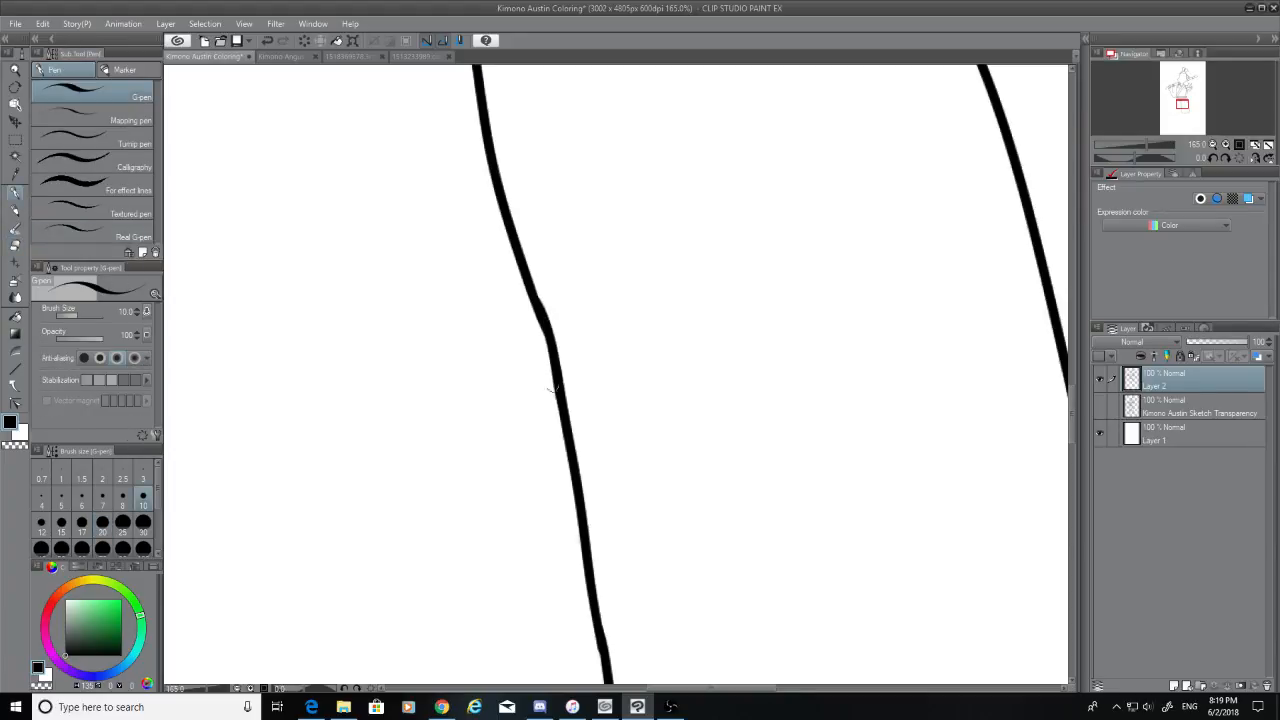
{"action": "key", "text": "ctrl+z"}
{"action": "left_click_drag", "start_coordinate": [536, 296], "coordinate": [562, 410]}
{"action": "key", "text": "ctrl+z"}
{"action": "left_click_drag", "start_coordinate": [536, 299], "coordinate": [558, 398]}
{"action": "key", "text": "ctrl+z"}
{"action": "left_click_drag", "start_coordinate": [537, 298], "coordinate": [554, 390]}
Show the sketch layer and ink the left pant leg's inner edge from the center line's joint down toward the hem
{"action": "left_click", "coordinate": [1101, 405]}
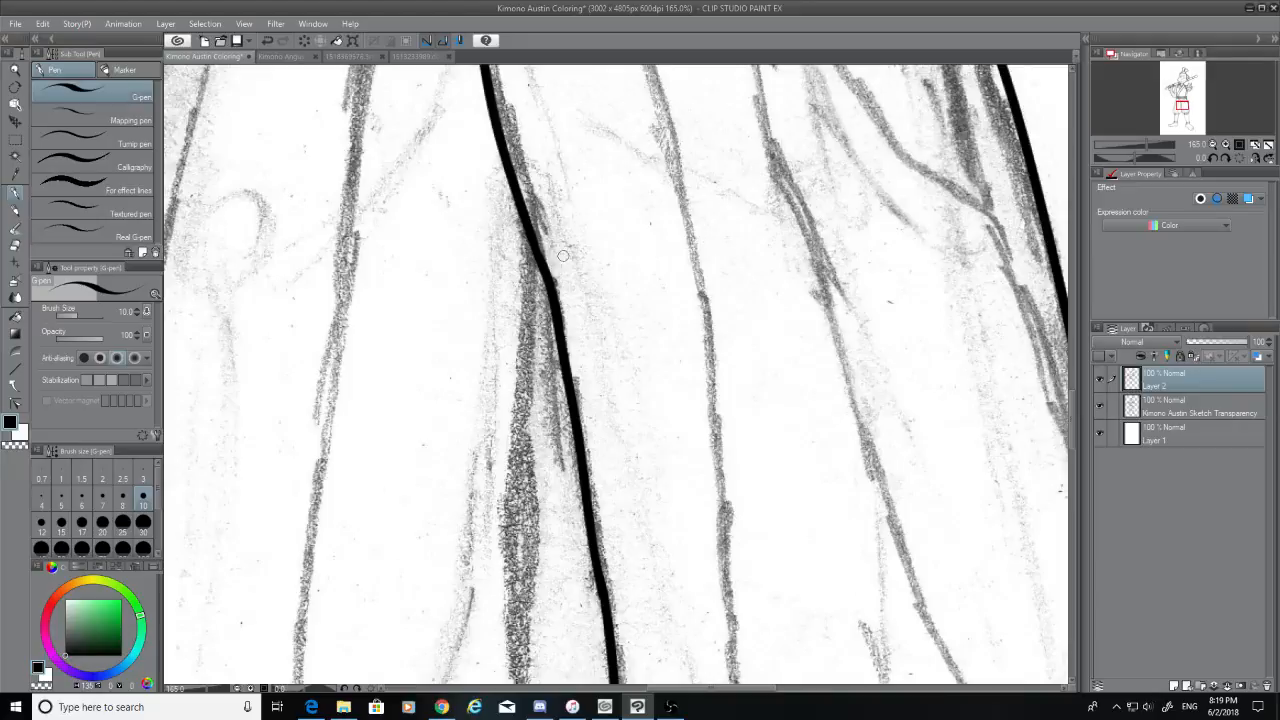
{"action": "left_click_drag", "start_coordinate": [540, 262], "coordinate": [521, 590]}
{"action": "scroll", "coordinate": [1073, 456], "scroll_direction": "down", "scroll_amount": 6}
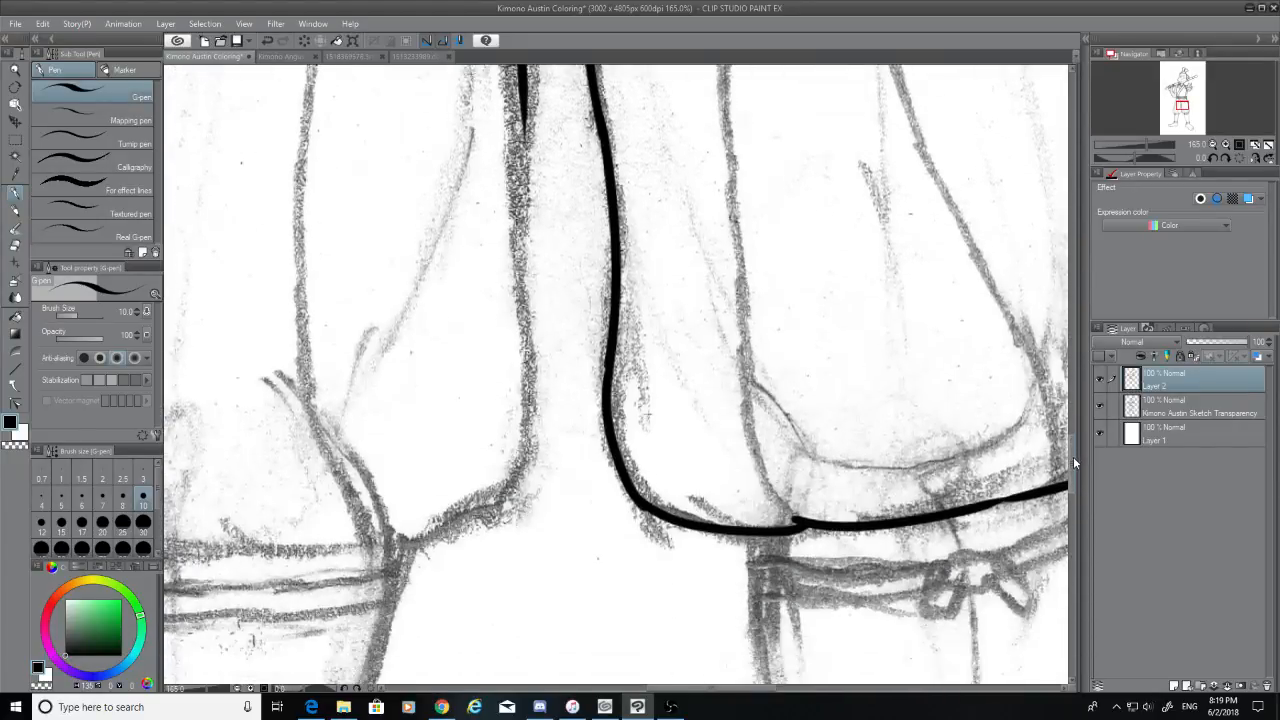
{"action": "left_click_drag", "start_coordinate": [522, 88], "coordinate": [522, 538]}
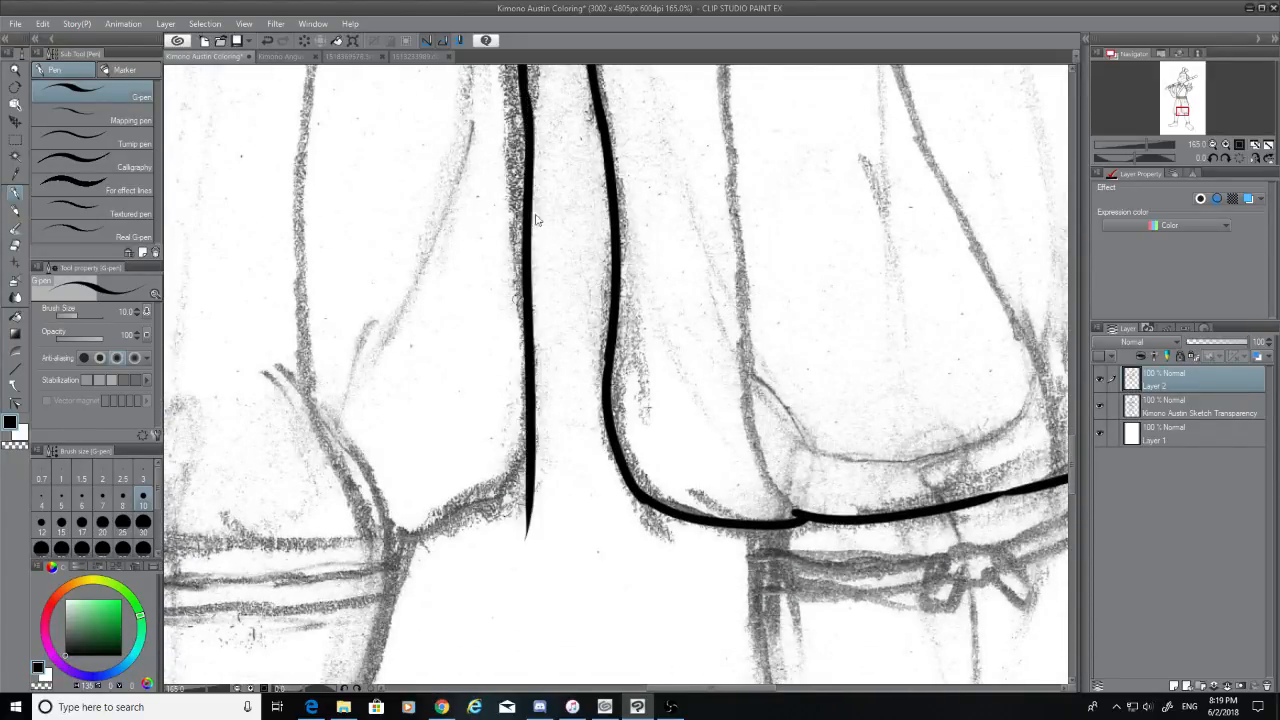
{"action": "key", "text": "ctrl+z"}
{"action": "left_click_drag", "start_coordinate": [522, 90], "coordinate": [545, 440]}
{"action": "key", "text": "ctrl+z"}
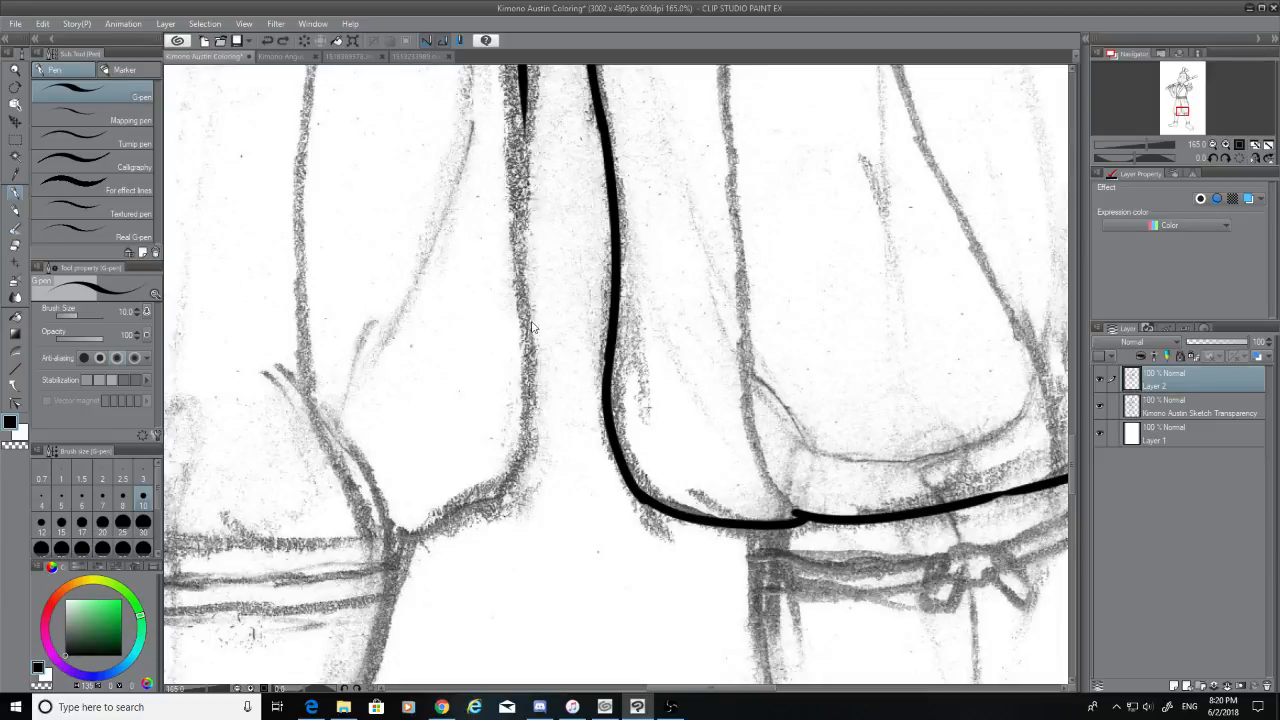
{"action": "left_click_drag", "start_coordinate": [522, 78], "coordinate": [528, 396]}
{"action": "key", "text": "ctrl+z"}
{"action": "mouse_move", "coordinate": [522, 72]}
{"action": "left_mouse_down"}
{"action": "mouse_move", "coordinate": [534, 352]}
{"action": "mouse_move", "coordinate": [445, 543]}
{"action": "left_mouse_up"}
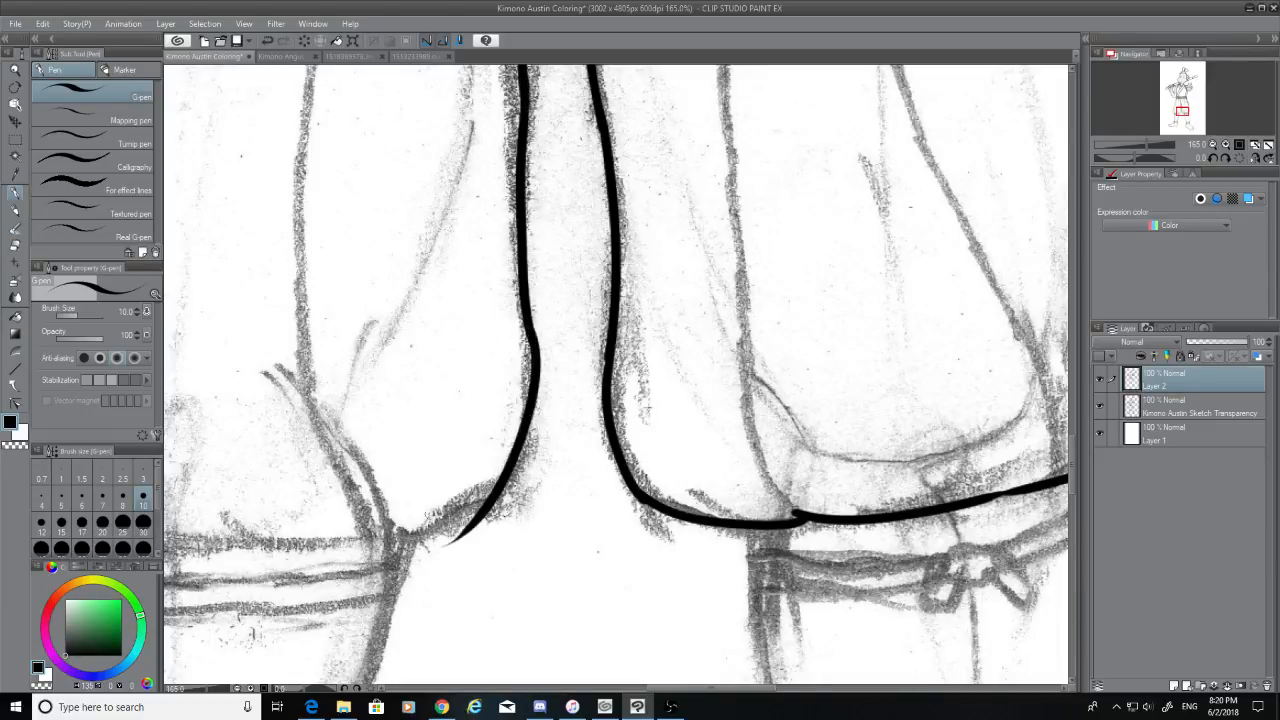
Redraw the lower end of the left pant leg's inner edge as a rounder curve that bends into the hem
{"action": "key", "text": "ctrl+z"}
{"action": "key", "text": "ctrl+y"}
{"action": "key", "text": "ctrl+z"}
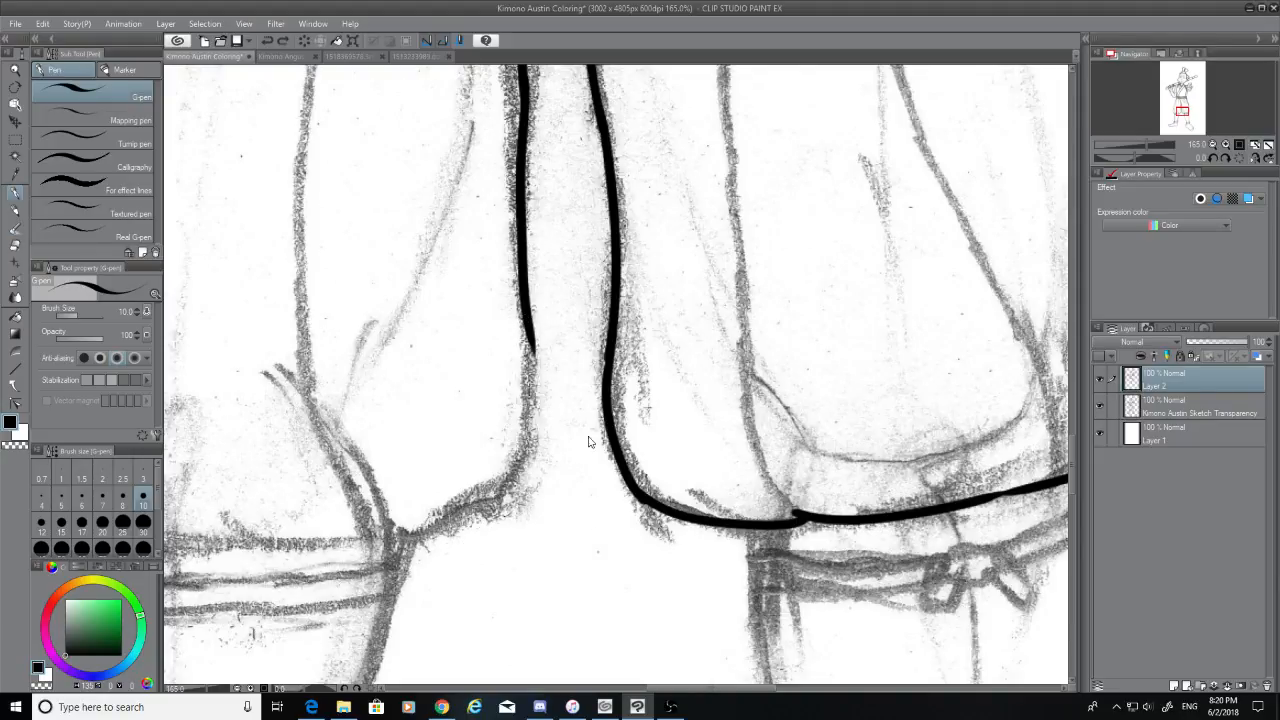
{"action": "left_click_drag", "start_coordinate": [529, 325], "coordinate": [445, 524]}
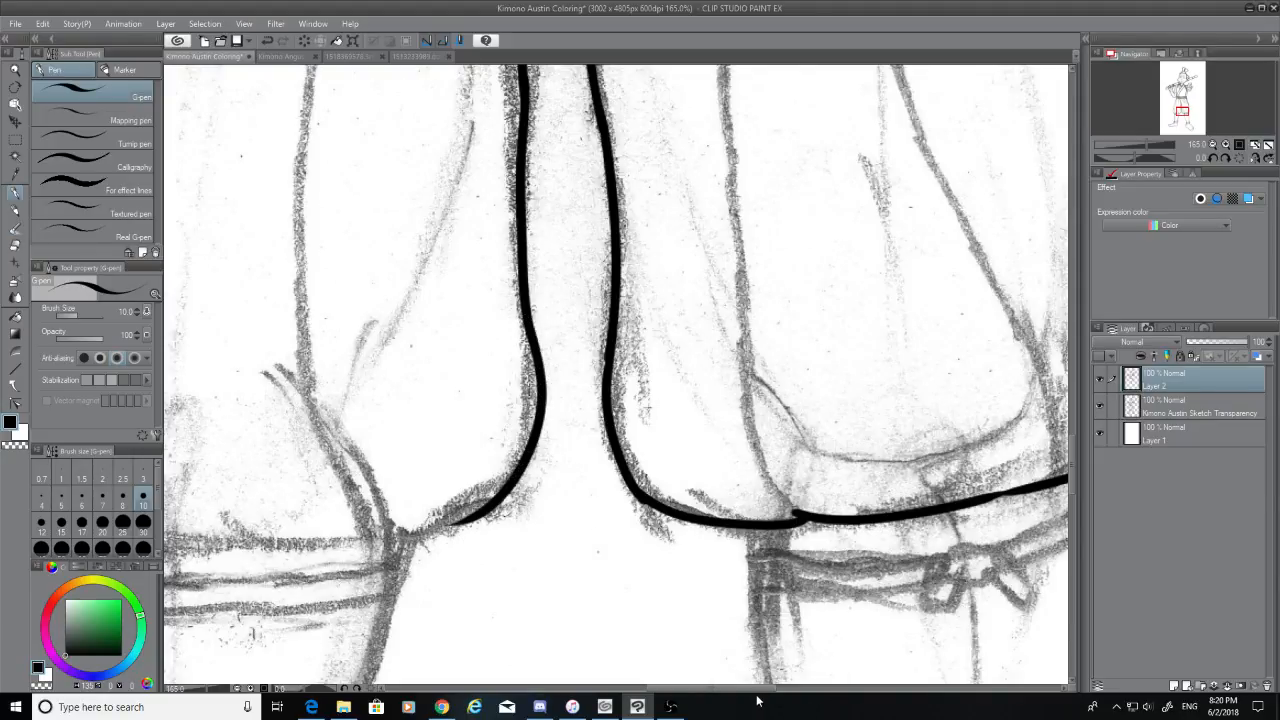
Ink the left pant leg's bottom hem from the inner curve across the ankle and around the rounded outer corner
{"action": "left_click_drag", "start_coordinate": [754, 689], "coordinate": [703, 690]}
{"action": "mouse_move", "coordinate": [836, 512]}
{"action": "left_mouse_down"}
{"action": "mouse_move", "coordinate": [786, 532]}
{"action": "mouse_move", "coordinate": [740, 530]}
{"action": "mouse_move", "coordinate": [758, 531]}
{"action": "left_mouse_up"}
{"action": "key", "text": "ctrl+z"}
{"action": "key", "text": "ctrl+z"}
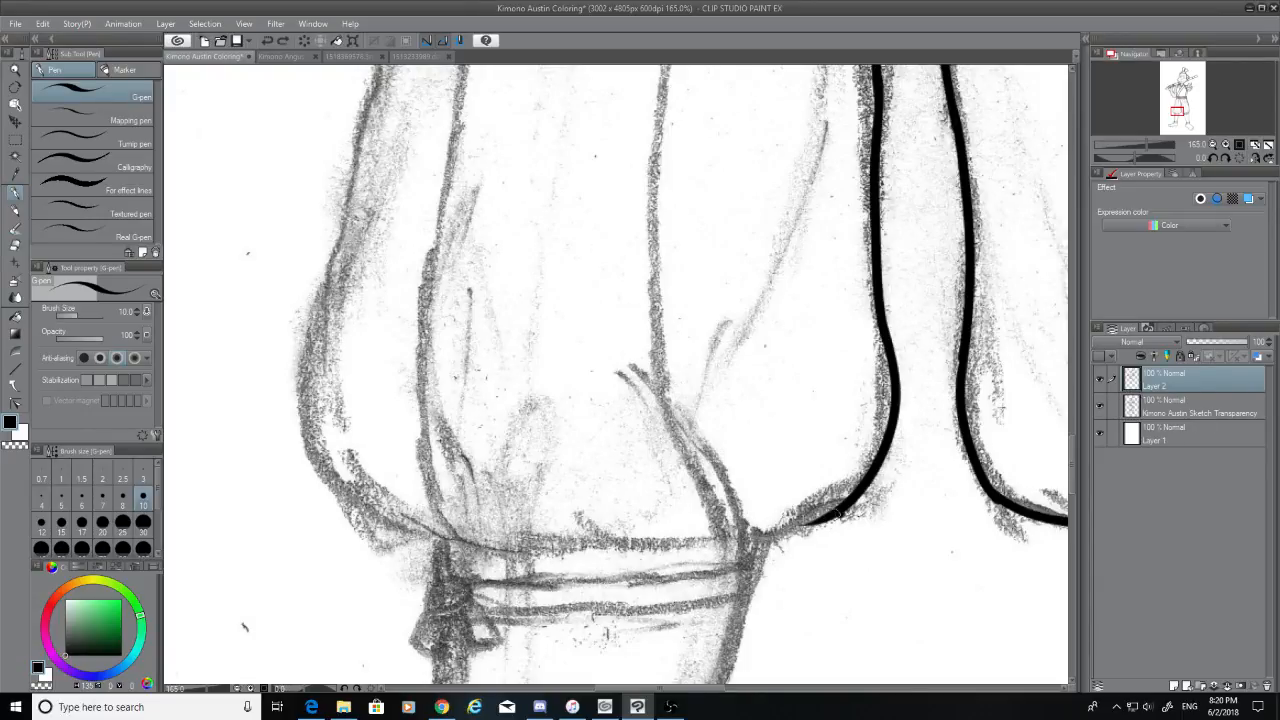
{"action": "mouse_move", "coordinate": [846, 508]}
{"action": "left_mouse_down"}
{"action": "mouse_move", "coordinate": [742, 537]}
{"action": "mouse_move", "coordinate": [425, 527]}
{"action": "left_mouse_up"}
{"action": "key", "text": "ctrl+z"}
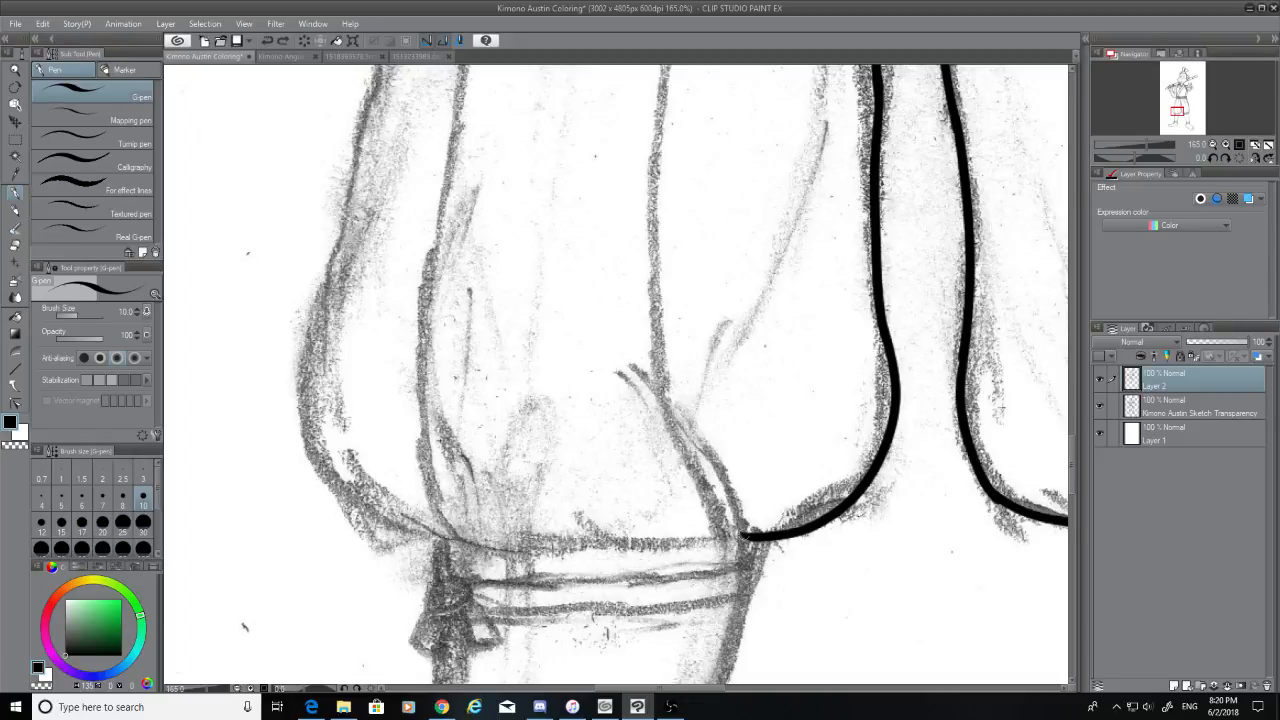
{"action": "mouse_move", "coordinate": [745, 536]}
{"action": "left_mouse_down"}
{"action": "mouse_move", "coordinate": [452, 524]}
{"action": "mouse_move", "coordinate": [464, 540]}
{"action": "mouse_move", "coordinate": [738, 541]}
{"action": "mouse_move", "coordinate": [692, 554]}
{"action": "left_mouse_up"}
{"action": "key", "text": "ctrl+z"}
{"action": "key", "text": "ctrl+z"}
{"action": "key", "text": "ctrl+z"}
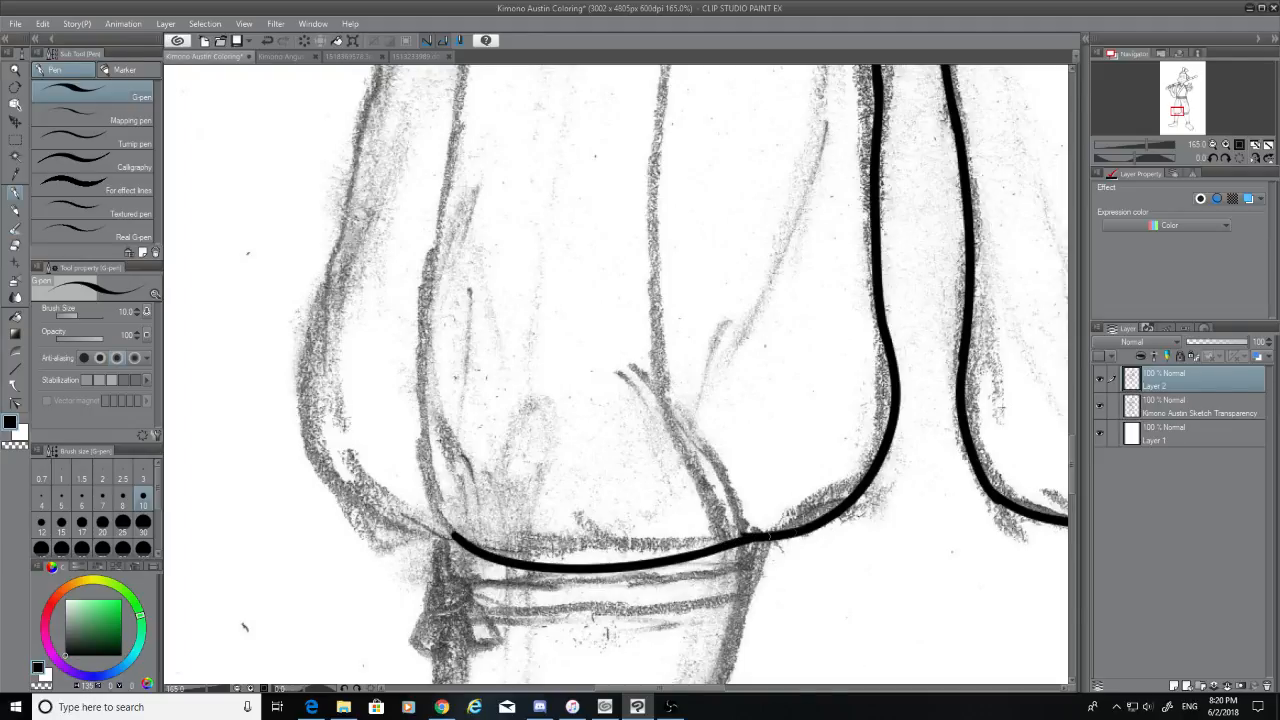
{"action": "left_click_drag", "start_coordinate": [455, 535], "coordinate": [299, 378]}
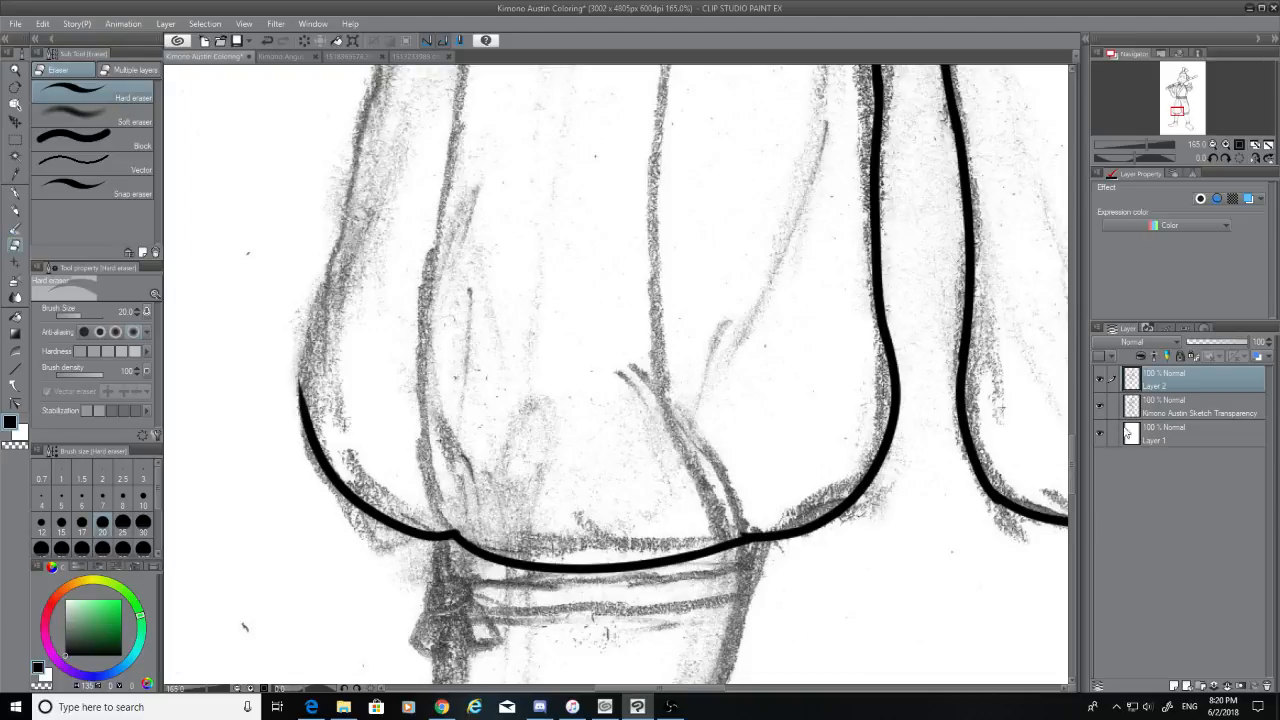
Hide the sketch layer, fill the thin joint in the right leg's hem and erase the stub sticking out of it
{"action": "left_click", "coordinate": [1100, 405]}
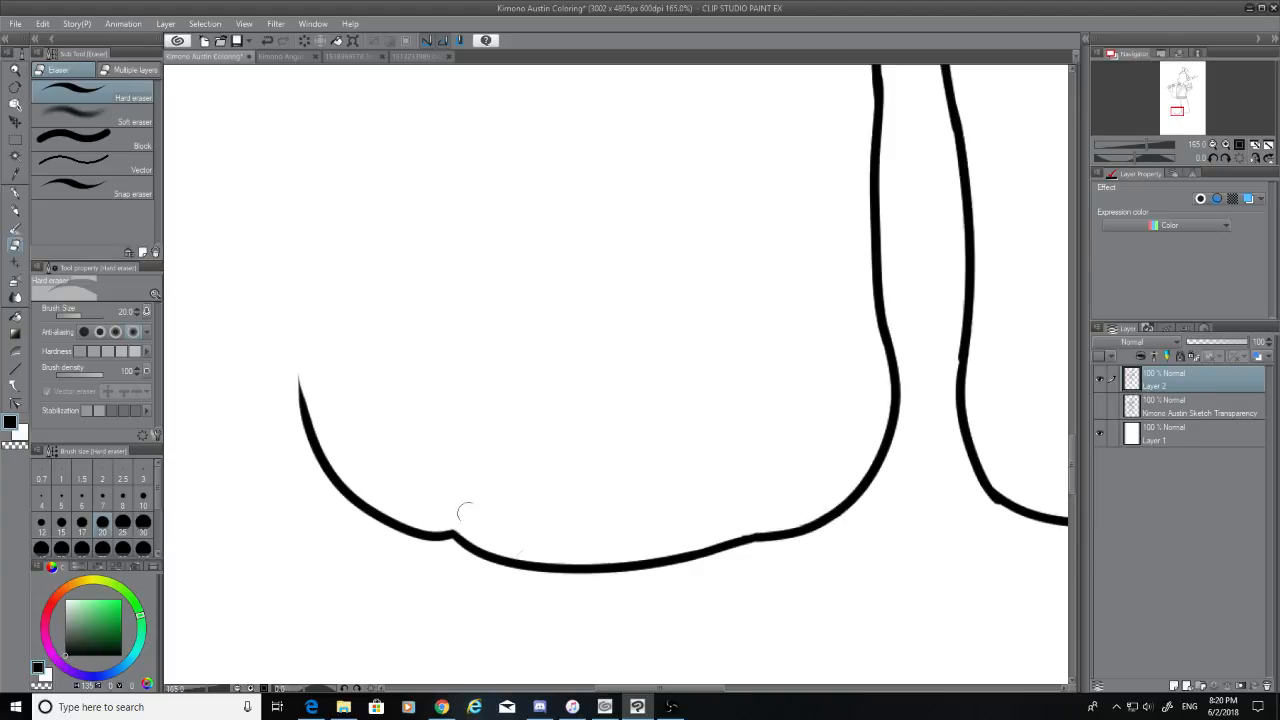
{"action": "left_click_drag", "start_coordinate": [741, 692], "coordinate": [770, 692]}
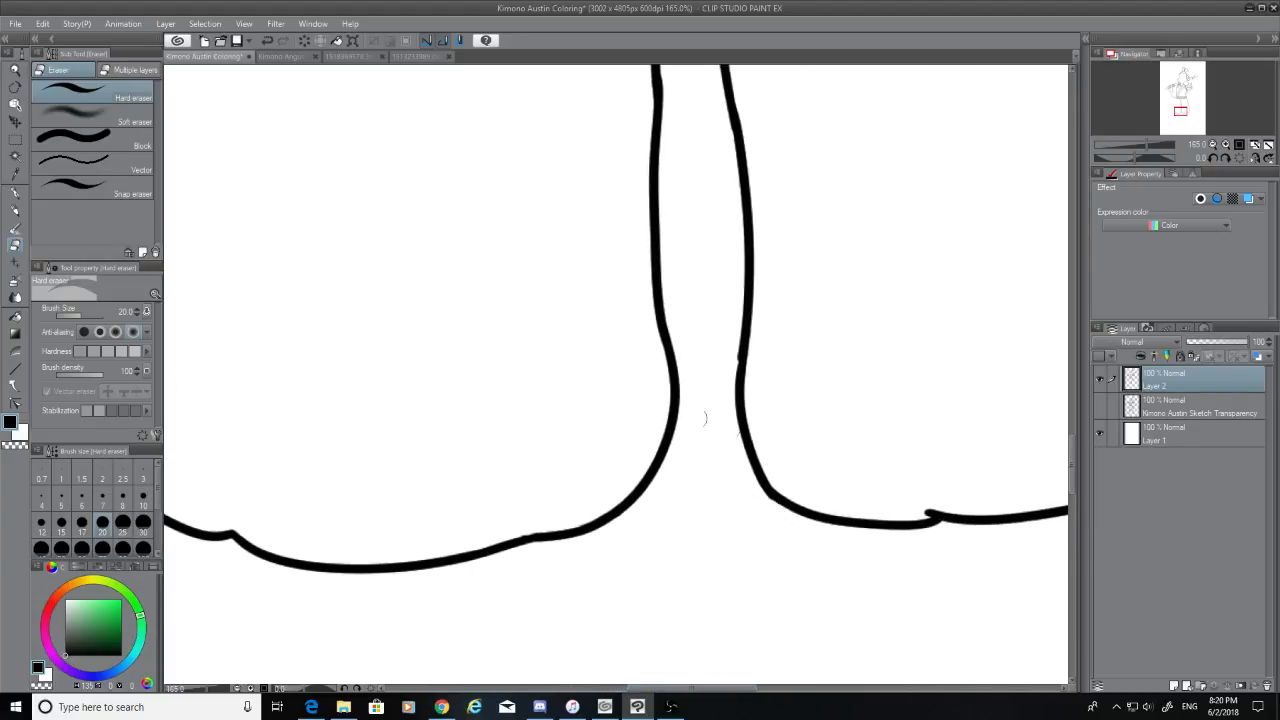
{"action": "left_click", "coordinate": [15, 192]}
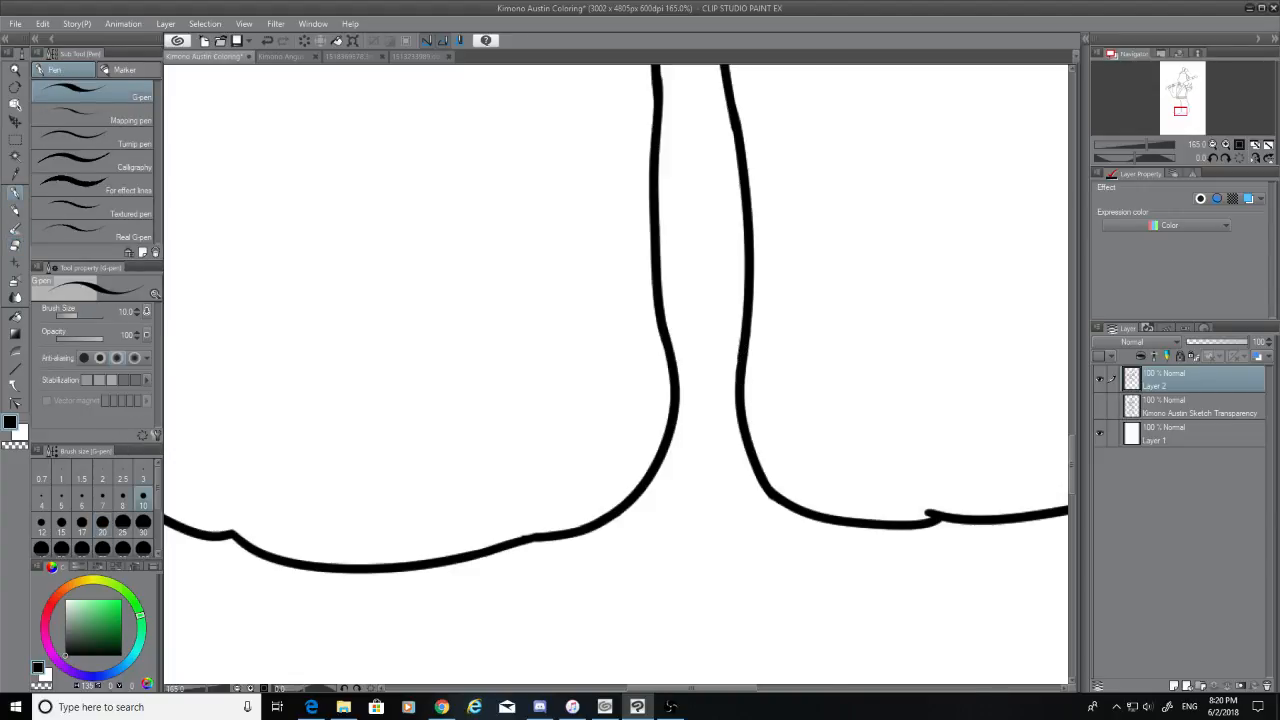
{"action": "left_click_drag", "start_coordinate": [750, 688], "coordinate": [801, 688]}
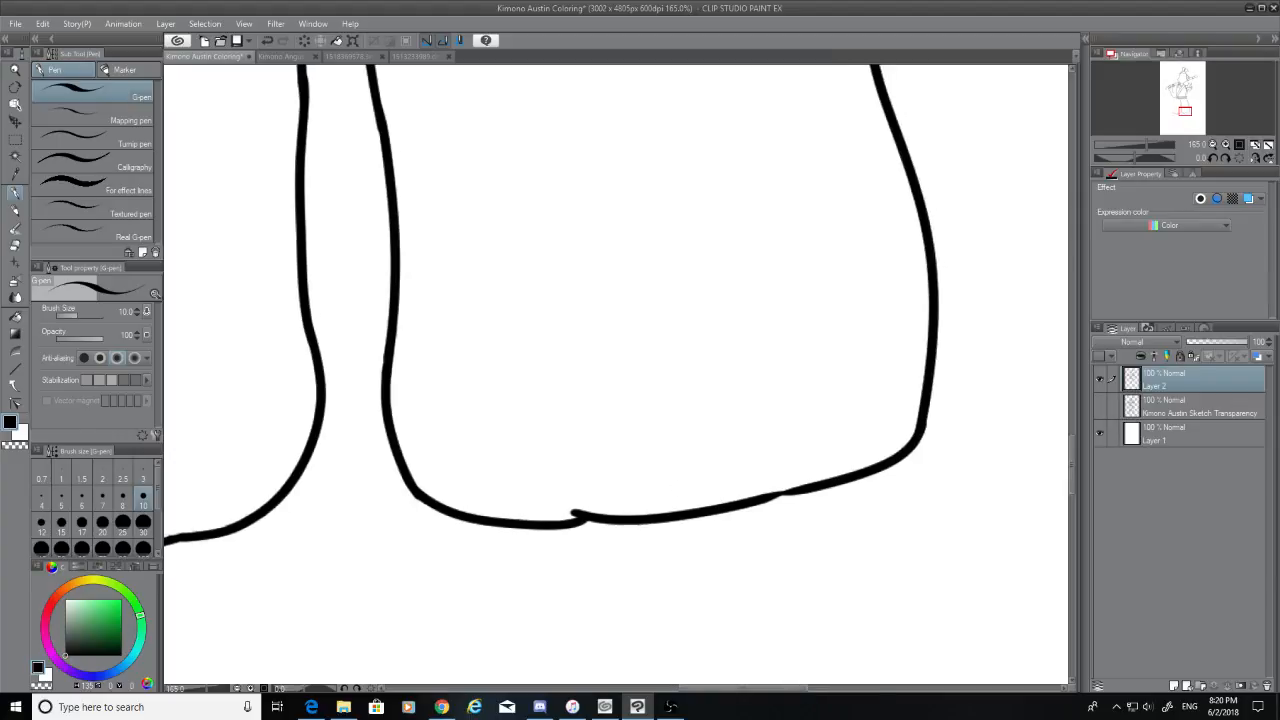
{"action": "left_click_drag", "start_coordinate": [817, 483], "coordinate": [773, 498]}
{"action": "left_click", "coordinate": [15, 245]}
{"action": "left_click_drag", "start_coordinate": [573, 512], "coordinate": [590, 505]}
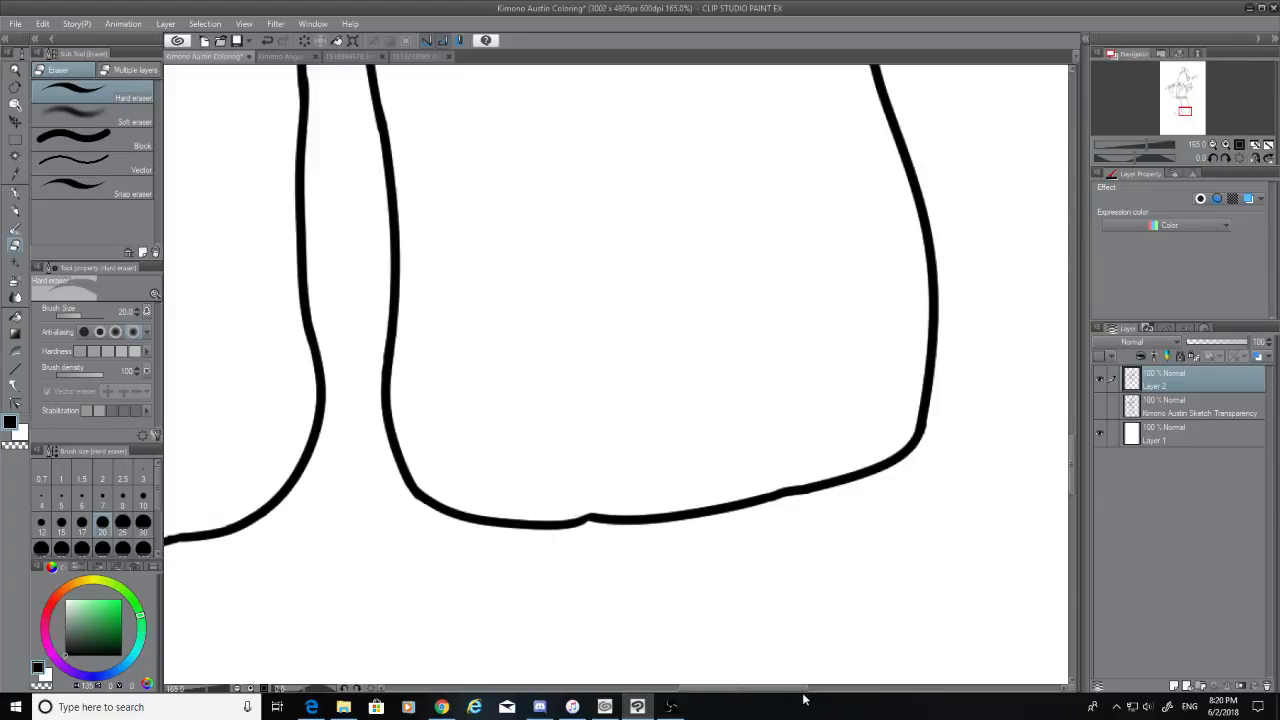
Show the sketch layer and ink the lower part of the left pant leg's outer edge upward from the rounded corner
{"action": "left_click_drag", "start_coordinate": [803, 698], "coordinate": [702, 698]}
{"action": "left_click", "coordinate": [1100, 405]}
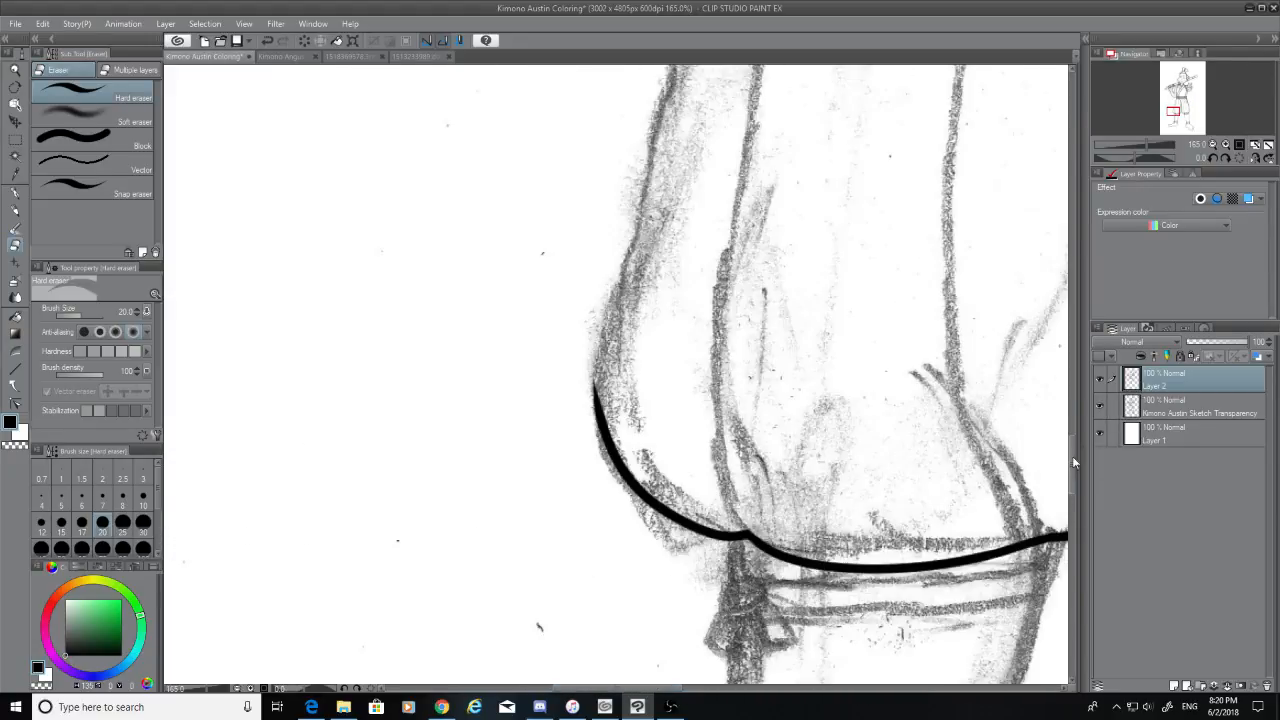
{"action": "mouse_move", "coordinate": [1072, 456]}
{"action": "left_mouse_down"}
{"action": "mouse_move", "coordinate": [1077, 426]}
{"action": "mouse_move", "coordinate": [1075, 440]}
{"action": "left_mouse_up"}
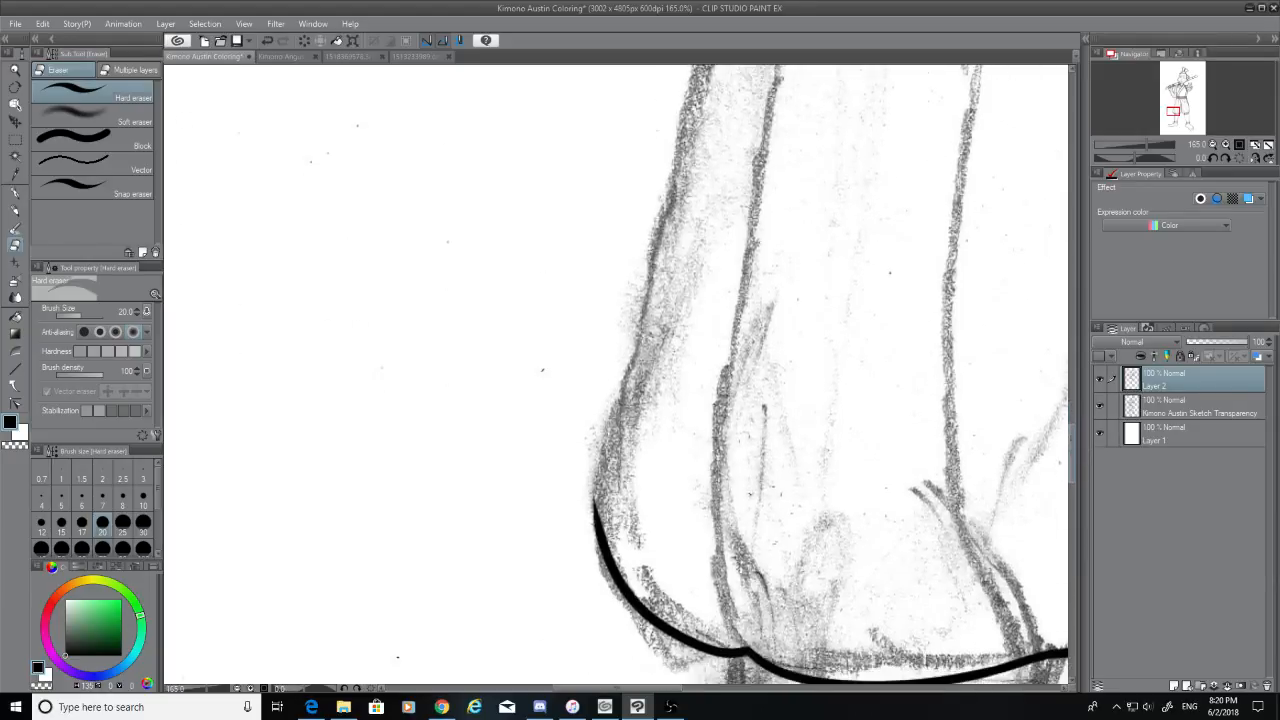
{"action": "left_click", "coordinate": [15, 192]}
{"action": "mouse_move", "coordinate": [603, 532]}
{"action": "left_mouse_down"}
{"action": "mouse_move", "coordinate": [598, 474]}
{"action": "mouse_move", "coordinate": [640, 357]}
{"action": "left_mouse_up"}
{"action": "key", "text": "ctrl+z"}
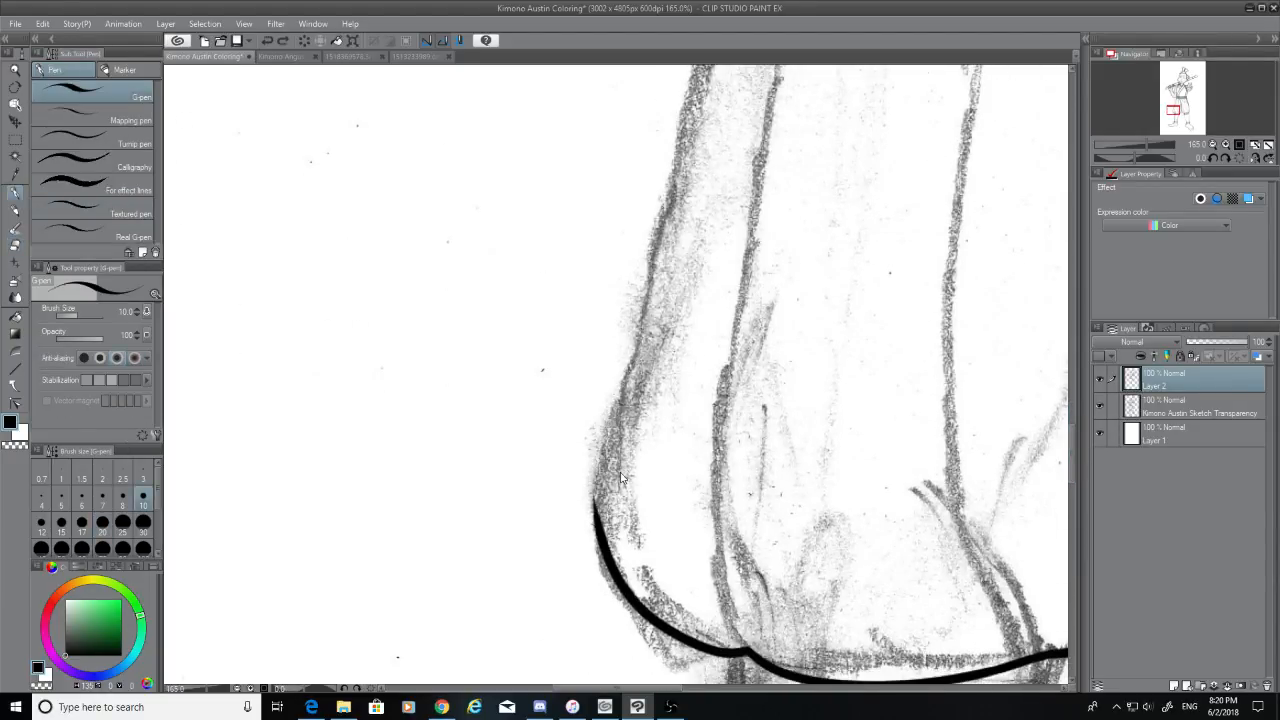
{"action": "left_click_drag", "start_coordinate": [600, 522], "coordinate": [641, 347]}
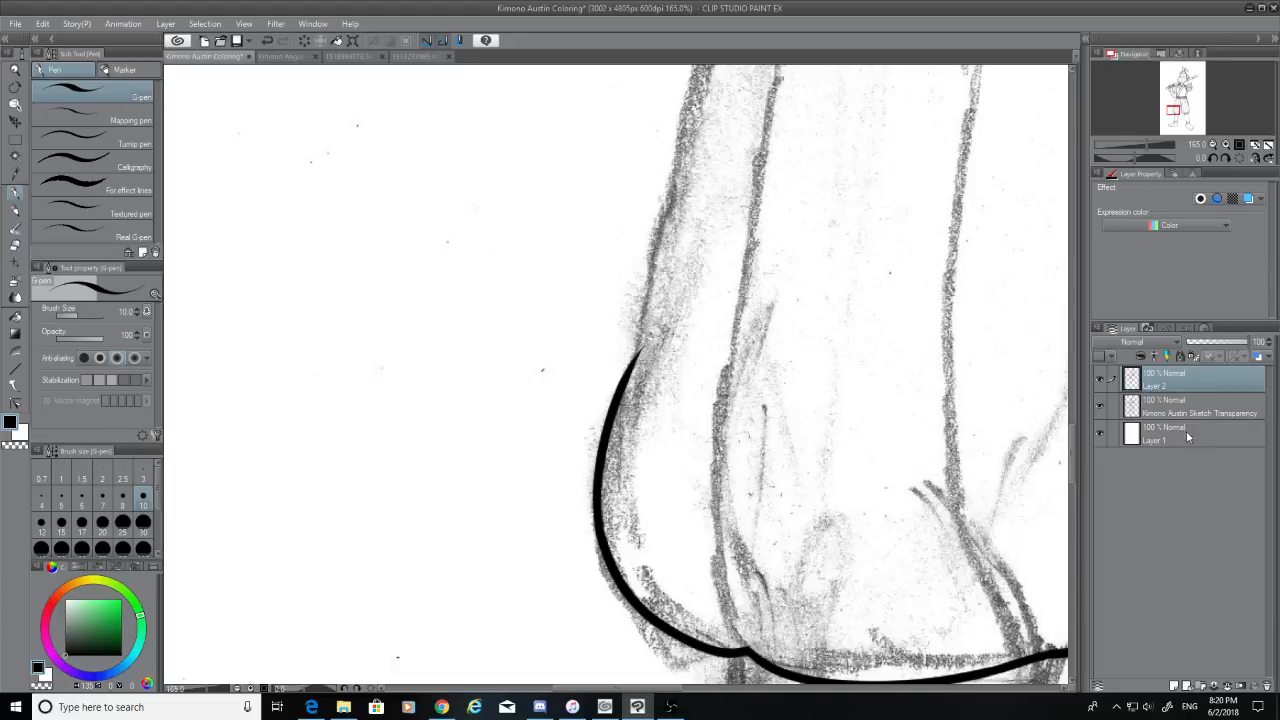
Ink the middle stretch of the left pant leg's outer edge upward from the finished lower curve
{"action": "left_click", "coordinate": [1100, 406]}
{"action": "left_click", "coordinate": [1099, 406]}
{"action": "left_click_drag", "start_coordinate": [1070, 446], "coordinate": [1076, 426]}
{"action": "left_click_drag", "start_coordinate": [634, 552], "coordinate": [741, 133]}
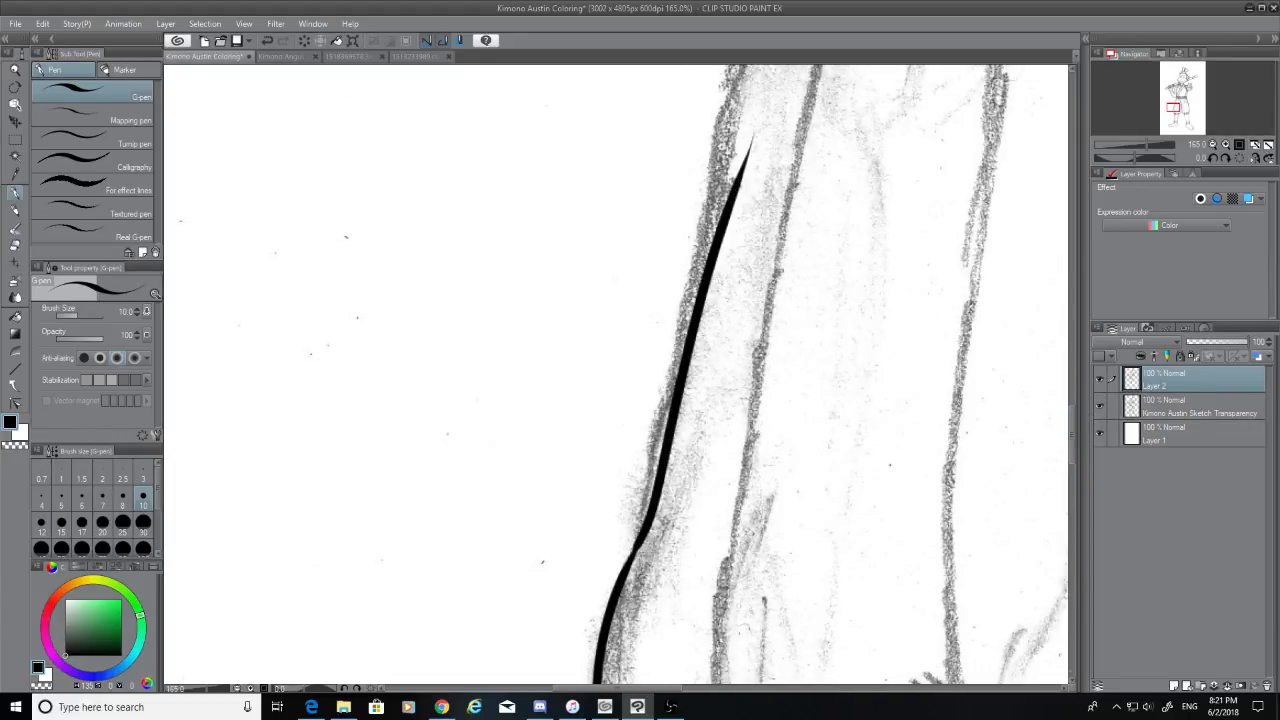
{"action": "key", "text": "ctrl+z"}
{"action": "left_click_drag", "start_coordinate": [740, 88], "coordinate": [638, 548]}
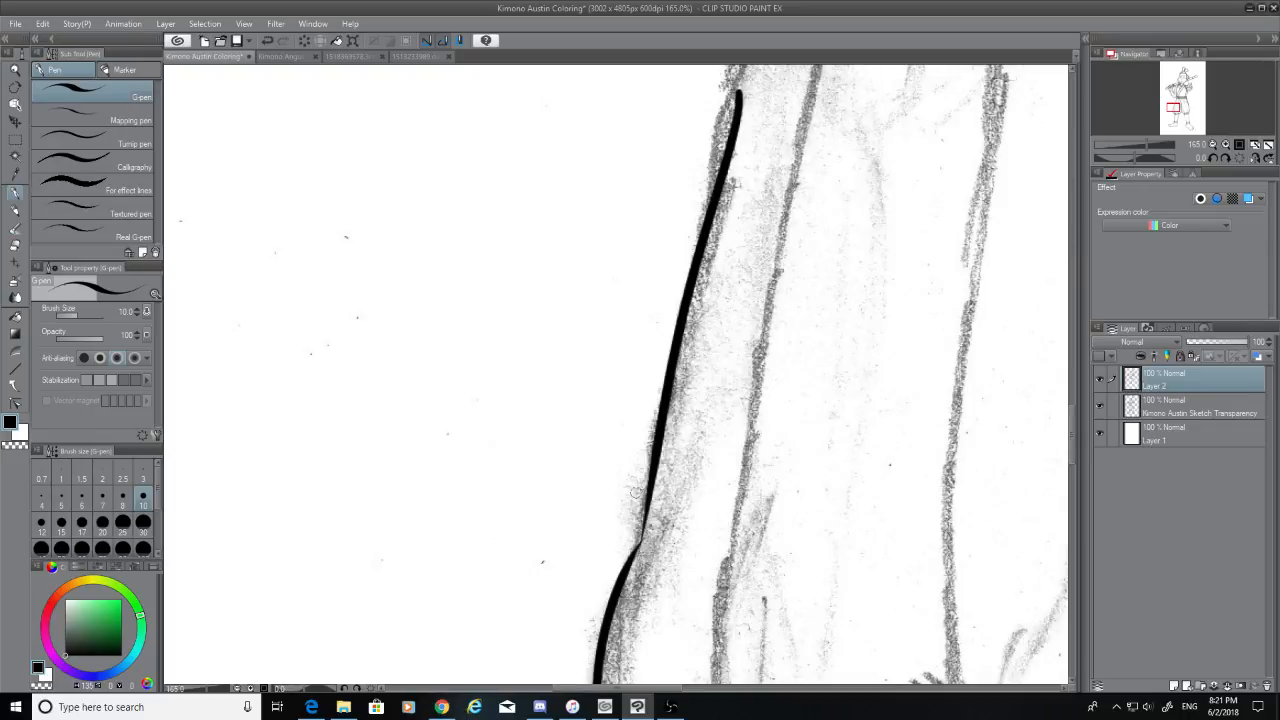
Try to smooth the joint between the lower curve and the middle stroke on the left pant leg's outer edge
{"action": "left_click_drag", "start_coordinate": [657, 460], "coordinate": [627, 574]}
{"action": "key", "text": "ctrl+z"}
{"action": "key", "text": "ctrl+z"}
{"action": "left_click_drag", "start_coordinate": [656, 462], "coordinate": [607, 580]}
{"action": "key", "text": "ctrl+z"}
{"action": "left_click_drag", "start_coordinate": [656, 462], "coordinate": [626, 576]}
{"action": "key", "text": "ctrl+z"}
{"action": "left_click_drag", "start_coordinate": [658, 462], "coordinate": [618, 586]}
{"action": "key", "text": "ctrl+z"}
{"action": "left_click_drag", "start_coordinate": [640, 538], "coordinate": [620, 592]}
{"action": "key", "text": "ctrl+z"}
Erase the upper end of the middle stroke on the left pant leg's outer edge
{"action": "left_click_drag", "start_coordinate": [1073, 433], "coordinate": [1073, 388]}
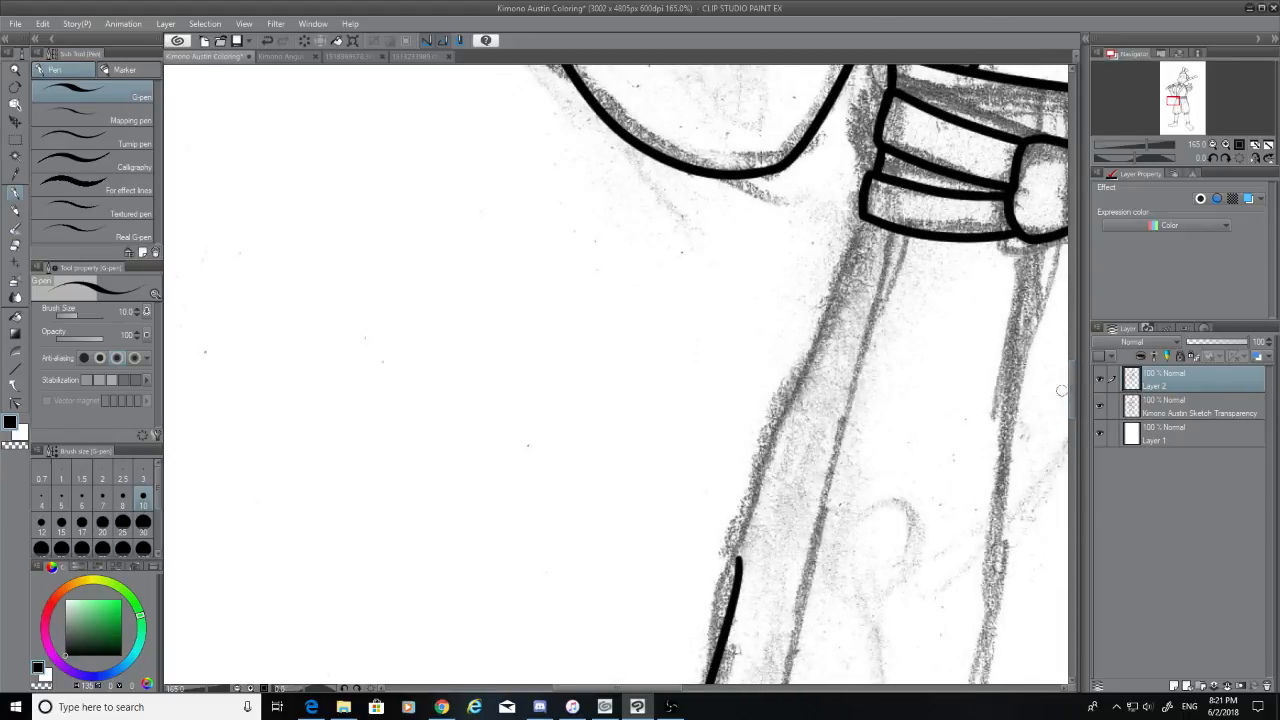
{"action": "scroll", "coordinate": [1061, 390], "scroll_direction": "down", "scroll_amount": 3}
{"action": "key", "text": "e"}
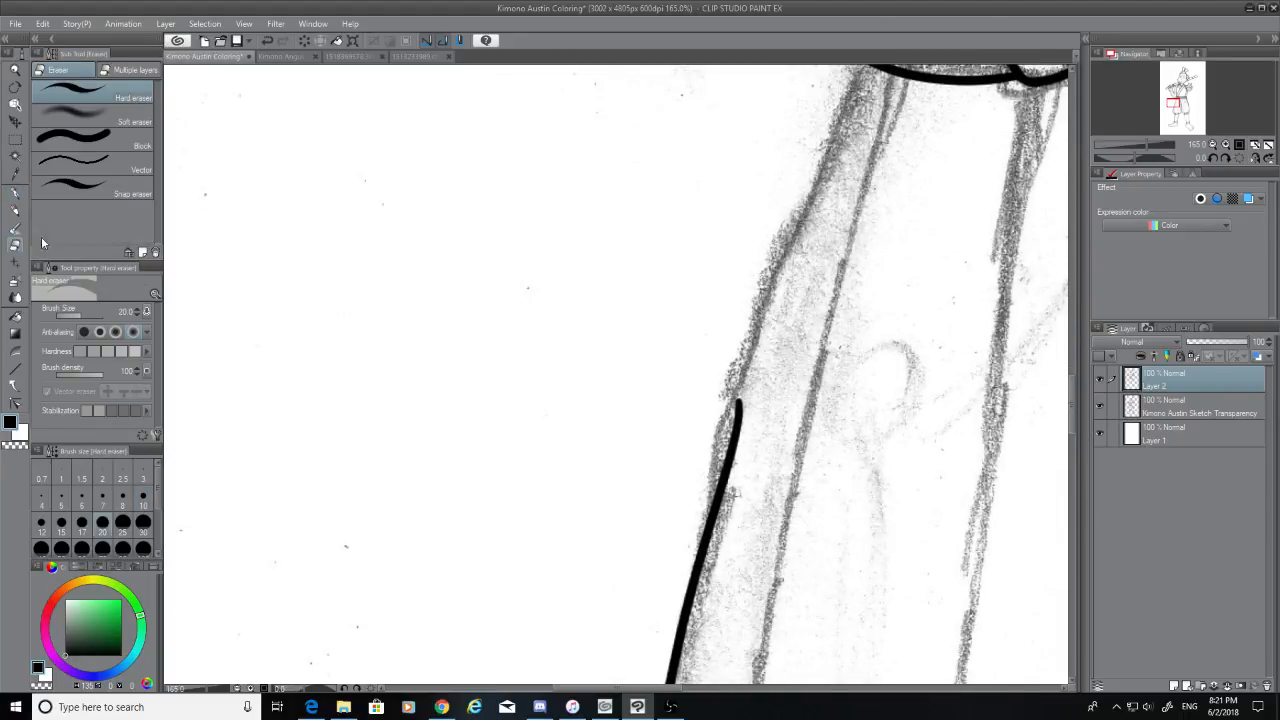
{"action": "left_click_drag", "start_coordinate": [741, 414], "coordinate": [712, 516]}
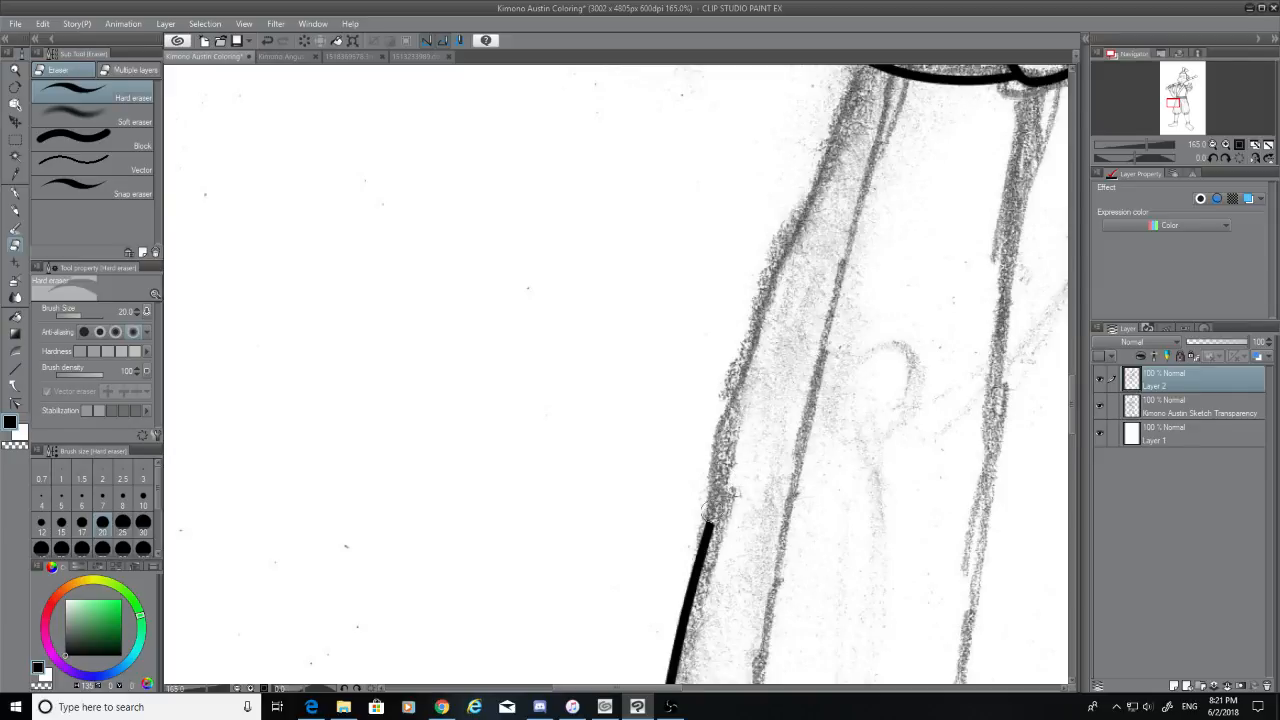
Extend the left pant leg's outer edge with the G-pen from the erased end up along the thigh
{"action": "left_click", "coordinate": [16, 195]}
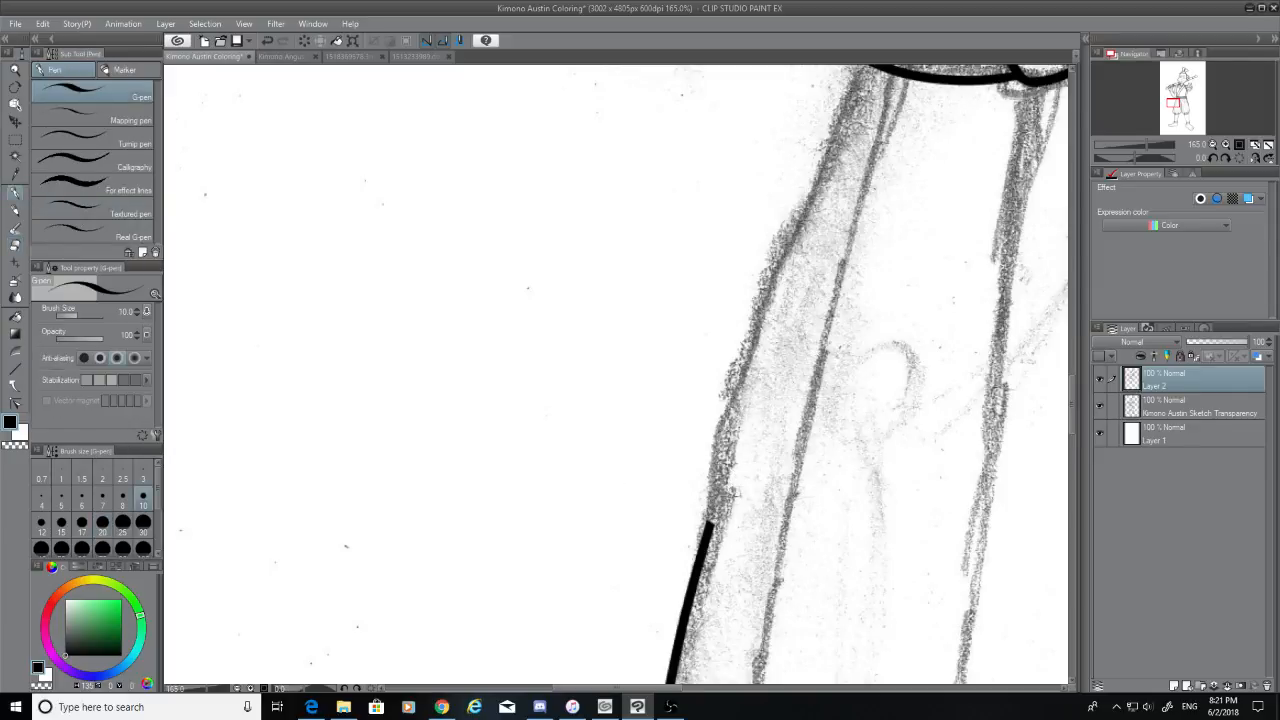
{"action": "left_click", "coordinate": [1100, 406]}
{"action": "left_click", "coordinate": [1099, 407]}
{"action": "left_click_drag", "start_coordinate": [707, 526], "coordinate": [828, 150]}
{"action": "key", "text": "ctrl+z"}
{"action": "left_click_drag", "start_coordinate": [707, 527], "coordinate": [830, 163]}
{"action": "key", "text": "ctrl+z"}
{"action": "left_click_drag", "start_coordinate": [708, 532], "coordinate": [815, 186]}
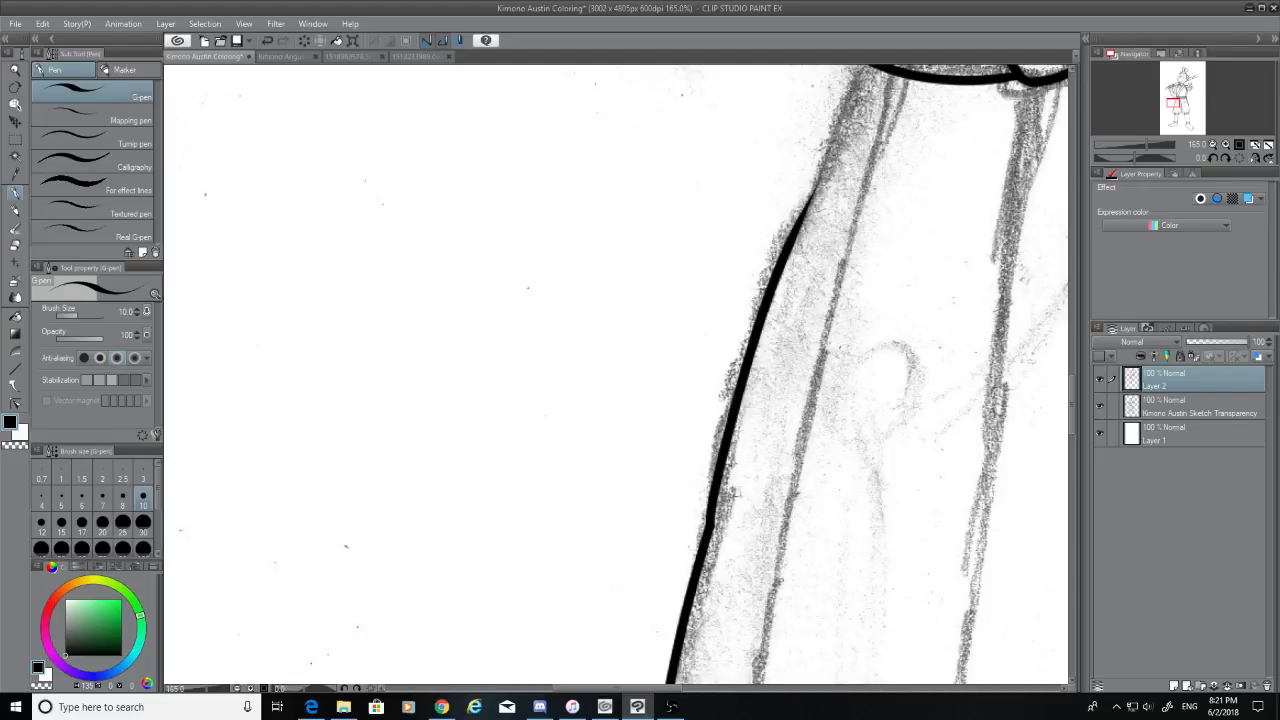
Ink the top of the left pant leg's outer edge up to the lower corner of the sash
{"action": "scroll", "coordinate": [1074, 391], "scroll_direction": "up", "scroll_amount": 5}
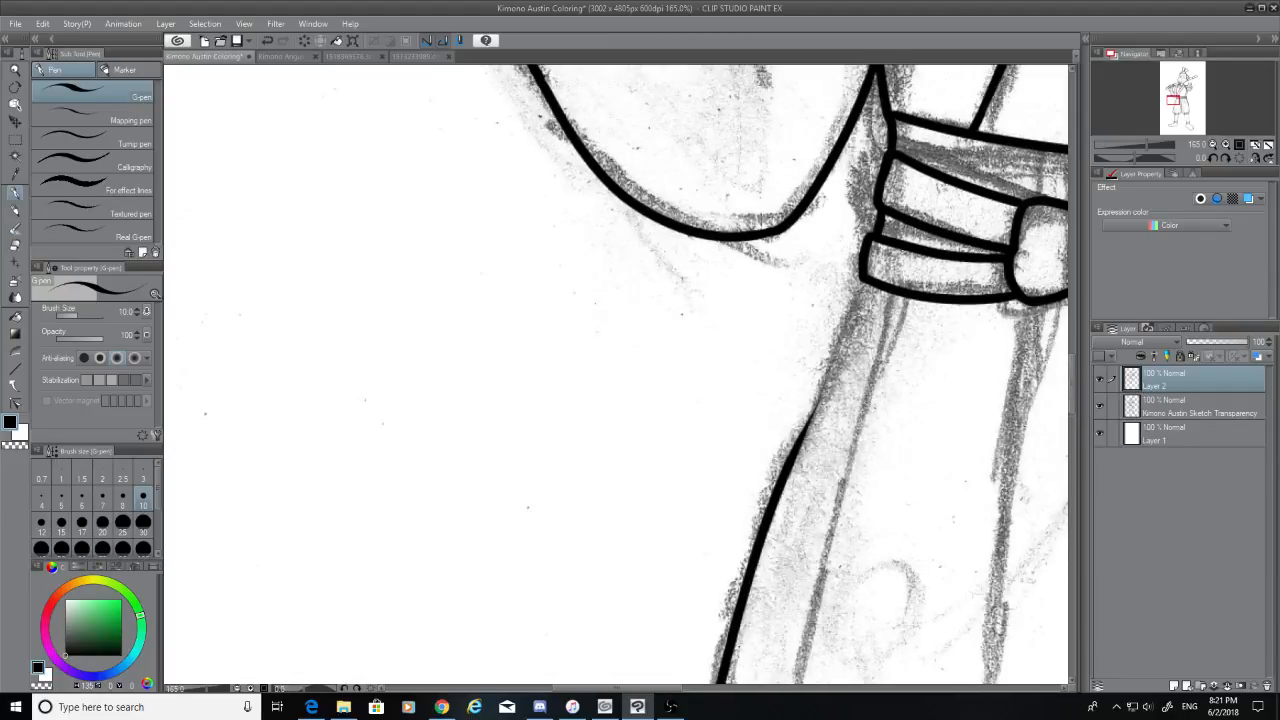
{"action": "left_click_drag", "start_coordinate": [798, 450], "coordinate": [877, 286]}
{"action": "key", "text": "ctrl+z"}
{"action": "left_click_drag", "start_coordinate": [782, 480], "coordinate": [872, 276]}
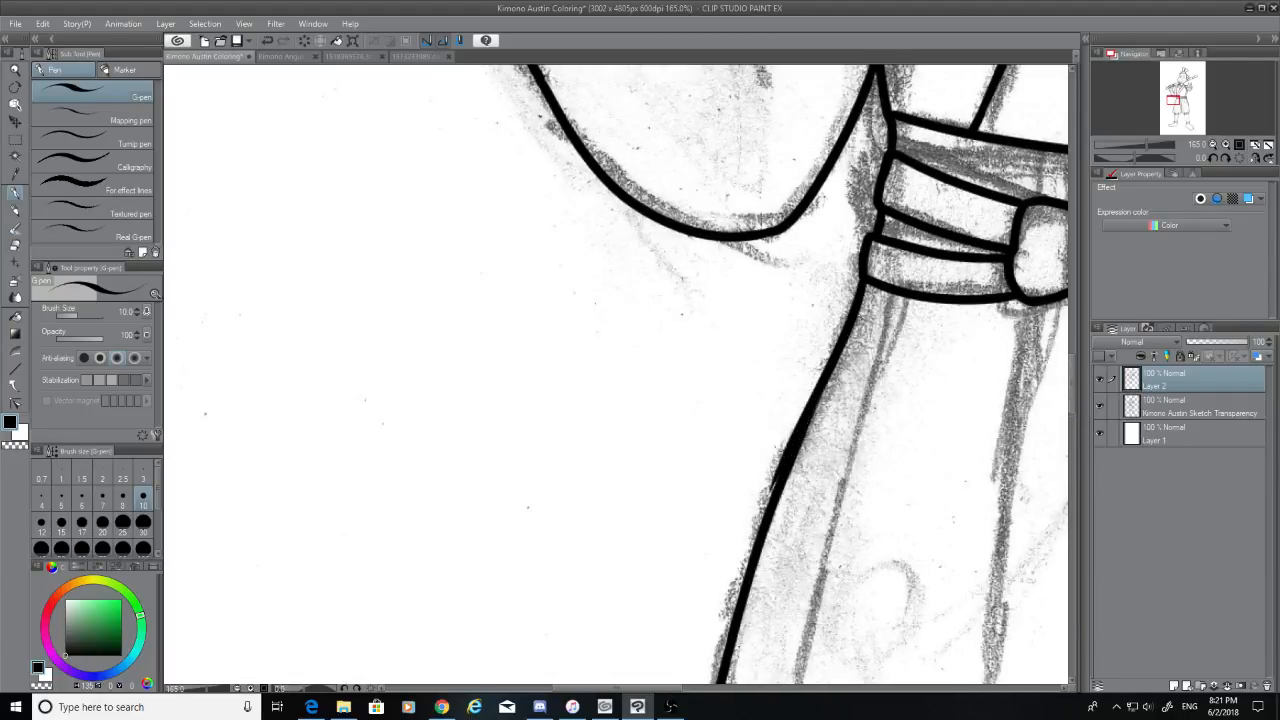
{"action": "key", "text": "ctrl+z"}
{"action": "left_click_drag", "start_coordinate": [790, 494], "coordinate": [872, 276]}
{"action": "key", "text": "ctrl+z"}
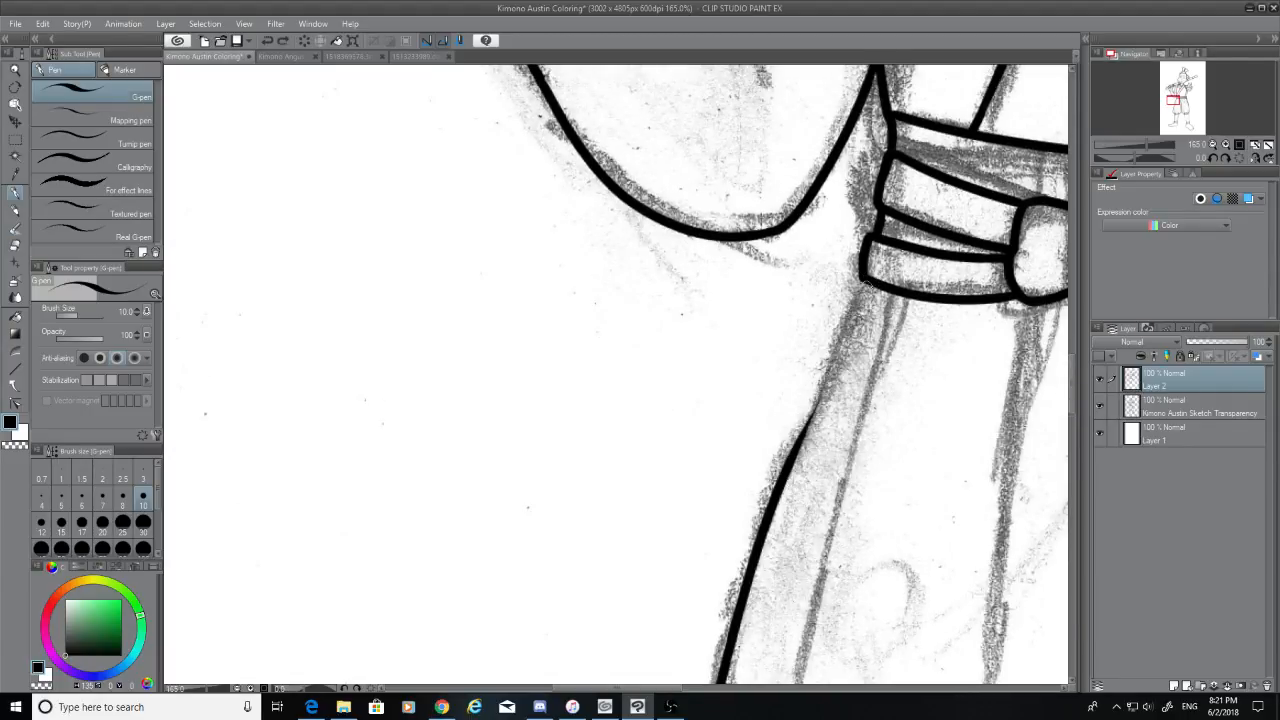
{"action": "left_click_drag", "start_coordinate": [782, 484], "coordinate": [870, 284]}
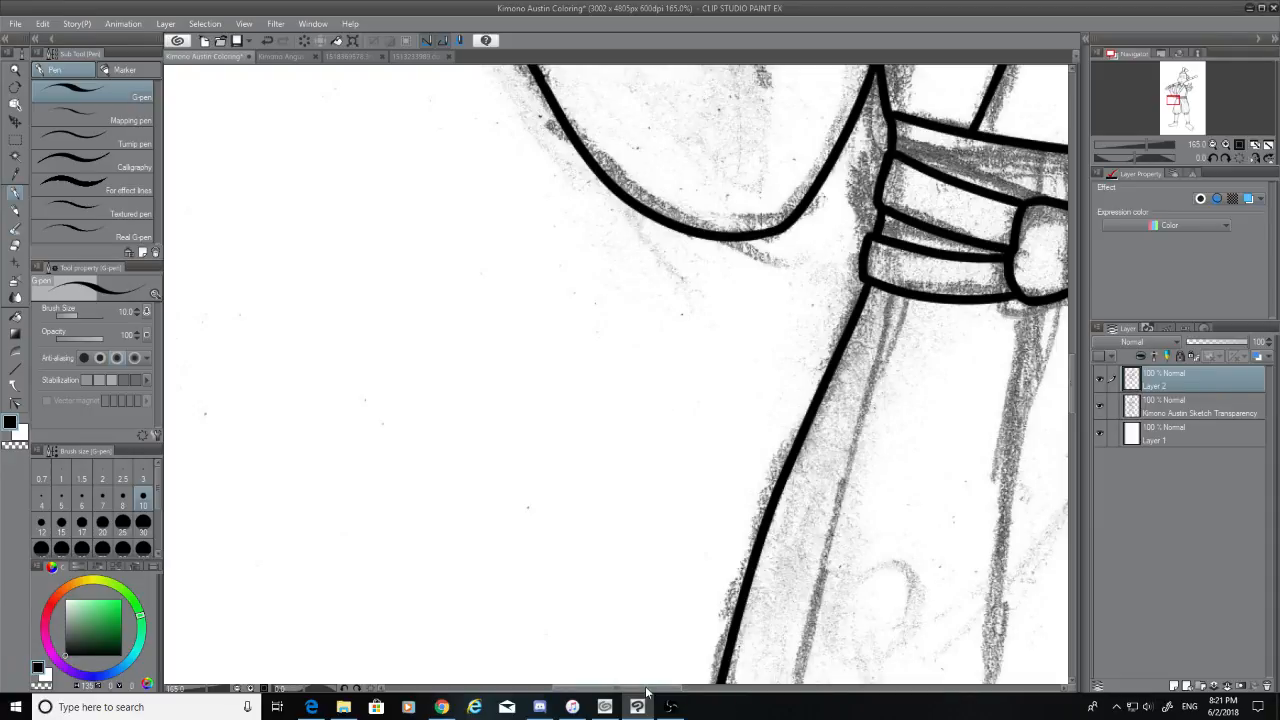
Ink the long curved fold on the right pant leg from the sash's lower edge down toward the outer side
{"action": "left_click_drag", "start_coordinate": [649, 689], "coordinate": [706, 691]}
{"action": "left_click_drag", "start_coordinate": [1078, 393], "coordinate": [1078, 401]}
{"action": "left_click_drag", "start_coordinate": [731, 690], "coordinate": [802, 690]}
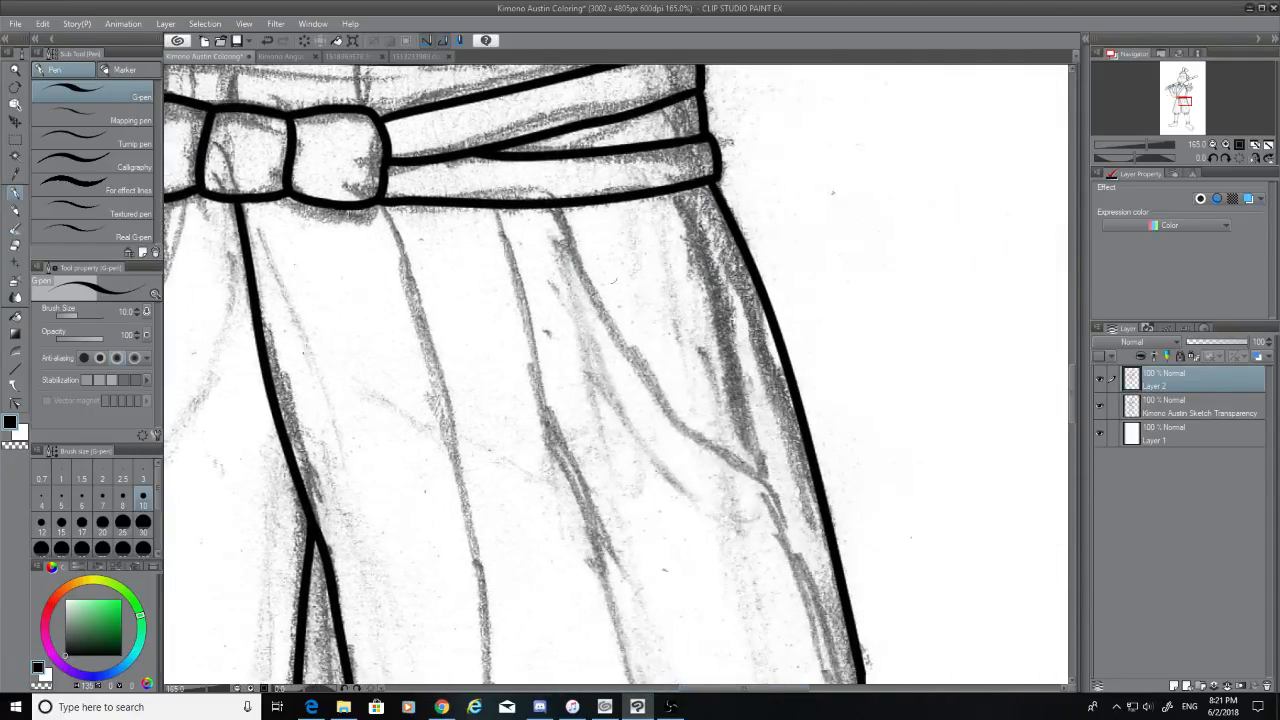
{"action": "left_click_drag", "start_coordinate": [554, 208], "coordinate": [746, 460]}
{"action": "key", "text": "ctrl+z"}
{"action": "left_click_drag", "start_coordinate": [551, 205], "coordinate": [742, 455]}
{"action": "key", "text": "ctrl+z"}
{"action": "mouse_move", "coordinate": [552, 206]}
{"action": "left_mouse_down"}
{"action": "mouse_move", "coordinate": [715, 464]}
{"action": "mouse_move", "coordinate": [750, 486]}
{"action": "left_mouse_up"}
{"action": "key", "text": "ctrl+z"}
{"action": "mouse_move", "coordinate": [548, 207]}
{"action": "left_mouse_down"}
{"action": "mouse_move", "coordinate": [580, 287]}
{"action": "mouse_move", "coordinate": [766, 480]}
{"action": "left_mouse_up"}
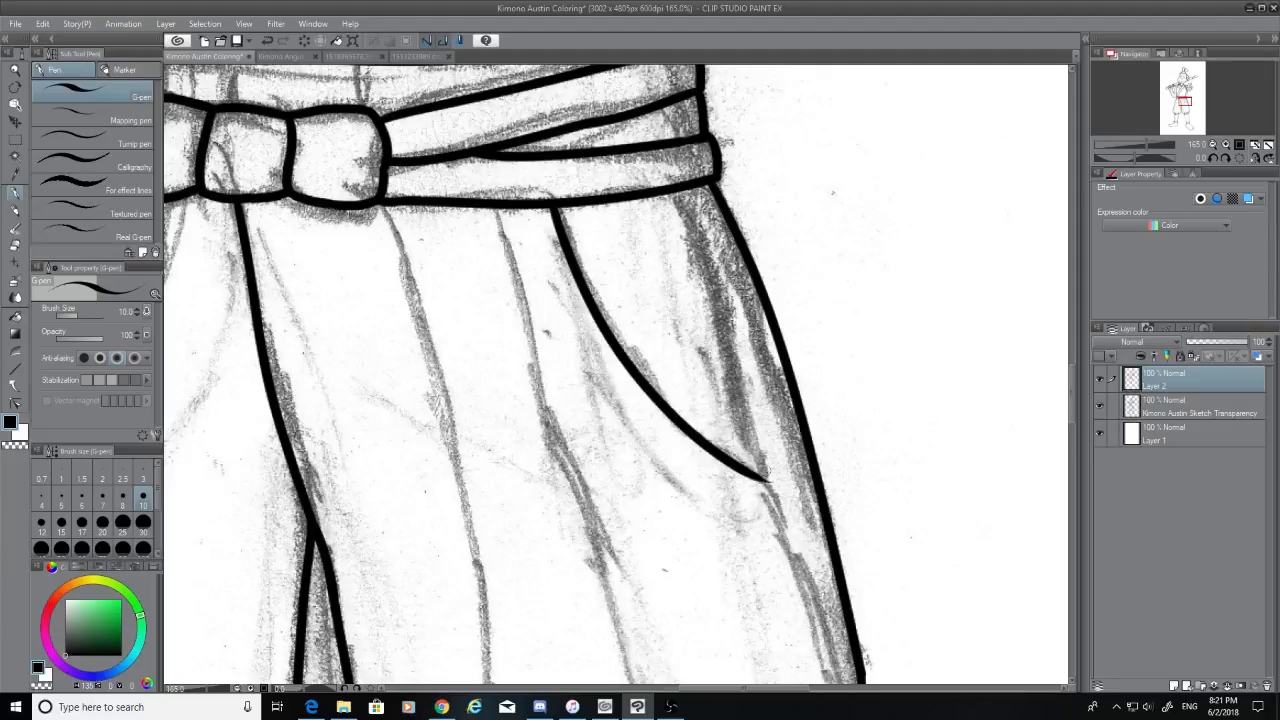
Ink the second fold line from the sash to the first fold's tip and erase its overshoot with the sketch hidden
{"action": "left_click_drag", "start_coordinate": [674, 192], "coordinate": [764, 548]}
{"action": "key", "text": "ctrl+z"}
{"action": "left_click_drag", "start_coordinate": [676, 188], "coordinate": [758, 484]}
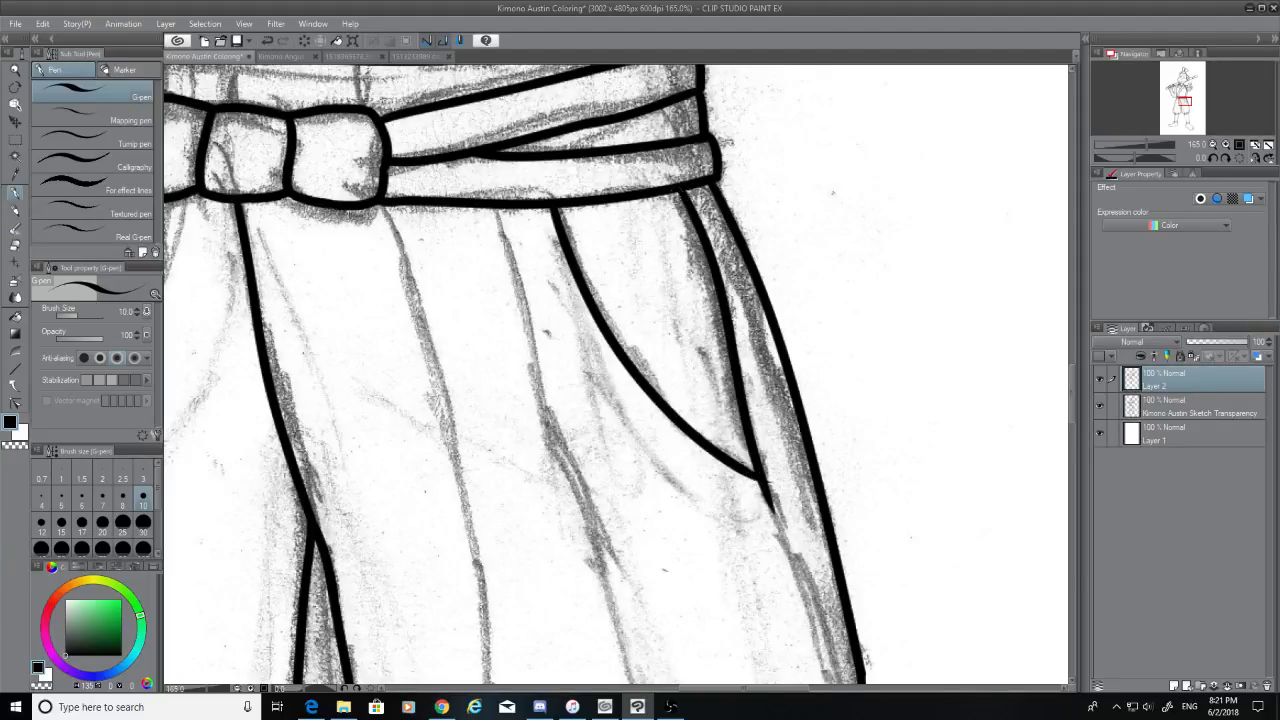
{"action": "left_click", "coordinate": [1100, 405]}
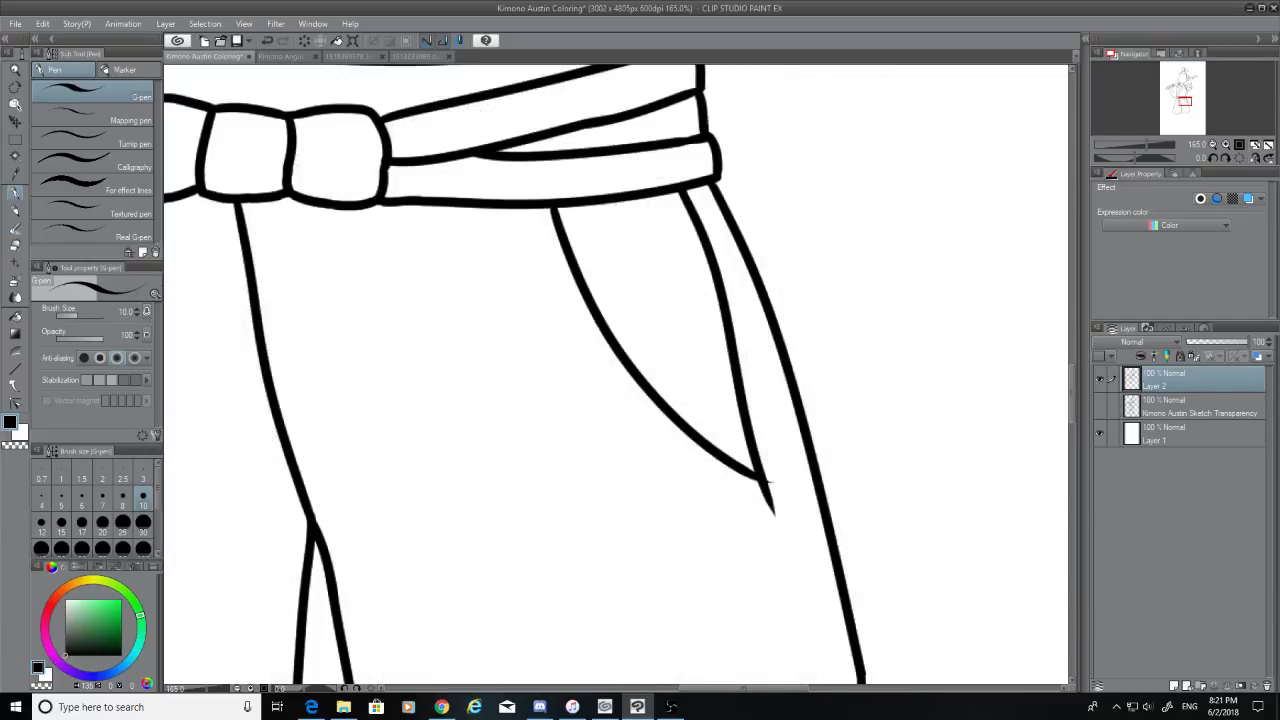
{"action": "left_click", "coordinate": [16, 246]}
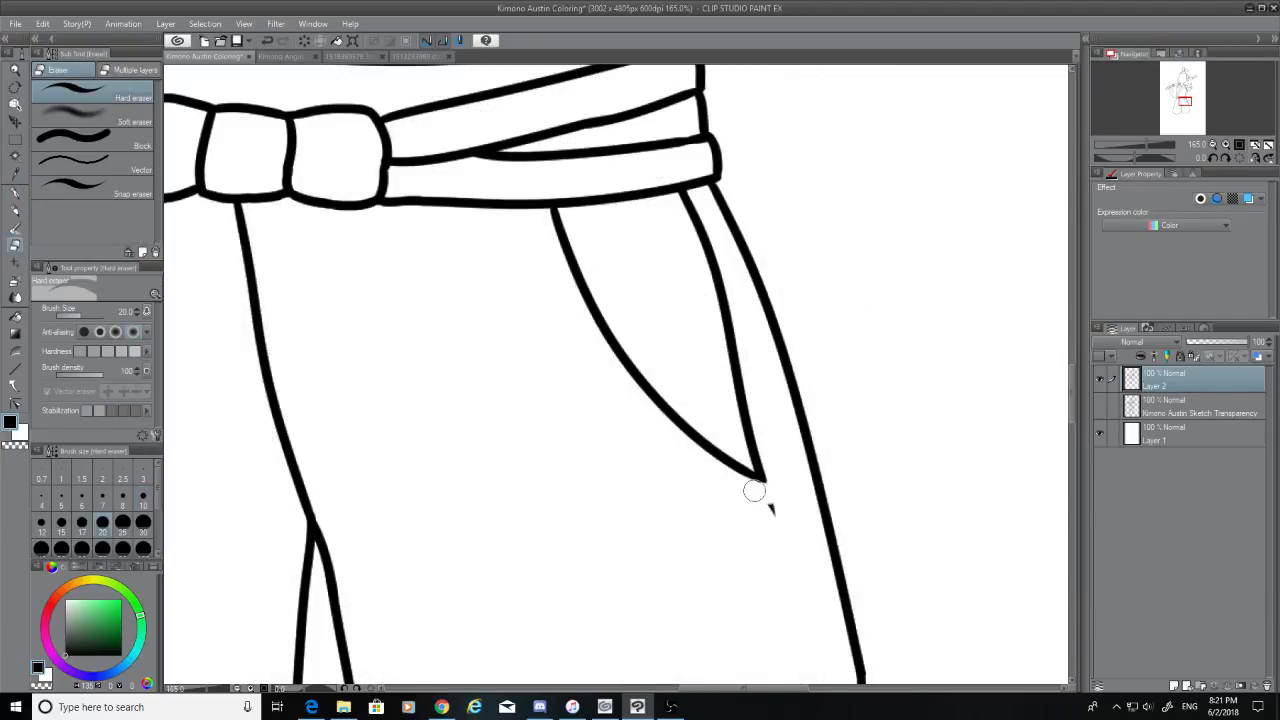
{"action": "left_click_drag", "start_coordinate": [756, 490], "coordinate": [772, 502]}
{"action": "left_click", "coordinate": [1100, 405]}
Ink the short side edges of the leg just below the right pant leg's hem
{"action": "left_click_drag", "start_coordinate": [1083, 392], "coordinate": [1085, 490]}
{"action": "left_click", "coordinate": [15, 192]}
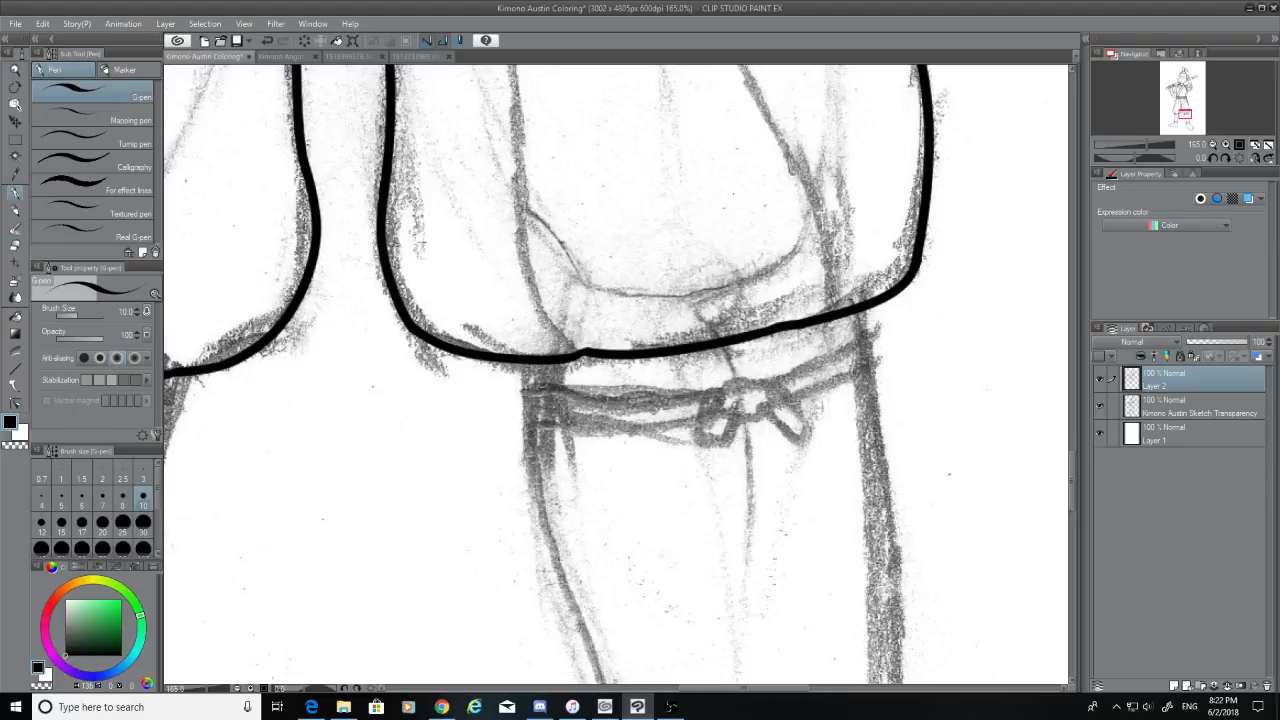
{"action": "key", "text": "ctrl+z"}
{"action": "mouse_move", "coordinate": [527, 362]}
{"action": "left_mouse_down"}
{"action": "mouse_move", "coordinate": [530, 394]}
{"action": "mouse_move", "coordinate": [524, 382]}
{"action": "left_mouse_up"}
{"action": "key", "text": "ctrl+z"}
{"action": "key", "text": "ctrl+z"}
Ink the right portion of the tie band below the right pant hem, from its rounded outer end toward the knot
{"action": "mouse_move", "coordinate": [866, 308]}
{"action": "left_mouse_down"}
{"action": "mouse_move", "coordinate": [868, 334]}
{"action": "mouse_move", "coordinate": [782, 384]}
{"action": "left_mouse_up"}
{"action": "key", "text": "ctrl+z"}
{"action": "left_click_drag", "start_coordinate": [886, 326], "coordinate": [784, 382]}
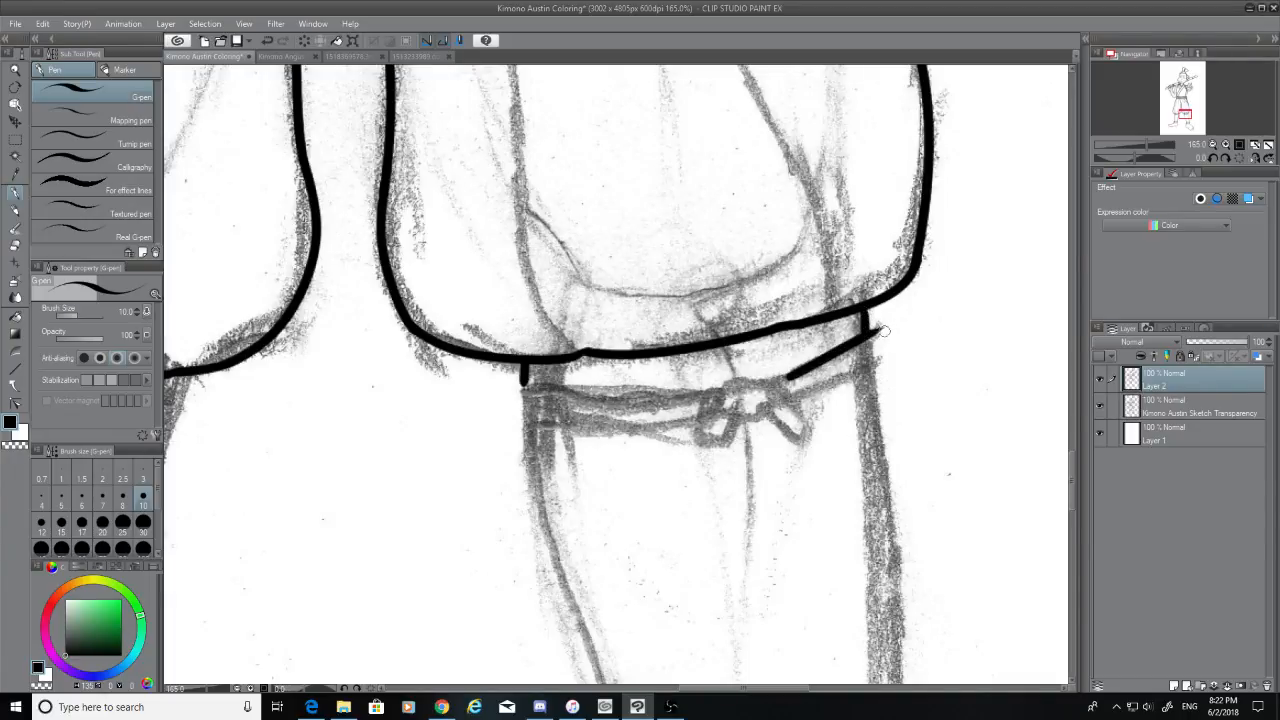
{"action": "key", "text": "ctrl+z"}
{"action": "mouse_move", "coordinate": [866, 326]}
{"action": "left_mouse_down"}
{"action": "mouse_move", "coordinate": [872, 370]}
{"action": "mouse_move", "coordinate": [764, 404]}
{"action": "left_mouse_up"}
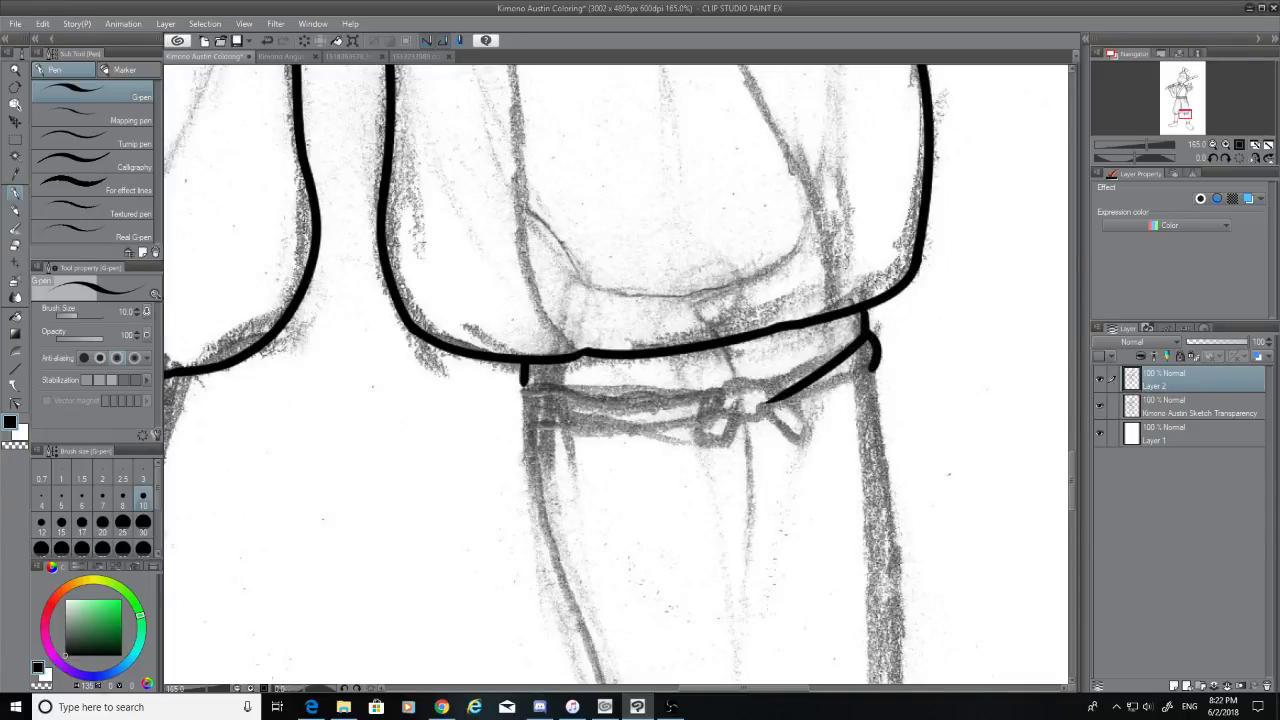
{"action": "key", "text": "ctrl+z"}
{"action": "left_click_drag", "start_coordinate": [866, 332], "coordinate": [772, 382]}
{"action": "key", "text": "ctrl+z"}
{"action": "left_click_drag", "start_coordinate": [866, 334], "coordinate": [772, 382]}
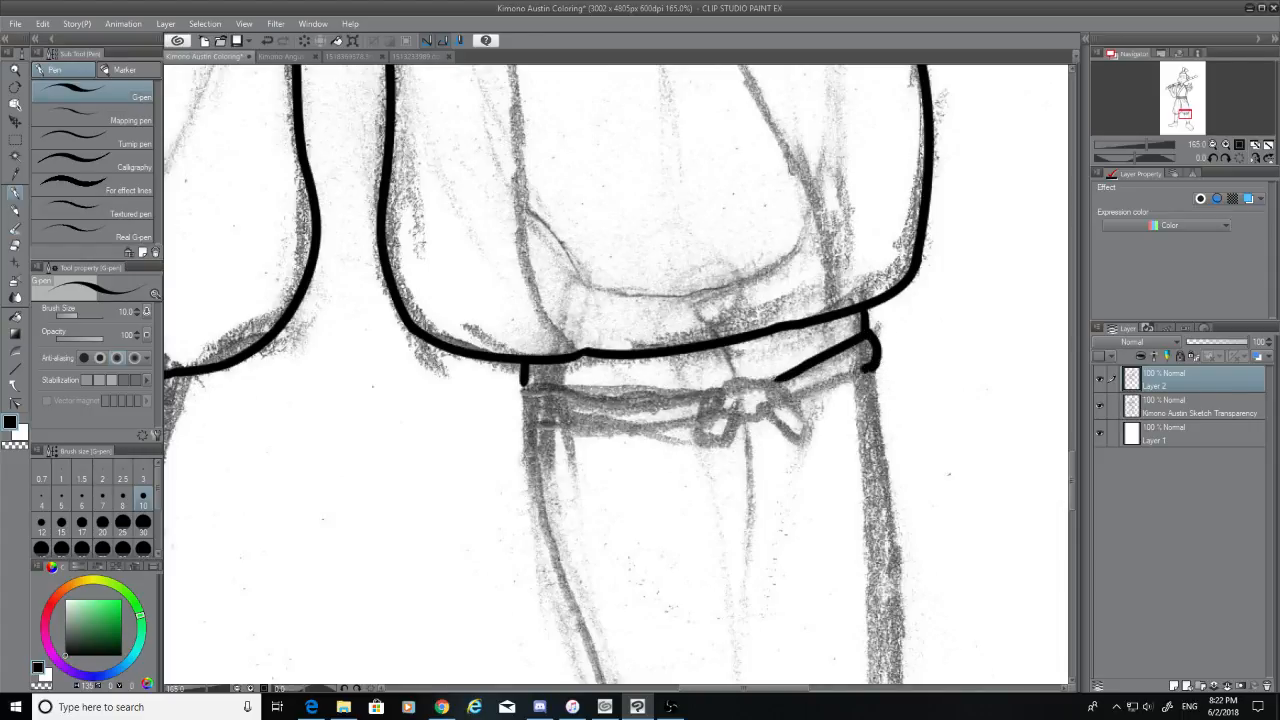
{"action": "mouse_move", "coordinate": [864, 366]}
{"action": "left_mouse_down"}
{"action": "mouse_move", "coordinate": [788, 398]}
{"action": "mouse_move", "coordinate": [830, 384]}
{"action": "mouse_move", "coordinate": [796, 391]}
{"action": "left_mouse_up"}
{"action": "key", "text": "ctrl+z"}
Ink the upper edge of the tie band's left portion from the leg's inner side to the knot
{"action": "left_click_drag", "start_coordinate": [528, 385], "coordinate": [700, 396]}
{"action": "key", "text": "ctrl+z"}
{"action": "left_click_drag", "start_coordinate": [522, 386], "coordinate": [706, 395]}
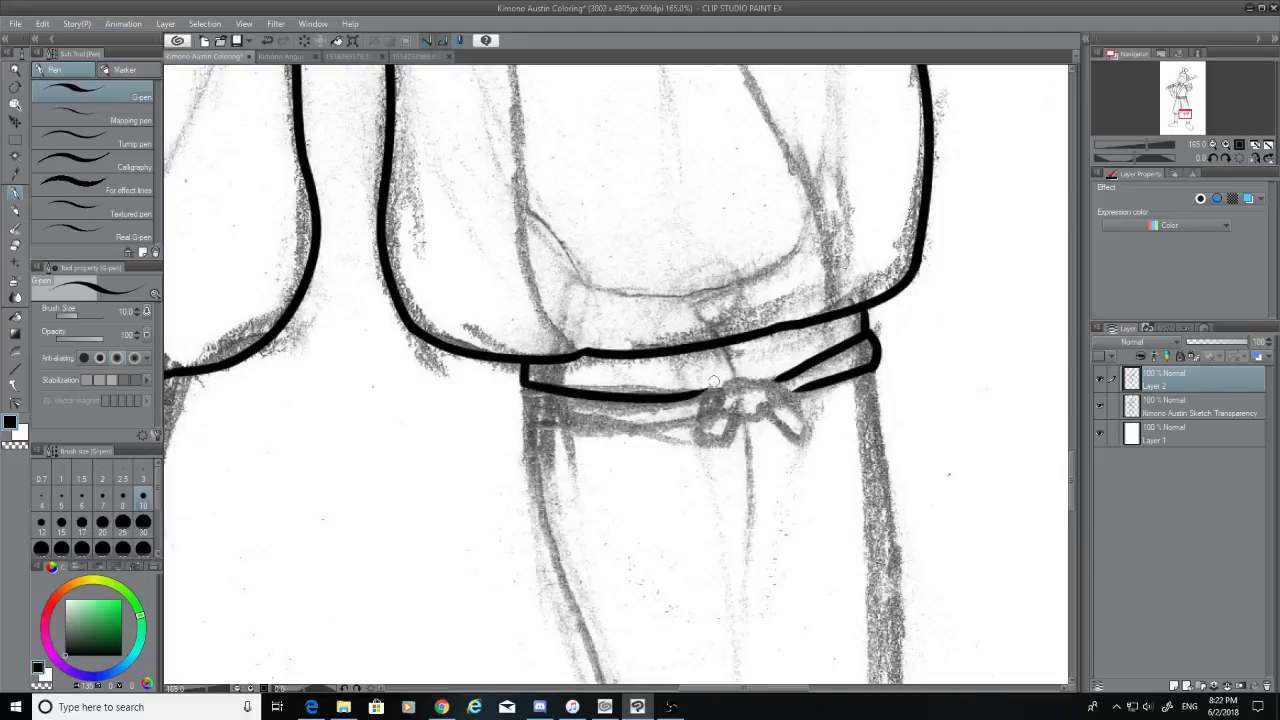
{"action": "key", "text": "ctrl+z"}
{"action": "left_click_drag", "start_coordinate": [520, 384], "coordinate": [708, 397]}
{"action": "key", "text": "ctrl+z"}
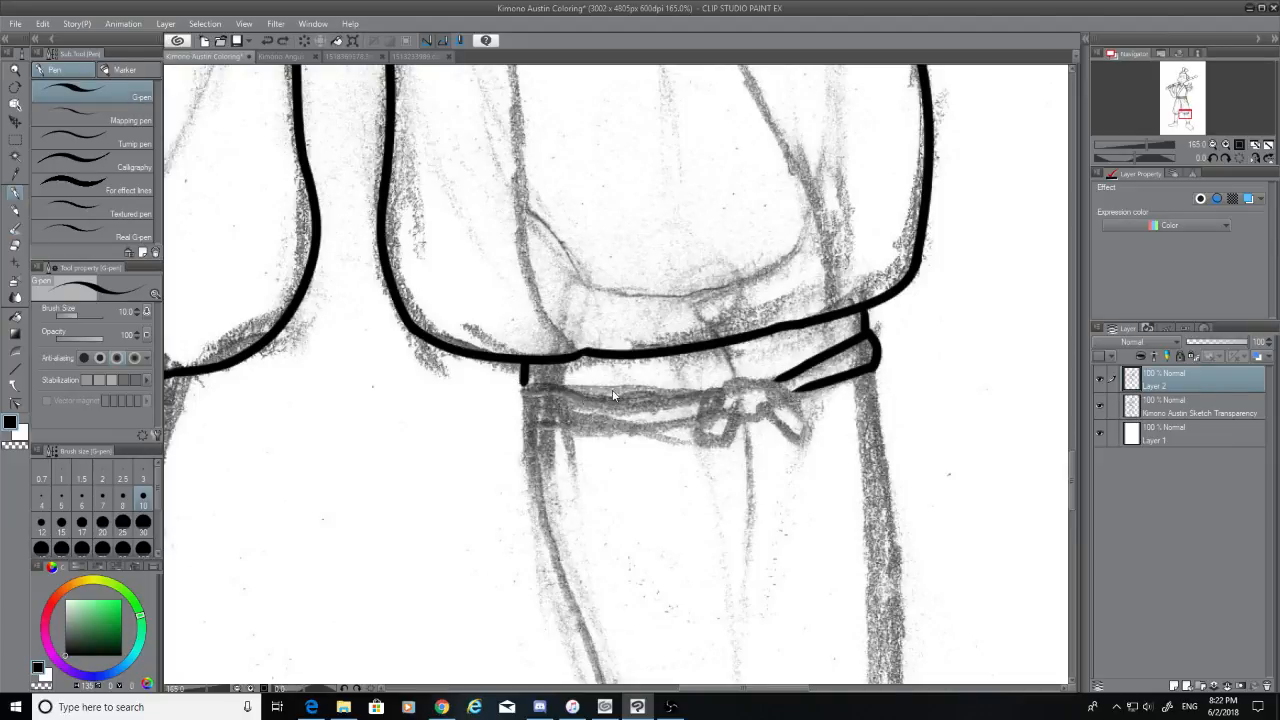
{"action": "left_click_drag", "start_coordinate": [524, 386], "coordinate": [694, 398]}
{"action": "key", "text": "ctrl+z"}
{"action": "left_click_drag", "start_coordinate": [522, 386], "coordinate": [766, 391]}
{"action": "key", "text": "ctrl+z"}
{"action": "left_click_drag", "start_coordinate": [512, 388], "coordinate": [736, 403]}
{"action": "key", "text": "ctrl+z"}
{"action": "key", "text": "ctrl+z"}
{"action": "left_click_drag", "start_coordinate": [522, 392], "coordinate": [704, 405]}
{"action": "key", "text": "ctrl+z"}
{"action": "mouse_move", "coordinate": [522, 390]}
{"action": "left_mouse_down"}
{"action": "mouse_move", "coordinate": [706, 397]}
{"action": "mouse_move", "coordinate": [700, 440]}
{"action": "left_mouse_up"}
{"action": "key", "text": "ctrl+z"}
Ink the tie band's left knot tail and the round knot beside it
{"action": "mouse_move", "coordinate": [712, 396]}
{"action": "left_mouse_down"}
{"action": "mouse_move", "coordinate": [697, 436]}
{"action": "mouse_move", "coordinate": [745, 441]}
{"action": "mouse_move", "coordinate": [735, 420]}
{"action": "mouse_move", "coordinate": [778, 424]}
{"action": "left_mouse_up"}
{"action": "key", "text": "ctrl+z"}
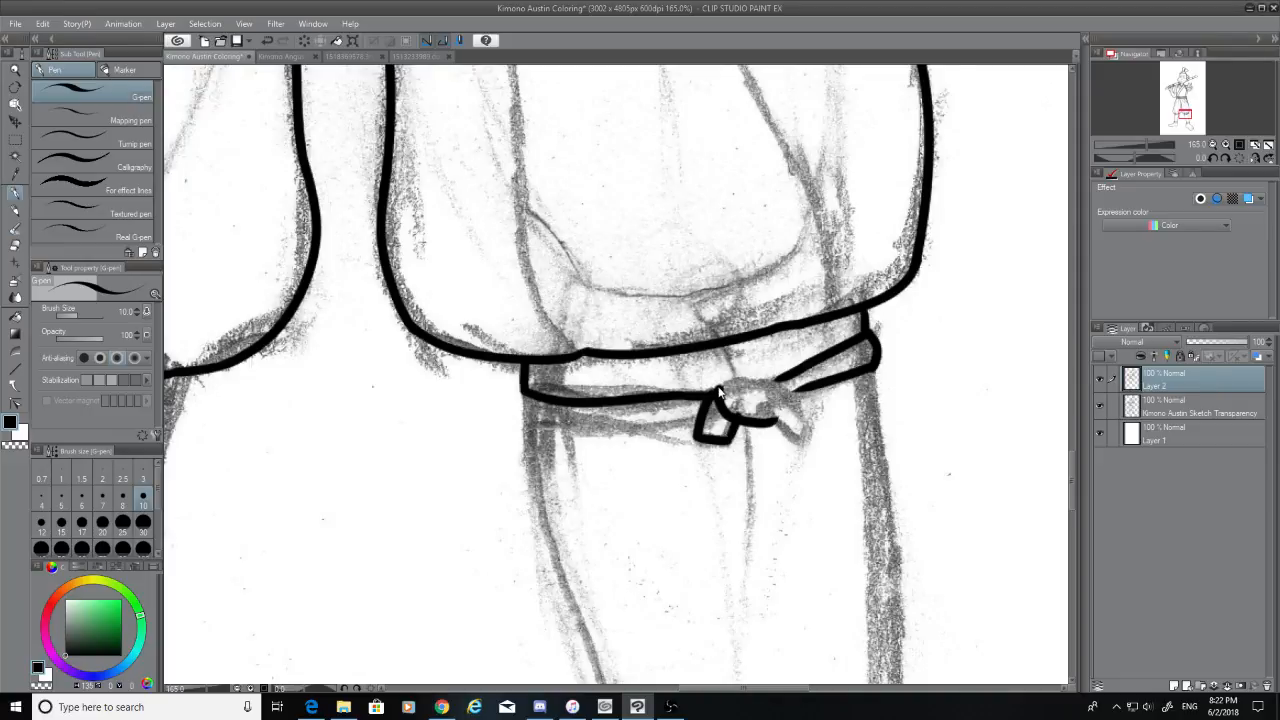
{"action": "key", "text": "ctrl+z"}
{"action": "mouse_move", "coordinate": [720, 390]}
{"action": "left_mouse_down"}
{"action": "mouse_move", "coordinate": [778, 382]}
{"action": "mouse_move", "coordinate": [792, 402]}
{"action": "mouse_move", "coordinate": [776, 420]}
{"action": "mouse_move", "coordinate": [754, 416]}
{"action": "mouse_move", "coordinate": [778, 384]}
{"action": "mouse_move", "coordinate": [759, 404]}
{"action": "mouse_move", "coordinate": [736, 392]}
{"action": "left_mouse_up"}
{"action": "key", "text": "ctrl+z"}
{"action": "key", "text": "ctrl+z"}
{"action": "key", "text": "ctrl+z"}
{"action": "key", "text": "ctrl+z"}
{"action": "key", "text": "ctrl+z"}
{"action": "key", "text": "ctrl+z"}
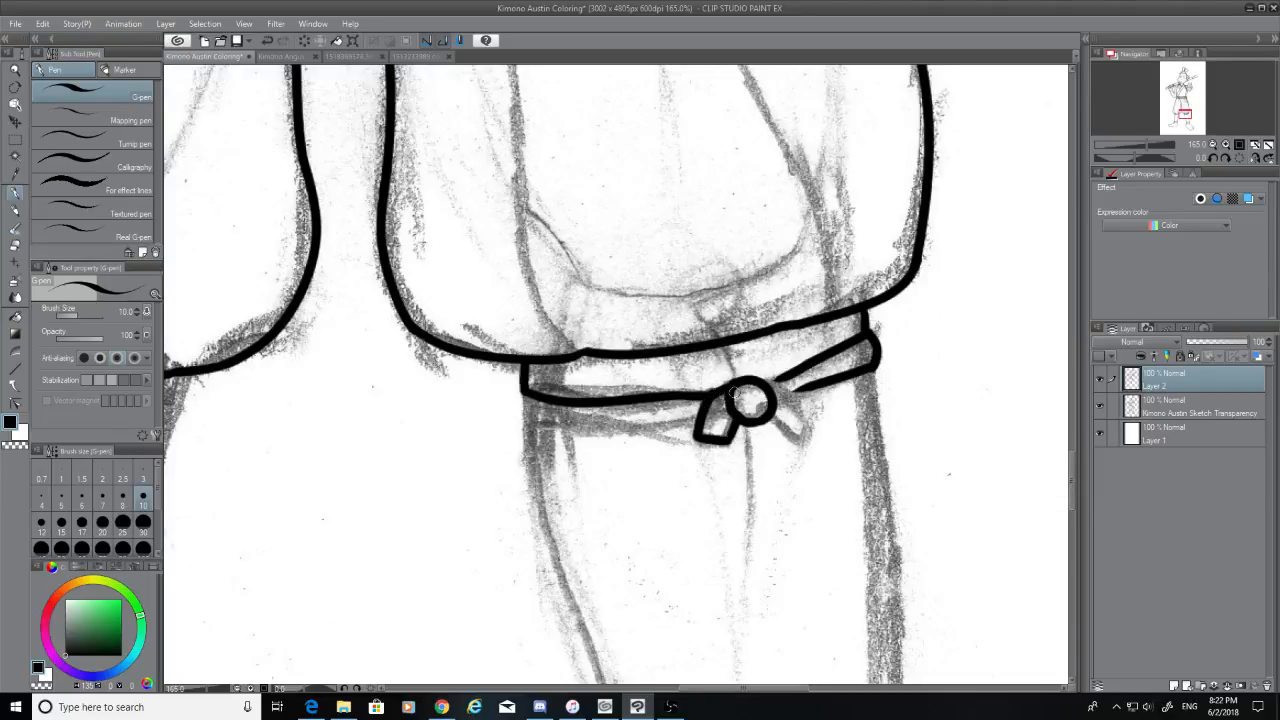
Ink the right tail hanging from the tie band's round knot
{"action": "mouse_move", "coordinate": [770, 383]}
{"action": "left_mouse_down"}
{"action": "mouse_move", "coordinate": [801, 412]}
{"action": "mouse_move", "coordinate": [795, 395]}
{"action": "mouse_move", "coordinate": [809, 426]}
{"action": "mouse_move", "coordinate": [788, 431]}
{"action": "left_mouse_up"}
{"action": "key", "text": "ctrl+z"}
{"action": "key", "text": "ctrl+z"}
{"action": "key", "text": "ctrl+z"}
{"action": "key", "text": "ctrl+z"}
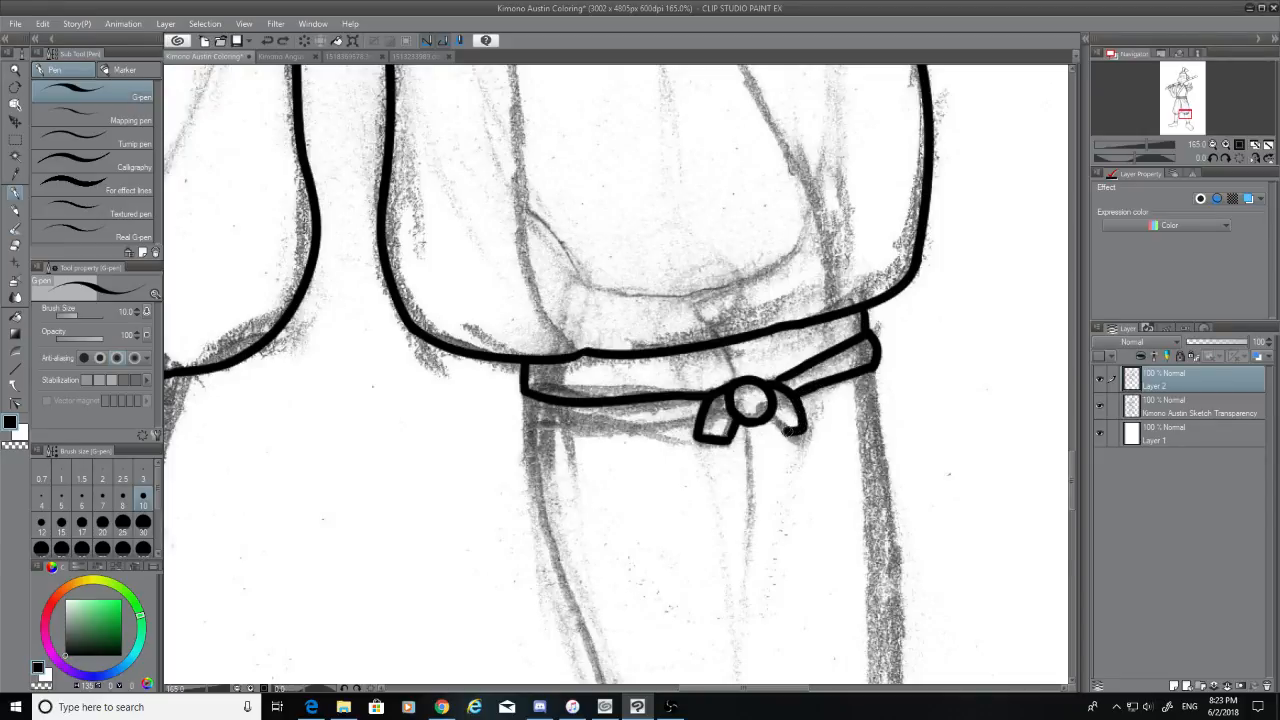
{"action": "key", "text": "ctrl+z"}
Ink the lower edge of the tie band's left portion with a rounded inner end, and touch up the line beside the knot
{"action": "left_click_drag", "start_coordinate": [521, 368], "coordinate": [700, 437]}
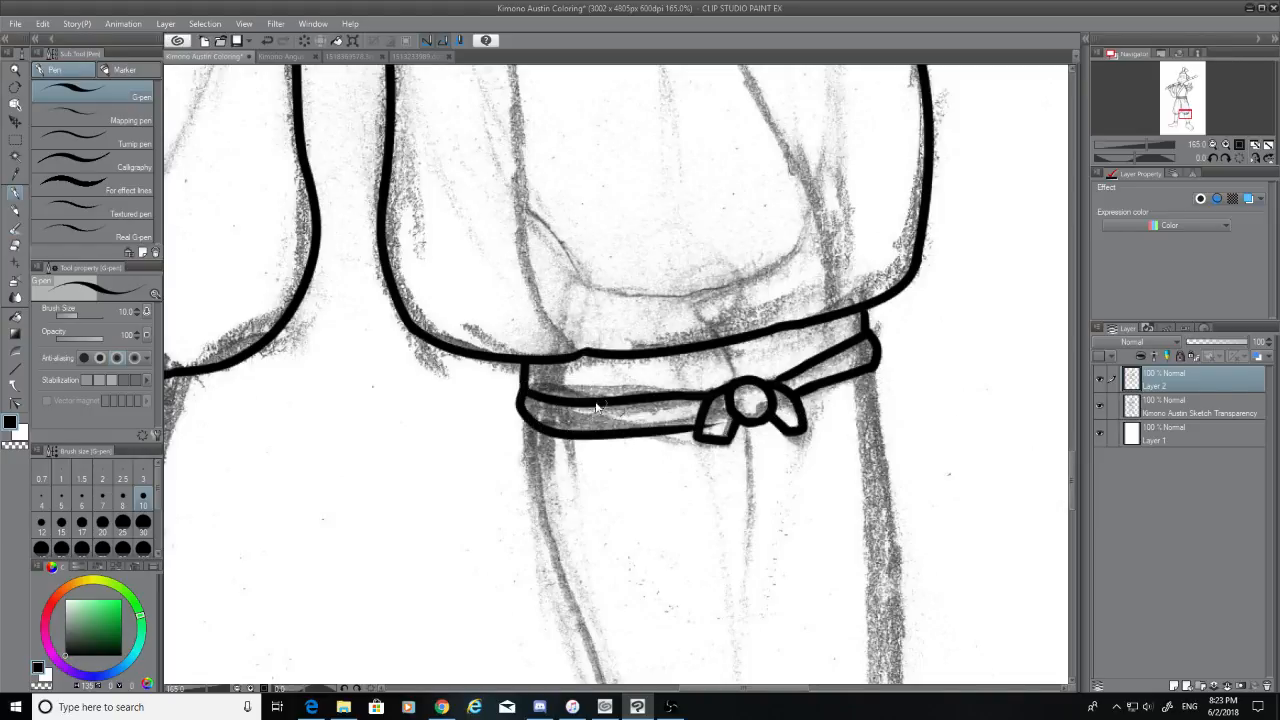
{"action": "key", "text": "ctrl+z"}
{"action": "mouse_move", "coordinate": [522, 381]}
{"action": "left_mouse_down"}
{"action": "mouse_move", "coordinate": [520, 424]}
{"action": "mouse_move", "coordinate": [688, 438]}
{"action": "left_mouse_up"}
{"action": "key", "text": "ctrl+z"}
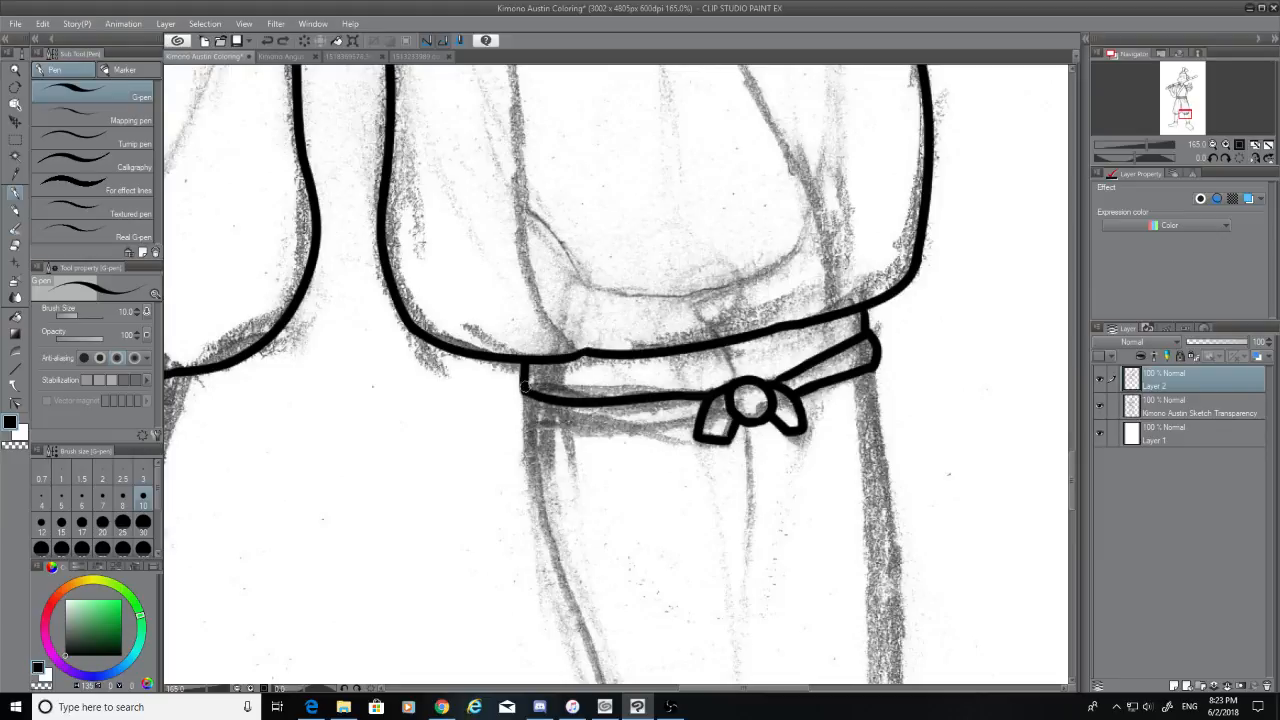
{"action": "mouse_move", "coordinate": [525, 387]}
{"action": "left_mouse_down"}
{"action": "mouse_move", "coordinate": [523, 427]}
{"action": "mouse_move", "coordinate": [693, 432]}
{"action": "left_mouse_up"}
{"action": "key", "text": "ctrl+z"}
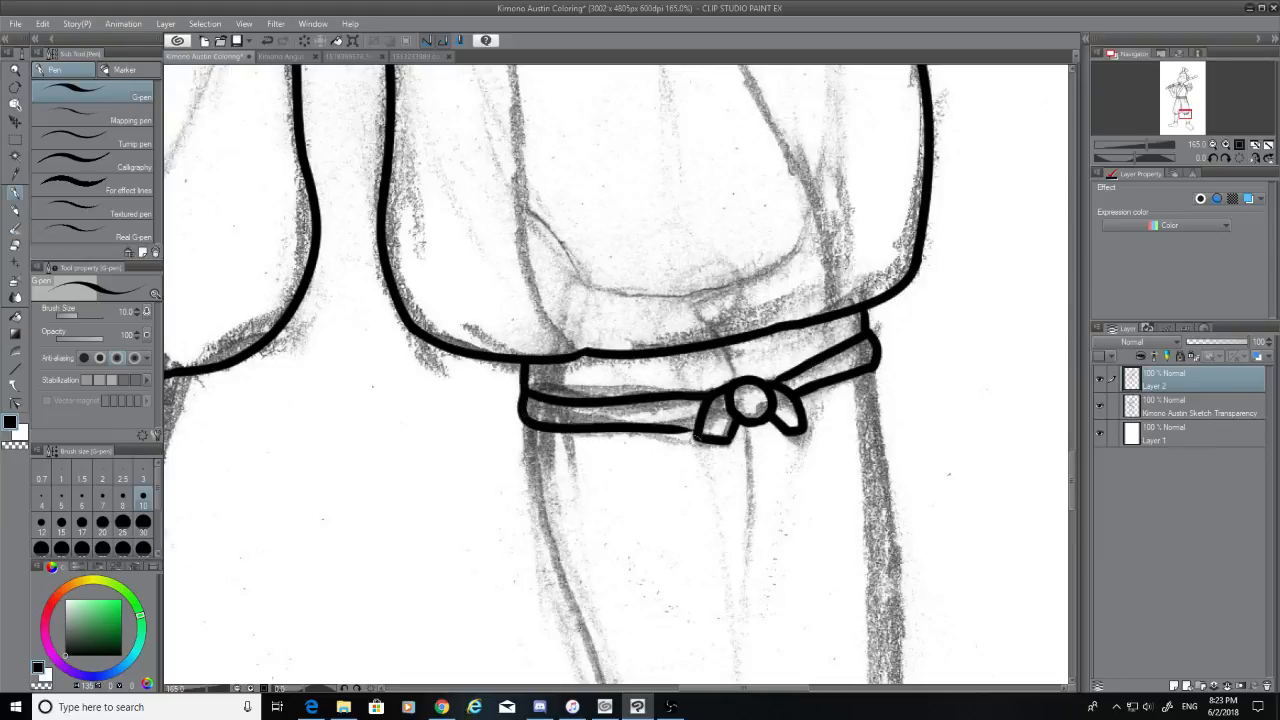
{"action": "key", "text": "ctrl+z"}
{"action": "mouse_move", "coordinate": [524, 386]}
{"action": "left_mouse_down"}
{"action": "mouse_move", "coordinate": [520, 416]}
{"action": "mouse_move", "coordinate": [695, 436]}
{"action": "mouse_move", "coordinate": [682, 424]}
{"action": "left_mouse_up"}
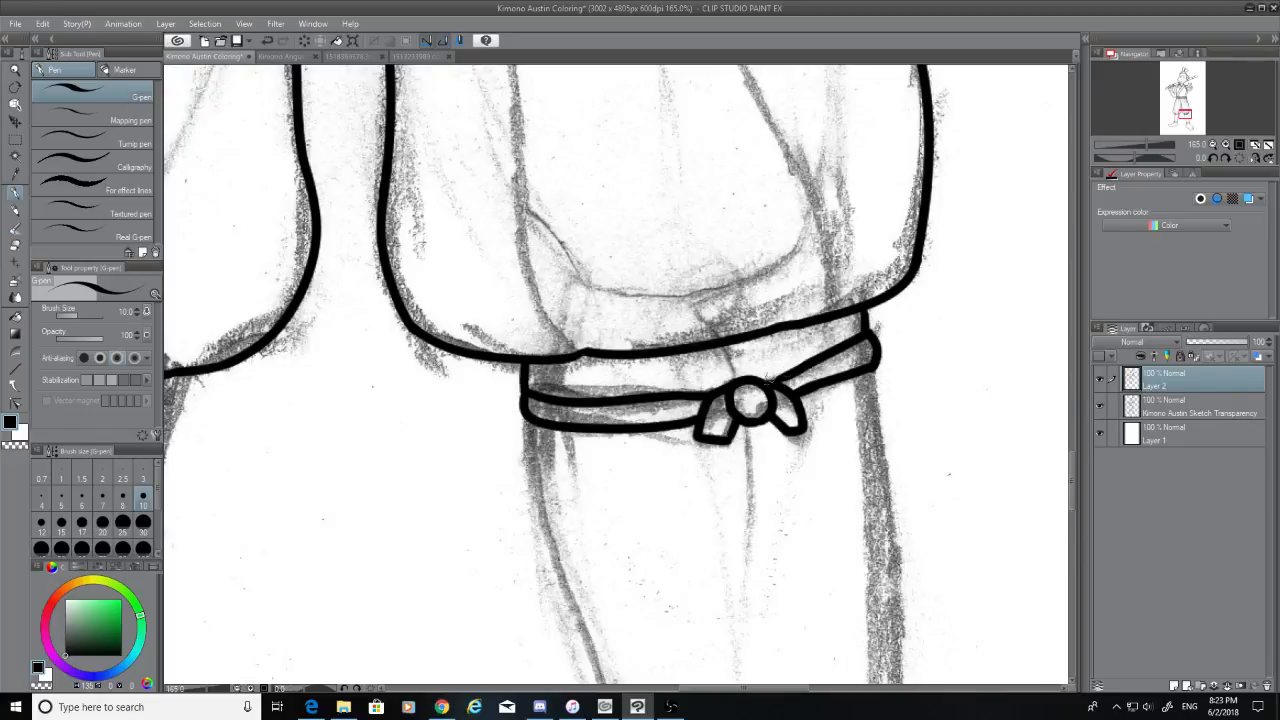
{"action": "left_click_drag", "start_coordinate": [768, 382], "coordinate": [790, 372]}
Ink the upper parts of the right leg's outer and inner edges downward from the tie band
{"action": "left_click_drag", "start_coordinate": [1074, 468], "coordinate": [1074, 478]}
{"action": "left_click_drag", "start_coordinate": [862, 220], "coordinate": [900, 630]}
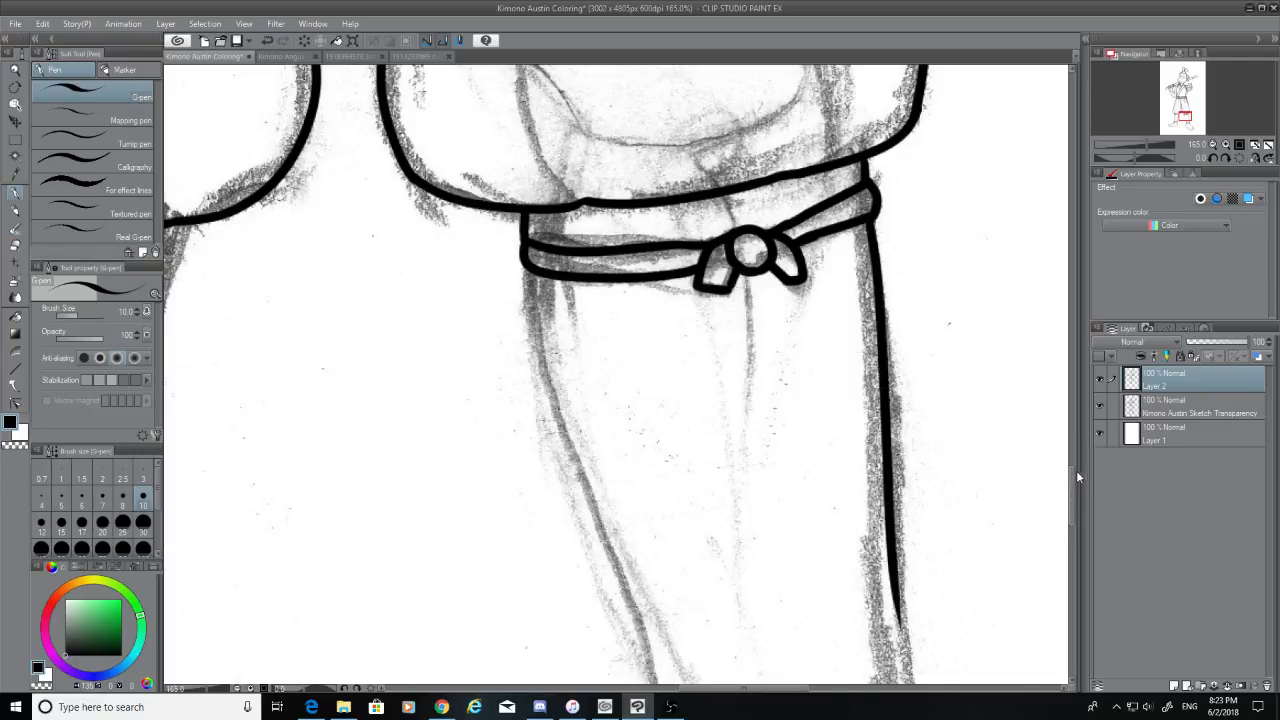
{"action": "left_click_drag", "start_coordinate": [1074, 481], "coordinate": [1075, 485]}
{"action": "left_click_drag", "start_coordinate": [533, 219], "coordinate": [589, 520]}
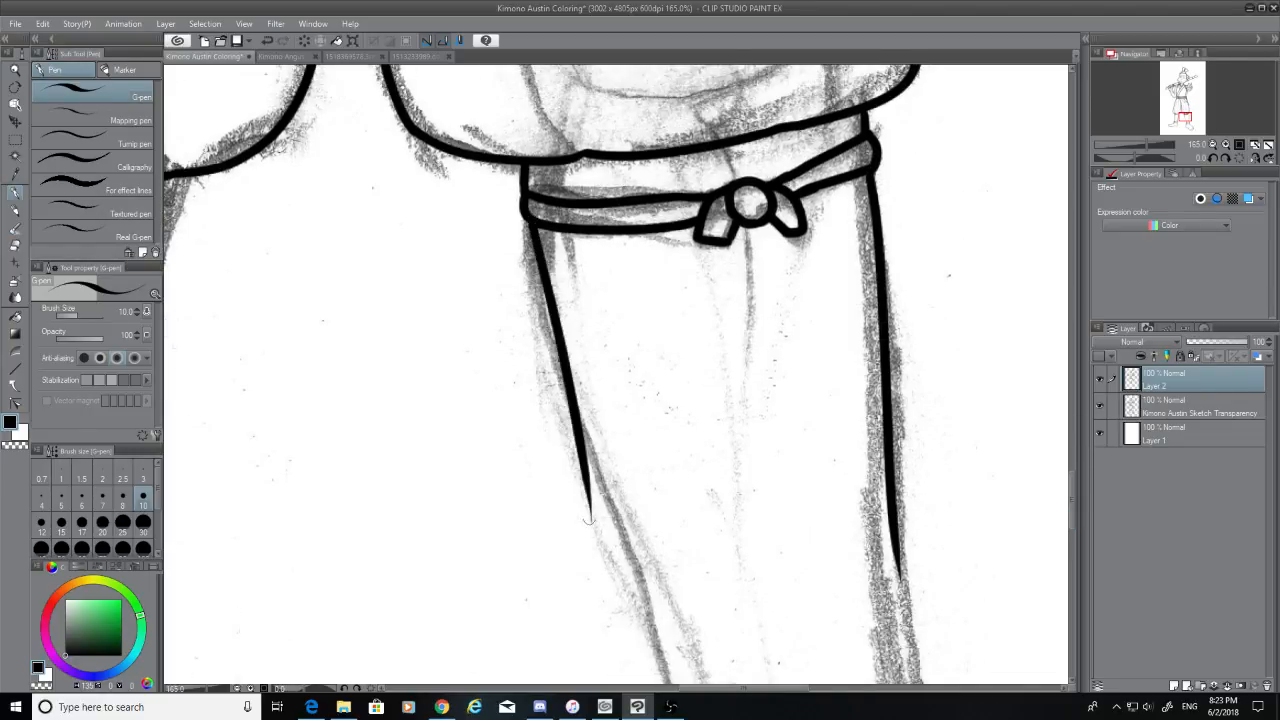
{"action": "key", "text": "ctrl+z"}
{"action": "left_click_drag", "start_coordinate": [528, 218], "coordinate": [613, 532]}
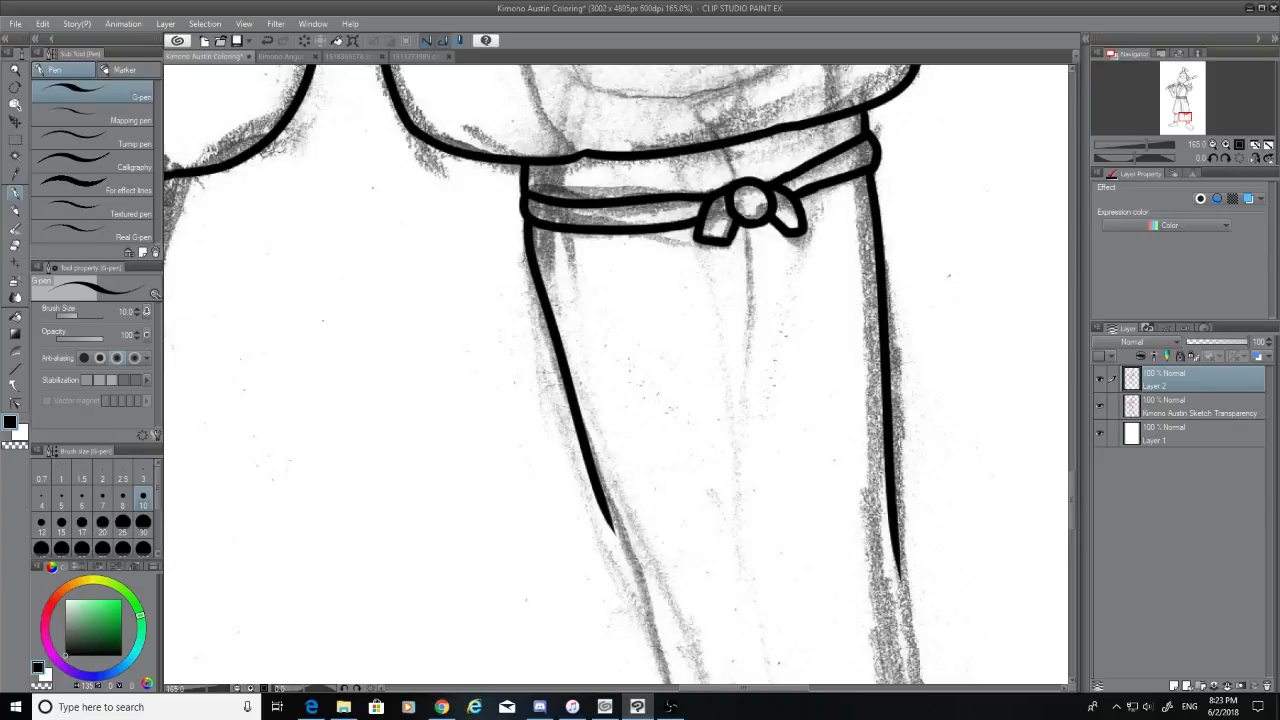
Extend the right leg's inner edge down to the sketched ankle tie
{"action": "left_click_drag", "start_coordinate": [1065, 487], "coordinate": [1073, 512]}
{"action": "mouse_move", "coordinate": [590, 240]}
{"action": "left_mouse_down"}
{"action": "mouse_move", "coordinate": [682, 600]}
{"action": "mouse_move", "coordinate": [631, 289]}
{"action": "mouse_move", "coordinate": [694, 625]}
{"action": "left_mouse_up"}
{"action": "key", "text": "ctrl+z"}
{"action": "key", "text": "ctrl+z"}
{"action": "key", "text": "ctrl+z"}
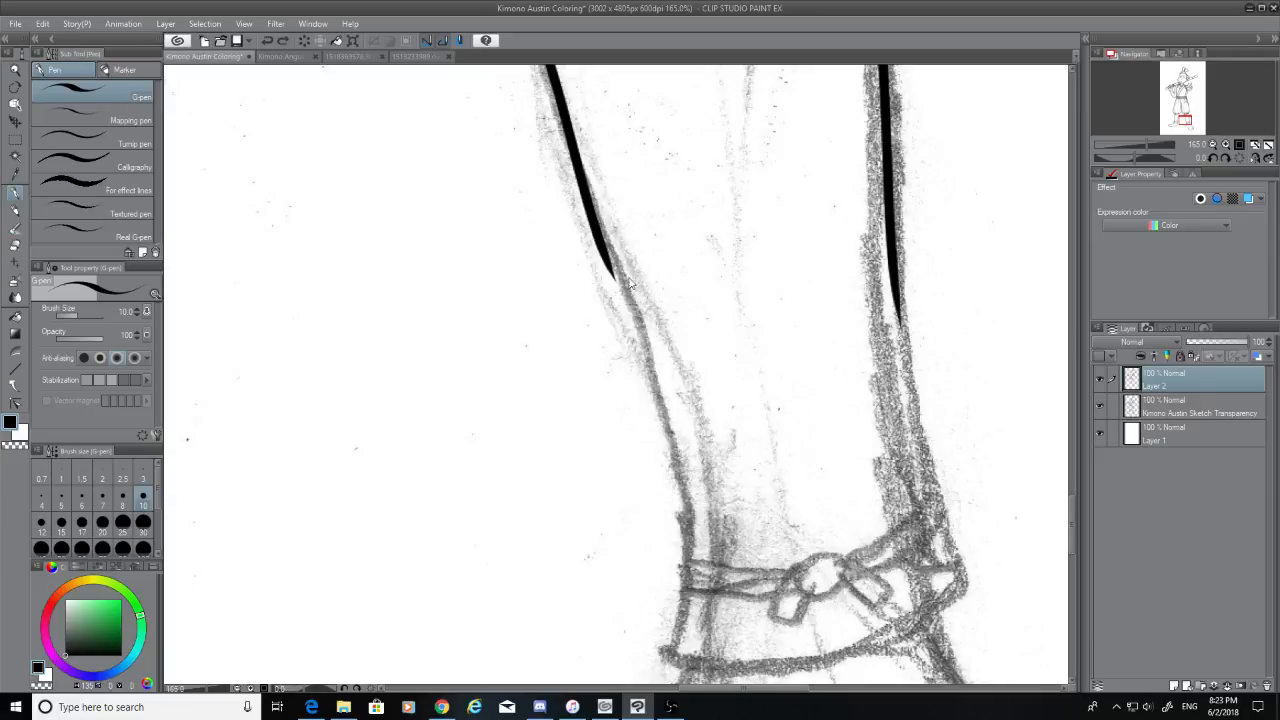
{"action": "left_click_drag", "start_coordinate": [597, 230], "coordinate": [690, 568]}
{"action": "key", "text": "ctrl+z"}
{"action": "left_click_drag", "start_coordinate": [598, 235], "coordinate": [692, 585]}
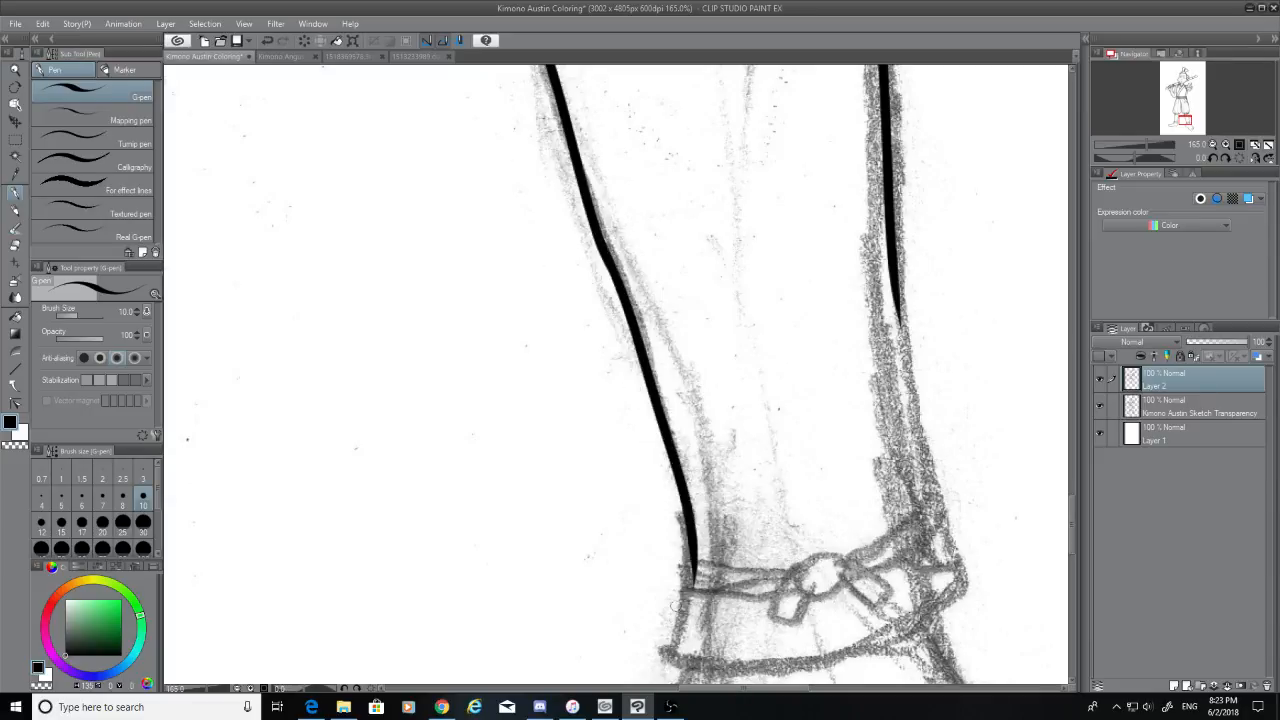
Extend the right leg's outer edge down toward the sketched ankle tie
{"action": "mouse_move", "coordinate": [907, 252]}
{"action": "left_mouse_down"}
{"action": "mouse_move", "coordinate": [925, 505]}
{"action": "mouse_move", "coordinate": [905, 316]}
{"action": "mouse_move", "coordinate": [922, 488]}
{"action": "left_mouse_up"}
{"action": "key", "text": "ctrl+z"}
{"action": "key", "text": "ctrl+z"}
{"action": "left_click_drag", "start_coordinate": [895, 258], "coordinate": [922, 488]}
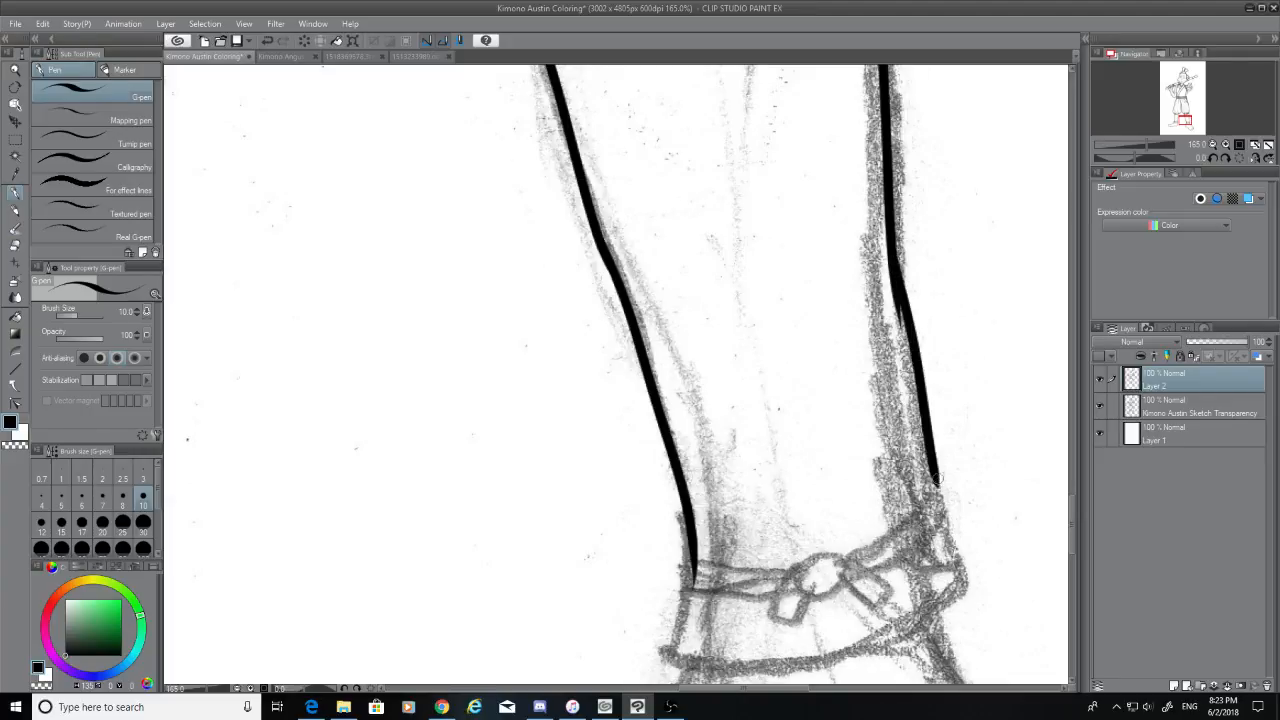
Redraw the lower part of the right leg's outer edge with a smoother stroke reaching the sketched ankle tie
{"action": "key", "text": "ctrl+z"}
{"action": "left_click_drag", "start_coordinate": [886, 256], "coordinate": [922, 490]}
{"action": "key", "text": "ctrl+z"}
{"action": "left_click_drag", "start_coordinate": [888, 256], "coordinate": [940, 482]}
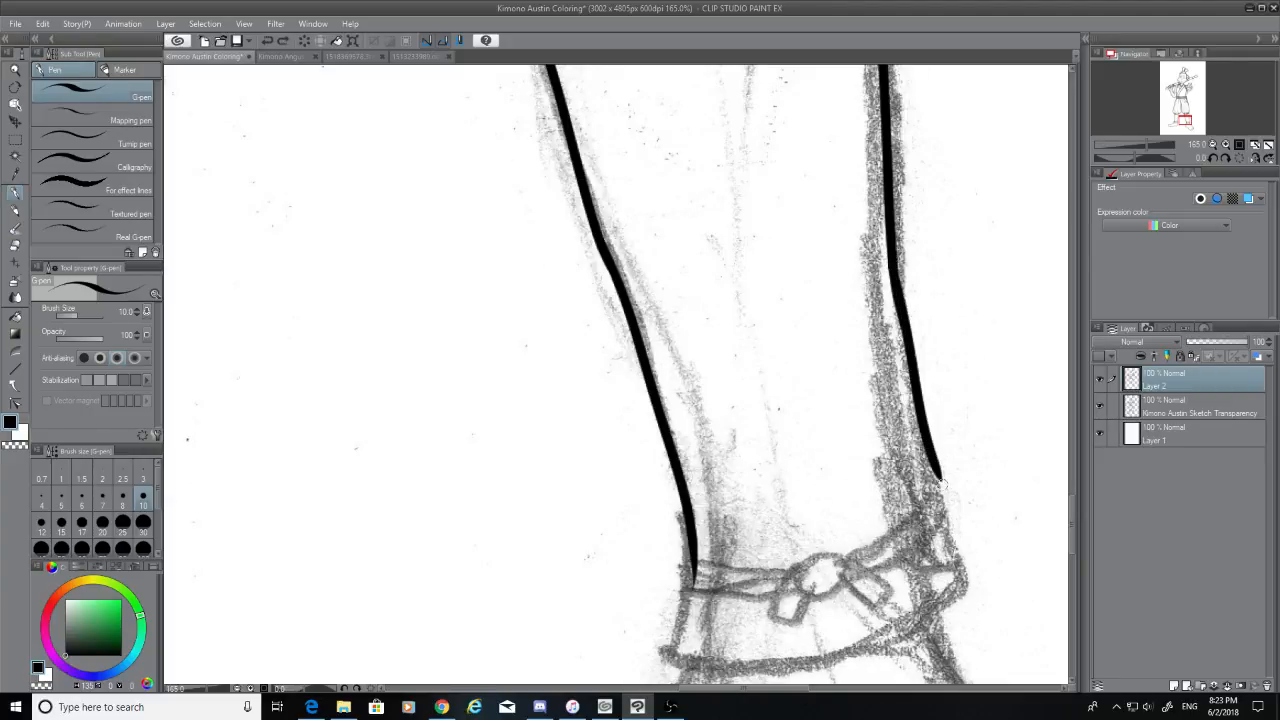
{"action": "key", "text": "ctrl+z"}
{"action": "left_click_drag", "start_coordinate": [886, 254], "coordinate": [924, 495]}
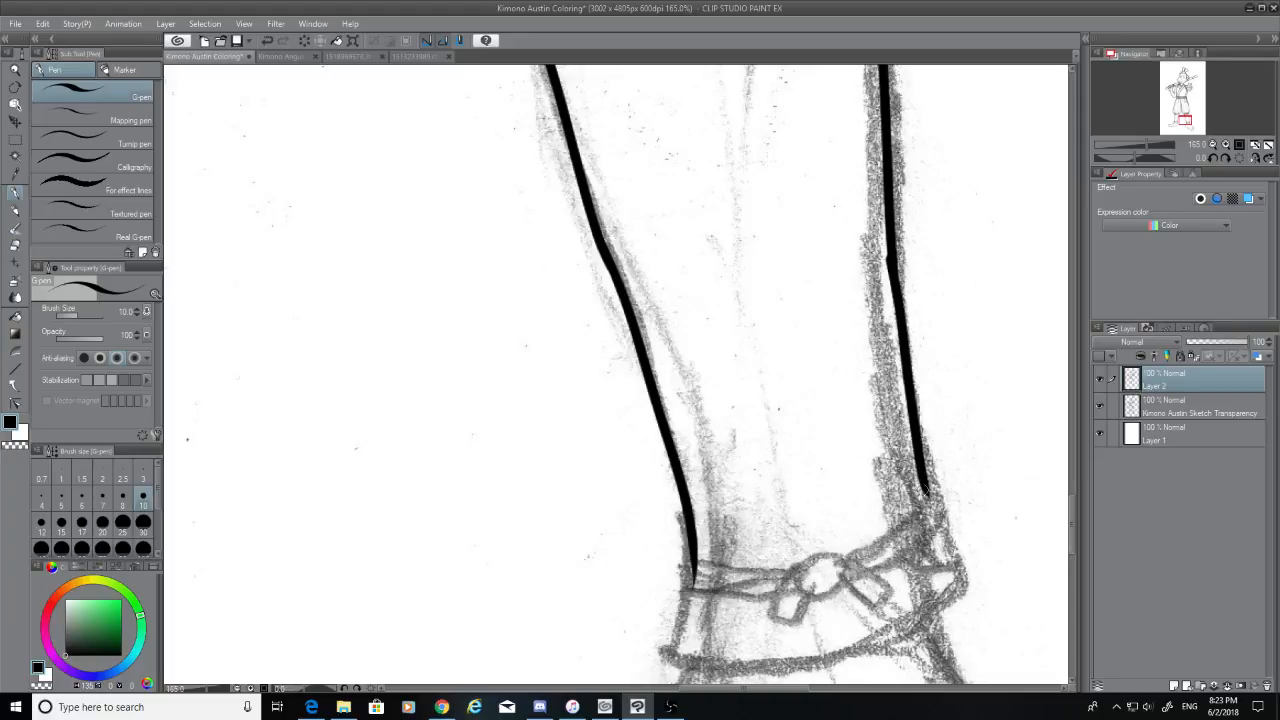
{"action": "scroll", "coordinate": [1070, 513], "scroll_direction": "down", "scroll_amount": 3}
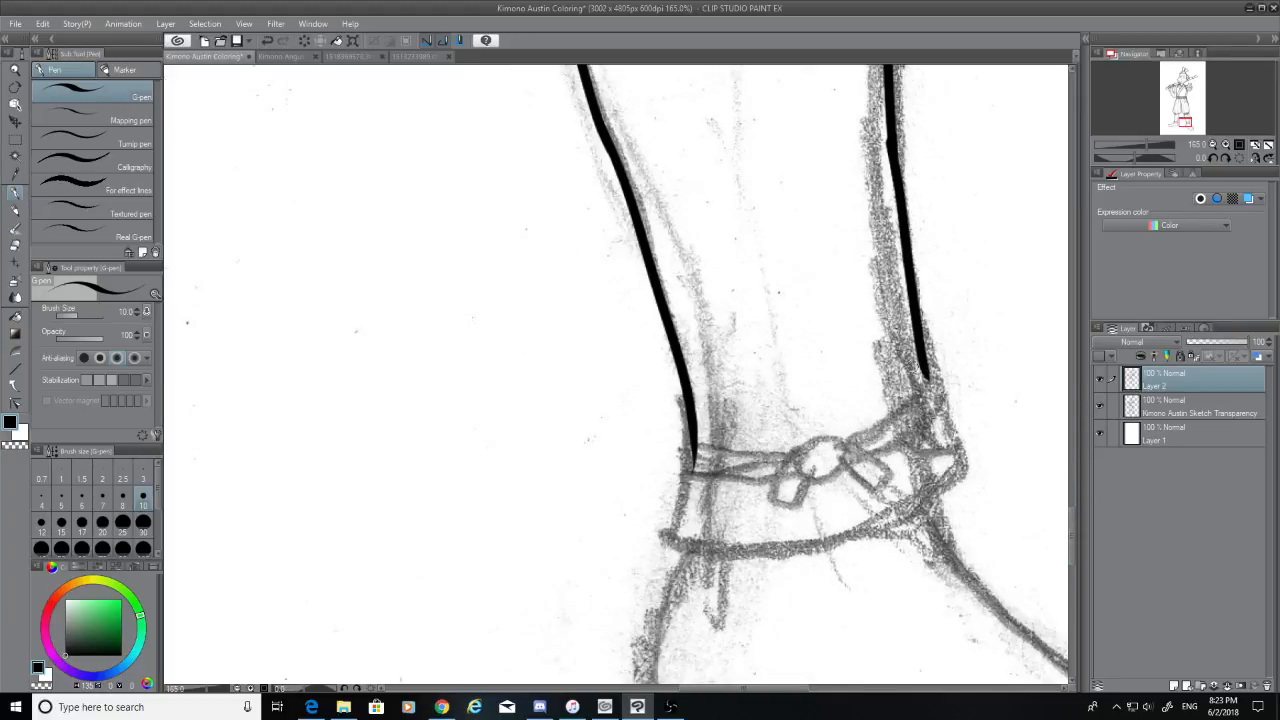
{"action": "left_click_drag", "start_coordinate": [919, 358], "coordinate": [931, 387]}
Trim the overshooting end of the leg's inner edge and ink the ankle band's upper edge from there to the knot
{"action": "left_click", "coordinate": [15, 245]}
{"action": "left_click_drag", "start_coordinate": [704, 472], "coordinate": [689, 455]}
{"action": "left_click_drag", "start_coordinate": [690, 440], "coordinate": [822, 449]}
{"action": "key", "text": "ctrl+z"}
{"action": "left_click_drag", "start_coordinate": [678, 446], "coordinate": [800, 452]}
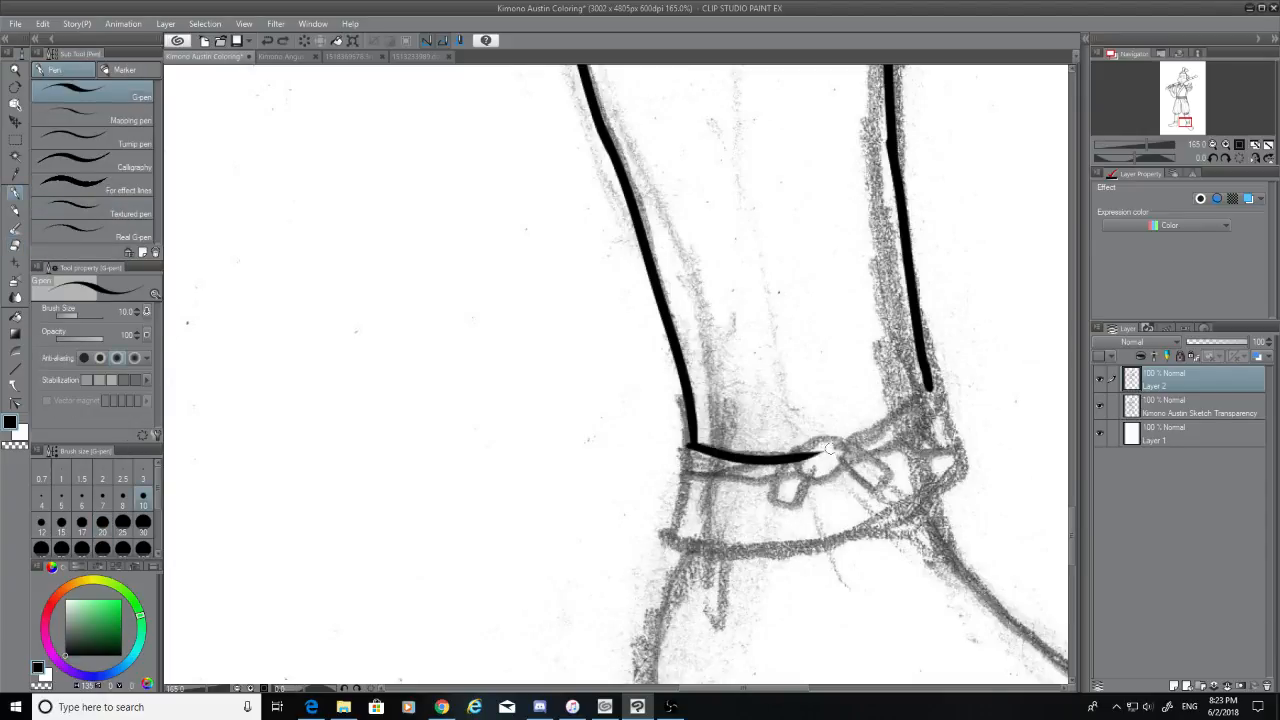
{"action": "key", "text": "ctrl+z"}
{"action": "mouse_move", "coordinate": [690, 446]}
{"action": "left_mouse_down"}
{"action": "mouse_move", "coordinate": [848, 458]}
{"action": "mouse_move", "coordinate": [839, 476]}
{"action": "mouse_move", "coordinate": [790, 460]}
{"action": "mouse_move", "coordinate": [800, 456]}
{"action": "left_mouse_up"}
Ink the ankle tie's round knot and the band's upper edge from the knot to the leg's outer edge
{"action": "key", "text": "ctrl+z"}
{"action": "key", "text": "ctrl+z"}
{"action": "key", "text": "ctrl+z"}
{"action": "key", "text": "ctrl+z"}
{"action": "key", "text": "ctrl+z"}
{"action": "key", "text": "ctrl+z"}
{"action": "key", "text": "ctrl+z"}
{"action": "key", "text": "ctrl+z"}
{"action": "mouse_move", "coordinate": [928, 383]}
{"action": "left_mouse_down"}
{"action": "mouse_move", "coordinate": [834, 442]}
{"action": "mouse_move", "coordinate": [938, 384]}
{"action": "left_mouse_up"}
{"action": "key", "text": "ctrl+z"}
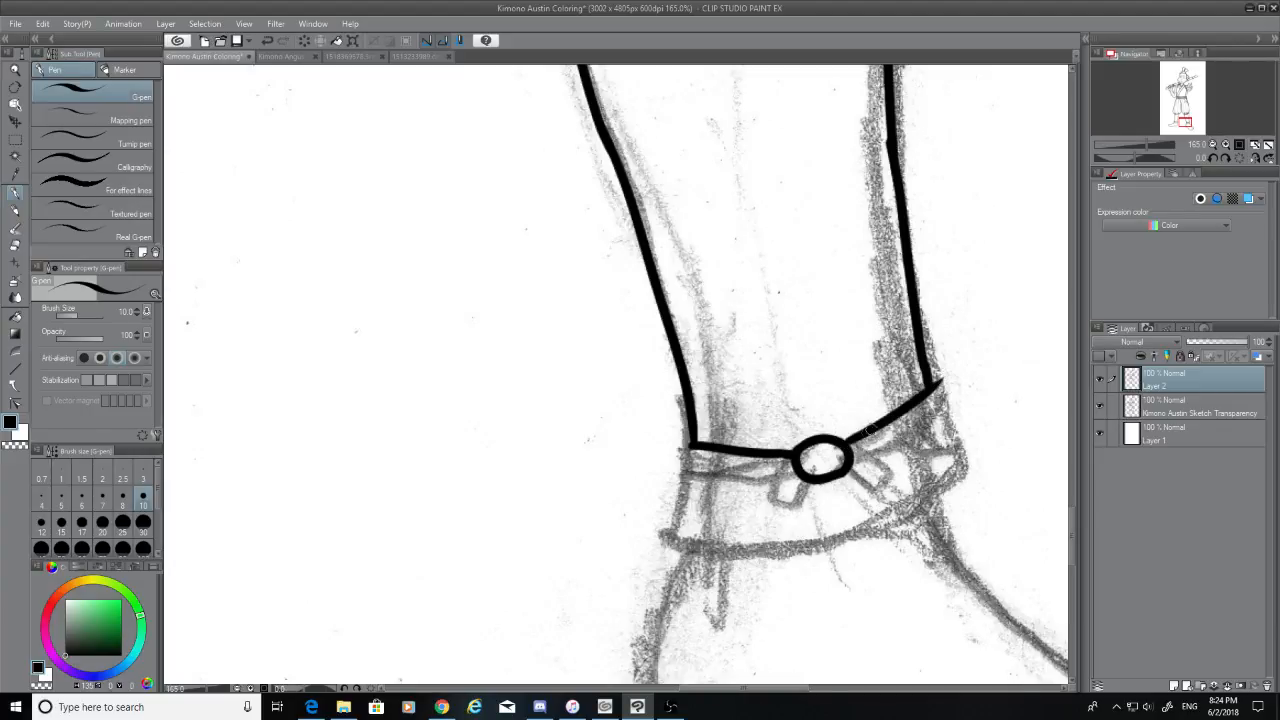
Ink the two short tie ends hanging below the ankle knot
{"action": "mouse_move", "coordinate": [848, 442]}
{"action": "left_mouse_down"}
{"action": "mouse_move", "coordinate": [883, 474]}
{"action": "mouse_move", "coordinate": [876, 484]}
{"action": "mouse_move", "coordinate": [847, 467]}
{"action": "mouse_move", "coordinate": [888, 474]}
{"action": "mouse_move", "coordinate": [876, 487]}
{"action": "mouse_move", "coordinate": [851, 472]}
{"action": "mouse_move", "coordinate": [772, 495]}
{"action": "mouse_move", "coordinate": [788, 502]}
{"action": "mouse_move", "coordinate": [814, 474]}
{"action": "left_mouse_up"}
{"action": "key", "text": "ctrl+z"}
{"action": "key", "text": "ctrl+z"}
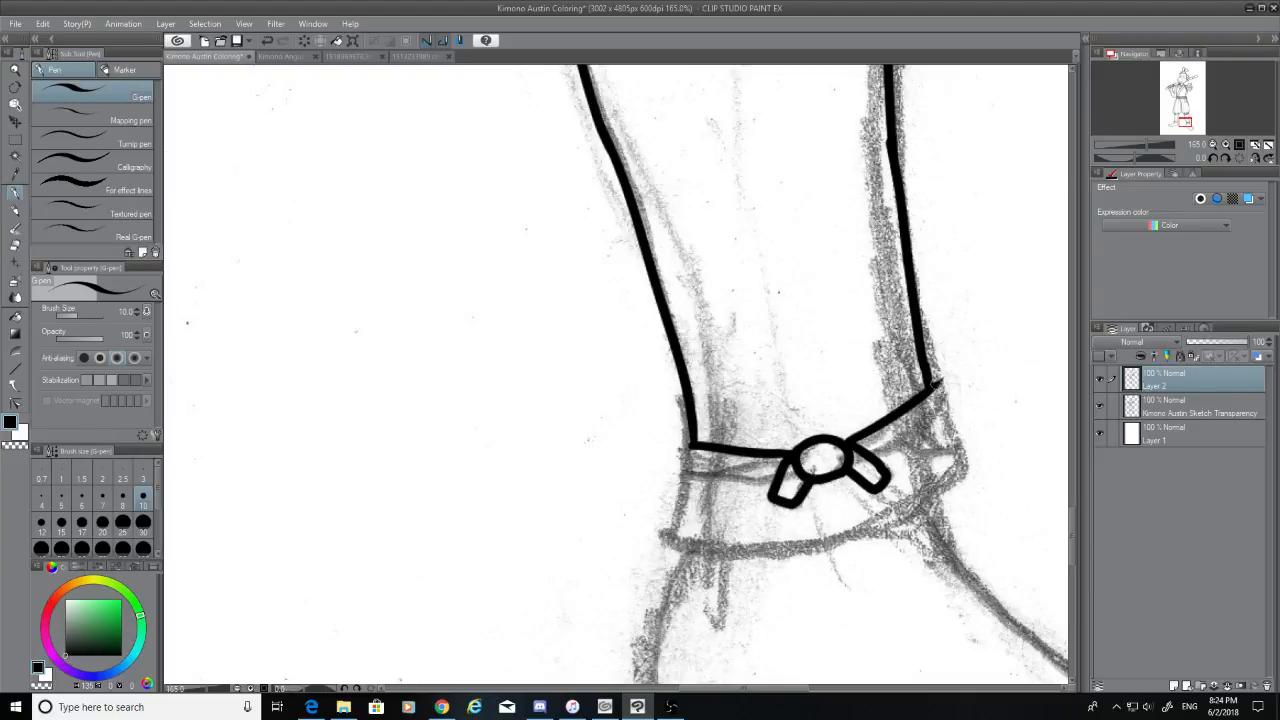
Ink the lower edge and rounded end of the ankle band's outer portion, and erase the line overshoot at its corner
{"action": "mouse_move", "coordinate": [936, 384]}
{"action": "left_mouse_down"}
{"action": "mouse_move", "coordinate": [954, 427]}
{"action": "mouse_move", "coordinate": [943, 408]}
{"action": "mouse_move", "coordinate": [947, 421]}
{"action": "mouse_move", "coordinate": [936, 411]}
{"action": "mouse_move", "coordinate": [867, 454]}
{"action": "left_mouse_up"}
{"action": "key", "text": "ctrl+z"}
{"action": "key", "text": "ctrl+z"}
{"action": "key", "text": "ctrl+z"}
{"action": "key", "text": "ctrl+z"}
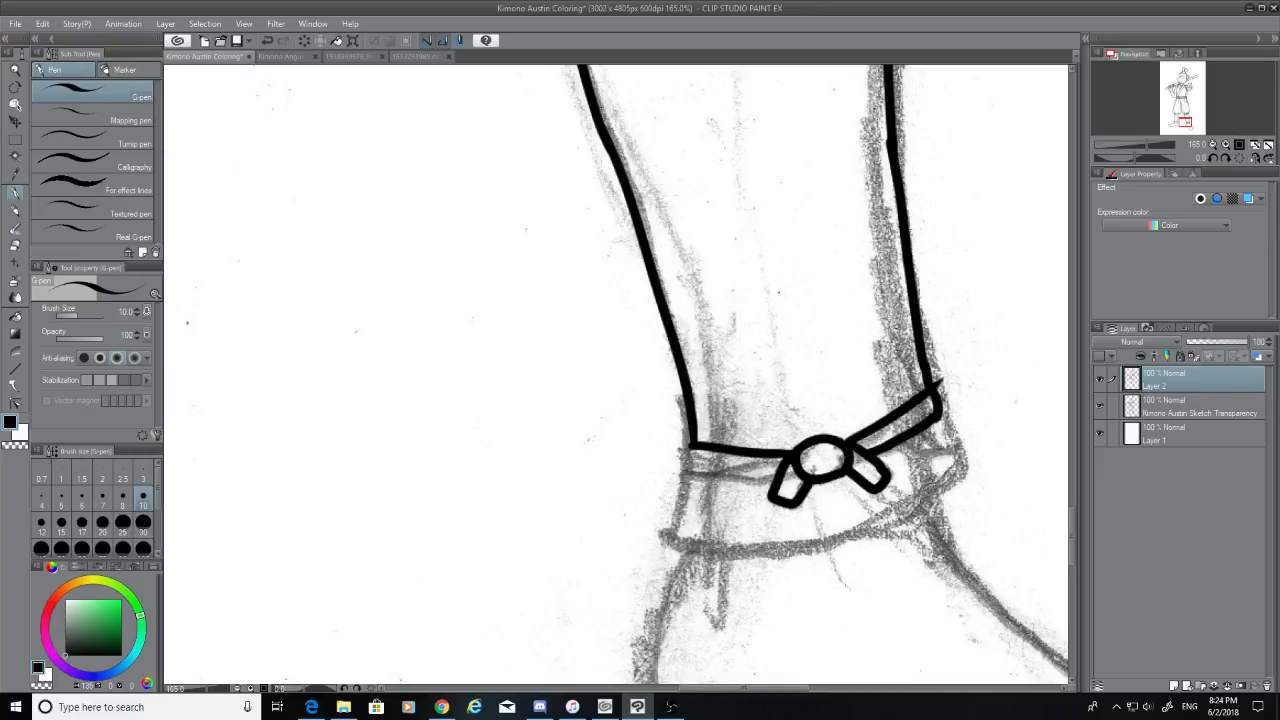
{"action": "left_click", "coordinate": [15, 245]}
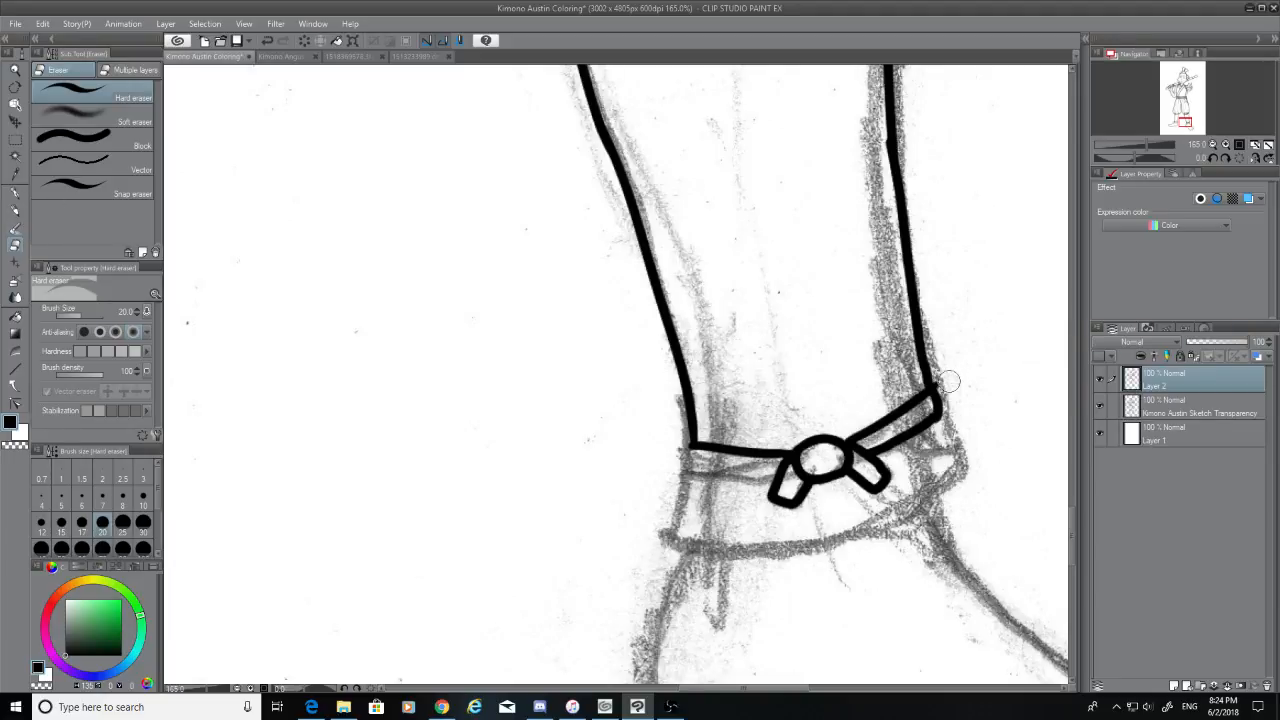
{"action": "left_click_drag", "start_coordinate": [947, 380], "coordinate": [943, 381]}
{"action": "left_click", "coordinate": [15, 192]}
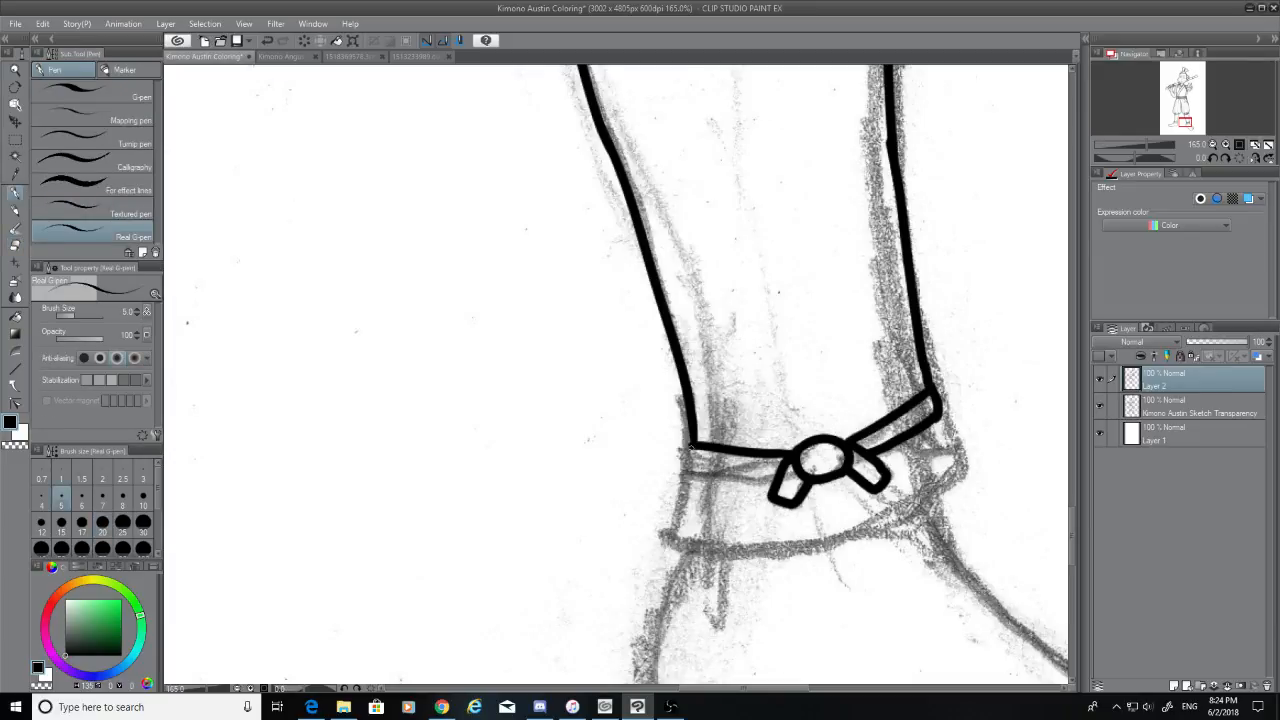
{"action": "left_click", "coordinate": [143, 497]}
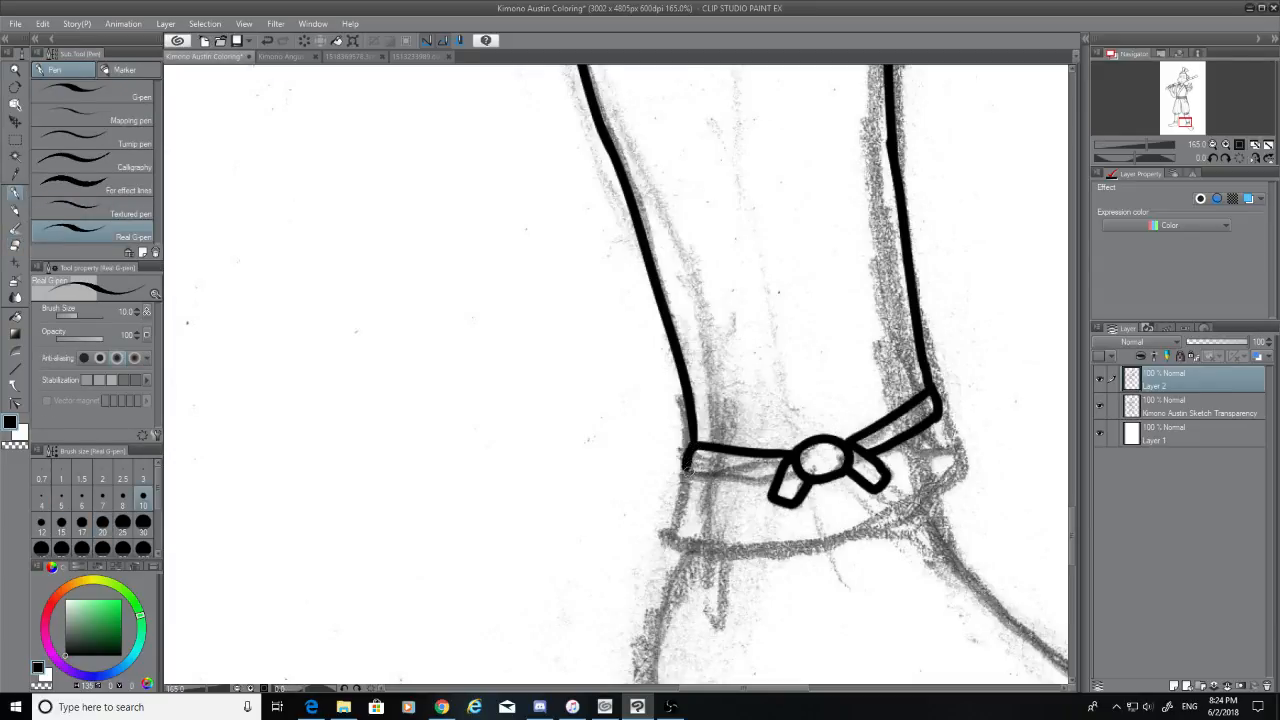
{"action": "left_click_drag", "start_coordinate": [690, 448], "coordinate": [733, 483]}
{"action": "key", "text": "ctrl+z"}
{"action": "left_click", "coordinate": [102, 497]}
Ink the rounded end and lower edge of the ankle band's inner portion up to the knot with the G-pen
{"action": "left_click", "coordinate": [110, 92]}
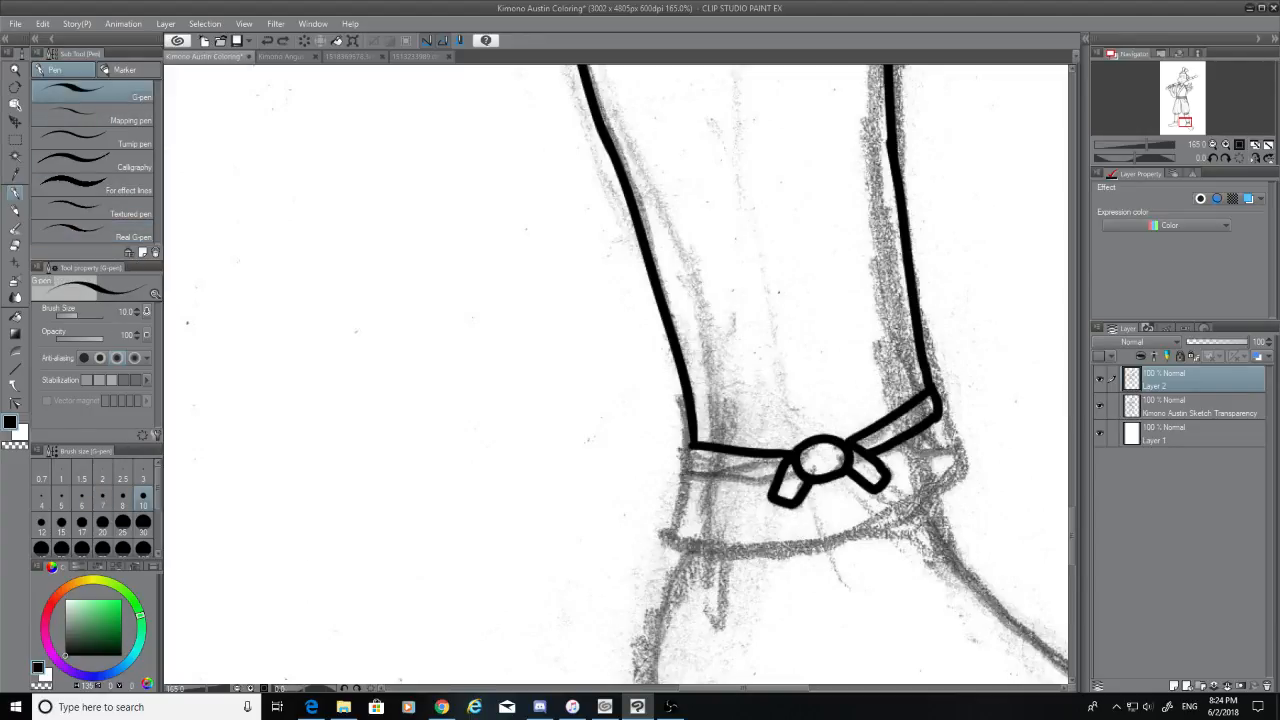
{"action": "mouse_move", "coordinate": [690, 446]}
{"action": "left_mouse_down"}
{"action": "mouse_move", "coordinate": [748, 486]}
{"action": "mouse_move", "coordinate": [795, 480]}
{"action": "left_mouse_up"}
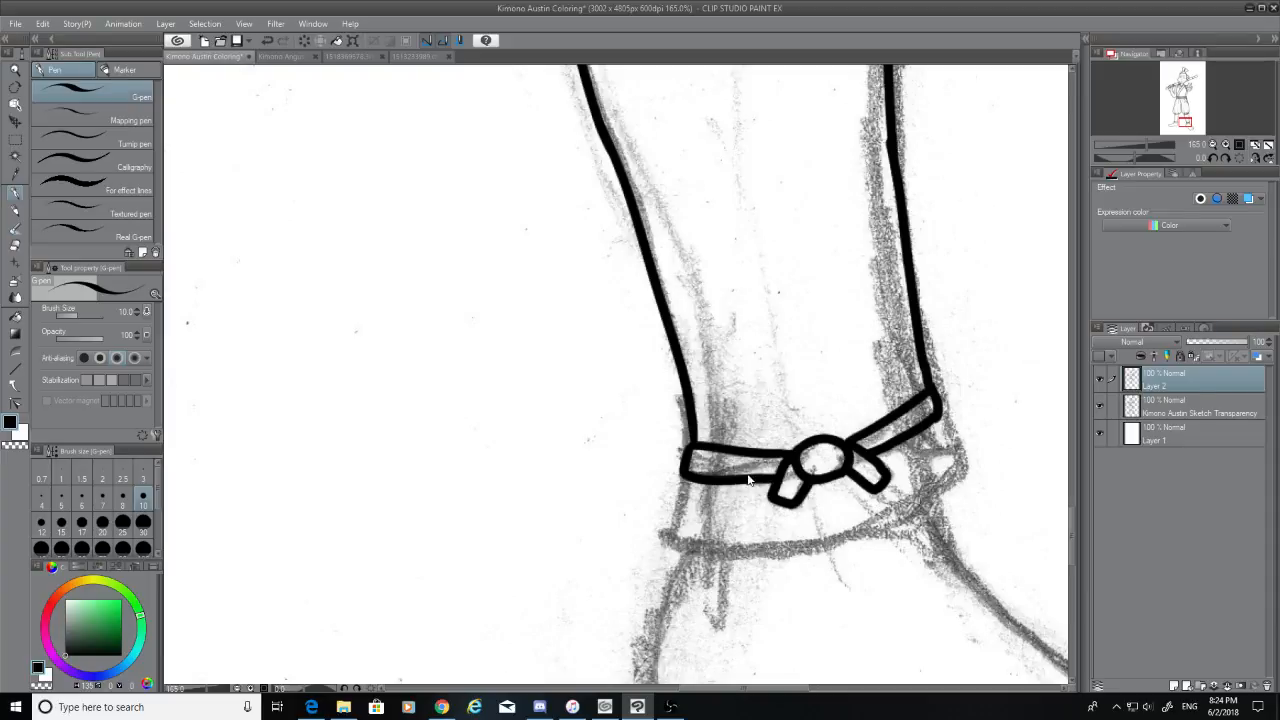
{"action": "key", "text": "ctrl+z"}
{"action": "mouse_move", "coordinate": [690, 446]}
{"action": "left_mouse_down"}
{"action": "mouse_move", "coordinate": [770, 484]}
{"action": "mouse_move", "coordinate": [786, 470]}
{"action": "mouse_move", "coordinate": [688, 462]}
{"action": "mouse_move", "coordinate": [785, 478]}
{"action": "left_mouse_up"}
{"action": "key", "text": "ctrl+z"}
{"action": "key", "text": "ctrl+z"}
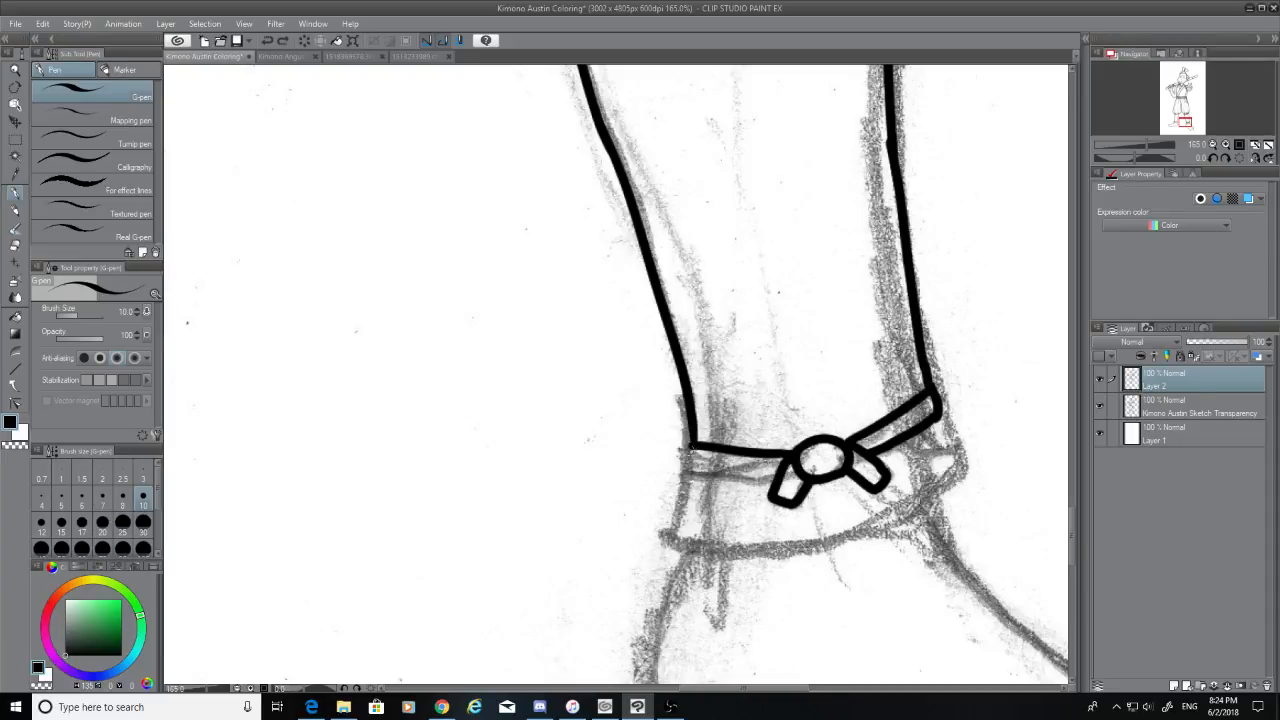
{"action": "left_click_drag", "start_coordinate": [690, 446], "coordinate": [790, 478]}
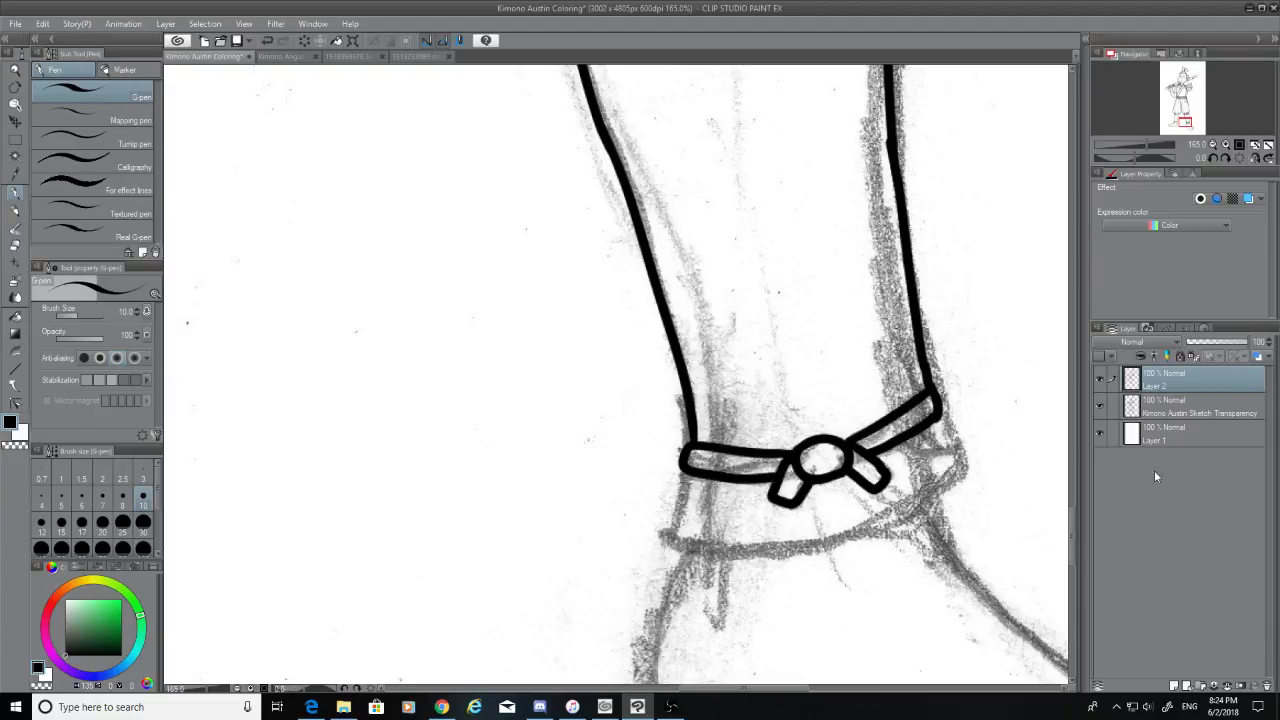
{"action": "key", "text": "ctrl+z"}
Ink both sides and the curved bottom edge of the cuff below the ankle band
{"action": "left_click_drag", "start_coordinate": [935, 416], "coordinate": [956, 477]}
{"action": "scroll", "coordinate": [1073, 524], "scroll_direction": "down", "scroll_amount": 3}
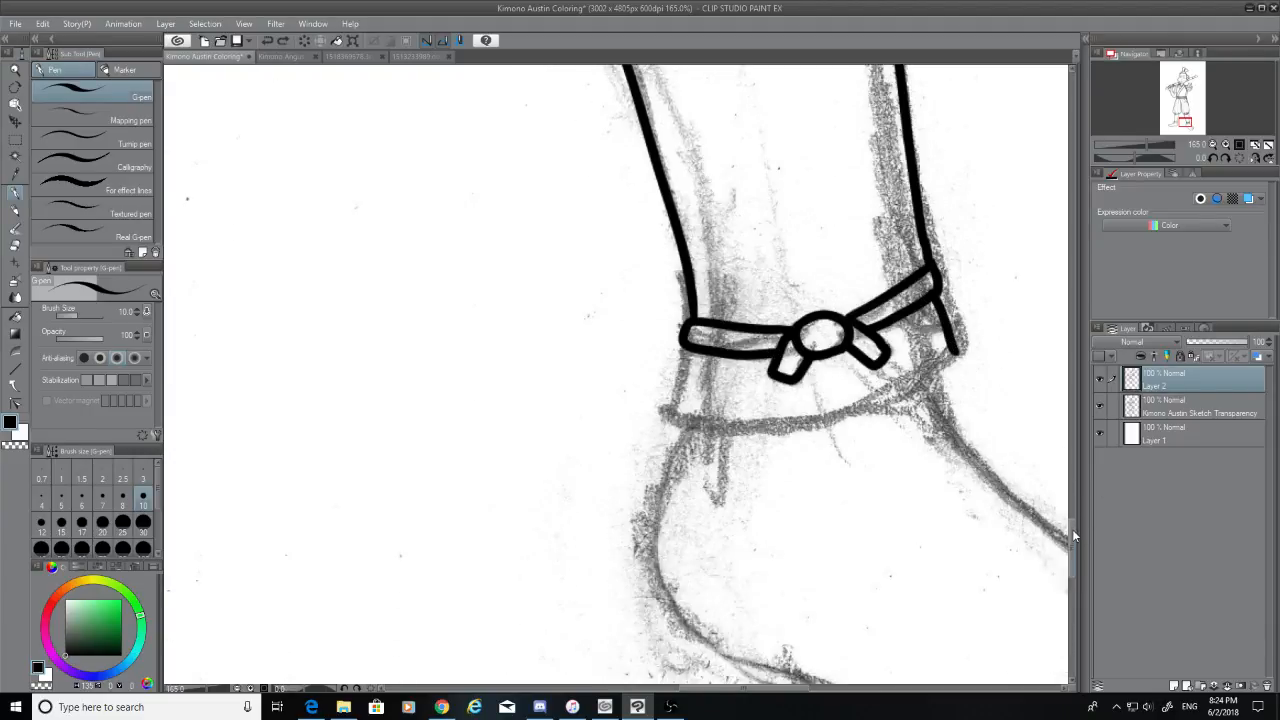
{"action": "mouse_move", "coordinate": [692, 348]}
{"action": "left_mouse_down"}
{"action": "mouse_move", "coordinate": [676, 414]}
{"action": "mouse_move", "coordinate": [788, 436]}
{"action": "mouse_move", "coordinate": [866, 426]}
{"action": "left_mouse_up"}
{"action": "key", "text": "ctrl+z"}
{"action": "mouse_move", "coordinate": [685, 406]}
{"action": "left_mouse_down"}
{"action": "mouse_move", "coordinate": [669, 428]}
{"action": "mouse_move", "coordinate": [925, 410]}
{"action": "mouse_move", "coordinate": [1010, 384]}
{"action": "left_mouse_up"}
{"action": "key", "text": "ctrl+z"}
{"action": "key", "text": "ctrl+z"}
{"action": "mouse_move", "coordinate": [670, 424]}
{"action": "left_mouse_down"}
{"action": "mouse_move", "coordinate": [834, 440]}
{"action": "mouse_move", "coordinate": [958, 384]}
{"action": "mouse_move", "coordinate": [952, 356]}
{"action": "left_mouse_up"}
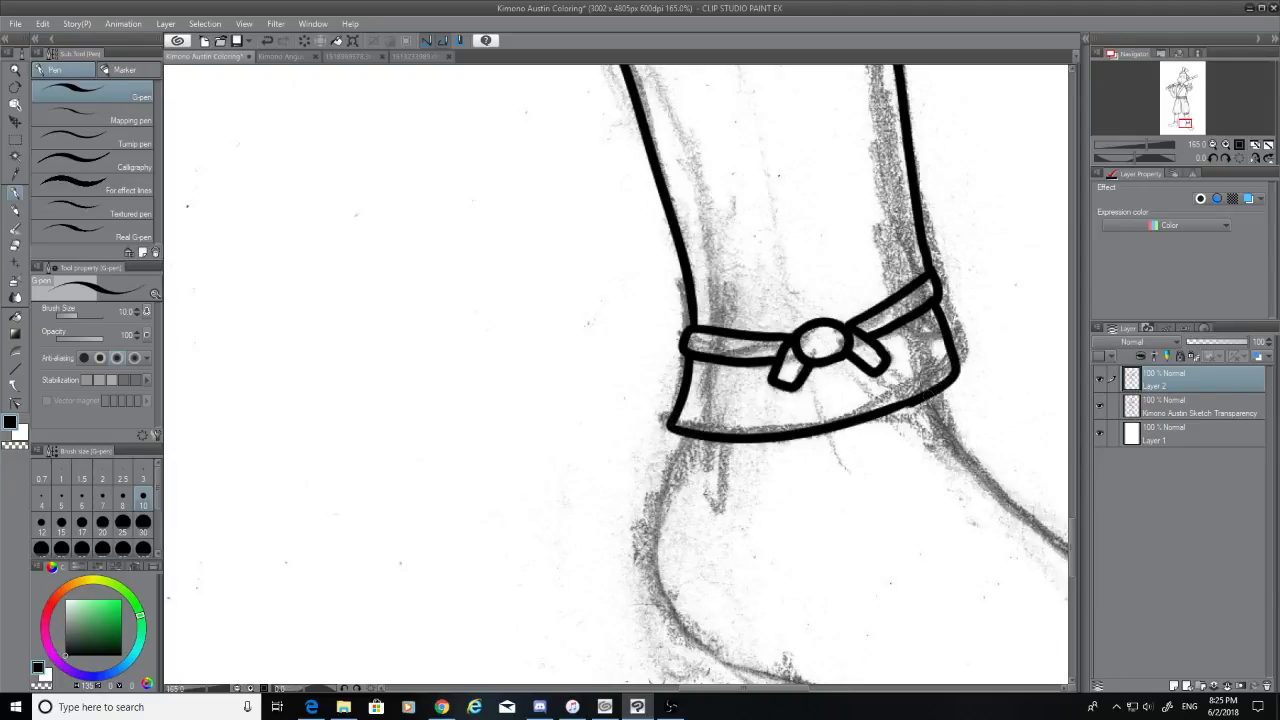
{"action": "left_click_drag", "start_coordinate": [922, 400], "coordinate": [850, 426]}
{"action": "key", "text": "ctrl+z"}
{"action": "left_click_drag", "start_coordinate": [922, 398], "coordinate": [852, 427]}
{"action": "key", "text": "ctrl+z"}
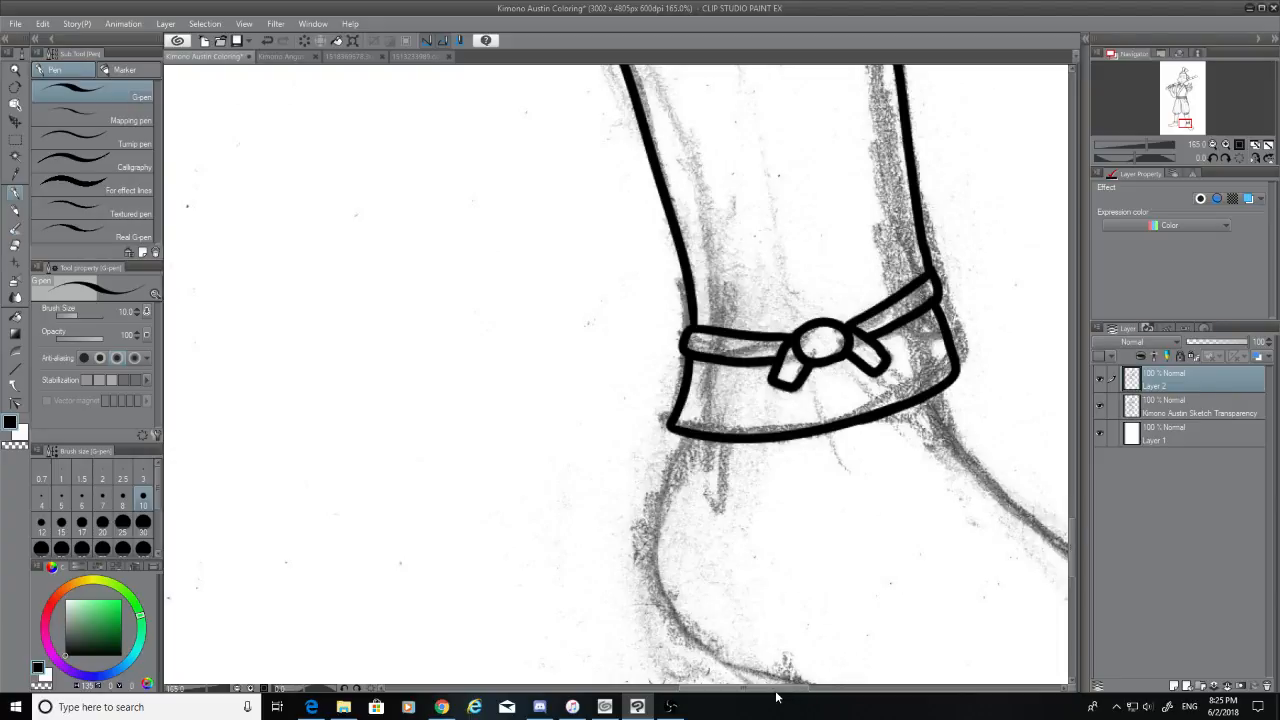
Try to ink the heel's back curve downward from the ankle cuff
{"action": "left_click_drag", "start_coordinate": [777, 689], "coordinate": [811, 689]}
{"action": "scroll", "coordinate": [1069, 537], "scroll_direction": "down", "scroll_amount": 5}
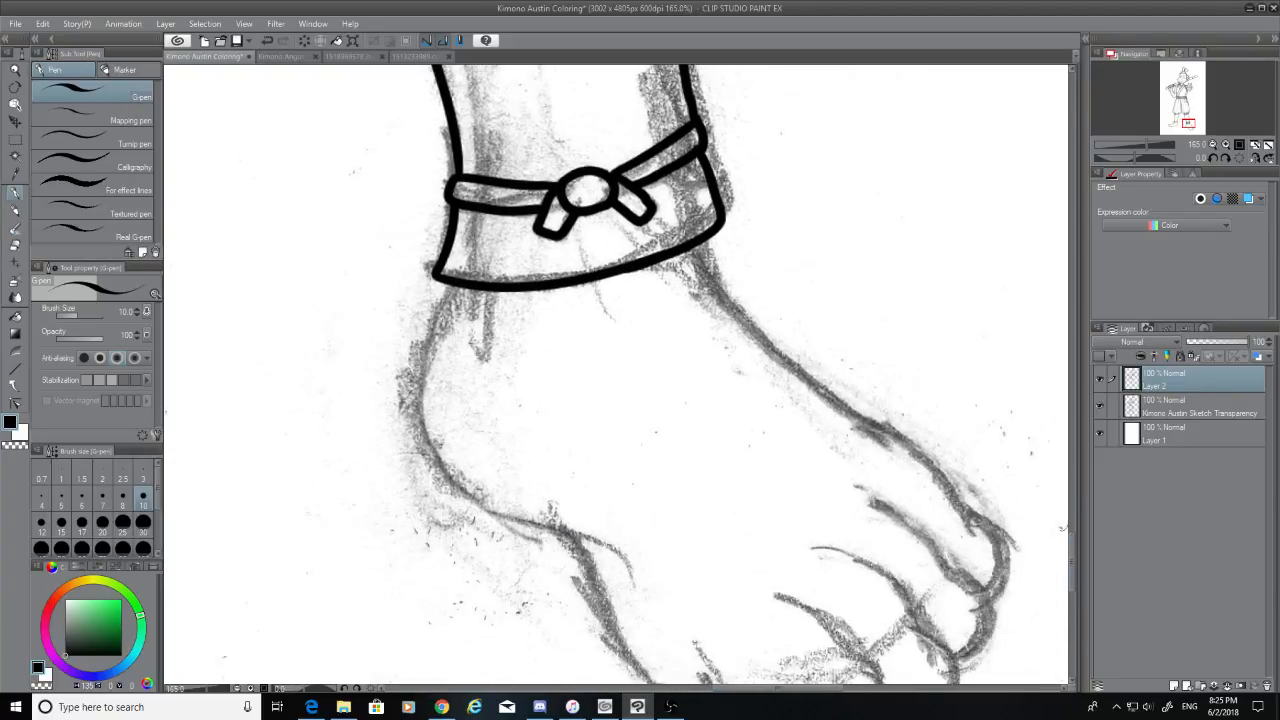
{"action": "left_click_drag", "start_coordinate": [451, 281], "coordinate": [432, 398]}
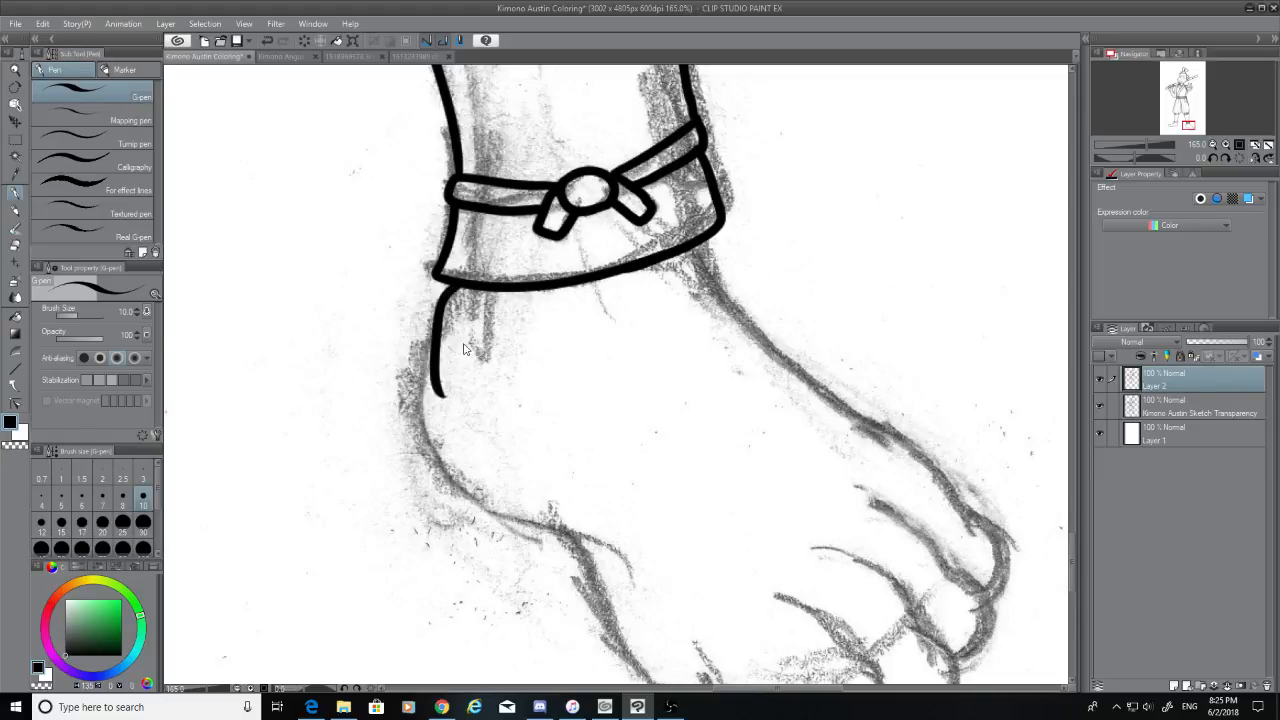
{"action": "key", "text": "ctrl+z"}
{"action": "left_click_drag", "start_coordinate": [450, 282], "coordinate": [428, 466]}
{"action": "key", "text": "ctrl+z"}
{"action": "left_click_drag", "start_coordinate": [451, 282], "coordinate": [494, 494]}
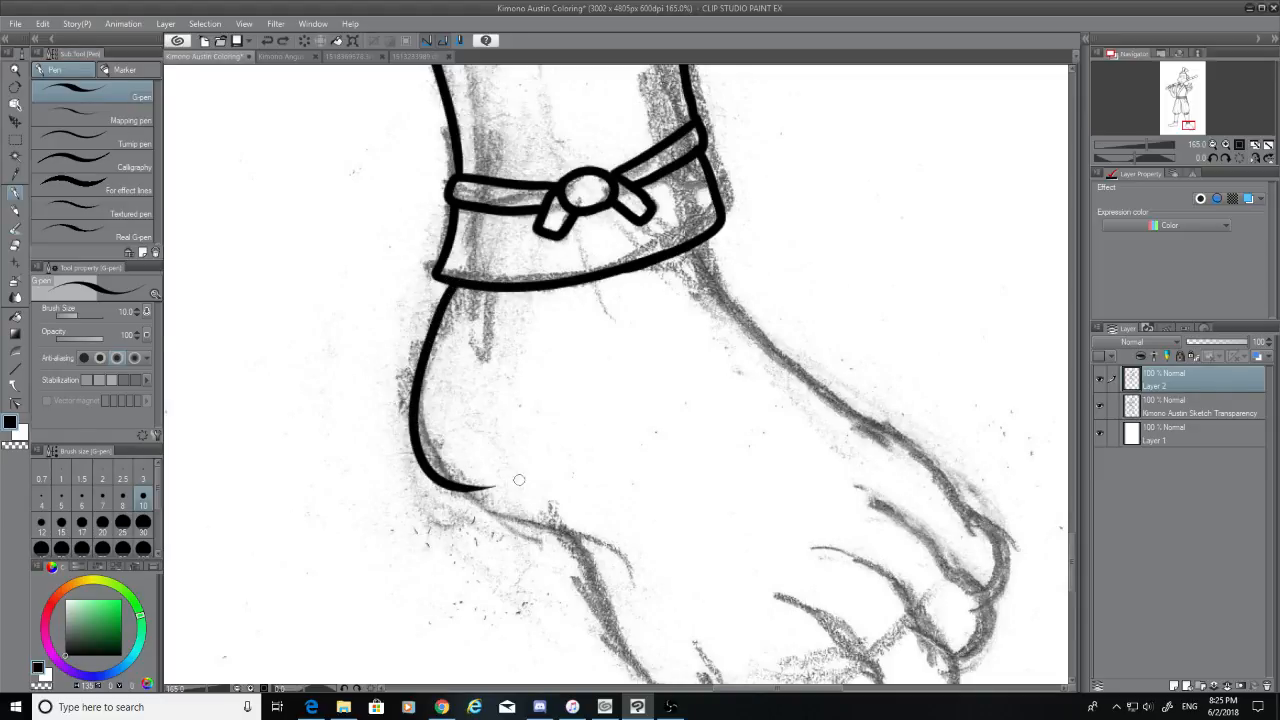
{"action": "key", "text": "ctrl+z"}
{"action": "left_click_drag", "start_coordinate": [457, 283], "coordinate": [478, 494]}
{"action": "key", "text": "ctrl+z"}
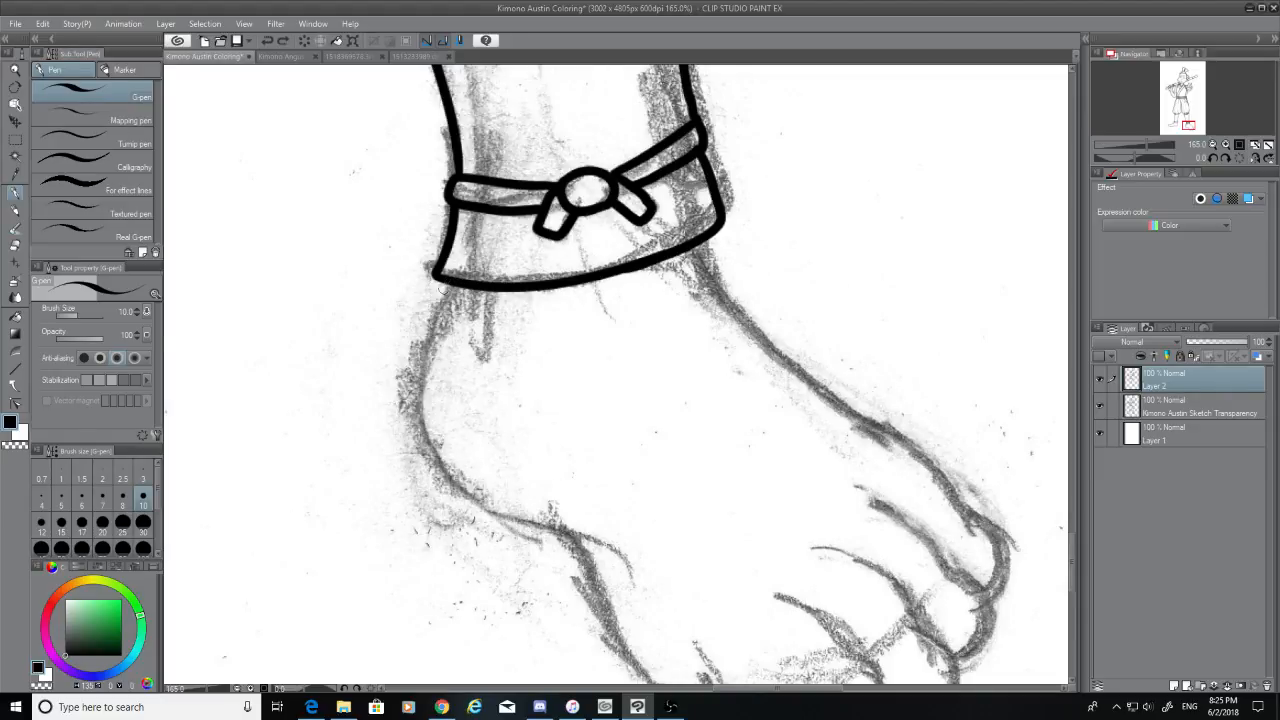
{"action": "mouse_move", "coordinate": [452, 282]}
{"action": "left_mouse_down"}
{"action": "mouse_move", "coordinate": [438, 327]}
{"action": "mouse_move", "coordinate": [480, 474]}
{"action": "left_mouse_up"}
{"action": "key", "text": "ctrl+z"}
{"action": "left_click_drag", "start_coordinate": [450, 283], "coordinate": [458, 498]}
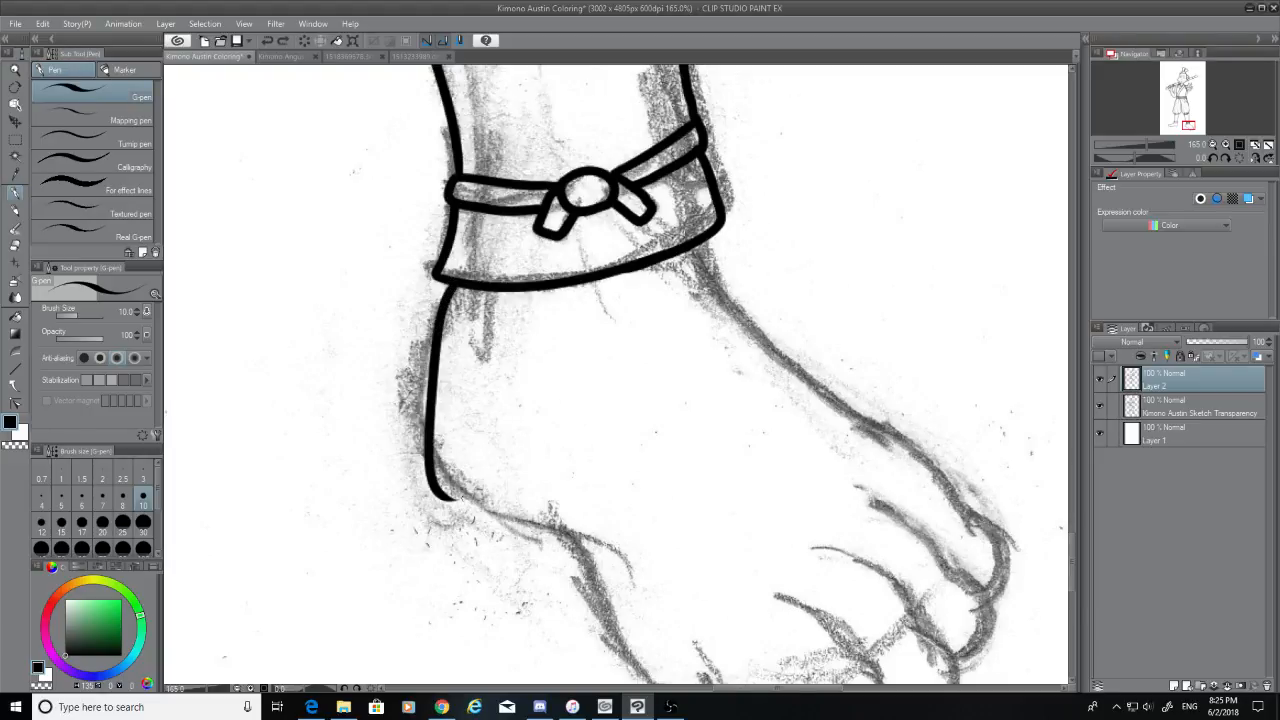
{"action": "key", "text": "ctrl+z"}
{"action": "mouse_move", "coordinate": [452, 282]}
{"action": "left_mouse_down"}
{"action": "mouse_move", "coordinate": [435, 370]}
{"action": "mouse_move", "coordinate": [463, 465]}
{"action": "mouse_move", "coordinate": [432, 478]}
{"action": "left_mouse_up"}
{"action": "key", "text": "ctrl+z"}
{"action": "left_click_drag", "start_coordinate": [454, 282], "coordinate": [440, 458]}
{"action": "key", "text": "ctrl+z"}
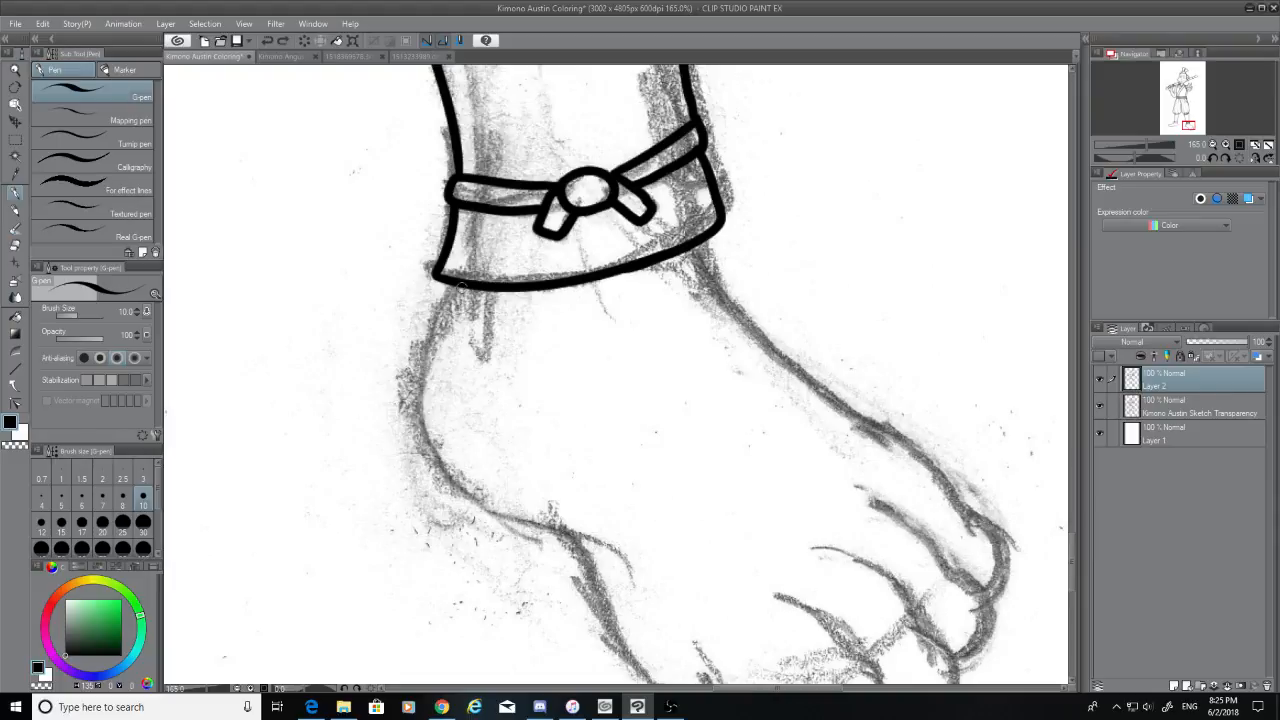
{"action": "left_click_drag", "start_coordinate": [458, 285], "coordinate": [420, 482]}
{"action": "key", "text": "ctrl+z"}
Ink the top outline of the foot from the cuff toward the toes and erase the stroke's tapered tip
{"action": "left_click_drag", "start_coordinate": [688, 250], "coordinate": [780, 350]}
{"action": "key", "text": "ctrl+z"}
{"action": "mouse_move", "coordinate": [688, 250]}
{"action": "left_mouse_down"}
{"action": "mouse_move", "coordinate": [796, 367]}
{"action": "mouse_move", "coordinate": [905, 432]}
{"action": "left_mouse_up"}
{"action": "scroll", "coordinate": [1070, 548], "scroll_direction": "down", "scroll_amount": 3}
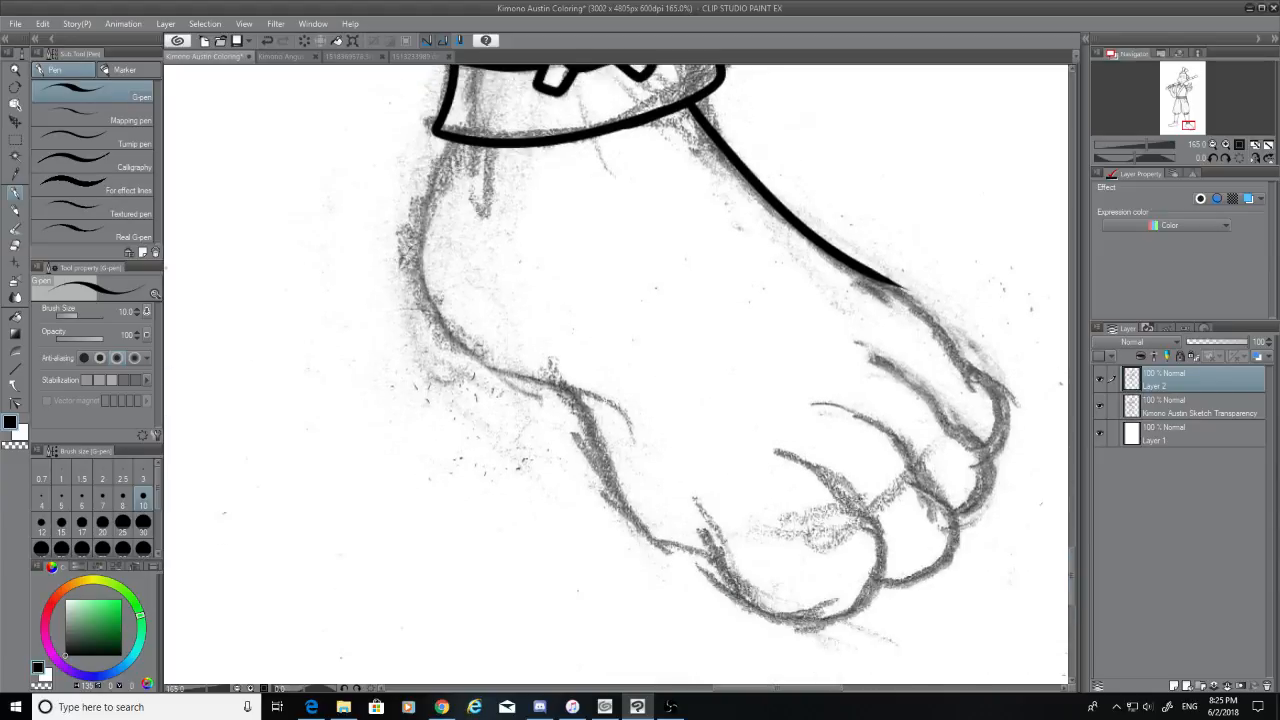
{"action": "mouse_move", "coordinate": [874, 276]}
{"action": "left_mouse_down"}
{"action": "mouse_move", "coordinate": [996, 384]}
{"action": "mouse_move", "coordinate": [922, 314]}
{"action": "mouse_move", "coordinate": [966, 392]}
{"action": "mouse_move", "coordinate": [982, 372]}
{"action": "left_mouse_up"}
{"action": "key", "text": "ctrl+z"}
{"action": "key", "text": "ctrl+z"}
{"action": "key", "text": "ctrl+z"}
{"action": "left_click", "coordinate": [15, 245]}
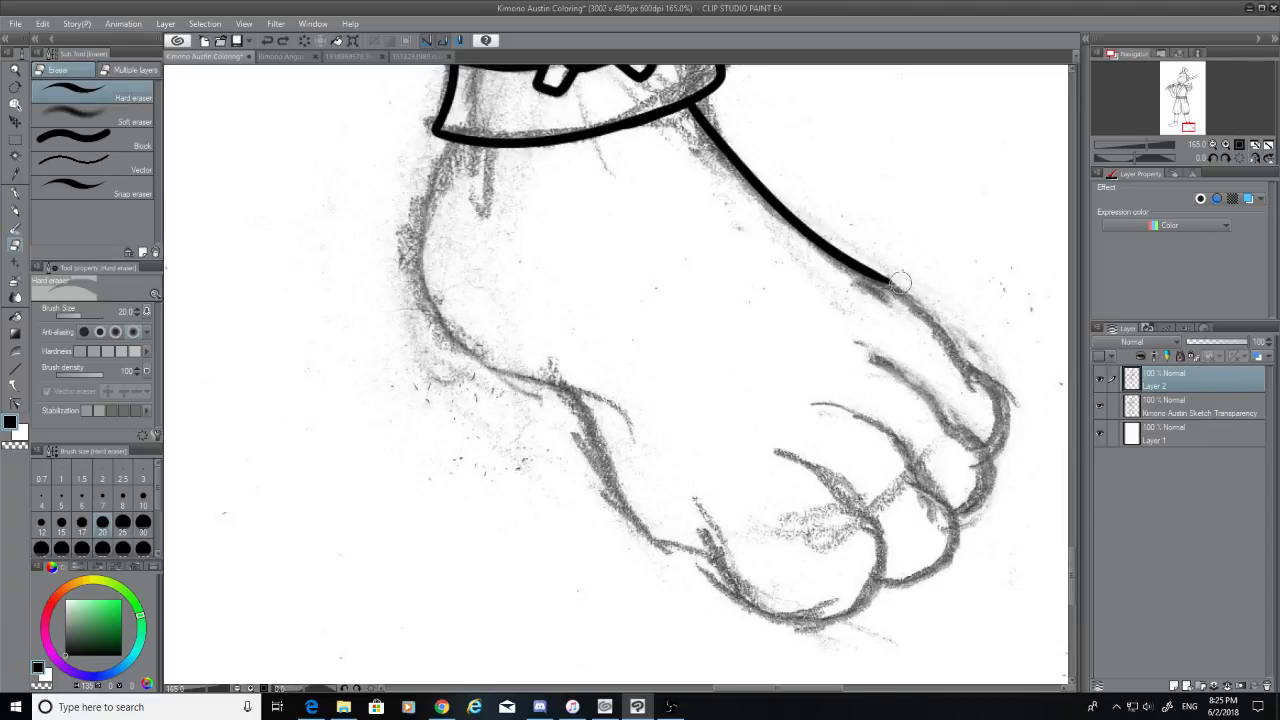
{"action": "left_click", "coordinate": [15, 192]}
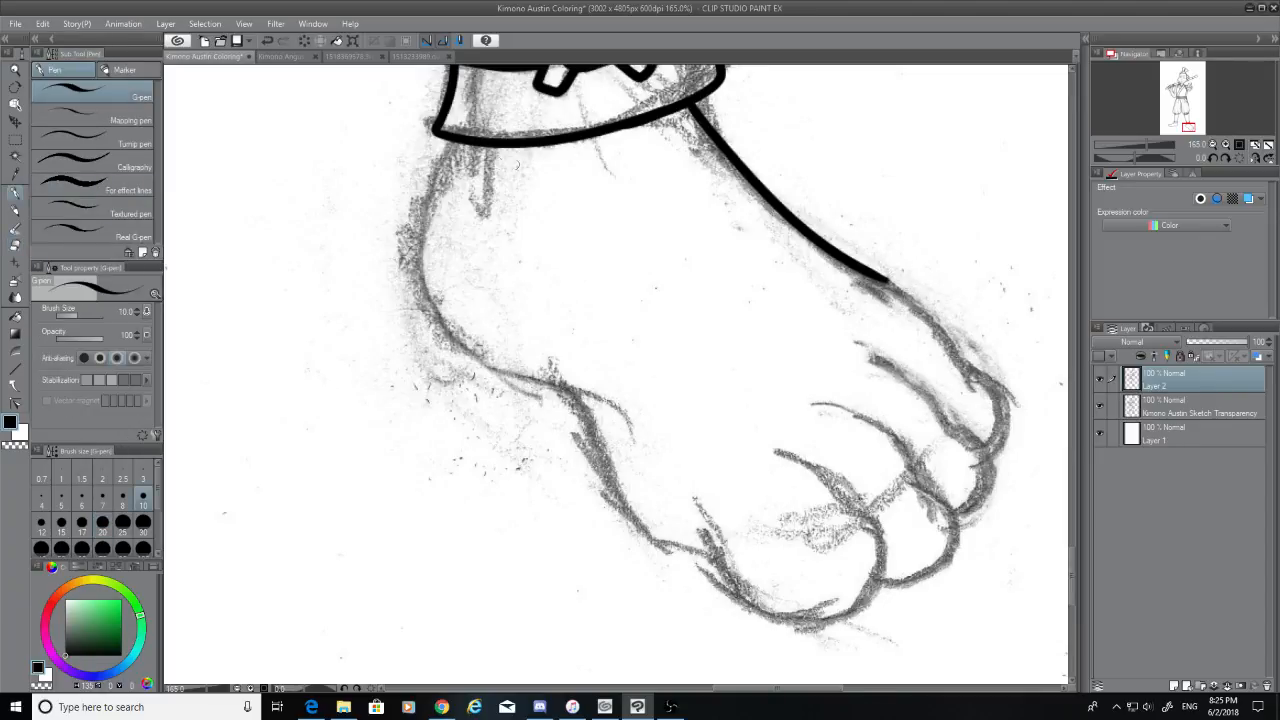
Try again to ink the heel outline from the cuff around to the sole
{"action": "left_click_drag", "start_coordinate": [455, 141], "coordinate": [497, 335]}
{"action": "key", "text": "ctrl+z"}
{"action": "left_click_drag", "start_coordinate": [450, 140], "coordinate": [448, 288]}
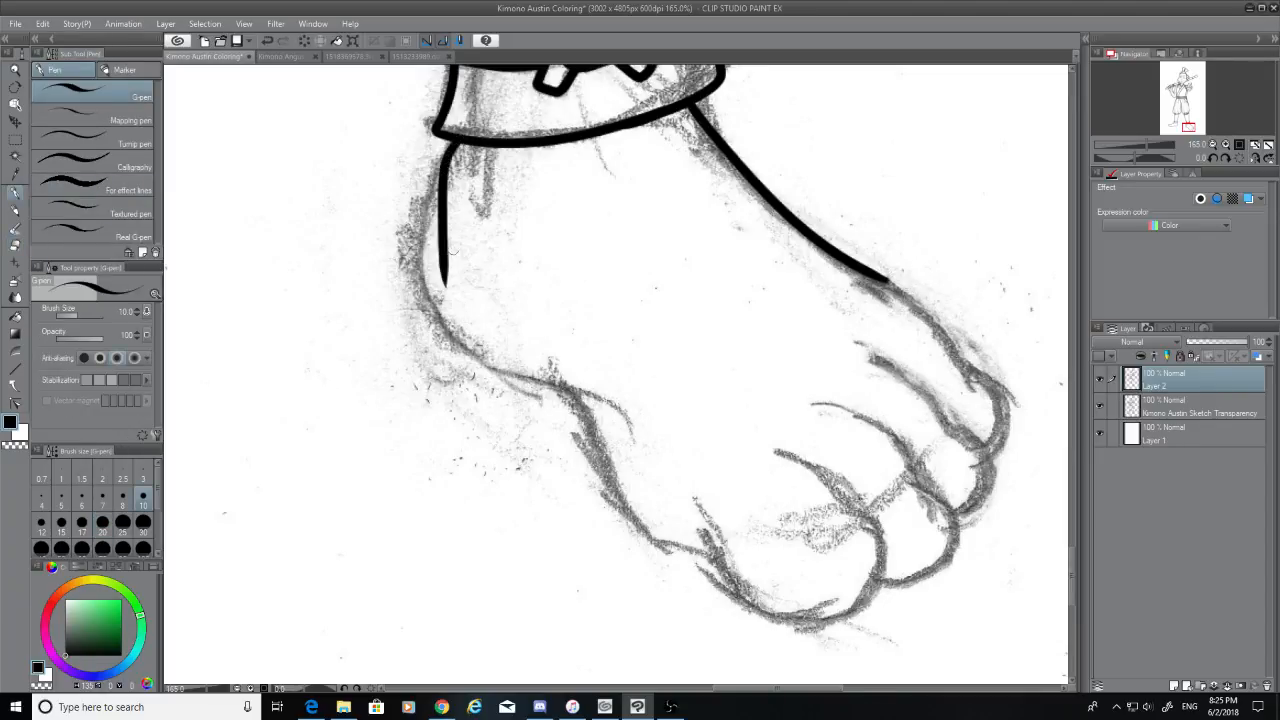
{"action": "key", "text": "ctrl+z"}
{"action": "mouse_move", "coordinate": [450, 140]}
{"action": "left_mouse_down"}
{"action": "mouse_move", "coordinate": [429, 257]}
{"action": "mouse_move", "coordinate": [470, 345]}
{"action": "left_mouse_up"}
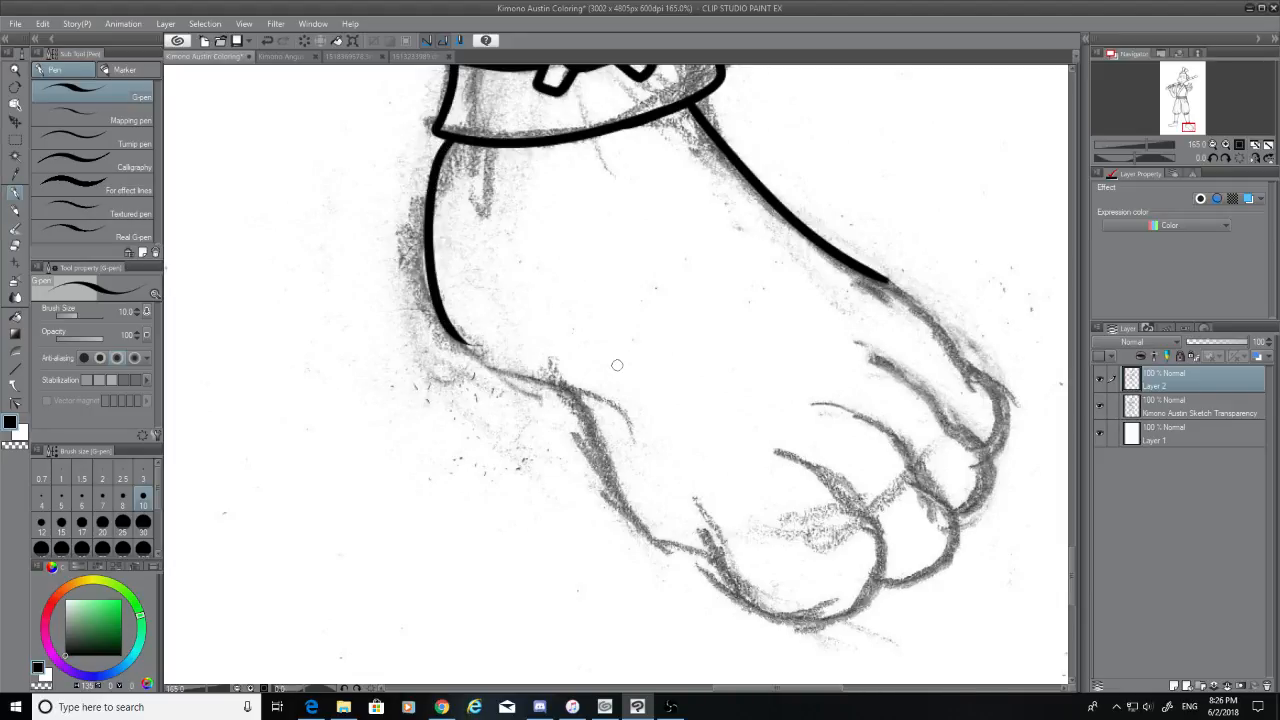
{"action": "key", "text": "ctrl+z"}
{"action": "left_click_drag", "start_coordinate": [445, 142], "coordinate": [468, 345]}
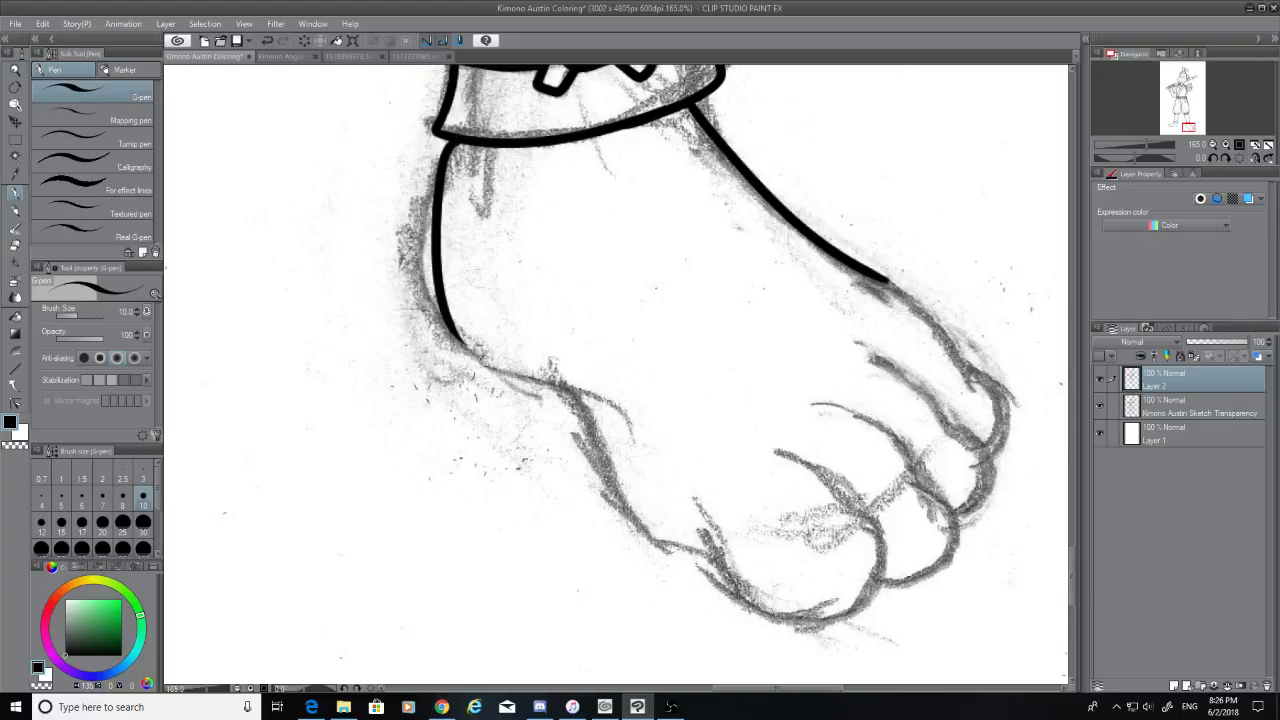
{"action": "key", "text": "ctrl+z"}
{"action": "mouse_move", "coordinate": [450, 140]}
{"action": "left_mouse_down"}
{"action": "mouse_move", "coordinate": [437, 266]}
{"action": "mouse_move", "coordinate": [458, 380]}
{"action": "left_mouse_up"}
{"action": "key", "text": "ctrl+z"}
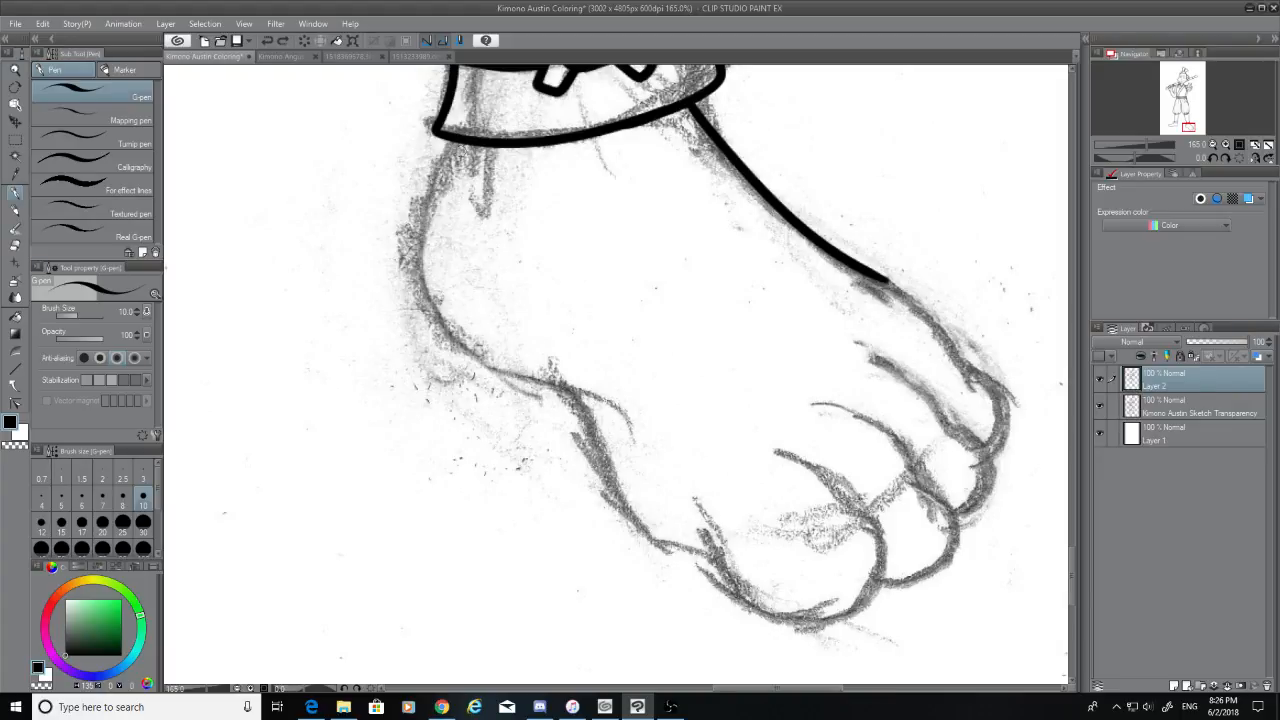
{"action": "mouse_move", "coordinate": [447, 140]}
{"action": "left_mouse_down"}
{"action": "mouse_move", "coordinate": [451, 334]}
{"action": "mouse_move", "coordinate": [500, 370]}
{"action": "left_mouse_up"}
{"action": "key", "text": "ctrl+z"}
{"action": "left_click_drag", "start_coordinate": [447, 140], "coordinate": [500, 362]}
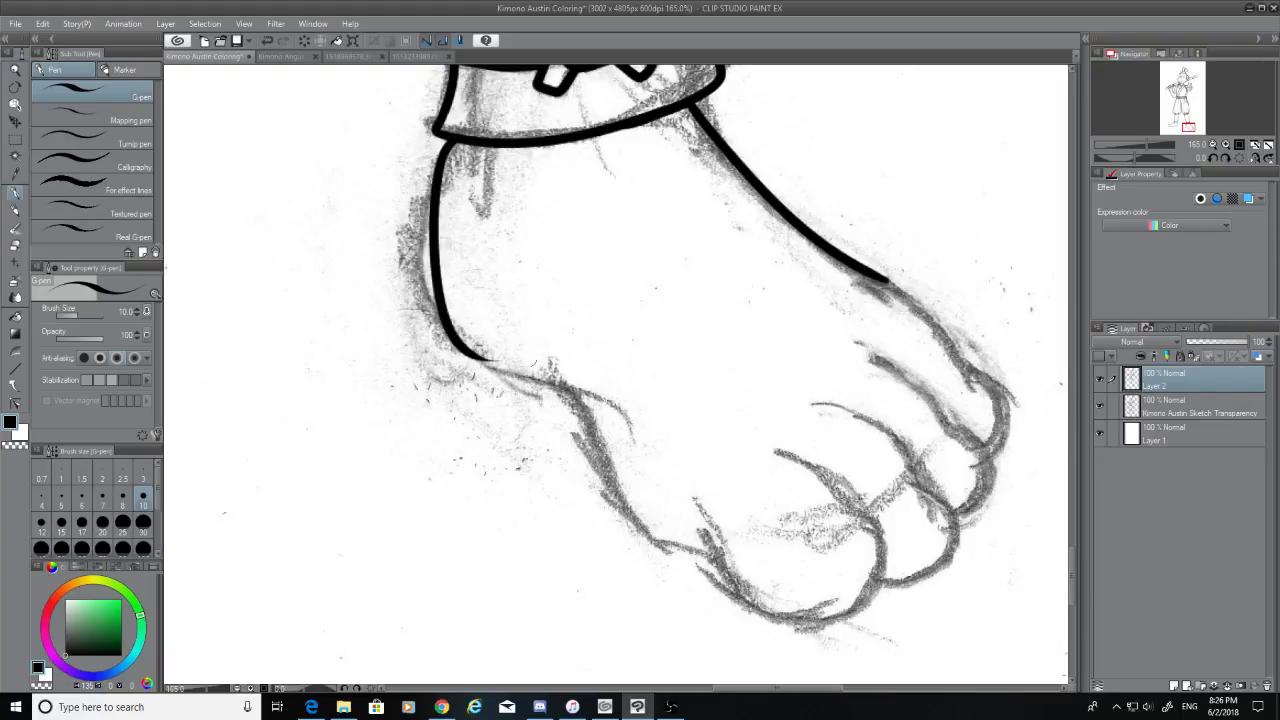
{"action": "key", "text": "ctrl+z"}
{"action": "mouse_move", "coordinate": [452, 140]}
{"action": "left_mouse_down"}
{"action": "mouse_move", "coordinate": [424, 296]}
{"action": "mouse_move", "coordinate": [446, 156]}
{"action": "mouse_move", "coordinate": [438, 330]}
{"action": "left_mouse_up"}
{"action": "key", "text": "ctrl+z"}
{"action": "key", "text": "ctrl+z"}
{"action": "mouse_move", "coordinate": [456, 138]}
{"action": "left_mouse_down"}
{"action": "mouse_move", "coordinate": [426, 284]}
{"action": "mouse_move", "coordinate": [444, 142]}
{"action": "left_mouse_up"}
{"action": "key", "text": "ctrl+z"}
{"action": "key", "text": "ctrl+z"}
{"action": "mouse_move", "coordinate": [415, 252]}
{"action": "left_mouse_down"}
{"action": "mouse_move", "coordinate": [444, 142]}
{"action": "mouse_move", "coordinate": [458, 326]}
{"action": "left_mouse_up"}
{"action": "key", "text": "ctrl+z"}
{"action": "key", "text": "ctrl+z"}
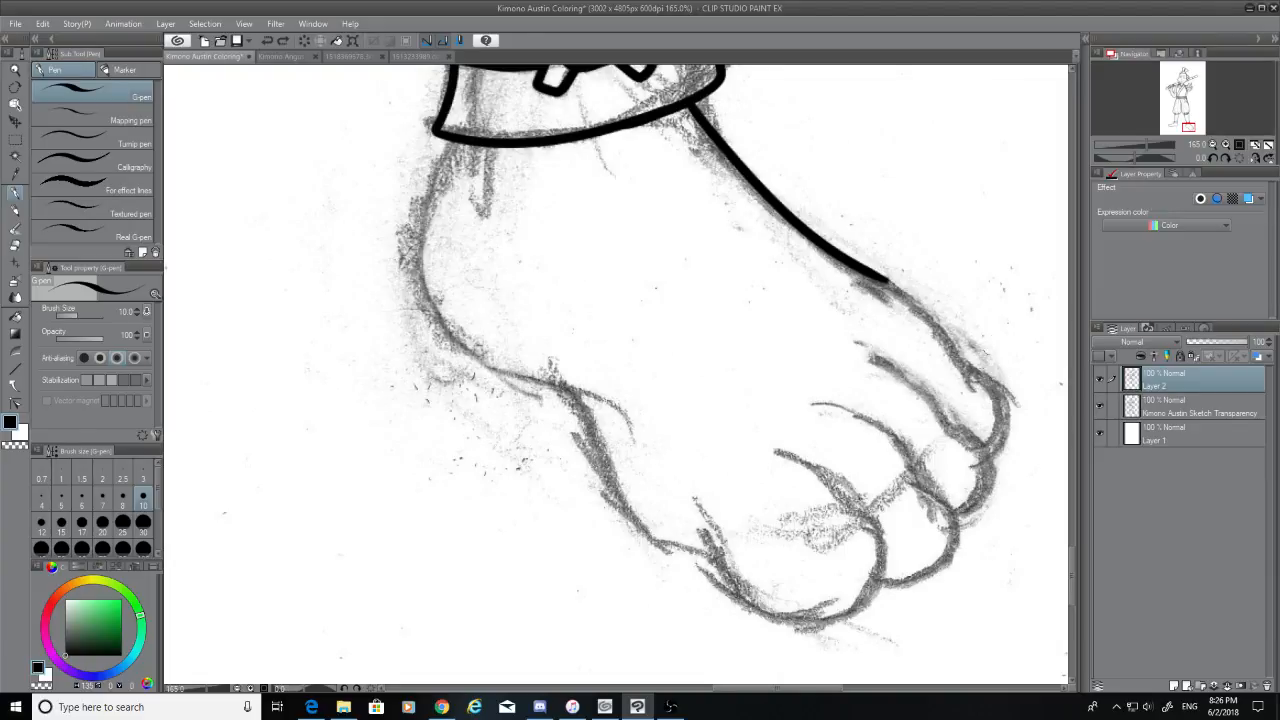
Extend the foot's top outline down to the base of the outermost toe
{"action": "left_click_drag", "start_coordinate": [864, 277], "coordinate": [984, 368]}
{"action": "key", "text": "ctrl+z"}
{"action": "left_click_drag", "start_coordinate": [880, 278], "coordinate": [972, 374]}
{"action": "key", "text": "ctrl+z"}
{"action": "mouse_move", "coordinate": [880, 278]}
{"action": "left_mouse_down"}
{"action": "mouse_move", "coordinate": [968, 378]}
{"action": "mouse_move", "coordinate": [908, 306]}
{"action": "mouse_move", "coordinate": [962, 366]}
{"action": "mouse_move", "coordinate": [988, 430]}
{"action": "left_mouse_up"}
{"action": "key", "text": "ctrl+z"}
{"action": "key", "text": "ctrl+z"}
{"action": "key", "text": "ctrl+z"}
Ink the outer curve of the outermost toe, continuing from the end of the foot's top outline
{"action": "left_click_drag", "start_coordinate": [960, 360], "coordinate": [993, 450]}
{"action": "key", "text": "ctrl+z"}
{"action": "left_click", "coordinate": [278, 57]}
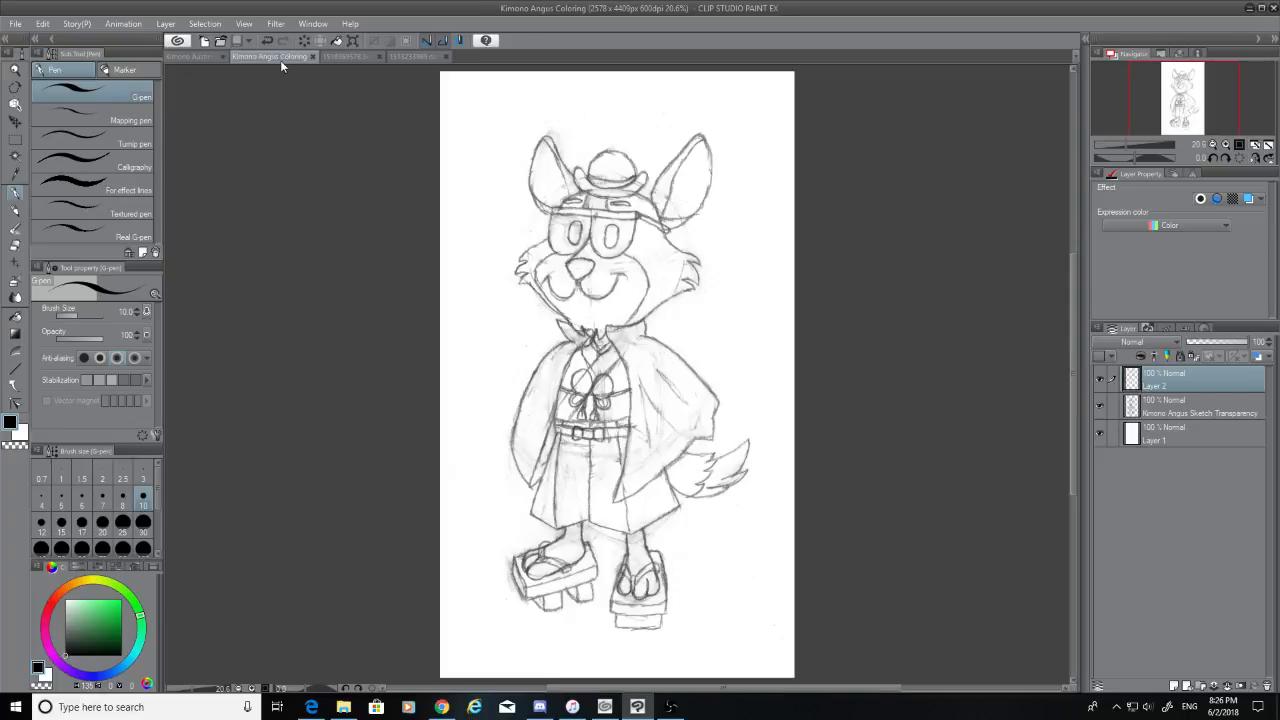
{"action": "left_click", "coordinate": [203, 58]}
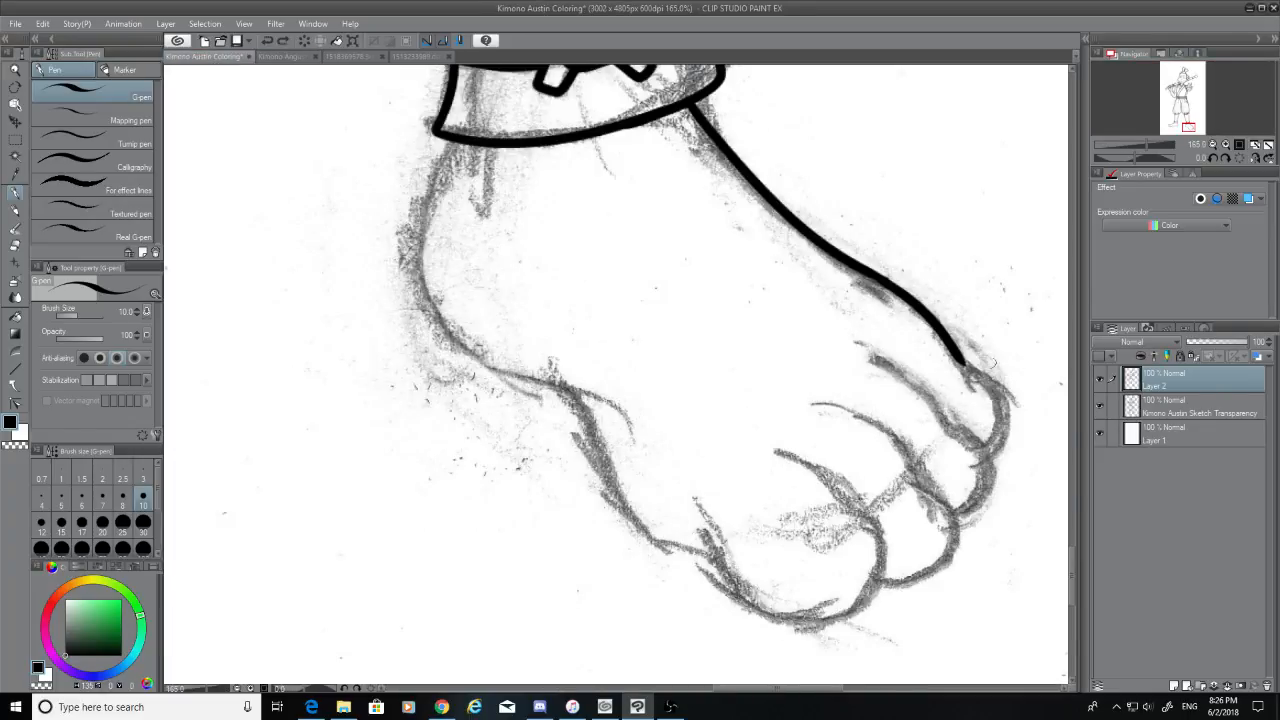
{"action": "left_click_drag", "start_coordinate": [962, 362], "coordinate": [989, 435]}
{"action": "key", "text": "ctrl+z"}
{"action": "left_click_drag", "start_coordinate": [960, 362], "coordinate": [993, 466]}
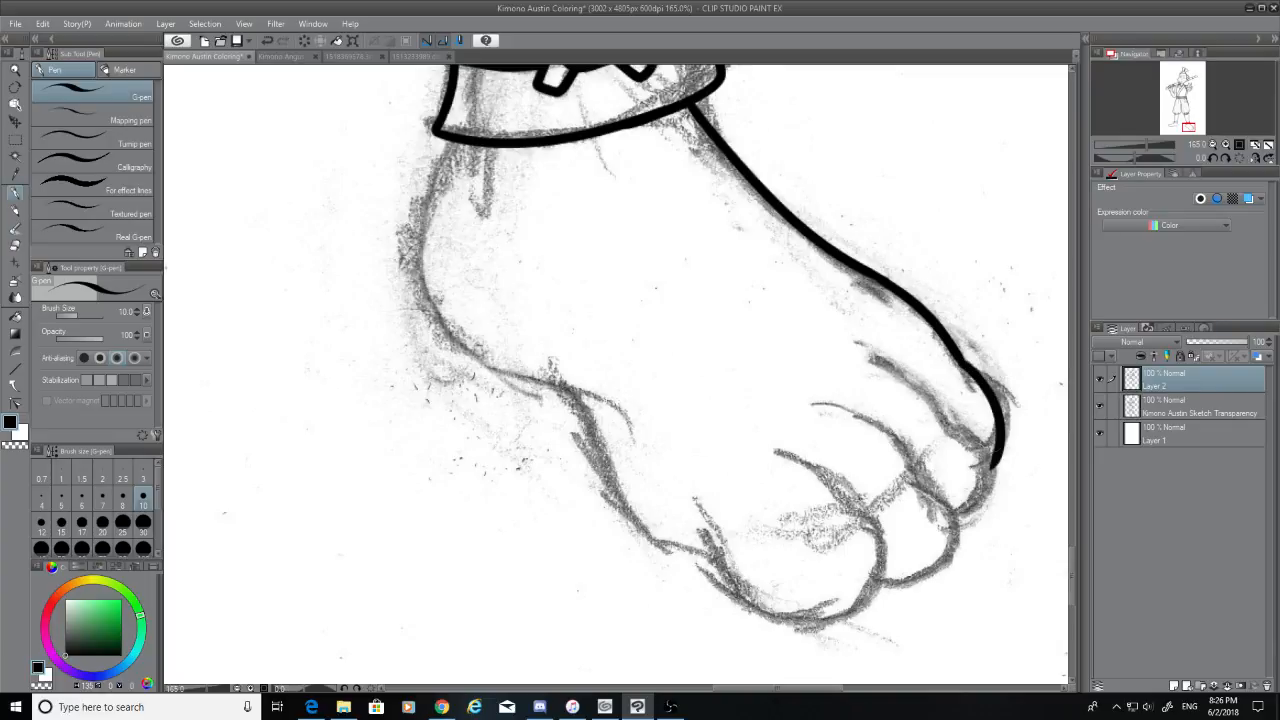
Redraw the outermost toe's outer curve slightly shorter and ink the line dividing it from the second toe
{"action": "key", "text": "ctrl+z"}
{"action": "left_click_drag", "start_coordinate": [960, 360], "coordinate": [986, 452]}
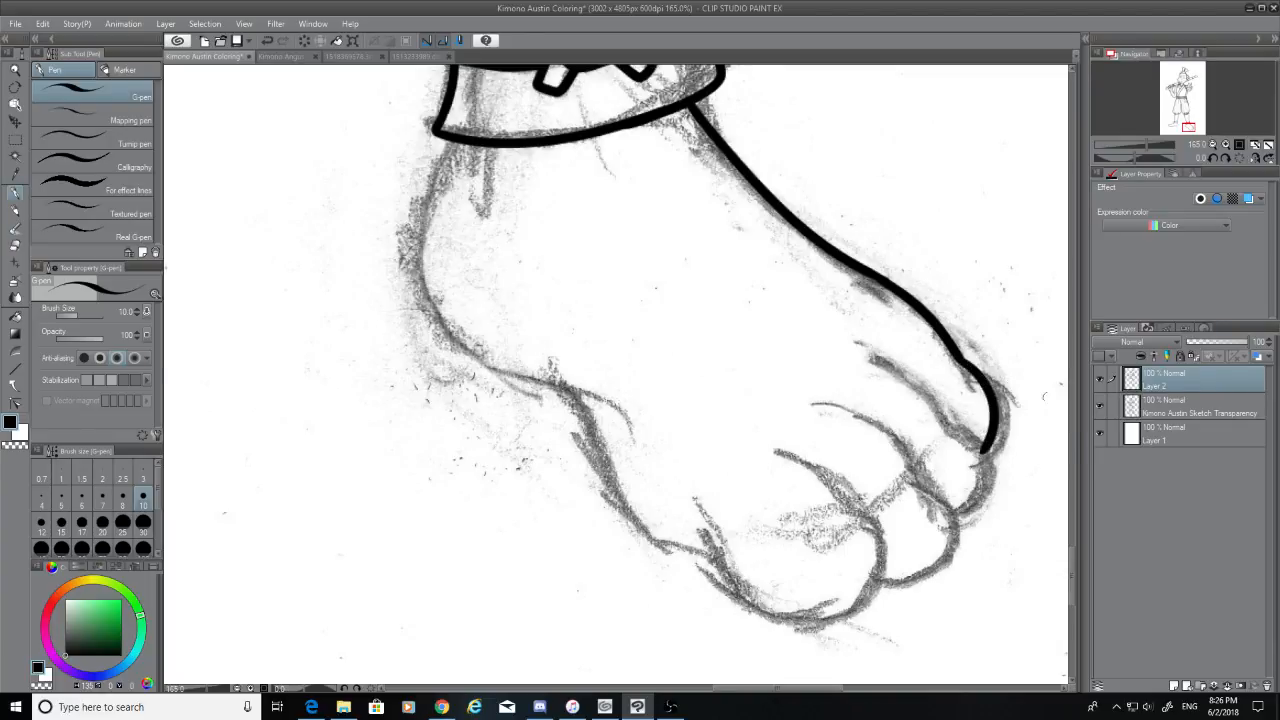
{"action": "scroll", "coordinate": [1074, 554], "scroll_direction": "down", "scroll_amount": 2}
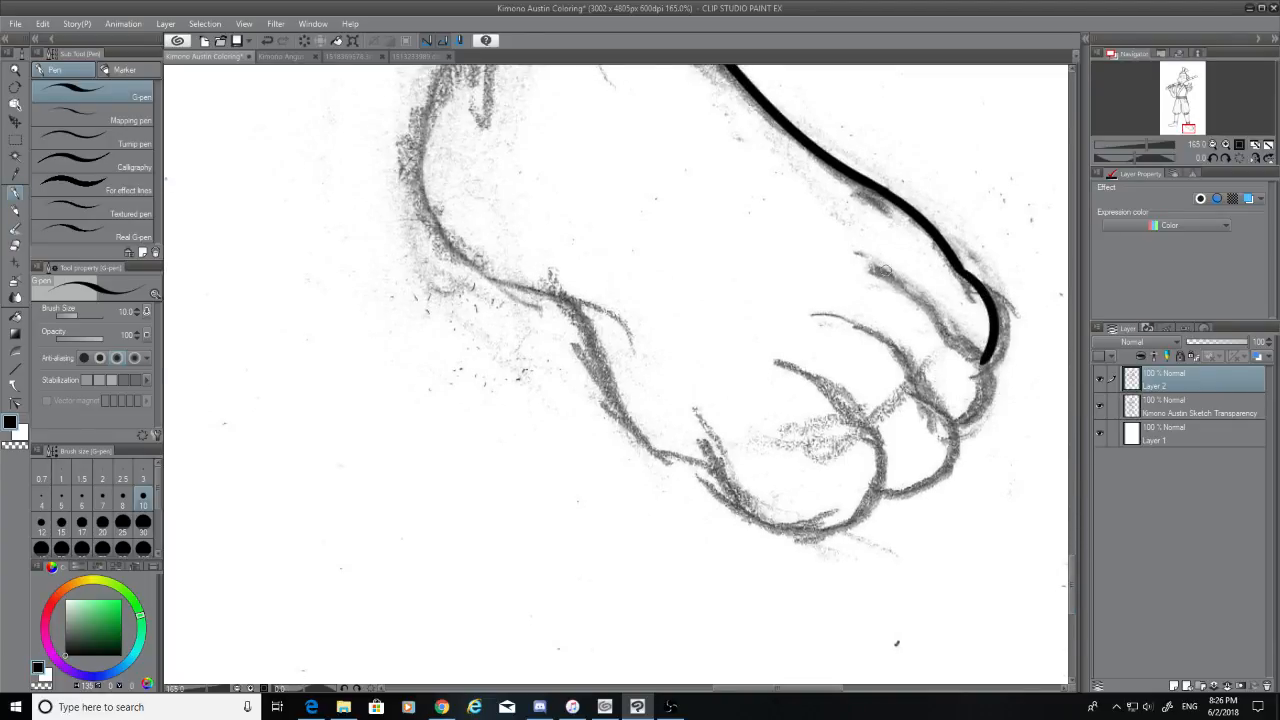
{"action": "left_click_drag", "start_coordinate": [886, 269], "coordinate": [968, 352]}
{"action": "key", "text": "ctrl+z"}
{"action": "left_click_drag", "start_coordinate": [880, 268], "coordinate": [942, 348]}
{"action": "key", "text": "ctrl+z"}
{"action": "mouse_move", "coordinate": [875, 270]}
{"action": "left_mouse_down"}
{"action": "mouse_move", "coordinate": [955, 354]}
{"action": "mouse_move", "coordinate": [968, 425]}
{"action": "left_mouse_up"}
{"action": "key", "text": "ctrl+z"}
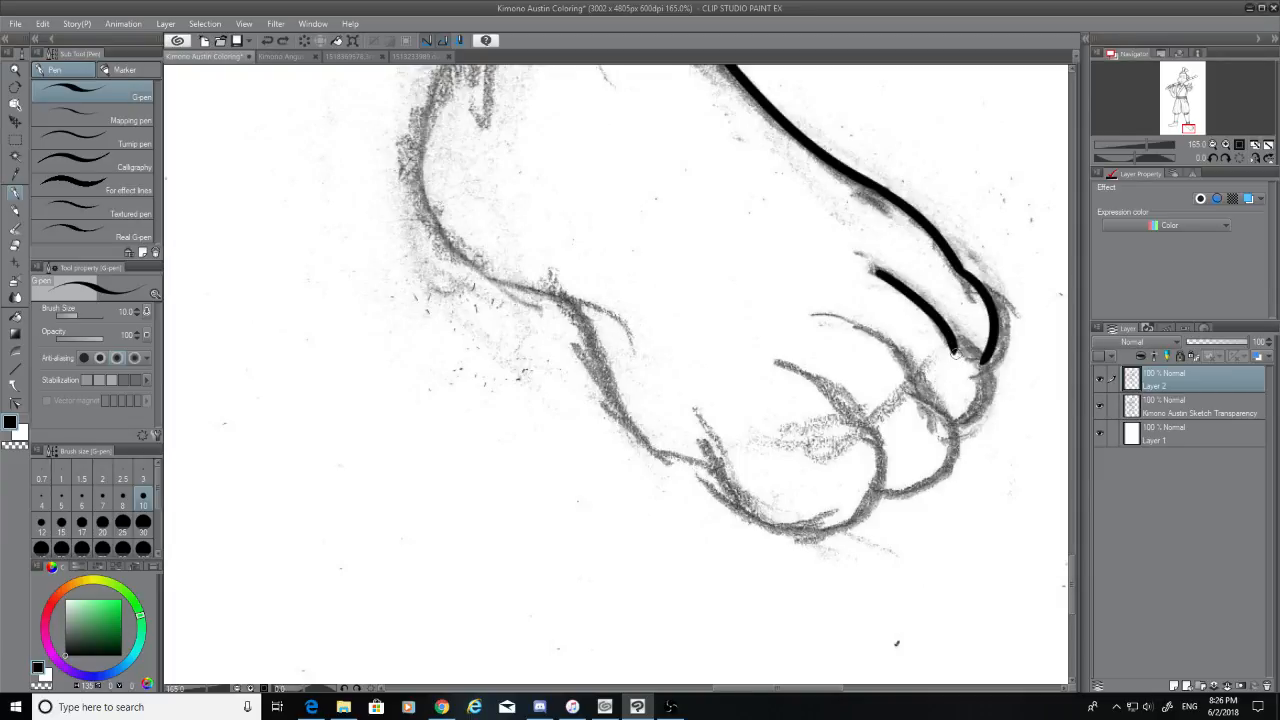
Ink the second toe's rounded tip from the end of the dividing line and erase the spur at their joint
{"action": "left_click_drag", "start_coordinate": [951, 352], "coordinate": [972, 440]}
{"action": "key", "text": "ctrl+z"}
{"action": "left_click_drag", "start_coordinate": [951, 350], "coordinate": [968, 424]}
{"action": "key", "text": "ctrl+z"}
{"action": "mouse_move", "coordinate": [953, 347]}
{"action": "left_mouse_down"}
{"action": "mouse_move", "coordinate": [982, 402]}
{"action": "mouse_move", "coordinate": [957, 428]}
{"action": "left_mouse_up"}
{"action": "key", "text": "ctrl+z"}
{"action": "key", "text": "ctrl+z"}
{"action": "key", "text": "ctrl+z"}
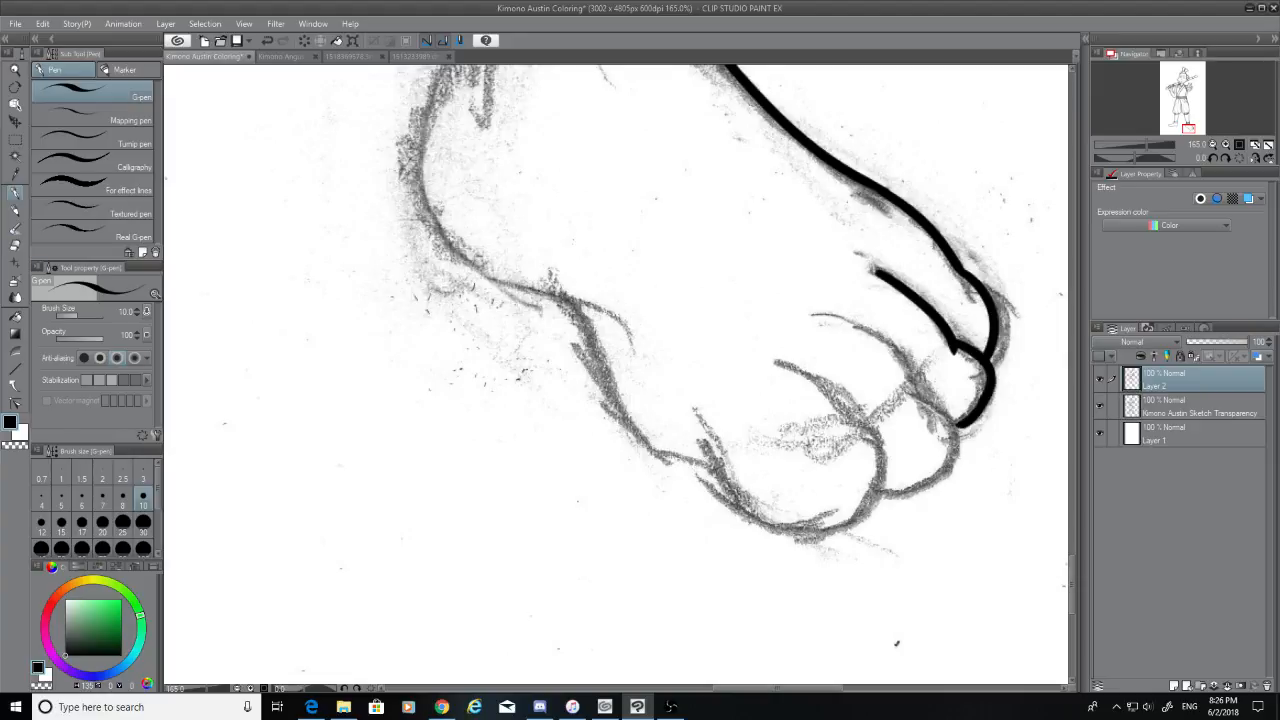
{"action": "left_click", "coordinate": [15, 245]}
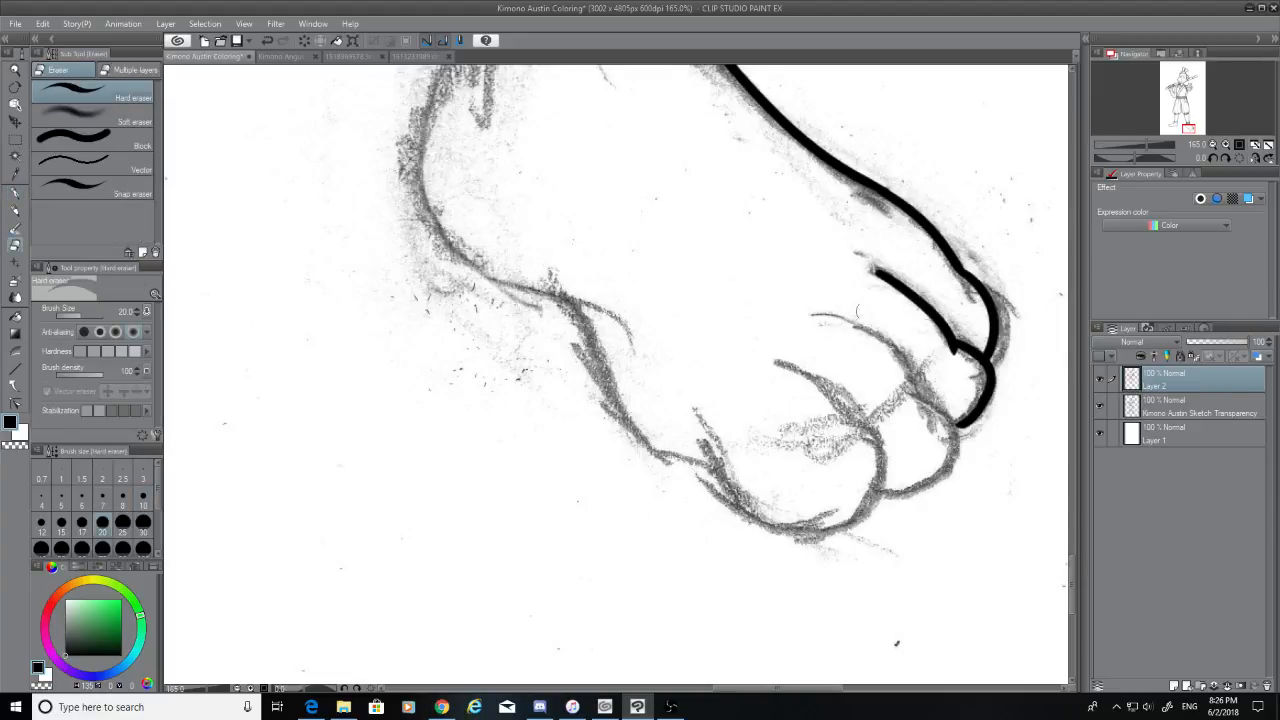
{"action": "left_click", "coordinate": [945, 355]}
Ink the dividing line between the second and third toes and try the third toe's outer curve
{"action": "left_click", "coordinate": [15, 192]}
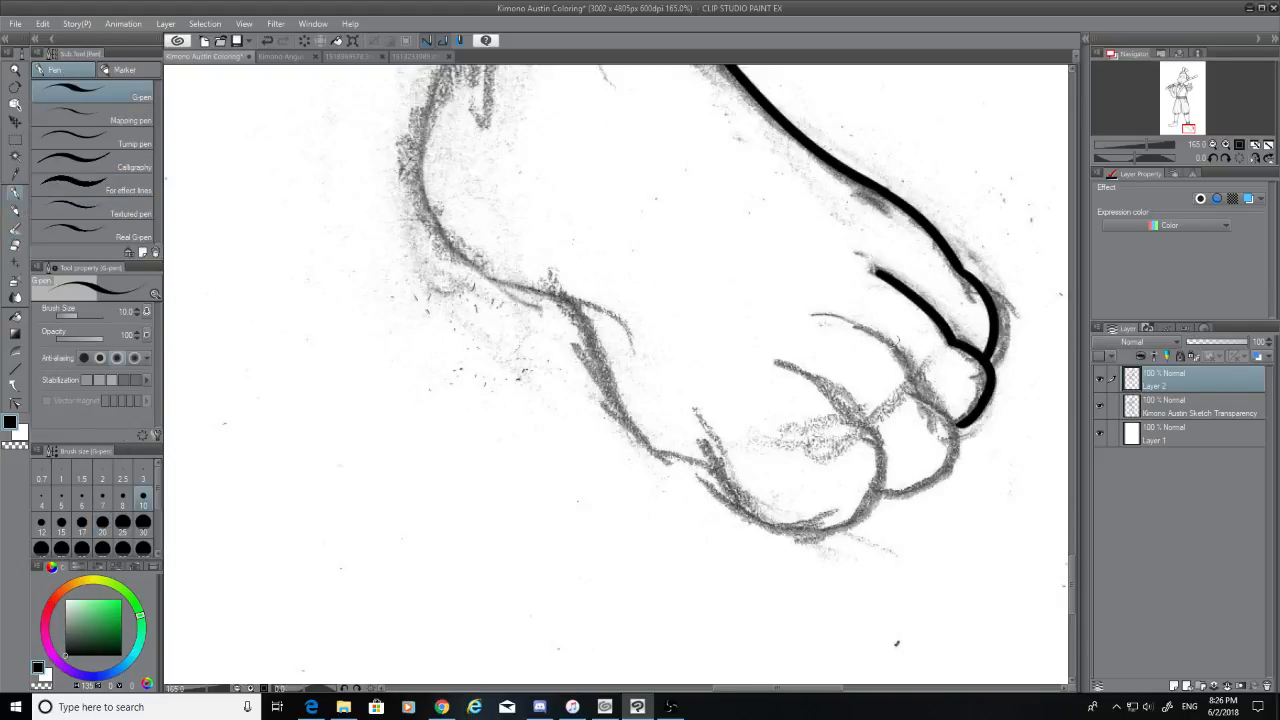
{"action": "mouse_move", "coordinate": [843, 309]}
{"action": "left_mouse_down"}
{"action": "mouse_move", "coordinate": [928, 397]}
{"action": "mouse_move", "coordinate": [912, 528]}
{"action": "left_mouse_up"}
{"action": "key", "text": "ctrl+z"}
{"action": "left_click_drag", "start_coordinate": [930, 396], "coordinate": [868, 504]}
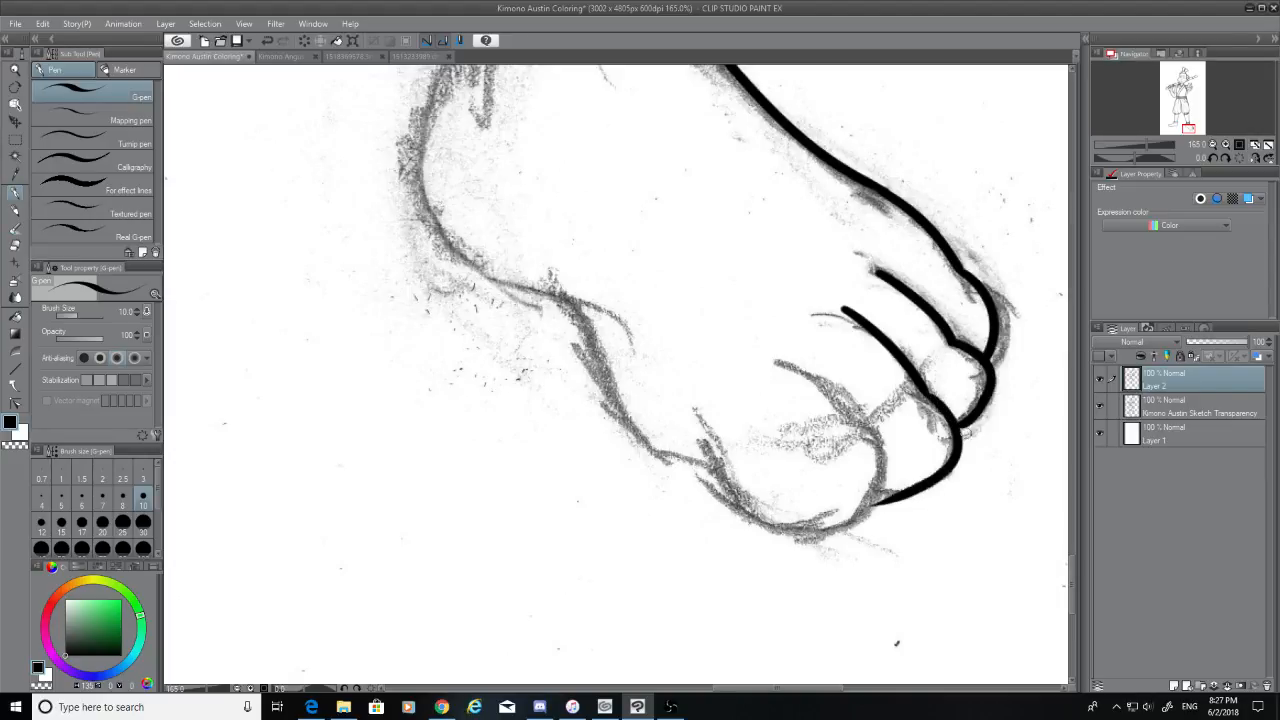
{"action": "key", "text": "ctrl+z"}
{"action": "left_click_drag", "start_coordinate": [930, 396], "coordinate": [878, 505]}
{"action": "key", "text": "ctrl+z"}
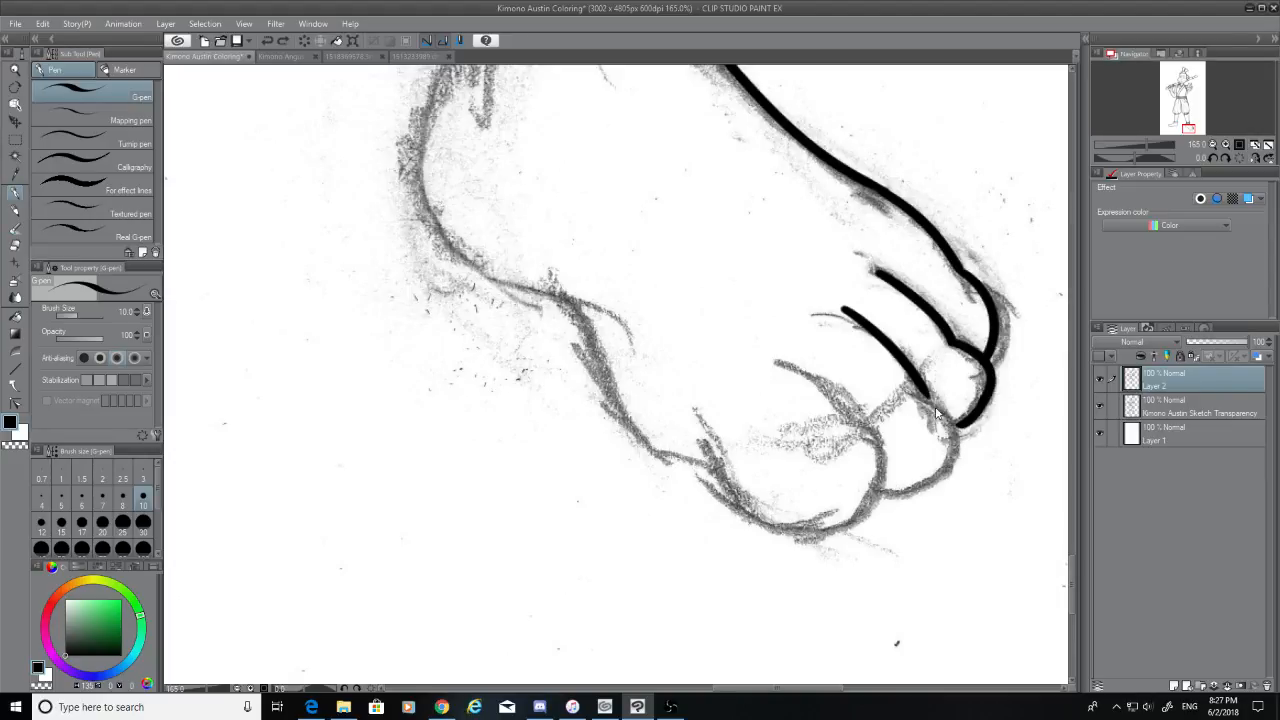
{"action": "mouse_move", "coordinate": [930, 396]}
{"action": "left_mouse_down"}
{"action": "mouse_move", "coordinate": [936, 408]}
{"action": "mouse_move", "coordinate": [882, 484]}
{"action": "left_mouse_up"}
{"action": "left_click_drag", "start_coordinate": [928, 394], "coordinate": [890, 500]}
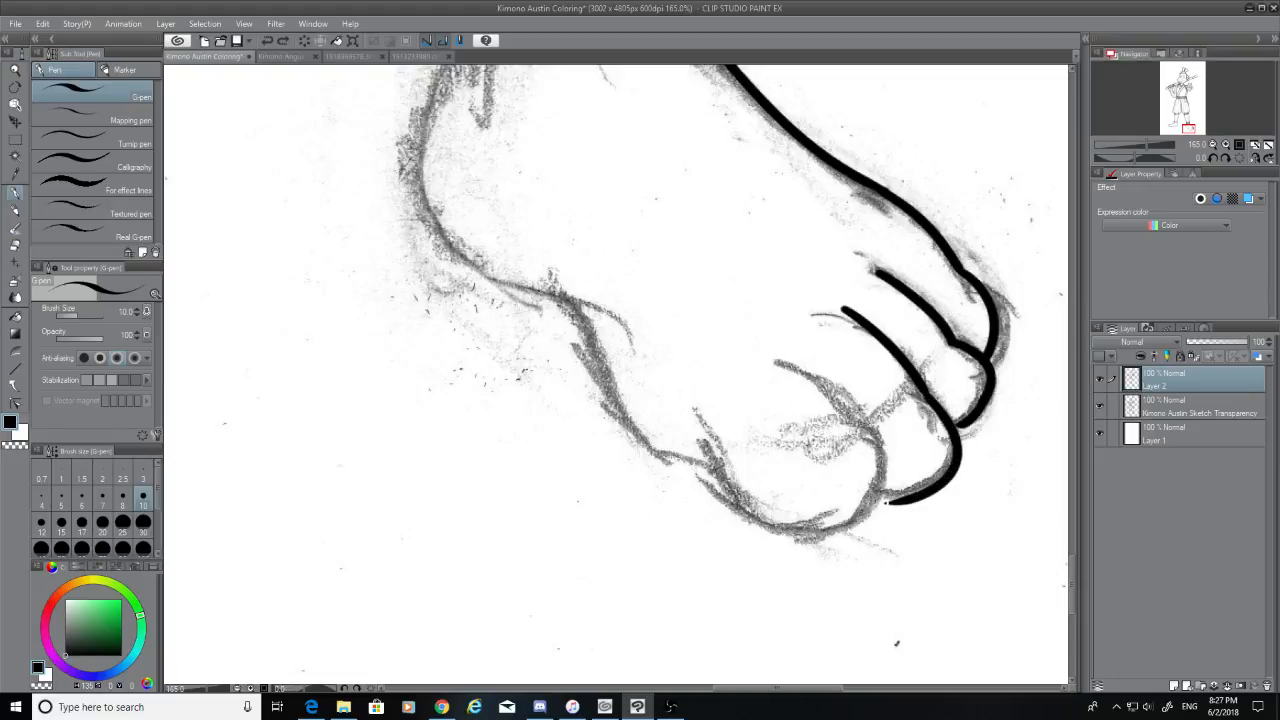
{"action": "key", "text": "ctrl+z"}
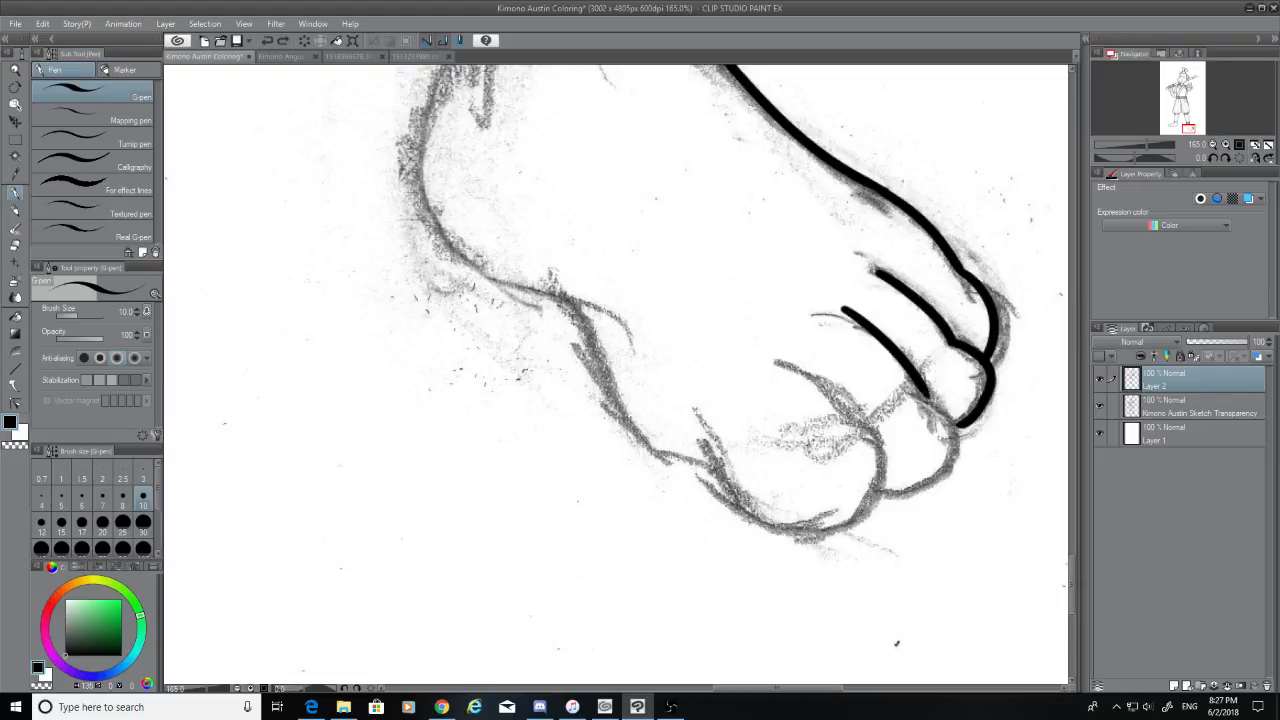
Ink the third toe's rounded tip from the dividing line around to the edge of the big toe
{"action": "left_click_drag", "start_coordinate": [932, 406], "coordinate": [905, 488]}
{"action": "key", "text": "ctrl+z"}
{"action": "left_click_drag", "start_coordinate": [934, 408], "coordinate": [905, 493]}
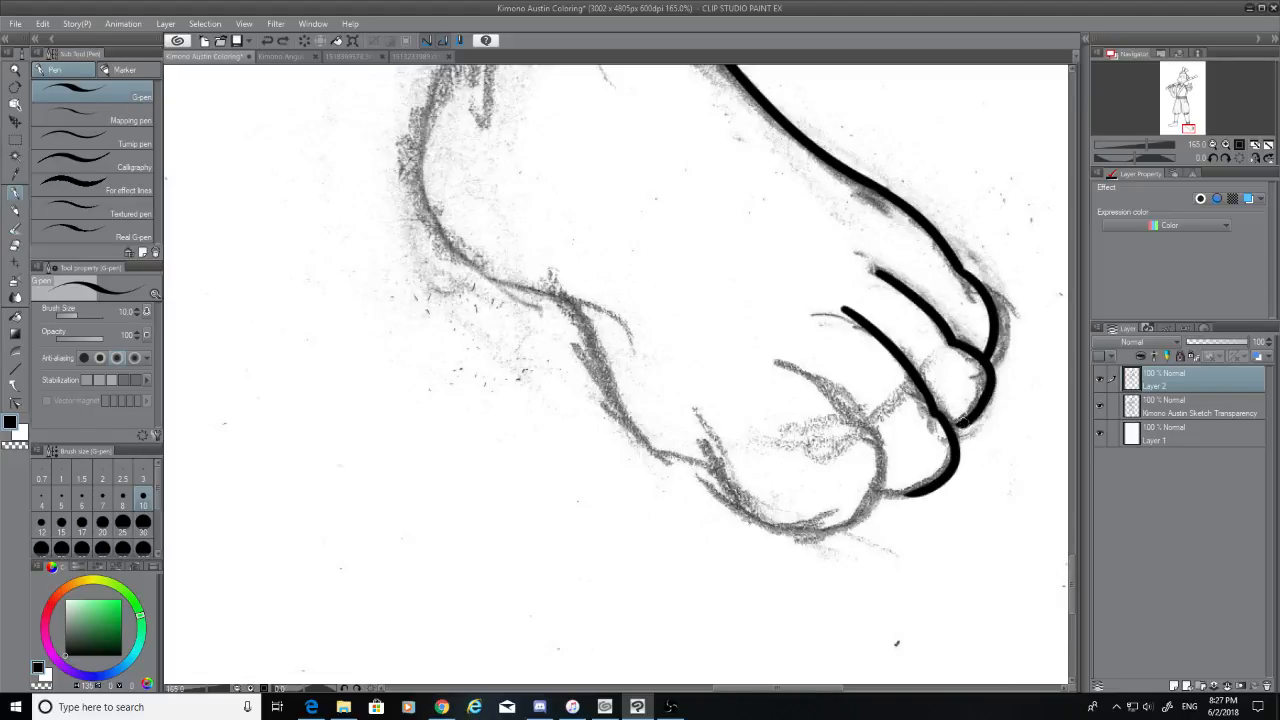
{"action": "left_click_drag", "start_coordinate": [968, 416], "coordinate": [958, 430]}
{"action": "mouse_move", "coordinate": [914, 493]}
{"action": "left_mouse_down"}
{"action": "mouse_move", "coordinate": [884, 492]}
{"action": "mouse_move", "coordinate": [920, 490]}
{"action": "left_mouse_up"}
{"action": "key", "text": "ctrl+z"}
{"action": "key", "text": "ctrl+z"}
{"action": "key", "text": "ctrl+z"}
{"action": "key", "text": "ctrl+z"}
{"action": "key", "text": "ctrl+z"}
{"action": "mouse_move", "coordinate": [936, 414]}
{"action": "left_mouse_down"}
{"action": "mouse_move", "coordinate": [947, 434]}
{"action": "mouse_move", "coordinate": [917, 475]}
{"action": "left_mouse_up"}
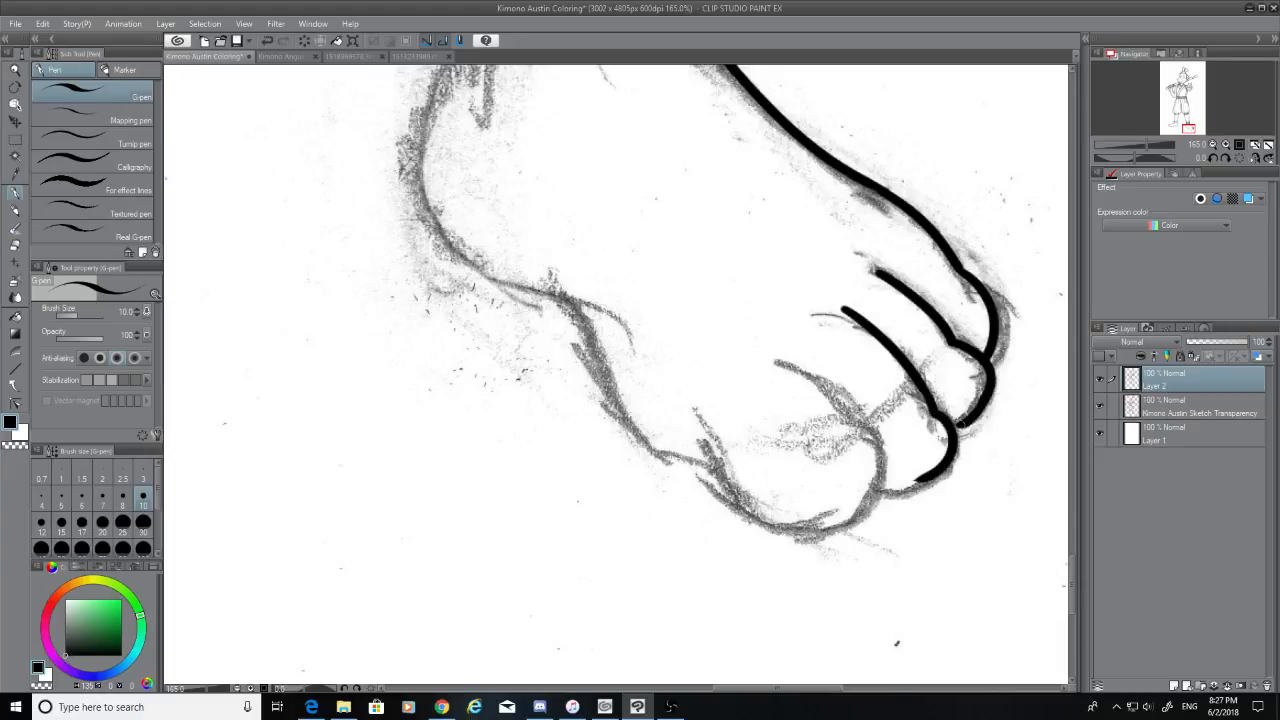
{"action": "mouse_move", "coordinate": [960, 421]}
{"action": "left_mouse_down"}
{"action": "mouse_move", "coordinate": [870, 492]}
{"action": "mouse_move", "coordinate": [886, 468]}
{"action": "left_mouse_up"}
{"action": "key", "text": "ctrl+z"}
Ink the start of the line dividing the third toe from the big toe and check the line art with the sketch layer hidden
{"action": "left_click_drag", "start_coordinate": [782, 362], "coordinate": [868, 436]}
{"action": "key", "text": "ctrl+z"}
{"action": "mouse_move", "coordinate": [777, 363]}
{"action": "left_mouse_down"}
{"action": "mouse_move", "coordinate": [852, 419]}
{"action": "mouse_move", "coordinate": [882, 478]}
{"action": "left_mouse_up"}
{"action": "key", "text": "ctrl+z"}
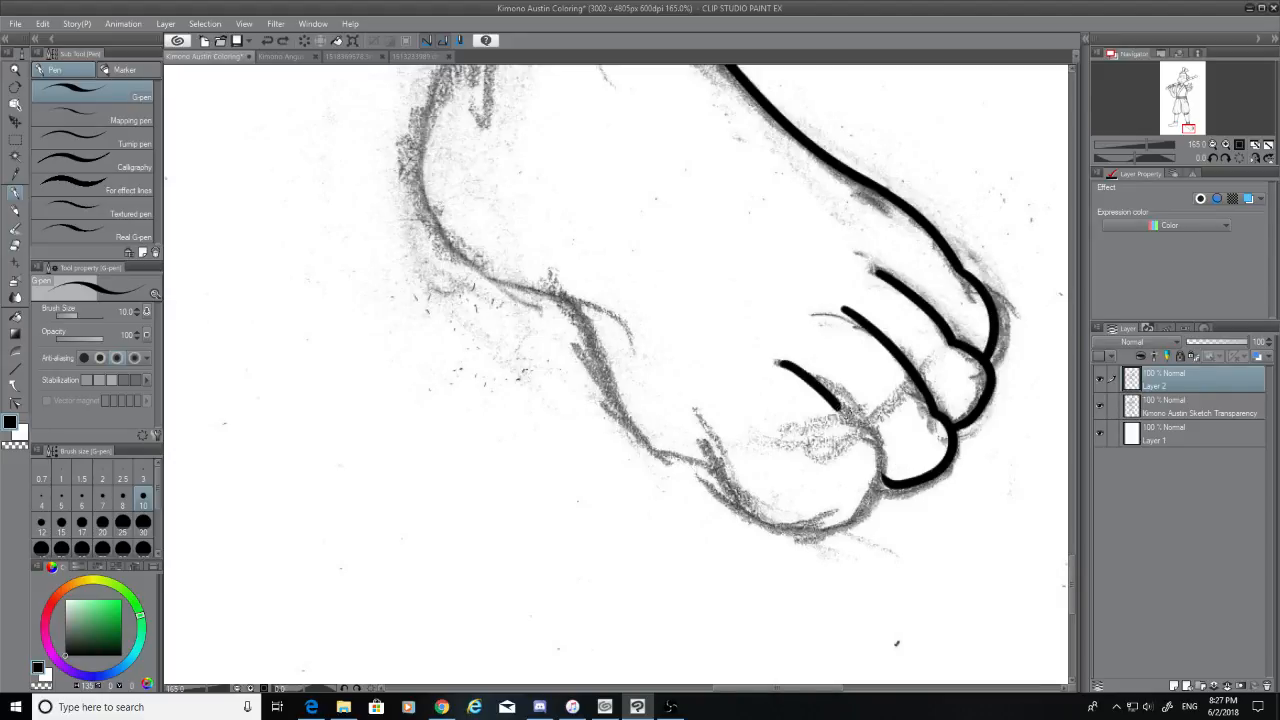
{"action": "left_click_drag", "start_coordinate": [837, 406], "coordinate": [882, 478]}
{"action": "key", "text": "ctrl+z"}
{"action": "left_click", "coordinate": [1099, 406]}
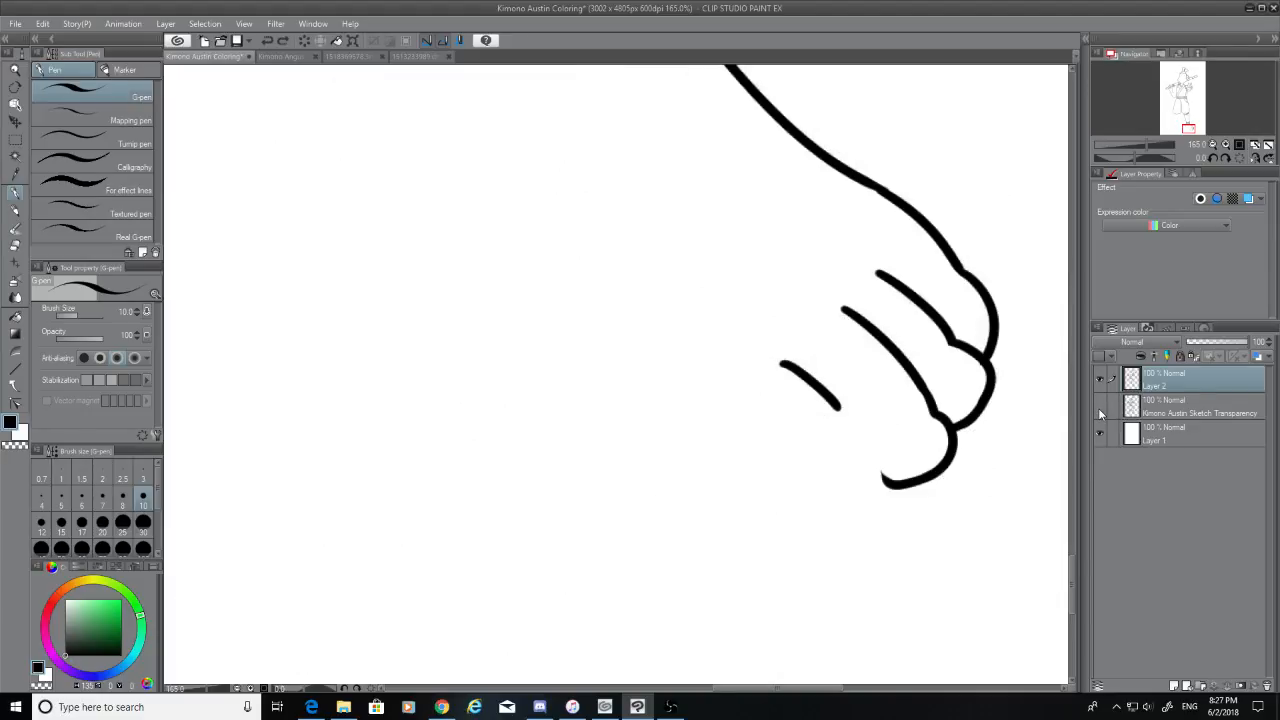
{"action": "left_click", "coordinate": [1100, 406]}
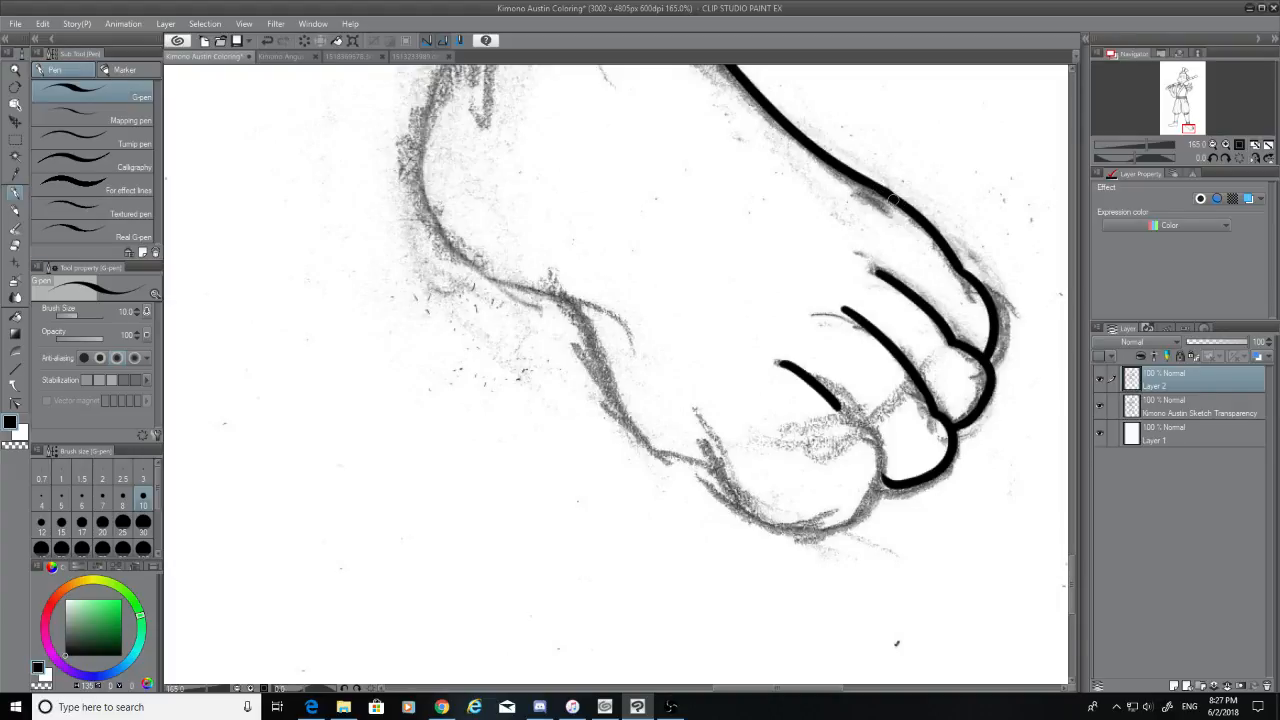
{"action": "left_click", "coordinate": [1101, 406]}
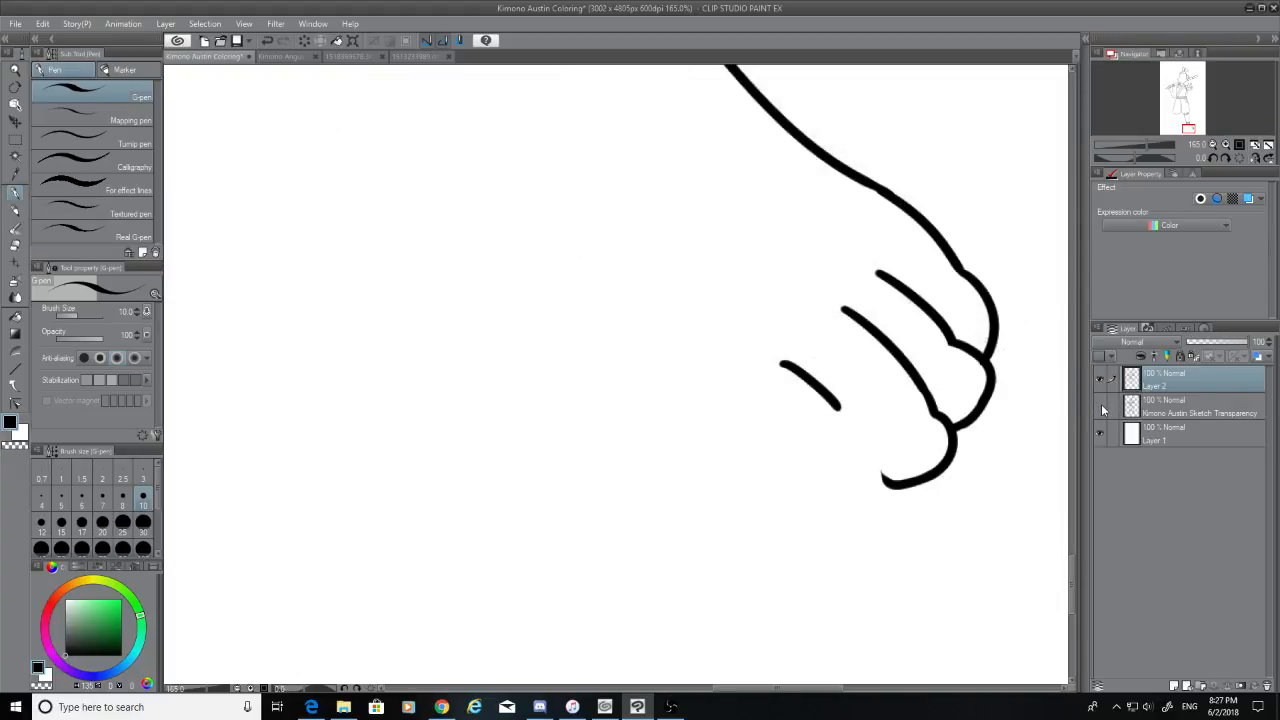
{"action": "left_click", "coordinate": [1100, 406]}
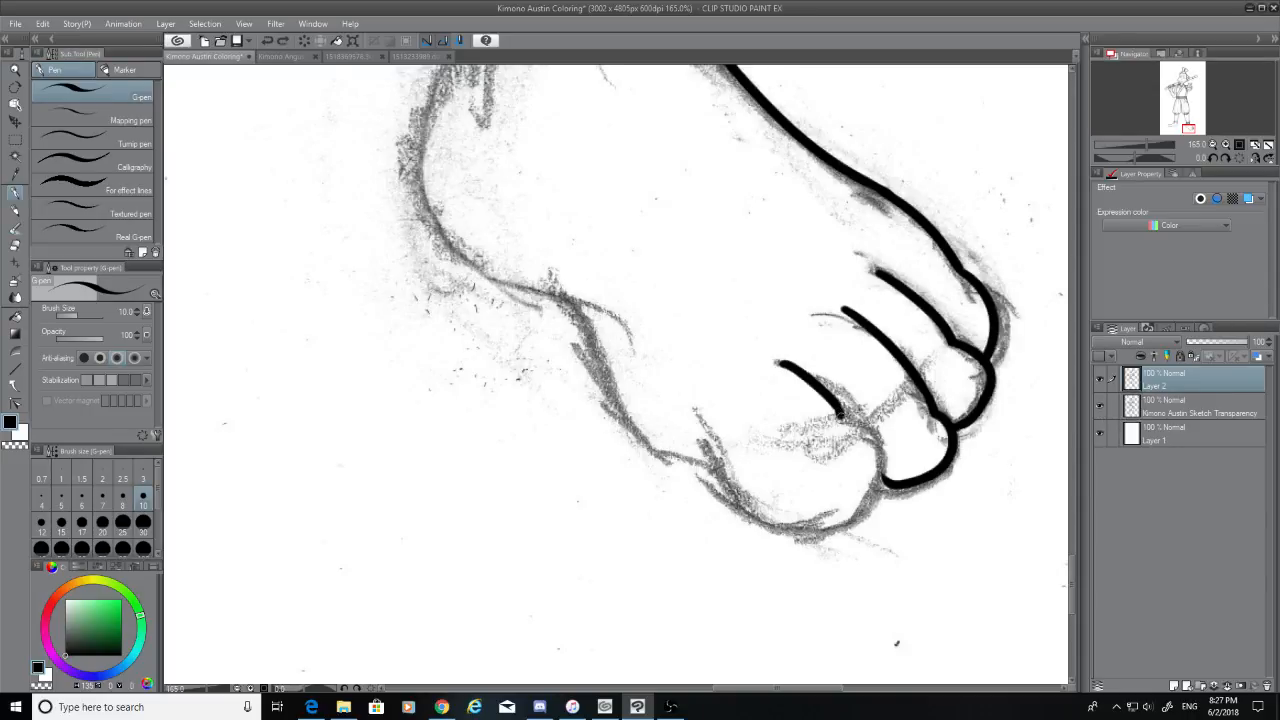
Continue the dividing line into the big toe's outer curve, past the third toe and down to the toe's underside
{"action": "mouse_move", "coordinate": [838, 408]}
{"action": "left_mouse_down"}
{"action": "mouse_move", "coordinate": [880, 475]}
{"action": "mouse_move", "coordinate": [859, 523]}
{"action": "left_mouse_up"}
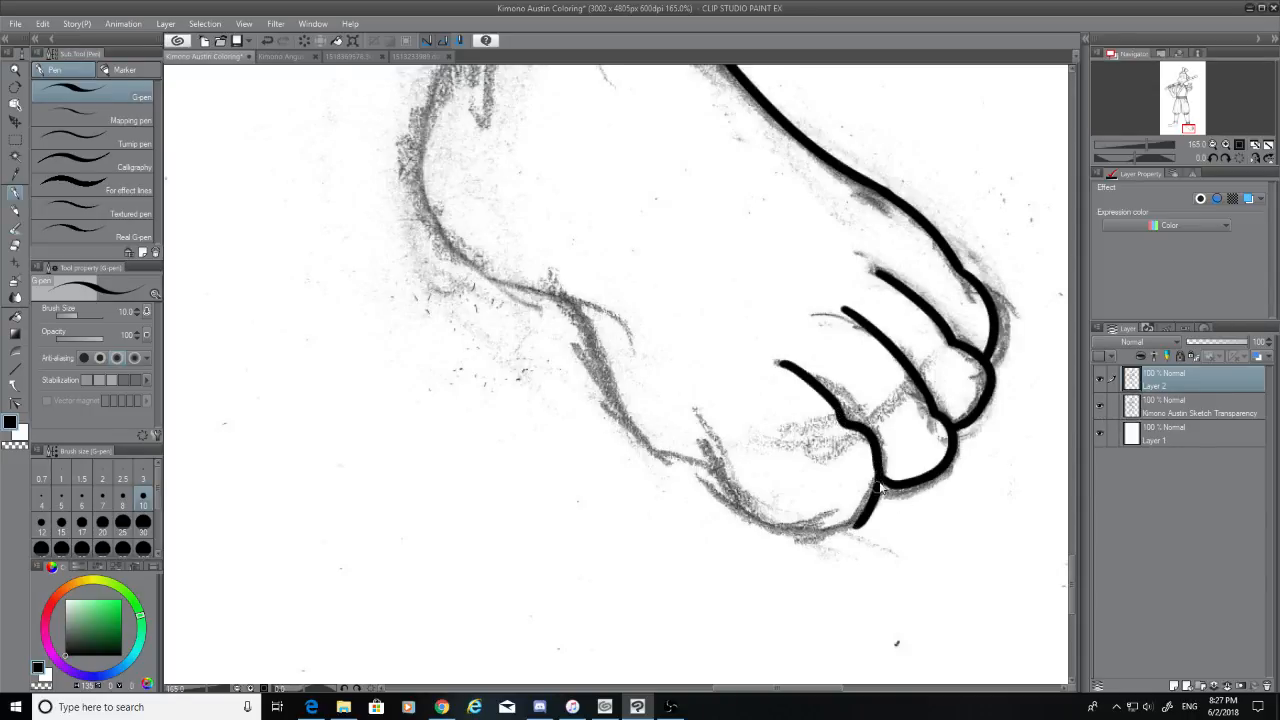
{"action": "key", "text": "ctrl+z"}
{"action": "key", "text": "ctrl+z"}
{"action": "mouse_move", "coordinate": [879, 476]}
{"action": "left_mouse_down"}
{"action": "mouse_move", "coordinate": [822, 532]}
{"action": "mouse_move", "coordinate": [876, 508]}
{"action": "mouse_move", "coordinate": [848, 545]}
{"action": "left_mouse_up"}
{"action": "key", "text": "ctrl+z"}
{"action": "key", "text": "ctrl+z"}
{"action": "left_click_drag", "start_coordinate": [879, 470], "coordinate": [822, 535]}
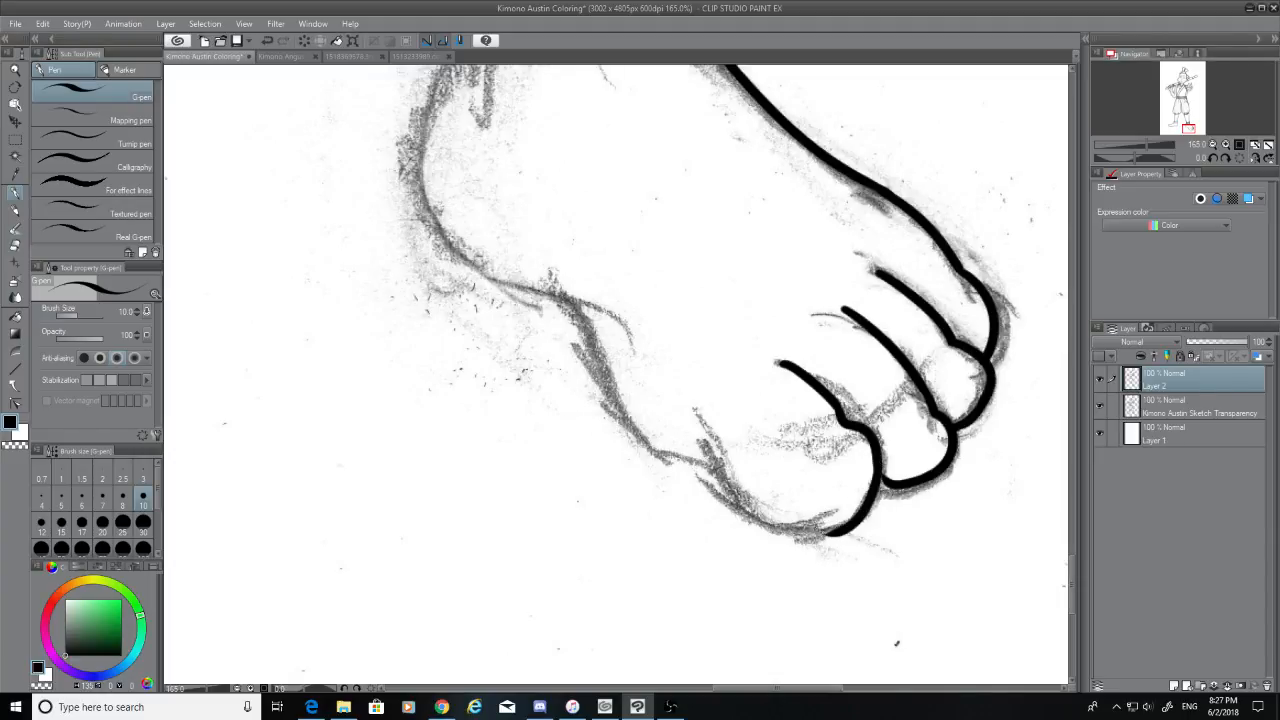
{"action": "left_click_drag", "start_coordinate": [894, 481], "coordinate": [876, 466]}
{"action": "key", "text": "ctrl+z"}
Ink the big toe's underside from the end of its outer curve up to its inner base
{"action": "left_click_drag", "start_coordinate": [847, 689], "coordinate": [823, 688]}
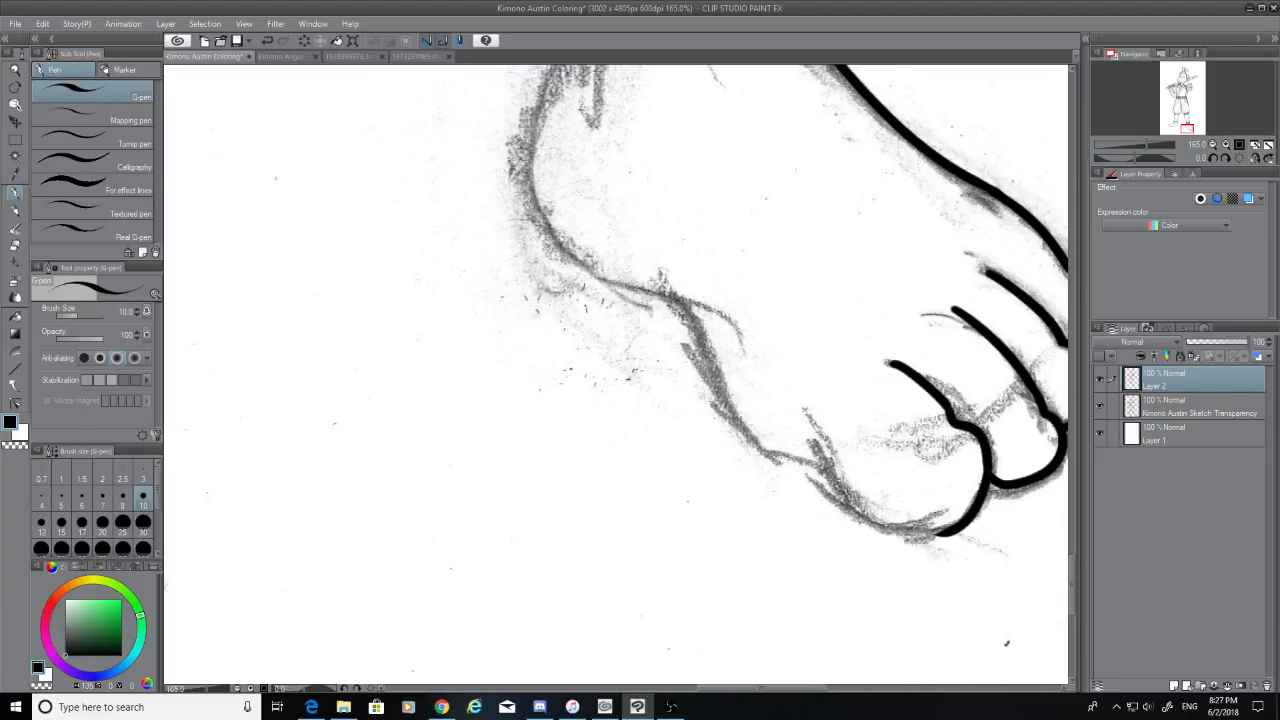
{"action": "mouse_move", "coordinate": [818, 458]}
{"action": "left_mouse_down"}
{"action": "mouse_move", "coordinate": [902, 522]}
{"action": "mouse_move", "coordinate": [964, 526]}
{"action": "mouse_move", "coordinate": [912, 530]}
{"action": "mouse_move", "coordinate": [952, 538]}
{"action": "mouse_move", "coordinate": [815, 485]}
{"action": "mouse_move", "coordinate": [806, 458]}
{"action": "left_mouse_up"}
{"action": "key", "text": "ctrl+z"}
{"action": "key", "text": "ctrl+z"}
{"action": "key", "text": "ctrl+z"}
{"action": "mouse_move", "coordinate": [944, 538]}
{"action": "left_mouse_down"}
{"action": "mouse_move", "coordinate": [806, 458]}
{"action": "mouse_move", "coordinate": [948, 538]}
{"action": "mouse_move", "coordinate": [816, 468]}
{"action": "left_mouse_up"}
{"action": "key", "text": "ctrl+z"}
{"action": "key", "text": "ctrl+z"}
{"action": "mouse_move", "coordinate": [952, 532]}
{"action": "left_mouse_down"}
{"action": "mouse_move", "coordinate": [818, 474]}
{"action": "mouse_move", "coordinate": [810, 458]}
{"action": "left_mouse_up"}
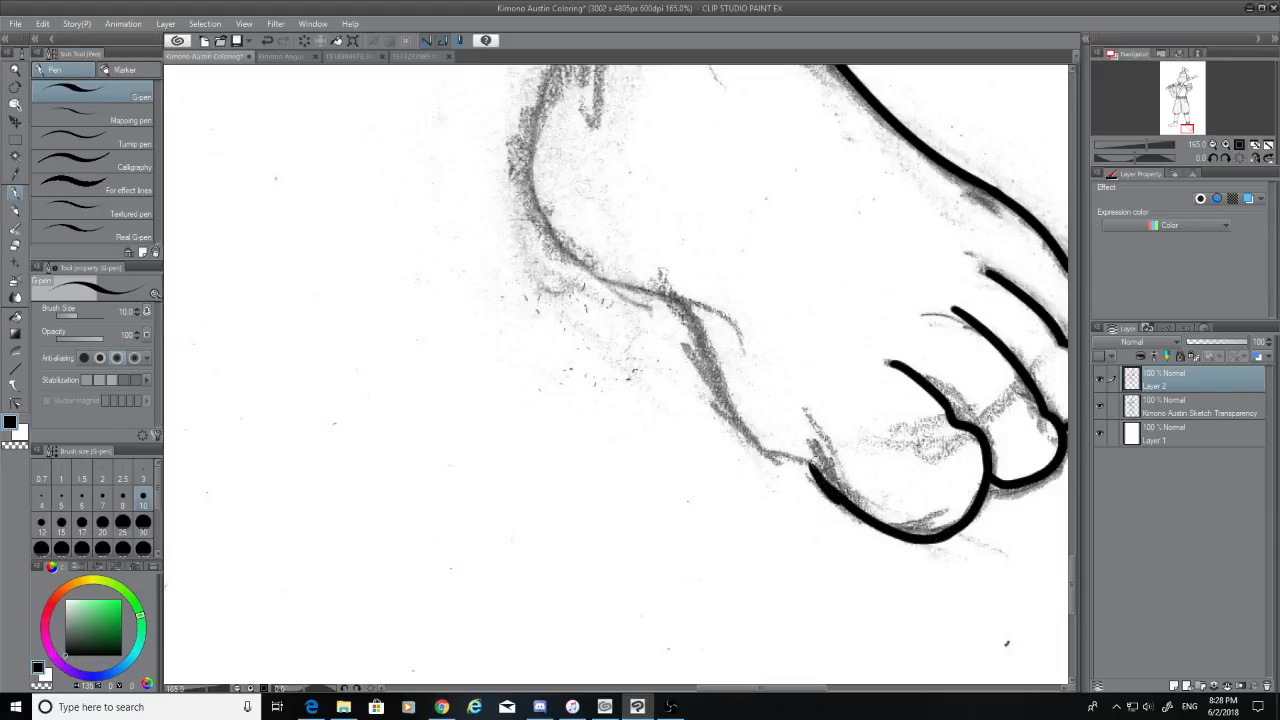
Rework the big toe's inner edge at its base and ink the short line joining it to the ball of the foot
{"action": "key", "text": "ctrl+z"}
{"action": "left_click_drag", "start_coordinate": [846, 504], "coordinate": [818, 448]}
{"action": "key", "text": "ctrl+z"}
{"action": "key", "text": "ctrl+z"}
{"action": "left_click_drag", "start_coordinate": [846, 502], "coordinate": [814, 442]}
{"action": "key", "text": "ctrl+z"}
{"action": "mouse_move", "coordinate": [846, 502]}
{"action": "left_mouse_down"}
{"action": "mouse_move", "coordinate": [814, 462]}
{"action": "mouse_move", "coordinate": [726, 418]}
{"action": "mouse_move", "coordinate": [700, 305]}
{"action": "mouse_move", "coordinate": [705, 342]}
{"action": "left_mouse_up"}
{"action": "key", "text": "ctrl+z"}
{"action": "key", "text": "ctrl+z"}
{"action": "key", "text": "ctrl+z"}
{"action": "key", "text": "ctrl+z"}
Ink the inner edge of the foot from the big toe's base up along the ball of the foot
{"action": "mouse_move", "coordinate": [764, 442]}
{"action": "left_mouse_down"}
{"action": "mouse_move", "coordinate": [698, 336]}
{"action": "mouse_move", "coordinate": [700, 365]}
{"action": "mouse_move", "coordinate": [686, 300]}
{"action": "left_mouse_up"}
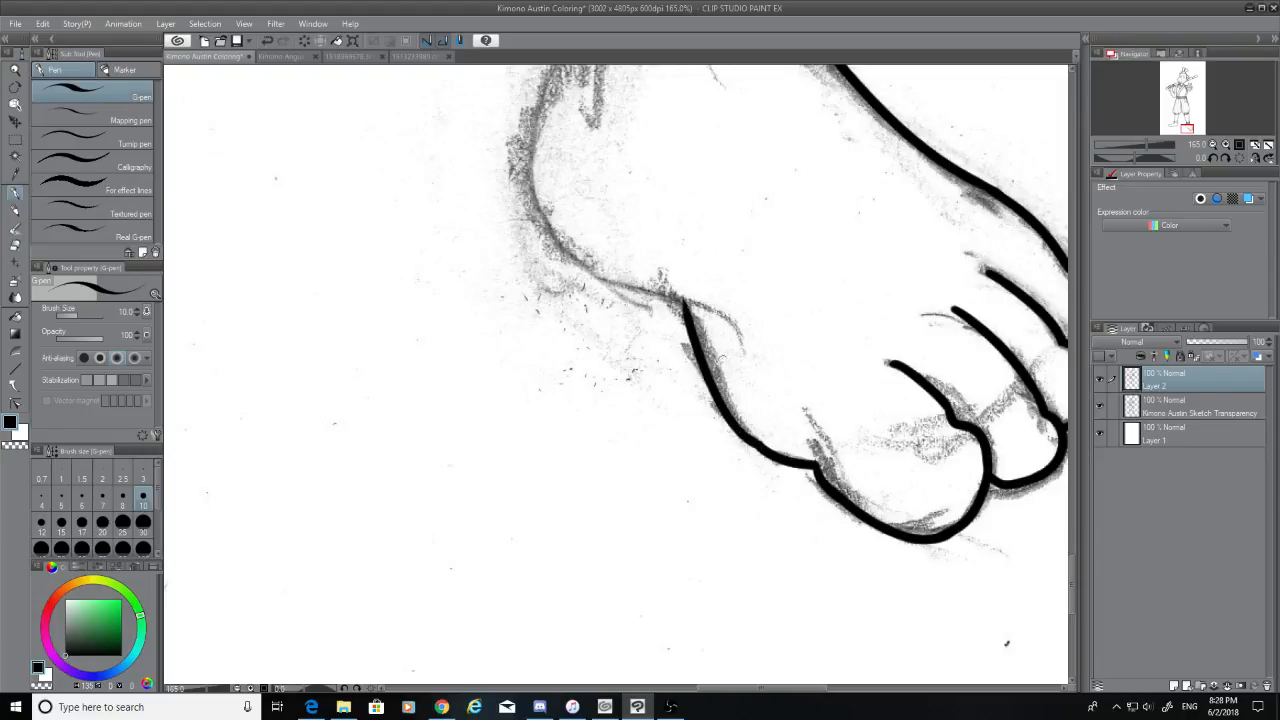
{"action": "key", "text": "ctrl+z"}
{"action": "mouse_move", "coordinate": [776, 456]}
{"action": "left_mouse_down"}
{"action": "mouse_move", "coordinate": [749, 438]}
{"action": "mouse_move", "coordinate": [690, 305]}
{"action": "left_mouse_up"}
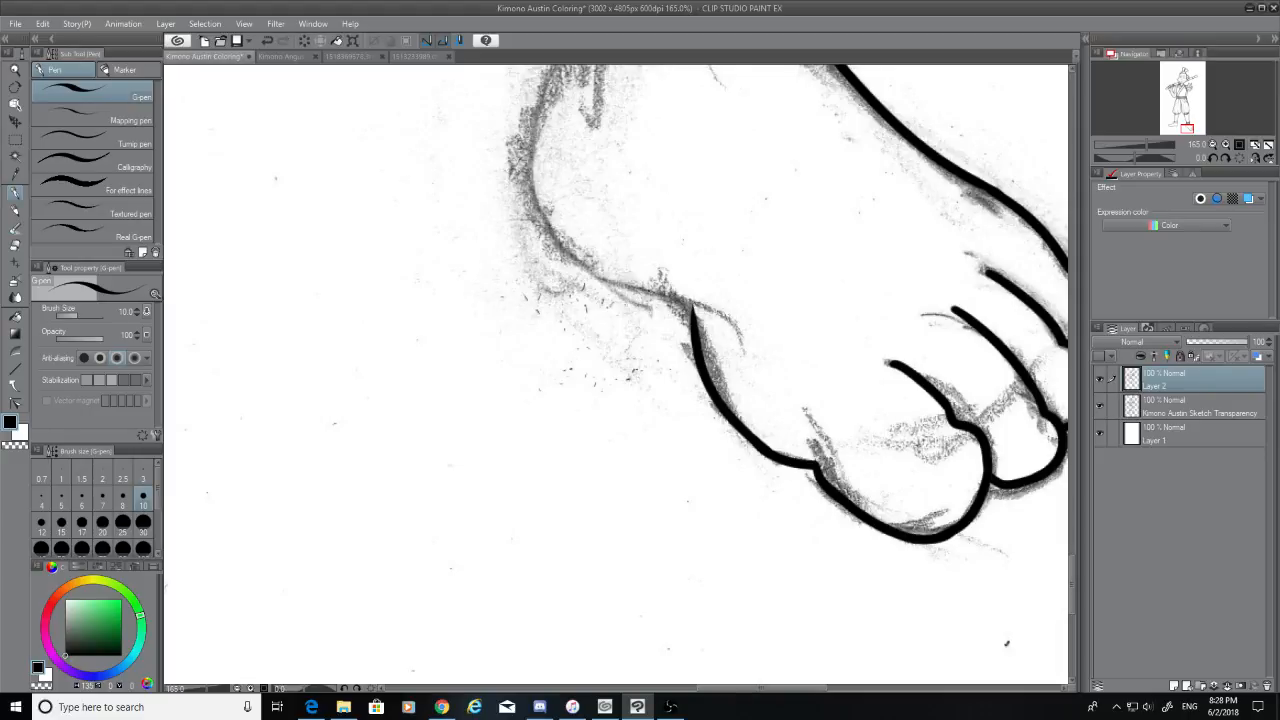
{"action": "key", "text": "ctrl+z"}
{"action": "left_click_drag", "start_coordinate": [762, 448], "coordinate": [692, 310]}
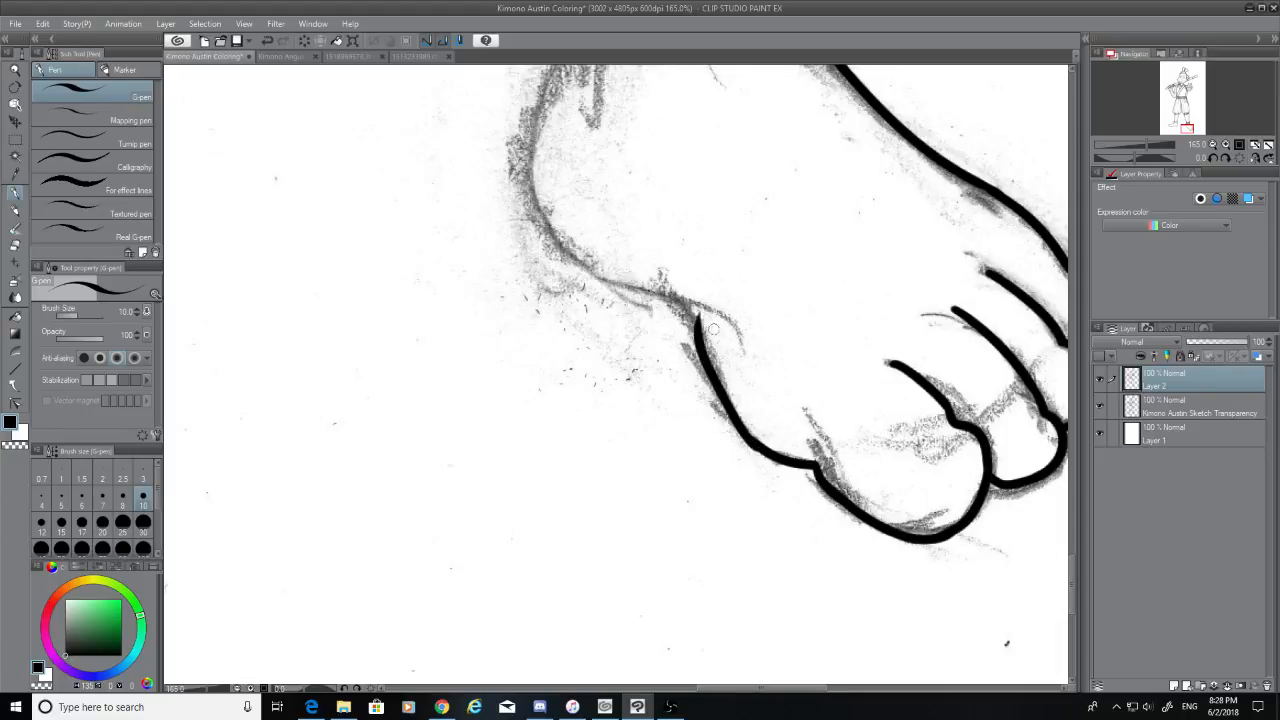
{"action": "key", "text": "ctrl+z"}
{"action": "mouse_move", "coordinate": [768, 452]}
{"action": "left_mouse_down"}
{"action": "mouse_move", "coordinate": [735, 415]}
{"action": "mouse_move", "coordinate": [698, 324]}
{"action": "left_mouse_up"}
{"action": "key", "text": "ctrl+z"}
{"action": "mouse_move", "coordinate": [770, 455]}
{"action": "left_mouse_down"}
{"action": "mouse_move", "coordinate": [742, 428]}
{"action": "mouse_move", "coordinate": [703, 326]}
{"action": "left_mouse_up"}
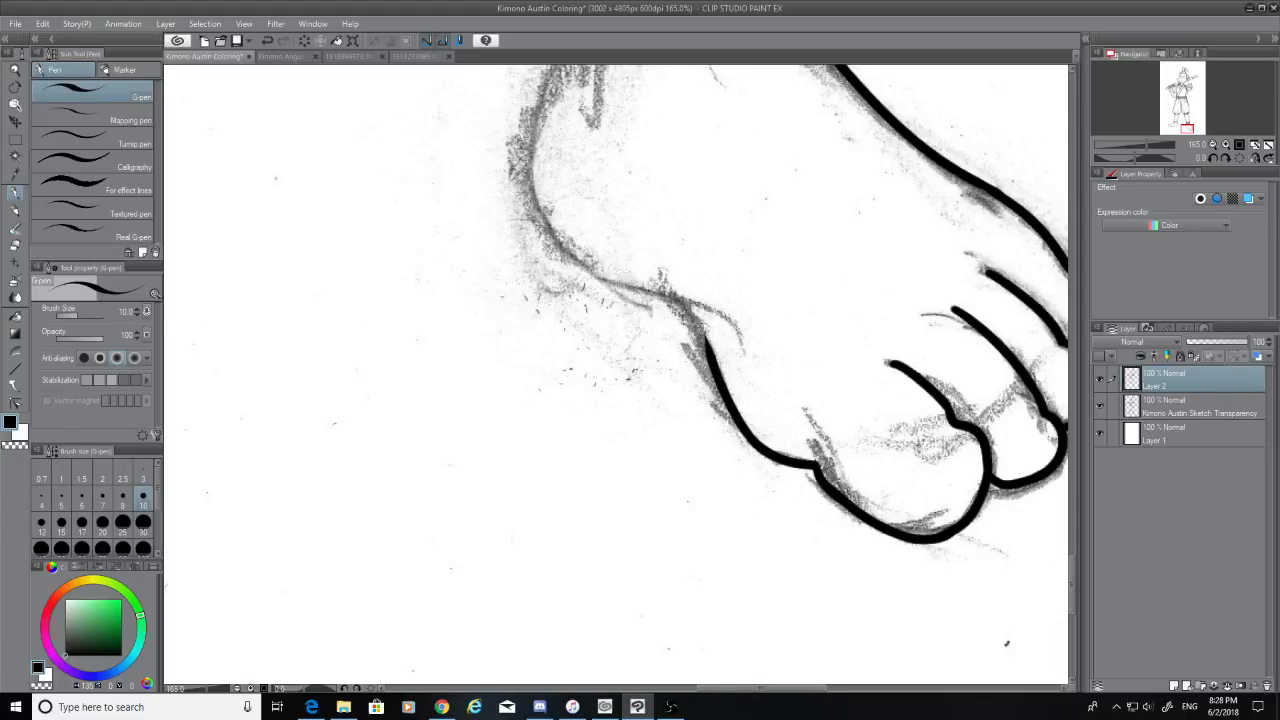
Extend the foot's inner outline over the top of the ball to where the arch begins
{"action": "left_click_drag", "start_coordinate": [716, 372], "coordinate": [676, 296]}
{"action": "key", "text": "ctrl+z"}
{"action": "left_click_drag", "start_coordinate": [715, 358], "coordinate": [663, 291]}
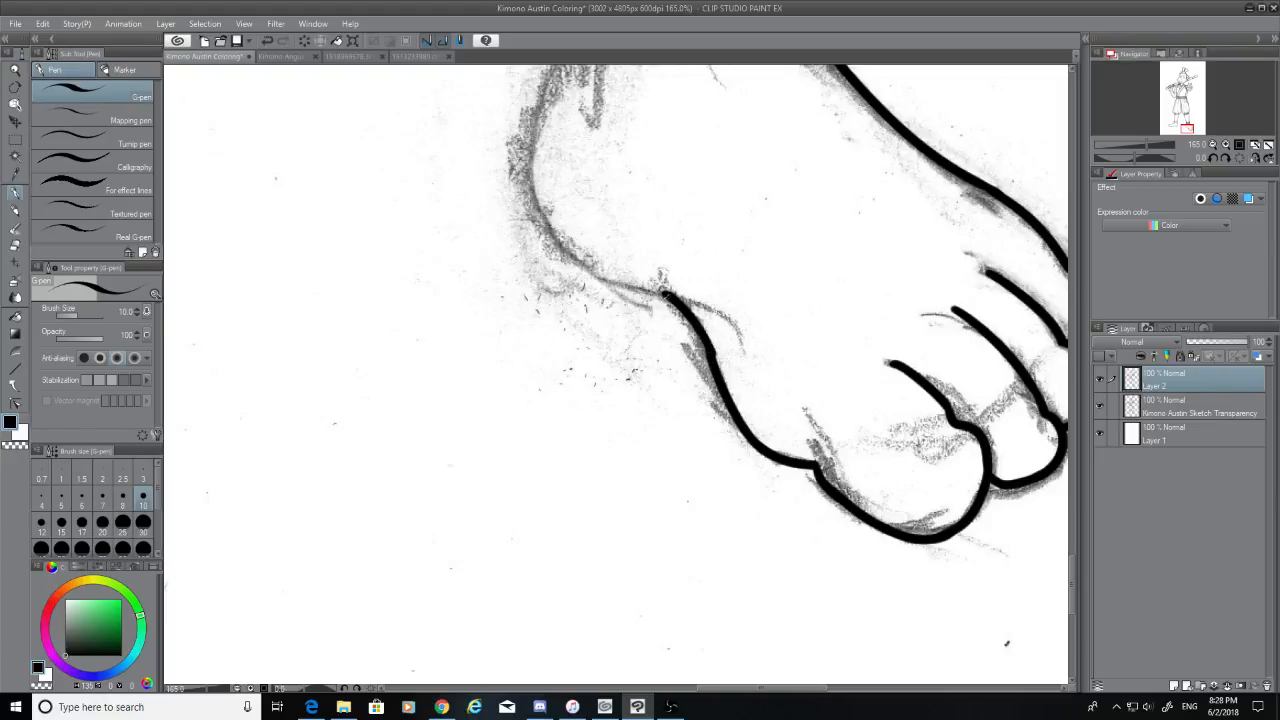
{"action": "key", "text": "ctrl+z"}
{"action": "left_click_drag", "start_coordinate": [712, 355], "coordinate": [651, 294]}
{"action": "mouse_move", "coordinate": [720, 372]}
{"action": "left_mouse_down"}
{"action": "mouse_move", "coordinate": [699, 334]}
{"action": "mouse_move", "coordinate": [712, 368]}
{"action": "left_mouse_up"}
{"action": "key", "text": "ctrl+z"}
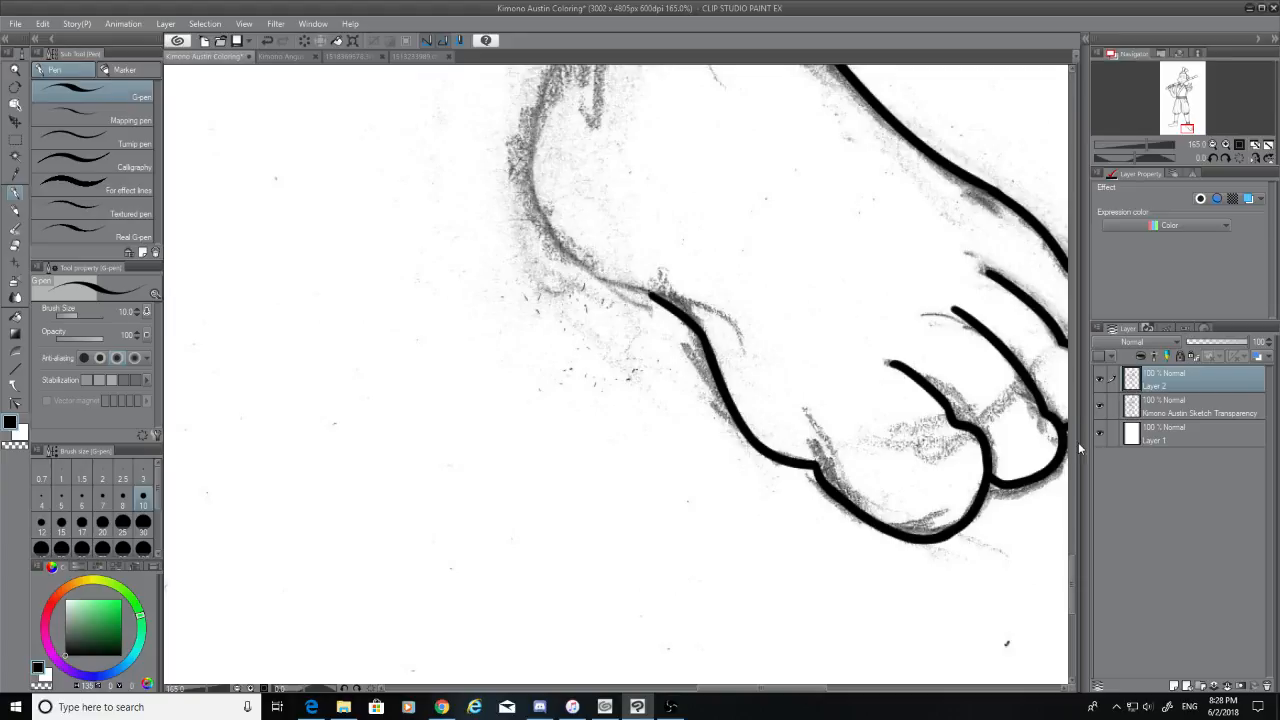
Check the line art without the sketch layer, redraw the big toe's inner edge at its base and trim the protruding tip
{"action": "left_click", "coordinate": [1099, 405]}
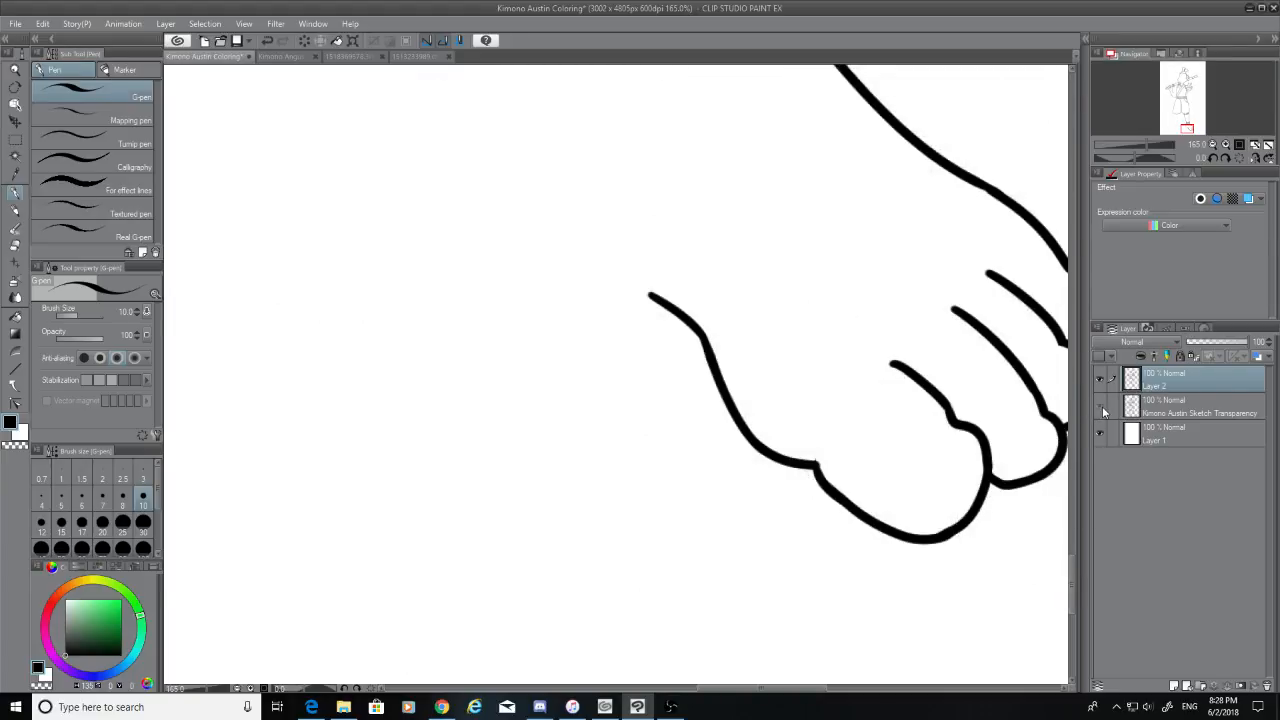
{"action": "left_click", "coordinate": [1100, 406]}
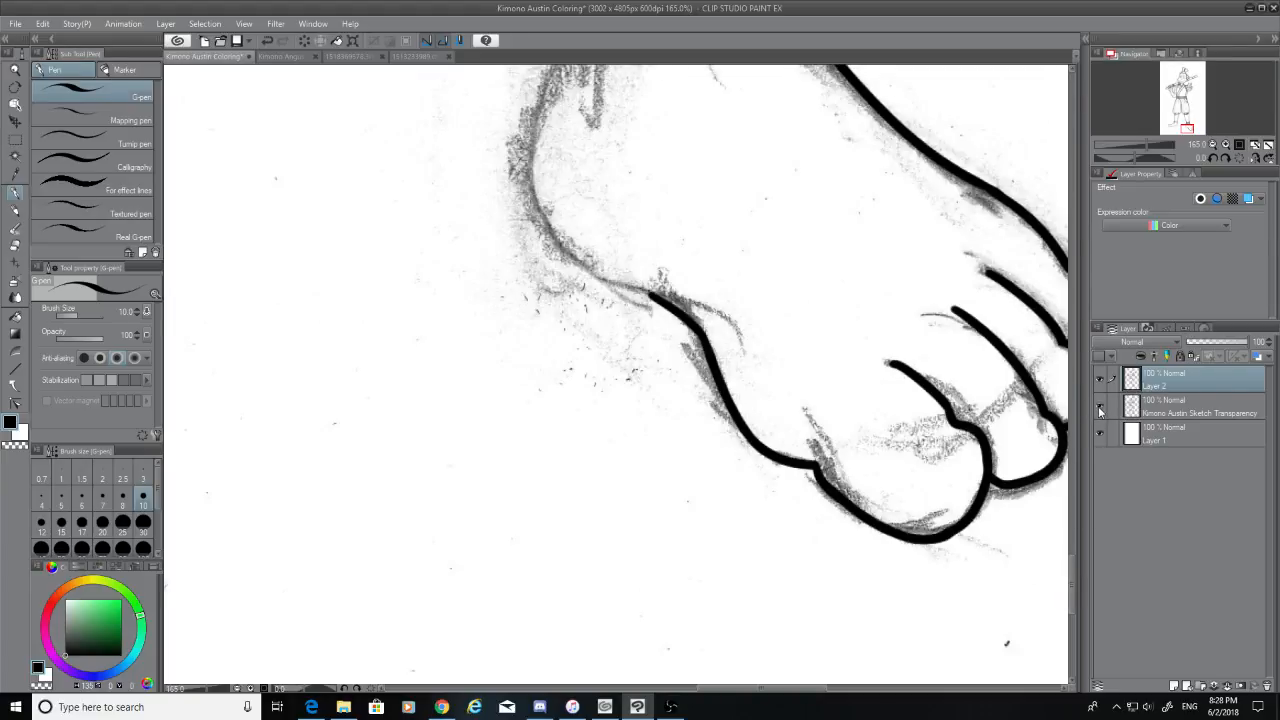
{"action": "left_click", "coordinate": [16, 246]}
{"action": "mouse_move", "coordinate": [840, 480]}
{"action": "left_mouse_down"}
{"action": "mouse_move", "coordinate": [815, 474]}
{"action": "mouse_move", "coordinate": [830, 514]}
{"action": "mouse_move", "coordinate": [802, 485]}
{"action": "mouse_move", "coordinate": [818, 438]}
{"action": "left_mouse_up"}
{"action": "left_click", "coordinate": [16, 192]}
{"action": "key", "text": "ctrl+z"}
{"action": "key", "text": "ctrl+y"}
{"action": "key", "text": "ctrl+z"}
{"action": "left_click_drag", "start_coordinate": [846, 502], "coordinate": [818, 452]}
{"action": "key", "text": "ctrl+z"}
{"action": "key", "text": "ctrl+z"}
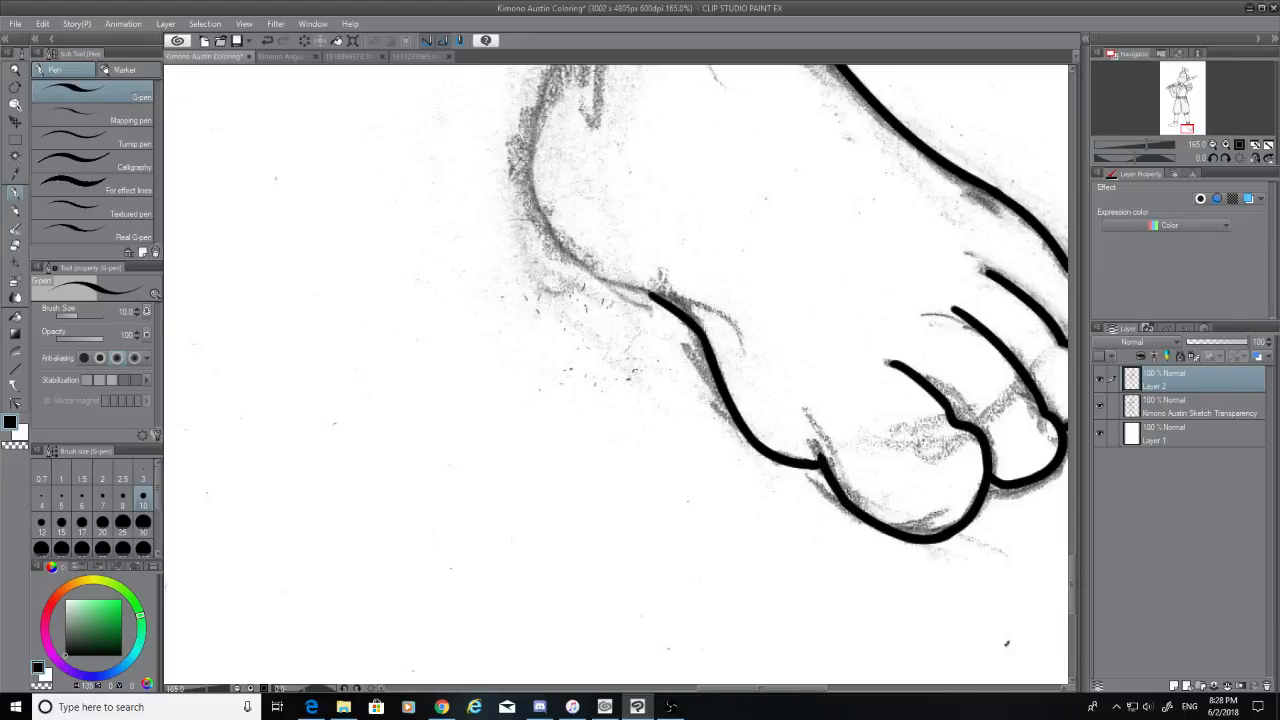
{"action": "left_click", "coordinate": [15, 245]}
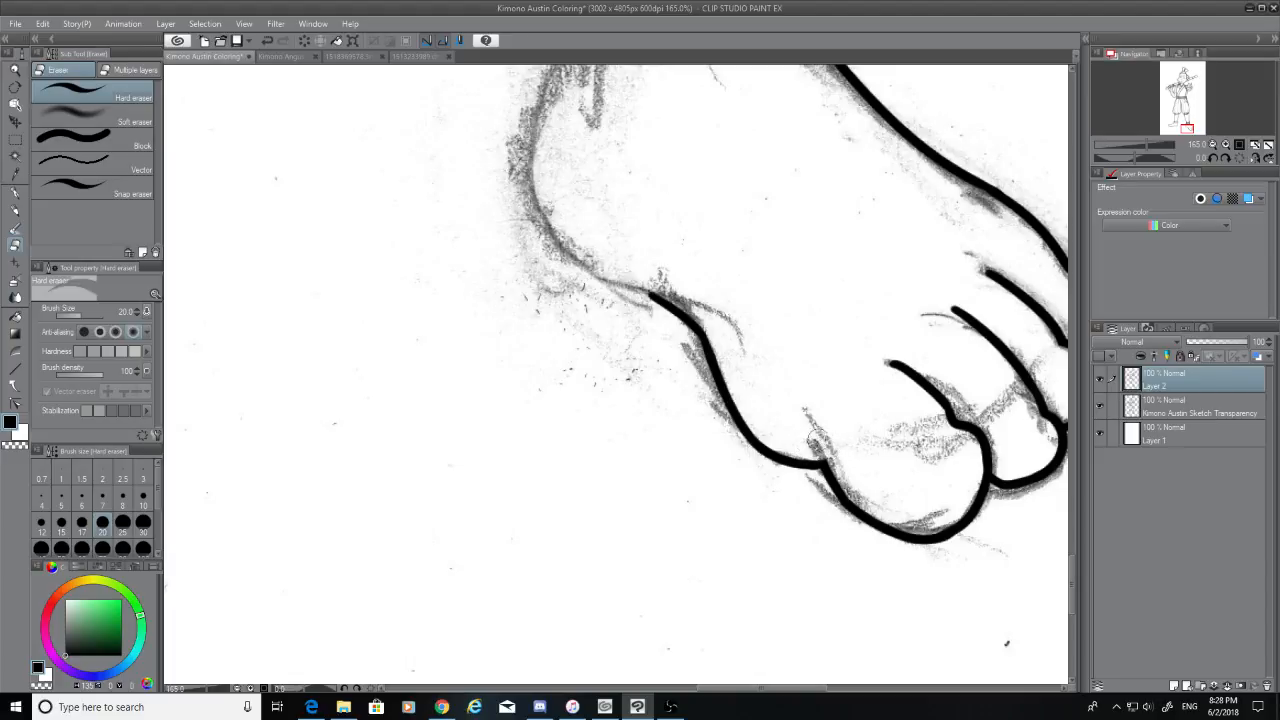
Erase the lowest part of the big toe's outline and re-ink it as a flatter curve
{"action": "left_click", "coordinate": [1100, 408]}
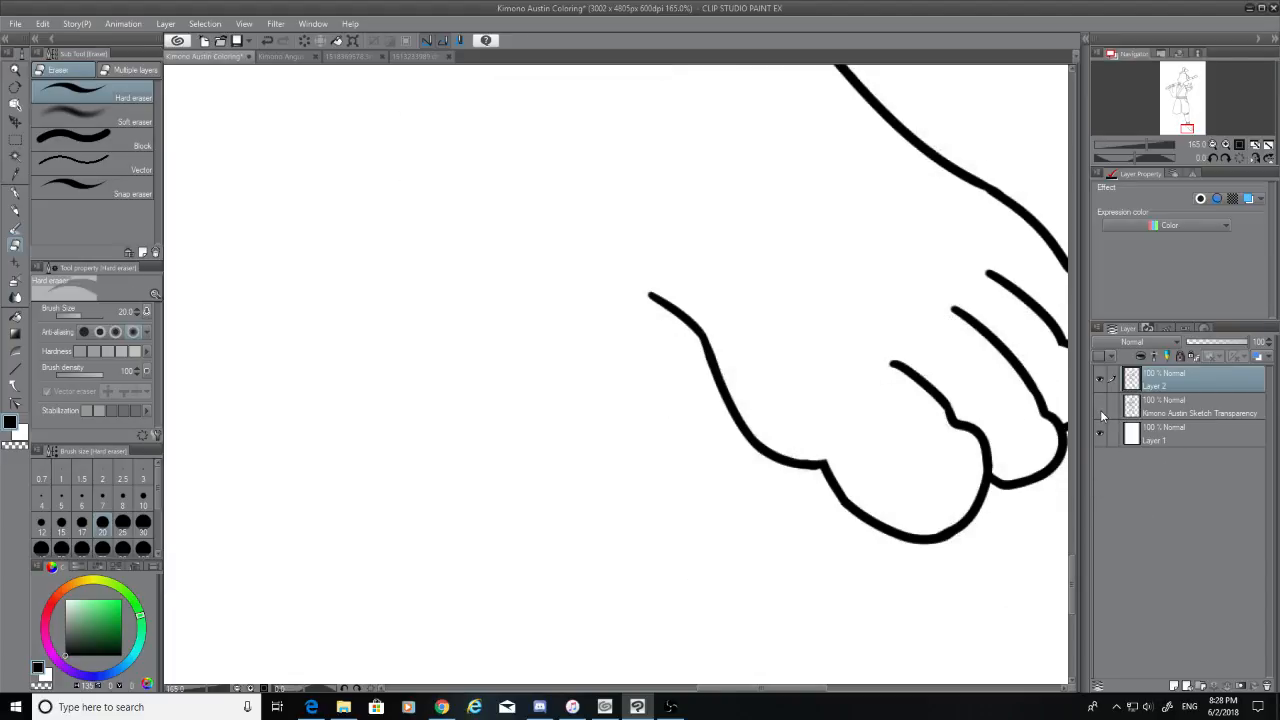
{"action": "left_click", "coordinate": [1099, 408]}
{"action": "mouse_move", "coordinate": [945, 532]}
{"action": "left_mouse_down"}
{"action": "mouse_move", "coordinate": [931, 544]}
{"action": "mouse_move", "coordinate": [916, 528]}
{"action": "mouse_move", "coordinate": [866, 556]}
{"action": "mouse_move", "coordinate": [924, 492]}
{"action": "left_mouse_up"}
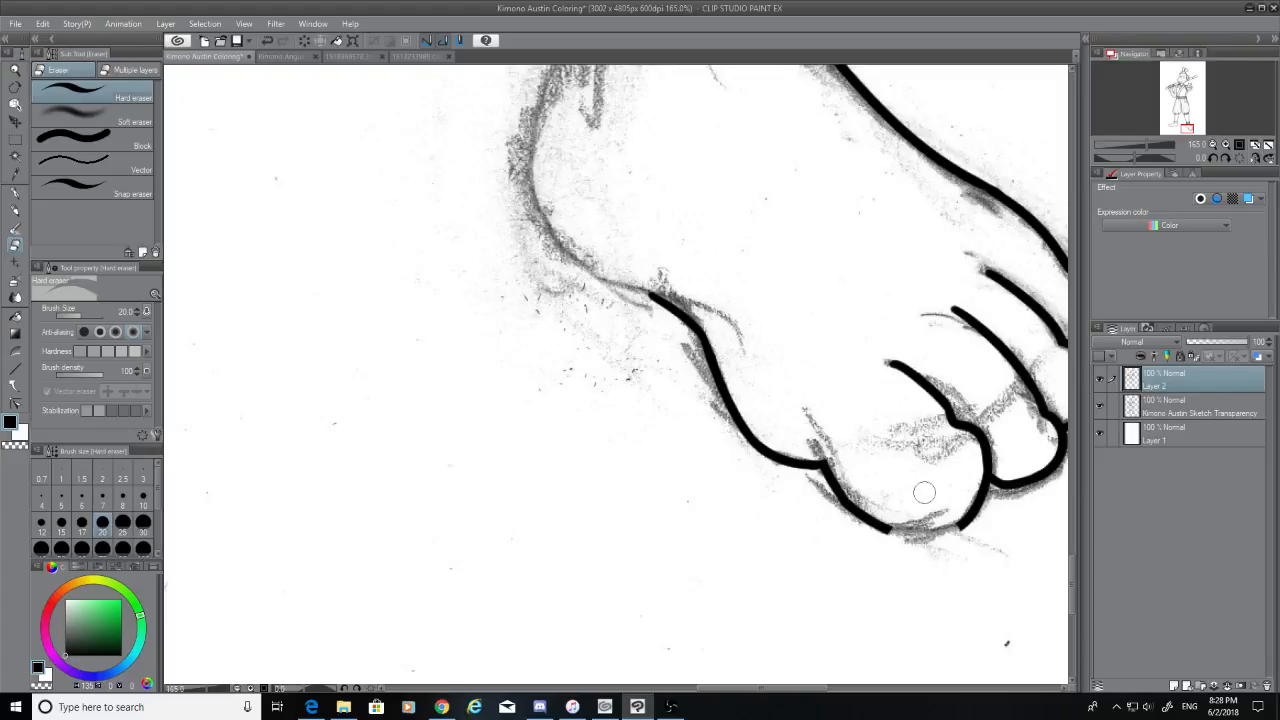
{"action": "left_click", "coordinate": [15, 192]}
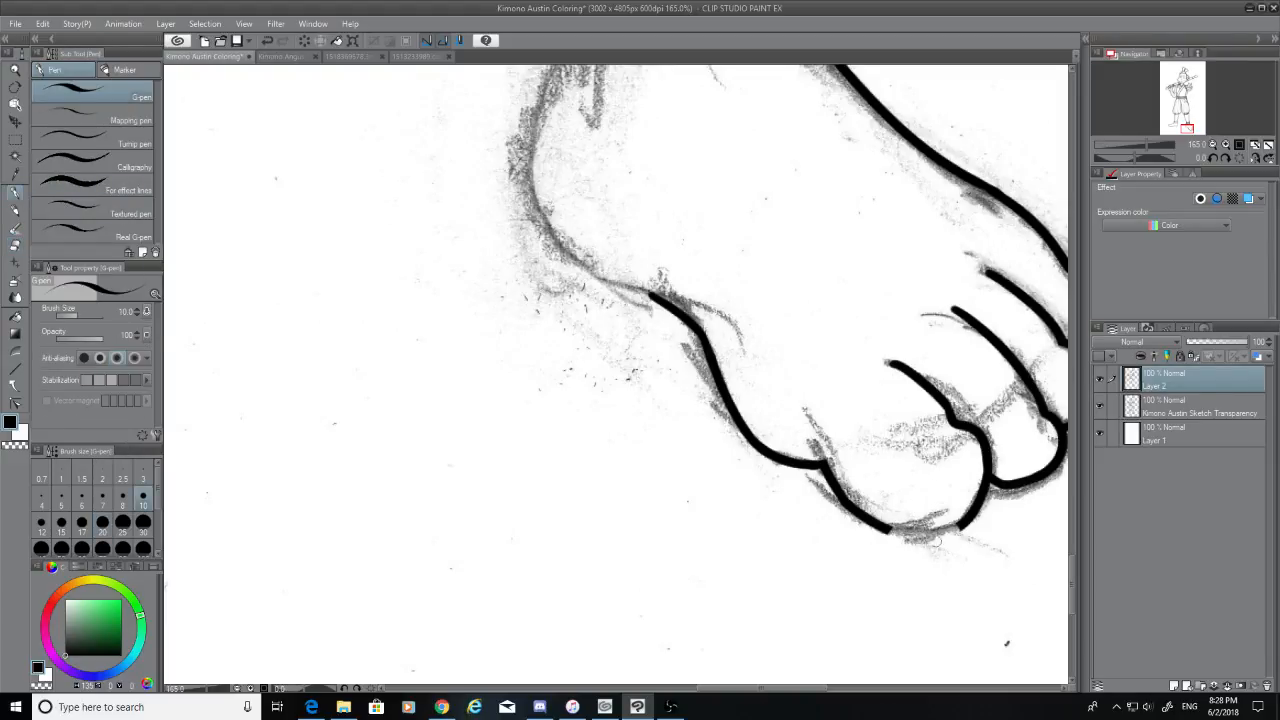
{"action": "left_click_drag", "start_coordinate": [884, 527], "coordinate": [966, 512]}
{"action": "key", "text": "ctrl+z"}
{"action": "left_click_drag", "start_coordinate": [876, 521], "coordinate": [973, 513]}
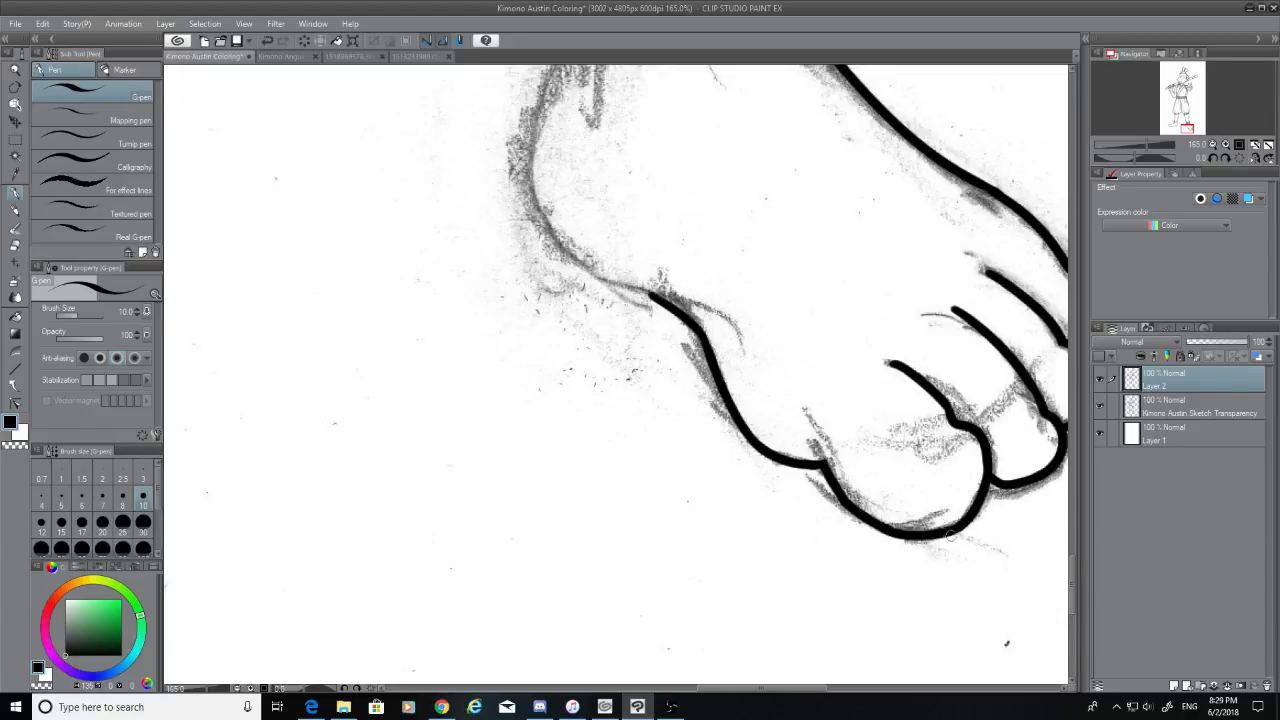
Hide the sketch layer and erase the stray mark beneath the ankle cuff, beside the start of the foot's top line
{"action": "left_click", "coordinate": [1101, 407]}
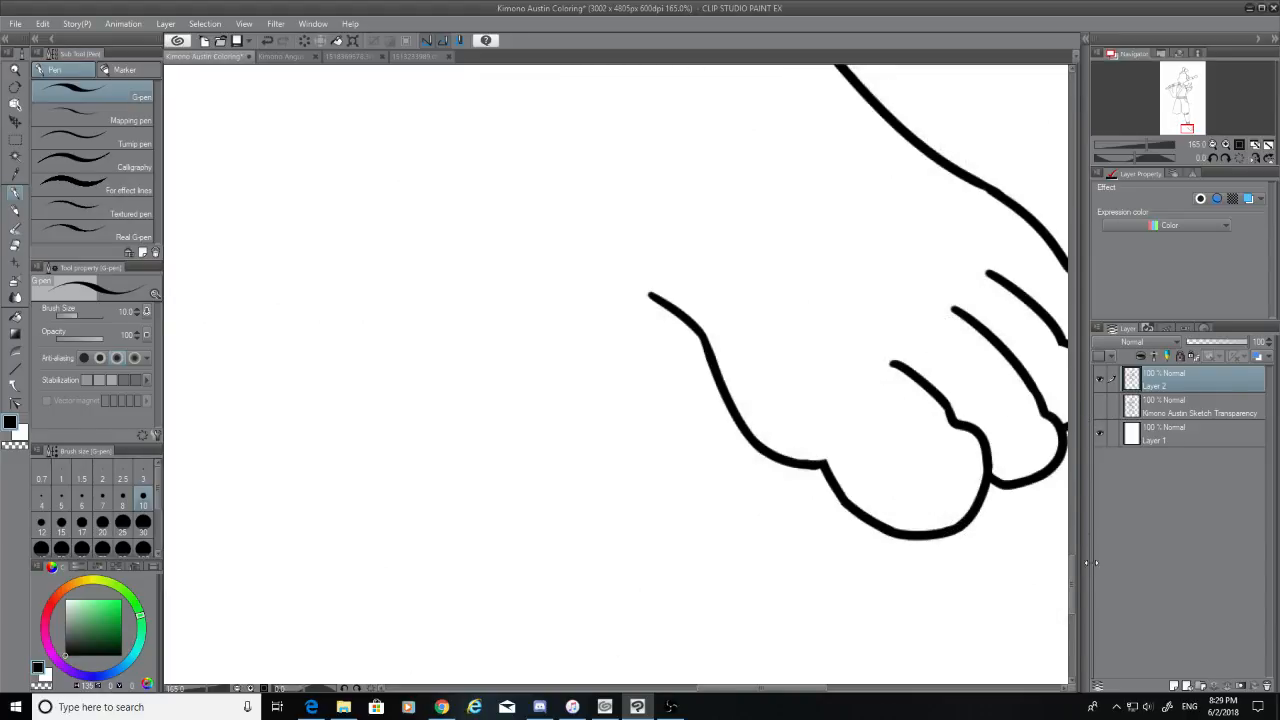
{"action": "scroll", "coordinate": [1070, 570], "scroll_direction": "up", "scroll_amount": 5}
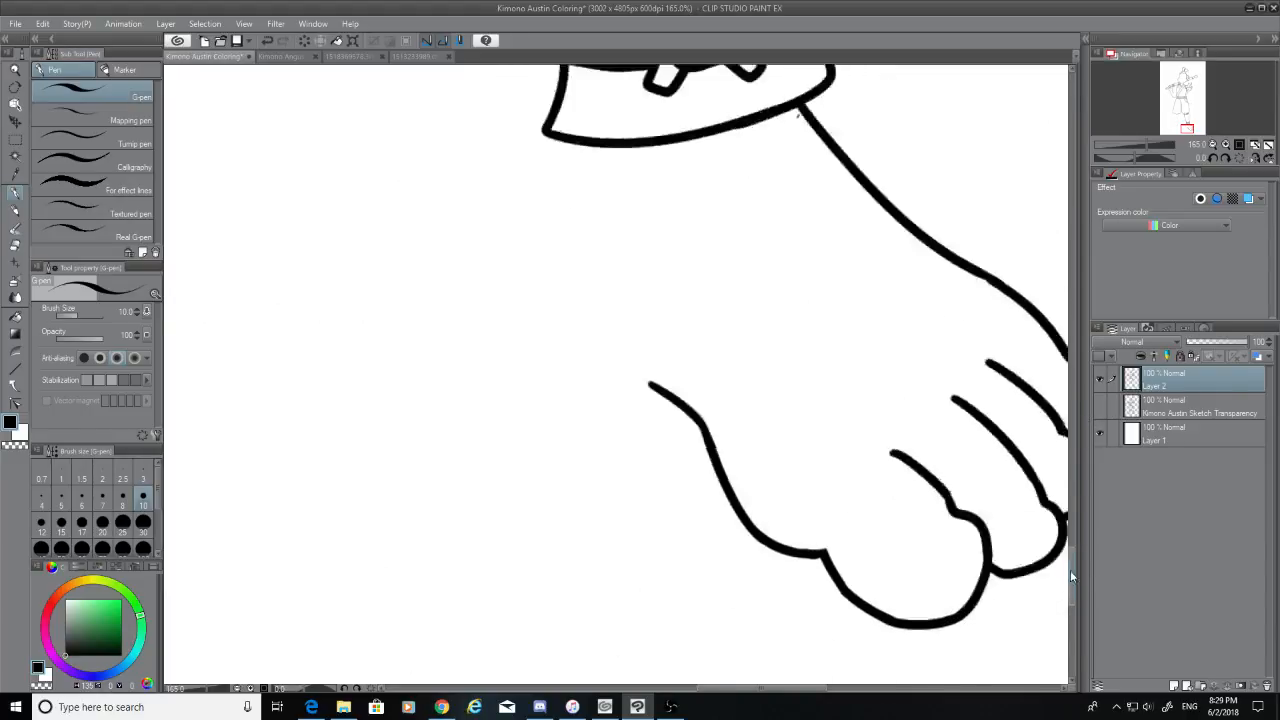
{"action": "left_click", "coordinate": [15, 244]}
{"action": "left_click_drag", "start_coordinate": [792, 364], "coordinate": [791, 369]}
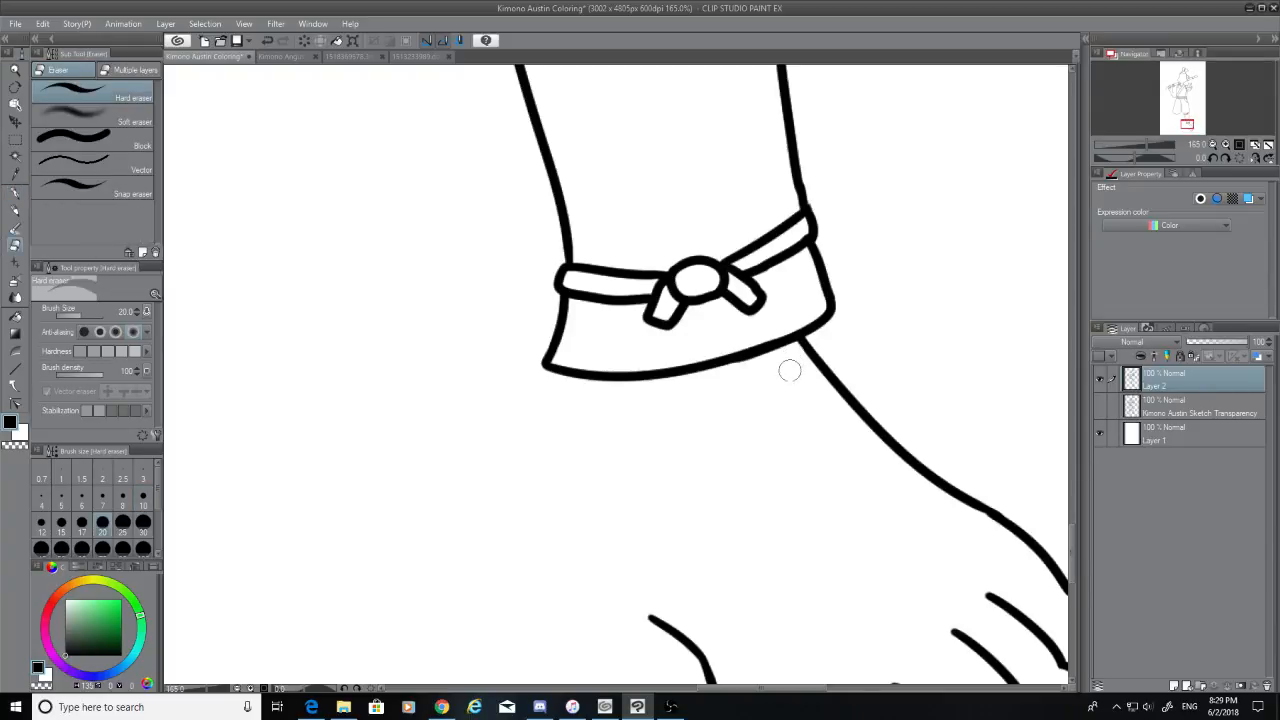
Show the sketch again and ink the heel and arch as one curve from the ankle cuff to the ball of the foot
{"action": "left_click", "coordinate": [1100, 406]}
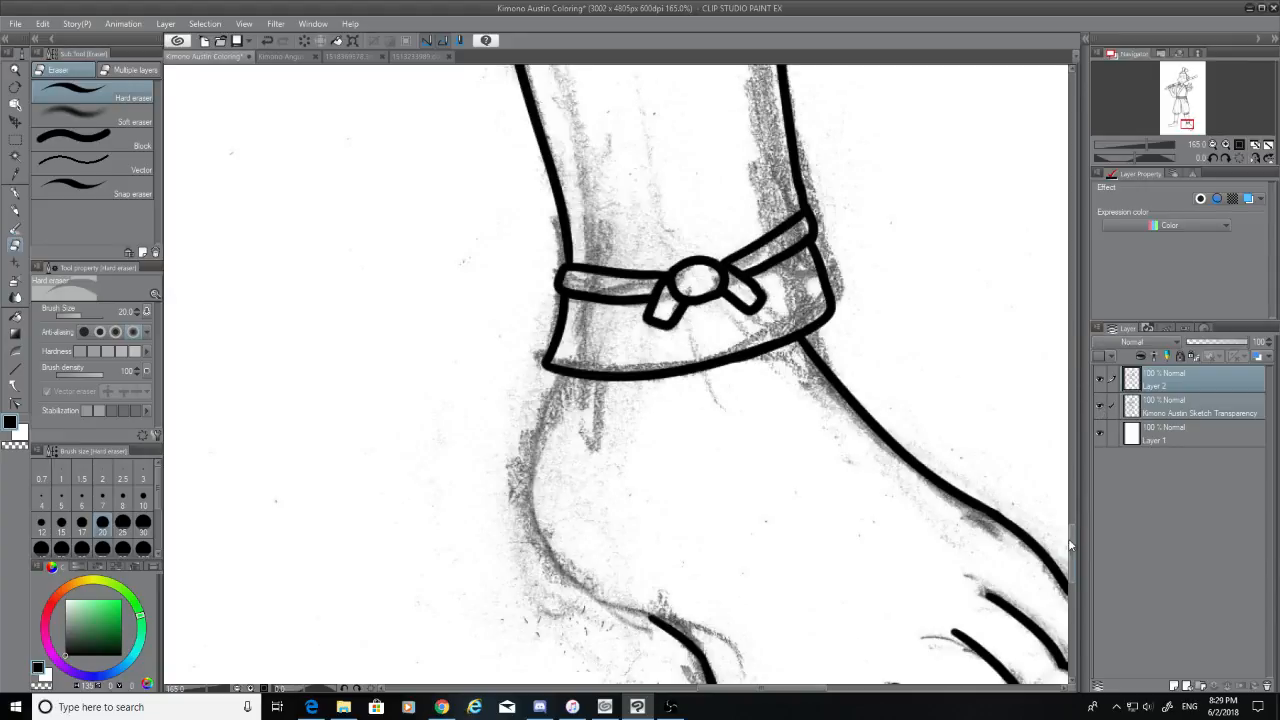
{"action": "scroll", "coordinate": [1065, 540], "scroll_direction": "down", "scroll_amount": 3}
{"action": "left_click", "coordinate": [15, 192]}
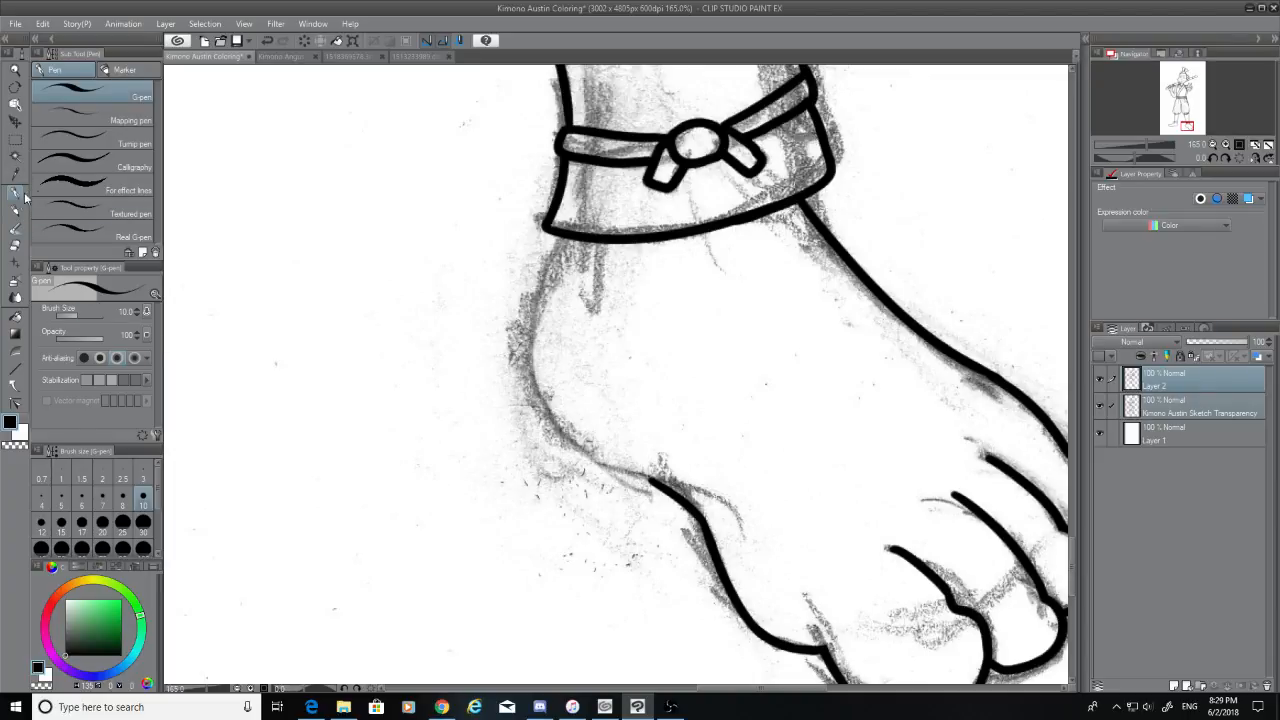
{"action": "left_click_drag", "start_coordinate": [565, 236], "coordinate": [560, 446]}
{"action": "key", "text": "ctrl+z"}
{"action": "left_click_drag", "start_coordinate": [550, 234], "coordinate": [604, 466]}
{"action": "key", "text": "ctrl+z"}
{"action": "left_click_drag", "start_coordinate": [558, 236], "coordinate": [648, 484]}
{"action": "key", "text": "ctrl+z"}
{"action": "mouse_move", "coordinate": [560, 234]}
{"action": "left_mouse_down"}
{"action": "mouse_move", "coordinate": [552, 432]}
{"action": "mouse_move", "coordinate": [600, 474]}
{"action": "left_mouse_up"}
{"action": "key", "text": "ctrl+z"}
{"action": "mouse_move", "coordinate": [556, 232]}
{"action": "left_mouse_down"}
{"action": "mouse_move", "coordinate": [531, 305]}
{"action": "mouse_move", "coordinate": [638, 470]}
{"action": "mouse_move", "coordinate": [676, 497]}
{"action": "left_mouse_up"}
{"action": "key", "text": "ctrl+z"}
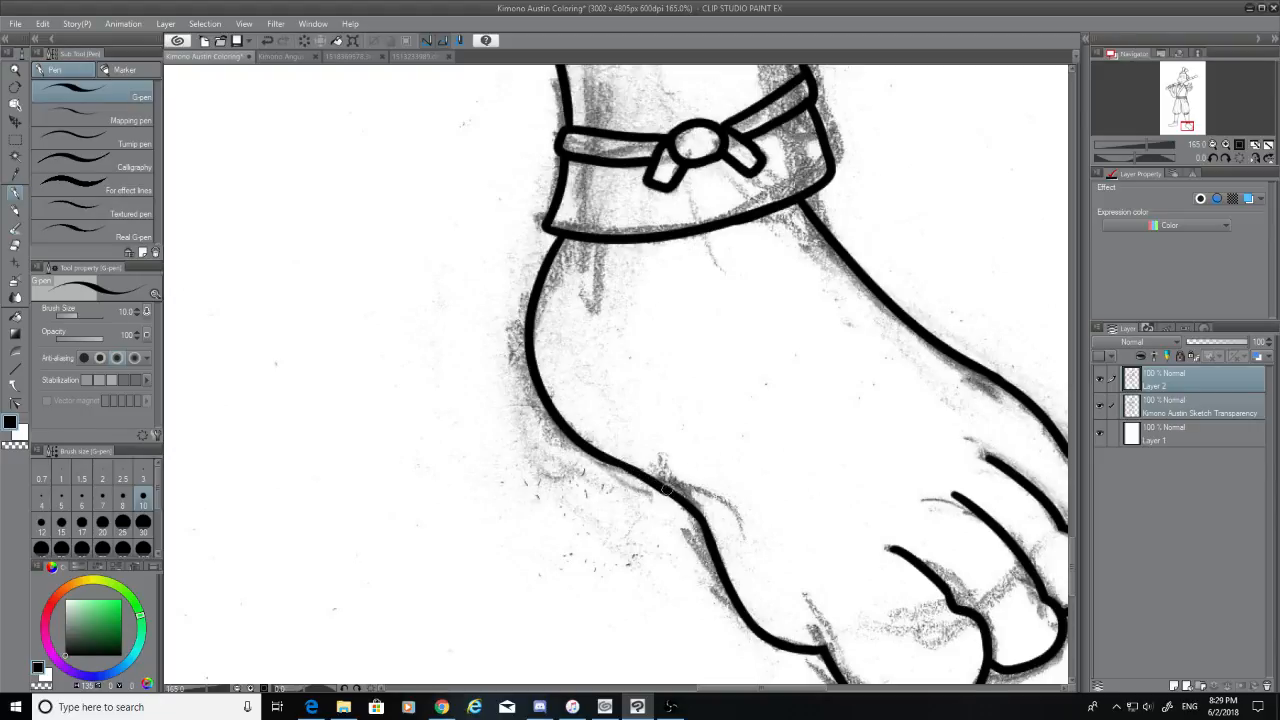
Check the finished foot's line art without the sketch layer, then with it across the whole figure
{"action": "left_click", "coordinate": [1101, 405]}
{"action": "left_click", "coordinate": [15, 245]}
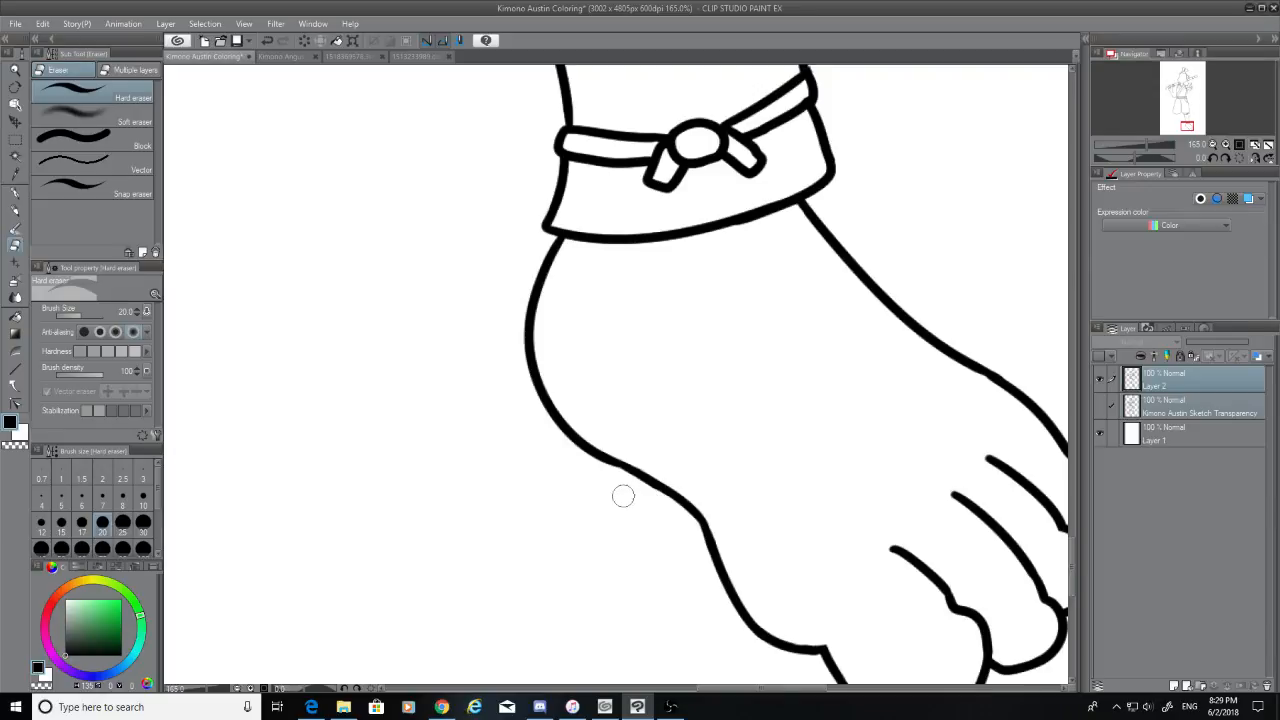
{"action": "left_click", "coordinate": [1098, 405]}
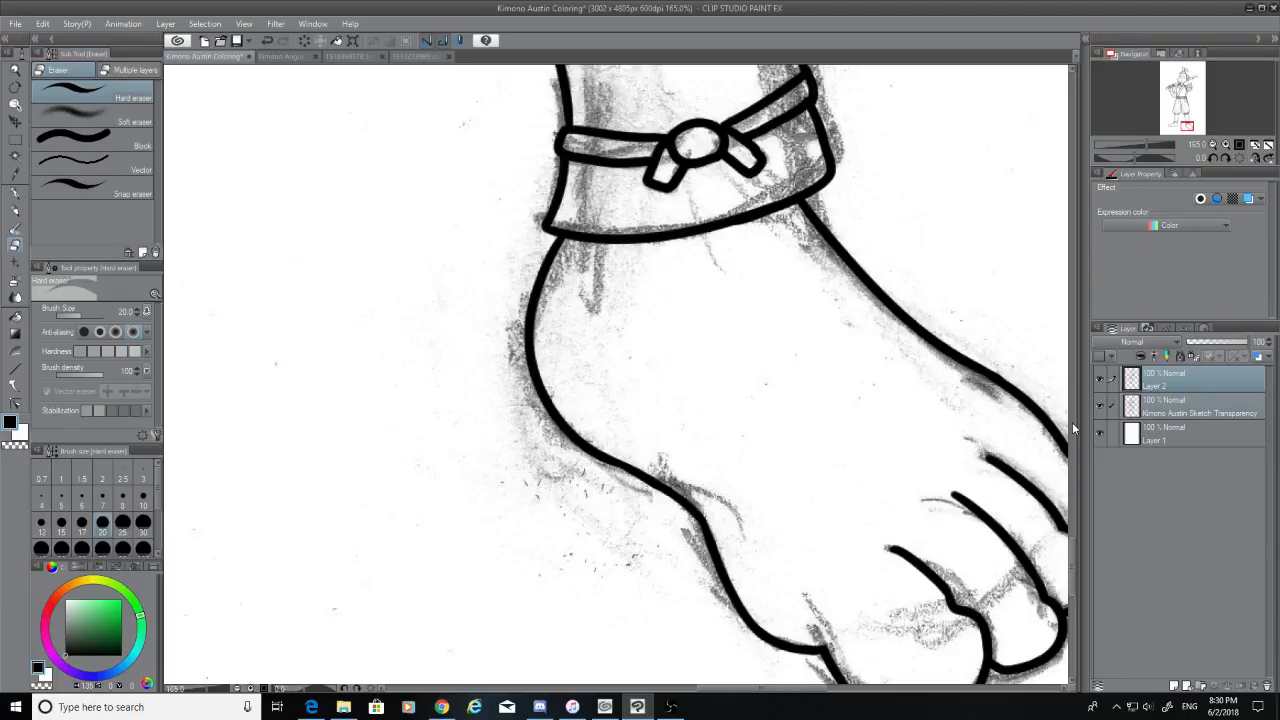
{"action": "scroll", "coordinate": [838, 461], "scroll_direction": "down", "scroll_amount": 6}
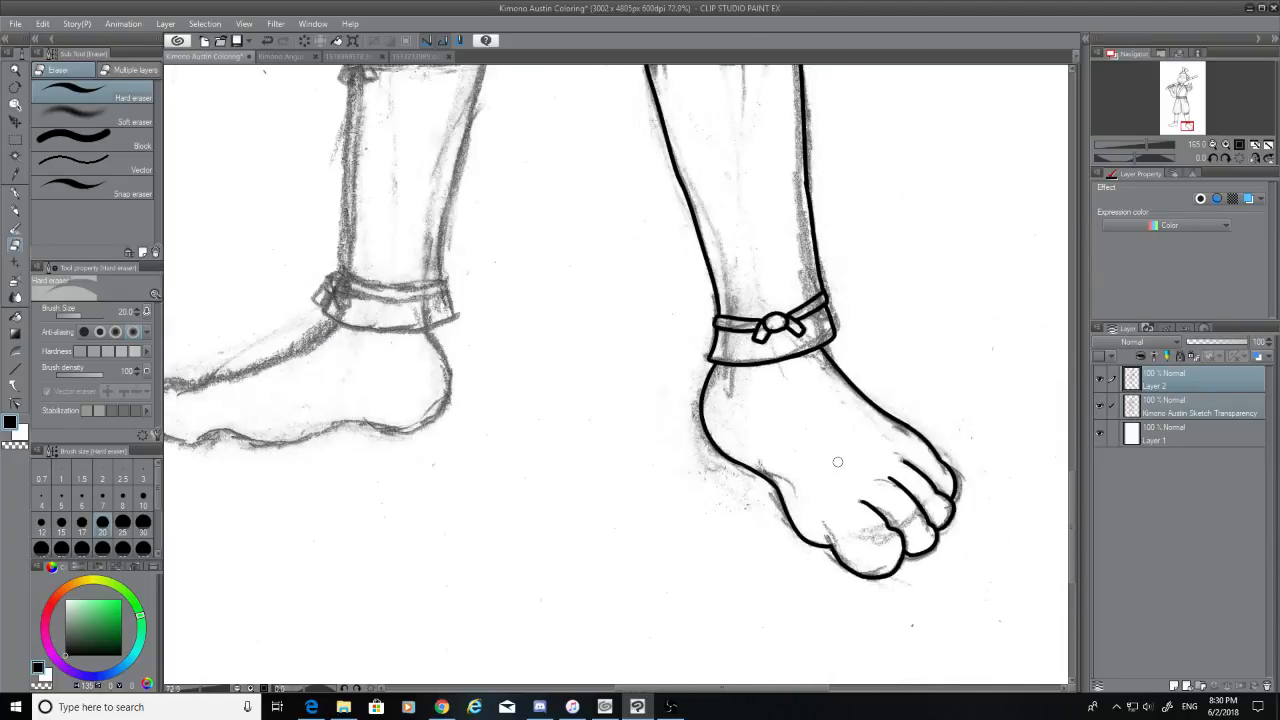
{"action": "scroll", "coordinate": [838, 461], "scroll_direction": "down", "scroll_amount": 3}
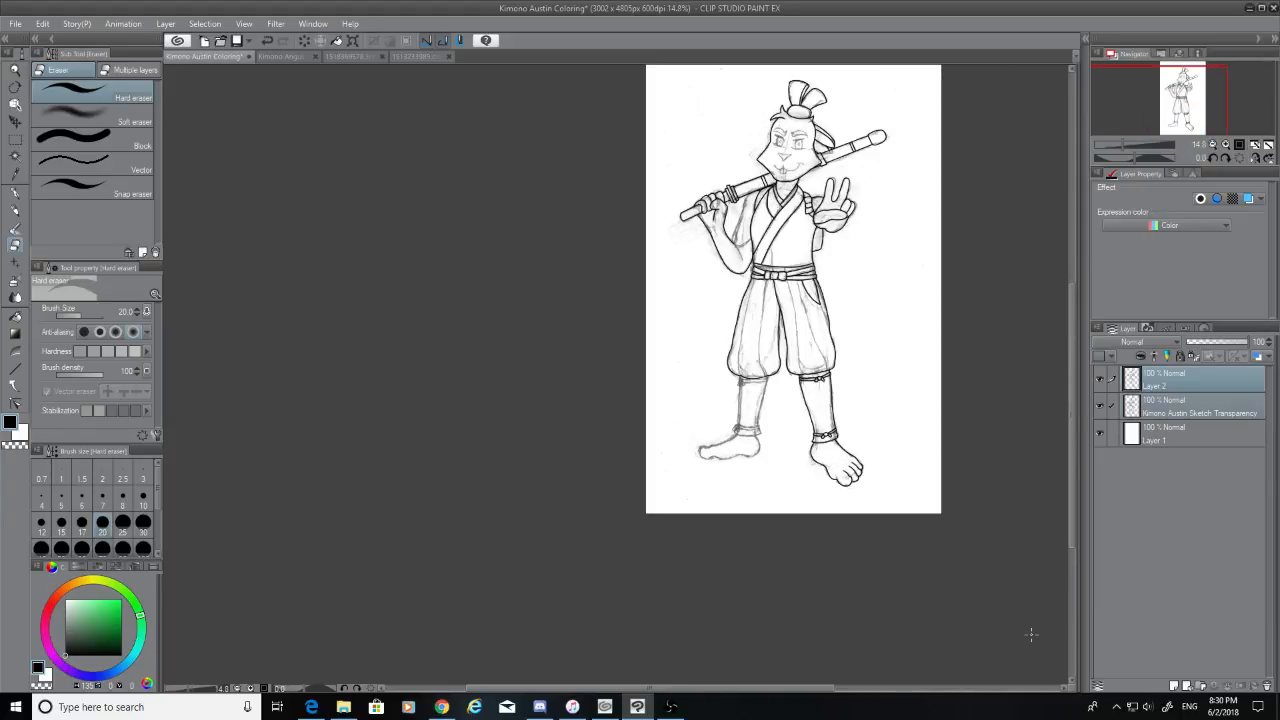
Ink the left leg's short outer edge under the trouser hem, the band's round knot and the start of its upper line
{"action": "scroll", "coordinate": [809, 484], "scroll_direction": "up", "scroll_amount": 8}
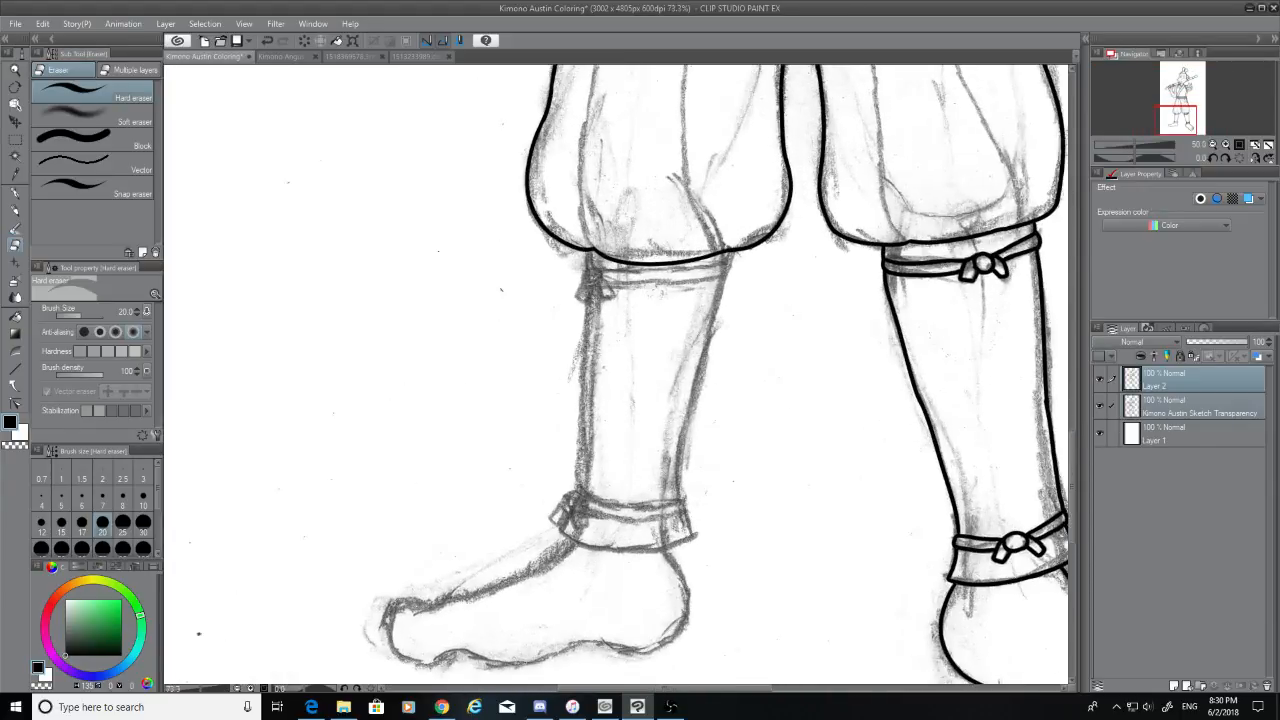
{"action": "scroll", "coordinate": [592, 266], "scroll_direction": "up", "scroll_amount": 2}
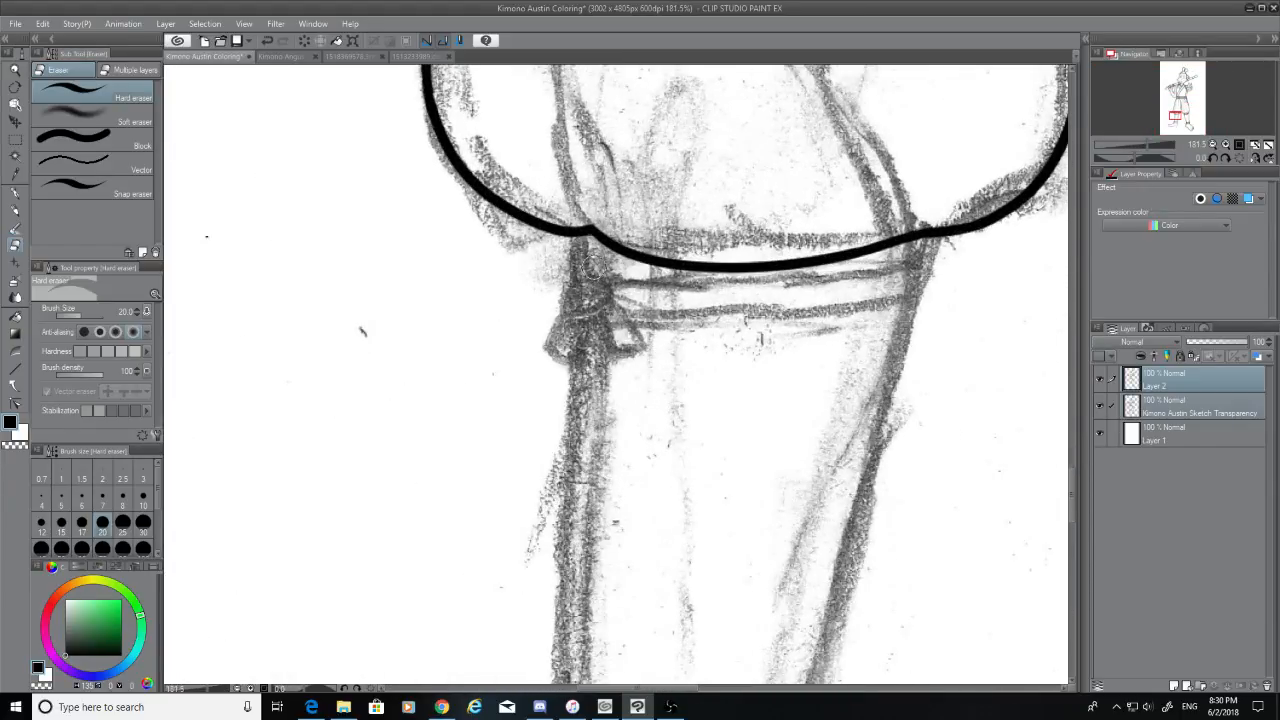
{"action": "left_click", "coordinate": [15, 193]}
{"action": "left_click_drag", "start_coordinate": [582, 236], "coordinate": [578, 296]}
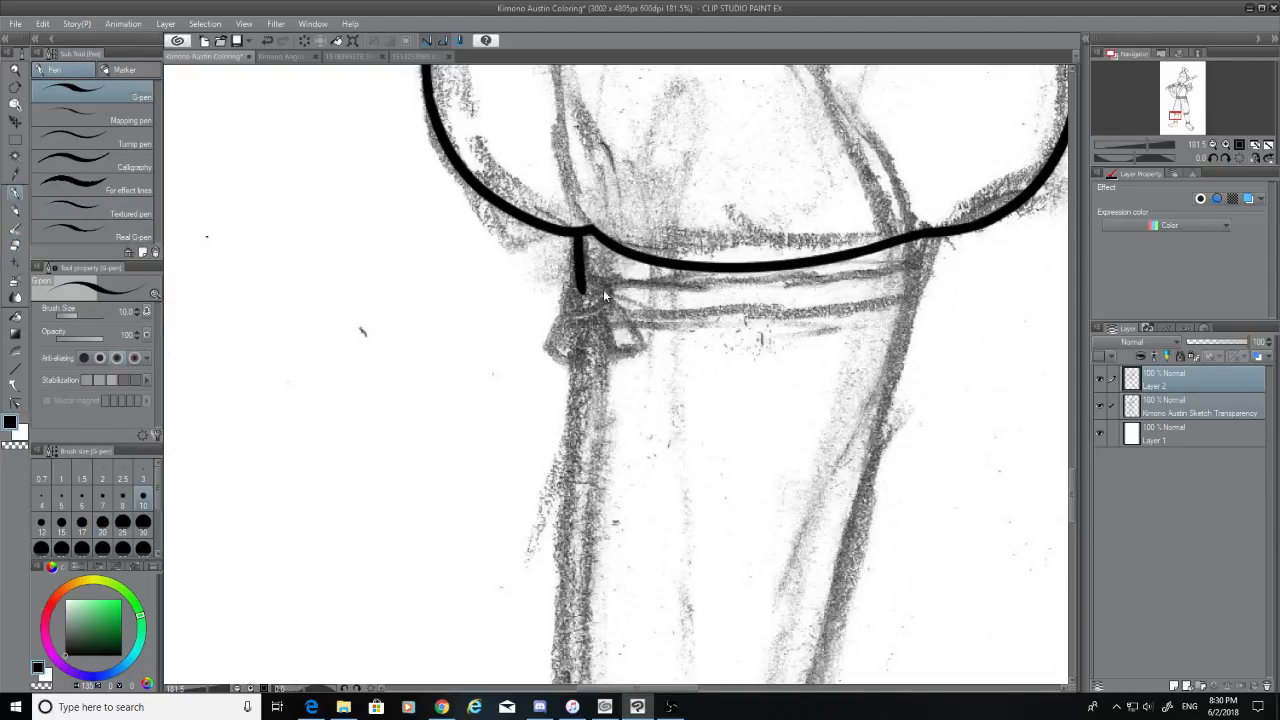
{"action": "key", "text": "ctrl+z"}
{"action": "mouse_move", "coordinate": [580, 230]}
{"action": "left_mouse_down"}
{"action": "mouse_move", "coordinate": [575, 276]}
{"action": "mouse_move", "coordinate": [600, 312]}
{"action": "mouse_move", "coordinate": [562, 302]}
{"action": "mouse_move", "coordinate": [584, 280]}
{"action": "mouse_move", "coordinate": [576, 316]}
{"action": "mouse_move", "coordinate": [870, 300]}
{"action": "left_mouse_up"}
{"action": "key", "text": "ctrl+z"}
{"action": "key", "text": "ctrl+z"}
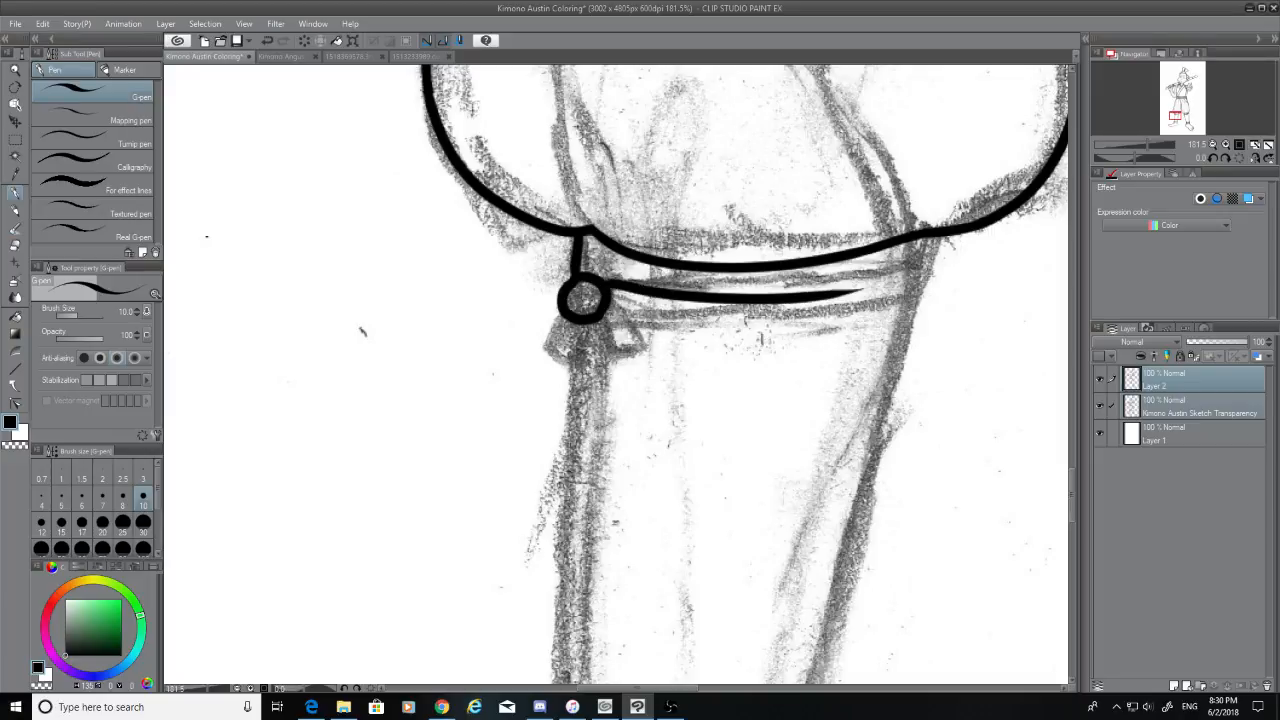
{"action": "key", "text": "ctrl+z"}
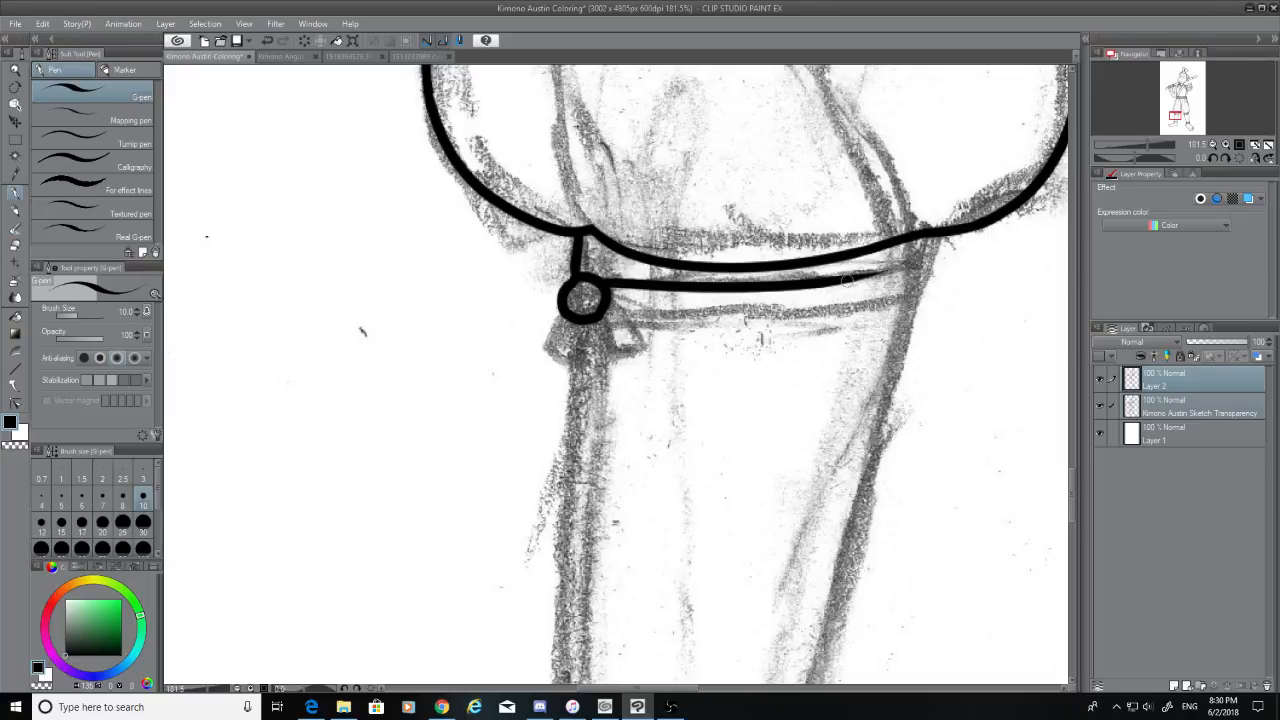
Extend the knee band's upper line to the leg's inner edge and add the short closing stroke at its end
{"action": "left_click_drag", "start_coordinate": [846, 280], "coordinate": [926, 267]}
{"action": "key", "text": "ctrl+z"}
{"action": "key", "text": "ctrl+z"}
{"action": "left_click_drag", "start_coordinate": [848, 280], "coordinate": [926, 267]}
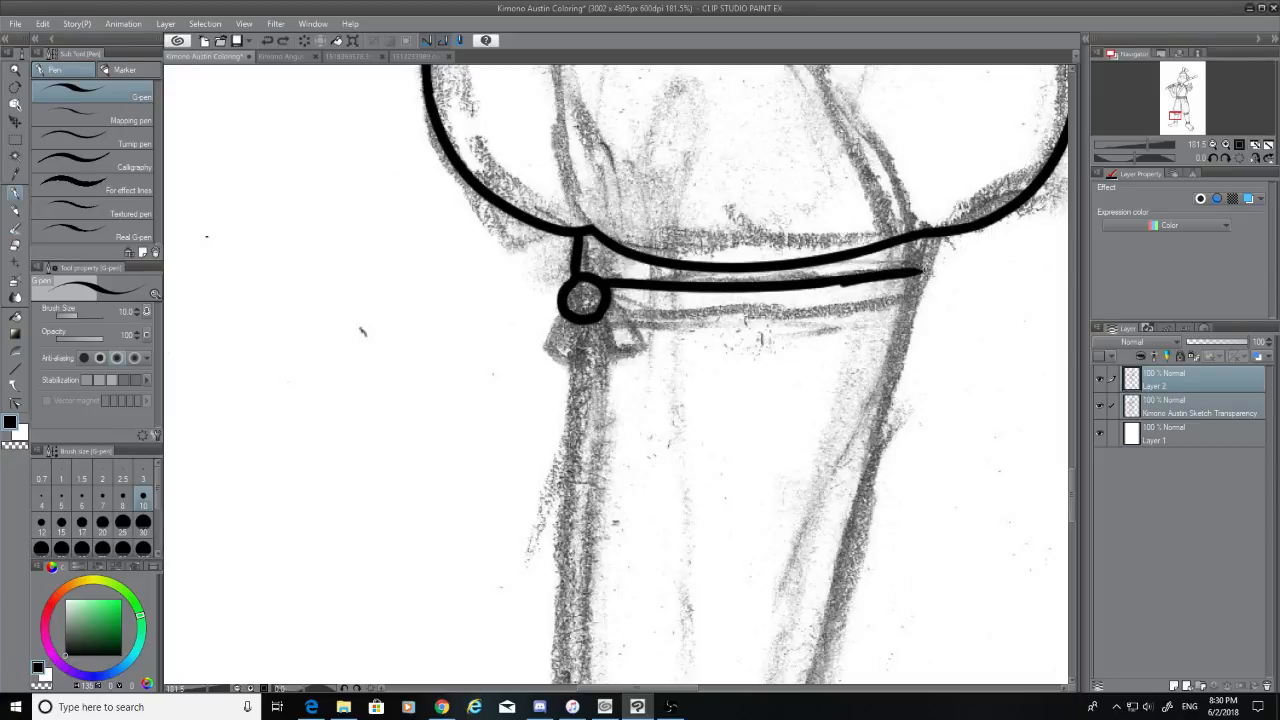
{"action": "key", "text": "ctrl+z"}
{"action": "mouse_move", "coordinate": [842, 281]}
{"action": "left_mouse_down"}
{"action": "mouse_move", "coordinate": [924, 267]}
{"action": "mouse_move", "coordinate": [917, 288]}
{"action": "left_mouse_up"}
{"action": "key", "text": "ctrl+z"}
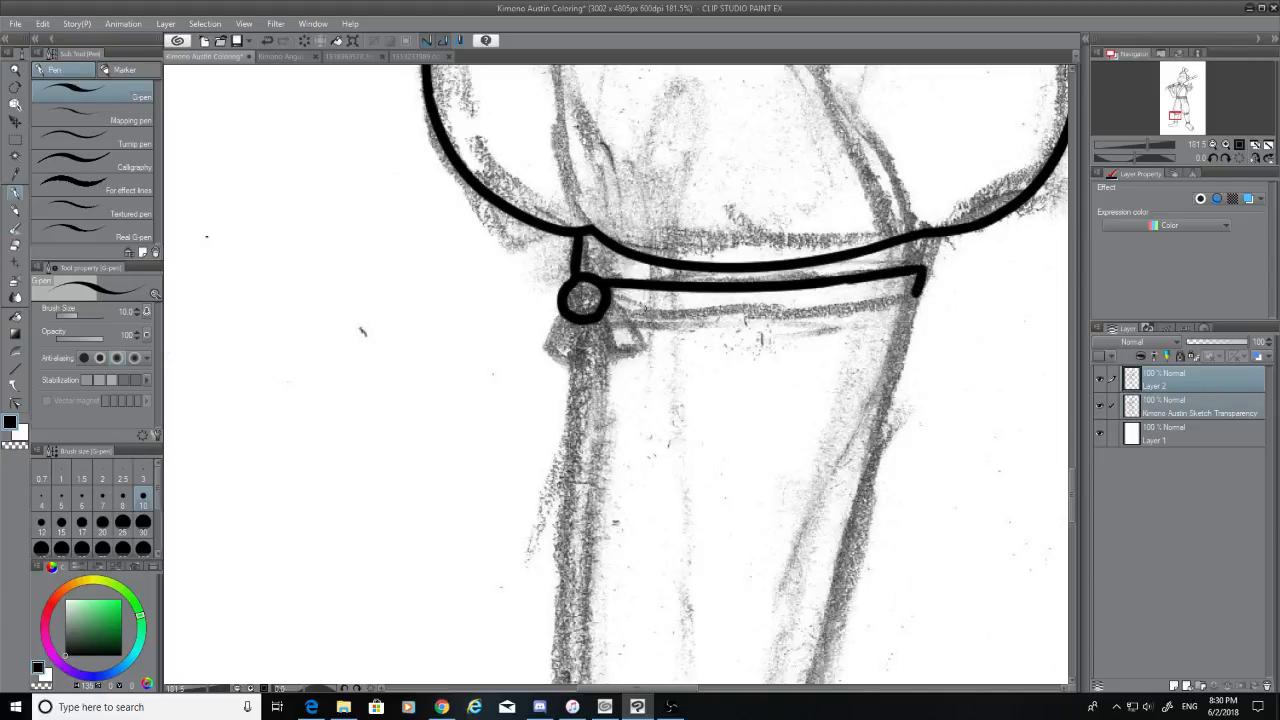
Ink the knee band's lower line from the knot to the inner edge and connect the band's end to the trouser hem
{"action": "left_click_drag", "start_coordinate": [602, 314], "coordinate": [906, 304]}
{"action": "key", "text": "ctrl+z"}
{"action": "mouse_move", "coordinate": [598, 315]}
{"action": "left_mouse_down"}
{"action": "mouse_move", "coordinate": [906, 301]}
{"action": "mouse_move", "coordinate": [865, 306]}
{"action": "mouse_move", "coordinate": [938, 234]}
{"action": "left_mouse_up"}
{"action": "key", "text": "ctrl+z"}
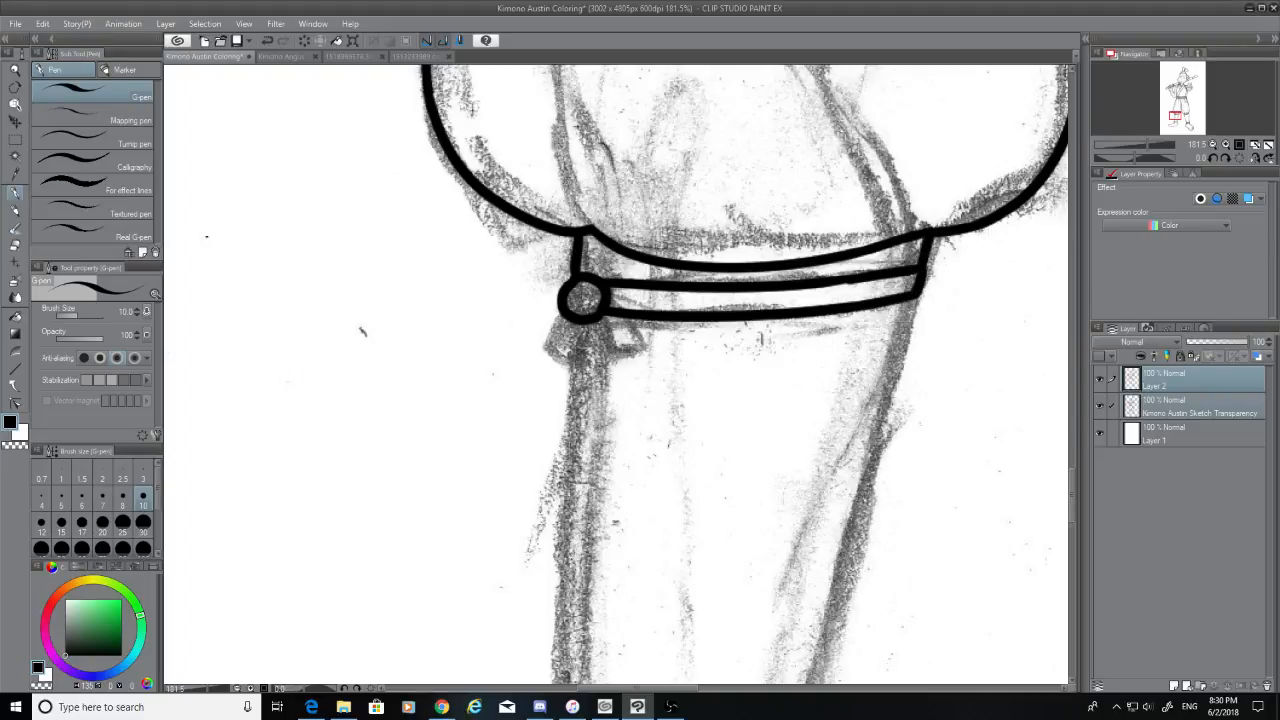
Ink the two hanging tails below the knee band's knot and erase the band line overlapping the inner tail
{"action": "mouse_move", "coordinate": [563, 316]}
{"action": "left_mouse_down"}
{"action": "mouse_move", "coordinate": [545, 350]}
{"action": "mouse_move", "coordinate": [568, 354]}
{"action": "mouse_move", "coordinate": [590, 316]}
{"action": "mouse_move", "coordinate": [610, 314]}
{"action": "mouse_move", "coordinate": [632, 356]}
{"action": "mouse_move", "coordinate": [612, 350]}
{"action": "mouse_move", "coordinate": [601, 316]}
{"action": "left_mouse_up"}
{"action": "key", "text": "ctrl+z"}
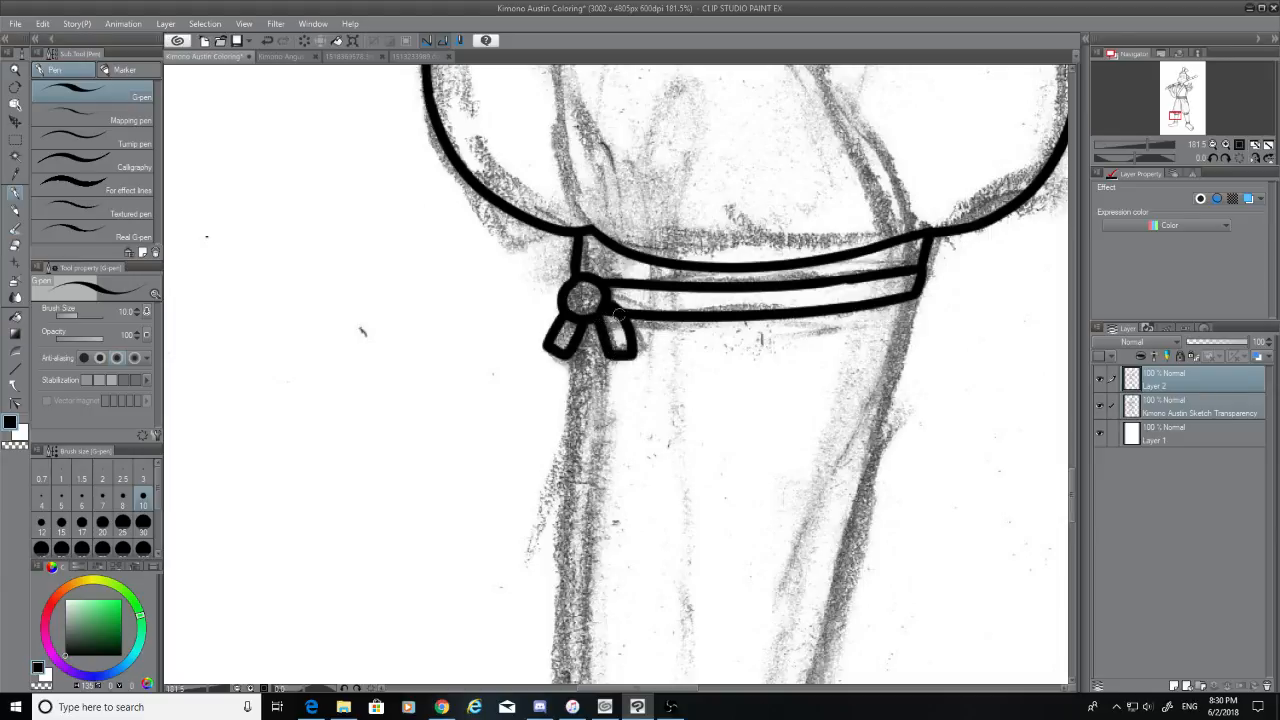
{"action": "left_click", "coordinate": [15, 247]}
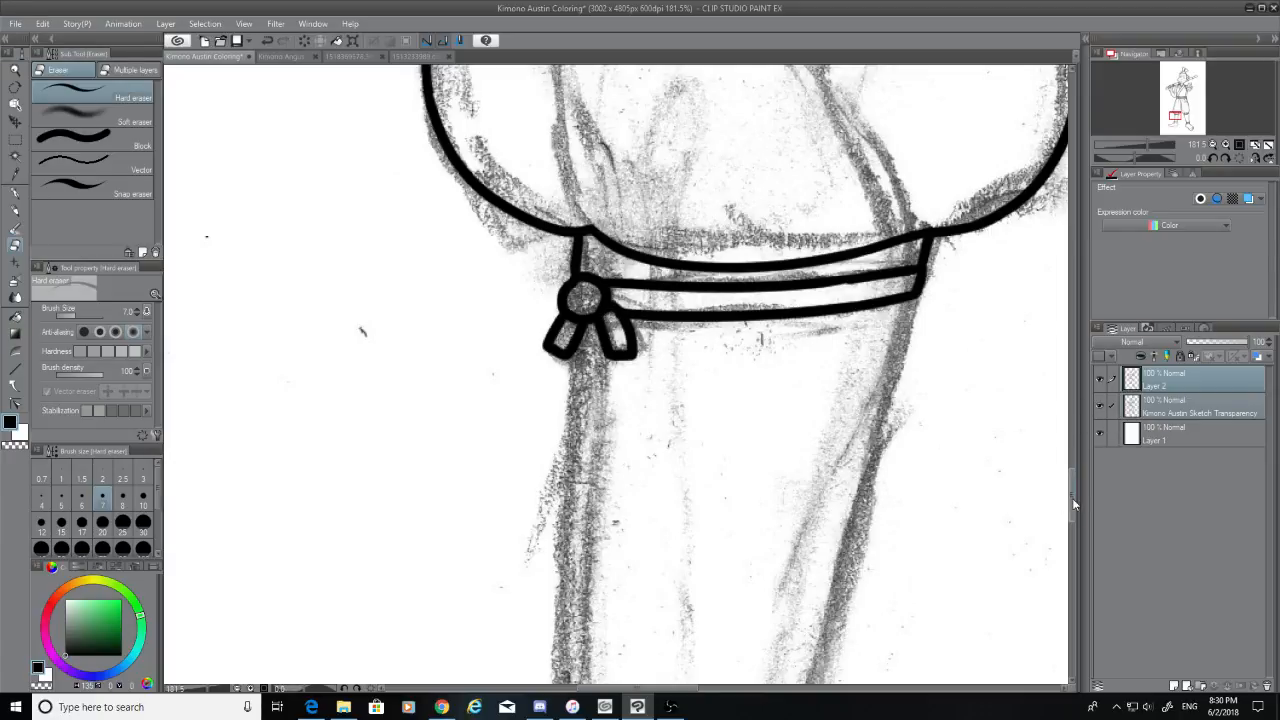
Ink the left leg's outer edge as one long stroke from the knee band's knot down to the ankle band
{"action": "scroll", "coordinate": [1072, 500], "scroll_direction": "down", "scroll_amount": 3}
{"action": "left_click", "coordinate": [15, 193]}
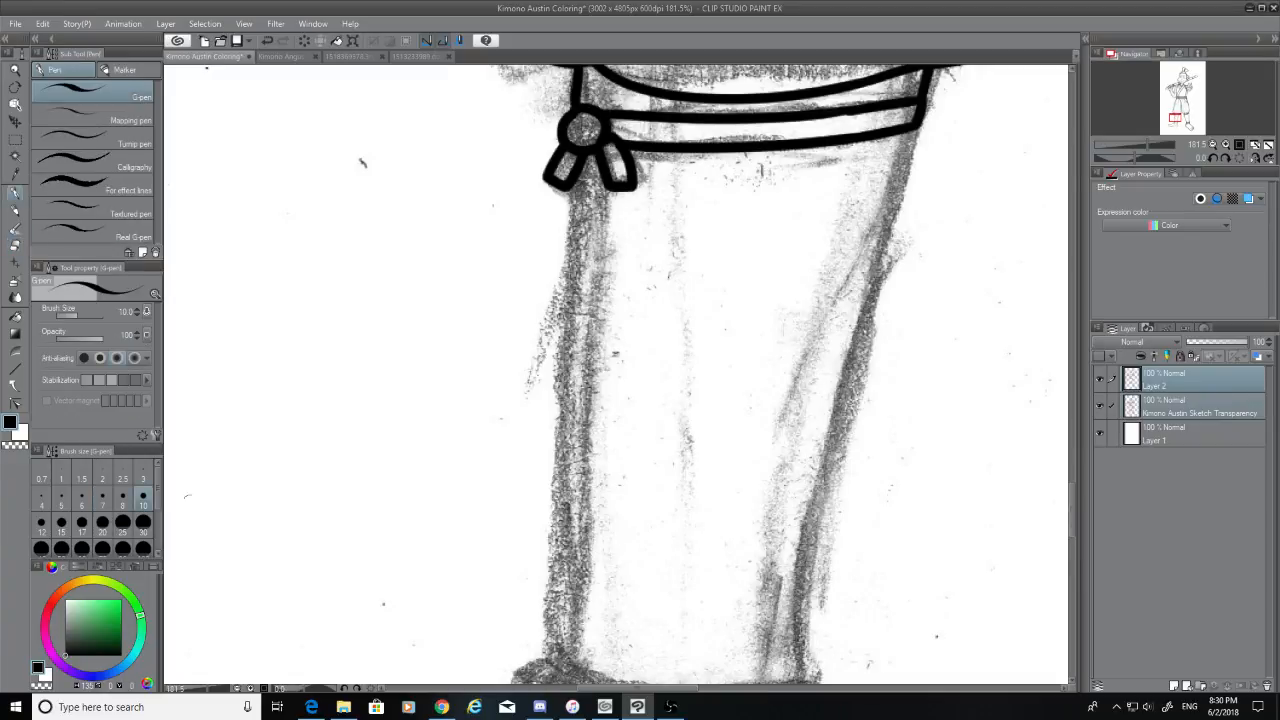
{"action": "left_click_drag", "start_coordinate": [584, 186], "coordinate": [566, 648]}
{"action": "key", "text": "ctrl+z"}
{"action": "left_click_drag", "start_coordinate": [583, 180], "coordinate": [567, 650]}
{"action": "key", "text": "ctrl+z"}
{"action": "mouse_move", "coordinate": [576, 182]}
{"action": "left_mouse_down"}
{"action": "mouse_move", "coordinate": [550, 352]}
{"action": "mouse_move", "coordinate": [543, 676]}
{"action": "left_mouse_up"}
{"action": "key", "text": "ctrl+z"}
{"action": "left_click_drag", "start_coordinate": [565, 195], "coordinate": [562, 686]}
{"action": "key", "text": "ctrl+z"}
{"action": "left_click_drag", "start_coordinate": [575, 183], "coordinate": [544, 665]}
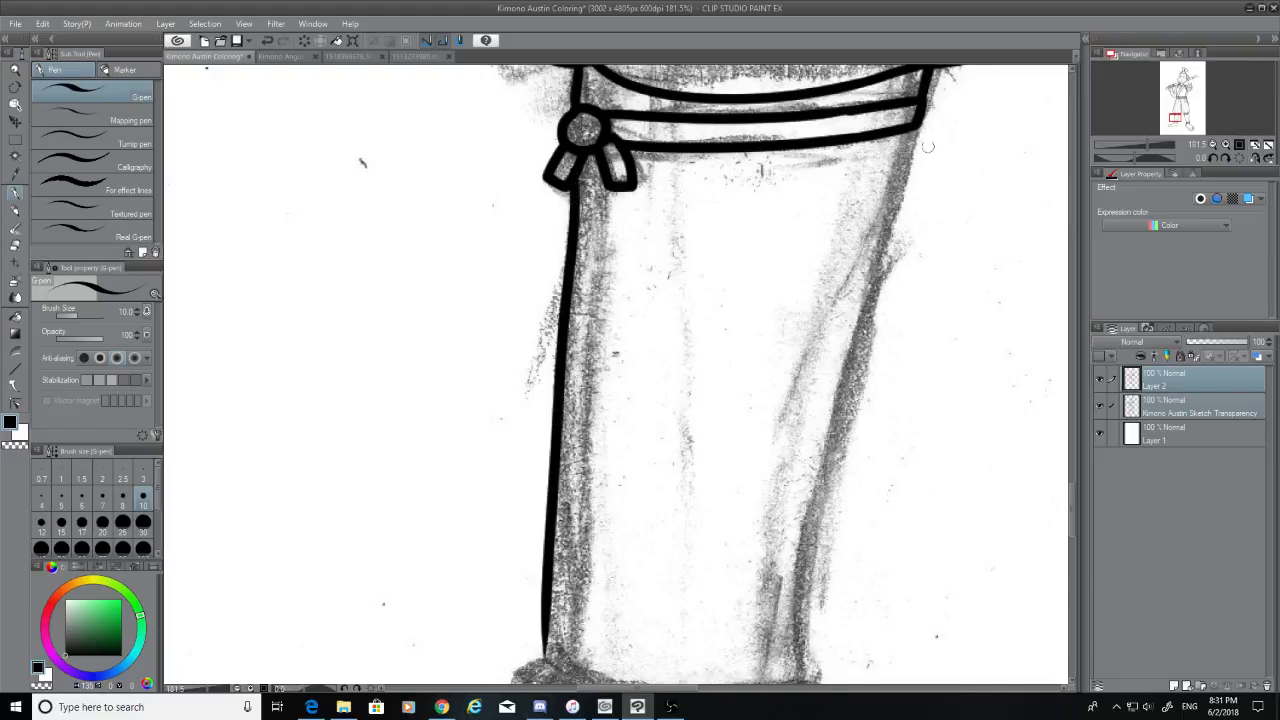
Ink the left leg's inner edge as a gentle curve from the end of the knee band down towards the ankle
{"action": "left_click_drag", "start_coordinate": [917, 127], "coordinate": [765, 682]}
{"action": "key", "text": "ctrl+z"}
{"action": "mouse_move", "coordinate": [916, 124]}
{"action": "left_mouse_down"}
{"action": "mouse_move", "coordinate": [818, 562]}
{"action": "mouse_move", "coordinate": [806, 684]}
{"action": "left_mouse_up"}
Join the outer leg line to the ankle and ink the ankle band's round knot with two tails and its upper line
{"action": "scroll", "coordinate": [1063, 503], "scroll_direction": "down", "scroll_amount": 5}
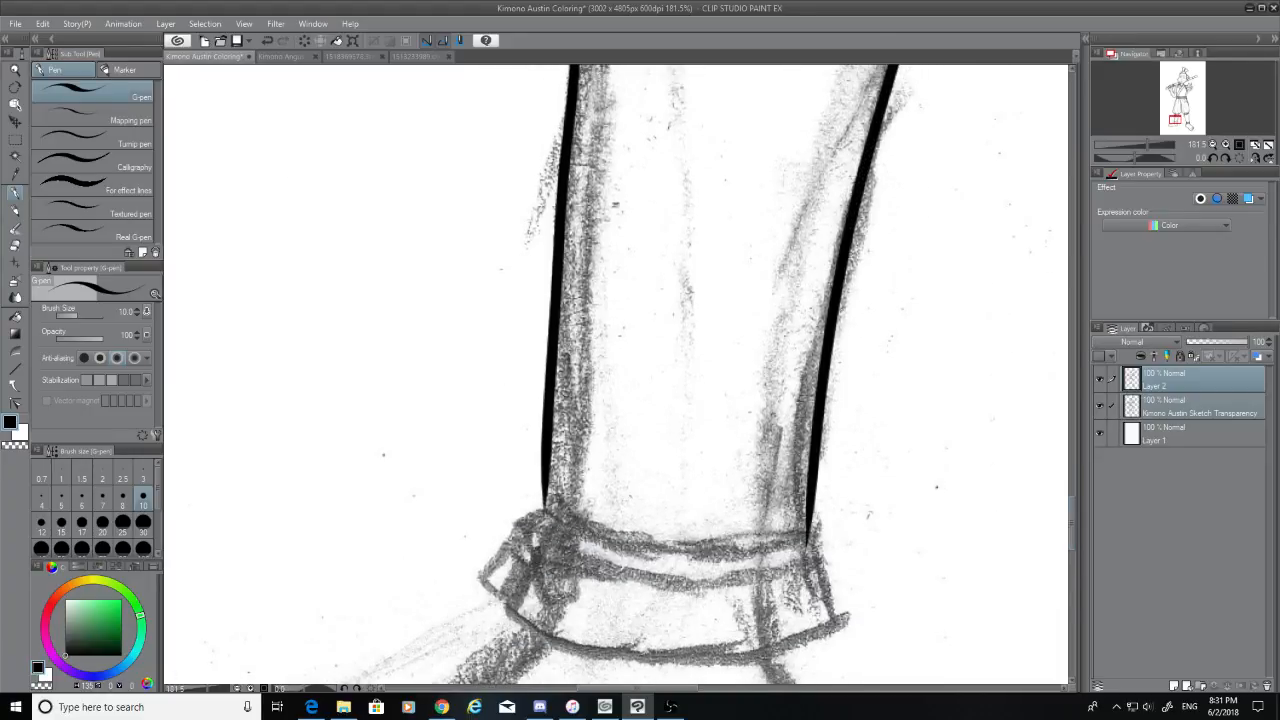
{"action": "mouse_move", "coordinate": [546, 467]}
{"action": "left_mouse_down"}
{"action": "mouse_move", "coordinate": [537, 522]}
{"action": "mouse_move", "coordinate": [549, 516]}
{"action": "mouse_move", "coordinate": [556, 536]}
{"action": "left_mouse_up"}
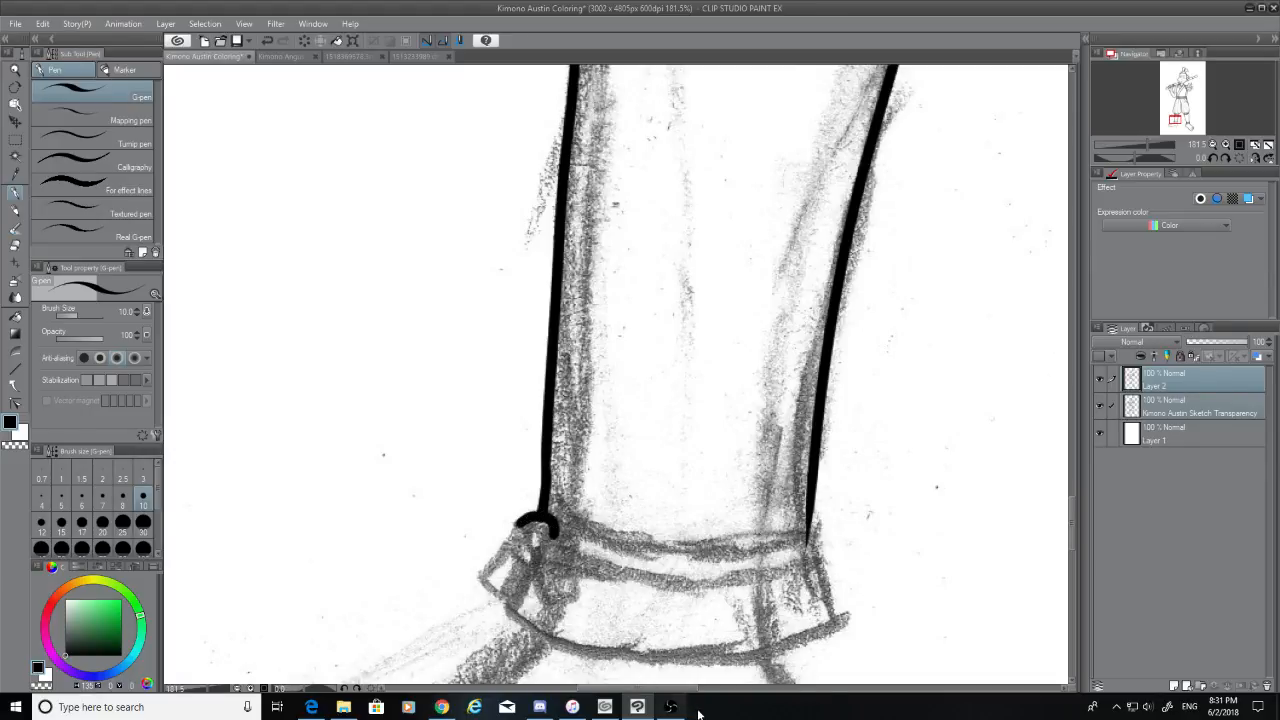
{"action": "mouse_move", "coordinate": [687, 689]}
{"action": "left_mouse_down"}
{"action": "mouse_move", "coordinate": [879, 707]}
{"action": "mouse_move", "coordinate": [670, 706]}
{"action": "left_mouse_up"}
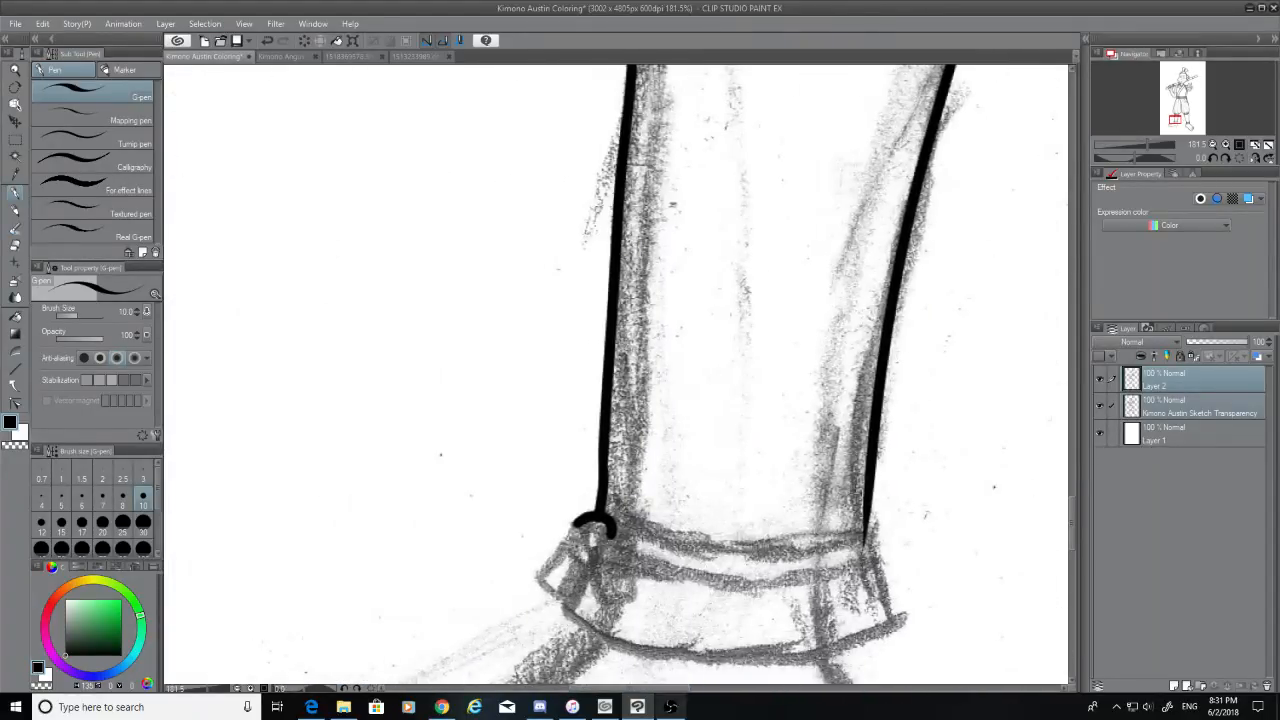
{"action": "mouse_move", "coordinate": [611, 522]}
{"action": "left_mouse_down"}
{"action": "mouse_move", "coordinate": [594, 552]}
{"action": "mouse_move", "coordinate": [583, 517]}
{"action": "mouse_move", "coordinate": [572, 548]}
{"action": "mouse_move", "coordinate": [590, 522]}
{"action": "mouse_move", "coordinate": [613, 530]}
{"action": "mouse_move", "coordinate": [538, 586]}
{"action": "mouse_move", "coordinate": [580, 598]}
{"action": "mouse_move", "coordinate": [602, 560]}
{"action": "mouse_move", "coordinate": [558, 594]}
{"action": "mouse_move", "coordinate": [591, 552]}
{"action": "mouse_move", "coordinate": [622, 596]}
{"action": "mouse_move", "coordinate": [592, 590]}
{"action": "mouse_move", "coordinate": [594, 552]}
{"action": "mouse_move", "coordinate": [858, 550]}
{"action": "left_mouse_up"}
{"action": "key", "text": "ctrl+z"}
{"action": "key", "text": "ctrl+z"}
{"action": "key", "text": "ctrl+z"}
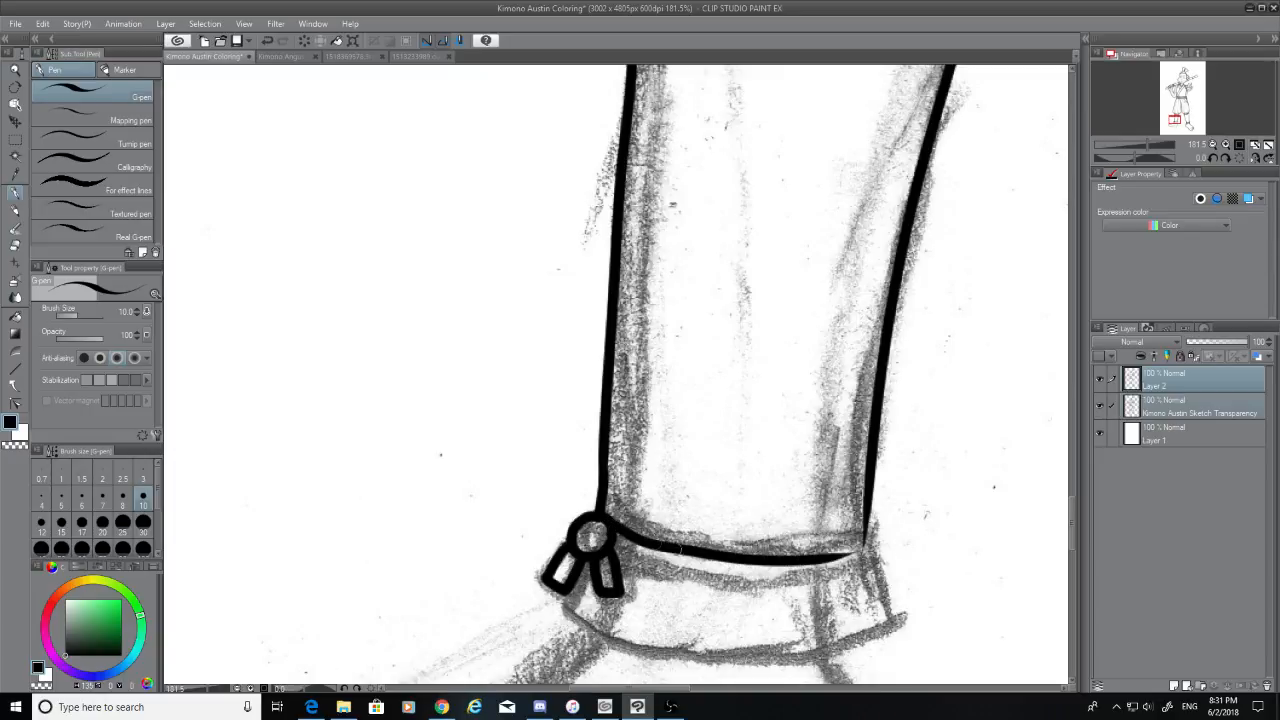
Redraw the ankle band's upper edge from the knot across the leg, and trim its overshoot with the Hard eraser at size 20
{"action": "key", "text": "ctrl+z"}
{"action": "left_click_drag", "start_coordinate": [606, 530], "coordinate": [880, 527]}
{"action": "key", "text": "ctrl+z"}
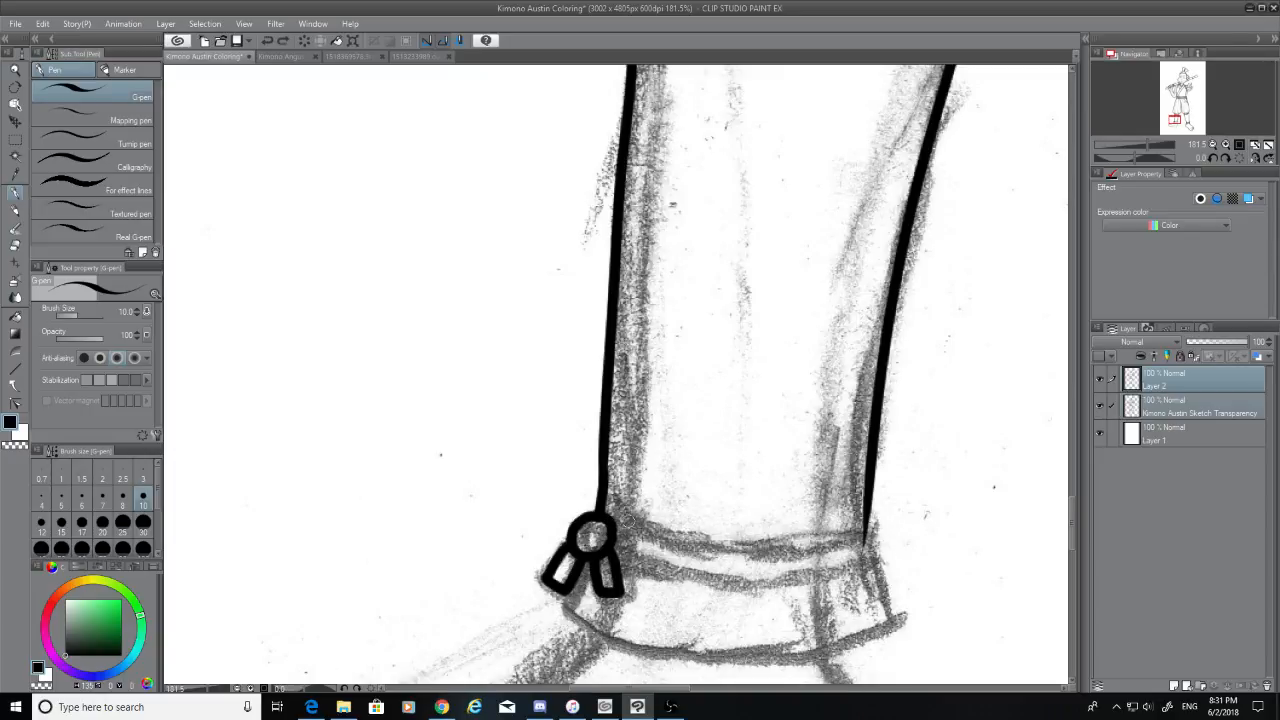
{"action": "mouse_move", "coordinate": [608, 528]}
{"action": "left_mouse_down"}
{"action": "mouse_move", "coordinate": [700, 545]}
{"action": "mouse_move", "coordinate": [880, 525]}
{"action": "left_mouse_up"}
{"action": "key", "text": "e"}
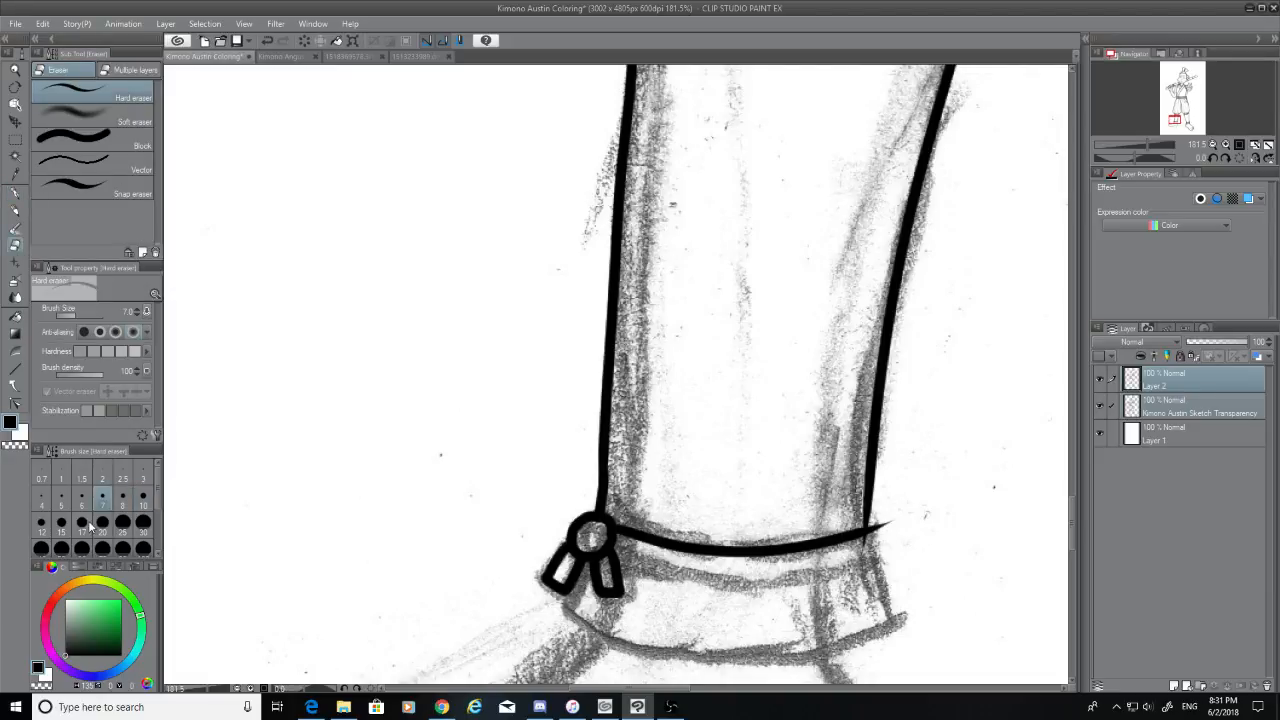
{"action": "left_click", "coordinate": [102, 521]}
{"action": "mouse_move", "coordinate": [896, 538]}
{"action": "left_mouse_down"}
{"action": "mouse_move", "coordinate": [878, 524]}
{"action": "mouse_move", "coordinate": [872, 543]}
{"action": "left_mouse_up"}
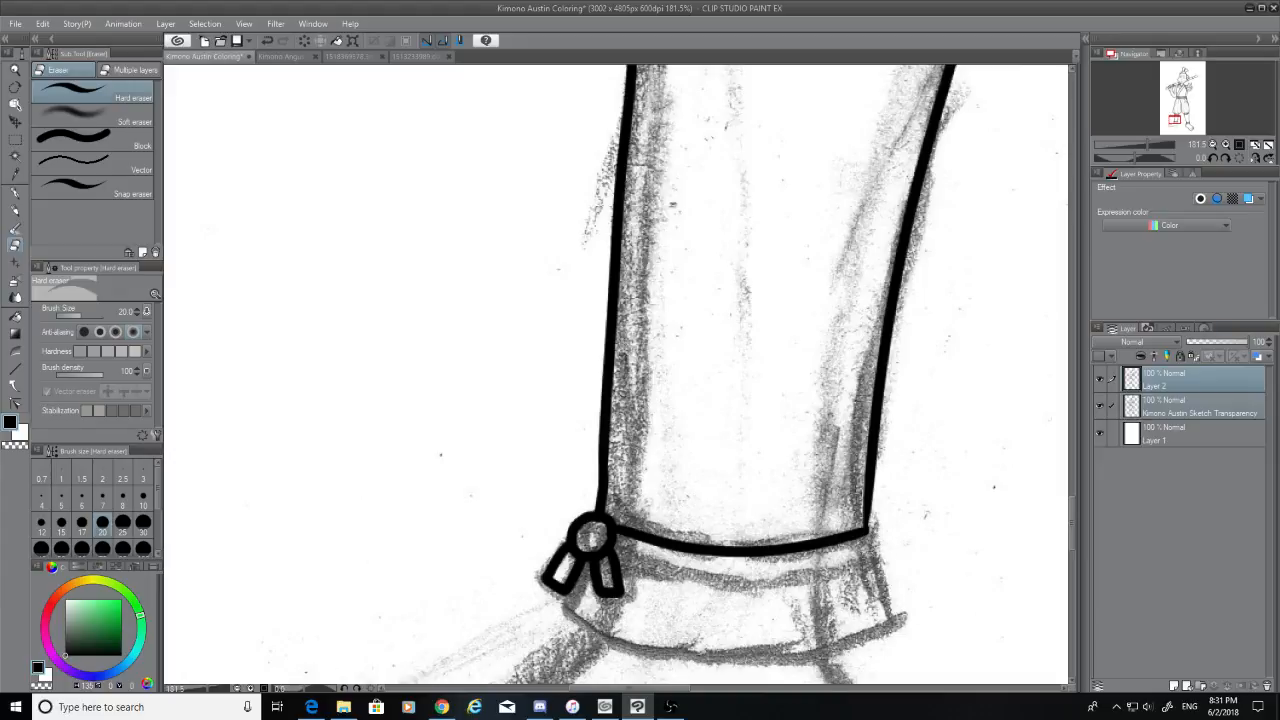
Ink the ankle band's short outer end and its curved lower edge with the G-pen, redoing the stroke until it follows the sketch
{"action": "left_click", "coordinate": [15, 192]}
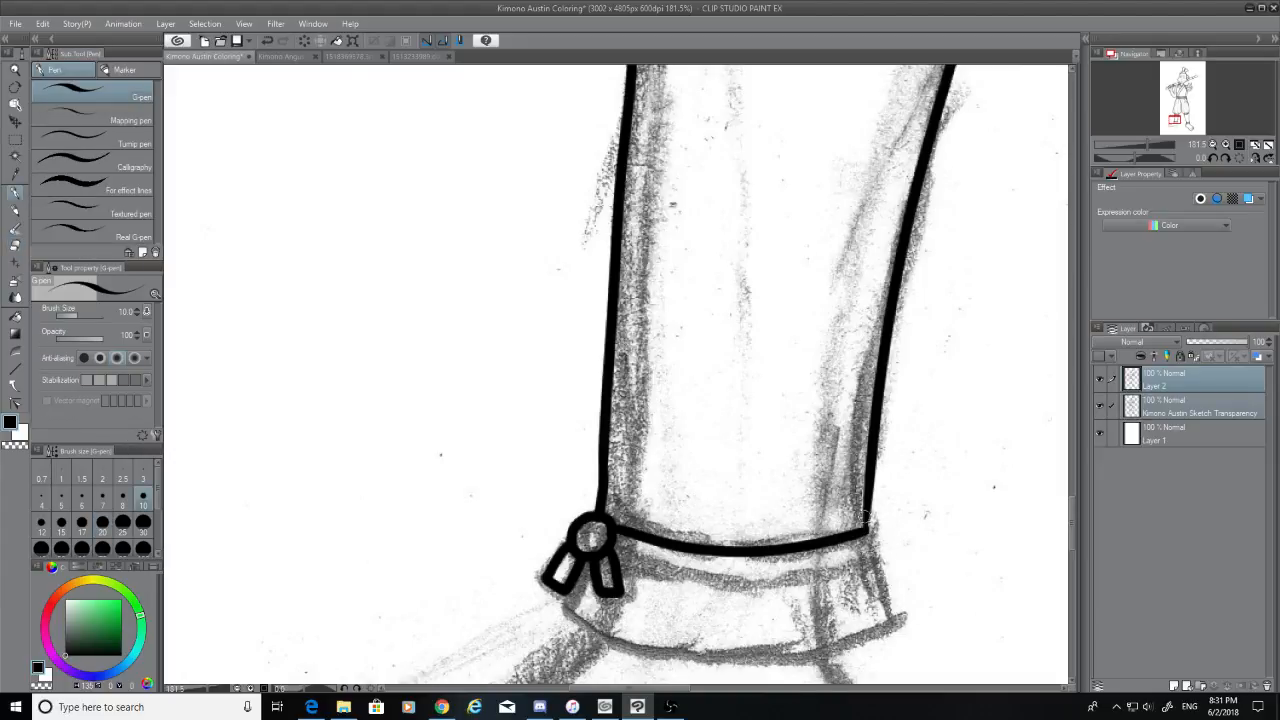
{"action": "left_click_drag", "start_coordinate": [864, 531], "coordinate": [880, 560]}
{"action": "mouse_move", "coordinate": [612, 550]}
{"action": "left_mouse_down"}
{"action": "mouse_move", "coordinate": [704, 574]}
{"action": "mouse_move", "coordinate": [942, 552]}
{"action": "left_mouse_up"}
{"action": "key", "text": "ctrl+z"}
{"action": "mouse_move", "coordinate": [612, 552]}
{"action": "left_mouse_down"}
{"action": "mouse_move", "coordinate": [702, 575]}
{"action": "mouse_move", "coordinate": [922, 551]}
{"action": "left_mouse_up"}
{"action": "key", "text": "ctrl+z"}
{"action": "left_click_drag", "start_coordinate": [612, 552], "coordinate": [900, 566]}
{"action": "key", "text": "ctrl+z"}
{"action": "left_click_drag", "start_coordinate": [612, 551], "coordinate": [942, 557]}
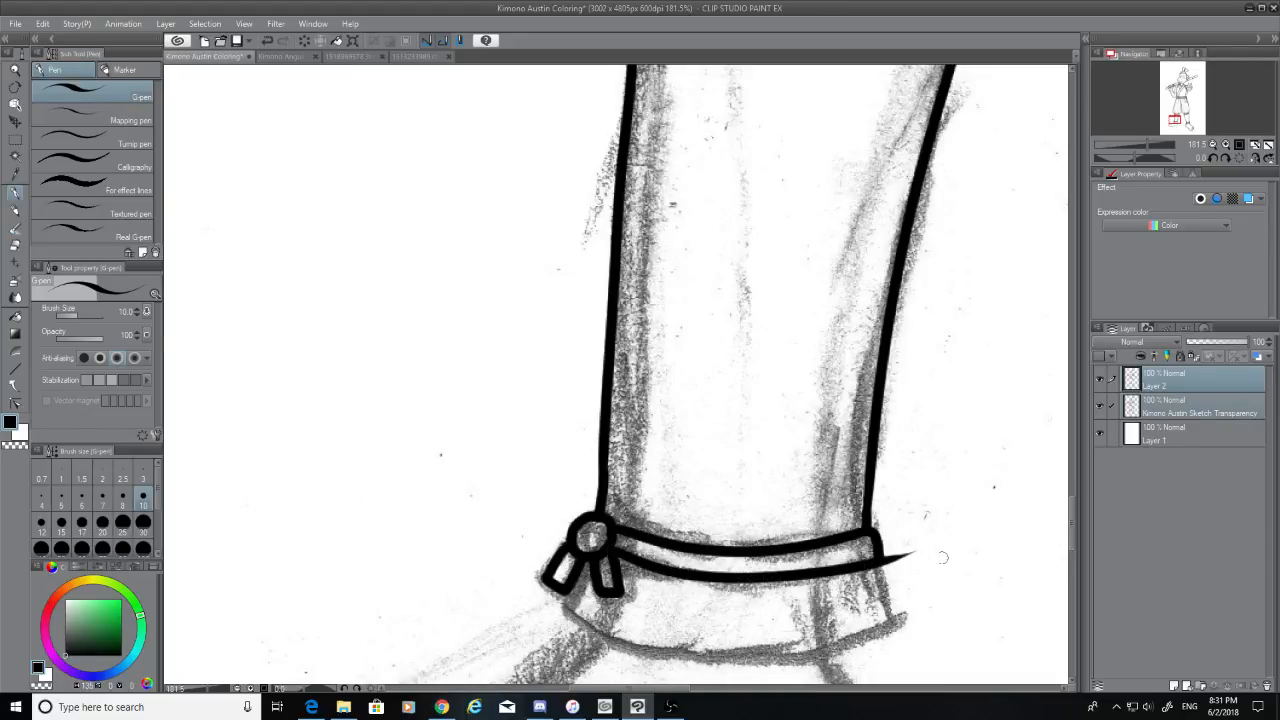
Erase the lower band line's overshoot past the outer end, and briefly hide the sketch layer to check the line art
{"action": "left_click", "coordinate": [16, 246]}
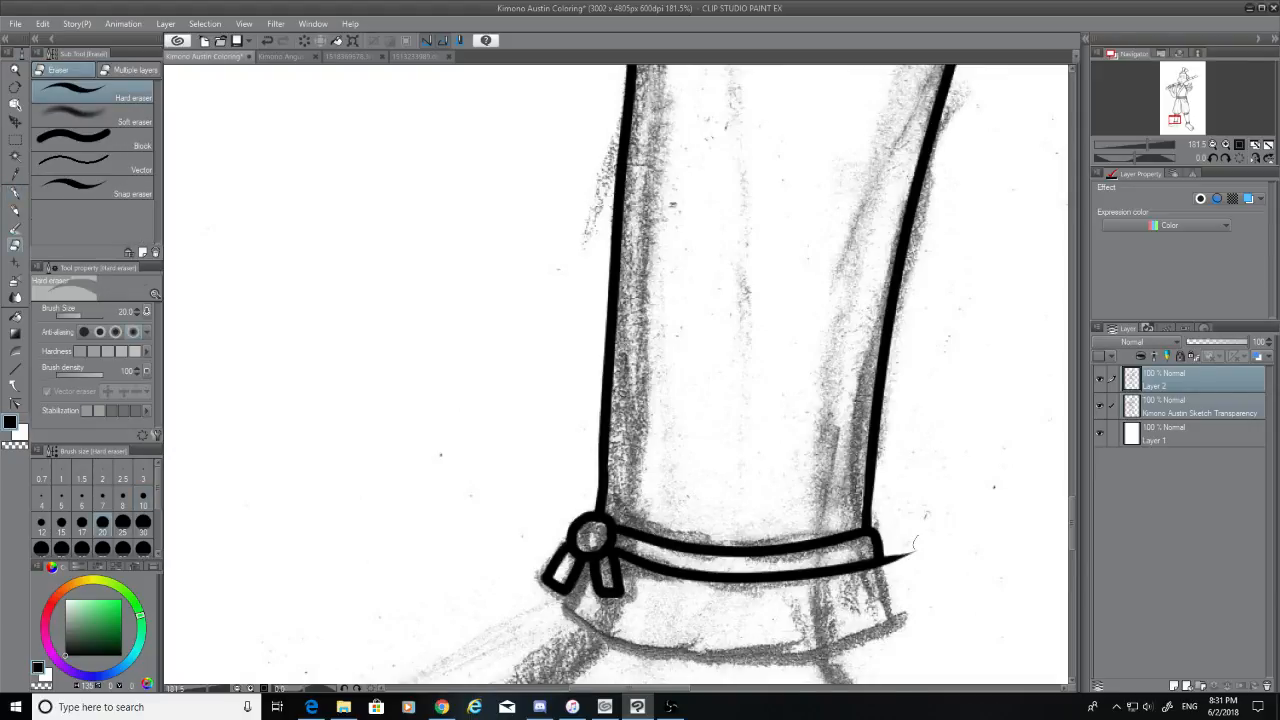
{"action": "mouse_move", "coordinate": [902, 565]}
{"action": "left_mouse_down"}
{"action": "mouse_move", "coordinate": [895, 575]}
{"action": "mouse_move", "coordinate": [915, 552]}
{"action": "left_mouse_up"}
{"action": "left_click", "coordinate": [1101, 406]}
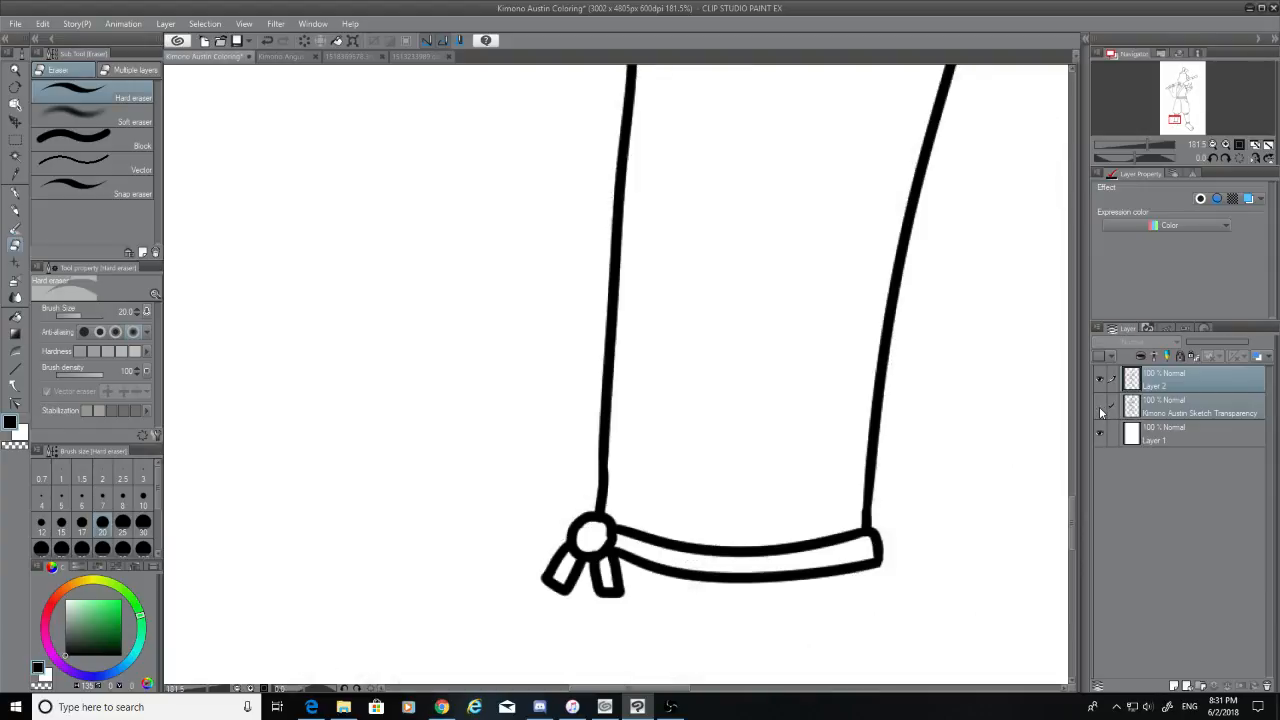
{"action": "left_click", "coordinate": [1101, 405]}
Ink the trouser cuff's short side below the knot and its curved bottom hem with the G-pen
{"action": "left_click_drag", "start_coordinate": [1073, 505], "coordinate": [1075, 518]}
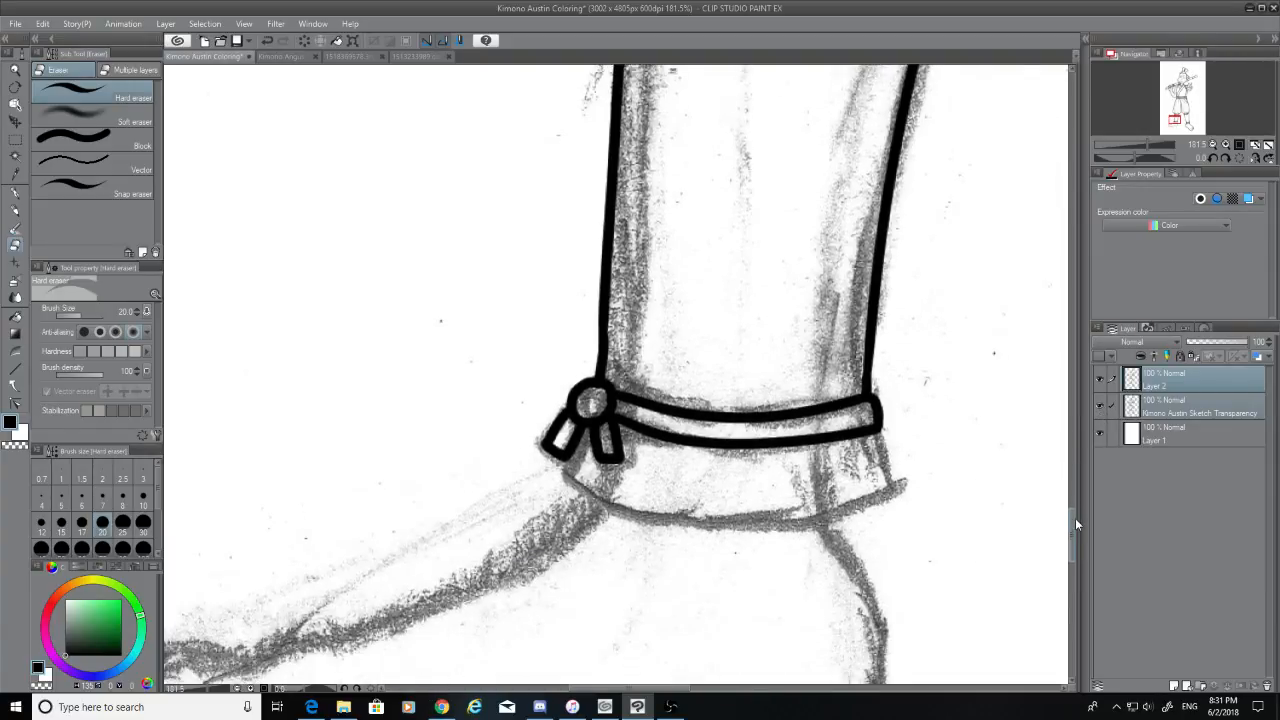
{"action": "key", "text": "p"}
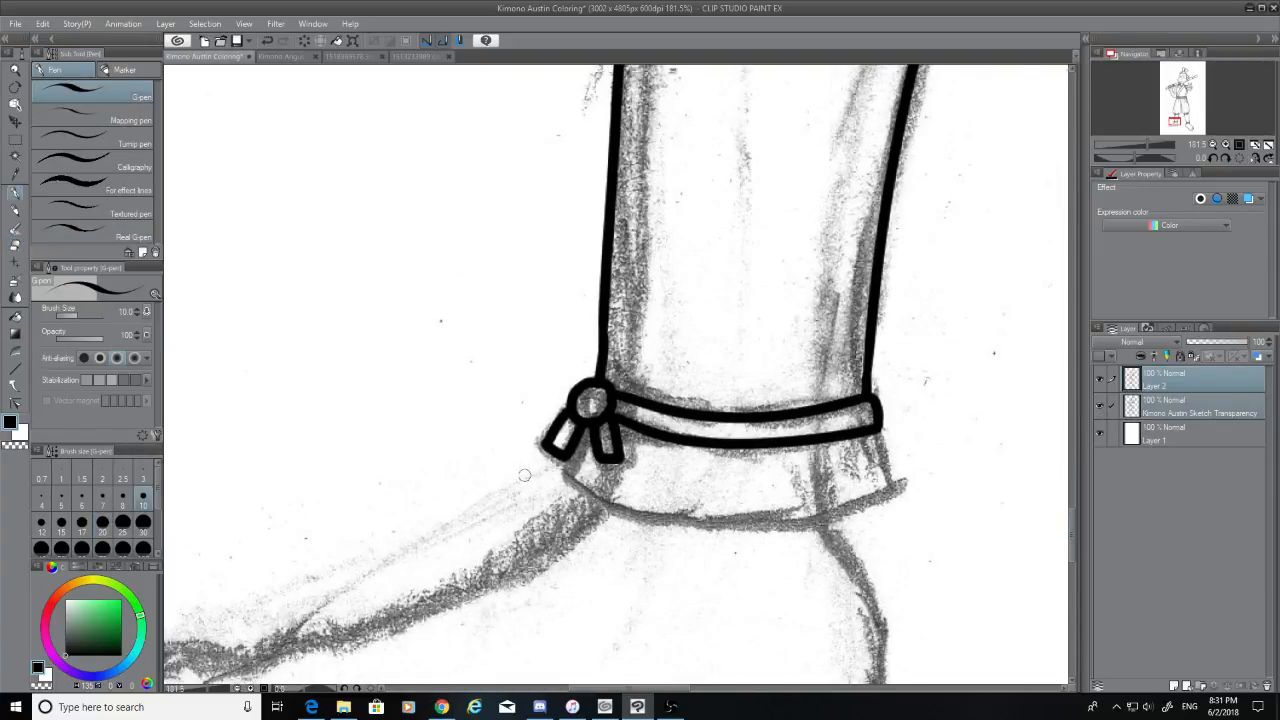
{"action": "mouse_move", "coordinate": [569, 450]}
{"action": "left_mouse_down"}
{"action": "mouse_move", "coordinate": [560, 477]}
{"action": "mouse_move", "coordinate": [570, 463]}
{"action": "mouse_move", "coordinate": [915, 505]}
{"action": "left_mouse_up"}
{"action": "key", "text": "ctrl+z"}
{"action": "key", "text": "ctrl+z"}
{"action": "mouse_move", "coordinate": [562, 476]}
{"action": "left_mouse_down"}
{"action": "mouse_move", "coordinate": [767, 525]}
{"action": "mouse_move", "coordinate": [936, 474]}
{"action": "left_mouse_up"}
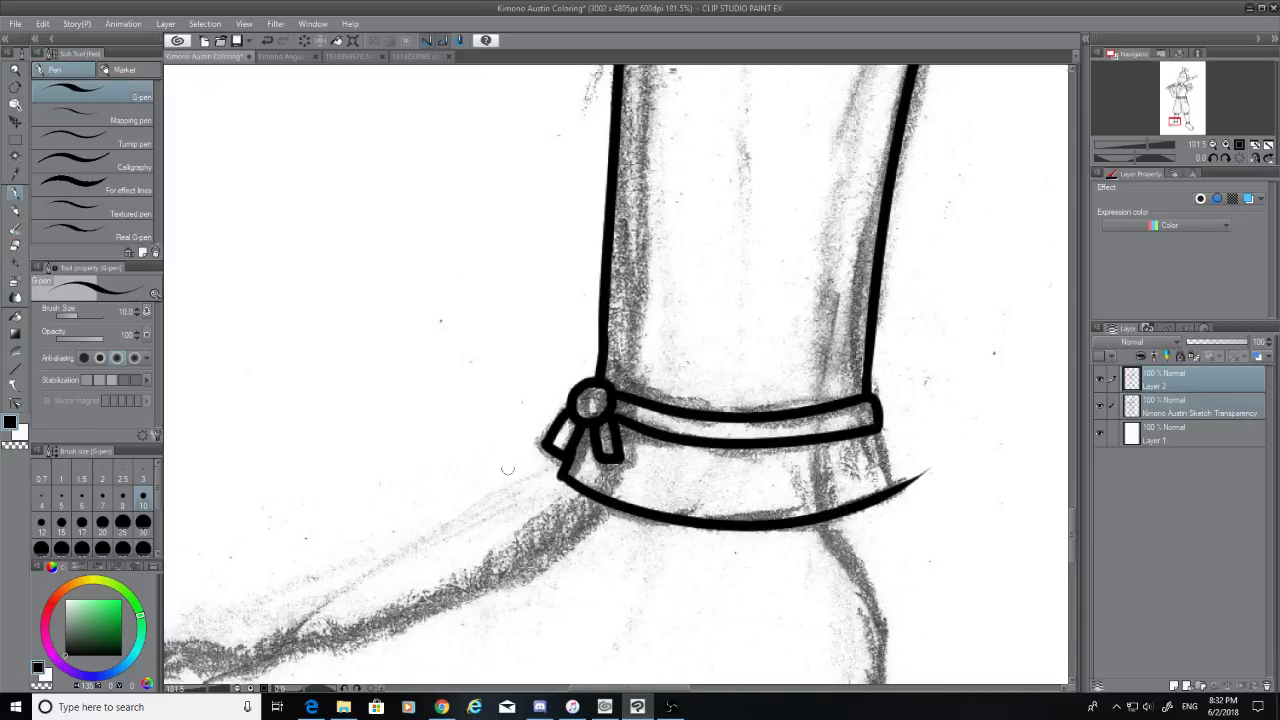
{"action": "left_click", "coordinate": [15, 246]}
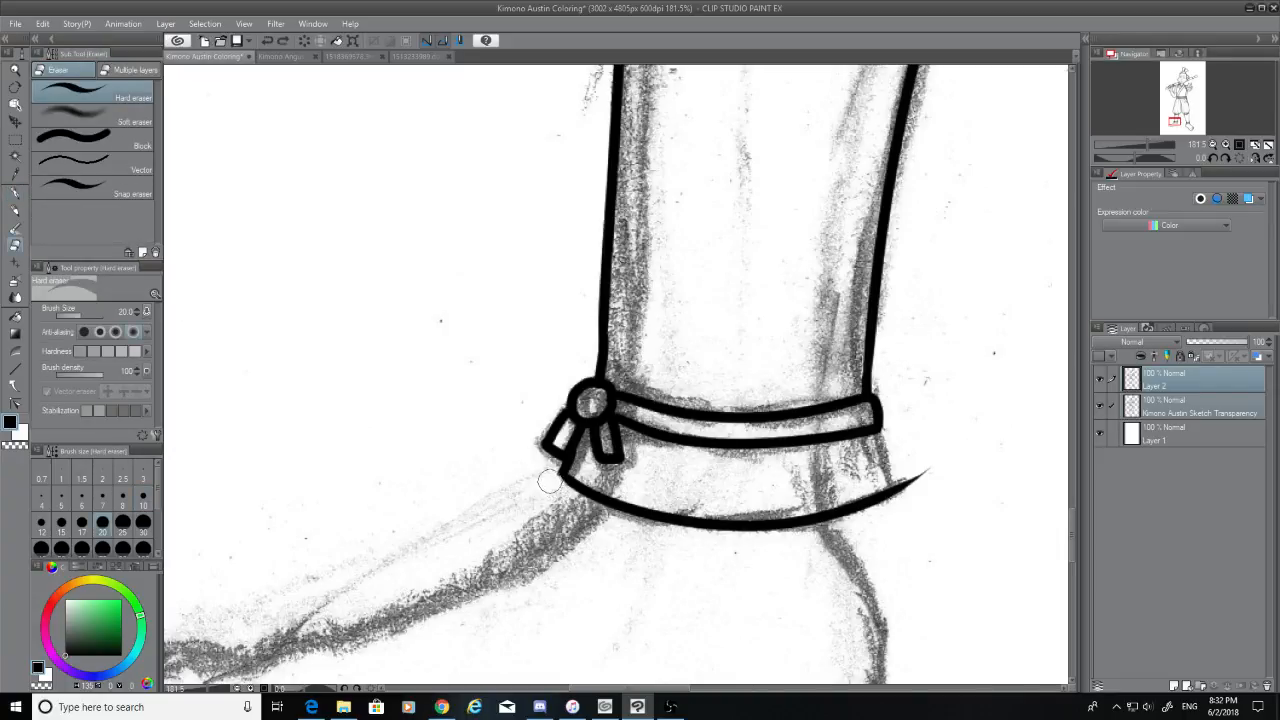
{"action": "left_click", "coordinate": [16, 194]}
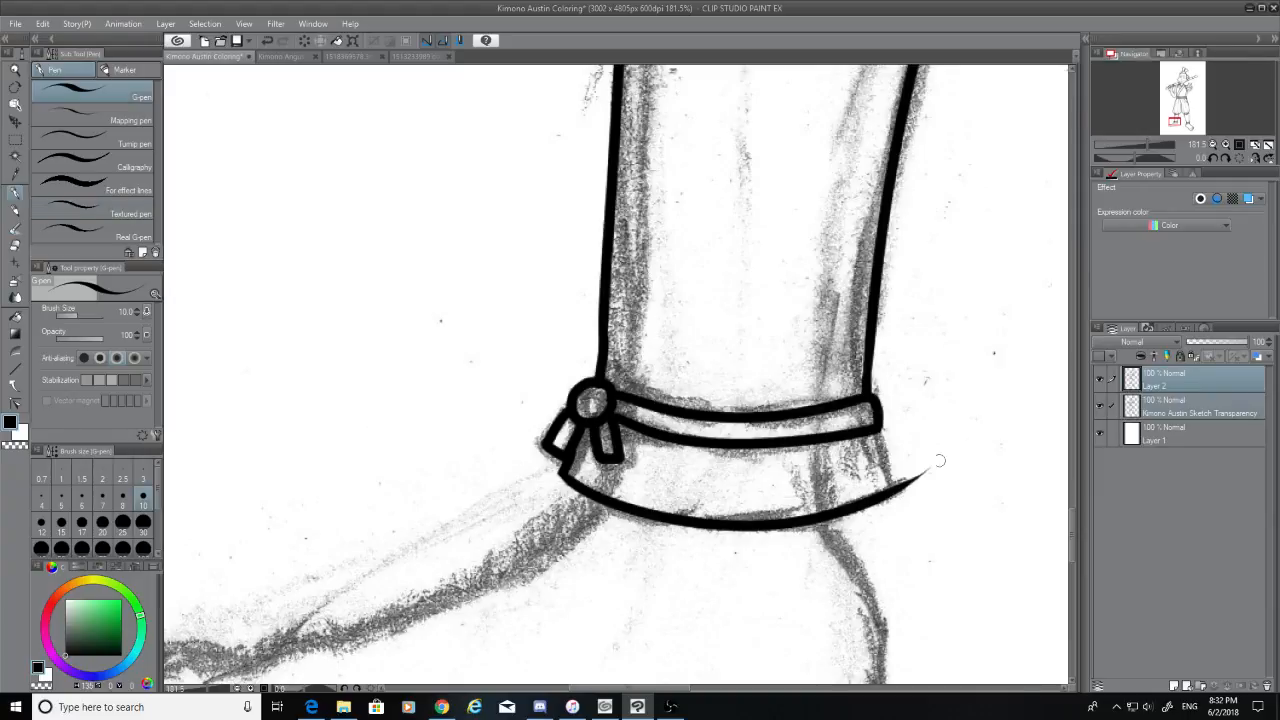
Ink the cuff's heel-side edge from band to hem, erase the hem's overshoot, and hide the sketch layer
{"action": "left_click_drag", "start_coordinate": [872, 432], "coordinate": [889, 490]}
{"action": "key", "text": "ctrl+z"}
{"action": "left_click_drag", "start_coordinate": [872, 432], "coordinate": [889, 490]}
{"action": "key", "text": "ctrl+z"}
{"action": "mouse_move", "coordinate": [870, 428]}
{"action": "left_mouse_down"}
{"action": "mouse_move", "coordinate": [898, 485]}
{"action": "mouse_move", "coordinate": [914, 478]}
{"action": "mouse_move", "coordinate": [895, 500]}
{"action": "left_mouse_up"}
{"action": "left_click", "coordinate": [16, 244]}
{"action": "left_click", "coordinate": [1101, 405]}
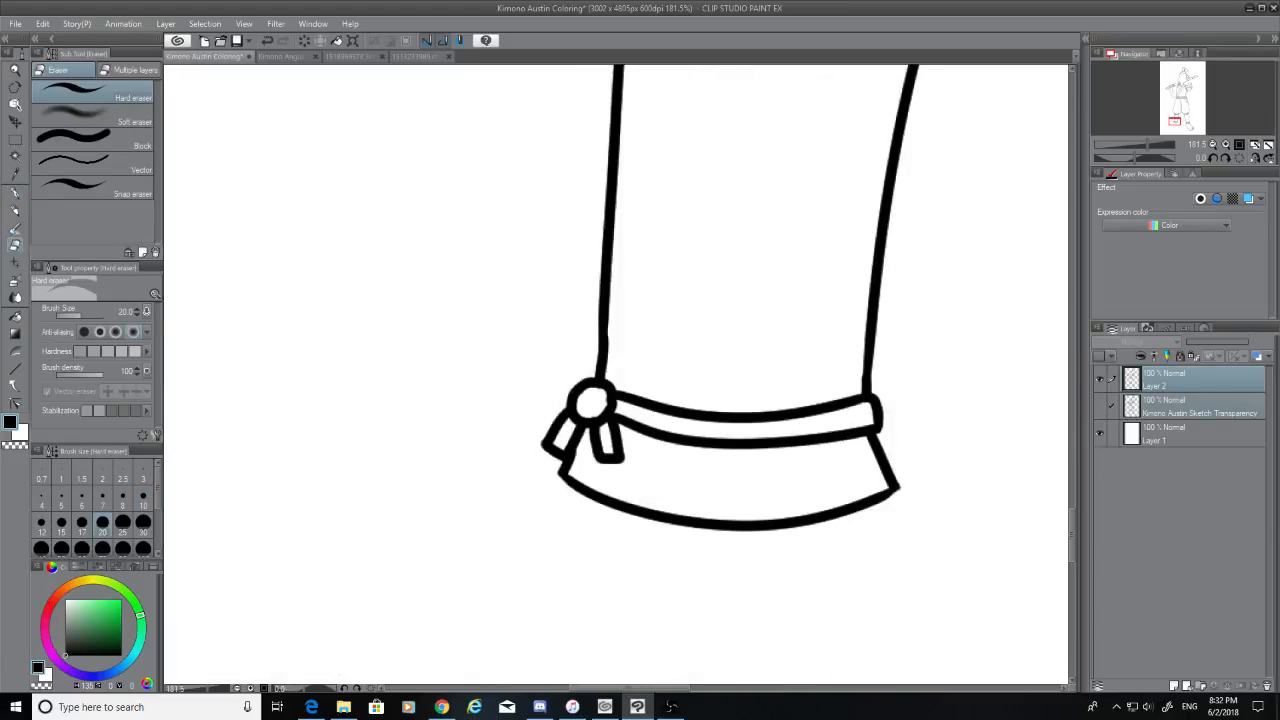
Touch up the cuff's heel-side bottom corner with the G-pen and show the sketch layer again
{"action": "left_click", "coordinate": [15, 192]}
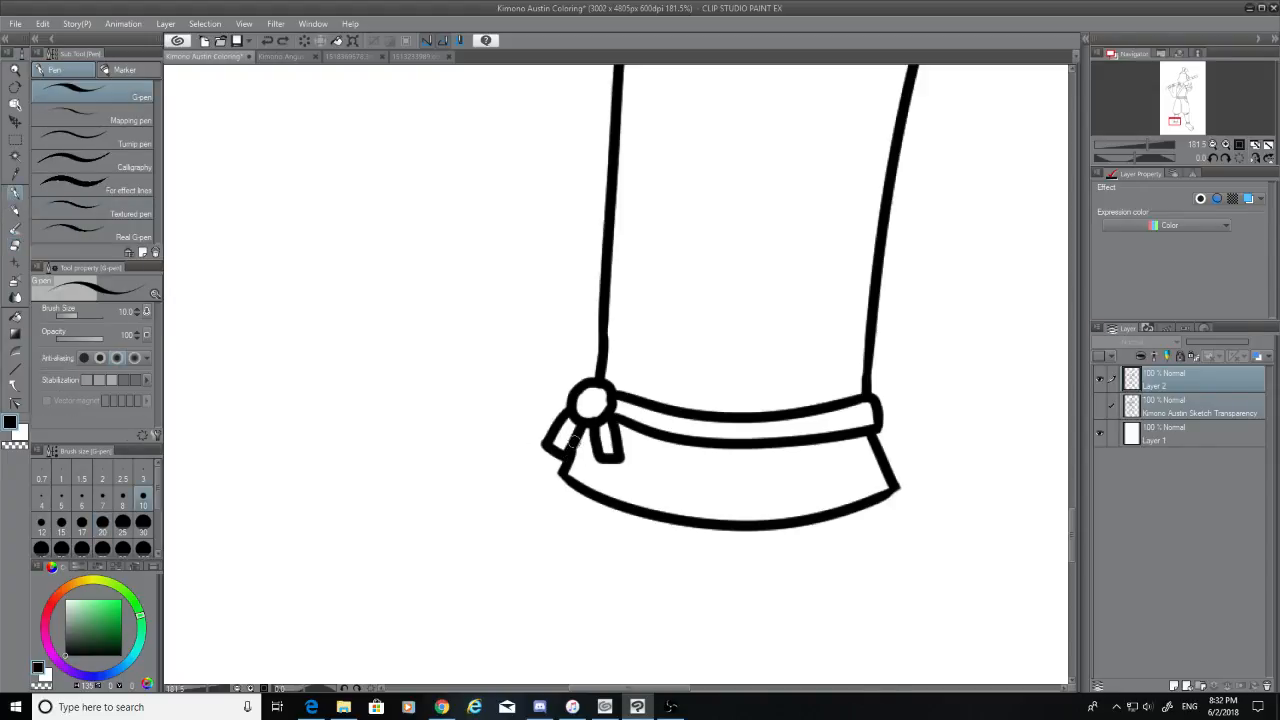
{"action": "left_click_drag", "start_coordinate": [900, 487], "coordinate": [885, 495]}
{"action": "key", "text": "ctrl+z"}
{"action": "left_click_drag", "start_coordinate": [900, 486], "coordinate": [886, 495]}
{"action": "left_click", "coordinate": [1100, 405]}
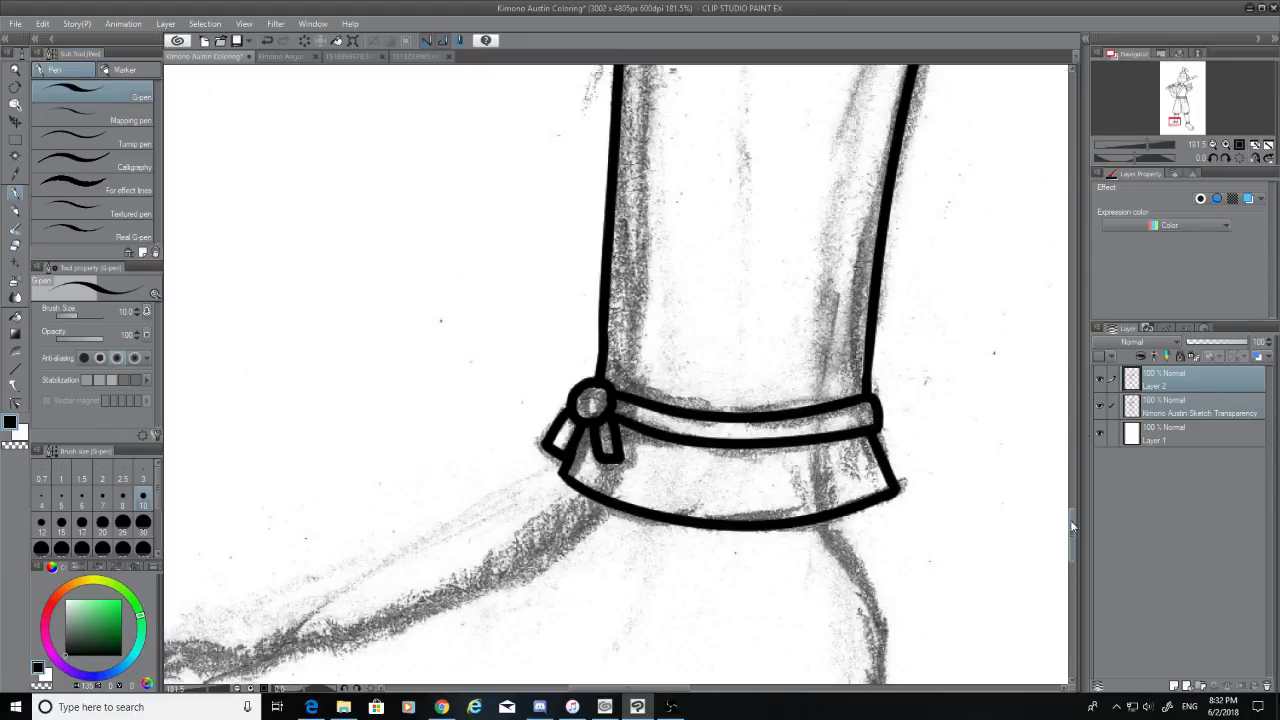
Ink the back of the heel as one curve from the cuff hem down to the sole, redoing the stroke until it fits
{"action": "scroll", "coordinate": [616, 375], "scroll_direction": "down", "scroll_amount": 3}
{"action": "left_click_drag", "start_coordinate": [816, 354], "coordinate": [812, 596]}
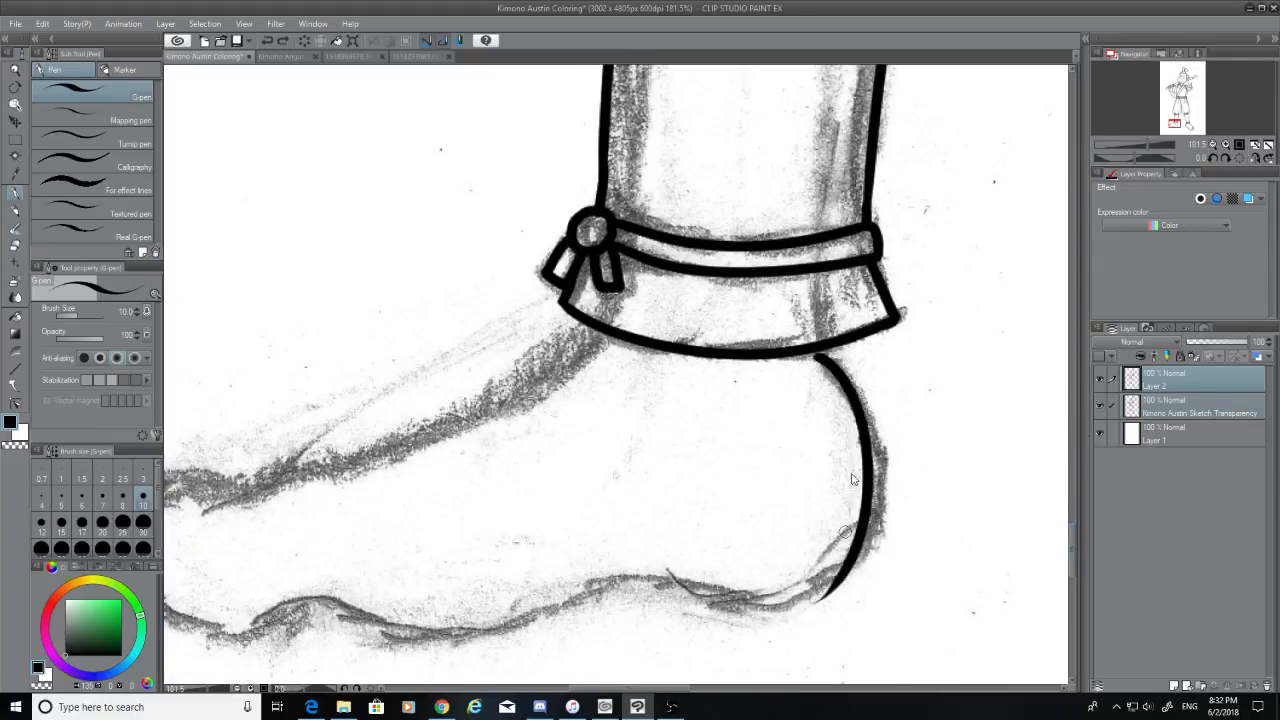
{"action": "key", "text": "ctrl+z"}
{"action": "left_click_drag", "start_coordinate": [814, 350], "coordinate": [812, 592]}
{"action": "key", "text": "ctrl+z"}
{"action": "left_click_drag", "start_coordinate": [814, 350], "coordinate": [770, 598]}
{"action": "key", "text": "ctrl+z"}
{"action": "mouse_move", "coordinate": [818, 348]}
{"action": "left_mouse_down"}
{"action": "mouse_move", "coordinate": [880, 516]}
{"action": "mouse_move", "coordinate": [786, 613]}
{"action": "left_mouse_up"}
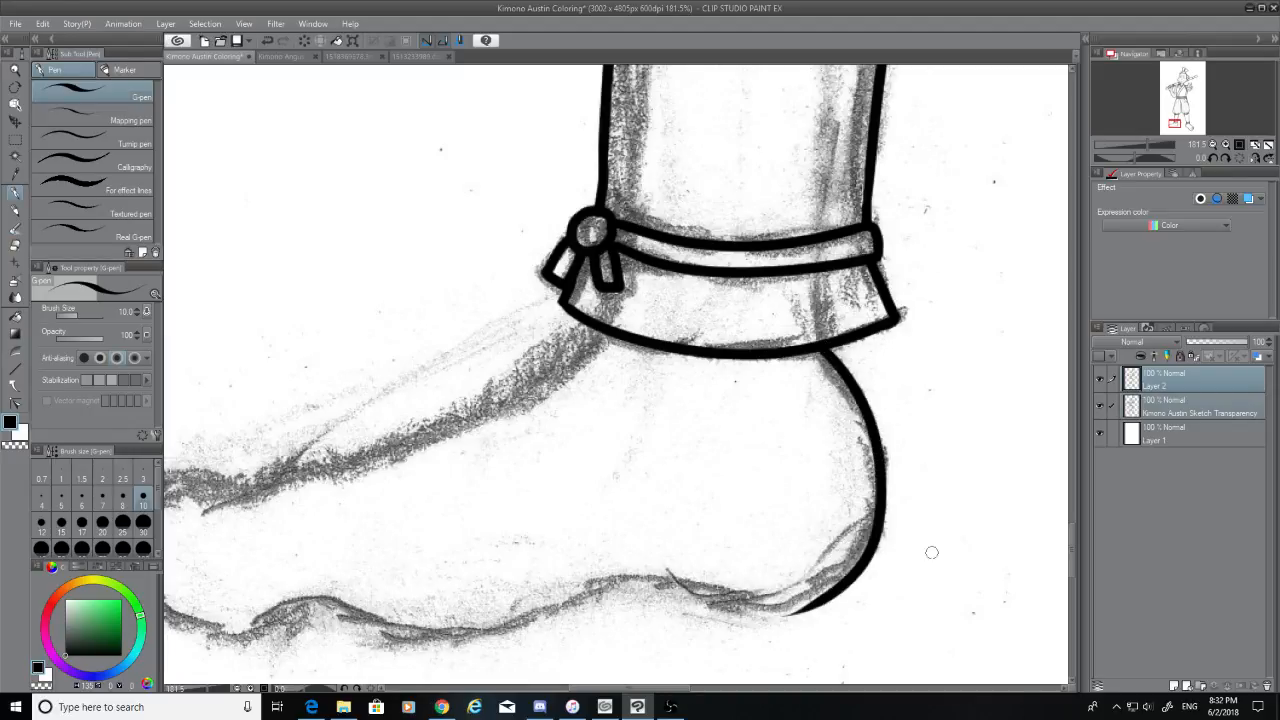
{"action": "key", "text": "ctrl+z"}
{"action": "mouse_move", "coordinate": [816, 348]}
{"action": "left_mouse_down"}
{"action": "mouse_move", "coordinate": [858, 430]}
{"action": "mouse_move", "coordinate": [784, 598]}
{"action": "mouse_move", "coordinate": [847, 381]}
{"action": "mouse_move", "coordinate": [806, 600]}
{"action": "left_mouse_up"}
{"action": "key", "text": "ctrl+z"}
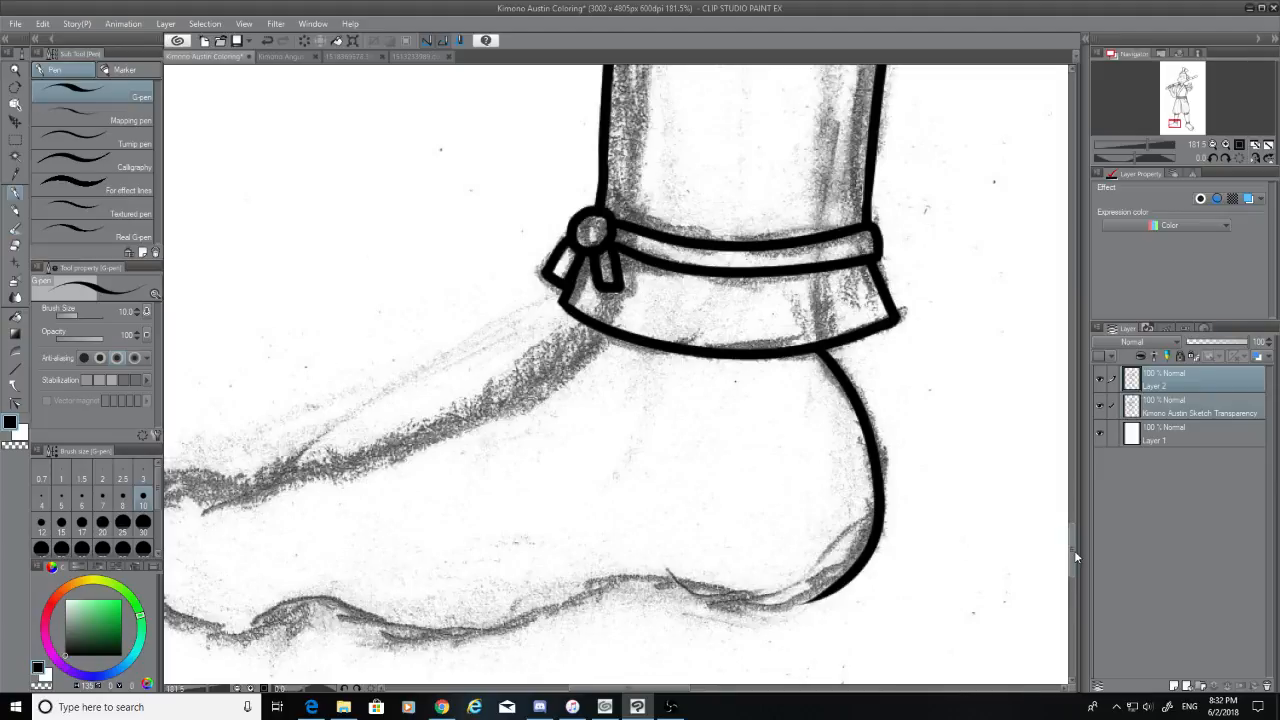
Try to ink the underside of the heel from the end of the heel curve toward the arch
{"action": "left_click_drag", "start_coordinate": [1073, 553], "coordinate": [1073, 572]}
{"action": "left_click_drag", "start_coordinate": [677, 689], "coordinate": [664, 689]}
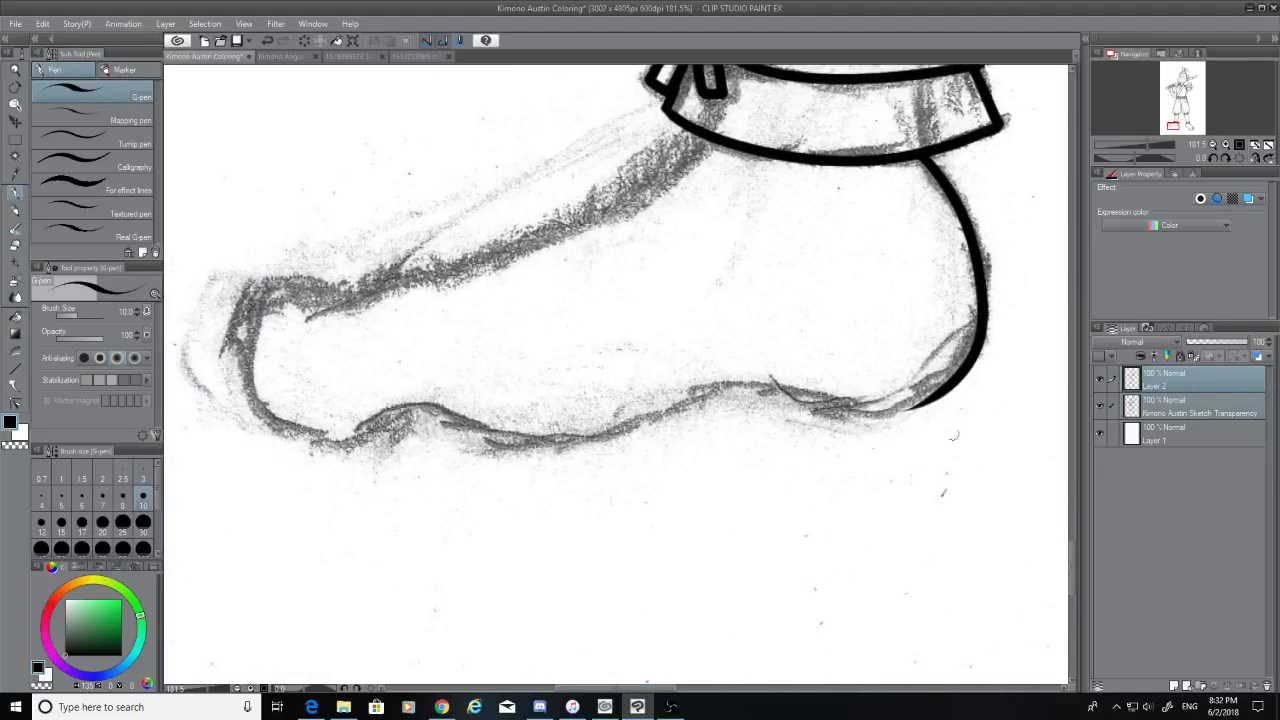
{"action": "mouse_move", "coordinate": [952, 372]}
{"action": "left_mouse_down"}
{"action": "mouse_move", "coordinate": [752, 415]}
{"action": "mouse_move", "coordinate": [704, 402]}
{"action": "left_mouse_up"}
{"action": "key", "text": "ctrl+z"}
{"action": "mouse_move", "coordinate": [950, 378]}
{"action": "left_mouse_down"}
{"action": "mouse_move", "coordinate": [907, 402]}
{"action": "mouse_move", "coordinate": [692, 387]}
{"action": "left_mouse_up"}
{"action": "key", "text": "ctrl+z"}
{"action": "mouse_move", "coordinate": [950, 385]}
{"action": "left_mouse_down"}
{"action": "mouse_move", "coordinate": [755, 405]}
{"action": "mouse_move", "coordinate": [718, 380]}
{"action": "mouse_move", "coordinate": [810, 403]}
{"action": "mouse_move", "coordinate": [973, 394]}
{"action": "left_mouse_up"}
{"action": "key", "text": "ctrl+z"}
{"action": "key", "text": "ctrl+z"}
{"action": "mouse_move", "coordinate": [748, 382]}
{"action": "left_mouse_down"}
{"action": "mouse_move", "coordinate": [974, 377]}
{"action": "mouse_move", "coordinate": [726, 390]}
{"action": "left_mouse_up"}
{"action": "key", "text": "ctrl+z"}
{"action": "key", "text": "ctrl+z"}
{"action": "left_click_drag", "start_coordinate": [950, 384], "coordinate": [734, 386]}
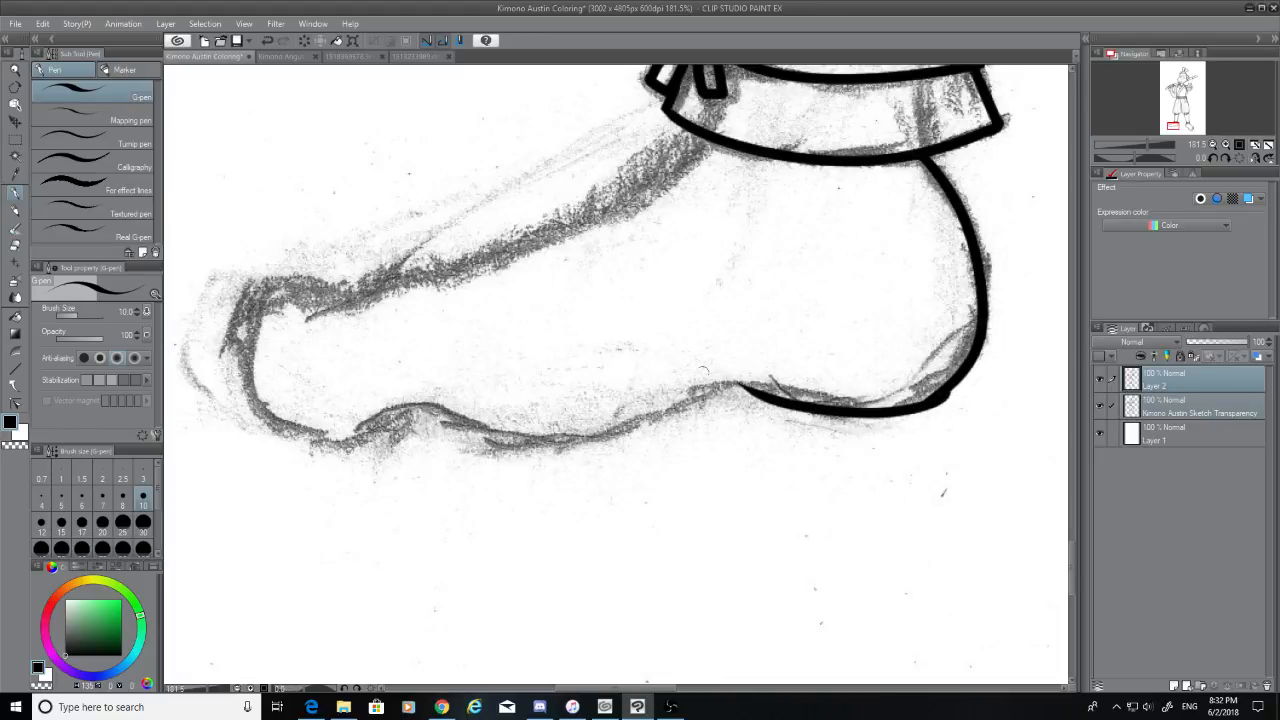
{"action": "key", "text": "ctrl+z"}
{"action": "mouse_move", "coordinate": [957, 383]}
{"action": "left_mouse_down"}
{"action": "mouse_move", "coordinate": [829, 409]}
{"action": "mouse_move", "coordinate": [726, 381]}
{"action": "left_mouse_up"}
{"action": "key", "text": "ctrl+z"}
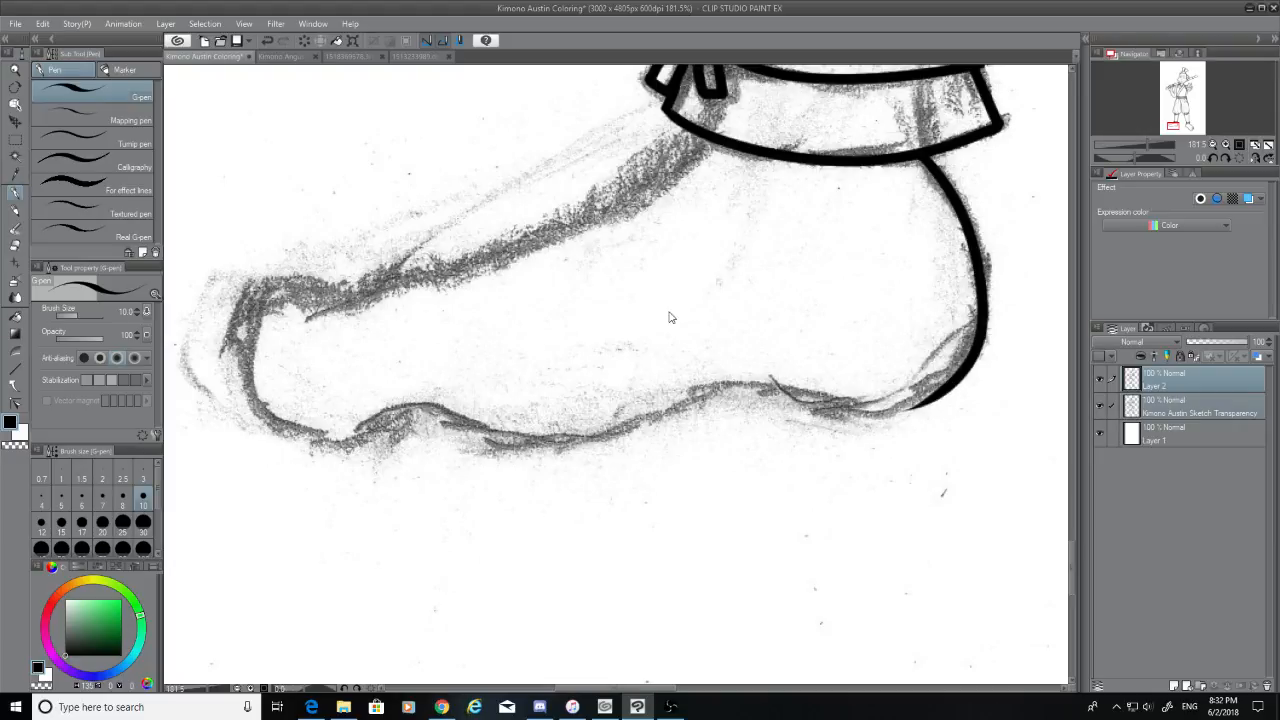
Ink the top of the foot from the cuff hem down to the base of the big toe
{"action": "left_click_drag", "start_coordinate": [700, 136], "coordinate": [322, 292]}
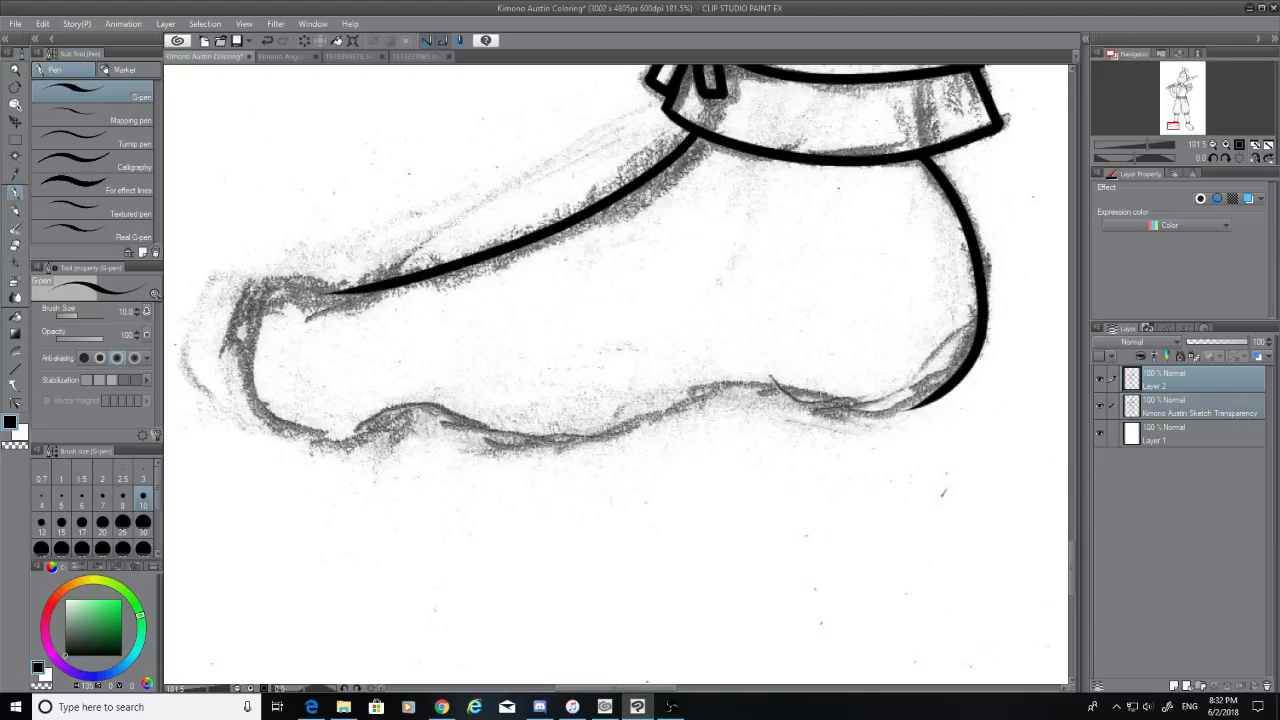
{"action": "left_click_drag", "start_coordinate": [662, 688], "coordinate": [637, 688]}
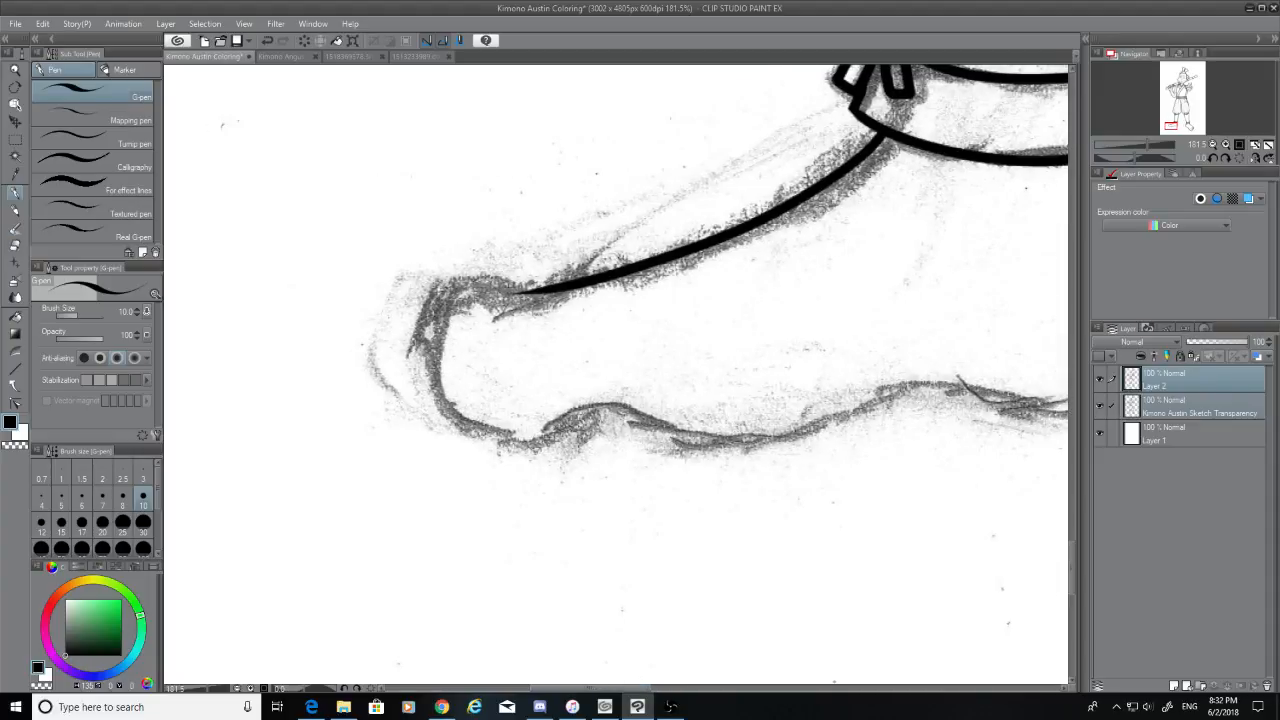
{"action": "mouse_move", "coordinate": [549, 289]}
{"action": "left_mouse_down"}
{"action": "mouse_move", "coordinate": [505, 292]}
{"action": "mouse_move", "coordinate": [449, 322]}
{"action": "mouse_move", "coordinate": [455, 398]}
{"action": "left_mouse_up"}
{"action": "key", "text": "ctrl+z"}
{"action": "key", "text": "ctrl+z"}
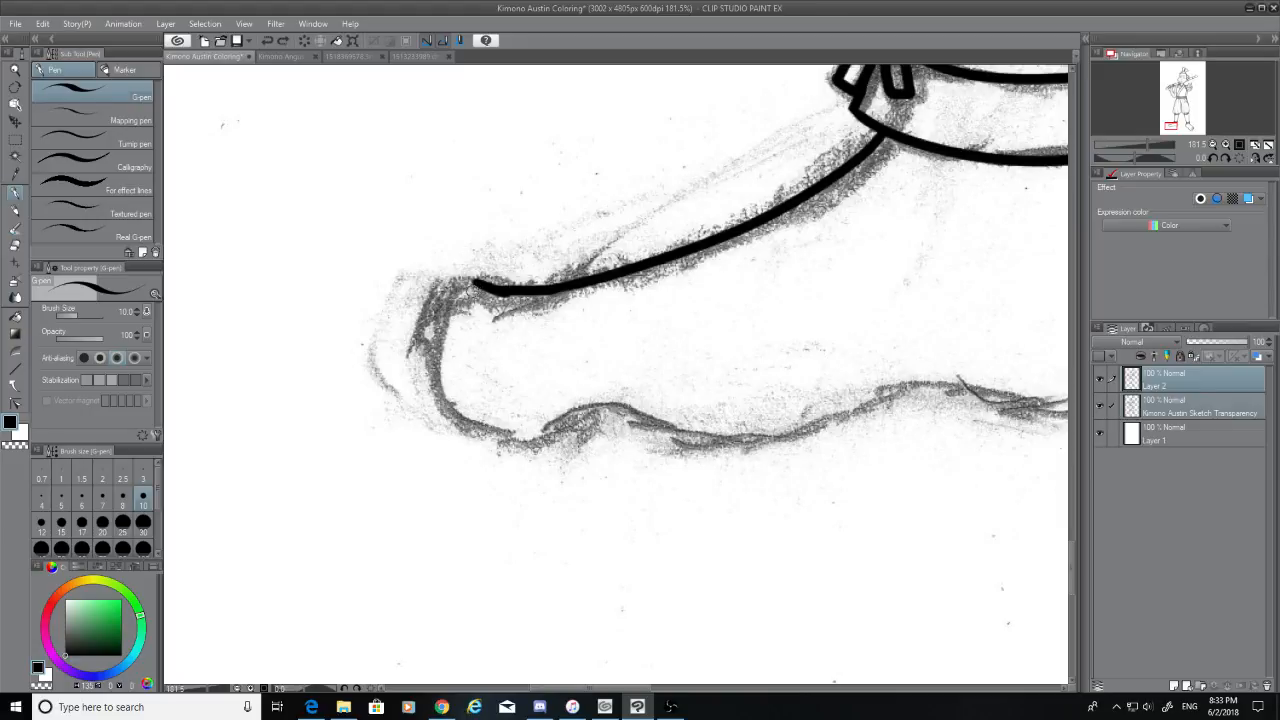
Ink the rounded toe from the top of the foot around the tip to the underside
{"action": "mouse_move", "coordinate": [476, 286]}
{"action": "left_mouse_down"}
{"action": "mouse_move", "coordinate": [480, 435]}
{"action": "mouse_move", "coordinate": [614, 400]}
{"action": "left_mouse_up"}
{"action": "key", "text": "ctrl+z"}
{"action": "left_click_drag", "start_coordinate": [466, 422], "coordinate": [614, 399]}
{"action": "key", "text": "ctrl+z"}
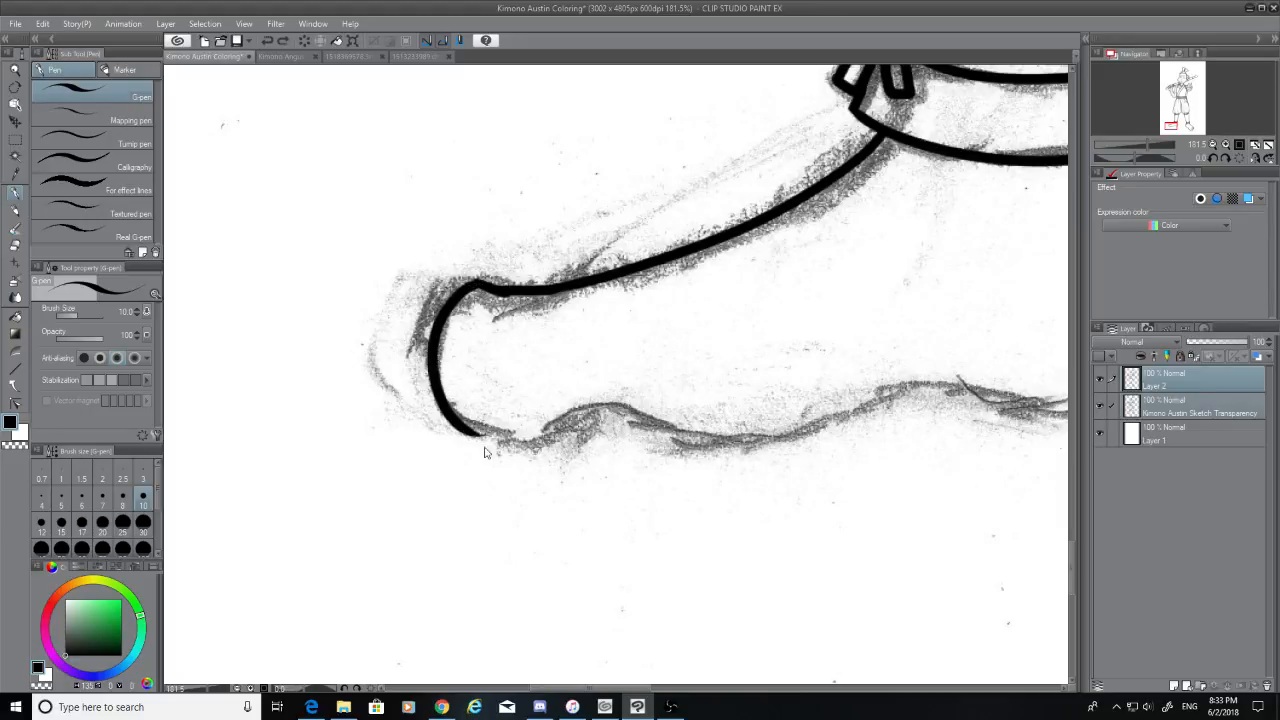
{"action": "left_click_drag", "start_coordinate": [467, 432], "coordinate": [606, 404]}
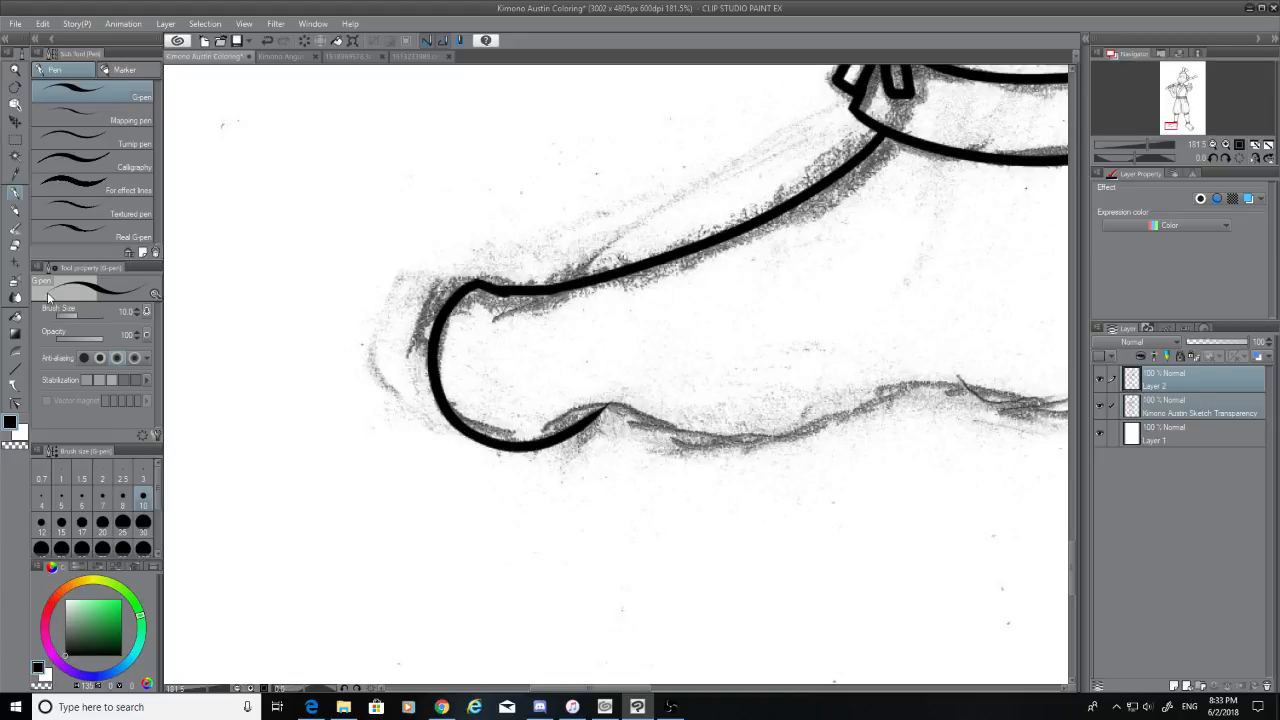
Clean up the toe line's end and ink the wavy sole from the toe under the ball of the foot to the arch
{"action": "left_click", "coordinate": [15, 245]}
{"action": "left_click_drag", "start_coordinate": [598, 405], "coordinate": [766, 453]}
{"action": "left_click", "coordinate": [15, 192]}
{"action": "key", "text": "ctrl+z"}
{"action": "key", "text": "ctrl+z"}
{"action": "mouse_move", "coordinate": [593, 417]}
{"action": "left_mouse_down"}
{"action": "mouse_move", "coordinate": [777, 433]}
{"action": "mouse_move", "coordinate": [872, 400]}
{"action": "left_mouse_up"}
{"action": "key", "text": "ctrl+z"}
{"action": "left_click_drag", "start_coordinate": [590, 418], "coordinate": [944, 396]}
{"action": "key", "text": "ctrl+z"}
{"action": "left_click_drag", "start_coordinate": [590, 418], "coordinate": [905, 397]}
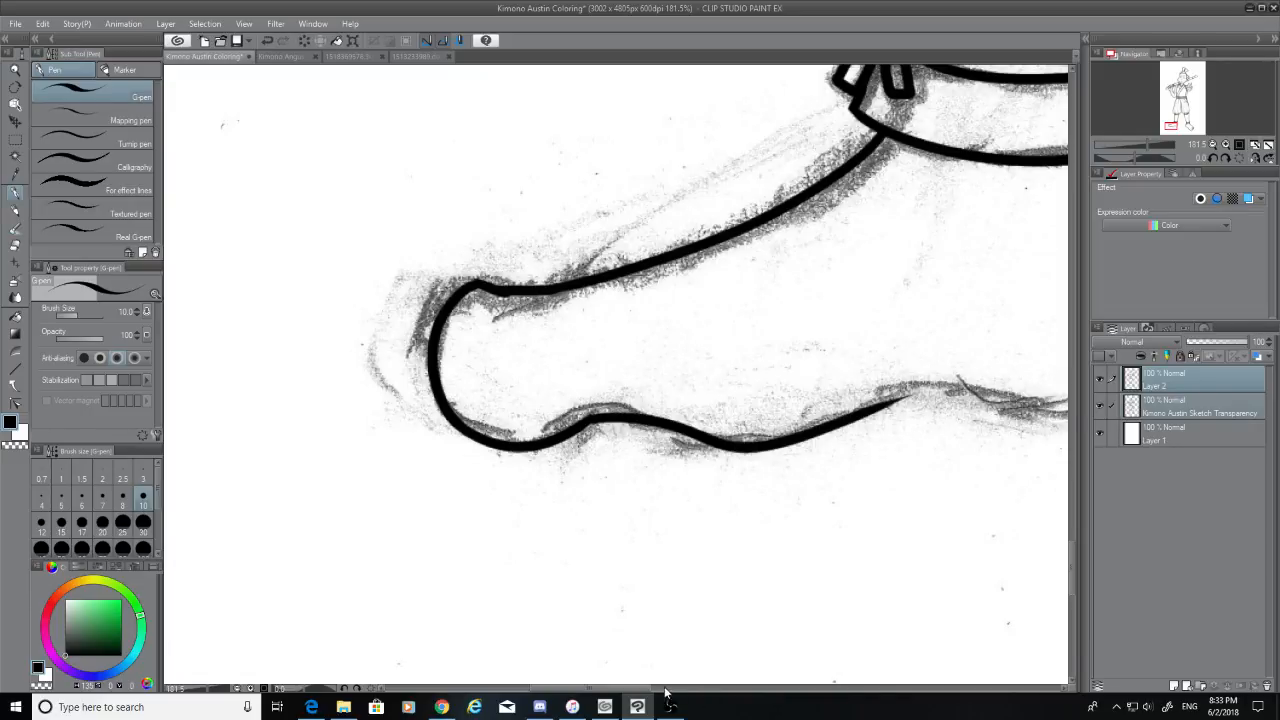
Ink the remaining sole from the heel curve to the arch, joining it to the line under the ball of the foot
{"action": "left_click_drag", "start_coordinate": [655, 689], "coordinate": [723, 689]}
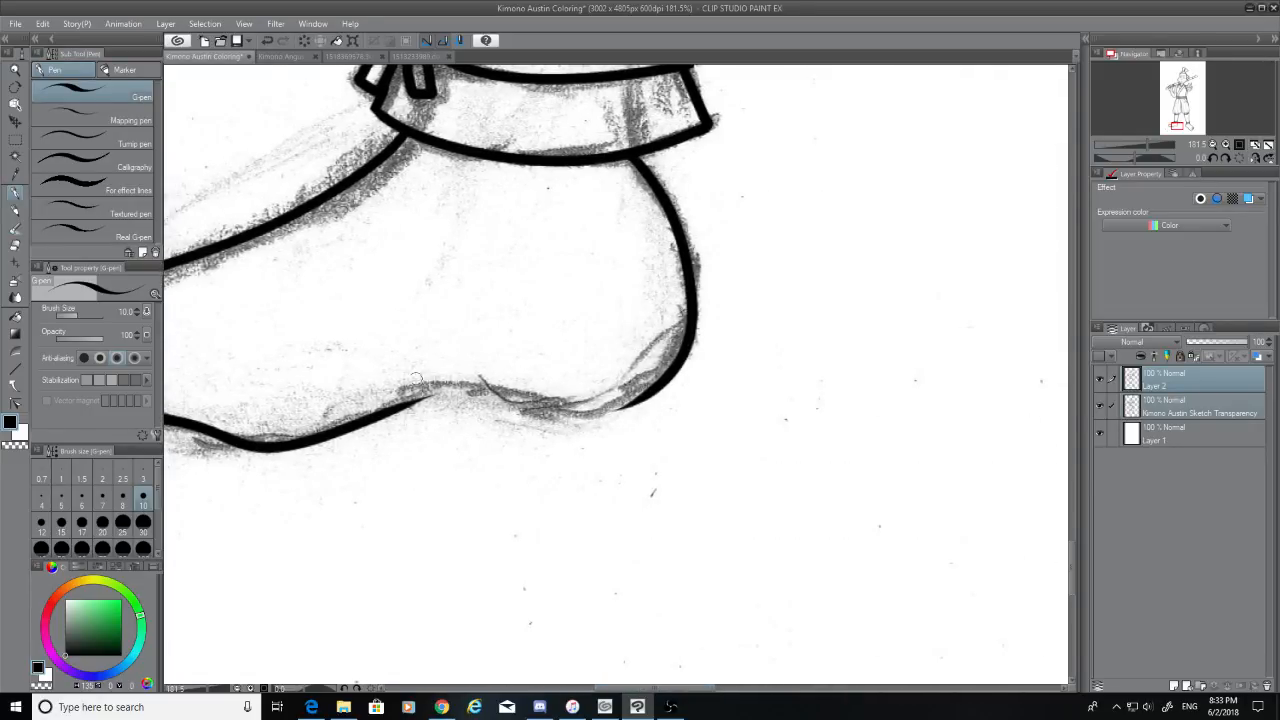
{"action": "mouse_move", "coordinate": [399, 408]}
{"action": "left_mouse_down"}
{"action": "mouse_move", "coordinate": [640, 383]}
{"action": "mouse_move", "coordinate": [386, 386]}
{"action": "left_mouse_up"}
{"action": "key", "text": "ctrl+z"}
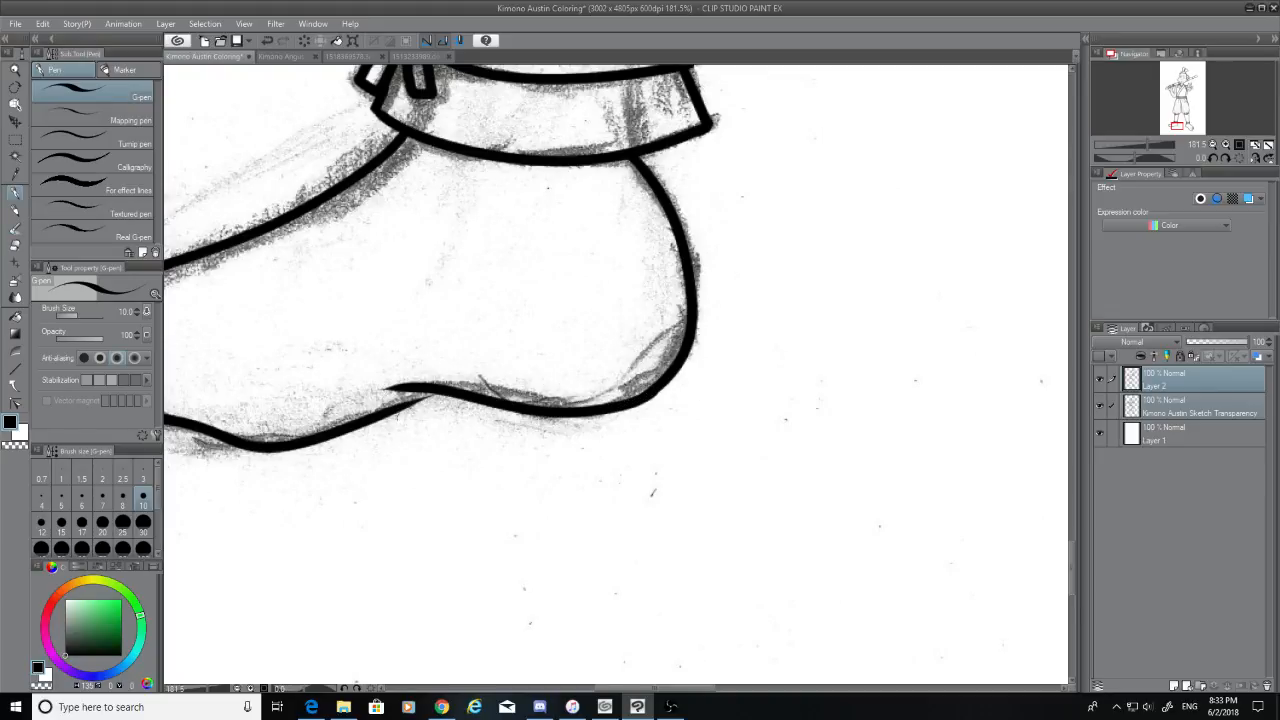
{"action": "key", "text": "ctrl+z"}
{"action": "mouse_move", "coordinate": [660, 384]}
{"action": "left_mouse_down"}
{"action": "mouse_move", "coordinate": [566, 408]}
{"action": "mouse_move", "coordinate": [410, 398]}
{"action": "left_mouse_up"}
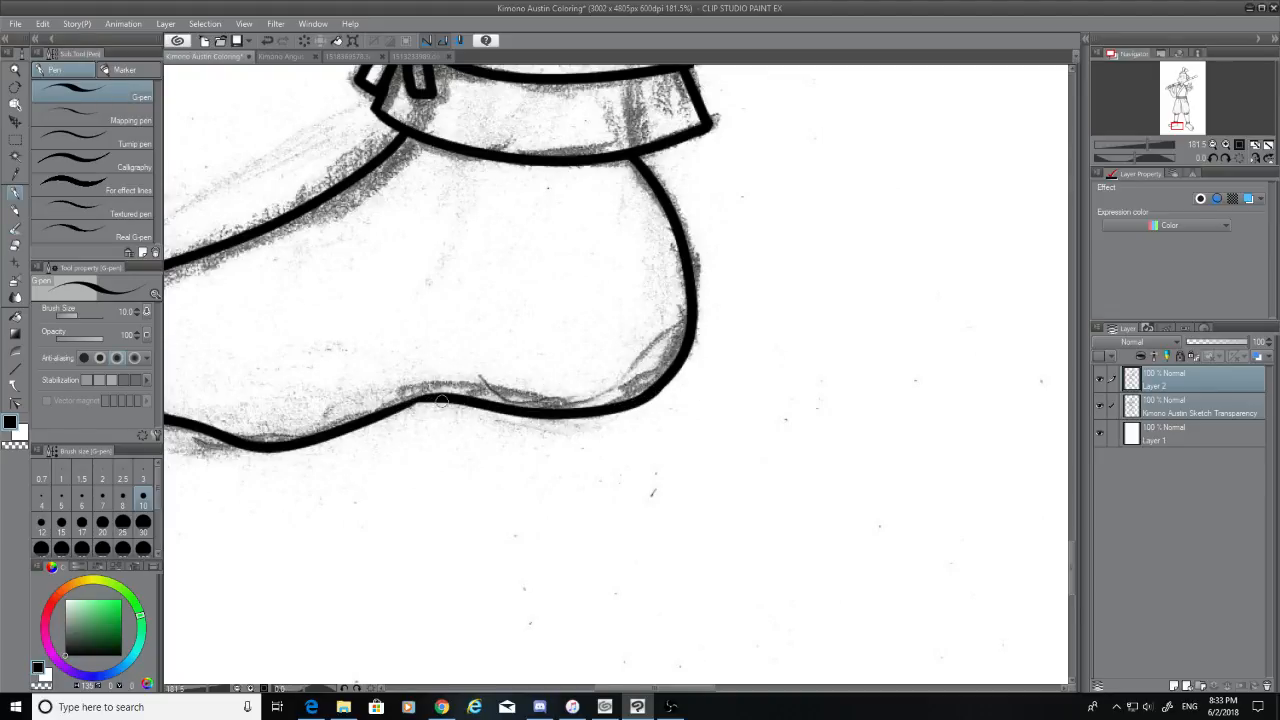
Compare the inked foot with the character reference sheet and erase the sole line between the toe and the arch
{"action": "left_click", "coordinate": [351, 57]}
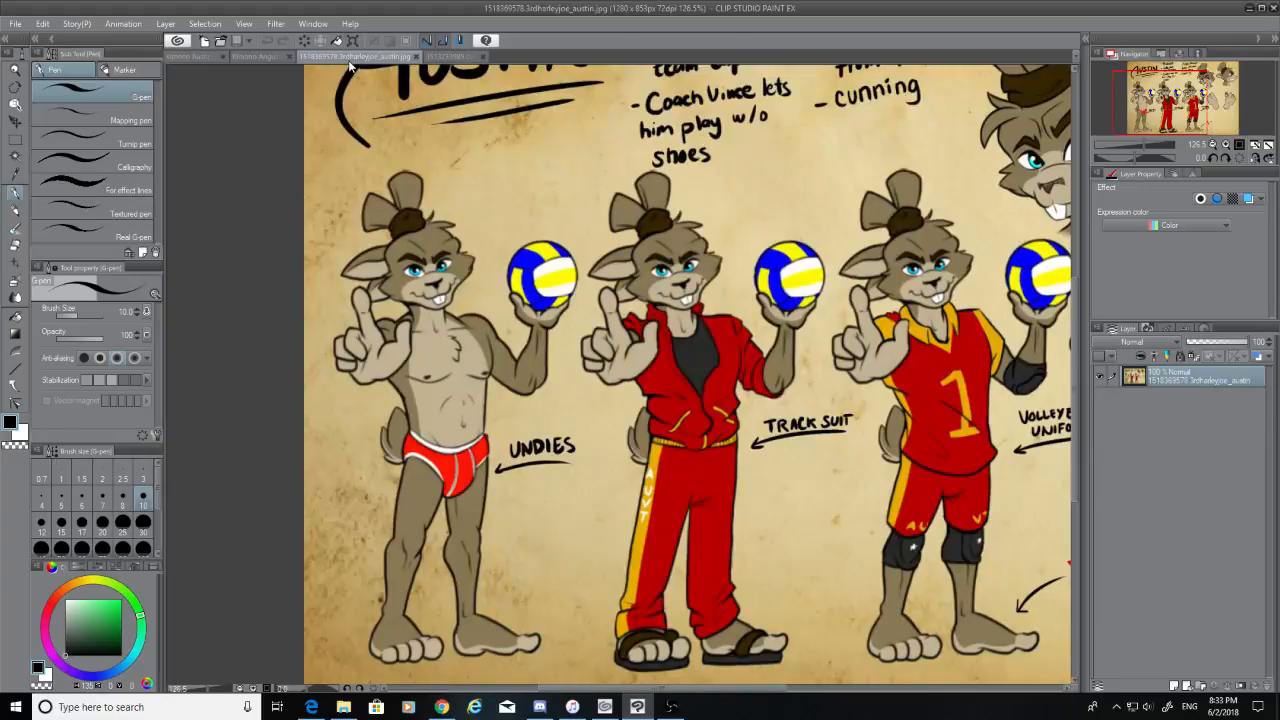
{"action": "left_click", "coordinate": [201, 58]}
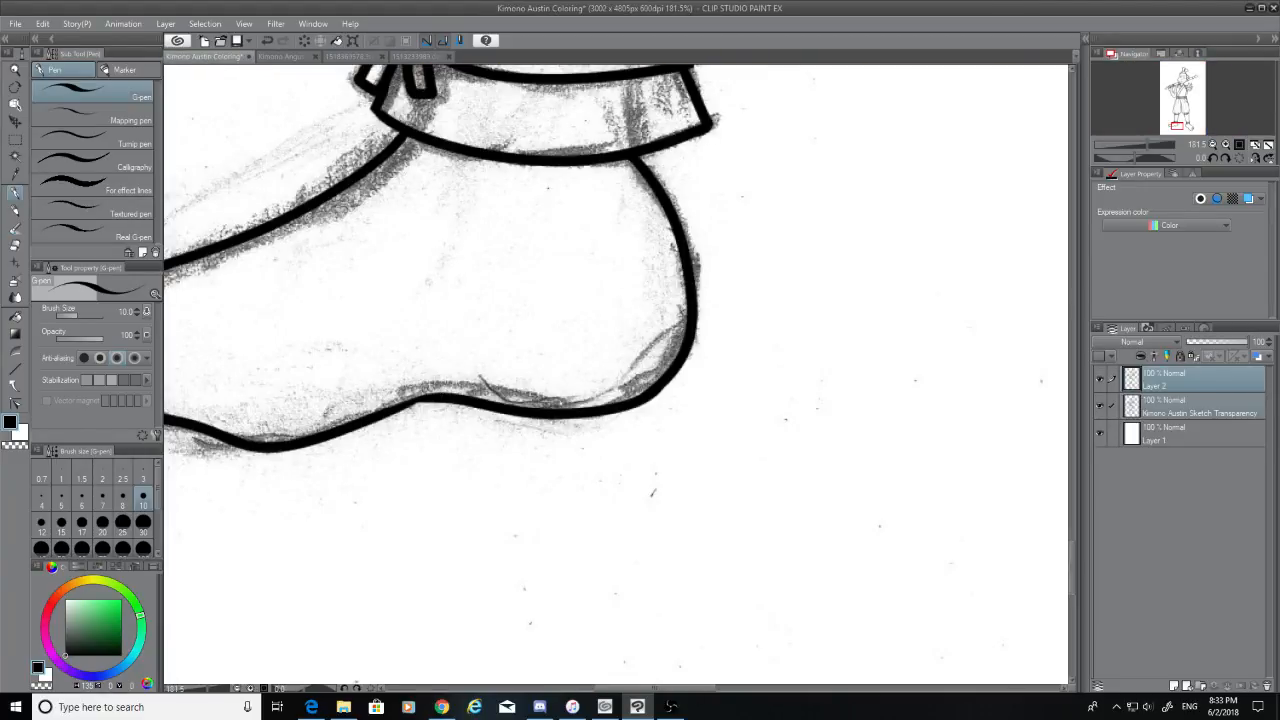
{"action": "left_click_drag", "start_coordinate": [708, 689], "coordinate": [682, 688]}
{"action": "left_click", "coordinate": [1099, 406]}
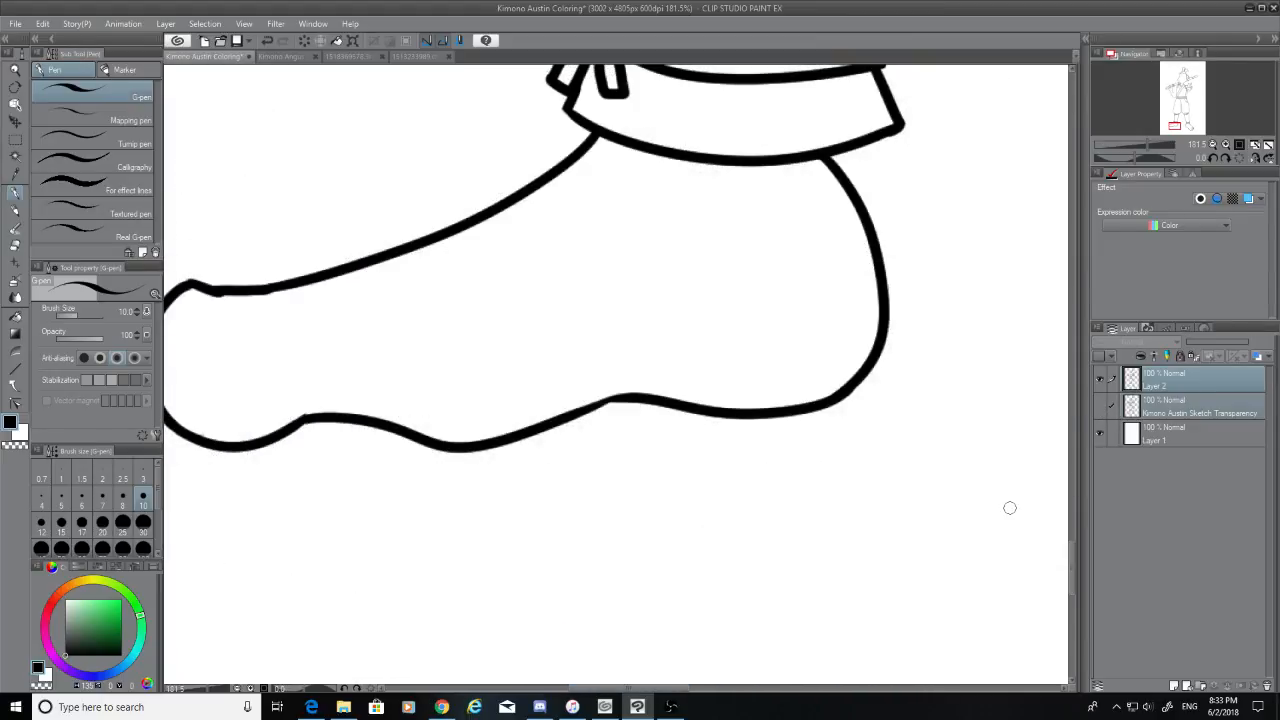
{"action": "scroll", "coordinate": [564, 472], "scroll_direction": "down", "scroll_amount": 7}
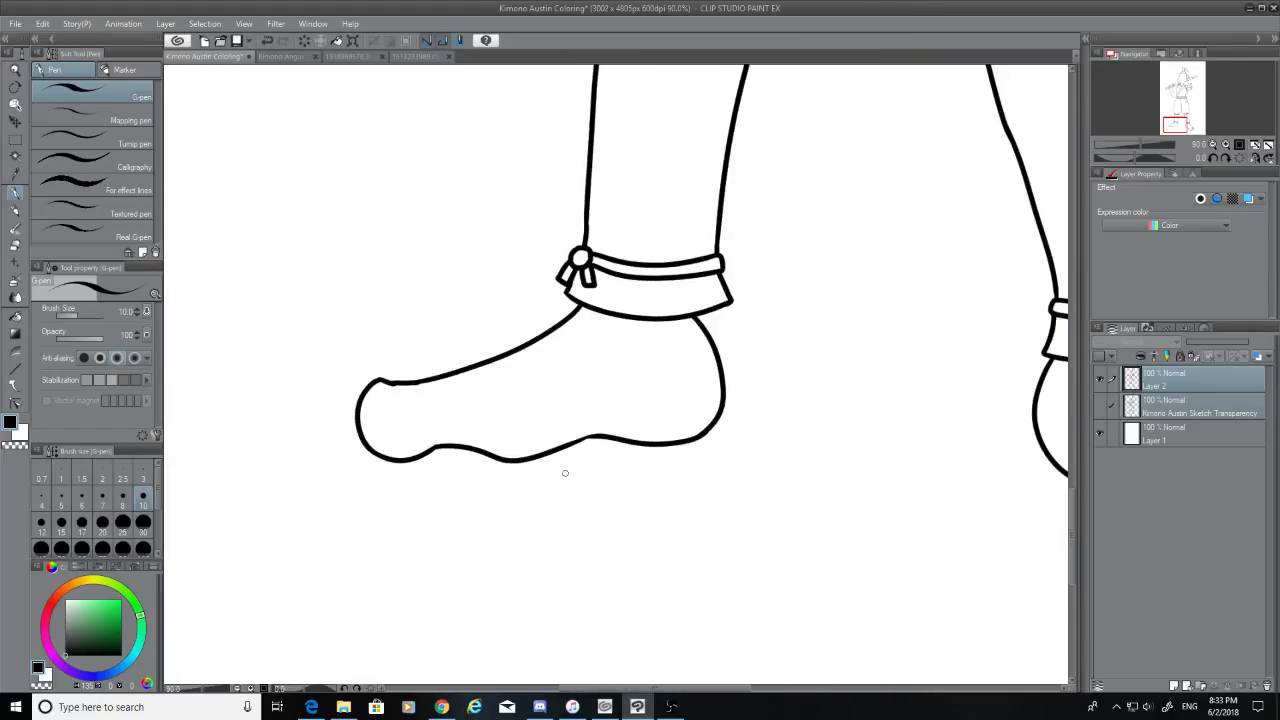
{"action": "scroll", "coordinate": [547, 488], "scroll_direction": "up", "scroll_amount": 8}
{"action": "left_click", "coordinate": [15, 244]}
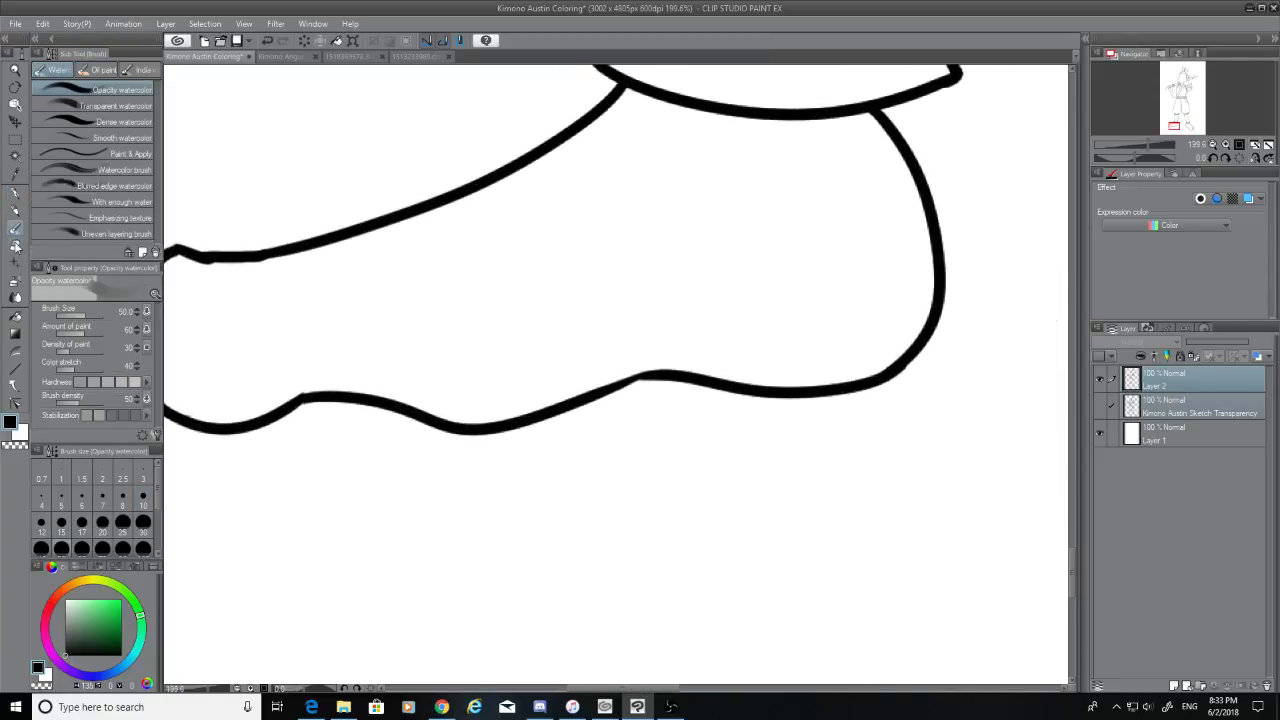
{"action": "left_click", "coordinate": [1102, 407]}
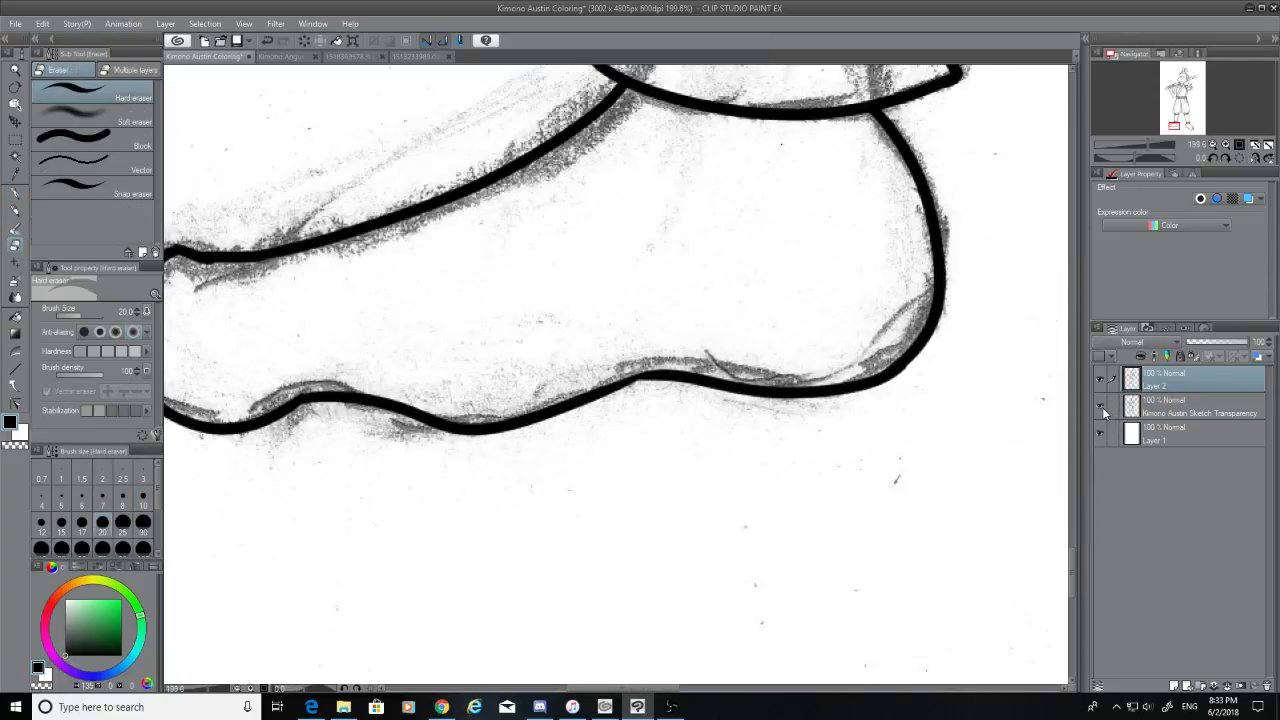
{"action": "left_click", "coordinate": [1102, 407]}
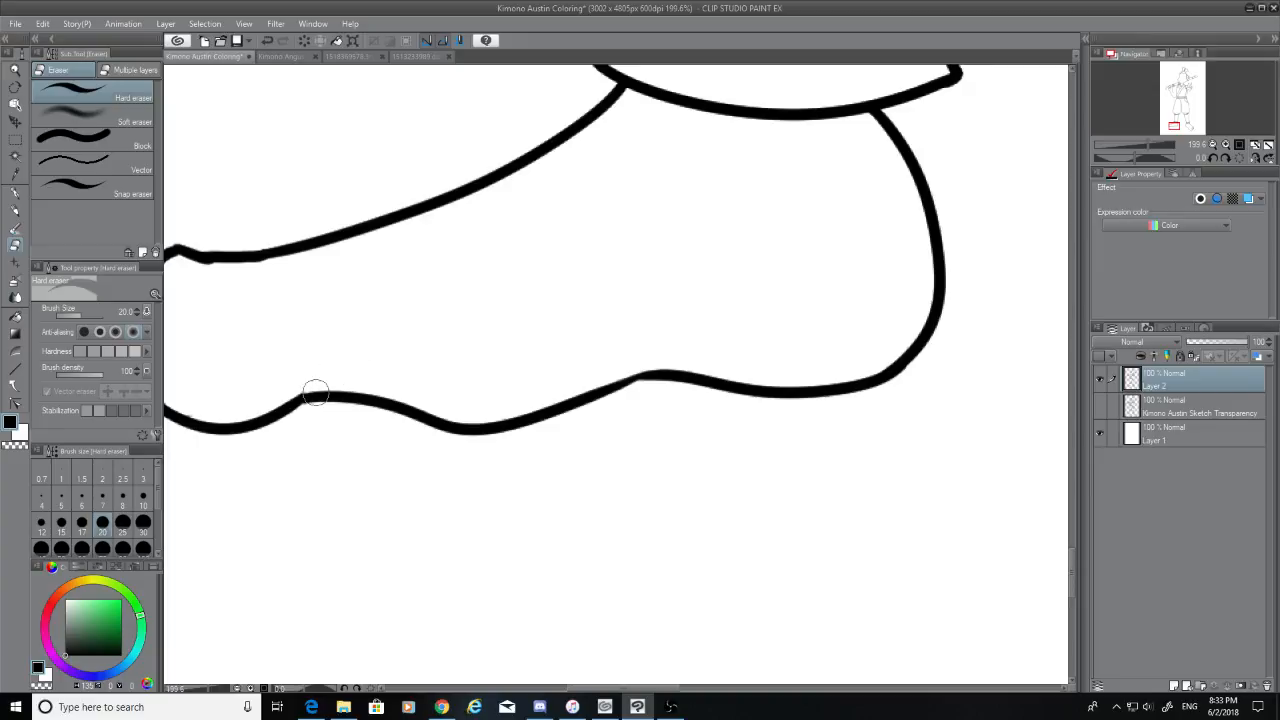
{"action": "mouse_move", "coordinate": [314, 391]}
{"action": "left_mouse_down"}
{"action": "mouse_move", "coordinate": [535, 436]}
{"action": "mouse_move", "coordinate": [637, 387]}
{"action": "mouse_move", "coordinate": [614, 403]}
{"action": "mouse_move", "coordinate": [510, 404]}
{"action": "mouse_move", "coordinate": [492, 428]}
{"action": "mouse_move", "coordinate": [579, 389]}
{"action": "mouse_move", "coordinate": [599, 399]}
{"action": "mouse_move", "coordinate": [347, 397]}
{"action": "mouse_move", "coordinate": [405, 413]}
{"action": "mouse_move", "coordinate": [535, 408]}
{"action": "mouse_move", "coordinate": [639, 362]}
{"action": "mouse_move", "coordinate": [676, 426]}
{"action": "left_mouse_up"}
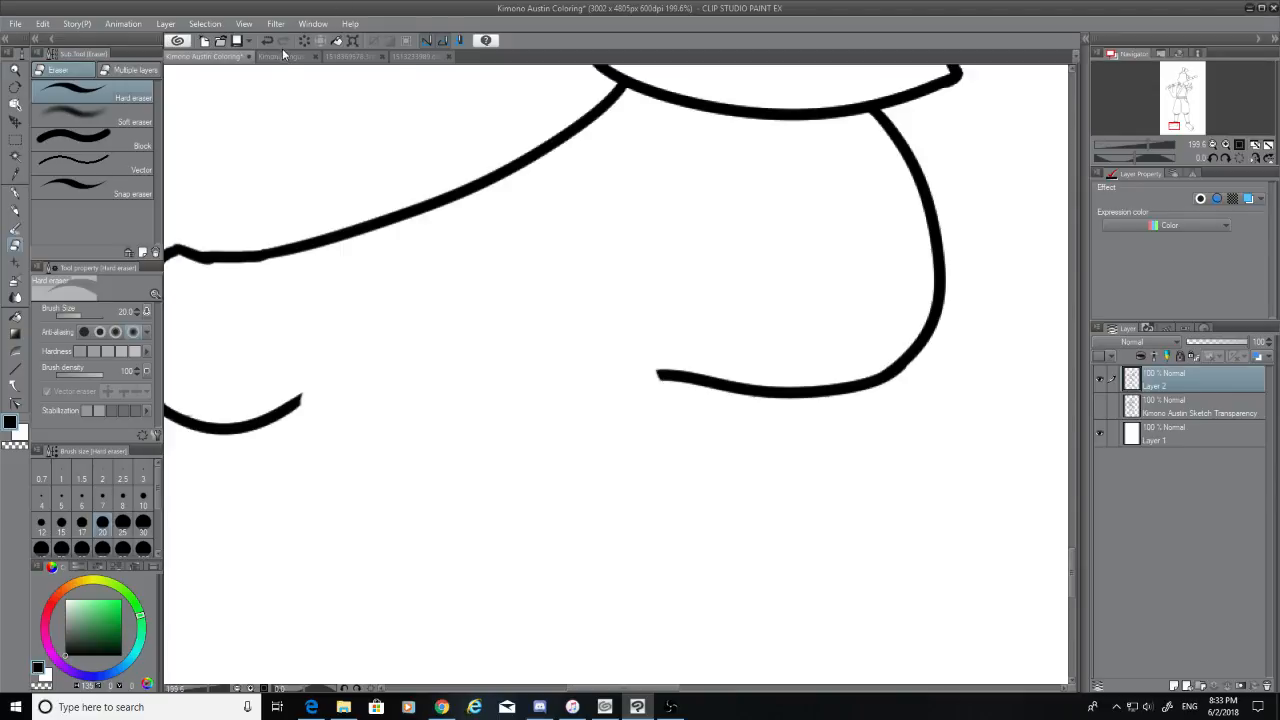
{"action": "left_click", "coordinate": [342, 57]}
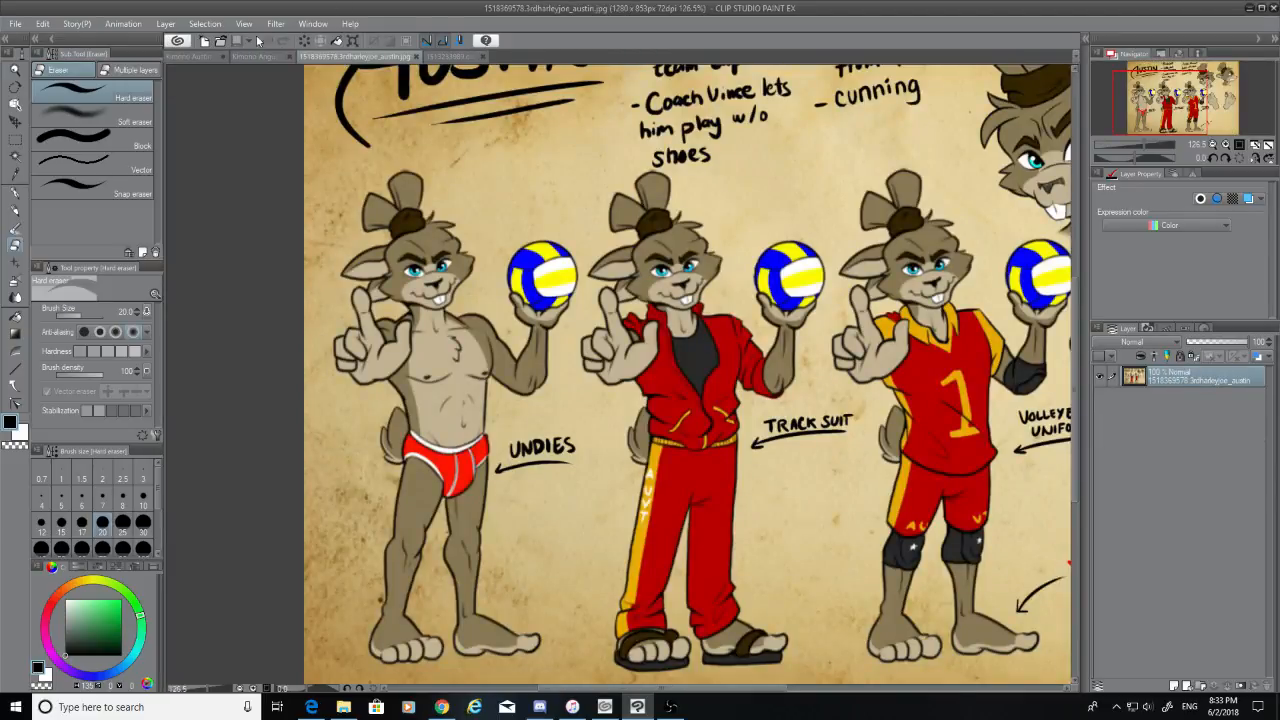
{"action": "left_click", "coordinate": [199, 58]}
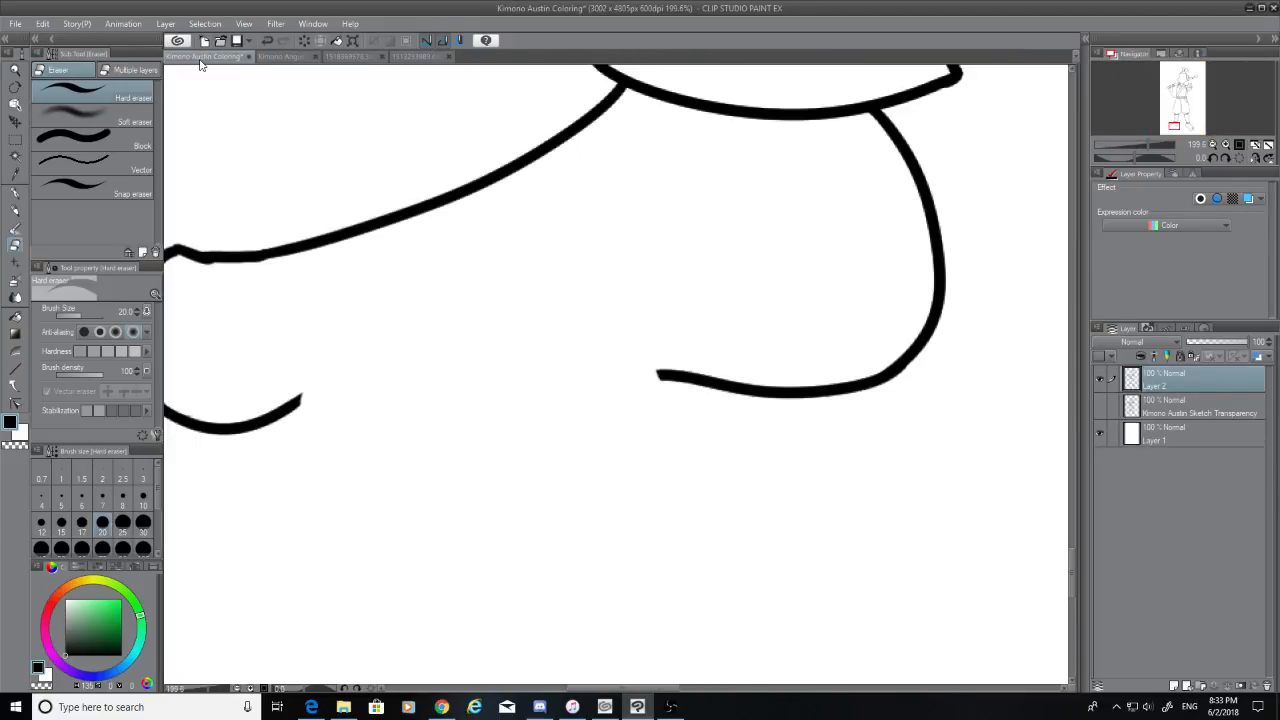
With the sketch layer shown, re-ink the sole with the G-pen from the arch forward under the ball of the foot
{"action": "left_click", "coordinate": [1100, 404]}
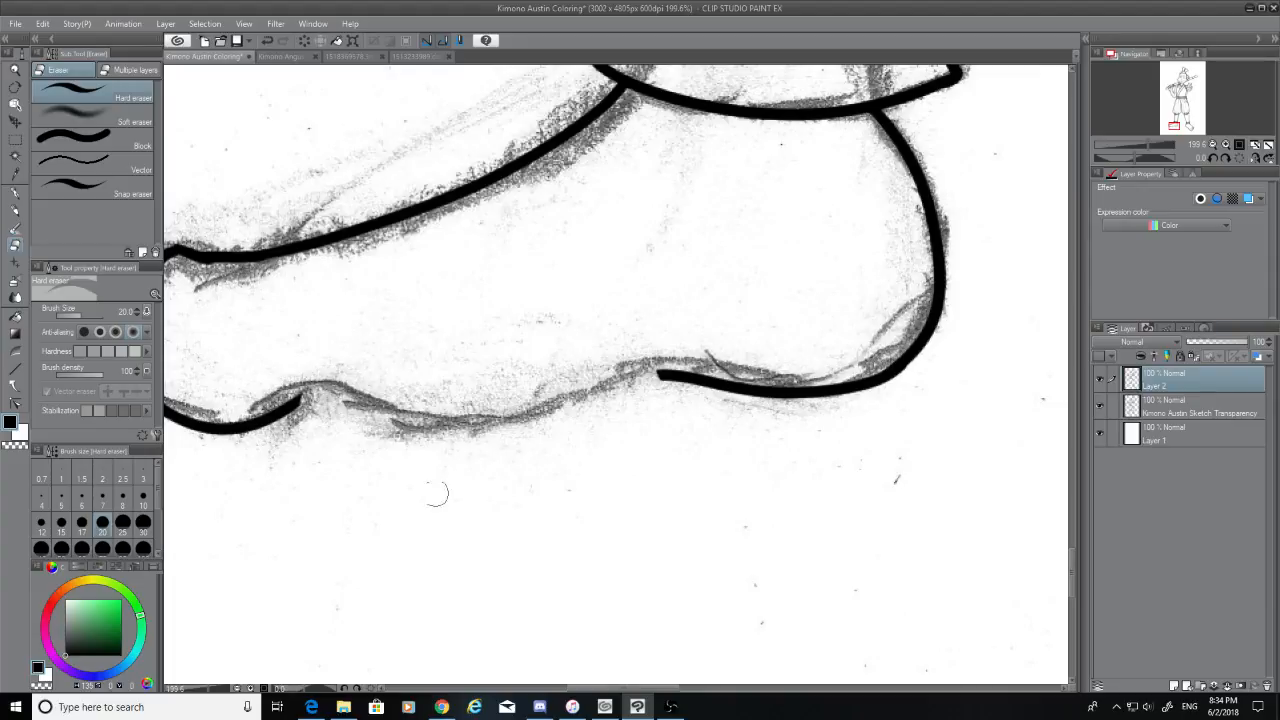
{"action": "left_click", "coordinate": [14, 192]}
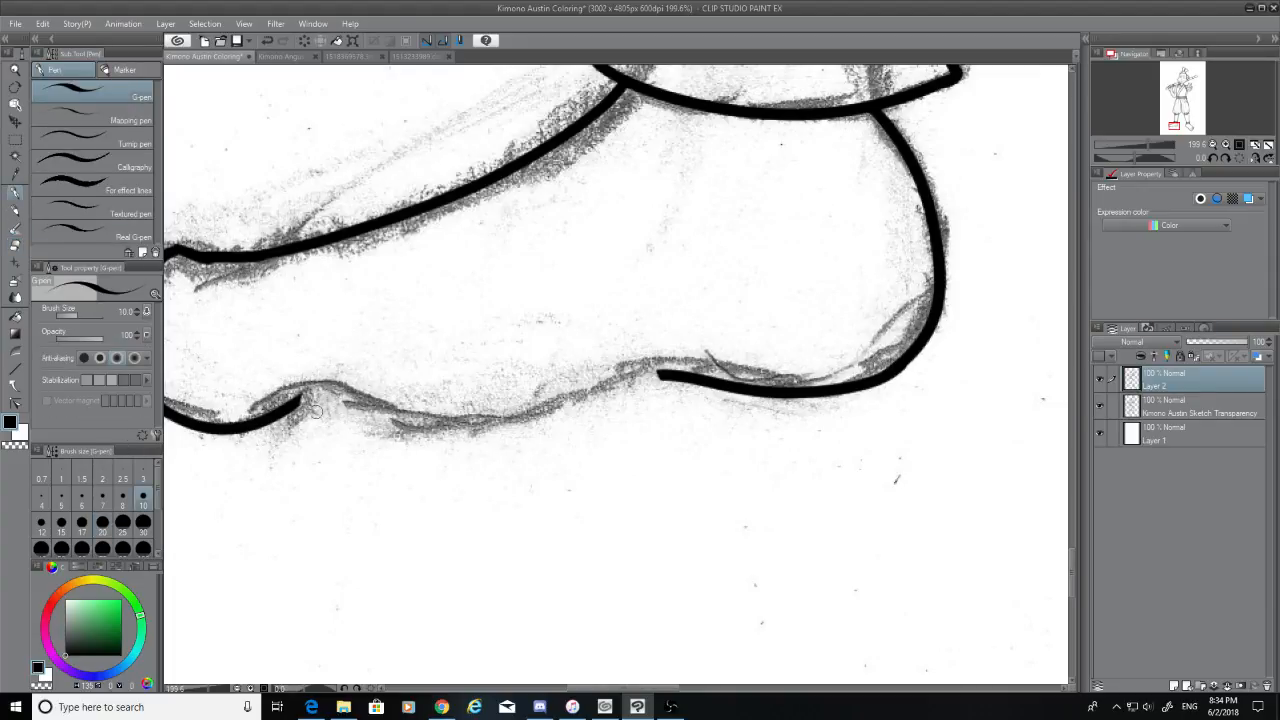
{"action": "mouse_move", "coordinate": [305, 400]}
{"action": "left_mouse_down"}
{"action": "mouse_move", "coordinate": [561, 394]}
{"action": "mouse_move", "coordinate": [701, 351]}
{"action": "mouse_move", "coordinate": [381, 389]}
{"action": "left_mouse_up"}
{"action": "key", "text": "ctrl+z"}
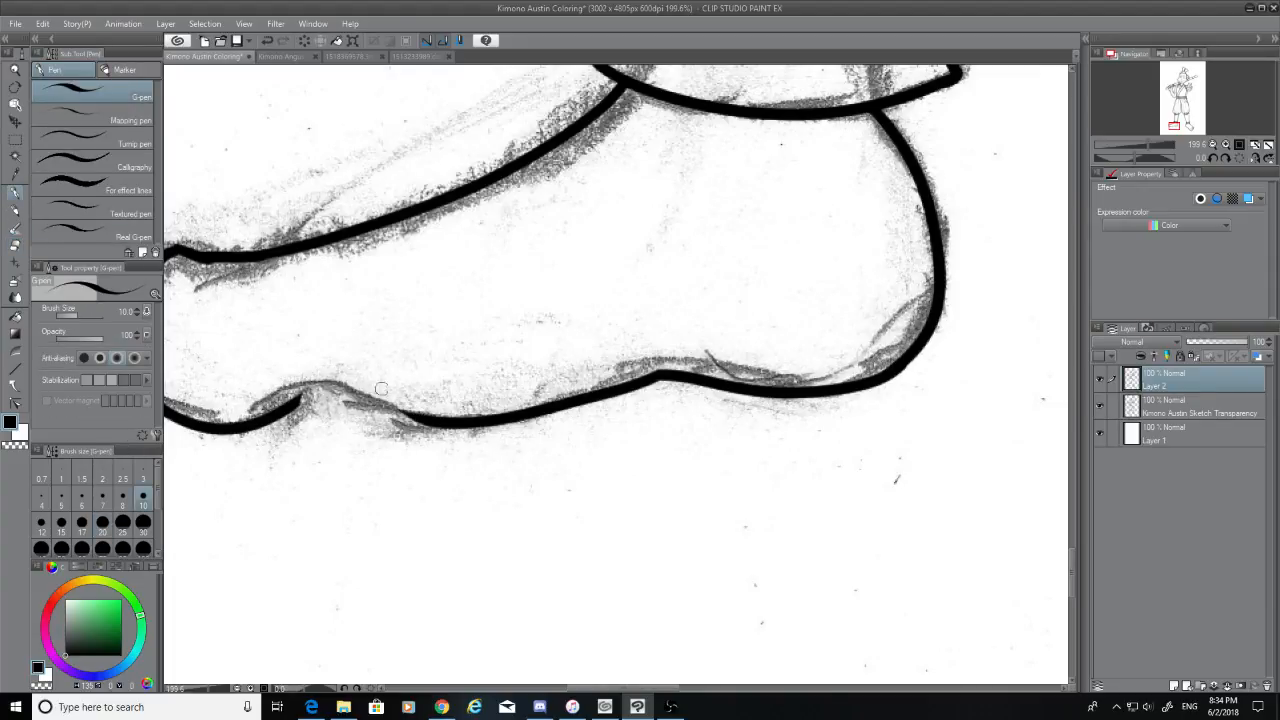
{"action": "key", "text": "ctrl+z"}
{"action": "mouse_move", "coordinate": [660, 376]}
{"action": "left_mouse_down"}
{"action": "mouse_move", "coordinate": [390, 431]}
{"action": "mouse_move", "coordinate": [340, 412]}
{"action": "left_mouse_up"}
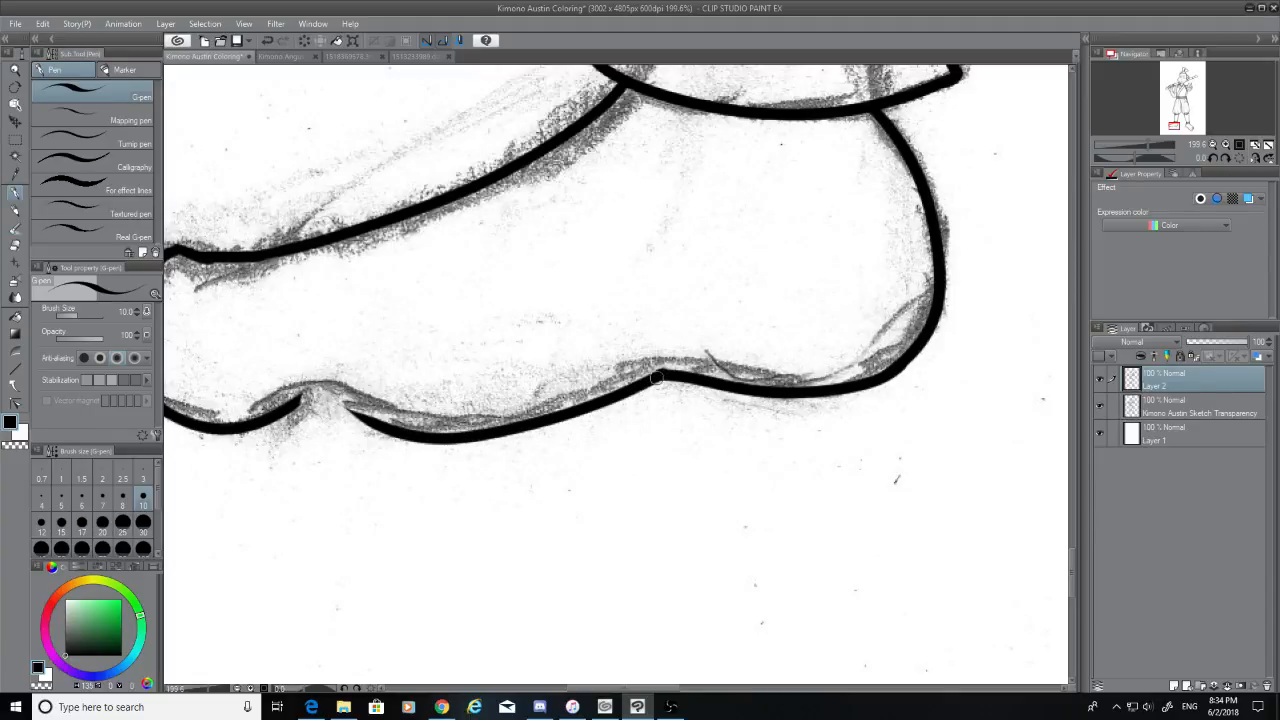
{"action": "key", "text": "ctrl+z"}
{"action": "left_click_drag", "start_coordinate": [667, 375], "coordinate": [332, 378]}
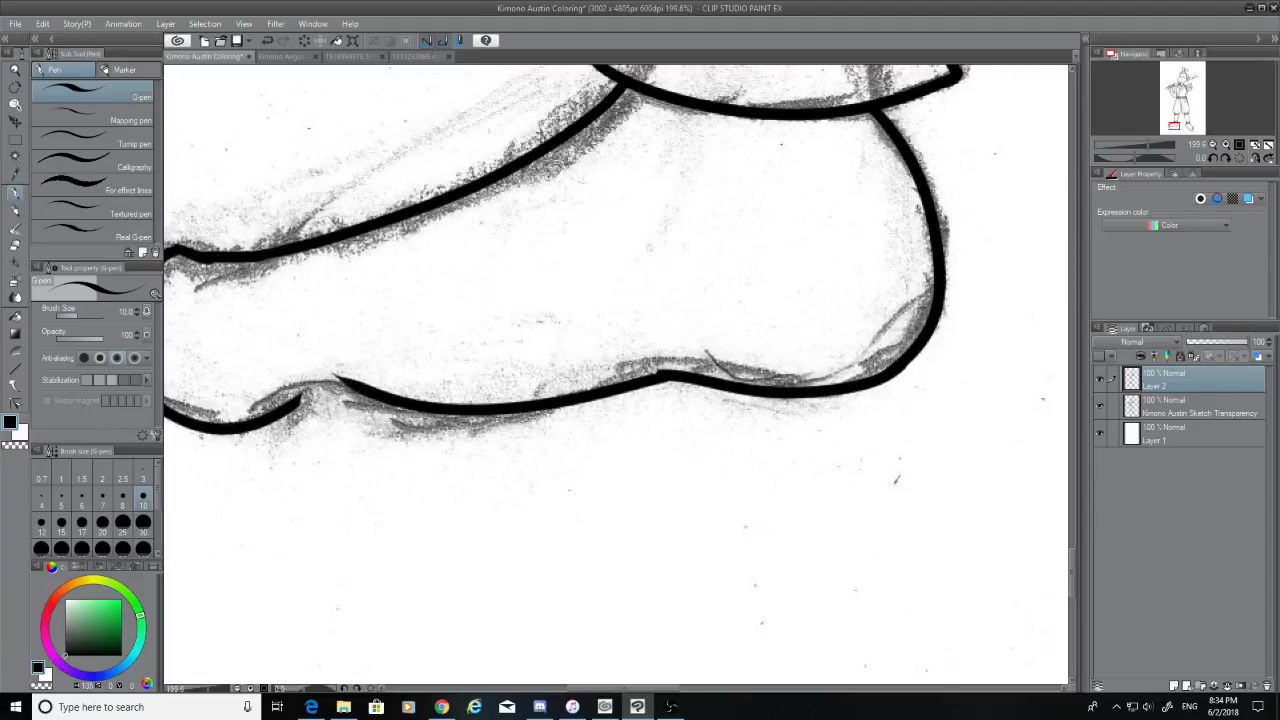
{"action": "key", "text": "ctrl+z"}
{"action": "mouse_move", "coordinate": [665, 376]}
{"action": "left_mouse_down"}
{"action": "mouse_move", "coordinate": [492, 423]}
{"action": "mouse_move", "coordinate": [314, 398]}
{"action": "left_mouse_up"}
{"action": "key", "text": "ctrl+z"}
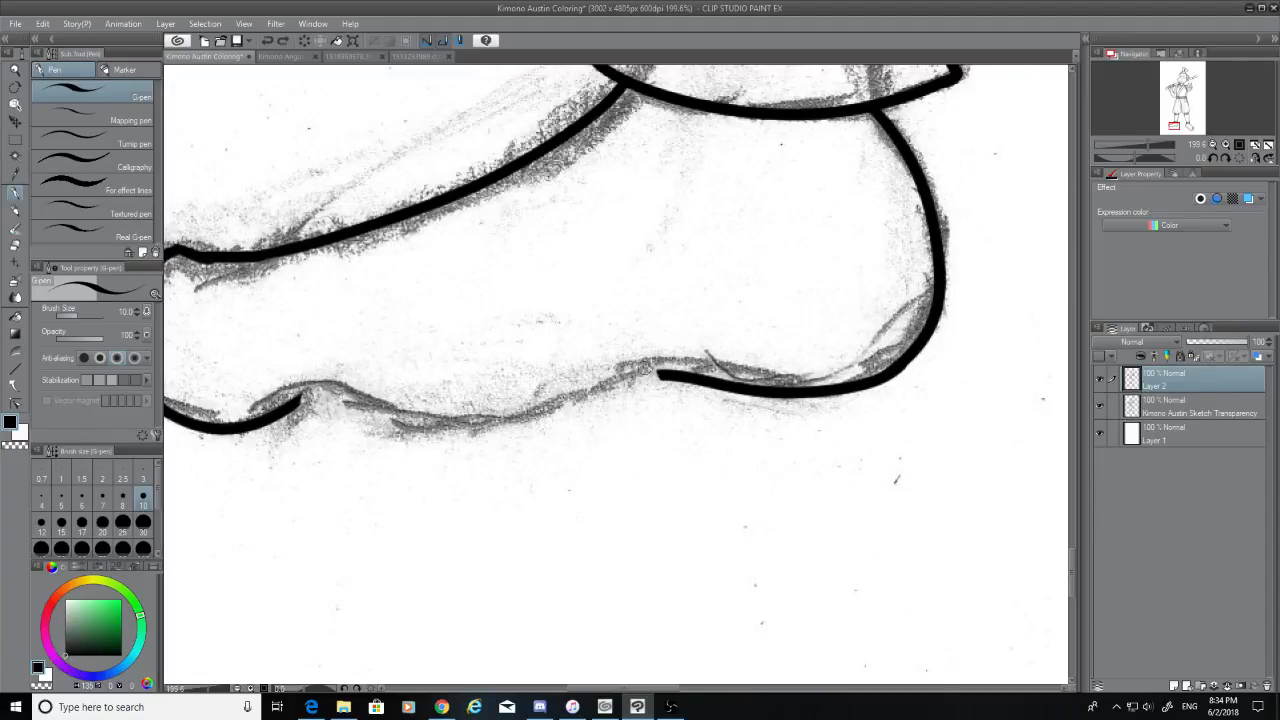
{"action": "left_click_drag", "start_coordinate": [662, 374], "coordinate": [337, 363]}
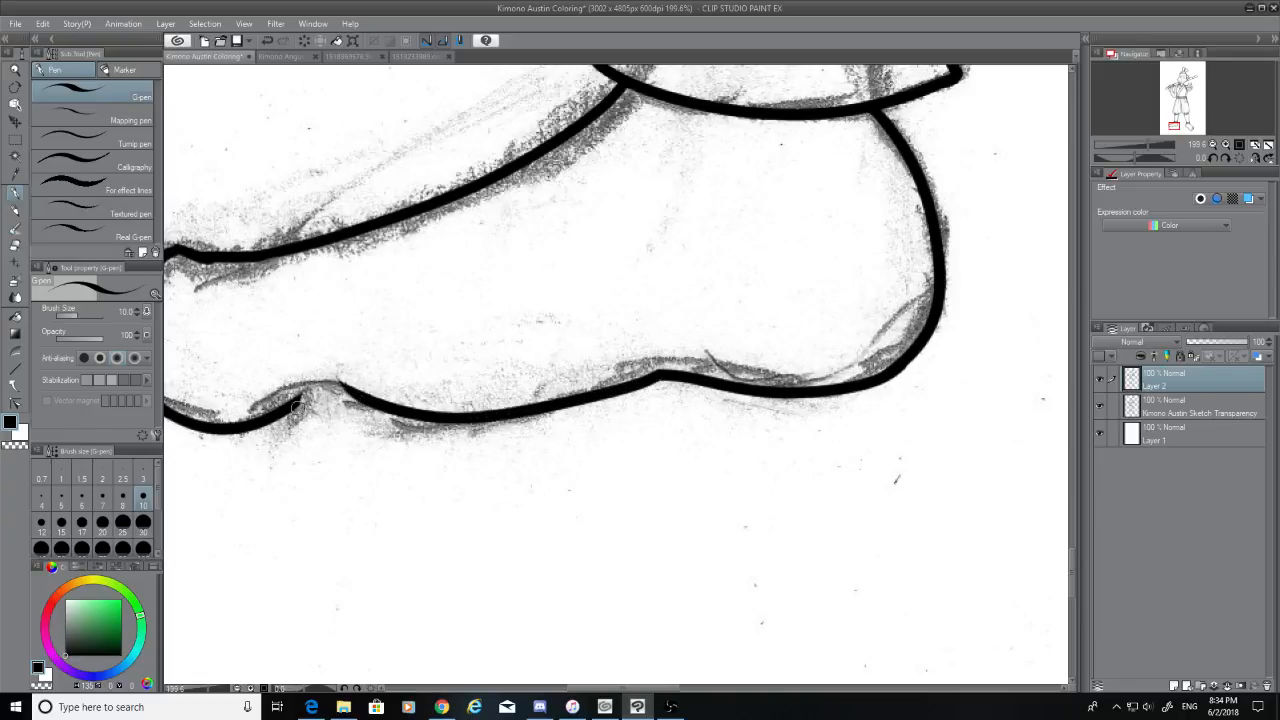
Join the toe's underside to the sole with a short raised curve and check the line art with the sketch hidden
{"action": "mouse_move", "coordinate": [292, 405]}
{"action": "left_mouse_down"}
{"action": "mouse_move", "coordinate": [370, 400]}
{"action": "mouse_move", "coordinate": [334, 369]}
{"action": "left_mouse_up"}
{"action": "left_click", "coordinate": [16, 245]}
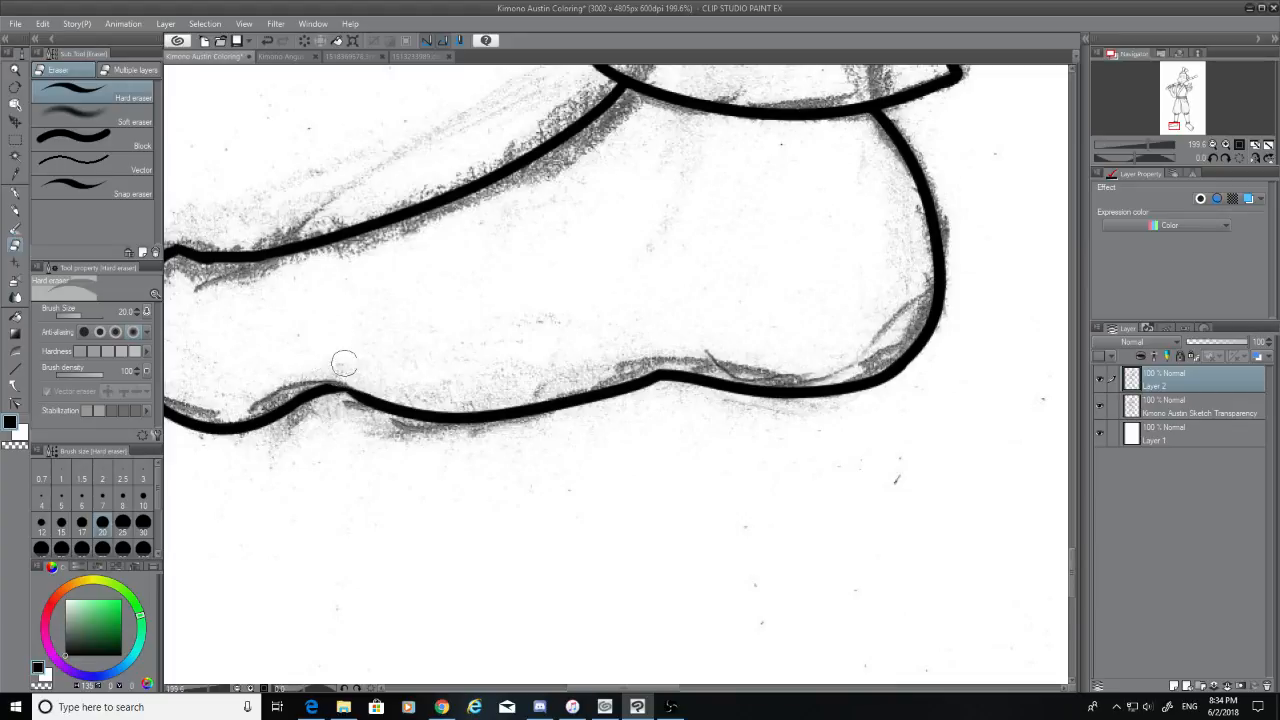
{"action": "left_click", "coordinate": [16, 193]}
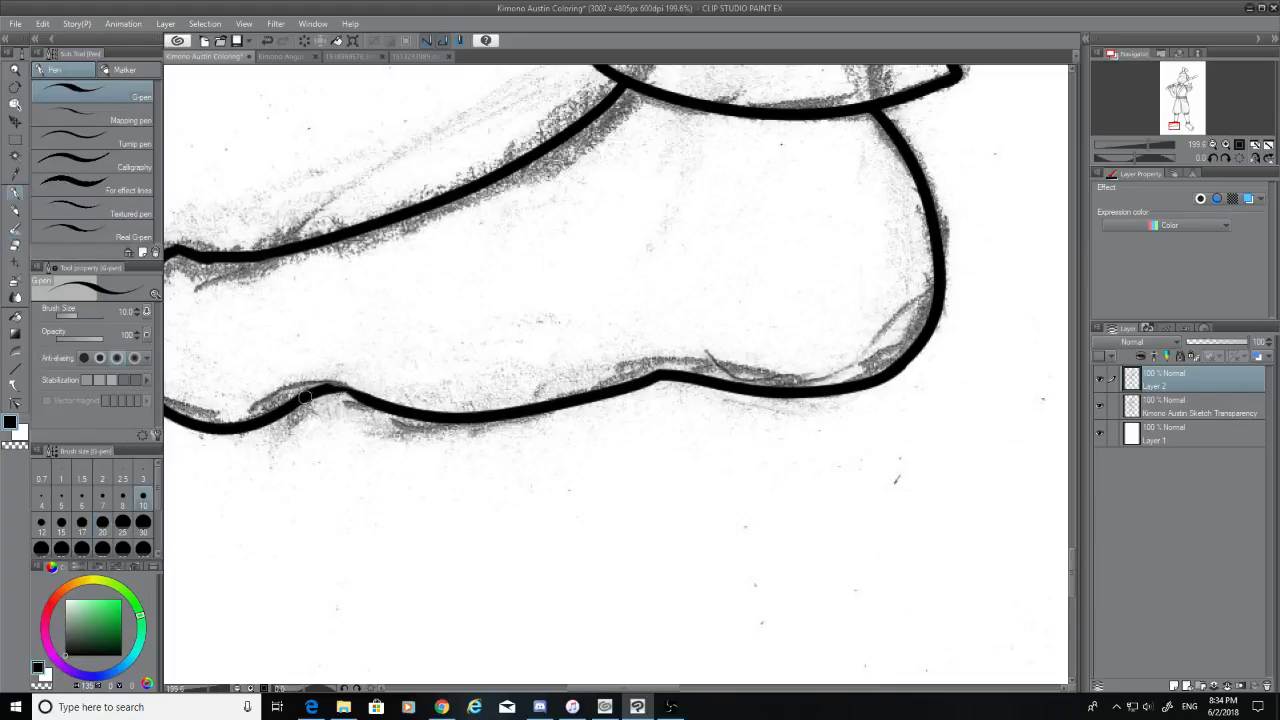
{"action": "mouse_move", "coordinate": [320, 389]}
{"action": "left_mouse_down"}
{"action": "mouse_move", "coordinate": [374, 402]}
{"action": "mouse_move", "coordinate": [327, 391]}
{"action": "mouse_move", "coordinate": [332, 402]}
{"action": "left_mouse_up"}
{"action": "key", "text": "ctrl+z"}
{"action": "key", "text": "ctrl+z"}
{"action": "key", "text": "ctrl+z"}
{"action": "left_click", "coordinate": [1100, 405]}
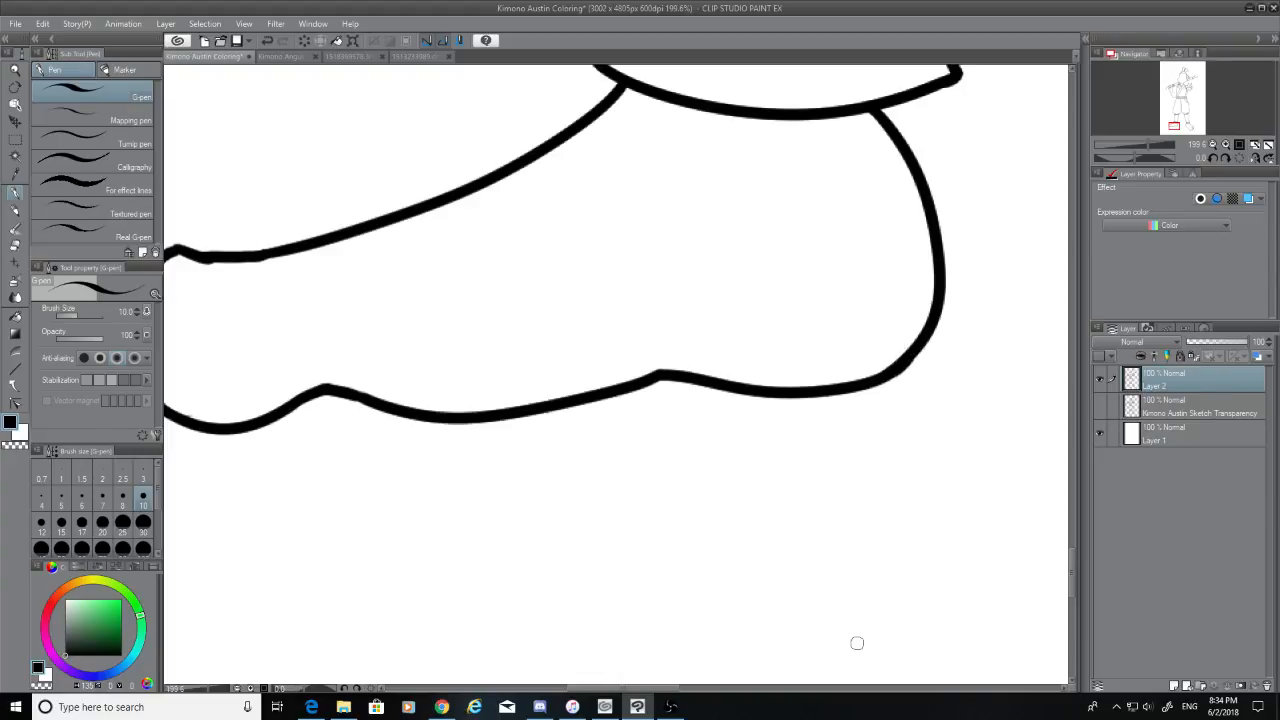
{"action": "scroll", "coordinate": [780, 632], "scroll_direction": "down", "scroll_amount": 10}
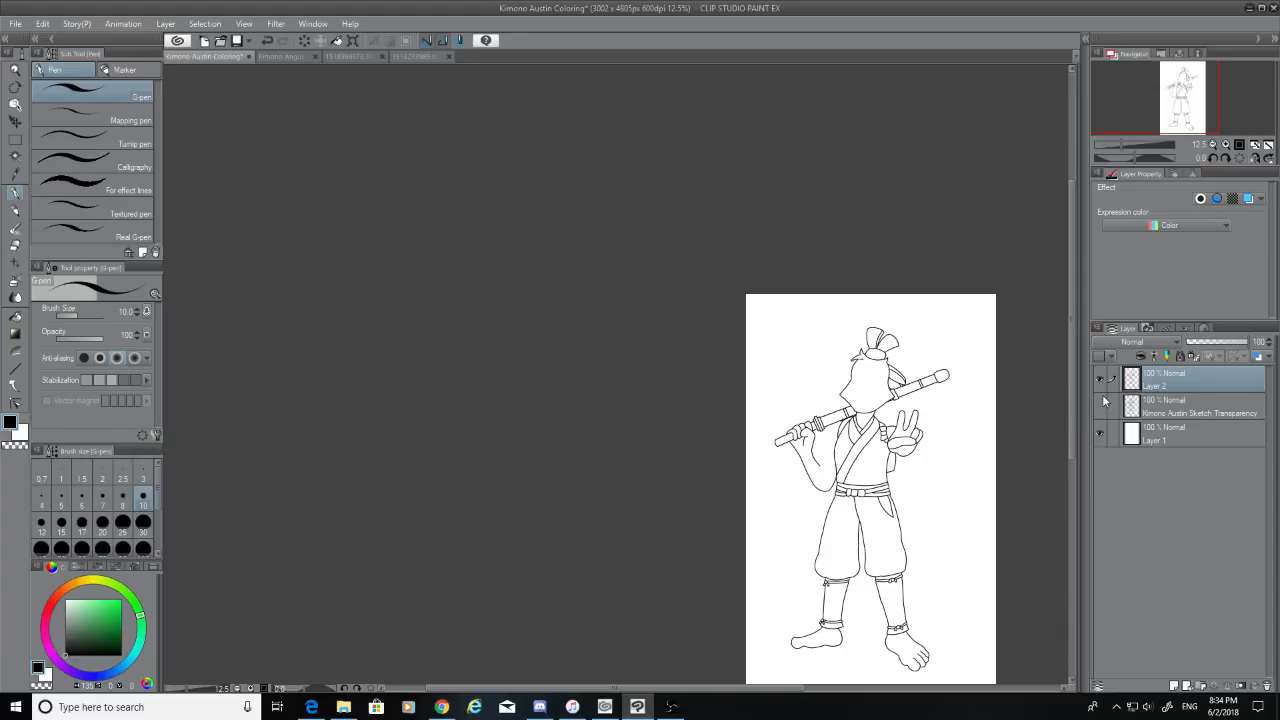
Show the sketch layer again and ink the top of the sword arm's shoulder edge, curving down from beneath the sword
{"action": "left_click", "coordinate": [1102, 394]}
{"action": "left_click", "coordinate": [1102, 394]}
{"action": "left_click", "coordinate": [1102, 394]}
{"action": "scroll", "coordinate": [852, 452], "scroll_direction": "up", "scroll_amount": 2}
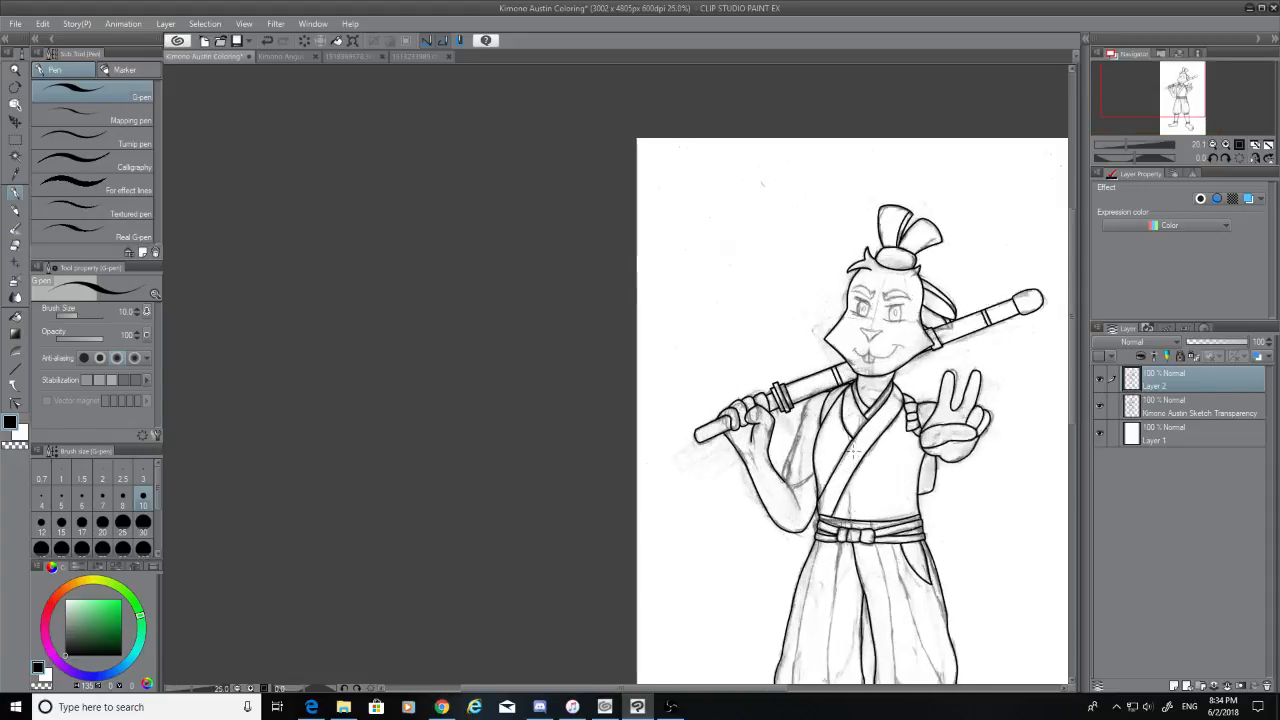
{"action": "scroll", "coordinate": [852, 450], "scroll_direction": "up", "scroll_amount": 6}
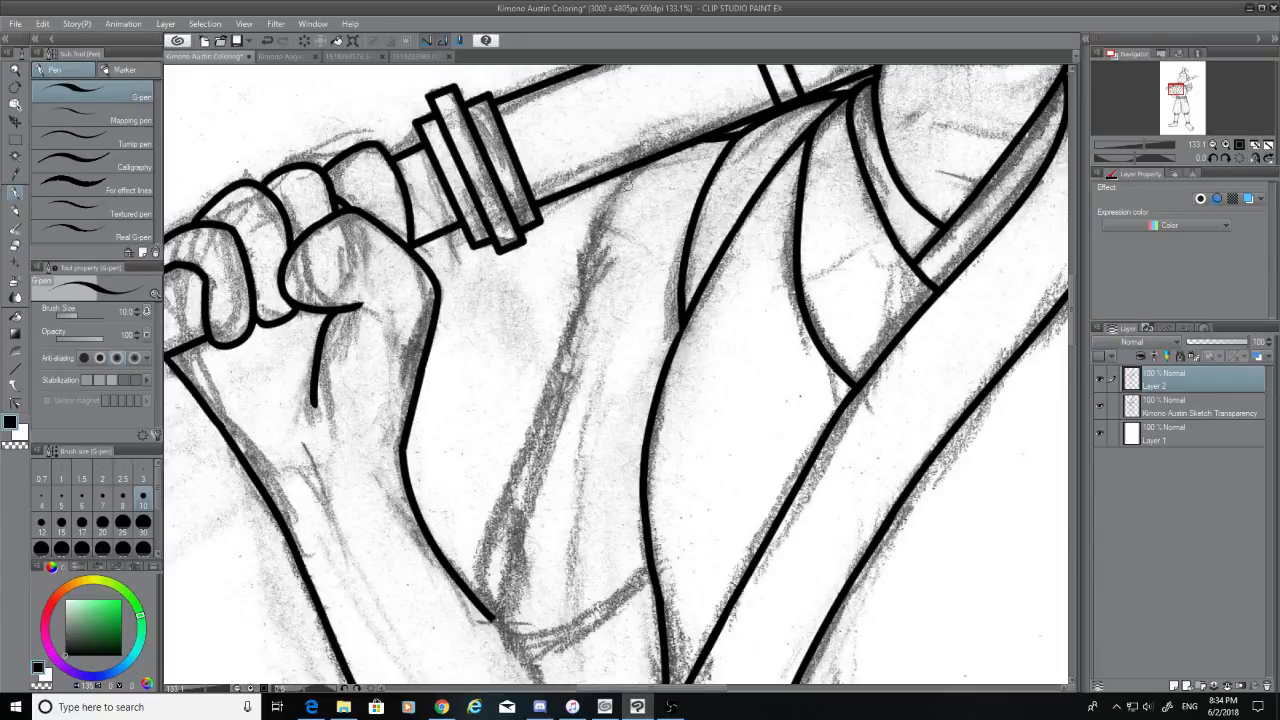
{"action": "left_click_drag", "start_coordinate": [640, 168], "coordinate": [583, 307]}
{"action": "key", "text": "ctrl+z"}
{"action": "mouse_move", "coordinate": [639, 166]}
{"action": "left_mouse_down"}
{"action": "mouse_move", "coordinate": [609, 195]}
{"action": "mouse_move", "coordinate": [601, 301]}
{"action": "mouse_move", "coordinate": [624, 175]}
{"action": "mouse_move", "coordinate": [583, 282]}
{"action": "left_mouse_up"}
{"action": "key", "text": "ctrl+z"}
{"action": "key", "text": "ctrl+z"}
{"action": "mouse_move", "coordinate": [640, 166]}
{"action": "left_mouse_down"}
{"action": "mouse_move", "coordinate": [581, 261]}
{"action": "mouse_move", "coordinate": [522, 568]}
{"action": "left_mouse_up"}
{"action": "key", "text": "ctrl+z"}
Ink the remaining upper-arm edge from the shoulder curve down to the inner forearm line at the elbow
{"action": "left_click_drag", "start_coordinate": [577, 297], "coordinate": [495, 600]}
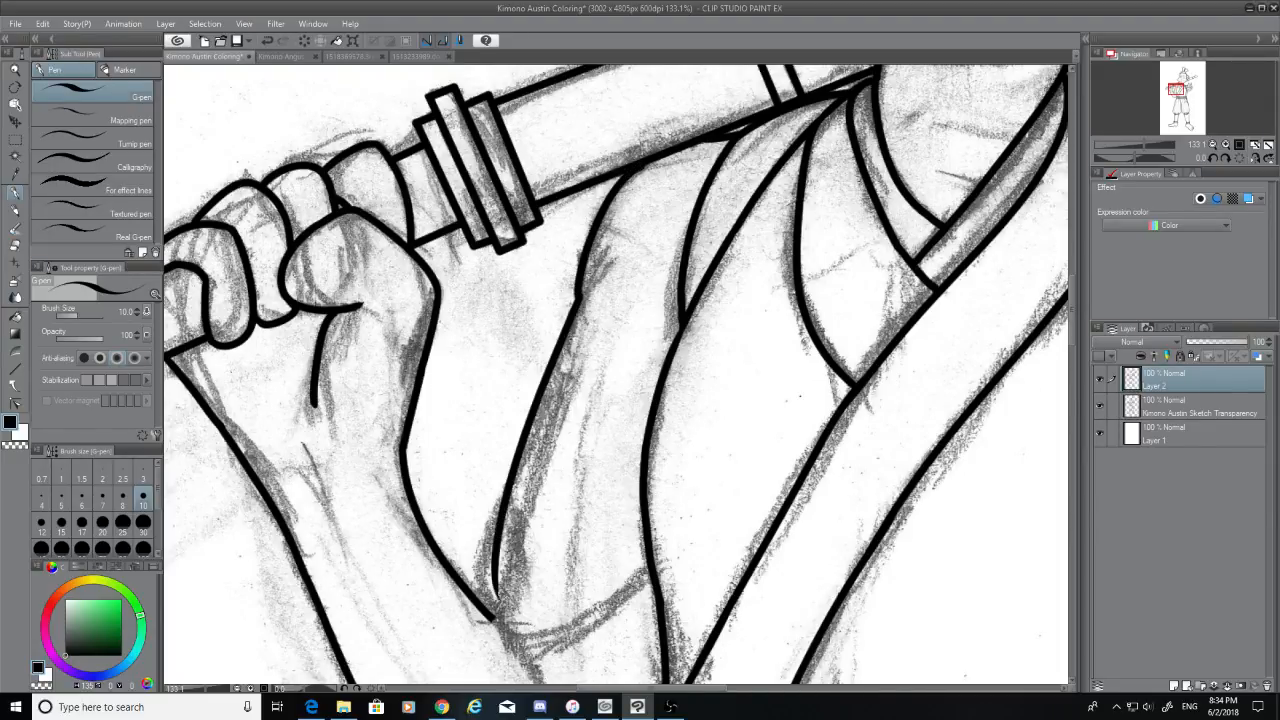
{"action": "key", "text": "ctrl+z"}
{"action": "left_click_drag", "start_coordinate": [577, 297], "coordinate": [499, 596]}
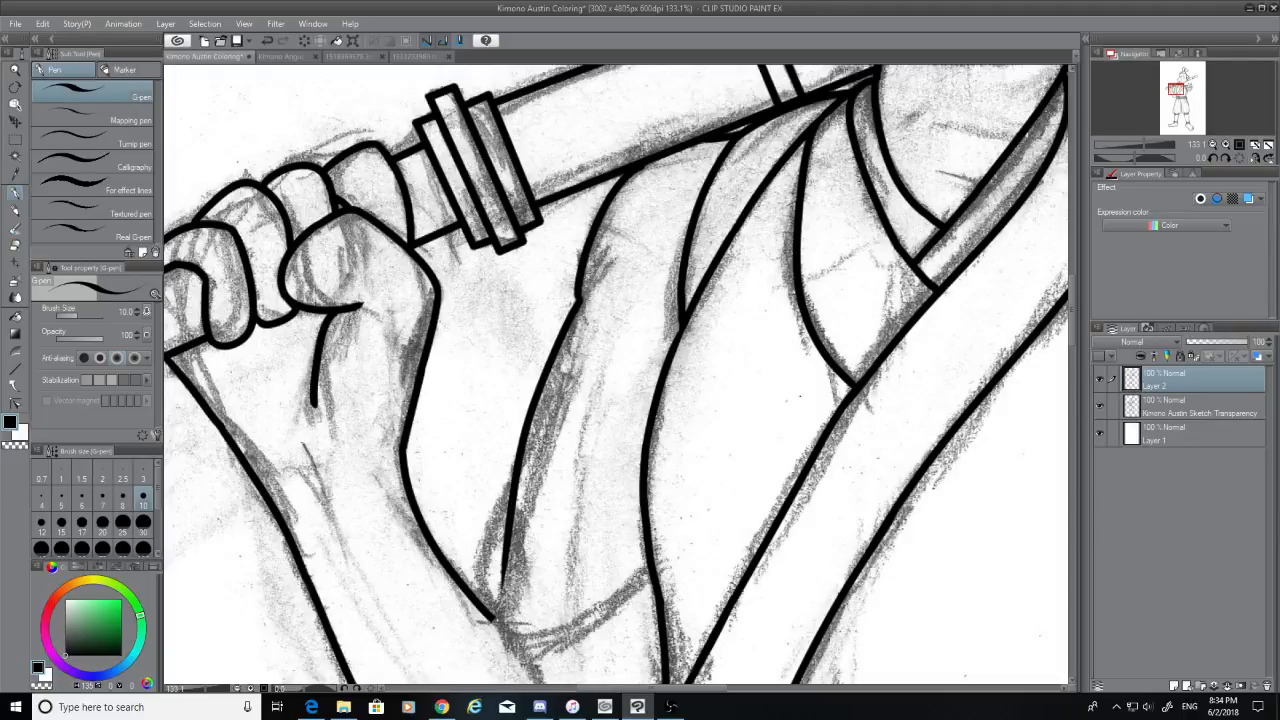
{"action": "key", "text": "ctrl+z"}
{"action": "mouse_move", "coordinate": [577, 297]}
{"action": "left_mouse_down"}
{"action": "mouse_move", "coordinate": [526, 420]}
{"action": "mouse_move", "coordinate": [490, 612]}
{"action": "left_mouse_up"}
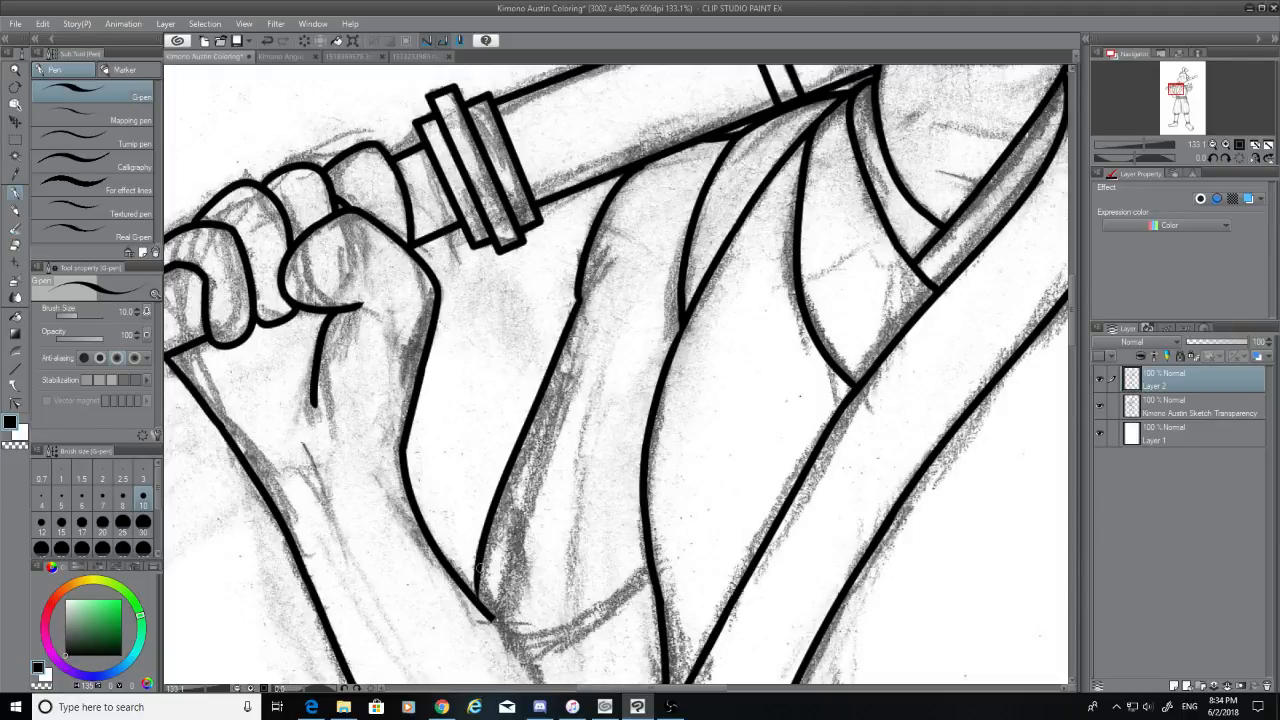
{"action": "left_click_drag", "start_coordinate": [479, 566], "coordinate": [490, 610]}
Extend the inner forearm line past the elbow as a curved crease running down into the arm
{"action": "scroll", "coordinate": [1073, 331], "scroll_direction": "down", "scroll_amount": 3}
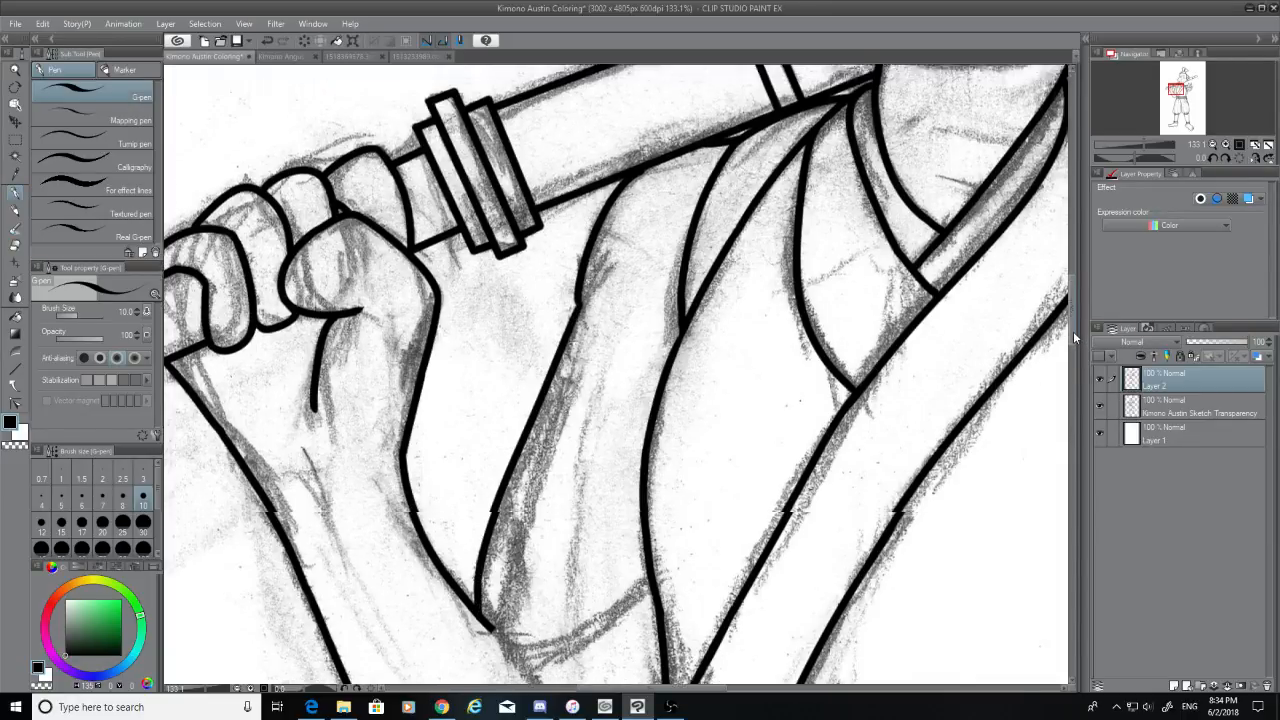
{"action": "key", "text": "ctrl+y"}
{"action": "key", "text": "ctrl+z"}
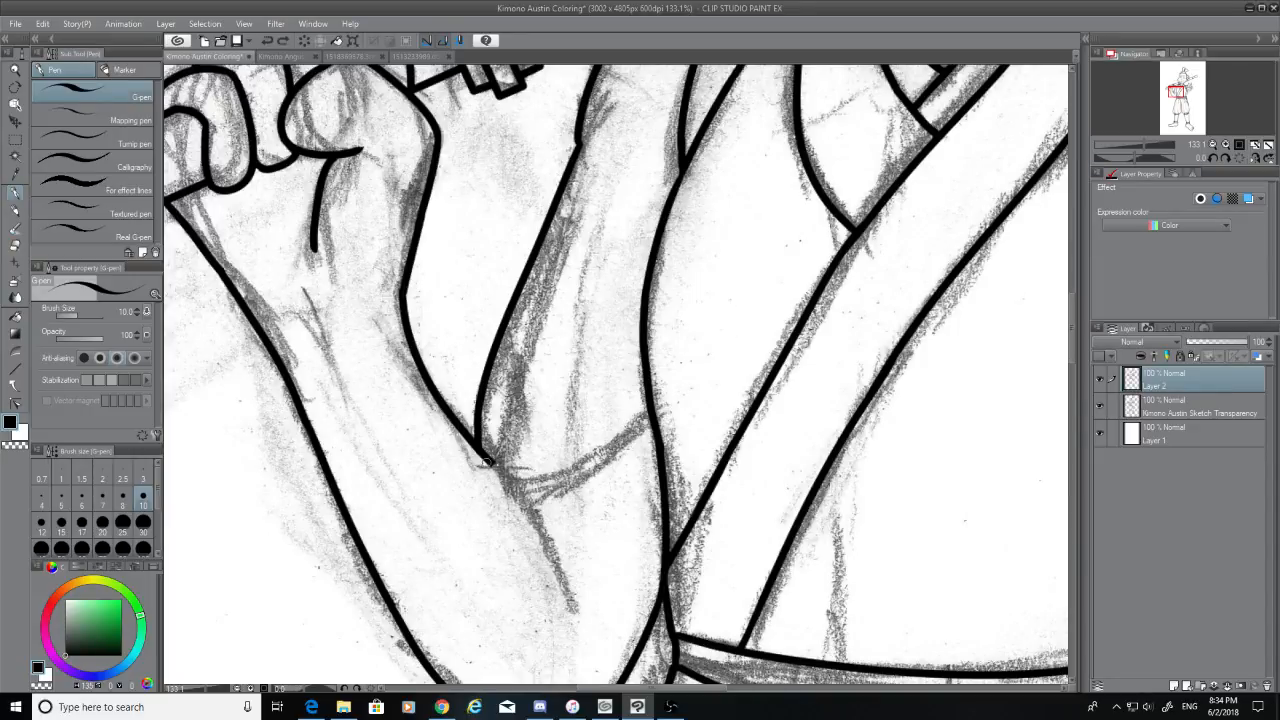
{"action": "key", "text": "ctrl+y"}
{"action": "key", "text": "ctrl+z"}
{"action": "left_click_drag", "start_coordinate": [492, 466], "coordinate": [565, 632]}
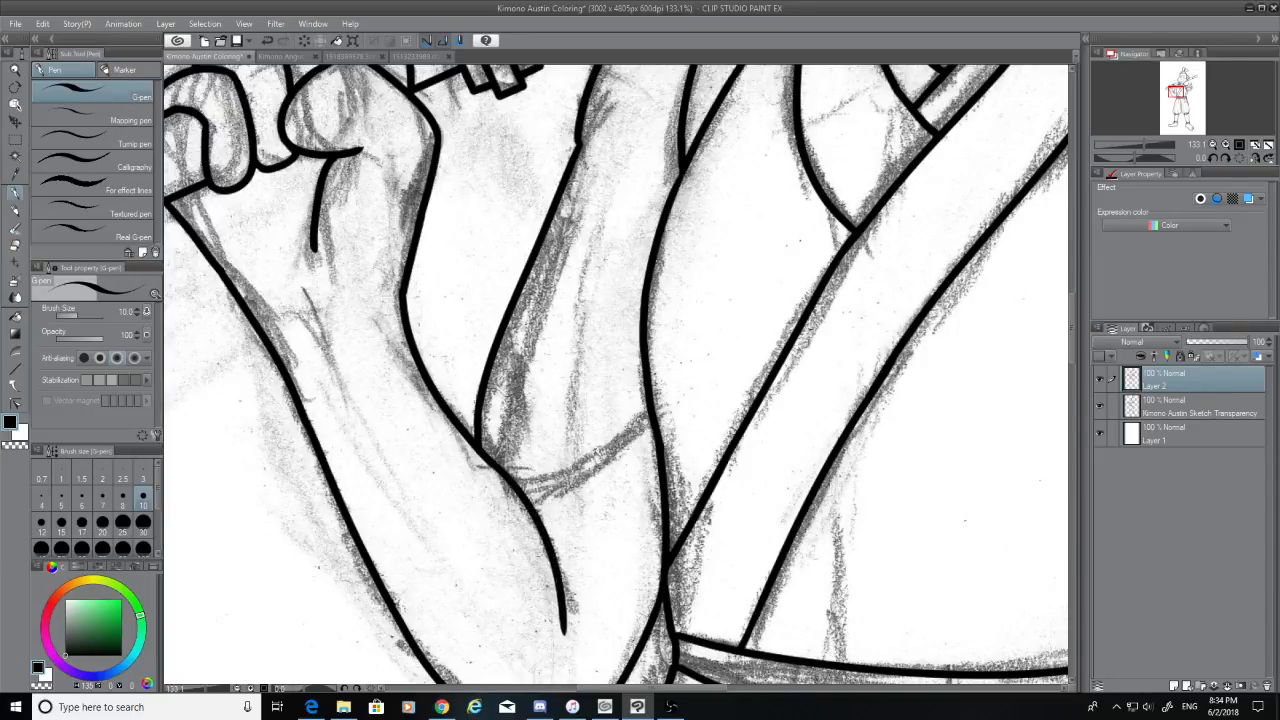
Ink the curved line across the upper arm from the elbow crease to the torso and check it with the sketch hidden
{"action": "left_click_drag", "start_coordinate": [510, 488], "coordinate": [650, 426]}
{"action": "key", "text": "ctrl+z"}
{"action": "left_click_drag", "start_coordinate": [486, 500], "coordinate": [648, 416]}
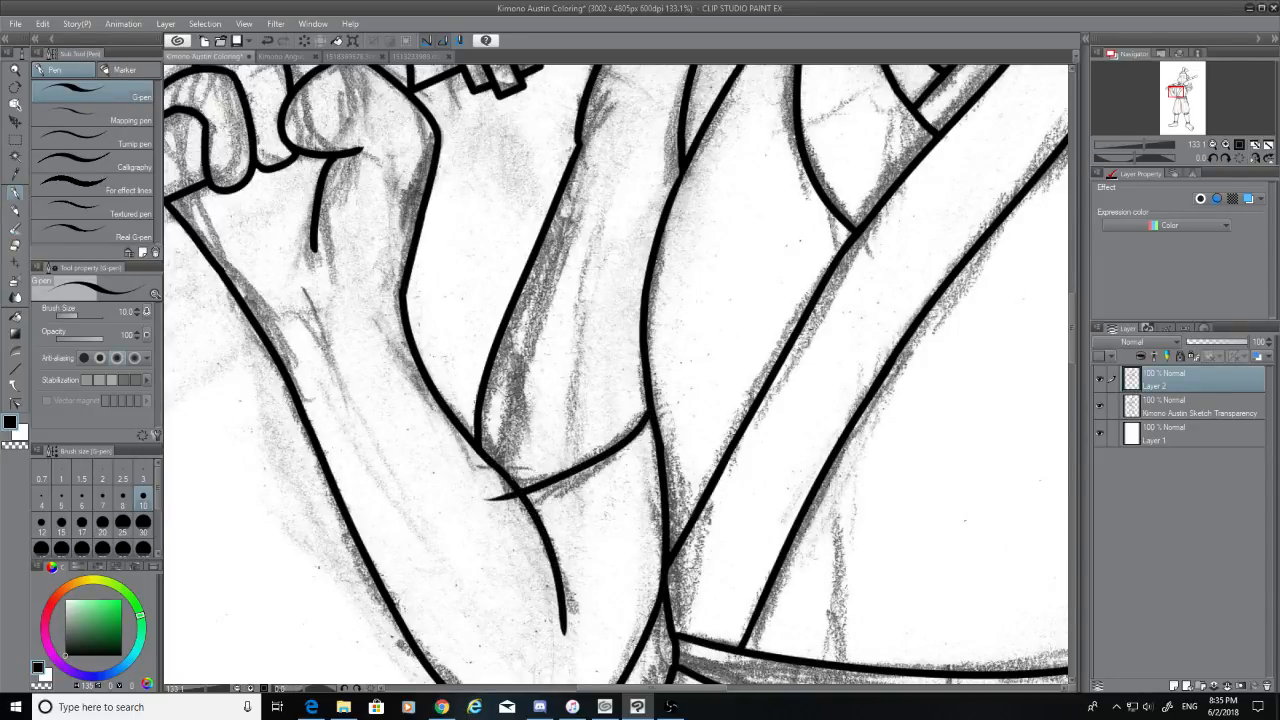
{"action": "key", "text": "ctrl+z"}
{"action": "key", "text": "ctrl+y"}
{"action": "key", "text": "ctrl+z"}
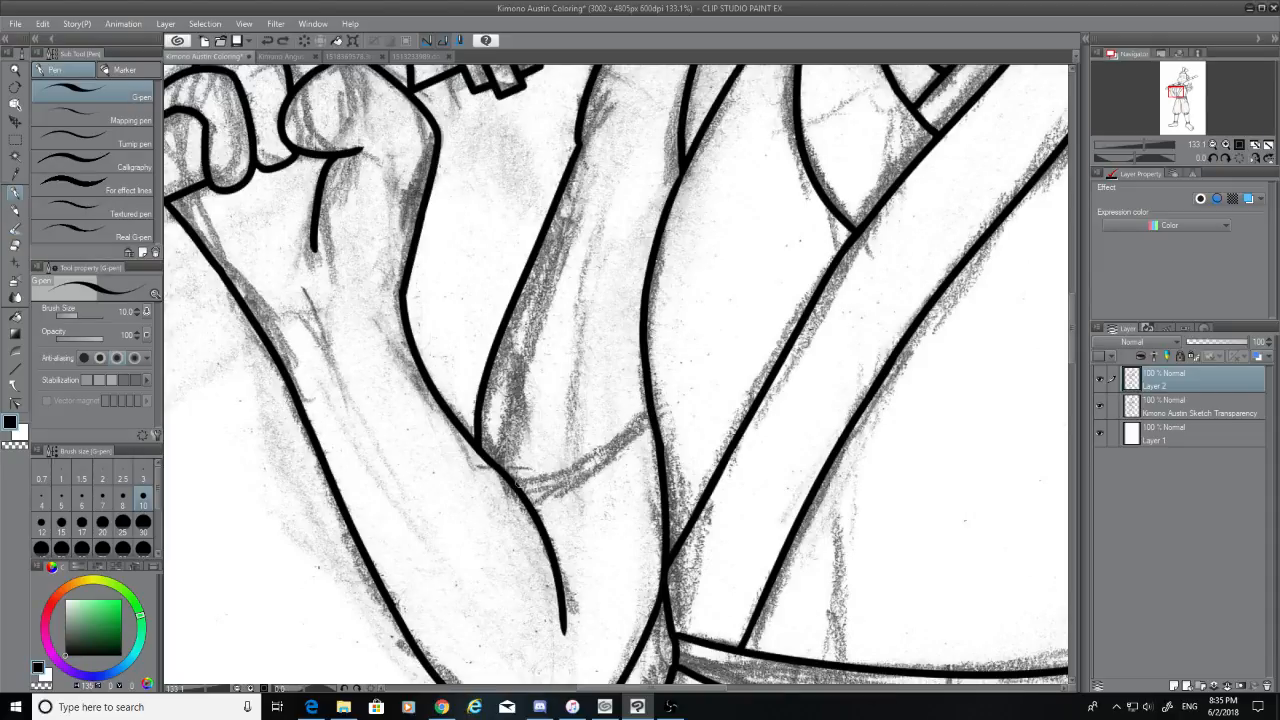
{"action": "key", "text": "ctrl+y"}
{"action": "key", "text": "ctrl+z"}
{"action": "key", "text": "ctrl+y"}
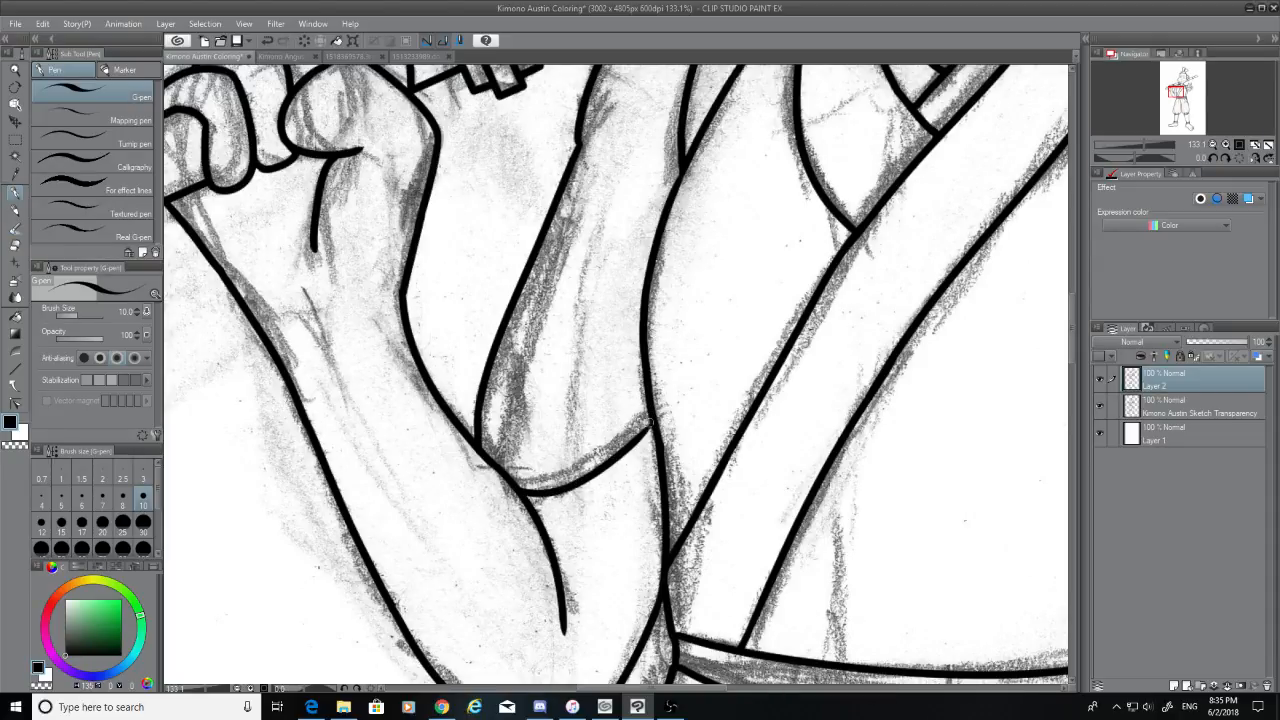
{"action": "key", "text": "ctrl+z"}
{"action": "key", "text": "ctrl+y"}
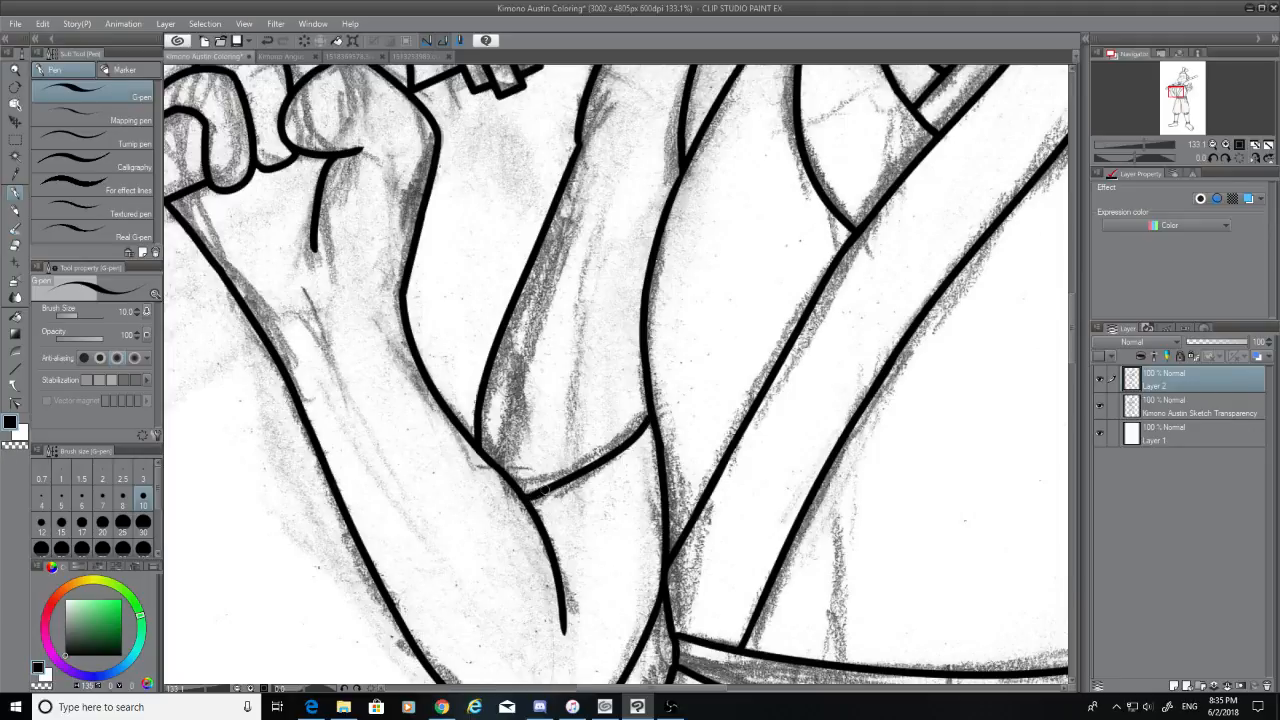
{"action": "key", "text": "ctrl+z"}
{"action": "key", "text": "ctrl+y"}
{"action": "left_click", "coordinate": [1100, 406]}
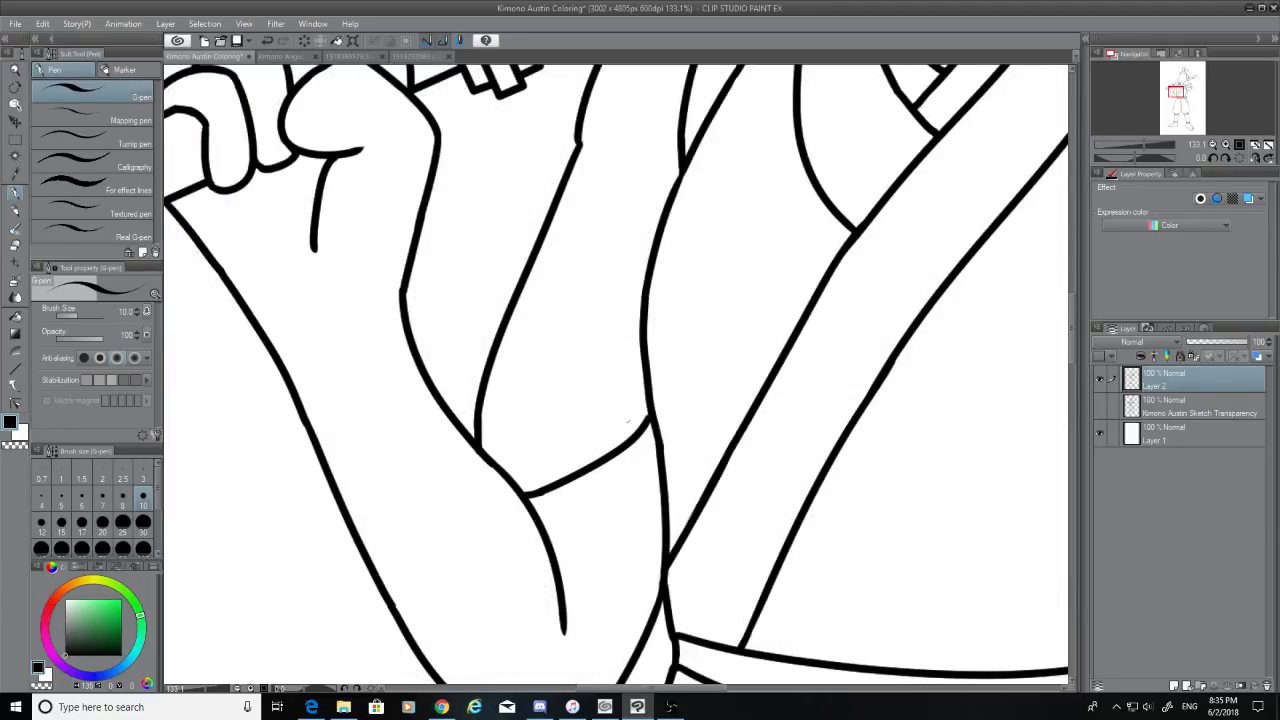
{"action": "key", "text": "ctrl+z"}
{"action": "scroll", "coordinate": [623, 257], "scroll_direction": "up", "scroll_amount": 2}
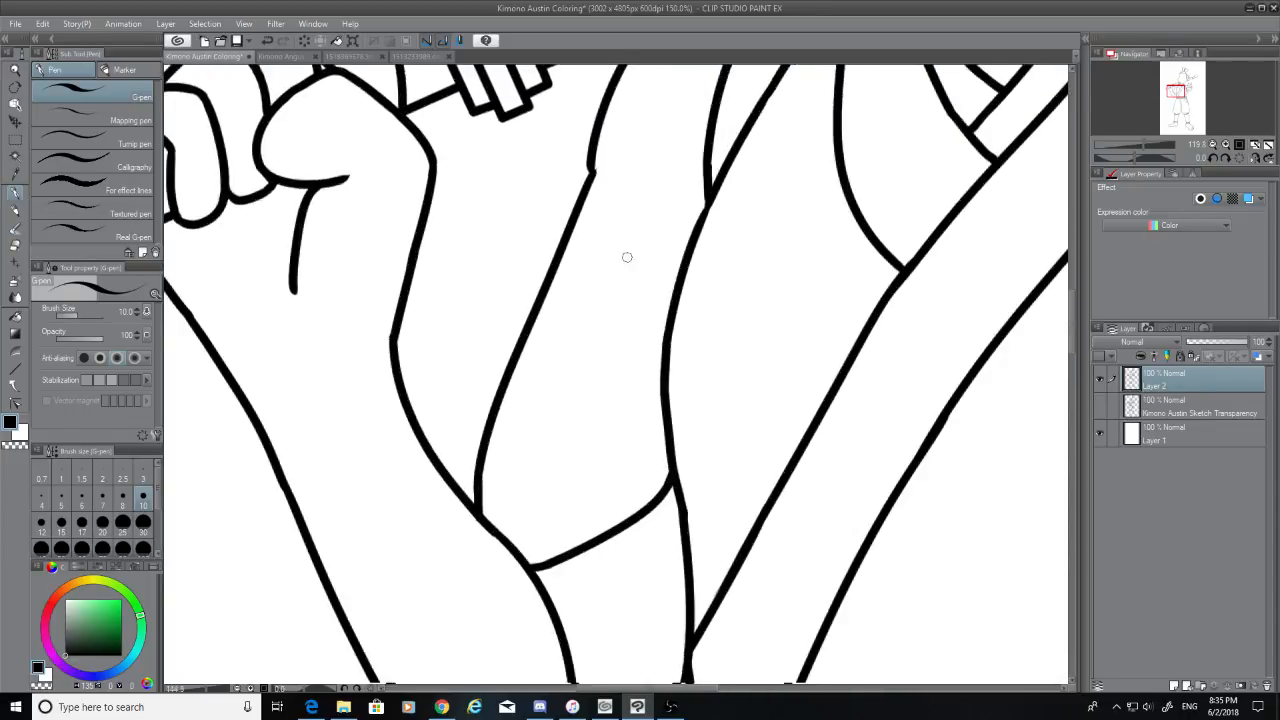
Erase the stray line end poking out where the shoulder edge meets the underside of the sword
{"action": "left_click_drag", "start_coordinate": [1076, 323], "coordinate": [1081, 290]}
{"action": "scroll", "coordinate": [701, 320], "scroll_direction": "up", "scroll_amount": 5}
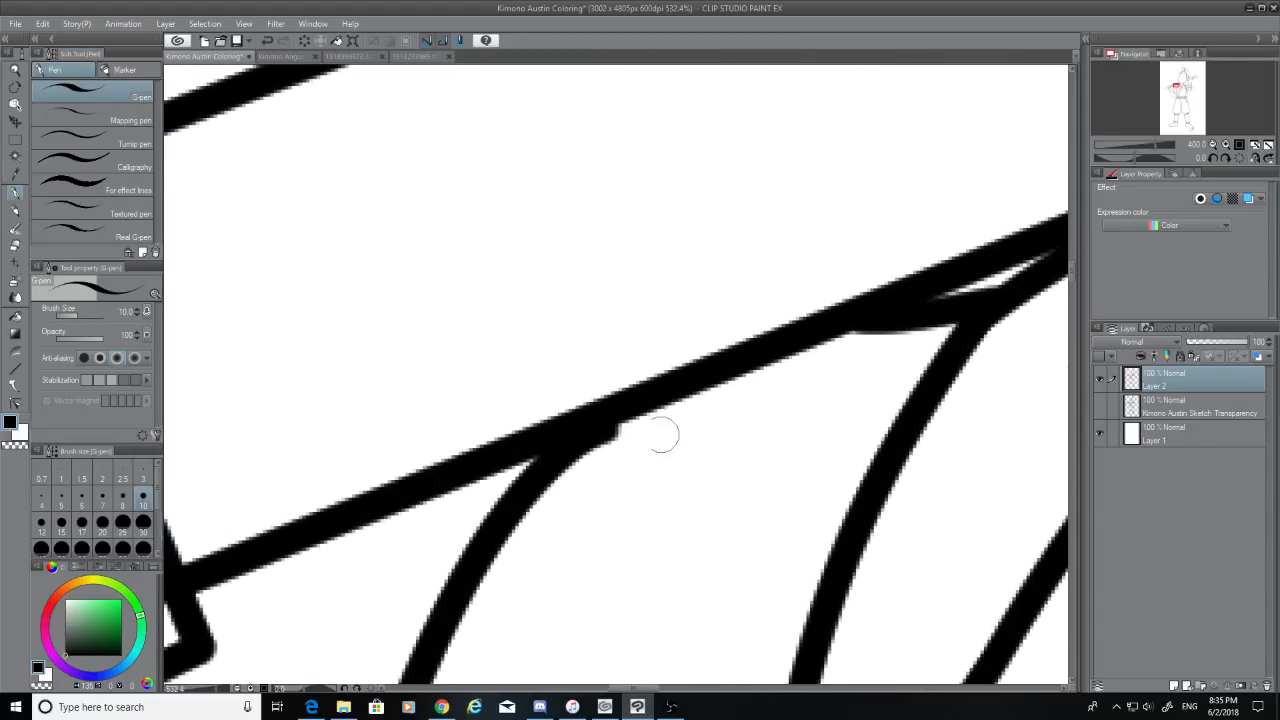
{"action": "left_click", "coordinate": [14, 248]}
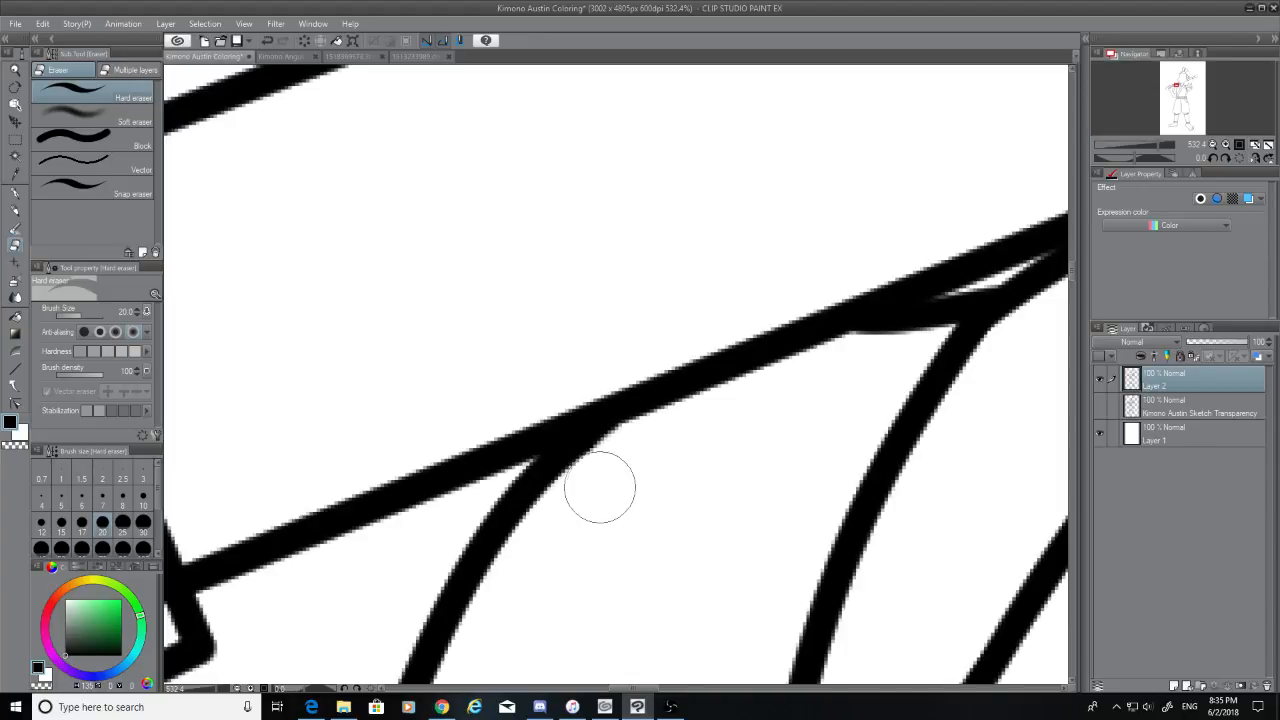
{"action": "left_click_drag", "start_coordinate": [1072, 279], "coordinate": [1070, 291]}
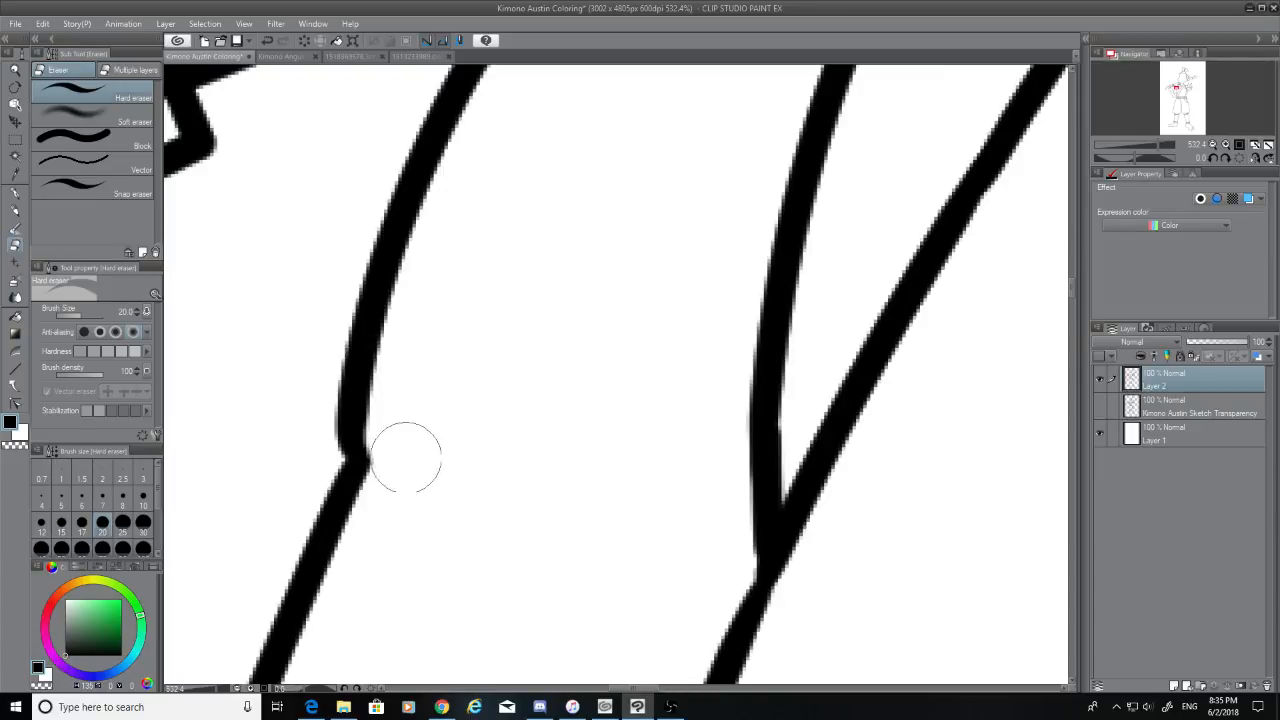
Ink over the joints between the shoulder curves and the upper-arm lines to smooth them, and compare the result with the sketch
{"action": "scroll", "coordinate": [451, 537], "scroll_direction": "down", "scroll_amount": 3}
{"action": "scroll", "coordinate": [610, 588], "scroll_direction": "up", "scroll_amount": 2}
{"action": "scroll", "coordinate": [610, 588], "scroll_direction": "up", "scroll_amount": 1}
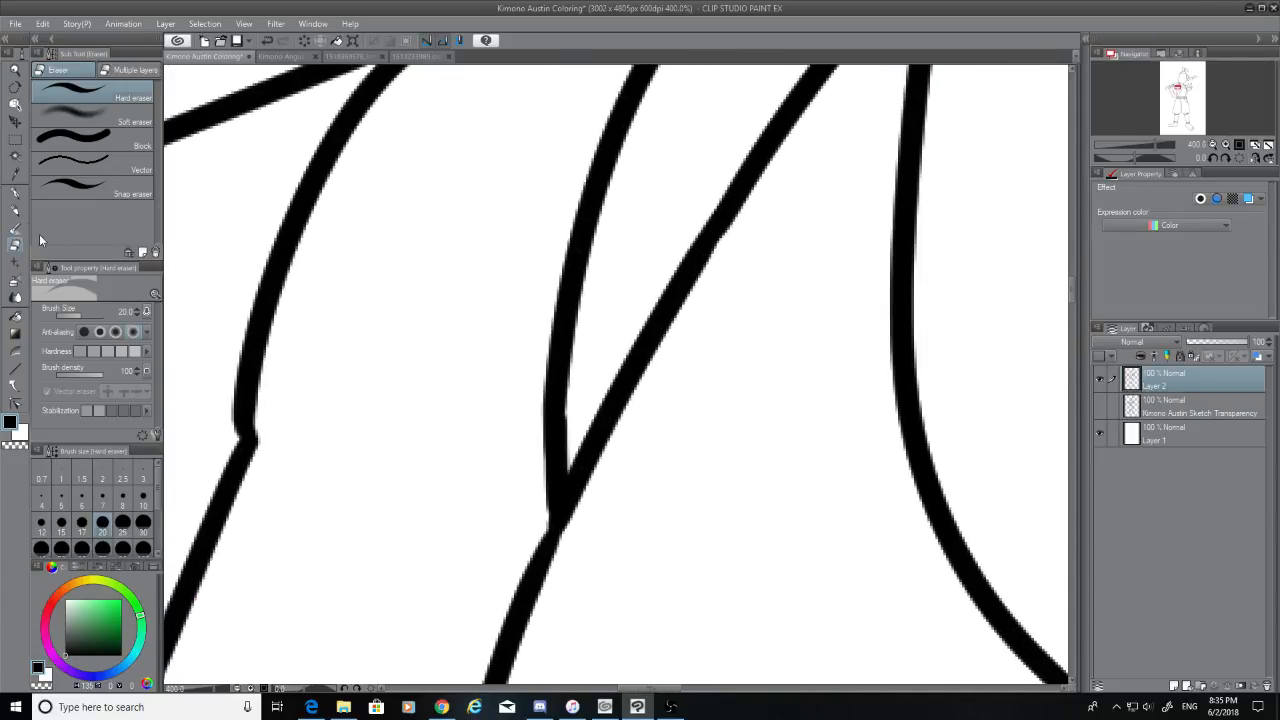
{"action": "left_click", "coordinate": [15, 193]}
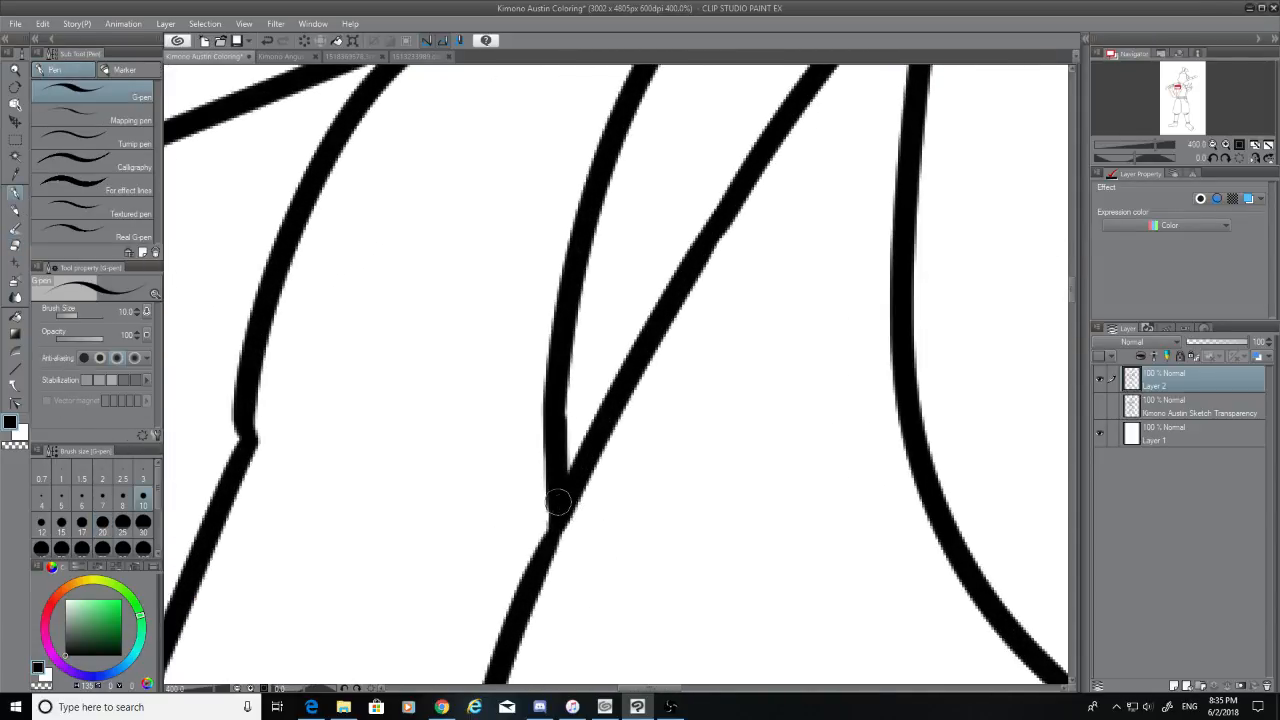
{"action": "left_click_drag", "start_coordinate": [557, 501], "coordinate": [538, 550]}
{"action": "key", "text": "ctrl+z"}
{"action": "mouse_move", "coordinate": [240, 405]}
{"action": "left_mouse_down"}
{"action": "mouse_move", "coordinate": [236, 448]}
{"action": "mouse_move", "coordinate": [250, 468]}
{"action": "left_mouse_up"}
{"action": "left_click_drag", "start_coordinate": [558, 500], "coordinate": [532, 580]}
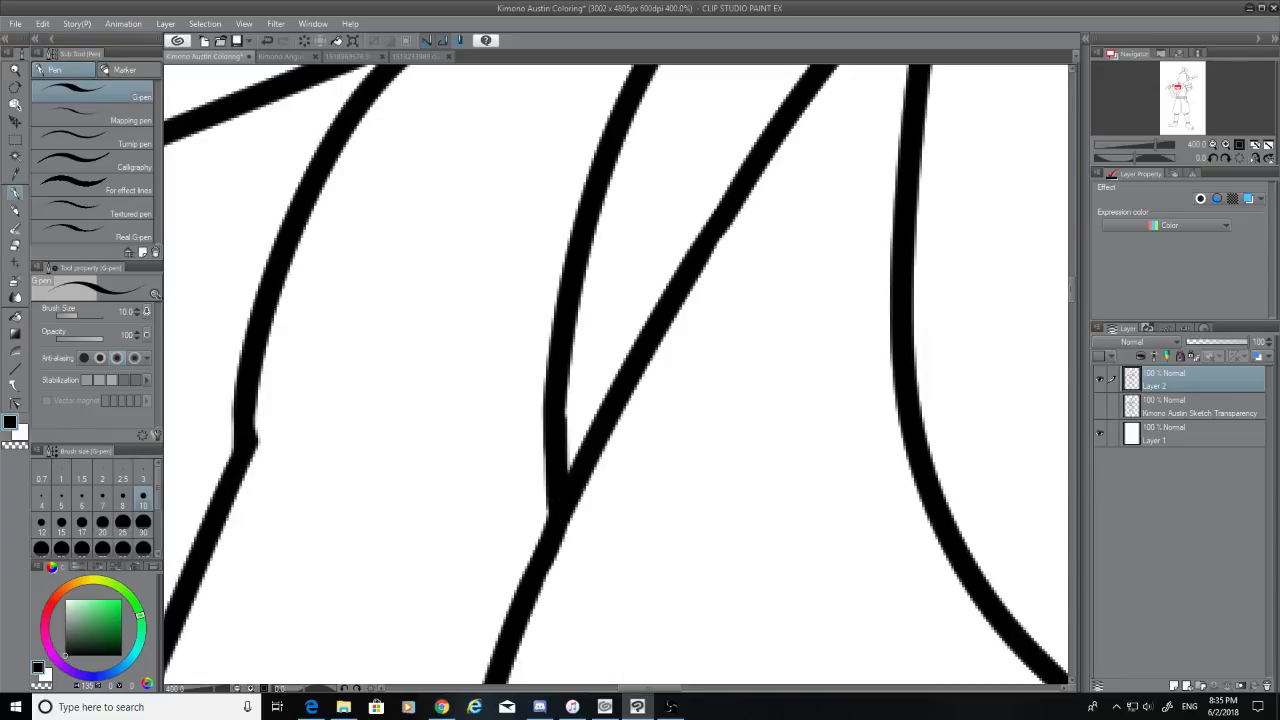
{"action": "scroll", "coordinate": [608, 550], "scroll_direction": "down", "scroll_amount": 10}
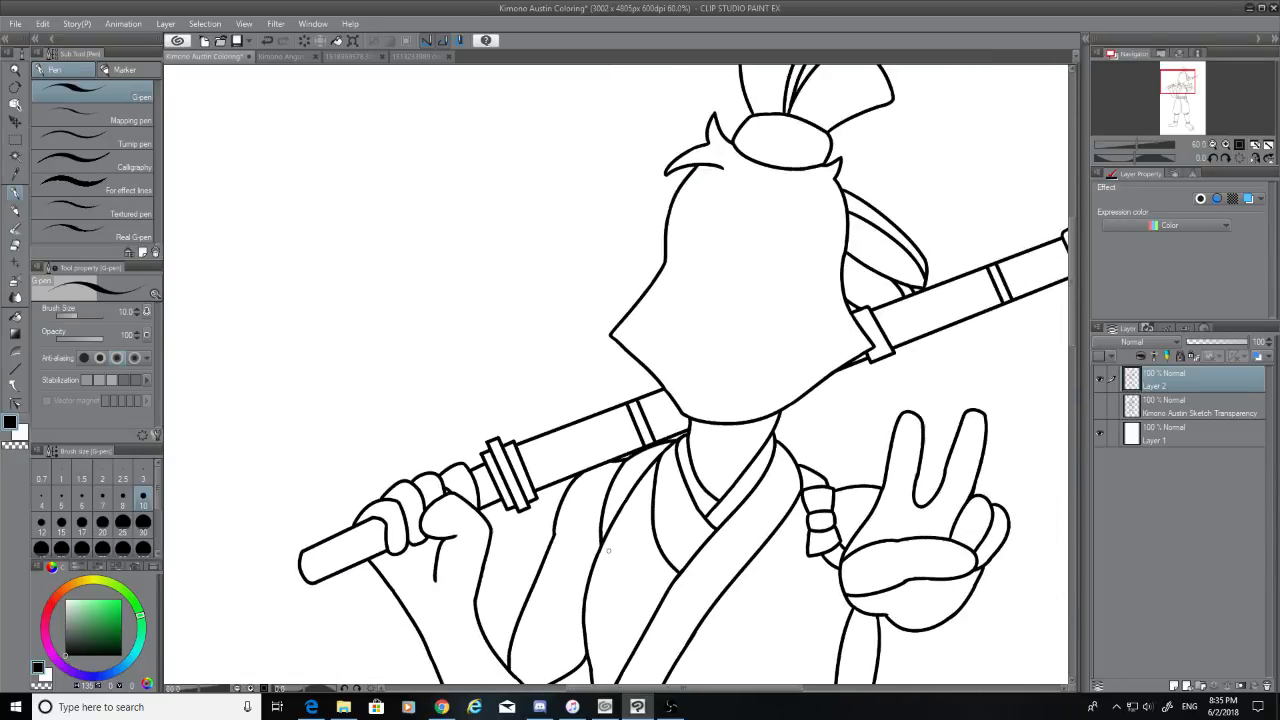
{"action": "left_click", "coordinate": [1099, 407]}
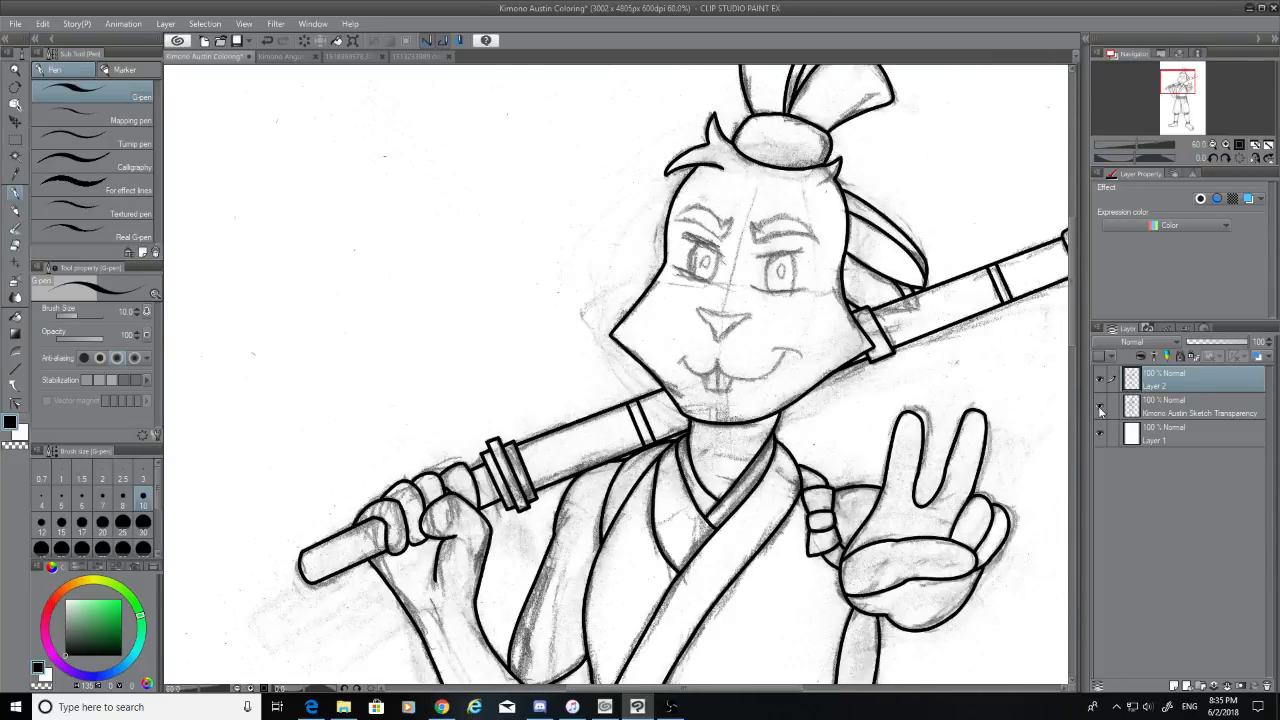
{"action": "left_click", "coordinate": [1099, 407]}
Erase the inner edge line of the overlapping kimono collar, from the side of the neck down to the V, including leftover specks
{"action": "scroll", "coordinate": [760, 515], "scroll_direction": "up", "scroll_amount": 6}
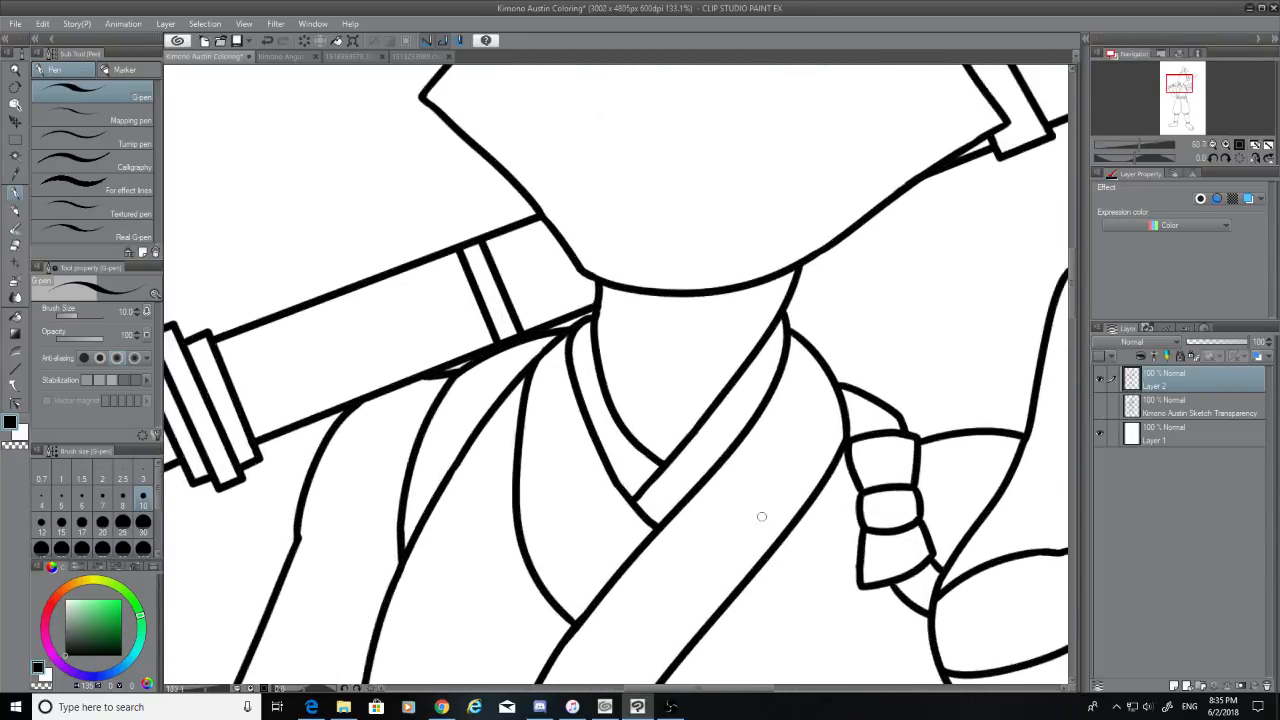
{"action": "left_click", "coordinate": [16, 248]}
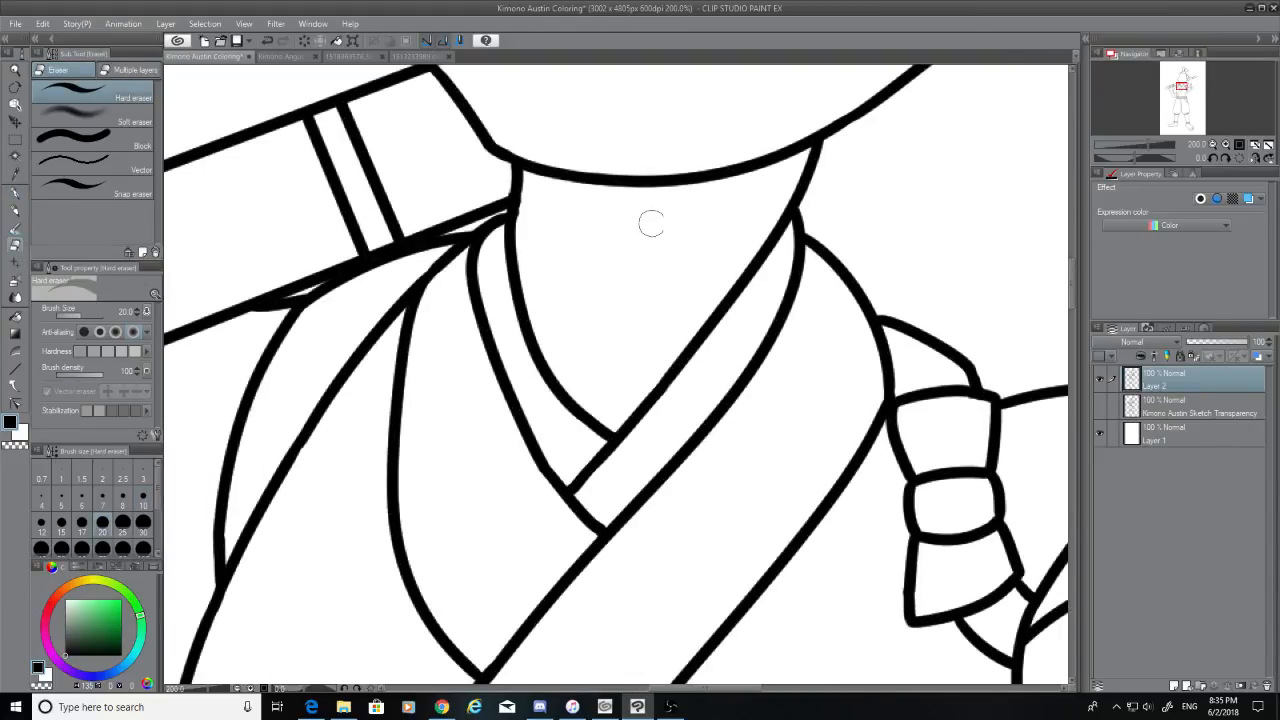
{"action": "mouse_move", "coordinate": [785, 216]}
{"action": "left_mouse_down"}
{"action": "mouse_move", "coordinate": [762, 272]}
{"action": "mouse_move", "coordinate": [620, 417]}
{"action": "mouse_move", "coordinate": [645, 423]}
{"action": "left_mouse_up"}
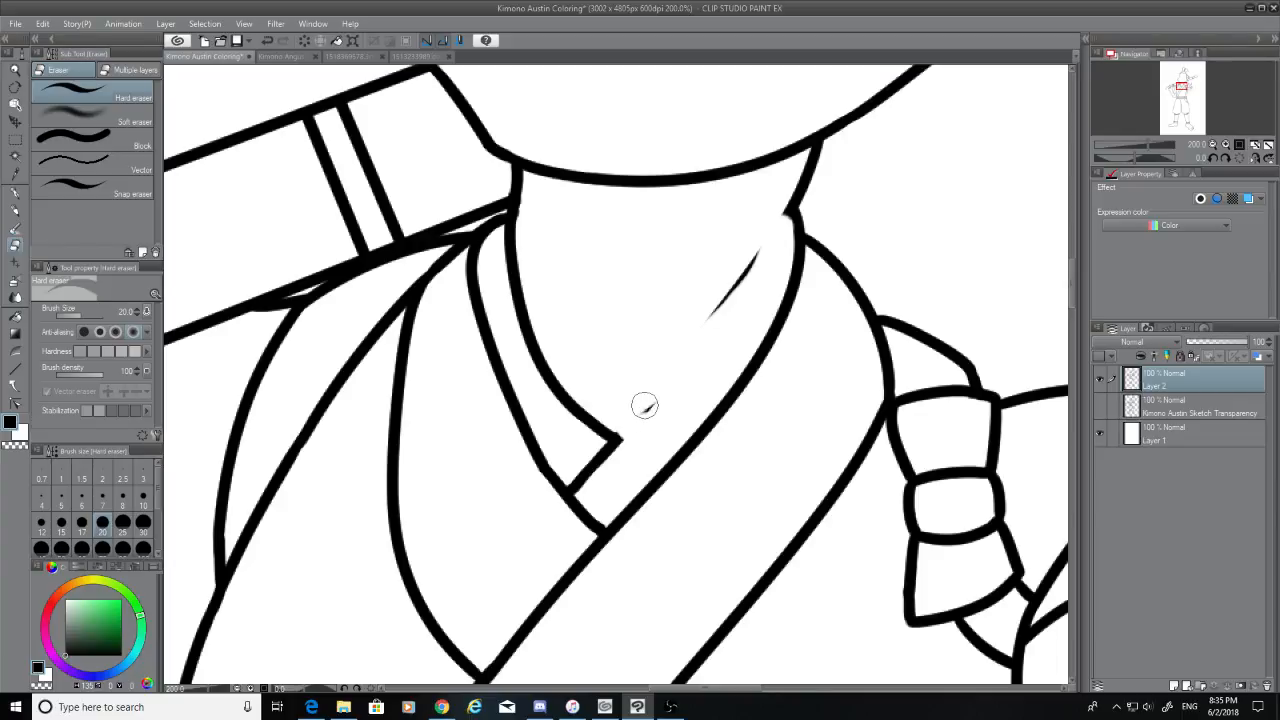
{"action": "key", "text": "XF86AudioLowerVolume"}
{"action": "key", "text": "XF86AudioRaiseVolume"}
{"action": "key", "text": "XF86AudioRaiseVolume"}
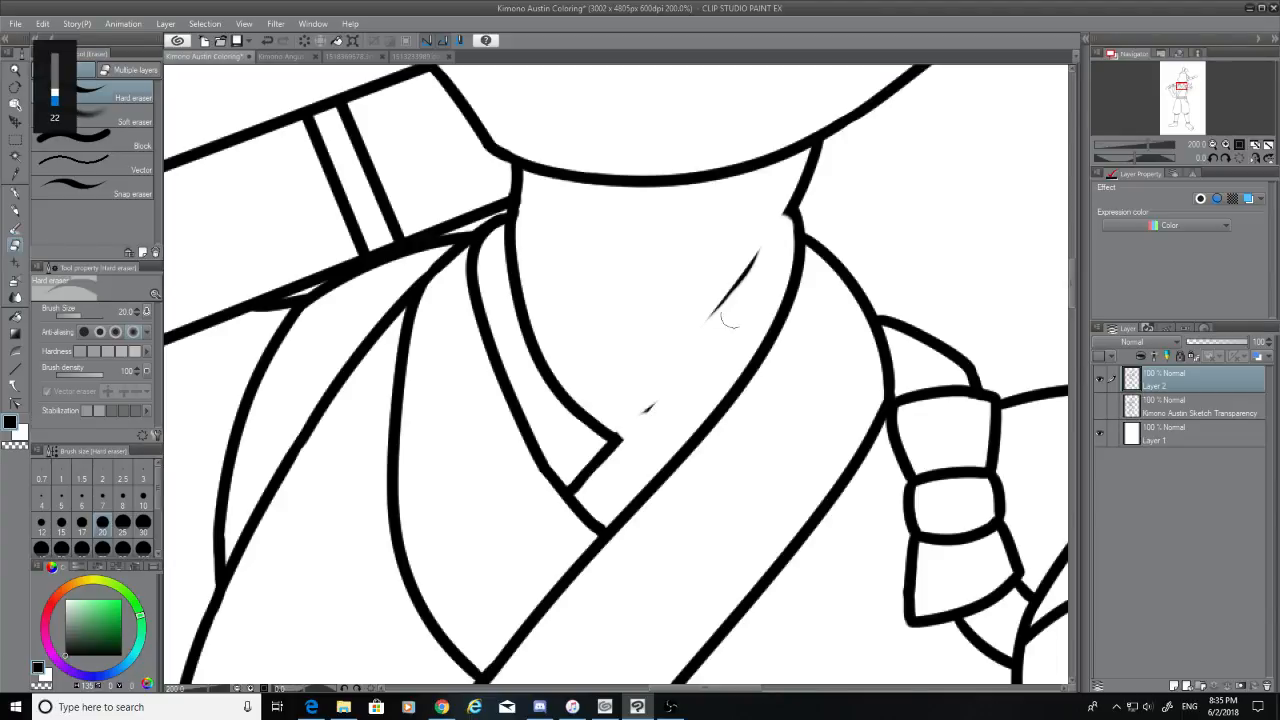
{"action": "left_click_drag", "start_coordinate": [755, 250], "coordinate": [712, 312]}
{"action": "mouse_move", "coordinate": [662, 370]}
{"action": "left_mouse_down"}
{"action": "mouse_move", "coordinate": [640, 423]}
{"action": "mouse_move", "coordinate": [671, 380]}
{"action": "left_mouse_up"}
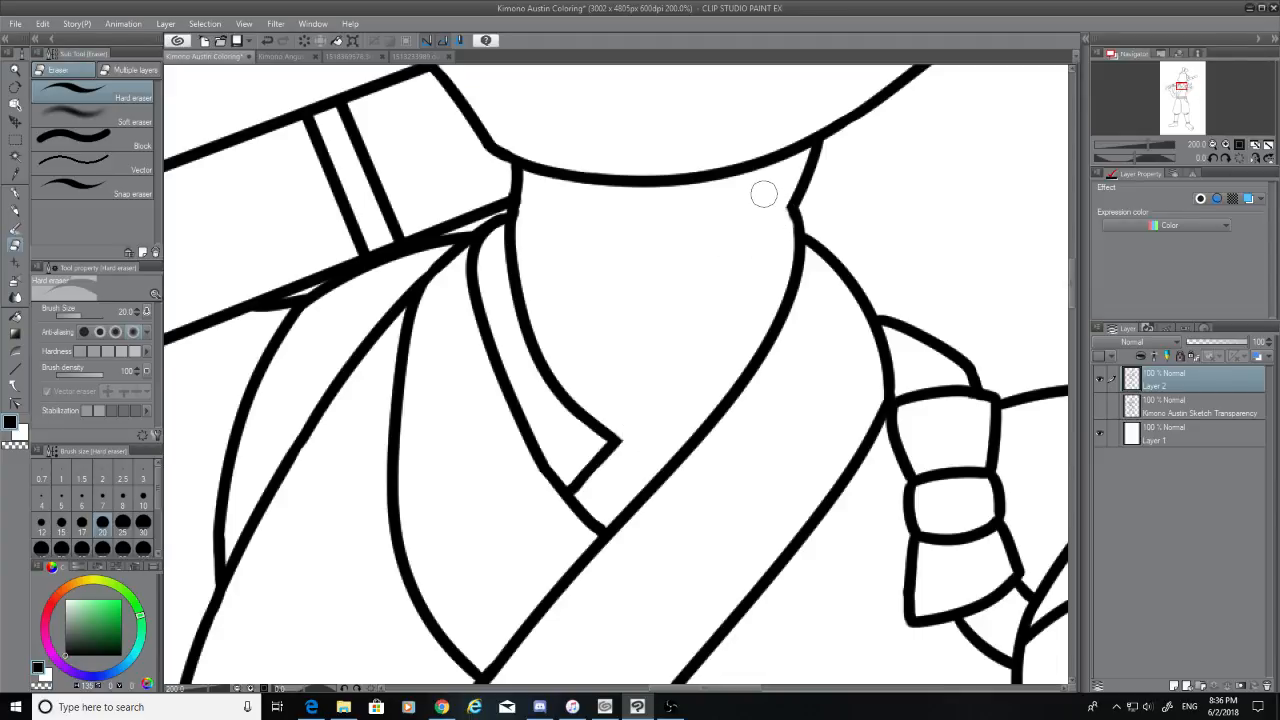
Show the sketch layer, re-ink the erased collar edge from the neck to the V of the neckline, and hide the sketch again
{"action": "left_click", "coordinate": [1100, 405]}
{"action": "left_click", "coordinate": [15, 210]}
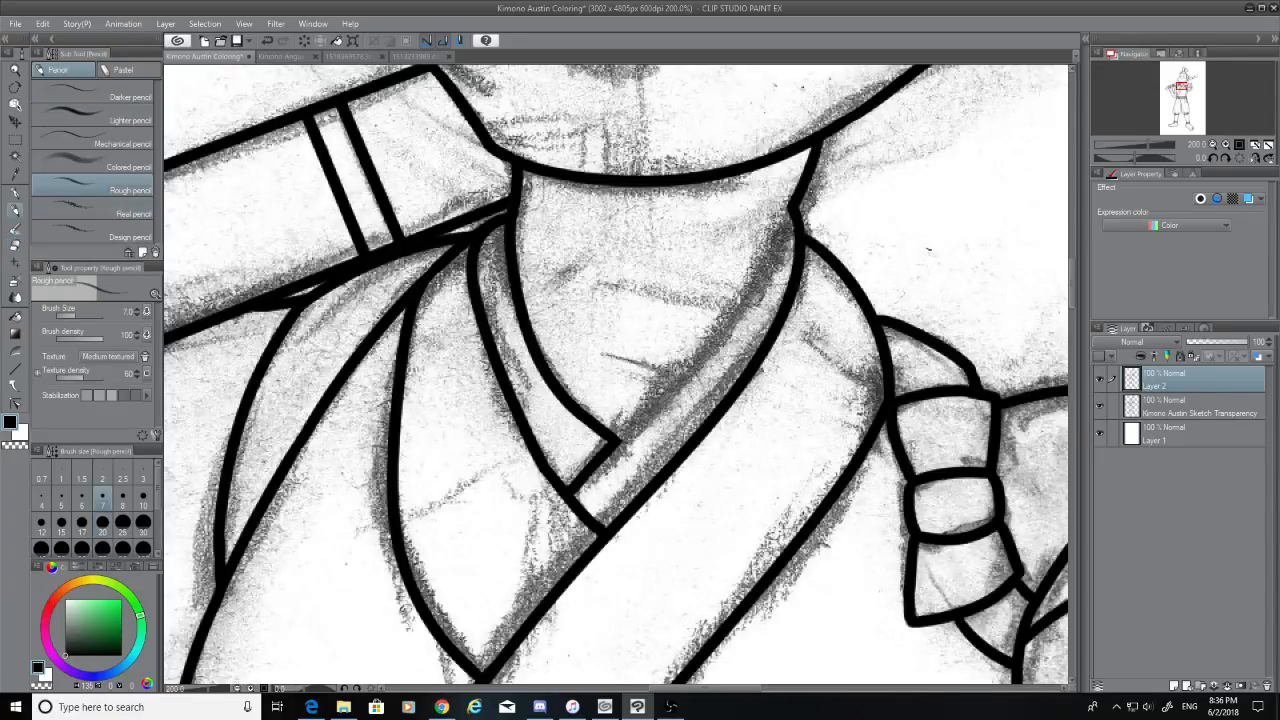
{"action": "left_click", "coordinate": [15, 192]}
{"action": "mouse_move", "coordinate": [794, 220]}
{"action": "left_mouse_down"}
{"action": "mouse_move", "coordinate": [691, 365]}
{"action": "mouse_move", "coordinate": [658, 404]}
{"action": "left_mouse_up"}
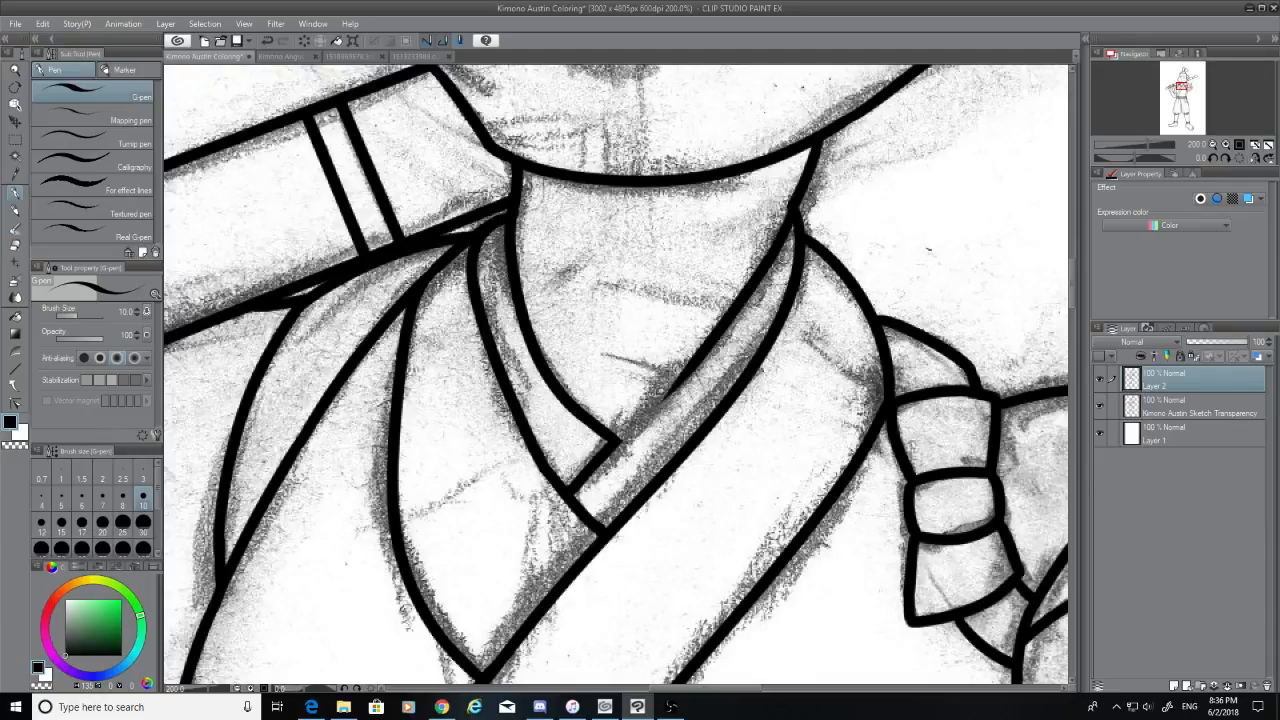
{"action": "key", "text": "ctrl+z"}
{"action": "left_click_drag", "start_coordinate": [798, 208], "coordinate": [618, 438]}
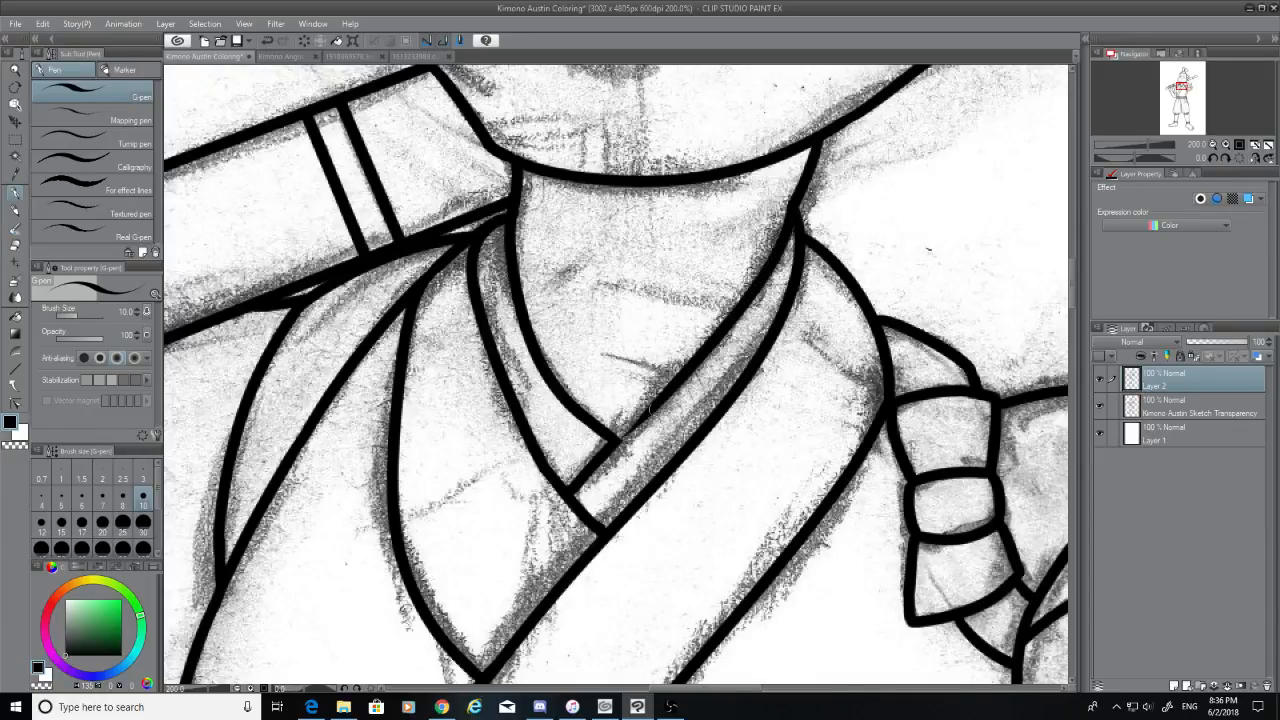
{"action": "left_click_drag", "start_coordinate": [668, 394], "coordinate": [606, 454]}
{"action": "key", "text": "ctrl+z"}
{"action": "left_click_drag", "start_coordinate": [672, 390], "coordinate": [571, 482]}
{"action": "left_click", "coordinate": [1099, 406]}
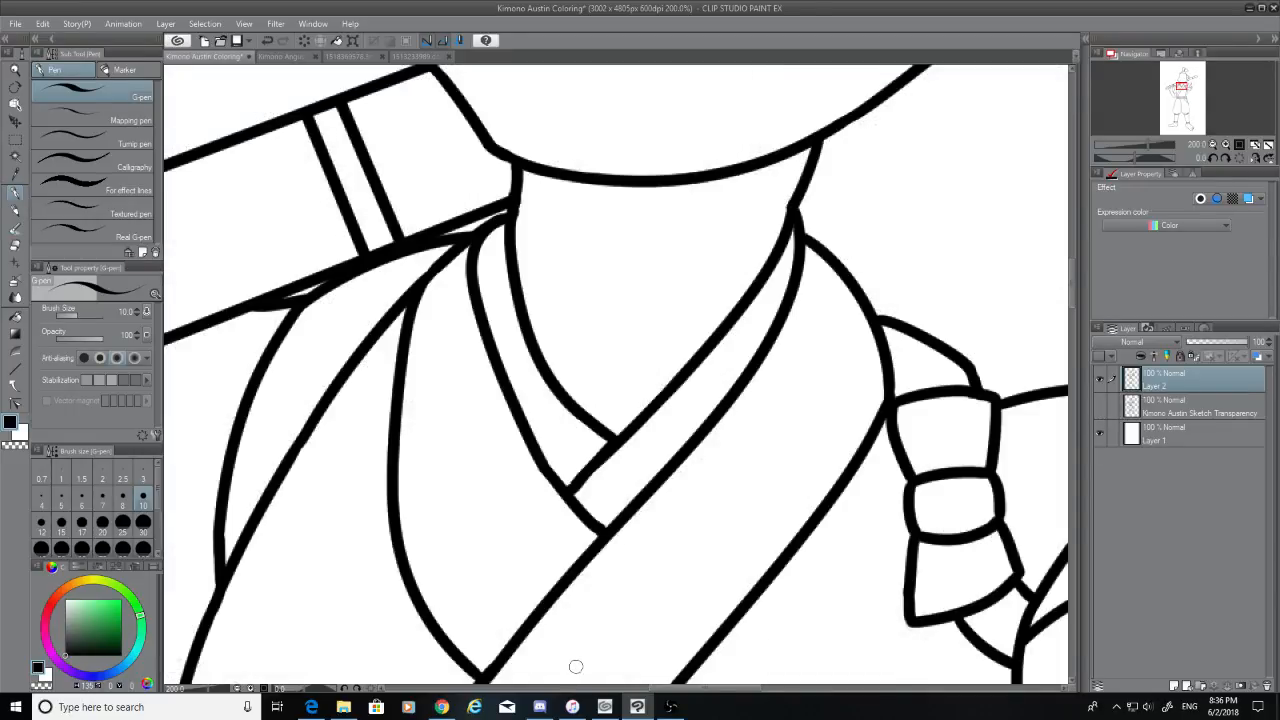
Review the whole inked figure from head to feet, with the sketch layer shown, for parts still missing line art
{"action": "scroll", "coordinate": [508, 651], "scroll_direction": "down", "scroll_amount": 2}
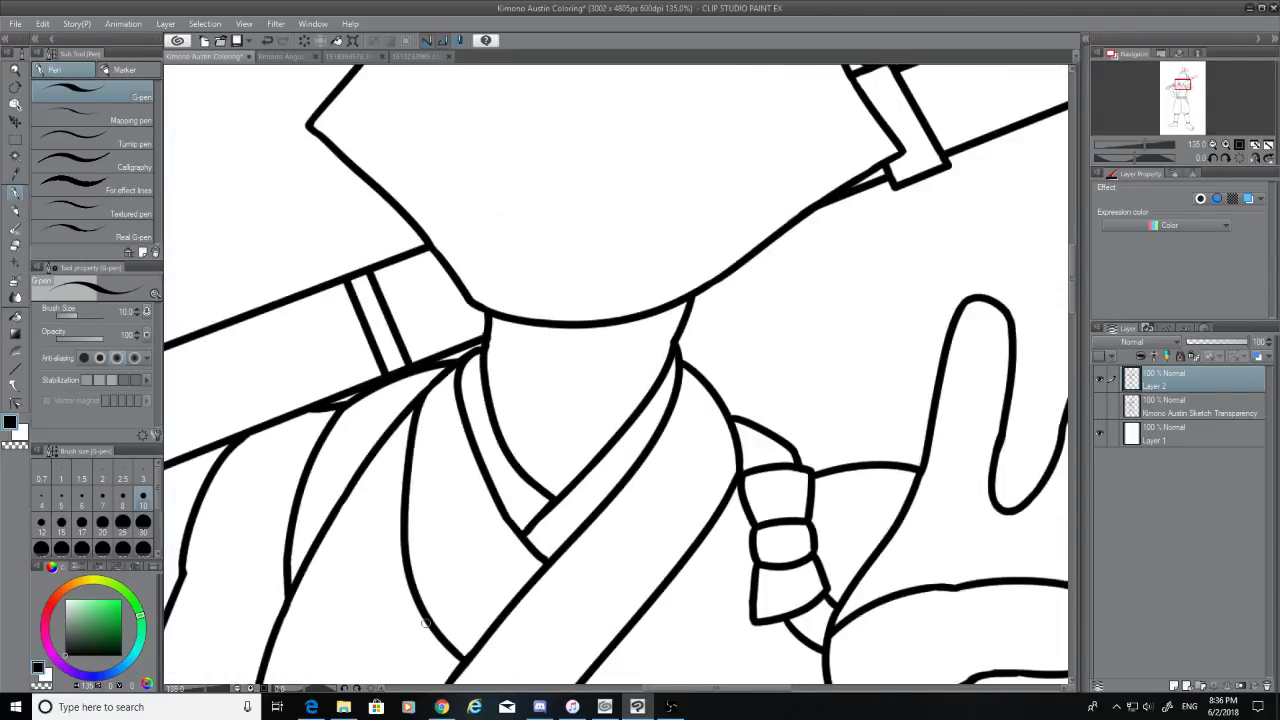
{"action": "scroll", "coordinate": [316, 632], "scroll_direction": "down", "scroll_amount": 3}
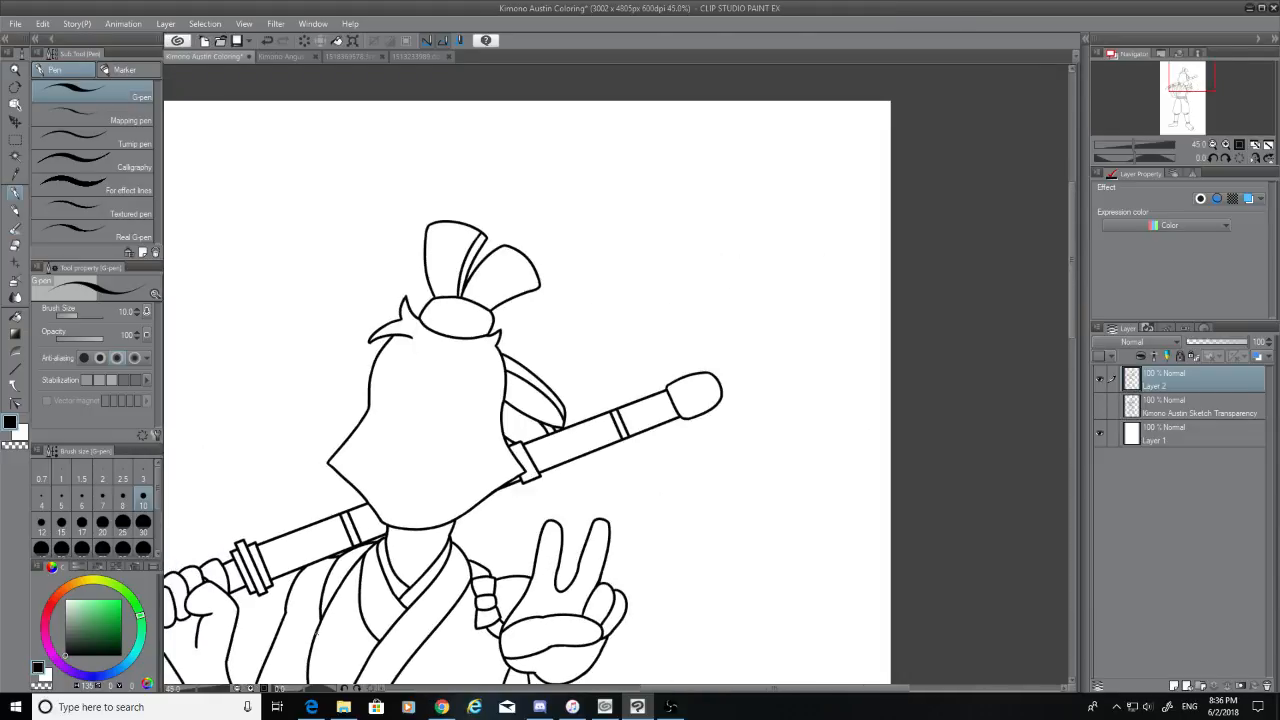
{"action": "left_click_drag", "start_coordinate": [690, 689], "coordinate": [629, 689]}
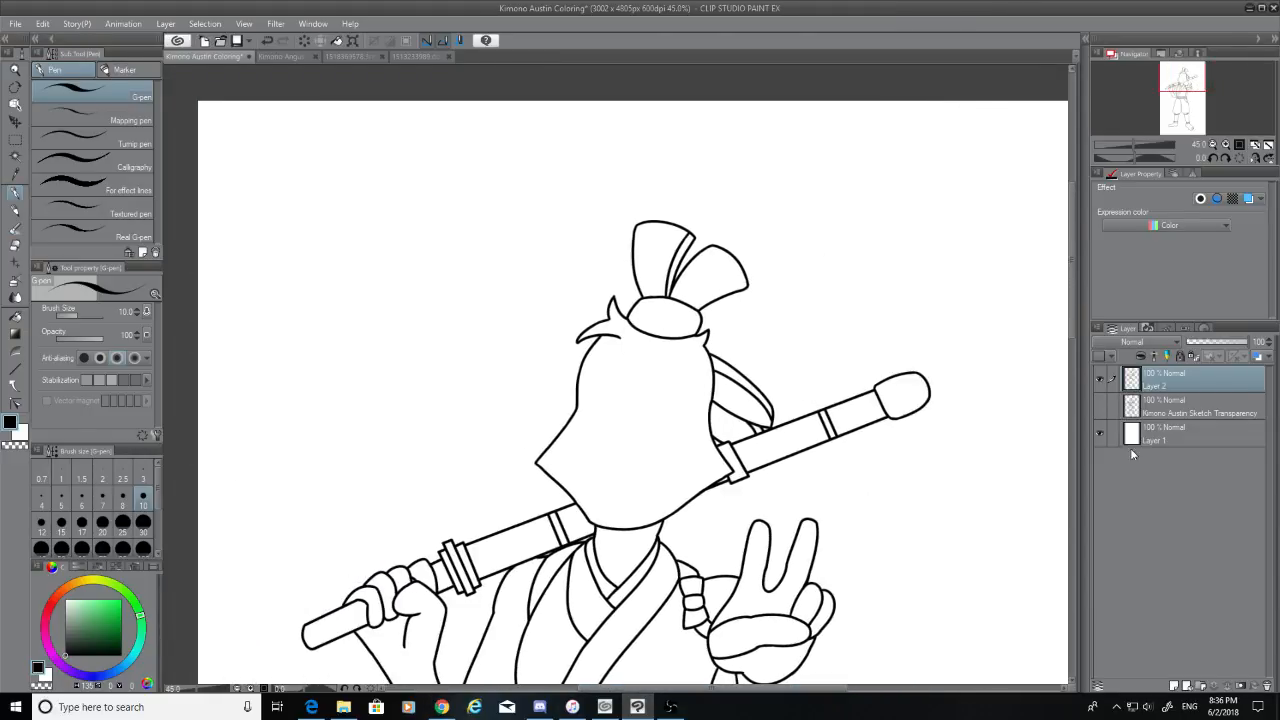
{"action": "scroll", "coordinate": [999, 498], "scroll_direction": "down", "scroll_amount": 4}
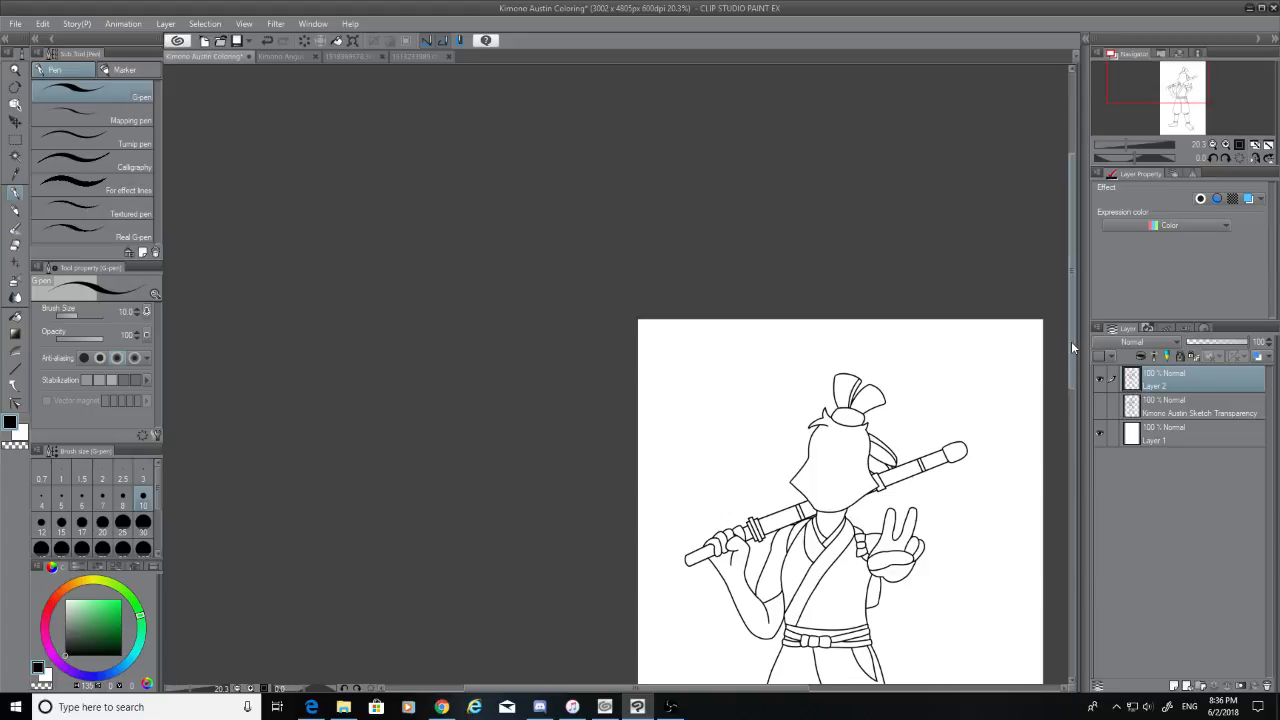
{"action": "left_click_drag", "start_coordinate": [1071, 341], "coordinate": [1082, 400]}
{"action": "left_click", "coordinate": [1098, 406]}
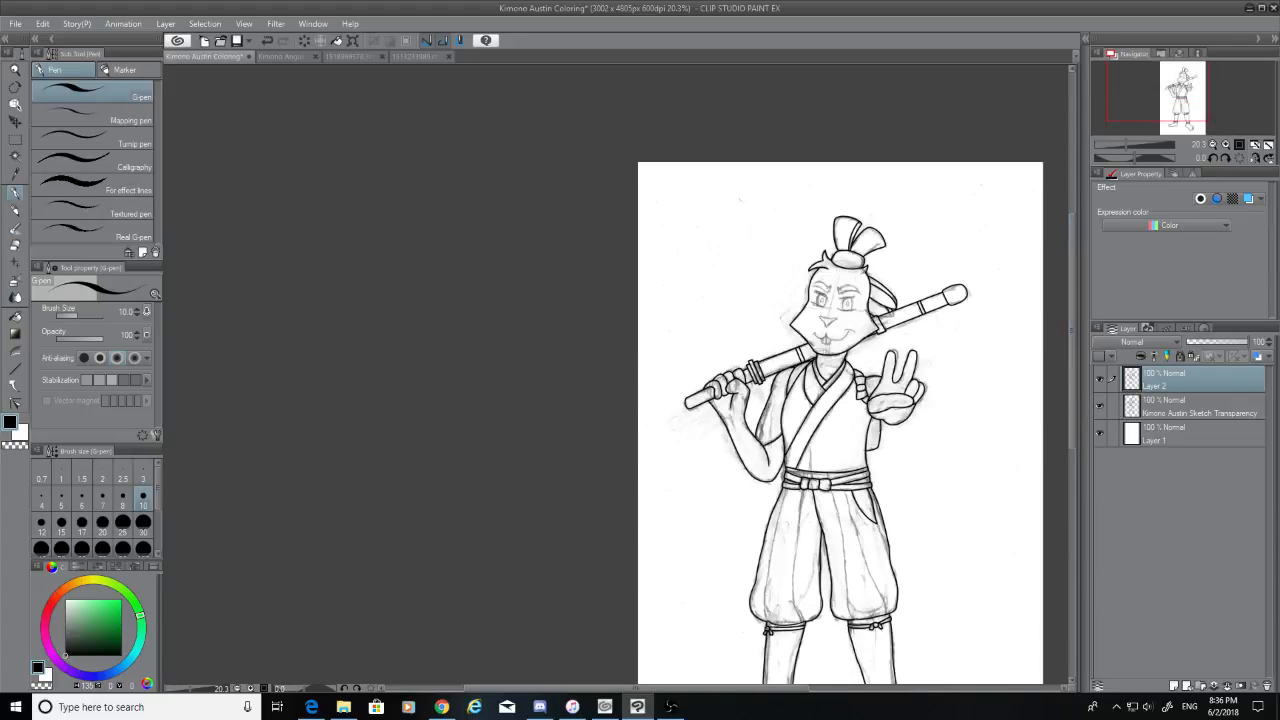
{"action": "scroll", "coordinate": [947, 524], "scroll_direction": "down", "scroll_amount": 1}
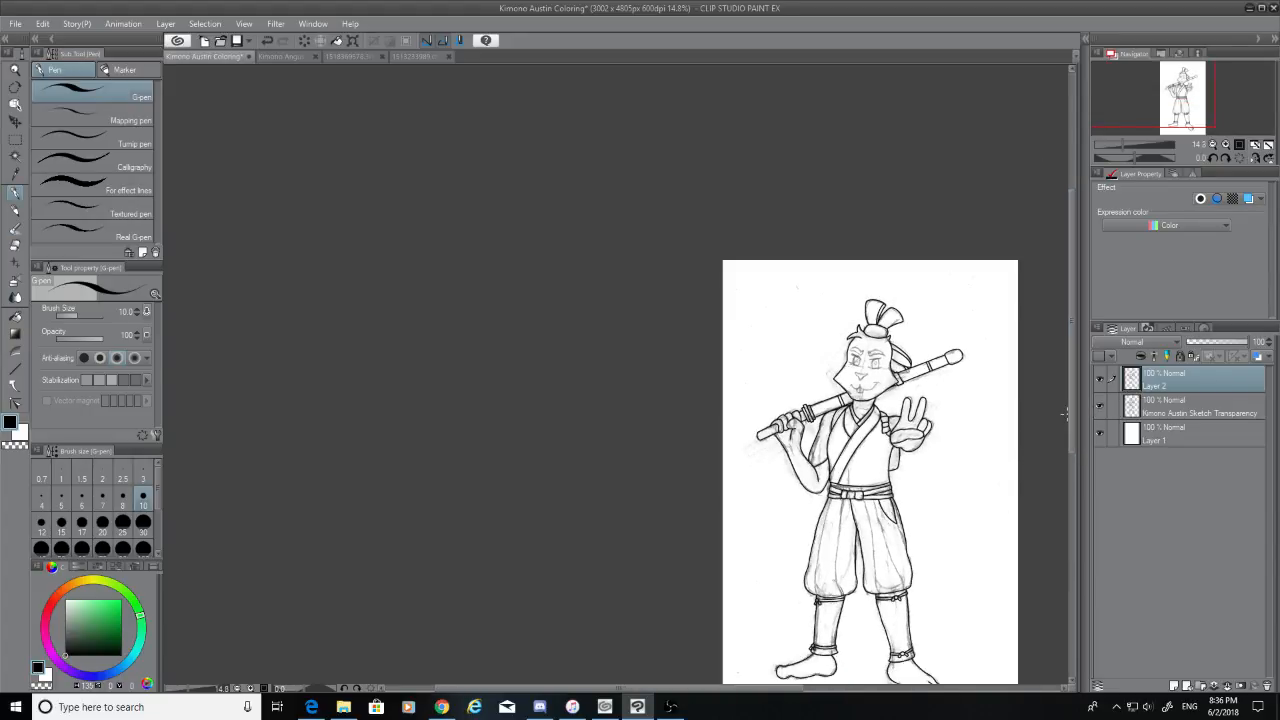
{"action": "left_click_drag", "start_coordinate": [1071, 430], "coordinate": [1071, 443]}
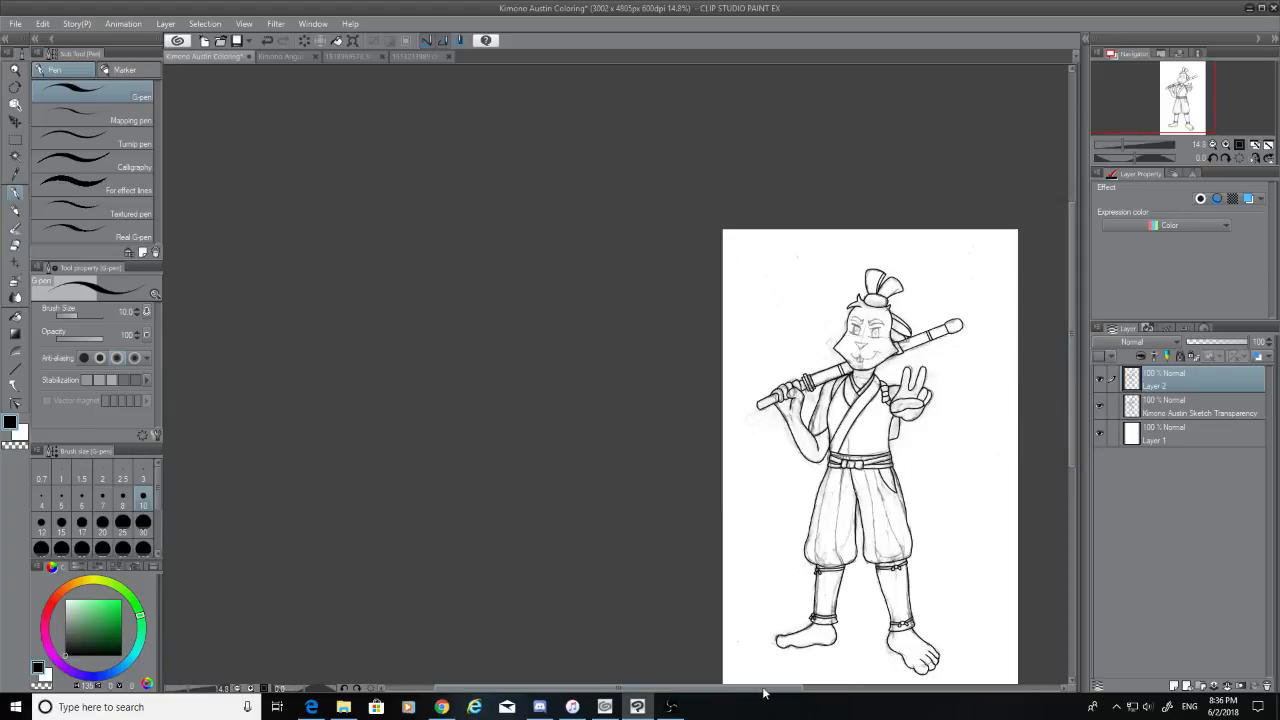
{"action": "left_click_drag", "start_coordinate": [763, 689], "coordinate": [839, 689]}
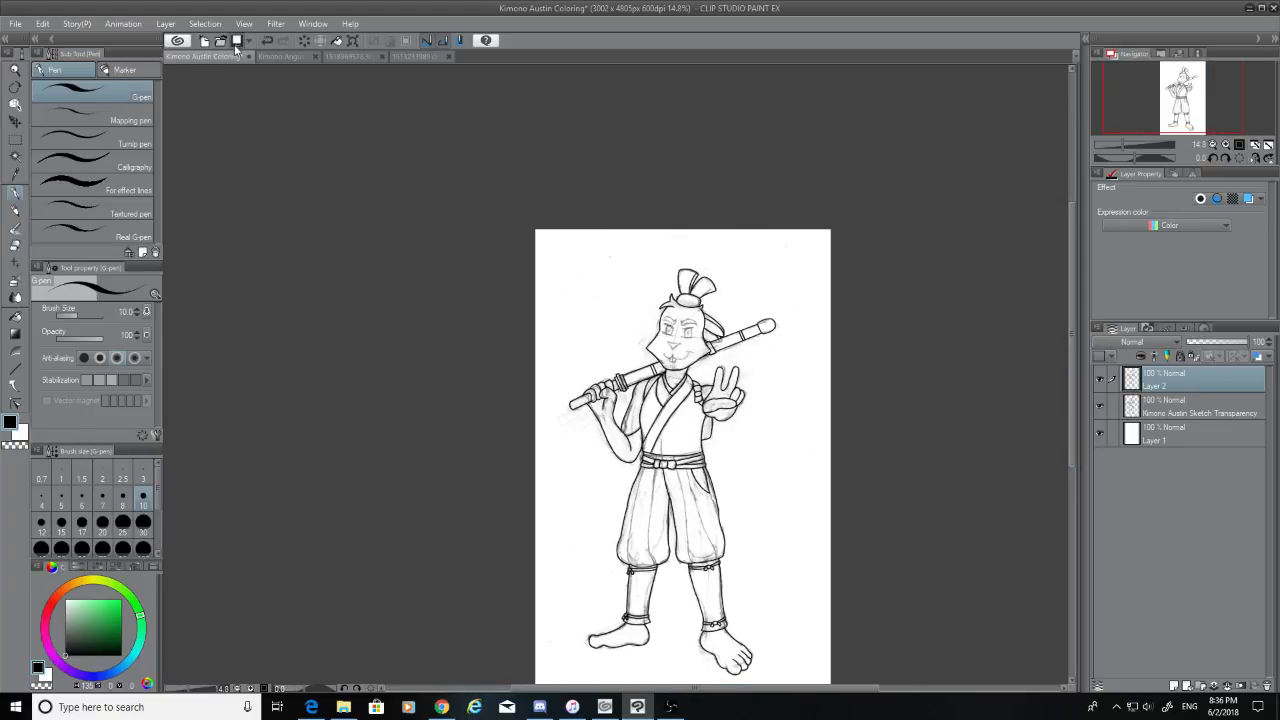
Switch to the Kimono Angus Coloring document and view the whole character sketch
{"action": "left_click", "coordinate": [281, 56]}
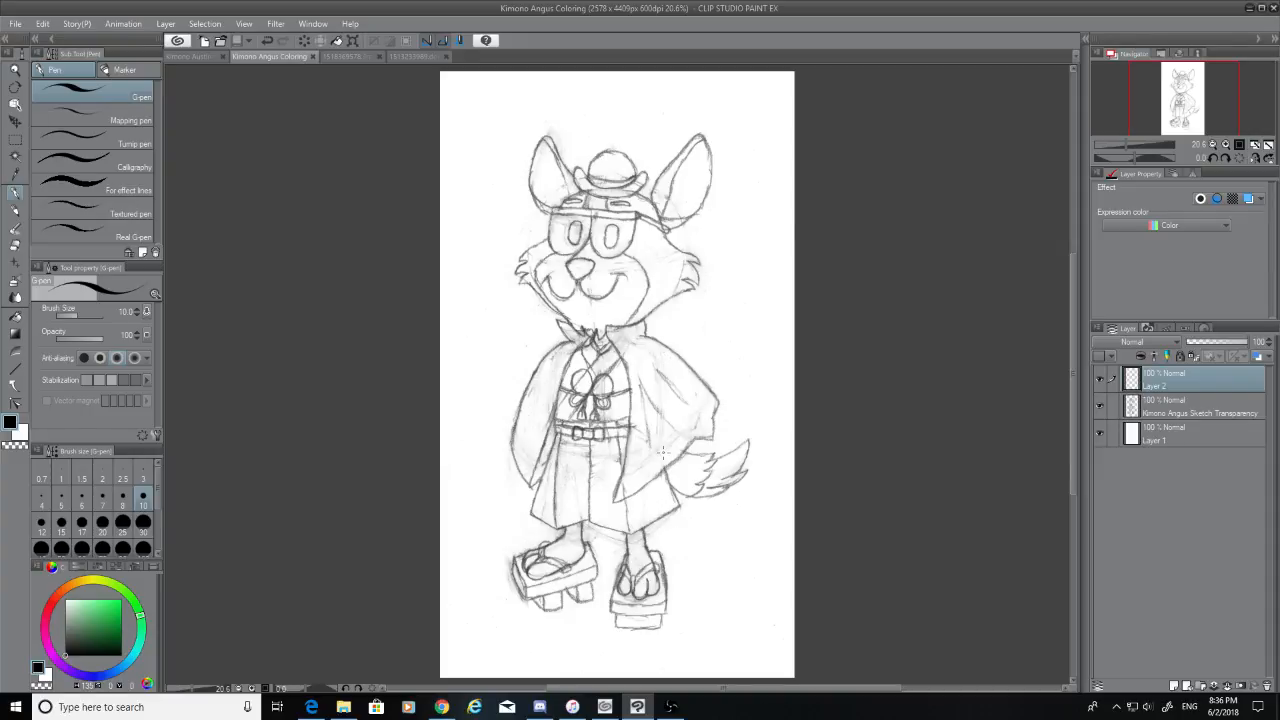
{"action": "scroll", "coordinate": [533, 519], "scroll_direction": "up", "scroll_amount": 8}
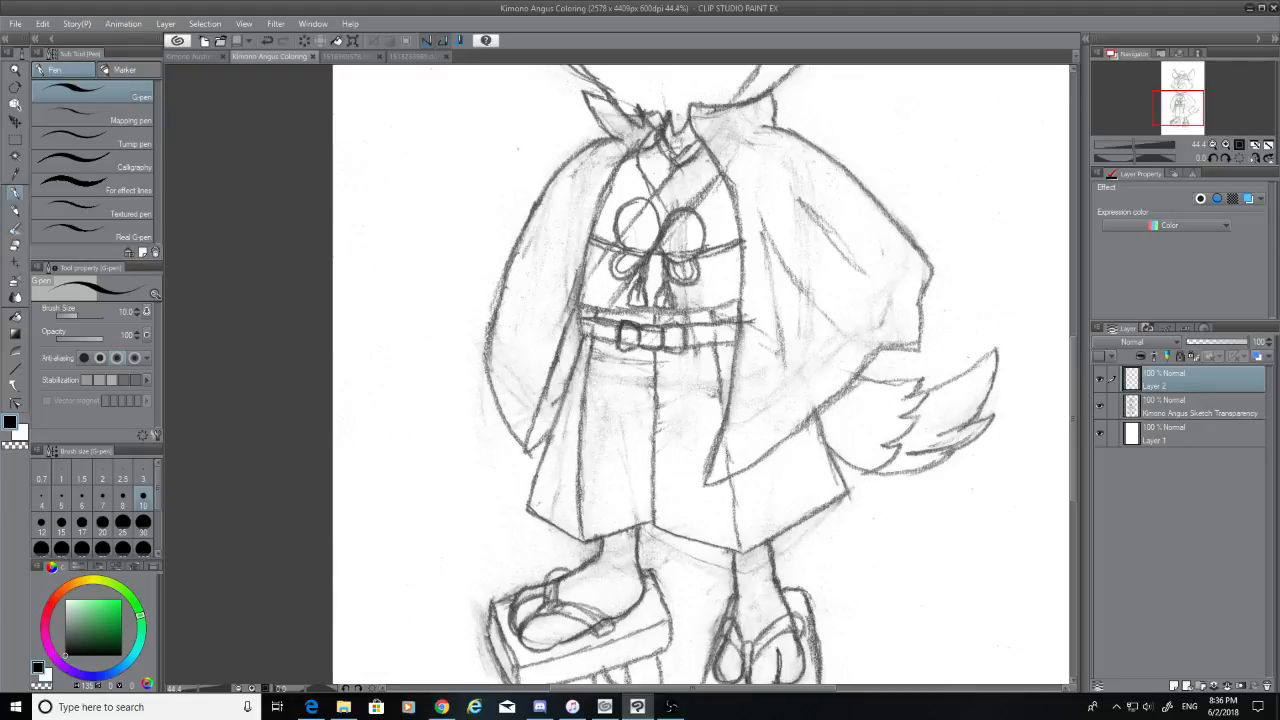
{"action": "left_click_drag", "start_coordinate": [585, 336], "coordinate": [583, 341]}
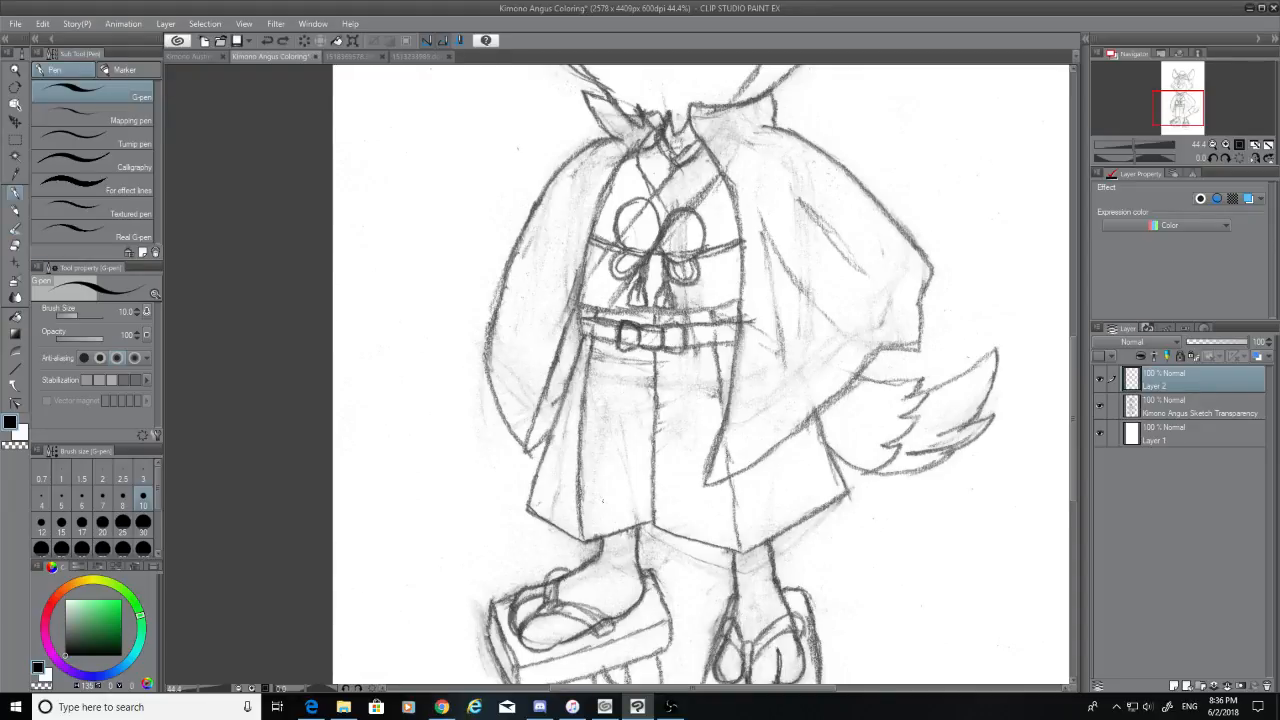
{"action": "key", "text": "ctrl+0"}
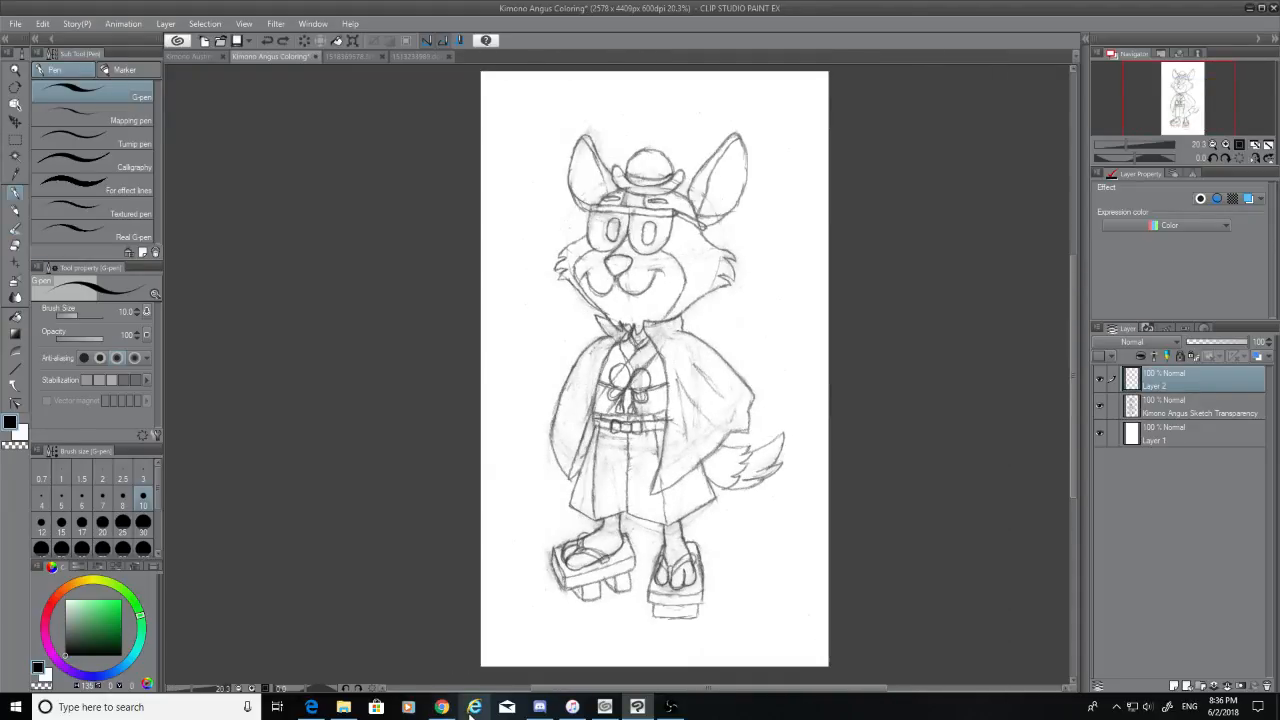
{"action": "left_click", "coordinate": [474, 707]}
{"action": "left_click", "coordinate": [166, 26]}
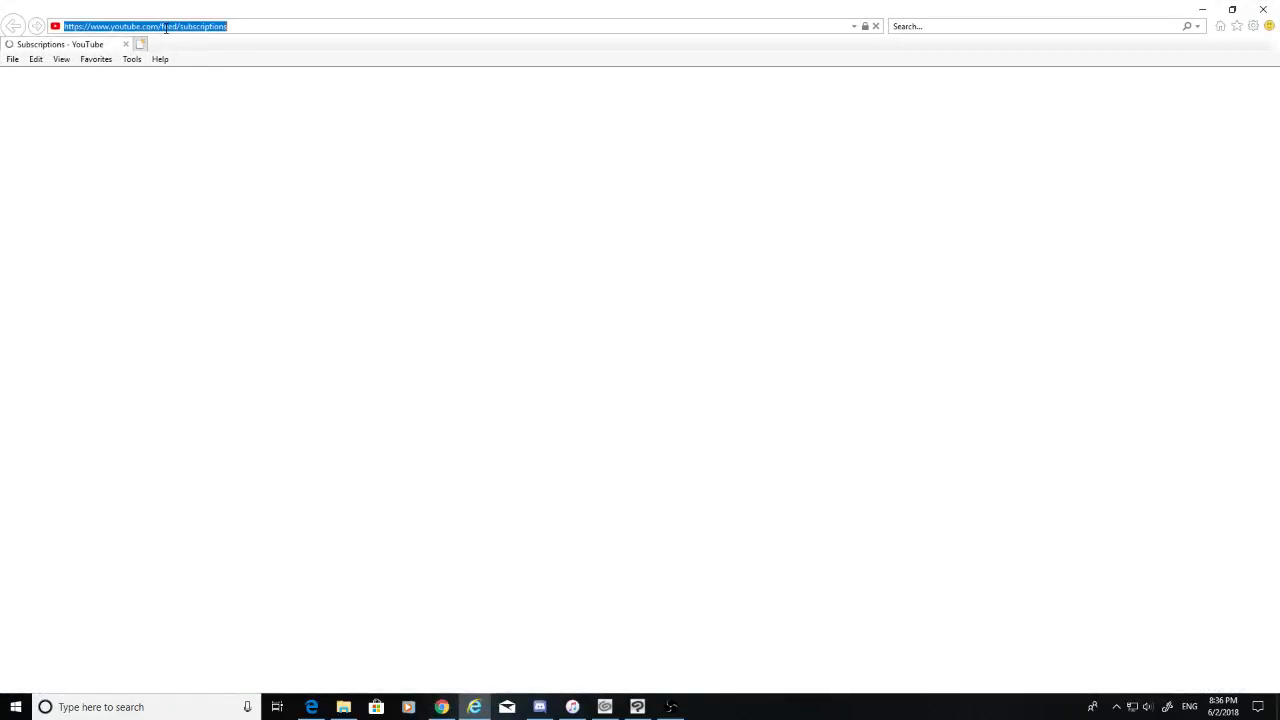
{"action": "type", "text": "h"}
{"action": "key", "text": "F12"}
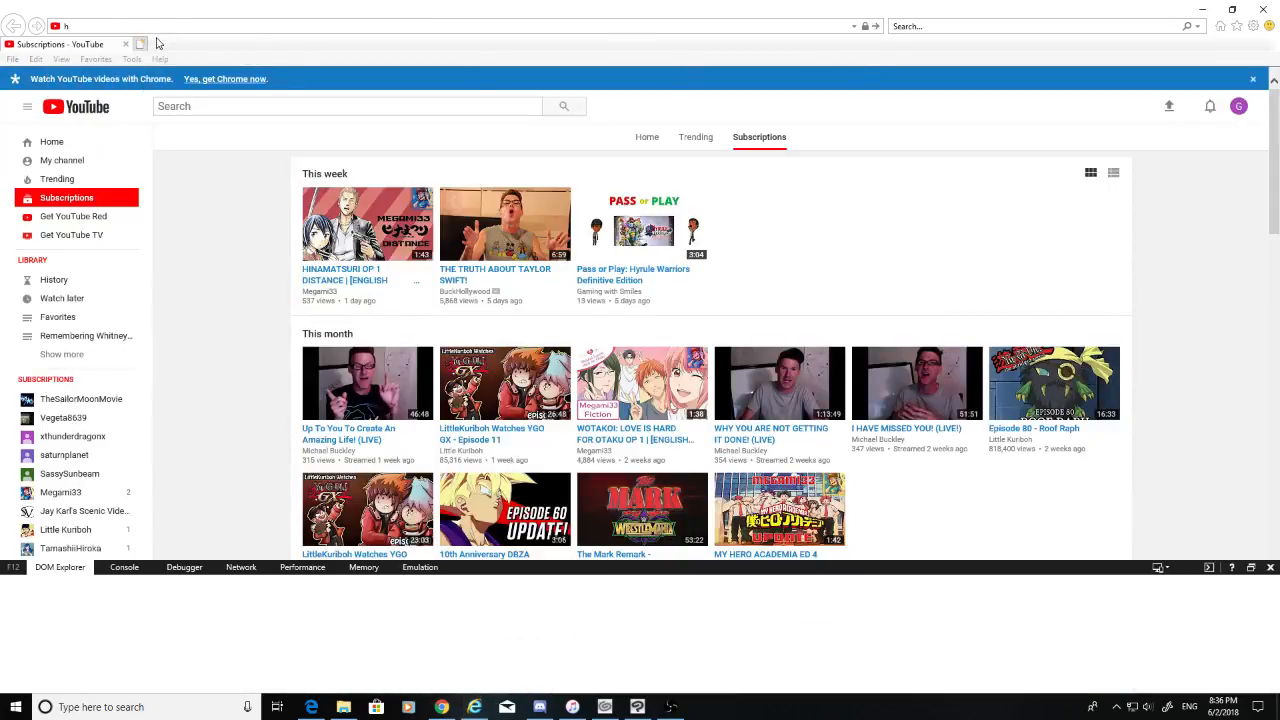
{"action": "left_click", "coordinate": [474, 707]}
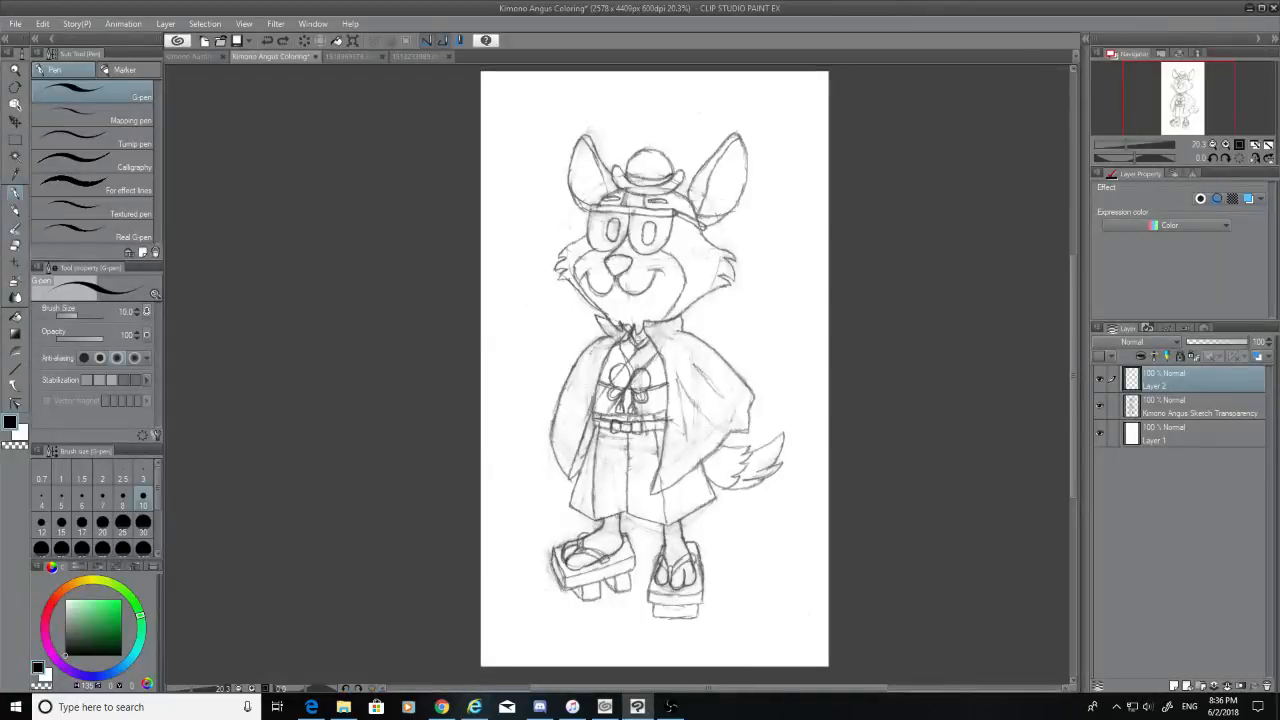
Switch to Internet Explorer, go to google.com and open Google Images in a maximized window
{"action": "right_click", "coordinate": [474, 710]}
{"action": "left_click", "coordinate": [464, 685]}
{"action": "left_click", "coordinate": [478, 709]}
{"action": "left_click", "coordinate": [200, 44]}
{"action": "type", "text": "h"}
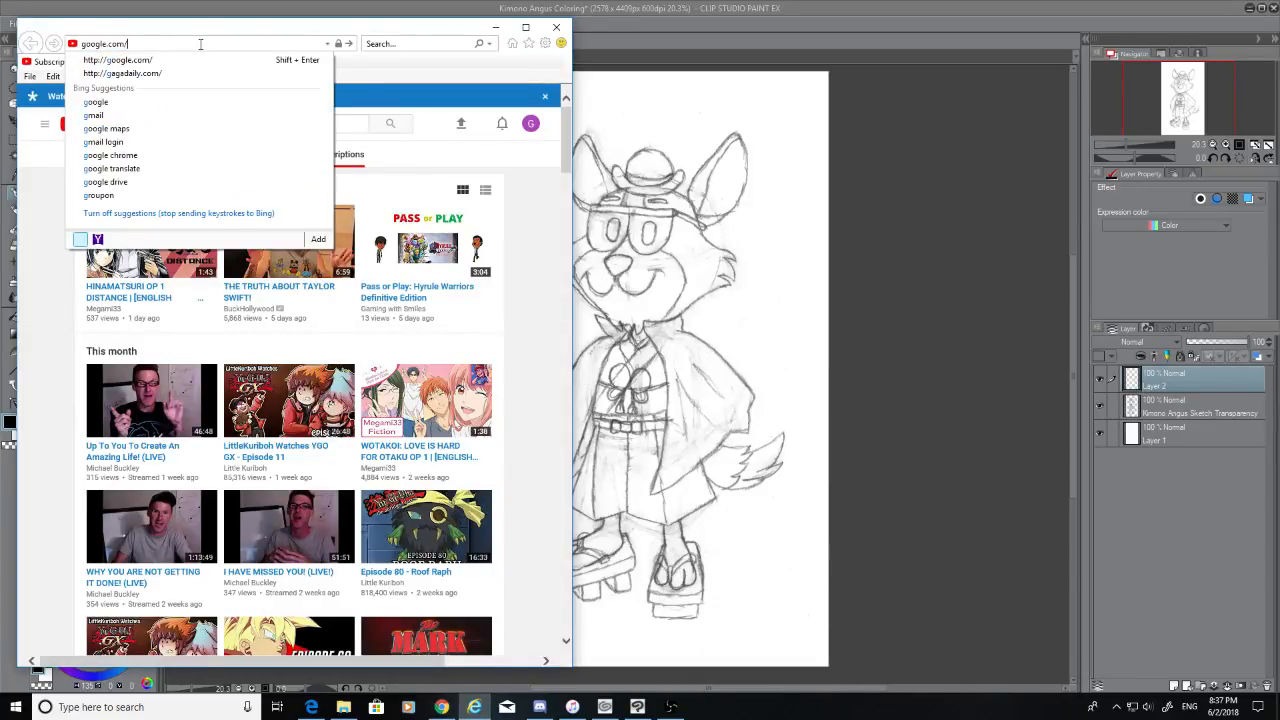
{"action": "key", "text": "Return"}
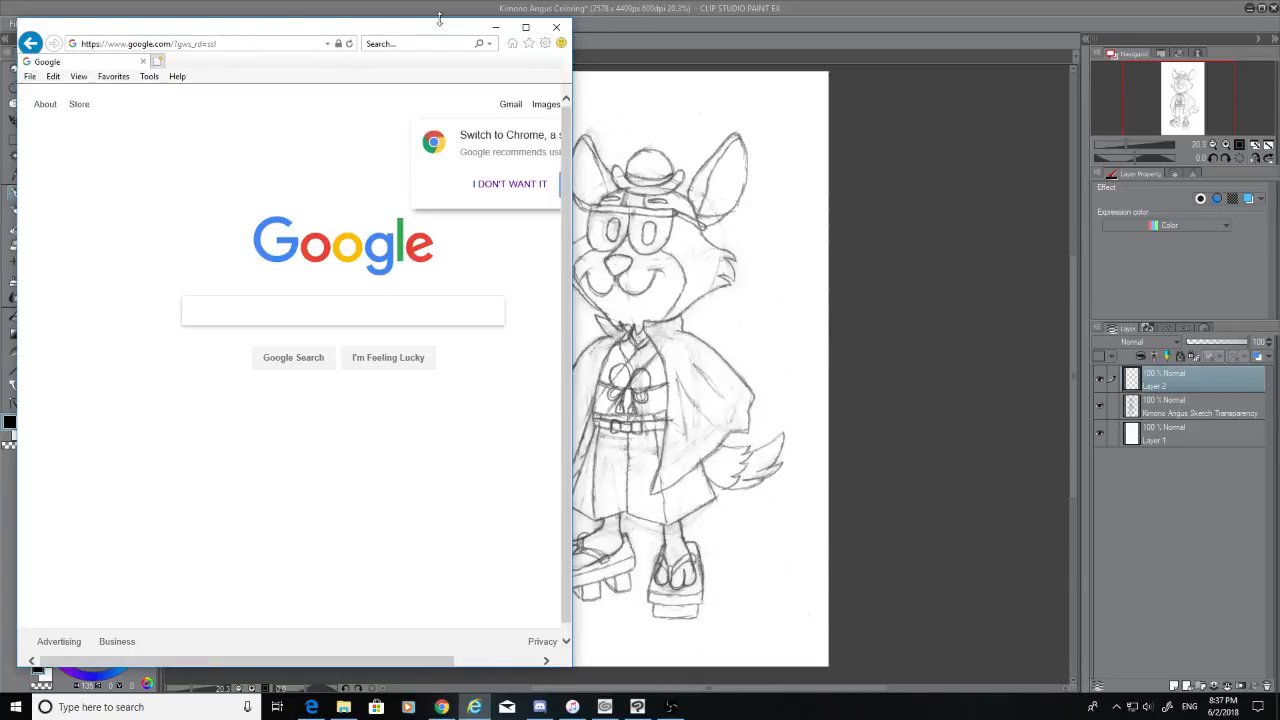
{"action": "left_click", "coordinate": [525, 27]}
{"action": "left_click", "coordinate": [1155, 88]}
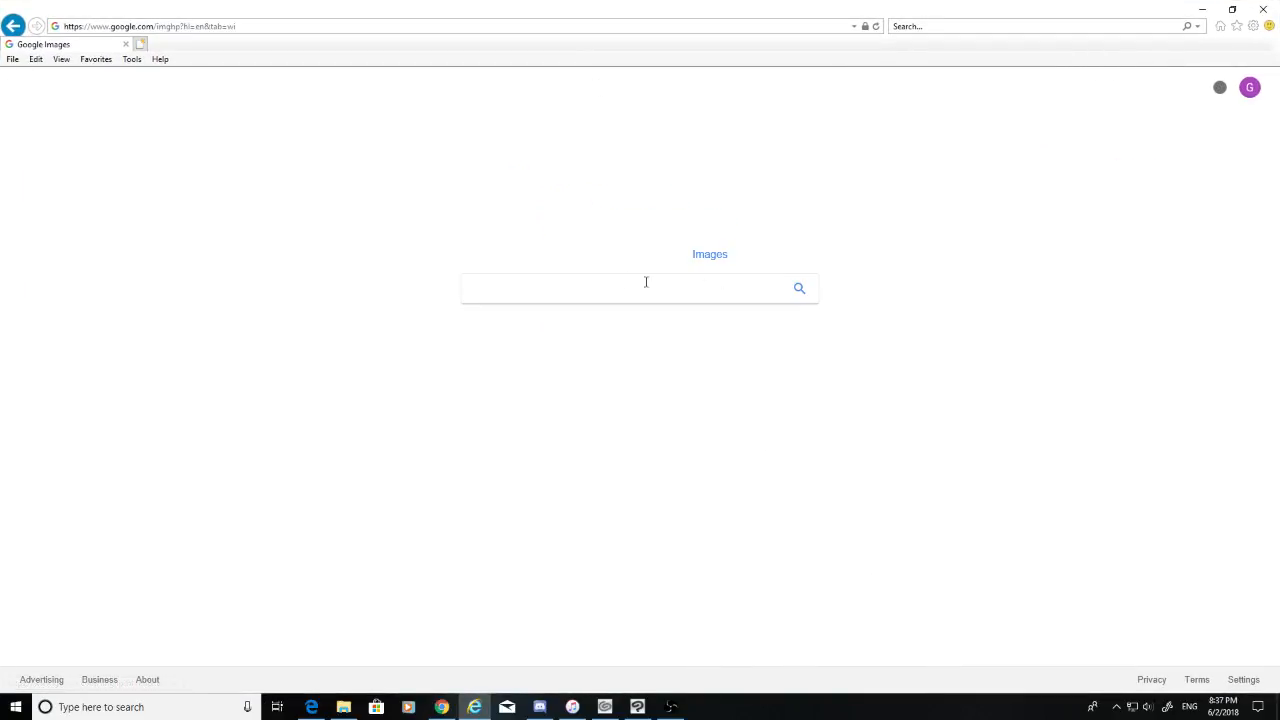
Search Google Images for "shaman king matamune"
{"action": "type", "text": "s"}
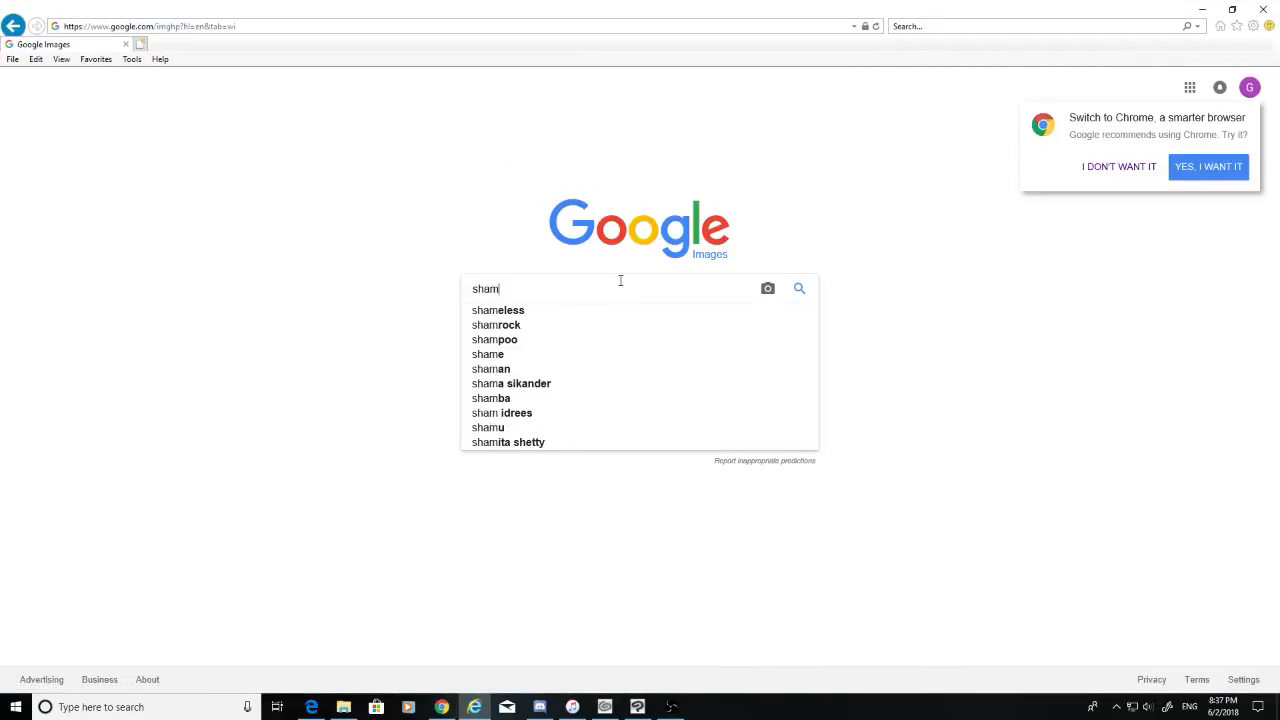
{"action": "key", "text": "BackSpace"}
{"action": "type", "text": "m"}
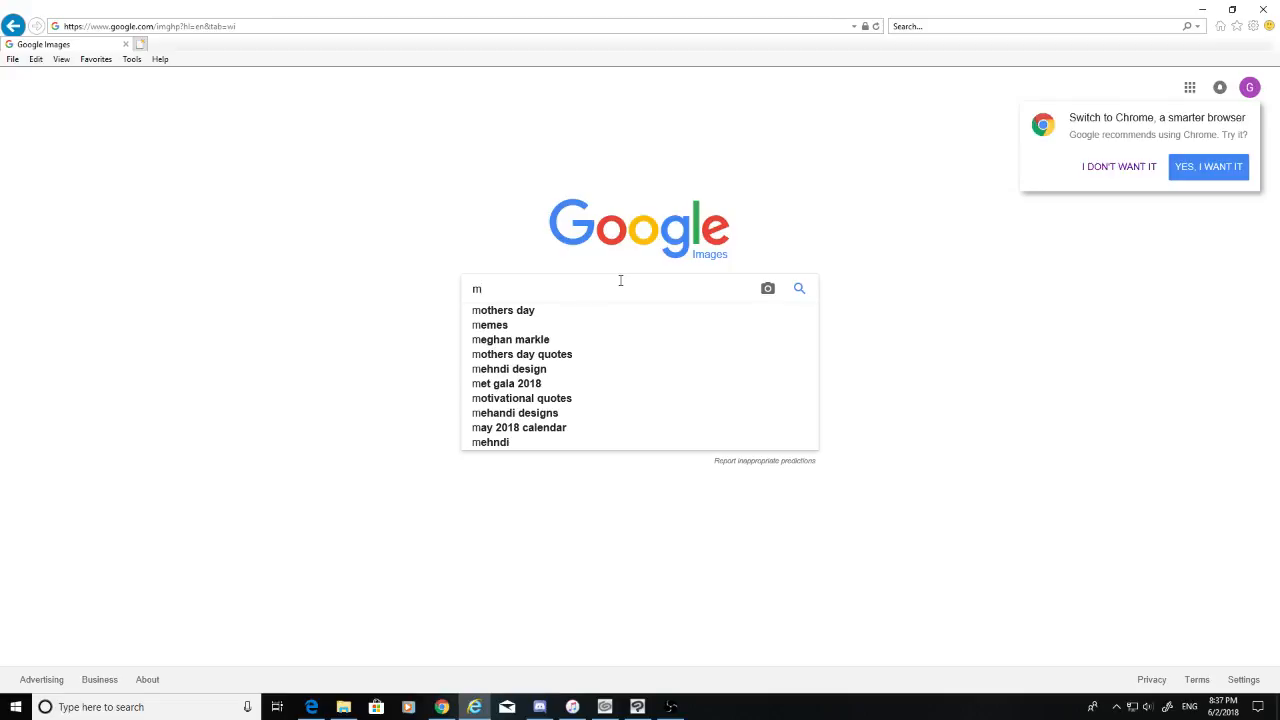
{"action": "key", "text": "BackSpace"}
{"action": "type", "text": "sh"}
{"action": "type", "text": "ama"}
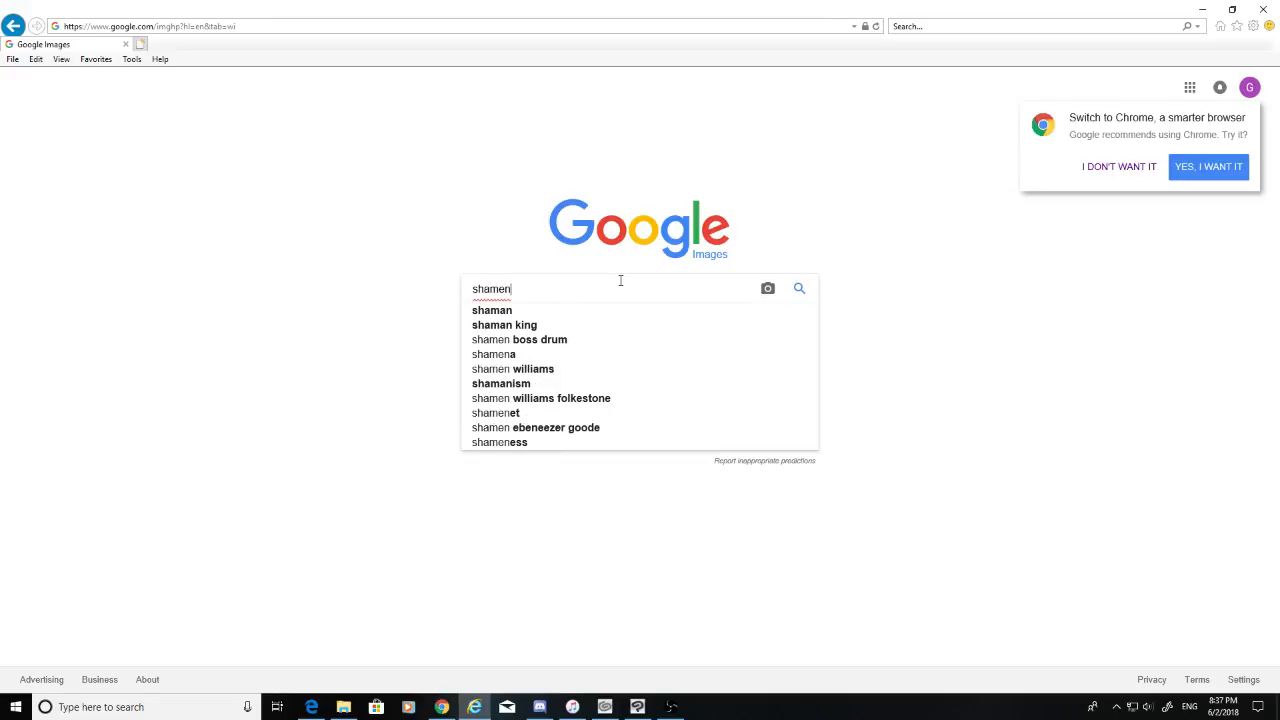
{"action": "type", "text": "n king "}
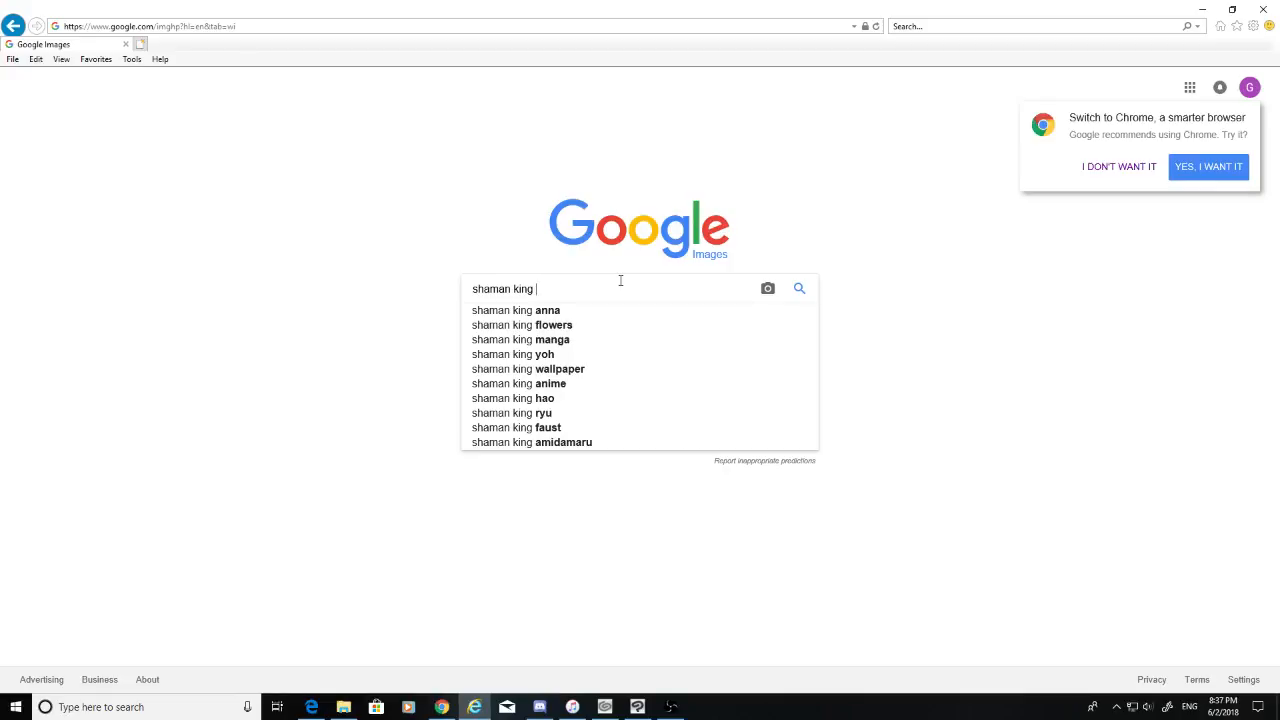
{"action": "type", "text": "nek"}
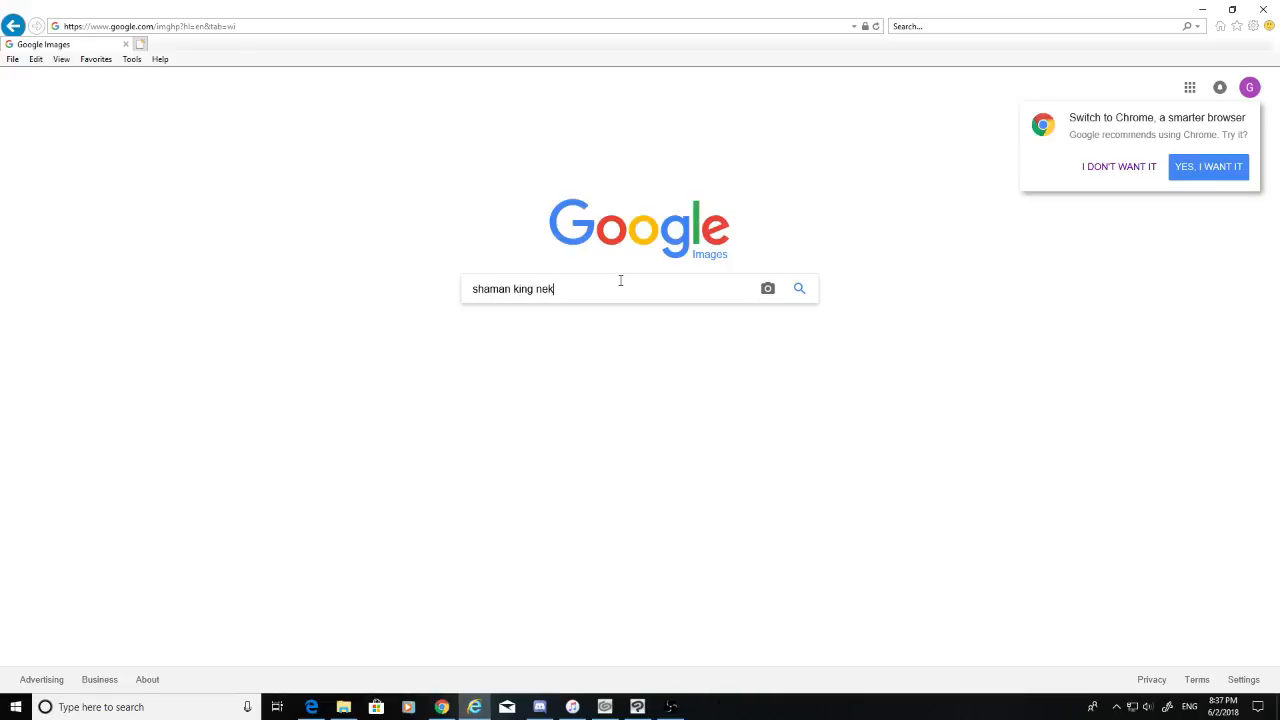
{"action": "key", "text": "BackSpace"}
{"action": "key", "text": "BackSpace"}
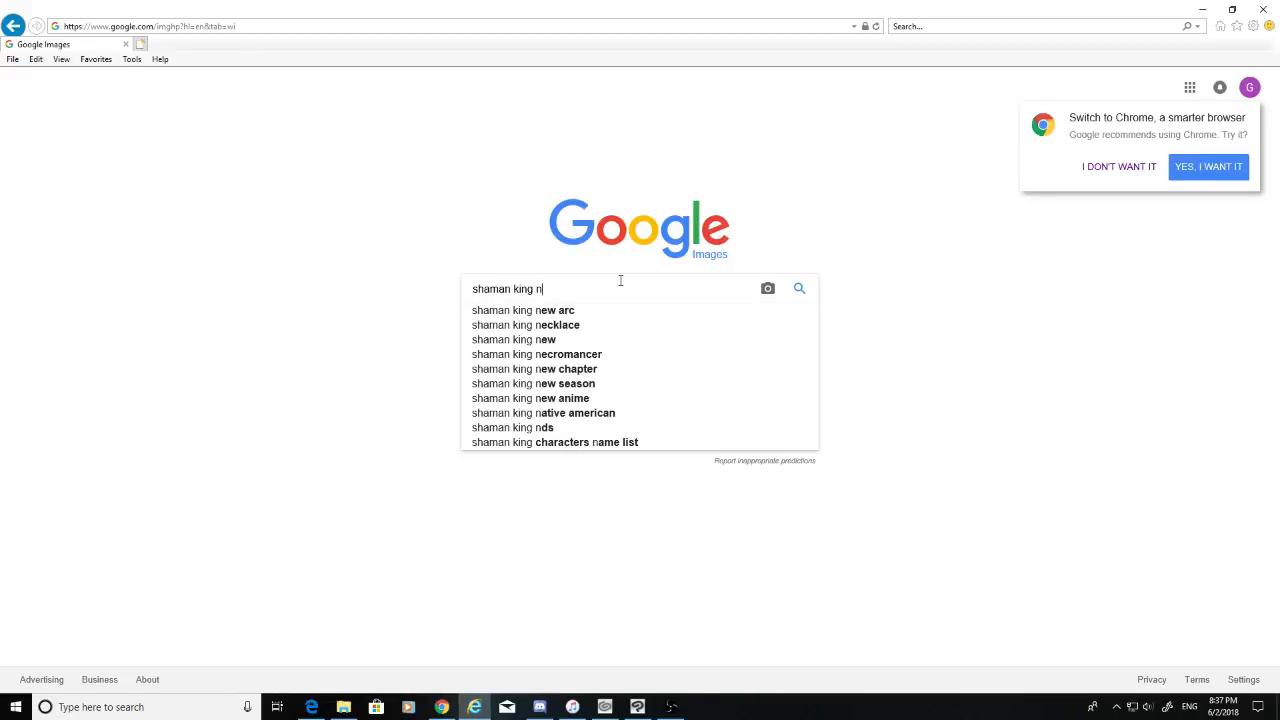
{"action": "key", "text": "BackSpace"}
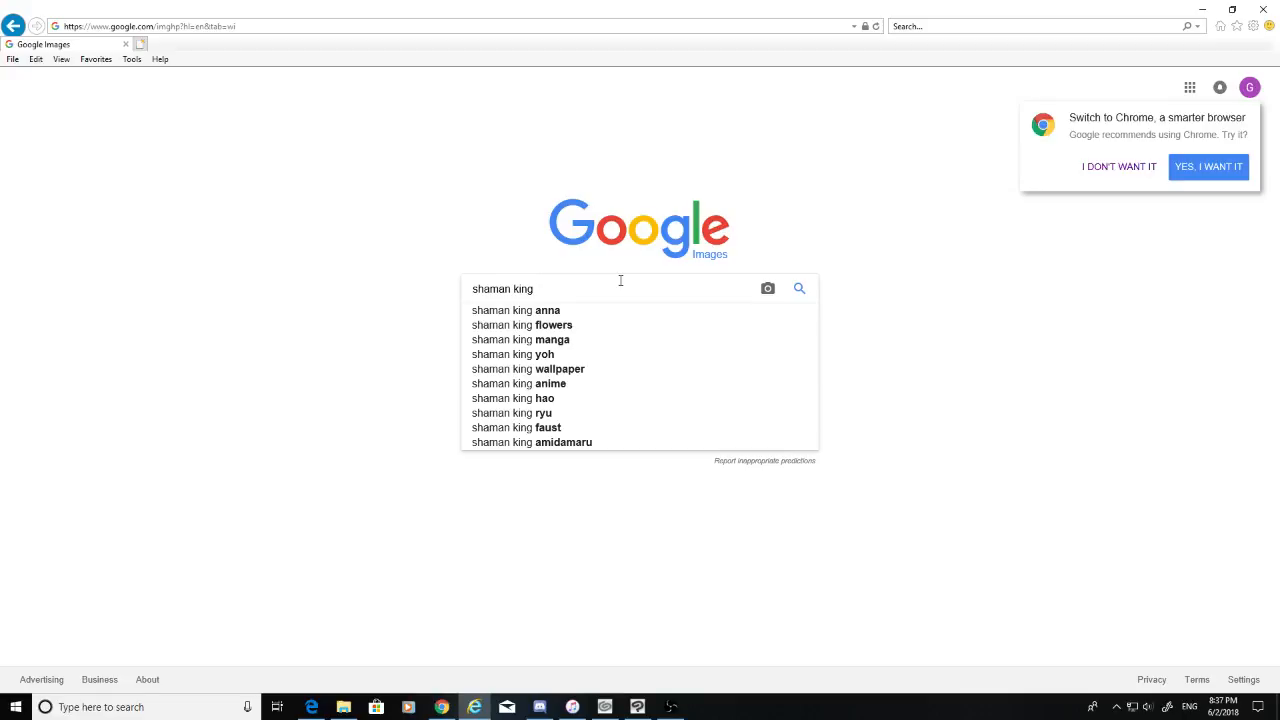
{"action": "type", "text": "mat"}
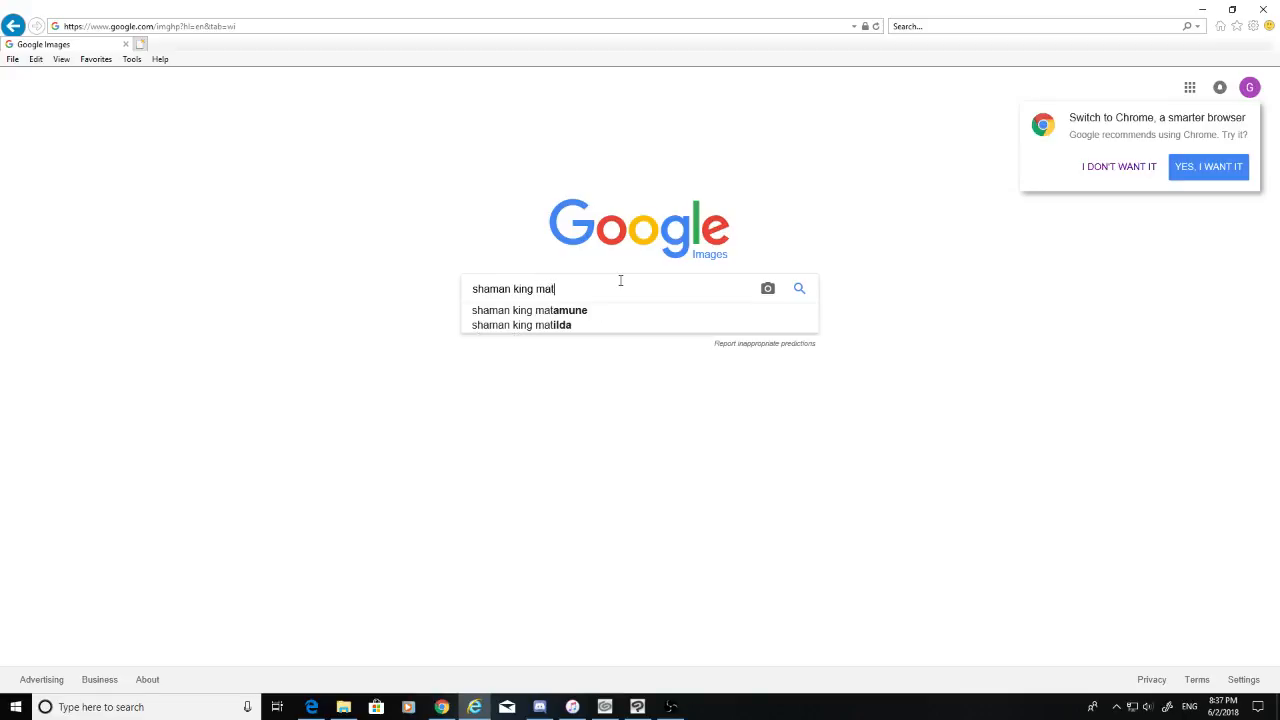
{"action": "key", "text": "Down"}
{"action": "key", "text": "Return"}
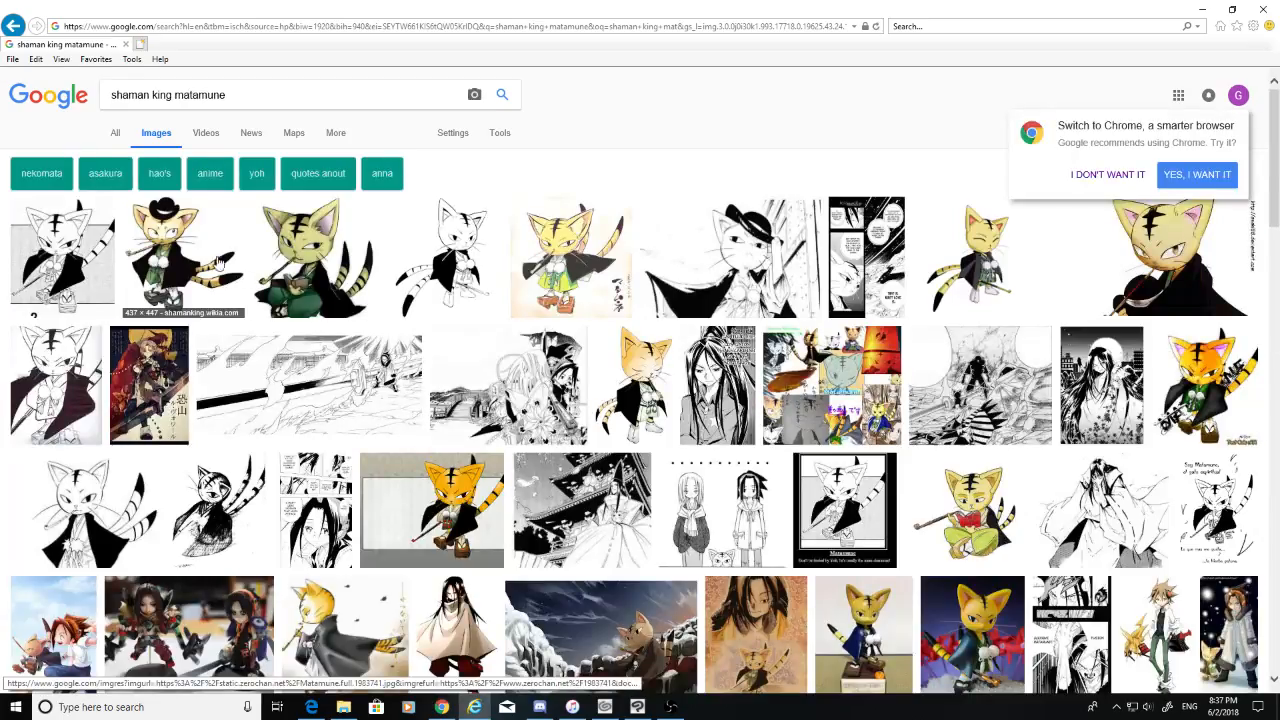
Enlarge the colored picture of Matamune wearing a bowler hat, and switch back to the Kimono Angus sketch in Clip Studio Paint
{"action": "left_click", "coordinate": [210, 258]}
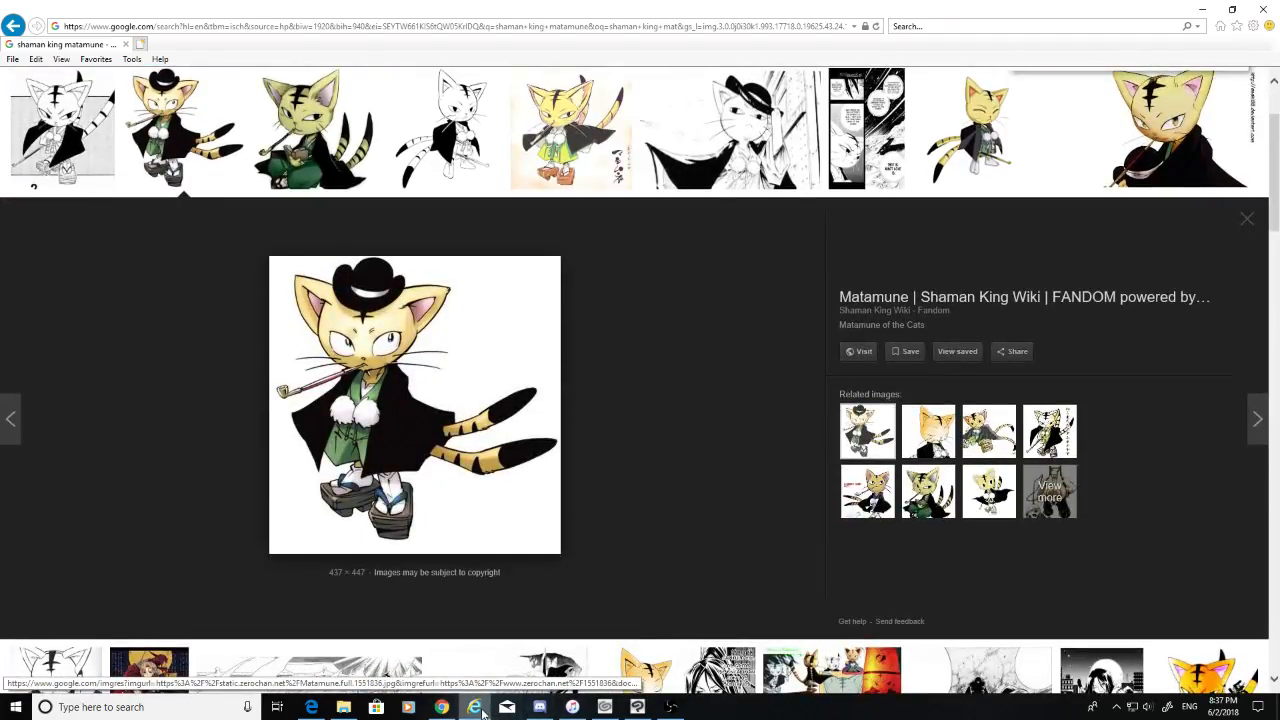
{"action": "mouse_move", "coordinate": [480, 712]}
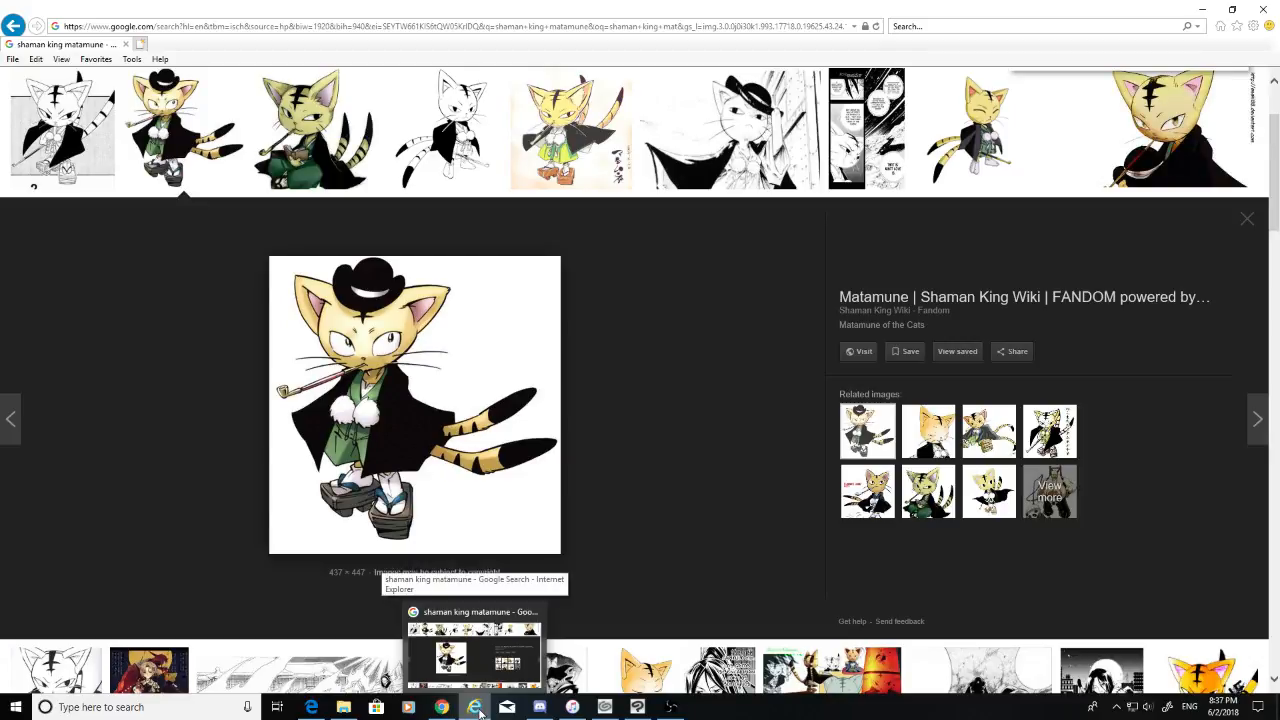
{"action": "left_click", "coordinate": [480, 712]}
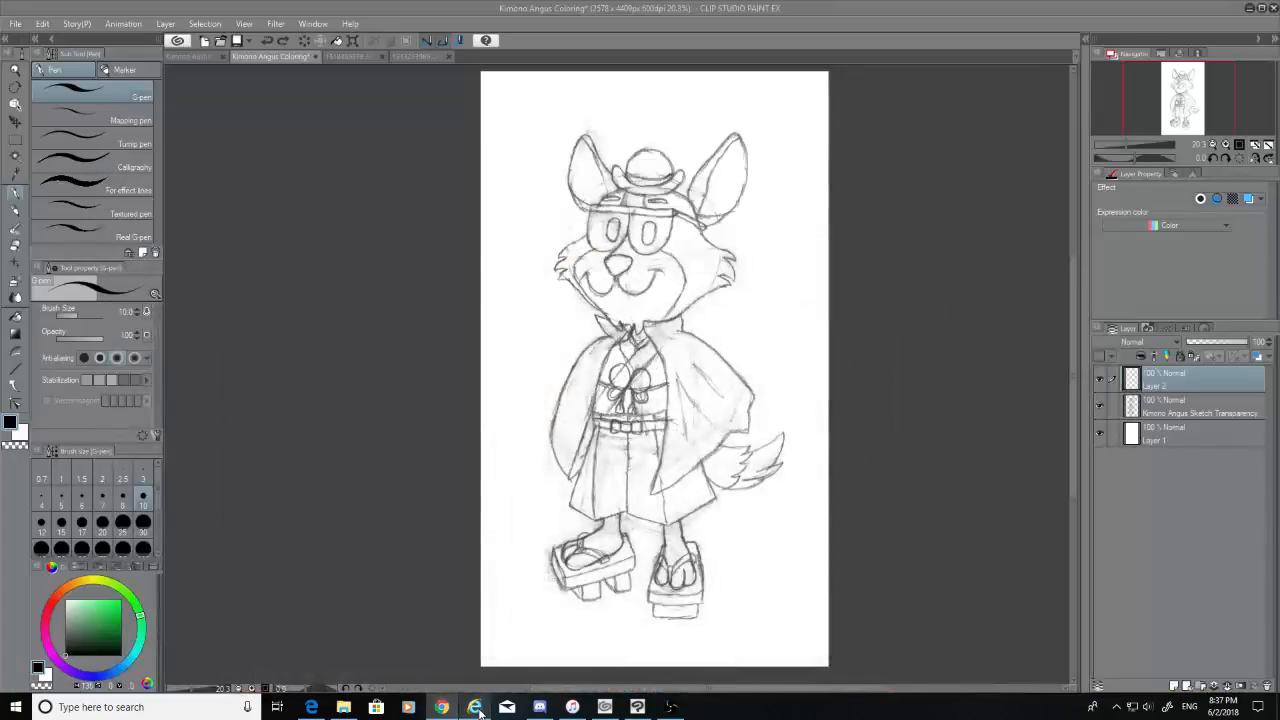
Ink the outer edge and hem of the left trouser leg with straight G-pen lines, from the belt to the center seam
{"action": "scroll", "coordinate": [686, 413], "scroll_direction": "up", "scroll_amount": 2}
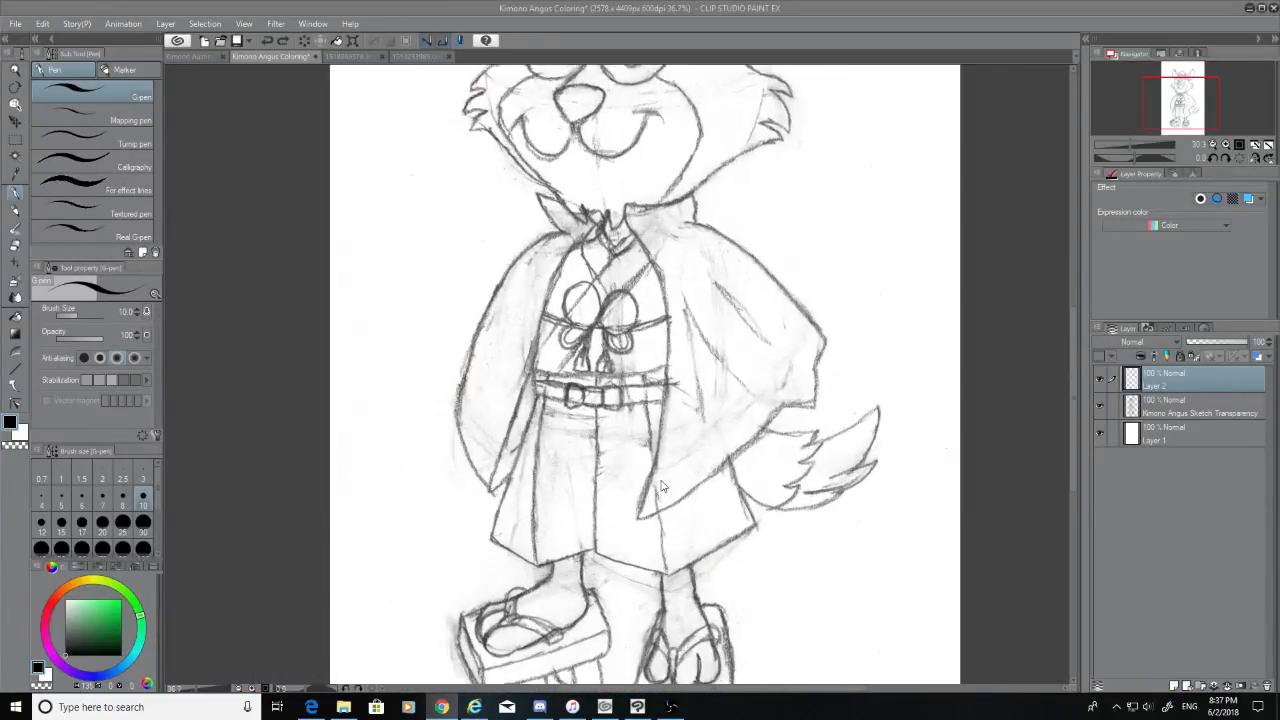
{"action": "scroll", "coordinate": [665, 470], "scroll_direction": "down", "scroll_amount": 1}
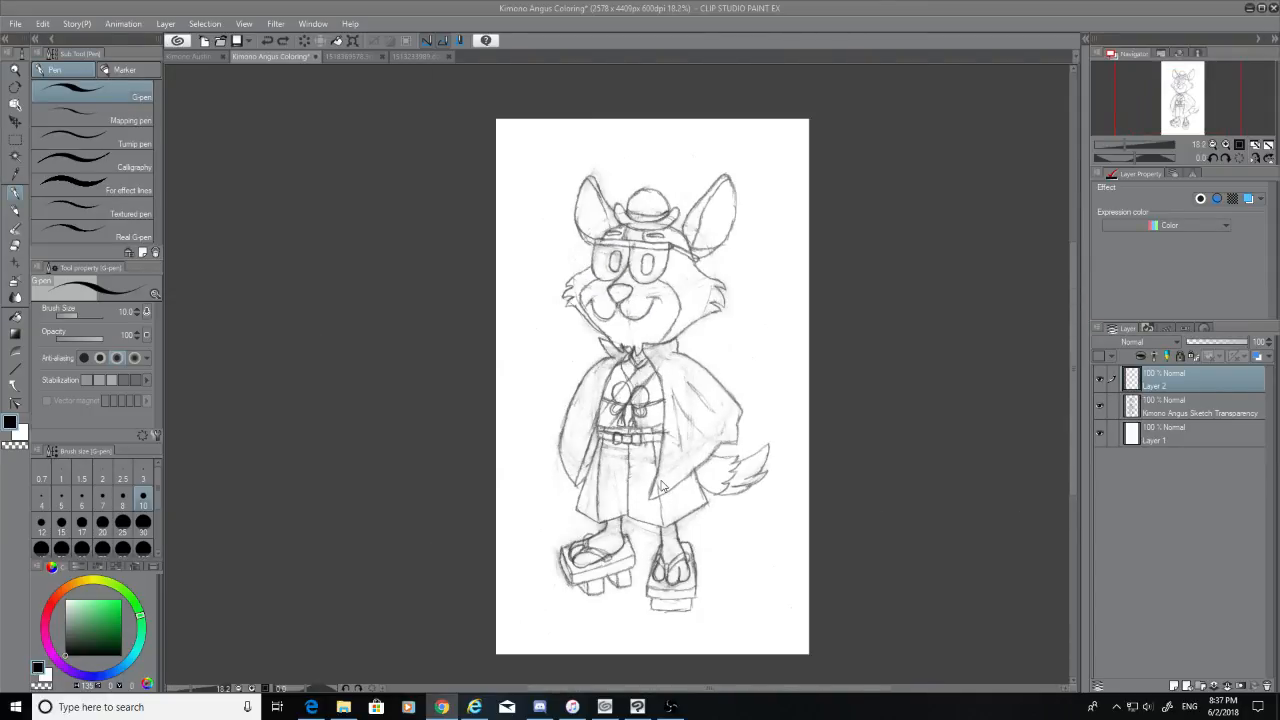
{"action": "scroll", "coordinate": [660, 487], "scroll_direction": "up", "scroll_amount": 3}
{"action": "scroll", "coordinate": [568, 452], "scroll_direction": "up", "scroll_amount": 2}
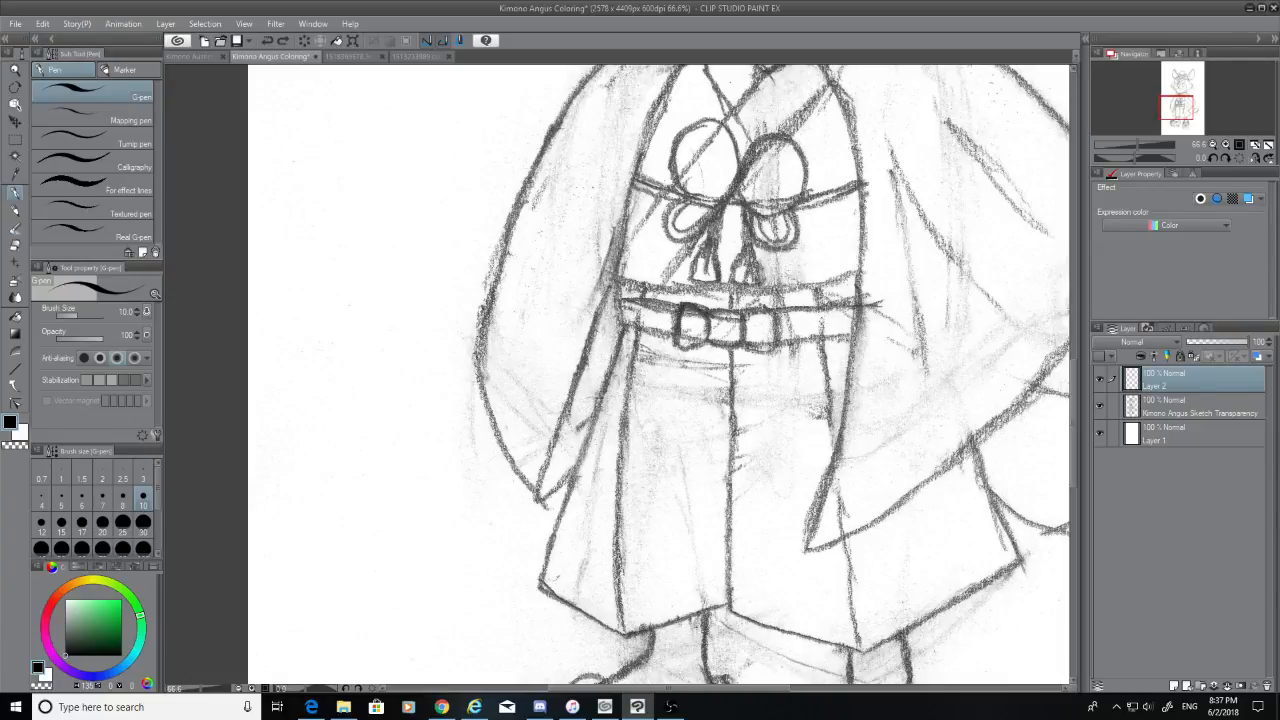
{"action": "left_click", "coordinate": [627, 328]}
{"action": "left_click", "coordinate": [539, 586]}
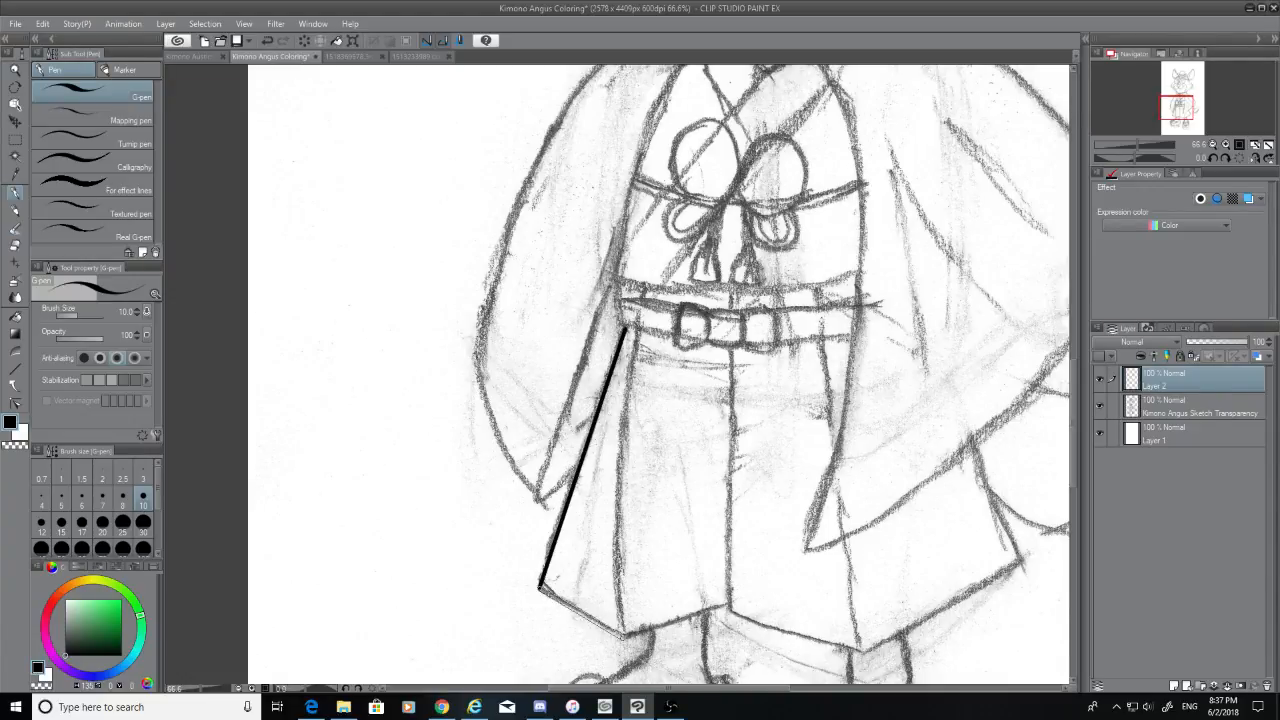
{"action": "left_click", "coordinate": [627, 633]}
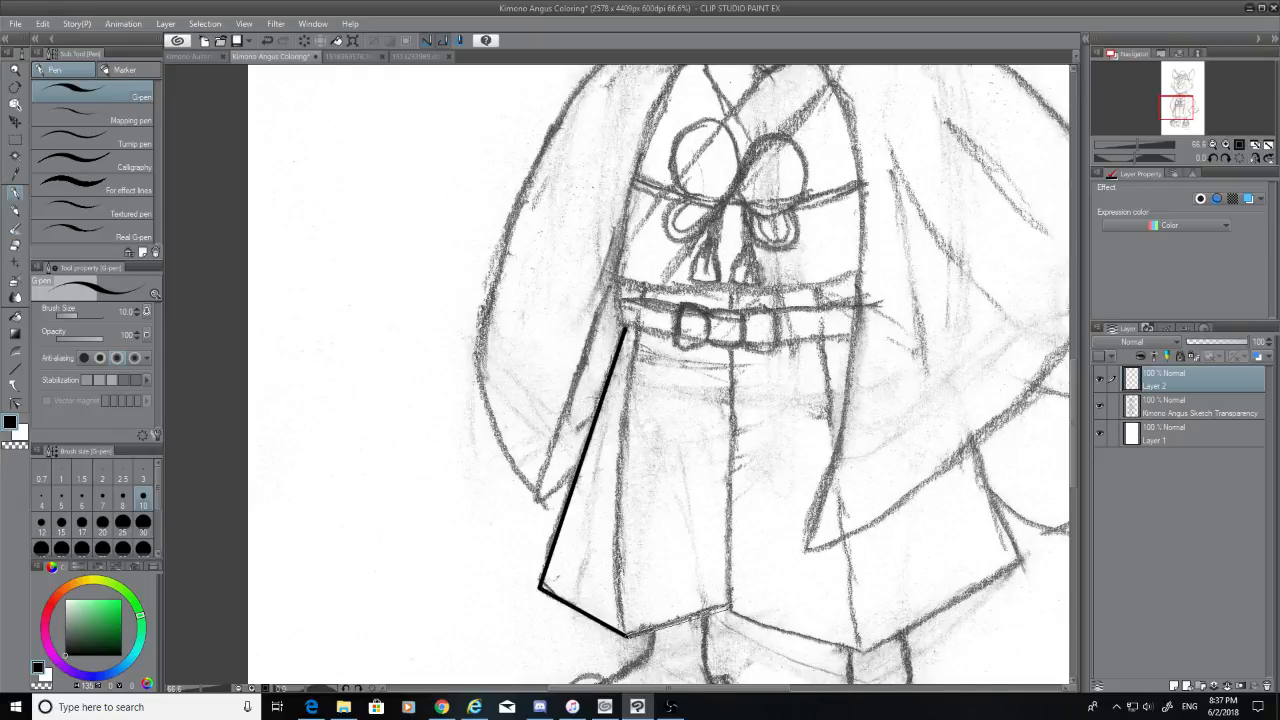
{"action": "left_click", "coordinate": [727, 603]}
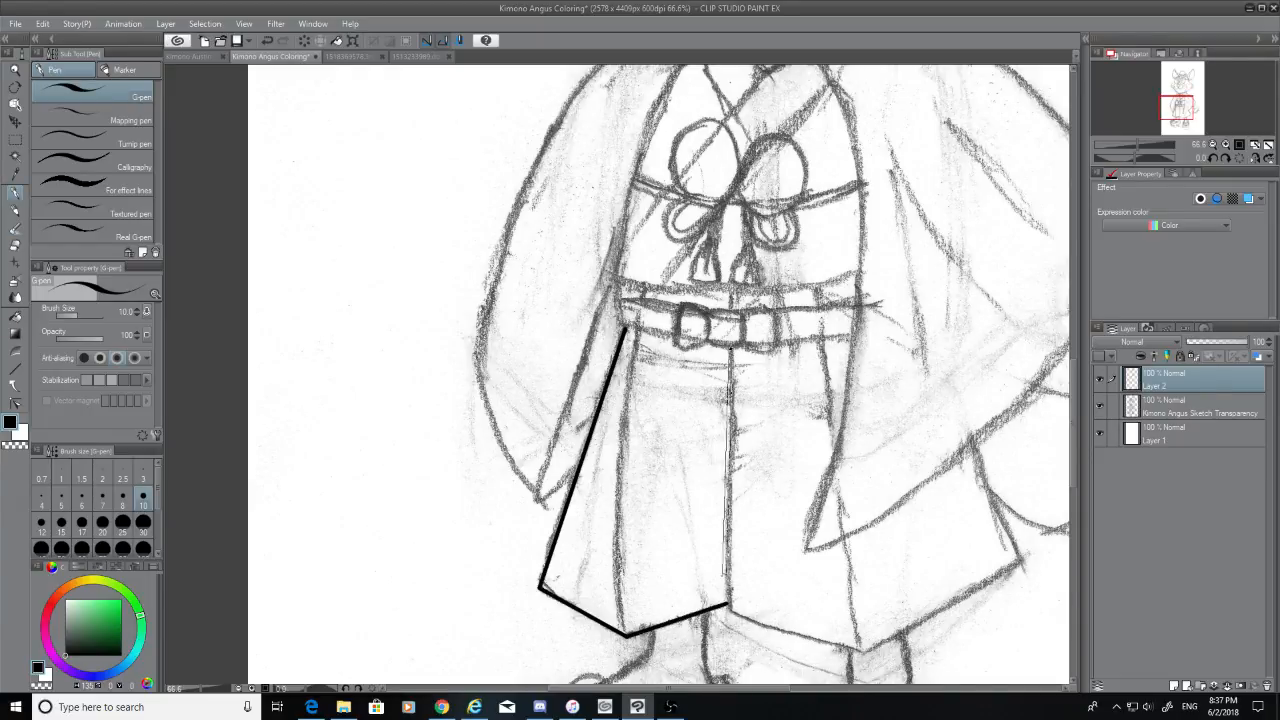
Ink the trousers' center seam, the right leg's hem and its outer edge up to the cloak with straight lines
{"action": "left_click", "coordinate": [729, 606], "text": "shift"}
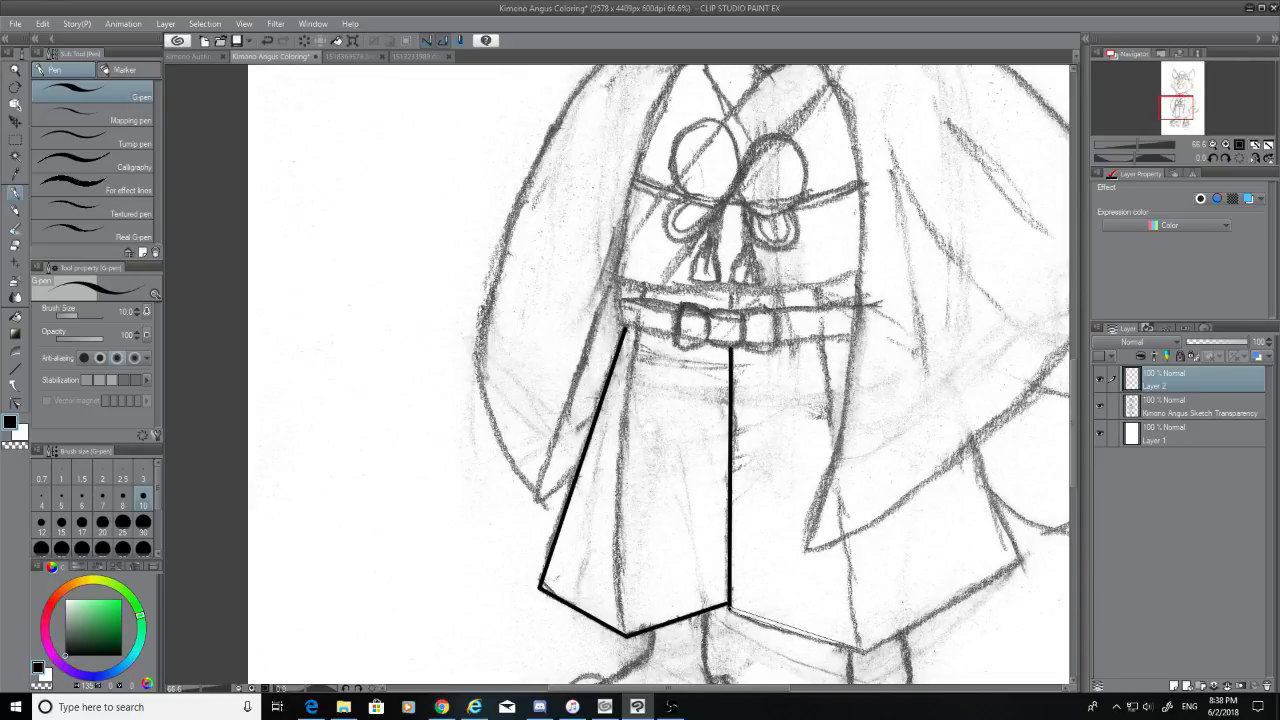
{"action": "left_click", "coordinate": [865, 652], "text": "shift"}
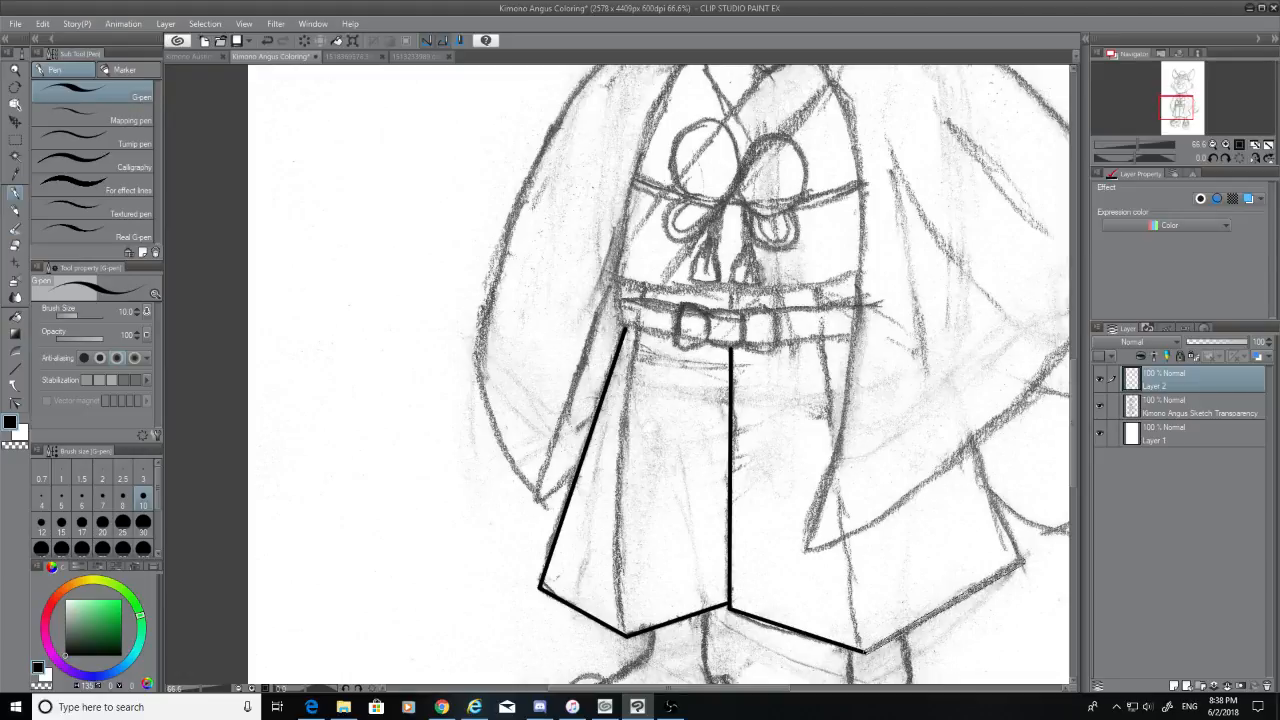
{"action": "left_click", "coordinate": [1022, 562], "text": "shift"}
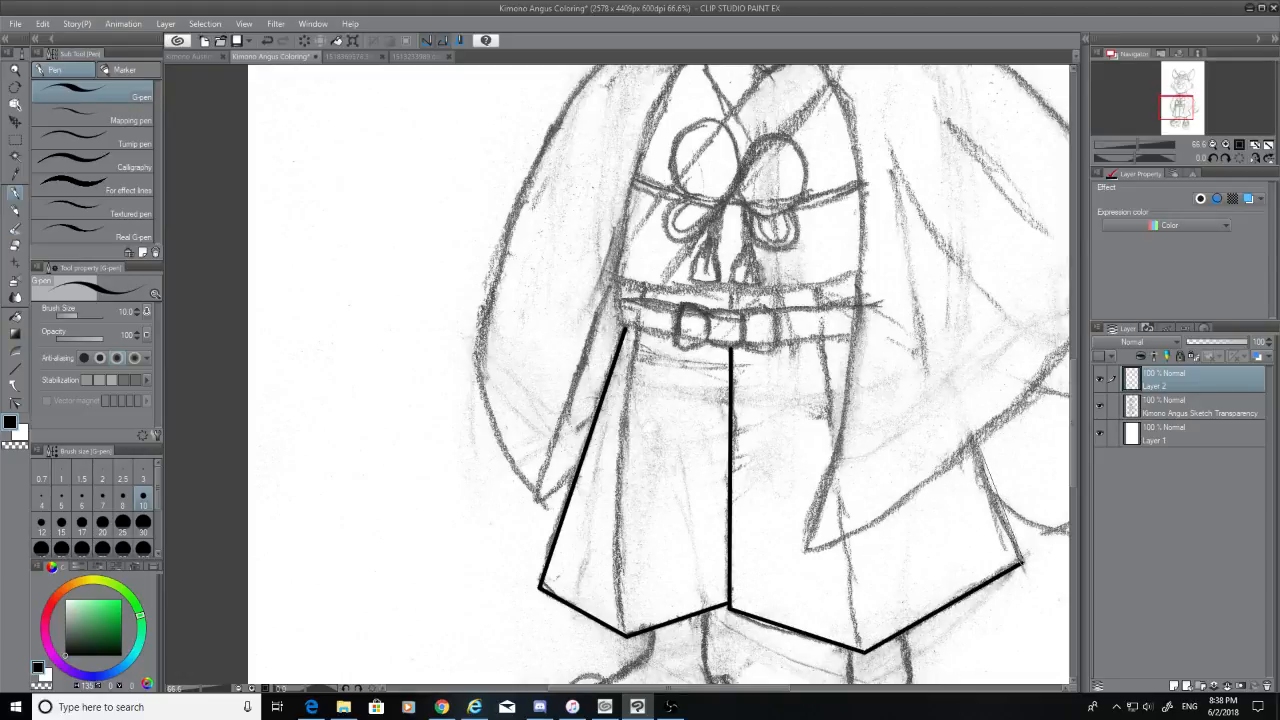
{"action": "left_click", "coordinate": [975, 445], "text": "shift"}
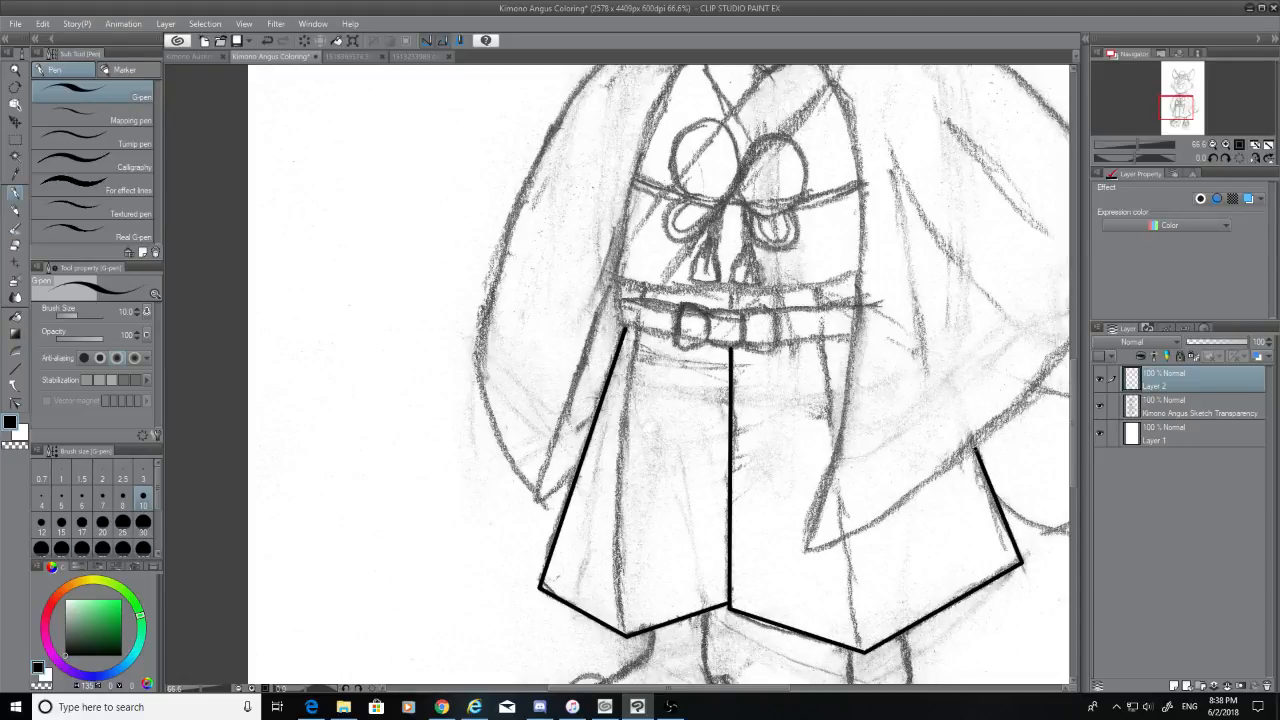
Examine the whole Kimono Angus figure from head to sandals with the inked trouser outline in place
{"action": "left_click_drag", "start_coordinate": [1077, 478], "coordinate": [1072, 420]}
{"action": "scroll", "coordinate": [1045, 418], "scroll_direction": "down", "scroll_amount": 1}
{"action": "scroll", "coordinate": [1045, 418], "scroll_direction": "down", "scroll_amount": 2}
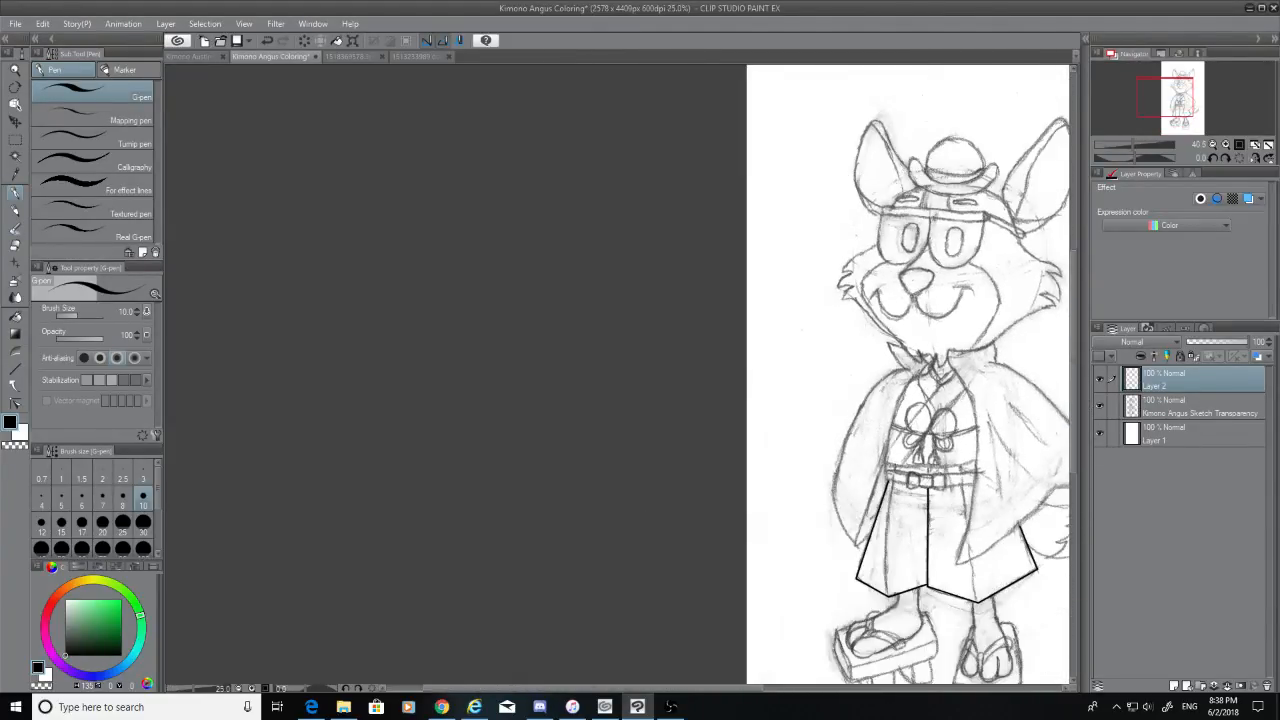
{"action": "left_click_drag", "start_coordinate": [757, 688], "coordinate": [849, 691]}
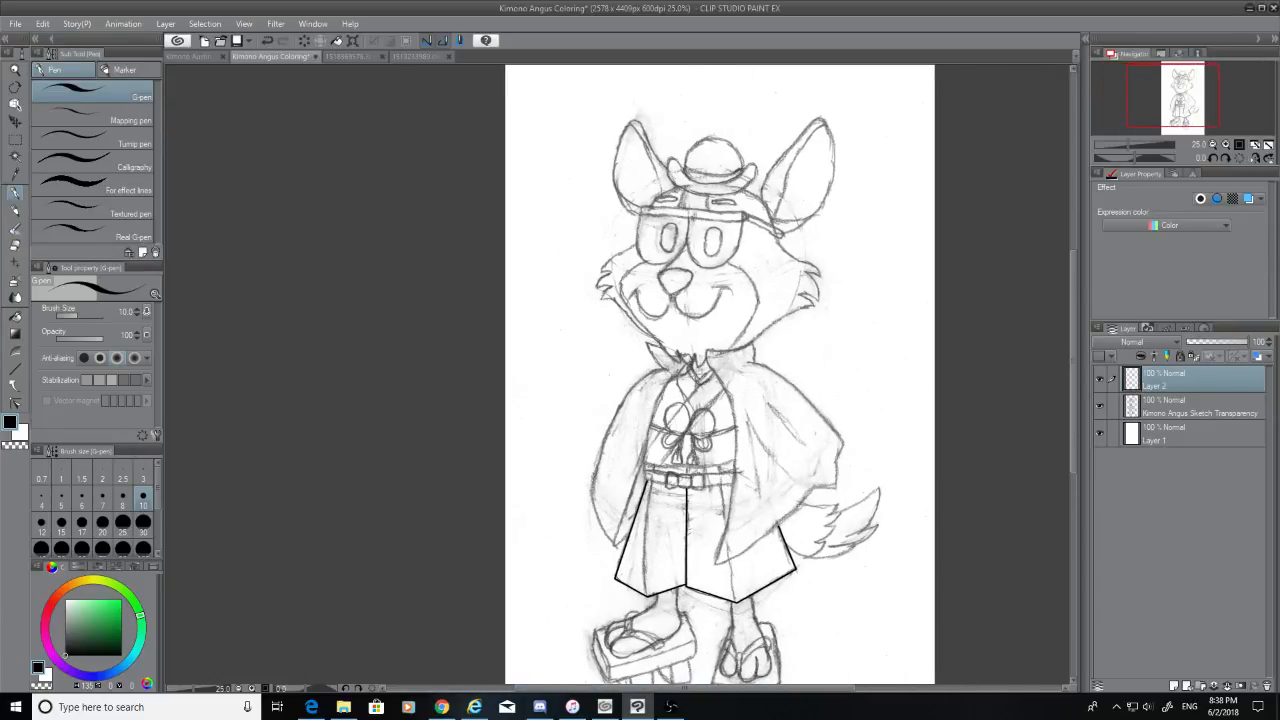
{"action": "scroll", "coordinate": [707, 268], "scroll_direction": "up", "scroll_amount": 6}
{"action": "scroll", "coordinate": [707, 268], "scroll_direction": "down", "scroll_amount": 4}
{"action": "scroll", "coordinate": [707, 268], "scroll_direction": "down", "scroll_amount": 2}
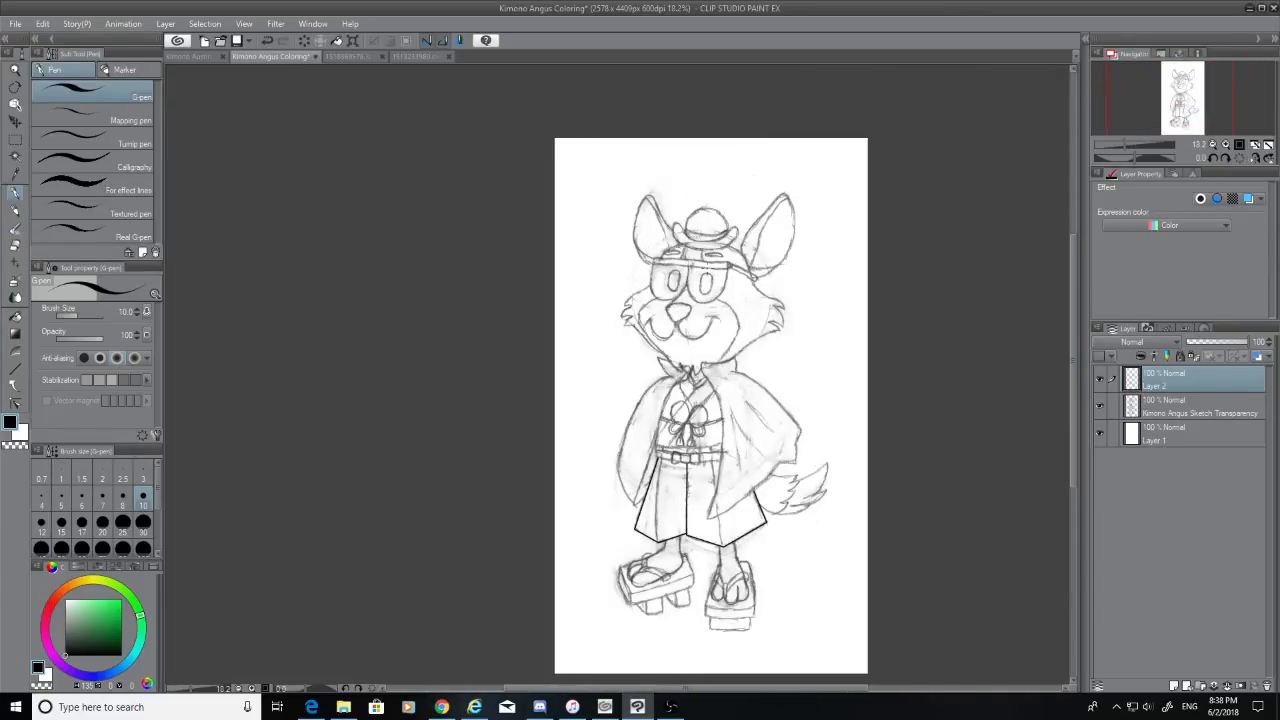
{"action": "scroll", "coordinate": [724, 570], "scroll_direction": "up", "scroll_amount": 3}
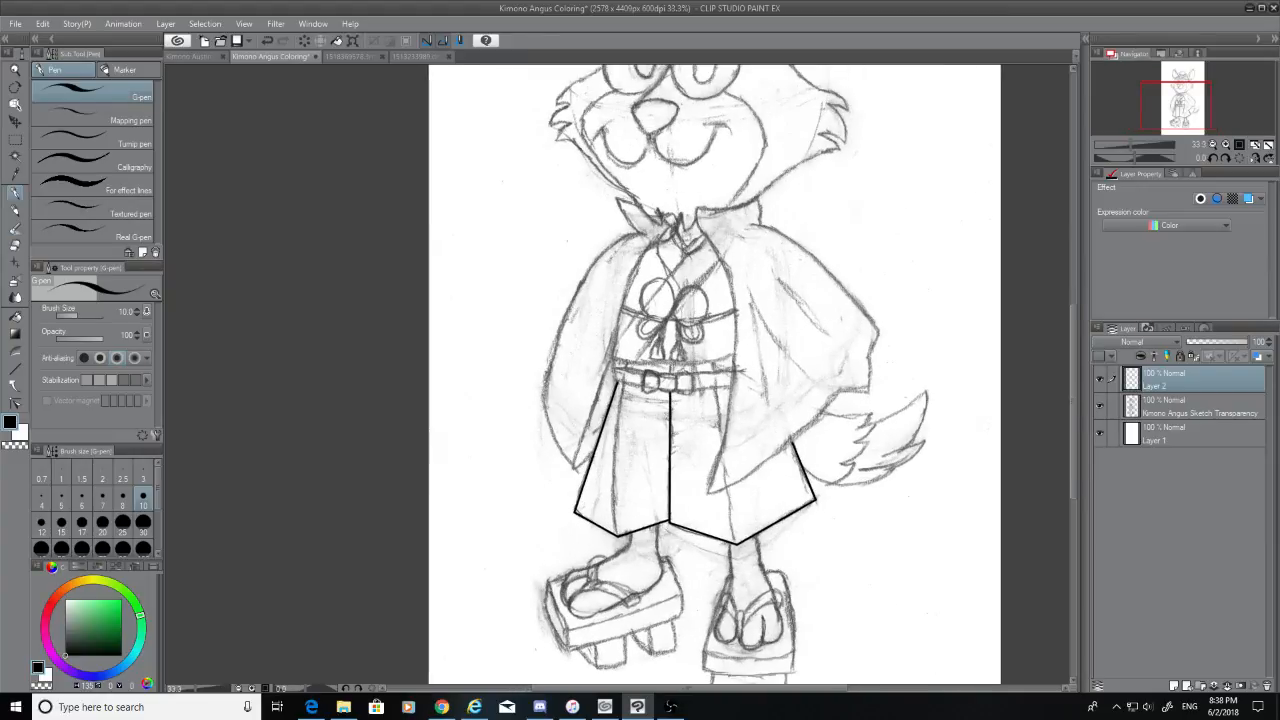
{"action": "left_click_drag", "start_coordinate": [1070, 462], "coordinate": [1068, 341]}
{"action": "scroll", "coordinate": [586, 352], "scroll_direction": "down", "scroll_amount": 2}
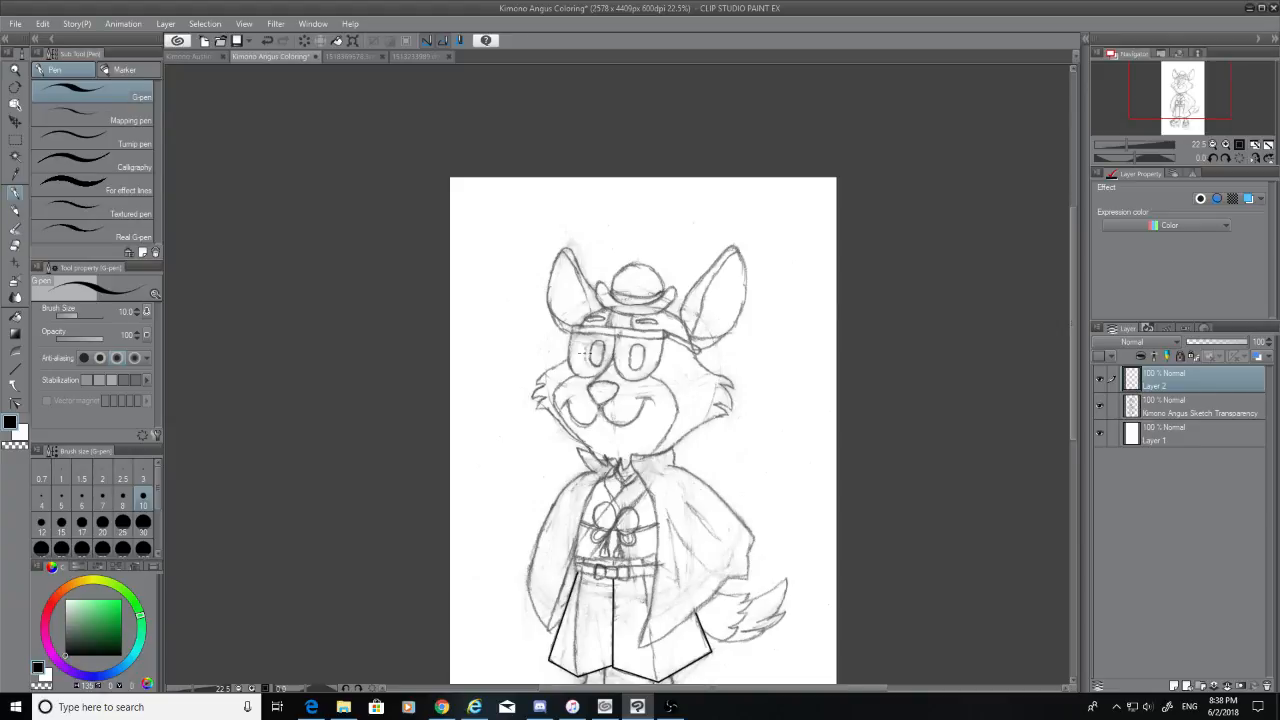
{"action": "scroll", "coordinate": [608, 324], "scroll_direction": "up", "scroll_amount": 1}
{"action": "scroll", "coordinate": [608, 324], "scroll_direction": "down", "scroll_amount": 1}
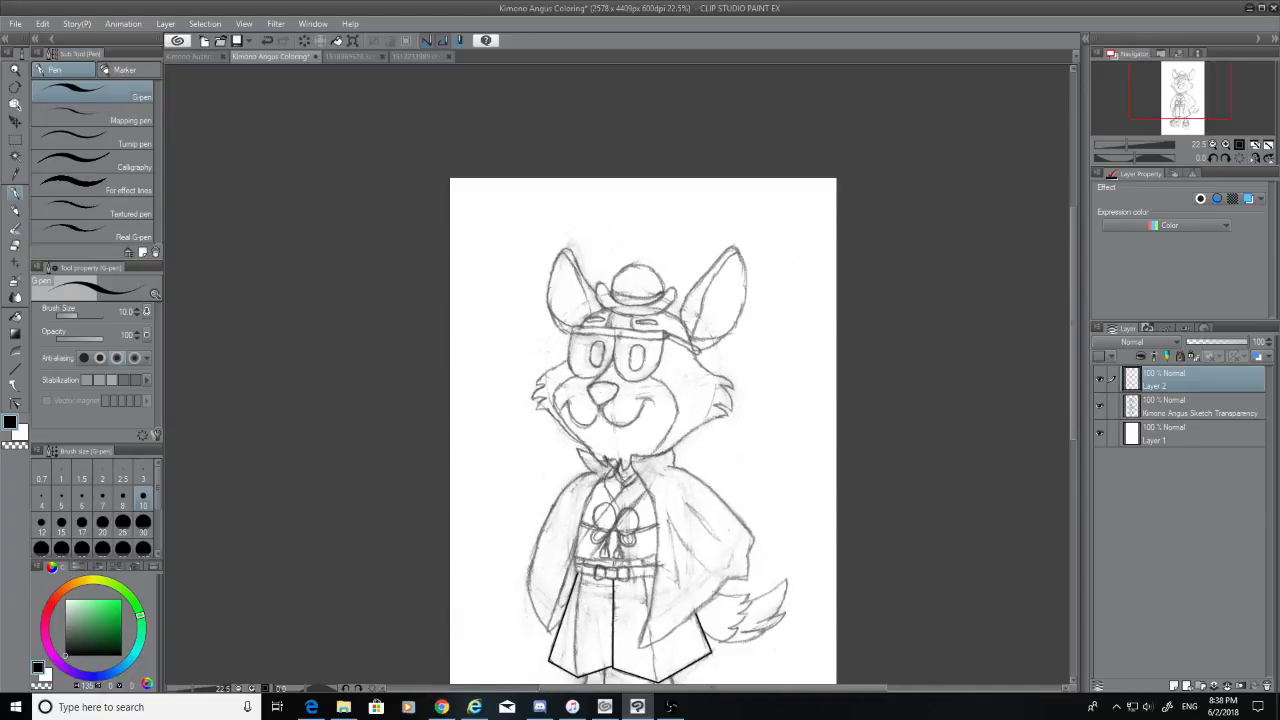
Compare the Kimono Angus sketch with the finished corgi character in the mr._and_mrs._penbroke reference image
{"action": "left_click", "coordinate": [402, 57]}
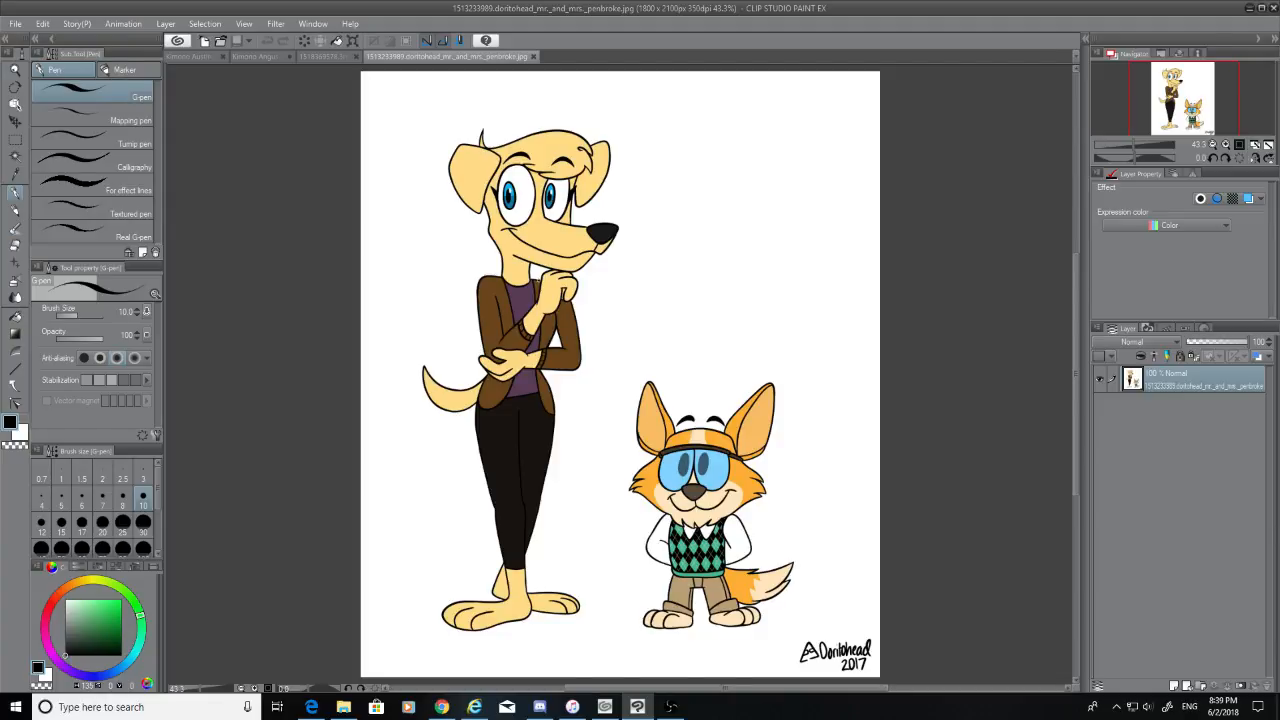
{"action": "left_click", "coordinate": [243, 54]}
{"action": "scroll", "coordinate": [617, 610], "scroll_direction": "up", "scroll_amount": 2}
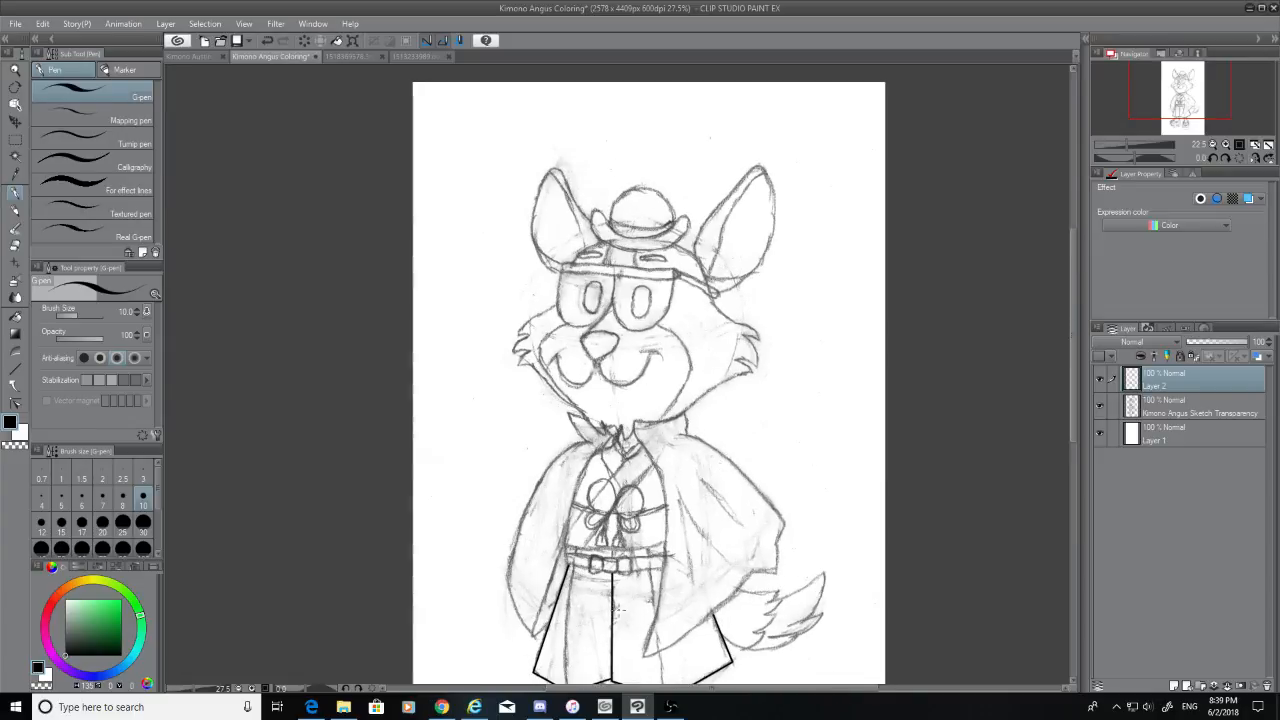
{"action": "left_click", "coordinate": [420, 57]}
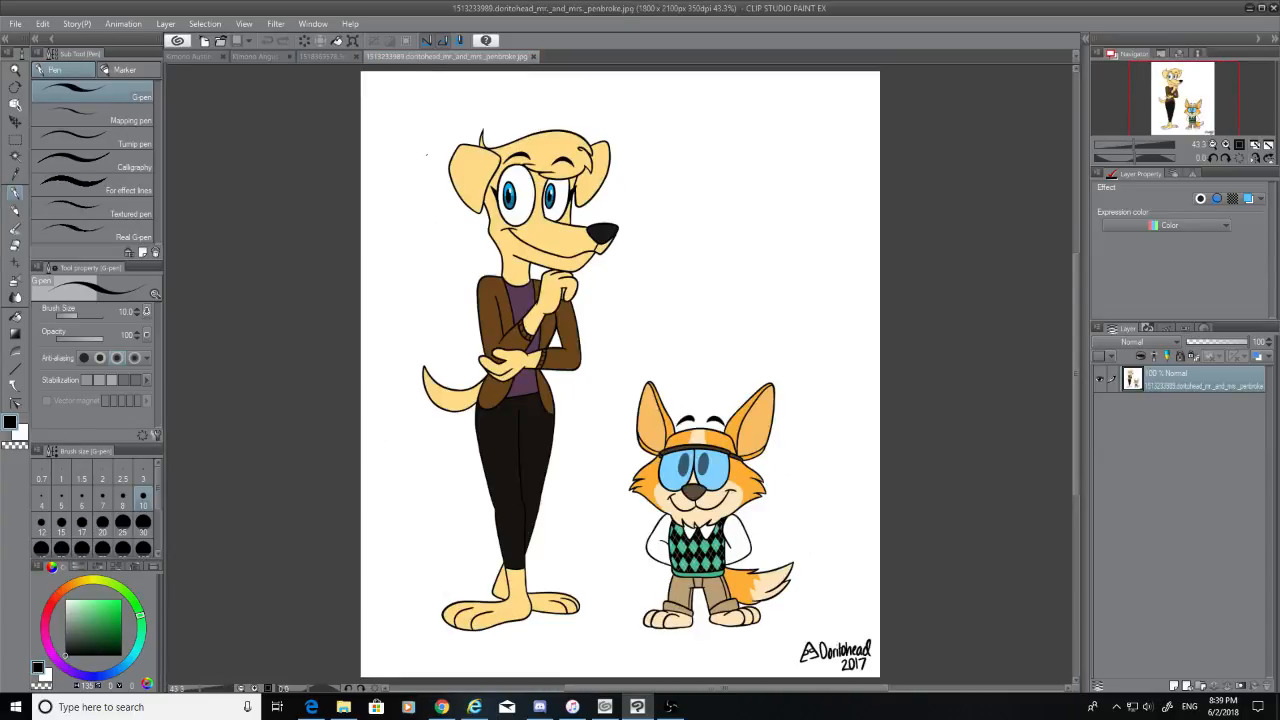
{"action": "left_click", "coordinate": [256, 58]}
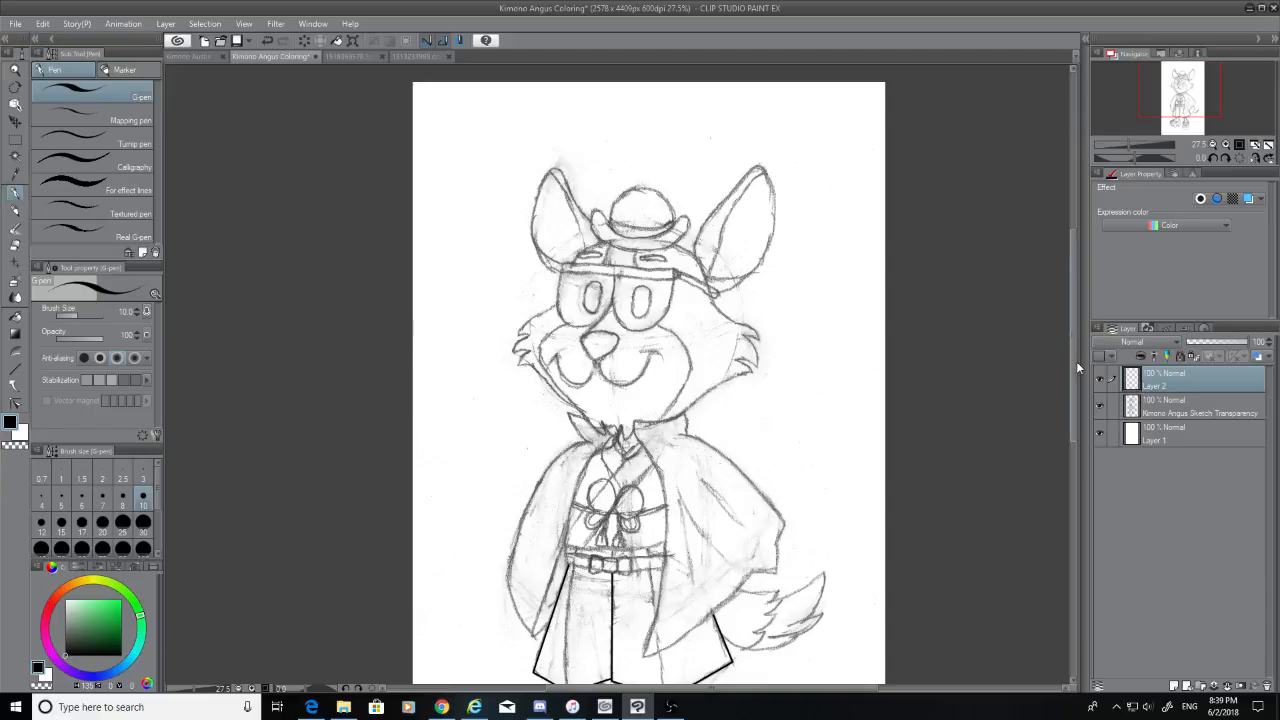
Ink the goggles' front band as a closed four-sided bar with straight G-pen lines, using the mr._and_mrs._penbroke image as reference
{"action": "scroll", "coordinate": [1074, 363], "scroll_direction": "up", "scroll_amount": 2}
{"action": "scroll", "coordinate": [645, 292], "scroll_direction": "up", "scroll_amount": 5}
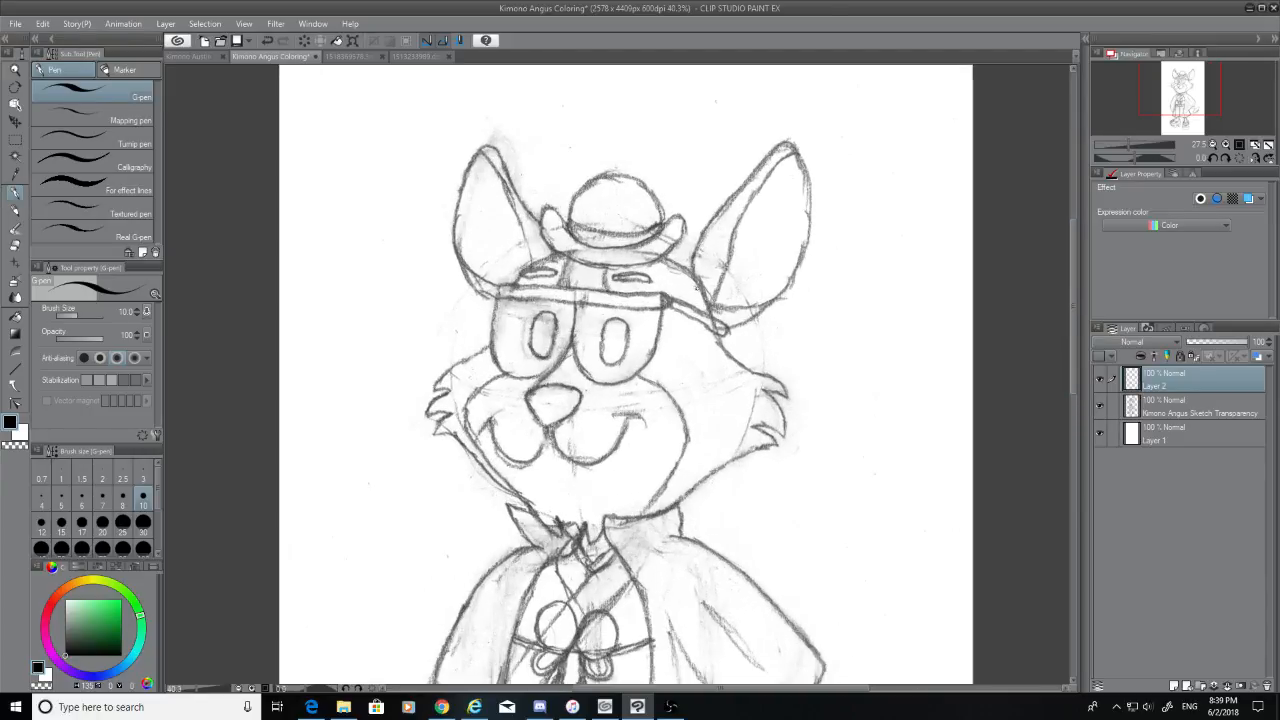
{"action": "scroll", "coordinate": [443, 305], "scroll_direction": "up", "scroll_amount": 2}
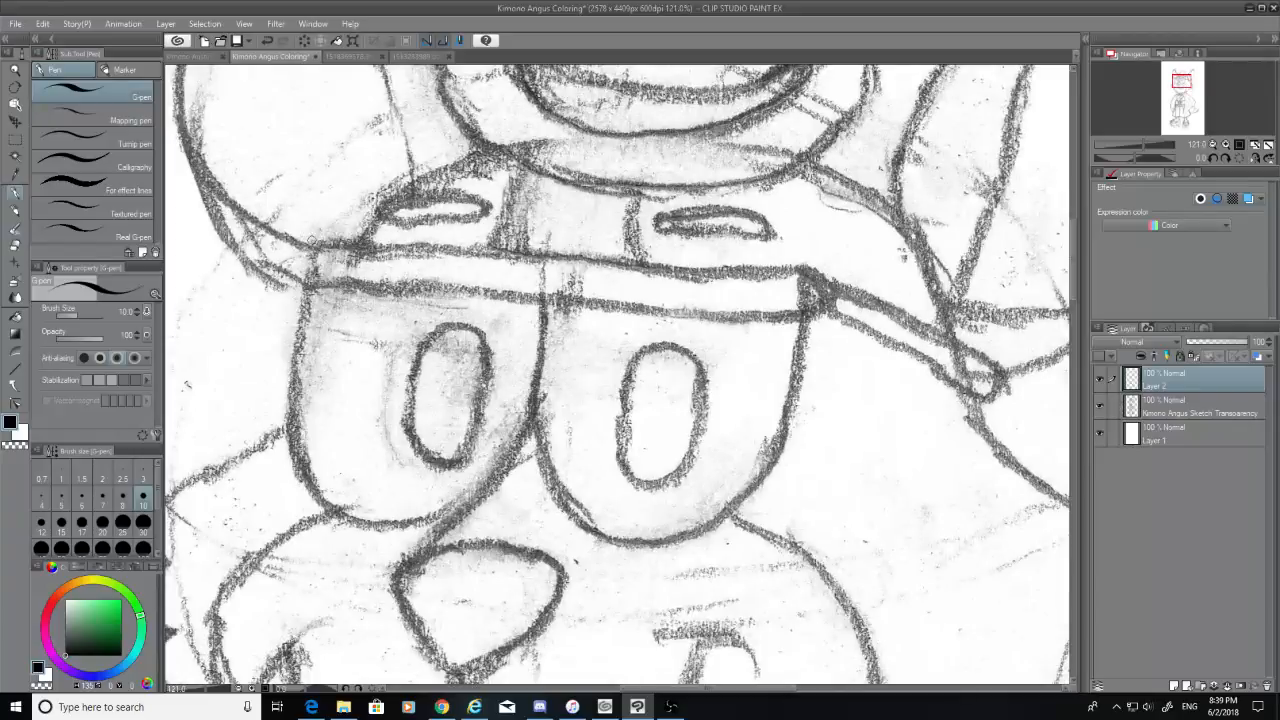
{"action": "mouse_move", "coordinate": [317, 242]}
{"action": "left_mouse_down"}
{"action": "mouse_move", "coordinate": [776, 290]}
{"action": "mouse_move", "coordinate": [804, 273]}
{"action": "left_mouse_up"}
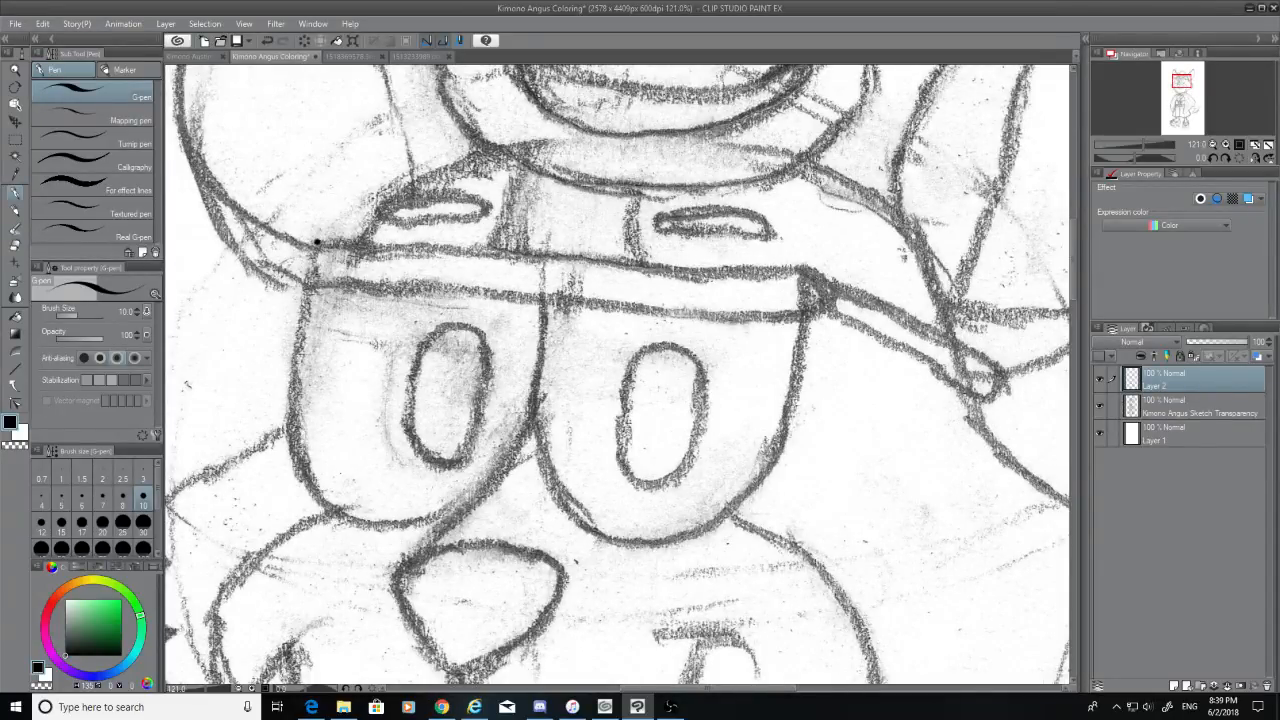
{"action": "left_click", "coordinate": [415, 58]}
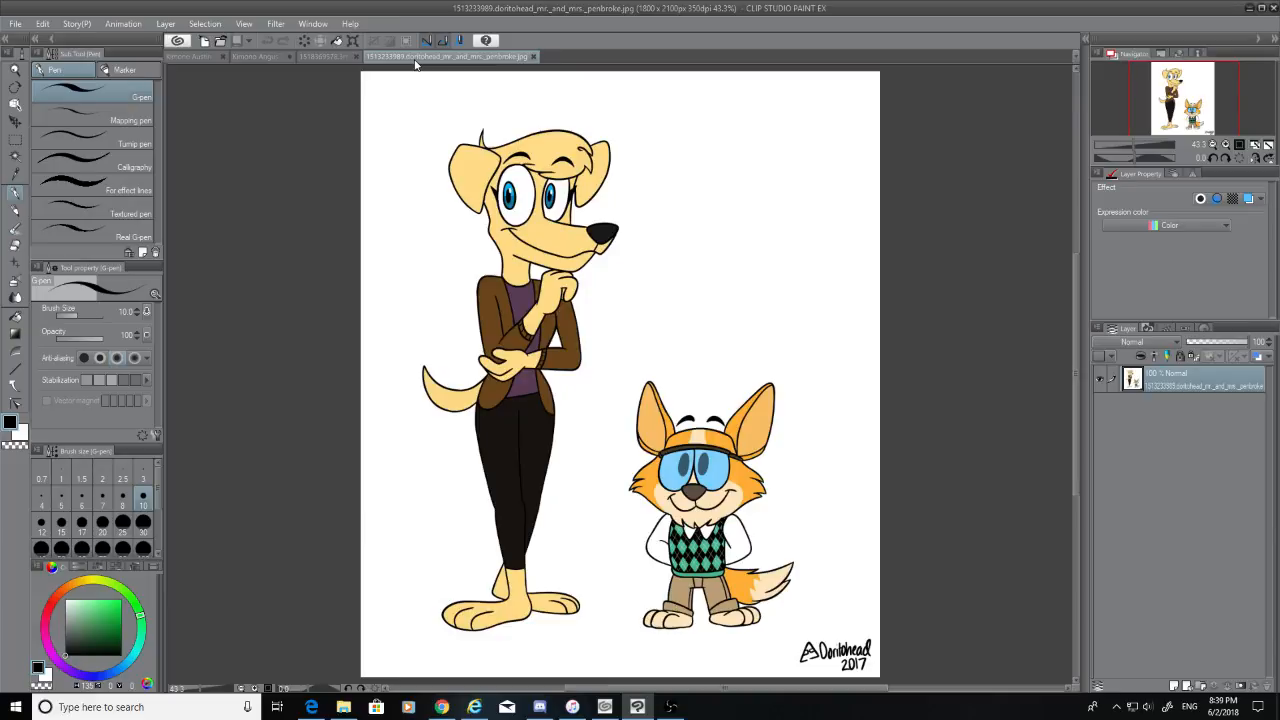
{"action": "left_click", "coordinate": [209, 58]}
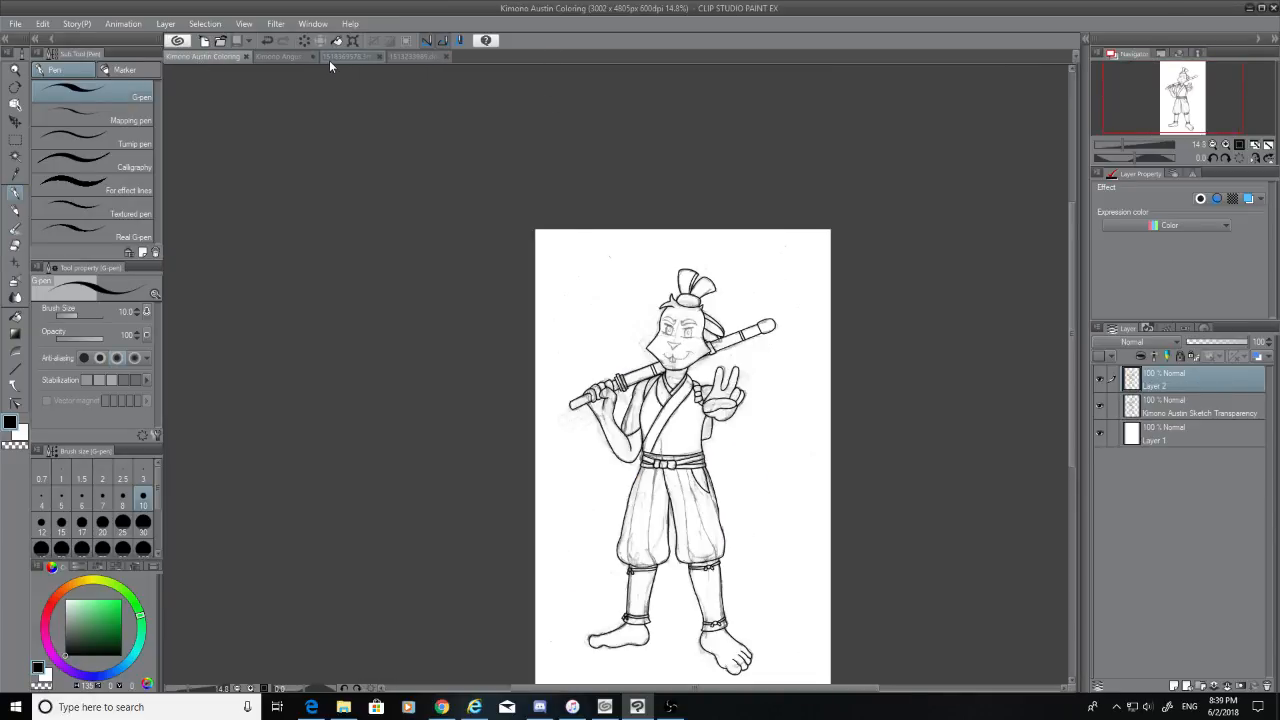
{"action": "left_click", "coordinate": [267, 58]}
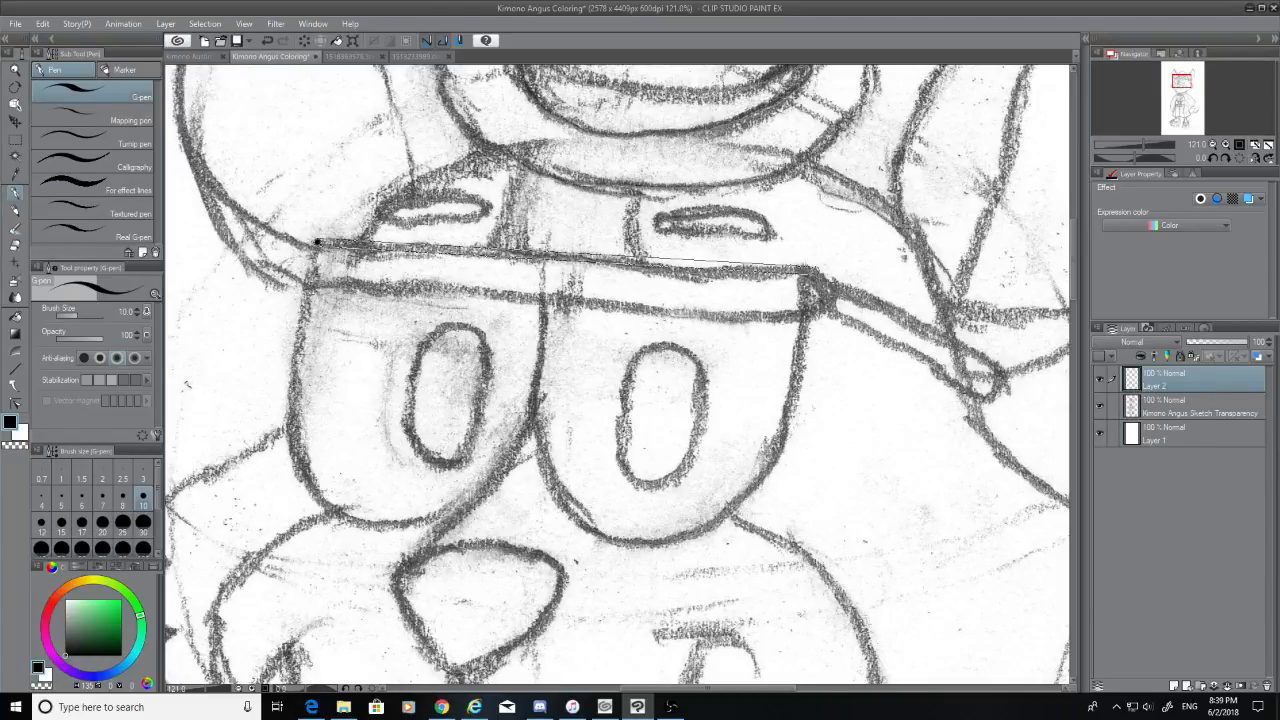
{"action": "left_click", "coordinate": [810, 272], "text": "shift"}
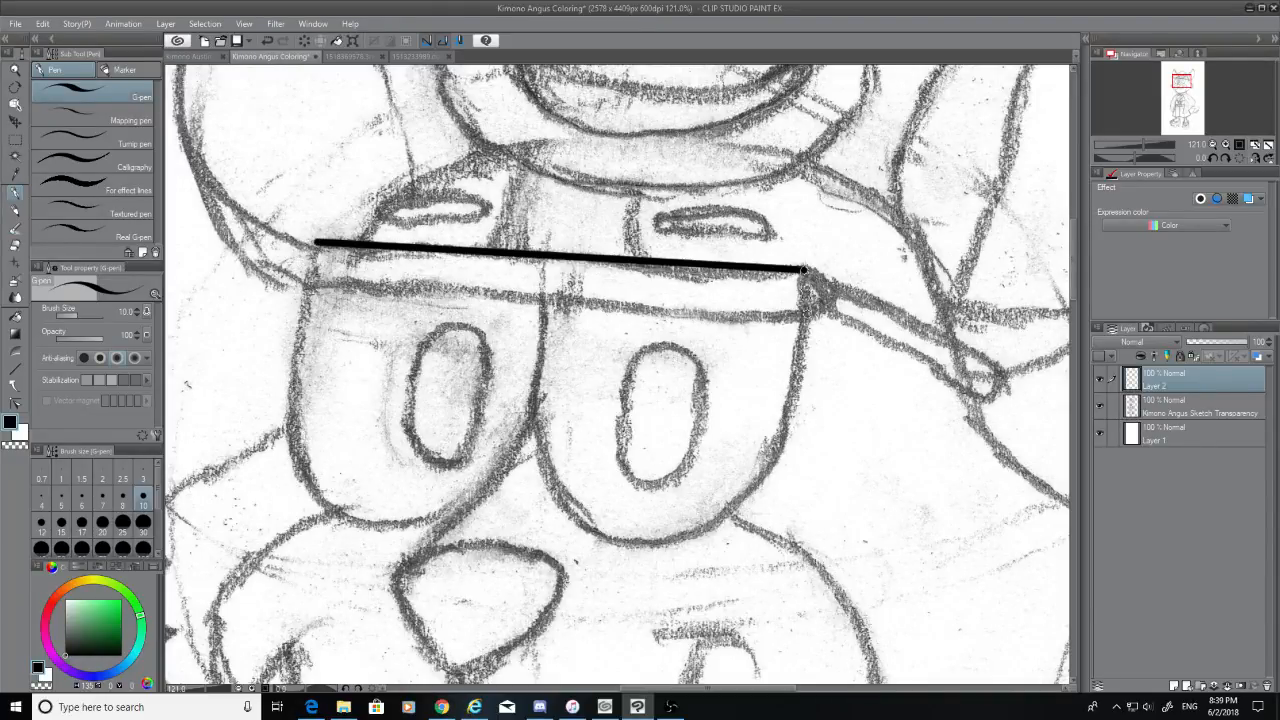
{"action": "left_click", "coordinate": [804, 312], "text": "shift"}
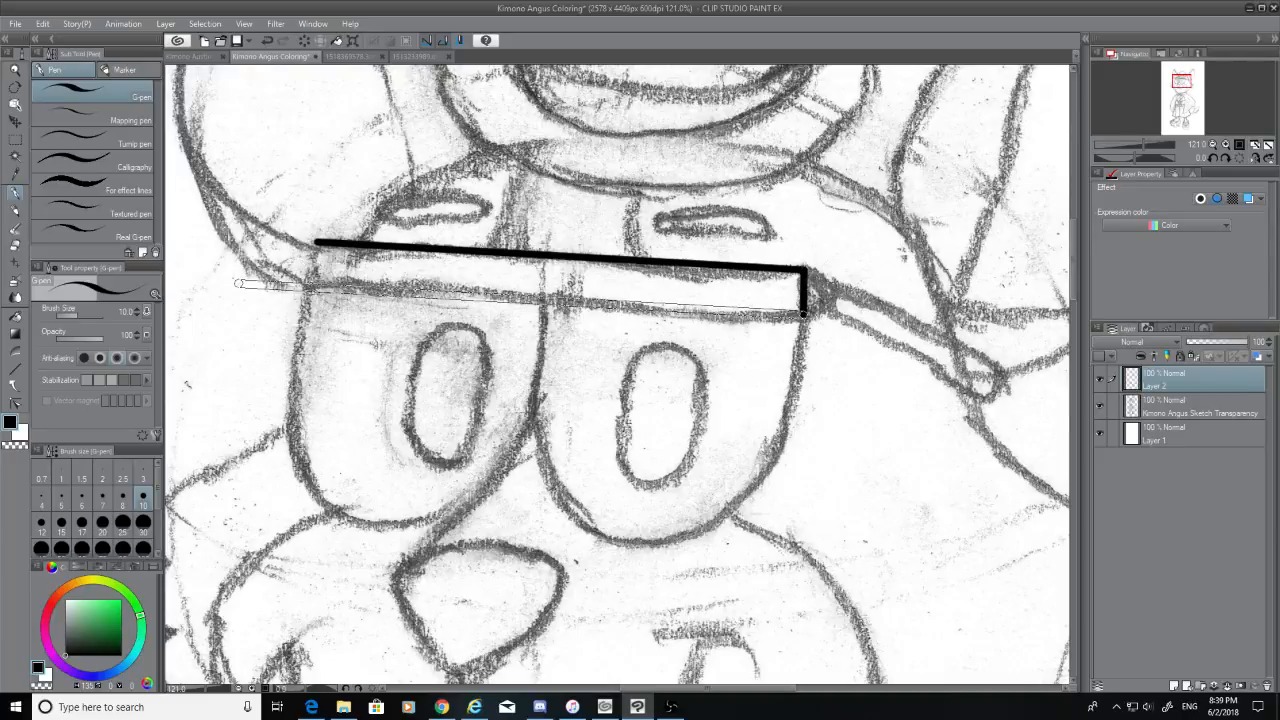
{"action": "left_click", "coordinate": [307, 283], "text": "shift"}
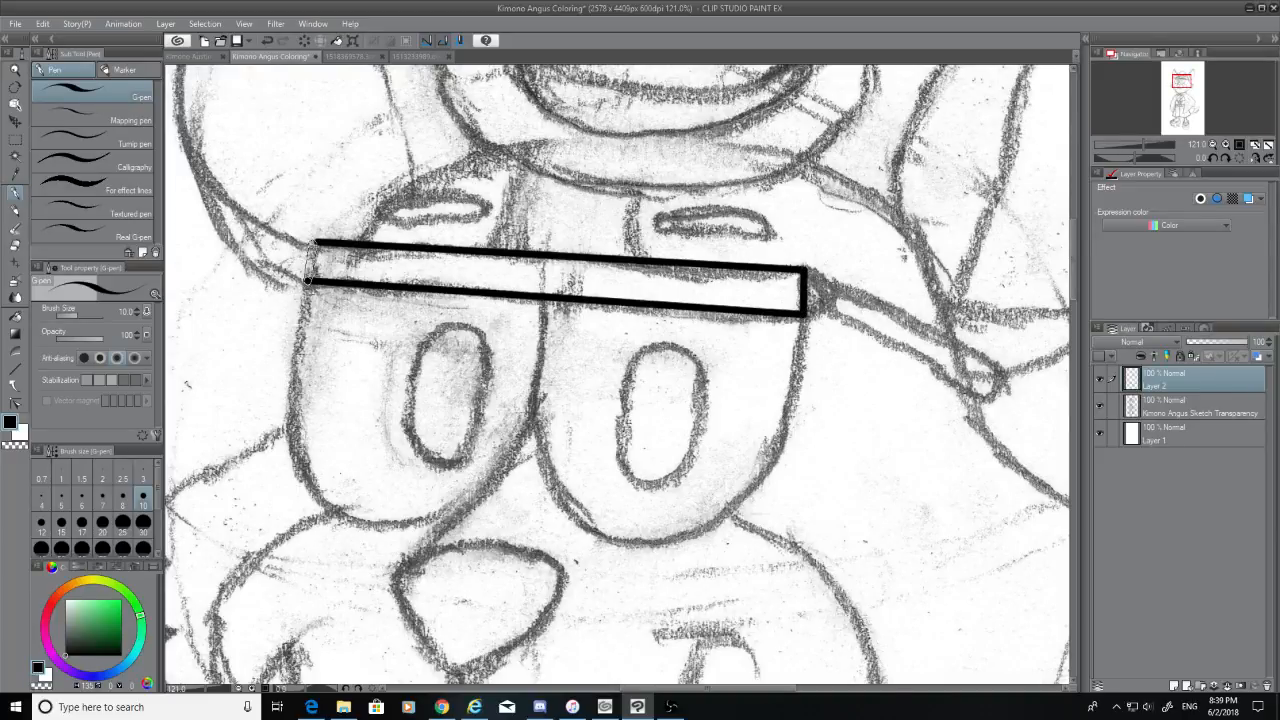
{"action": "left_click", "coordinate": [314, 243], "text": "shift"}
Ink the goggles' side strap as a narrow bar slanting down from the front band's right end with straight lines
{"action": "left_click", "coordinate": [806, 270]}
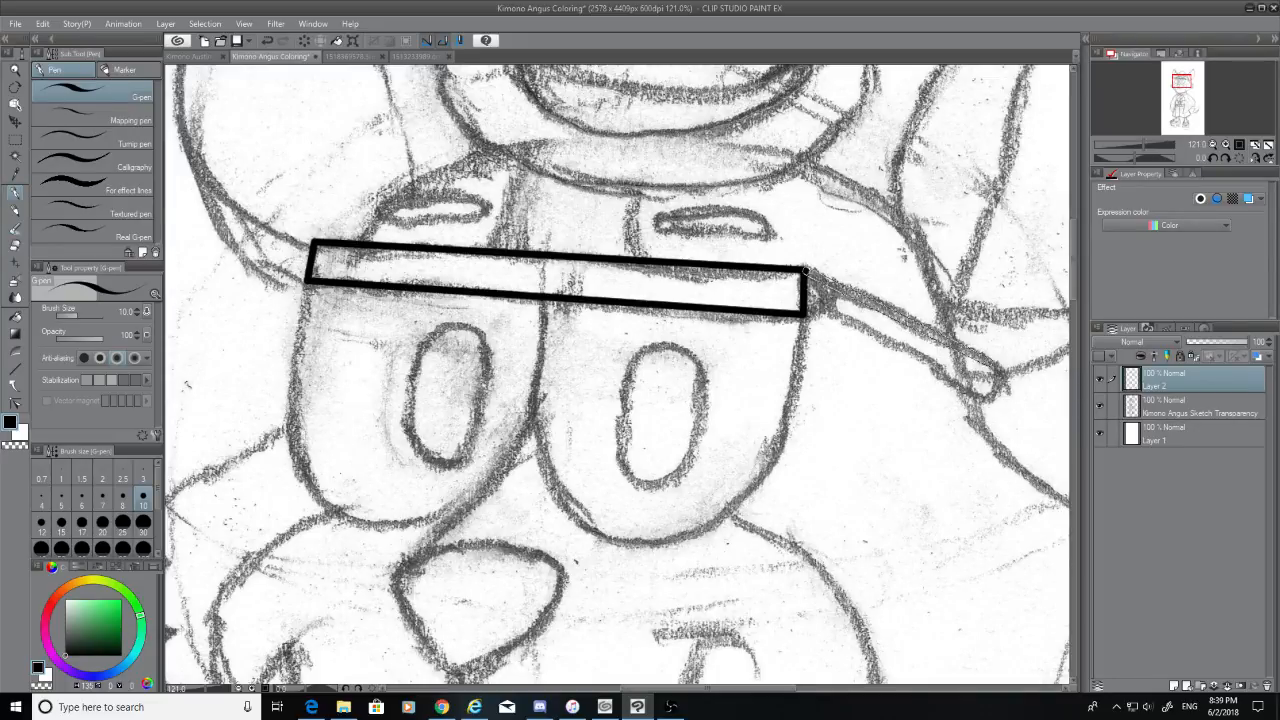
{"action": "left_click", "coordinate": [997, 370], "text": "shift"}
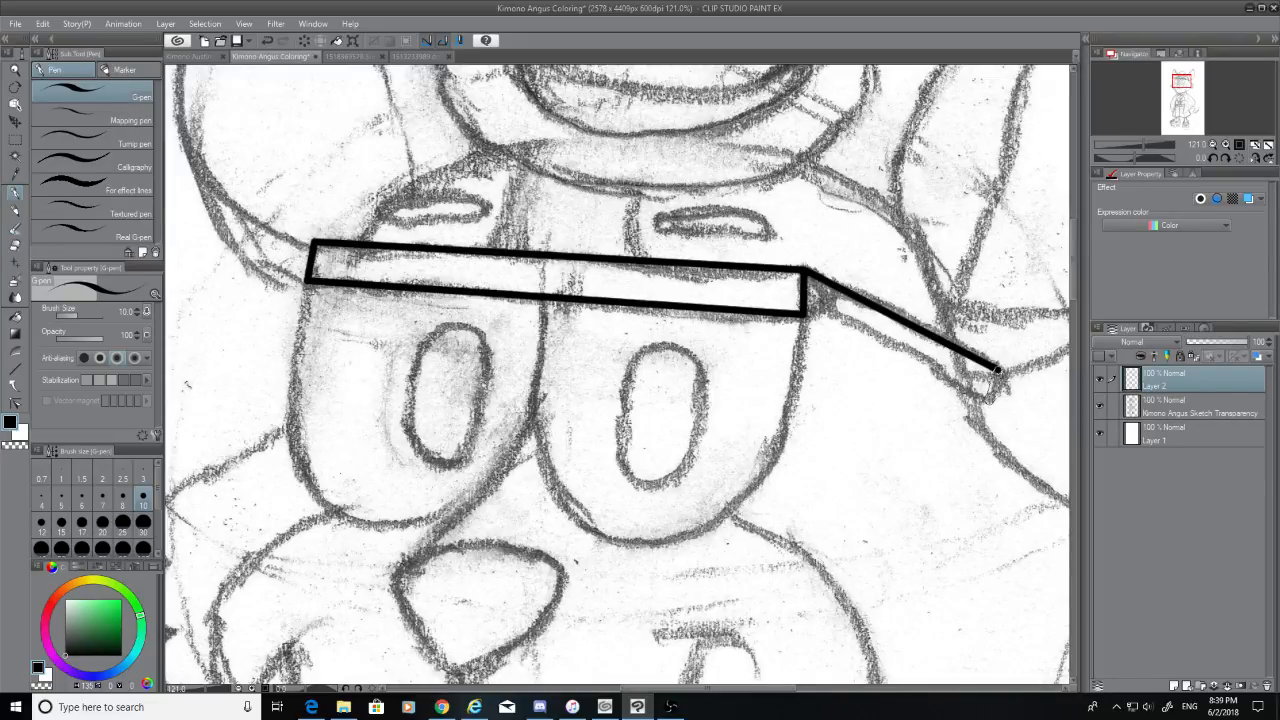
{"action": "left_click", "coordinate": [991, 399], "text": "shift"}
{"action": "left_click", "coordinate": [804, 313], "text": "shift"}
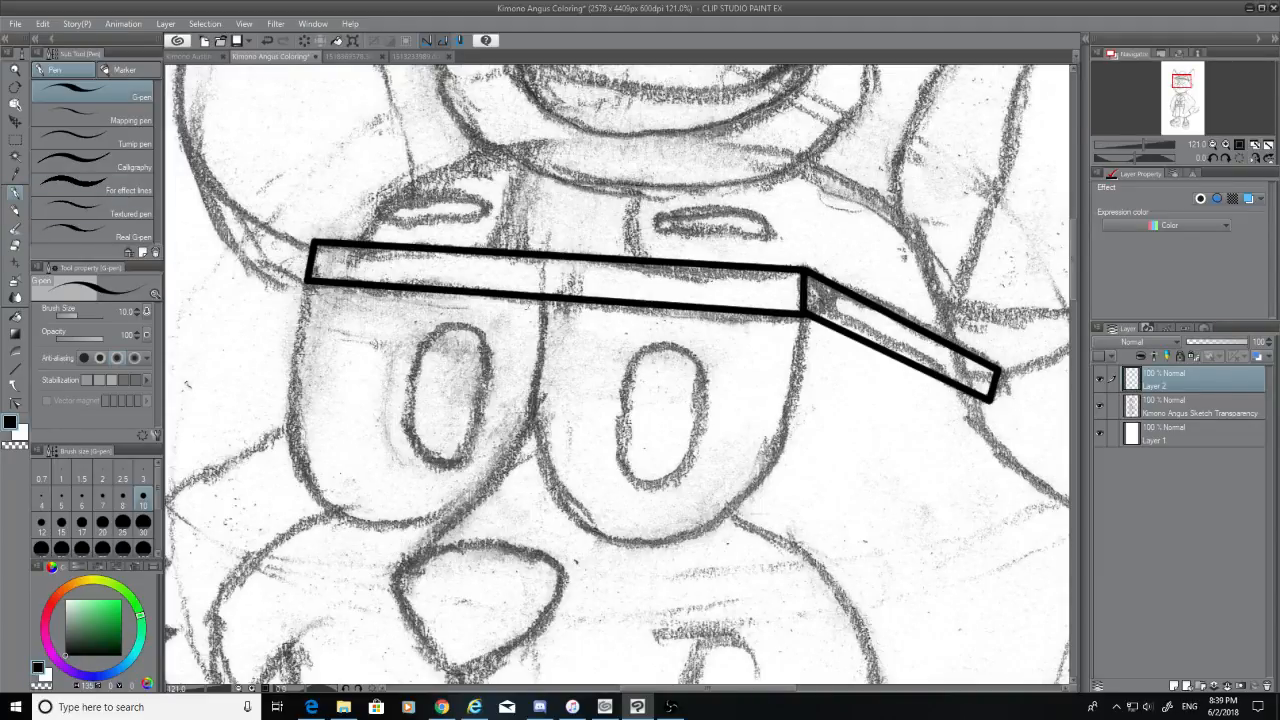
Check the corgi's goggles in the mr._and_mrs._penbroke image and ink the inner edge of the right lens down from the band
{"action": "left_click", "coordinate": [412, 56]}
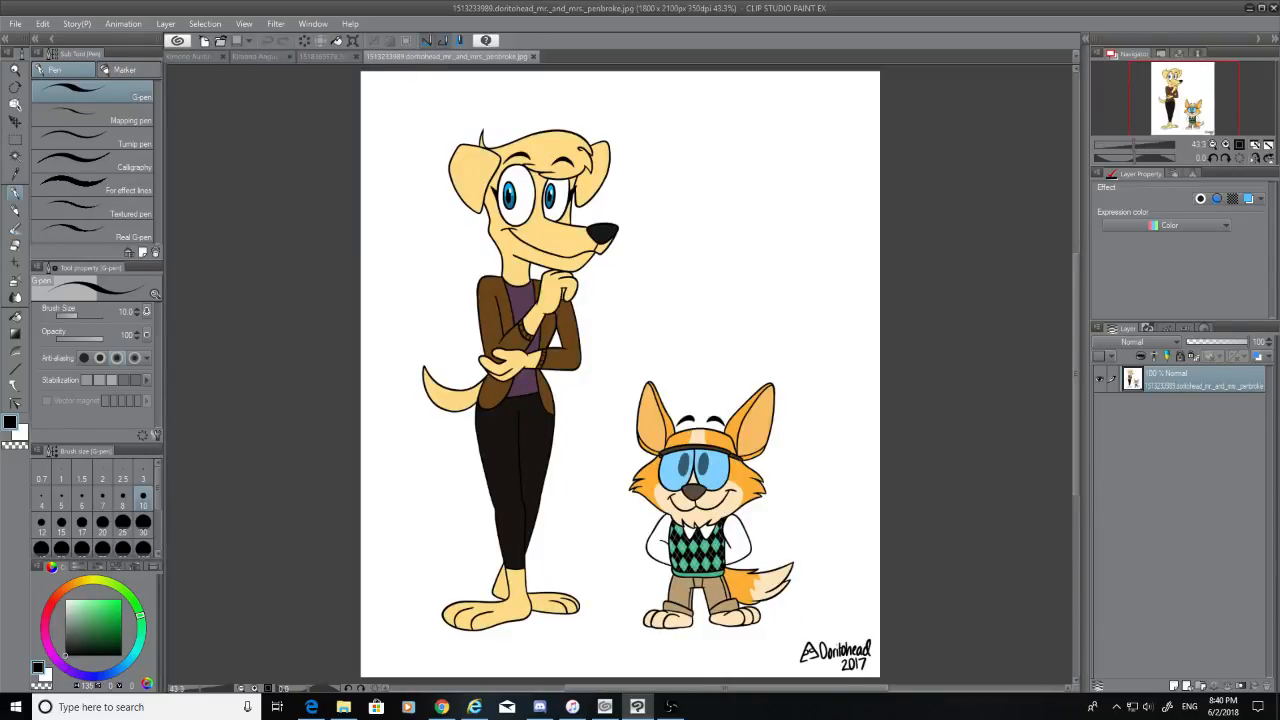
{"action": "left_click", "coordinate": [266, 57]}
{"action": "mouse_move", "coordinate": [542, 300]}
{"action": "left_mouse_down"}
{"action": "mouse_move", "coordinate": [548, 488]}
{"action": "mouse_move", "coordinate": [578, 550]}
{"action": "left_mouse_up"}
{"action": "key", "text": "ctrl+z"}
{"action": "mouse_move", "coordinate": [545, 297]}
{"action": "left_mouse_down"}
{"action": "mouse_move", "coordinate": [541, 347]}
{"action": "mouse_move", "coordinate": [578, 524]}
{"action": "left_mouse_up"}
{"action": "key", "text": "ctrl+z"}
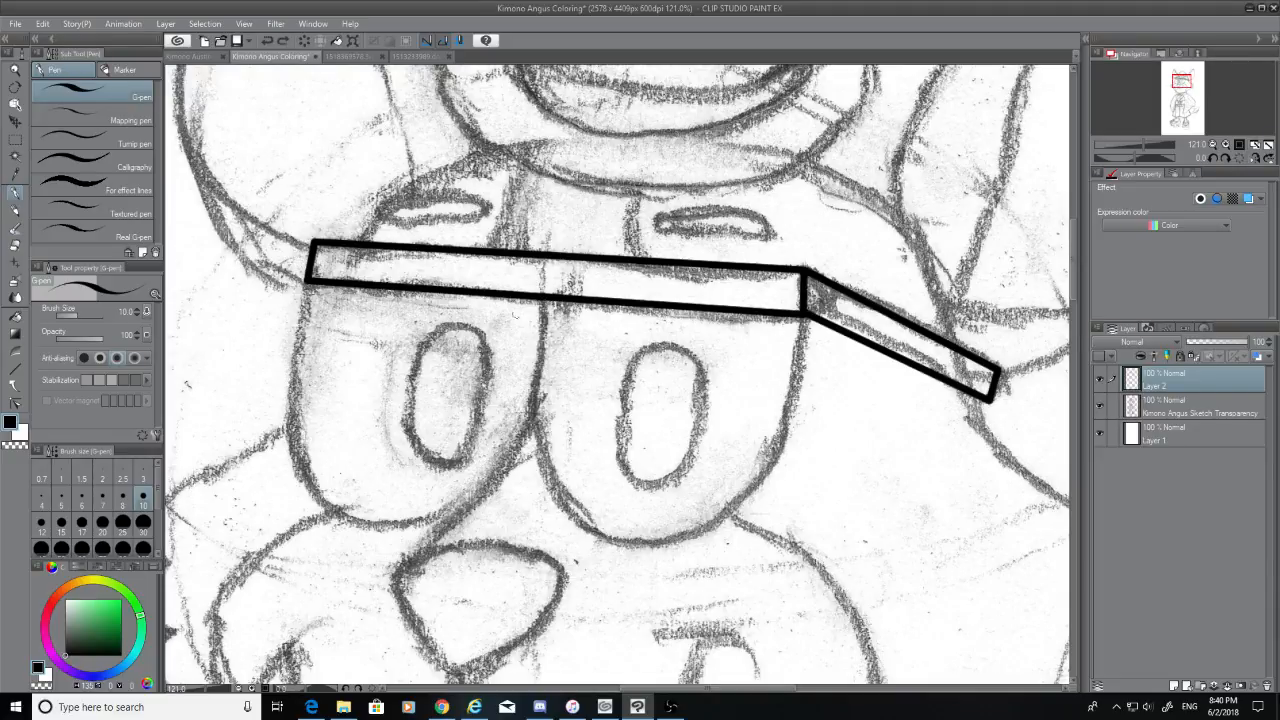
{"action": "mouse_move", "coordinate": [544, 296]}
{"action": "left_mouse_down"}
{"action": "mouse_move", "coordinate": [531, 433]}
{"action": "mouse_move", "coordinate": [546, 486]}
{"action": "mouse_move", "coordinate": [637, 544]}
{"action": "left_mouse_up"}
{"action": "key", "text": "ctrl+z"}
Ink the right lens's lower-left curve from the inner edge to the middle of its bottom
{"action": "left_click_drag", "start_coordinate": [538, 464], "coordinate": [684, 547]}
{"action": "key", "text": "ctrl+z"}
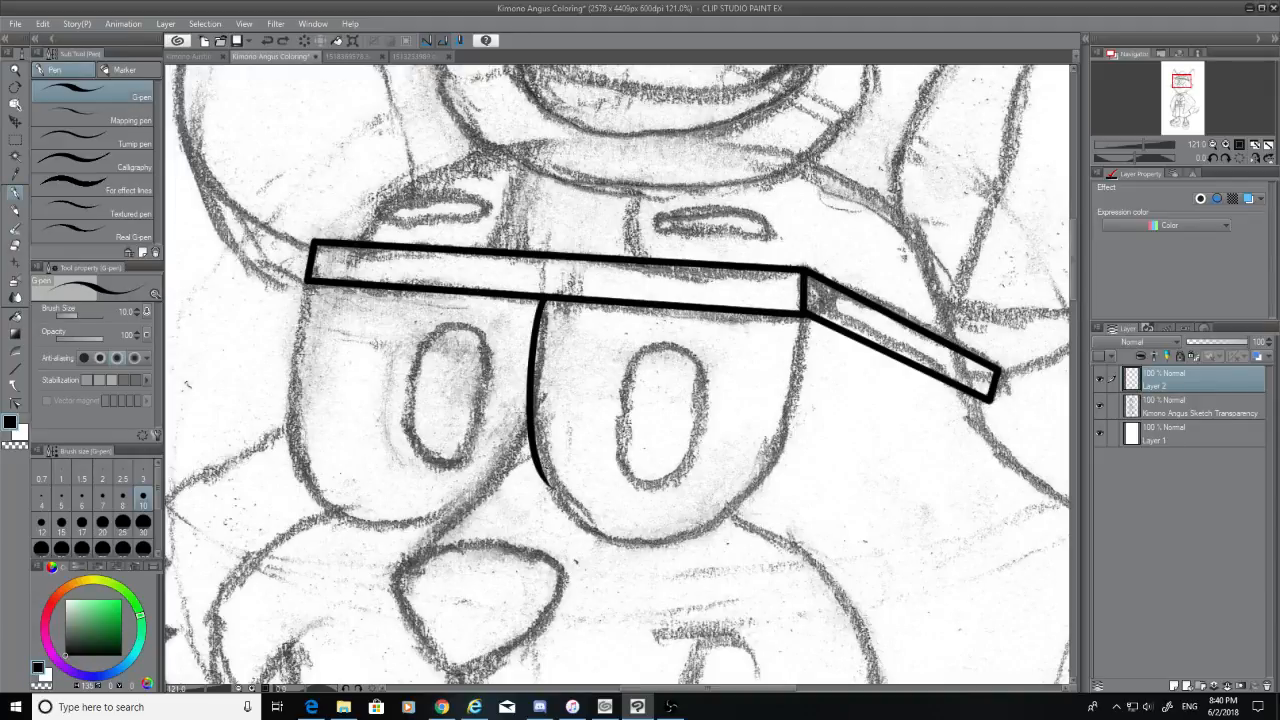
{"action": "mouse_move", "coordinate": [538, 465]}
{"action": "left_mouse_down"}
{"action": "mouse_move", "coordinate": [638, 546]}
{"action": "mouse_move", "coordinate": [682, 545]}
{"action": "left_mouse_up"}
{"action": "key", "text": "ctrl+z"}
{"action": "left_click_drag", "start_coordinate": [538, 466], "coordinate": [682, 527]}
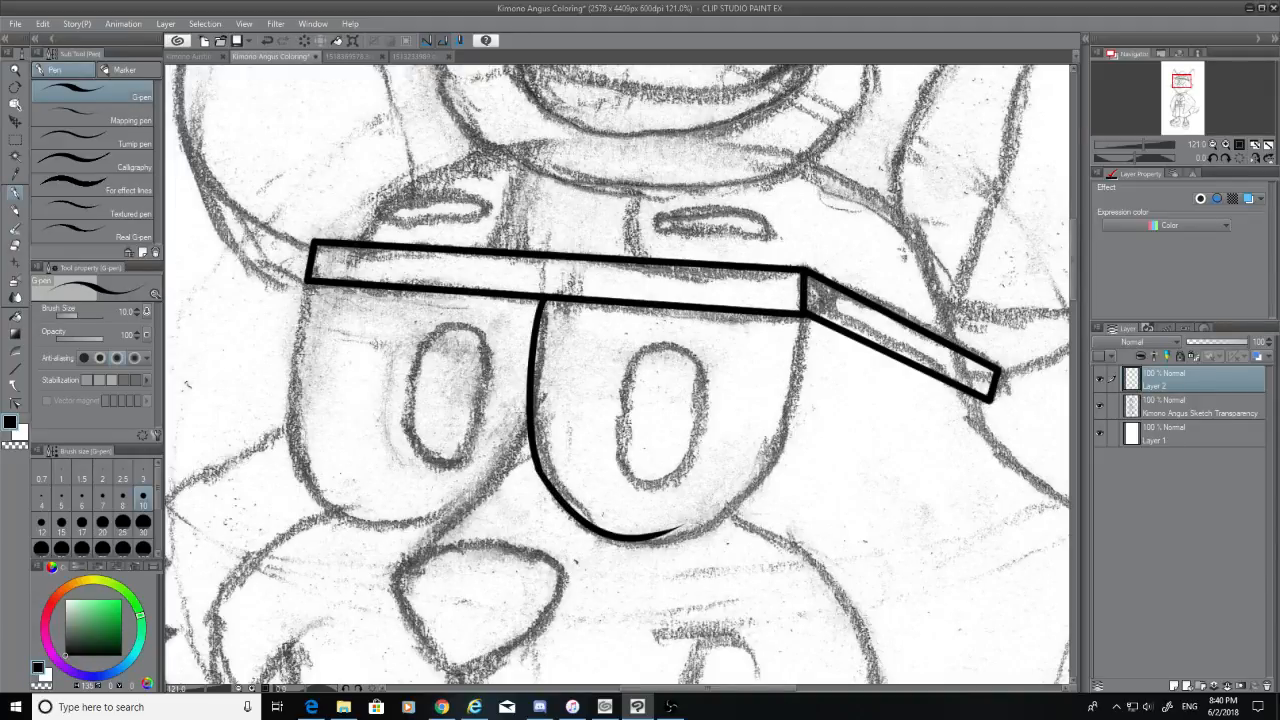
{"action": "key", "text": "ctrl+z"}
{"action": "left_click_drag", "start_coordinate": [538, 465], "coordinate": [684, 538]}
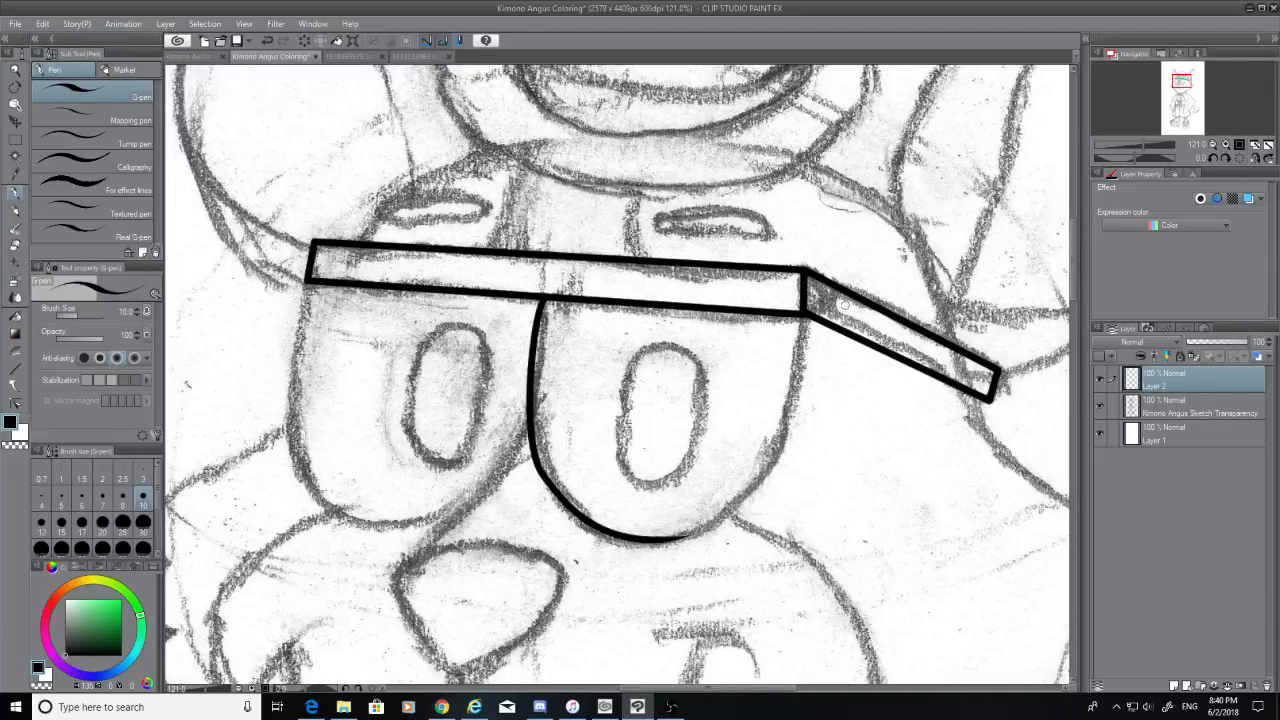
Ink the right lens's outer edge from the band's corner down and around to meet the bottom curve
{"action": "left_click_drag", "start_coordinate": [803, 316], "coordinate": [748, 494]}
{"action": "key", "text": "ctrl+z"}
{"action": "left_click_drag", "start_coordinate": [804, 314], "coordinate": [727, 510]}
{"action": "key", "text": "ctrl+z"}
{"action": "left_click_drag", "start_coordinate": [804, 314], "coordinate": [763, 503]}
{"action": "key", "text": "ctrl+z"}
{"action": "left_click_drag", "start_coordinate": [804, 314], "coordinate": [762, 504]}
{"action": "key", "text": "ctrl+z"}
{"action": "left_click_drag", "start_coordinate": [804, 314], "coordinate": [726, 512]}
{"action": "key", "text": "ctrl+z"}
{"action": "mouse_move", "coordinate": [804, 314]}
{"action": "left_mouse_down"}
{"action": "mouse_move", "coordinate": [780, 479]}
{"action": "mouse_move", "coordinate": [786, 451]}
{"action": "mouse_move", "coordinate": [709, 543]}
{"action": "mouse_move", "coordinate": [653, 548]}
{"action": "left_mouse_up"}
{"action": "key", "text": "ctrl+z"}
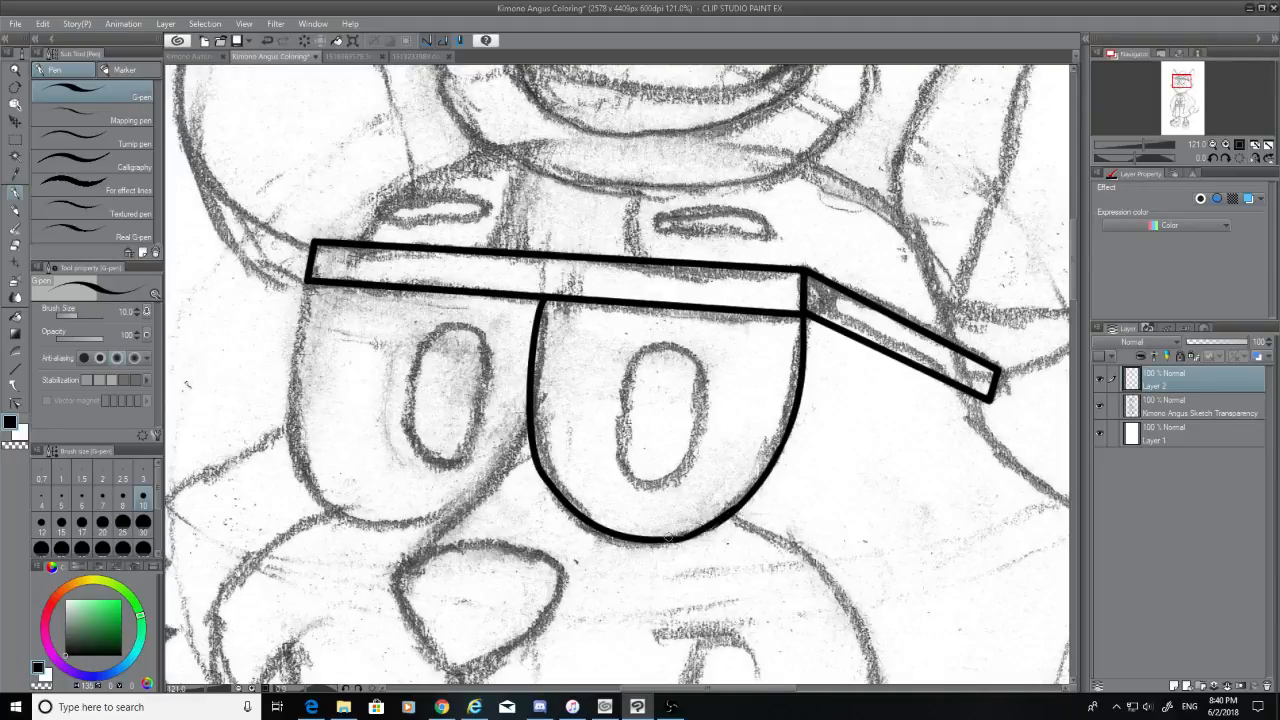
Try to smooth the right lens's lower-right curve where it joins the bottom line
{"action": "left_click_drag", "start_coordinate": [735, 512], "coordinate": [760, 494]}
{"action": "key", "text": "ctrl+z"}
{"action": "left_click_drag", "start_coordinate": [668, 542], "coordinate": [737, 506]}
{"action": "key", "text": "ctrl+z"}
{"action": "left_click_drag", "start_coordinate": [668, 541], "coordinate": [735, 512]}
{"action": "left_click_drag", "start_coordinate": [668, 542], "coordinate": [734, 511]}
{"action": "key", "text": "ctrl+z"}
{"action": "left_click_drag", "start_coordinate": [668, 542], "coordinate": [736, 510]}
{"action": "key", "text": "ctrl+z"}
{"action": "left_click_drag", "start_coordinate": [668, 542], "coordinate": [745, 506]}
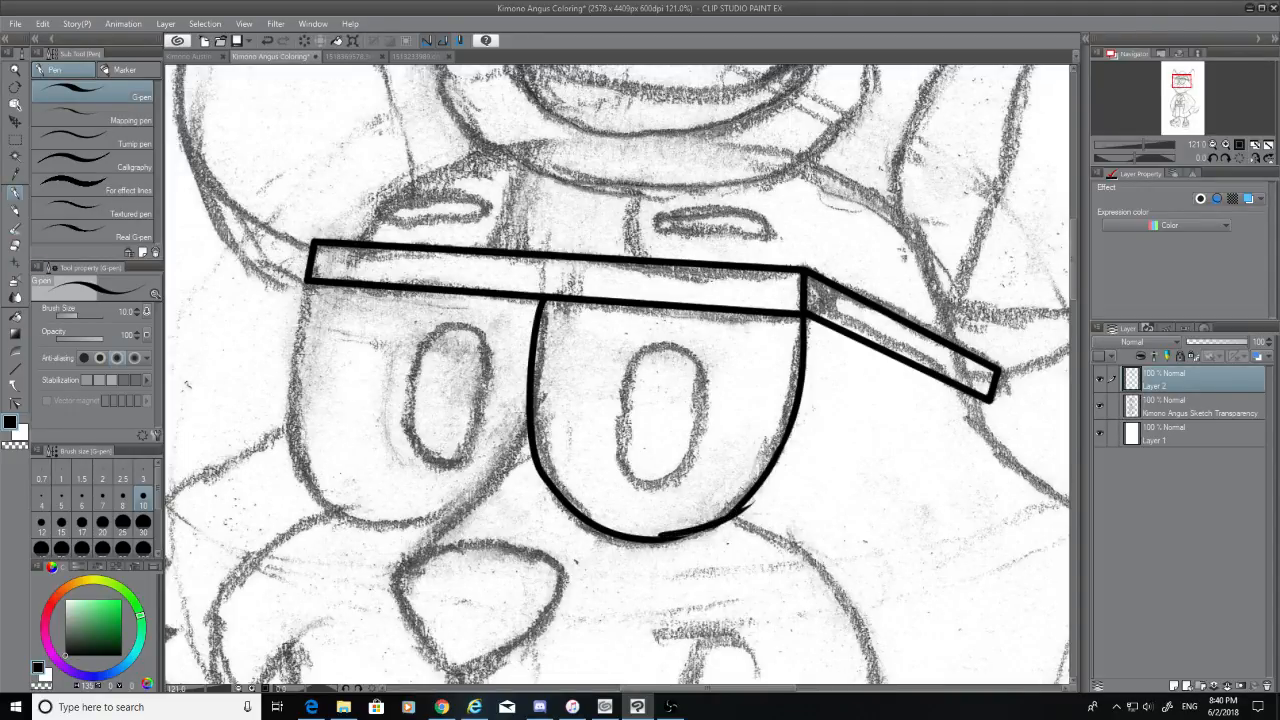
{"action": "key", "text": "ctrl+z"}
{"action": "left_click_drag", "start_coordinate": [668, 542], "coordinate": [740, 507]}
{"action": "key", "text": "ctrl+z"}
{"action": "mouse_move", "coordinate": [735, 512]}
{"action": "left_mouse_down"}
{"action": "mouse_move", "coordinate": [672, 522]}
{"action": "mouse_move", "coordinate": [704, 531]}
{"action": "mouse_move", "coordinate": [735, 511]}
{"action": "mouse_move", "coordinate": [660, 532]}
{"action": "mouse_move", "coordinate": [735, 512]}
{"action": "left_mouse_up"}
{"action": "key", "text": "ctrl+z"}
{"action": "key", "text": "ctrl+z"}
{"action": "mouse_move", "coordinate": [659, 540]}
{"action": "left_mouse_down"}
{"action": "mouse_move", "coordinate": [737, 511]}
{"action": "mouse_move", "coordinate": [657, 538]}
{"action": "left_mouse_up"}
{"action": "key", "text": "ctrl+z"}
{"action": "key", "text": "ctrl+z"}
{"action": "left_click_drag", "start_coordinate": [736, 512], "coordinate": [655, 537]}
{"action": "key", "text": "ctrl+z"}
Check the line art with the sketch layer briefly hidden, and ink the left lens's inner curve from the right lens to its bottom
{"action": "left_click", "coordinate": [1100, 405]}
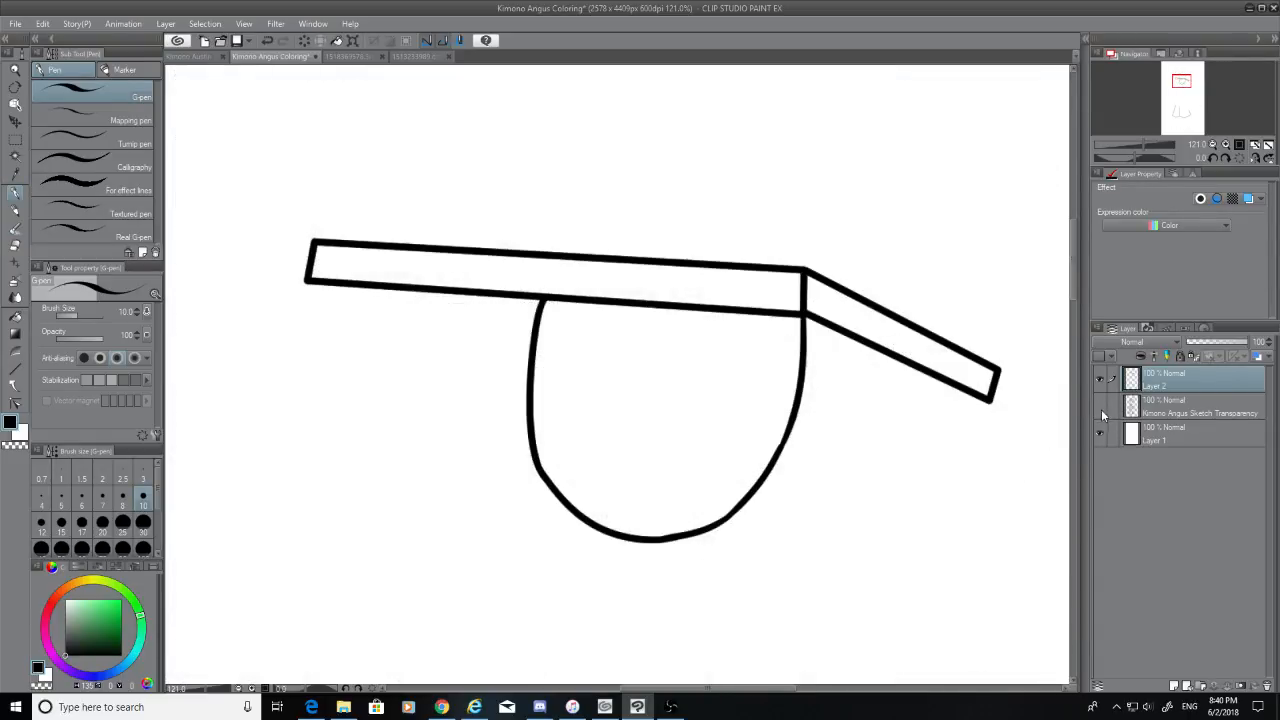
{"action": "left_click", "coordinate": [1100, 405]}
{"action": "left_click_drag", "start_coordinate": [771, 689], "coordinate": [706, 690]}
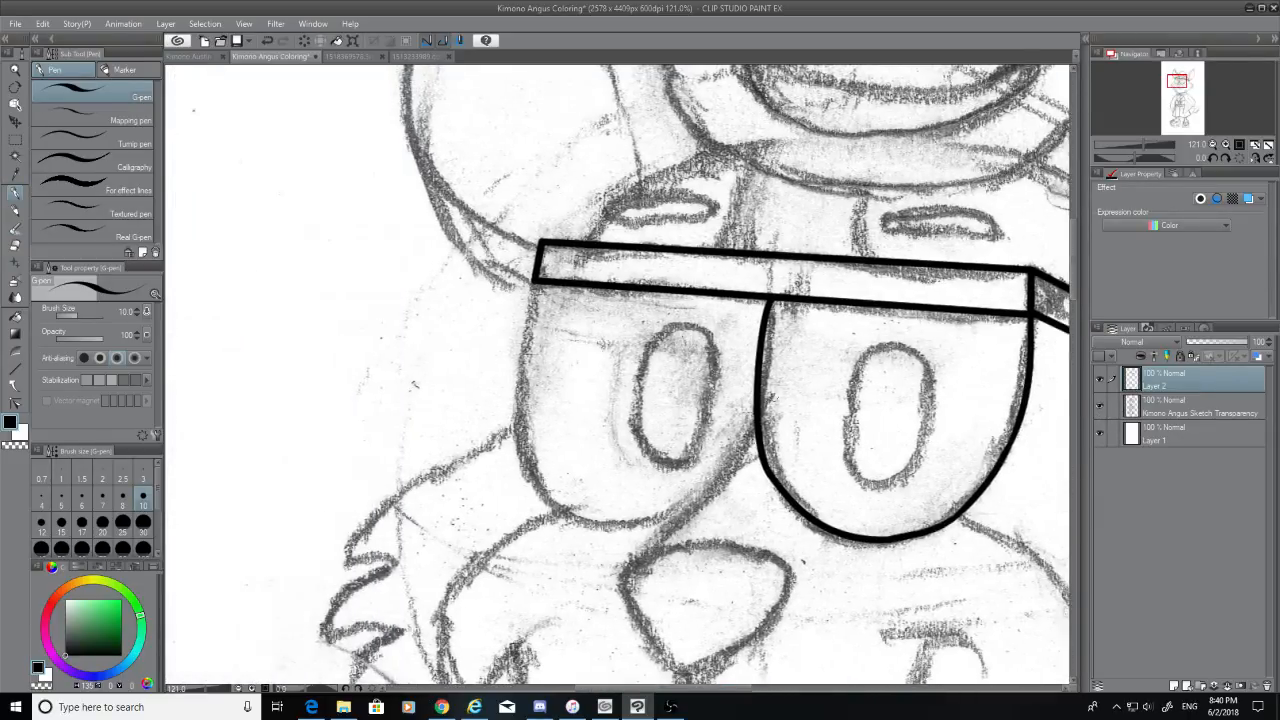
{"action": "left_click_drag", "start_coordinate": [755, 416], "coordinate": [612, 532]}
{"action": "key", "text": "ctrl+z"}
{"action": "left_click_drag", "start_coordinate": [755, 405], "coordinate": [580, 544]}
{"action": "key", "text": "ctrl+z"}
{"action": "left_click_drag", "start_coordinate": [755, 415], "coordinate": [610, 526]}
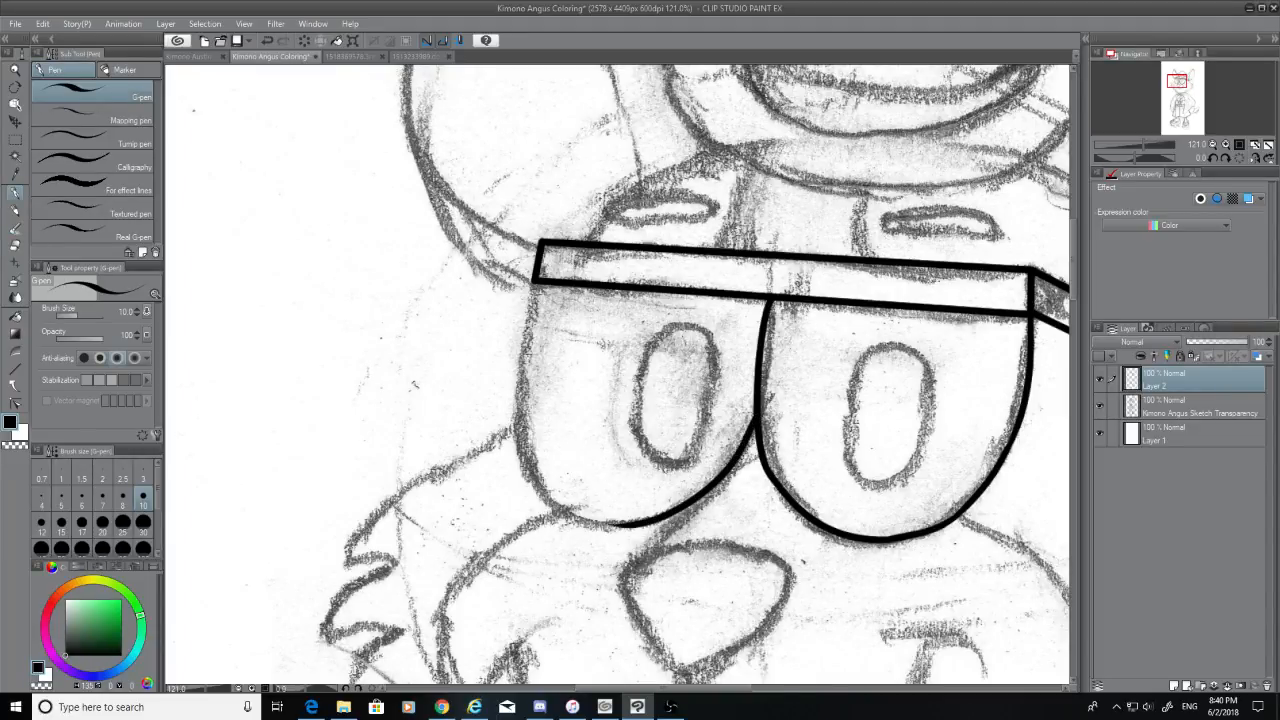
Ink the upper part of the left lens's outer edge down from the band's left end
{"action": "left_click_drag", "start_coordinate": [536, 284], "coordinate": [530, 448]}
{"action": "key", "text": "ctrl+z"}
{"action": "left_click_drag", "start_coordinate": [536, 284], "coordinate": [530, 448]}
{"action": "key", "text": "ctrl+z"}
{"action": "left_click_drag", "start_coordinate": [536, 282], "coordinate": [538, 476]}
{"action": "key", "text": "ctrl+z"}
{"action": "left_click_drag", "start_coordinate": [536, 282], "coordinate": [532, 498]}
{"action": "key", "text": "ctrl+z"}
{"action": "left_click_drag", "start_coordinate": [536, 284], "coordinate": [520, 410]}
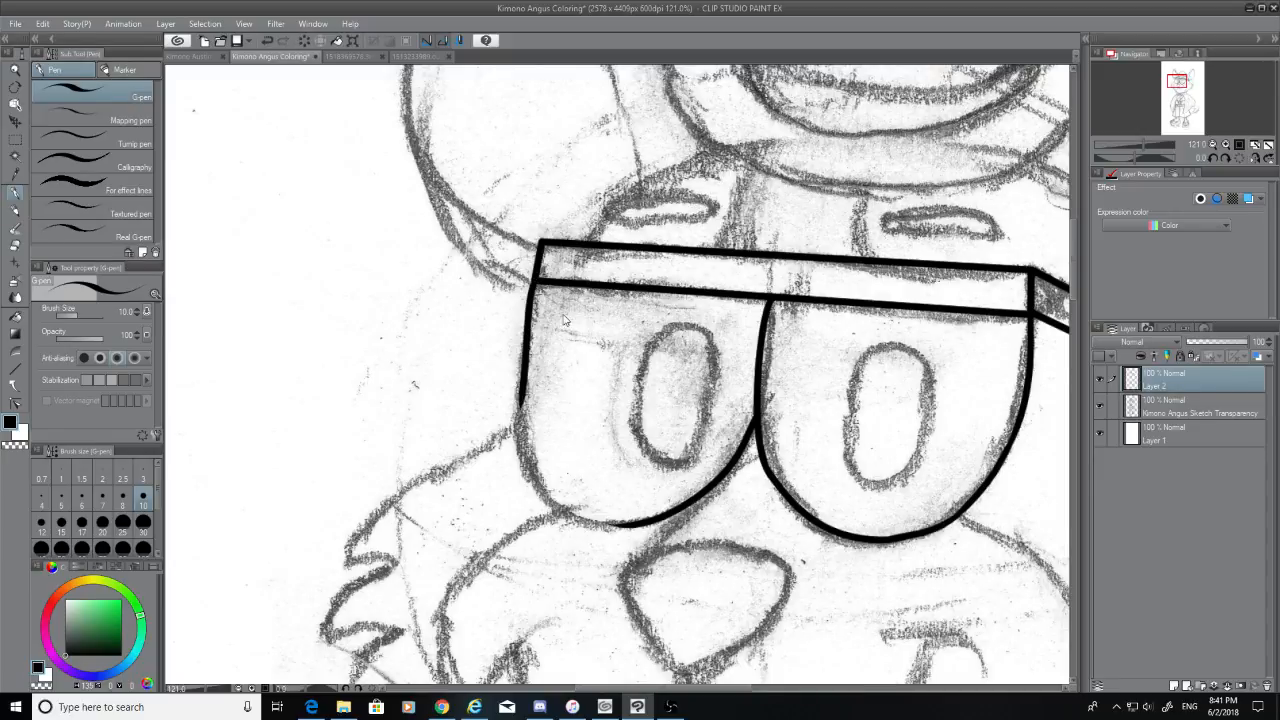
{"action": "key", "text": "ctrl+z"}
{"action": "left_click_drag", "start_coordinate": [536, 284], "coordinate": [511, 382]}
{"action": "key", "text": "ctrl+z"}
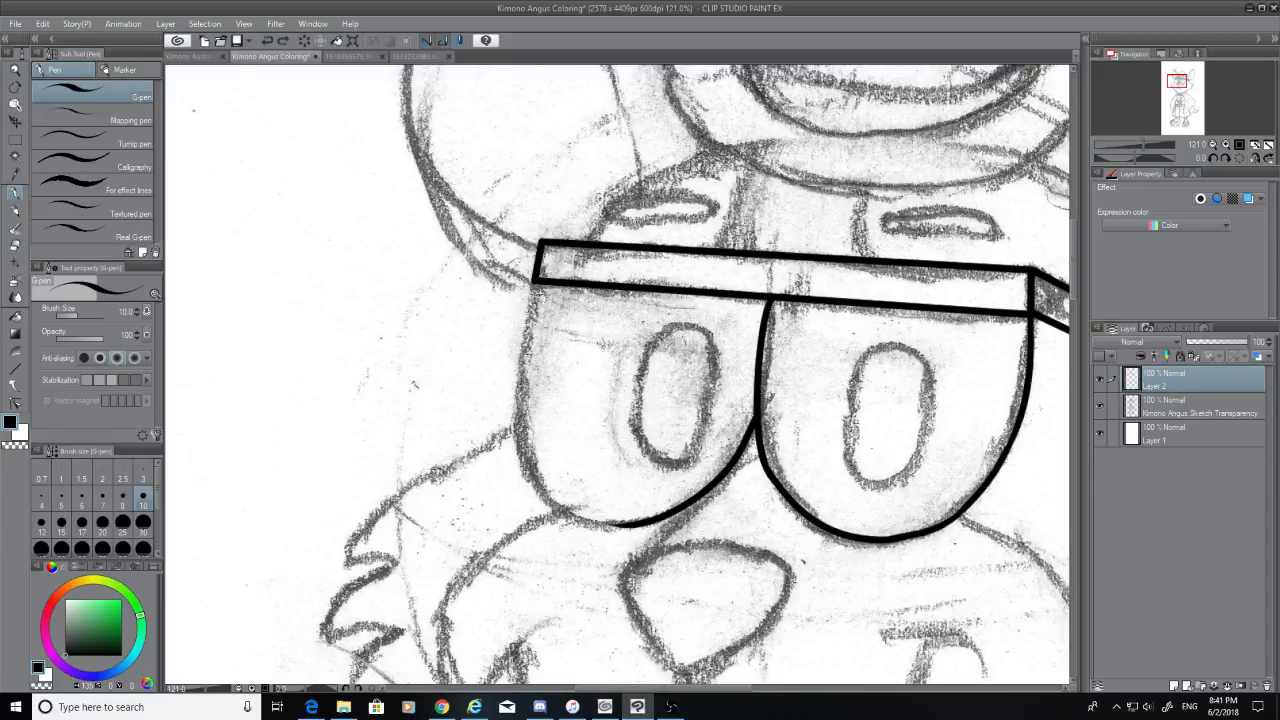
{"action": "left_click_drag", "start_coordinate": [536, 282], "coordinate": [524, 430]}
{"action": "key", "text": "ctrl+z"}
{"action": "left_click_drag", "start_coordinate": [536, 284], "coordinate": [498, 494]}
{"action": "key", "text": "ctrl+z"}
{"action": "left_click_drag", "start_coordinate": [536, 284], "coordinate": [522, 434]}
{"action": "key", "text": "ctrl+z"}
{"action": "left_click_drag", "start_coordinate": [537, 282], "coordinate": [514, 474]}
{"action": "key", "text": "ctrl+z"}
{"action": "left_click_drag", "start_coordinate": [532, 286], "coordinate": [530, 465]}
{"action": "key", "text": "ctrl+z"}
{"action": "left_click_drag", "start_coordinate": [536, 284], "coordinate": [520, 432]}
{"action": "key", "text": "ctrl+z"}
{"action": "left_click_drag", "start_coordinate": [537, 280], "coordinate": [524, 420]}
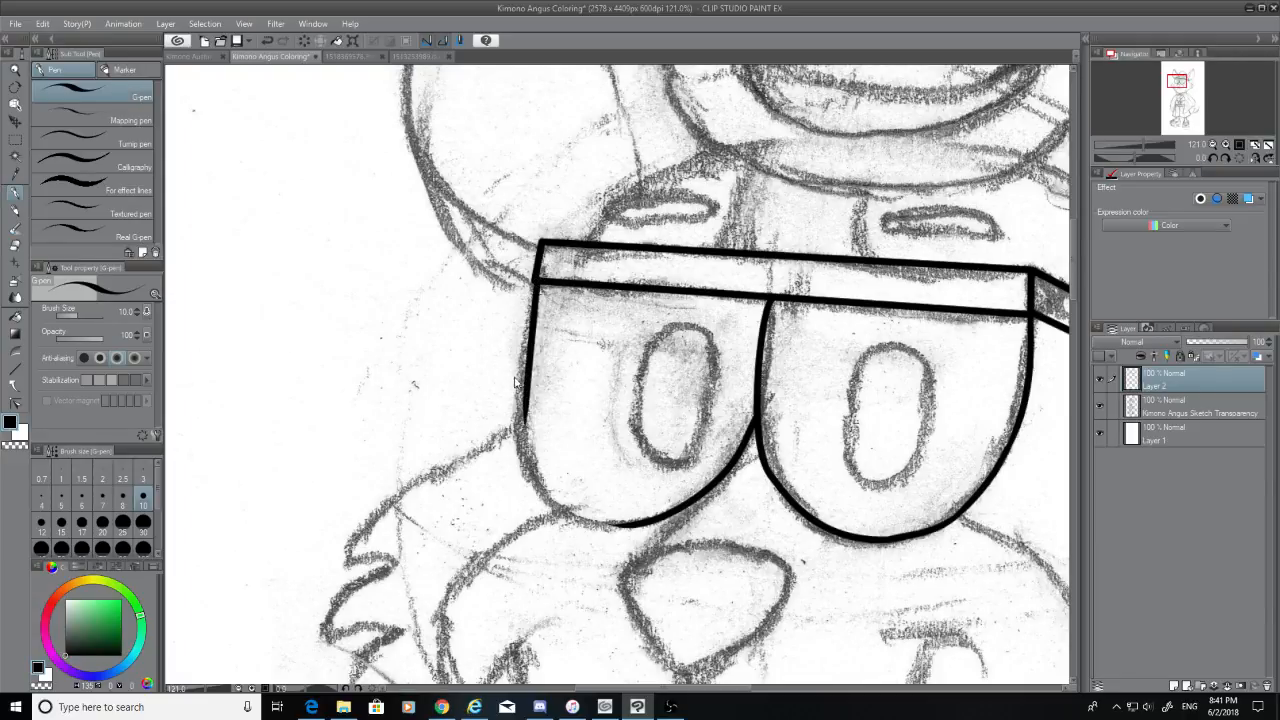
{"action": "key", "text": "ctrl+z"}
{"action": "left_click_drag", "start_coordinate": [535, 284], "coordinate": [527, 432]}
{"action": "key", "text": "ctrl+z"}
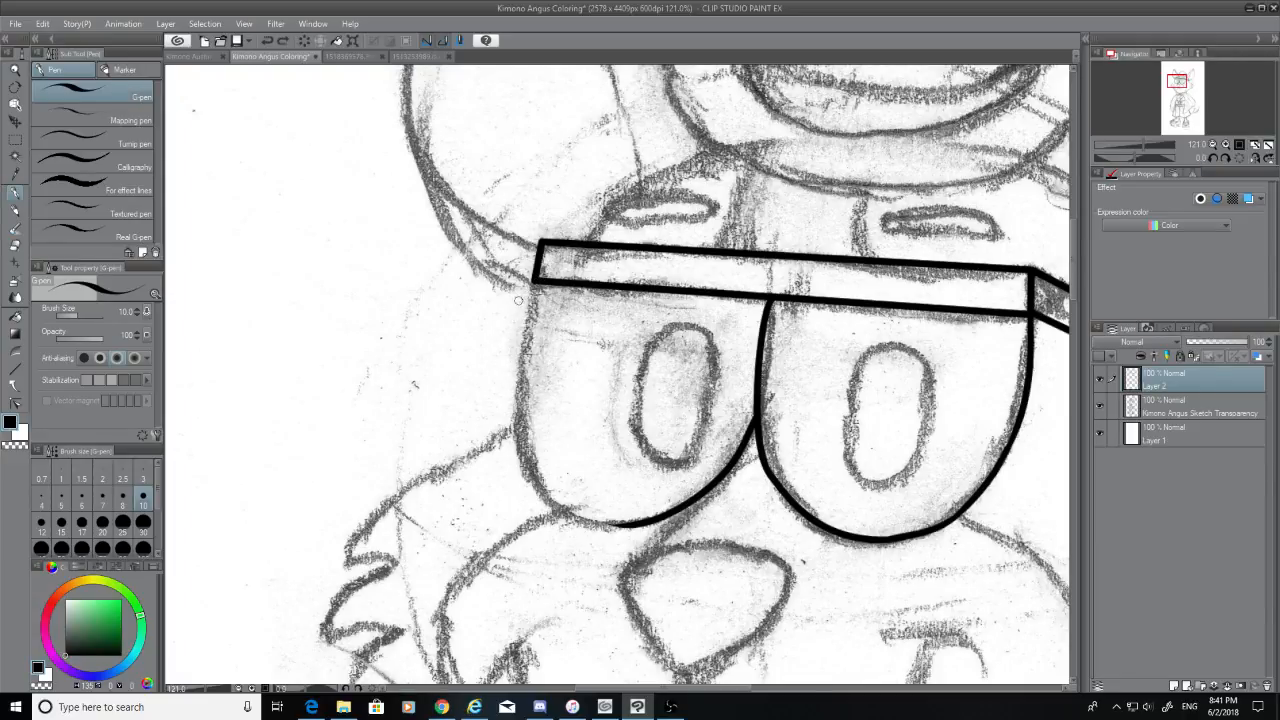
{"action": "mouse_move", "coordinate": [536, 283]}
{"action": "left_mouse_down"}
{"action": "mouse_move", "coordinate": [524, 428]}
{"action": "mouse_move", "coordinate": [588, 518]}
{"action": "left_mouse_up"}
{"action": "key", "text": "ctrl+z"}
Extend the left lens's outer edge down into its lower-left corner and trim the stroke's end with the Hard eraser
{"action": "left_click_drag", "start_coordinate": [520, 370], "coordinate": [590, 524]}
{"action": "key", "text": "ctrl+z"}
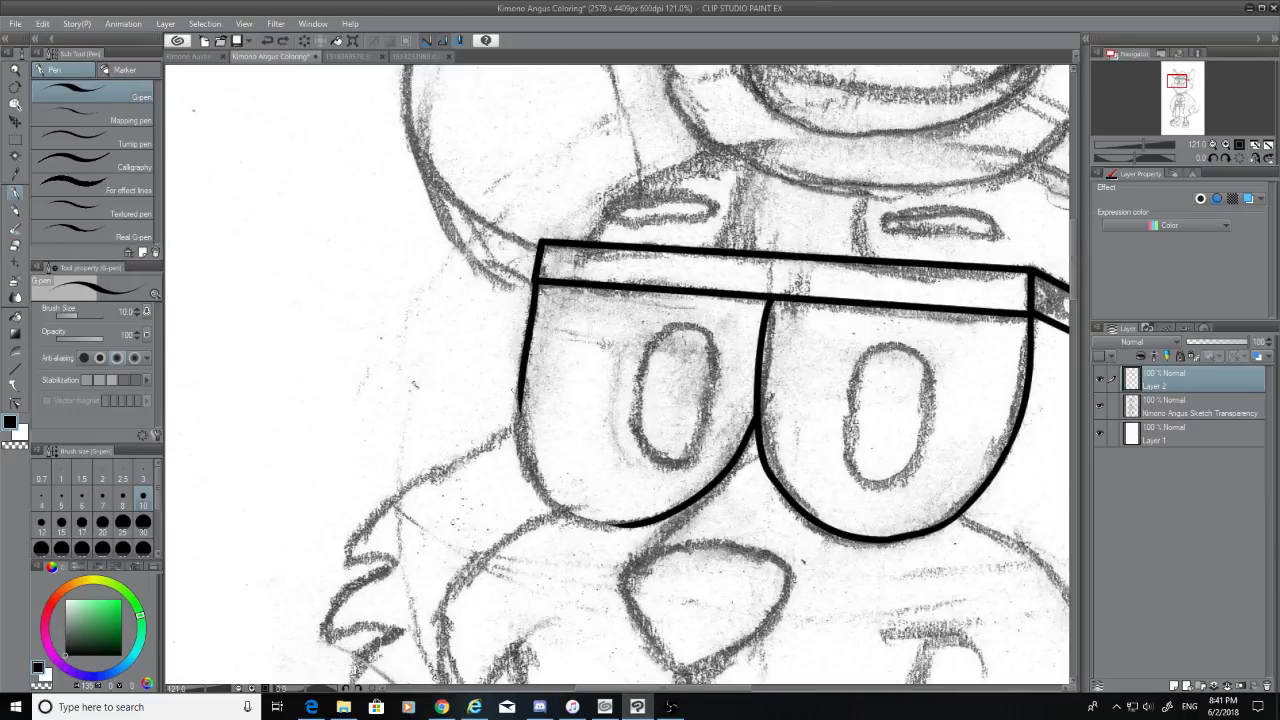
{"action": "mouse_move", "coordinate": [522, 376]}
{"action": "left_mouse_down"}
{"action": "mouse_move", "coordinate": [566, 506]}
{"action": "mouse_move", "coordinate": [634, 522]}
{"action": "left_mouse_up"}
{"action": "key", "text": "ctrl+z"}
{"action": "left_click_drag", "start_coordinate": [520, 380], "coordinate": [586, 521]}
{"action": "key", "text": "ctrl+z"}
{"action": "left_click_drag", "start_coordinate": [520, 374], "coordinate": [565, 507]}
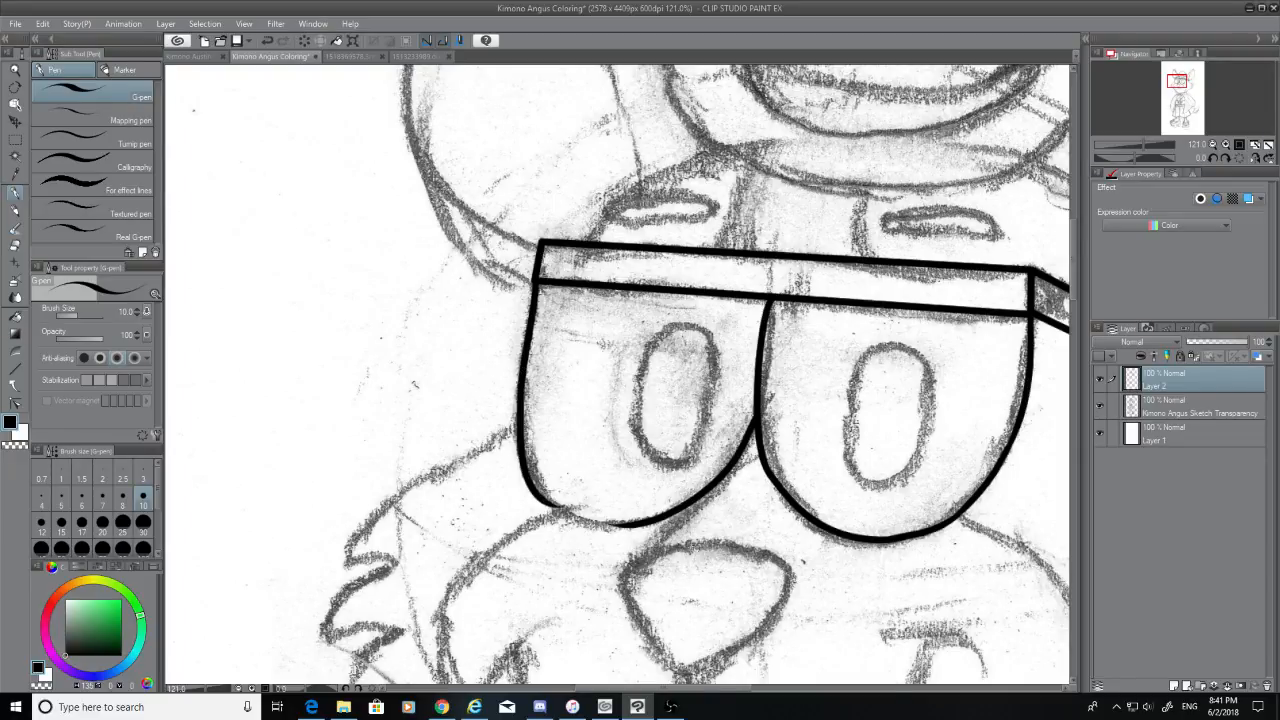
{"action": "key", "text": "ctrl+z"}
{"action": "mouse_move", "coordinate": [520, 368]}
{"action": "left_mouse_down"}
{"action": "mouse_move", "coordinate": [533, 492]}
{"action": "mouse_move", "coordinate": [564, 516]}
{"action": "left_mouse_up"}
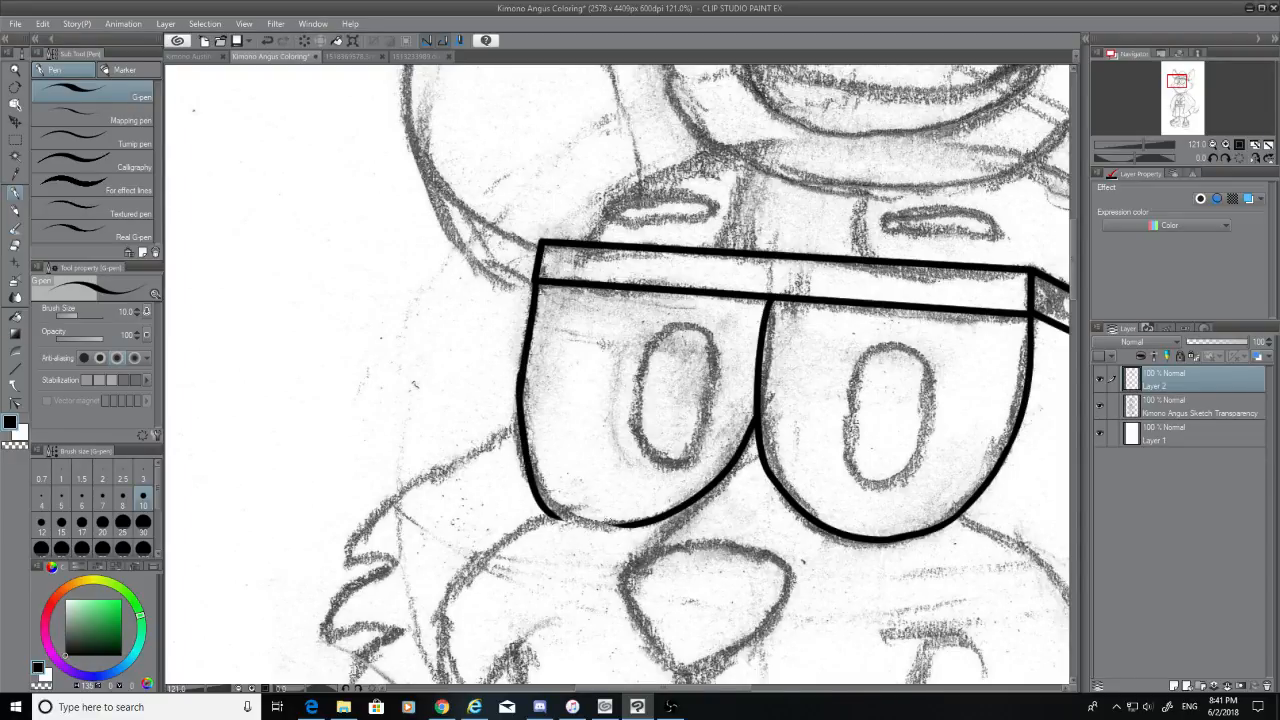
{"action": "key", "text": "ctrl+z"}
{"action": "left_click_drag", "start_coordinate": [520, 370], "coordinate": [571, 490]}
{"action": "key", "text": "ctrl+z"}
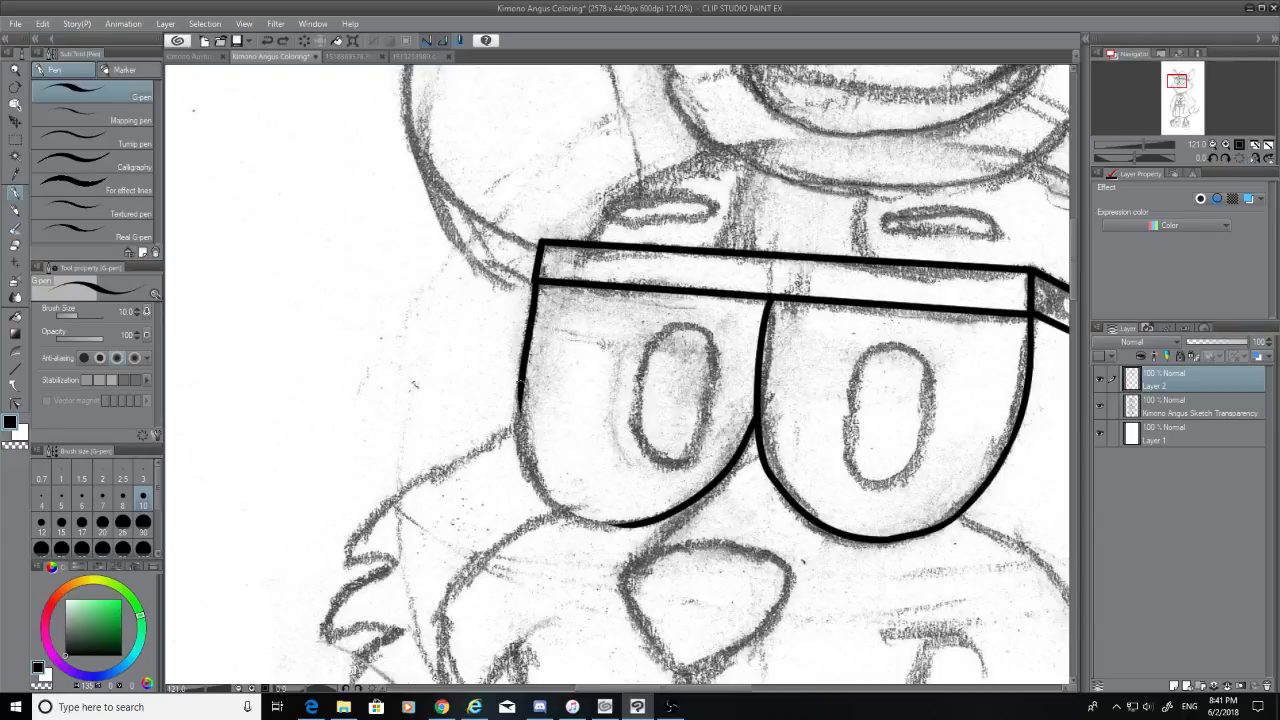
{"action": "left_click_drag", "start_coordinate": [520, 375], "coordinate": [566, 496]}
{"action": "key", "text": "ctrl+z"}
{"action": "left_click_drag", "start_coordinate": [521, 378], "coordinate": [542, 494]}
{"action": "key", "text": "ctrl+z"}
{"action": "left_click_drag", "start_coordinate": [522, 378], "coordinate": [546, 492]}
{"action": "key", "text": "ctrl+z"}
{"action": "mouse_move", "coordinate": [520, 372]}
{"action": "left_mouse_down"}
{"action": "mouse_move", "coordinate": [516, 440]}
{"action": "mouse_move", "coordinate": [558, 500]}
{"action": "left_mouse_up"}
{"action": "key", "text": "e"}
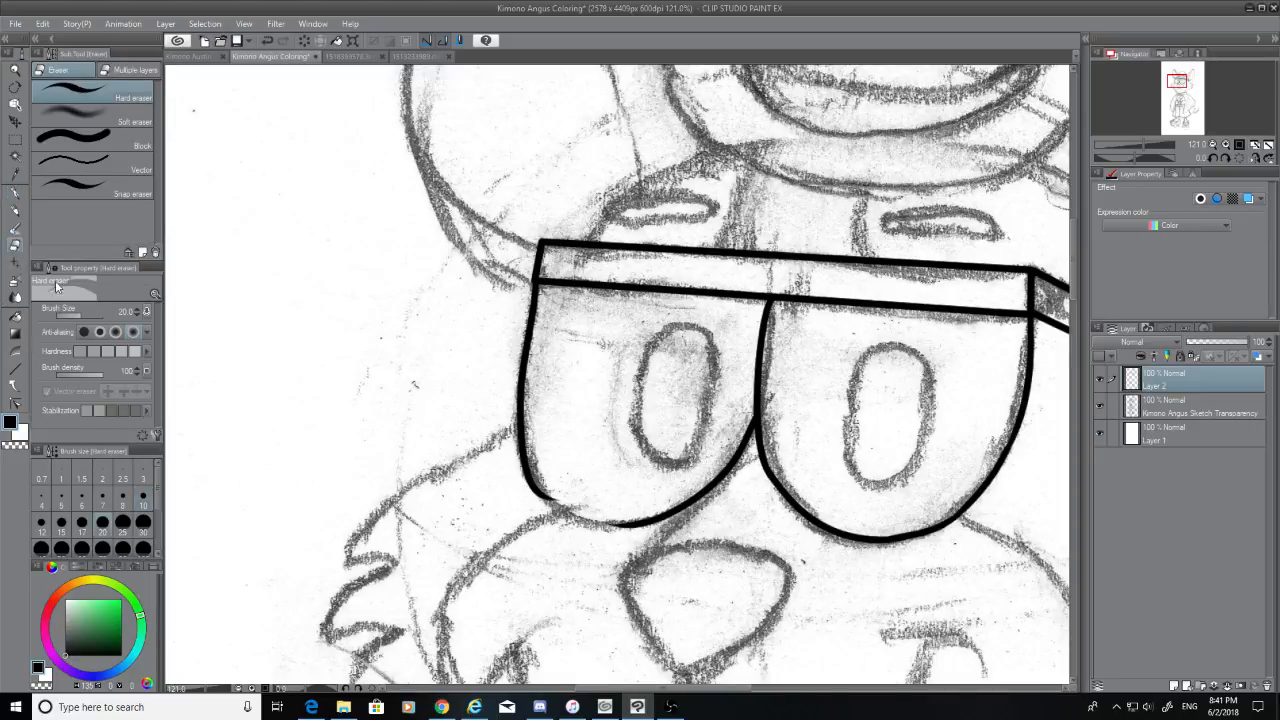
{"action": "left_click_drag", "start_coordinate": [547, 497], "coordinate": [517, 481]}
Ink the left lens's lower-left curve with the G-pen, joining its outer edge to the bottom line
{"action": "left_click", "coordinate": [16, 192]}
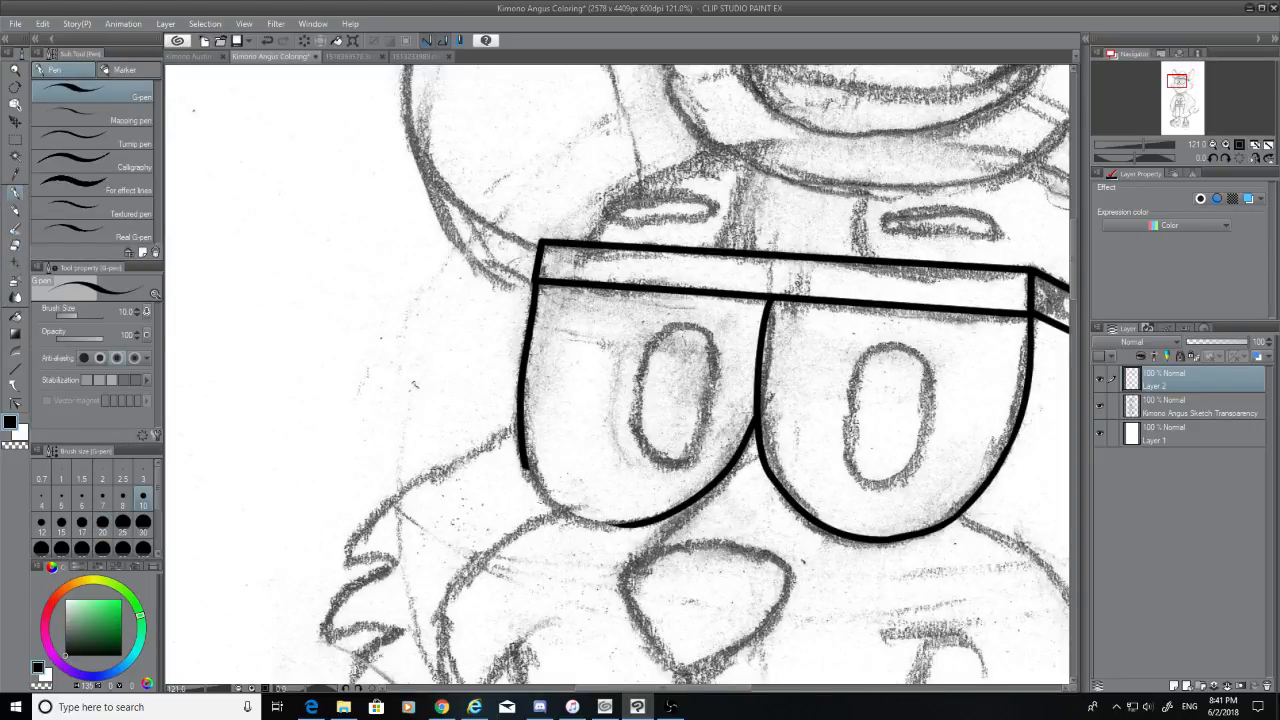
{"action": "left_click_drag", "start_coordinate": [524, 466], "coordinate": [622, 524]}
{"action": "key", "text": "ctrl+z"}
{"action": "left_click_drag", "start_coordinate": [524, 466], "coordinate": [590, 522]}
{"action": "key", "text": "ctrl+z"}
{"action": "mouse_move", "coordinate": [524, 466]}
{"action": "left_mouse_down"}
{"action": "mouse_move", "coordinate": [556, 508]}
{"action": "mouse_move", "coordinate": [600, 522]}
{"action": "left_mouse_up"}
{"action": "key", "text": "ctrl+z"}
{"action": "left_click_drag", "start_coordinate": [524, 466], "coordinate": [606, 524]}
{"action": "key", "text": "ctrl+z"}
{"action": "left_click_drag", "start_coordinate": [524, 466], "coordinate": [622, 524]}
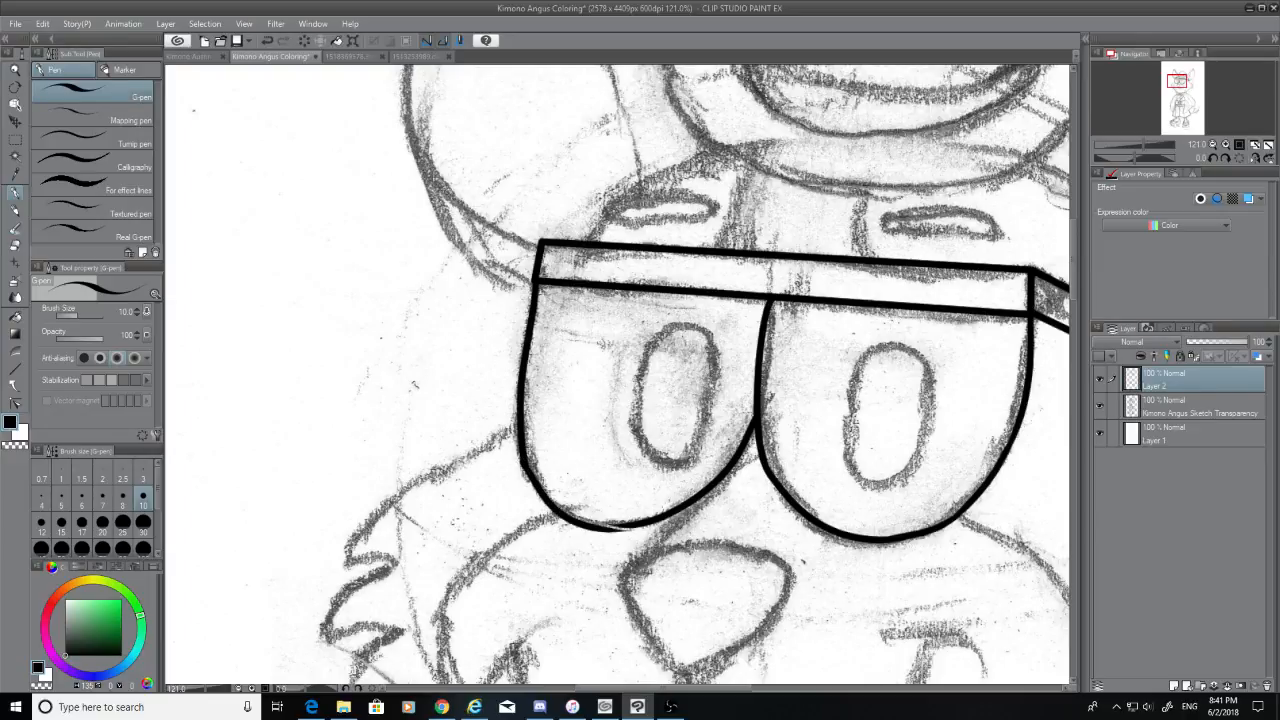
{"action": "key", "text": "ctrl+z"}
{"action": "left_click_drag", "start_coordinate": [524, 466], "coordinate": [628, 518]}
{"action": "key", "text": "ctrl+z"}
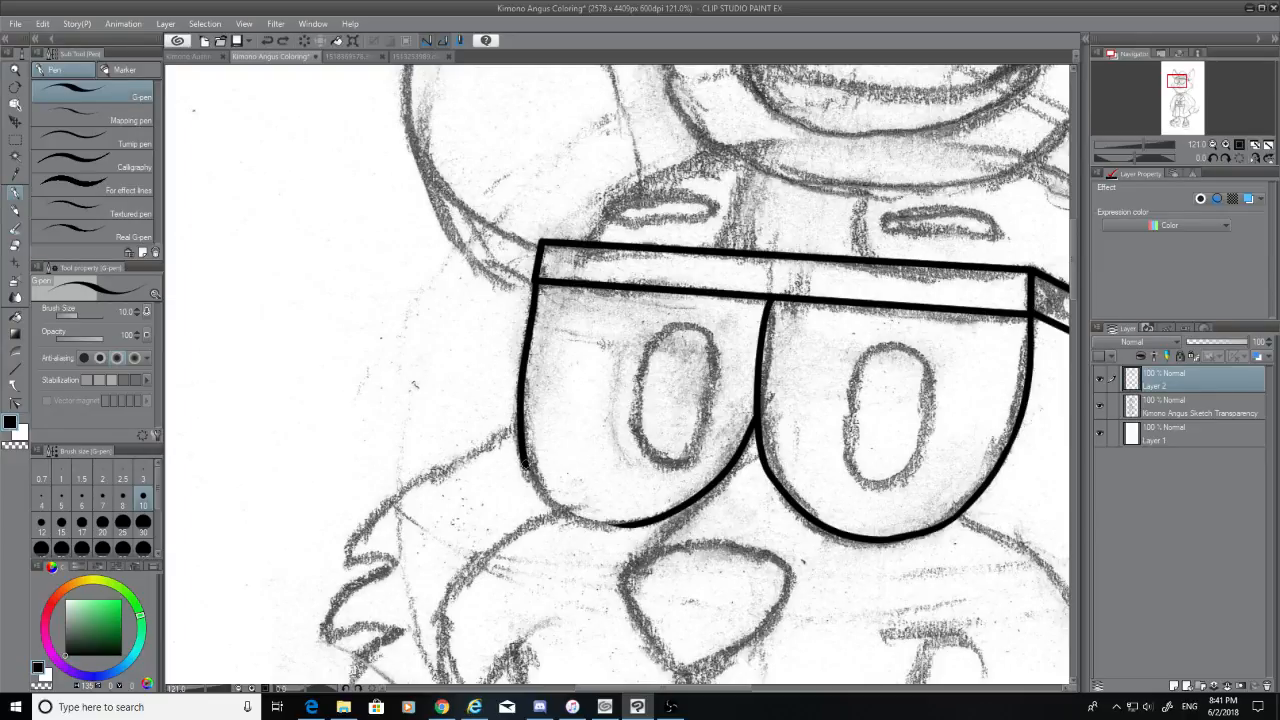
{"action": "left_click_drag", "start_coordinate": [524, 466], "coordinate": [614, 518]}
{"action": "key", "text": "ctrl+z"}
{"action": "left_click_drag", "start_coordinate": [524, 466], "coordinate": [656, 530]}
{"action": "key", "text": "ctrl+z"}
{"action": "mouse_move", "coordinate": [524, 466]}
{"action": "left_mouse_down"}
{"action": "mouse_move", "coordinate": [584, 518]}
{"action": "mouse_move", "coordinate": [614, 522]}
{"action": "left_mouse_up"}
{"action": "key", "text": "ctrl+z"}
{"action": "mouse_move", "coordinate": [524, 466]}
{"action": "left_mouse_down"}
{"action": "mouse_move", "coordinate": [612, 522]}
{"action": "mouse_move", "coordinate": [556, 510]}
{"action": "mouse_move", "coordinate": [612, 522]}
{"action": "left_mouse_up"}
{"action": "key", "text": "ctrl+z"}
{"action": "key", "text": "ctrl+z"}
{"action": "left_click_drag", "start_coordinate": [524, 466], "coordinate": [620, 520]}
{"action": "key", "text": "ctrl+z"}
{"action": "left_click_drag", "start_coordinate": [520, 466], "coordinate": [612, 522]}
{"action": "key", "text": "ctrl+z"}
{"action": "left_click_drag", "start_coordinate": [520, 466], "coordinate": [620, 524]}
{"action": "key", "text": "ctrl+z"}
{"action": "left_click_drag", "start_coordinate": [524, 466], "coordinate": [590, 522]}
{"action": "key", "text": "ctrl+z"}
{"action": "left_click_drag", "start_coordinate": [524, 466], "coordinate": [630, 522]}
{"action": "key", "text": "ctrl+z"}
{"action": "left_click_drag", "start_coordinate": [524, 466], "coordinate": [618, 524]}
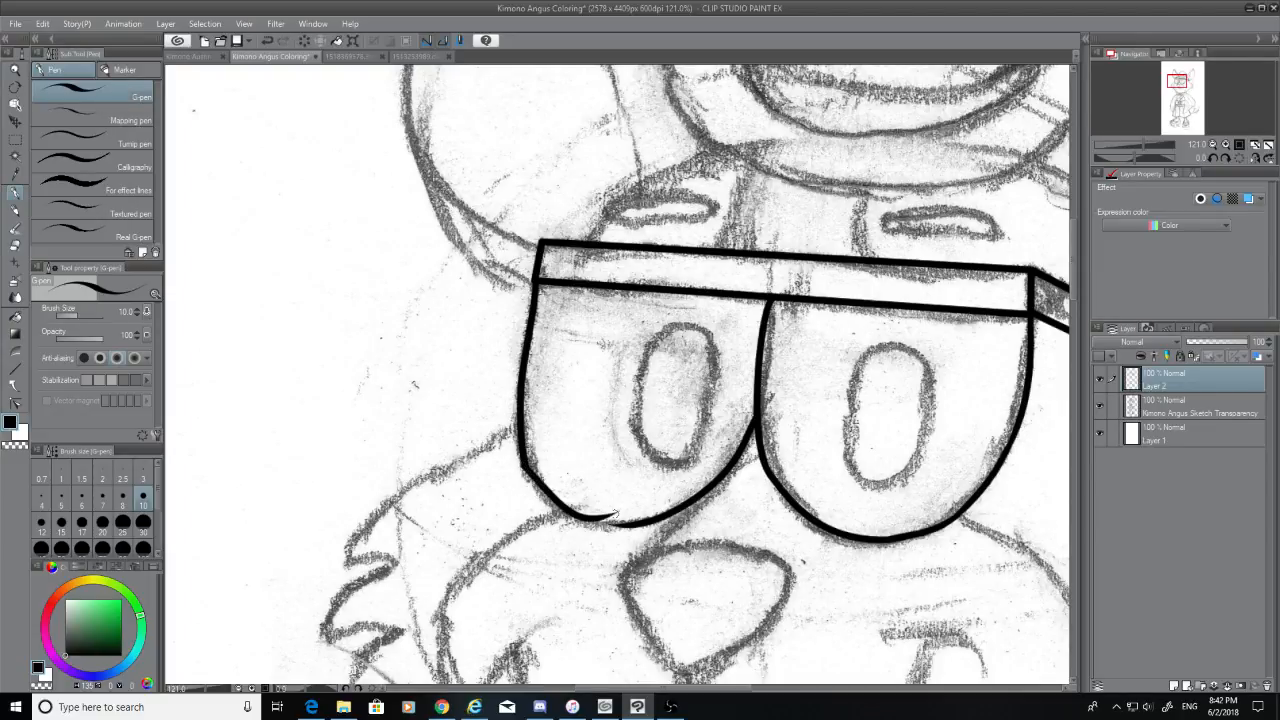
{"action": "key", "text": "ctrl+z"}
{"action": "left_click_drag", "start_coordinate": [524, 466], "coordinate": [624, 524]}
{"action": "key", "text": "ctrl+z"}
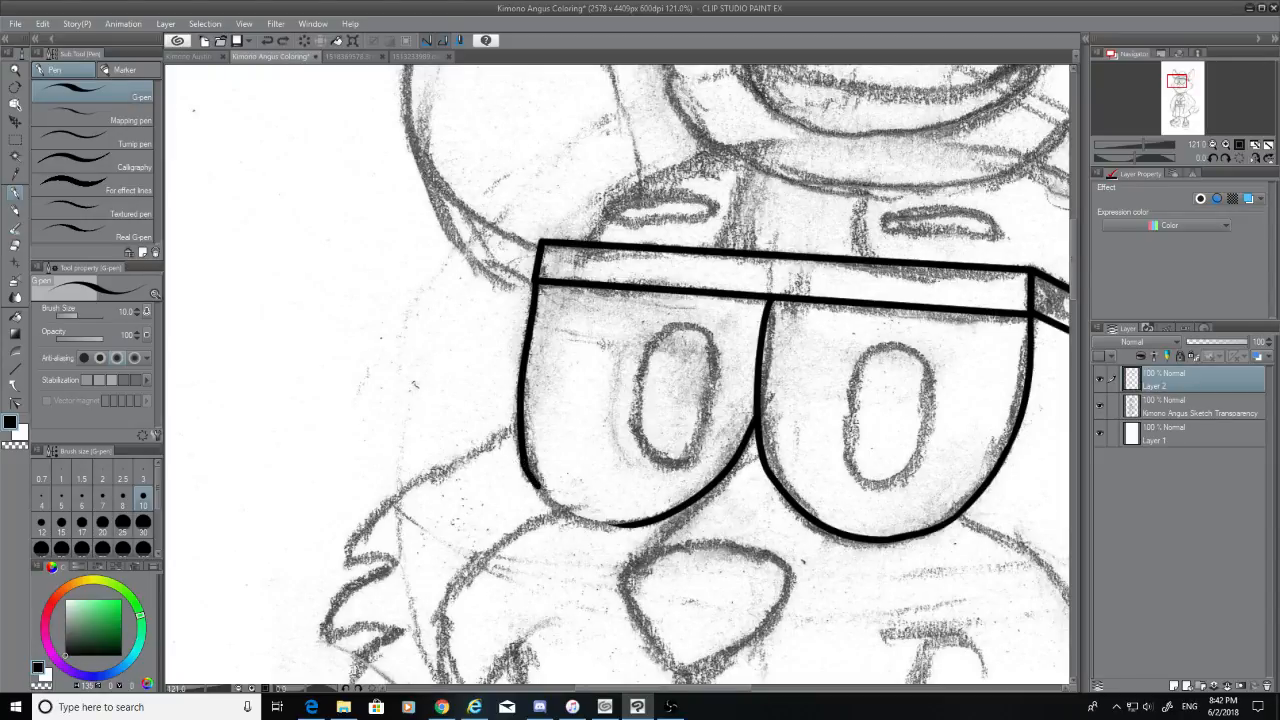
{"action": "left_click_drag", "start_coordinate": [524, 466], "coordinate": [630, 522]}
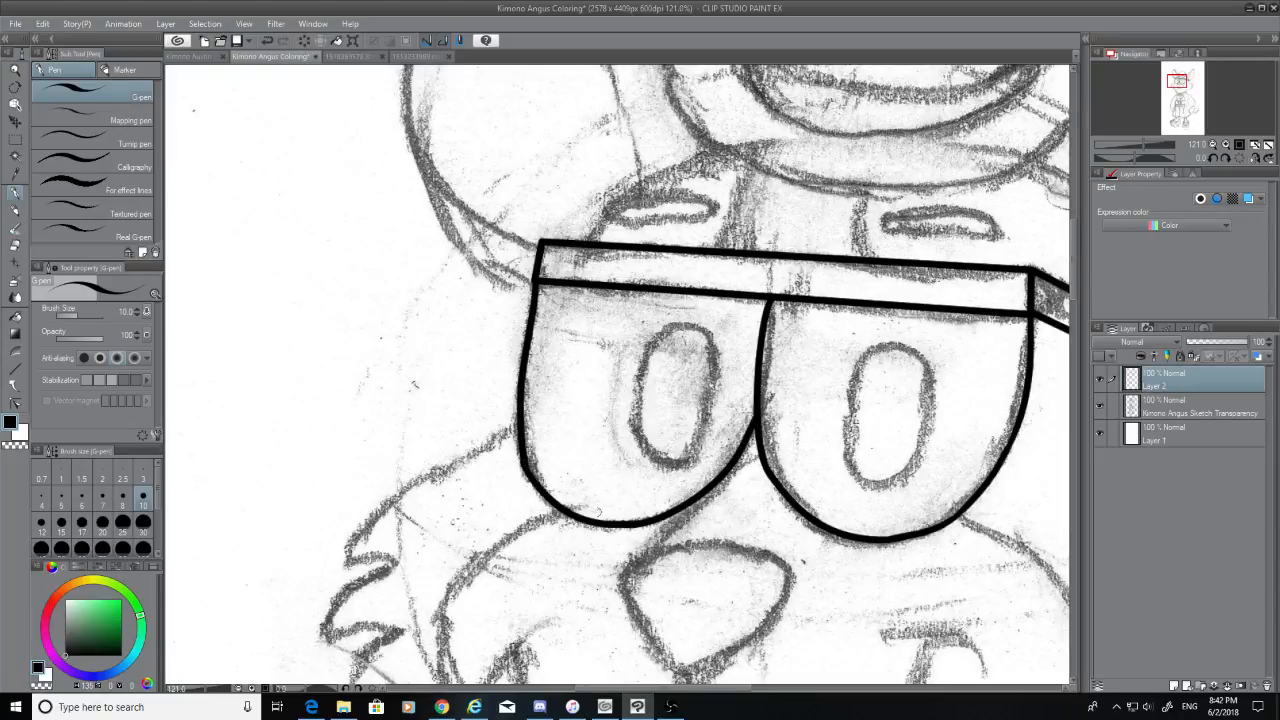
With the sketch layer briefly hidden, smooth the kink in the left lens's lower-left corner using the Hard eraser
{"action": "left_click", "coordinate": [1100, 405]}
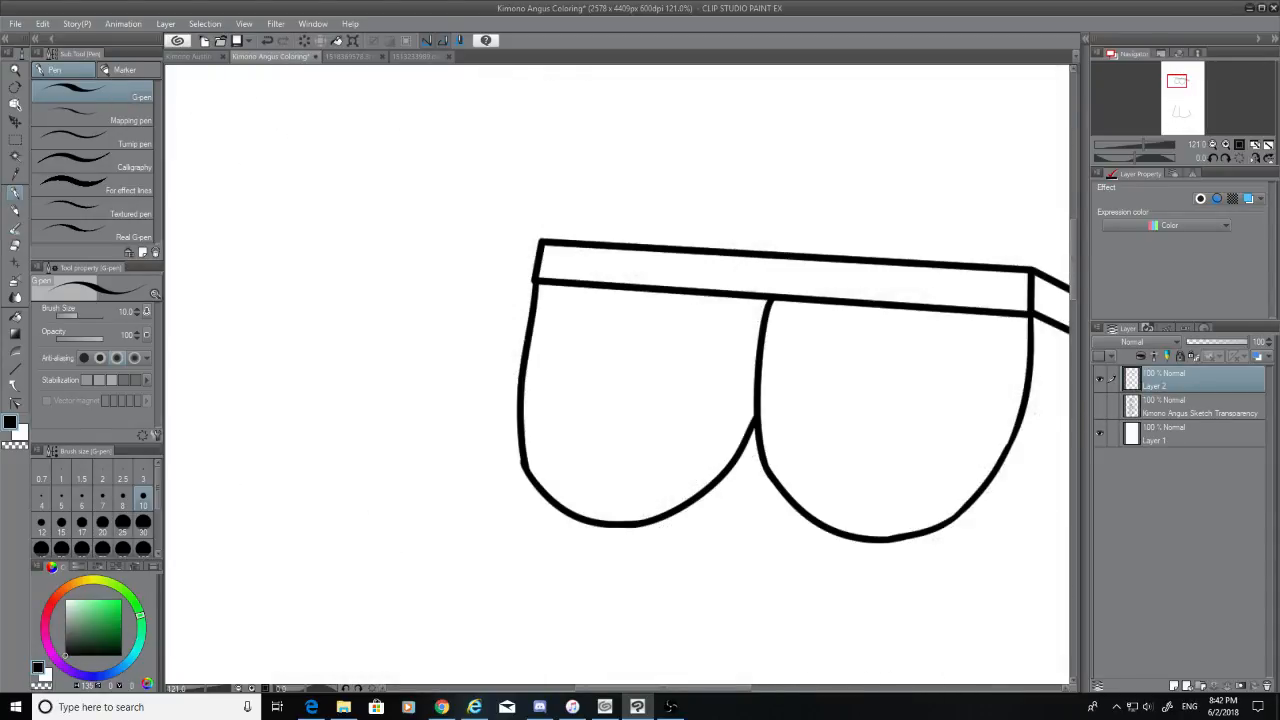
{"action": "left_click", "coordinate": [14, 246]}
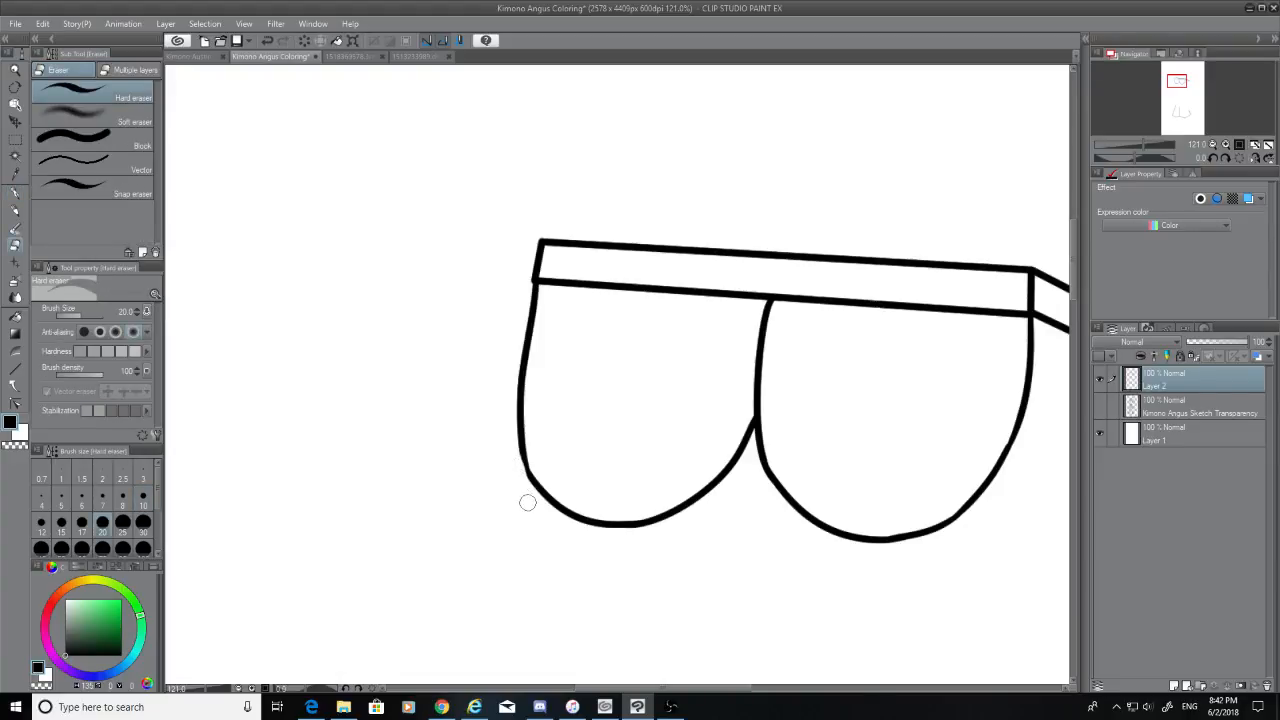
{"action": "left_click", "coordinate": [16, 192]}
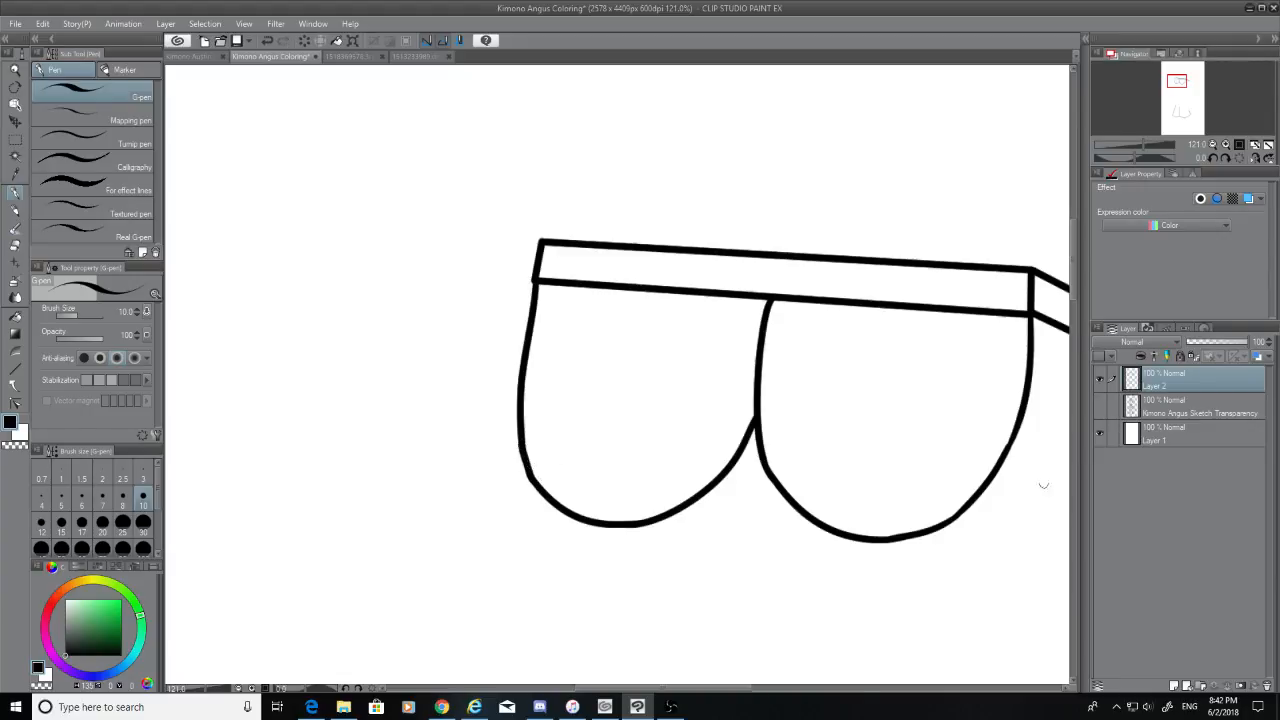
{"action": "left_click", "coordinate": [1100, 405]}
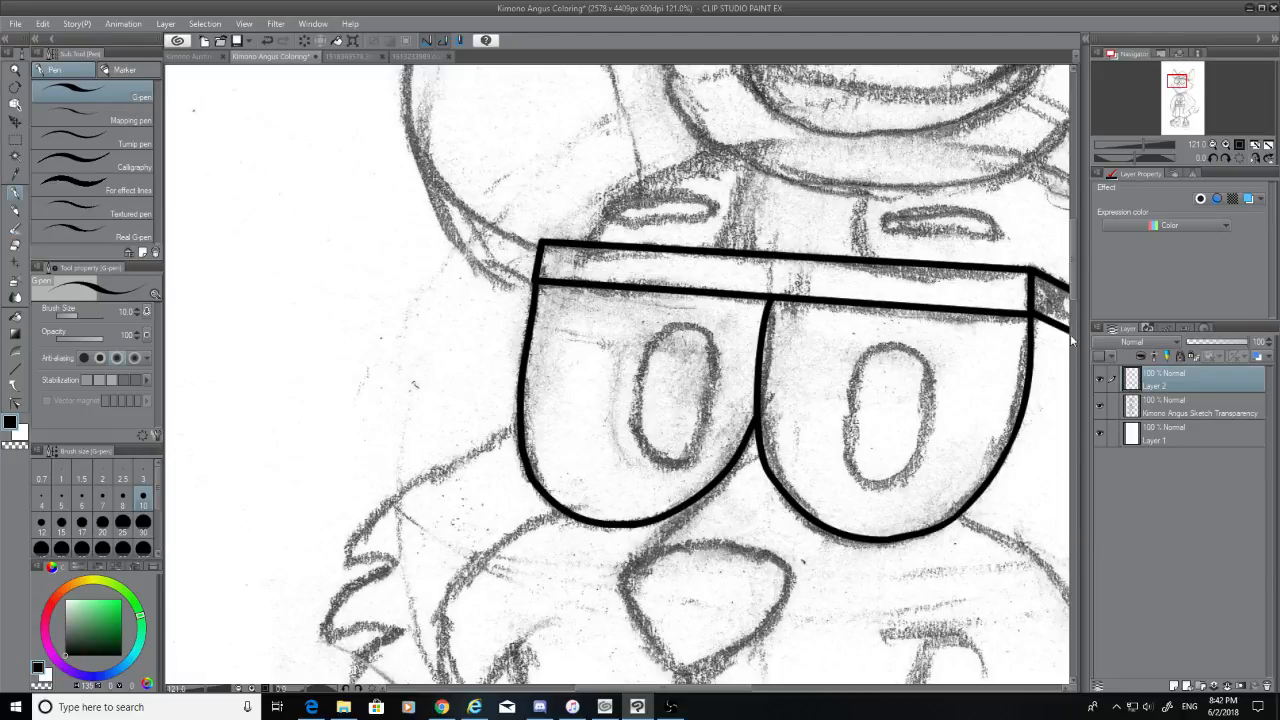
Ink the hat brim's upper edge with the G-pen from its left tip down to the middle of the curve
{"action": "left_click_drag", "start_coordinate": [1074, 275], "coordinate": [1073, 237]}
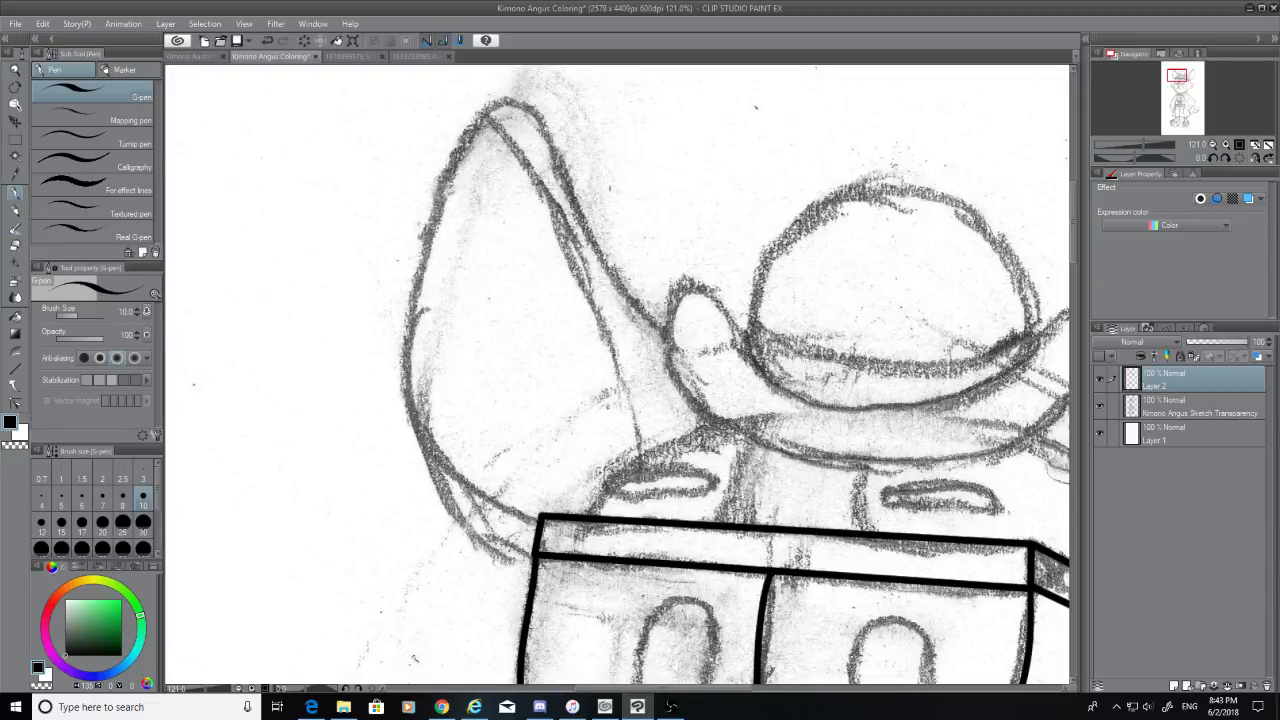
{"action": "left_click_drag", "start_coordinate": [718, 297], "coordinate": [980, 370]}
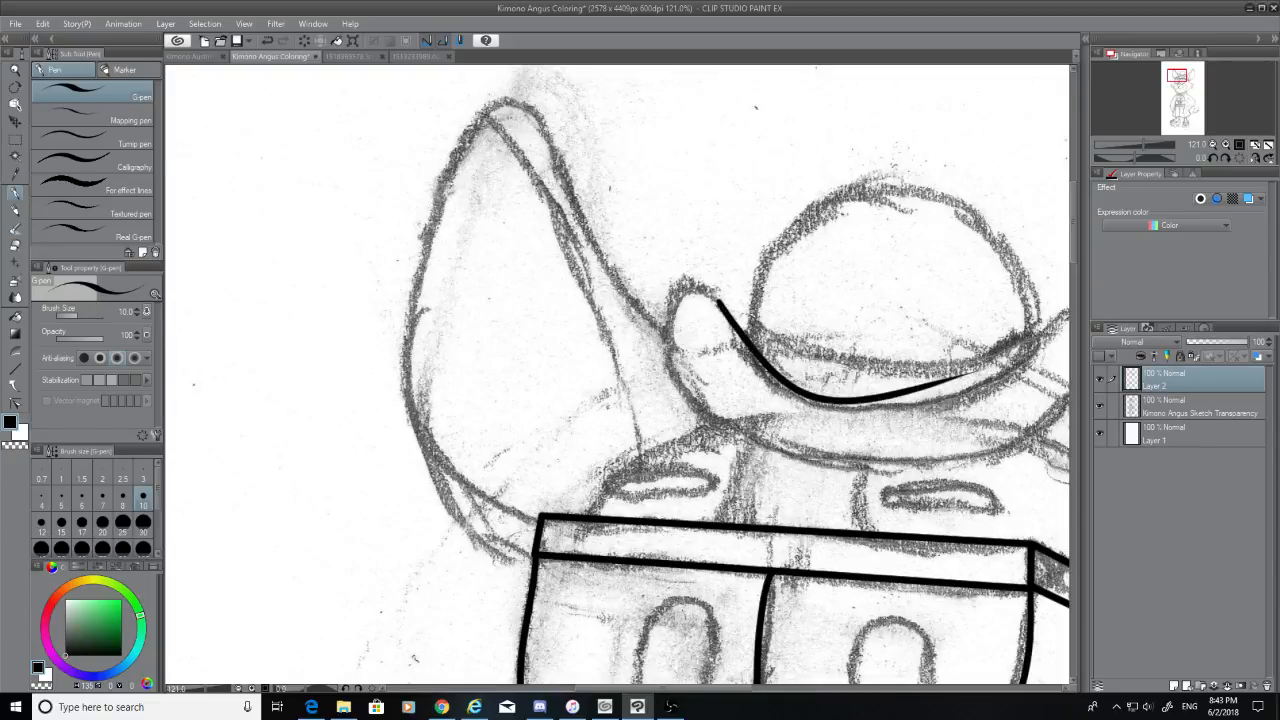
{"action": "key", "text": "ctrl+z"}
{"action": "left_click_drag", "start_coordinate": [683, 690], "coordinate": [750, 690]}
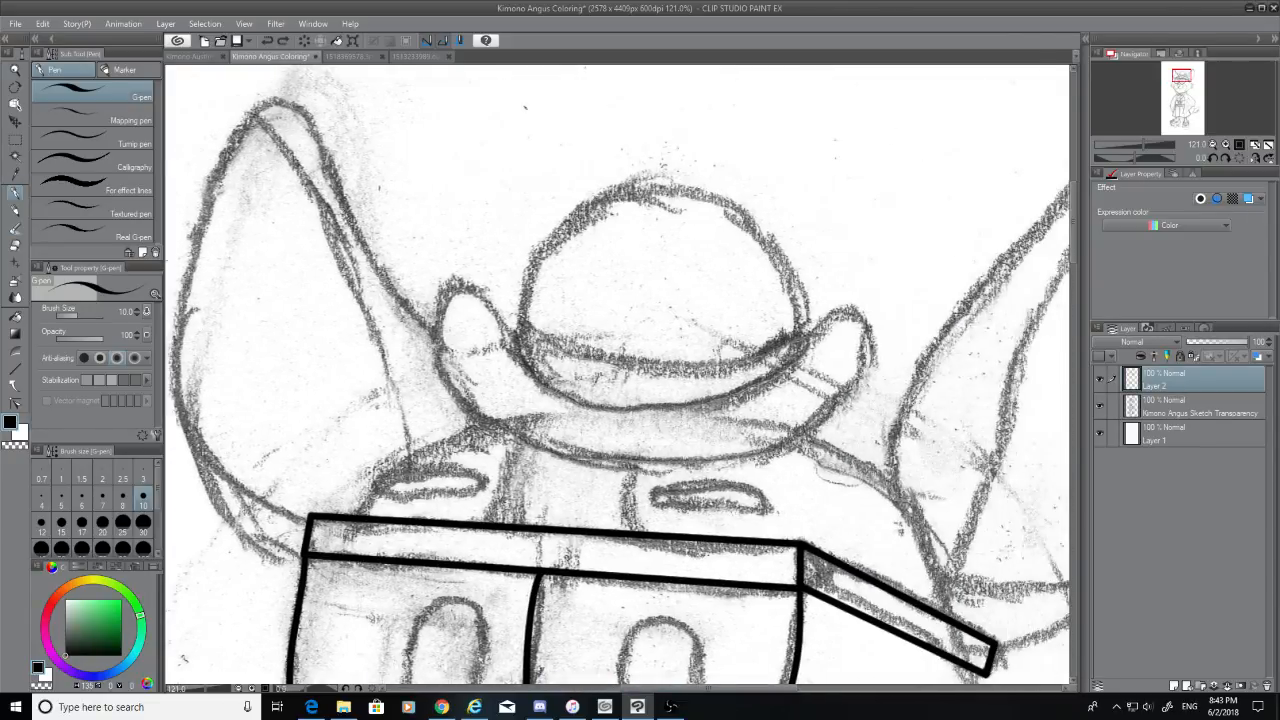
{"action": "left_click_drag", "start_coordinate": [482, 296], "coordinate": [728, 396]}
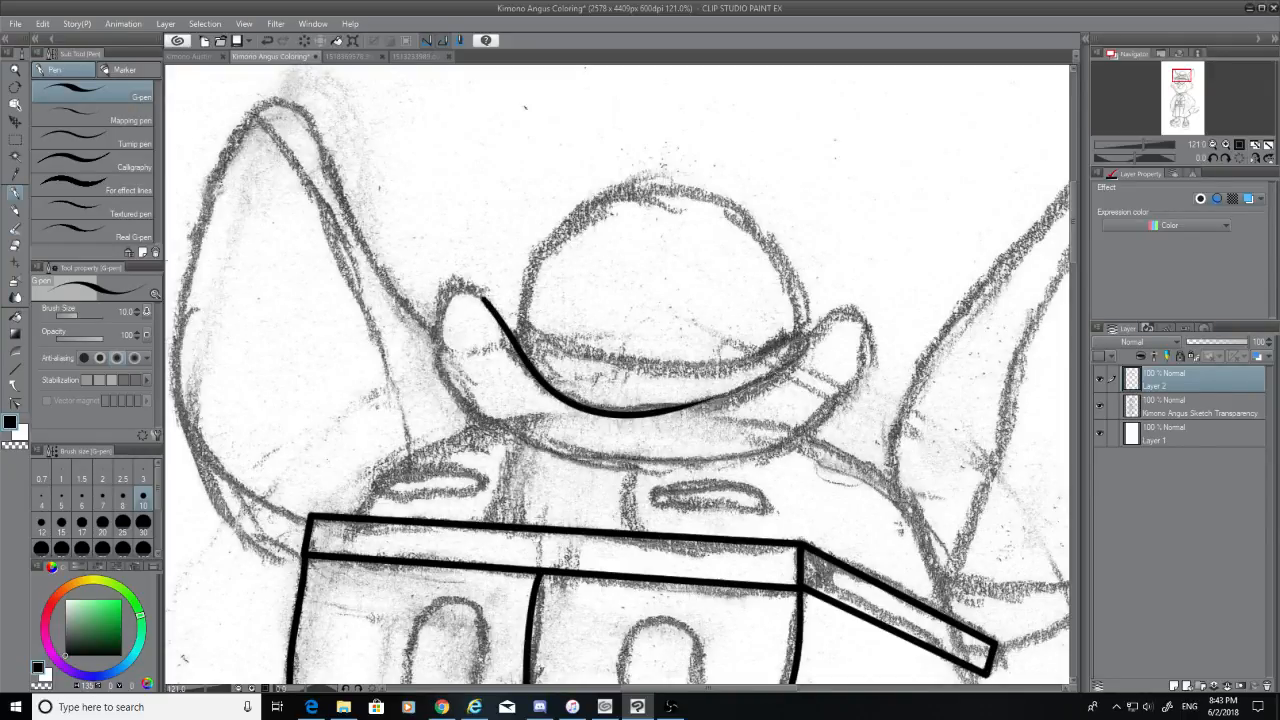
Continue the hat brim's upper edge from the middle of the curve up towards its right tip
{"action": "mouse_move", "coordinate": [666, 410]}
{"action": "left_mouse_down"}
{"action": "mouse_move", "coordinate": [895, 322]}
{"action": "mouse_move", "coordinate": [634, 426]}
{"action": "left_mouse_up"}
{"action": "key", "text": "ctrl+z"}
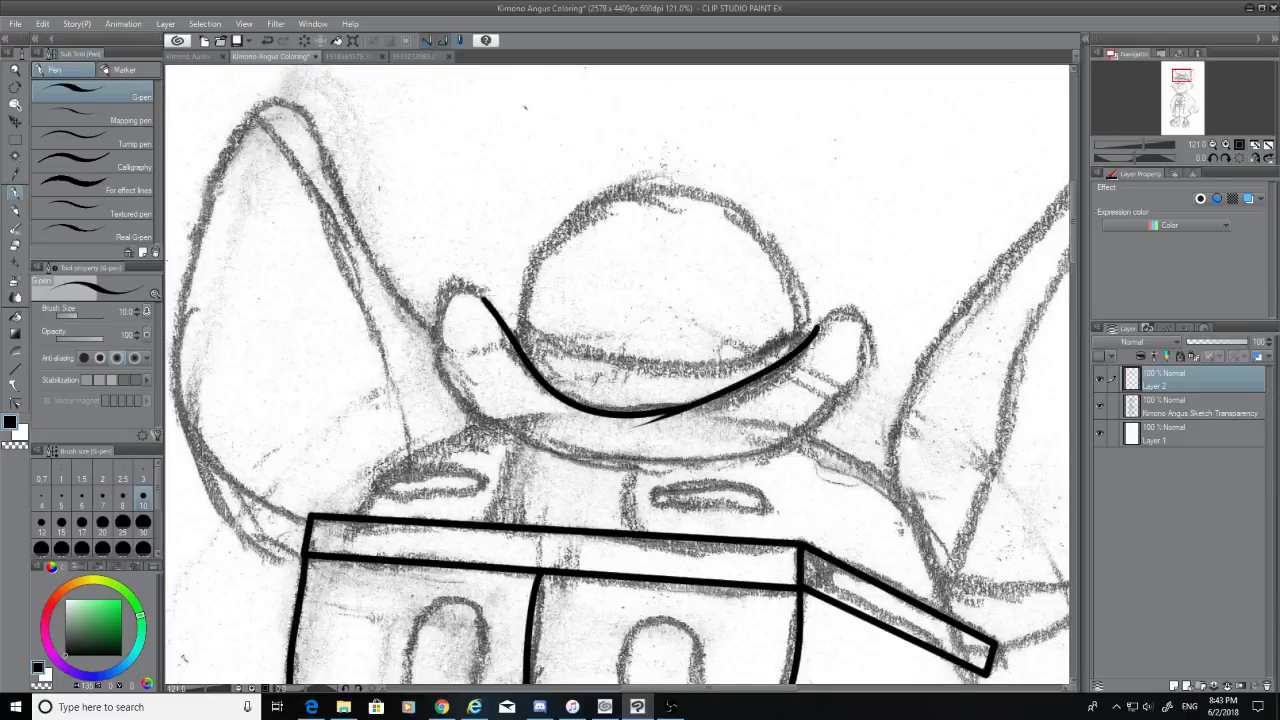
{"action": "key", "text": "ctrl+z"}
{"action": "mouse_move", "coordinate": [830, 322]}
{"action": "left_mouse_down"}
{"action": "mouse_move", "coordinate": [664, 414]}
{"action": "mouse_move", "coordinate": [808, 336]}
{"action": "mouse_move", "coordinate": [672, 408]}
{"action": "mouse_move", "coordinate": [860, 327]}
{"action": "left_mouse_up"}
{"action": "key", "text": "ctrl+z"}
{"action": "key", "text": "ctrl+z"}
{"action": "key", "text": "ctrl+z"}
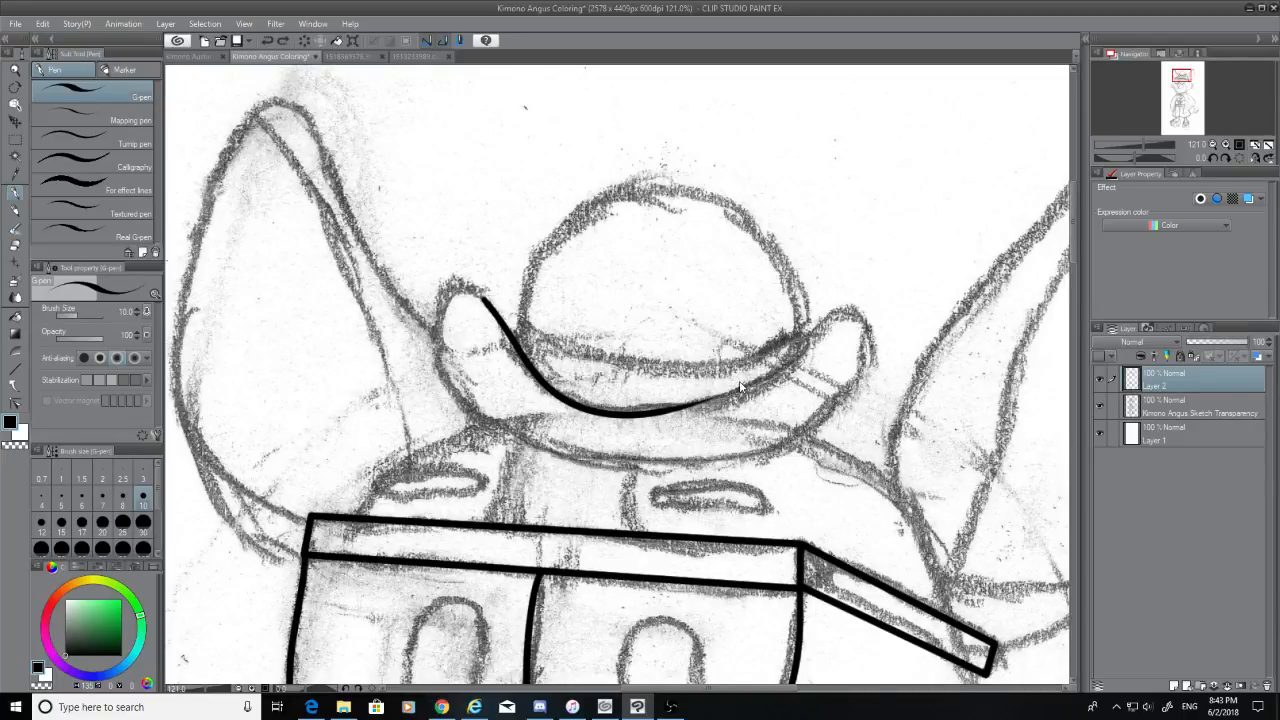
{"action": "mouse_move", "coordinate": [672, 408]}
{"action": "left_mouse_down"}
{"action": "mouse_move", "coordinate": [822, 328]}
{"action": "mouse_move", "coordinate": [664, 416]}
{"action": "left_mouse_up"}
{"action": "key", "text": "ctrl+z"}
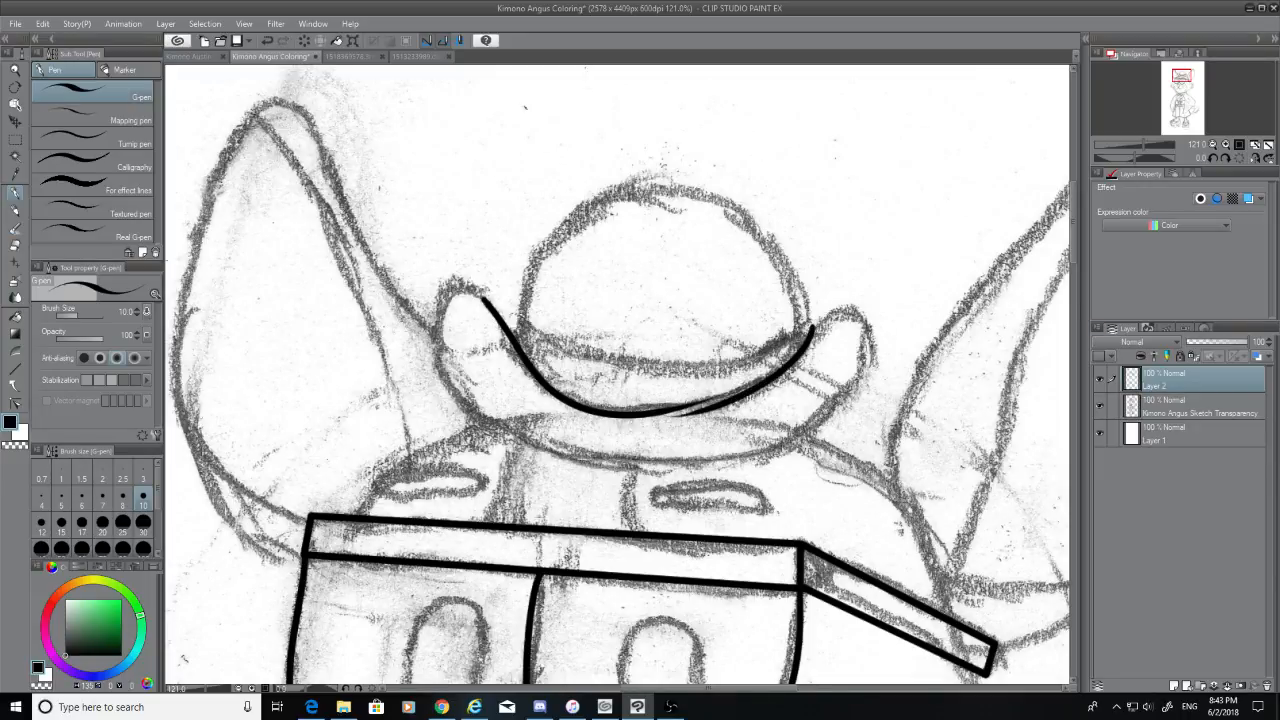
{"action": "key", "text": "ctrl+z"}
{"action": "mouse_move", "coordinate": [820, 326]}
{"action": "left_mouse_down"}
{"action": "mouse_move", "coordinate": [664, 414]}
{"action": "mouse_move", "coordinate": [812, 338]}
{"action": "mouse_move", "coordinate": [690, 404]}
{"action": "left_mouse_up"}
{"action": "key", "text": "ctrl+z"}
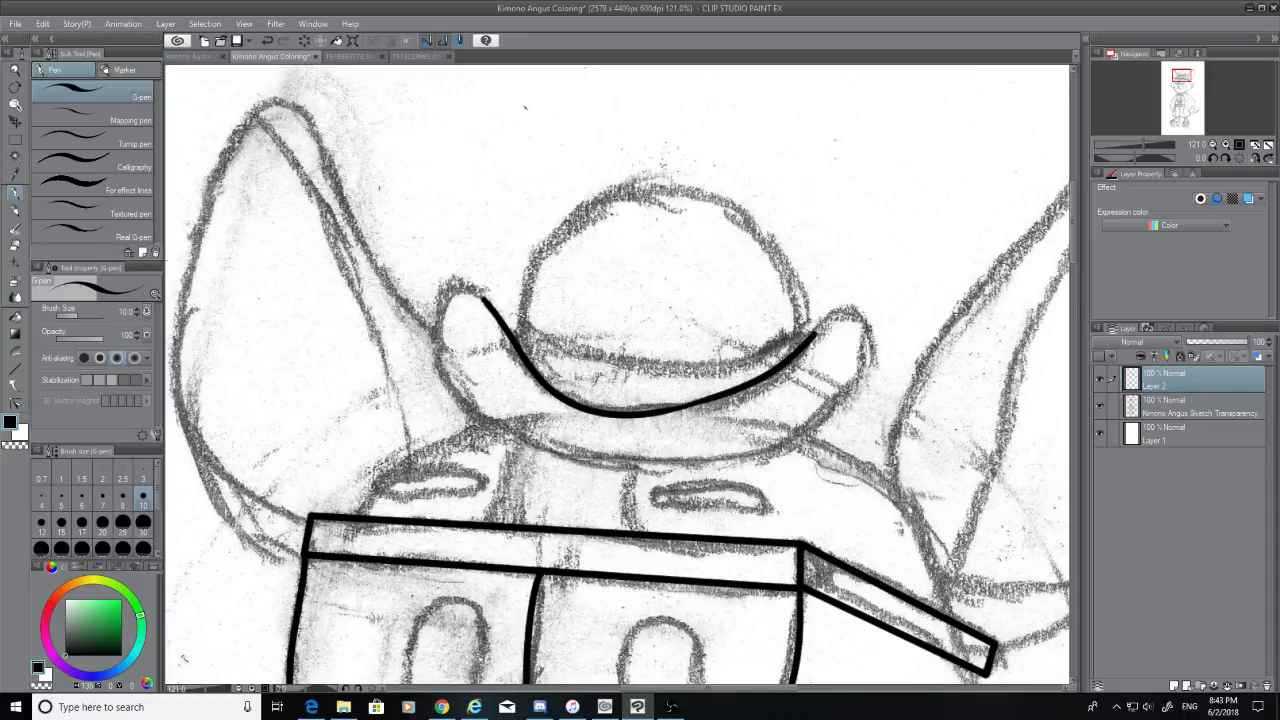
Ink the hat brim's rounded right tip and its outer edge down to the lower right of the brim
{"action": "mouse_move", "coordinate": [810, 338]}
{"action": "left_mouse_down"}
{"action": "mouse_move", "coordinate": [826, 317]}
{"action": "mouse_move", "coordinate": [854, 313]}
{"action": "mouse_move", "coordinate": [856, 352]}
{"action": "mouse_move", "coordinate": [870, 310]}
{"action": "mouse_move", "coordinate": [876, 348]}
{"action": "mouse_move", "coordinate": [860, 316]}
{"action": "mouse_move", "coordinate": [852, 378]}
{"action": "left_mouse_up"}
{"action": "key", "text": "ctrl+z"}
{"action": "key", "text": "ctrl+z"}
{"action": "key", "text": "ctrl+z"}
{"action": "key", "text": "ctrl+z"}
{"action": "key", "text": "ctrl+z"}
{"action": "key", "text": "ctrl+z"}
{"action": "key", "text": "ctrl+z"}
{"action": "mouse_move", "coordinate": [832, 320]}
{"action": "left_mouse_down"}
{"action": "mouse_move", "coordinate": [870, 337]}
{"action": "mouse_move", "coordinate": [832, 420]}
{"action": "mouse_move", "coordinate": [786, 455]}
{"action": "mouse_move", "coordinate": [870, 366]}
{"action": "mouse_move", "coordinate": [778, 476]}
{"action": "mouse_move", "coordinate": [860, 378]}
{"action": "mouse_move", "coordinate": [730, 488]}
{"action": "left_mouse_up"}
{"action": "key", "text": "ctrl+z"}
{"action": "key", "text": "ctrl+z"}
{"action": "key", "text": "ctrl+z"}
{"action": "left_click_drag", "start_coordinate": [868, 326], "coordinate": [702, 484]}
{"action": "key", "text": "ctrl+z"}
{"action": "left_click_drag", "start_coordinate": [868, 326], "coordinate": [740, 456]}
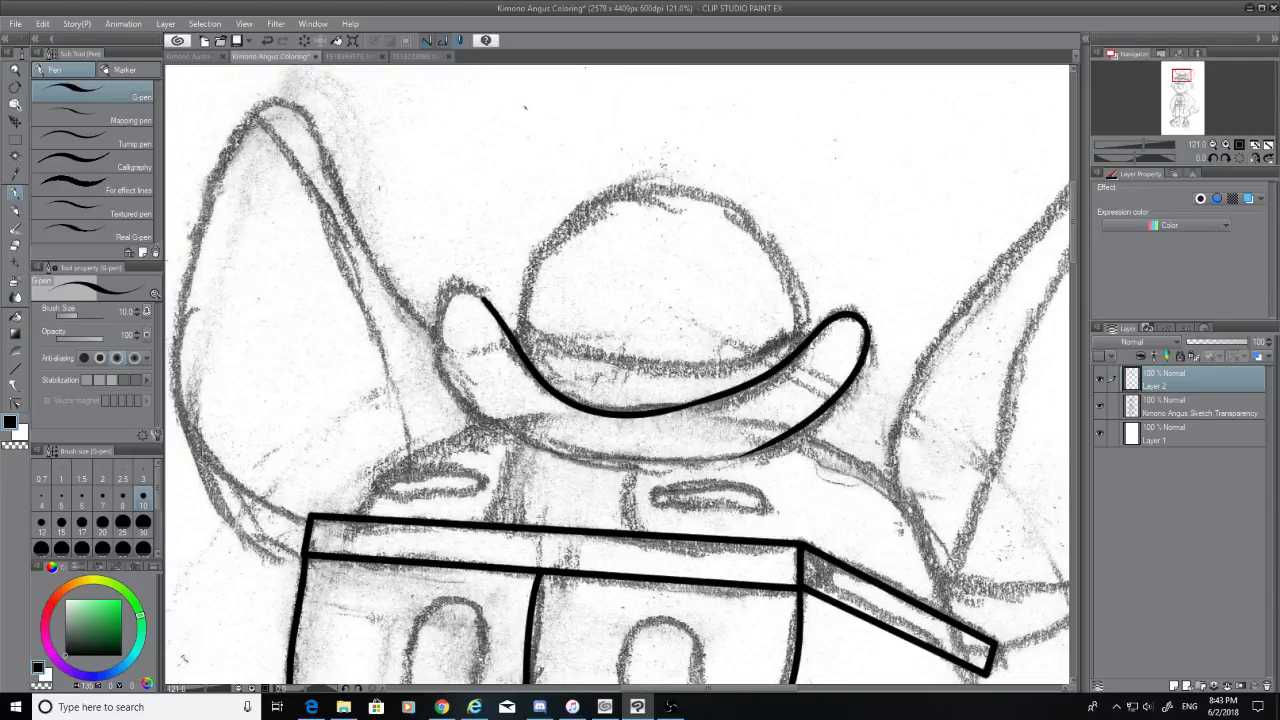
Ink the hat brim's rounded left tip and its outer edge down into the lower left of the brim
{"action": "mouse_move", "coordinate": [485, 299]}
{"action": "left_mouse_down"}
{"action": "mouse_move", "coordinate": [452, 310]}
{"action": "mouse_move", "coordinate": [474, 295]}
{"action": "mouse_move", "coordinate": [453, 293]}
{"action": "mouse_move", "coordinate": [488, 303]}
{"action": "mouse_move", "coordinate": [578, 445]}
{"action": "left_mouse_up"}
{"action": "key", "text": "ctrl+z"}
{"action": "key", "text": "ctrl+z"}
{"action": "key", "text": "ctrl+z"}
{"action": "left_click_drag", "start_coordinate": [440, 300], "coordinate": [706, 452]}
{"action": "key", "text": "ctrl+z"}
{"action": "left_click_drag", "start_coordinate": [440, 299], "coordinate": [628, 454]}
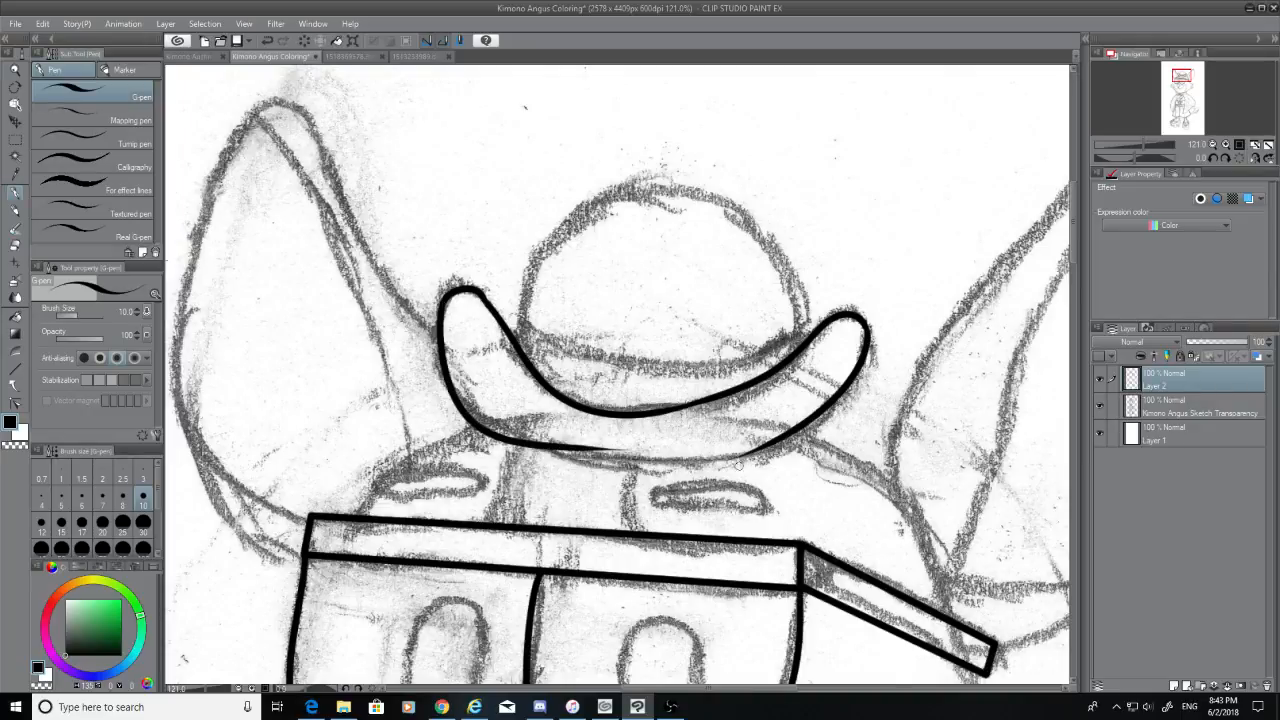
{"action": "key", "text": "ctrl+z"}
{"action": "mouse_move", "coordinate": [441, 299]}
{"action": "left_mouse_down"}
{"action": "mouse_move", "coordinate": [600, 457]}
{"action": "mouse_move", "coordinate": [783, 424]}
{"action": "mouse_move", "coordinate": [588, 470]}
{"action": "left_mouse_up"}
{"action": "key", "text": "ctrl+z"}
{"action": "key", "text": "ctrl+z"}
{"action": "mouse_move", "coordinate": [795, 430]}
{"action": "left_mouse_down"}
{"action": "mouse_move", "coordinate": [600, 466]}
{"action": "mouse_move", "coordinate": [776, 436]}
{"action": "left_mouse_up"}
{"action": "key", "text": "ctrl+z"}
{"action": "key", "text": "ctrl+z"}
{"action": "mouse_move", "coordinate": [568, 458]}
{"action": "left_mouse_down"}
{"action": "mouse_move", "coordinate": [812, 434]}
{"action": "mouse_move", "coordinate": [608, 474]}
{"action": "left_mouse_up"}
{"action": "key", "text": "ctrl+z"}
{"action": "key", "text": "ctrl+z"}
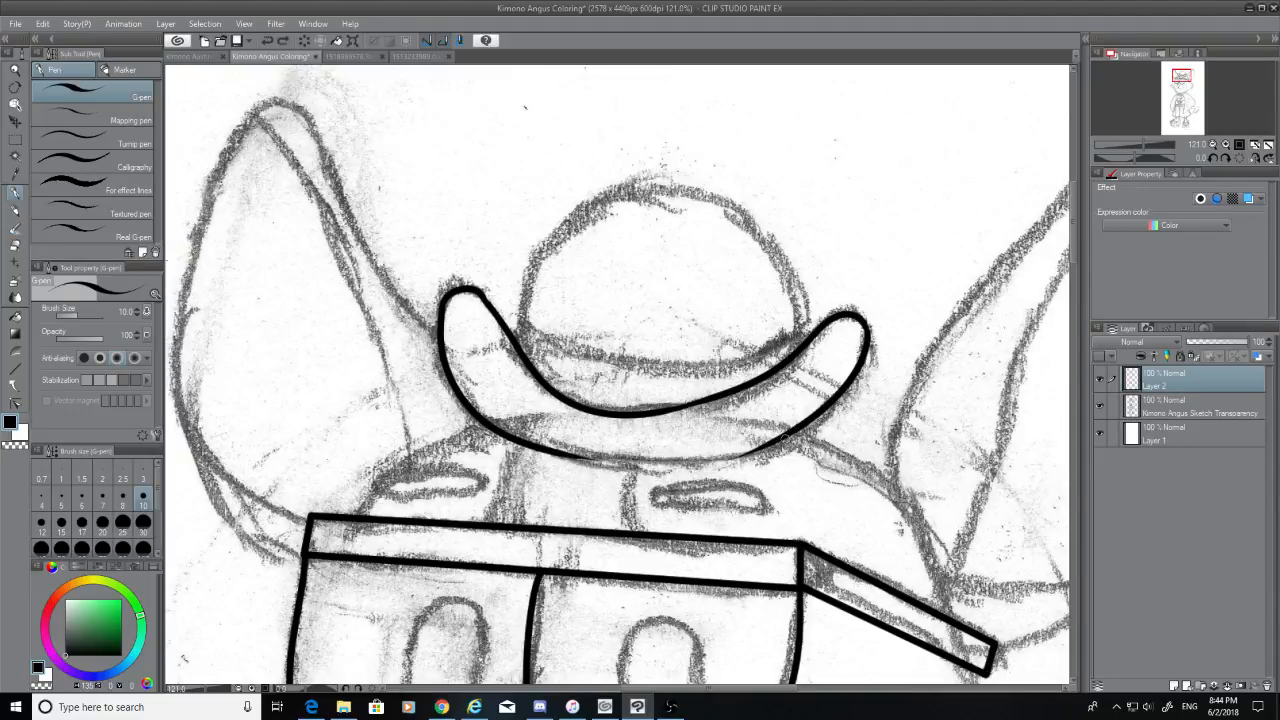
Ink the middle of the hat brim's lower edge, closing the gap between its left and right curves
{"action": "left_click_drag", "start_coordinate": [792, 432], "coordinate": [604, 468]}
{"action": "key", "text": "ctrl+z"}
{"action": "left_click_drag", "start_coordinate": [800, 432], "coordinate": [648, 470]}
{"action": "key", "text": "ctrl+z"}
{"action": "left_click_drag", "start_coordinate": [553, 451], "coordinate": [764, 440]}
{"action": "key", "text": "ctrl+z"}
{"action": "left_click_drag", "start_coordinate": [562, 456], "coordinate": [760, 456]}
{"action": "key", "text": "ctrl+z"}
{"action": "mouse_move", "coordinate": [556, 451]}
{"action": "left_mouse_down"}
{"action": "mouse_move", "coordinate": [788, 447]}
{"action": "mouse_move", "coordinate": [638, 468]}
{"action": "left_mouse_up"}
{"action": "key", "text": "ctrl+z"}
{"action": "key", "text": "ctrl+z"}
{"action": "key", "text": "ctrl+z"}
{"action": "mouse_move", "coordinate": [778, 436]}
{"action": "left_mouse_down"}
{"action": "mouse_move", "coordinate": [586, 458]}
{"action": "mouse_move", "coordinate": [760, 442]}
{"action": "left_mouse_up"}
{"action": "key", "text": "ctrl+z"}
{"action": "left_click_drag", "start_coordinate": [562, 455], "coordinate": [770, 450]}
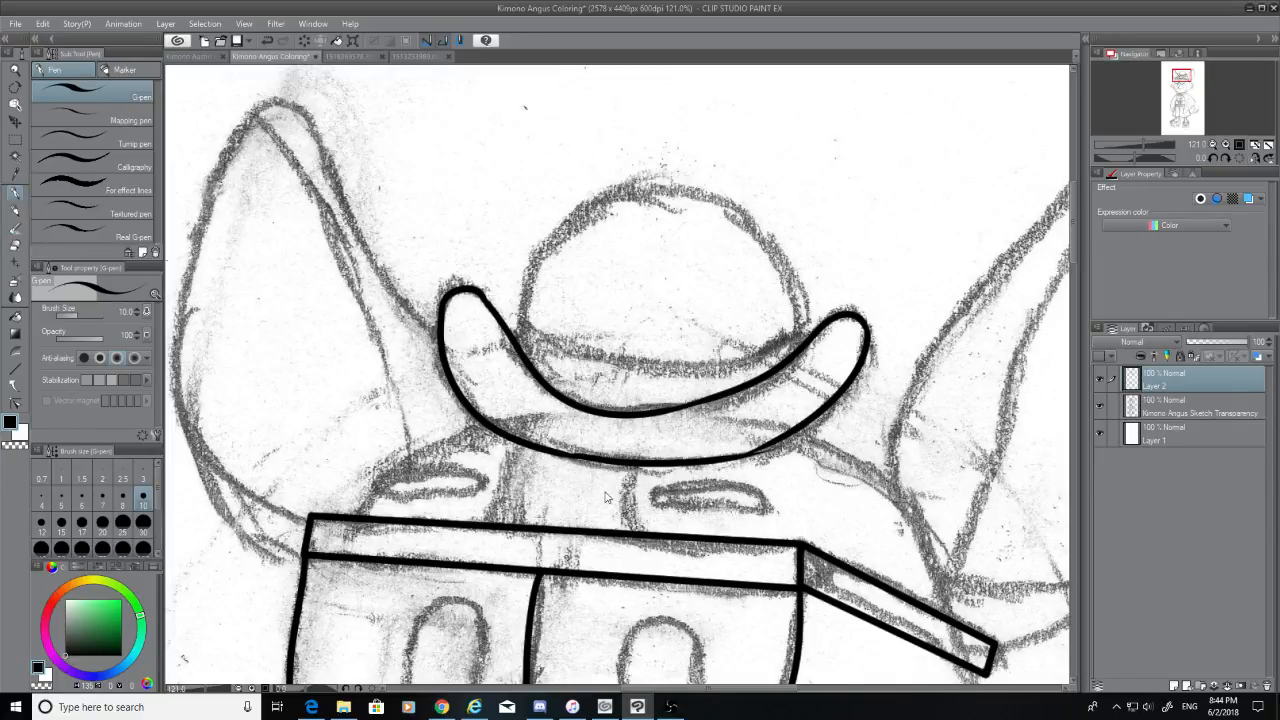
{"action": "key", "text": "ctrl+z"}
{"action": "left_click_drag", "start_coordinate": [561, 456], "coordinate": [778, 448]}
{"action": "key", "text": "ctrl+z"}
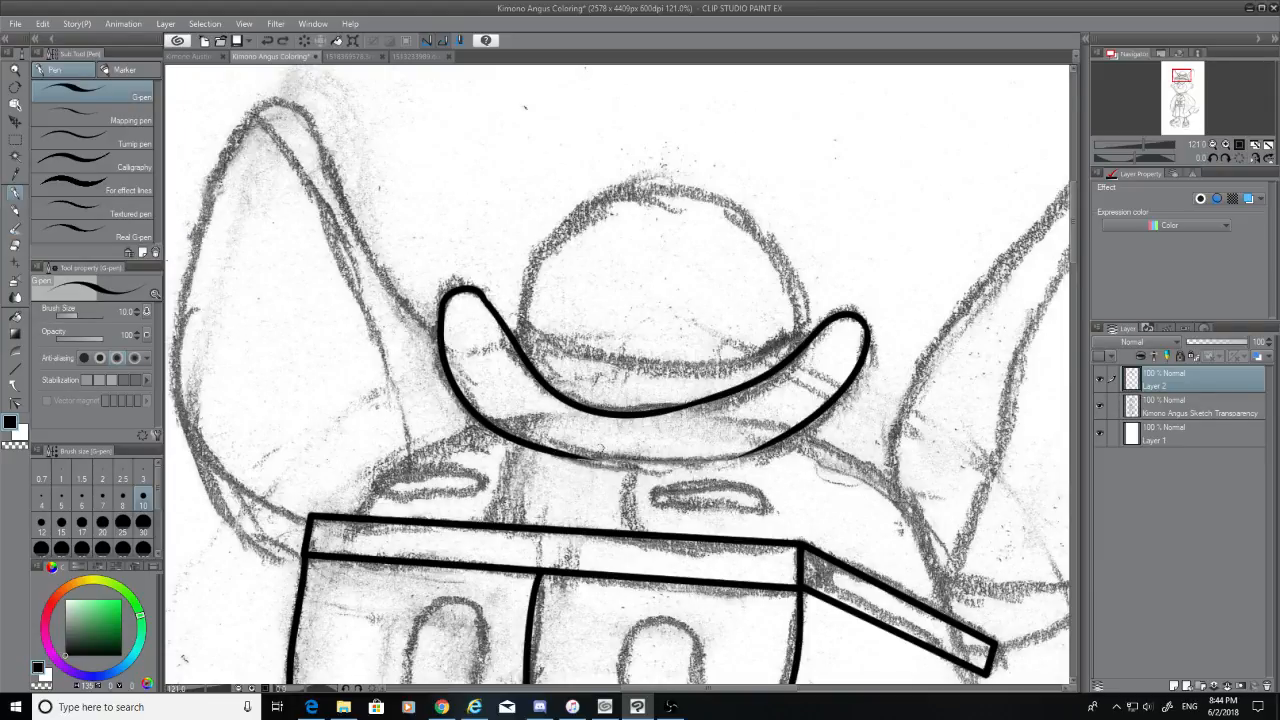
{"action": "mouse_move", "coordinate": [564, 456]}
{"action": "left_mouse_down"}
{"action": "mouse_move", "coordinate": [634, 466]}
{"action": "mouse_move", "coordinate": [779, 453]}
{"action": "left_mouse_up"}
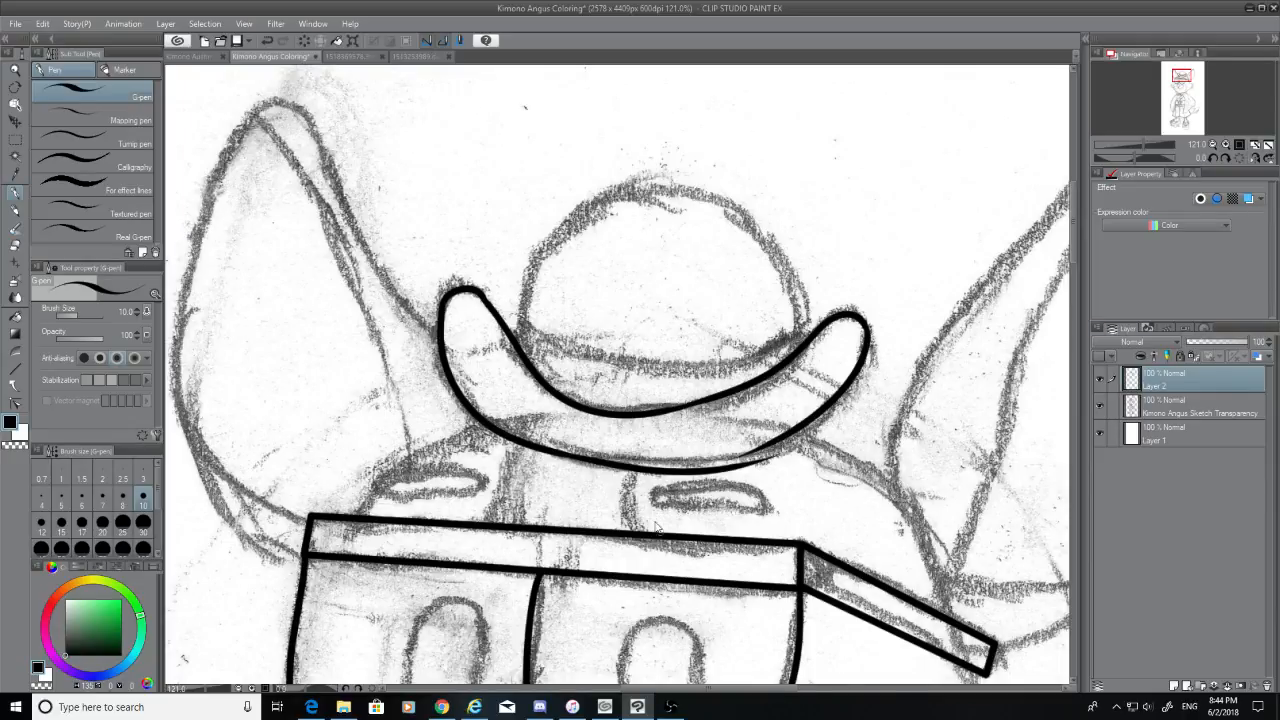
{"action": "key", "text": "ctrl+z"}
{"action": "left_click_drag", "start_coordinate": [560, 456], "coordinate": [778, 444]}
{"action": "key", "text": "ctrl+z"}
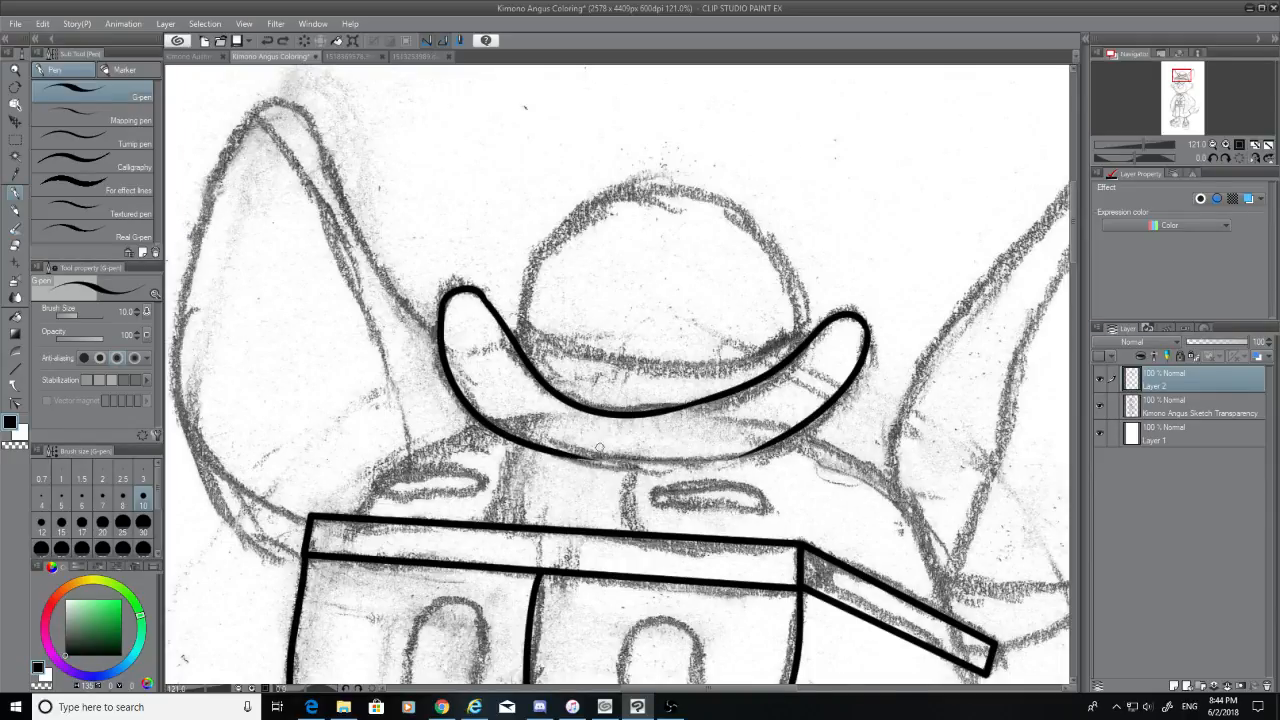
{"action": "left_click_drag", "start_coordinate": [557, 456], "coordinate": [802, 448]}
{"action": "key", "text": "ctrl+z"}
{"action": "left_click_drag", "start_coordinate": [582, 456], "coordinate": [764, 446]}
{"action": "key", "text": "ctrl+z"}
{"action": "mouse_move", "coordinate": [546, 450]}
{"action": "left_mouse_down"}
{"action": "mouse_move", "coordinate": [658, 458]}
{"action": "mouse_move", "coordinate": [762, 446]}
{"action": "left_mouse_up"}
{"action": "key", "text": "ctrl+z"}
{"action": "left_click_drag", "start_coordinate": [565, 458], "coordinate": [760, 452]}
{"action": "key", "text": "ctrl+z"}
{"action": "left_click_drag", "start_coordinate": [555, 455], "coordinate": [812, 432]}
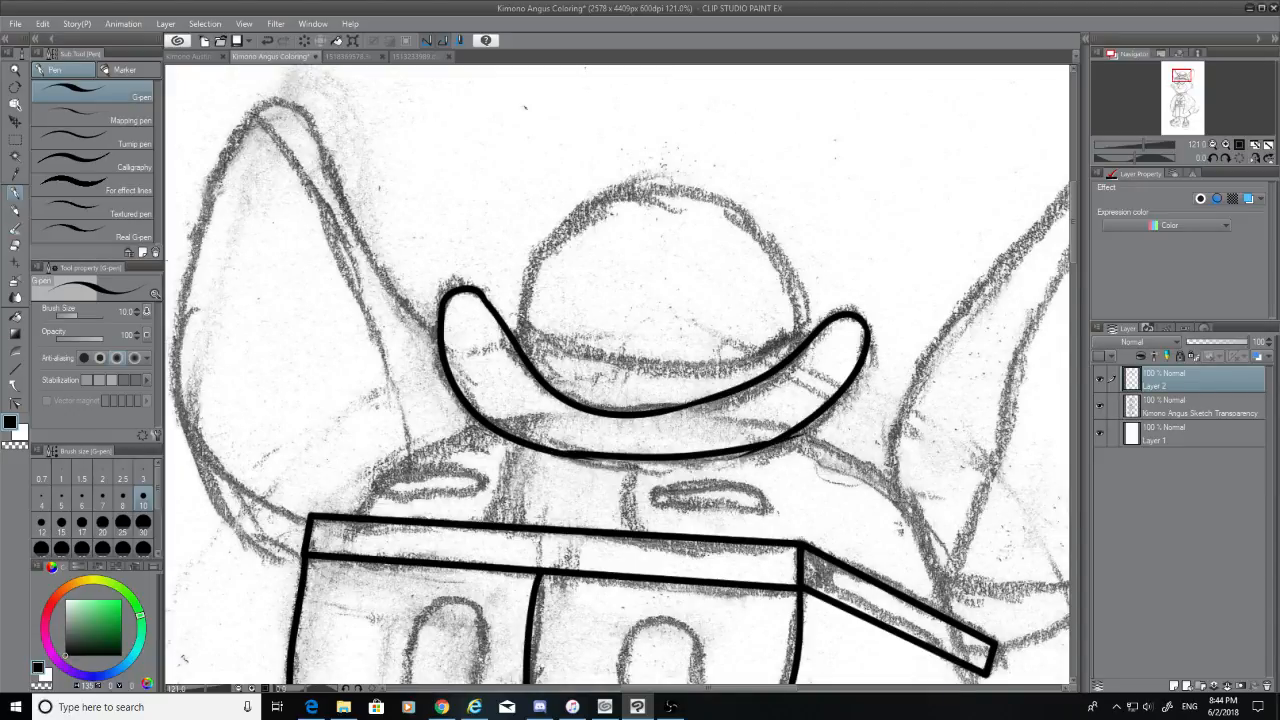
{"action": "key", "text": "ctrl+z"}
{"action": "left_click_drag", "start_coordinate": [555, 455], "coordinate": [752, 446]}
{"action": "key", "text": "ctrl+z"}
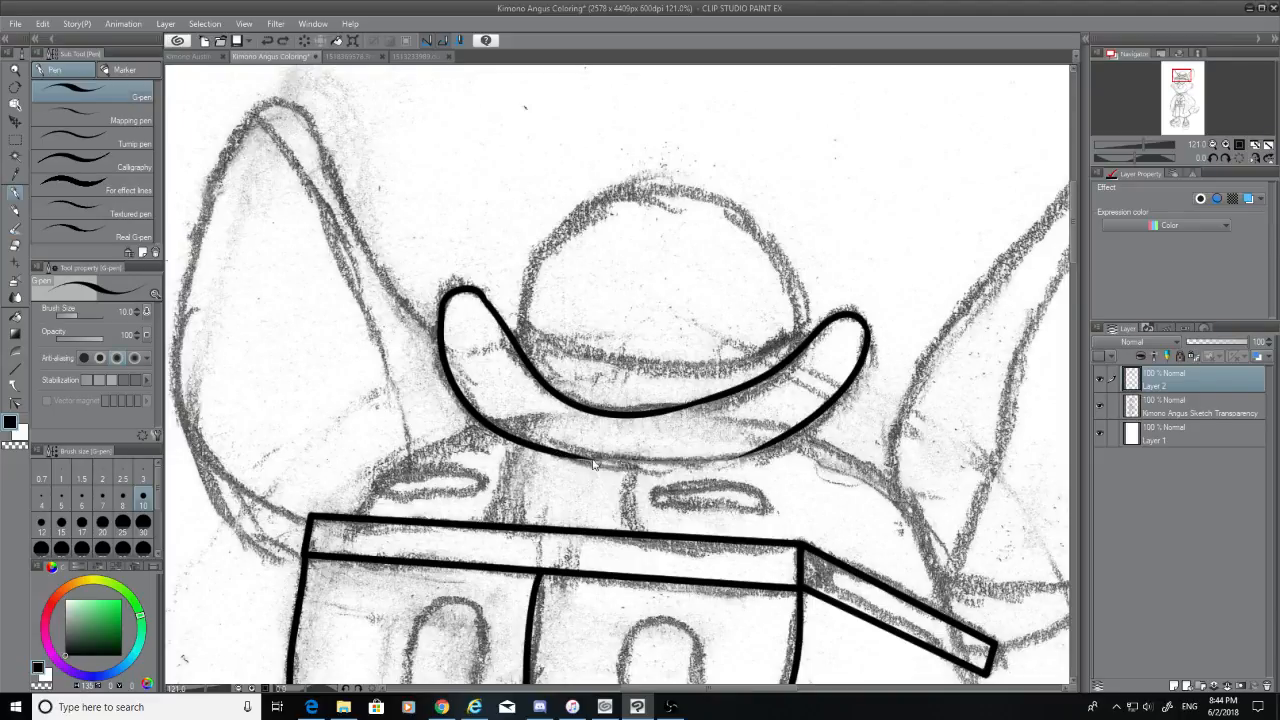
{"action": "mouse_move", "coordinate": [572, 460]}
{"action": "left_mouse_down"}
{"action": "mouse_move", "coordinate": [802, 442]}
{"action": "mouse_move", "coordinate": [634, 472]}
{"action": "left_mouse_up"}
{"action": "key", "text": "ctrl+z"}
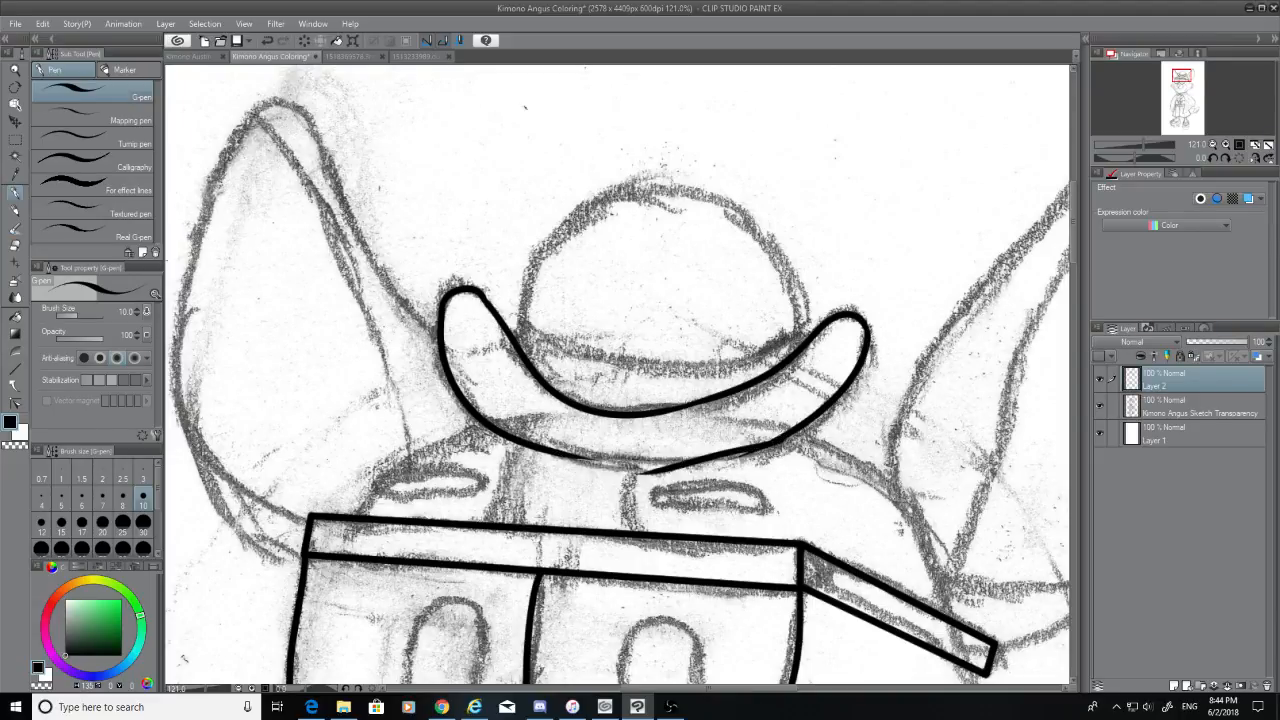
{"action": "key", "text": "ctrl+z"}
{"action": "left_click_drag", "start_coordinate": [790, 437], "coordinate": [630, 471]}
{"action": "key", "text": "ctrl+z"}
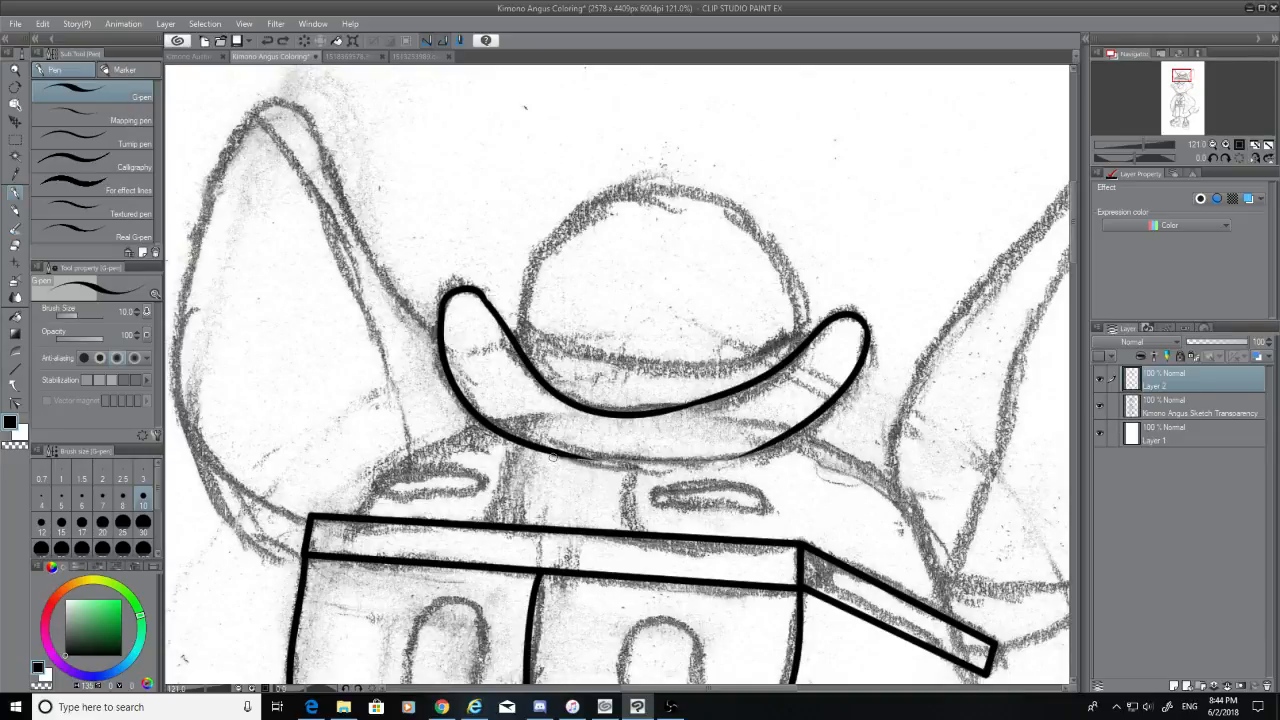
{"action": "left_click_drag", "start_coordinate": [550, 462], "coordinate": [805, 444]}
{"action": "key", "text": "ctrl+z"}
{"action": "left_click_drag", "start_coordinate": [546, 456], "coordinate": [798, 438]}
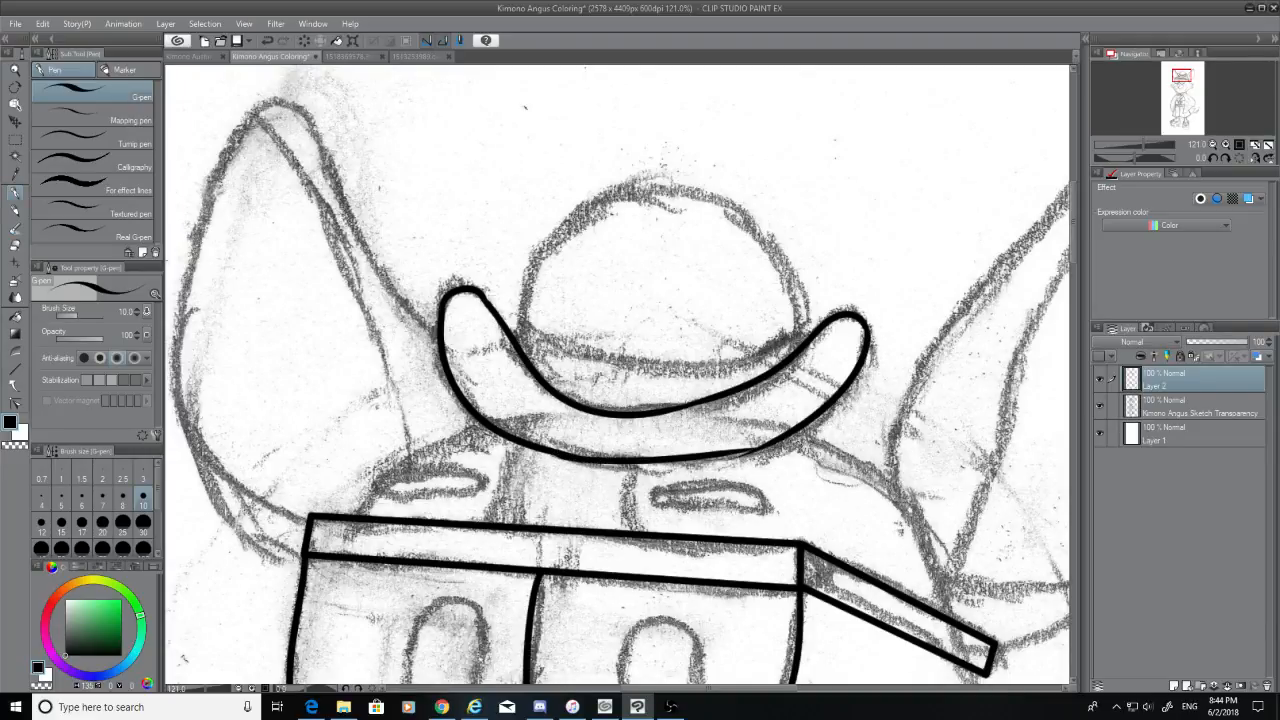
{"action": "key", "text": "ctrl+z"}
{"action": "left_click_drag", "start_coordinate": [630, 466], "coordinate": [800, 438]}
{"action": "key", "text": "ctrl+z"}
{"action": "left_click_drag", "start_coordinate": [636, 464], "coordinate": [798, 437]}
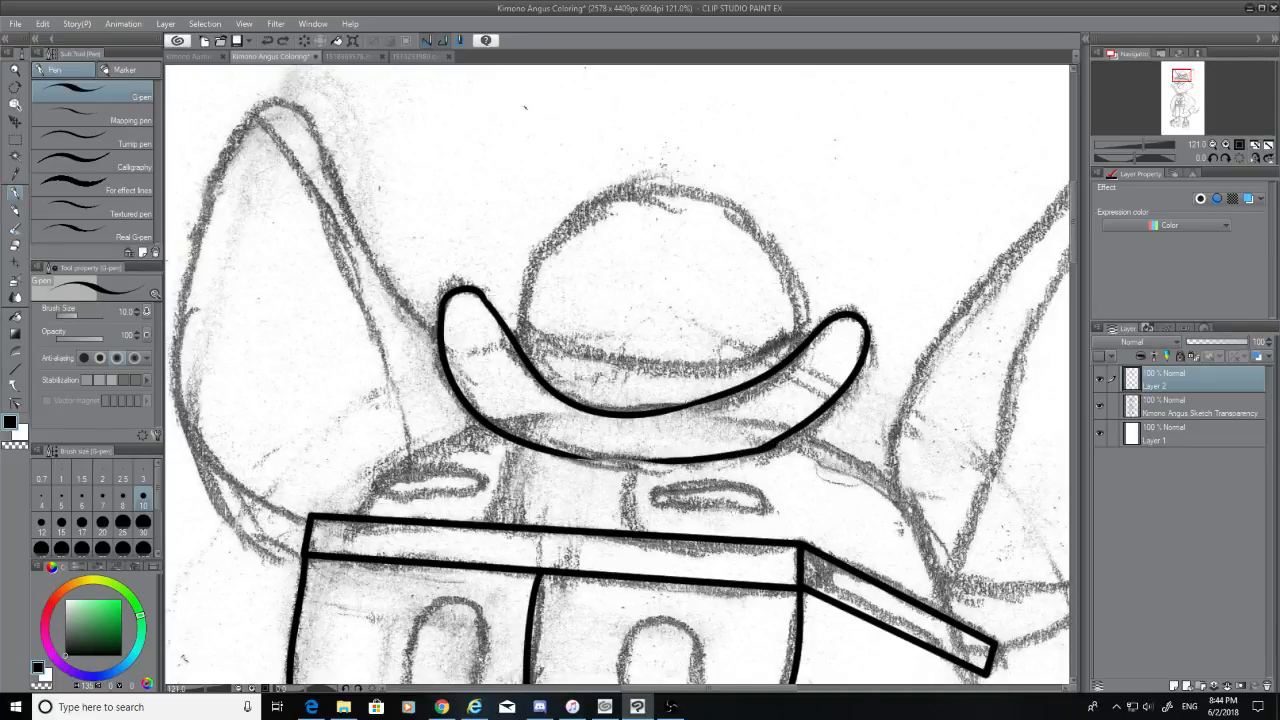
{"action": "key", "text": "ctrl+z"}
{"action": "left_click_drag", "start_coordinate": [554, 462], "coordinate": [798, 437]}
{"action": "key", "text": "ctrl+z"}
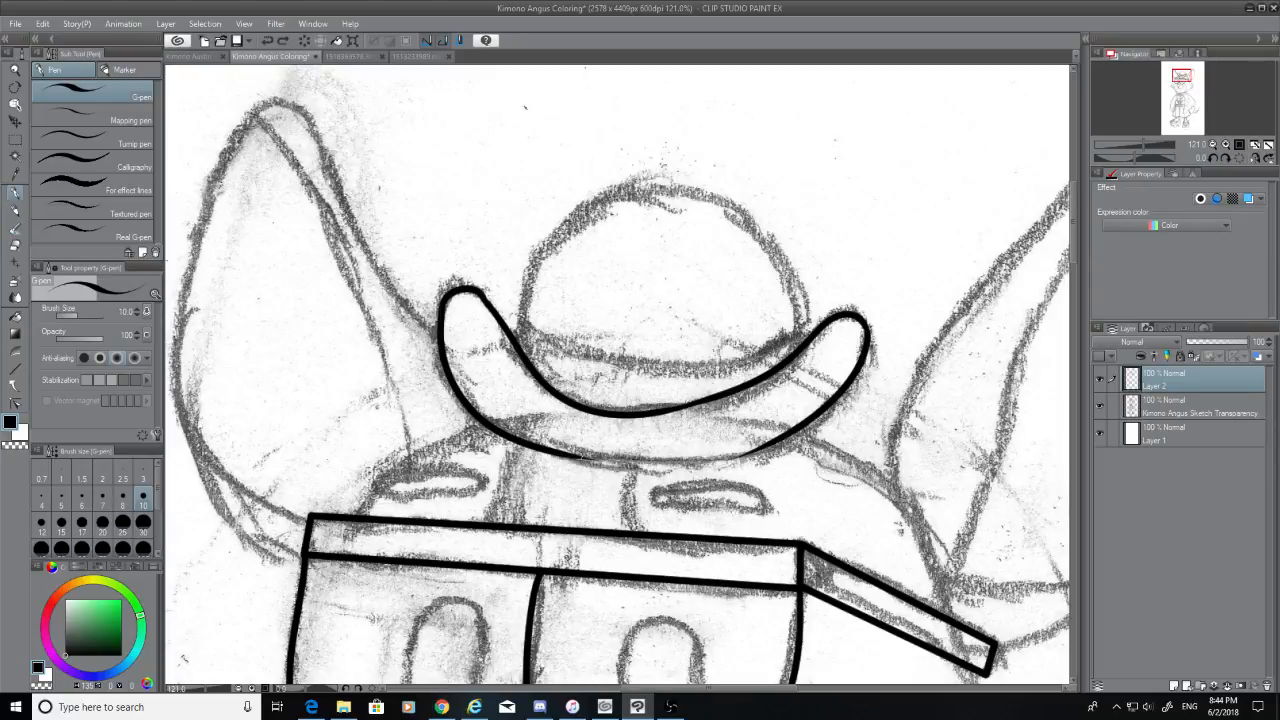
{"action": "mouse_move", "coordinate": [556, 458]}
{"action": "left_mouse_down"}
{"action": "mouse_move", "coordinate": [798, 437]}
{"action": "mouse_move", "coordinate": [700, 464]}
{"action": "left_mouse_up"}
{"action": "key", "text": "ctrl+z"}
{"action": "key", "text": "ctrl+z"}
{"action": "key", "text": "ctrl+z"}
{"action": "left_click_drag", "start_coordinate": [784, 440], "coordinate": [694, 466]}
{"action": "key", "text": "ctrl+z"}
{"action": "left_click_drag", "start_coordinate": [784, 438], "coordinate": [713, 457]}
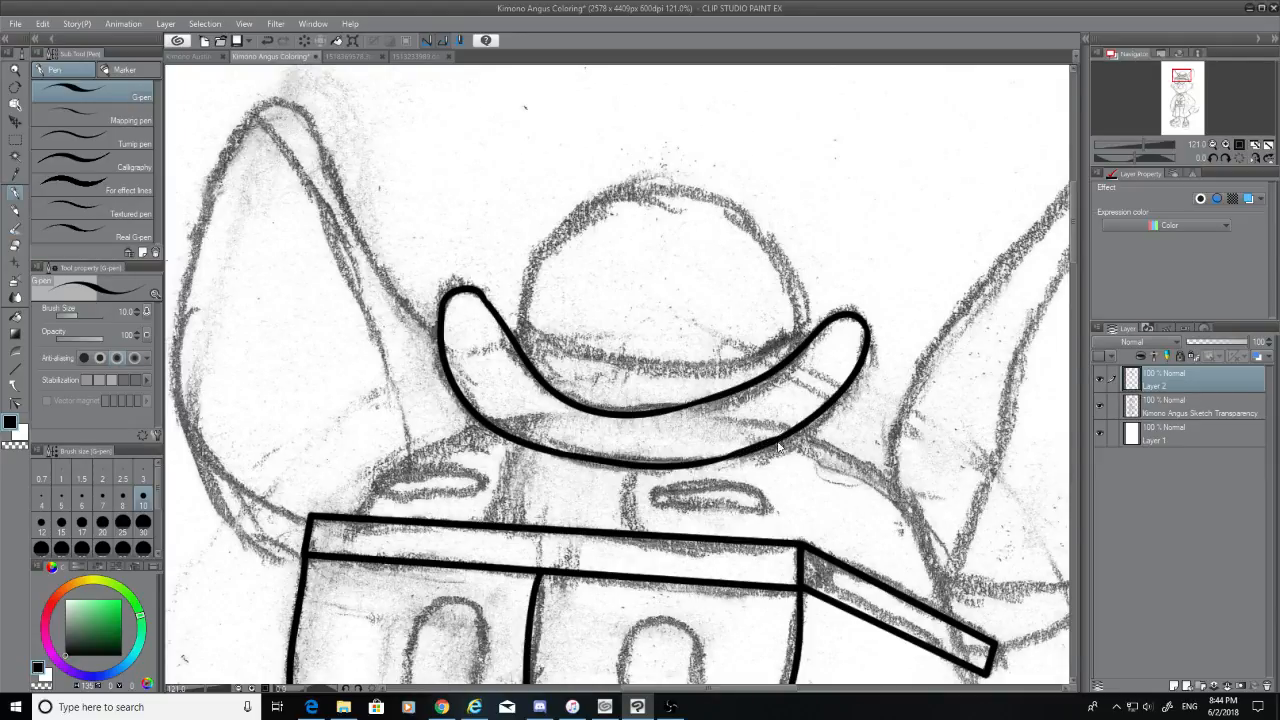
Rework the join at the lower right of the hat brim and hide the sketch layer to check the line art
{"action": "key", "text": "ctrl+z"}
{"action": "left_click_drag", "start_coordinate": [784, 438], "coordinate": [722, 464]}
{"action": "key", "text": "ctrl+z"}
{"action": "left_click_drag", "start_coordinate": [788, 434], "coordinate": [712, 464]}
{"action": "key", "text": "ctrl+z"}
{"action": "left_click_drag", "start_coordinate": [784, 436], "coordinate": [718, 464]}
{"action": "key", "text": "ctrl+z"}
{"action": "mouse_move", "coordinate": [800, 430]}
{"action": "left_mouse_down"}
{"action": "mouse_move", "coordinate": [741, 463]}
{"action": "mouse_move", "coordinate": [796, 430]}
{"action": "left_mouse_up"}
{"action": "key", "text": "ctrl+z"}
{"action": "key", "text": "ctrl+z"}
{"action": "mouse_move", "coordinate": [690, 462]}
{"action": "left_mouse_down"}
{"action": "mouse_move", "coordinate": [780, 438]}
{"action": "mouse_move", "coordinate": [742, 455]}
{"action": "left_mouse_up"}
{"action": "key", "text": "ctrl+z"}
{"action": "left_click", "coordinate": [1101, 405]}
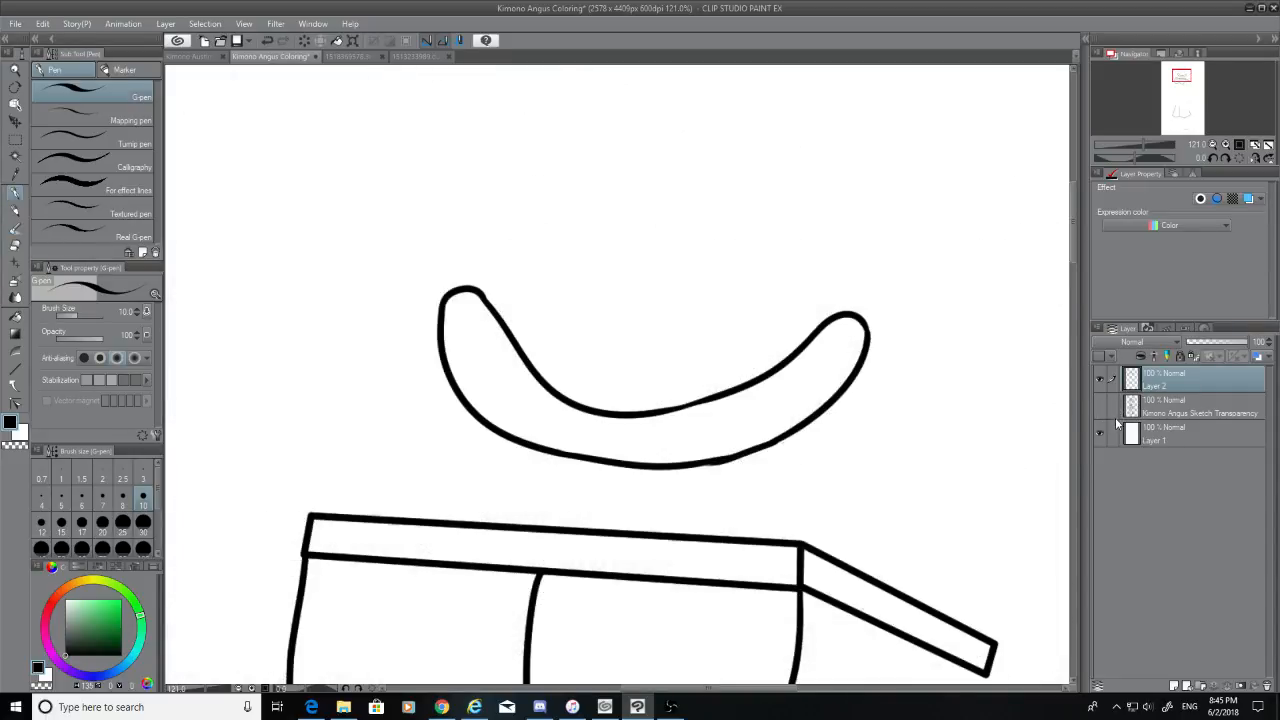
Show the sketch layer again and ink the left side of the hat's crown, curving up from the brim
{"action": "left_click", "coordinate": [1101, 433]}
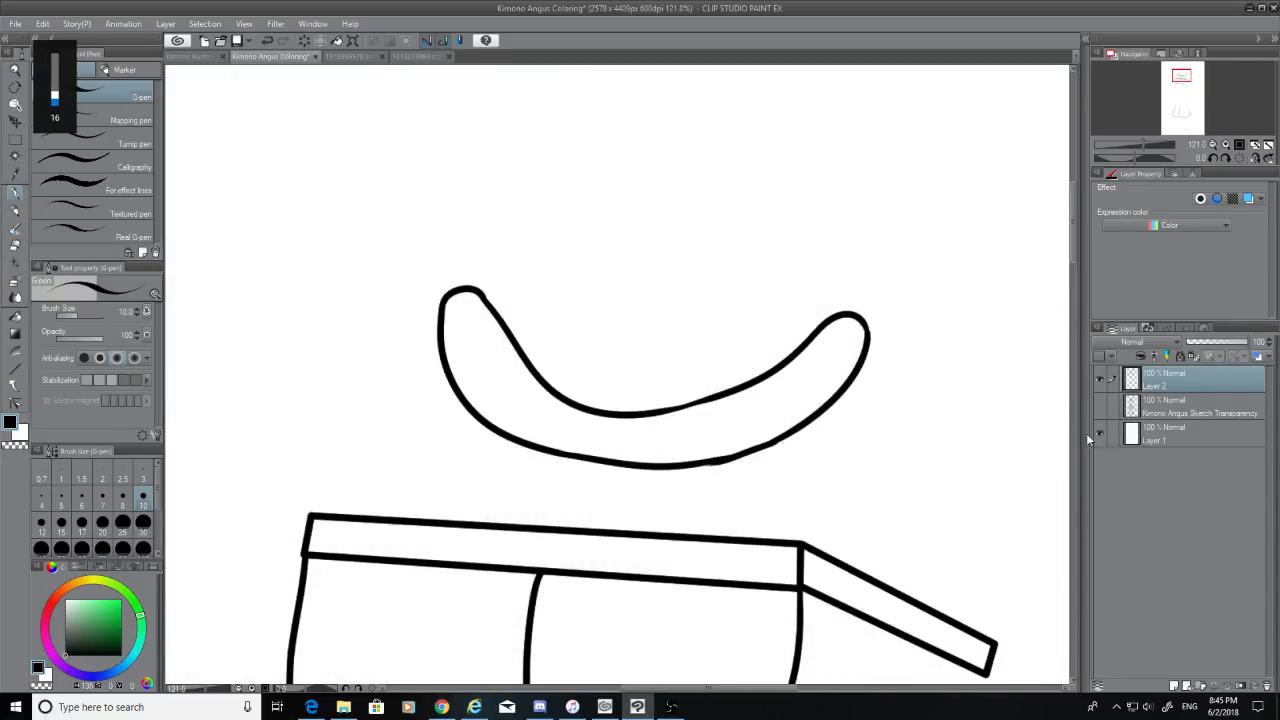
{"action": "left_click", "coordinate": [1101, 405]}
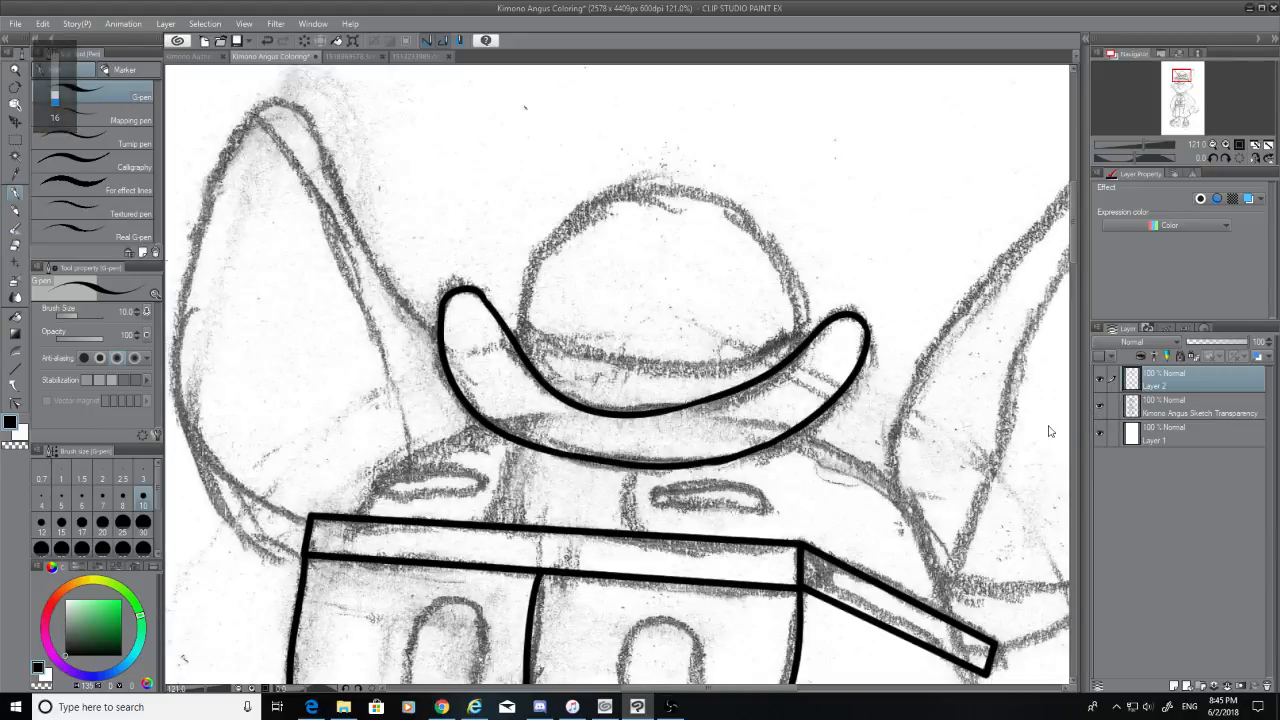
{"action": "mouse_move", "coordinate": [516, 355]}
{"action": "left_mouse_down"}
{"action": "mouse_move", "coordinate": [555, 212]}
{"action": "mouse_move", "coordinate": [518, 336]}
{"action": "mouse_move", "coordinate": [608, 195]}
{"action": "left_mouse_up"}
{"action": "key", "text": "ctrl+z"}
{"action": "key", "text": "ctrl+z"}
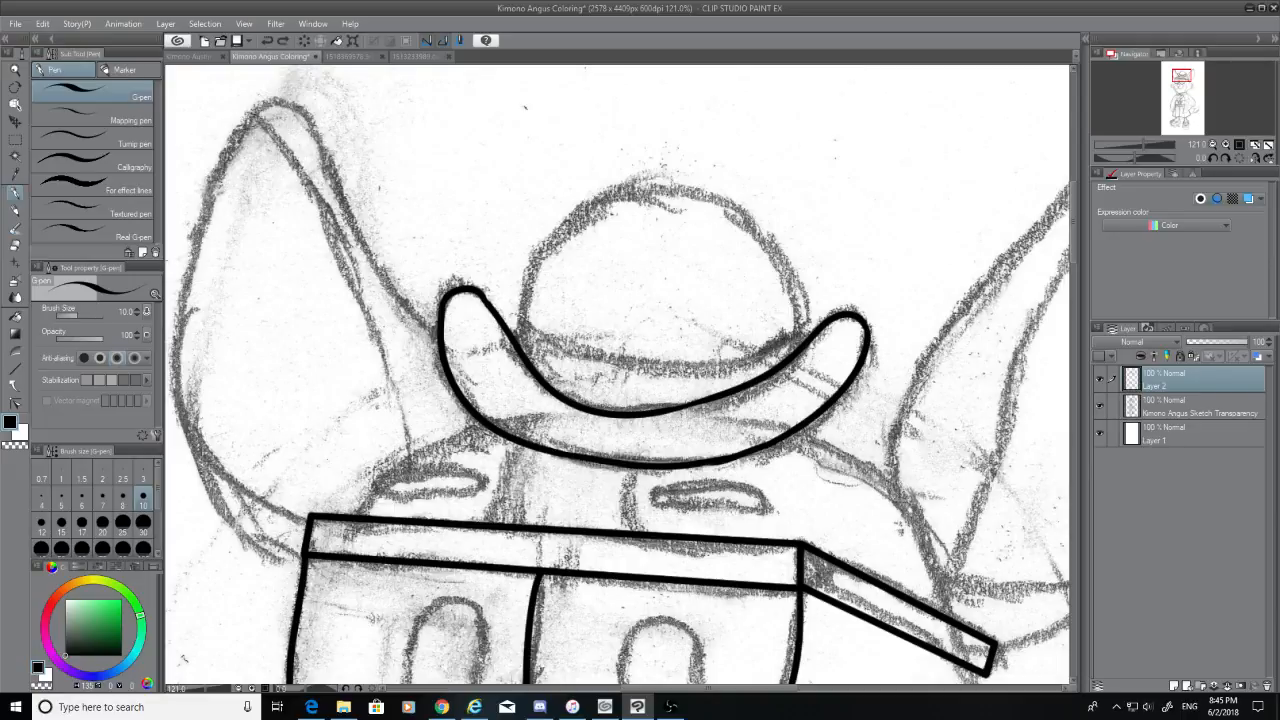
{"action": "mouse_move", "coordinate": [518, 340]}
{"action": "left_mouse_down"}
{"action": "mouse_move", "coordinate": [590, 201]}
{"action": "mouse_move", "coordinate": [726, 214]}
{"action": "left_mouse_up"}
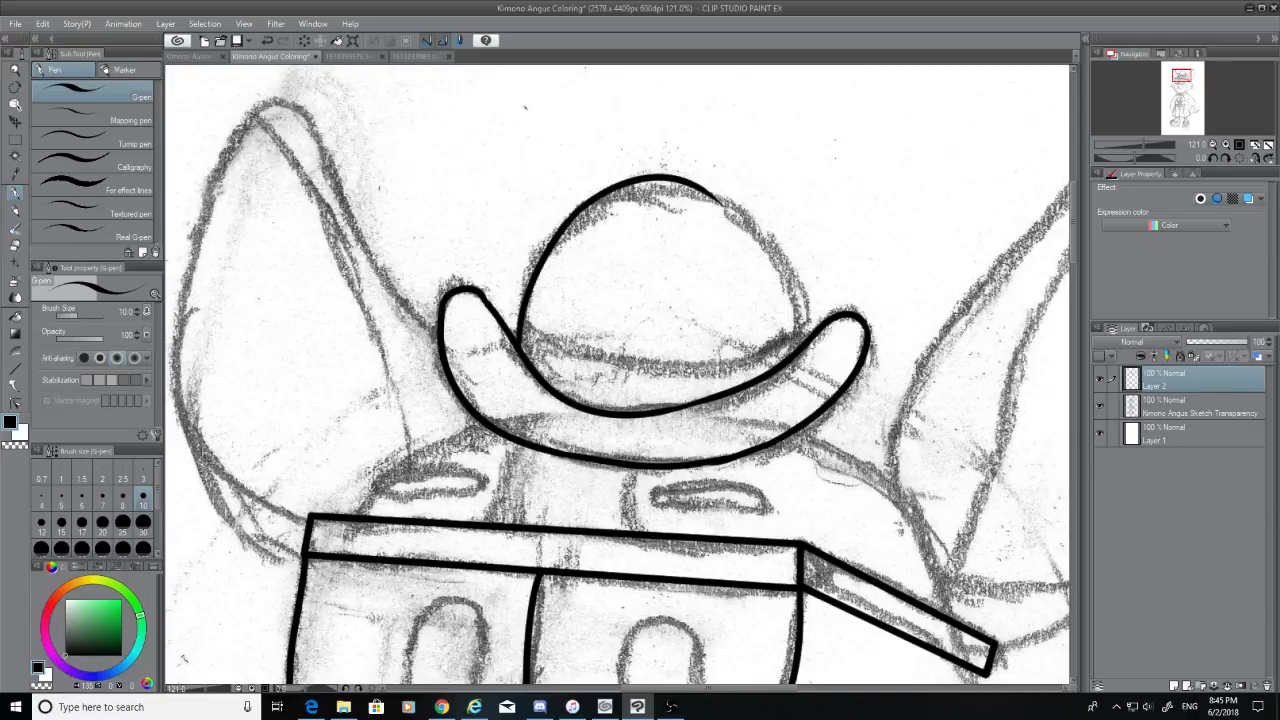
{"action": "key", "text": "ctrl+z"}
{"action": "left_click_drag", "start_coordinate": [586, 204], "coordinate": [740, 218]}
{"action": "key", "text": "ctrl+z"}
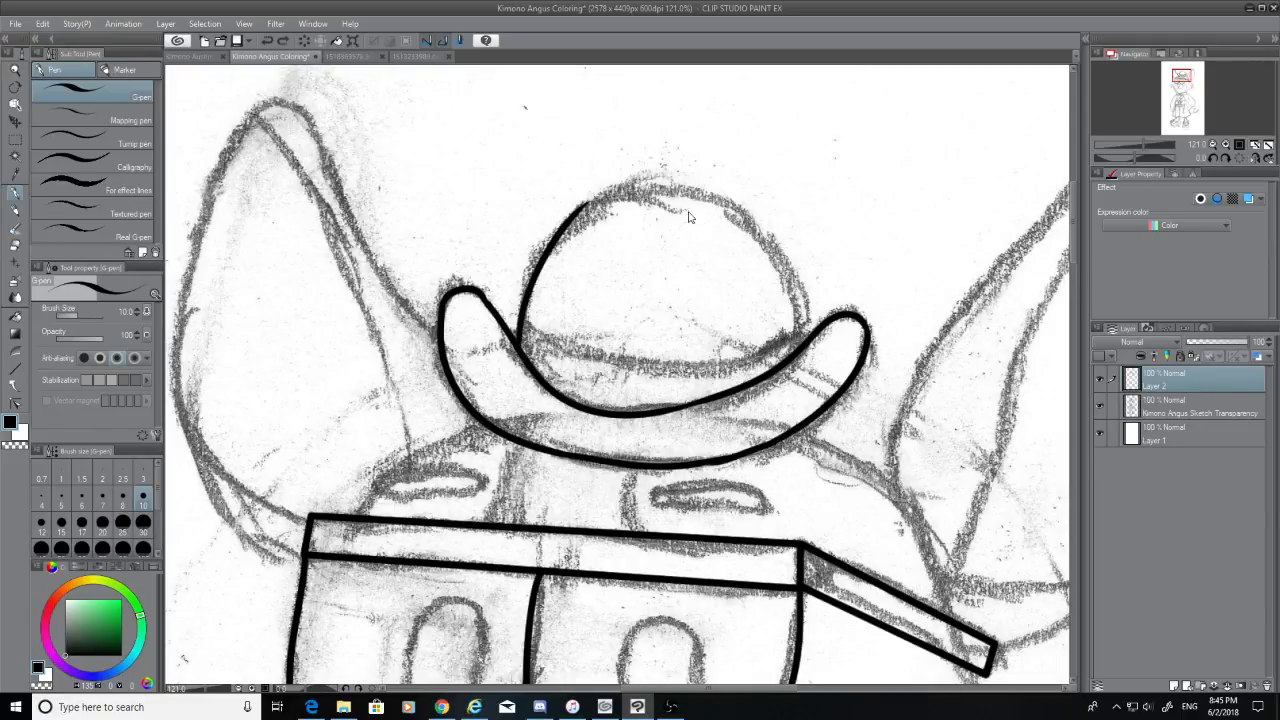
{"action": "key", "text": "ctrl+z"}
{"action": "left_click_drag", "start_coordinate": [518, 350], "coordinate": [574, 214]}
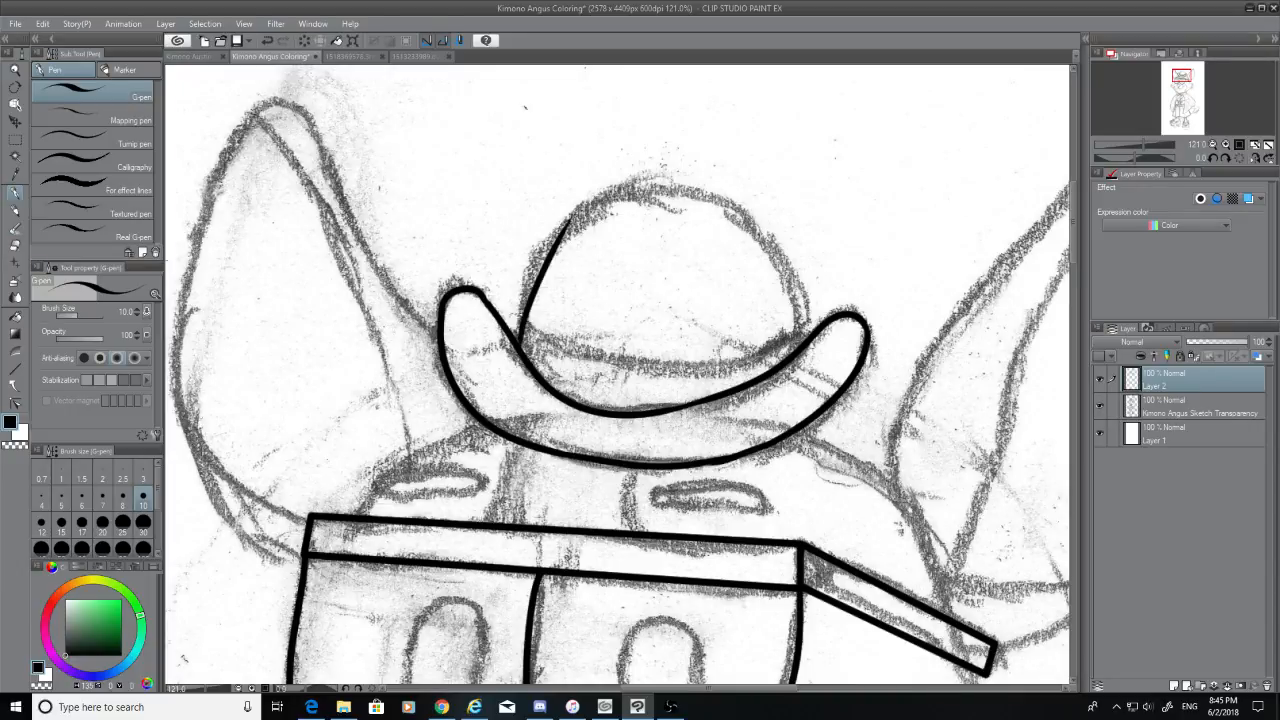
{"action": "key", "text": "ctrl+z"}
{"action": "left_click_drag", "start_coordinate": [518, 354], "coordinate": [556, 228]}
{"action": "key", "text": "ctrl+z"}
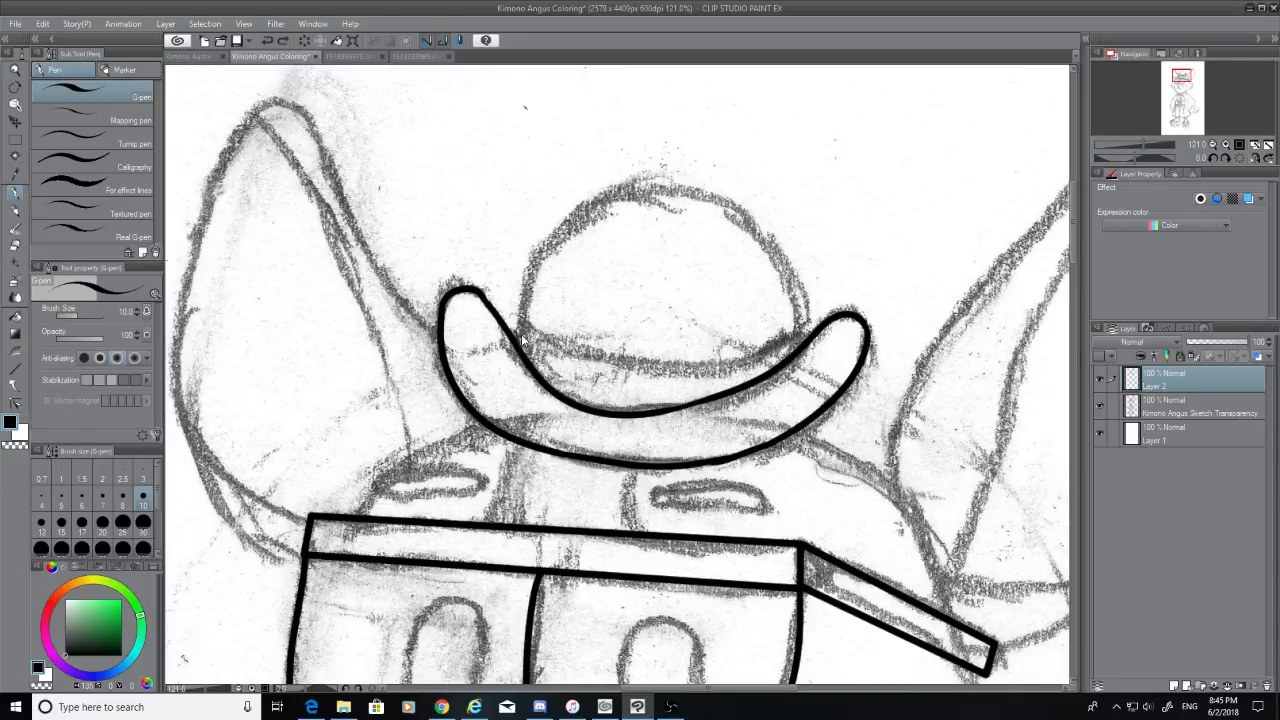
{"action": "mouse_move", "coordinate": [518, 352]}
{"action": "left_mouse_down"}
{"action": "mouse_move", "coordinate": [520, 306]}
{"action": "mouse_move", "coordinate": [588, 208]}
{"action": "mouse_move", "coordinate": [758, 202]}
{"action": "left_mouse_up"}
{"action": "key", "text": "ctrl+z"}
Ink the rounded top of the hat's crown, continuing from its left side over to the upper right
{"action": "left_click_drag", "start_coordinate": [572, 214], "coordinate": [746, 226]}
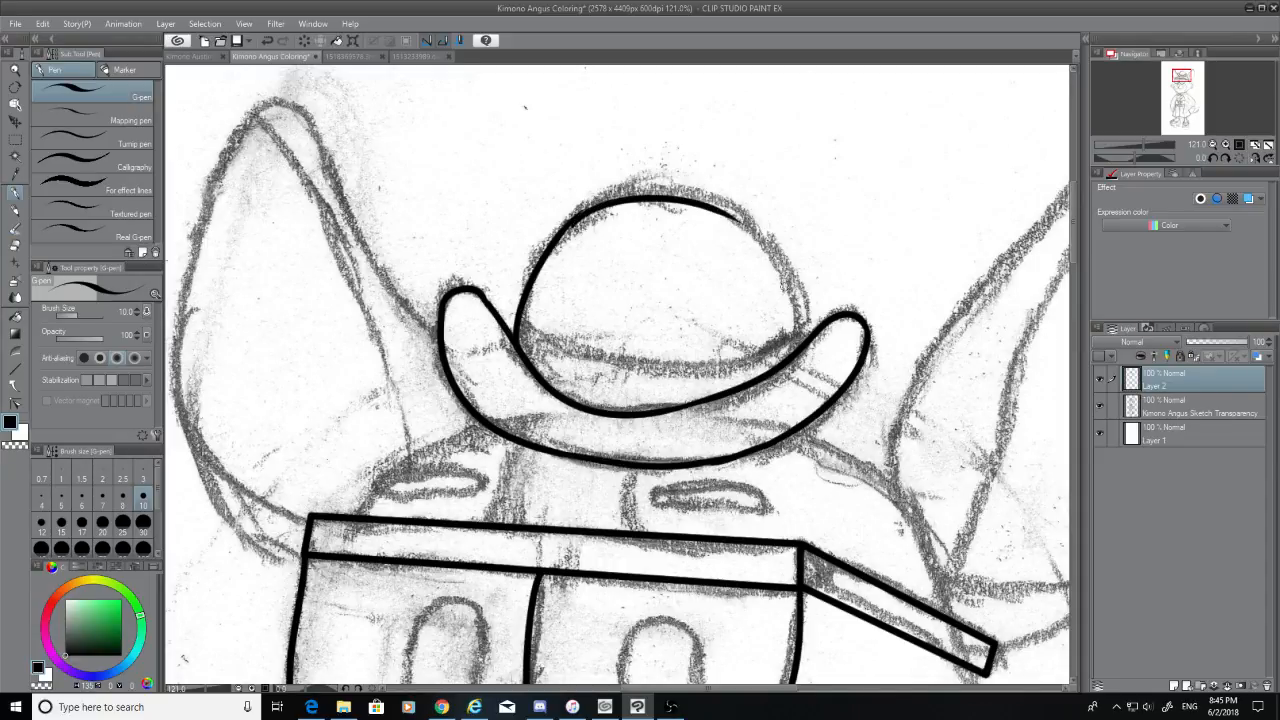
{"action": "key", "text": "ctrl+z"}
{"action": "left_click_drag", "start_coordinate": [570, 222], "coordinate": [744, 226]}
{"action": "key", "text": "ctrl+z"}
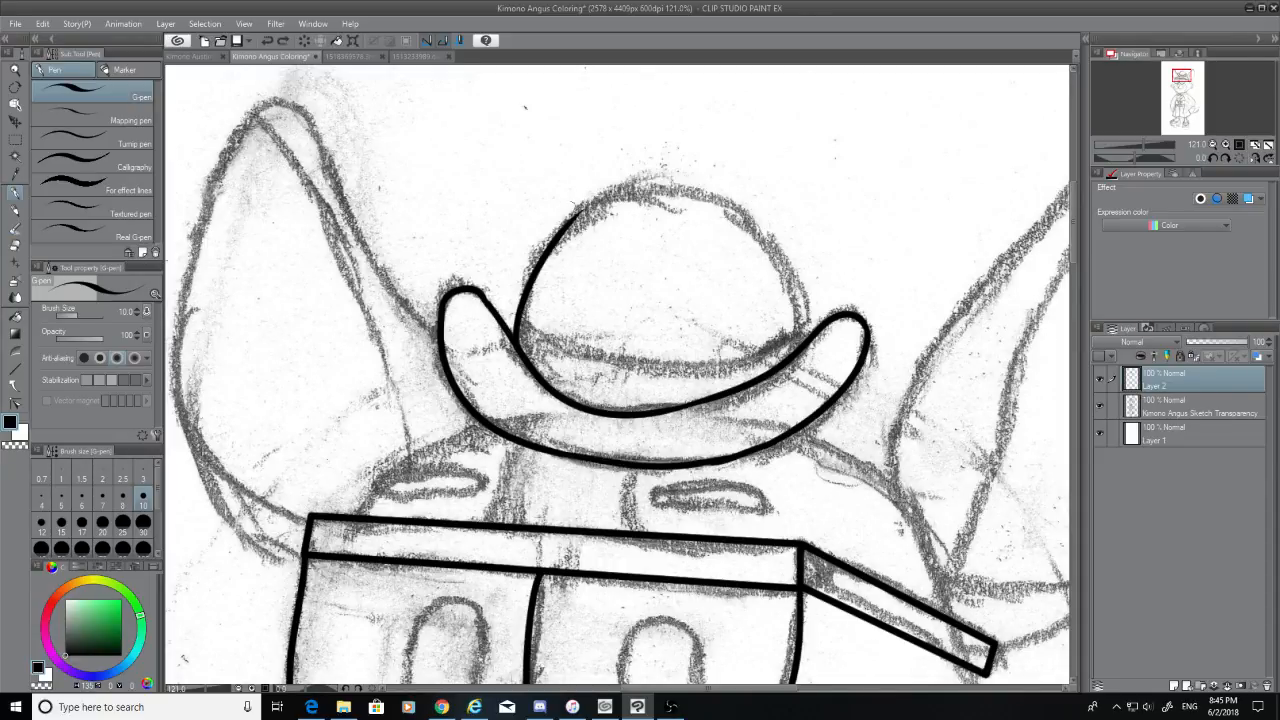
{"action": "mouse_move", "coordinate": [566, 222]}
{"action": "left_mouse_down"}
{"action": "mouse_move", "coordinate": [752, 216]}
{"action": "mouse_move", "coordinate": [806, 322]}
{"action": "left_mouse_up"}
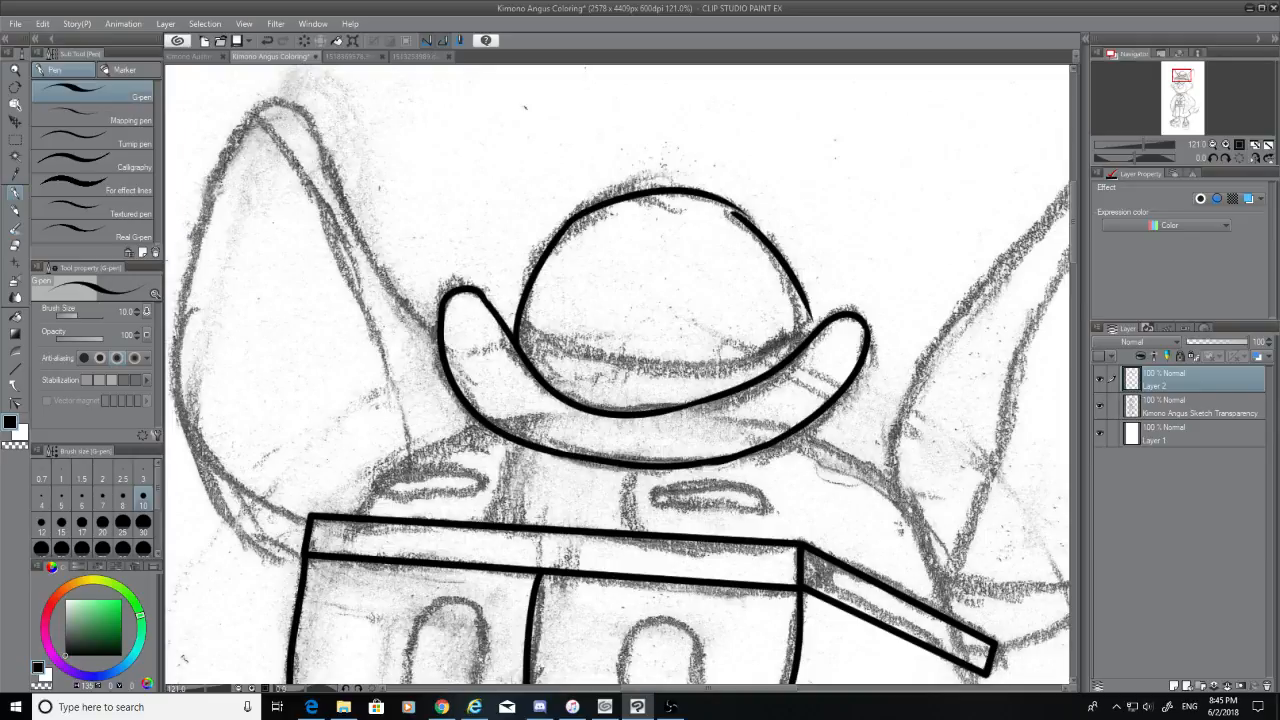
Ink the right side of the hat's crown, curving from its top down toward the brim
{"action": "key", "text": "ctrl+z"}
{"action": "left_click_drag", "start_coordinate": [730, 208], "coordinate": [806, 342]}
{"action": "key", "text": "ctrl+z"}
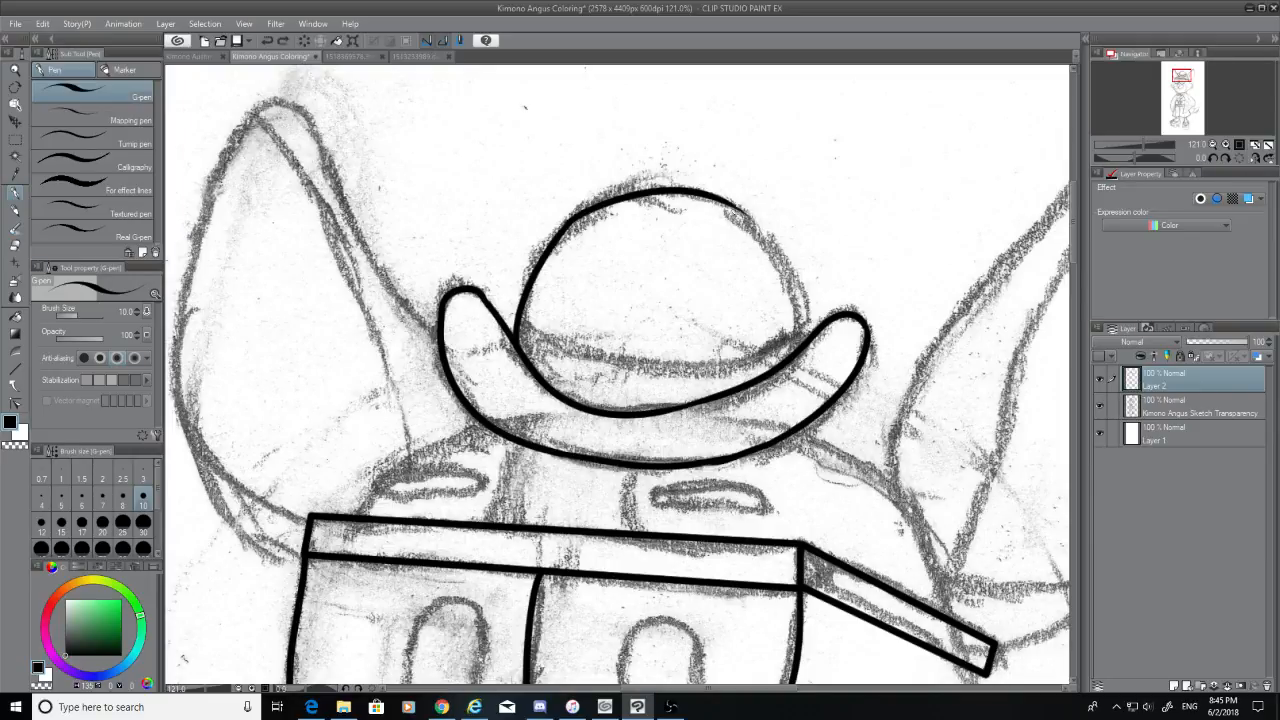
{"action": "left_click_drag", "start_coordinate": [732, 208], "coordinate": [808, 340]}
{"action": "key", "text": "ctrl+z"}
{"action": "left_click_drag", "start_coordinate": [724, 202], "coordinate": [814, 354]}
{"action": "key", "text": "ctrl+z"}
{"action": "mouse_move", "coordinate": [724, 202]}
{"action": "left_mouse_down"}
{"action": "mouse_move", "coordinate": [764, 238]}
{"action": "mouse_move", "coordinate": [810, 324]}
{"action": "left_mouse_up"}
{"action": "key", "text": "ctrl+z"}
{"action": "key", "text": "ctrl+z"}
{"action": "mouse_move", "coordinate": [724, 200]}
{"action": "left_mouse_down"}
{"action": "mouse_move", "coordinate": [764, 240]}
{"action": "mouse_move", "coordinate": [792, 302]}
{"action": "mouse_move", "coordinate": [742, 214]}
{"action": "mouse_move", "coordinate": [796, 334]}
{"action": "left_mouse_up"}
{"action": "key", "text": "ctrl+z"}
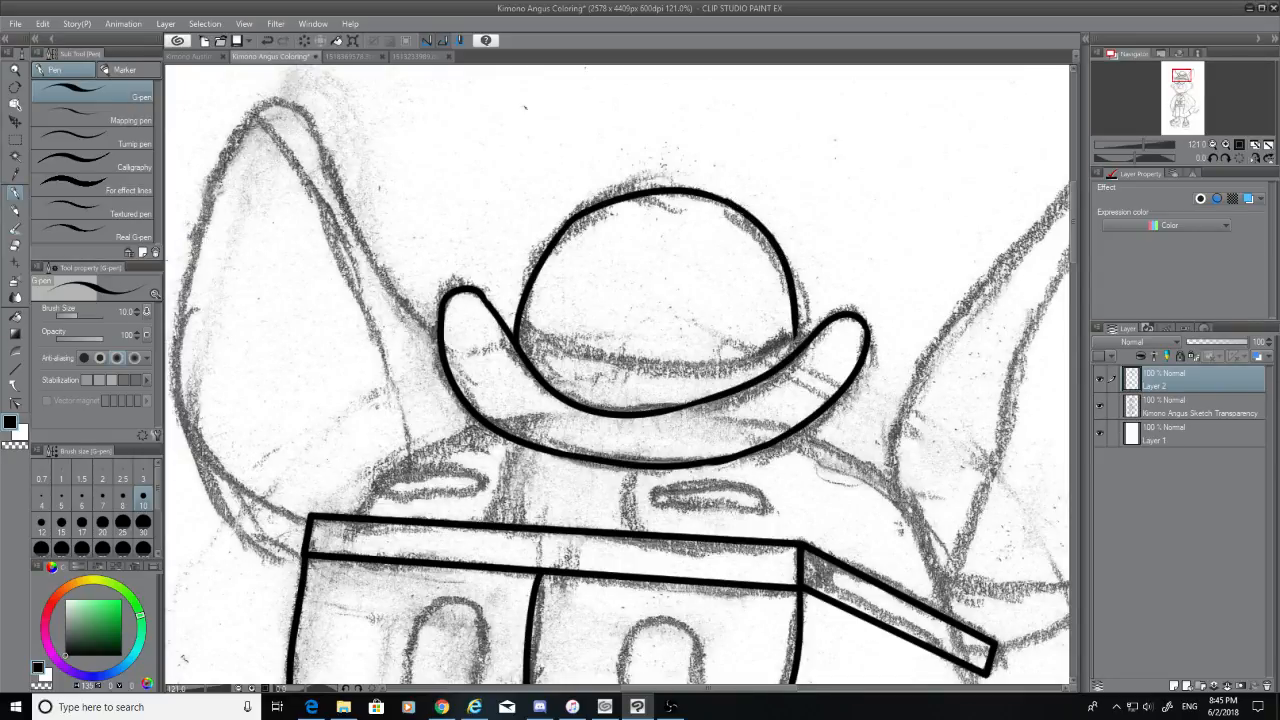
Hide the sketch layer and extend the crown's right side on Layer 2 to meet the brim
{"action": "left_click_drag", "start_coordinate": [796, 324], "coordinate": [796, 366]}
{"action": "key", "text": "ctrl+z"}
{"action": "mouse_move", "coordinate": [796, 322]}
{"action": "left_mouse_down"}
{"action": "mouse_move", "coordinate": [794, 370]}
{"action": "mouse_move", "coordinate": [791, 355]}
{"action": "left_mouse_up"}
{"action": "key", "text": "ctrl+z"}
{"action": "key", "text": "ctrl+z"}
{"action": "key", "text": "ctrl+z"}
{"action": "left_click", "coordinate": [1116, 408]}
{"action": "left_click", "coordinate": [1101, 408]}
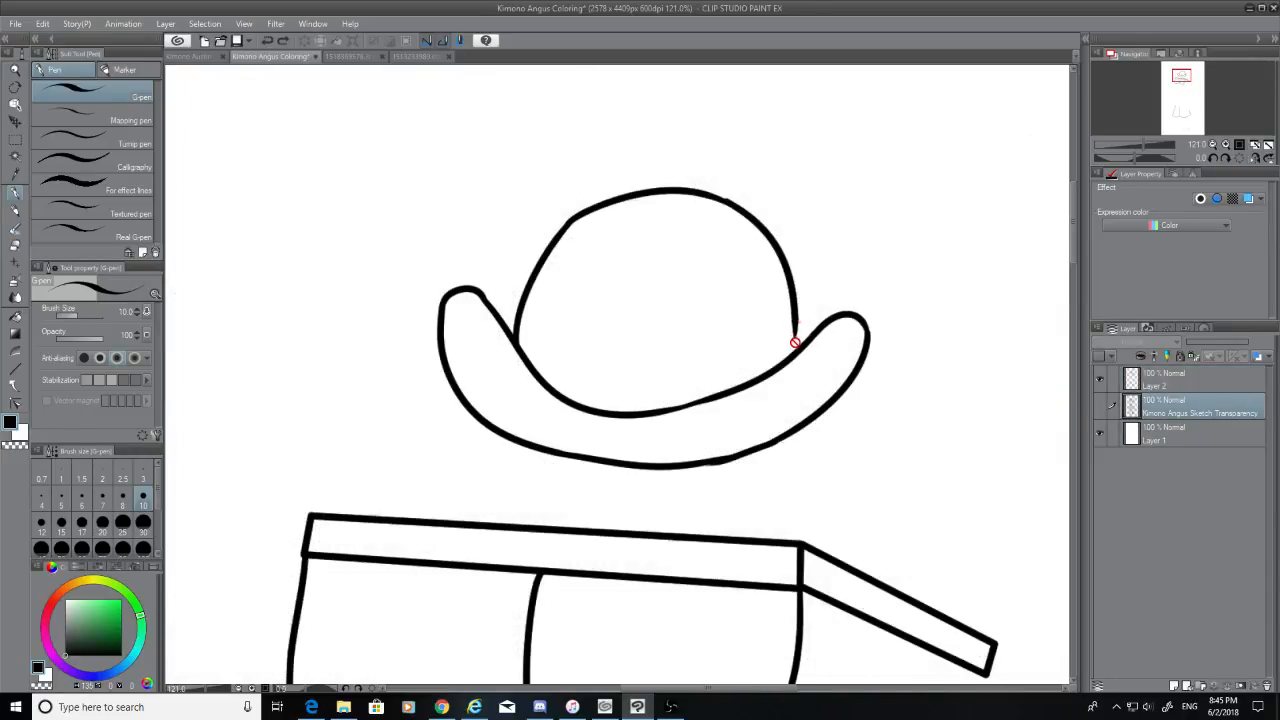
{"action": "left_click", "coordinate": [1168, 386]}
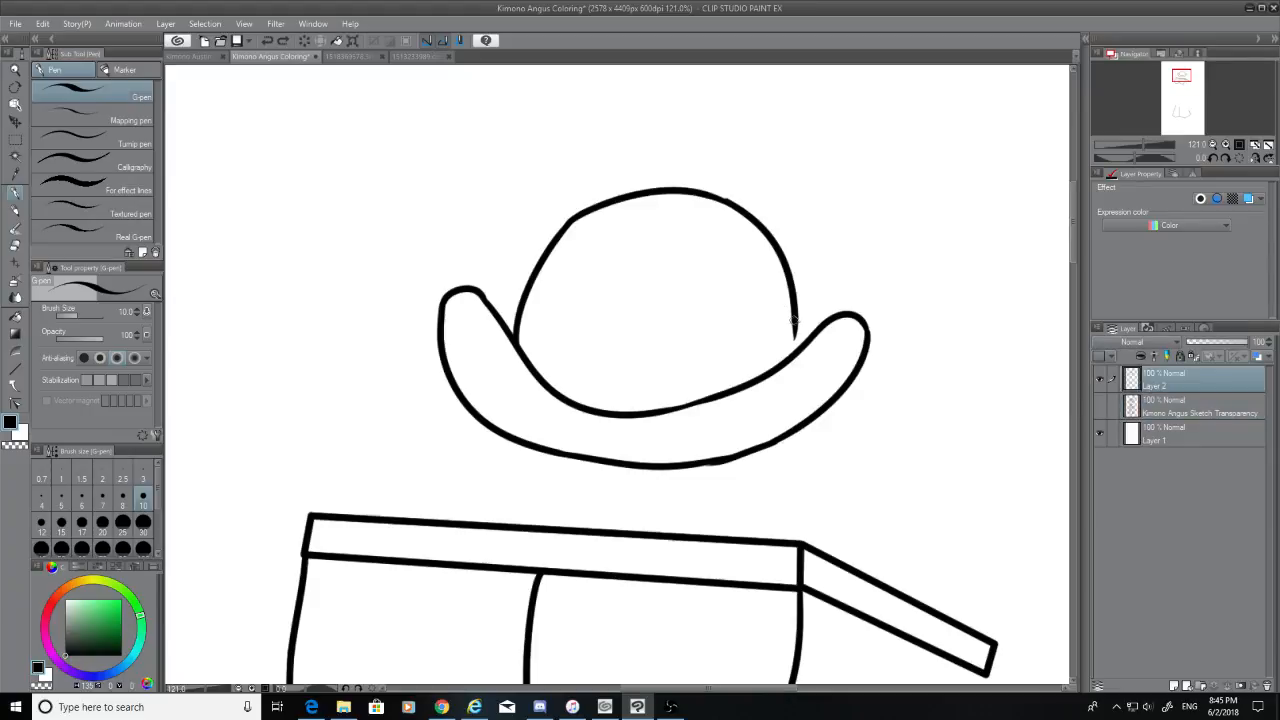
{"action": "left_click_drag", "start_coordinate": [795, 320], "coordinate": [795, 351]}
{"action": "key", "text": "ctrl+z"}
Erase the uneven join at the lower right of the brim's bottom edge and redraw it as a smooth line
{"action": "left_click", "coordinate": [15, 245]}
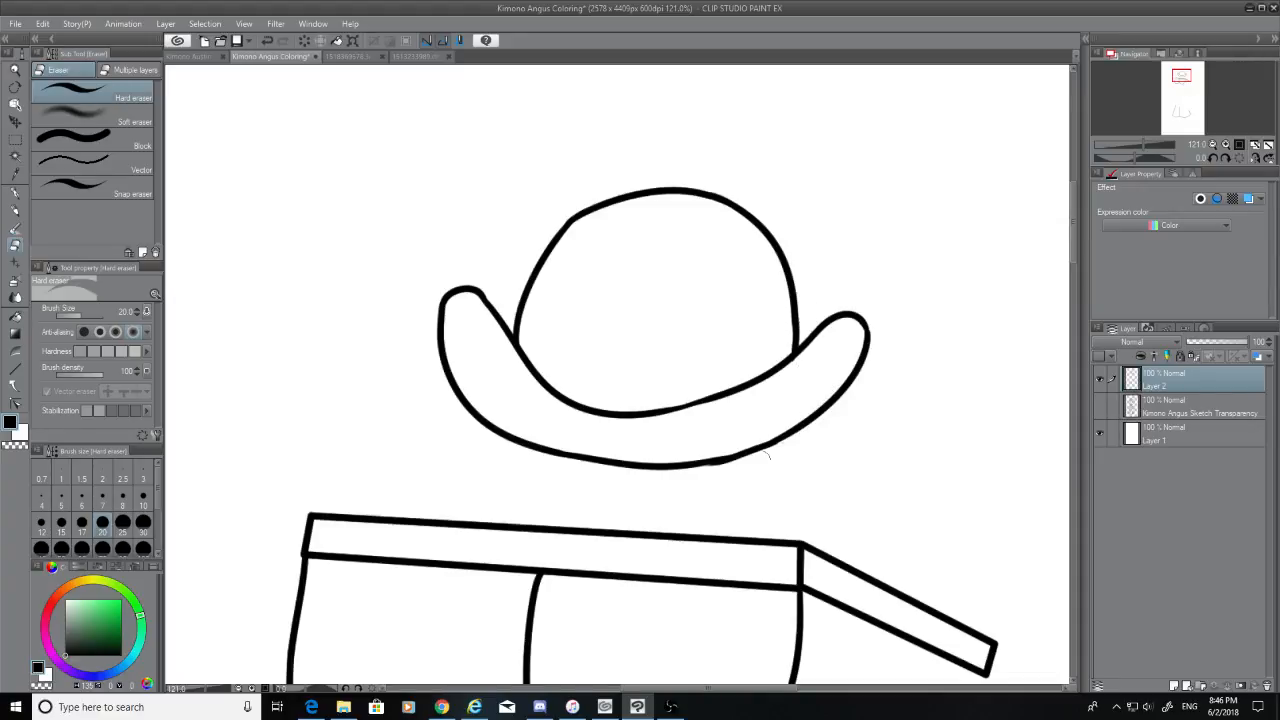
{"action": "mouse_move", "coordinate": [718, 456]}
{"action": "left_mouse_down"}
{"action": "mouse_move", "coordinate": [714, 472]}
{"action": "mouse_move", "coordinate": [726, 458]}
{"action": "left_mouse_up"}
{"action": "left_click", "coordinate": [15, 192]}
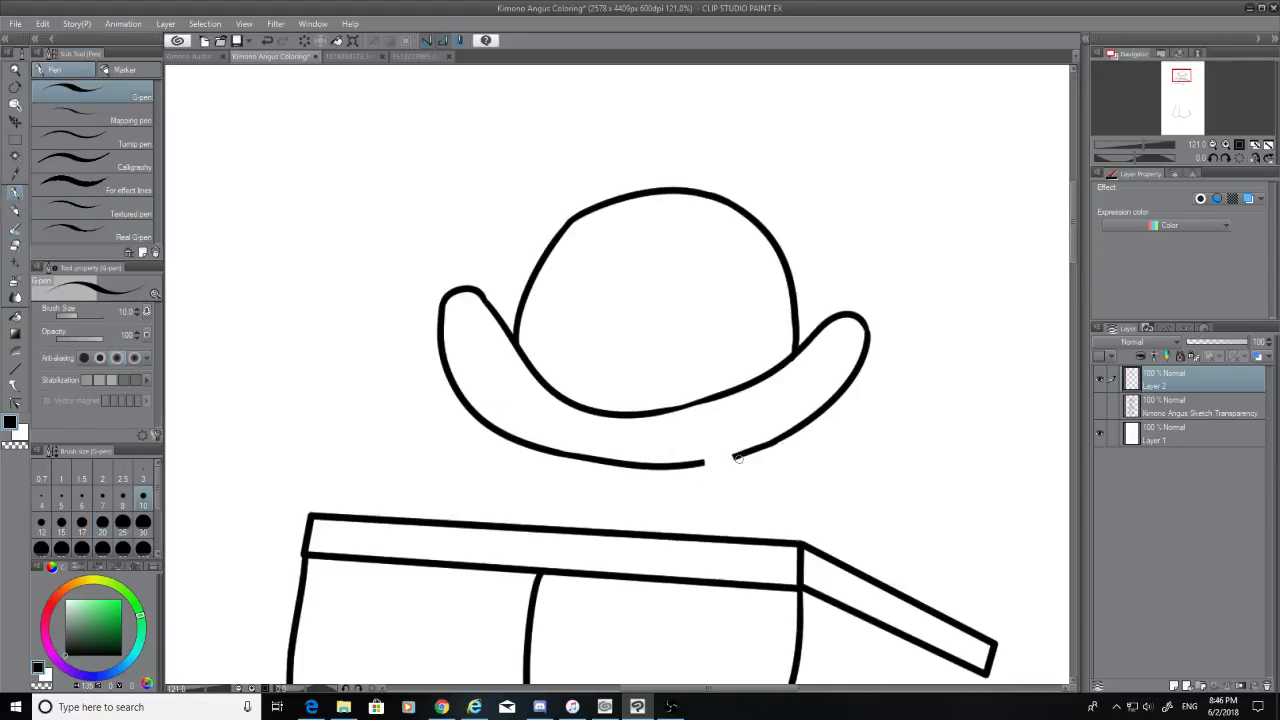
{"action": "mouse_move", "coordinate": [738, 458]}
{"action": "left_mouse_down"}
{"action": "mouse_move", "coordinate": [675, 463]}
{"action": "mouse_move", "coordinate": [703, 466]}
{"action": "left_mouse_up"}
{"action": "key", "text": "ctrl+z"}
{"action": "key", "text": "ctrl+z"}
{"action": "key", "text": "ctrl+z"}
{"action": "mouse_move", "coordinate": [740, 456]}
{"action": "left_mouse_down"}
{"action": "mouse_move", "coordinate": [683, 467]}
{"action": "mouse_move", "coordinate": [708, 462]}
{"action": "left_mouse_up"}
{"action": "key", "text": "ctrl+z"}
{"action": "key", "text": "ctrl+z"}
{"action": "key", "text": "ctrl+z"}
{"action": "key", "text": "ctrl+z"}
{"action": "key", "text": "e"}
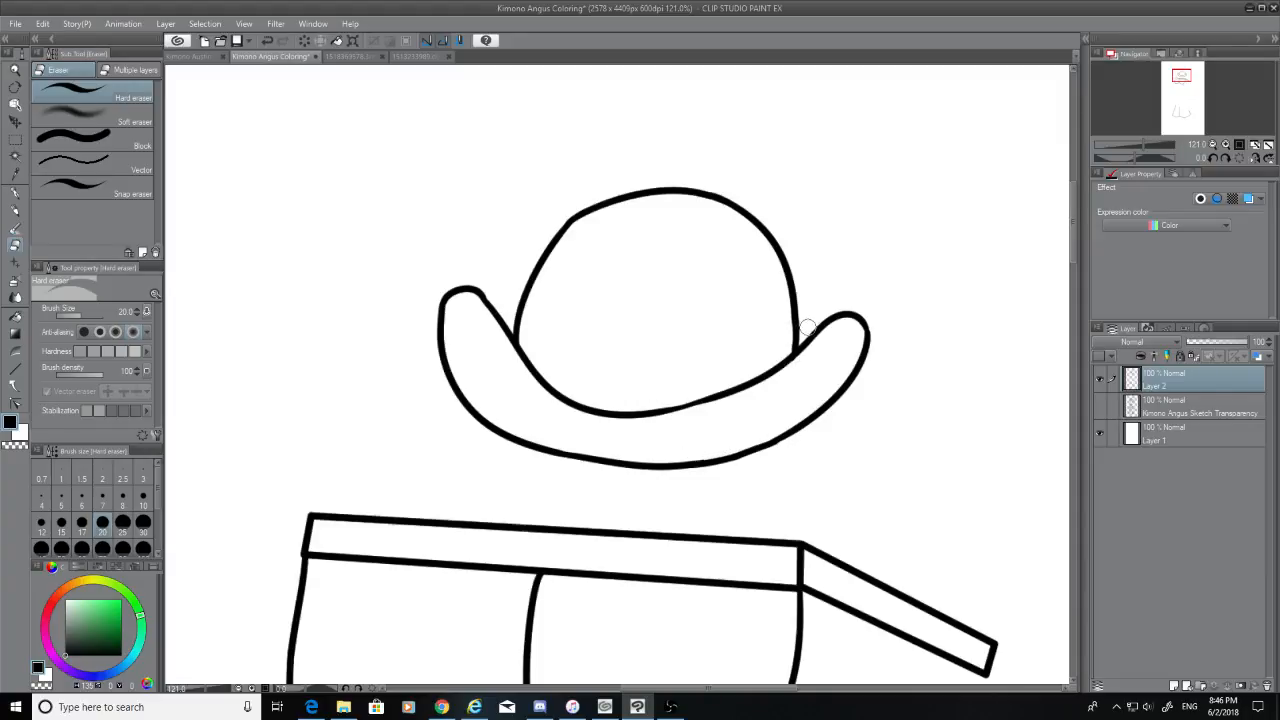
Ink the curved hat band line across the crown over the visible sketch, checking it with the sketch layer hidden
{"action": "left_click", "coordinate": [15, 195]}
{"action": "left_click", "coordinate": [1101, 406]}
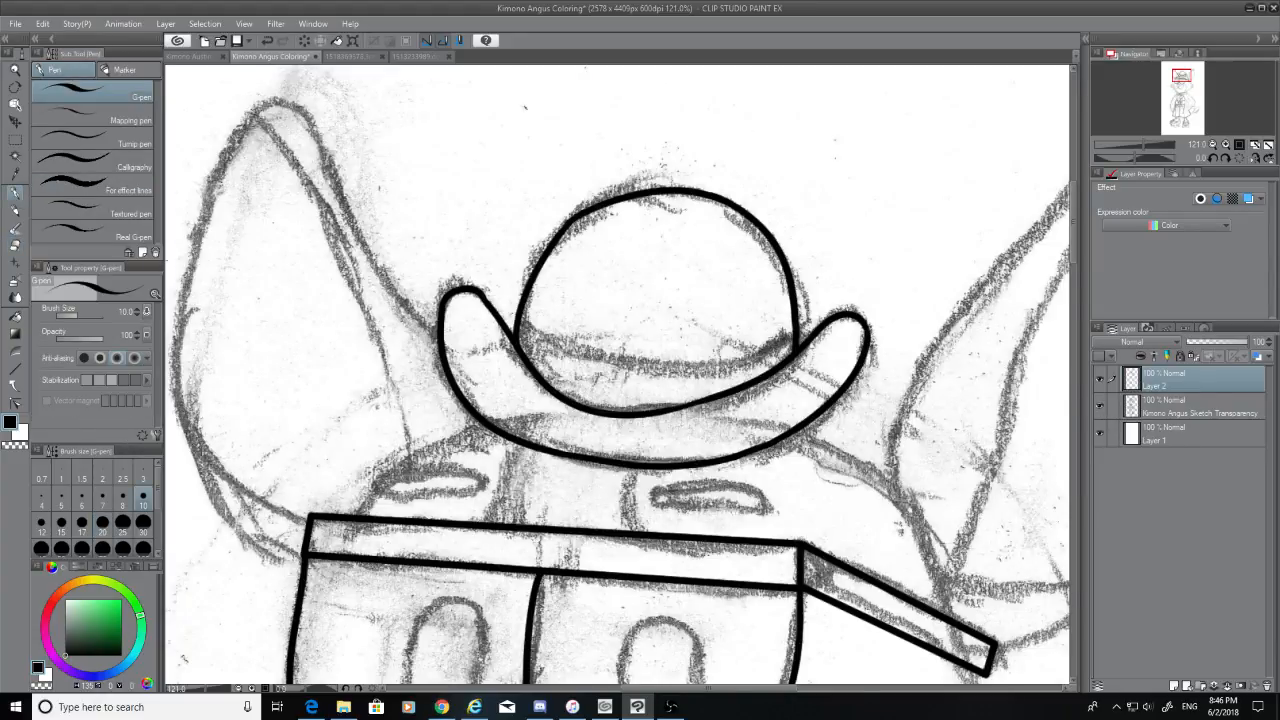
{"action": "mouse_move", "coordinate": [521, 319]}
{"action": "left_mouse_down"}
{"action": "mouse_move", "coordinate": [623, 347]}
{"action": "mouse_move", "coordinate": [797, 343]}
{"action": "mouse_move", "coordinate": [542, 328]}
{"action": "mouse_move", "coordinate": [794, 352]}
{"action": "left_mouse_up"}
{"action": "key", "text": "ctrl+z"}
{"action": "key", "text": "ctrl+z"}
{"action": "left_click_drag", "start_coordinate": [520, 318], "coordinate": [748, 354]}
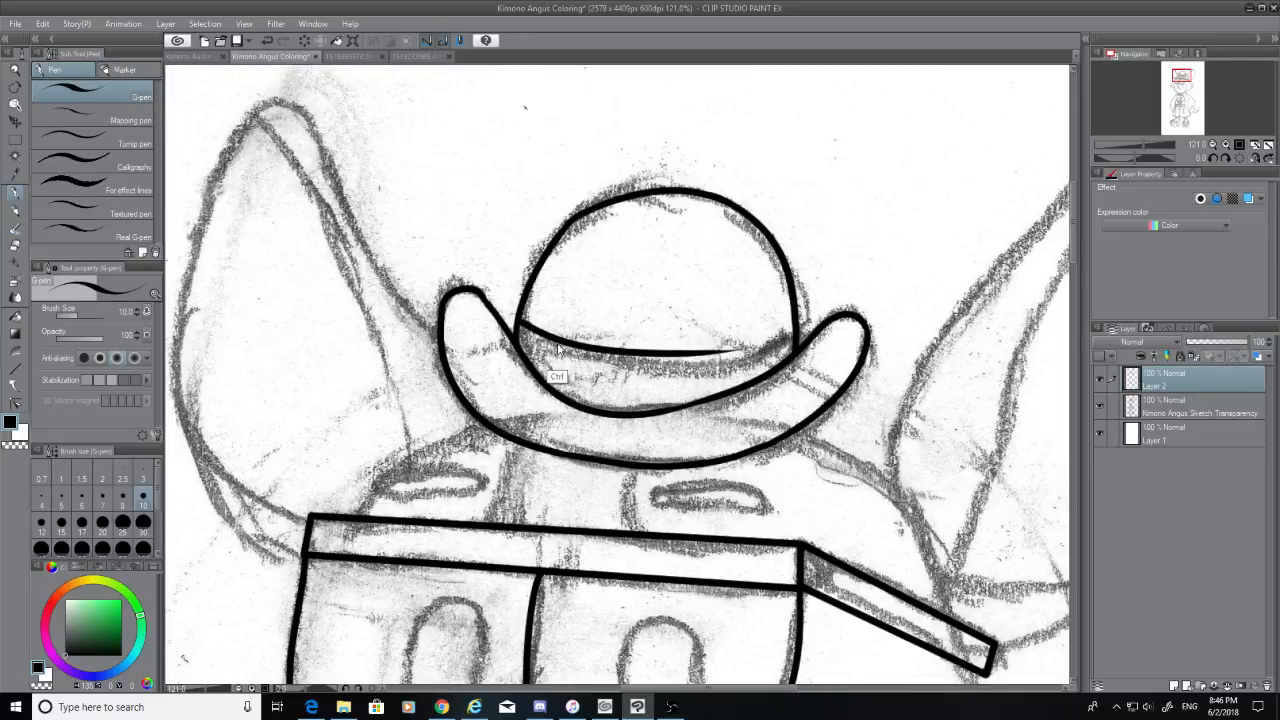
{"action": "key", "text": "ctrl+z"}
{"action": "left_click_drag", "start_coordinate": [518, 318], "coordinate": [792, 342]}
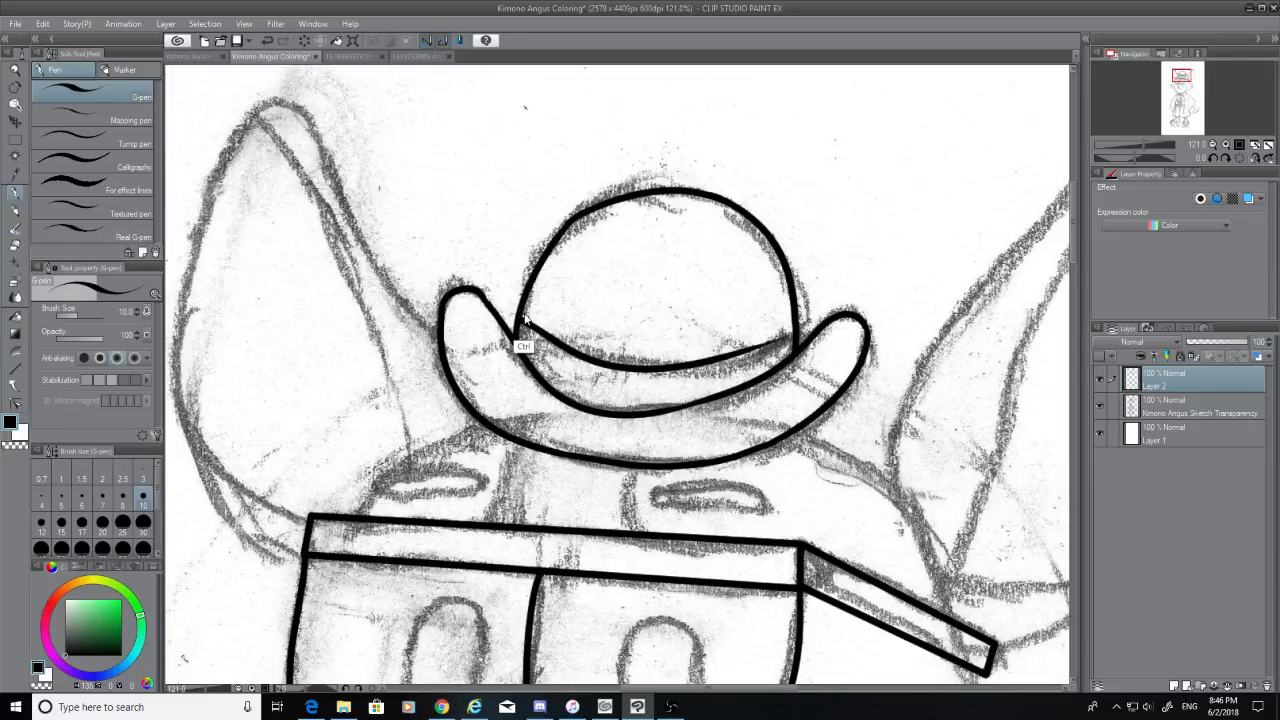
{"action": "key", "text": "ctrl+z"}
{"action": "left_click_drag", "start_coordinate": [520, 318], "coordinate": [720, 358]}
{"action": "key", "text": "ctrl+z"}
{"action": "mouse_move", "coordinate": [518, 318]}
{"action": "left_mouse_down"}
{"action": "mouse_move", "coordinate": [610, 358]}
{"action": "mouse_move", "coordinate": [726, 368]}
{"action": "left_mouse_up"}
{"action": "key", "text": "ctrl+z"}
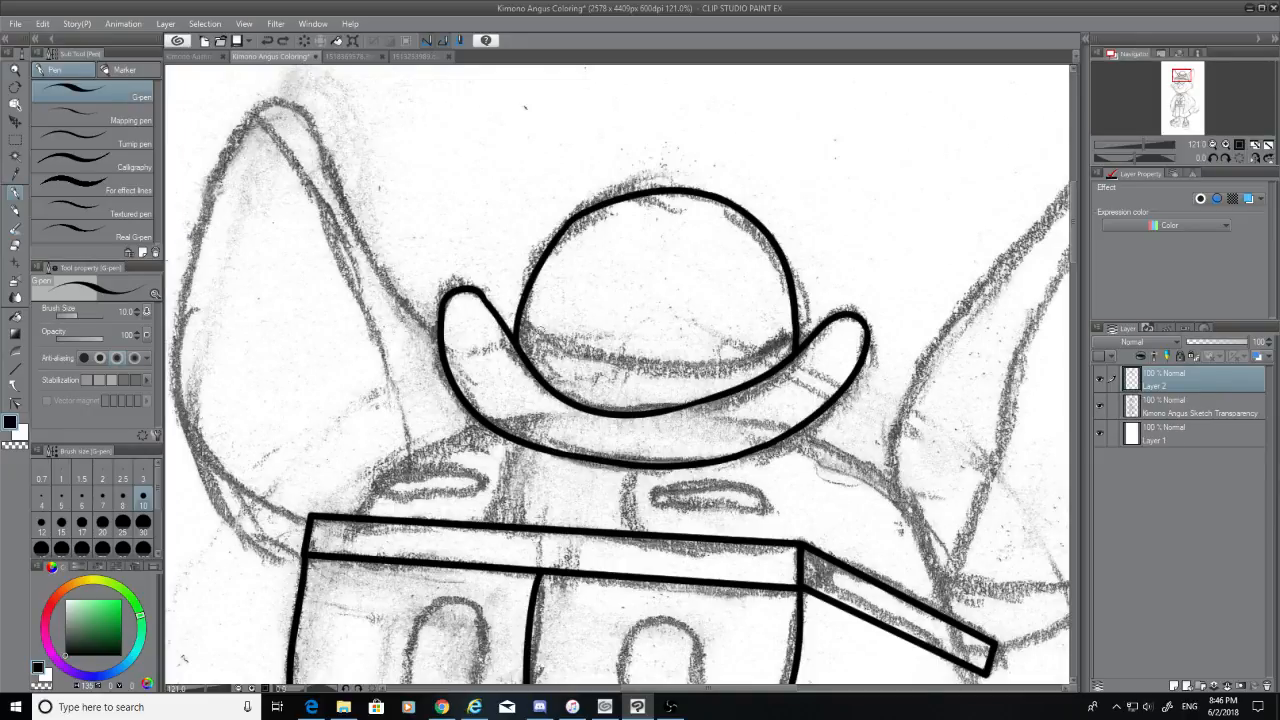
{"action": "mouse_move", "coordinate": [518, 318]}
{"action": "left_mouse_down"}
{"action": "mouse_move", "coordinate": [570, 346]}
{"action": "mouse_move", "coordinate": [786, 342]}
{"action": "left_mouse_up"}
{"action": "key", "text": "ctrl+z"}
{"action": "mouse_move", "coordinate": [518, 318]}
{"action": "left_mouse_down"}
{"action": "mouse_move", "coordinate": [612, 354]}
{"action": "mouse_move", "coordinate": [788, 342]}
{"action": "mouse_move", "coordinate": [734, 350]}
{"action": "left_mouse_up"}
{"action": "key", "text": "ctrl+z"}
{"action": "key", "text": "ctrl+z"}
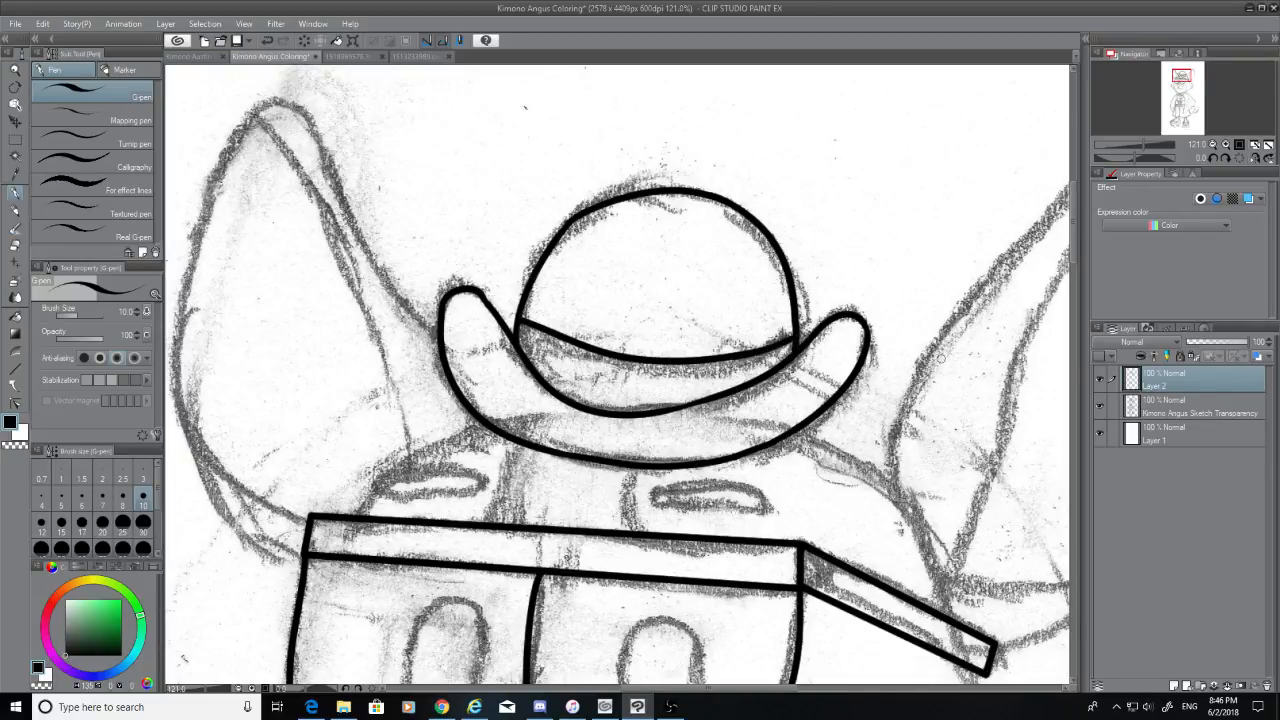
{"action": "left_click", "coordinate": [1100, 408]}
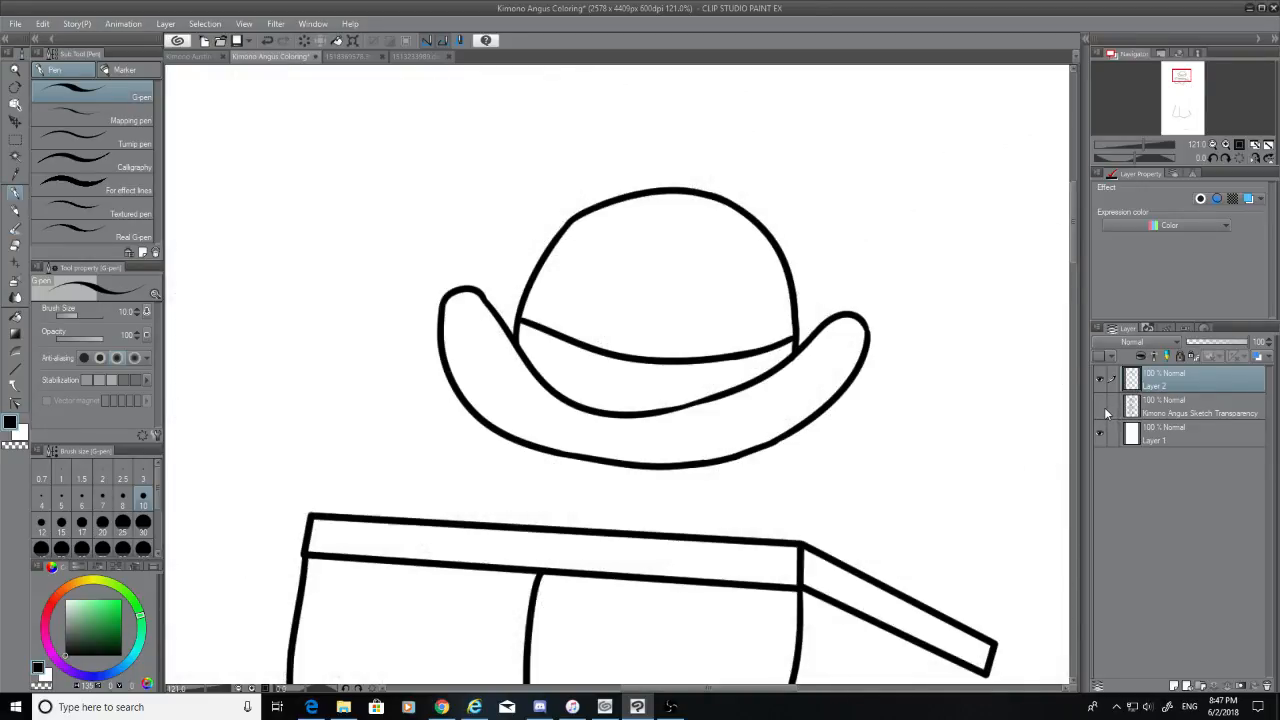
{"action": "left_click", "coordinate": [1102, 407]}
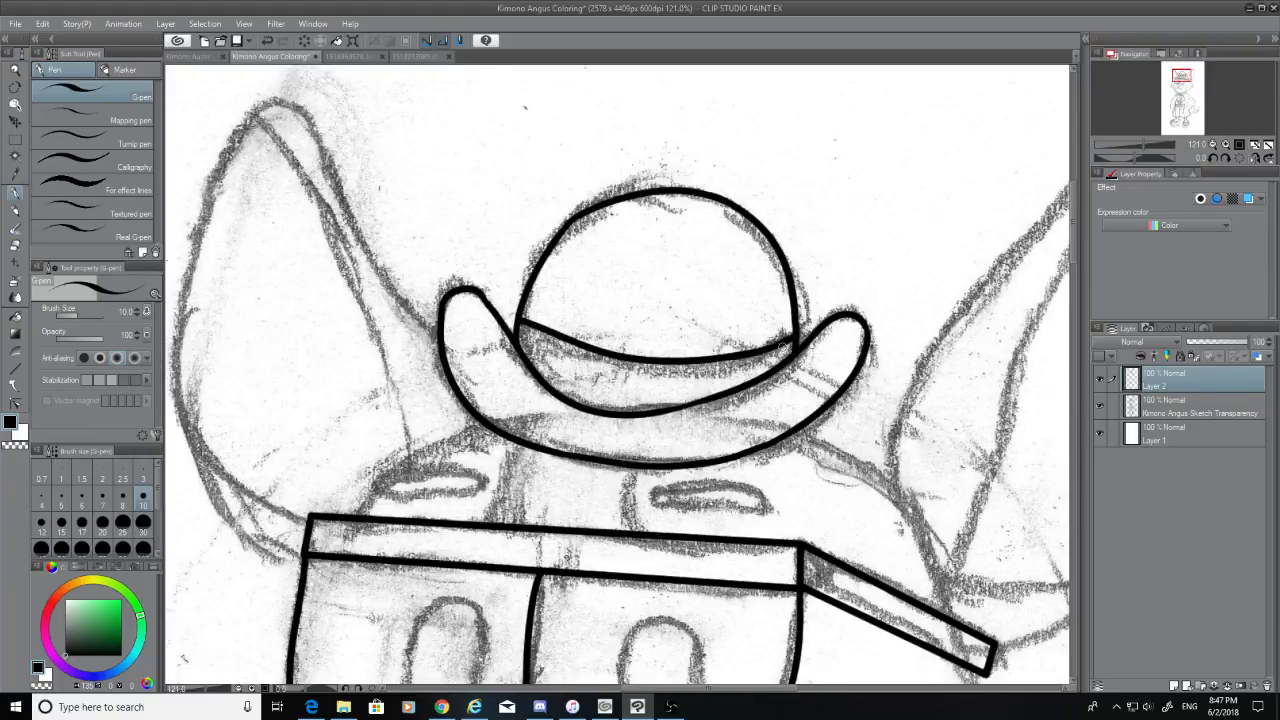
Ink the inner edge of the right ear from its base beside the hat up past the ear tip
{"action": "left_click_drag", "start_coordinate": [943, 348], "coordinate": [1069, 187]}
{"action": "key", "text": "ctrl+z"}
{"action": "left_click_drag", "start_coordinate": [786, 689], "coordinate": [844, 688]}
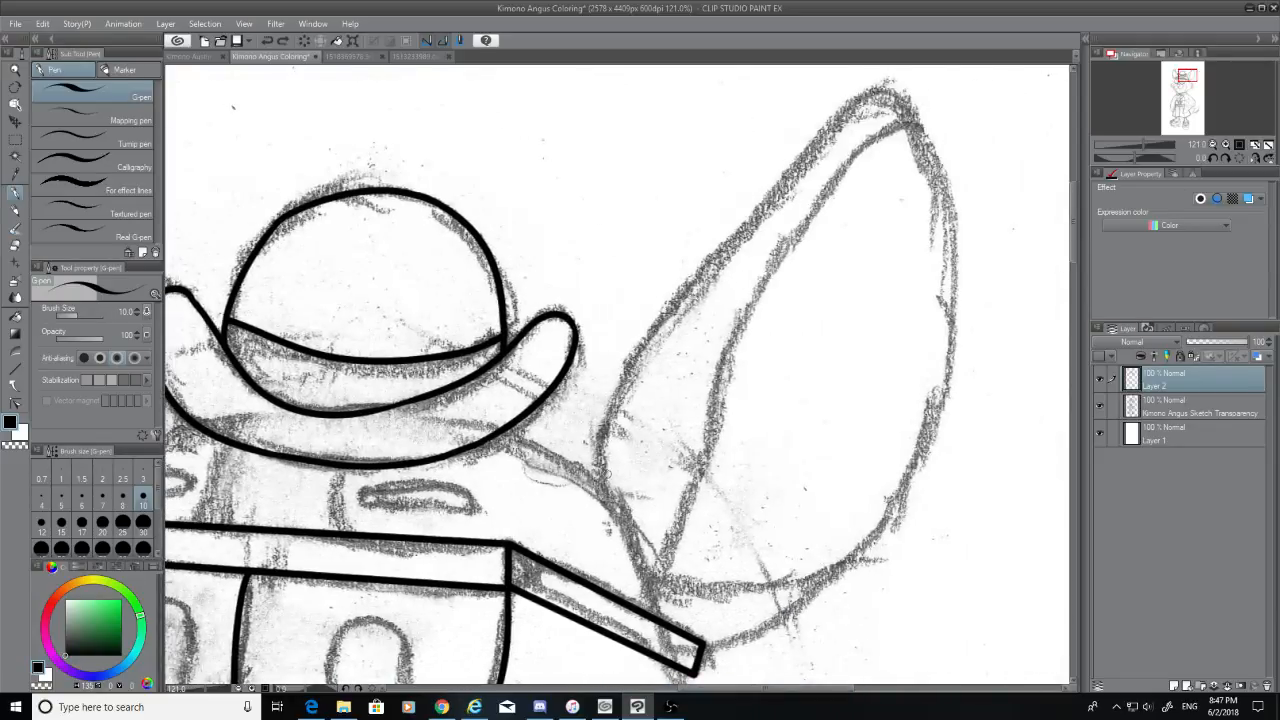
{"action": "left_click_drag", "start_coordinate": [605, 482], "coordinate": [872, 131]}
{"action": "key", "text": "ctrl+z"}
{"action": "left_click_drag", "start_coordinate": [604, 478], "coordinate": [854, 122]}
{"action": "key", "text": "ctrl+z"}
{"action": "mouse_move", "coordinate": [607, 482]}
{"action": "left_mouse_down"}
{"action": "mouse_move", "coordinate": [615, 417]}
{"action": "mouse_move", "coordinate": [870, 84]}
{"action": "left_mouse_up"}
{"action": "key", "text": "ctrl+z"}
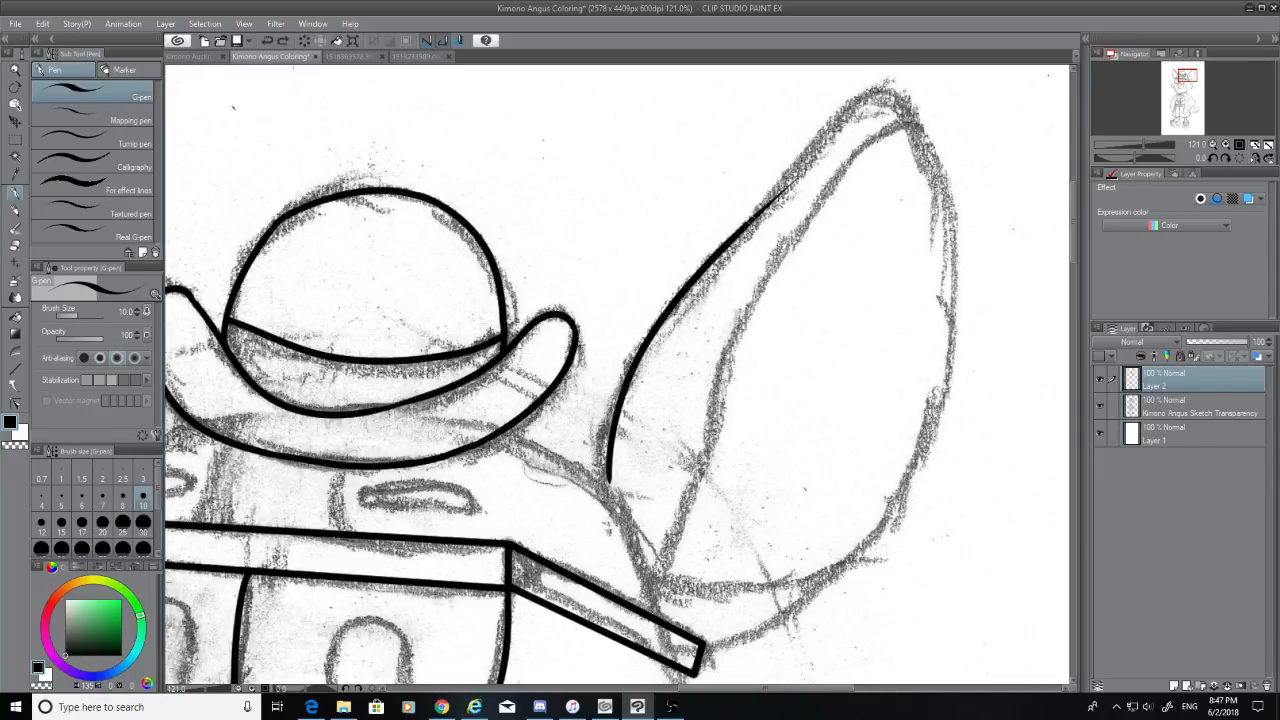
{"action": "left_click_drag", "start_coordinate": [748, 222], "coordinate": [872, 78]}
{"action": "key", "text": "ctrl+z"}
{"action": "left_click_drag", "start_coordinate": [748, 222], "coordinate": [884, 66]}
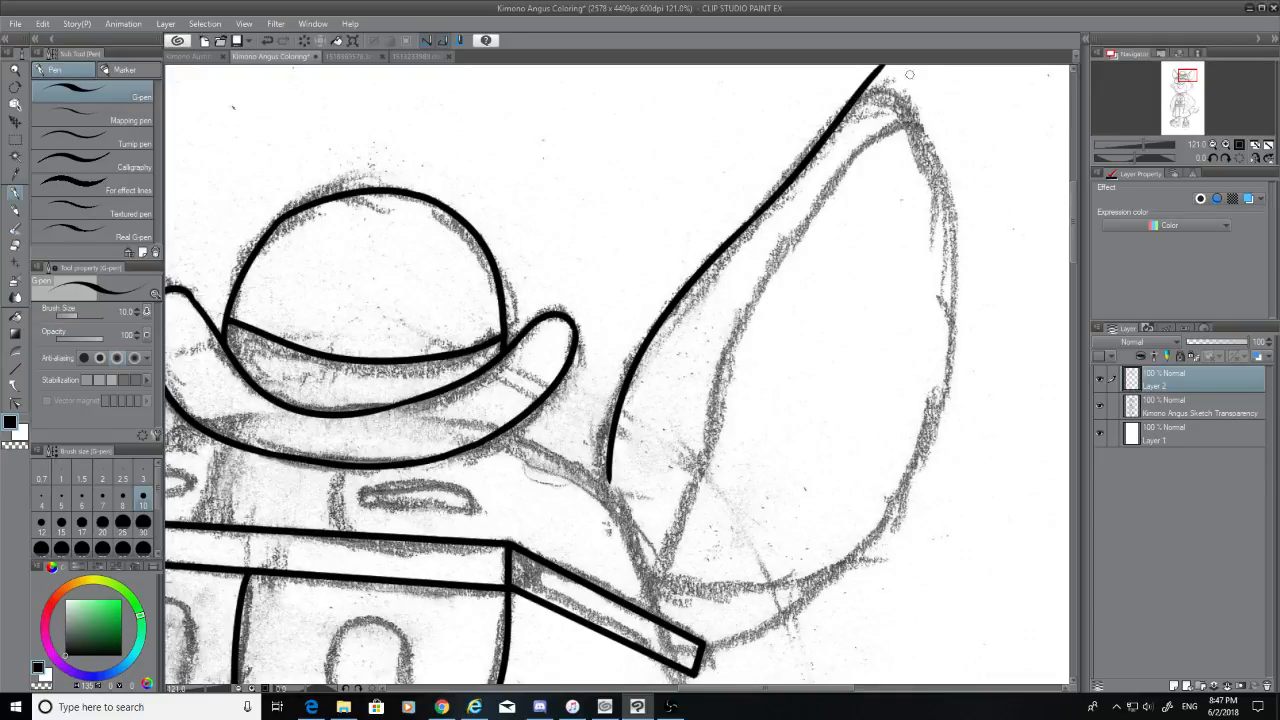
Erase the overshooting end of the right ear's line at the tip with the Hard eraser and return to the G-pen
{"action": "left_click", "coordinate": [15, 246]}
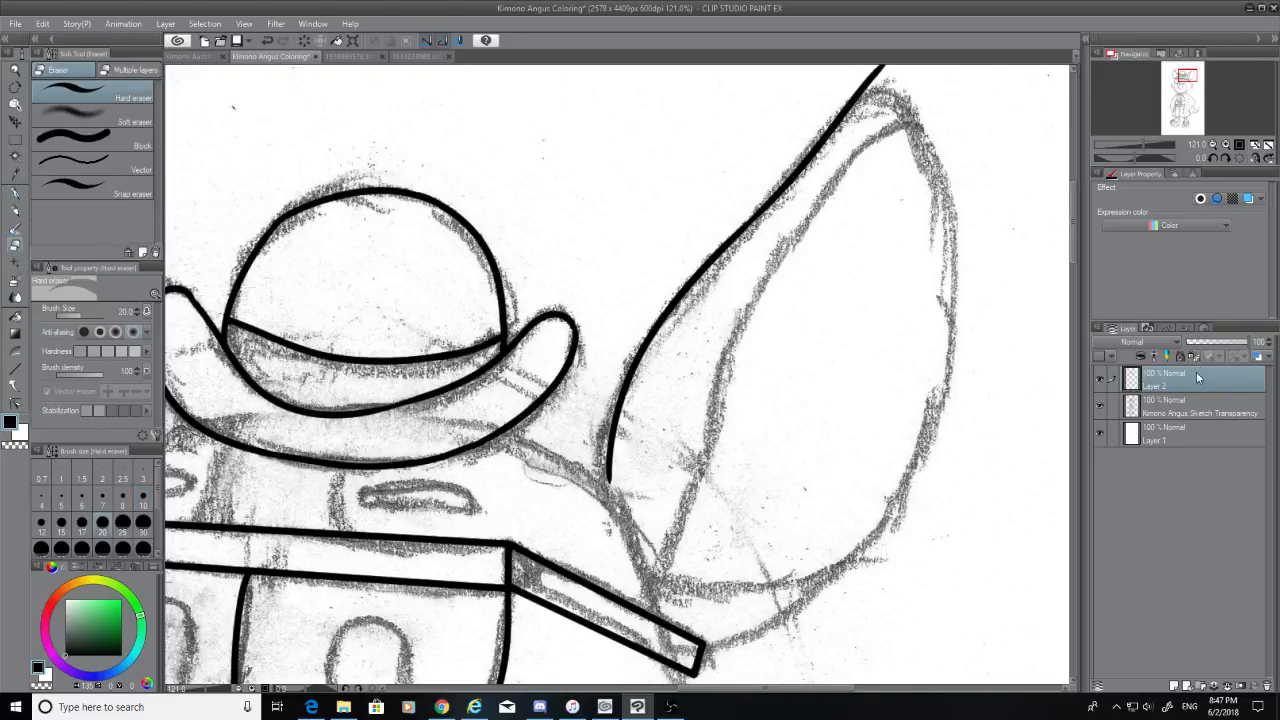
{"action": "left_click_drag", "start_coordinate": [1075, 260], "coordinate": [1076, 246]}
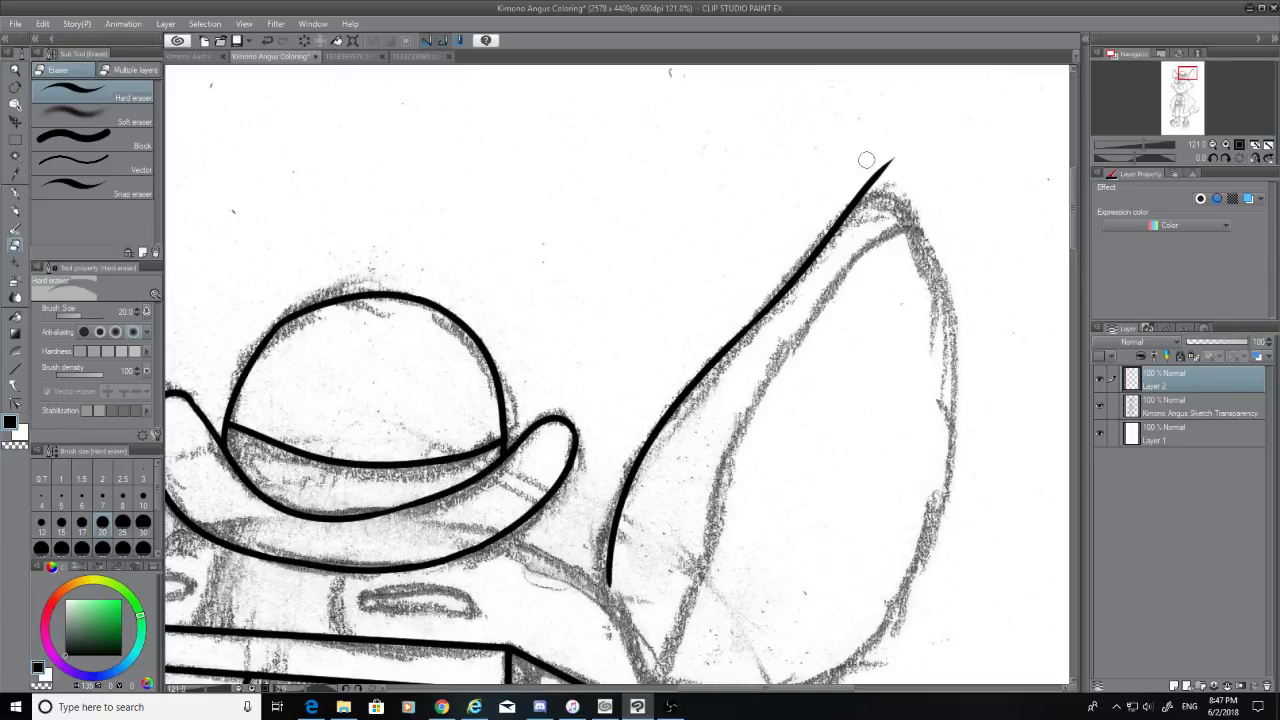
{"action": "mouse_move", "coordinate": [886, 166]}
{"action": "left_mouse_down"}
{"action": "mouse_move", "coordinate": [891, 162]}
{"action": "mouse_move", "coordinate": [853, 191]}
{"action": "mouse_move", "coordinate": [896, 175]}
{"action": "mouse_move", "coordinate": [820, 186]}
{"action": "mouse_move", "coordinate": [948, 336]}
{"action": "left_mouse_up"}
{"action": "left_click", "coordinate": [15, 193]}
{"action": "key", "text": "ctrl+z"}
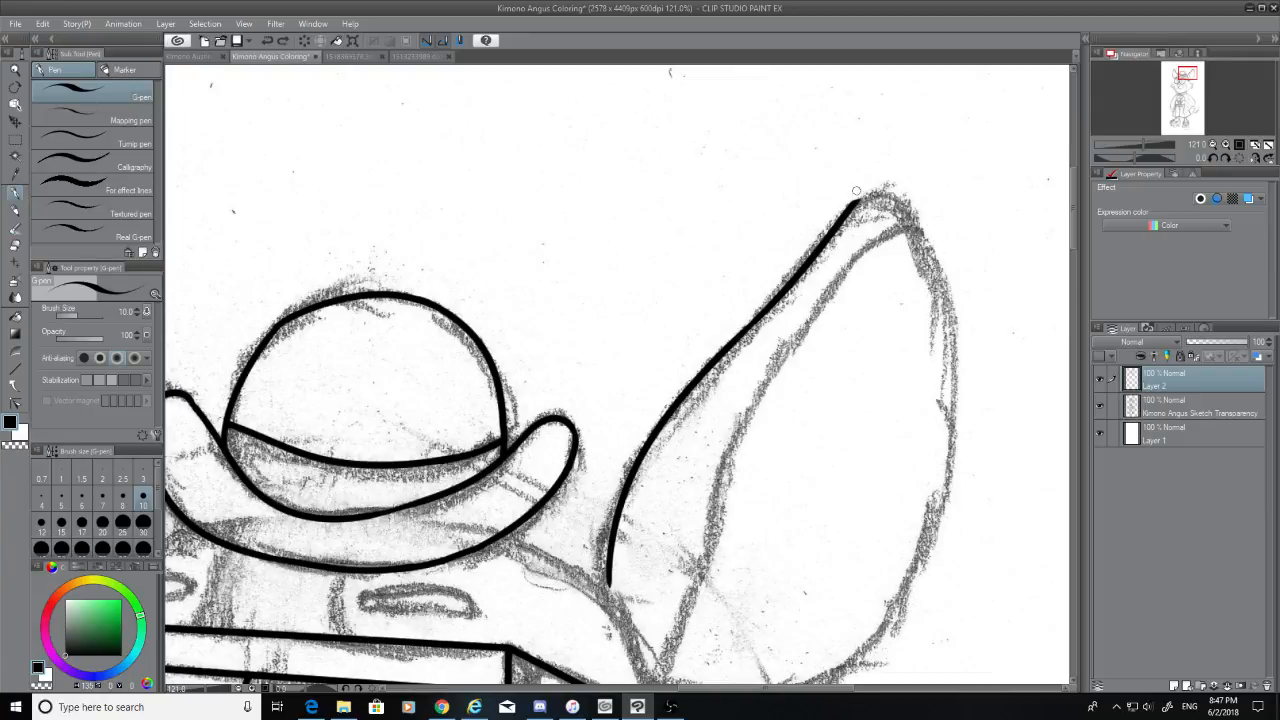
Ink the right ear's rounded tip, joining it to the end of the trimmed edge line
{"action": "mouse_move", "coordinate": [856, 202]}
{"action": "left_mouse_down"}
{"action": "mouse_move", "coordinate": [944, 236]}
{"action": "mouse_move", "coordinate": [952, 455]}
{"action": "left_mouse_up"}
{"action": "key", "text": "ctrl+z"}
{"action": "left_click_drag", "start_coordinate": [856, 202], "coordinate": [946, 405]}
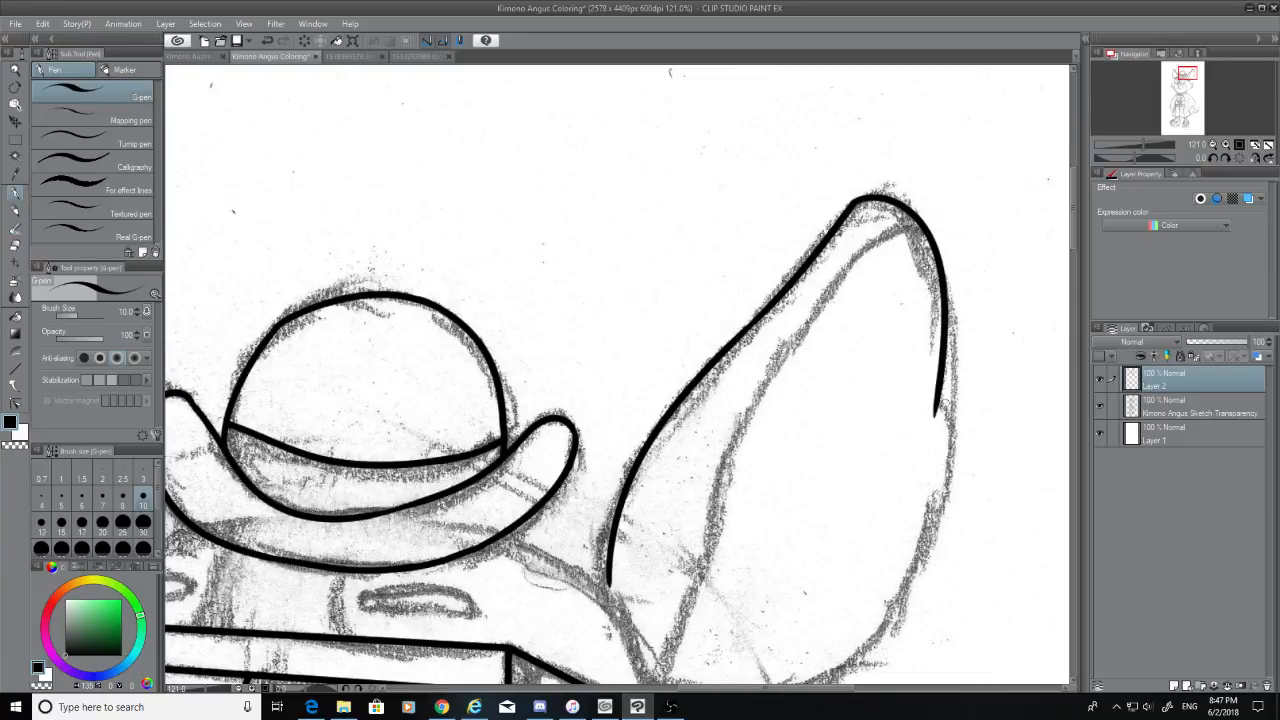
{"action": "key", "text": "ctrl+z"}
{"action": "left_click_drag", "start_coordinate": [856, 202], "coordinate": [950, 445]}
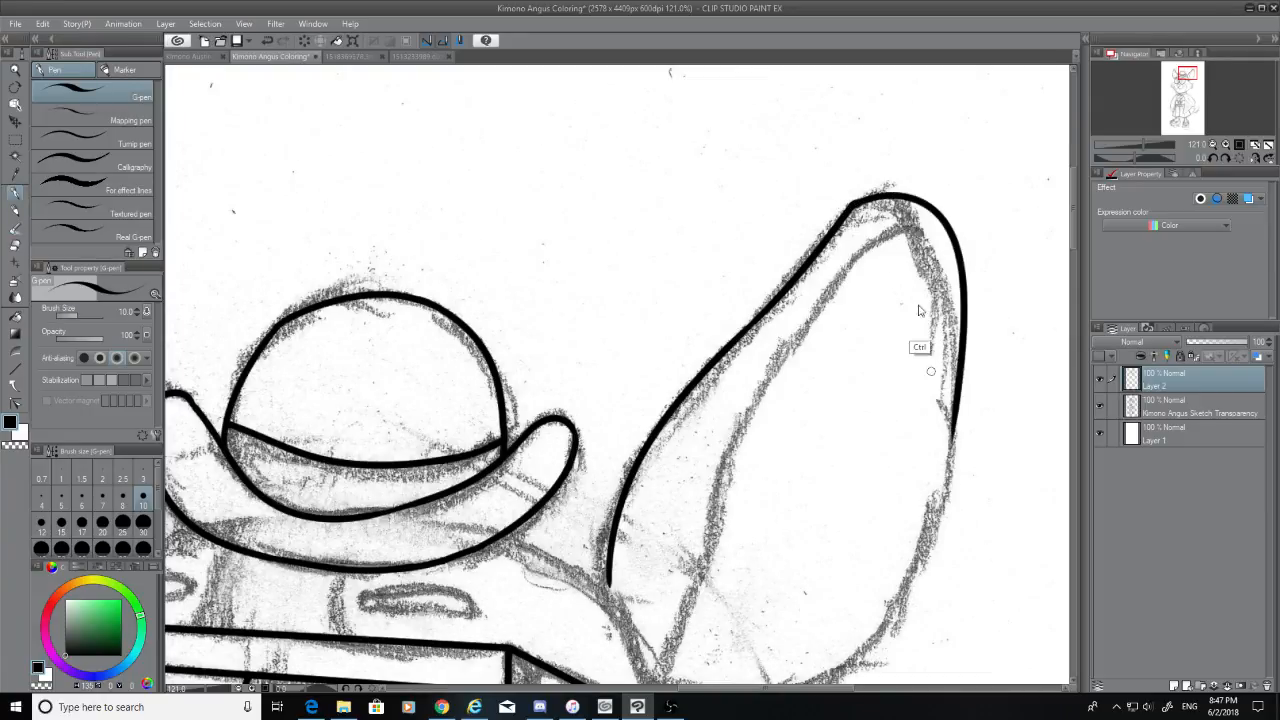
{"action": "key", "text": "ctrl+z"}
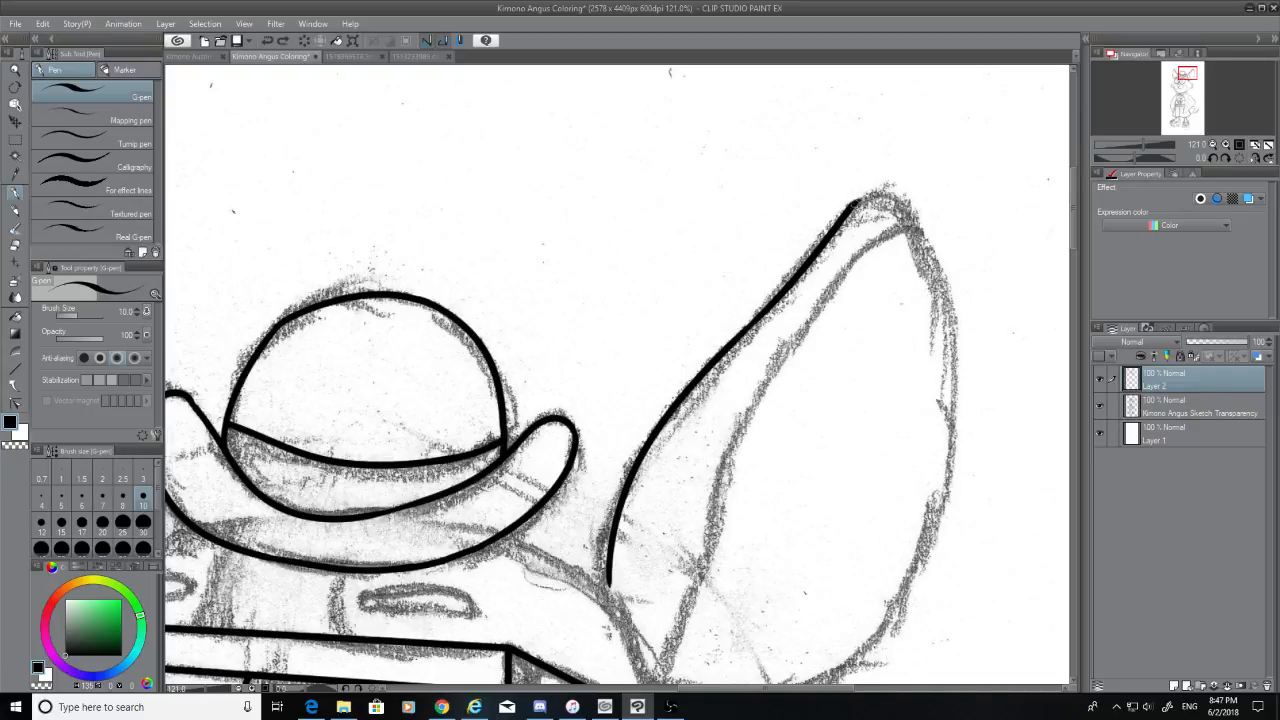
{"action": "mouse_move", "coordinate": [856, 203]}
{"action": "left_mouse_down"}
{"action": "mouse_move", "coordinate": [922, 210]}
{"action": "mouse_move", "coordinate": [918, 228]}
{"action": "left_mouse_up"}
{"action": "key", "text": "ctrl+z"}
{"action": "key", "text": "ctrl+z"}
{"action": "key", "text": "ctrl+z"}
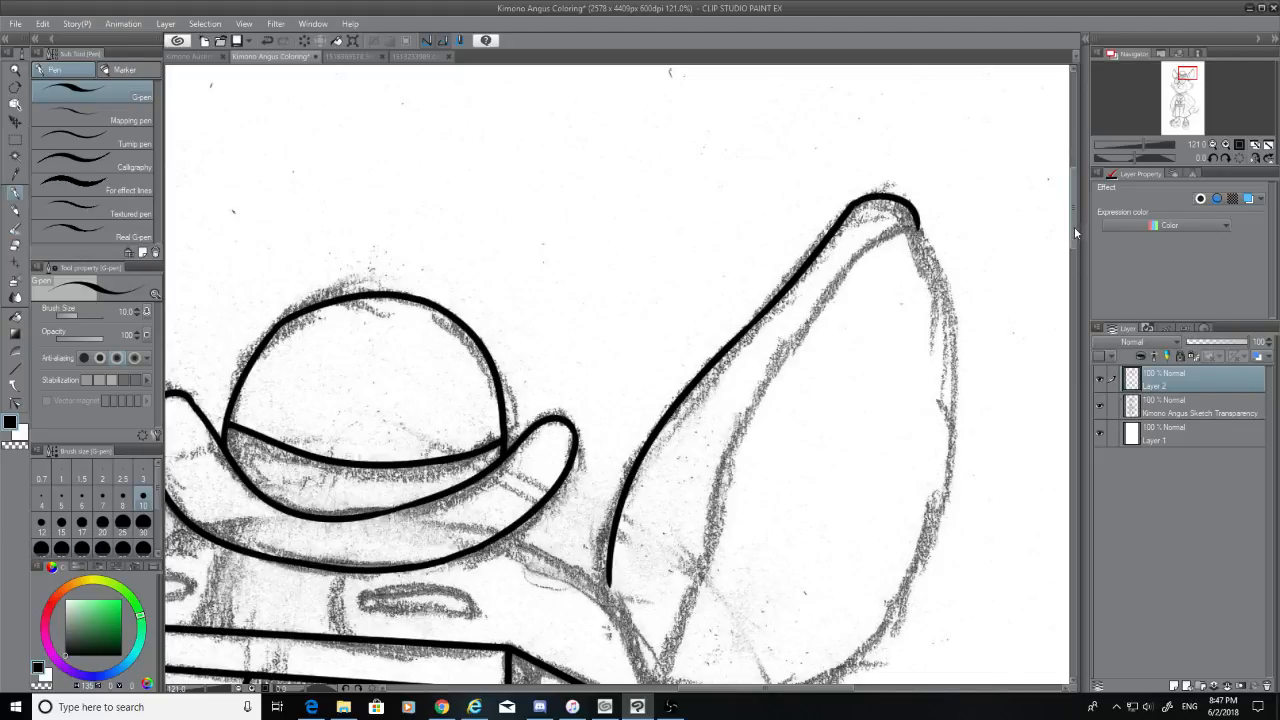
{"action": "scroll", "coordinate": [1068, 228], "scroll_direction": "down", "scroll_amount": 3}
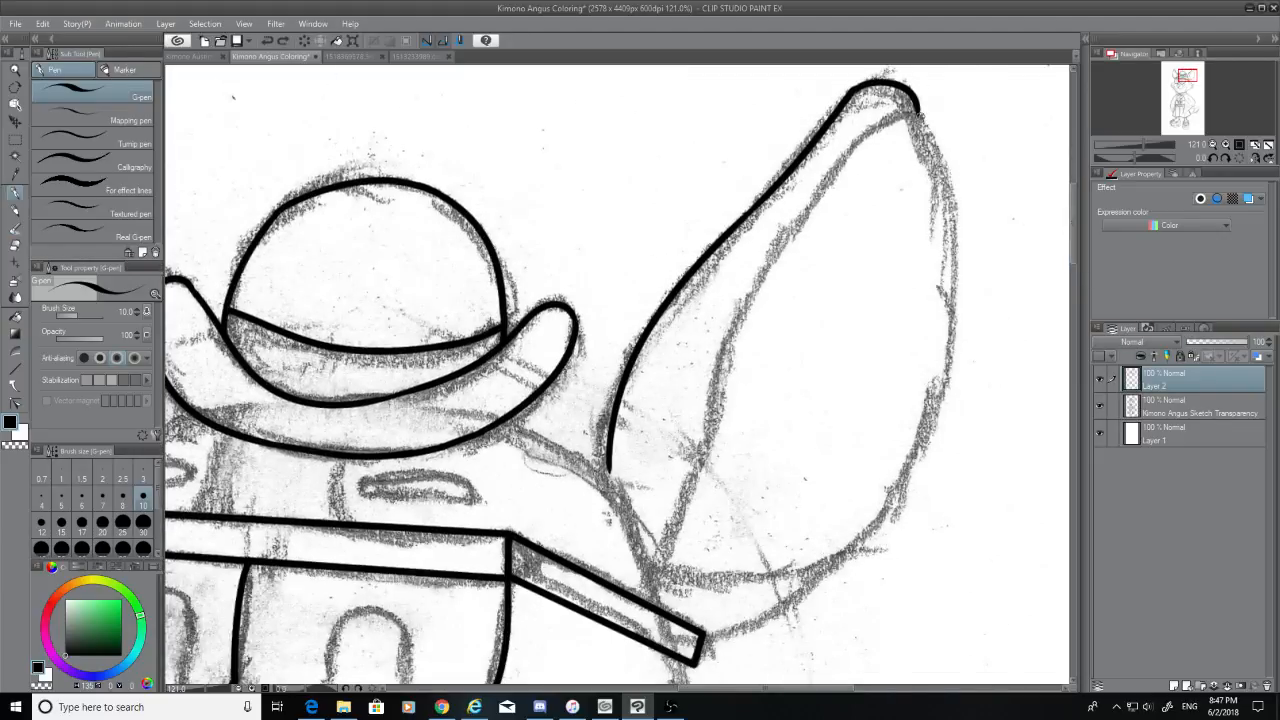
{"action": "left_click_drag", "start_coordinate": [916, 110], "coordinate": [946, 478]}
{"action": "key", "text": "ctrl+z"}
{"action": "left_click_drag", "start_coordinate": [918, 112], "coordinate": [818, 550]}
{"action": "key", "text": "ctrl+z"}
{"action": "left_click_drag", "start_coordinate": [916, 108], "coordinate": [862, 580]}
{"action": "key", "text": "ctrl+z"}
{"action": "left_click_drag", "start_coordinate": [914, 106], "coordinate": [800, 562]}
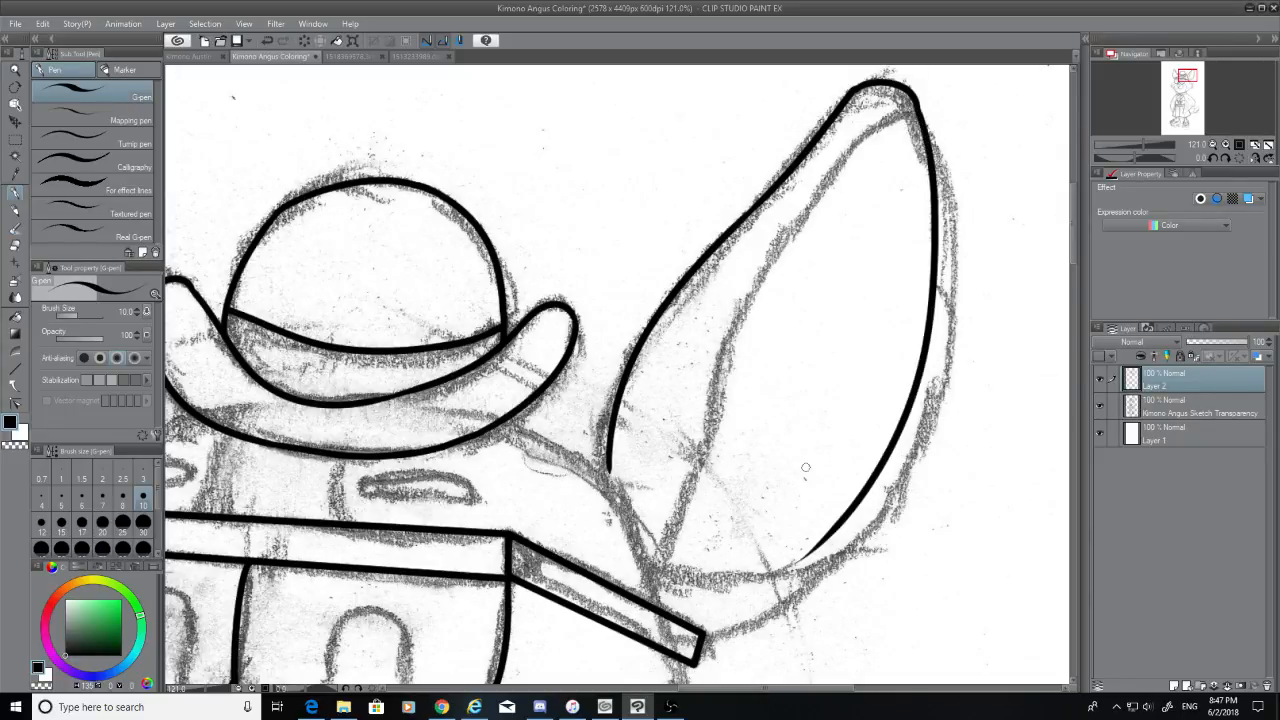
{"action": "key", "text": "ctrl+z"}
Trim the end of the right ear's tip line with the Hard eraser and ink the ear's outer edge down from it
{"action": "left_click", "coordinate": [15, 245]}
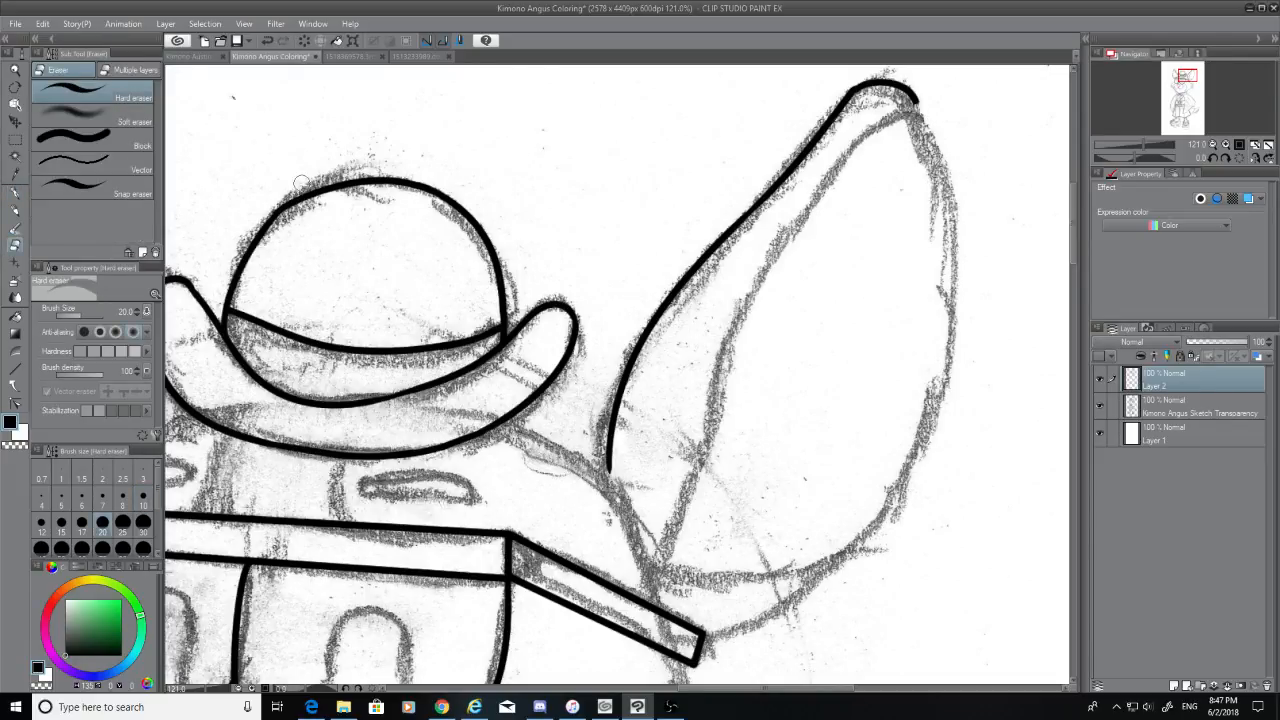
{"action": "left_click", "coordinate": [15, 193]}
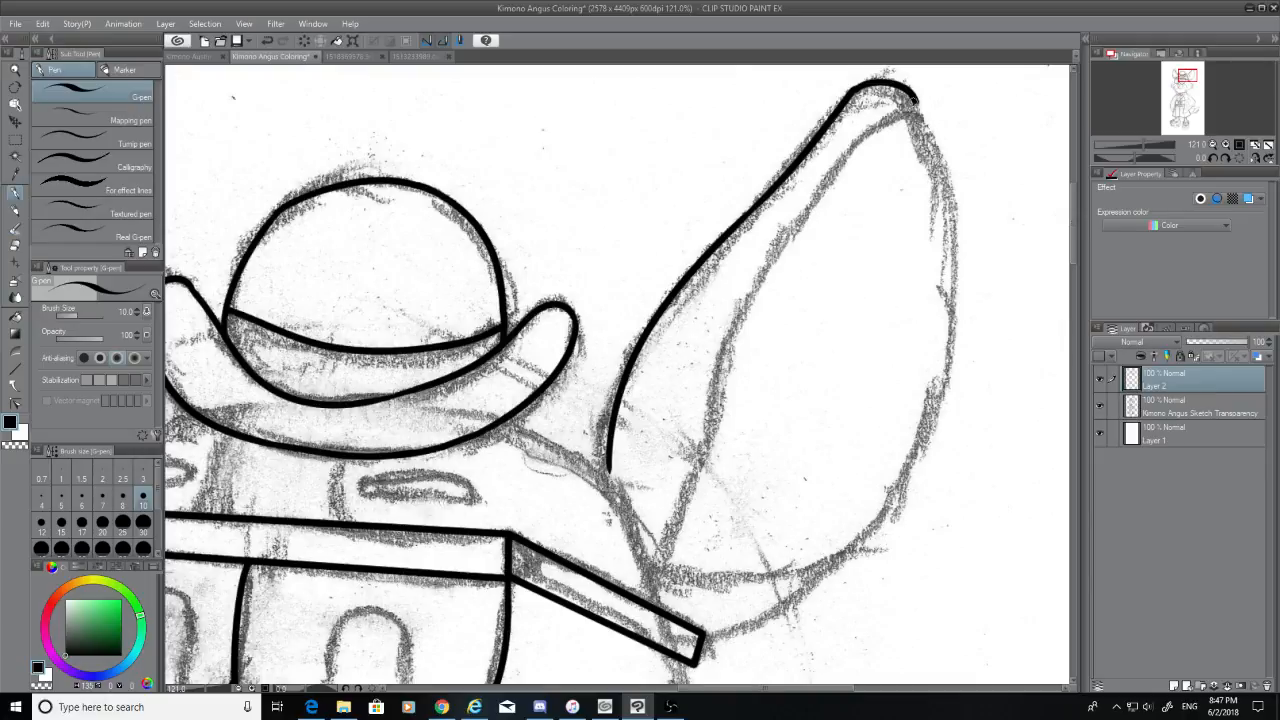
{"action": "left_click_drag", "start_coordinate": [914, 96], "coordinate": [897, 442]}
{"action": "key", "text": "ctrl+z"}
{"action": "left_click_drag", "start_coordinate": [914, 98], "coordinate": [900, 512]}
{"action": "key", "text": "ctrl+z"}
{"action": "left_click_drag", "start_coordinate": [917, 100], "coordinate": [882, 480]}
{"action": "key", "text": "ctrl+z"}
{"action": "mouse_move", "coordinate": [916, 99]}
{"action": "left_mouse_down"}
{"action": "mouse_move", "coordinate": [928, 122]}
{"action": "mouse_move", "coordinate": [845, 578]}
{"action": "left_mouse_up"}
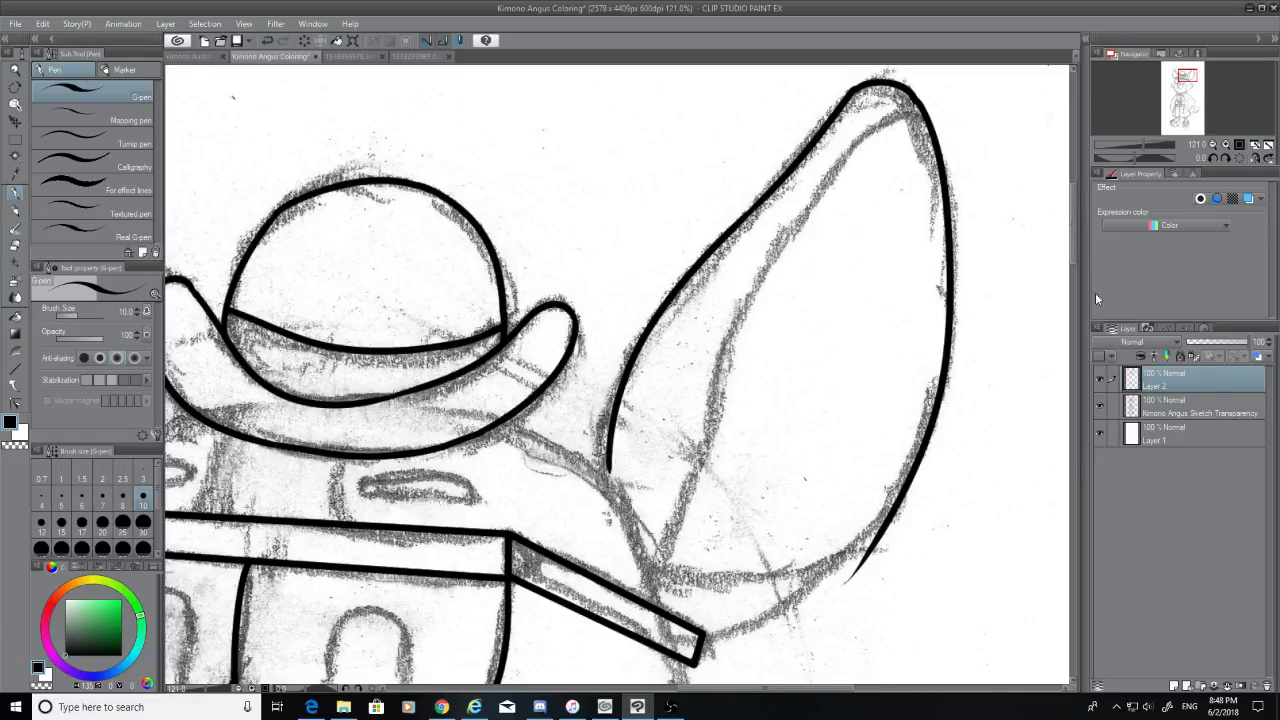
Erase the tapered lower end of the right ear's outer edge with the Hard eraser and return to the G-pen
{"action": "scroll", "coordinate": [1072, 242], "scroll_direction": "down", "scroll_amount": 3}
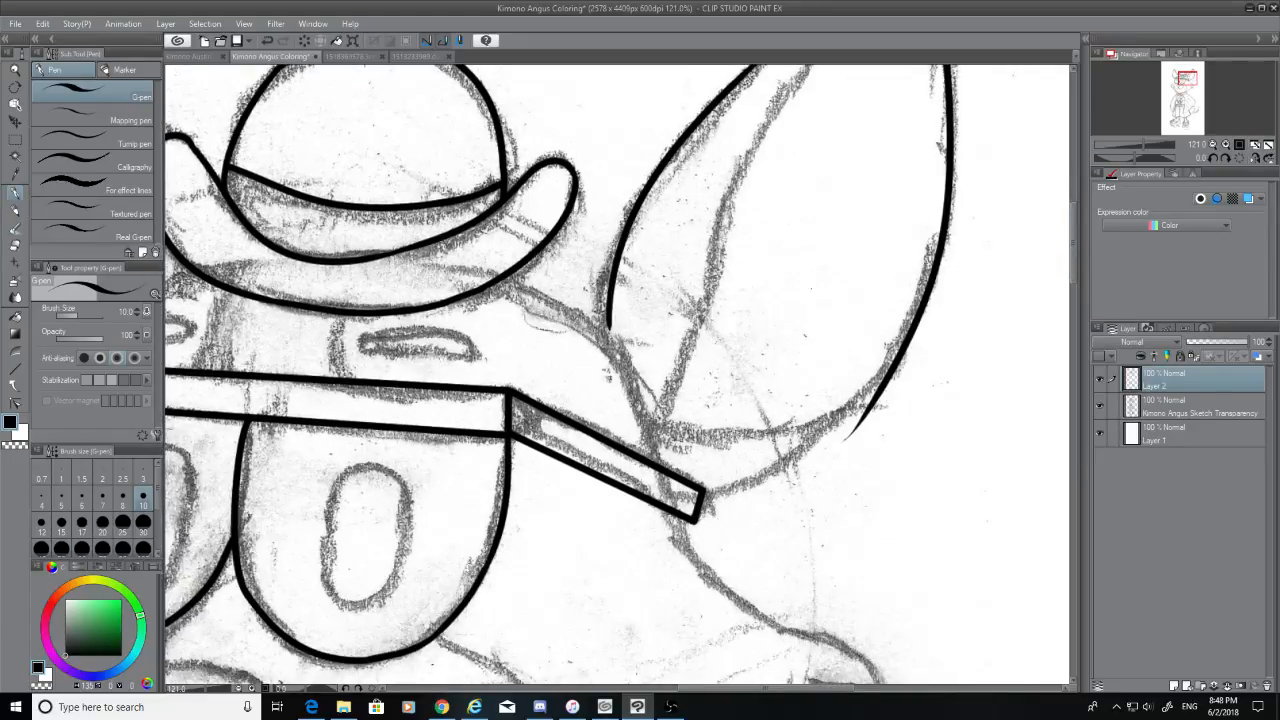
{"action": "left_click", "coordinate": [22, 245]}
{"action": "mouse_move", "coordinate": [900, 381]}
{"action": "left_mouse_down"}
{"action": "mouse_move", "coordinate": [897, 356]}
{"action": "mouse_move", "coordinate": [876, 405]}
{"action": "mouse_move", "coordinate": [835, 434]}
{"action": "left_mouse_up"}
{"action": "left_click", "coordinate": [16, 194]}
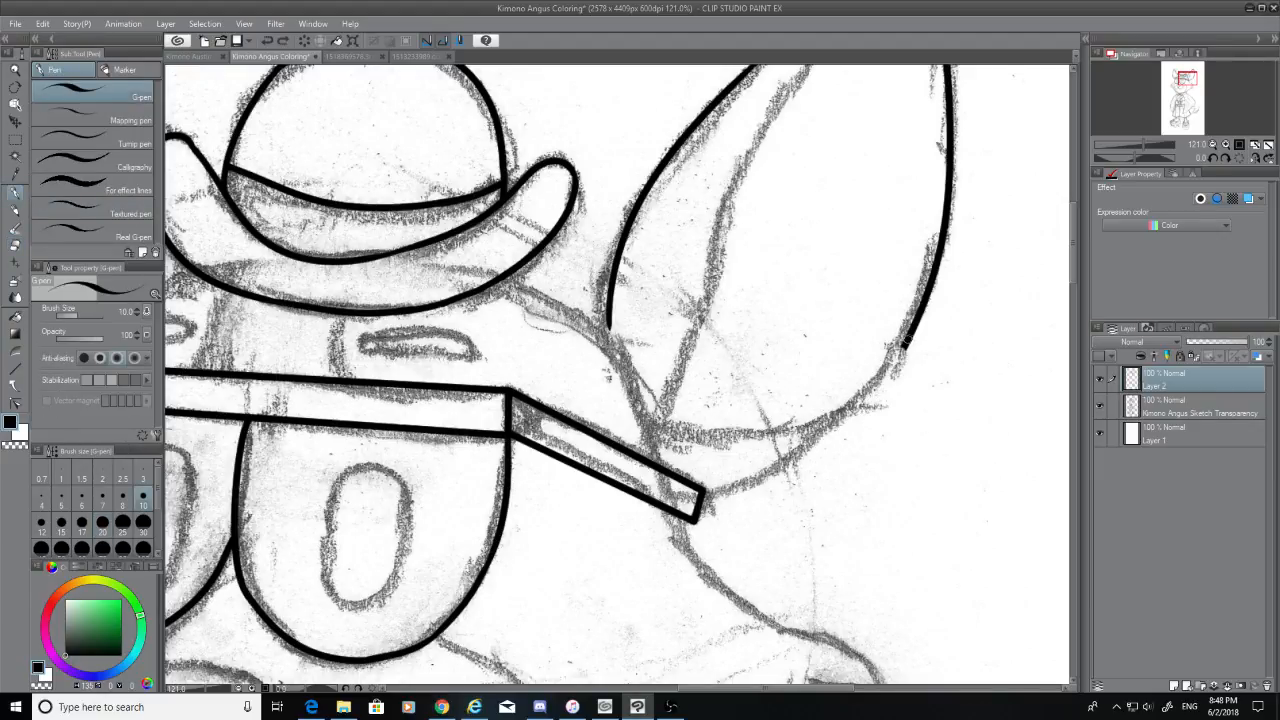
Try several strokes for the right ear's lower curve, from the trimmed outer edge toward the goggle strap
{"action": "mouse_move", "coordinate": [903, 345]}
{"action": "left_mouse_down"}
{"action": "mouse_move", "coordinate": [799, 455]}
{"action": "mouse_move", "coordinate": [700, 511]}
{"action": "left_mouse_up"}
{"action": "key", "text": "ctrl+z"}
{"action": "key", "text": "ctrl+y"}
{"action": "key", "text": "ctrl+z"}
{"action": "key", "text": "ctrl+y"}
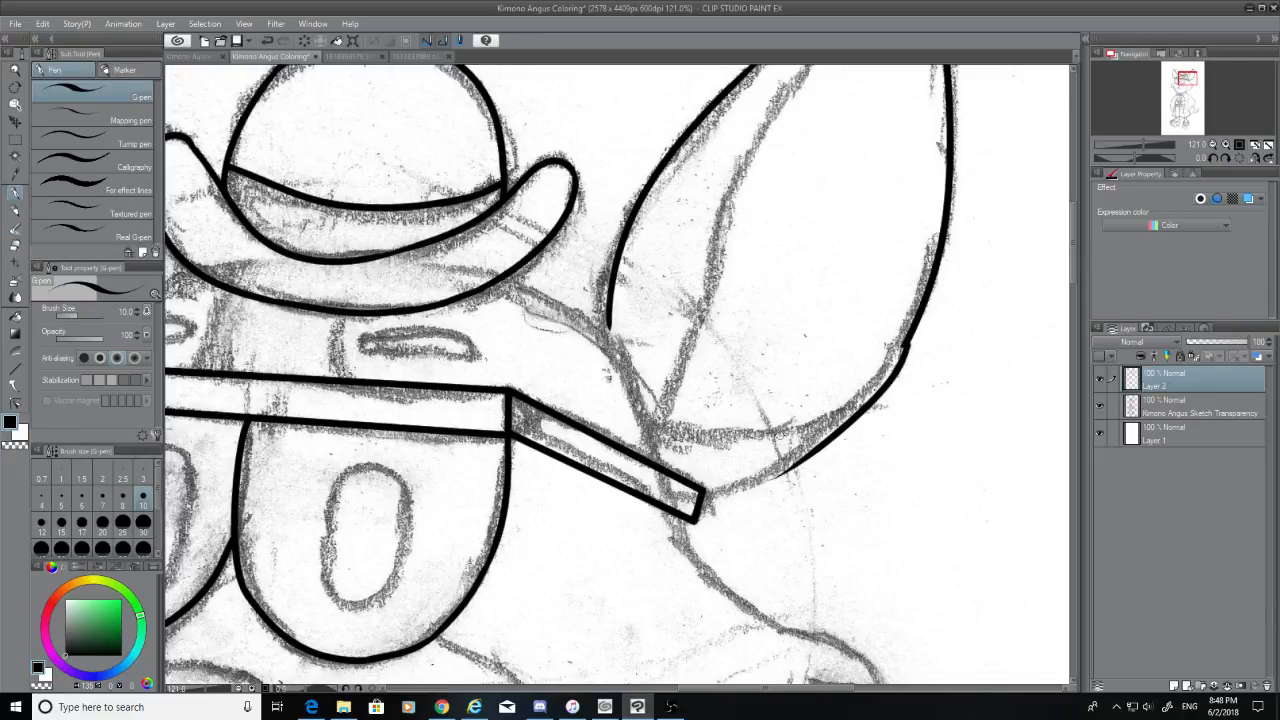
{"action": "key", "text": "ctrl+z"}
{"action": "key", "text": "ctrl+y"}
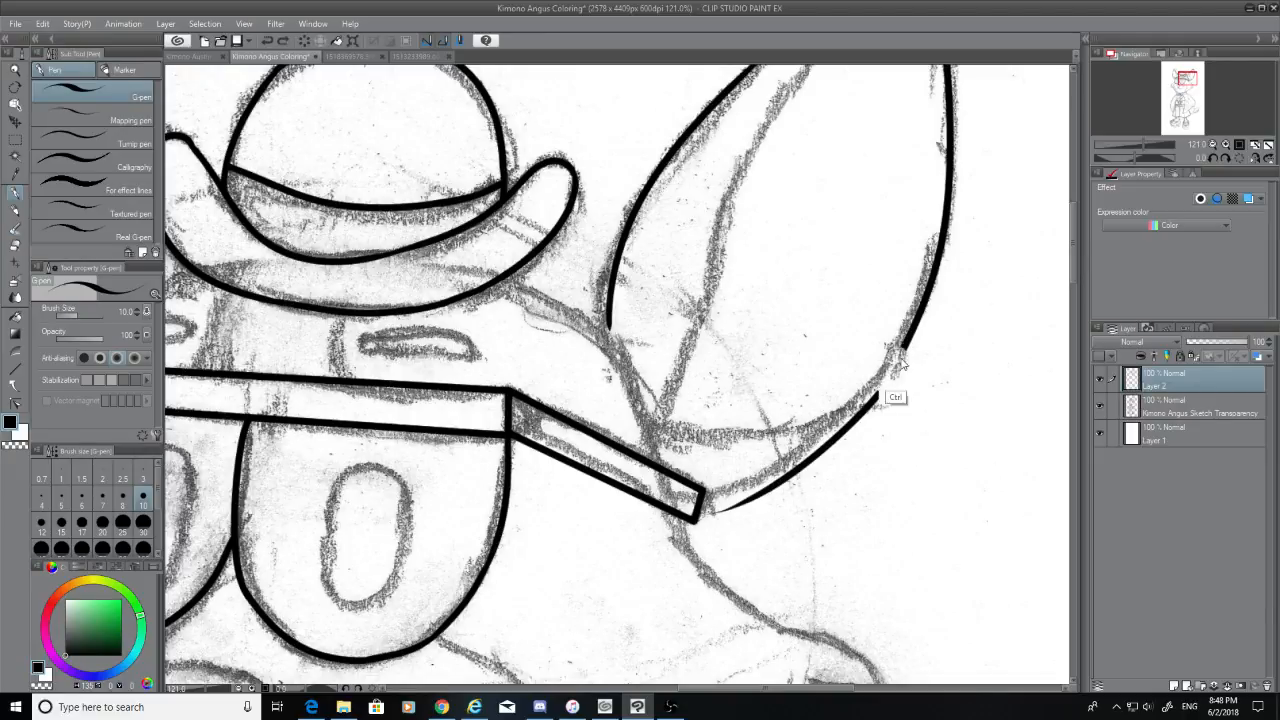
{"action": "key", "text": "ctrl+z"}
{"action": "key", "text": "ctrl+y"}
{"action": "key", "text": "ctrl+z"}
{"action": "key", "text": "ctrl+y"}
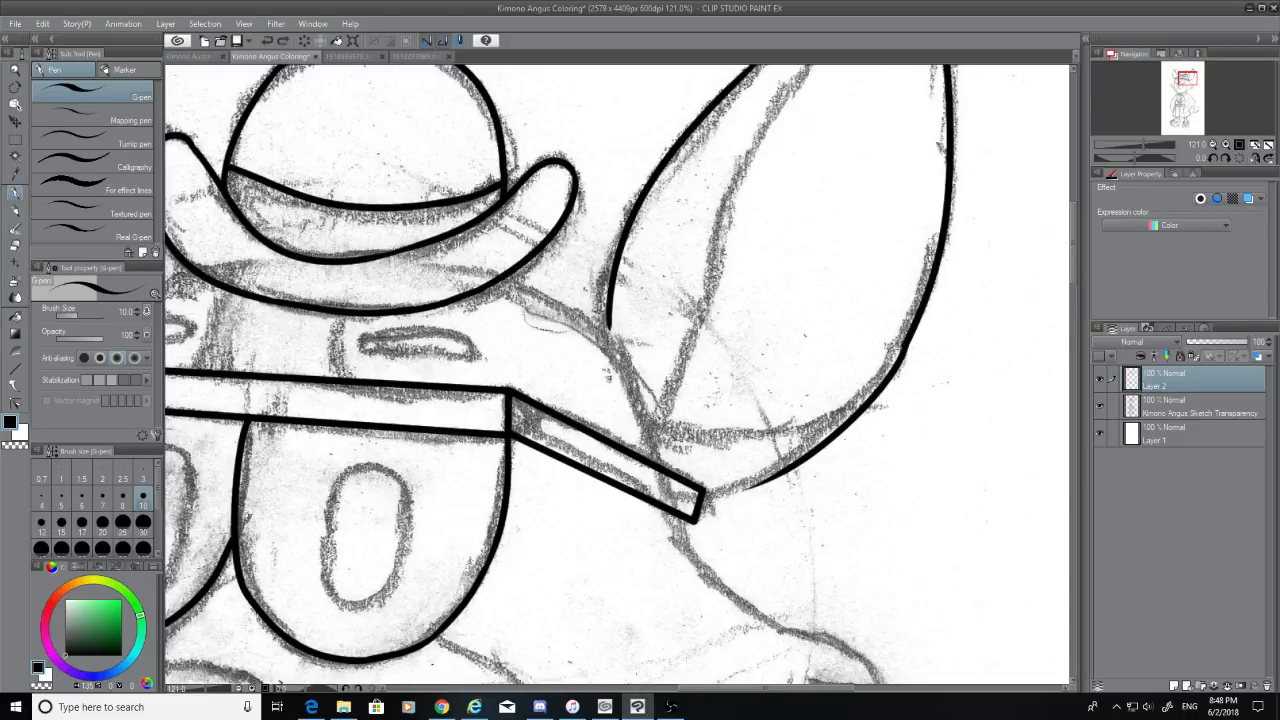
{"action": "key", "text": "ctrl+z"}
{"action": "left_click_drag", "start_coordinate": [905, 347], "coordinate": [700, 506]}
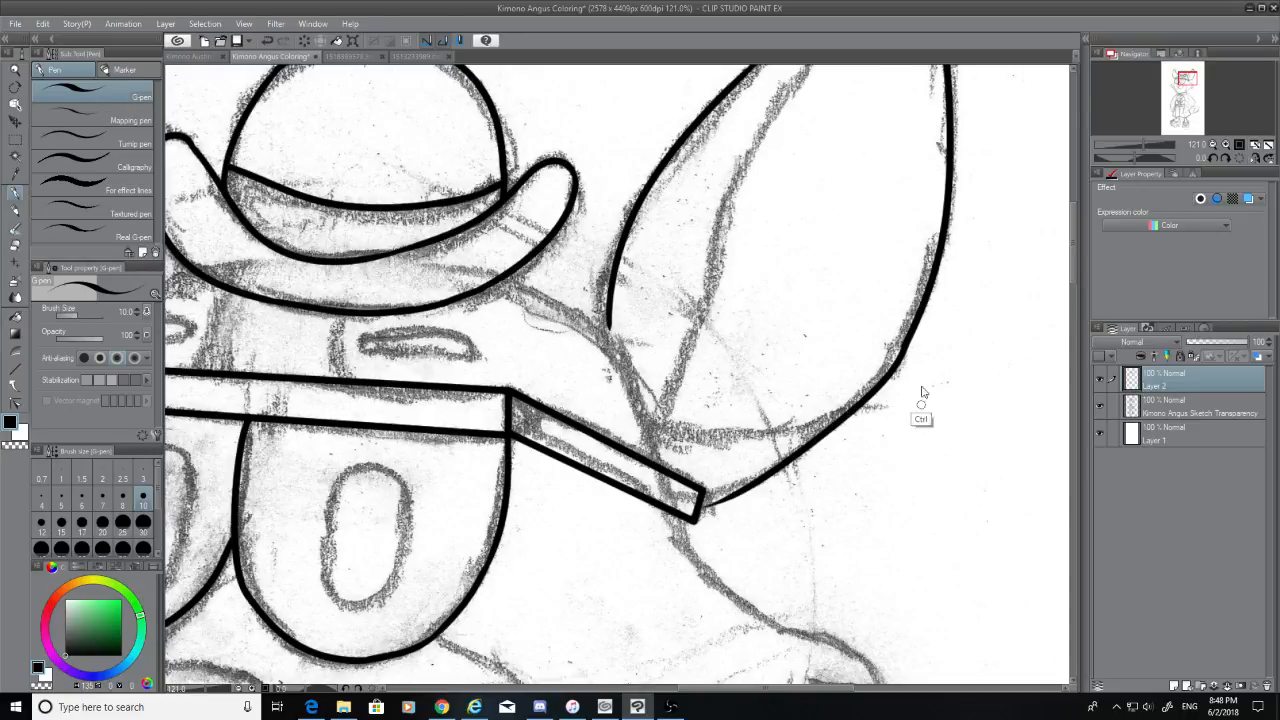
{"action": "key", "text": "ctrl+z"}
{"action": "key", "text": "ctrl+y"}
{"action": "key", "text": "ctrl+z"}
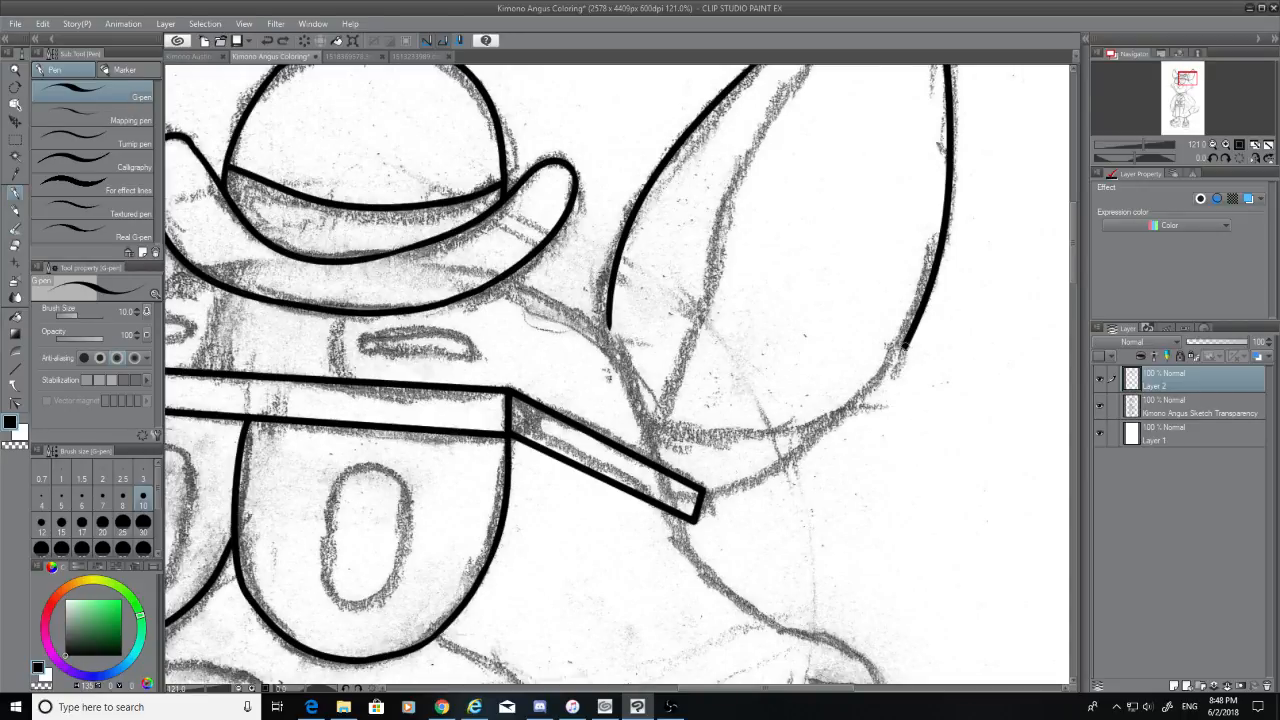
{"action": "key", "text": "ctrl+y"}
{"action": "key", "text": "ctrl+z"}
{"action": "key", "text": "ctrl+y"}
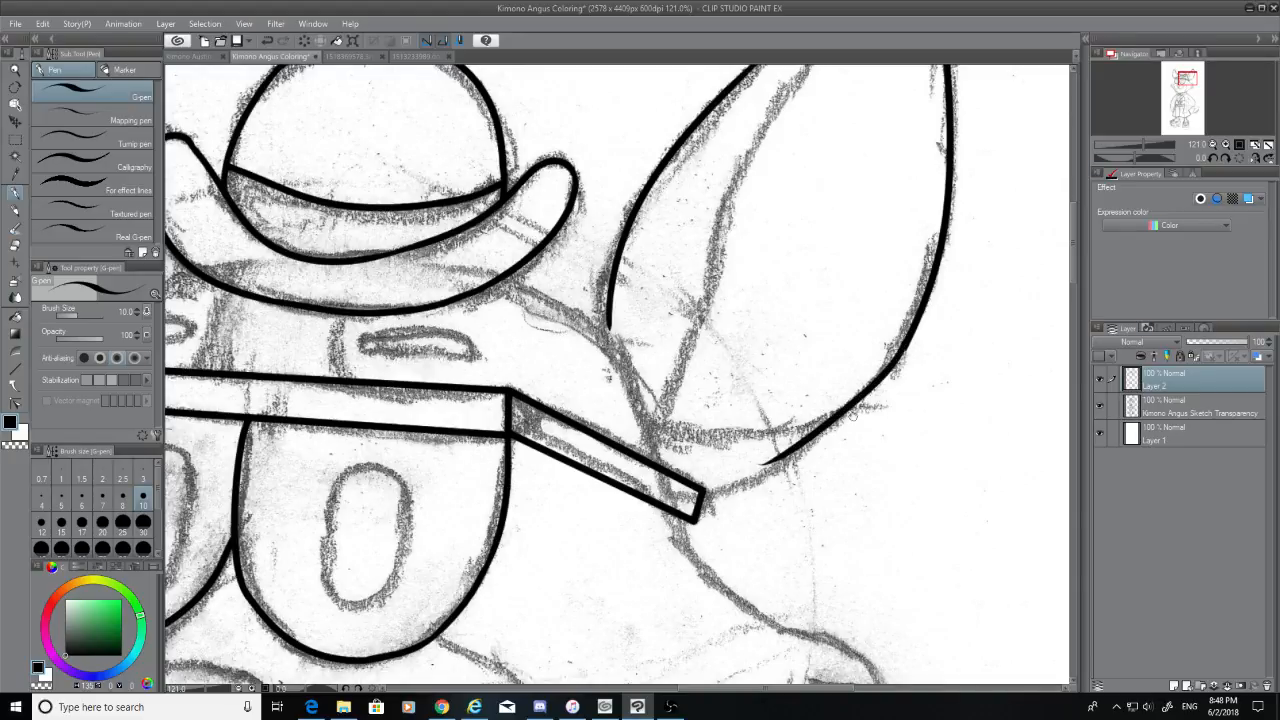
{"action": "key", "text": "ctrl+z"}
{"action": "key", "text": "ctrl+y"}
{"action": "key", "text": "ctrl+z"}
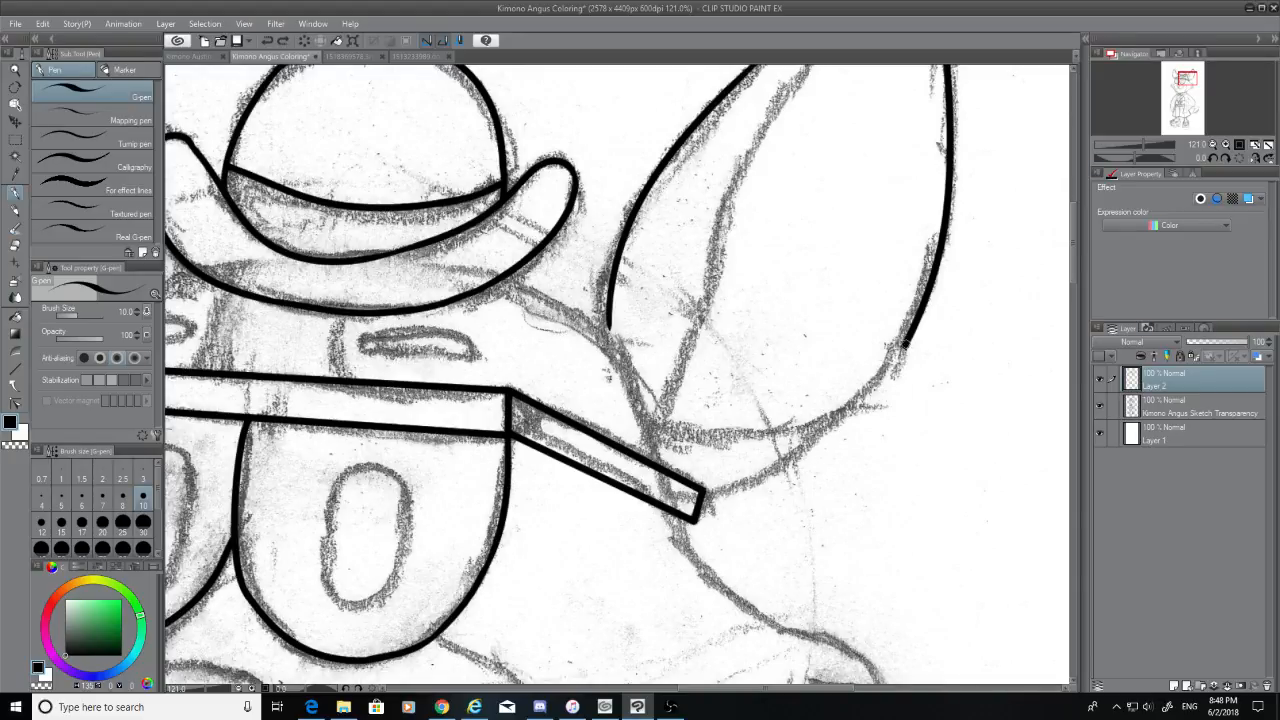
{"action": "key", "text": "ctrl+y"}
{"action": "key", "text": "ctrl+z"}
{"action": "mouse_move", "coordinate": [904, 350]}
{"action": "left_mouse_down"}
{"action": "mouse_move", "coordinate": [764, 481]}
{"action": "mouse_move", "coordinate": [668, 528]}
{"action": "left_mouse_up"}
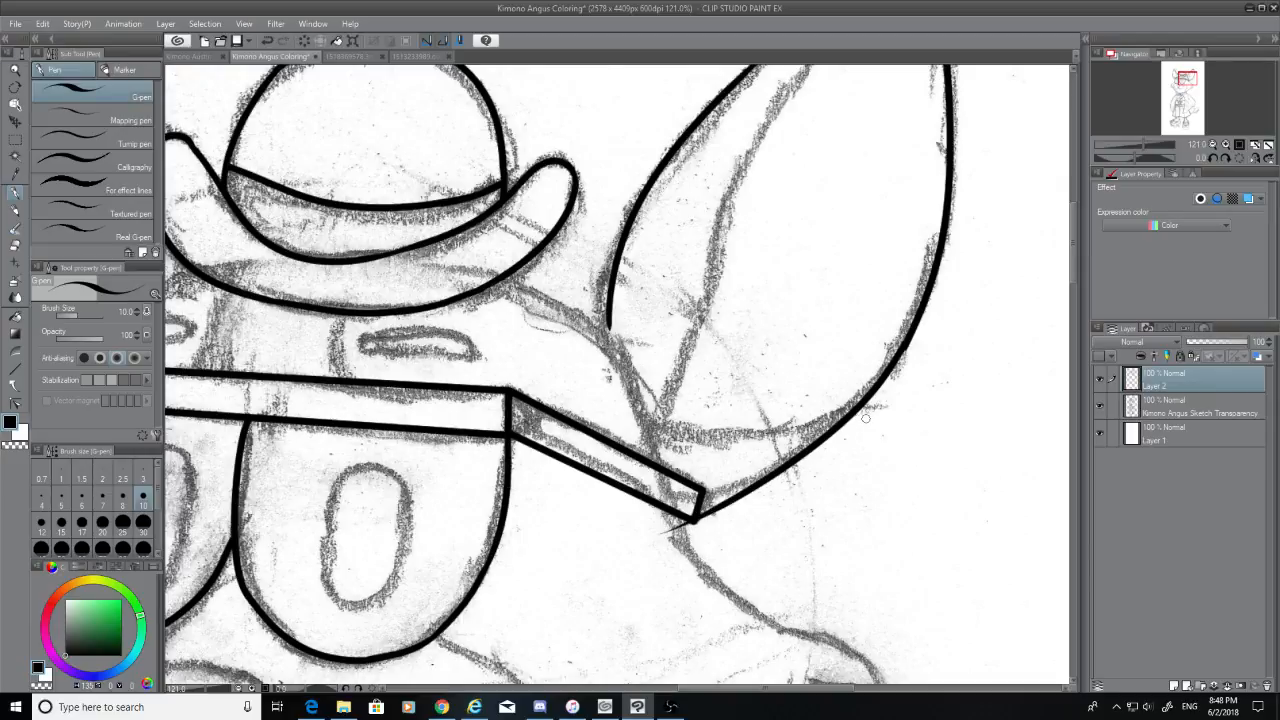
{"action": "key", "text": "ctrl+z"}
{"action": "mouse_move", "coordinate": [904, 347]}
{"action": "left_mouse_down"}
{"action": "mouse_move", "coordinate": [840, 424]}
{"action": "mouse_move", "coordinate": [724, 508]}
{"action": "left_mouse_up"}
{"action": "key", "text": "ctrl+z"}
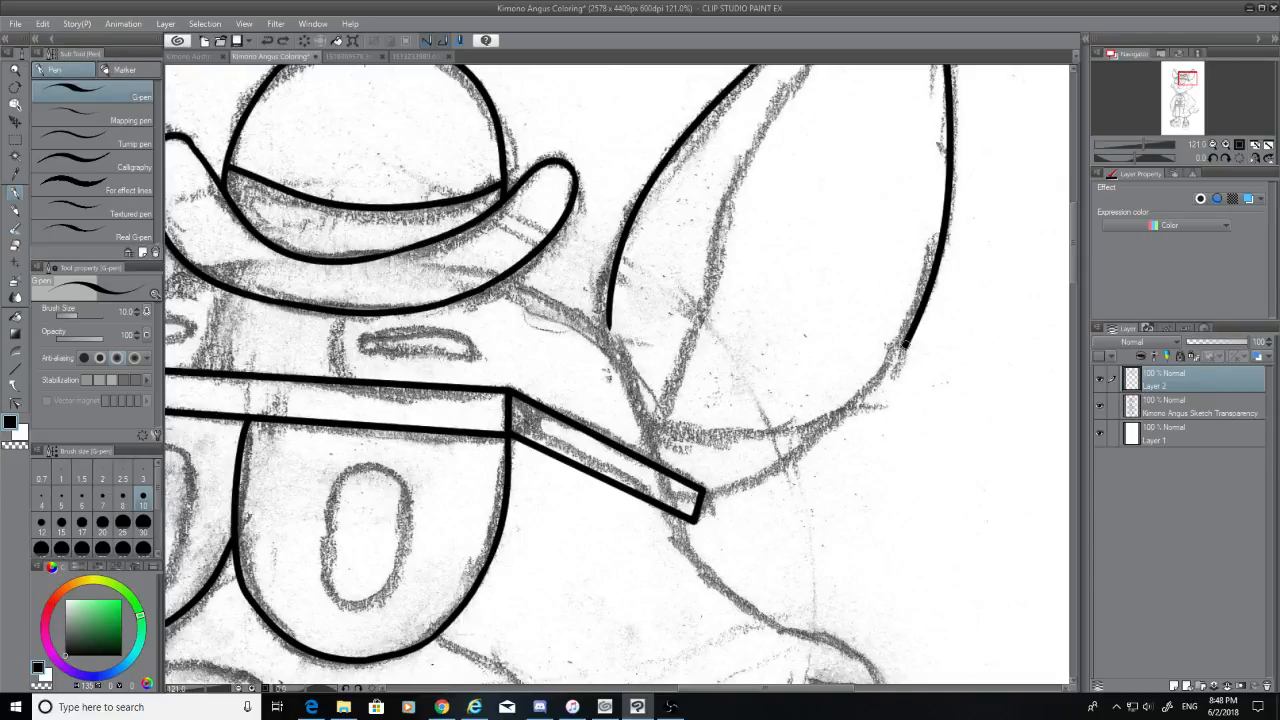
Ink the right ear's lower curve from the trimmed outer edge to the end of the goggle strap
{"action": "left_click_drag", "start_coordinate": [904, 345], "coordinate": [722, 494]}
{"action": "key", "text": "ctrl+z"}
{"action": "left_click_drag", "start_coordinate": [906, 340], "coordinate": [724, 494]}
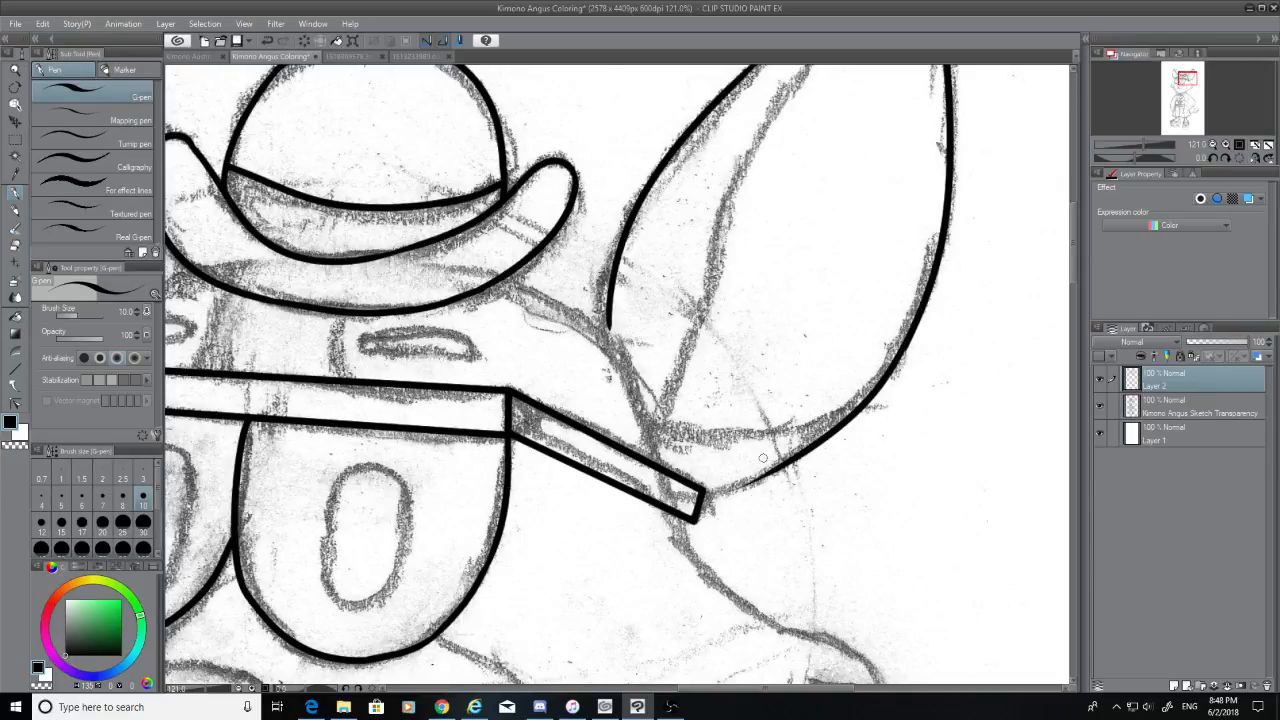
{"action": "left_click_drag", "start_coordinate": [808, 452], "coordinate": [707, 505]}
{"action": "key", "text": "ctrl+z"}
{"action": "left_click_drag", "start_coordinate": [796, 456], "coordinate": [703, 509]}
{"action": "key", "text": "ctrl+z"}
{"action": "mouse_move", "coordinate": [795, 455]}
{"action": "left_mouse_down"}
{"action": "mouse_move", "coordinate": [672, 506]}
{"action": "mouse_move", "coordinate": [806, 452]}
{"action": "mouse_move", "coordinate": [680, 530]}
{"action": "mouse_move", "coordinate": [704, 495]}
{"action": "left_mouse_up"}
{"action": "key", "text": "ctrl+z"}
{"action": "key", "text": "ctrl+z"}
{"action": "key", "text": "ctrl+z"}
With the sketch layer hidden, erase the ear line's overshoot inside the goggle strap's end, then restore the G-pen and sketch
{"action": "left_click", "coordinate": [1100, 404]}
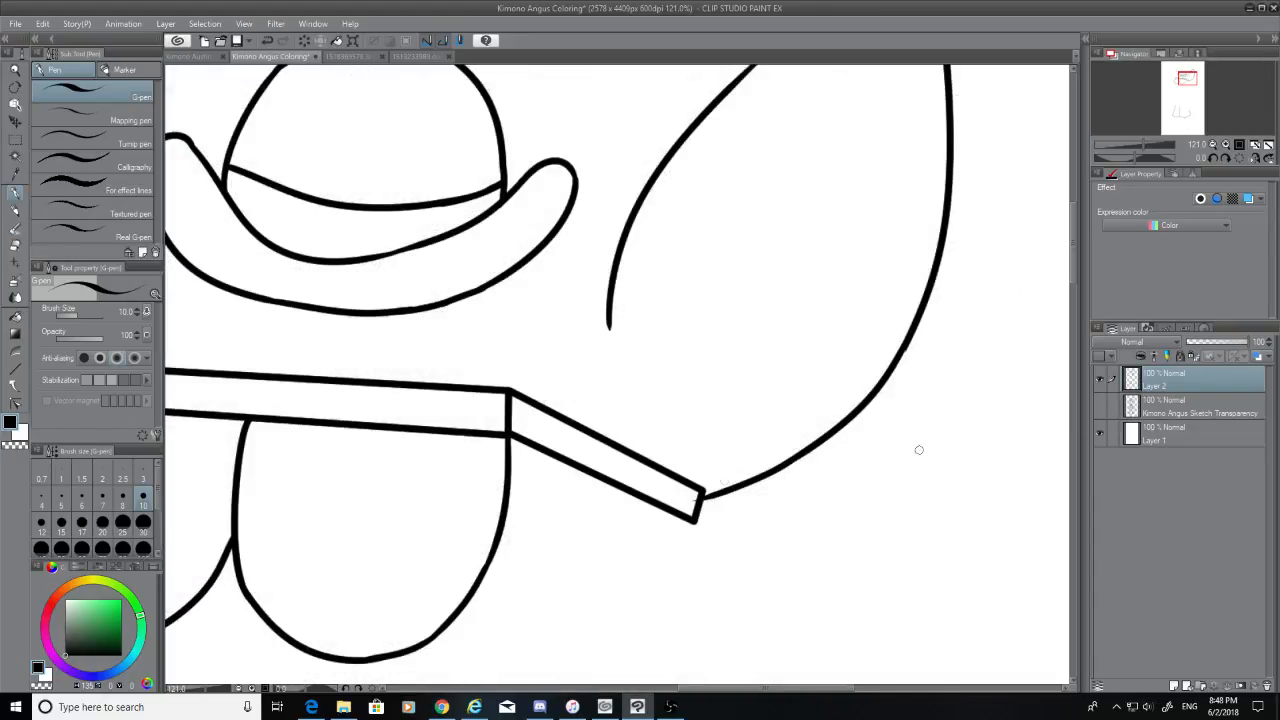
{"action": "left_click", "coordinate": [14, 245]}
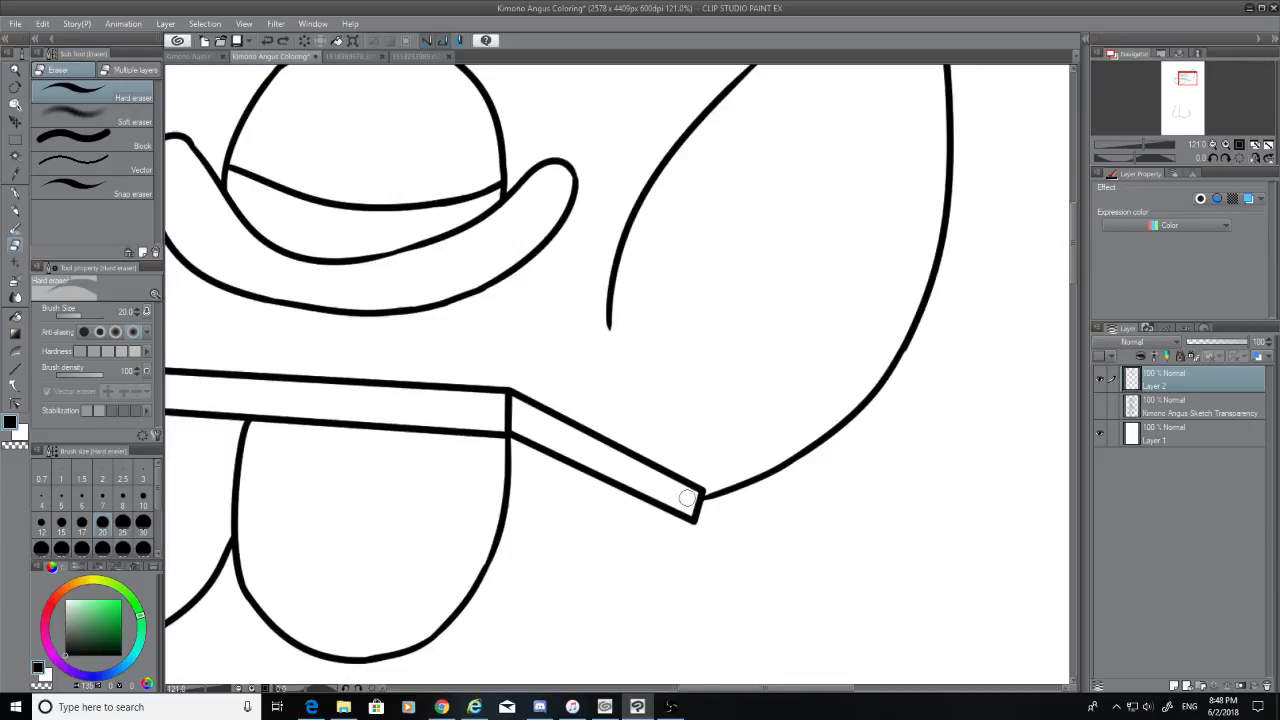
{"action": "left_click", "coordinate": [14, 193]}
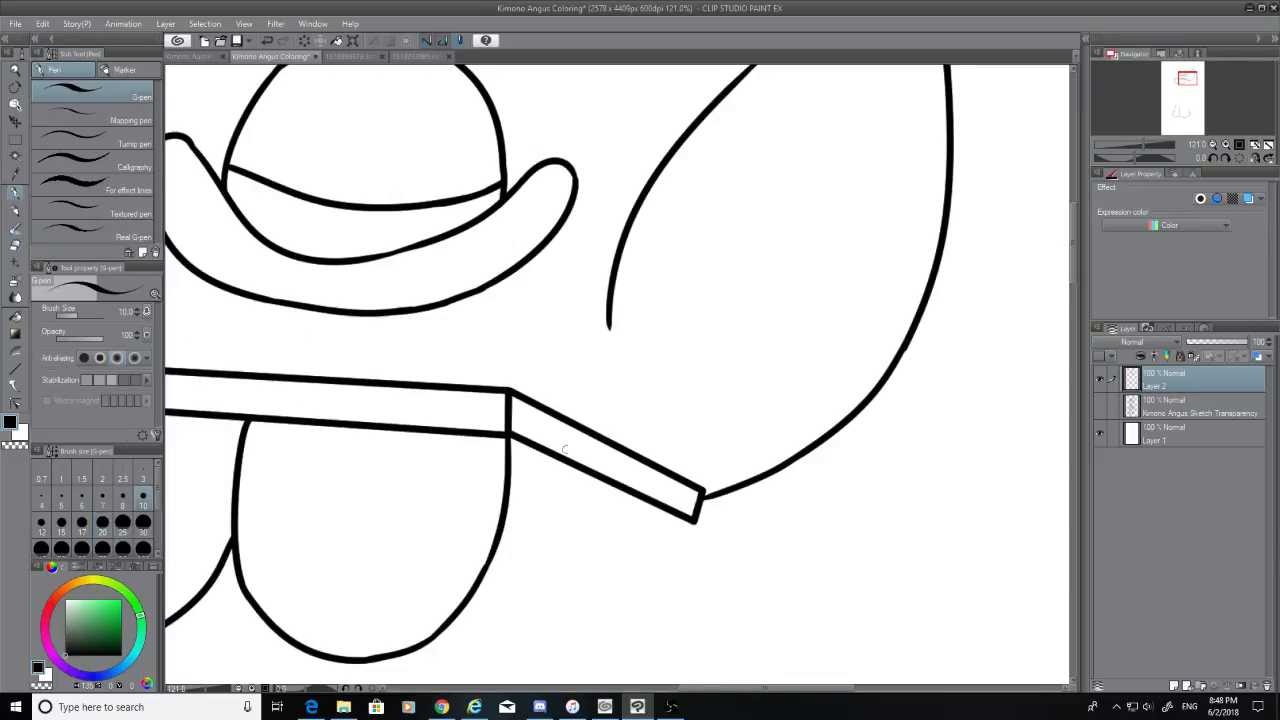
{"action": "left_click", "coordinate": [1099, 405]}
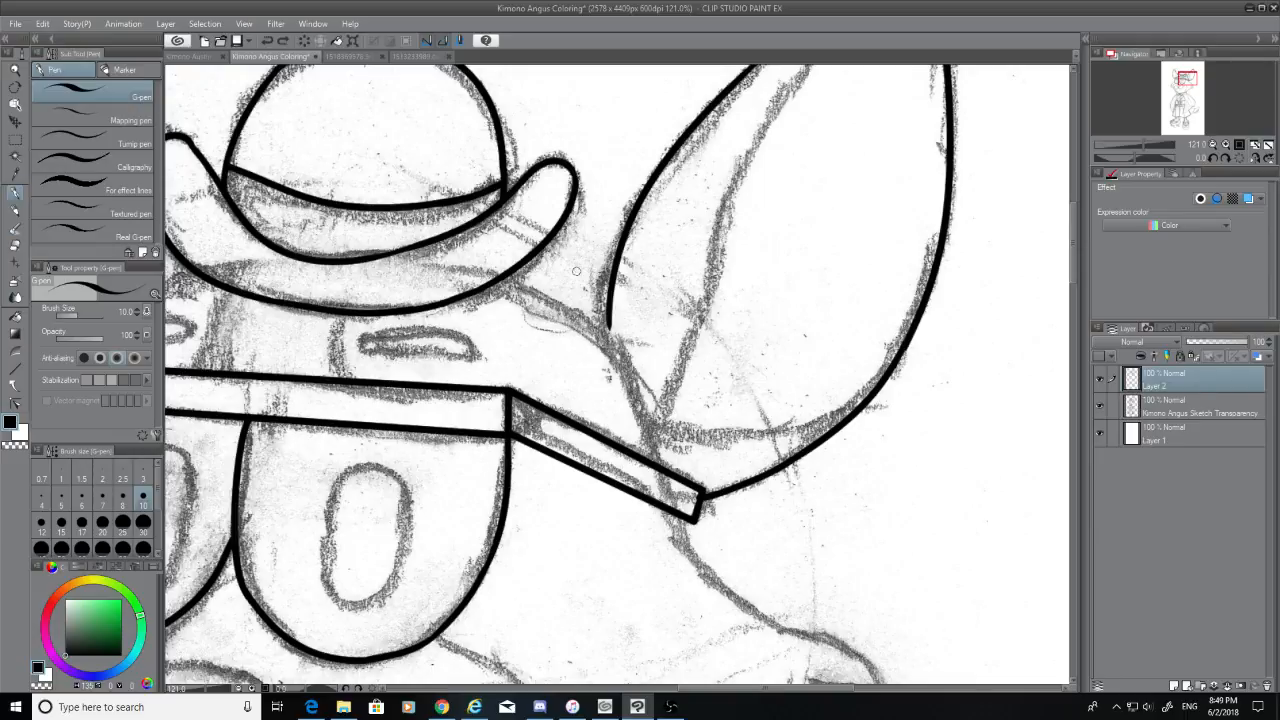
Ink the head's curve from the hat brim down to the goggle strap and extend the ear's inner edge to meet it
{"action": "left_click_drag", "start_coordinate": [510, 270], "coordinate": [640, 456]}
{"action": "key", "text": "ctrl+z"}
{"action": "mouse_move", "coordinate": [502, 272]}
{"action": "left_mouse_down"}
{"action": "mouse_move", "coordinate": [643, 395]}
{"action": "mouse_move", "coordinate": [667, 456]}
{"action": "left_mouse_up"}
{"action": "key", "text": "ctrl+z"}
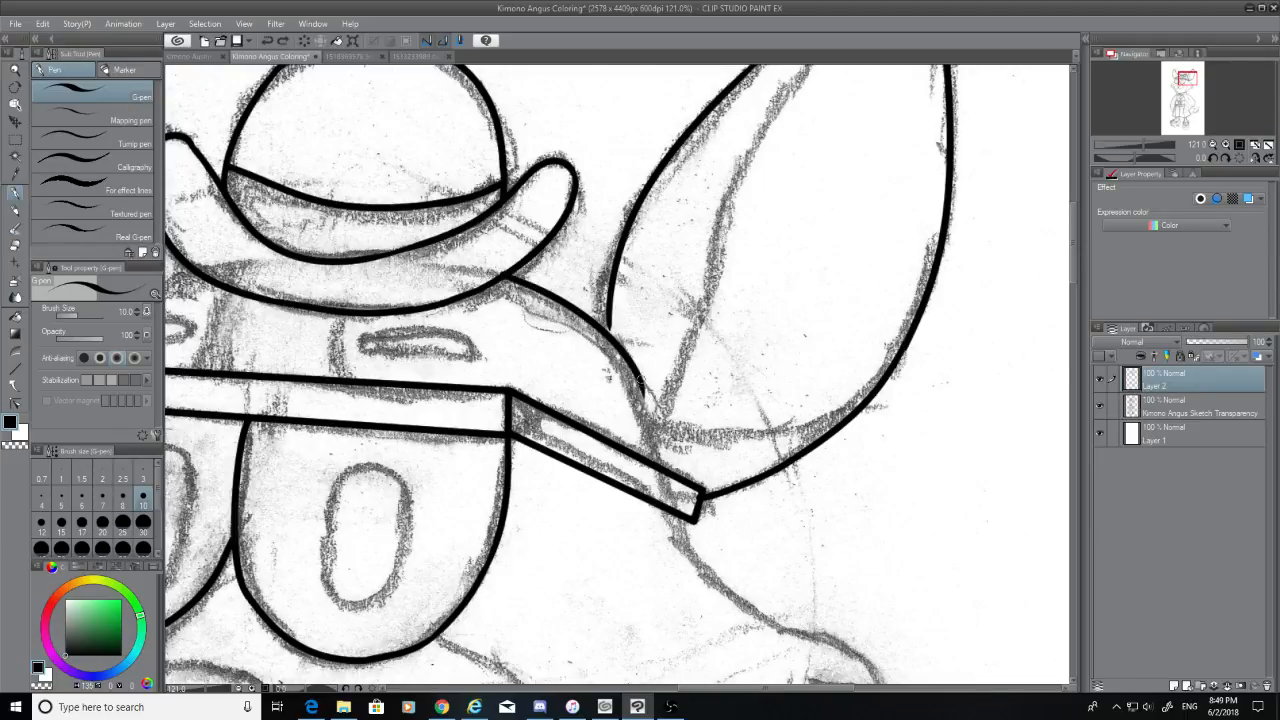
{"action": "key", "text": "ctrl+z"}
{"action": "left_click_drag", "start_coordinate": [643, 381], "coordinate": [664, 472]}
{"action": "key", "text": "ctrl+z"}
{"action": "left_click_drag", "start_coordinate": [643, 380], "coordinate": [667, 464]}
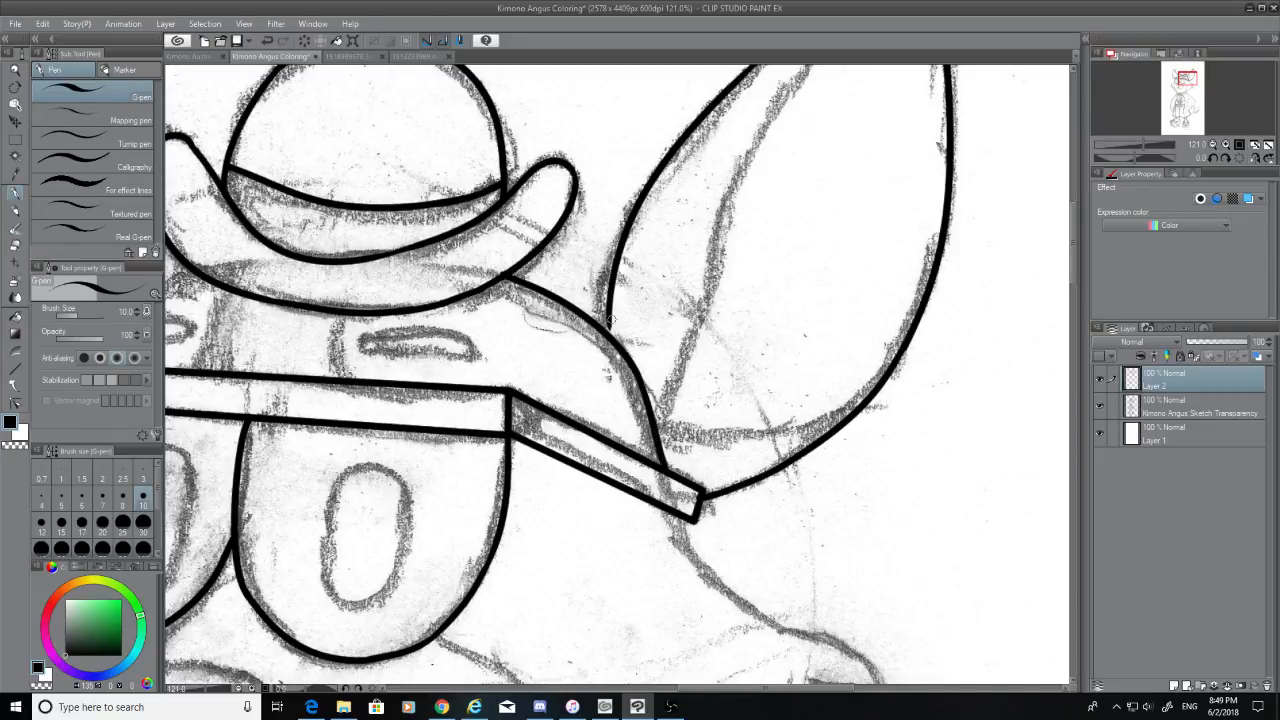
{"action": "left_click_drag", "start_coordinate": [607, 312], "coordinate": [619, 338]}
Smooth the uneven line joins at the right ear's tip with the Hard eraser while the sketch layer is hidden
{"action": "scroll", "coordinate": [1073, 265], "scroll_direction": "up", "scroll_amount": 3}
{"action": "left_click_drag", "start_coordinate": [786, 198], "coordinate": [918, 112]}
{"action": "key", "text": "ctrl+z"}
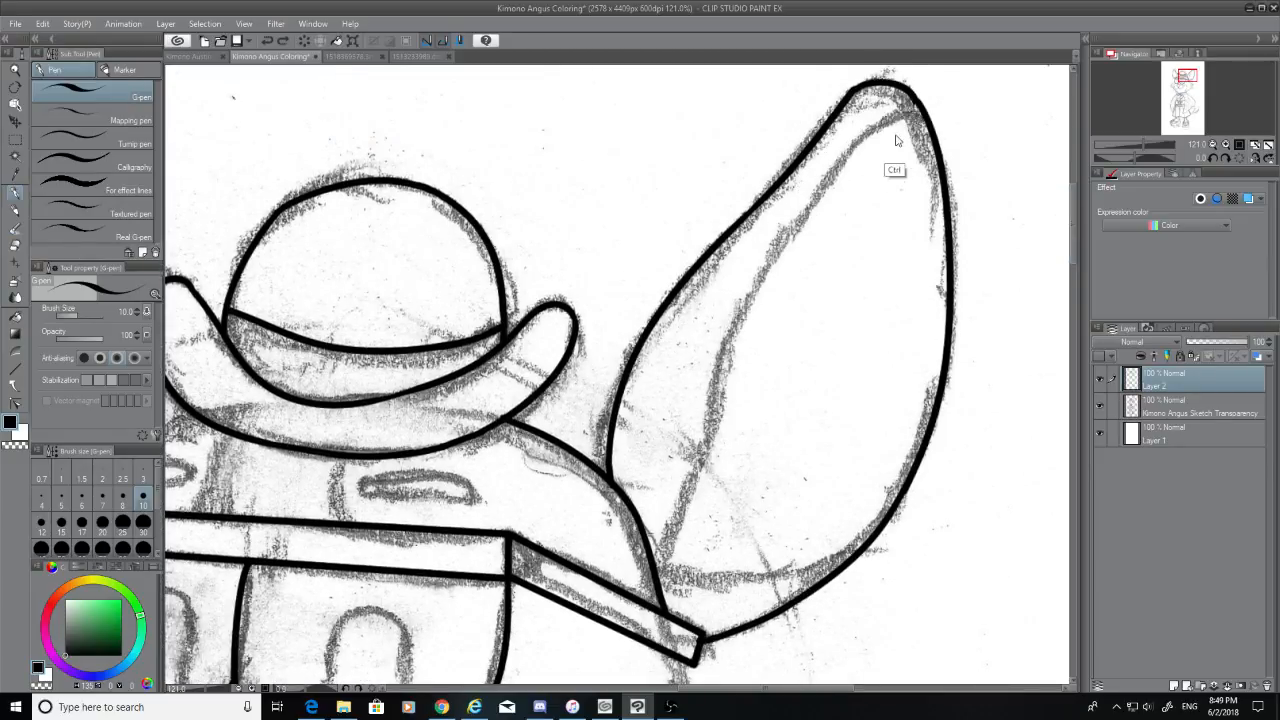
{"action": "left_click", "coordinate": [1100, 405]}
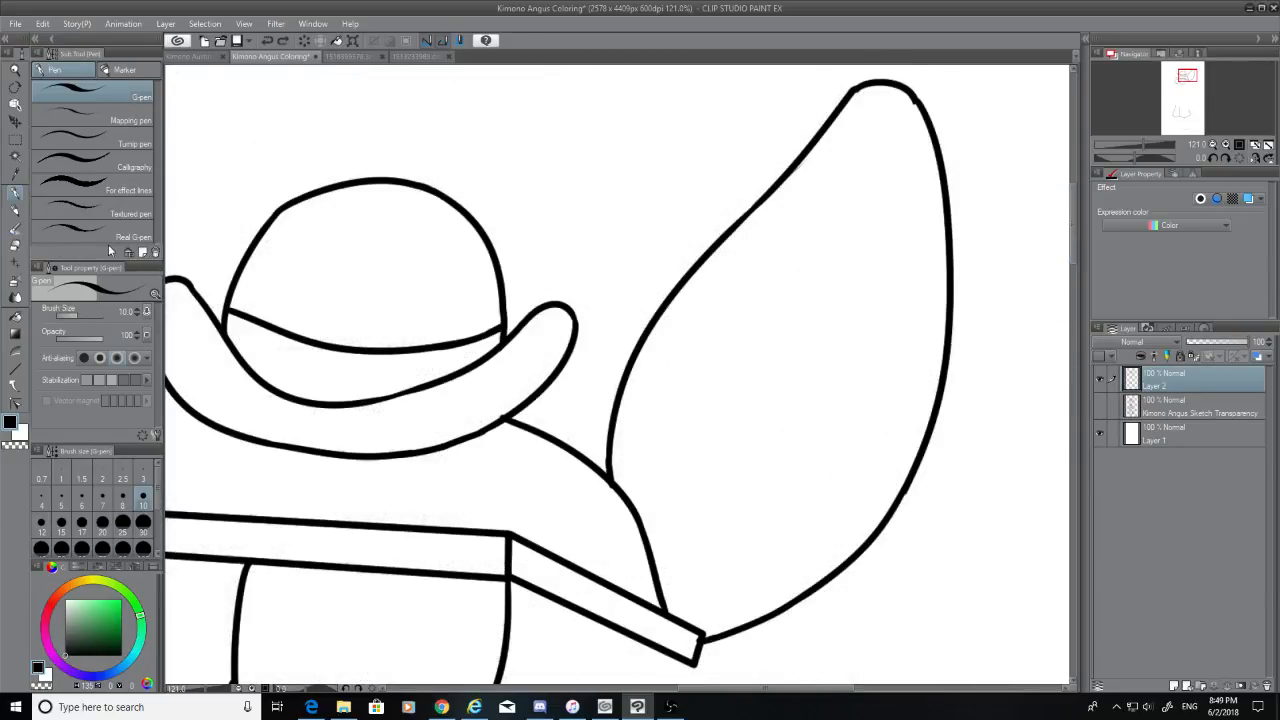
{"action": "left_click", "coordinate": [16, 244]}
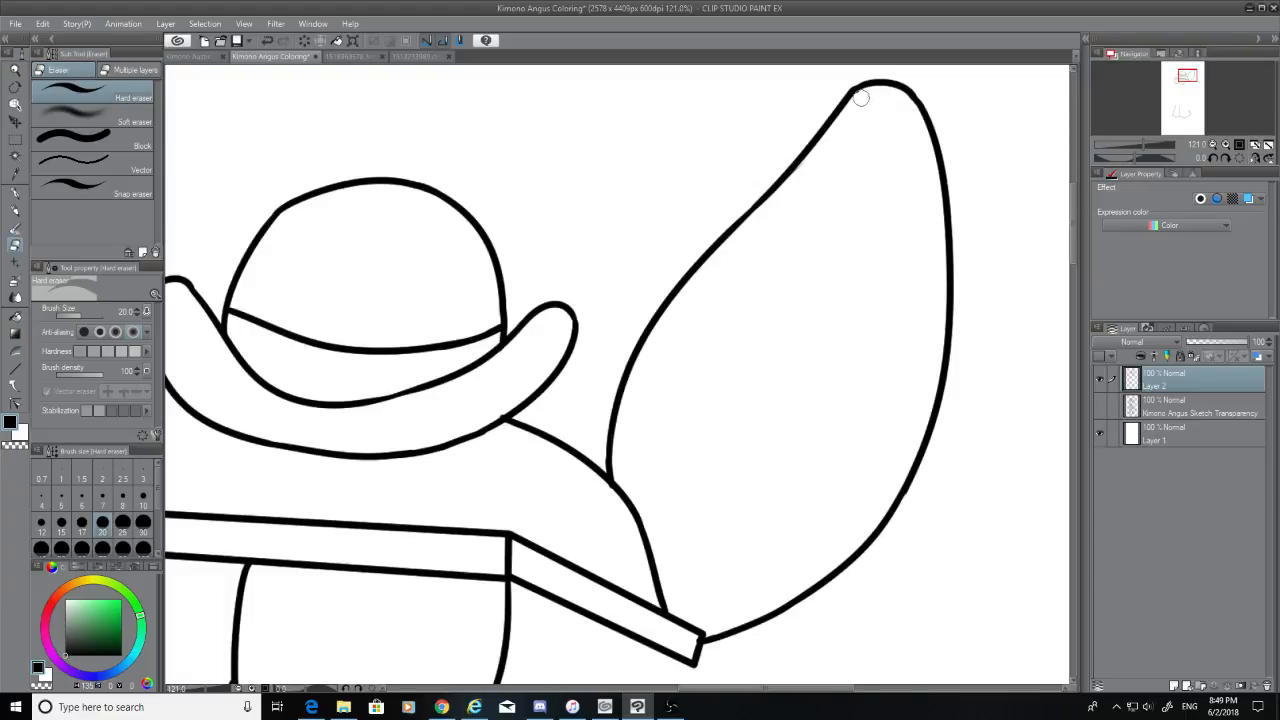
{"action": "left_click", "coordinate": [17, 194]}
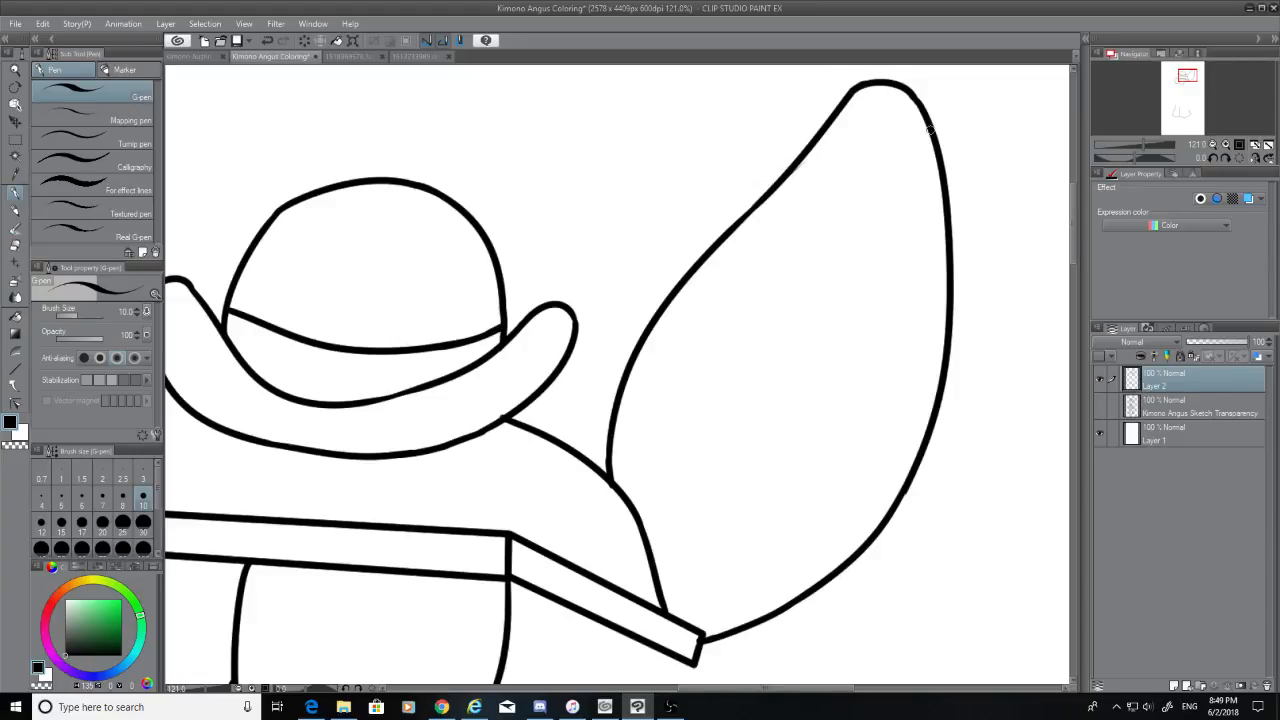
{"action": "left_click", "coordinate": [1100, 405]}
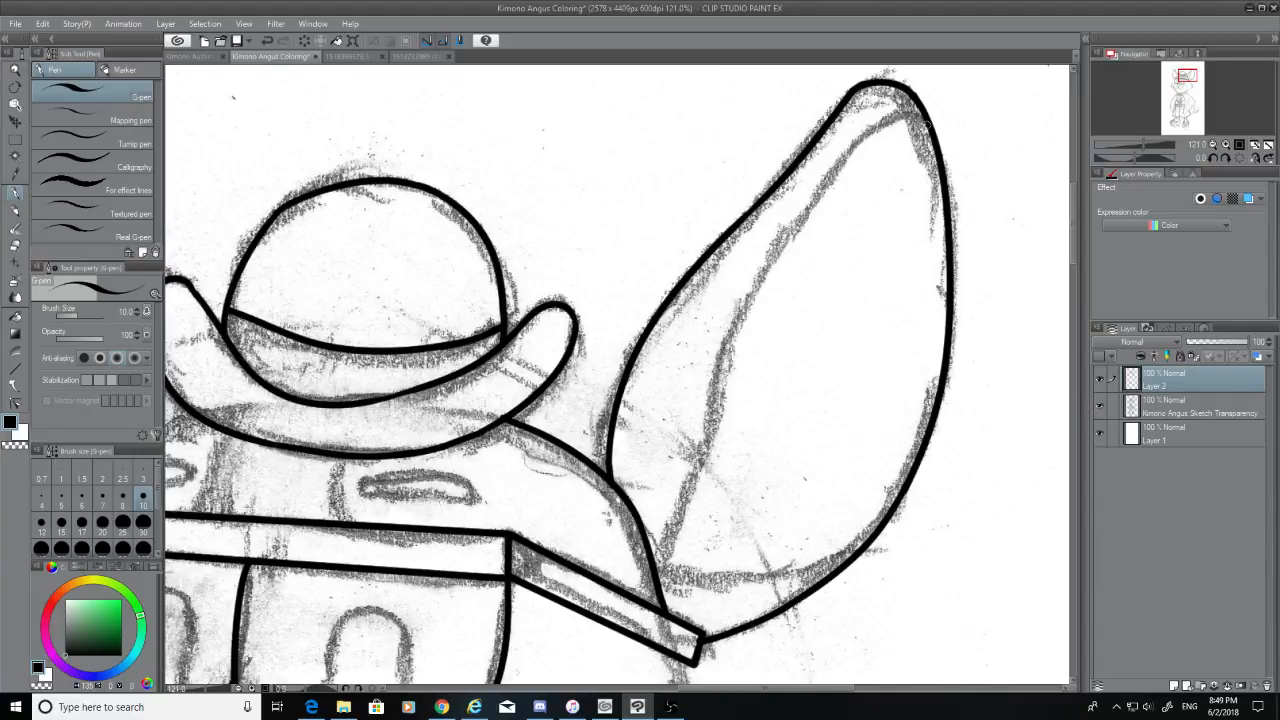
Ink the upper part of the right ear's inner fold line, curving down from the outer edge near the tip
{"action": "left_click_drag", "start_coordinate": [926, 122], "coordinate": [824, 210]}
{"action": "key", "text": "ctrl+z"}
{"action": "left_click_drag", "start_coordinate": [920, 118], "coordinate": [806, 228]}
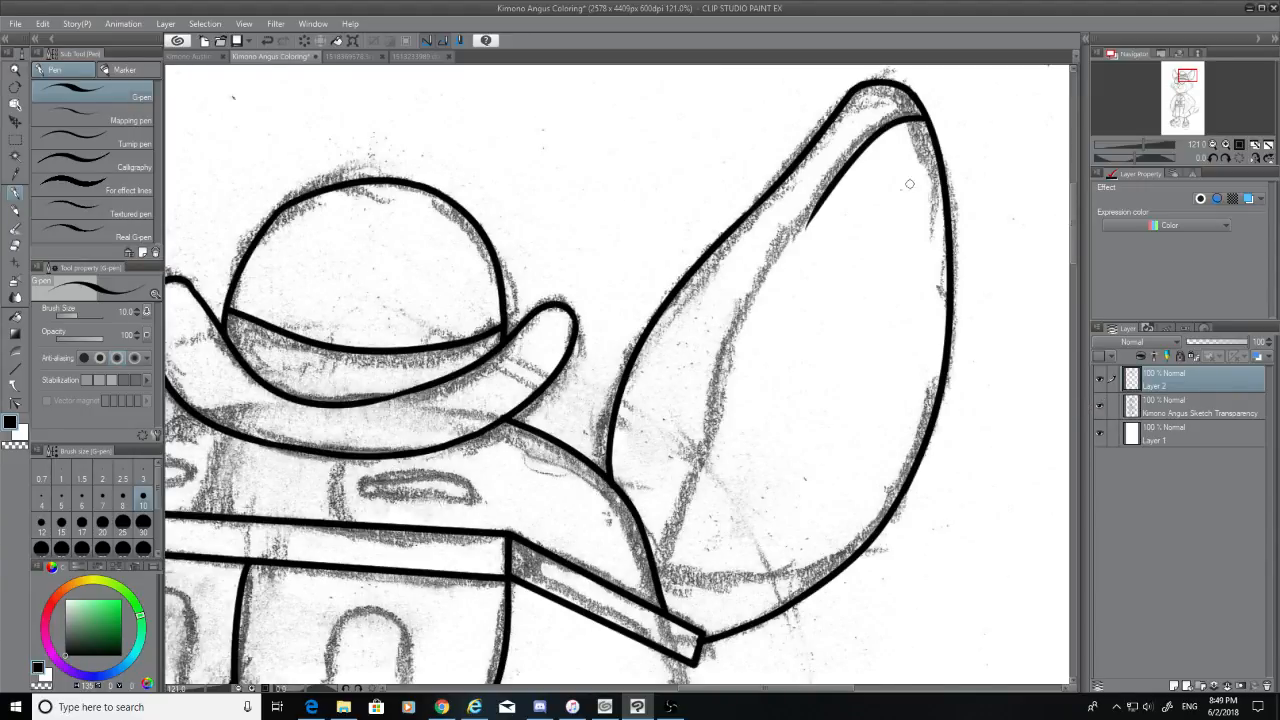
{"action": "key", "text": "ctrl+z"}
{"action": "left_click_drag", "start_coordinate": [924, 118], "coordinate": [792, 242]}
{"action": "scroll", "coordinate": [895, 190], "scroll_direction": "down", "scroll_amount": 3}
{"action": "left_click_drag", "start_coordinate": [815, 90], "coordinate": [726, 268]}
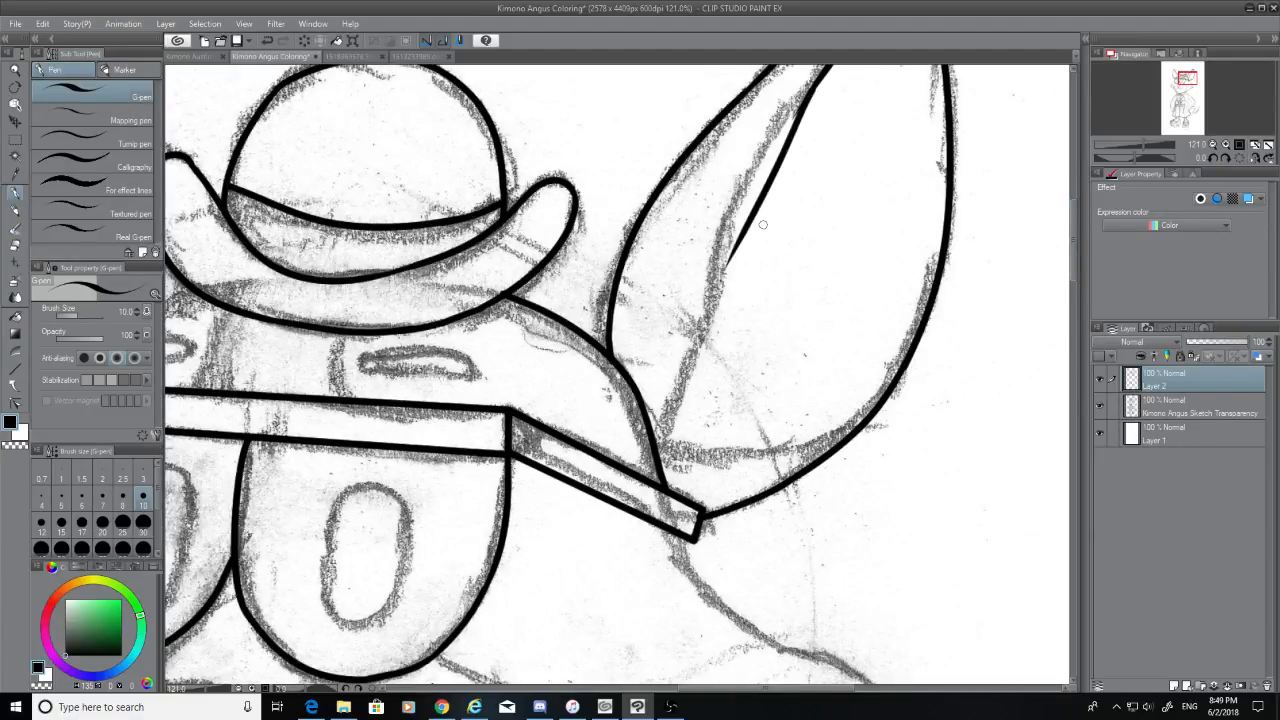
{"action": "key", "text": "ctrl+z"}
{"action": "left_click_drag", "start_coordinate": [820, 72], "coordinate": [710, 288]}
{"action": "key", "text": "ctrl+z"}
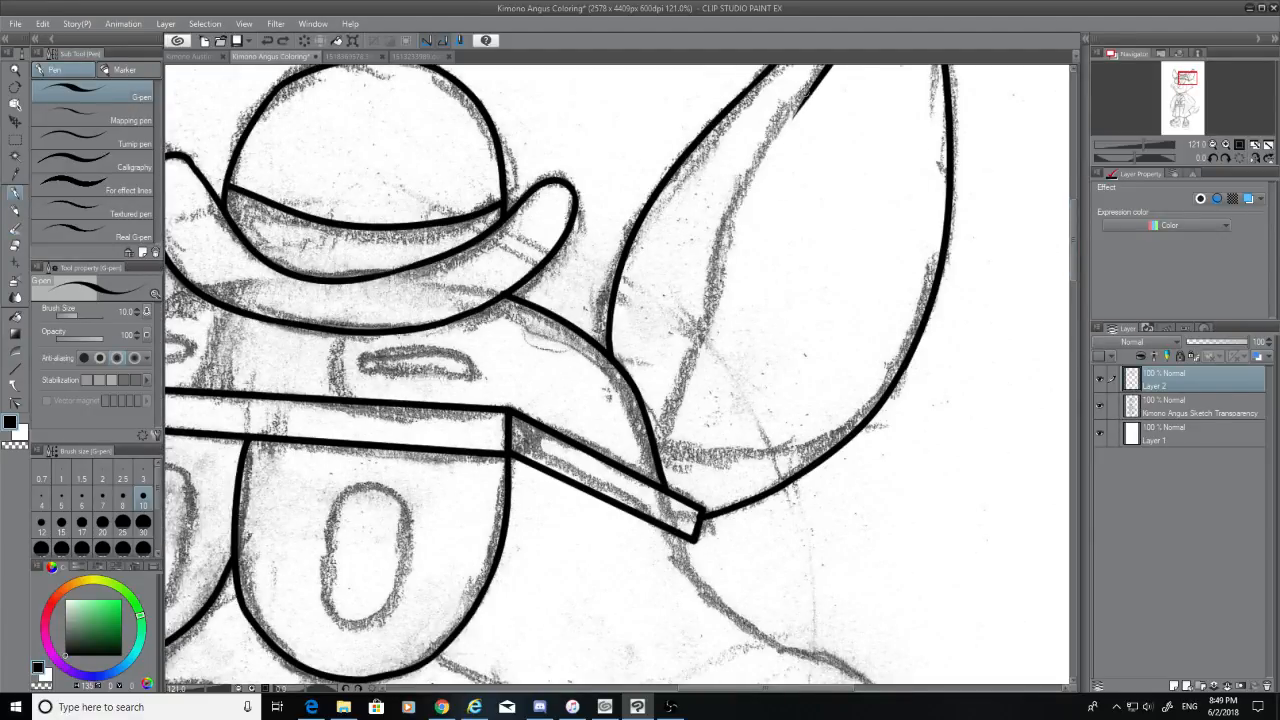
{"action": "key", "text": "ctrl+y"}
{"action": "key", "text": "ctrl+z"}
{"action": "left_click_drag", "start_coordinate": [826, 68], "coordinate": [786, 142]}
{"action": "left_click_drag", "start_coordinate": [750, 212], "coordinate": [726, 285]}
{"action": "key", "text": "ctrl+z"}
{"action": "left_click_drag", "start_coordinate": [820, 84], "coordinate": [718, 271]}
{"action": "key", "text": "ctrl+z"}
Trim the tapered end of the right ear's upper inner fold line and ink its middle section down along the sketch
{"action": "left_click", "coordinate": [15, 245]}
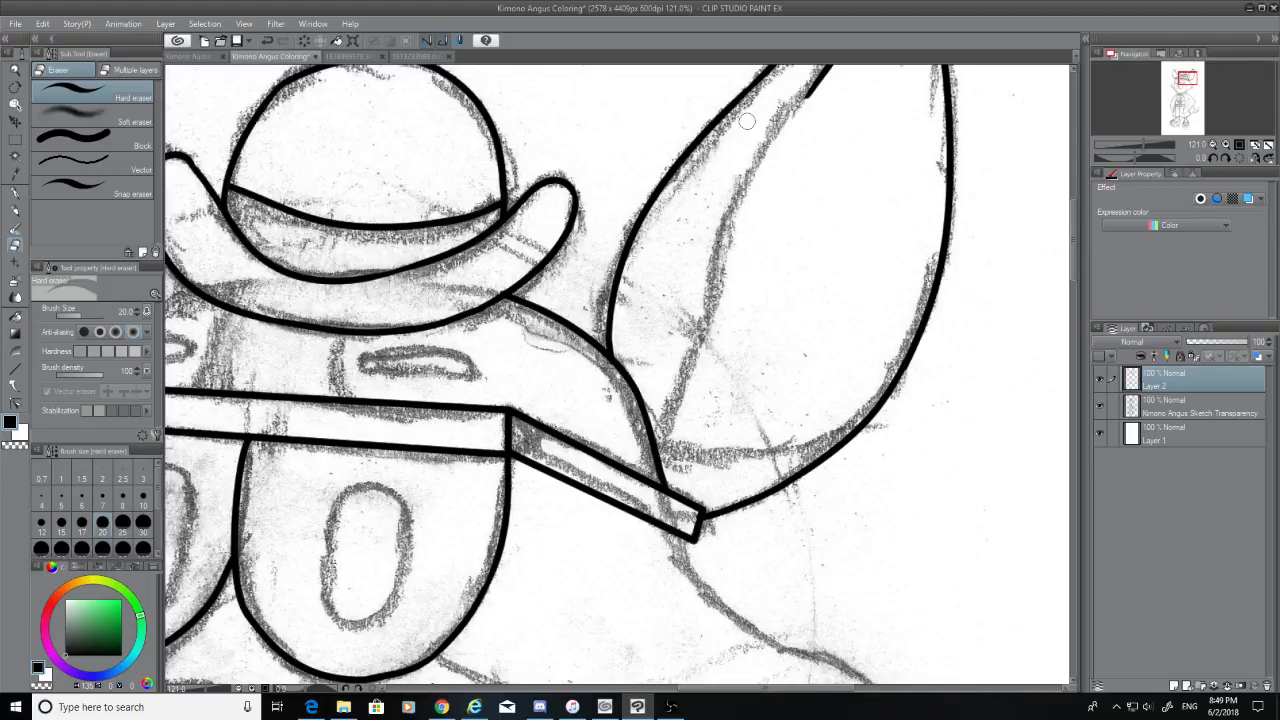
{"action": "left_click", "coordinate": [15, 193]}
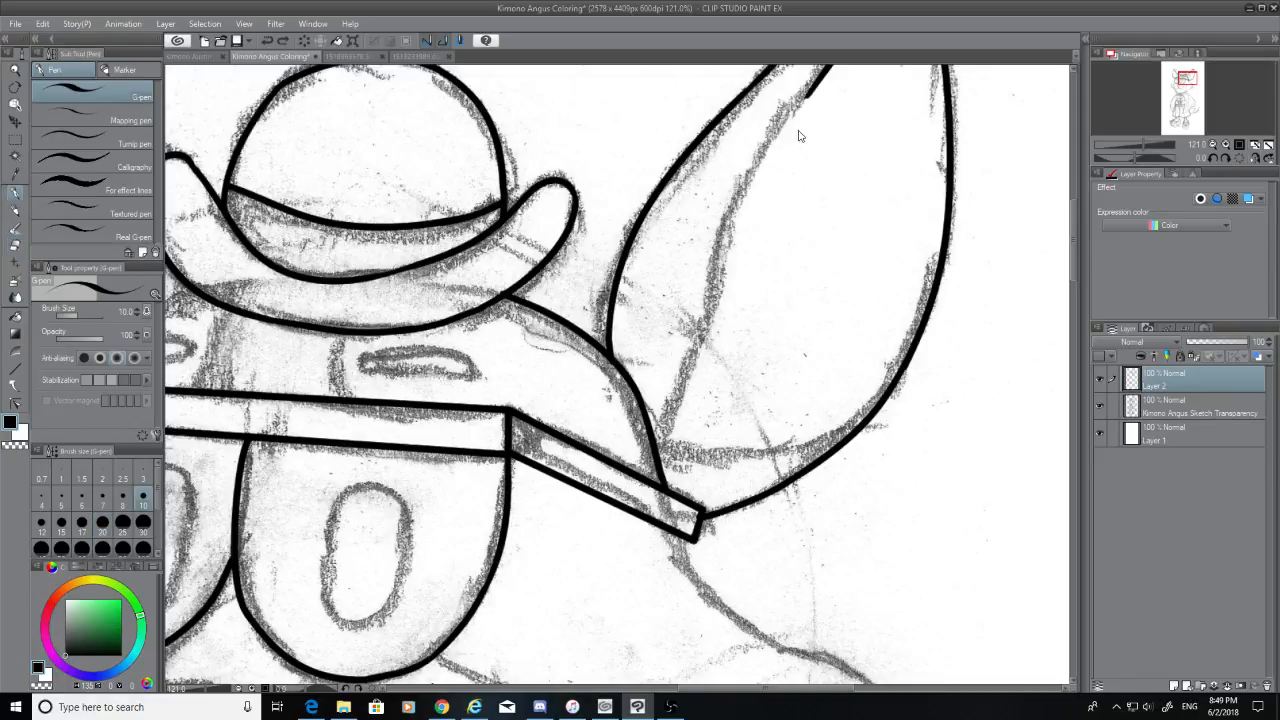
{"action": "left_click_drag", "start_coordinate": [810, 92], "coordinate": [716, 290]}
{"action": "key", "text": "ctrl+z"}
{"action": "left_click_drag", "start_coordinate": [807, 94], "coordinate": [689, 333]}
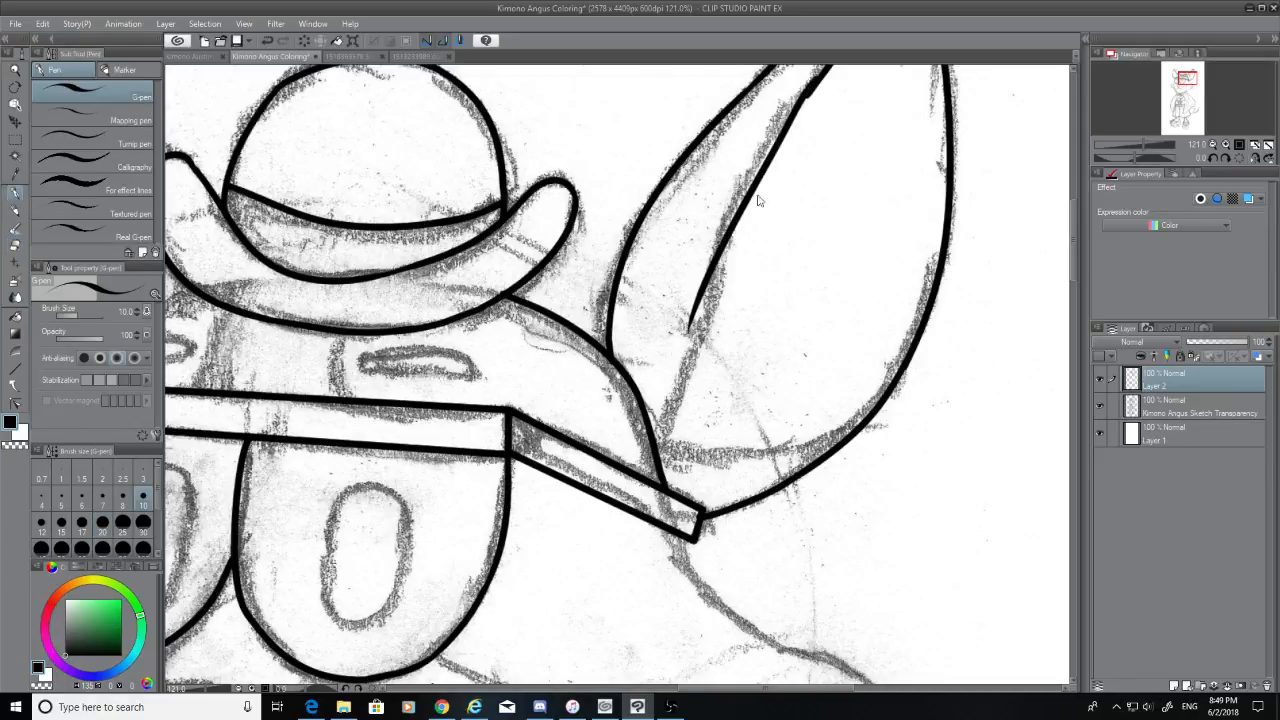
{"action": "key", "text": "ctrl+z"}
{"action": "mouse_move", "coordinate": [810, 92]}
{"action": "left_mouse_down"}
{"action": "mouse_move", "coordinate": [716, 320]}
{"action": "mouse_move", "coordinate": [808, 94]}
{"action": "left_mouse_up"}
{"action": "key", "text": "ctrl+z"}
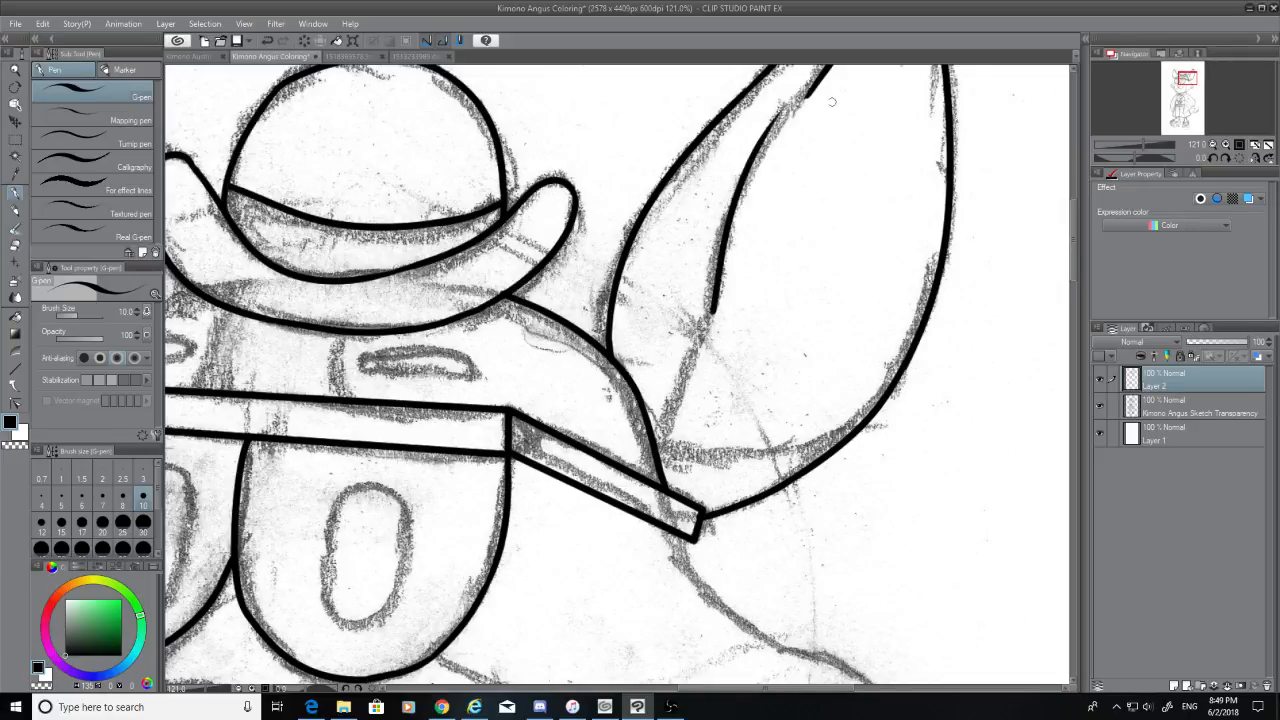
{"action": "key", "text": "ctrl+z"}
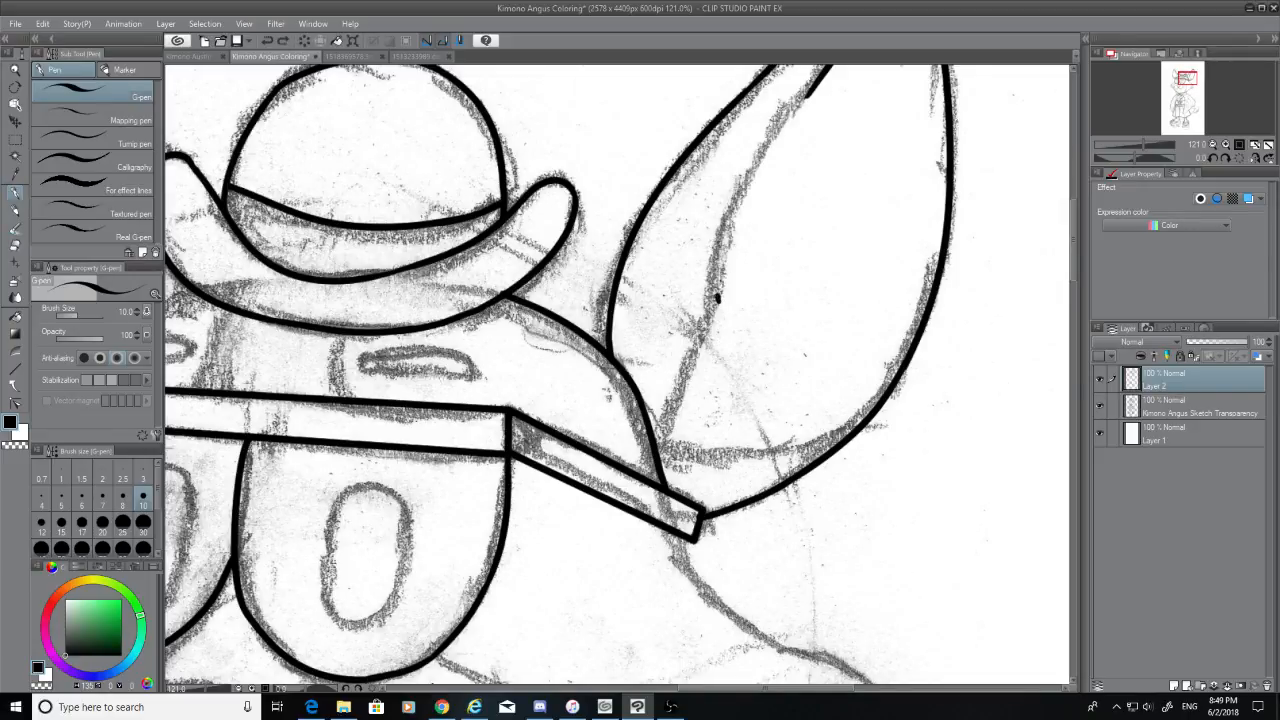
{"action": "mouse_move", "coordinate": [716, 297]}
{"action": "left_mouse_down"}
{"action": "mouse_move", "coordinate": [810, 99]}
{"action": "mouse_move", "coordinate": [780, 134]}
{"action": "left_mouse_up"}
{"action": "key", "text": "ctrl+z"}
{"action": "left_click_drag", "start_coordinate": [811, 91], "coordinate": [783, 131]}
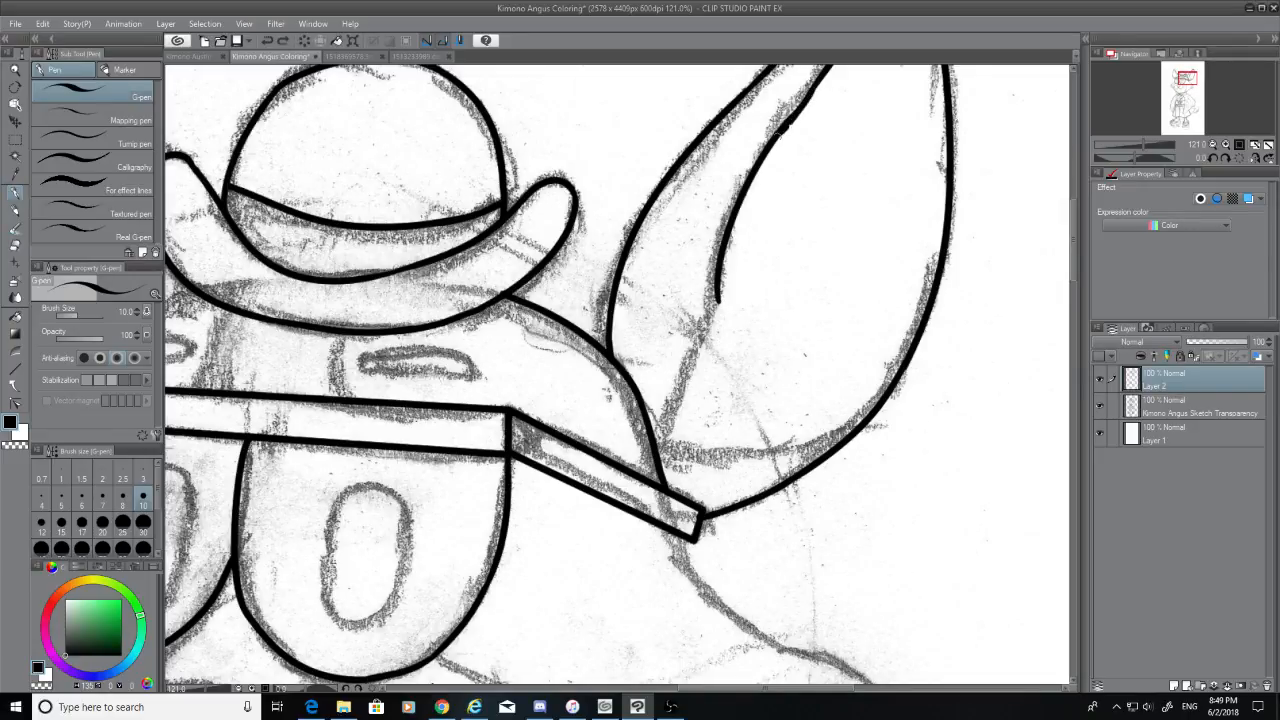
Ink the lower section of the right ear's inner fold line down to the head's curve above the goggle strap
{"action": "left_click_drag", "start_coordinate": [718, 284], "coordinate": [674, 422]}
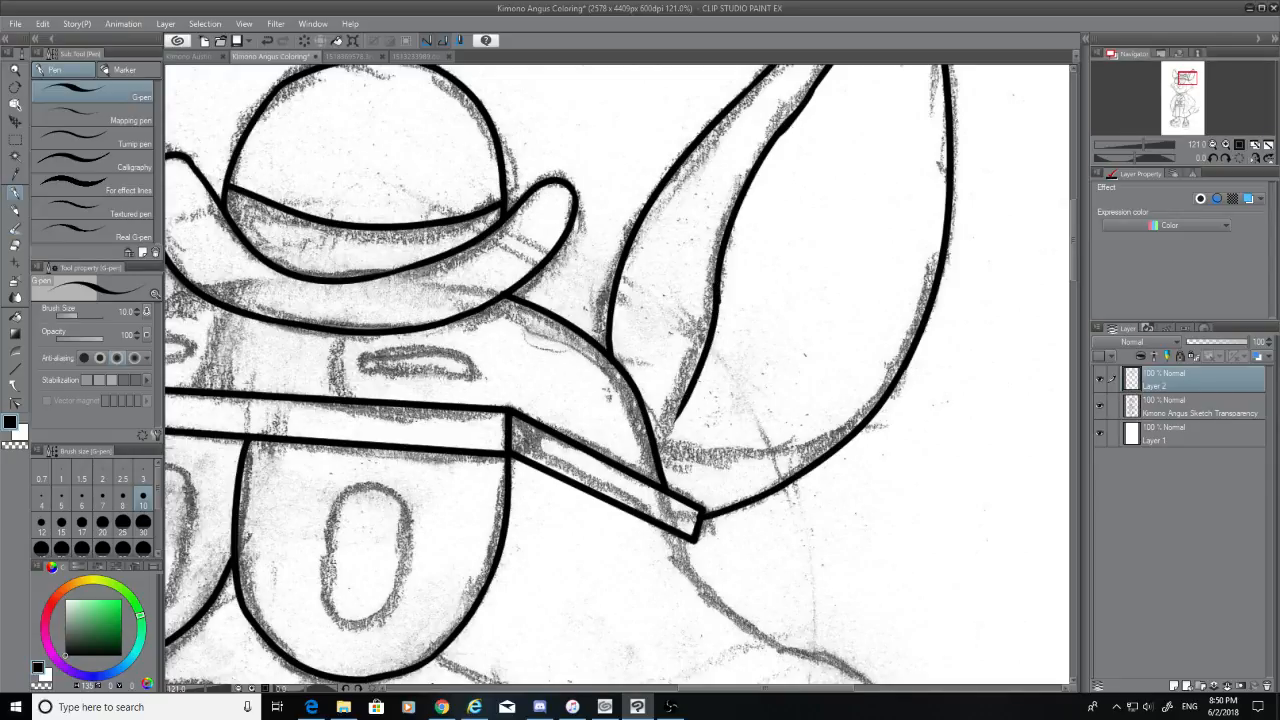
{"action": "key", "text": "ctrl+z"}
{"action": "left_click_drag", "start_coordinate": [718, 282], "coordinate": [662, 462]}
{"action": "key", "text": "ctrl+z"}
{"action": "left_click_drag", "start_coordinate": [718, 290], "coordinate": [658, 436]}
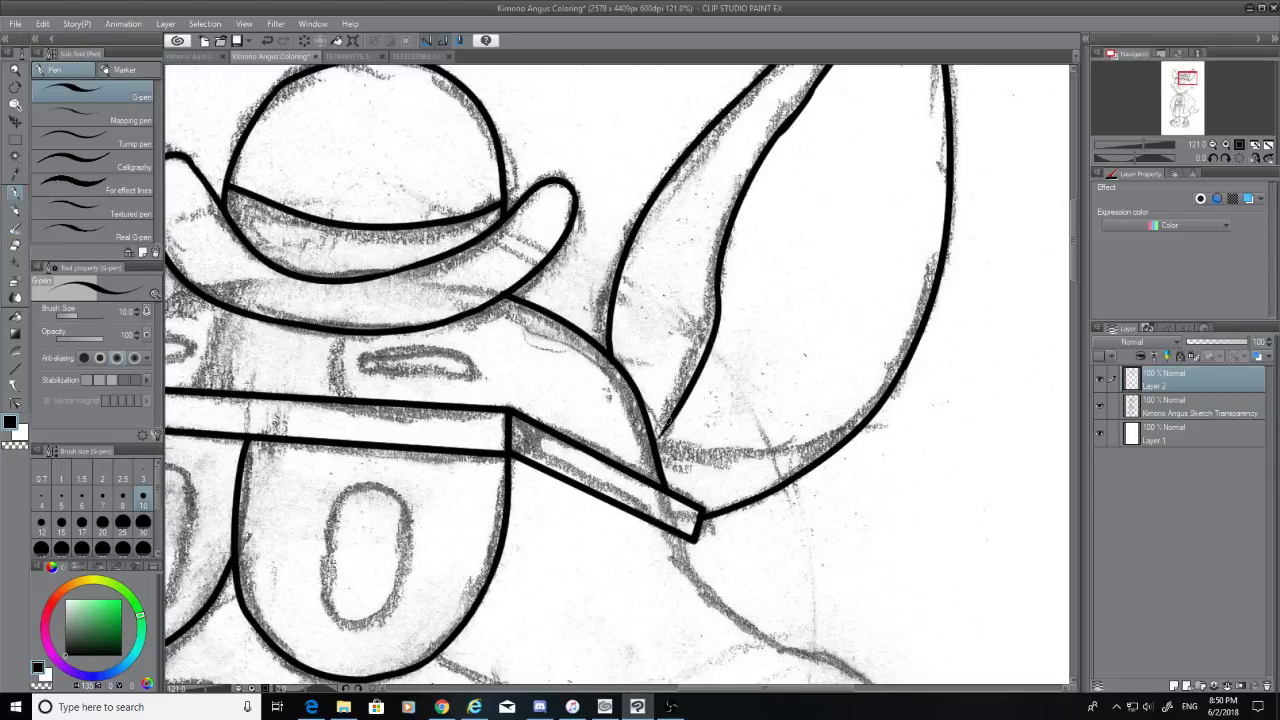
{"action": "left_click_drag", "start_coordinate": [718, 290], "coordinate": [657, 440]}
With the sketch layer hidden, touch up the fold line's lower end with the Hard eraser, then restore the G-pen and sketch
{"action": "left_click", "coordinate": [1099, 405]}
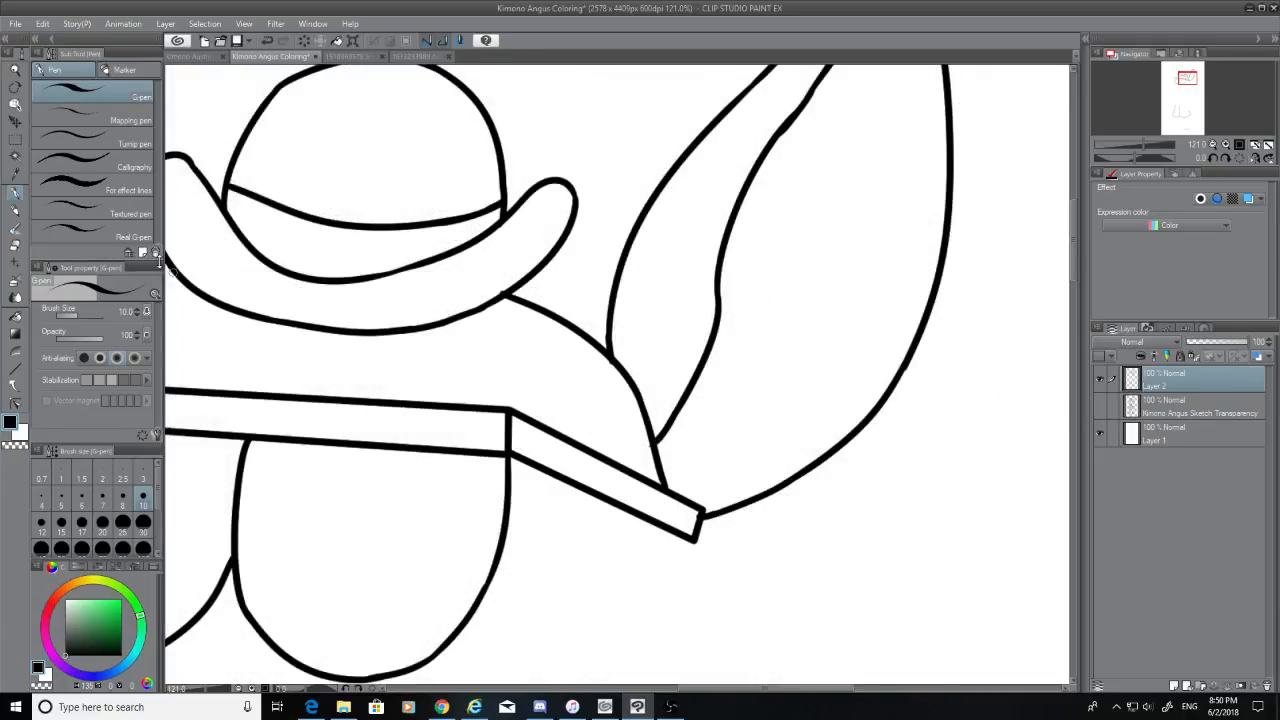
{"action": "left_click", "coordinate": [15, 245]}
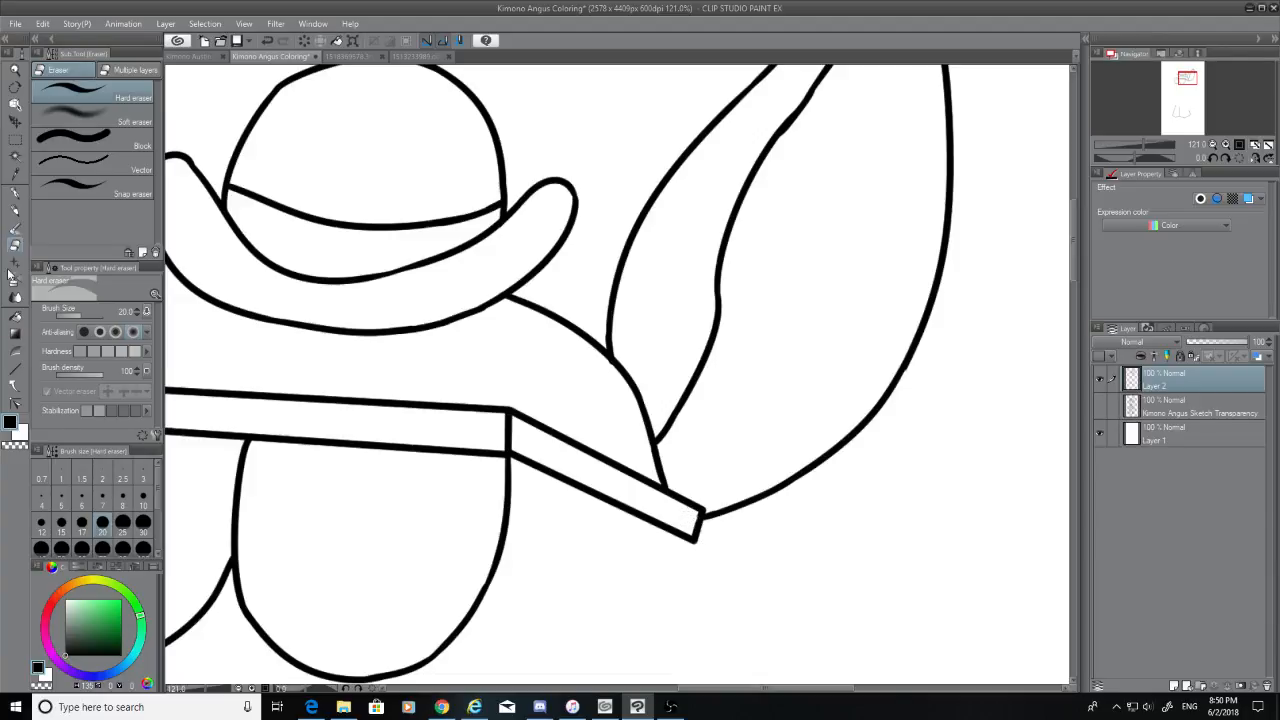
{"action": "left_click", "coordinate": [15, 192]}
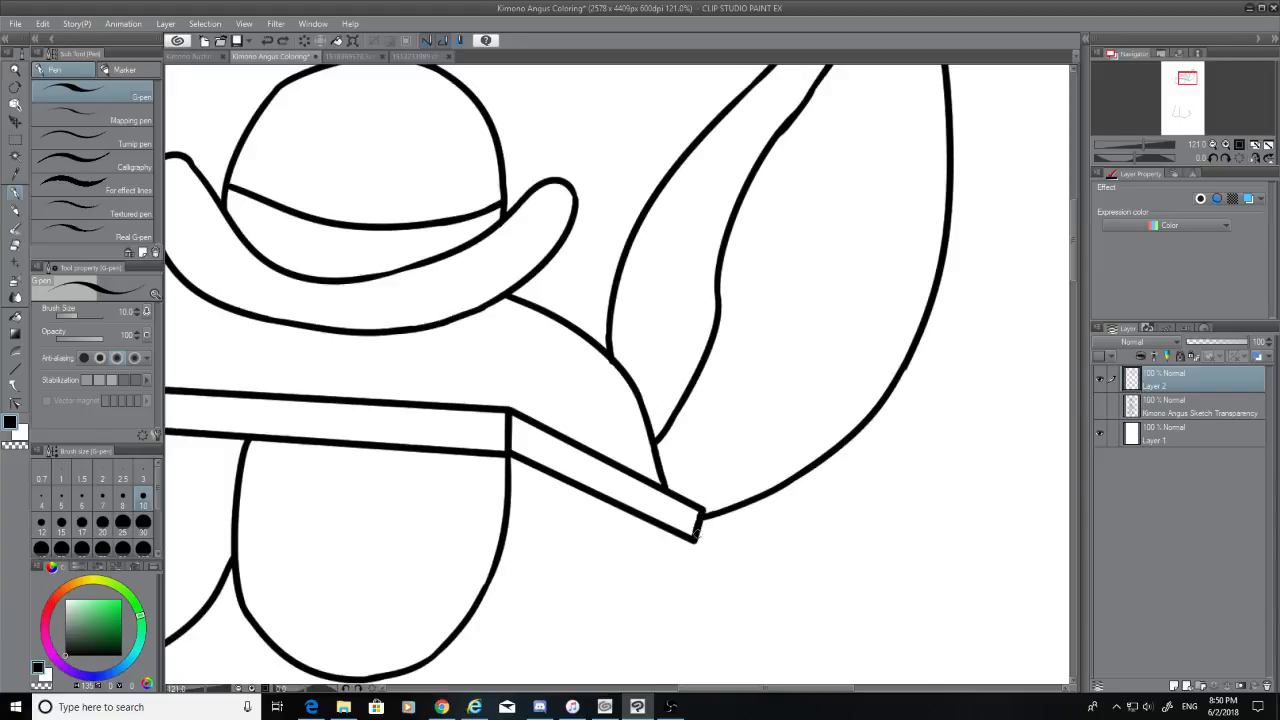
{"action": "left_click", "coordinate": [1100, 405]}
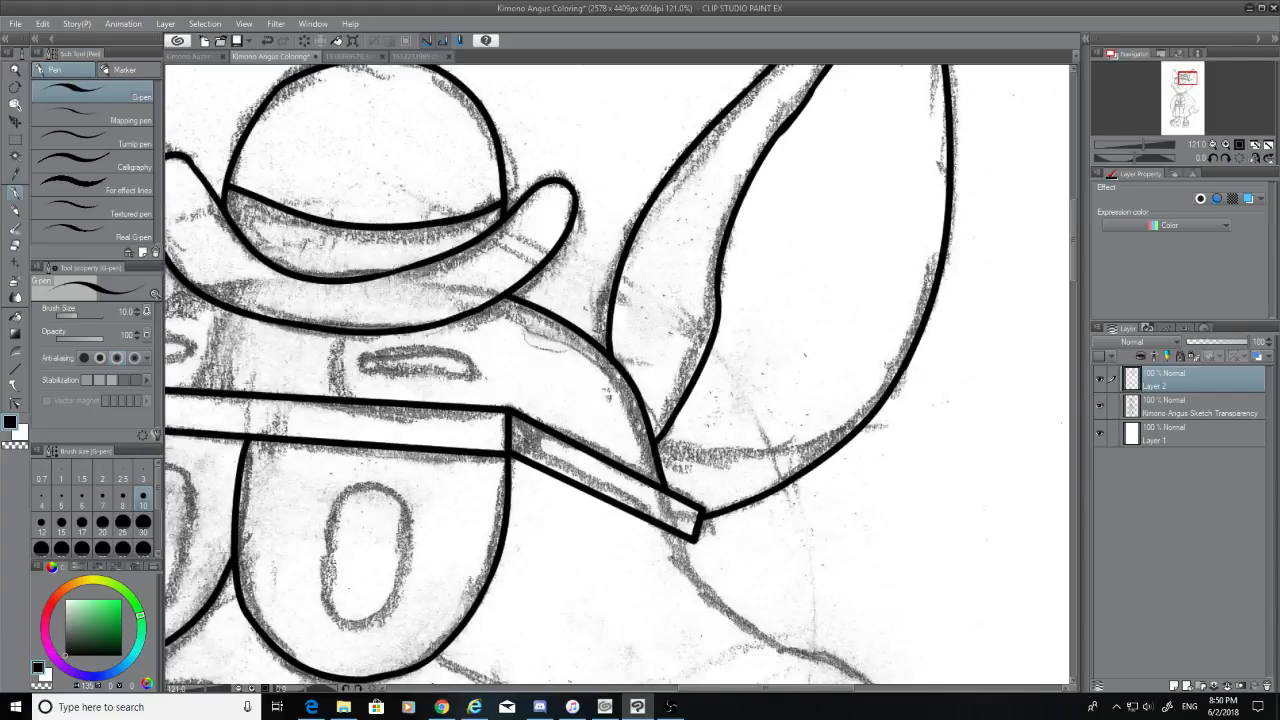
Ink the right ear's bottom inner line, curving from the head's curve to the ear's outer edge
{"action": "left_click_drag", "start_coordinate": [657, 455], "coordinate": [879, 400]}
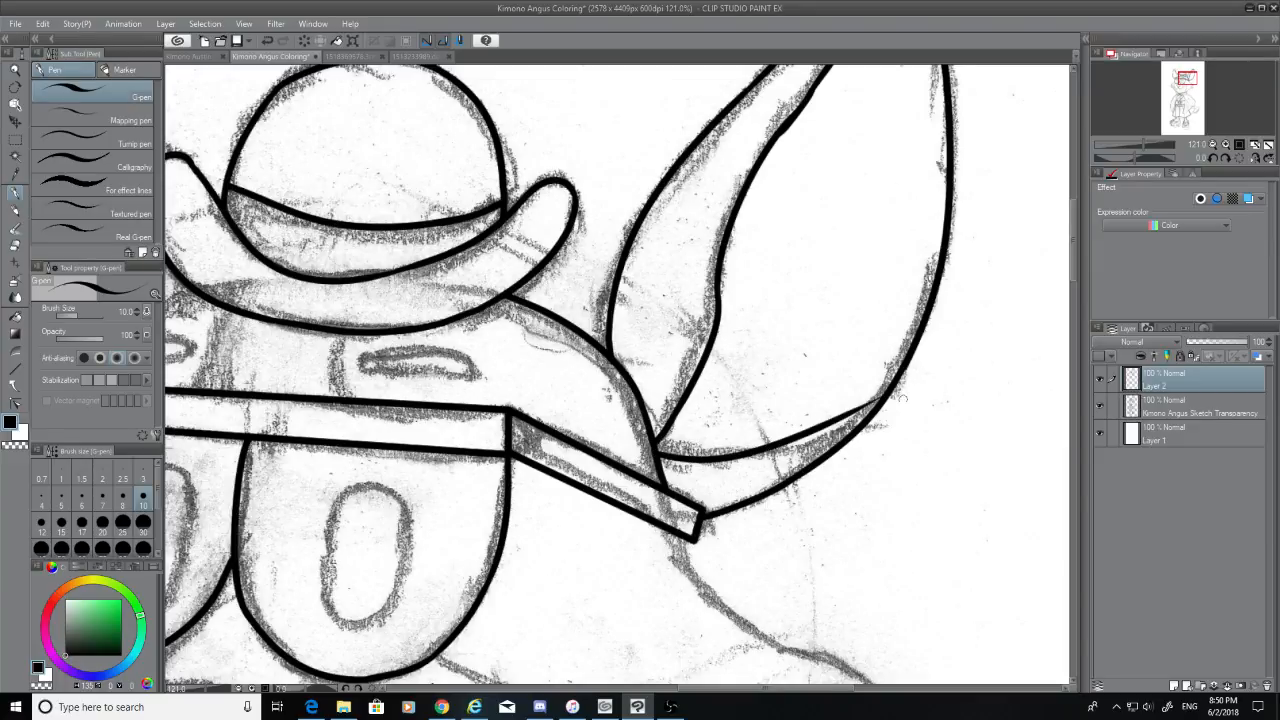
{"action": "key", "text": "ctrl+z"}
{"action": "key", "text": "ctrl+z"}
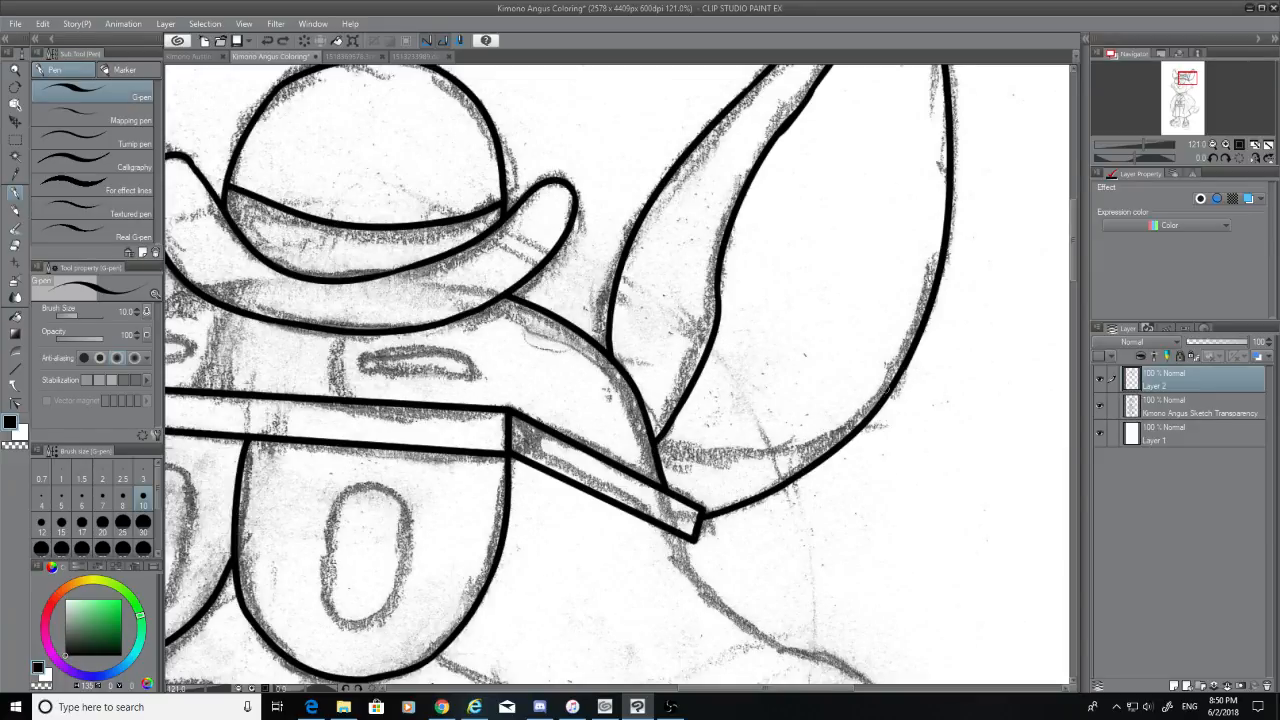
{"action": "left_click_drag", "start_coordinate": [882, 395], "coordinate": [719, 484]}
{"action": "key", "text": "ctrl+z"}
{"action": "mouse_move", "coordinate": [888, 398]}
{"action": "left_mouse_down"}
{"action": "mouse_move", "coordinate": [849, 425]}
{"action": "mouse_move", "coordinate": [676, 461]}
{"action": "left_mouse_up"}
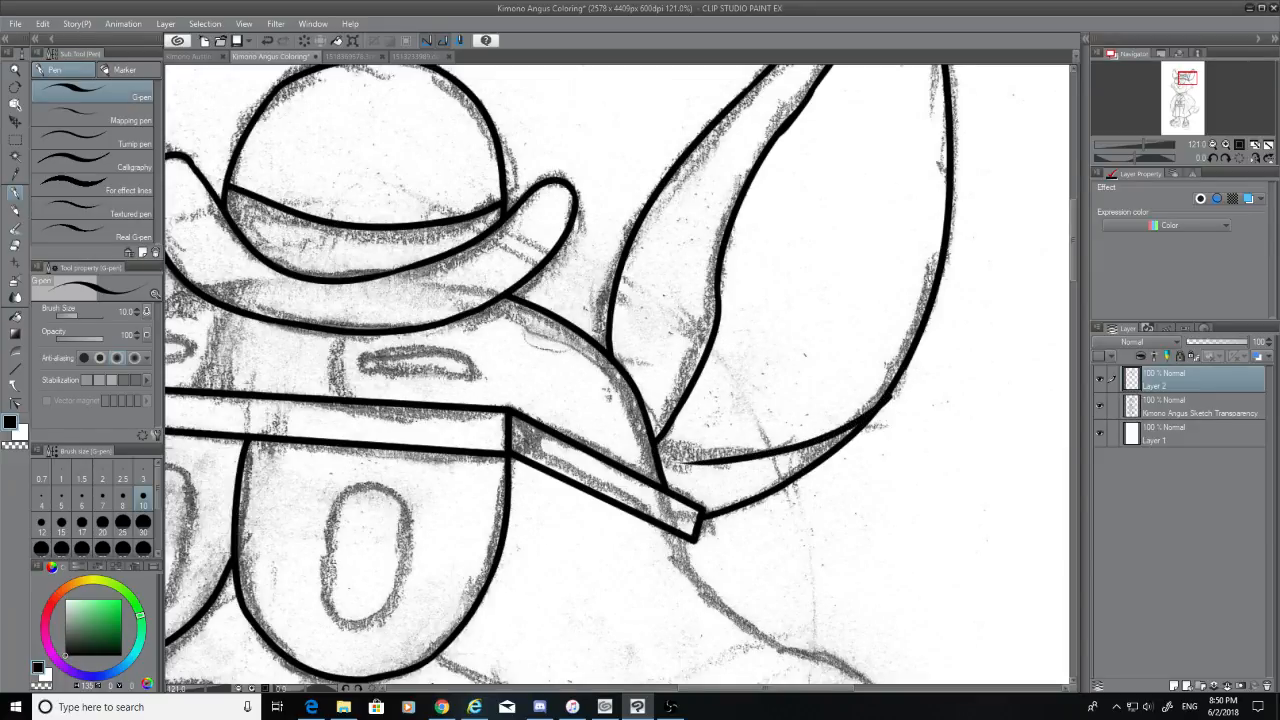
{"action": "key", "text": "ctrl+z"}
{"action": "mouse_move", "coordinate": [884, 404]}
{"action": "left_mouse_down"}
{"action": "mouse_move", "coordinate": [684, 456]}
{"action": "mouse_move", "coordinate": [868, 418]}
{"action": "left_mouse_up"}
{"action": "key", "text": "ctrl+z"}
{"action": "key", "text": "ctrl+z"}
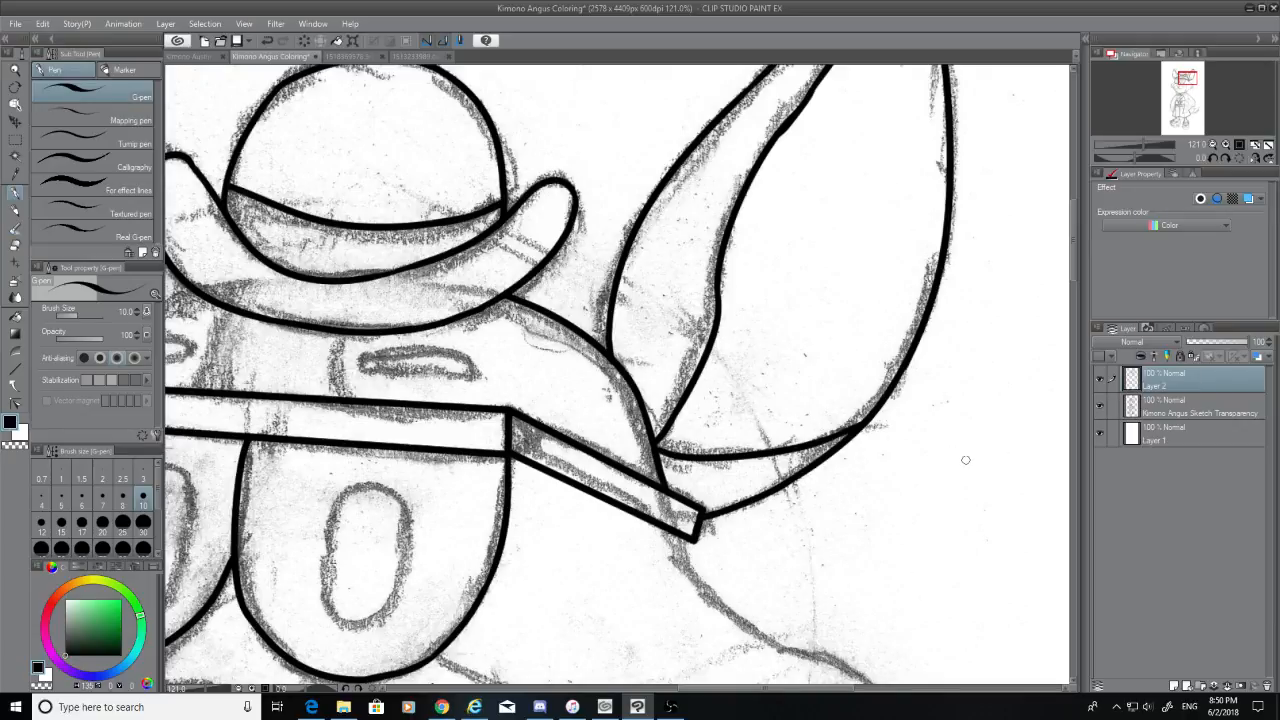
With the sketch layer hidden, touch up the join between the right ear's inner edge and the head curve, then show the sketch again
{"action": "left_click", "coordinate": [1100, 407]}
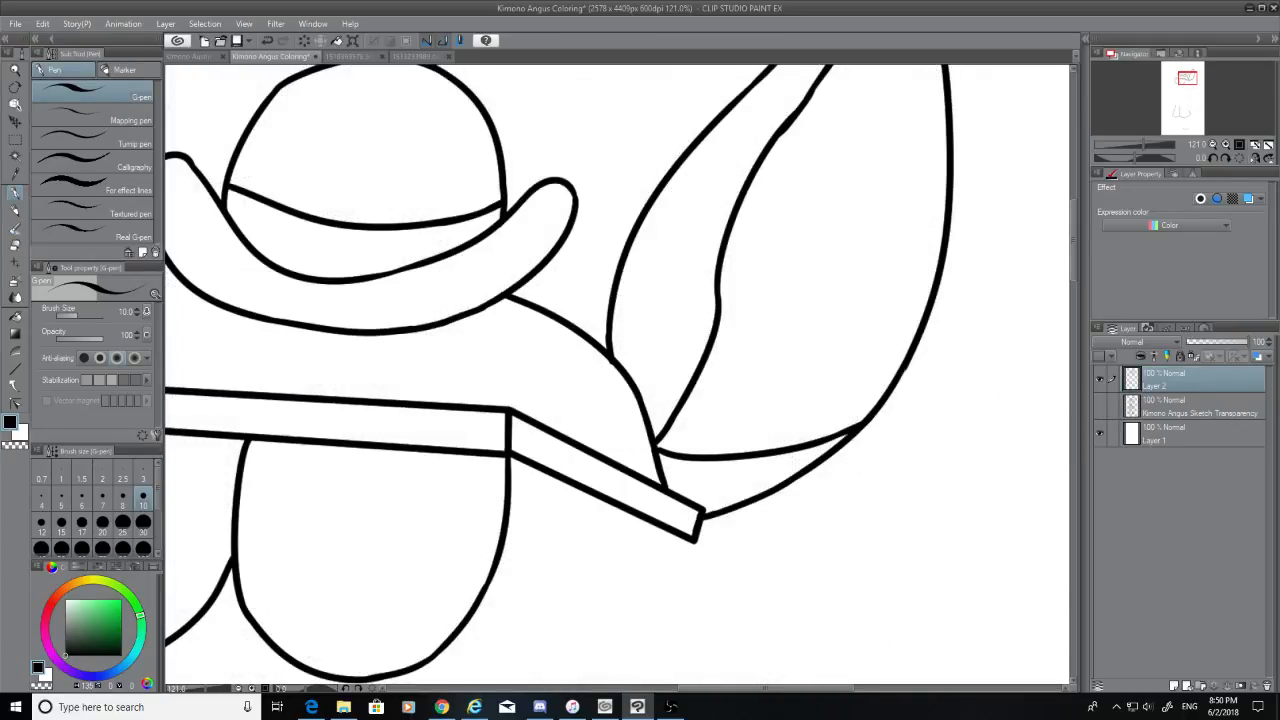
{"action": "key", "text": "e"}
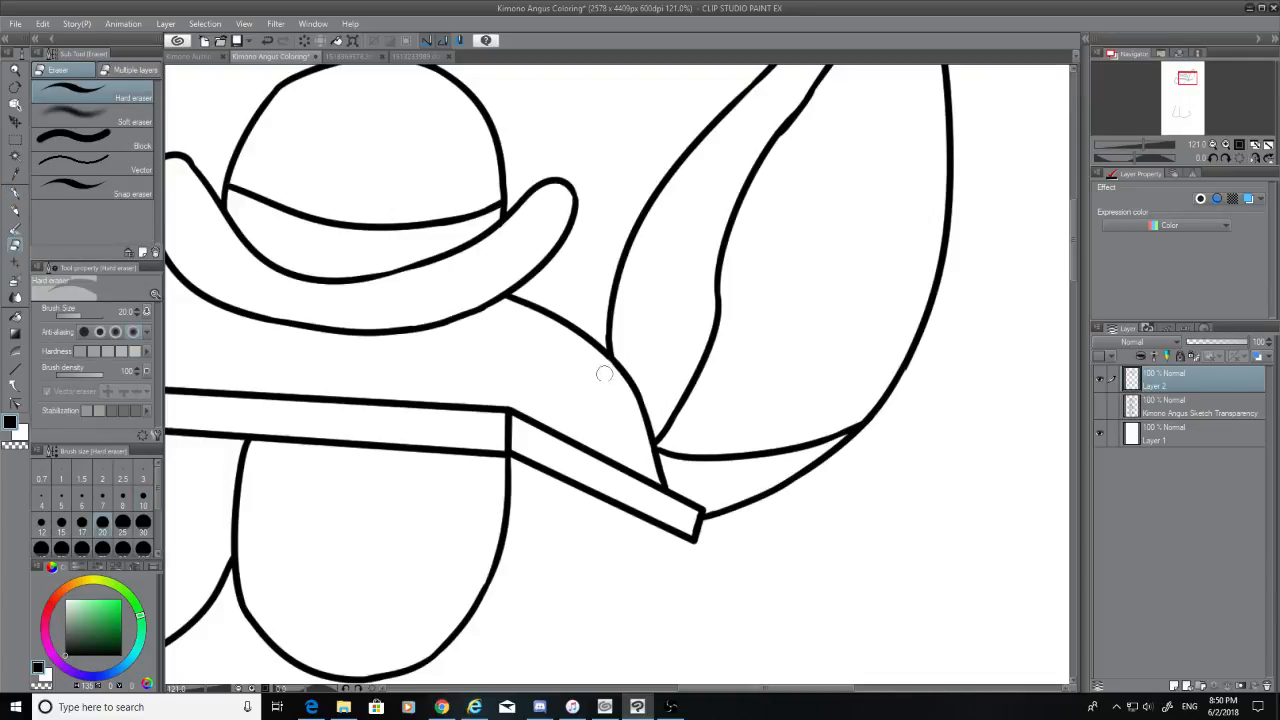
{"action": "left_click", "coordinate": [15, 193]}
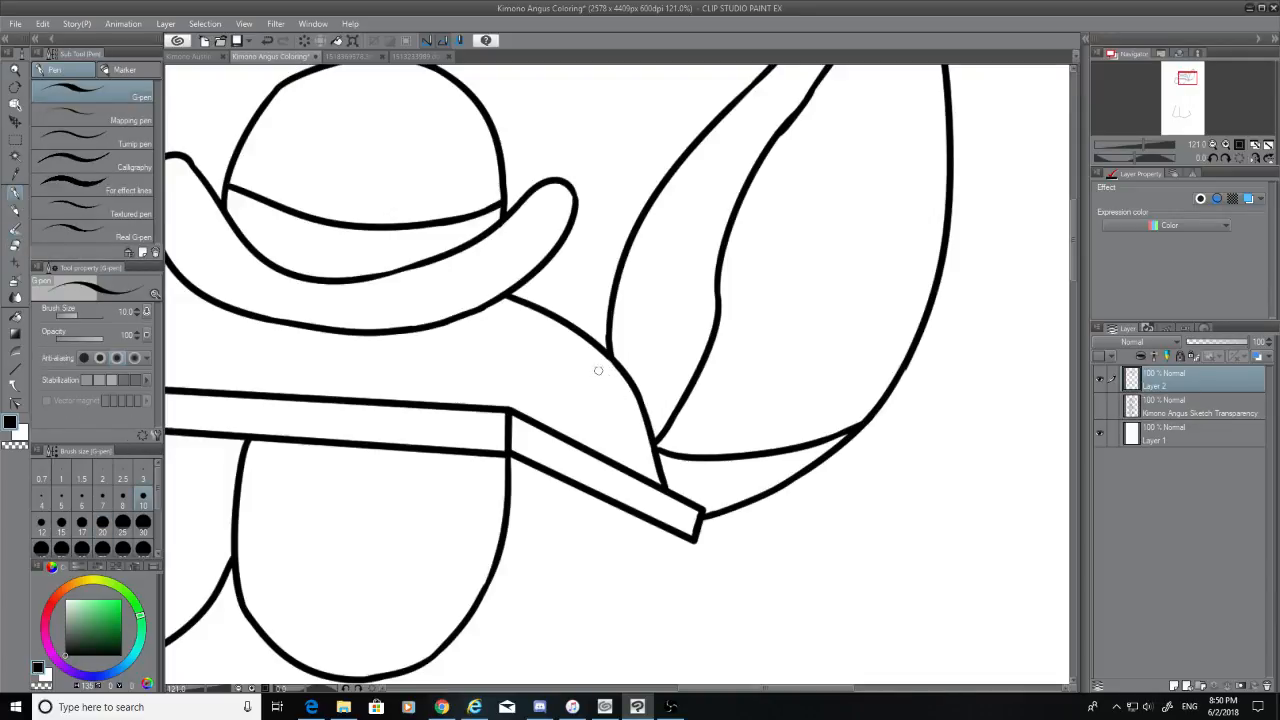
{"action": "left_click_drag", "start_coordinate": [603, 352], "coordinate": [612, 360]}
{"action": "left_click", "coordinate": [1101, 406]}
Ink the left ear's inner edge from just below the tip down to the hat brim
{"action": "left_click_drag", "start_coordinate": [785, 690], "coordinate": [643, 692]}
{"action": "mouse_move", "coordinate": [1074, 330]}
{"action": "left_mouse_down"}
{"action": "mouse_move", "coordinate": [1073, 384]}
{"action": "mouse_move", "coordinate": [1085, 236]}
{"action": "left_mouse_up"}
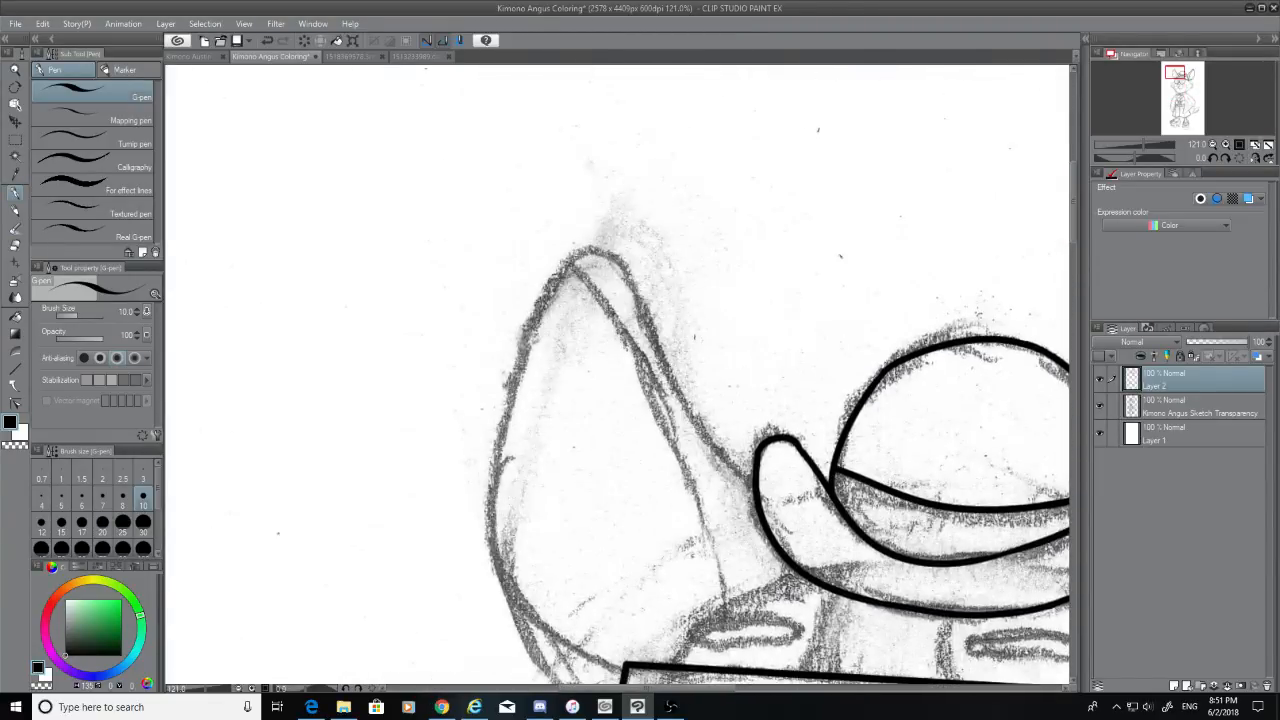
{"action": "left_click_drag", "start_coordinate": [608, 257], "coordinate": [724, 468]}
{"action": "key", "text": "ctrl+z"}
{"action": "left_click_drag", "start_coordinate": [620, 262], "coordinate": [752, 464]}
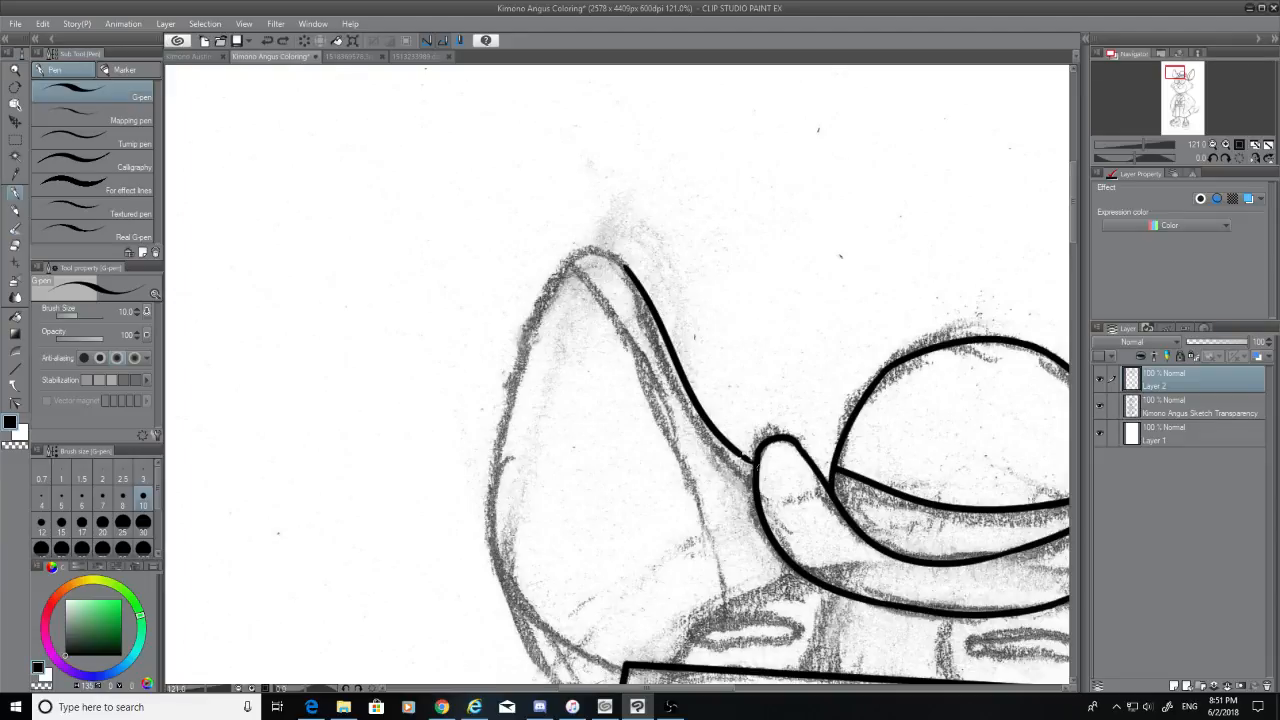
{"action": "key", "text": "ctrl+z"}
{"action": "left_click_drag", "start_coordinate": [622, 272], "coordinate": [752, 464]}
{"action": "key", "text": "ctrl+z"}
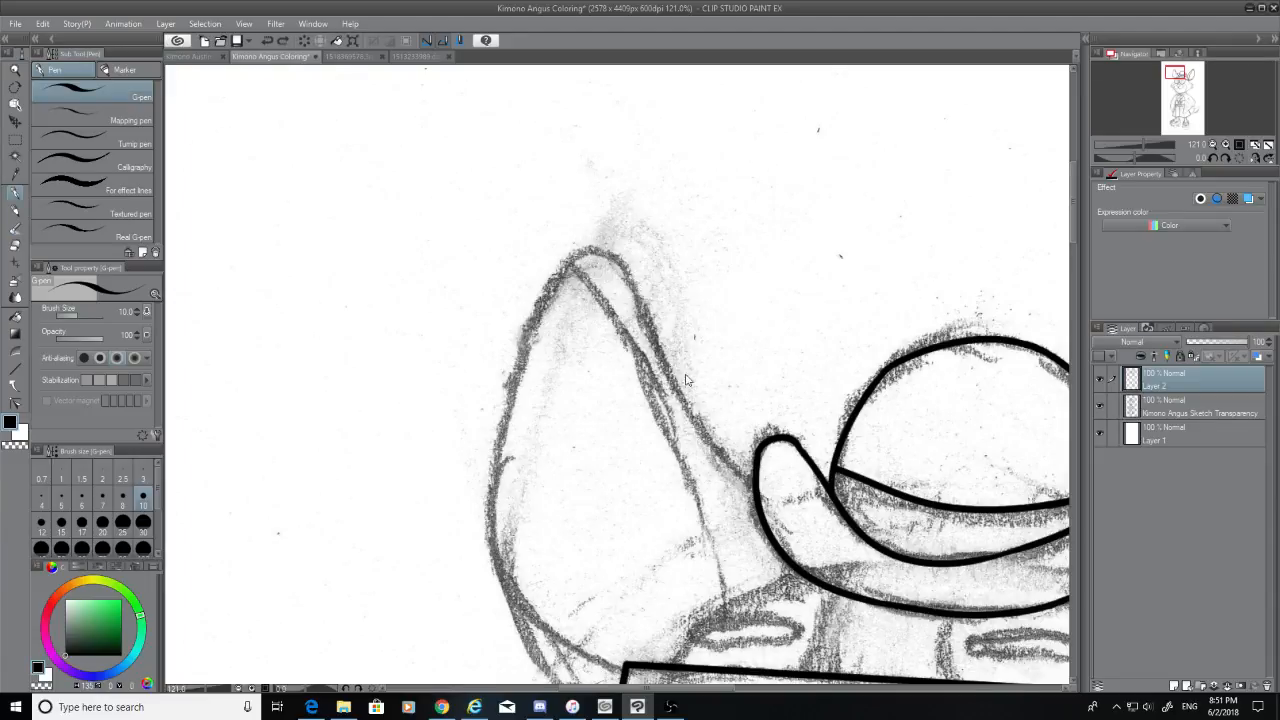
{"action": "left_click_drag", "start_coordinate": [622, 268], "coordinate": [752, 466]}
{"action": "key", "text": "ctrl+z"}
{"action": "mouse_move", "coordinate": [620, 260]}
{"action": "left_mouse_down"}
{"action": "mouse_move", "coordinate": [702, 430]}
{"action": "mouse_move", "coordinate": [752, 464]}
{"action": "left_mouse_up"}
{"action": "key", "text": "ctrl+z"}
{"action": "left_click_drag", "start_coordinate": [623, 264], "coordinate": [754, 472]}
{"action": "key", "text": "ctrl+z"}
{"action": "left_click_drag", "start_coordinate": [628, 280], "coordinate": [752, 476]}
{"action": "key", "text": "ctrl+z"}
{"action": "left_click_drag", "start_coordinate": [631, 280], "coordinate": [759, 491]}
{"action": "key", "text": "ctrl+z"}
{"action": "key", "text": "ctrl+z"}
{"action": "key", "text": "ctrl+z"}
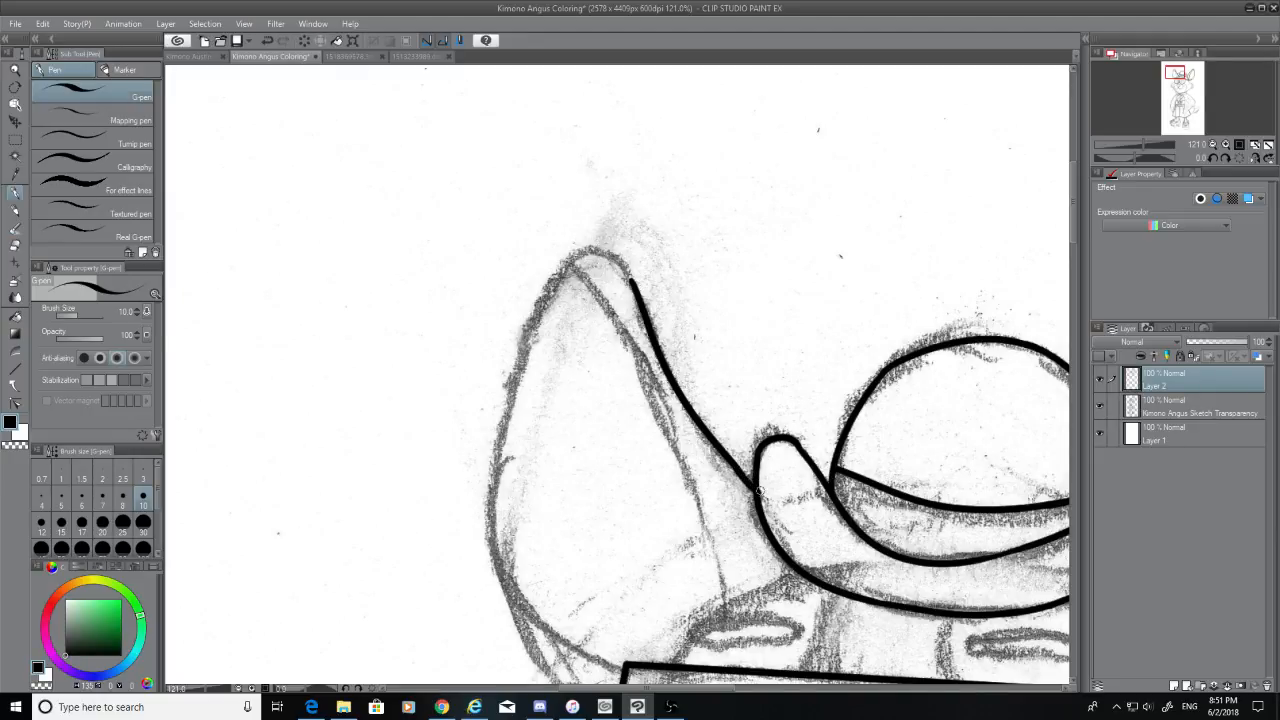
Ink the left ear's rounded tip, joining it to the top of the ear's inner edge
{"action": "mouse_move", "coordinate": [588, 266]}
{"action": "left_mouse_down"}
{"action": "mouse_move", "coordinate": [646, 286]}
{"action": "mouse_move", "coordinate": [578, 246]}
{"action": "mouse_move", "coordinate": [638, 287]}
{"action": "left_mouse_up"}
{"action": "key", "text": "ctrl+z"}
{"action": "key", "text": "ctrl+z"}
{"action": "key", "text": "ctrl+z"}
{"action": "key", "text": "ctrl+z"}
{"action": "key", "text": "ctrl+z"}
{"action": "key", "text": "ctrl+z"}
{"action": "key", "text": "ctrl+z"}
{"action": "key", "text": "ctrl+z"}
{"action": "left_click_drag", "start_coordinate": [567, 262], "coordinate": [636, 284]}
{"action": "key", "text": "ctrl+z"}
Ink the left ear's outer edge from the tip down to where the ear starts curving inward
{"action": "left_click_drag", "start_coordinate": [566, 258], "coordinate": [486, 566]}
{"action": "key", "text": "ctrl+z"}
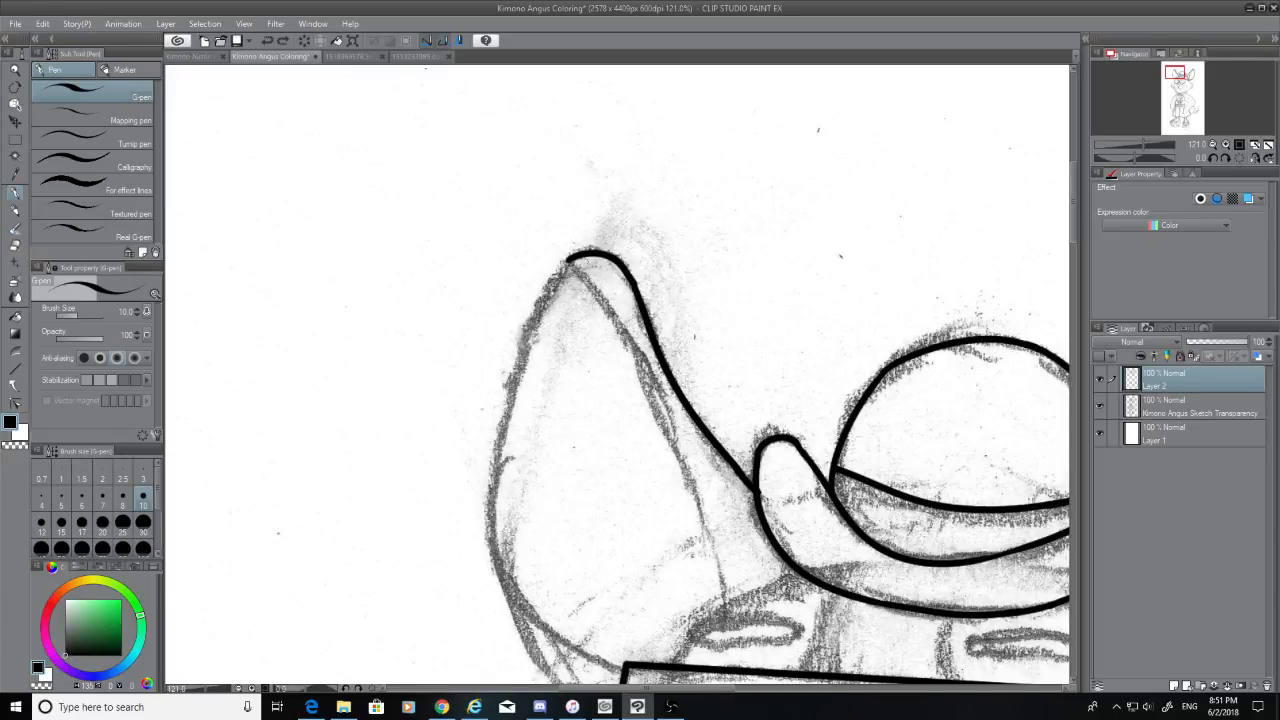
{"action": "mouse_move", "coordinate": [570, 260]}
{"action": "left_mouse_down"}
{"action": "mouse_move", "coordinate": [540, 370]}
{"action": "mouse_move", "coordinate": [520, 546]}
{"action": "left_mouse_up"}
{"action": "key", "text": "ctrl+z"}
{"action": "key", "text": "ctrl+z"}
{"action": "mouse_move", "coordinate": [572, 256]}
{"action": "left_mouse_down"}
{"action": "mouse_move", "coordinate": [500, 411]}
{"action": "mouse_move", "coordinate": [488, 584]}
{"action": "left_mouse_up"}
{"action": "key", "text": "ctrl+z"}
{"action": "mouse_move", "coordinate": [566, 258]}
{"action": "left_mouse_down"}
{"action": "mouse_move", "coordinate": [546, 294]}
{"action": "mouse_move", "coordinate": [506, 582]}
{"action": "left_mouse_up"}
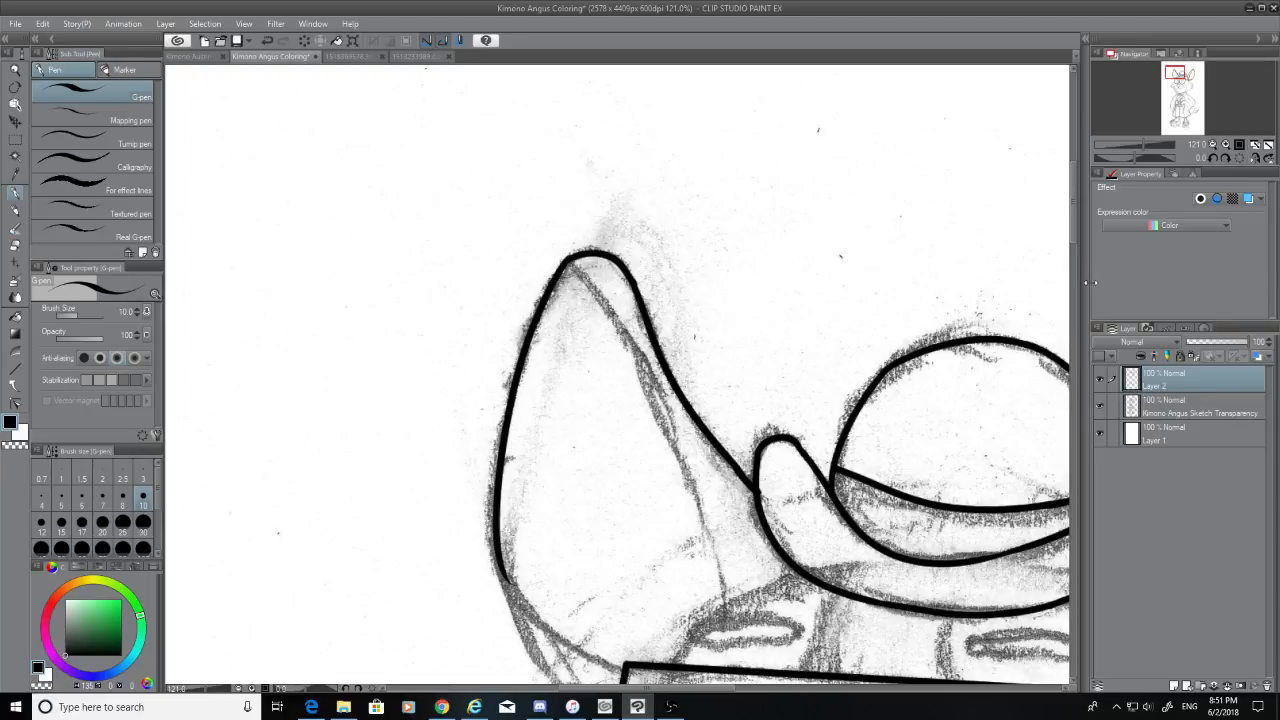
Trim the end of the left ear's outer edge and ink its lower curve down to the goggle strap's lower corner
{"action": "left_click_drag", "start_coordinate": [1076, 214], "coordinate": [1076, 249]}
{"action": "left_click", "coordinate": [15, 245]}
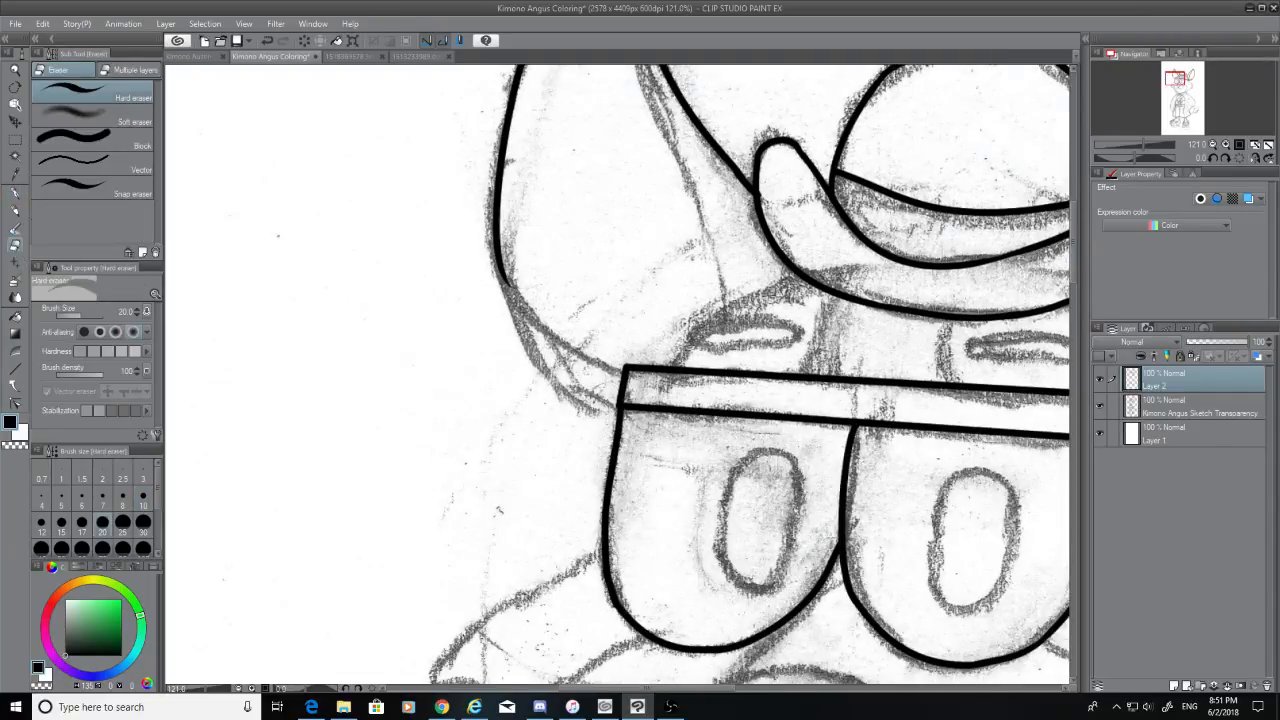
{"action": "left_click_drag", "start_coordinate": [512, 276], "coordinate": [613, 428]}
{"action": "left_click", "coordinate": [15, 193]}
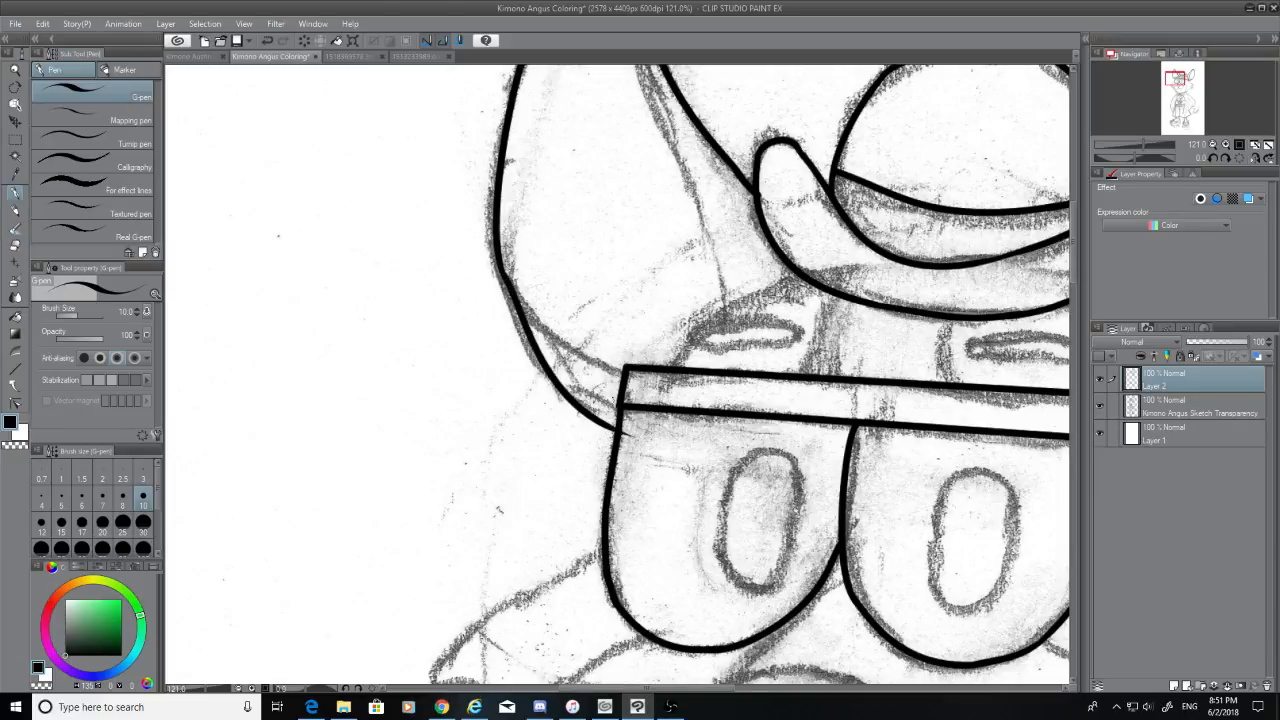
{"action": "key", "text": "ctrl+z"}
{"action": "left_click_drag", "start_coordinate": [503, 275], "coordinate": [611, 423]}
{"action": "key", "text": "ctrl+z"}
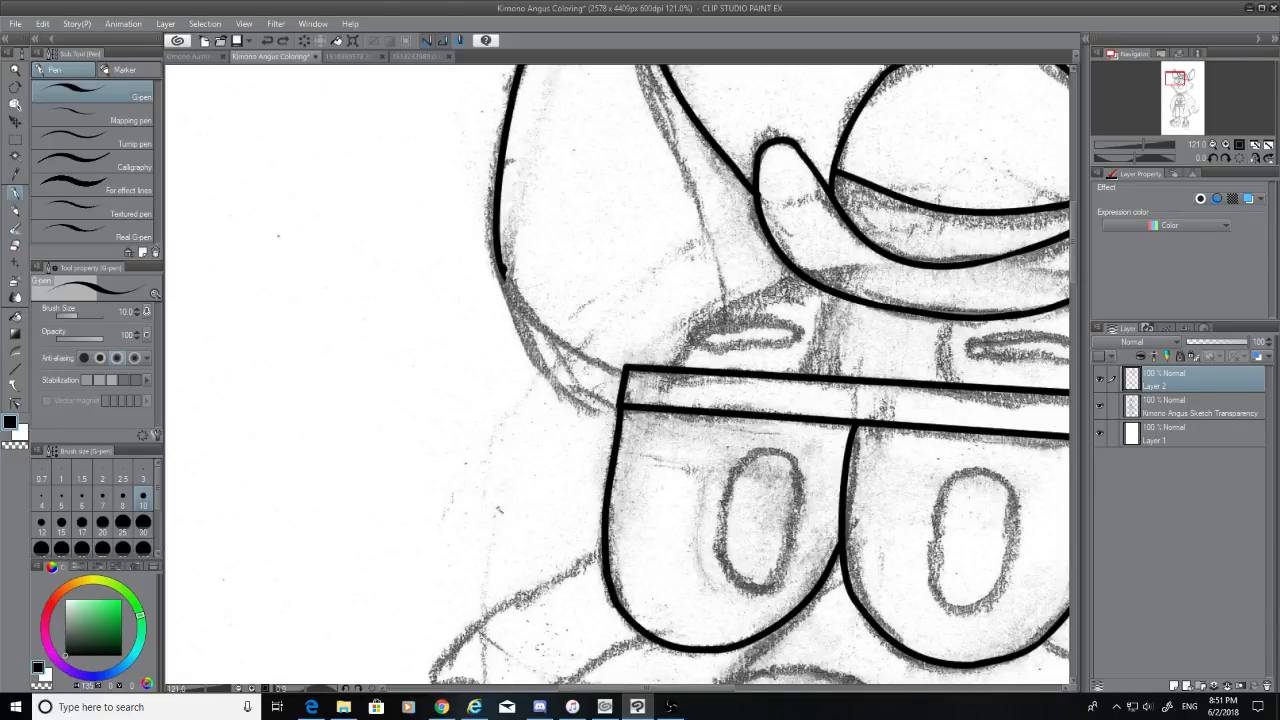
{"action": "left_click_drag", "start_coordinate": [504, 276], "coordinate": [612, 422]}
{"action": "key", "text": "ctrl+z"}
{"action": "left_click_drag", "start_coordinate": [503, 275], "coordinate": [614, 420]}
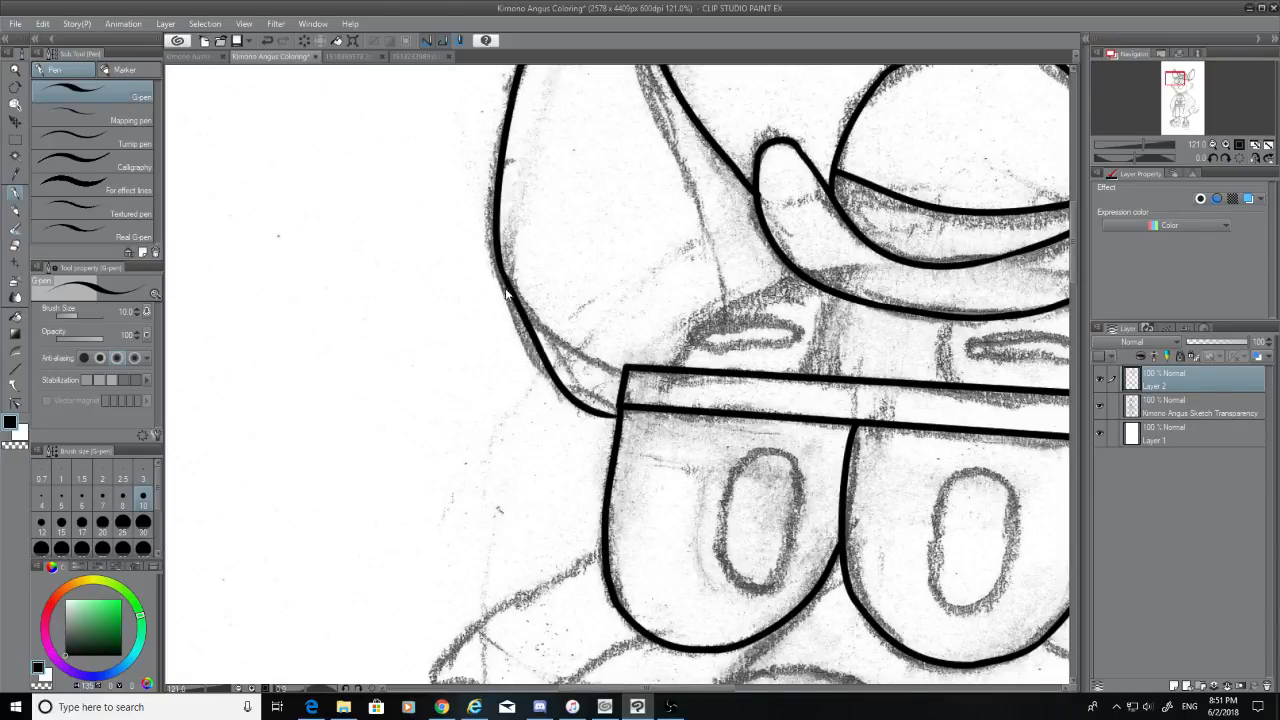
{"action": "key", "text": "ctrl+z"}
{"action": "left_click_drag", "start_coordinate": [504, 277], "coordinate": [614, 386]}
{"action": "key", "text": "ctrl+z"}
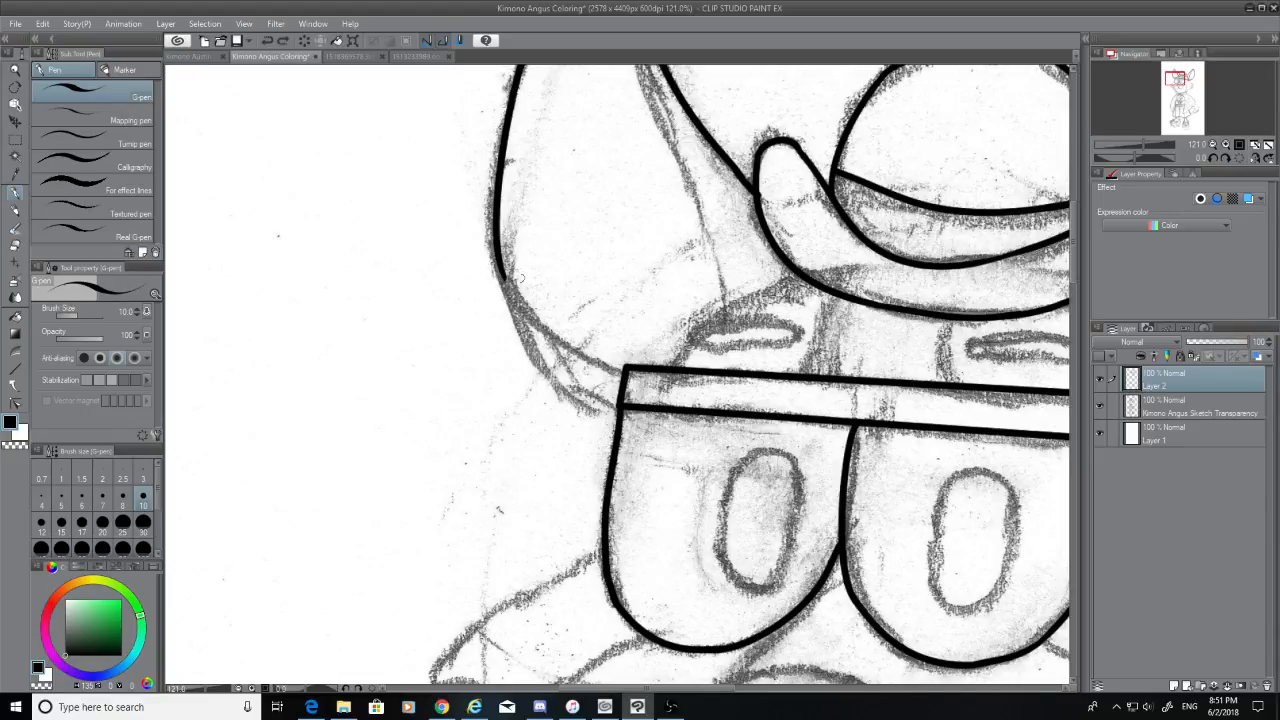
{"action": "left_click_drag", "start_coordinate": [504, 276], "coordinate": [613, 410]}
{"action": "key", "text": "ctrl+z"}
{"action": "left_click_drag", "start_coordinate": [503, 275], "coordinate": [614, 380]}
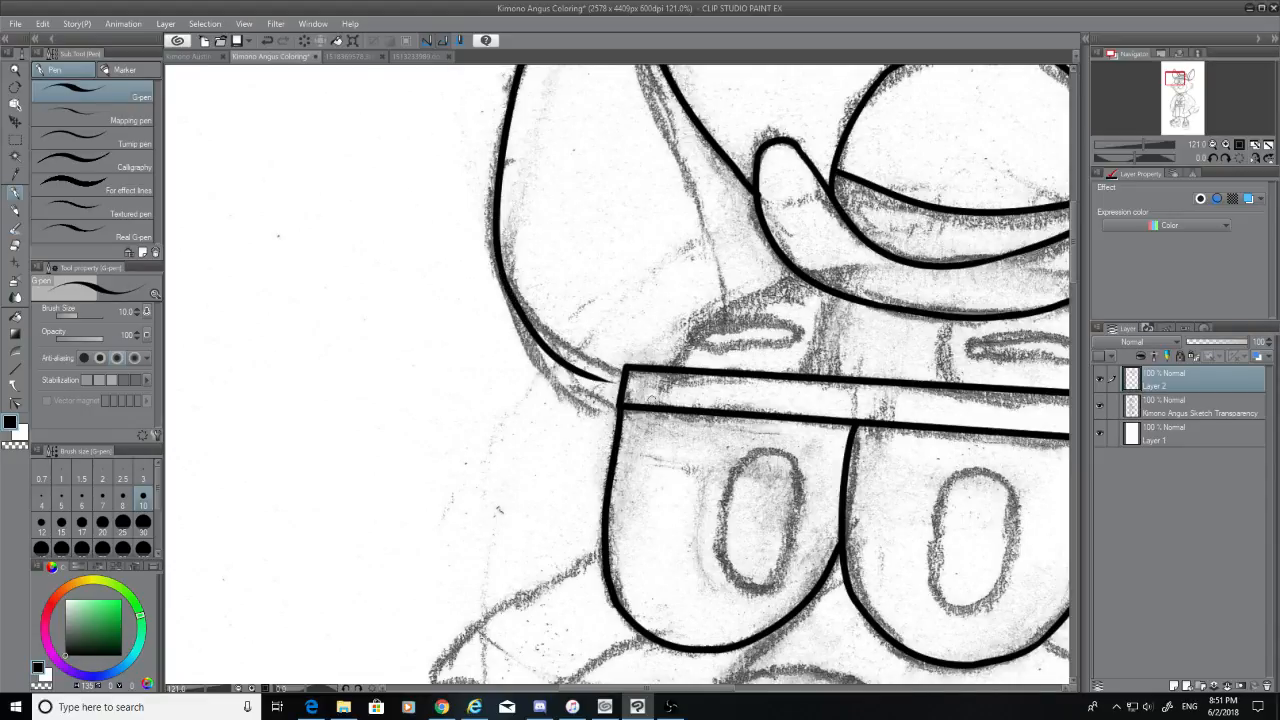
{"action": "key", "text": "ctrl+z"}
{"action": "left_click_drag", "start_coordinate": [503, 276], "coordinate": [614, 384]}
{"action": "key", "text": "ctrl+z"}
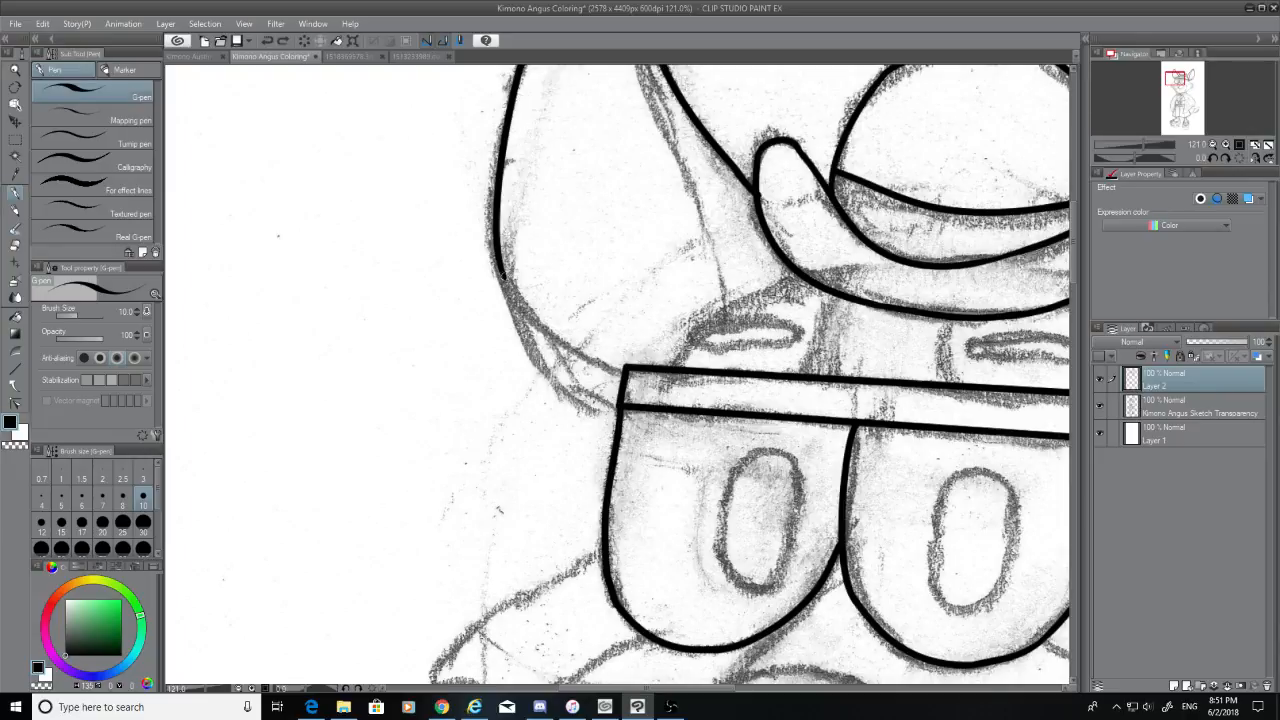
{"action": "left_click_drag", "start_coordinate": [503, 274], "coordinate": [618, 410]}
{"action": "key", "text": "ctrl+z"}
{"action": "mouse_move", "coordinate": [503, 274]}
{"action": "left_mouse_down"}
{"action": "mouse_move", "coordinate": [532, 344]}
{"action": "mouse_move", "coordinate": [618, 406]}
{"action": "left_mouse_up"}
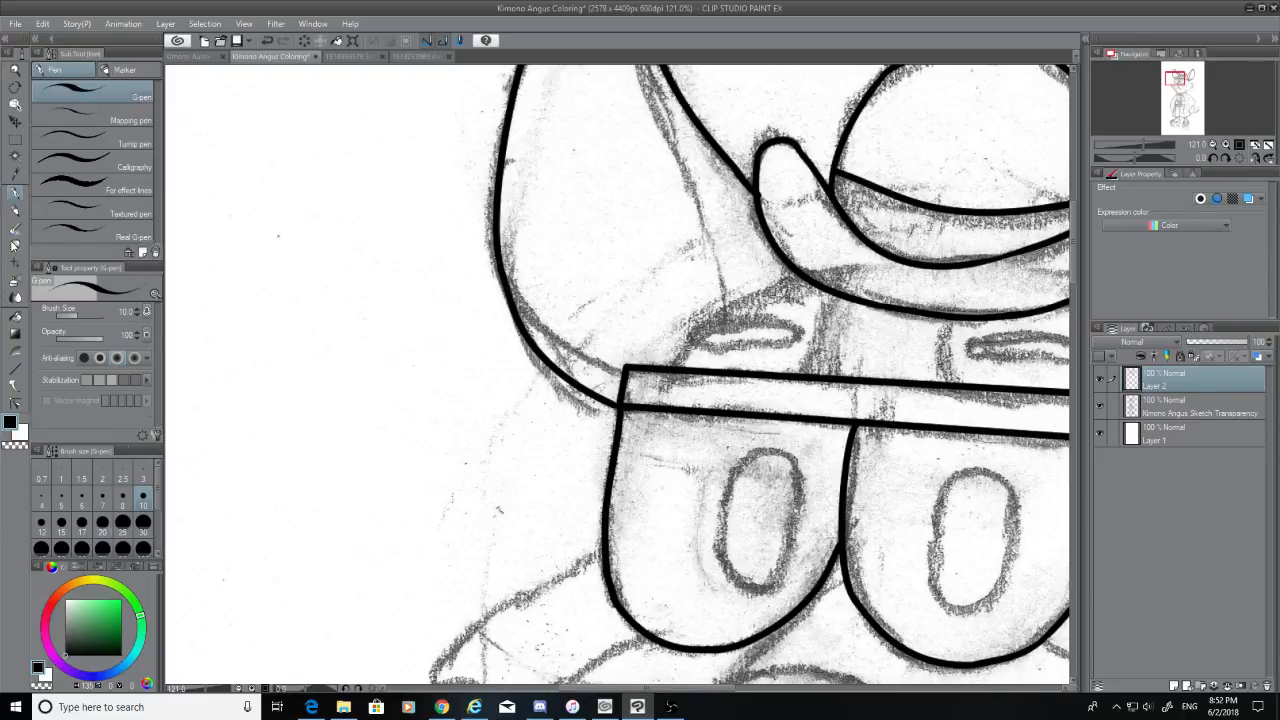
Erase the overshoots where the left ear meets the hat brim and goggle strap, using the hard eraser at size 7
{"action": "left_click", "coordinate": [15, 245]}
{"action": "left_click", "coordinate": [1101, 406]}
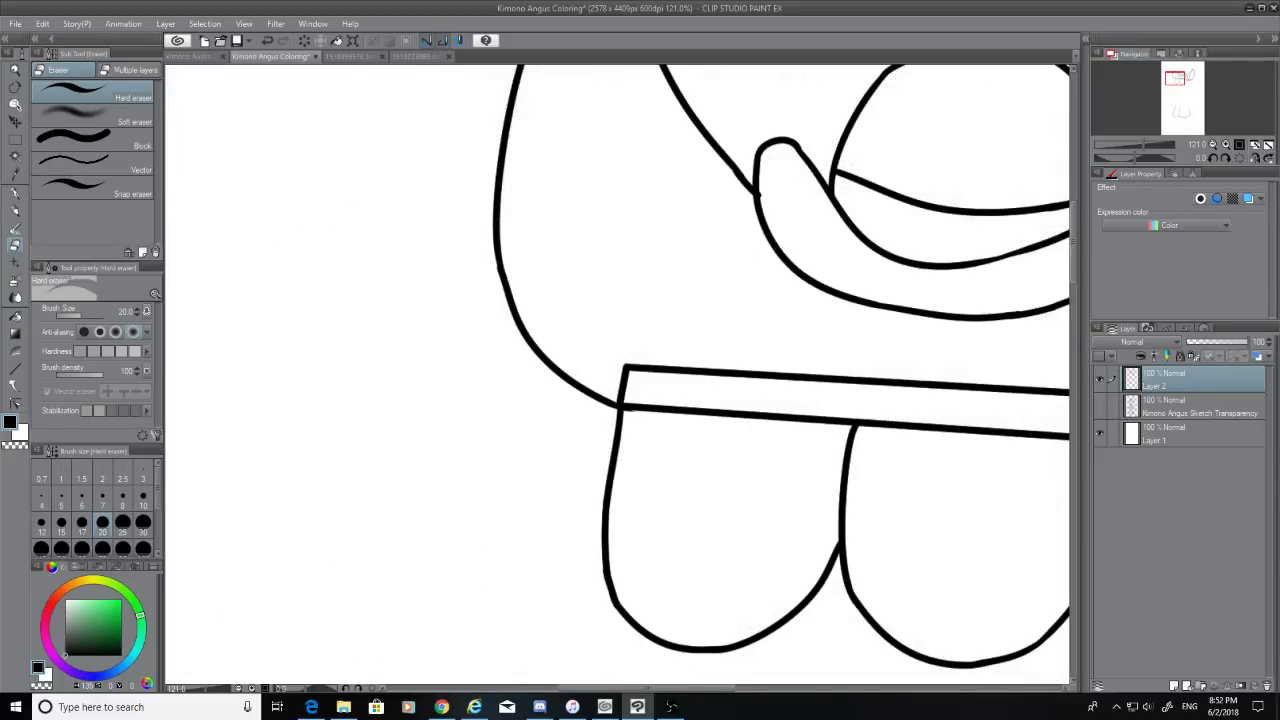
{"action": "left_click", "coordinate": [102, 494]}
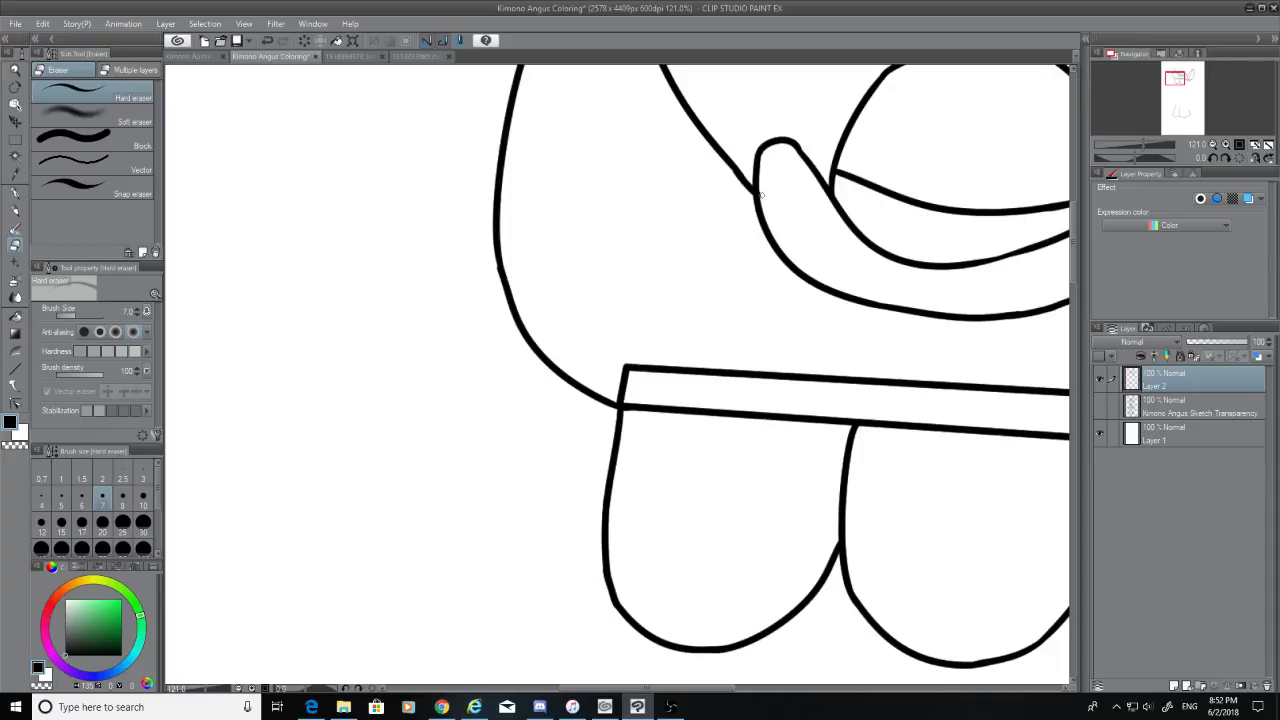
{"action": "left_click", "coordinate": [1100, 407]}
Ink the left ear's lower inner contour from the outer edge to the goggle strap's upper corner with the G-pen and tidy its end
{"action": "scroll", "coordinate": [620, 375], "scroll_direction": "up", "scroll_amount": 2}
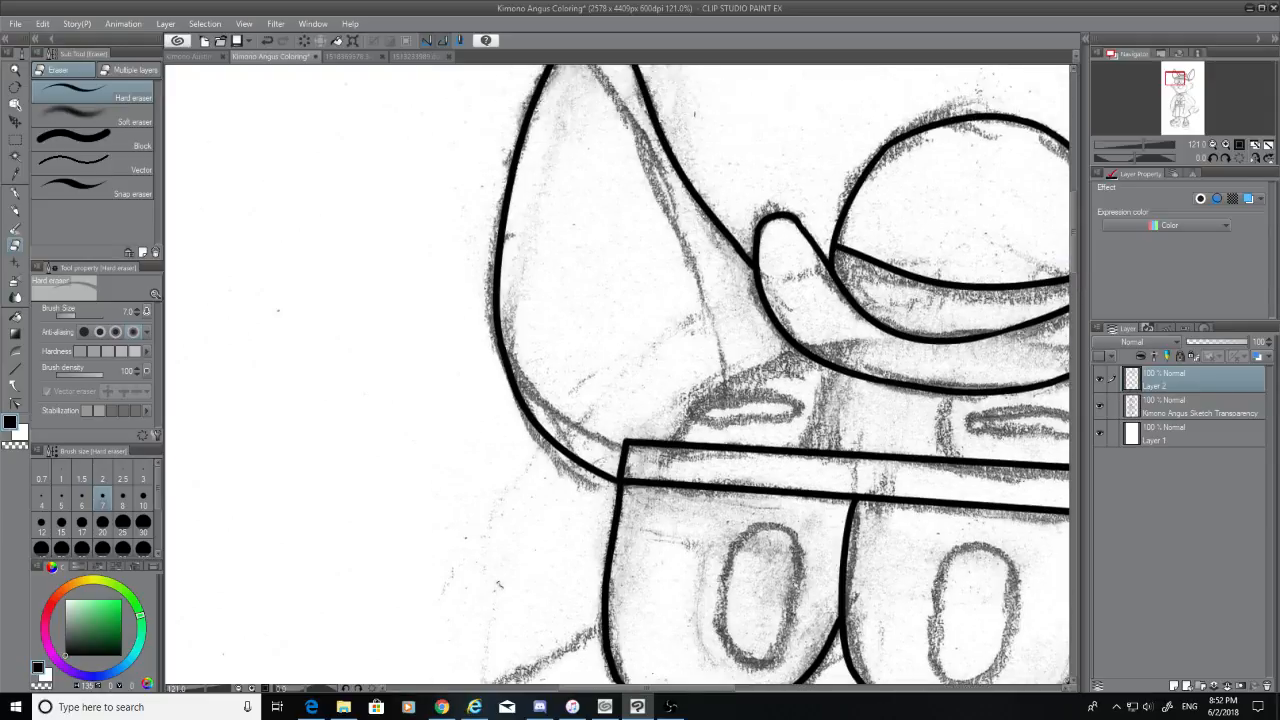
{"action": "key", "text": "p"}
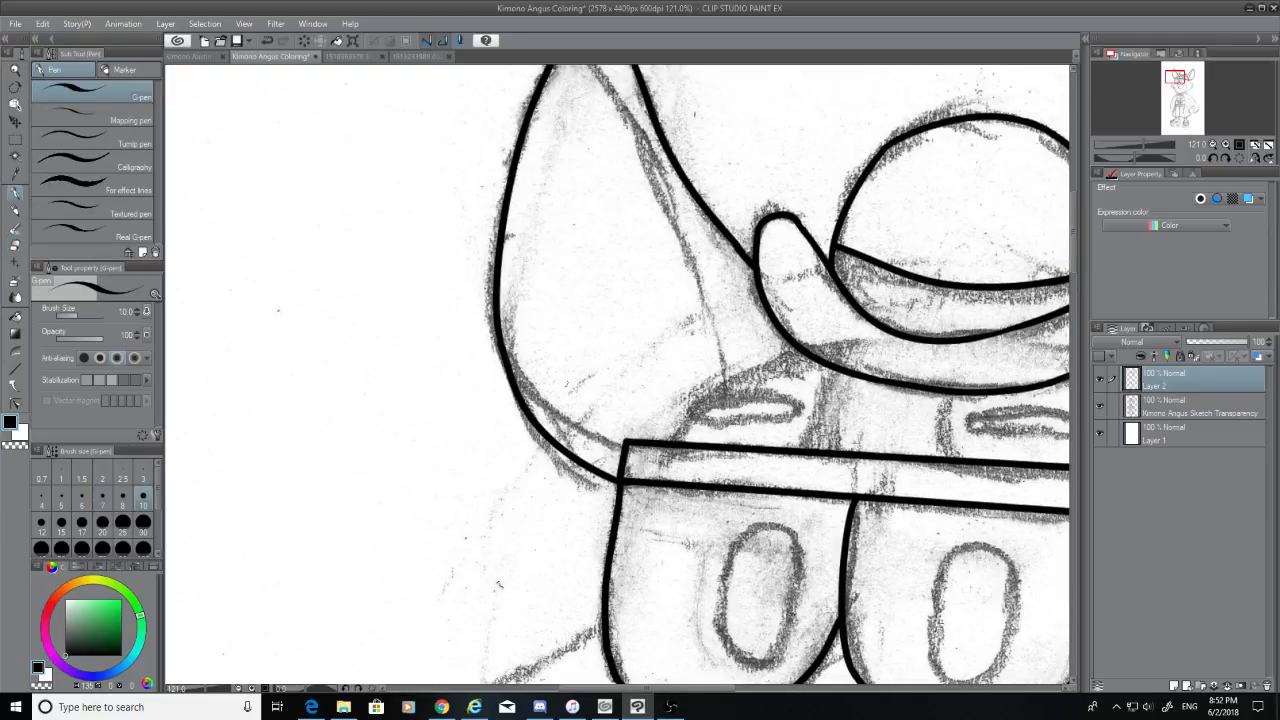
{"action": "left_click_drag", "start_coordinate": [505, 345], "coordinate": [625, 441]}
{"action": "key", "text": "ctrl+z"}
{"action": "mouse_move", "coordinate": [502, 352]}
{"action": "left_mouse_down"}
{"action": "mouse_move", "coordinate": [610, 461]}
{"action": "mouse_move", "coordinate": [660, 467]}
{"action": "left_mouse_up"}
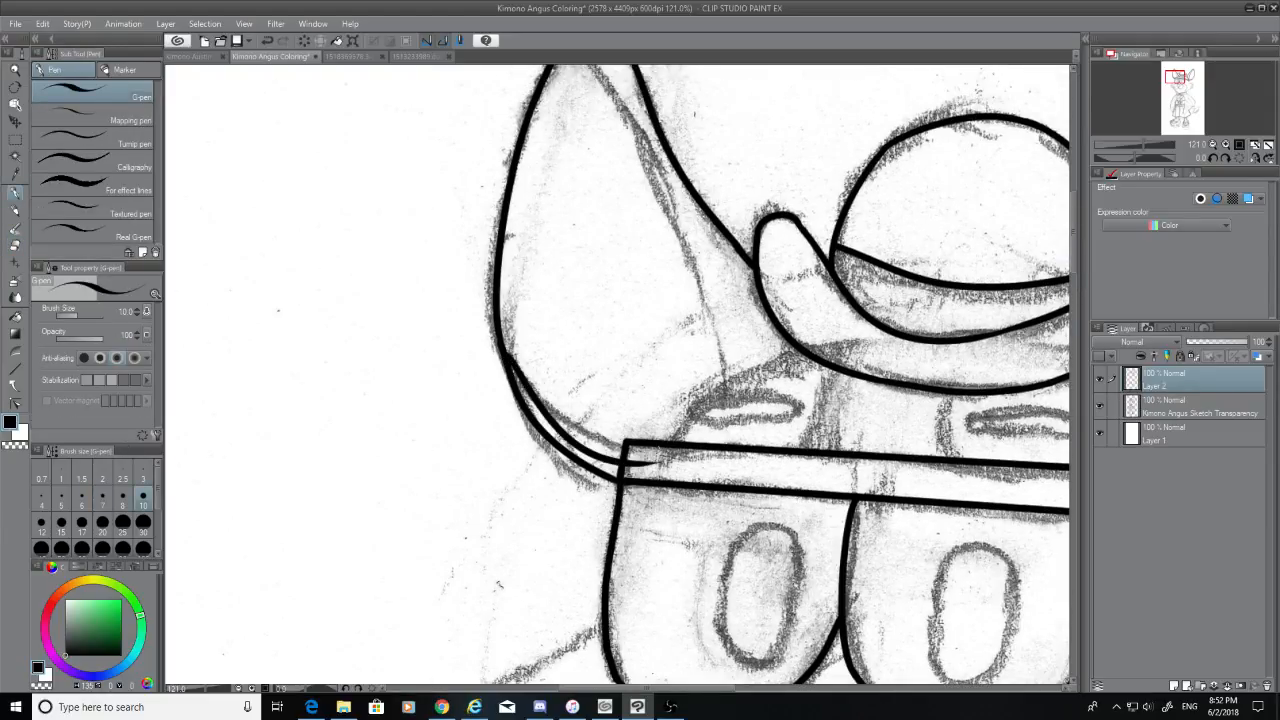
{"action": "key", "text": "ctrl+z"}
{"action": "left_click_drag", "start_coordinate": [503, 352], "coordinate": [625, 441]}
{"action": "key", "text": "ctrl+z"}
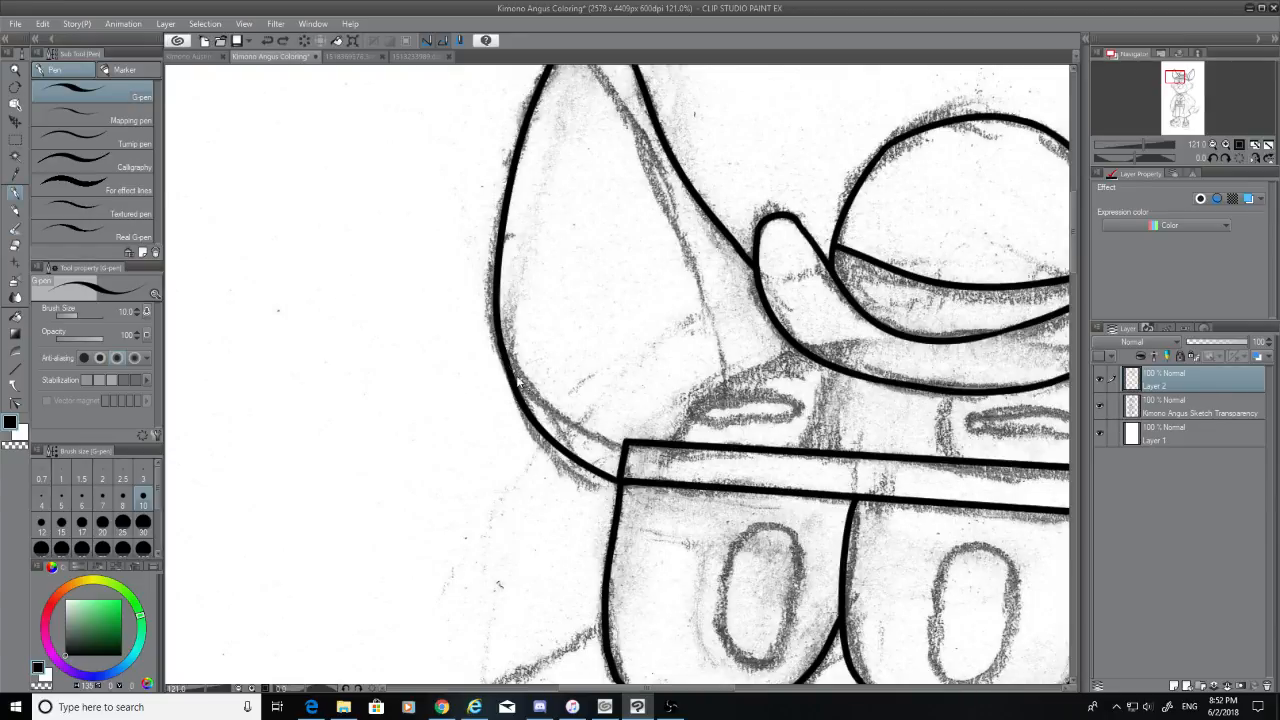
{"action": "left_click_drag", "start_coordinate": [502, 352], "coordinate": [634, 442]}
{"action": "key", "text": "e"}
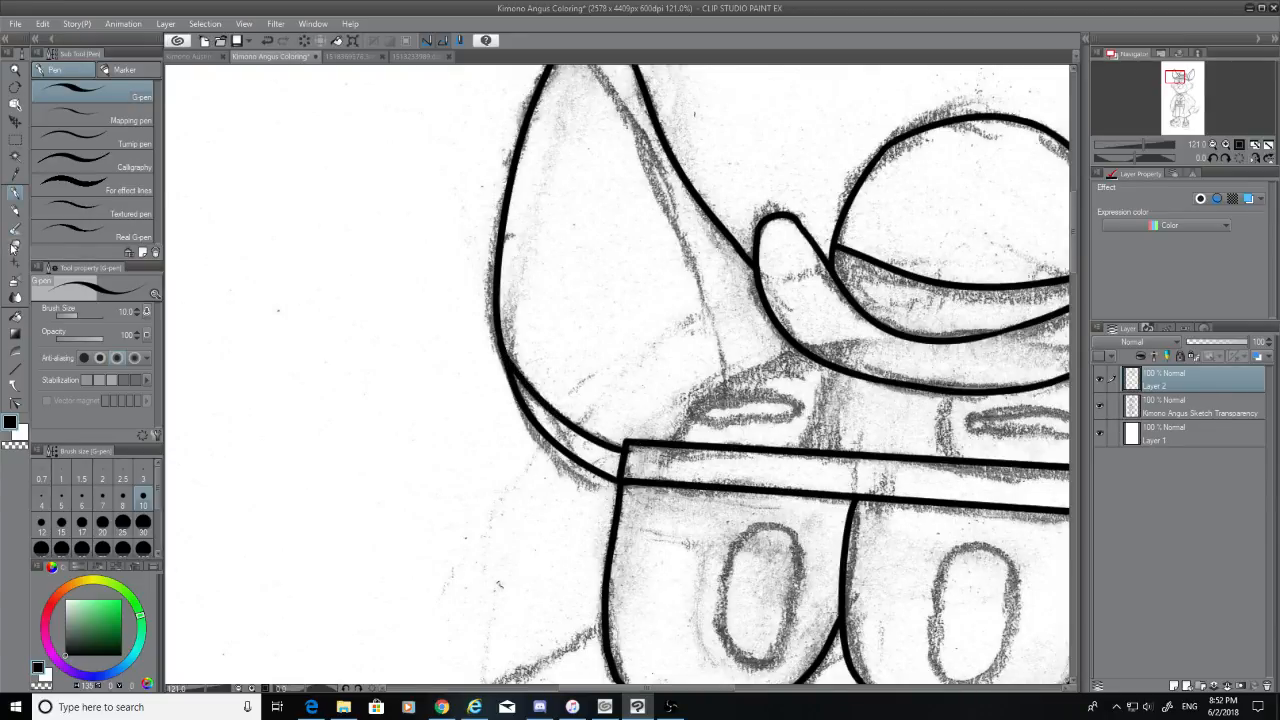
{"action": "left_click", "coordinate": [1100, 407]}
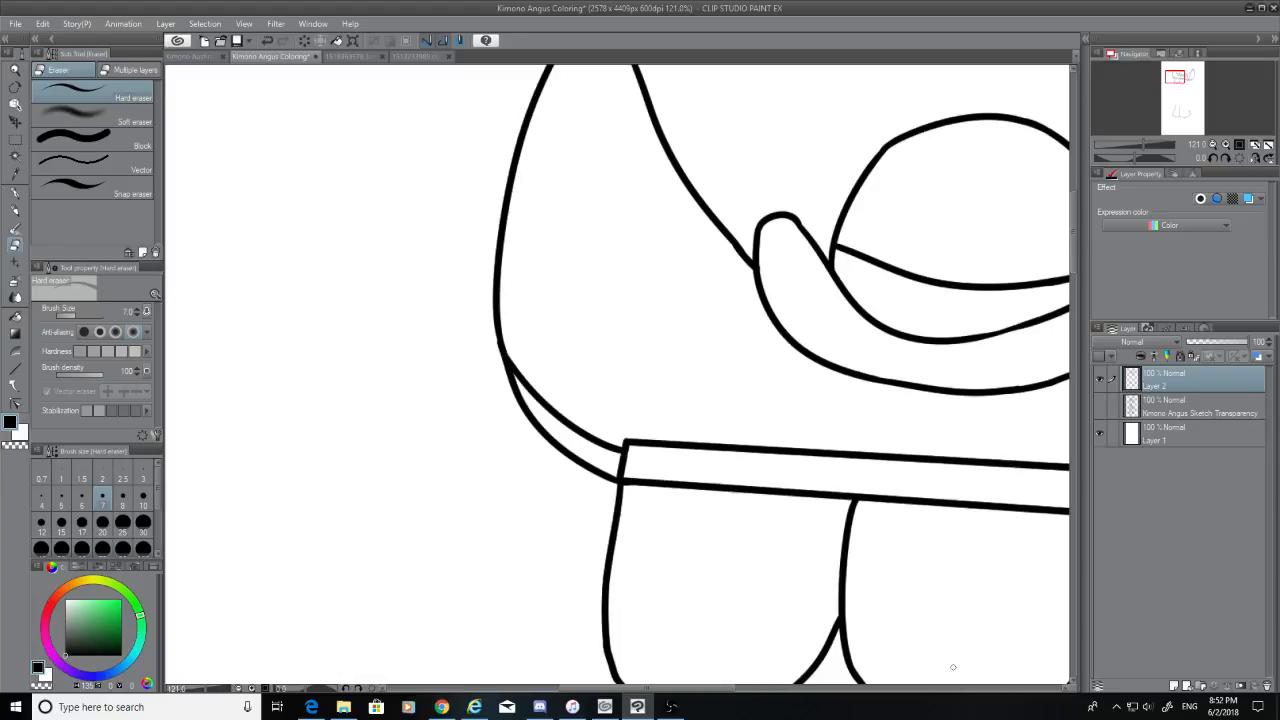
{"action": "left_click", "coordinate": [1100, 406]}
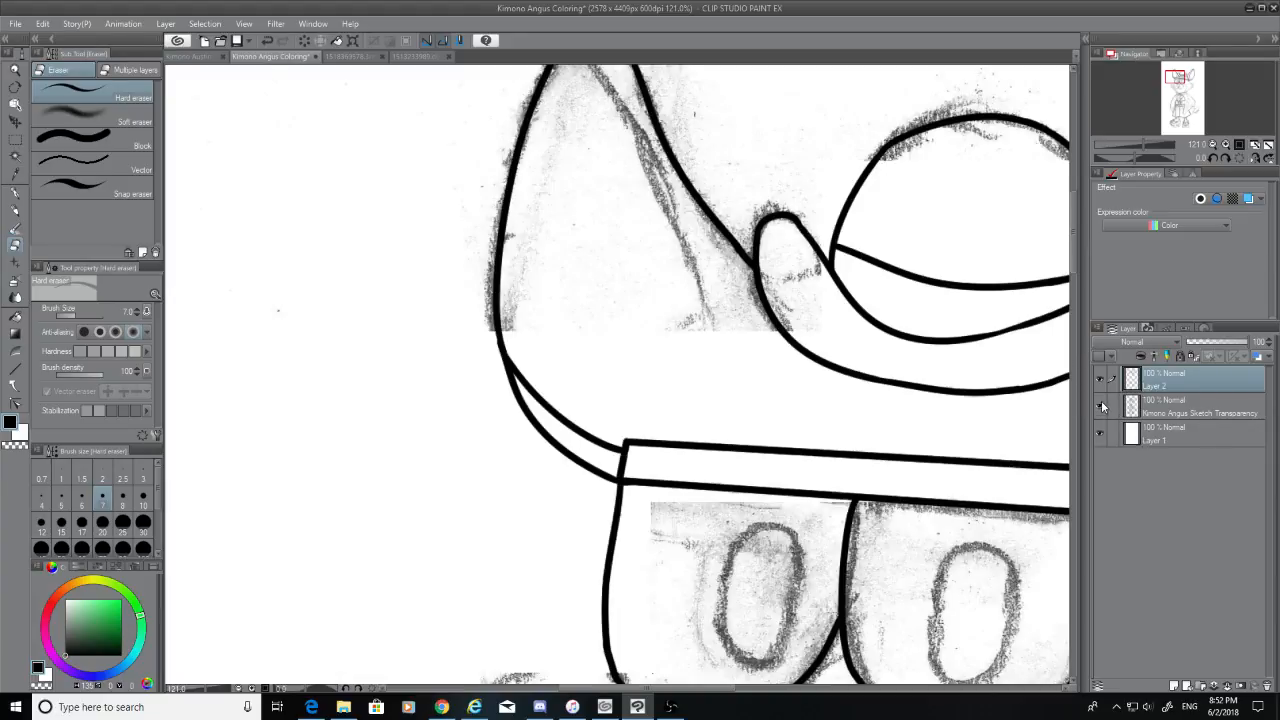
Ink the left side of the head's top as a curve from the goggle strap up to the hat brim
{"action": "left_click", "coordinate": [15, 192]}
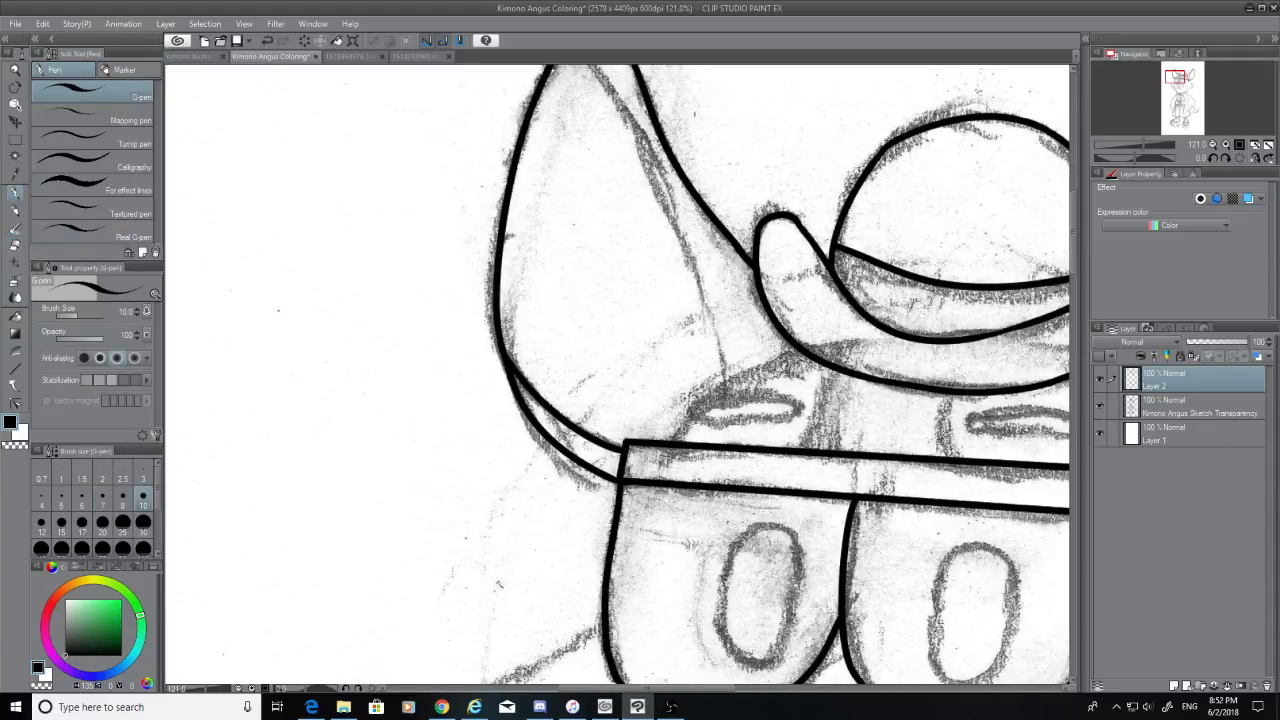
{"action": "left_click_drag", "start_coordinate": [678, 440], "coordinate": [792, 348]}
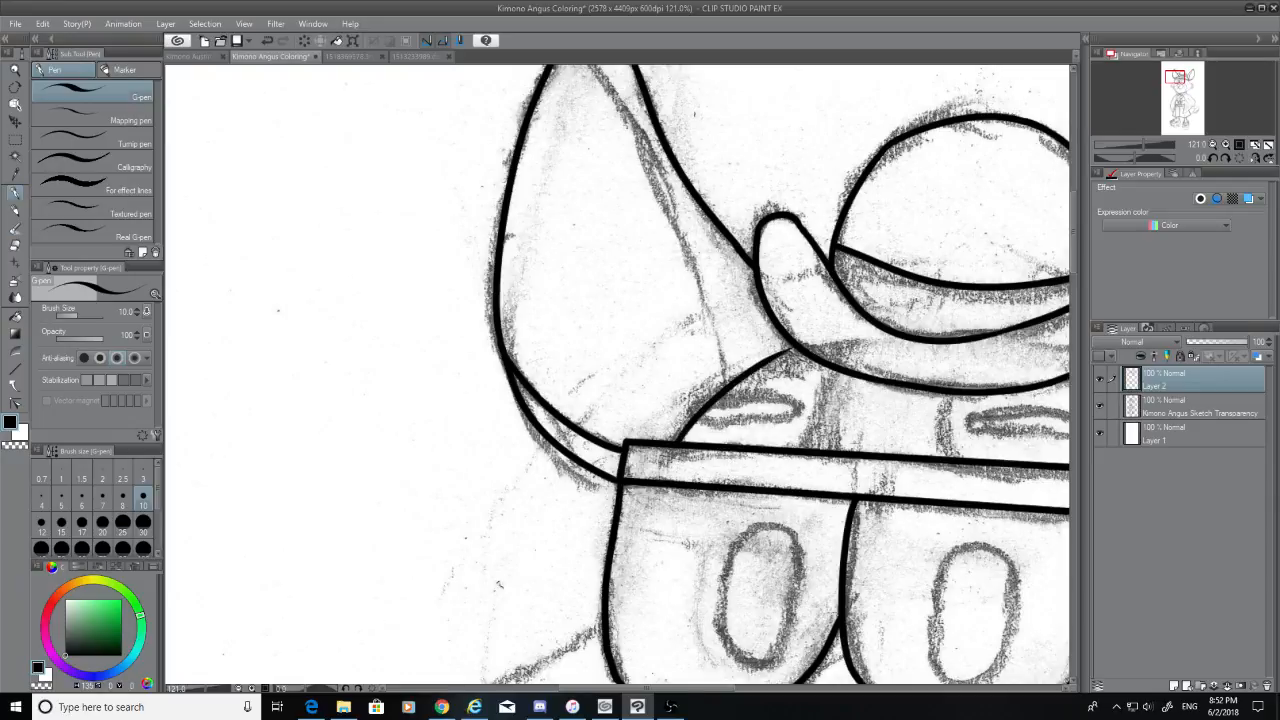
{"action": "key", "text": "ctrl+z"}
{"action": "mouse_move", "coordinate": [678, 440]}
{"action": "left_mouse_down"}
{"action": "mouse_move", "coordinate": [795, 348]}
{"action": "mouse_move", "coordinate": [670, 445]}
{"action": "mouse_move", "coordinate": [822, 344]}
{"action": "left_mouse_up"}
{"action": "key", "text": "ctrl+z"}
{"action": "key", "text": "ctrl+z"}
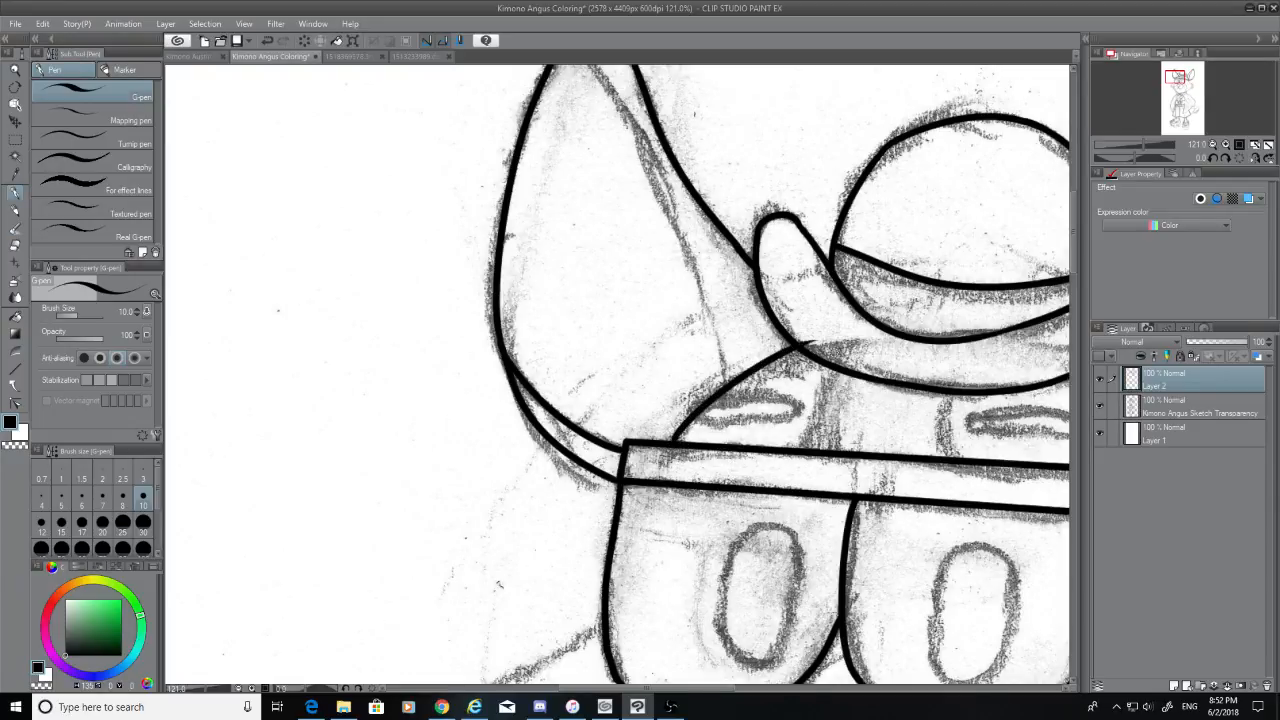
{"action": "key", "text": "ctrl+z"}
{"action": "left_click_drag", "start_coordinate": [667, 445], "coordinate": [810, 354]}
{"action": "key", "text": "ctrl+z"}
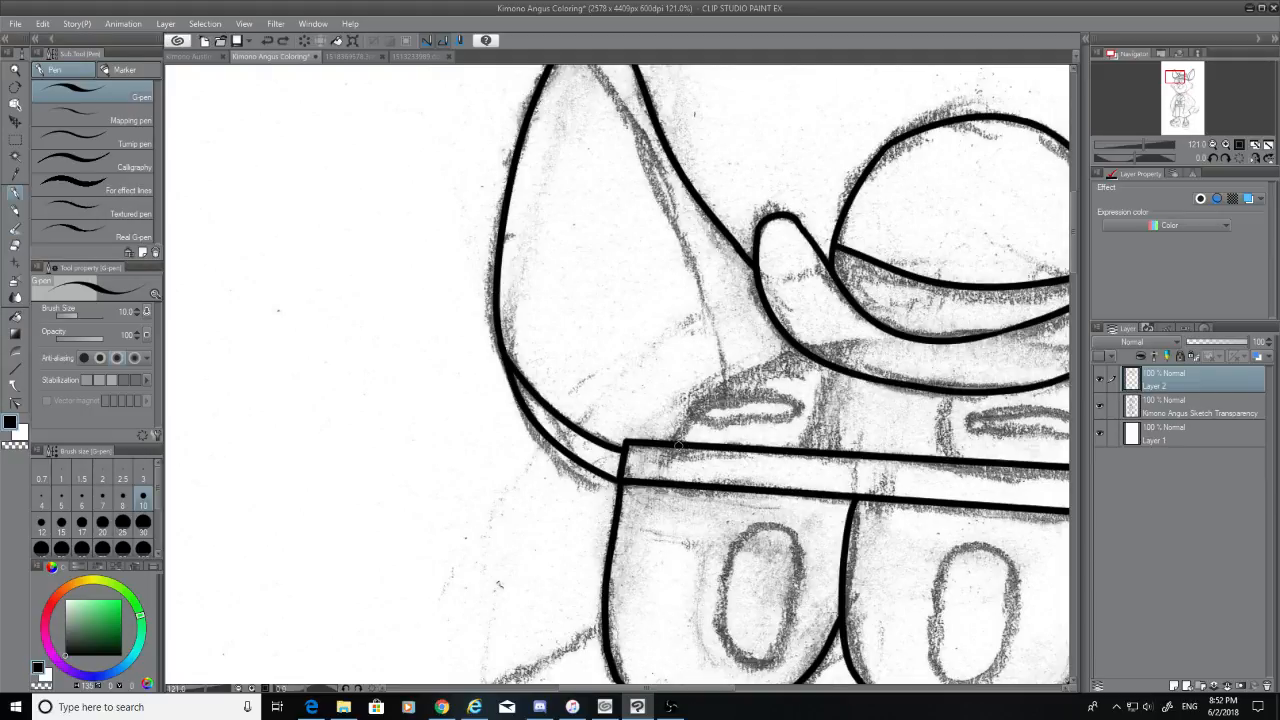
{"action": "mouse_move", "coordinate": [676, 446]}
{"action": "left_mouse_down"}
{"action": "mouse_move", "coordinate": [703, 407]}
{"action": "mouse_move", "coordinate": [792, 344]}
{"action": "left_mouse_up"}
{"action": "key", "text": "ctrl+z"}
{"action": "mouse_move", "coordinate": [670, 446]}
{"action": "left_mouse_down"}
{"action": "mouse_move", "coordinate": [691, 422]}
{"action": "mouse_move", "coordinate": [812, 352]}
{"action": "left_mouse_up"}
Hide the sketch layer and try to smooth the bump on the hat brim's curled left end
{"action": "left_click", "coordinate": [1100, 405]}
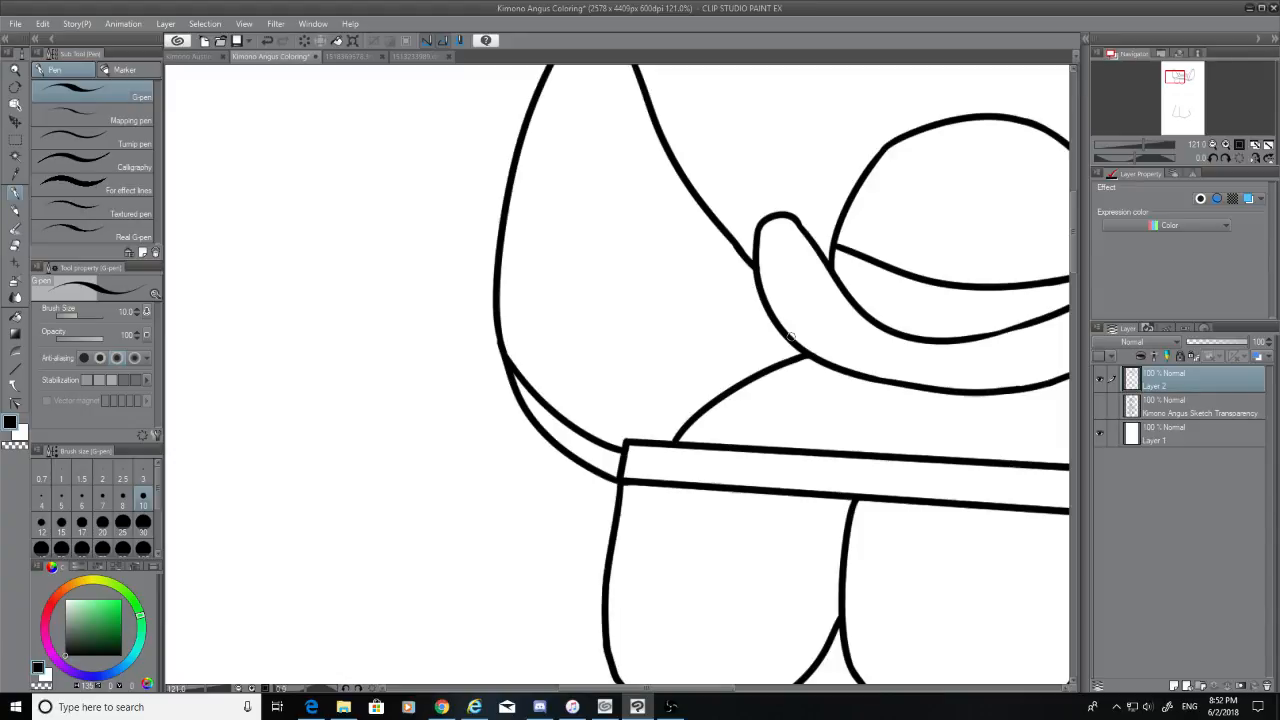
{"action": "scroll", "coordinate": [731, 285], "scroll_direction": "up", "scroll_amount": 5}
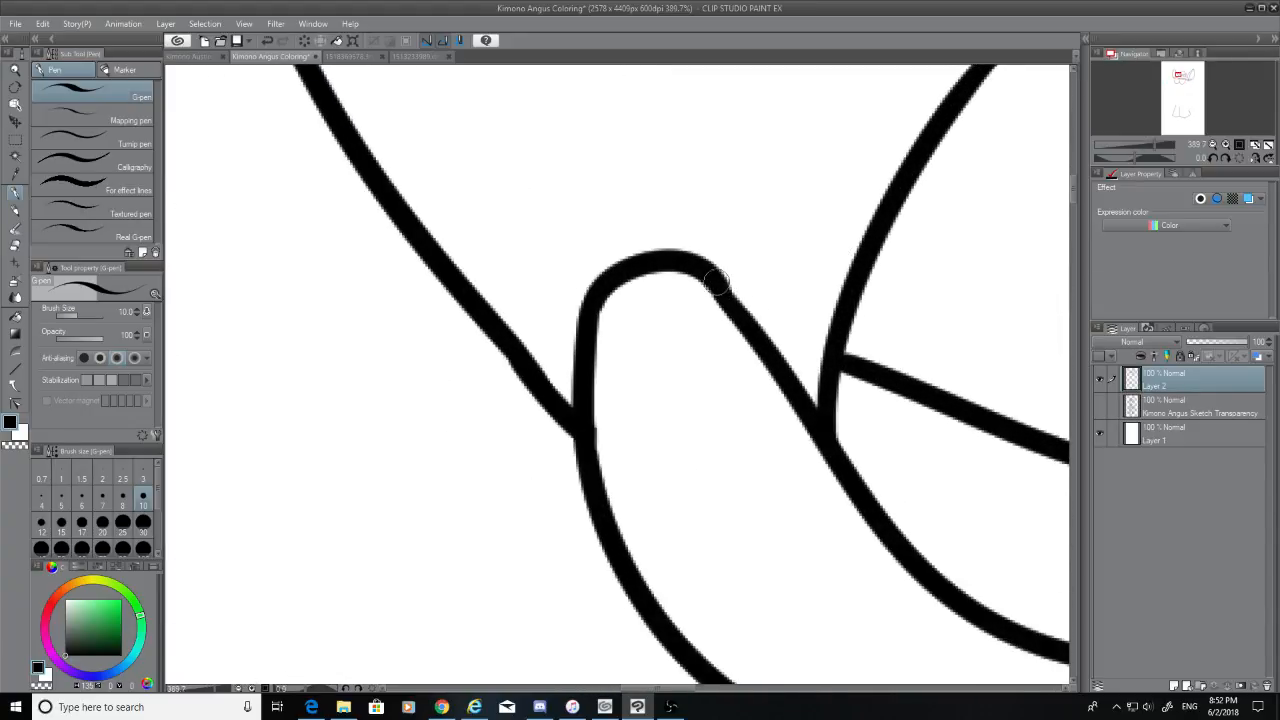
{"action": "left_click_drag", "start_coordinate": [714, 277], "coordinate": [741, 313]}
{"action": "key", "text": "ctrl+z"}
{"action": "scroll", "coordinate": [755, 468], "scroll_direction": "down", "scroll_amount": 4}
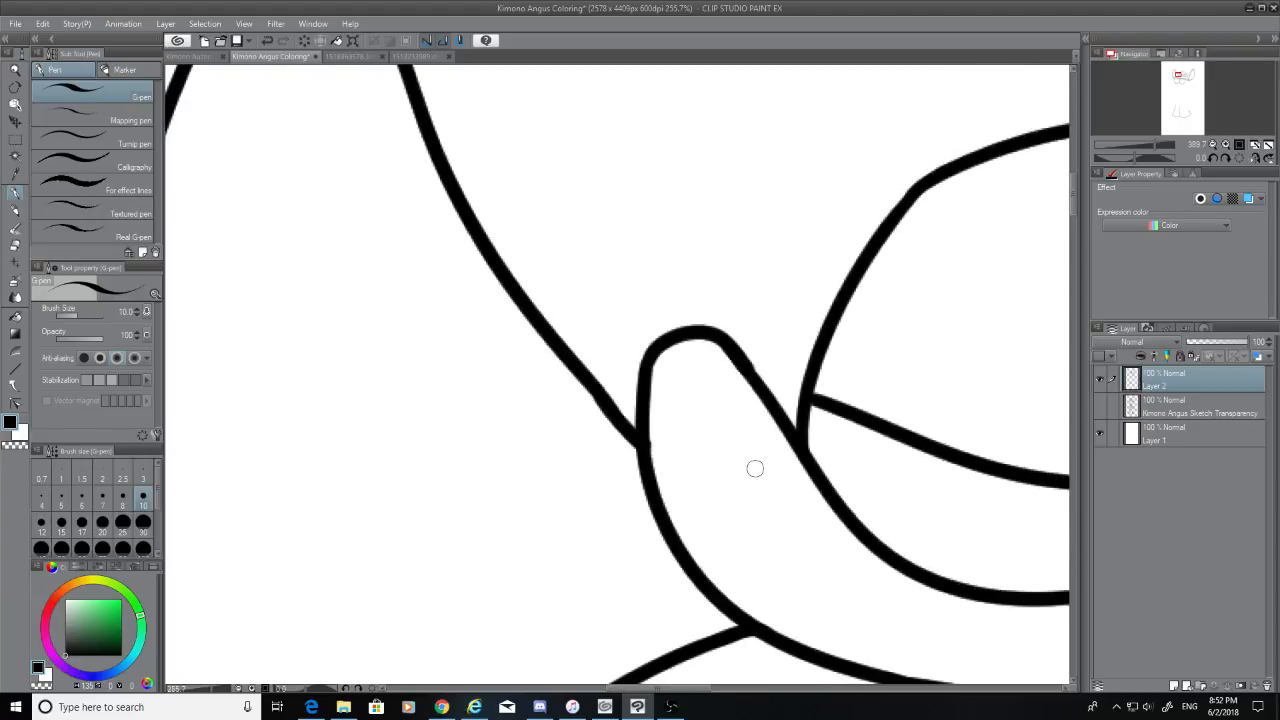
Examine the hat brim's line art up close, then compare the whole inked head with and without the sketch
{"action": "scroll", "coordinate": [755, 468], "scroll_direction": "up", "scroll_amount": 2}
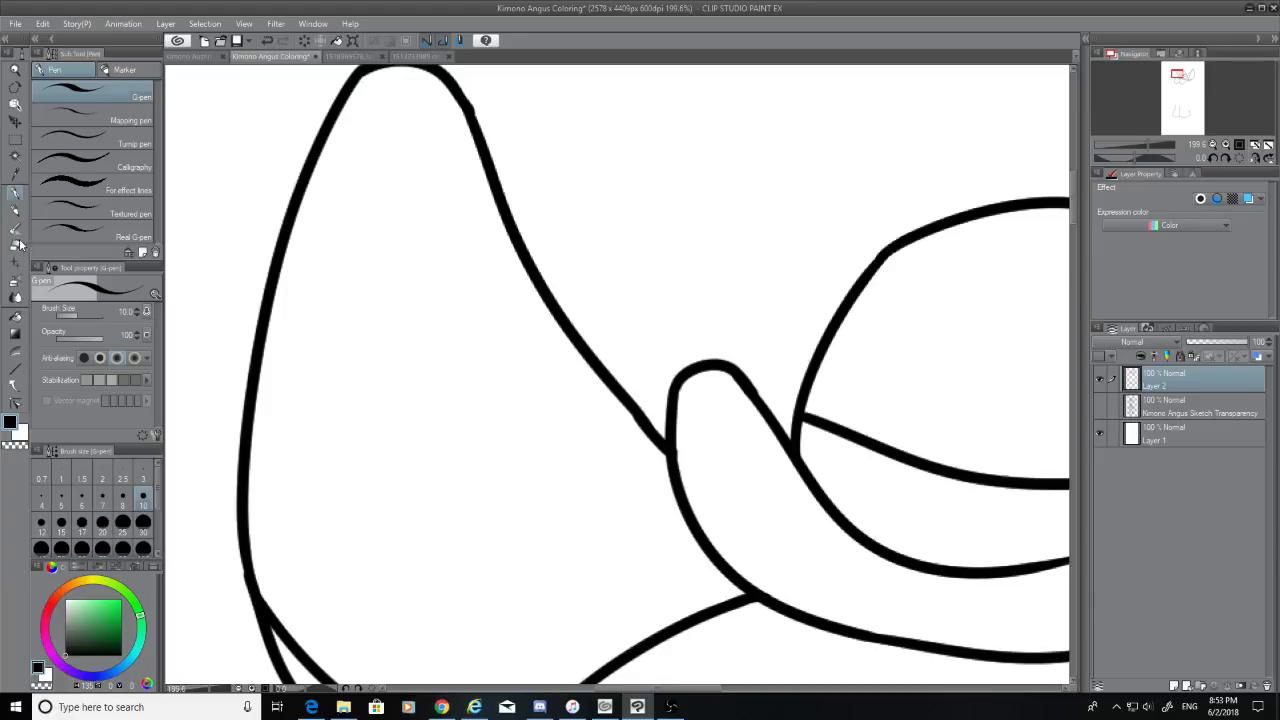
{"action": "key", "text": "e"}
{"action": "scroll", "coordinate": [771, 309], "scroll_direction": "up", "scroll_amount": 3}
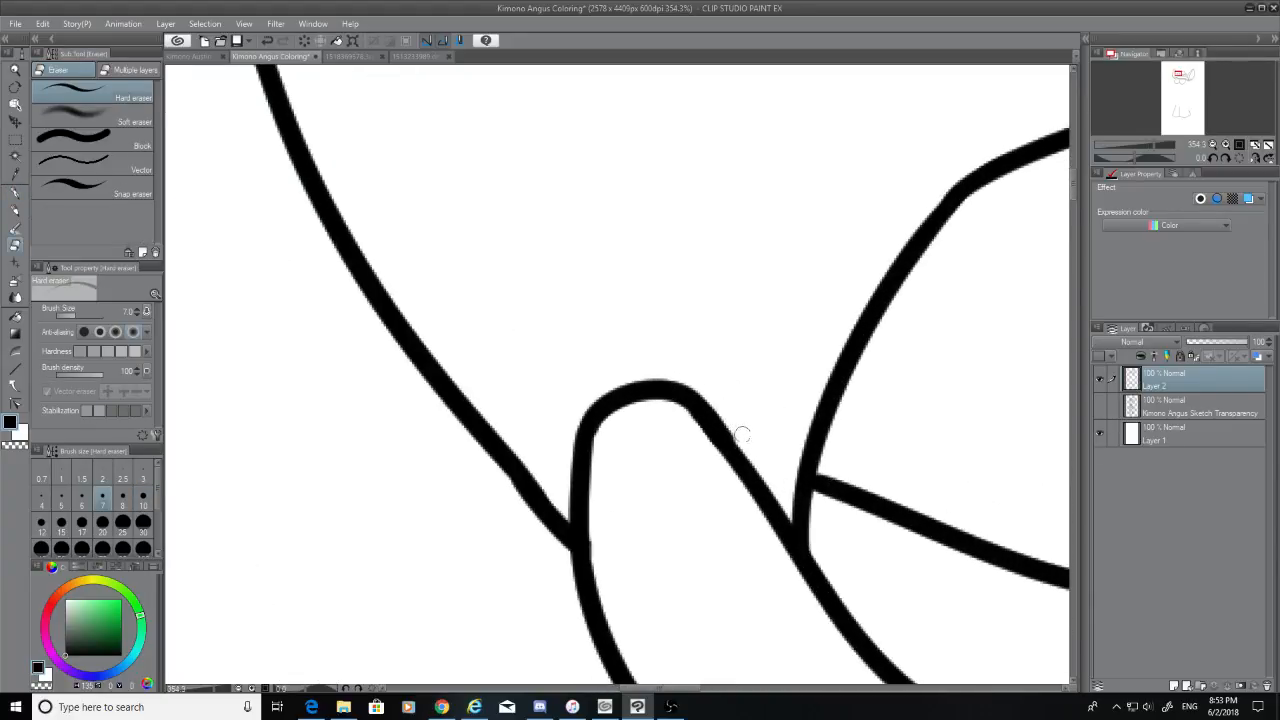
{"action": "left_click", "coordinate": [108, 525]}
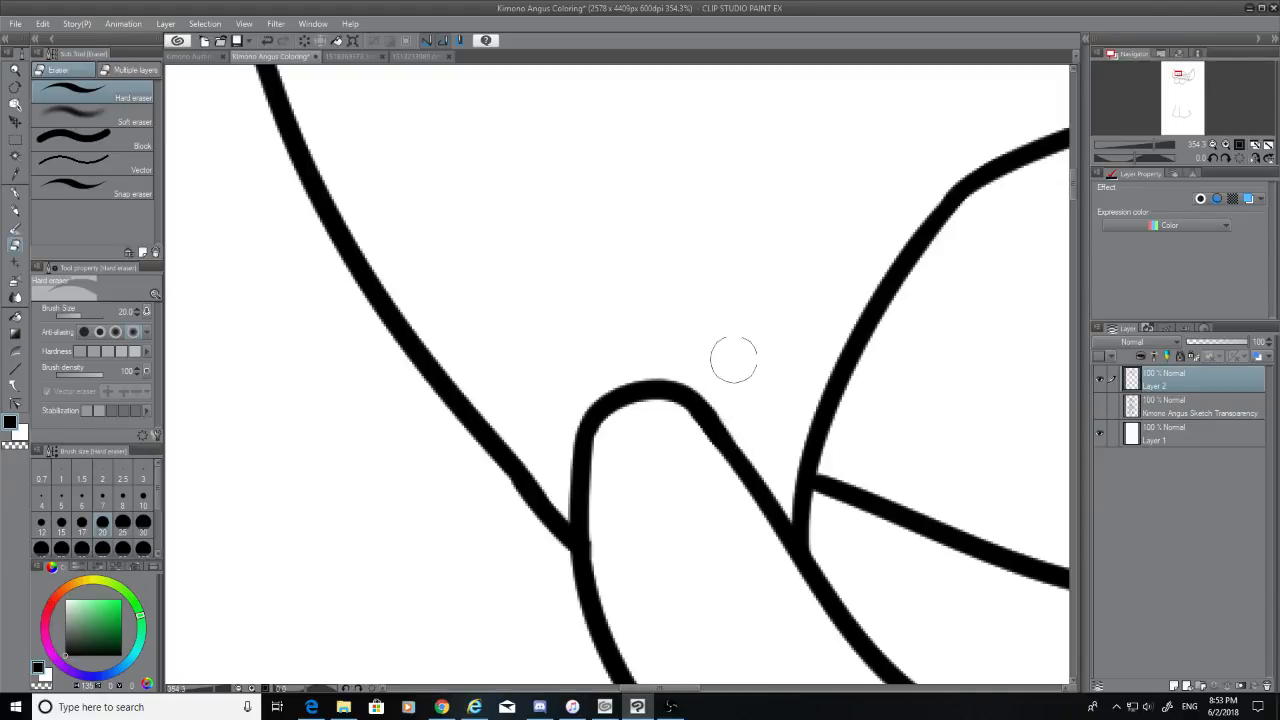
{"action": "scroll", "coordinate": [660, 574], "scroll_direction": "down", "scroll_amount": 3}
{"action": "scroll", "coordinate": [654, 565], "scroll_direction": "up", "scroll_amount": 4}
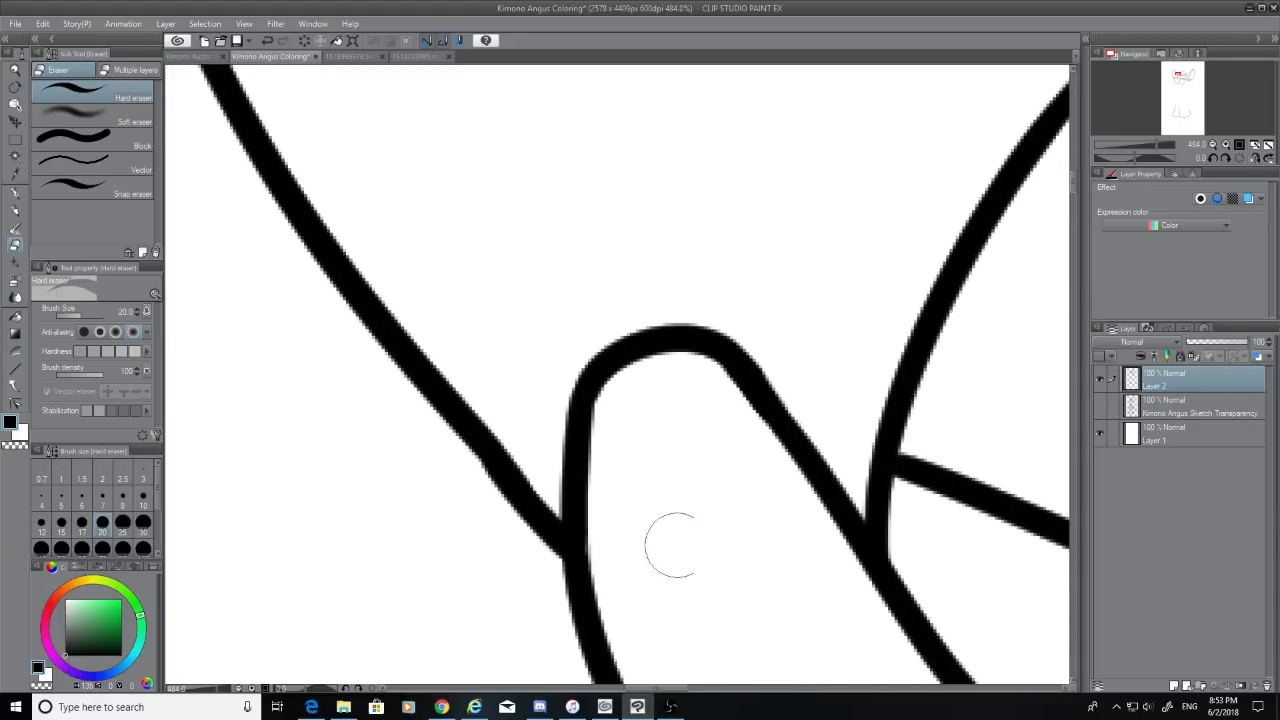
{"action": "scroll", "coordinate": [674, 543], "scroll_direction": "down", "scroll_amount": 5}
{"action": "scroll", "coordinate": [696, 543], "scroll_direction": "down", "scroll_amount": 3}
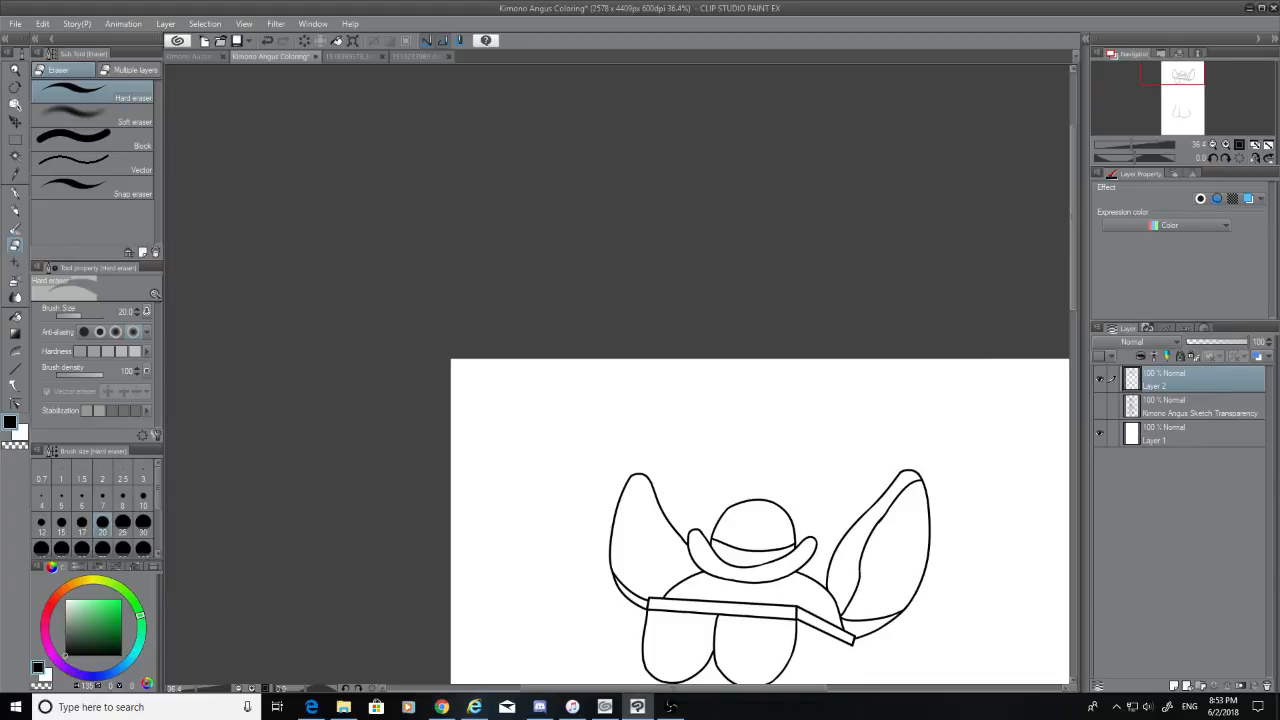
{"action": "left_click_drag", "start_coordinate": [1069, 288], "coordinate": [1086, 375]}
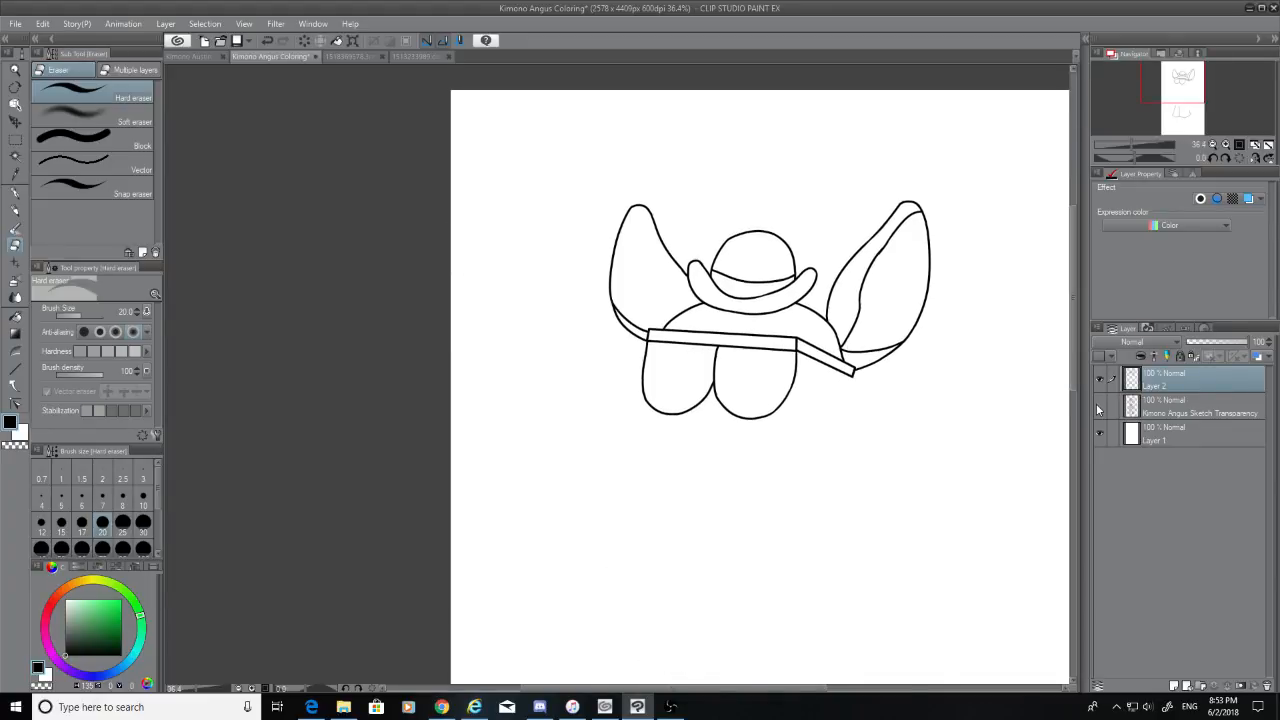
{"action": "left_click", "coordinate": [1099, 409]}
{"action": "left_click", "coordinate": [1099, 407]}
{"action": "left_click", "coordinate": [1099, 407]}
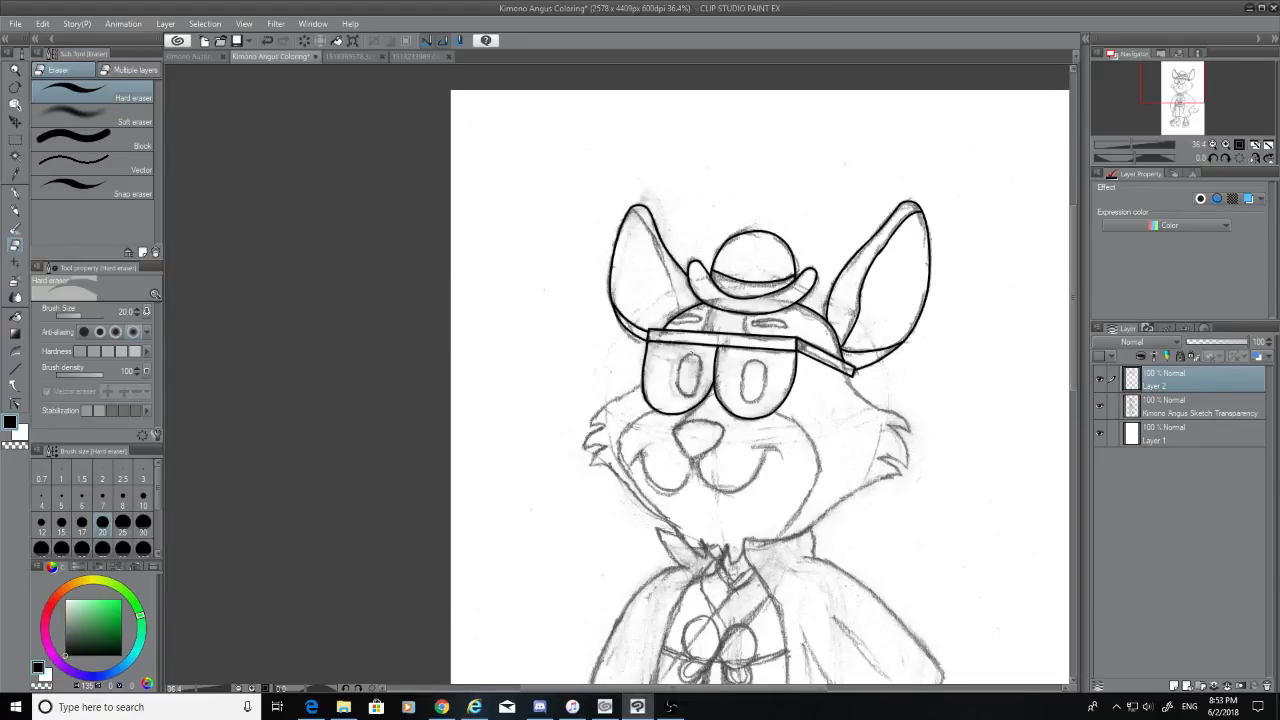
Ink the right cheek's upper edge with the G-pen from the goggle strap's end down to the fur tuft
{"action": "scroll", "coordinate": [667, 362], "scroll_direction": "up", "scroll_amount": 1}
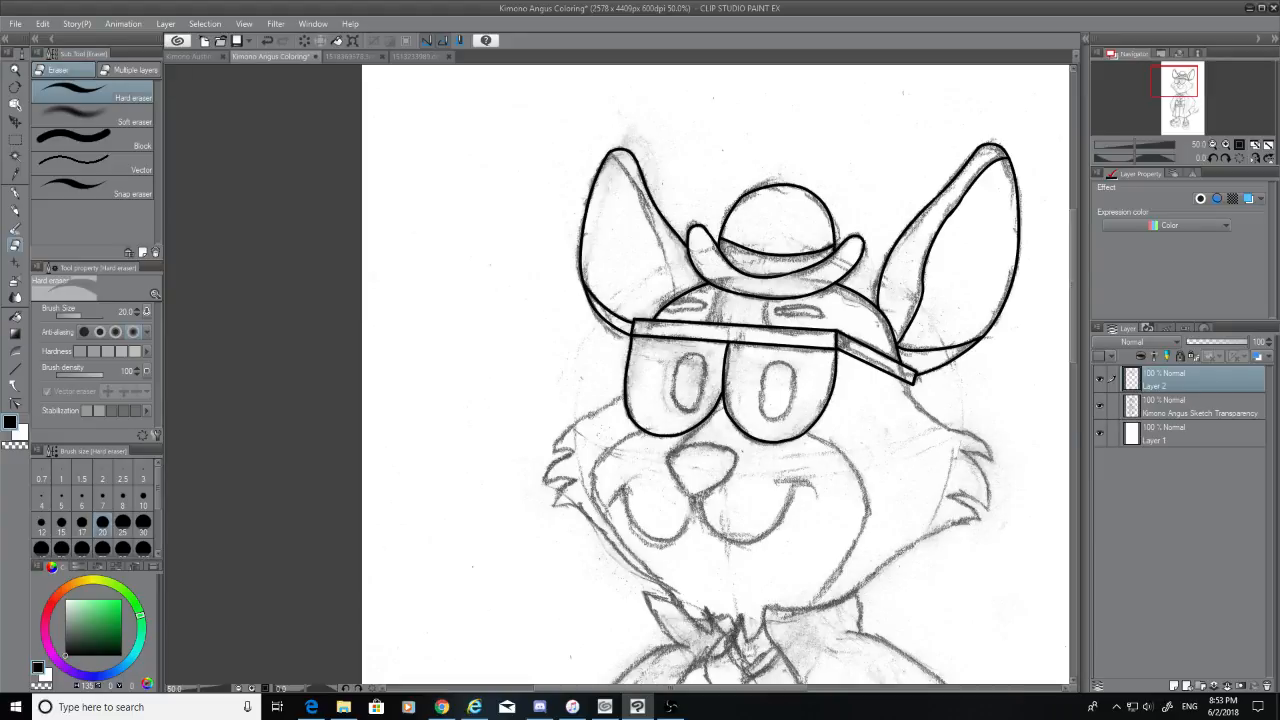
{"action": "left_click_drag", "start_coordinate": [1078, 340], "coordinate": [1078, 352]}
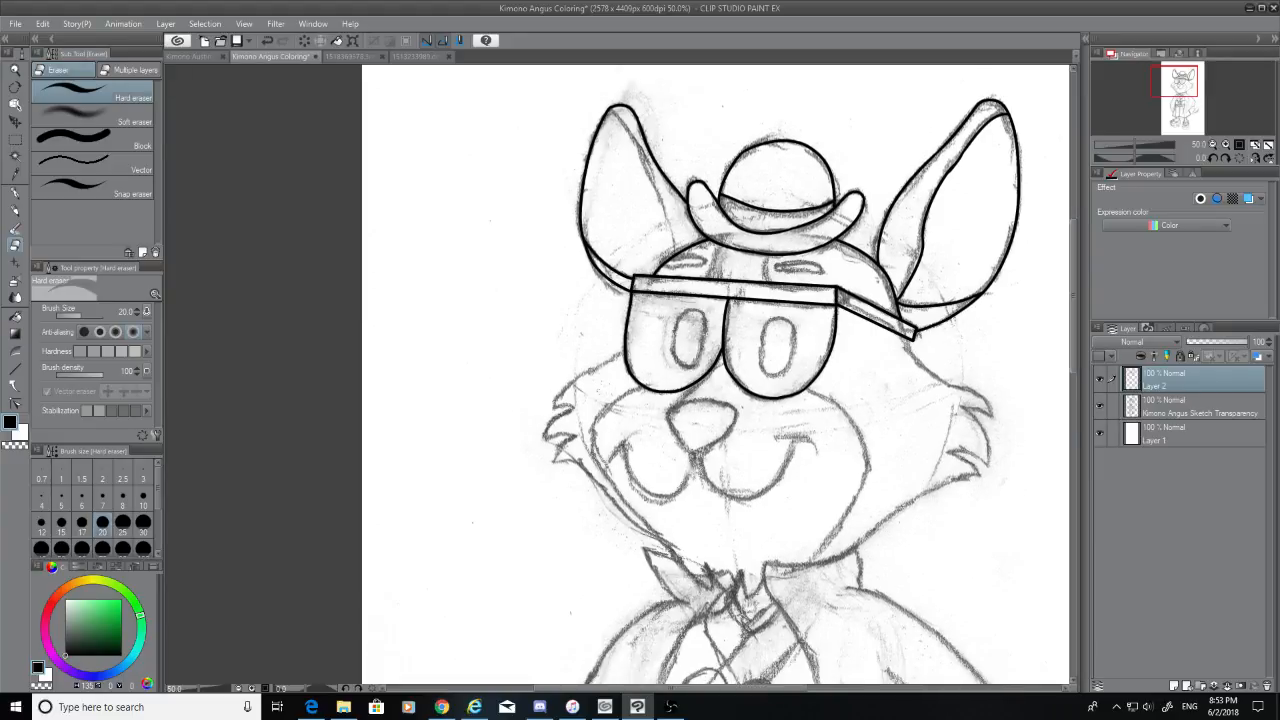
{"action": "left_click", "coordinate": [15, 194]}
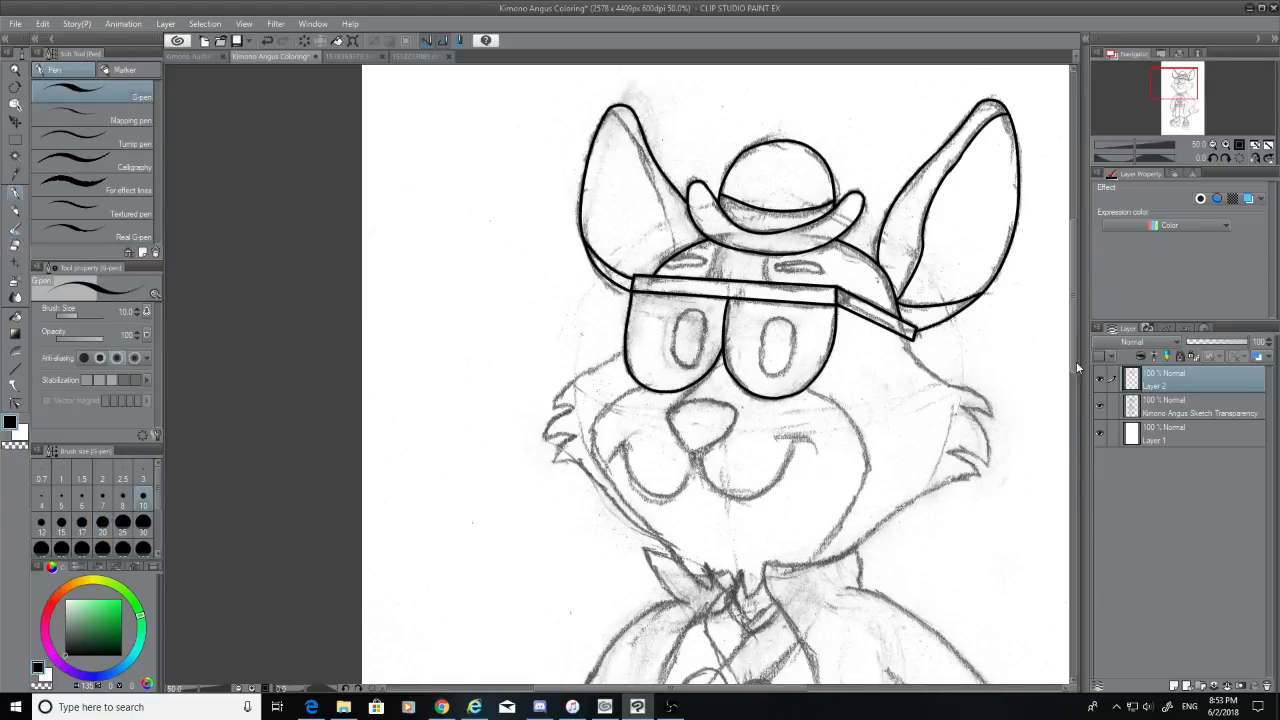
{"action": "scroll", "coordinate": [1076, 361], "scroll_direction": "down", "scroll_amount": 1}
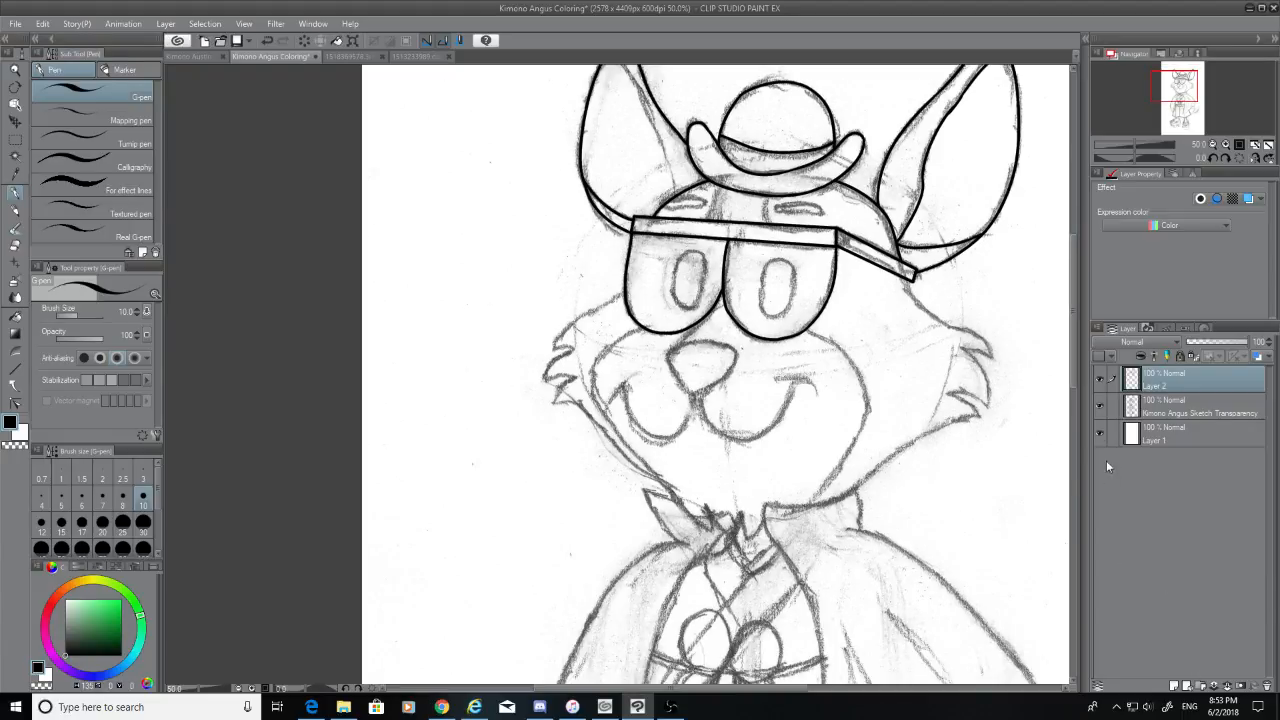
{"action": "scroll", "coordinate": [990, 247], "scroll_direction": "up", "scroll_amount": 4}
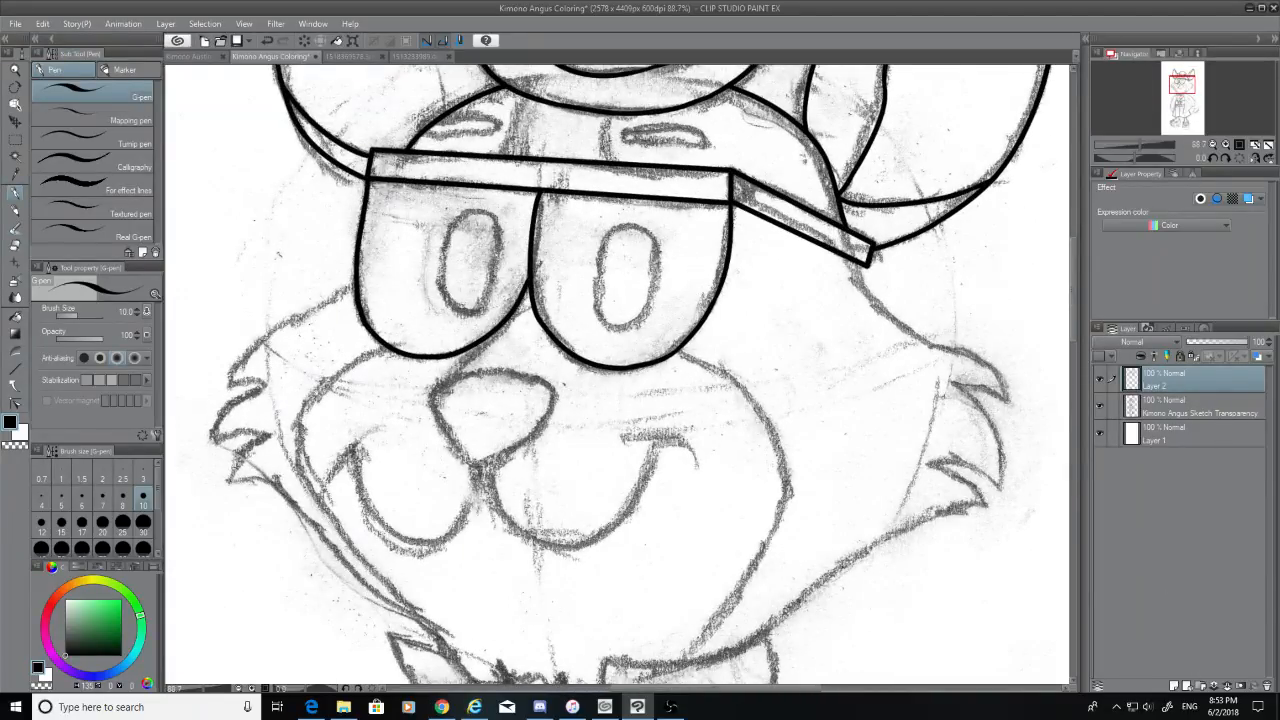
{"action": "left_click_drag", "start_coordinate": [860, 264], "coordinate": [996, 370]}
{"action": "key", "text": "ctrl+z"}
{"action": "key", "text": "ctrl+y"}
{"action": "key", "text": "ctrl+z"}
{"action": "mouse_move", "coordinate": [856, 262]}
{"action": "left_mouse_down"}
{"action": "mouse_move", "coordinate": [890, 312]}
{"action": "mouse_move", "coordinate": [977, 356]}
{"action": "left_mouse_up"}
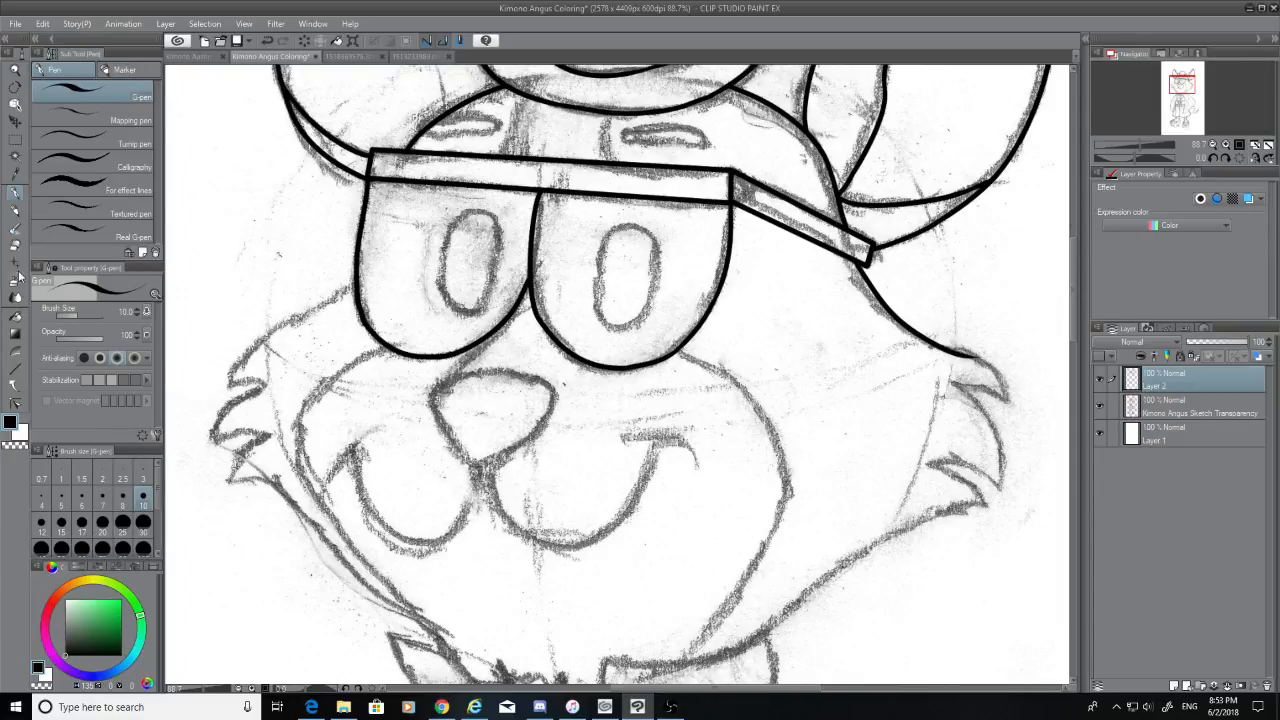
Trim the end of the right cheek line and try to ink the uppermost fur tuft's outer curve
{"action": "left_click", "coordinate": [17, 277]}
{"action": "mouse_move", "coordinate": [962, 358]}
{"action": "left_mouse_down"}
{"action": "mouse_move", "coordinate": [950, 350]}
{"action": "mouse_move", "coordinate": [988, 357]}
{"action": "mouse_move", "coordinate": [1013, 400]}
{"action": "left_mouse_up"}
{"action": "left_click", "coordinate": [15, 192]}
{"action": "key", "text": "ctrl+z"}
{"action": "key", "text": "ctrl+z"}
{"action": "left_click_drag", "start_coordinate": [944, 348], "coordinate": [1015, 398]}
{"action": "key", "text": "ctrl+z"}
{"action": "left_click_drag", "start_coordinate": [942, 348], "coordinate": [1000, 400]}
{"action": "key", "text": "ctrl+z"}
{"action": "left_click_drag", "start_coordinate": [946, 348], "coordinate": [1012, 404]}
{"action": "key", "text": "ctrl+z"}
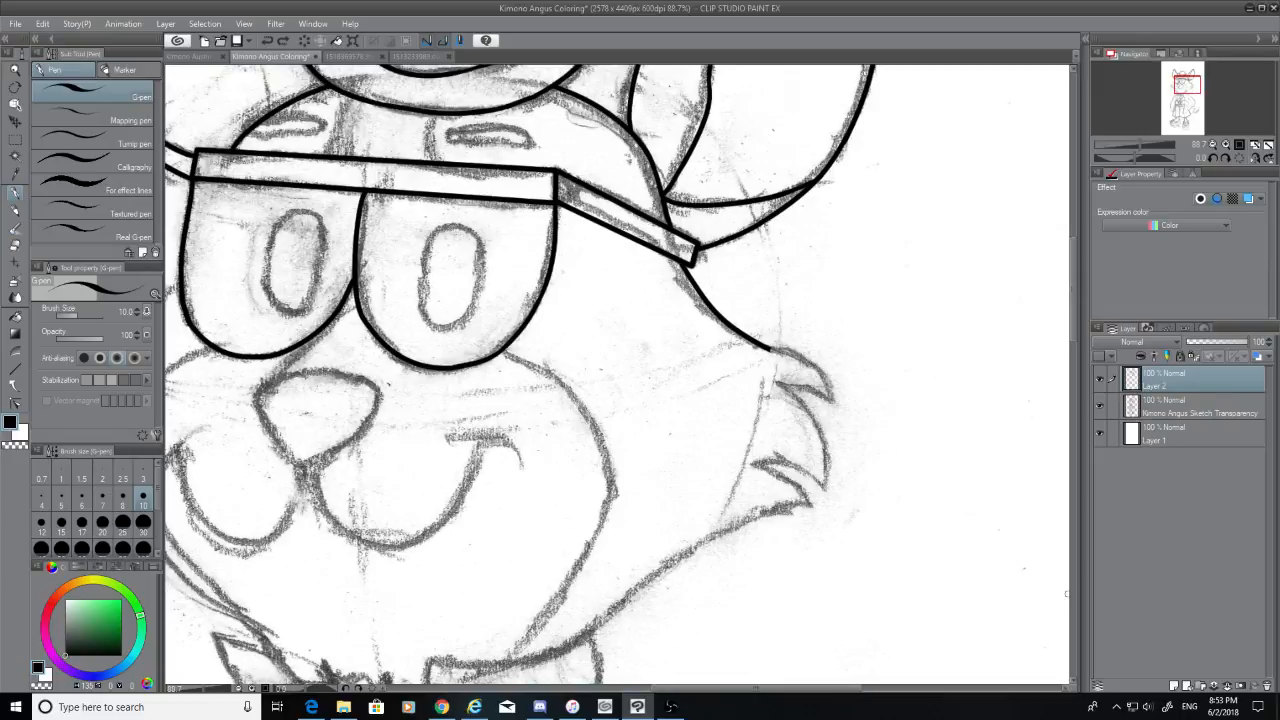
Compare the right cheek line with the sketch, remove it, and re-ink it from the goggle strap into the start of the fur tuft
{"action": "scroll", "coordinate": [784, 527], "scroll_direction": "up", "scroll_amount": 3}
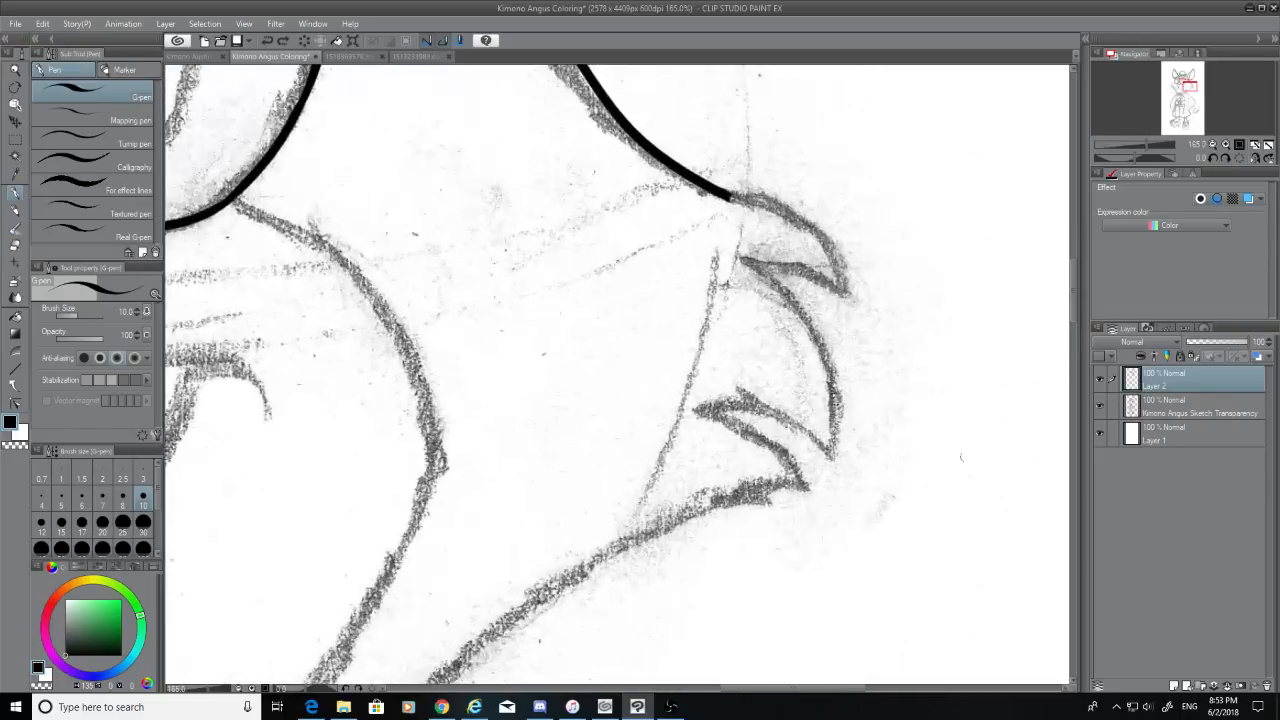
{"action": "left_click_drag", "start_coordinate": [1074, 305], "coordinate": [1074, 289]}
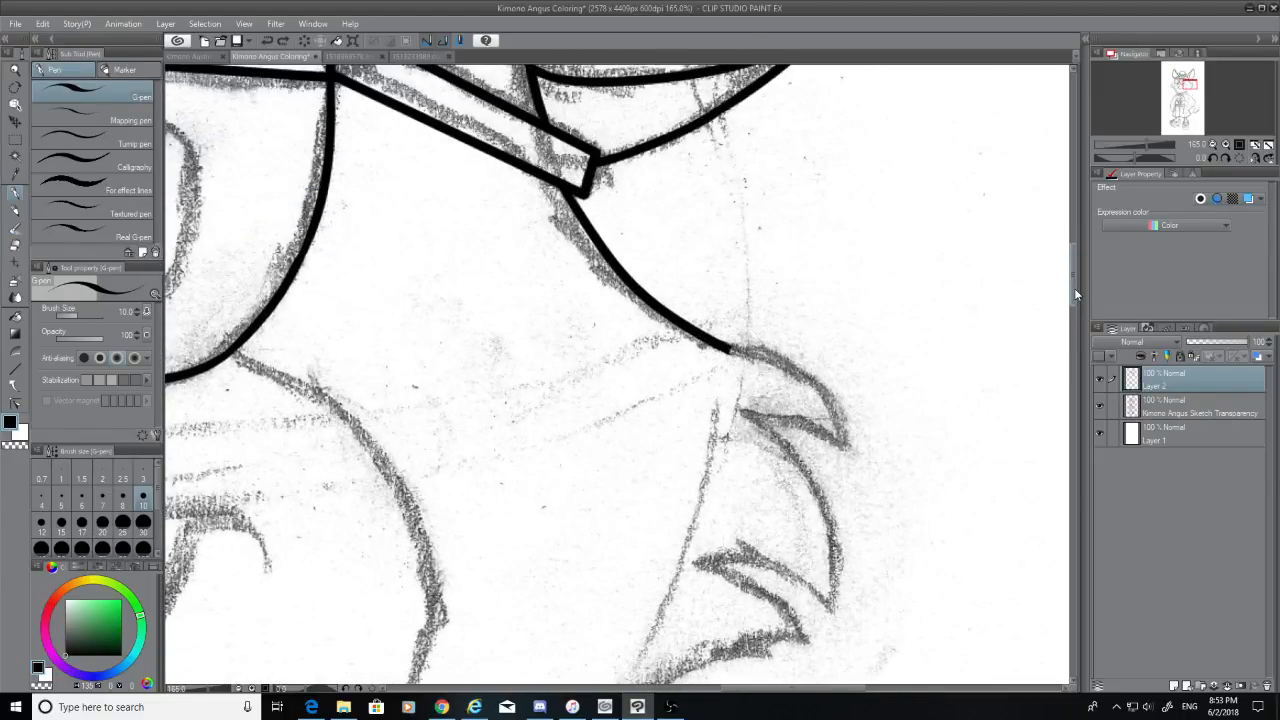
{"action": "left_click", "coordinate": [1099, 380]}
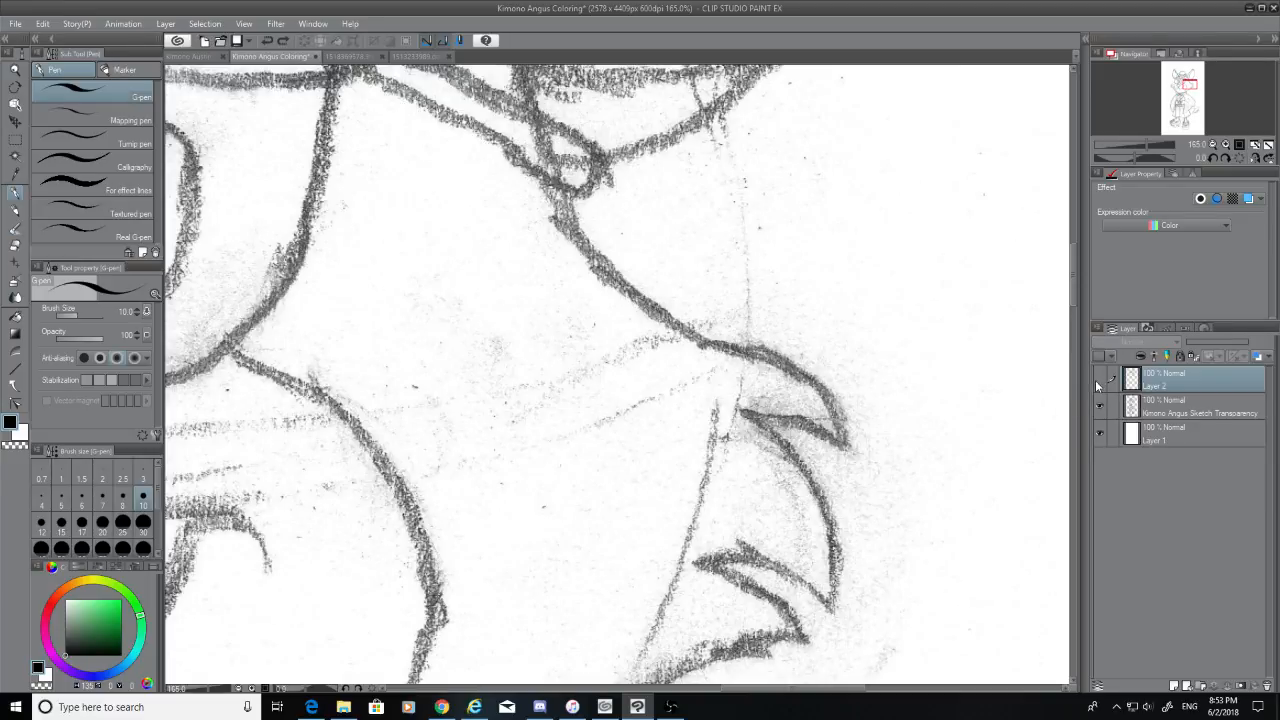
{"action": "left_click", "coordinate": [1099, 380]}
{"action": "key", "text": "ctrl+z"}
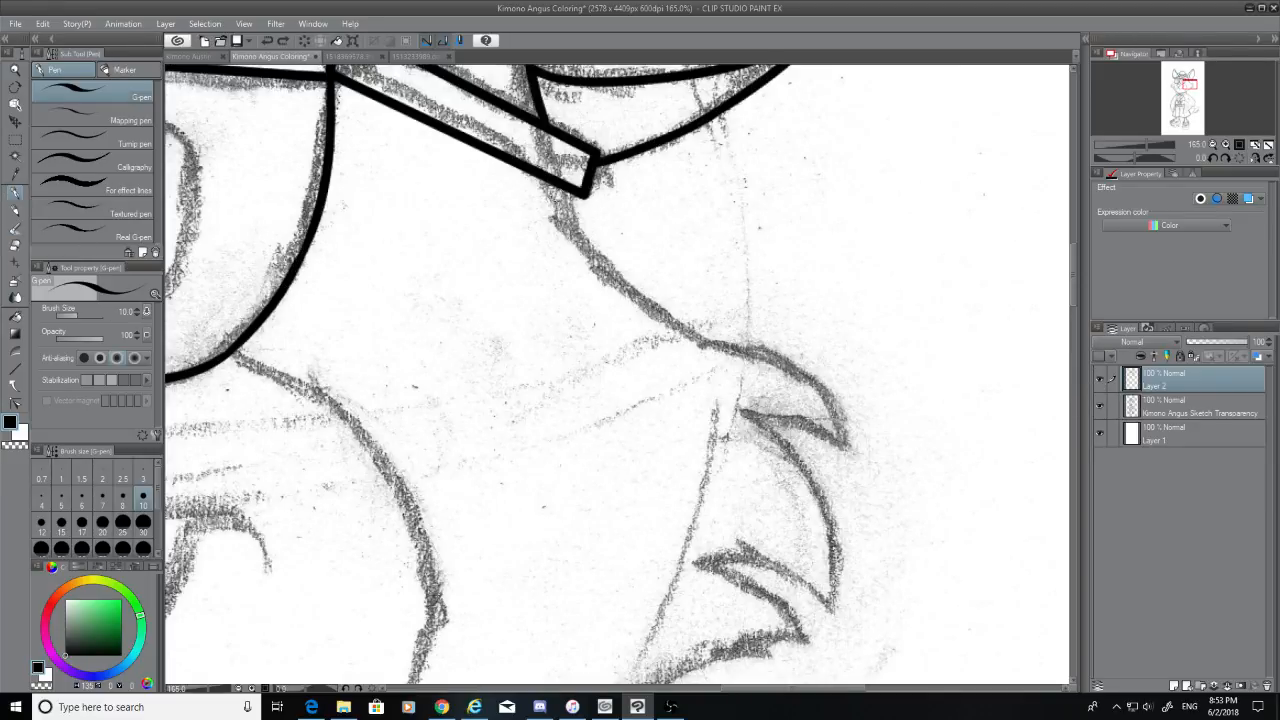
{"action": "mouse_move", "coordinate": [562, 188]}
{"action": "left_mouse_down"}
{"action": "mouse_move", "coordinate": [576, 224]}
{"action": "mouse_move", "coordinate": [746, 346]}
{"action": "left_mouse_up"}
{"action": "key", "text": "ctrl+z"}
{"action": "mouse_move", "coordinate": [558, 190]}
{"action": "left_mouse_down"}
{"action": "mouse_move", "coordinate": [572, 215]}
{"action": "mouse_move", "coordinate": [802, 358]}
{"action": "left_mouse_up"}
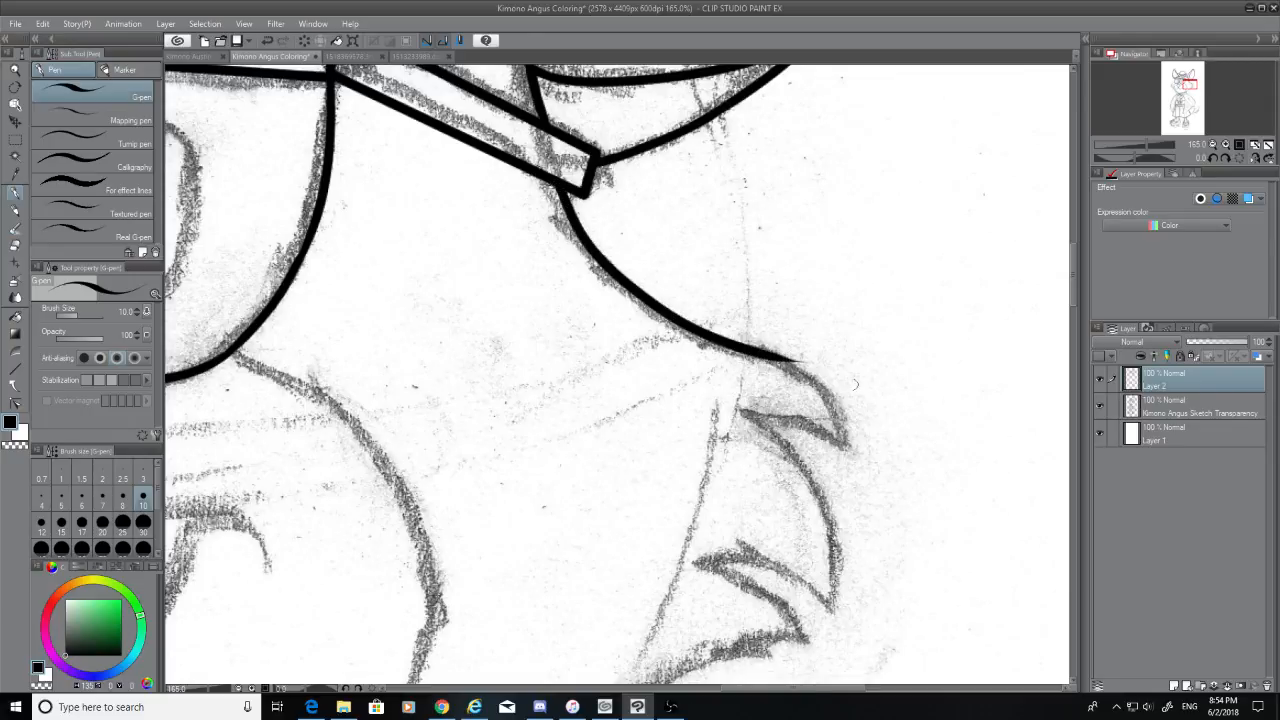
Ink the right cheek's uppermost fur tuft and the outer curve of the second tuft with the G-pen
{"action": "left_click", "coordinate": [15, 245]}
{"action": "mouse_move", "coordinate": [794, 372]}
{"action": "left_mouse_down"}
{"action": "mouse_move", "coordinate": [784, 360]}
{"action": "mouse_move", "coordinate": [845, 425]}
{"action": "left_mouse_up"}
{"action": "left_click", "coordinate": [15, 193]}
{"action": "key", "text": "ctrl+z"}
{"action": "left_click_drag", "start_coordinate": [770, 352], "coordinate": [837, 428]}
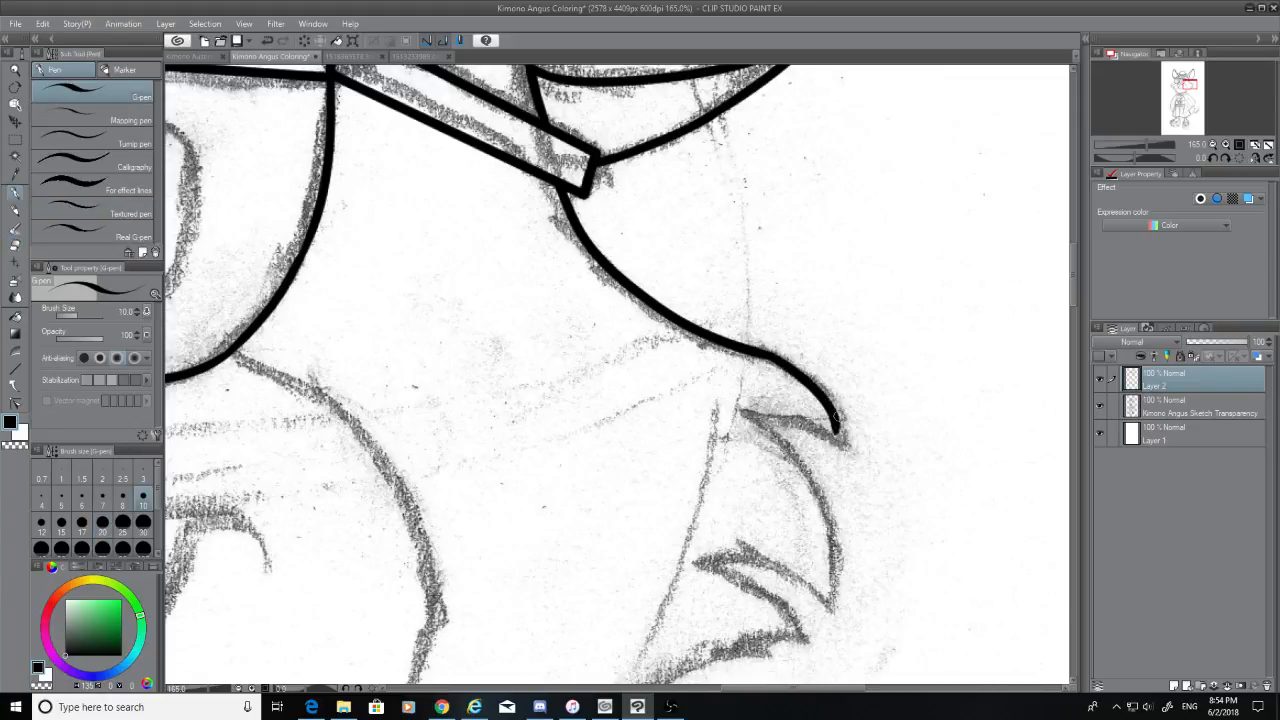
{"action": "key", "text": "ctrl+z"}
{"action": "left_click_drag", "start_coordinate": [770, 354], "coordinate": [850, 450]}
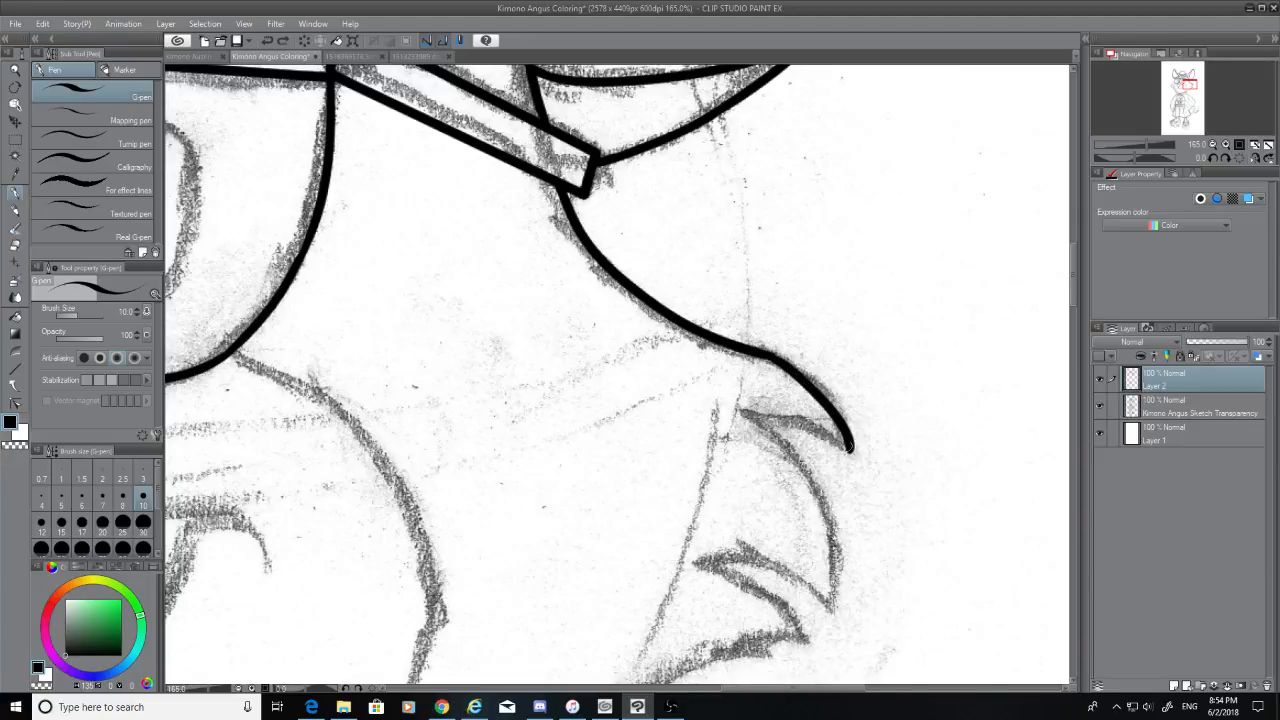
{"action": "key", "text": "ctrl+z"}
{"action": "mouse_move", "coordinate": [770, 354]}
{"action": "left_mouse_down"}
{"action": "mouse_move", "coordinate": [843, 436]}
{"action": "mouse_move", "coordinate": [736, 412]}
{"action": "mouse_move", "coordinate": [831, 601]}
{"action": "left_mouse_up"}
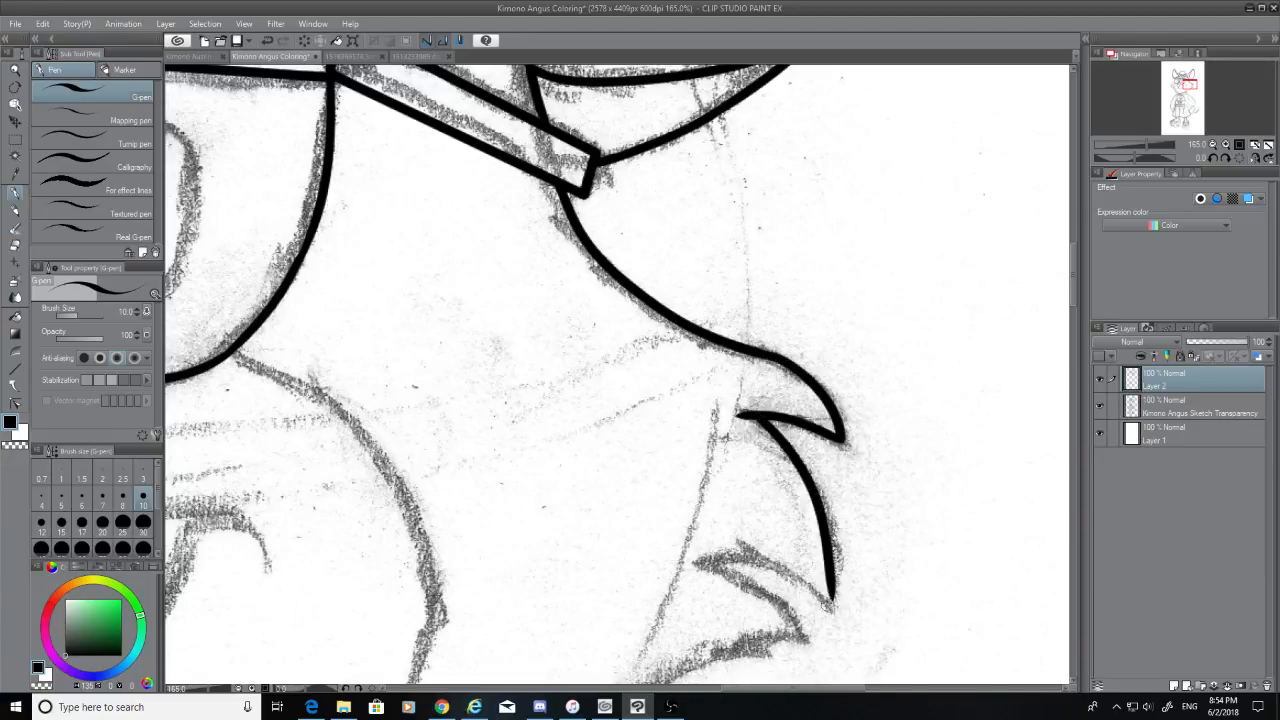
Ink the underside of the second cheek fur tuft as a slightly arched line meeting its tip
{"action": "scroll", "coordinate": [1074, 292], "scroll_direction": "down", "scroll_amount": 3}
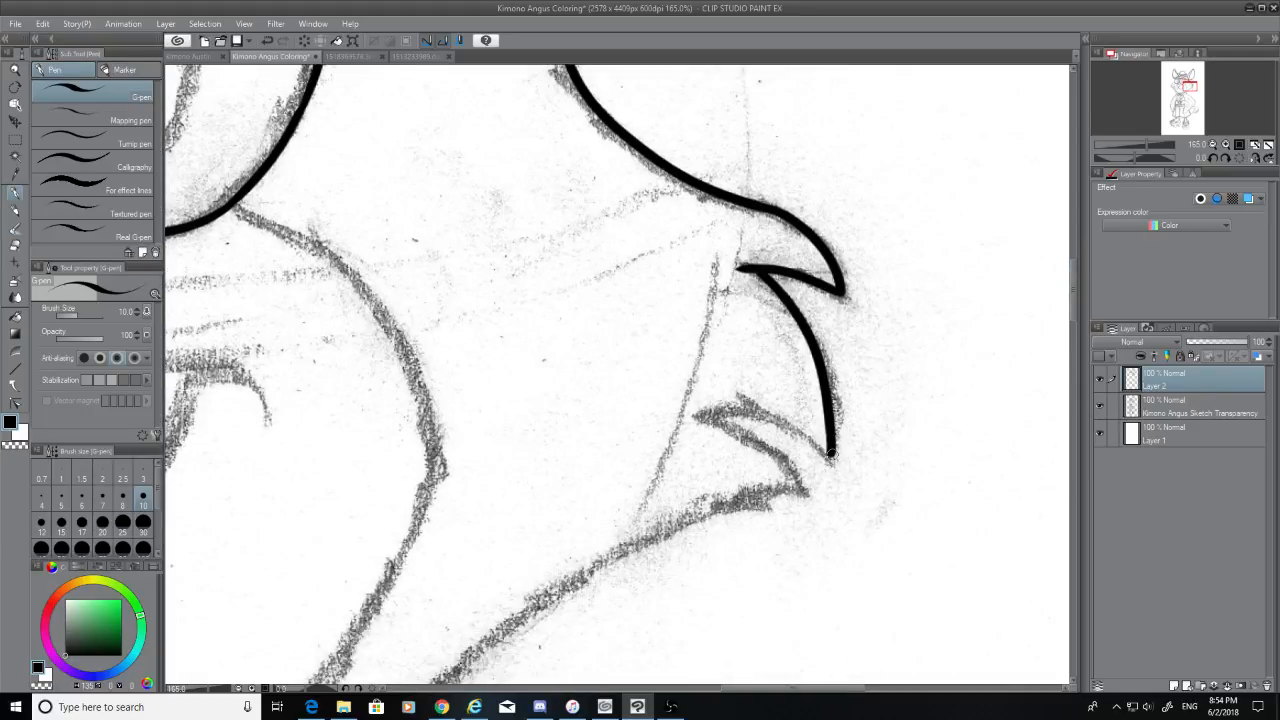
{"action": "left_click_drag", "start_coordinate": [700, 413], "coordinate": [832, 457]}
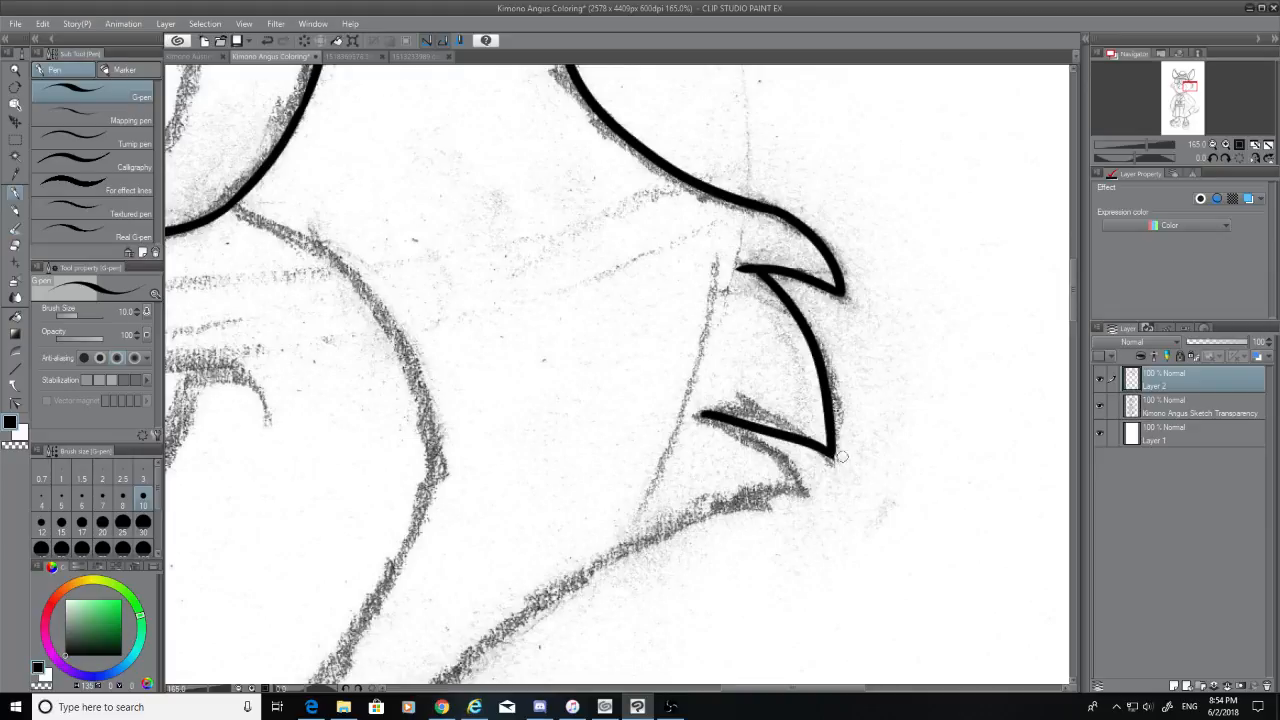
{"action": "key", "text": "ctrl+z"}
{"action": "left_click_drag", "start_coordinate": [700, 413], "coordinate": [834, 458]}
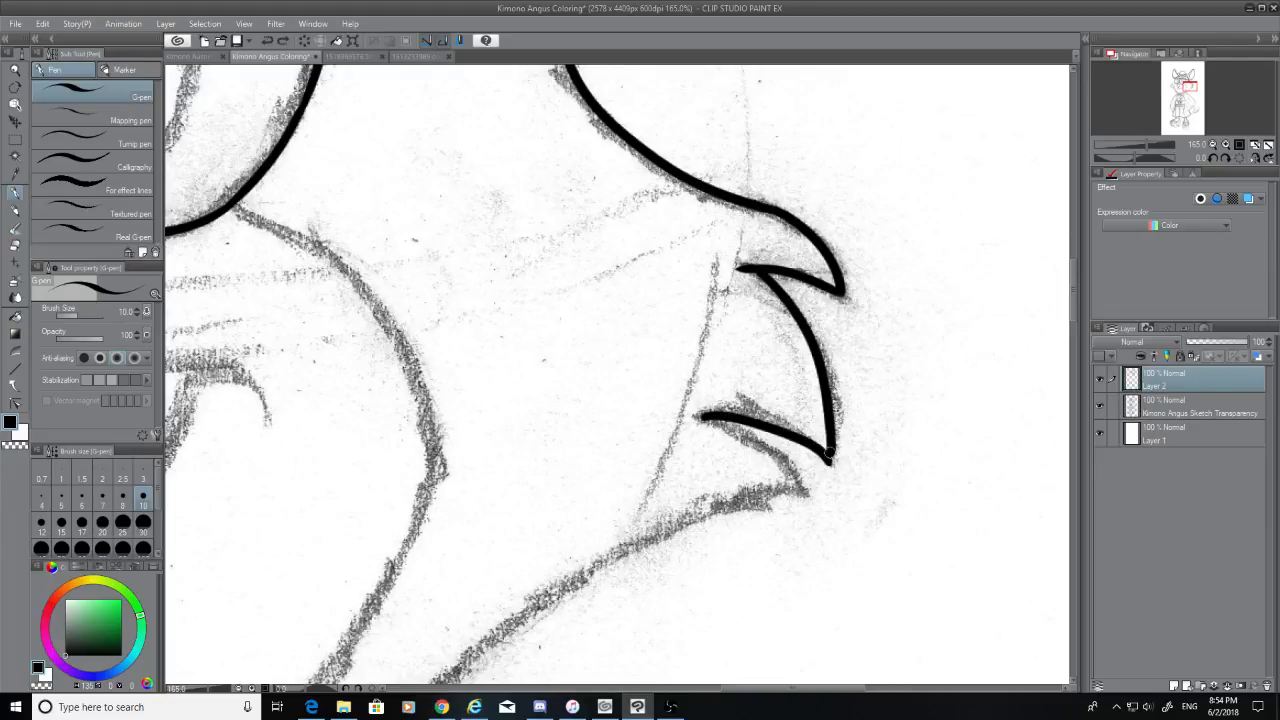
{"action": "left_click_drag", "start_coordinate": [829, 456], "coordinate": [832, 463]}
Ink the lowest cheek fur tuft and continue its line along the upper part of the cheek's lower edge
{"action": "scroll", "coordinate": [616, 375], "scroll_direction": "down", "scroll_amount": 3}
{"action": "left_click_drag", "start_coordinate": [704, 283], "coordinate": [801, 361]}
{"action": "key", "text": "ctrl+z"}
{"action": "mouse_move", "coordinate": [702, 280]}
{"action": "left_mouse_down"}
{"action": "mouse_move", "coordinate": [753, 311]}
{"action": "mouse_move", "coordinate": [795, 372]}
{"action": "left_mouse_up"}
{"action": "key", "text": "ctrl+z"}
{"action": "mouse_move", "coordinate": [702, 279]}
{"action": "left_mouse_down"}
{"action": "mouse_move", "coordinate": [807, 355]}
{"action": "mouse_move", "coordinate": [485, 508]}
{"action": "left_mouse_up"}
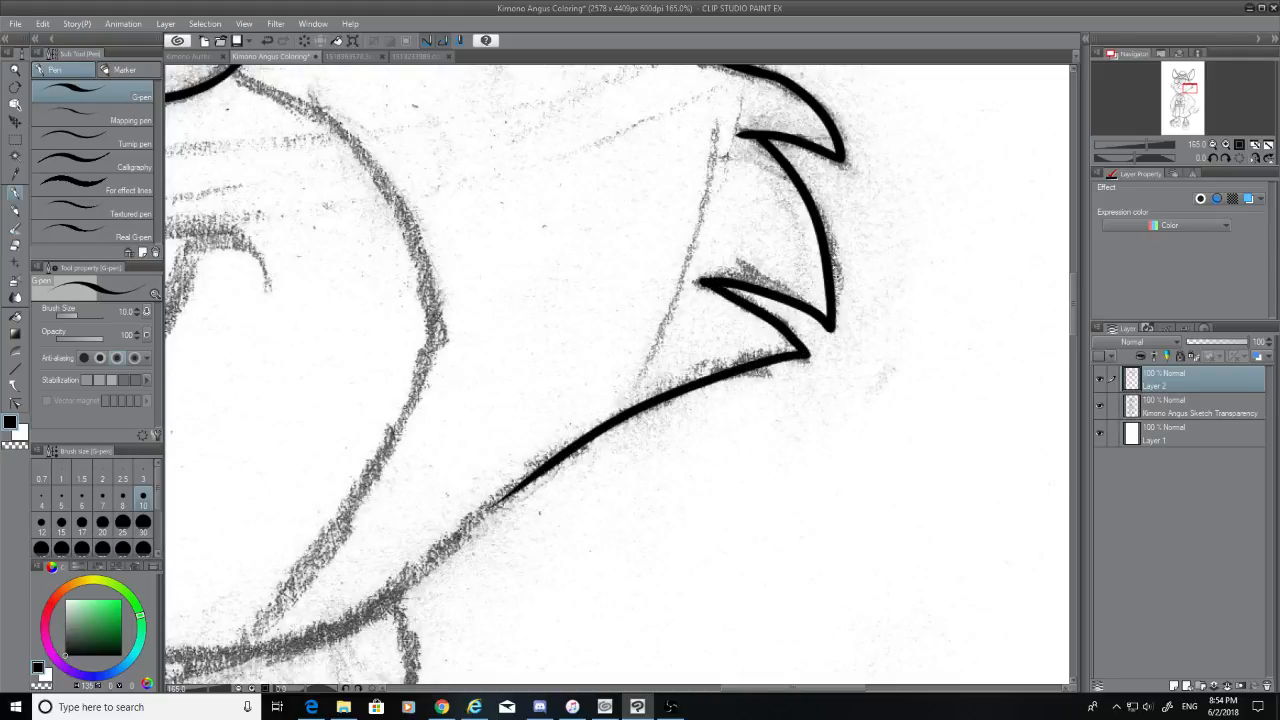
Try to extend the cheek's lower edge from the inked line down toward the collar
{"action": "left_click_drag", "start_coordinate": [760, 688], "coordinate": [672, 688]}
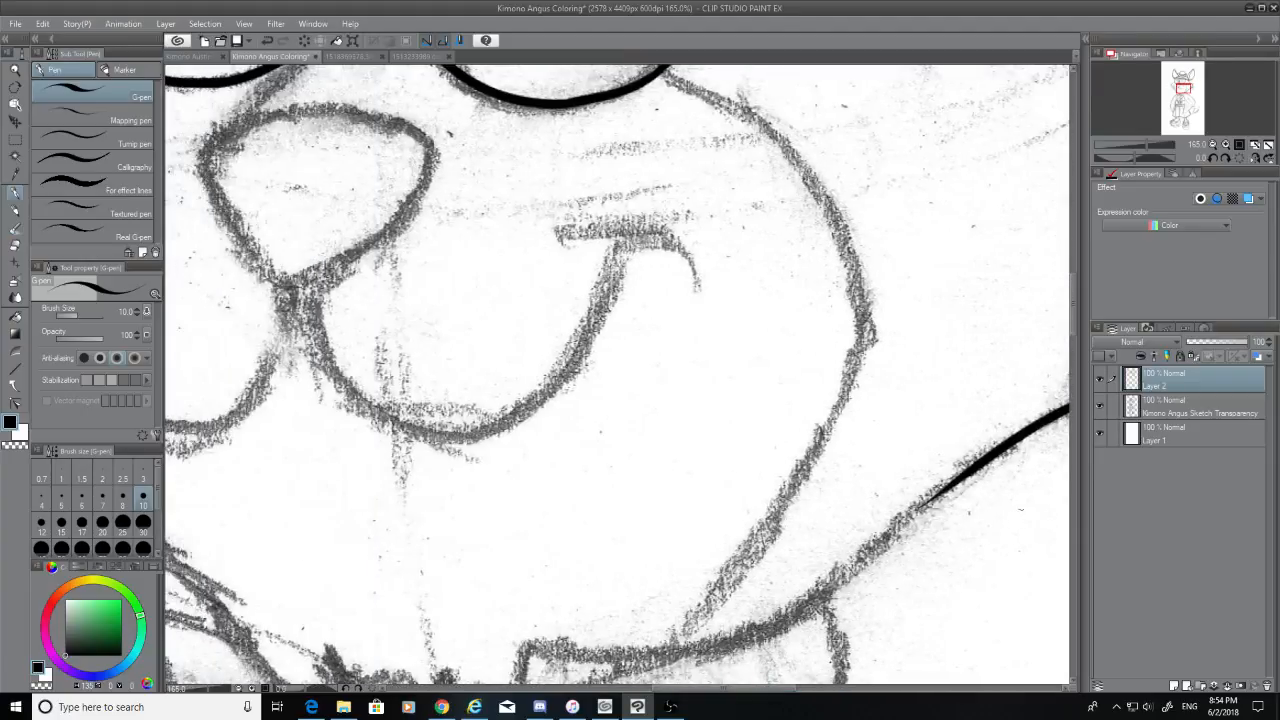
{"action": "left_click_drag", "start_coordinate": [1084, 322], "coordinate": [1084, 352]}
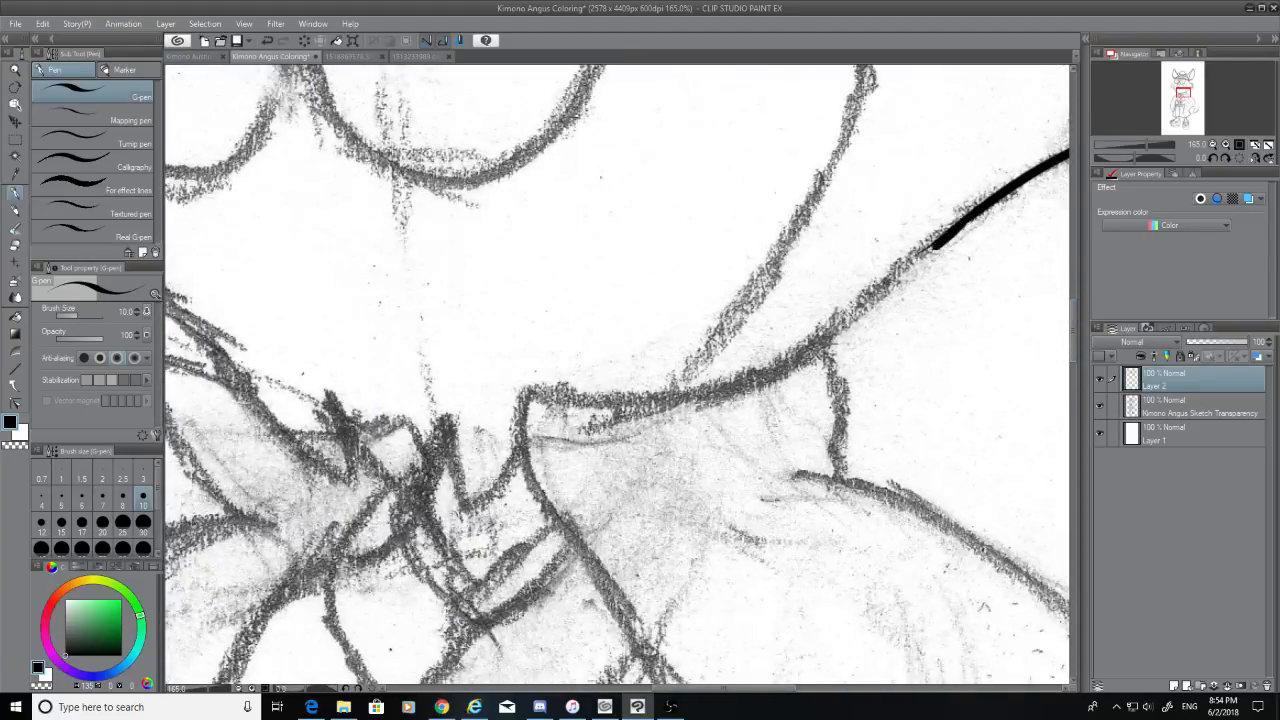
{"action": "left_click_drag", "start_coordinate": [940, 222], "coordinate": [688, 386]}
{"action": "key", "text": "ctrl+z"}
{"action": "left_click_drag", "start_coordinate": [975, 212], "coordinate": [697, 396]}
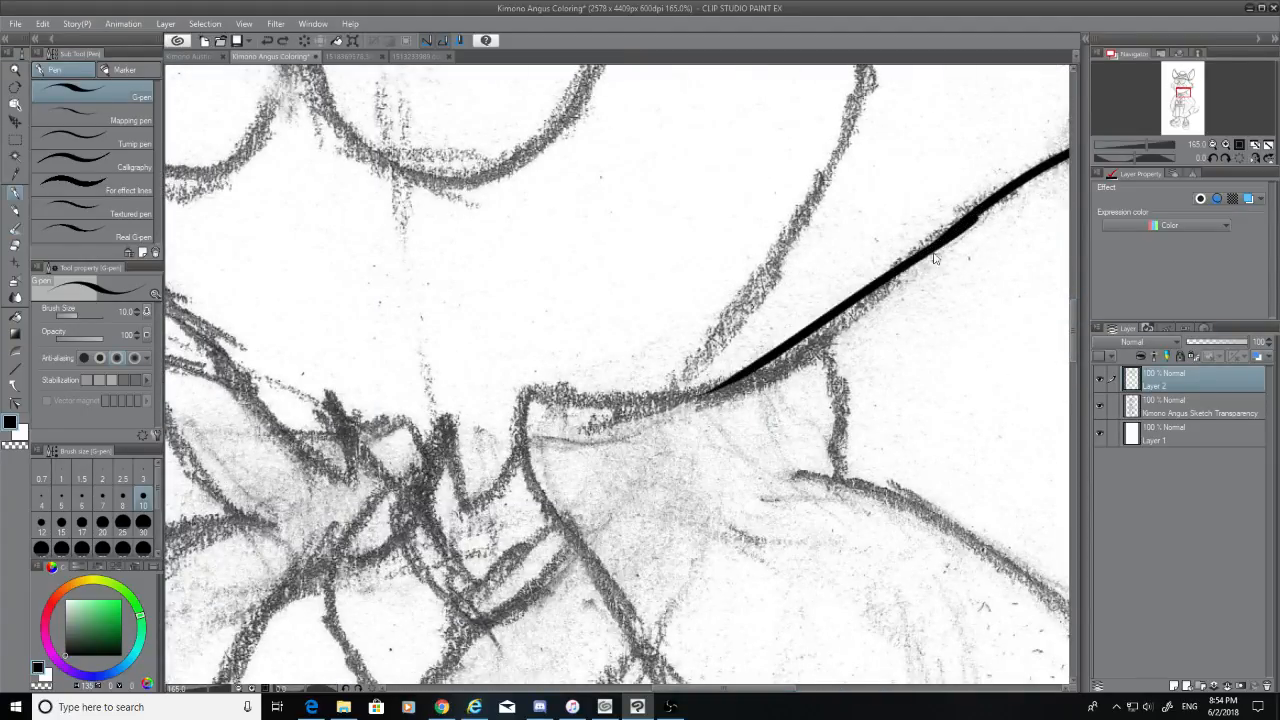
{"action": "key", "text": "ctrl+z"}
{"action": "left_click_drag", "start_coordinate": [960, 222], "coordinate": [704, 386]}
{"action": "key", "text": "ctrl+z"}
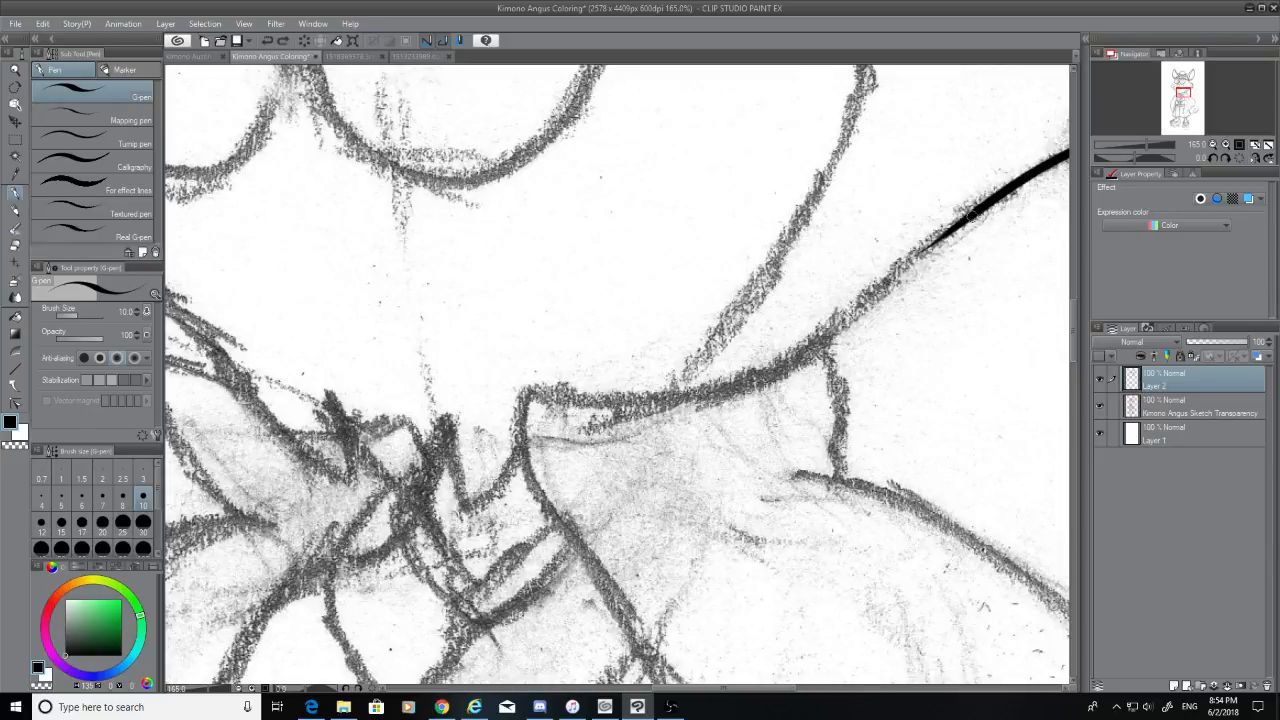
{"action": "mouse_move", "coordinate": [972, 214]}
{"action": "left_mouse_down"}
{"action": "mouse_move", "coordinate": [729, 373]}
{"action": "mouse_move", "coordinate": [676, 392]}
{"action": "left_mouse_up"}
{"action": "key", "text": "ctrl+z"}
Try to ink the cheek's lower edge in the opposite direction, from the collar's corner up to the existing cheek line
{"action": "mouse_move", "coordinate": [538, 389]}
{"action": "left_mouse_down"}
{"action": "mouse_move", "coordinate": [568, 399]}
{"action": "mouse_move", "coordinate": [948, 250]}
{"action": "left_mouse_up"}
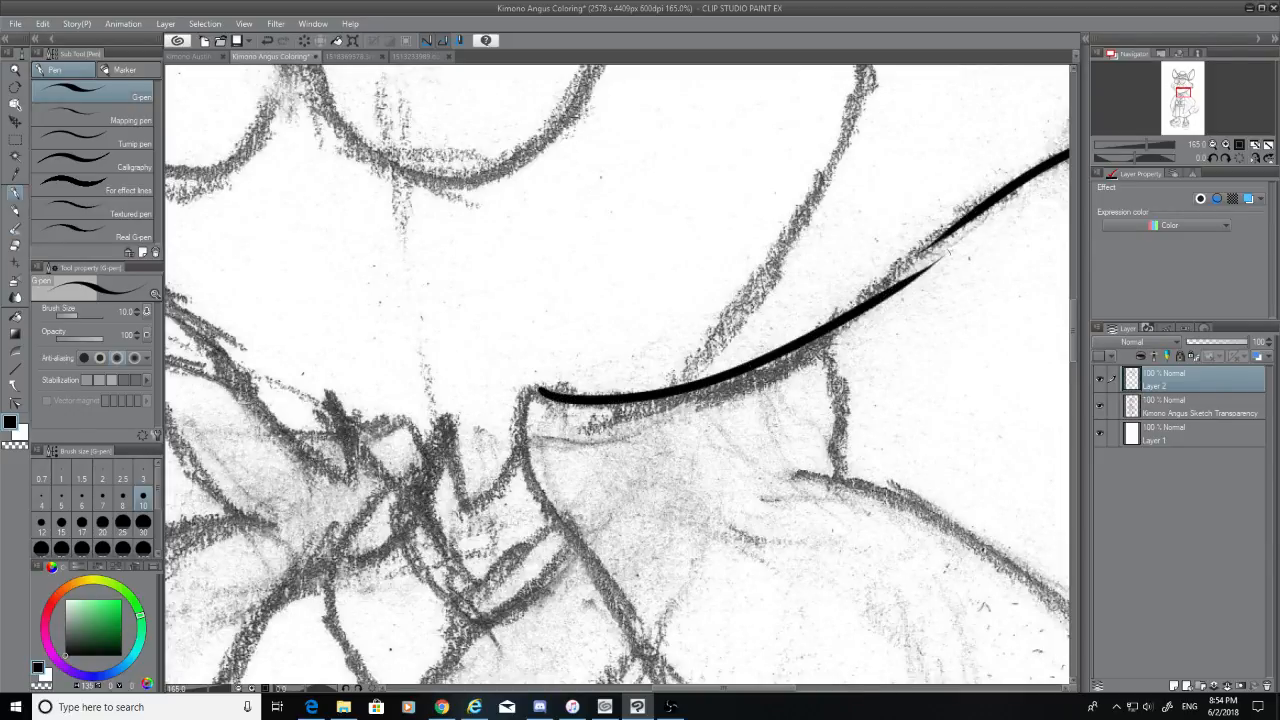
{"action": "key", "text": "ctrl+z"}
{"action": "mouse_move", "coordinate": [535, 388]}
{"action": "left_mouse_down"}
{"action": "mouse_move", "coordinate": [595, 406]}
{"action": "mouse_move", "coordinate": [1008, 204]}
{"action": "left_mouse_up"}
{"action": "key", "text": "ctrl+z"}
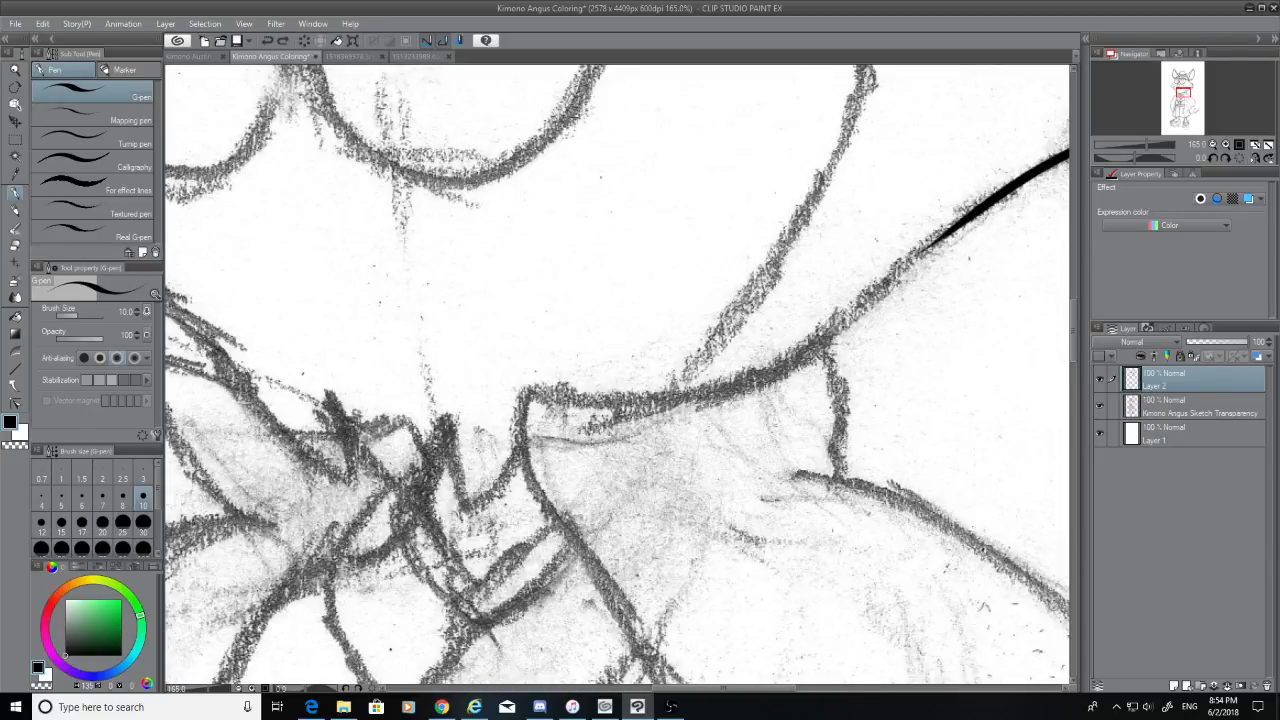
{"action": "mouse_move", "coordinate": [530, 388]}
{"action": "left_mouse_down"}
{"action": "mouse_move", "coordinate": [584, 401]}
{"action": "mouse_move", "coordinate": [1030, 187]}
{"action": "left_mouse_up"}
{"action": "key", "text": "ctrl+z"}
{"action": "mouse_move", "coordinate": [532, 389]}
{"action": "left_mouse_down"}
{"action": "mouse_move", "coordinate": [587, 402]}
{"action": "mouse_move", "coordinate": [960, 208]}
{"action": "left_mouse_up"}
{"action": "key", "text": "ctrl+z"}
{"action": "mouse_move", "coordinate": [568, 378]}
{"action": "left_mouse_down"}
{"action": "mouse_move", "coordinate": [955, 222]}
{"action": "mouse_move", "coordinate": [686, 393]}
{"action": "left_mouse_up"}
{"action": "key", "text": "ctrl+z"}
{"action": "key", "text": "ctrl+z"}
Ink the cheek's lower edge in two parts, down to the neck bend and from the collar's corner to that bend
{"action": "left_click_drag", "start_coordinate": [980, 212], "coordinate": [766, 378]}
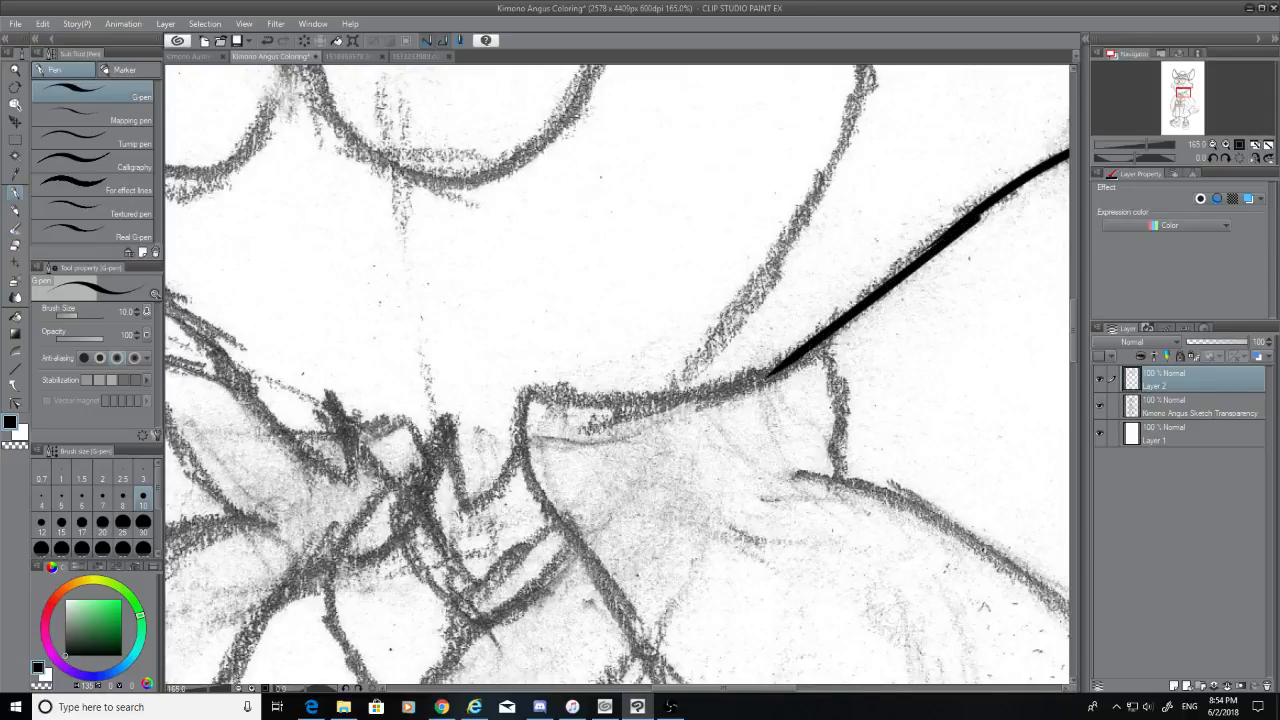
{"action": "key", "text": "ctrl+z"}
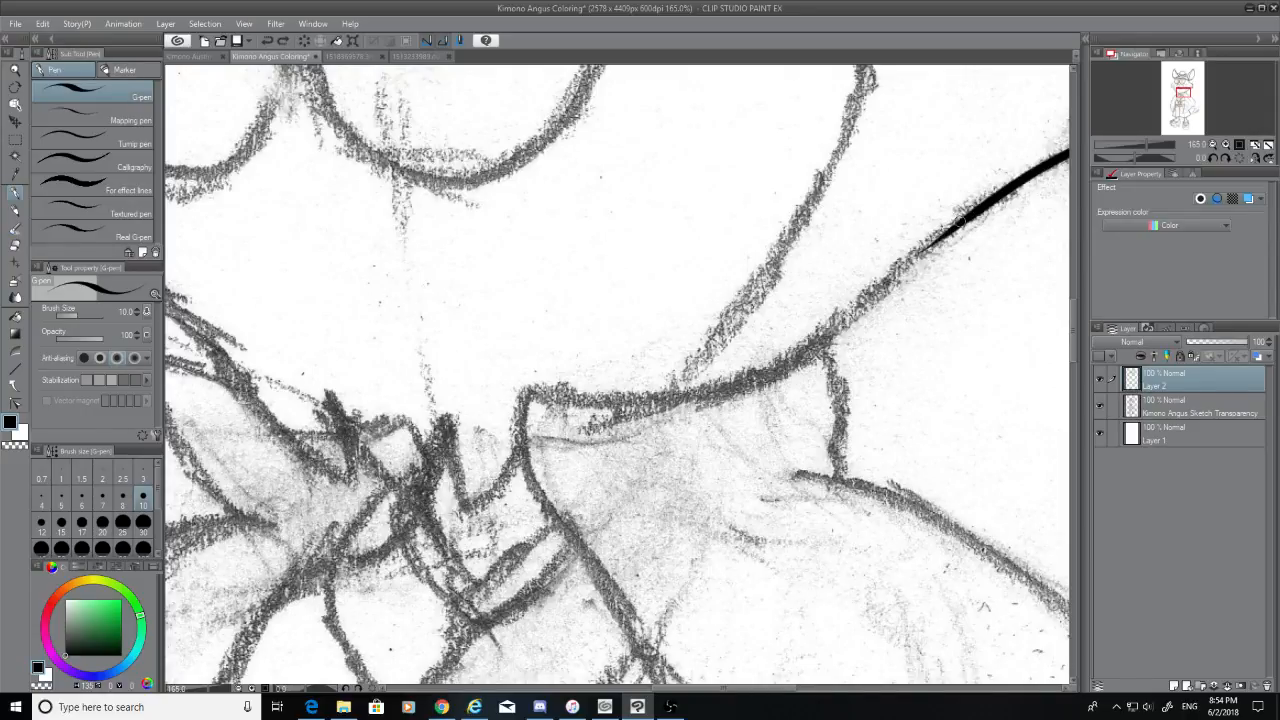
{"action": "left_click_drag", "start_coordinate": [959, 220], "coordinate": [814, 338]}
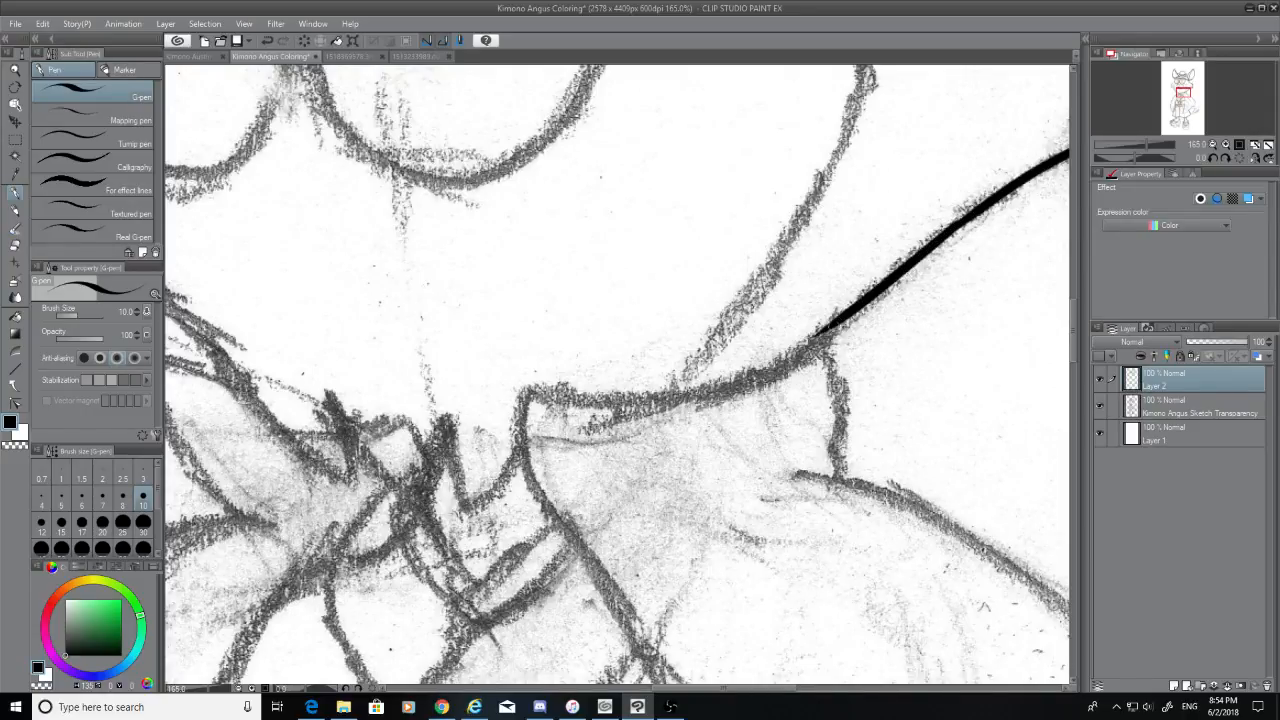
{"action": "left_click_drag", "start_coordinate": [530, 393], "coordinate": [906, 318]}
{"action": "key", "text": "ctrl+z"}
{"action": "left_click_drag", "start_coordinate": [530, 393], "coordinate": [906, 316]}
{"action": "key", "text": "ctrl+z"}
{"action": "key", "text": "ctrl+z"}
{"action": "left_click_drag", "start_coordinate": [959, 226], "coordinate": [785, 362]}
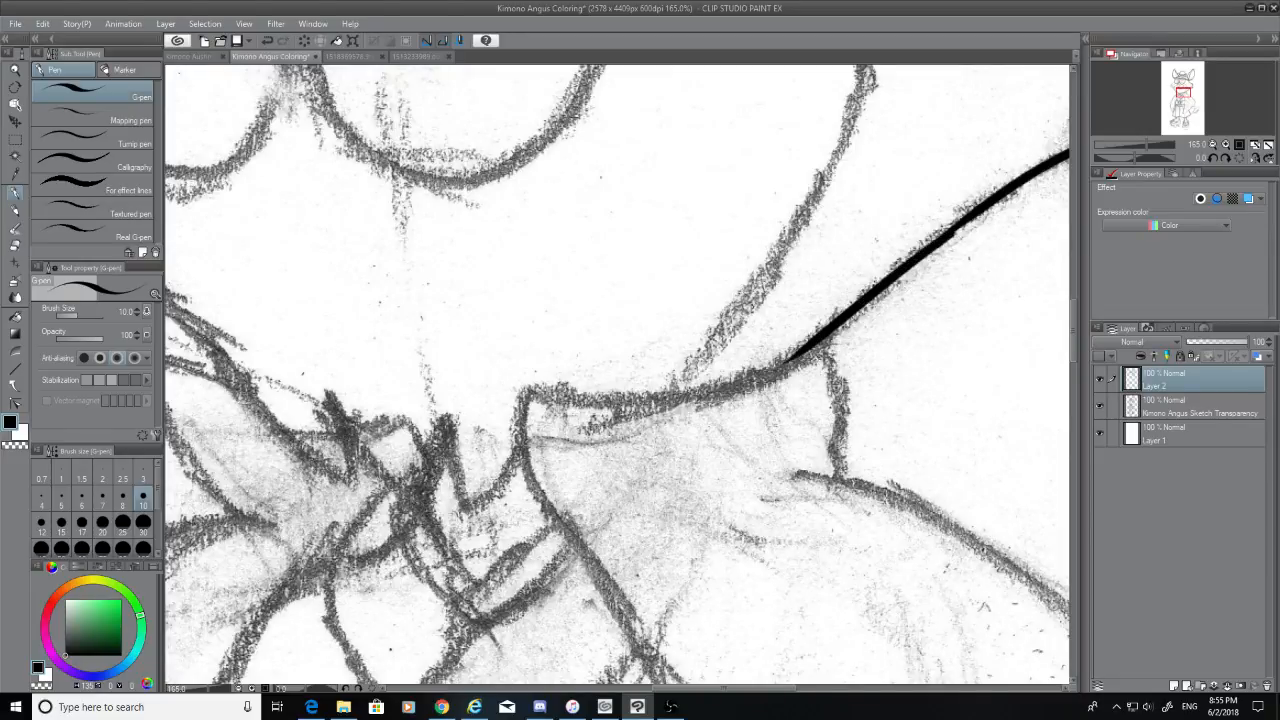
{"action": "mouse_move", "coordinate": [533, 392]}
{"action": "left_mouse_down"}
{"action": "mouse_move", "coordinate": [828, 343]}
{"action": "mouse_move", "coordinate": [776, 365]}
{"action": "left_mouse_up"}
{"action": "key", "text": "ctrl+z"}
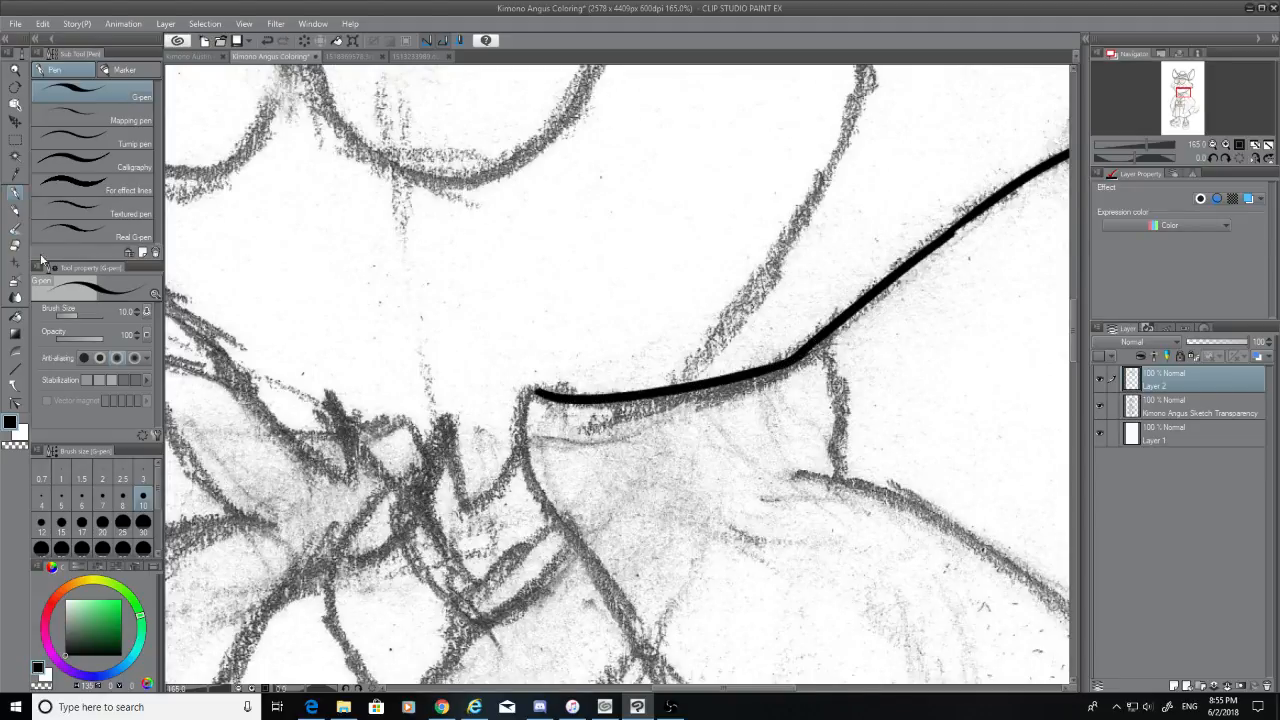
Hide the sketch layer and smooth the join in the cheek's lower line with a short G-pen stroke
{"action": "key", "text": "e"}
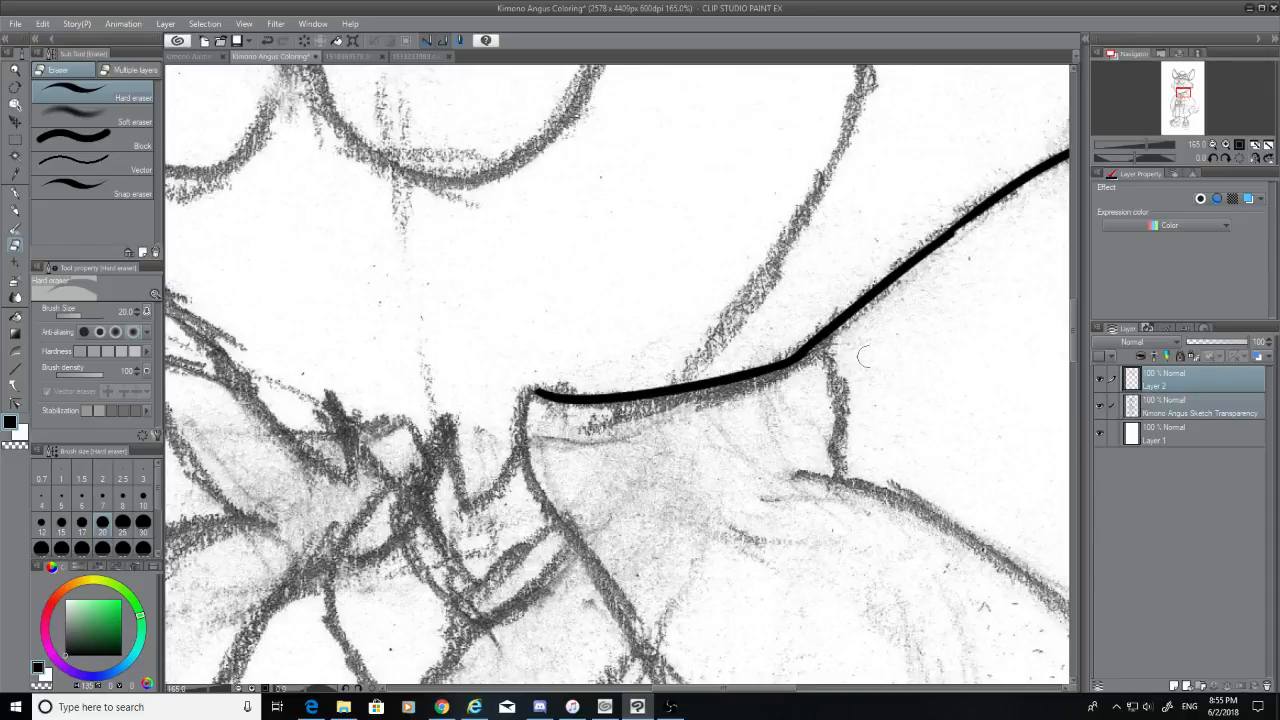
{"action": "left_click", "coordinate": [1100, 406]}
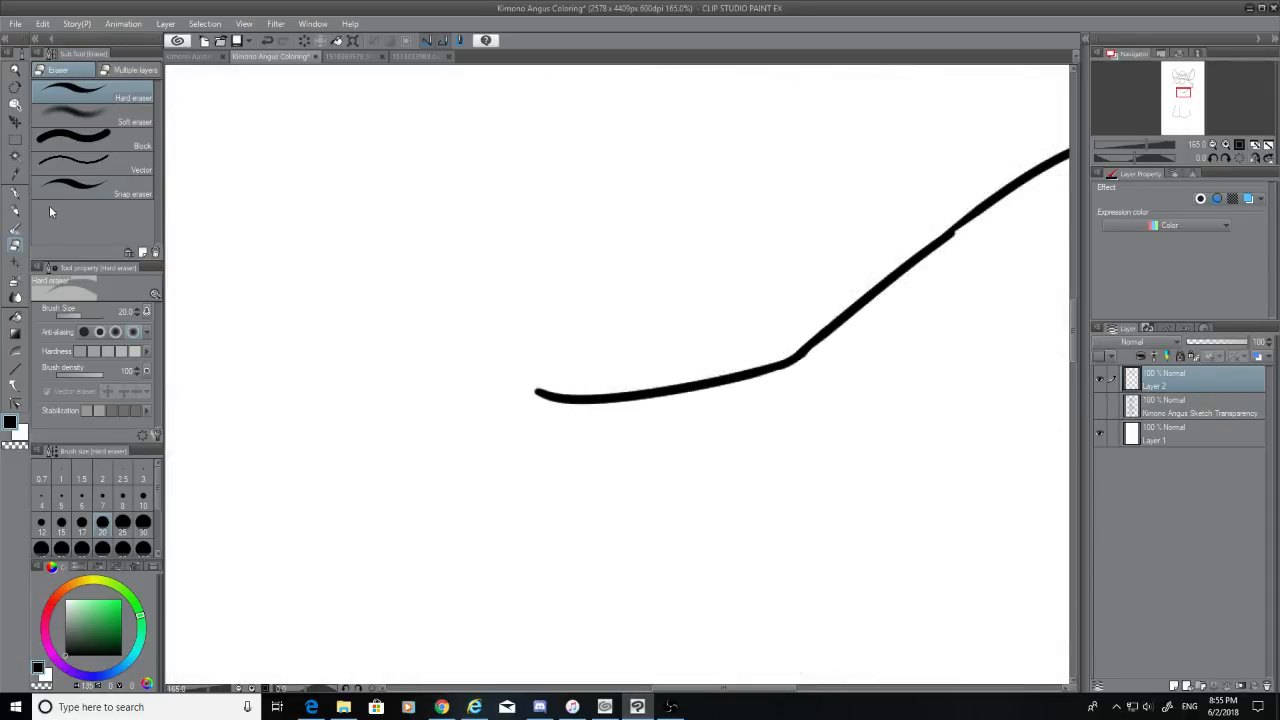
{"action": "key", "text": "p"}
{"action": "mouse_move", "coordinate": [976, 217]}
{"action": "left_mouse_down"}
{"action": "mouse_move", "coordinate": [936, 249]}
{"action": "mouse_move", "coordinate": [943, 239]}
{"action": "left_mouse_up"}
{"action": "key", "text": "ctrl+z"}
{"action": "key", "text": "ctrl+z"}
{"action": "key", "text": "ctrl+z"}
{"action": "key", "text": "ctrl+z"}
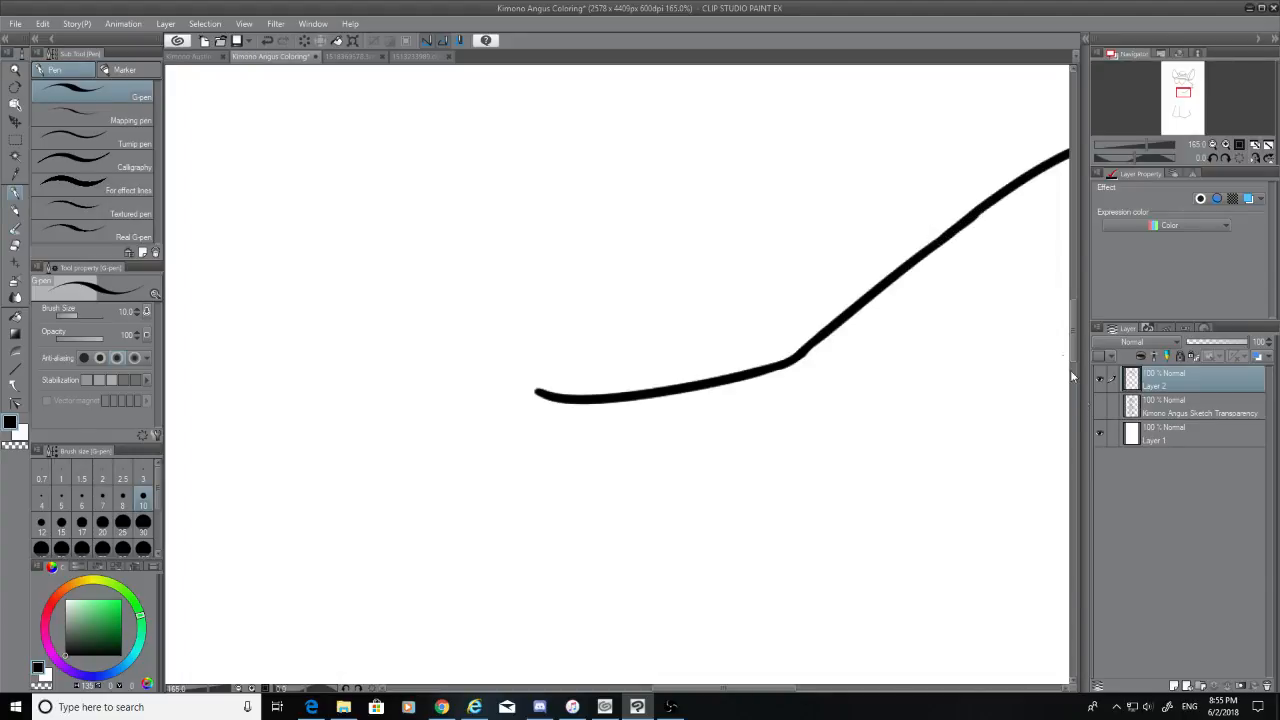
Show the sketch layer again and ink the short collar side line from the cheek down to the shoulder
{"action": "left_click", "coordinate": [1100, 405]}
{"action": "left_click_drag", "start_coordinate": [816, 342], "coordinate": [831, 457]}
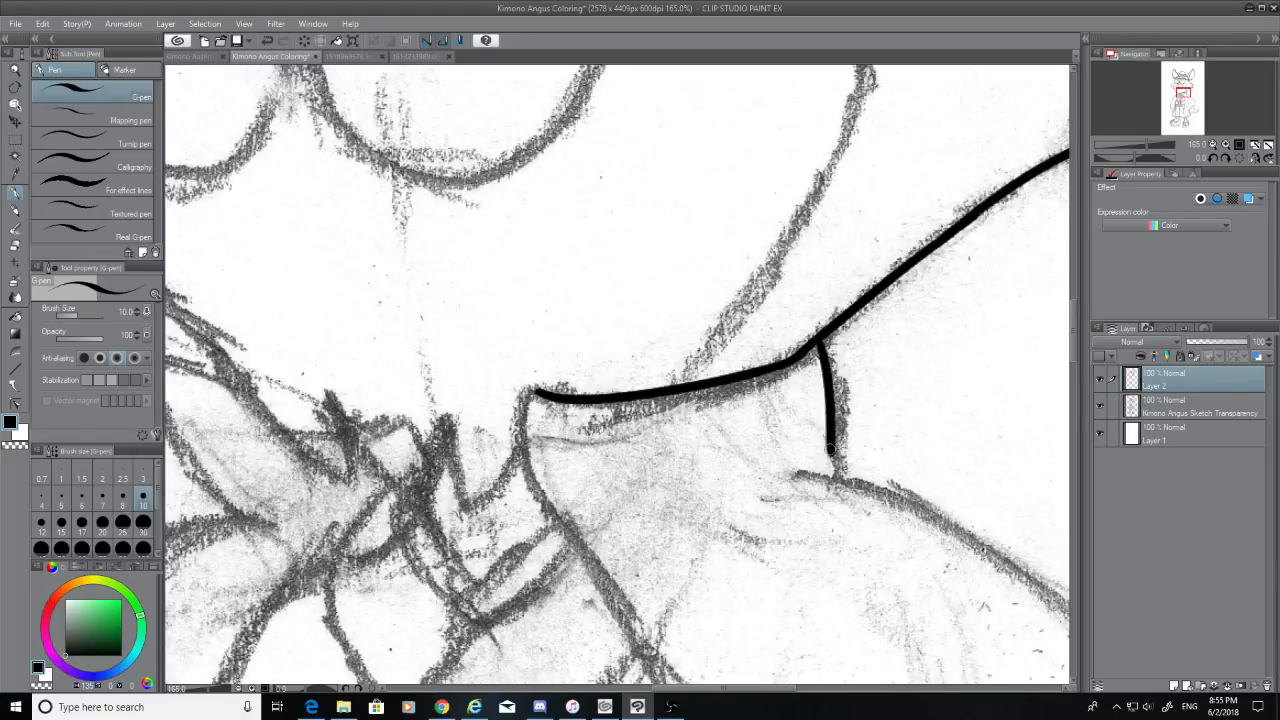
{"action": "key", "text": "ctrl+z"}
{"action": "left_click_drag", "start_coordinate": [813, 342], "coordinate": [836, 478]}
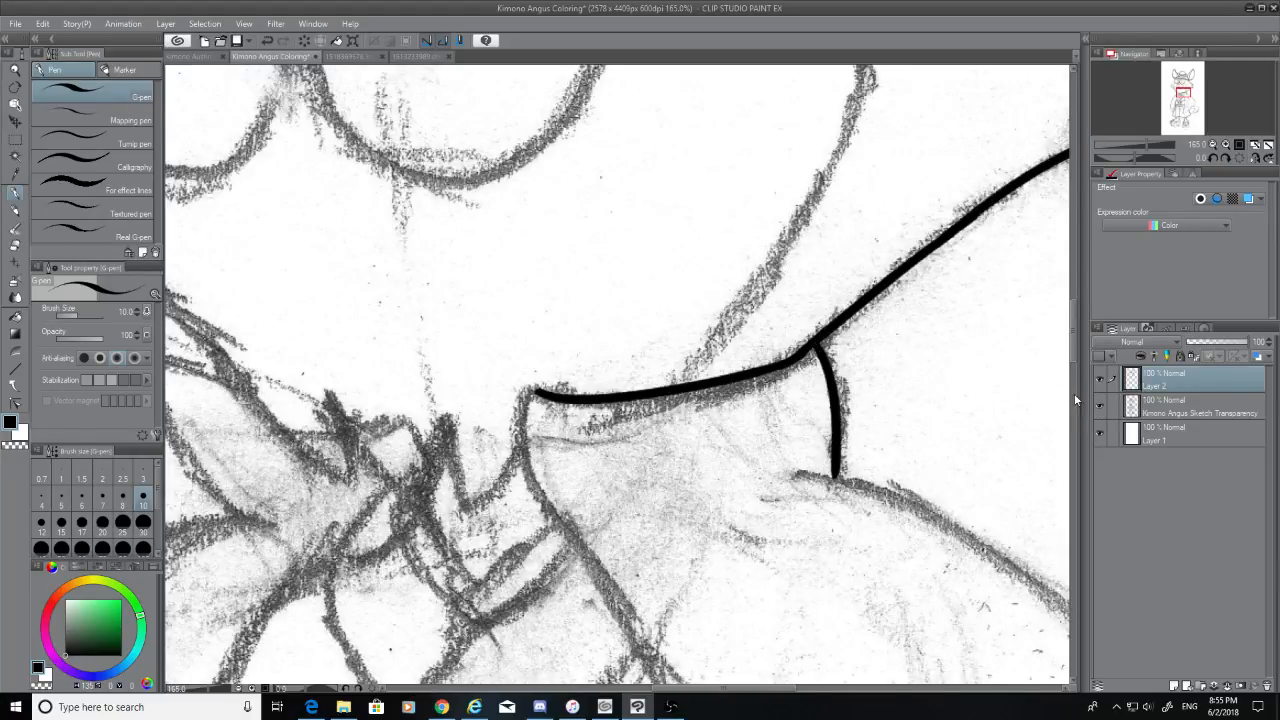
Ink the kimono collar's edge from its upper corner down to the chest crossing and erase the overshooting tip
{"action": "scroll", "coordinate": [1075, 400], "scroll_direction": "down", "scroll_amount": 3}
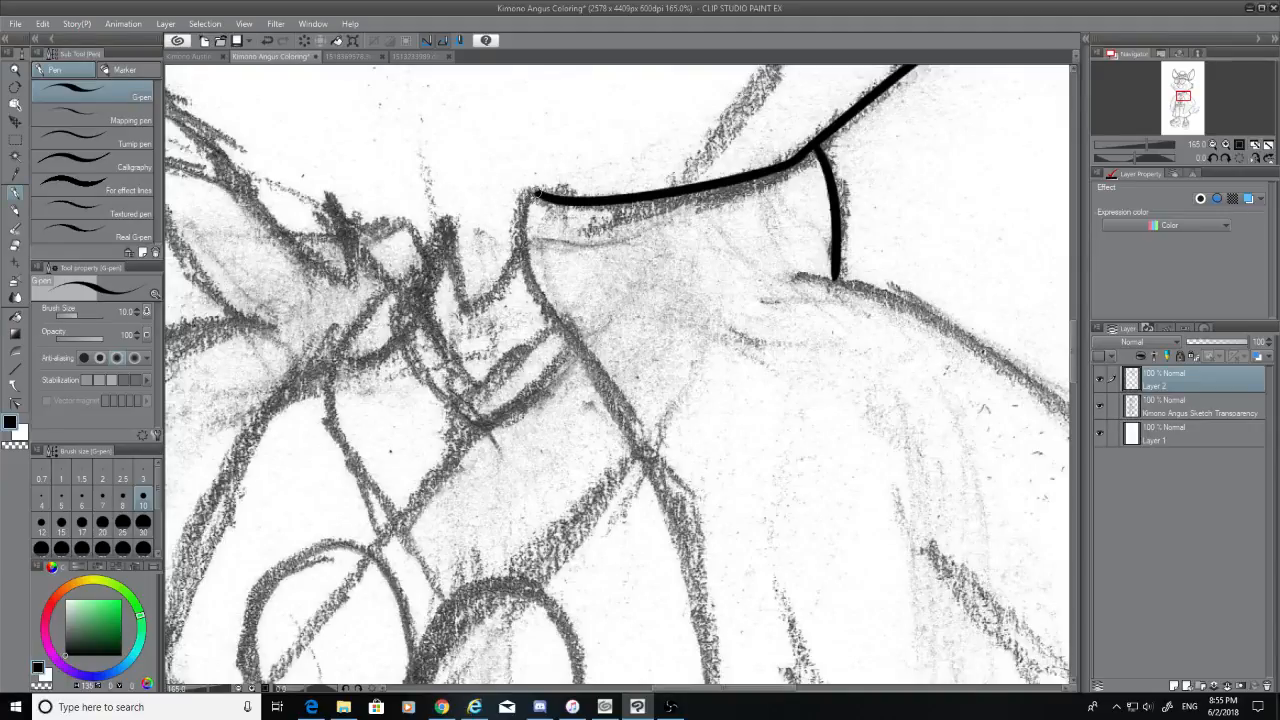
{"action": "mouse_move", "coordinate": [540, 195]}
{"action": "left_mouse_down"}
{"action": "mouse_move", "coordinate": [528, 192]}
{"action": "mouse_move", "coordinate": [527, 250]}
{"action": "mouse_move", "coordinate": [670, 485]}
{"action": "left_mouse_up"}
{"action": "key", "text": "ctrl+z"}
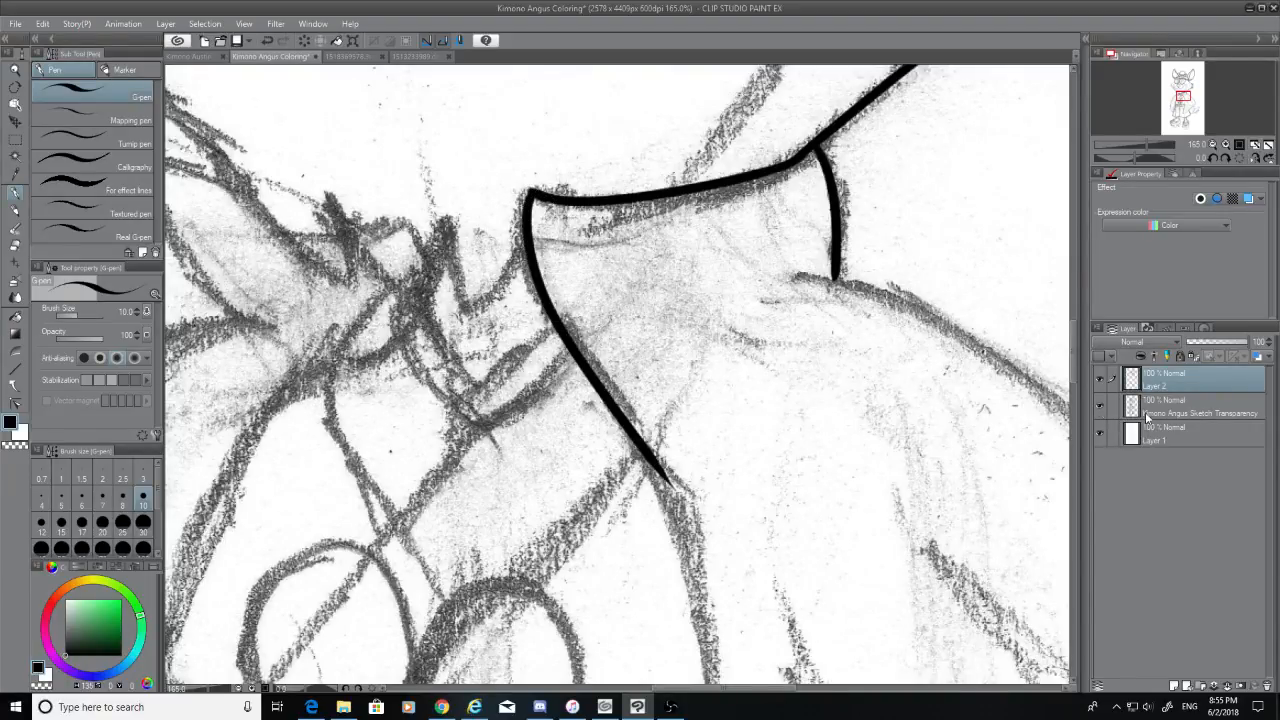
{"action": "left_click", "coordinate": [18, 250]}
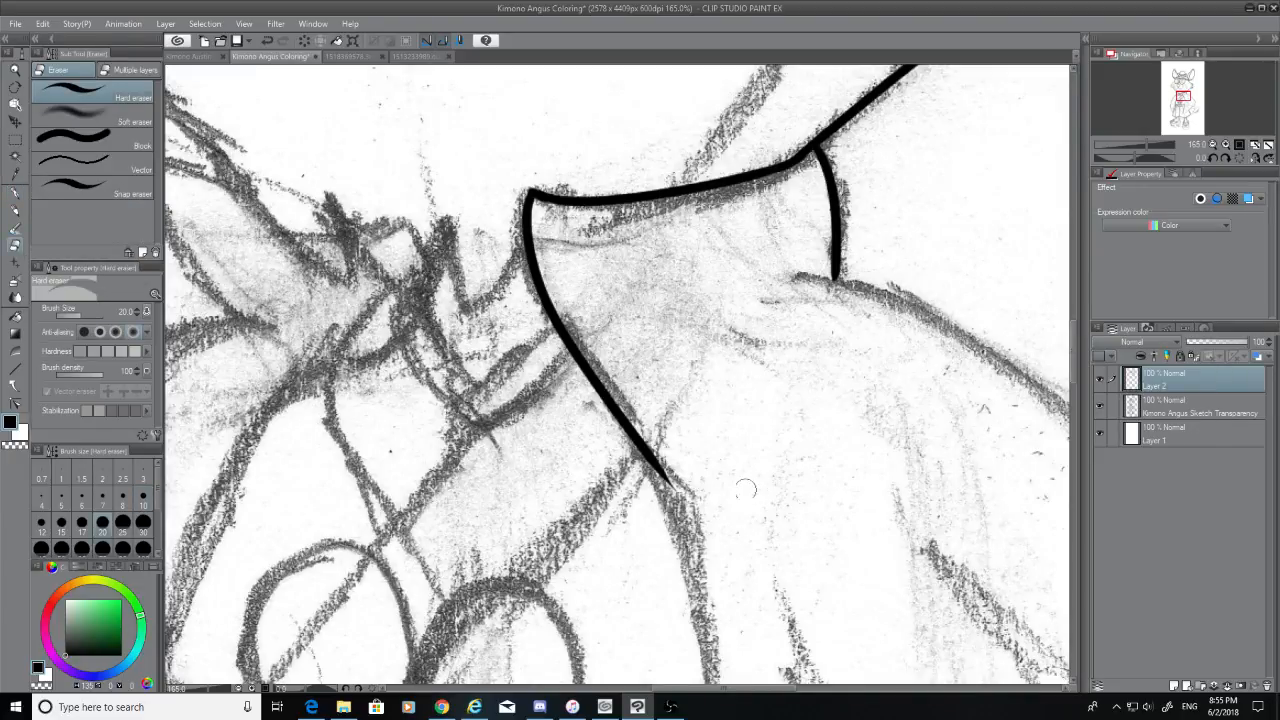
{"action": "left_click_drag", "start_coordinate": [688, 488], "coordinate": [655, 455]}
Ink the kimono's front edge with the G-pen from the trimmed collar line down past the tied cords, redoing strokes until it follows the sketch
{"action": "scroll", "coordinate": [1040, 357], "scroll_direction": "down", "scroll_amount": 5}
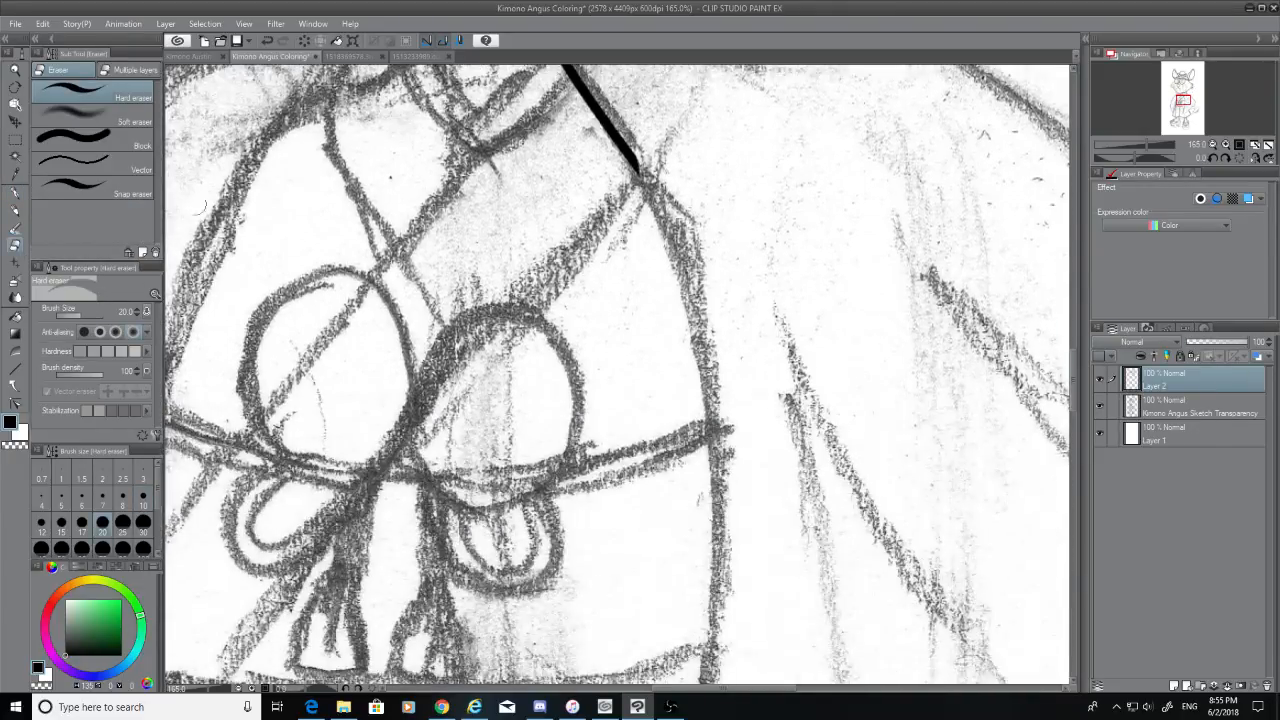
{"action": "left_click", "coordinate": [15, 193]}
{"action": "mouse_move", "coordinate": [636, 172]}
{"action": "left_mouse_down"}
{"action": "mouse_move", "coordinate": [694, 440]}
{"action": "mouse_move", "coordinate": [696, 675]}
{"action": "left_mouse_up"}
{"action": "key", "text": "ctrl+z"}
{"action": "left_click_drag", "start_coordinate": [634, 158], "coordinate": [718, 684]}
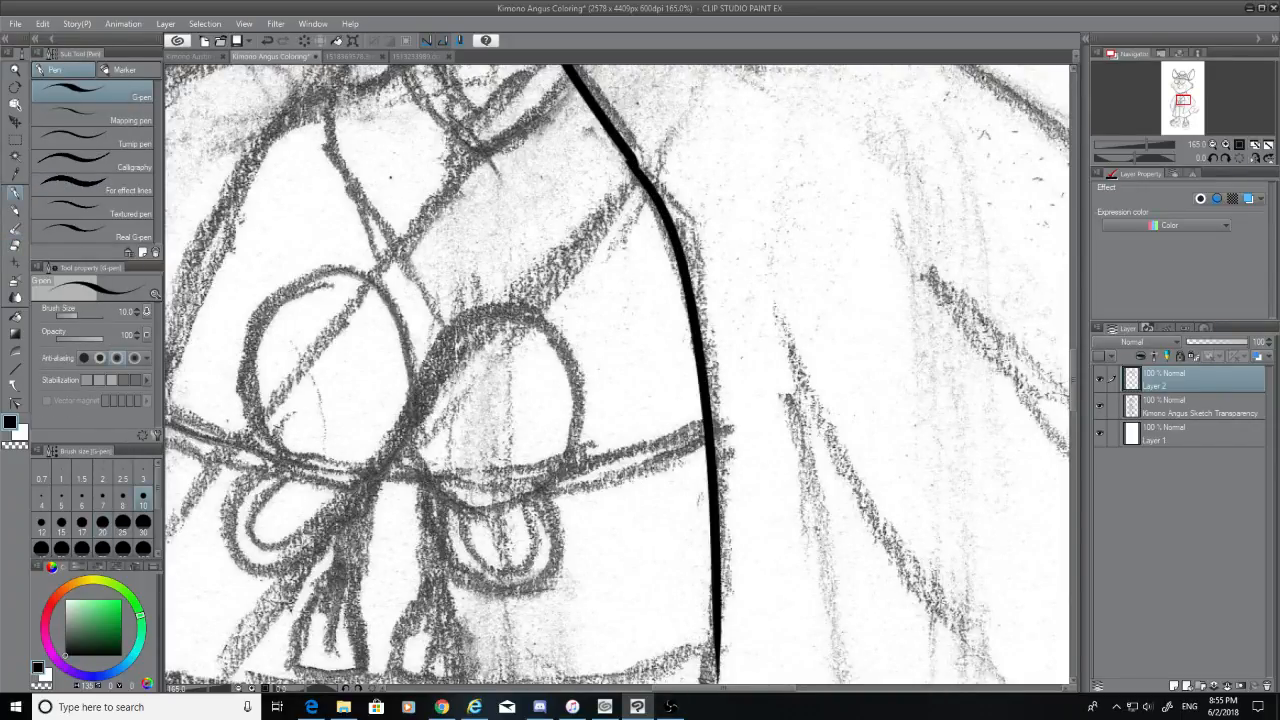
{"action": "key", "text": "ctrl+z"}
{"action": "left_click_drag", "start_coordinate": [636, 168], "coordinate": [718, 684]}
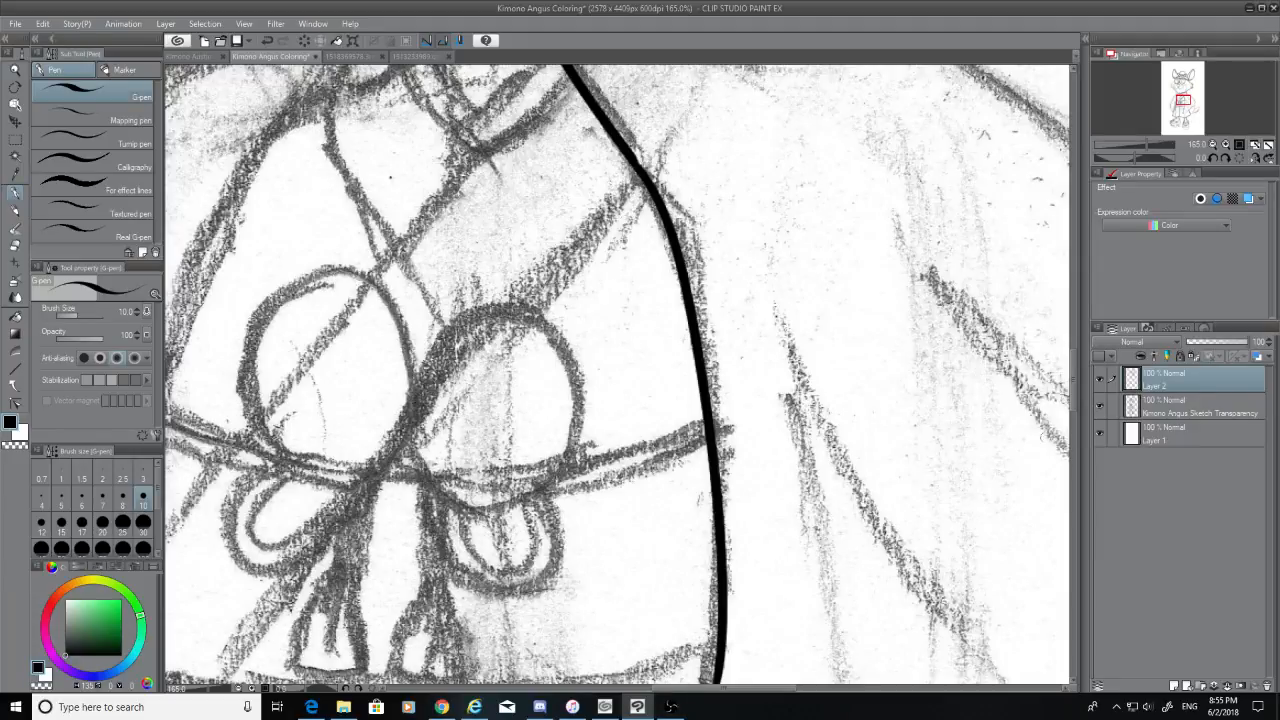
{"action": "scroll", "coordinate": [1070, 390], "scroll_direction": "down", "scroll_amount": 3}
{"action": "scroll", "coordinate": [1074, 394], "scroll_direction": "up", "scroll_amount": 3}
{"action": "key", "text": "ctrl+z"}
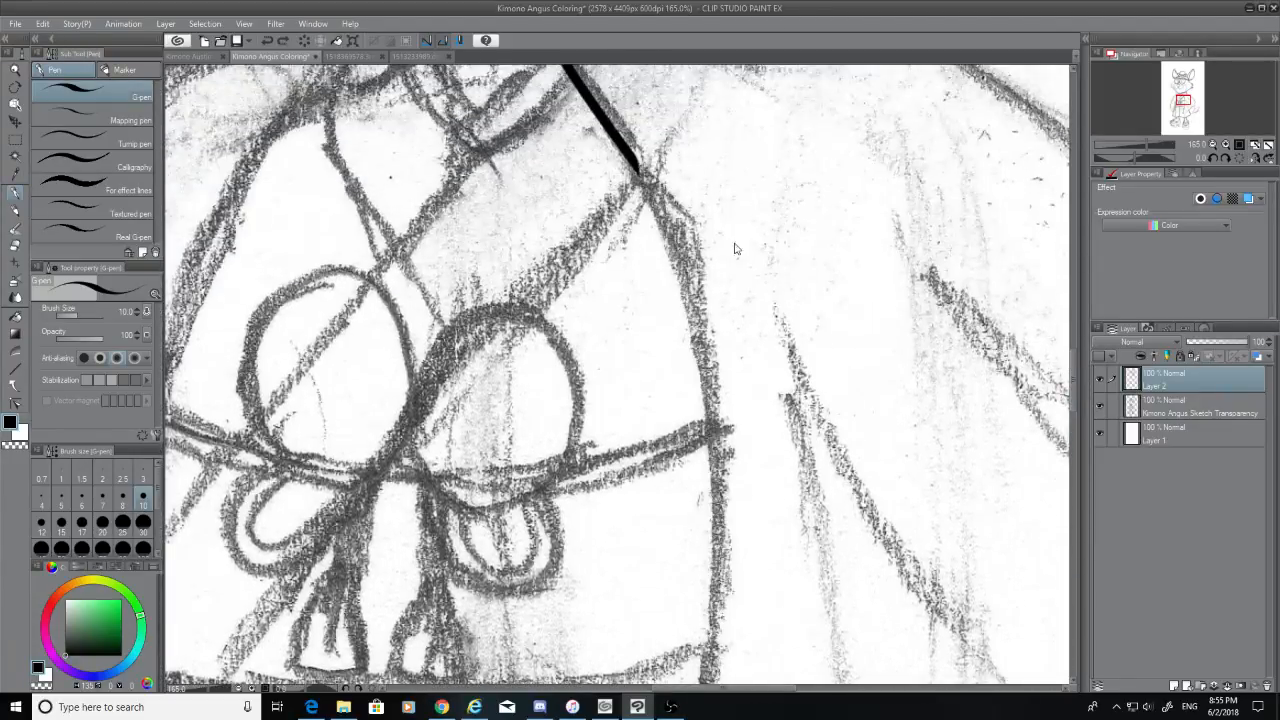
{"action": "mouse_move", "coordinate": [637, 170]}
{"action": "left_mouse_down"}
{"action": "mouse_move", "coordinate": [663, 229]}
{"action": "mouse_move", "coordinate": [702, 682]}
{"action": "left_mouse_up"}
{"action": "key", "text": "ctrl+z"}
{"action": "mouse_move", "coordinate": [637, 168]}
{"action": "left_mouse_down"}
{"action": "mouse_move", "coordinate": [704, 508]}
{"action": "mouse_move", "coordinate": [698, 682]}
{"action": "left_mouse_up"}
{"action": "key", "text": "ctrl+z"}
{"action": "mouse_move", "coordinate": [637, 168]}
{"action": "left_mouse_down"}
{"action": "mouse_move", "coordinate": [681, 272]}
{"action": "mouse_move", "coordinate": [705, 680]}
{"action": "left_mouse_up"}
{"action": "key", "text": "ctrl+z"}
{"action": "left_click_drag", "start_coordinate": [637, 168], "coordinate": [705, 682]}
{"action": "key", "text": "ctrl+z"}
{"action": "mouse_move", "coordinate": [637, 168]}
{"action": "left_mouse_down"}
{"action": "mouse_move", "coordinate": [682, 262]}
{"action": "mouse_move", "coordinate": [712, 680]}
{"action": "left_mouse_up"}
Continue the kimono's front edge down across the waist sash, redoing the stroke until it joins smoothly
{"action": "left_click_drag", "start_coordinate": [1074, 382], "coordinate": [1074, 409]}
{"action": "left_click_drag", "start_coordinate": [728, 268], "coordinate": [680, 682]}
{"action": "key", "text": "ctrl+z"}
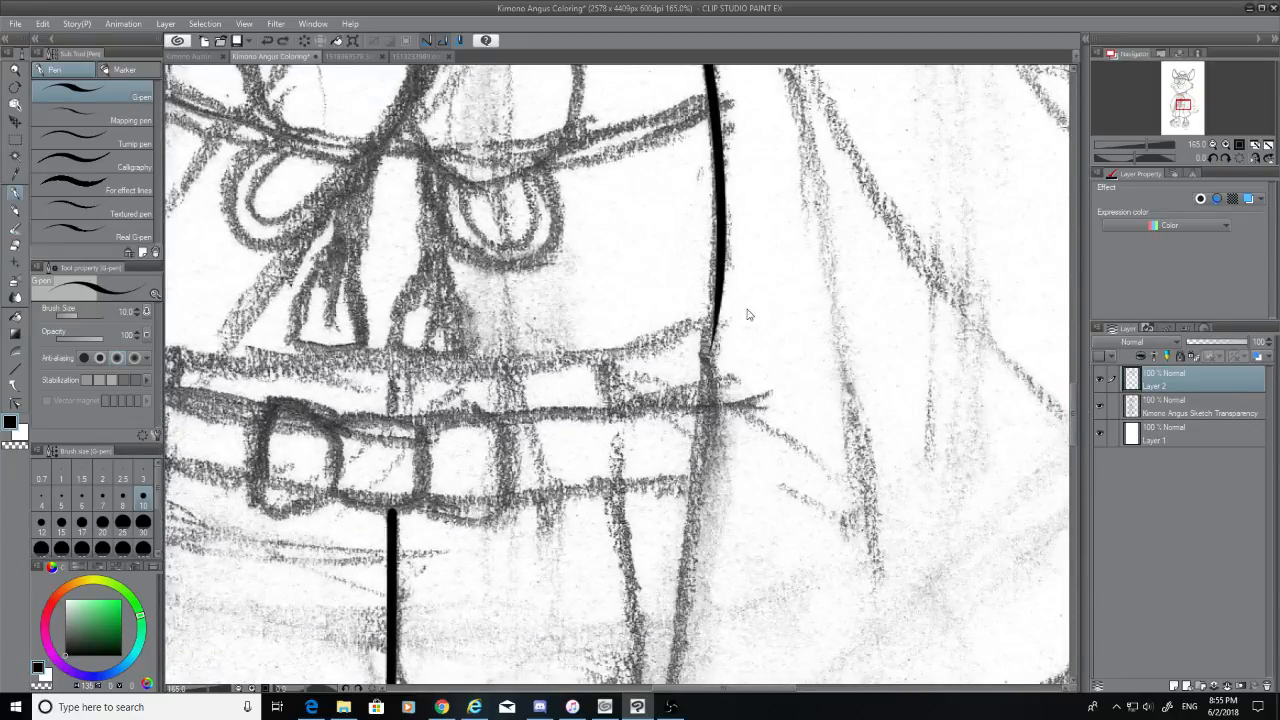
{"action": "left_click_drag", "start_coordinate": [719, 262], "coordinate": [690, 615]}
{"action": "key", "text": "ctrl+z"}
{"action": "left_click_drag", "start_coordinate": [720, 268], "coordinate": [686, 616]}
{"action": "key", "text": "ctrl+z"}
{"action": "left_click_drag", "start_coordinate": [722, 270], "coordinate": [684, 618]}
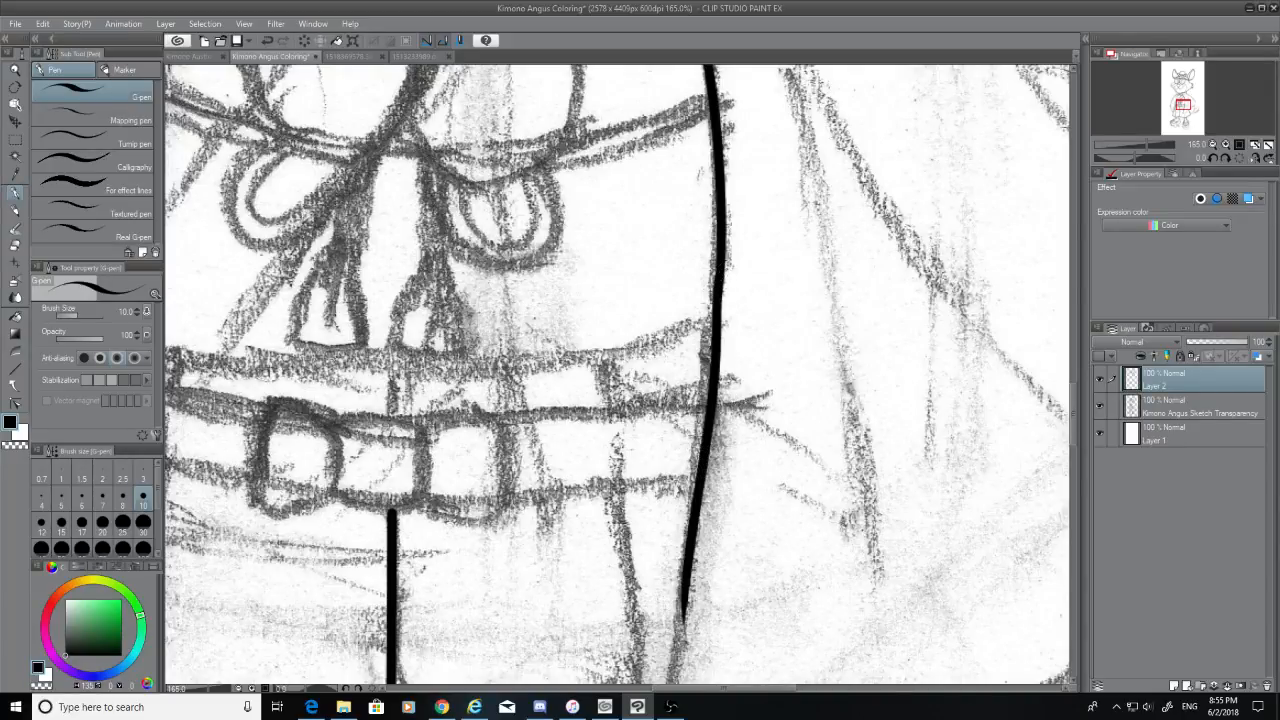
{"action": "key", "text": "ctrl+z"}
{"action": "mouse_move", "coordinate": [720, 276]}
{"action": "left_mouse_down"}
{"action": "mouse_move", "coordinate": [663, 614]}
{"action": "mouse_move", "coordinate": [668, 690]}
{"action": "left_mouse_up"}
{"action": "key", "text": "ctrl+z"}
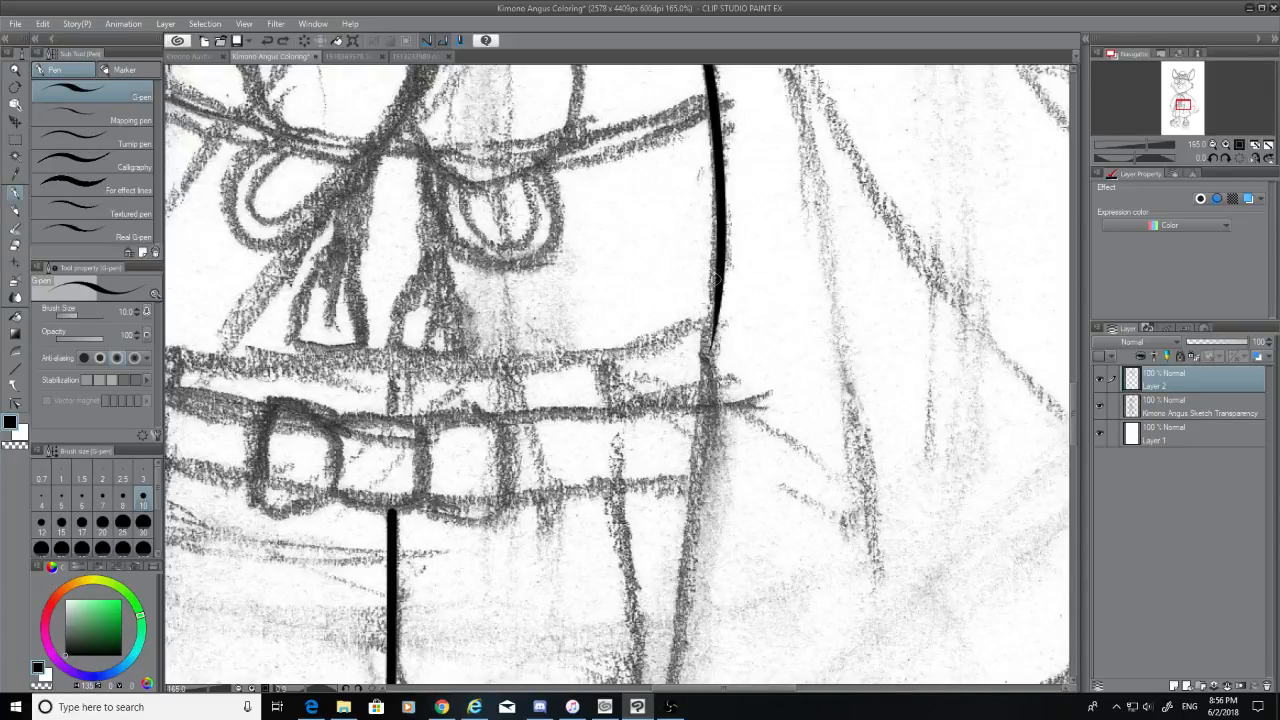
{"action": "left_click_drag", "start_coordinate": [715, 278], "coordinate": [687, 688]}
{"action": "key", "text": "ctrl+z"}
{"action": "left_click_drag", "start_coordinate": [720, 268], "coordinate": [668, 684]}
Ink the lowest part of the kimono's front edge from below the sash down past the pointed hem corner
{"action": "left_click_drag", "start_coordinate": [1073, 411], "coordinate": [1072, 452]}
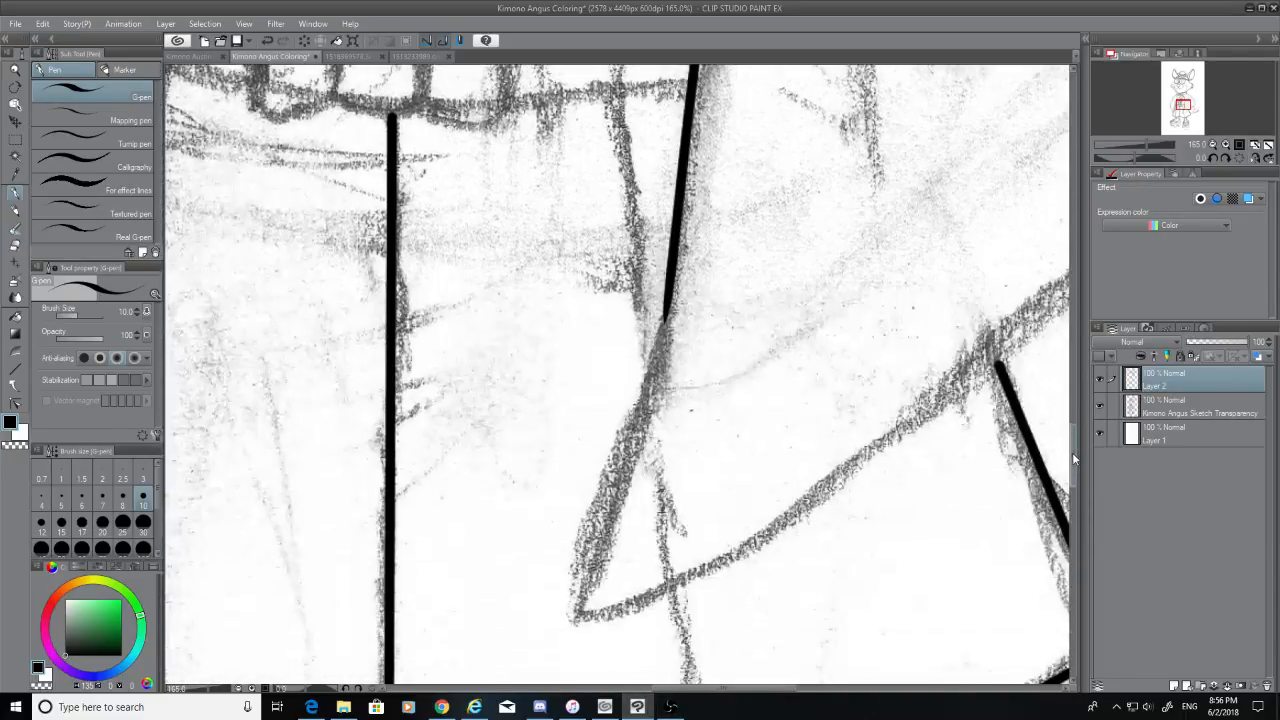
{"action": "left_click_drag", "start_coordinate": [667, 305], "coordinate": [570, 563]}
{"action": "key", "text": "ctrl+z"}
{"action": "mouse_move", "coordinate": [670, 305]}
{"action": "left_mouse_down"}
{"action": "mouse_move", "coordinate": [643, 429]}
{"action": "mouse_move", "coordinate": [578, 588]}
{"action": "left_mouse_up"}
{"action": "key", "text": "ctrl+z"}
{"action": "mouse_move", "coordinate": [667, 305]}
{"action": "left_mouse_down"}
{"action": "mouse_move", "coordinate": [571, 571]}
{"action": "mouse_move", "coordinate": [571, 614]}
{"action": "left_mouse_up"}
{"action": "key", "text": "ctrl+z"}
{"action": "left_click_drag", "start_coordinate": [670, 302], "coordinate": [578, 684]}
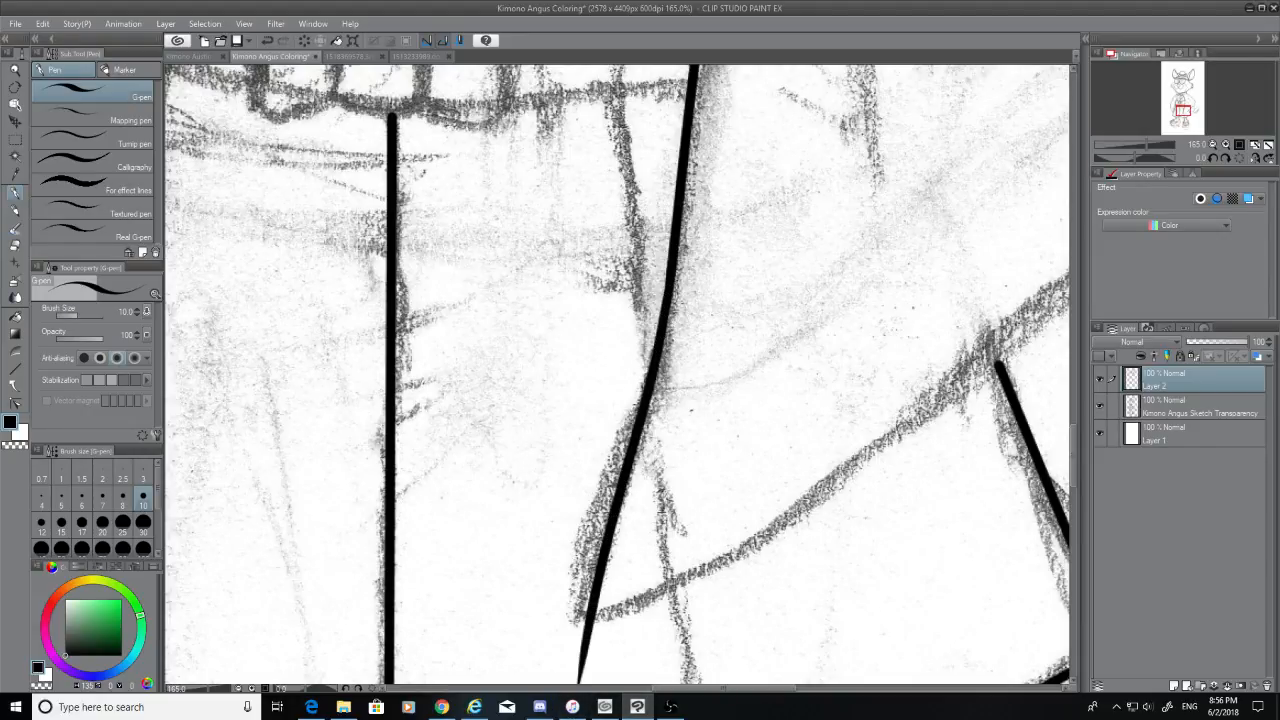
{"action": "key", "text": "ctrl+z"}
{"action": "left_click_drag", "start_coordinate": [670, 292], "coordinate": [576, 684]}
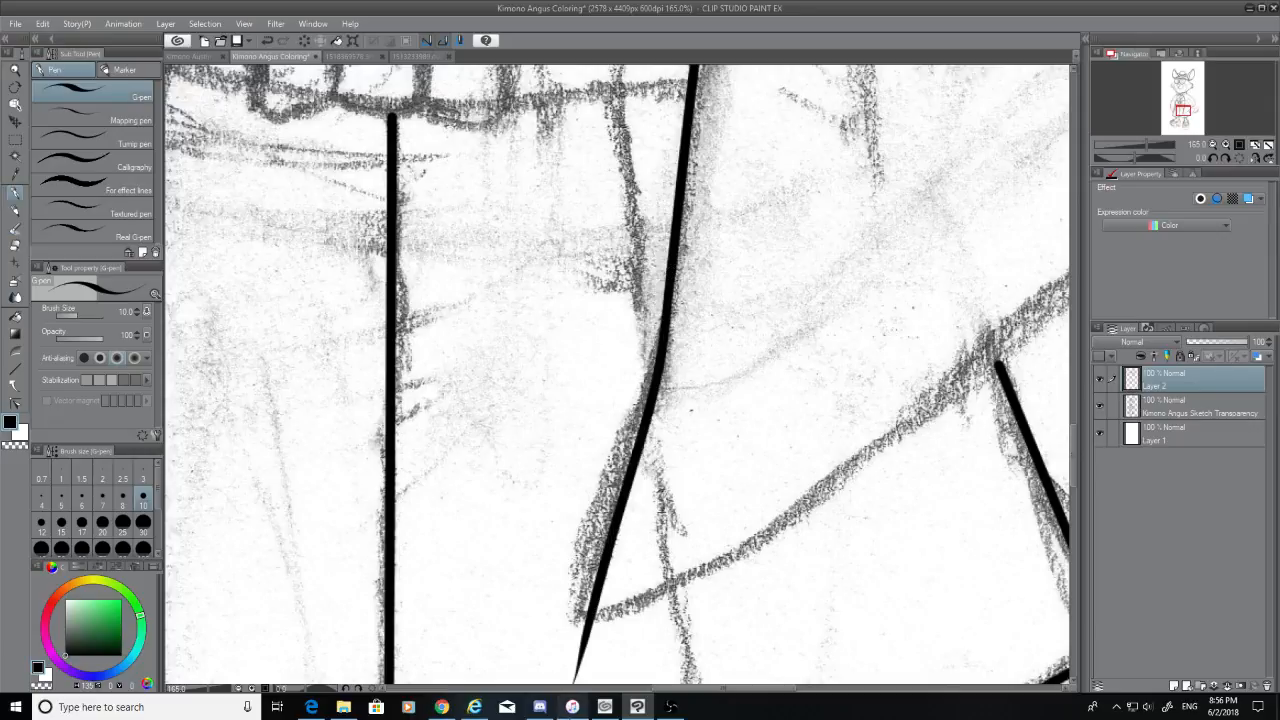
{"action": "key", "text": "ctrl+z"}
{"action": "left_click_drag", "start_coordinate": [667, 285], "coordinate": [552, 660]}
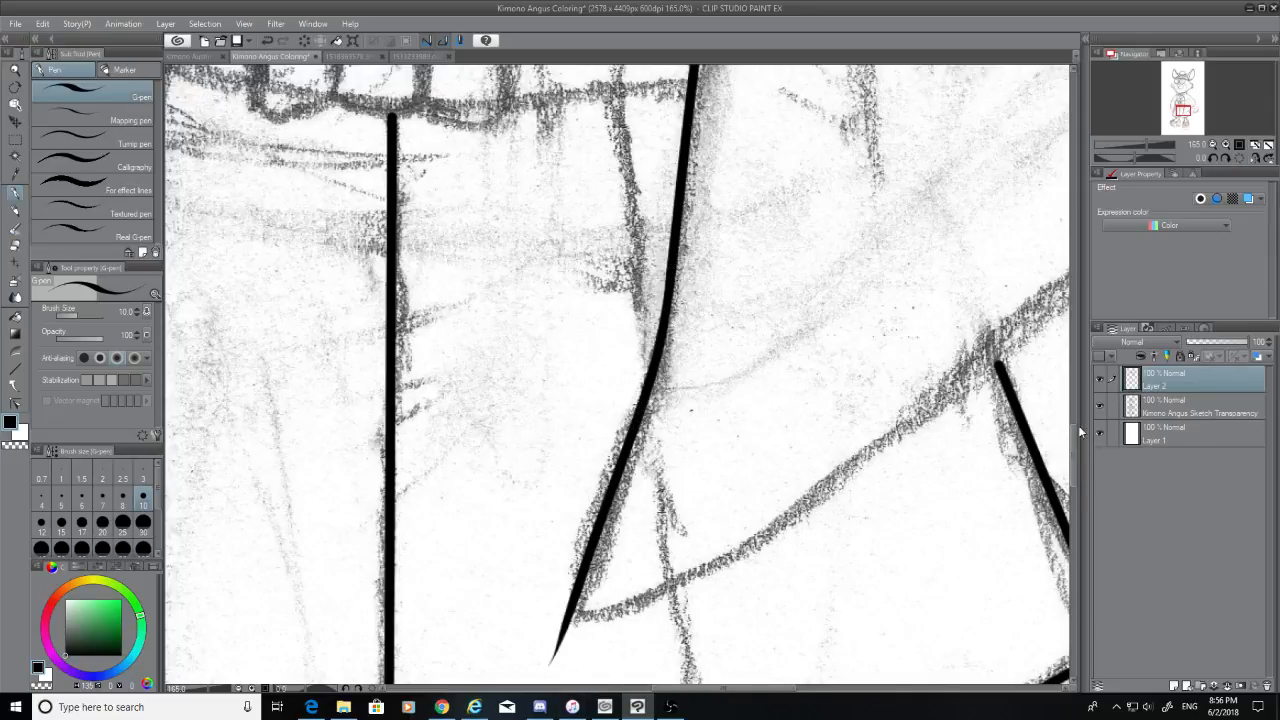
Trim the front edge line's overshooting tip at the hem corner with the hard eraser
{"action": "scroll", "coordinate": [1076, 464], "scroll_direction": "down", "scroll_amount": 3}
{"action": "key", "text": "e"}
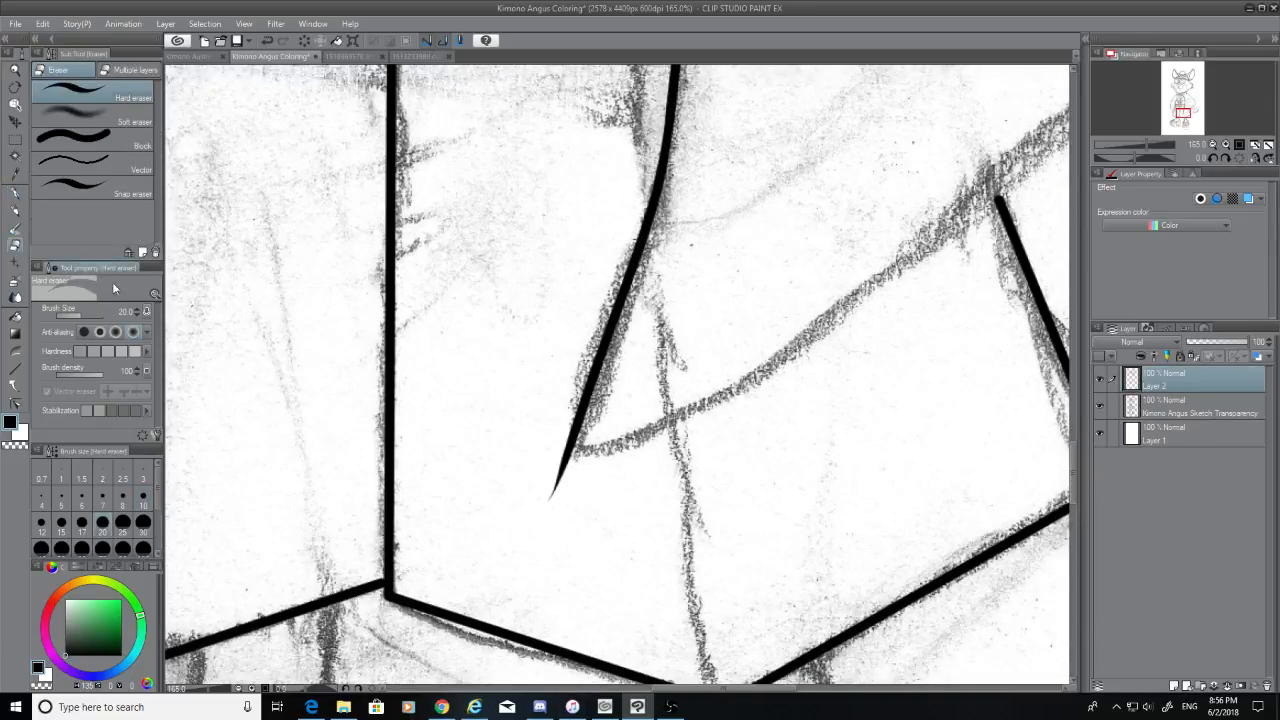
{"action": "mouse_move", "coordinate": [520, 500]}
{"action": "left_mouse_down"}
{"action": "mouse_move", "coordinate": [570, 456]}
{"action": "mouse_move", "coordinate": [551, 480]}
{"action": "left_mouse_up"}
{"action": "key", "text": "ctrl+z"}
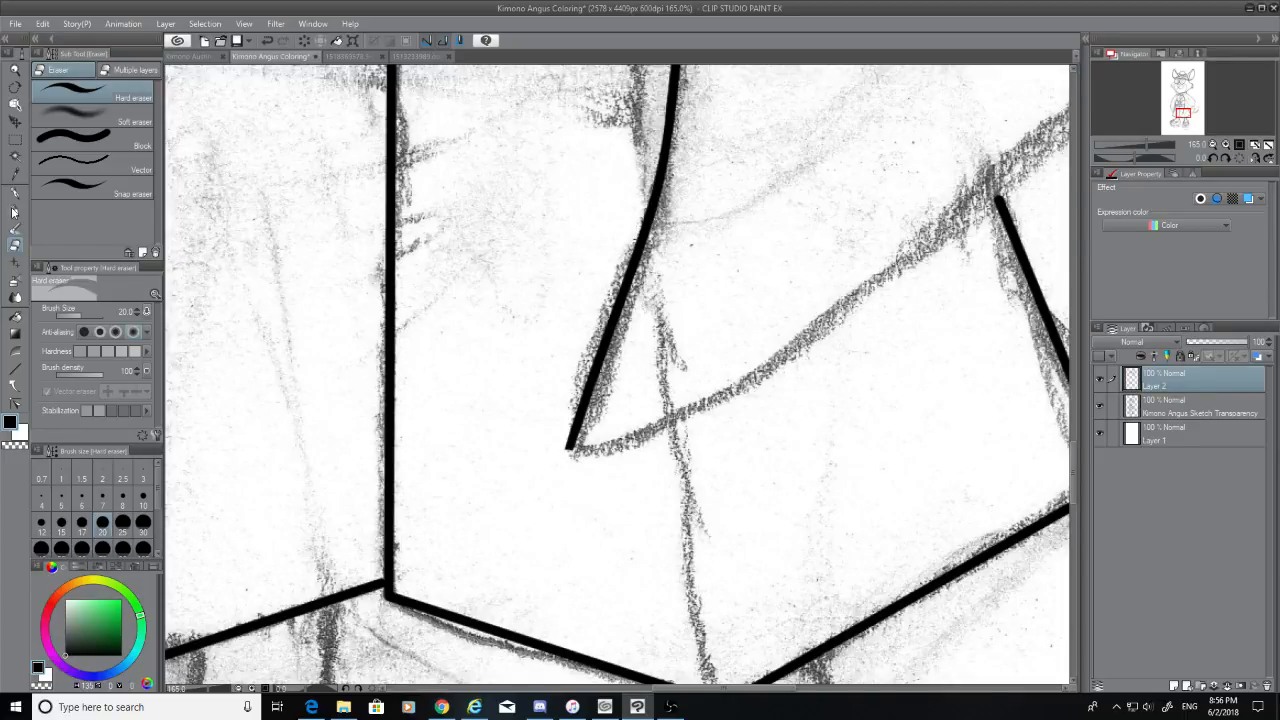
Ink the lower edge of the large sleeve with the G-pen, from its bottom tip up past the kimono skirt's corner
{"action": "key", "text": "p"}
{"action": "left_click_drag", "start_coordinate": [567, 447], "coordinate": [998, 195]}
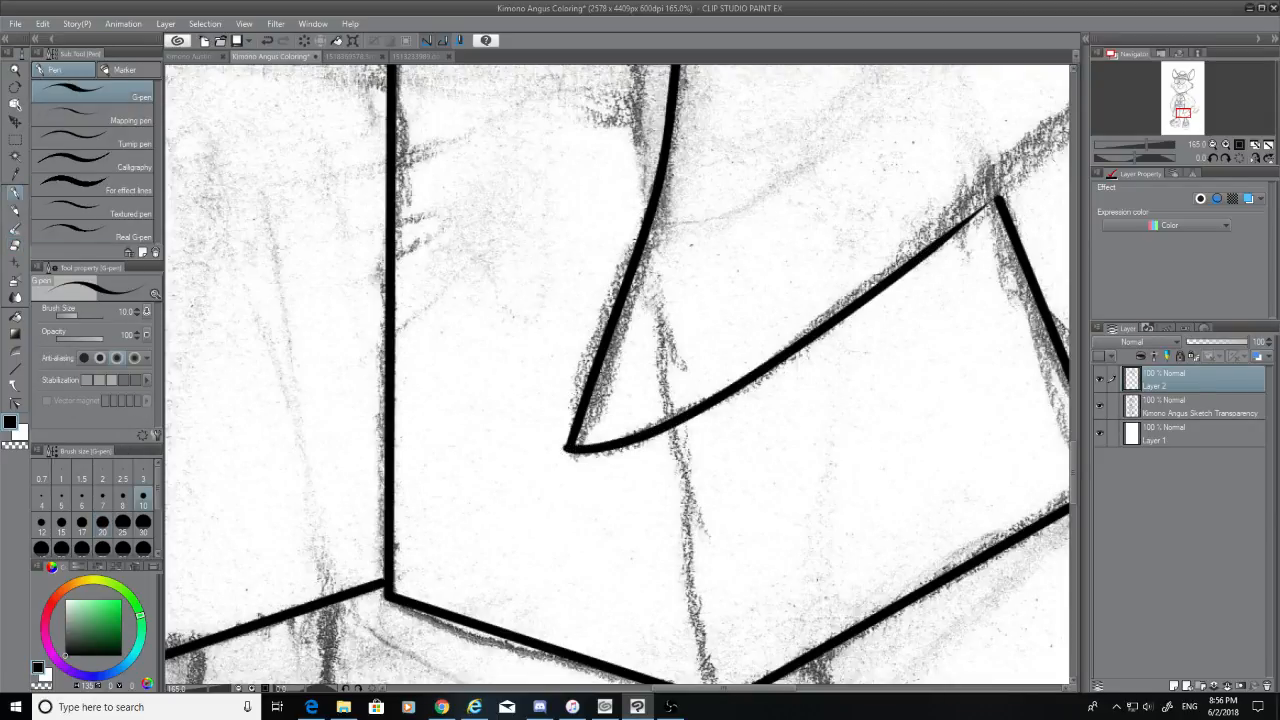
{"action": "key", "text": "ctrl+z"}
{"action": "left_click_drag", "start_coordinate": [568, 450], "coordinate": [1068, 134]}
{"action": "key", "text": "ctrl+z"}
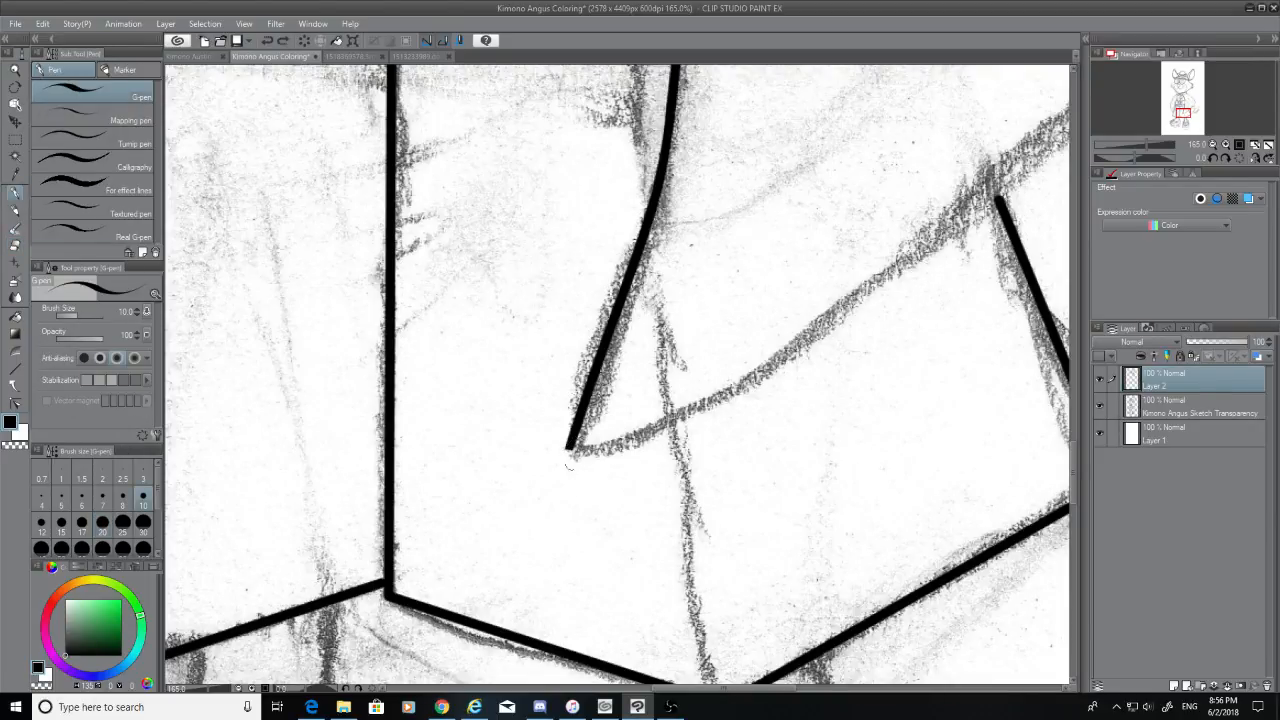
{"action": "left_click_drag", "start_coordinate": [568, 450], "coordinate": [1068, 118]}
{"action": "key", "text": "ctrl+z"}
{"action": "mouse_move", "coordinate": [567, 449]}
{"action": "left_mouse_down"}
{"action": "mouse_move", "coordinate": [917, 266]}
{"action": "mouse_move", "coordinate": [1045, 150]}
{"action": "left_mouse_up"}
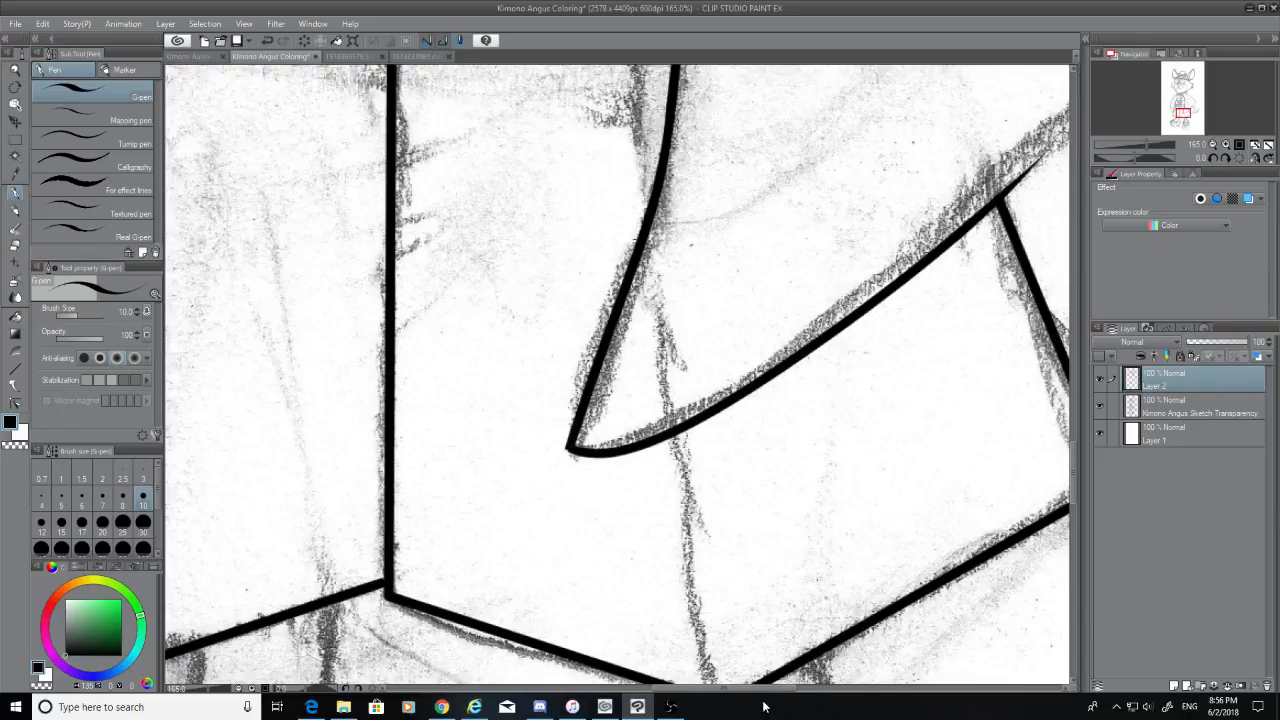
Continue the sleeve's lower edge up to the cuff corner, briefly hiding and showing the sketch layer to check the line
{"action": "left_click_drag", "start_coordinate": [767, 689], "coordinate": [810, 690]}
{"action": "left_click_drag", "start_coordinate": [1082, 496], "coordinate": [1079, 453]}
{"action": "left_click_drag", "start_coordinate": [745, 470], "coordinate": [985, 245]}
{"action": "key", "text": "ctrl+z"}
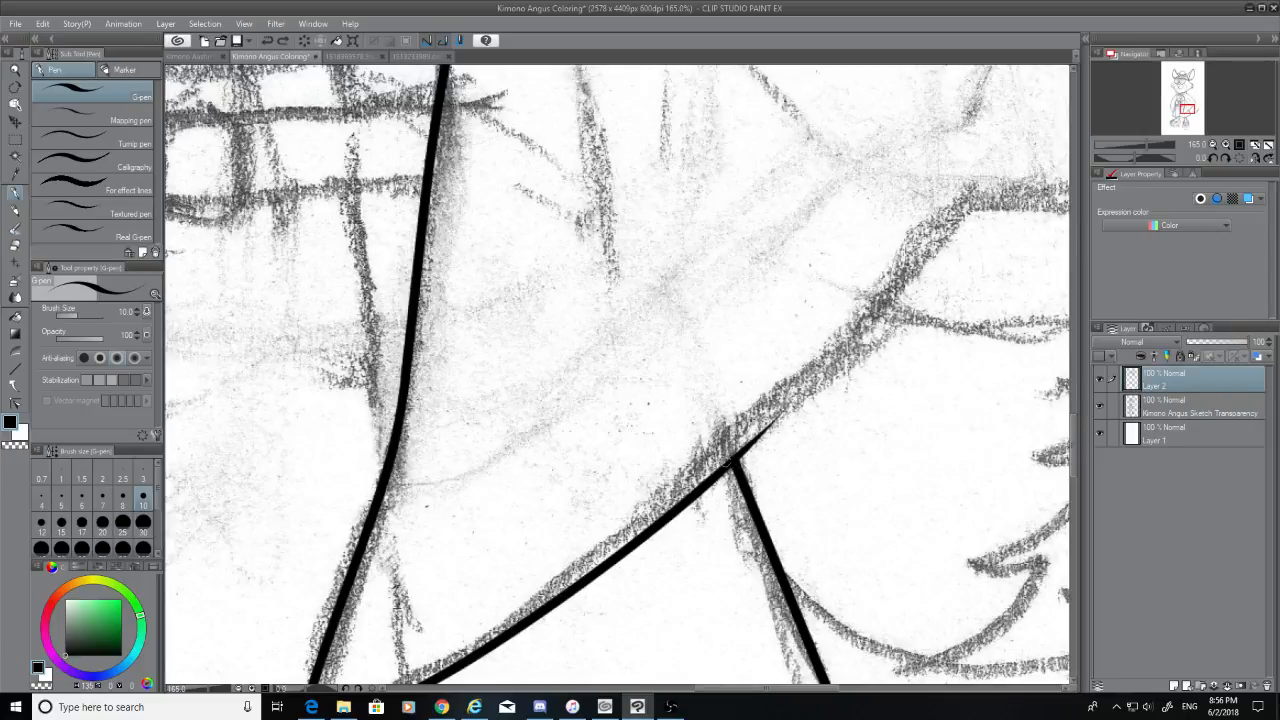
{"action": "left_click_drag", "start_coordinate": [740, 458], "coordinate": [995, 180]}
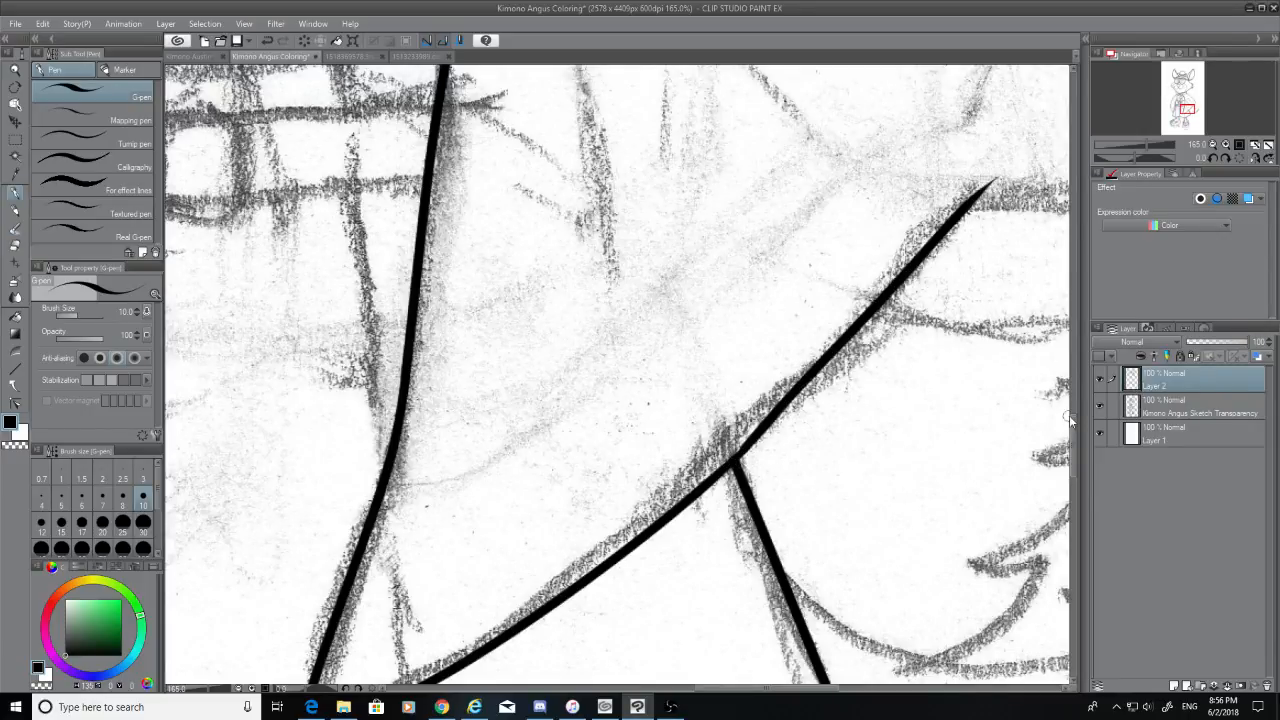
{"action": "left_click", "coordinate": [1099, 406]}
{"action": "left_click", "coordinate": [1099, 406]}
{"action": "left_click_drag", "start_coordinate": [757, 434], "coordinate": [723, 465]}
Erase the tapered overshoot of the lower sleeve line at the cuff corner with the Hard eraser
{"action": "left_click_drag", "start_coordinate": [787, 687], "coordinate": [844, 687]}
{"action": "left_click", "coordinate": [16, 244]}
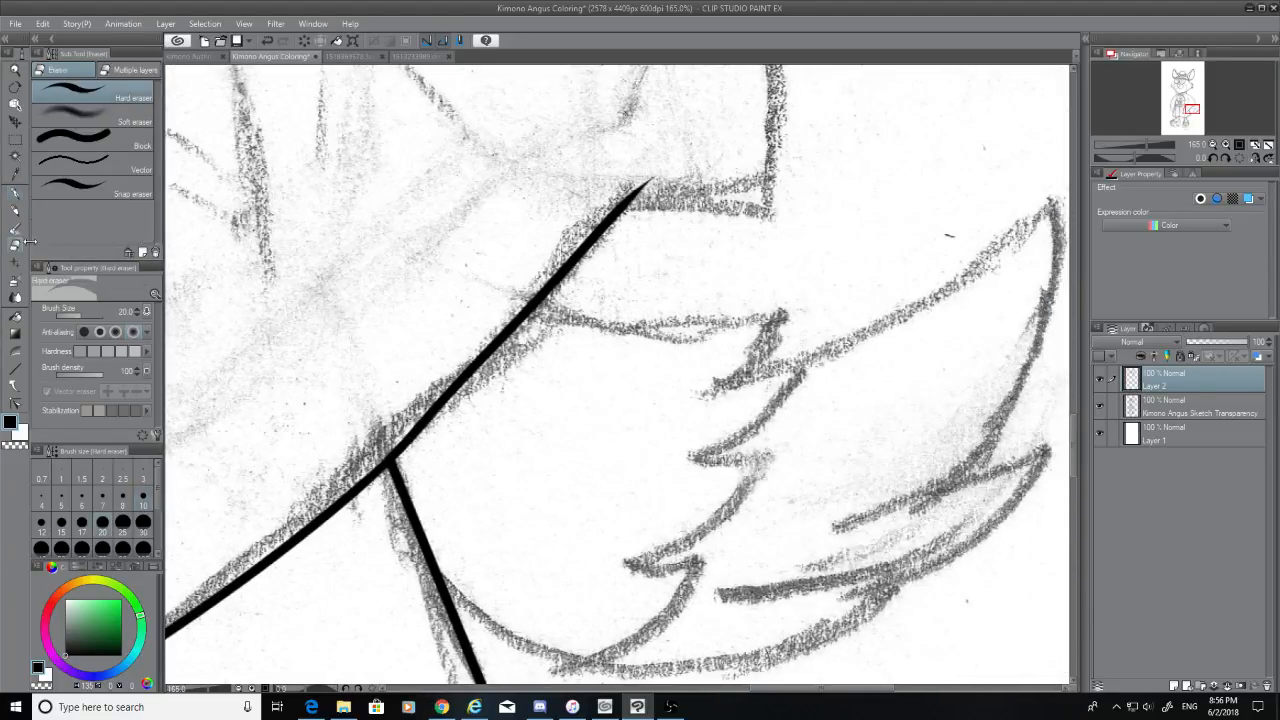
{"action": "mouse_move", "coordinate": [669, 174]}
{"action": "left_mouse_down"}
{"action": "mouse_move", "coordinate": [616, 181]}
{"action": "mouse_move", "coordinate": [650, 195]}
{"action": "mouse_move", "coordinate": [645, 210]}
{"action": "mouse_move", "coordinate": [765, 210]}
{"action": "left_mouse_up"}
Ink the short horizontal cuff edge from the end of the lower sleeve line to the sketched outer corner
{"action": "left_click", "coordinate": [15, 192]}
{"action": "key", "text": "ctrl+z"}
{"action": "left_click_drag", "start_coordinate": [620, 208], "coordinate": [771, 208]}
{"action": "key", "text": "ctrl+z"}
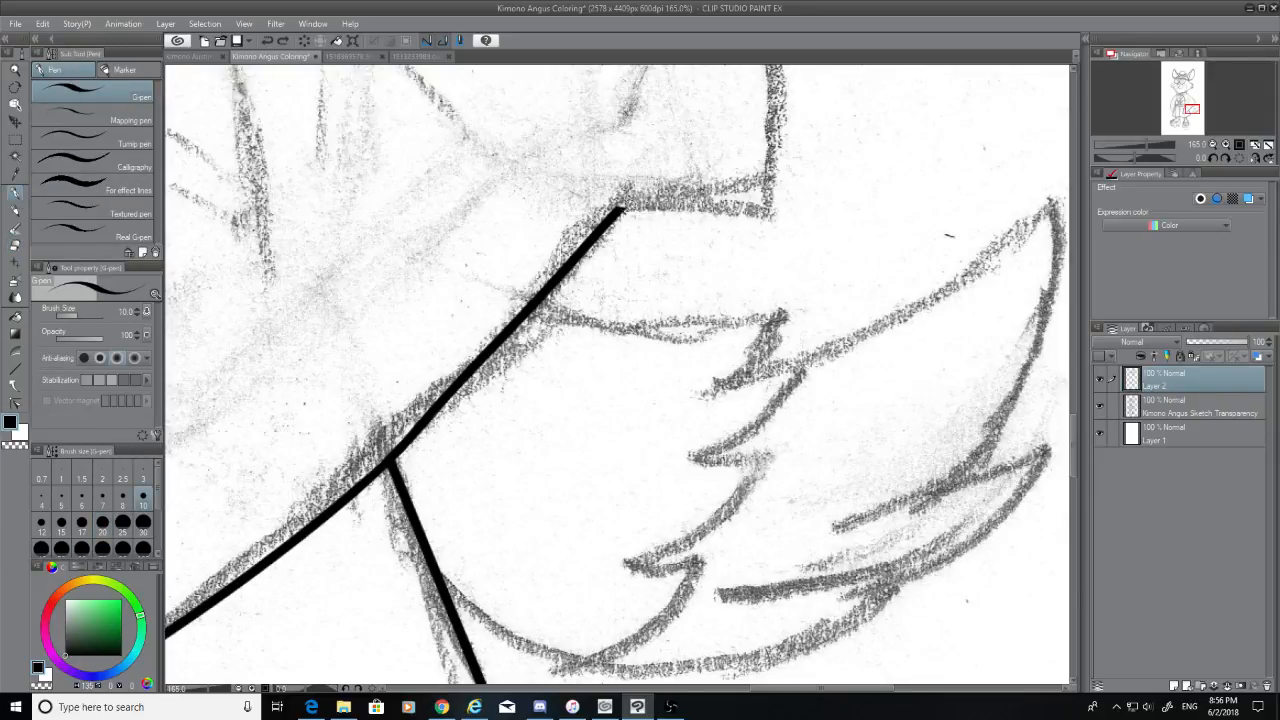
{"action": "left_click_drag", "start_coordinate": [620, 208], "coordinate": [795, 224]}
{"action": "key", "text": "ctrl+z"}
{"action": "left_click_drag", "start_coordinate": [618, 208], "coordinate": [786, 209]}
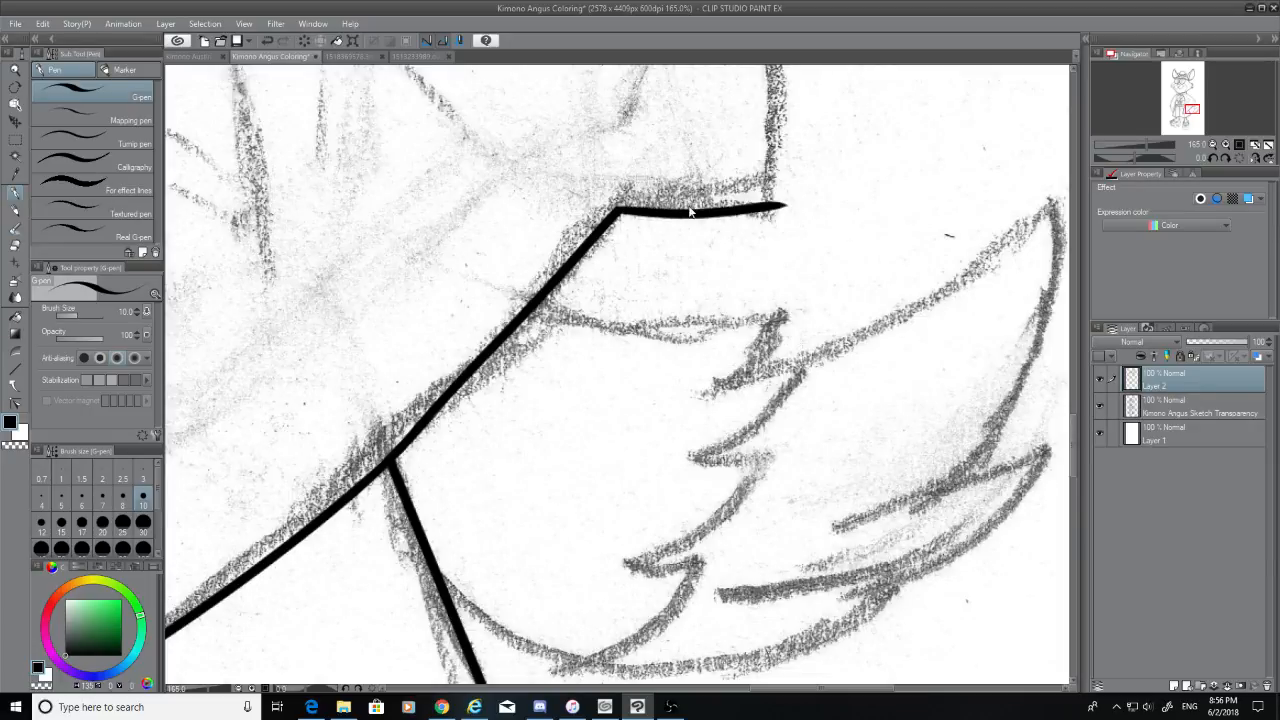
{"action": "key", "text": "ctrl+z"}
{"action": "left_click_drag", "start_coordinate": [618, 208], "coordinate": [786, 210]}
{"action": "key", "text": "ctrl+z"}
{"action": "left_click_drag", "start_coordinate": [618, 208], "coordinate": [768, 213]}
Ink the outer side of the sleeve upward from the cuff corner, in two strokes, to the sleeve's outermost point
{"action": "left_click_drag", "start_coordinate": [1075, 434], "coordinate": [1075, 410]}
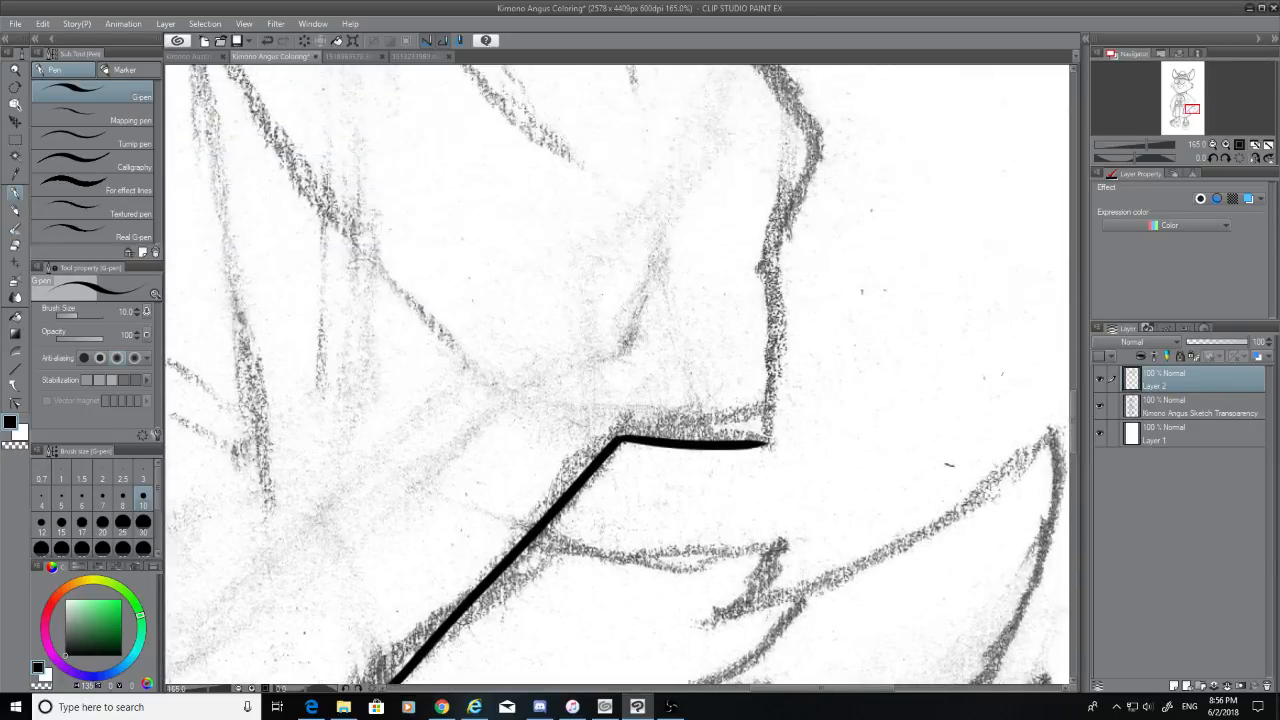
{"action": "mouse_move", "coordinate": [773, 268]}
{"action": "left_mouse_down"}
{"action": "mouse_move", "coordinate": [768, 442]}
{"action": "mouse_move", "coordinate": [750, 442]}
{"action": "left_mouse_up"}
{"action": "key", "text": "ctrl+z"}
{"action": "key", "text": "ctrl+z"}
{"action": "key", "text": "ctrl+z"}
{"action": "key", "text": "ctrl+z"}
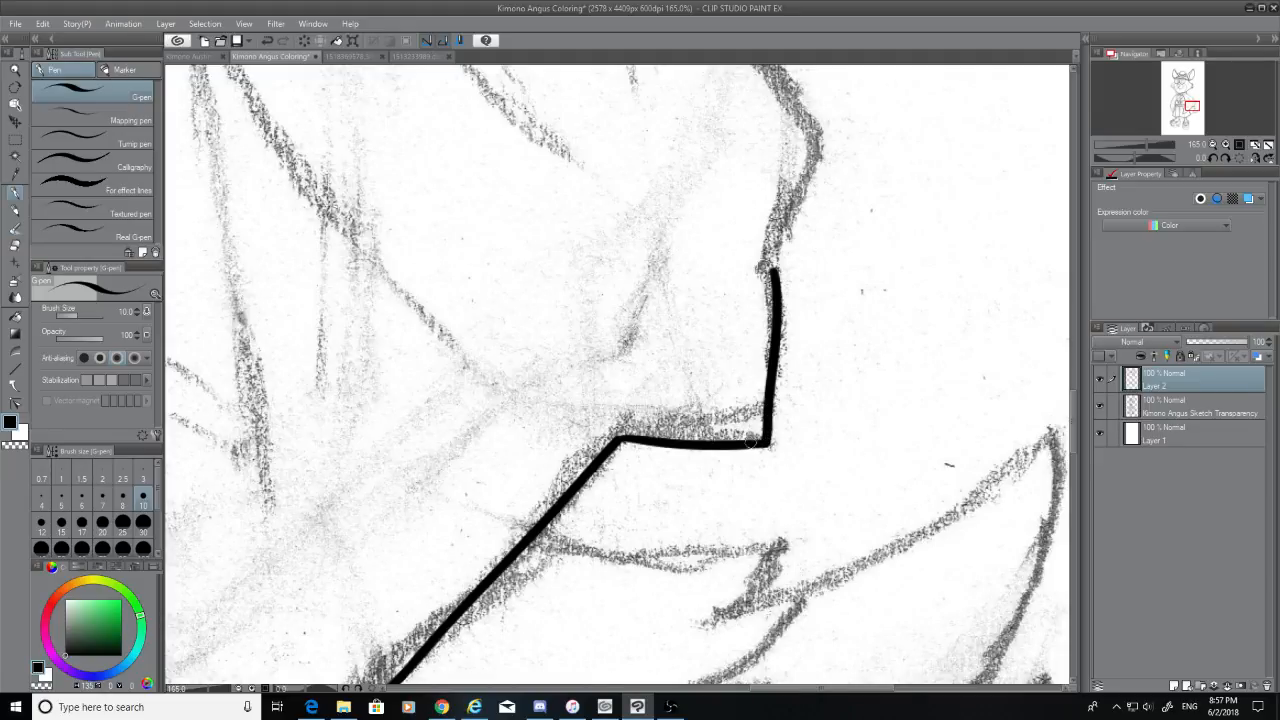
{"action": "scroll", "coordinate": [1076, 381], "scroll_direction": "up", "scroll_amount": 5}
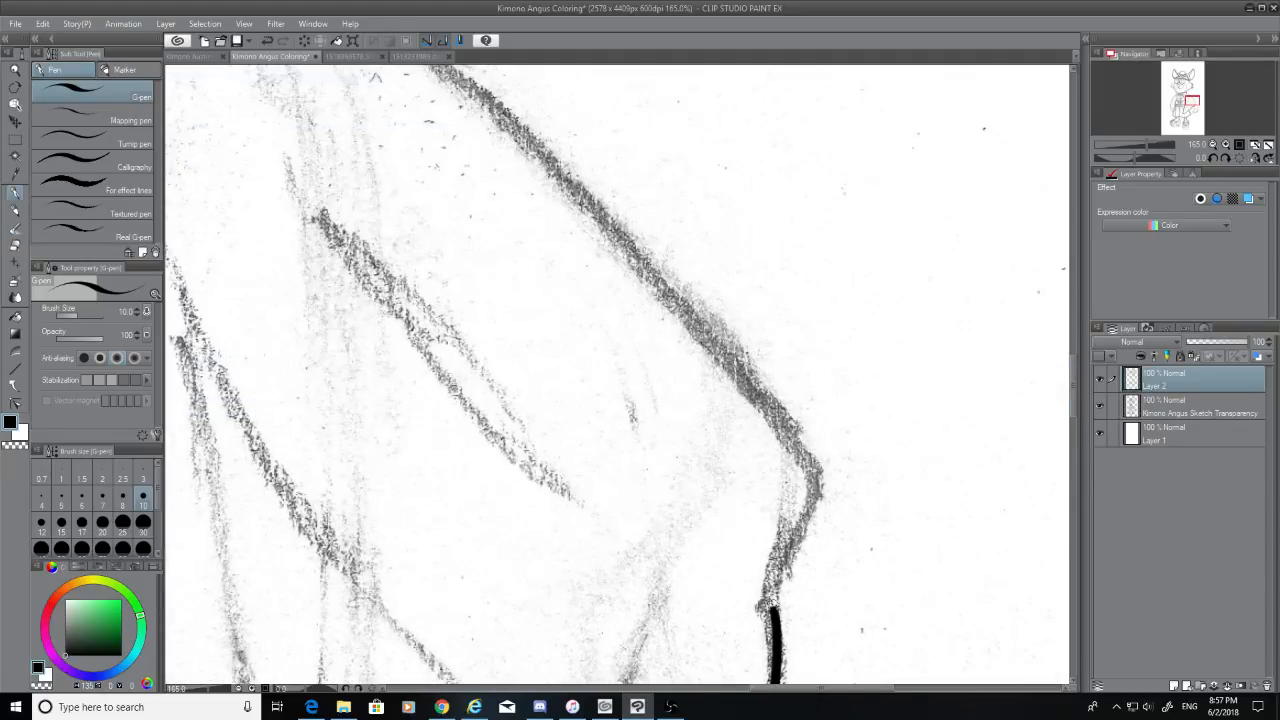
{"action": "left_click_drag", "start_coordinate": [772, 604], "coordinate": [820, 468]}
Ink the long shoulder curve from the base of the collar down along the sketched outer sleeve edge
{"action": "scroll", "coordinate": [1075, 402], "scroll_direction": "up", "scroll_amount": 4}
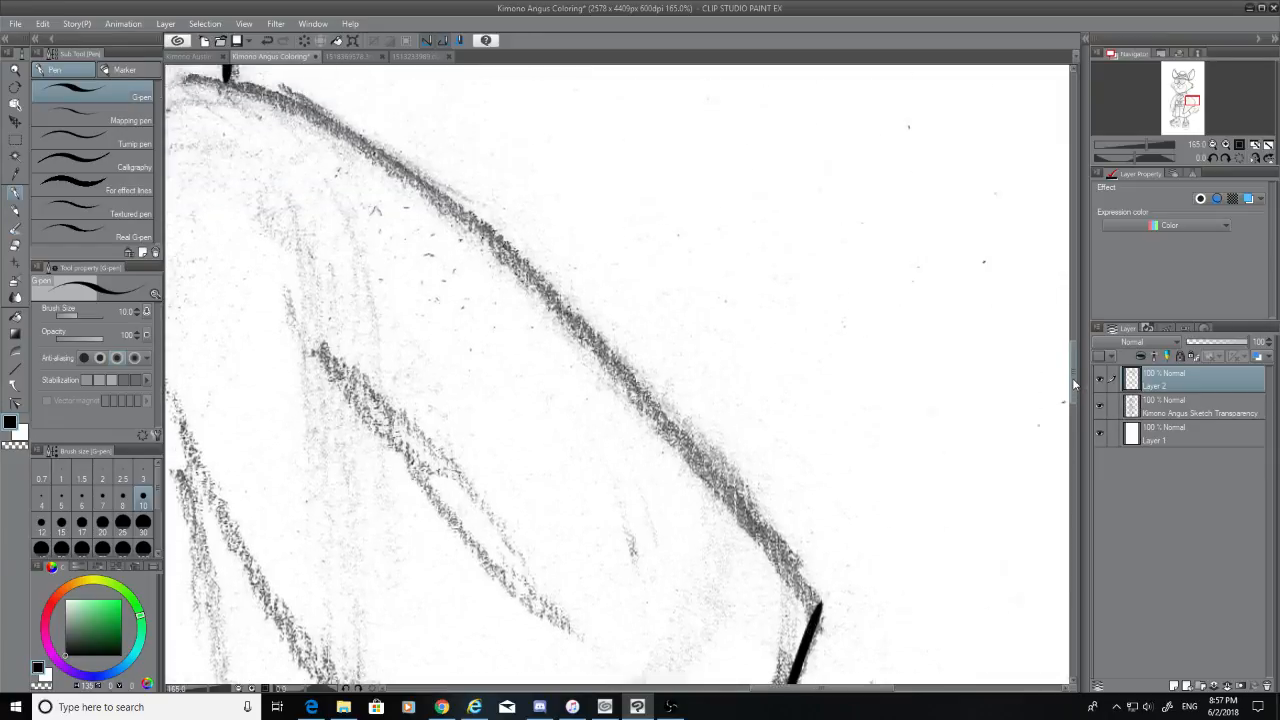
{"action": "mouse_move", "coordinate": [222, 182]}
{"action": "left_mouse_down"}
{"action": "mouse_move", "coordinate": [566, 425]}
{"action": "mouse_move", "coordinate": [714, 623]}
{"action": "left_mouse_up"}
{"action": "key", "text": "ctrl+z"}
{"action": "mouse_move", "coordinate": [230, 183]}
{"action": "left_mouse_down"}
{"action": "mouse_move", "coordinate": [410, 279]}
{"action": "mouse_move", "coordinate": [714, 632]}
{"action": "left_mouse_up"}
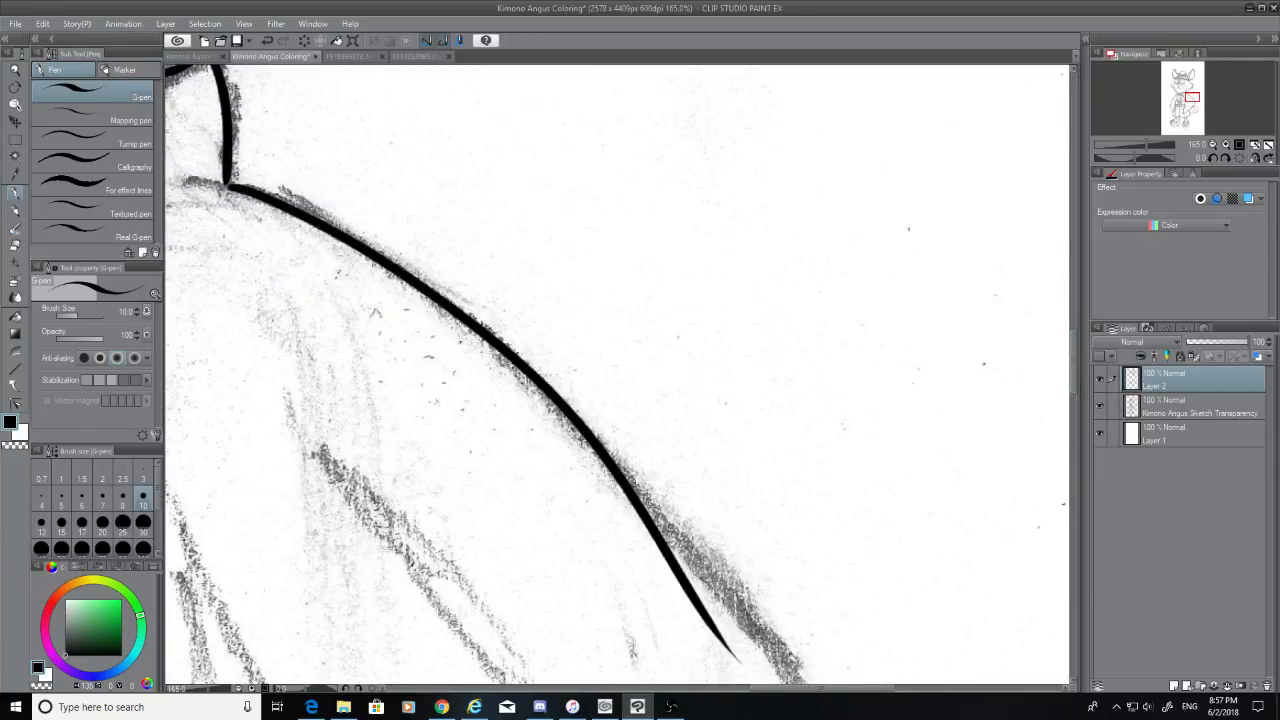
{"action": "key", "text": "ctrl+z"}
{"action": "mouse_move", "coordinate": [224, 183]}
{"action": "left_mouse_down"}
{"action": "mouse_move", "coordinate": [371, 266]}
{"action": "mouse_move", "coordinate": [730, 660]}
{"action": "left_mouse_up"}
{"action": "key", "text": "ctrl+z"}
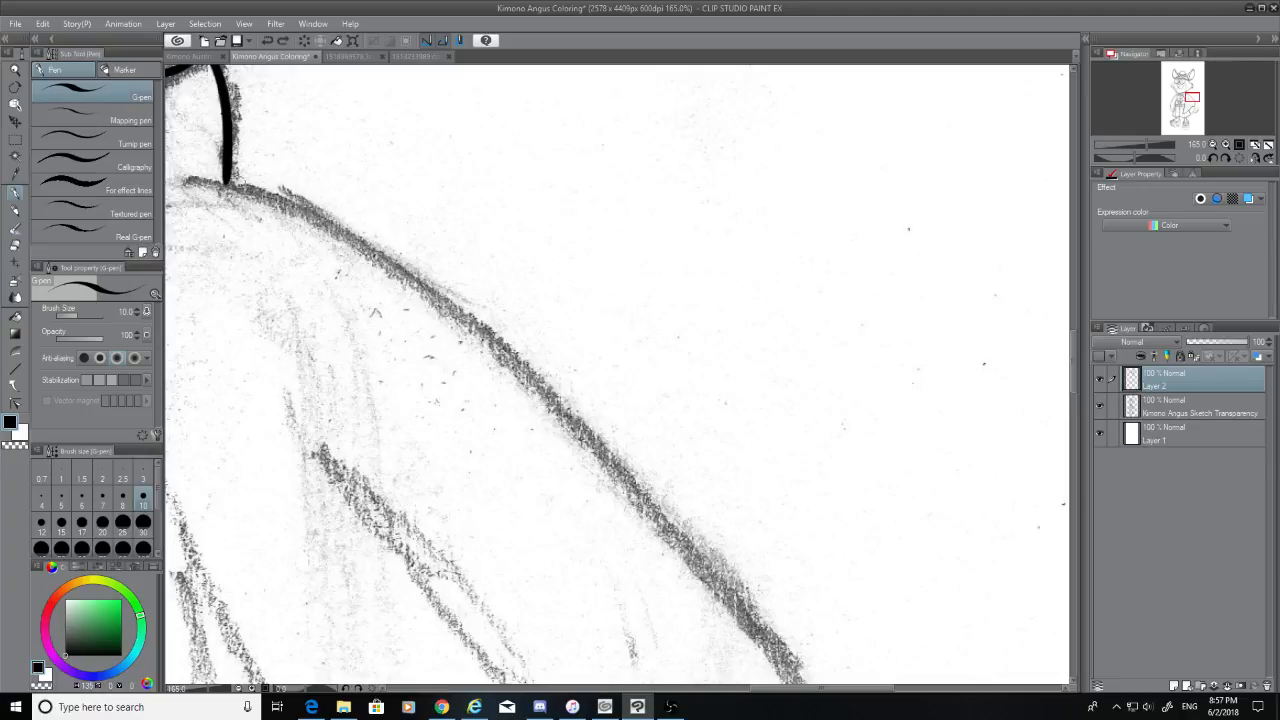
{"action": "mouse_move", "coordinate": [232, 183]}
{"action": "left_mouse_down"}
{"action": "mouse_move", "coordinate": [366, 252]}
{"action": "mouse_move", "coordinate": [795, 672]}
{"action": "left_mouse_up"}
{"action": "key", "text": "ctrl+z"}
{"action": "left_click_drag", "start_coordinate": [226, 182], "coordinate": [740, 683]}
{"action": "key", "text": "ctrl+z"}
{"action": "mouse_move", "coordinate": [224, 183]}
{"action": "left_mouse_down"}
{"action": "mouse_move", "coordinate": [680, 483]}
{"action": "mouse_move", "coordinate": [800, 680]}
{"action": "left_mouse_up"}
{"action": "key", "text": "ctrl+z"}
{"action": "left_click_drag", "start_coordinate": [224, 183], "coordinate": [765, 675]}
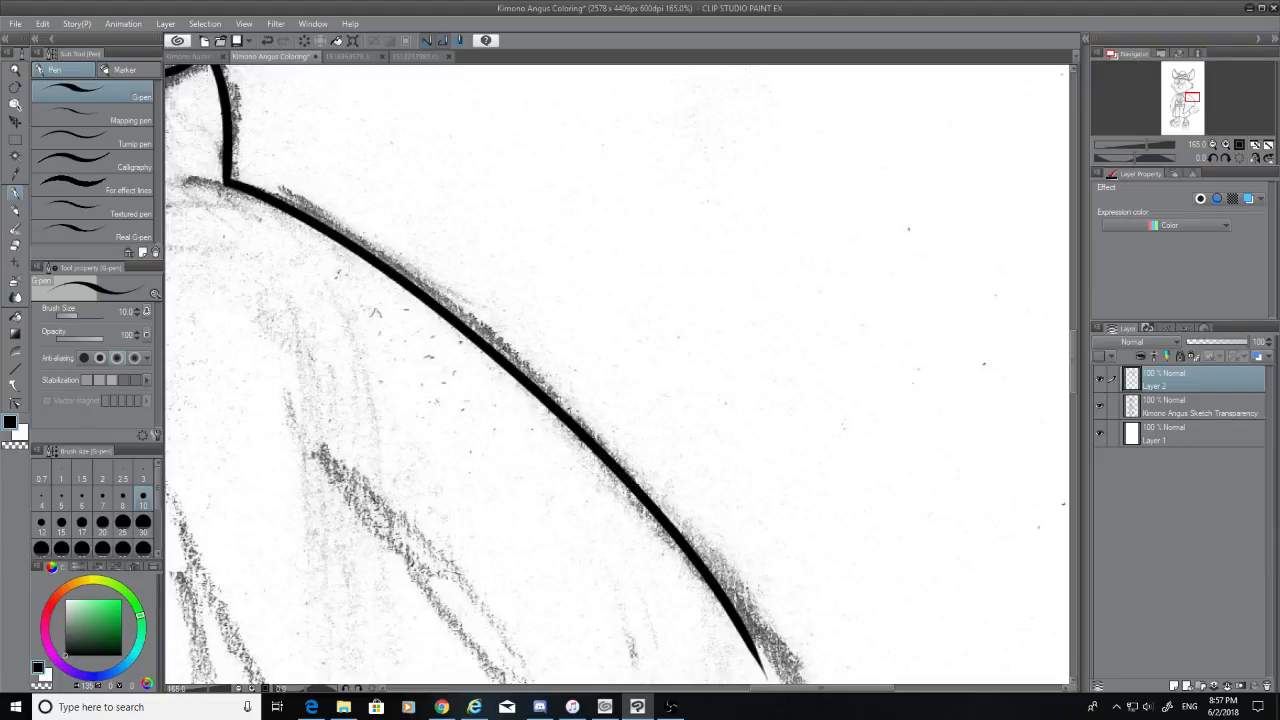
Erase the tapered lower end of the shoulder curve where it strays from the sketch
{"action": "left_click_drag", "start_coordinate": [1072, 369], "coordinate": [1071, 397]}
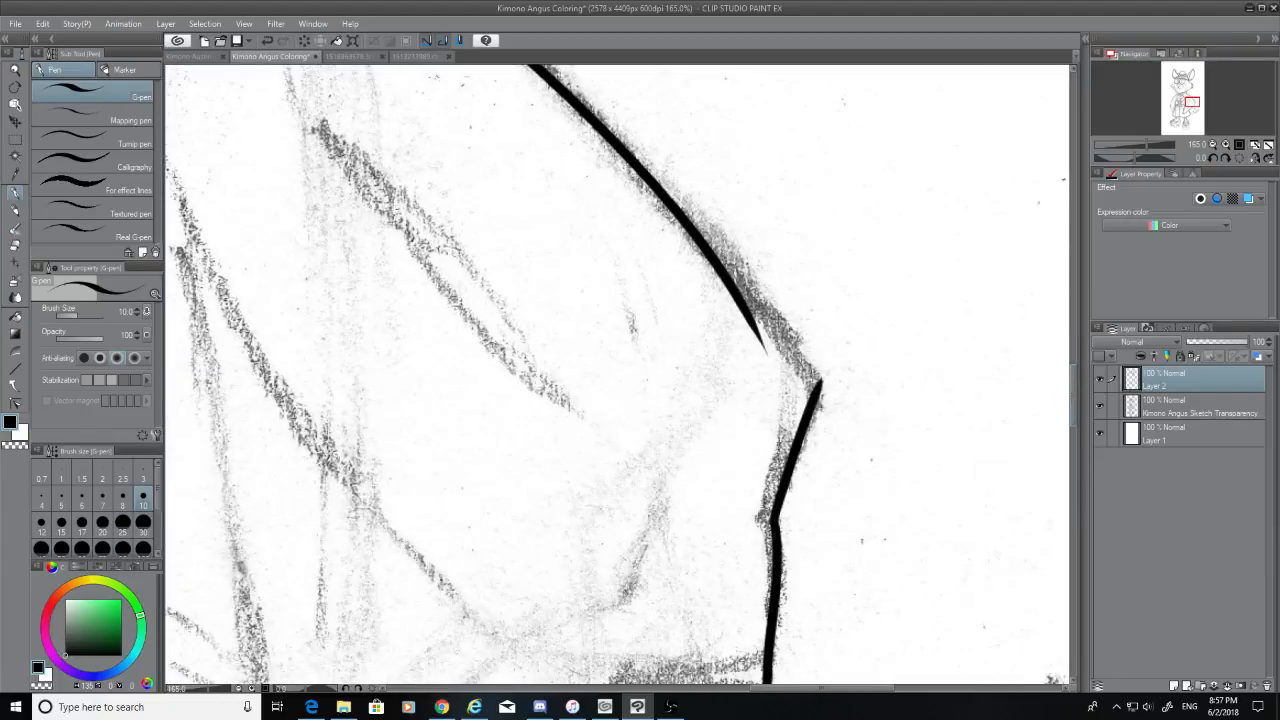
{"action": "left_click", "coordinate": [12, 245]}
{"action": "left_click_drag", "start_coordinate": [711, 262], "coordinate": [765, 348]}
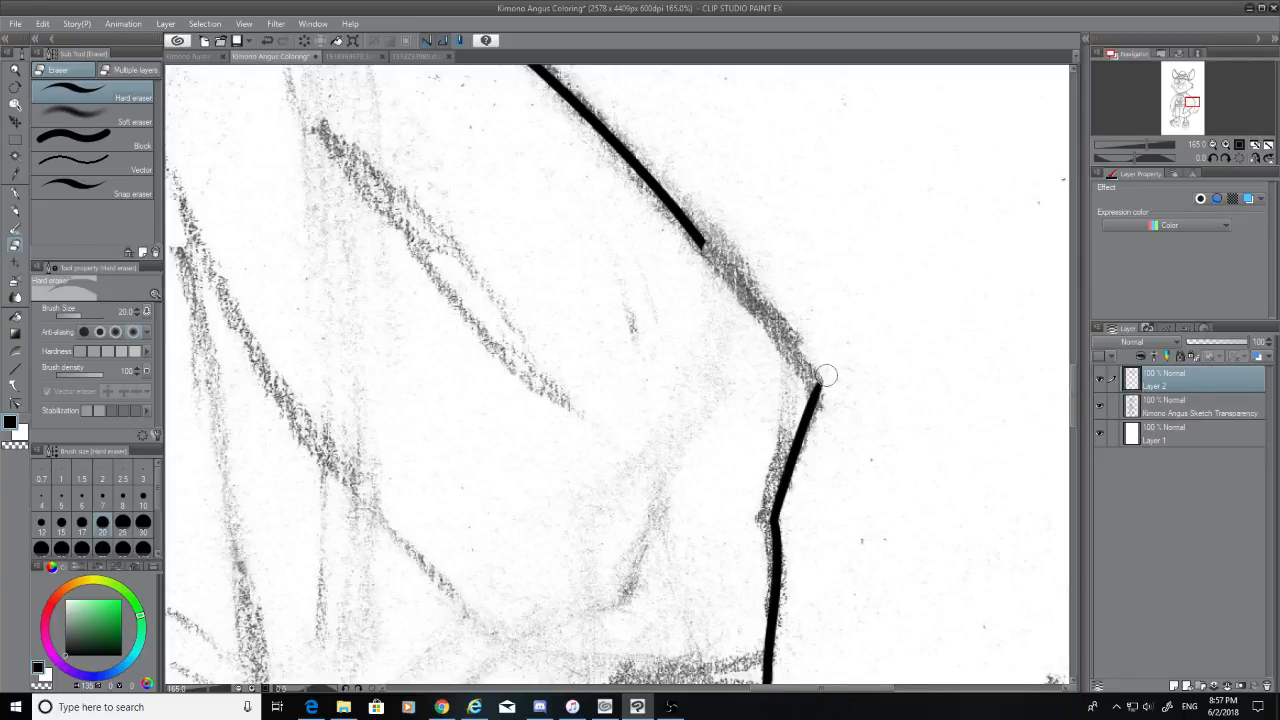
Ink the missing stretch from the trimmed shoulder curve through the sleeve's outermost point with the G-pen
{"action": "left_click", "coordinate": [15, 192]}
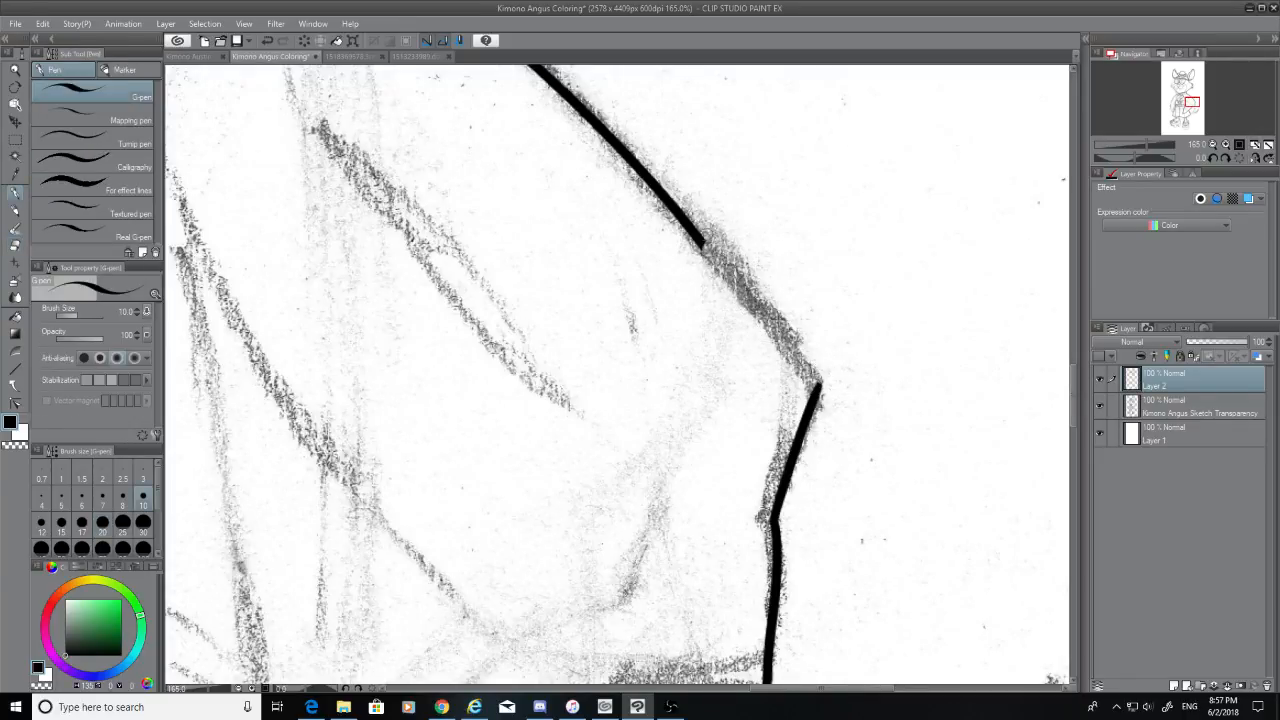
{"action": "left_click_drag", "start_coordinate": [703, 243], "coordinate": [830, 395]}
{"action": "key", "text": "ctrl+z"}
{"action": "left_click_drag", "start_coordinate": [703, 243], "coordinate": [846, 443]}
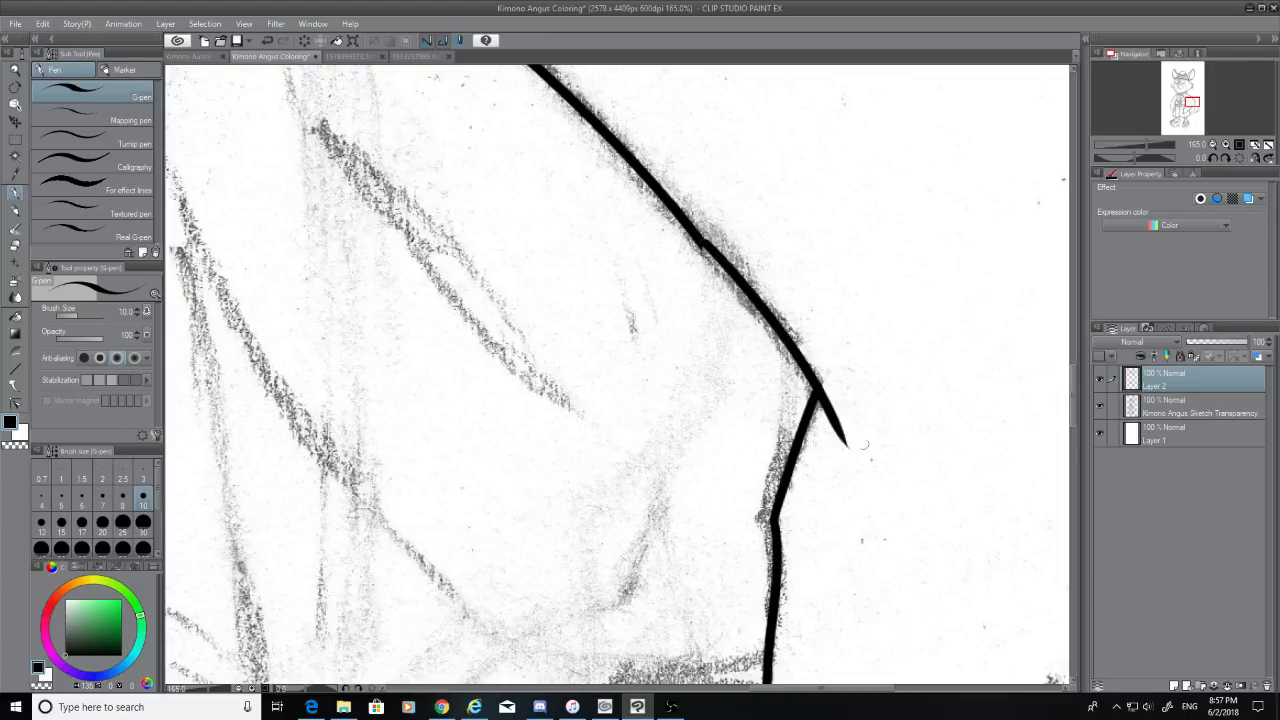
{"action": "key", "text": "ctrl+z"}
{"action": "mouse_move", "coordinate": [703, 243]}
{"action": "left_mouse_down"}
{"action": "mouse_move", "coordinate": [820, 375]}
{"action": "mouse_move", "coordinate": [848, 440]}
{"action": "left_mouse_up"}
{"action": "key", "text": "ctrl+z"}
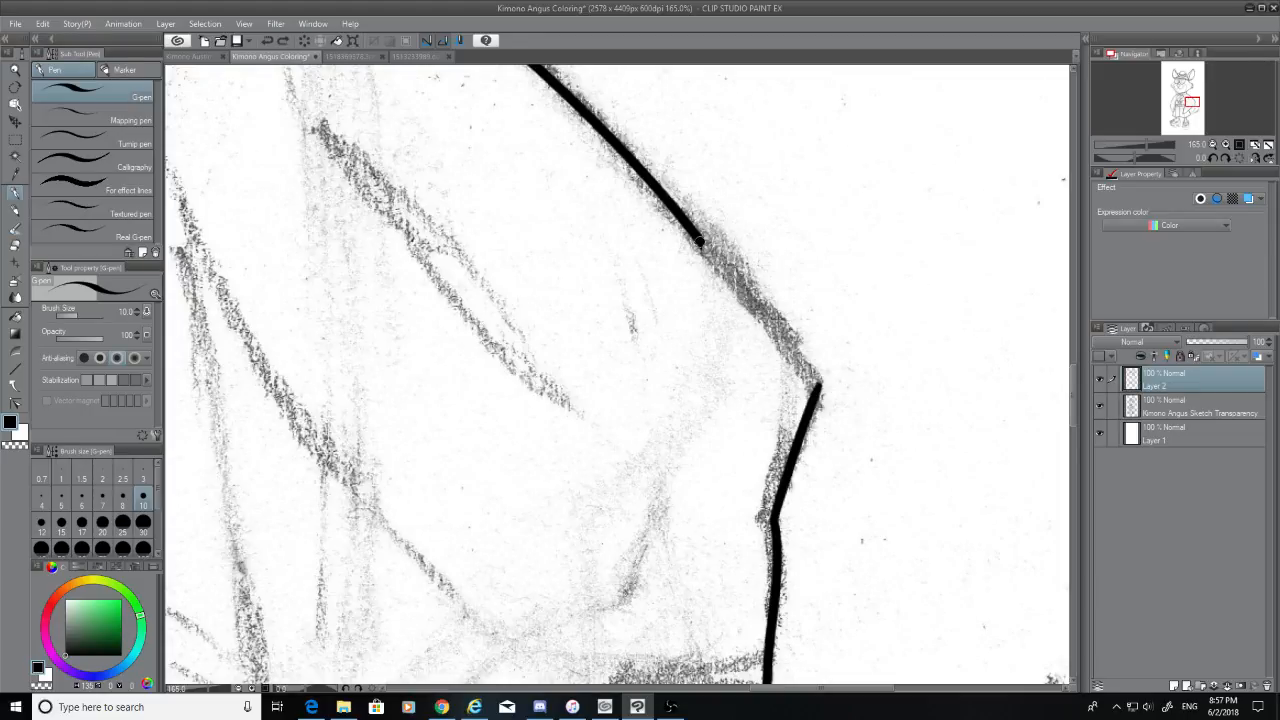
{"action": "left_click_drag", "start_coordinate": [700, 241], "coordinate": [848, 443]}
{"action": "key", "text": "ctrl+z"}
{"action": "left_click_drag", "start_coordinate": [700, 241], "coordinate": [856, 445]}
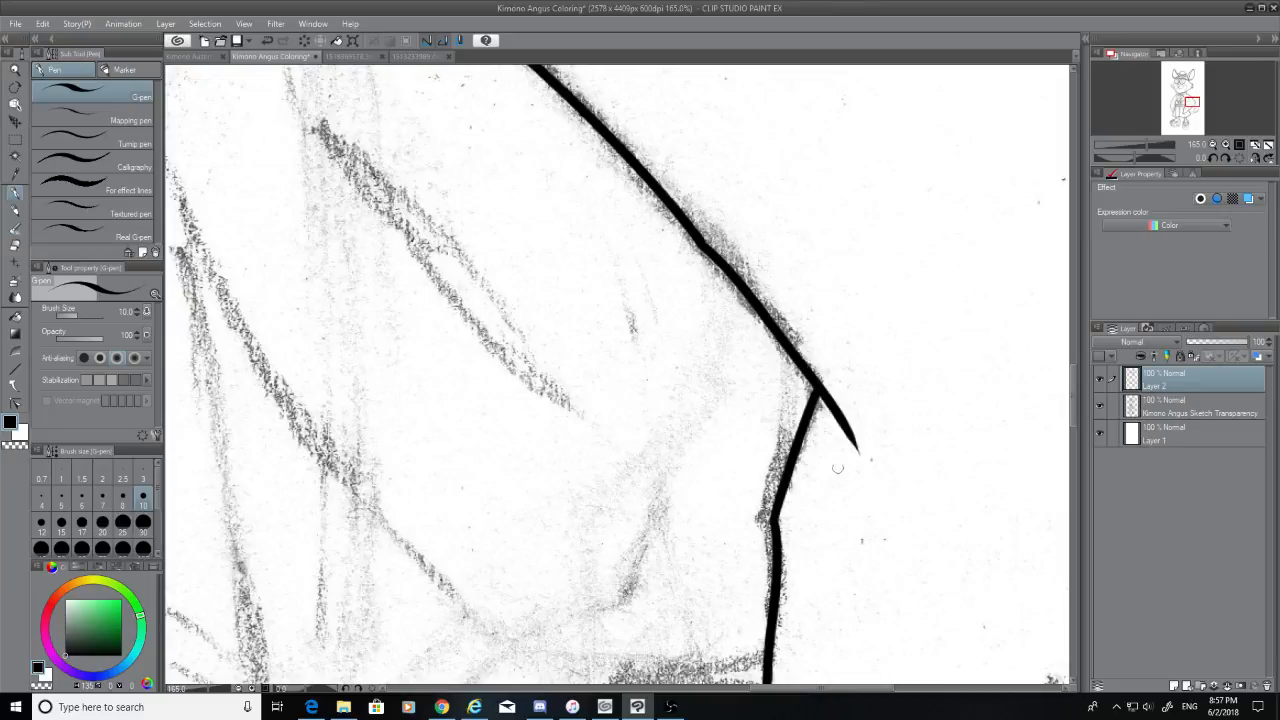
Hide the Kimono Angus Sketch Transparency layer and erase the line overshooting the sleeve's outermost point
{"action": "left_click", "coordinate": [1100, 404]}
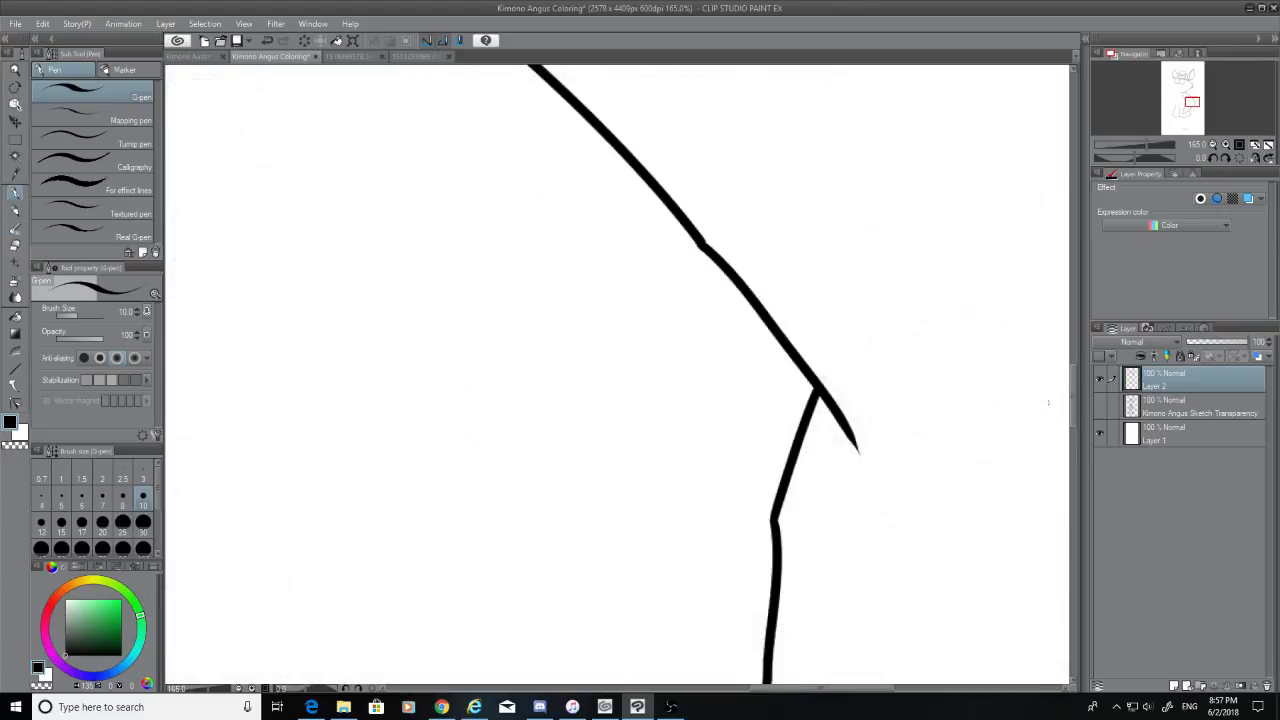
{"action": "left_click", "coordinate": [16, 246]}
{"action": "mouse_move", "coordinate": [827, 405]}
{"action": "left_mouse_down"}
{"action": "mouse_move", "coordinate": [831, 415]}
{"action": "mouse_move", "coordinate": [831, 395]}
{"action": "mouse_move", "coordinate": [843, 437]}
{"action": "left_mouse_up"}
{"action": "key", "text": "ctrl+z"}
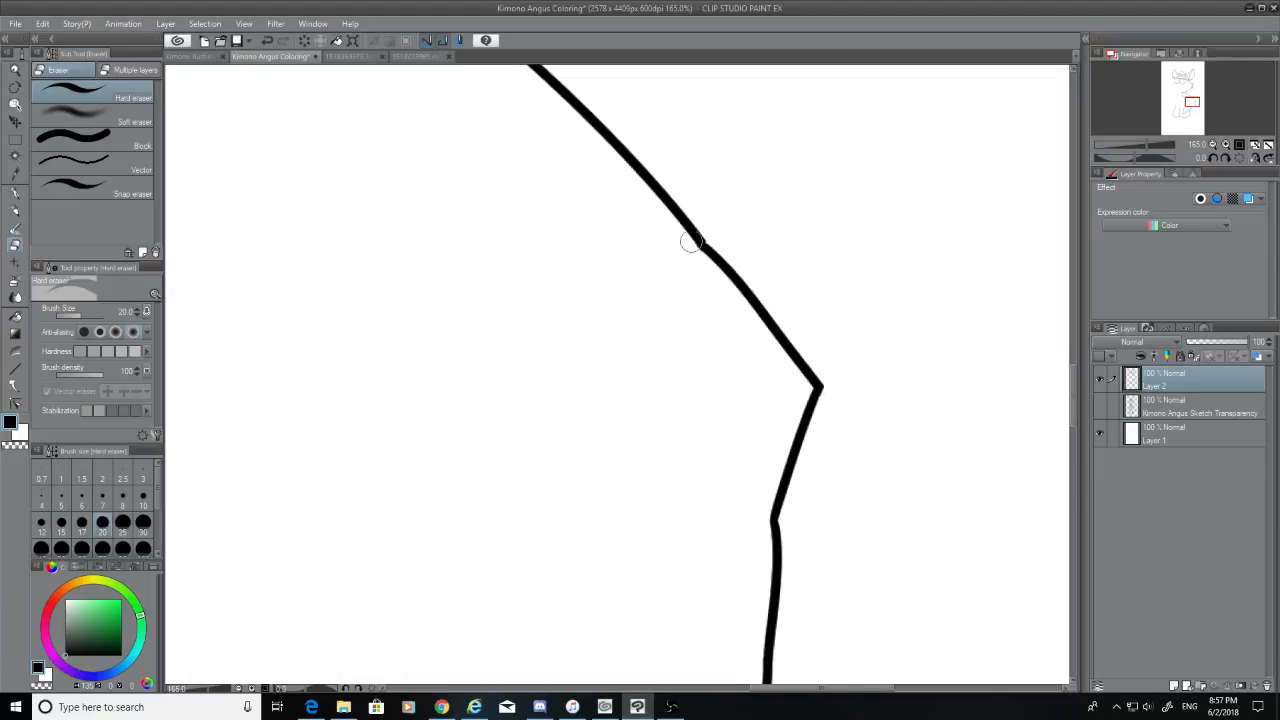
Erase the kink where the two shoulder strokes meet and redraw the joint as a smooth connecting line
{"action": "left_click", "coordinate": [704, 248]}
{"action": "left_click", "coordinate": [15, 192]}
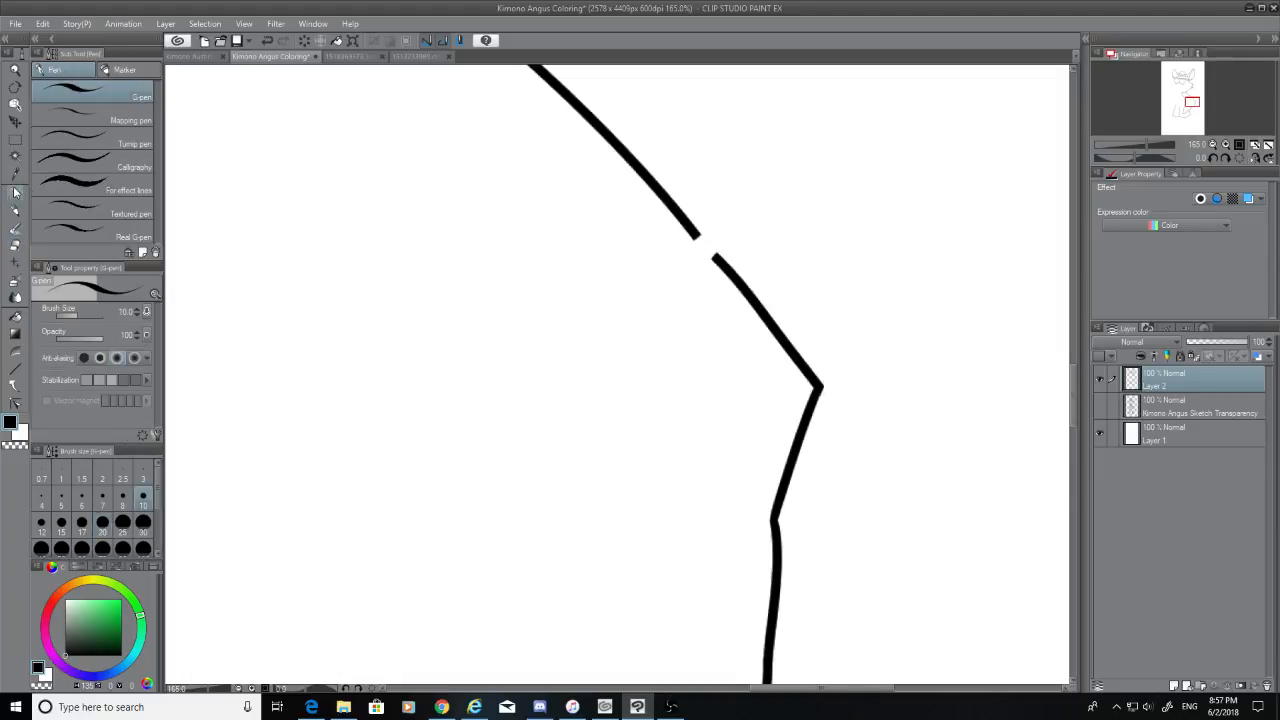
{"action": "left_click_drag", "start_coordinate": [689, 231], "coordinate": [733, 268]}
{"action": "key", "text": "ctrl+z"}
{"action": "key", "text": "ctrl+z"}
{"action": "left_click_drag", "start_coordinate": [694, 230], "coordinate": [733, 268]}
{"action": "key", "text": "ctrl+z"}
{"action": "key", "text": "ctrl+z"}
{"action": "left_click", "coordinate": [16, 246]}
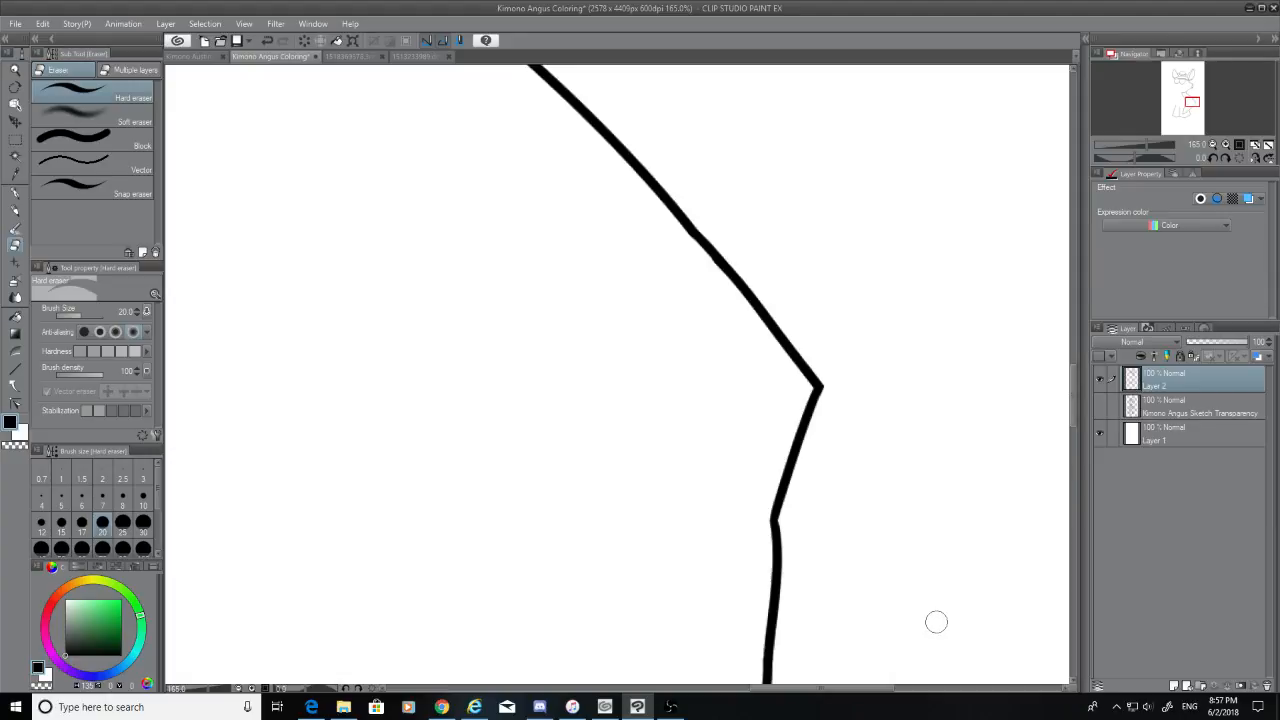
Review the full line art without the sketch, and make the Kimono Angus Sketch Transparency layer visible again
{"action": "scroll", "coordinate": [709, 441], "scroll_direction": "down", "scroll_amount": 5}
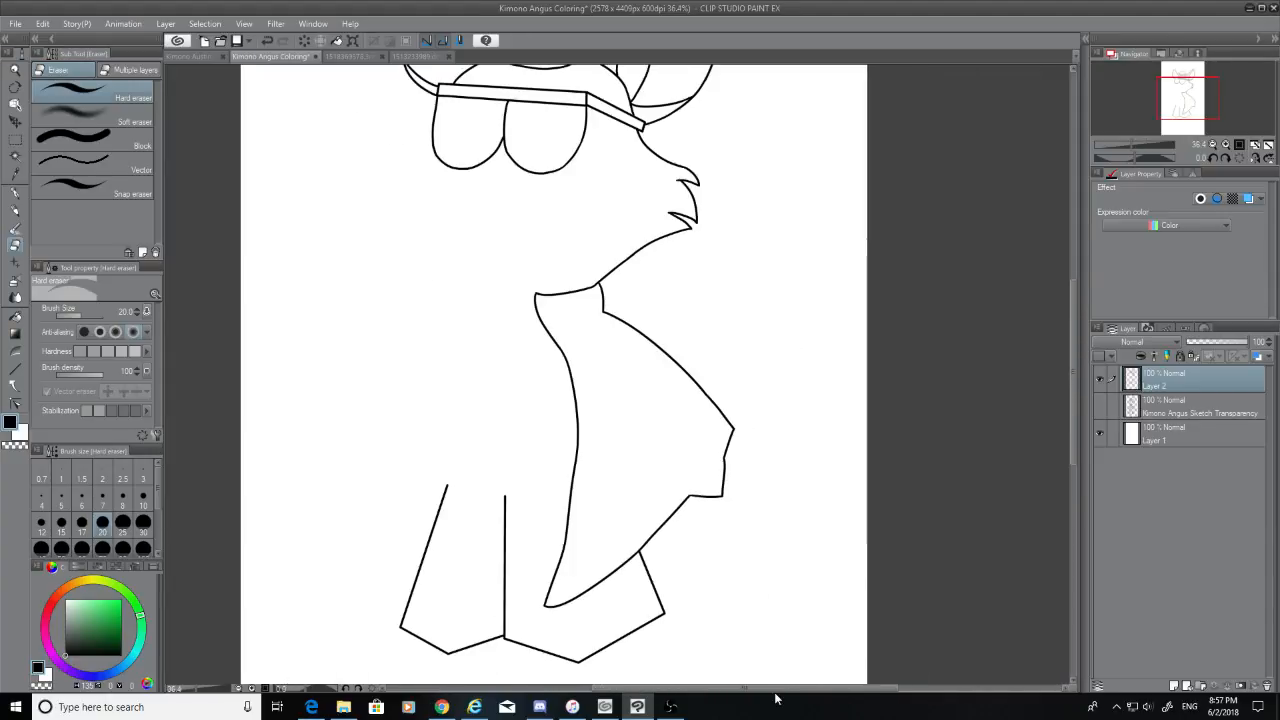
{"action": "left_click_drag", "start_coordinate": [775, 688], "coordinate": [683, 688]}
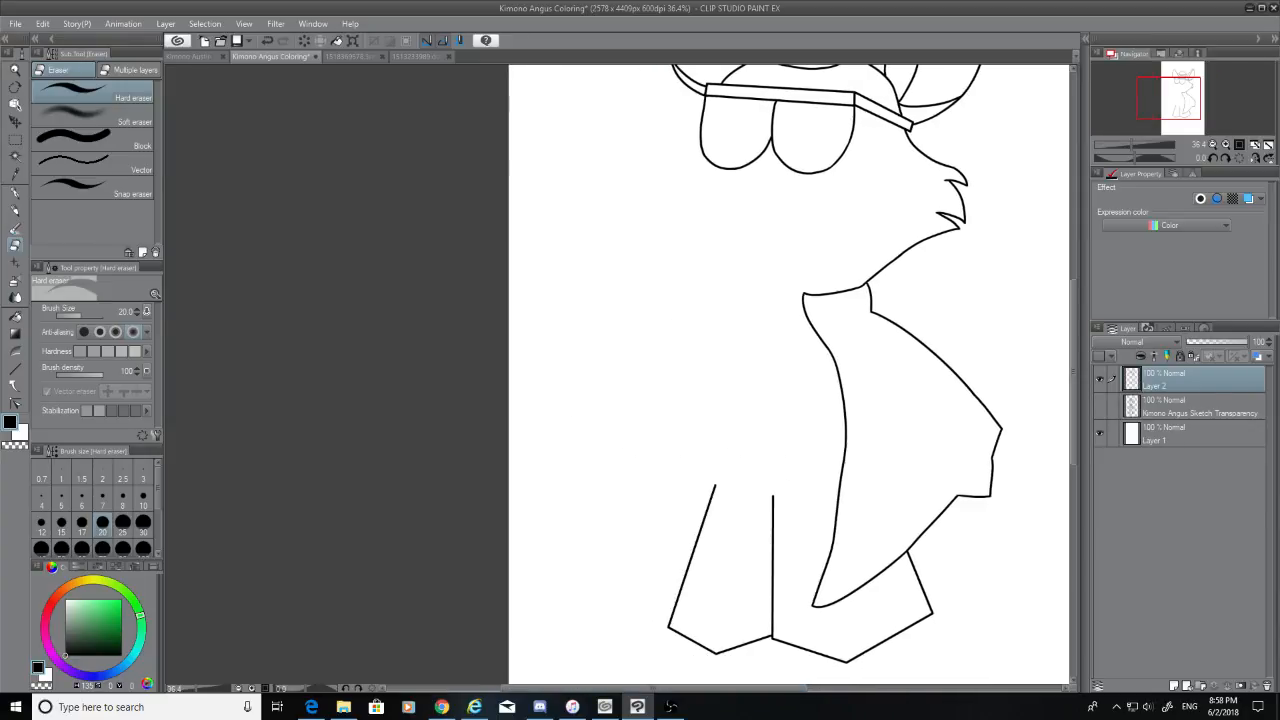
{"action": "left_click", "coordinate": [1099, 406]}
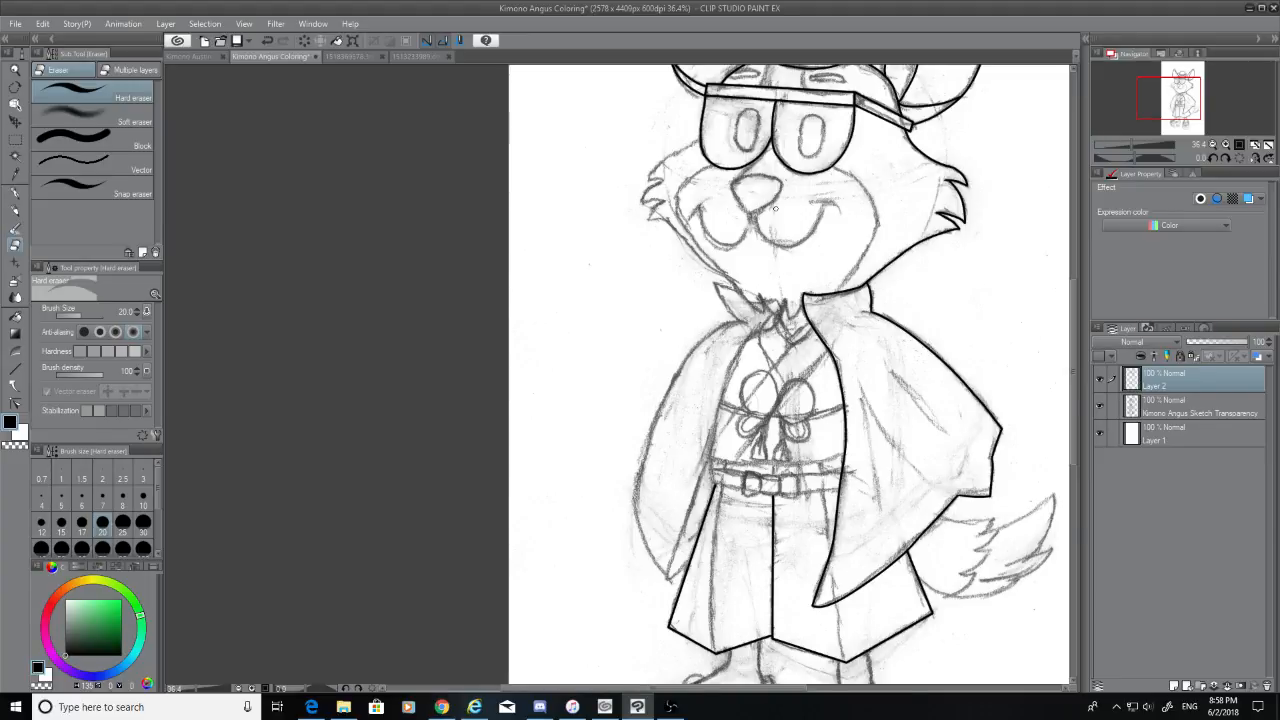
Ink the upper cheek outline from the eyewear's outer edge to the first fur tip, and erase its tapered end
{"action": "scroll", "coordinate": [820, 32], "scroll_direction": "up", "scroll_amount": 7}
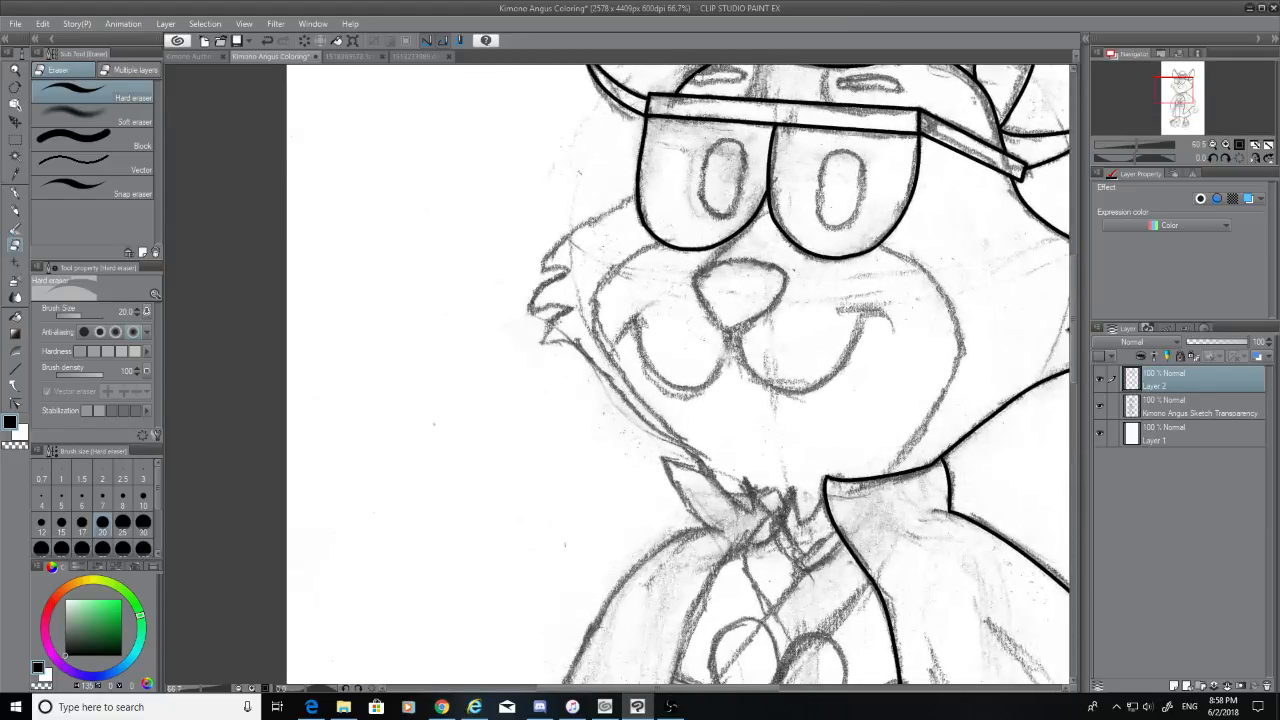
{"action": "scroll", "coordinate": [515, 411], "scroll_direction": "up", "scroll_amount": 4}
{"action": "scroll", "coordinate": [517, 413], "scroll_direction": "up", "scroll_amount": 4}
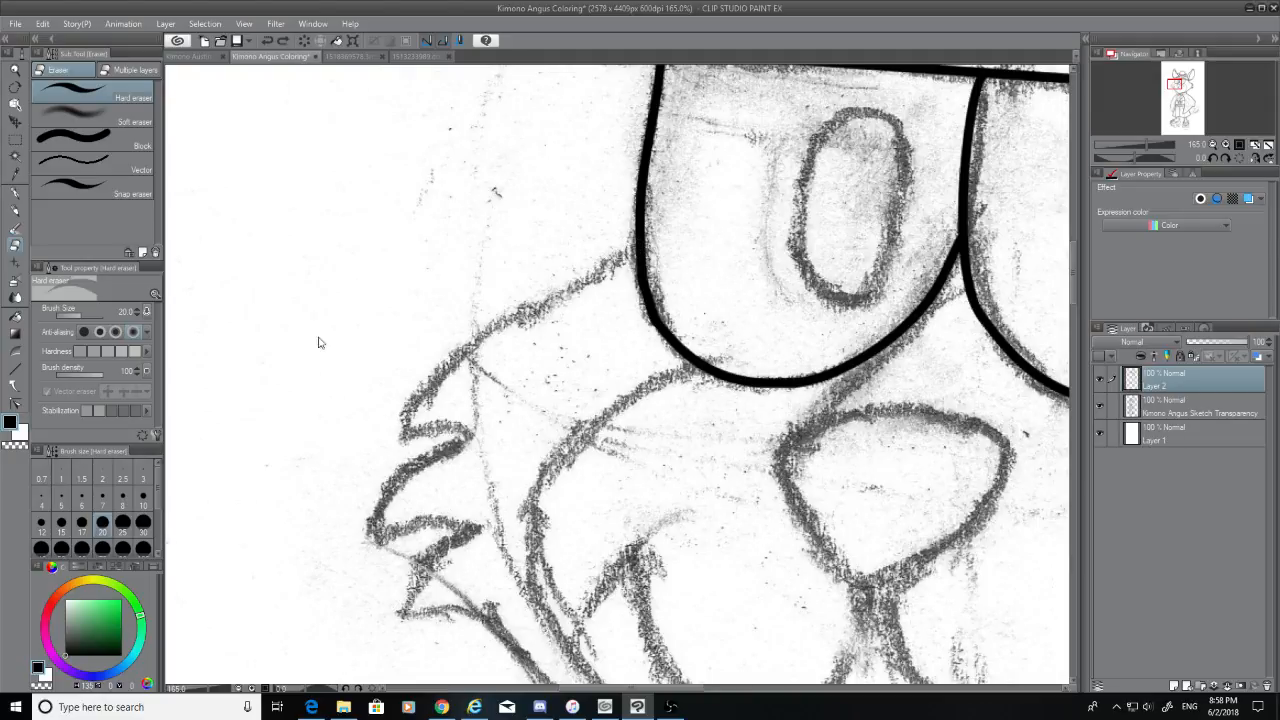
{"action": "left_click", "coordinate": [15, 192]}
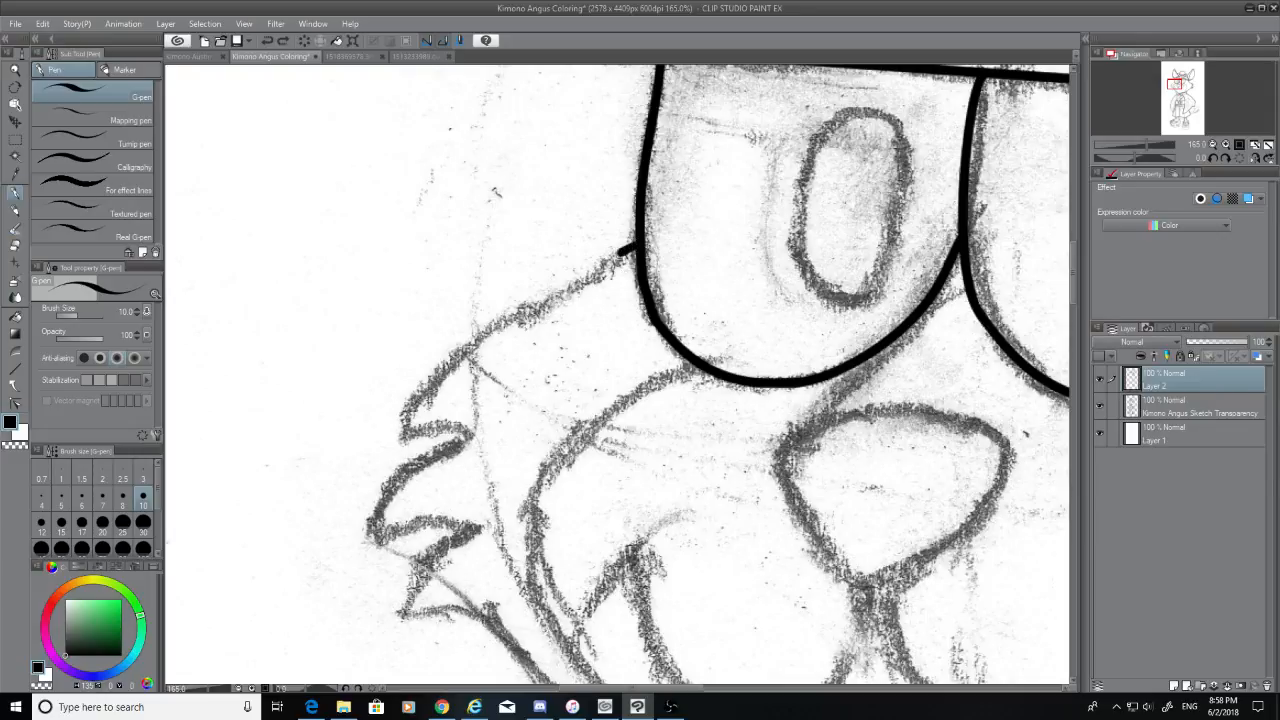
{"action": "left_click_drag", "start_coordinate": [636, 243], "coordinate": [375, 440]}
{"action": "key", "text": "ctrl+z"}
{"action": "left_click_drag", "start_coordinate": [638, 246], "coordinate": [385, 445]}
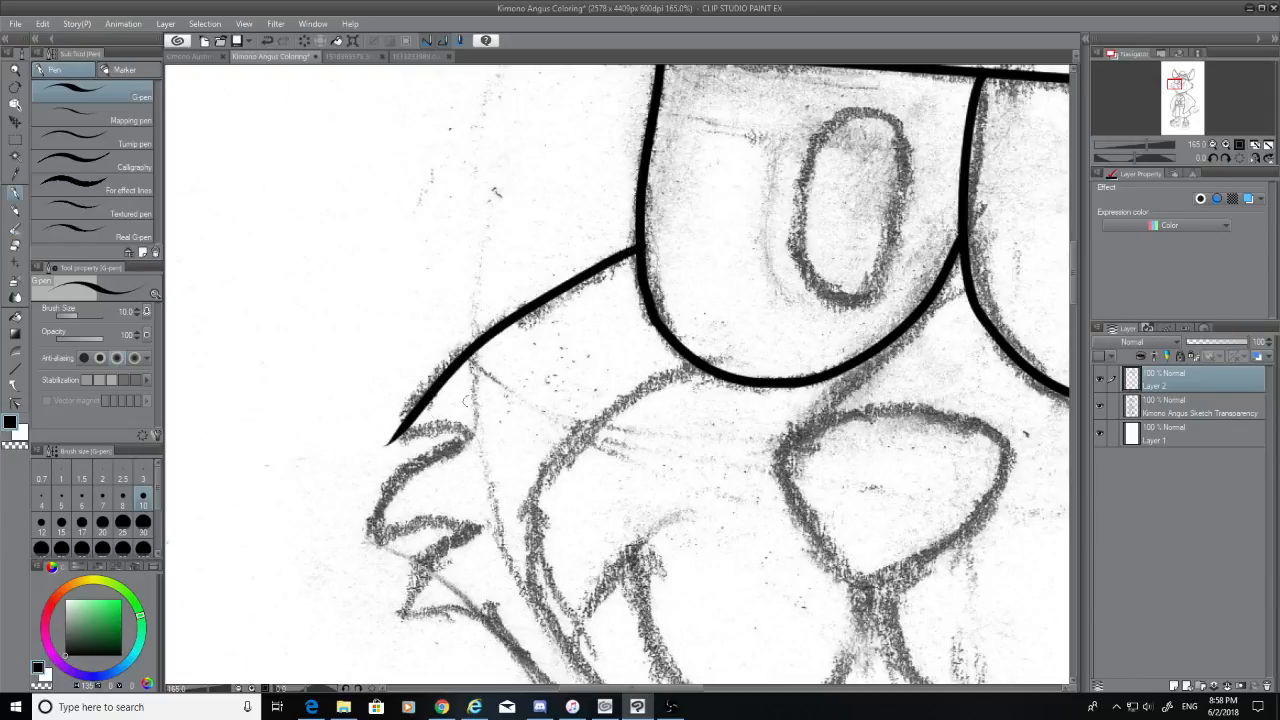
{"action": "left_click", "coordinate": [14, 246]}
{"action": "left_click_drag", "start_coordinate": [371, 443], "coordinate": [405, 440]}
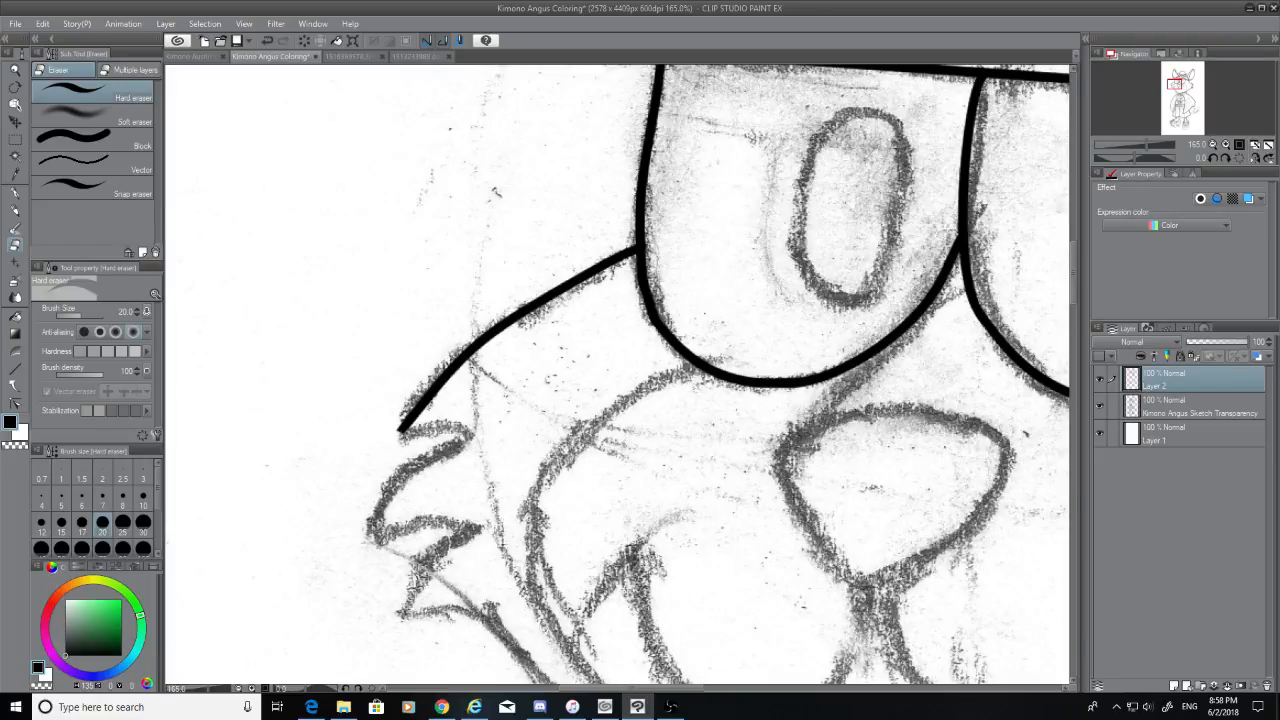
Ink the short inward stroke at the cheek's first fur tip with the G-pen and hide the sketch layer
{"action": "left_click", "coordinate": [15, 195]}
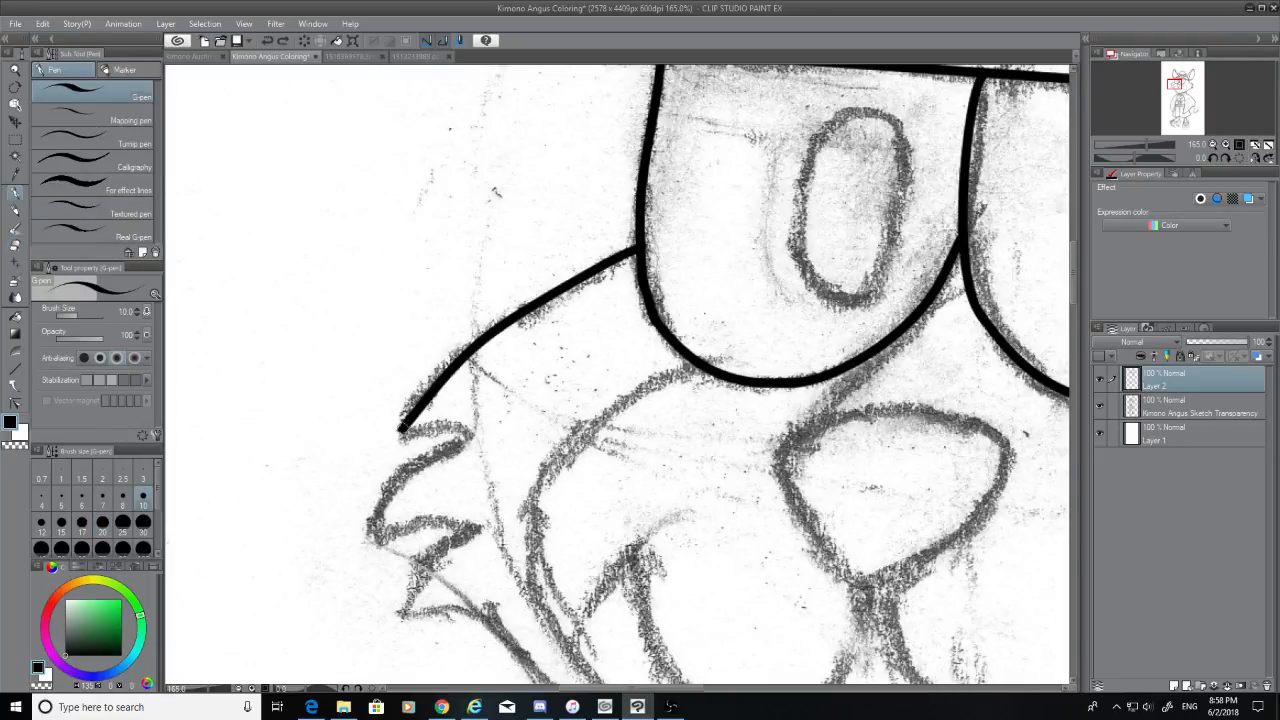
{"action": "left_click_drag", "start_coordinate": [400, 430], "coordinate": [478, 436]}
{"action": "key", "text": "ctrl+z"}
{"action": "left_click", "coordinate": [1099, 407]}
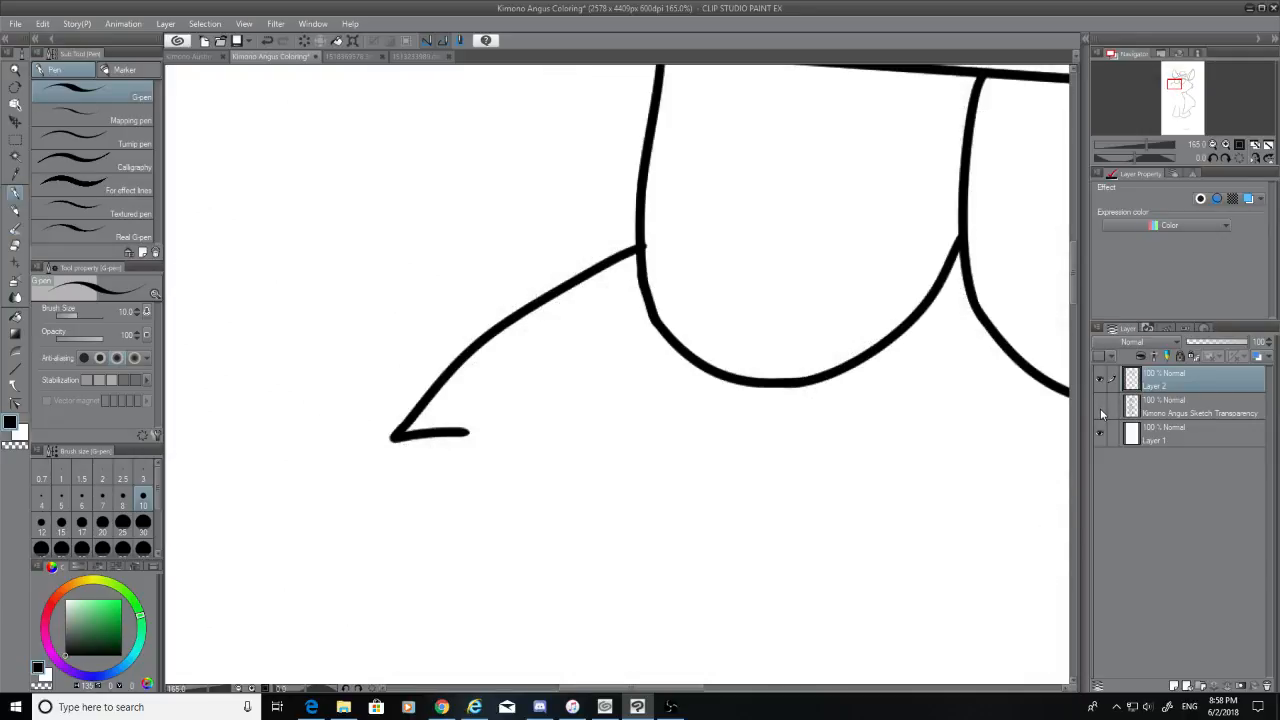
Show the sketch layer again and ink the outer edge of the cheek's second fur tip
{"action": "left_click", "coordinate": [1100, 405]}
{"action": "left_click_drag", "start_coordinate": [1077, 290], "coordinate": [1074, 301]}
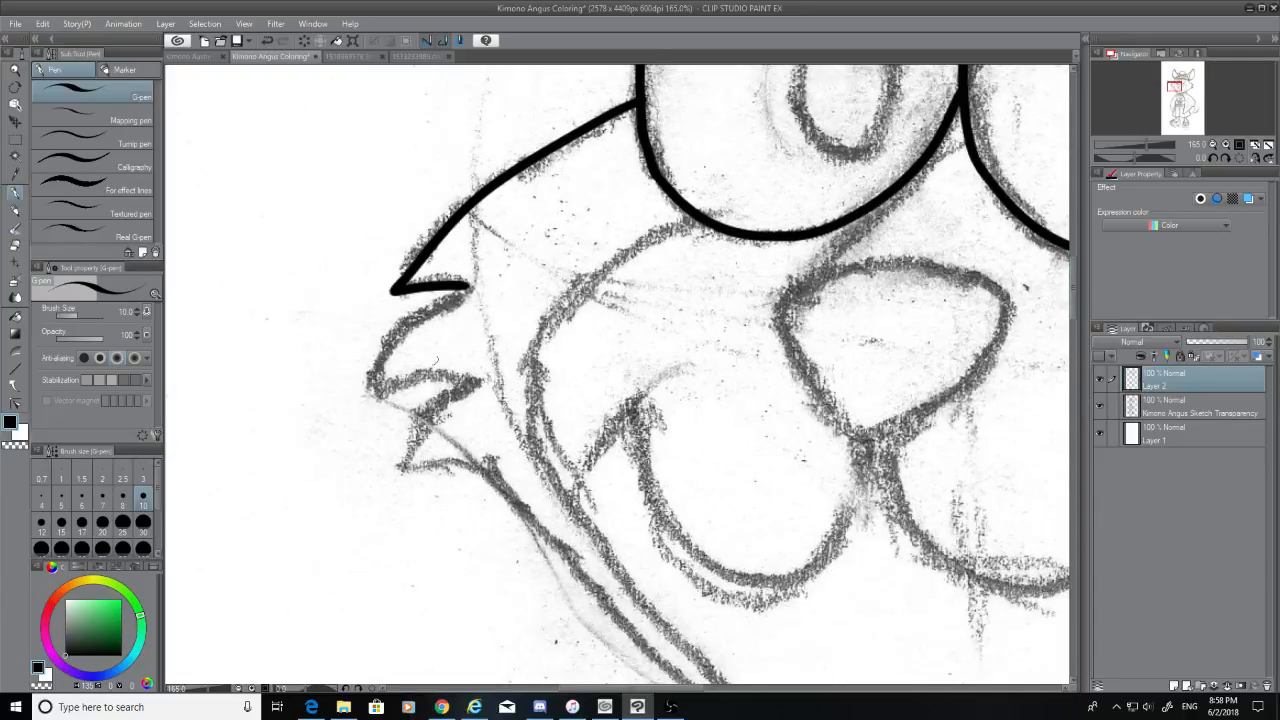
{"action": "left_click_drag", "start_coordinate": [467, 287], "coordinate": [370, 396]}
{"action": "key", "text": "ctrl+z"}
{"action": "mouse_move", "coordinate": [466, 285]}
{"action": "left_mouse_down"}
{"action": "mouse_move", "coordinate": [366, 400]}
{"action": "mouse_move", "coordinate": [400, 334]}
{"action": "mouse_move", "coordinate": [463, 290]}
{"action": "mouse_move", "coordinate": [440, 302]}
{"action": "mouse_move", "coordinate": [473, 283]}
{"action": "left_mouse_up"}
{"action": "key", "text": "ctrl+z"}
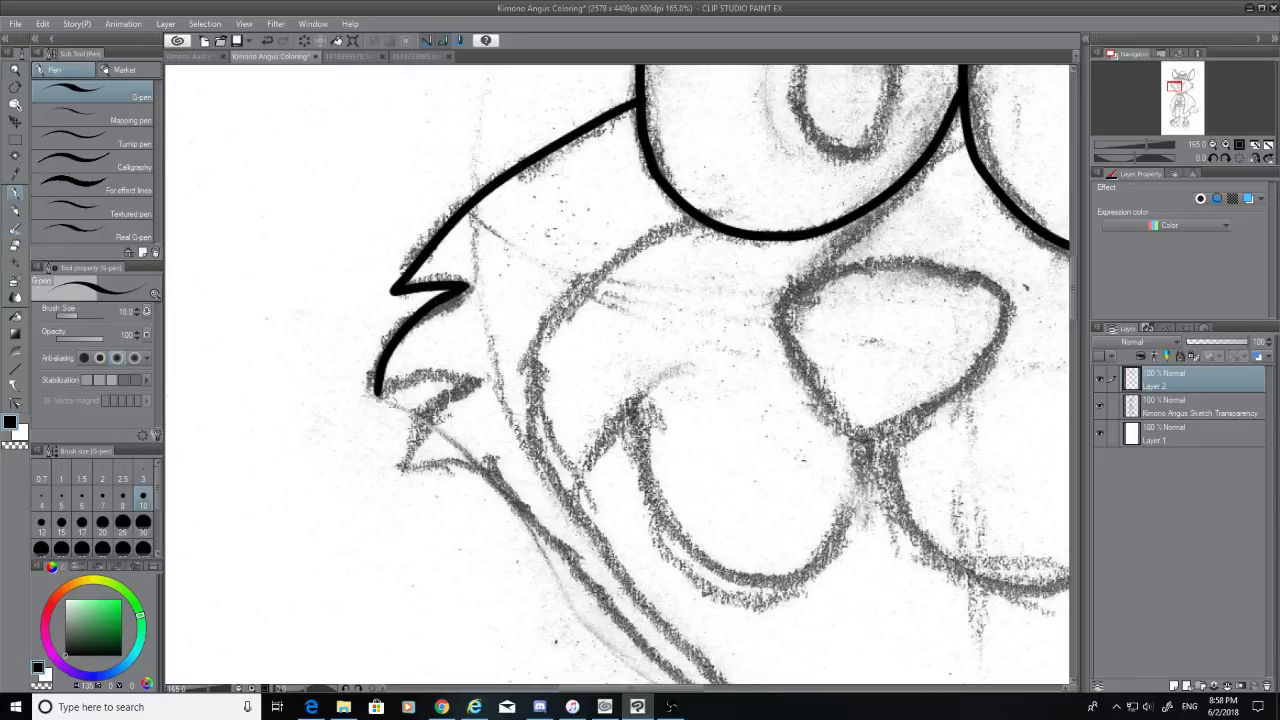
Ink the inward notch below the second fur tip and the complete third fur tip at the start of the jaw
{"action": "left_click_drag", "start_coordinate": [375, 393], "coordinate": [450, 375]}
{"action": "key", "text": "ctrl+z"}
{"action": "mouse_move", "coordinate": [376, 396]}
{"action": "left_mouse_down"}
{"action": "mouse_move", "coordinate": [490, 388]}
{"action": "mouse_move", "coordinate": [386, 396]}
{"action": "mouse_move", "coordinate": [470, 388]}
{"action": "mouse_move", "coordinate": [405, 465]}
{"action": "left_mouse_up"}
{"action": "key", "text": "ctrl+z"}
{"action": "key", "text": "ctrl+z"}
{"action": "mouse_move", "coordinate": [466, 383]}
{"action": "left_mouse_down"}
{"action": "mouse_move", "coordinate": [430, 412]}
{"action": "mouse_move", "coordinate": [400, 470]}
{"action": "mouse_move", "coordinate": [492, 484]}
{"action": "left_mouse_up"}
{"action": "key", "text": "ctrl+z"}
{"action": "key", "text": "ctrl+z"}
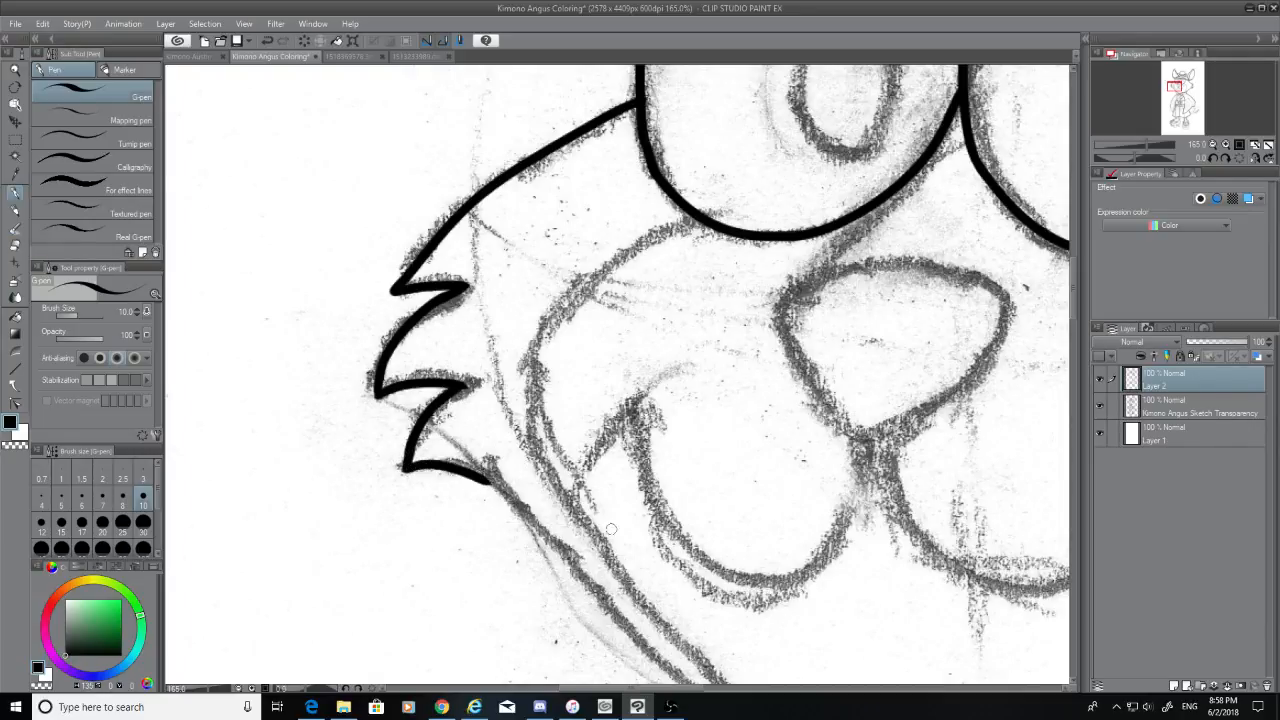
Ink the long curved jawline from below the third fur tip toward the kimono collar, redrawing it until it runs smoothly
{"action": "scroll", "coordinate": [1072, 300], "scroll_direction": "down", "scroll_amount": 5}
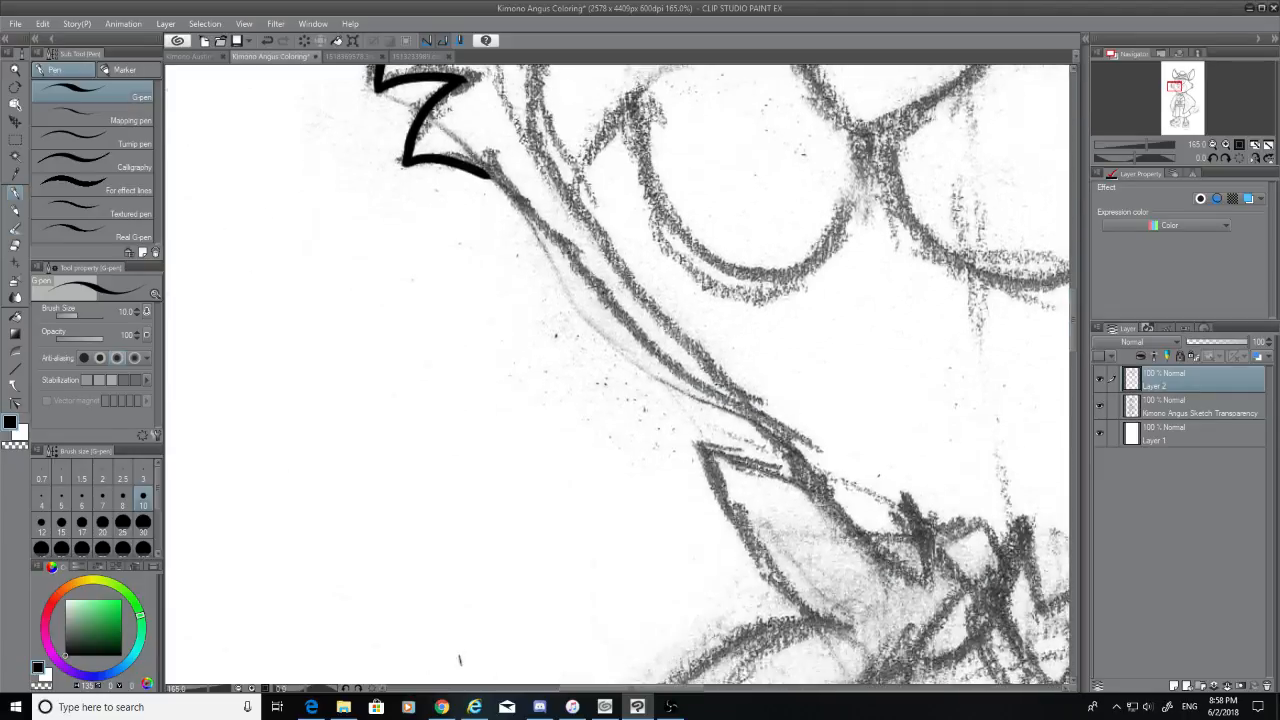
{"action": "left_click_drag", "start_coordinate": [490, 178], "coordinate": [896, 482]}
{"action": "key", "text": "ctrl+z"}
{"action": "mouse_move", "coordinate": [482, 172]}
{"action": "left_mouse_down"}
{"action": "mouse_move", "coordinate": [657, 357]}
{"action": "mouse_move", "coordinate": [825, 475]}
{"action": "left_mouse_up"}
{"action": "key", "text": "ctrl+z"}
{"action": "left_click_drag", "start_coordinate": [484, 176], "coordinate": [850, 476]}
{"action": "key", "text": "ctrl+z"}
{"action": "left_click_drag", "start_coordinate": [484, 174], "coordinate": [826, 458]}
{"action": "key", "text": "ctrl+z"}
{"action": "mouse_move", "coordinate": [480, 170]}
{"action": "left_mouse_down"}
{"action": "mouse_move", "coordinate": [516, 198]}
{"action": "mouse_move", "coordinate": [695, 450]}
{"action": "left_mouse_up"}
{"action": "key", "text": "ctrl+z"}
{"action": "mouse_move", "coordinate": [484, 176]}
{"action": "left_mouse_down"}
{"action": "mouse_move", "coordinate": [588, 258]}
{"action": "mouse_move", "coordinate": [718, 392]}
{"action": "left_mouse_up"}
{"action": "key", "text": "ctrl+z"}
{"action": "left_click_drag", "start_coordinate": [487, 178], "coordinate": [737, 409]}
{"action": "key", "text": "ctrl+z"}
{"action": "mouse_move", "coordinate": [516, 196]}
{"action": "left_mouse_down"}
{"action": "mouse_move", "coordinate": [634, 318]}
{"action": "mouse_move", "coordinate": [772, 418]}
{"action": "left_mouse_up"}
{"action": "key", "text": "ctrl+z"}
{"action": "mouse_move", "coordinate": [516, 196]}
{"action": "left_mouse_down"}
{"action": "mouse_move", "coordinate": [711, 372]}
{"action": "mouse_move", "coordinate": [818, 427]}
{"action": "mouse_move", "coordinate": [781, 430]}
{"action": "mouse_move", "coordinate": [532, 199]}
{"action": "mouse_move", "coordinate": [489, 178]}
{"action": "mouse_move", "coordinate": [544, 224]}
{"action": "left_mouse_up"}
{"action": "key", "text": "ctrl+z"}
{"action": "key", "text": "ctrl+z"}
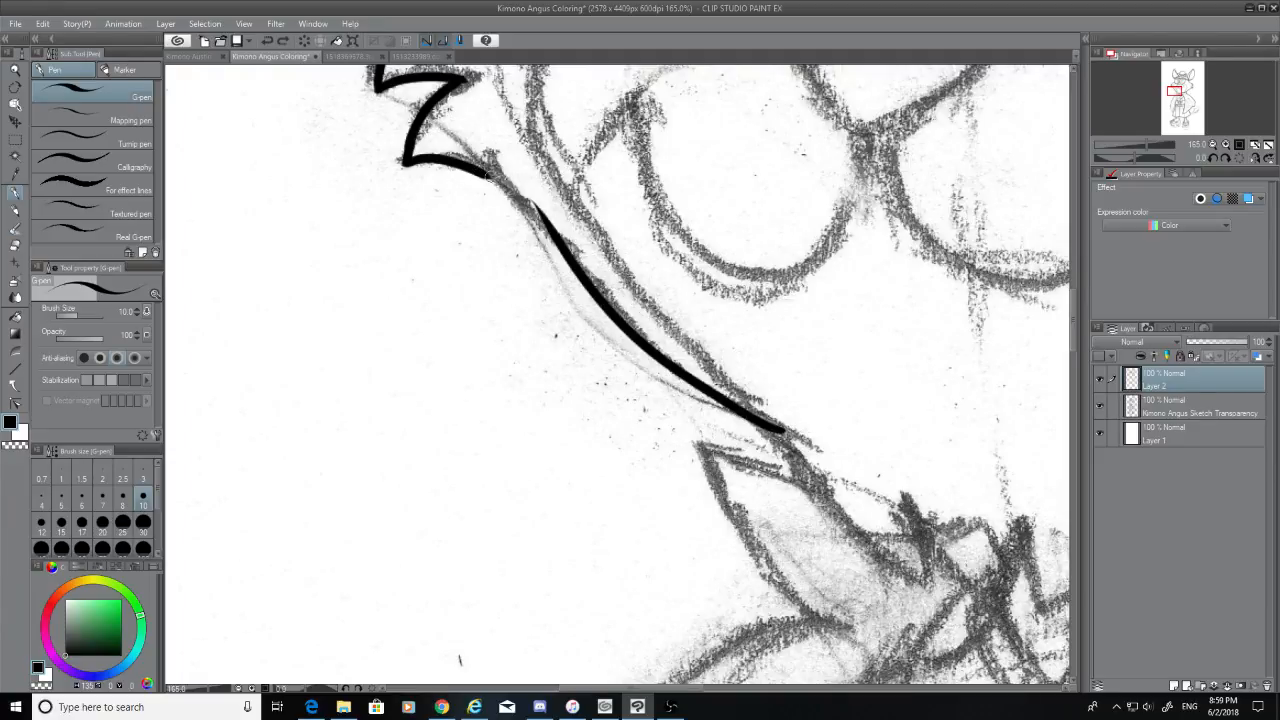
Connect the jawline to the third fur tip with a smooth stroke and trim its lower end with the Hard eraser
{"action": "left_click_drag", "start_coordinate": [478, 170], "coordinate": [555, 235]}
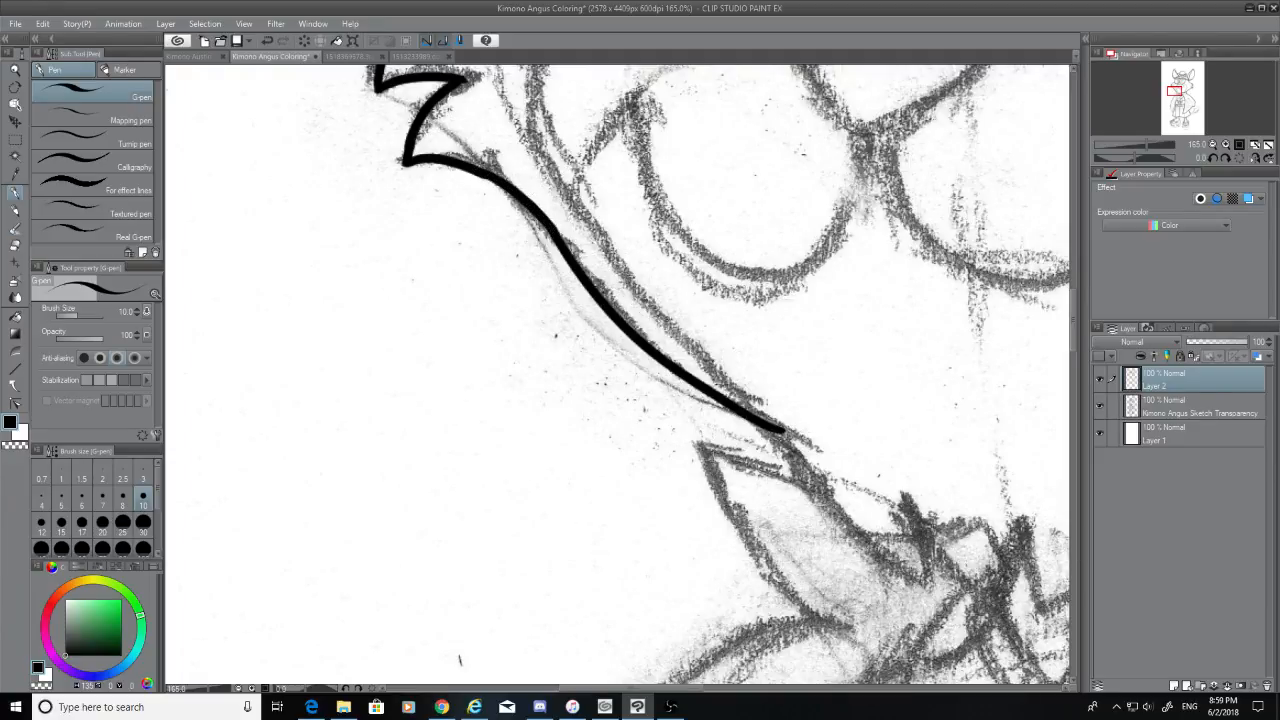
{"action": "left_click", "coordinate": [17, 245]}
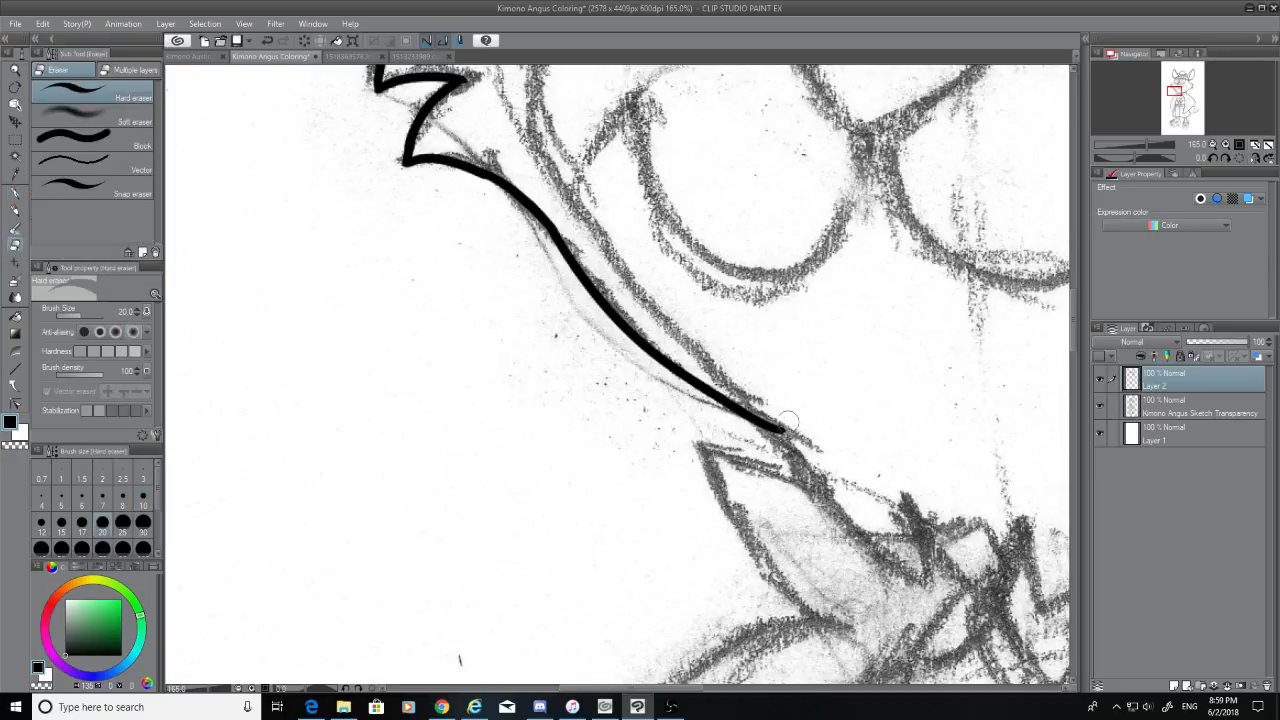
{"action": "key", "text": "p"}
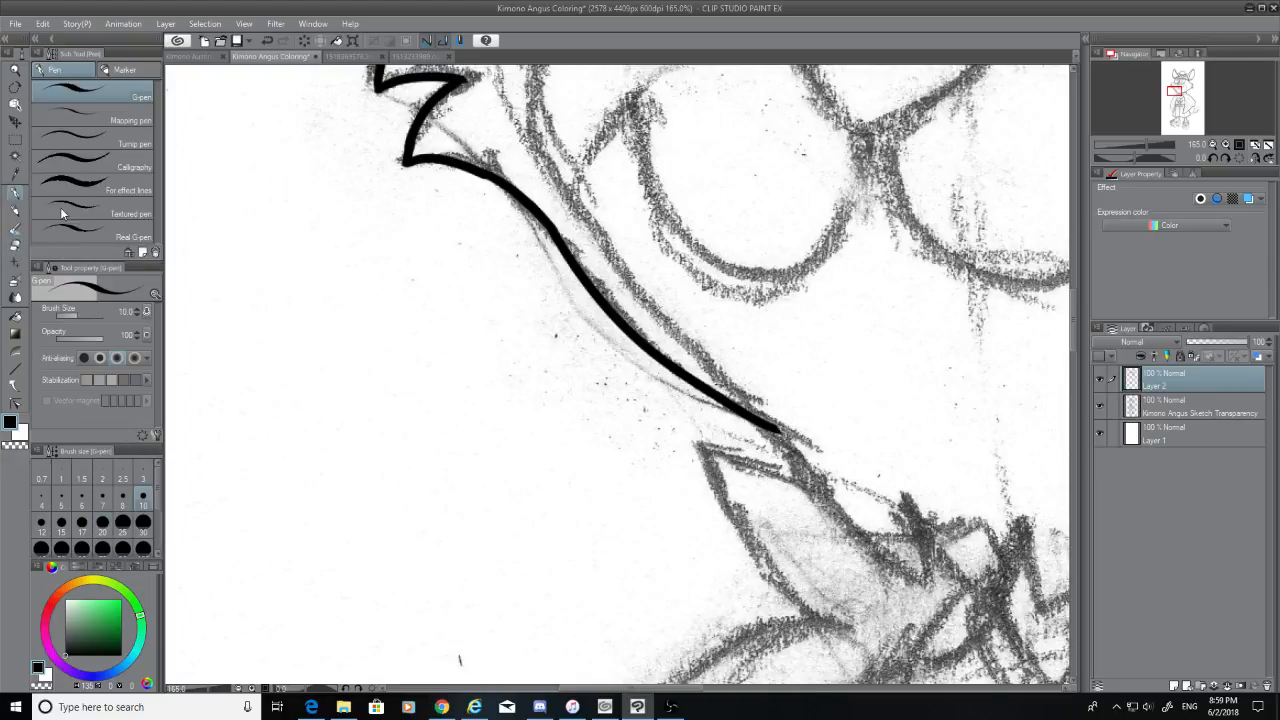
Extend the jawline with the G-pen across the collar sketch to the chin fur and erase its tapered end
{"action": "left_click_drag", "start_coordinate": [776, 429], "coordinate": [955, 589]}
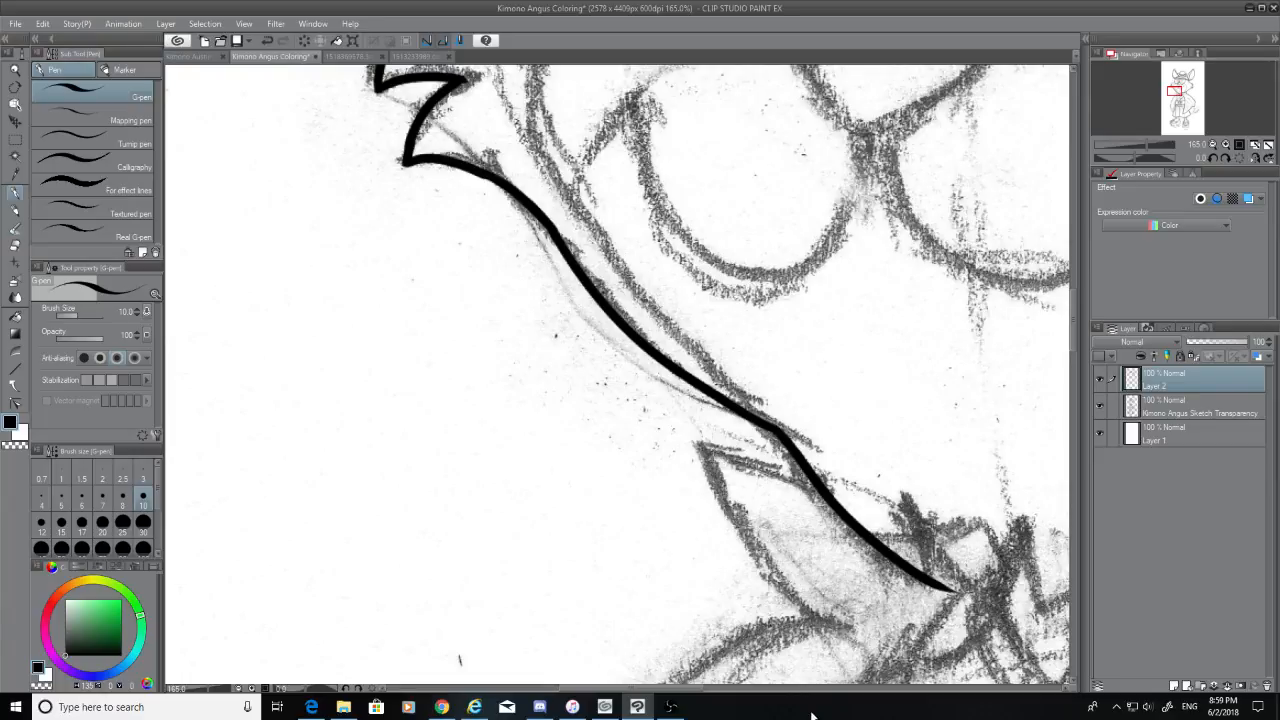
{"action": "left_click_drag", "start_coordinate": [640, 688], "coordinate": [686, 688]}
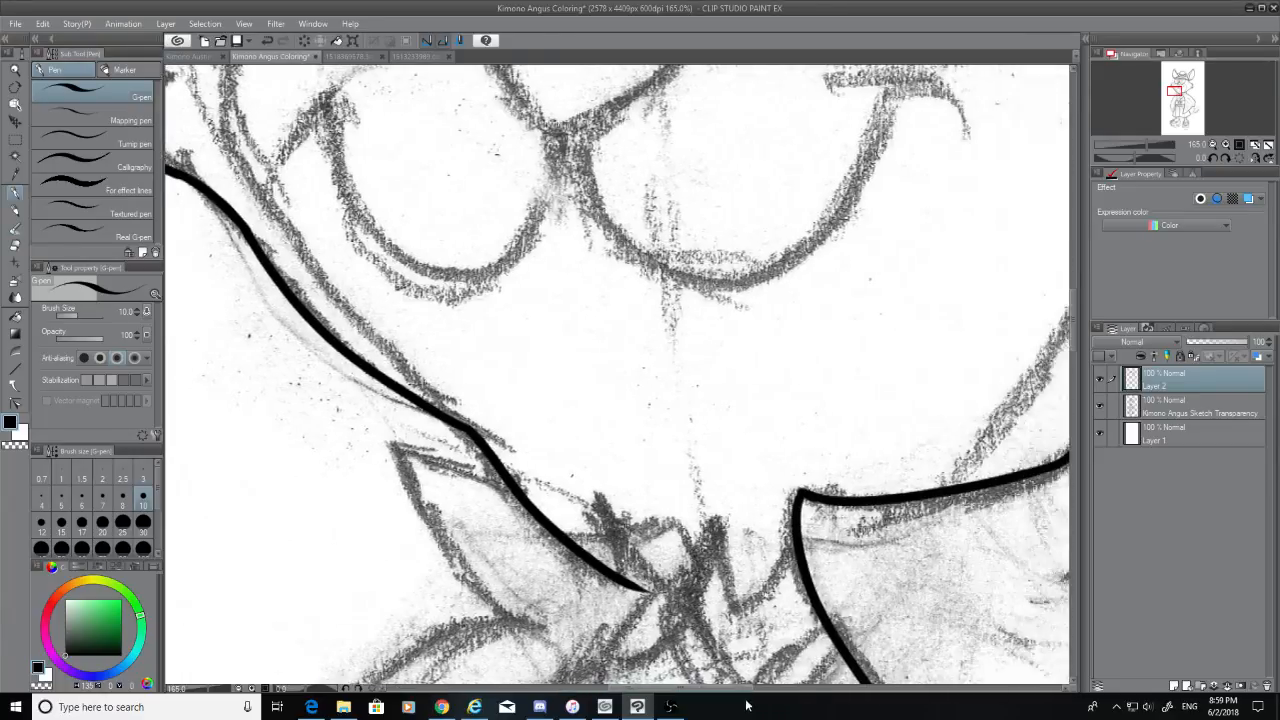
{"action": "left_click", "coordinate": [15, 245]}
{"action": "mouse_move", "coordinate": [641, 594]}
{"action": "left_mouse_down"}
{"action": "mouse_move", "coordinate": [605, 507]}
{"action": "mouse_move", "coordinate": [653, 585]}
{"action": "left_mouse_up"}
Ink the first zigzag strokes of the chin fur and compare them with the mr. and mrs. penbroke reference picture
{"action": "left_click", "coordinate": [15, 192]}
{"action": "key", "text": "ctrl+z"}
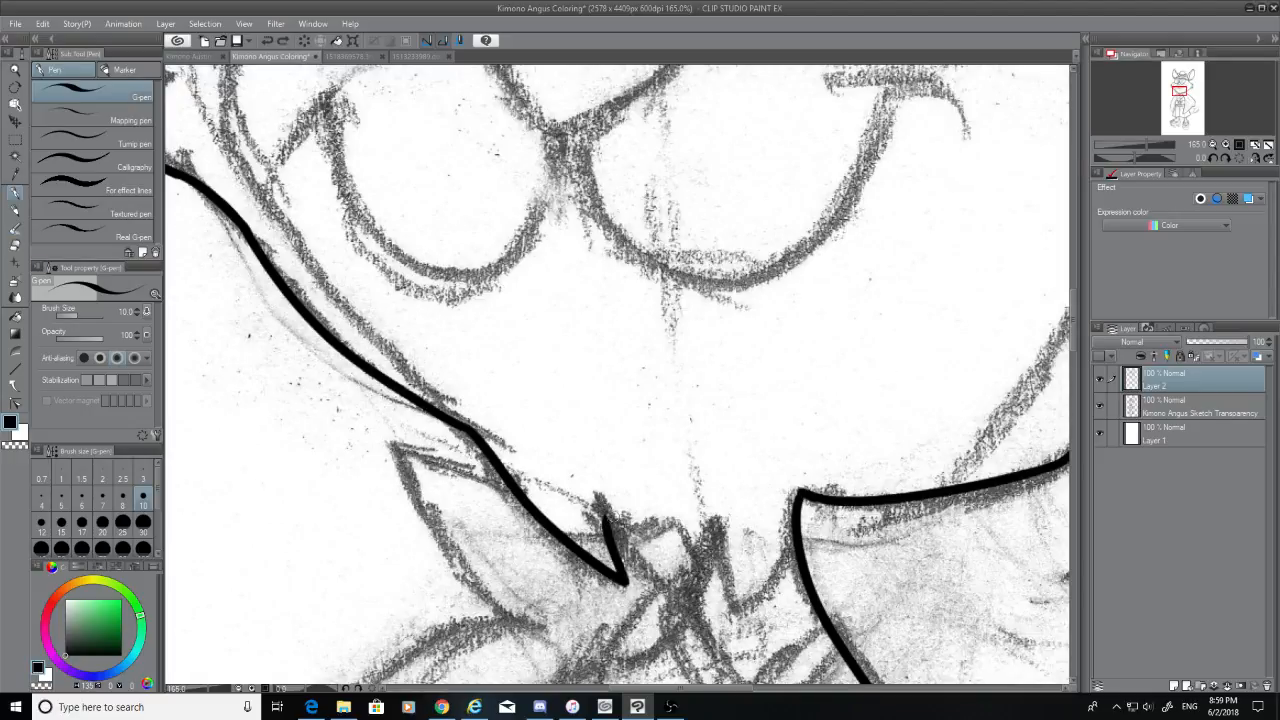
{"action": "left_click_drag", "start_coordinate": [607, 518], "coordinate": [673, 589]}
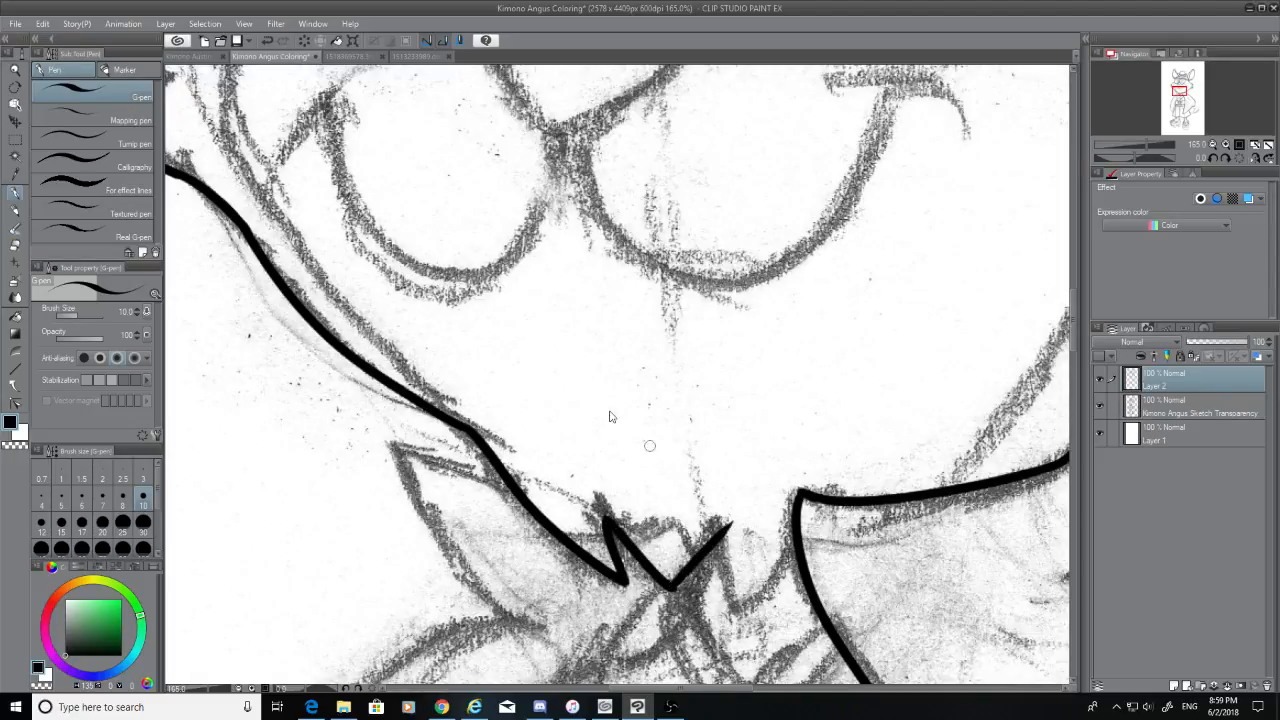
{"action": "left_click", "coordinate": [421, 57]}
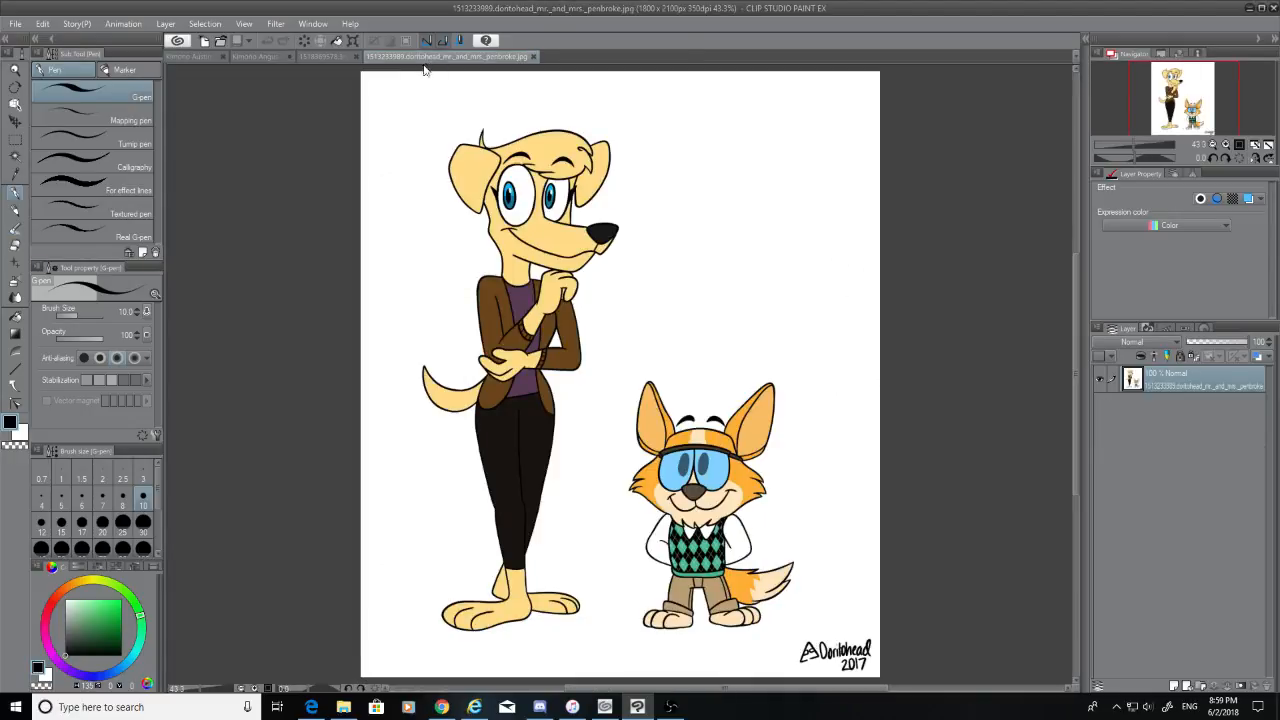
{"action": "left_click", "coordinate": [268, 56]}
Ink the remaining zigzag points of the chin fur up to the inked kimono neck line
{"action": "left_click_drag", "start_coordinate": [1073, 335], "coordinate": [1071, 355]}
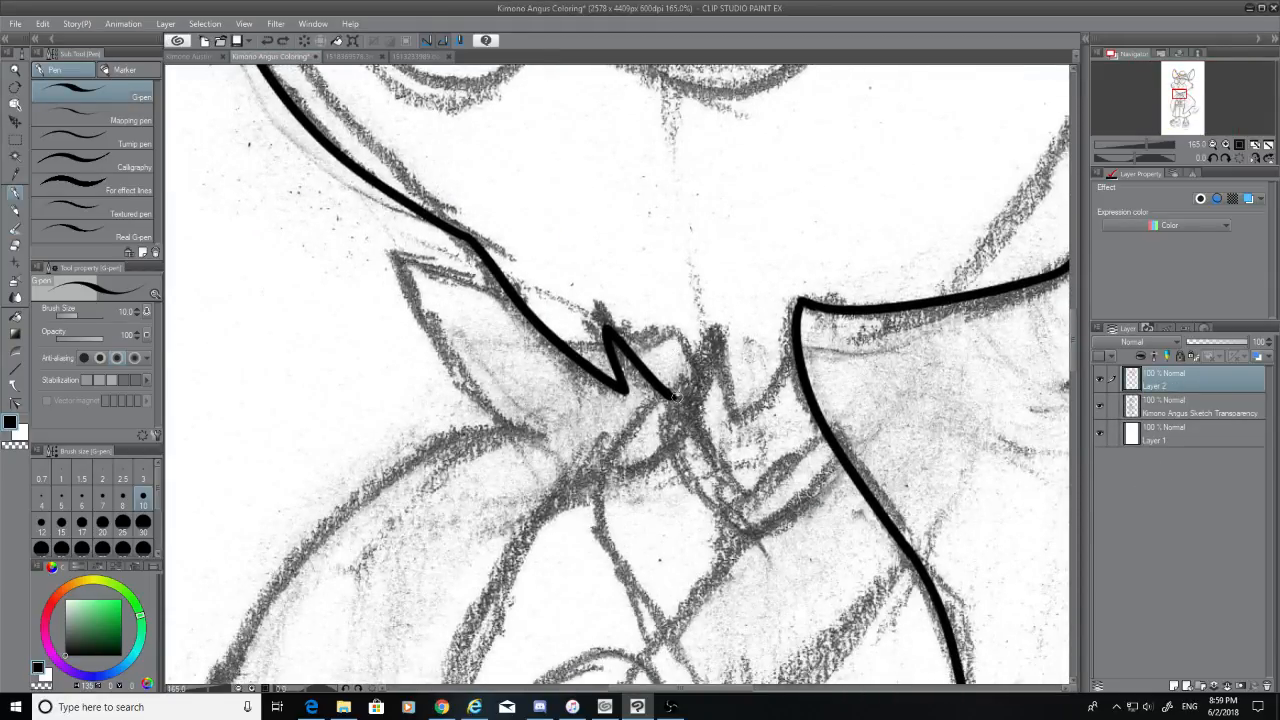
{"action": "left_click_drag", "start_coordinate": [675, 398], "coordinate": [712, 337]}
{"action": "key", "text": "ctrl+z"}
{"action": "mouse_move", "coordinate": [672, 398]}
{"action": "left_mouse_down"}
{"action": "mouse_move", "coordinate": [714, 330]}
{"action": "mouse_move", "coordinate": [736, 412]}
{"action": "mouse_move", "coordinate": [788, 364]}
{"action": "mouse_move", "coordinate": [791, 408]}
{"action": "mouse_move", "coordinate": [825, 368]}
{"action": "mouse_move", "coordinate": [796, 387]}
{"action": "mouse_move", "coordinate": [798, 404]}
{"action": "left_mouse_up"}
{"action": "key", "text": "ctrl+z"}
{"action": "key", "text": "ctrl+z"}
{"action": "left_click_drag", "start_coordinate": [788, 360], "coordinate": [804, 409]}
{"action": "key", "text": "ctrl+z"}
{"action": "mouse_move", "coordinate": [786, 364]}
{"action": "left_mouse_down"}
{"action": "mouse_move", "coordinate": [798, 415]}
{"action": "mouse_move", "coordinate": [790, 368]}
{"action": "mouse_move", "coordinate": [811, 392]}
{"action": "left_mouse_up"}
{"action": "key", "text": "ctrl+z"}
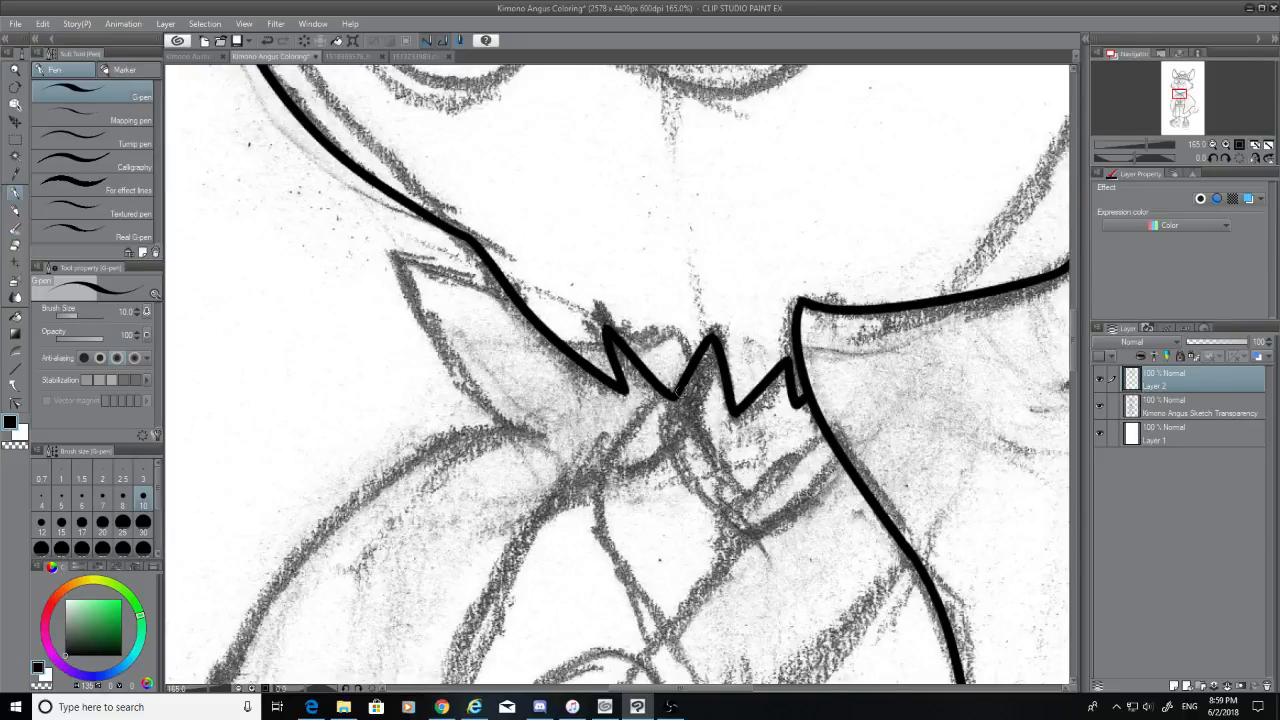
Ink the short diagonal inner collar line from the inked kimono edge down toward the centre of the chest
{"action": "left_click_drag", "start_coordinate": [682, 390], "coordinate": [760, 492]}
{"action": "key", "text": "ctrl+z"}
{"action": "mouse_move", "coordinate": [686, 392]}
{"action": "left_mouse_down"}
{"action": "mouse_move", "coordinate": [752, 518]}
{"action": "mouse_move", "coordinate": [738, 482]}
{"action": "mouse_move", "coordinate": [752, 497]}
{"action": "mouse_move", "coordinate": [858, 422]}
{"action": "mouse_move", "coordinate": [732, 504]}
{"action": "left_mouse_up"}
{"action": "key", "text": "ctrl+z"}
{"action": "key", "text": "ctrl+z"}
{"action": "key", "text": "ctrl+z"}
{"action": "mouse_move", "coordinate": [834, 438]}
{"action": "left_mouse_down"}
{"action": "mouse_move", "coordinate": [725, 534]}
{"action": "mouse_move", "coordinate": [732, 515]}
{"action": "left_mouse_up"}
{"action": "key", "text": "ctrl+z"}
{"action": "key", "text": "ctrl+z"}
{"action": "key", "text": "ctrl+z"}
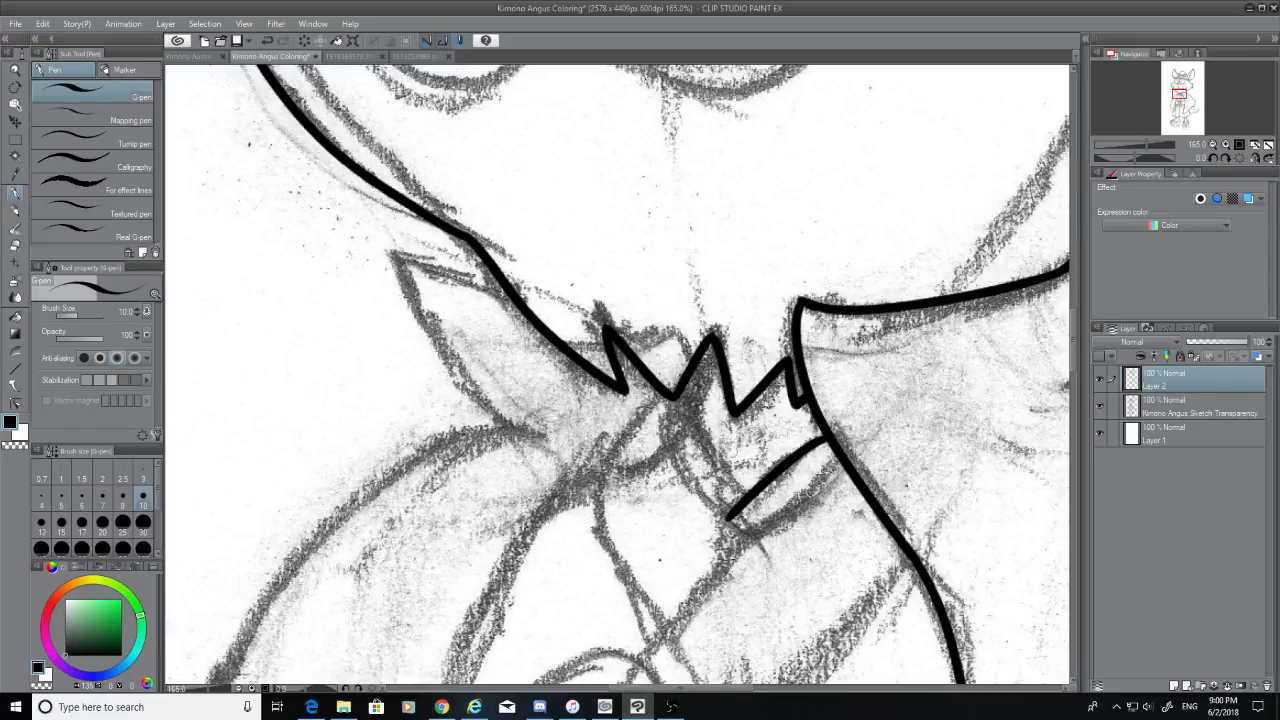
Ink the opposite inner collar line from the chin fur down to the short diagonal, closing the V-shaped neckline
{"action": "mouse_move", "coordinate": [684, 390]}
{"action": "left_mouse_down"}
{"action": "mouse_move", "coordinate": [756, 486]}
{"action": "mouse_move", "coordinate": [698, 362]}
{"action": "left_mouse_up"}
{"action": "key", "text": "ctrl+z"}
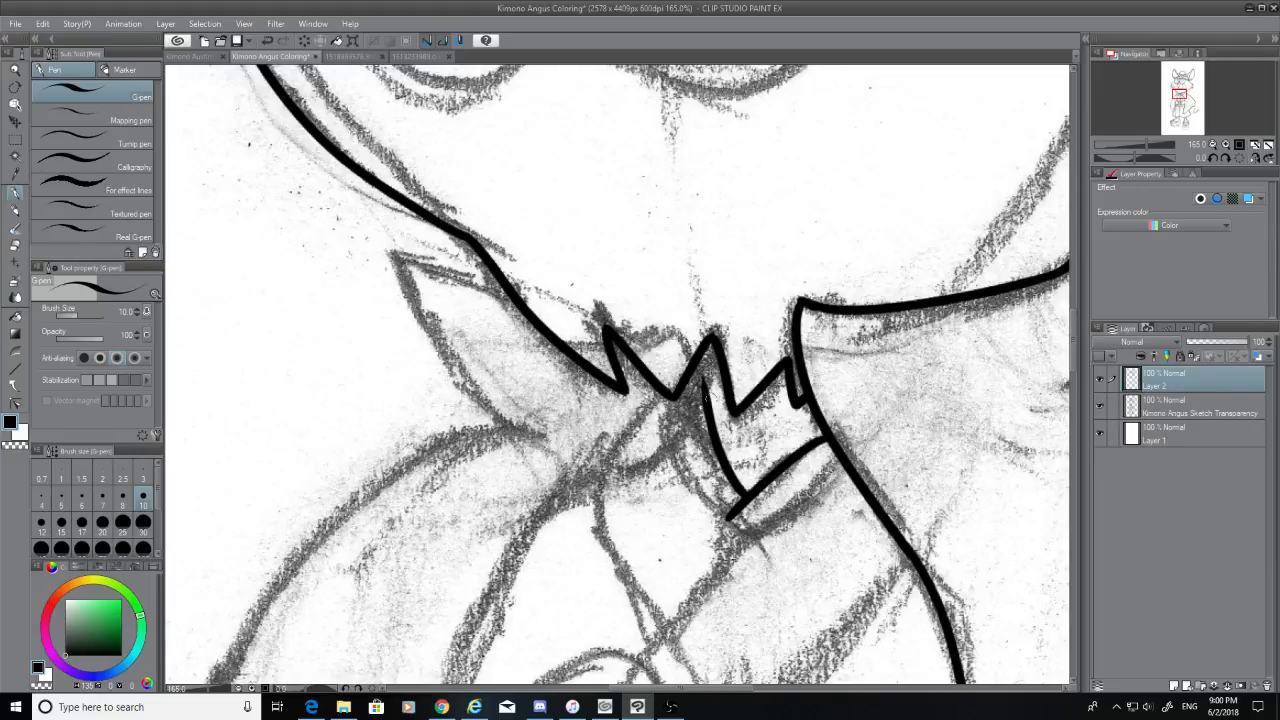
{"action": "key", "text": "ctrl+z"}
{"action": "left_click_drag", "start_coordinate": [748, 492], "coordinate": [694, 380]}
{"action": "key", "text": "ctrl+z"}
{"action": "mouse_move", "coordinate": [750, 494]}
{"action": "left_mouse_down"}
{"action": "mouse_move", "coordinate": [692, 376]}
{"action": "mouse_move", "coordinate": [742, 472]}
{"action": "left_mouse_up"}
{"action": "key", "text": "ctrl+z"}
{"action": "key", "text": "ctrl+z"}
{"action": "left_click_drag", "start_coordinate": [680, 388], "coordinate": [745, 492]}
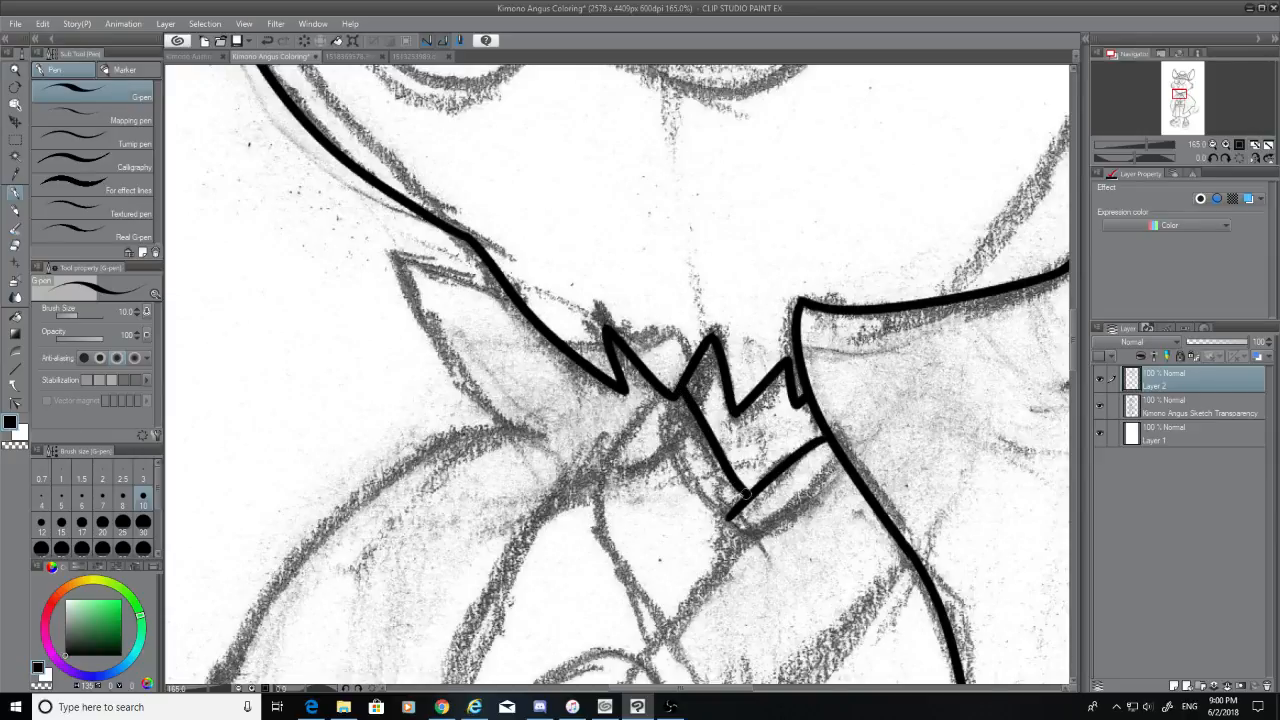
Ink the long diagonal kimono lapel from the shoulder edge across the chest and past the bow sketch
{"action": "left_click_drag", "start_coordinate": [838, 457], "coordinate": [651, 646]}
{"action": "key", "text": "ctrl+z"}
{"action": "left_click_drag", "start_coordinate": [1073, 360], "coordinate": [1073, 393]}
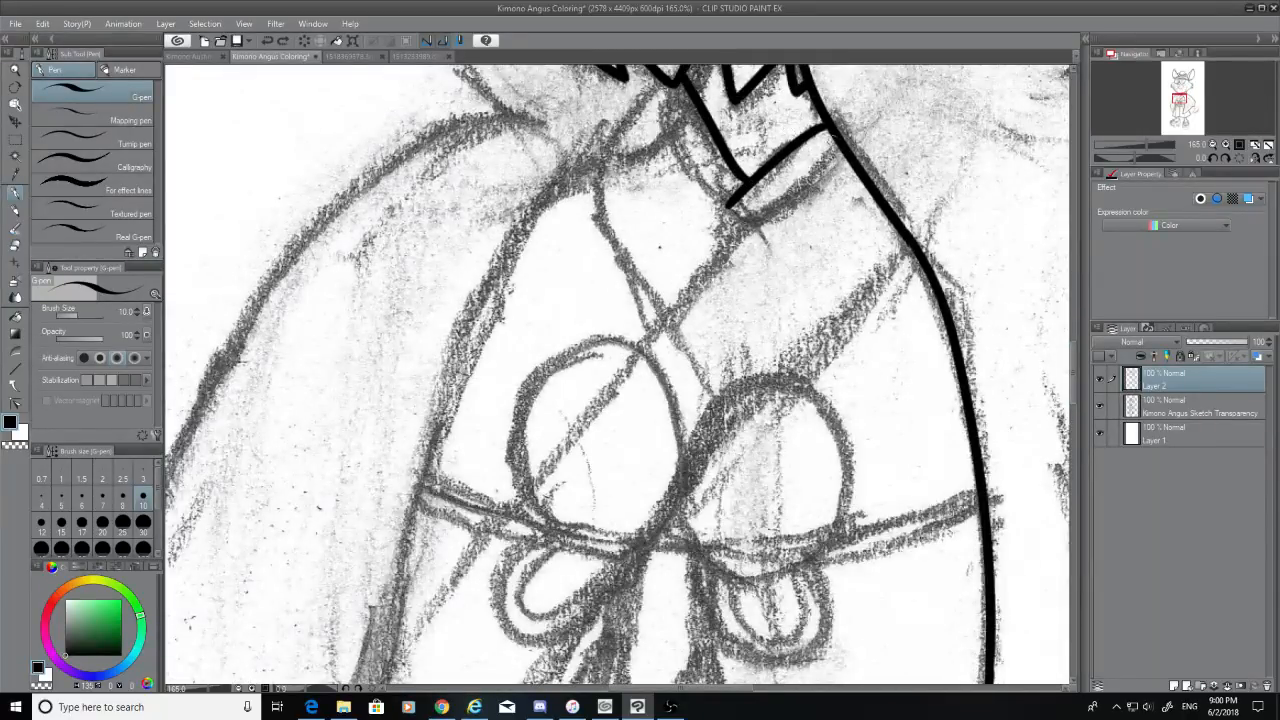
{"action": "mouse_move", "coordinate": [838, 140]}
{"action": "left_mouse_down"}
{"action": "mouse_move", "coordinate": [702, 286]}
{"action": "mouse_move", "coordinate": [488, 585]}
{"action": "left_mouse_up"}
{"action": "key", "text": "ctrl+z"}
{"action": "left_click_drag", "start_coordinate": [840, 144], "coordinate": [464, 634]}
{"action": "key", "text": "ctrl+z"}
{"action": "left_click_drag", "start_coordinate": [844, 140], "coordinate": [392, 680]}
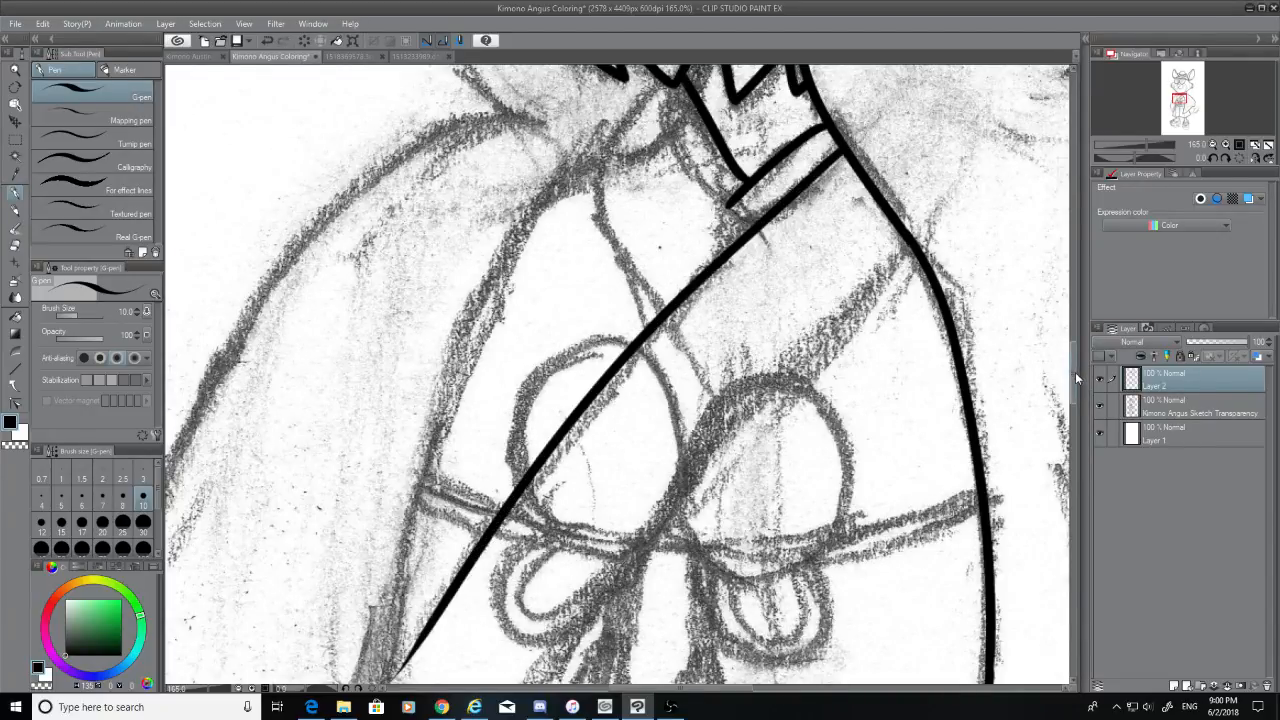
Ink the outer line of the opposite collar band from the chin fur down to the long diagonal lapel
{"action": "left_click_drag", "start_coordinate": [1075, 372], "coordinate": [1074, 354]}
{"action": "left_click_drag", "start_coordinate": [663, 256], "coordinate": [732, 382]}
{"action": "key", "text": "ctrl+z"}
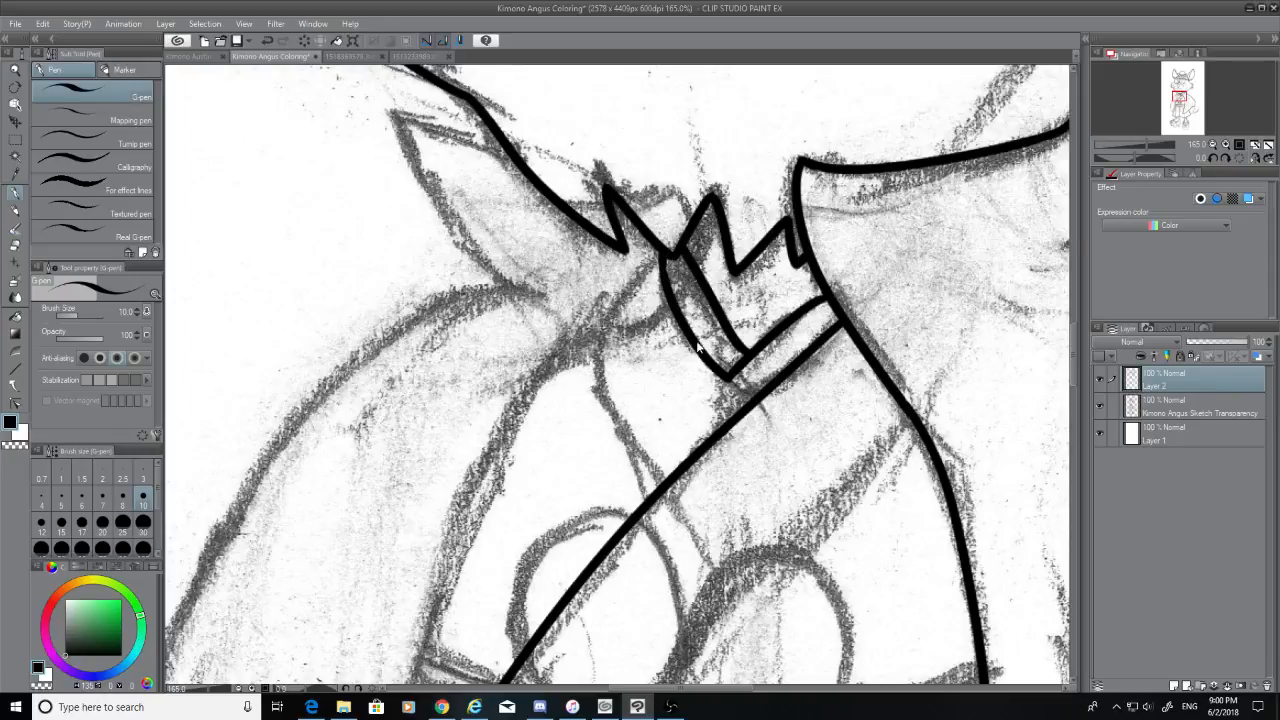
{"action": "key", "text": "ctrl+z"}
{"action": "key", "text": "ctrl+z"}
{"action": "mouse_move", "coordinate": [749, 405]}
{"action": "left_mouse_down"}
{"action": "mouse_move", "coordinate": [681, 296]}
{"action": "mouse_move", "coordinate": [688, 317]}
{"action": "mouse_move", "coordinate": [675, 307]}
{"action": "mouse_move", "coordinate": [653, 252]}
{"action": "left_mouse_up"}
{"action": "key", "text": "ctrl+z"}
{"action": "mouse_move", "coordinate": [682, 306]}
{"action": "left_mouse_down"}
{"action": "mouse_move", "coordinate": [669, 252]}
{"action": "mouse_move", "coordinate": [683, 312]}
{"action": "left_mouse_up"}
{"action": "key", "text": "ctrl+z"}
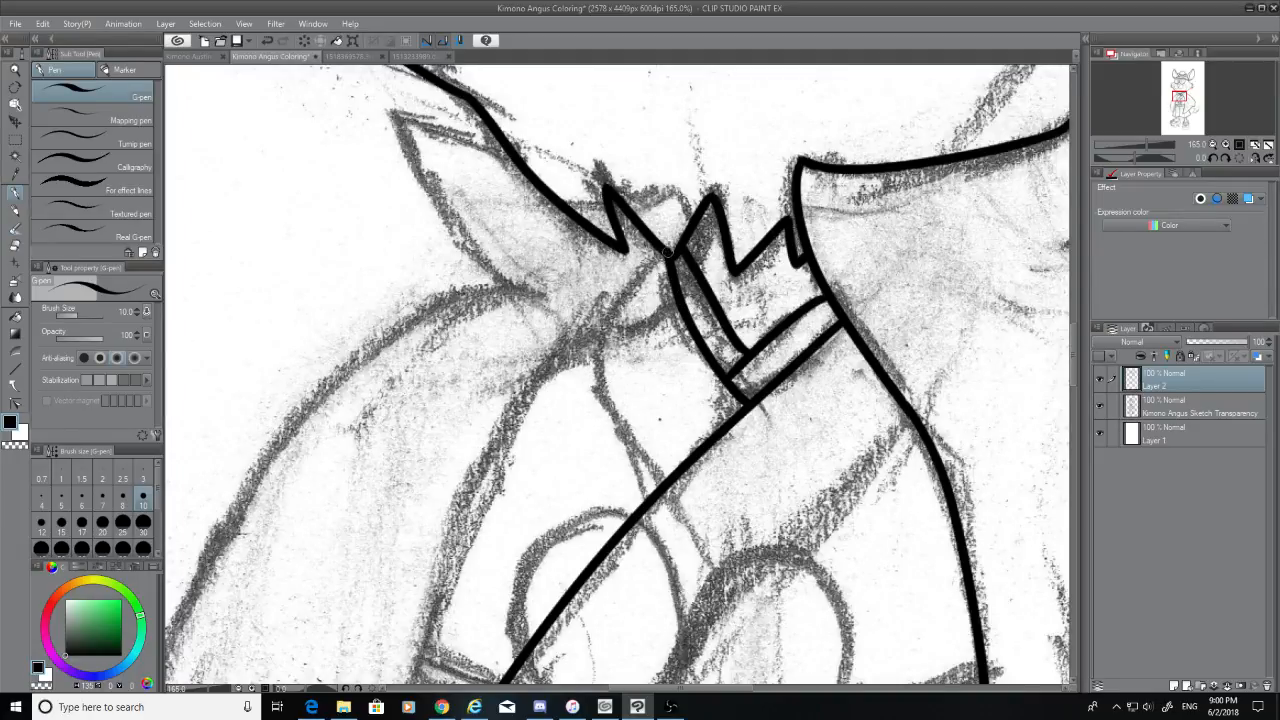
Ink the curved lower edge of the opposite lapel down to the long diagonal line
{"action": "left_click_drag", "start_coordinate": [668, 252], "coordinate": [612, 373]}
{"action": "key", "text": "ctrl+z"}
{"action": "mouse_move", "coordinate": [662, 256]}
{"action": "left_mouse_down"}
{"action": "mouse_move", "coordinate": [600, 500]}
{"action": "mouse_move", "coordinate": [600, 316]}
{"action": "left_mouse_up"}
{"action": "key", "text": "ctrl+z"}
{"action": "key", "text": "ctrl+z"}
{"action": "mouse_move", "coordinate": [662, 482]}
{"action": "left_mouse_down"}
{"action": "mouse_move", "coordinate": [604, 335]}
{"action": "mouse_move", "coordinate": [667, 480]}
{"action": "left_mouse_up"}
{"action": "key", "text": "ctrl+z"}
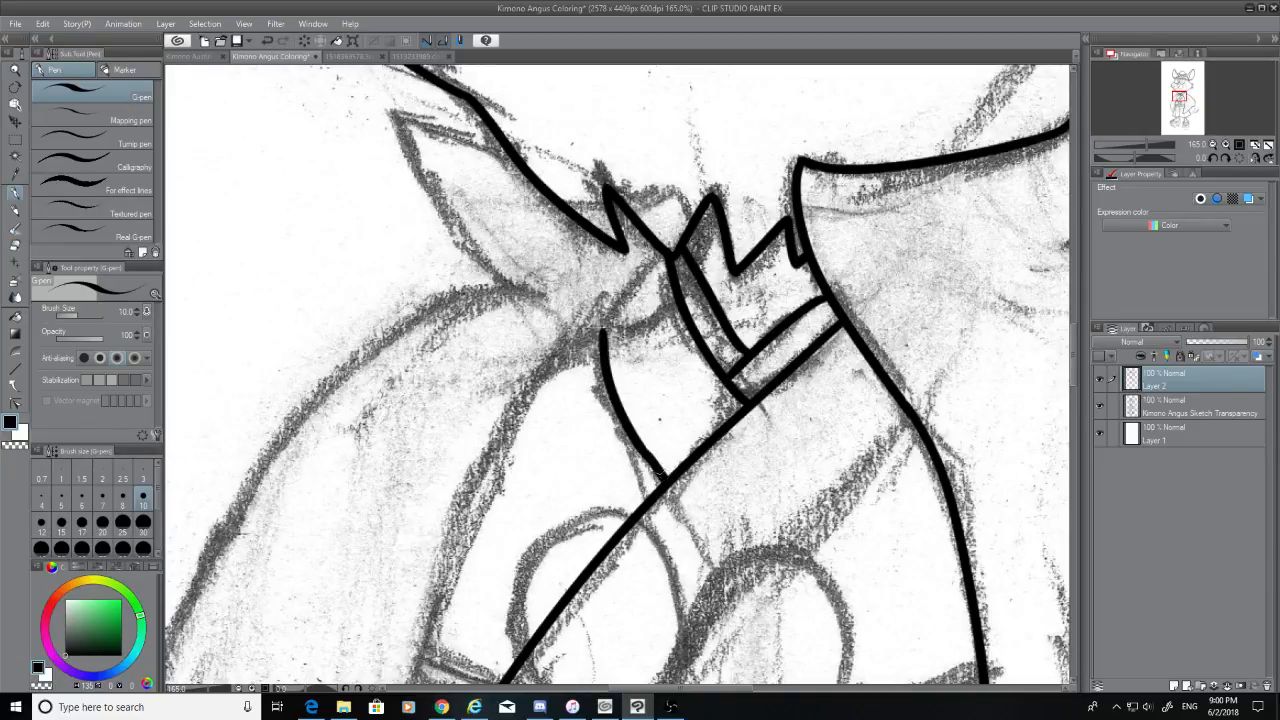
Connect the top of the curved lapel edge to the chin fur with a slanted stroke
{"action": "mouse_move", "coordinate": [602, 333]}
{"action": "left_mouse_down"}
{"action": "mouse_move", "coordinate": [677, 249]}
{"action": "mouse_move", "coordinate": [600, 326]}
{"action": "left_mouse_up"}
{"action": "key", "text": "ctrl+z"}
{"action": "key", "text": "ctrl+z"}
{"action": "left_click_drag", "start_coordinate": [663, 250], "coordinate": [602, 334]}
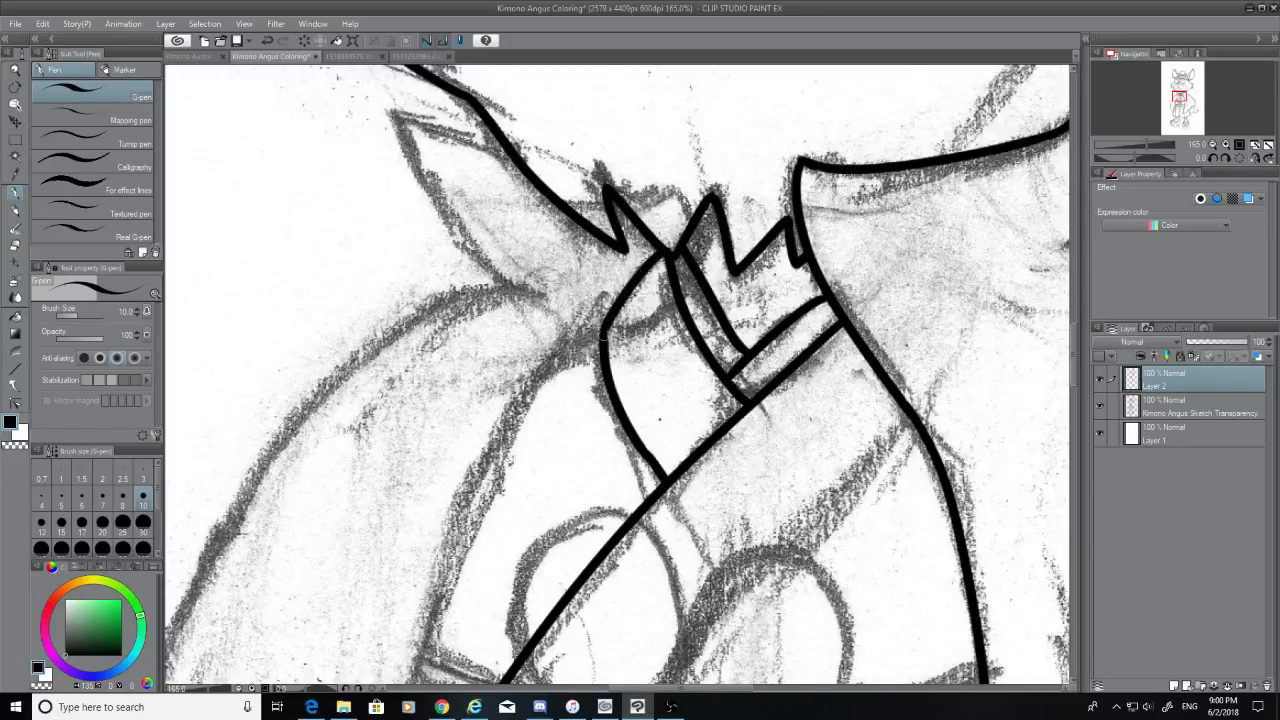
{"action": "mouse_move", "coordinate": [519, 157]}
{"action": "left_mouse_down"}
{"action": "mouse_move", "coordinate": [525, 288]}
{"action": "mouse_move", "coordinate": [555, 318]}
{"action": "left_mouse_up"}
{"action": "key", "text": "ctrl+z"}
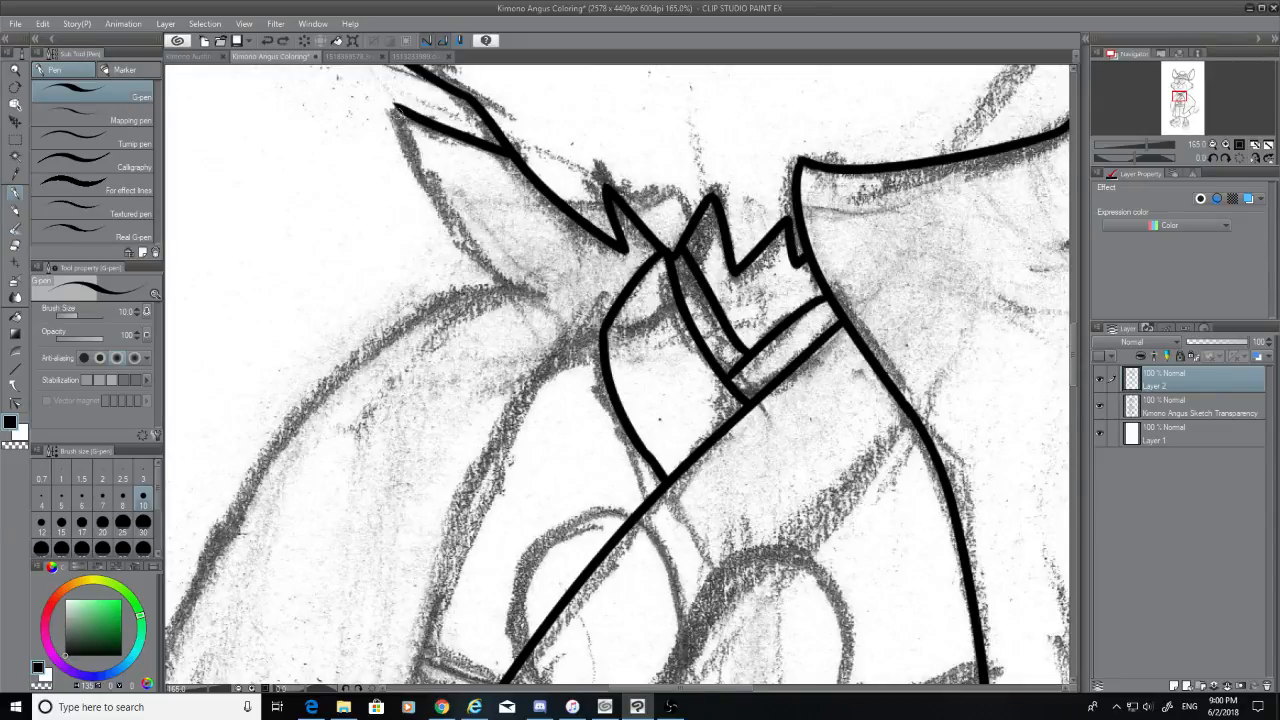
{"action": "left_click_drag", "start_coordinate": [397, 106], "coordinate": [532, 283]}
{"action": "key", "text": "ctrl+z"}
{"action": "left_click_drag", "start_coordinate": [397, 104], "coordinate": [531, 288]}
{"action": "key", "text": "ctrl+z"}
{"action": "mouse_move", "coordinate": [397, 105]}
{"action": "left_mouse_down"}
{"action": "mouse_move", "coordinate": [455, 245]}
{"action": "mouse_move", "coordinate": [505, 292]}
{"action": "left_mouse_up"}
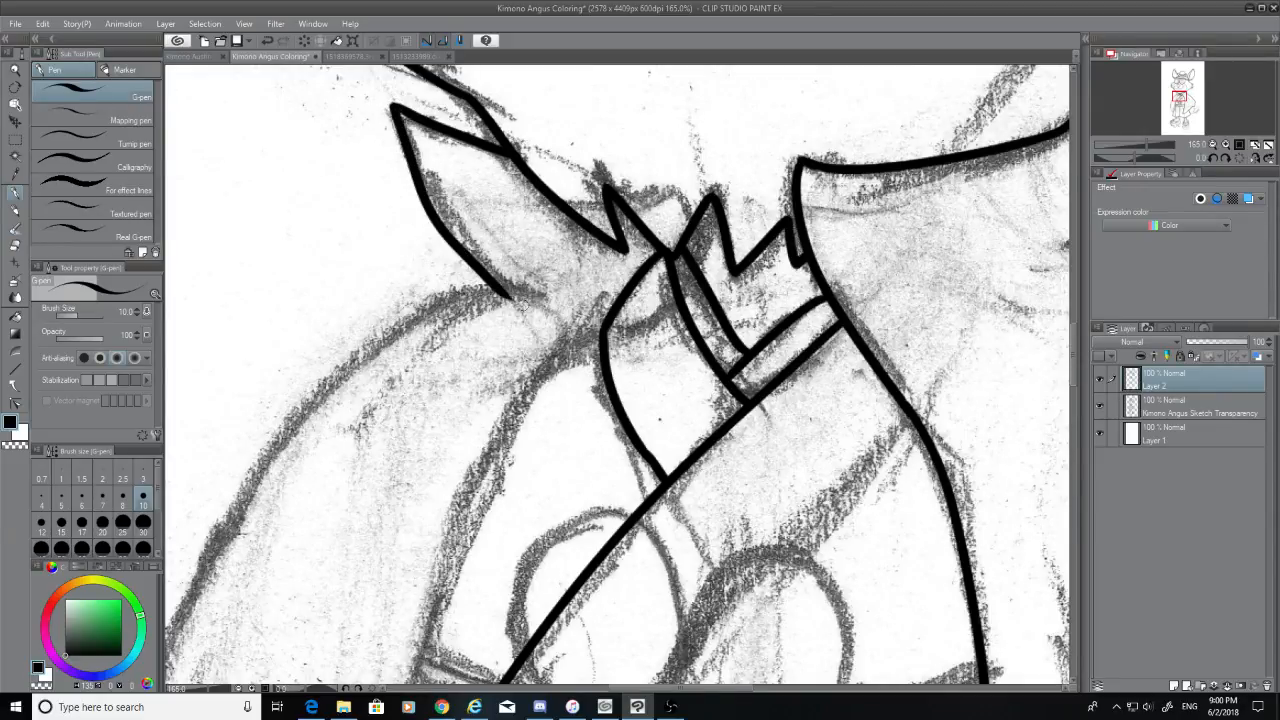
{"action": "key", "text": "ctrl+z"}
{"action": "key", "text": "ctrl+z"}
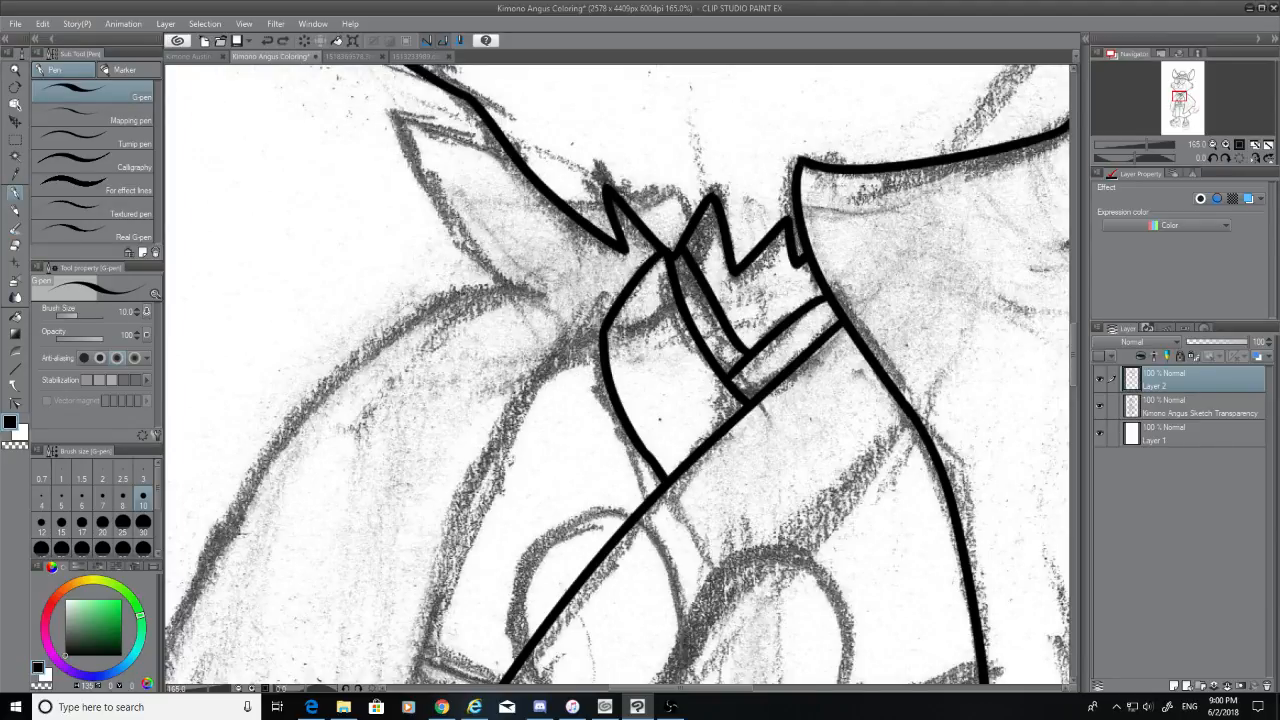
Ink the upper edge of the pointed collar flap beside the jawline and trim its tip with the Hard eraser
{"action": "left_click_drag", "start_coordinate": [395, 112], "coordinate": [544, 153]}
{"action": "key", "text": "ctrl+z"}
{"action": "left_click_drag", "start_coordinate": [393, 111], "coordinate": [506, 155]}
{"action": "key", "text": "ctrl+z"}
{"action": "left_click_drag", "start_coordinate": [400, 118], "coordinate": [510, 156]}
{"action": "key", "text": "ctrl+z"}
{"action": "left_click_drag", "start_coordinate": [400, 118], "coordinate": [515, 160]}
{"action": "key", "text": "ctrl+z"}
{"action": "left_click_drag", "start_coordinate": [376, 108], "coordinate": [512, 160]}
{"action": "left_click", "coordinate": [14, 246]}
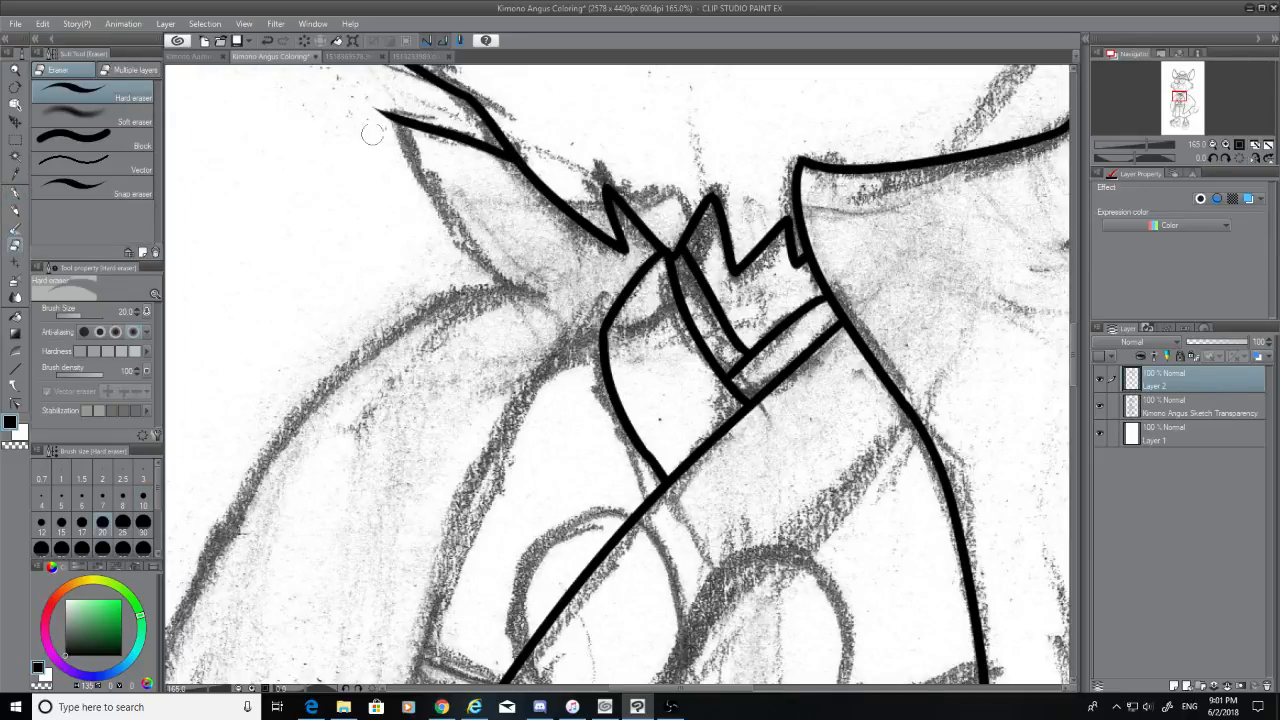
{"action": "mouse_move", "coordinate": [374, 126]}
{"action": "left_mouse_down"}
{"action": "mouse_move", "coordinate": [369, 103]}
{"action": "mouse_move", "coordinate": [492, 280]}
{"action": "left_mouse_up"}
Ink the outer edge of the pointed collar flap with the G-pen from its tip down to the shoulder
{"action": "key", "text": "p"}
{"action": "key", "text": "ctrl+z"}
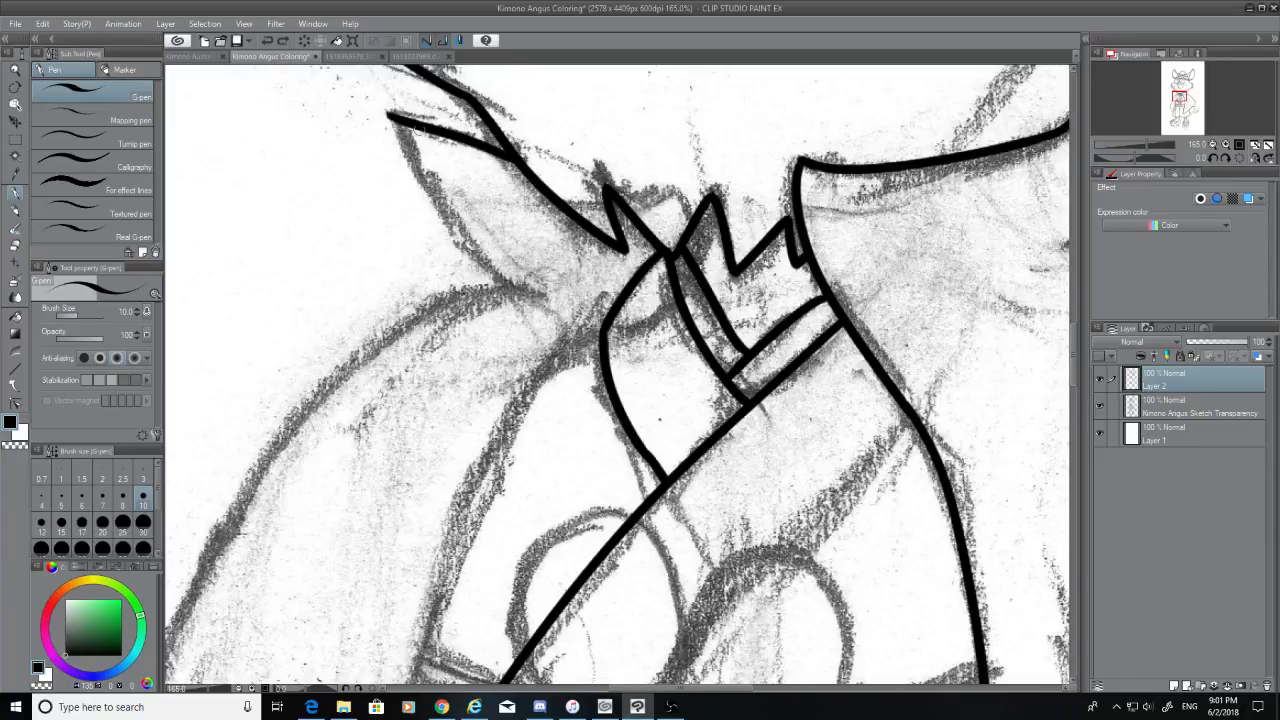
{"action": "key", "text": "ctrl+y"}
{"action": "key", "text": "ctrl+z"}
{"action": "mouse_move", "coordinate": [393, 116]}
{"action": "left_mouse_down"}
{"action": "mouse_move", "coordinate": [483, 262]}
{"action": "mouse_move", "coordinate": [538, 297]}
{"action": "left_mouse_up"}
Hide the sketch layer, touch up the collar flap's tip with the eraser, and show the sketch again
{"action": "left_click", "coordinate": [1100, 405]}
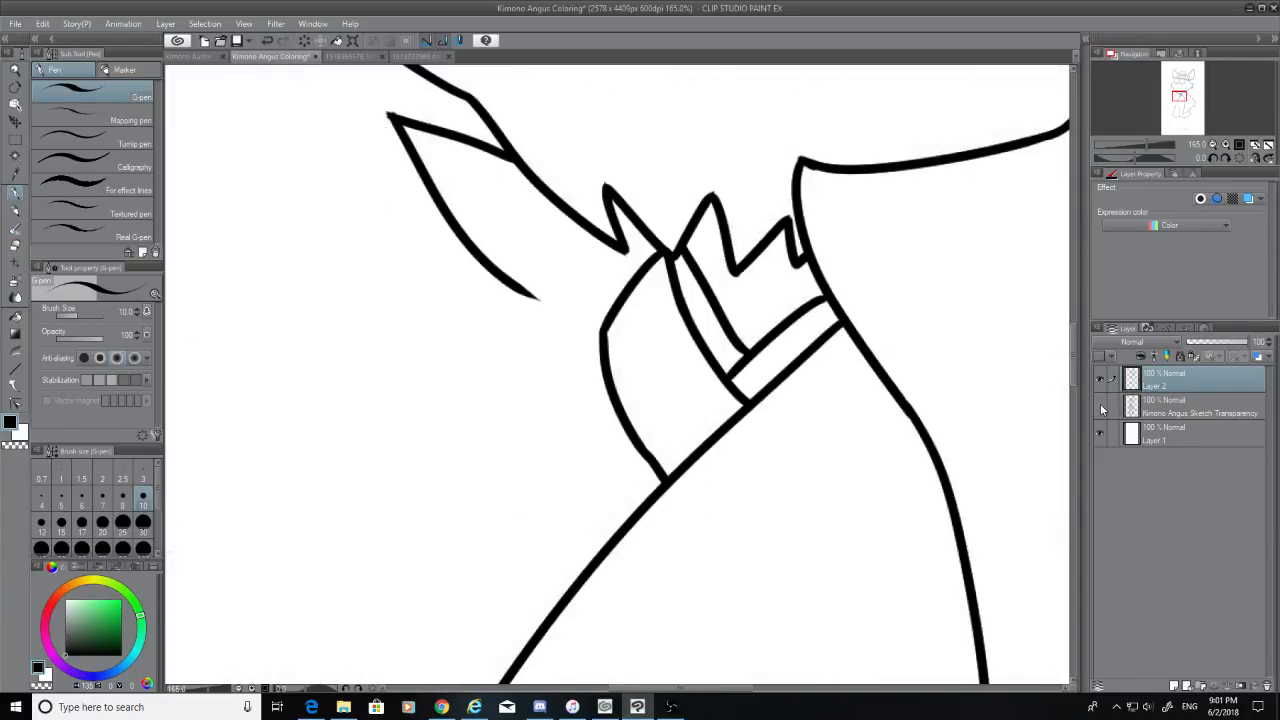
{"action": "left_click", "coordinate": [15, 245]}
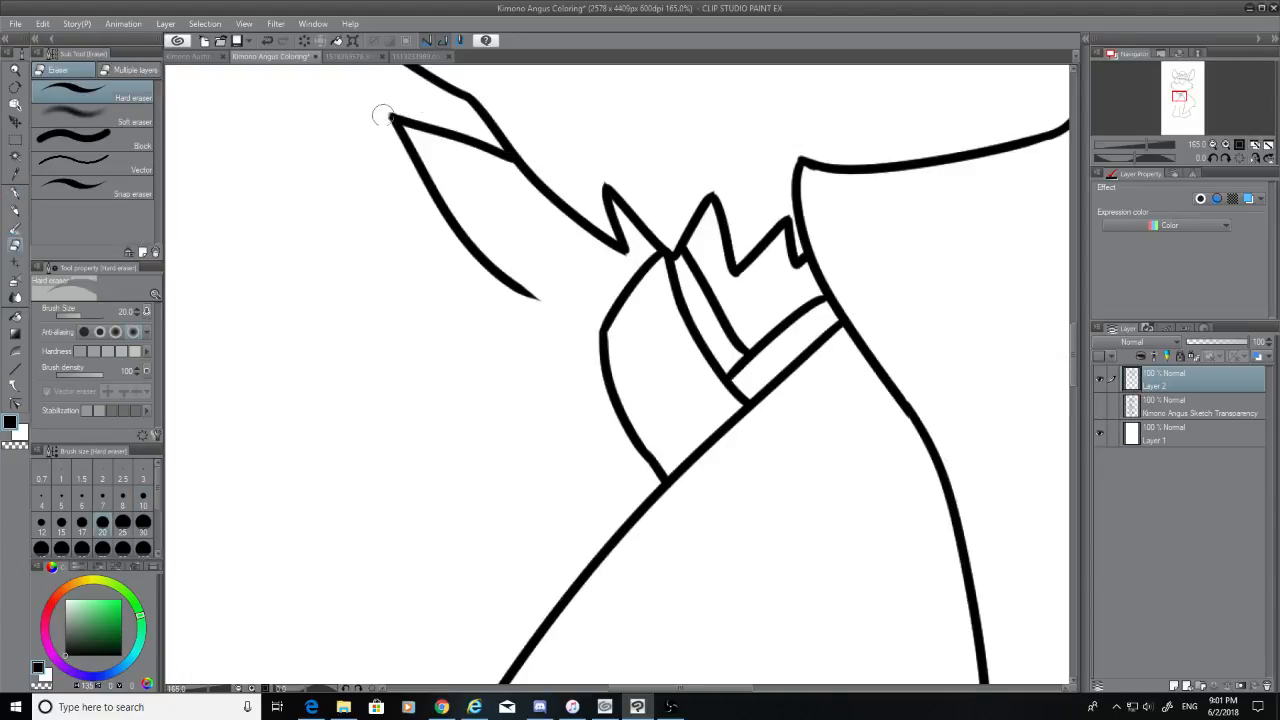
{"action": "left_click_drag", "start_coordinate": [383, 114], "coordinate": [389, 134]}
{"action": "key", "text": "ctrl+z"}
{"action": "left_click", "coordinate": [1099, 405]}
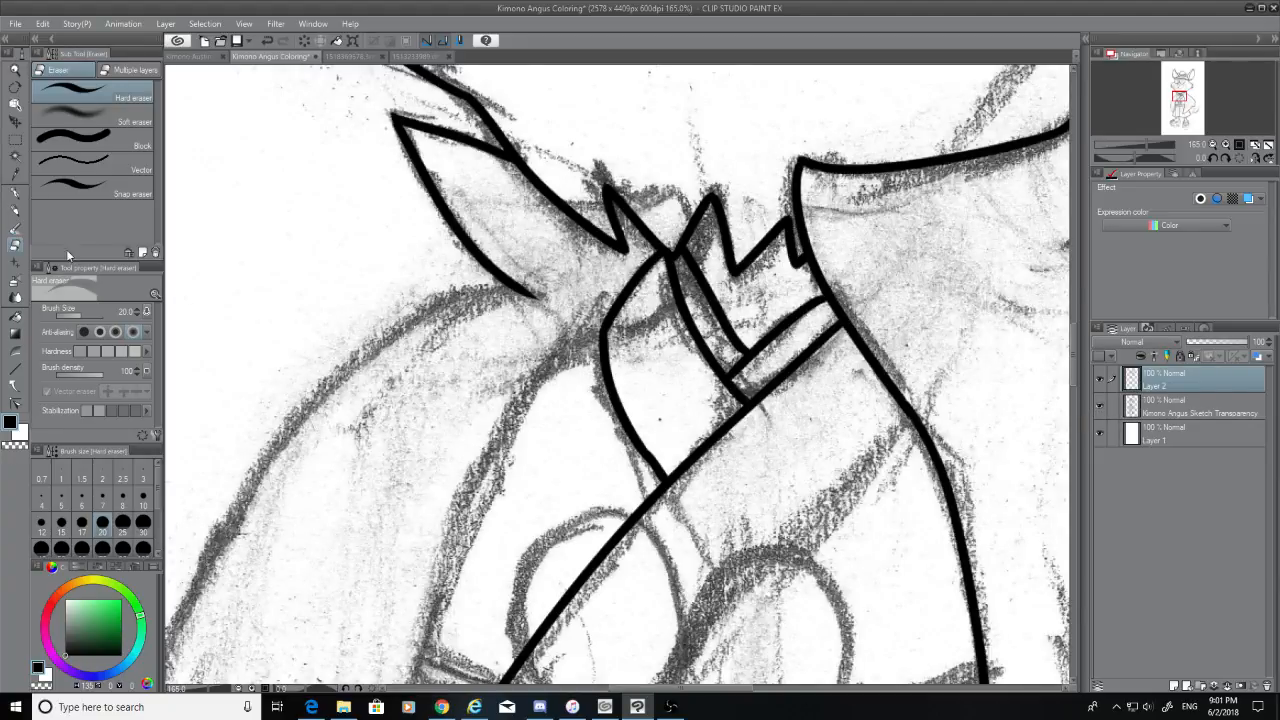
Ink the long curved outer sleeve outline with the G-pen from the collar flap's base down the arm
{"action": "left_click", "coordinate": [15, 192]}
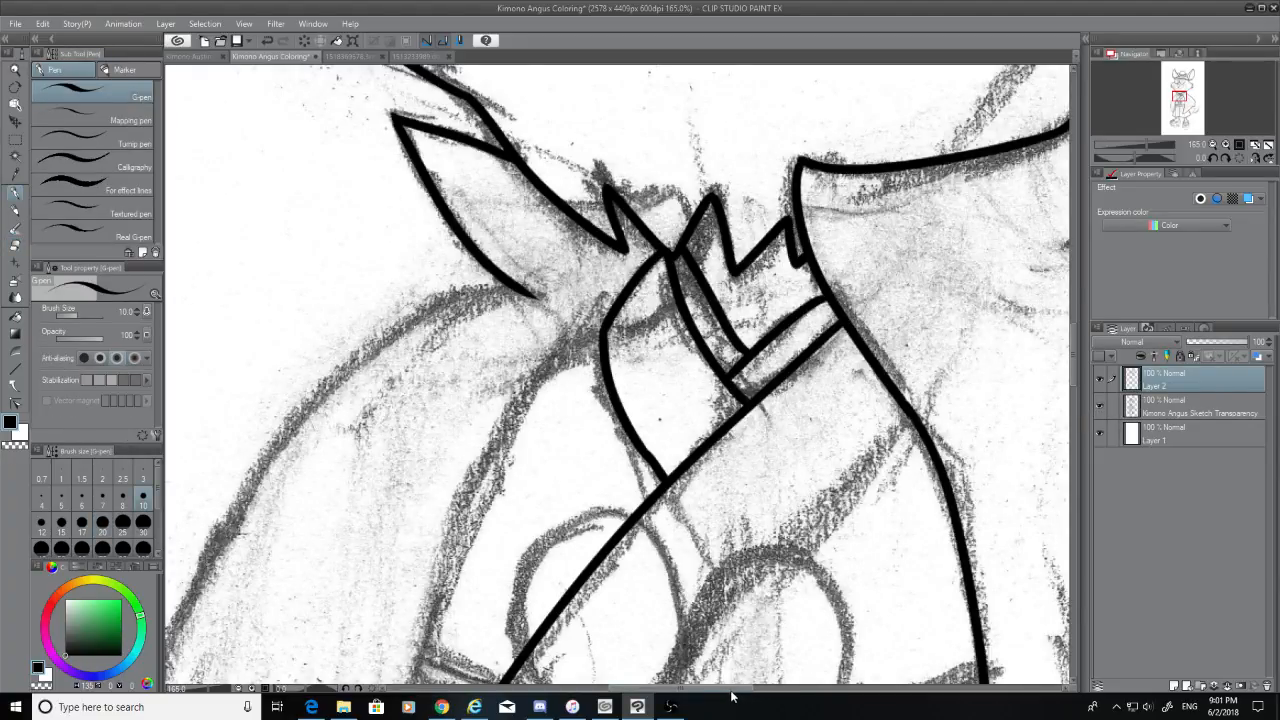
{"action": "left_click_drag", "start_coordinate": [733, 689], "coordinate": [677, 689]}
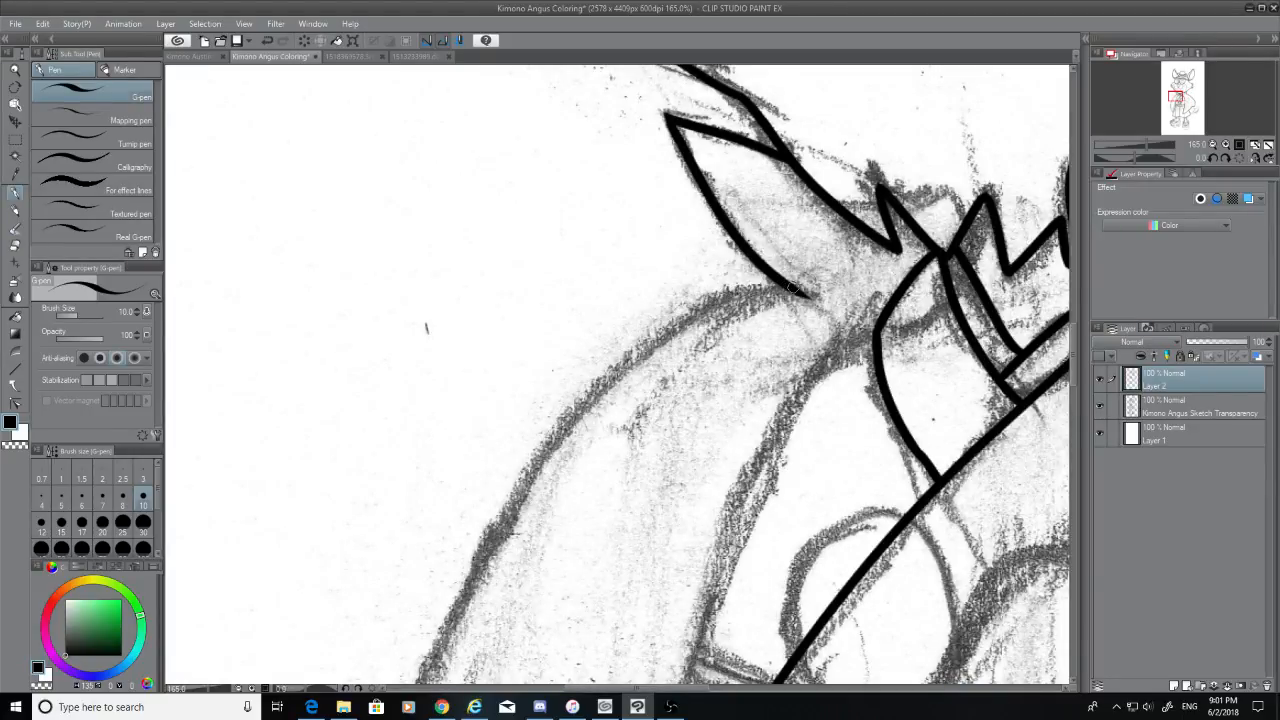
{"action": "mouse_move", "coordinate": [798, 292]}
{"action": "left_mouse_down"}
{"action": "mouse_move", "coordinate": [697, 310]}
{"action": "mouse_move", "coordinate": [464, 542]}
{"action": "left_mouse_up"}
{"action": "key", "text": "ctrl+z"}
{"action": "mouse_move", "coordinate": [804, 292]}
{"action": "left_mouse_down"}
{"action": "mouse_move", "coordinate": [733, 294]}
{"action": "mouse_move", "coordinate": [398, 670]}
{"action": "left_mouse_up"}
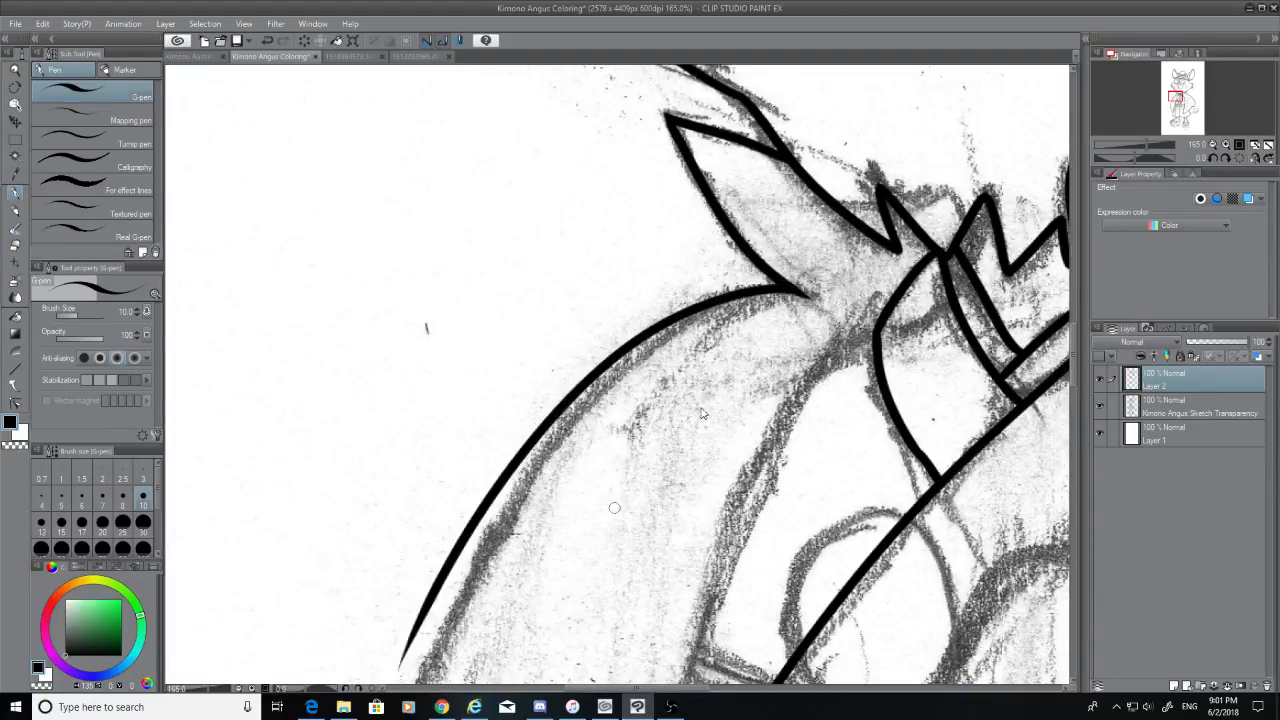
Redraw the outer sleeve curve with the G-pen until it follows the sketch from the collar flap's base to mid-arm
{"action": "key", "text": "ctrl+z"}
{"action": "mouse_move", "coordinate": [800, 290]}
{"action": "left_mouse_down"}
{"action": "mouse_move", "coordinate": [651, 348]}
{"action": "mouse_move", "coordinate": [444, 670]}
{"action": "left_mouse_up"}
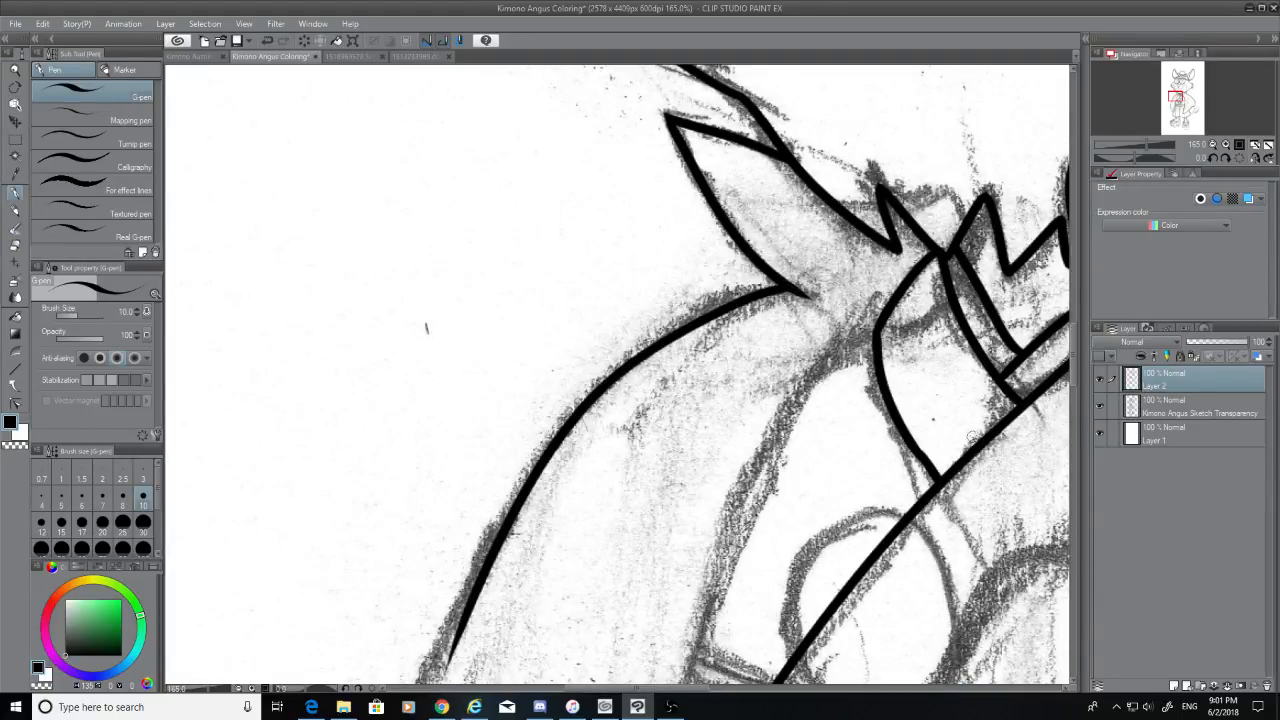
{"action": "key", "text": "ctrl+z"}
{"action": "left_click_drag", "start_coordinate": [786, 284], "coordinate": [450, 582]}
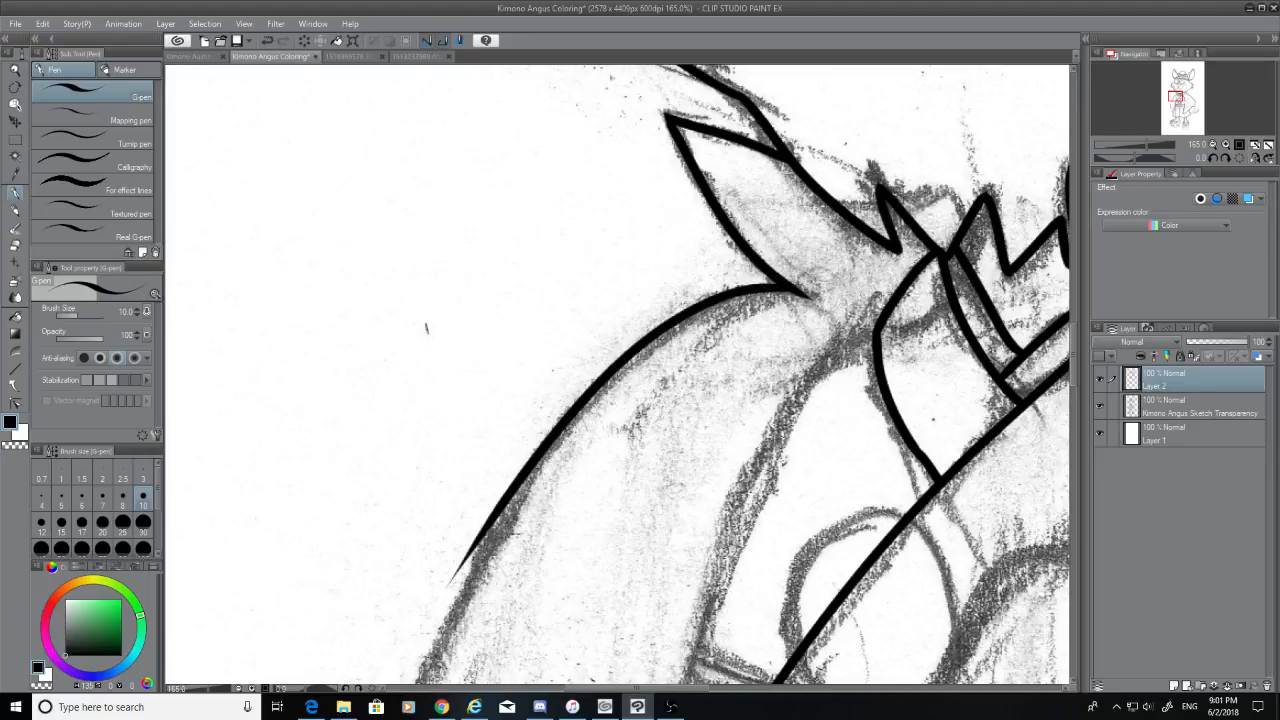
{"action": "key", "text": "ctrl+z"}
{"action": "left_click_drag", "start_coordinate": [788, 286], "coordinate": [455, 664]}
{"action": "key", "text": "ctrl+z"}
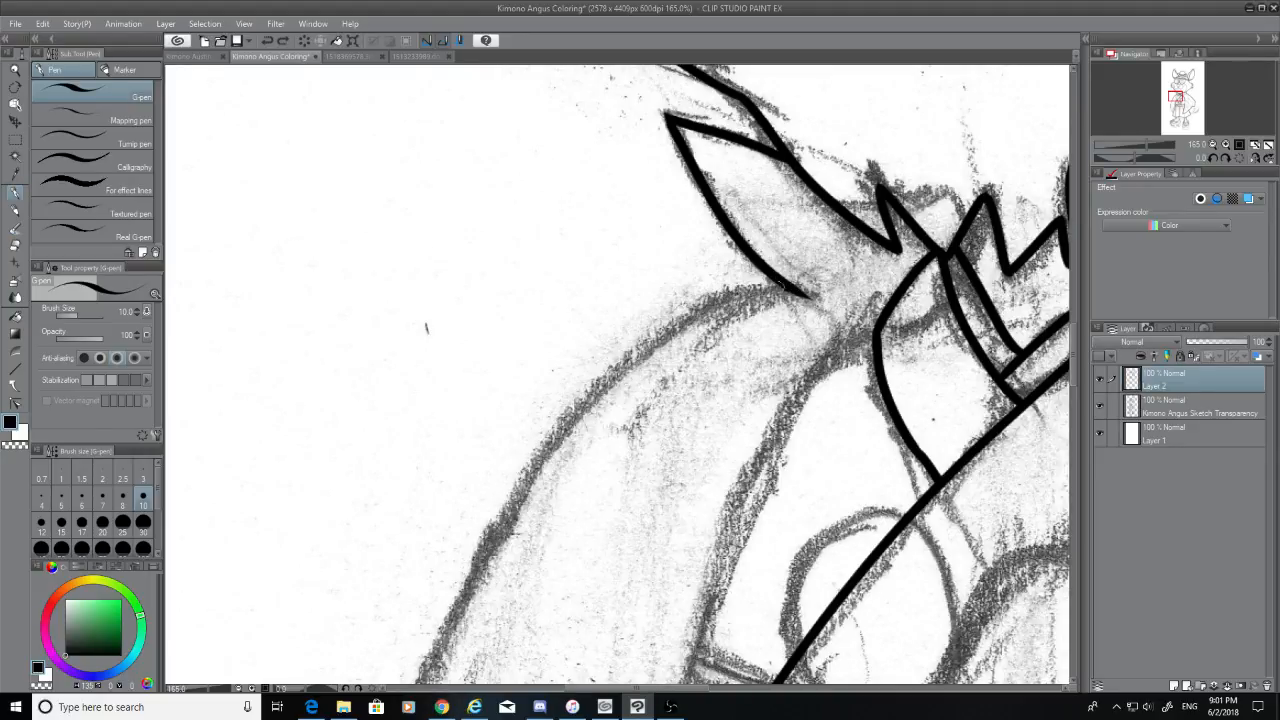
{"action": "mouse_move", "coordinate": [786, 284]}
{"action": "left_mouse_down"}
{"action": "mouse_move", "coordinate": [461, 526]}
{"action": "mouse_move", "coordinate": [398, 668]}
{"action": "left_mouse_up"}
{"action": "key", "text": "ctrl+z"}
{"action": "left_click_drag", "start_coordinate": [786, 284], "coordinate": [484, 614]}
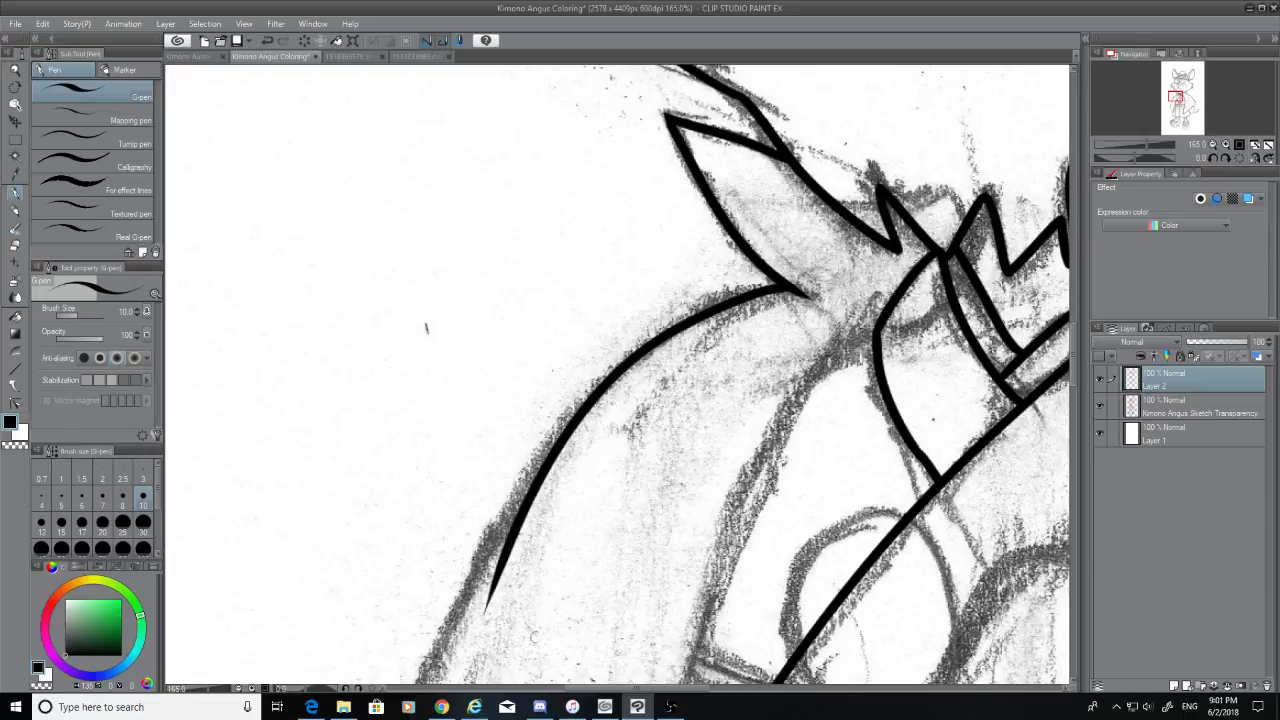
{"action": "key", "text": "ctrl+z"}
{"action": "mouse_move", "coordinate": [790, 282]}
{"action": "left_mouse_down"}
{"action": "mouse_move", "coordinate": [552, 437]}
{"action": "mouse_move", "coordinate": [432, 616]}
{"action": "left_mouse_up"}
{"action": "key", "text": "ctrl+z"}
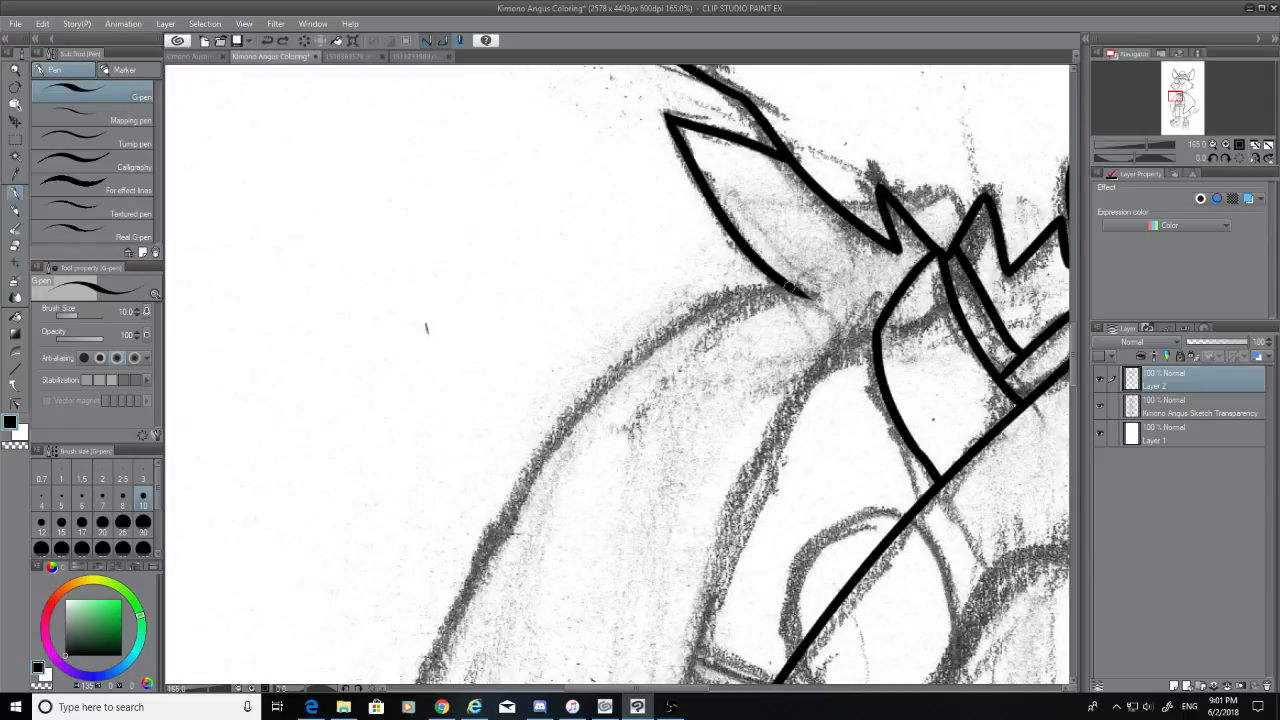
{"action": "mouse_move", "coordinate": [788, 286]}
{"action": "left_mouse_down"}
{"action": "mouse_move", "coordinate": [685, 322]}
{"action": "mouse_move", "coordinate": [490, 576]}
{"action": "left_mouse_up"}
{"action": "key", "text": "ctrl+z"}
{"action": "mouse_move", "coordinate": [790, 284]}
{"action": "left_mouse_down"}
{"action": "mouse_move", "coordinate": [748, 303]}
{"action": "mouse_move", "coordinate": [420, 628]}
{"action": "left_mouse_up"}
{"action": "key", "text": "ctrl+z"}
{"action": "mouse_move", "coordinate": [782, 283]}
{"action": "left_mouse_down"}
{"action": "mouse_move", "coordinate": [556, 434]}
{"action": "mouse_move", "coordinate": [448, 600]}
{"action": "left_mouse_up"}
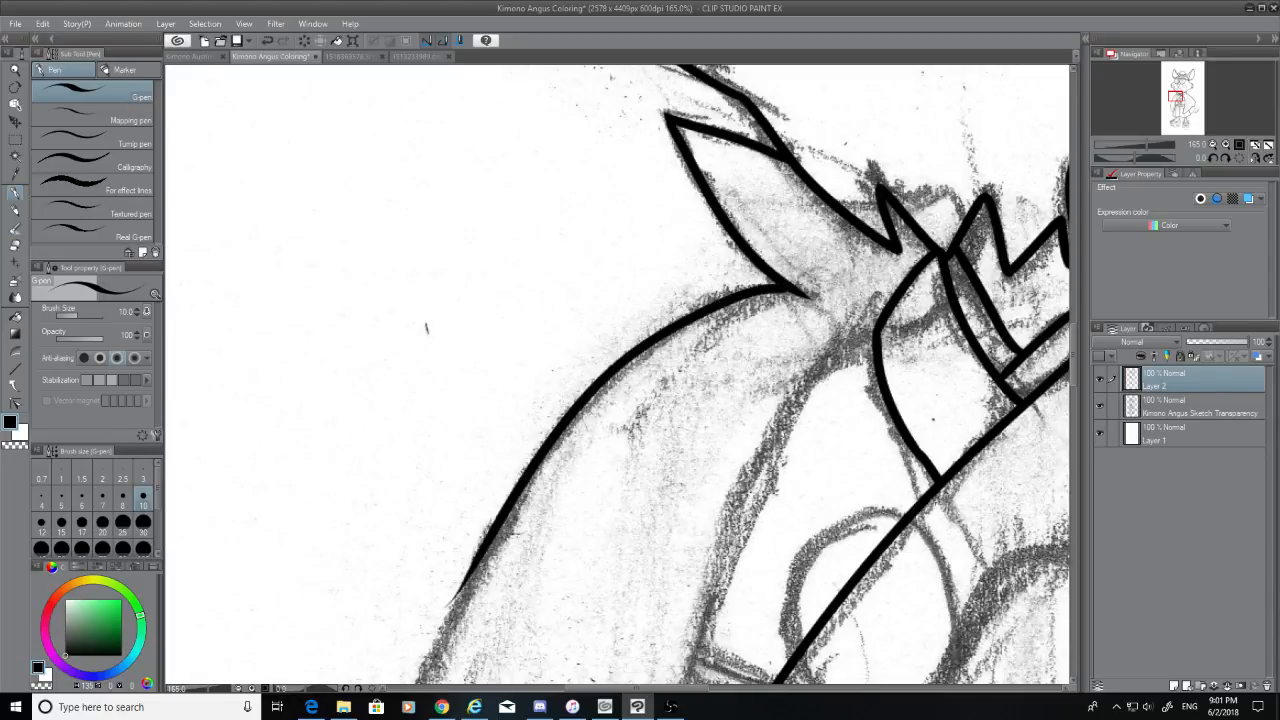
Trim the outer sleeve line's tapered end with the Hard eraser and extend the line down the arm with the G-pen
{"action": "left_click_drag", "start_coordinate": [1075, 367], "coordinate": [1076, 403]}
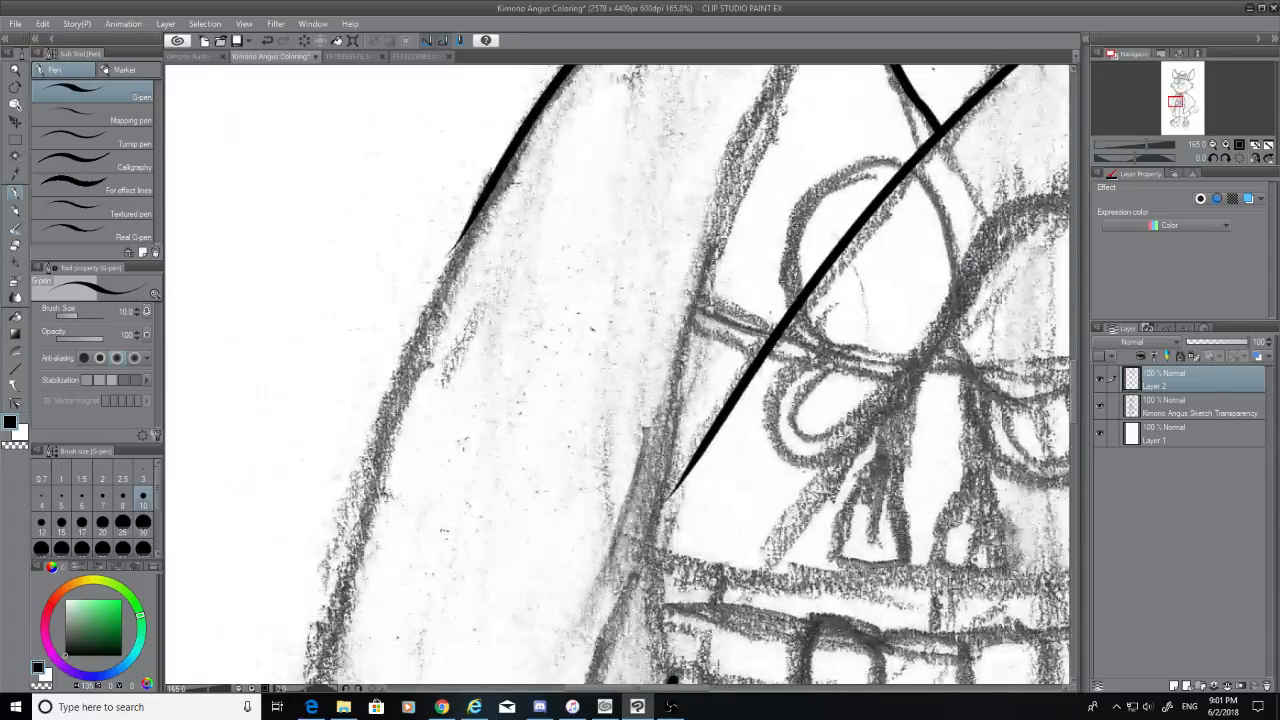
{"action": "left_click", "coordinate": [13, 246]}
{"action": "left_click_drag", "start_coordinate": [458, 228], "coordinate": [439, 272]}
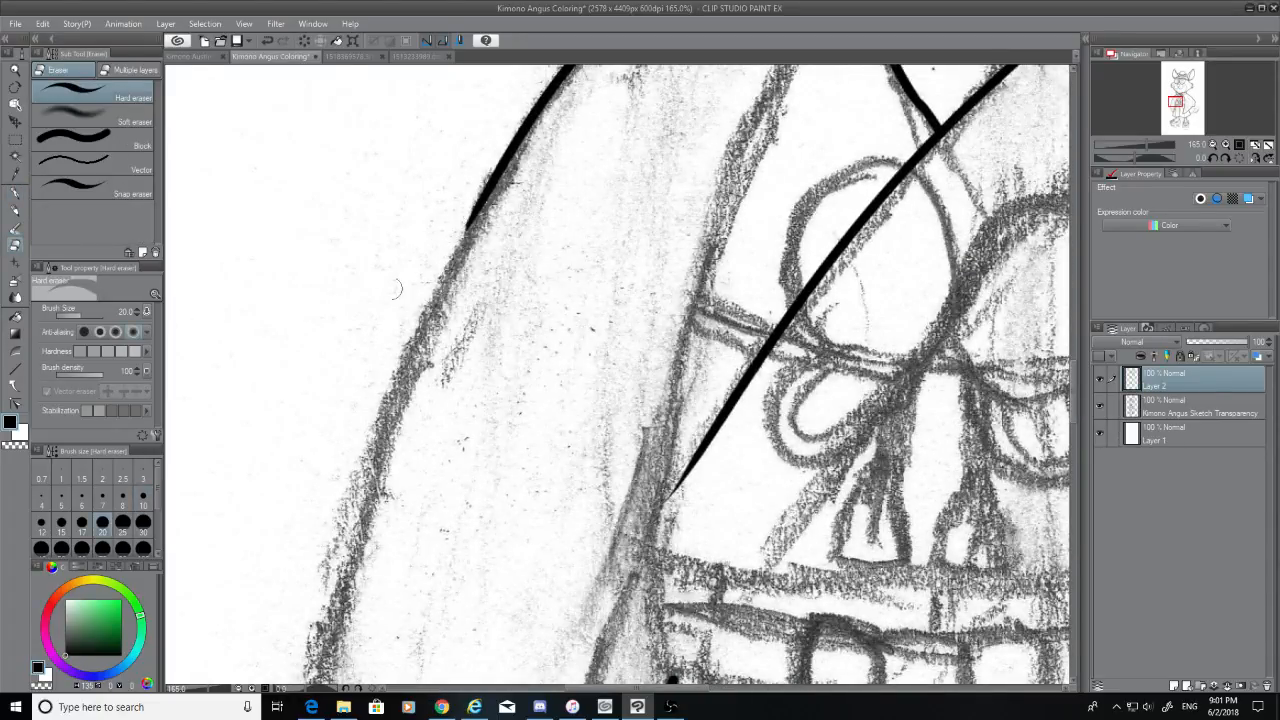
{"action": "key", "text": "p"}
{"action": "mouse_move", "coordinate": [490, 196]}
{"action": "left_mouse_down"}
{"action": "mouse_move", "coordinate": [372, 430]}
{"action": "mouse_move", "coordinate": [338, 678]}
{"action": "left_mouse_up"}
{"action": "key", "text": "ctrl+z"}
{"action": "left_click_drag", "start_coordinate": [490, 196], "coordinate": [312, 620]}
{"action": "key", "text": "ctrl+z"}
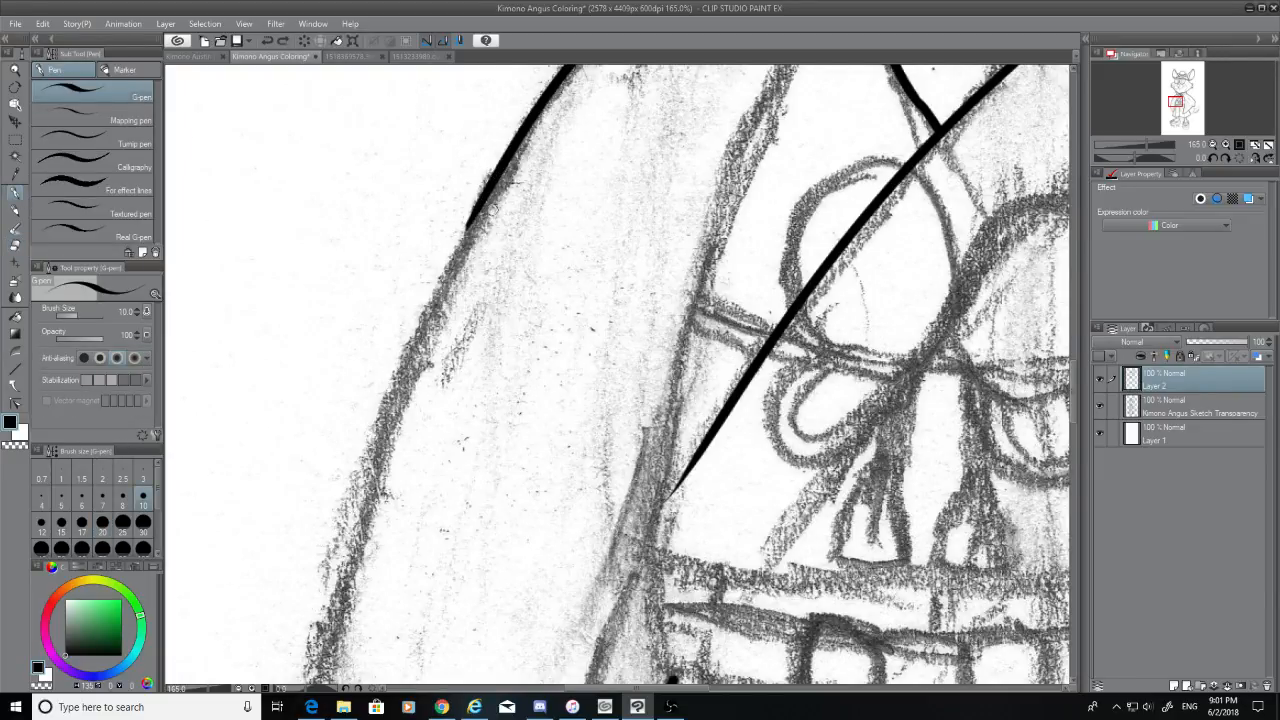
{"action": "mouse_move", "coordinate": [490, 196]}
{"action": "left_mouse_down"}
{"action": "mouse_move", "coordinate": [400, 358]}
{"action": "mouse_move", "coordinate": [312, 620]}
{"action": "left_mouse_up"}
{"action": "key", "text": "ctrl+z"}
{"action": "left_click_drag", "start_coordinate": [475, 192], "coordinate": [312, 700]}
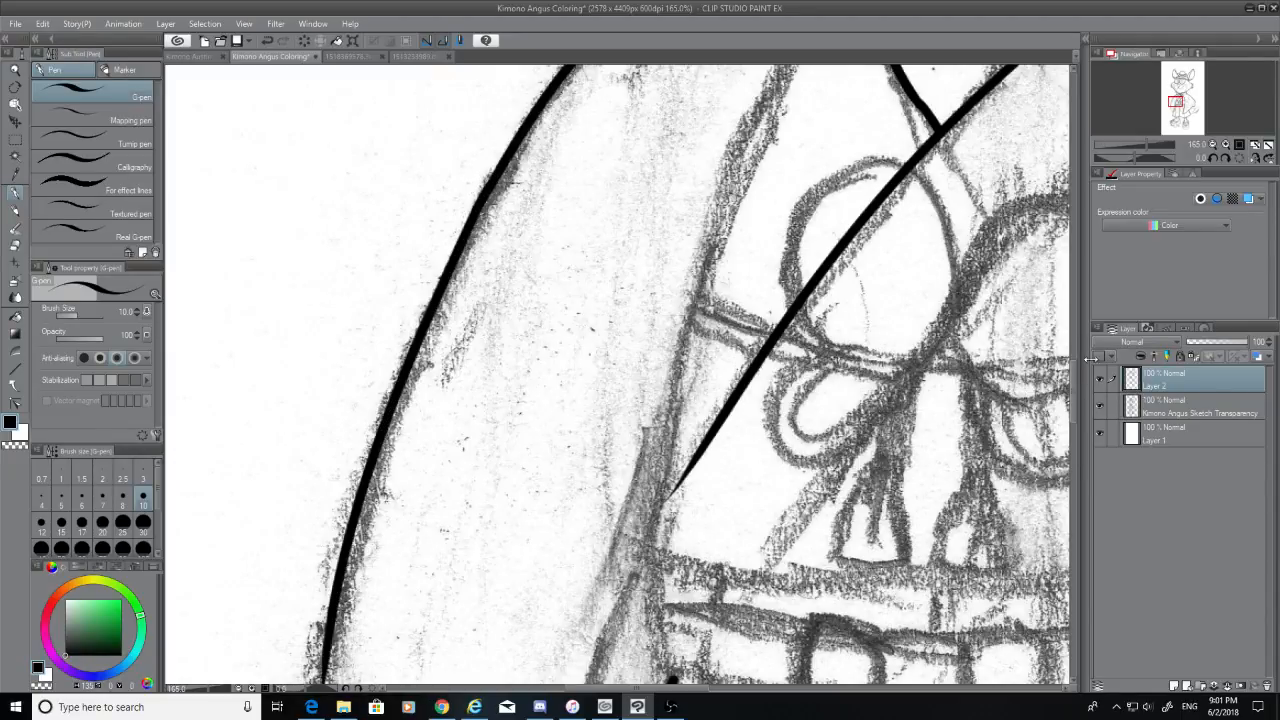
Ink the sleeve's inner edge with the G-pen from the kimono collar's corner down along the chest
{"action": "scroll", "coordinate": [1078, 367], "scroll_direction": "up", "scroll_amount": 5}
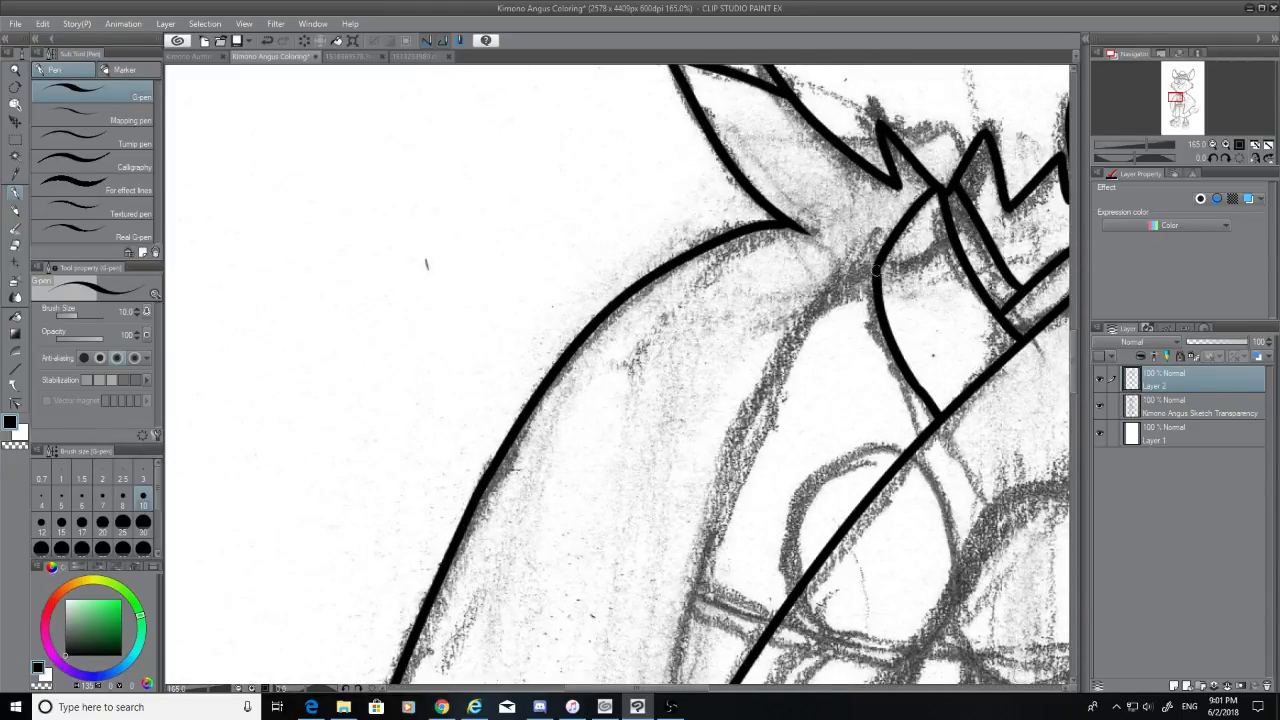
{"action": "mouse_move", "coordinate": [876, 270]}
{"action": "left_mouse_down"}
{"action": "mouse_move", "coordinate": [823, 302]}
{"action": "mouse_move", "coordinate": [674, 537]}
{"action": "mouse_move", "coordinate": [670, 705]}
{"action": "left_mouse_up"}
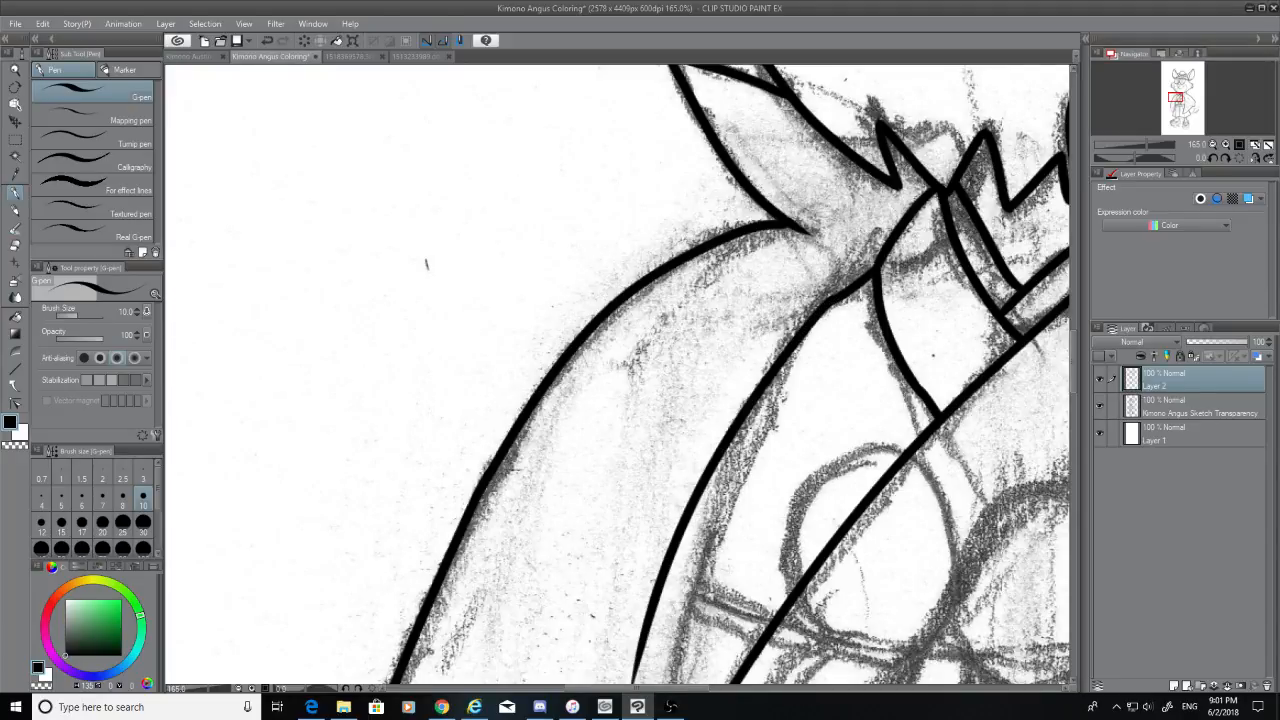
{"action": "key", "text": "ctrl+z"}
{"action": "mouse_move", "coordinate": [844, 293]}
{"action": "left_mouse_down"}
{"action": "mouse_move", "coordinate": [738, 453]}
{"action": "mouse_move", "coordinate": [711, 716]}
{"action": "left_mouse_up"}
{"action": "key", "text": "ctrl+z"}
{"action": "left_click_drag", "start_coordinate": [834, 290], "coordinate": [645, 705]}
Trim the inner sleeve line's tapered end with the Hard eraser and continue the line down past the waist
{"action": "scroll", "coordinate": [426, 264], "scroll_direction": "down", "scroll_amount": 10}
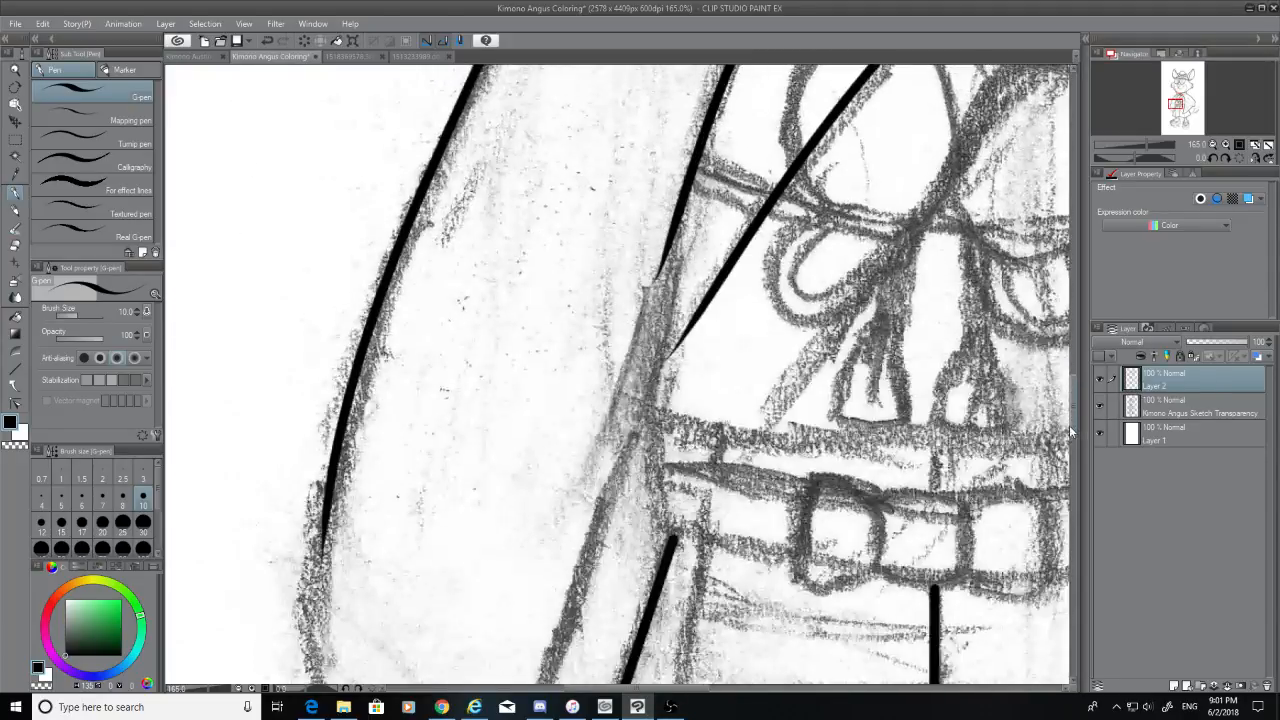
{"action": "left_click", "coordinate": [15, 244]}
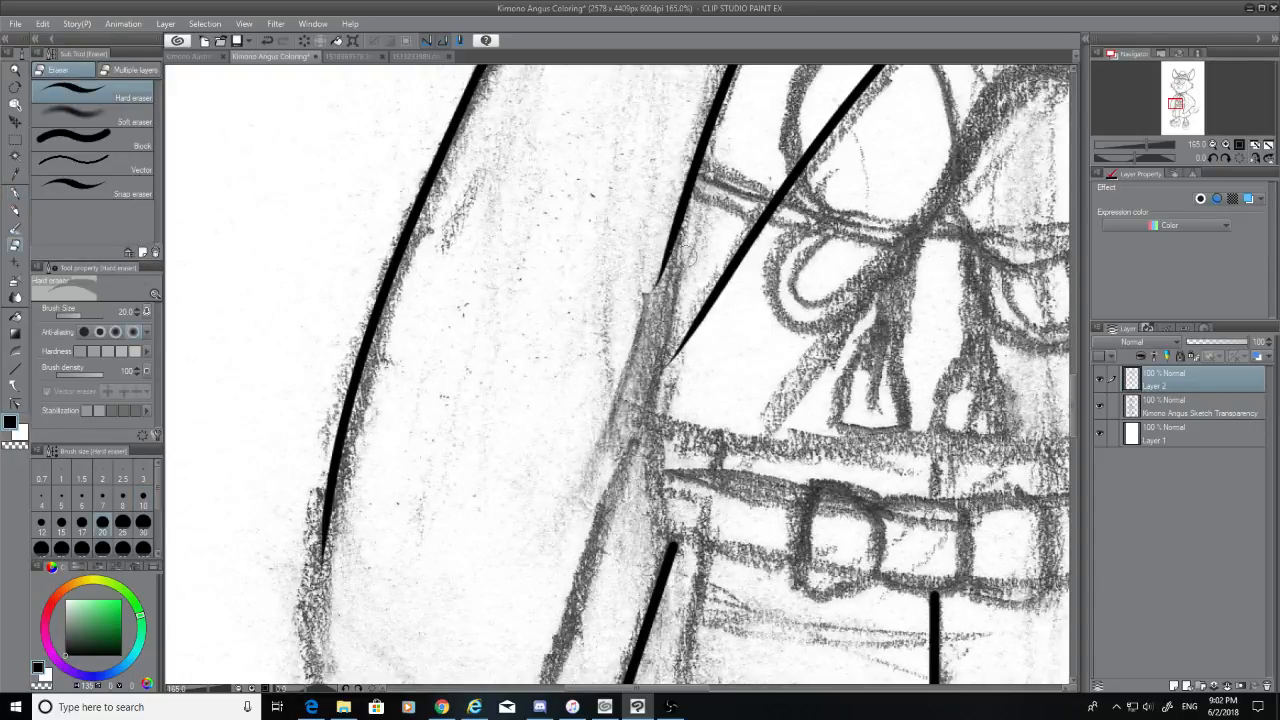
{"action": "left_click_drag", "start_coordinate": [658, 274], "coordinate": [672, 232]}
{"action": "key", "text": "p"}
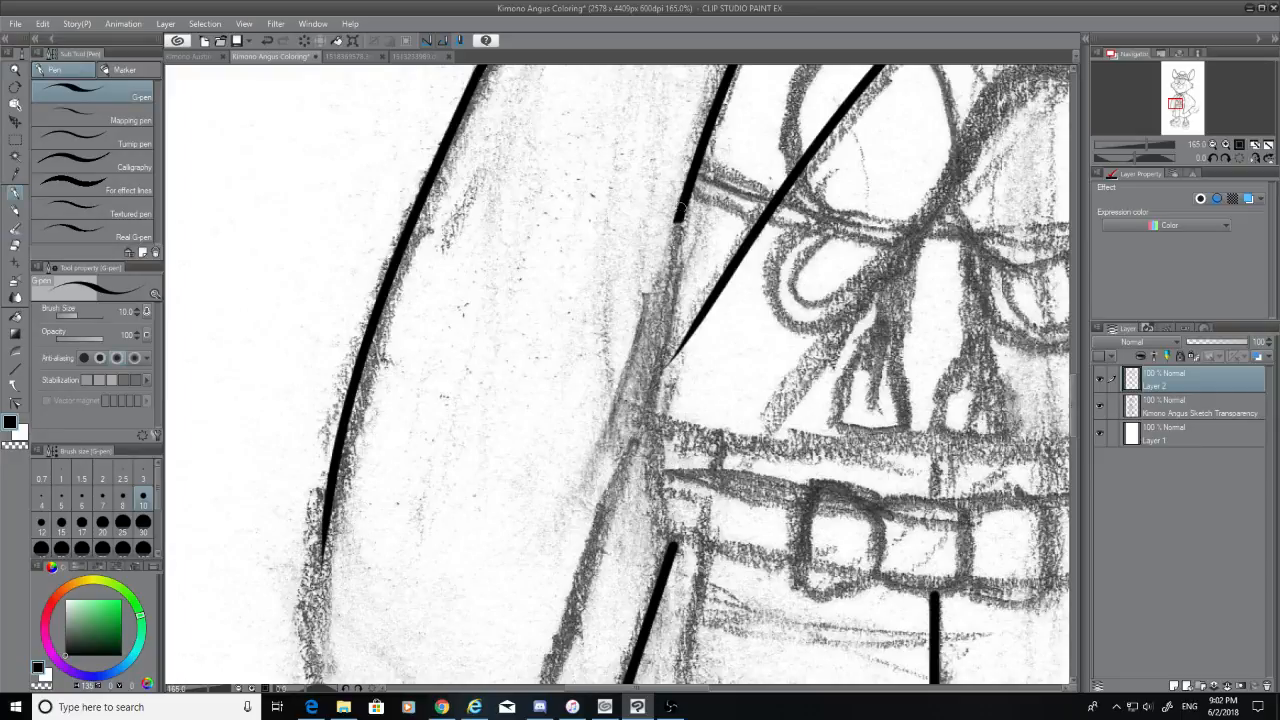
{"action": "left_click_drag", "start_coordinate": [684, 208], "coordinate": [636, 570]}
{"action": "key", "text": "ctrl+z"}
{"action": "left_click_drag", "start_coordinate": [682, 218], "coordinate": [574, 632]}
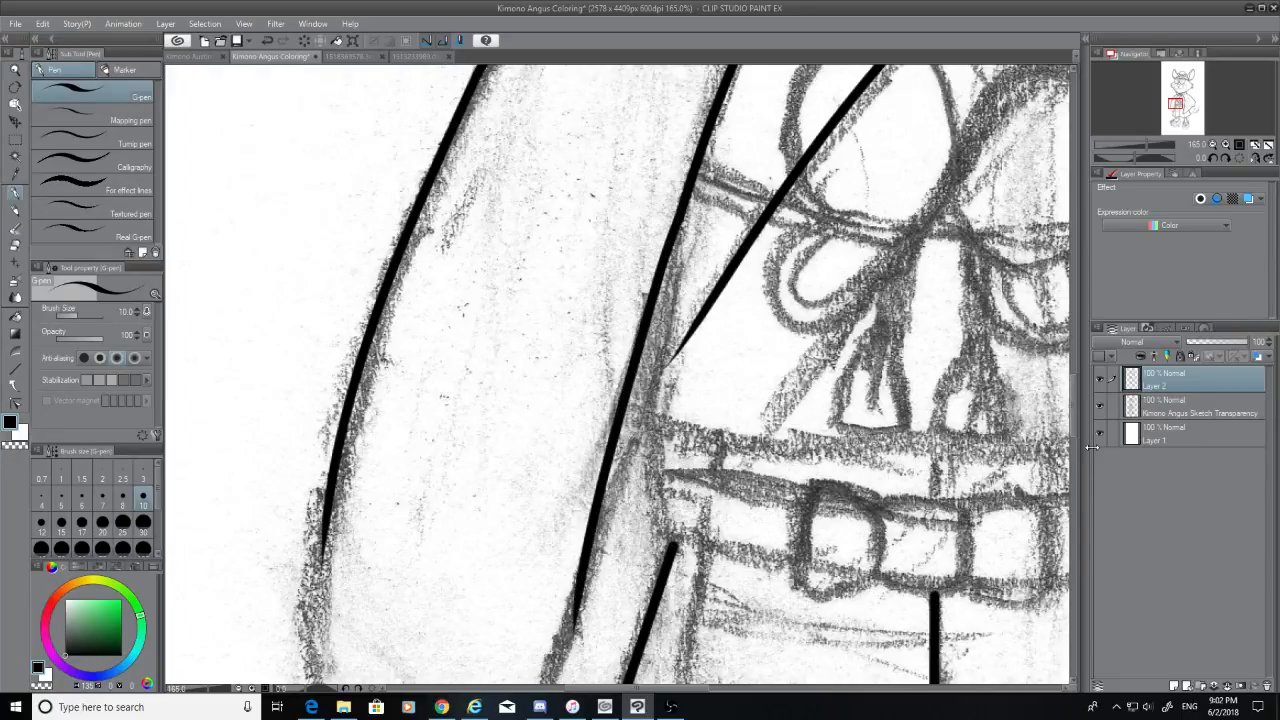
Ink the body's side line branching off the inner sleeve edge and running down to the belt
{"action": "mouse_move", "coordinate": [1075, 423]}
{"action": "left_mouse_down"}
{"action": "mouse_move", "coordinate": [1076, 443]}
{"action": "mouse_move", "coordinate": [1075, 415]}
{"action": "left_mouse_up"}
{"action": "left_click_drag", "start_coordinate": [684, 134], "coordinate": [636, 506]}
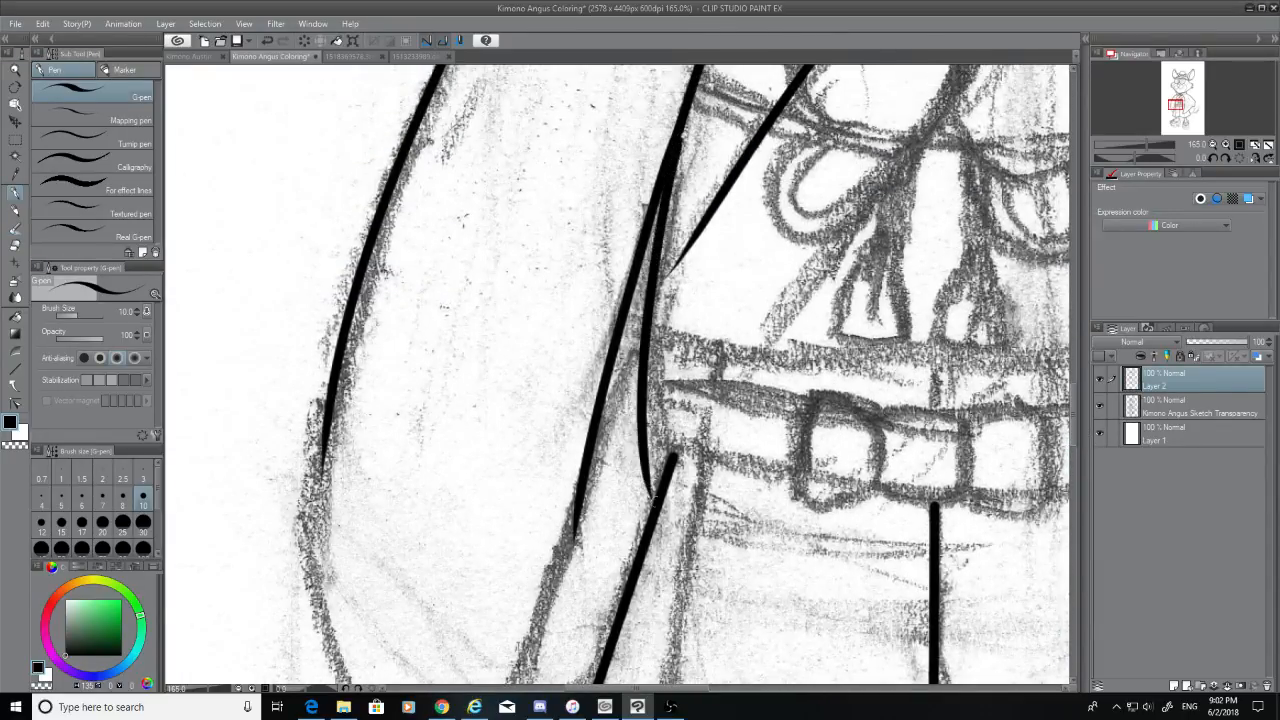
{"action": "key", "text": "ctrl+z"}
{"action": "mouse_move", "coordinate": [684, 142]}
{"action": "left_mouse_down"}
{"action": "mouse_move", "coordinate": [665, 377]}
{"action": "mouse_move", "coordinate": [678, 145]}
{"action": "mouse_move", "coordinate": [658, 346]}
{"action": "left_mouse_up"}
{"action": "key", "text": "ctrl+z"}
{"action": "key", "text": "ctrl+z"}
{"action": "mouse_move", "coordinate": [680, 140]}
{"action": "left_mouse_down"}
{"action": "mouse_move", "coordinate": [654, 370]}
{"action": "mouse_move", "coordinate": [668, 400]}
{"action": "left_mouse_up"}
{"action": "key", "text": "ctrl+z"}
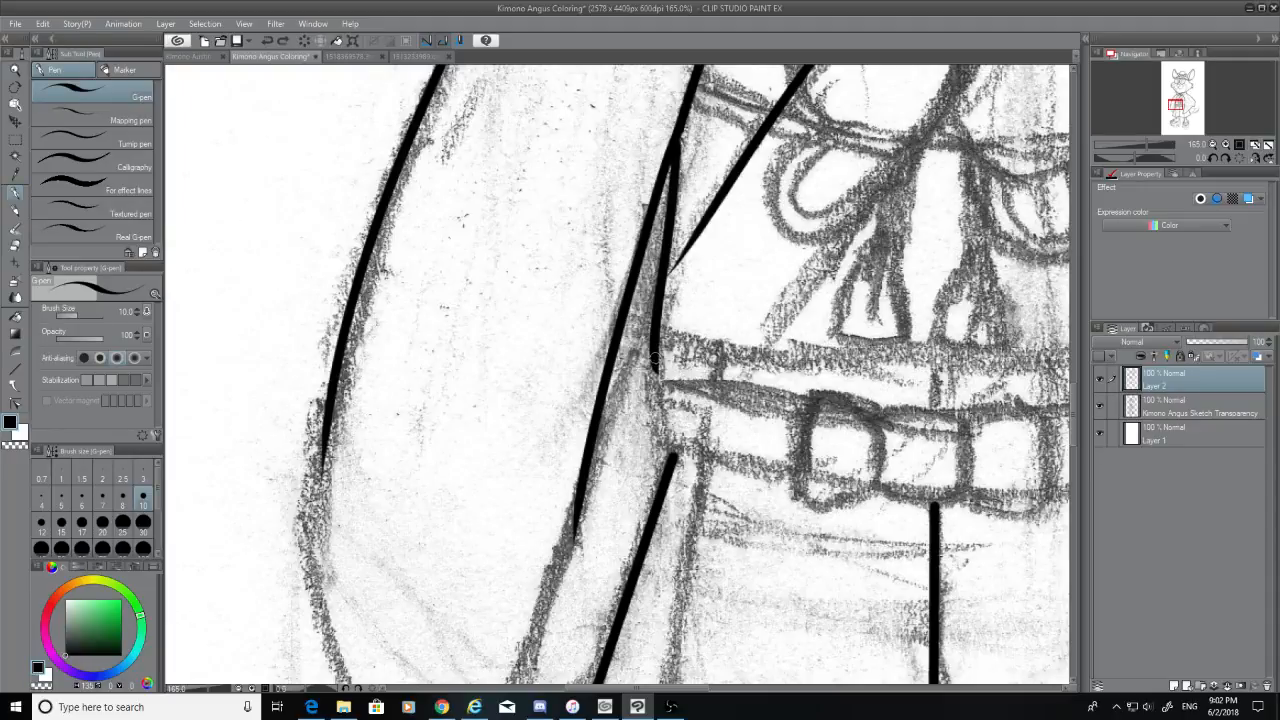
{"action": "mouse_move", "coordinate": [655, 356]}
{"action": "left_mouse_down"}
{"action": "mouse_move", "coordinate": [652, 382]}
{"action": "mouse_move", "coordinate": [814, 402]}
{"action": "left_mouse_up"}
{"action": "key", "text": "ctrl+z"}
{"action": "left_click_drag", "start_coordinate": [650, 374], "coordinate": [814, 412]}
{"action": "key", "text": "ctrl+z"}
{"action": "left_click_drag", "start_coordinate": [652, 378], "coordinate": [780, 395]}
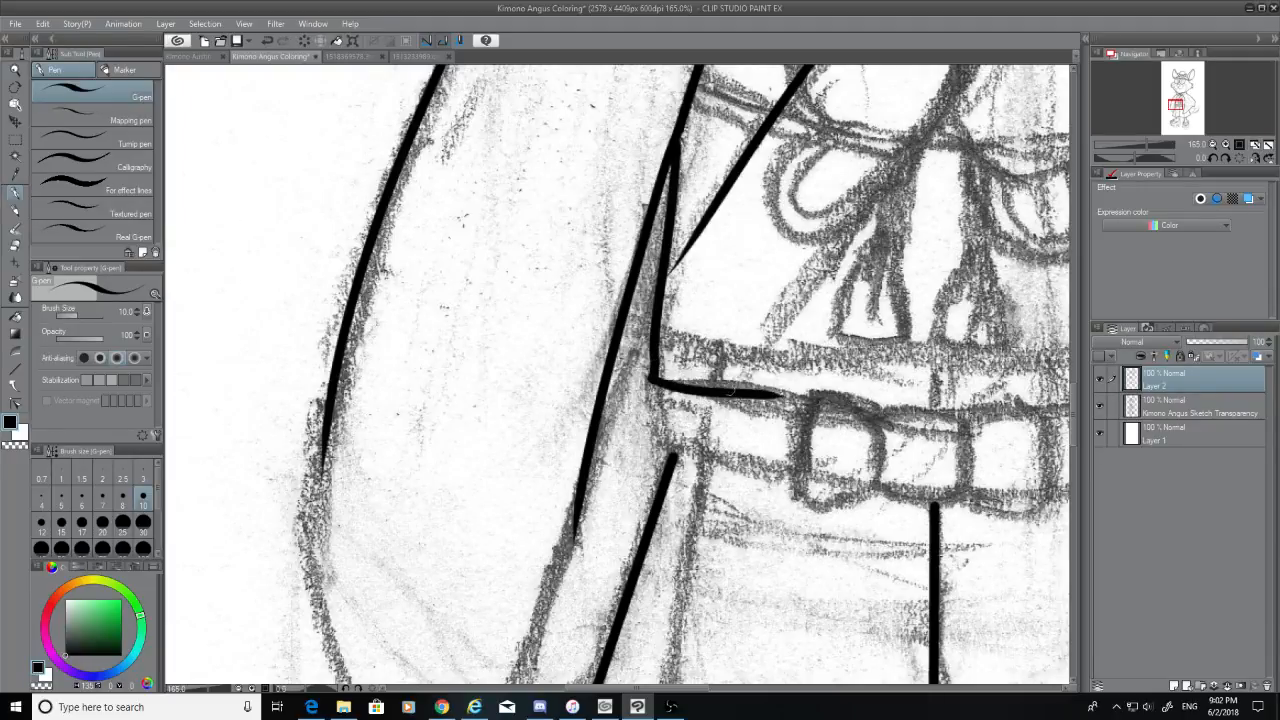
{"action": "key", "text": "ctrl+z"}
{"action": "left_click_drag", "start_coordinate": [650, 378], "coordinate": [816, 404]}
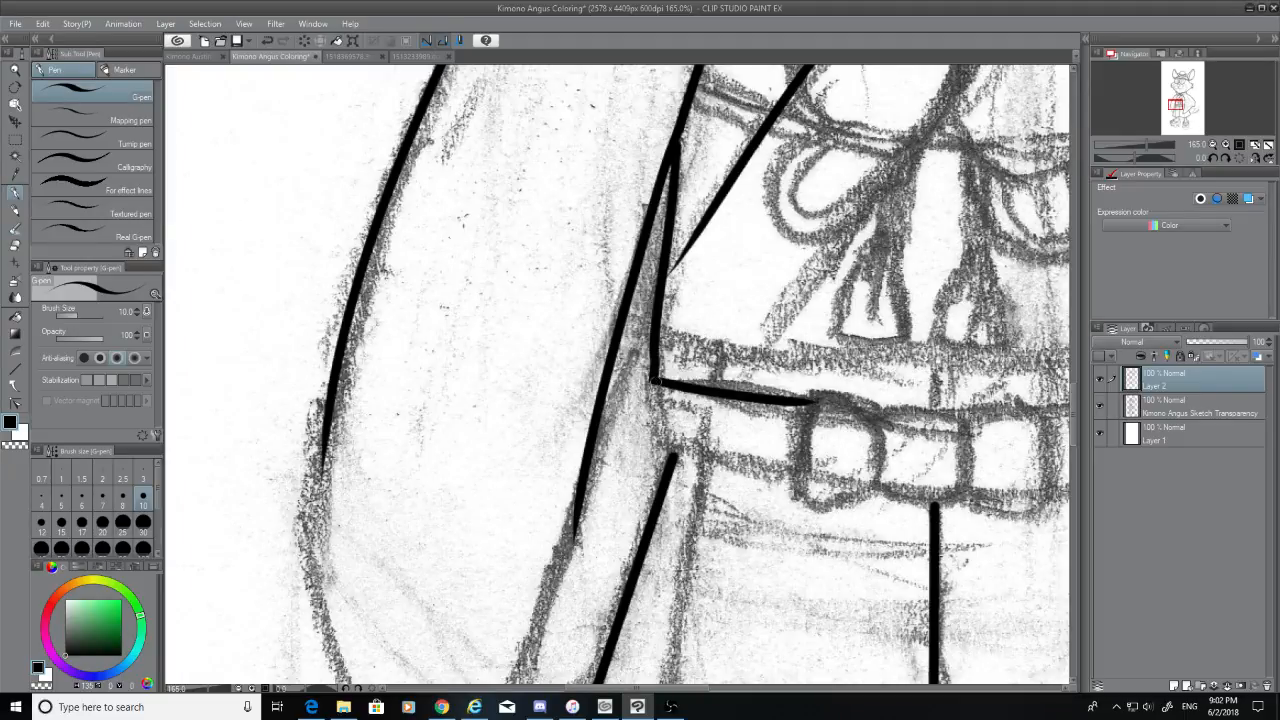
{"action": "left_click_drag", "start_coordinate": [652, 380], "coordinate": [675, 458]}
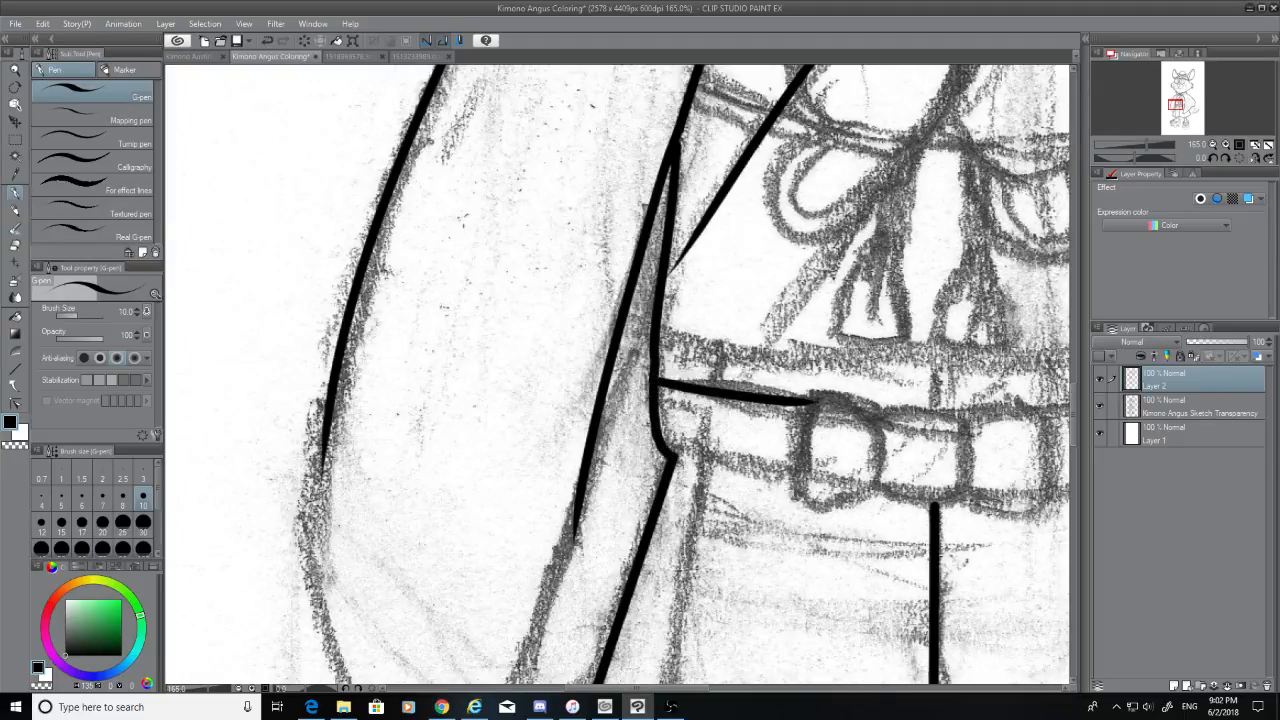
{"action": "left_click_drag", "start_coordinate": [730, 692], "coordinate": [780, 692]}
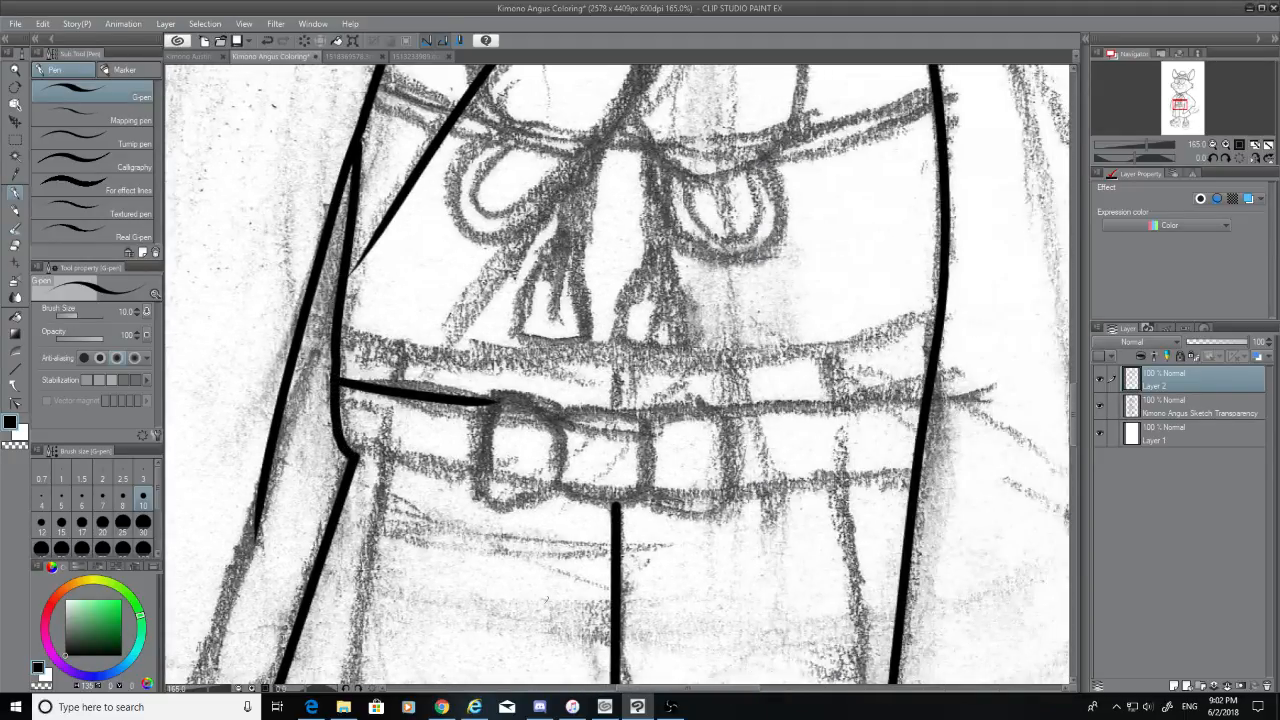
{"action": "key", "text": "ctrl+z"}
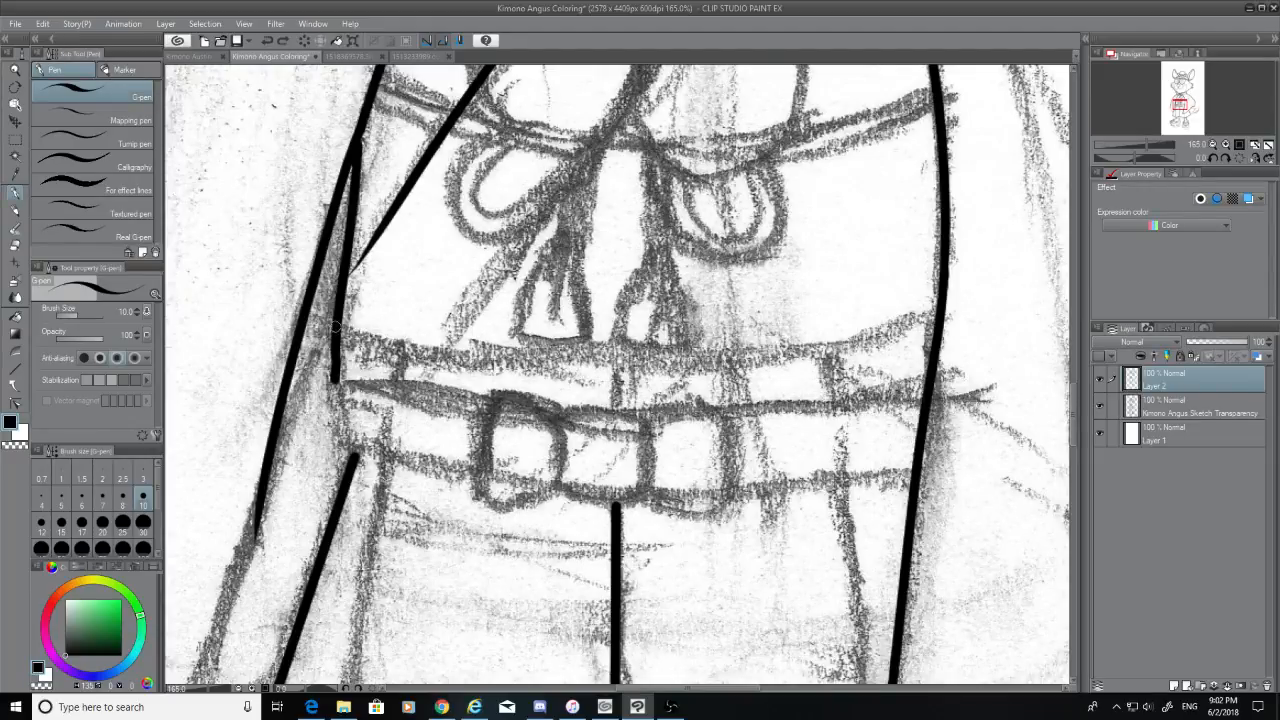
Ink the waistband's curved upper edge across the body and extend the diagonal lapel line to the side outline
{"action": "left_click_drag", "start_coordinate": [338, 330], "coordinate": [870, 350]}
{"action": "key", "text": "ctrl+z"}
{"action": "mouse_move", "coordinate": [340, 328]}
{"action": "left_mouse_down"}
{"action": "mouse_move", "coordinate": [904, 316]}
{"action": "mouse_move", "coordinate": [828, 337]}
{"action": "mouse_move", "coordinate": [405, 342]}
{"action": "mouse_move", "coordinate": [472, 352]}
{"action": "left_mouse_up"}
{"action": "key", "text": "ctrl+z"}
{"action": "key", "text": "ctrl+z"}
{"action": "mouse_move", "coordinate": [358, 330]}
{"action": "left_mouse_down"}
{"action": "mouse_move", "coordinate": [470, 356]}
{"action": "mouse_move", "coordinate": [313, 313]}
{"action": "left_mouse_up"}
{"action": "key", "text": "ctrl+z"}
{"action": "key", "text": "ctrl+z"}
{"action": "mouse_move", "coordinate": [458, 350]}
{"action": "left_mouse_down"}
{"action": "mouse_move", "coordinate": [340, 323]}
{"action": "mouse_move", "coordinate": [509, 356]}
{"action": "left_mouse_up"}
{"action": "key", "text": "ctrl+z"}
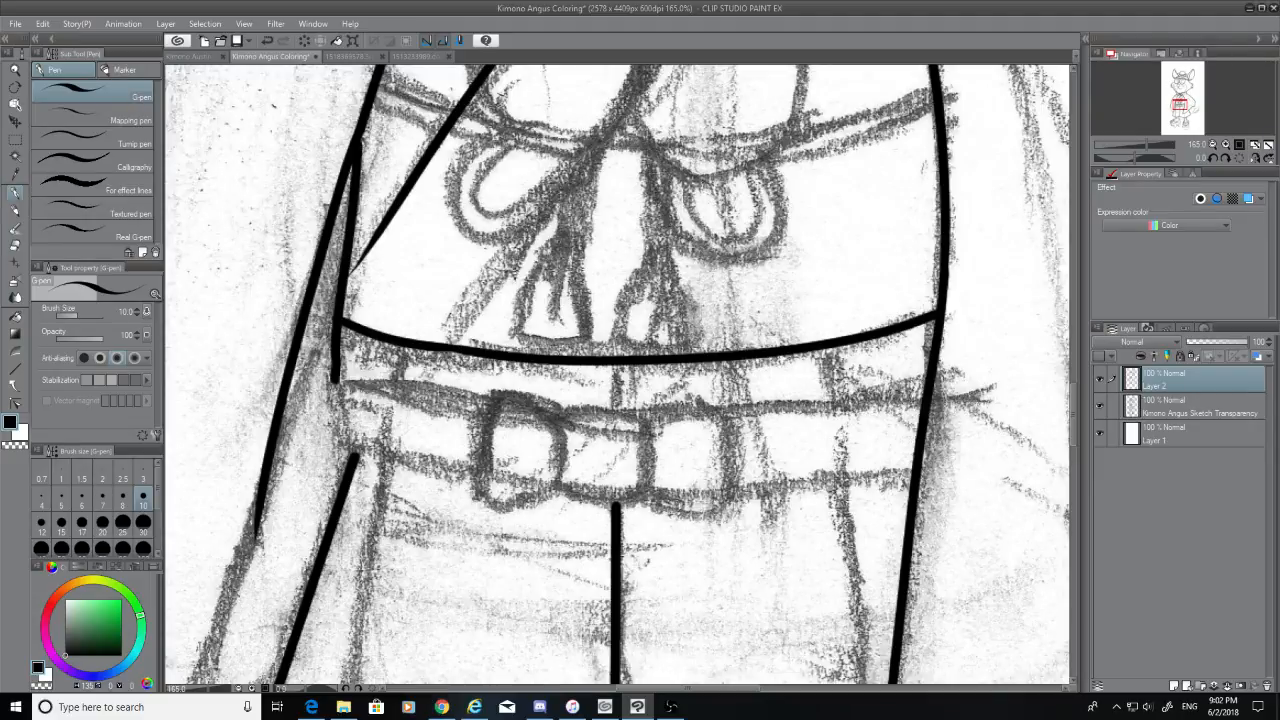
{"action": "left_click_drag", "start_coordinate": [407, 217], "coordinate": [339, 295]}
Ink the belt's upper edge on both sides of the central knot and its lower edge on the right of the knot
{"action": "left_click_drag", "start_coordinate": [338, 366], "coordinate": [505, 408]}
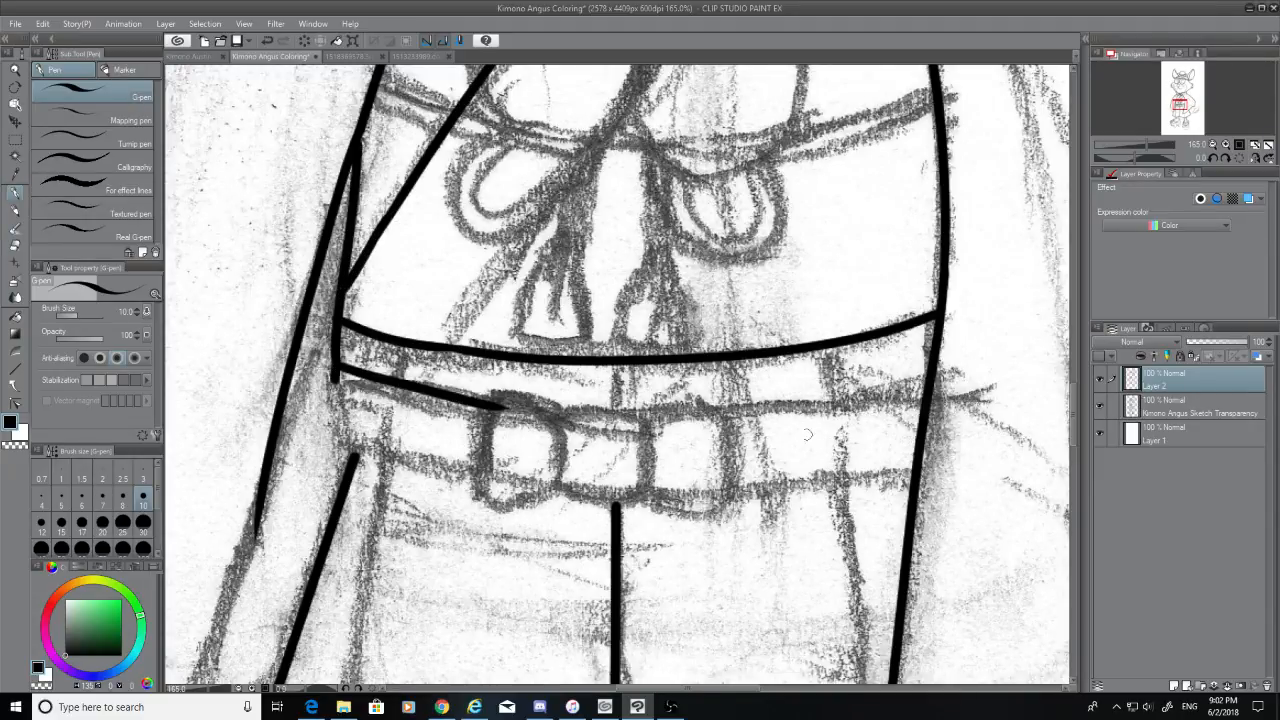
{"action": "left_click_drag", "start_coordinate": [729, 415], "coordinate": [957, 402]}
{"action": "key", "text": "ctrl+z"}
{"action": "mouse_move", "coordinate": [730, 417]}
{"action": "left_mouse_down"}
{"action": "mouse_move", "coordinate": [930, 391]}
{"action": "mouse_move", "coordinate": [714, 424]}
{"action": "left_mouse_up"}
{"action": "key", "text": "ctrl+z"}
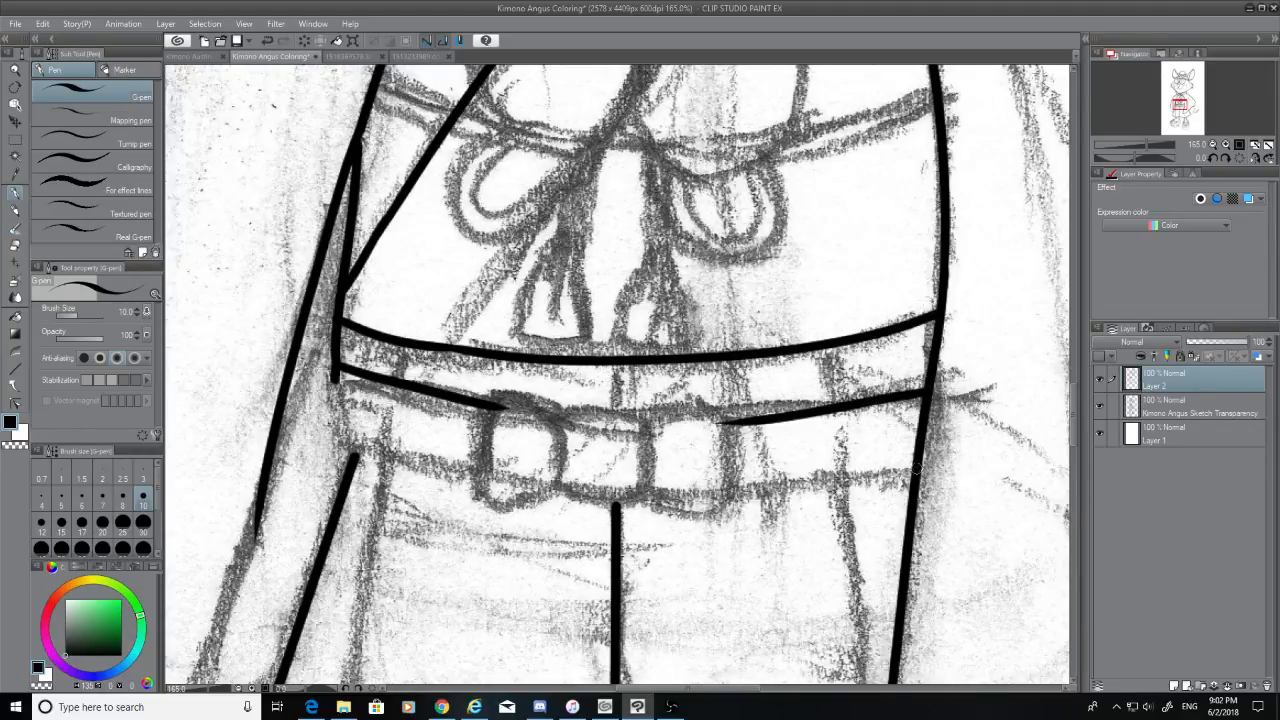
{"action": "left_click_drag", "start_coordinate": [917, 467], "coordinate": [696, 480]}
{"action": "key", "text": "ctrl+z"}
{"action": "left_click_drag", "start_coordinate": [916, 465], "coordinate": [718, 482]}
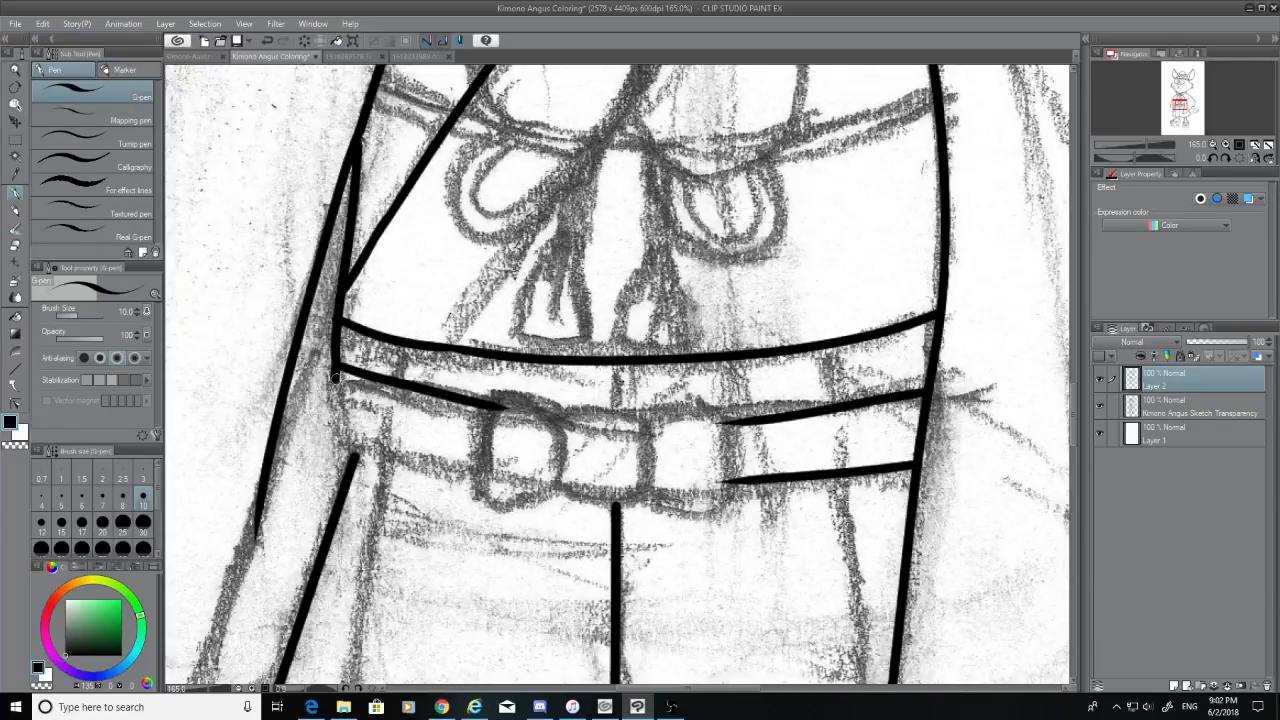
Ink the belt's lower edge on the left of the central knot with the G-pen
{"action": "left_click_drag", "start_coordinate": [337, 379], "coordinate": [453, 474]}
{"action": "key", "text": "ctrl+z"}
{"action": "scroll", "coordinate": [1073, 431], "scroll_direction": "down", "scroll_amount": 5}
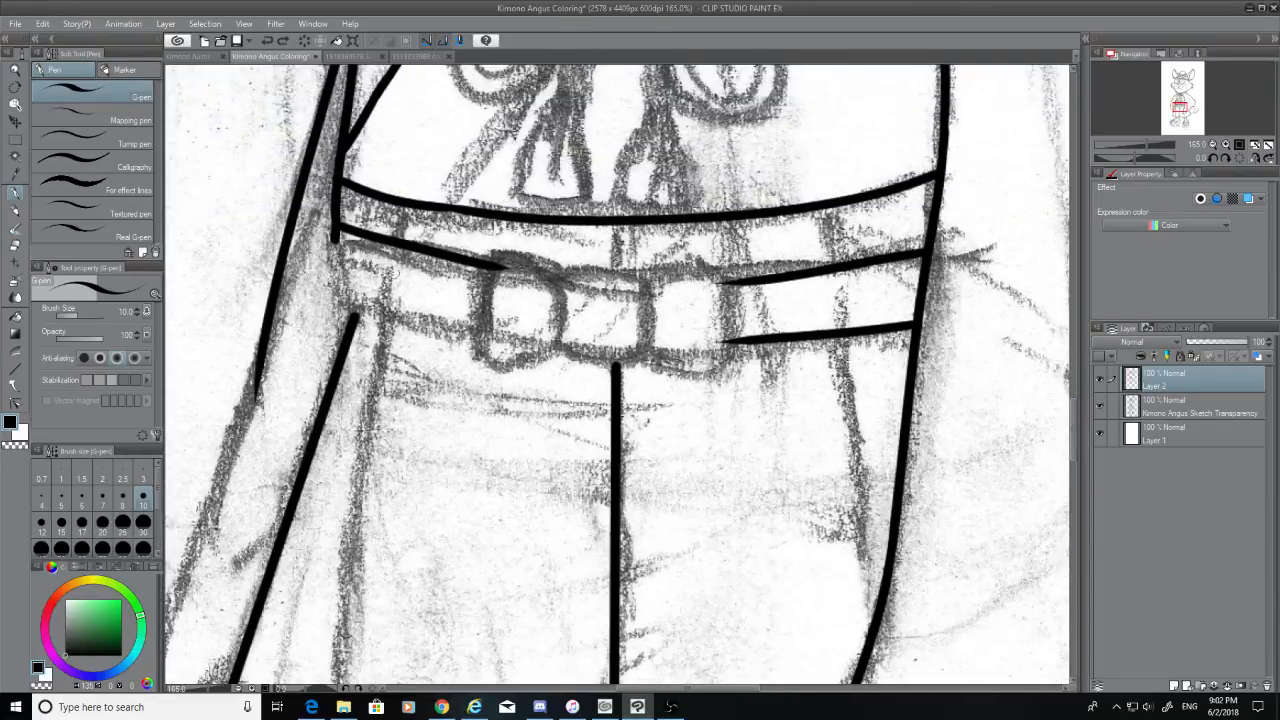
{"action": "mouse_move", "coordinate": [335, 237]}
{"action": "left_mouse_down"}
{"action": "mouse_move", "coordinate": [350, 294]}
{"action": "mouse_move", "coordinate": [484, 336]}
{"action": "mouse_move", "coordinate": [303, 270]}
{"action": "left_mouse_up"}
{"action": "key", "text": "ctrl+z"}
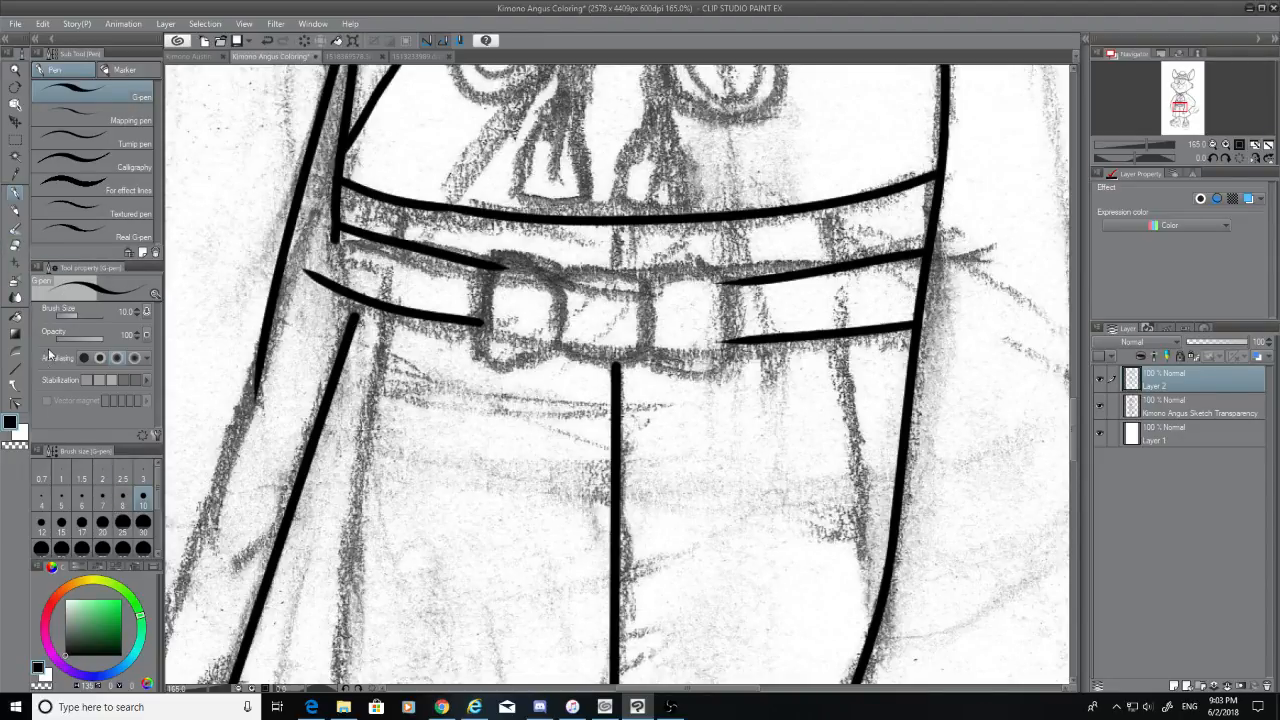
Erase the belt line's overhang on the left and ink the side outline joining the waist to the trouser edge
{"action": "left_click", "coordinate": [15, 245]}
{"action": "mouse_move", "coordinate": [358, 318]}
{"action": "left_mouse_down"}
{"action": "mouse_move", "coordinate": [355, 370]}
{"action": "mouse_move", "coordinate": [335, 360]}
{"action": "mouse_move", "coordinate": [358, 388]}
{"action": "mouse_move", "coordinate": [335, 268]}
{"action": "mouse_move", "coordinate": [316, 280]}
{"action": "mouse_move", "coordinate": [318, 298]}
{"action": "left_mouse_up"}
{"action": "left_click", "coordinate": [15, 193]}
{"action": "left_click", "coordinate": [15, 245]}
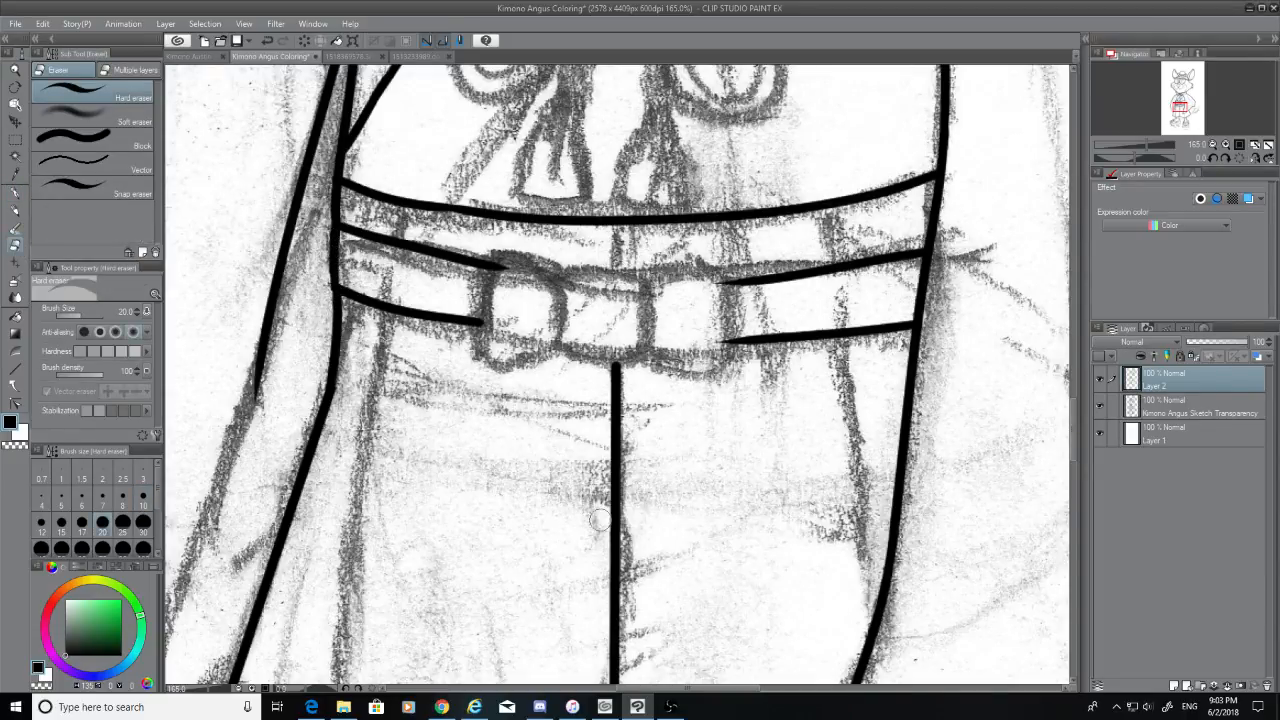
Review the line art on the whole figure and check the Matamune reference image in Internet Explorer
{"action": "scroll", "coordinate": [763, 570], "scroll_direction": "down", "scroll_amount": 5}
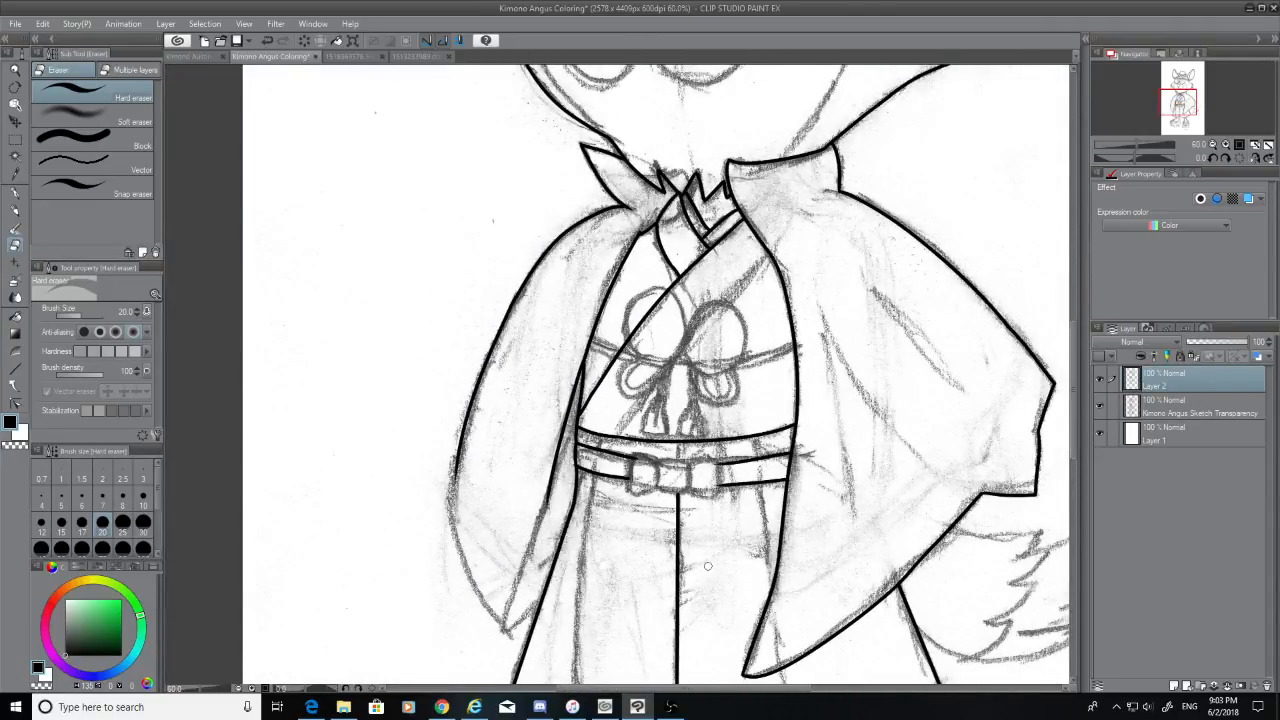
{"action": "scroll", "coordinate": [565, 485], "scroll_direction": "up", "scroll_amount": 4}
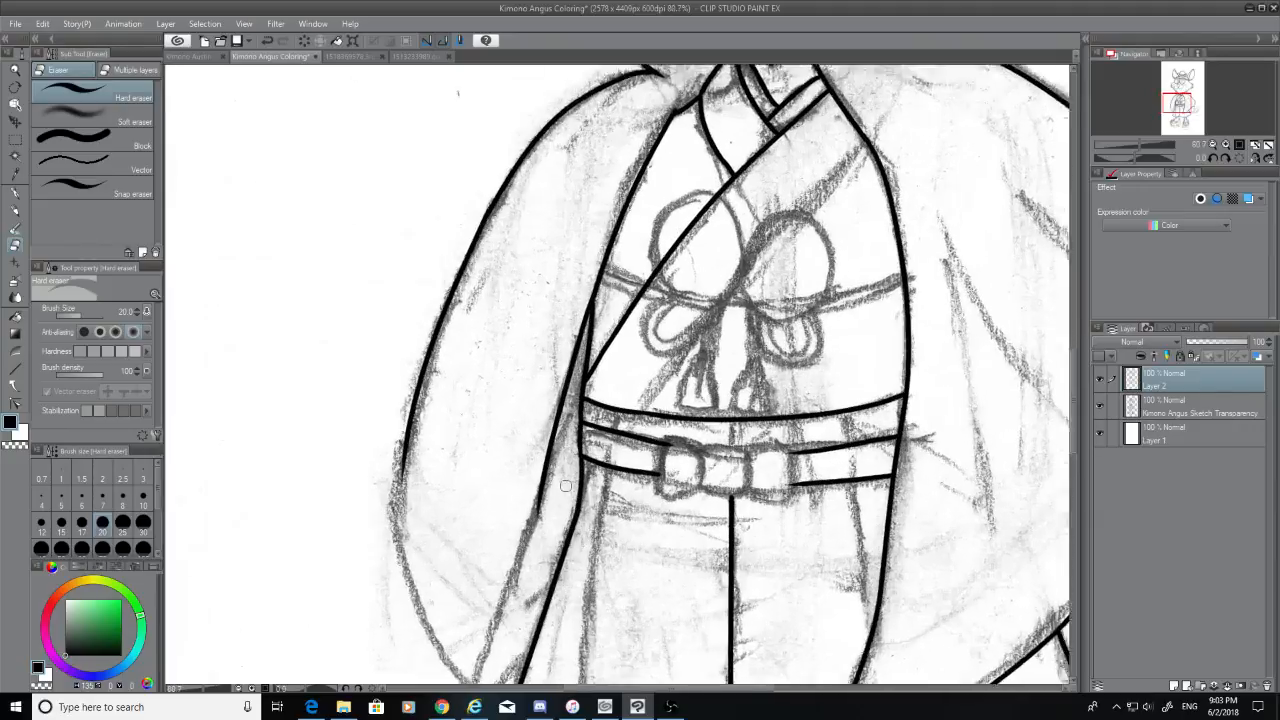
{"action": "scroll", "coordinate": [565, 485], "scroll_direction": "down", "scroll_amount": 4}
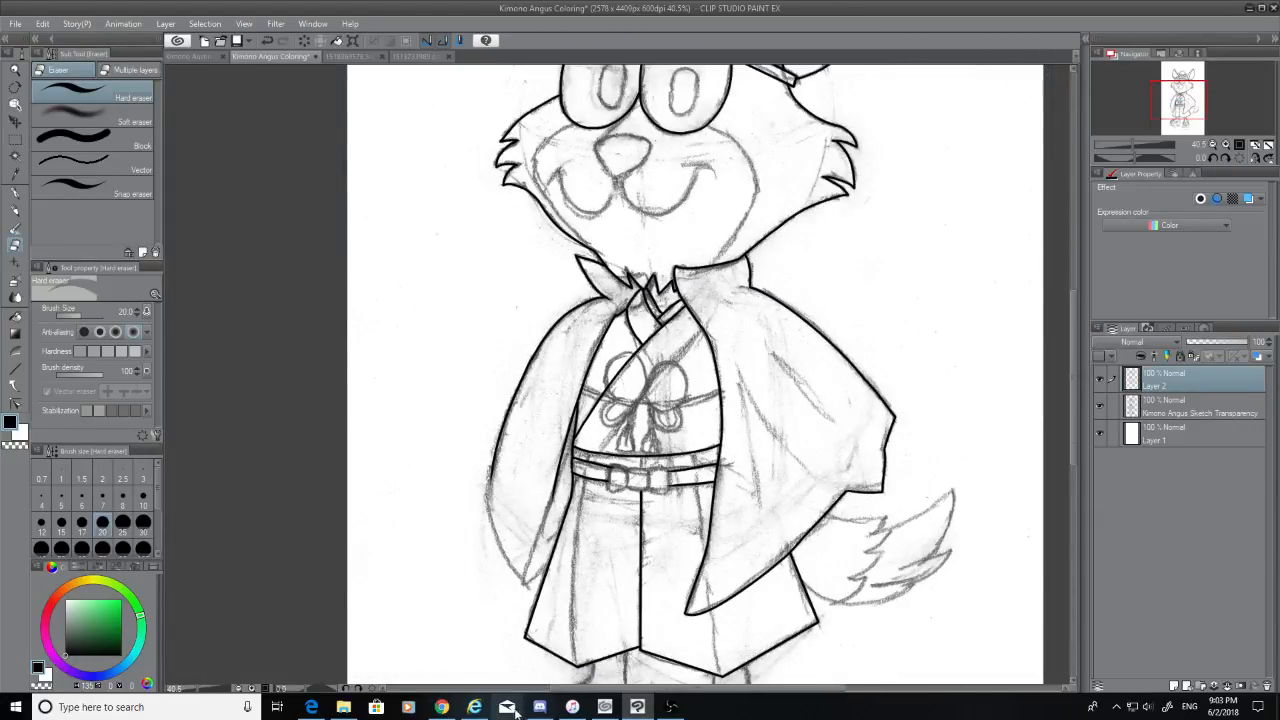
{"action": "left_click", "coordinate": [476, 707]}
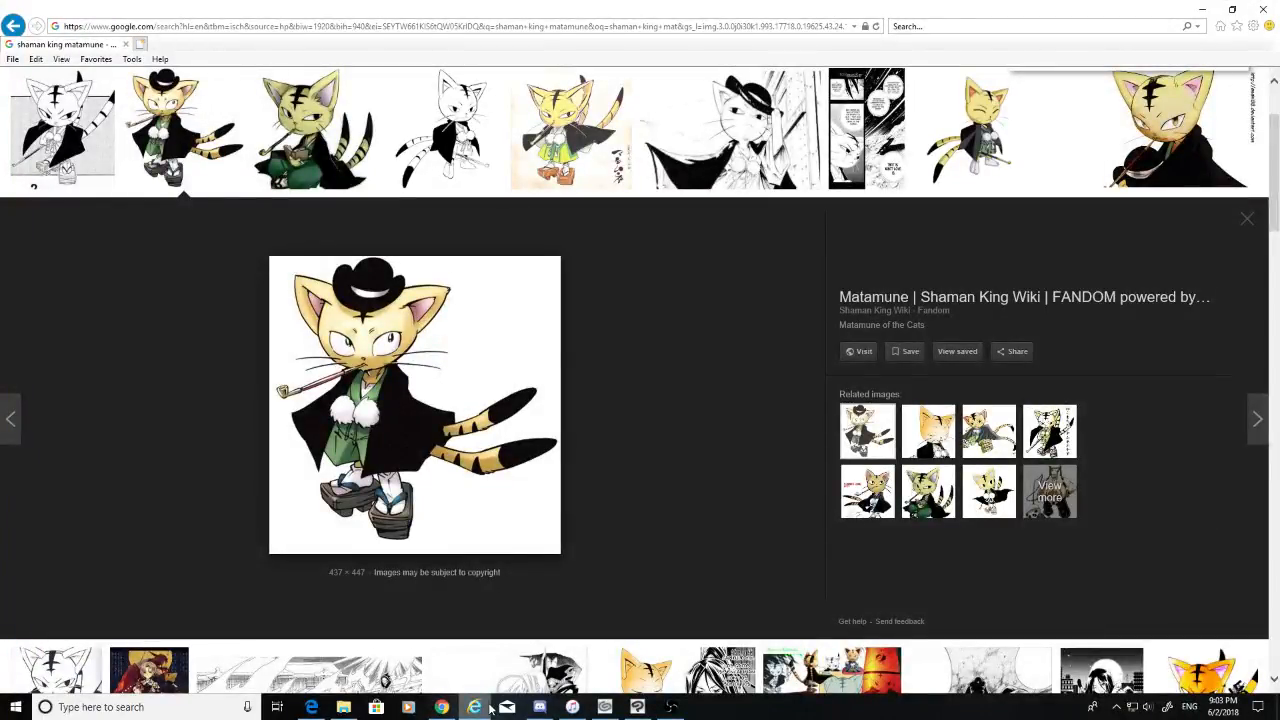
{"action": "left_click", "coordinate": [985, 185]}
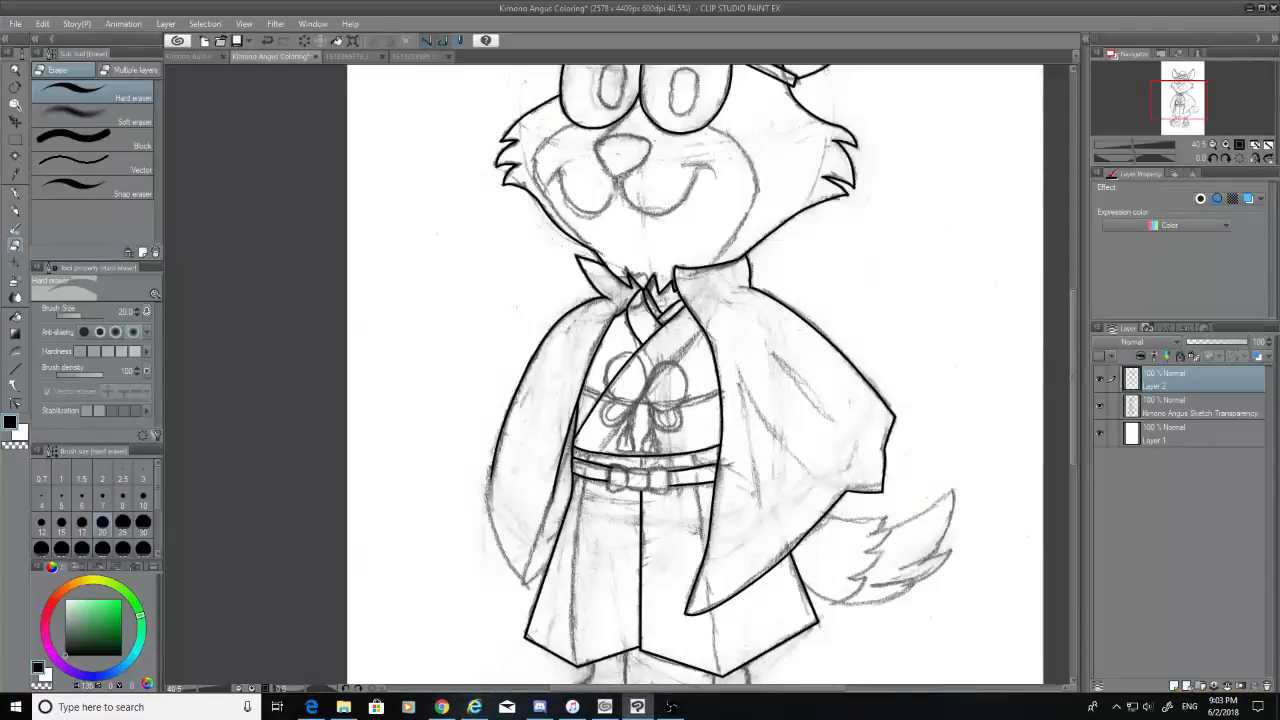
Erase the left sleeve's inner line beside the waist and the adjoining stretch of the kimono's front edge, and select the G-pen
{"action": "left_click", "coordinate": [1202, 9]}
{"action": "scroll", "coordinate": [556, 628], "scroll_direction": "up", "scroll_amount": 1}
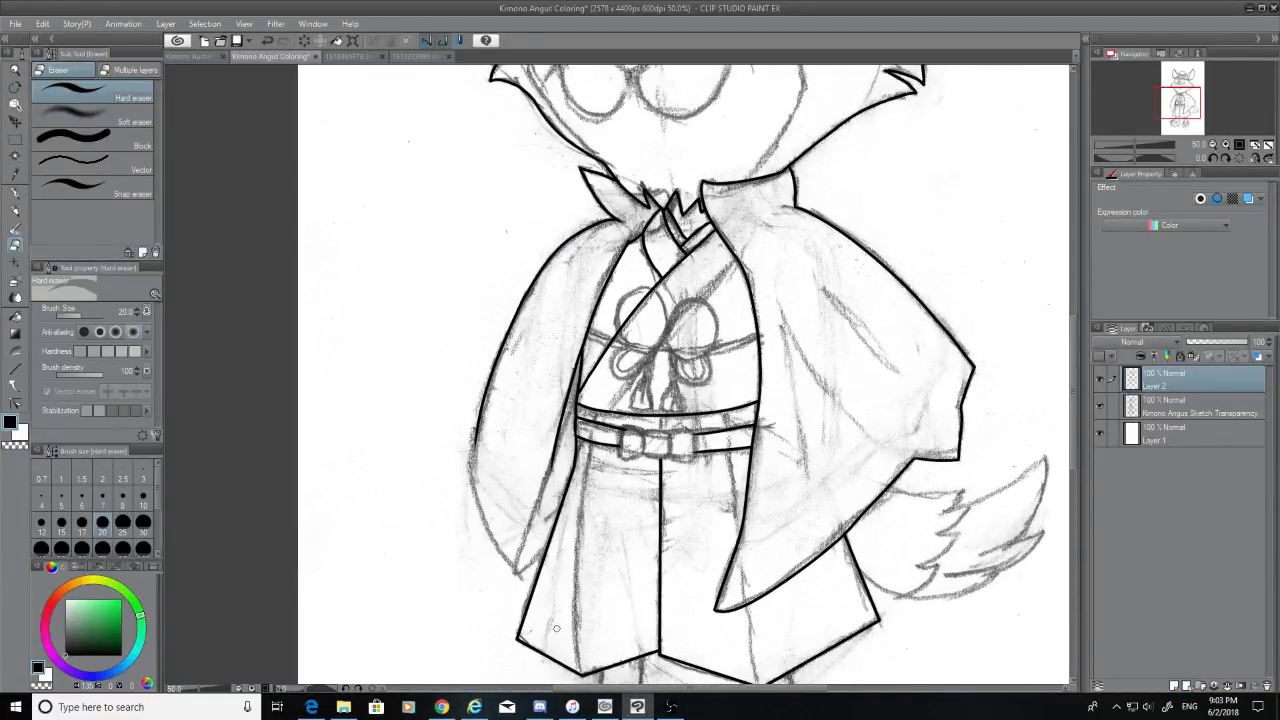
{"action": "scroll", "coordinate": [605, 450], "scroll_direction": "up", "scroll_amount": 5}
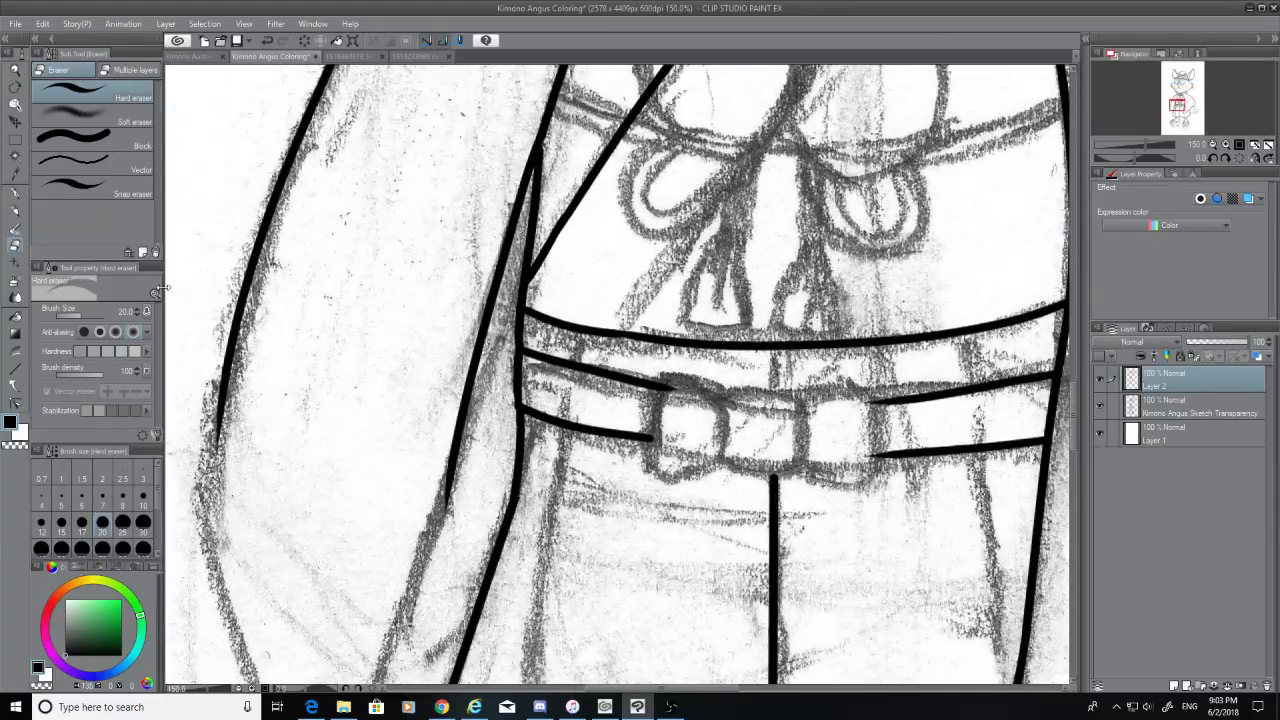
{"action": "mouse_move", "coordinate": [520, 185]}
{"action": "left_mouse_down"}
{"action": "mouse_move", "coordinate": [530, 145]}
{"action": "mouse_move", "coordinate": [450, 505]}
{"action": "mouse_move", "coordinate": [466, 360]}
{"action": "left_mouse_up"}
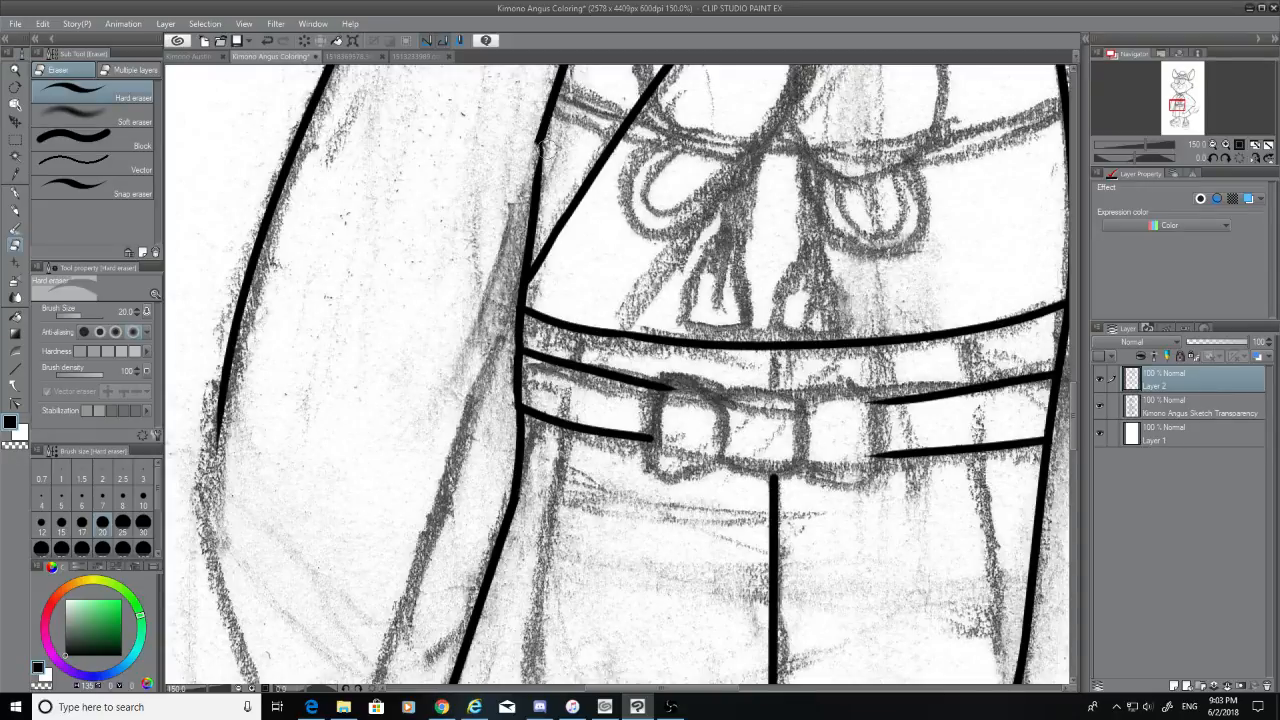
{"action": "left_click_drag", "start_coordinate": [527, 145], "coordinate": [540, 178]}
{"action": "left_click", "coordinate": [15, 193]}
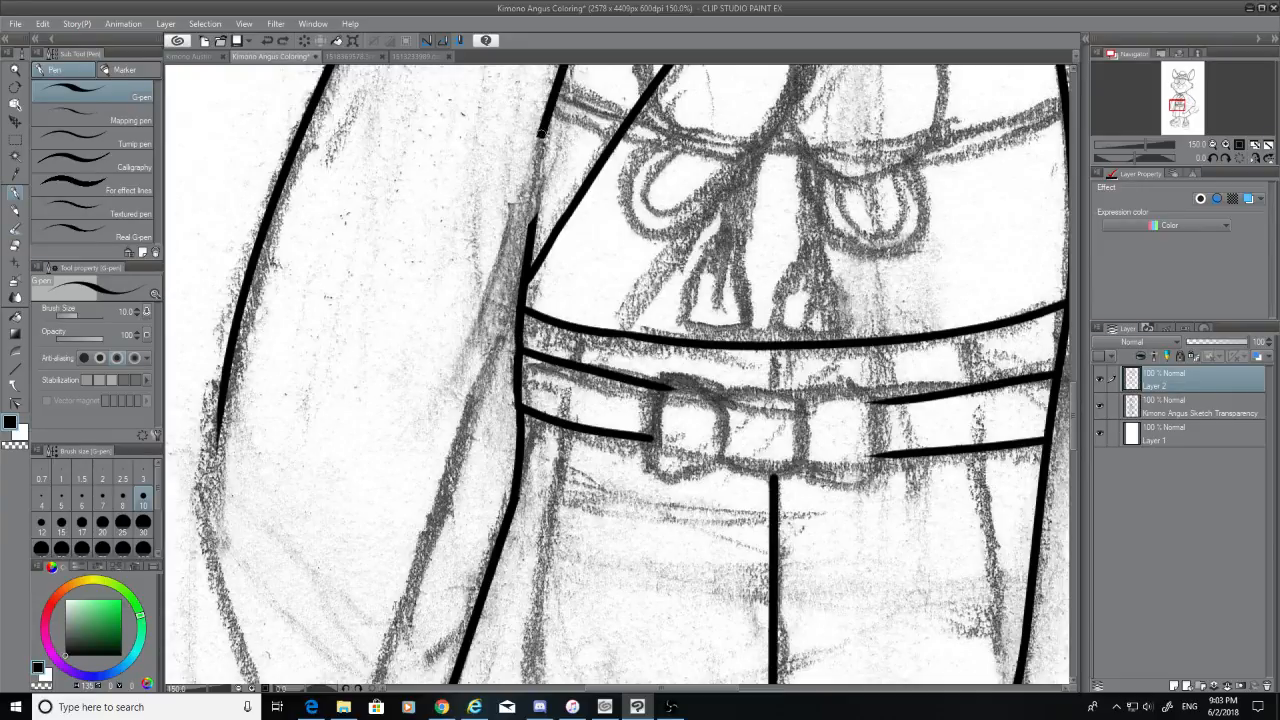
{"action": "left_click_drag", "start_coordinate": [543, 134], "coordinate": [425, 583]}
{"action": "key", "text": "ctrl+z"}
{"action": "left_click_drag", "start_coordinate": [546, 136], "coordinate": [462, 580]}
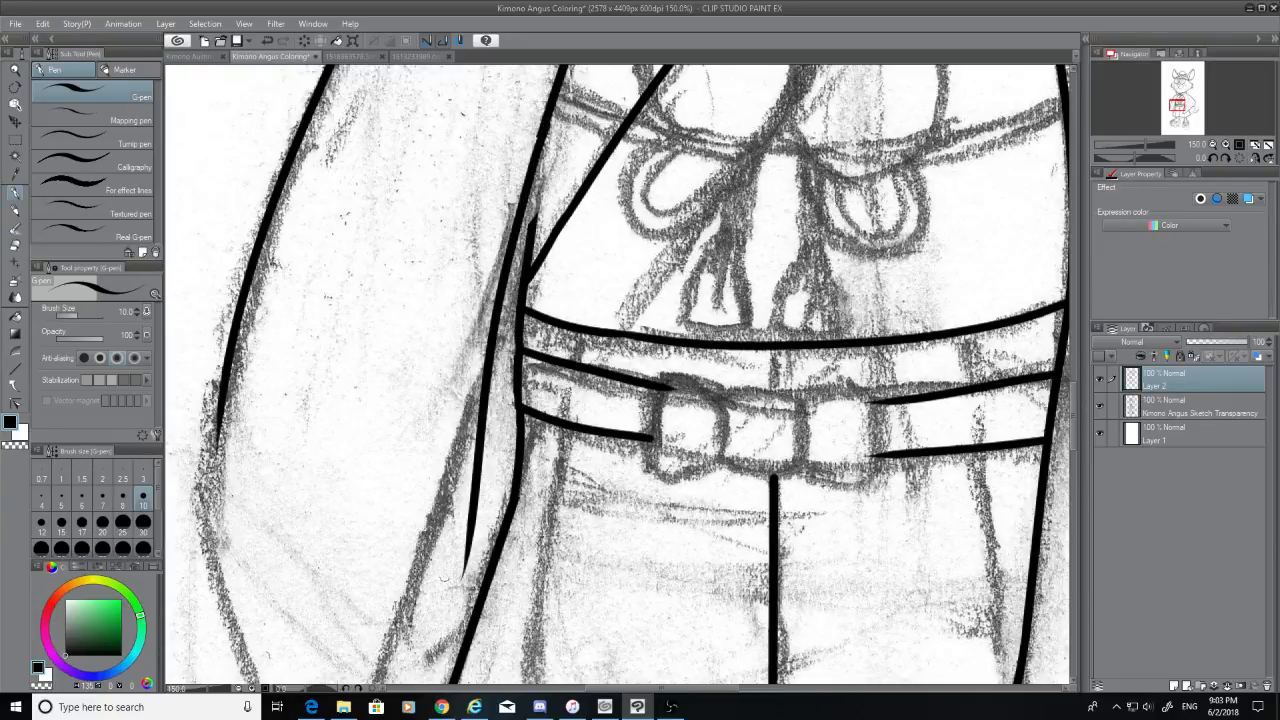
{"action": "key", "text": "ctrl+z"}
{"action": "mouse_move", "coordinate": [542, 128]}
{"action": "left_mouse_down"}
{"action": "mouse_move", "coordinate": [531, 210]}
{"action": "mouse_move", "coordinate": [425, 530]}
{"action": "left_mouse_up"}
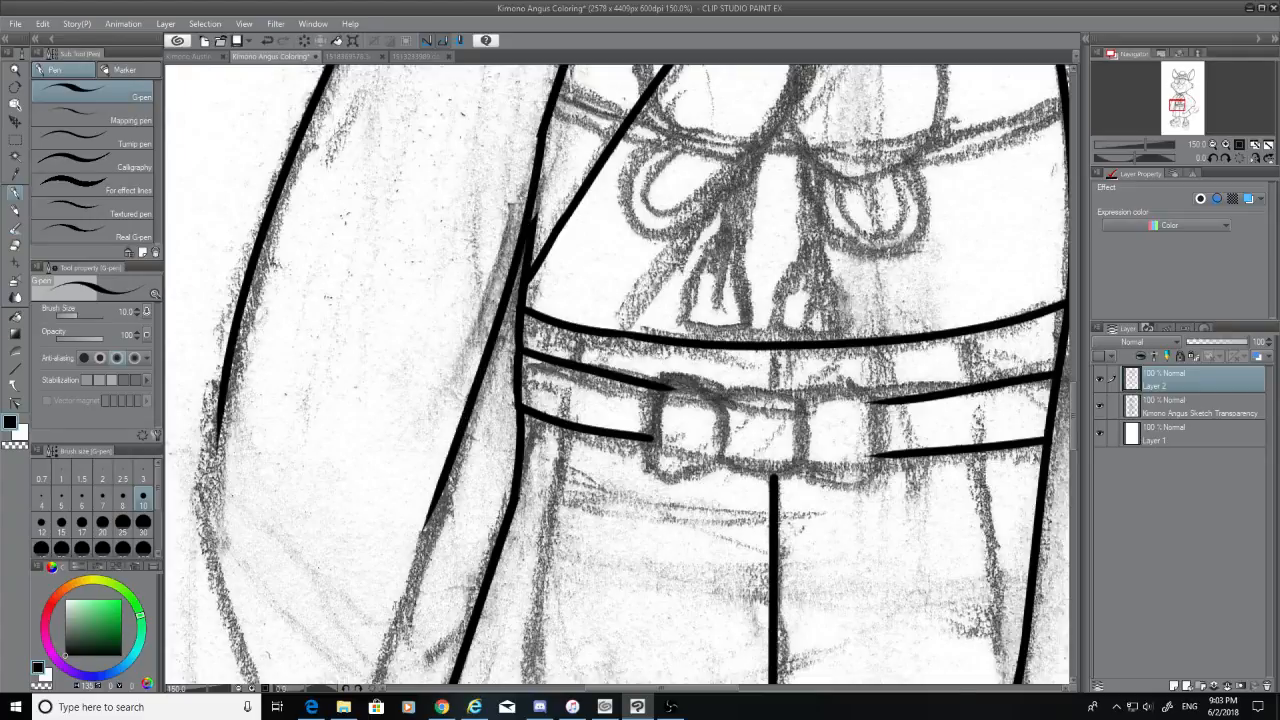
{"action": "key", "text": "ctrl+z"}
{"action": "left_click_drag", "start_coordinate": [546, 124], "coordinate": [430, 578]}
{"action": "key", "text": "ctrl+z"}
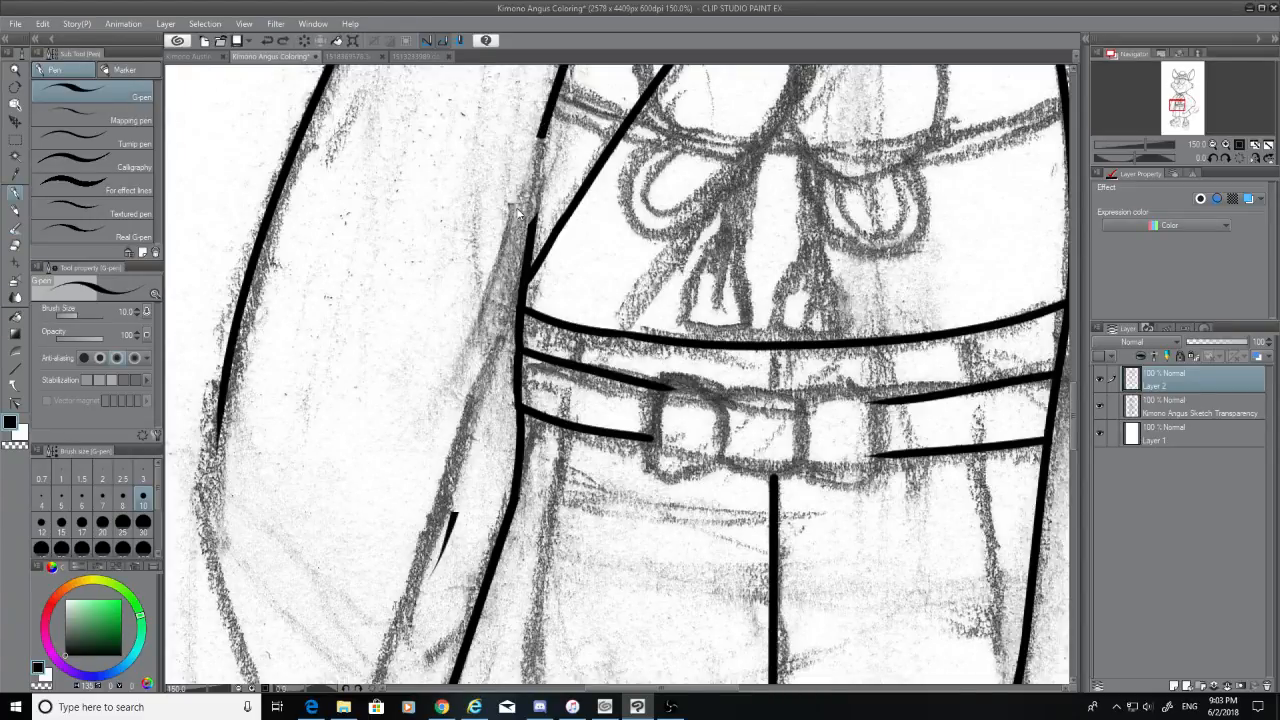
{"action": "mouse_move", "coordinate": [533, 233]}
{"action": "left_mouse_down"}
{"action": "mouse_move", "coordinate": [542, 134]}
{"action": "mouse_move", "coordinate": [528, 264]}
{"action": "left_mouse_up"}
{"action": "key", "text": "ctrl+z"}
{"action": "key", "text": "ctrl+z"}
Re-ink the erased stretch of the kimono's left front edge just above the waistband
{"action": "left_click_drag", "start_coordinate": [542, 132], "coordinate": [524, 268]}
{"action": "key", "text": "ctrl+z"}
{"action": "left_click_drag", "start_coordinate": [543, 130], "coordinate": [522, 264]}
{"action": "left_click_drag", "start_coordinate": [530, 204], "coordinate": [442, 540]}
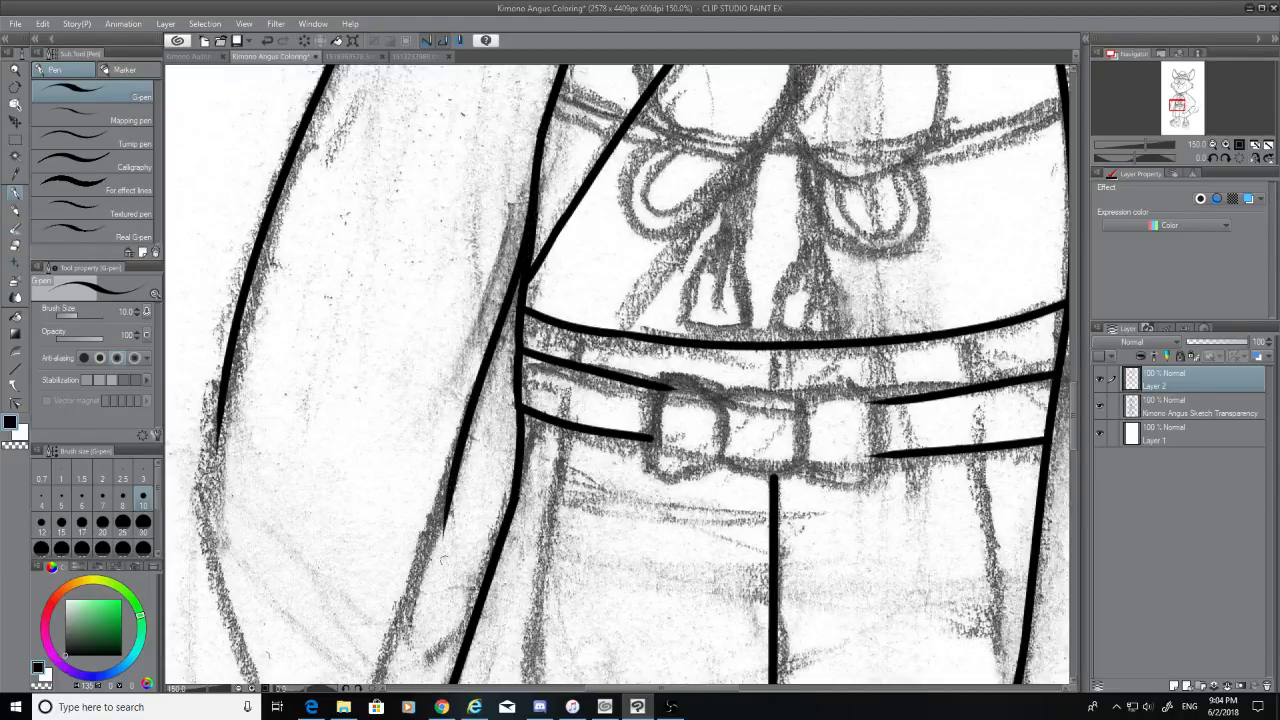
{"action": "key", "text": "ctrl+z"}
{"action": "left_click_drag", "start_coordinate": [536, 194], "coordinate": [393, 628]}
{"action": "key", "text": "ctrl+z"}
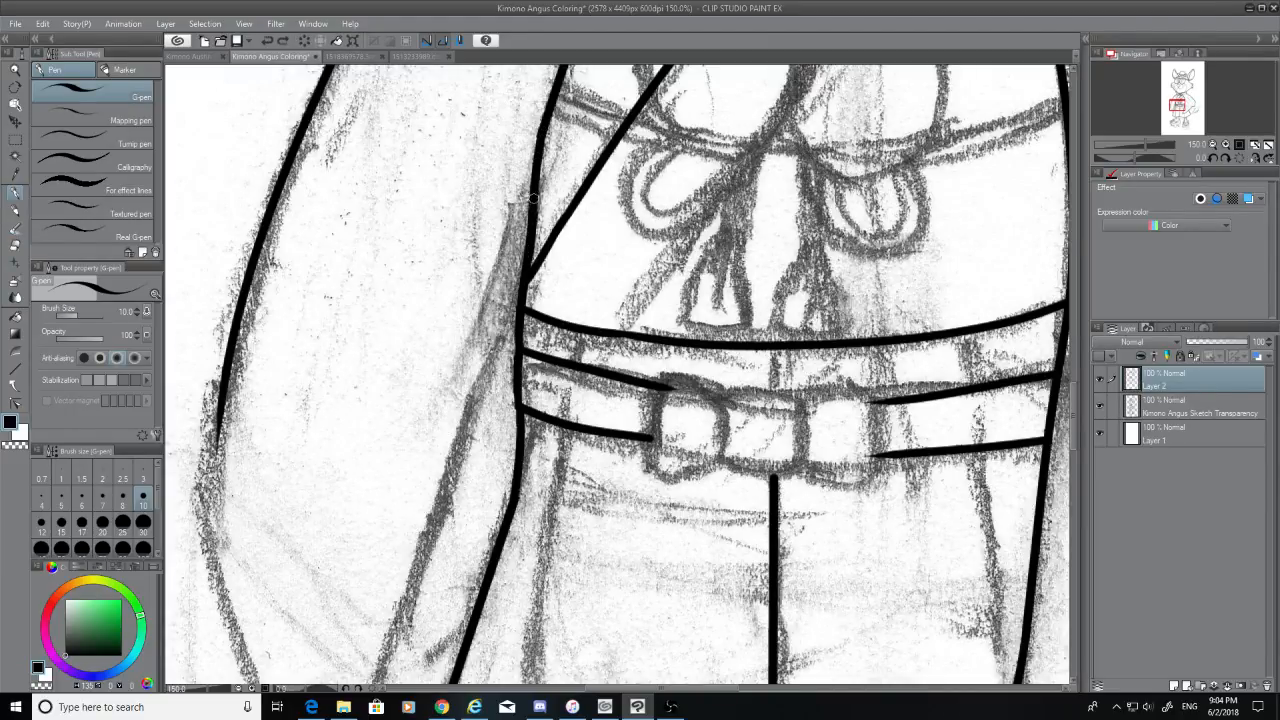
{"action": "left_click_drag", "start_coordinate": [530, 212], "coordinate": [404, 645]}
{"action": "key", "text": "ctrl+z"}
Ink the left sleeve's inner edge from above the waistband down to the sleeve tip and erase the overhang past the tip
{"action": "left_click_drag", "start_coordinate": [530, 212], "coordinate": [425, 566]}
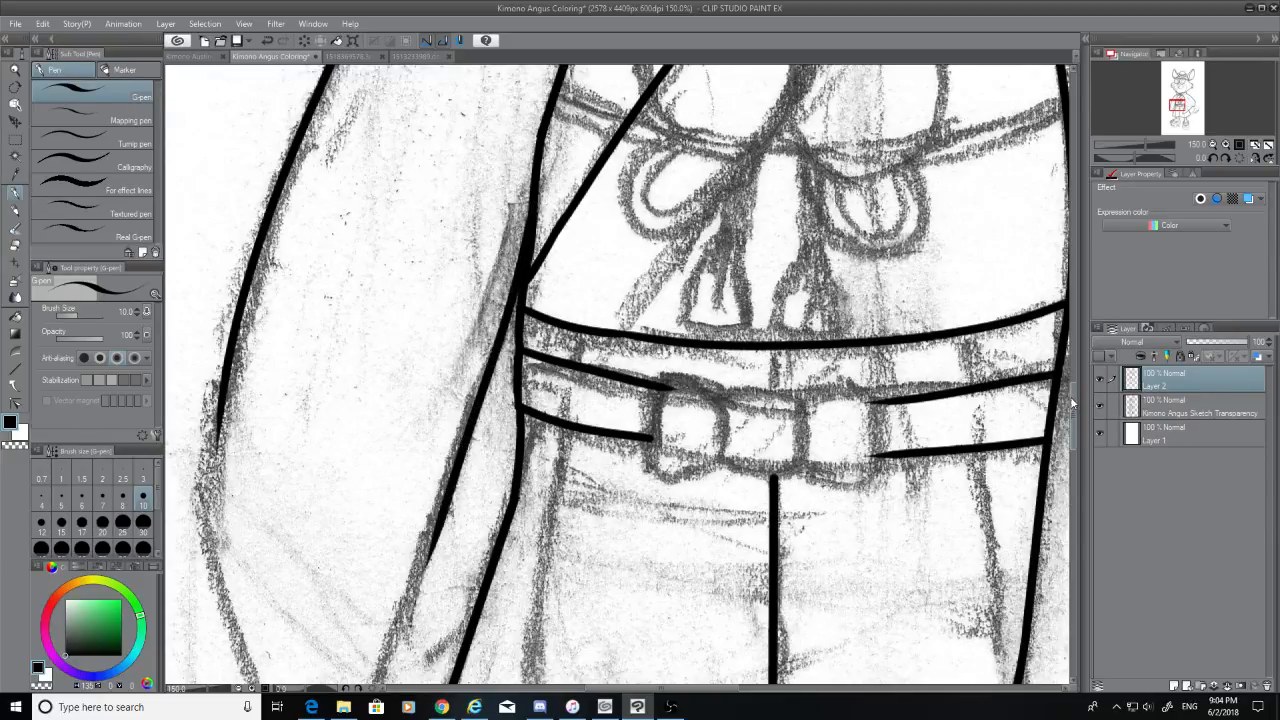
{"action": "scroll", "coordinate": [1076, 415], "scroll_direction": "down", "scroll_amount": 2}
{"action": "mouse_move", "coordinate": [441, 326]}
{"action": "left_mouse_down"}
{"action": "mouse_move", "coordinate": [310, 664]}
{"action": "mouse_move", "coordinate": [445, 312]}
{"action": "mouse_move", "coordinate": [314, 678]}
{"action": "left_mouse_up"}
{"action": "key", "text": "ctrl+z"}
{"action": "key", "text": "ctrl+z"}
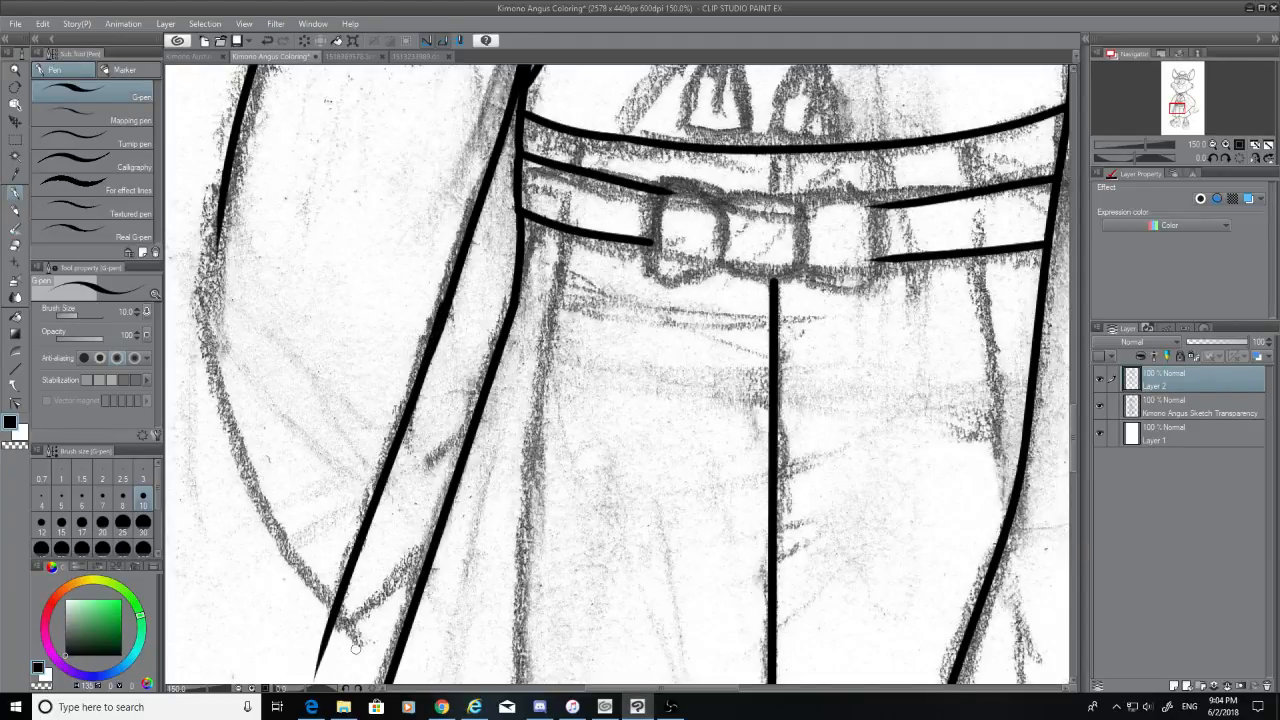
{"action": "left_click", "coordinate": [15, 246]}
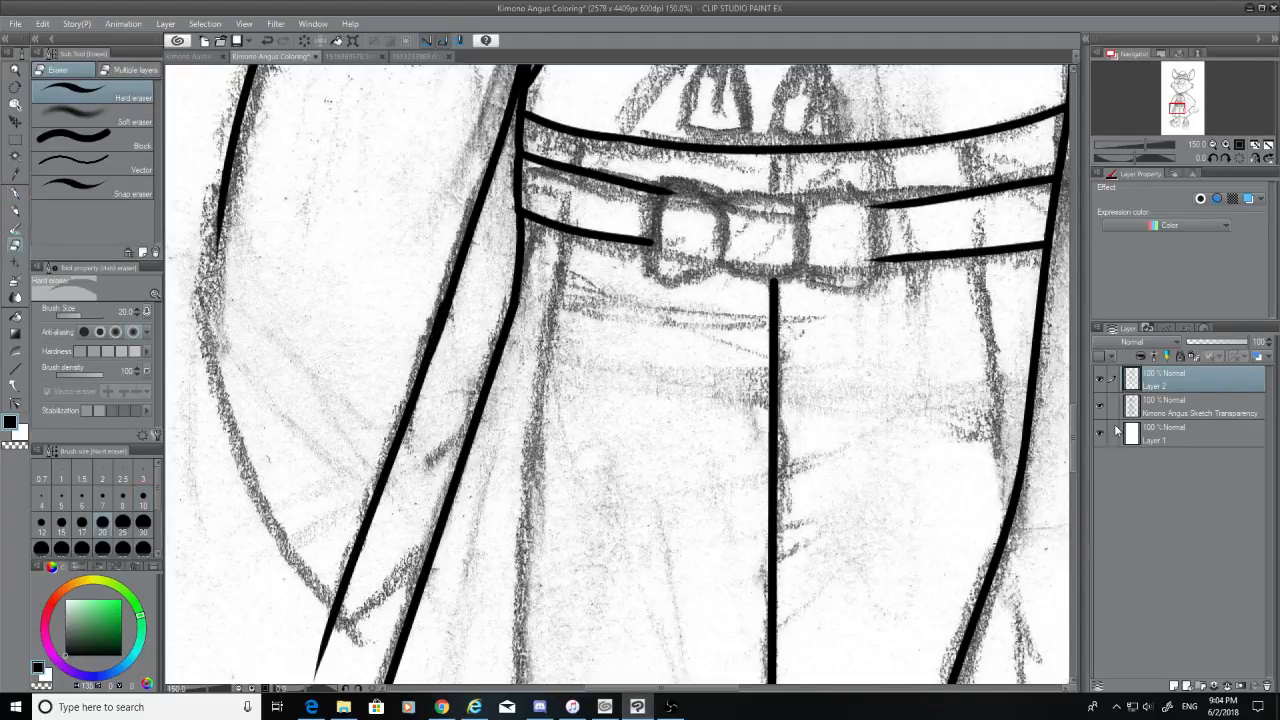
{"action": "scroll", "coordinate": [1072, 435], "scroll_direction": "down", "scroll_amount": 3}
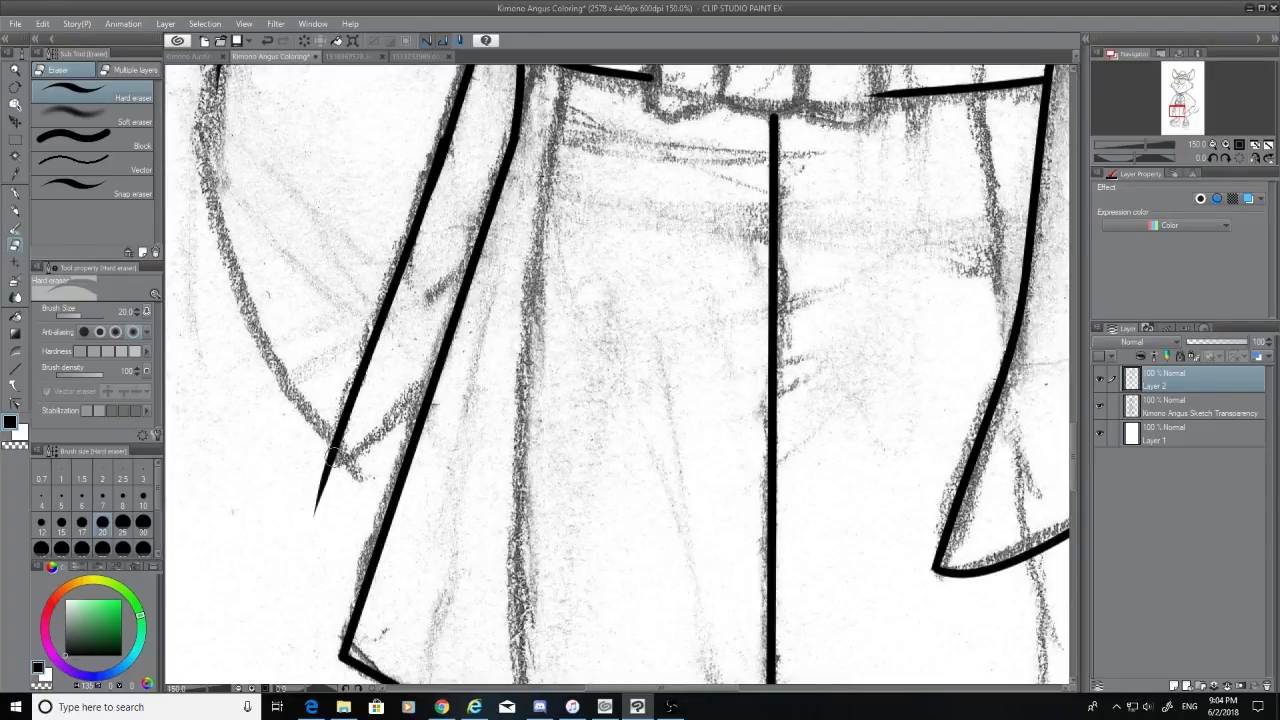
{"action": "left_click_drag", "start_coordinate": [333, 457], "coordinate": [315, 518]}
Ink the left sleeve's short bottom edge from the sleeve tip to the trouser's side line with the G-pen
{"action": "left_click", "coordinate": [15, 194]}
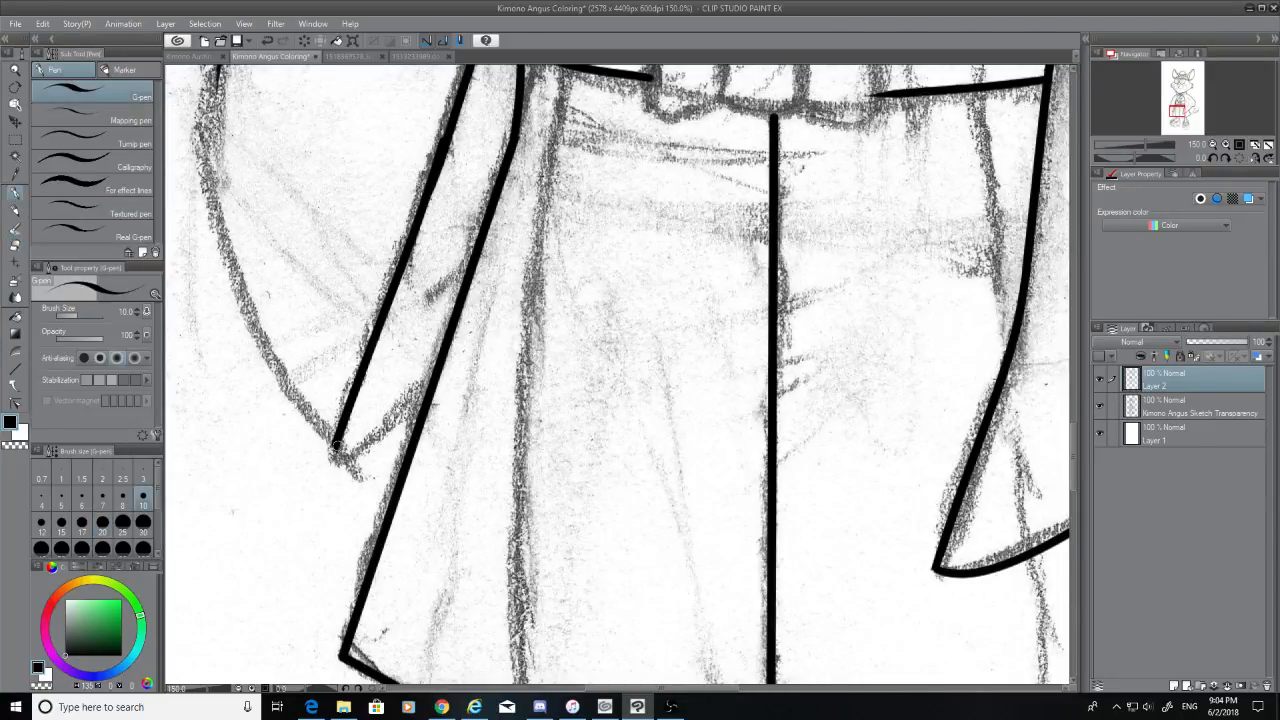
{"action": "left_click_drag", "start_coordinate": [337, 447], "coordinate": [418, 402]}
{"action": "key", "text": "ctrl+z"}
{"action": "mouse_move", "coordinate": [332, 450]}
{"action": "left_mouse_down"}
{"action": "mouse_move", "coordinate": [403, 412]}
{"action": "mouse_move", "coordinate": [321, 465]}
{"action": "mouse_move", "coordinate": [430, 396]}
{"action": "left_mouse_up"}
{"action": "key", "text": "ctrl+z"}
{"action": "key", "text": "ctrl+z"}
{"action": "key", "text": "ctrl+z"}
{"action": "left_click_drag", "start_coordinate": [334, 447], "coordinate": [422, 398]}
{"action": "key", "text": "ctrl+z"}
{"action": "left_click_drag", "start_coordinate": [333, 450], "coordinate": [433, 395]}
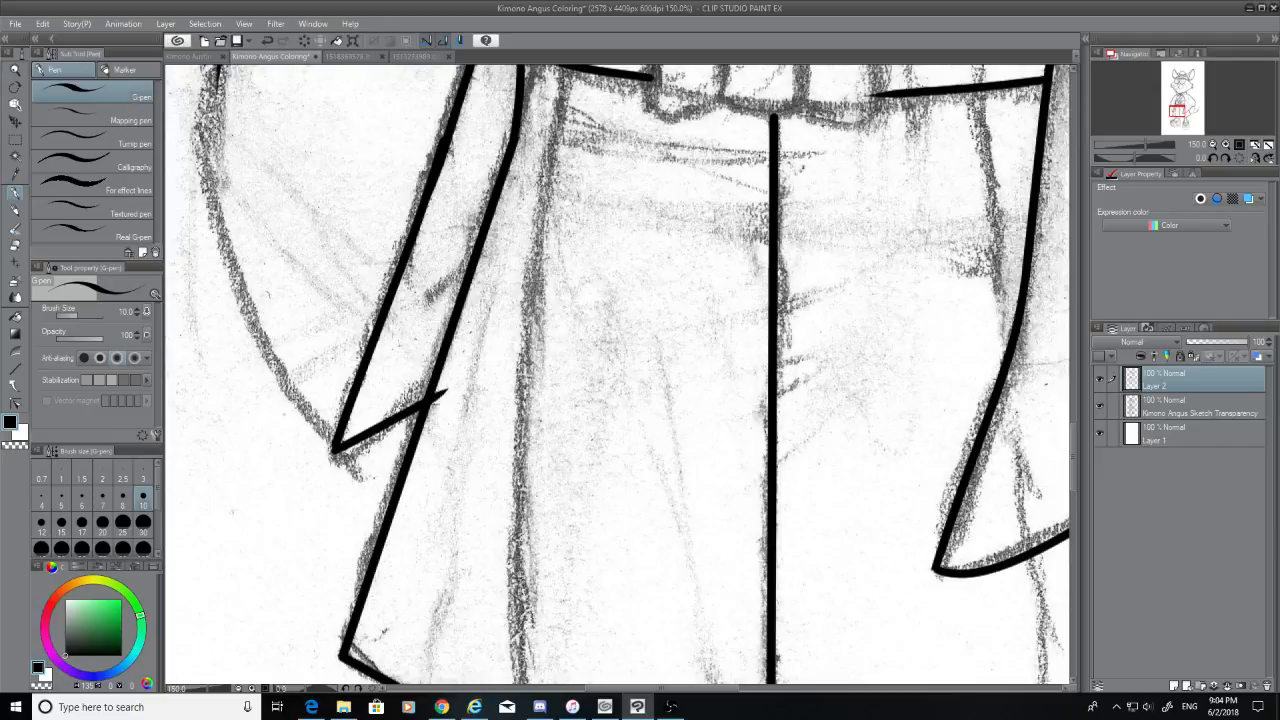
Hide the pencil sketch layer and erase the sleeve bottom line's overhang past the trouser's side line
{"action": "left_click", "coordinate": [15, 246]}
{"action": "left_click", "coordinate": [1100, 405]}
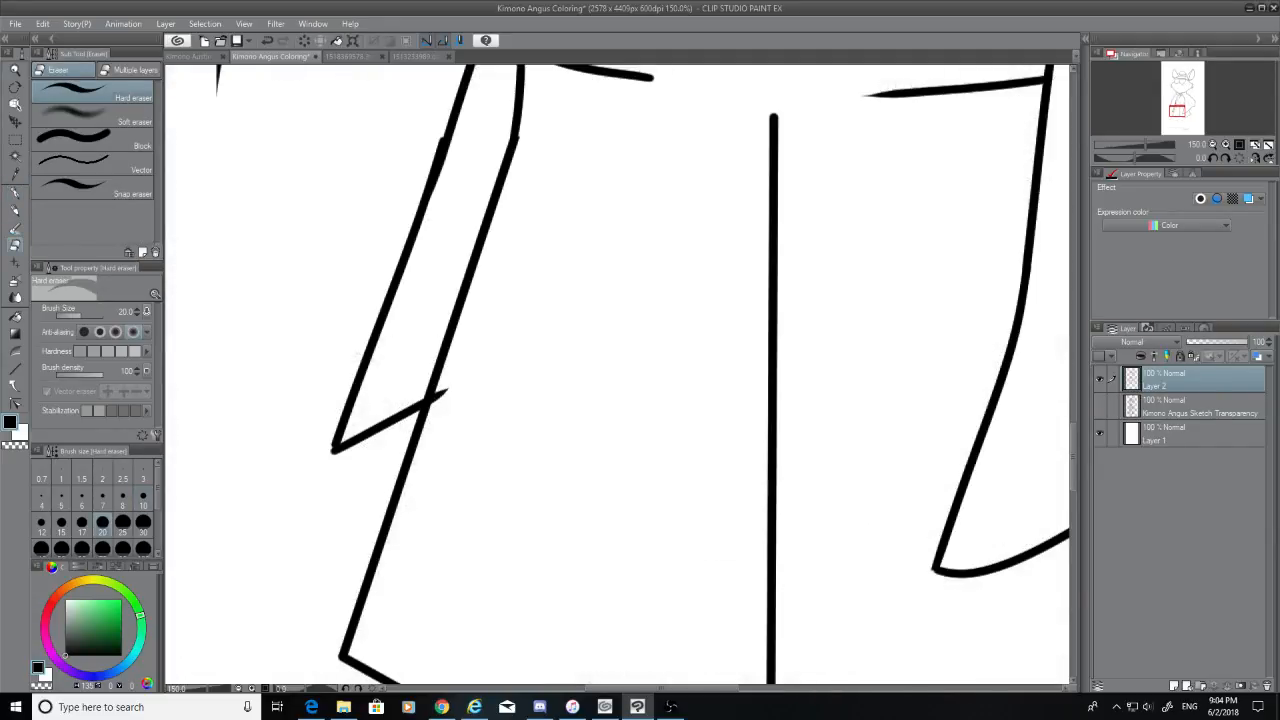
{"action": "left_click_drag", "start_coordinate": [416, 410], "coordinate": [443, 386]}
{"action": "key", "text": "ctrl+z"}
{"action": "left_click_drag", "start_coordinate": [447, 390], "coordinate": [440, 404]}
Show the sketch layer again and ink the left sleeve's outer curve down towards the sleeve tip with the G-pen
{"action": "left_click", "coordinate": [1099, 406]}
{"action": "left_click_drag", "start_coordinate": [679, 689], "coordinate": [638, 689]}
{"action": "left_click", "coordinate": [14, 192]}
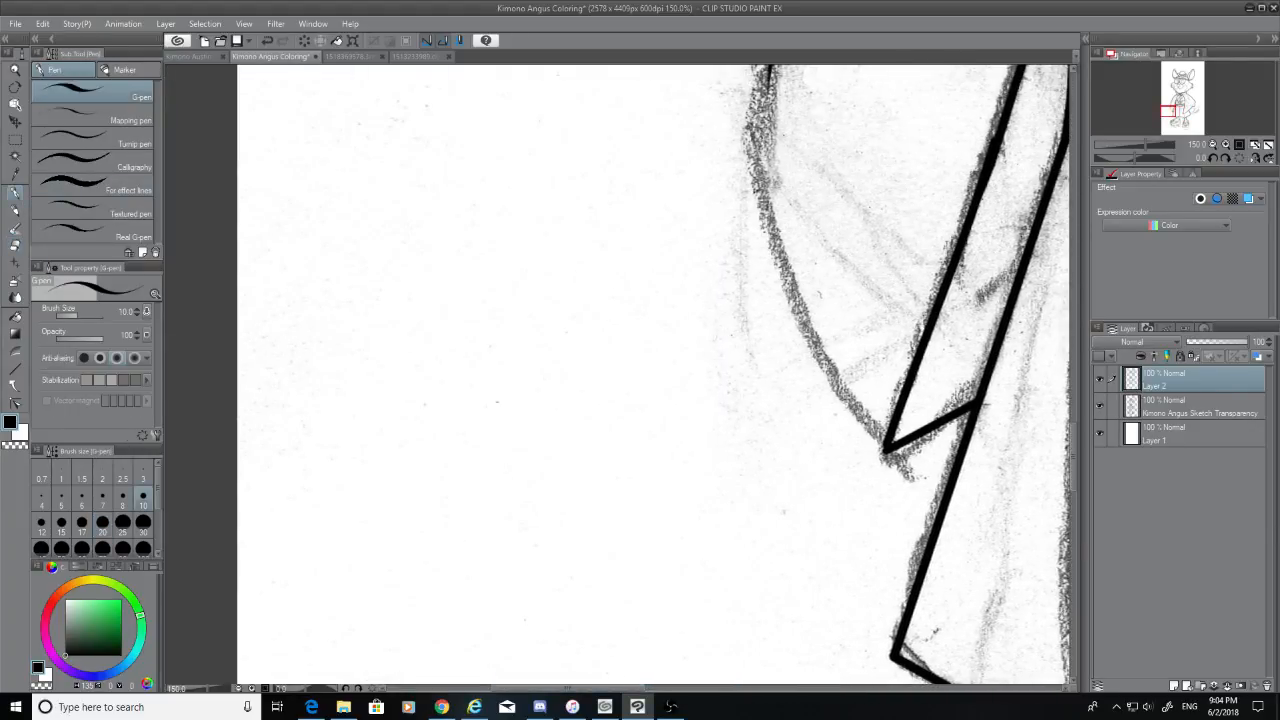
{"action": "left_click_drag", "start_coordinate": [1076, 457], "coordinate": [1072, 430]}
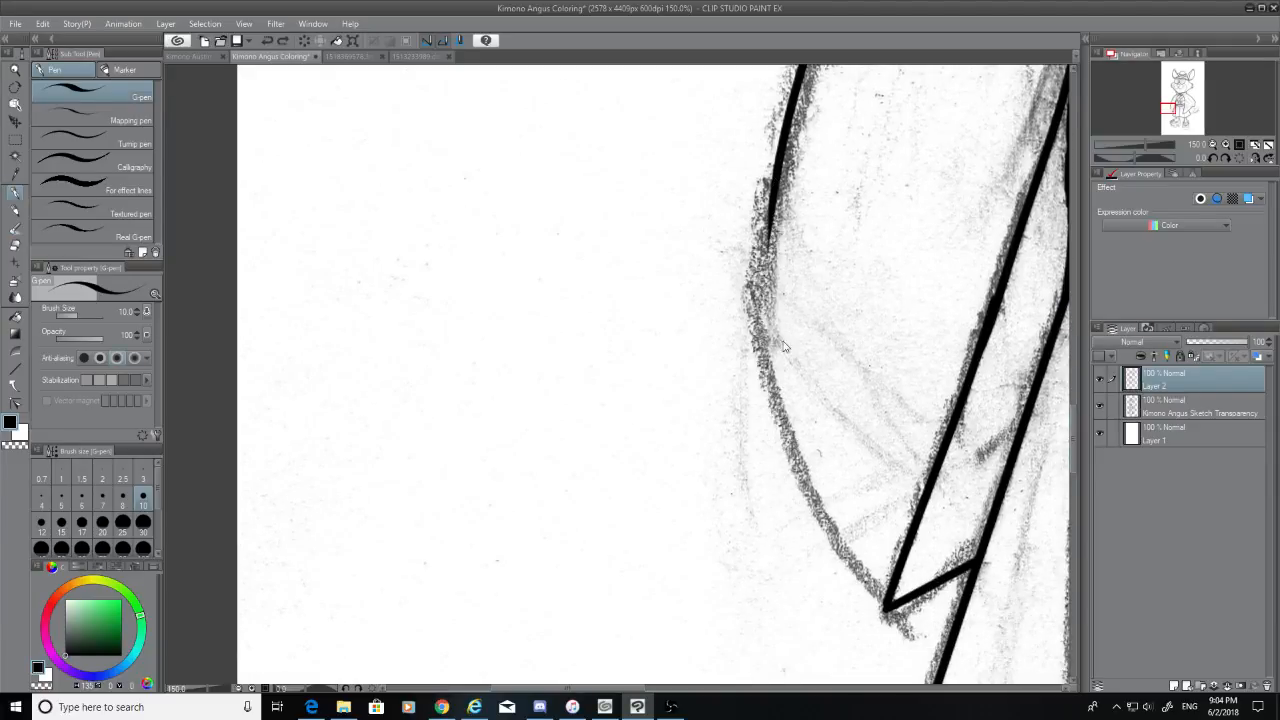
{"action": "left_click_drag", "start_coordinate": [767, 245], "coordinate": [916, 624]}
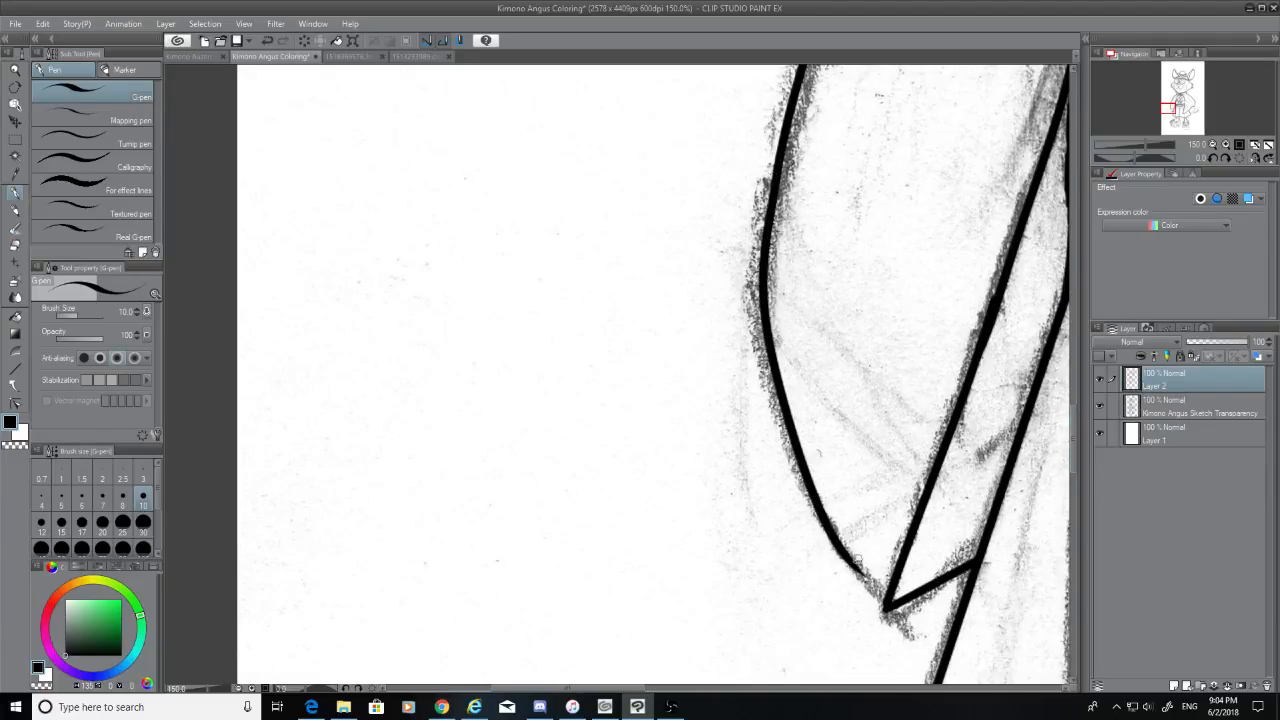
Ink the last stretch of the left sleeve's outer curve so it meets the sleeve tip
{"action": "left_click_drag", "start_coordinate": [854, 560], "coordinate": [887, 605]}
{"action": "key", "text": "ctrl+z"}
{"action": "left_click_drag", "start_coordinate": [853, 559], "coordinate": [886, 608]}
{"action": "key", "text": "ctrl+z"}
{"action": "key", "text": "ctrl+z"}
{"action": "left_click_drag", "start_coordinate": [844, 549], "coordinate": [888, 607]}
{"action": "key", "text": "ctrl+z"}
{"action": "left_click_drag", "start_coordinate": [840, 553], "coordinate": [887, 608]}
{"action": "key", "text": "ctrl+z"}
{"action": "key", "text": "ctrl+z"}
{"action": "key", "text": "ctrl+z"}
{"action": "mouse_move", "coordinate": [836, 545]}
{"action": "left_mouse_down"}
{"action": "mouse_move", "coordinate": [887, 609]}
{"action": "mouse_move", "coordinate": [843, 541]}
{"action": "left_mouse_up"}
{"action": "key", "text": "ctrl+z"}
Hide the sketch layer and erase the stray bumps along the left sleeve's inner and outer lines with the Hard eraser
{"action": "left_click", "coordinate": [1099, 404]}
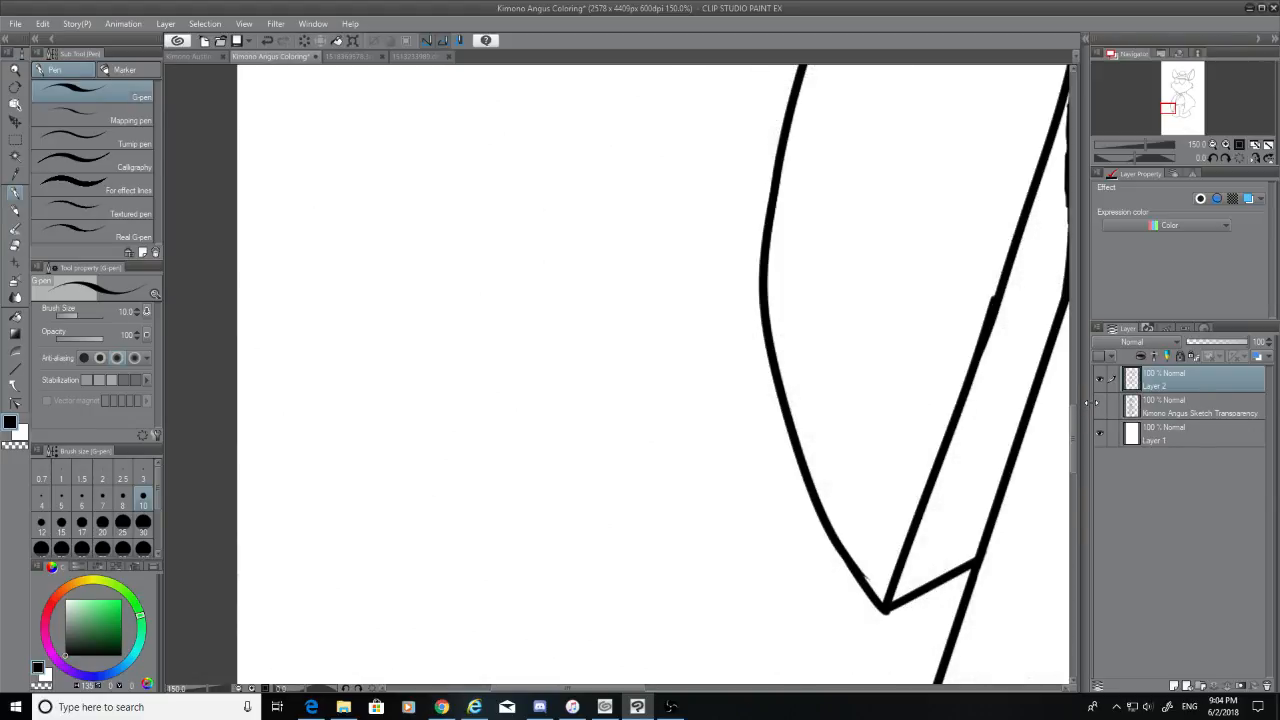
{"action": "left_click", "coordinate": [15, 244]}
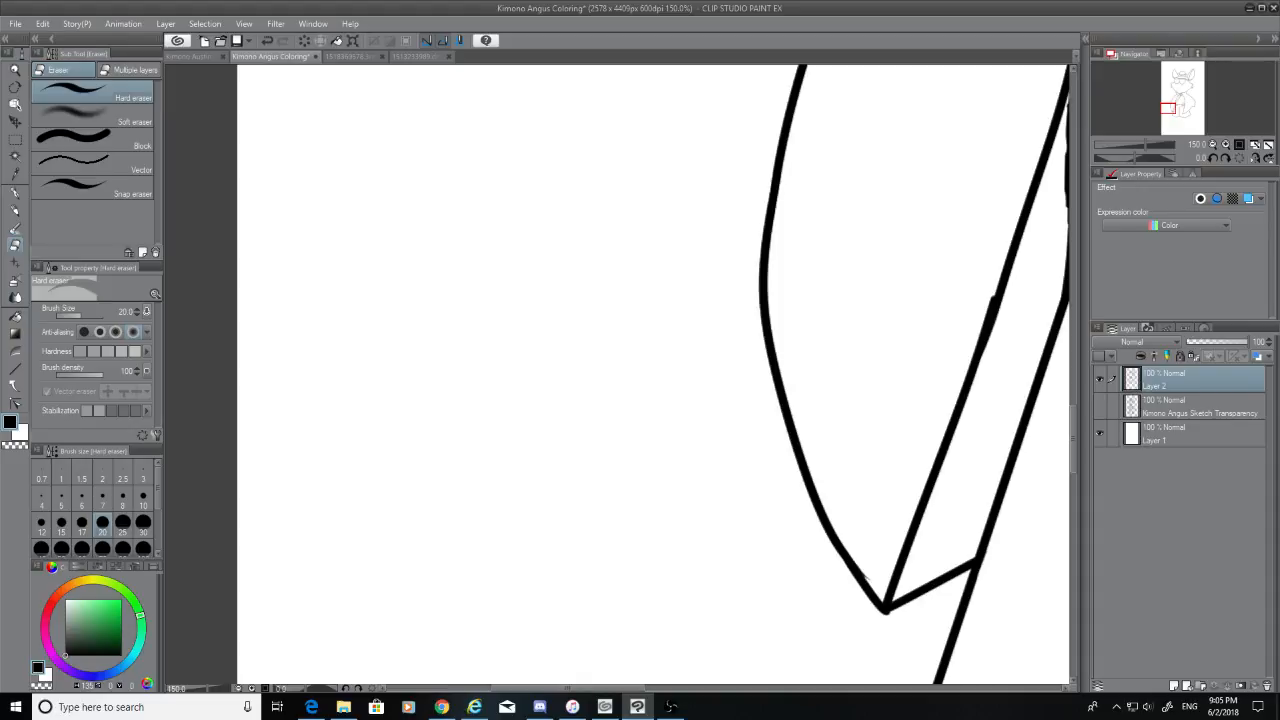
{"action": "left_click_drag", "start_coordinate": [1015, 309], "coordinate": [991, 296]}
{"action": "key", "text": "ctrl+z"}
{"action": "left_click_drag", "start_coordinate": [871, 575], "coordinate": [865, 557]}
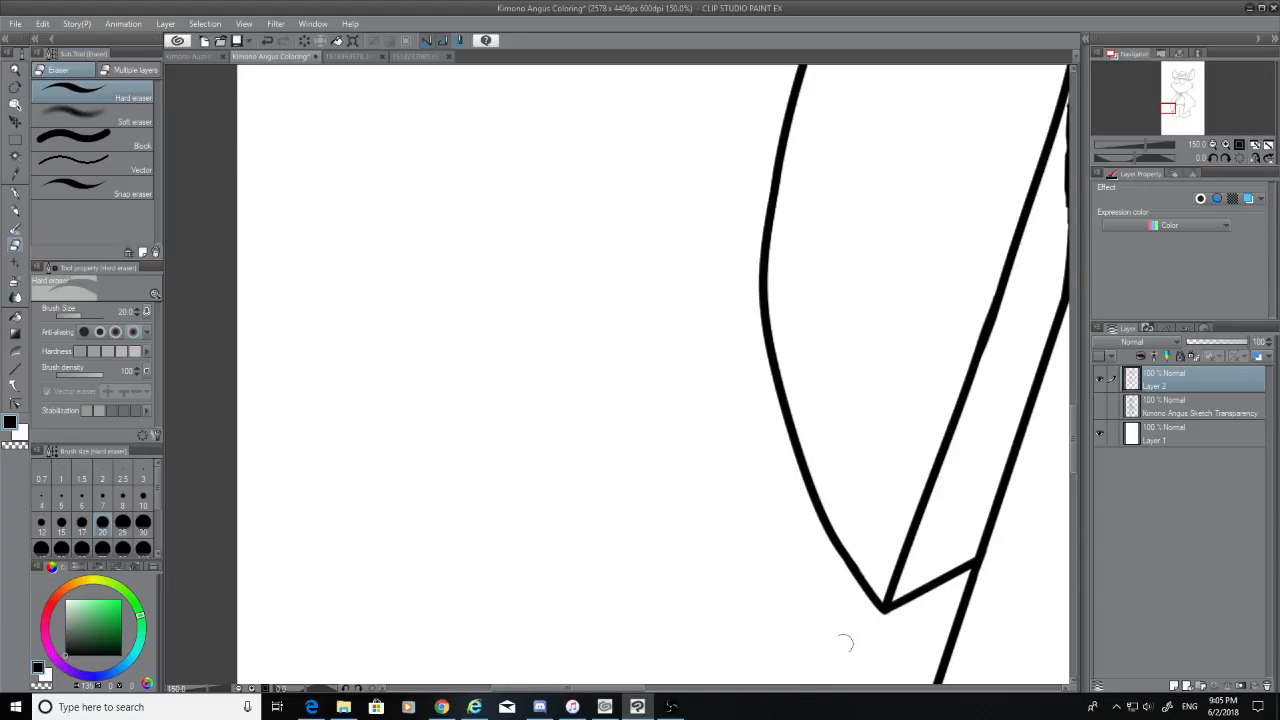
Show the sketch layer again and ink the lower edge of the kimono's diagonal collar band down to the waistband with the G-pen
{"action": "scroll", "coordinate": [800, 614], "scroll_direction": "down", "scroll_amount": 5}
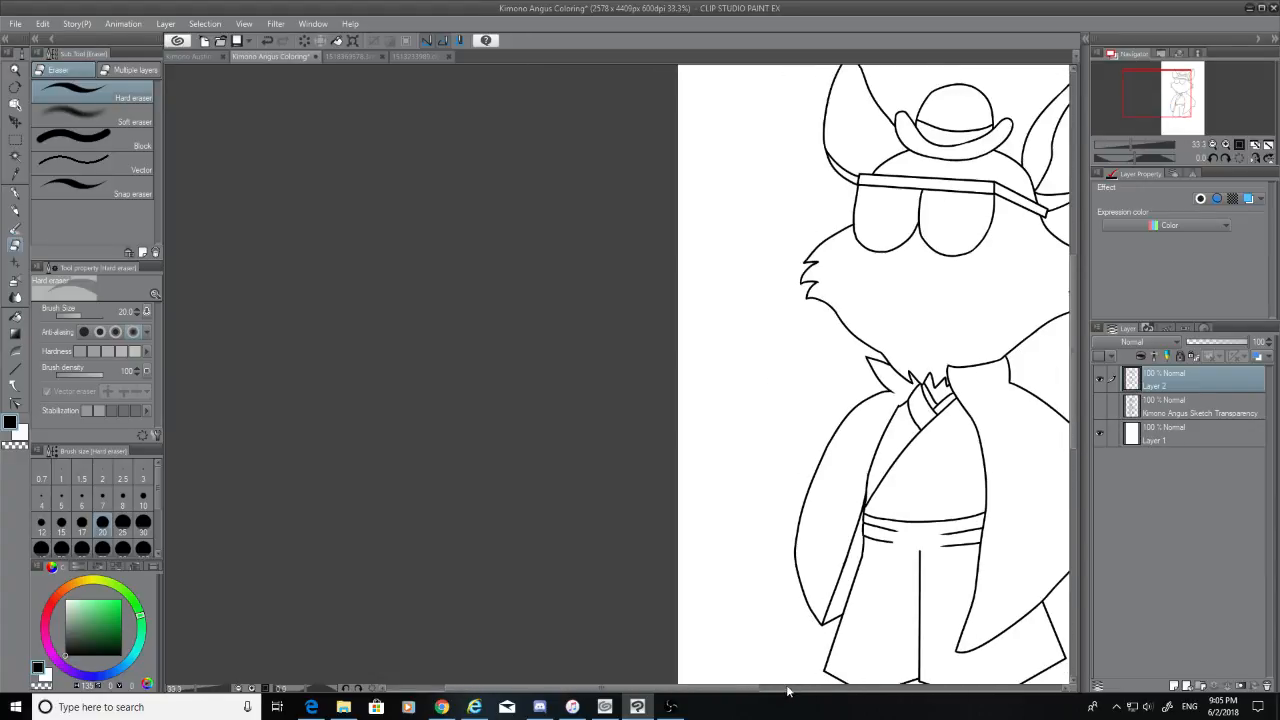
{"action": "left_click_drag", "start_coordinate": [760, 689], "coordinate": [795, 689]}
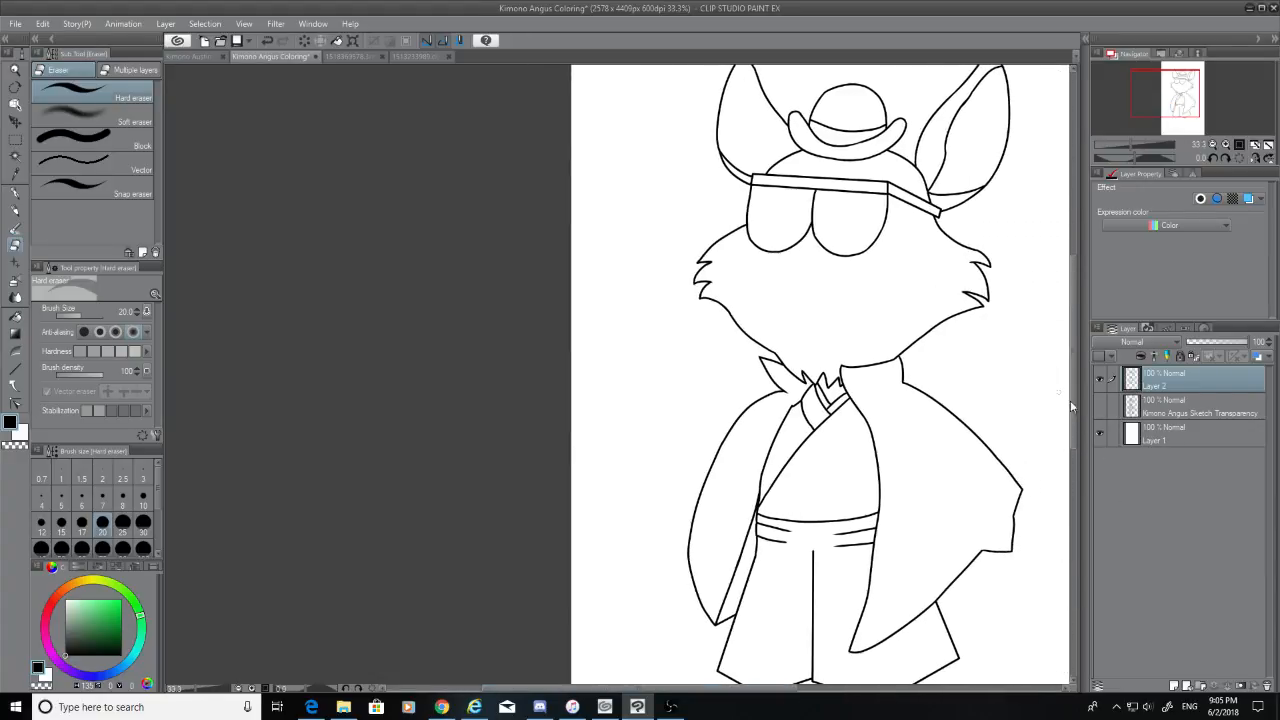
{"action": "scroll", "coordinate": [1061, 390], "scroll_direction": "down", "scroll_amount": 2}
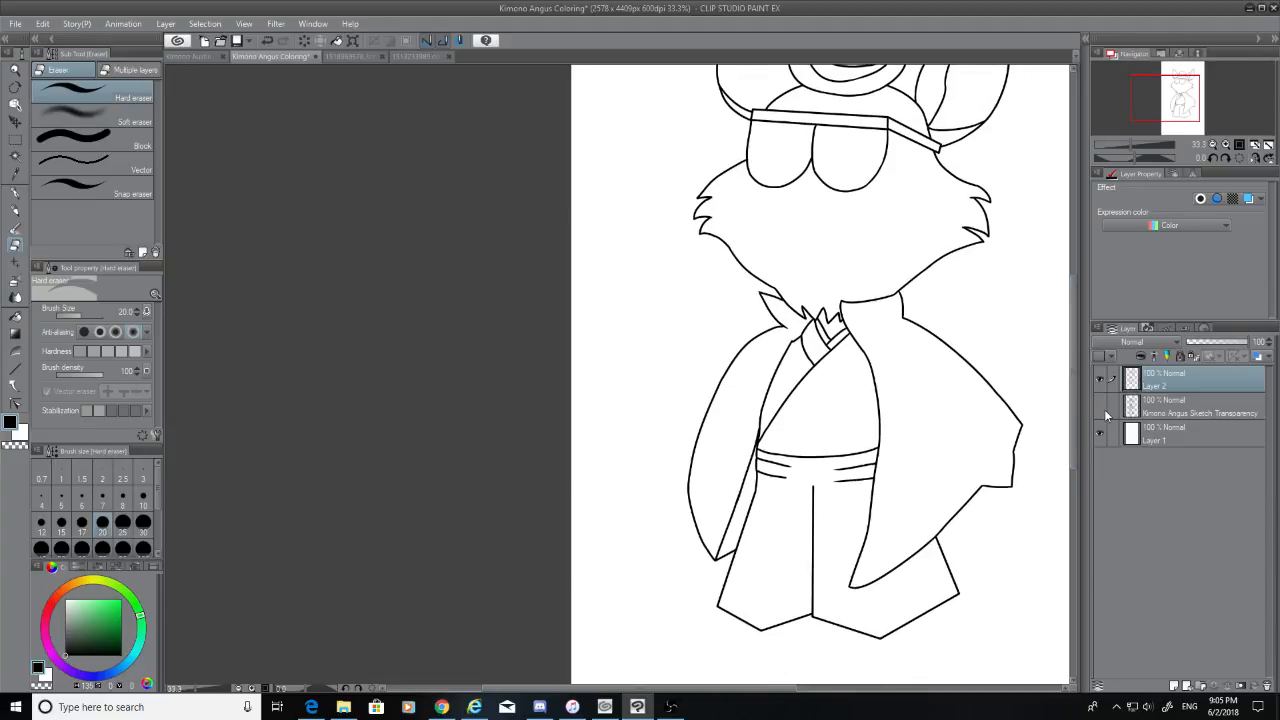
{"action": "left_click", "coordinate": [1104, 409]}
{"action": "scroll", "coordinate": [951, 323], "scroll_direction": "up", "scroll_amount": 3}
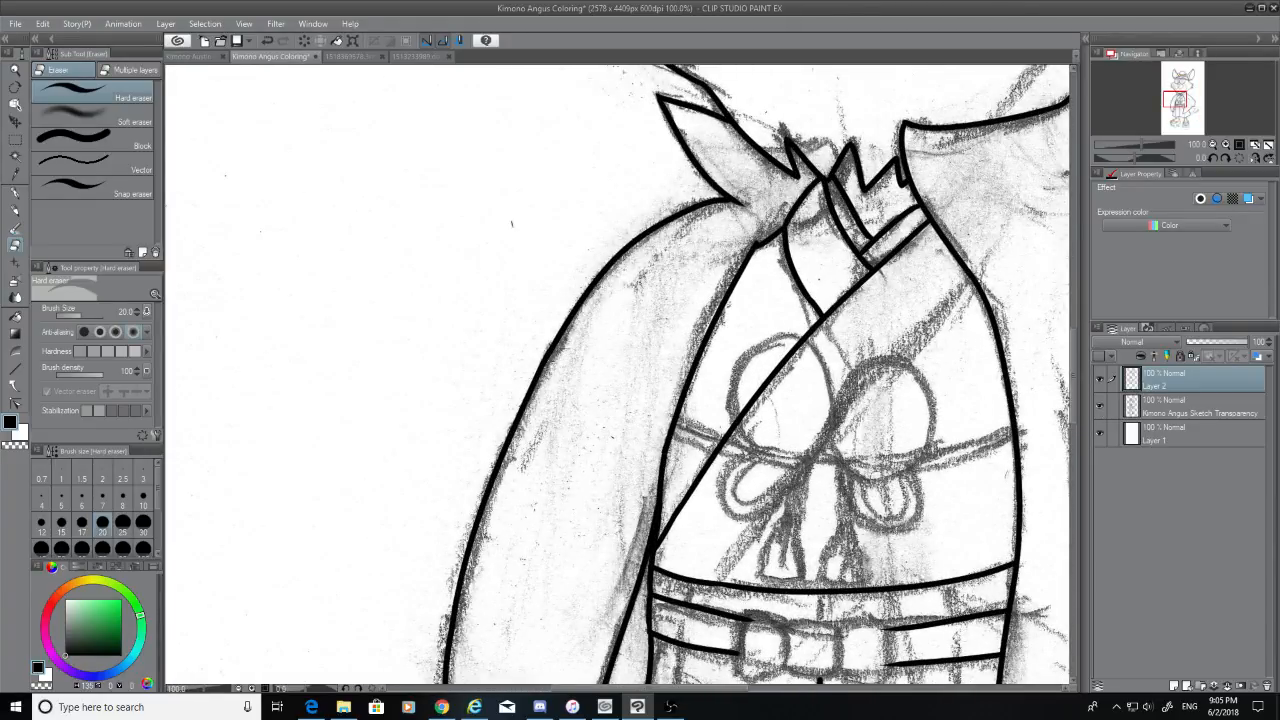
{"action": "left_click", "coordinate": [16, 194]}
{"action": "mouse_move", "coordinate": [962, 272]}
{"action": "left_mouse_down"}
{"action": "mouse_move", "coordinate": [952, 304]}
{"action": "mouse_move", "coordinate": [736, 572]}
{"action": "left_mouse_up"}
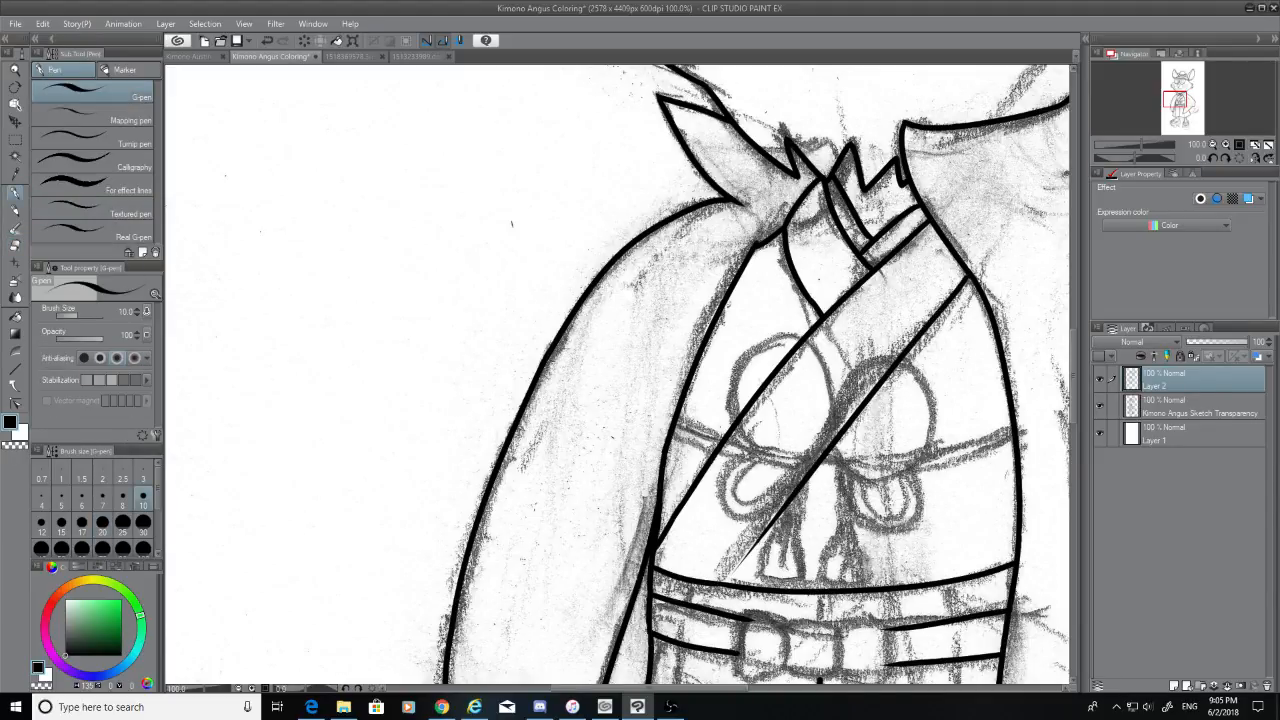
{"action": "key", "text": "ctrl+z"}
{"action": "left_click_drag", "start_coordinate": [970, 280], "coordinate": [704, 575]}
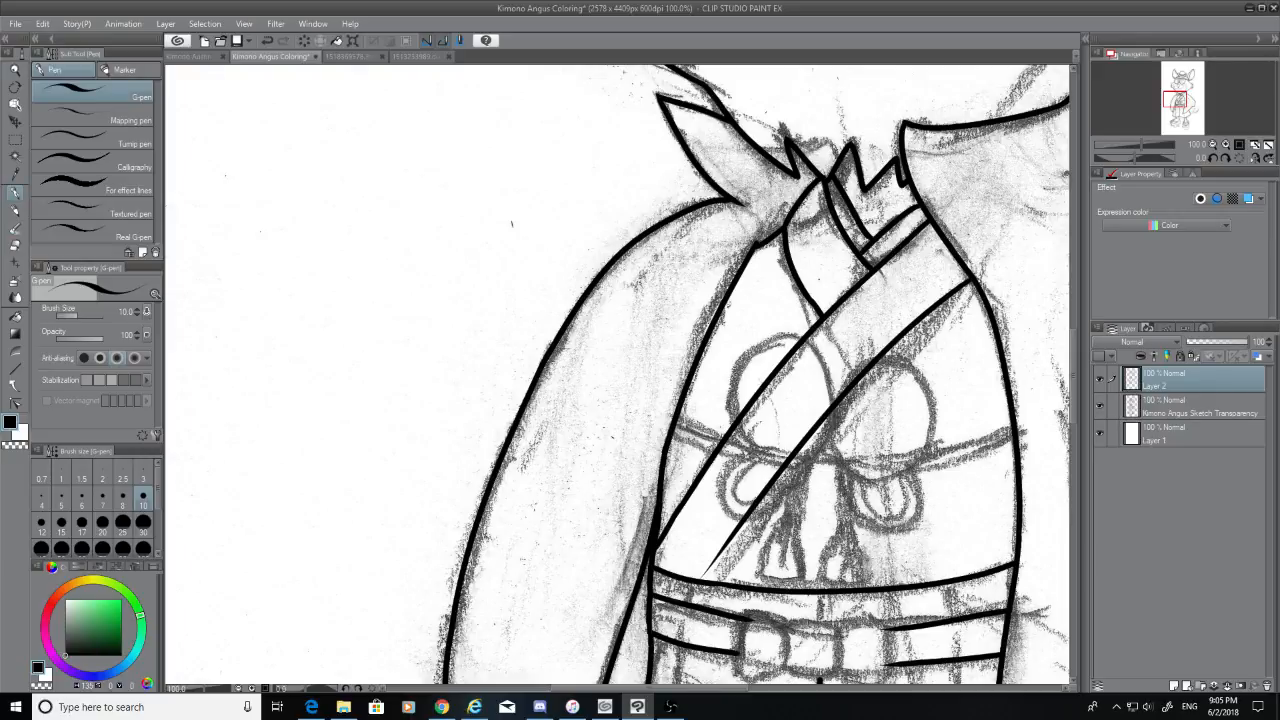
{"action": "left_click_drag", "start_coordinate": [742, 526], "coordinate": [702, 579]}
Ink the rounded square at the centre of the belt knot, above the trousers' centre line
{"action": "left_click_drag", "start_coordinate": [1076, 376], "coordinate": [1076, 404]}
{"action": "scroll", "coordinate": [964, 373], "scroll_direction": "up", "scroll_amount": 3}
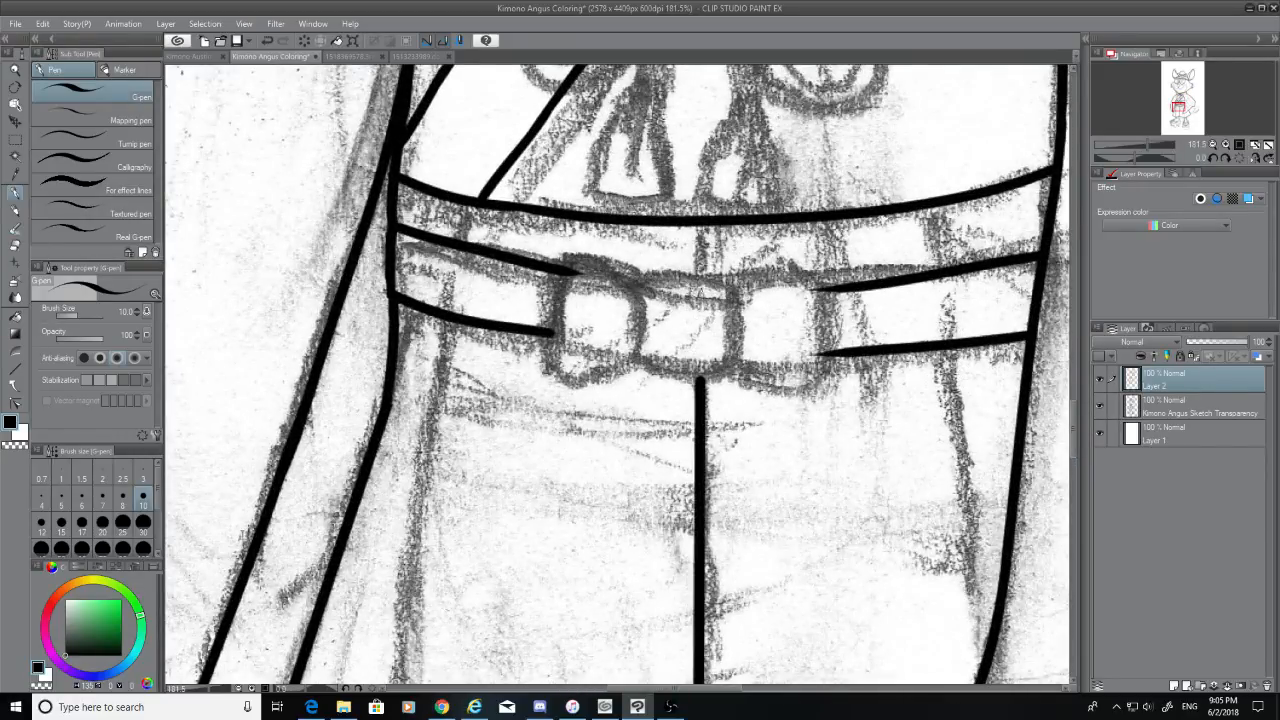
{"action": "mouse_move", "coordinate": [643, 284]}
{"action": "left_mouse_down"}
{"action": "mouse_move", "coordinate": [766, 293]}
{"action": "mouse_move", "coordinate": [730, 279]}
{"action": "mouse_move", "coordinate": [733, 362]}
{"action": "left_mouse_up"}
{"action": "key", "text": "ctrl+z"}
{"action": "key", "text": "ctrl+z"}
{"action": "mouse_move", "coordinate": [730, 278]}
{"action": "left_mouse_down"}
{"action": "mouse_move", "coordinate": [727, 370]}
{"action": "mouse_move", "coordinate": [645, 356]}
{"action": "left_mouse_up"}
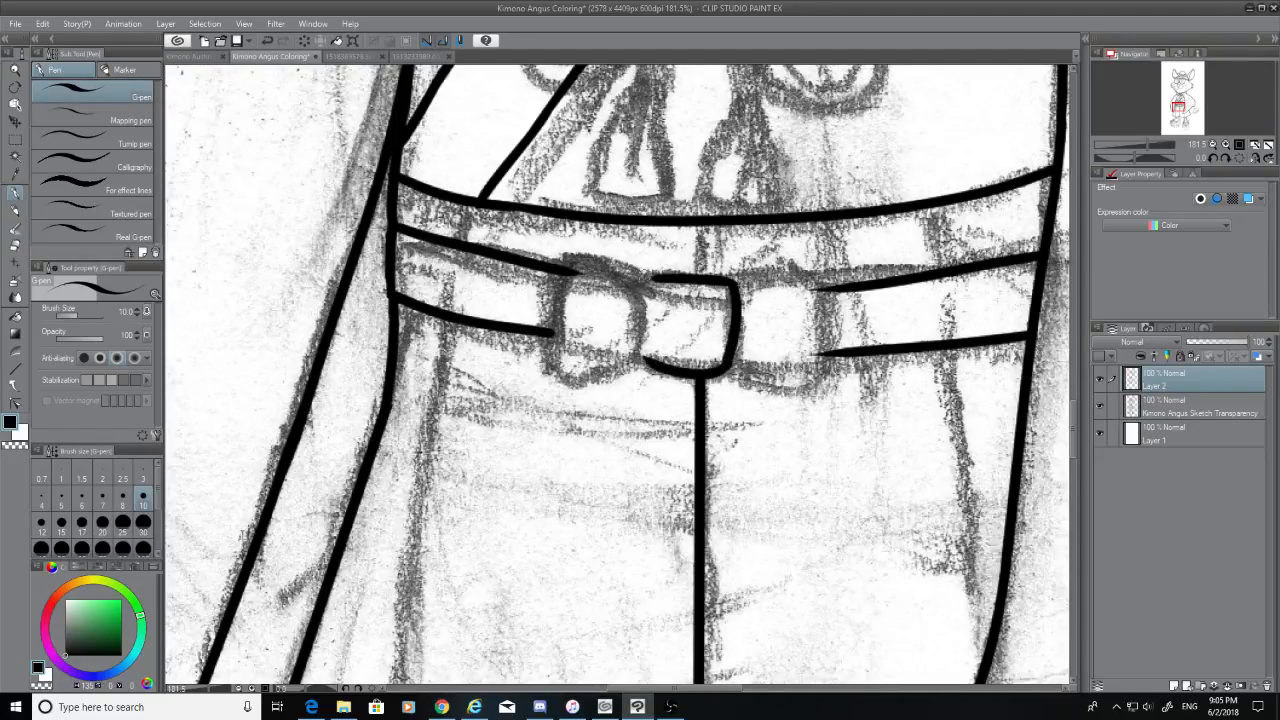
{"action": "left_click_drag", "start_coordinate": [657, 277], "coordinate": [643, 362]}
{"action": "key", "text": "ctrl+z"}
{"action": "left_click_drag", "start_coordinate": [652, 277], "coordinate": [645, 354]}
{"action": "left_click_drag", "start_coordinate": [735, 284], "coordinate": [824, 266]}
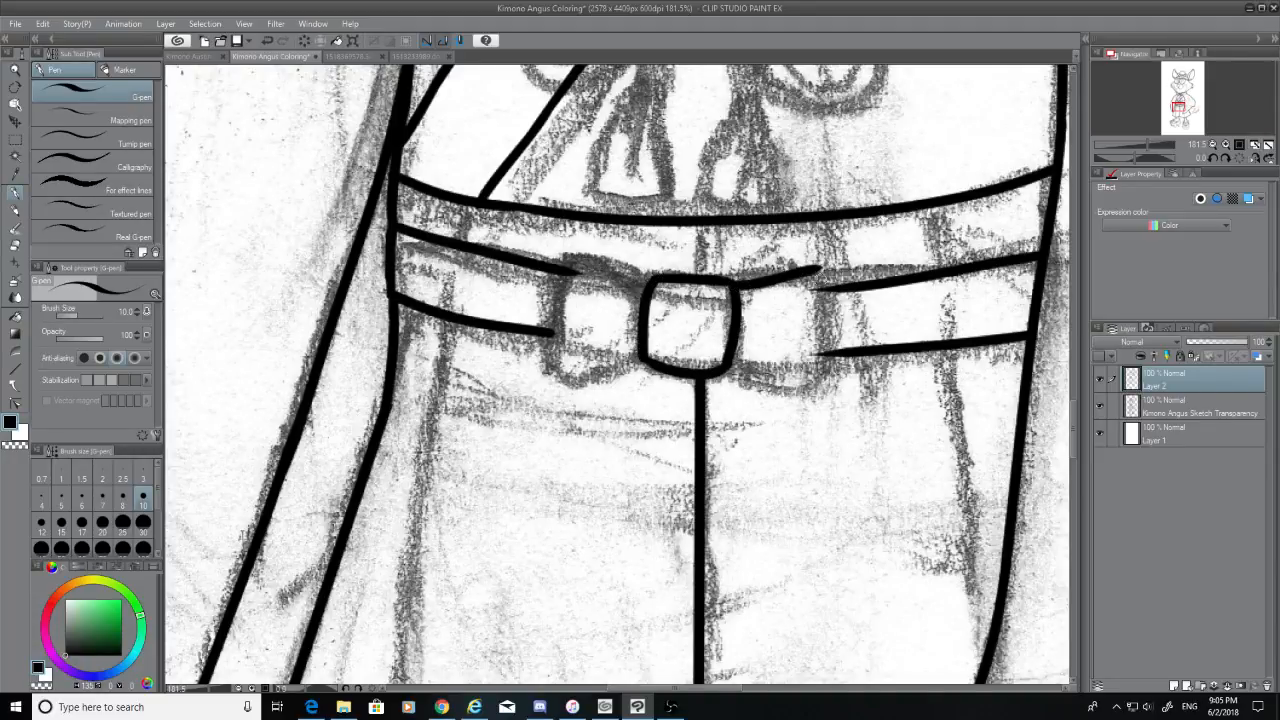
{"action": "key", "text": "ctrl+z"}
{"action": "mouse_move", "coordinate": [738, 283]}
{"action": "left_mouse_down"}
{"action": "mouse_move", "coordinate": [801, 266]}
{"action": "mouse_move", "coordinate": [826, 281]}
{"action": "mouse_move", "coordinate": [834, 321]}
{"action": "left_mouse_up"}
{"action": "key", "text": "ctrl+z"}
{"action": "key", "text": "ctrl+z"}
{"action": "left_click_drag", "start_coordinate": [736, 287], "coordinate": [813, 267]}
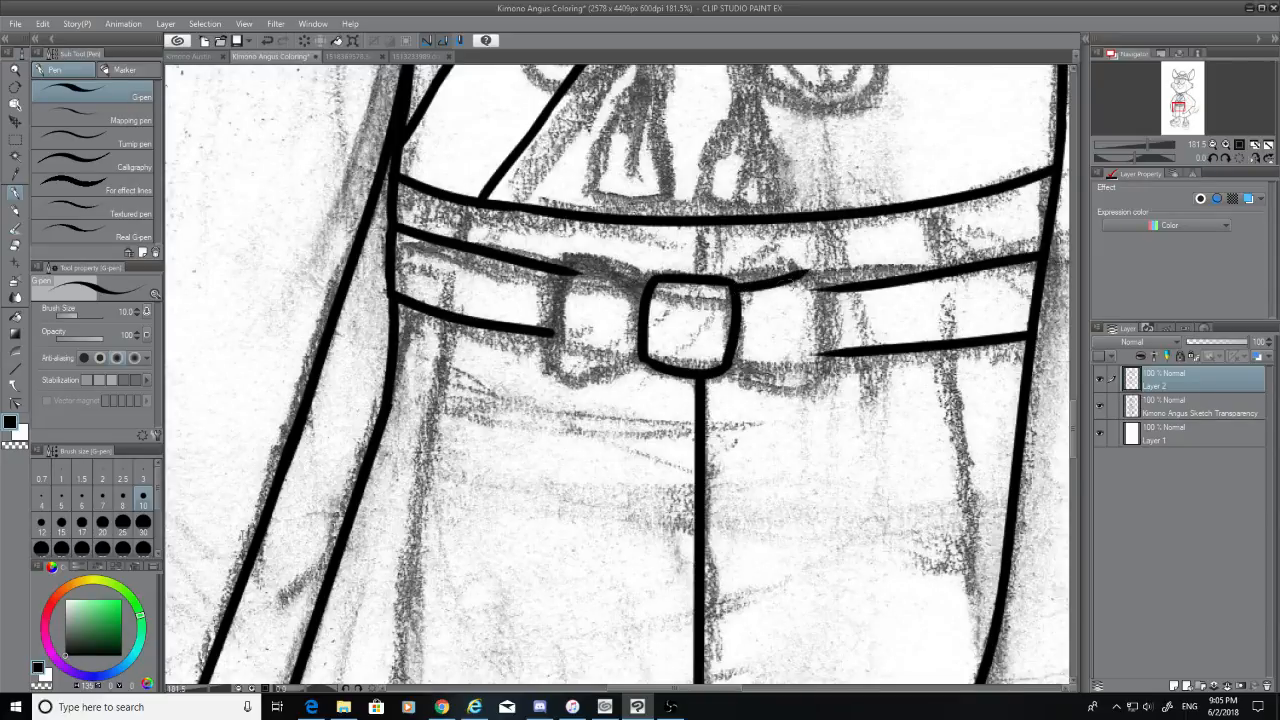
{"action": "key", "text": "ctrl+z"}
{"action": "left_click_drag", "start_coordinate": [731, 292], "coordinate": [808, 272]}
{"action": "key", "text": "ctrl+z"}
{"action": "mouse_move", "coordinate": [735, 290]}
{"action": "left_mouse_down"}
{"action": "mouse_move", "coordinate": [787, 272]}
{"action": "mouse_move", "coordinate": [829, 296]}
{"action": "mouse_move", "coordinate": [844, 372]}
{"action": "left_mouse_up"}
{"action": "key", "text": "ctrl+z"}
{"action": "mouse_move", "coordinate": [781, 272]}
{"action": "left_mouse_down"}
{"action": "mouse_move", "coordinate": [824, 362]}
{"action": "mouse_move", "coordinate": [801, 386]}
{"action": "mouse_move", "coordinate": [730, 372]}
{"action": "left_mouse_up"}
{"action": "key", "text": "ctrl+z"}
{"action": "mouse_move", "coordinate": [826, 361]}
{"action": "left_mouse_down"}
{"action": "mouse_move", "coordinate": [740, 368]}
{"action": "mouse_move", "coordinate": [817, 374]}
{"action": "mouse_move", "coordinate": [825, 360]}
{"action": "mouse_move", "coordinate": [762, 385]}
{"action": "mouse_move", "coordinate": [731, 352]}
{"action": "left_mouse_up"}
{"action": "key", "text": "ctrl+z"}
{"action": "key", "text": "ctrl+z"}
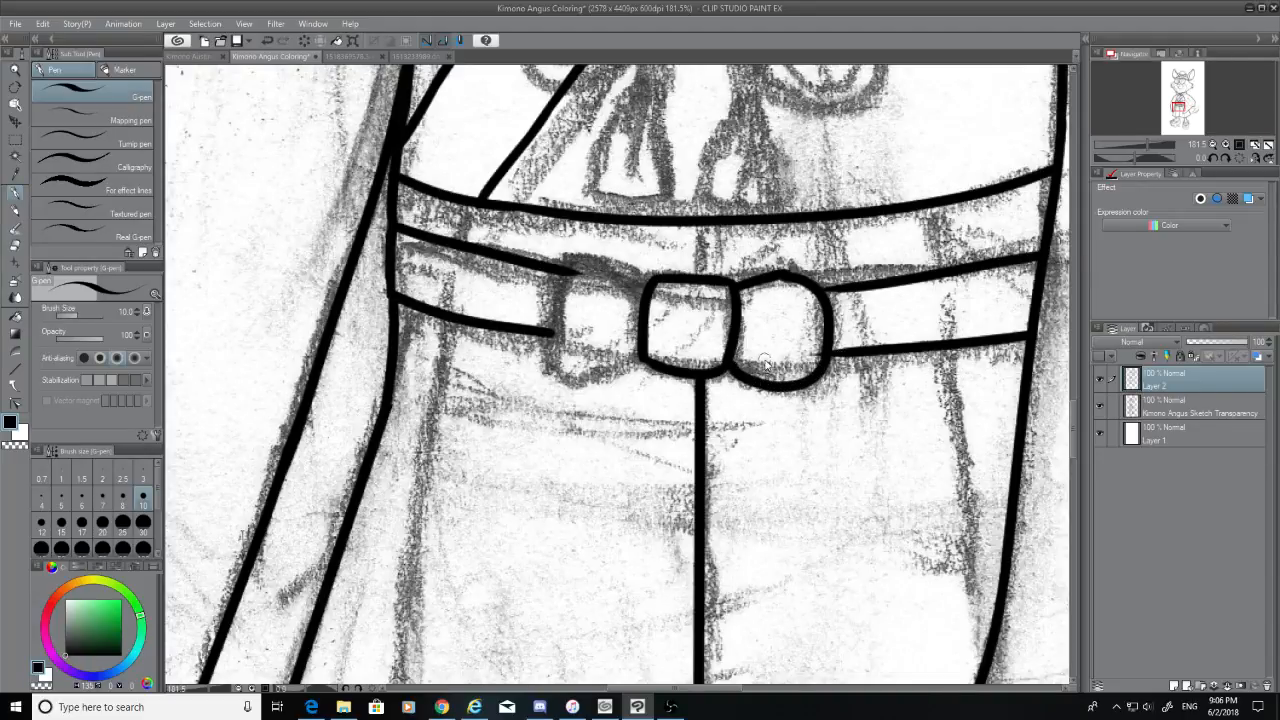
{"action": "key", "text": "ctrl+z"}
{"action": "key", "text": "ctrl+z"}
{"action": "key", "text": "ctrl+z"}
Ink the belt knot's right loop as a squarish shape attached to the central square
{"action": "left_click_drag", "start_coordinate": [794, 270], "coordinate": [827, 321]}
{"action": "key", "text": "ctrl+z"}
{"action": "key", "text": "ctrl+z"}
{"action": "mouse_move", "coordinate": [798, 271]}
{"action": "left_mouse_down"}
{"action": "mouse_move", "coordinate": [819, 324]}
{"action": "mouse_move", "coordinate": [814, 371]}
{"action": "left_mouse_up"}
{"action": "key", "text": "ctrl+z"}
{"action": "key", "text": "ctrl+z"}
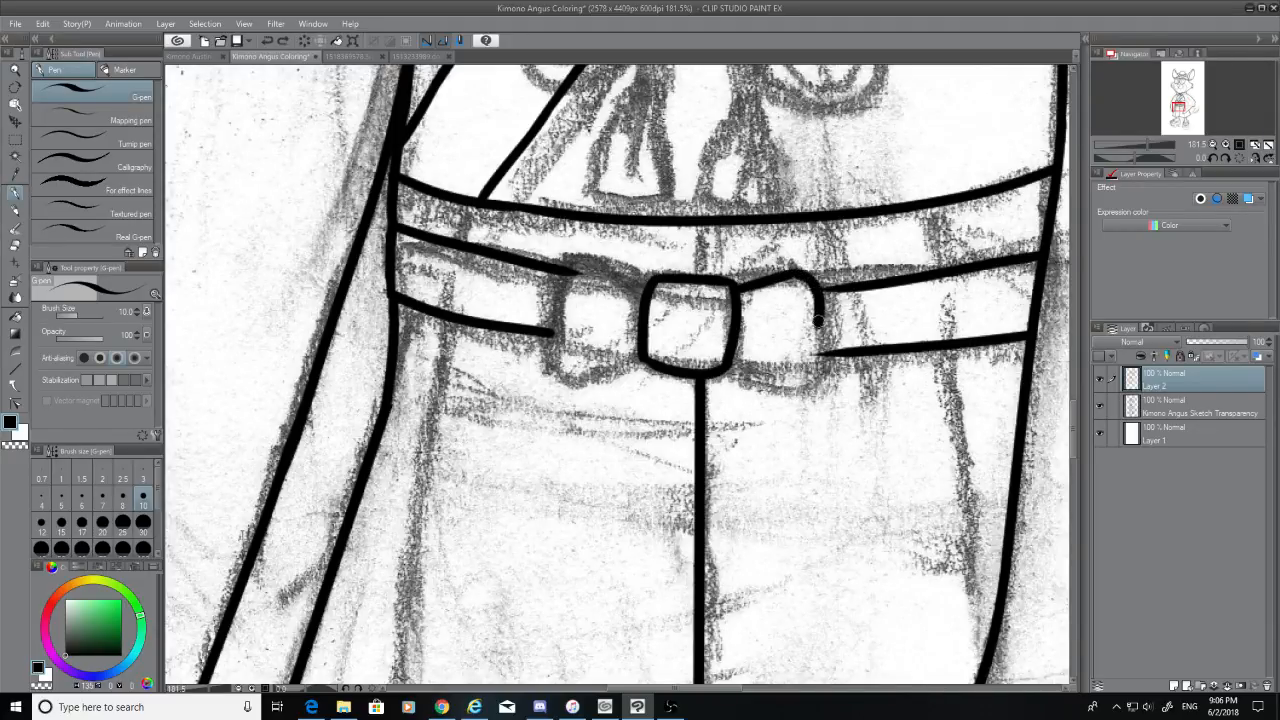
{"action": "left_click_drag", "start_coordinate": [819, 321], "coordinate": [813, 370]}
{"action": "key", "text": "ctrl+z"}
{"action": "left_click_drag", "start_coordinate": [819, 321], "coordinate": [812, 368]}
{"action": "left_click_drag", "start_coordinate": [729, 364], "coordinate": [808, 378]}
{"action": "key", "text": "ctrl+z"}
{"action": "mouse_move", "coordinate": [726, 365]}
{"action": "left_mouse_down"}
{"action": "mouse_move", "coordinate": [806, 379]}
{"action": "mouse_move", "coordinate": [728, 362]}
{"action": "left_mouse_up"}
{"action": "key", "text": "ctrl+z"}
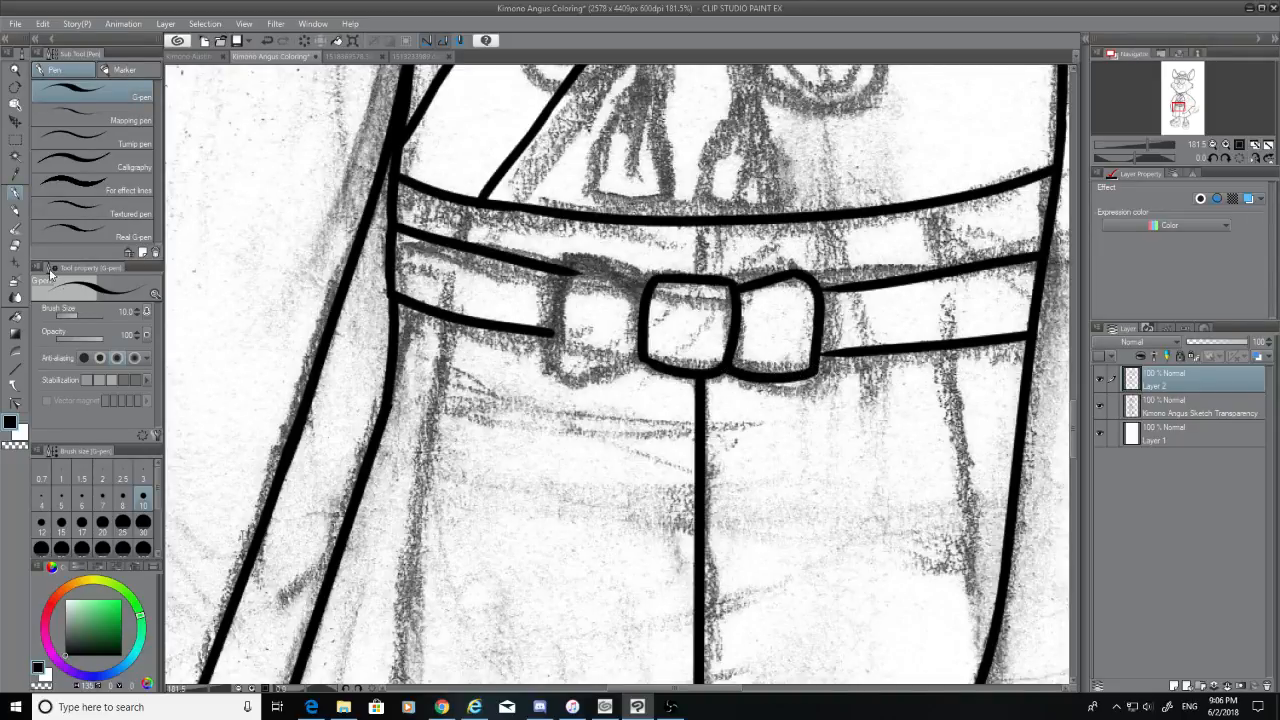
Hide the sketch layer and extend the right-hand belt lines so they meet the knot's right loop
{"action": "key", "text": "e"}
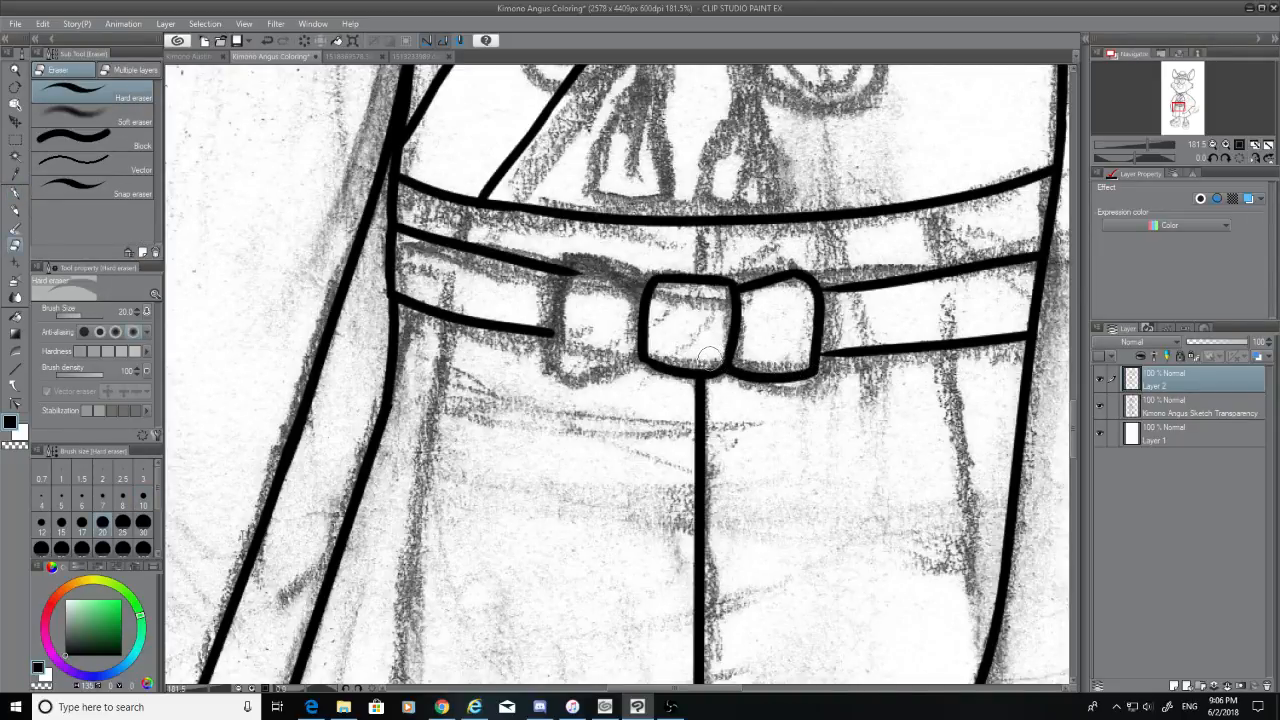
{"action": "left_click", "coordinate": [1100, 406]}
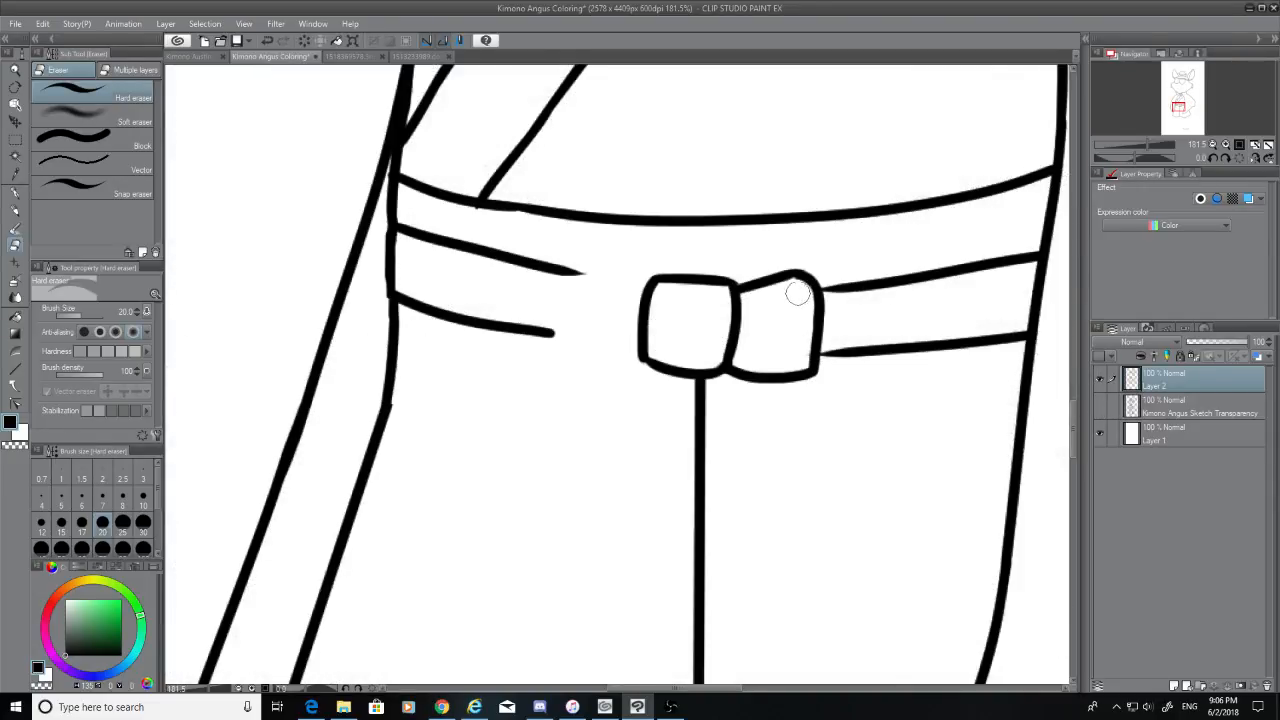
{"action": "left_click", "coordinate": [15, 192]}
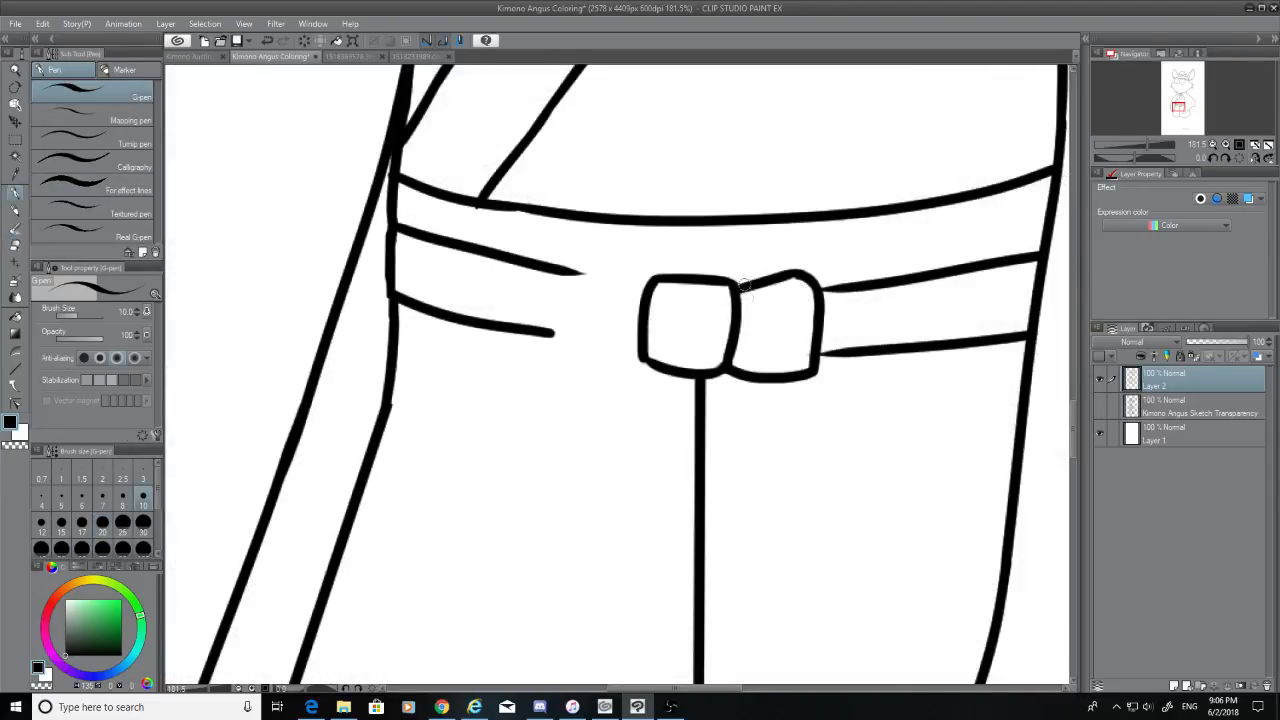
{"action": "left_click_drag", "start_coordinate": [800, 276], "coordinate": [789, 281]}
{"action": "mouse_move", "coordinate": [846, 355]}
{"action": "left_mouse_down"}
{"action": "mouse_move", "coordinate": [817, 354]}
{"action": "mouse_move", "coordinate": [867, 350]}
{"action": "left_mouse_up"}
{"action": "key", "text": "ctrl+z"}
{"action": "key", "text": "ctrl+z"}
Show the sketch layer again and ink the belt knot's left loop, flaring outward from the central square to the left belt lines
{"action": "left_click", "coordinate": [1101, 406]}
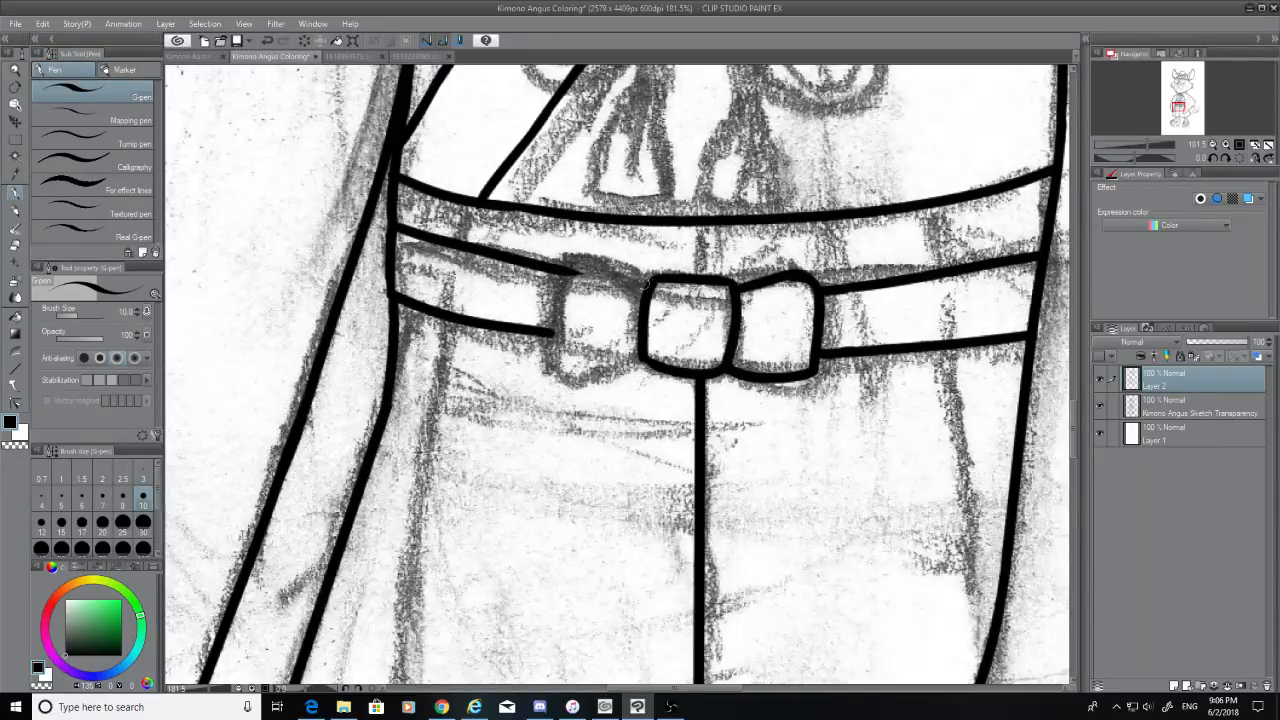
{"action": "mouse_move", "coordinate": [646, 283]}
{"action": "left_mouse_down"}
{"action": "mouse_move", "coordinate": [572, 256]}
{"action": "mouse_move", "coordinate": [547, 352]}
{"action": "left_mouse_up"}
{"action": "key", "text": "ctrl+z"}
{"action": "key", "text": "ctrl+z"}
{"action": "mouse_move", "coordinate": [570, 270]}
{"action": "left_mouse_down"}
{"action": "mouse_move", "coordinate": [660, 289]}
{"action": "mouse_move", "coordinate": [576, 264]}
{"action": "mouse_move", "coordinate": [557, 340]}
{"action": "mouse_move", "coordinate": [570, 376]}
{"action": "left_mouse_up"}
{"action": "key", "text": "ctrl+z"}
{"action": "key", "text": "ctrl+z"}
{"action": "key", "text": "ctrl+z"}
{"action": "mouse_move", "coordinate": [556, 333]}
{"action": "left_mouse_down"}
{"action": "mouse_move", "coordinate": [591, 377]}
{"action": "mouse_move", "coordinate": [648, 354]}
{"action": "left_mouse_up"}
{"action": "key", "text": "ctrl+z"}
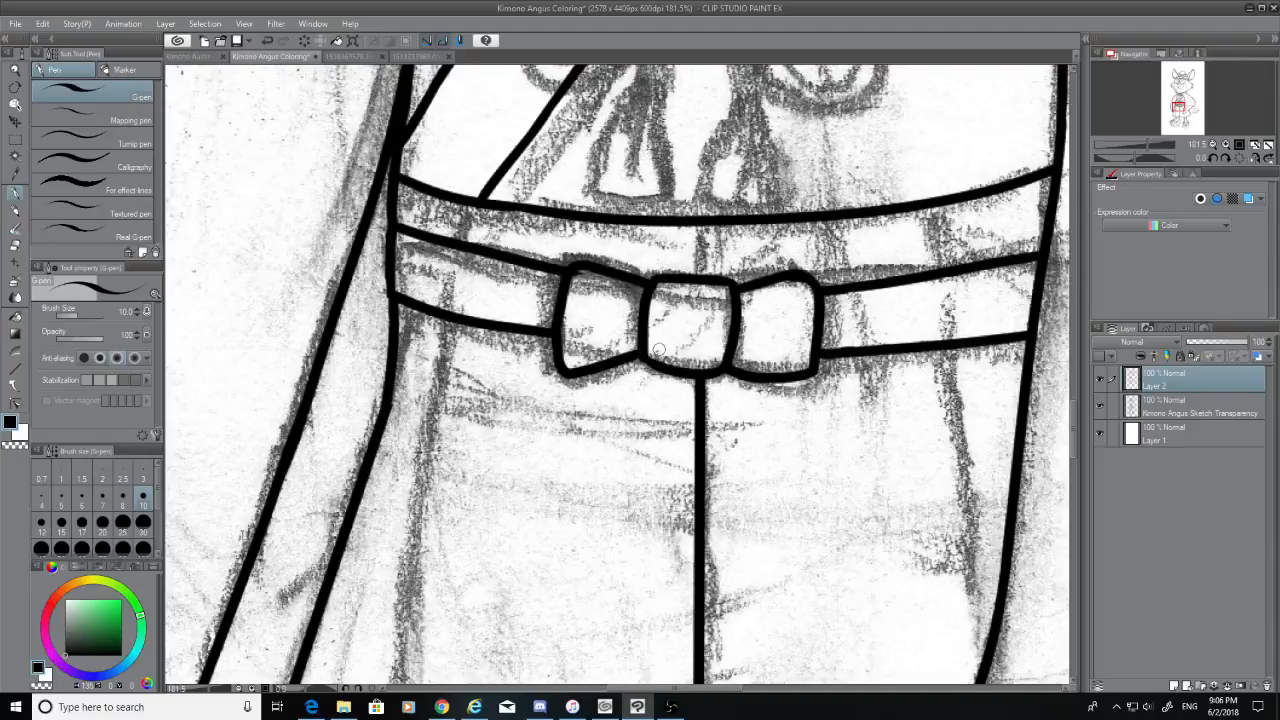
Hide the sketch layer and clean up the knot loops' corners and the waistband's top line with the G-pen and Hard eraser
{"action": "left_click", "coordinate": [1100, 406]}
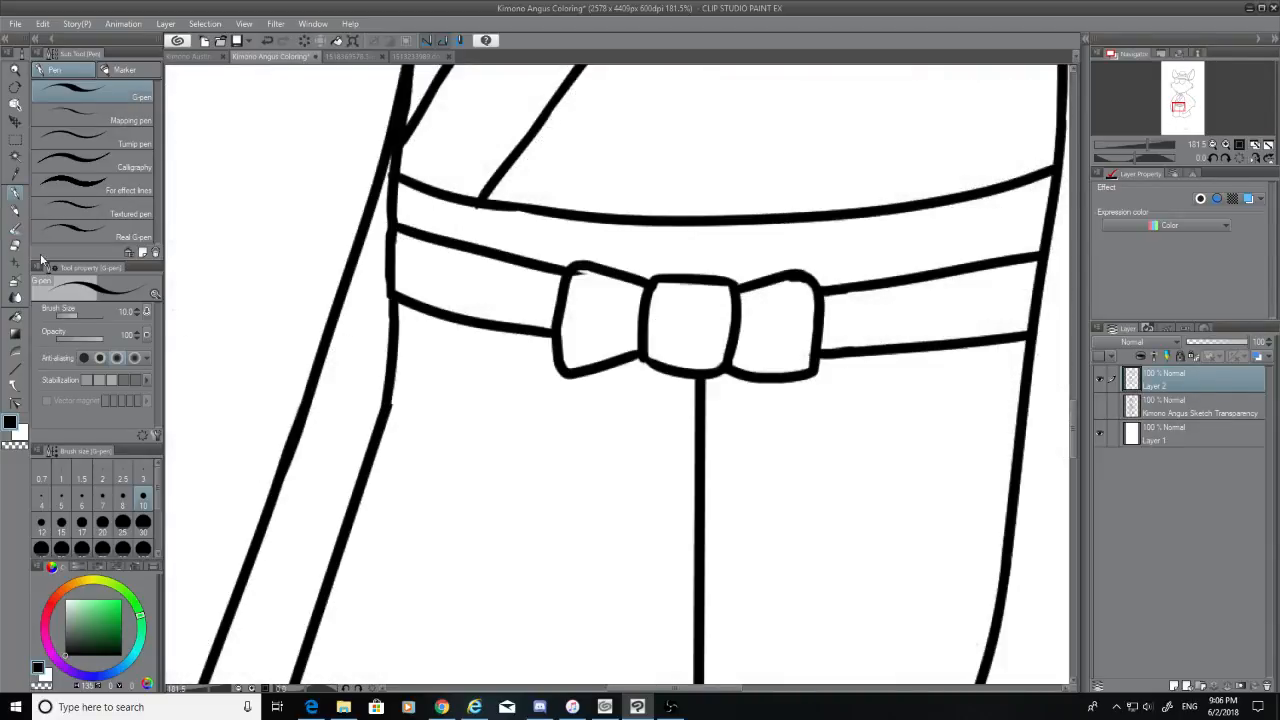
{"action": "left_click", "coordinate": [17, 248]}
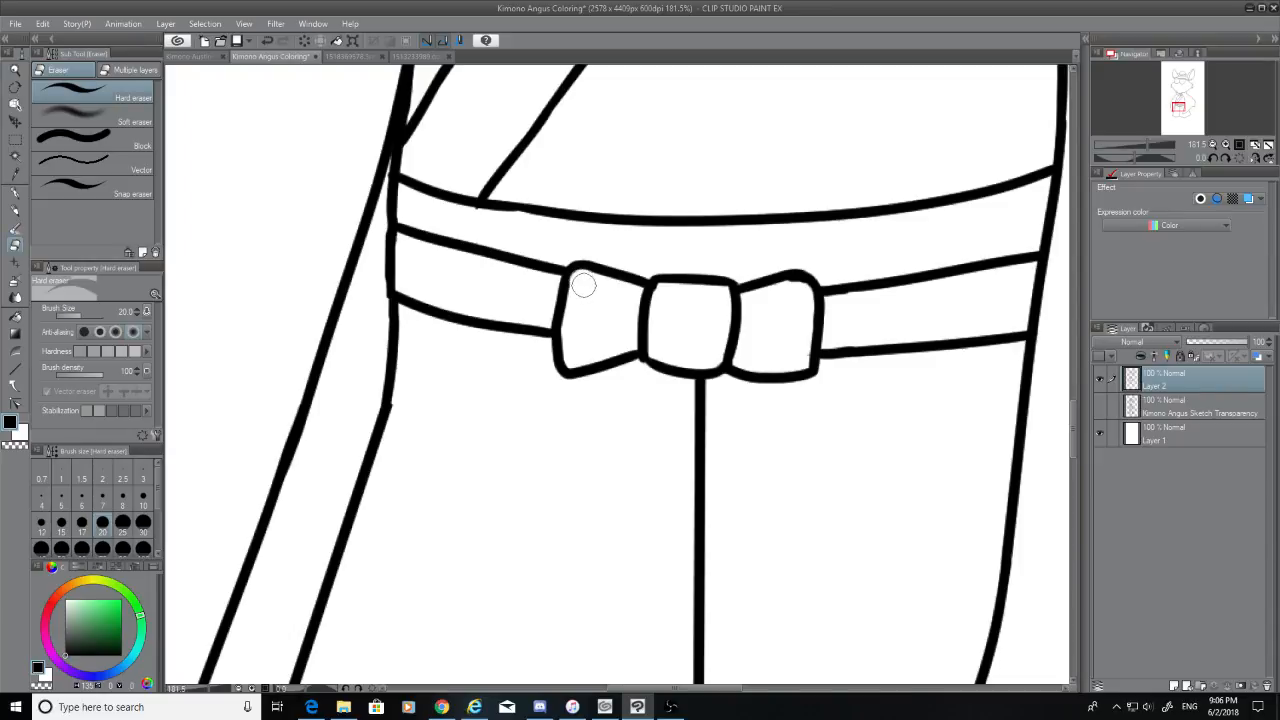
{"action": "left_click", "coordinate": [15, 192]}
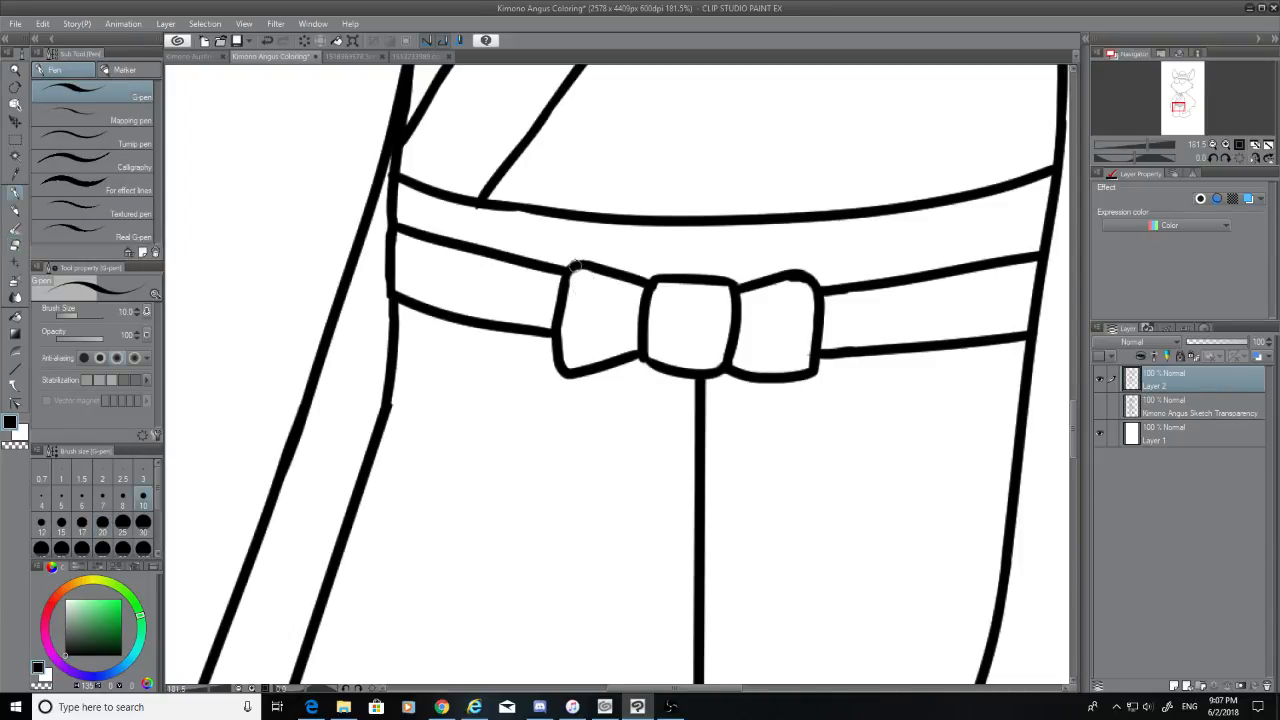
{"action": "left_click_drag", "start_coordinate": [575, 265], "coordinate": [562, 290]}
{"action": "key", "text": "e"}
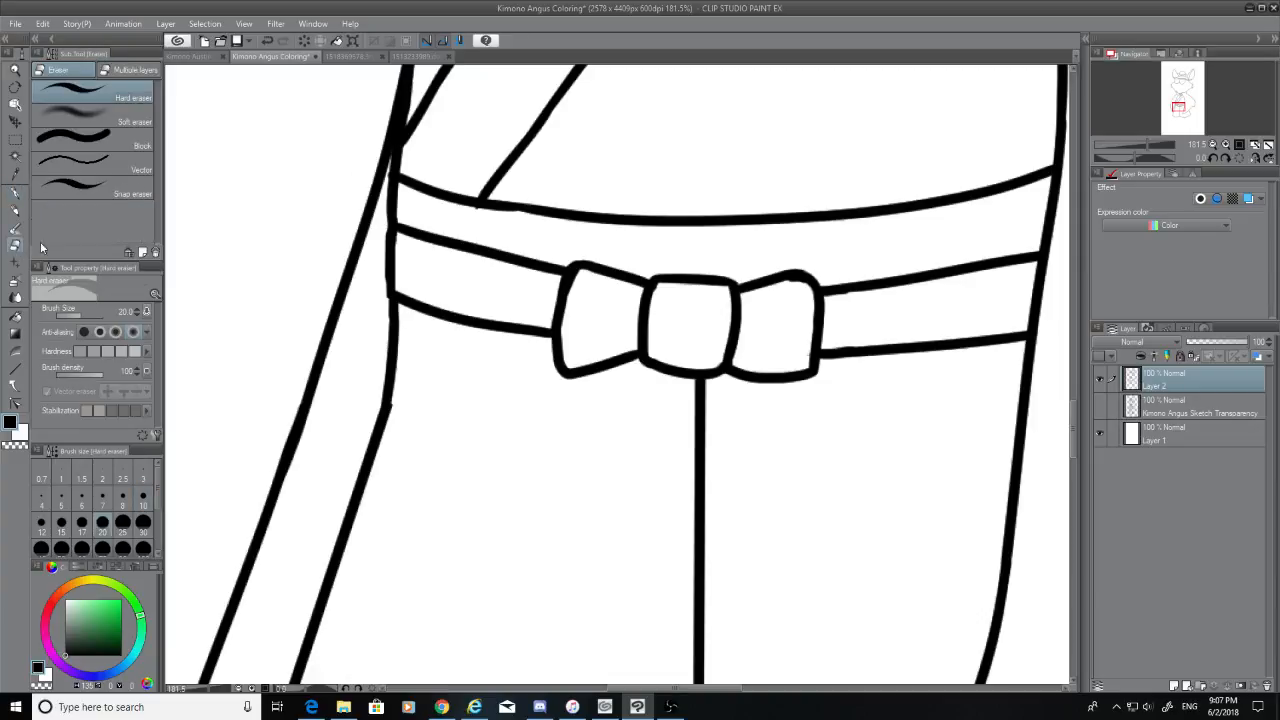
{"action": "left_click", "coordinate": [15, 193]}
{"action": "left_click_drag", "start_coordinate": [507, 207], "coordinate": [540, 209]}
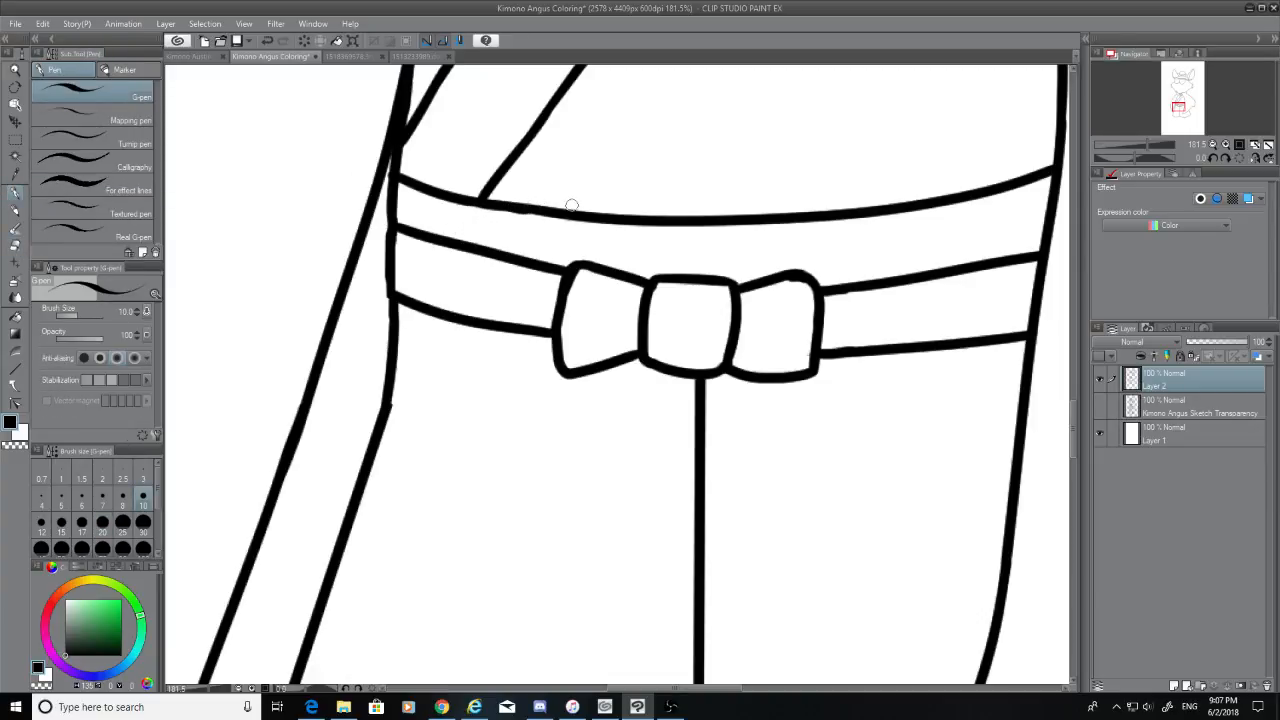
{"action": "left_click", "coordinate": [9, 248]}
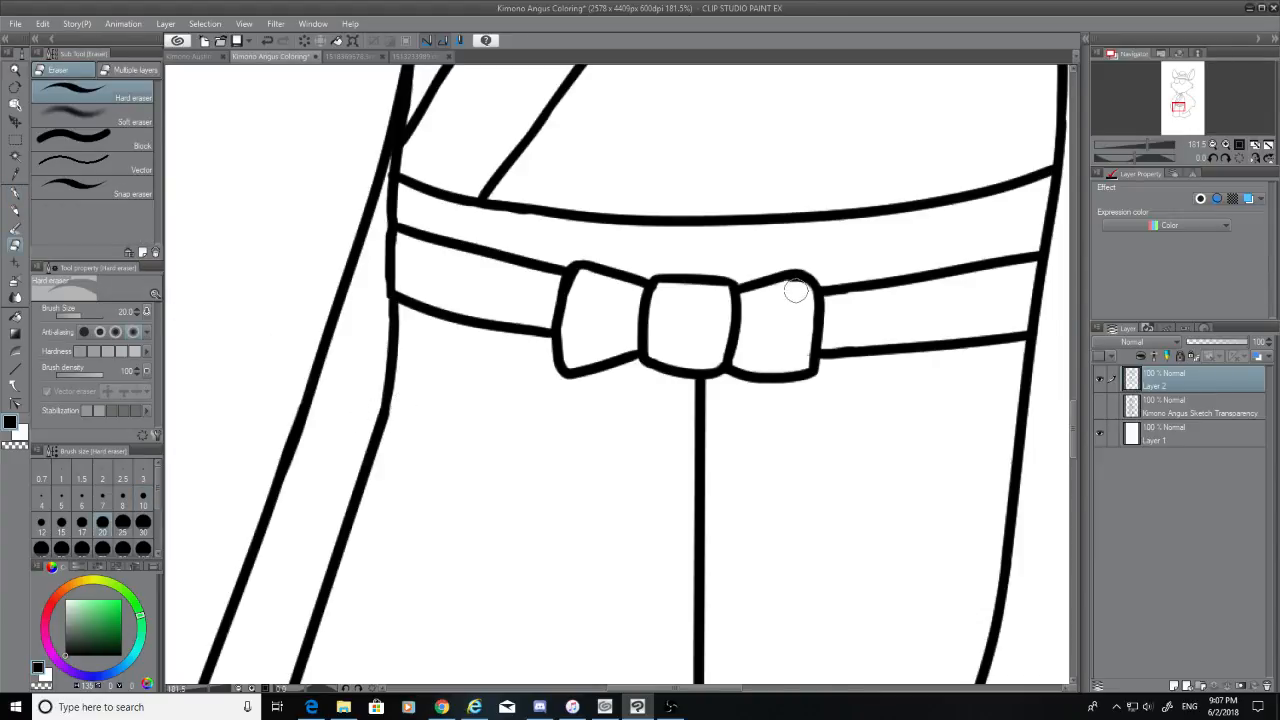
{"action": "left_click_drag", "start_coordinate": [794, 291], "coordinate": [791, 289]}
Show the sketch layer again and ink the tail's upper edge as a shallow curve out from the kimono's slanted right edge
{"action": "left_click_drag", "start_coordinate": [1073, 408], "coordinate": [1078, 444]}
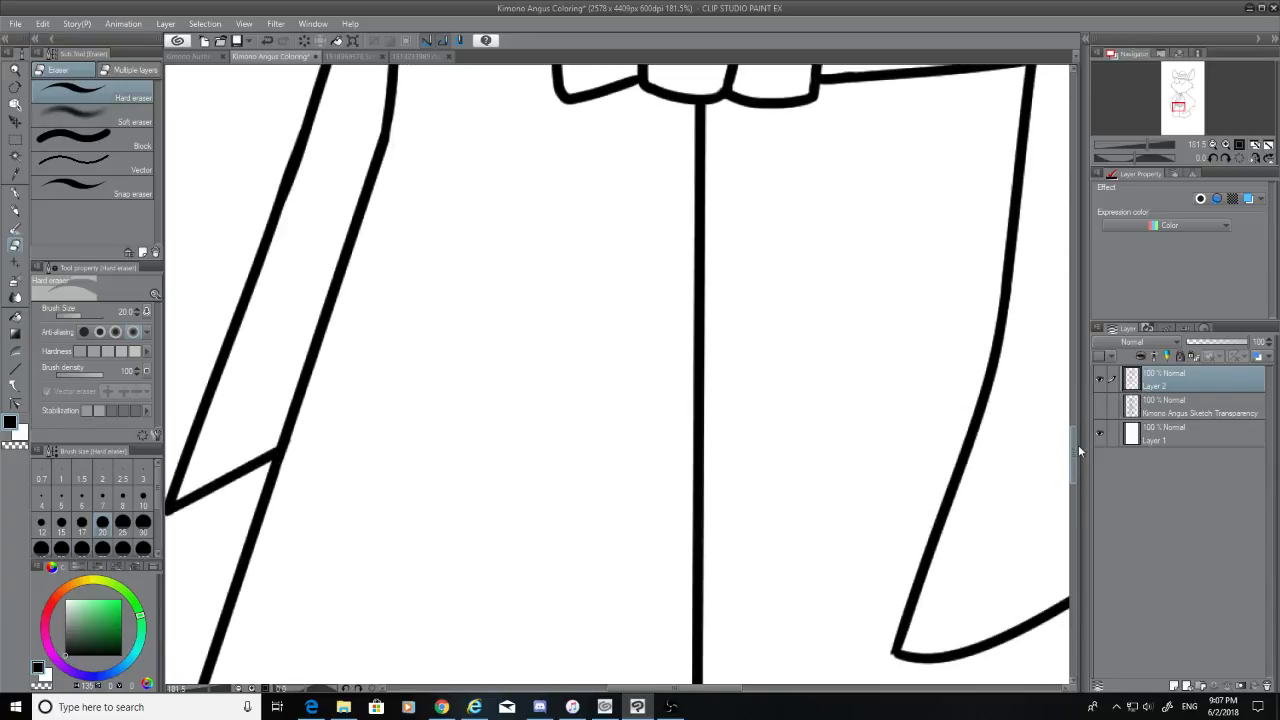
{"action": "scroll", "coordinate": [1075, 442], "scroll_direction": "down", "scroll_amount": 3}
{"action": "left_click", "coordinate": [1100, 406]}
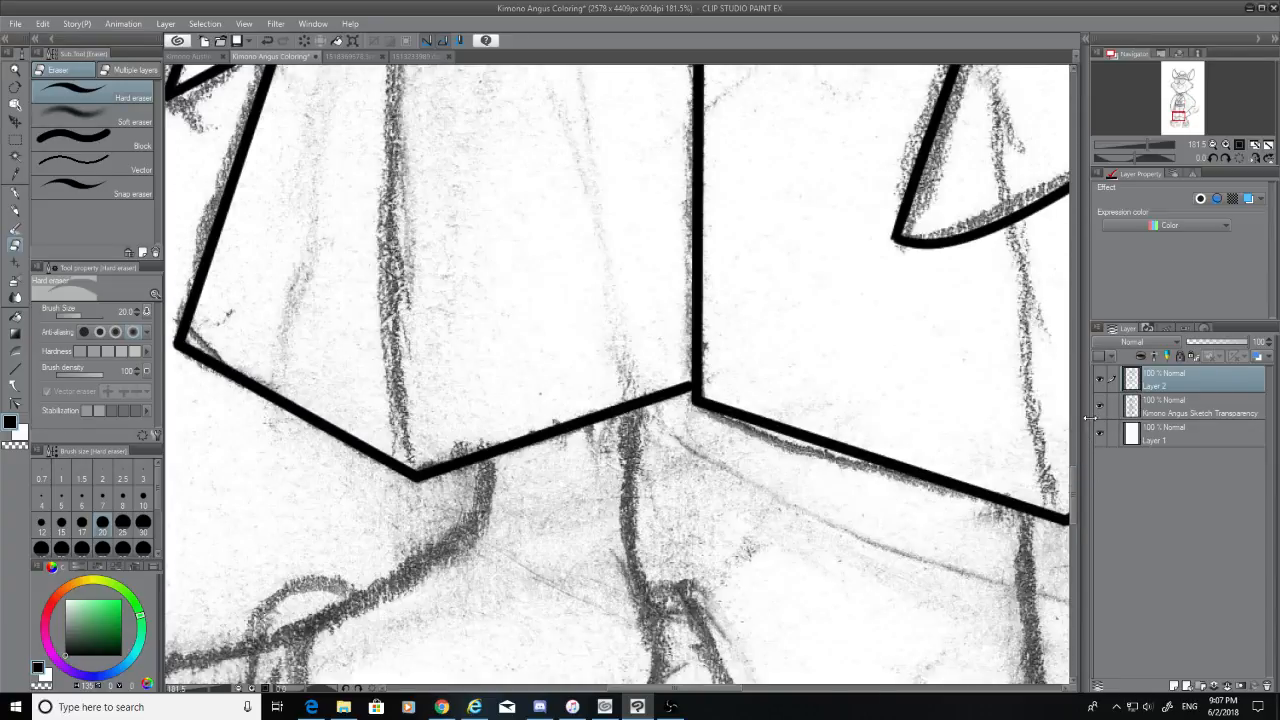
{"action": "left_click_drag", "start_coordinate": [748, 690], "coordinate": [860, 690]}
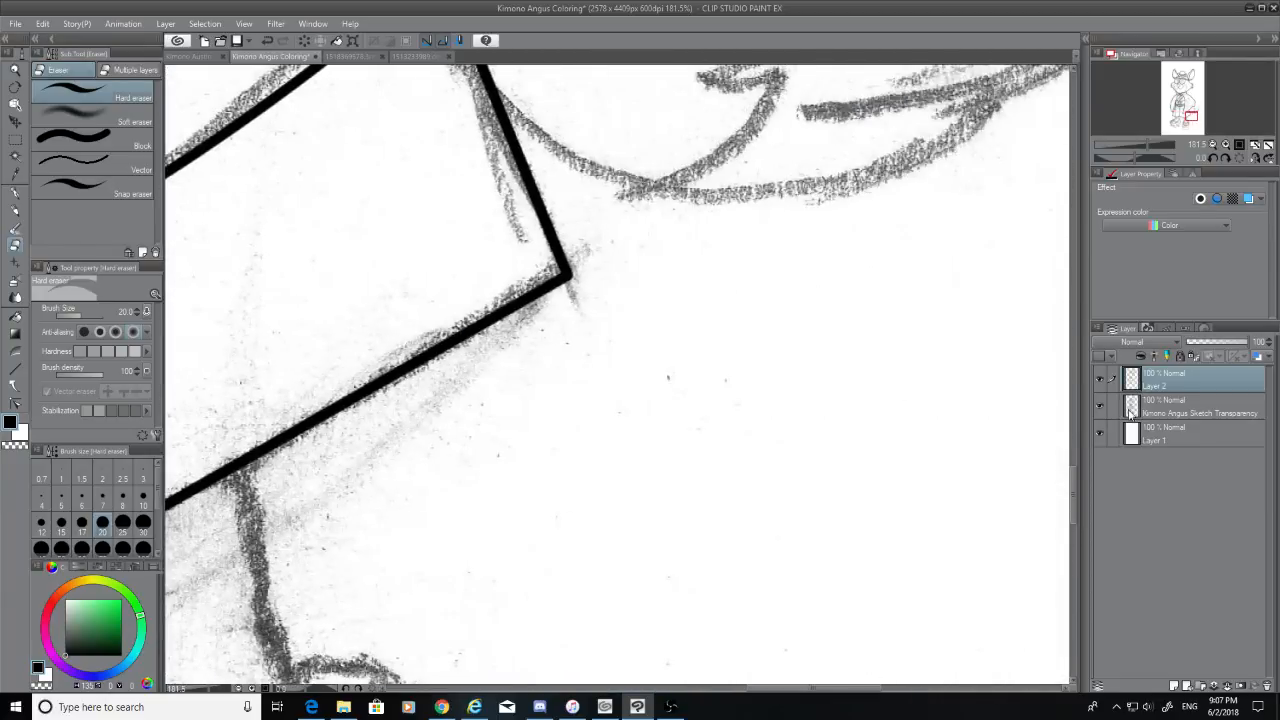
{"action": "left_click_drag", "start_coordinate": [1074, 488], "coordinate": [1077, 425]}
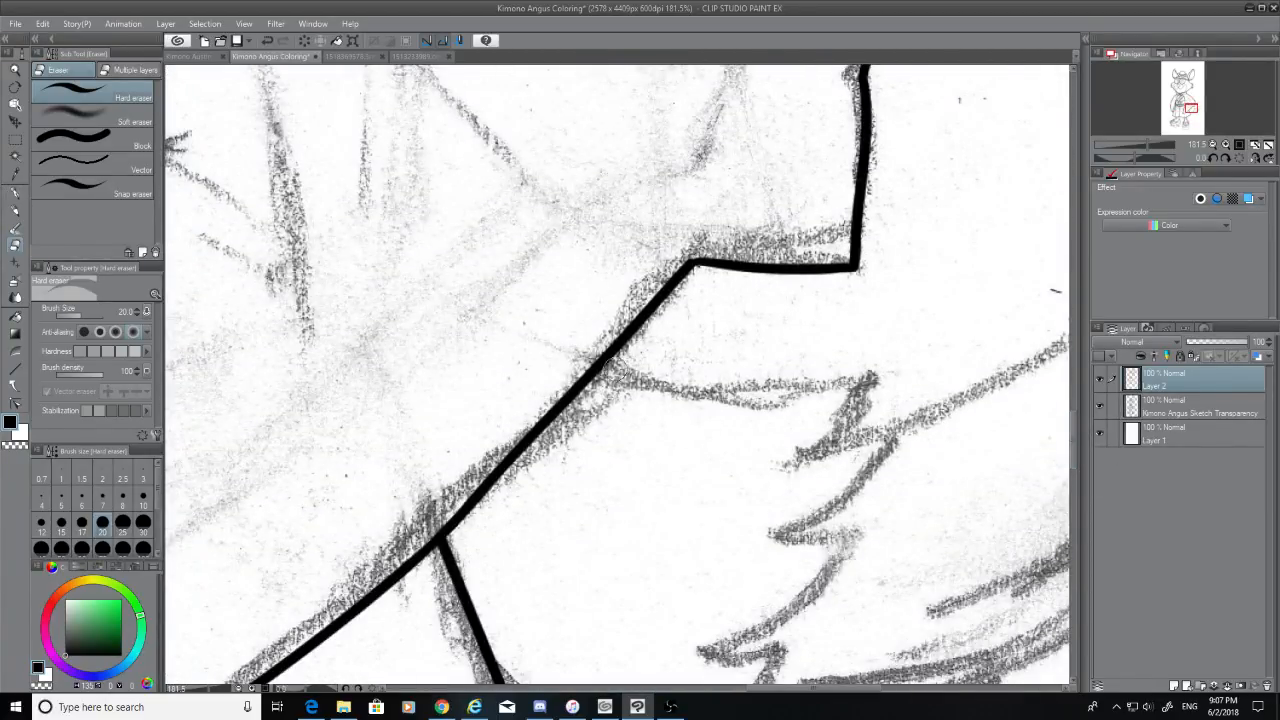
{"action": "left_click", "coordinate": [16, 192]}
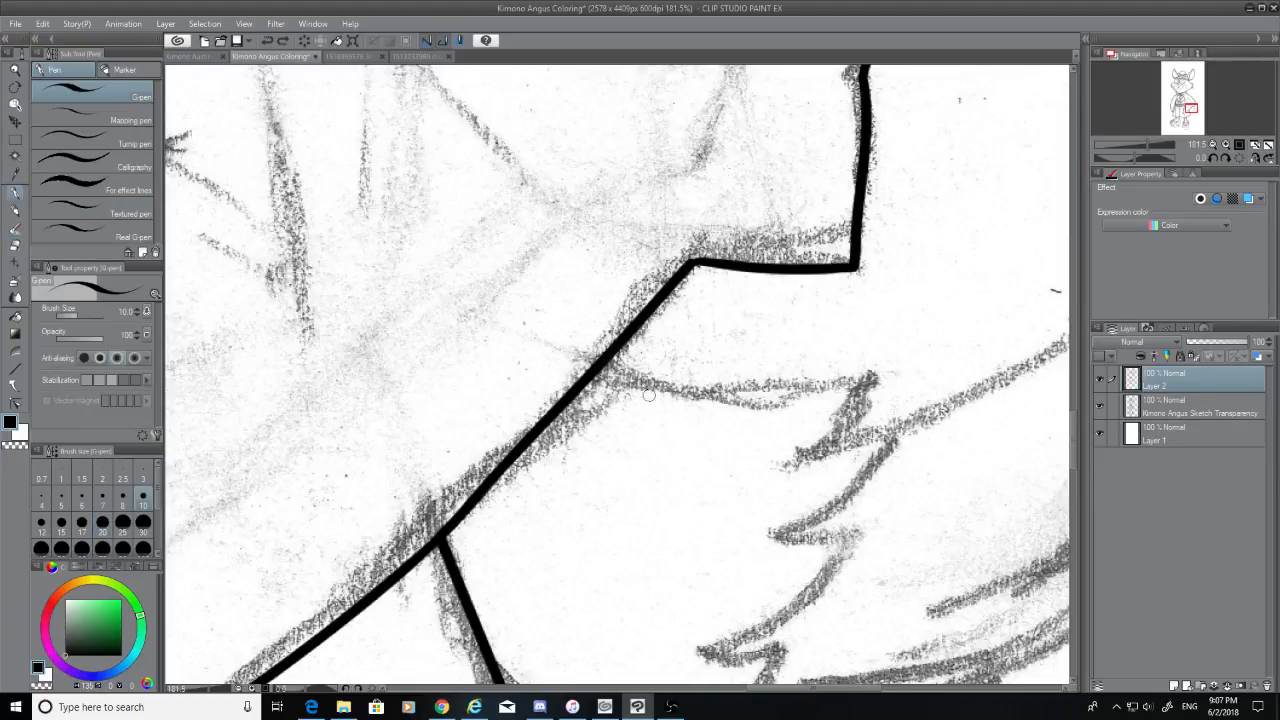
{"action": "left_click_drag", "start_coordinate": [602, 365], "coordinate": [860, 382]}
{"action": "key", "text": "ctrl+z"}
{"action": "mouse_move", "coordinate": [603, 362]}
{"action": "left_mouse_down"}
{"action": "mouse_move", "coordinate": [877, 369]}
{"action": "mouse_move", "coordinate": [832, 392]}
{"action": "mouse_move", "coordinate": [868, 380]}
{"action": "mouse_move", "coordinate": [800, 468]}
{"action": "left_mouse_up"}
{"action": "key", "text": "ctrl+z"}
{"action": "key", "text": "ctrl+z"}
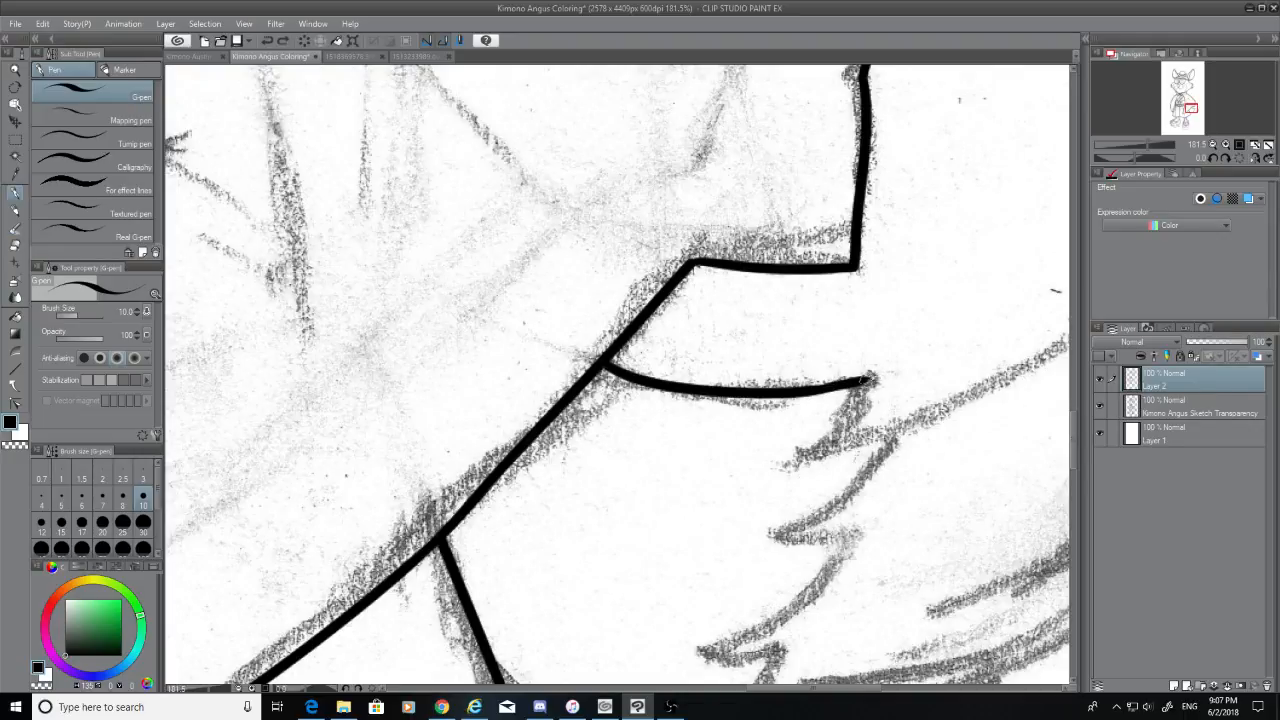
Ink the first inward stroke of the tail's jagged fur edge and trim its tapered tip with the Hard eraser
{"action": "mouse_move", "coordinate": [866, 384]}
{"action": "left_mouse_down"}
{"action": "mouse_move", "coordinate": [789, 458]}
{"action": "mouse_move", "coordinate": [910, 432]}
{"action": "left_mouse_up"}
{"action": "key", "text": "ctrl+z"}
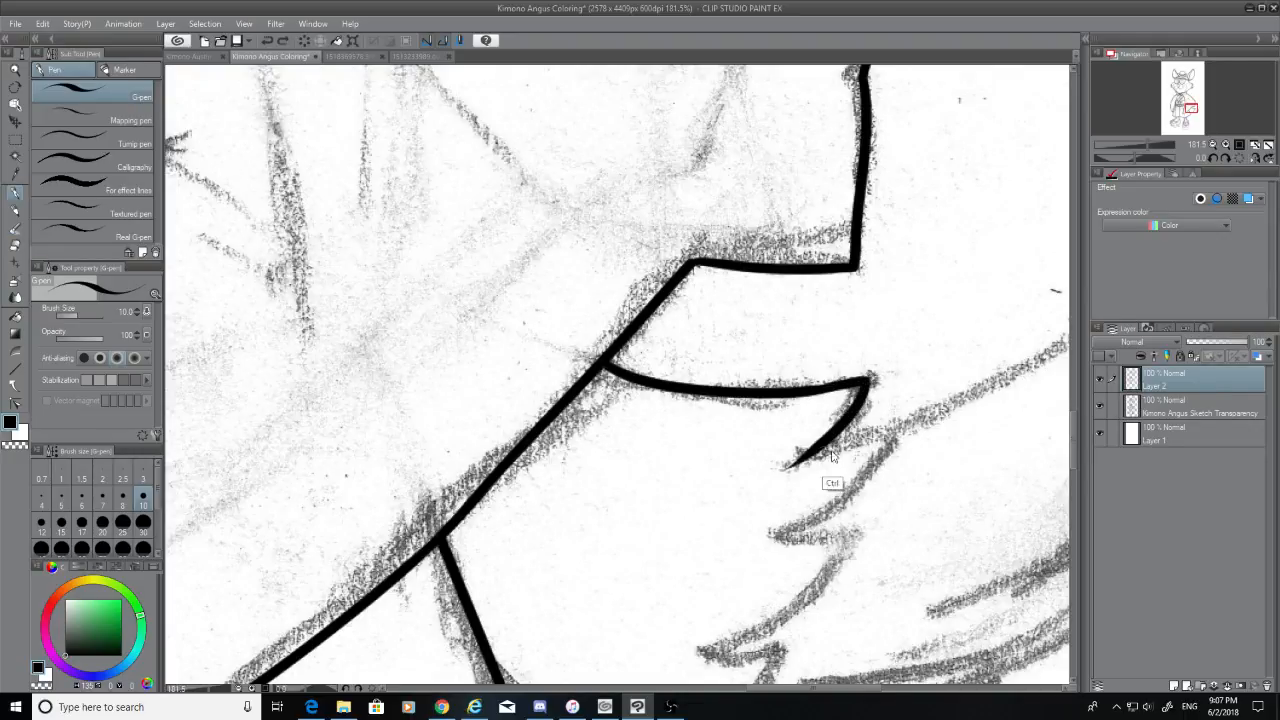
{"action": "left_click", "coordinate": [15, 247]}
{"action": "mouse_move", "coordinate": [771, 471]}
{"action": "left_mouse_down"}
{"action": "mouse_move", "coordinate": [786, 457]}
{"action": "mouse_move", "coordinate": [772, 463]}
{"action": "left_mouse_up"}
{"action": "left_click", "coordinate": [15, 192]}
Ink the short stroke going back outward from the first notch to form the second fur point
{"action": "left_click_drag", "start_coordinate": [800, 462], "coordinate": [905, 432]}
{"action": "key", "text": "ctrl+z"}
{"action": "key", "text": "ctrl+z"}
{"action": "left_click_drag", "start_coordinate": [800, 462], "coordinate": [885, 438]}
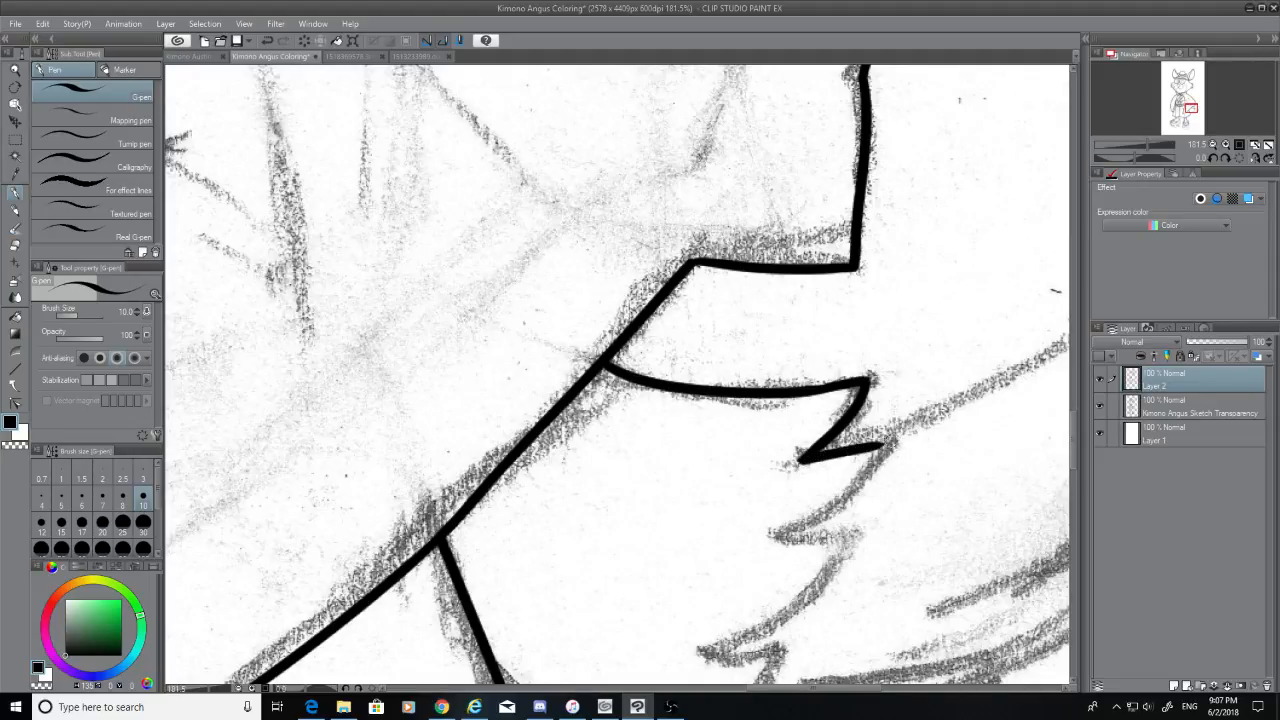
{"action": "key", "text": "ctrl+z"}
{"action": "left_click_drag", "start_coordinate": [800, 462], "coordinate": [888, 442]}
{"action": "key", "text": "ctrl+z"}
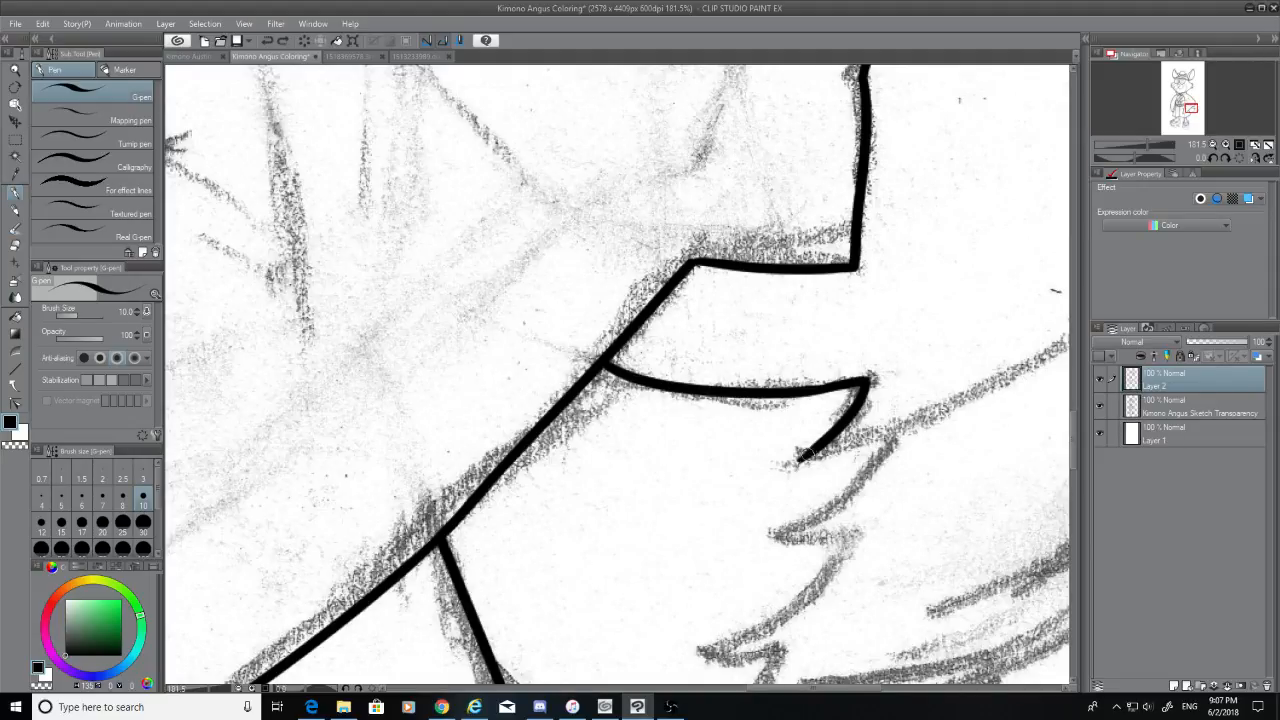
{"action": "mouse_move", "coordinate": [800, 462]}
{"action": "left_mouse_down"}
{"action": "mouse_move", "coordinate": [885, 438]}
{"action": "mouse_move", "coordinate": [758, 535]}
{"action": "left_mouse_up"}
{"action": "key", "text": "ctrl+z"}
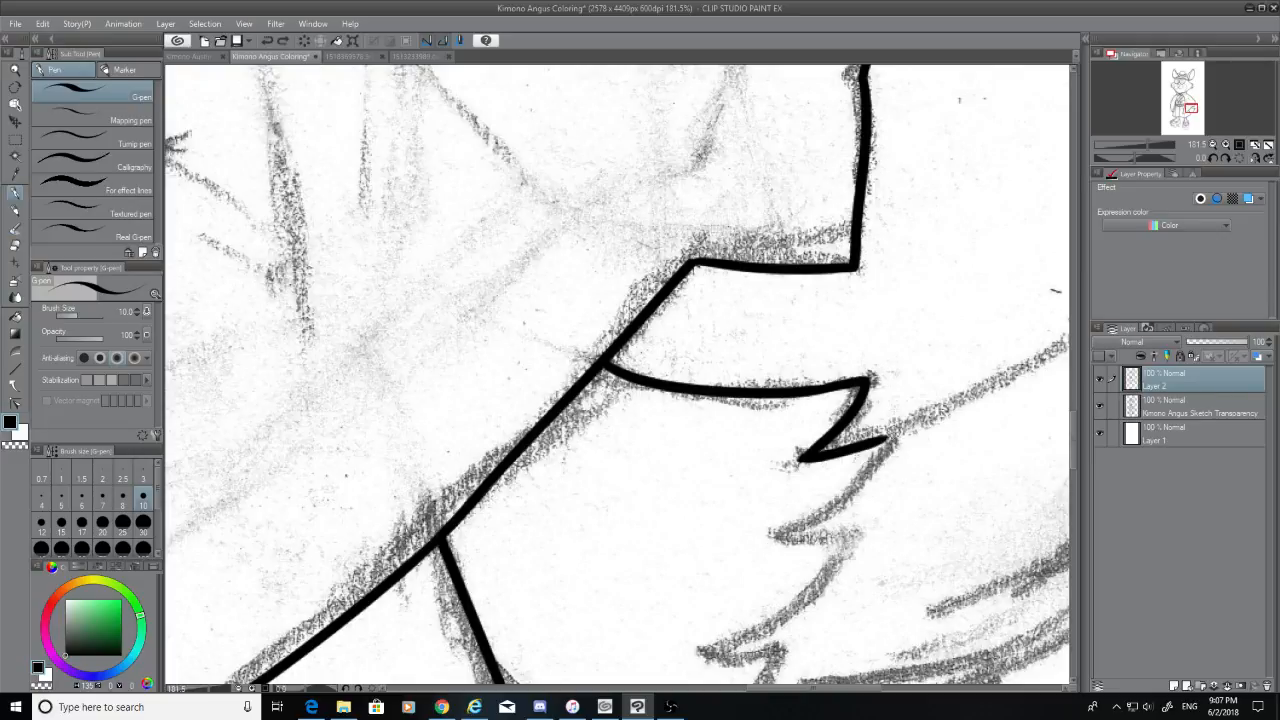
Ink the remaining zigzag fur points down to the tail's lower edge
{"action": "left_click_drag", "start_coordinate": [885, 438], "coordinate": [758, 535]}
{"action": "scroll", "coordinate": [968, 495], "scroll_direction": "down", "scroll_amount": 3}
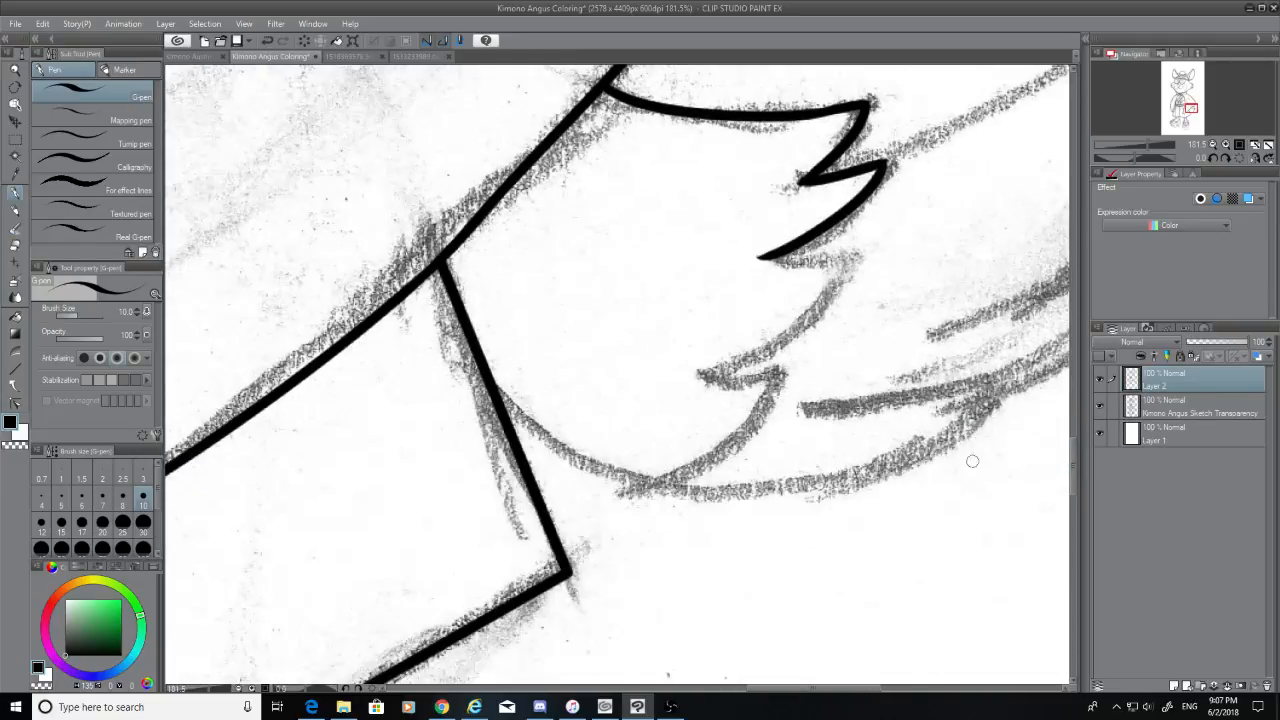
{"action": "mouse_move", "coordinate": [802, 262]}
{"action": "left_mouse_down"}
{"action": "mouse_move", "coordinate": [852, 262]}
{"action": "mouse_move", "coordinate": [702, 378]}
{"action": "left_mouse_up"}
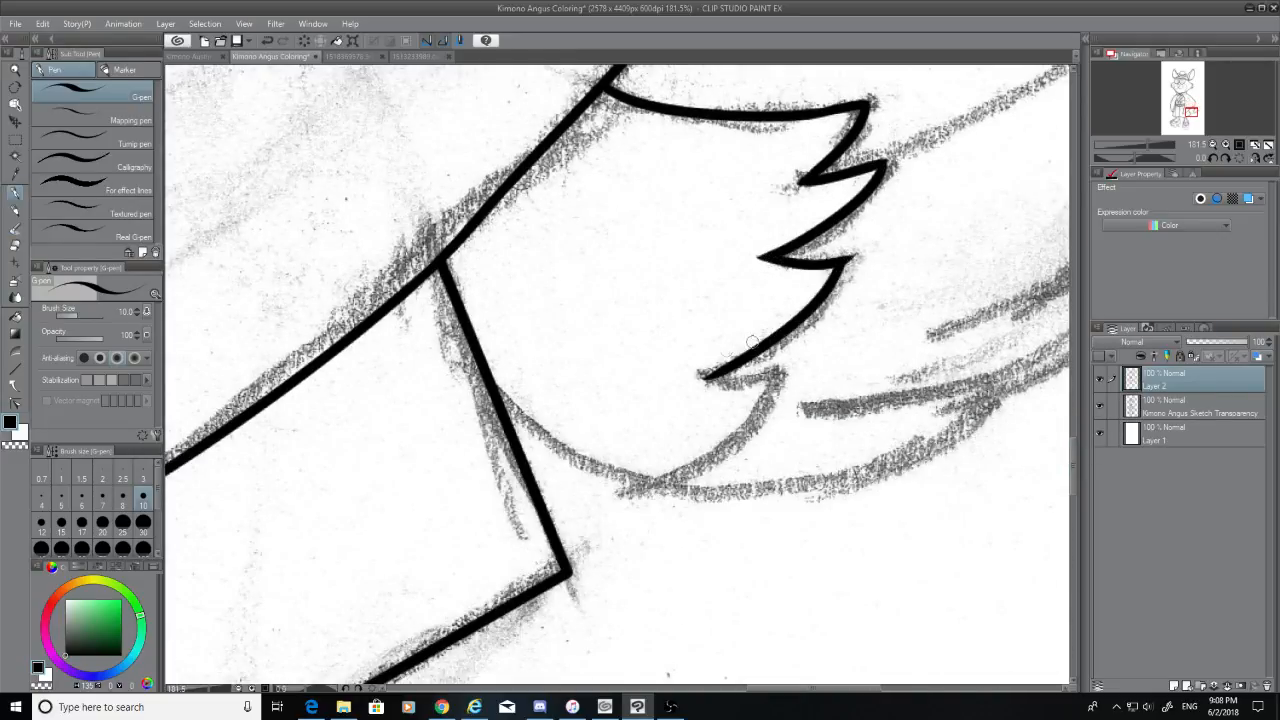
{"action": "key", "text": "ctrl+z"}
{"action": "mouse_move", "coordinate": [852, 262]}
{"action": "left_mouse_down"}
{"action": "mouse_move", "coordinate": [706, 370]}
{"action": "mouse_move", "coordinate": [783, 371]}
{"action": "mouse_move", "coordinate": [646, 464]}
{"action": "left_mouse_up"}
{"action": "key", "text": "ctrl+z"}
{"action": "left_click_drag", "start_coordinate": [781, 372], "coordinate": [642, 470]}
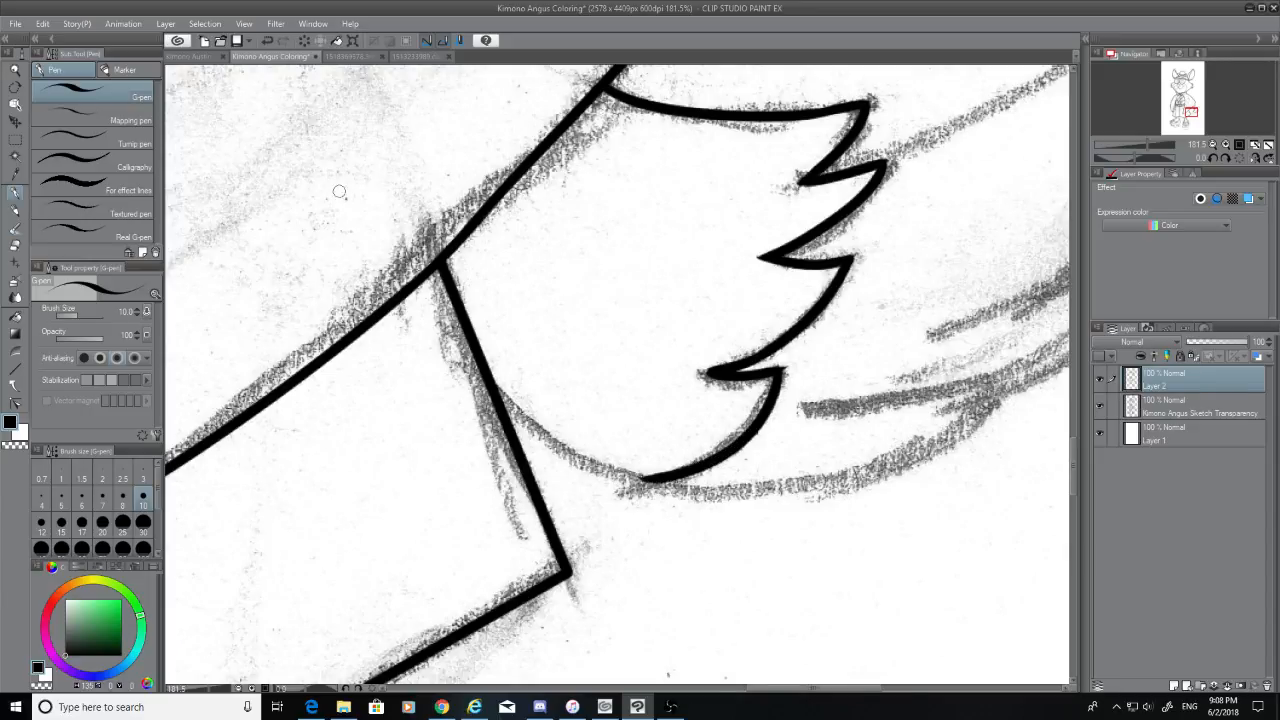
Check the dog and corgi reference picture and try to ink the tail's lower curve from the kimono's edge
{"action": "left_click", "coordinate": [406, 57]}
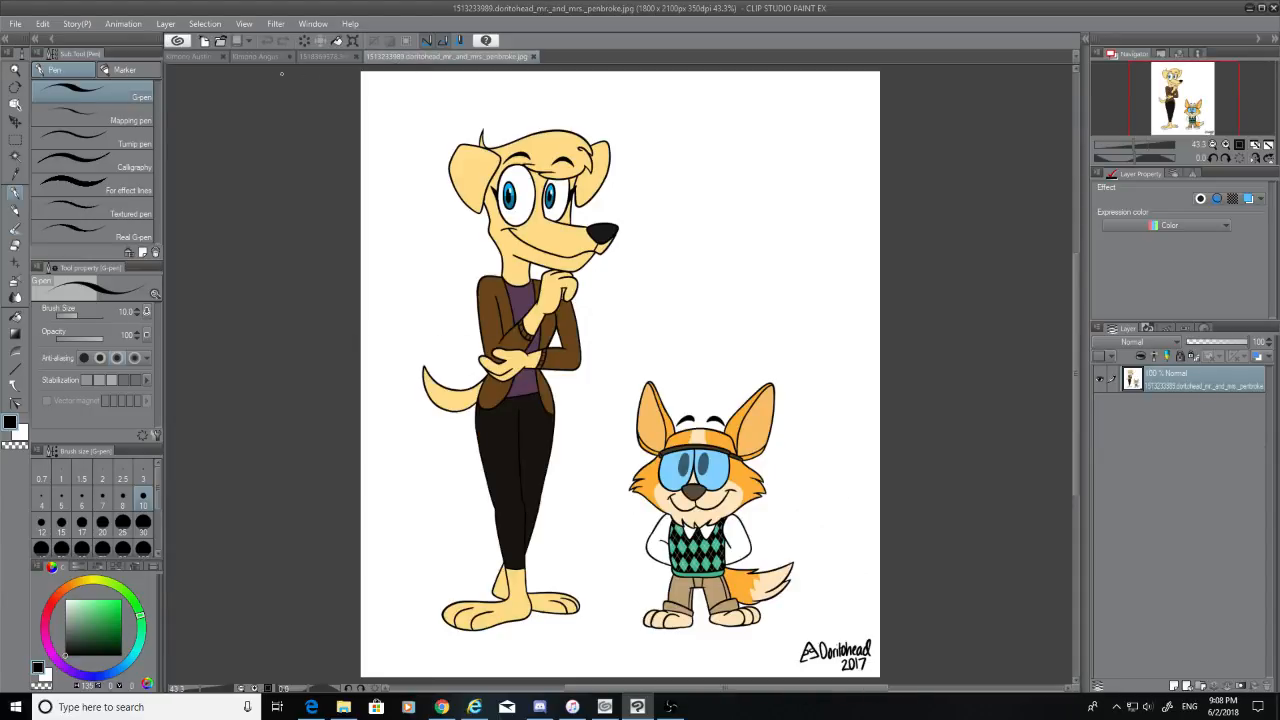
{"action": "left_click", "coordinate": [246, 62]}
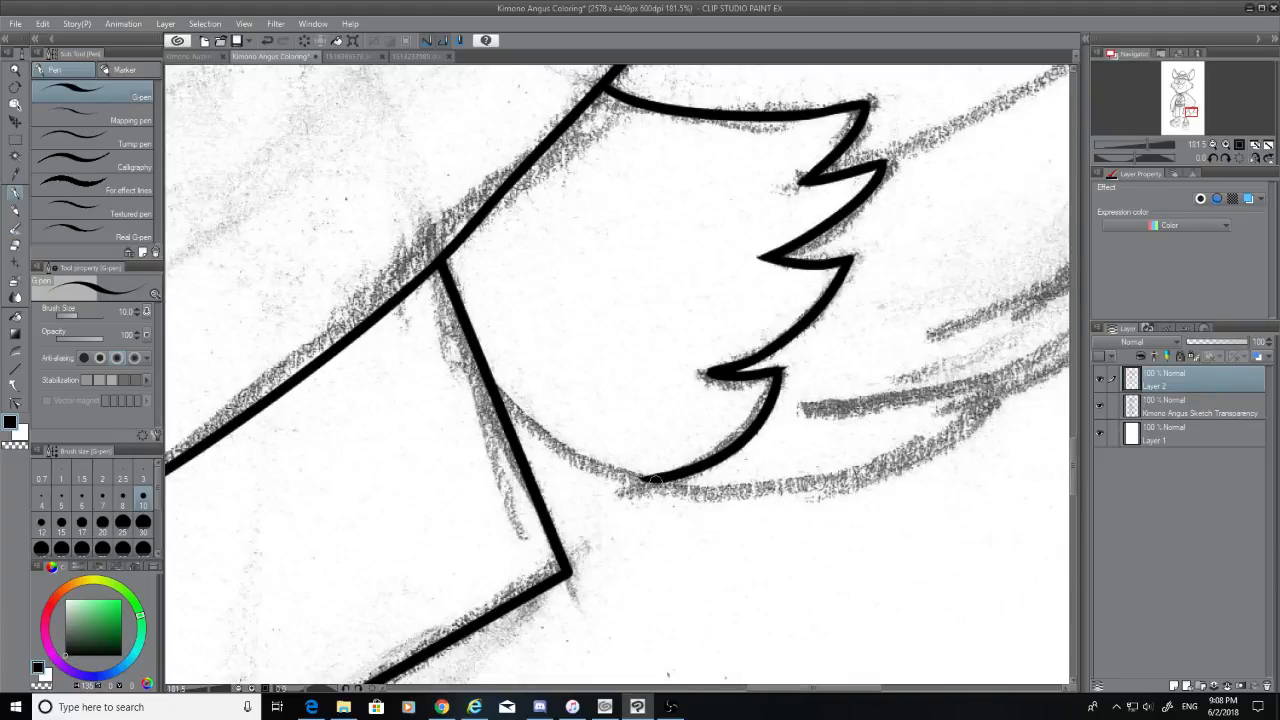
{"action": "mouse_move", "coordinate": [655, 482]}
{"action": "left_mouse_down"}
{"action": "mouse_move", "coordinate": [616, 468]}
{"action": "mouse_move", "coordinate": [536, 404]}
{"action": "left_mouse_up"}
{"action": "key", "text": "ctrl+z"}
{"action": "left_click_drag", "start_coordinate": [745, 688], "coordinate": [775, 688]}
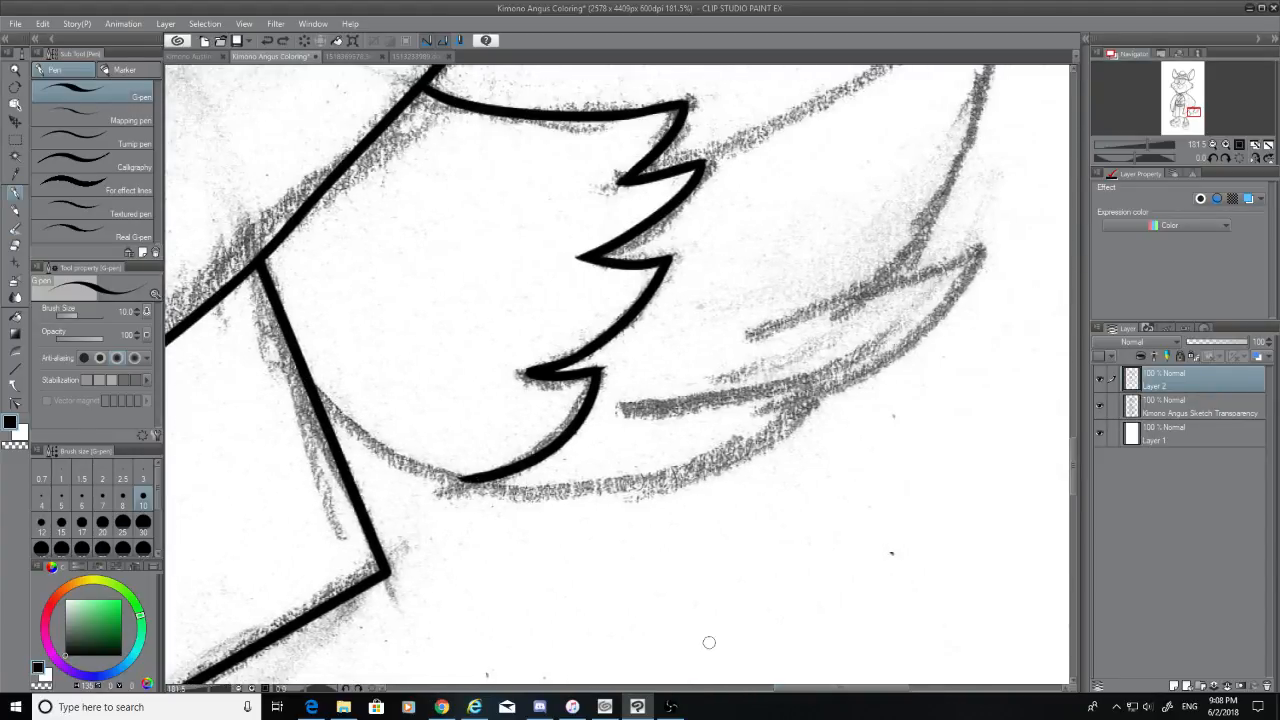
{"action": "left_click_drag", "start_coordinate": [318, 390], "coordinate": [738, 421]}
{"action": "key", "text": "ctrl+z"}
{"action": "left_click_drag", "start_coordinate": [312, 391], "coordinate": [674, 474]}
{"action": "key", "text": "ctrl+z"}
Compare the open reference pictures and the Kimono Austin drawing, examining their tails and inked line work
{"action": "left_click", "coordinate": [412, 57]}
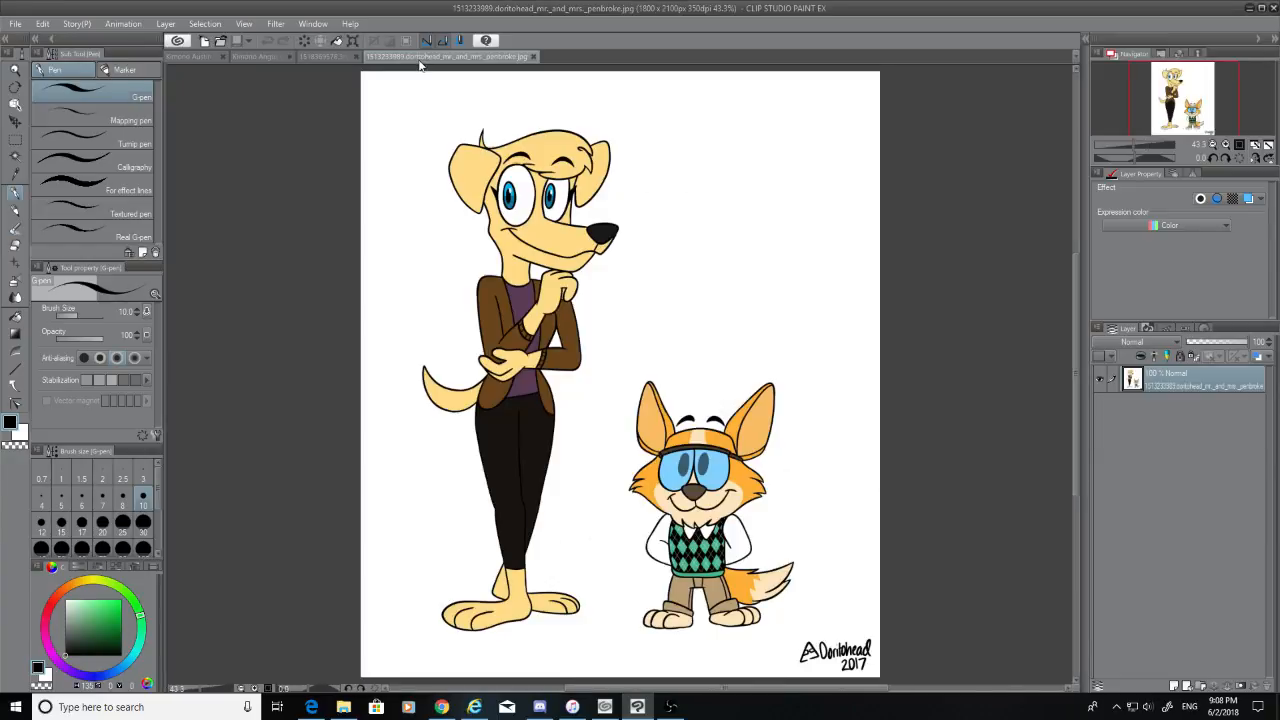
{"action": "left_click", "coordinate": [310, 57]}
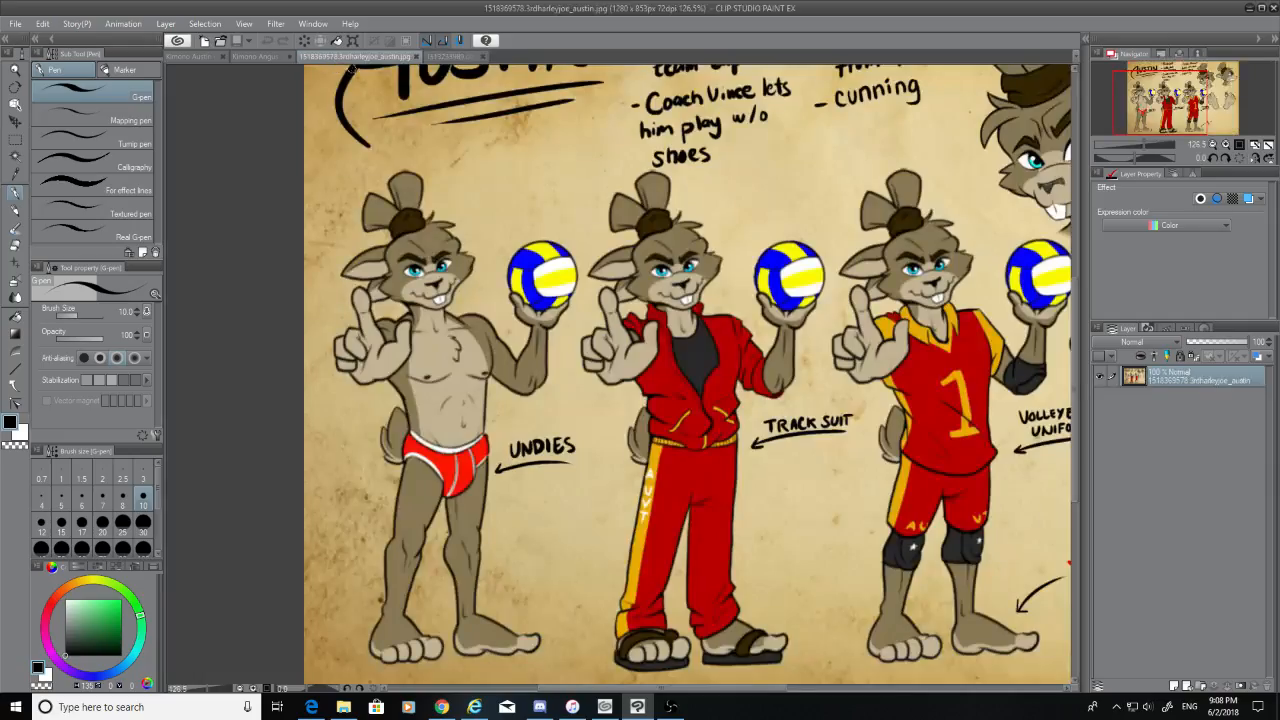
{"action": "left_click", "coordinate": [200, 55]}
{"action": "left_click", "coordinate": [266, 57]}
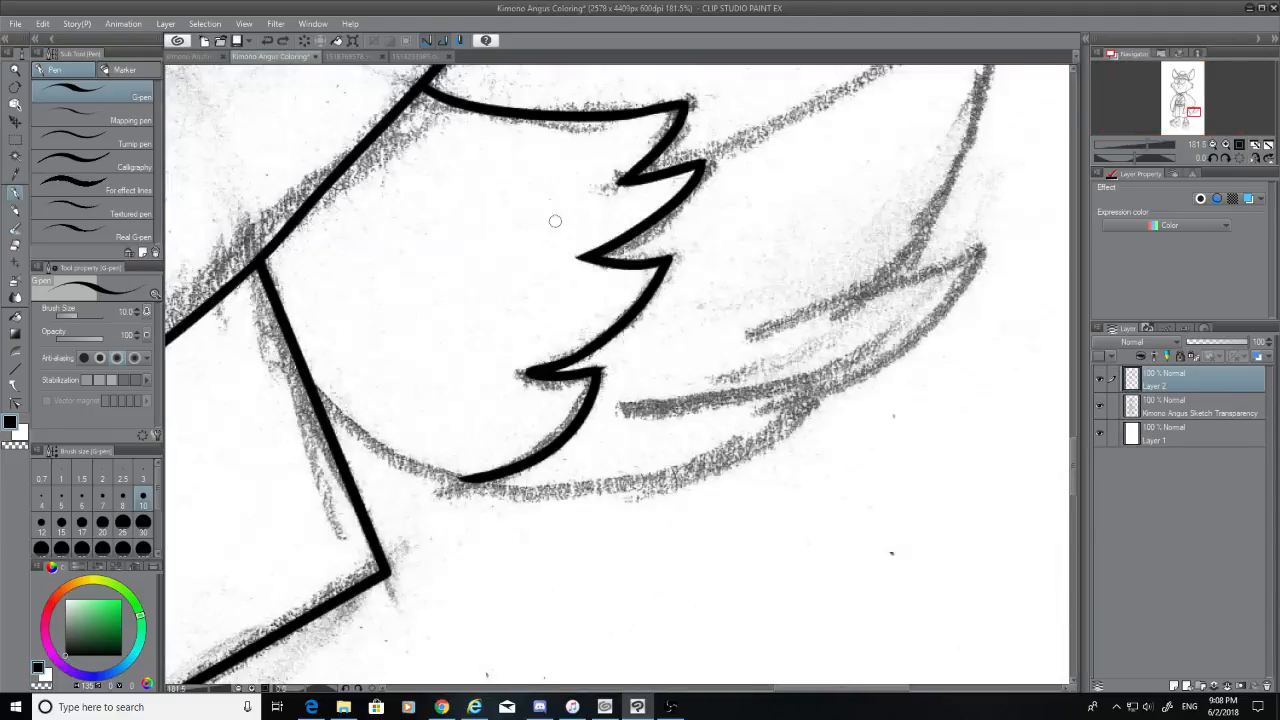
{"action": "left_click", "coordinate": [205, 56]}
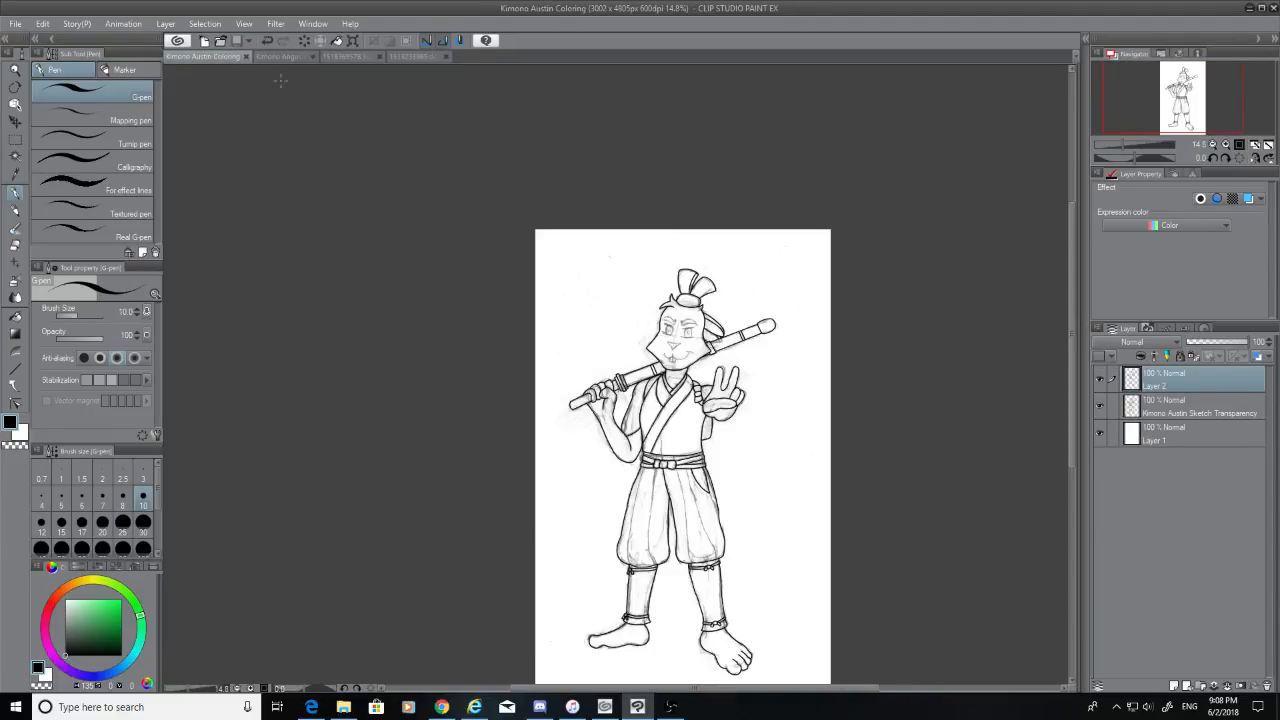
{"action": "left_click", "coordinate": [355, 57]}
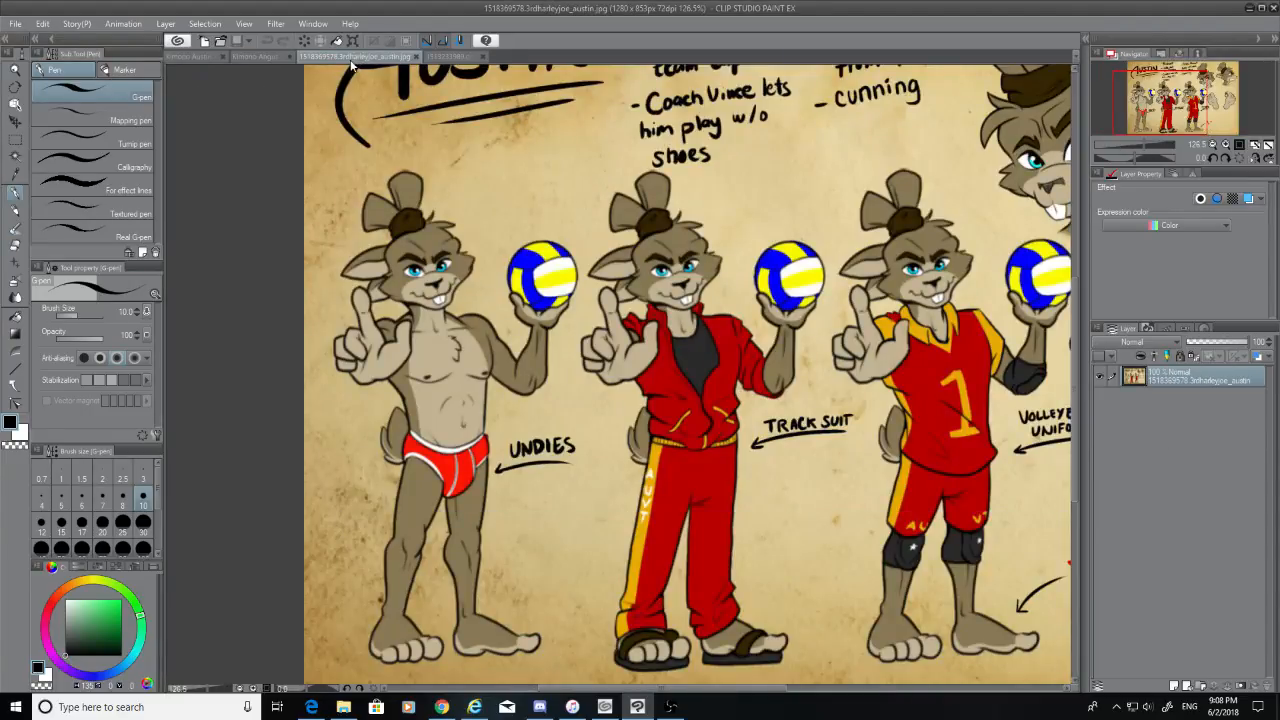
{"action": "left_click", "coordinate": [200, 57]}
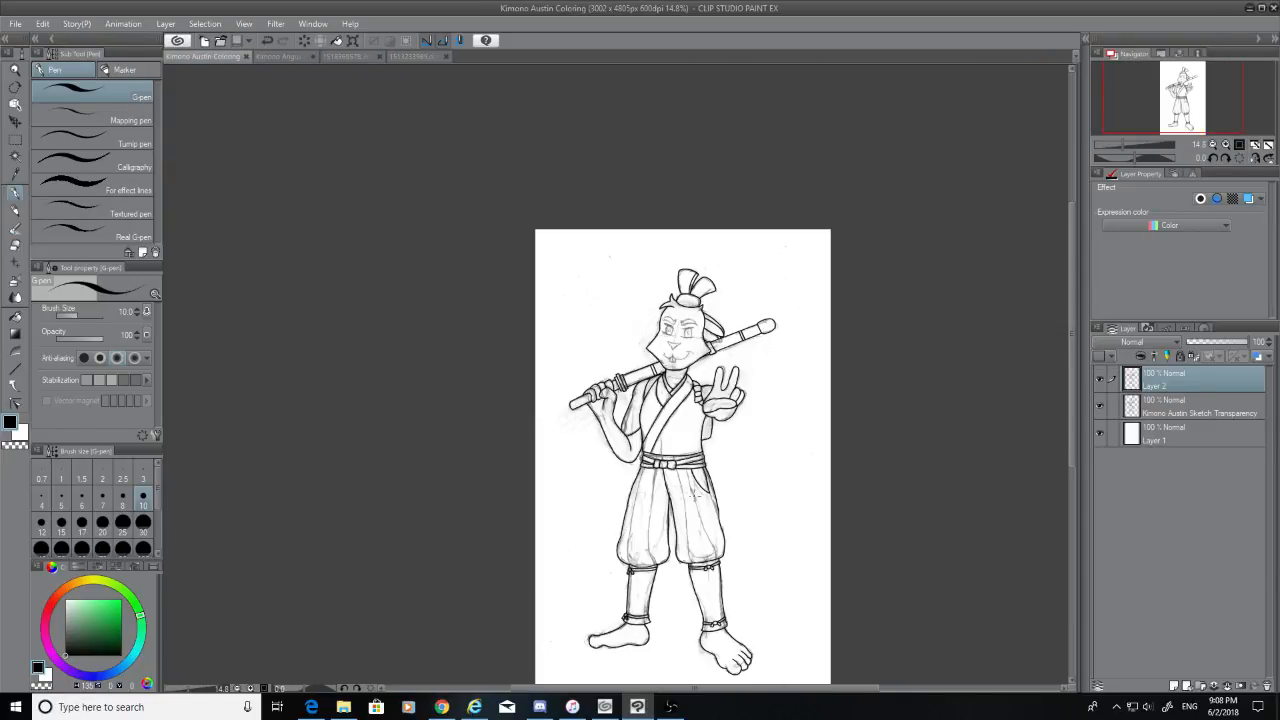
{"action": "scroll", "coordinate": [695, 492], "scroll_direction": "up", "scroll_amount": 10}
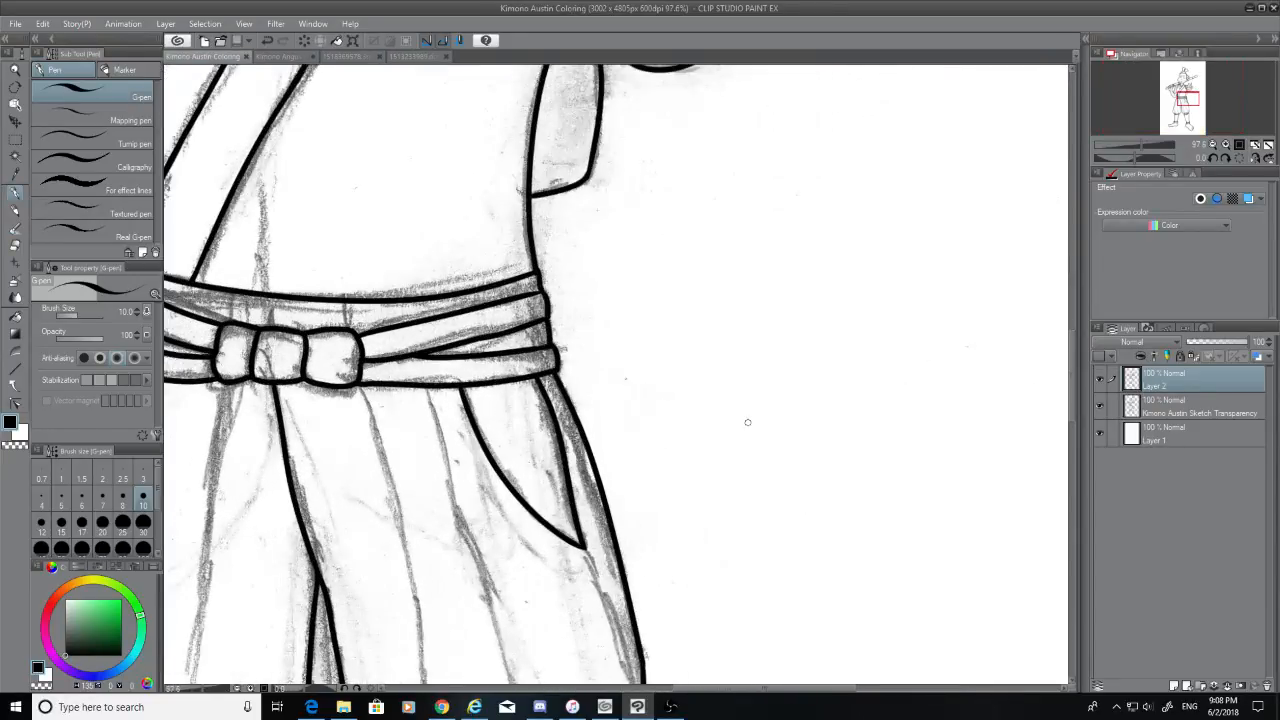
{"action": "left_click", "coordinate": [356, 57]}
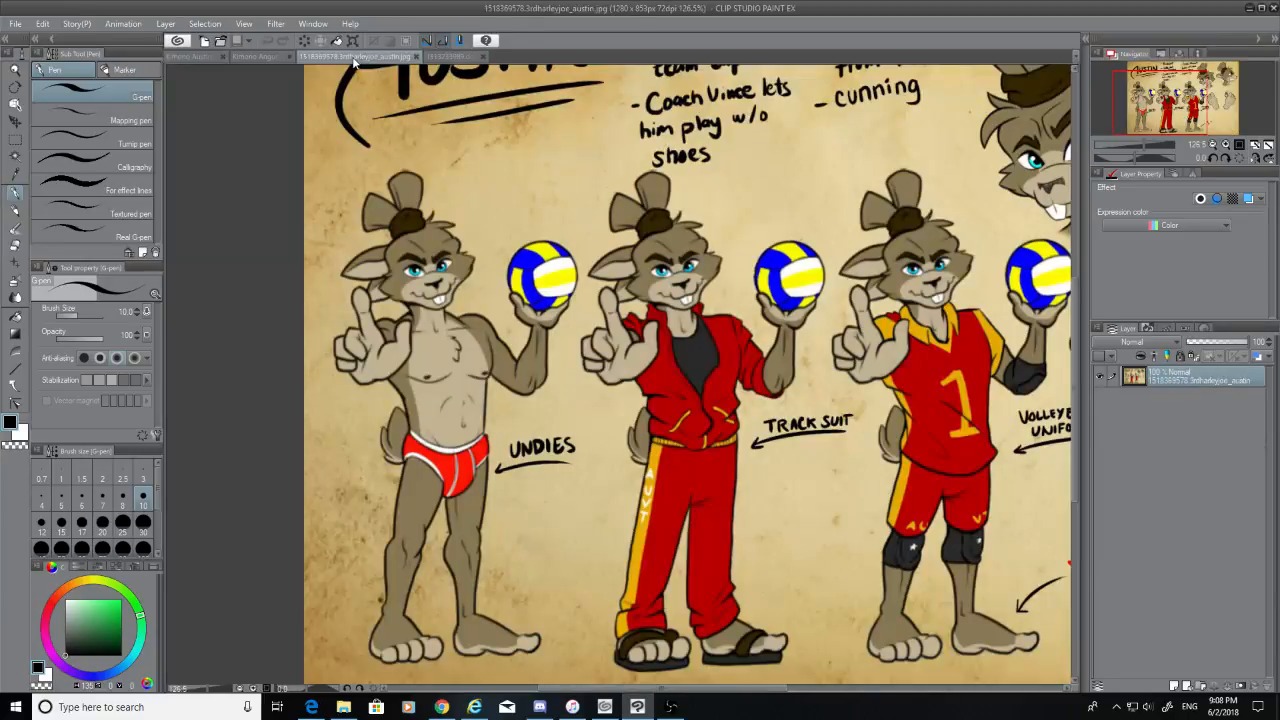
Ink a small tail with zigzag fur points beside the belt in the Kimono Austin drawing
{"action": "left_click", "coordinate": [197, 57]}
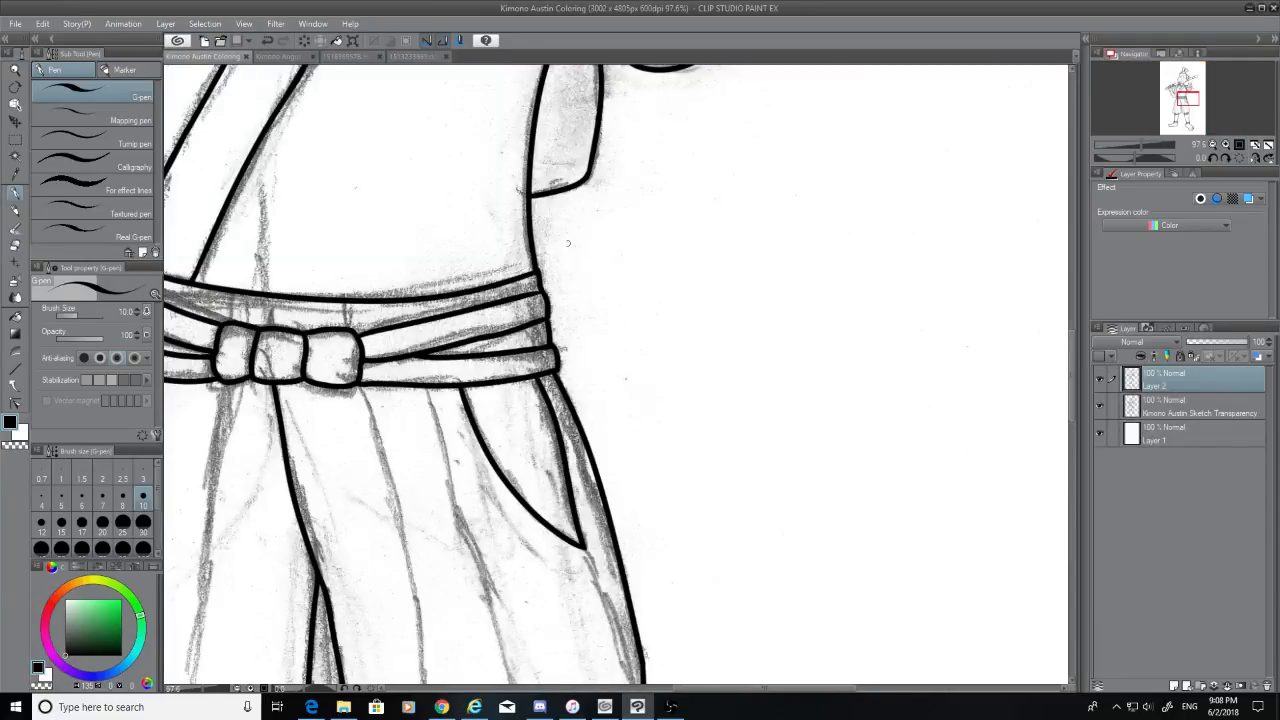
{"action": "mouse_move", "coordinate": [529, 244]}
{"action": "left_mouse_down"}
{"action": "mouse_move", "coordinate": [576, 284]}
{"action": "mouse_move", "coordinate": [600, 247]}
{"action": "mouse_move", "coordinate": [604, 257]}
{"action": "mouse_move", "coordinate": [586, 334]}
{"action": "mouse_move", "coordinate": [608, 321]}
{"action": "mouse_move", "coordinate": [571, 398]}
{"action": "mouse_move", "coordinate": [590, 378]}
{"action": "mouse_move", "coordinate": [567, 401]}
{"action": "left_mouse_up"}
{"action": "key", "text": "ctrl+z"}
{"action": "key", "text": "ctrl+z"}
{"action": "key", "text": "ctrl+z"}
{"action": "key", "text": "ctrl+z"}
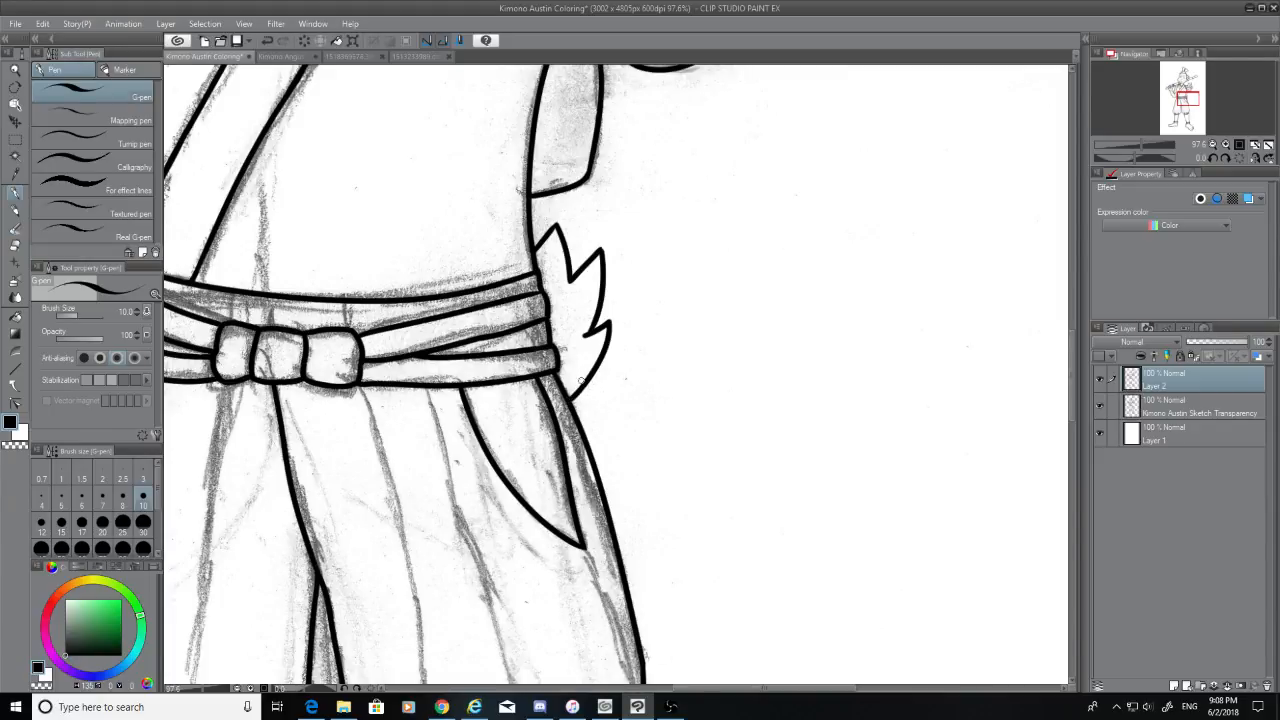
Compare Austin's tail with the character reference sheet and clean up its fur points with the pen and Hard eraser
{"action": "left_click", "coordinate": [348, 57]}
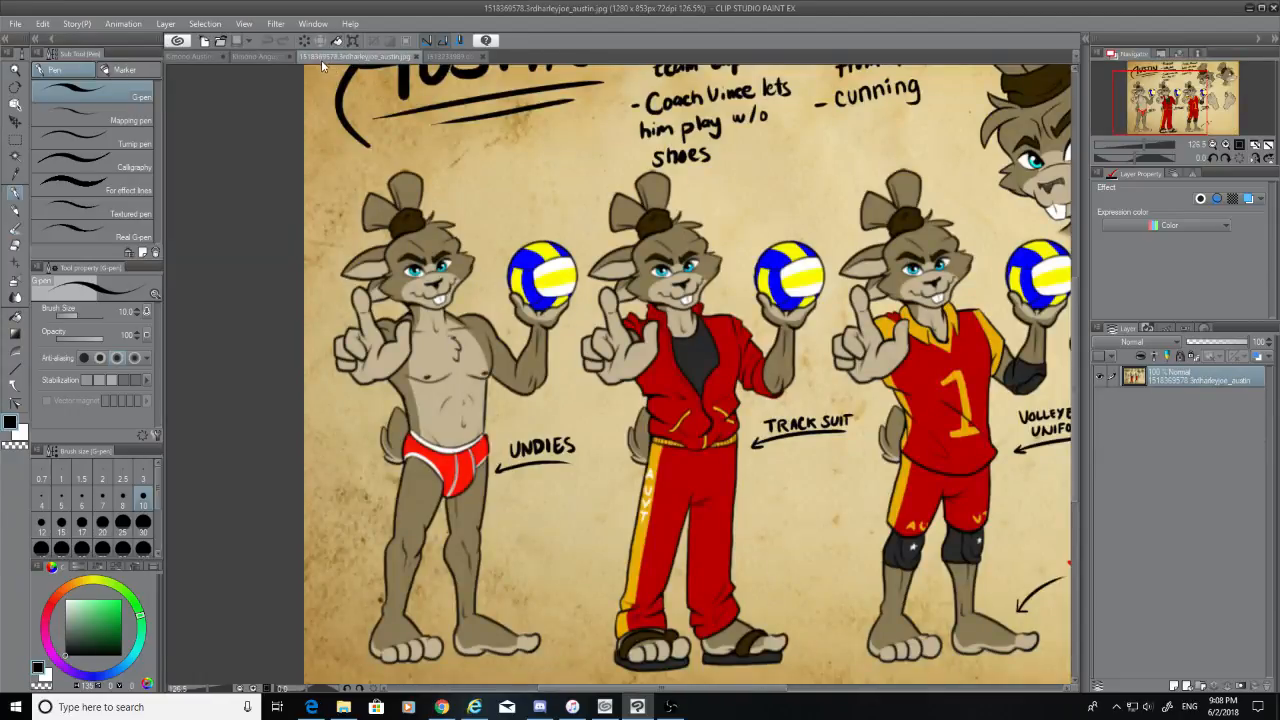
{"action": "left_click", "coordinate": [219, 57]}
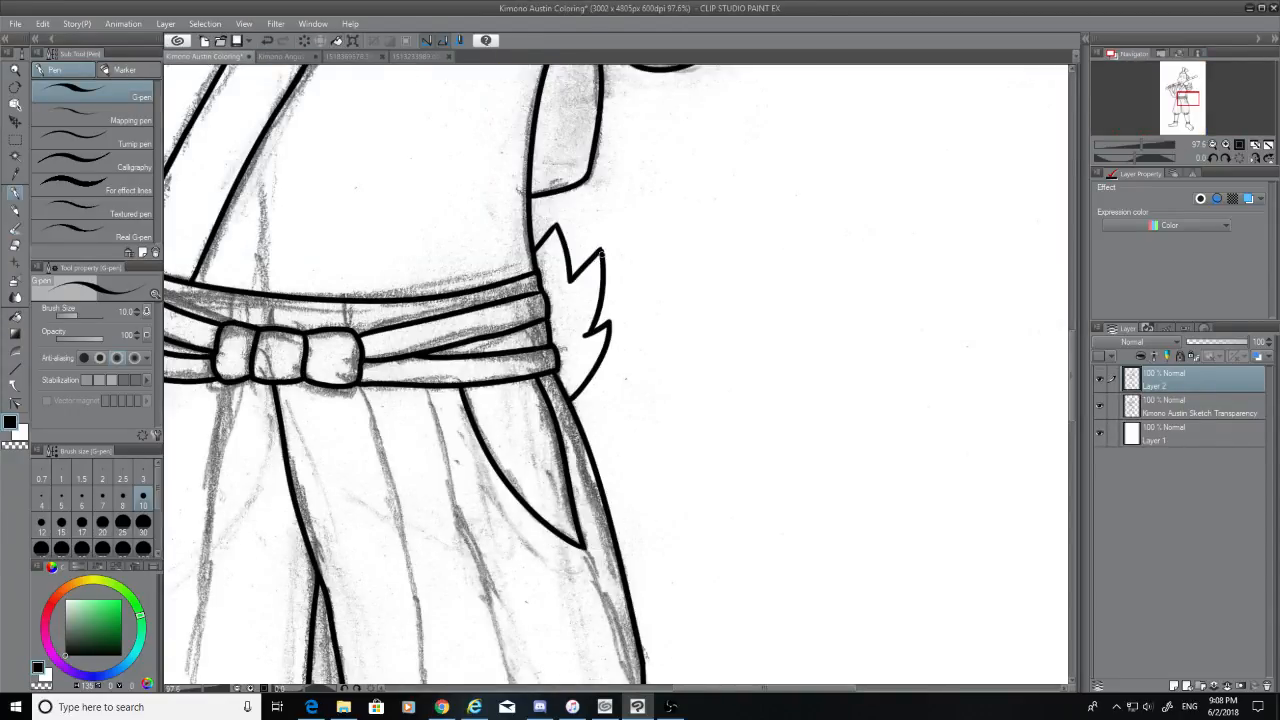
{"action": "left_click_drag", "start_coordinate": [599, 247], "coordinate": [607, 264]}
{"action": "left_click", "coordinate": [14, 248]}
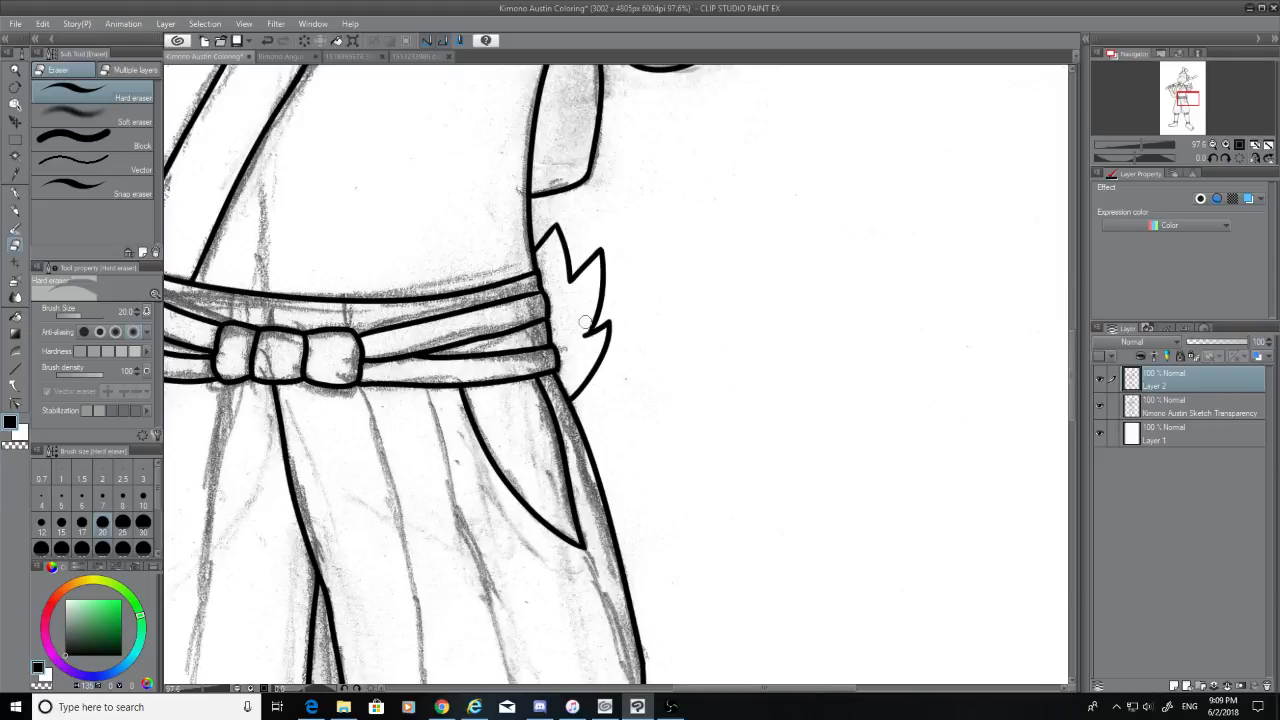
{"action": "key", "text": "ctrl+z"}
{"action": "left_click", "coordinate": [327, 56]}
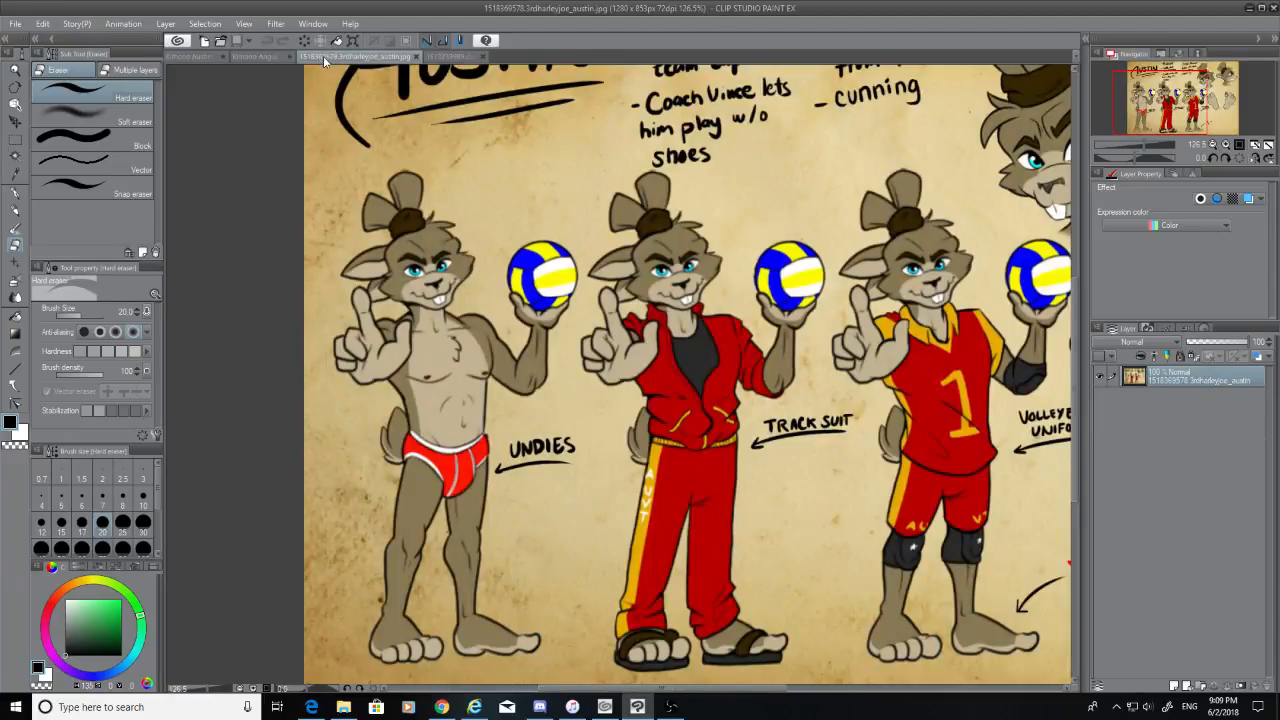
{"action": "left_click", "coordinate": [186, 56]}
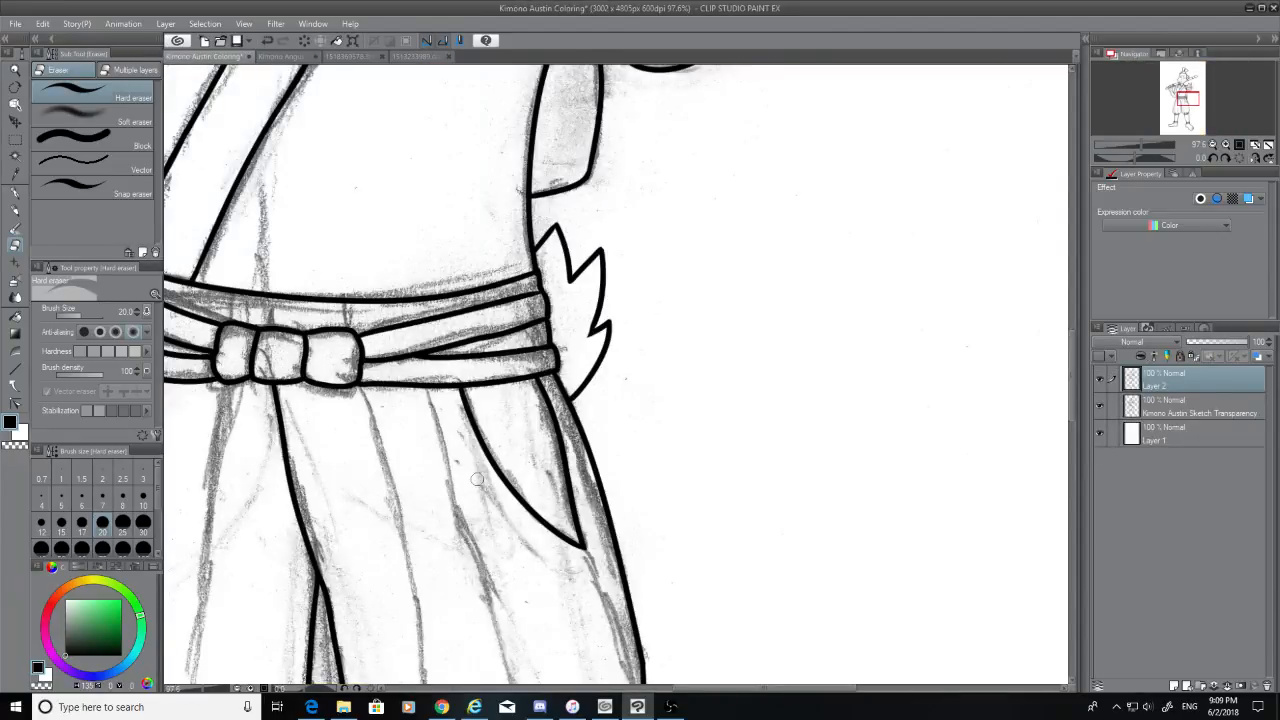
{"action": "scroll", "coordinate": [737, 606], "scroll_direction": "down", "scroll_amount": 7}
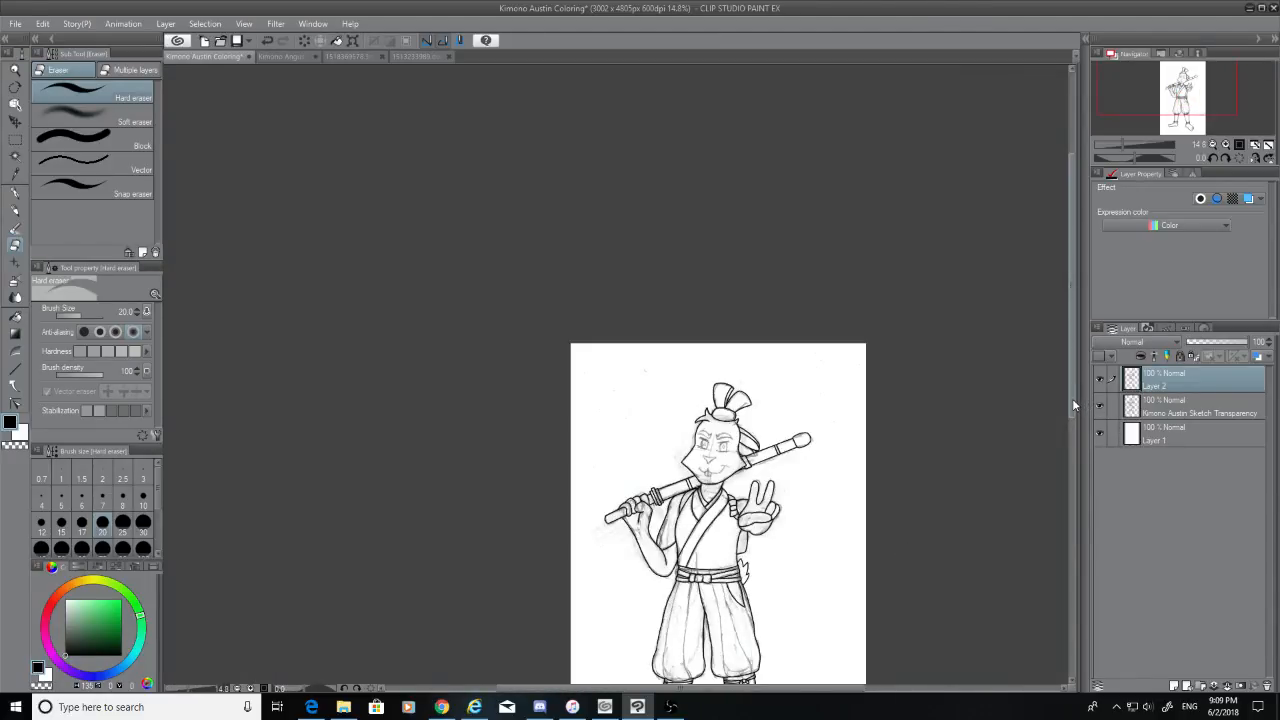
{"action": "left_click_drag", "start_coordinate": [1072, 398], "coordinate": [1080, 464]}
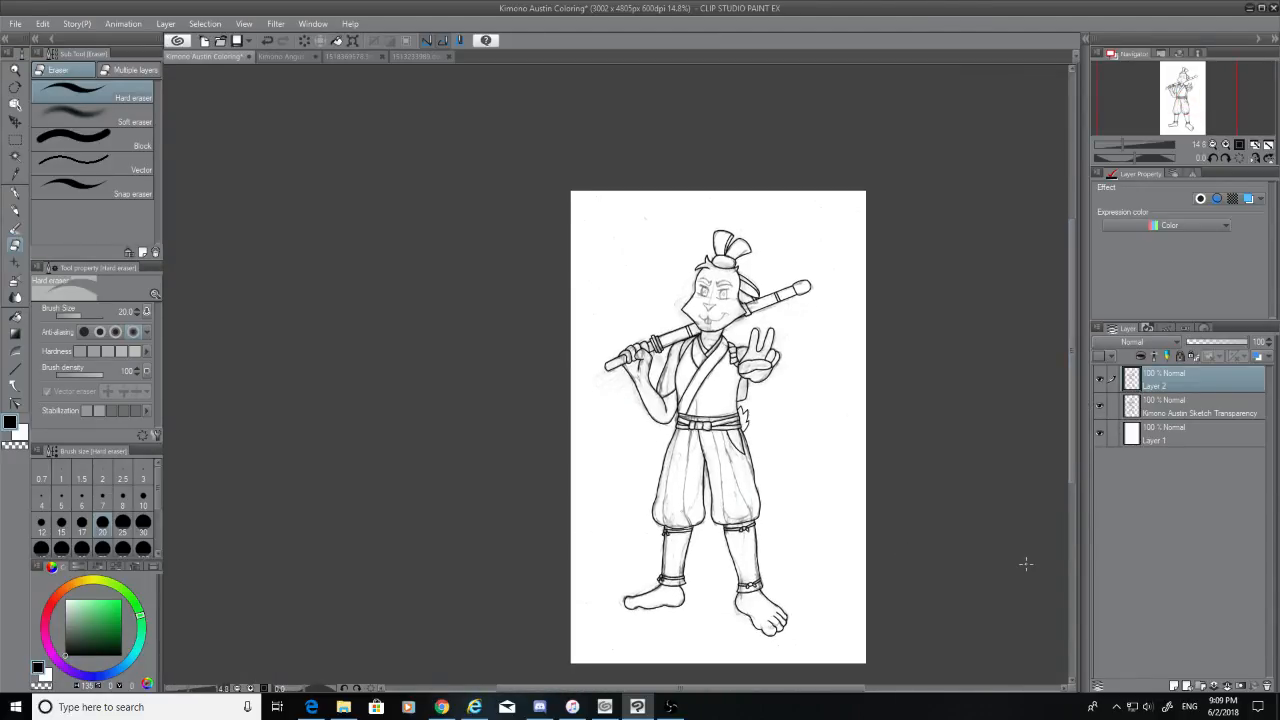
Return to the Kimono Angus drawing and undo the tail's zigzag fur strokes back to the short stroke leaving the first notch
{"action": "left_click", "coordinate": [282, 56]}
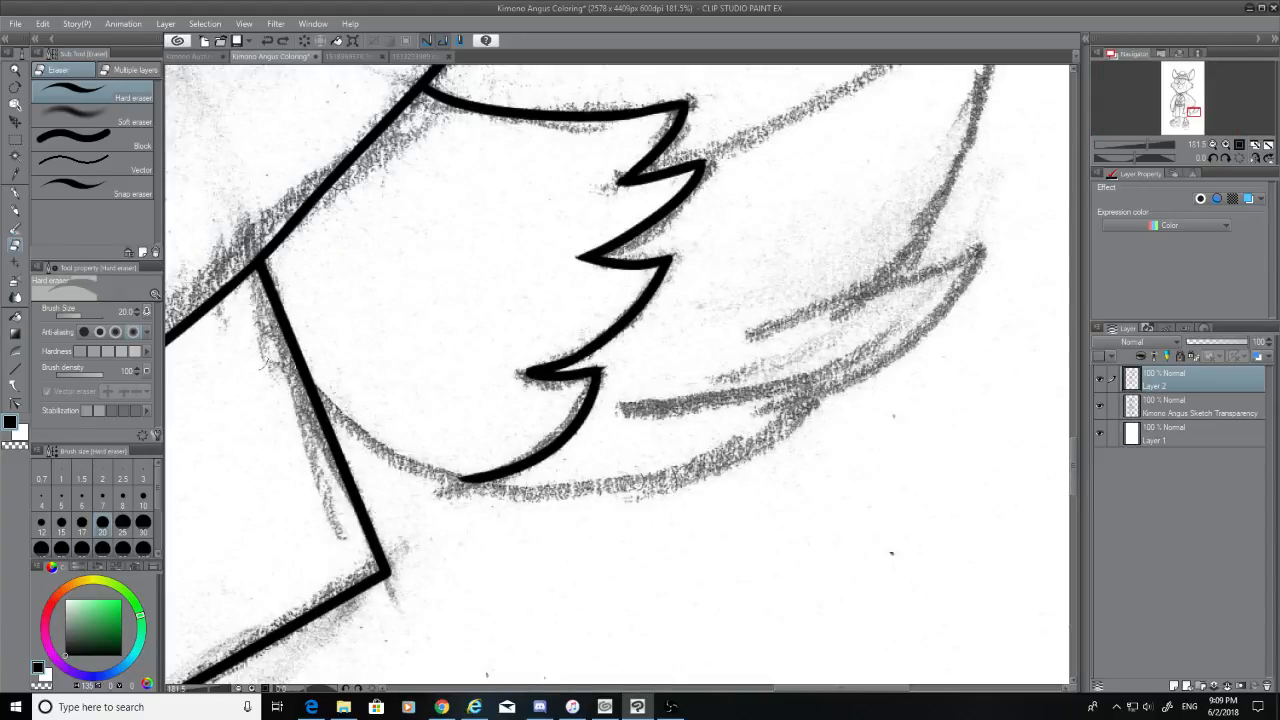
{"action": "left_click", "coordinate": [15, 192]}
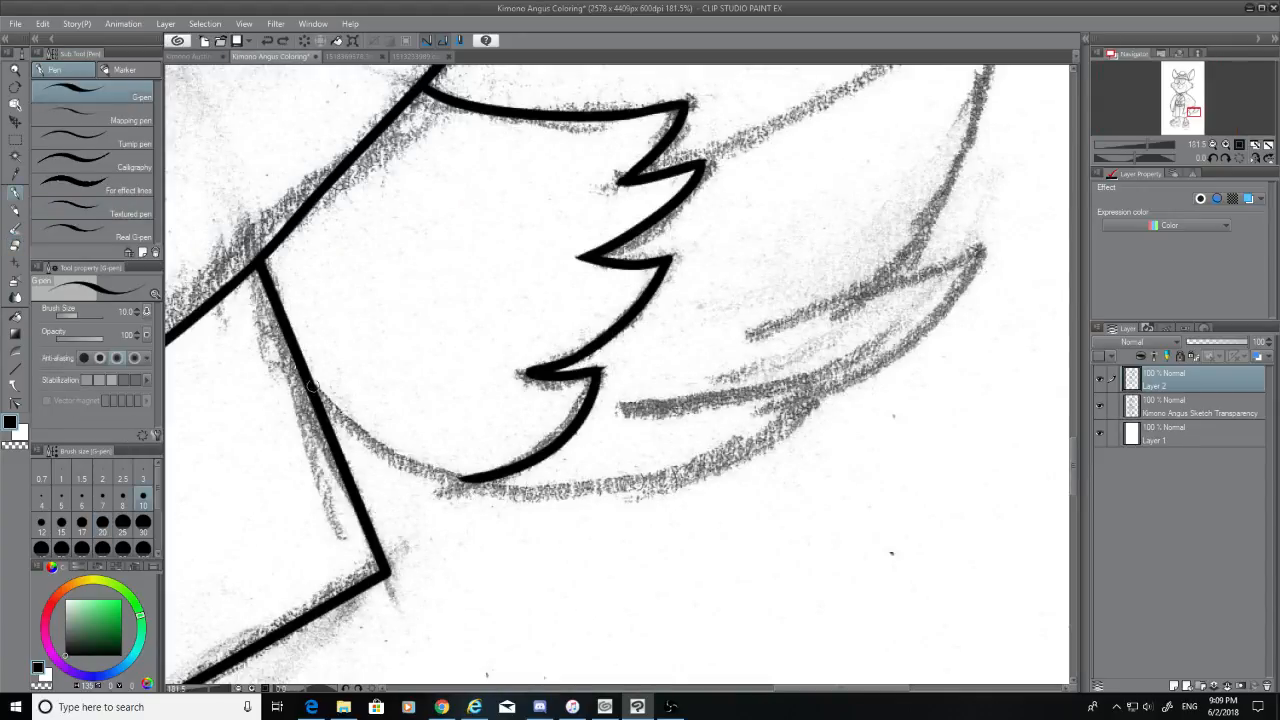
{"action": "left_click_drag", "start_coordinate": [314, 386], "coordinate": [547, 471]}
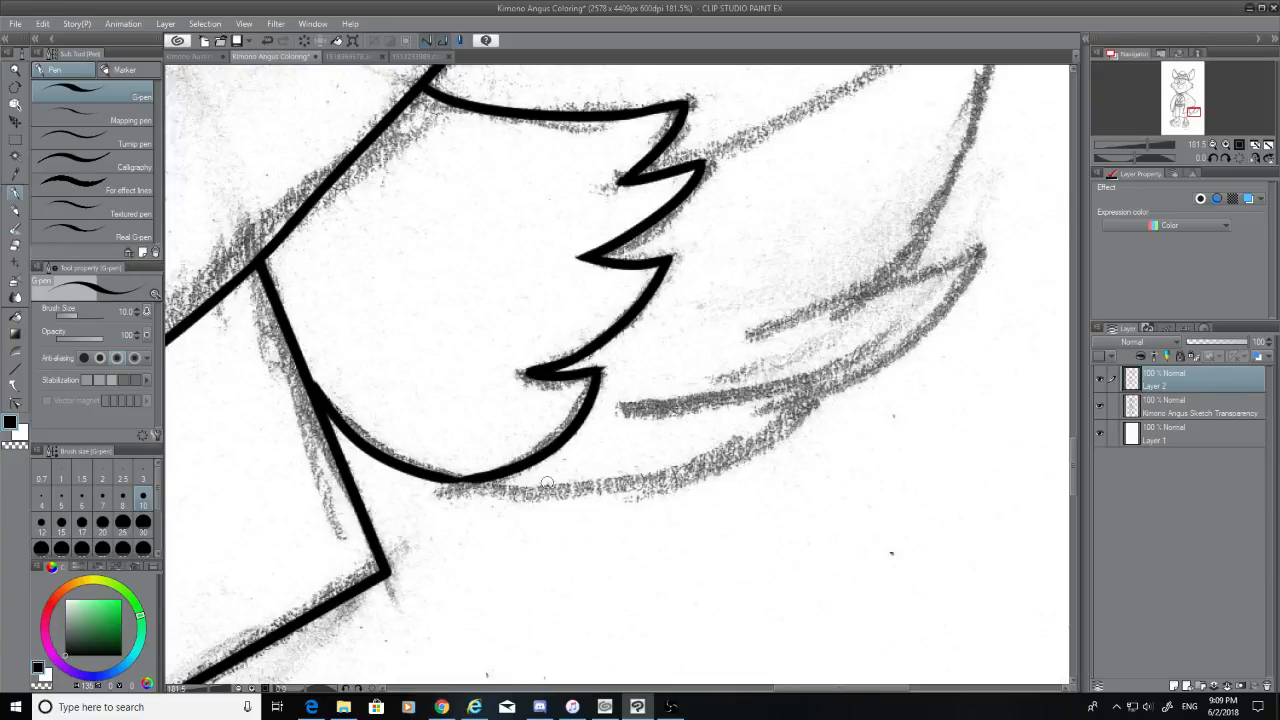
{"action": "key", "text": "ctrl+z"}
{"action": "key", "text": "ctrl+z"}
{"action": "key", "text": "ctrl+z"}
{"action": "key", "text": "ctrl+z"}
{"action": "key", "text": "ctrl+z"}
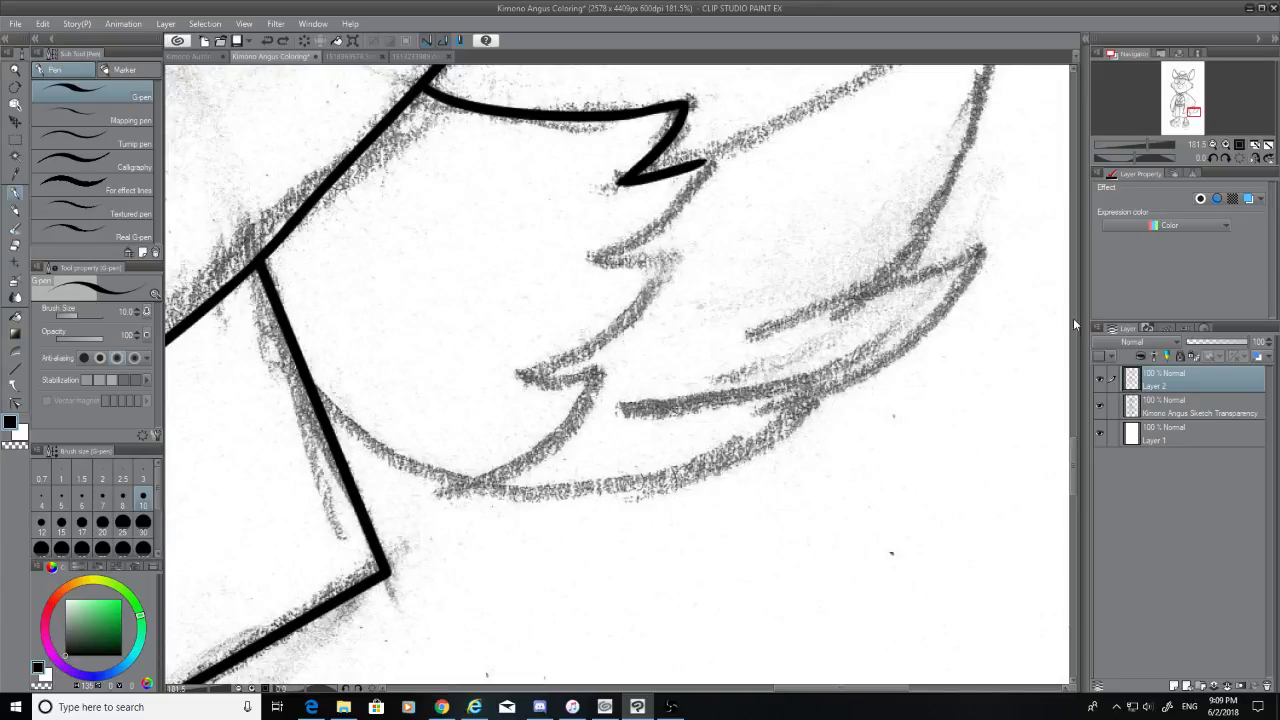
Ink the tail's long upper edge from the first notch outward to the pointed tip
{"action": "left_click_drag", "start_coordinate": [1074, 451], "coordinate": [1076, 426]}
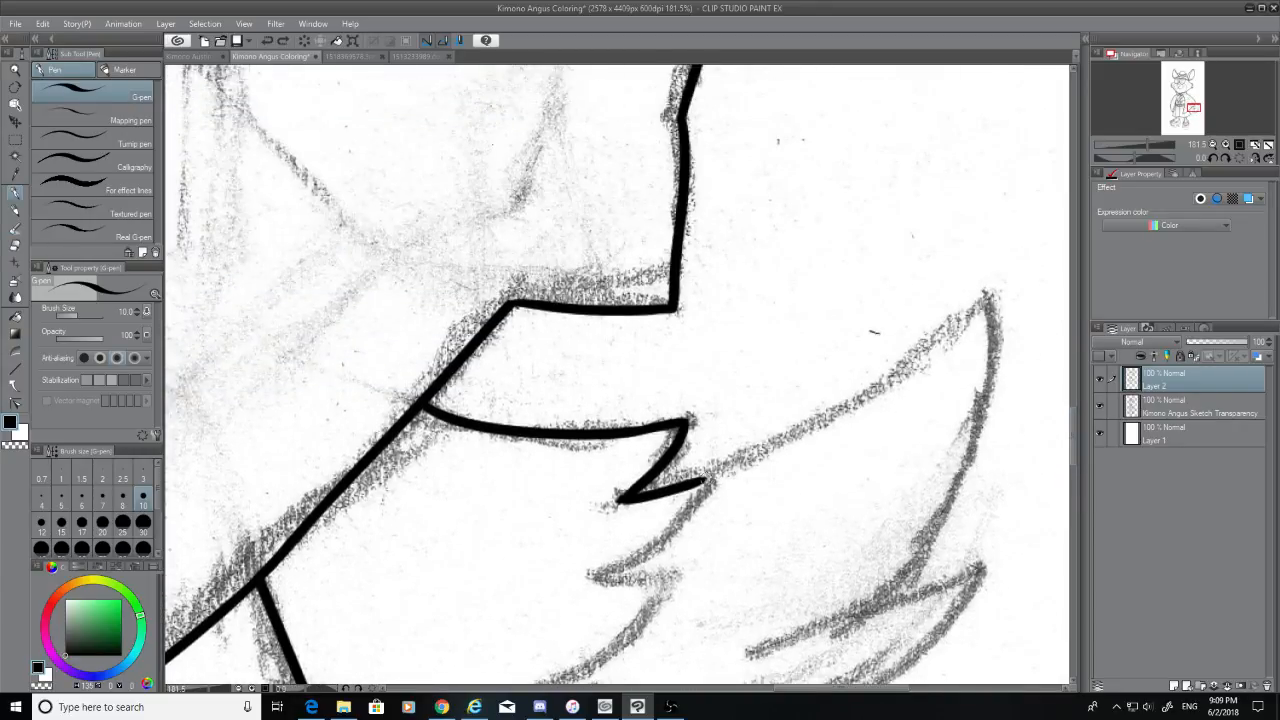
{"action": "left_click_drag", "start_coordinate": [702, 482], "coordinate": [976, 318]}
{"action": "key", "text": "ctrl+z"}
{"action": "mouse_move", "coordinate": [700, 486]}
{"action": "left_mouse_down"}
{"action": "mouse_move", "coordinate": [986, 287]}
{"action": "mouse_move", "coordinate": [923, 350]}
{"action": "mouse_move", "coordinate": [702, 484]}
{"action": "mouse_move", "coordinate": [666, 490]}
{"action": "left_mouse_up"}
{"action": "key", "text": "ctrl+z"}
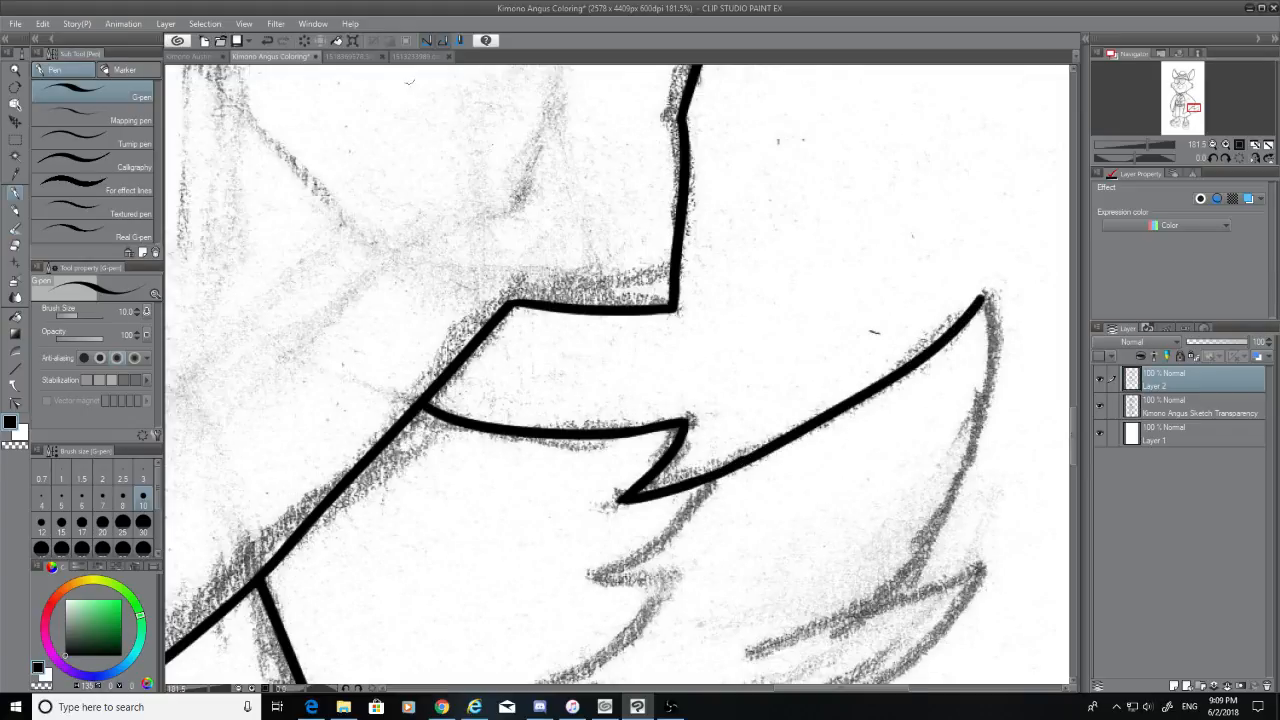
Check the dog and corgi reference picture and ink the tail's curved outer edge from the tip down to the next notch
{"action": "left_click", "coordinate": [420, 56]}
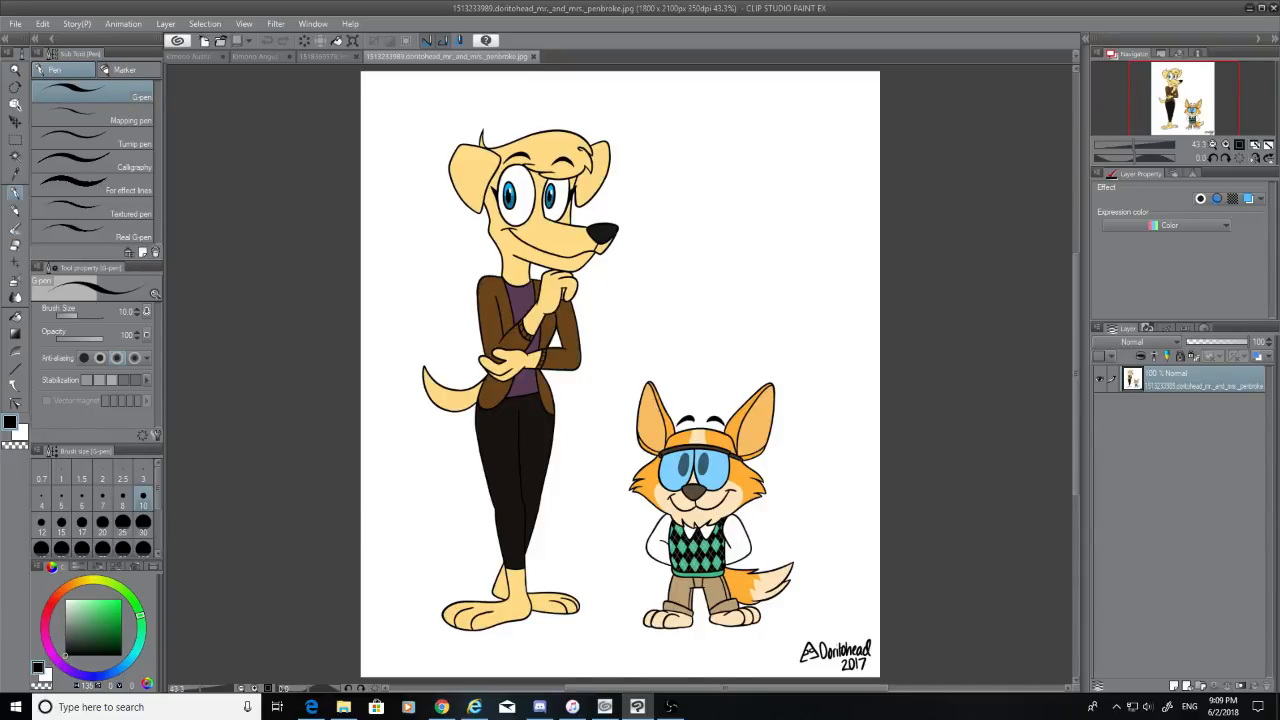
{"action": "left_click", "coordinate": [272, 56]}
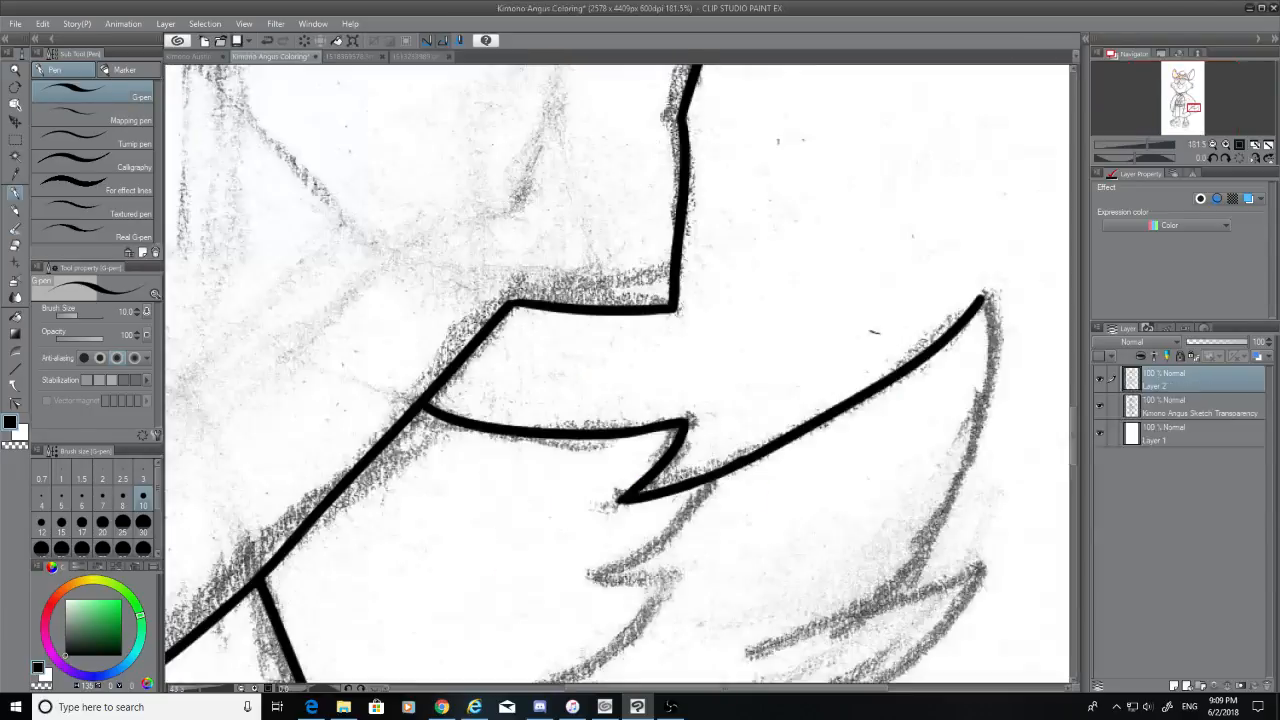
{"action": "scroll", "coordinate": [1072, 434], "scroll_direction": "down", "scroll_amount": 4}
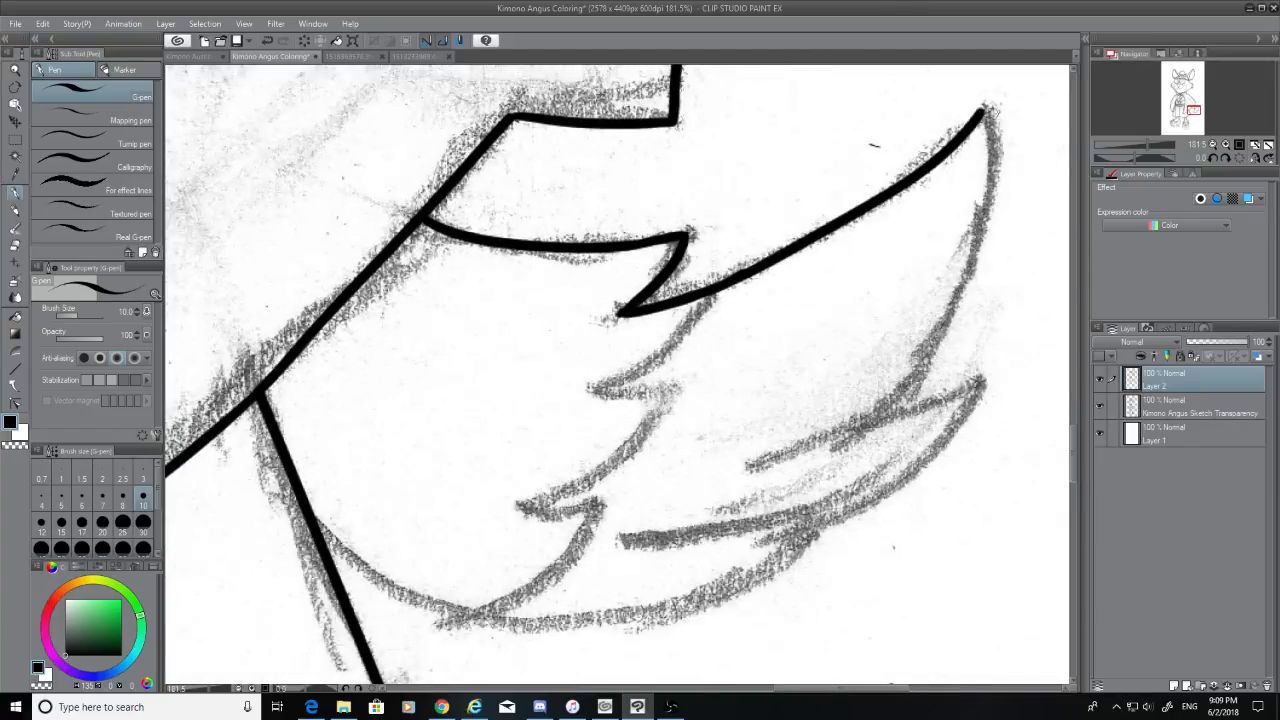
{"action": "left_click_drag", "start_coordinate": [988, 106], "coordinate": [880, 410]}
{"action": "key", "text": "ctrl+z"}
{"action": "left_click_drag", "start_coordinate": [988, 106], "coordinate": [852, 458]}
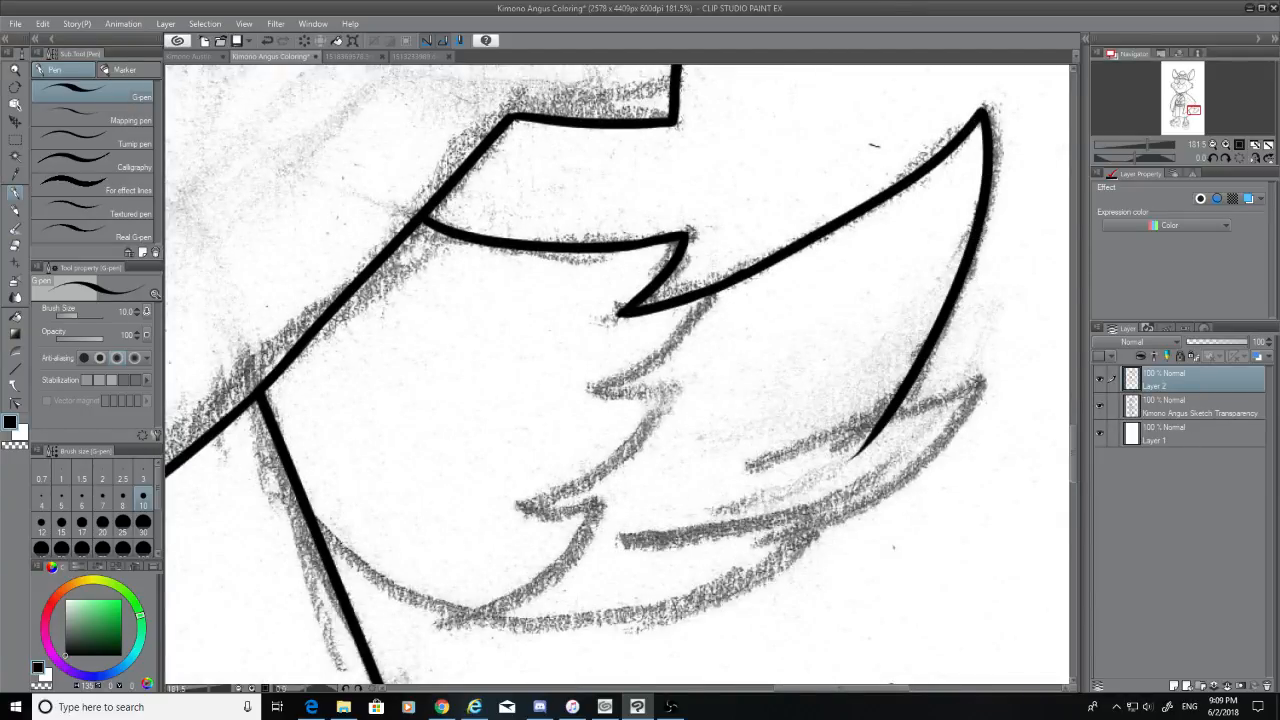
{"action": "key", "text": "ctrl+z"}
{"action": "mouse_move", "coordinate": [986, 108]}
{"action": "left_mouse_down"}
{"action": "mouse_move", "coordinate": [917, 340]}
{"action": "mouse_move", "coordinate": [845, 470]}
{"action": "left_mouse_up"}
{"action": "key", "text": "ctrl+z"}
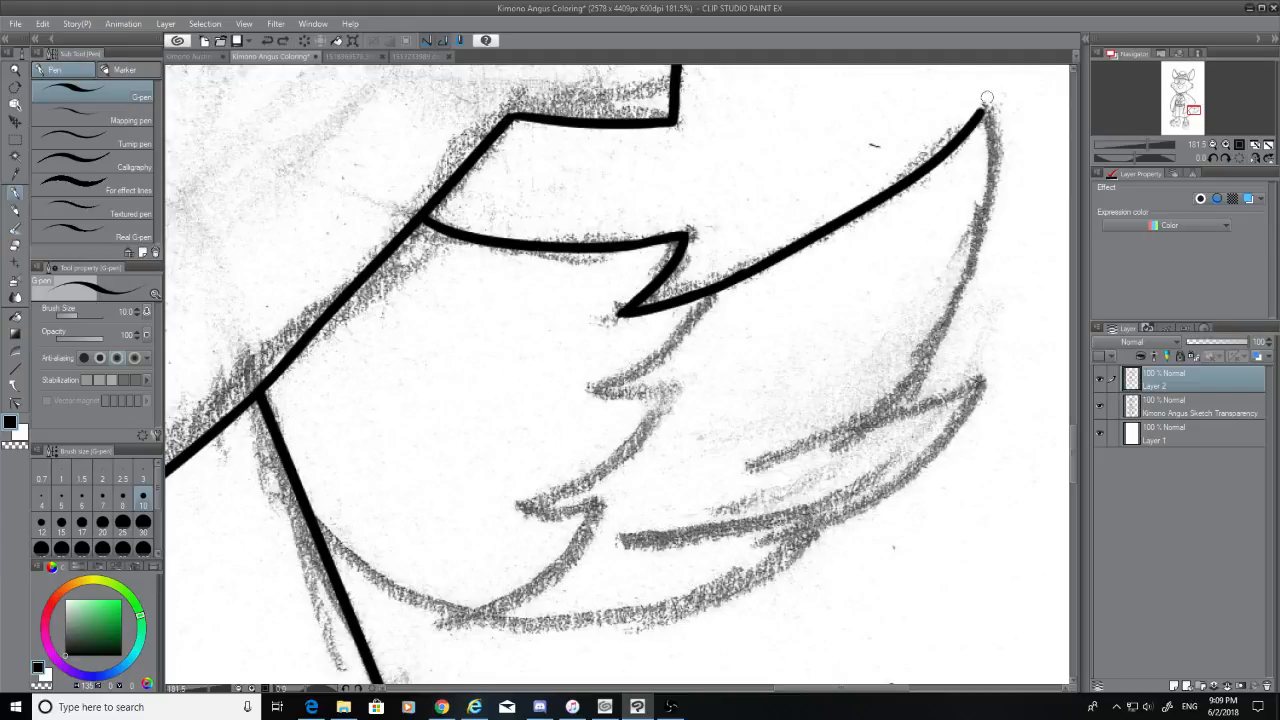
{"action": "mouse_move", "coordinate": [986, 98]}
{"action": "left_mouse_down"}
{"action": "mouse_move", "coordinate": [890, 378]}
{"action": "mouse_move", "coordinate": [810, 450]}
{"action": "left_mouse_up"}
{"action": "key", "text": "ctrl+z"}
{"action": "mouse_move", "coordinate": [986, 106]}
{"action": "left_mouse_down"}
{"action": "mouse_move", "coordinate": [985, 145]}
{"action": "mouse_move", "coordinate": [845, 430]}
{"action": "left_mouse_up"}
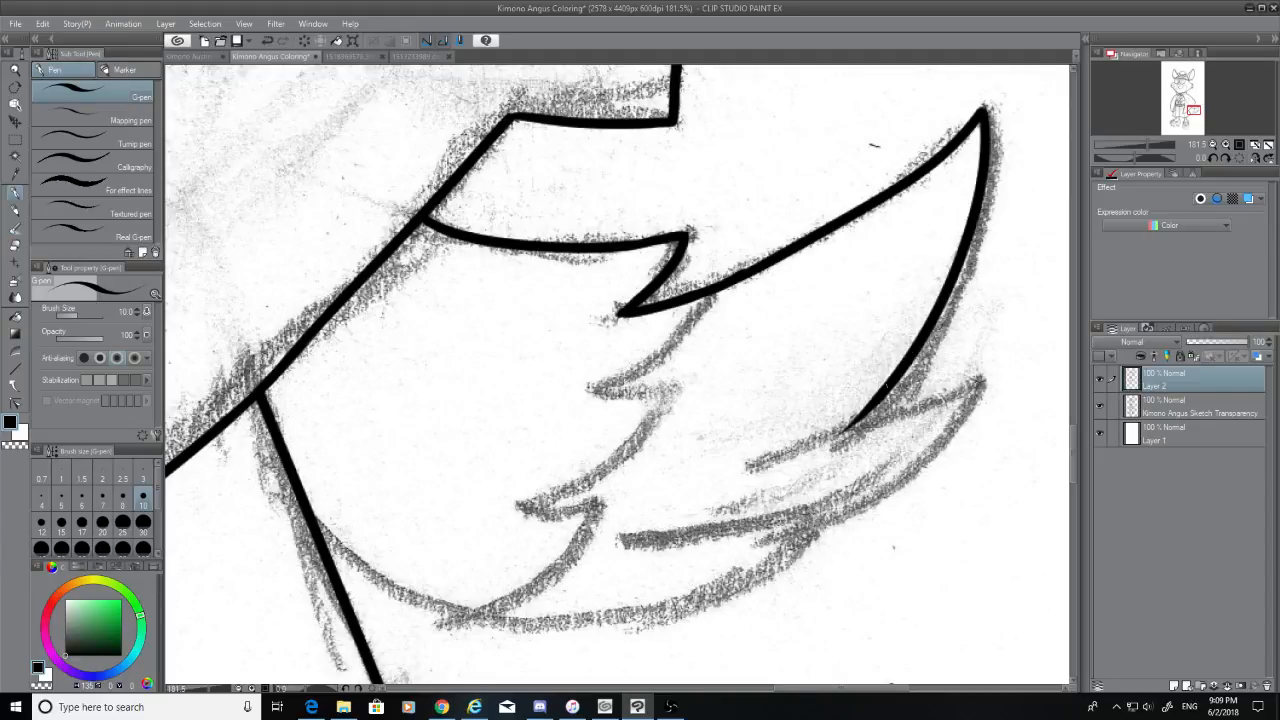
{"action": "key", "text": "ctrl+z"}
{"action": "left_click_drag", "start_coordinate": [986, 106], "coordinate": [866, 416]}
{"action": "key", "text": "ctrl+z"}
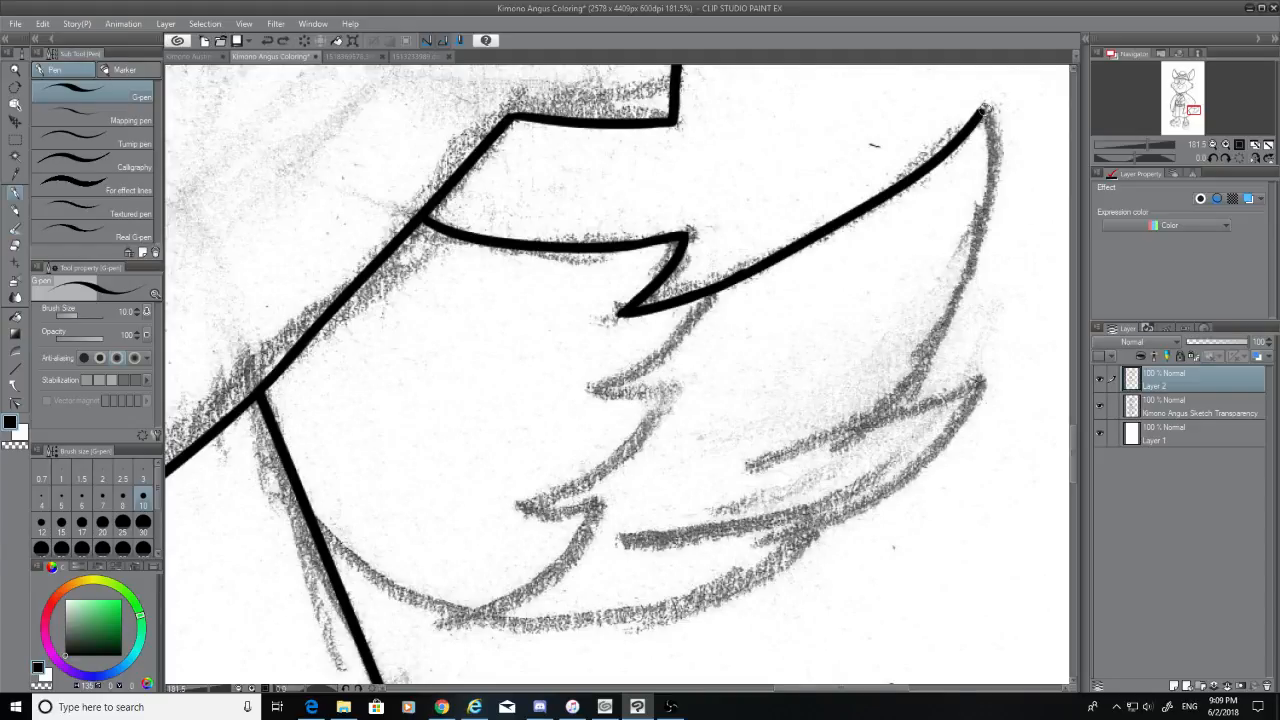
{"action": "mouse_move", "coordinate": [986, 106]}
{"action": "left_mouse_down"}
{"action": "mouse_move", "coordinate": [941, 360]}
{"action": "mouse_move", "coordinate": [836, 444]}
{"action": "left_mouse_up"}
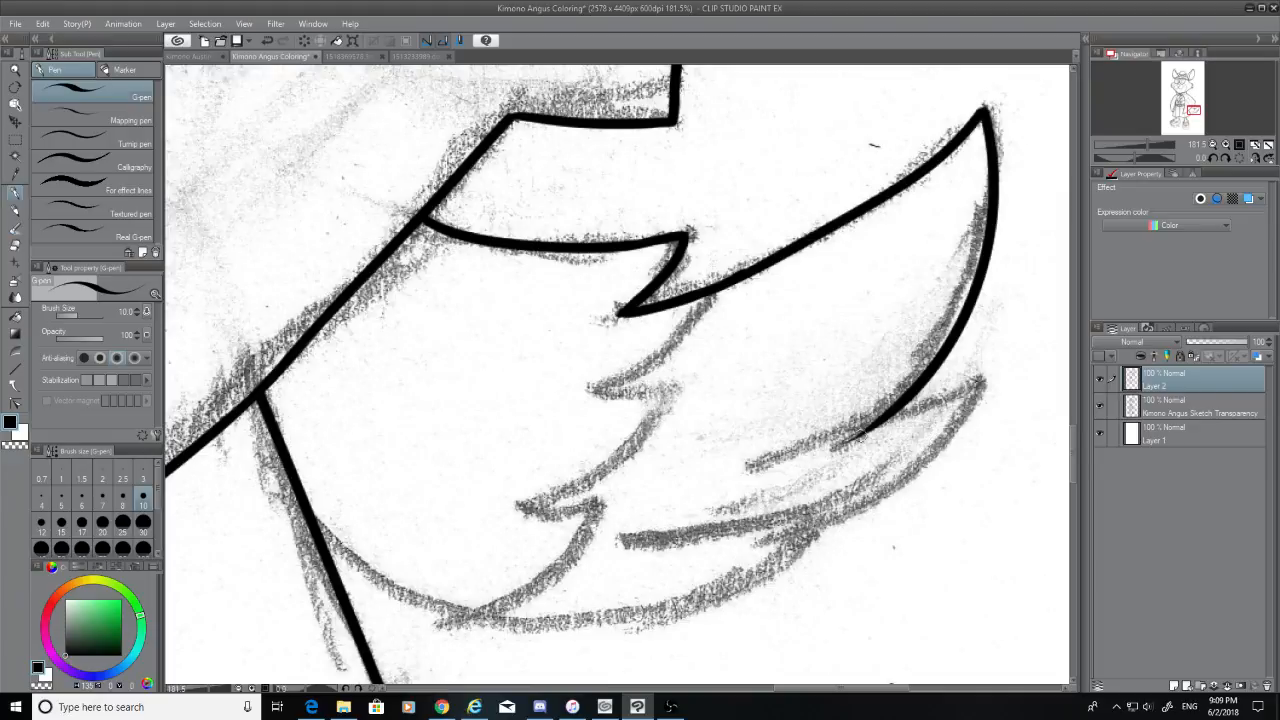
Ink both sides of the lower fur point, from the notch out to its tip and back along its underside
{"action": "left_click_drag", "start_coordinate": [1018, 382], "coordinate": [858, 436]}
{"action": "key", "text": "ctrl+z"}
{"action": "left_click_drag", "start_coordinate": [982, 380], "coordinate": [862, 434]}
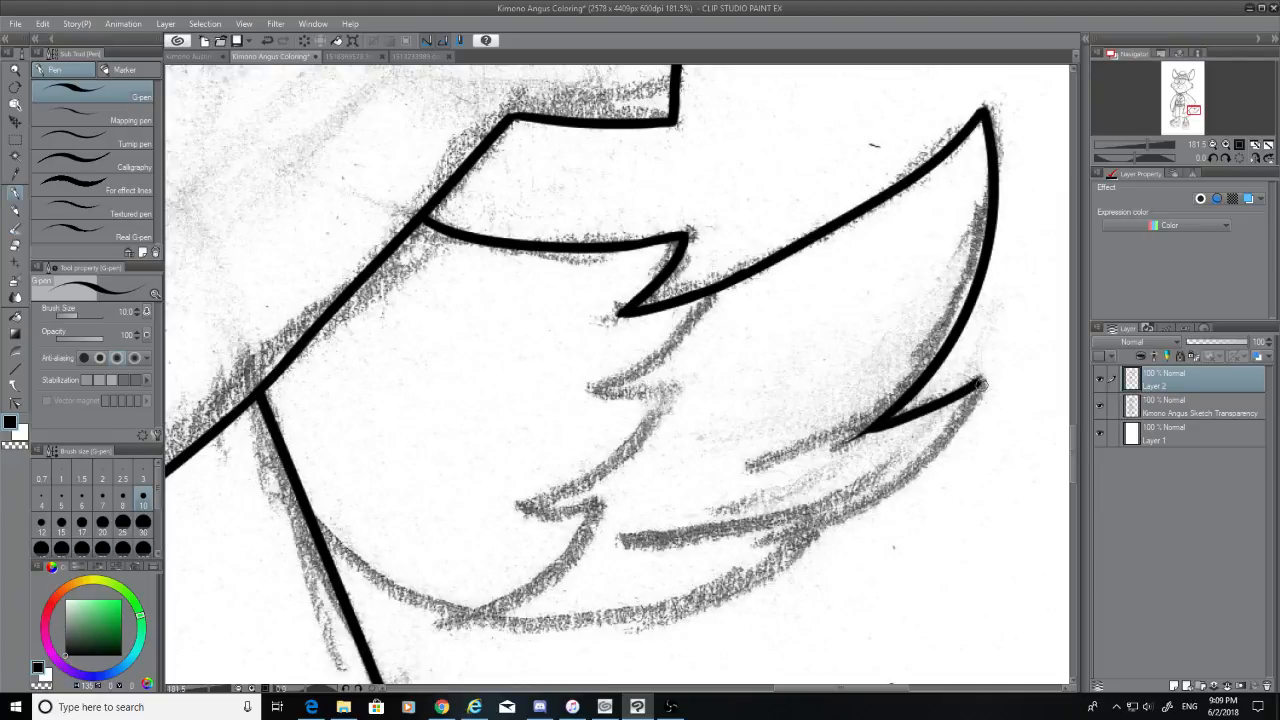
{"action": "left_click_drag", "start_coordinate": [978, 398], "coordinate": [672, 568]}
{"action": "key", "text": "ctrl+z"}
{"action": "mouse_move", "coordinate": [982, 386]}
{"action": "left_mouse_down"}
{"action": "mouse_move", "coordinate": [779, 513]}
{"action": "mouse_move", "coordinate": [654, 530]}
{"action": "left_mouse_up"}
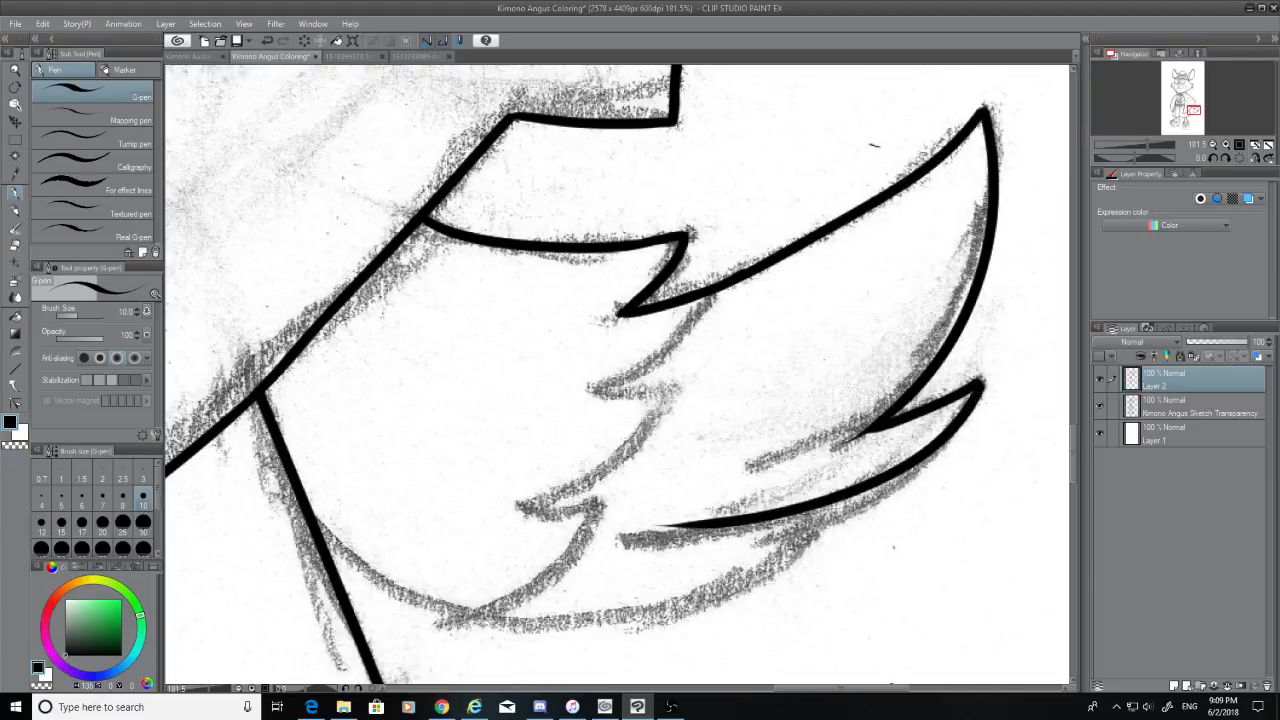
{"action": "key", "text": "ctrl+z"}
{"action": "mouse_move", "coordinate": [982, 380]}
{"action": "left_mouse_down"}
{"action": "mouse_move", "coordinate": [958, 432]}
{"action": "mouse_move", "coordinate": [688, 542]}
{"action": "left_mouse_up"}
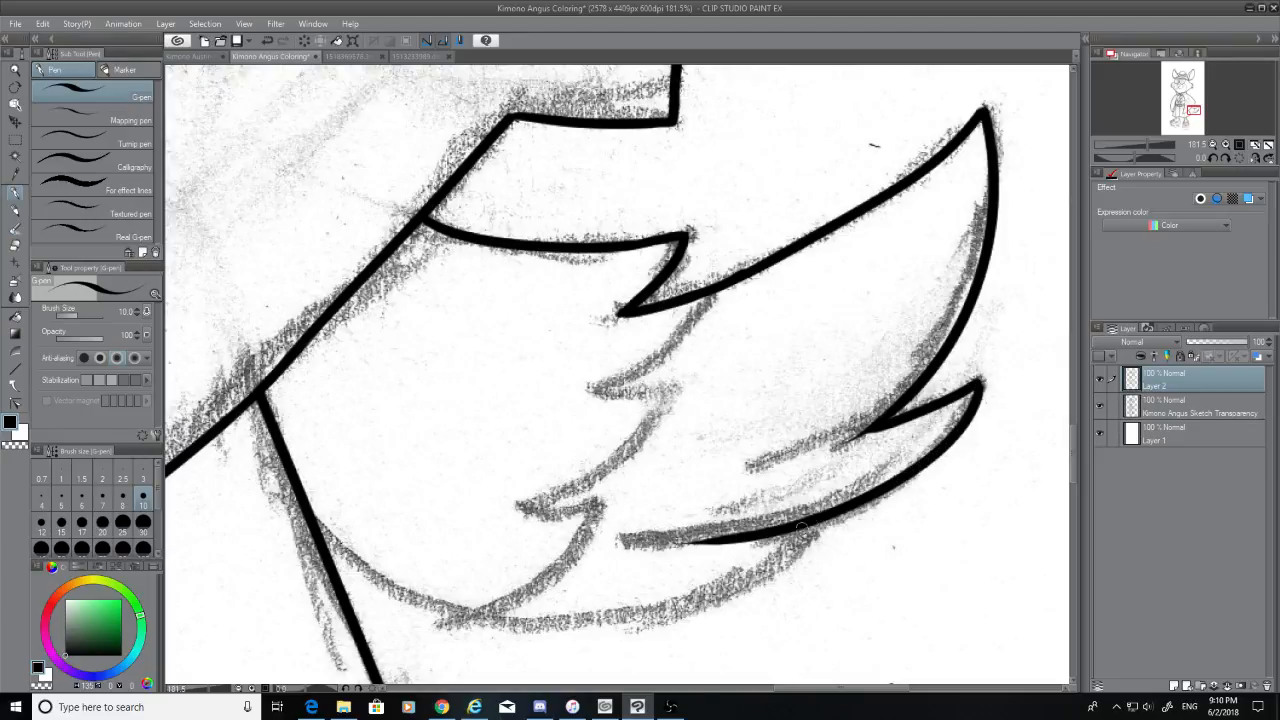
Ink the tail's lower curve from the kimono's edge toward the underside of the lower fur point
{"action": "mouse_move", "coordinate": [816, 520]}
{"action": "left_mouse_down"}
{"action": "mouse_move", "coordinate": [775, 565]}
{"action": "mouse_move", "coordinate": [390, 605]}
{"action": "left_mouse_up"}
{"action": "key", "text": "ctrl+z"}
{"action": "mouse_move", "coordinate": [818, 518]}
{"action": "left_mouse_down"}
{"action": "mouse_move", "coordinate": [385, 598]}
{"action": "mouse_move", "coordinate": [295, 566]}
{"action": "left_mouse_up"}
{"action": "key", "text": "ctrl+z"}
{"action": "mouse_move", "coordinate": [315, 510]}
{"action": "left_mouse_down"}
{"action": "mouse_move", "coordinate": [340, 544]}
{"action": "mouse_move", "coordinate": [776, 543]}
{"action": "left_mouse_up"}
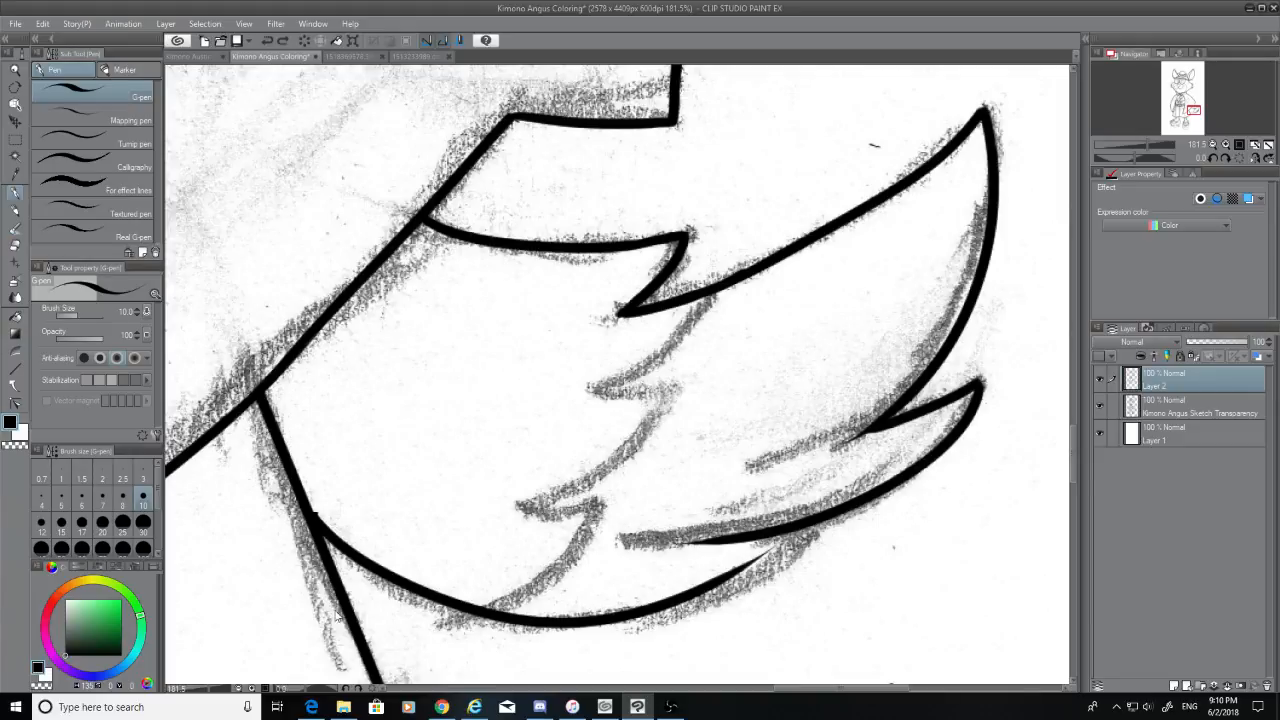
{"action": "key", "text": "ctrl+z"}
{"action": "left_click_drag", "start_coordinate": [318, 525], "coordinate": [790, 540]}
{"action": "key", "text": "ctrl+z"}
{"action": "mouse_move", "coordinate": [310, 515]}
{"action": "left_mouse_down"}
{"action": "mouse_move", "coordinate": [352, 548]}
{"action": "mouse_move", "coordinate": [776, 540]}
{"action": "left_mouse_up"}
{"action": "key", "text": "ctrl+z"}
{"action": "mouse_move", "coordinate": [310, 512]}
{"action": "left_mouse_down"}
{"action": "mouse_move", "coordinate": [326, 524]}
{"action": "mouse_move", "coordinate": [770, 558]}
{"action": "left_mouse_up"}
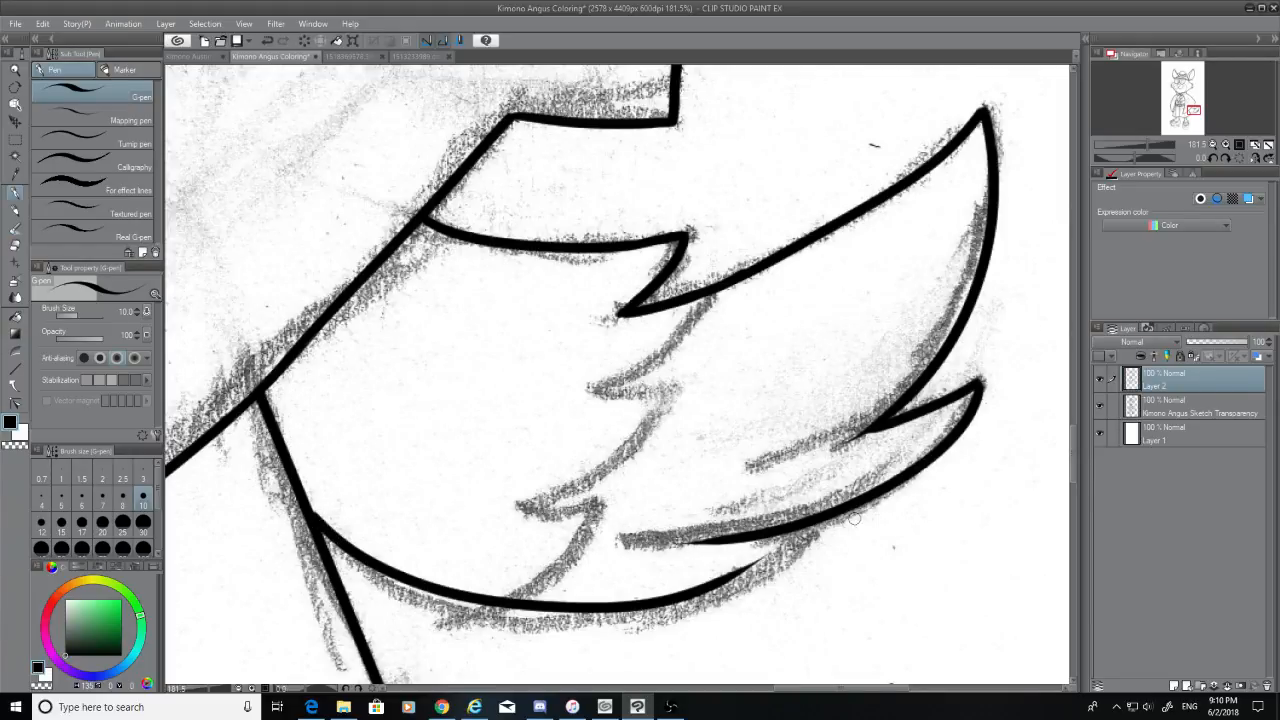
Hide the sketch layer and ink the stroke joining the tail's lower curve to the underside of the lower fur point
{"action": "left_click_drag", "start_coordinate": [818, 518], "coordinate": [702, 592]}
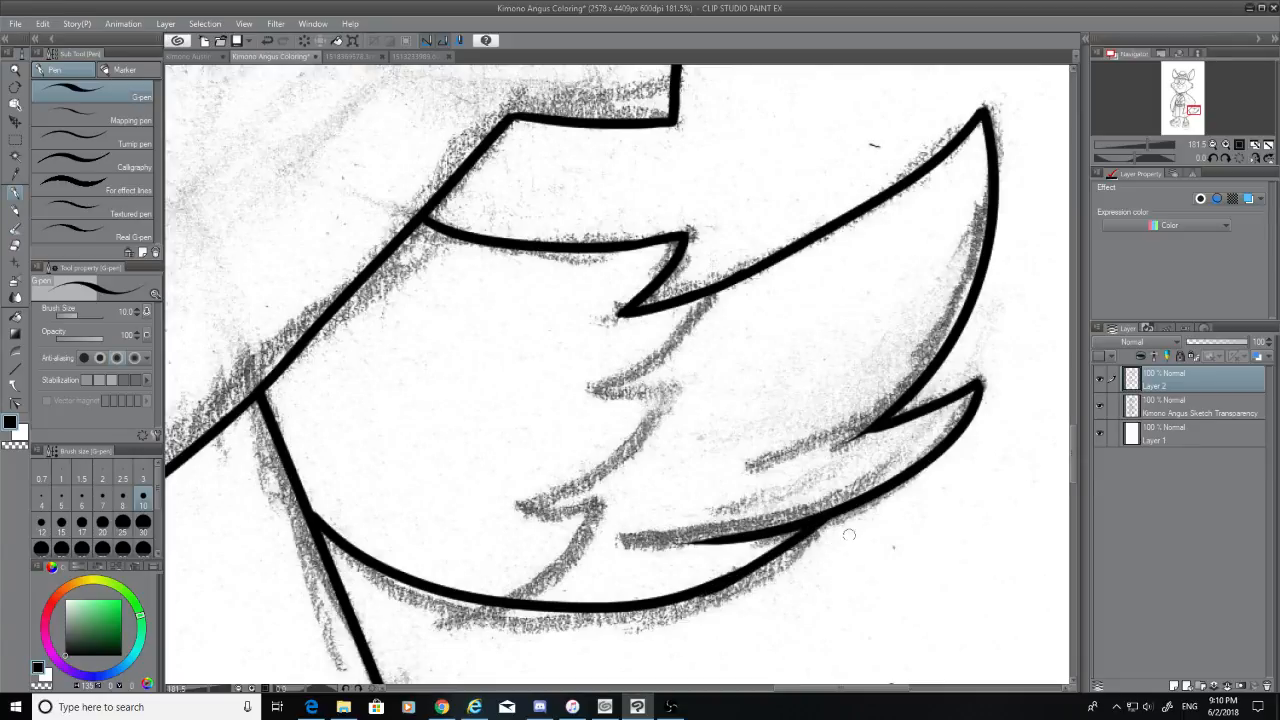
{"action": "key", "text": "ctrl+z"}
{"action": "mouse_move", "coordinate": [830, 515]}
{"action": "left_mouse_down"}
{"action": "mouse_move", "coordinate": [690, 598]}
{"action": "mouse_move", "coordinate": [812, 540]}
{"action": "mouse_move", "coordinate": [702, 584]}
{"action": "left_mouse_up"}
{"action": "key", "text": "ctrl+z"}
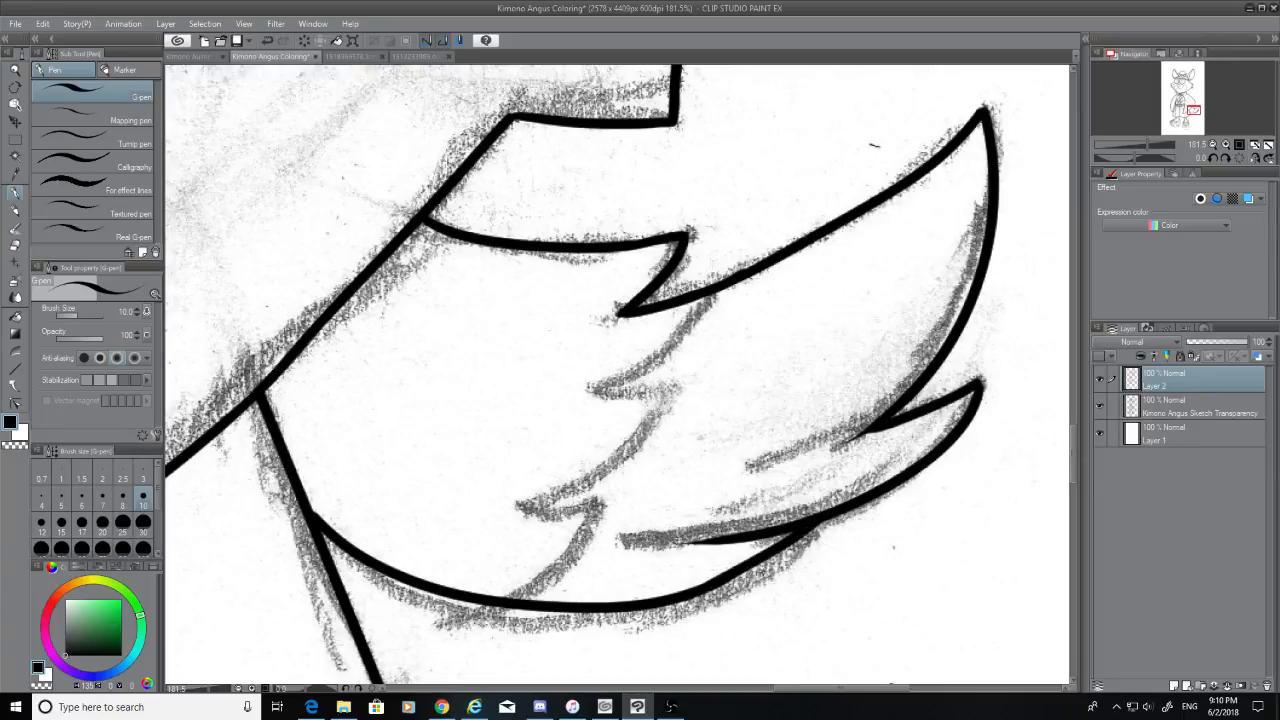
{"action": "key", "text": "ctrl+z"}
{"action": "mouse_move", "coordinate": [818, 514]}
{"action": "left_mouse_down"}
{"action": "mouse_move", "coordinate": [680, 600]}
{"action": "mouse_move", "coordinate": [820, 520]}
{"action": "left_mouse_up"}
{"action": "key", "text": "ctrl+z"}
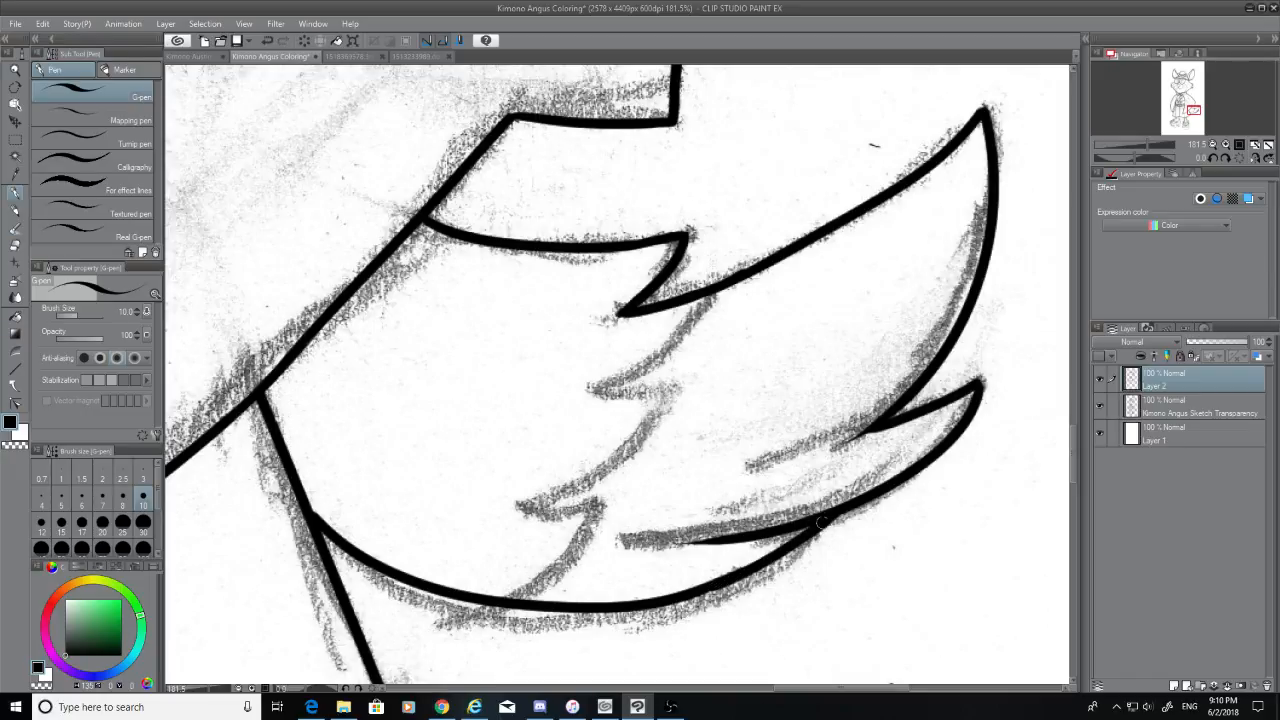
{"action": "left_click", "coordinate": [1100, 406]}
{"action": "key", "text": "ctrl+z"}
{"action": "left_click_drag", "start_coordinate": [722, 582], "coordinate": [826, 518]}
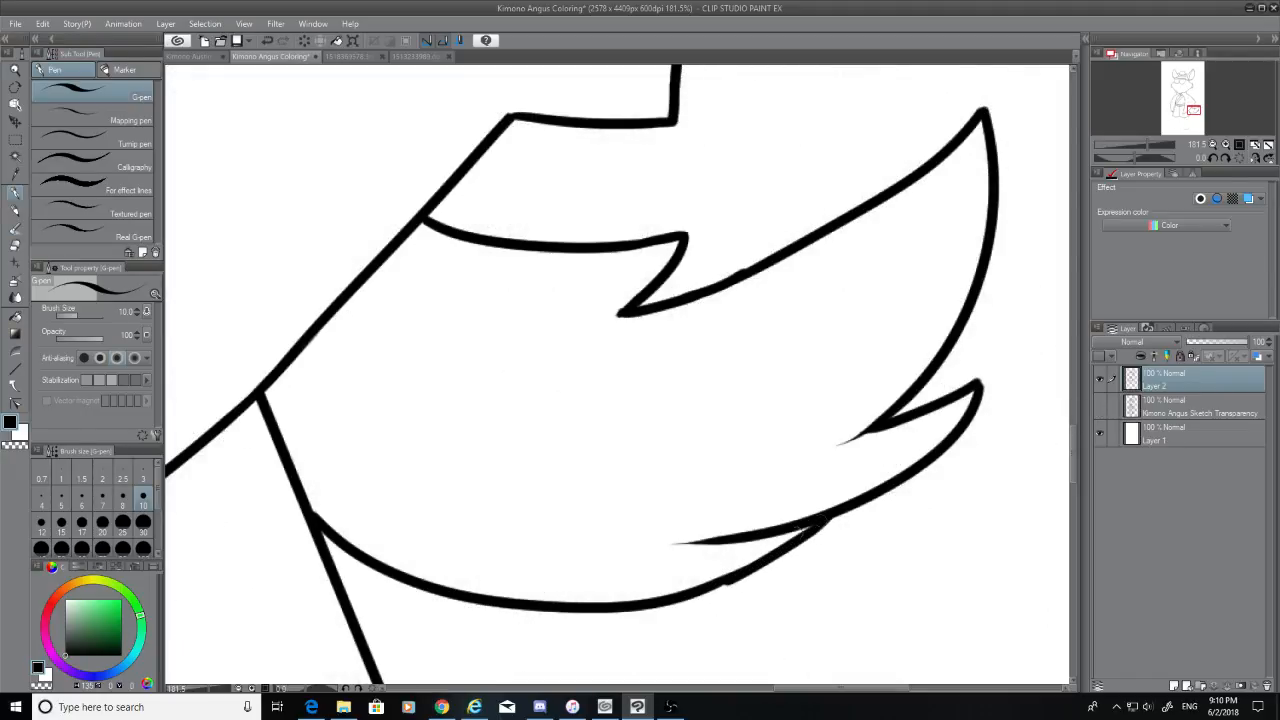
{"action": "key", "text": "ctrl+z"}
{"action": "left_click_drag", "start_coordinate": [712, 590], "coordinate": [828, 518]}
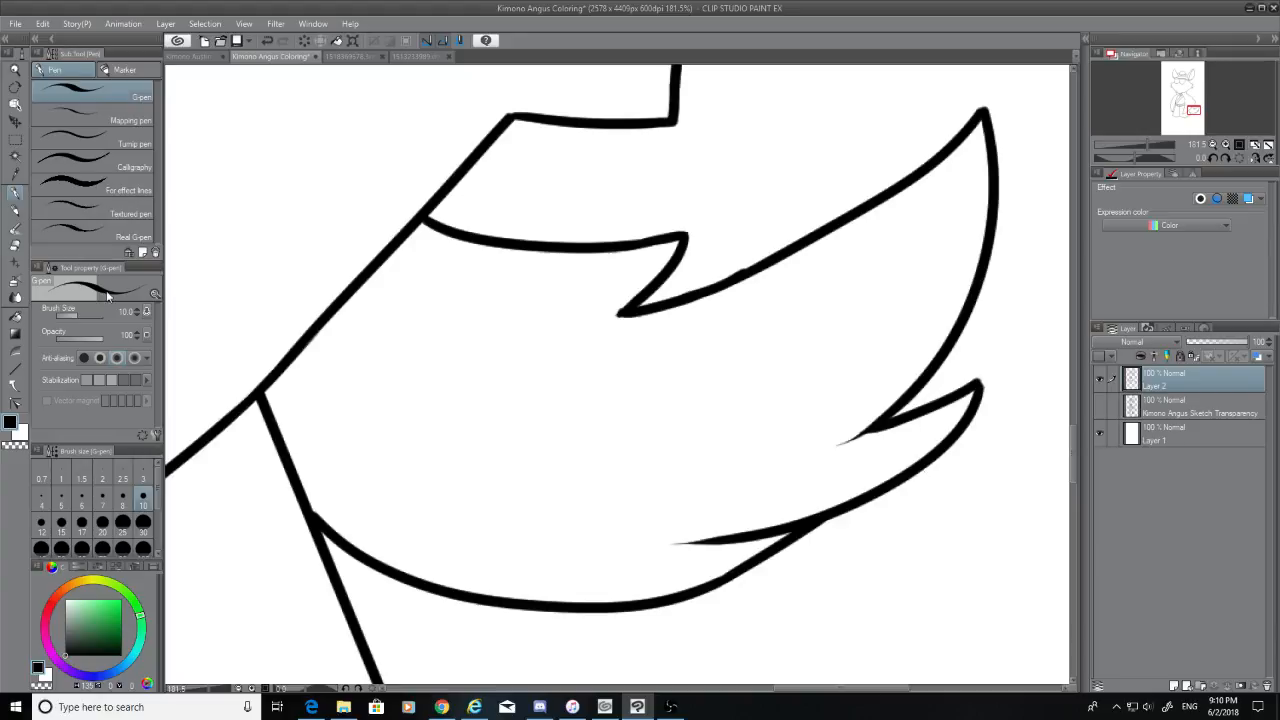
Erase the overshooting line ends at the tail's notch and beneath the lower fur point, checking the dog and corgi reference picture
{"action": "left_click", "coordinate": [15, 230]}
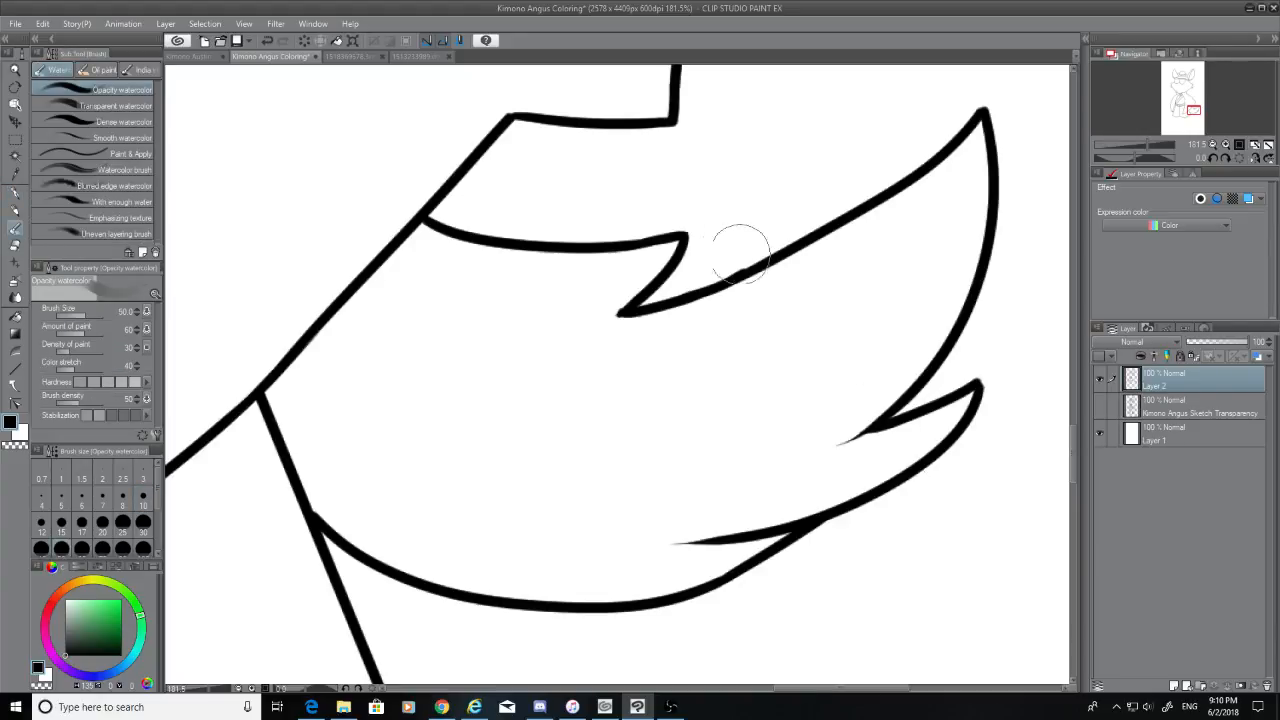
{"action": "left_click", "coordinate": [15, 245]}
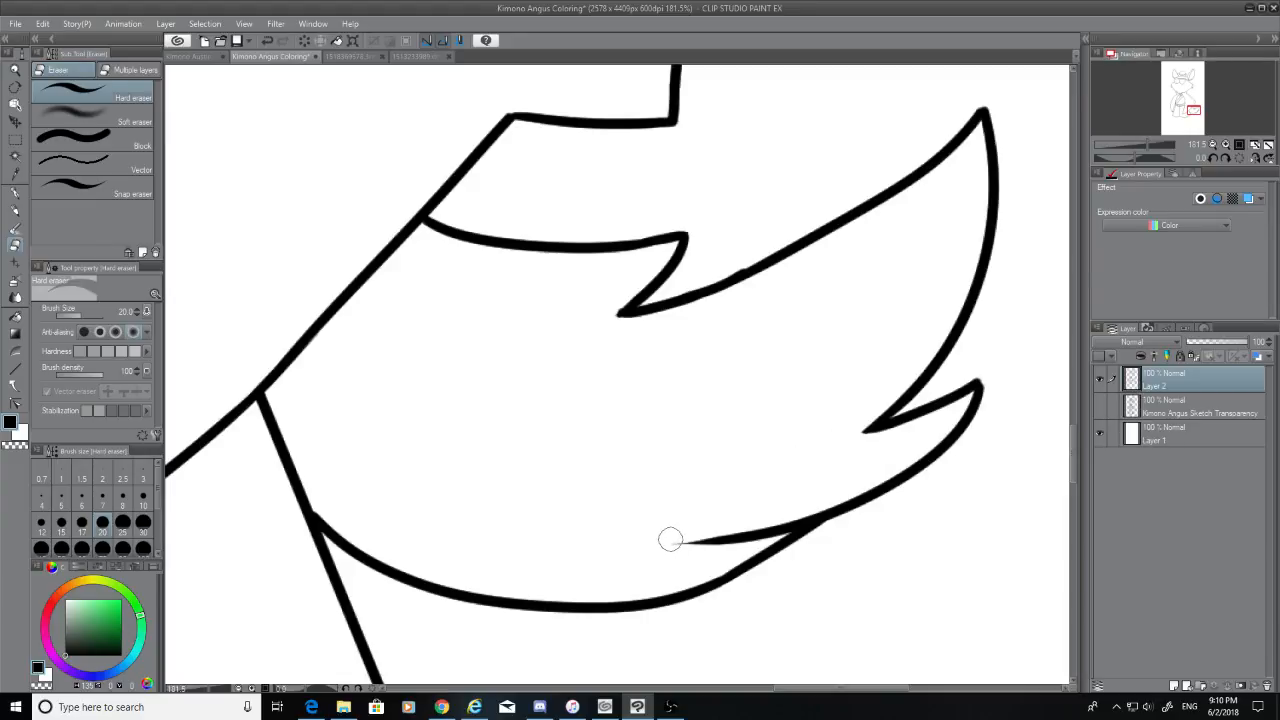
{"action": "left_click_drag", "start_coordinate": [670, 539], "coordinate": [702, 540]}
{"action": "left_click", "coordinate": [410, 56]}
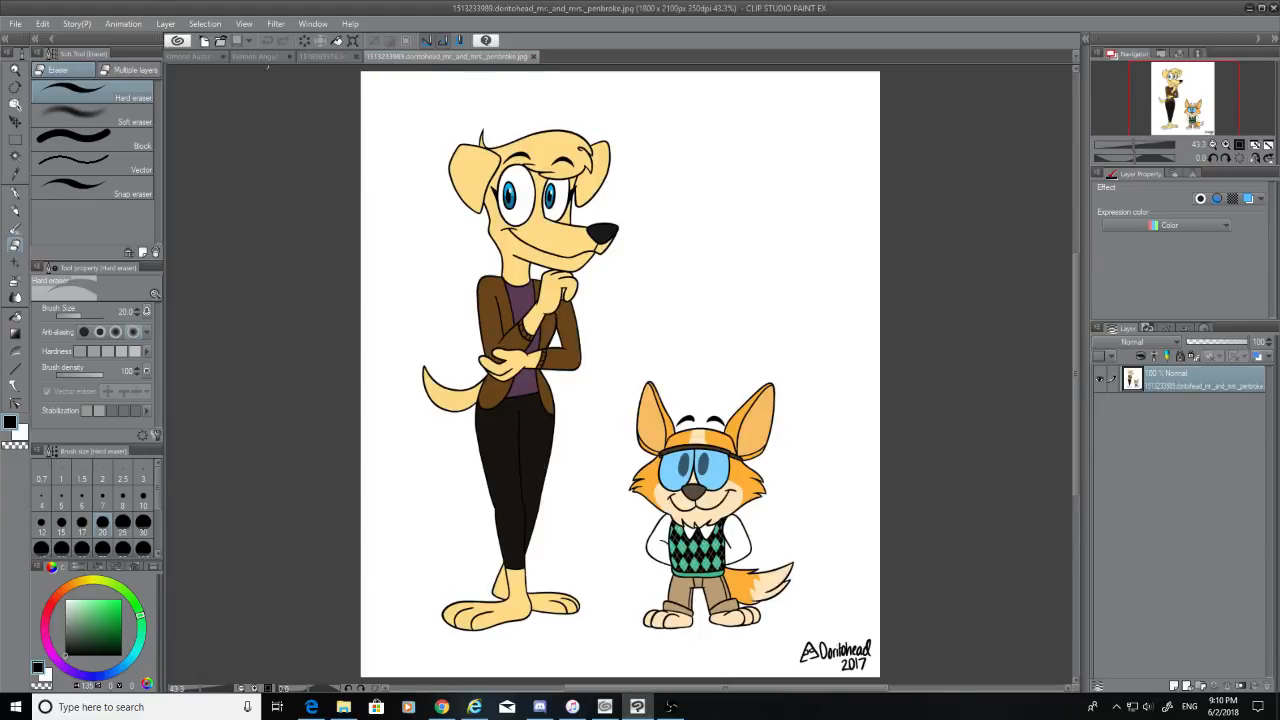
{"action": "left_click", "coordinate": [257, 57]}
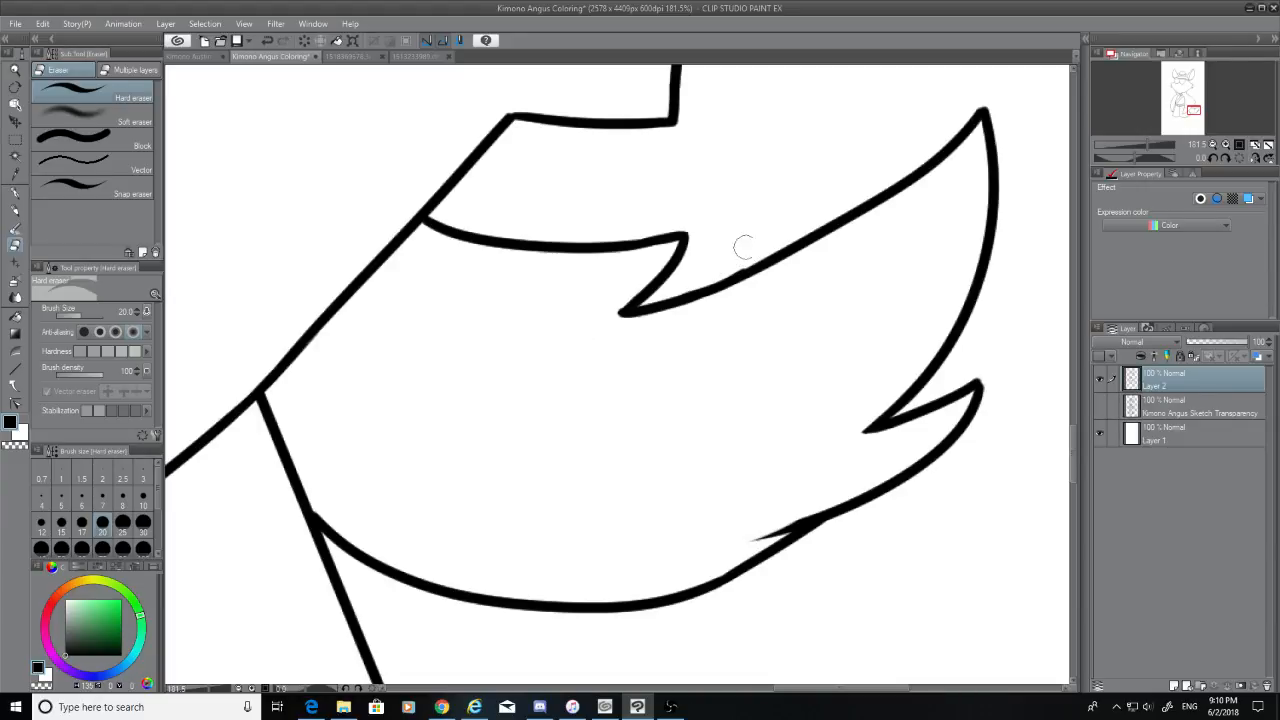
Show the sketch layer and ink the front and back ankle lines down from the kimono's hem on the sandalled foot
{"action": "left_click", "coordinate": [1101, 406]}
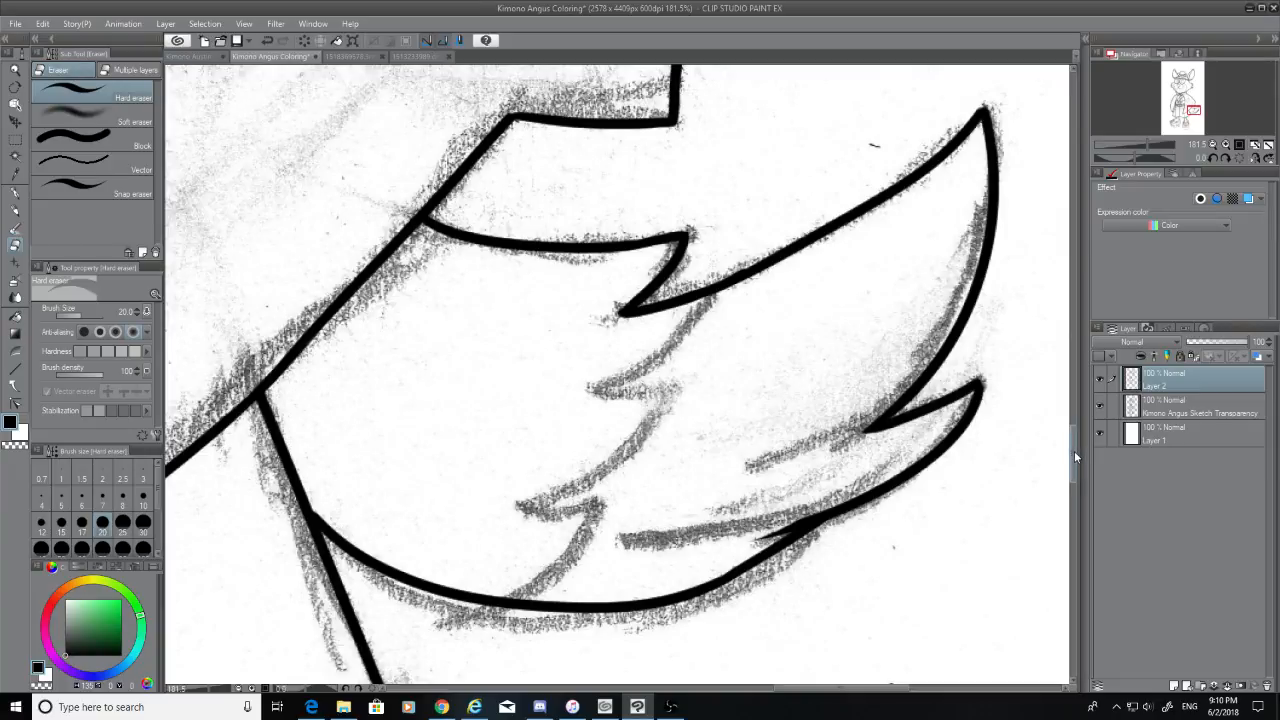
{"action": "left_click_drag", "start_coordinate": [1072, 440], "coordinate": [1072, 496]}
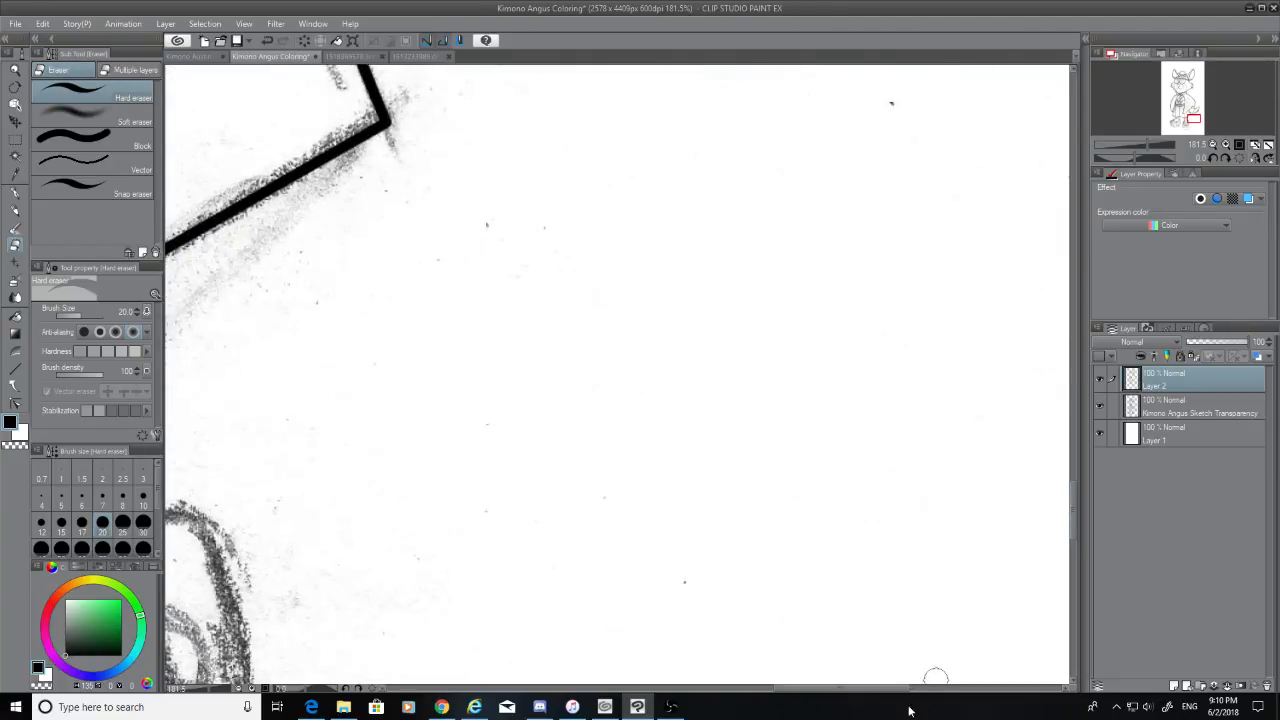
{"action": "left_click_drag", "start_coordinate": [851, 690], "coordinate": [716, 690]}
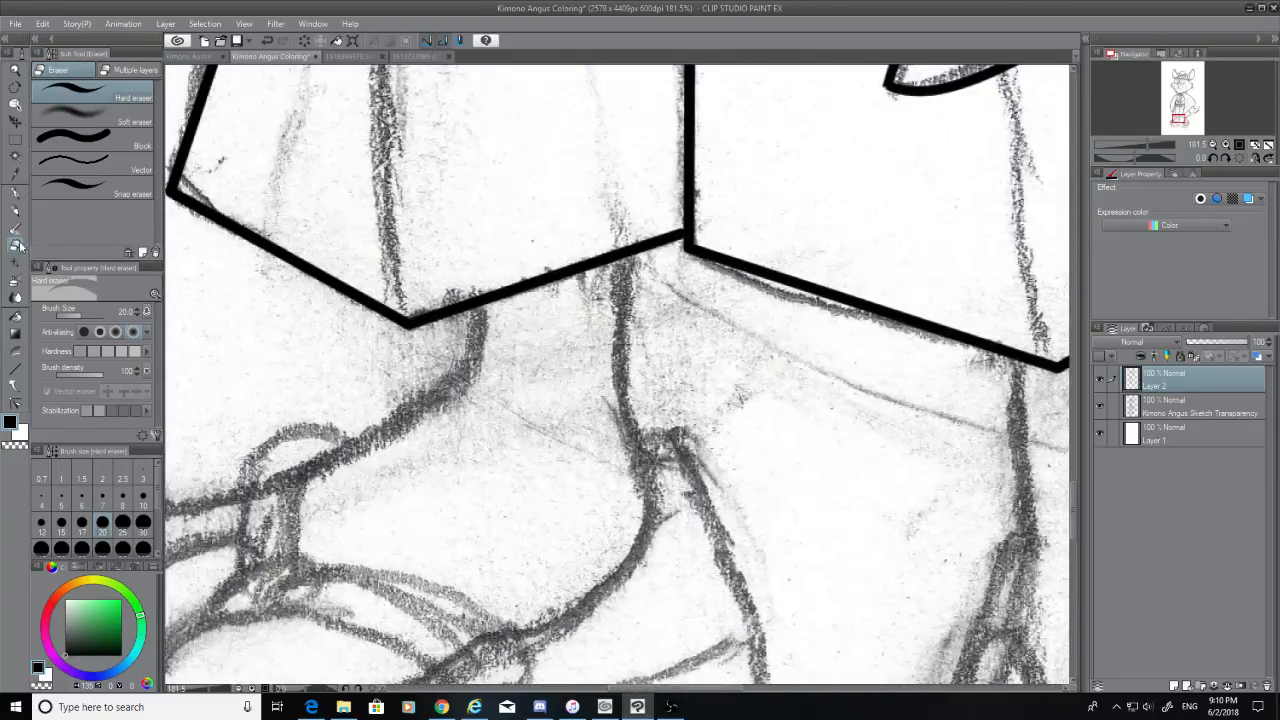
{"action": "left_click", "coordinate": [15, 192]}
{"action": "left_click_drag", "start_coordinate": [470, 305], "coordinate": [466, 357]}
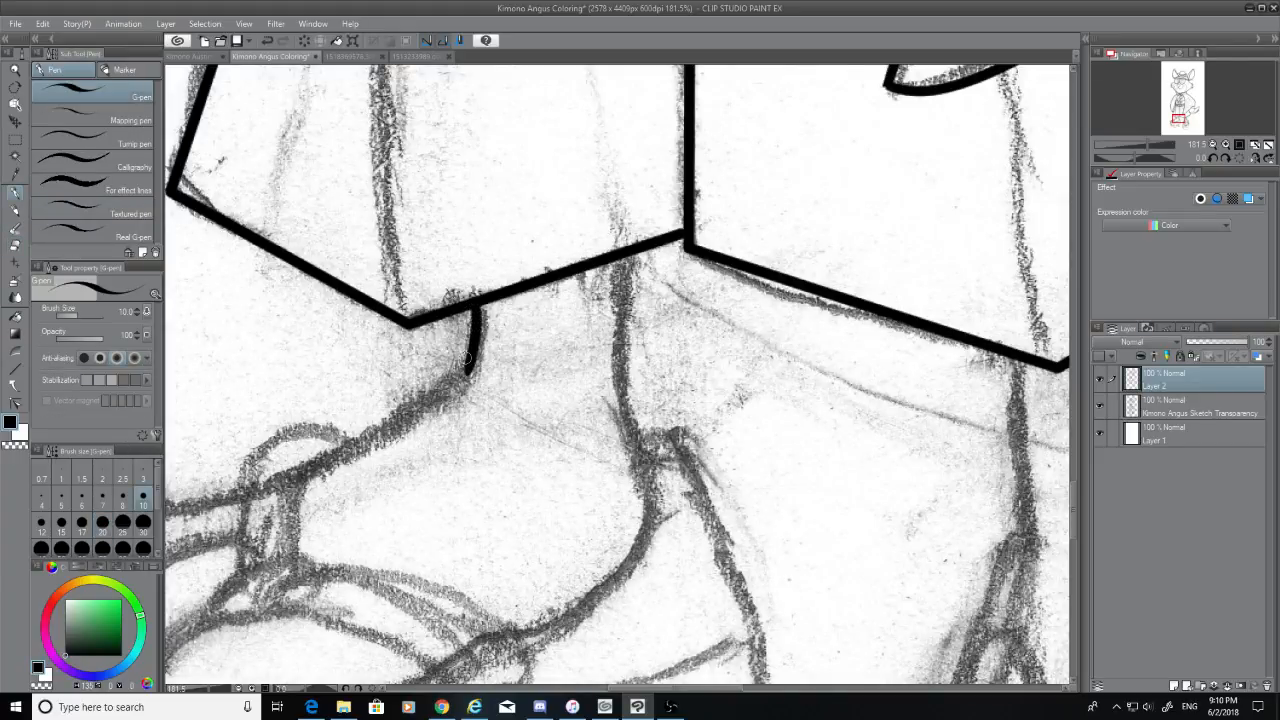
{"action": "mouse_move", "coordinate": [631, 253]}
{"action": "left_mouse_down"}
{"action": "mouse_move", "coordinate": [633, 445]}
{"action": "mouse_move", "coordinate": [652, 487]}
{"action": "mouse_move", "coordinate": [565, 628]}
{"action": "left_mouse_up"}
{"action": "key", "text": "ctrl+z"}
Ink the heel curve down toward the sole and the top of the foot from the ankle to the far sandal strap
{"action": "scroll", "coordinate": [617, 376], "scroll_direction": "down", "scroll_amount": 5}
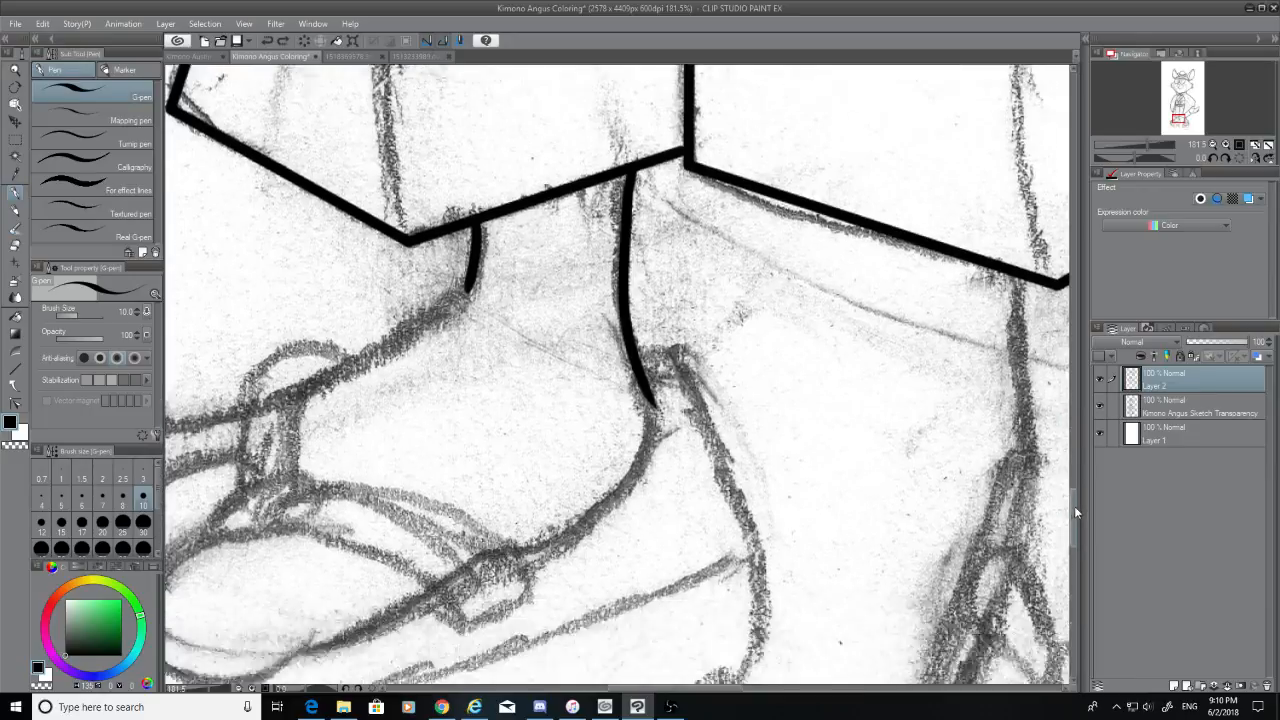
{"action": "mouse_move", "coordinate": [645, 238]}
{"action": "left_mouse_down"}
{"action": "mouse_move", "coordinate": [552, 396]}
{"action": "mouse_move", "coordinate": [512, 400]}
{"action": "mouse_move", "coordinate": [652, 310]}
{"action": "mouse_move", "coordinate": [530, 400]}
{"action": "left_mouse_up"}
{"action": "key", "text": "ctrl+z"}
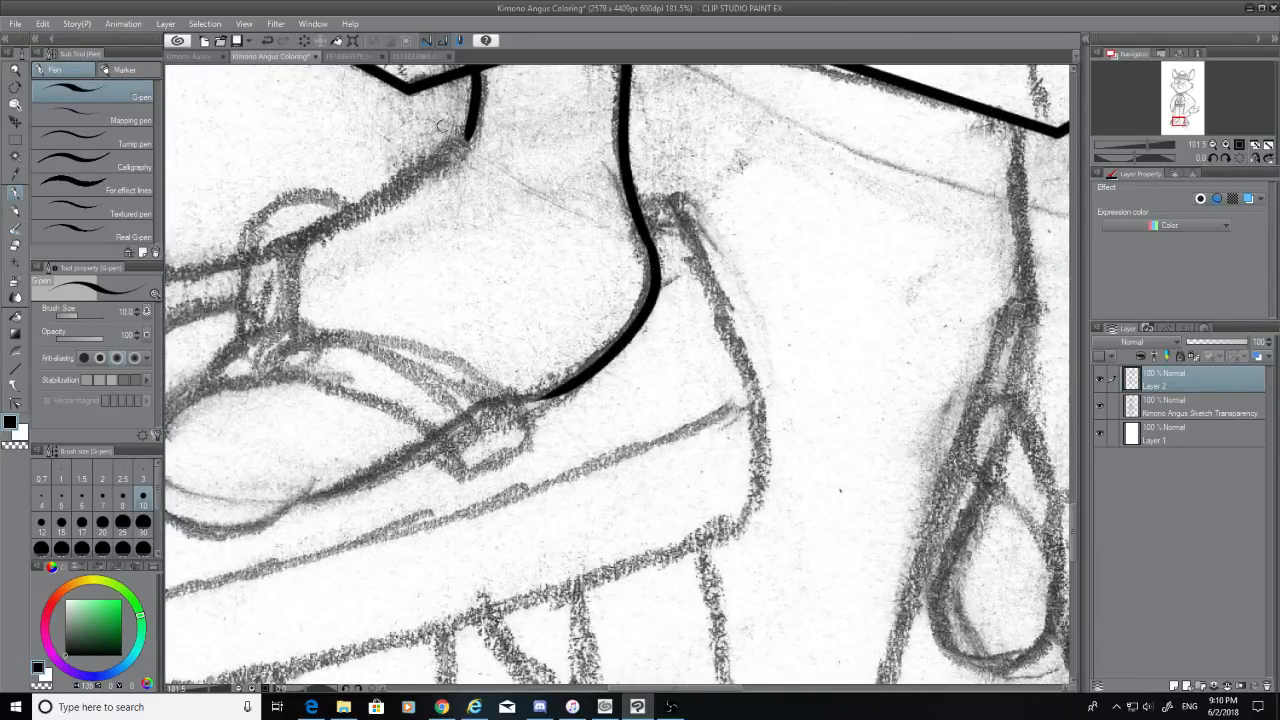
{"action": "left_click_drag", "start_coordinate": [470, 125], "coordinate": [276, 232]}
{"action": "key", "text": "ctrl+z"}
{"action": "left_click_drag", "start_coordinate": [470, 122], "coordinate": [280, 244]}
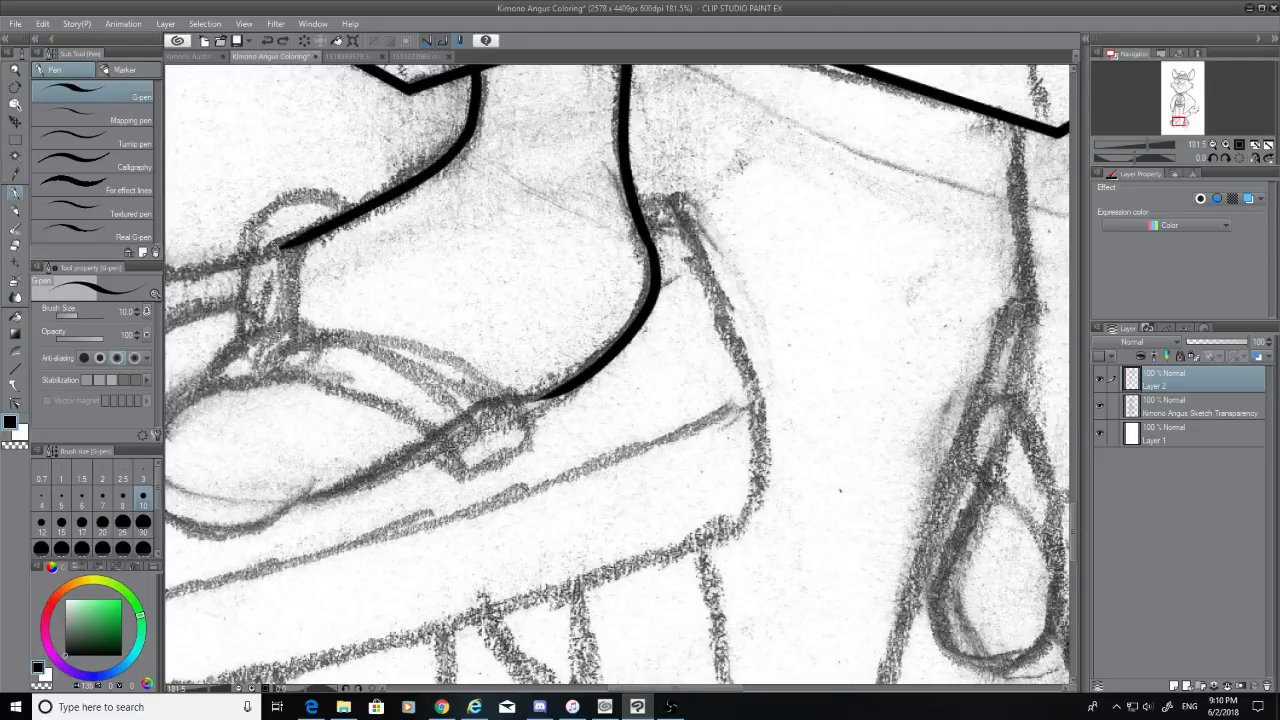
Trim the end of the top-of-foot line and ink the far strap's inner edge down toward the toes
{"action": "left_click_drag", "start_coordinate": [735, 689], "coordinate": [673, 689]}
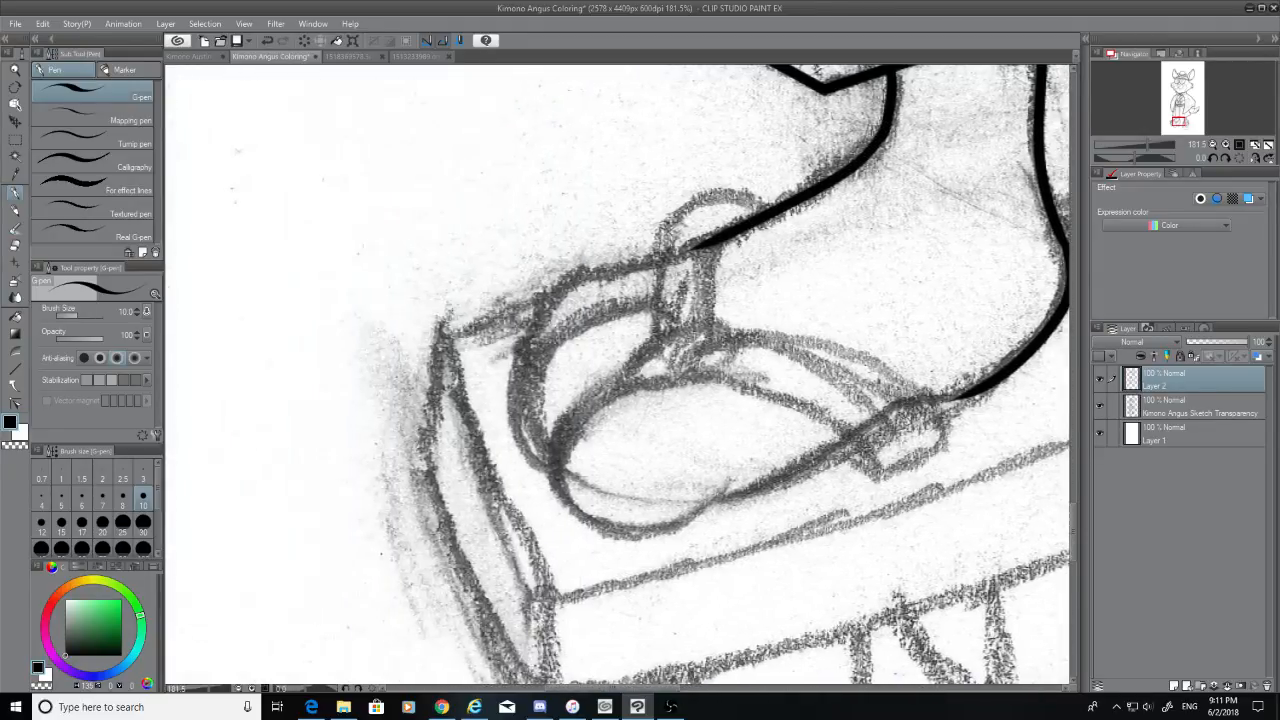
{"action": "left_click", "coordinate": [15, 245]}
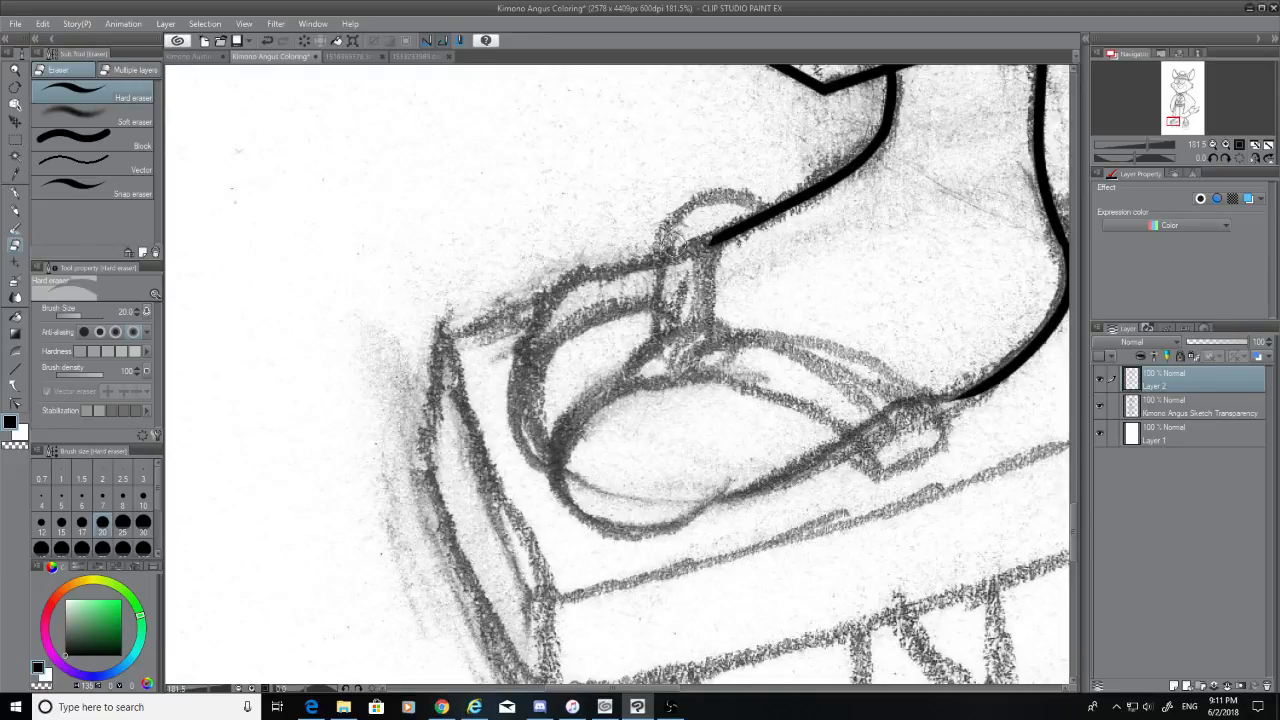
{"action": "mouse_move", "coordinate": [712, 232]}
{"action": "left_mouse_down"}
{"action": "mouse_move", "coordinate": [709, 302]}
{"action": "mouse_move", "coordinate": [658, 276]}
{"action": "mouse_move", "coordinate": [730, 190]}
{"action": "left_mouse_up"}
{"action": "left_click", "coordinate": [16, 194]}
{"action": "key", "text": "ctrl+z"}
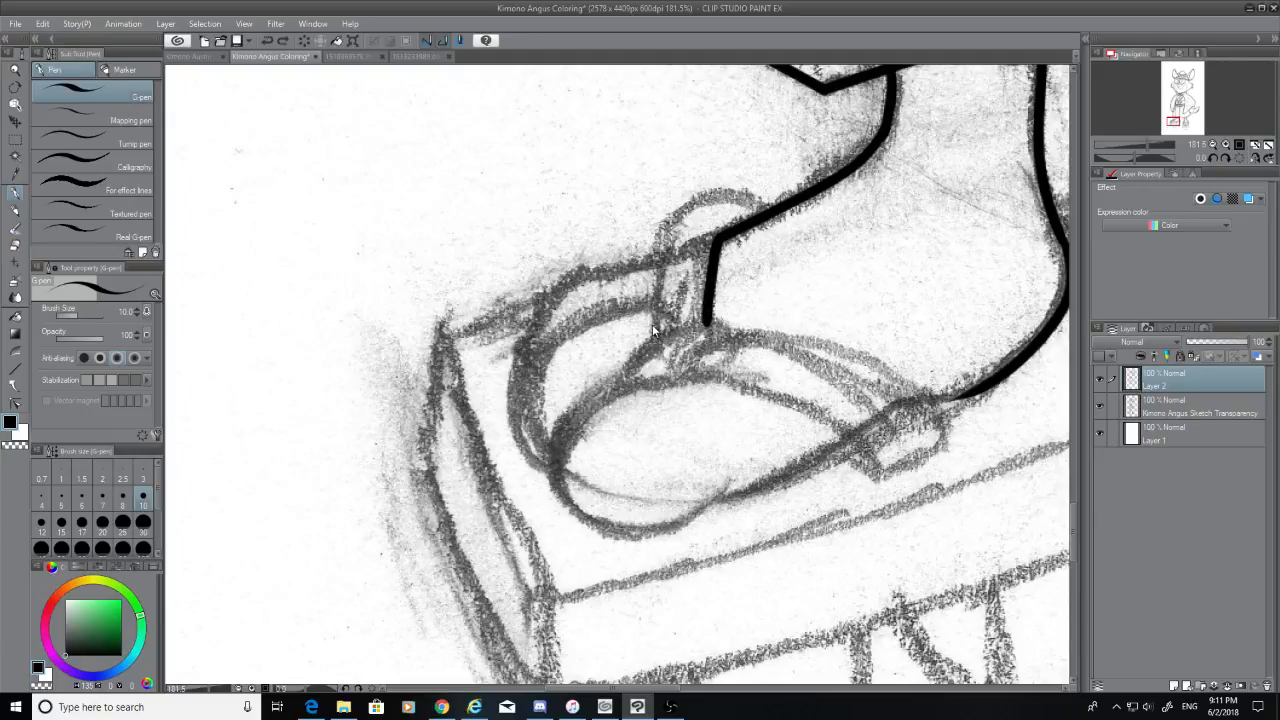
Ink the far strap's outer curve from the toes up to its highest point above the foot
{"action": "mouse_move", "coordinate": [655, 330]}
{"action": "left_mouse_down"}
{"action": "mouse_move", "coordinate": [676, 230]}
{"action": "mouse_move", "coordinate": [722, 188]}
{"action": "mouse_move", "coordinate": [658, 338]}
{"action": "left_mouse_up"}
{"action": "key", "text": "ctrl+z"}
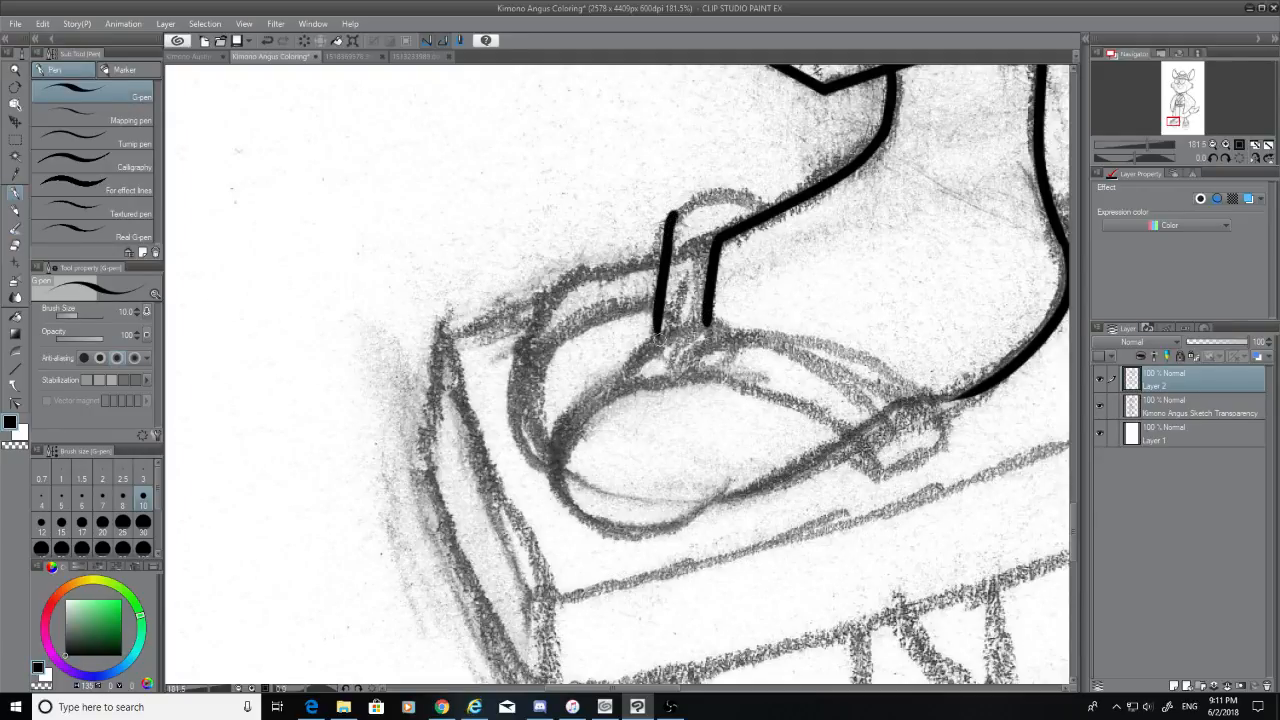
{"action": "key", "text": "ctrl+z"}
{"action": "mouse_move", "coordinate": [662, 254]}
{"action": "left_mouse_down"}
{"action": "mouse_move", "coordinate": [713, 190]}
{"action": "mouse_move", "coordinate": [745, 192]}
{"action": "mouse_move", "coordinate": [784, 224]}
{"action": "left_mouse_up"}
{"action": "key", "text": "ctrl+z"}
{"action": "left_click_drag", "start_coordinate": [700, 190], "coordinate": [768, 216]}
{"action": "key", "text": "ctrl+z"}
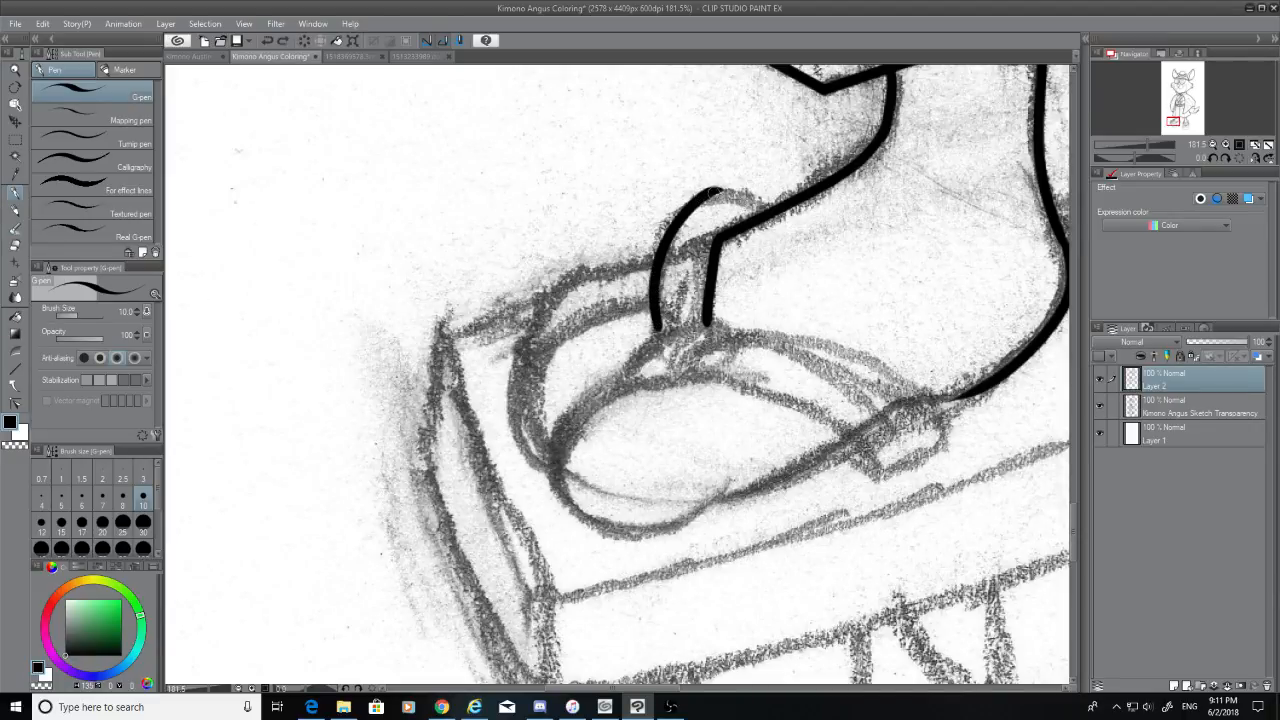
{"action": "mouse_move", "coordinate": [702, 188]}
{"action": "left_mouse_down"}
{"action": "mouse_move", "coordinate": [768, 216]}
{"action": "mouse_move", "coordinate": [702, 188]}
{"action": "left_mouse_up"}
{"action": "key", "text": "ctrl+z"}
{"action": "key", "text": "ctrl+z"}
{"action": "key", "text": "e"}
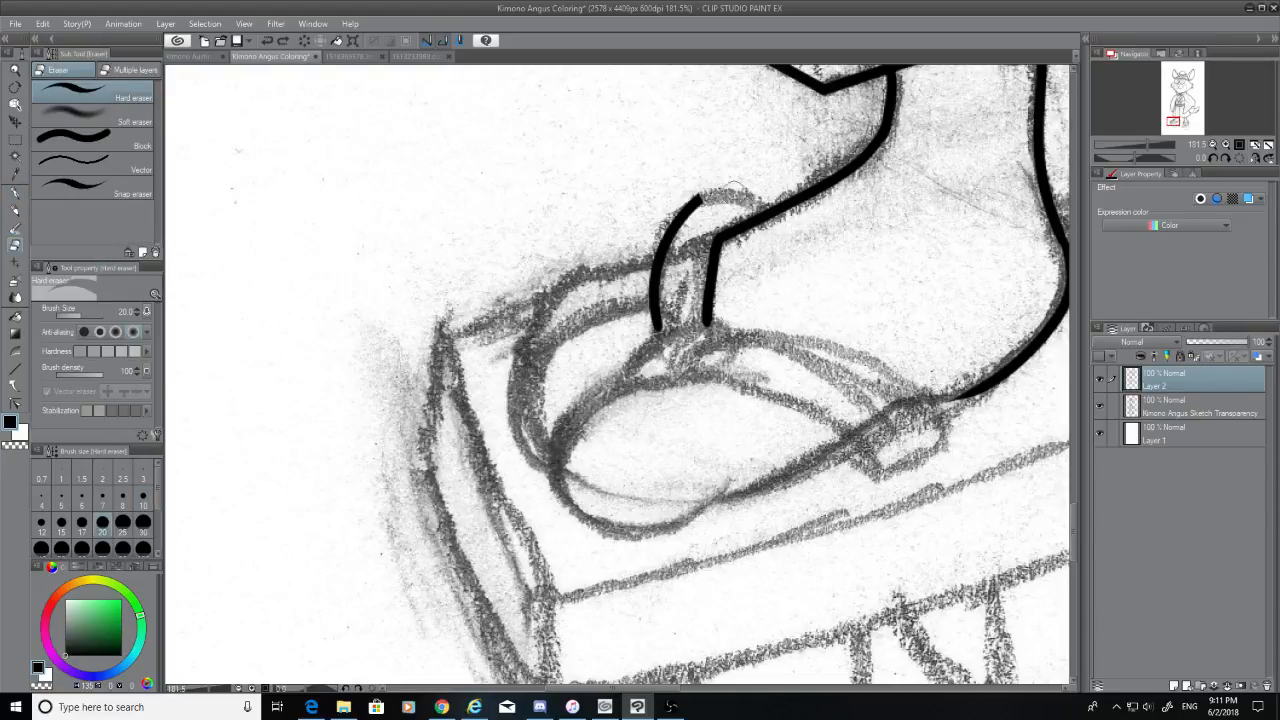
{"action": "key", "text": "p"}
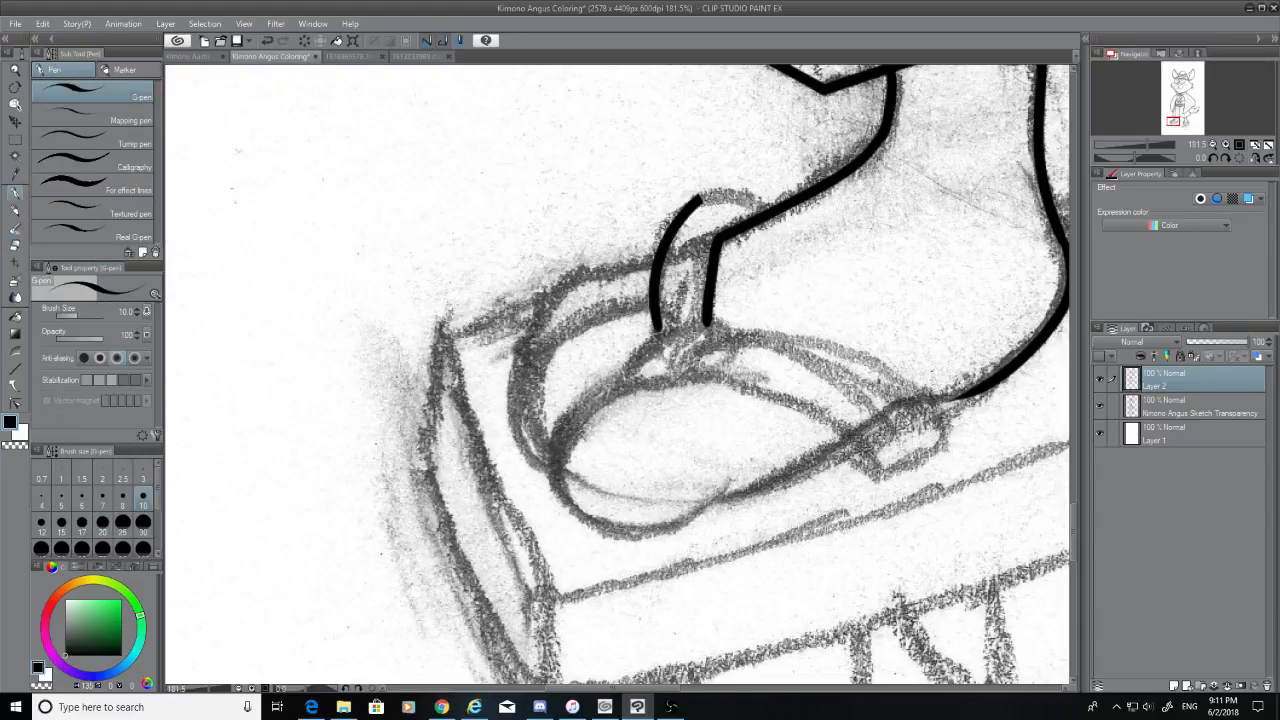
Ink the rounded top of the far strap down into the foot line and check it with the sketch layer hidden
{"action": "left_click_drag", "start_coordinate": [695, 202], "coordinate": [780, 208]}
{"action": "key", "text": "ctrl+z"}
{"action": "key", "text": "ctrl+z"}
{"action": "key", "text": "ctrl+z"}
{"action": "key", "text": "ctrl+z"}
{"action": "key", "text": "ctrl+z"}
{"action": "left_click_drag", "start_coordinate": [690, 202], "coordinate": [774, 210]}
{"action": "key", "text": "ctrl+z"}
{"action": "key", "text": "ctrl+z"}
{"action": "key", "text": "ctrl+z"}
{"action": "left_click", "coordinate": [1100, 405]}
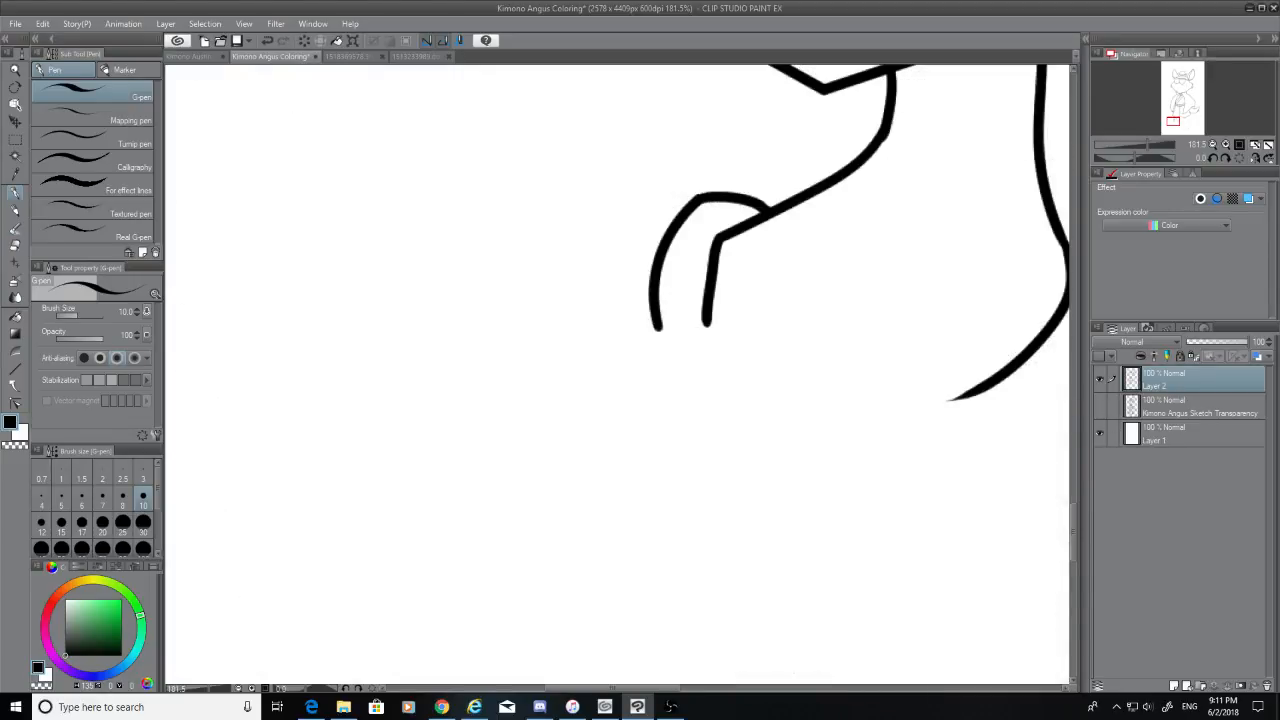
{"action": "left_click", "coordinate": [15, 245]}
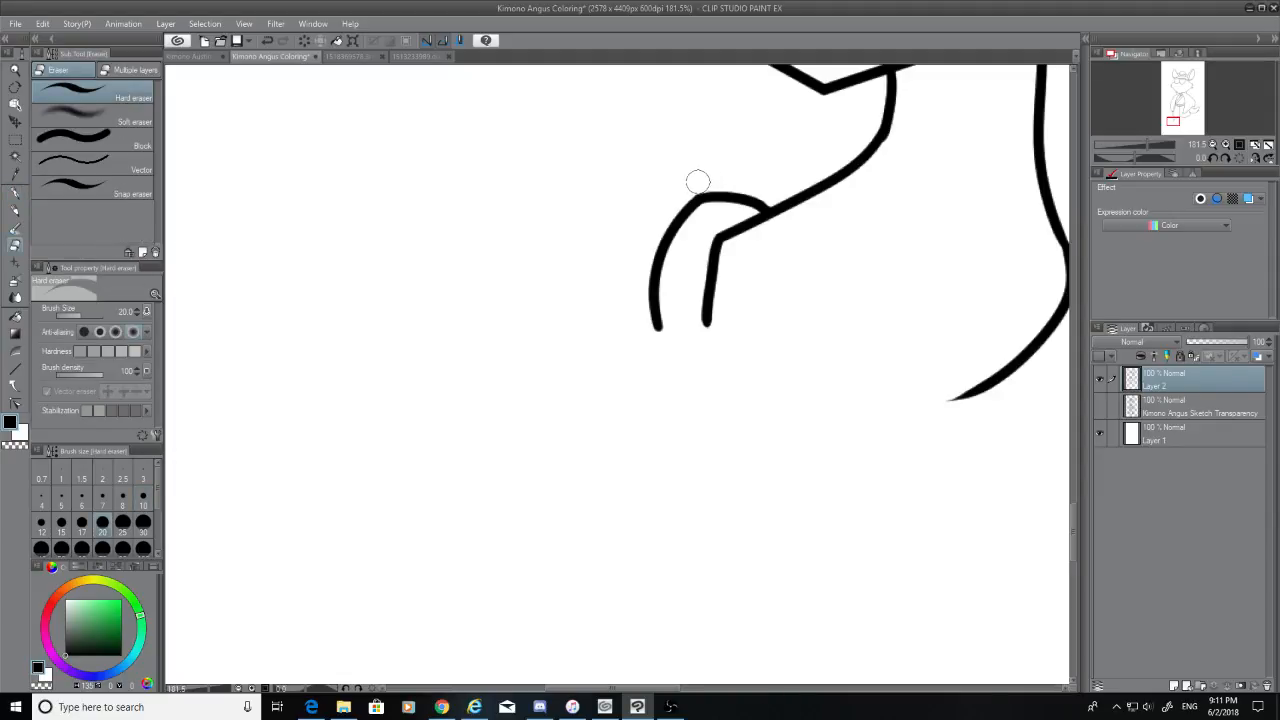
{"action": "left_click", "coordinate": [1100, 406]}
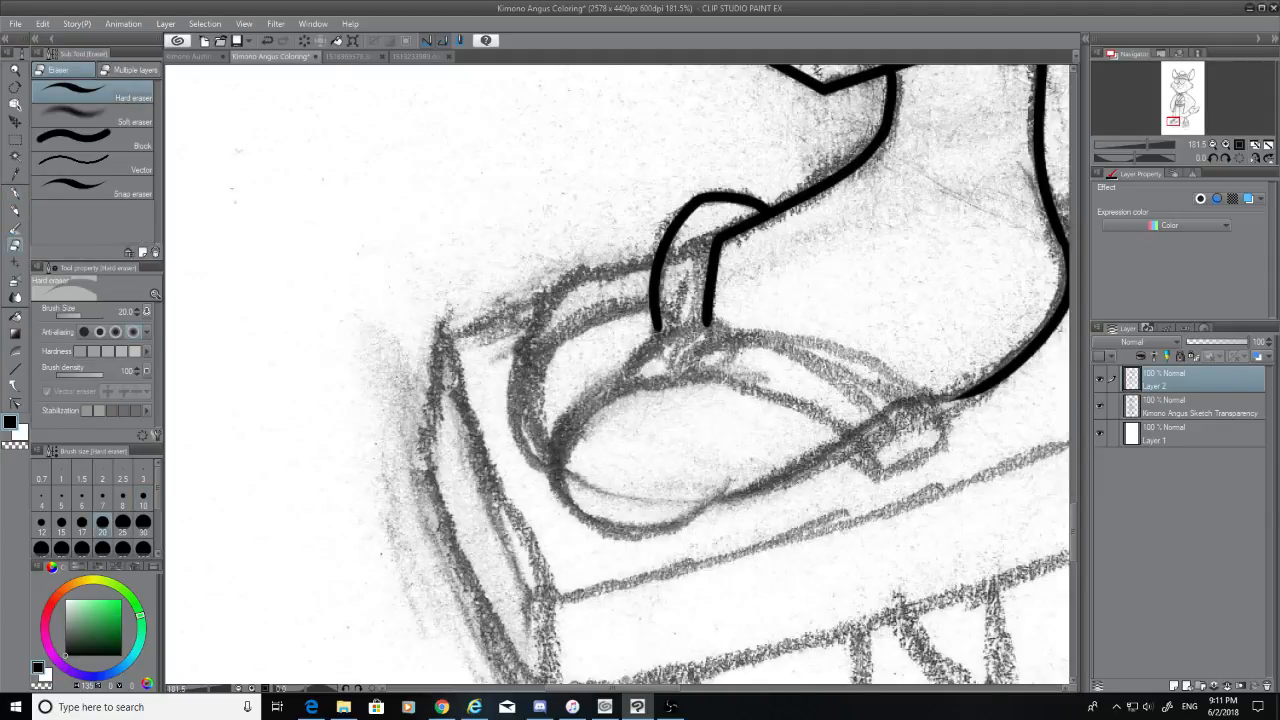
Ink the small arc where the straps meet between the toes and the beginning of the near strap's upper edge
{"action": "left_click", "coordinate": [16, 194]}
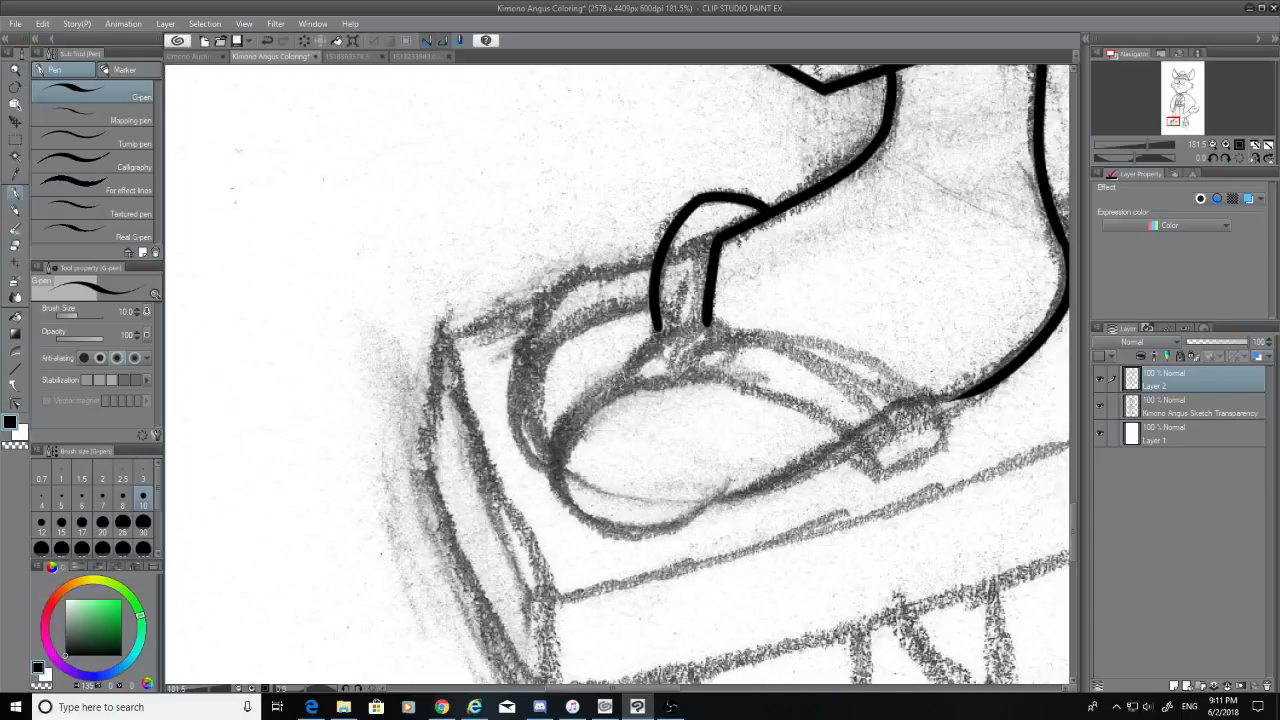
{"action": "left_click_drag", "start_coordinate": [622, 376], "coordinate": [698, 325]}
{"action": "key", "text": "ctrl+z"}
{"action": "mouse_move", "coordinate": [628, 376]}
{"action": "left_mouse_down"}
{"action": "mouse_move", "coordinate": [713, 323]}
{"action": "mouse_move", "coordinate": [666, 335]}
{"action": "mouse_move", "coordinate": [726, 333]}
{"action": "mouse_move", "coordinate": [683, 371]}
{"action": "mouse_move", "coordinate": [767, 332]}
{"action": "mouse_move", "coordinate": [863, 367]}
{"action": "mouse_move", "coordinate": [928, 412]}
{"action": "left_mouse_up"}
{"action": "key", "text": "ctrl+z"}
{"action": "key", "text": "ctrl+z"}
{"action": "key", "text": "ctrl+z"}
Ink the near strap's upper edge in a curve across the foot down past the end of the heel line
{"action": "left_click_drag", "start_coordinate": [760, 334], "coordinate": [950, 420]}
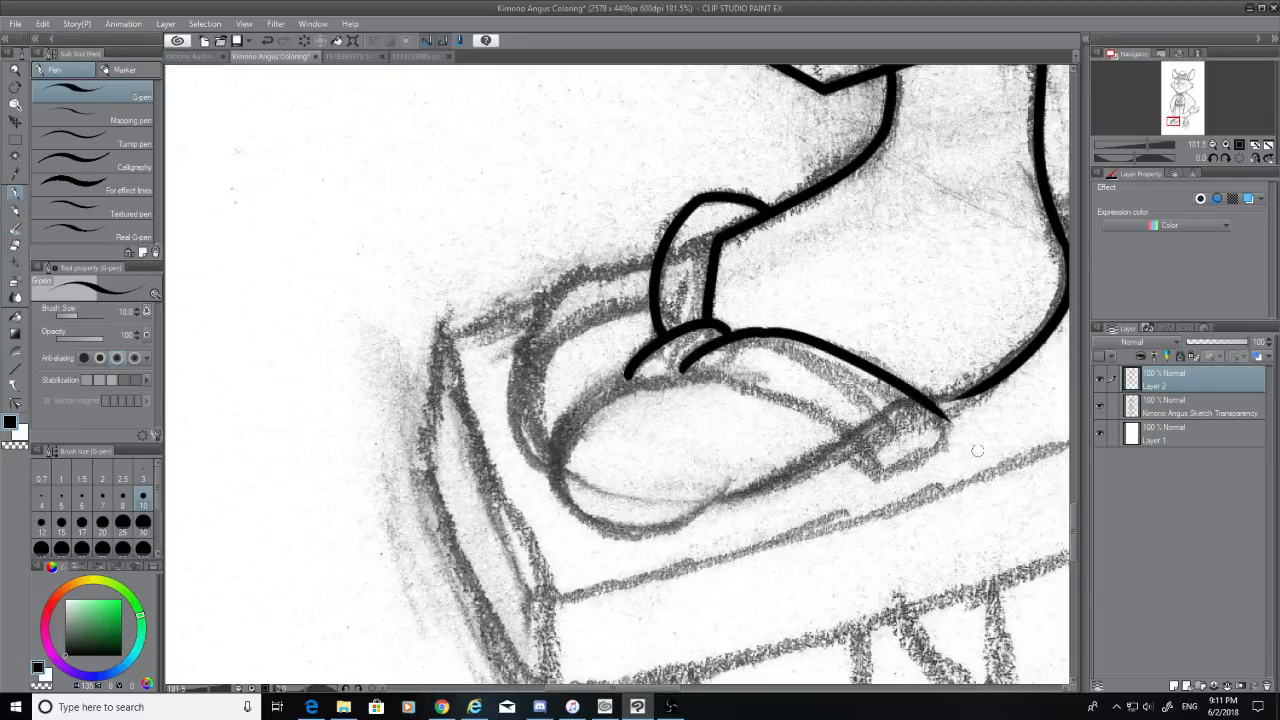
{"action": "key", "text": "ctrl+z"}
{"action": "mouse_move", "coordinate": [760, 334]}
{"action": "left_mouse_down"}
{"action": "mouse_move", "coordinate": [928, 412]}
{"action": "mouse_move", "coordinate": [936, 428]}
{"action": "left_mouse_up"}
{"action": "key", "text": "ctrl+z"}
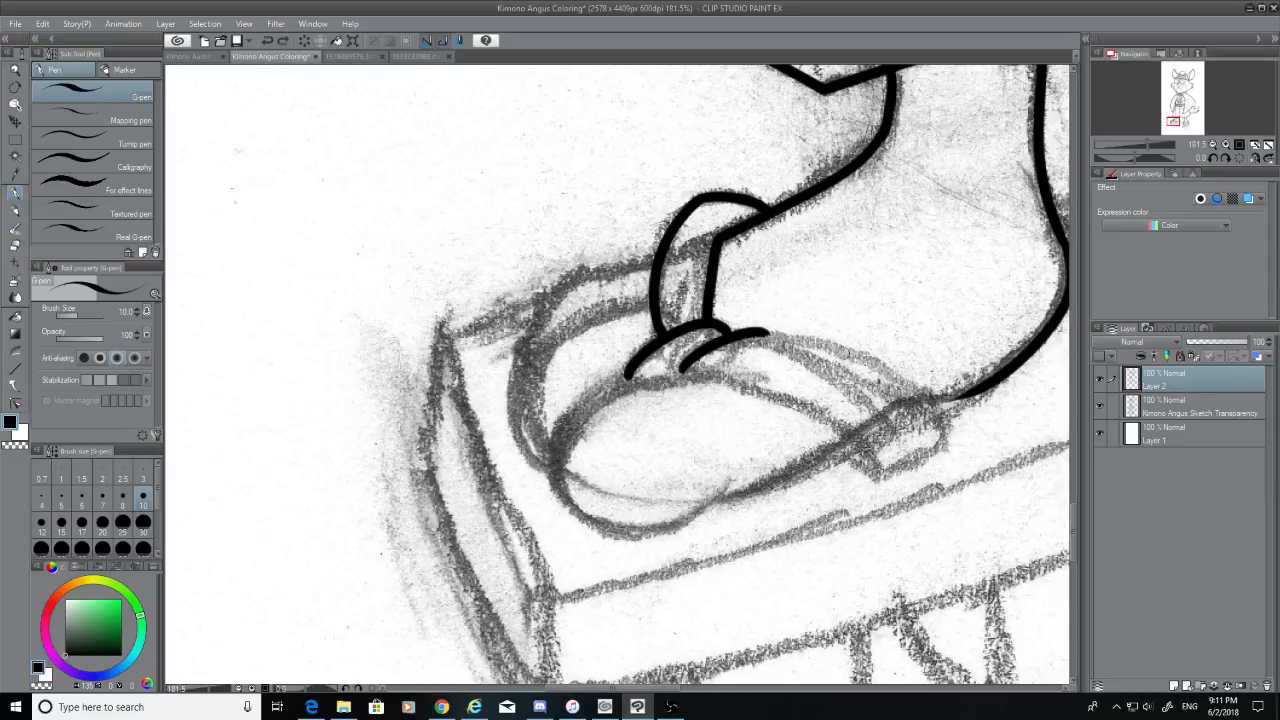
{"action": "left_click_drag", "start_coordinate": [760, 334], "coordinate": [948, 432]}
{"action": "key", "text": "ctrl+z"}
{"action": "left_click_drag", "start_coordinate": [760, 334], "coordinate": [948, 440]}
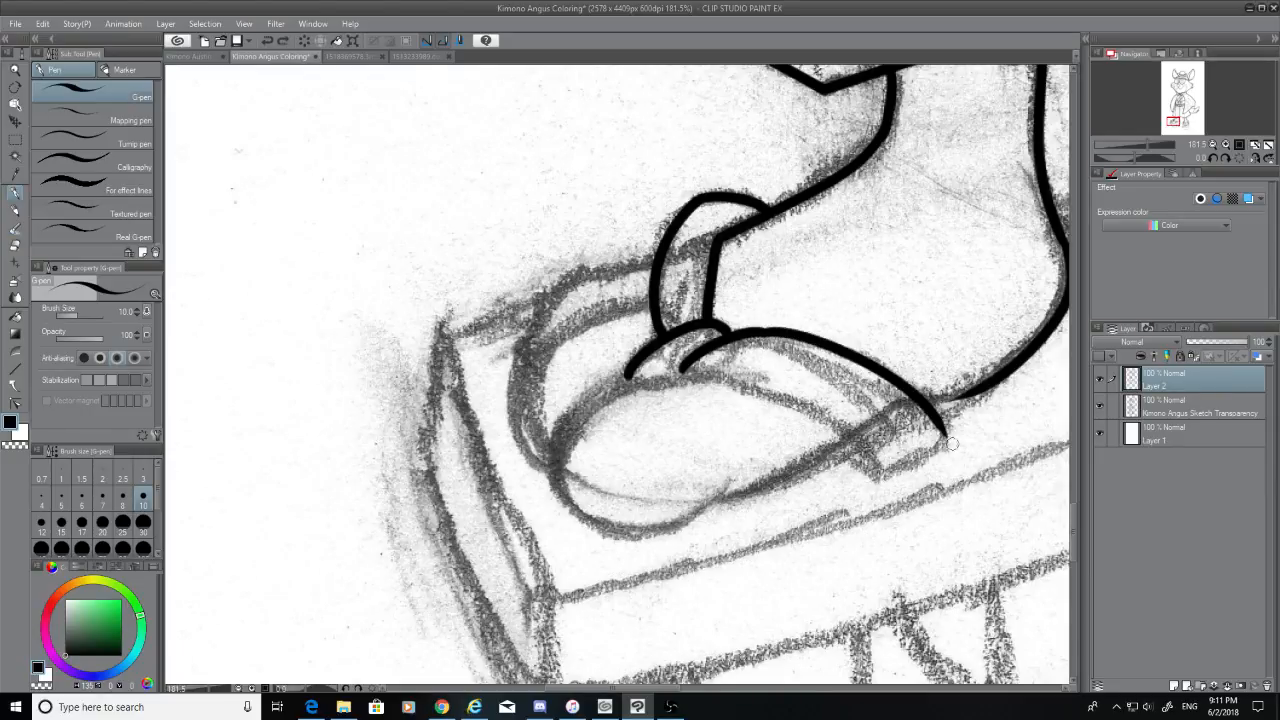
Rework the end of the near strap's upper edge and join the heel curve to it
{"action": "key", "text": "ctrl+z"}
{"action": "mouse_move", "coordinate": [988, 390]}
{"action": "left_mouse_down"}
{"action": "mouse_move", "coordinate": [932, 397]}
{"action": "mouse_move", "coordinate": [986, 391]}
{"action": "mouse_move", "coordinate": [892, 465]}
{"action": "left_mouse_up"}
{"action": "key", "text": "ctrl+z"}
{"action": "key", "text": "ctrl+z"}
{"action": "key", "text": "ctrl+z"}
Ink the near strap's rounded end, curving from its upper edge around to the lower corner at the sole
{"action": "left_click_drag", "start_coordinate": [942, 422], "coordinate": [874, 478]}
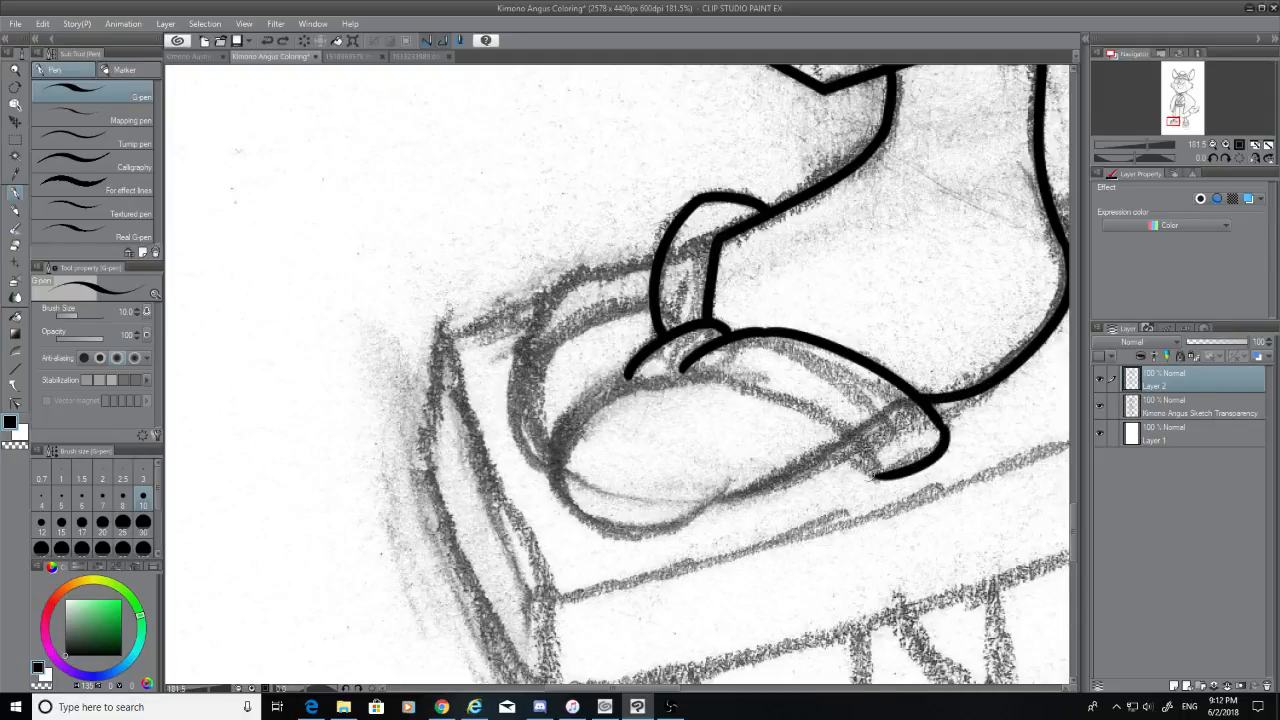
{"action": "key", "text": "ctrl+z"}
{"action": "left_click_drag", "start_coordinate": [940, 420], "coordinate": [898, 458]}
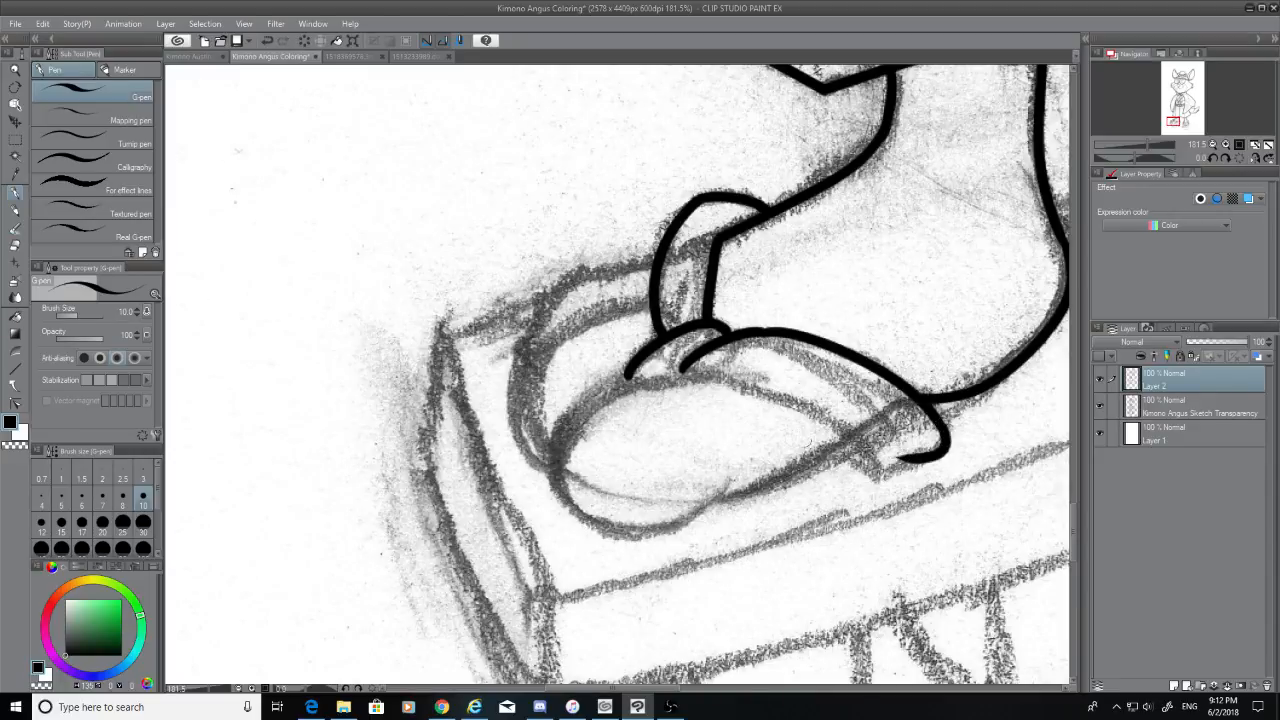
{"action": "key", "text": "ctrl+z"}
{"action": "left_click_drag", "start_coordinate": [942, 422], "coordinate": [872, 478]}
{"action": "key", "text": "ctrl+z"}
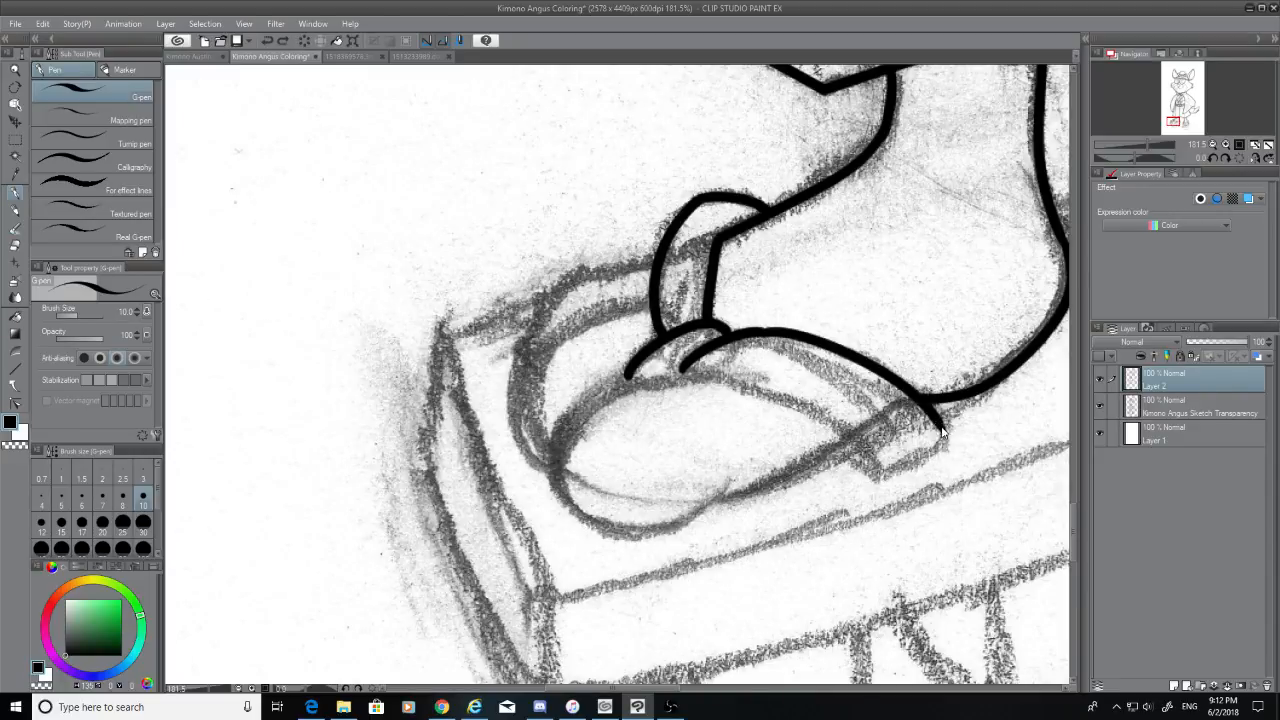
{"action": "mouse_move", "coordinate": [940, 420]}
{"action": "left_mouse_down"}
{"action": "mouse_move", "coordinate": [918, 457]}
{"action": "mouse_move", "coordinate": [862, 478]}
{"action": "mouse_move", "coordinate": [880, 472]}
{"action": "left_mouse_up"}
{"action": "key", "text": "ctrl+z"}
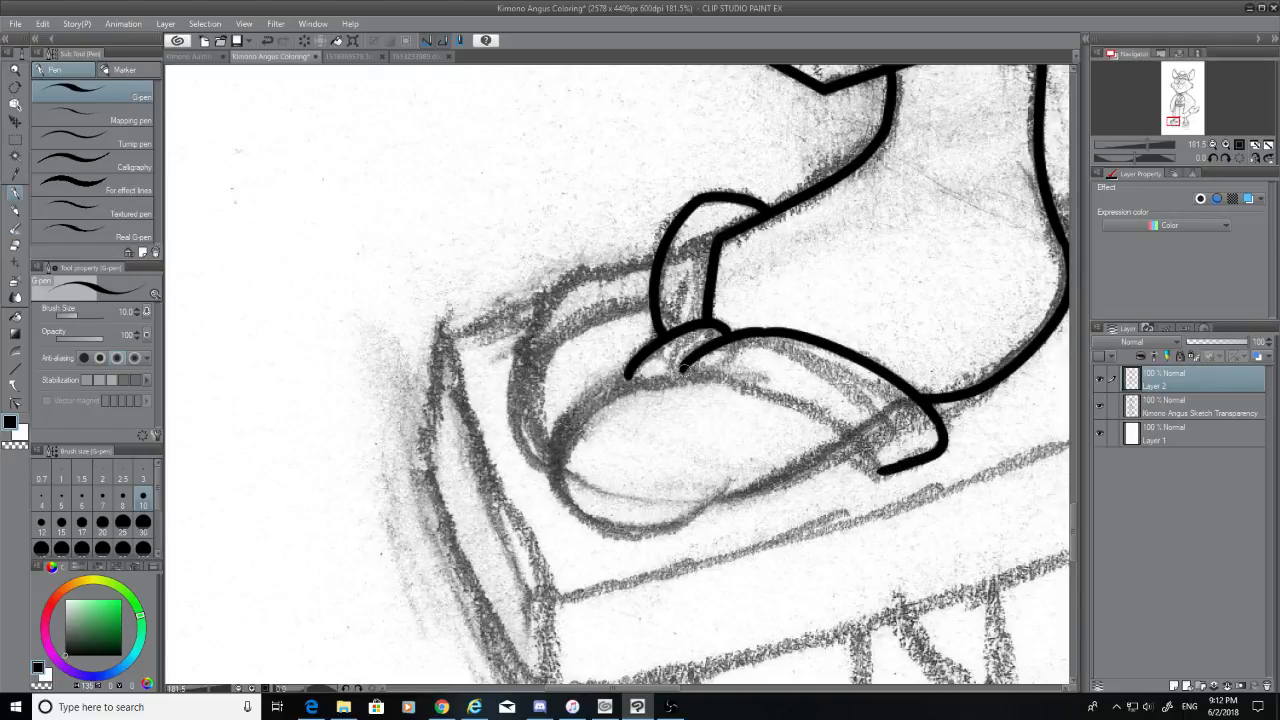
Ink the near strap's lower edge to its bottom corner and the top curve of the near toe section
{"action": "left_click_drag", "start_coordinate": [684, 368], "coordinate": [886, 470]}
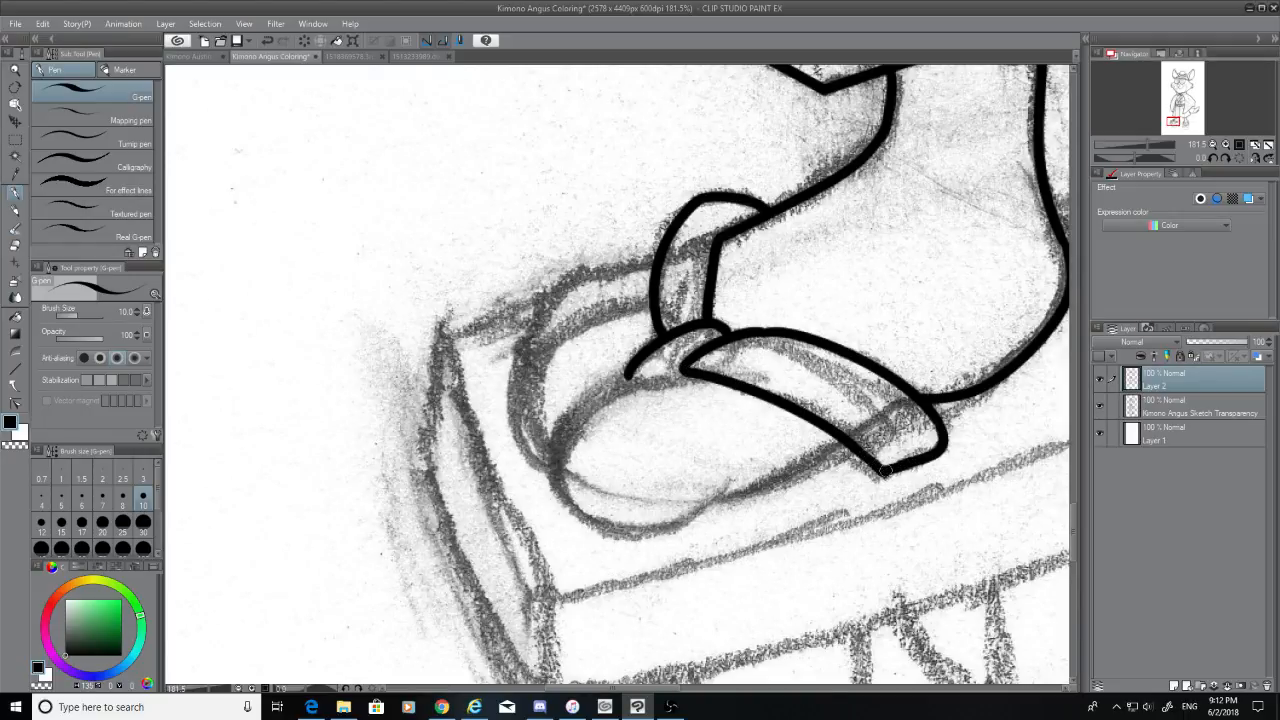
{"action": "left_click_drag", "start_coordinate": [690, 374], "coordinate": [556, 430]}
{"action": "key", "text": "ctrl+z"}
{"action": "mouse_move", "coordinate": [690, 374]}
{"action": "left_mouse_down"}
{"action": "mouse_move", "coordinate": [572, 413]}
{"action": "mouse_move", "coordinate": [566, 522]}
{"action": "mouse_move", "coordinate": [686, 535]}
{"action": "left_mouse_up"}
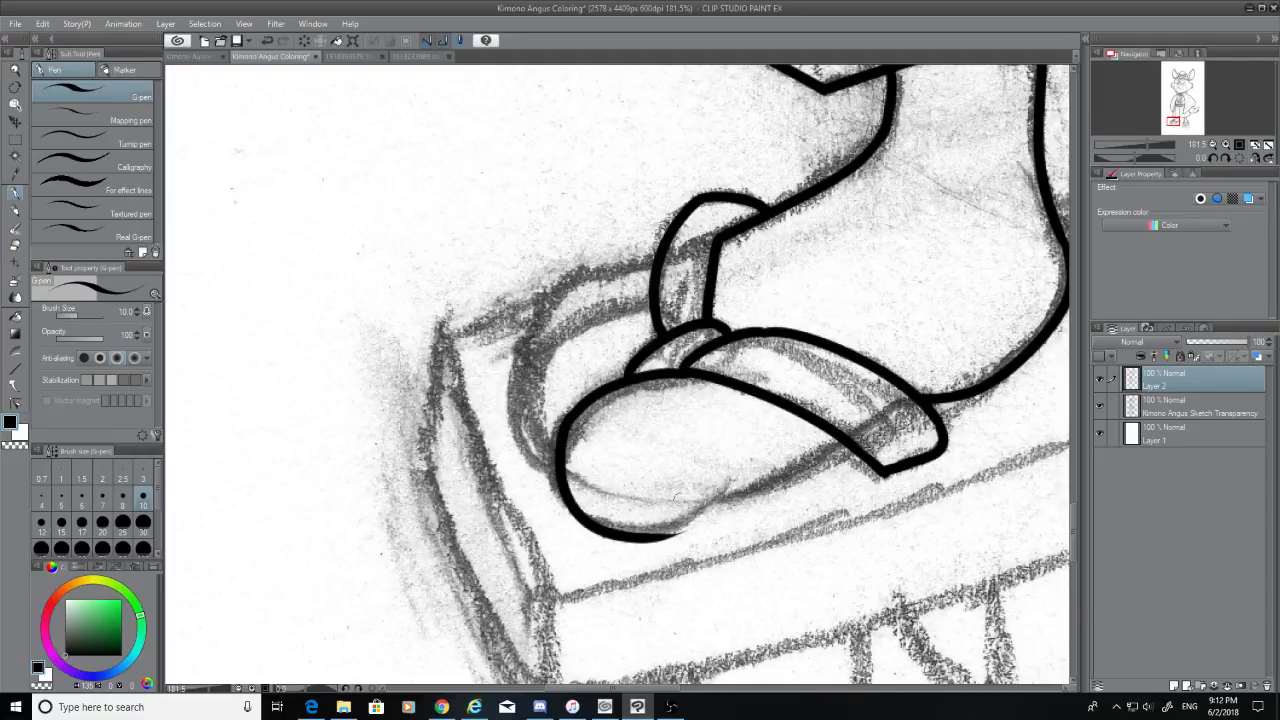
Ink the rounded front of the near toe section and its underside back to the near strap's lower edge
{"action": "key", "text": "ctrl+z"}
{"action": "mouse_move", "coordinate": [574, 412]}
{"action": "left_mouse_down"}
{"action": "mouse_move", "coordinate": [665, 511]}
{"action": "mouse_move", "coordinate": [732, 476]}
{"action": "left_mouse_up"}
{"action": "key", "text": "ctrl+z"}
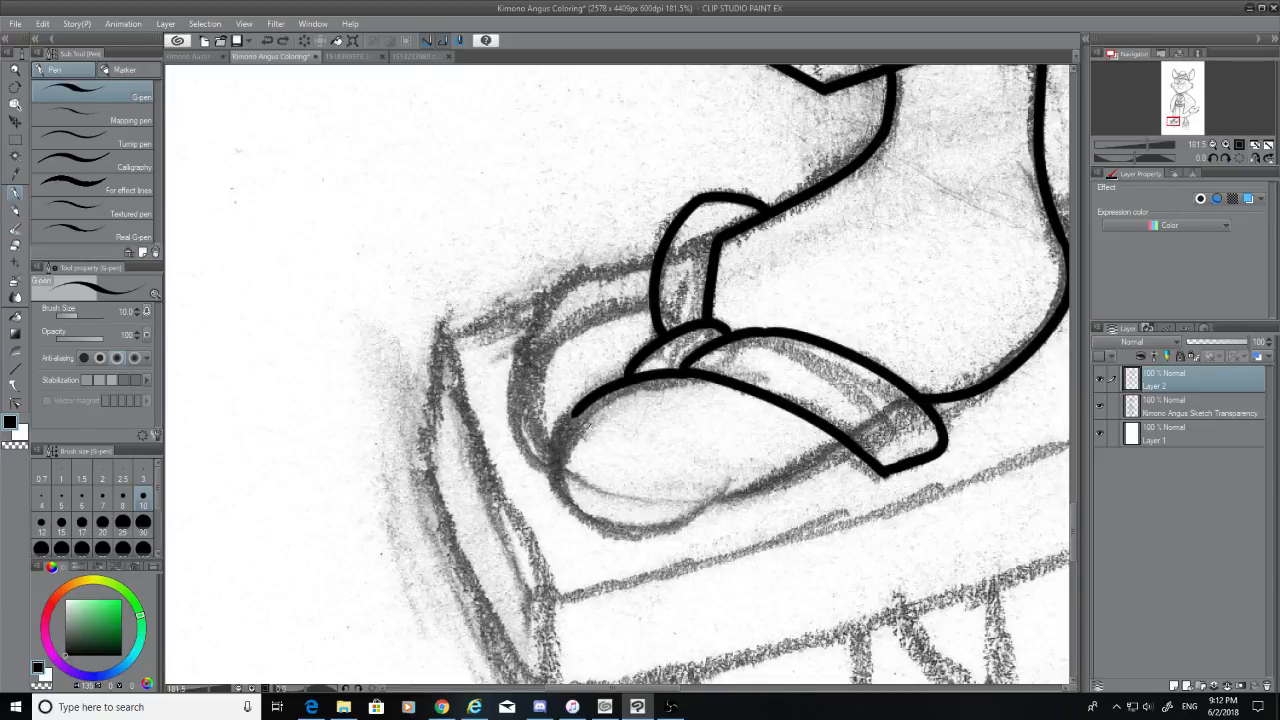
{"action": "mouse_move", "coordinate": [572, 411]}
{"action": "left_mouse_down"}
{"action": "mouse_move", "coordinate": [635, 528]}
{"action": "mouse_move", "coordinate": [752, 479]}
{"action": "left_mouse_up"}
{"action": "key", "text": "ctrl+z"}
{"action": "mouse_move", "coordinate": [574, 410]}
{"action": "left_mouse_down"}
{"action": "mouse_move", "coordinate": [560, 440]}
{"action": "mouse_move", "coordinate": [750, 484]}
{"action": "left_mouse_up"}
{"action": "key", "text": "ctrl+z"}
{"action": "mouse_move", "coordinate": [585, 404]}
{"action": "left_mouse_down"}
{"action": "mouse_move", "coordinate": [702, 510]}
{"action": "mouse_move", "coordinate": [872, 436]}
{"action": "mouse_move", "coordinate": [705, 500]}
{"action": "left_mouse_up"}
{"action": "key", "text": "ctrl+z"}
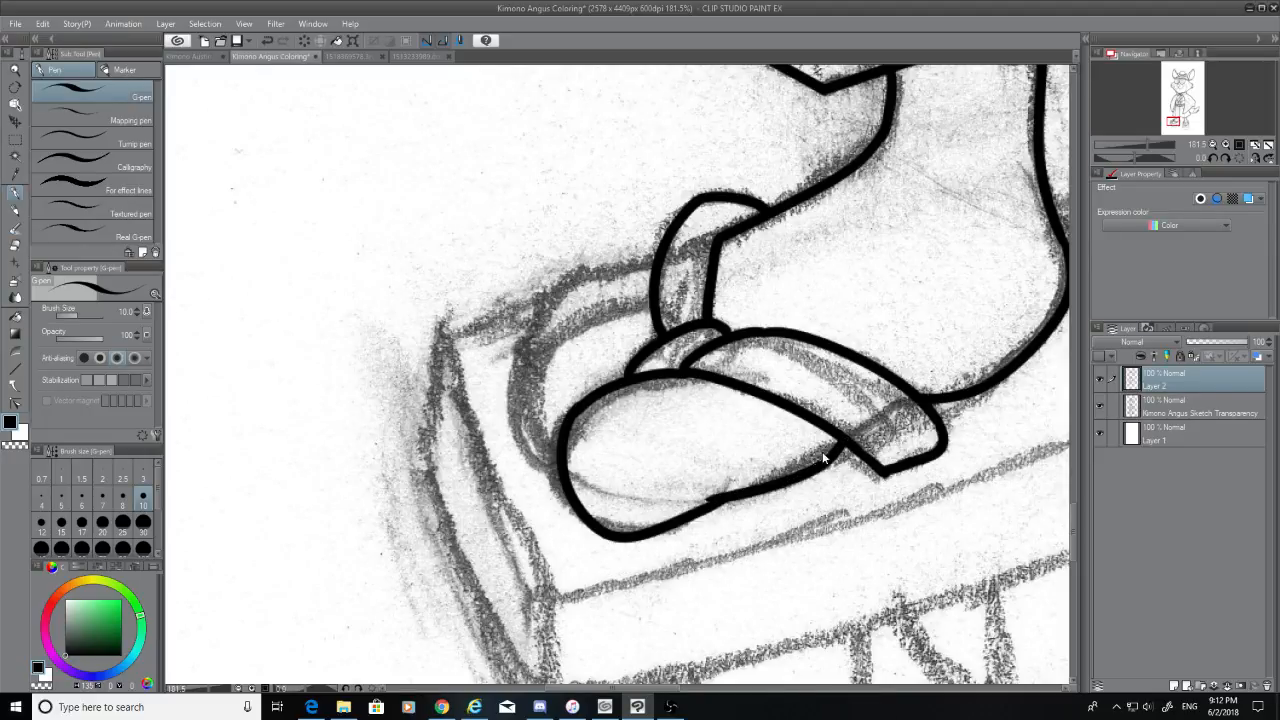
{"action": "key", "text": "ctrl+z"}
{"action": "mouse_move", "coordinate": [848, 436]}
{"action": "left_mouse_down"}
{"action": "mouse_move", "coordinate": [777, 488]}
{"action": "mouse_move", "coordinate": [710, 500]}
{"action": "left_mouse_up"}
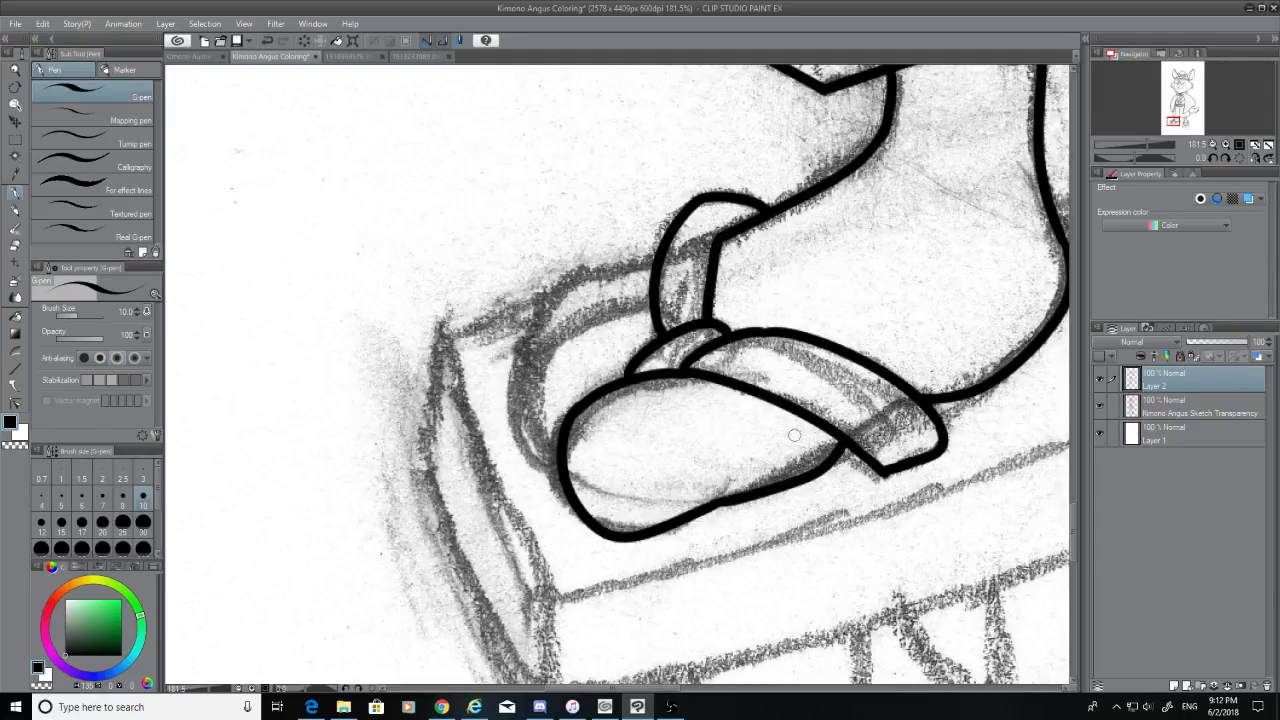
Ink the outline of the far toe section behind the near one, curving from its front up to the upright strap
{"action": "left_click_drag", "start_coordinate": [561, 467], "coordinate": [592, 324]}
{"action": "key", "text": "ctrl+z"}
{"action": "mouse_move", "coordinate": [560, 474]}
{"action": "left_mouse_down"}
{"action": "mouse_move", "coordinate": [540, 470]}
{"action": "mouse_move", "coordinate": [598, 316]}
{"action": "mouse_move", "coordinate": [612, 310]}
{"action": "mouse_move", "coordinate": [506, 432]}
{"action": "left_mouse_up"}
{"action": "key", "text": "ctrl+z"}
{"action": "key", "text": "ctrl+z"}
{"action": "mouse_move", "coordinate": [654, 298]}
{"action": "left_mouse_down"}
{"action": "mouse_move", "coordinate": [598, 312]}
{"action": "mouse_move", "coordinate": [502, 440]}
{"action": "left_mouse_up"}
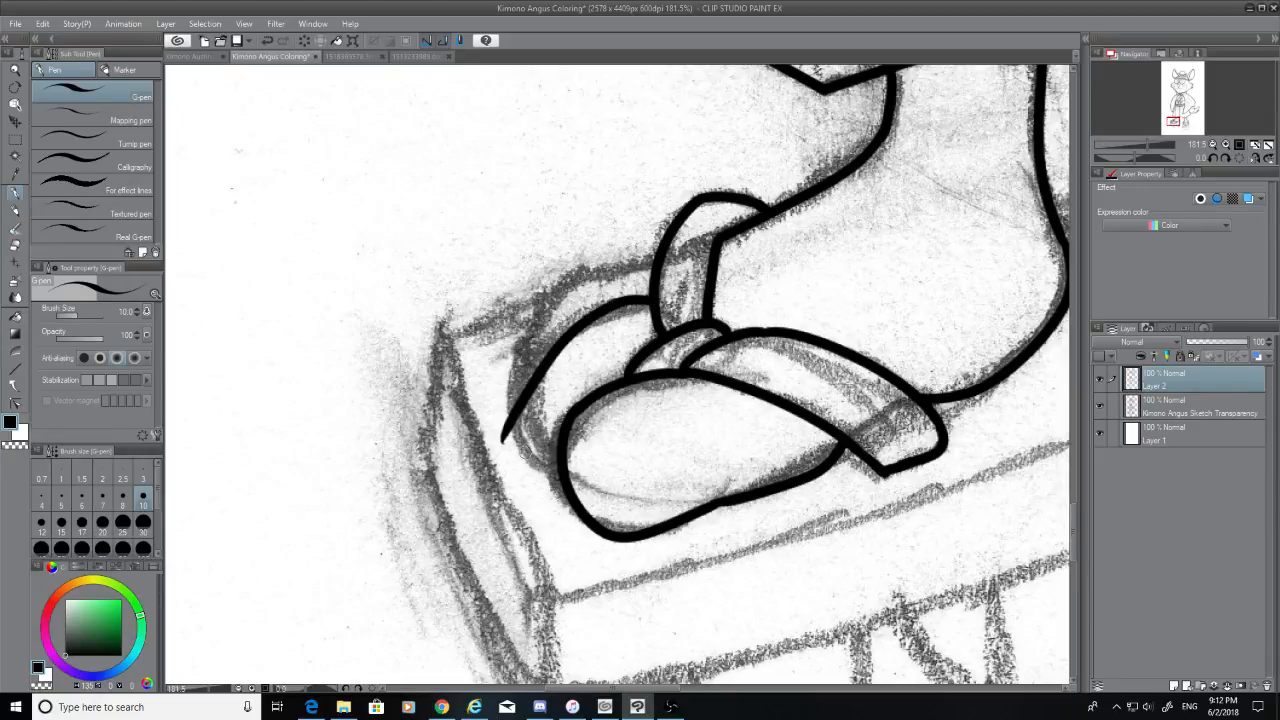
{"action": "key", "text": "ctrl+z"}
{"action": "mouse_move", "coordinate": [560, 470]}
{"action": "left_mouse_down"}
{"action": "mouse_move", "coordinate": [536, 462]}
{"action": "mouse_move", "coordinate": [548, 332]}
{"action": "mouse_move", "coordinate": [658, 300]}
{"action": "left_mouse_up"}
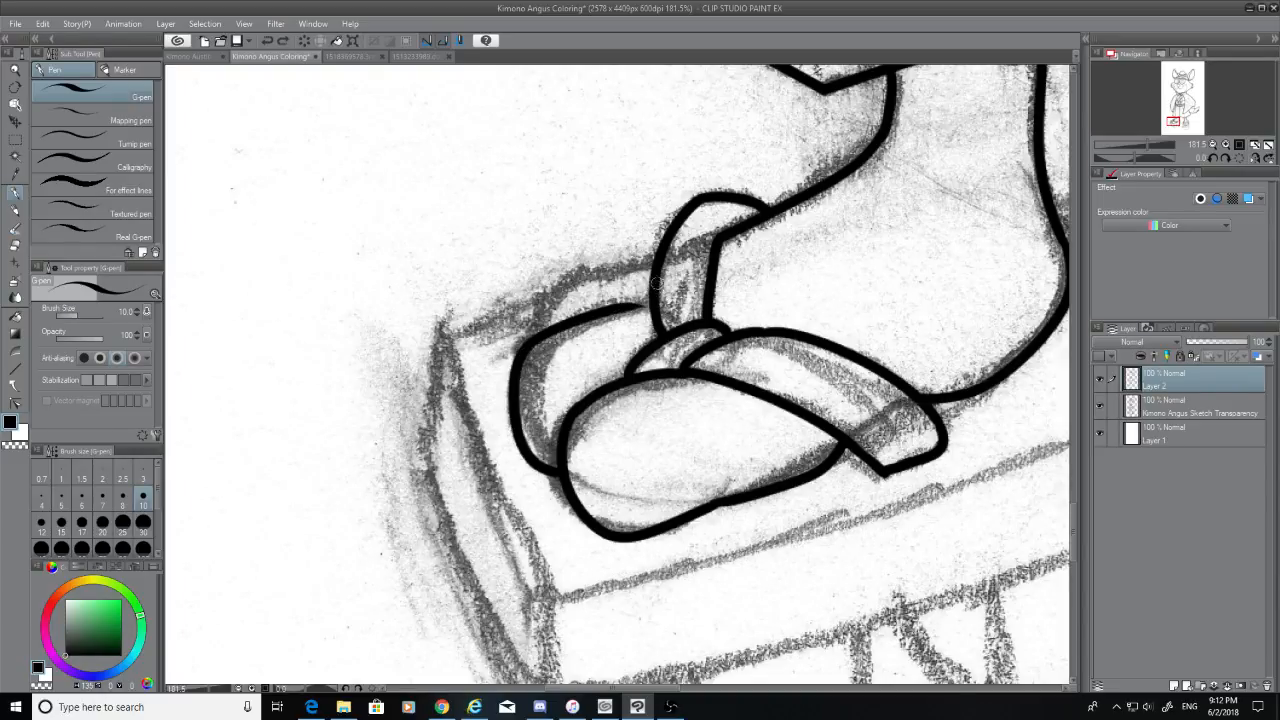
Ink the curved upper edge of the far strap up to the upright strap and erase the overlapping end
{"action": "left_click_drag", "start_coordinate": [527, 345], "coordinate": [657, 261]}
{"action": "key", "text": "ctrl+z"}
{"action": "mouse_move", "coordinate": [533, 339]}
{"action": "left_mouse_down"}
{"action": "mouse_move", "coordinate": [656, 262]}
{"action": "mouse_move", "coordinate": [525, 315]}
{"action": "left_mouse_up"}
{"action": "key", "text": "ctrl+z"}
{"action": "key", "text": "ctrl+z"}
{"action": "mouse_move", "coordinate": [655, 258]}
{"action": "left_mouse_down"}
{"action": "mouse_move", "coordinate": [557, 323]}
{"action": "mouse_move", "coordinate": [636, 262]}
{"action": "left_mouse_up"}
{"action": "key", "text": "ctrl+z"}
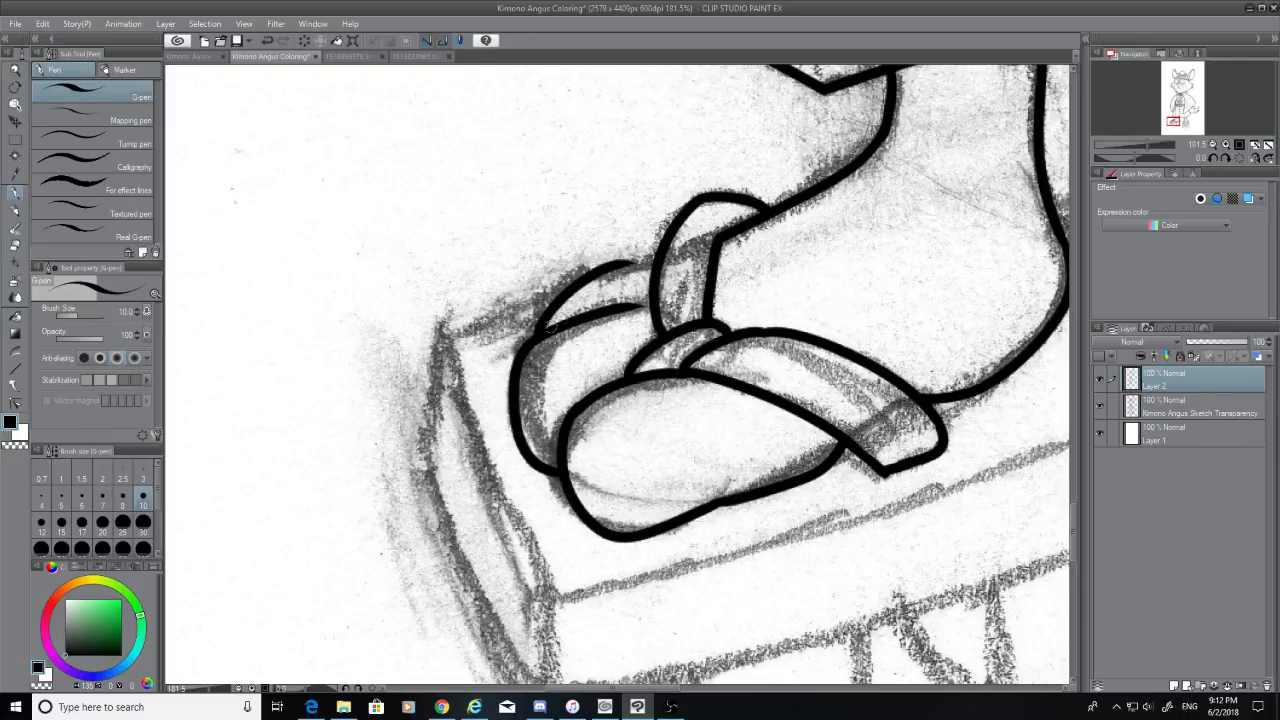
{"action": "key", "text": "ctrl+z"}
{"action": "left_click_drag", "start_coordinate": [535, 343], "coordinate": [624, 262]}
{"action": "key", "text": "ctrl+z"}
{"action": "left_click_drag", "start_coordinate": [536, 338], "coordinate": [632, 256]}
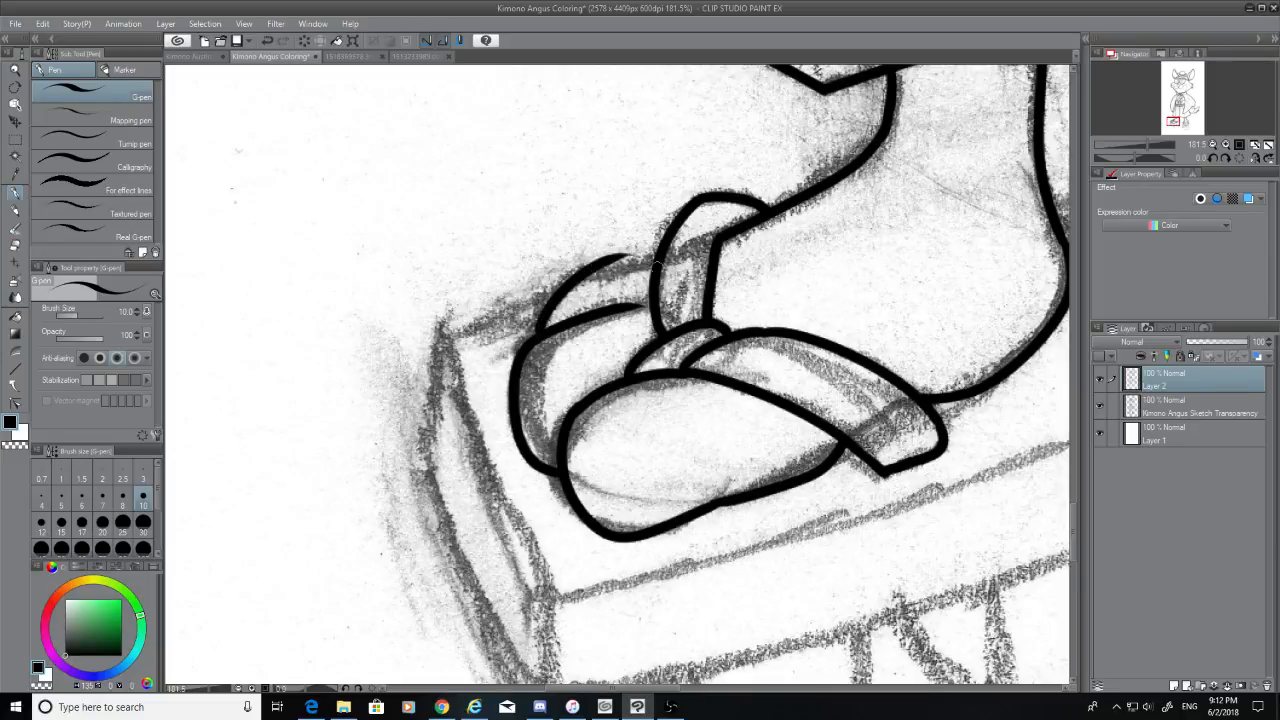
{"action": "key", "text": "ctrl+z"}
{"action": "mouse_move", "coordinate": [540, 333]}
{"action": "left_mouse_down"}
{"action": "mouse_move", "coordinate": [548, 306]}
{"action": "mouse_move", "coordinate": [668, 254]}
{"action": "left_mouse_up"}
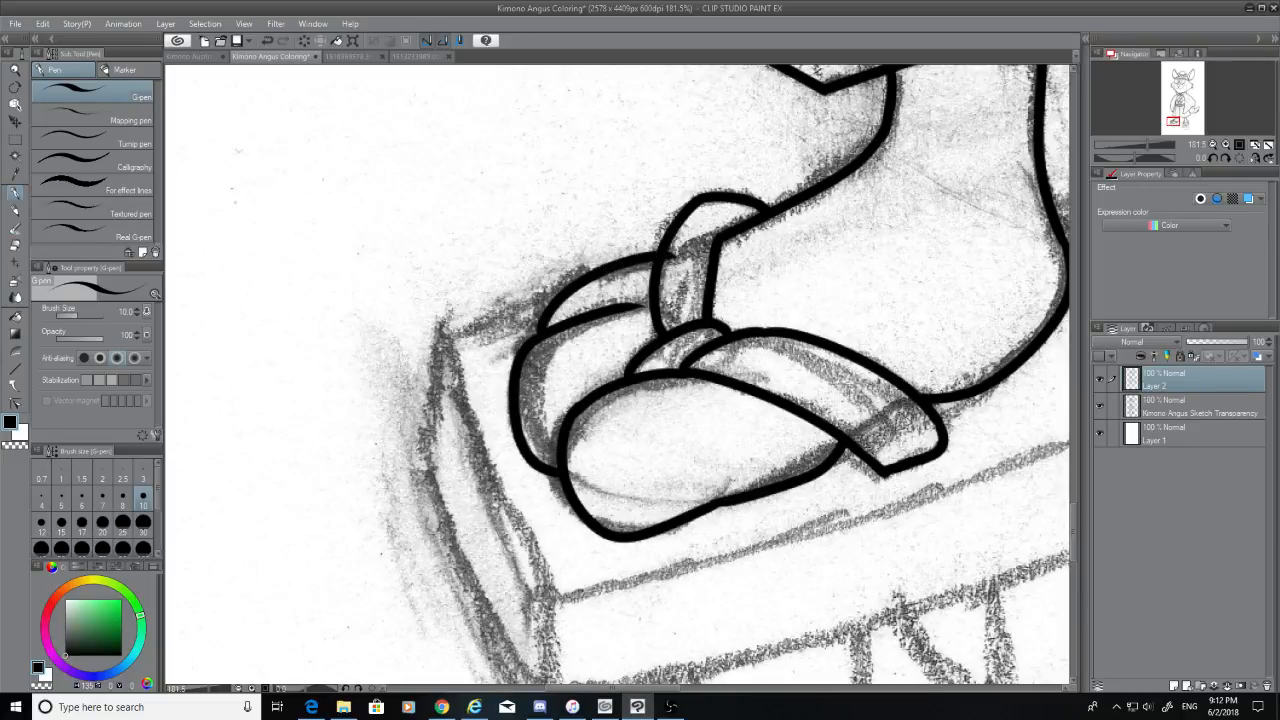
{"action": "left_click", "coordinate": [15, 245]}
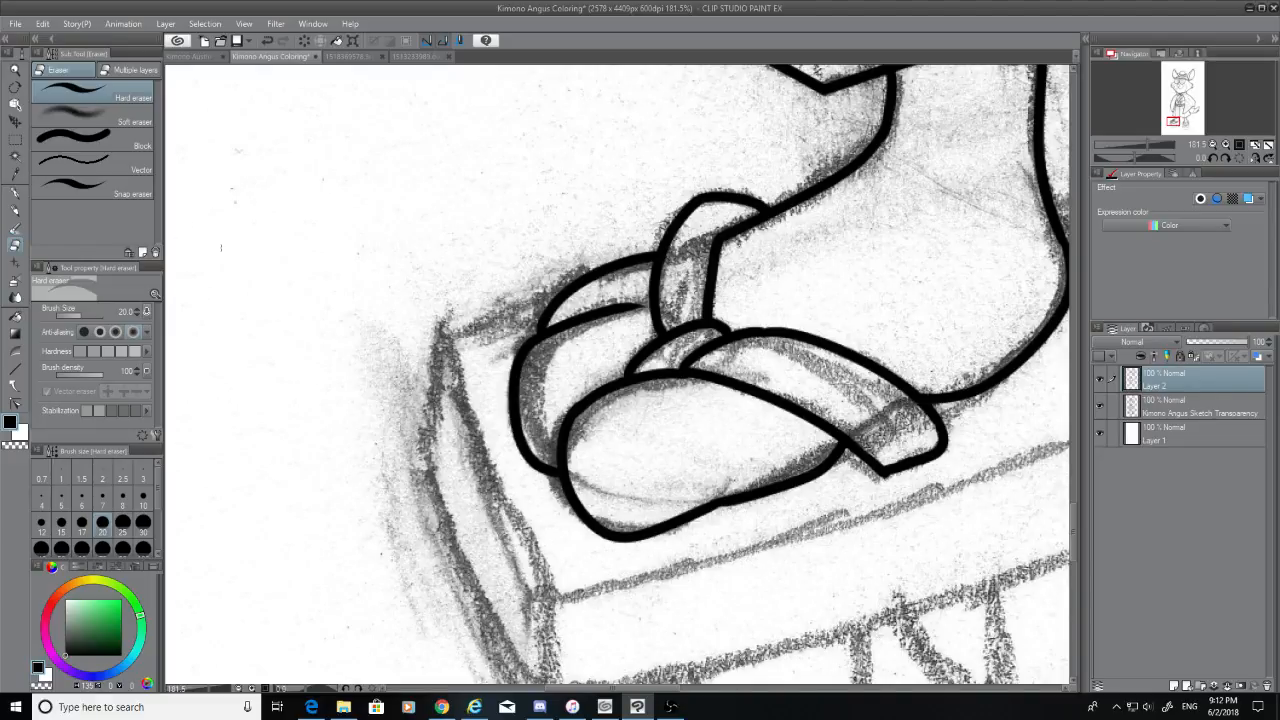
Ink the left contour of the front-facing foot's ankle from the kimono hem down to the sandal sketch
{"action": "left_click_drag", "start_coordinate": [669, 689], "coordinate": [791, 708]}
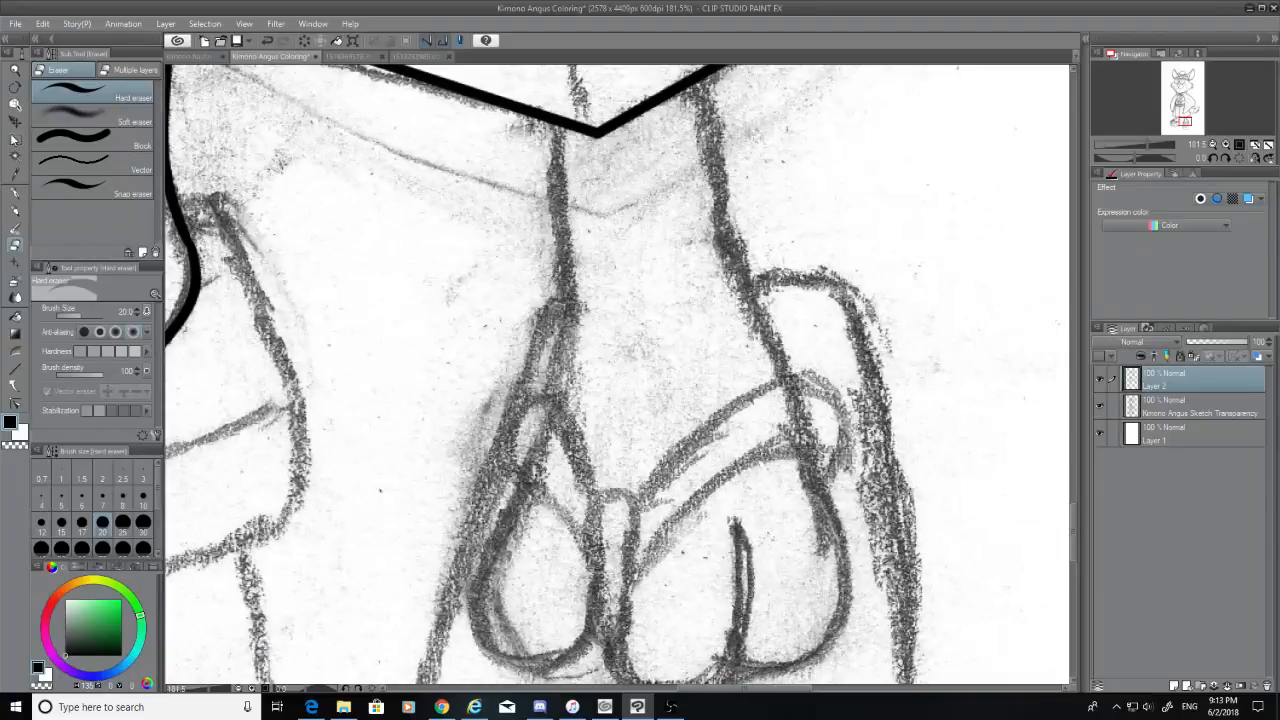
{"action": "left_click", "coordinate": [16, 192]}
{"action": "left_click_drag", "start_coordinate": [553, 120], "coordinate": [560, 358]}
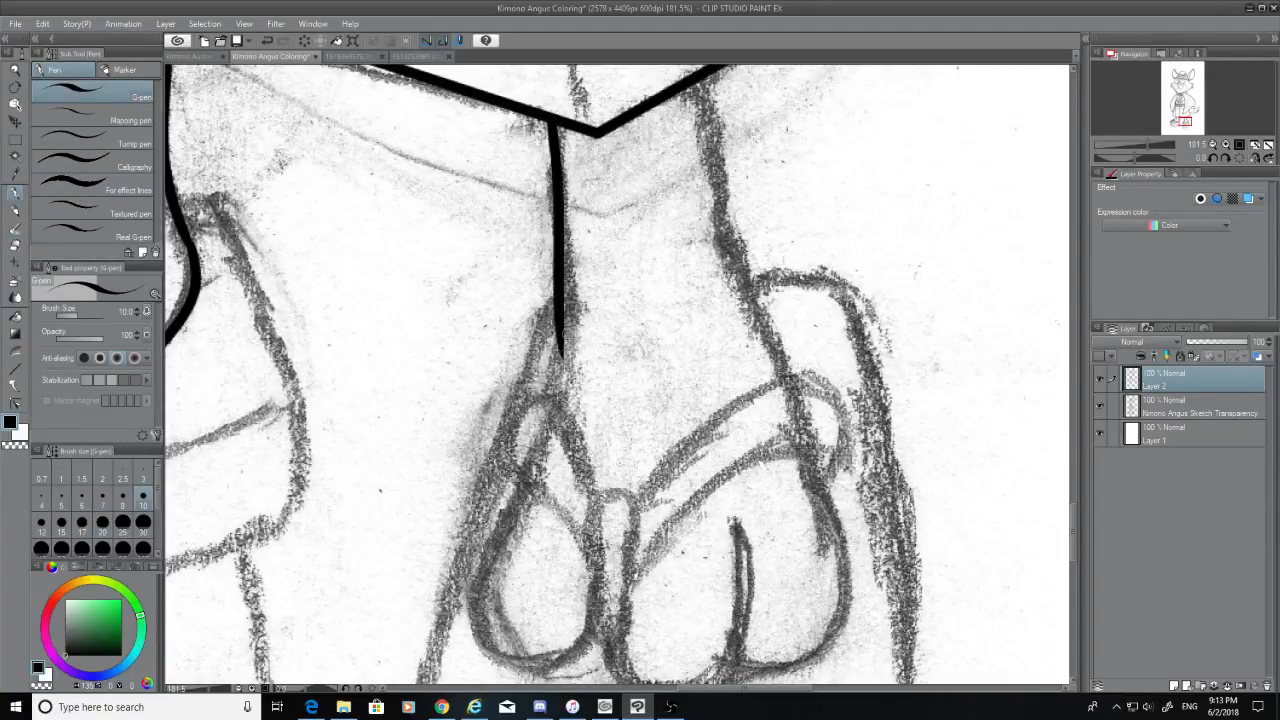
{"action": "key", "text": "ctrl+z"}
{"action": "left_click_drag", "start_coordinate": [558, 125], "coordinate": [573, 315]}
{"action": "key", "text": "ctrl+z"}
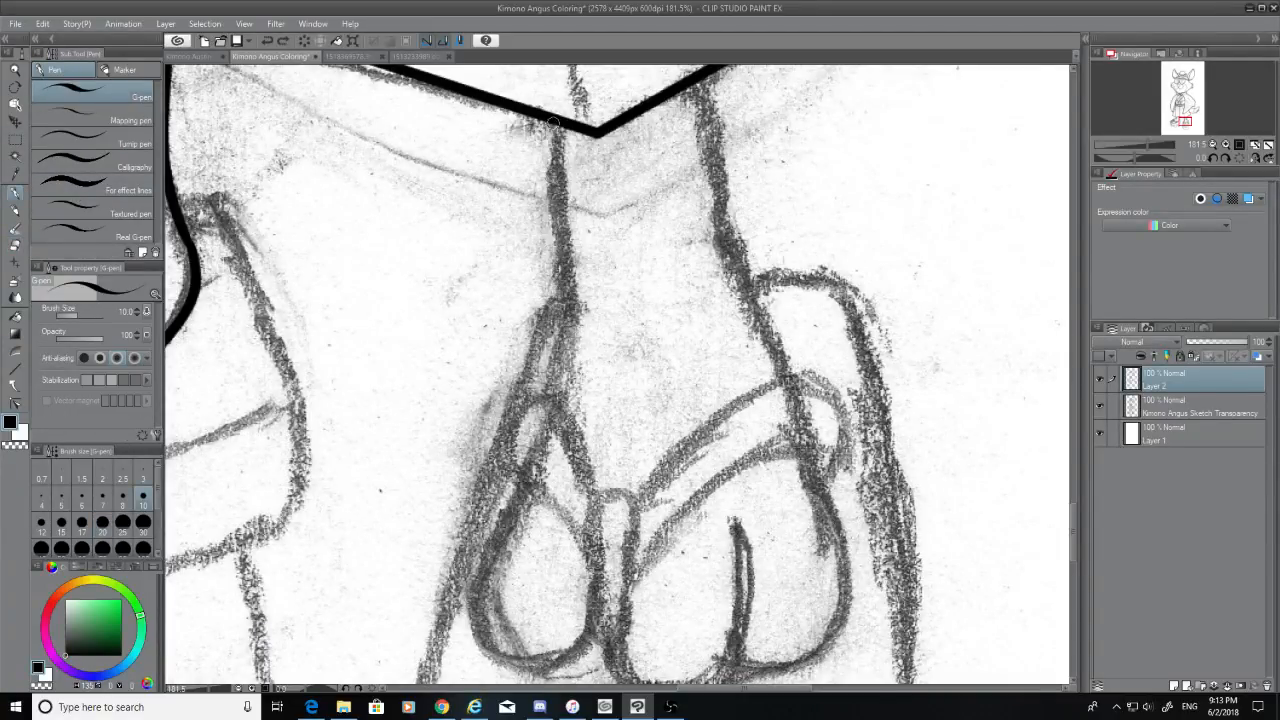
{"action": "key", "text": "ctrl+y"}
{"action": "key", "text": "ctrl+z"}
{"action": "mouse_move", "coordinate": [553, 120]}
{"action": "left_mouse_down"}
{"action": "mouse_move", "coordinate": [570, 262]}
{"action": "mouse_move", "coordinate": [562, 372]}
{"action": "left_mouse_up"}
{"action": "key", "text": "ctrl+z"}
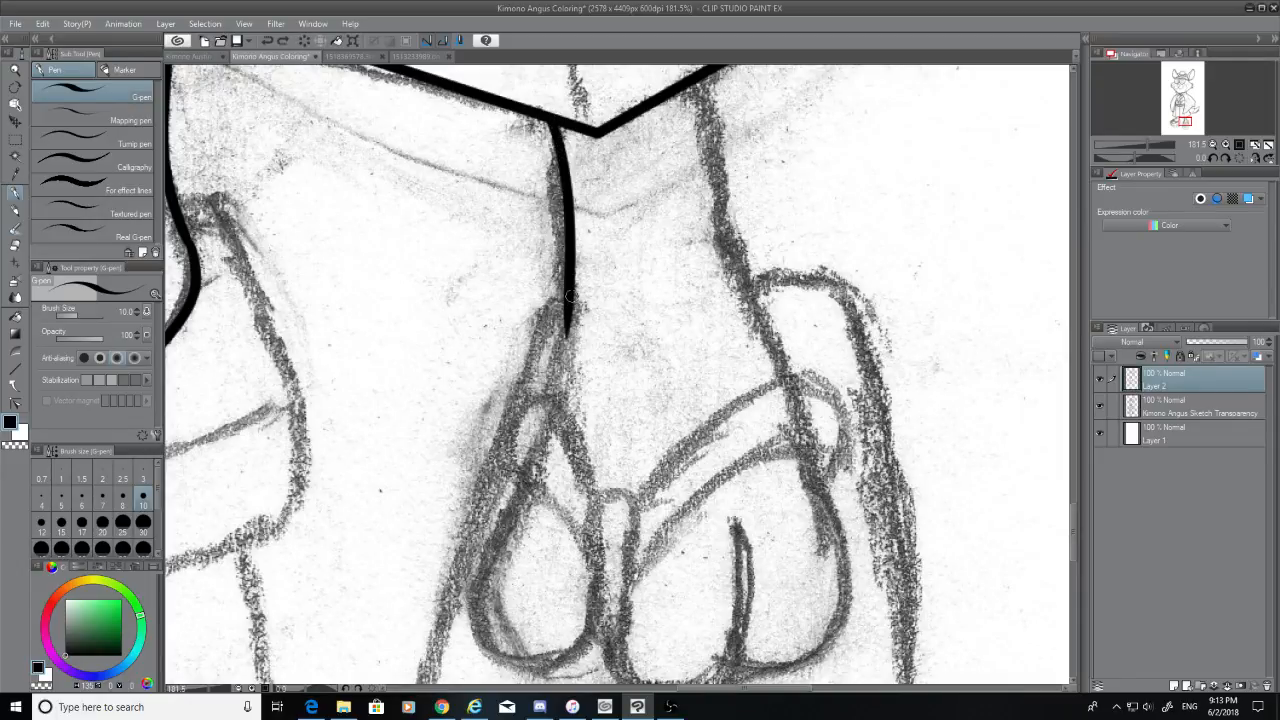
{"action": "left_click_drag", "start_coordinate": [571, 304], "coordinate": [556, 397]}
{"action": "key", "text": "ctrl+z"}
{"action": "left_click_drag", "start_coordinate": [570, 310], "coordinate": [556, 398]}
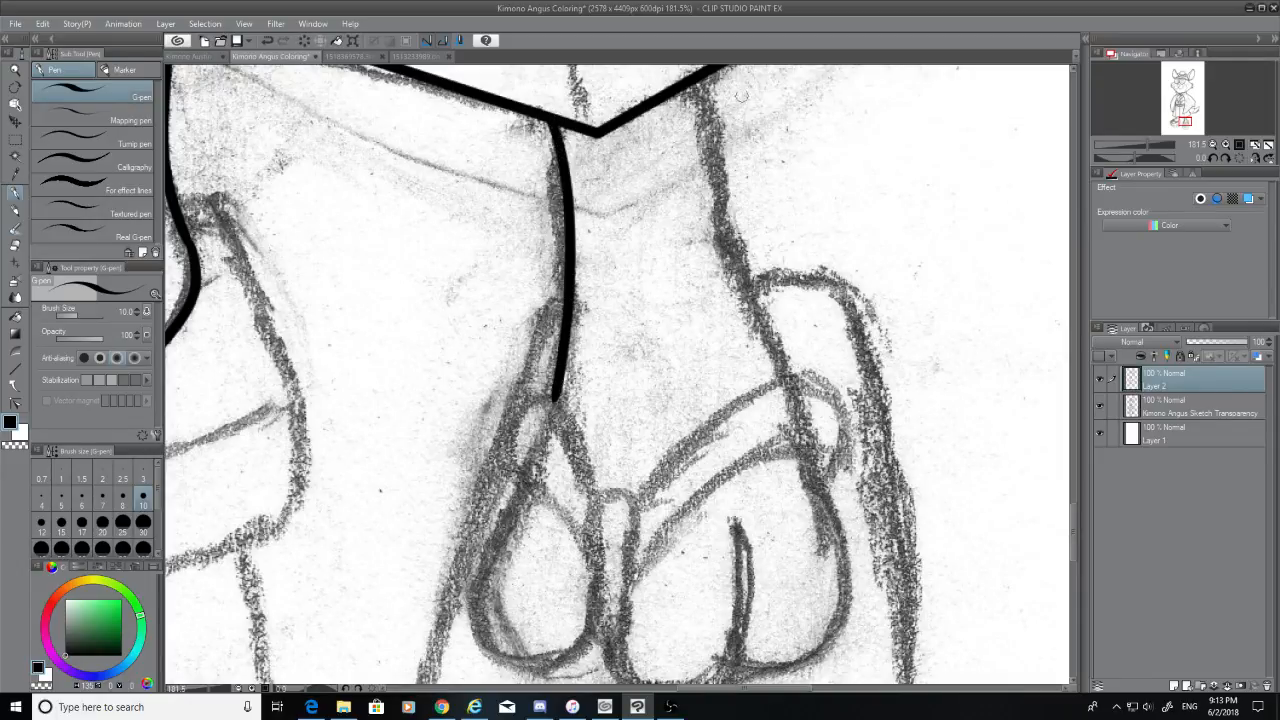
Ink the right contour of the same ankle from the hem to the sandal strap and trim its lower end
{"action": "left_click_drag", "start_coordinate": [697, 78], "coordinate": [734, 258]}
{"action": "key", "text": "ctrl+z"}
{"action": "left_click_drag", "start_coordinate": [700, 78], "coordinate": [726, 272]}
{"action": "key", "text": "ctrl+z"}
{"action": "left_click_drag", "start_coordinate": [697, 72], "coordinate": [779, 376]}
{"action": "key", "text": "ctrl+z"}
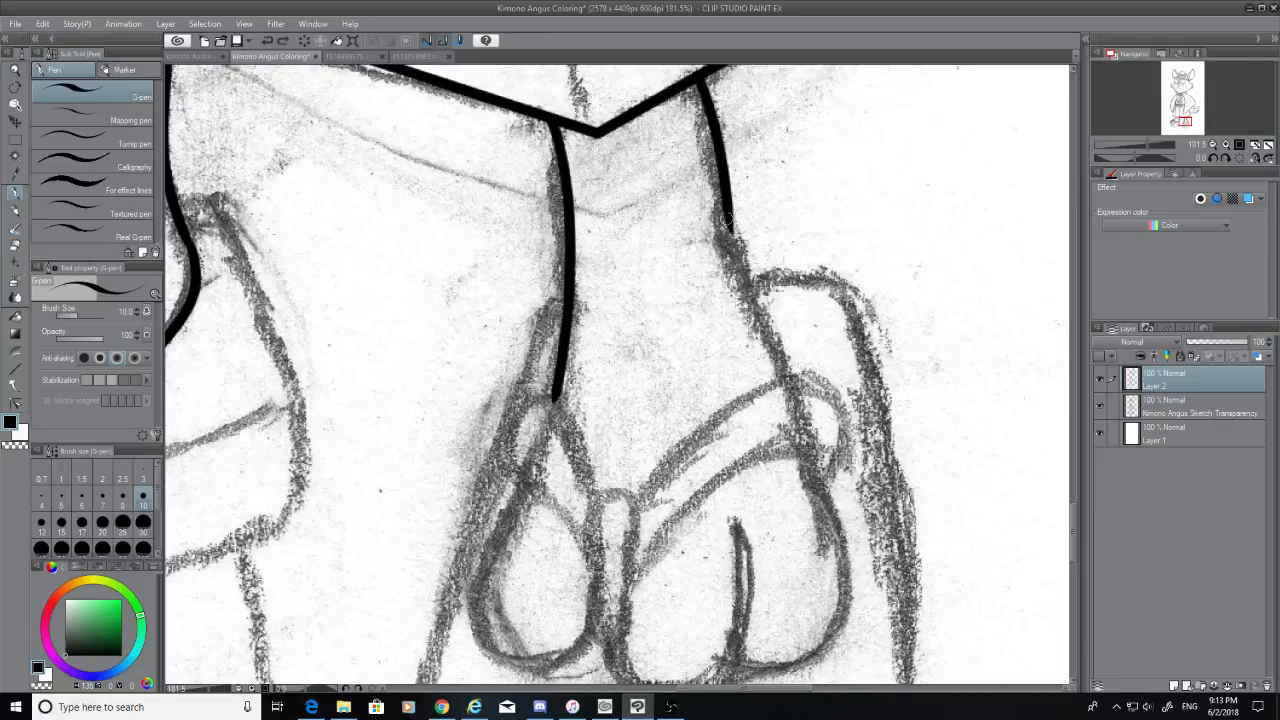
{"action": "left_click_drag", "start_coordinate": [724, 212], "coordinate": [790, 386]}
{"action": "scroll", "coordinate": [1077, 510], "scroll_direction": "down", "scroll_amount": 4}
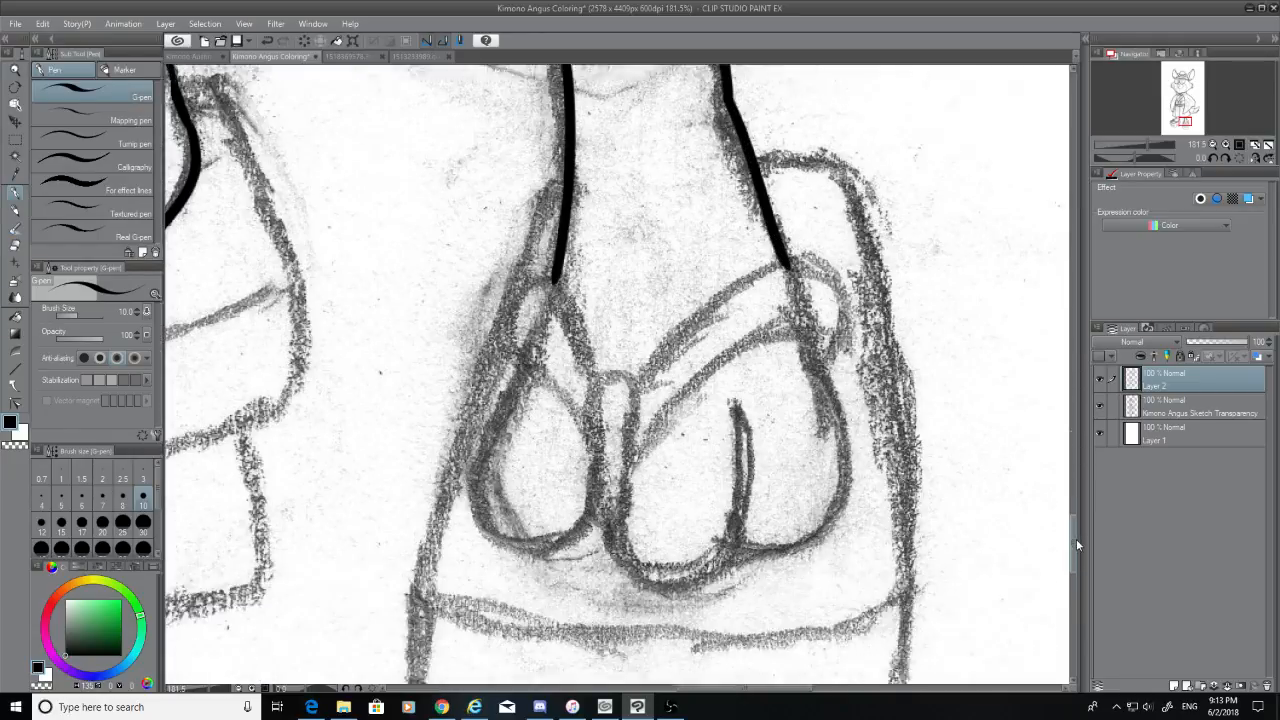
{"action": "left_click", "coordinate": [15, 244]}
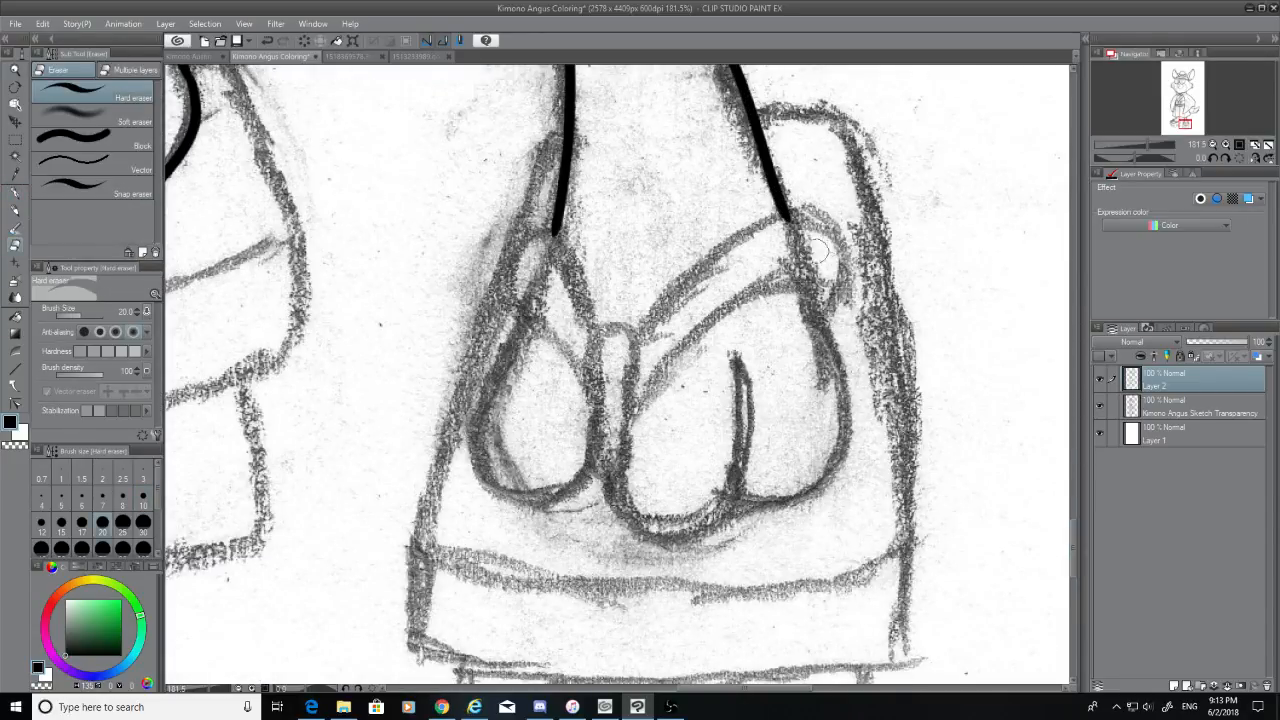
Ink the upper edge of the front-facing sandal's right strap and curve it around the rounded outer end
{"action": "left_click", "coordinate": [15, 193]}
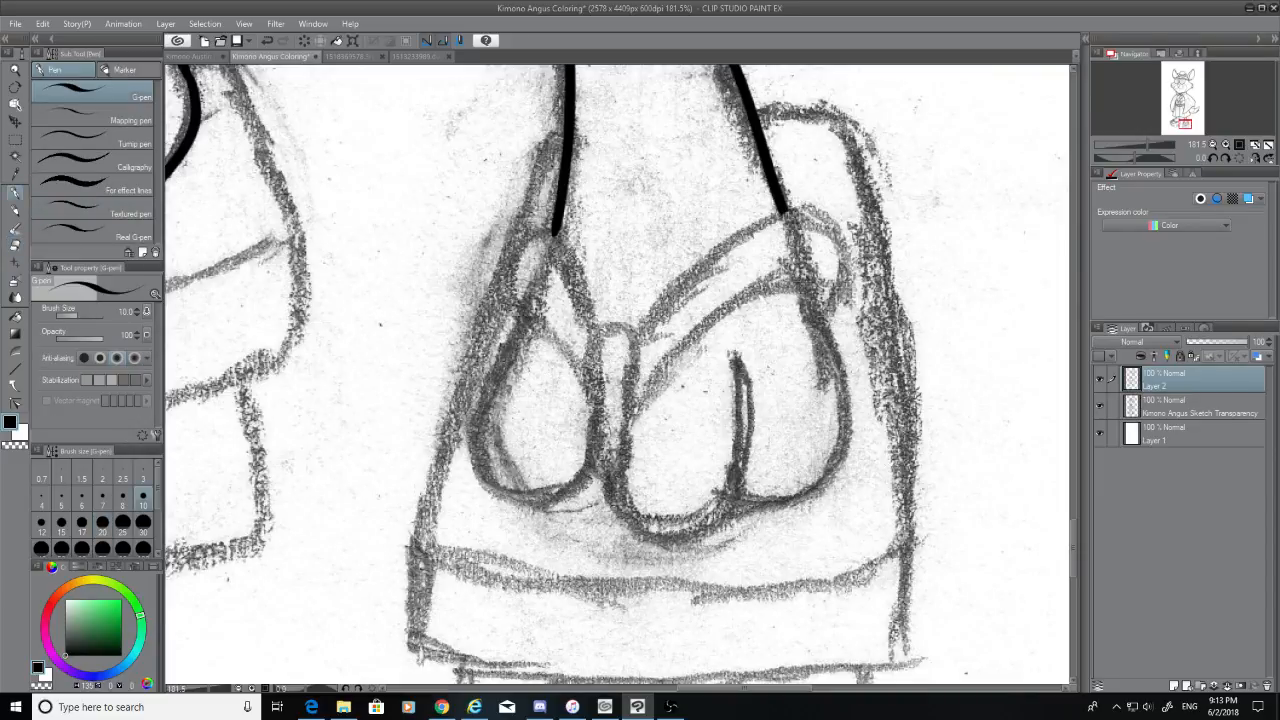
{"action": "mouse_move", "coordinate": [643, 328]}
{"action": "left_mouse_down"}
{"action": "mouse_move", "coordinate": [790, 217]}
{"action": "mouse_move", "coordinate": [826, 218]}
{"action": "mouse_move", "coordinate": [787, 214]}
{"action": "mouse_move", "coordinate": [835, 262]}
{"action": "mouse_move", "coordinate": [831, 314]}
{"action": "left_mouse_up"}
{"action": "key", "text": "ctrl+z"}
{"action": "key", "text": "ctrl+z"}
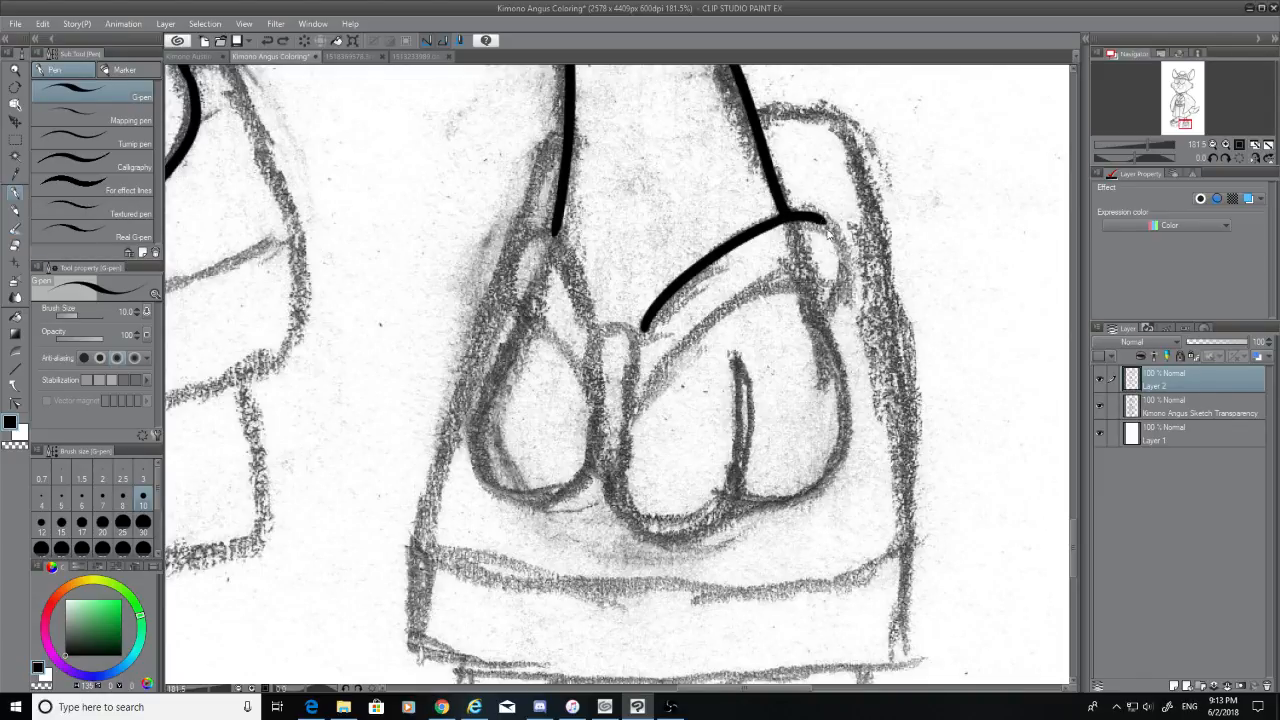
{"action": "left_click_drag", "start_coordinate": [823, 218], "coordinate": [826, 306]}
{"action": "key", "text": "ctrl+z"}
{"action": "left_click_drag", "start_coordinate": [820, 213], "coordinate": [838, 292]}
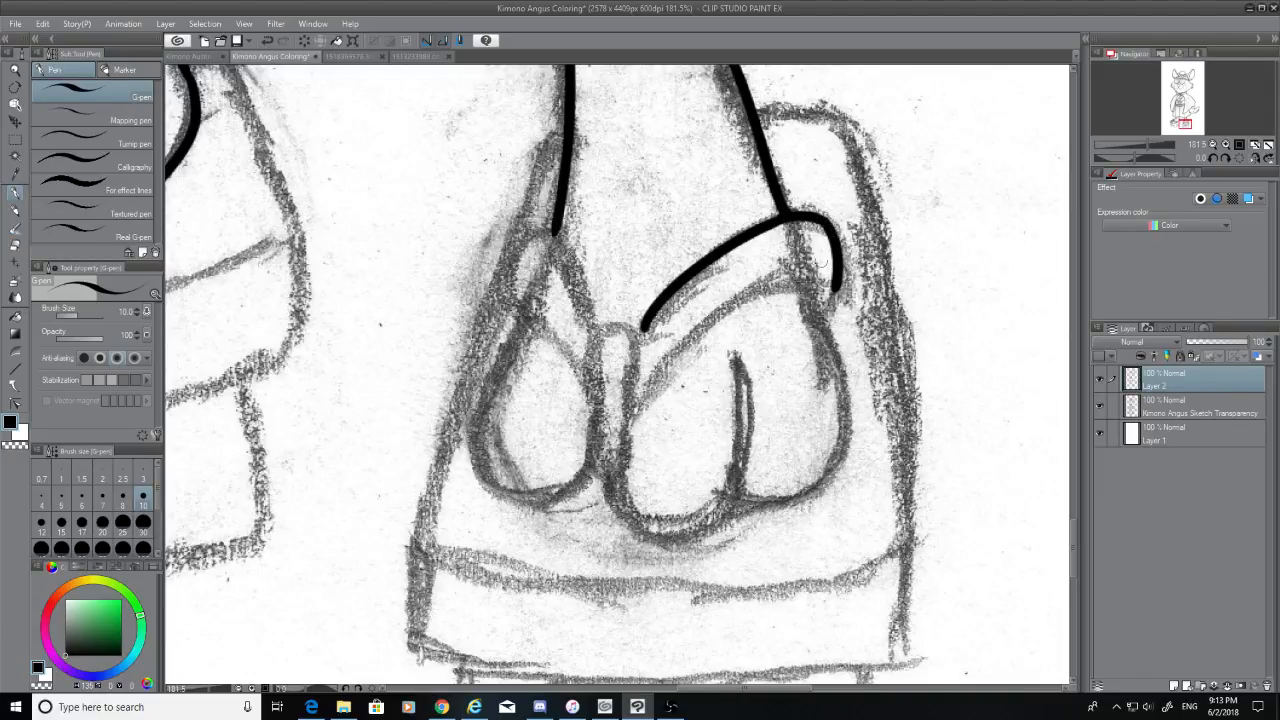
Ink the right strap's lower edge, rising from between the toes to the top of the outer toe
{"action": "left_click_drag", "start_coordinate": [637, 414], "coordinate": [810, 300]}
{"action": "key", "text": "ctrl+z"}
{"action": "mouse_move", "coordinate": [628, 412]}
{"action": "left_mouse_down"}
{"action": "mouse_move", "coordinate": [806, 286]}
{"action": "mouse_move", "coordinate": [836, 290]}
{"action": "left_mouse_up"}
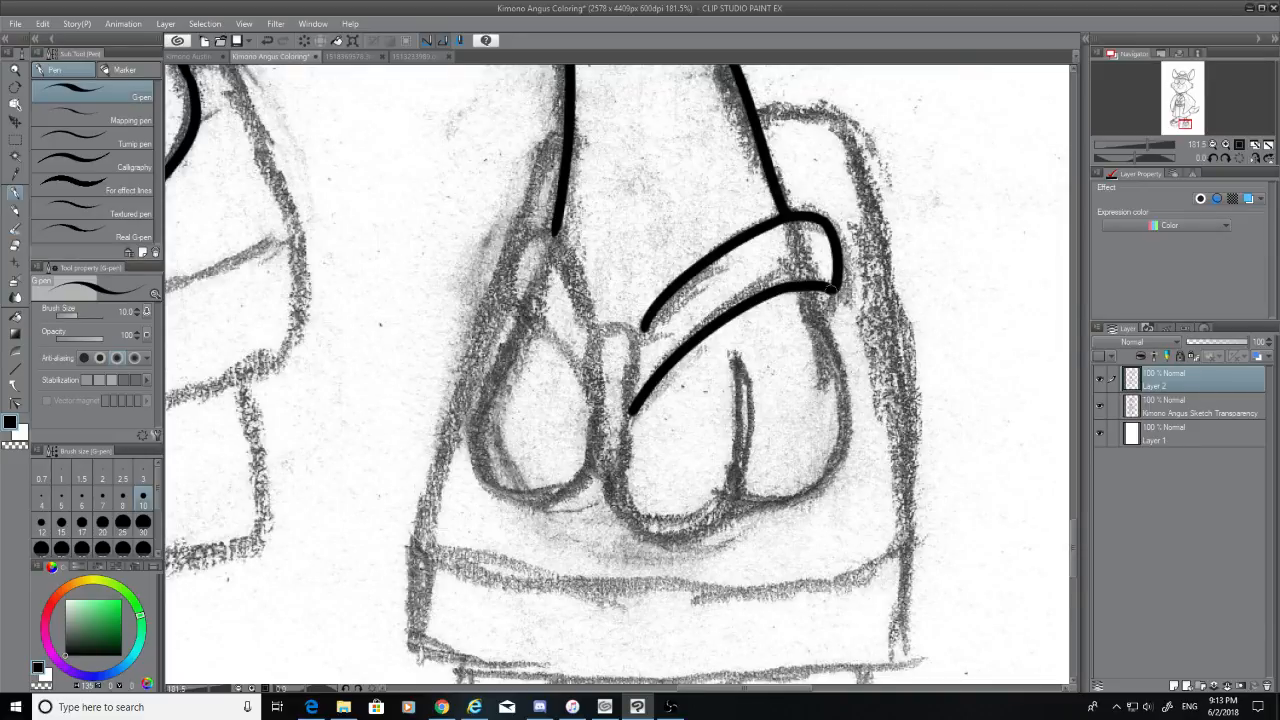
{"action": "key", "text": "ctrl+z"}
Ink the outer side of the right toe down to its underside and join the strap's outer end to it
{"action": "left_click_drag", "start_coordinate": [801, 285], "coordinate": [824, 346]}
{"action": "key", "text": "ctrl+z"}
{"action": "key", "text": "ctrl+z"}
{"action": "key", "text": "ctrl+z"}
{"action": "mouse_move", "coordinate": [800, 286]}
{"action": "left_mouse_down"}
{"action": "mouse_move", "coordinate": [828, 340]}
{"action": "mouse_move", "coordinate": [834, 462]}
{"action": "left_mouse_up"}
{"action": "key", "text": "ctrl+z"}
{"action": "left_click_drag", "start_coordinate": [822, 324], "coordinate": [836, 474]}
{"action": "key", "text": "ctrl+z"}
{"action": "key", "text": "ctrl+z"}
{"action": "mouse_move", "coordinate": [815, 308]}
{"action": "left_mouse_down"}
{"action": "mouse_move", "coordinate": [833, 419]}
{"action": "mouse_move", "coordinate": [801, 512]}
{"action": "left_mouse_up"}
{"action": "key", "text": "ctrl+z"}
{"action": "left_click_drag", "start_coordinate": [826, 334], "coordinate": [786, 497]}
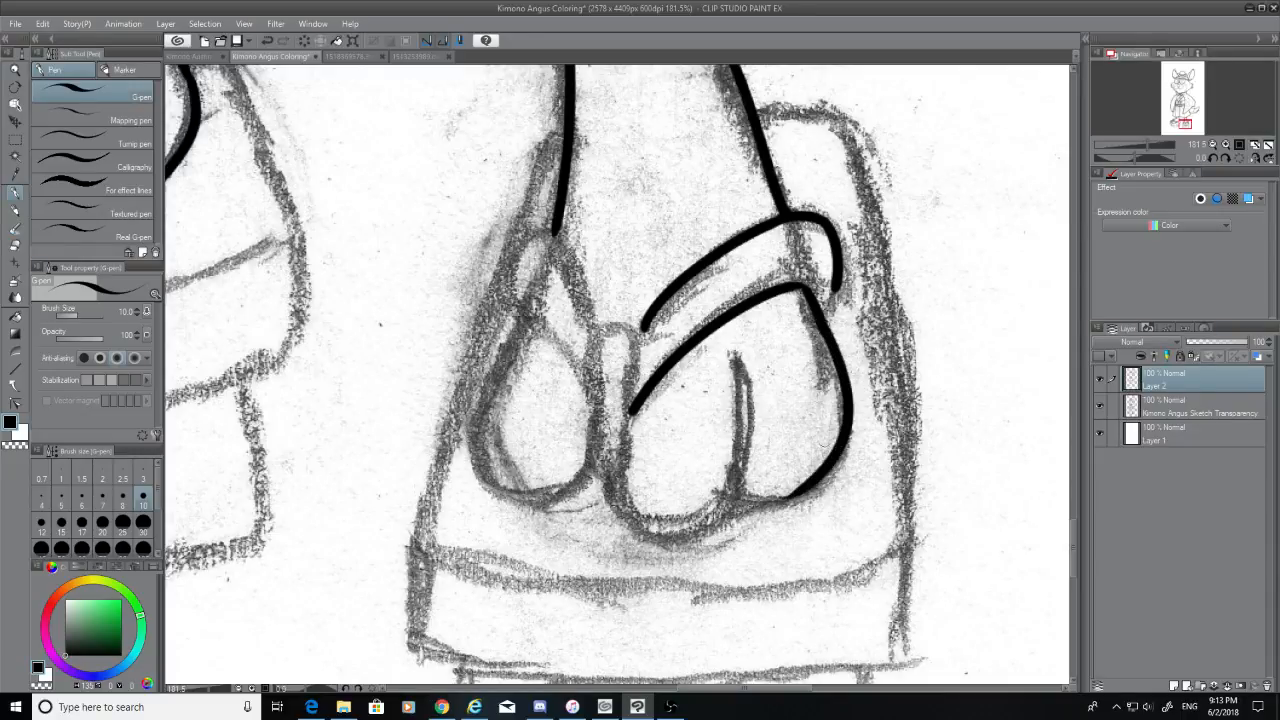
{"action": "left_click_drag", "start_coordinate": [837, 279], "coordinate": [818, 312]}
Ink the rounded top of the sandal's toe post and its right side down between the toes
{"action": "mouse_move", "coordinate": [592, 335]}
{"action": "left_mouse_down"}
{"action": "mouse_move", "coordinate": [644, 343]}
{"action": "mouse_move", "coordinate": [603, 329]}
{"action": "mouse_move", "coordinate": [638, 345]}
{"action": "mouse_move", "coordinate": [634, 427]}
{"action": "left_mouse_up"}
{"action": "key", "text": "ctrl+z"}
{"action": "key", "text": "ctrl+z"}
{"action": "key", "text": "ctrl+z"}
{"action": "left_click_drag", "start_coordinate": [637, 342], "coordinate": [630, 445]}
{"action": "key", "text": "ctrl+z"}
{"action": "left_click_drag", "start_coordinate": [636, 342], "coordinate": [616, 450]}
{"action": "key", "text": "ctrl+z"}
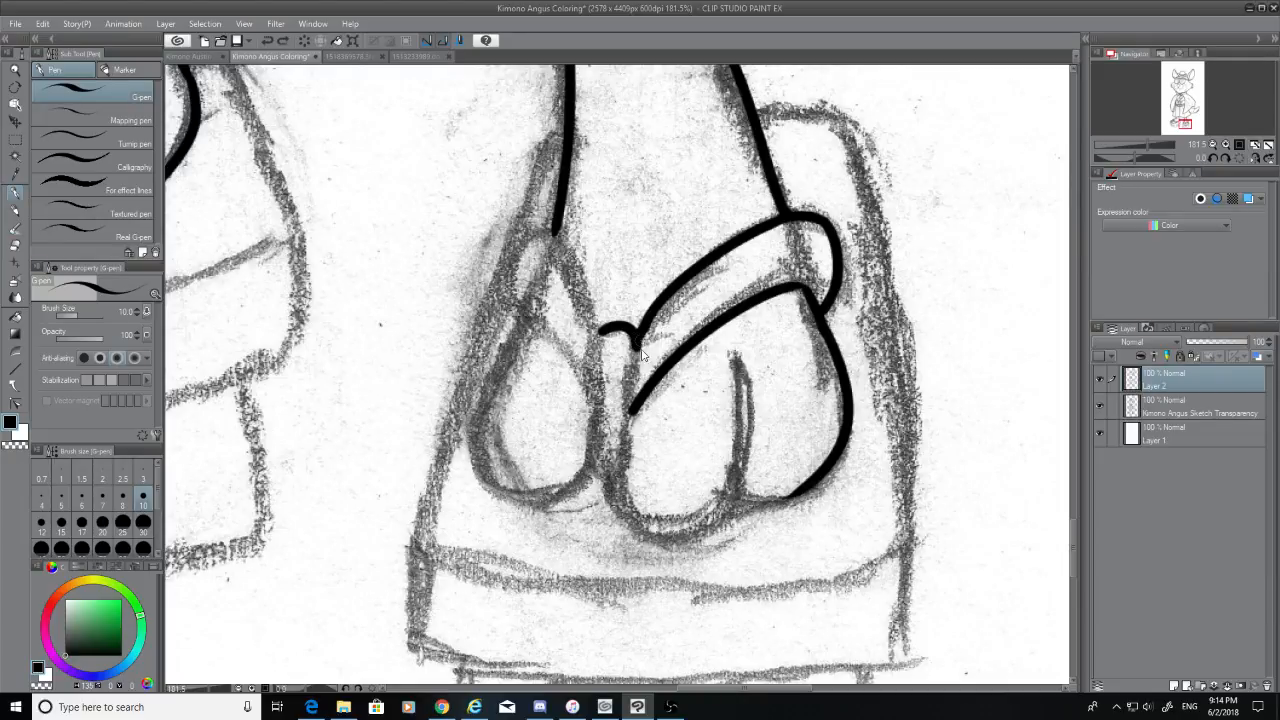
{"action": "left_click_drag", "start_coordinate": [636, 342], "coordinate": [622, 452]}
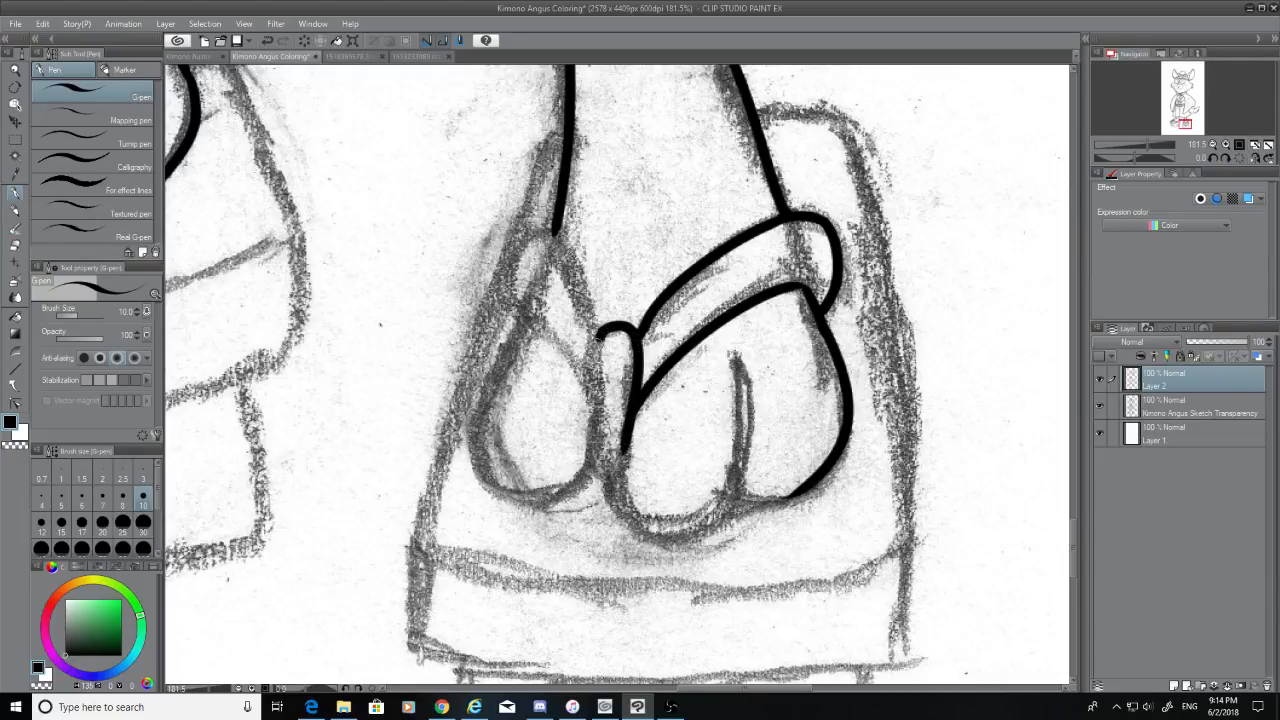
Ink the left side and rounded bottom of the toe post to close its outline
{"action": "mouse_move", "coordinate": [600, 333]}
{"action": "left_mouse_down"}
{"action": "mouse_move", "coordinate": [596, 415]}
{"action": "mouse_move", "coordinate": [615, 458]}
{"action": "left_mouse_up"}
{"action": "key", "text": "ctrl+z"}
{"action": "left_click_drag", "start_coordinate": [603, 327], "coordinate": [608, 466]}
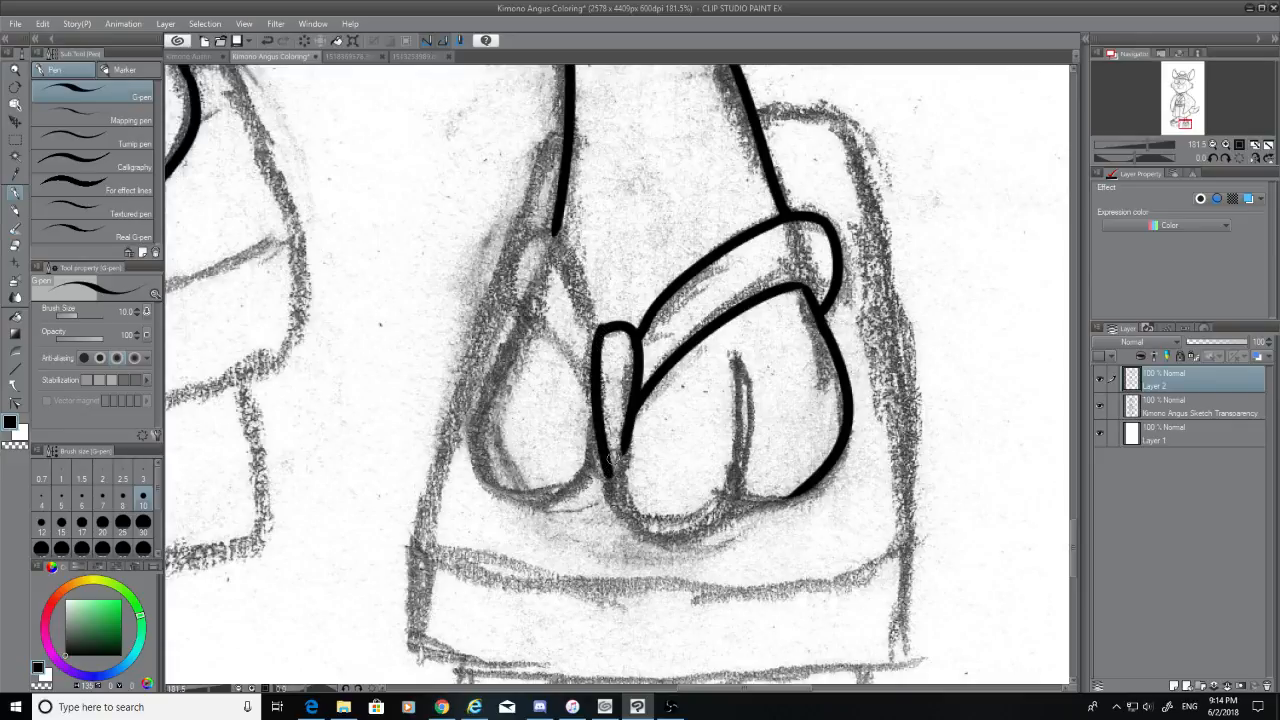
{"action": "key", "text": "ctrl+z"}
{"action": "mouse_move", "coordinate": [601, 326]}
{"action": "left_mouse_down"}
{"action": "mouse_move", "coordinate": [600, 452]}
{"action": "mouse_move", "coordinate": [618, 461]}
{"action": "mouse_move", "coordinate": [600, 444]}
{"action": "left_mouse_up"}
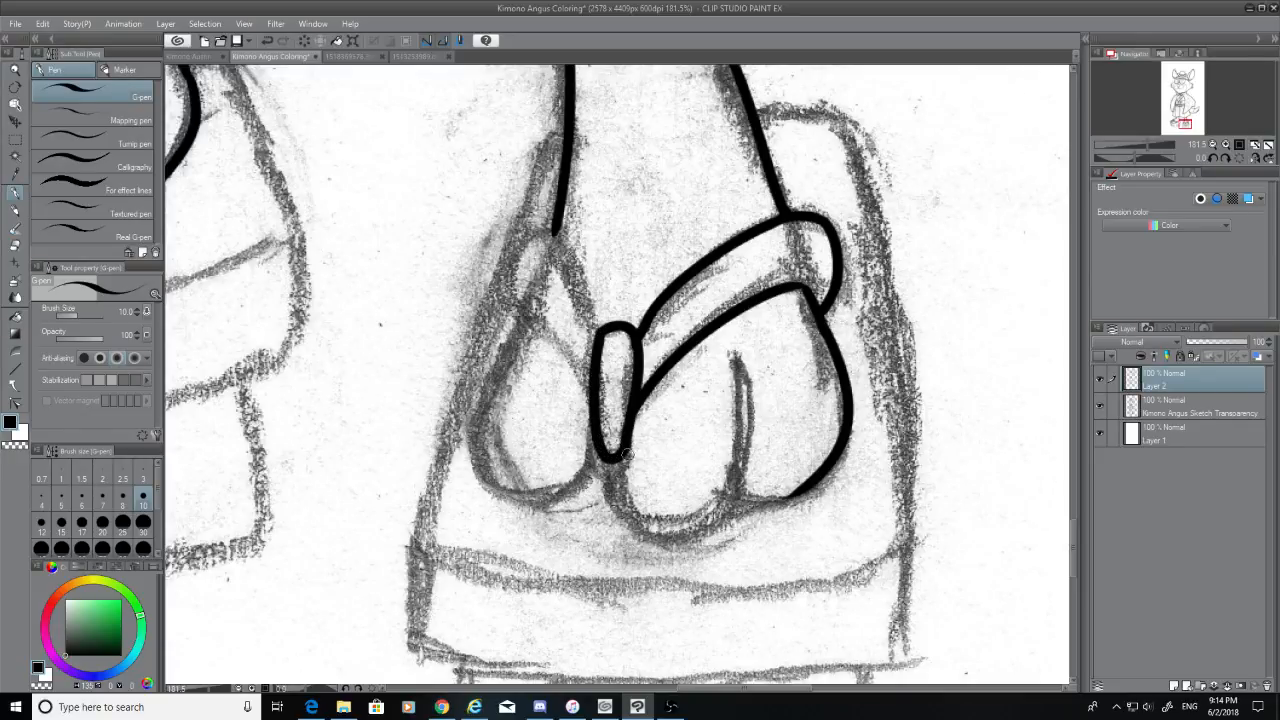
Ink the rounded underside of the middle toe, starting at the base of the toe post
{"action": "left_click_drag", "start_coordinate": [628, 450], "coordinate": [720, 532]}
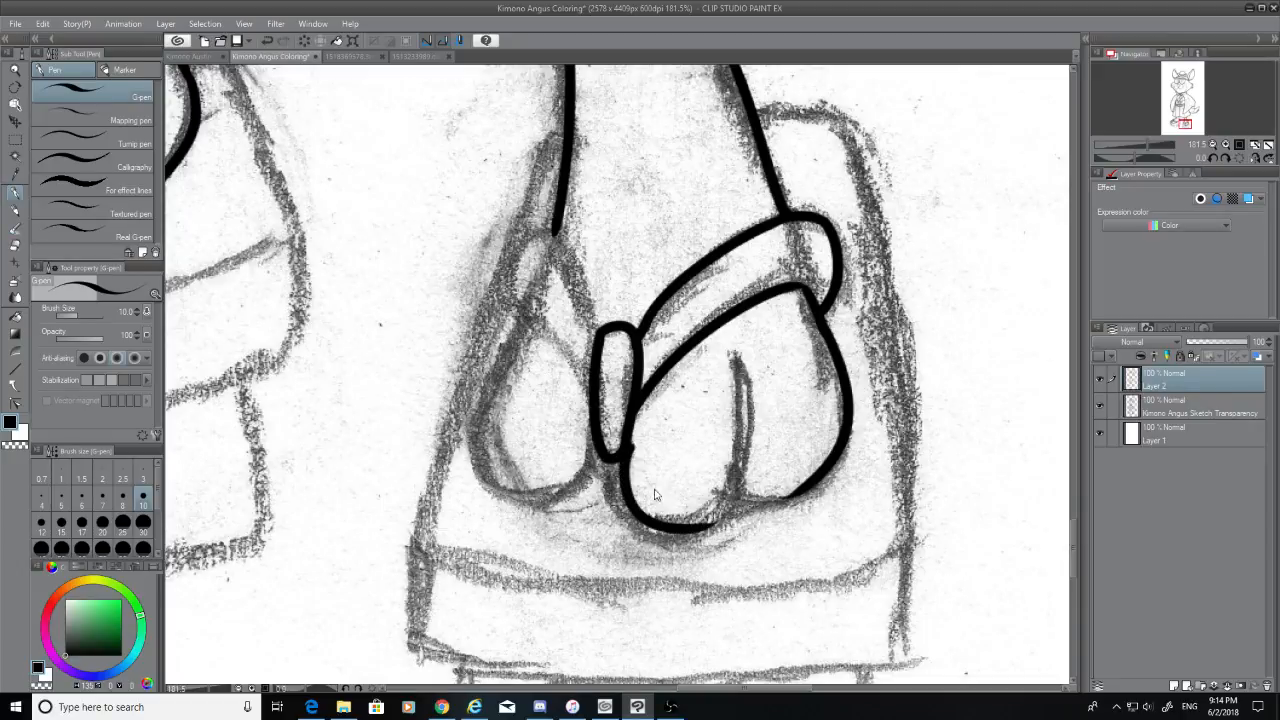
{"action": "key", "text": "ctrl+z"}
{"action": "mouse_move", "coordinate": [624, 450]}
{"action": "left_mouse_down"}
{"action": "mouse_move", "coordinate": [699, 536]}
{"action": "mouse_move", "coordinate": [755, 458]}
{"action": "left_mouse_up"}
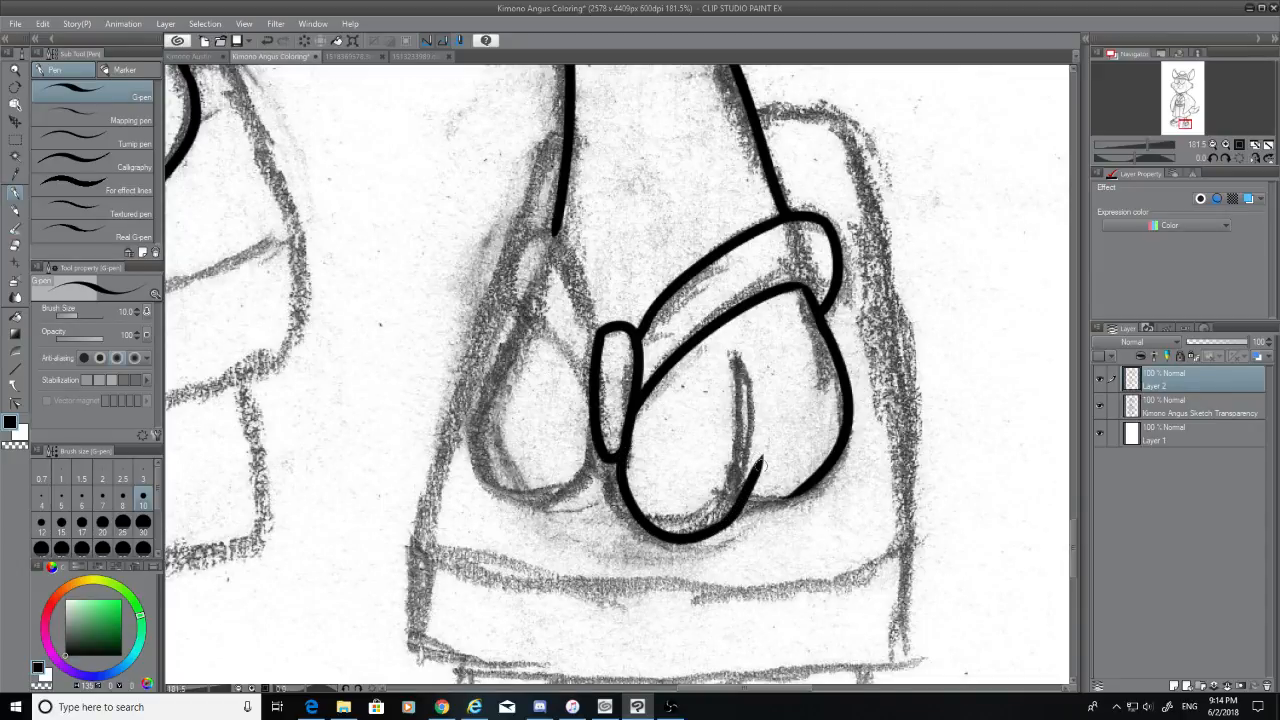
{"action": "key", "text": "ctrl+z"}
{"action": "mouse_move", "coordinate": [728, 524]}
{"action": "left_mouse_down"}
{"action": "mouse_move", "coordinate": [751, 336]}
{"action": "mouse_move", "coordinate": [734, 530]}
{"action": "left_mouse_up"}
{"action": "key", "text": "ctrl+z"}
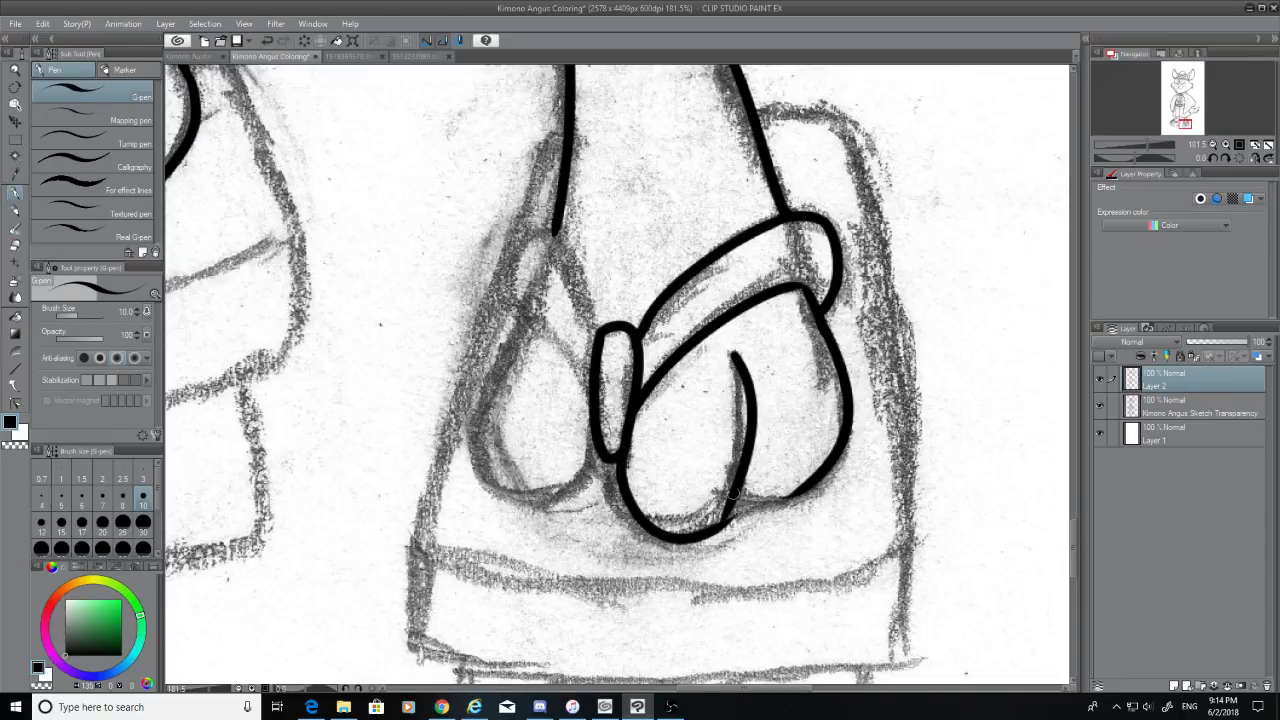
Ink the dividing line between the middle and right toes and clean up its edges with the sketch layer hidden
{"action": "key", "text": "ctrl+z"}
{"action": "mouse_move", "coordinate": [740, 352]}
{"action": "left_mouse_down"}
{"action": "mouse_move", "coordinate": [725, 532]}
{"action": "mouse_move", "coordinate": [757, 462]}
{"action": "mouse_move", "coordinate": [768, 374]}
{"action": "left_mouse_up"}
{"action": "key", "text": "ctrl+z"}
{"action": "key", "text": "ctrl+z"}
{"action": "left_click_drag", "start_coordinate": [733, 498], "coordinate": [740, 358]}
{"action": "key", "text": "ctrl+z"}
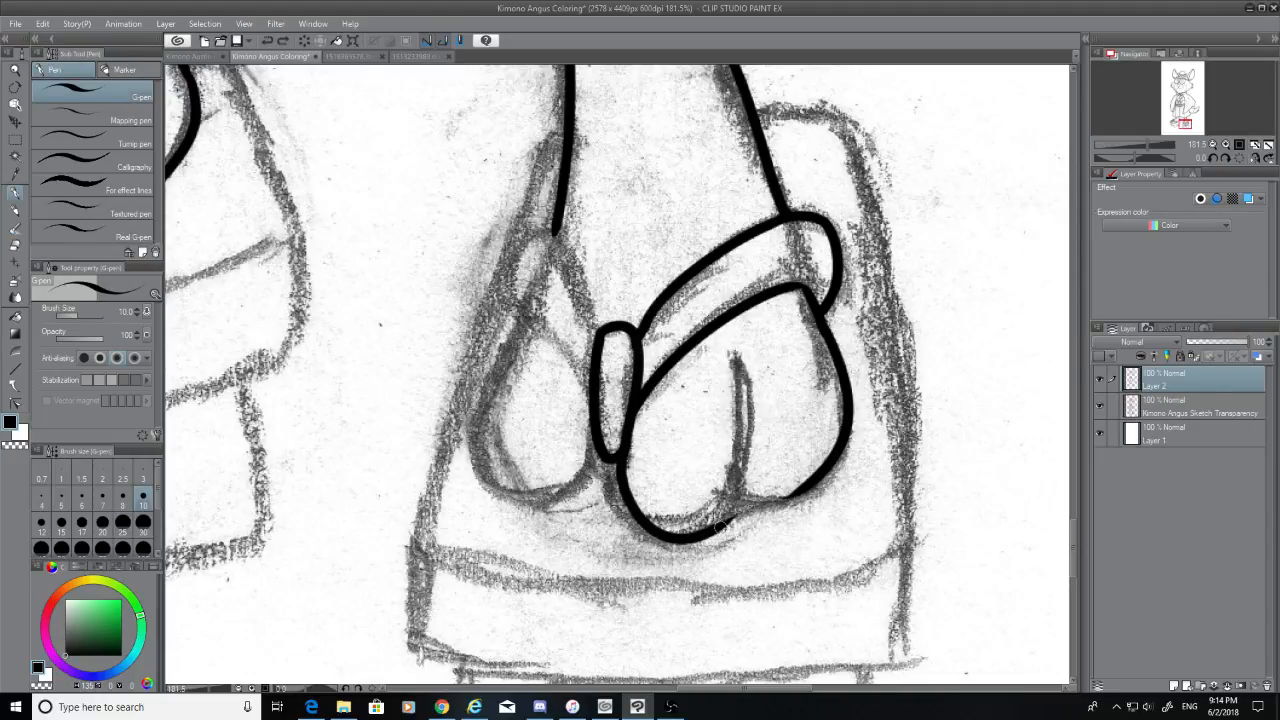
{"action": "mouse_move", "coordinate": [740, 528]}
{"action": "left_mouse_down"}
{"action": "mouse_move", "coordinate": [743, 393]}
{"action": "mouse_move", "coordinate": [729, 509]}
{"action": "mouse_move", "coordinate": [744, 474]}
{"action": "mouse_move", "coordinate": [732, 510]}
{"action": "left_mouse_up"}
{"action": "key", "text": "ctrl+z"}
{"action": "key", "text": "e"}
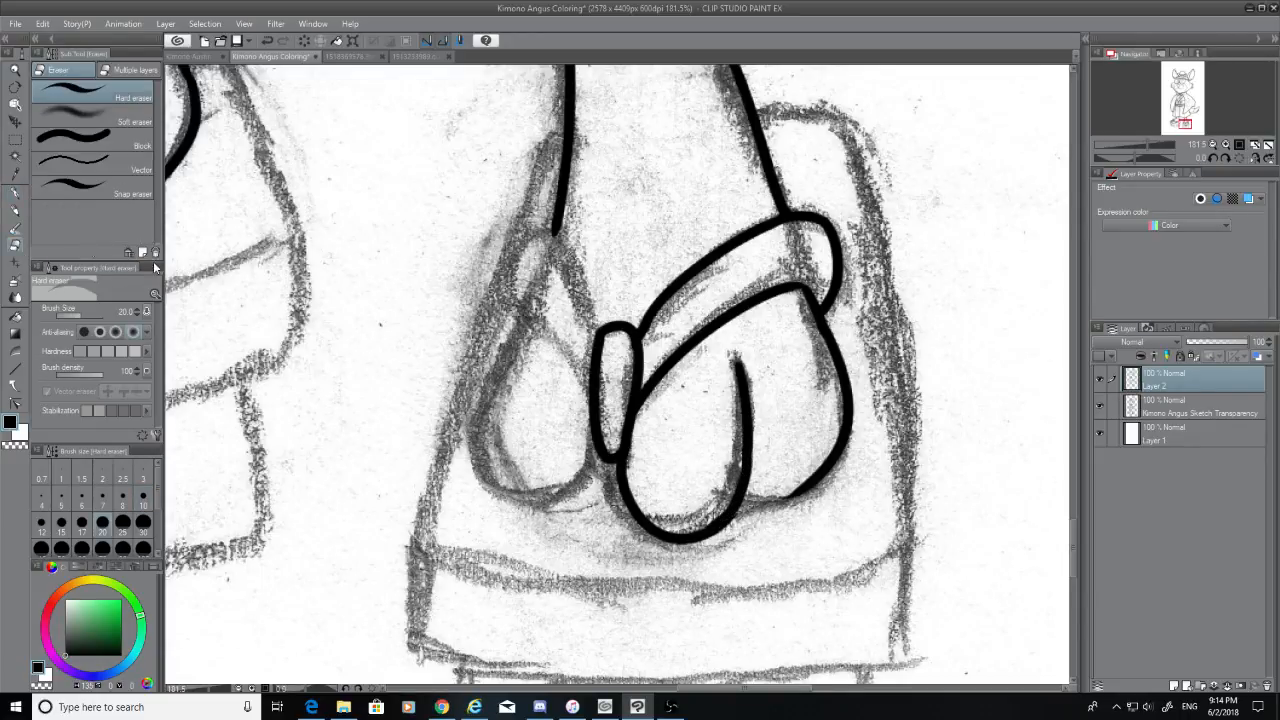
{"action": "left_click", "coordinate": [1100, 406]}
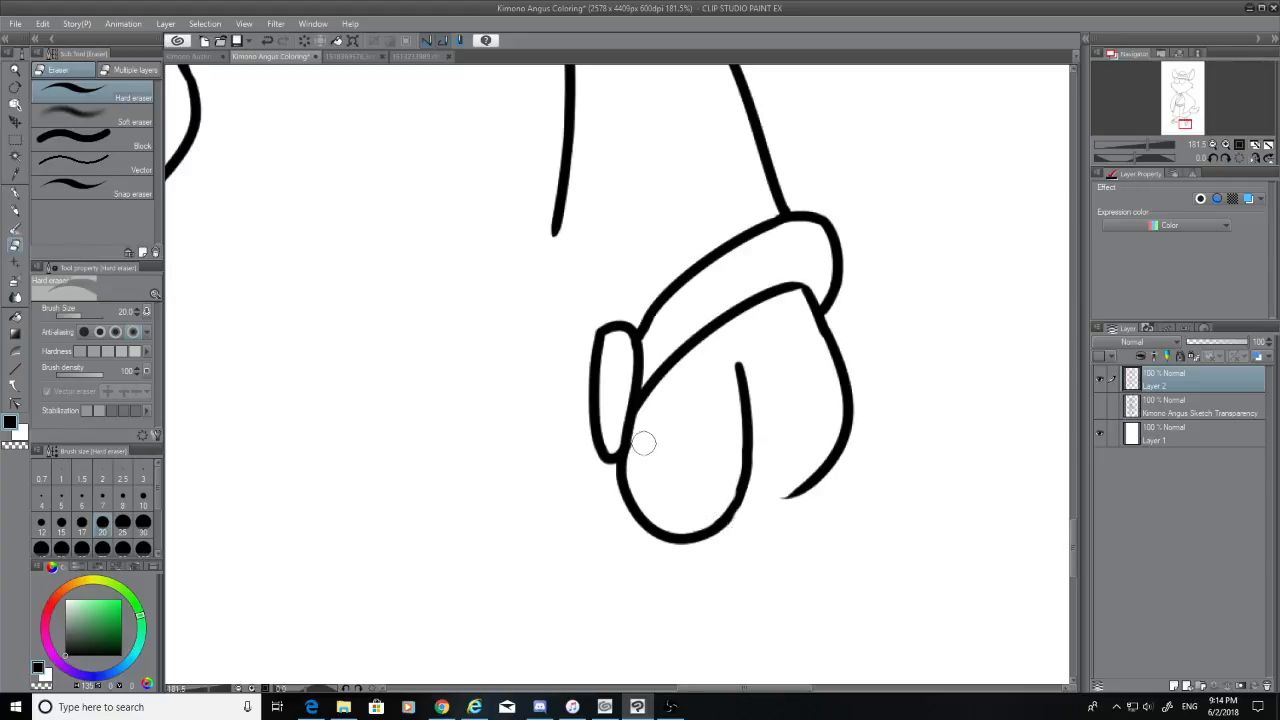
{"action": "key", "text": "p"}
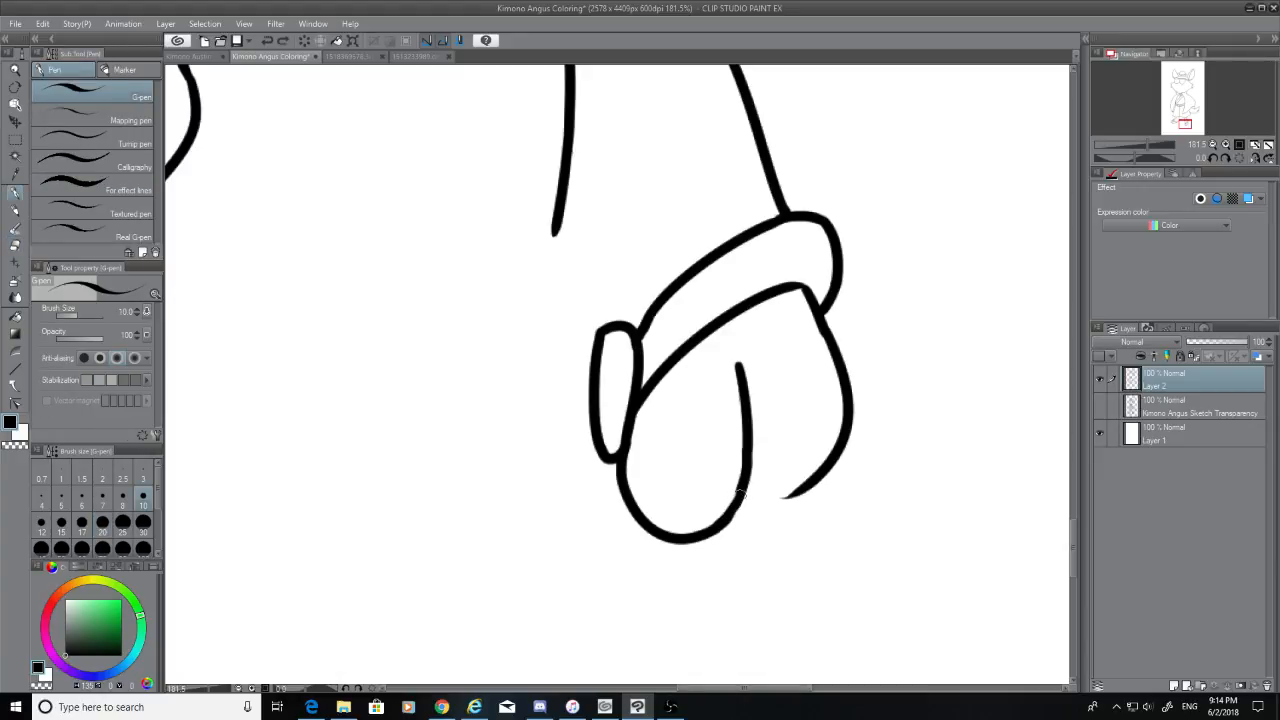
Show the sketch layer again and ink the right toe's underside to meet the dividing line
{"action": "left_click", "coordinate": [1101, 405]}
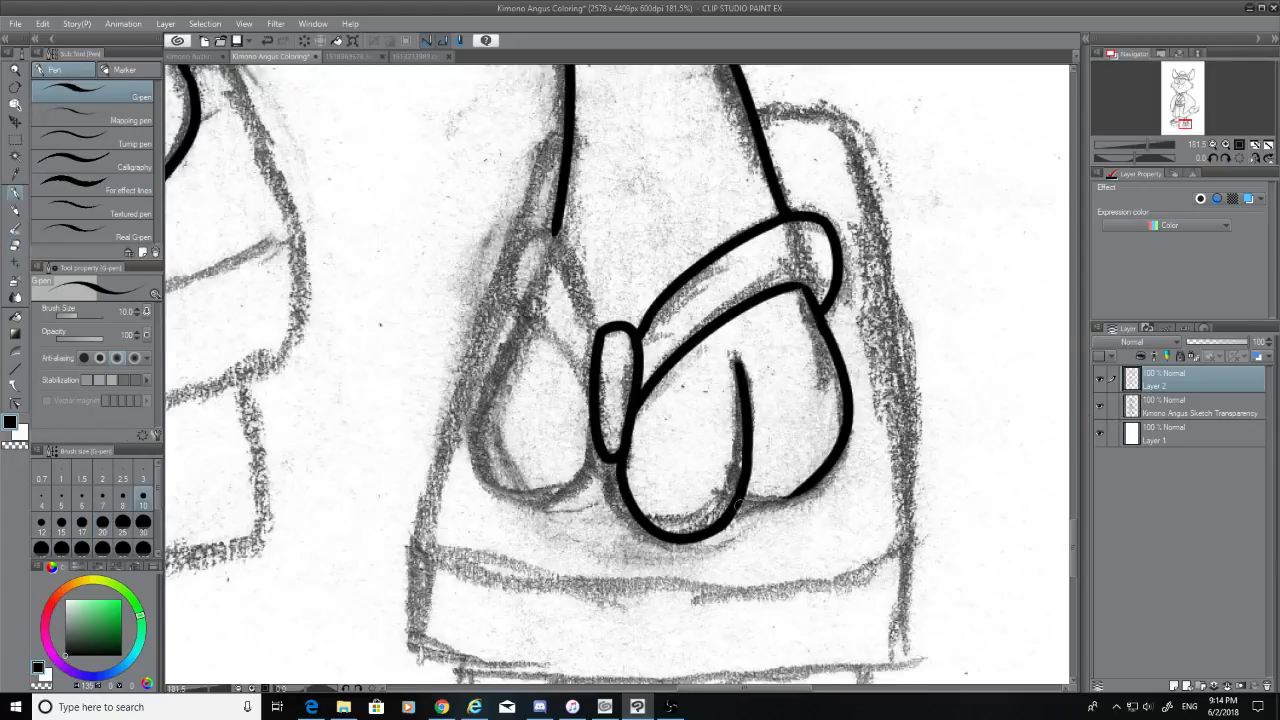
{"action": "mouse_move", "coordinate": [805, 484]}
{"action": "left_mouse_down"}
{"action": "mouse_move", "coordinate": [786, 500]}
{"action": "mouse_move", "coordinate": [745, 494]}
{"action": "mouse_move", "coordinate": [815, 486]}
{"action": "mouse_move", "coordinate": [746, 489]}
{"action": "left_mouse_up"}
{"action": "key", "text": "ctrl+z"}
{"action": "key", "text": "ctrl+z"}
{"action": "key", "text": "ctrl+z"}
Hide the sketch layer, touch up the corner where the strap's lower edge meets the right toe, and show the sketch again
{"action": "left_click", "coordinate": [1099, 406]}
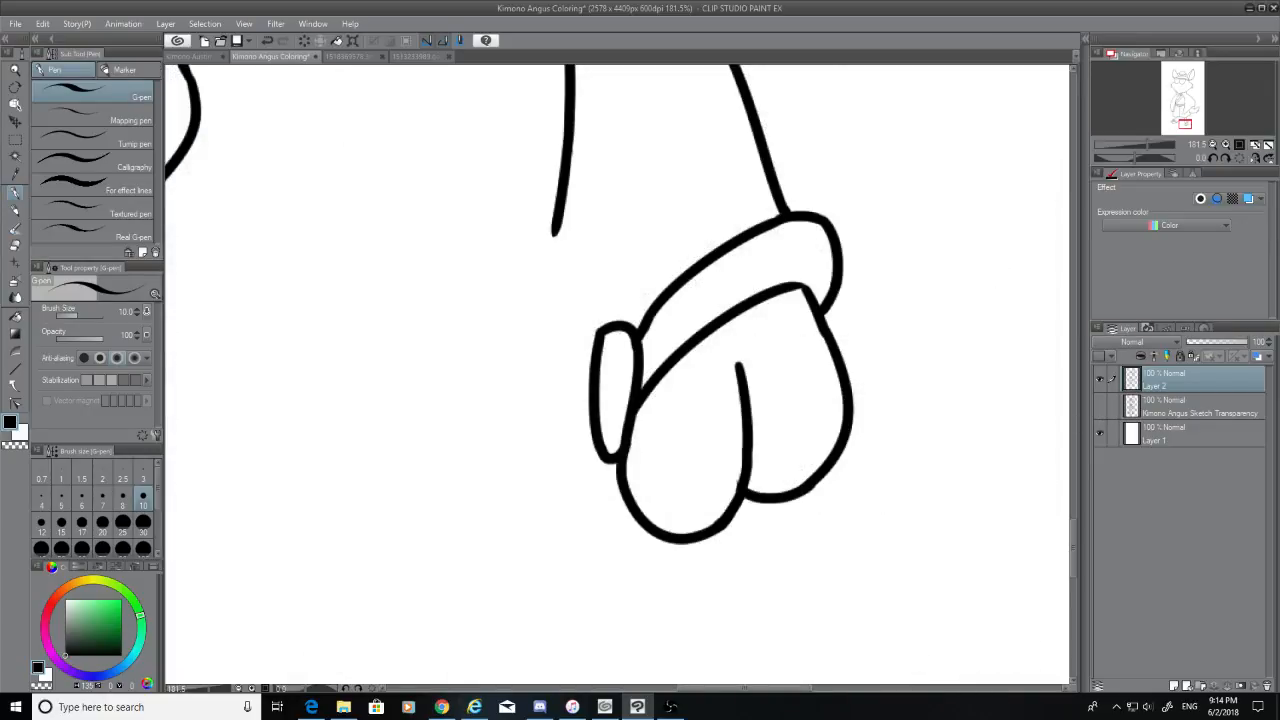
{"action": "key", "text": "e"}
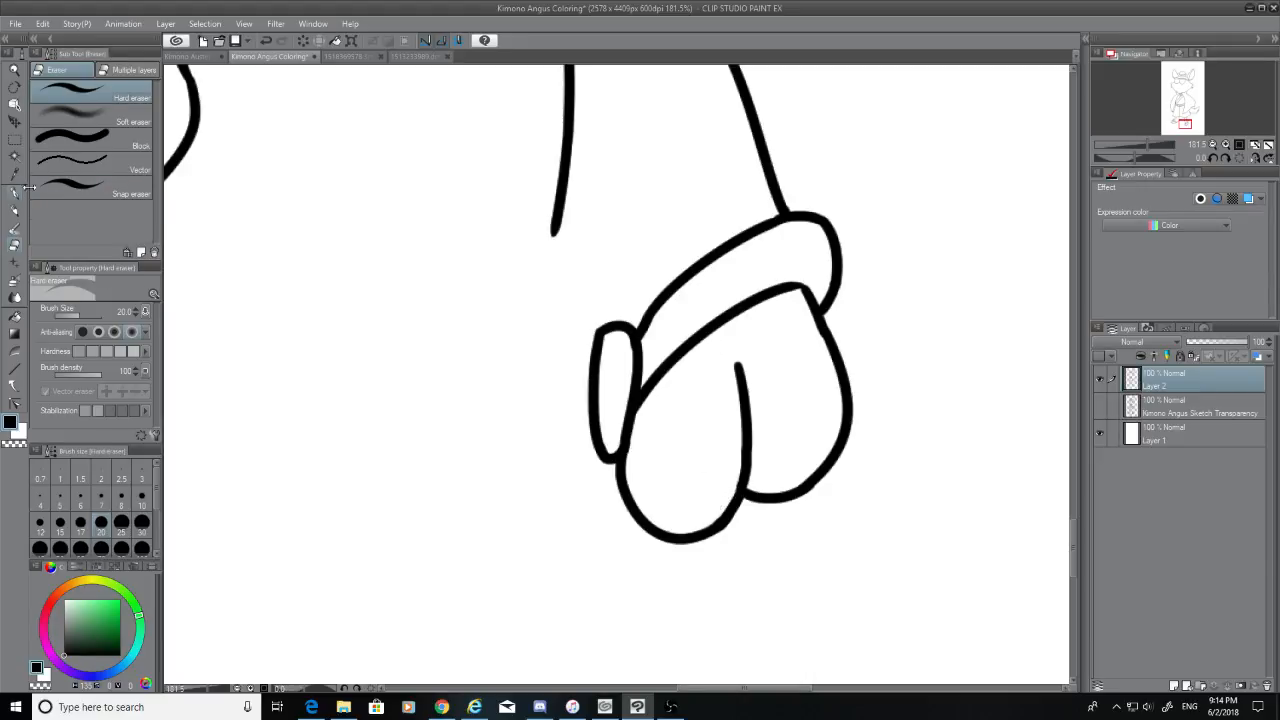
{"action": "key", "text": "p"}
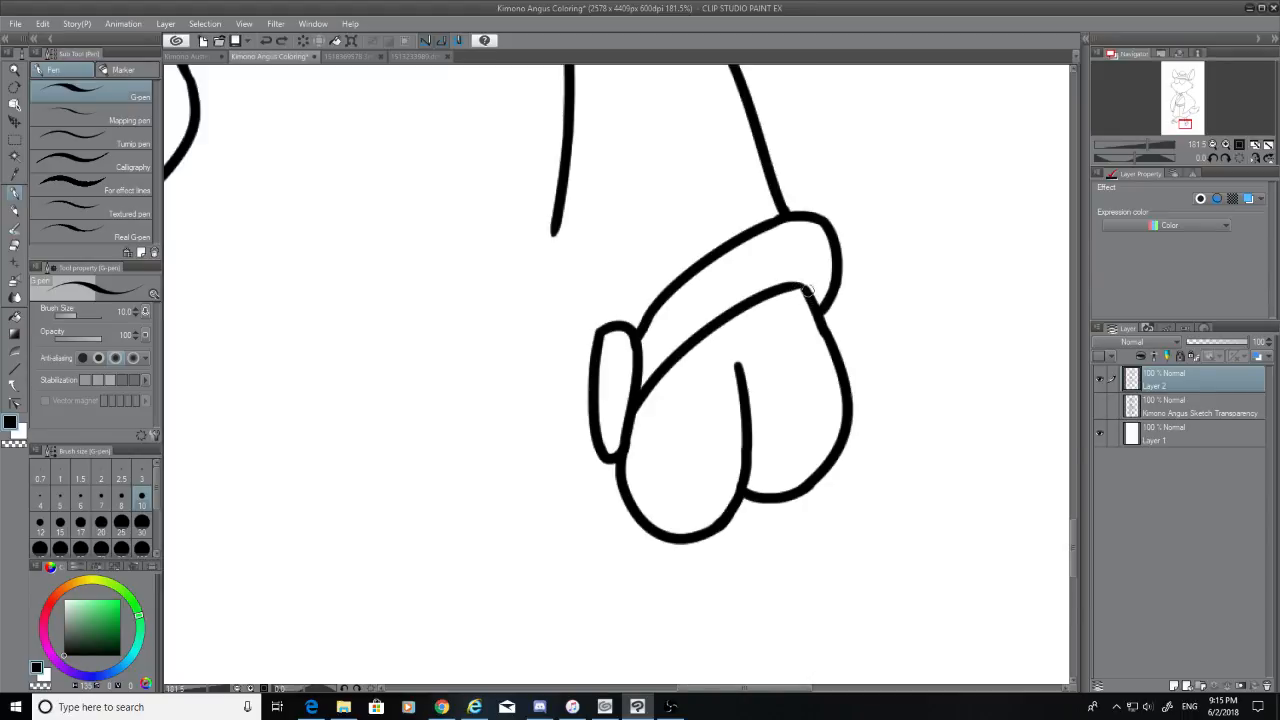
{"action": "left_click_drag", "start_coordinate": [801, 290], "coordinate": [795, 288]}
{"action": "key", "text": "ctrl+z"}
{"action": "left_click", "coordinate": [1101, 406]}
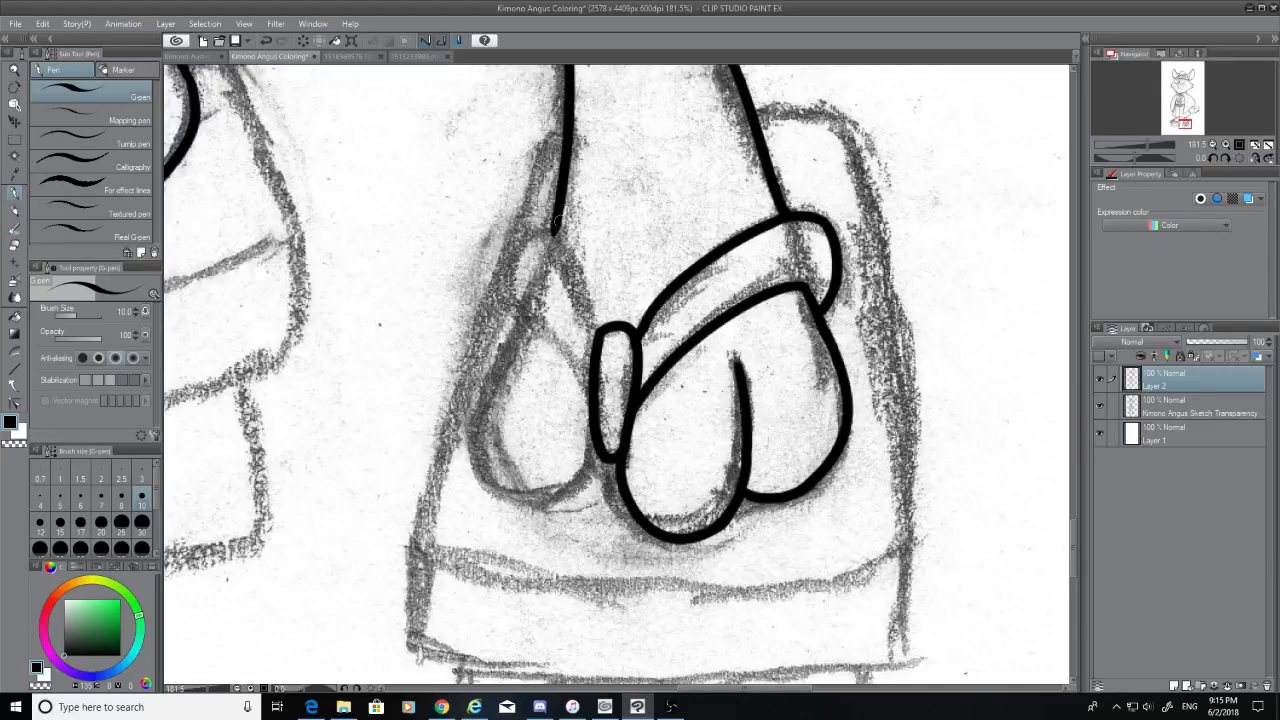
Ink the inner edge of the left sandal strap from the ankle line down to the toe post
{"action": "left_click_drag", "start_coordinate": [557, 219], "coordinate": [590, 337]}
{"action": "key", "text": "ctrl+z"}
{"action": "left_click_drag", "start_coordinate": [550, 228], "coordinate": [590, 328]}
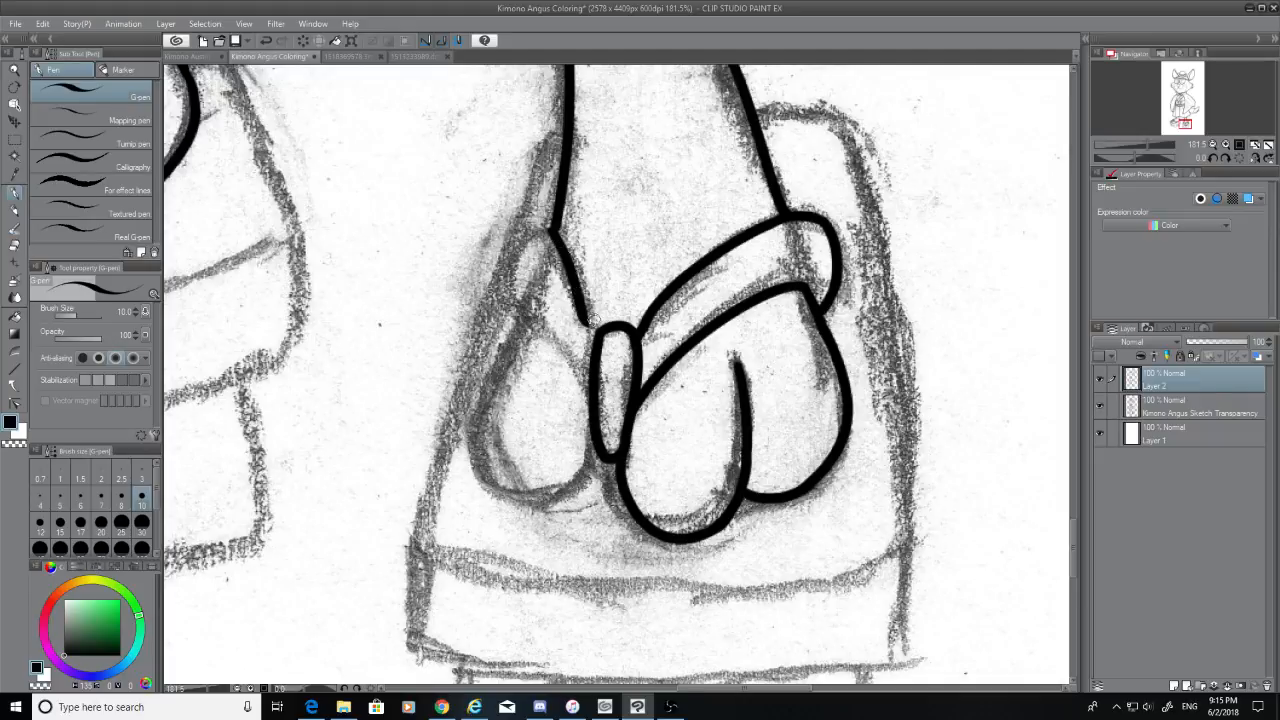
{"action": "key", "text": "ctrl+z"}
{"action": "left_click_drag", "start_coordinate": [552, 228], "coordinate": [600, 328]}
{"action": "key", "text": "ctrl+z"}
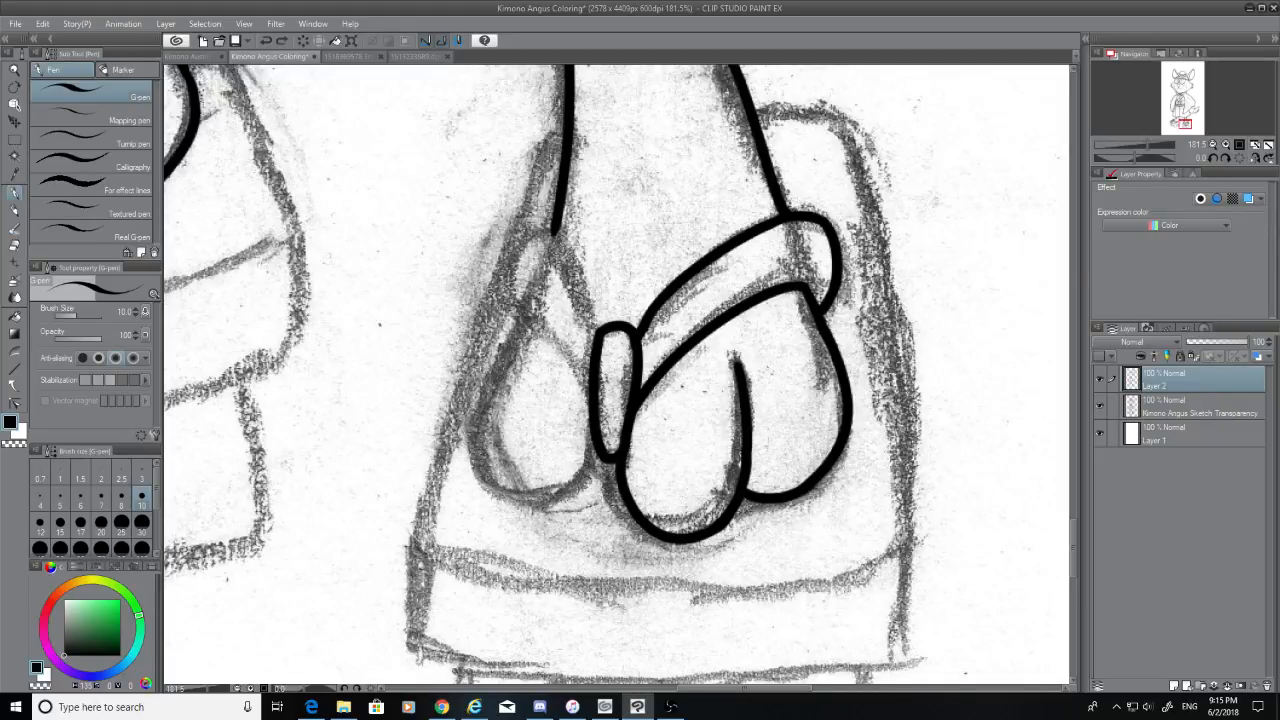
{"action": "left_click_drag", "start_coordinate": [546, 231], "coordinate": [596, 339]}
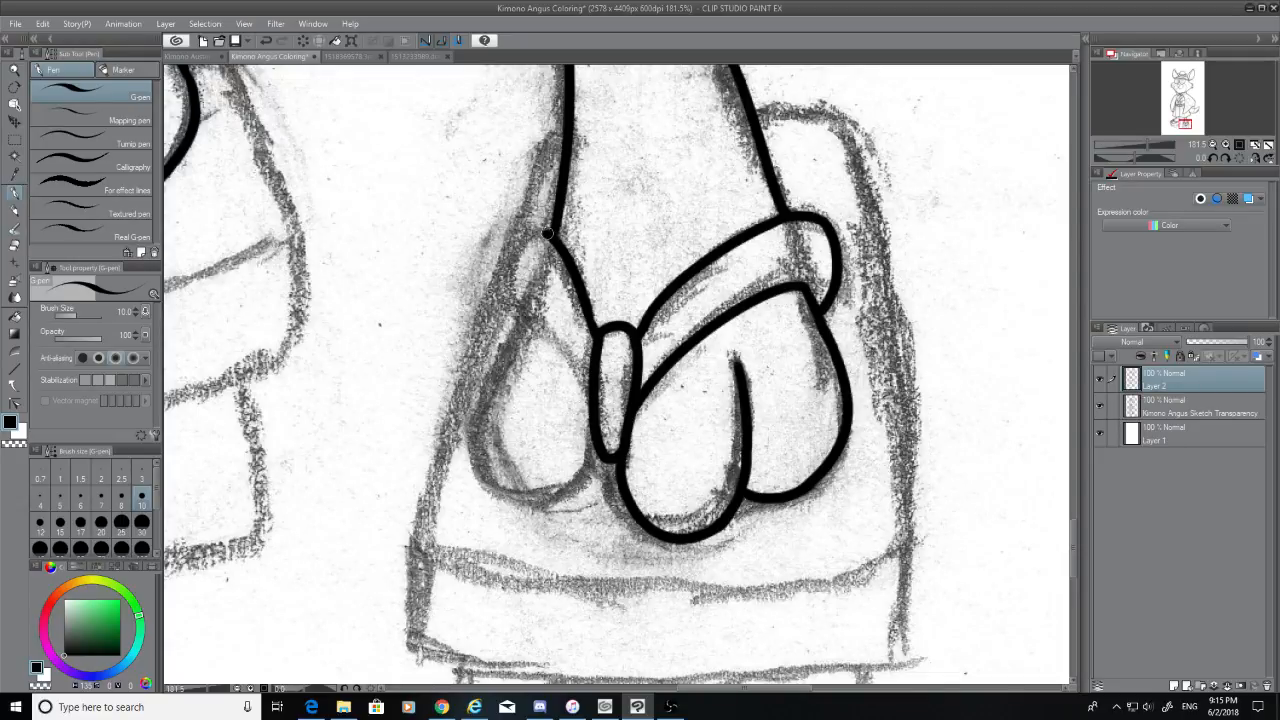
Ink the left strap's rounded outer end and its lower edge down to the toe post
{"action": "mouse_move", "coordinate": [547, 233]}
{"action": "left_mouse_down"}
{"action": "mouse_move", "coordinate": [513, 276]}
{"action": "mouse_move", "coordinate": [584, 388]}
{"action": "left_mouse_up"}
{"action": "key", "text": "ctrl+z"}
{"action": "left_click_drag", "start_coordinate": [520, 300], "coordinate": [588, 398]}
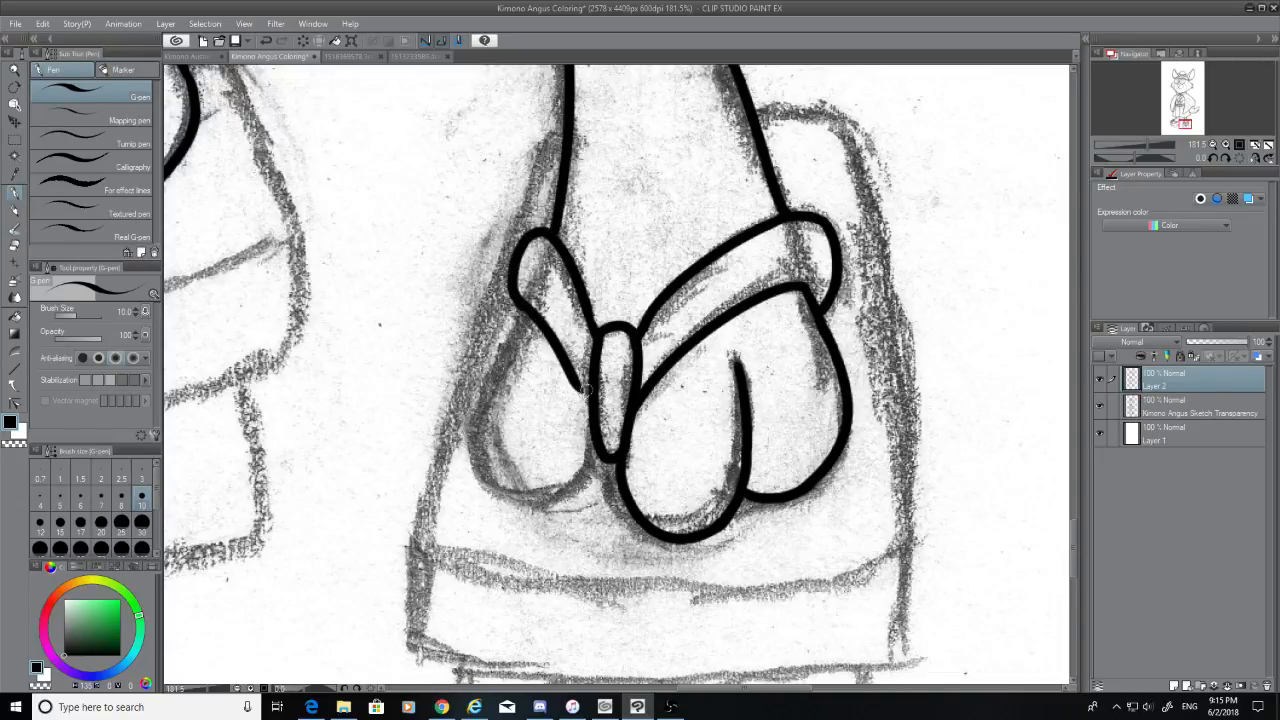
{"action": "key", "text": "ctrl+z"}
{"action": "left_click_drag", "start_coordinate": [515, 298], "coordinate": [590, 400]}
{"action": "key", "text": "ctrl+z"}
{"action": "left_click_drag", "start_coordinate": [522, 301], "coordinate": [592, 394]}
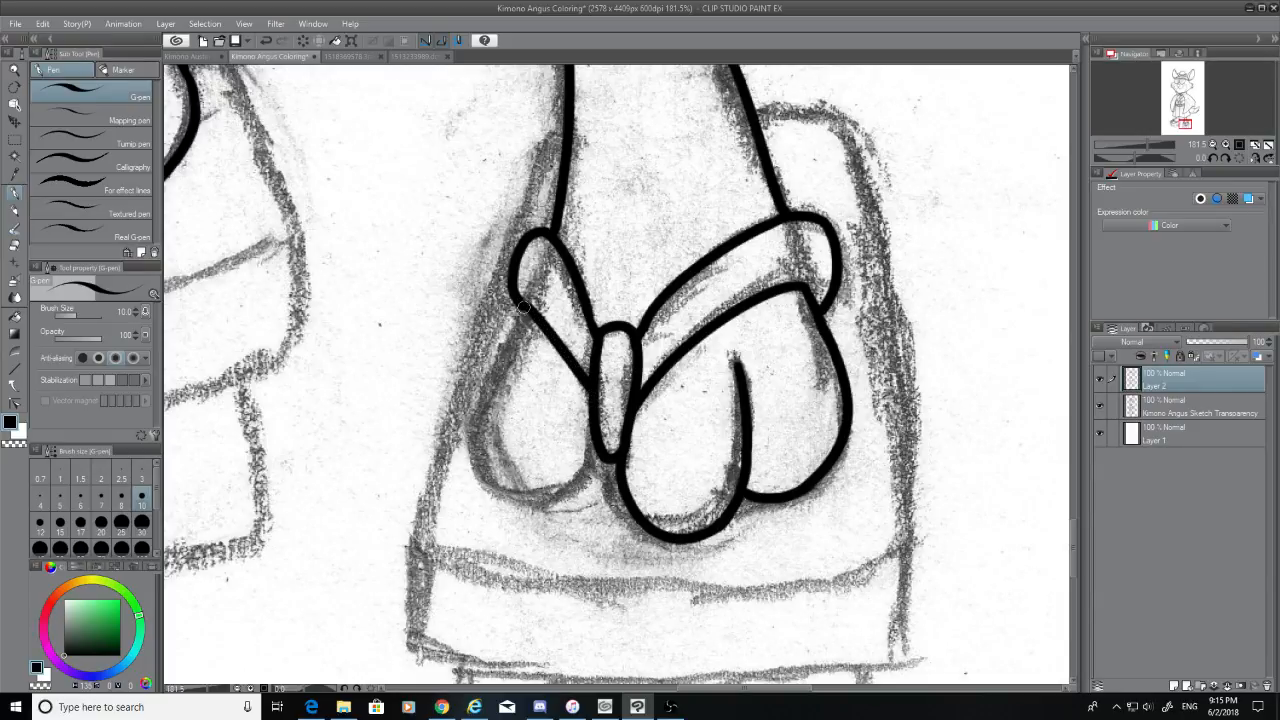
Ink the left toe's outer side, curving from the strap's lower corner down toward the underside
{"action": "left_click_drag", "start_coordinate": [523, 306], "coordinate": [479, 417]}
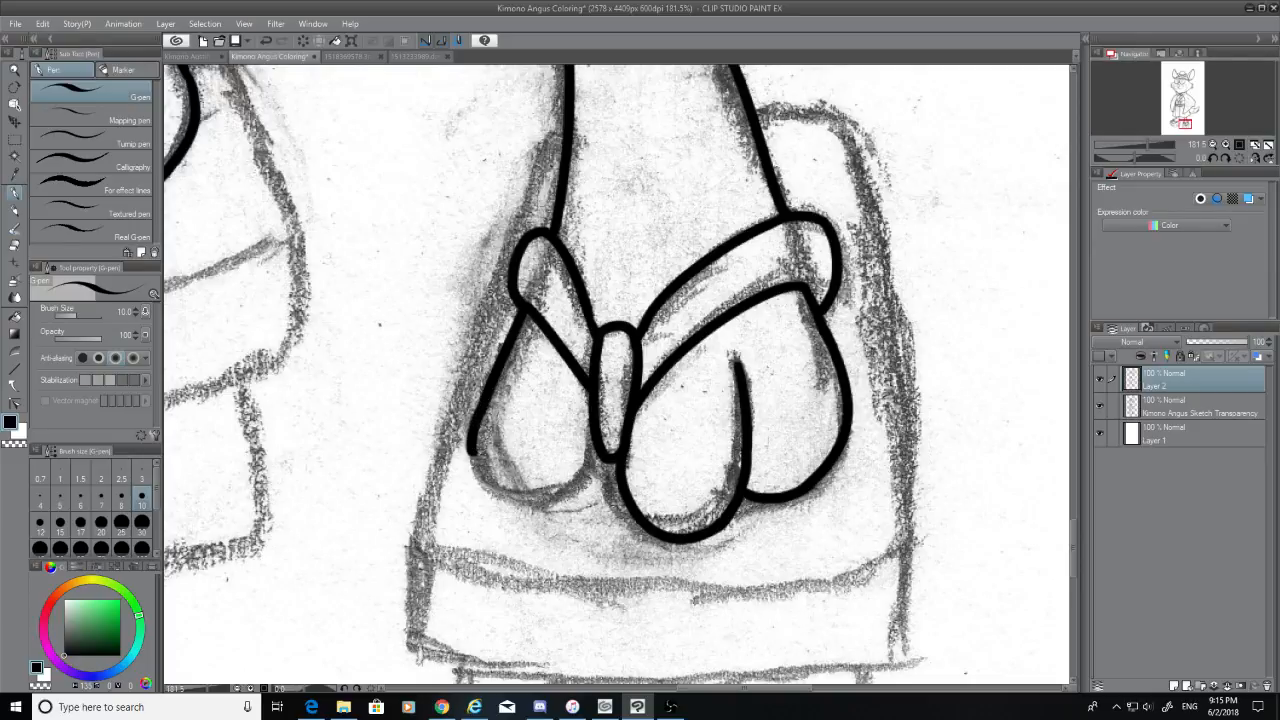
{"action": "key", "text": "ctrl+z"}
{"action": "left_click_drag", "start_coordinate": [523, 302], "coordinate": [480, 437]}
{"action": "key", "text": "ctrl+z"}
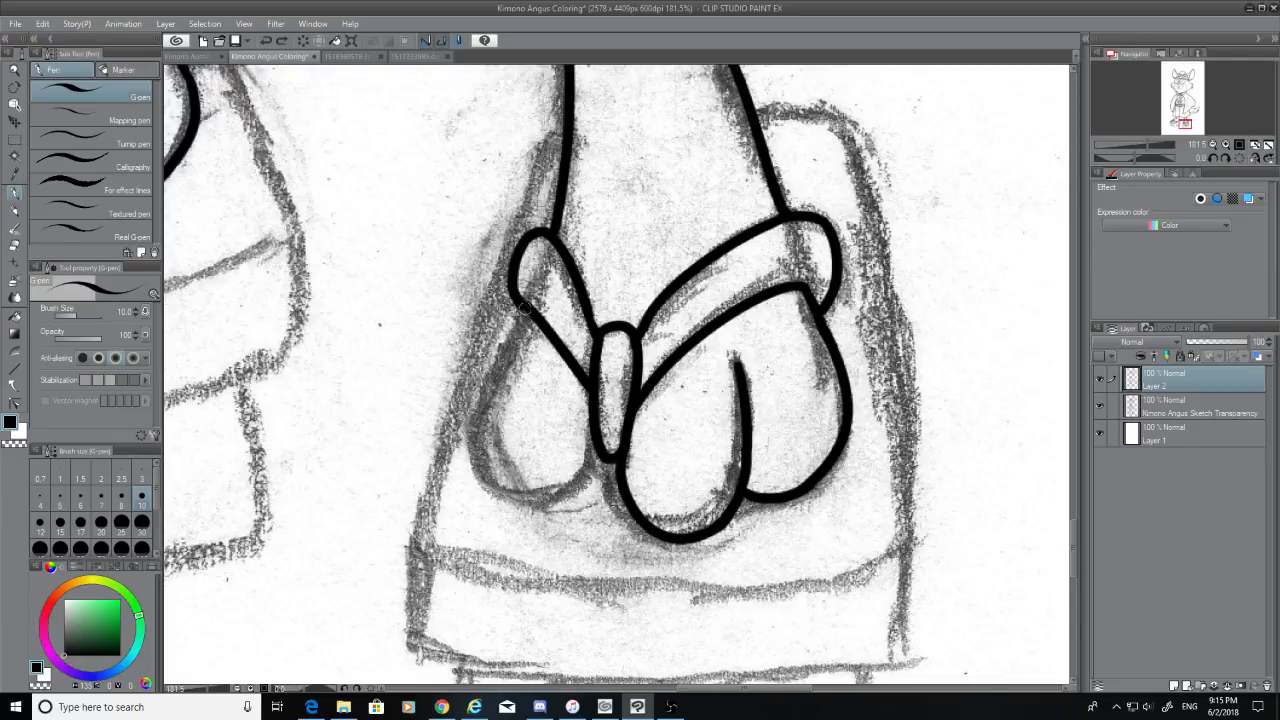
{"action": "left_click_drag", "start_coordinate": [522, 301], "coordinate": [488, 382]}
{"action": "key", "text": "ctrl+z"}
{"action": "mouse_move", "coordinate": [522, 312]}
{"action": "left_mouse_down"}
{"action": "mouse_move", "coordinate": [483, 402]}
{"action": "mouse_move", "coordinate": [480, 462]}
{"action": "left_mouse_up"}
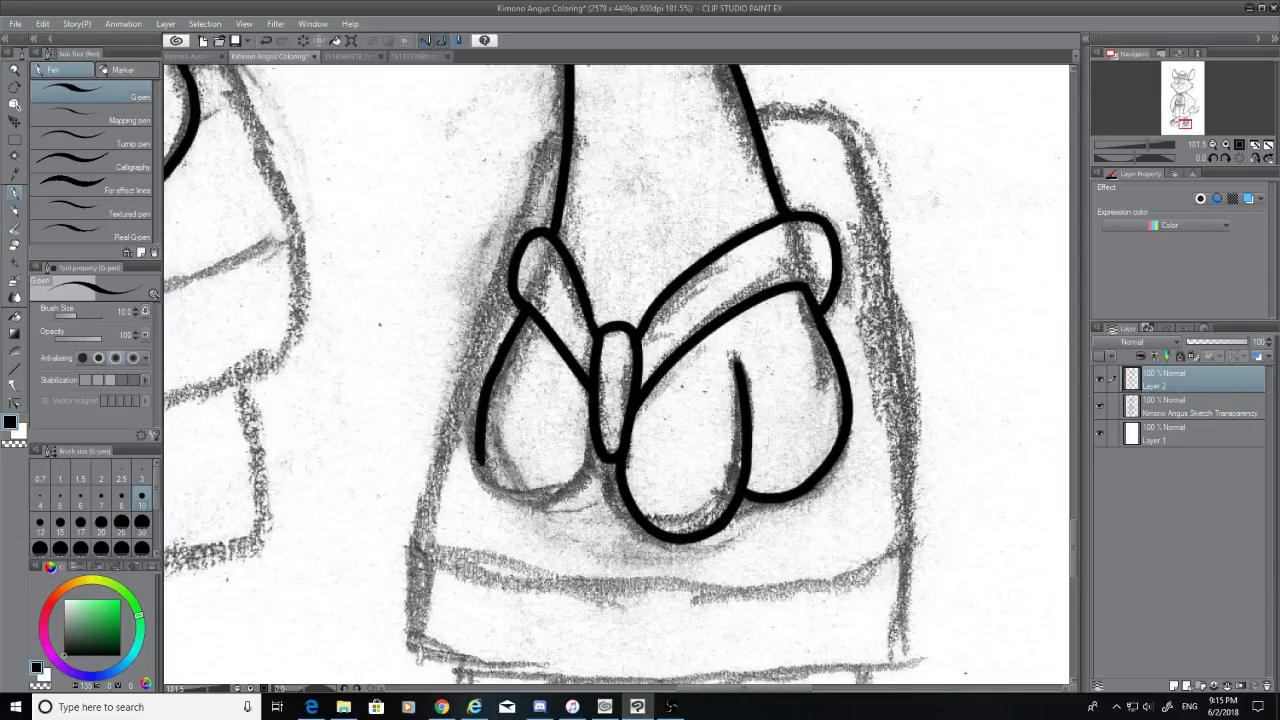
{"action": "key", "text": "ctrl+z"}
{"action": "left_click_drag", "start_coordinate": [502, 360], "coordinate": [478, 442]}
{"action": "key", "text": "ctrl+z"}
{"action": "left_click_drag", "start_coordinate": [504, 356], "coordinate": [478, 444]}
{"action": "key", "text": "ctrl+z"}
{"action": "left_click_drag", "start_coordinate": [504, 356], "coordinate": [484, 444]}
{"action": "key", "text": "ctrl+z"}
{"action": "mouse_move", "coordinate": [497, 373]}
{"action": "left_mouse_down"}
{"action": "mouse_move", "coordinate": [485, 492]}
{"action": "mouse_move", "coordinate": [568, 512]}
{"action": "left_mouse_up"}
{"action": "key", "text": "ctrl+z"}
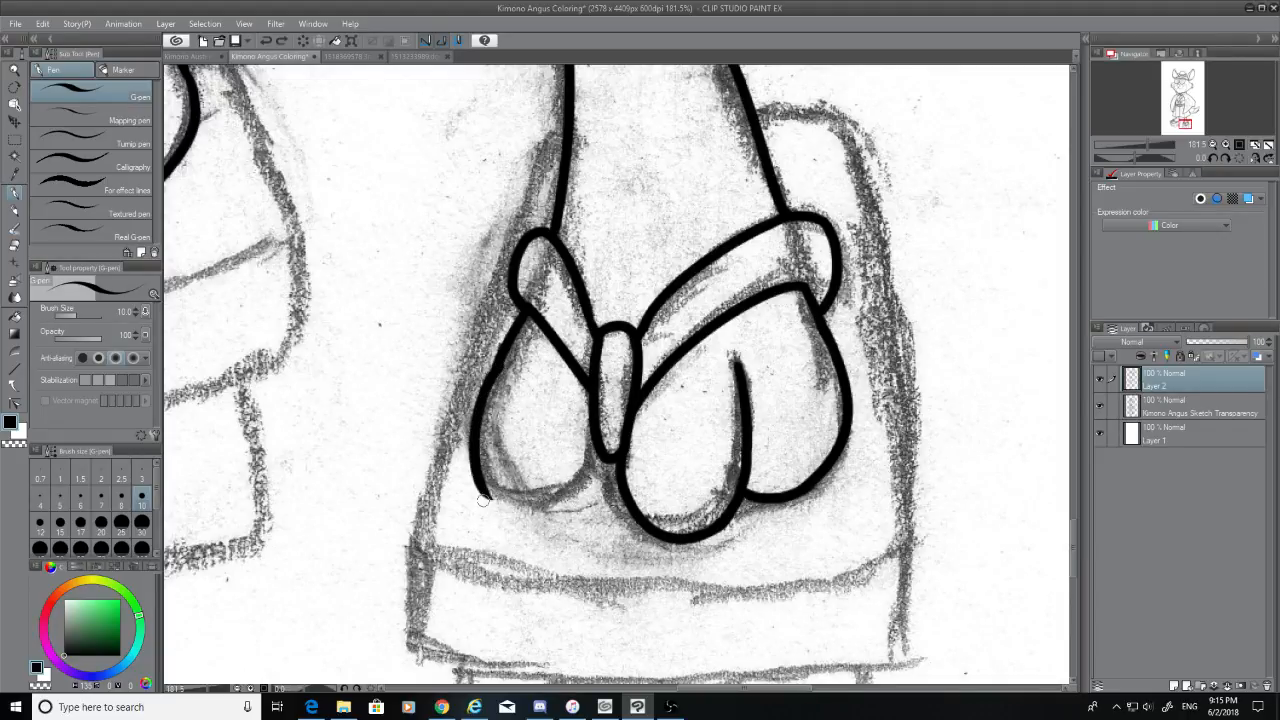
Ink the left toe's rounded underside and join it to the base of the toe post
{"action": "mouse_move", "coordinate": [486, 494]}
{"action": "left_mouse_down"}
{"action": "mouse_move", "coordinate": [590, 495]}
{"action": "mouse_move", "coordinate": [620, 465]}
{"action": "mouse_move", "coordinate": [511, 517]}
{"action": "mouse_move", "coordinate": [612, 453]}
{"action": "left_mouse_up"}
{"action": "key", "text": "ctrl+z"}
{"action": "key", "text": "ctrl+z"}
{"action": "key", "text": "ctrl+z"}
{"action": "left_click_drag", "start_coordinate": [486, 492], "coordinate": [600, 452]}
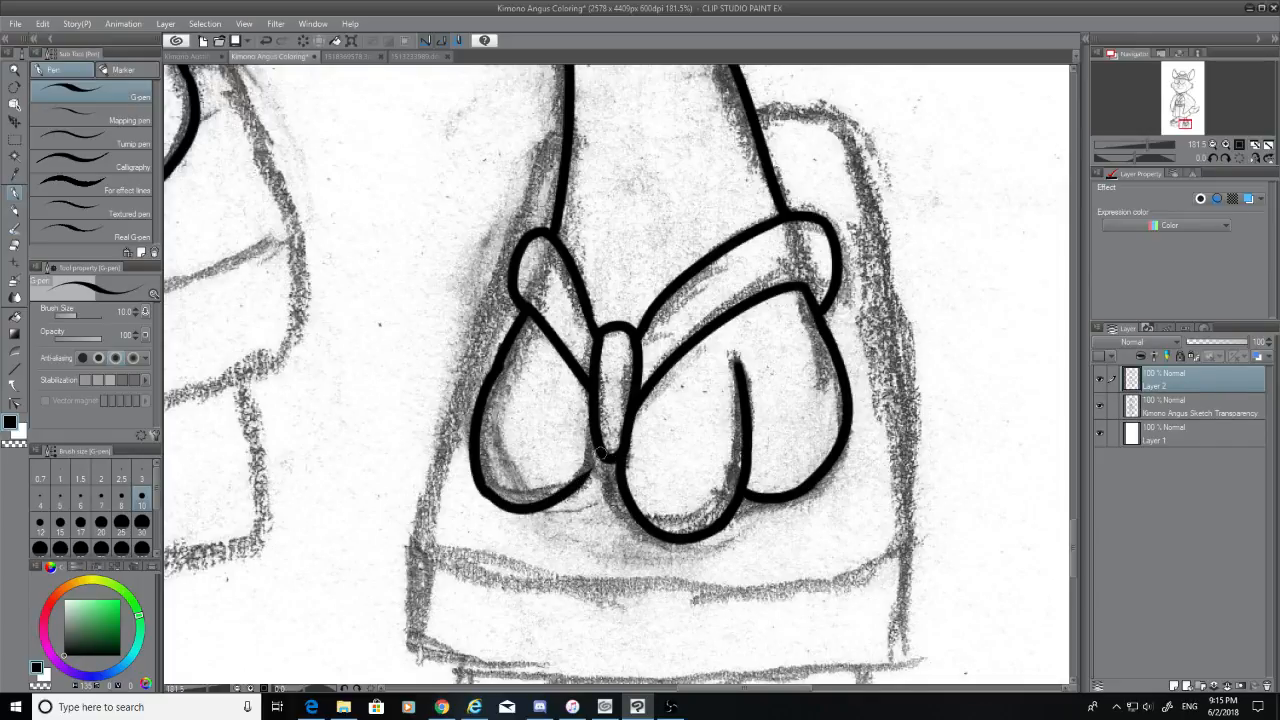
{"action": "key", "text": "ctrl+z"}
{"action": "mouse_move", "coordinate": [484, 491]}
{"action": "left_mouse_down"}
{"action": "mouse_move", "coordinate": [603, 453]}
{"action": "mouse_move", "coordinate": [516, 515]}
{"action": "left_mouse_up"}
{"action": "key", "text": "ctrl+z"}
{"action": "key", "text": "ctrl+z"}
{"action": "mouse_move", "coordinate": [597, 444]}
{"action": "left_mouse_down"}
{"action": "mouse_move", "coordinate": [524, 508]}
{"action": "mouse_move", "coordinate": [486, 492]}
{"action": "mouse_move", "coordinate": [546, 498]}
{"action": "mouse_move", "coordinate": [484, 494]}
{"action": "mouse_move", "coordinate": [531, 501]}
{"action": "left_mouse_up"}
{"action": "key", "text": "ctrl+z"}
{"action": "key", "text": "ctrl+z"}
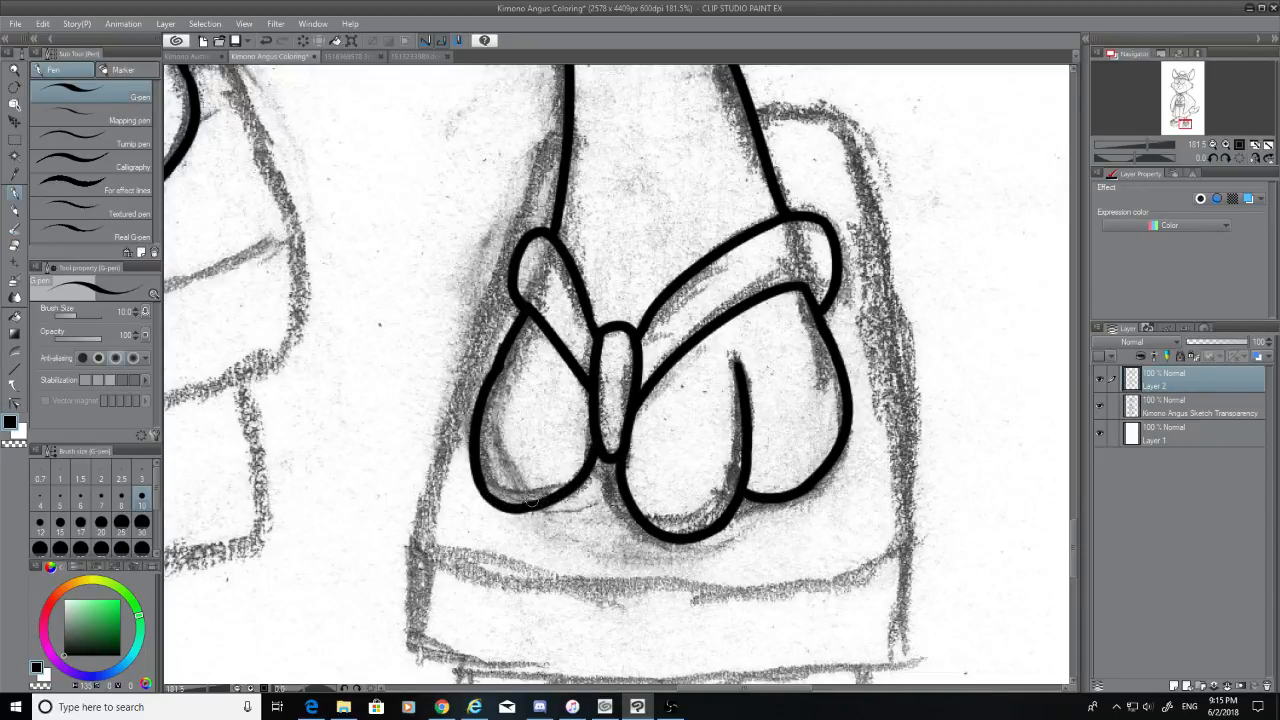
Hide the sketch layer and erase the left toe's underside between its lowest point and the toe post
{"action": "left_click", "coordinate": [1100, 405]}
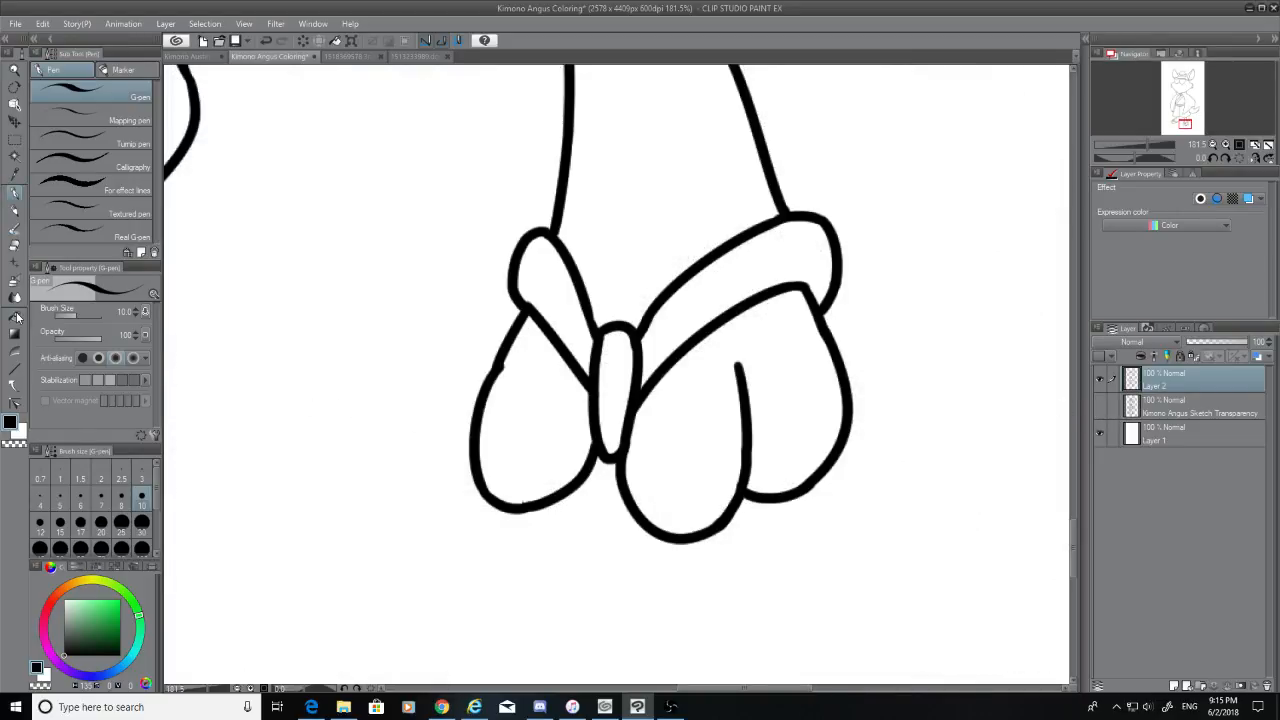
{"action": "left_click", "coordinate": [15, 247]}
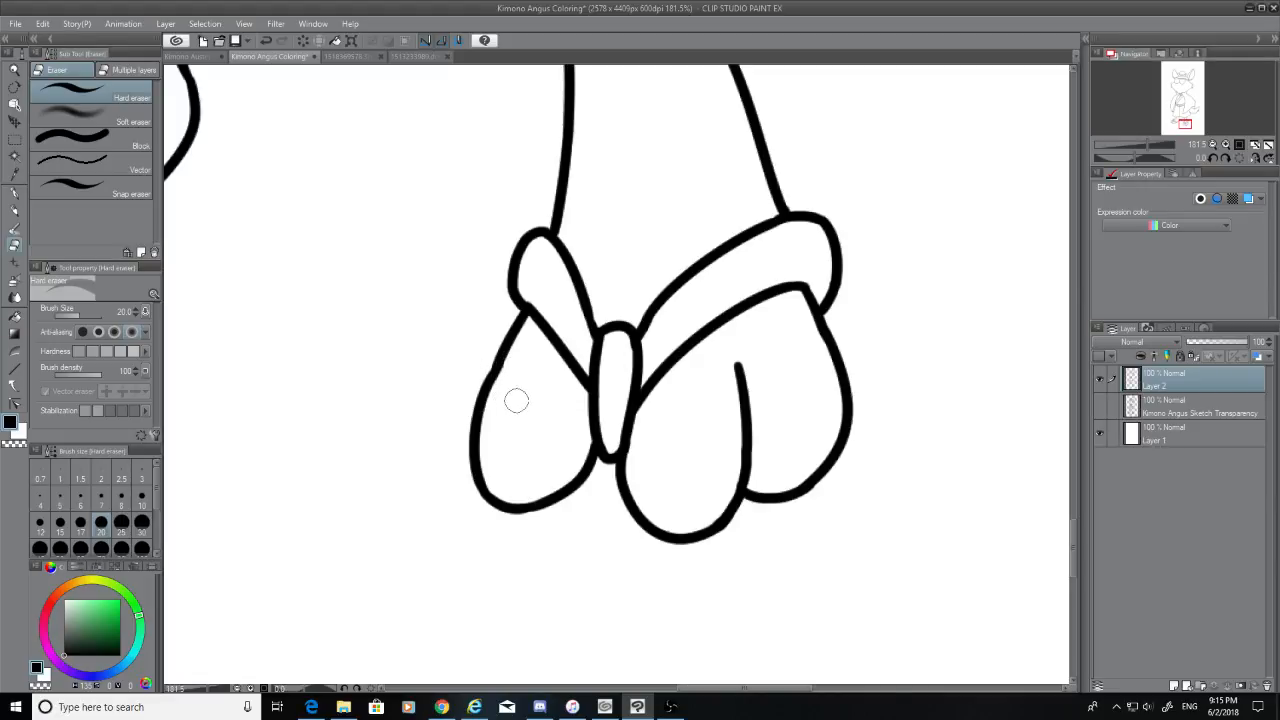
{"action": "left_click", "coordinate": [1101, 406]}
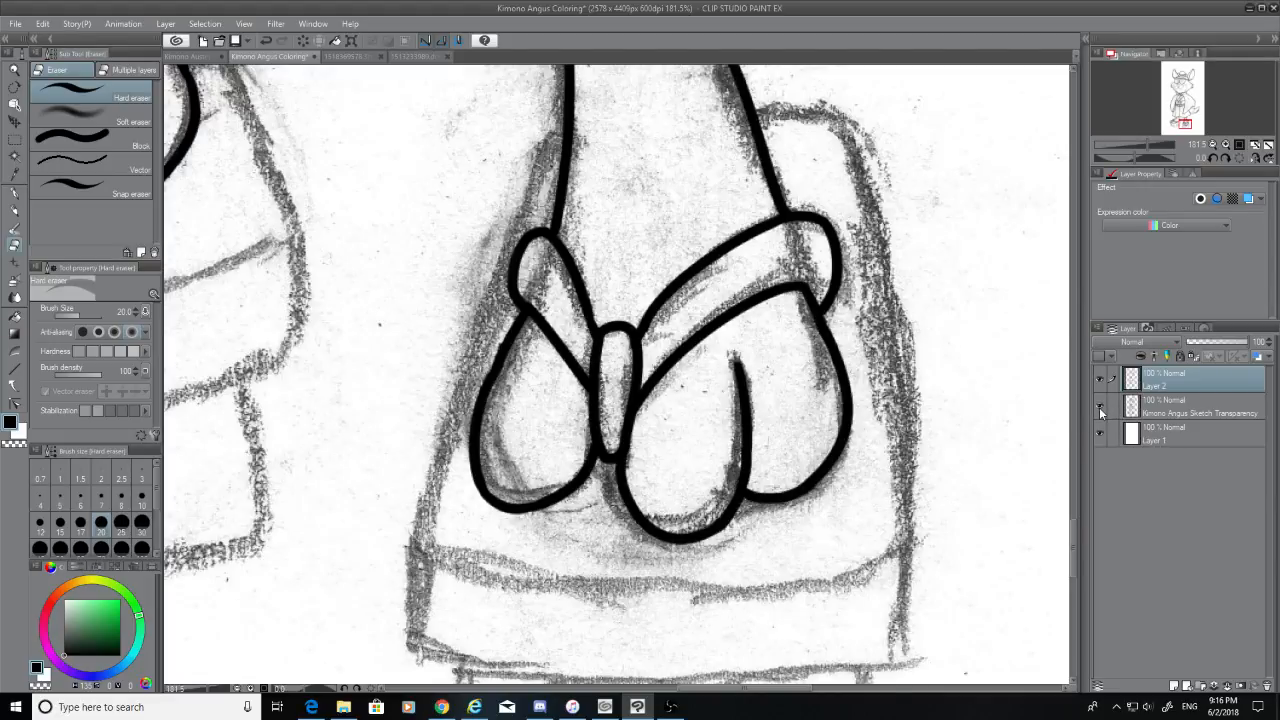
{"action": "left_click", "coordinate": [1099, 407]}
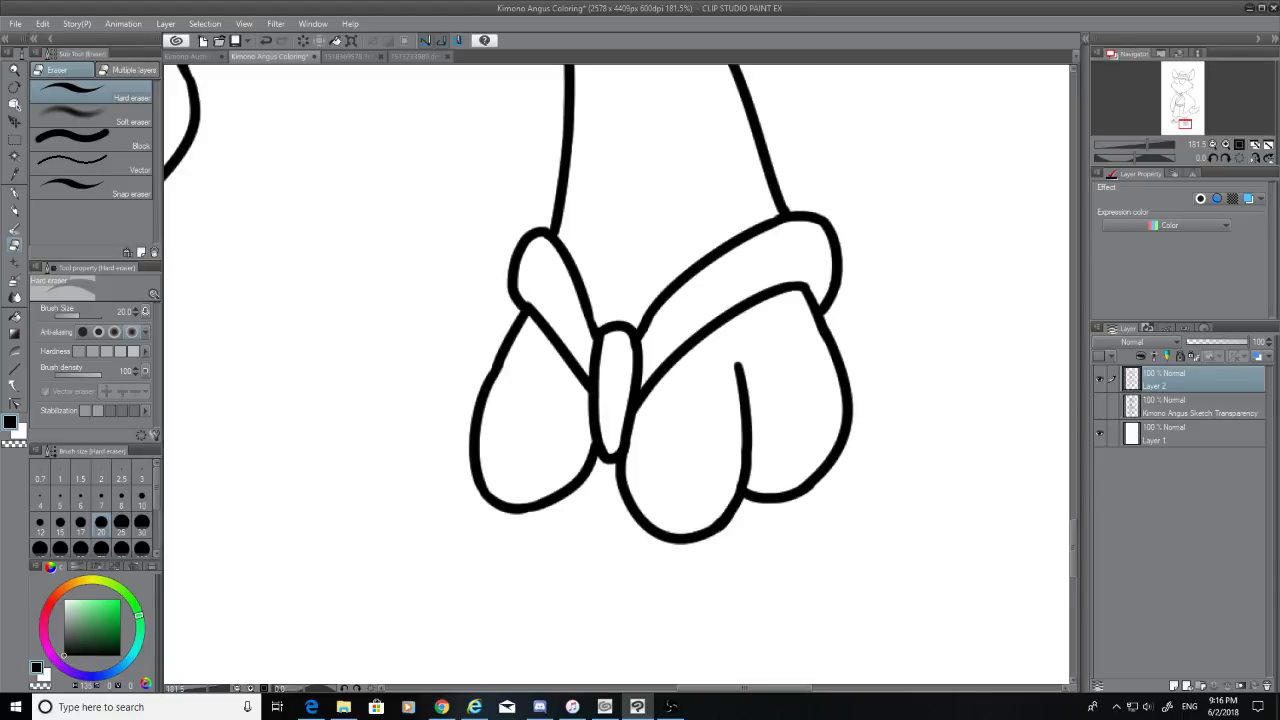
{"action": "left_click_drag", "start_coordinate": [594, 458], "coordinate": [536, 510]}
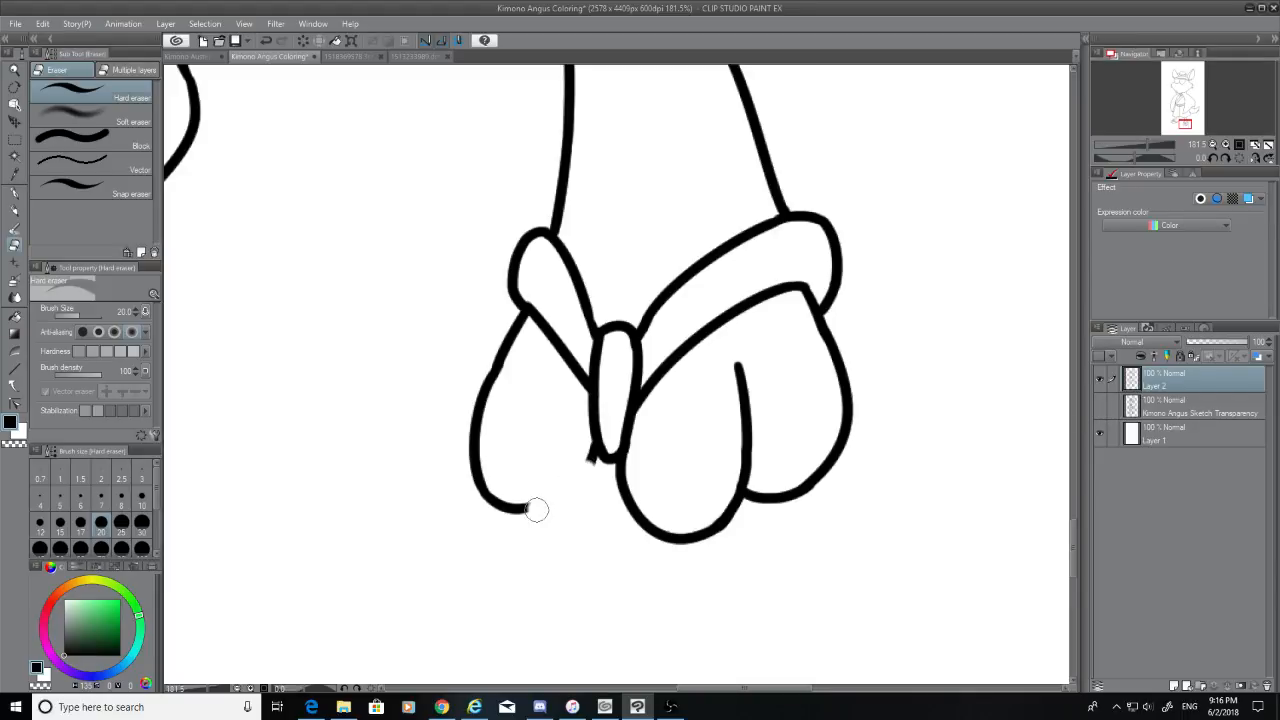
Re-ink the erased gap in the left toe's outline from the toe post around to the underside
{"action": "left_click", "coordinate": [14, 193]}
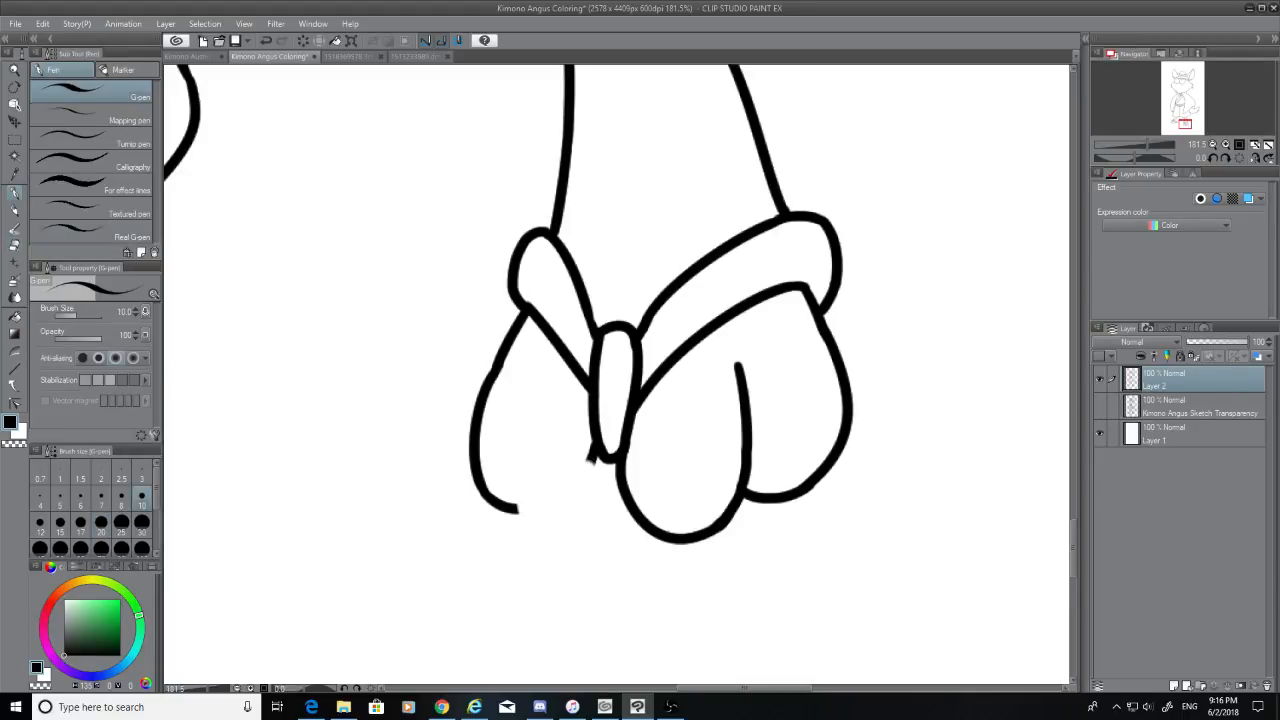
{"action": "mouse_move", "coordinate": [595, 449]}
{"action": "left_mouse_down"}
{"action": "mouse_move", "coordinate": [575, 488]}
{"action": "mouse_move", "coordinate": [541, 511]}
{"action": "mouse_move", "coordinate": [583, 485]}
{"action": "left_mouse_up"}
{"action": "key", "text": "ctrl+z"}
{"action": "key", "text": "ctrl+z"}
{"action": "mouse_move", "coordinate": [512, 508]}
{"action": "left_mouse_down"}
{"action": "mouse_move", "coordinate": [586, 475]}
{"action": "mouse_move", "coordinate": [532, 511]}
{"action": "left_mouse_up"}
{"action": "key", "text": "ctrl+z"}
{"action": "key", "text": "ctrl+z"}
{"action": "left_click_drag", "start_coordinate": [595, 449], "coordinate": [510, 530]}
{"action": "key", "text": "ctrl+z"}
{"action": "left_click_drag", "start_coordinate": [597, 447], "coordinate": [546, 510]}
{"action": "key", "text": "ctrl+z"}
{"action": "mouse_move", "coordinate": [598, 450]}
{"action": "left_mouse_down"}
{"action": "mouse_move", "coordinate": [525, 506]}
{"action": "mouse_move", "coordinate": [594, 476]}
{"action": "left_mouse_up"}
{"action": "key", "text": "ctrl+z"}
{"action": "key", "text": "ctrl+z"}
{"action": "mouse_move", "coordinate": [518, 510]}
{"action": "left_mouse_down"}
{"action": "mouse_move", "coordinate": [546, 512]}
{"action": "mouse_move", "coordinate": [592, 472]}
{"action": "mouse_move", "coordinate": [568, 497]}
{"action": "left_mouse_up"}
{"action": "key", "text": "ctrl+z"}
{"action": "key", "text": "ctrl+z"}
{"action": "key", "text": "ctrl+z"}
{"action": "key", "text": "ctrl+z"}
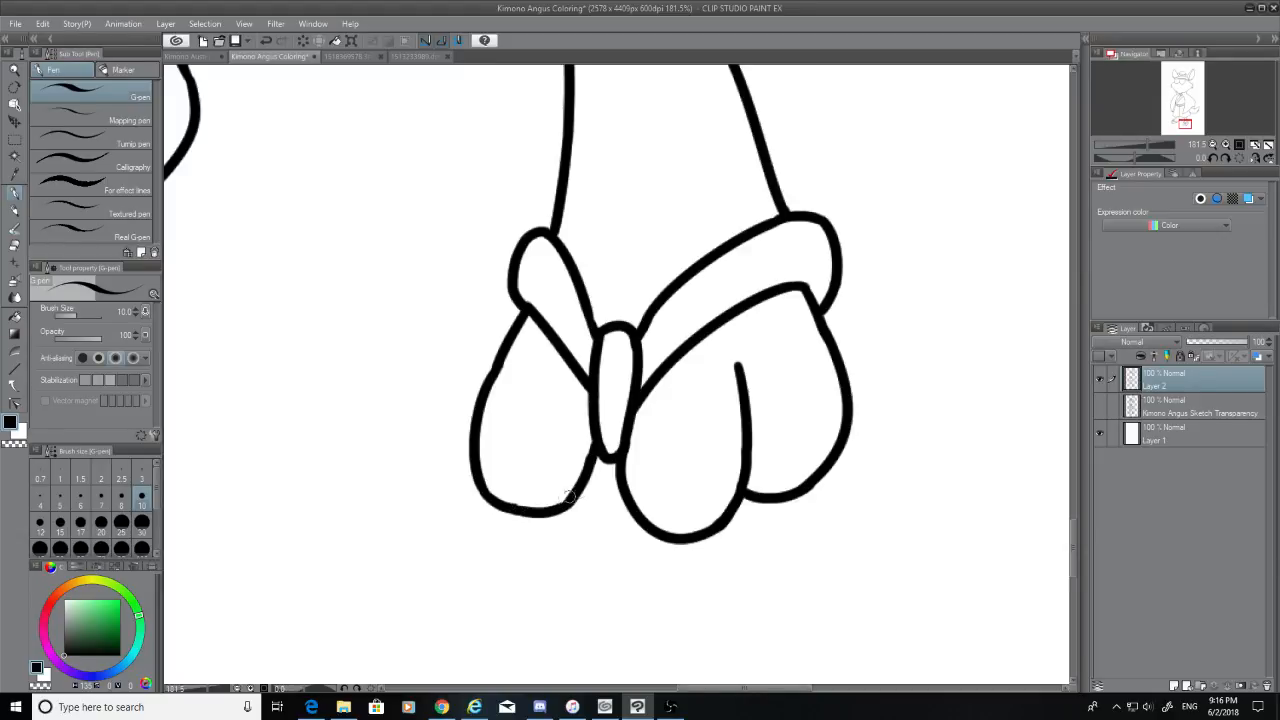
Check the left toe against the sketch, erase its flattened underside and re-ink it as a rounder curve with the sketch hidden
{"action": "left_click", "coordinate": [1100, 405]}
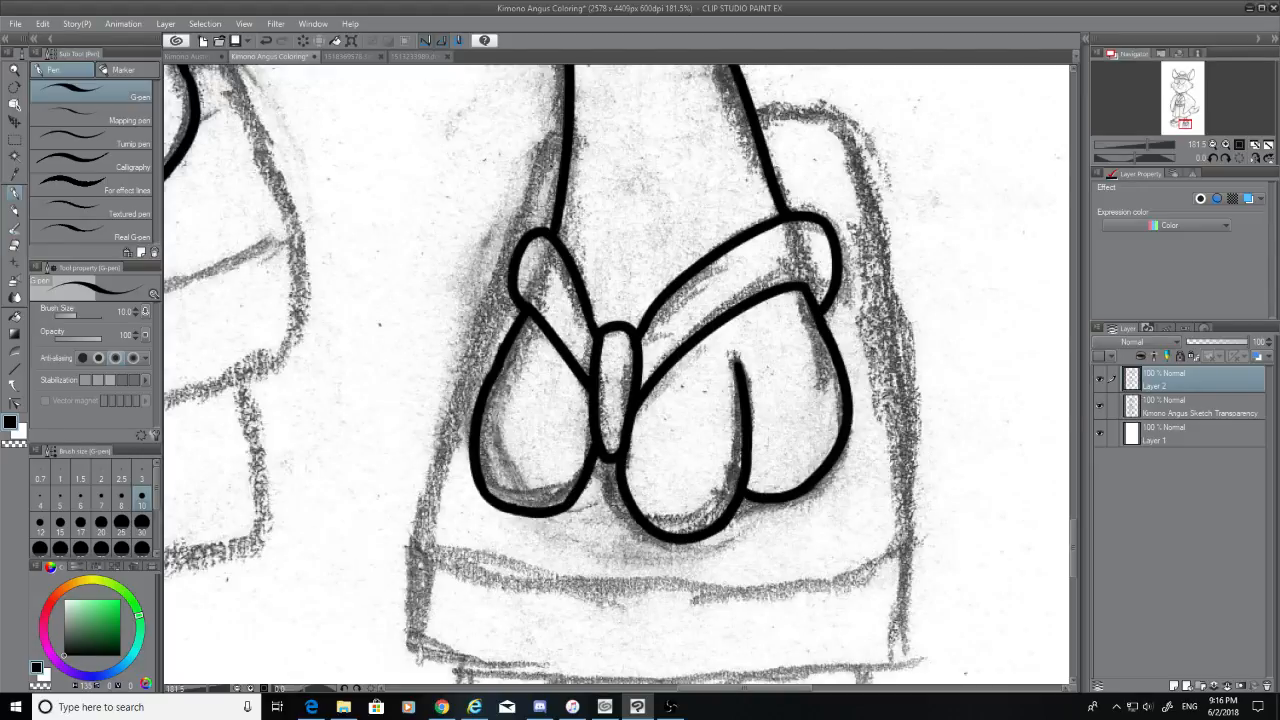
{"action": "left_click", "coordinate": [15, 244]}
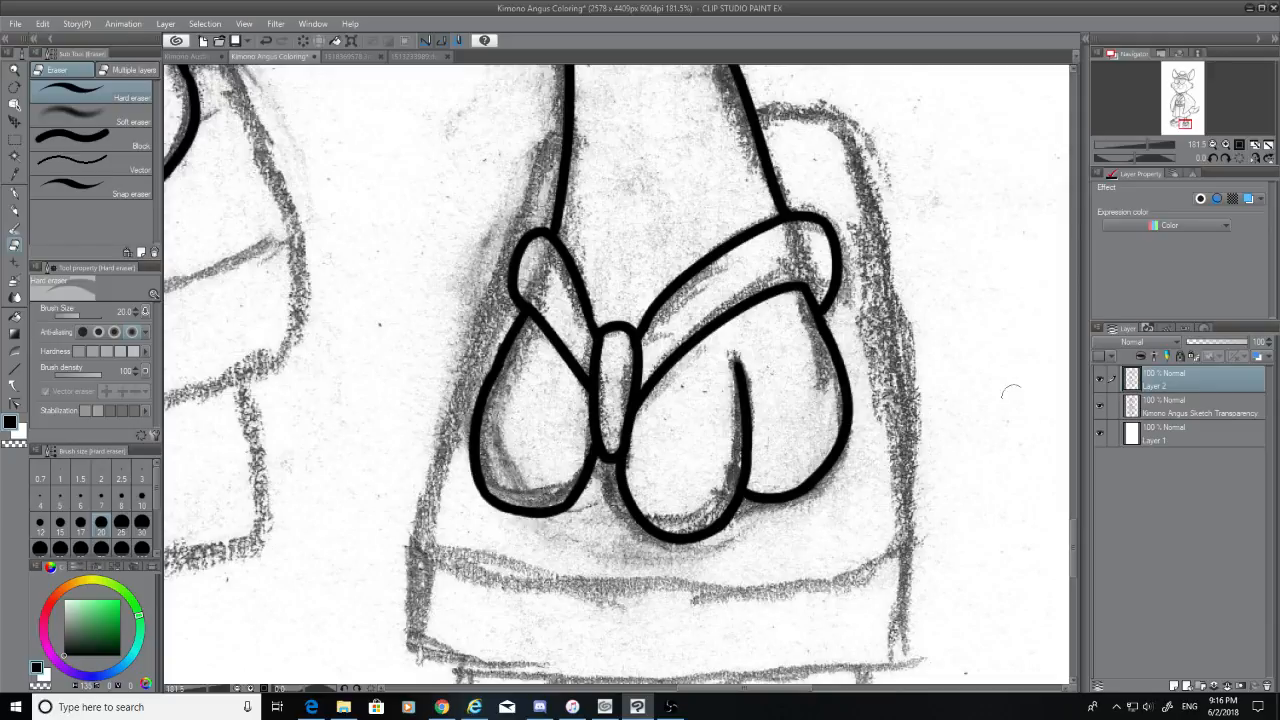
{"action": "left_click", "coordinate": [1099, 405]}
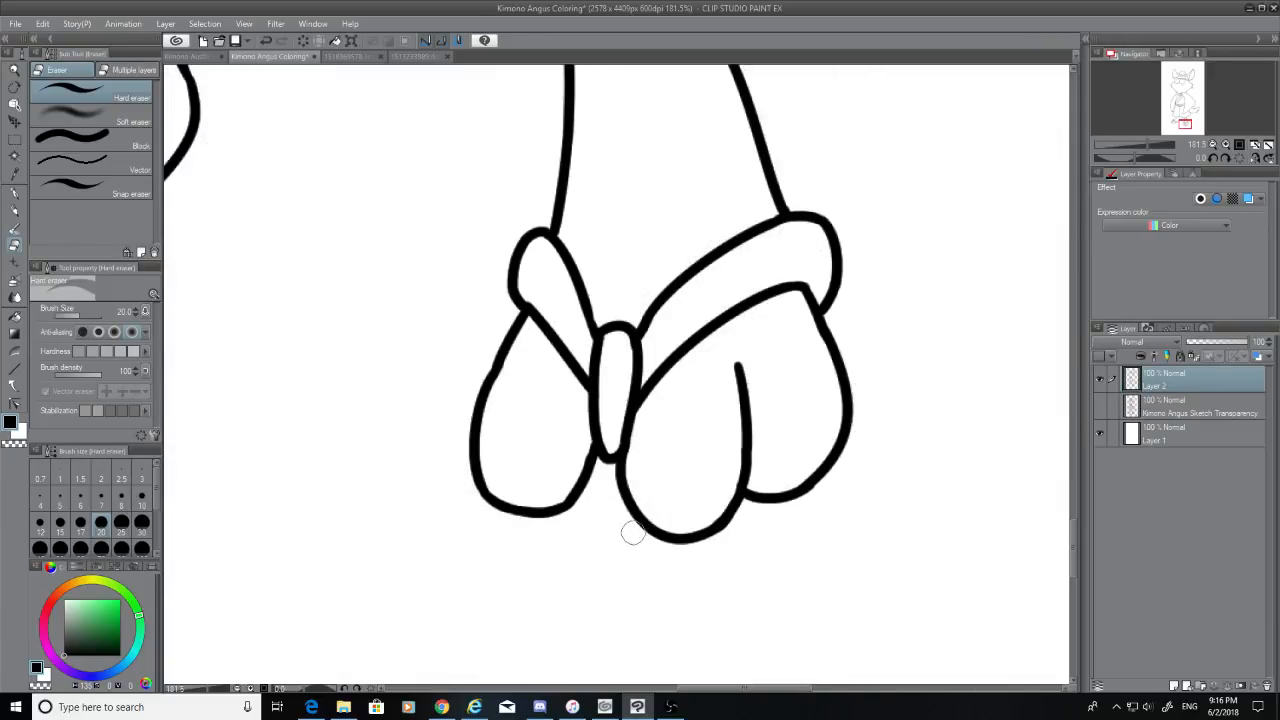
{"action": "mouse_move", "coordinate": [582, 518]}
{"action": "left_mouse_down"}
{"action": "mouse_move", "coordinate": [500, 491]}
{"action": "mouse_move", "coordinate": [523, 514]}
{"action": "mouse_move", "coordinate": [543, 509]}
{"action": "mouse_move", "coordinate": [463, 497]}
{"action": "mouse_move", "coordinate": [536, 511]}
{"action": "left_mouse_up"}
{"action": "left_click", "coordinate": [15, 193]}
{"action": "key", "text": "ctrl+z"}
{"action": "key", "text": "ctrl+z"}
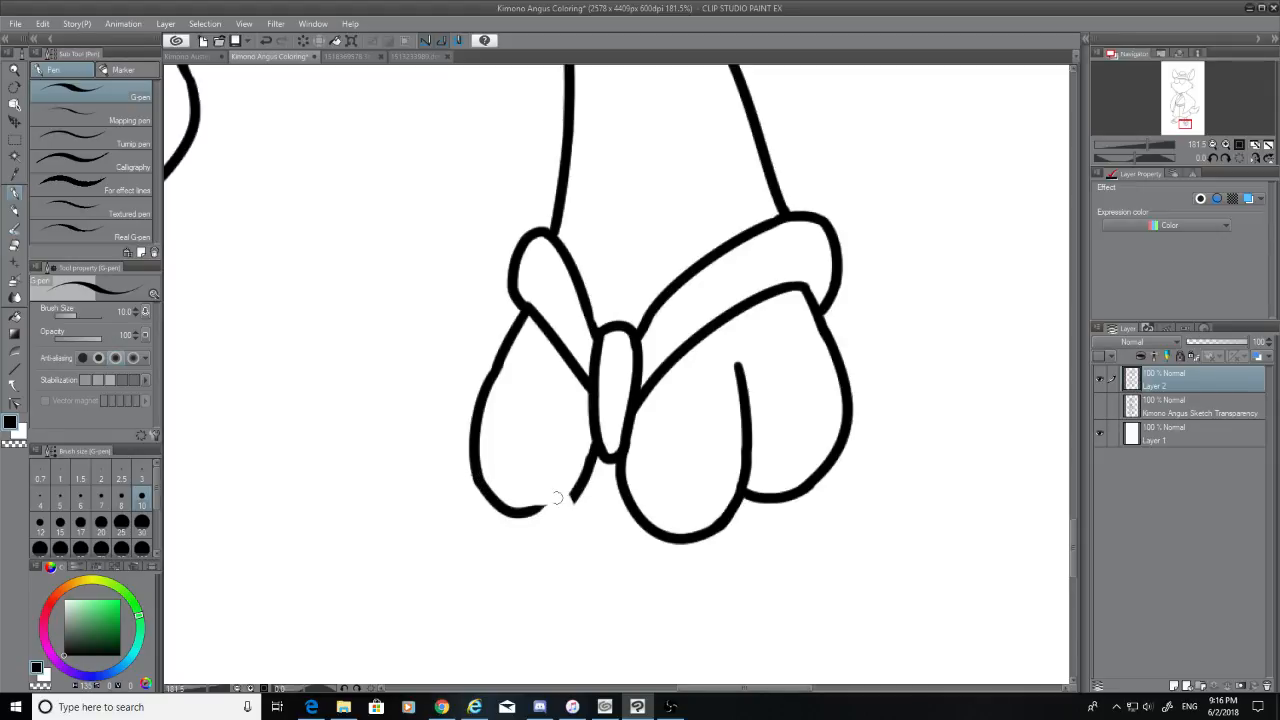
{"action": "key", "text": "ctrl+z"}
{"action": "left_click_drag", "start_coordinate": [478, 481], "coordinate": [579, 491]}
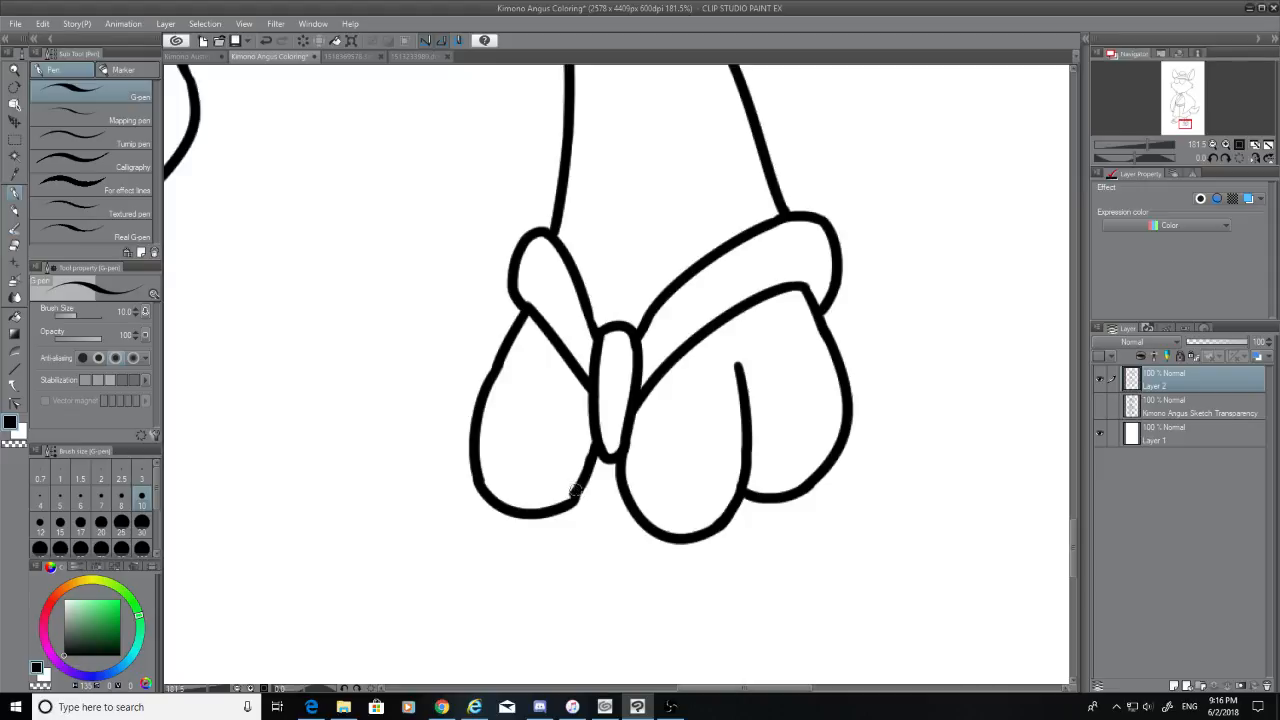
Smooth the joins at both ends of the left toe's underside with eraser and pen, and show the sketch layer again
{"action": "key", "text": "e"}
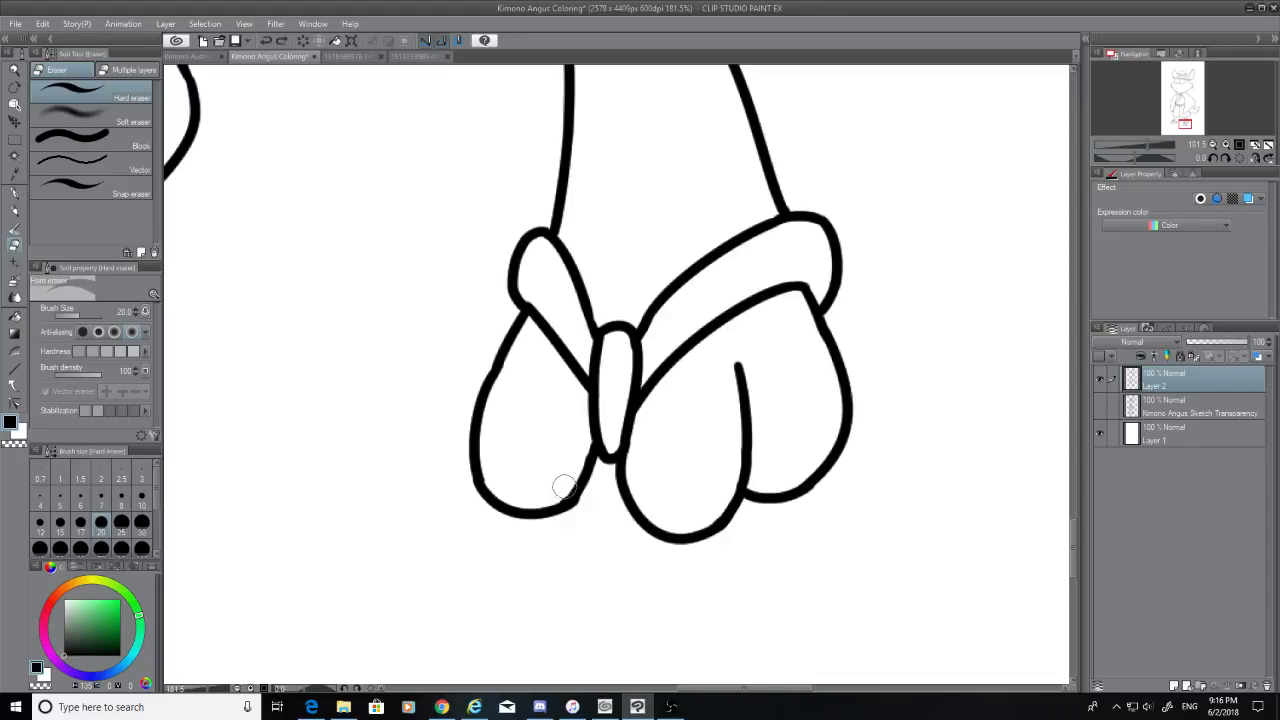
{"action": "mouse_move", "coordinate": [570, 494]}
{"action": "left_mouse_down"}
{"action": "mouse_move", "coordinate": [550, 492]}
{"action": "mouse_move", "coordinate": [560, 528]}
{"action": "left_mouse_up"}
{"action": "key", "text": "ctrl+z"}
{"action": "key", "text": "ctrl+z"}
{"action": "left_click_drag", "start_coordinate": [581, 521], "coordinate": [592, 497]}
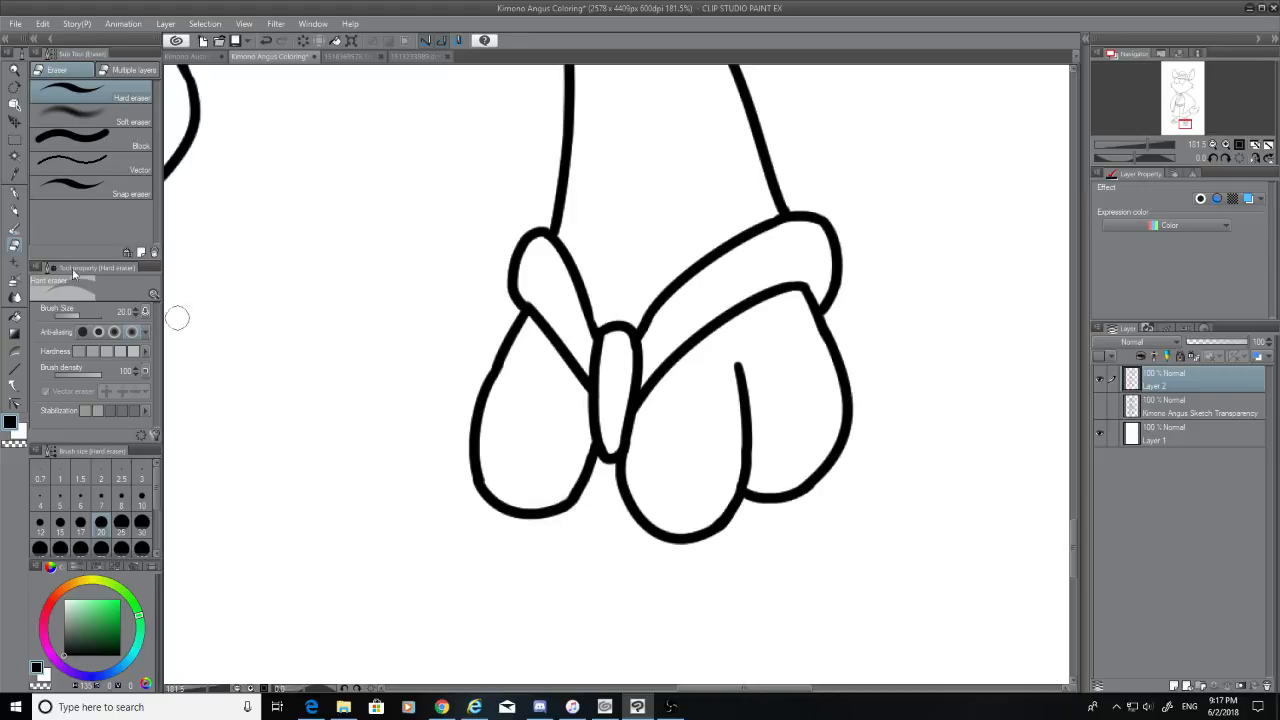
{"action": "left_click", "coordinate": [15, 194]}
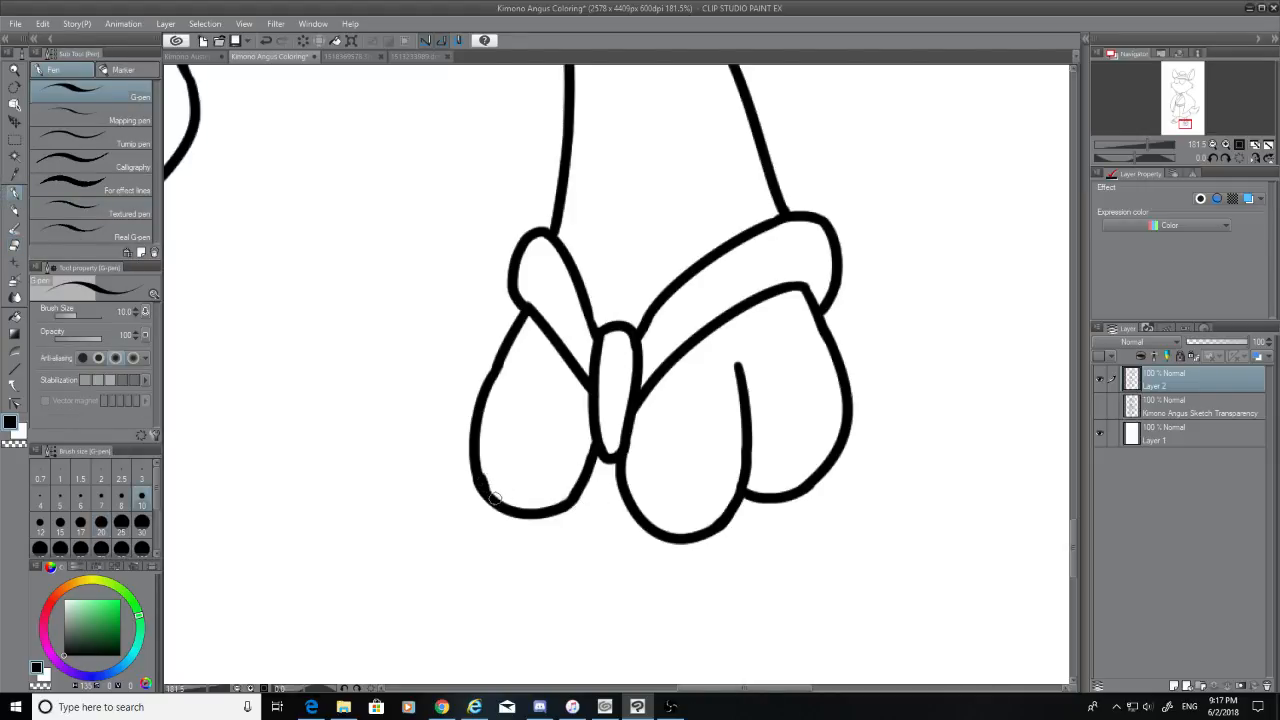
{"action": "left_click", "coordinate": [14, 243]}
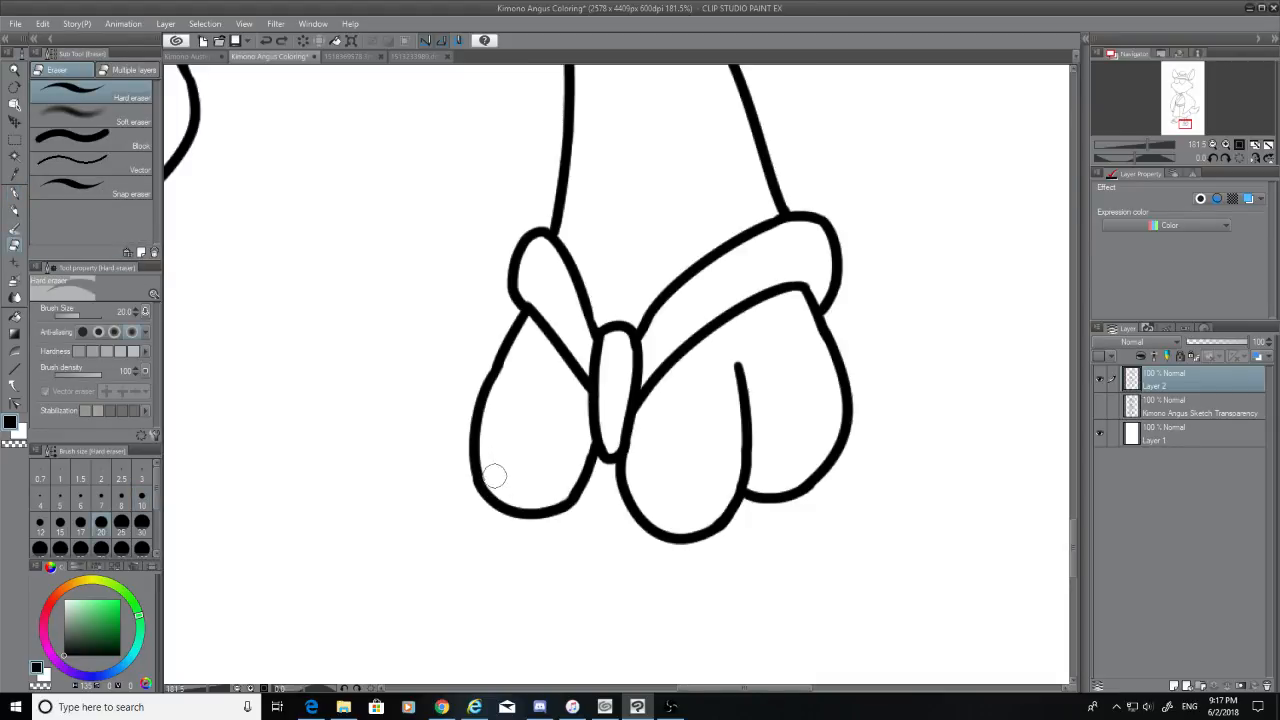
{"action": "key", "text": "p"}
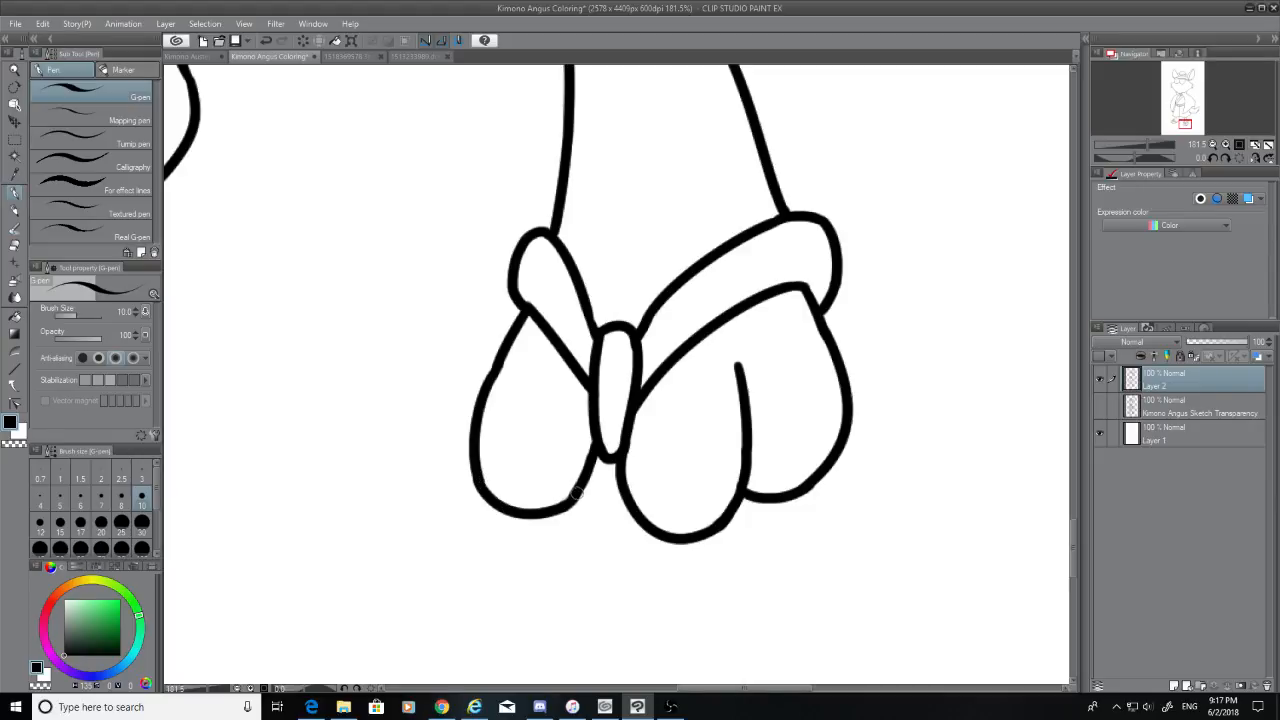
{"action": "left_click", "coordinate": [1100, 405]}
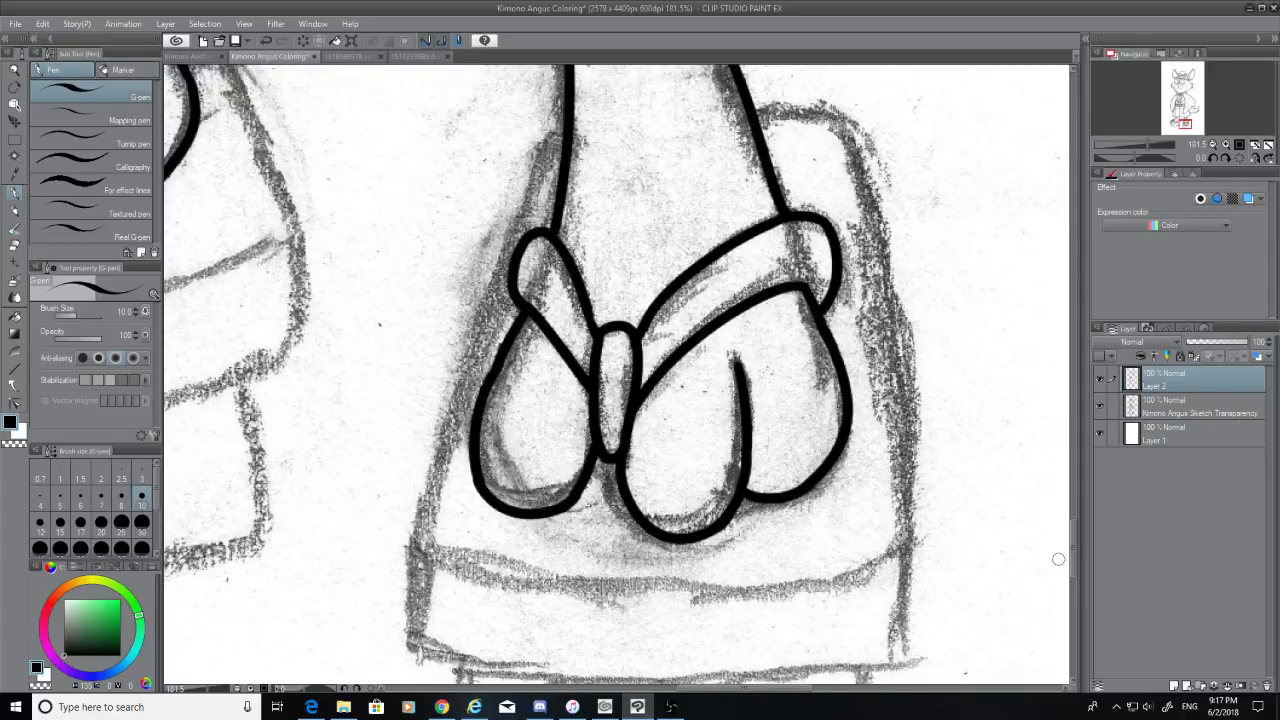
Ink the sandal sole's straight left edge from beside the ankle down to the sole's front corner
{"action": "scroll", "coordinate": [845, 530], "scroll_direction": "down", "scroll_amount": 3}
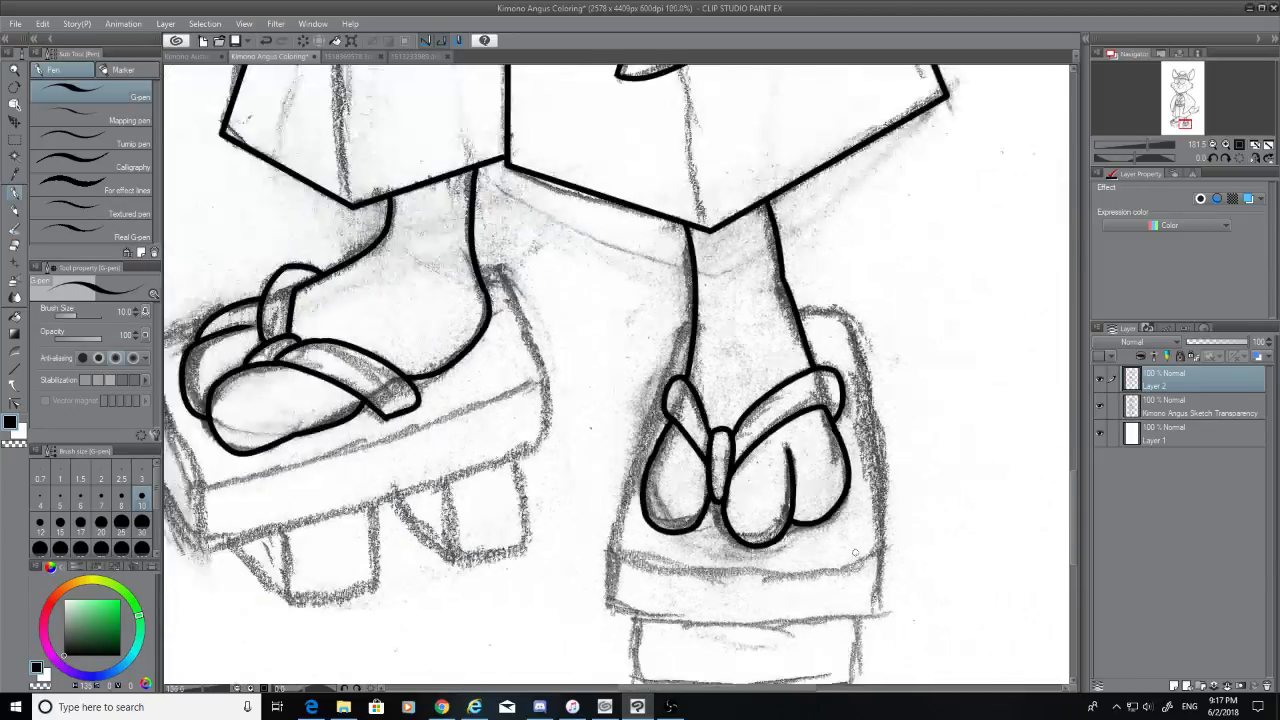
{"action": "scroll", "coordinate": [1032, 458], "scroll_direction": "up", "scroll_amount": 1}
{"action": "scroll", "coordinate": [826, 467], "scroll_direction": "up", "scroll_amount": 2}
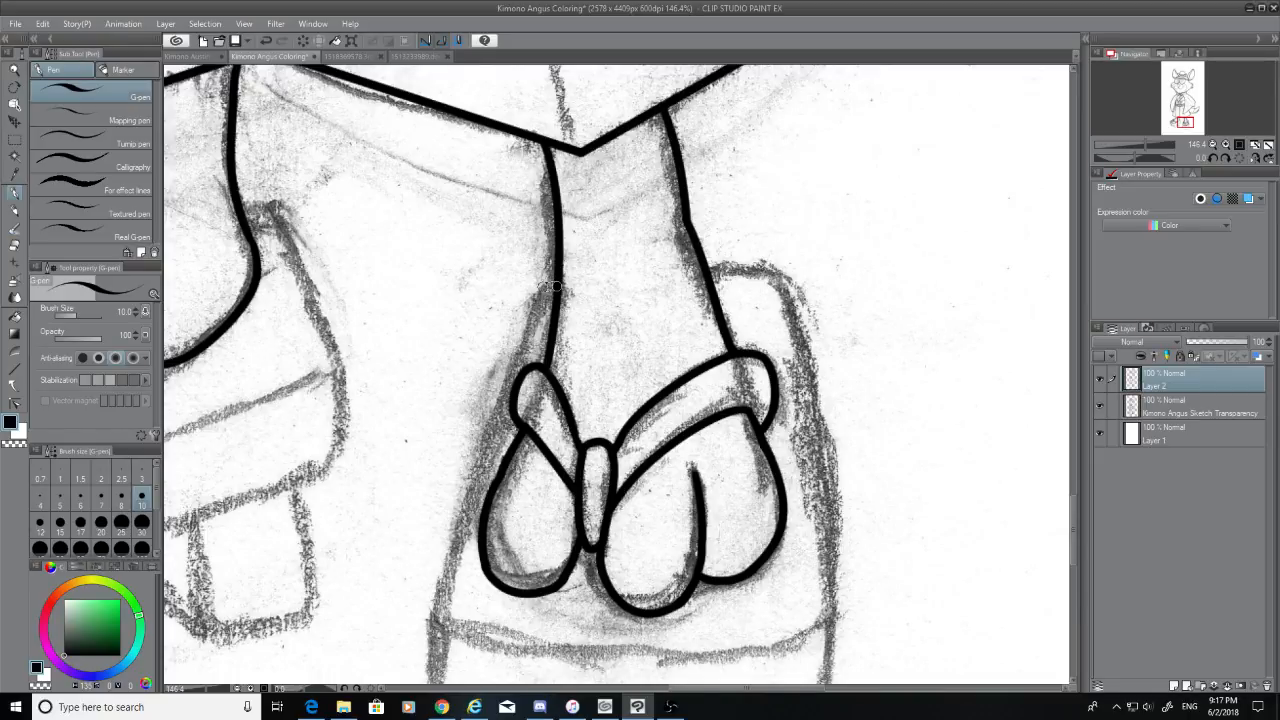
{"action": "left_click_drag", "start_coordinate": [543, 287], "coordinate": [425, 628]}
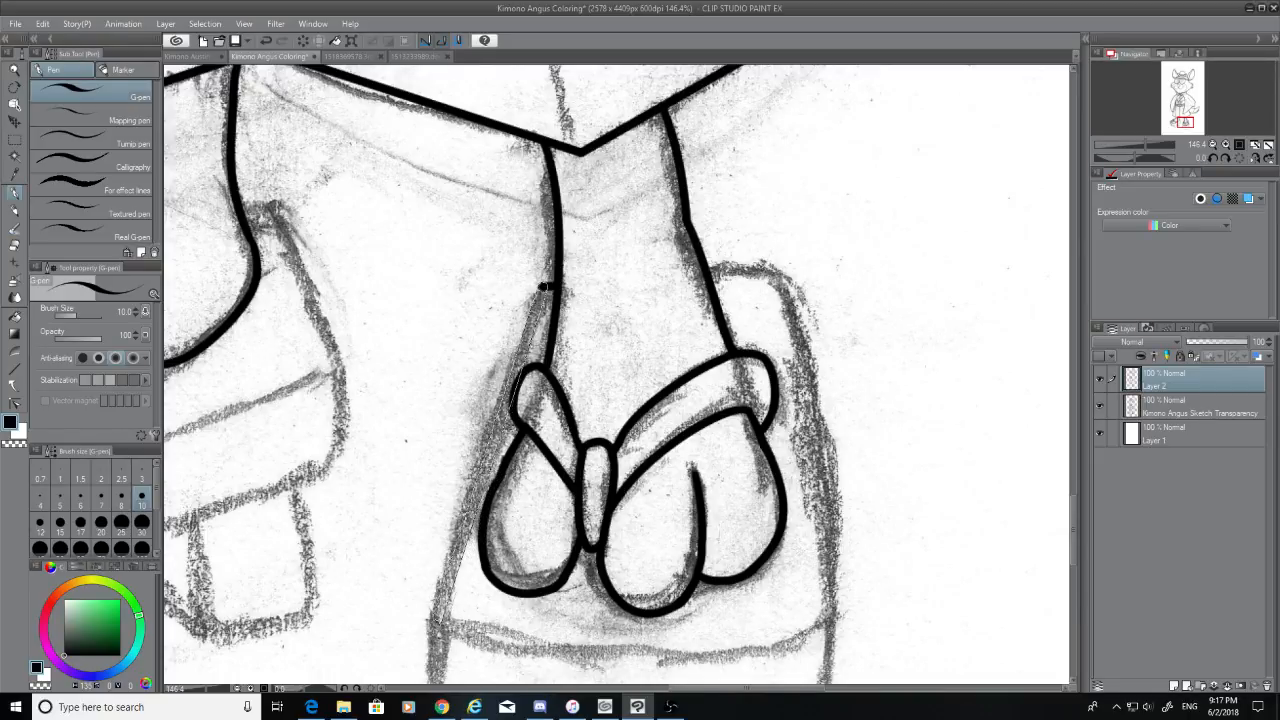
{"action": "left_click", "coordinate": [428, 622]}
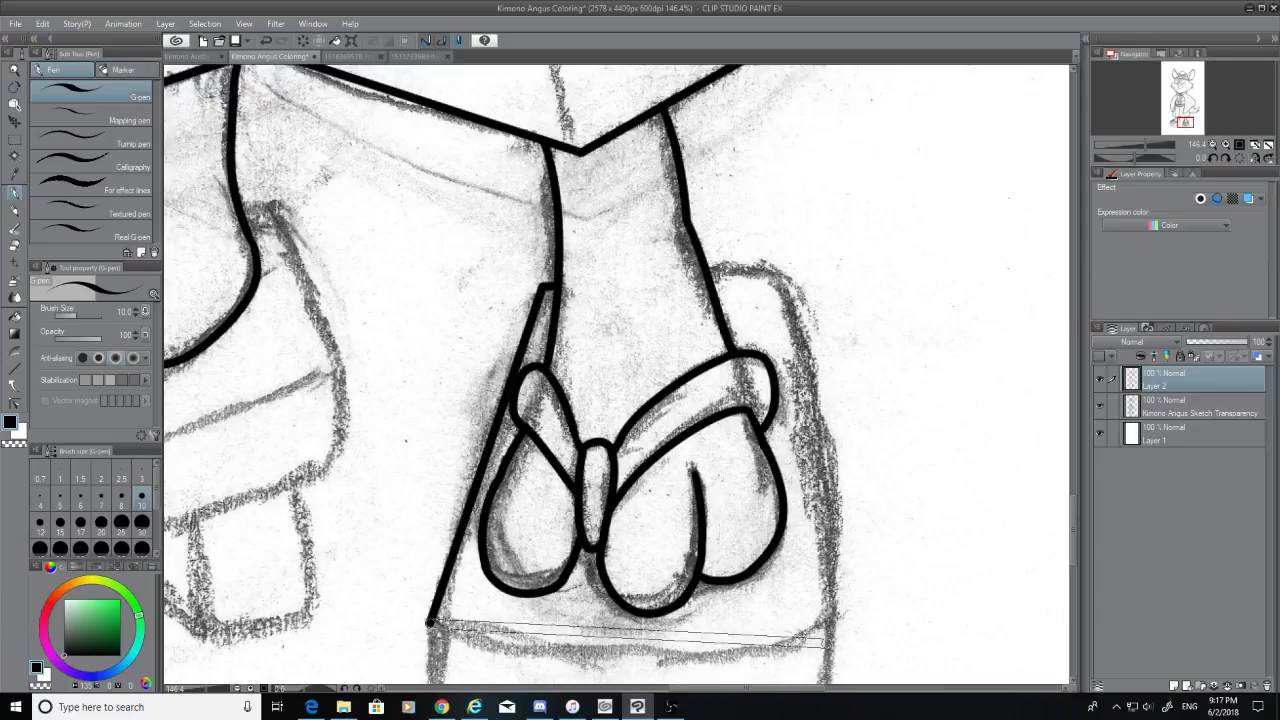
Switch to the Internet Explorer image results and open the Shaman King Wiki picture of Matamune to examine the sandals
{"action": "left_click", "coordinate": [477, 706]}
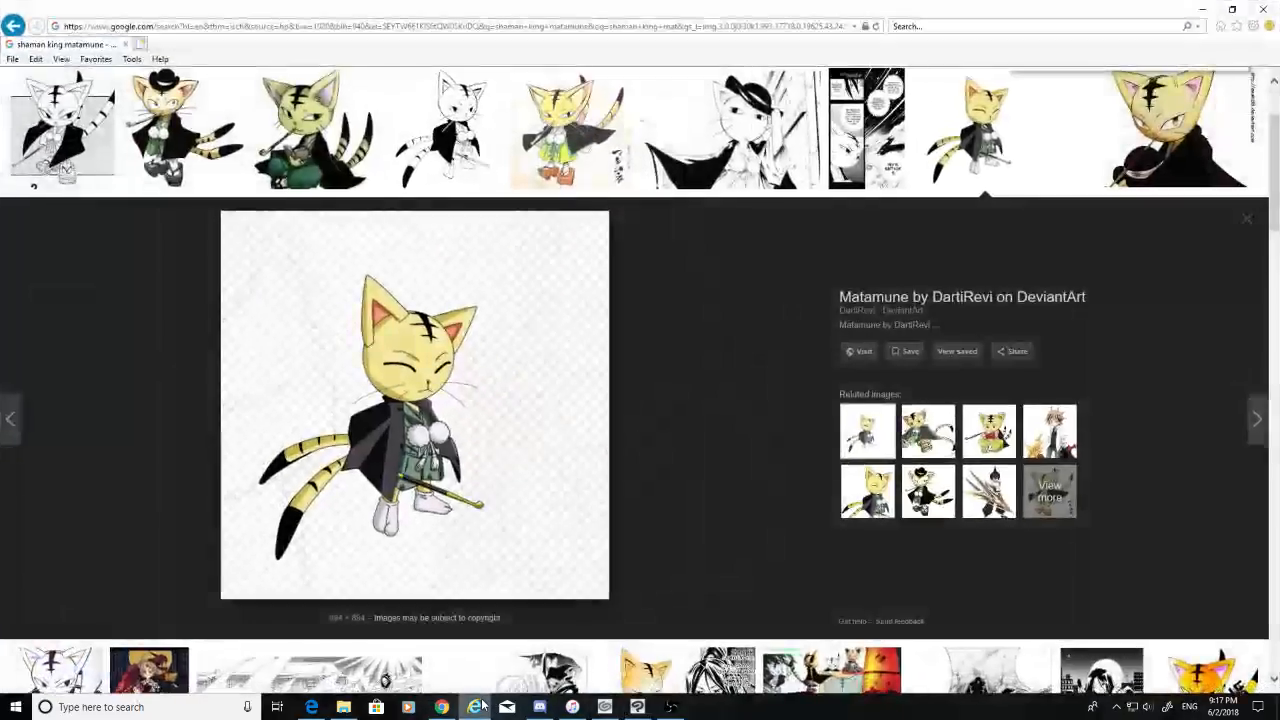
{"action": "left_click", "coordinate": [200, 147]}
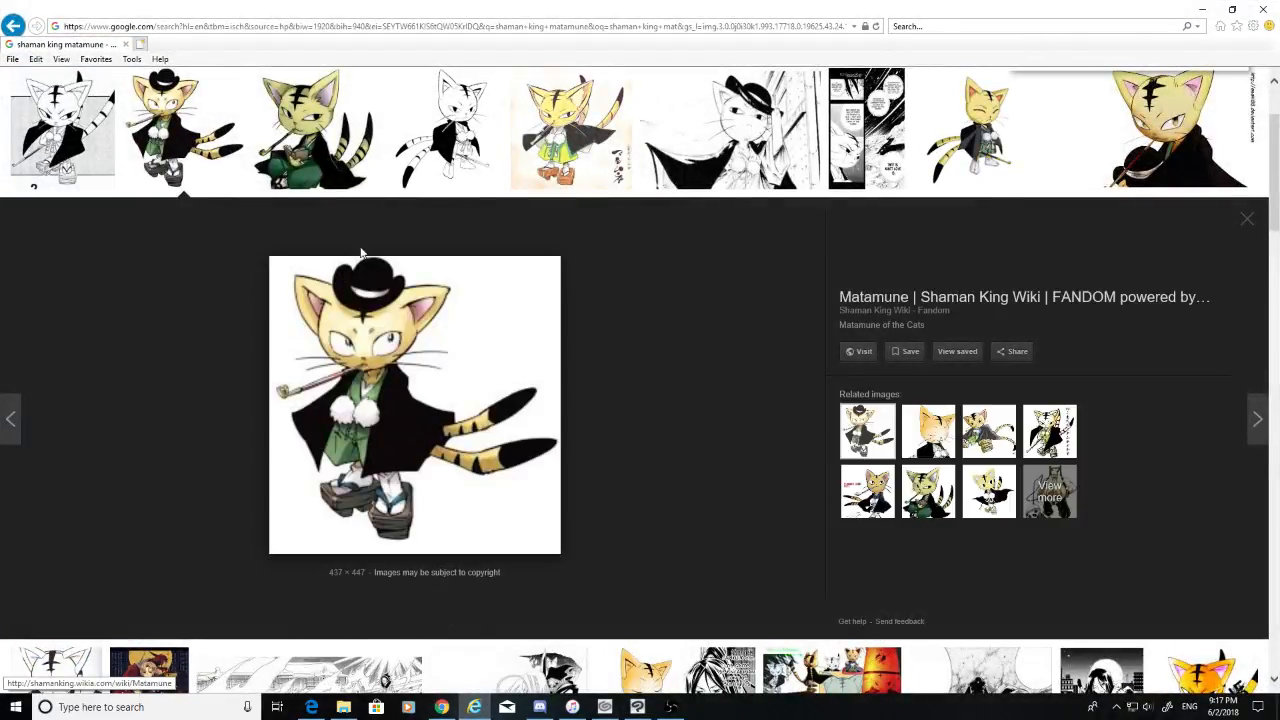
Switch back to Clip Studio Paint and ink the front-facing sandal's short back edge and straight right side down to the front corner
{"action": "left_click", "coordinate": [1201, 9]}
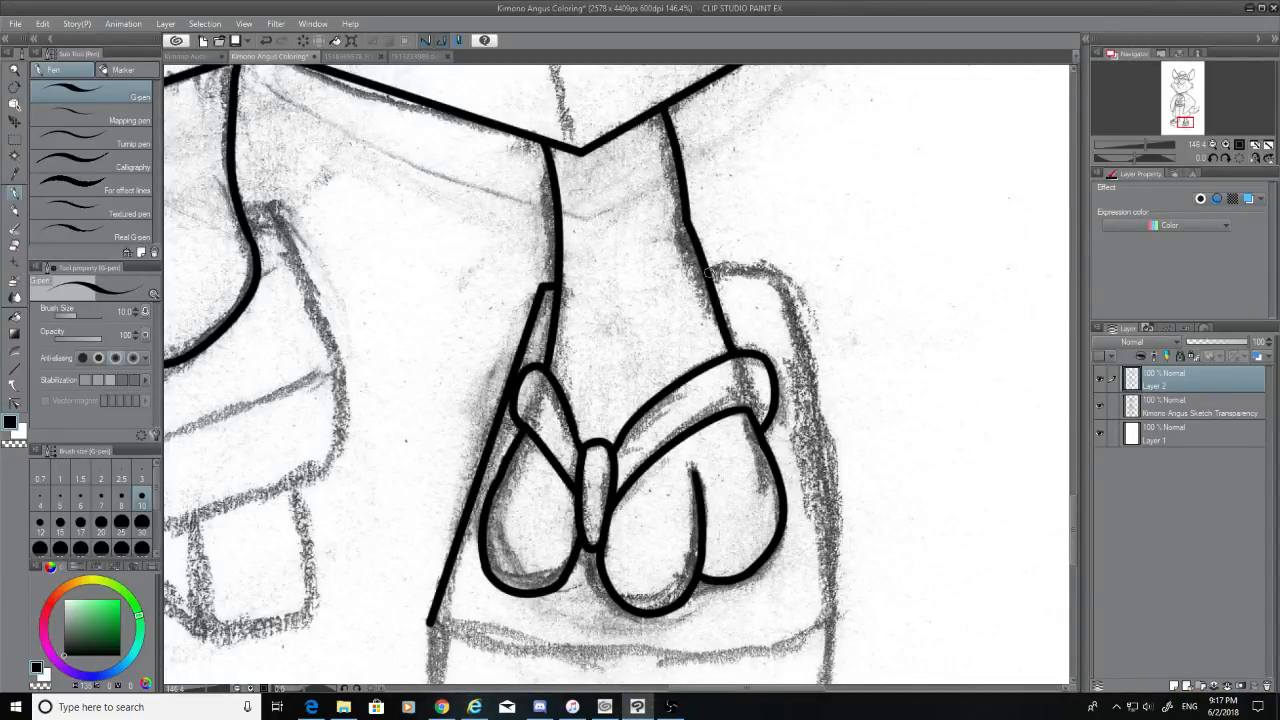
{"action": "left_click_drag", "start_coordinate": [708, 276], "coordinate": [778, 275]}
{"action": "left_click", "coordinate": [832, 616], "text": "shift"}
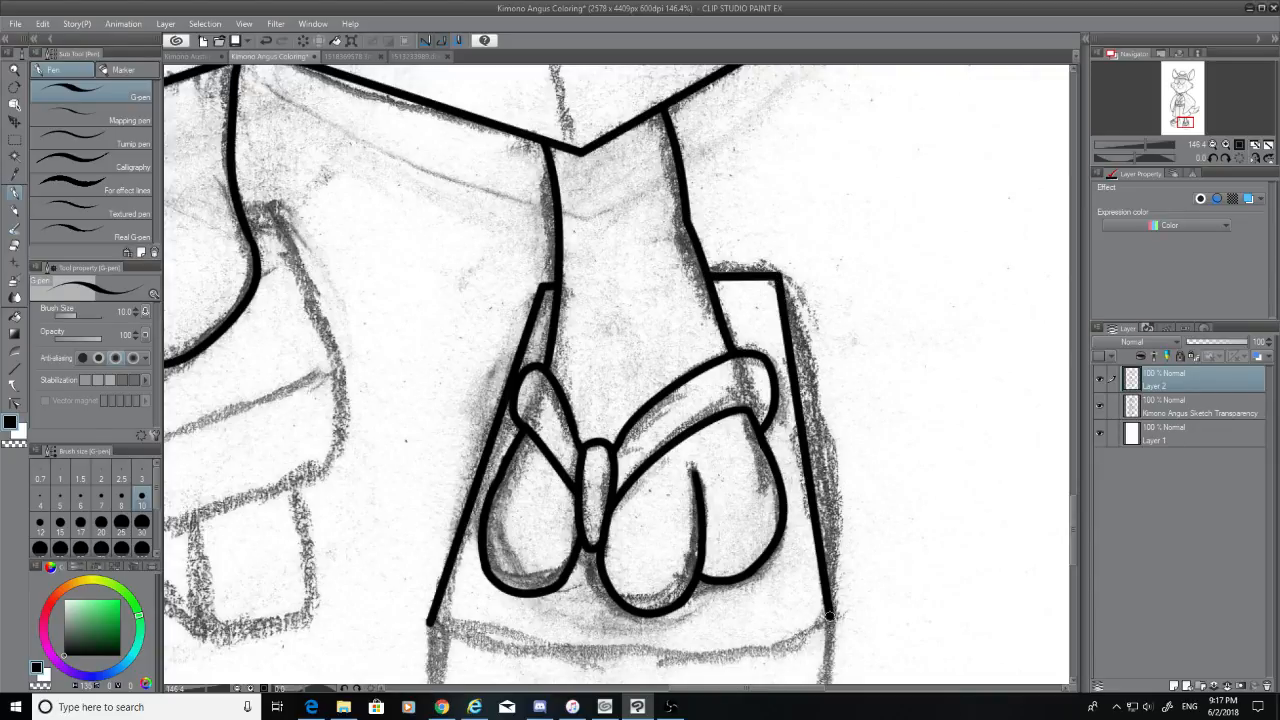
{"action": "left_click_drag", "start_coordinate": [1076, 530], "coordinate": [1070, 560]}
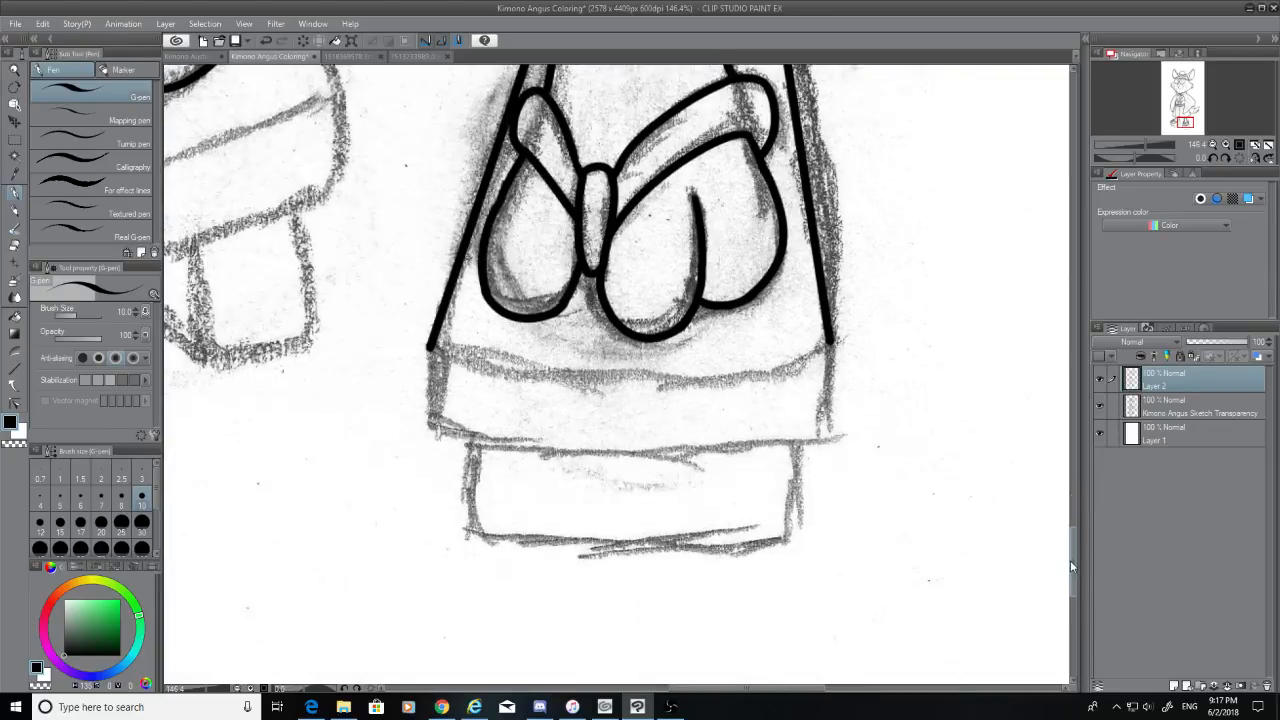
{"action": "key", "text": "ctrl+z"}
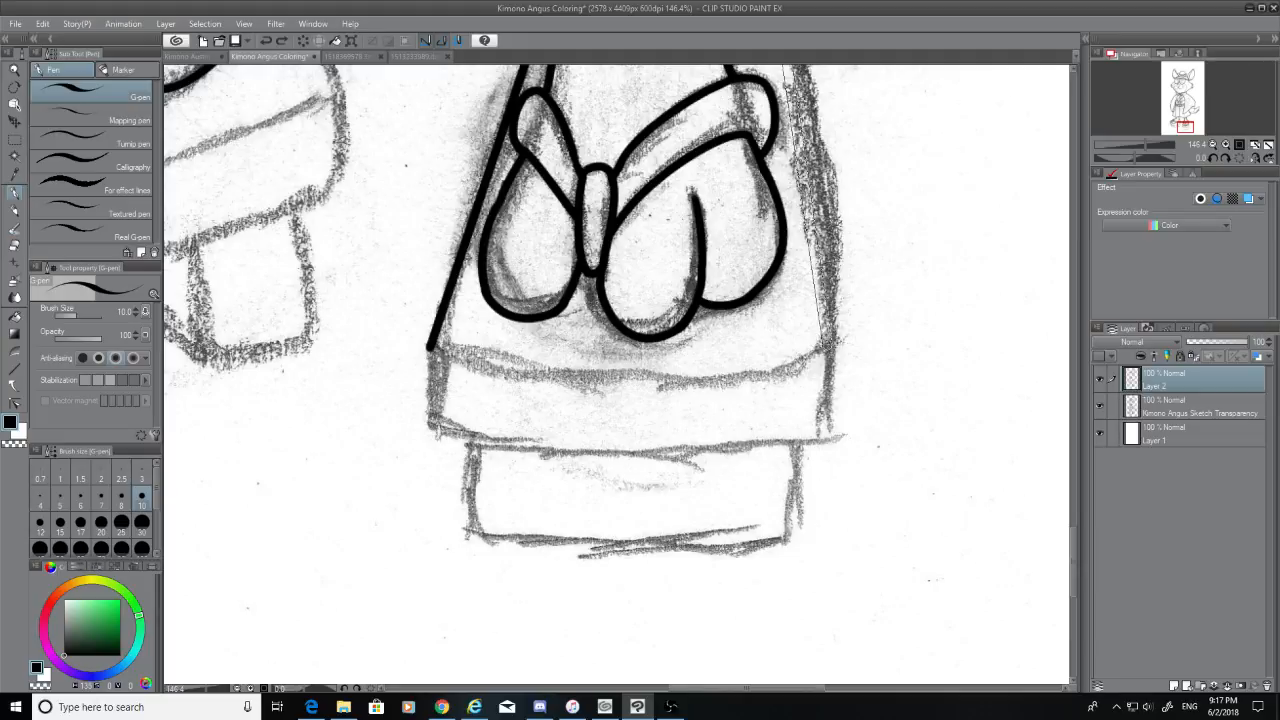
{"action": "left_click", "coordinate": [829, 356], "text": "shift"}
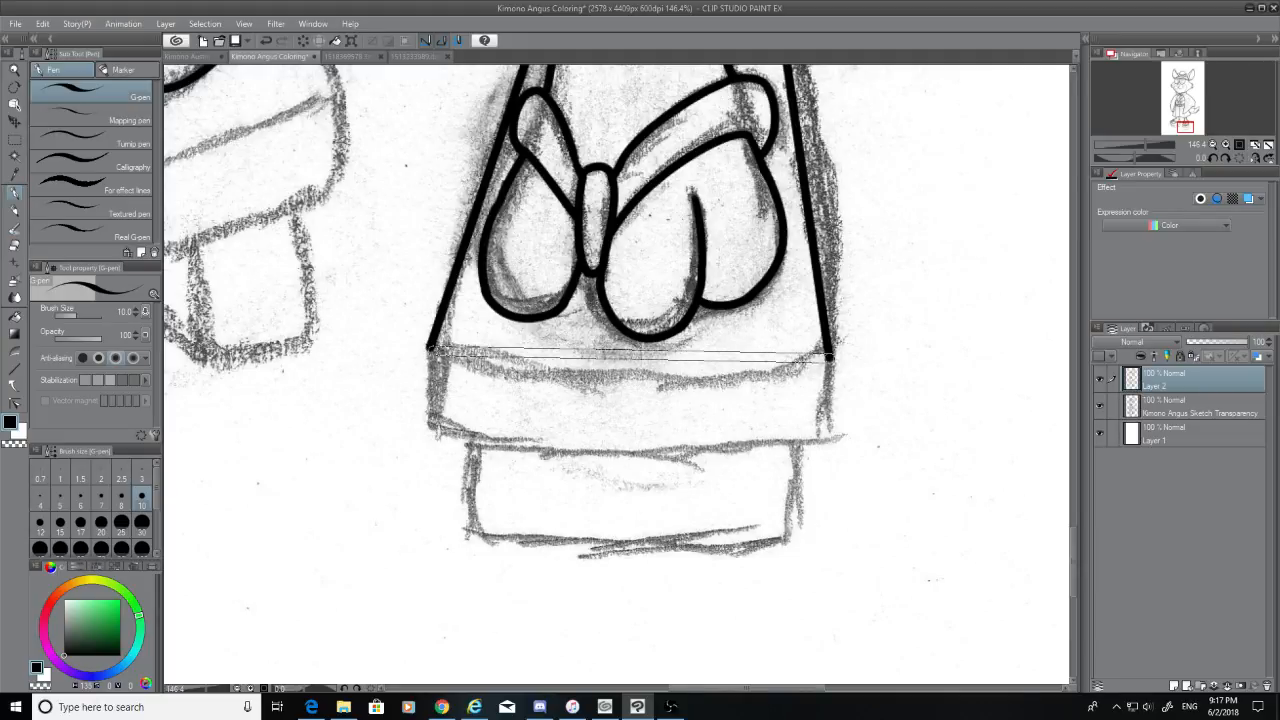
Ink the front face of the front-facing sandal's sole as a closed four-sided band of straight lines
{"action": "left_click", "coordinate": [430, 350], "text": "shift"}
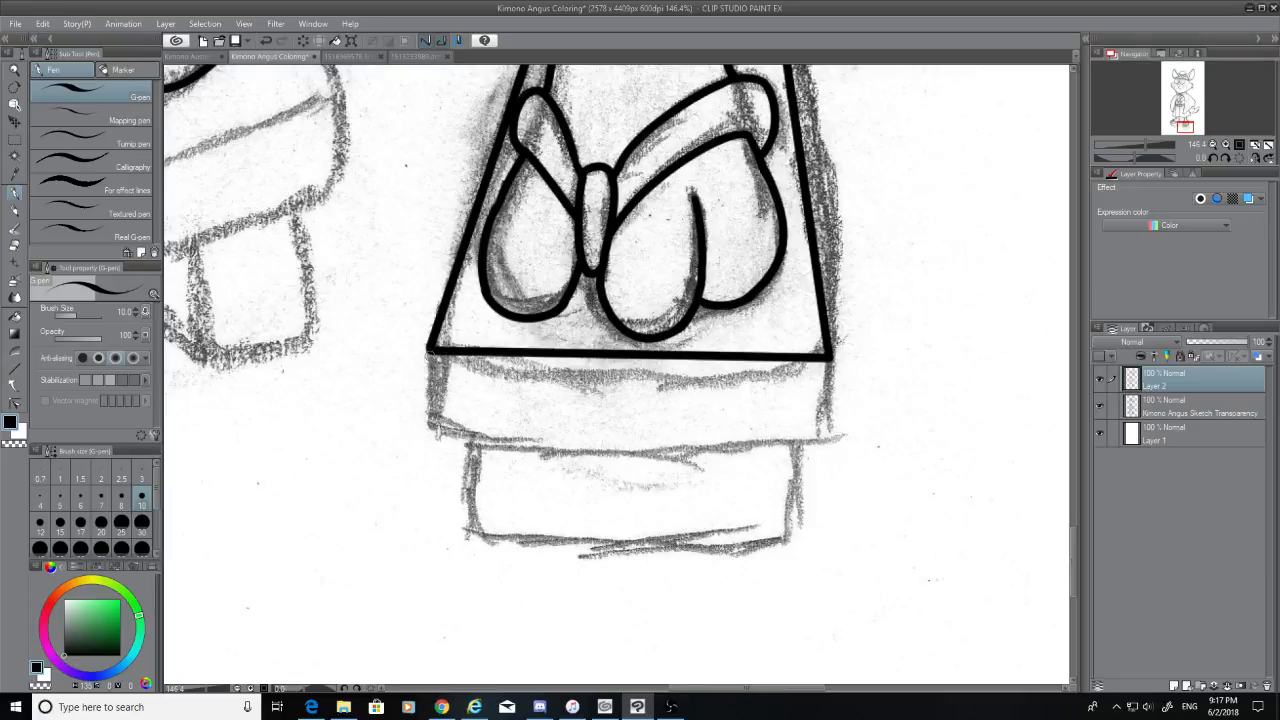
{"action": "left_click", "coordinate": [428, 430], "text": "shift"}
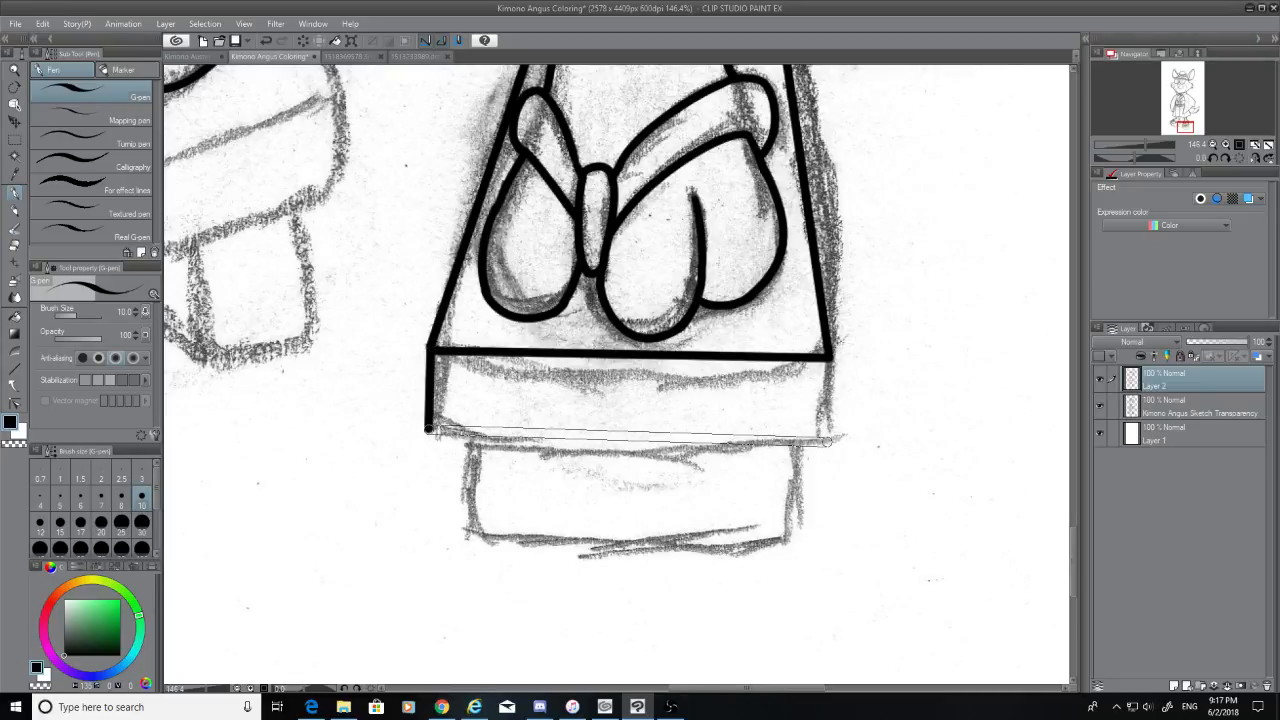
{"action": "left_click", "coordinate": [828, 441], "text": "shift"}
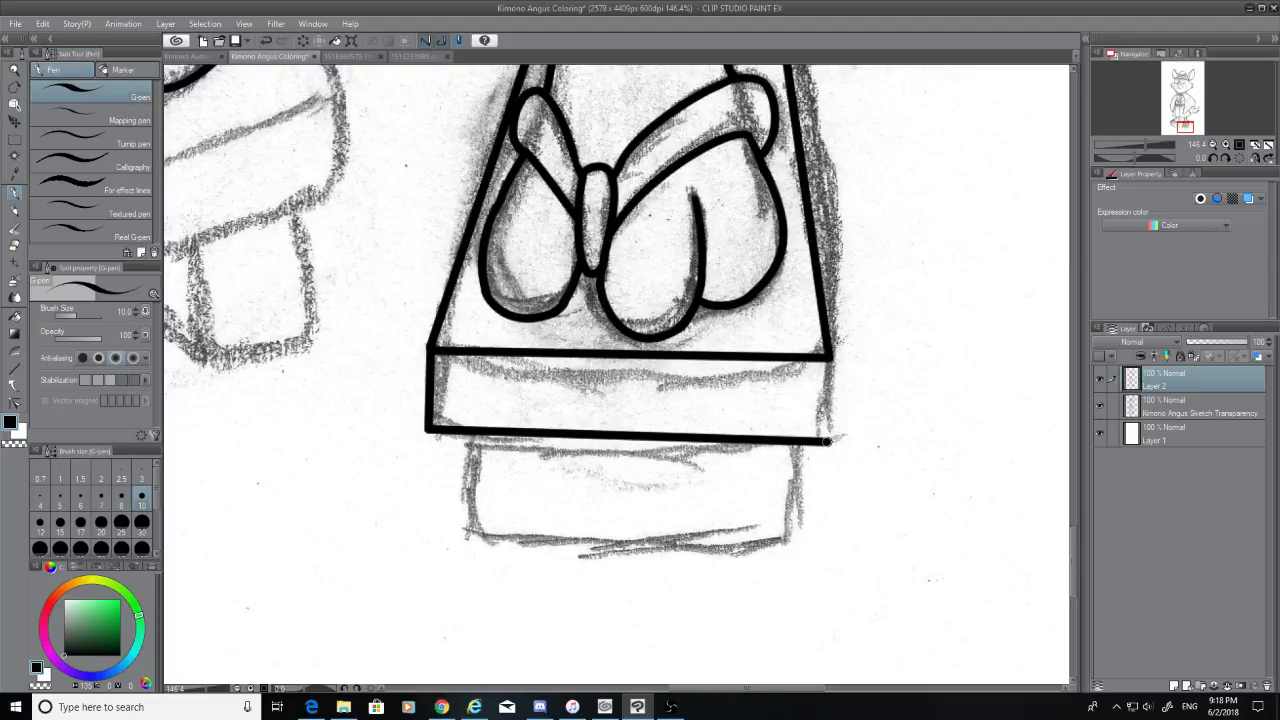
{"action": "left_click", "coordinate": [828, 357], "text": "shift"}
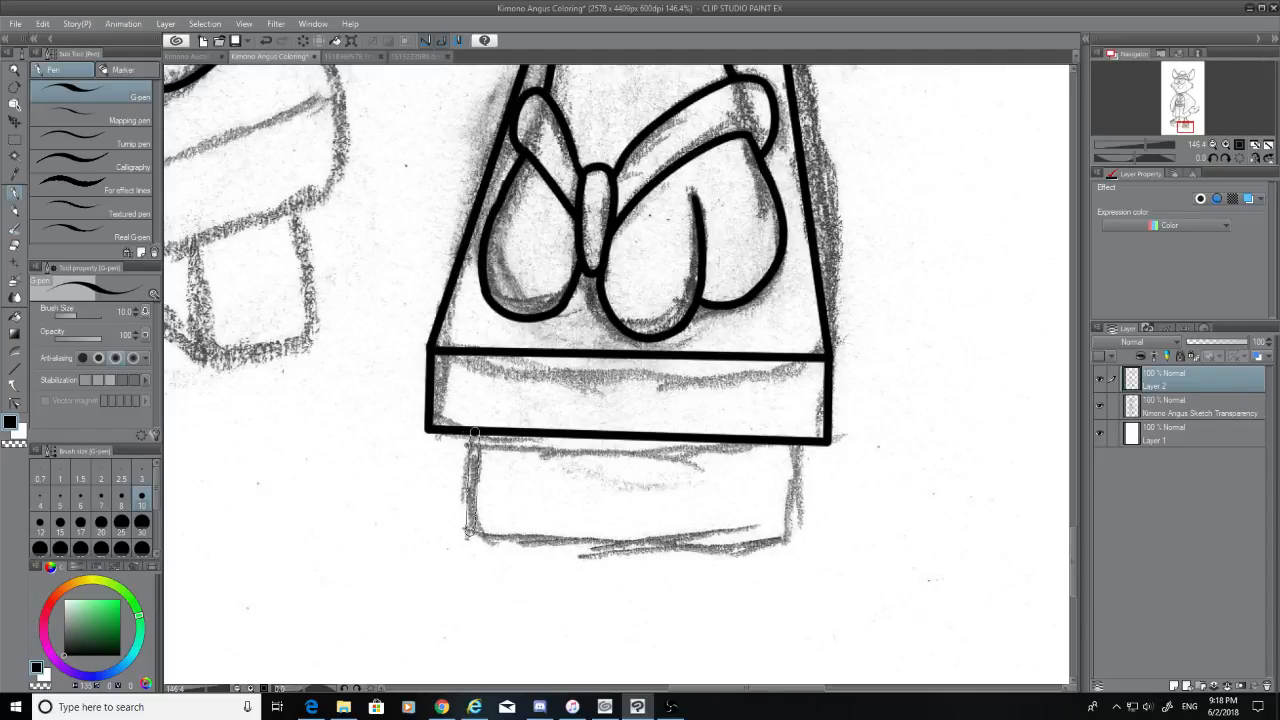
Ink the rectangular wooden tooth under the front-facing sandal's sole with straight lines along the sketch
{"action": "left_click", "coordinate": [474, 532], "text": "shift"}
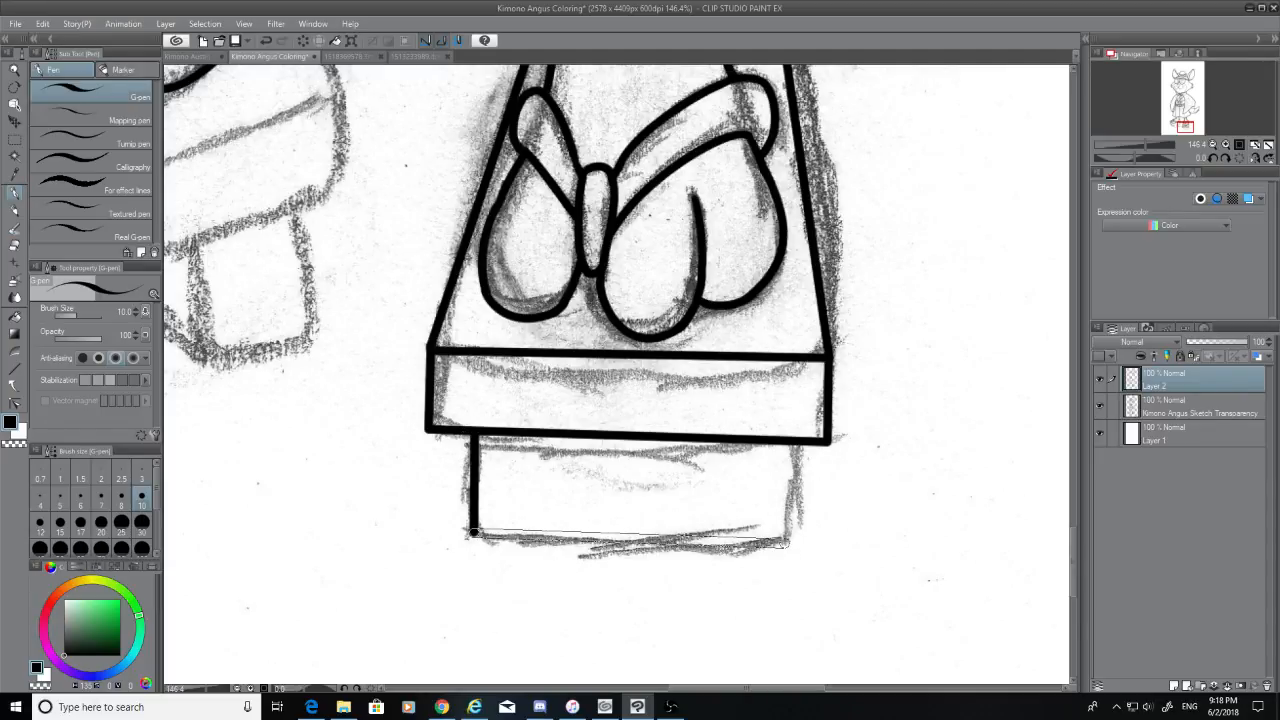
{"action": "left_click", "coordinate": [788, 537], "text": "shift"}
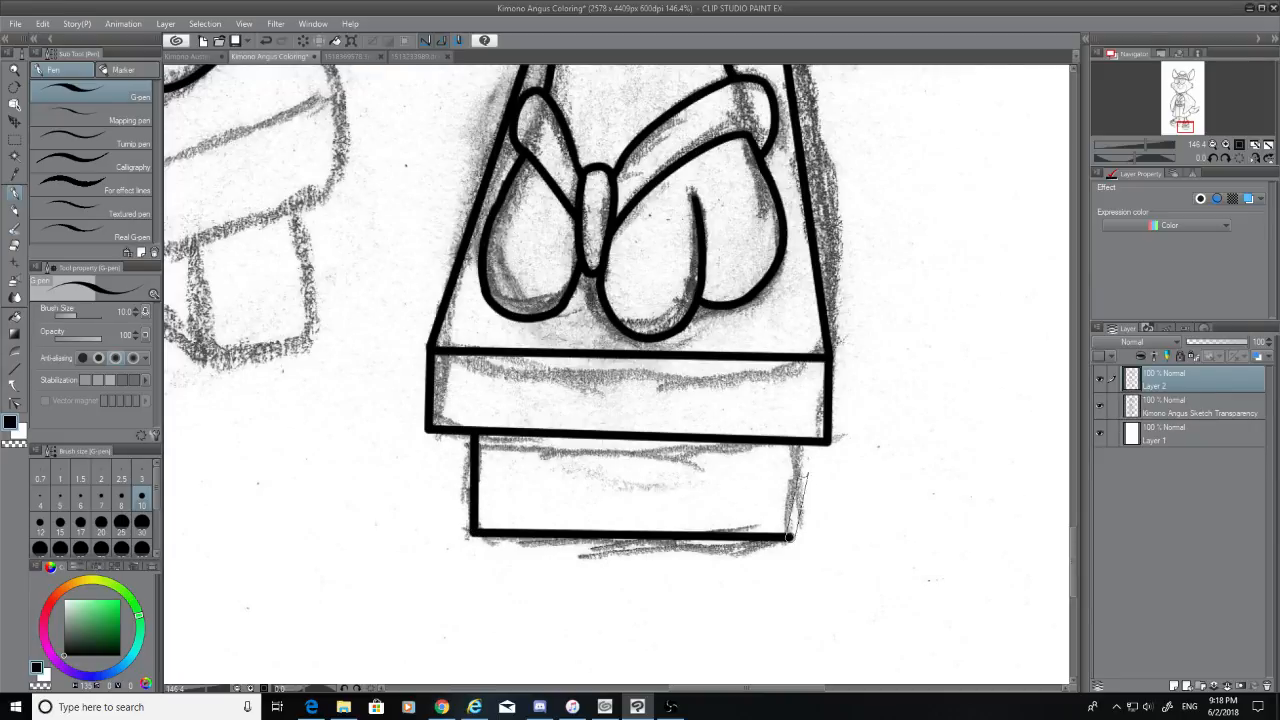
{"action": "left_click", "coordinate": [796, 443], "text": "shift"}
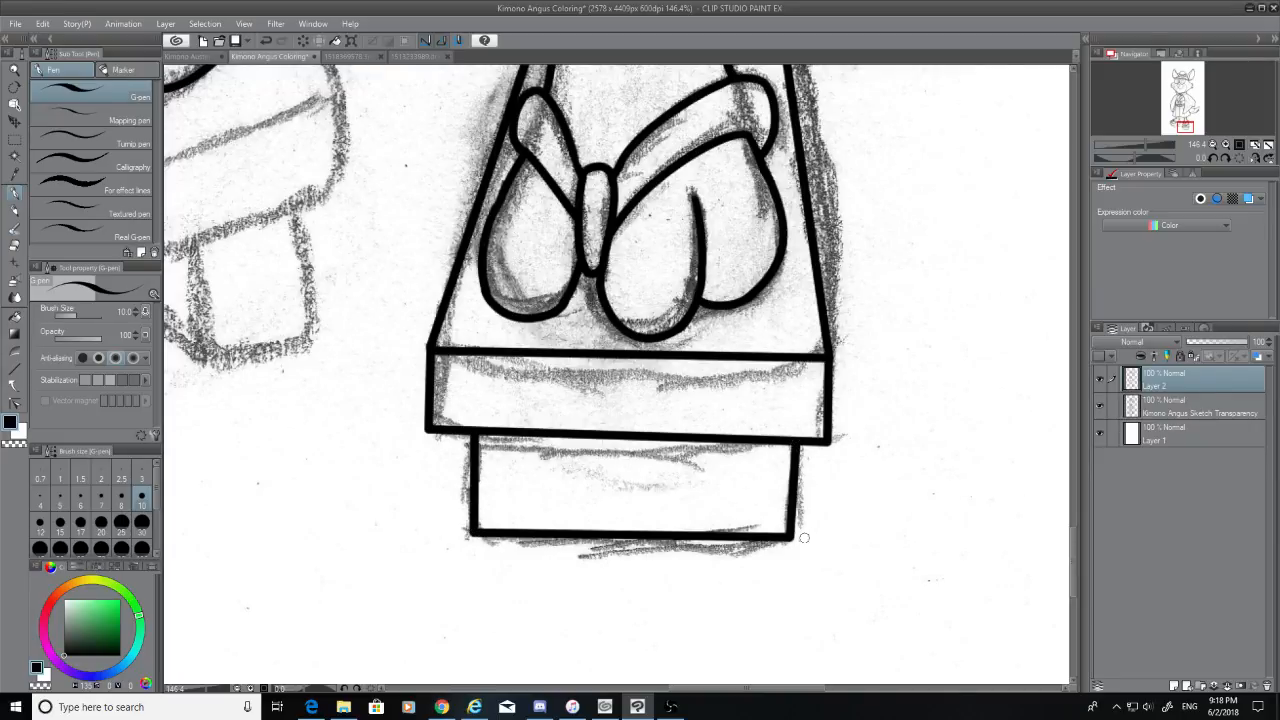
Ink the angled sandal's short edge behind the heel and the slanted right edge of its sole top
{"action": "scroll", "coordinate": [791, 544], "scroll_direction": "down", "scroll_amount": 4}
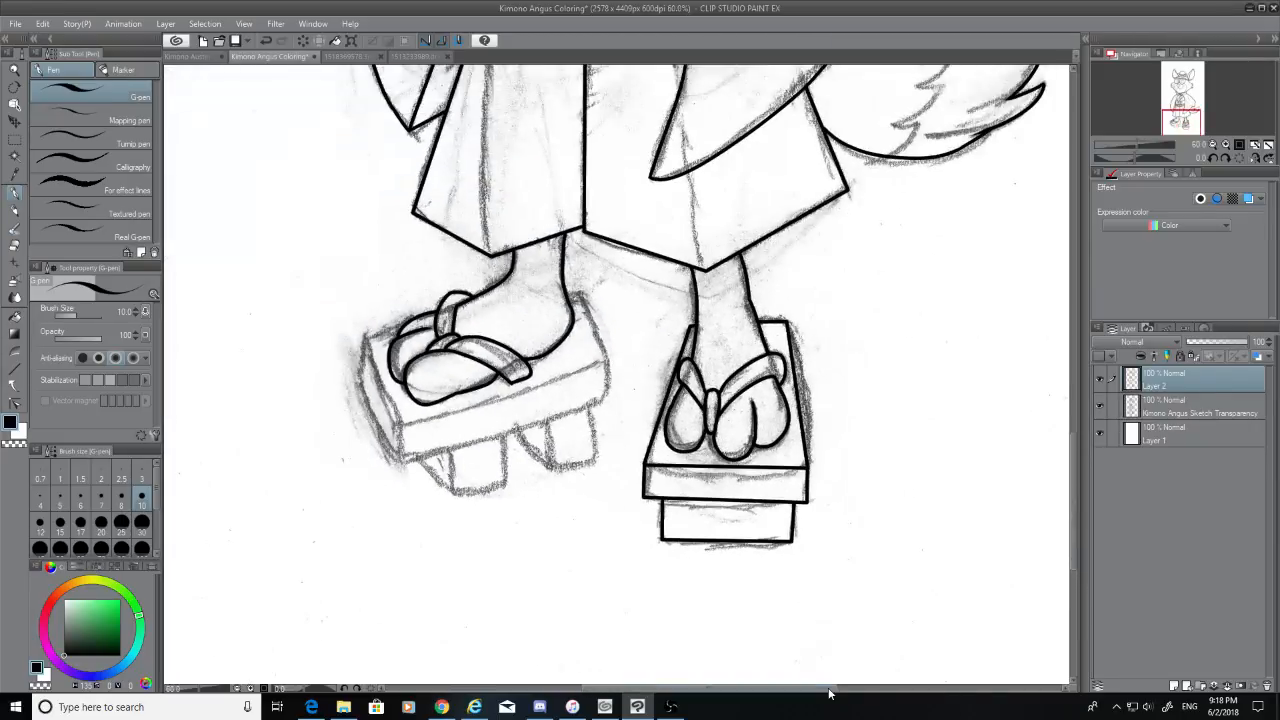
{"action": "left_click_drag", "start_coordinate": [830, 689], "coordinate": [781, 697]}
{"action": "scroll", "coordinate": [787, 373], "scroll_direction": "up", "scroll_amount": 3}
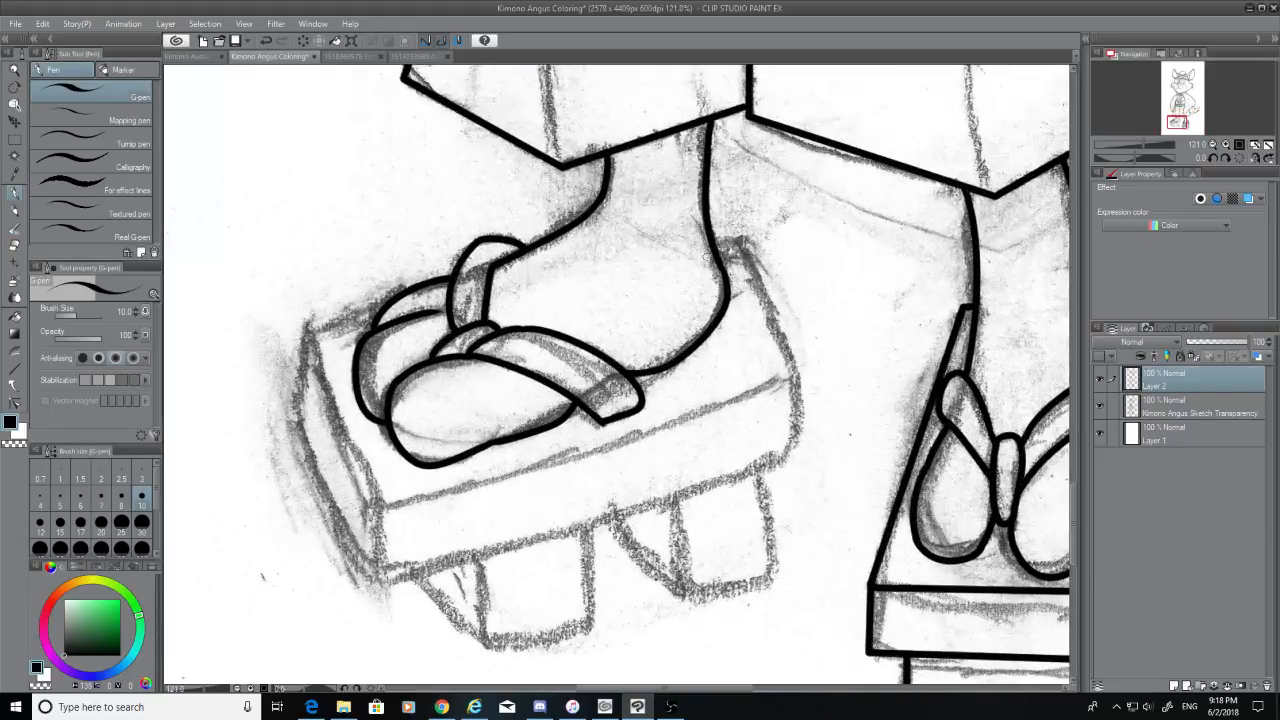
{"action": "left_click", "coordinate": [718, 248]}
{"action": "left_click", "coordinate": [742, 242], "text": "shift"}
{"action": "left_click", "coordinate": [797, 371], "text": "shift"}
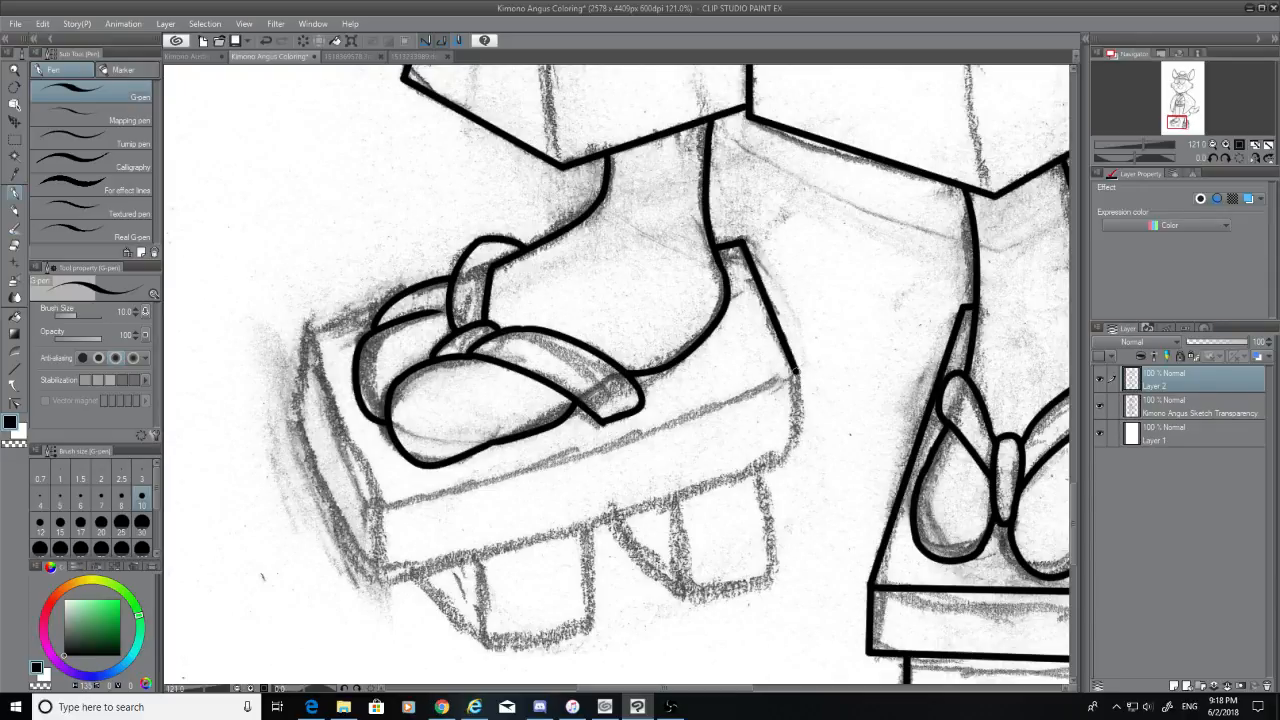
{"action": "left_click", "coordinate": [798, 452], "text": "shift"}
{"action": "key", "text": "ctrl+z"}
{"action": "left_click", "coordinate": [788, 462], "text": "shift"}
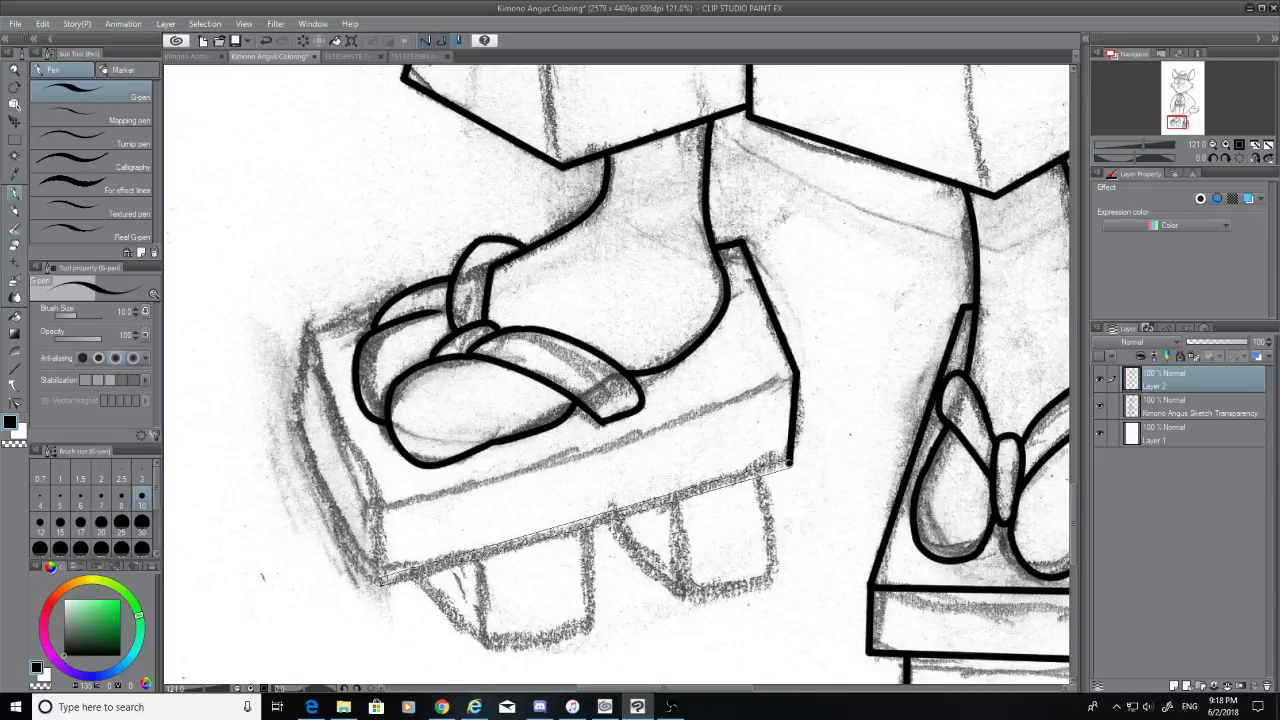
{"action": "left_click", "coordinate": [379, 580], "text": "shift"}
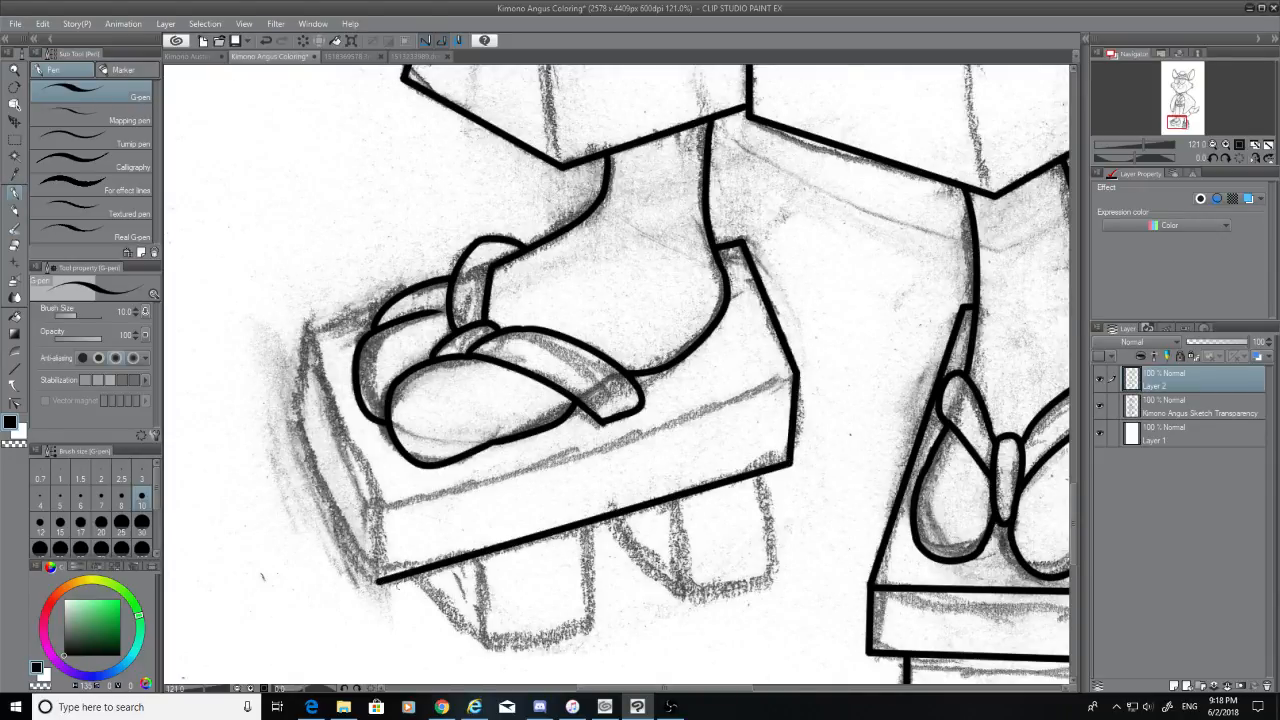
{"action": "key", "text": "ctrl+z"}
{"action": "key", "text": "ctrl+z"}
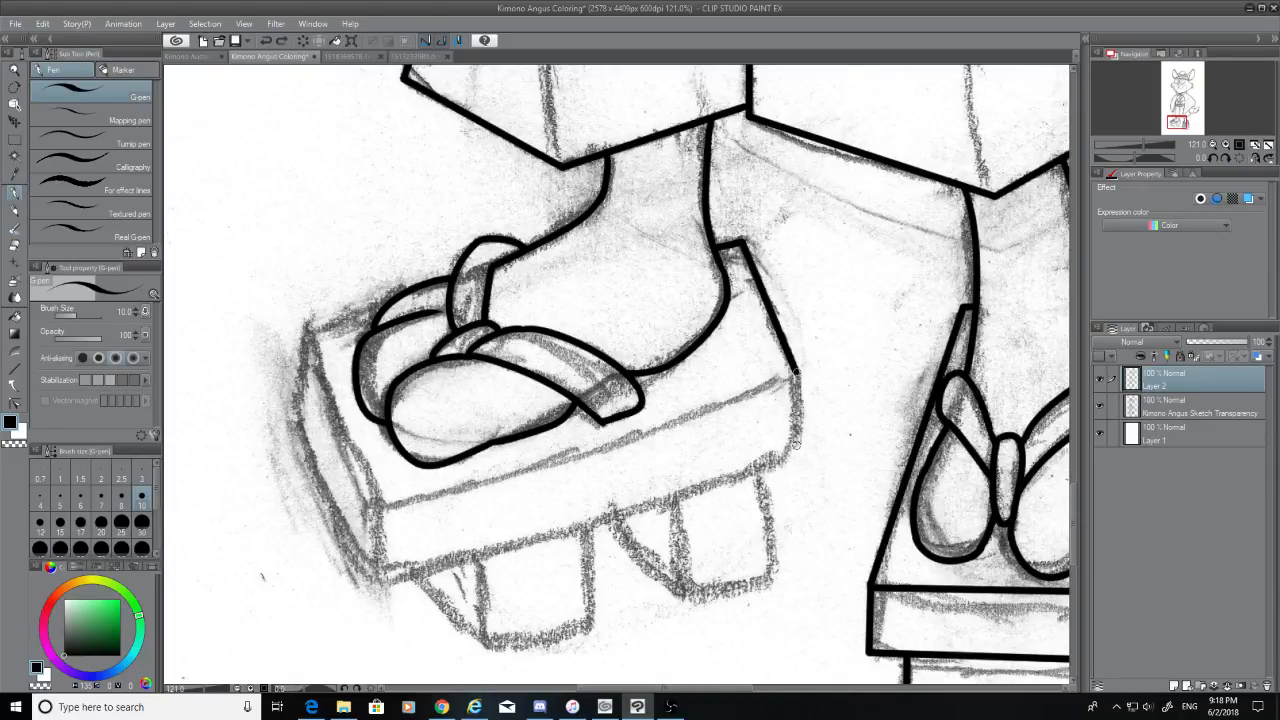
Ink the angled sandal's outer outline from the right corner along the underside, up the left side and across to the foot
{"action": "left_click", "coordinate": [796, 444], "text": "shift"}
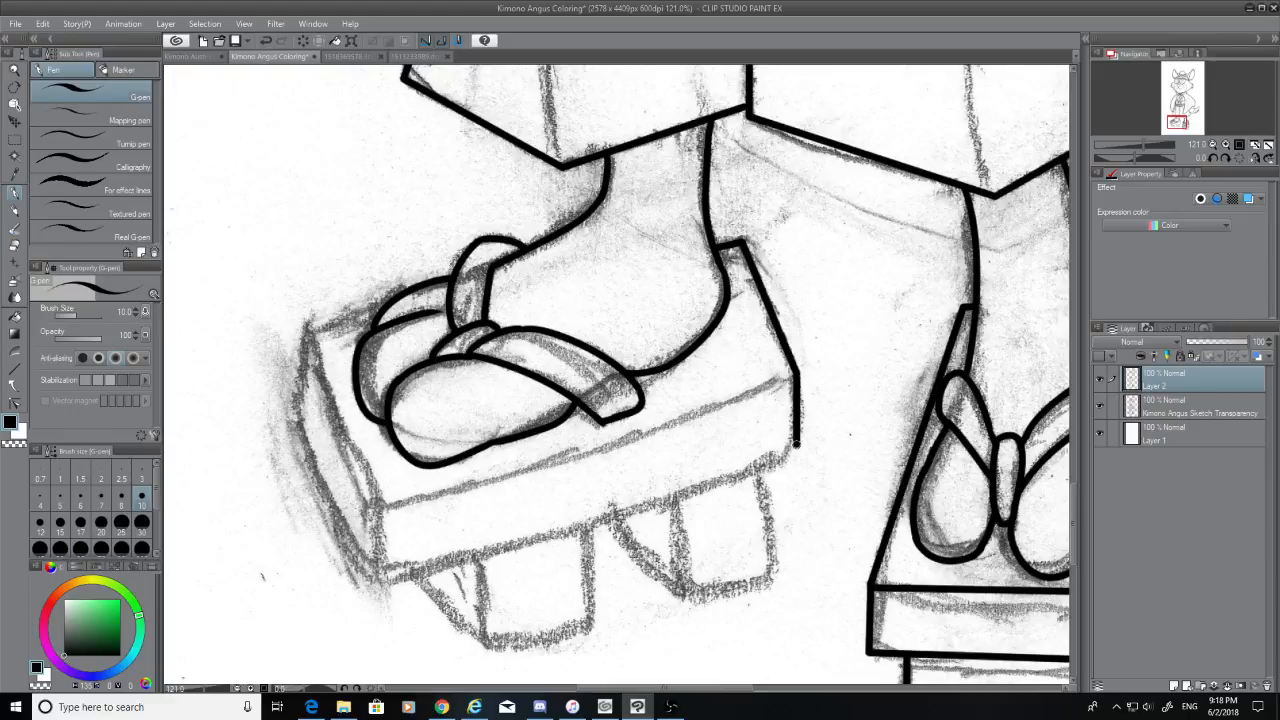
{"action": "left_click", "coordinate": [381, 578], "text": "shift"}
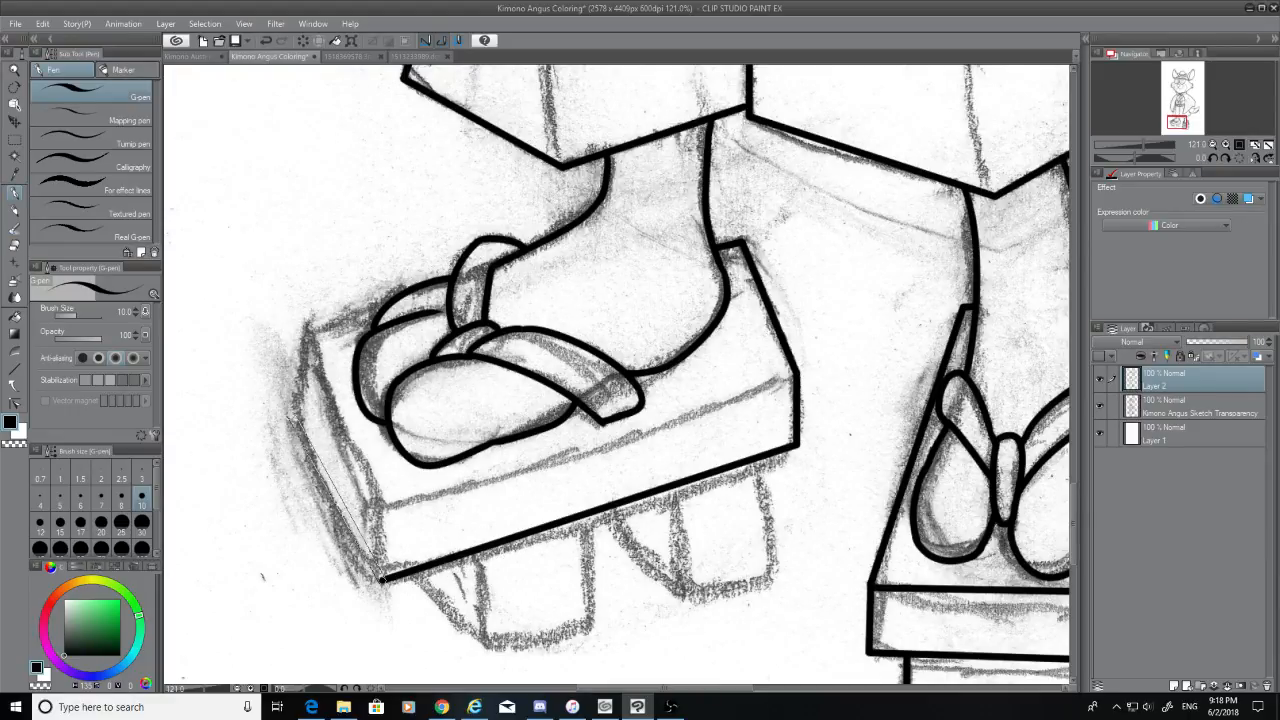
{"action": "left_click", "coordinate": [301, 420], "text": "shift"}
{"action": "left_click", "coordinate": [309, 340], "text": "shift"}
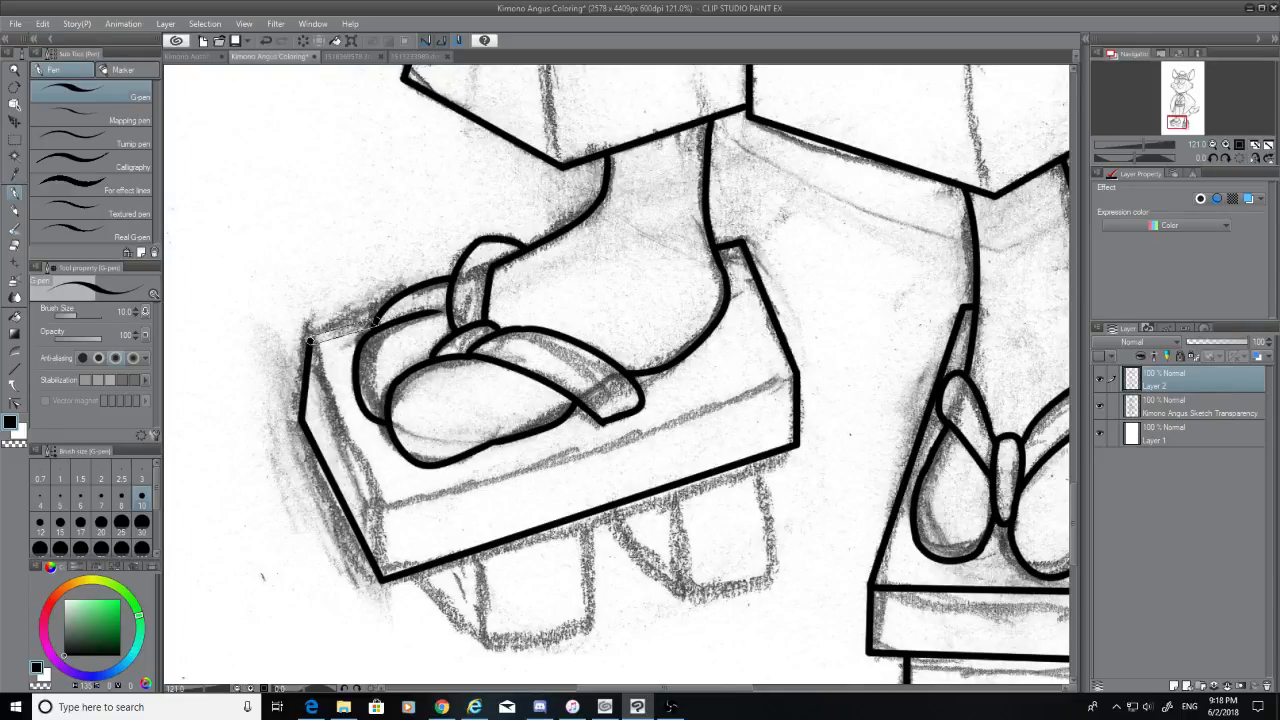
{"action": "left_click", "coordinate": [376, 320], "text": "shift"}
Ink the inner edges of the angled sandal's sole: the top face's left and front edges and the near vertical corner
{"action": "left_click", "coordinate": [311, 341]}
{"action": "left_click", "coordinate": [384, 508], "text": "shift"}
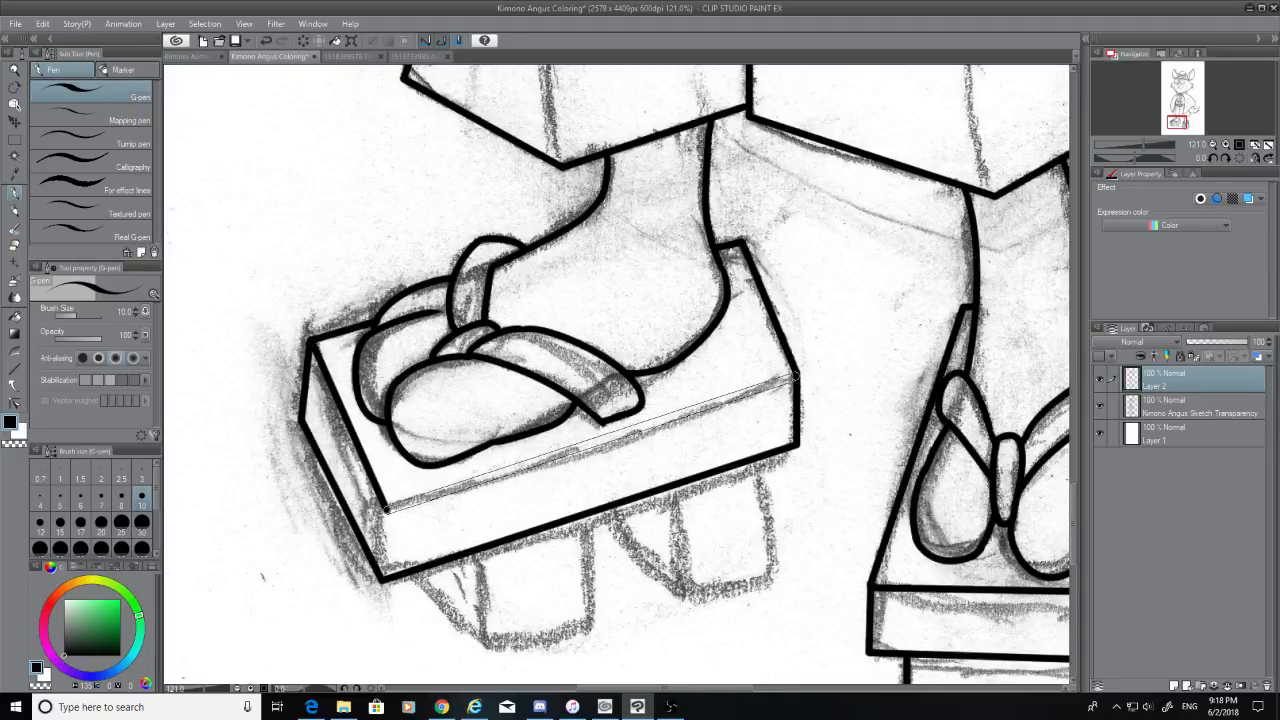
{"action": "left_click", "coordinate": [796, 377], "text": "shift"}
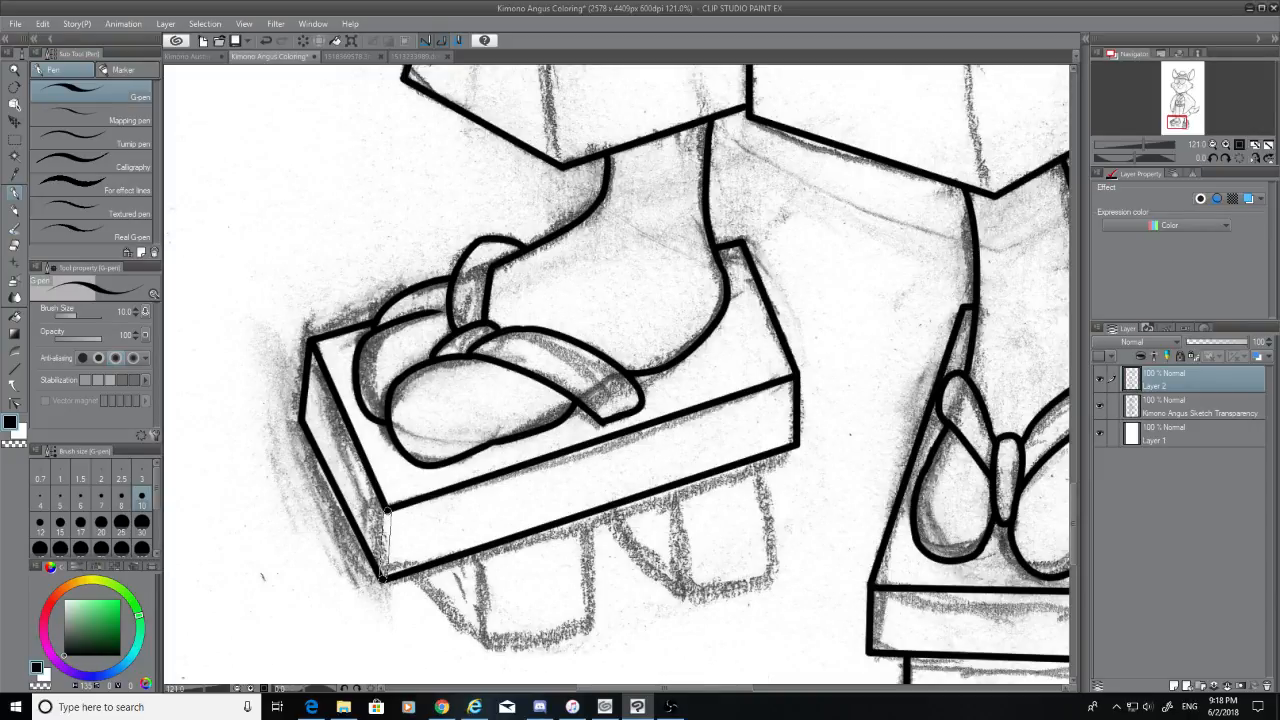
{"action": "left_click", "coordinate": [382, 578], "text": "shift"}
{"action": "scroll", "coordinate": [467, 637], "scroll_direction": "up", "scroll_amount": 1}
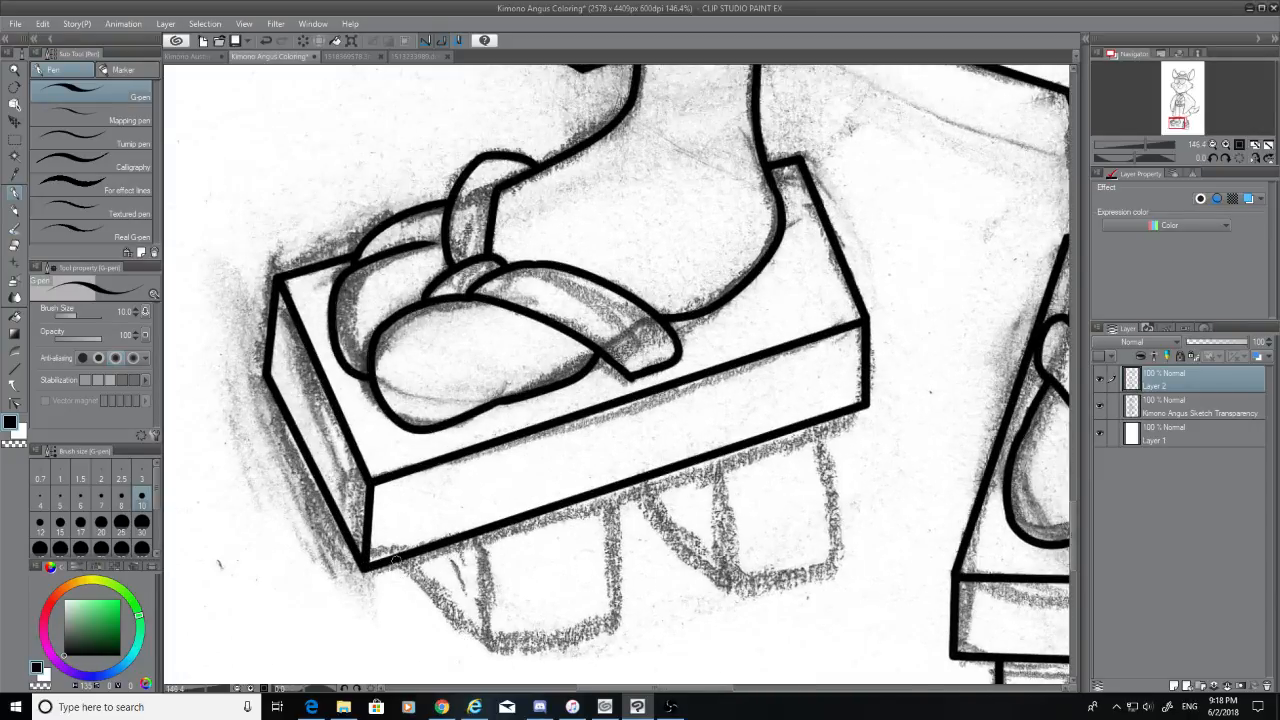
{"action": "left_click", "coordinate": [493, 645], "text": "shift"}
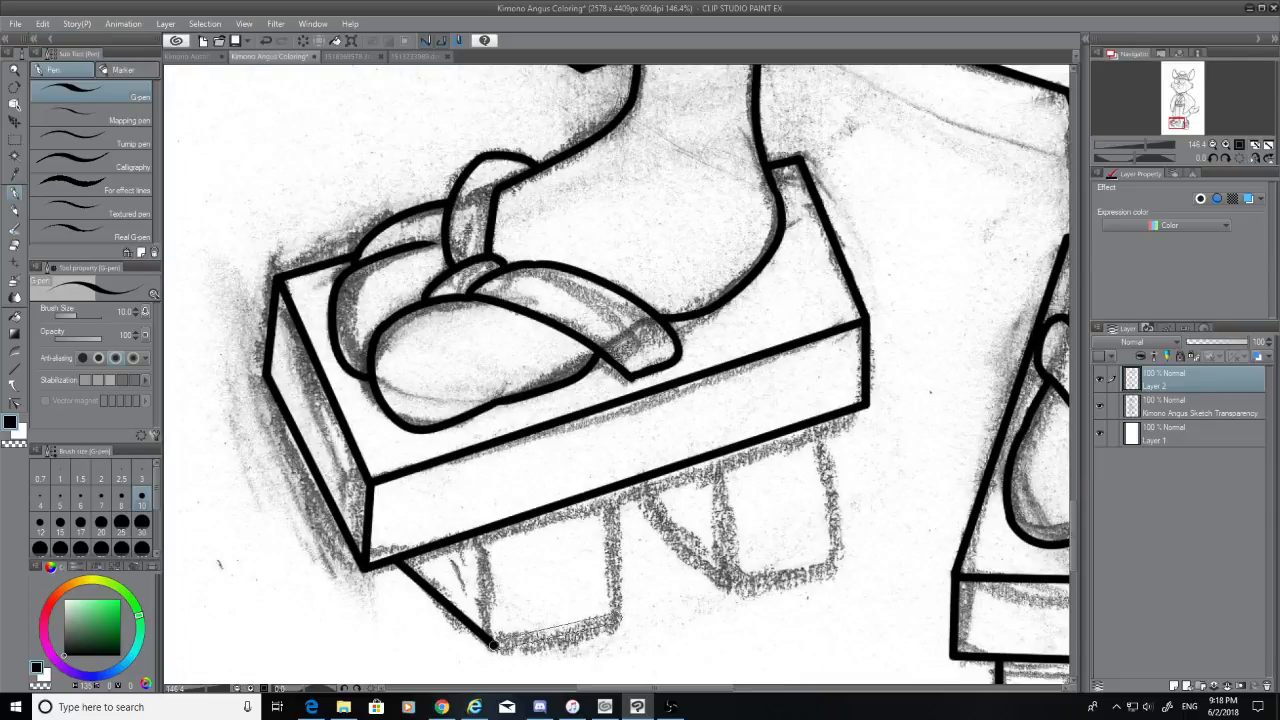
{"action": "left_click", "coordinate": [617, 619], "text": "shift"}
{"action": "key", "text": "ctrl+z"}
{"action": "key", "text": "ctrl+z"}
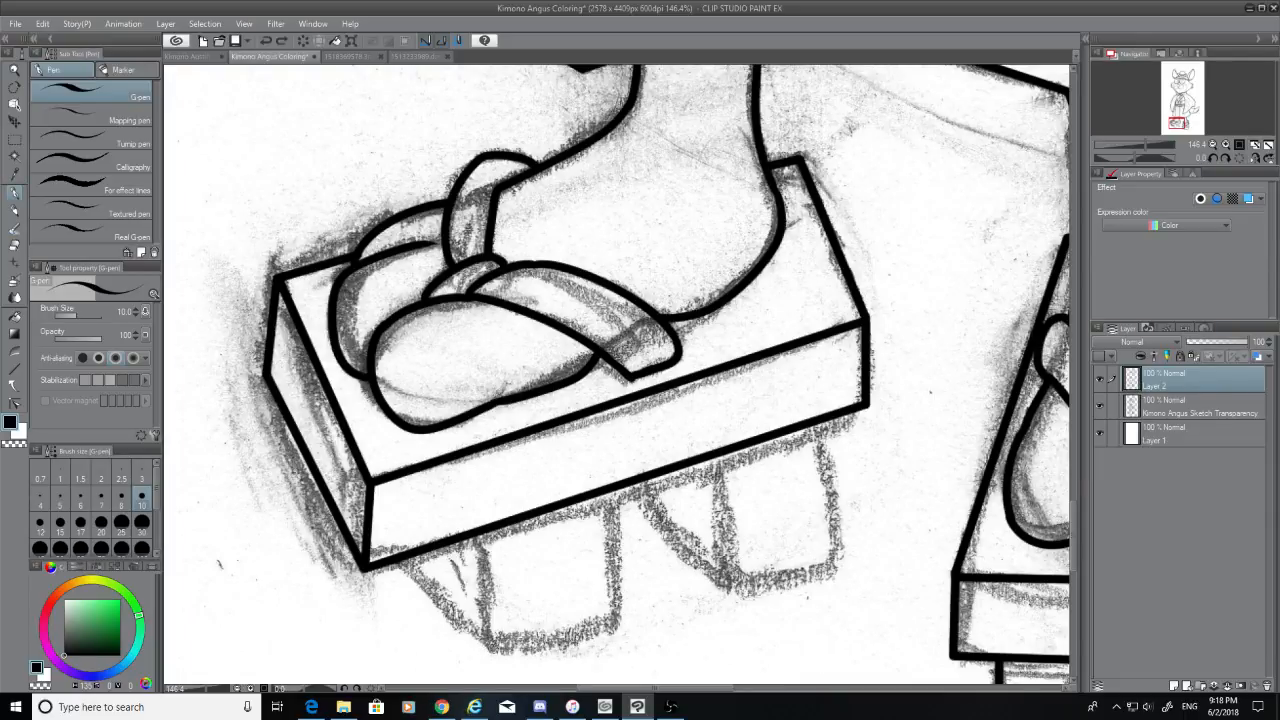
Ink the outline of the left tooth under the angled sandal: slanted side, bottom edge and right side up to the sole
{"action": "left_click", "coordinate": [493, 648], "text": "shift"}
{"action": "left_click", "coordinate": [617, 619], "text": "shift"}
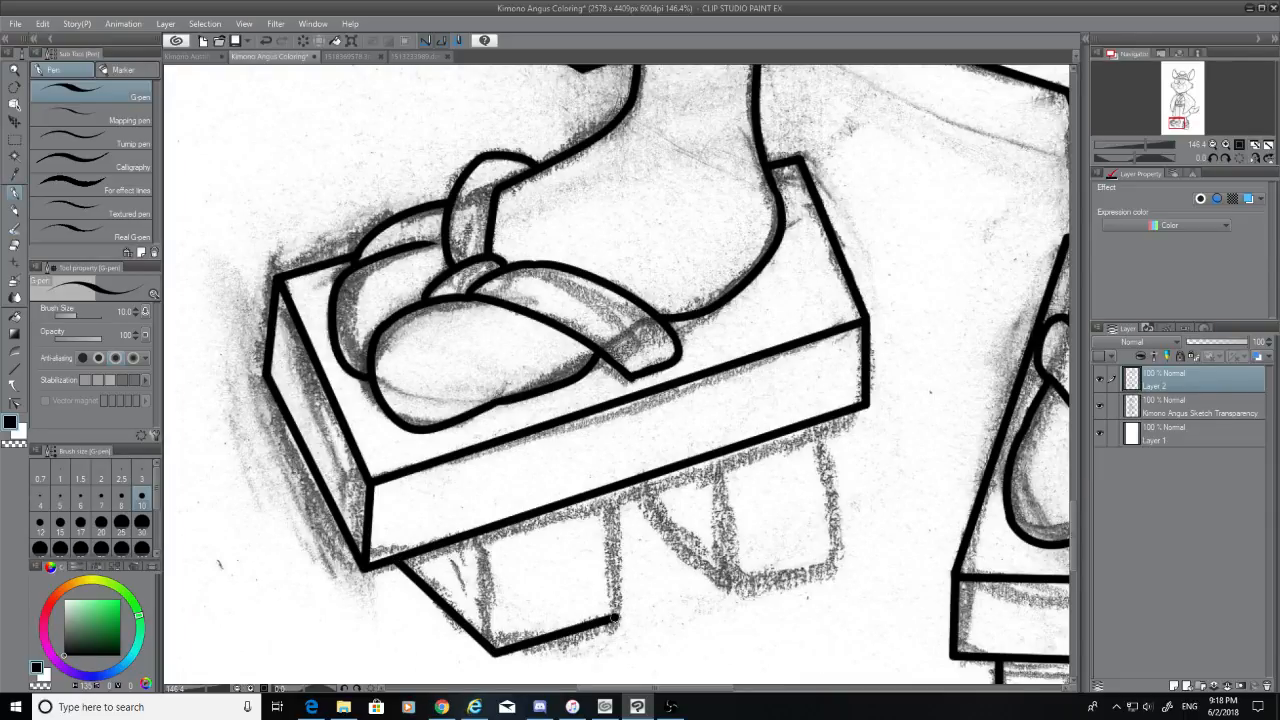
{"action": "left_click", "coordinate": [614, 490], "text": "shift"}
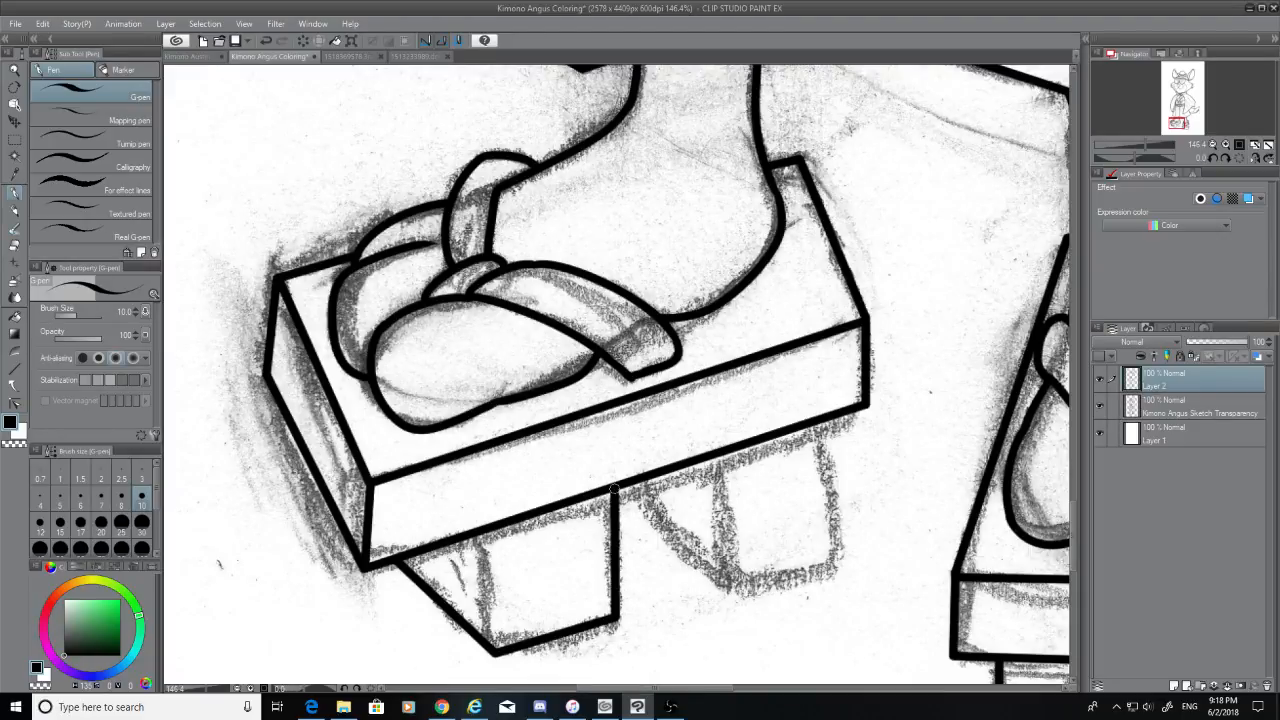
{"action": "left_click", "coordinate": [484, 530]}
{"action": "left_click", "coordinate": [495, 648], "text": "shift"}
{"action": "key", "text": "ctrl+z"}
Ink the left tooth's inner vertical edge straight down from the sole to its lowest corner
{"action": "left_click", "coordinate": [495, 528]}
{"action": "left_click", "coordinate": [496, 652], "text": "shift"}
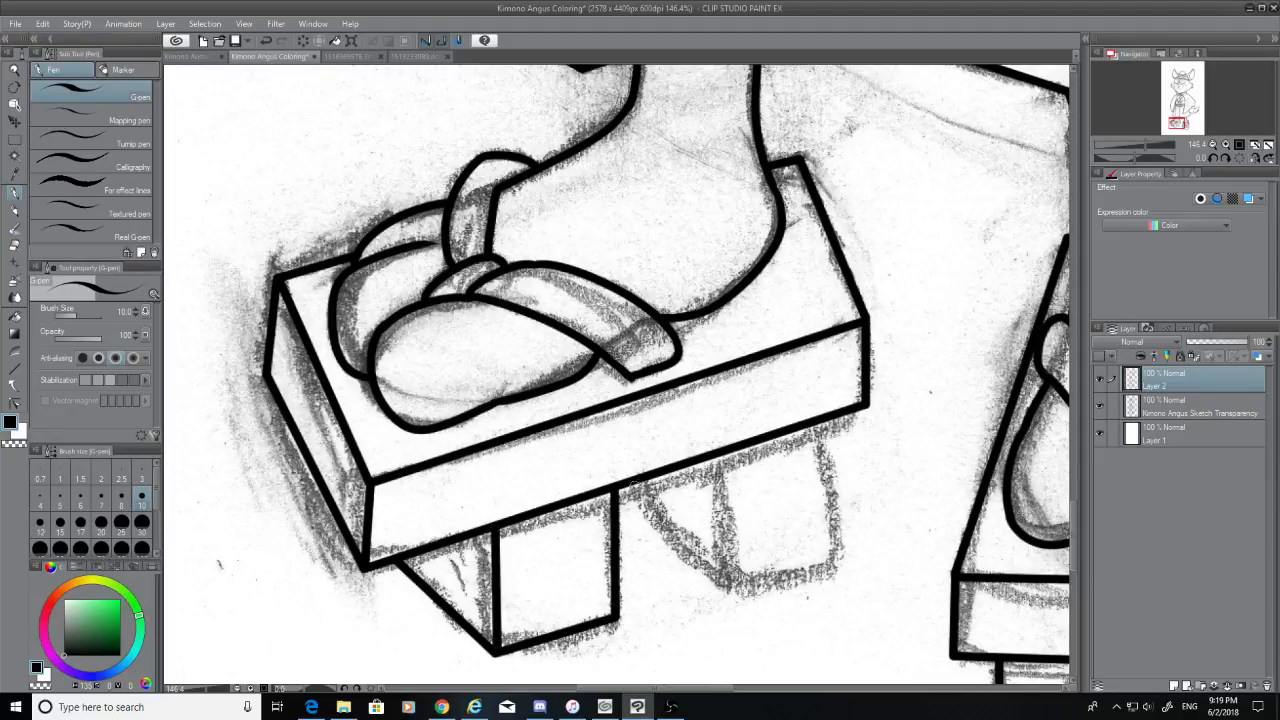
Ink the slanted side of the angled sandal's right tooth from the sole's underside to its lowest corner
{"action": "left_click", "coordinate": [638, 482]}
{"action": "left_click", "coordinate": [730, 587], "text": "shift"}
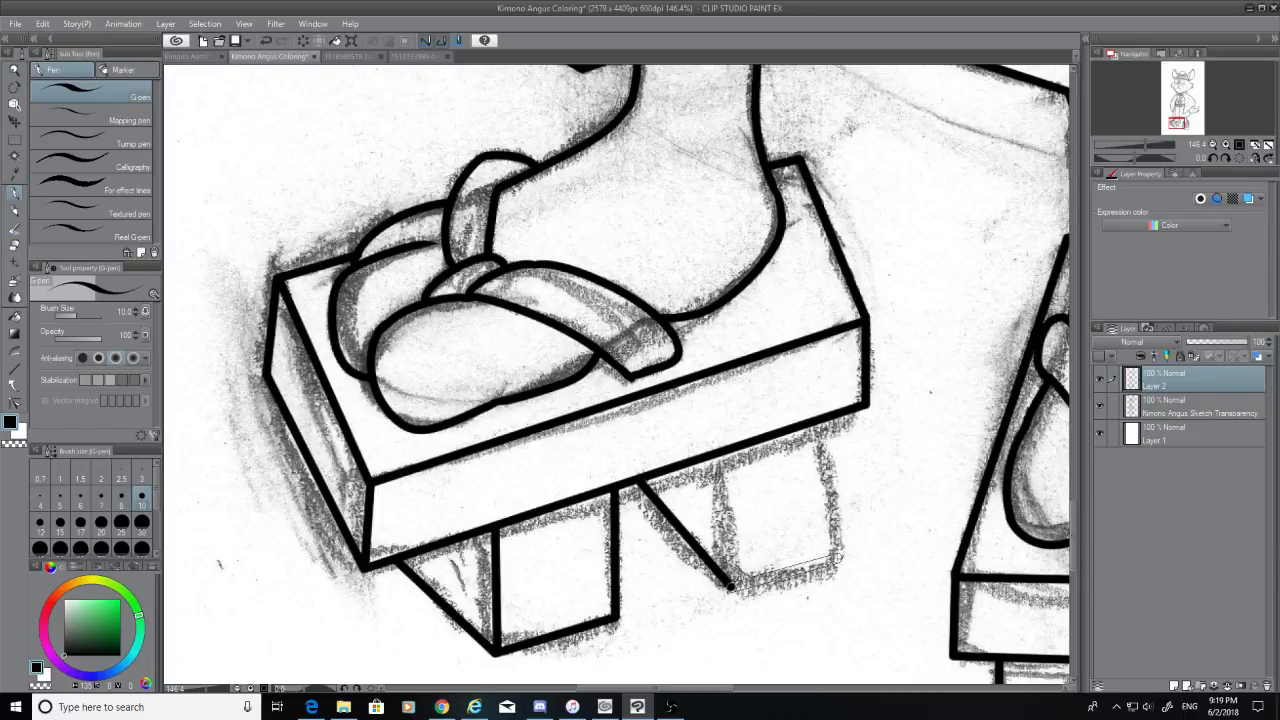
{"action": "left_click", "coordinate": [838, 556], "text": "shift"}
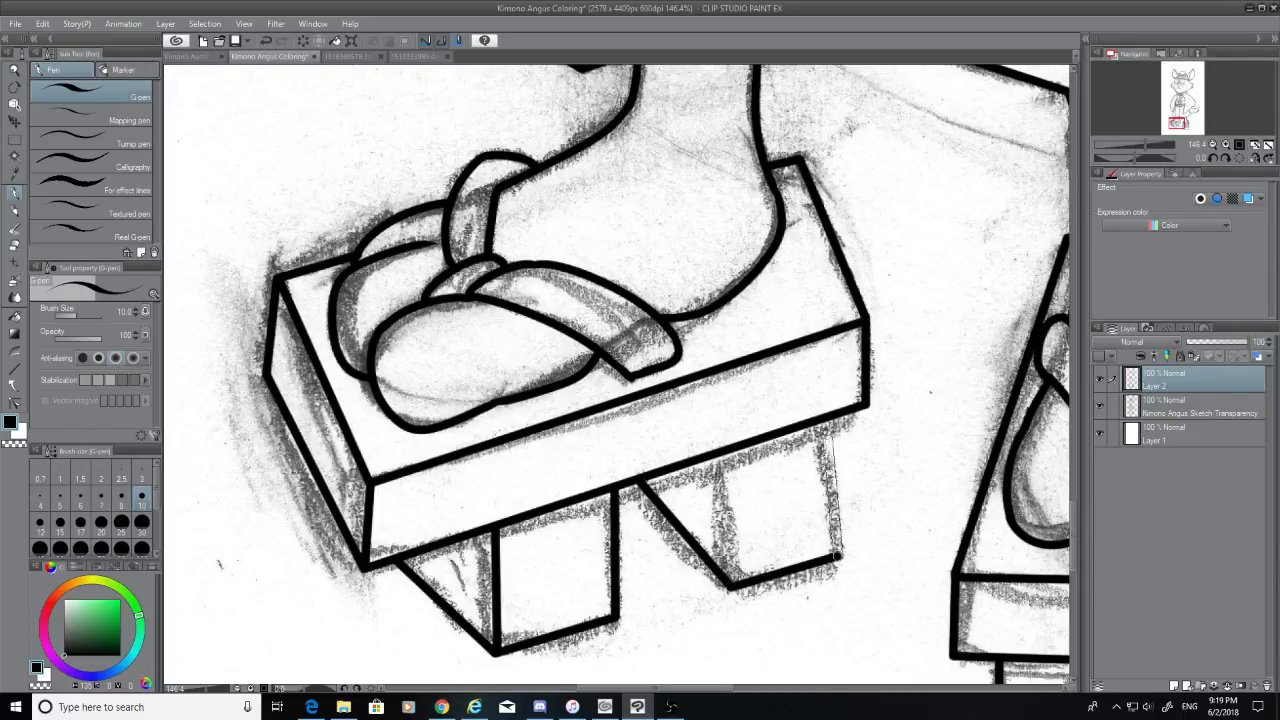
{"action": "left_click", "coordinate": [836, 418], "text": "shift"}
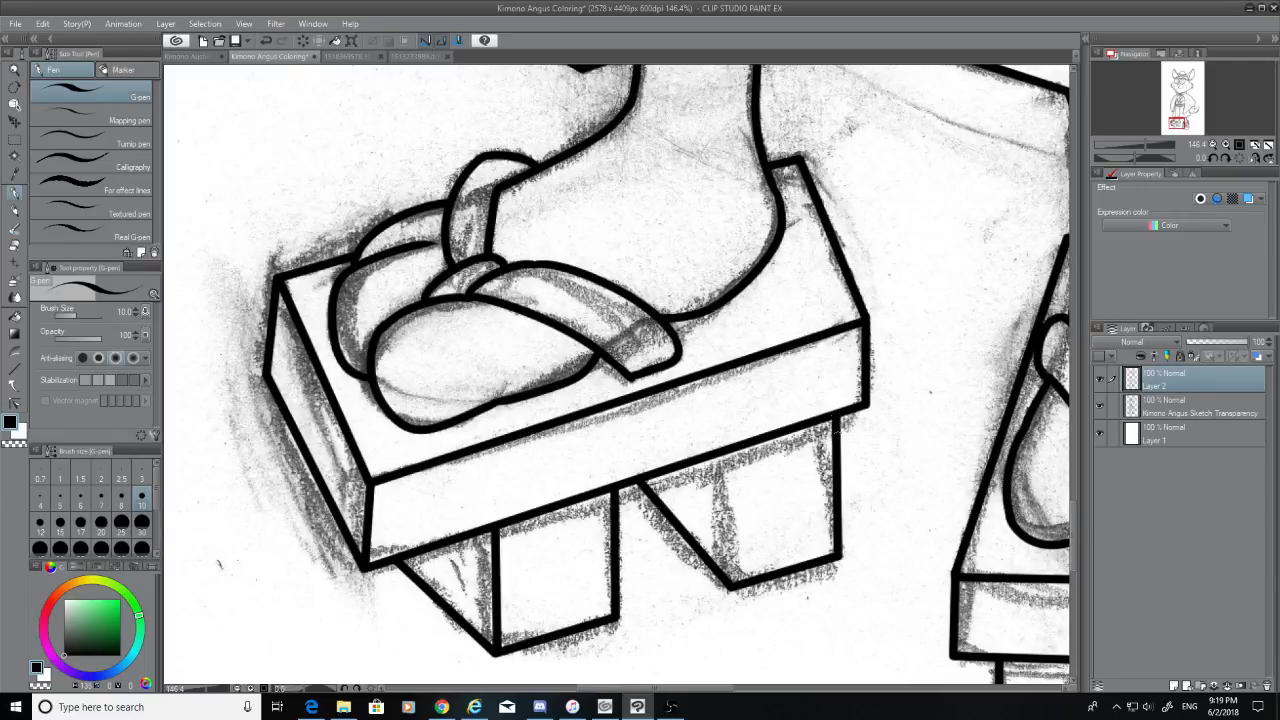
{"action": "key", "text": "ctrl+z"}
{"action": "key", "text": "ctrl+z"}
Ink the right tooth's bottom edge, its right side leaning inward up to the sole, and its inner vertical edge
{"action": "left_click", "coordinate": [831, 559], "text": "shift"}
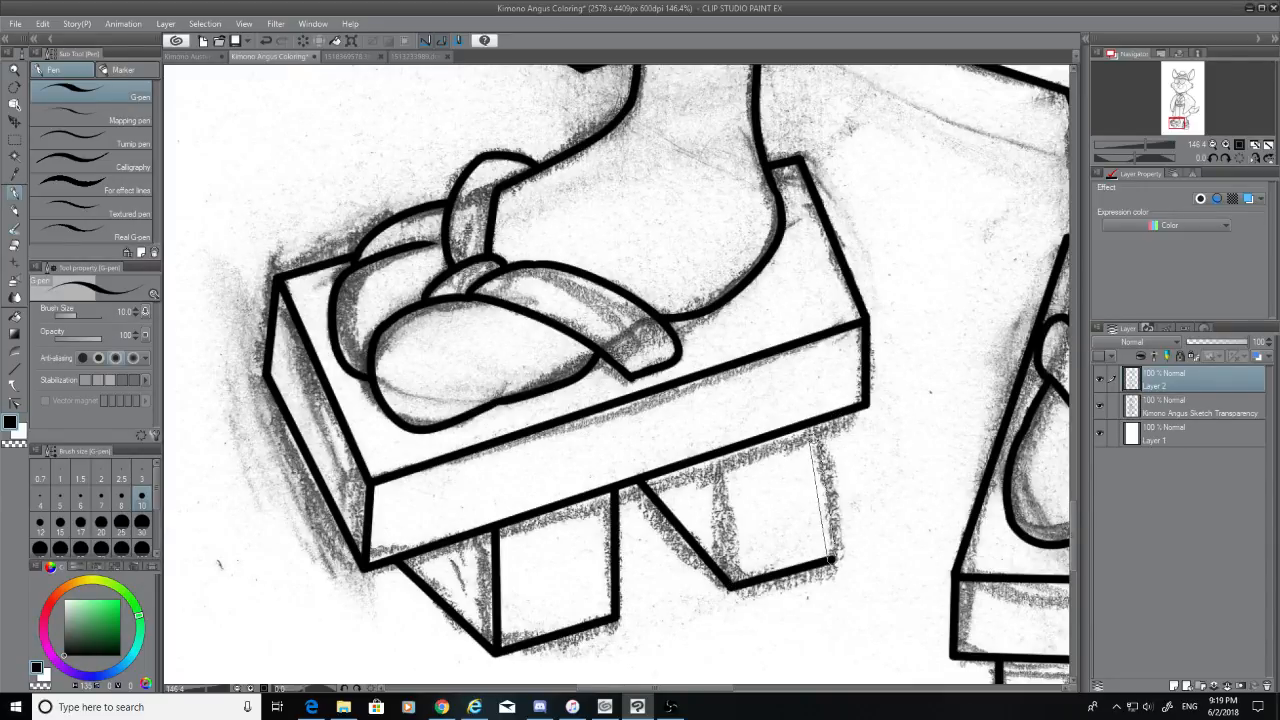
{"action": "left_click", "coordinate": [819, 423], "text": "shift"}
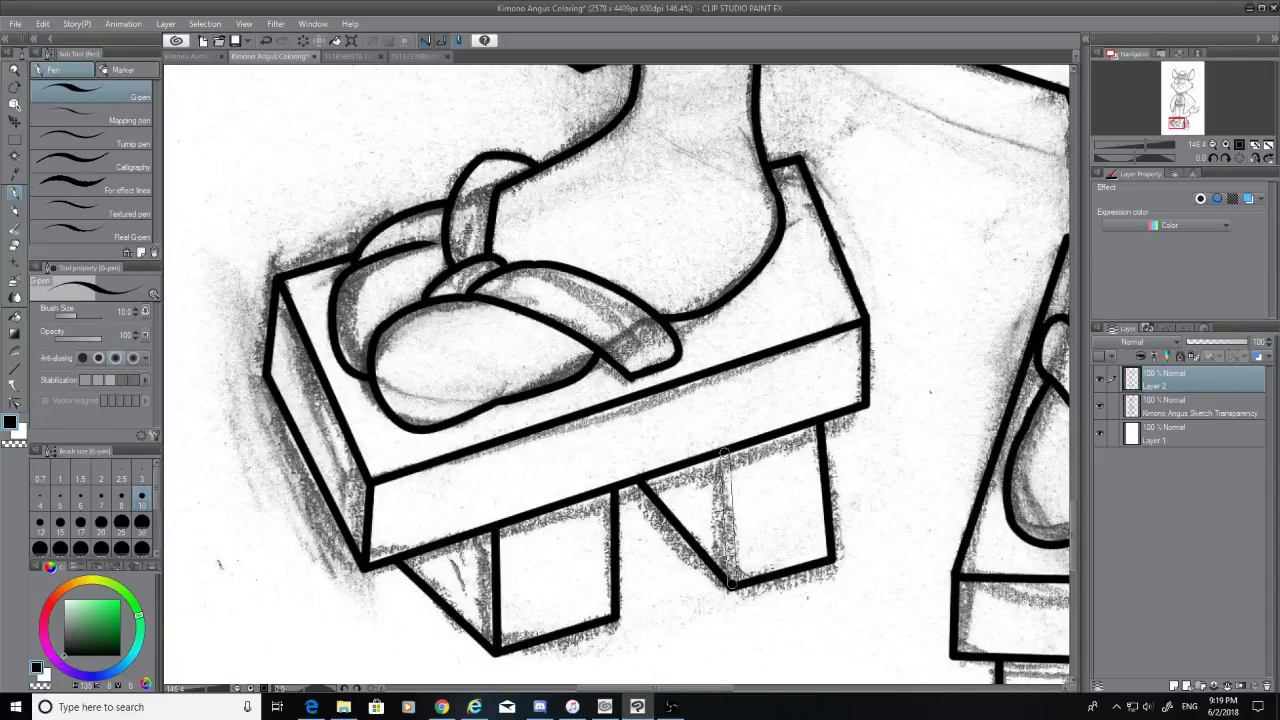
{"action": "left_click", "coordinate": [722, 453], "text": "shift"}
{"action": "scroll", "coordinate": [696, 588], "scroll_direction": "down", "scroll_amount": 4}
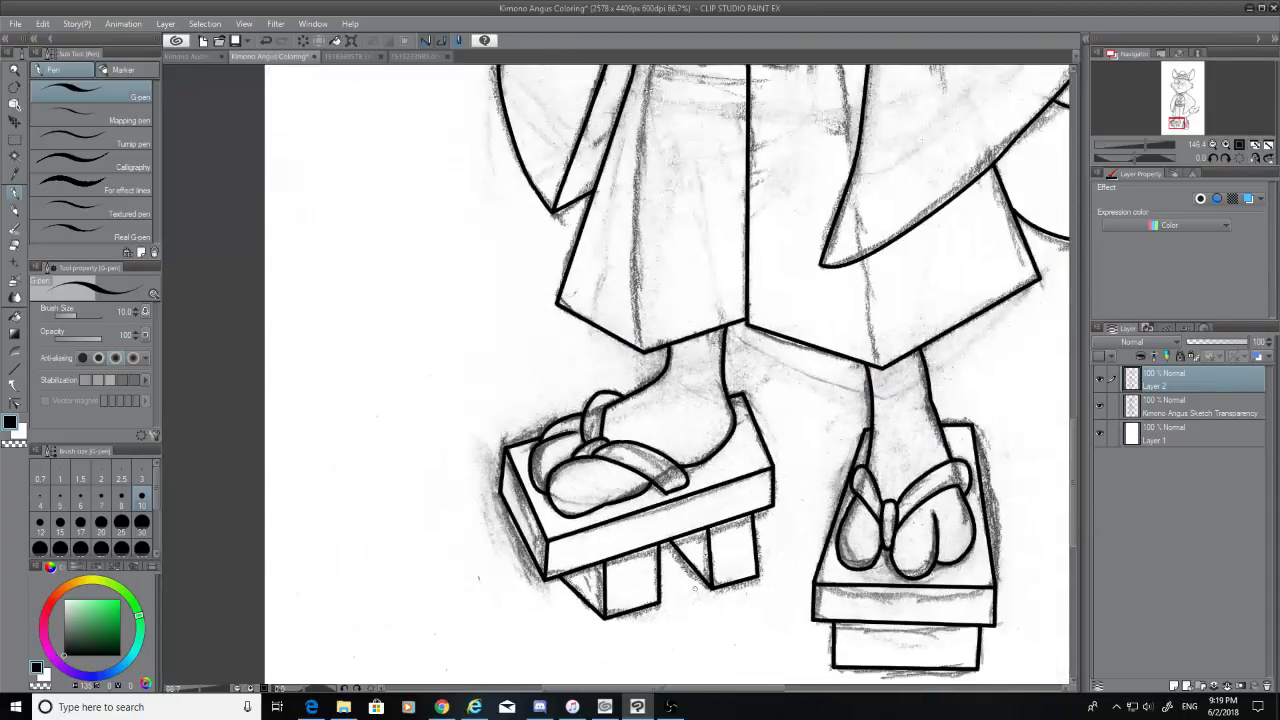
Undo all the inked lines of the angled sandal's right tooth back to the bare pencil sketch
{"action": "left_click_drag", "start_coordinate": [1073, 436], "coordinate": [1073, 474]}
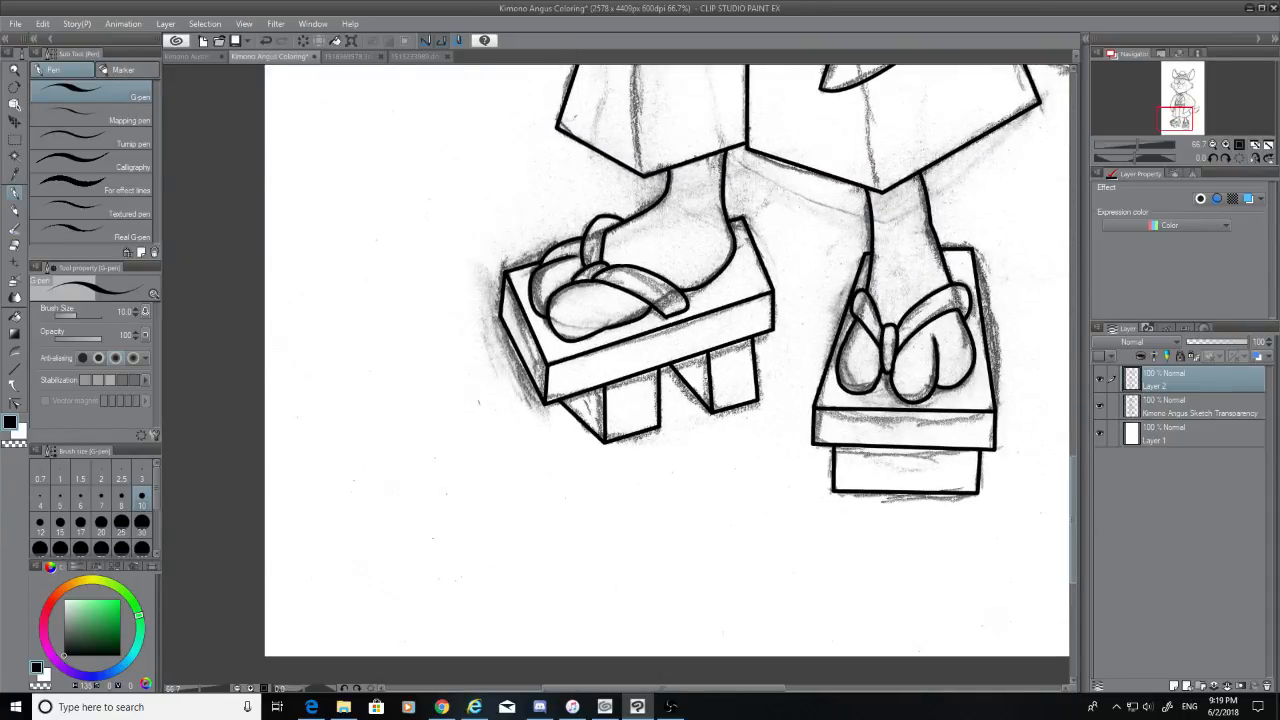
{"action": "scroll", "coordinate": [736, 448], "scroll_direction": "up", "scroll_amount": 8}
{"action": "scroll", "coordinate": [688, 325], "scroll_direction": "up", "scroll_amount": 1}
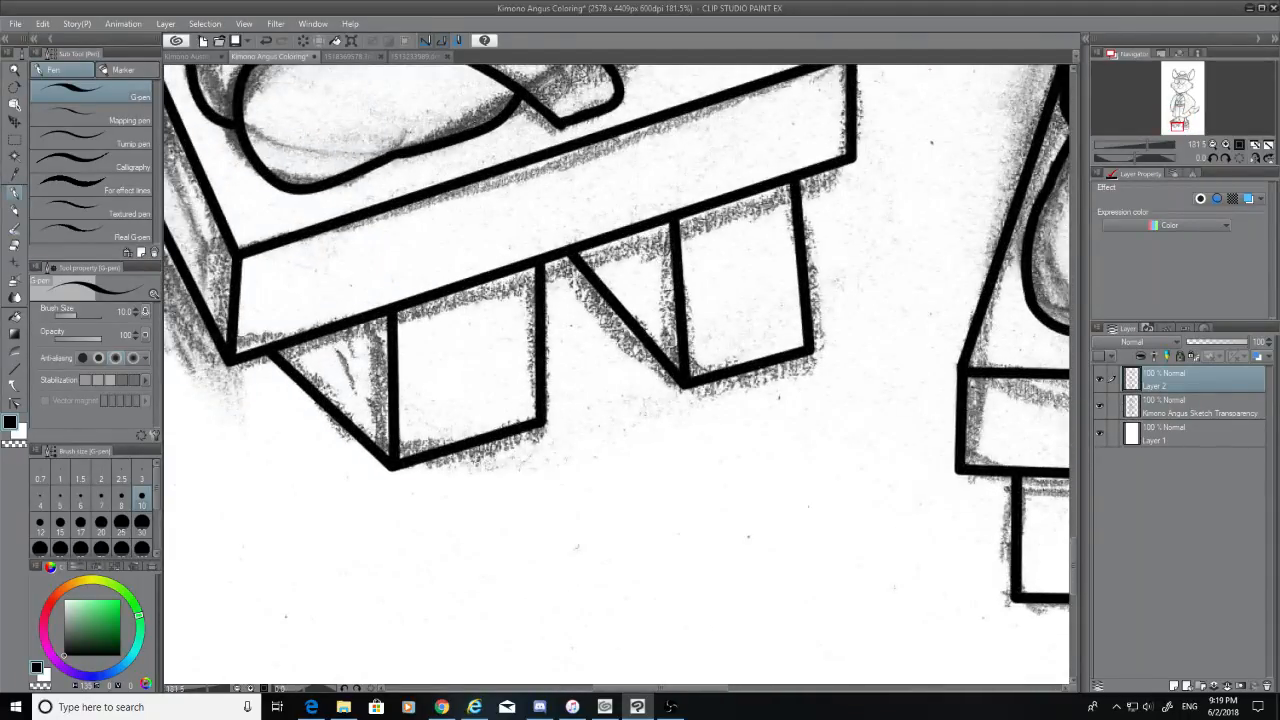
{"action": "key", "text": "ctrl+z"}
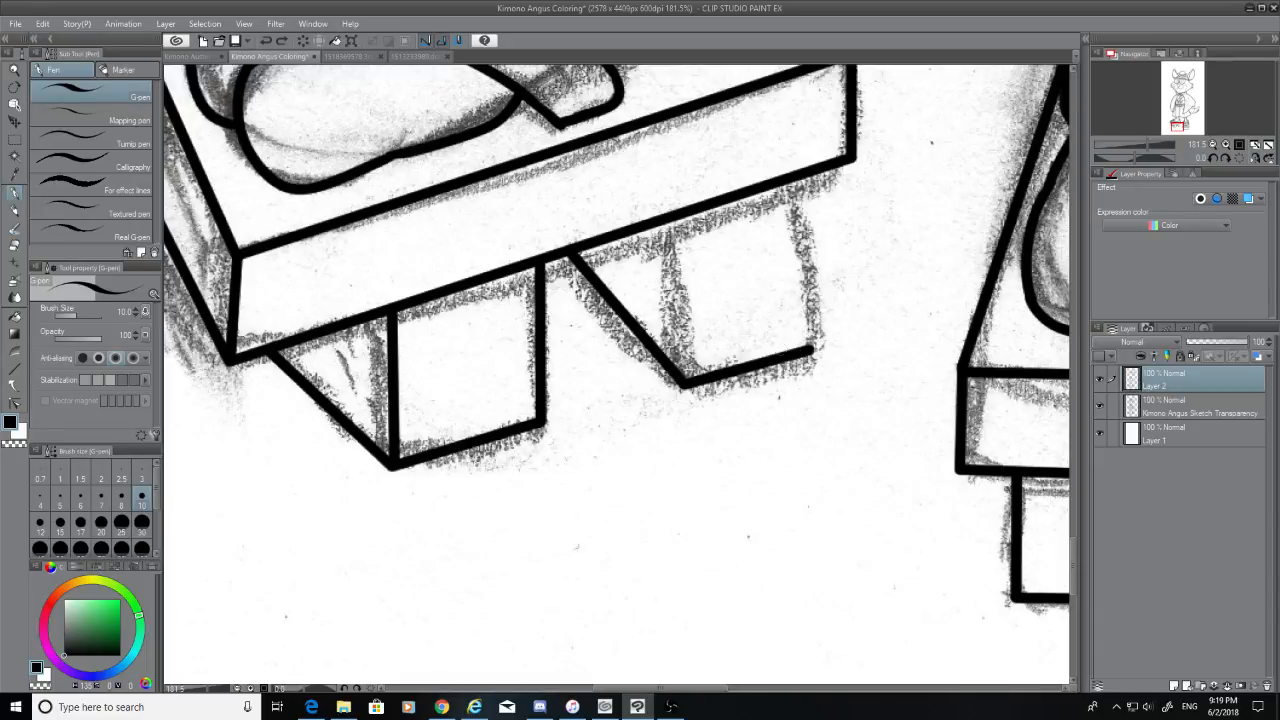
{"action": "key", "text": "ctrl+z"}
{"action": "key", "text": "ctrl+z"}
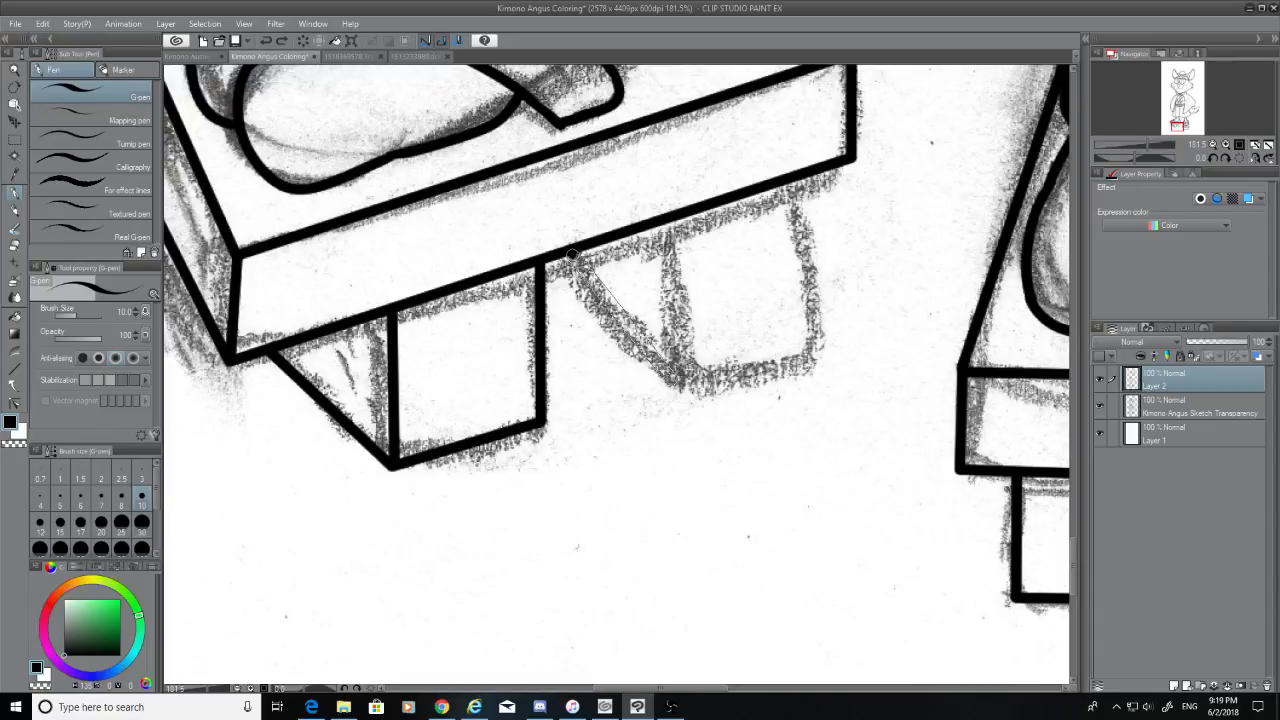
Re-ink the angled sandal's right tooth with straight lines: slanted side, bottom edge, slightly wider right side, and inner vertical edge
{"action": "left_click", "coordinate": [677, 383], "text": "shift"}
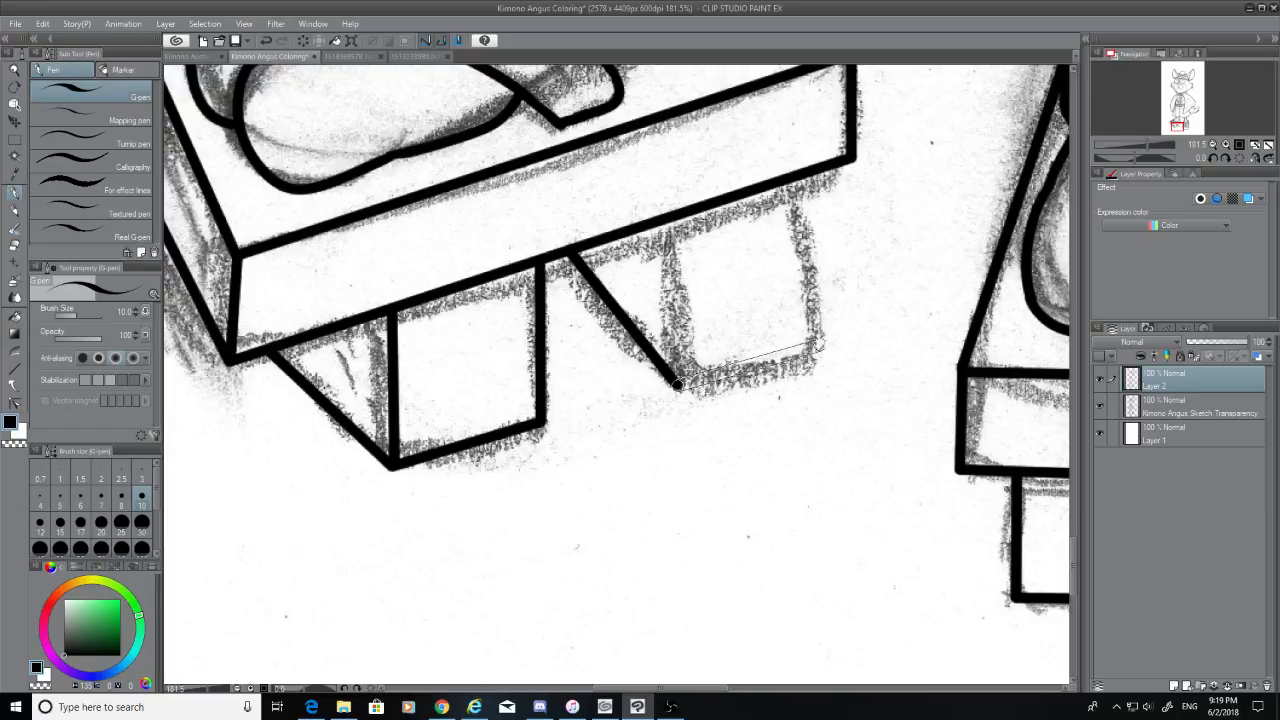
{"action": "left_click", "coordinate": [819, 342], "text": "shift"}
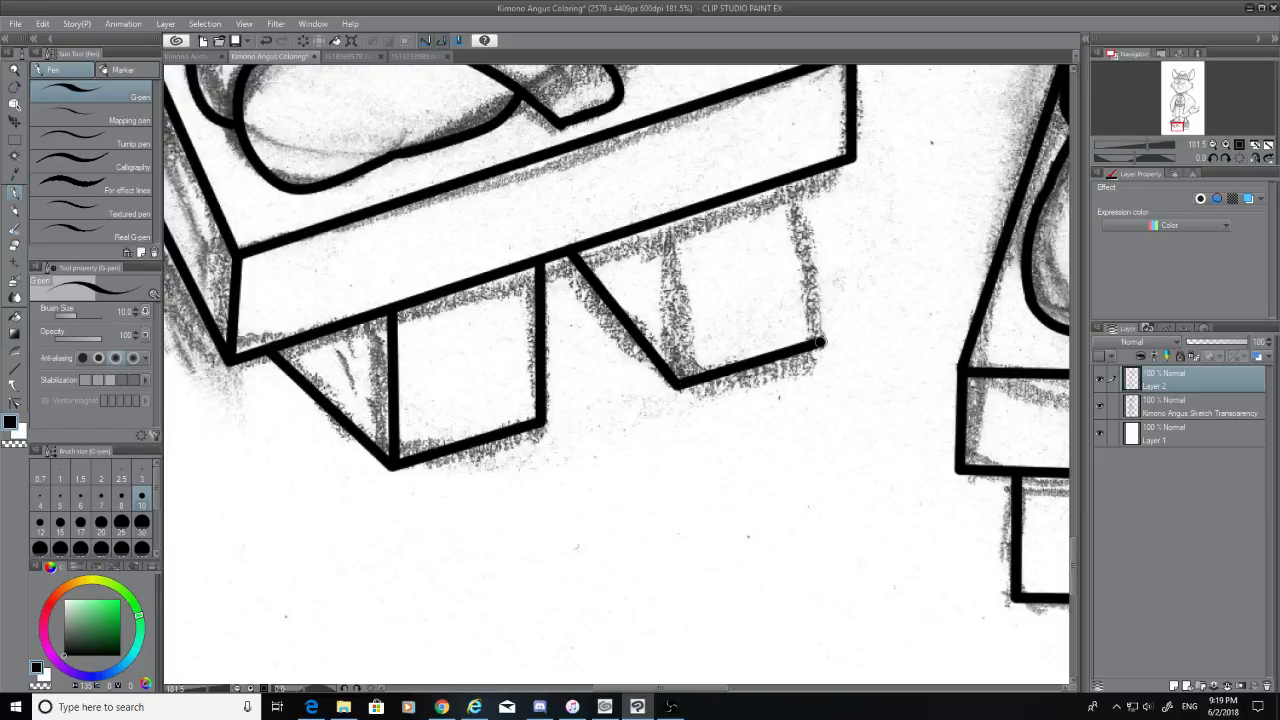
{"action": "left_click", "coordinate": [808, 178], "text": "shift"}
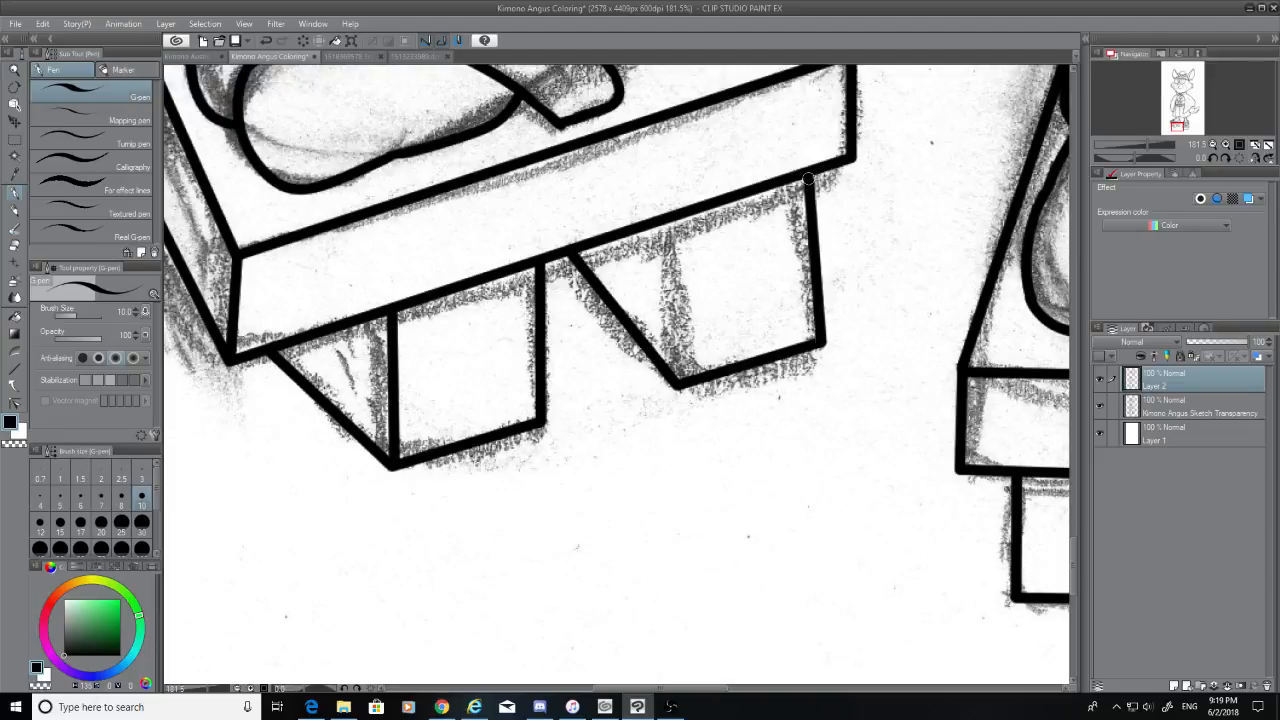
{"action": "left_click", "coordinate": [673, 217]}
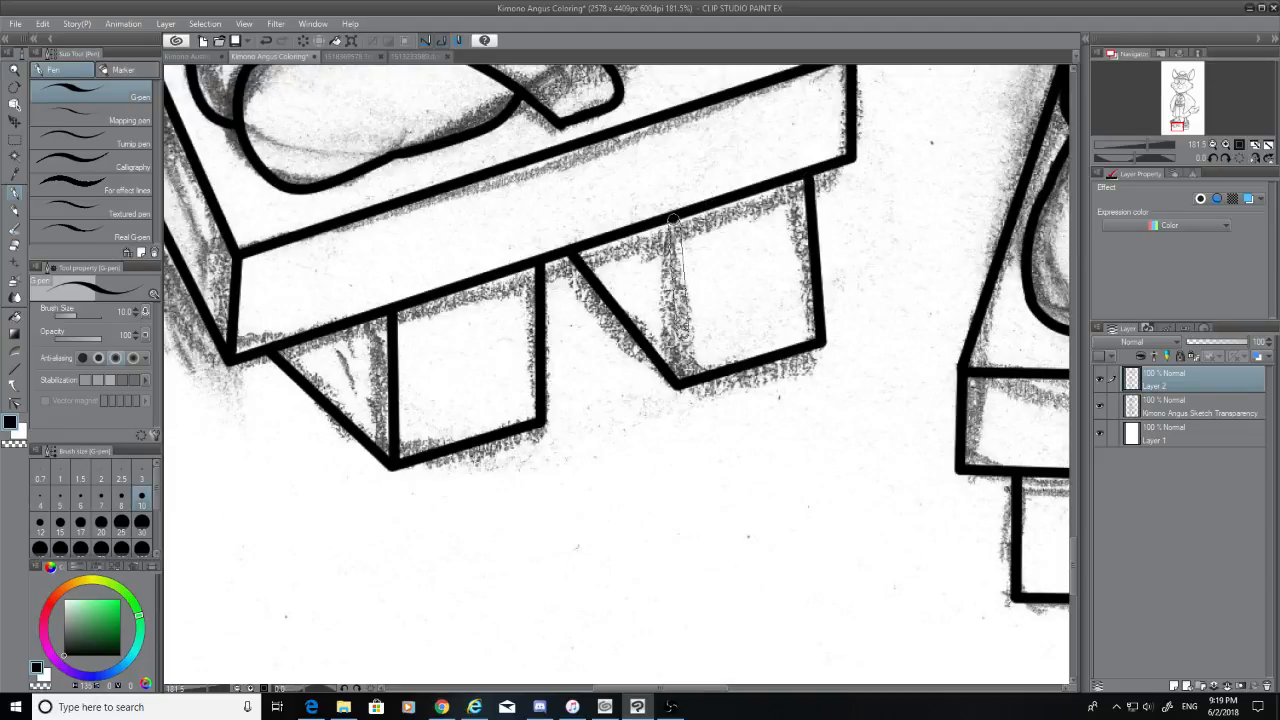
{"action": "left_click", "coordinate": [678, 381], "text": "shift"}
Check the whole Angus figure's line art with the Kimono Angus Sketch Transparency layer hidden, leaving the sketch visible again
{"action": "scroll", "coordinate": [678, 381], "scroll_direction": "down", "scroll_amount": 2}
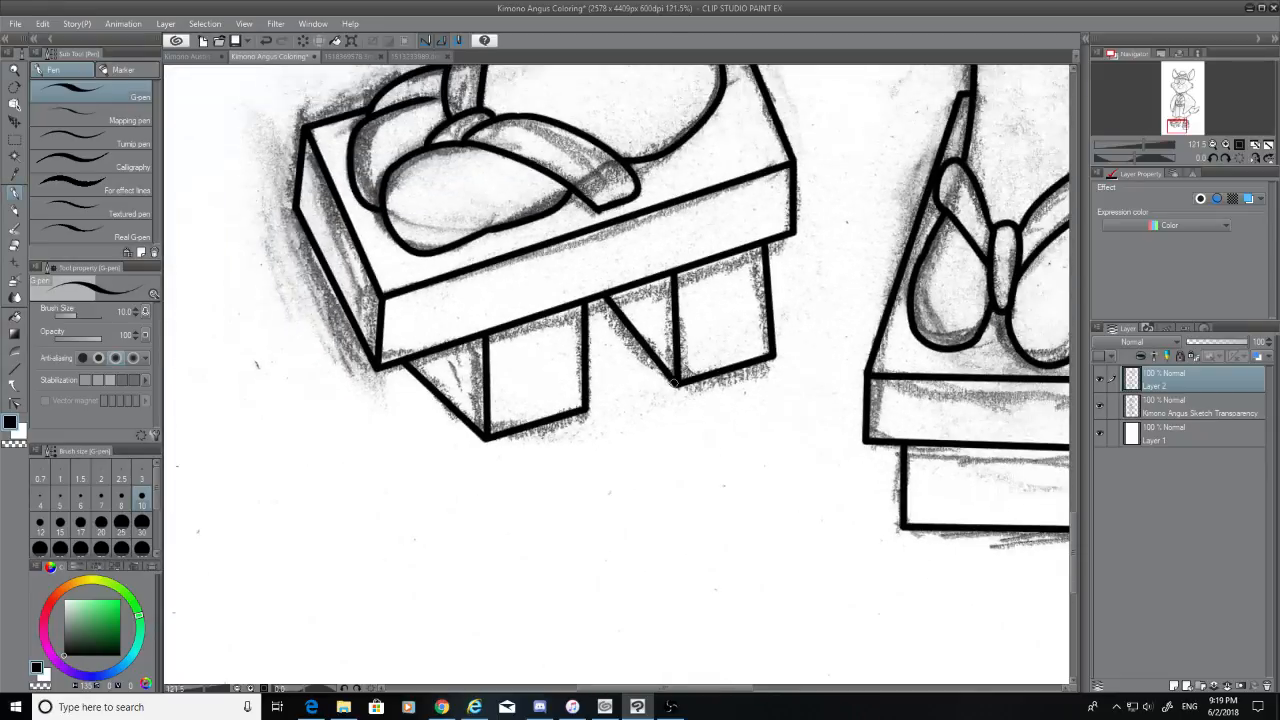
{"action": "scroll", "coordinate": [675, 383], "scroll_direction": "down", "scroll_amount": 7}
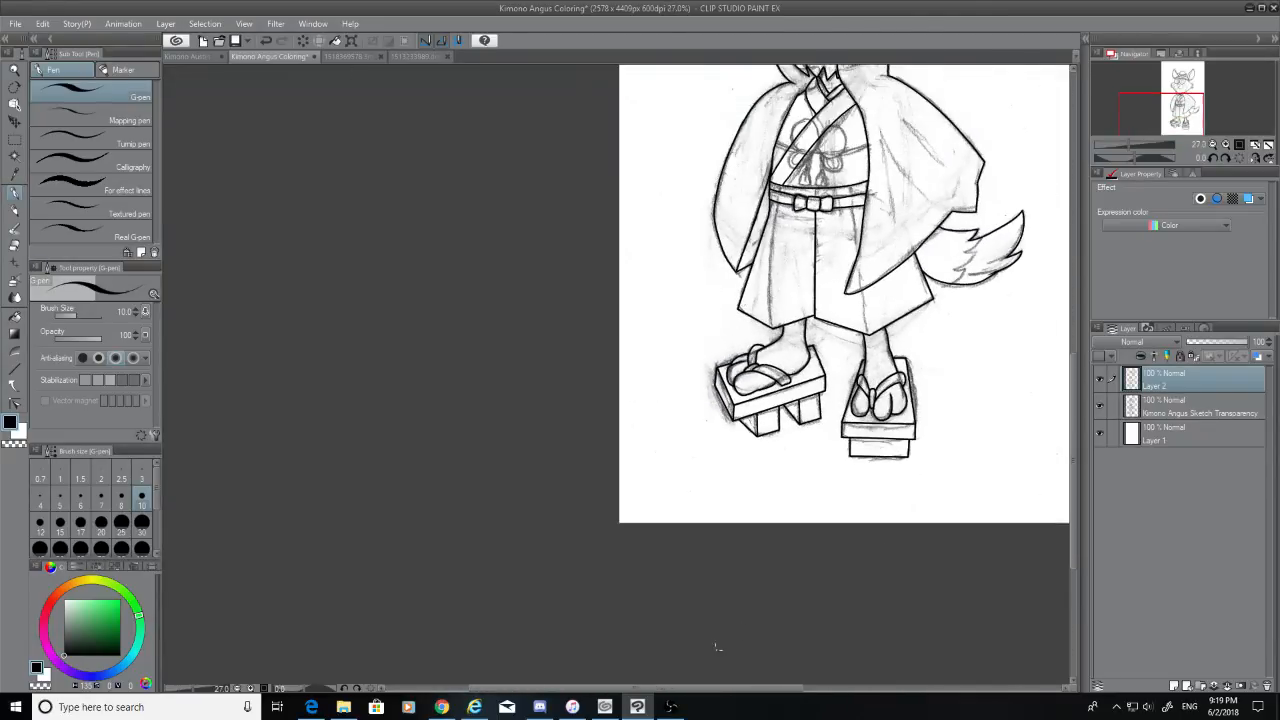
{"action": "left_click_drag", "start_coordinate": [684, 690], "coordinate": [752, 690]}
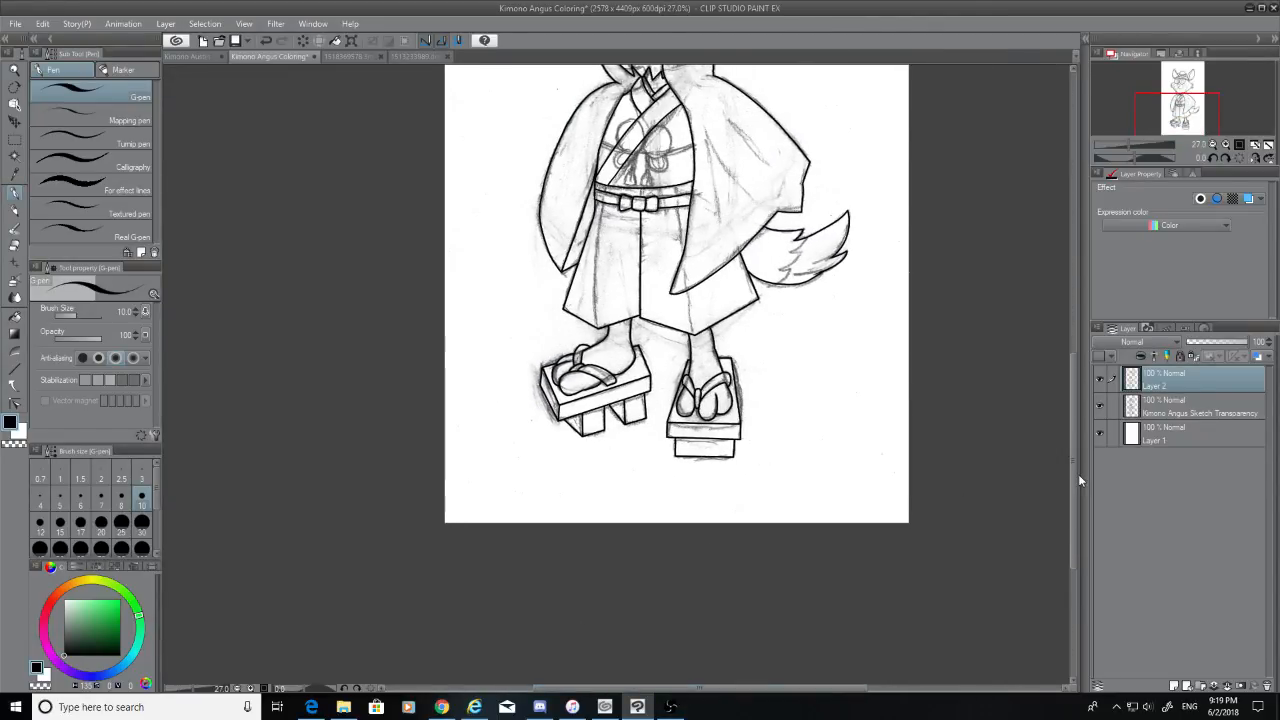
{"action": "left_click_drag", "start_coordinate": [1071, 491], "coordinate": [1078, 400]}
{"action": "scroll", "coordinate": [1083, 400], "scroll_direction": "down", "scroll_amount": 1}
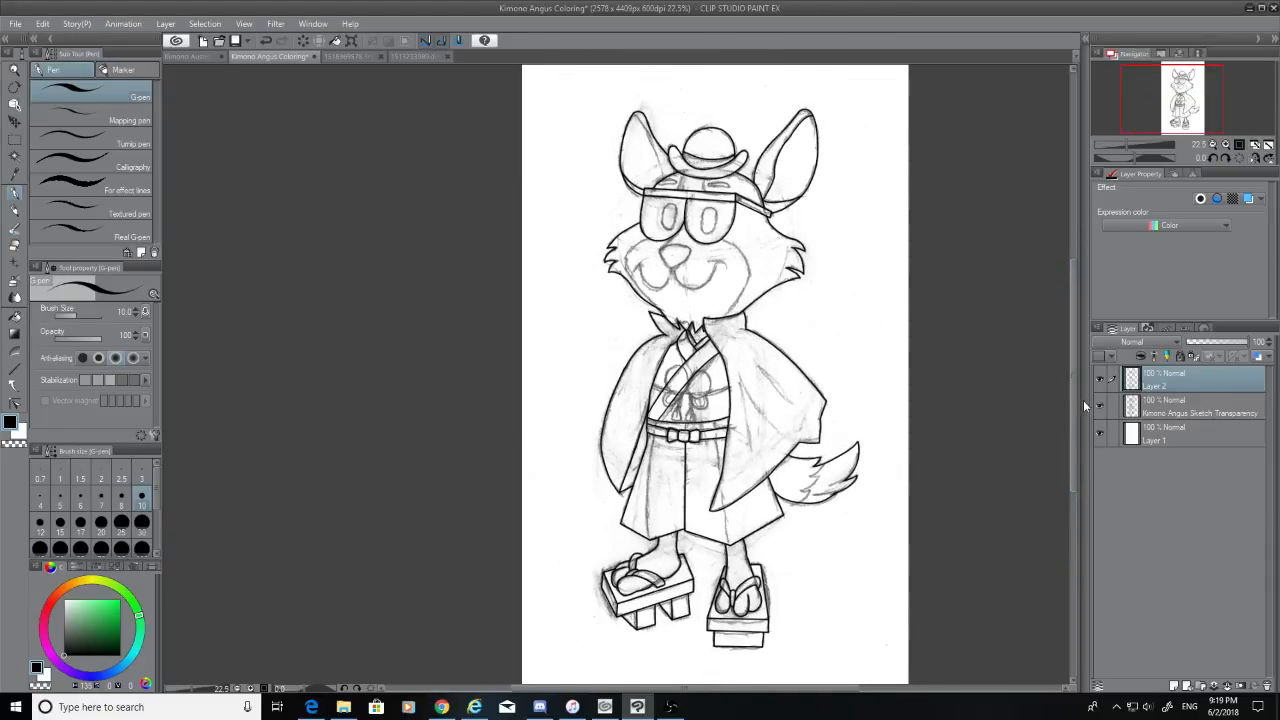
{"action": "left_click", "coordinate": [1096, 402]}
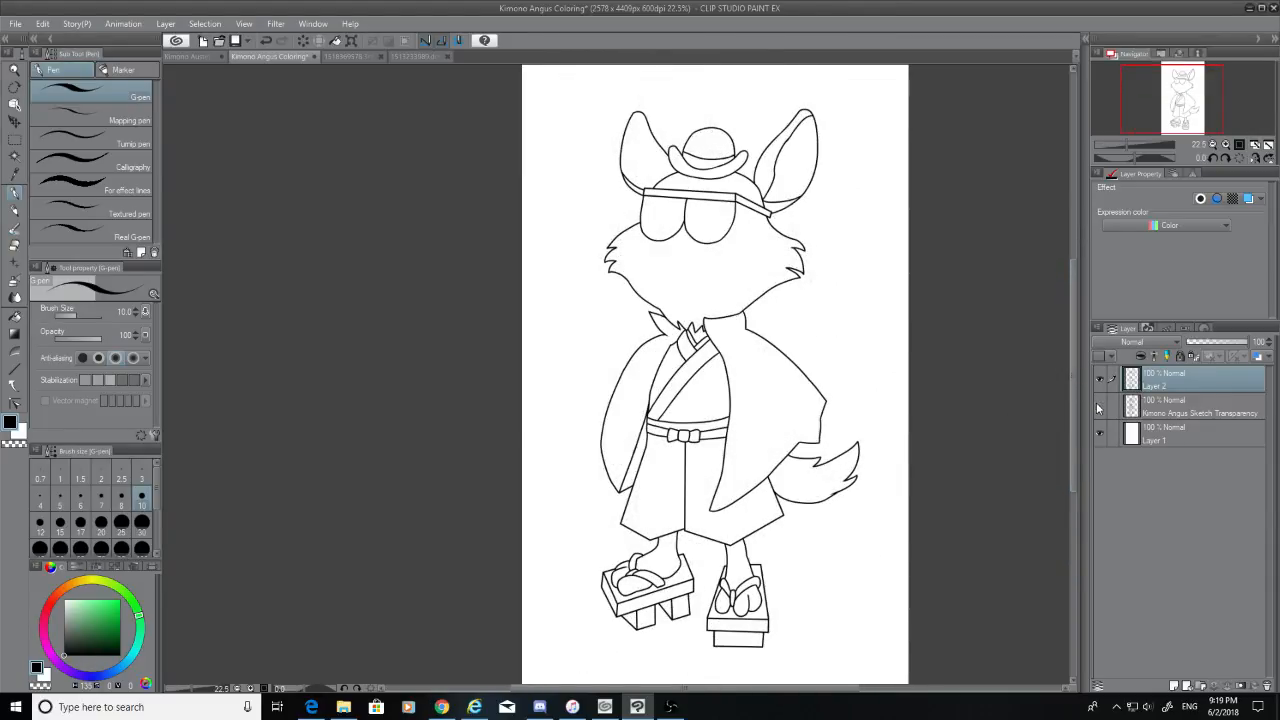
{"action": "left_click", "coordinate": [1096, 402]}
{"action": "left_click", "coordinate": [1096, 402]}
{"action": "left_click", "coordinate": [1096, 402]}
Examine the uninked chest knot details up close, then compare the full Angus figure with and without its sketch layer
{"action": "scroll", "coordinate": [698, 405], "scroll_direction": "up", "scroll_amount": 4}
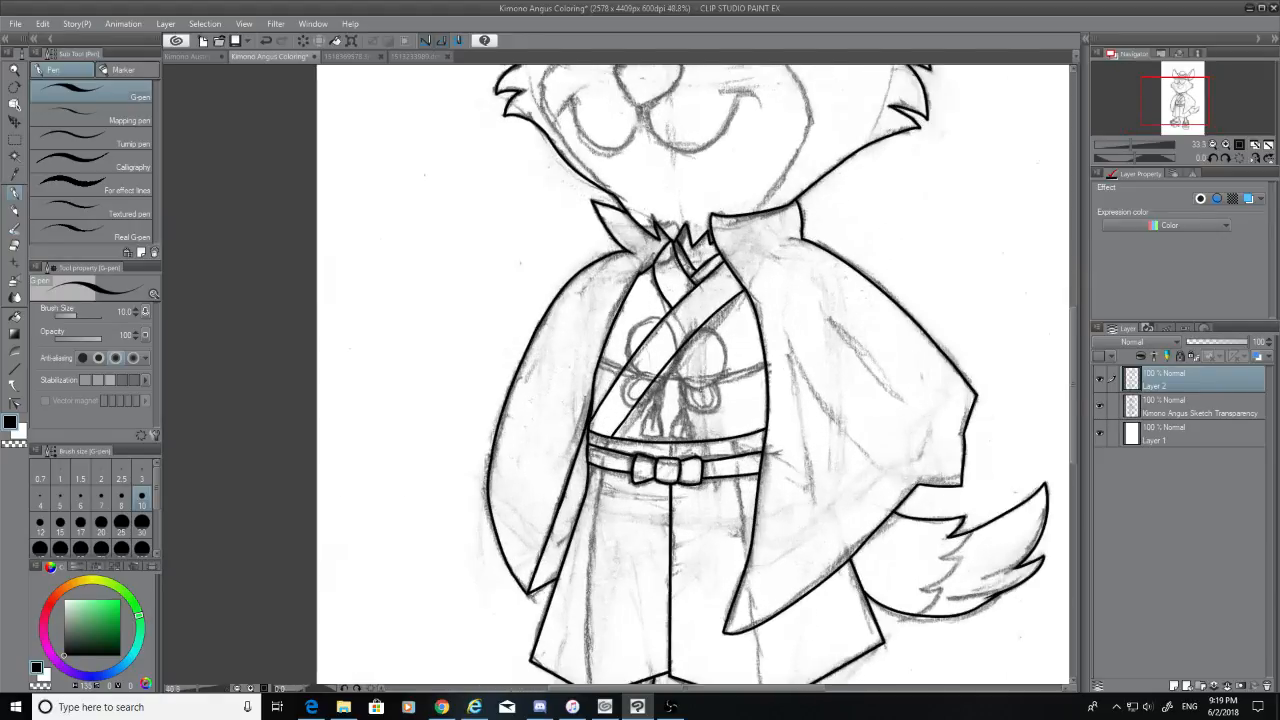
{"action": "scroll", "coordinate": [695, 400], "scroll_direction": "up", "scroll_amount": 3}
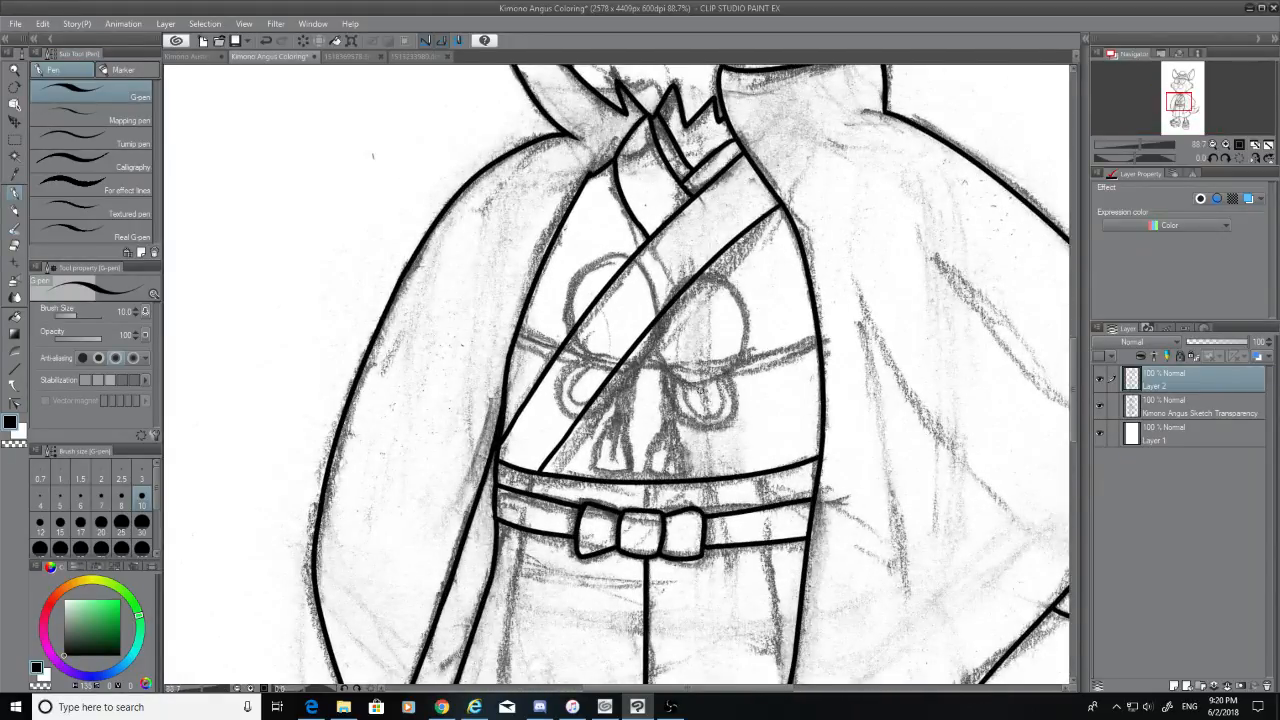
{"action": "scroll", "coordinate": [672, 362], "scroll_direction": "down", "scroll_amount": 5}
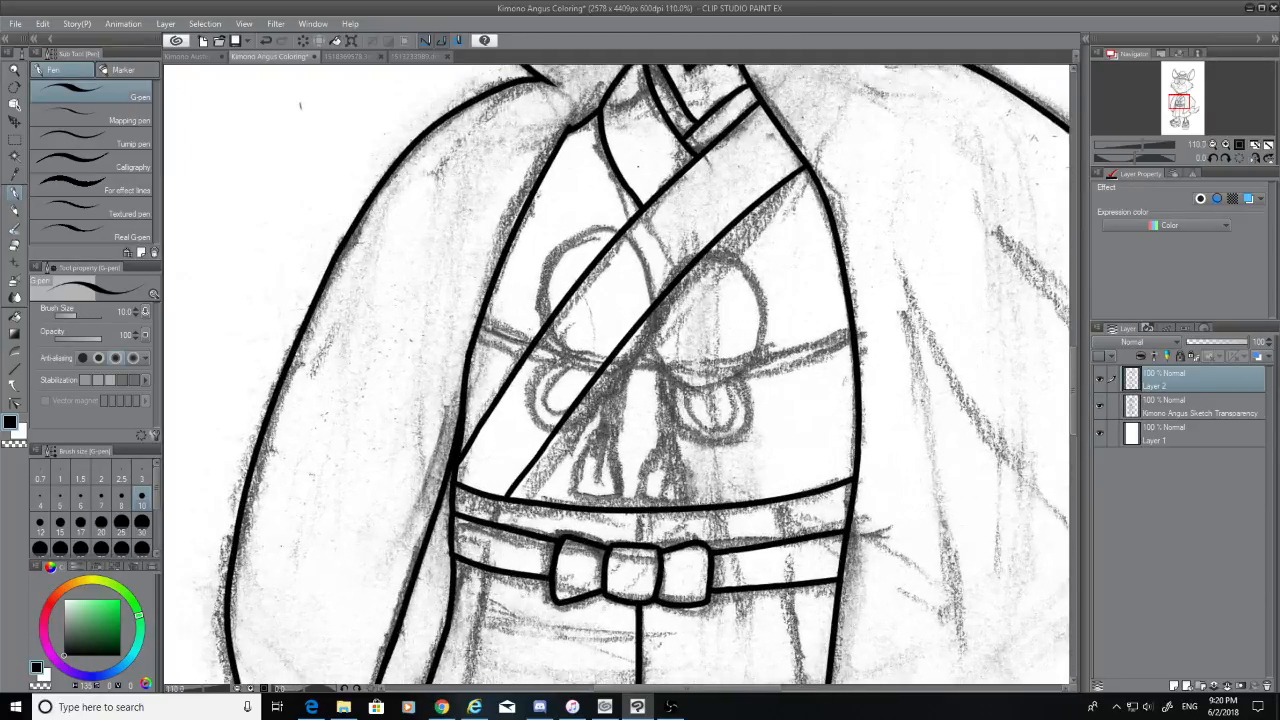
{"action": "scroll", "coordinate": [700, 370], "scroll_direction": "down", "scroll_amount": 1}
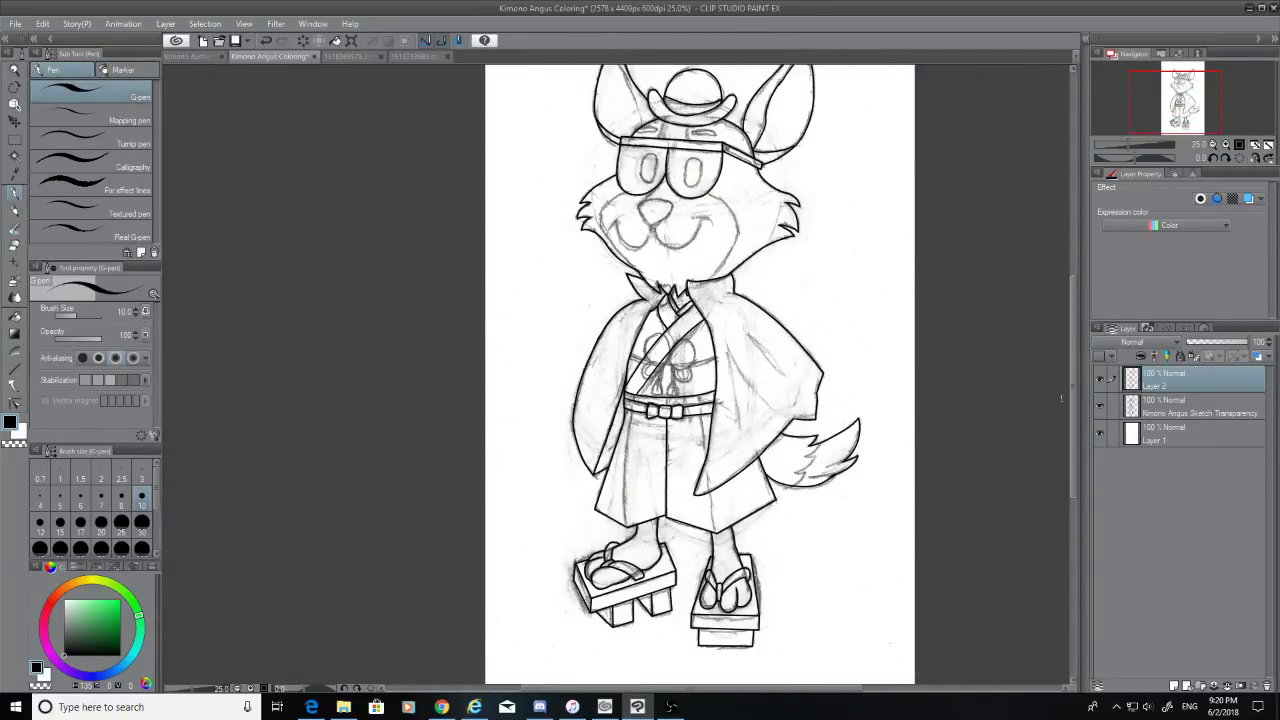
{"action": "left_click", "coordinate": [1098, 405]}
{"action": "left_click", "coordinate": [1098, 405]}
Review the Kimono Austin Coloring drawing's line art with its sketch layer hidden, then show the sketch again
{"action": "left_click", "coordinate": [195, 56]}
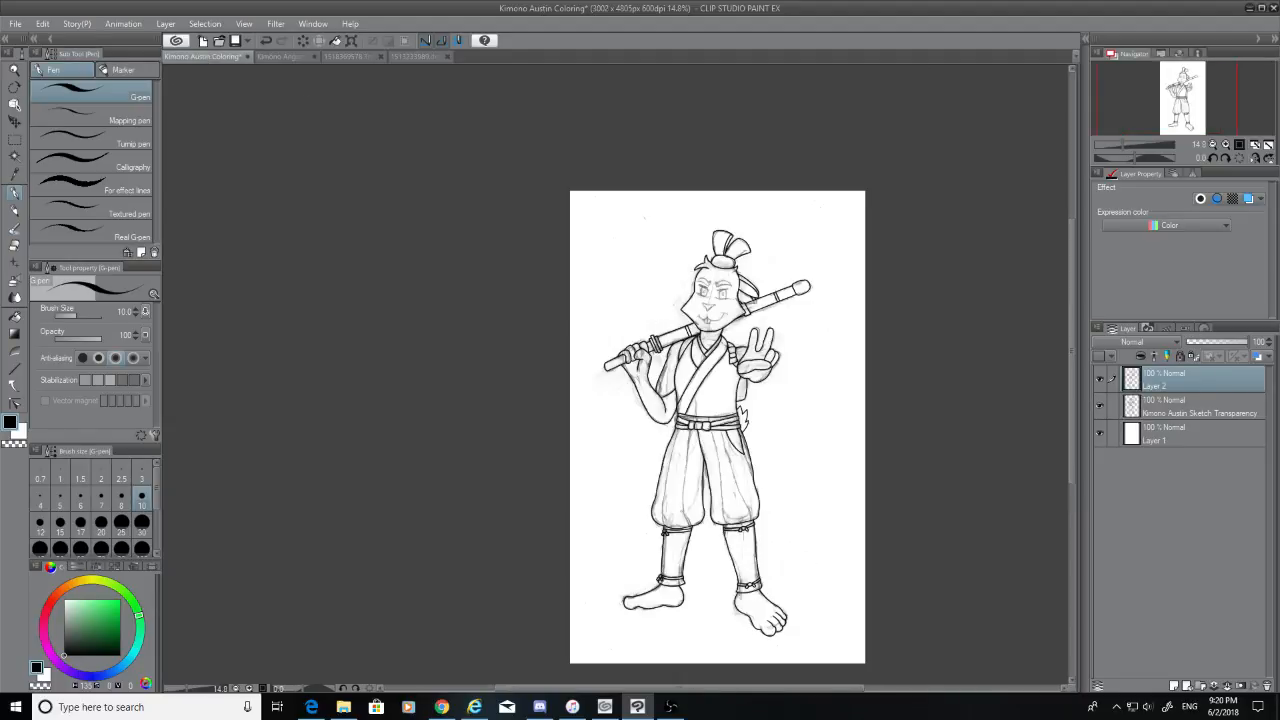
{"action": "left_click", "coordinate": [1100, 408]}
{"action": "left_click", "coordinate": [1099, 406]}
Return to the Kimono Angus Coloring drawing and save it
{"action": "left_click", "coordinate": [270, 57]}
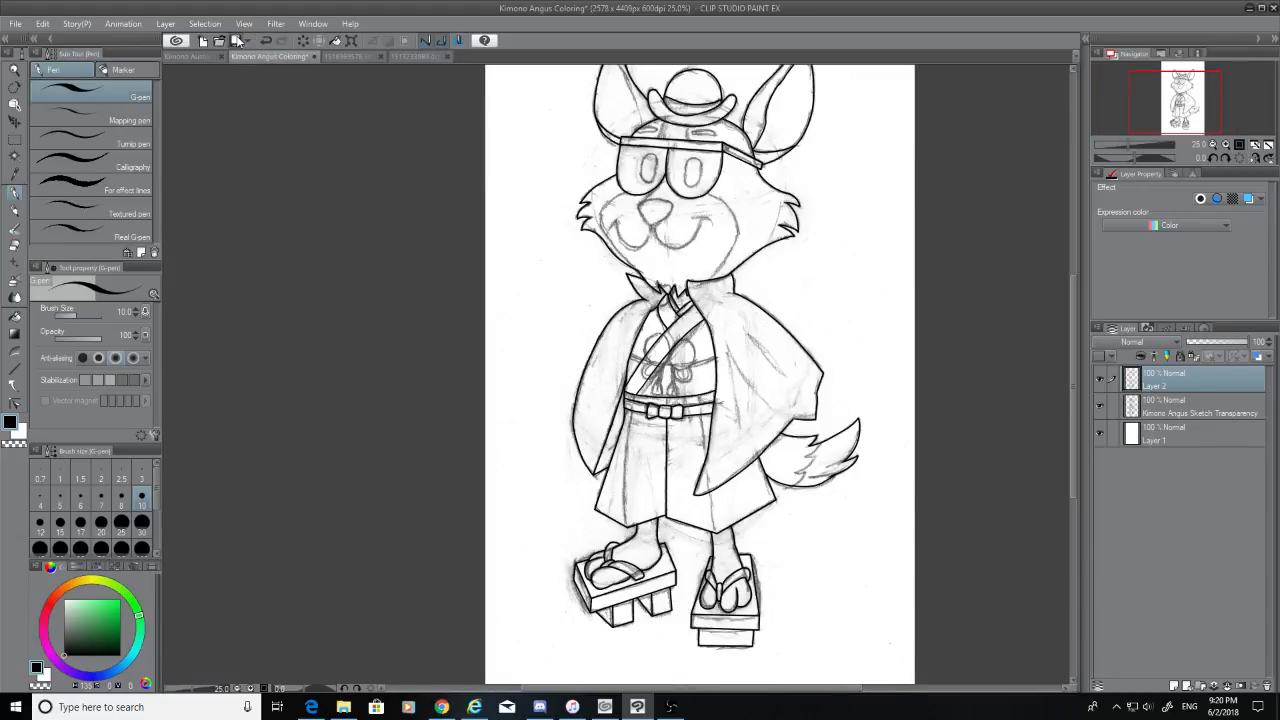
{"action": "left_click", "coordinate": [238, 40]}
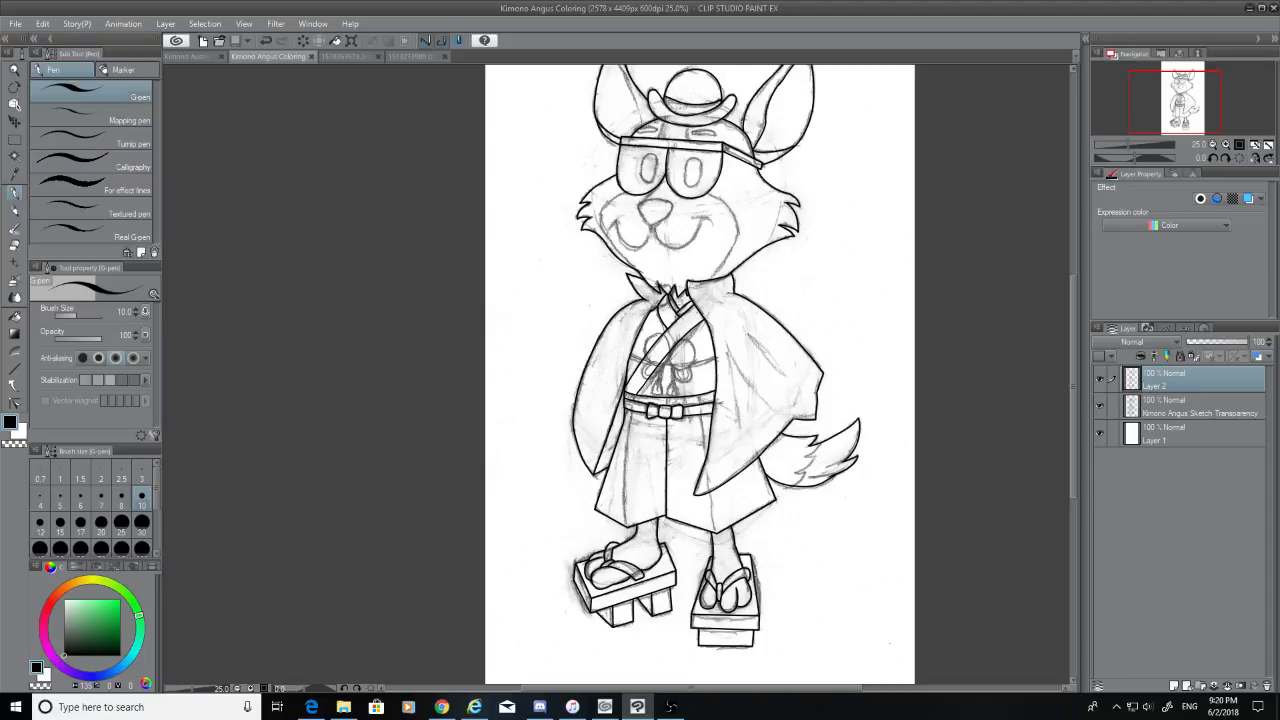
{"action": "key", "text": "alt+Tab"}
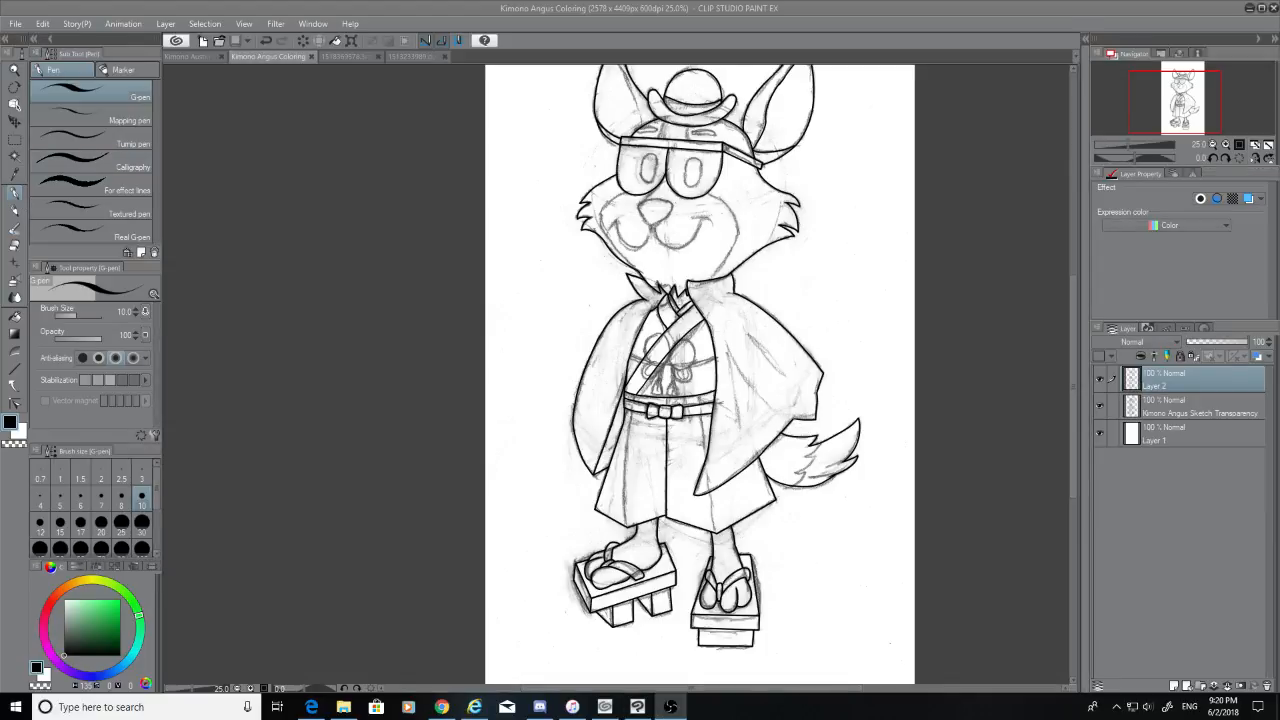